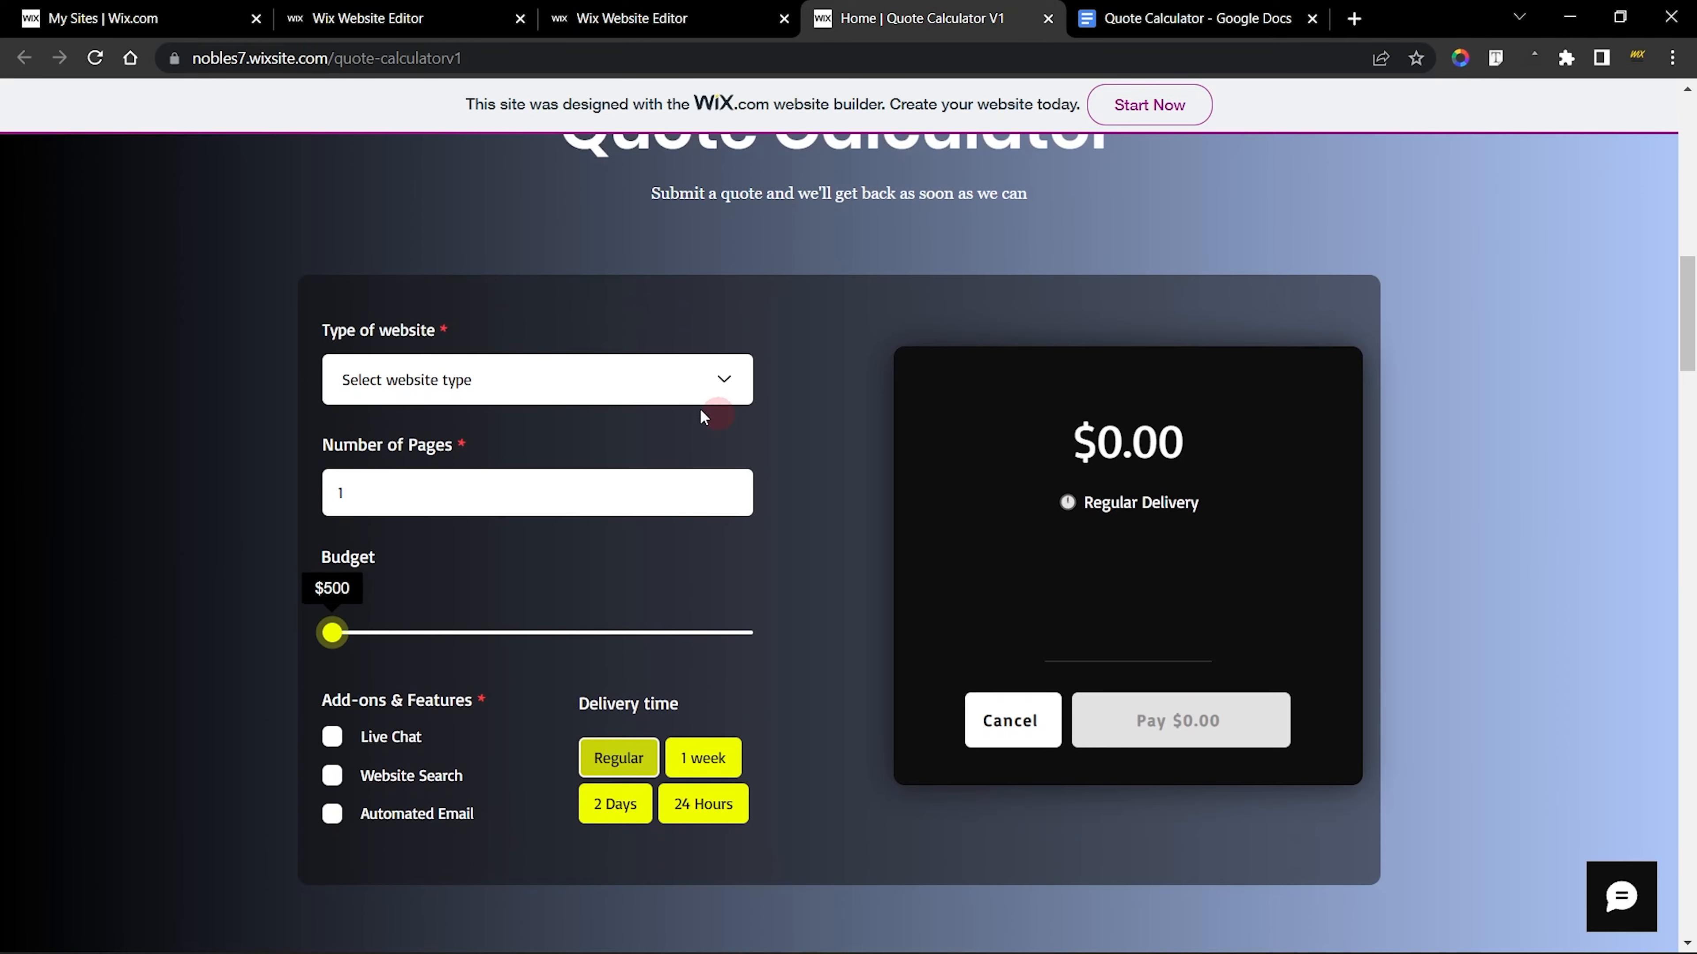
Choose Standard ($1,000) as the type of website and set the number of pages to 3
left_click(517, 404)
left_click(486, 433)
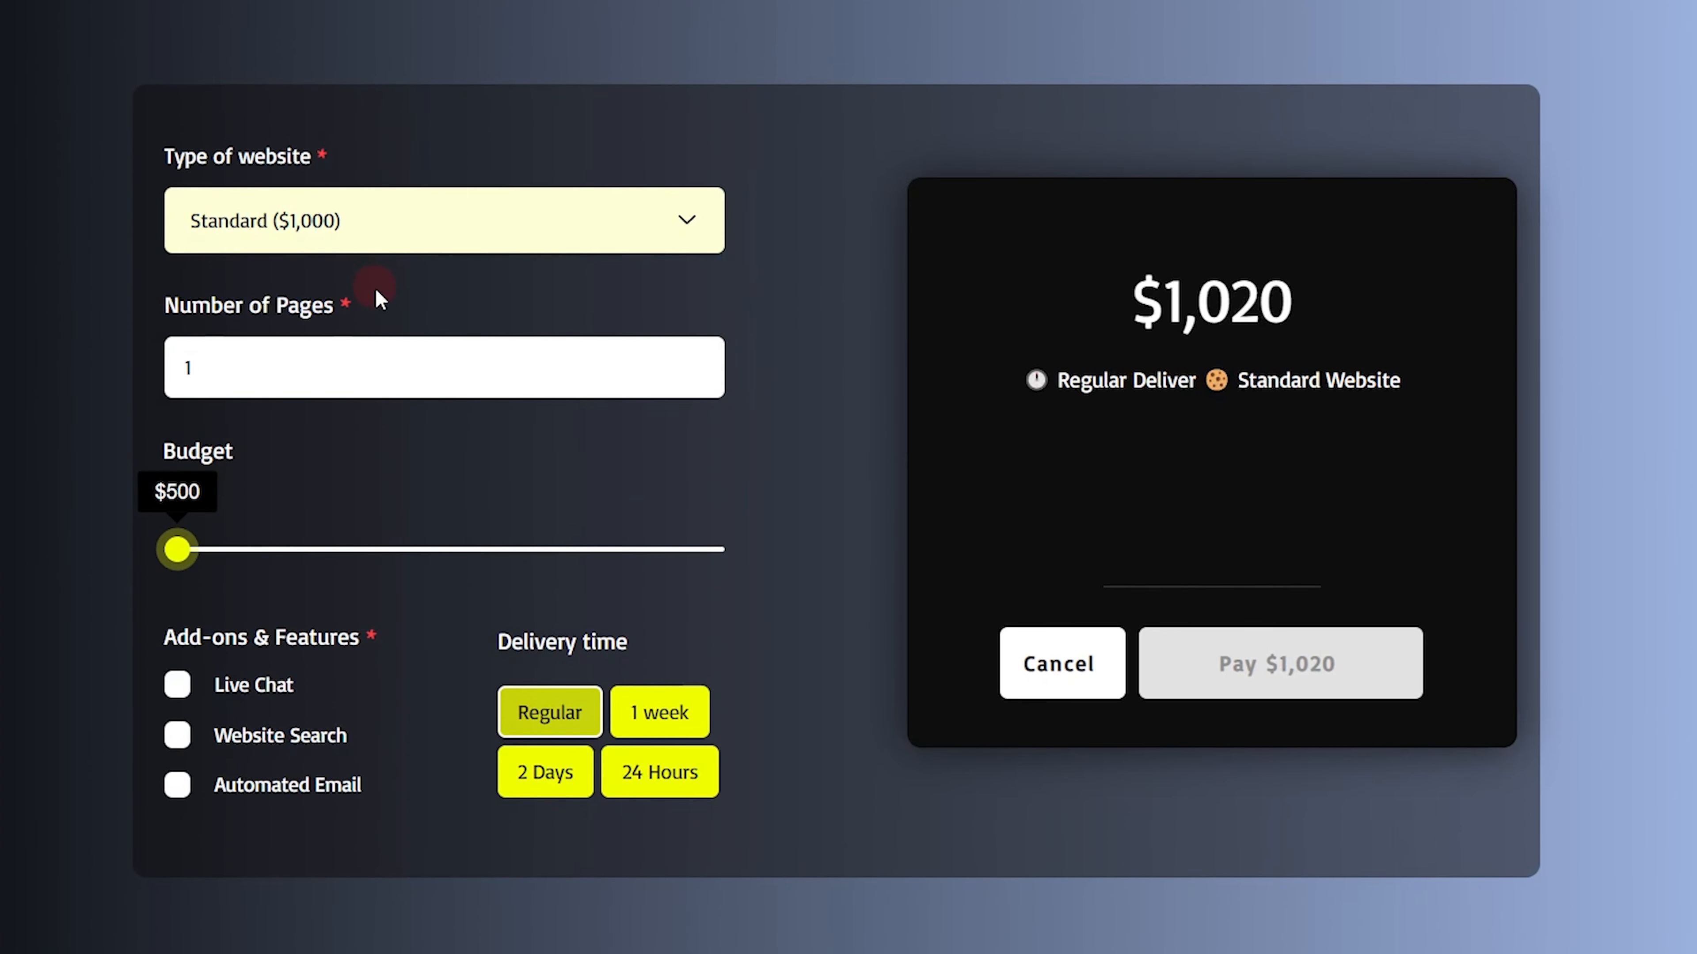
left_click(652, 354)
left_click(708, 360)
left_click(708, 360)
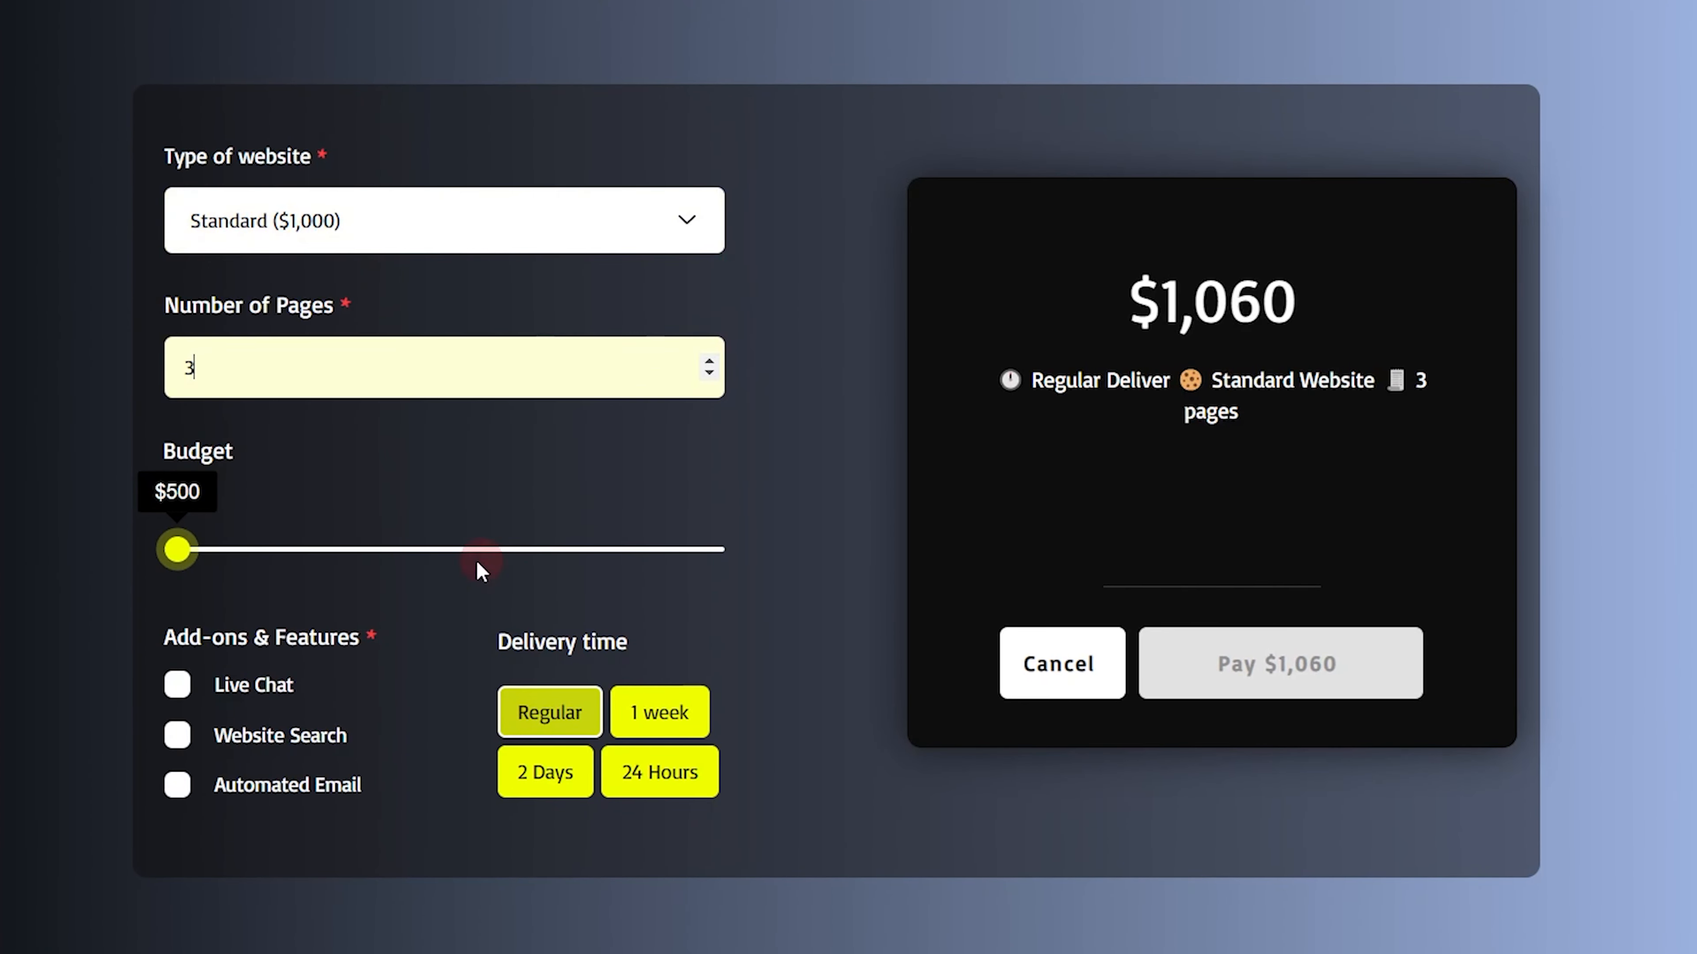
Set the budget to $2,600 and add the Live Chat and Website Search add-ons
left_click_drag(180, 549, 433, 555)
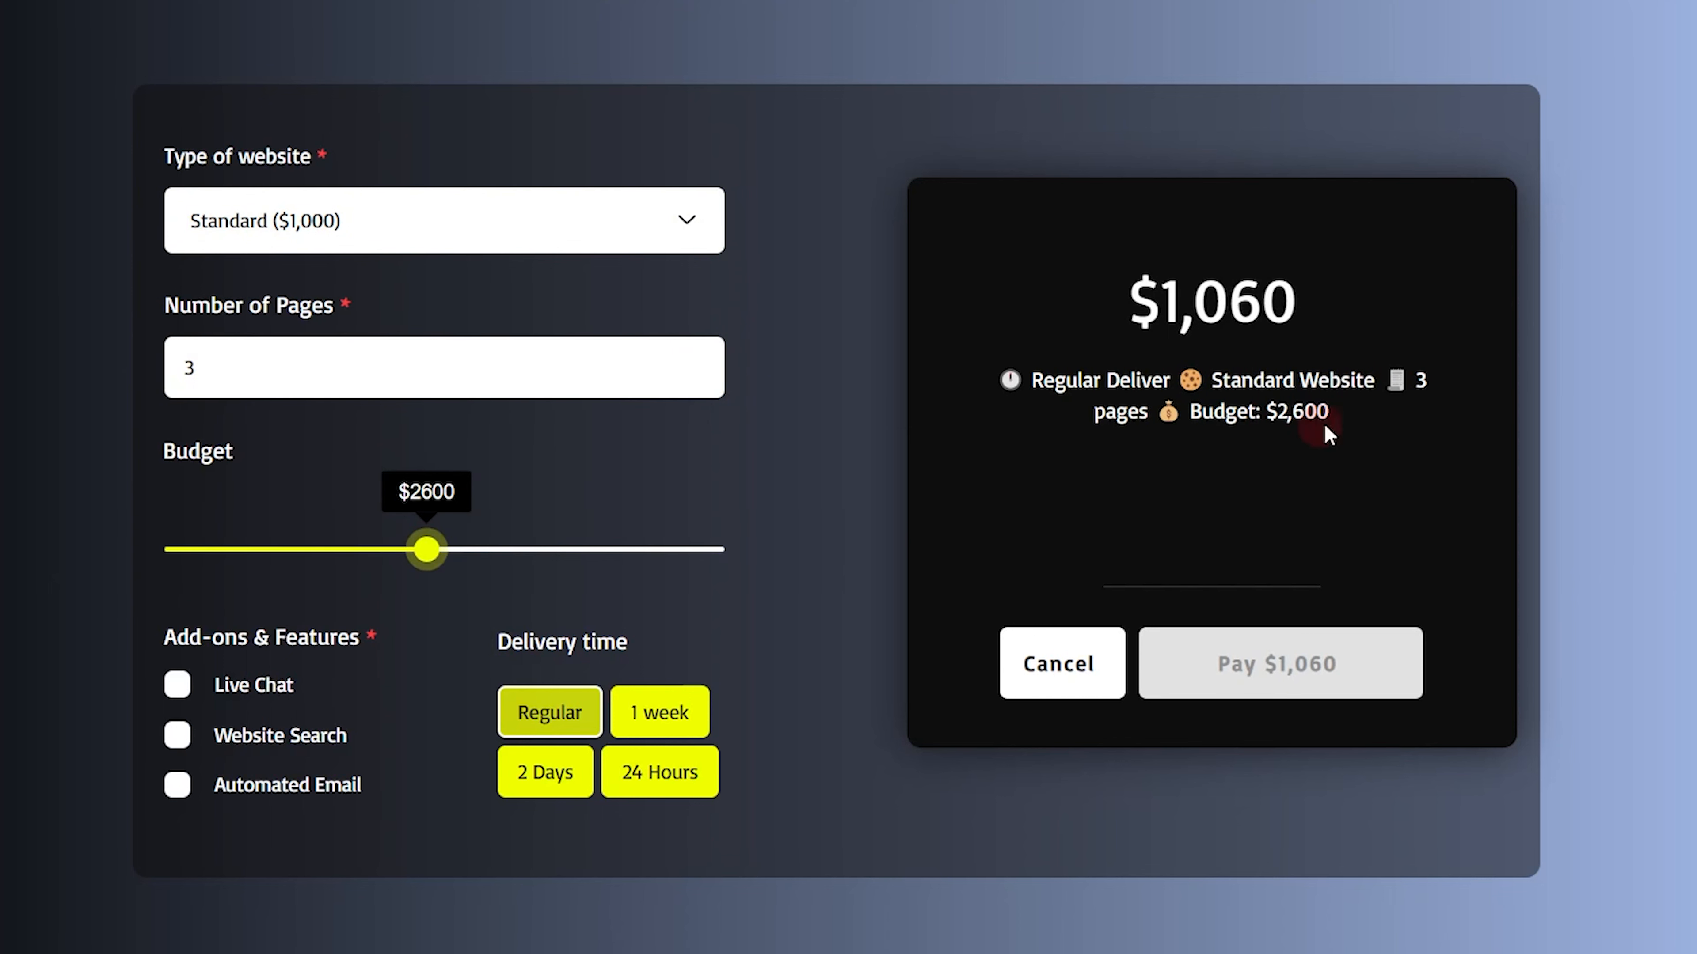
left_click(277, 691)
left_click(268, 733)
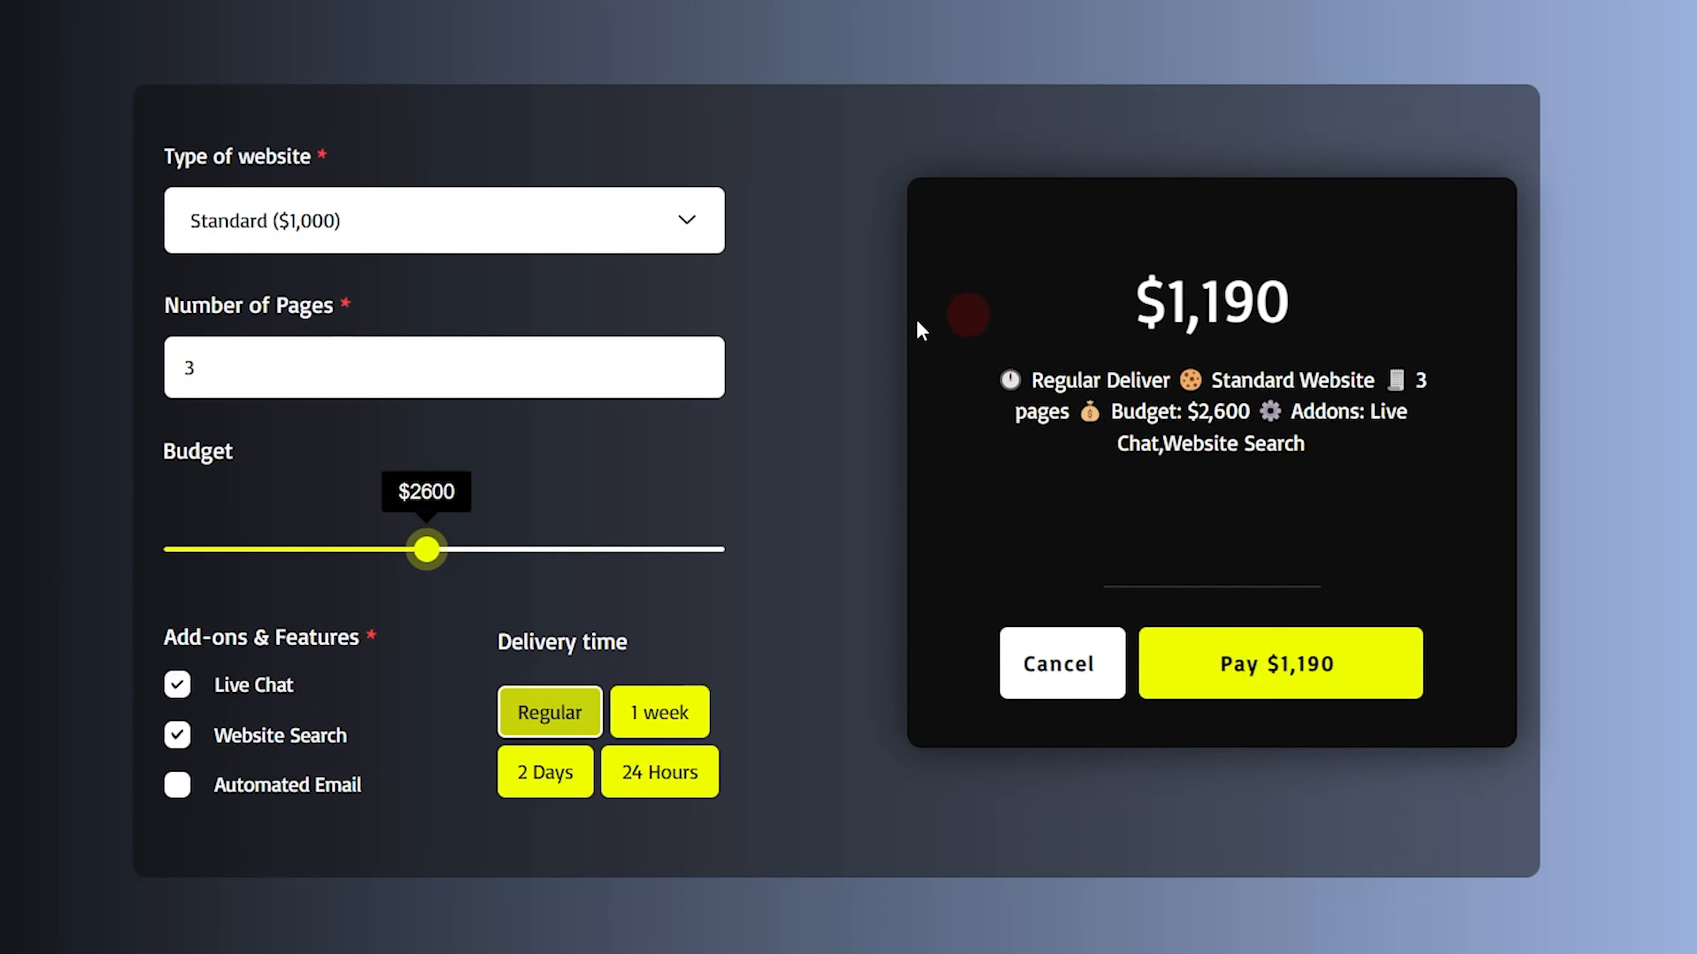
Raise the number of pages to 5 and highlight the total price in the quote summary
left_click(708, 362)
left_click(709, 362)
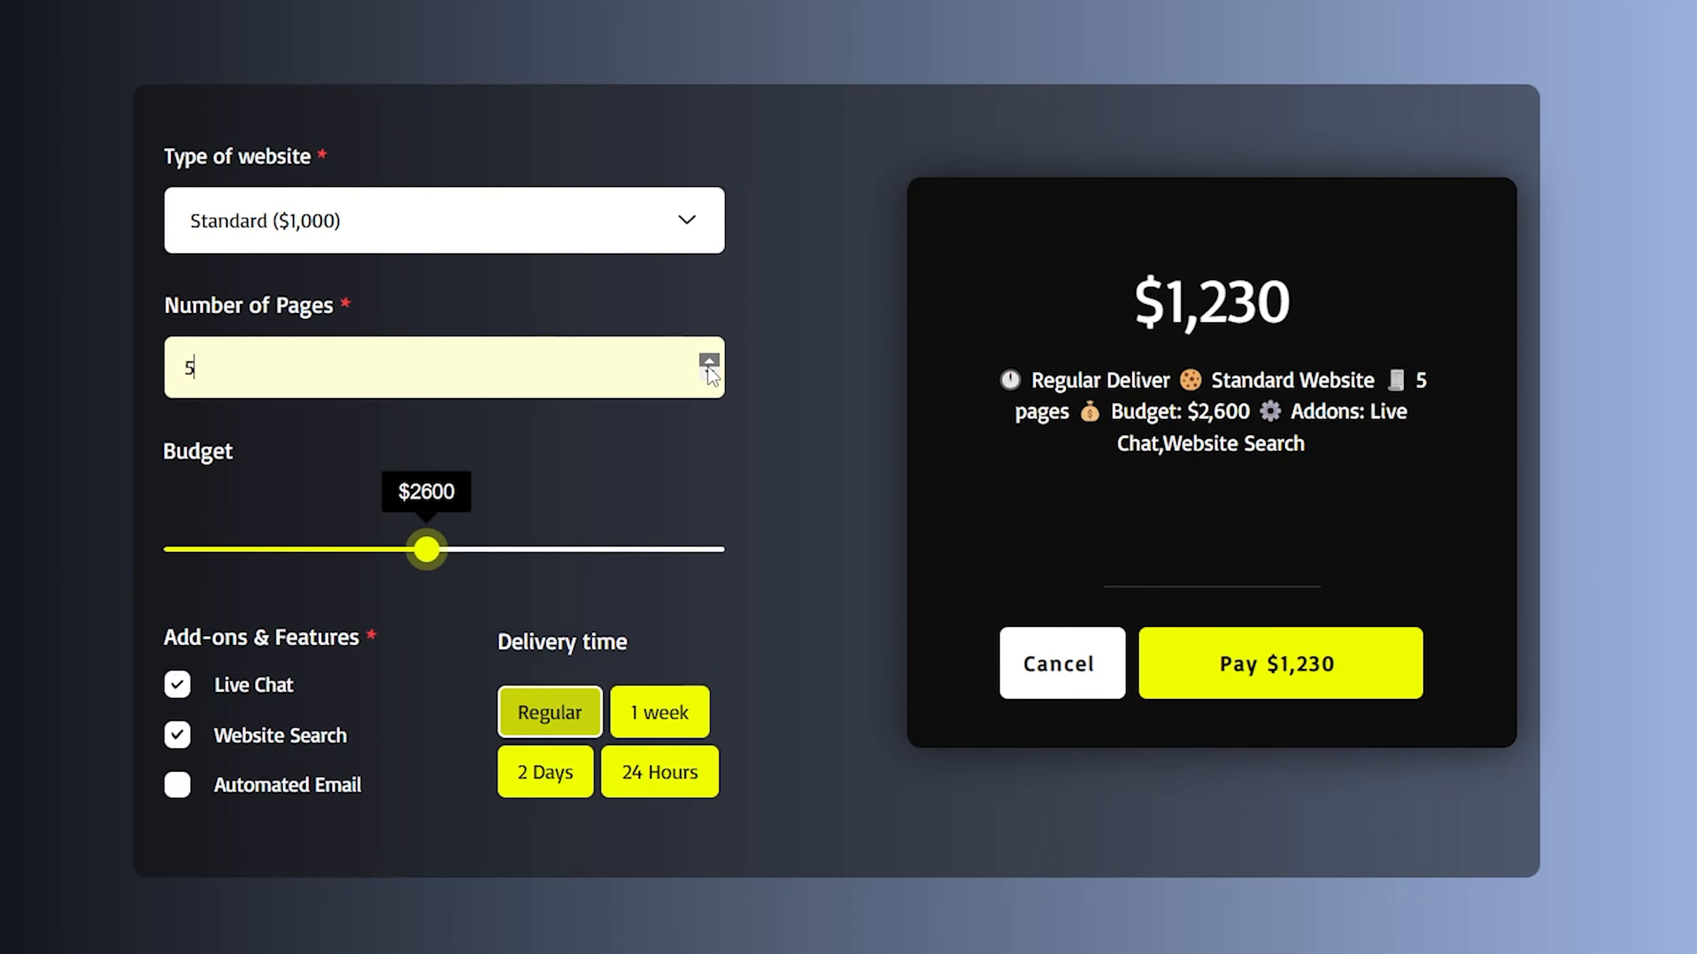
left_click_drag(1152, 306, 1336, 315)
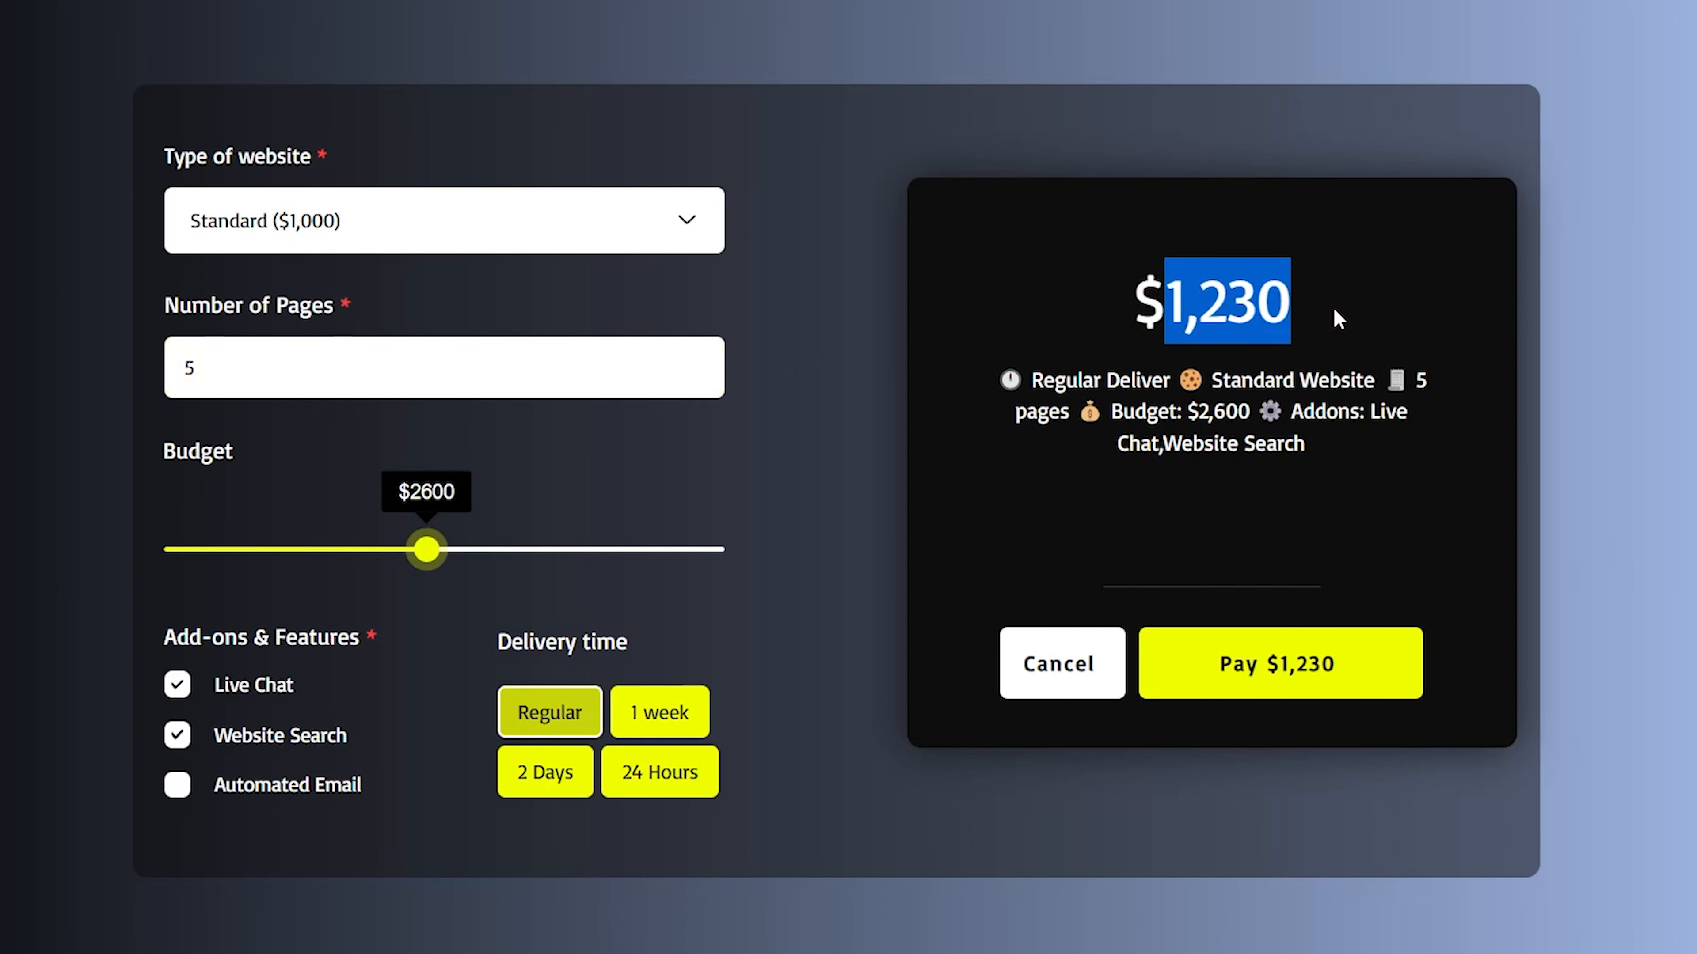
left_click(1334, 314)
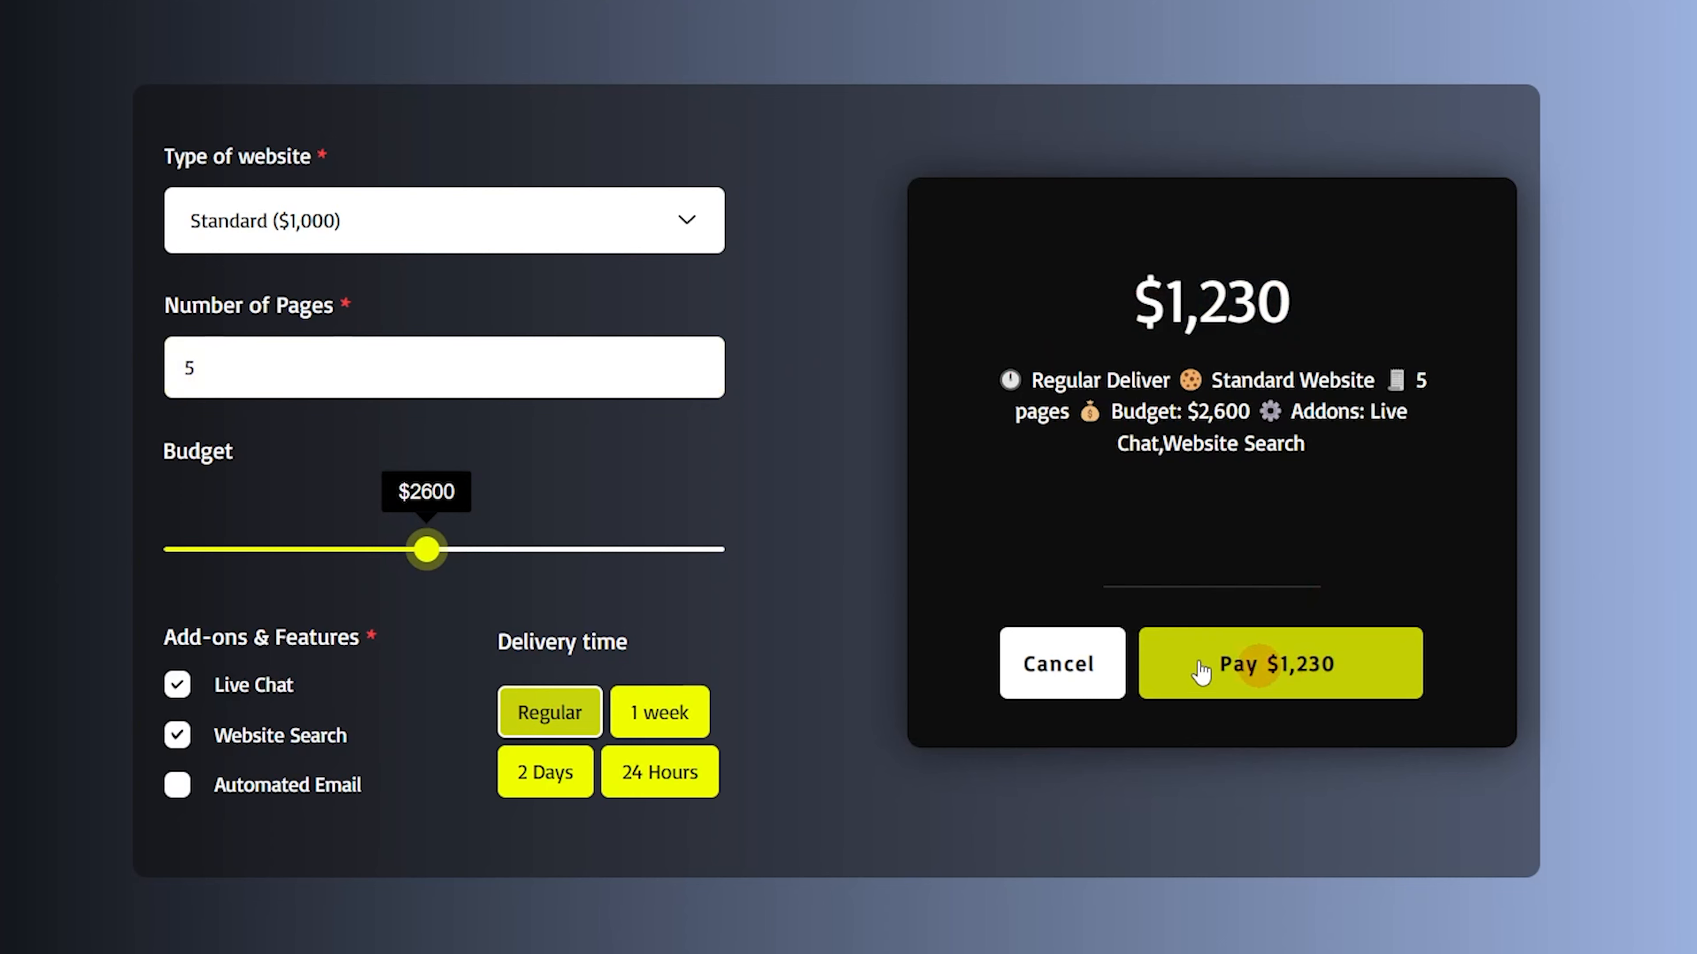
Lower the budget to $2,100 and raise the number of pages to 9
left_click_drag(423, 554, 367, 549)
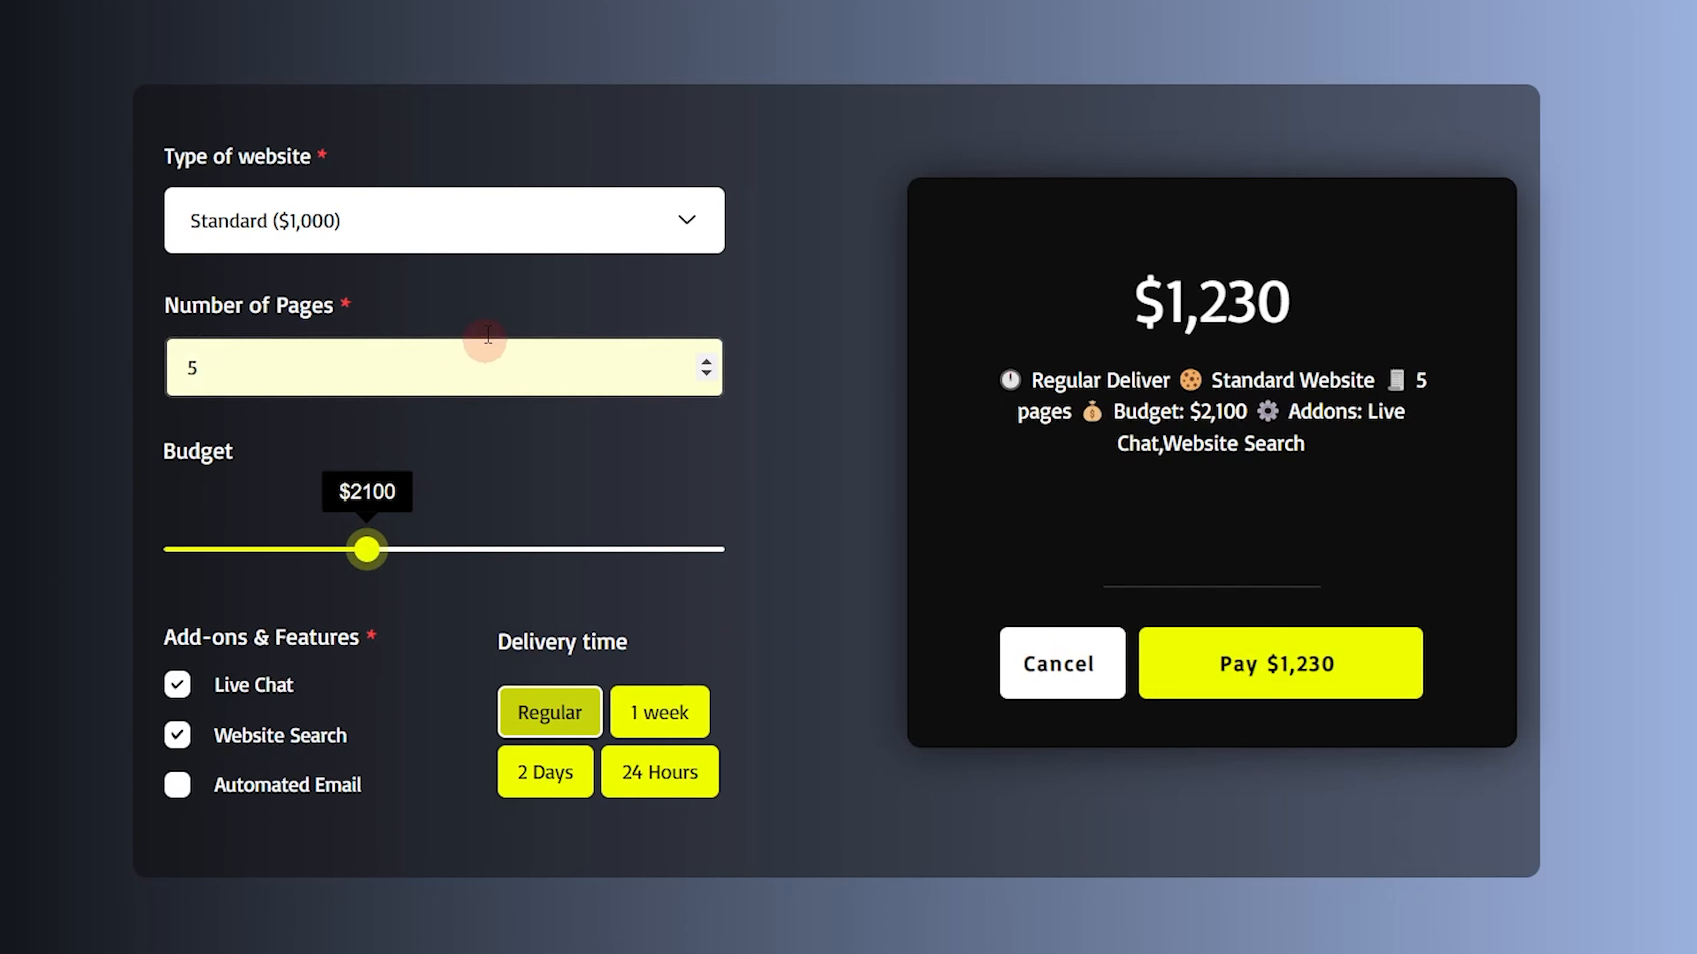
left_click(706, 362)
left_click(707, 363)
left_click(708, 362)
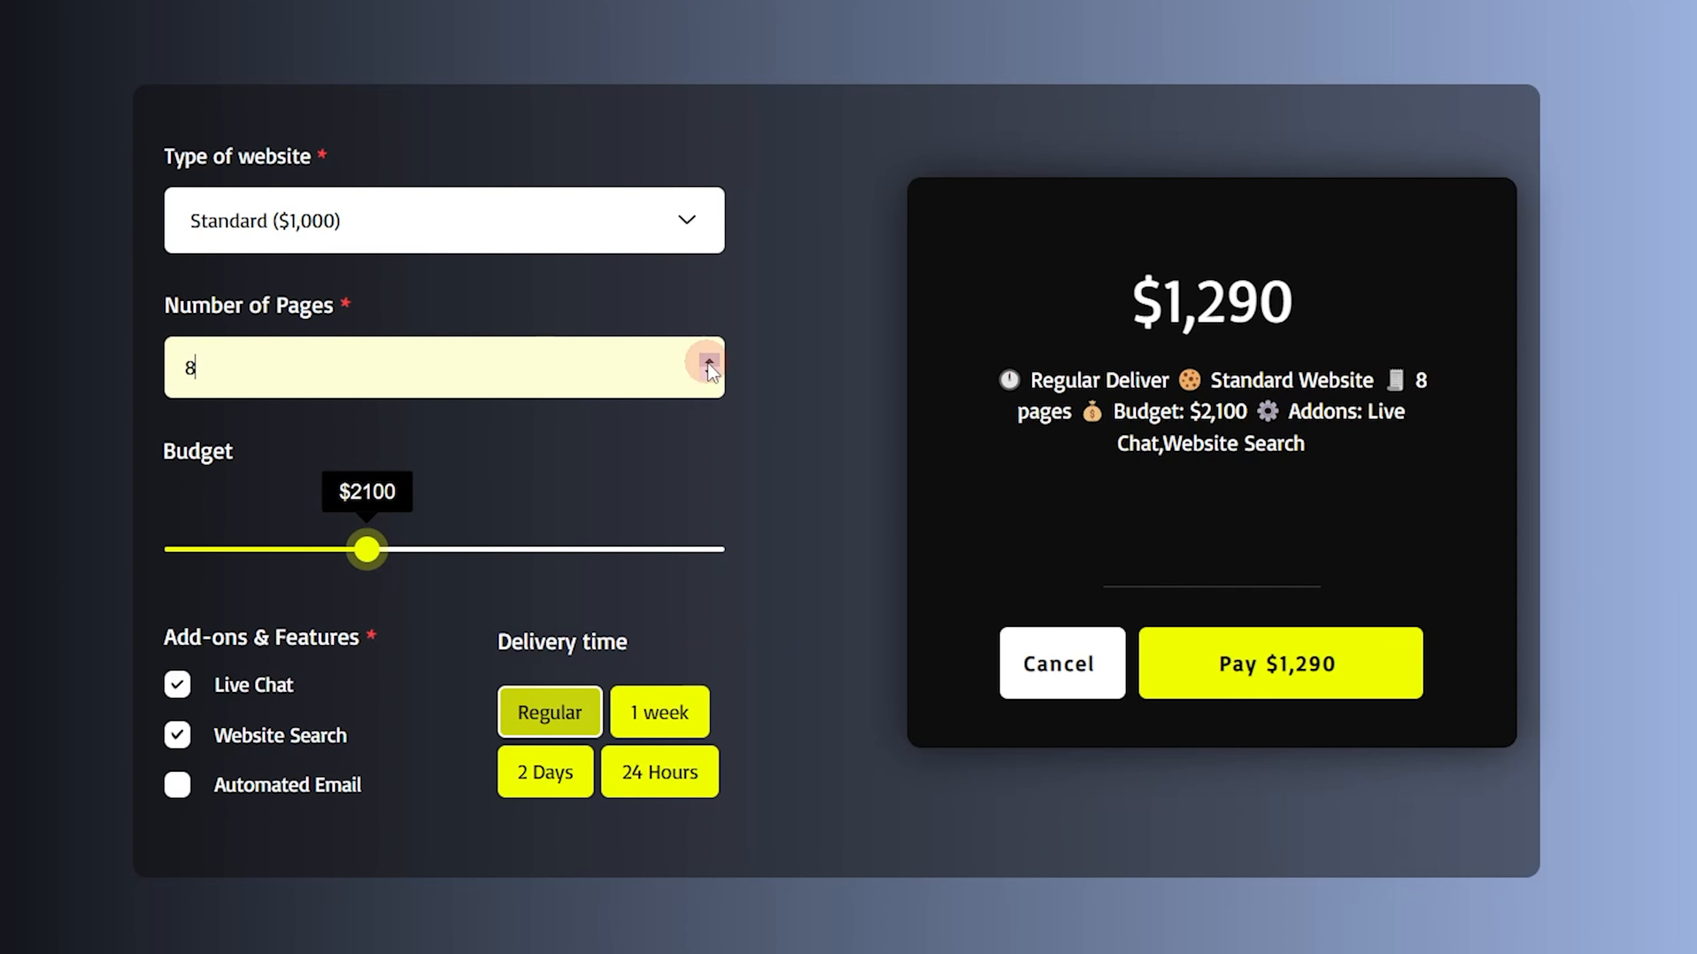
left_click(708, 362)
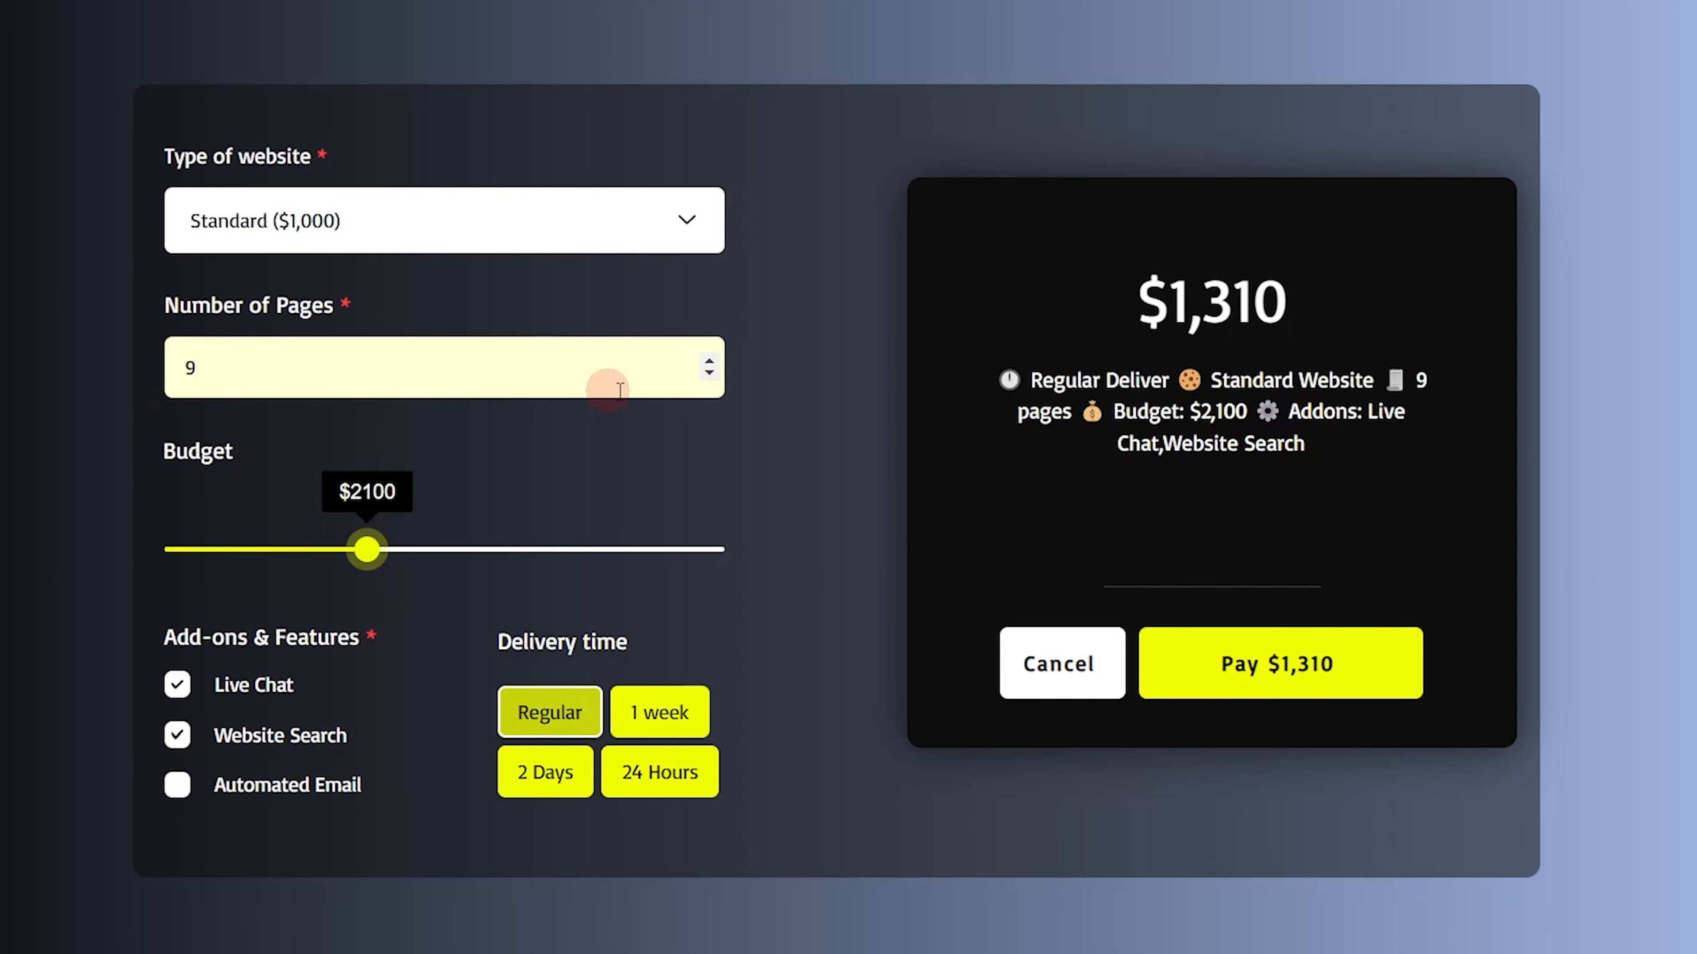
Change the type of website to E-commerce ($1,500) and remove the Live Chat add-on
left_click(450, 224)
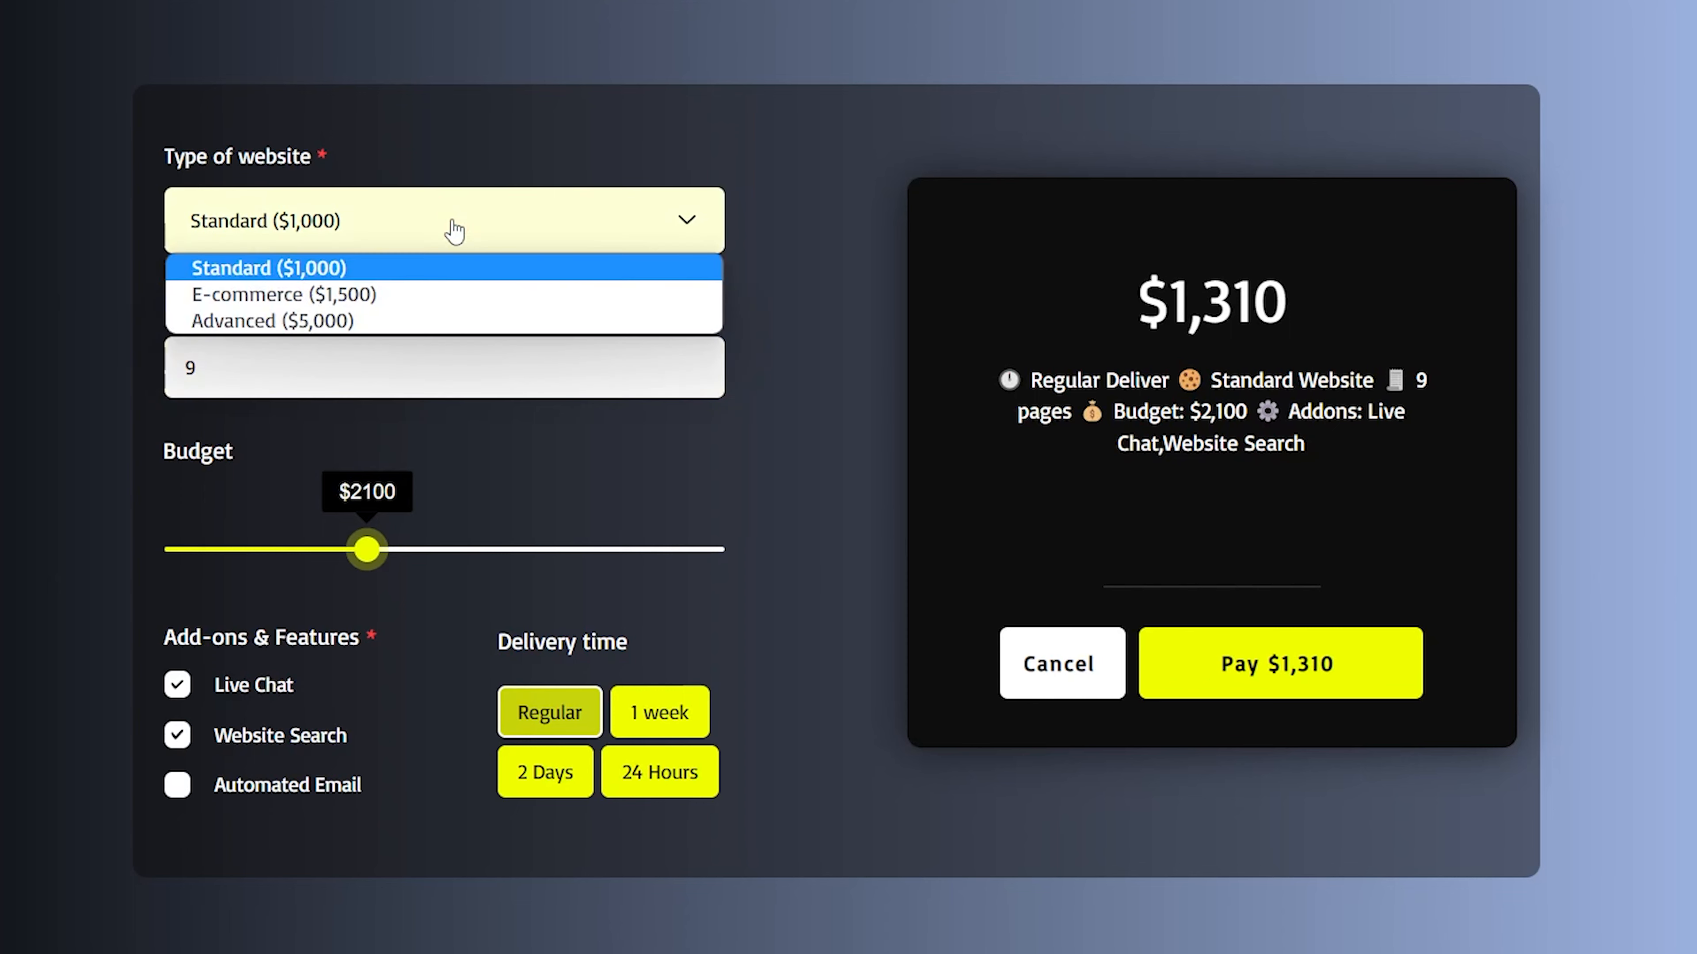
left_click(302, 286)
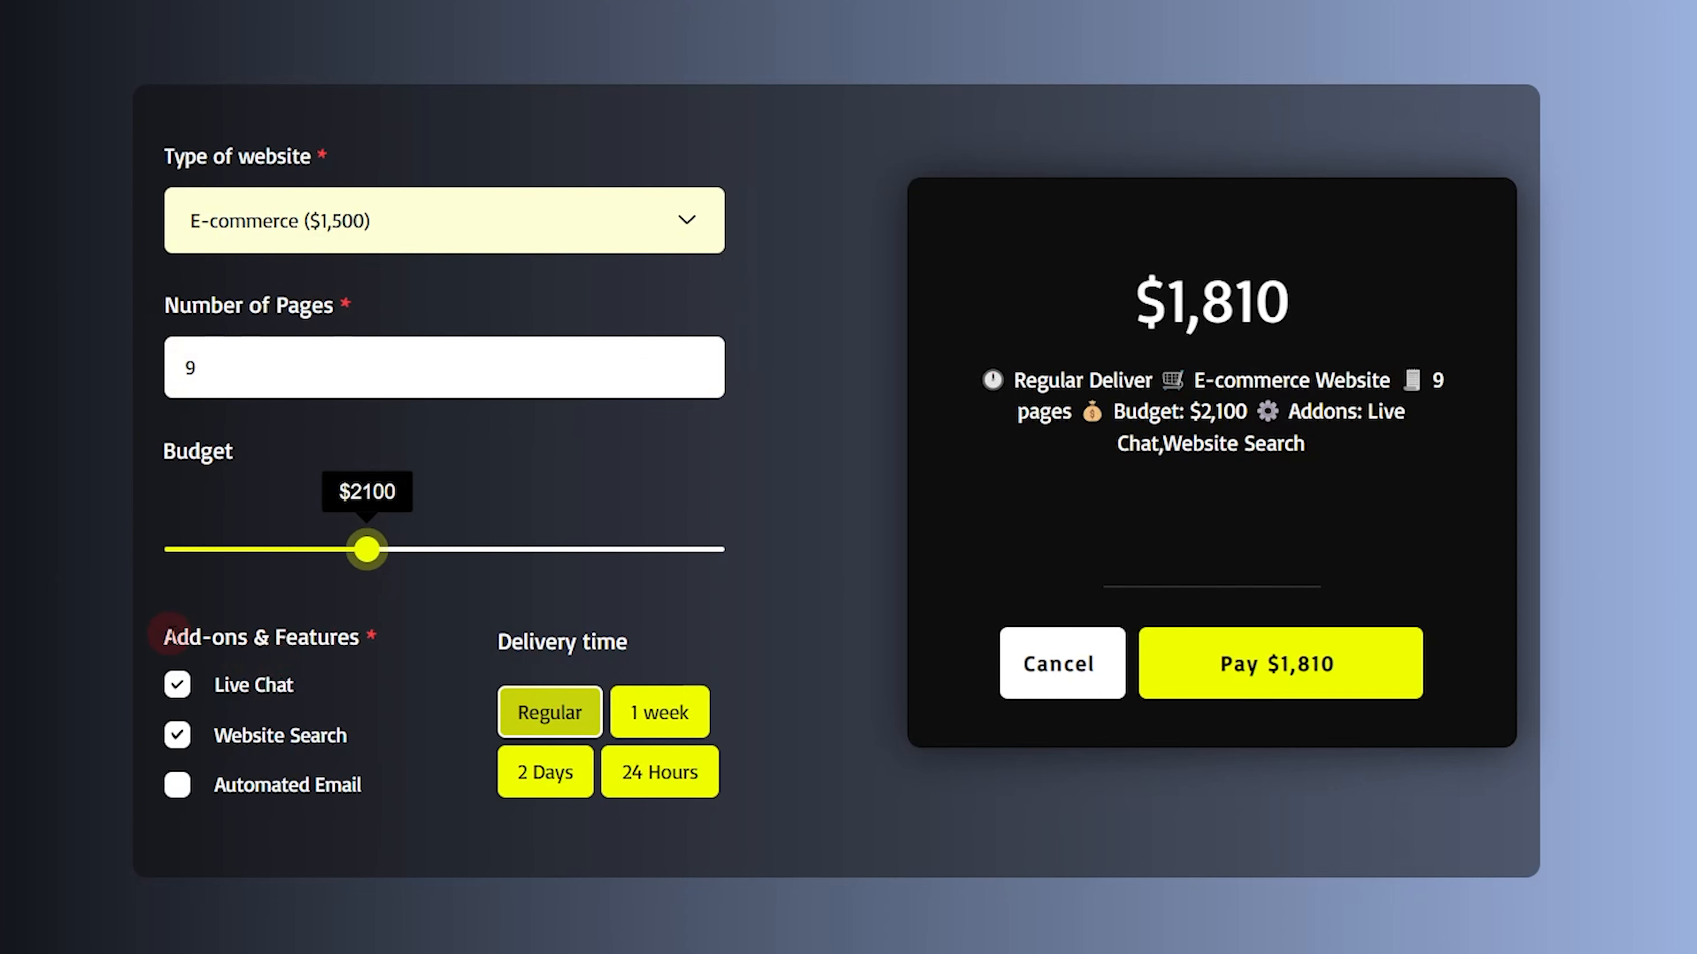
left_click(250, 683)
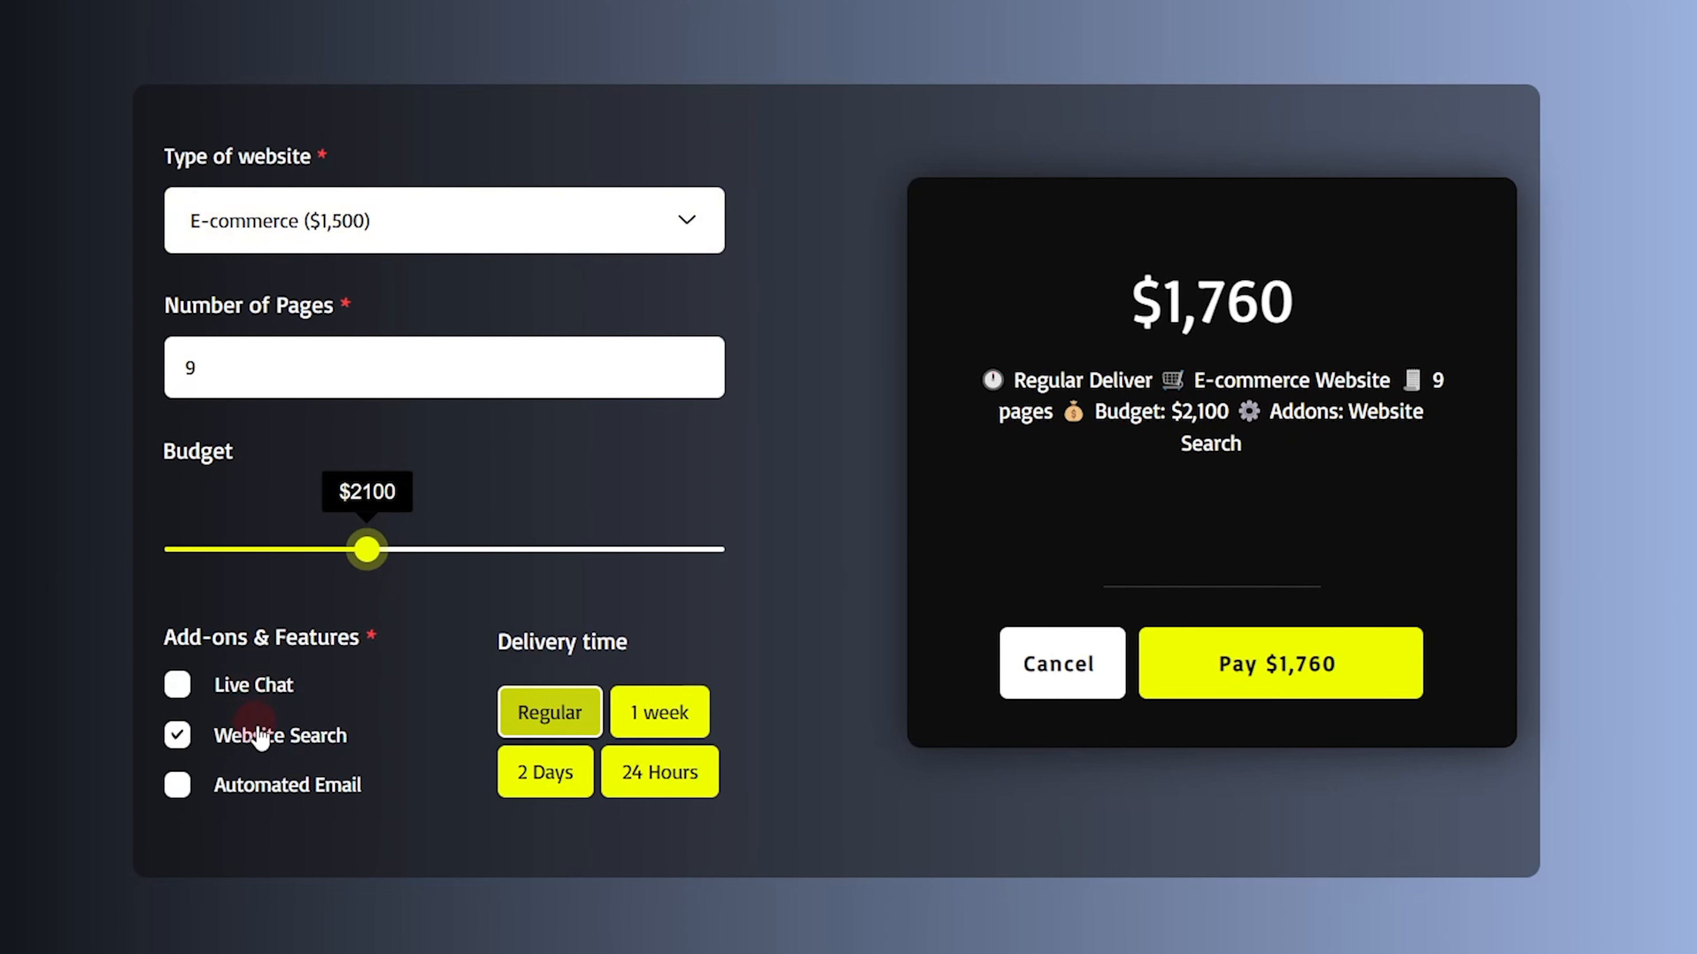
Try the 1 week, 24 Hours and 2 Days delivery times in turn, ending back on Regular
left_click(660, 715)
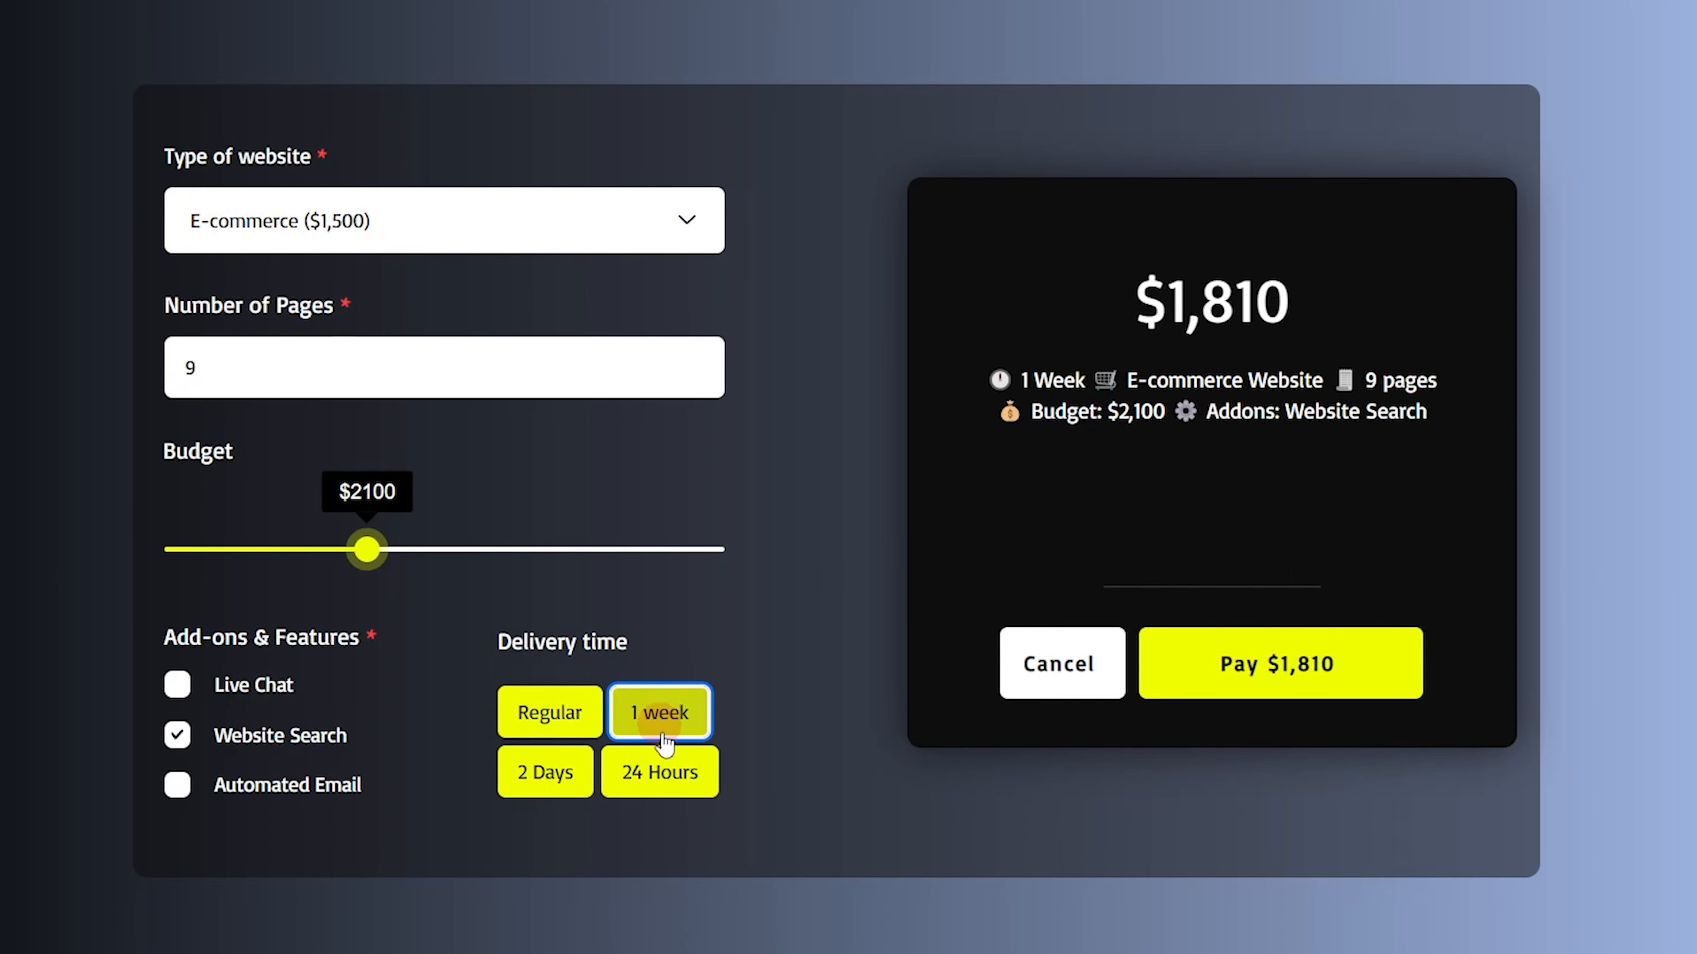
left_click(671, 774)
left_click(546, 775)
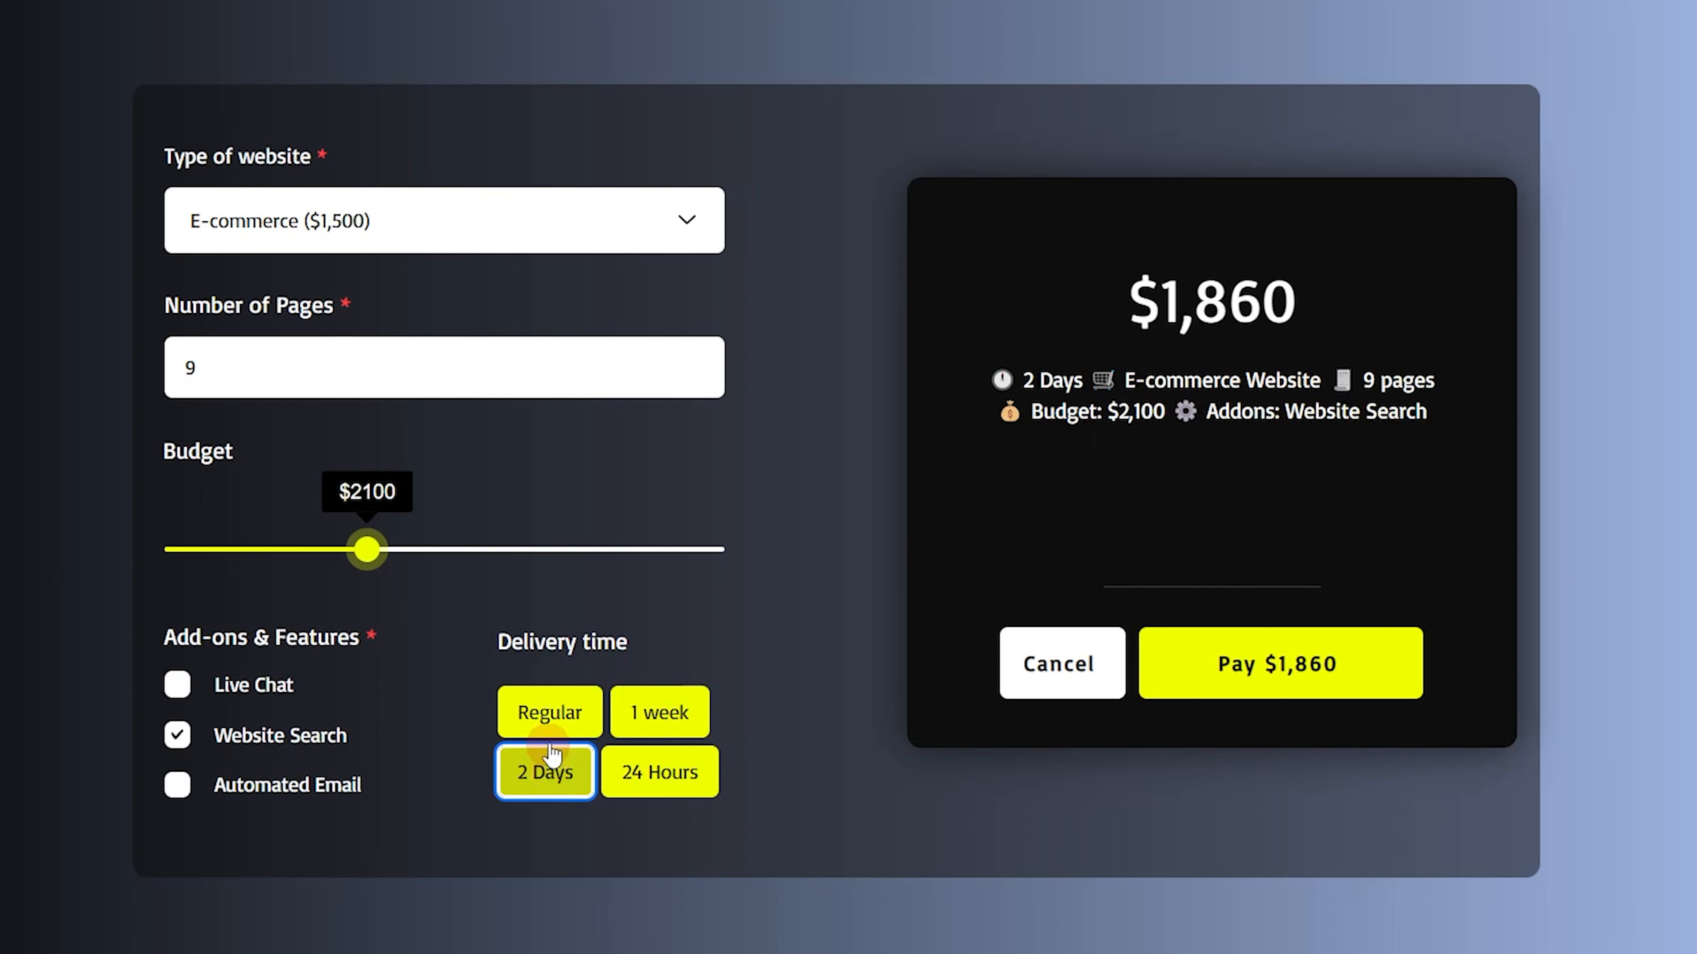
left_click(549, 712)
left_click(663, 714)
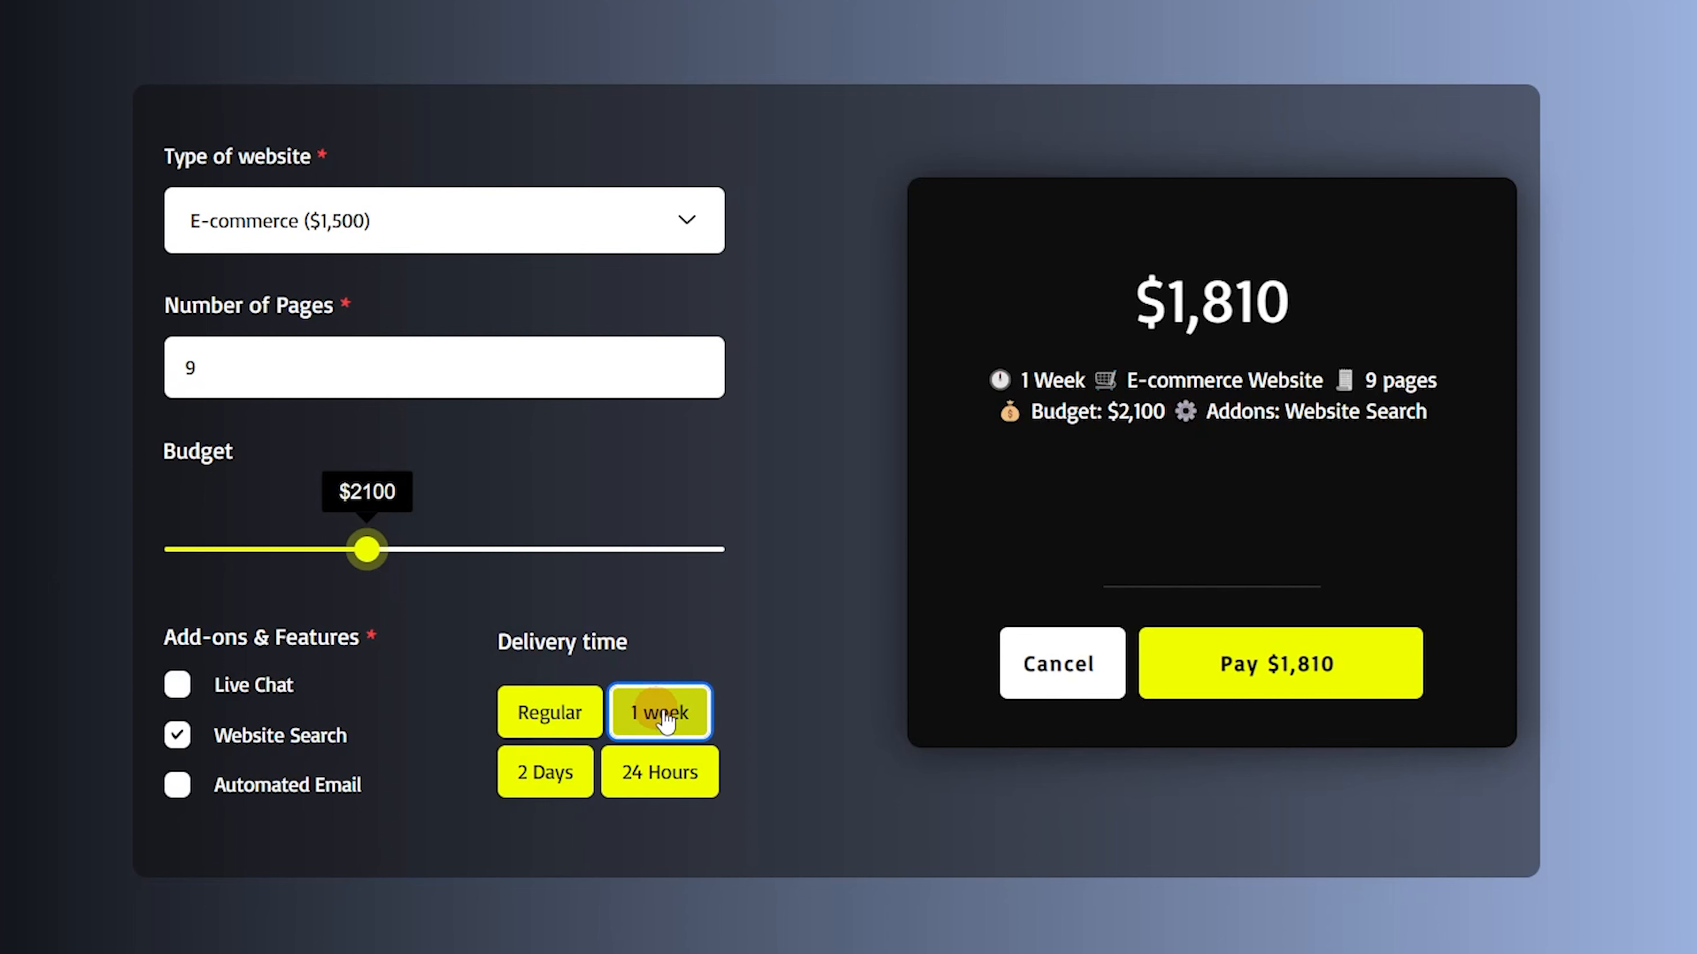
left_click(732, 712)
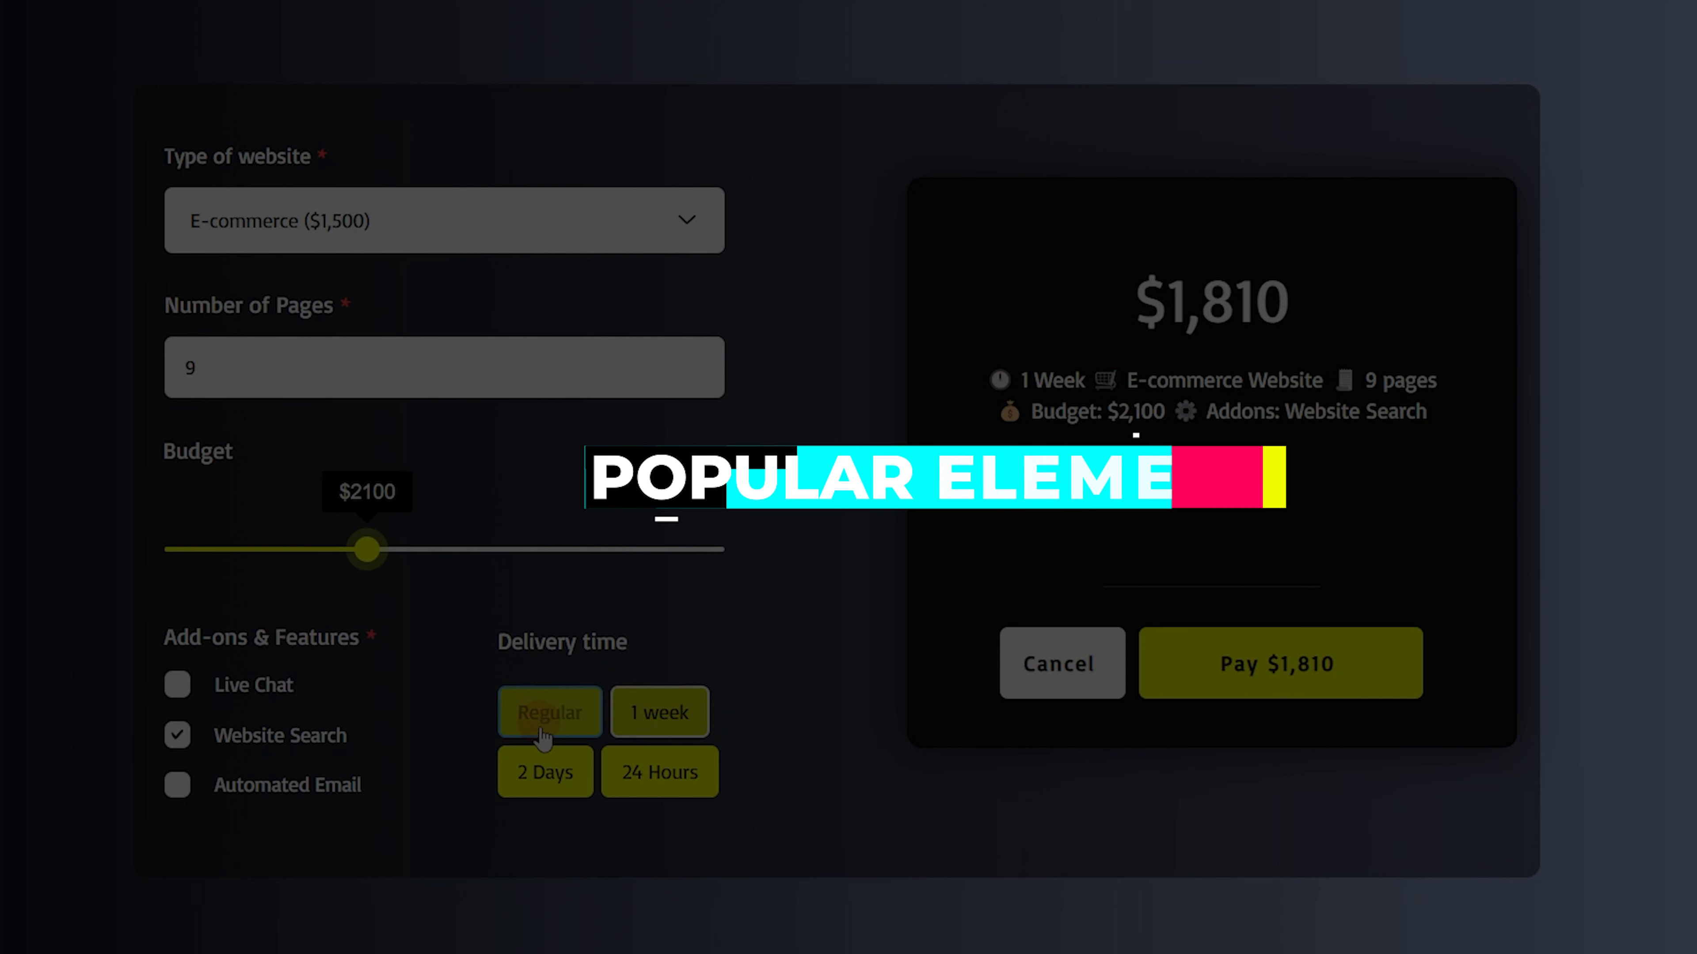
left_click(546, 774)
left_click(671, 772)
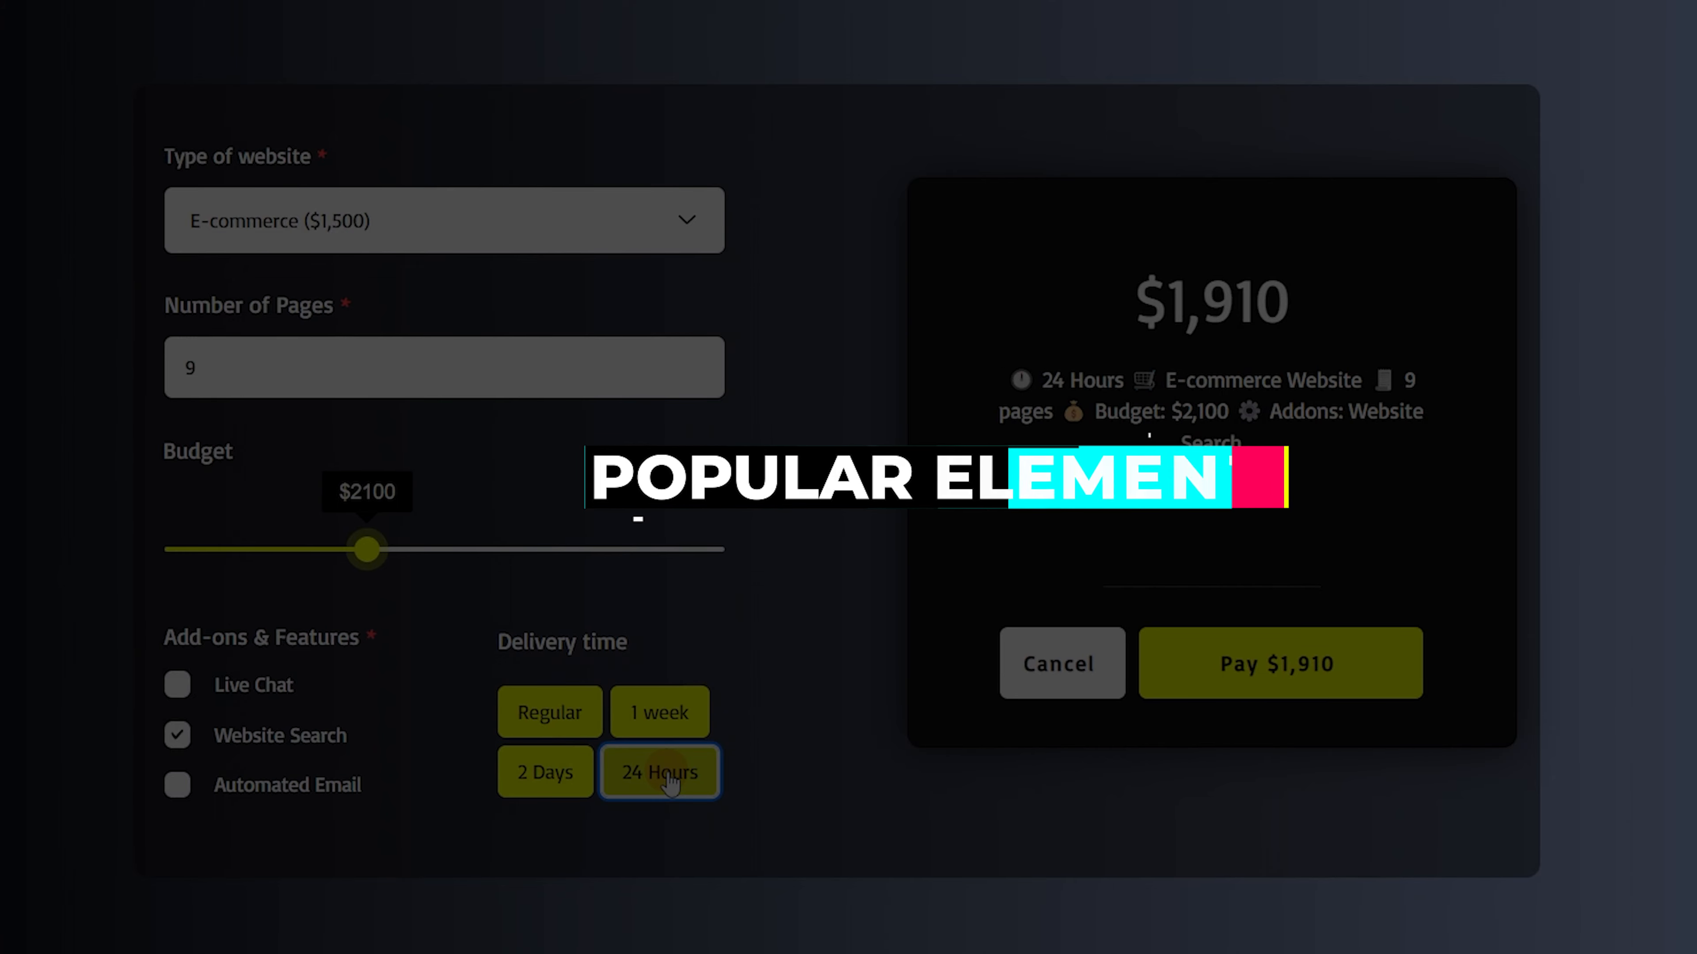
left_click(670, 721)
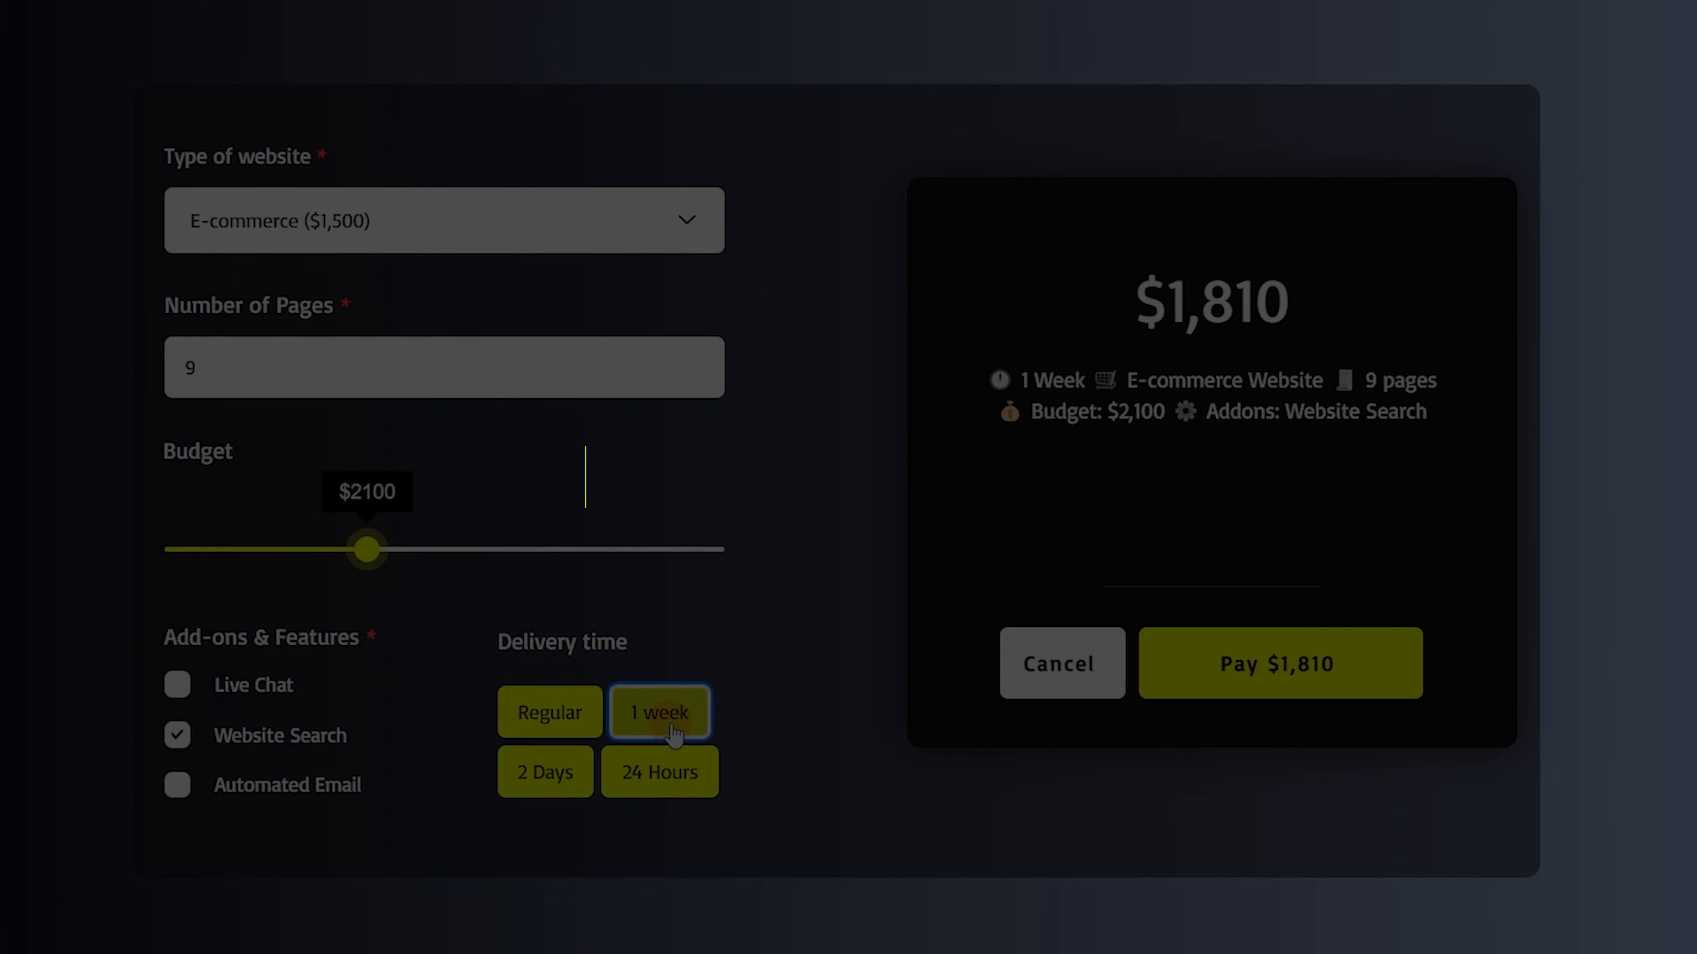
left_click(529, 722)
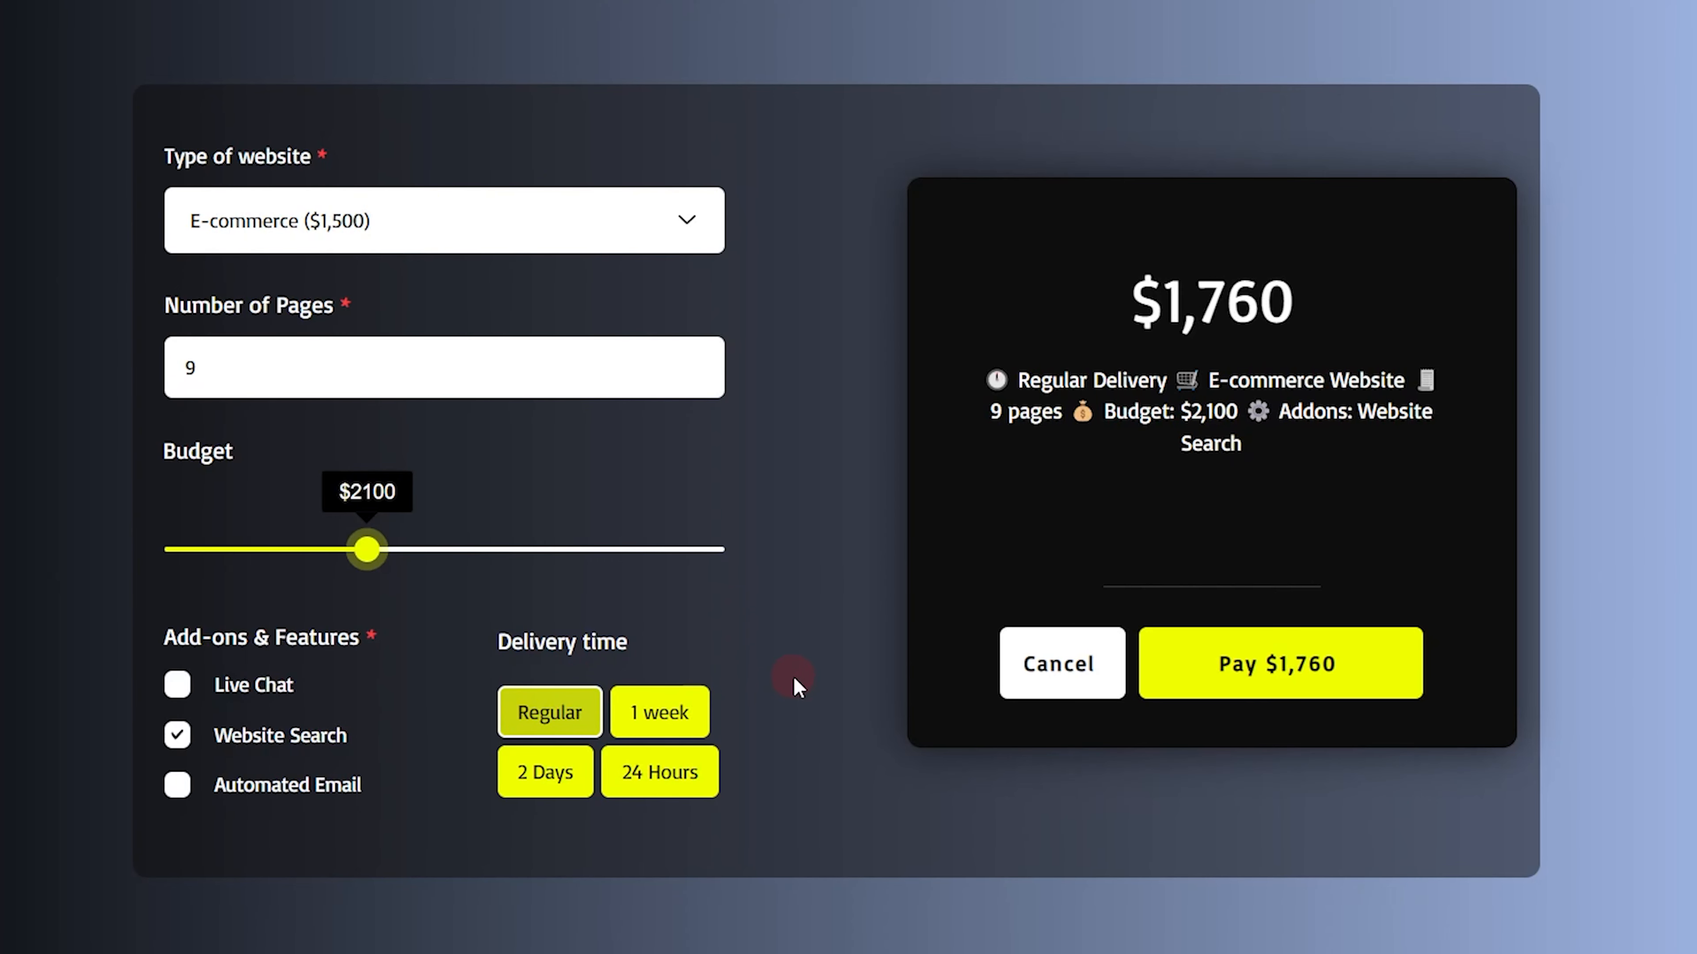
Set the budget to $3,100 and highlight the budget entry in the quote summary
left_click_drag(372, 551, 296, 551)
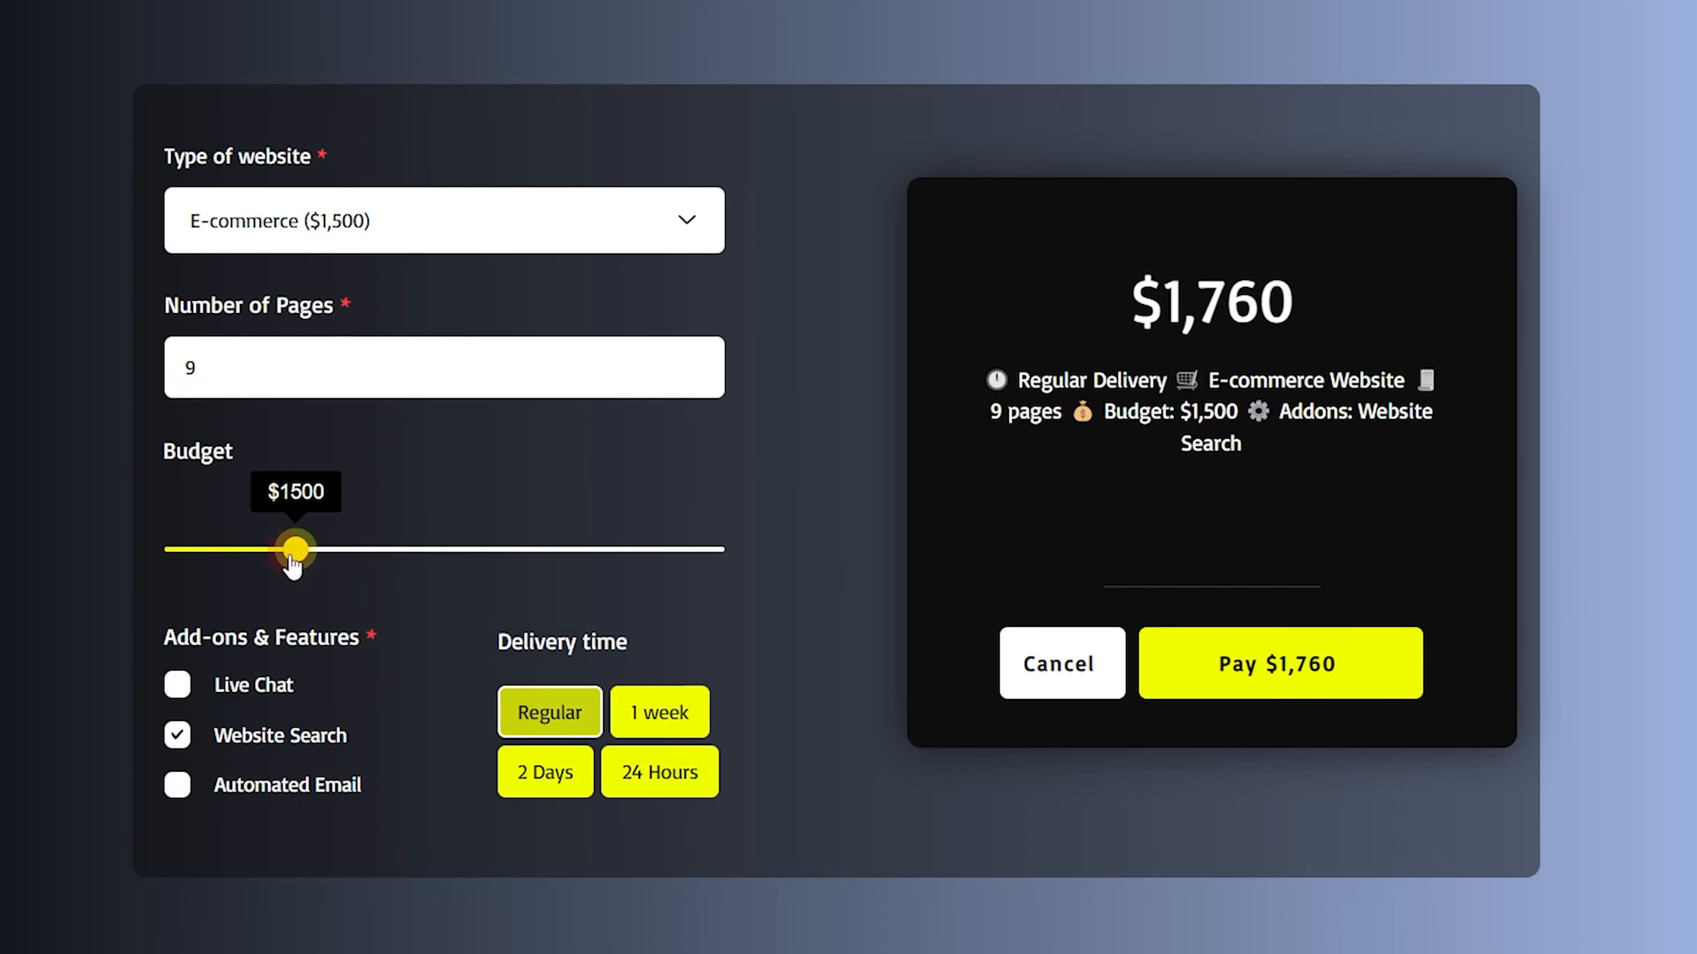
left_click_drag(293, 560, 488, 562)
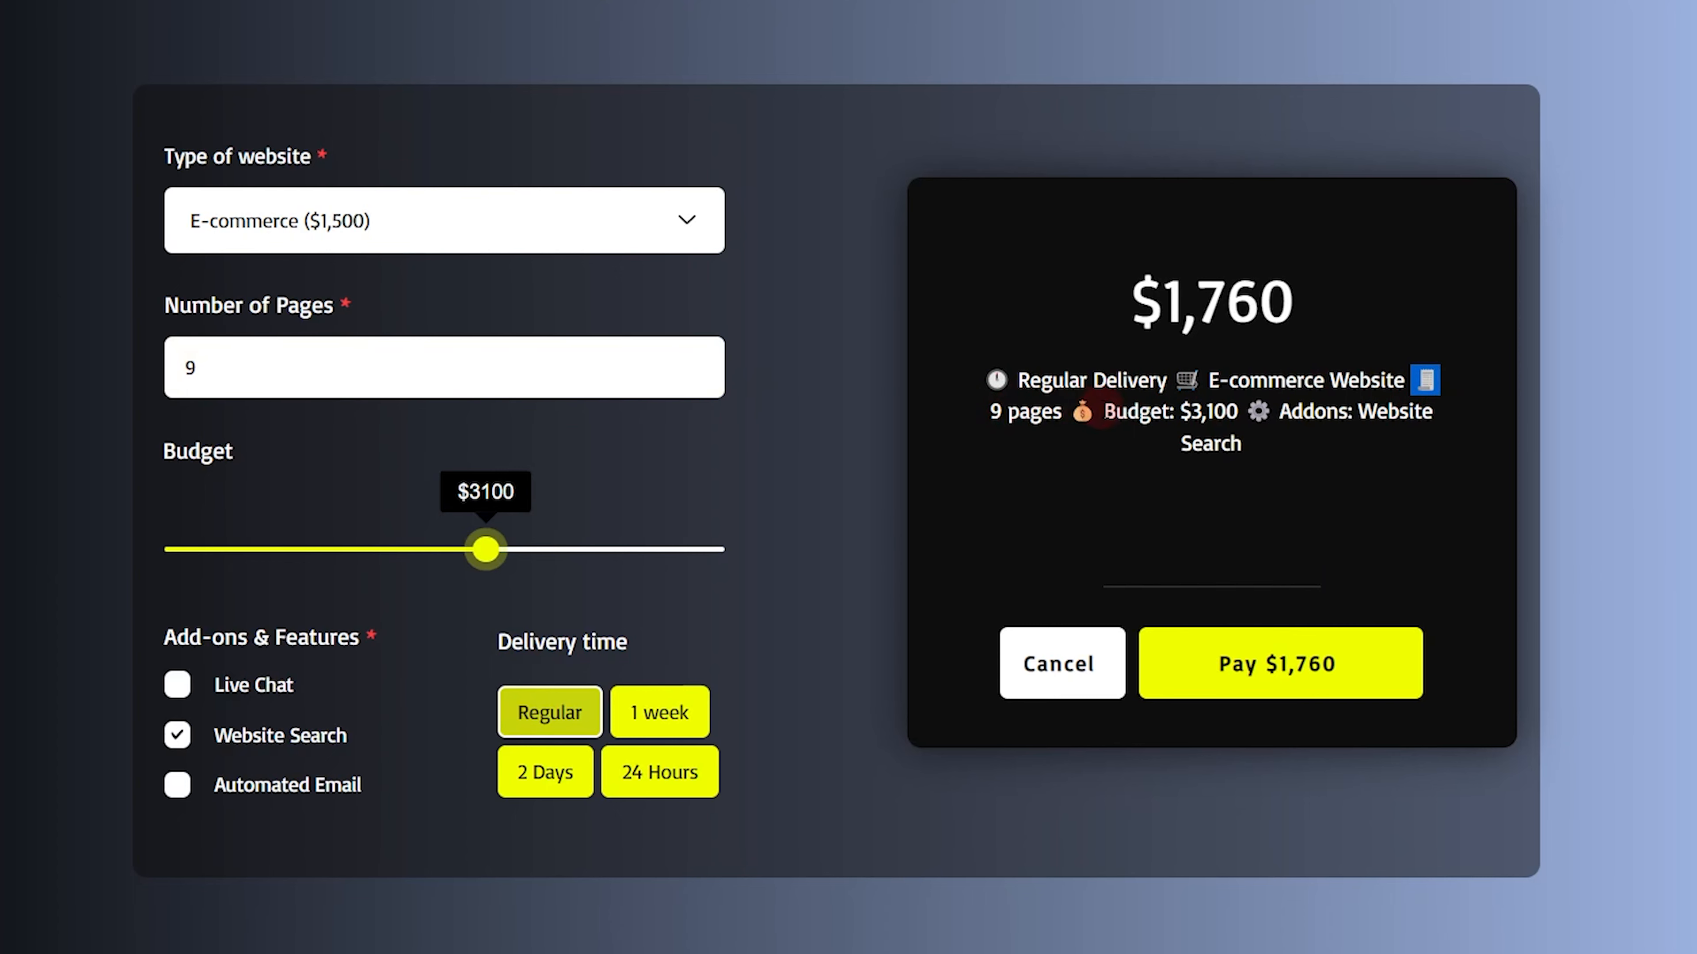
left_click_drag(1100, 416, 1242, 415)
left_click(1247, 415)
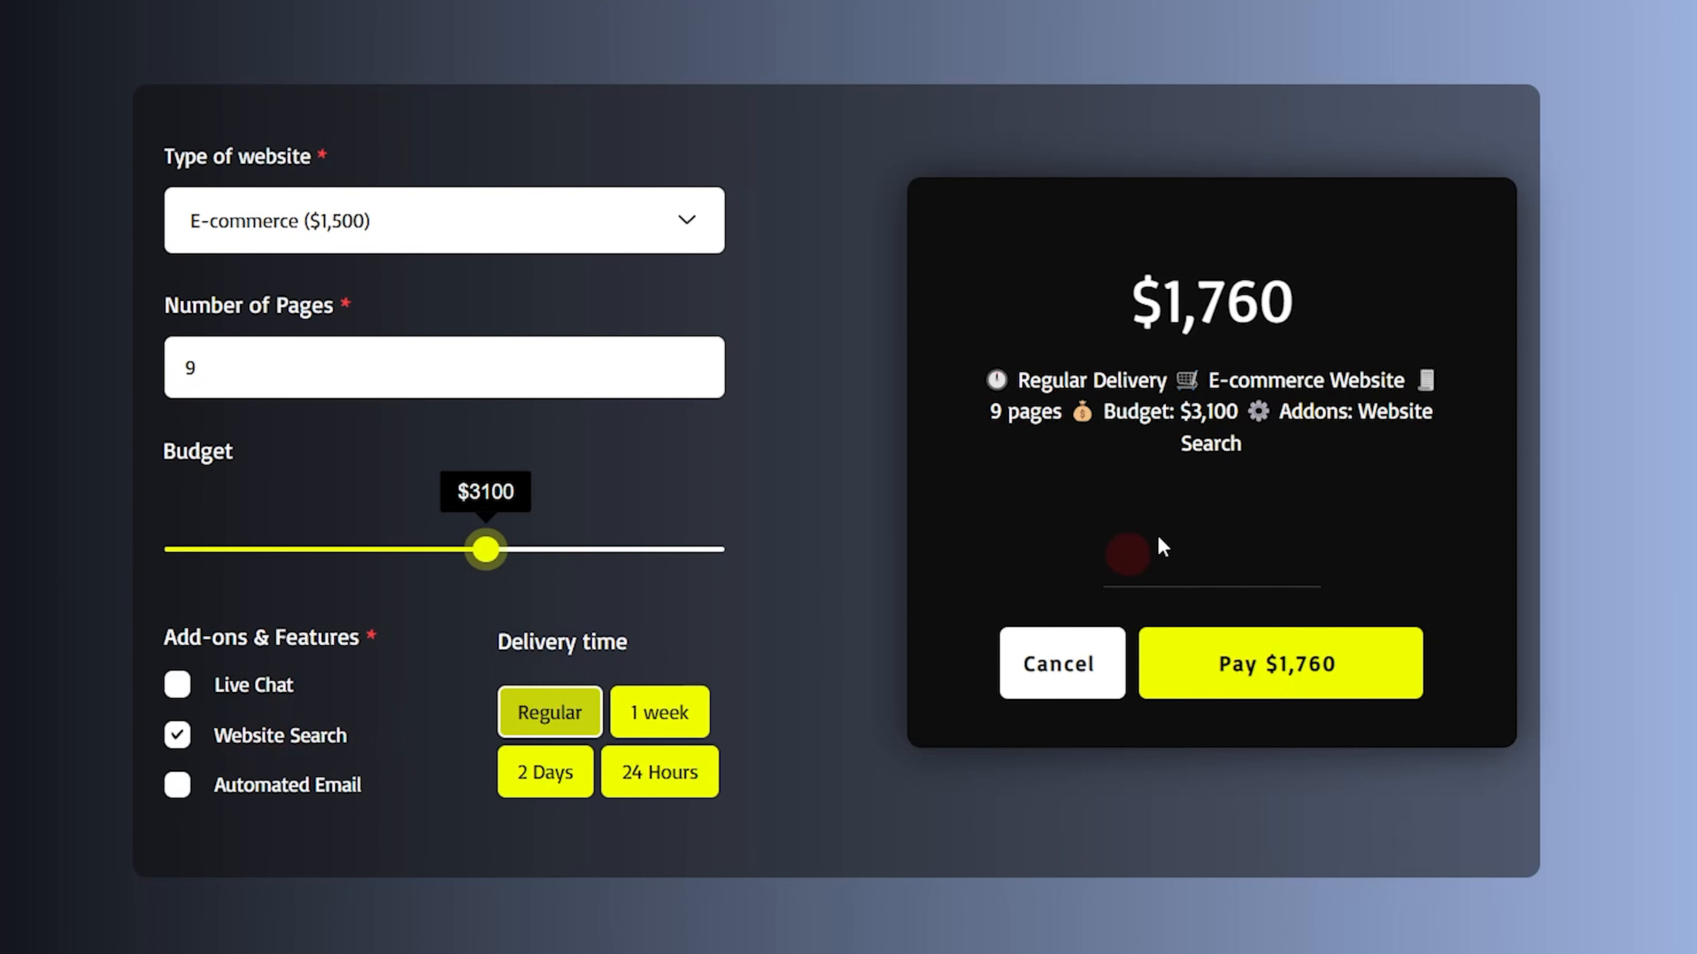
Add the Live Chat add-on to the quote and close the online payment notice
left_click(227, 692)
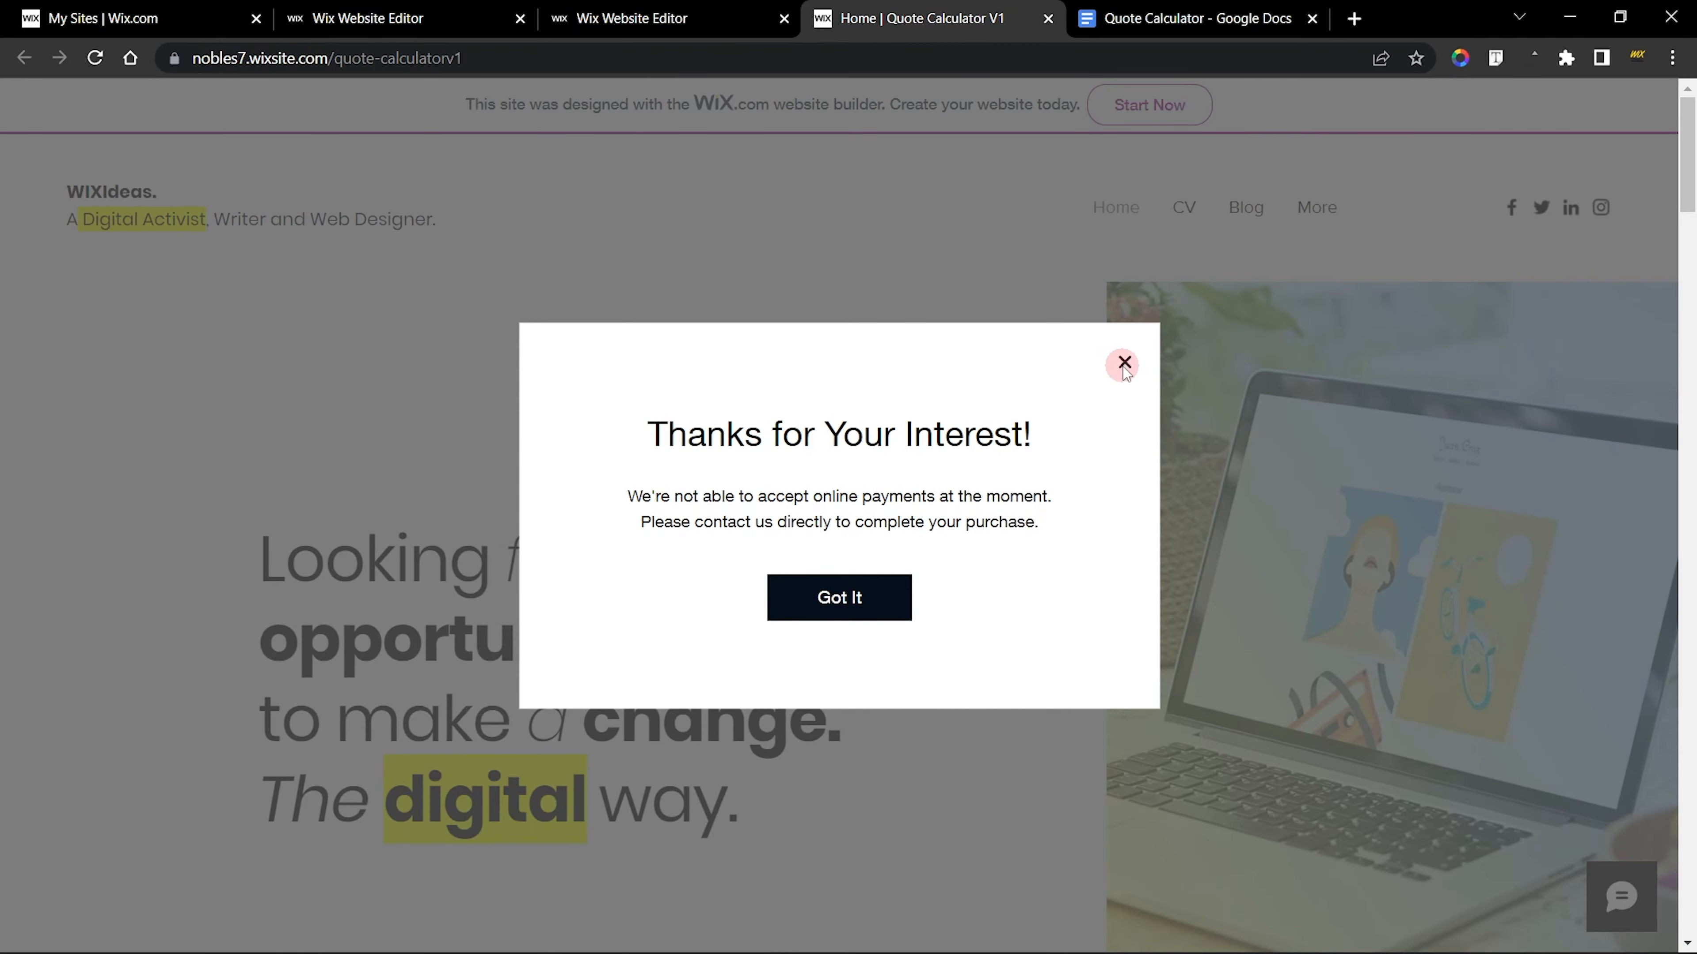
left_click(1122, 367)
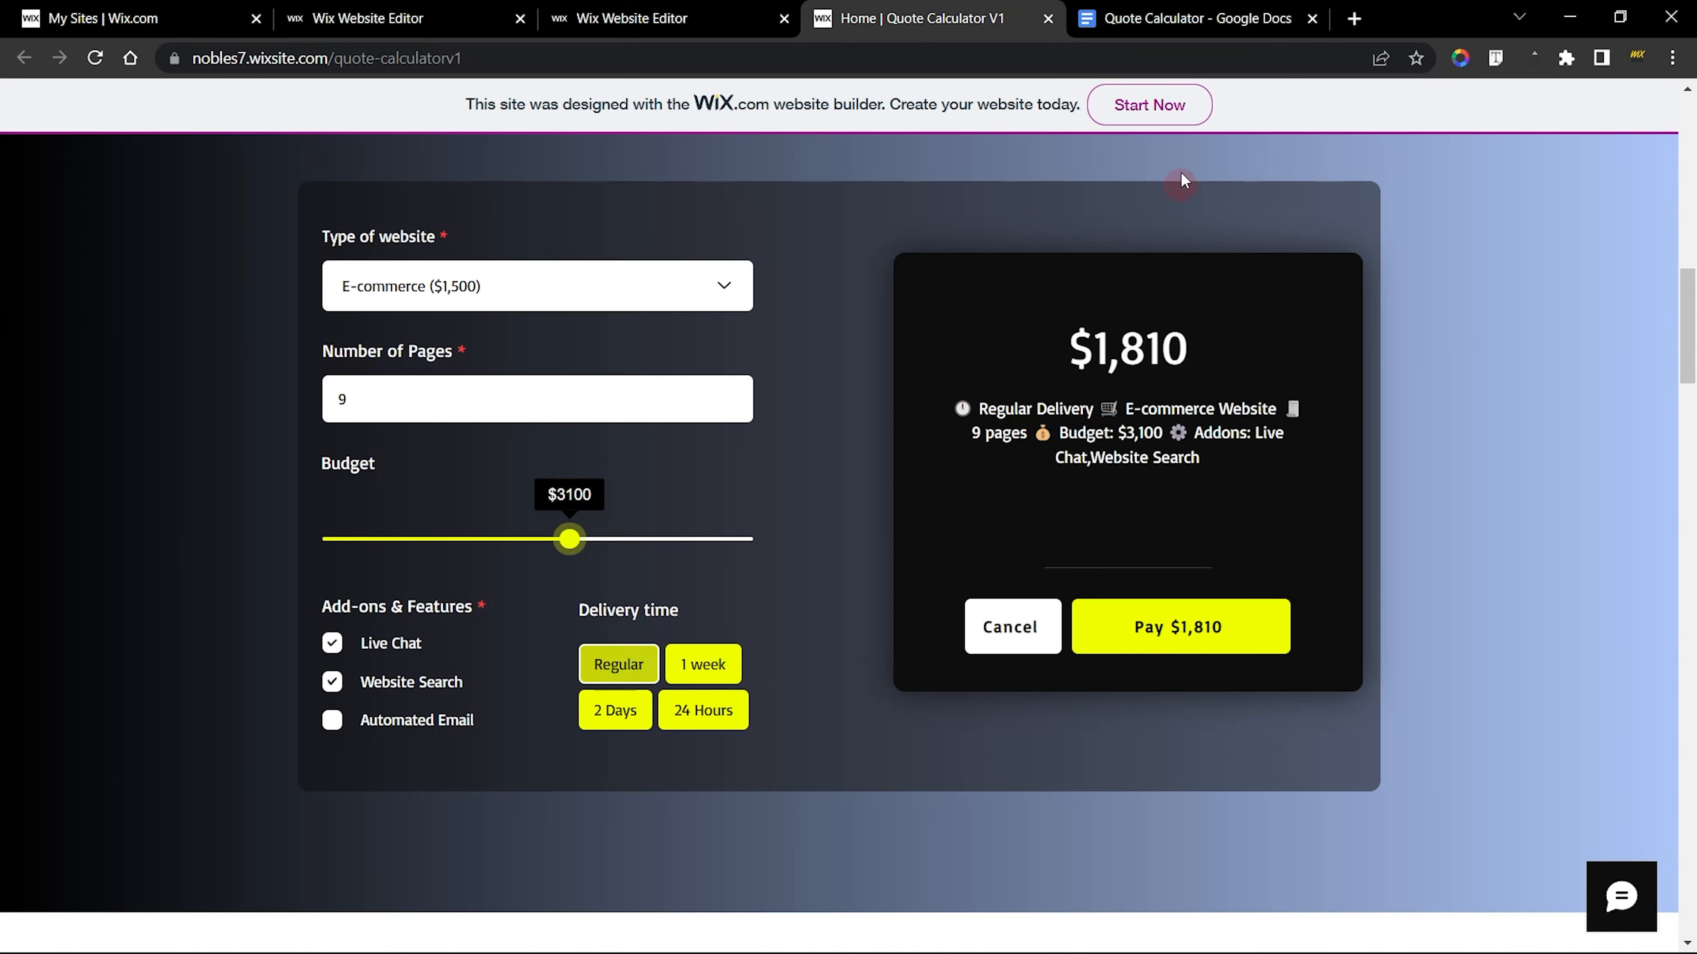
Switch to the Quote Calculator document in Google Docs and review its code sections from the variable declarations through the Wix Pay backend
left_click(1180, 20)
left_click(1004, 438)
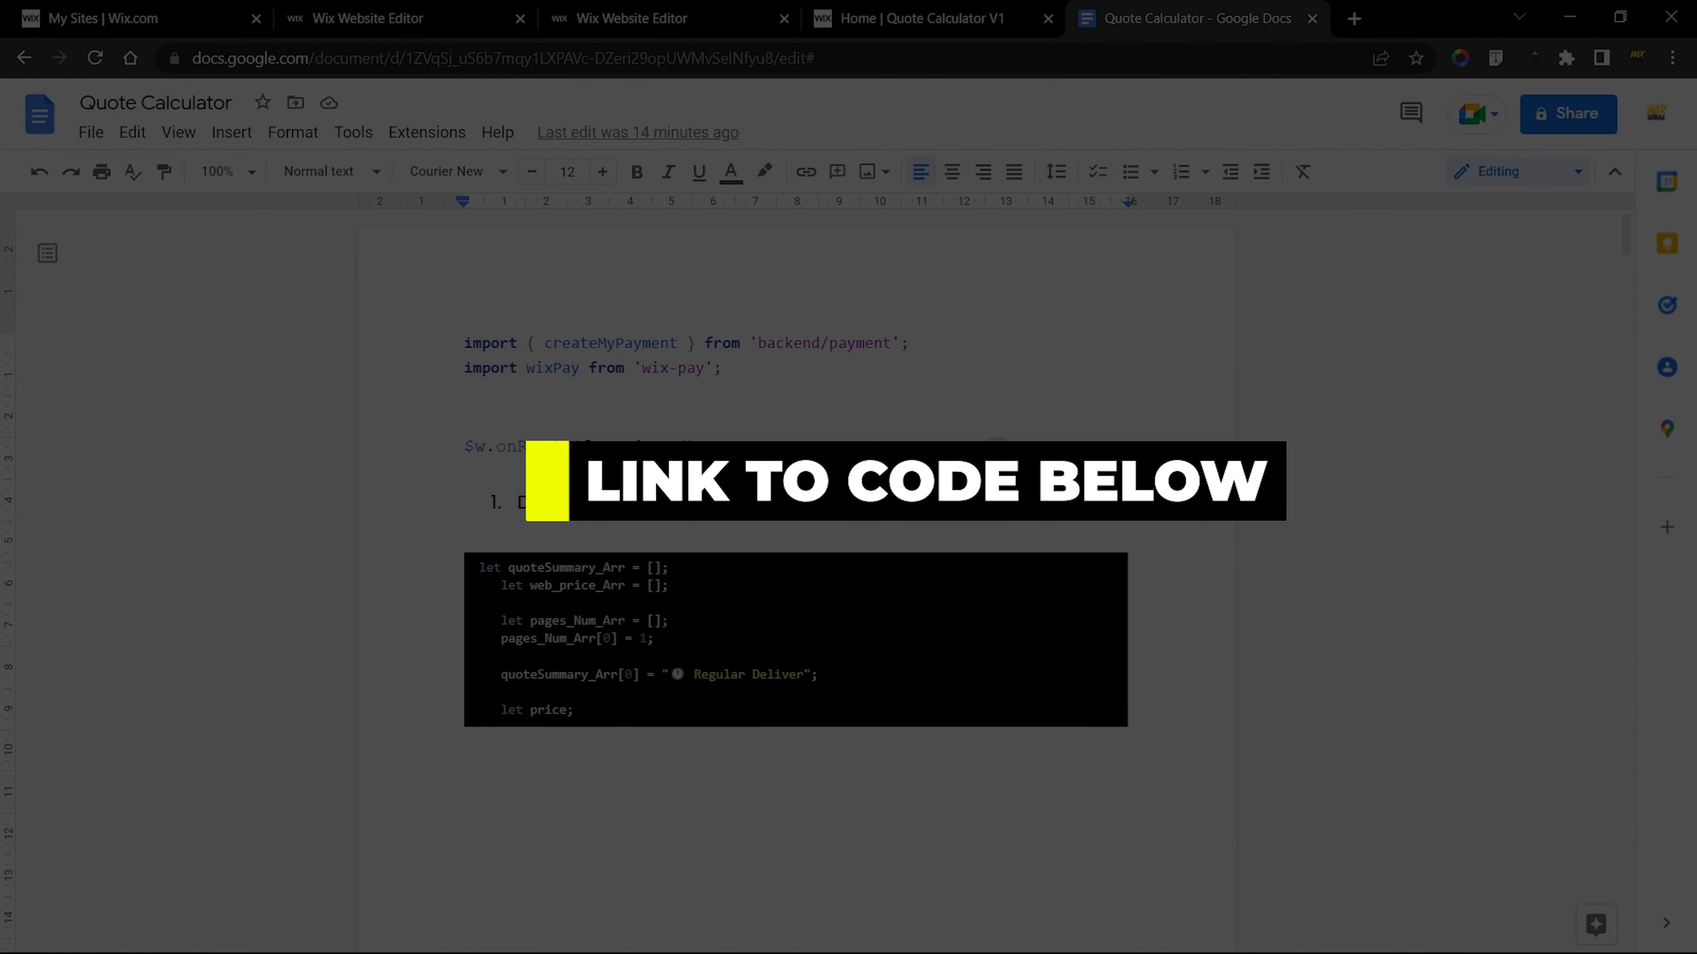
left_click(957, 421)
scroll(1050, 452, "down", 10)
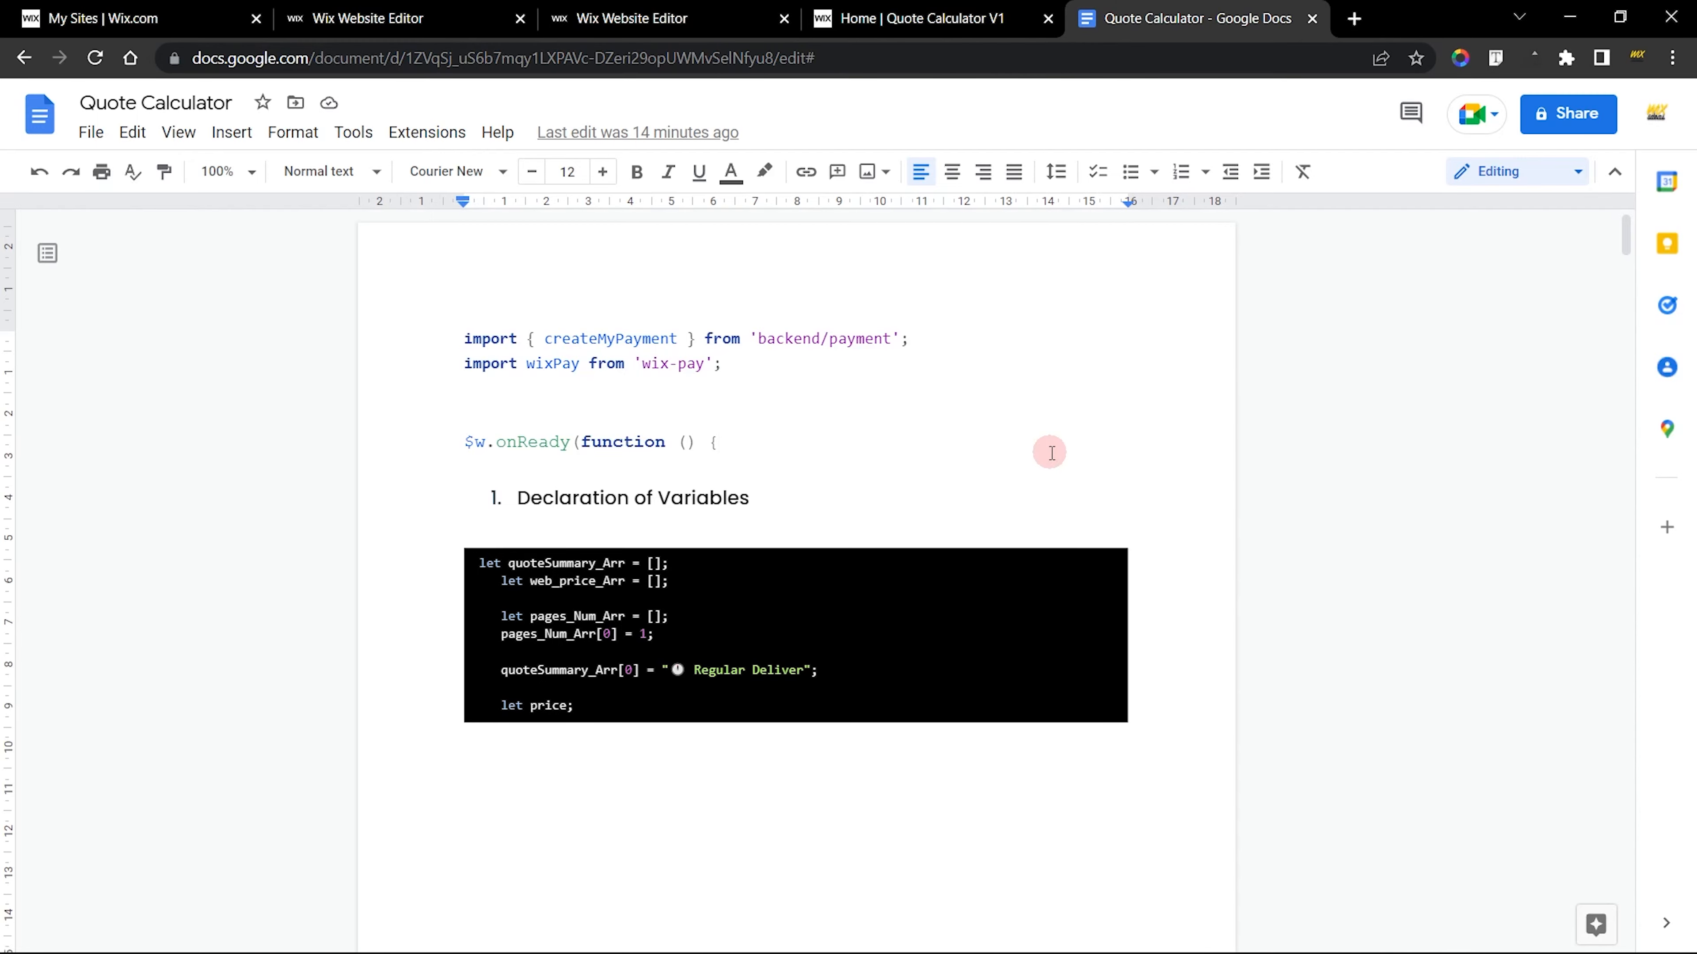
scroll(1050, 452, "down", 15)
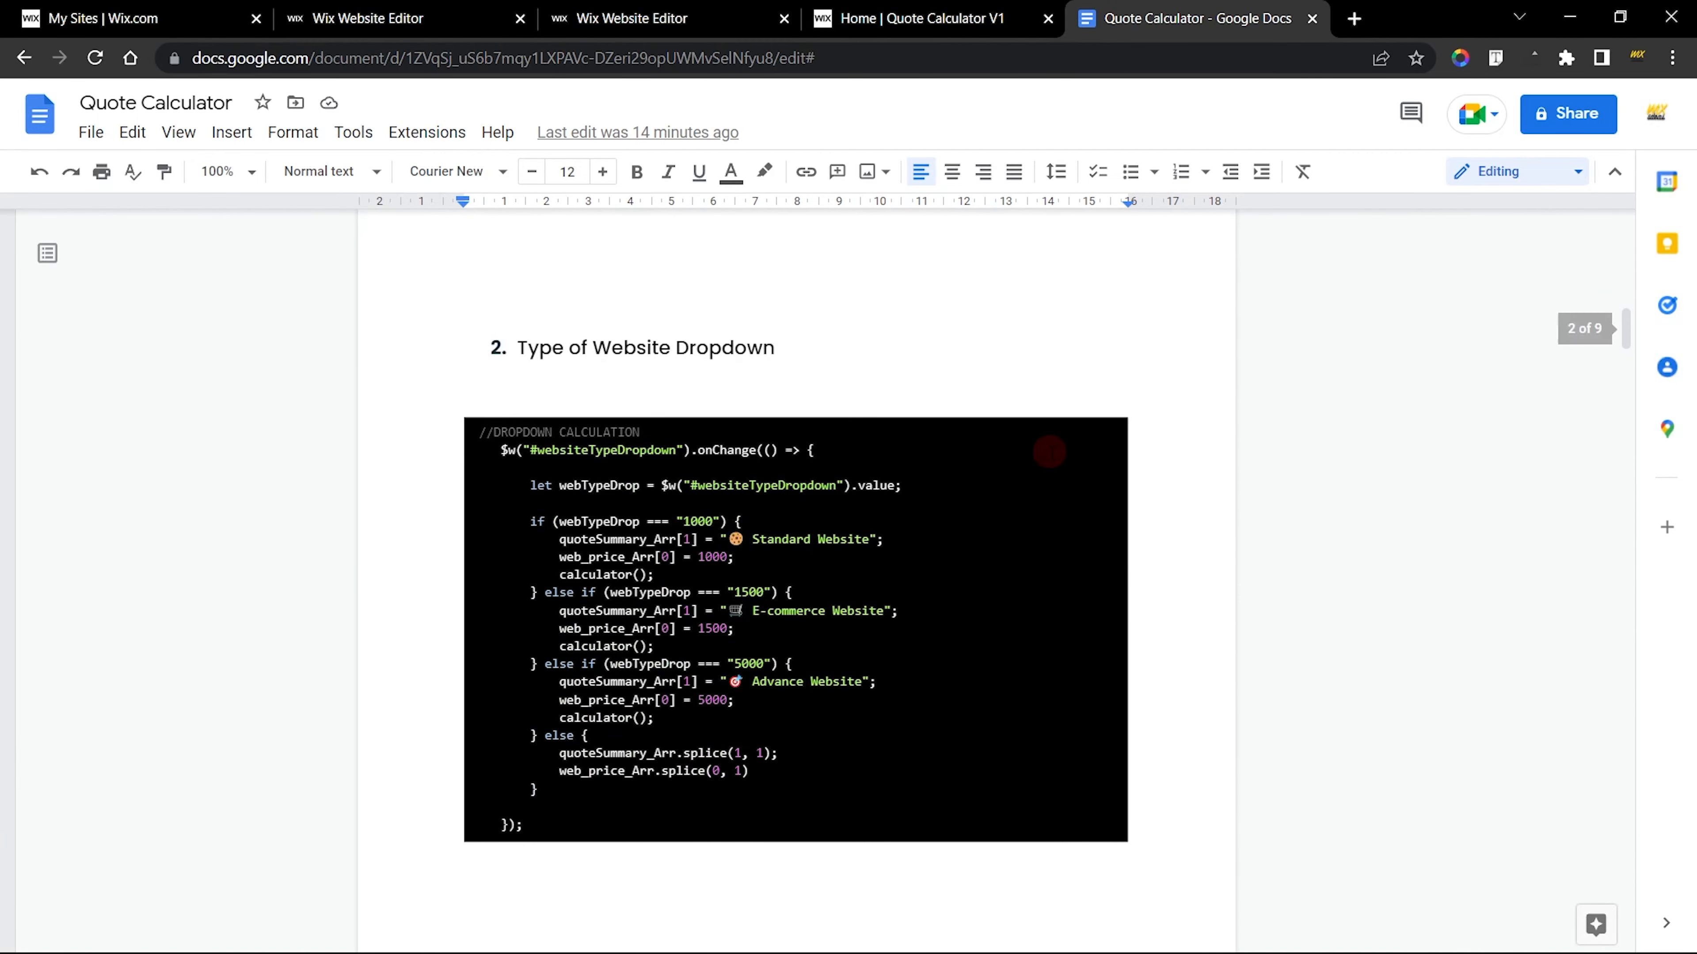
scroll(1050, 452, "down", 15)
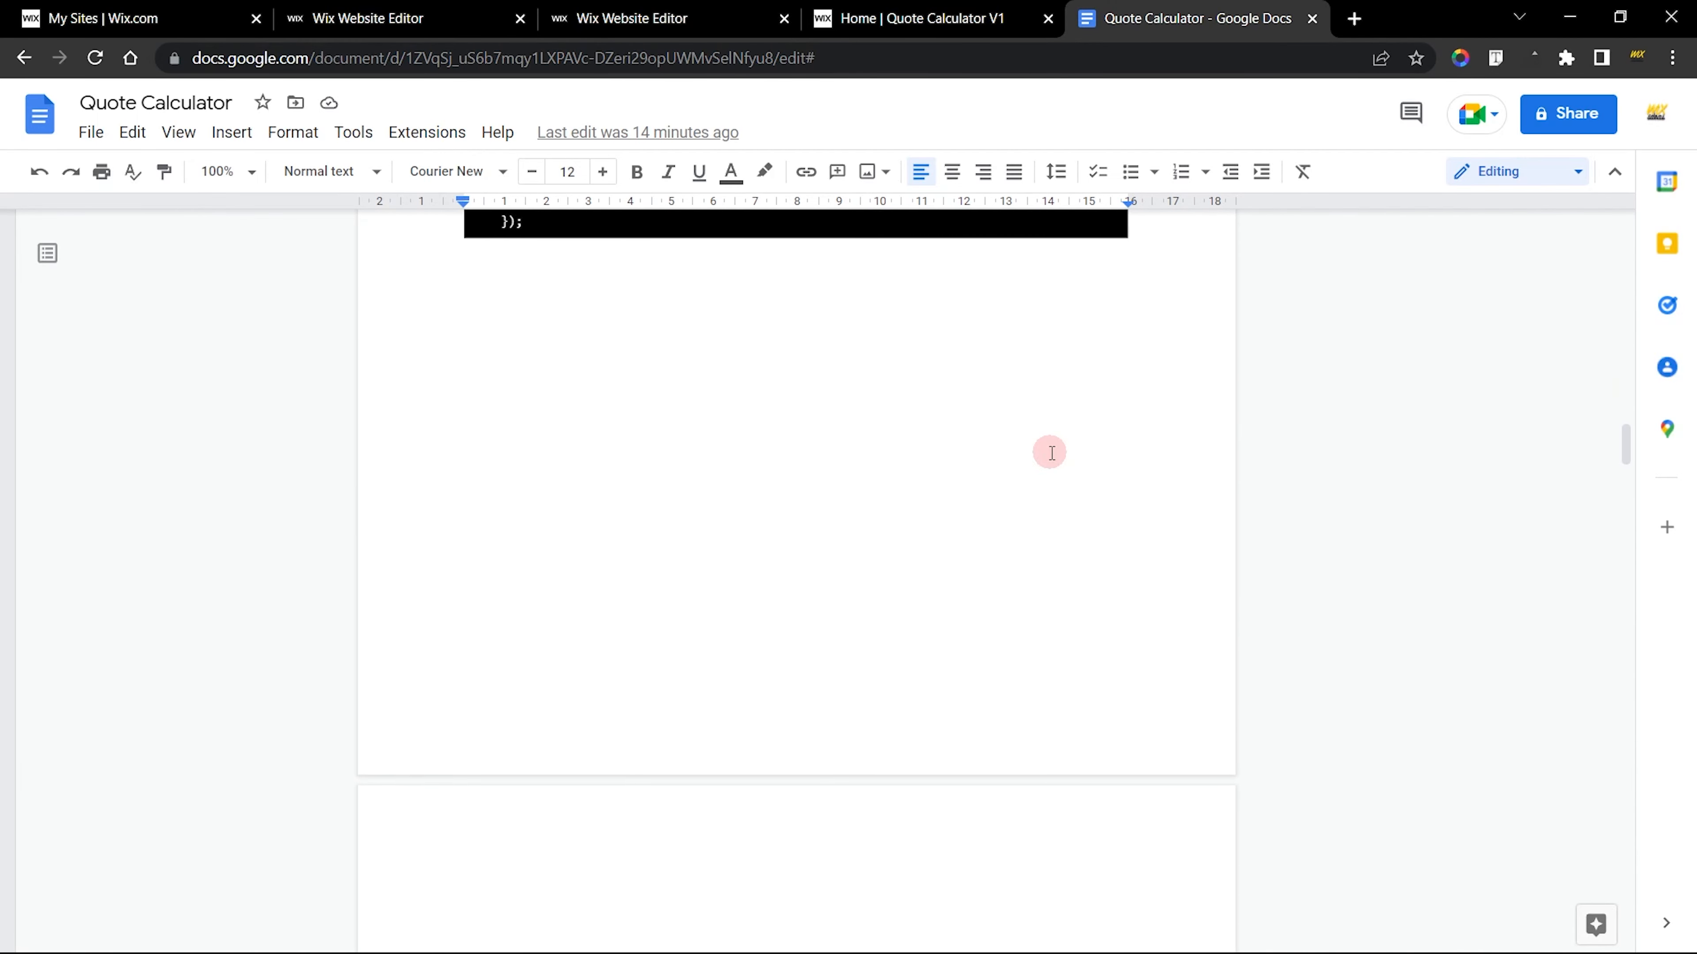
scroll(1050, 449, "down", 15)
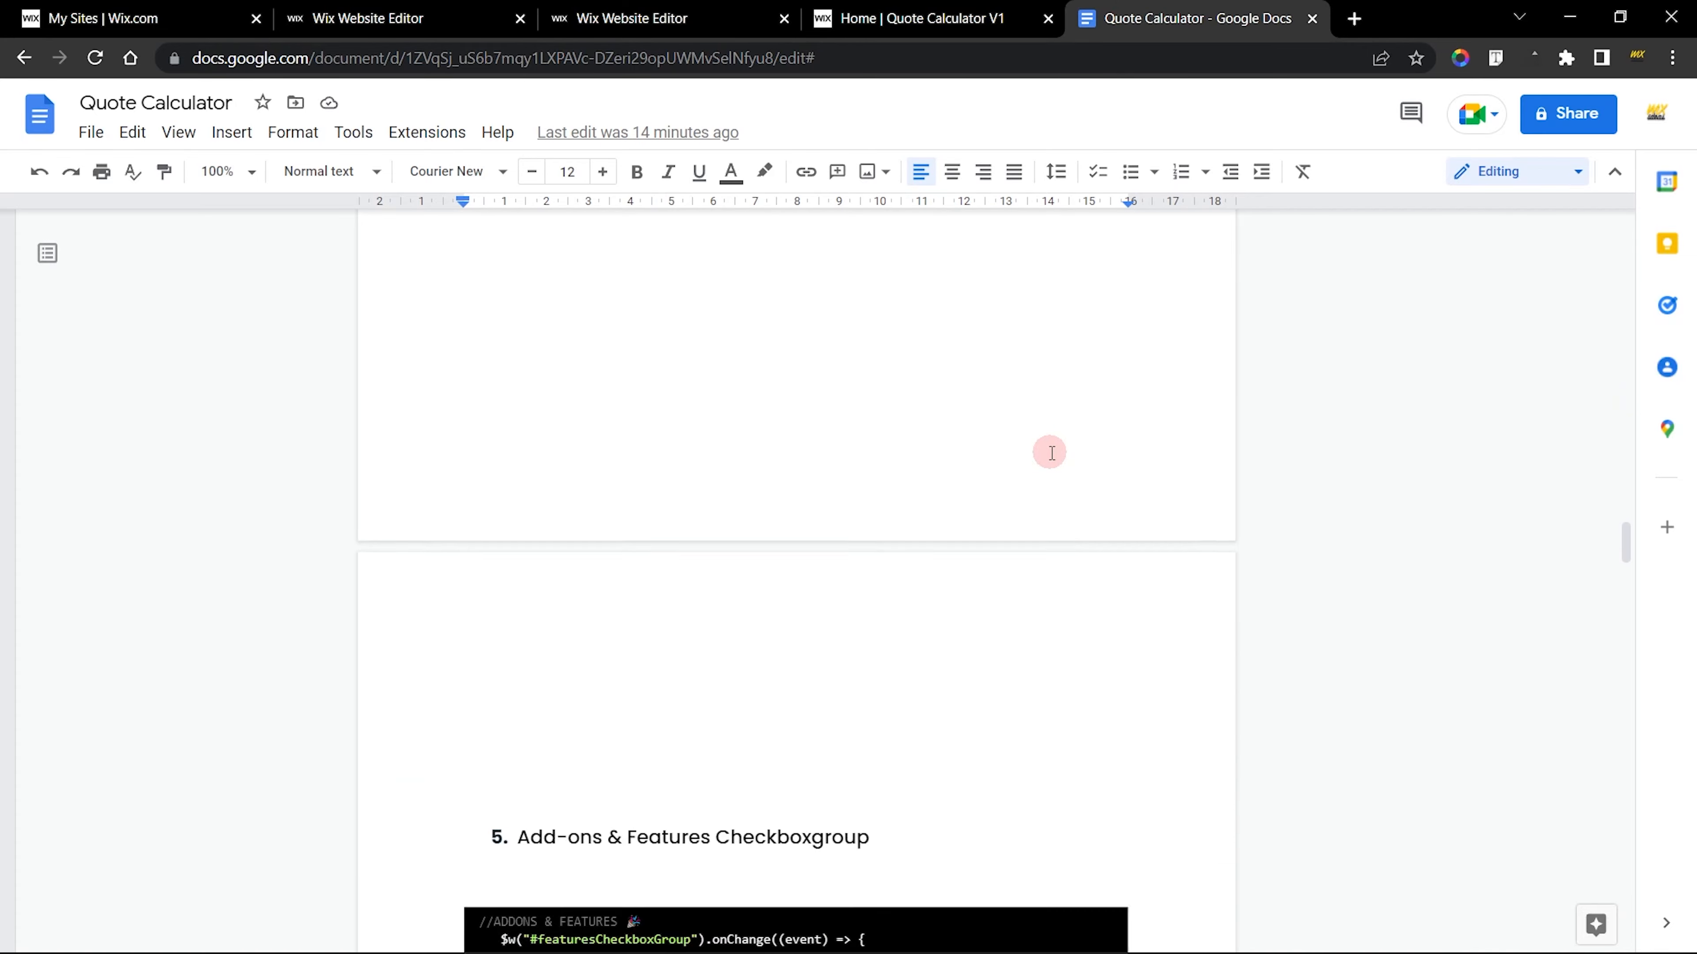
scroll(1049, 453, "down", 15)
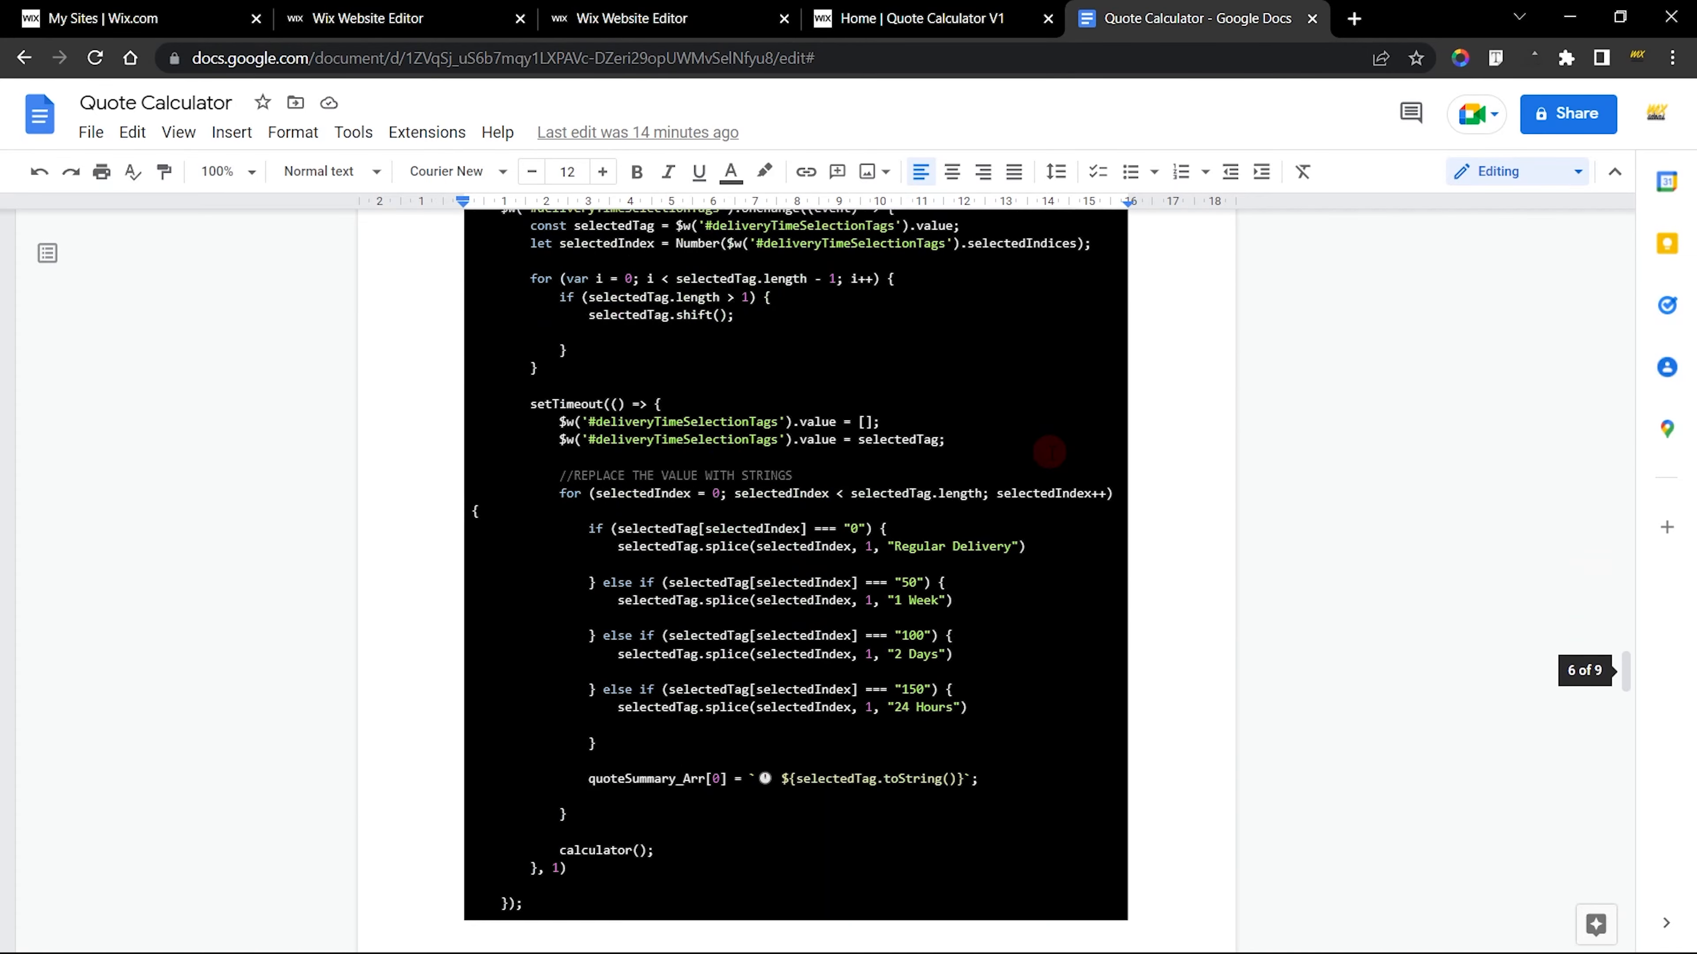
scroll(1050, 452, "down", 15)
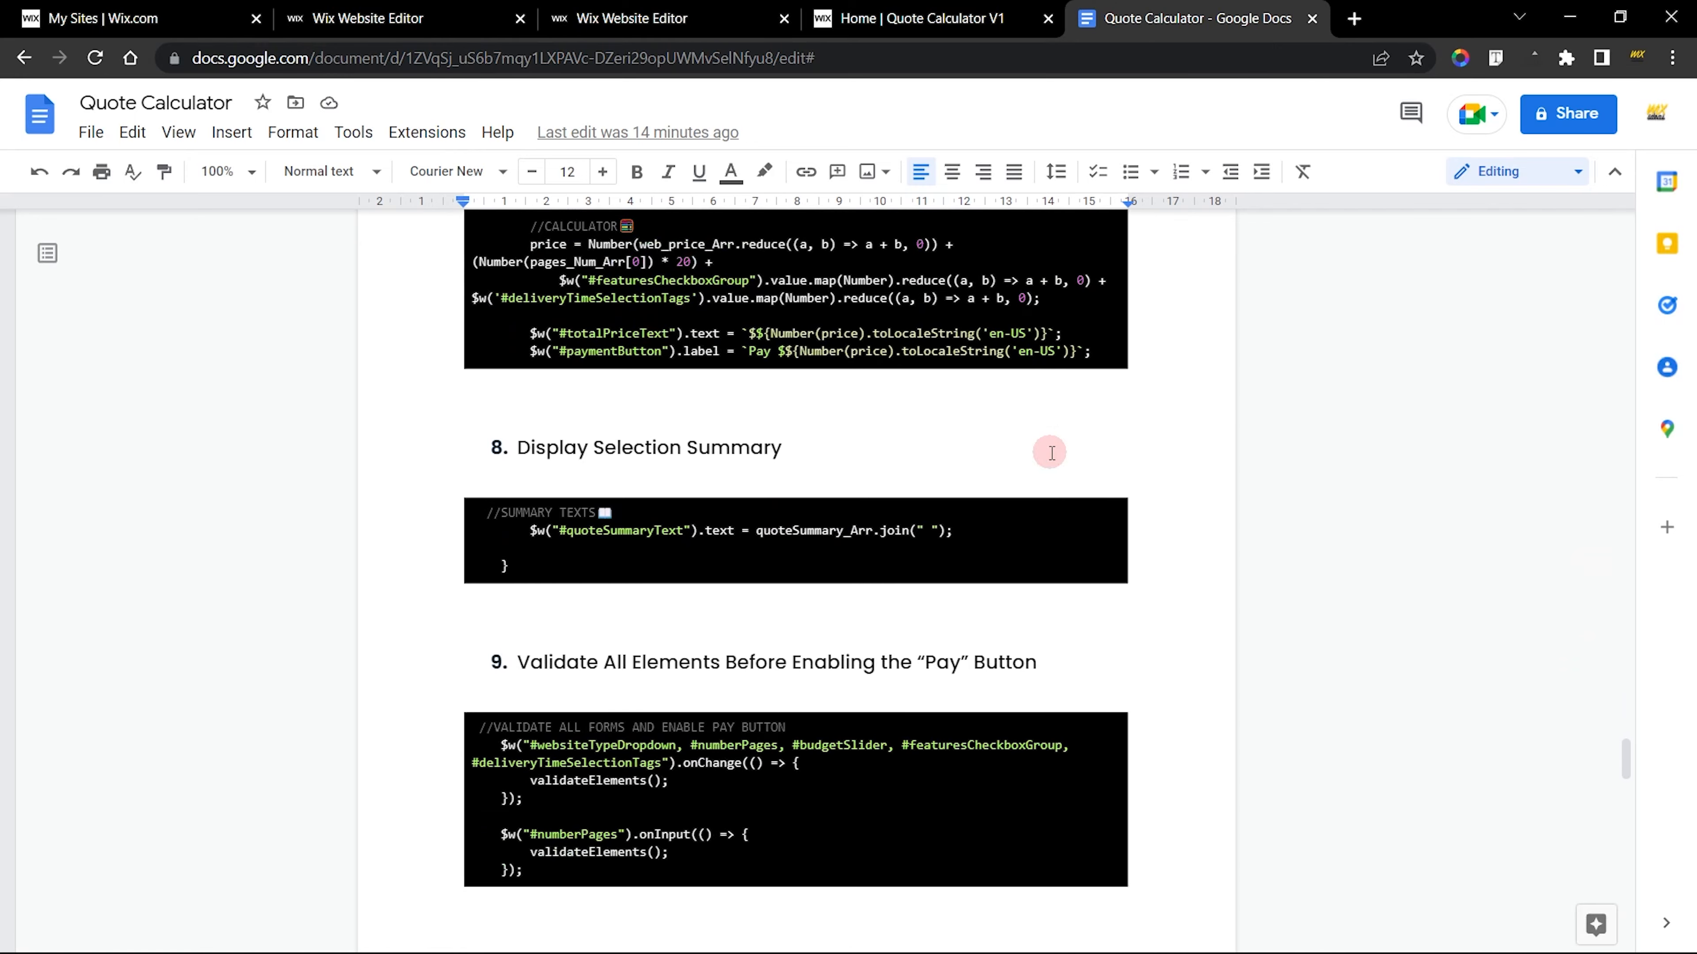
scroll(1050, 452, "down", 6)
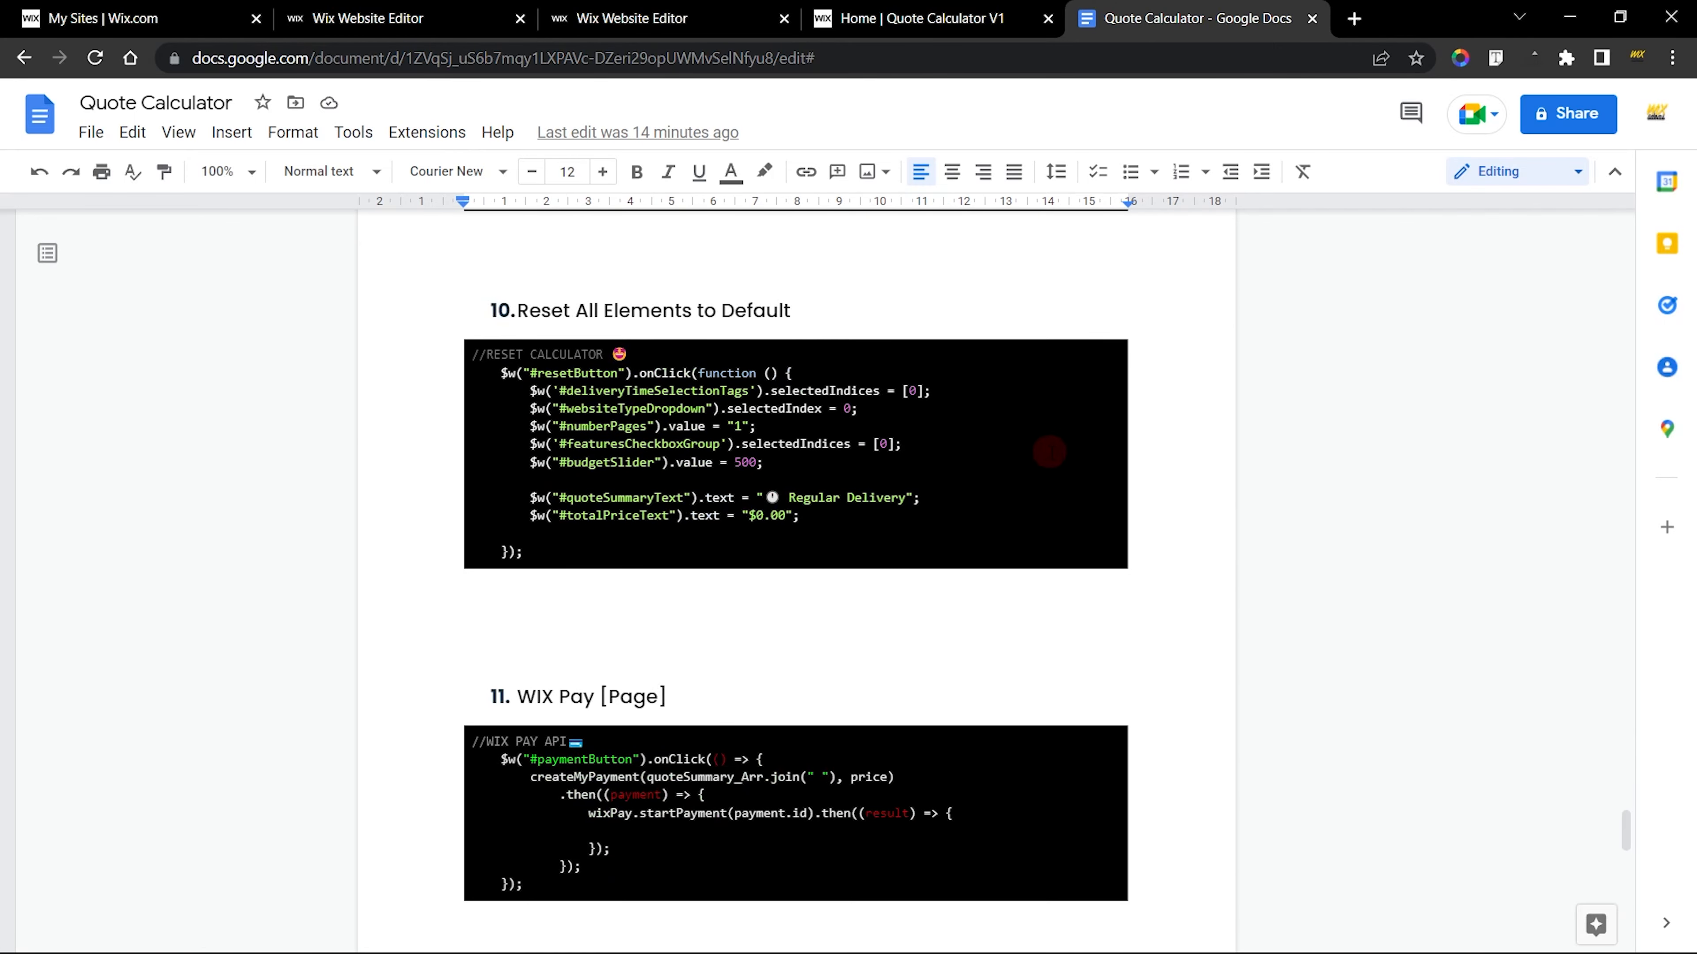
scroll(1050, 453, "down", 5)
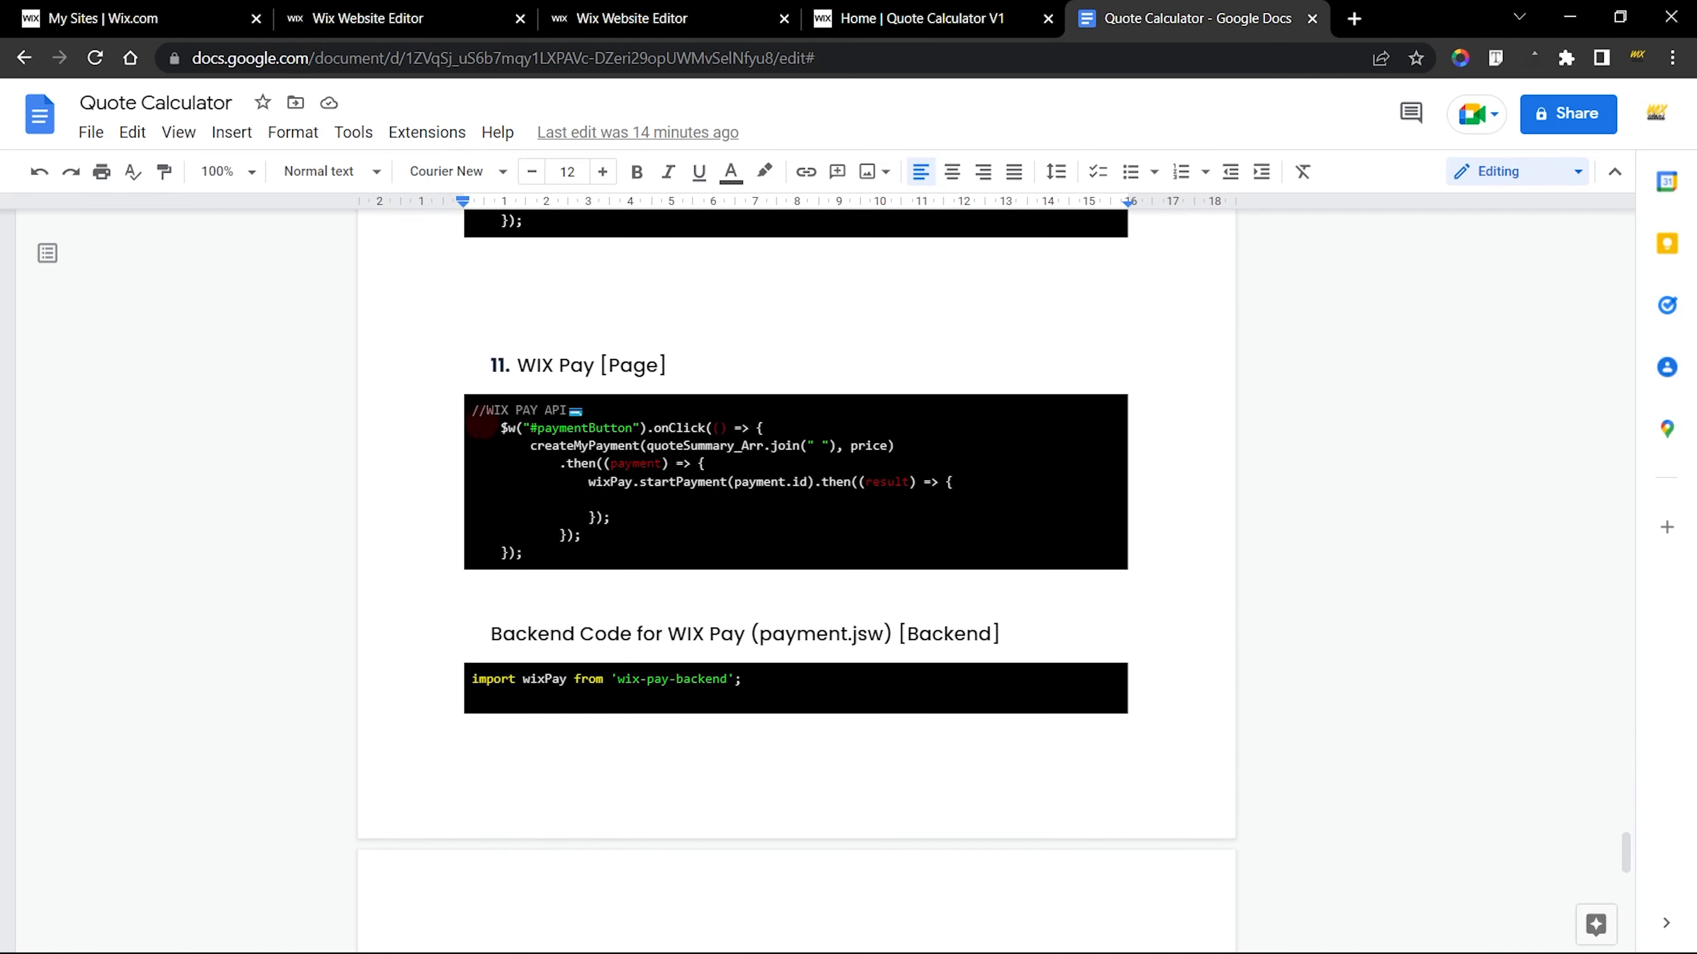
scroll(845, 671, "down", 8)
scroll(849, 674, "up", 5)
scroll(848, 674, "up", 5)
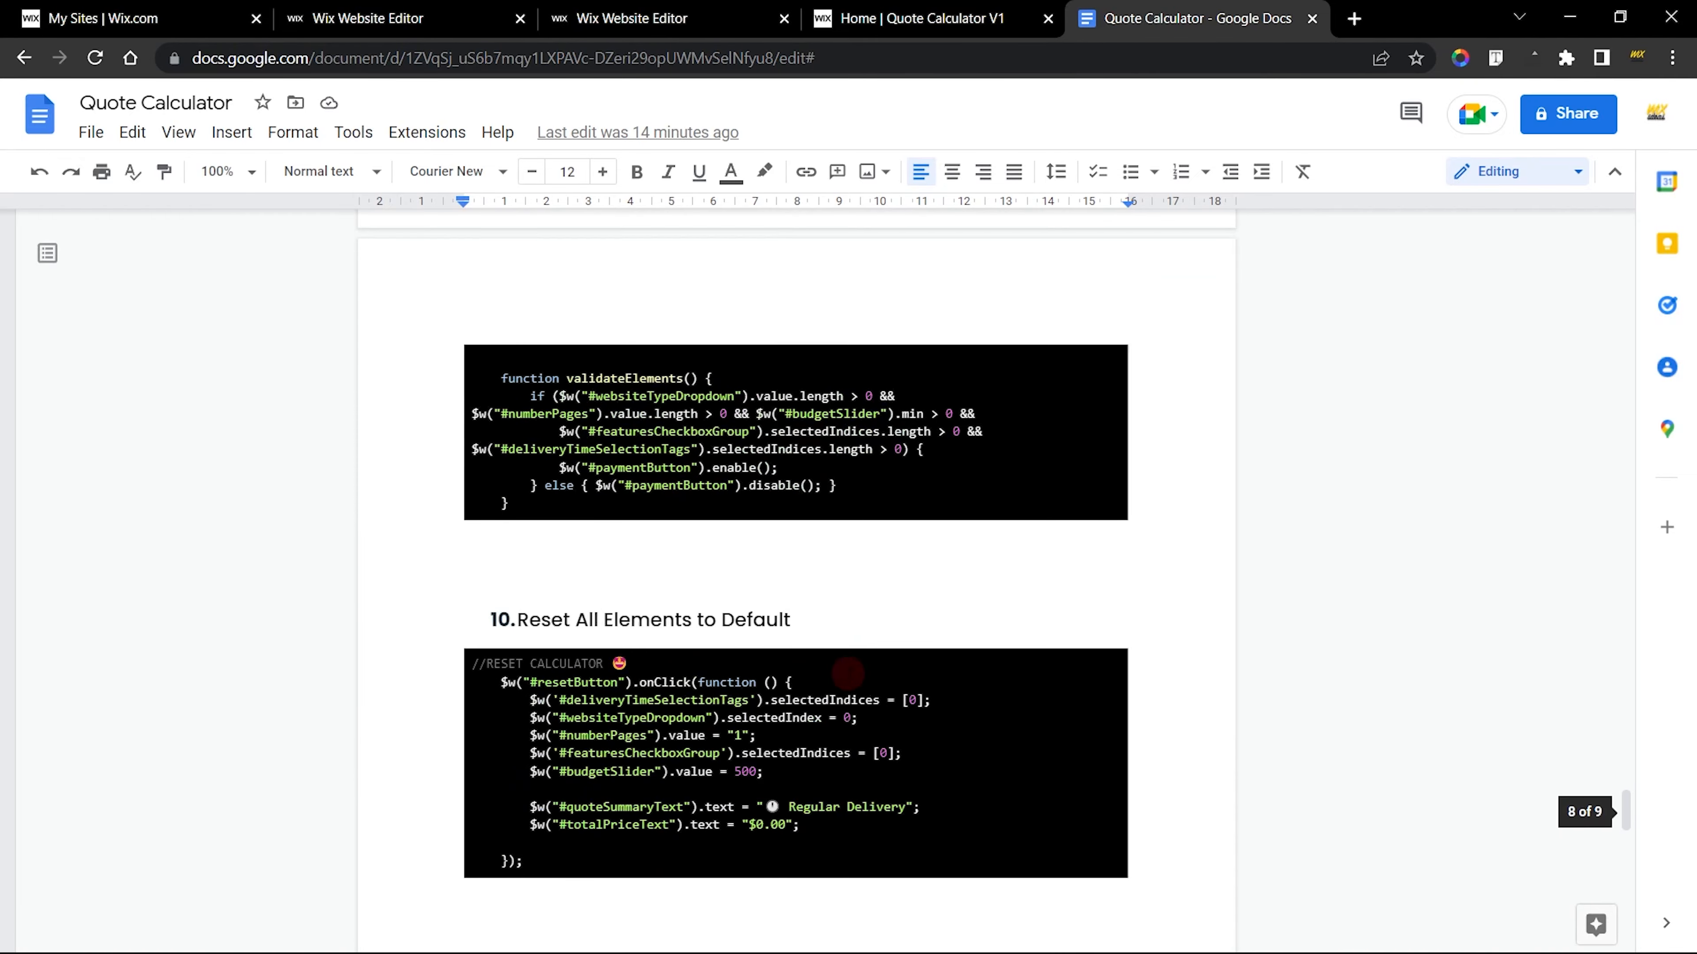
Return to the start of the code document and switch to the finished site's editor to view its Quote Calculator section
left_click_drag(1627, 807, 1659, 210)
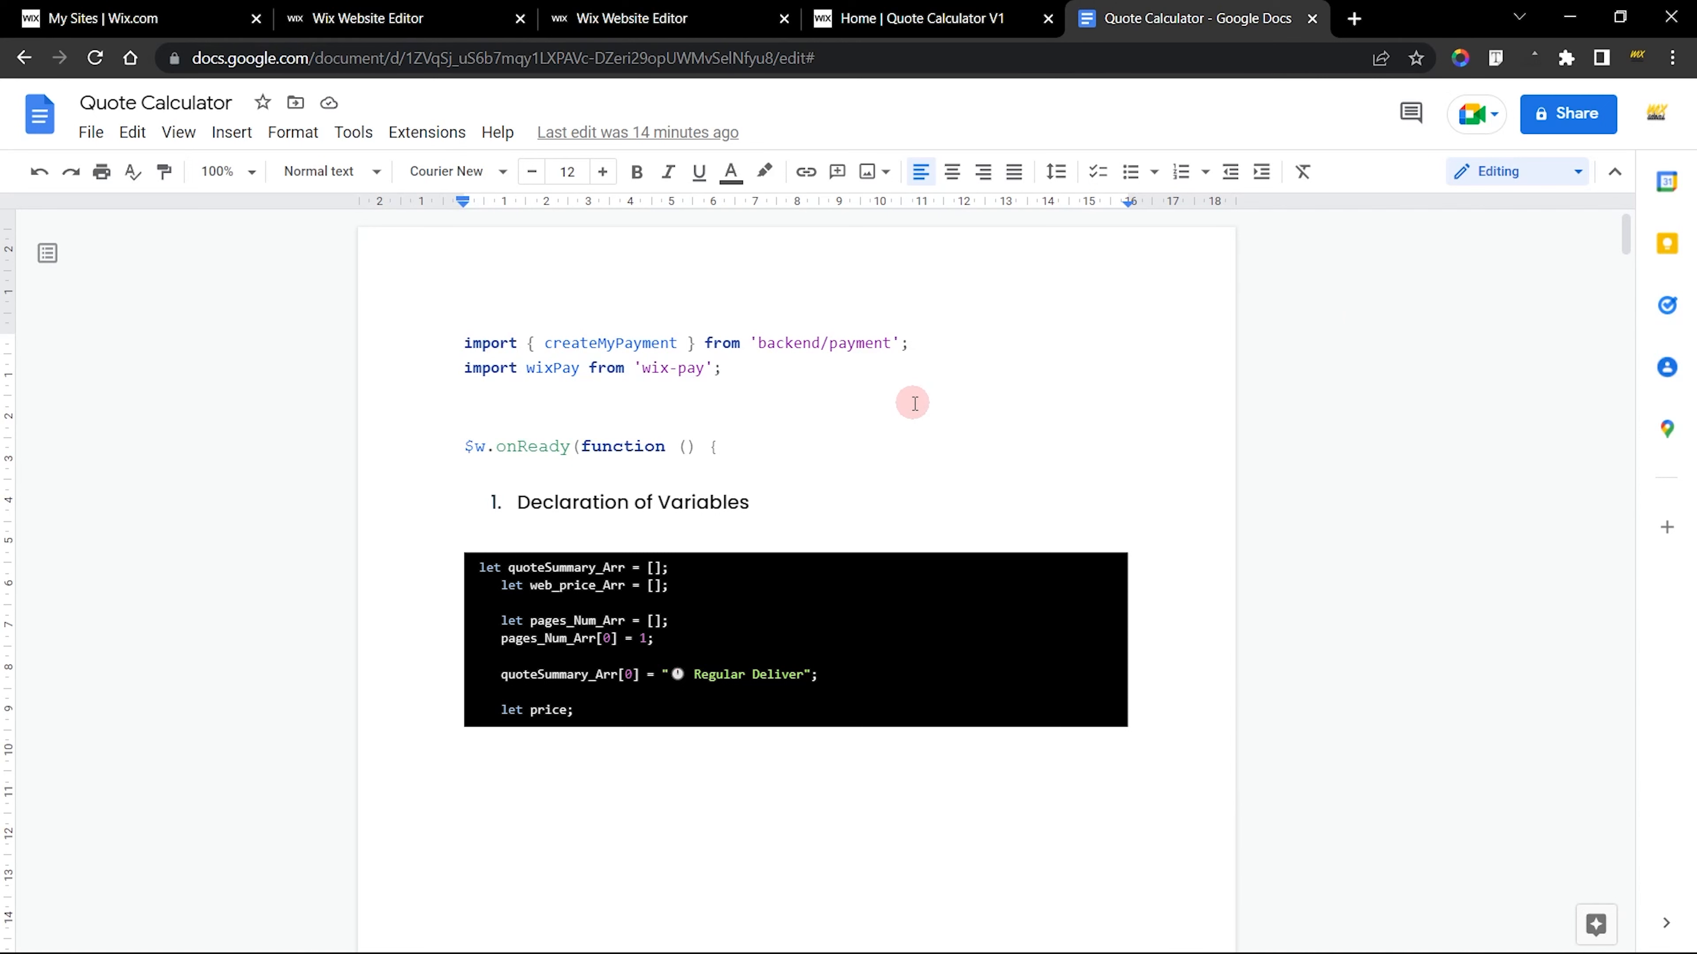
left_click(645, 13)
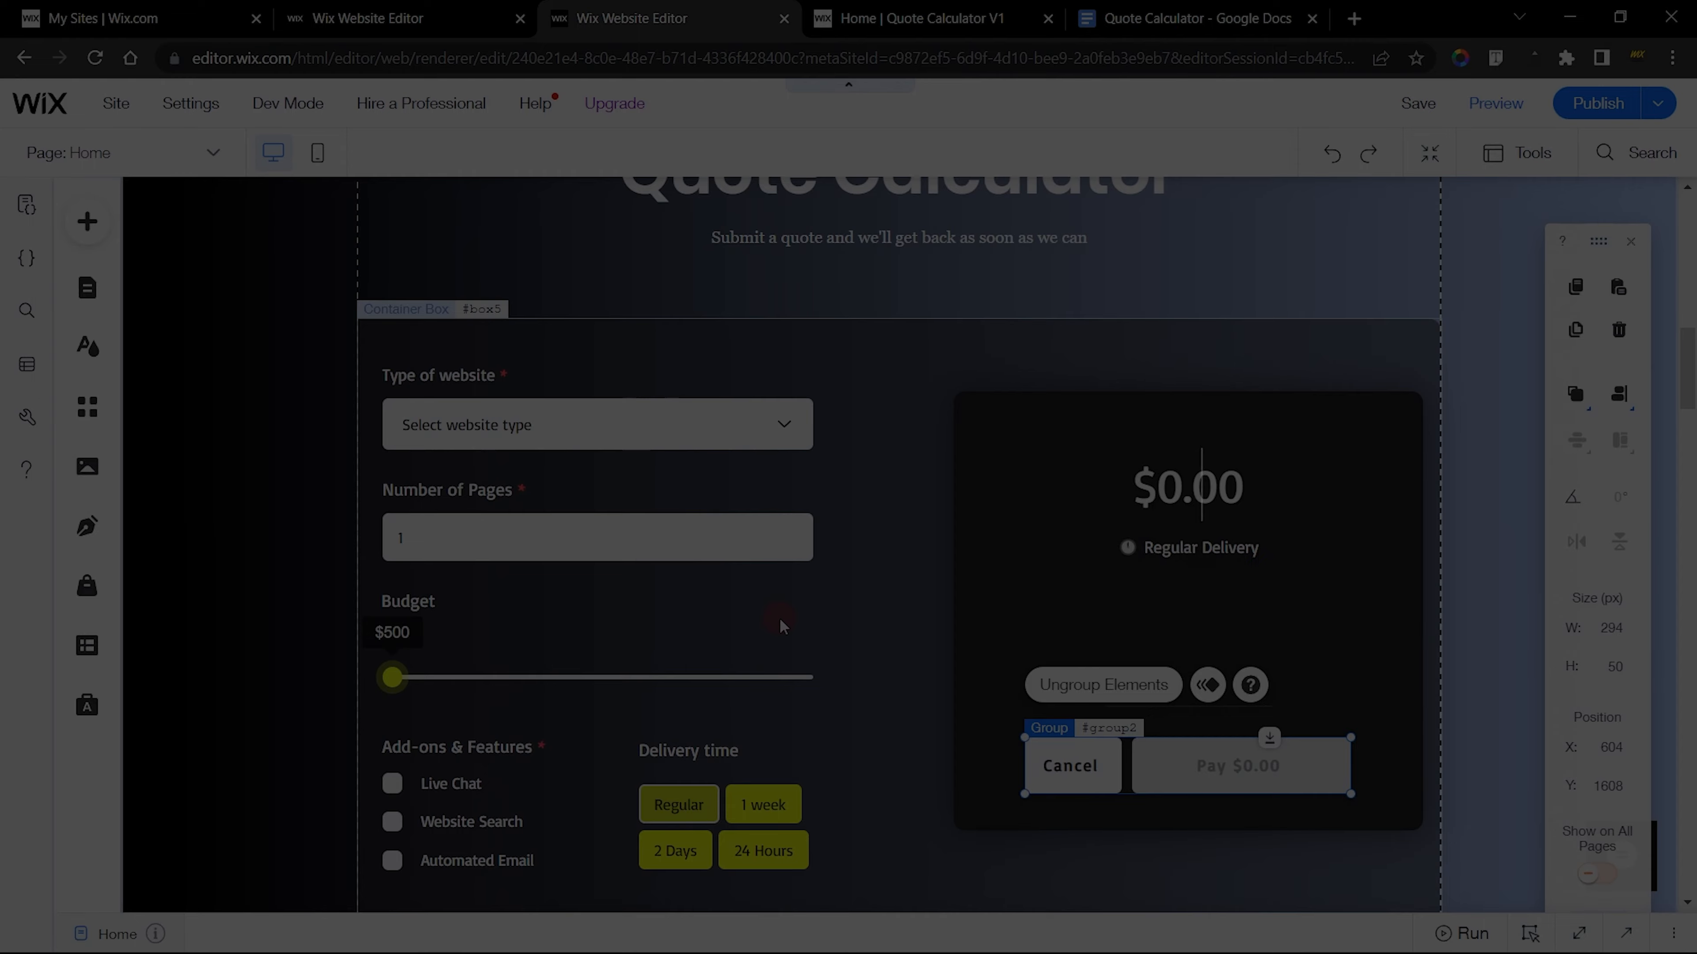
left_click(853, 341)
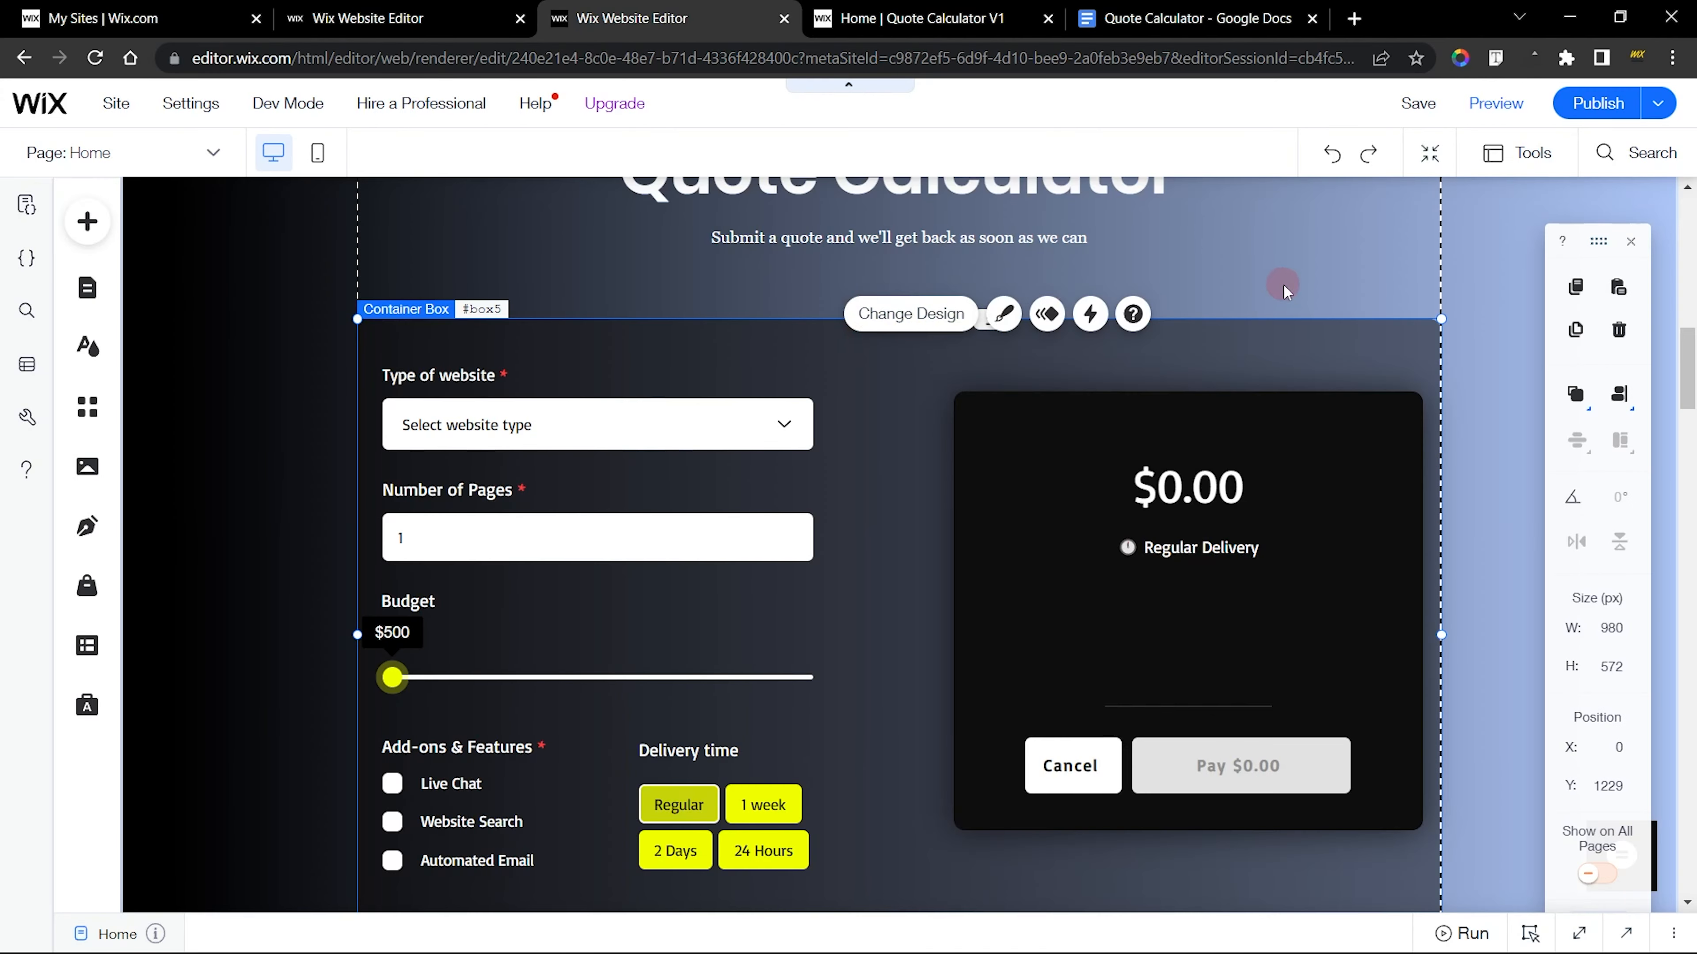
left_click(1368, 290)
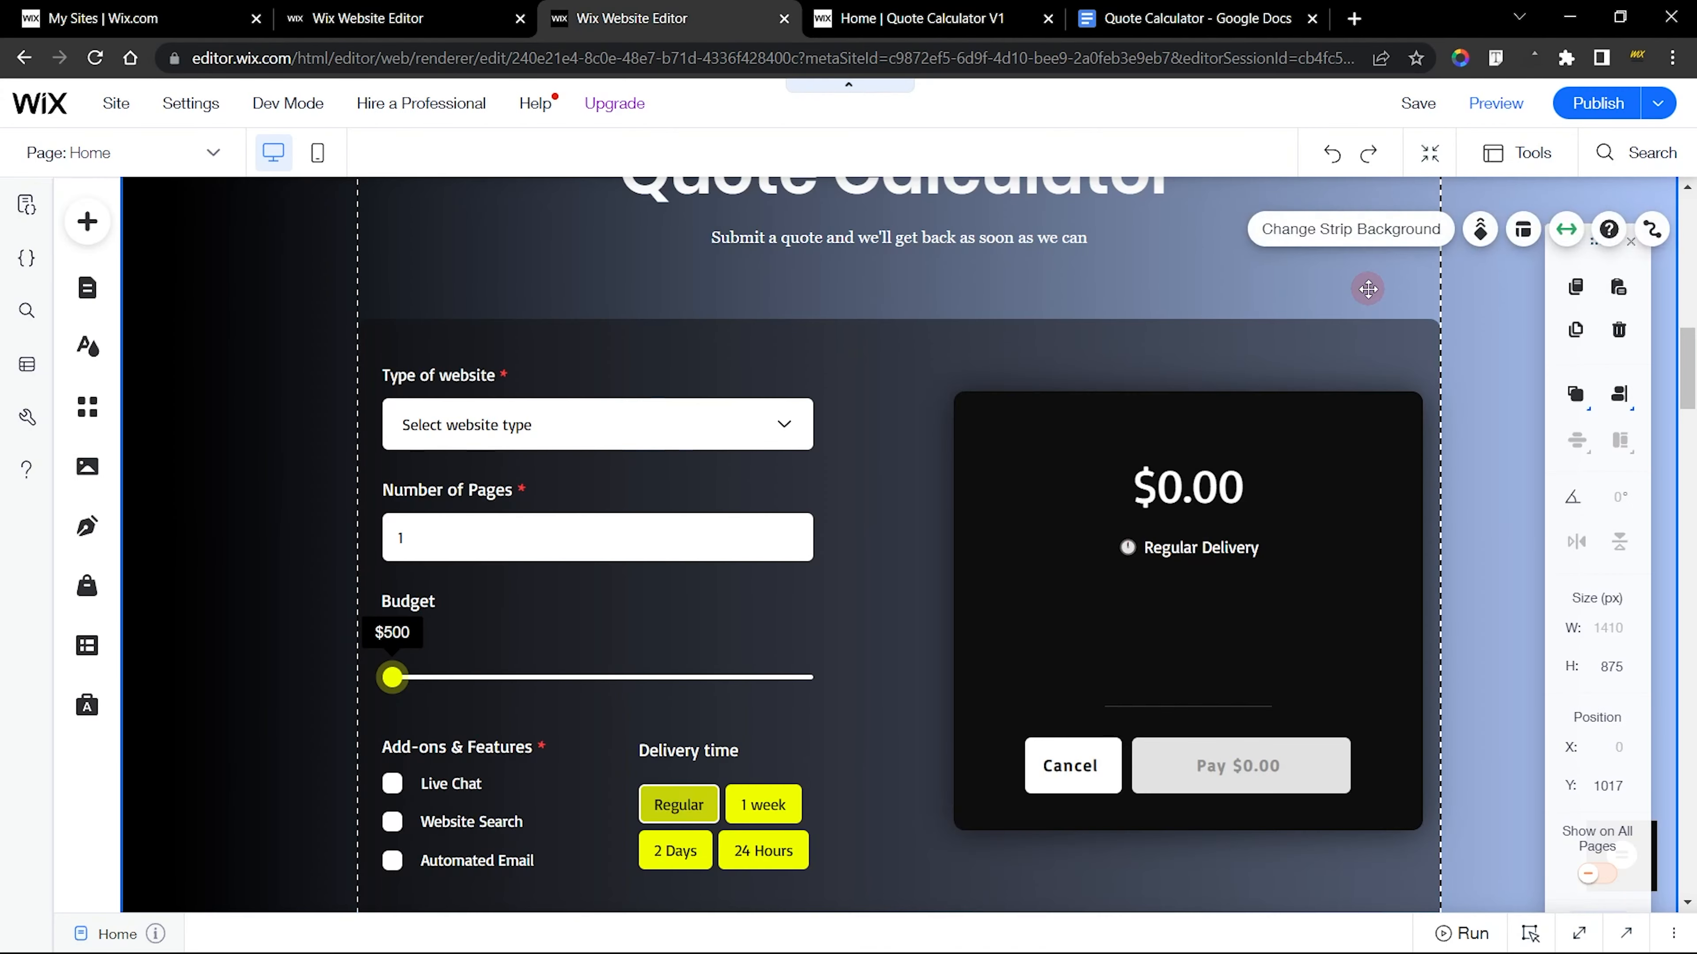
scroll(1368, 290, "up", 5)
scroll(1368, 289, "down", 3)
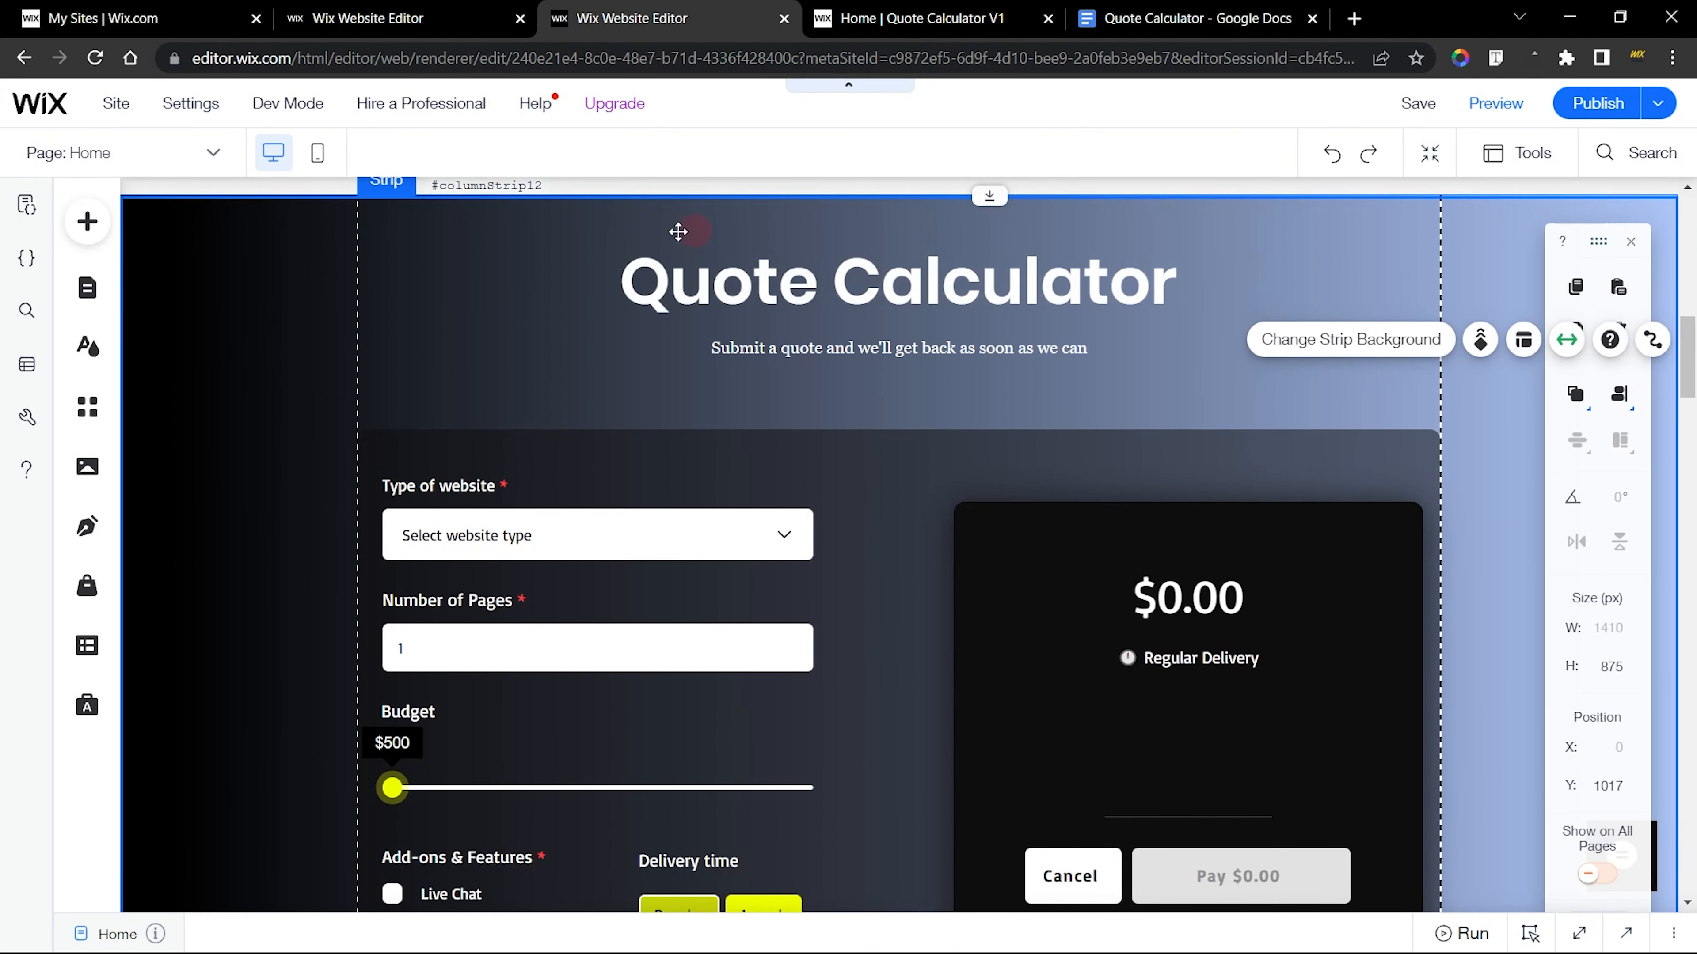
Compare the home page of the site without the calculator against the finished site's Quote Calculator strip across the two Wix editors
left_click(404, 7)
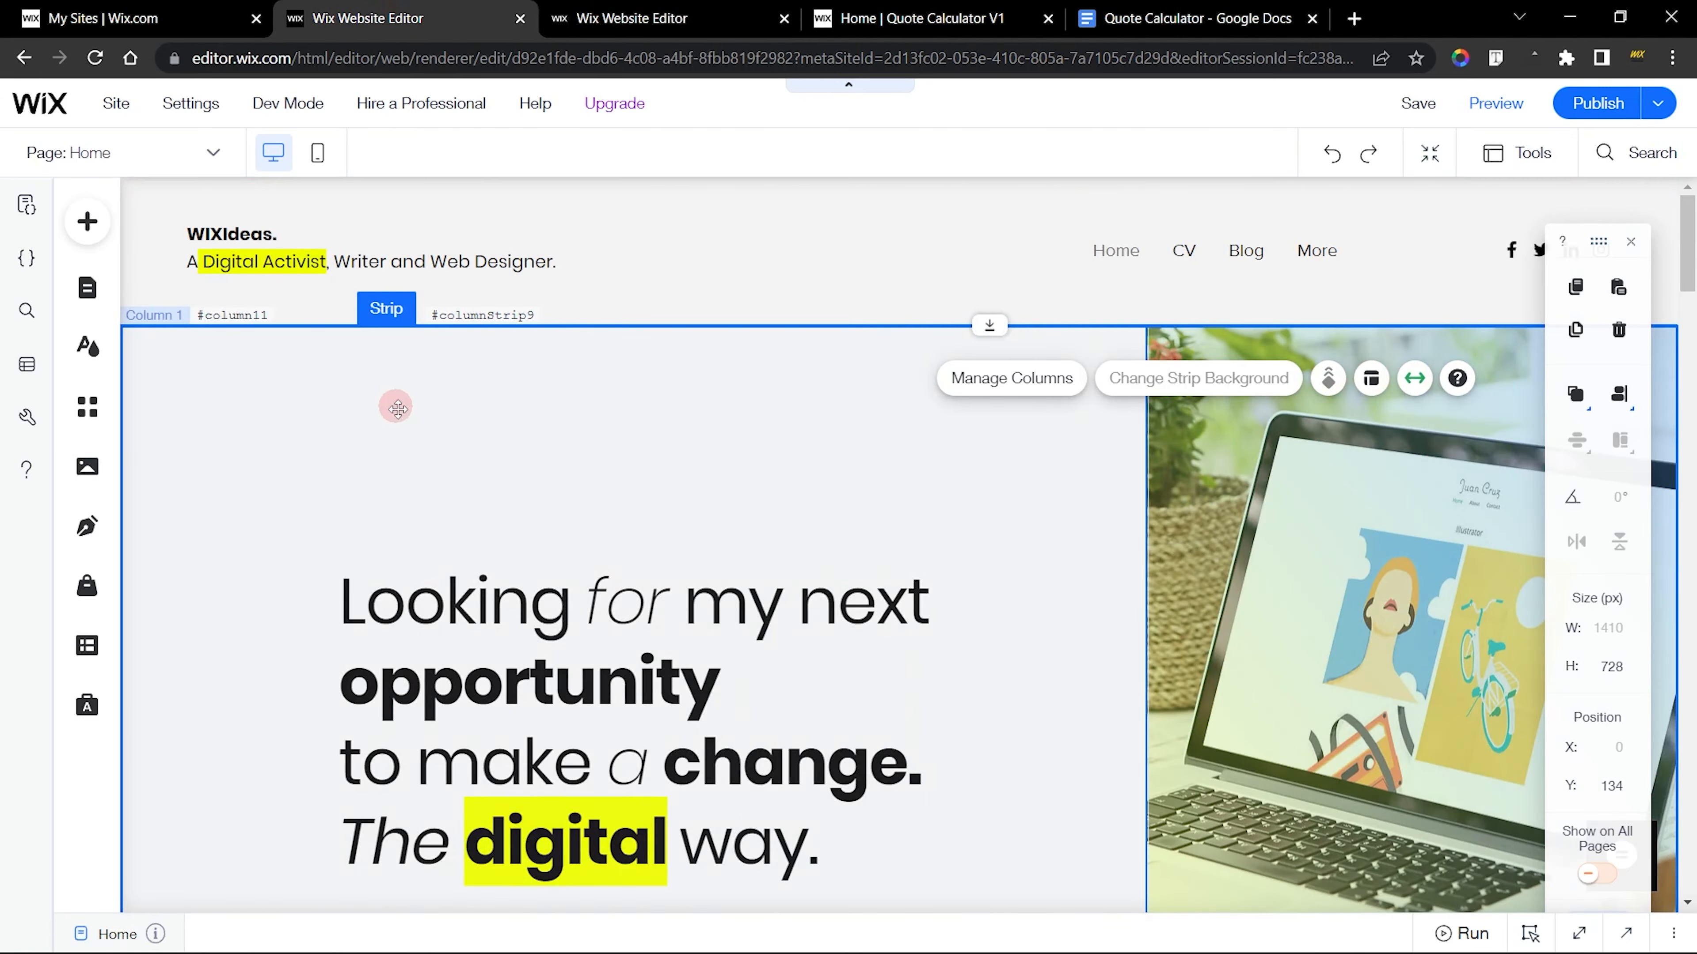
left_click(704, 424)
left_click(604, 7)
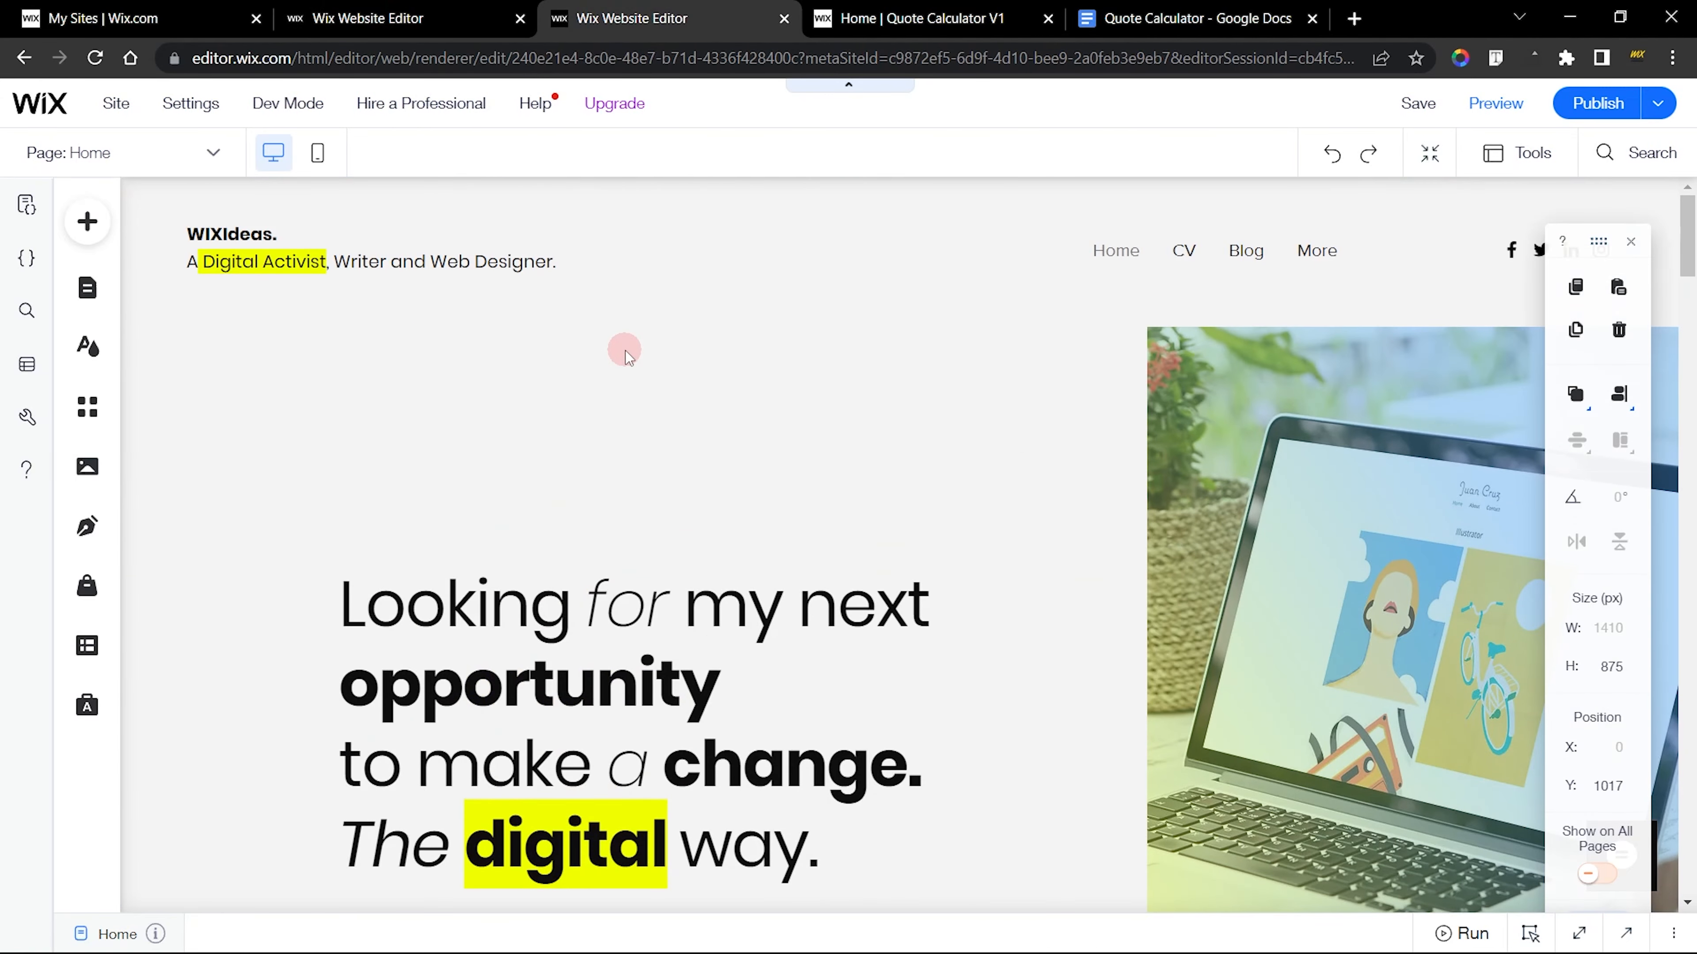
scroll(542, 223, "down", 10)
scroll(543, 222, "down", 5)
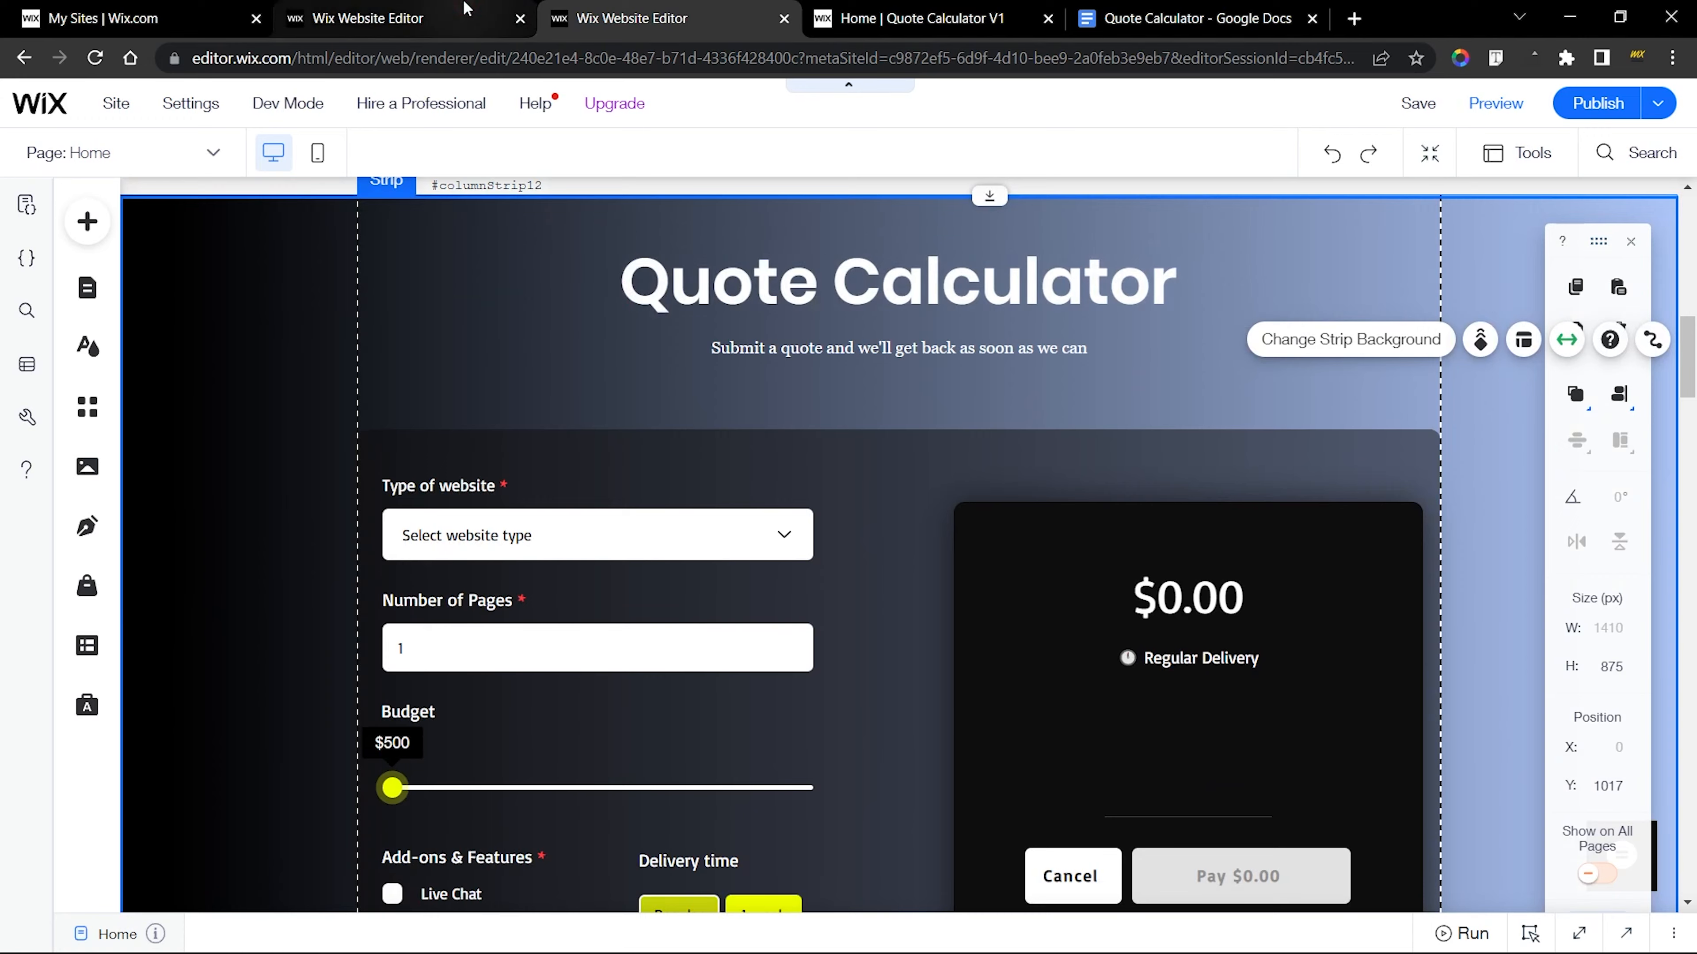
left_click(401, 18)
scroll(590, 406, "down", 5)
scroll(803, 586, "up", 5)
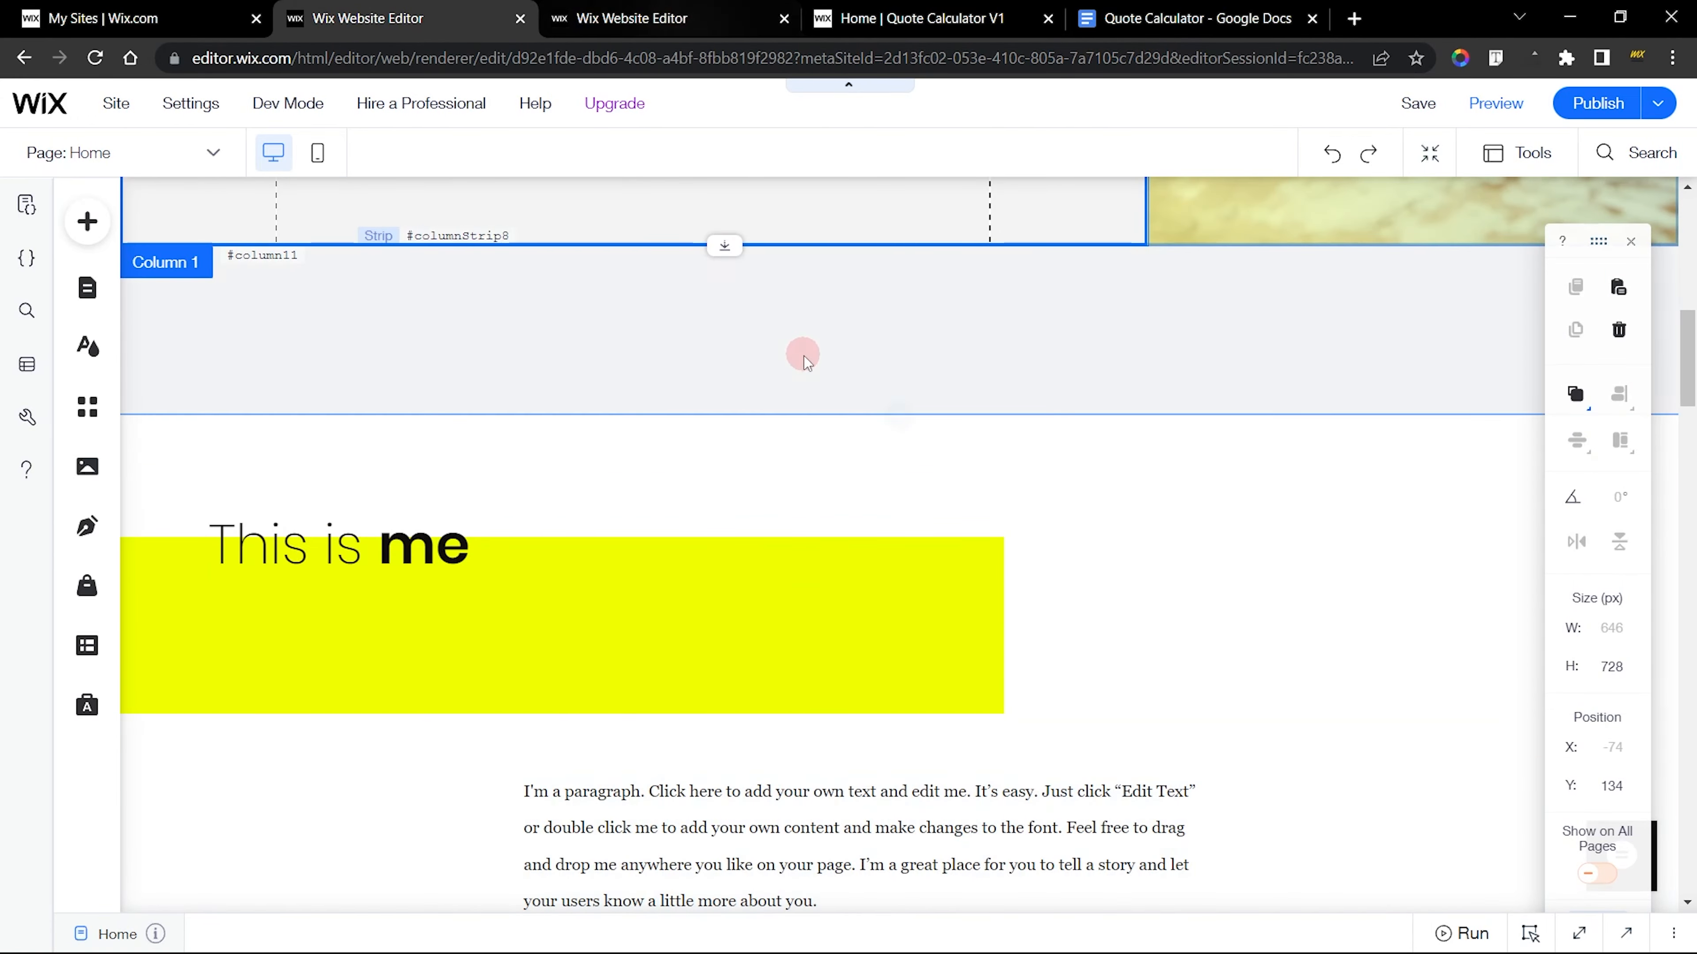
left_click(668, 18)
scroll(752, 421, "down", 8)
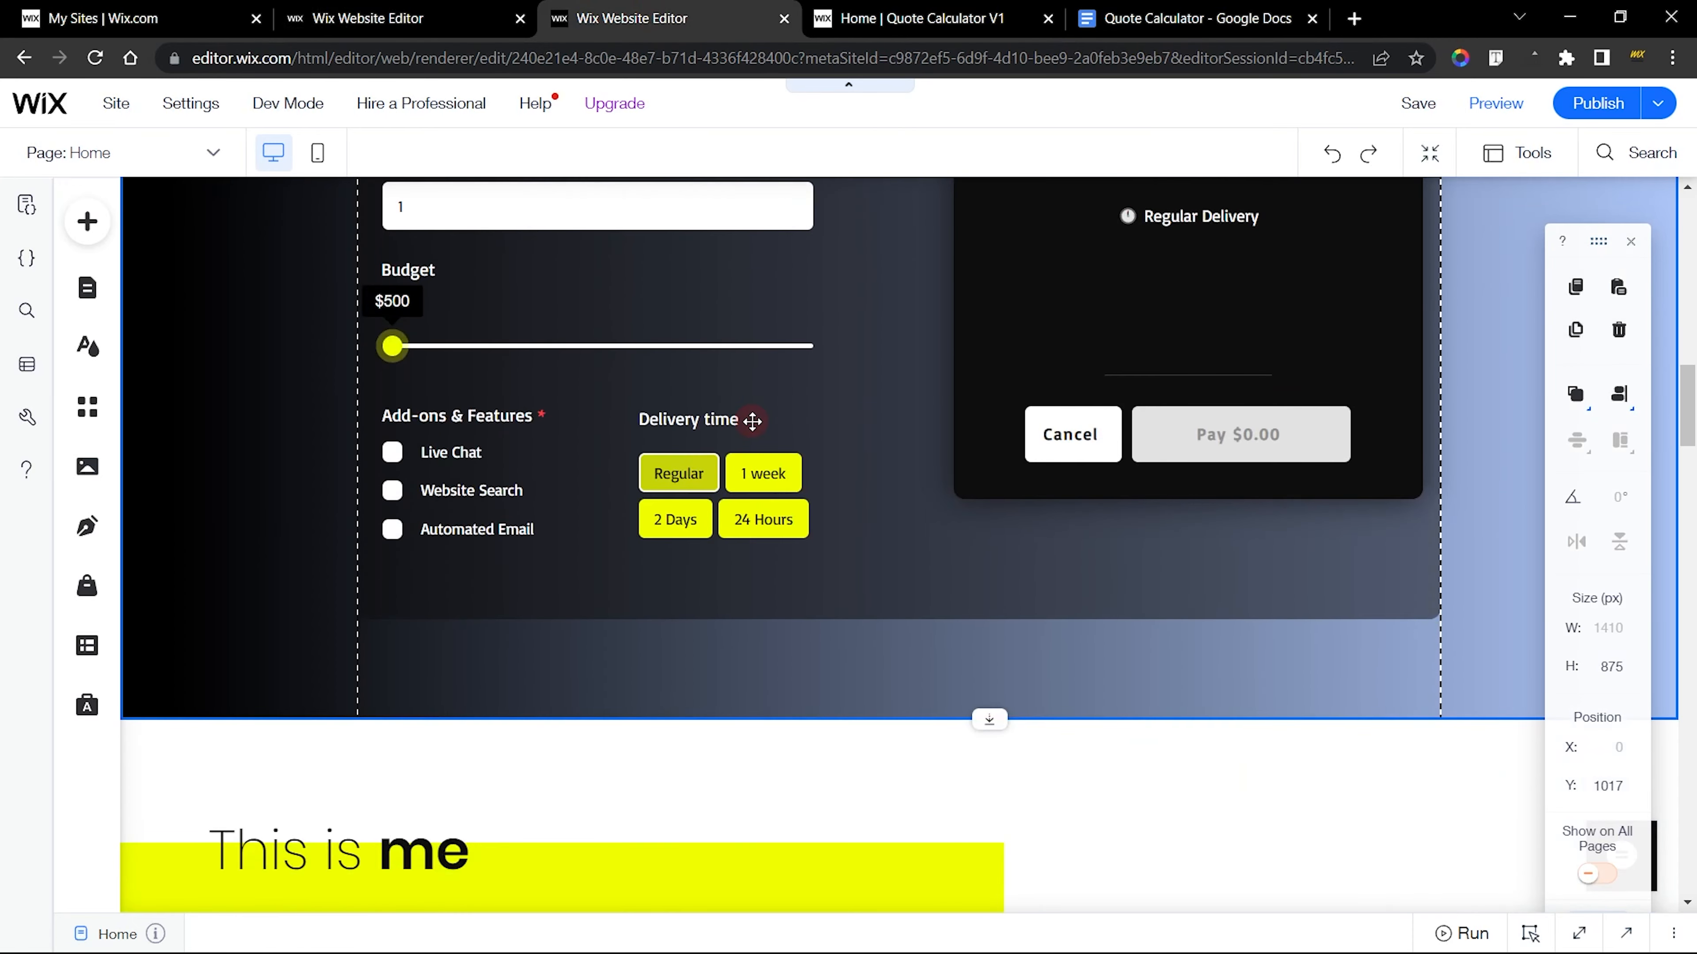
scroll(751, 425, "up", 7)
scroll(752, 436, "up", 3)
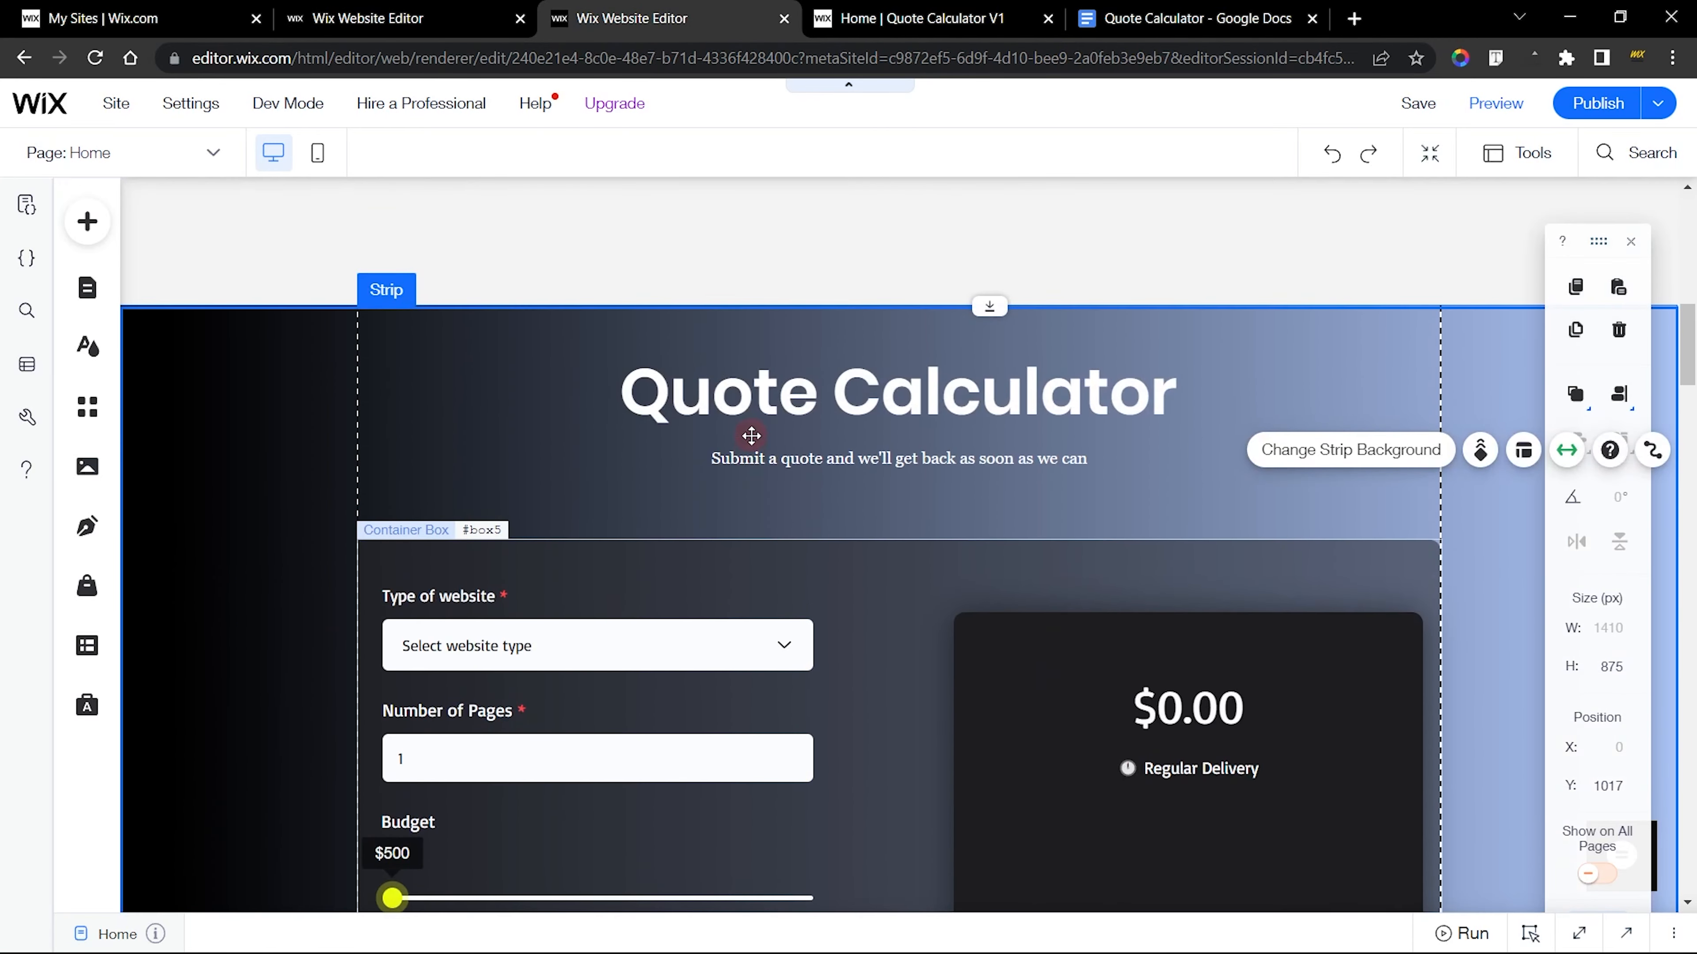
In the site without the calculator, shift the "This is me" content down to open an empty area beneath the hero section
left_click(455, 22)
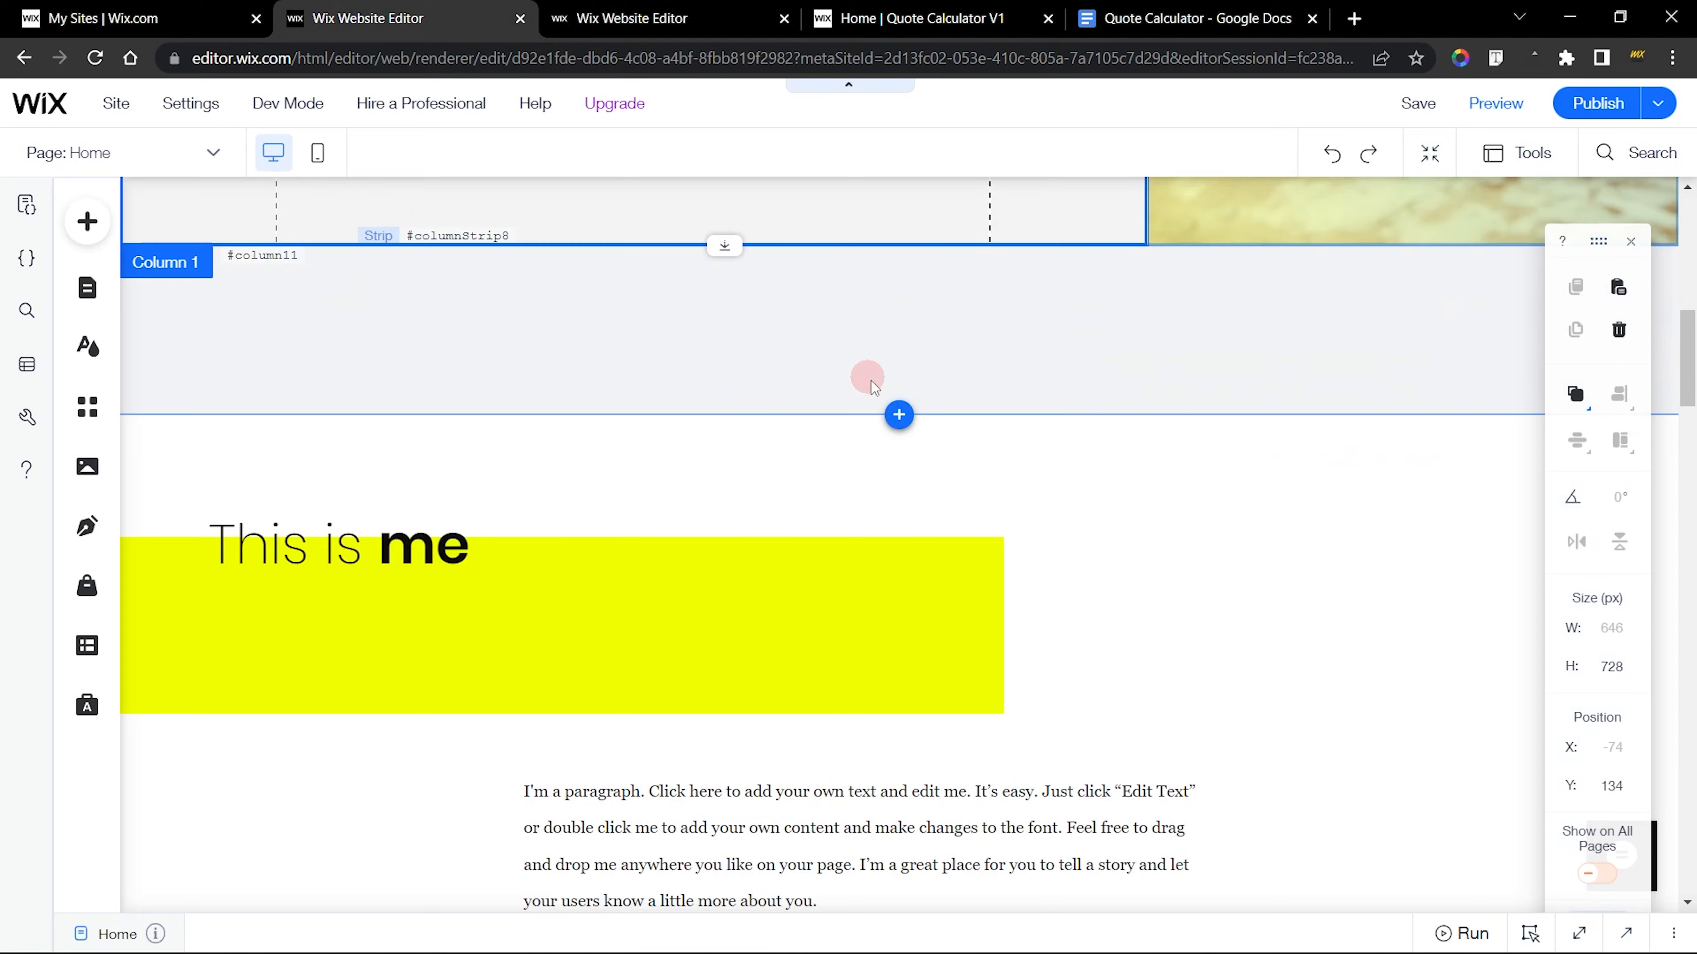
scroll(871, 381, "up", 5)
left_click(1004, 632)
scroll(996, 615, "down", 6)
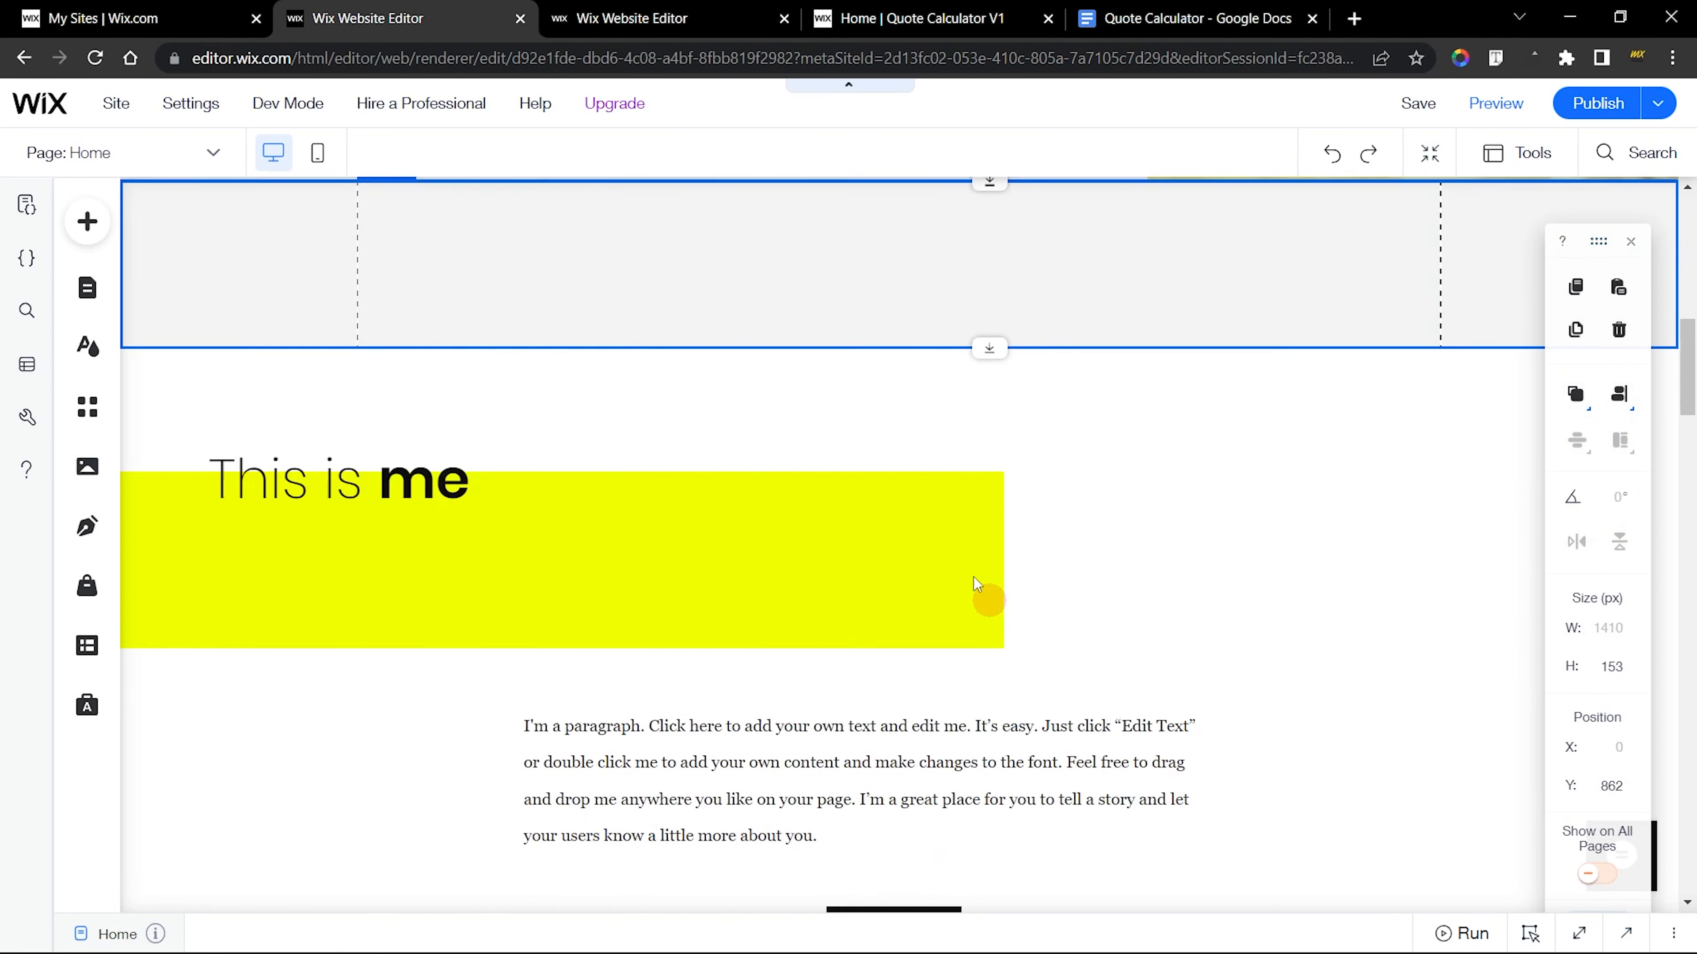
left_click(841, 368)
left_click_drag(994, 307, 1012, 890)
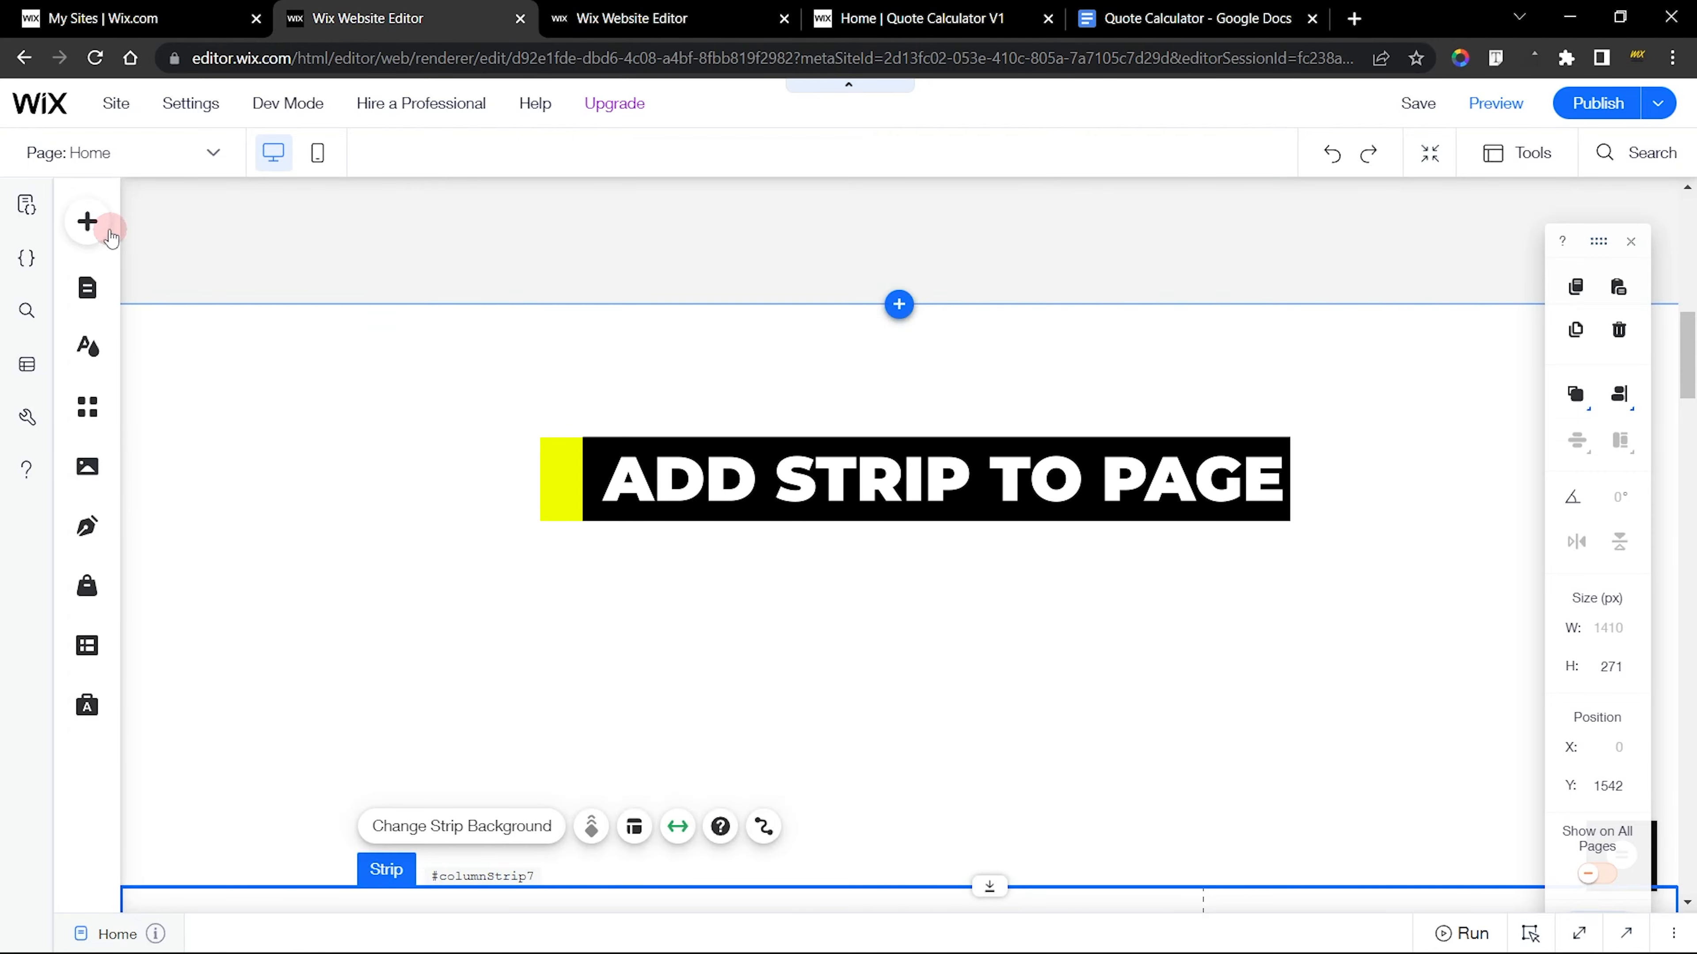
Add the black Classic strip to the empty area at about Y 1015, consulting the finished calculator strip for reference
left_click(87, 222)
mouse_move(163, 278)
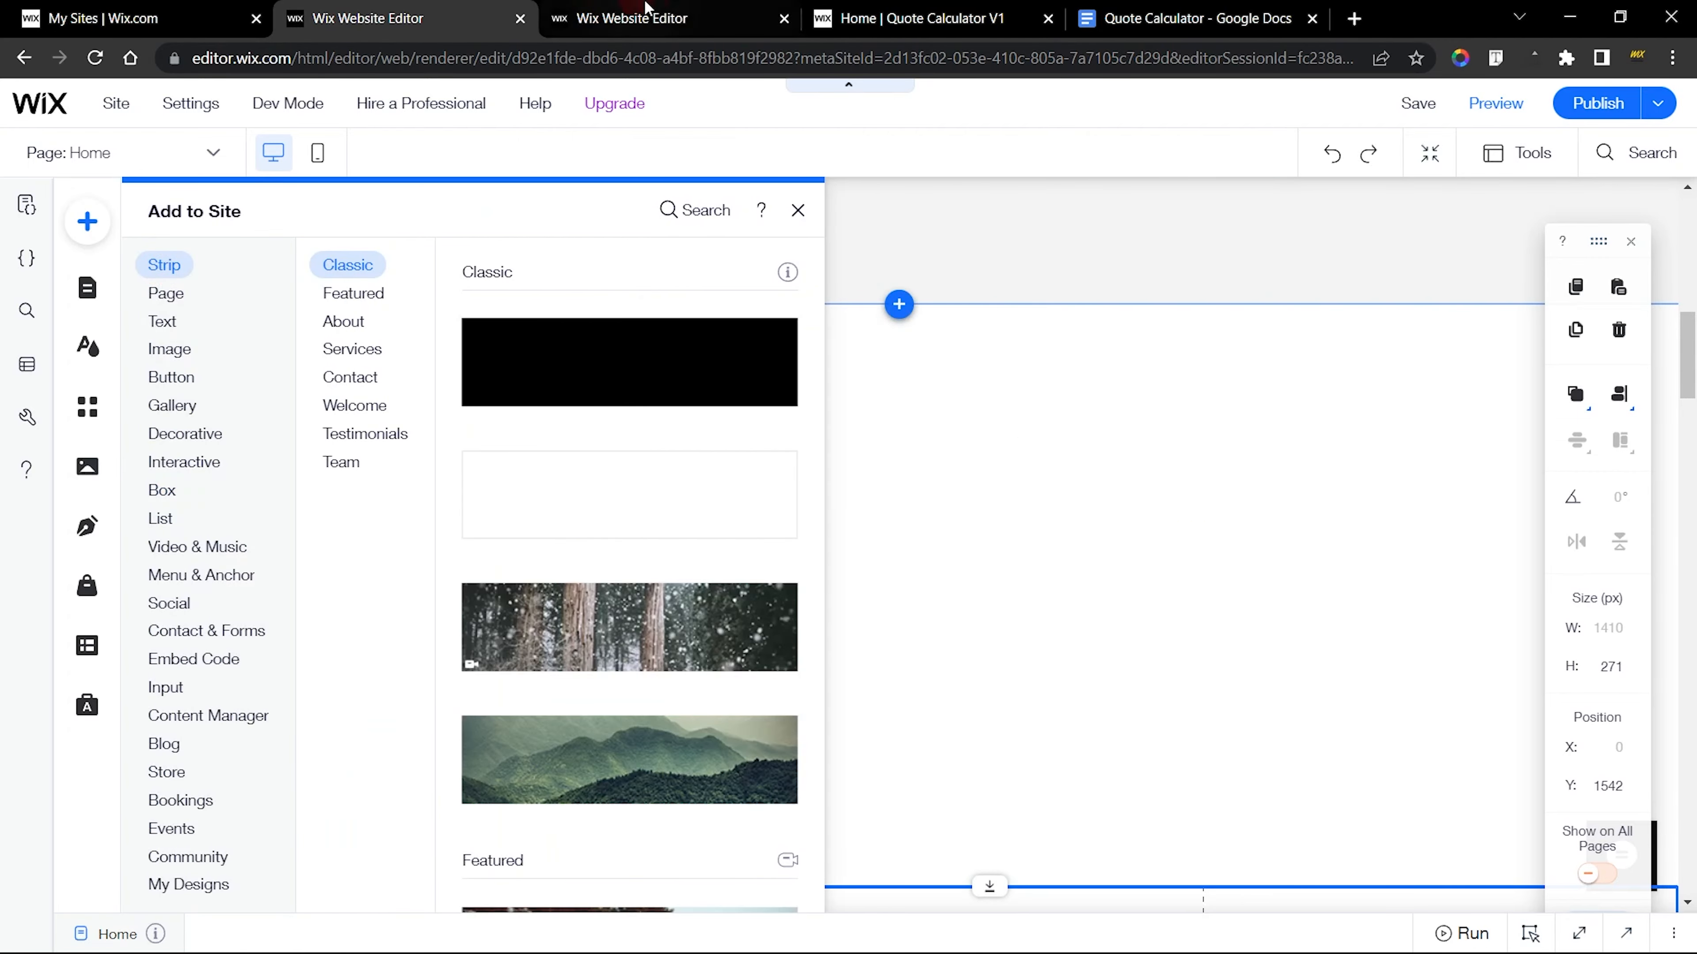
left_click(621, 18)
left_click(254, 405)
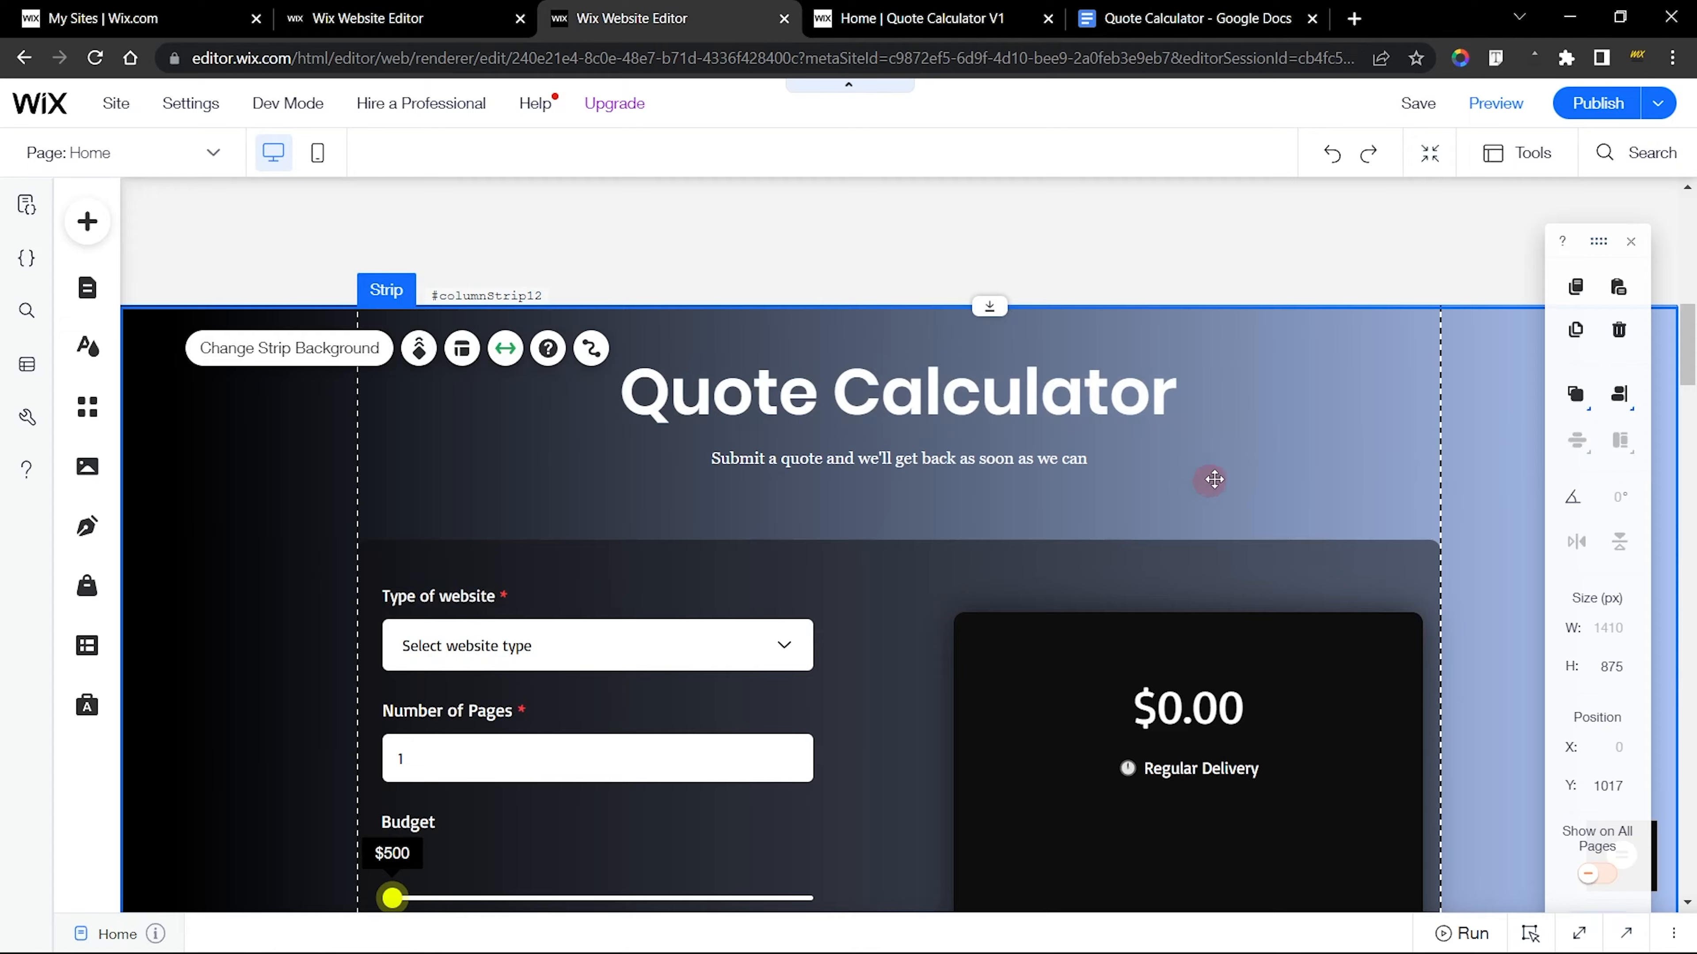
scroll(1214, 479, "down", 5)
left_click(433, 8)
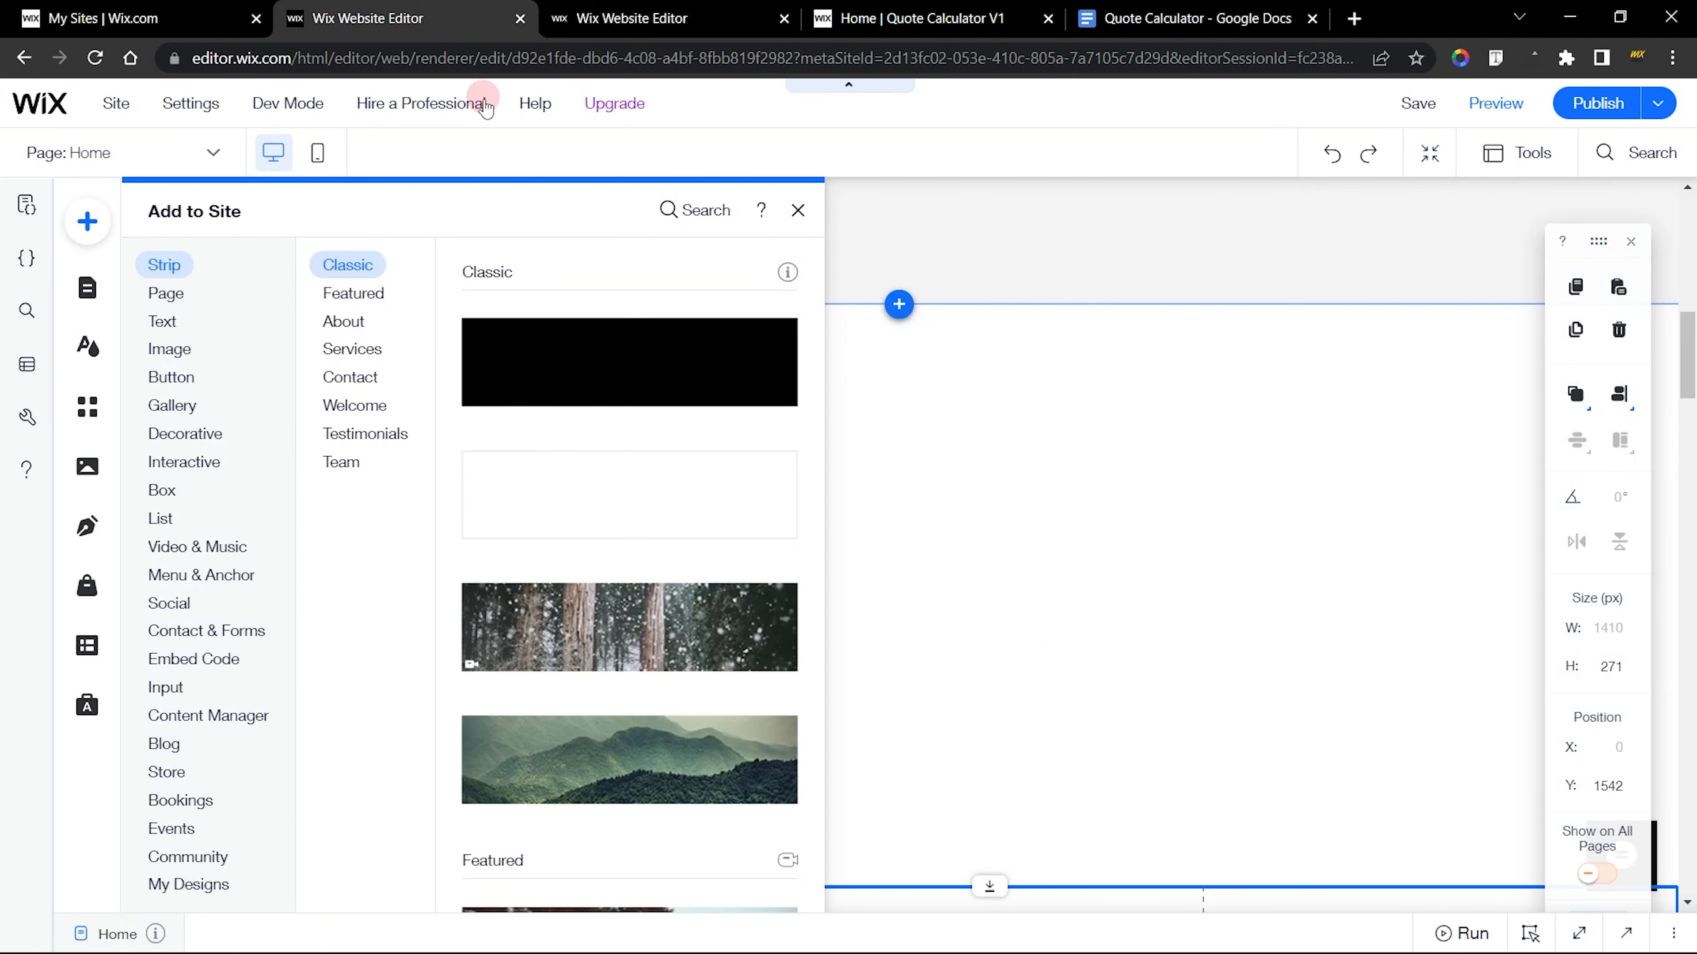
left_click_drag(538, 360, 993, 556)
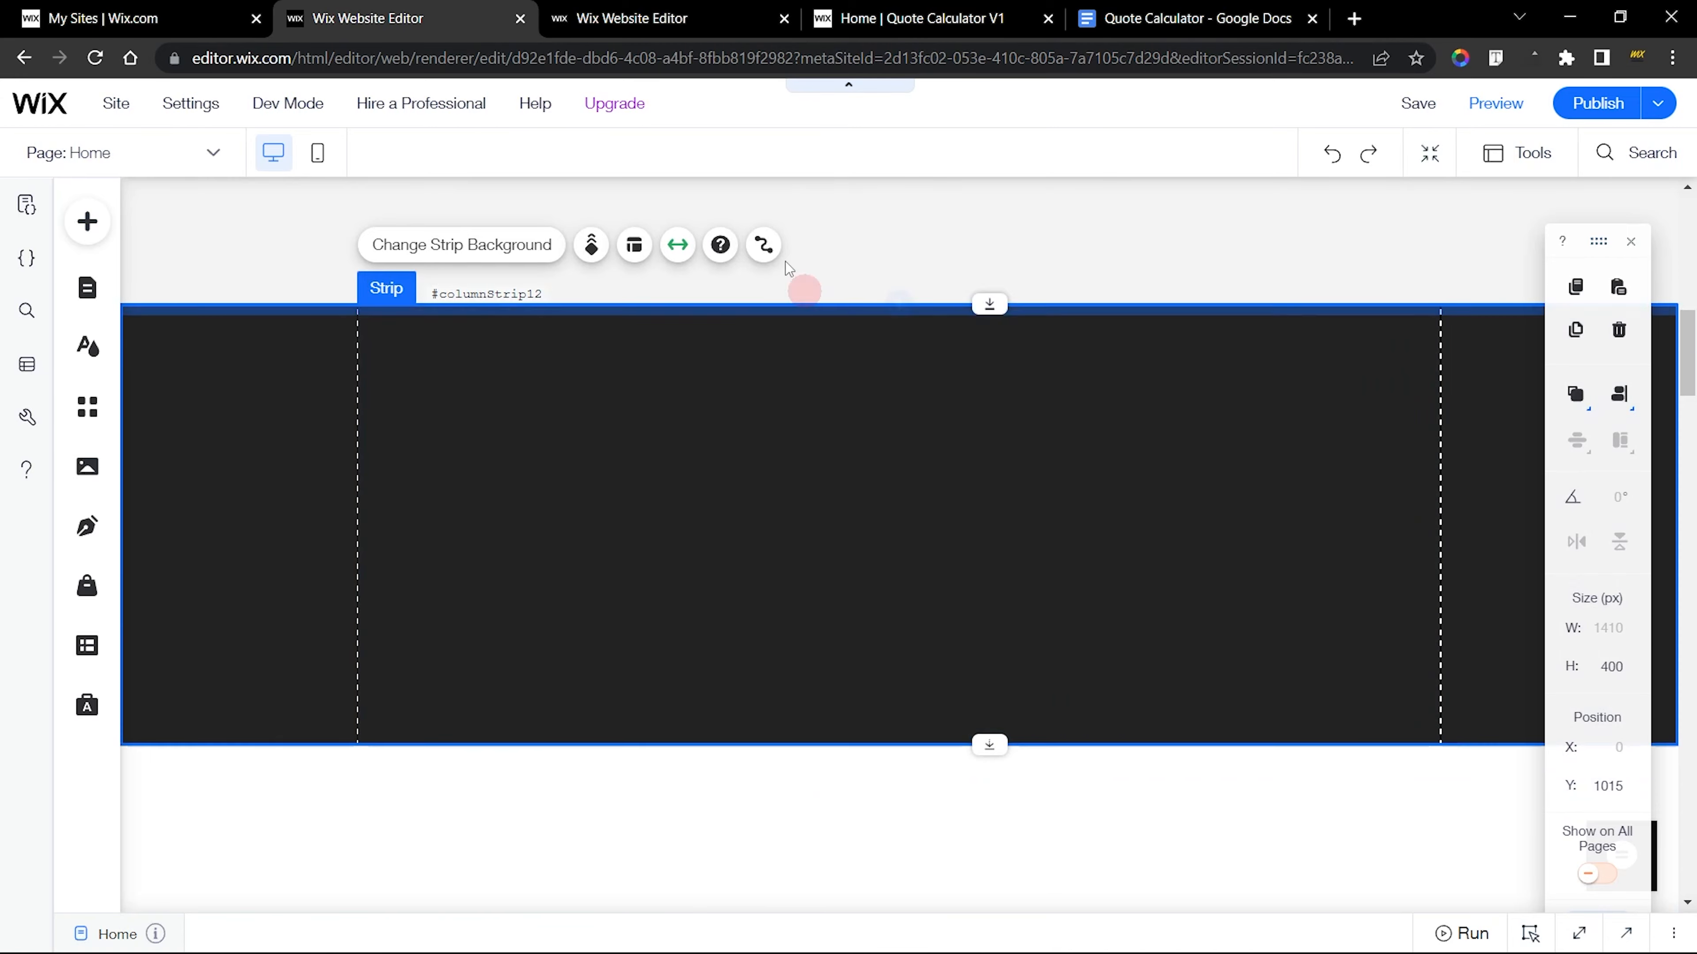
Check the calculator strip's height in the finished site and set the new strip's height to 875 px
left_click(633, 9)
scroll(1234, 345, "up", 2)
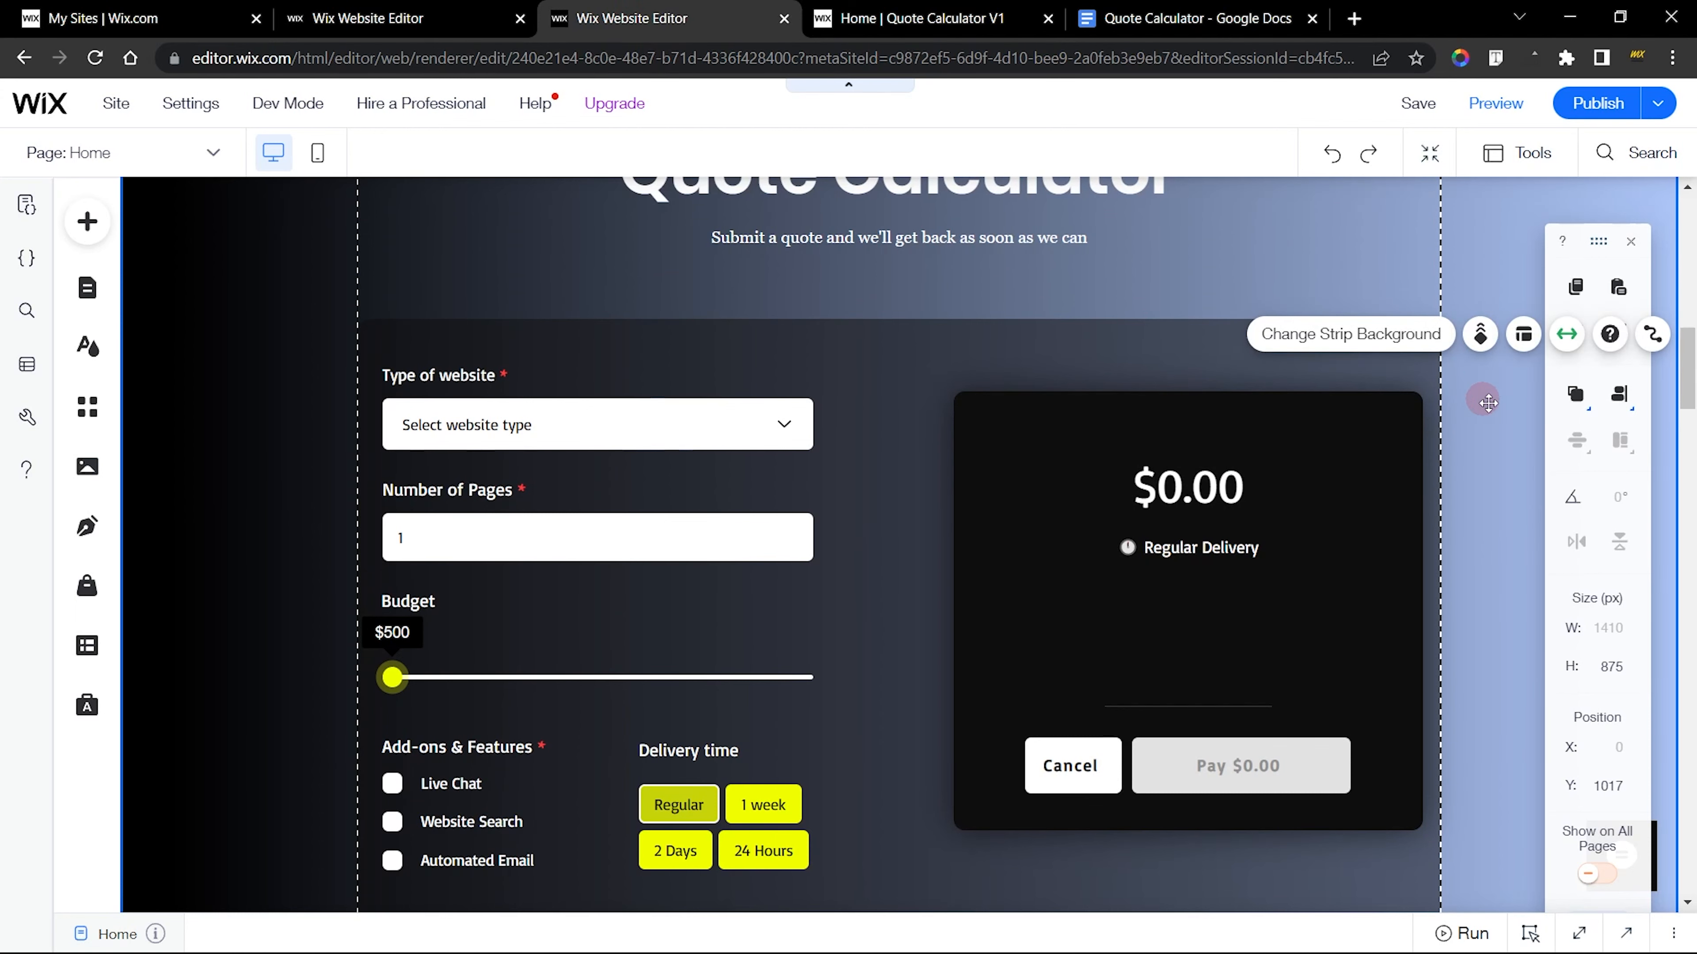
left_click(1606, 666)
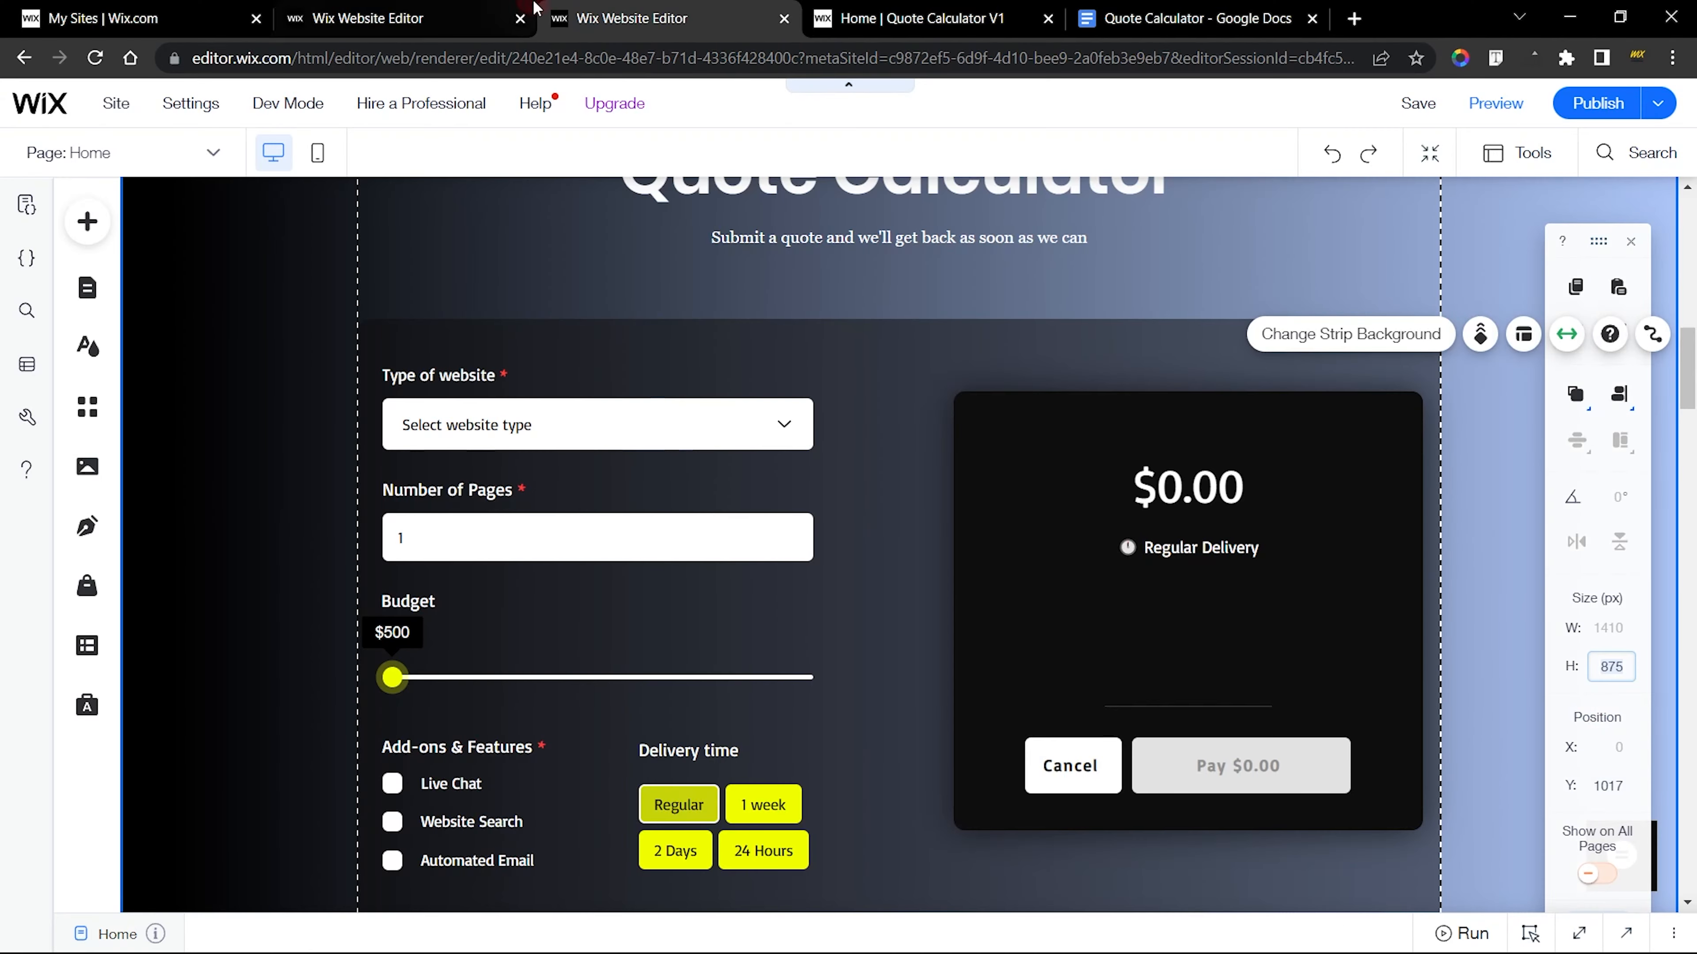
left_click(504, 9)
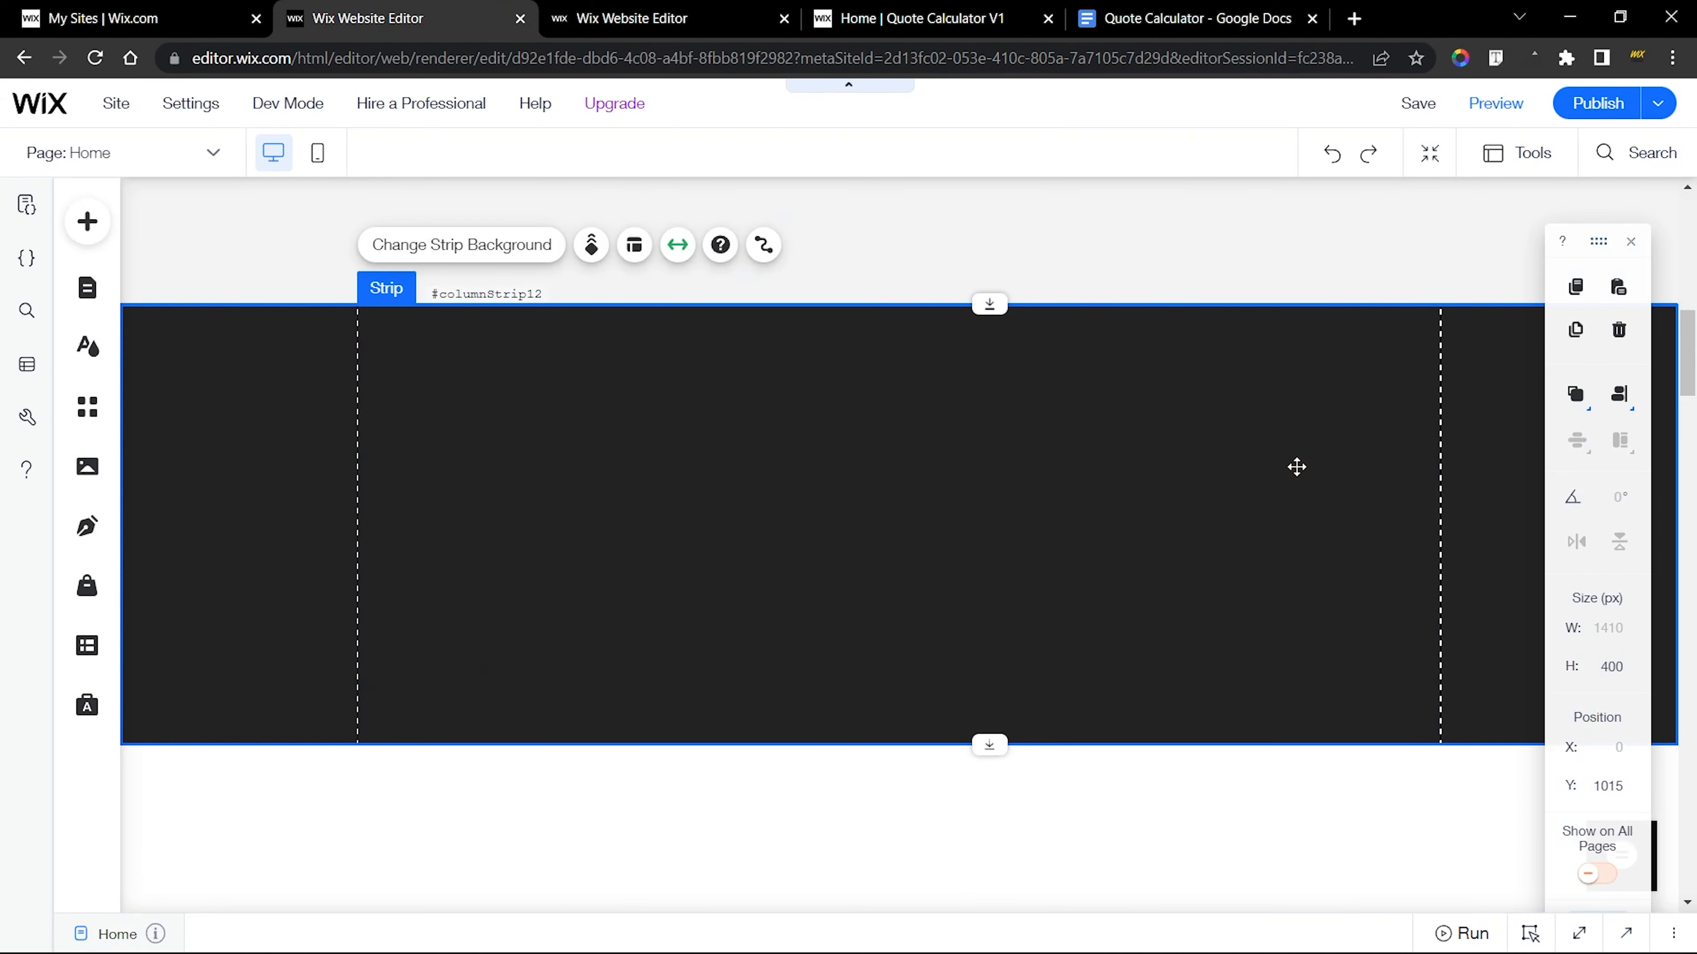
left_click(1595, 713)
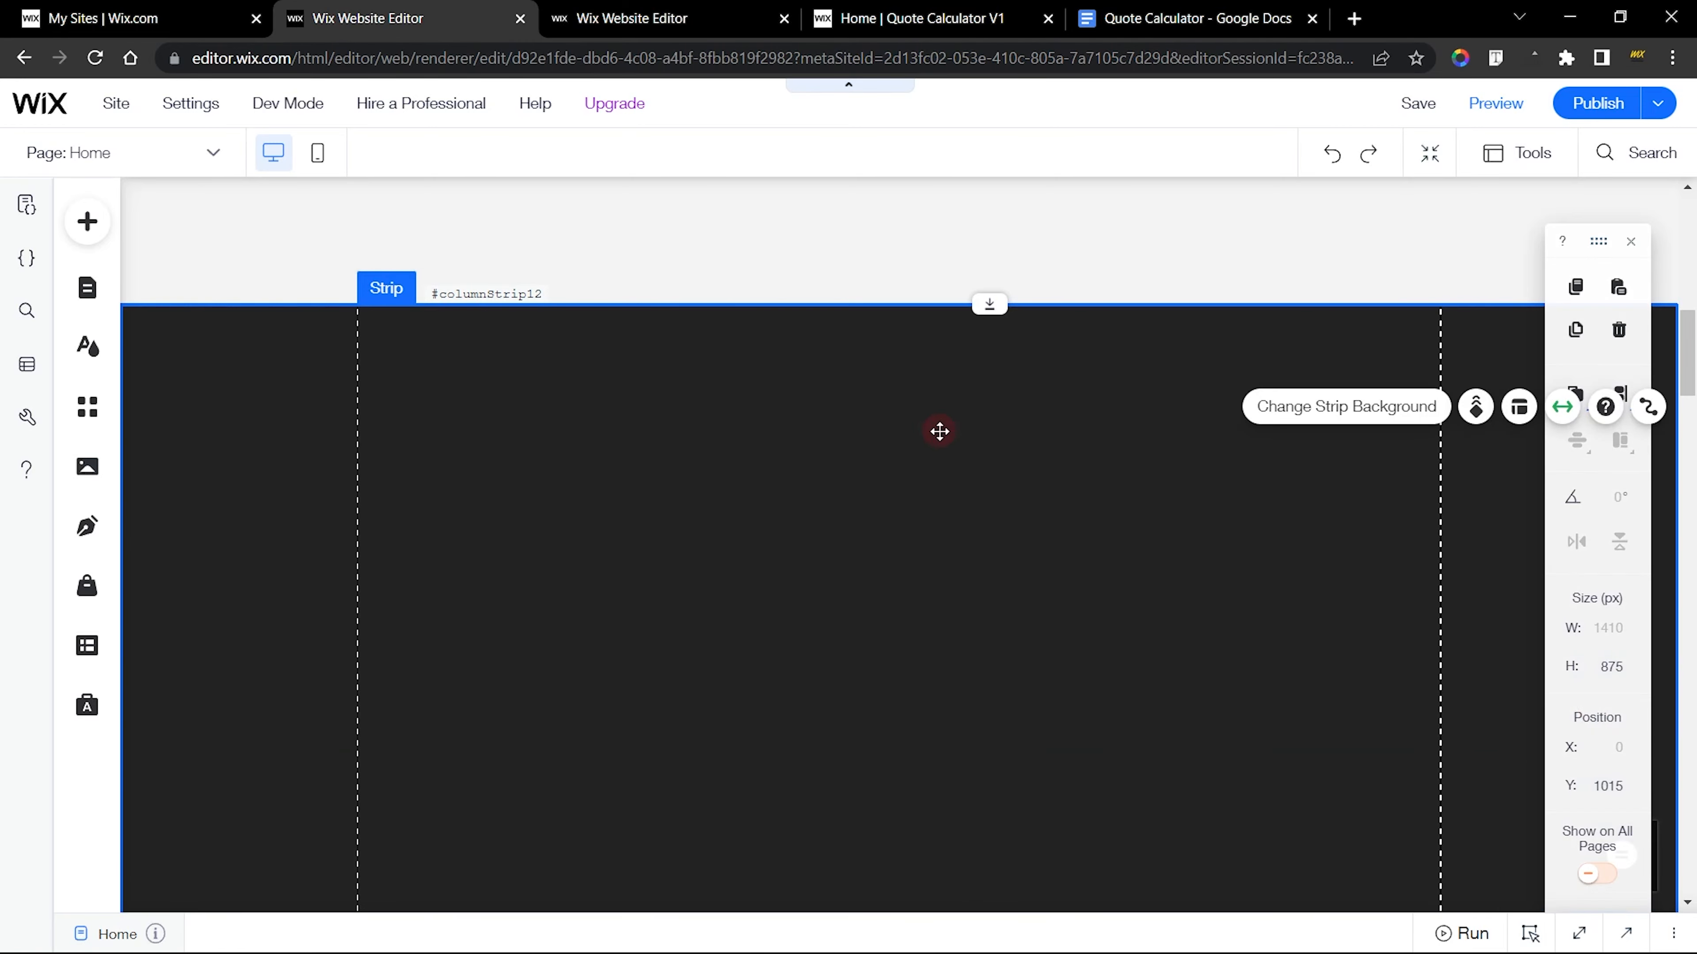
scroll(940, 428, "down", 5)
scroll(939, 431, "up", 5)
Examine the finished calculator strip's background colour settings, including its linear gradient angle and both colour stops
left_click(698, 14)
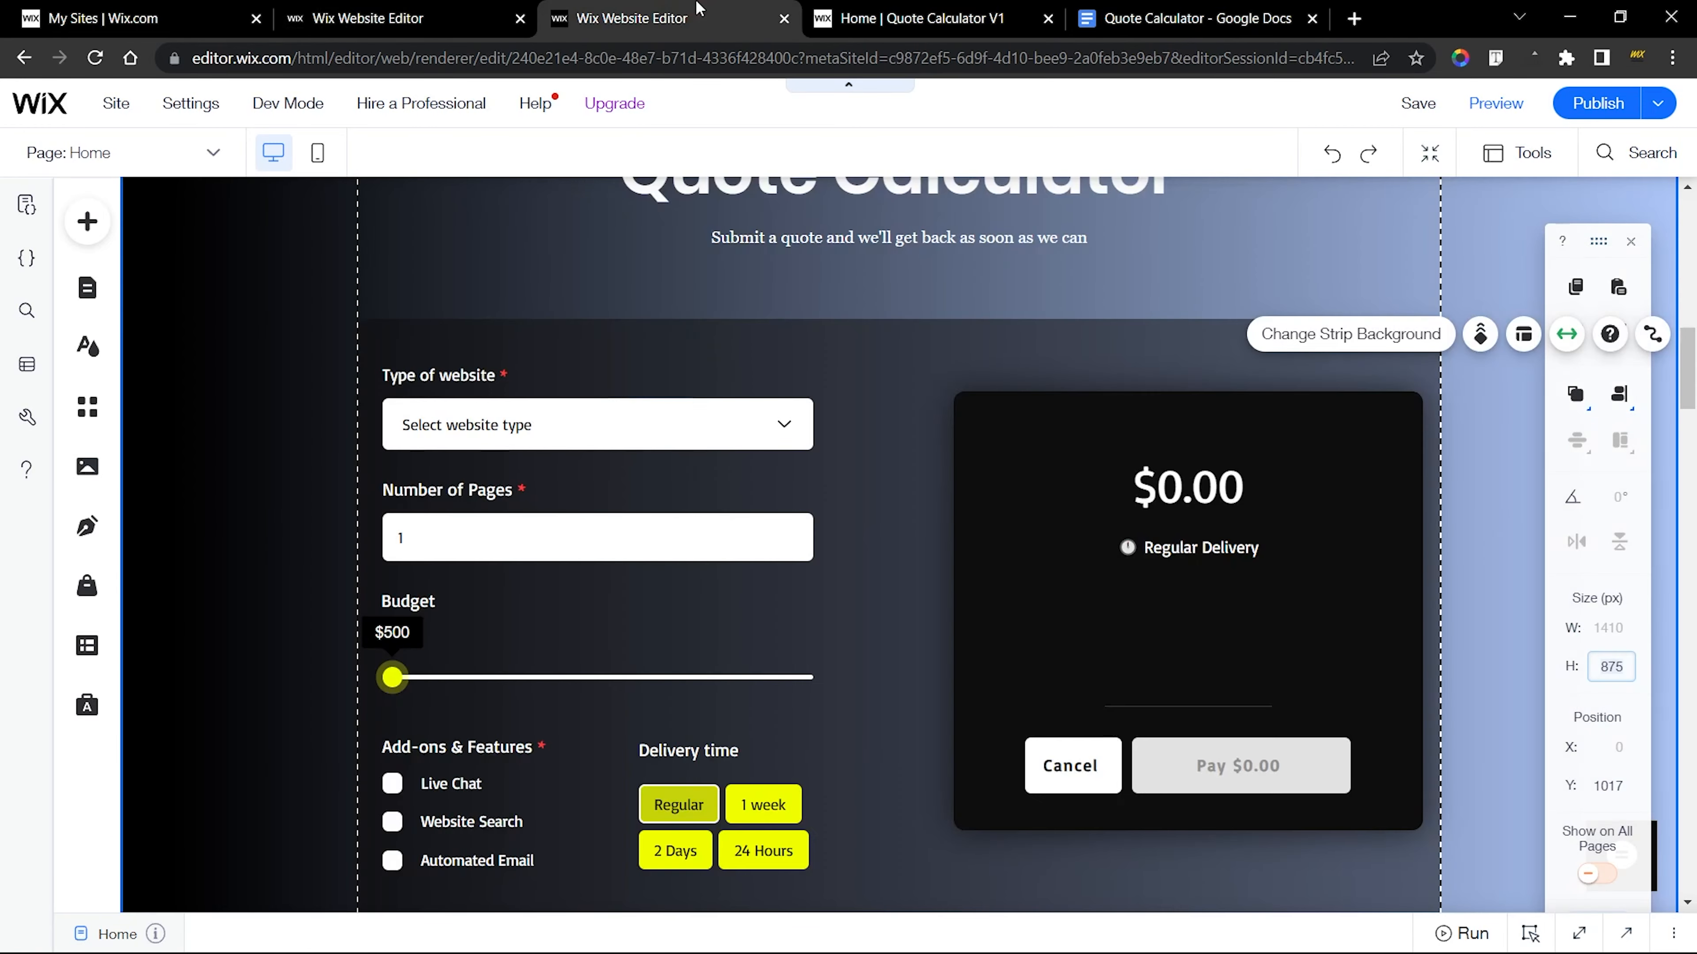
scroll(551, 323, "up", 3)
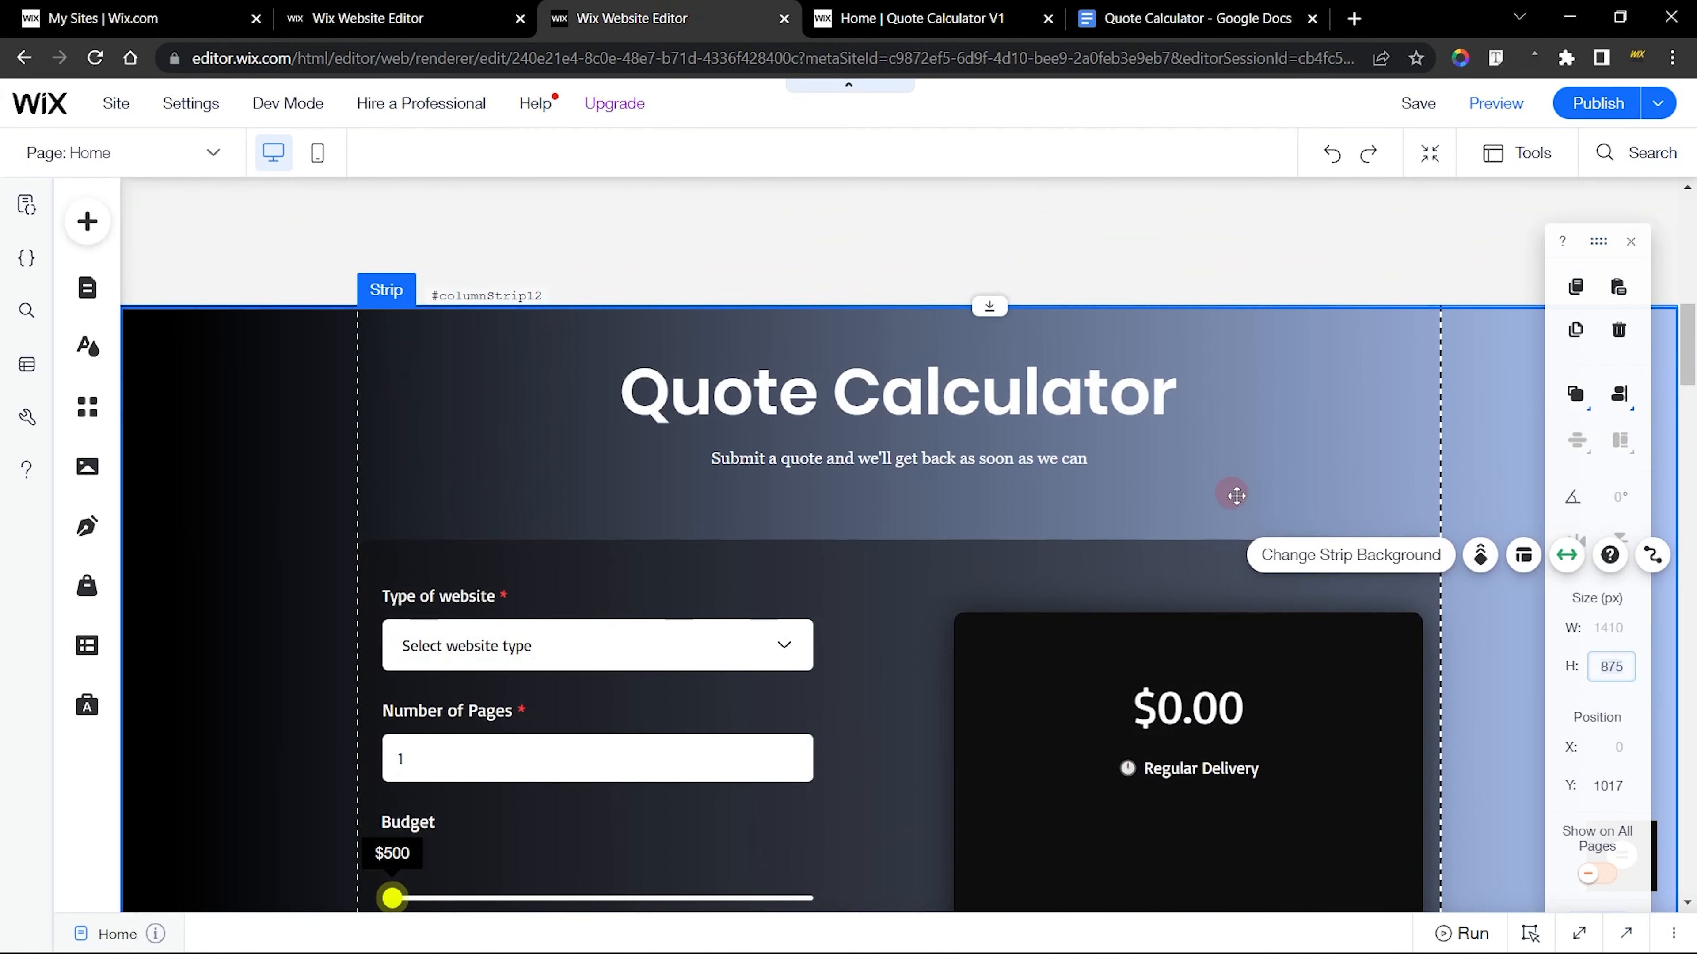
left_click(1313, 573)
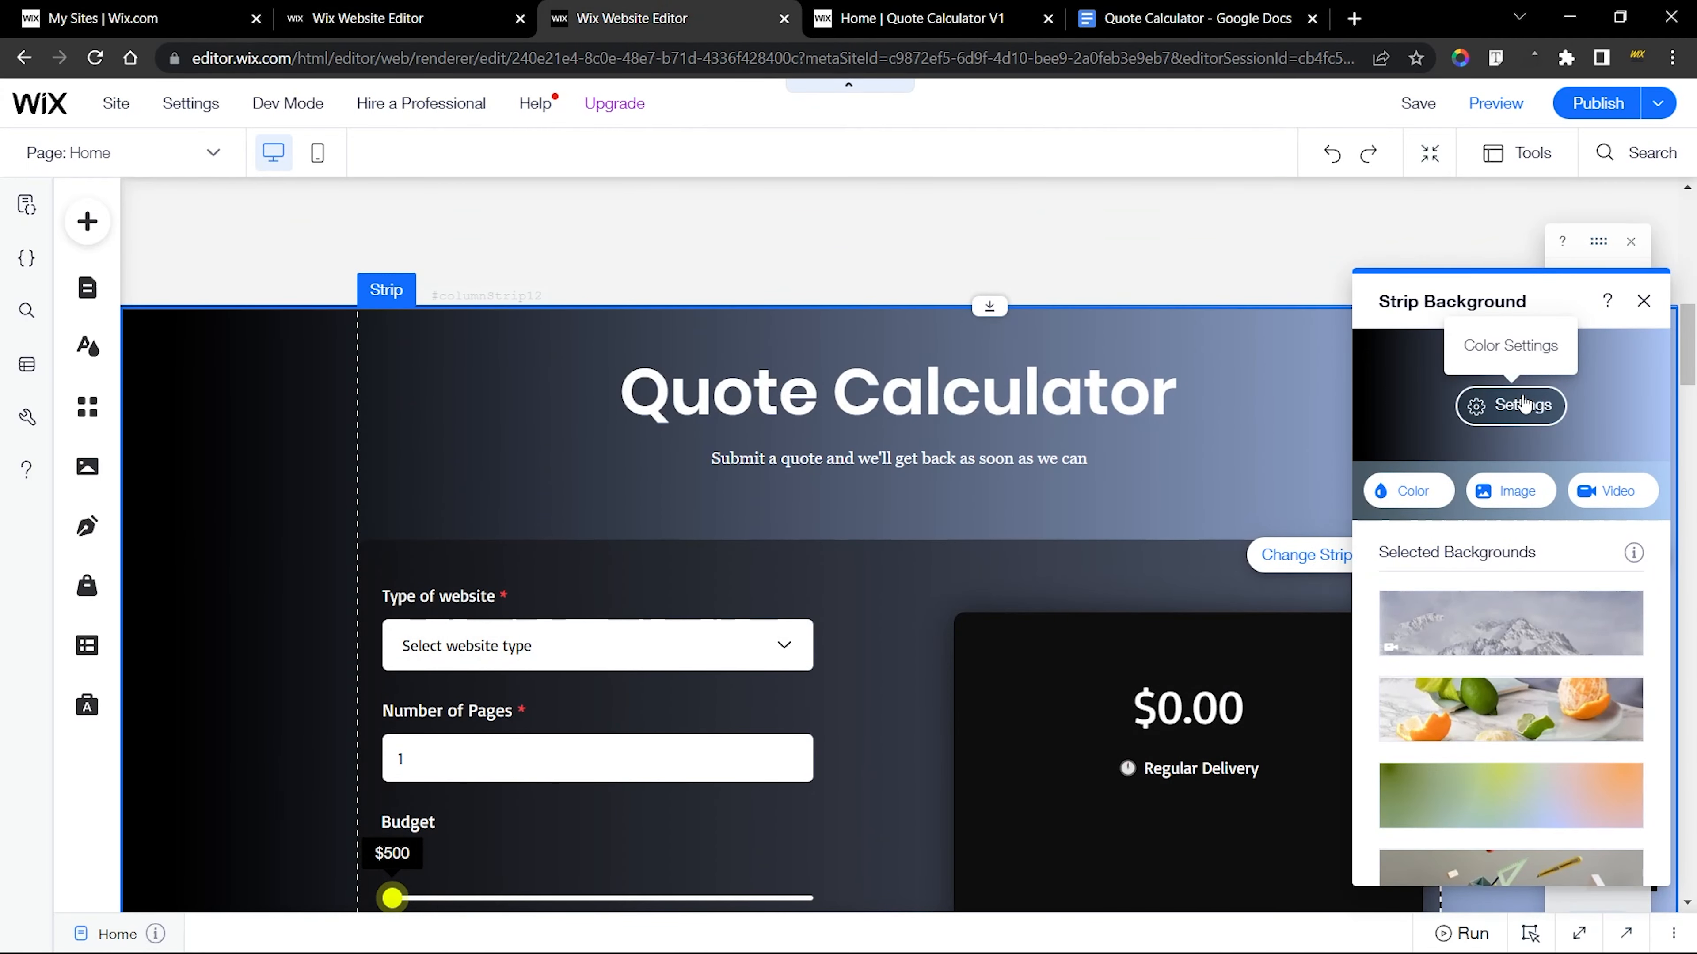
left_click(1500, 404)
left_click_drag(1526, 314, 850, 264)
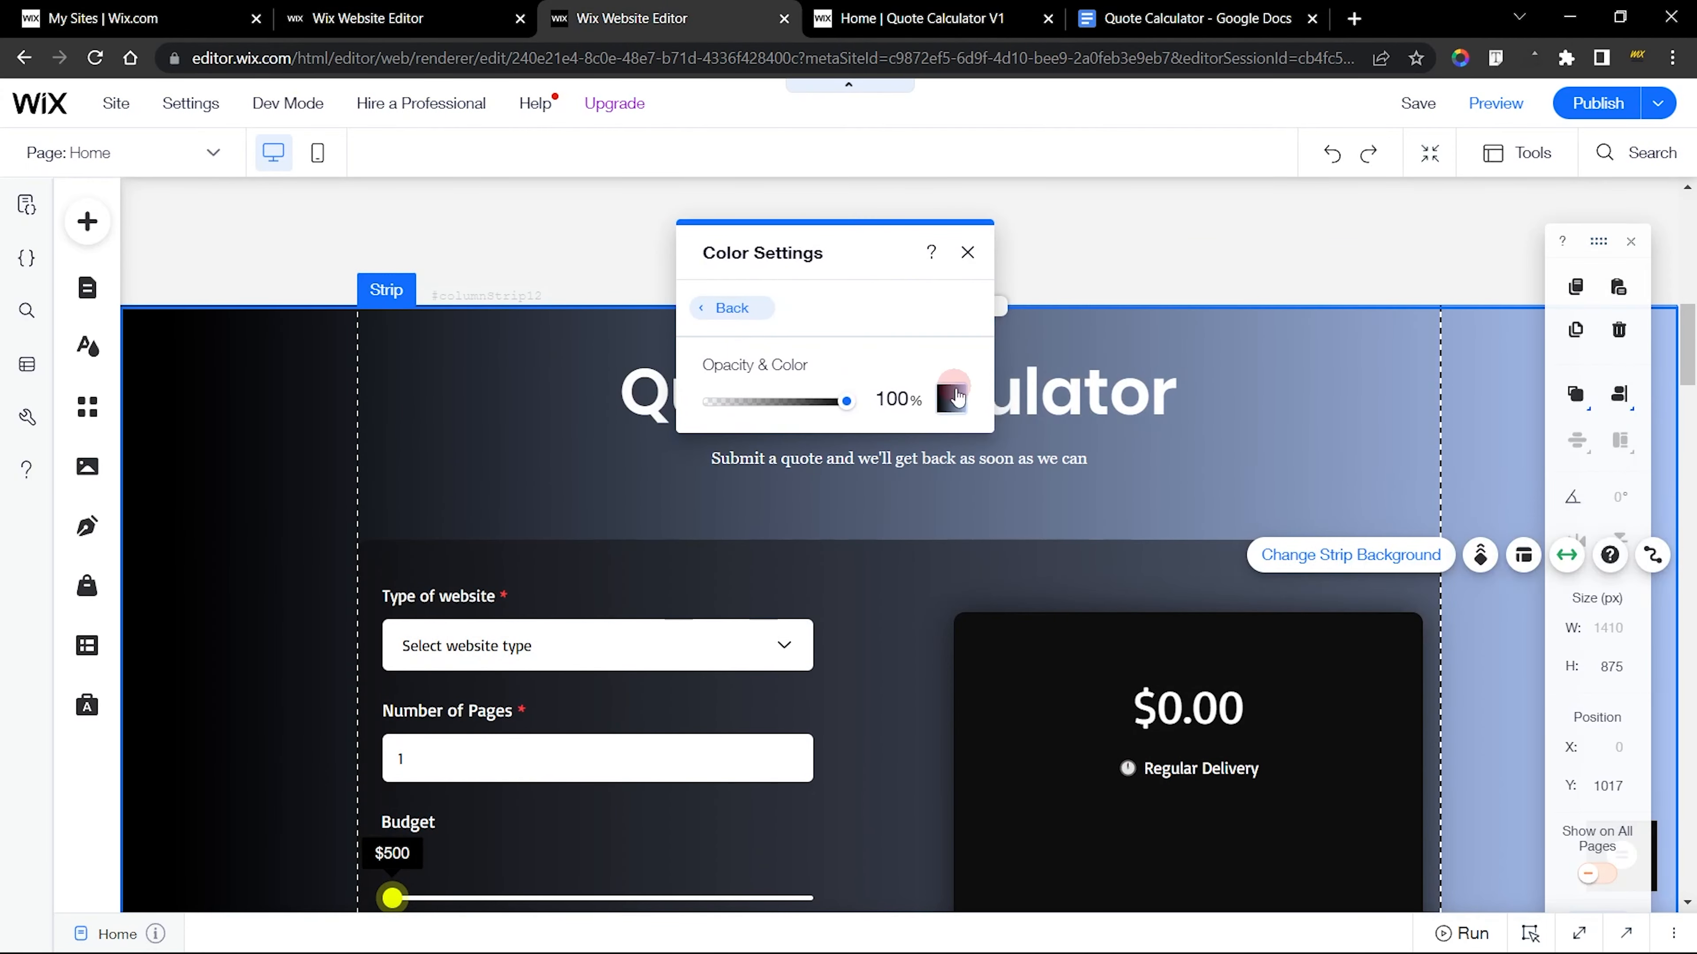
left_click(959, 415)
left_click_drag(1069, 422, 1071, 268)
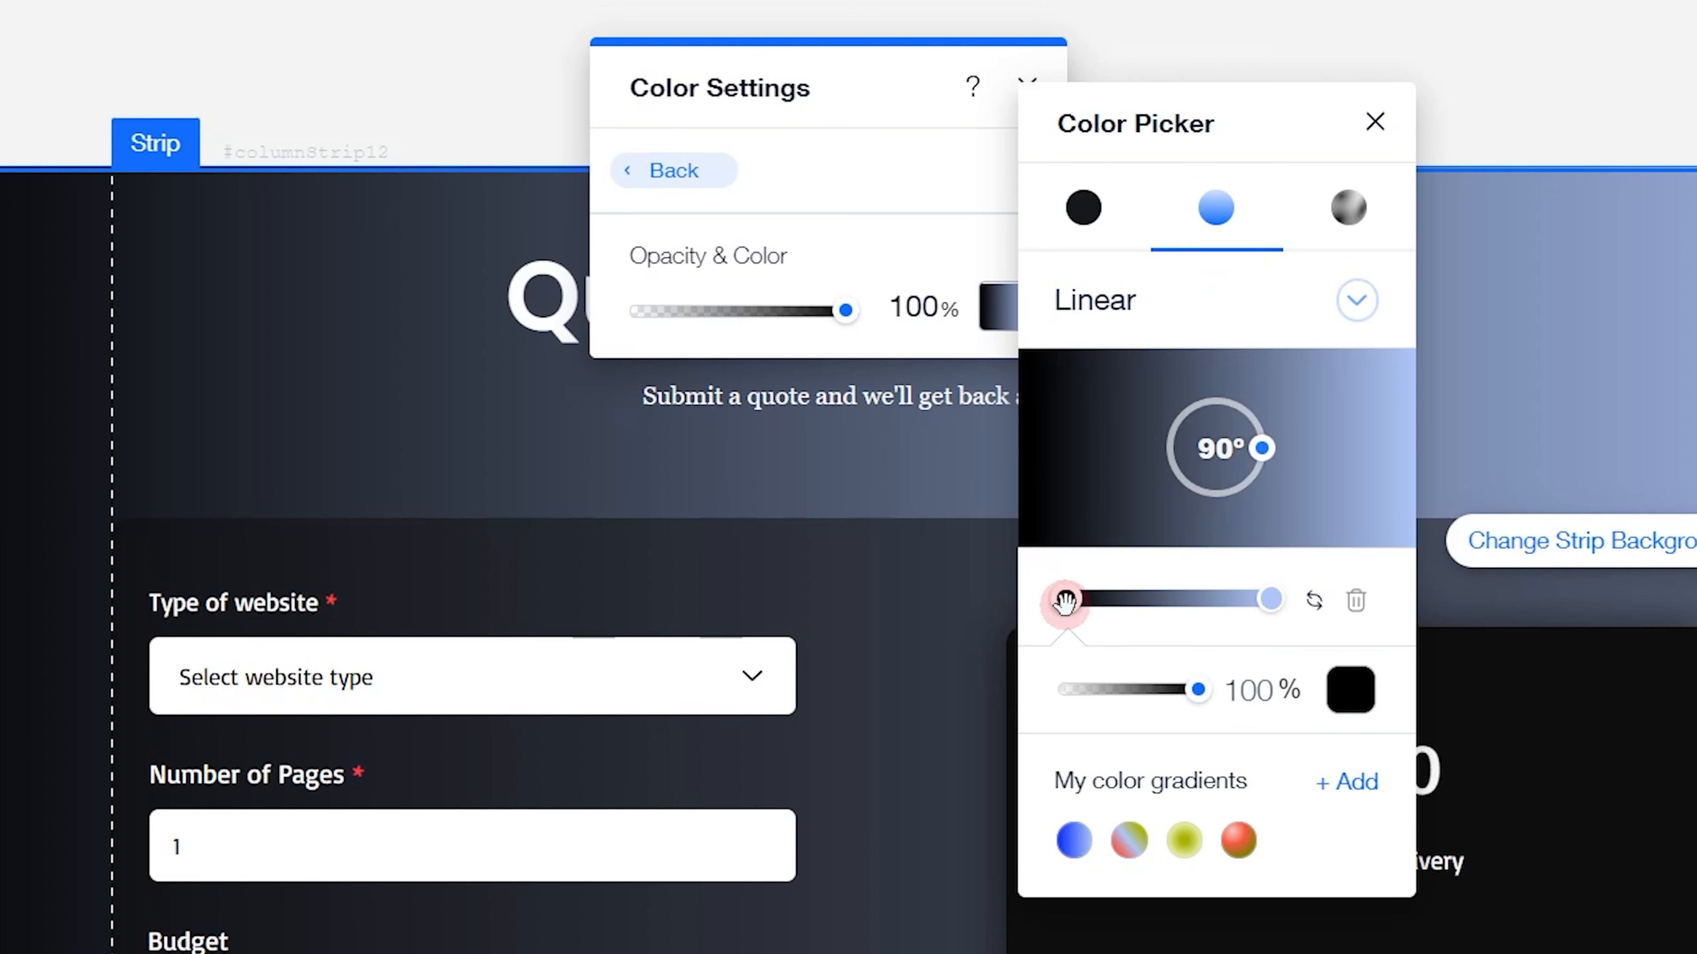
left_click(1271, 598)
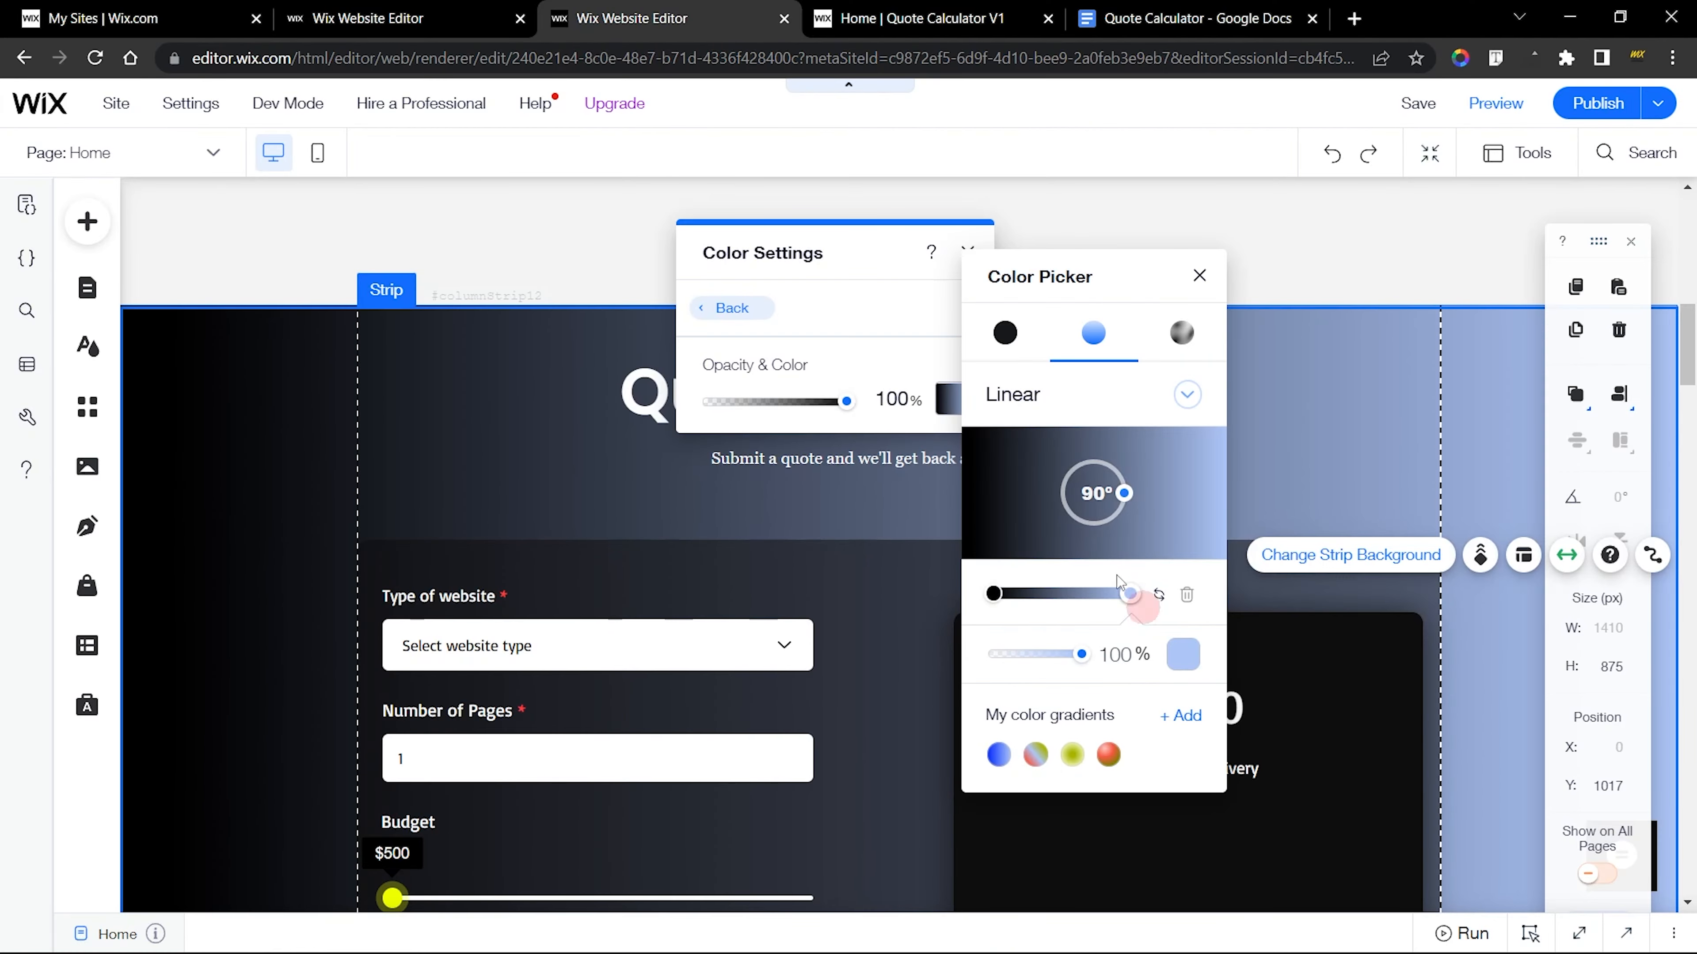
Back in the site being built, change the new strip's background from a solid colour to a linear gradient
left_click(410, 8)
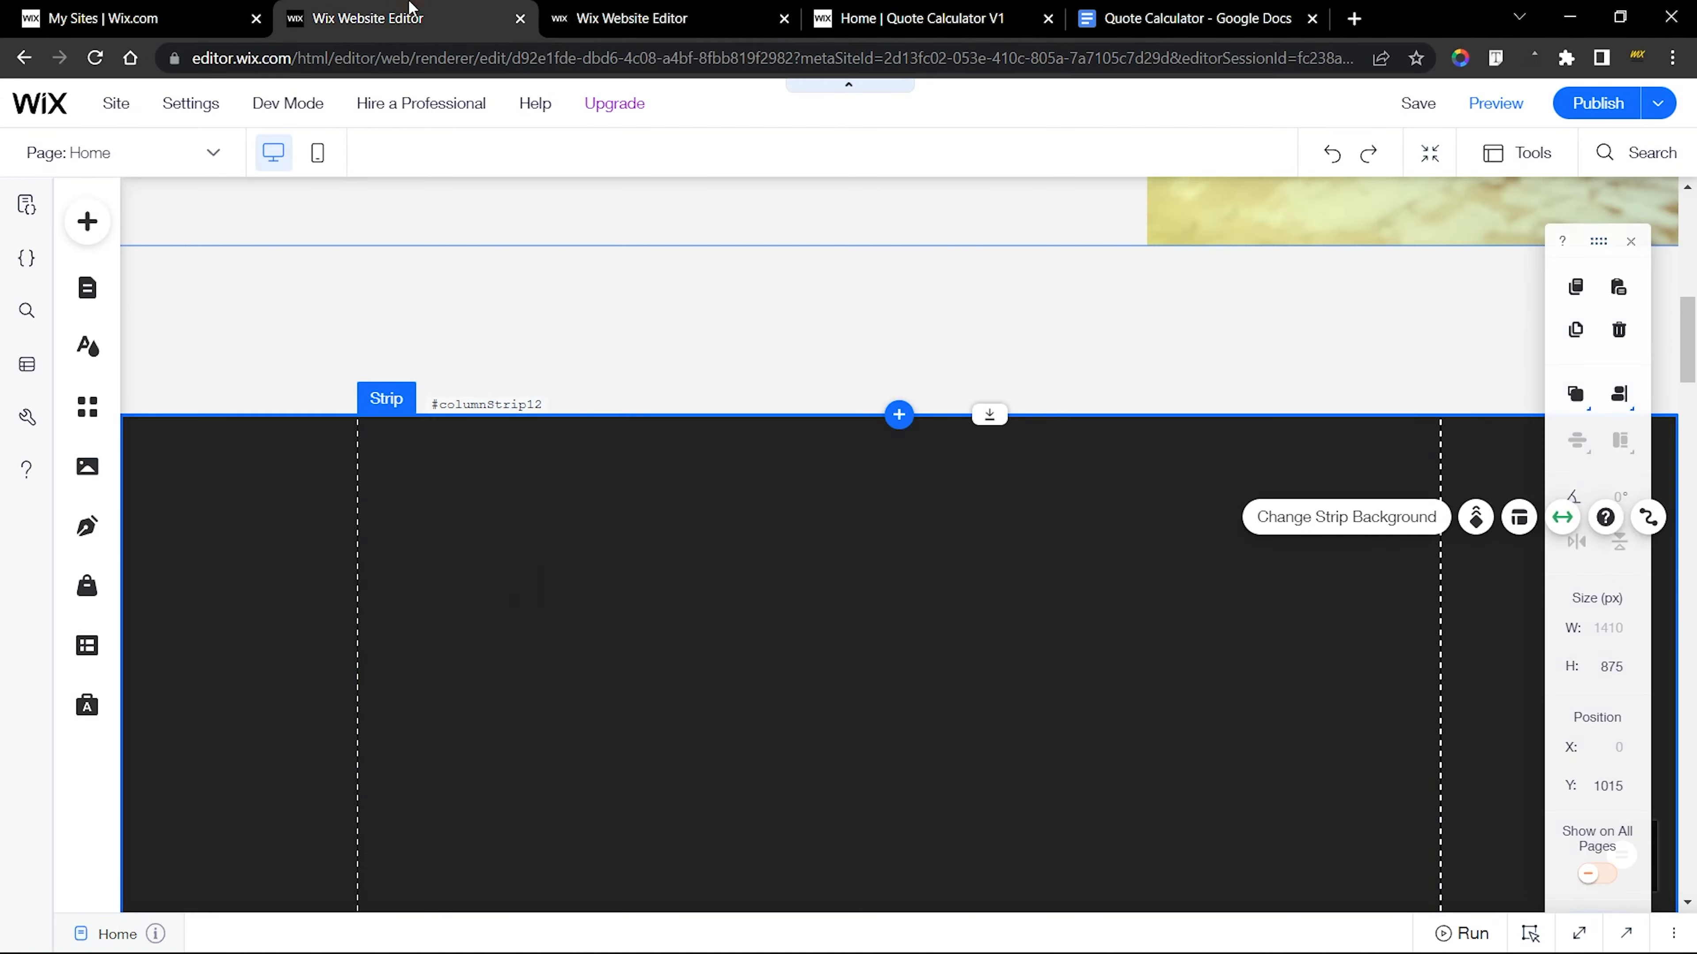
scroll(762, 535, "down", 2)
left_click(494, 244)
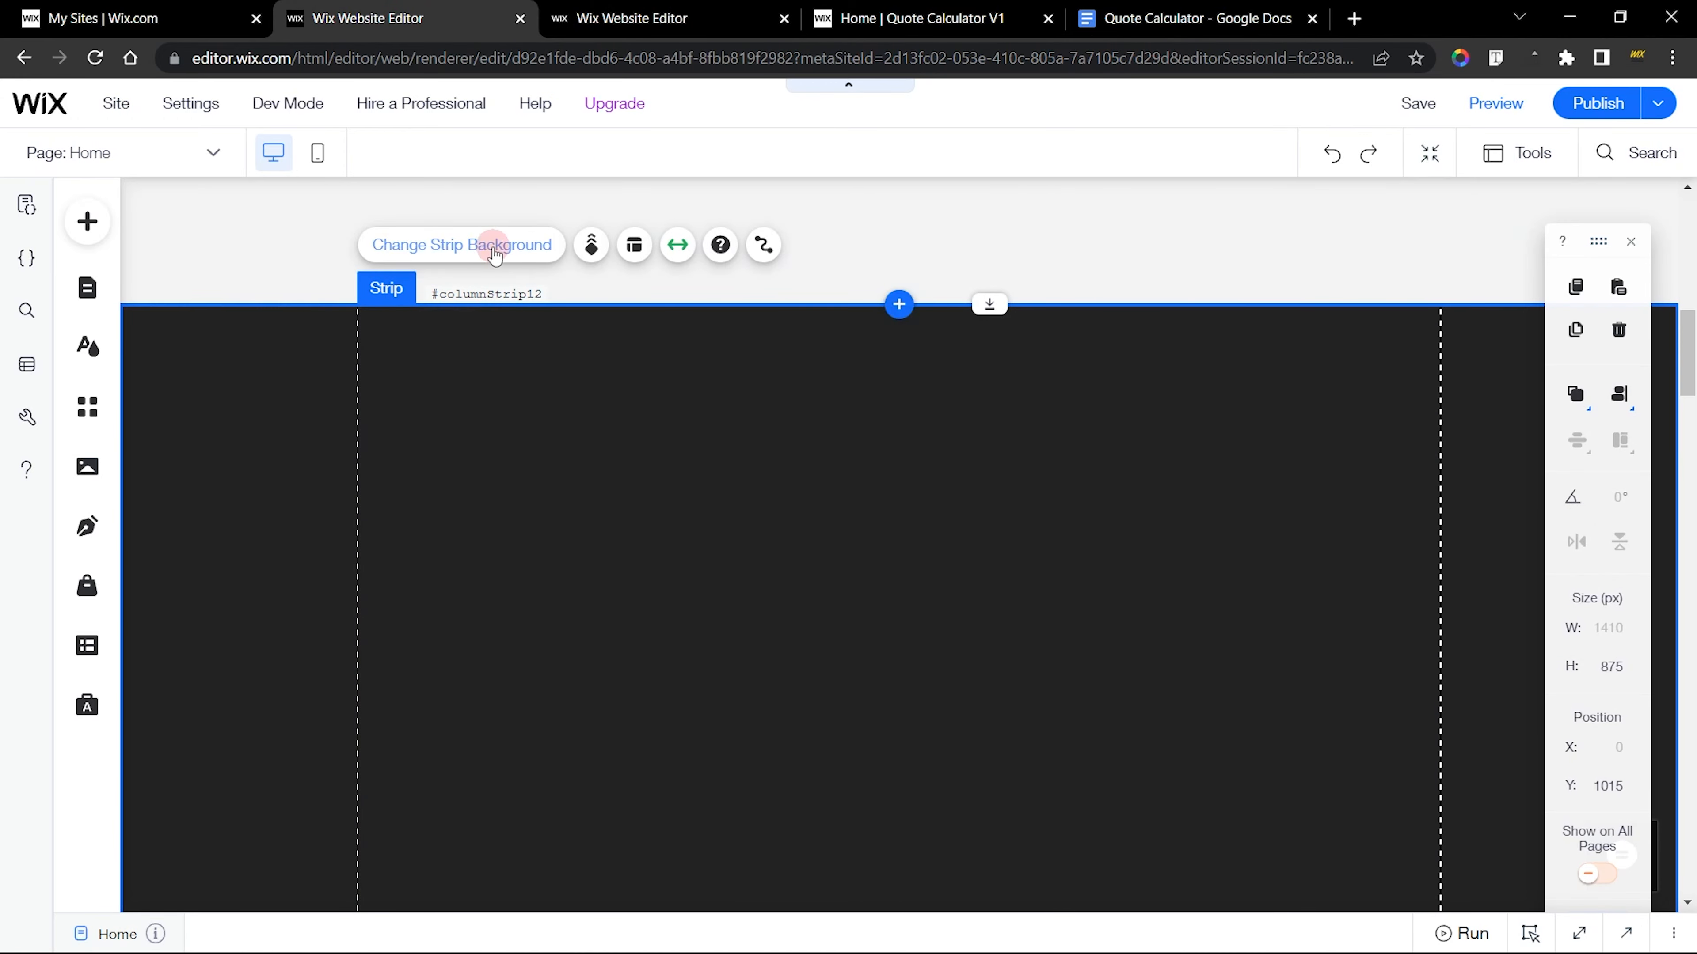
left_click_drag(1515, 304, 962, 261)
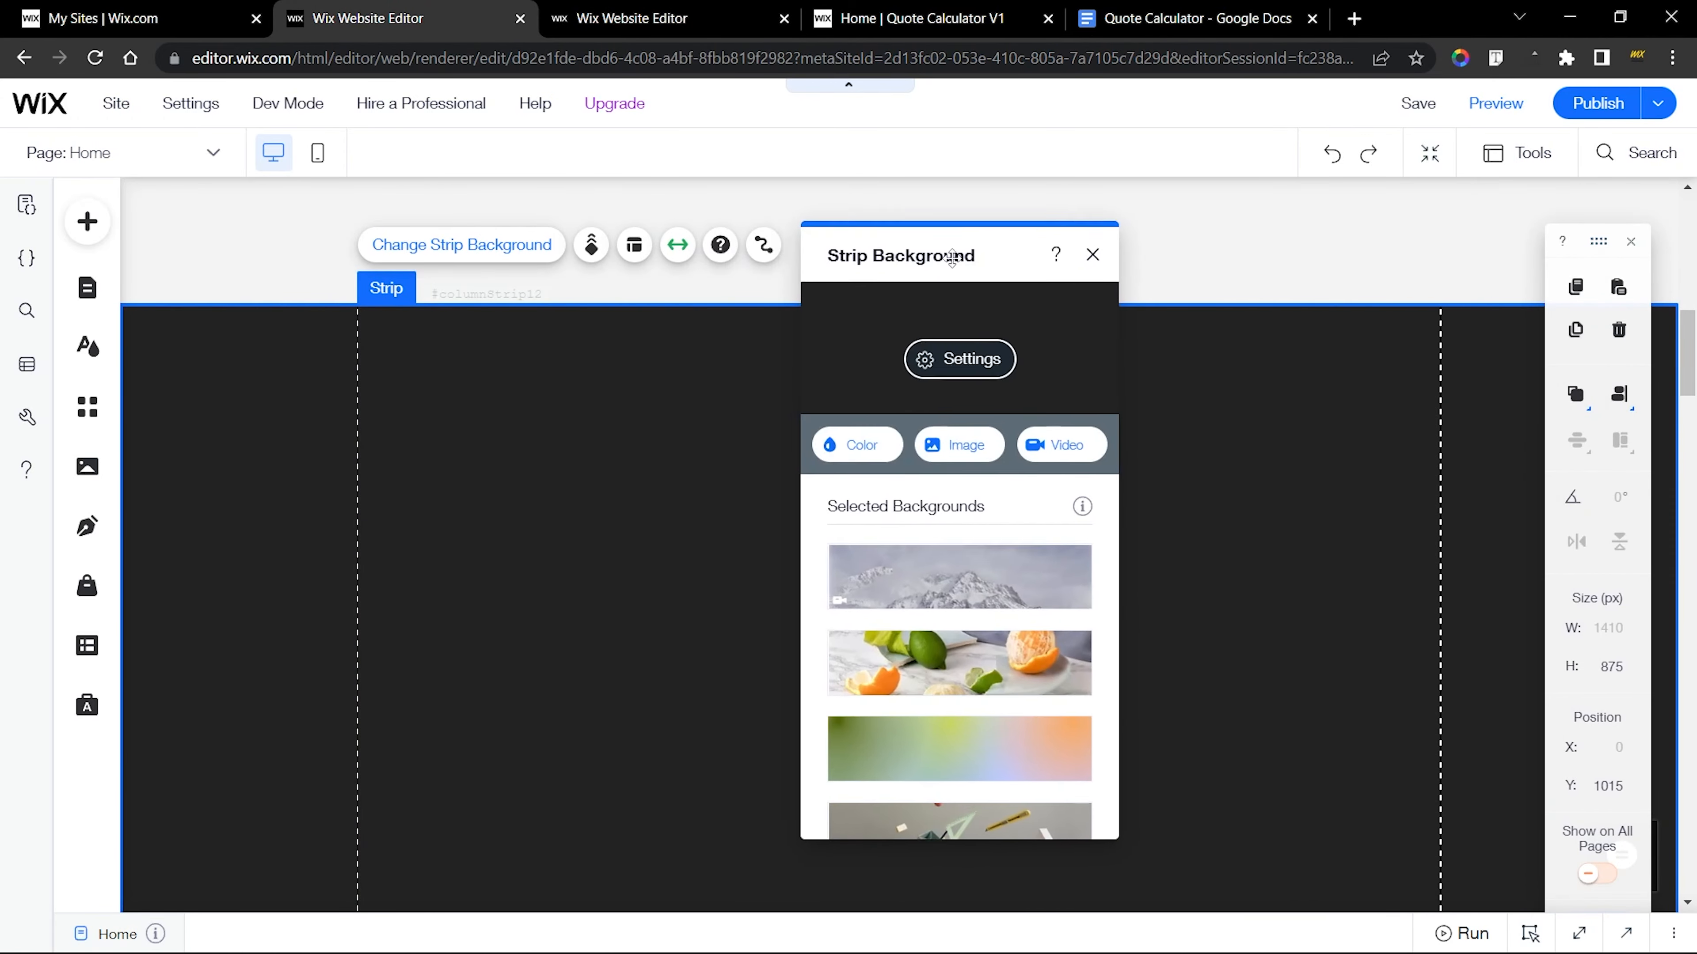
left_click(928, 364)
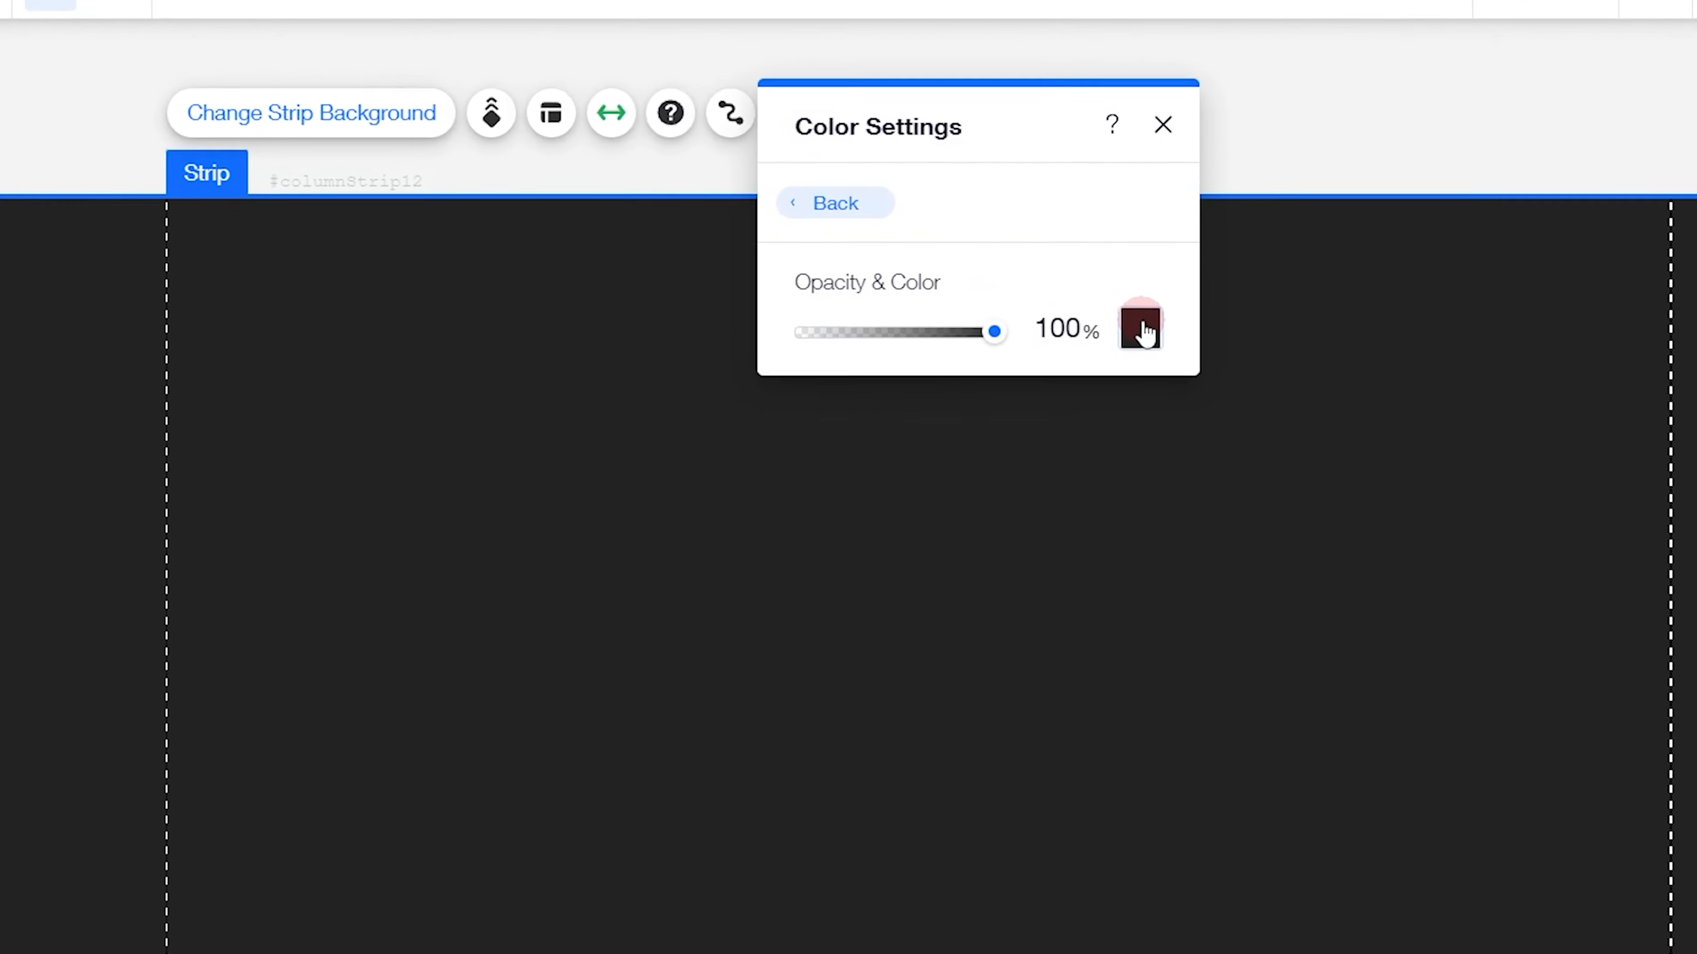
left_click(1058, 399)
left_click_drag(1116, 404, 887, 274)
left_click_drag(907, 120, 773, 34)
left_click(917, 168)
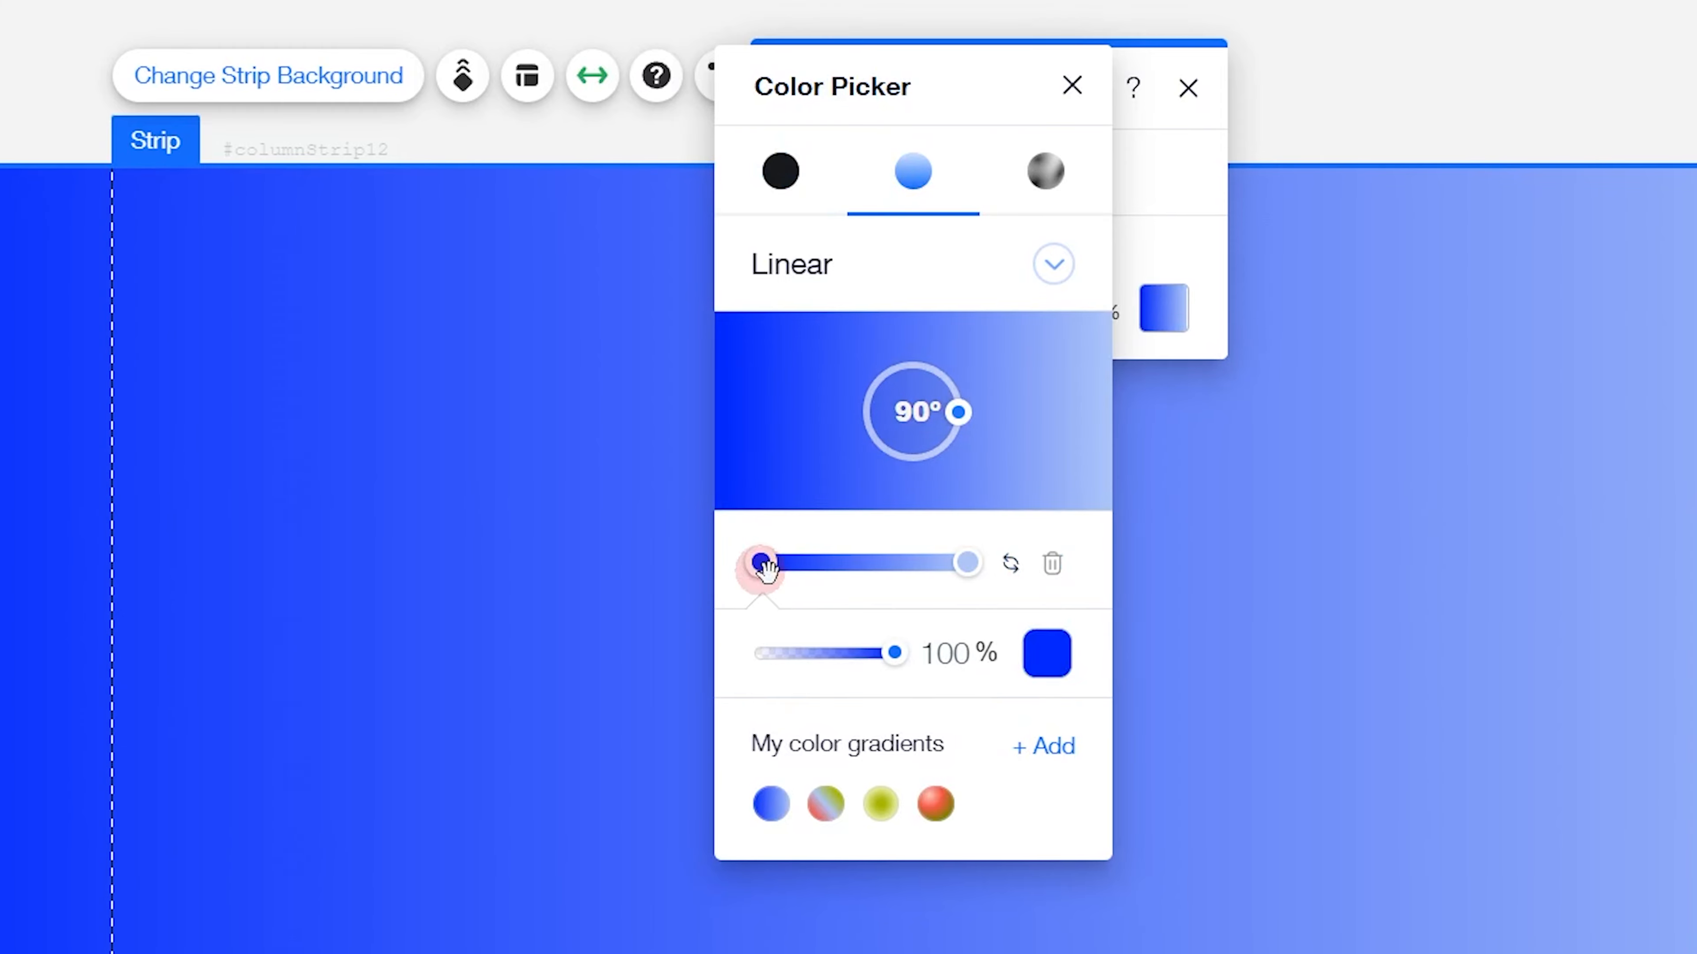
Set the gradient's starting colour to black and select the light blue end stop to check its colour
left_click(1047, 653)
left_click(1617, 802)
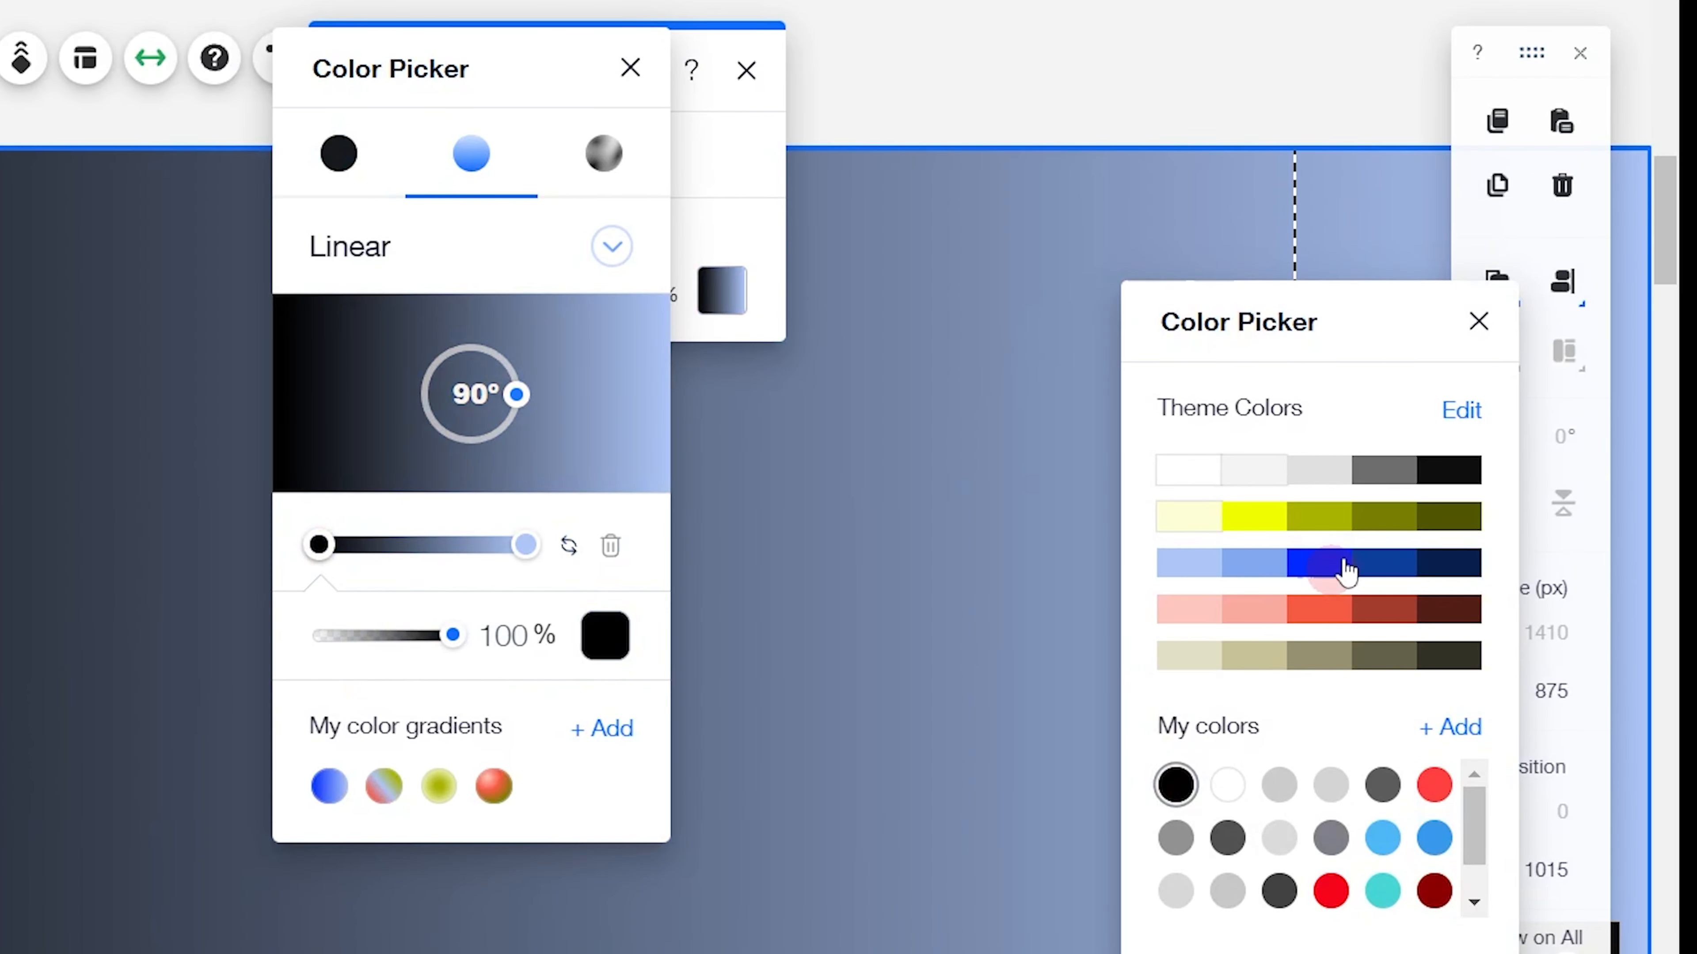
left_click(1476, 323)
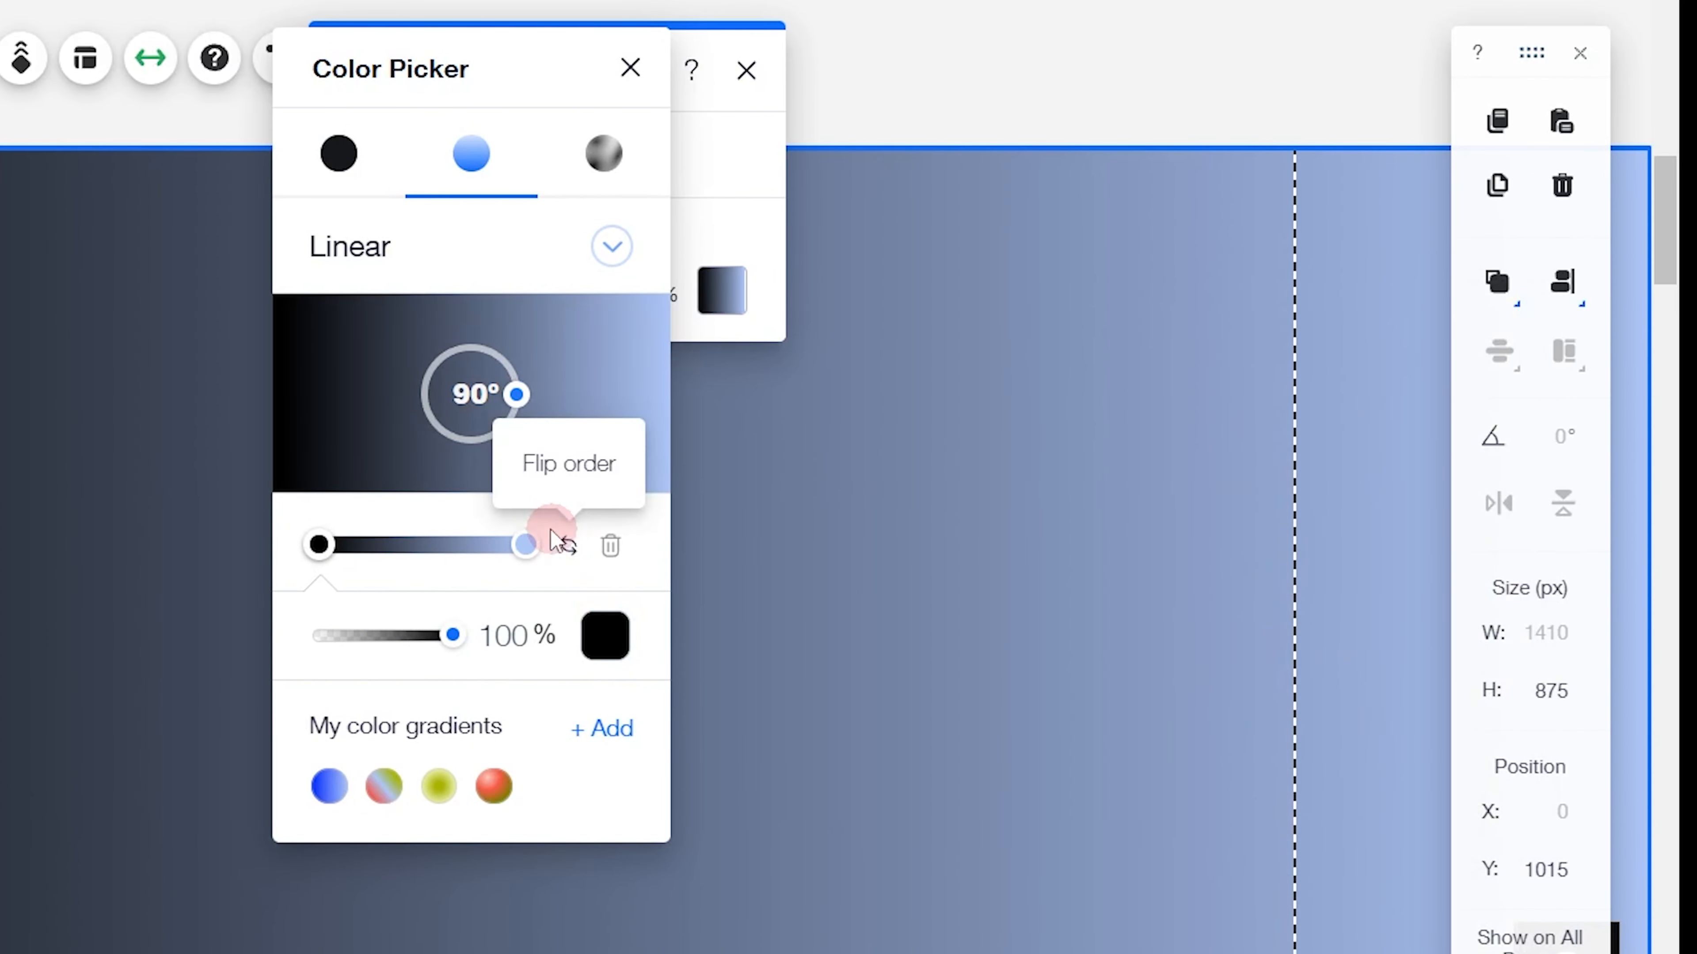
left_click(526, 544)
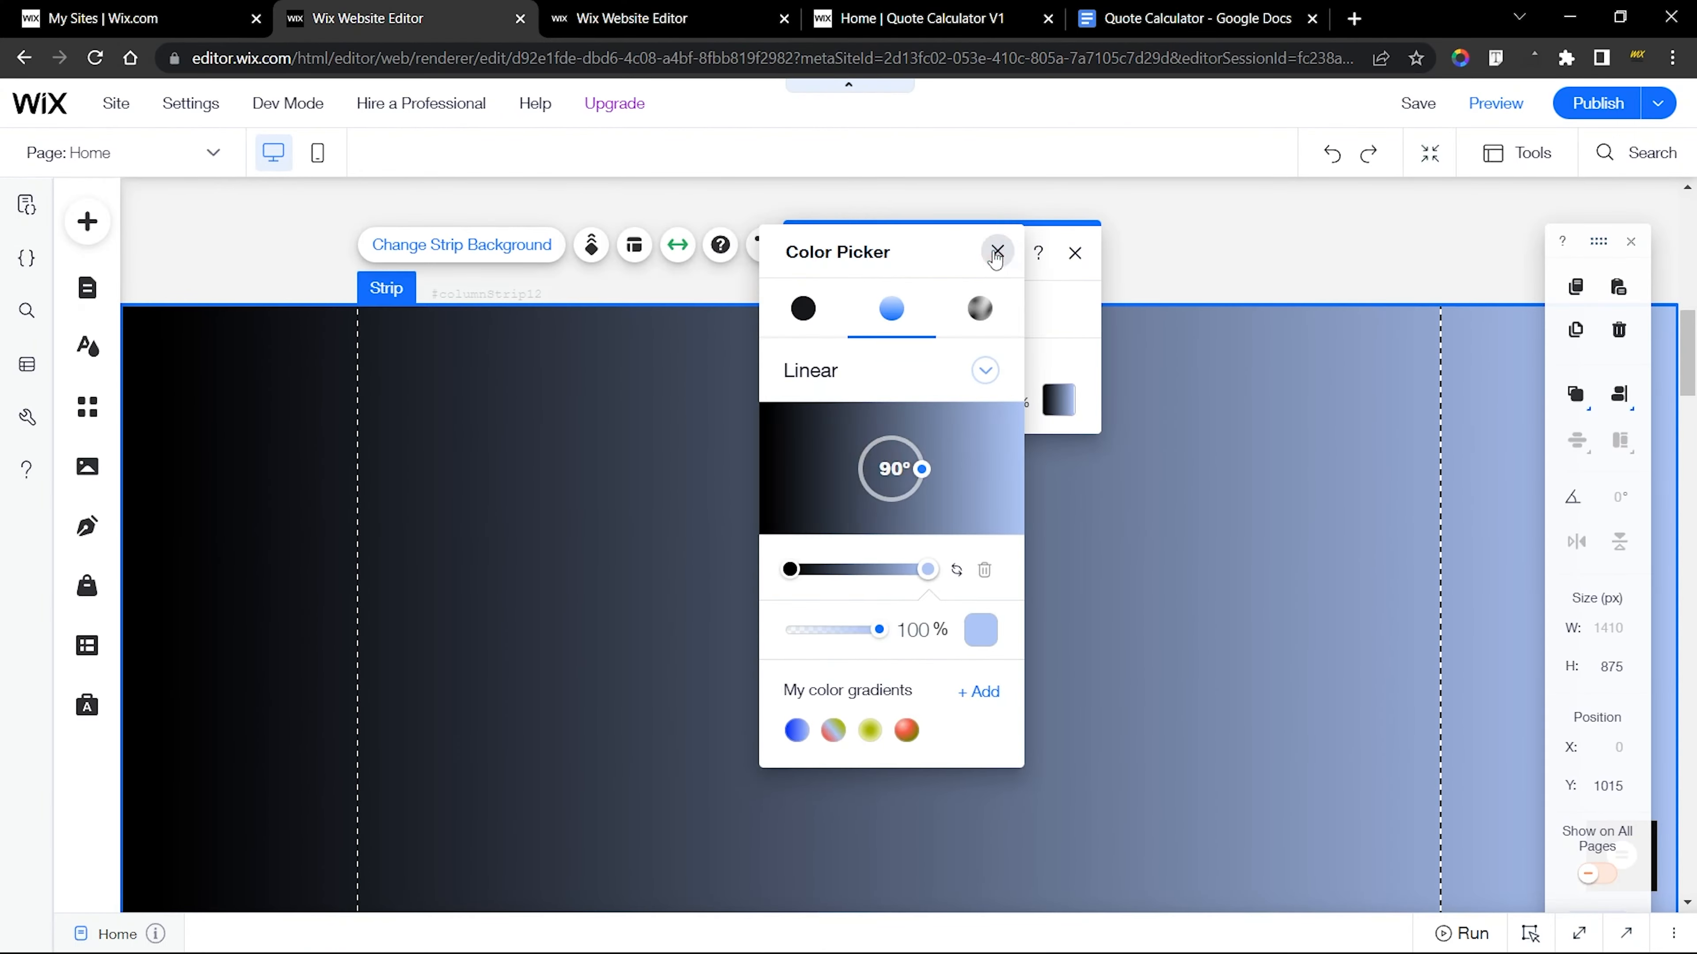
In the finished site, examine the Quote Calculator title's text settings, including its font, font size and alignment
left_click(630, 68)
left_click(746, 70)
left_click(721, 9)
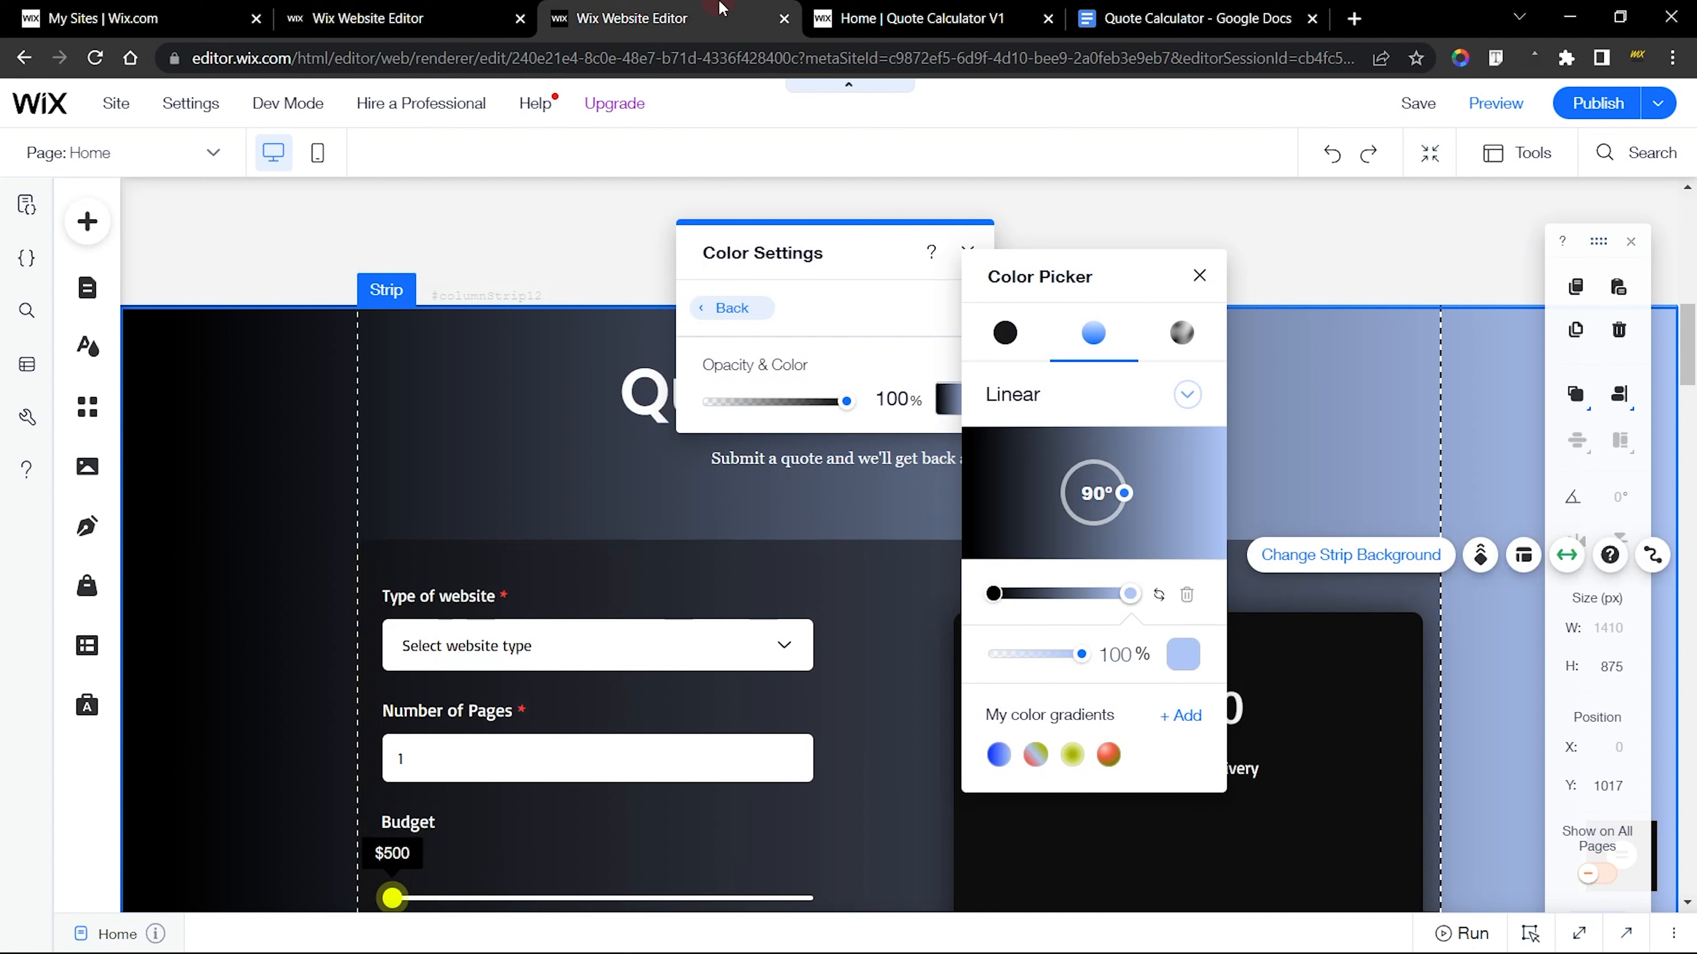
left_click(606, 425)
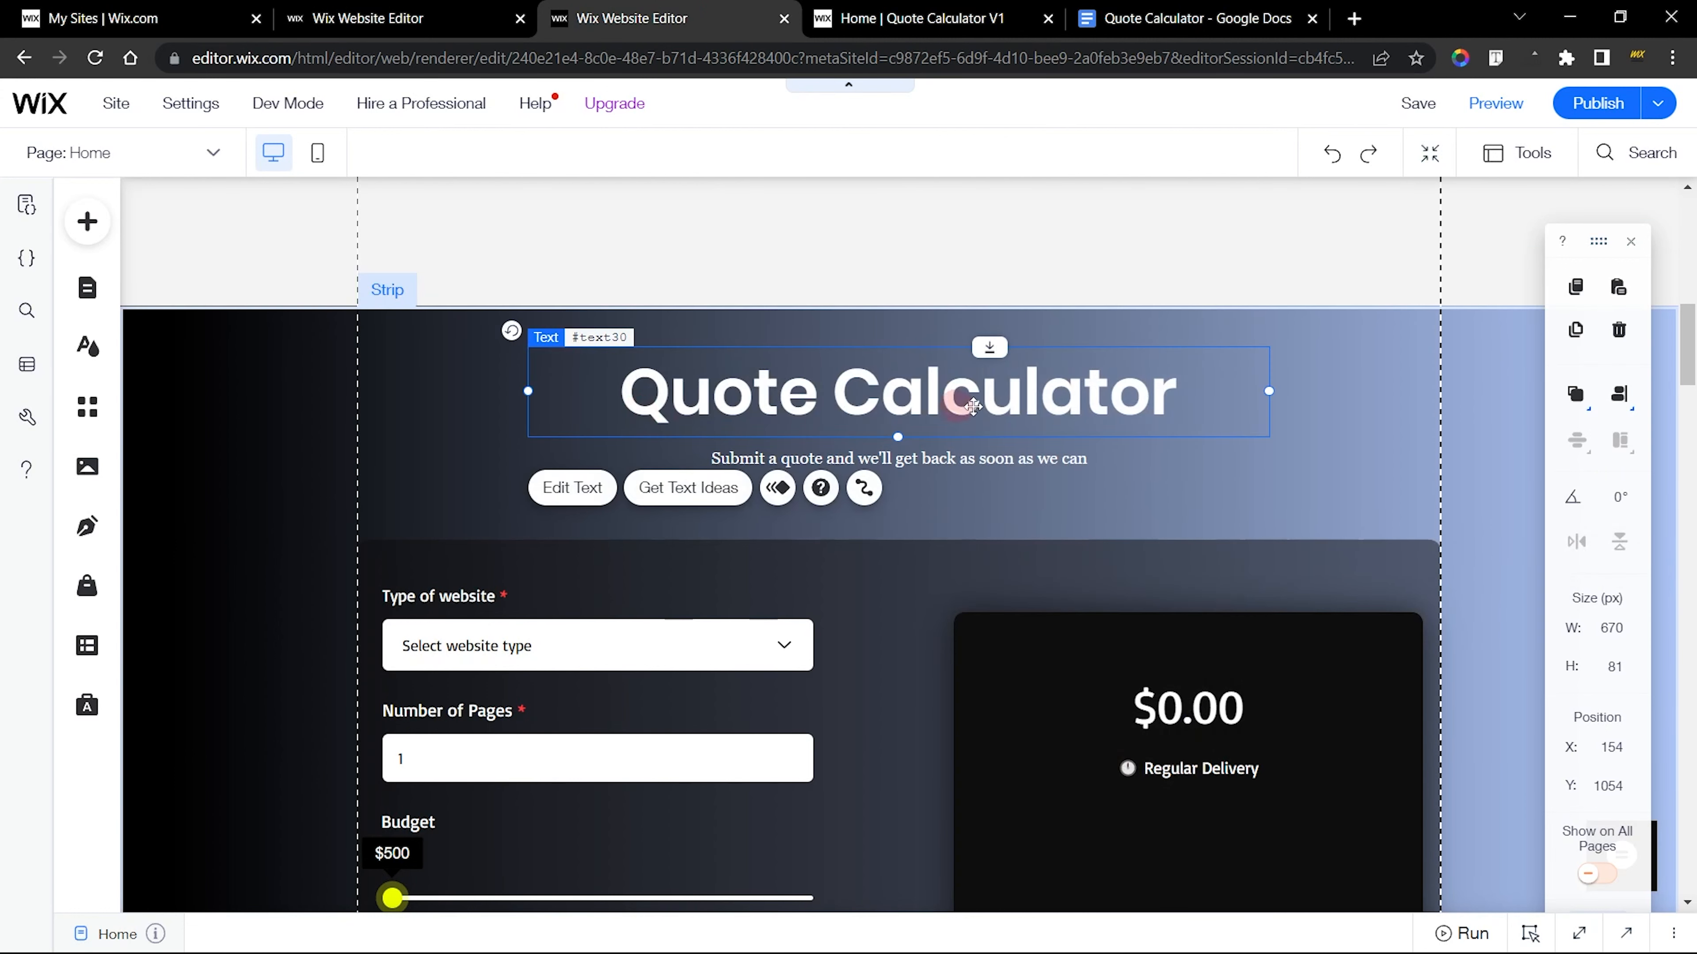
left_click(1030, 463)
left_click(1314, 464)
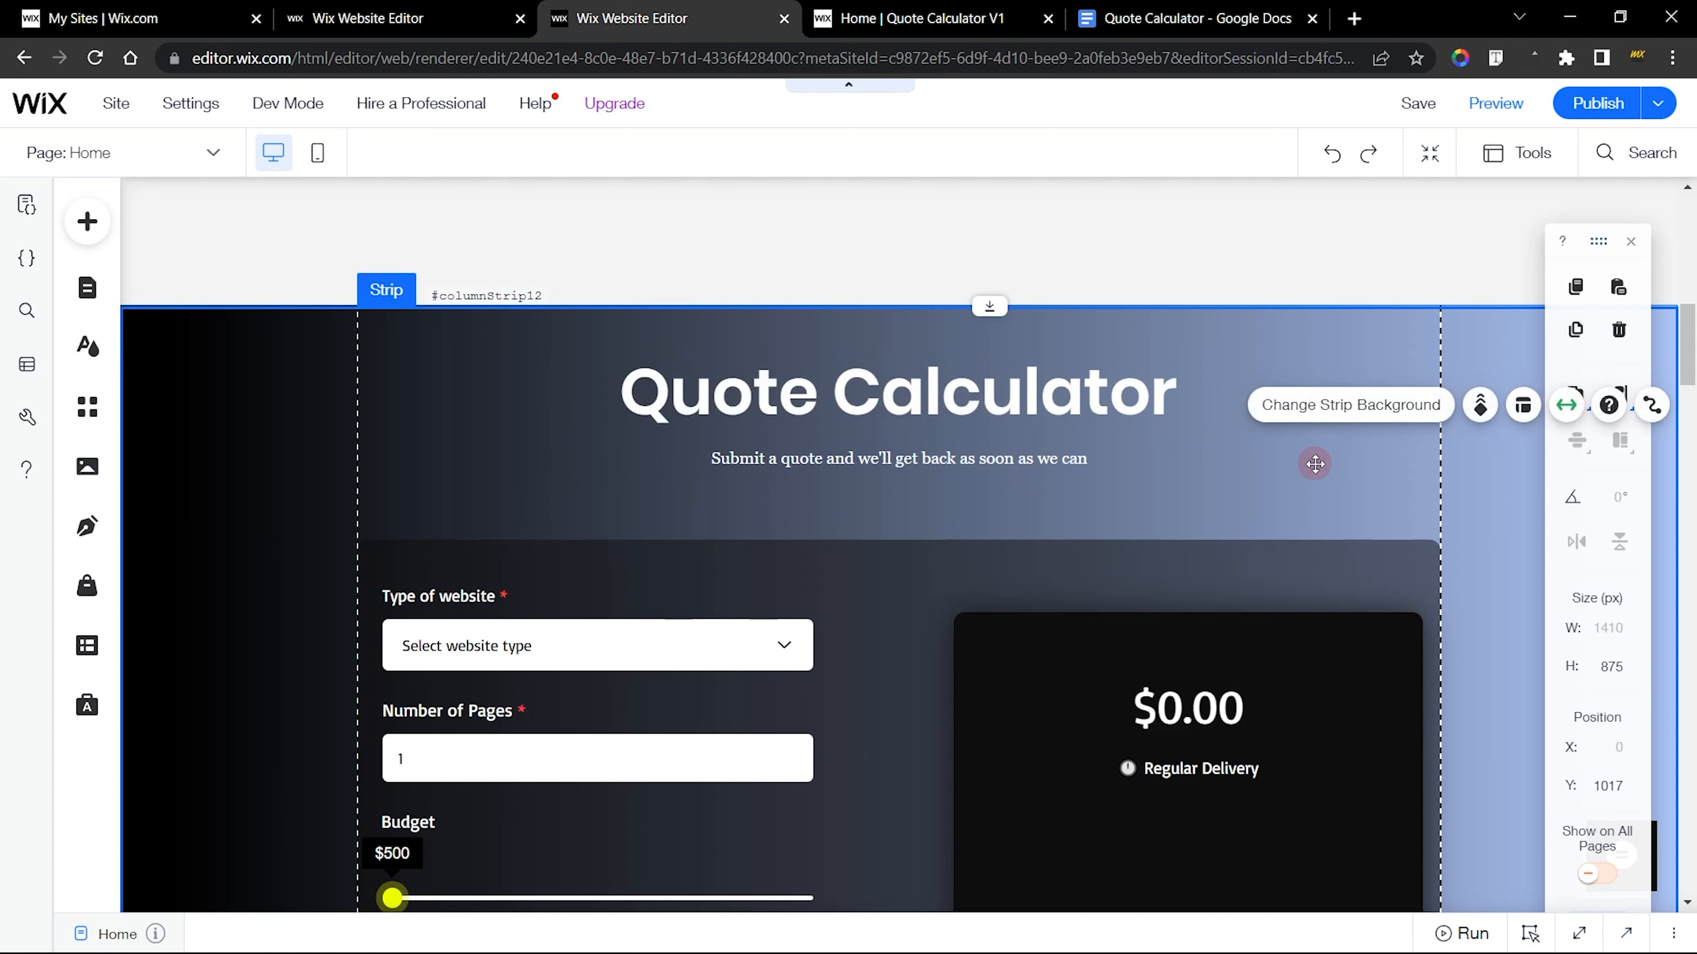
left_click(784, 384)
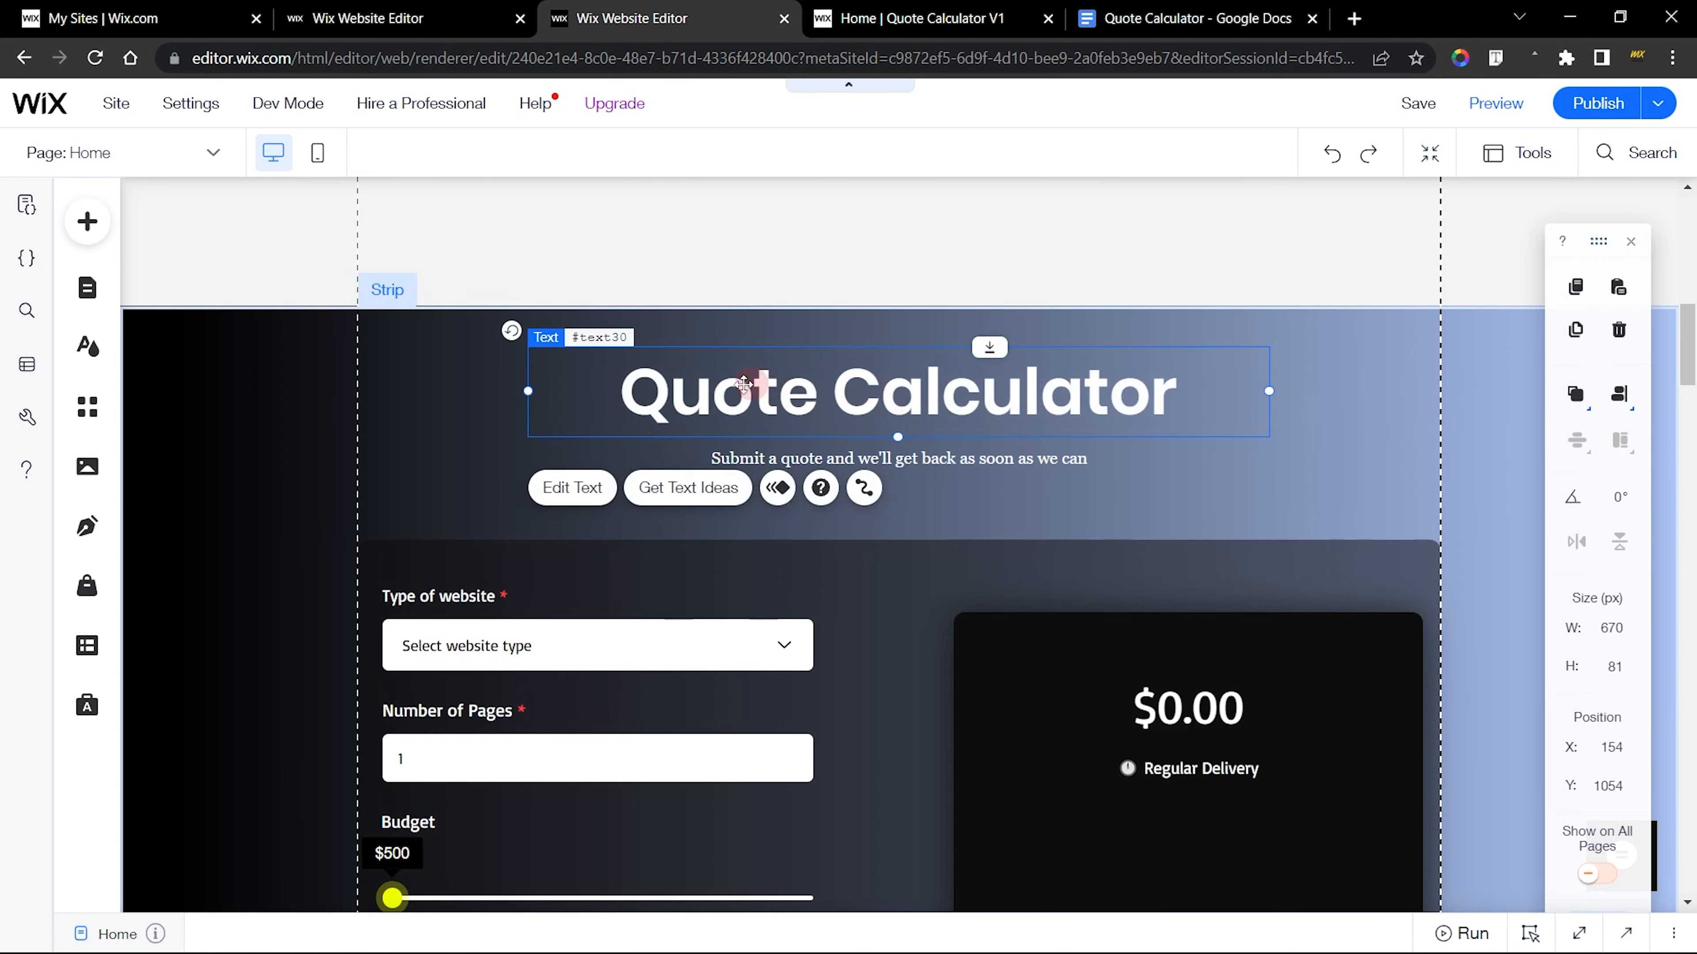
left_click(586, 494)
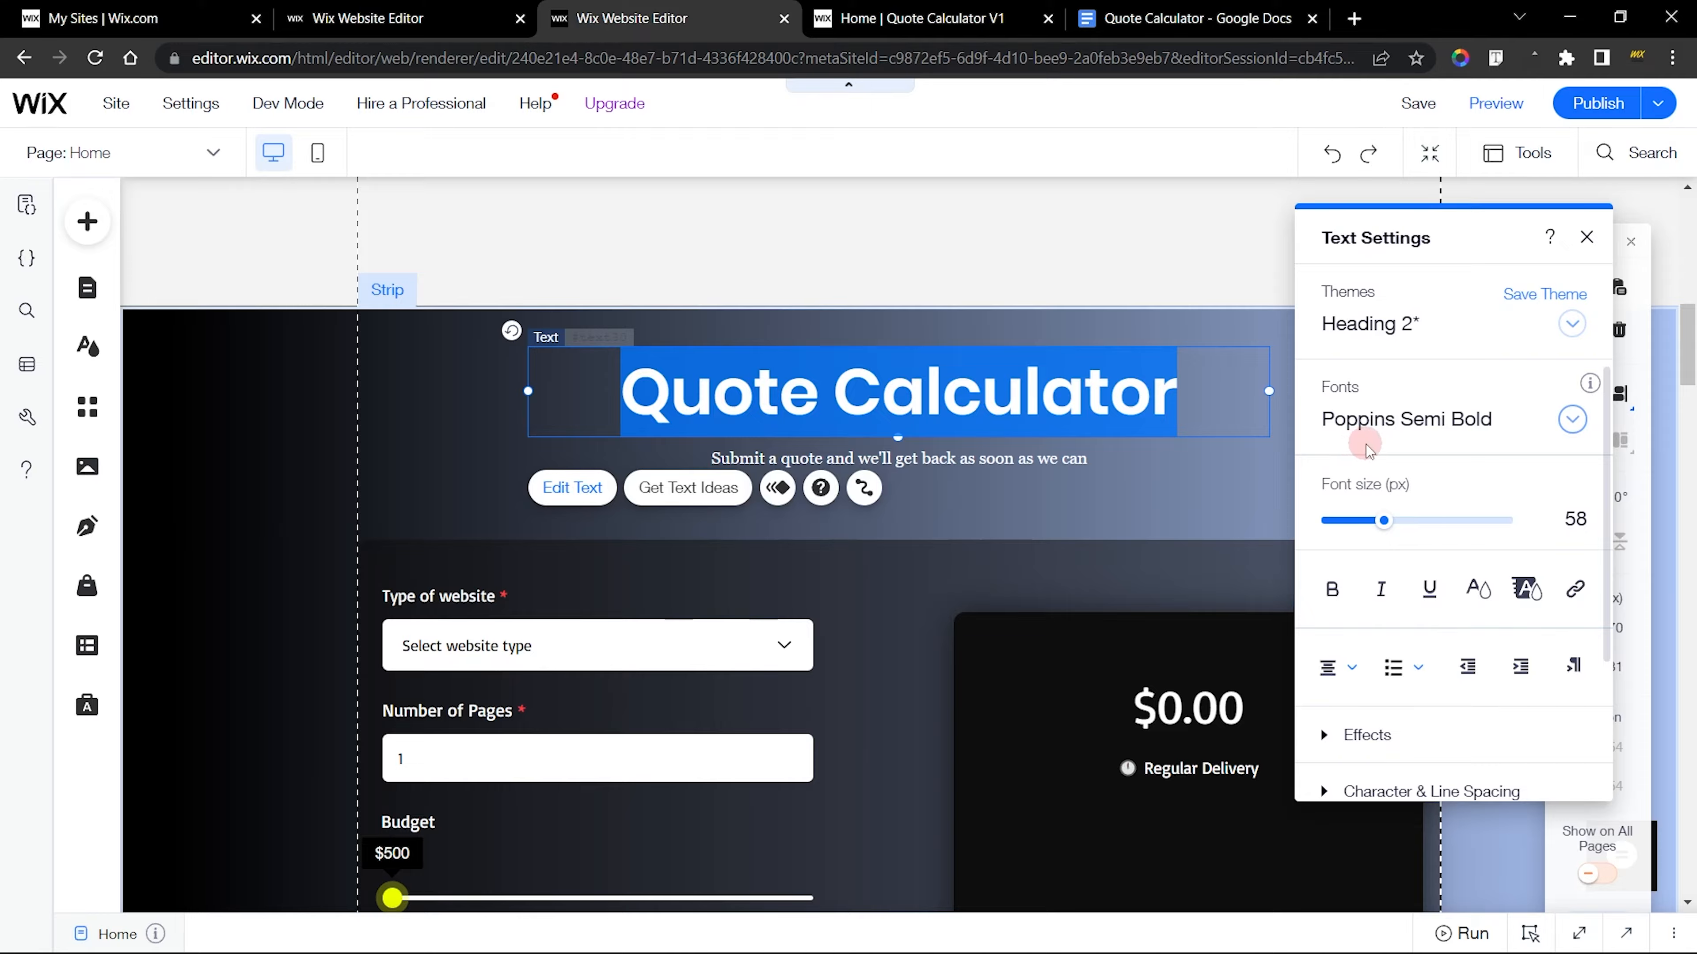
left_click(1470, 439)
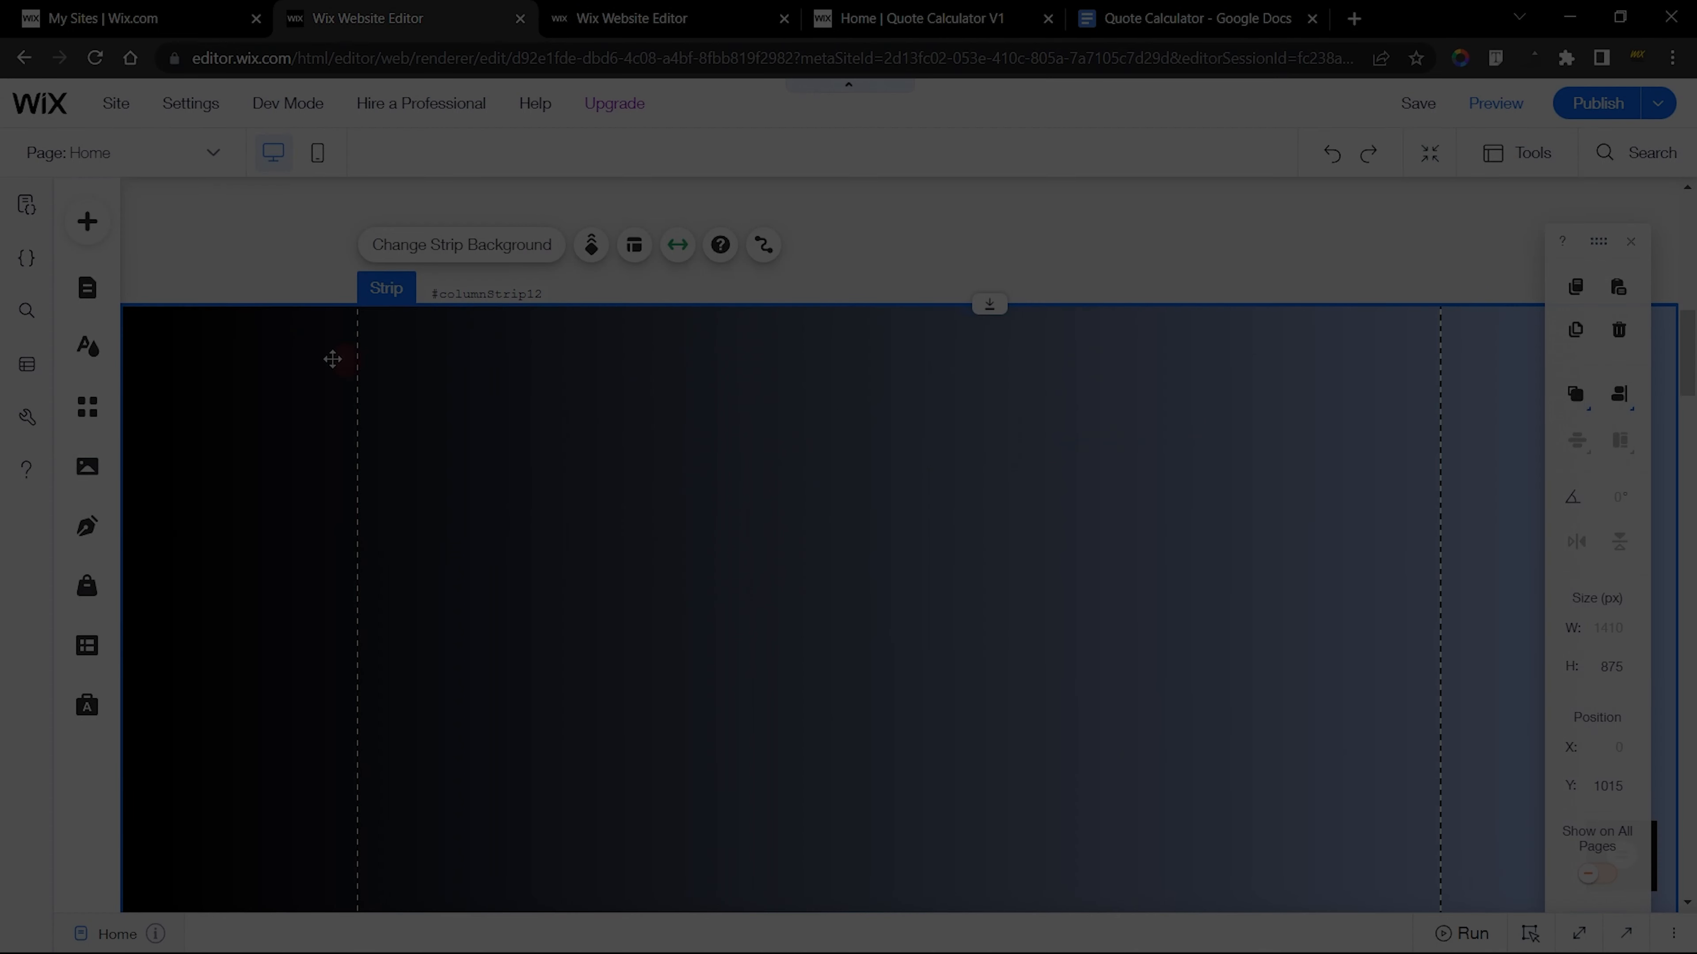
Back in the site being built, add a Heading 1 themed text near the upper edge of the gradient strip
left_click(88, 227)
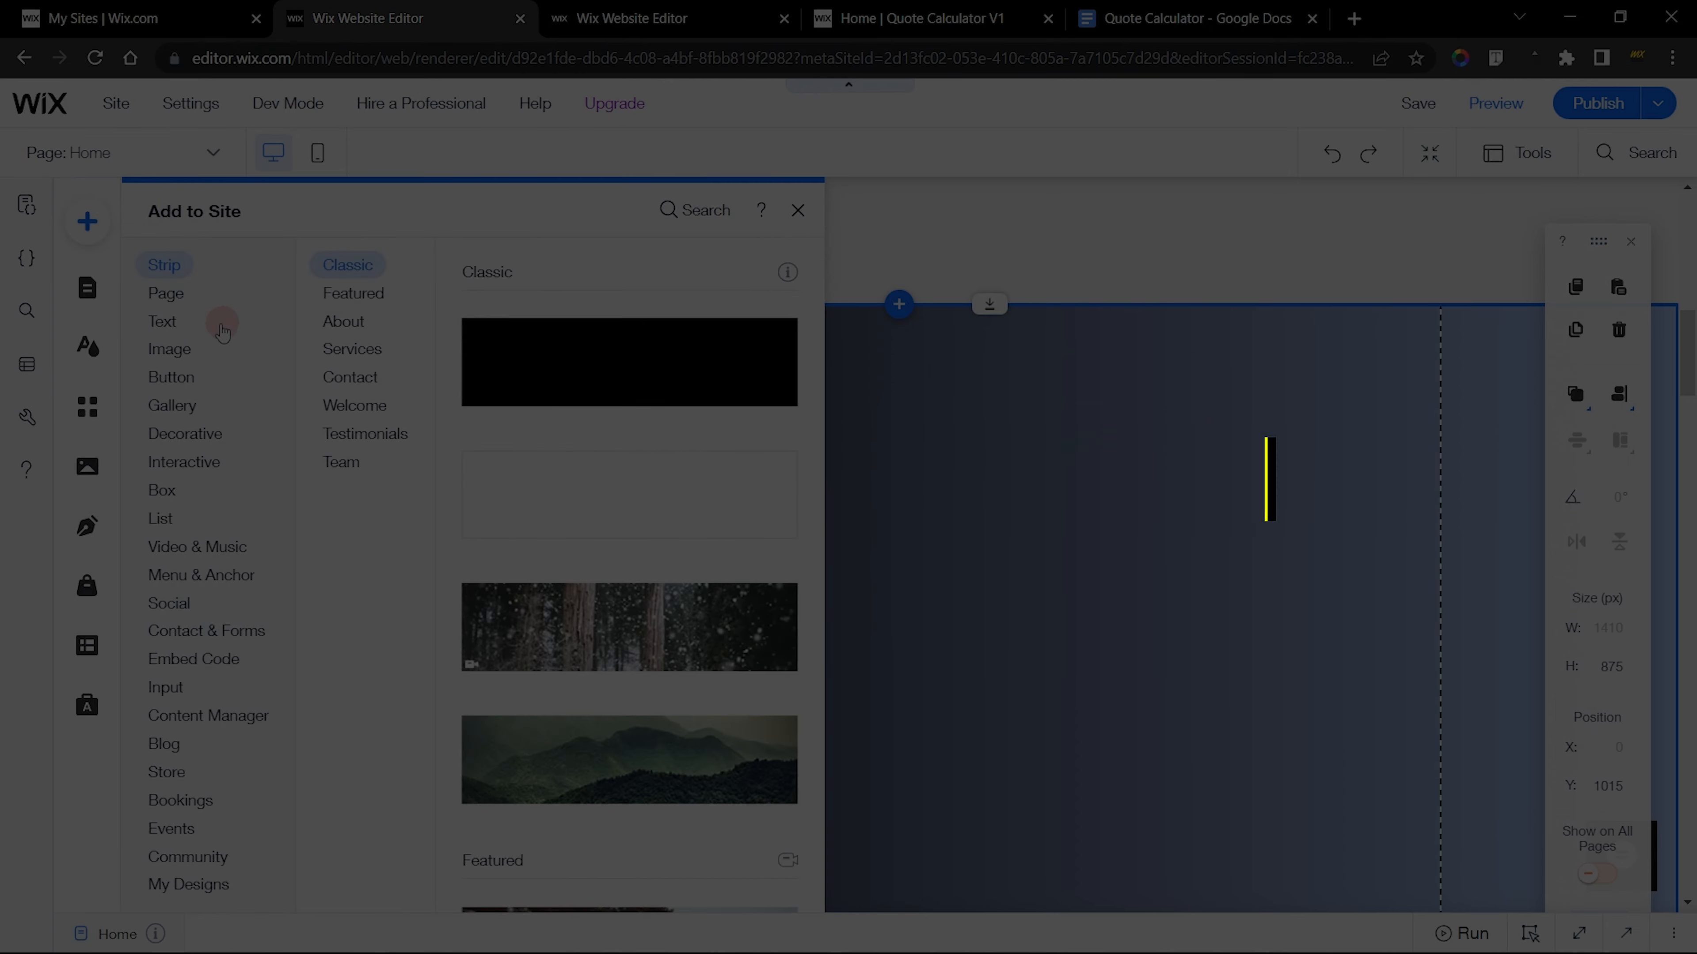
left_click(166, 325)
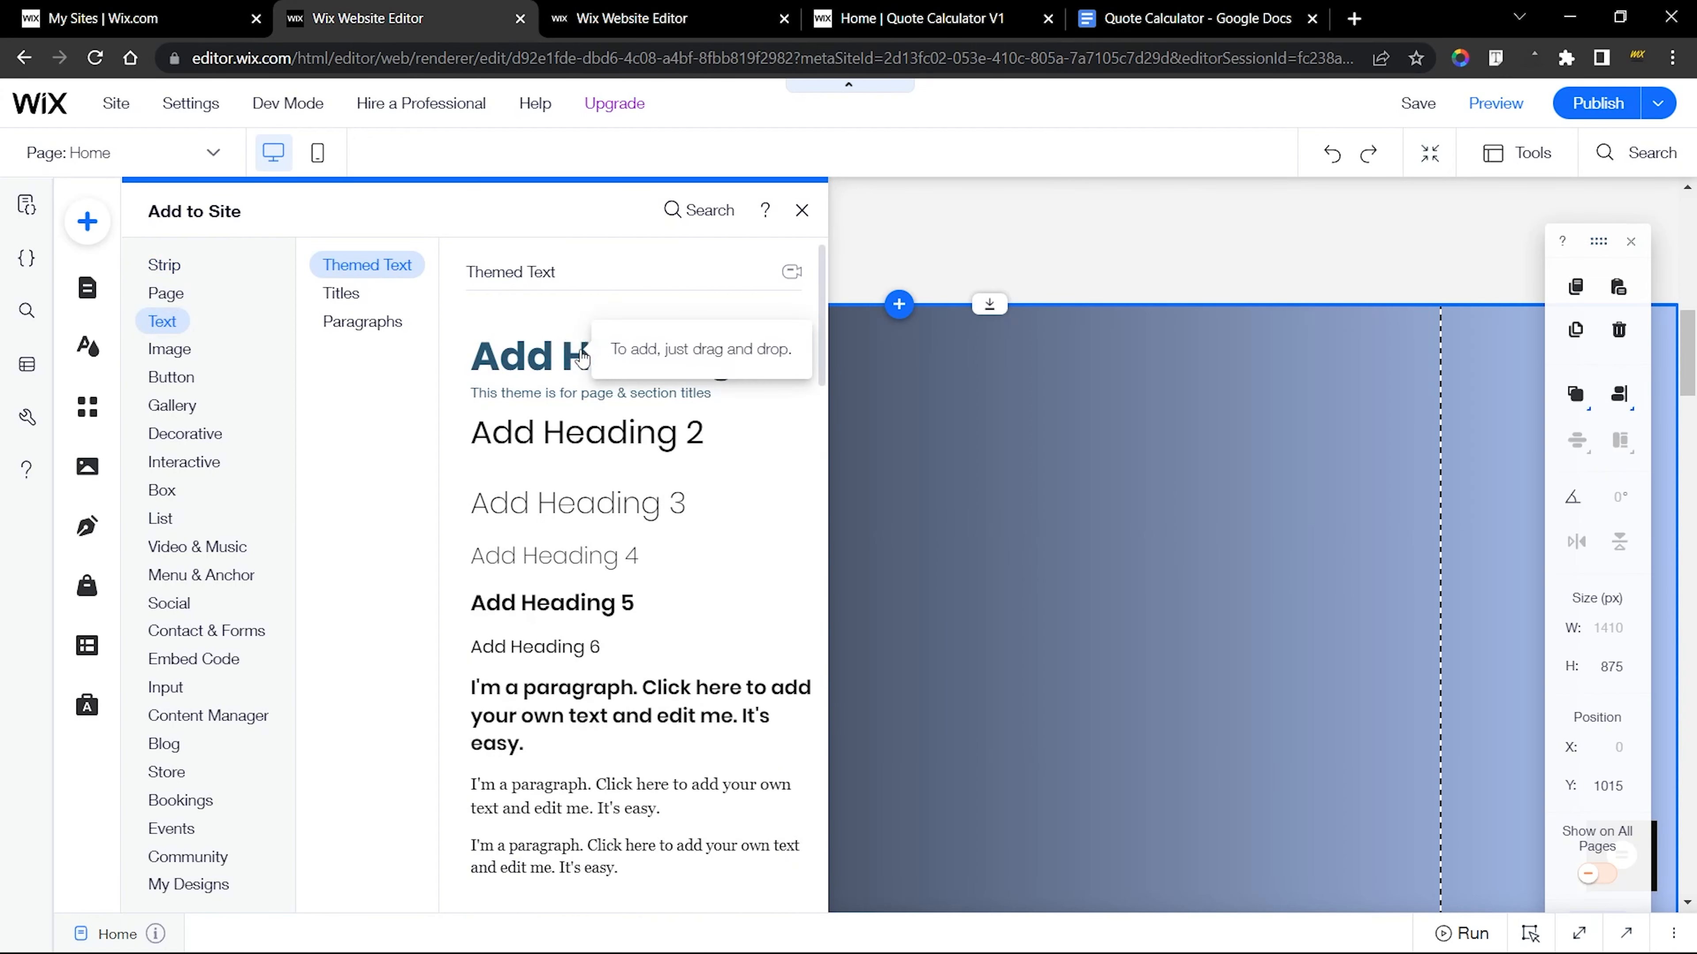
left_click_drag(587, 355, 1356, 445)
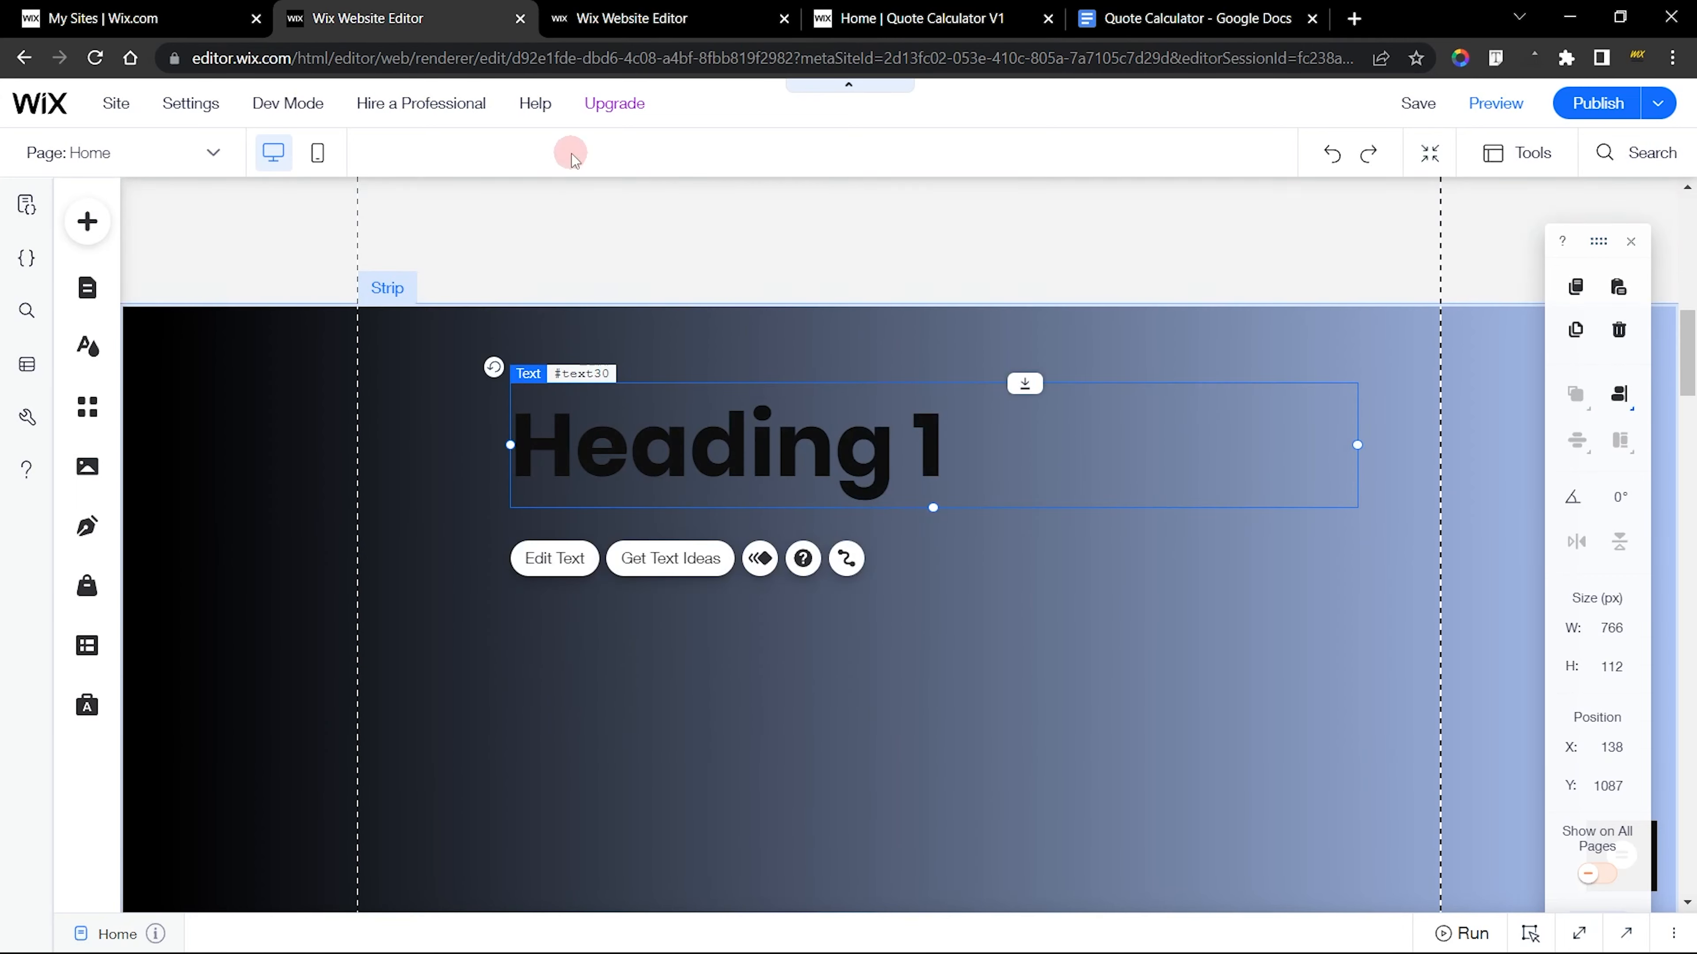
Copy the title text from the finished site and replace the new heading's text with "Quote Calculator"
left_click(668, 18)
triple_click(772, 373)
key("ctrl+c")
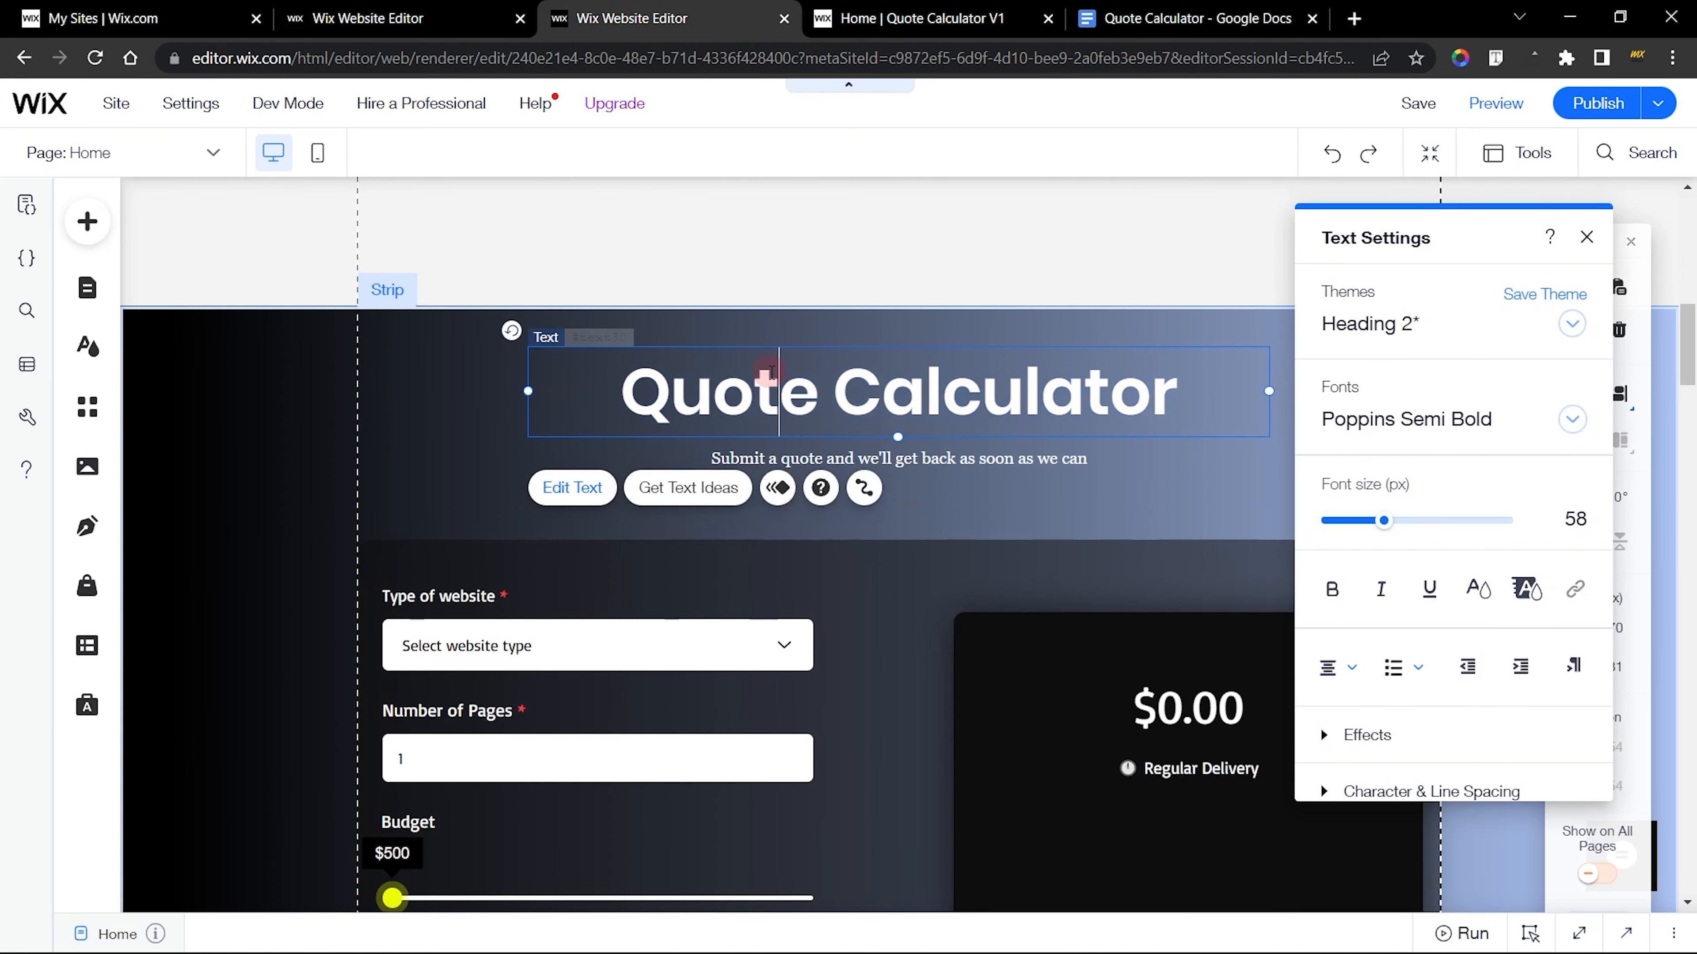
left_click(400, 19)
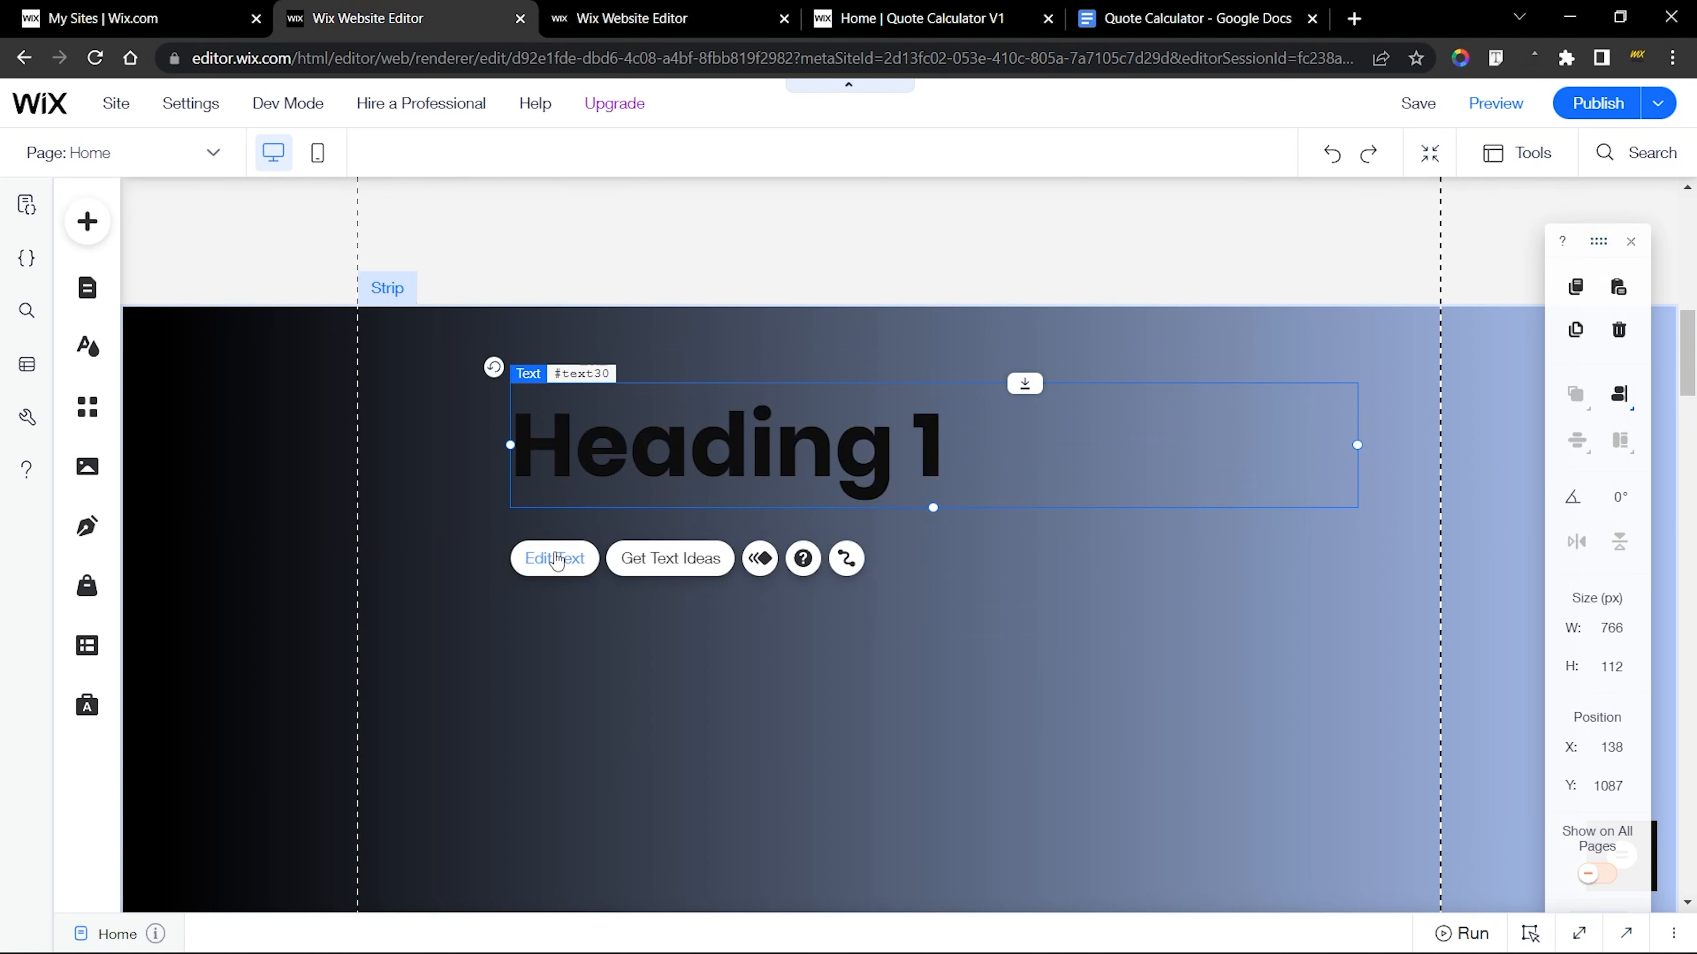
triple_click(733, 470)
key("ctrl+v")
triple_click(734, 469)
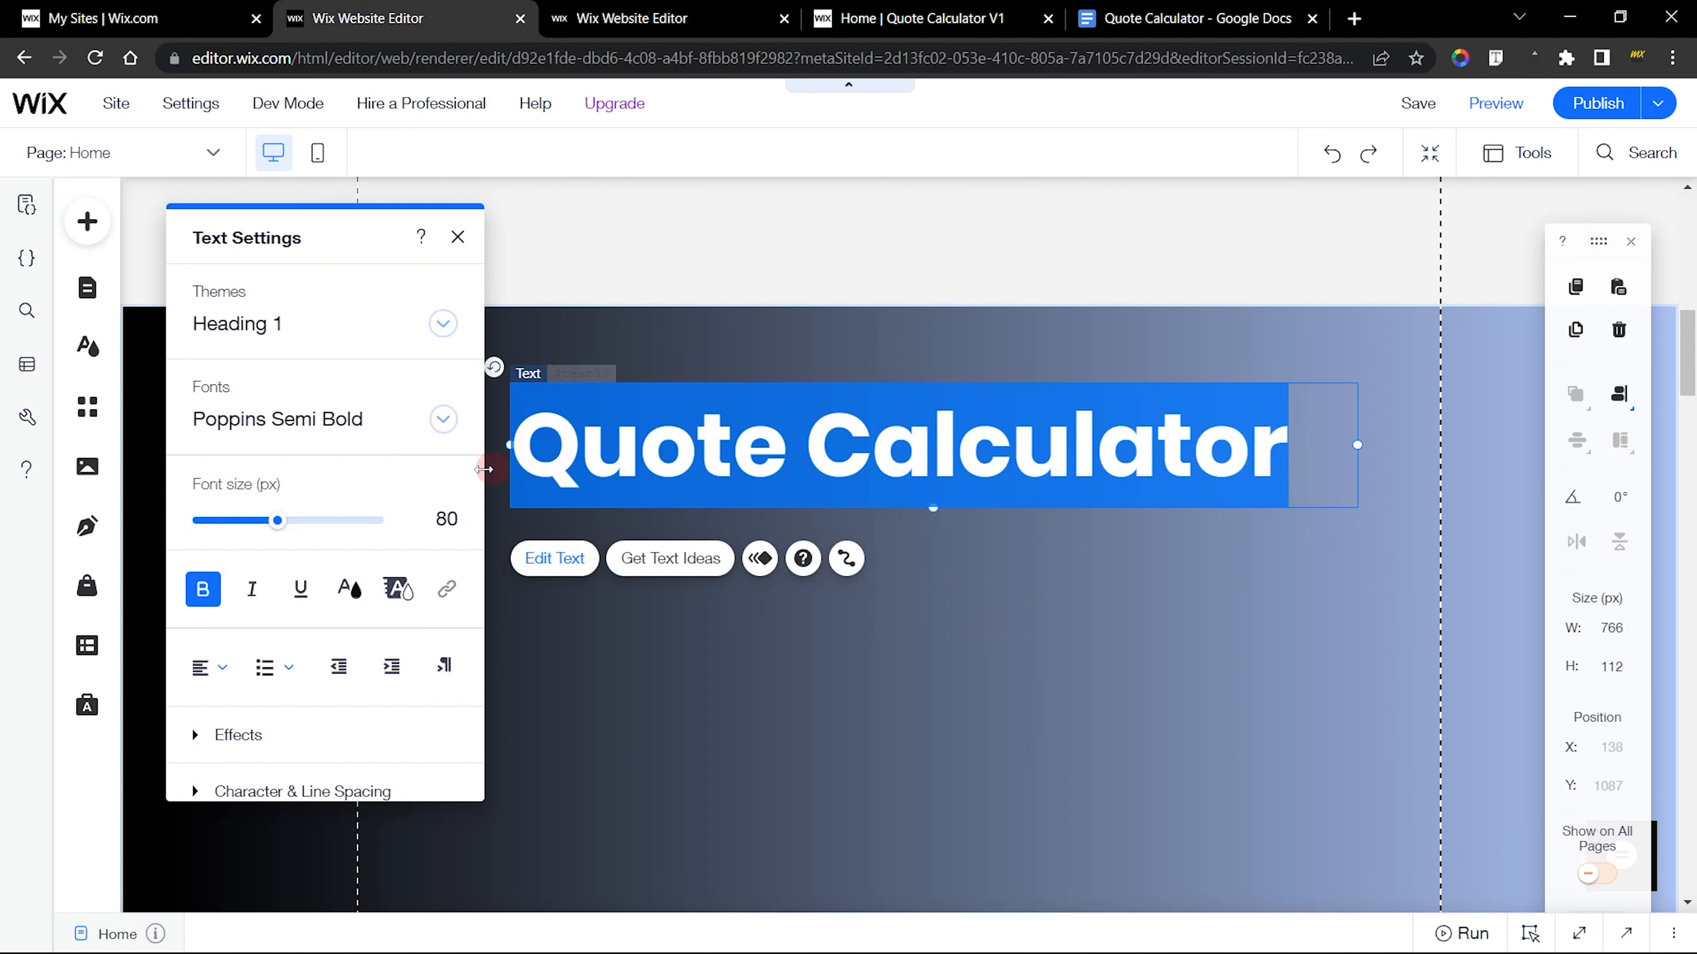
Format the Quote Calculator title with centred alignment, white (#FFFFFF) text and a font size of 58 px
left_click(339, 425)
left_click(198, 663)
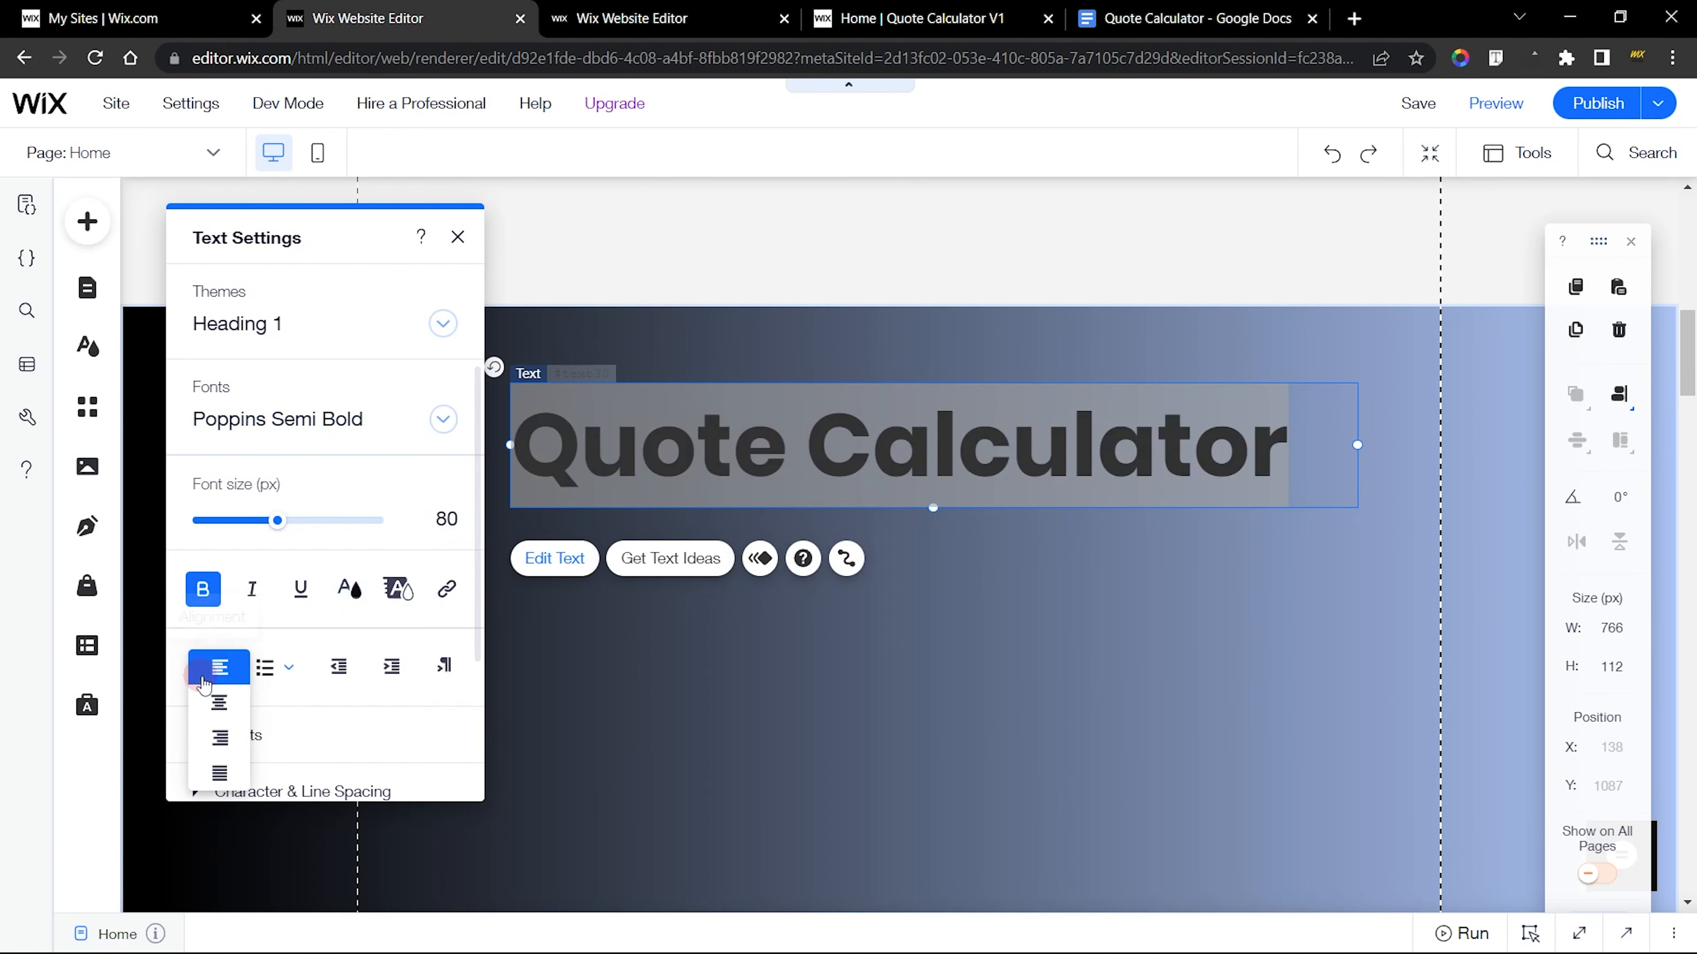
left_click(220, 700)
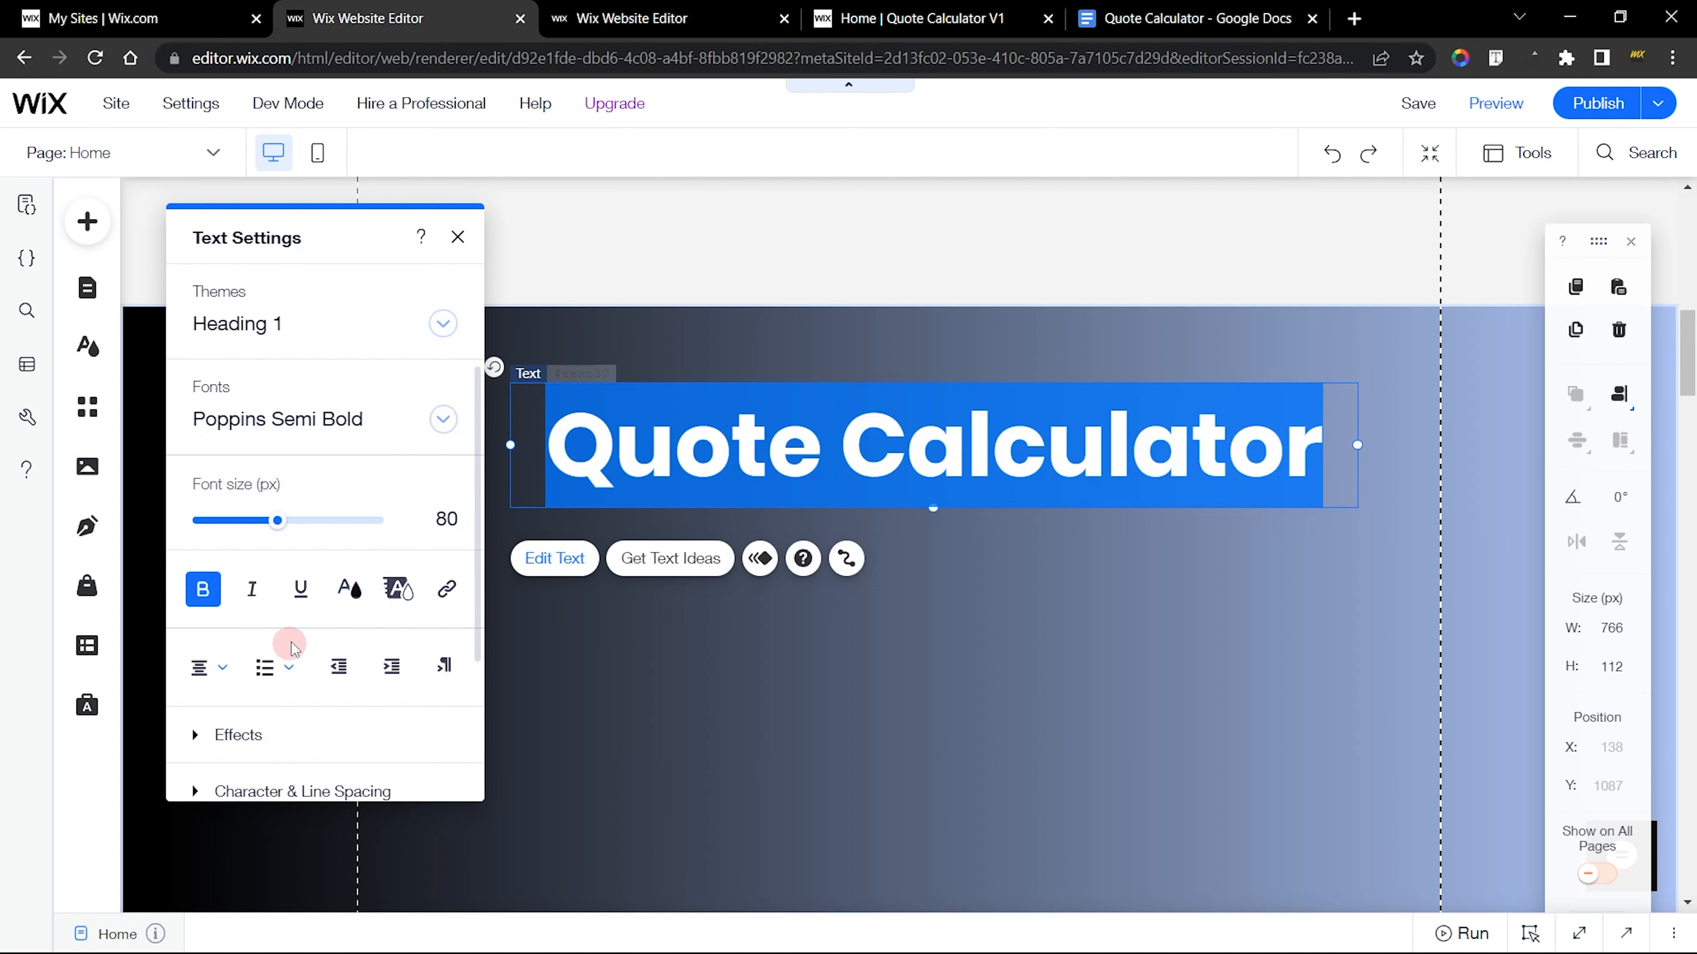
left_click(349, 588)
left_click(220, 619)
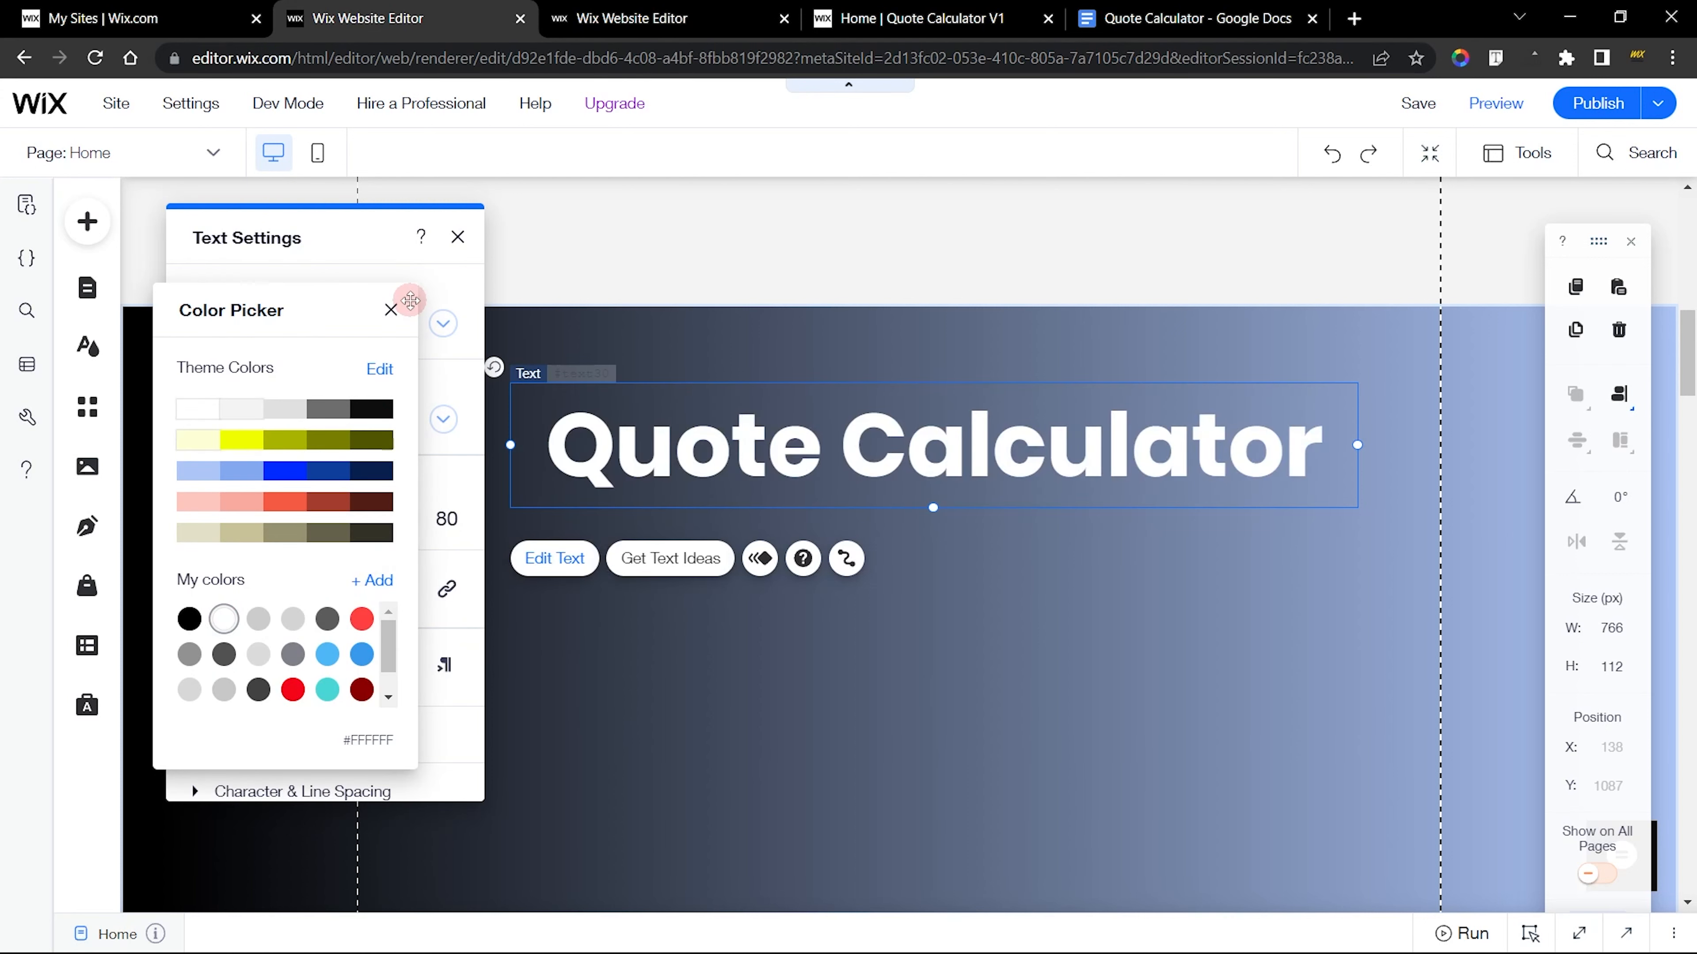
left_click(390, 310)
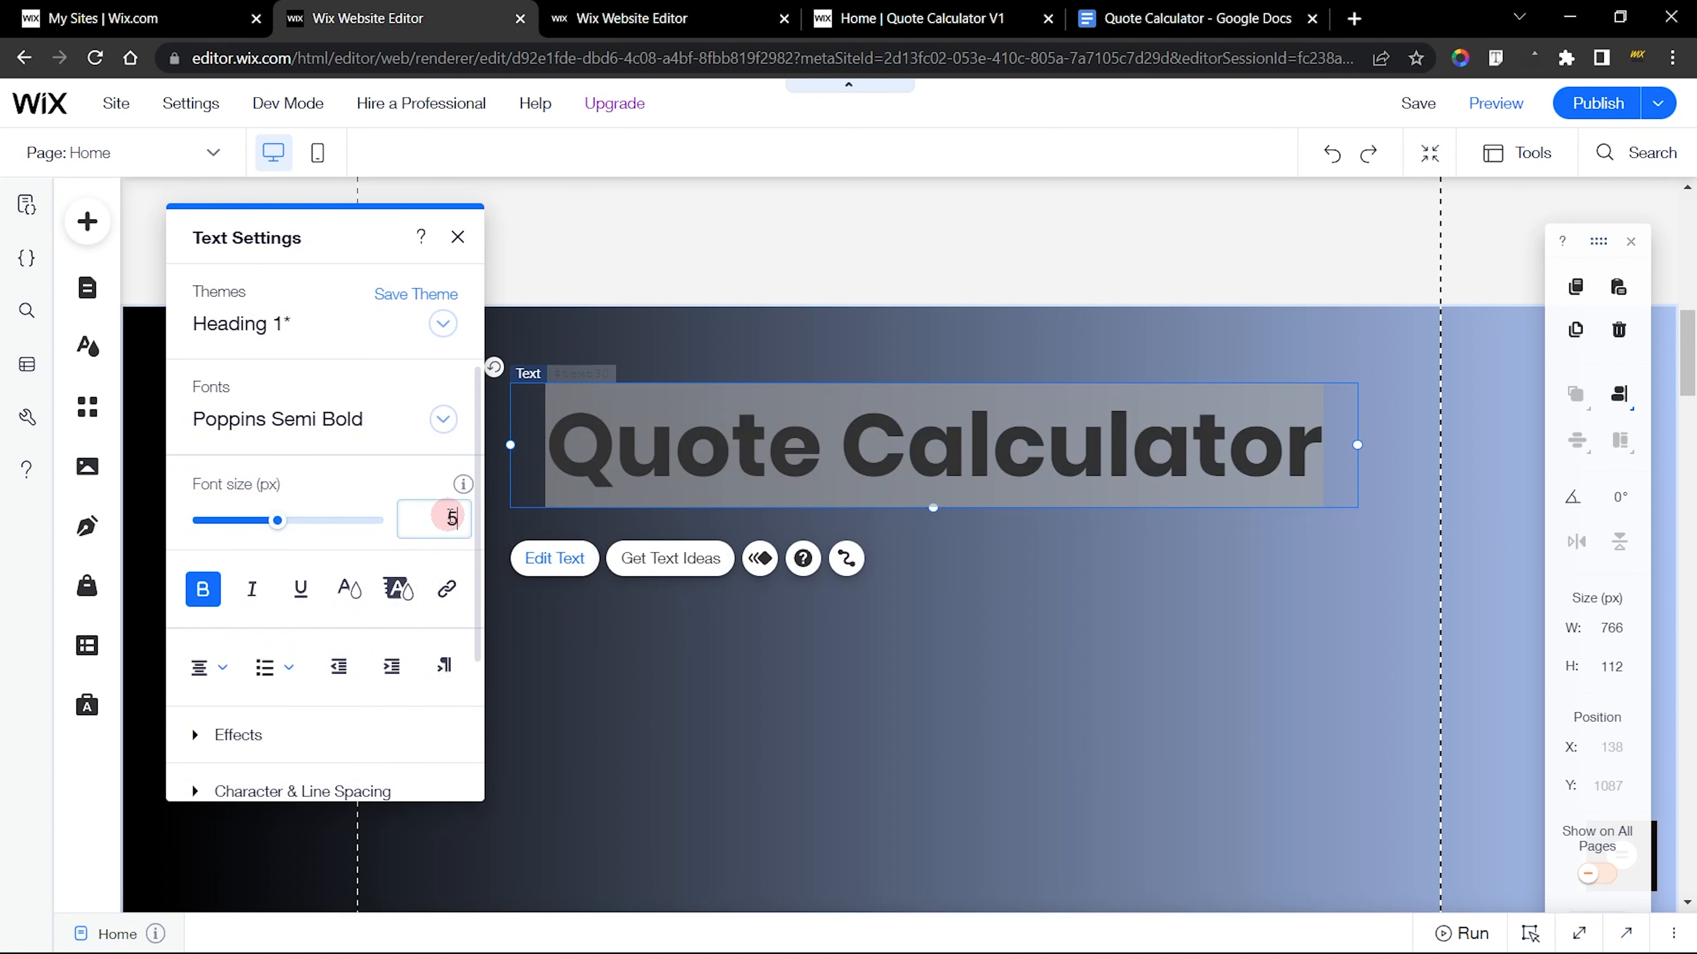
key("Return")
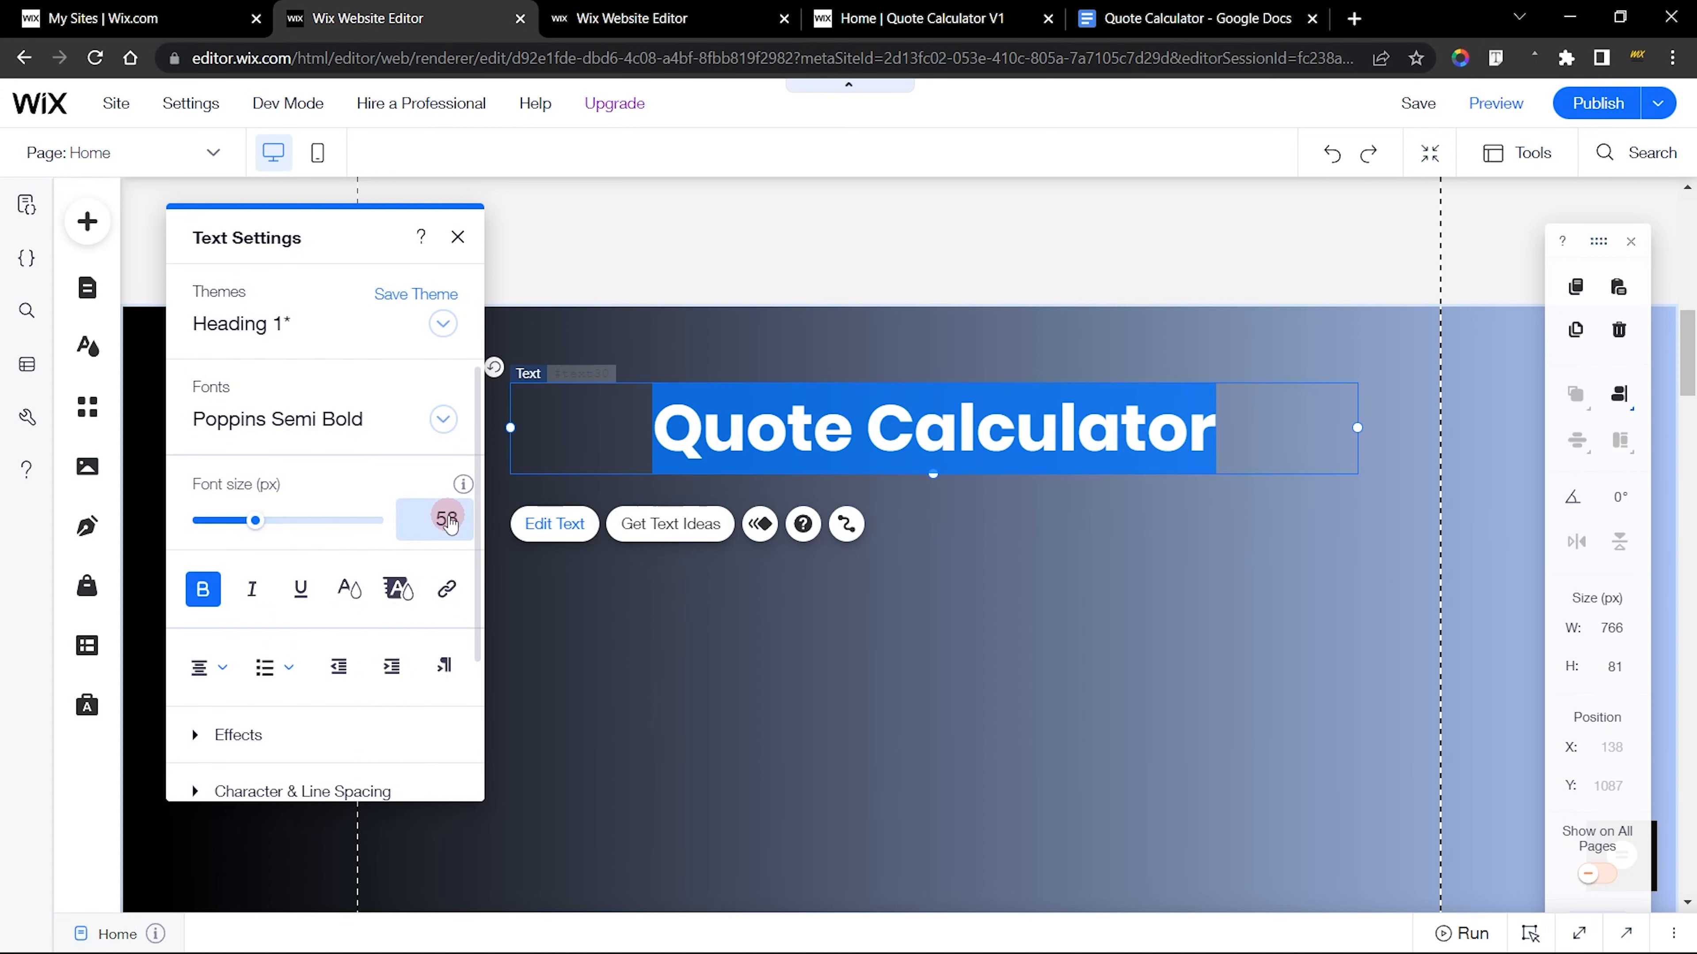
left_click(459, 238)
Centre the title box horizontally on the page and move it up to about Y 1062
left_click(1571, 401)
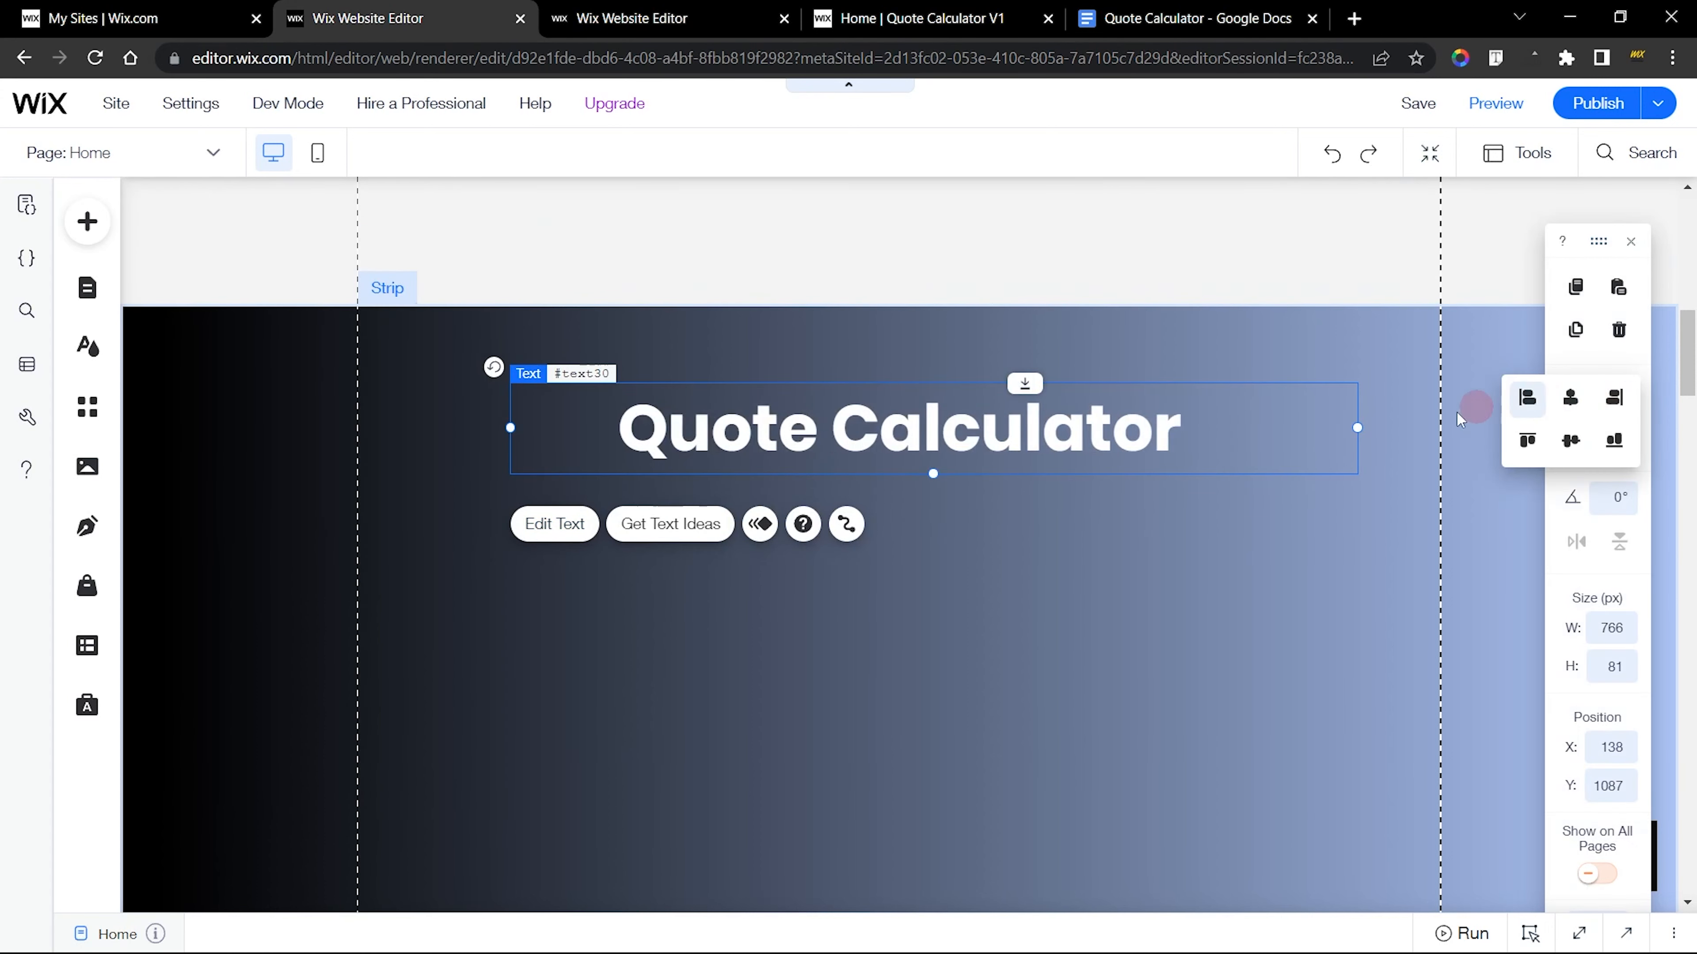
left_click_drag(1007, 431, 1008, 402)
In the finished site, check the text settings of the subtitle below the title and copy its text
left_click(688, 22)
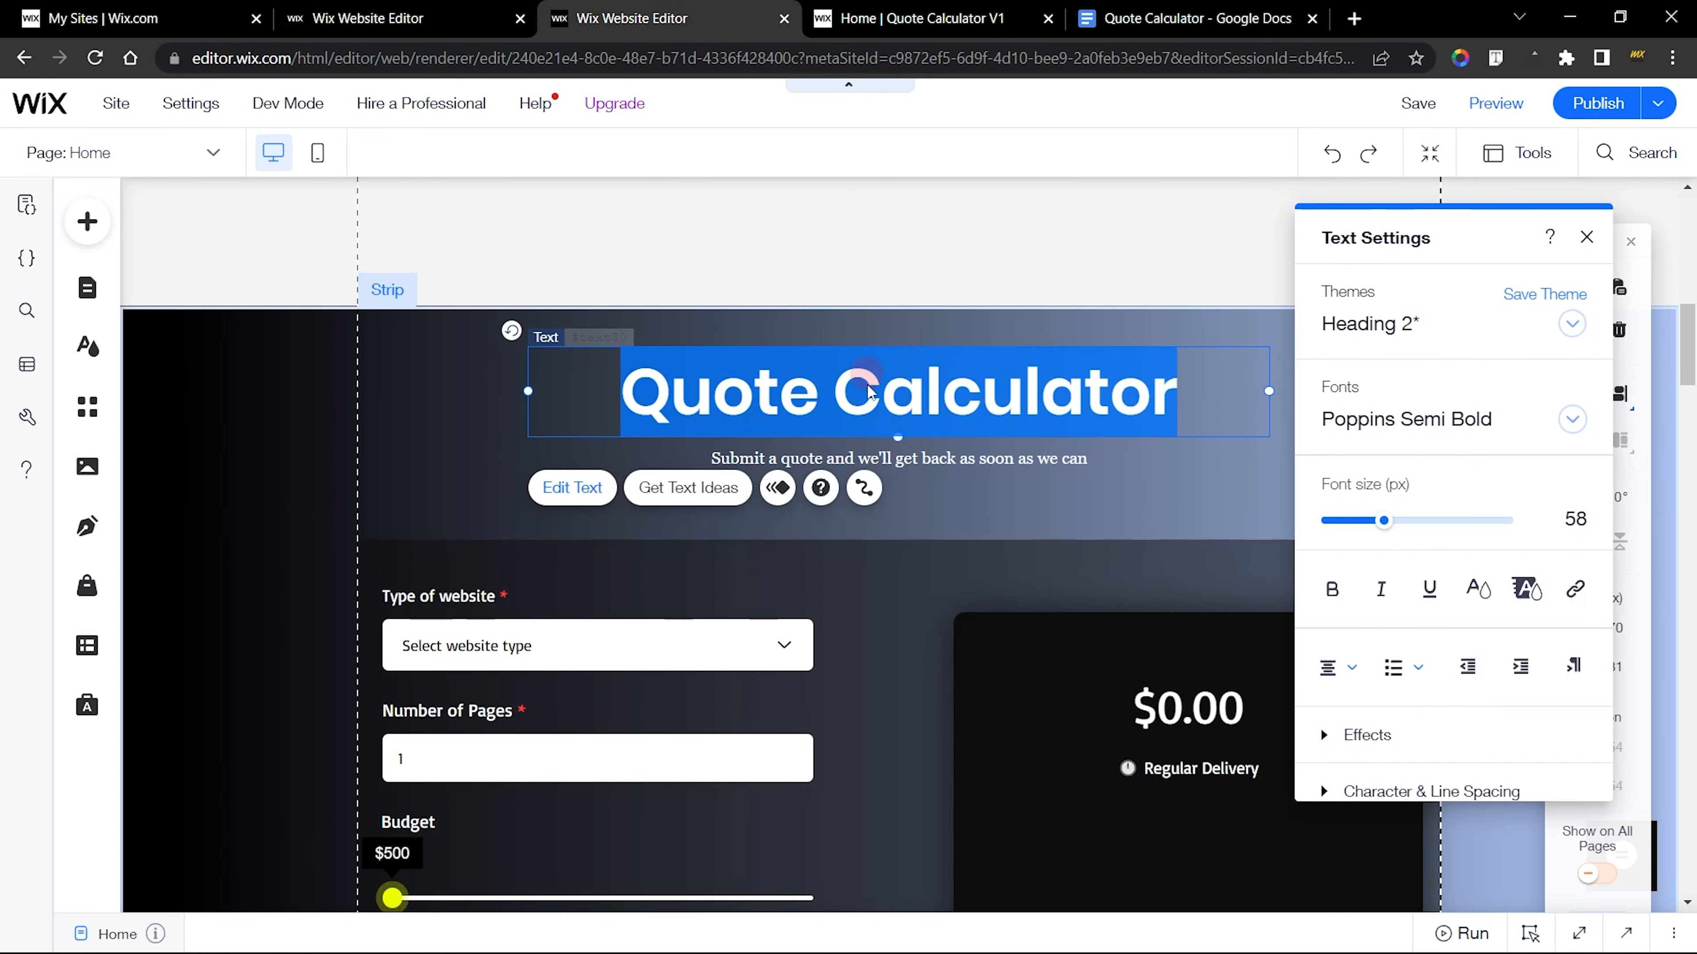
left_click(945, 463)
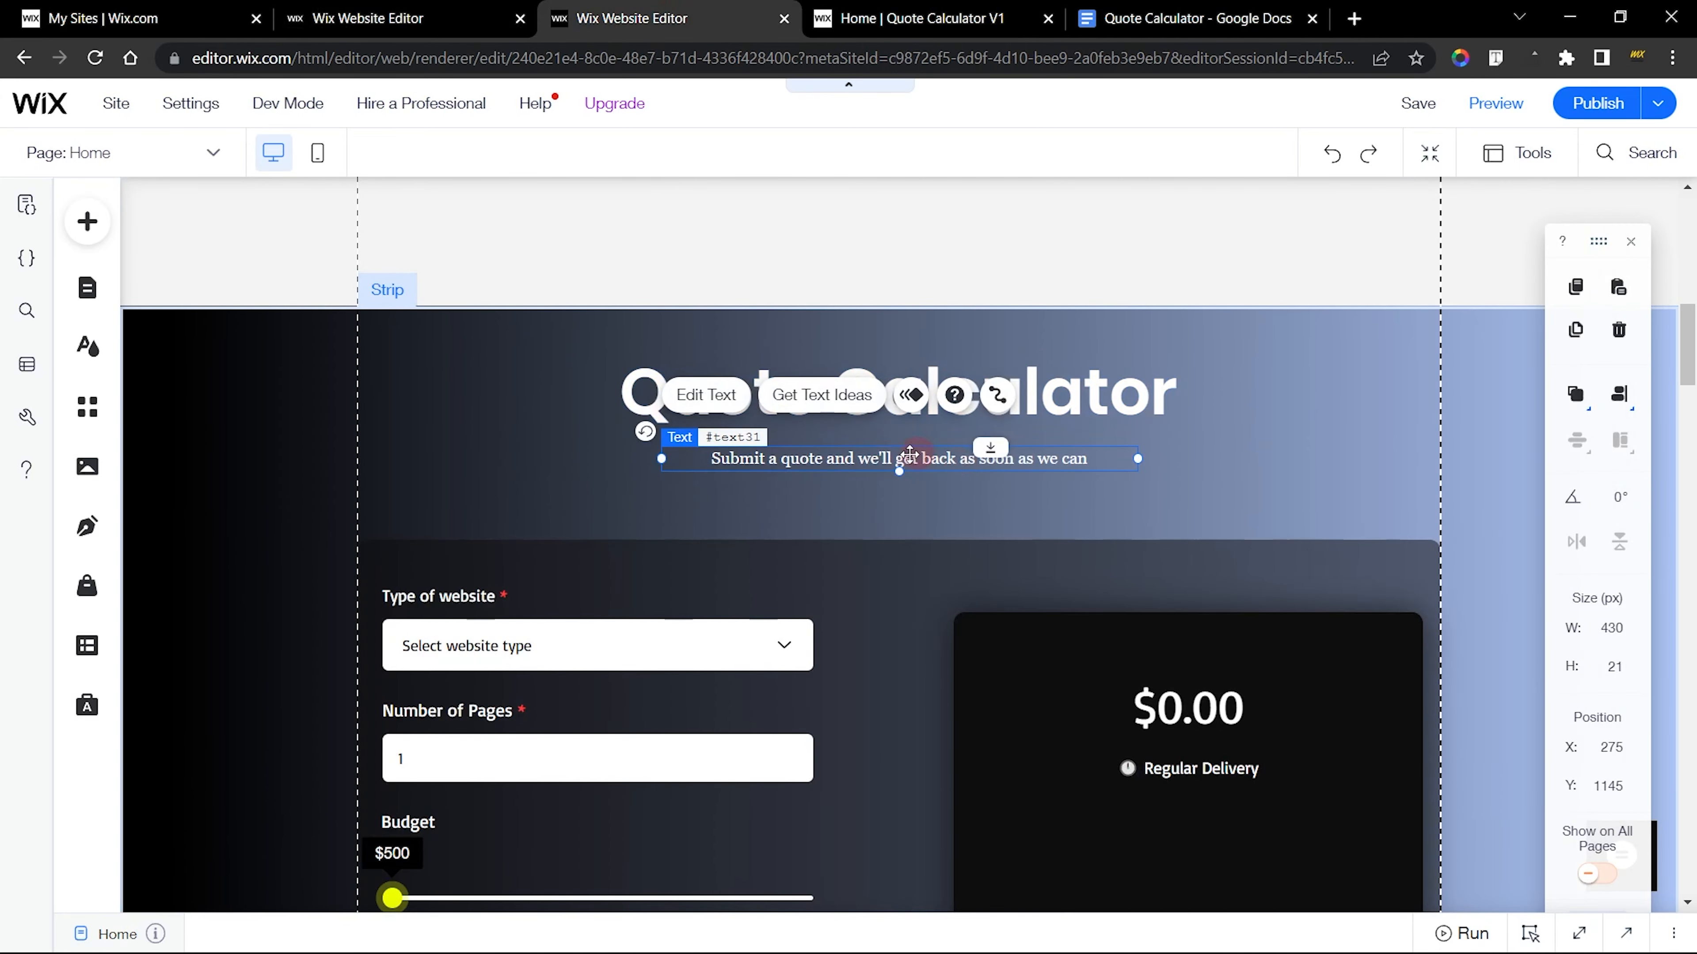
left_click(721, 402)
key("ctrl+c")
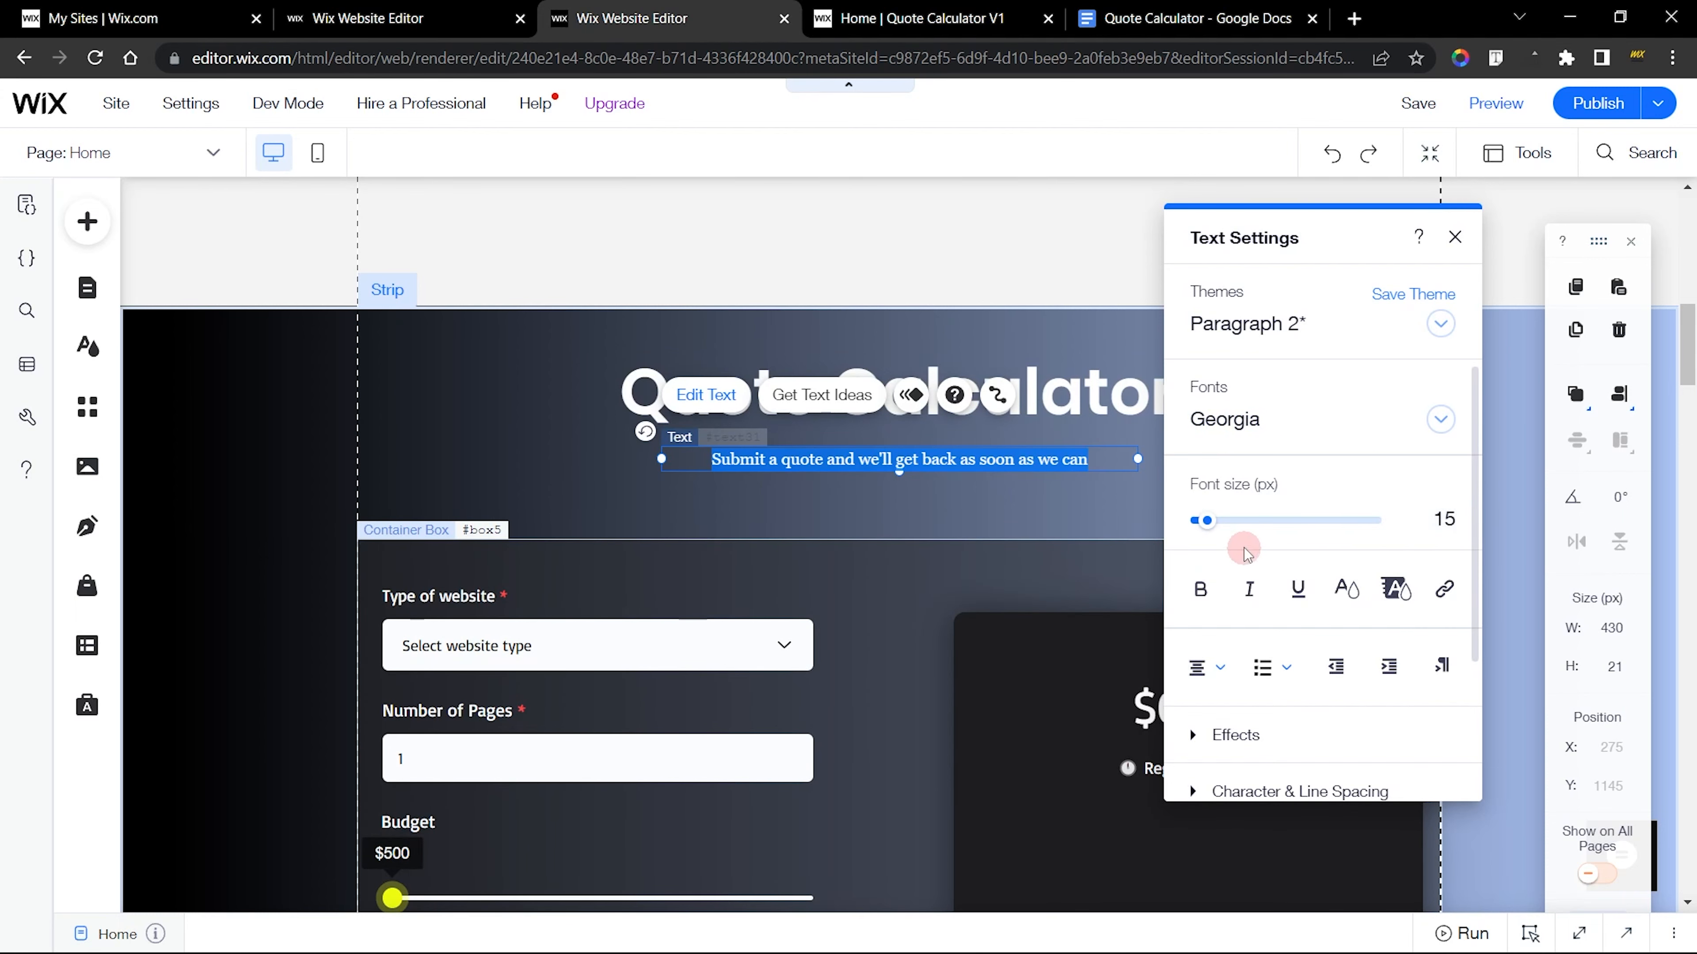
Back in the site being built, add a Heading 6 themed text directly below the Quote Calculator title
left_click(400, 18)
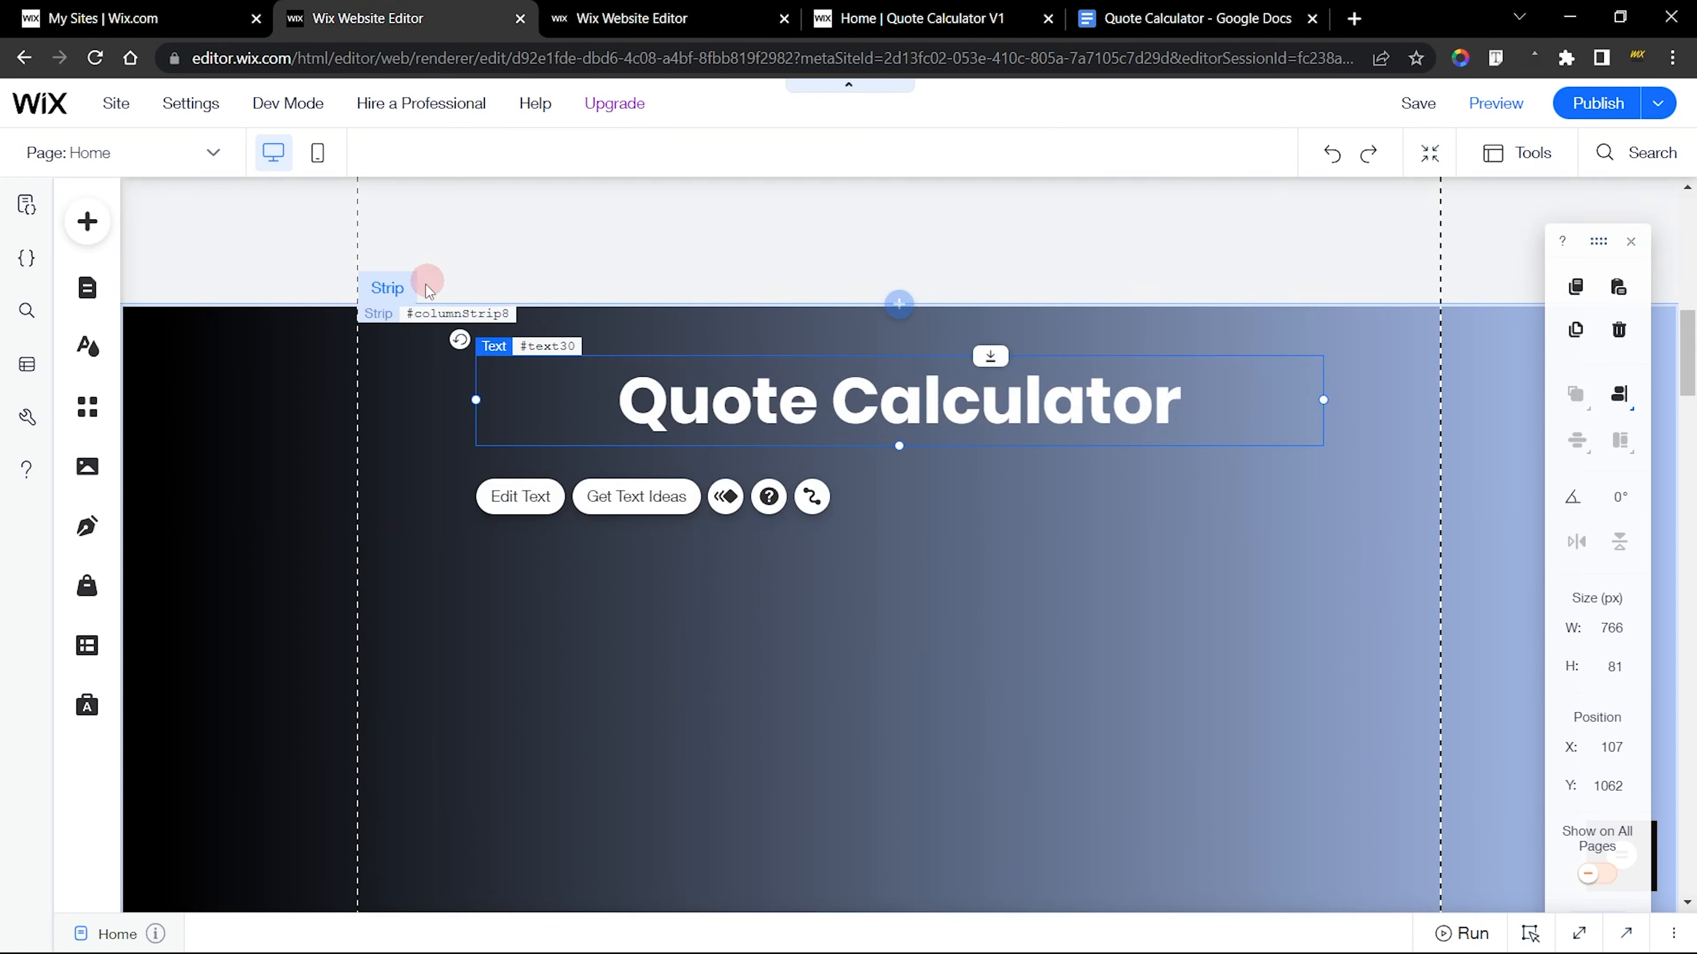
left_click(83, 240)
left_click_drag(511, 646, 828, 461)
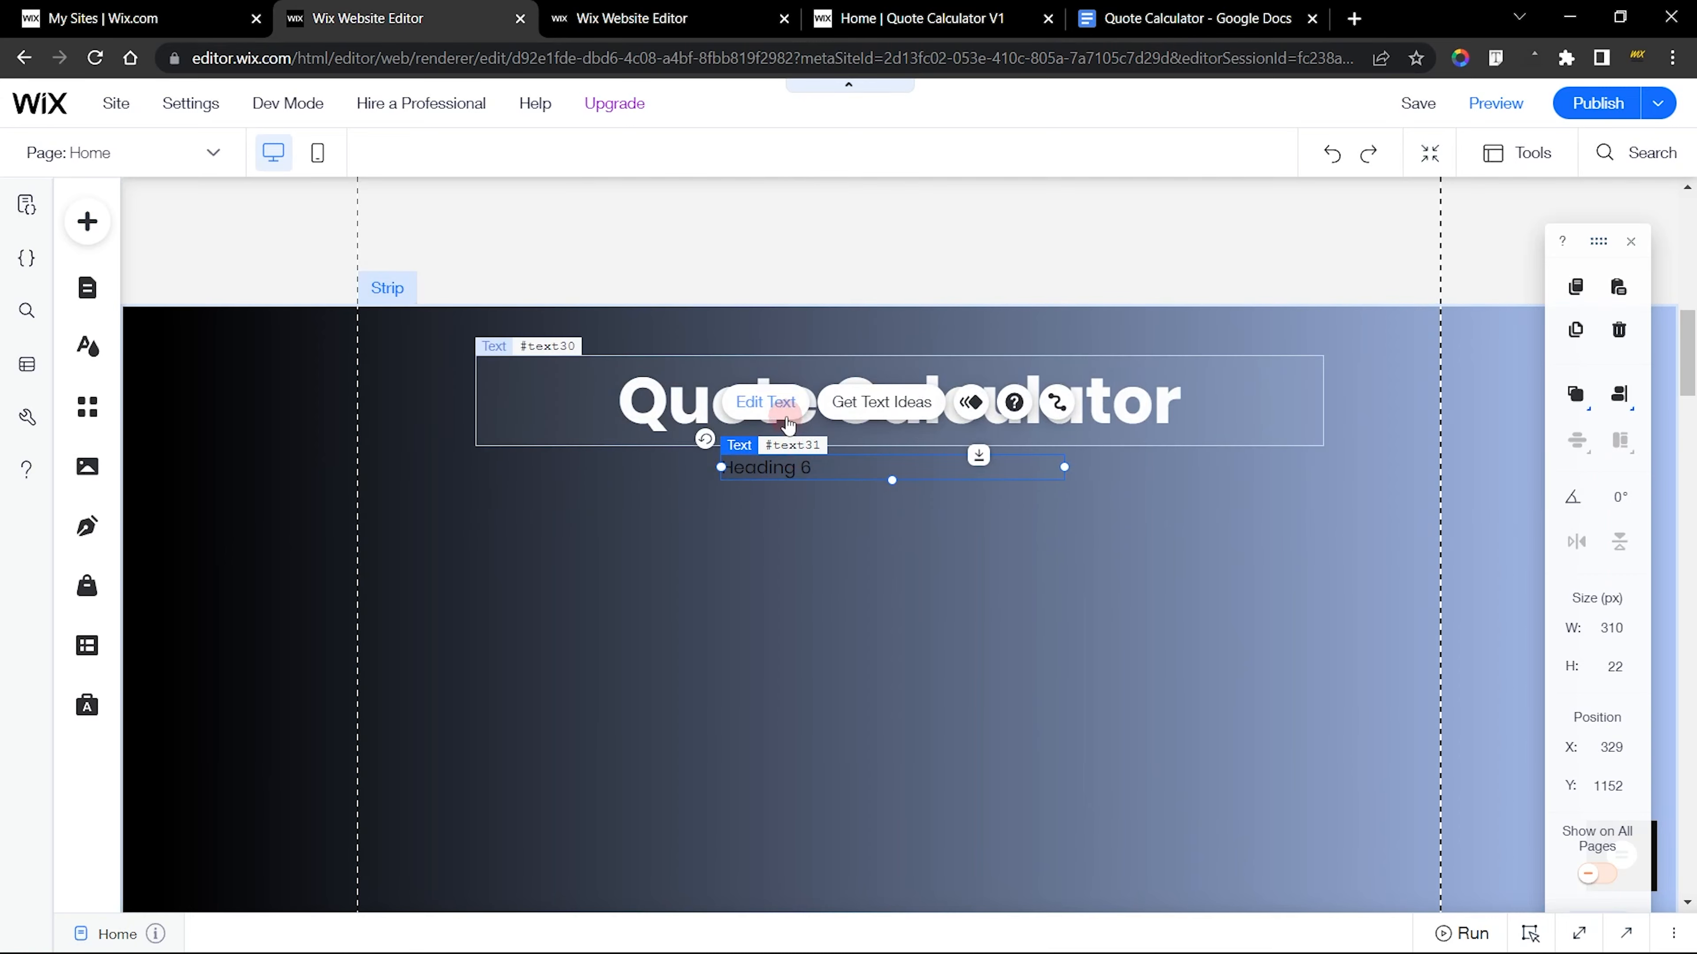
Set the new subtitle's font to Georgia at 15 px and turn off bold
left_click(788, 421)
left_click(565, 419)
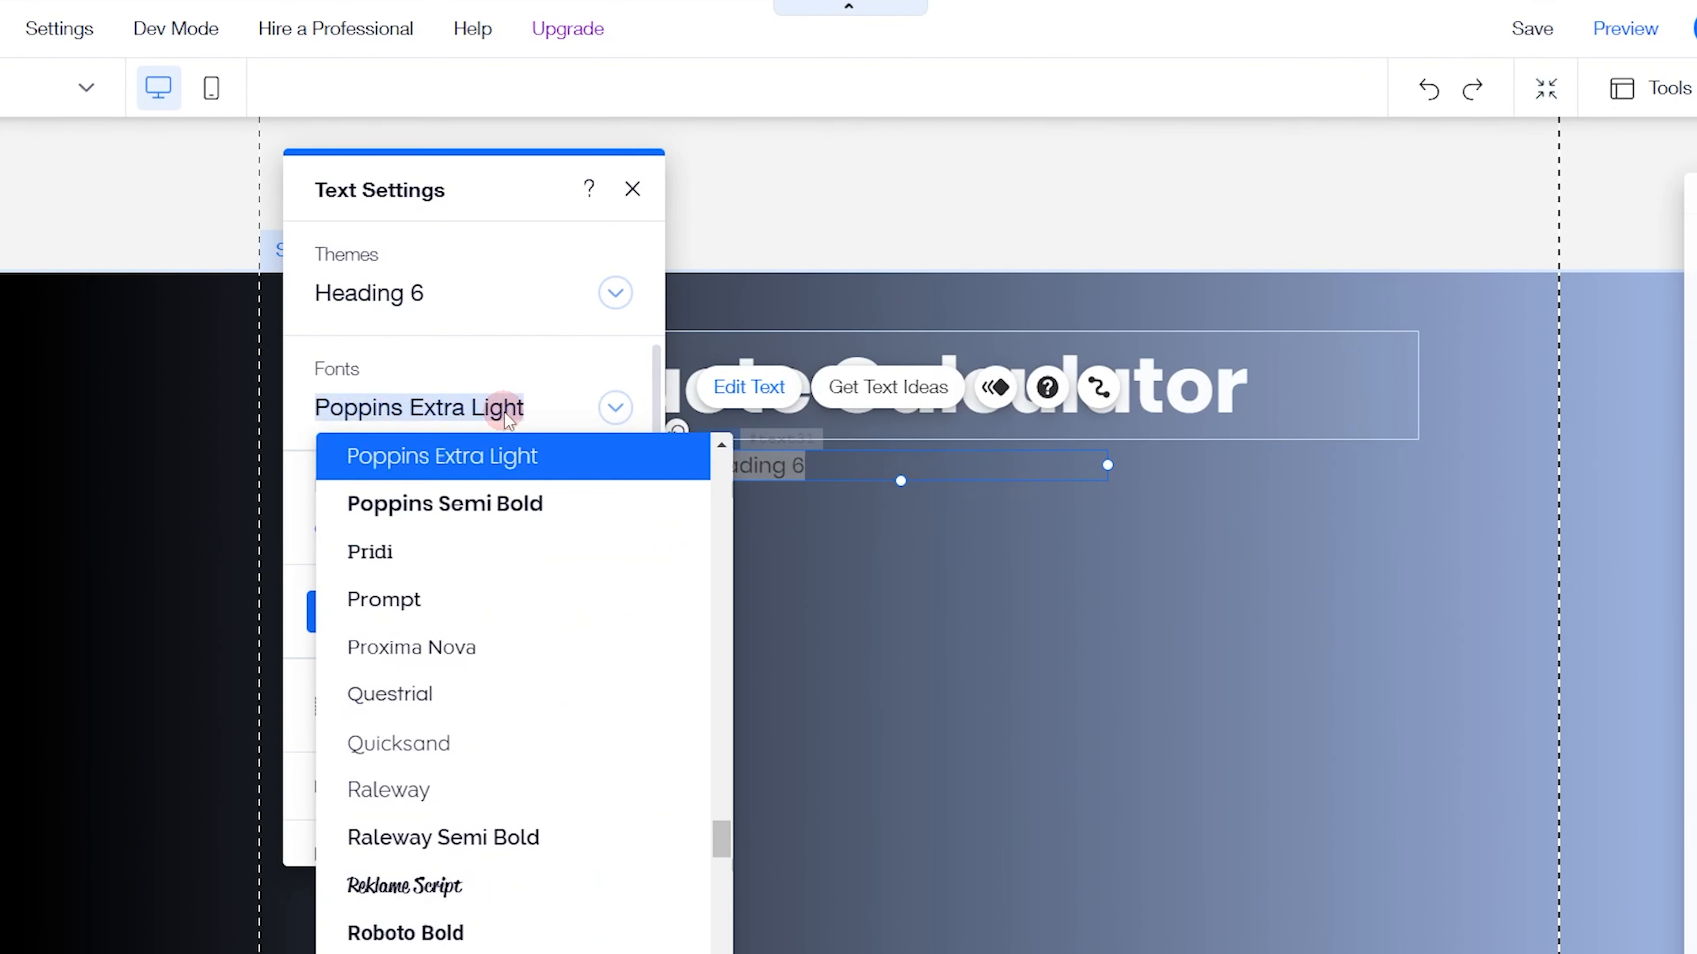
type("Georgia")
left_click(491, 474)
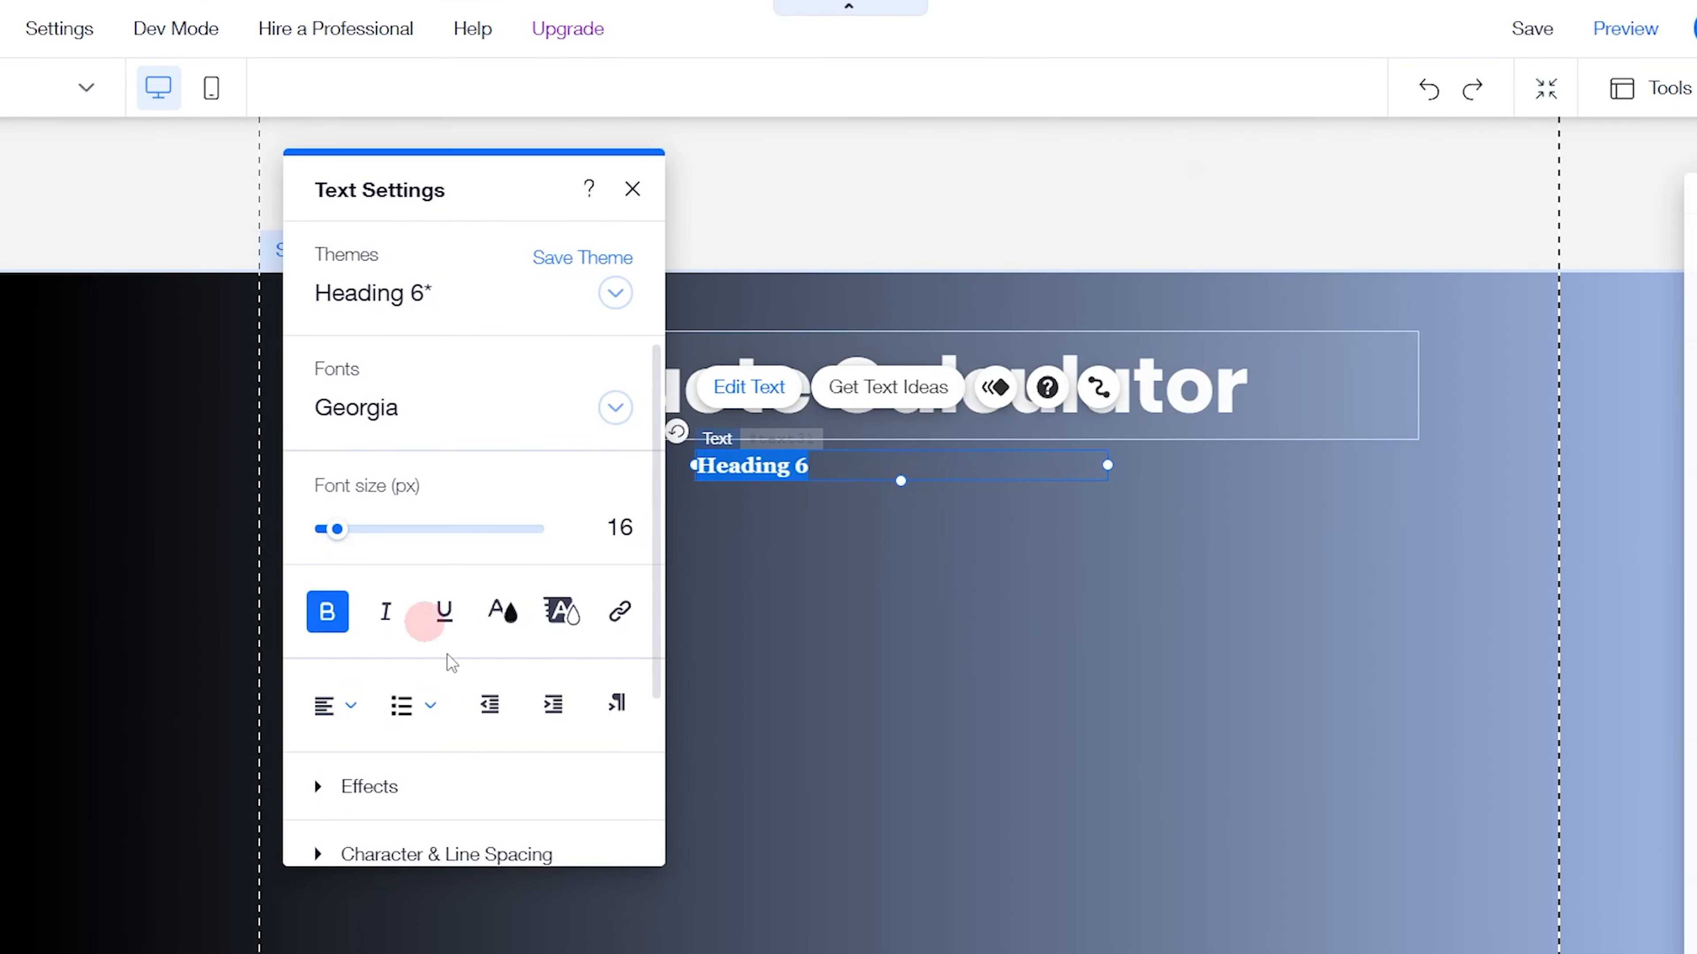
left_click(638, 528)
type("15")
key("Return")
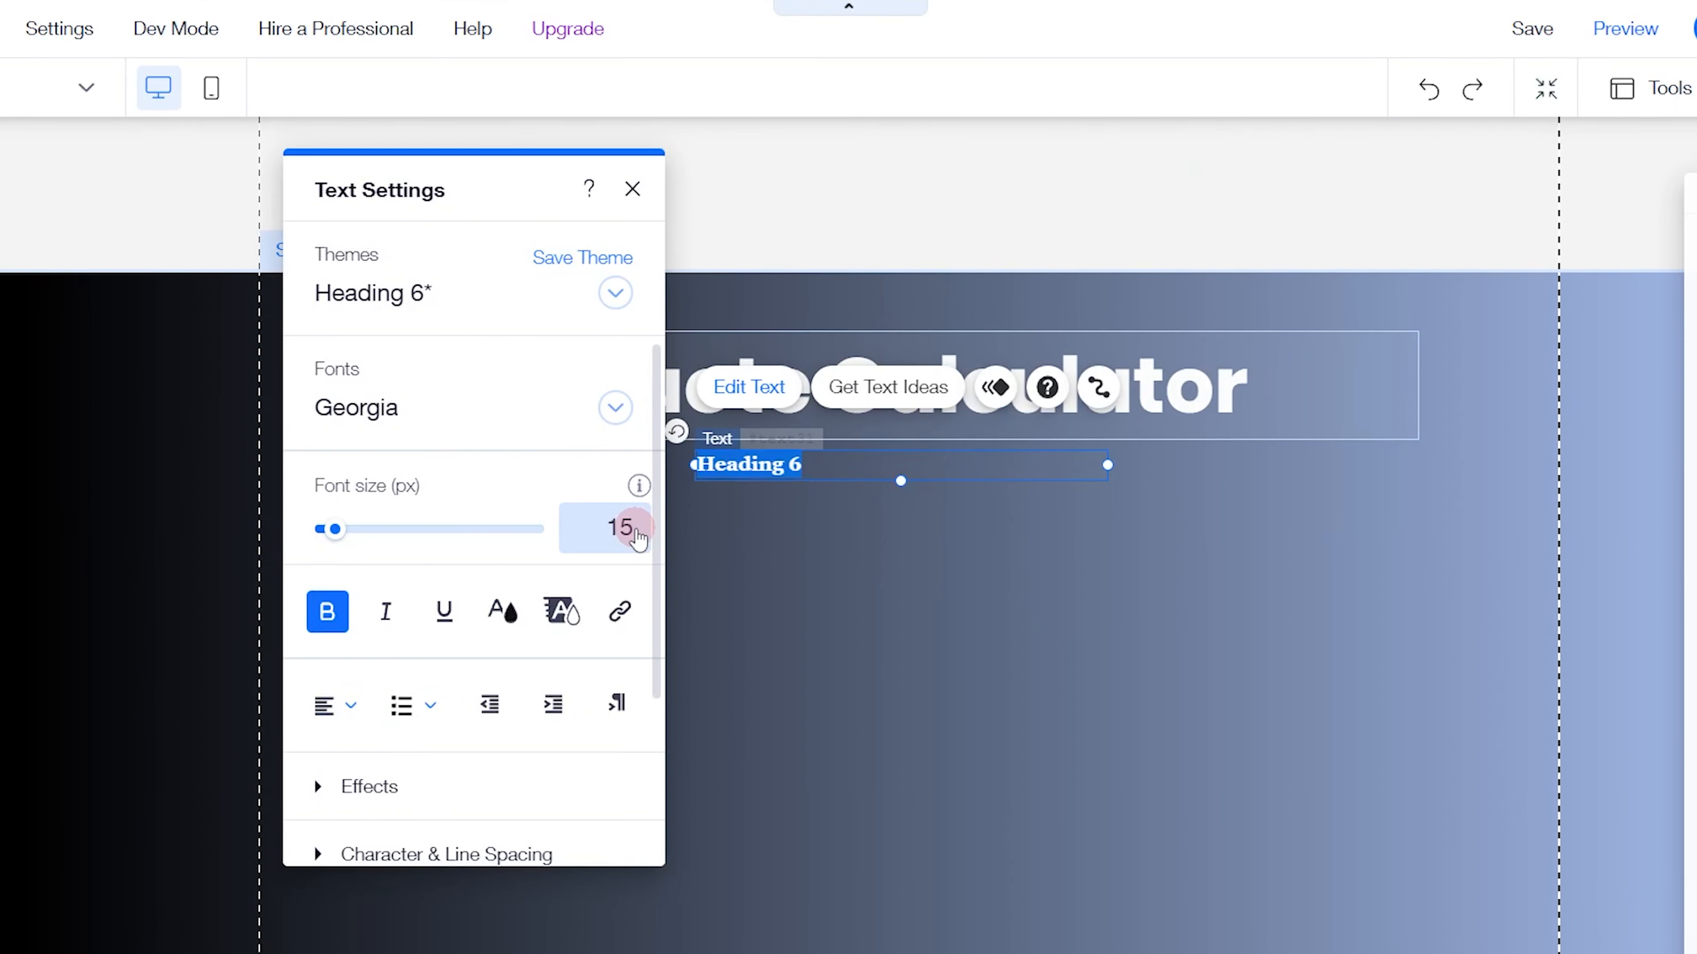
left_click(326, 613)
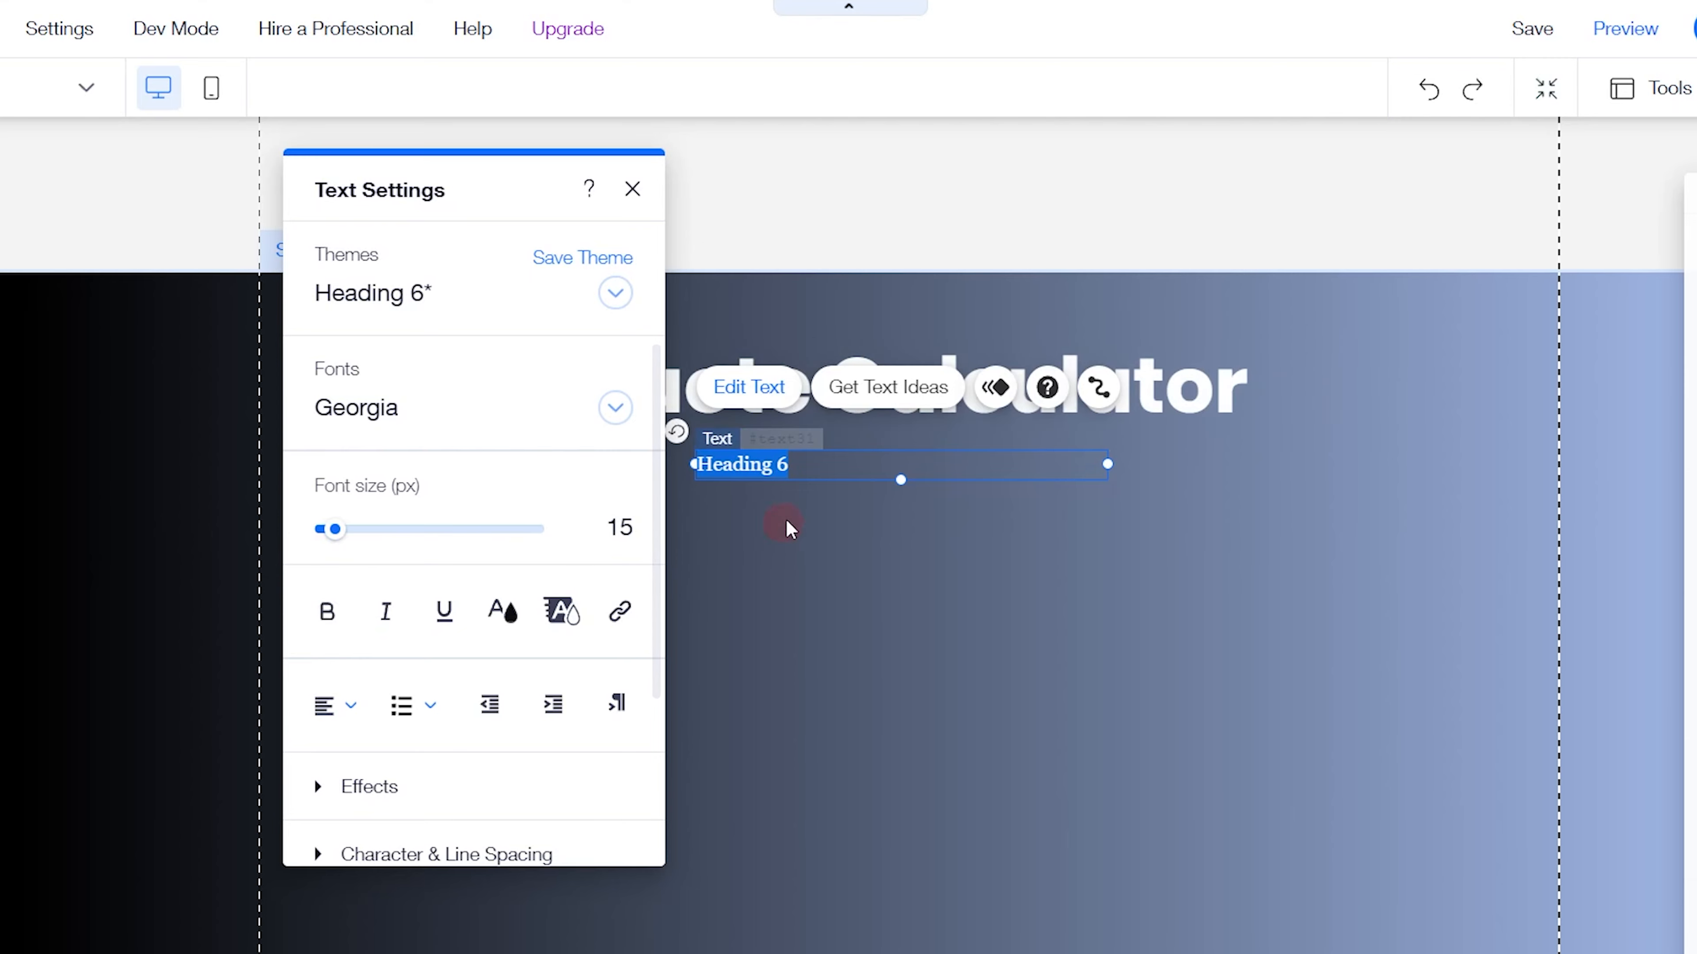
Replace the subtitle's text with "Submit a quote and we'll get back as soon as we can" and centre-align it
key("ctrl+a")
key("ctrl+v")
triple_click(809, 463)
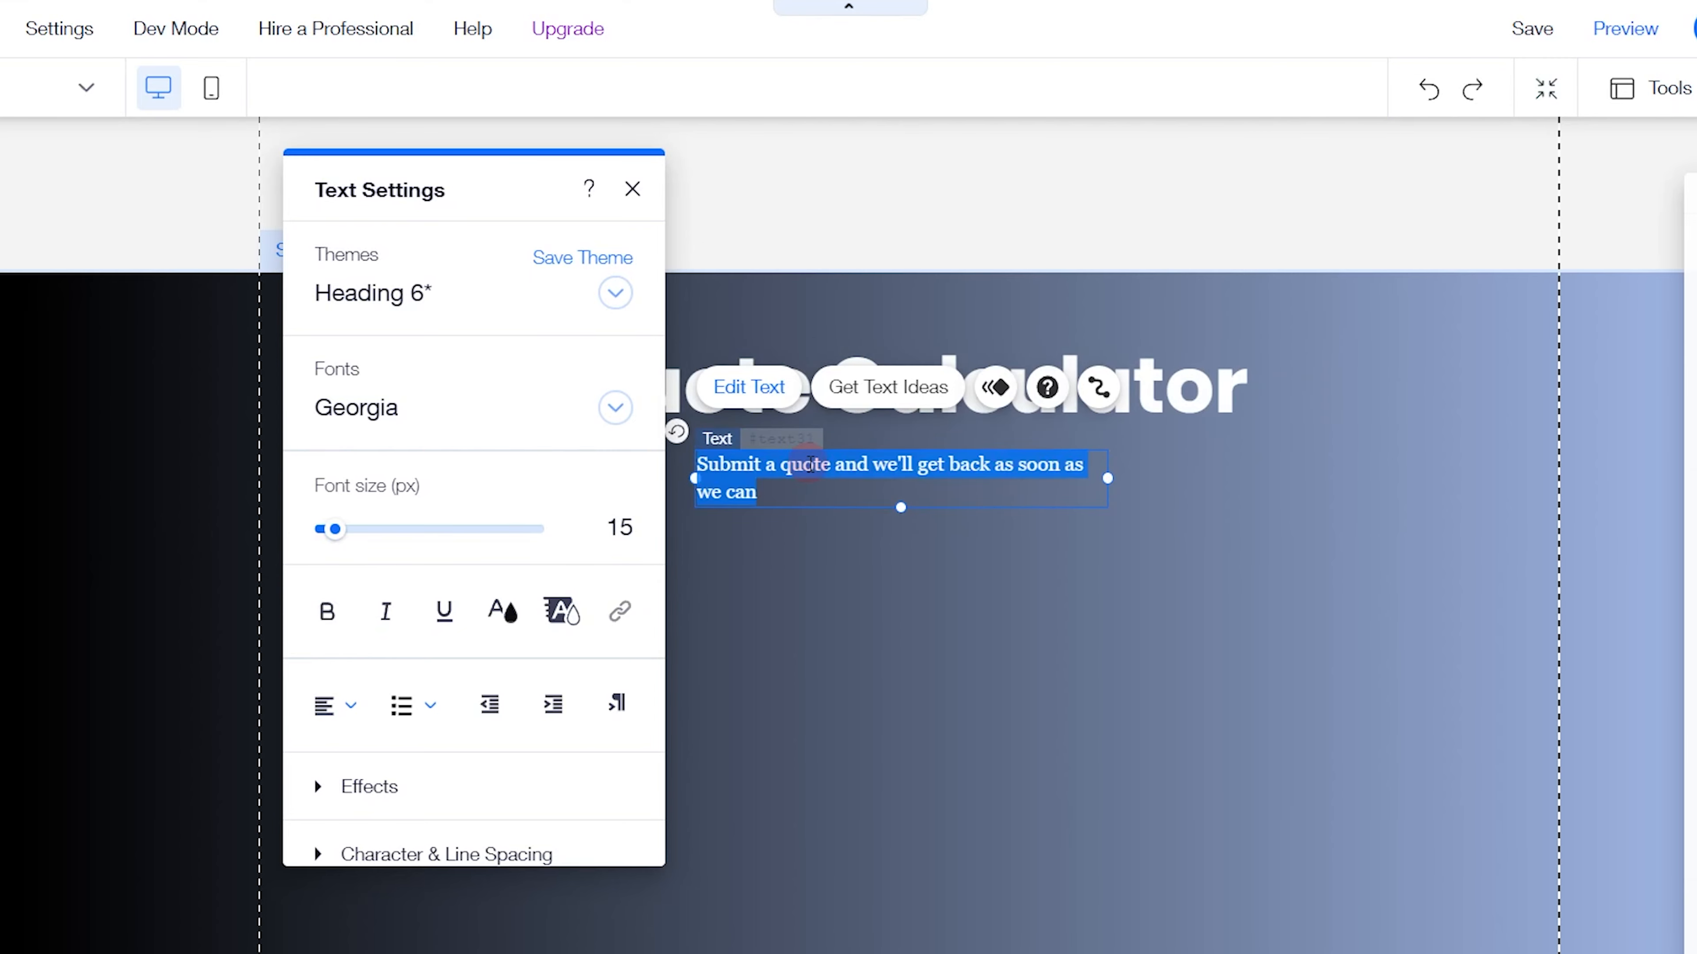
left_click(337, 707)
left_click(346, 747)
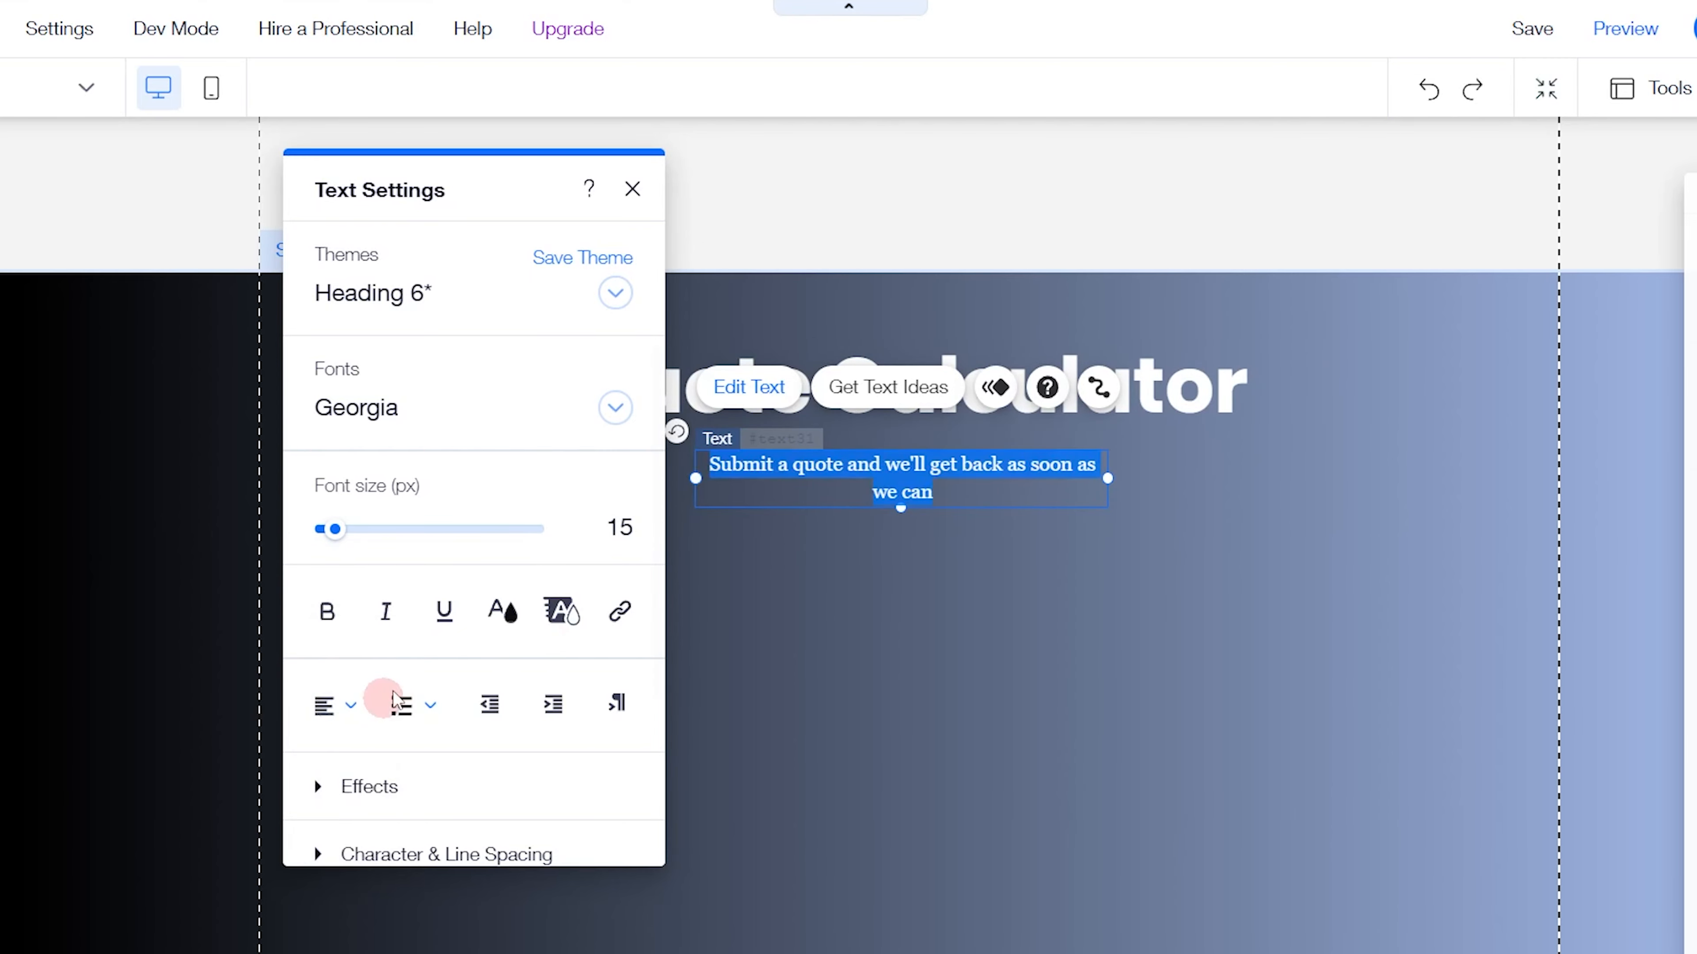
Colour the subtitle text white (#FFFFFF) and close its text settings
left_click(503, 611)
left_click(348, 649)
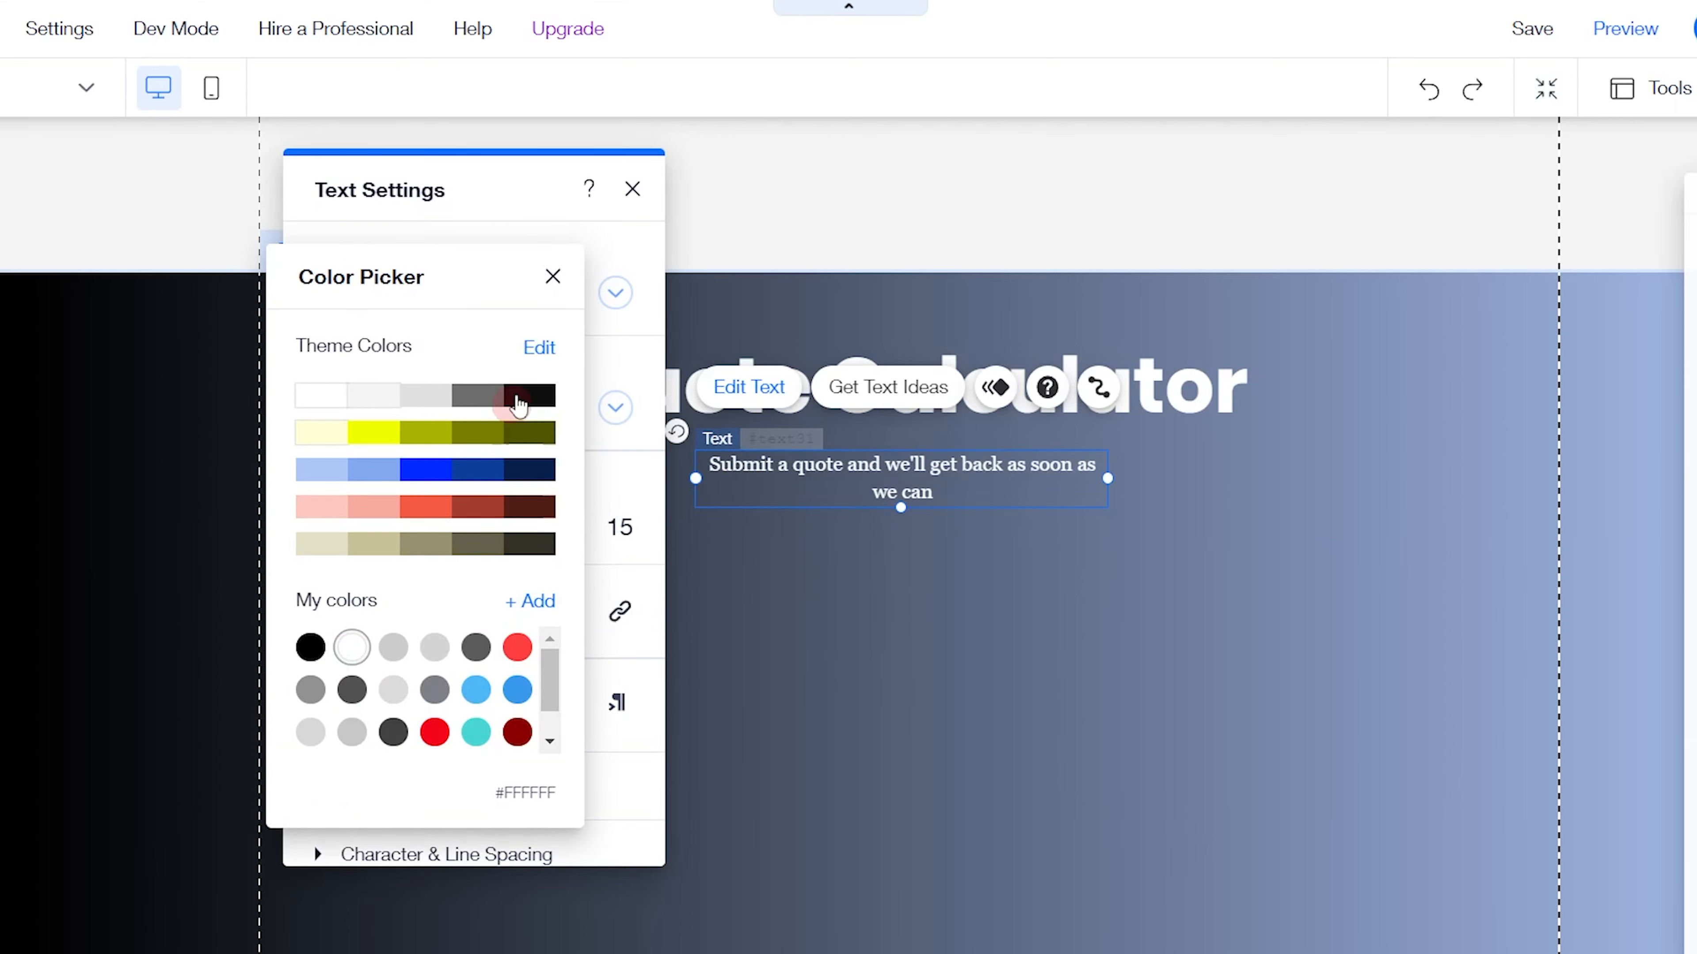
left_click(553, 276)
left_click(632, 189)
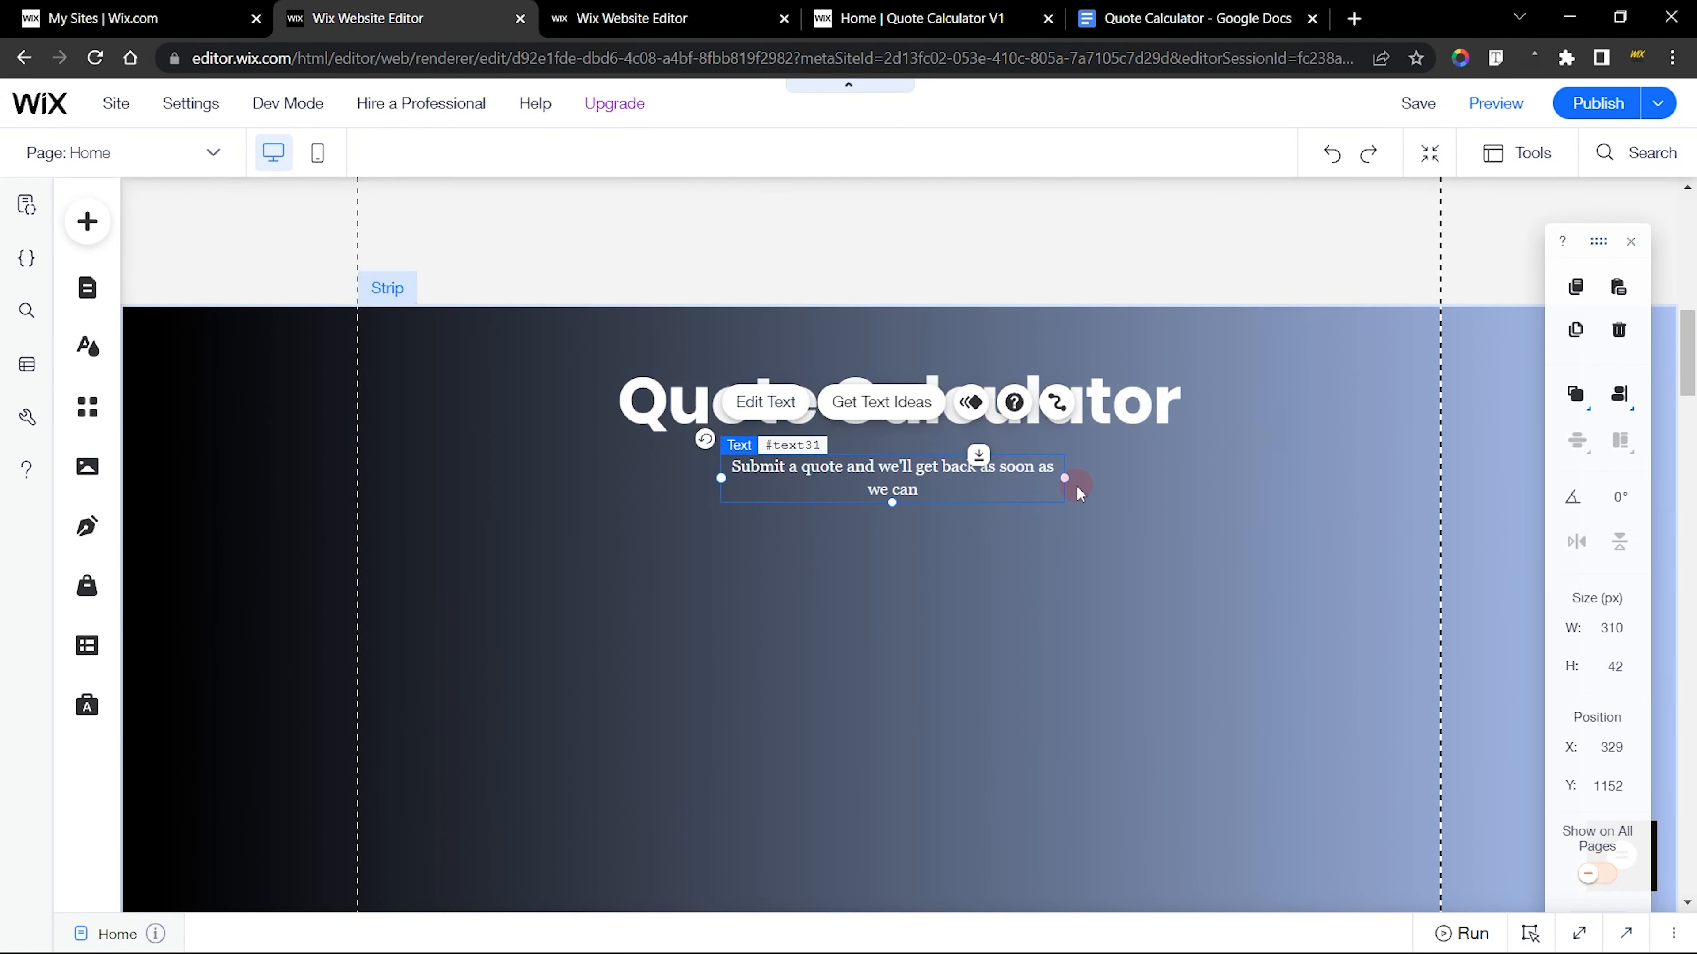
Widen the subtitle box to about 544 px so the text fits on one line and centre it horizontally on the page
left_click_drag(1065, 478, 1323, 467)
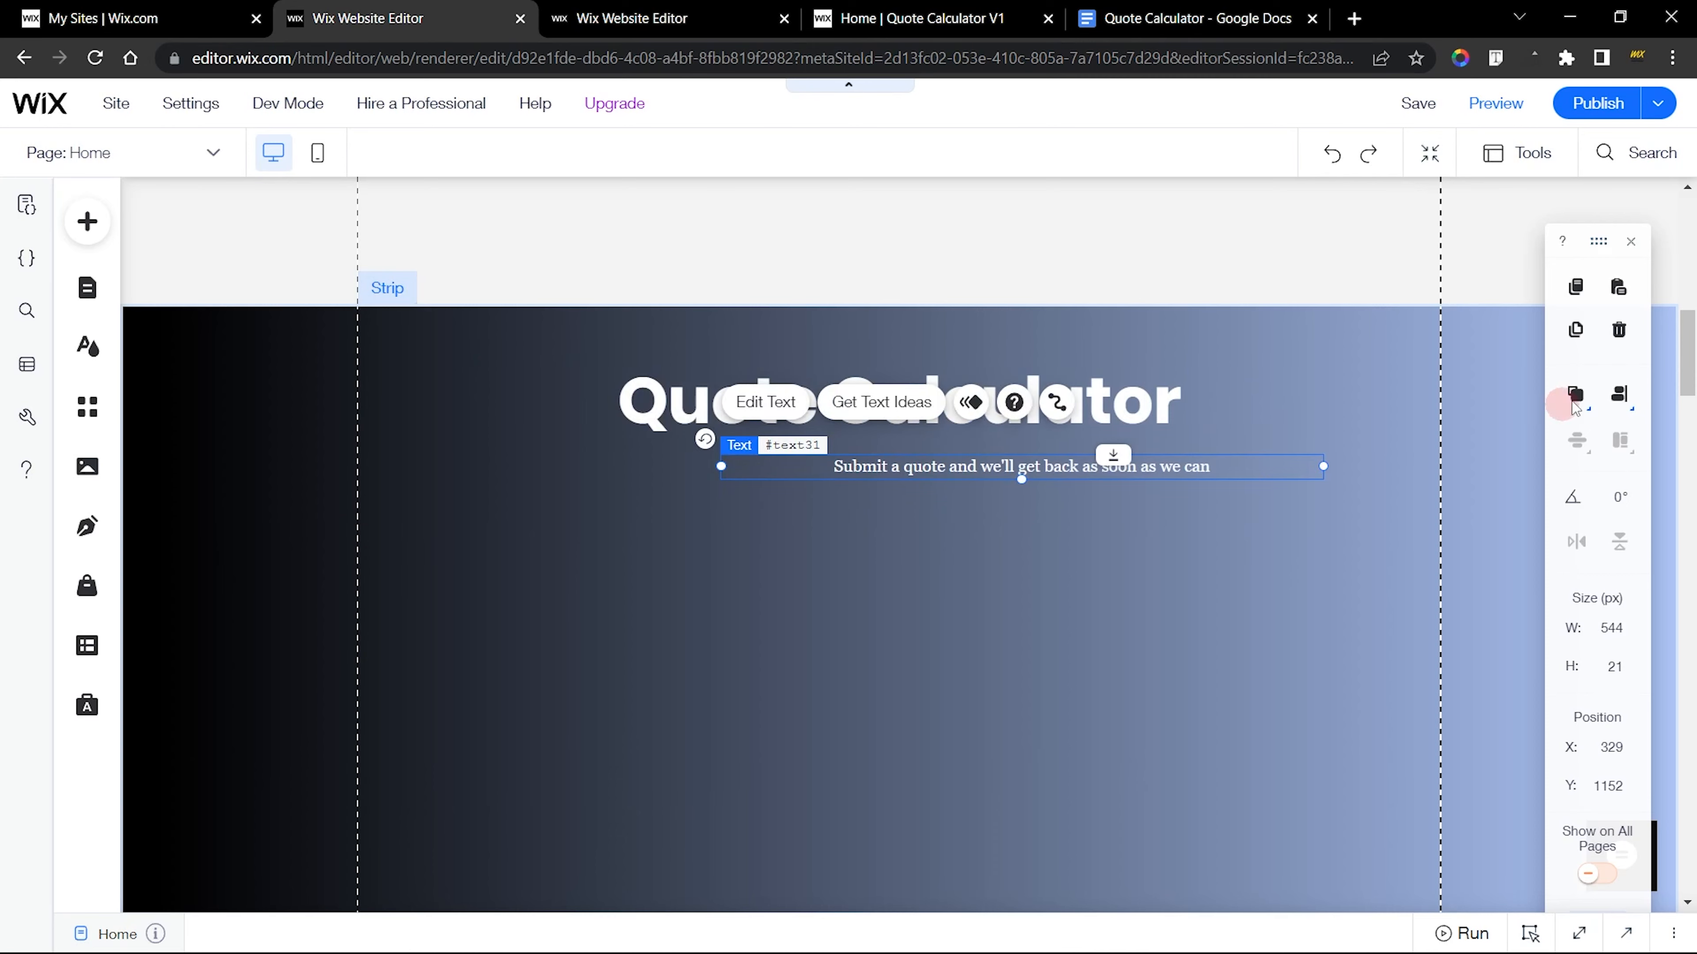
left_click(1593, 400)
left_click(1570, 398)
left_click(1332, 486)
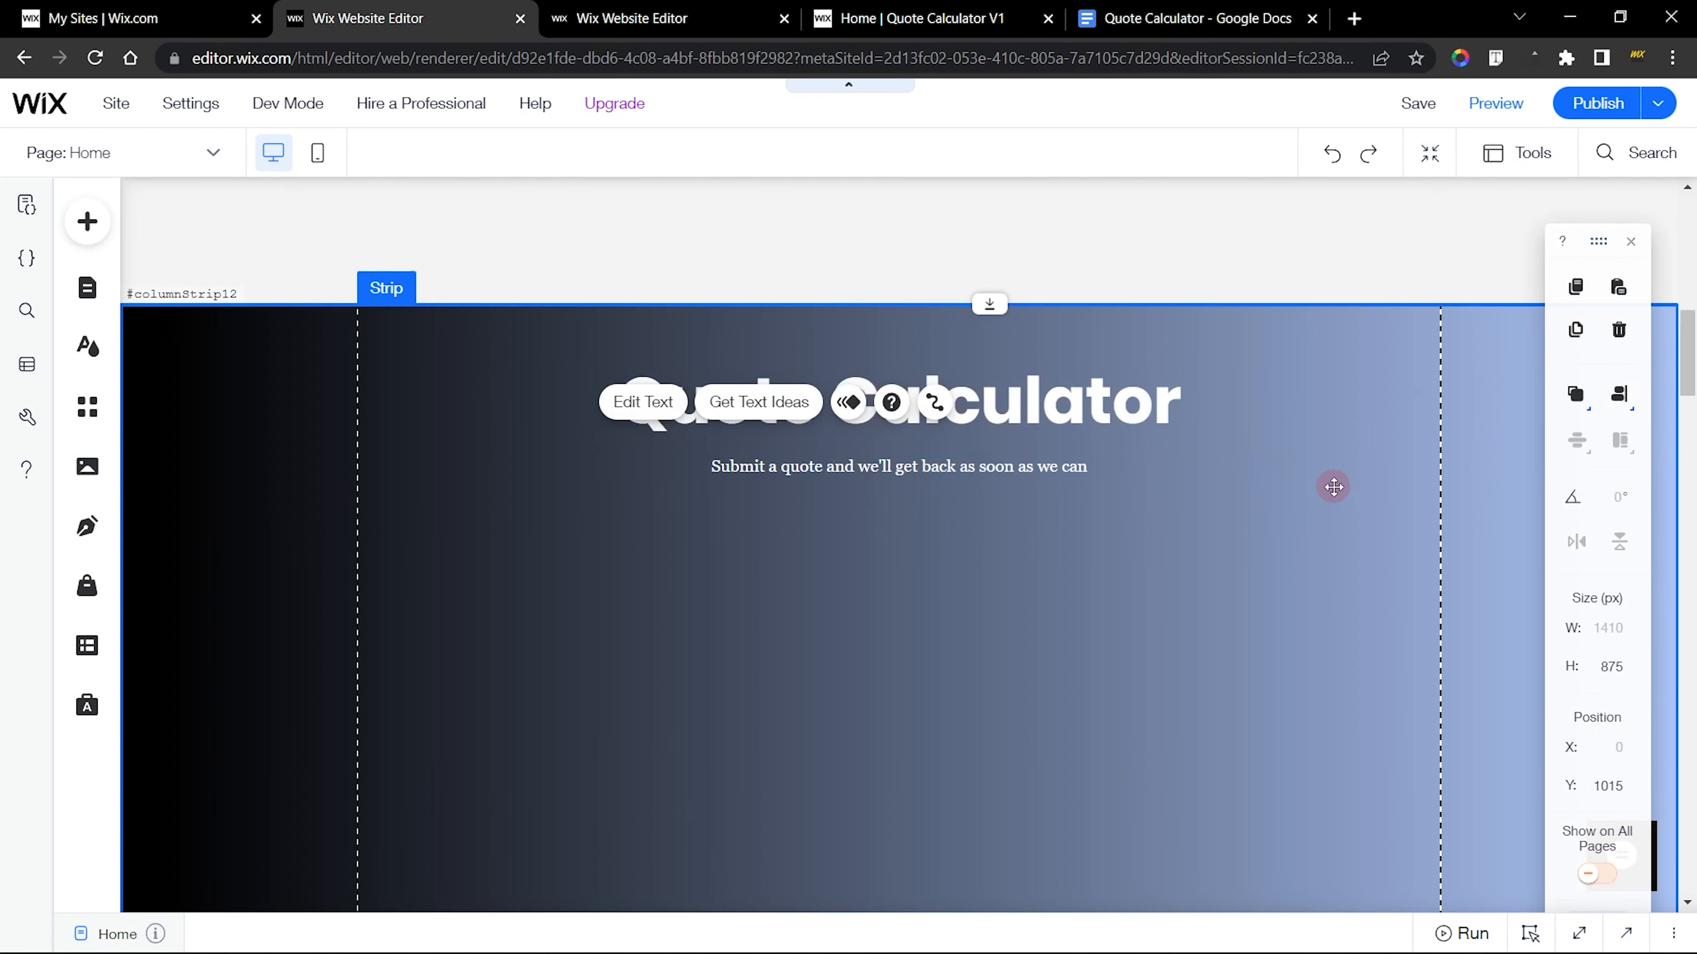
Switch to the finished site's editor and select the large container box behind the calculator form for reference
scroll(1246, 576, "down", 3)
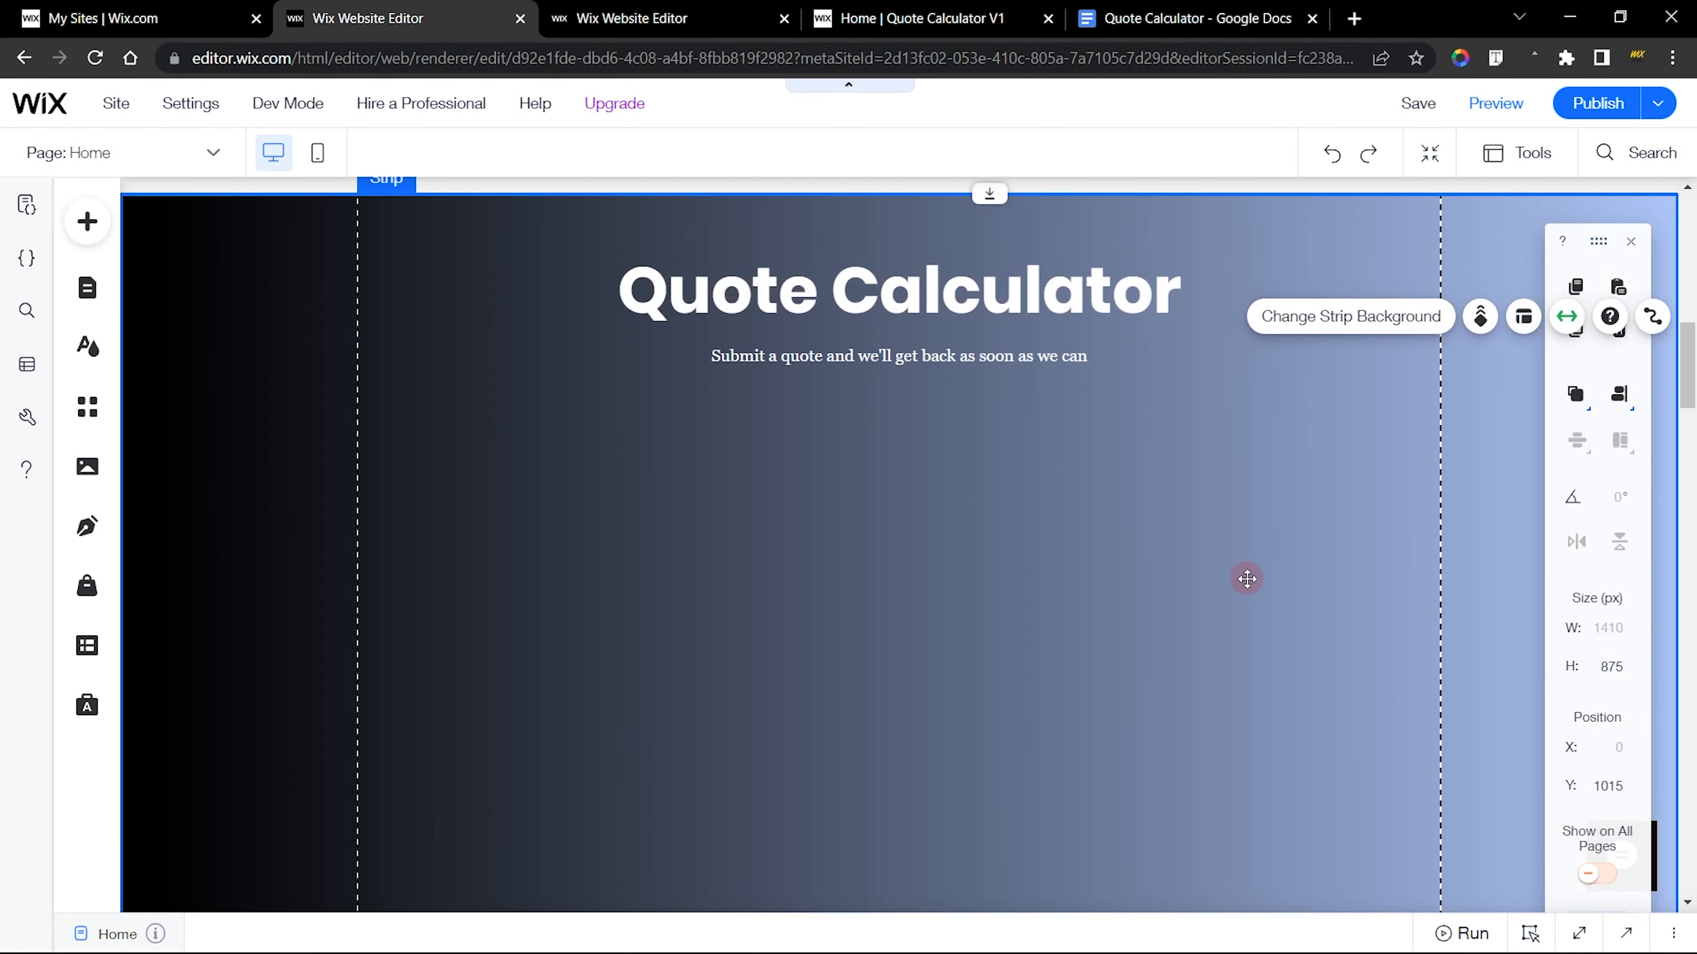
left_click(666, 18)
left_click(549, 415)
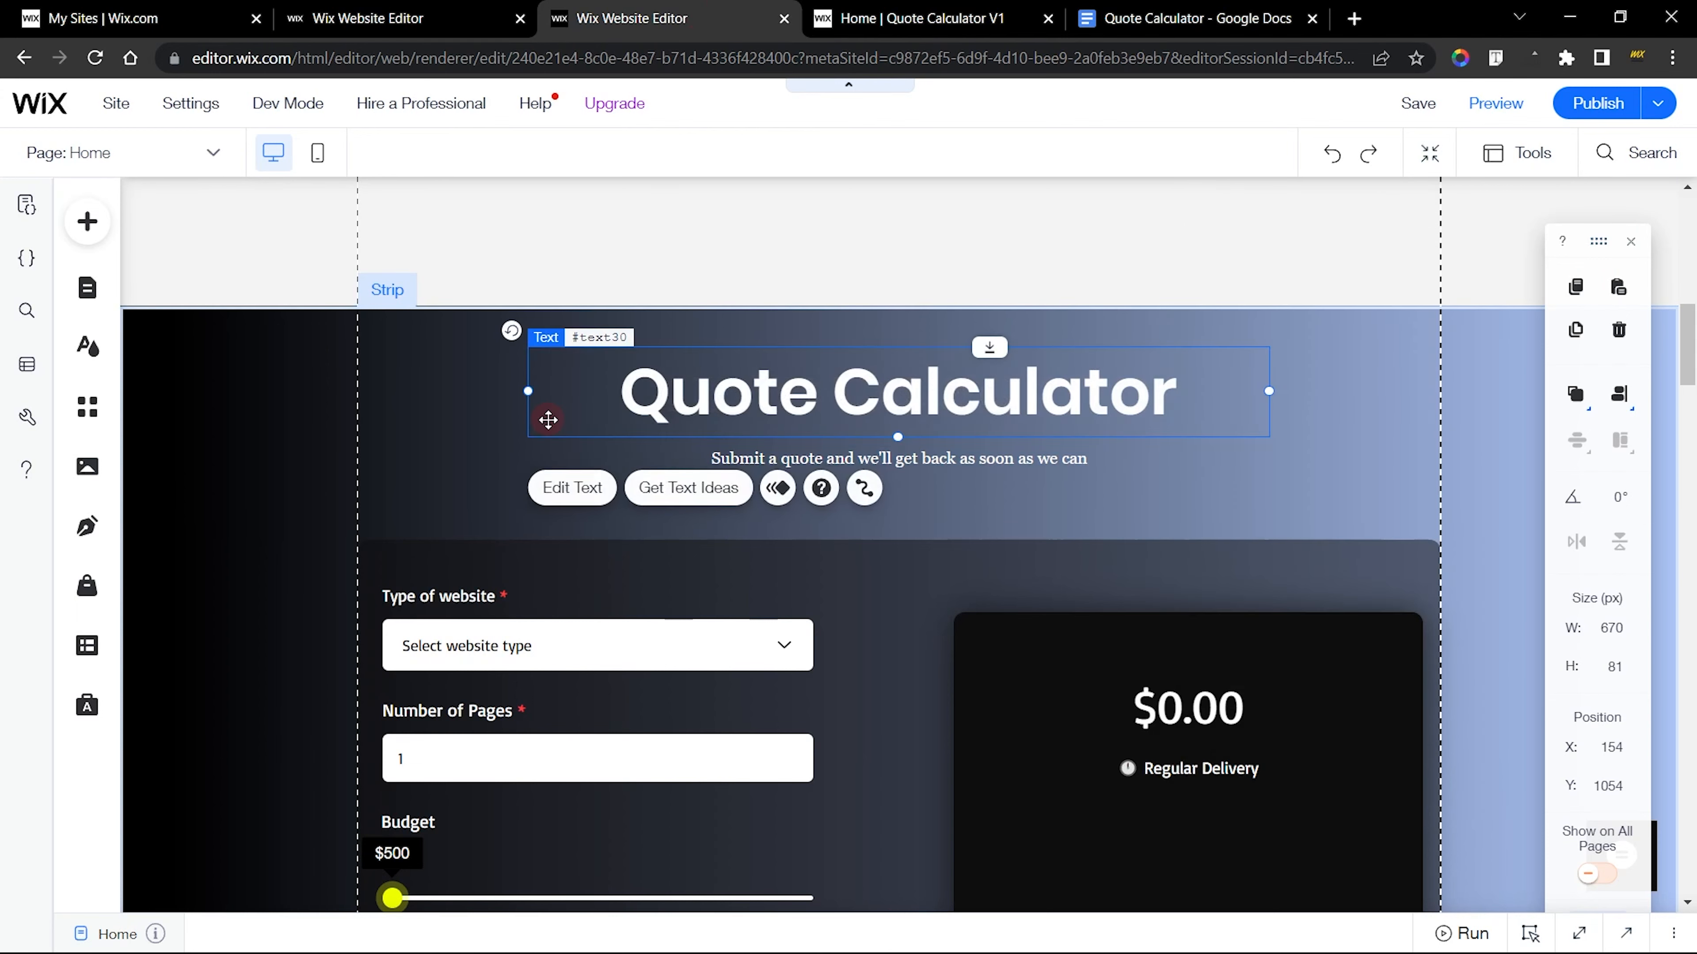
scroll(973, 348, "down", 3)
left_click(975, 340)
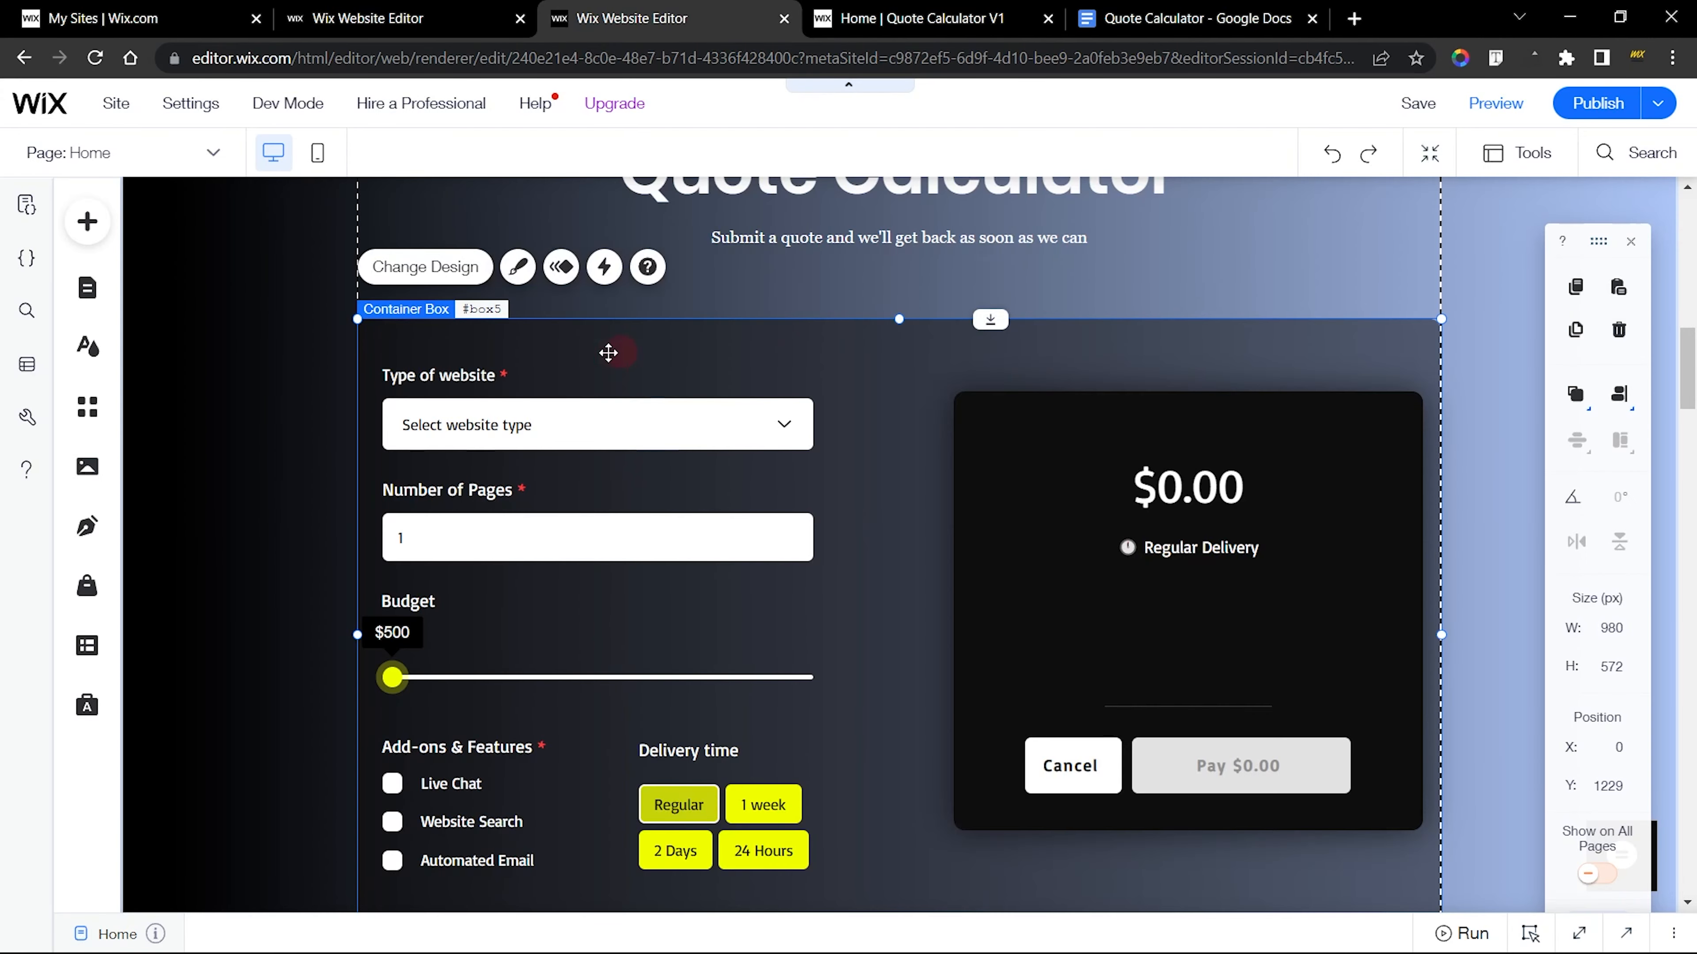
Return to the new site, add the black themed box below the subtitle and widen it to about 977 px
left_click(408, 18)
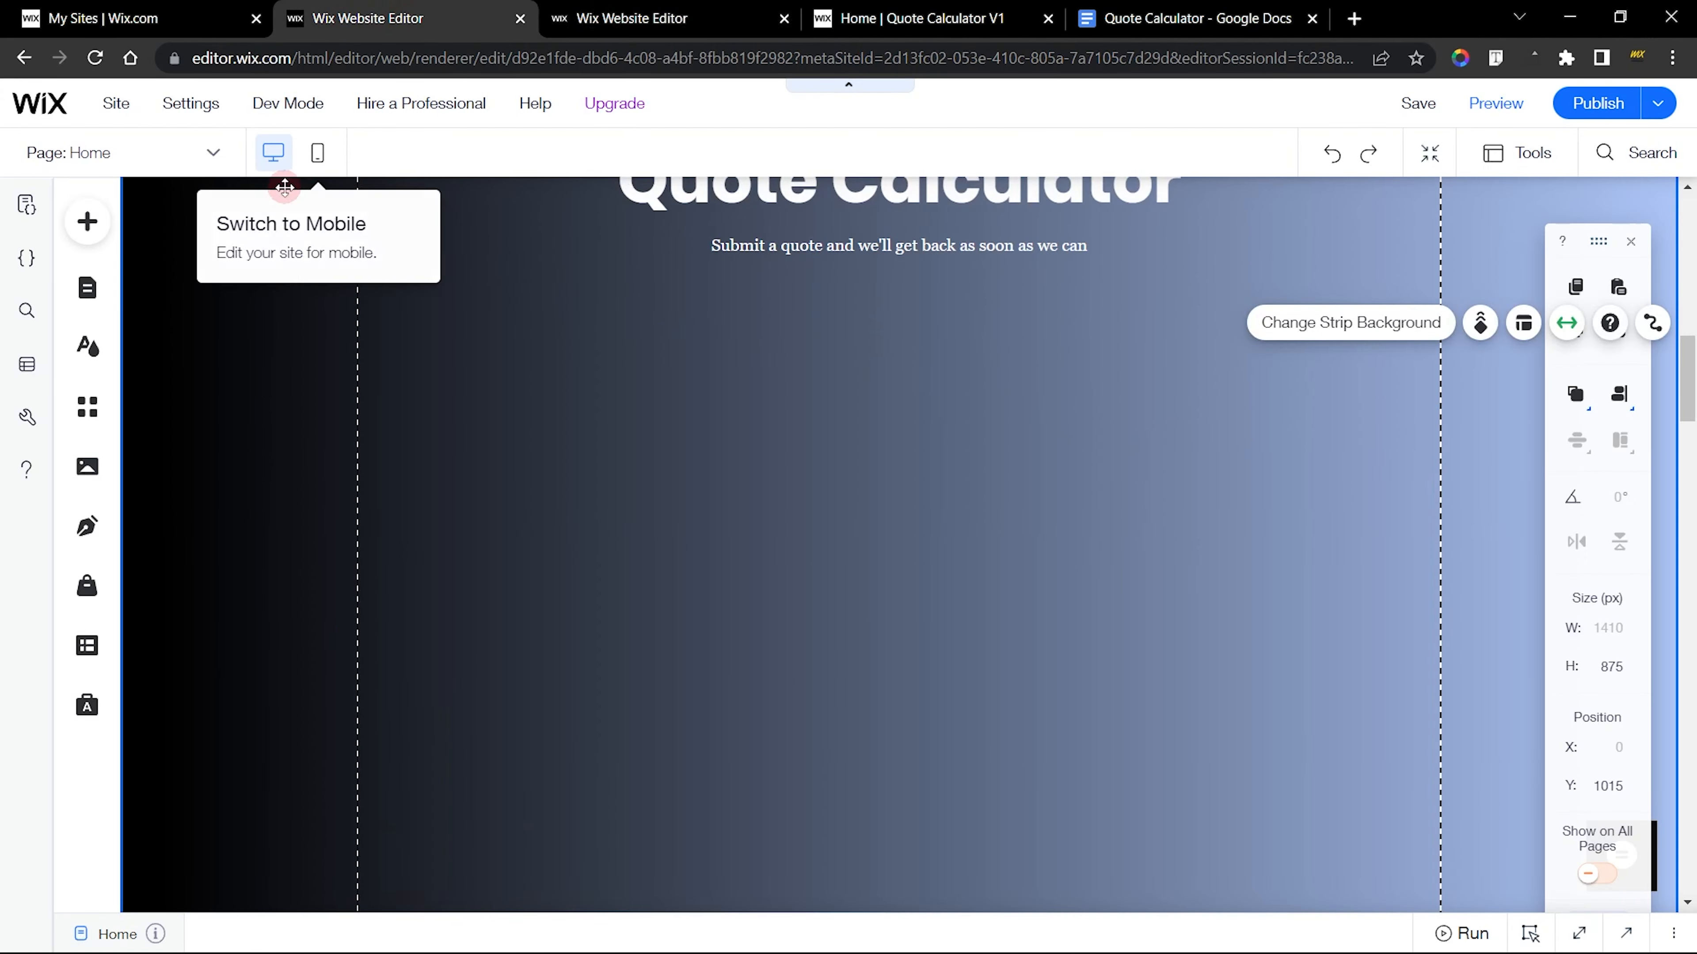
left_click(86, 227)
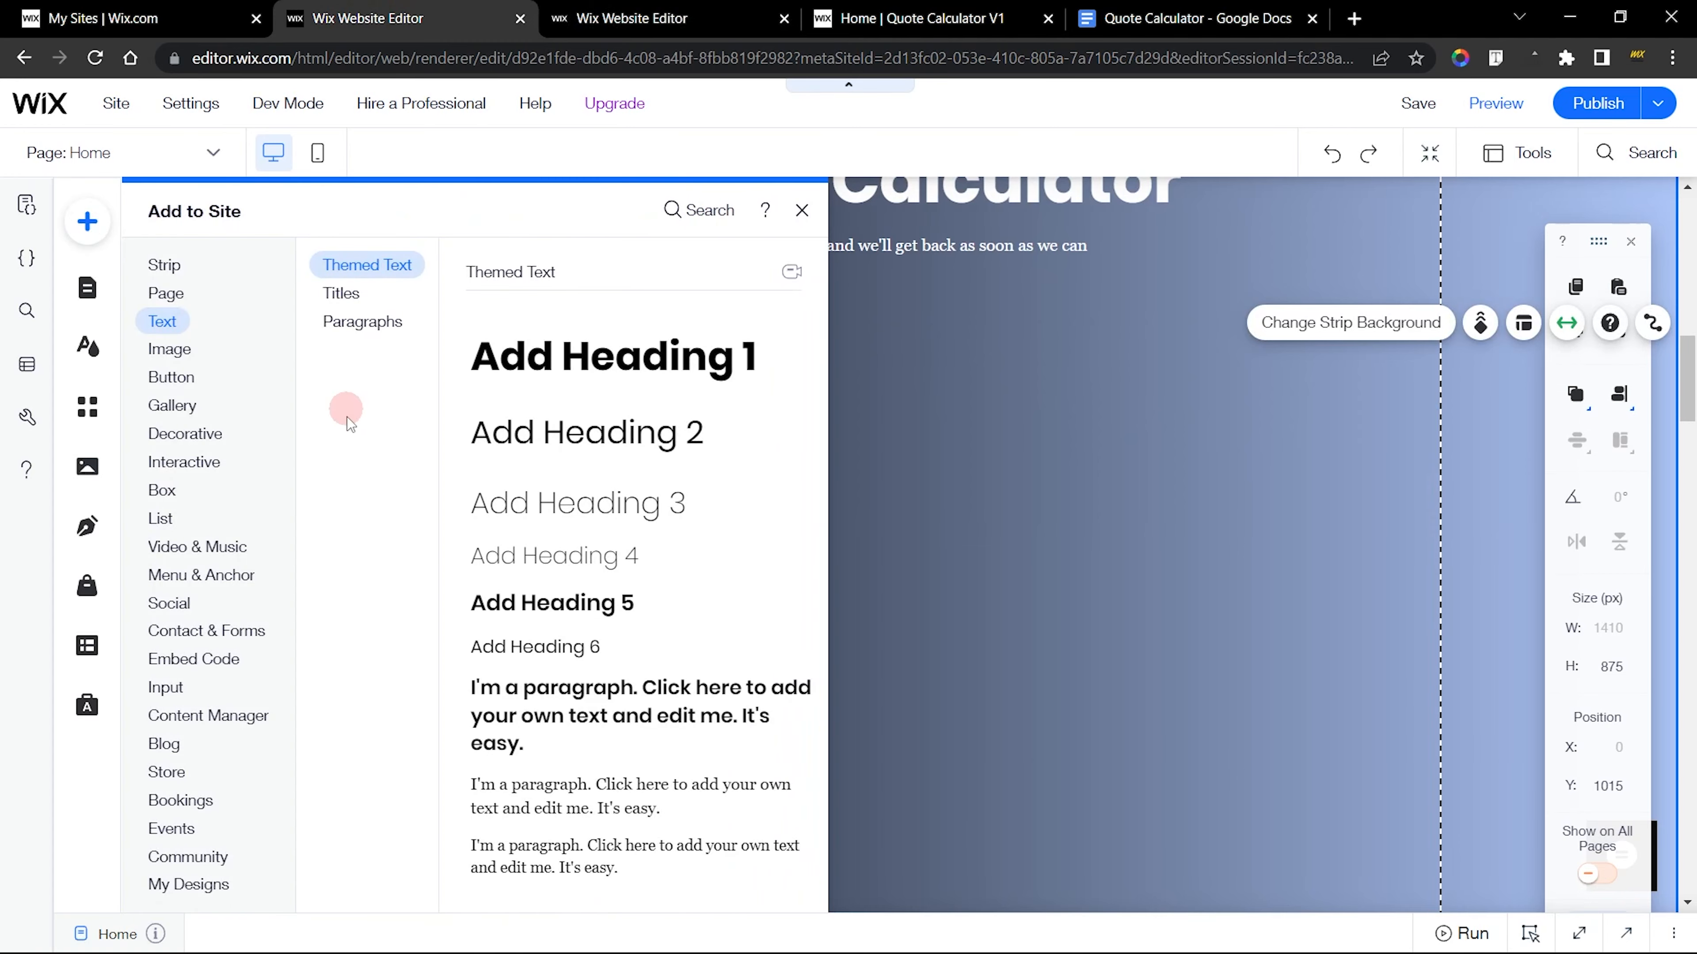
mouse_move(161, 488)
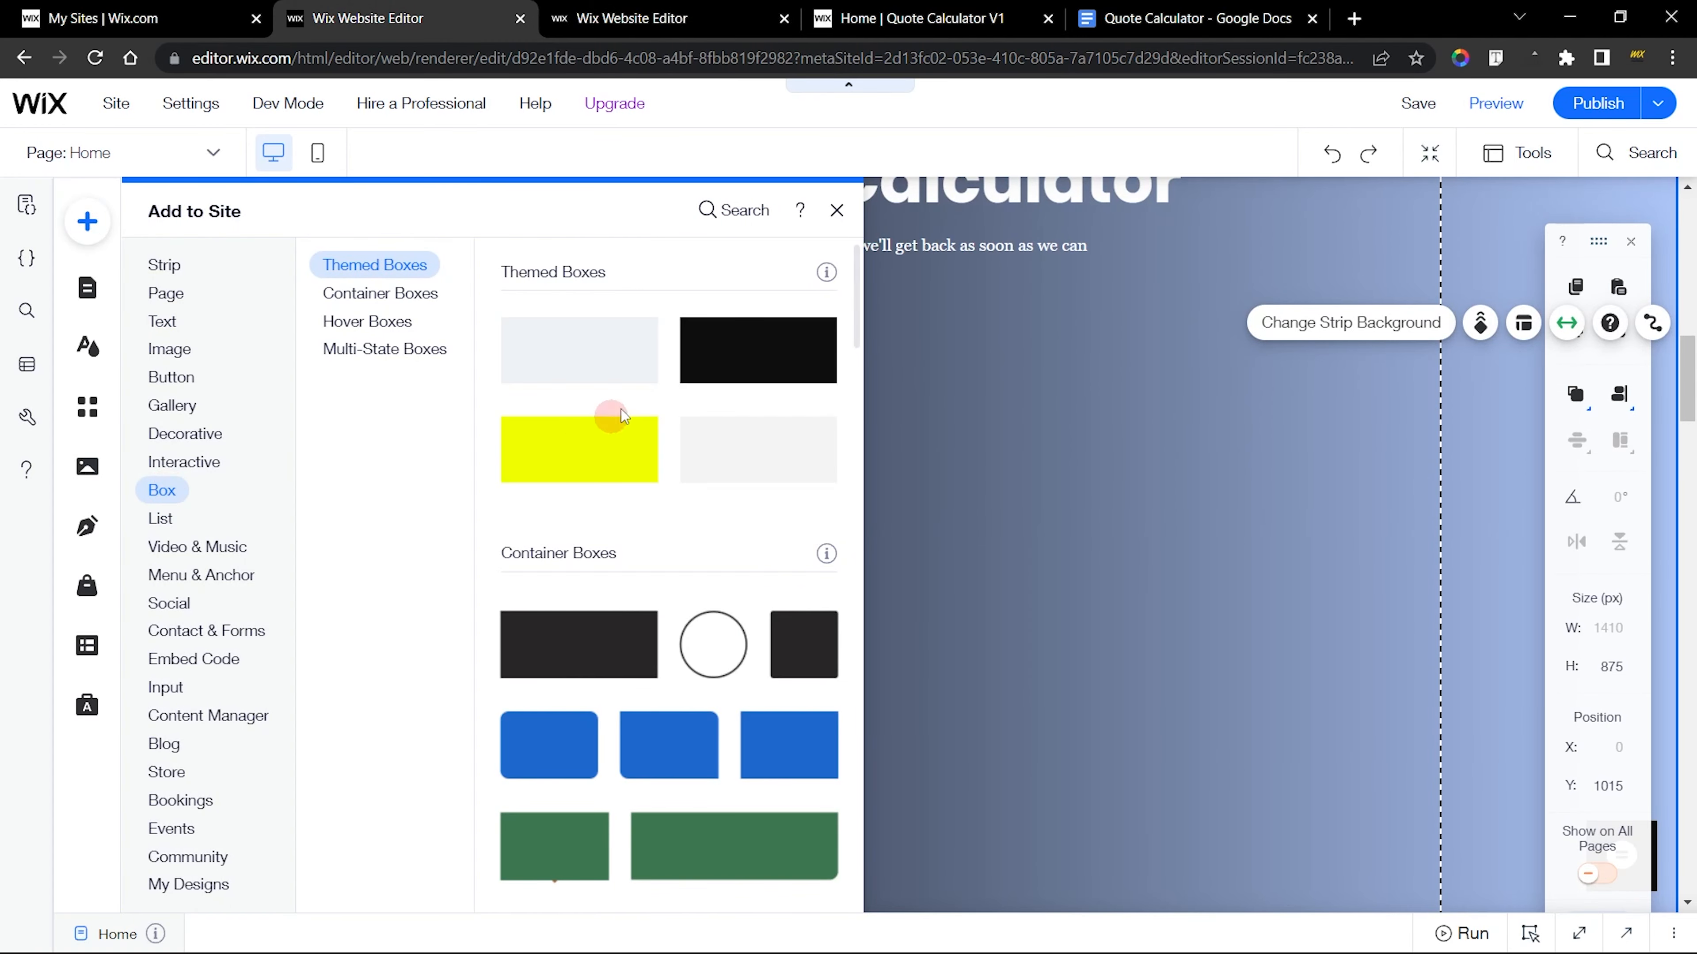
left_click_drag(736, 354, 579, 423)
left_click_drag(988, 447, 1443, 443)
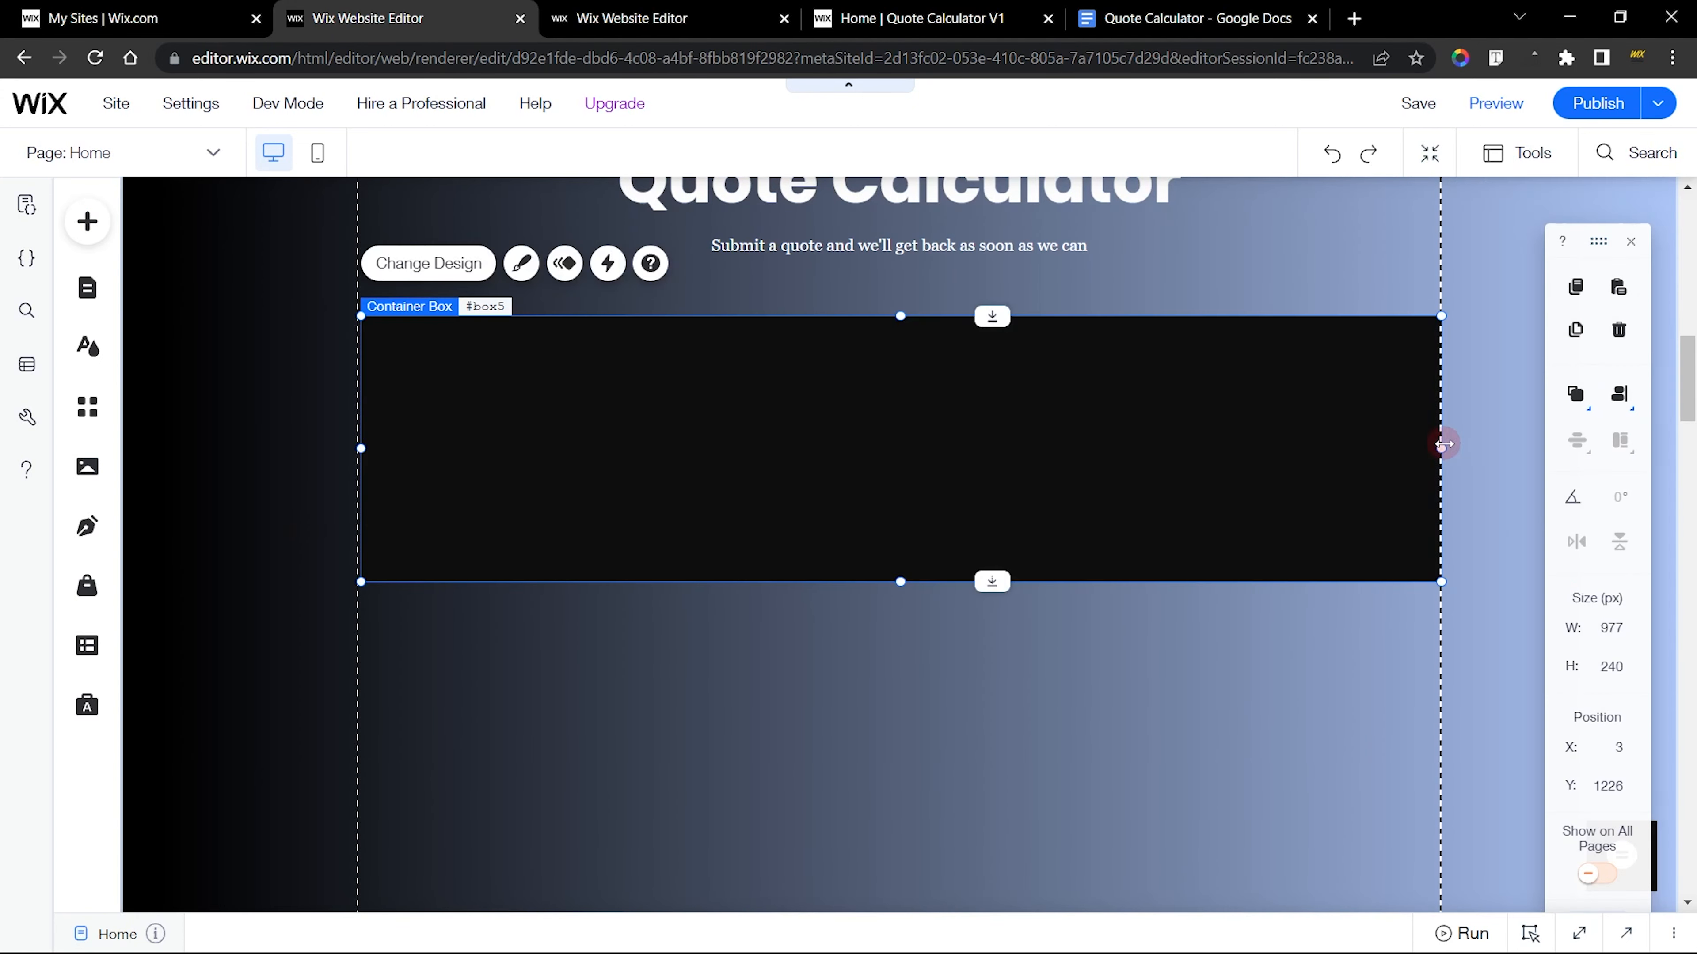
Check the width and height of the large container box in the finished site
left_click(668, 18)
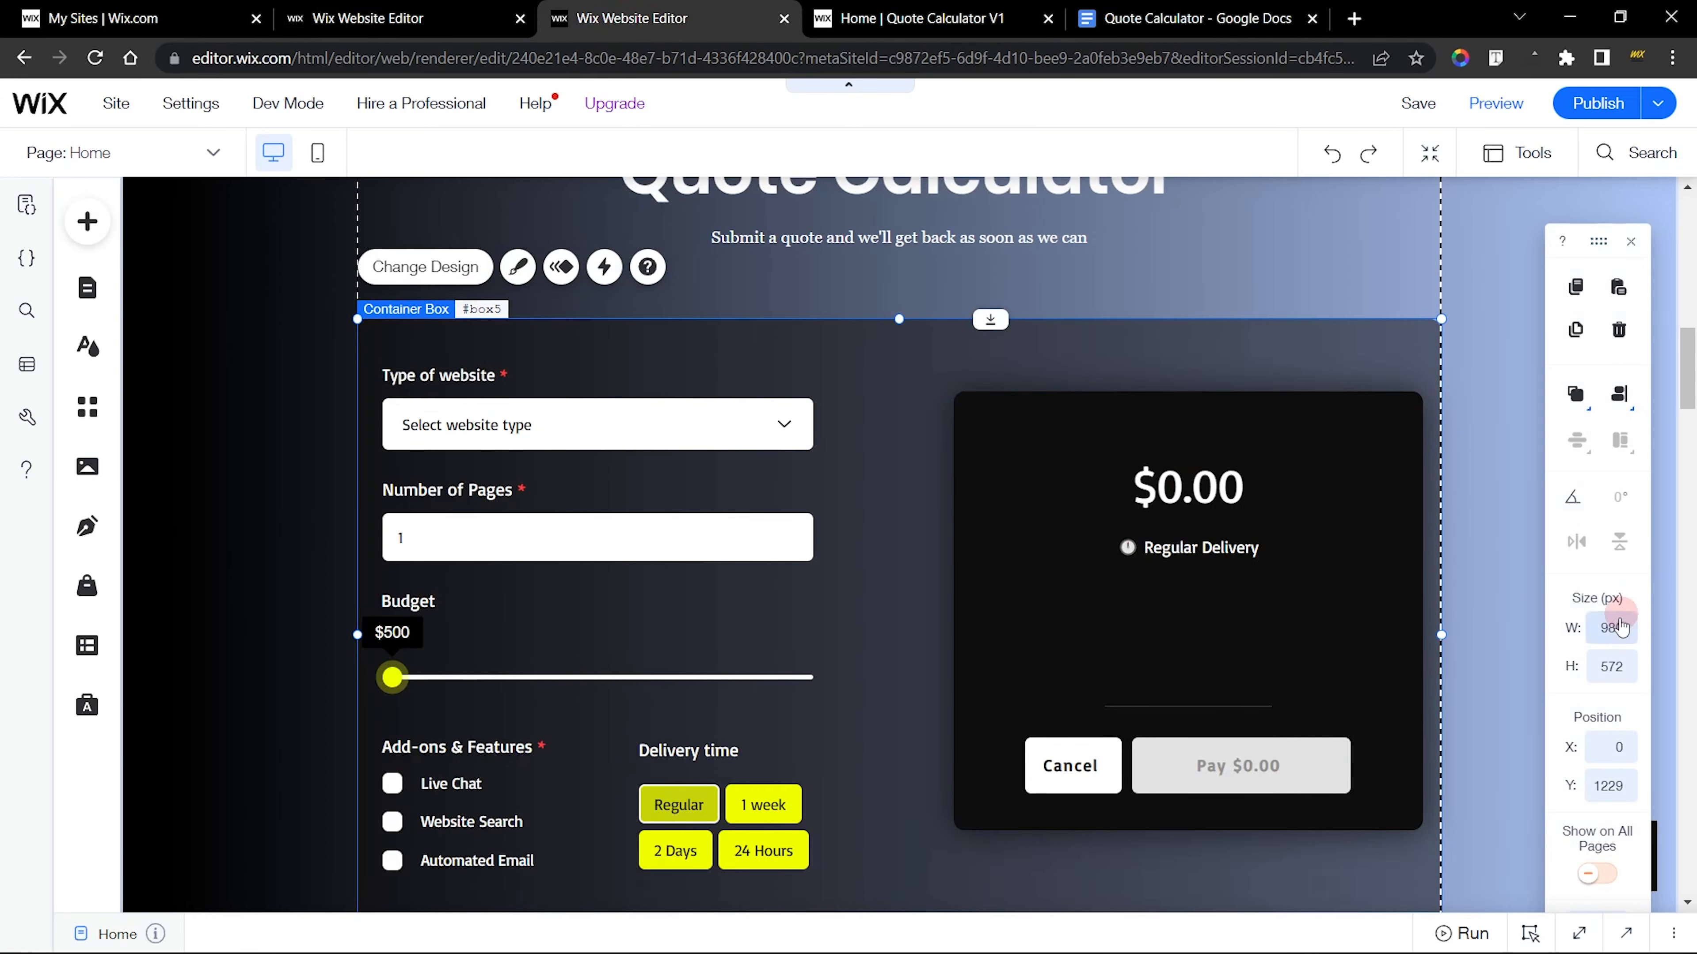
left_click(1114, 346)
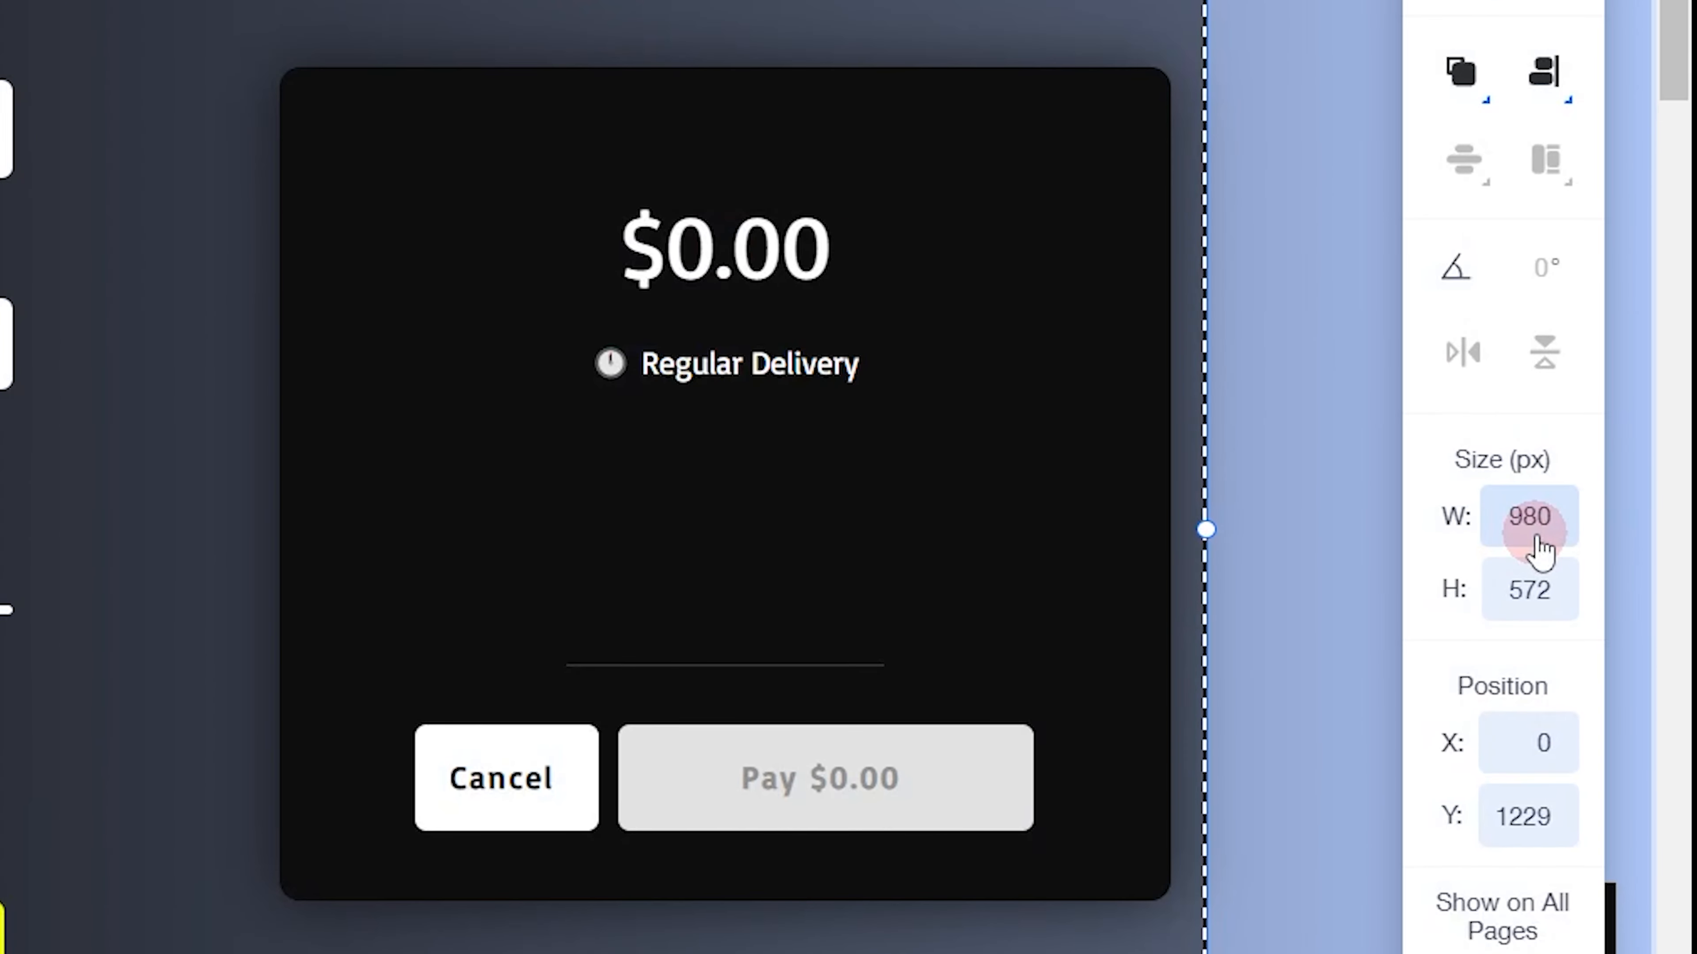
left_click(1532, 591)
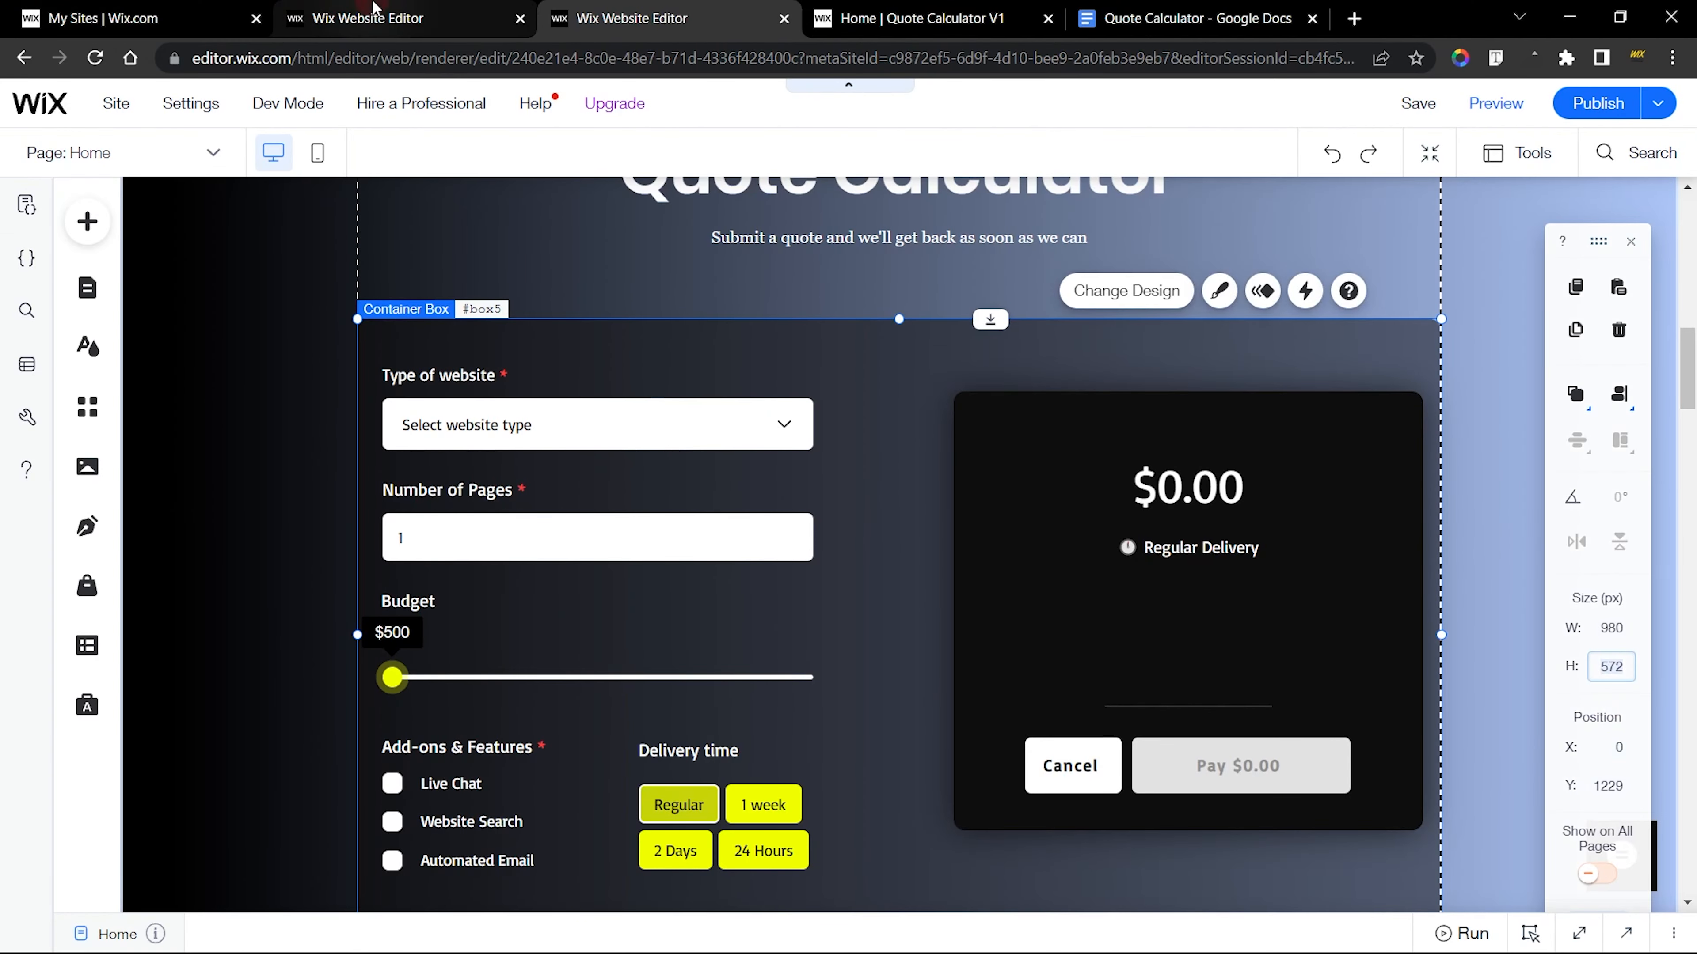
Set the new site's container box to 980 px wide and 572 px high, and centre it horizontally on the page
left_click(379, 8)
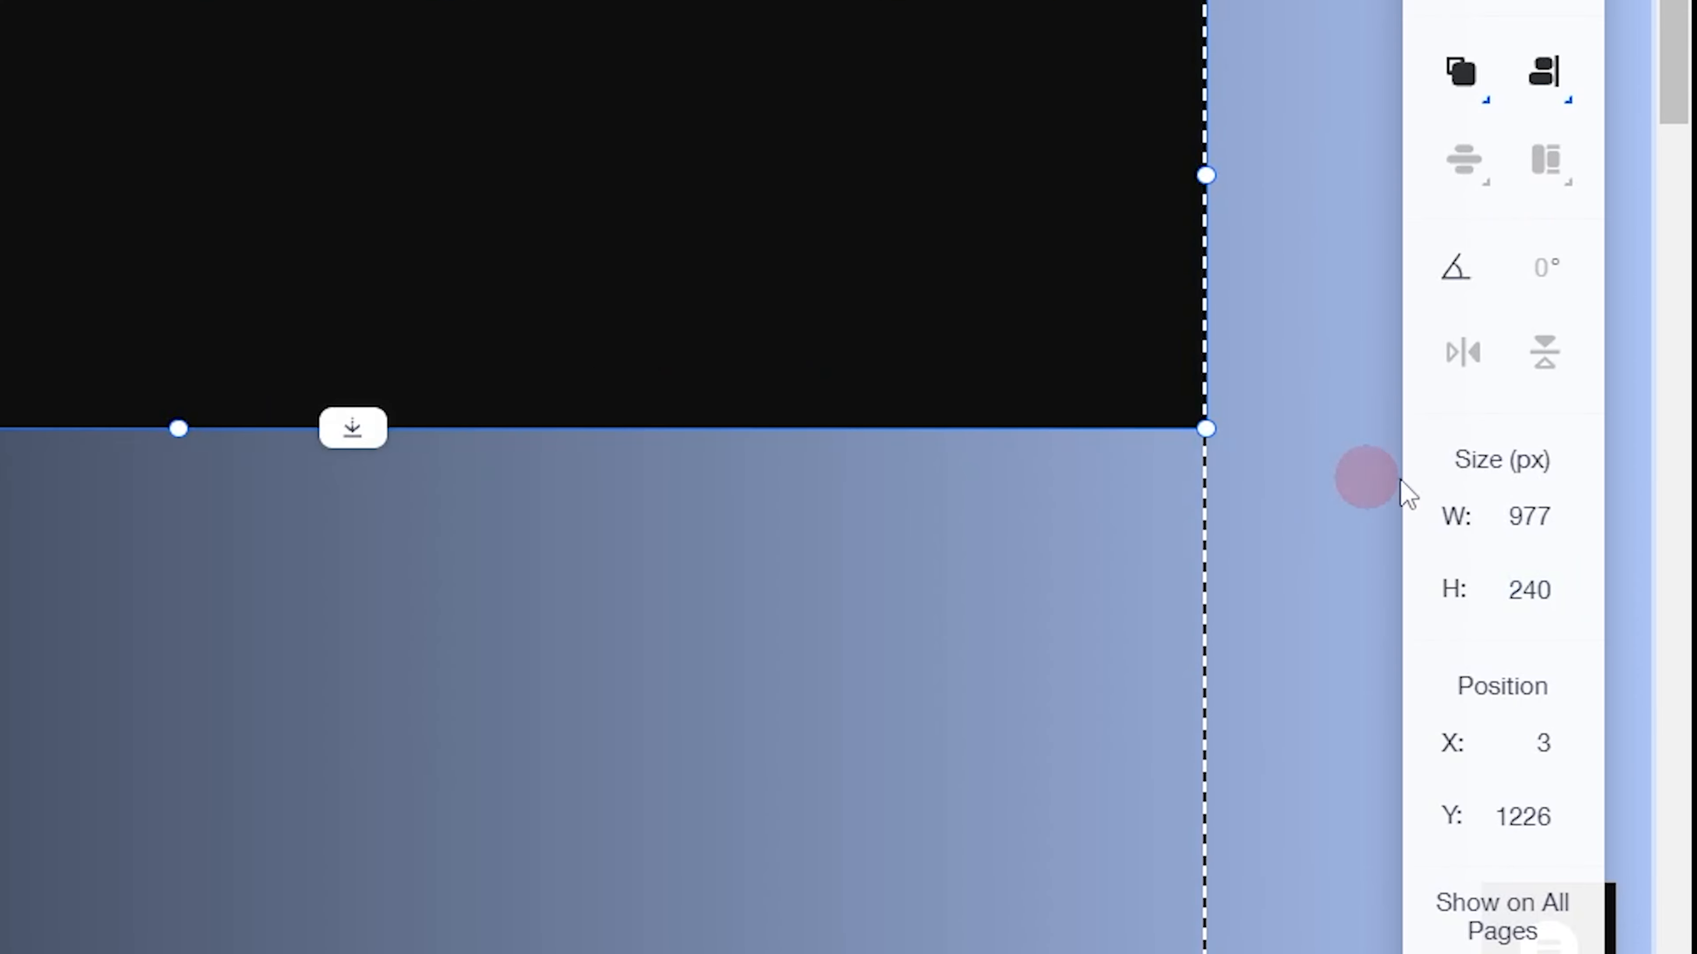
left_click(1553, 518)
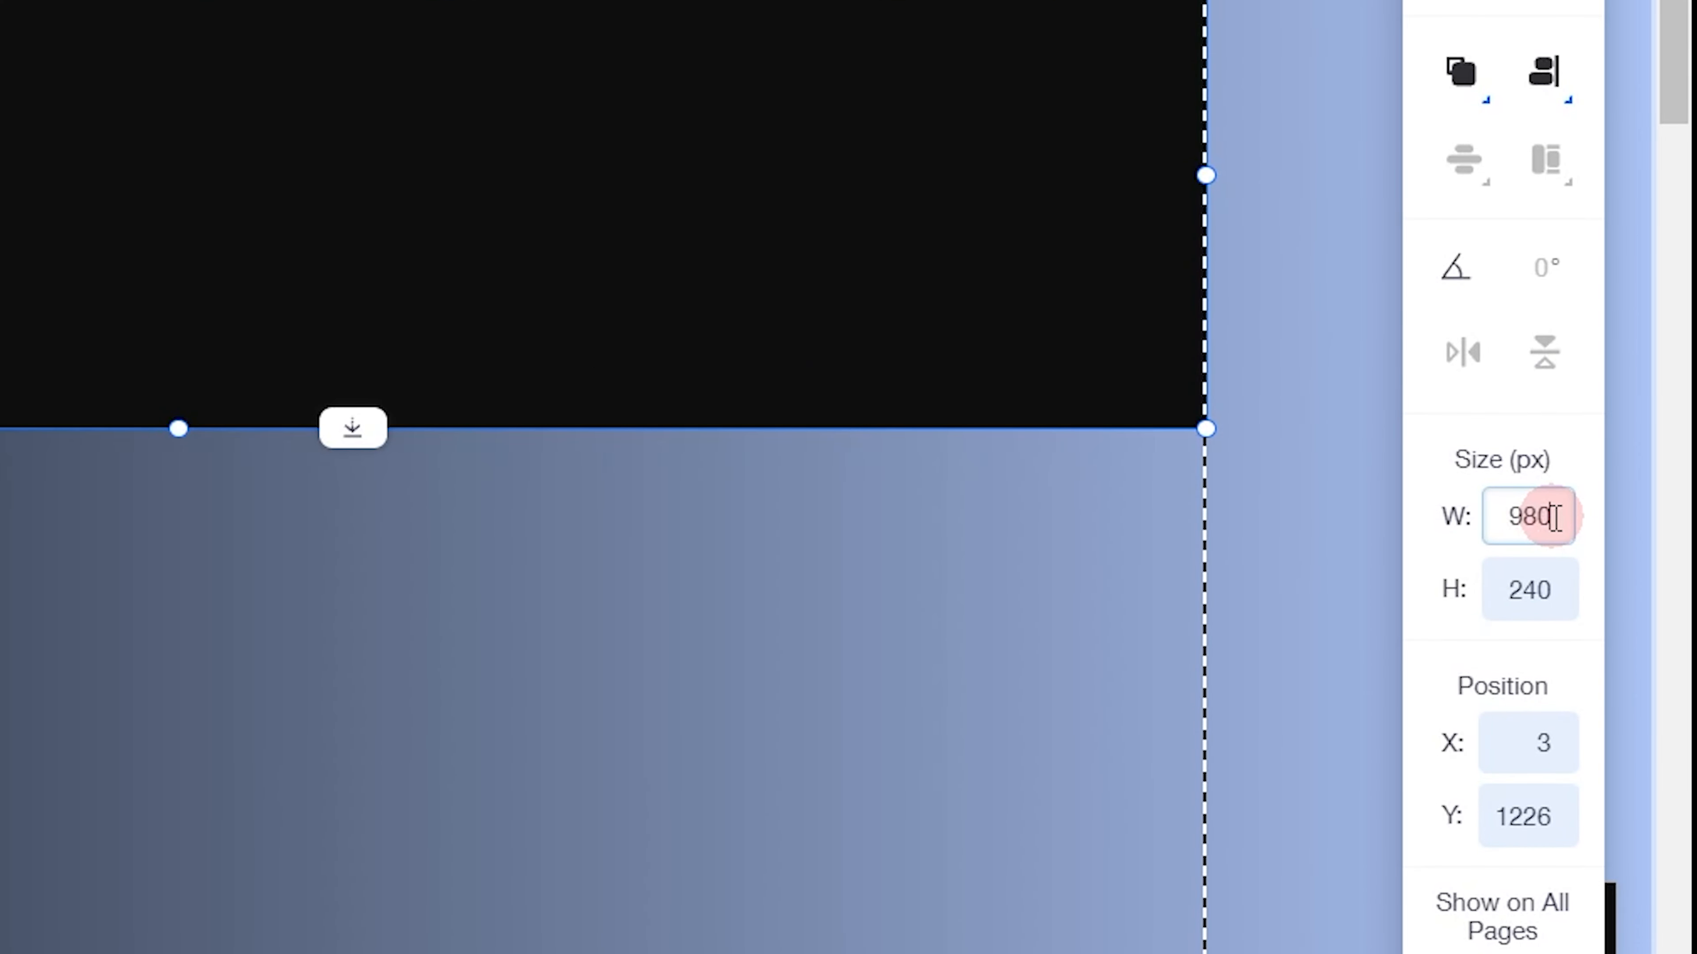
left_click(1520, 595)
type("572")
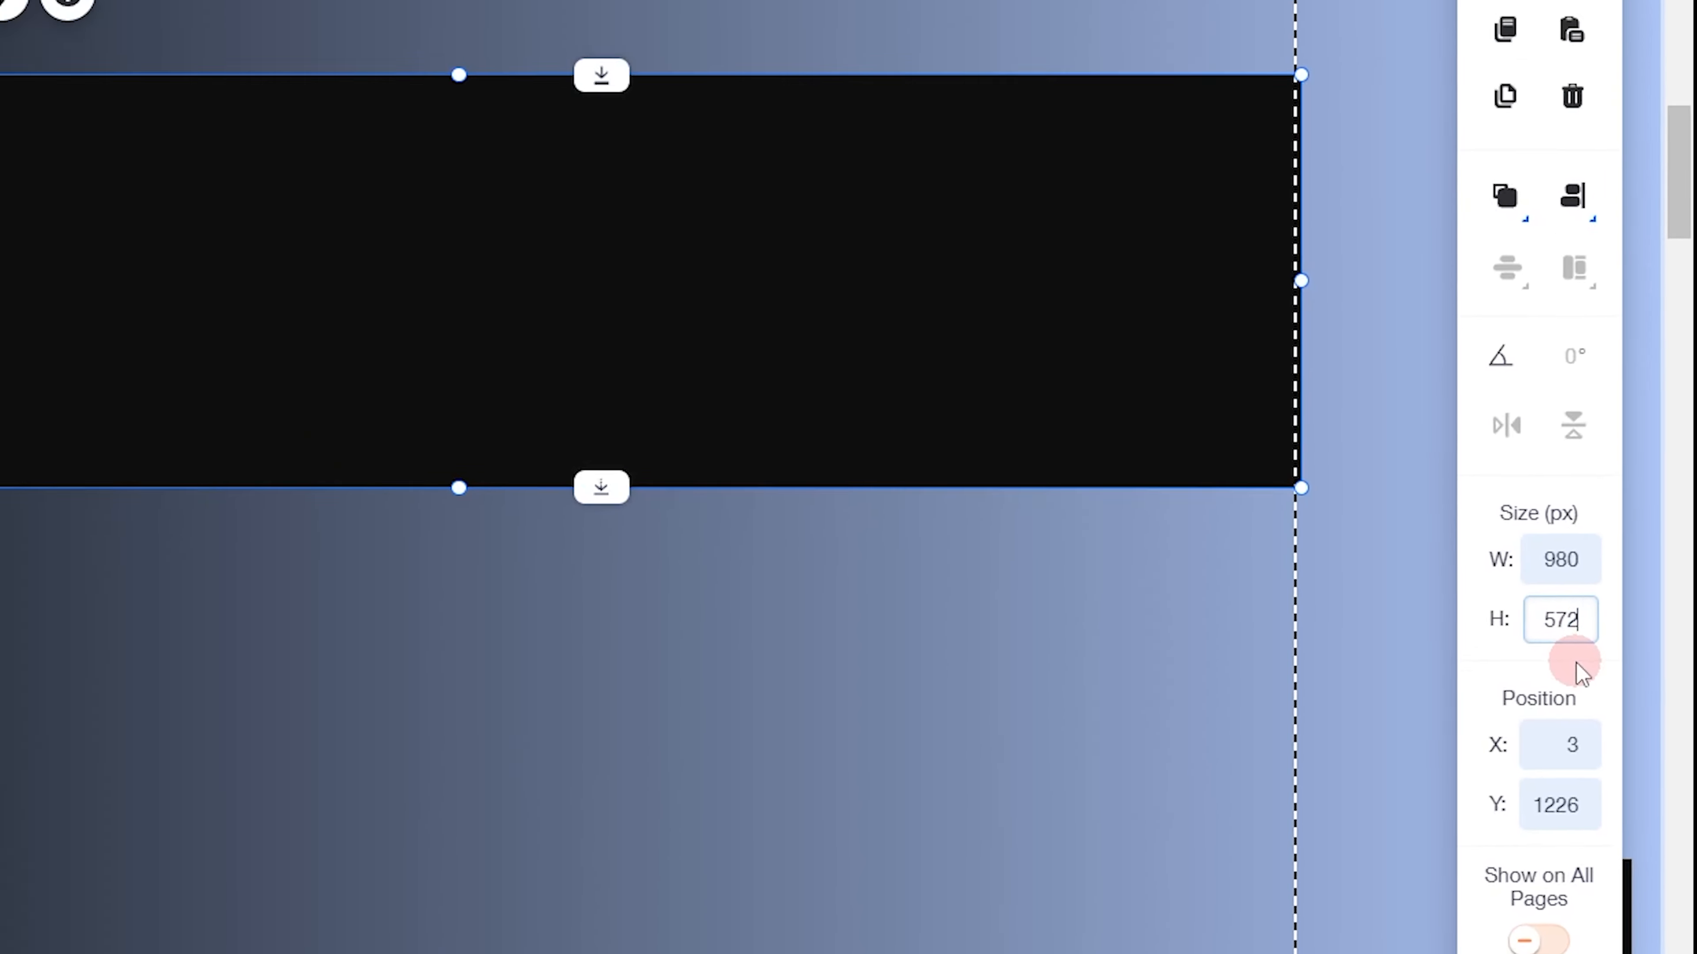
left_click(1581, 672)
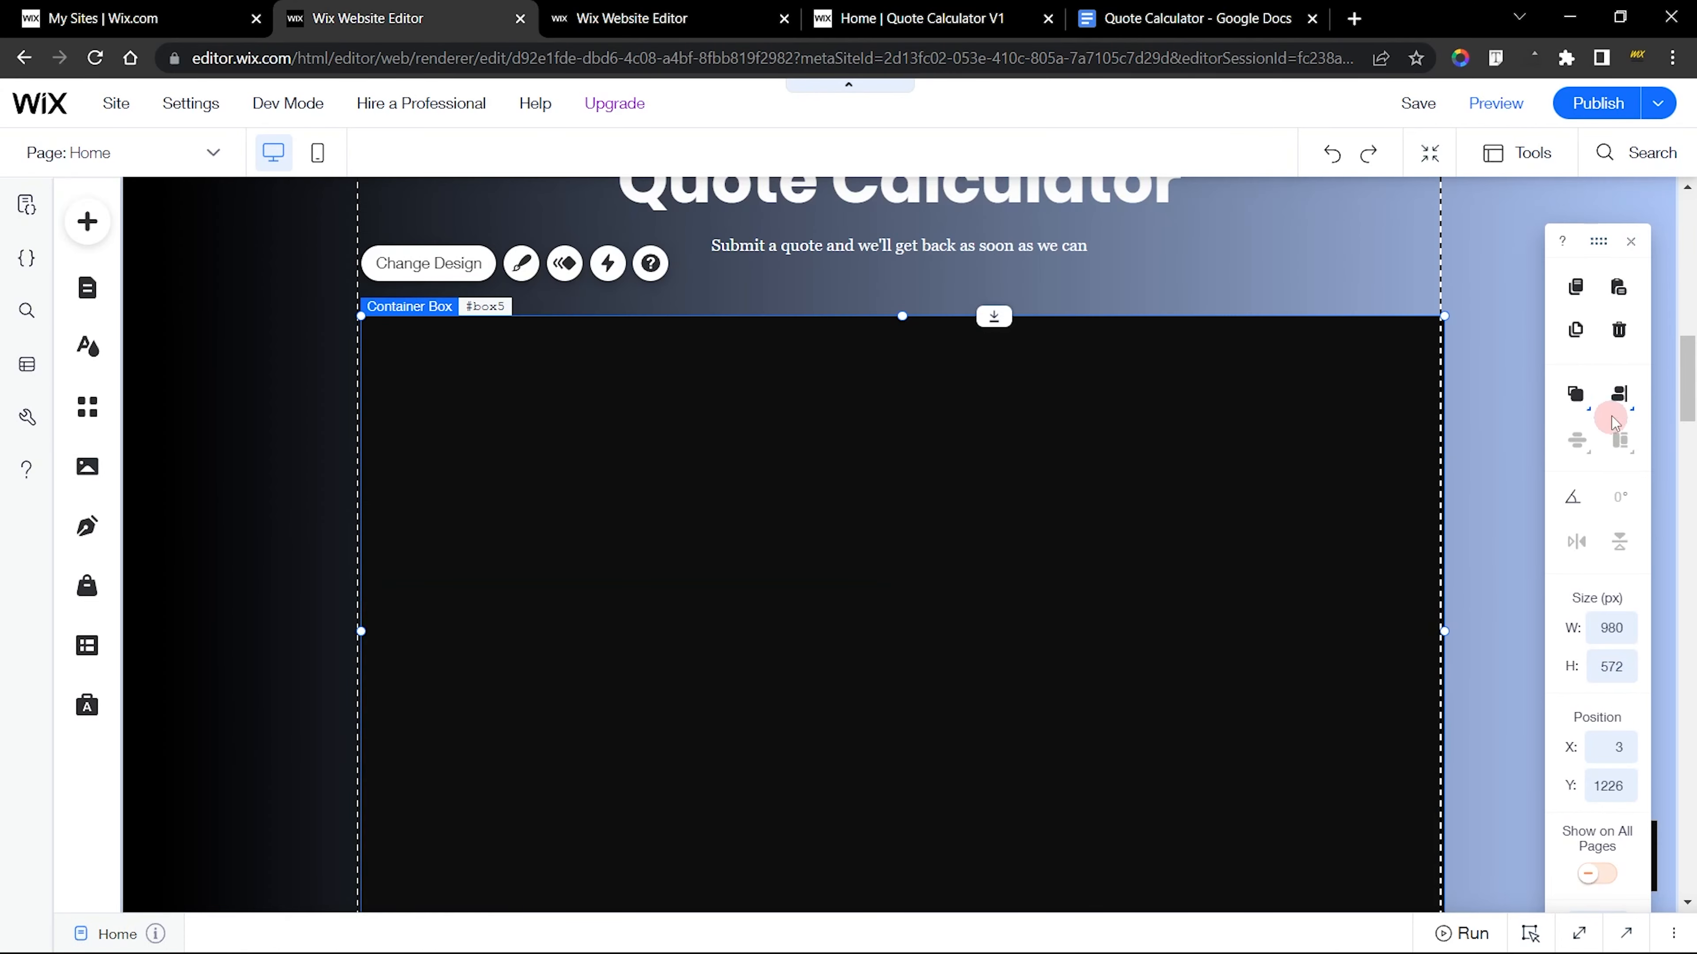
left_click(1616, 402)
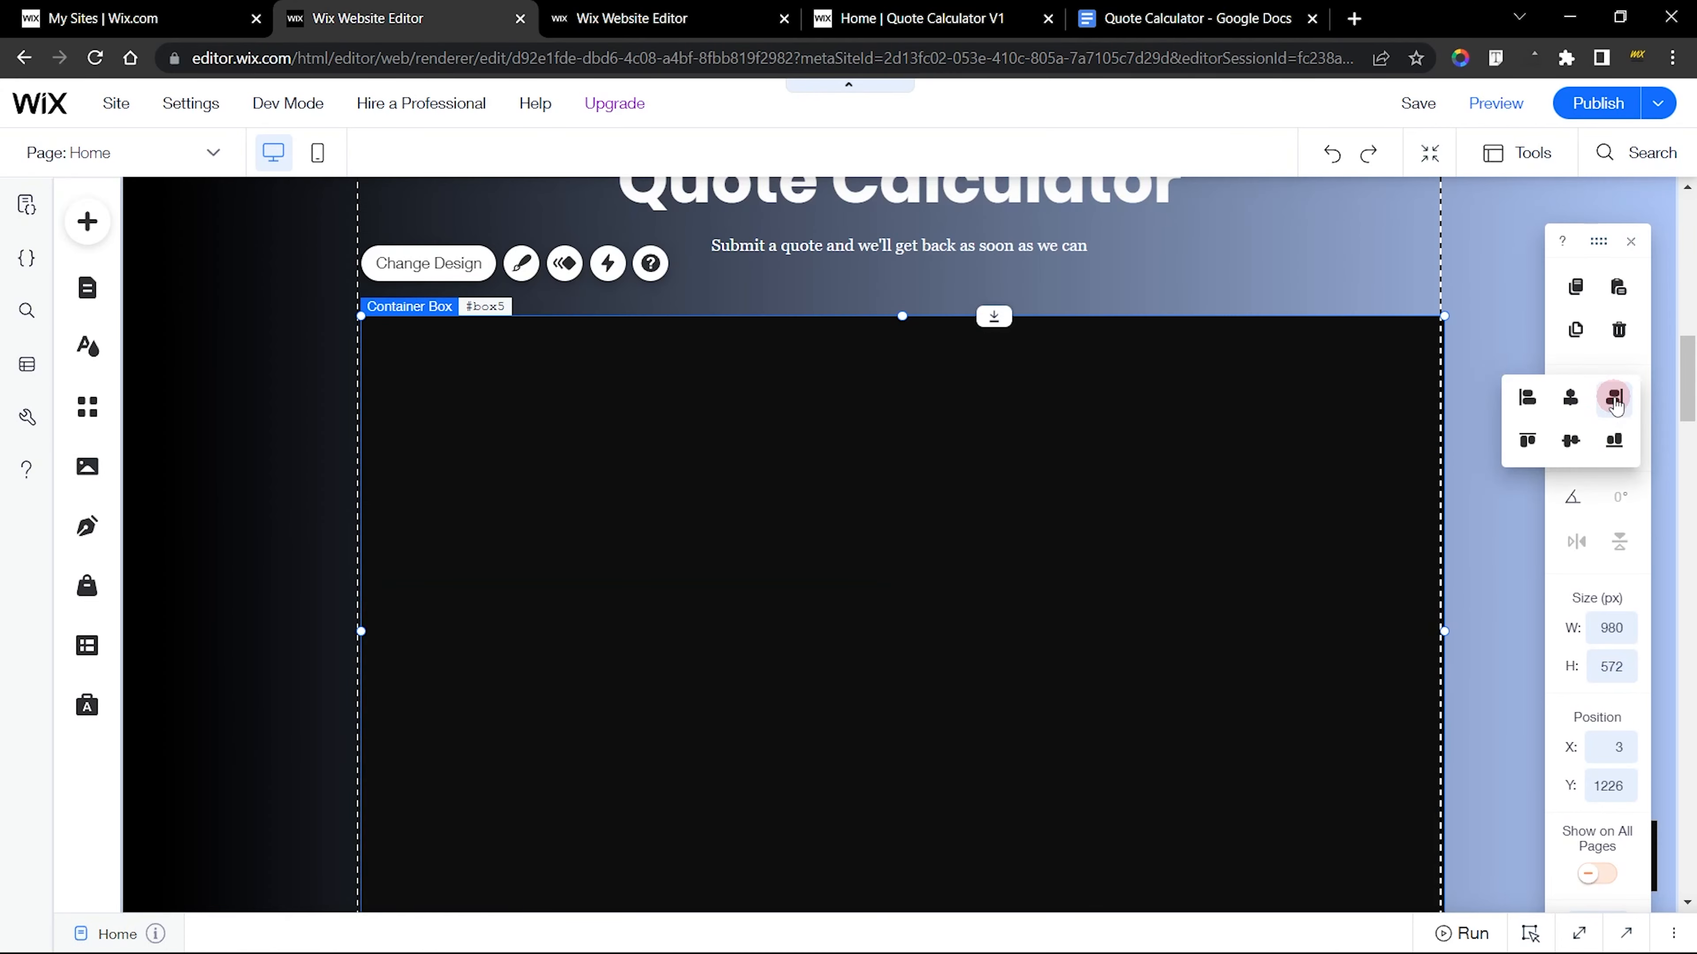
left_click(1585, 401)
left_click(1473, 329)
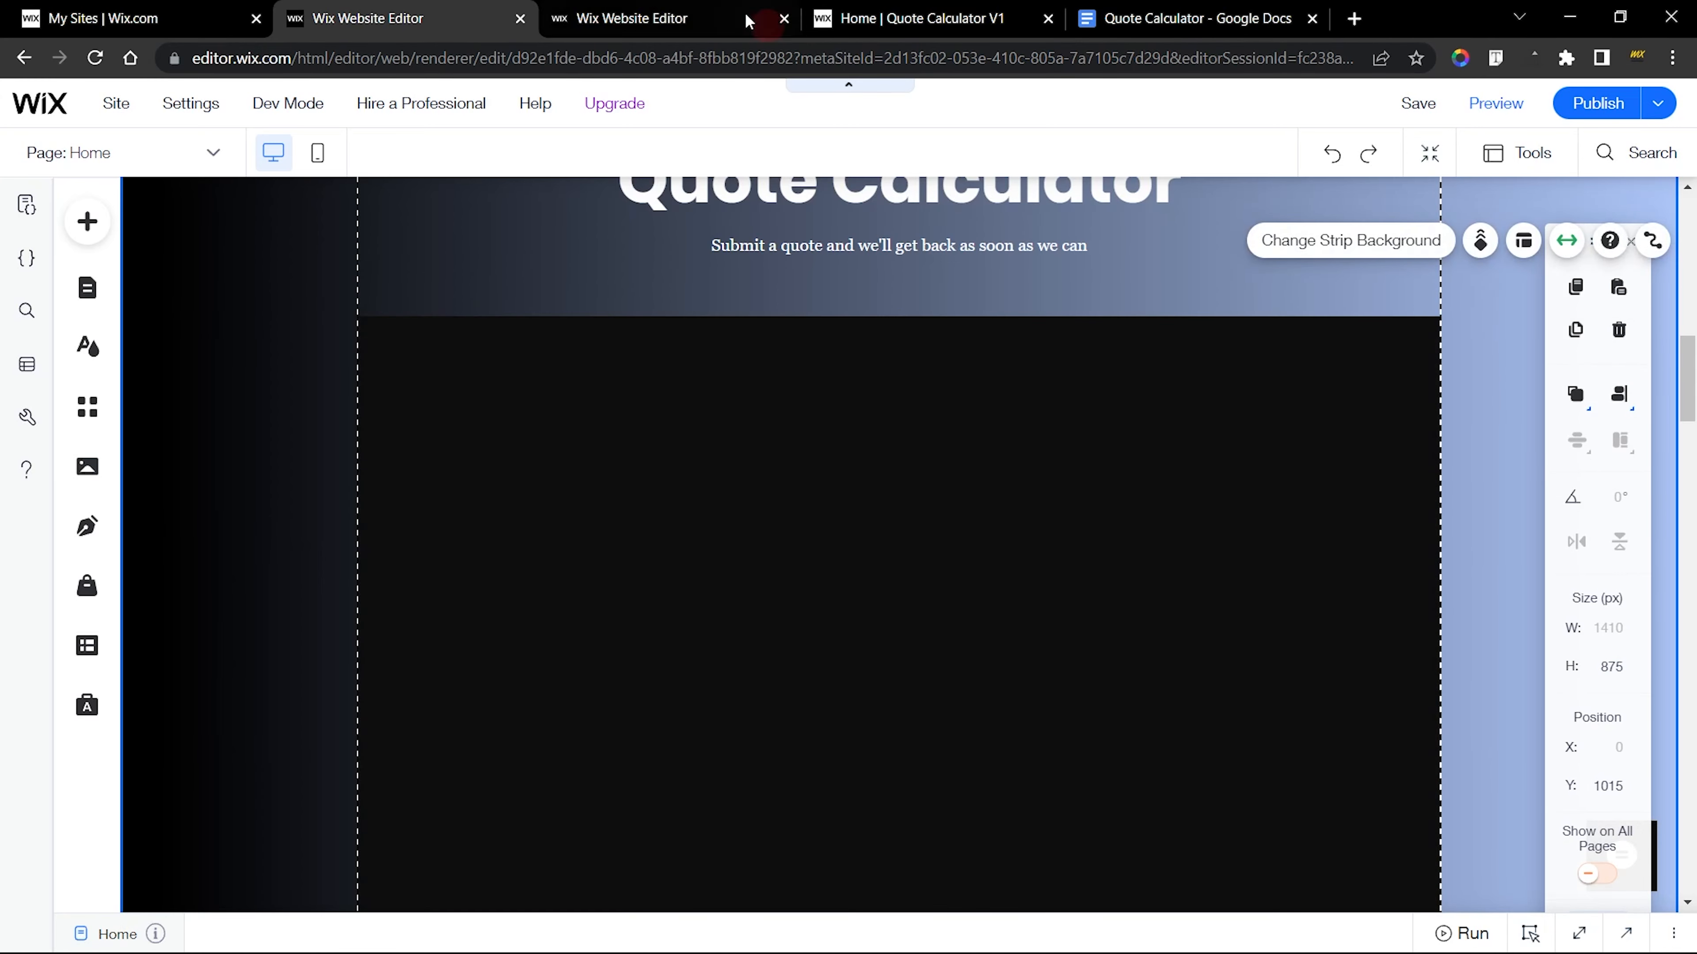
Examine the fill opacity and corner radius in the custom design of the finished site's large container box
left_click(749, 20)
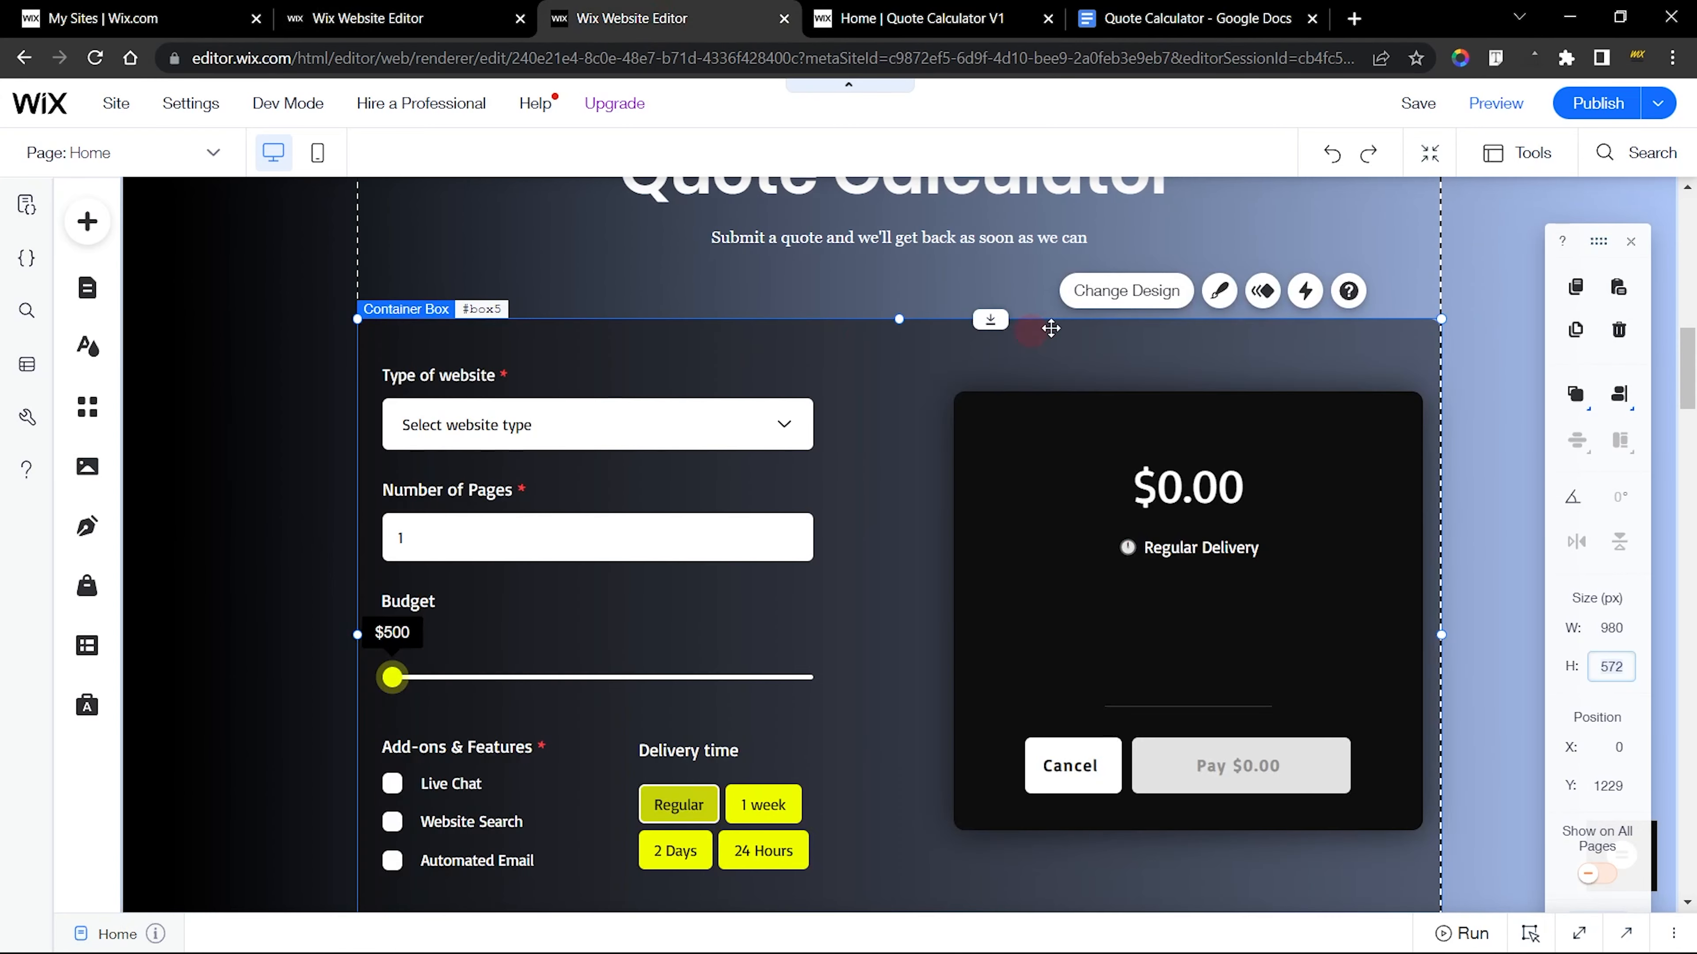
left_click(1220, 291)
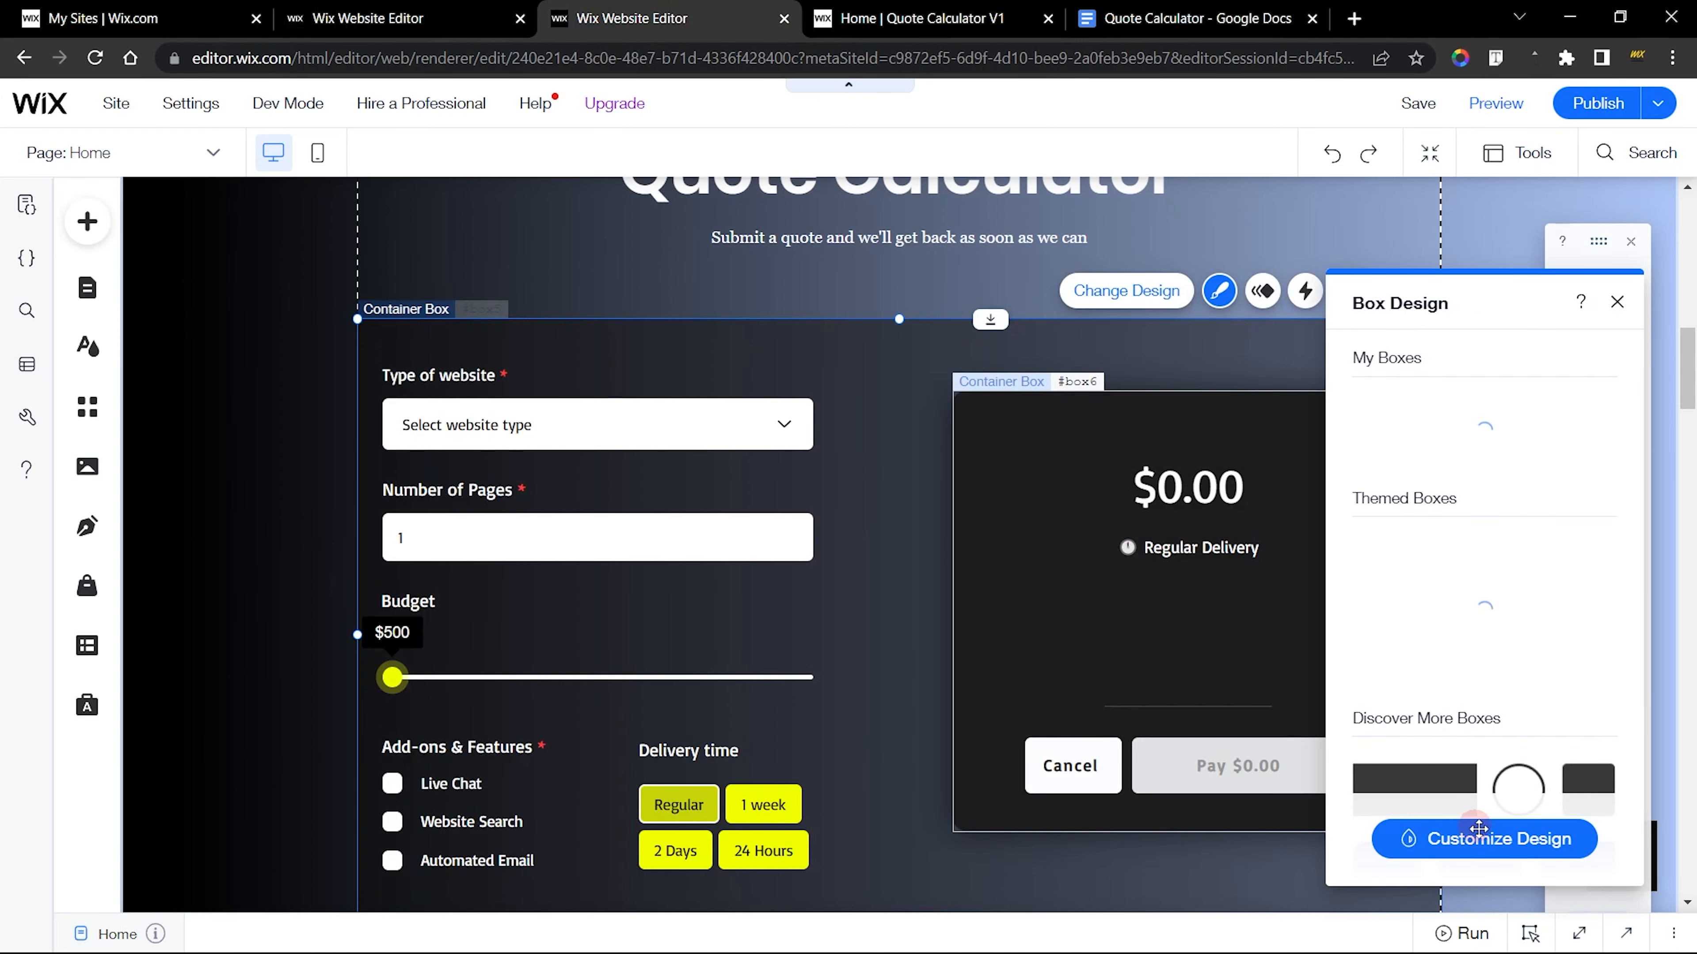
left_click(1512, 862)
left_click_drag(1453, 311, 1161, 227)
left_click(1138, 379)
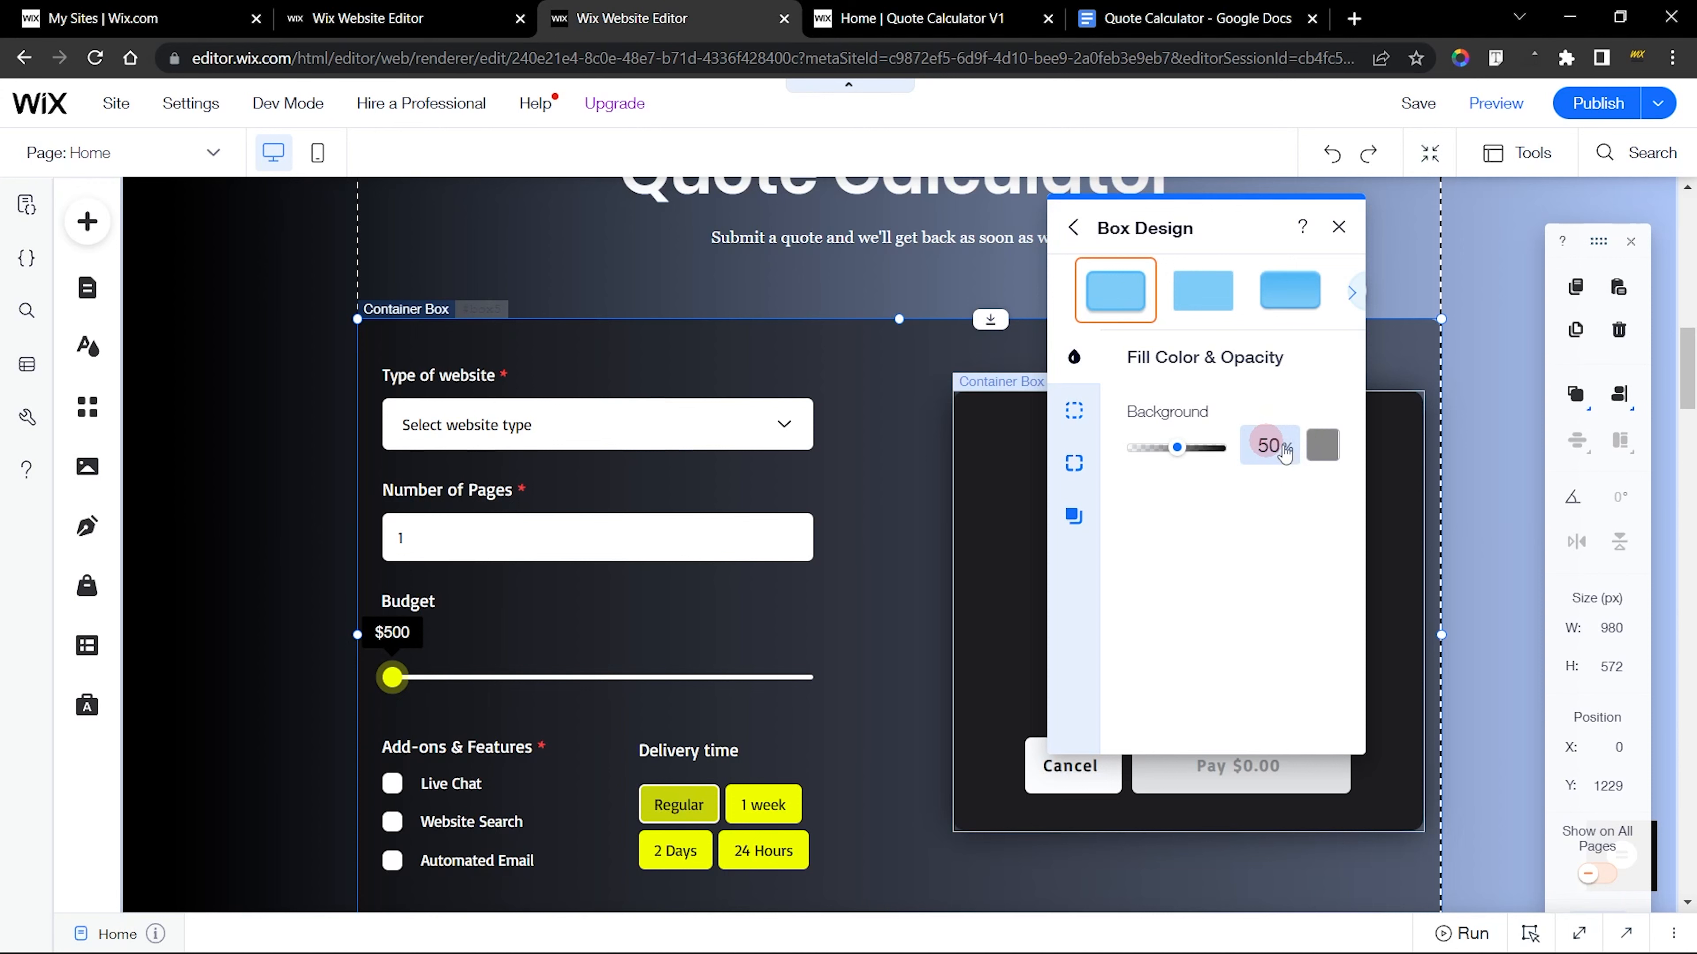
left_click(1074, 463)
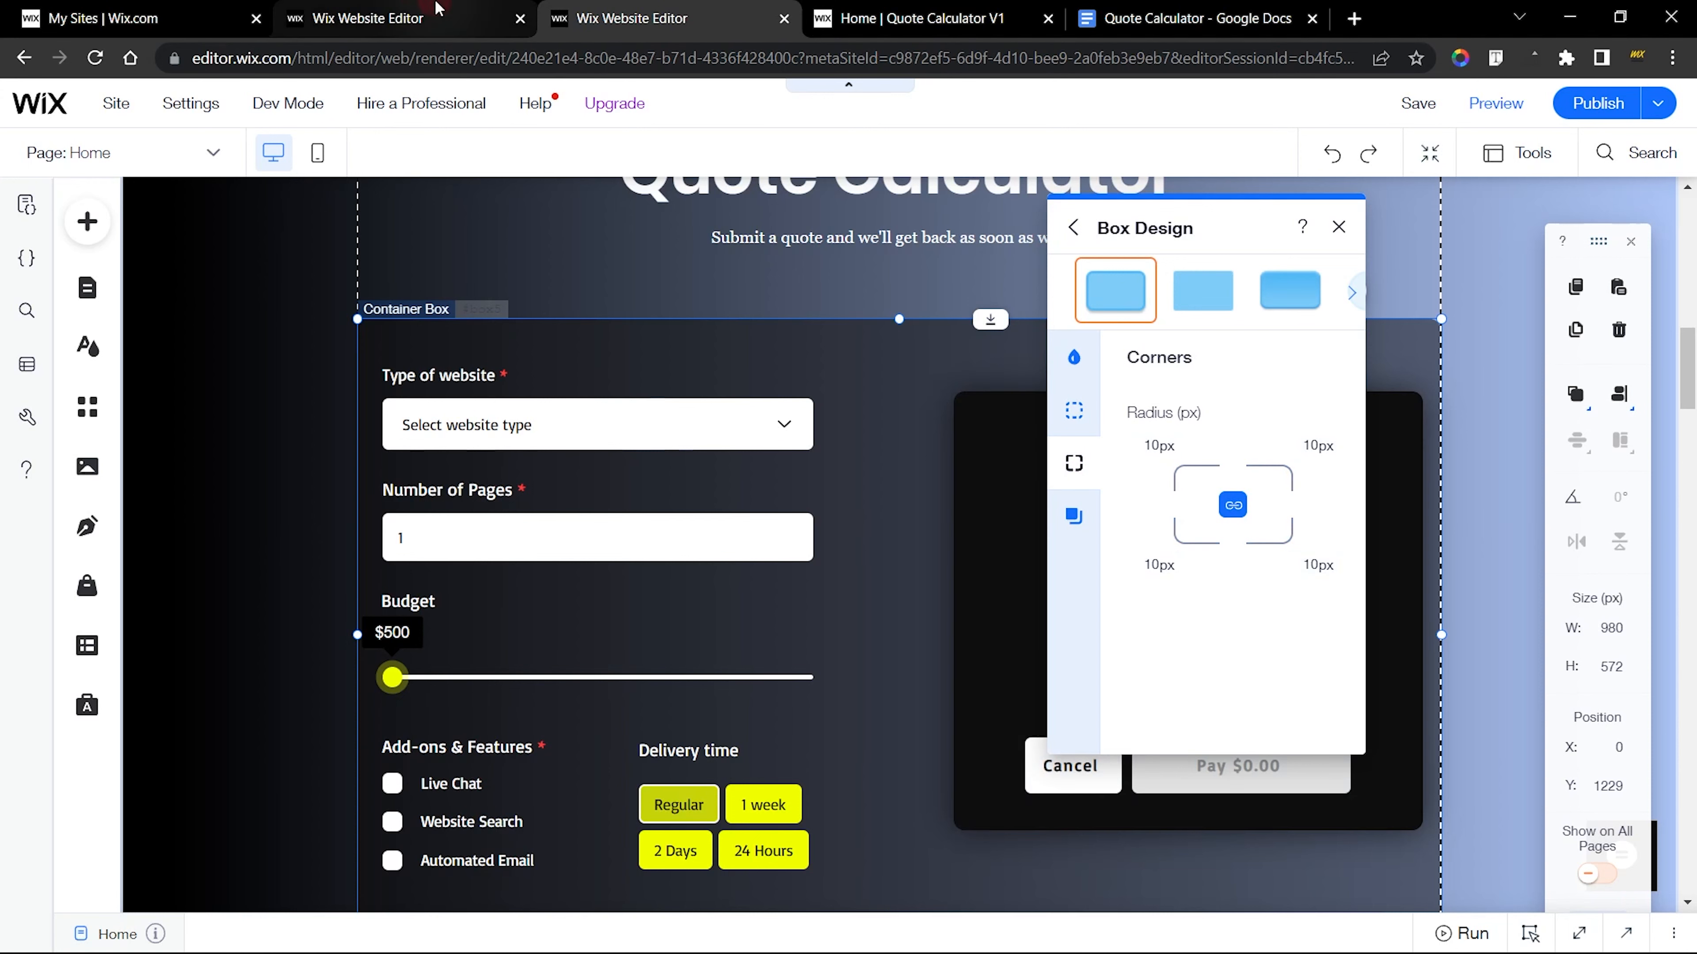
Customize the new container box's design with 50% background opacity and a 10 px corner radius
left_click(374, 18)
left_click(1290, 359)
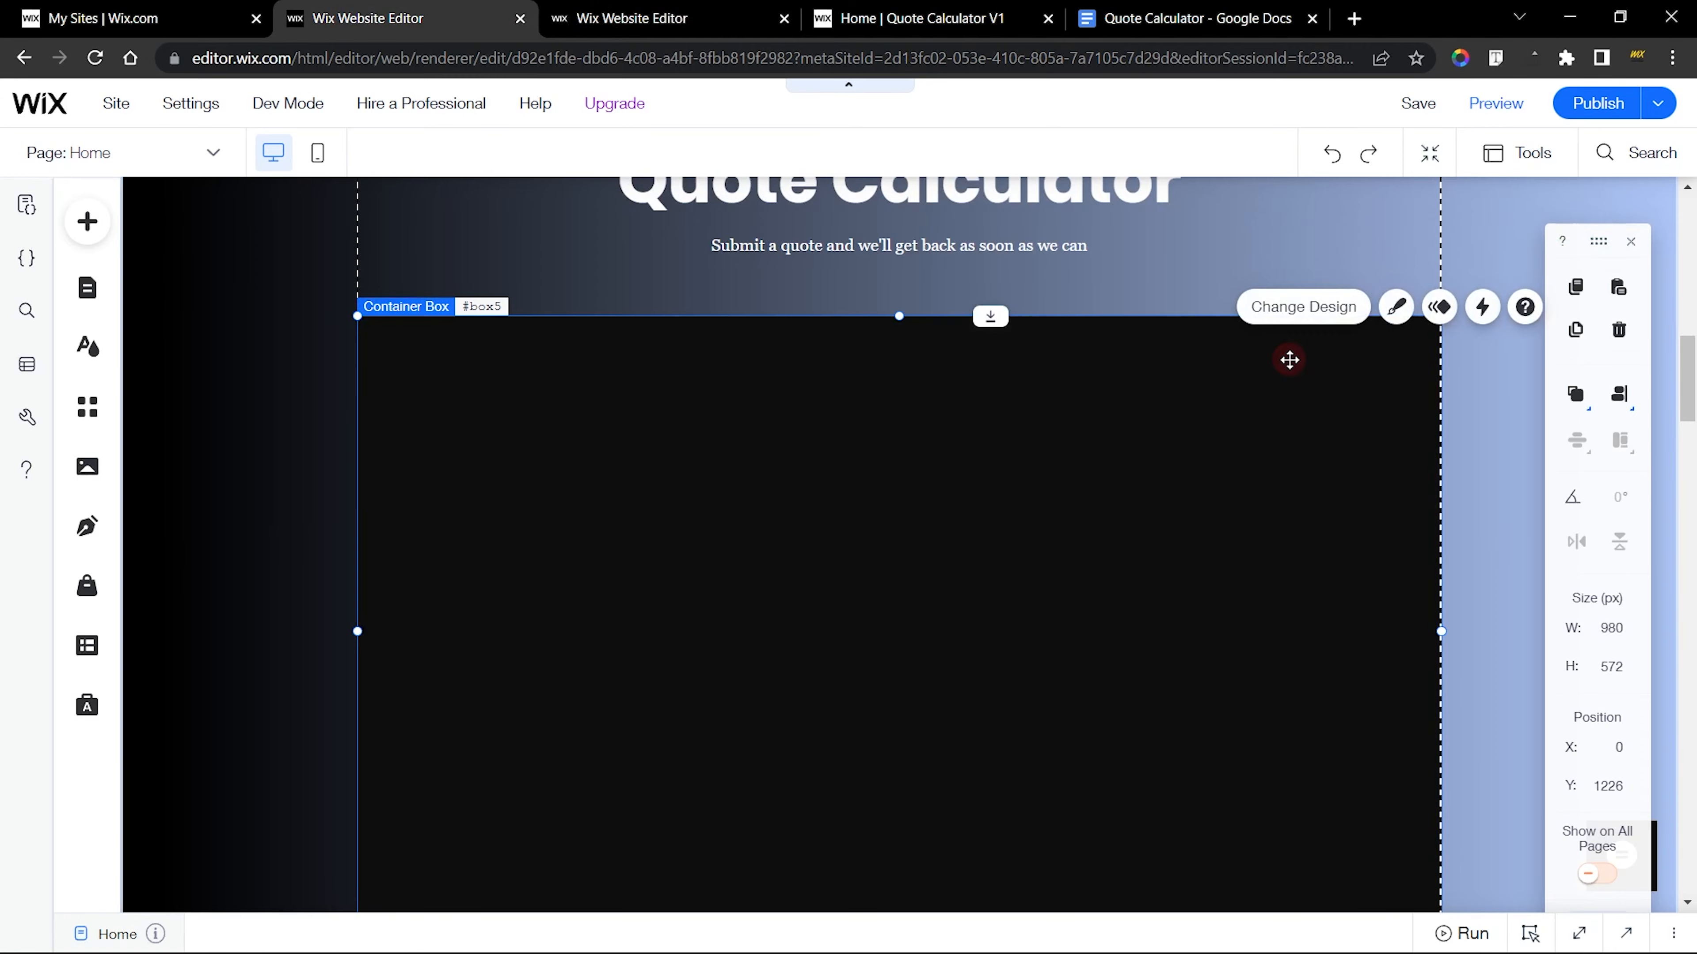
left_click(1396, 306)
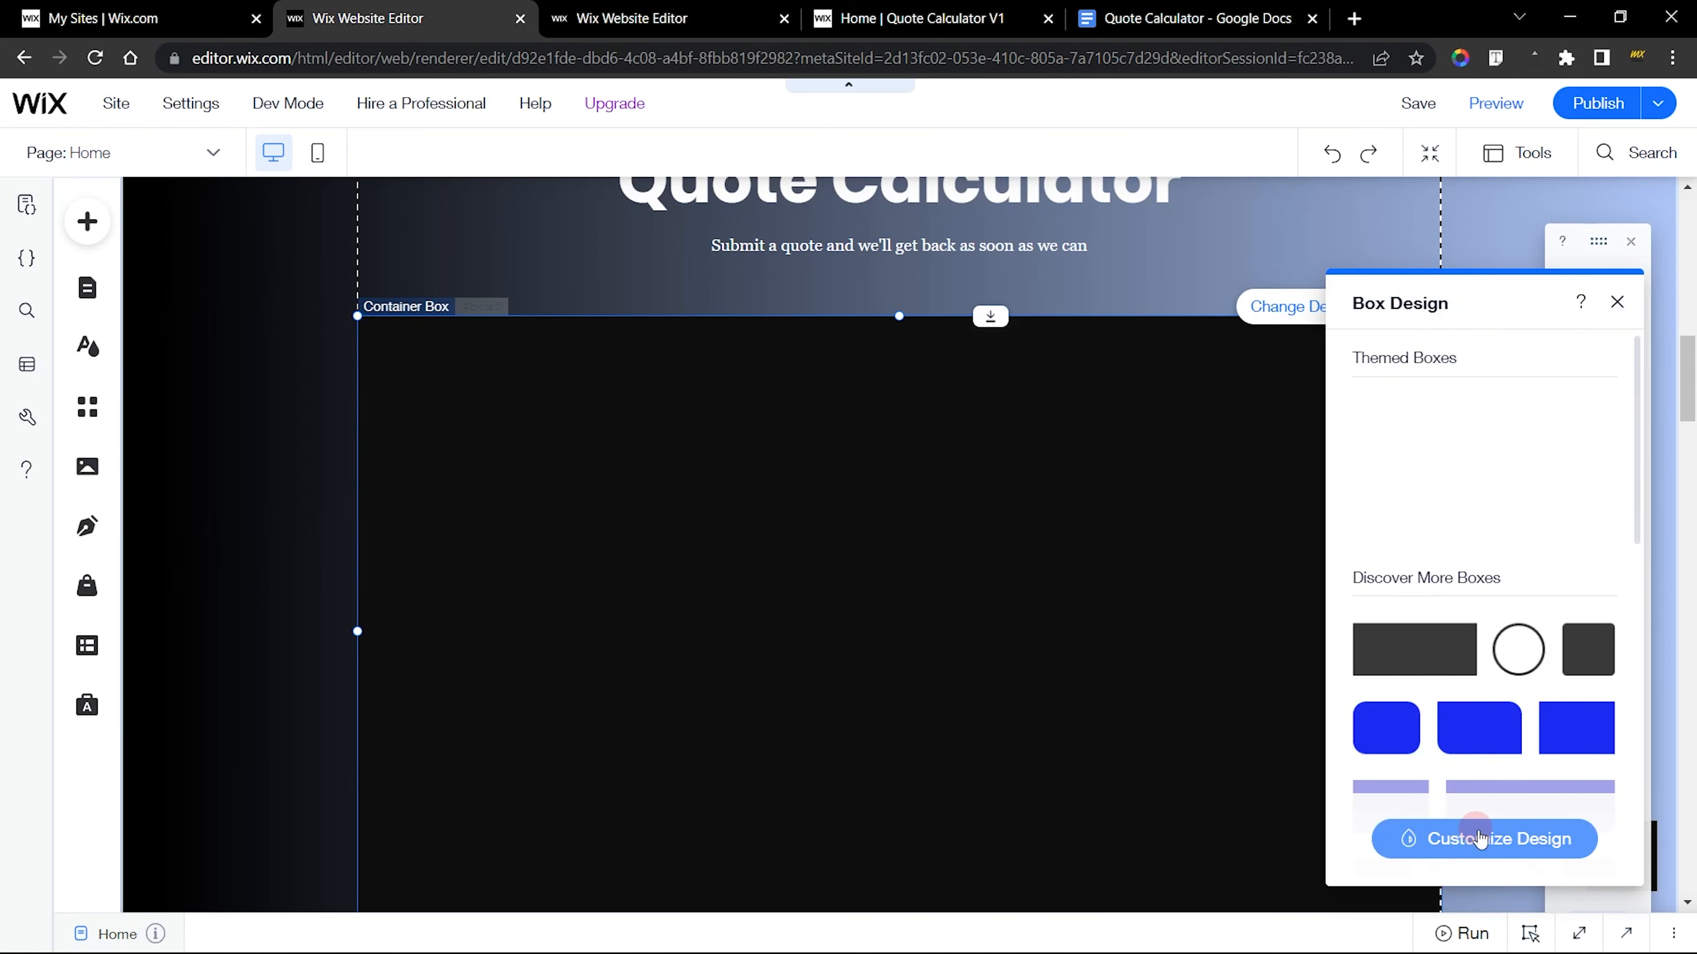
left_click(1481, 832)
left_click_drag(1465, 303, 867, 290)
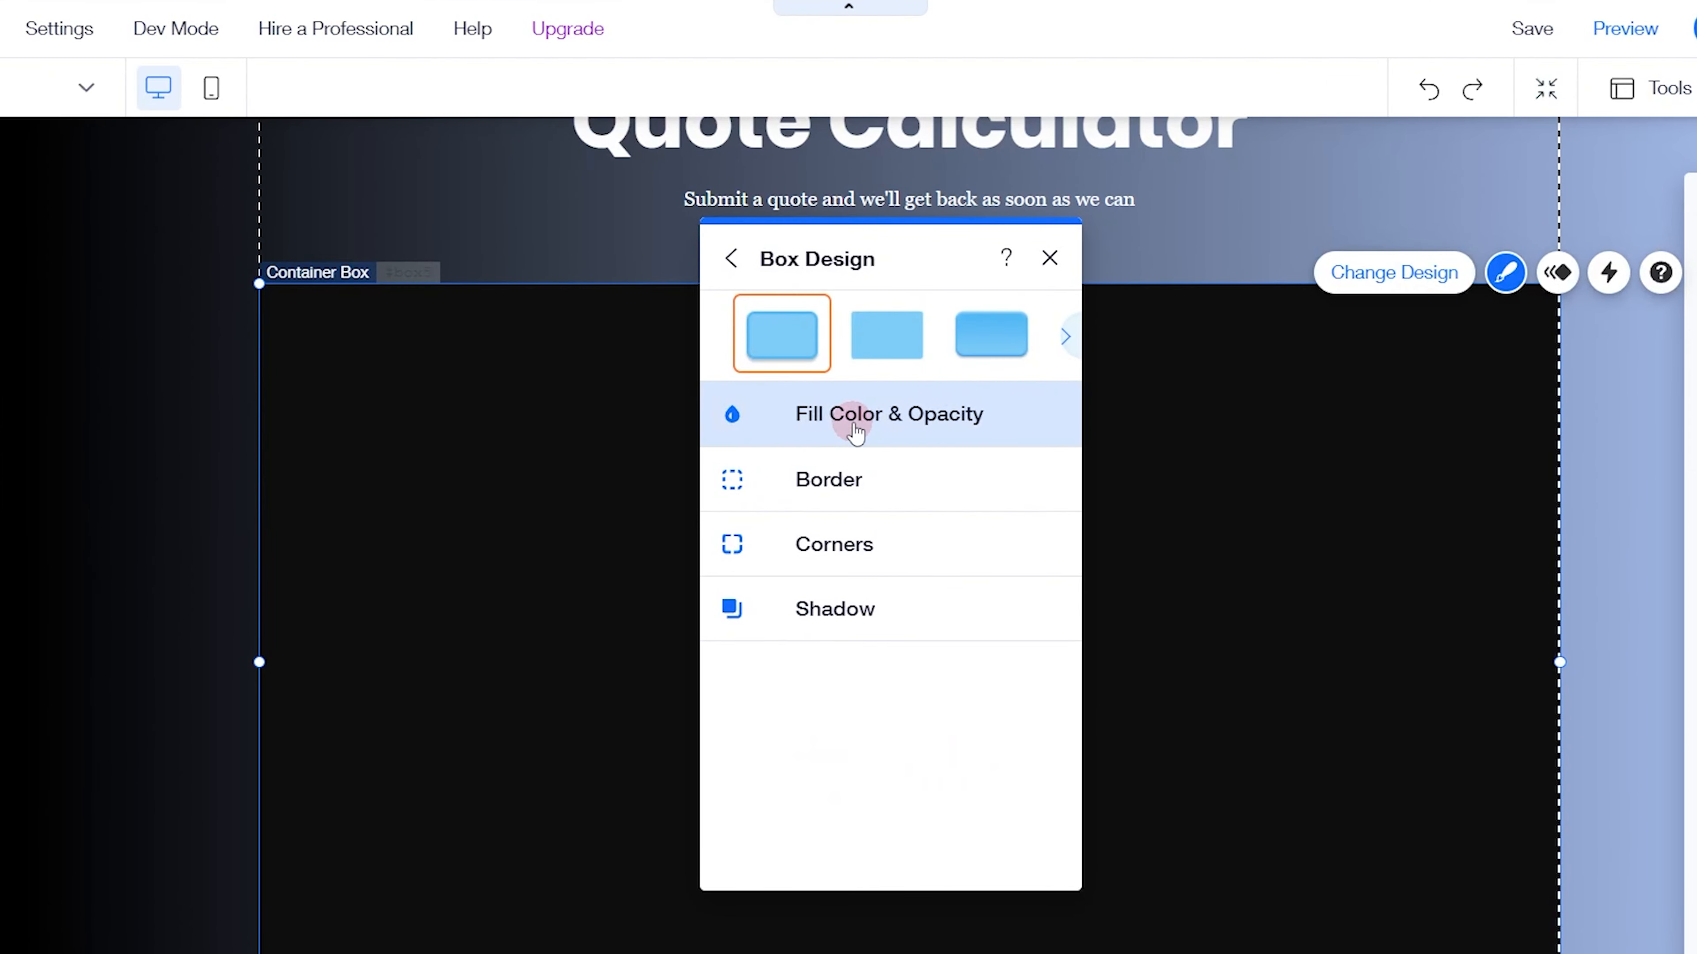
left_click(852, 428)
left_click(968, 519)
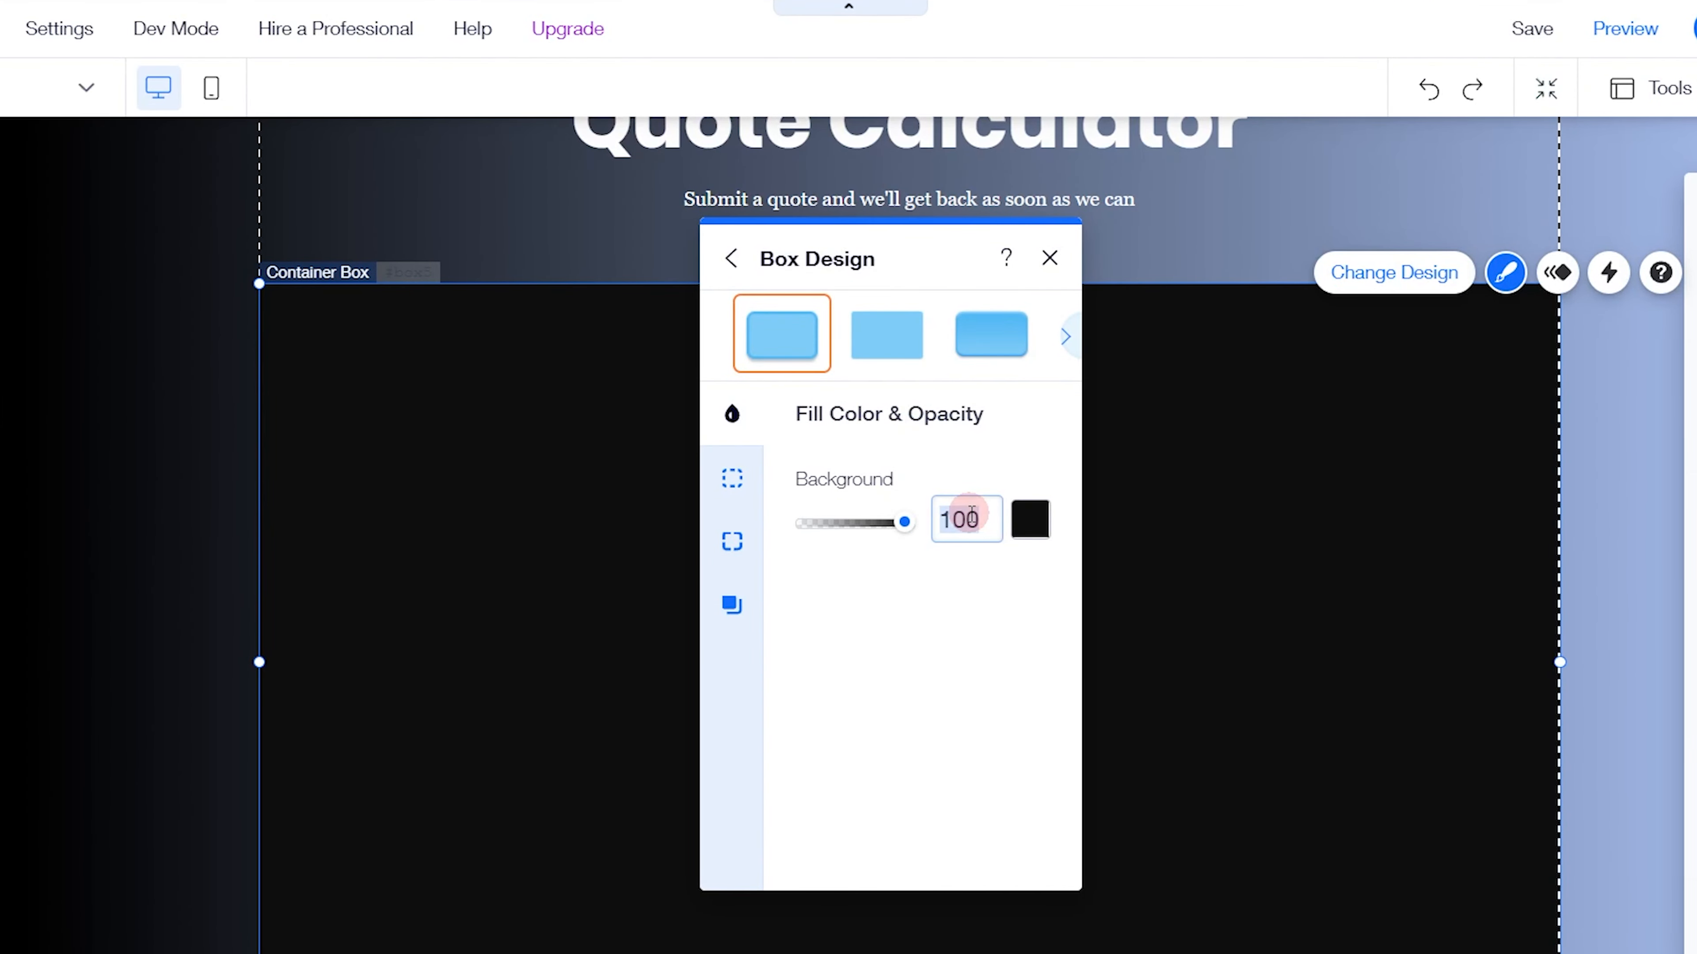
type("50")
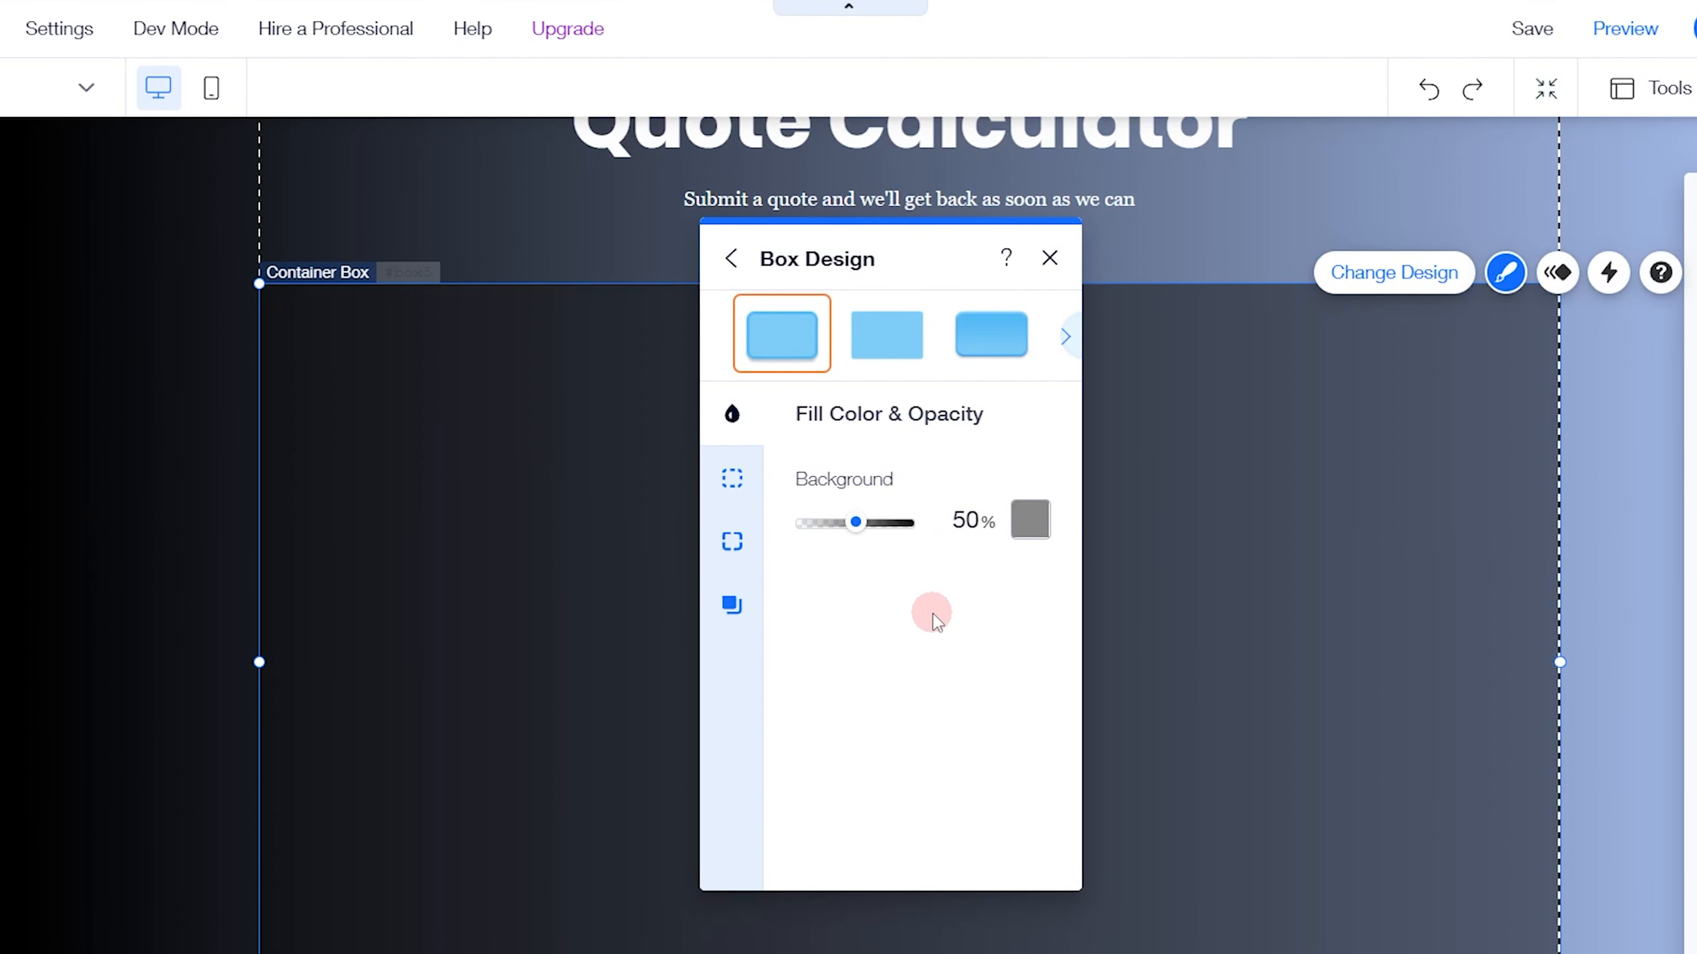
left_click(752, 540)
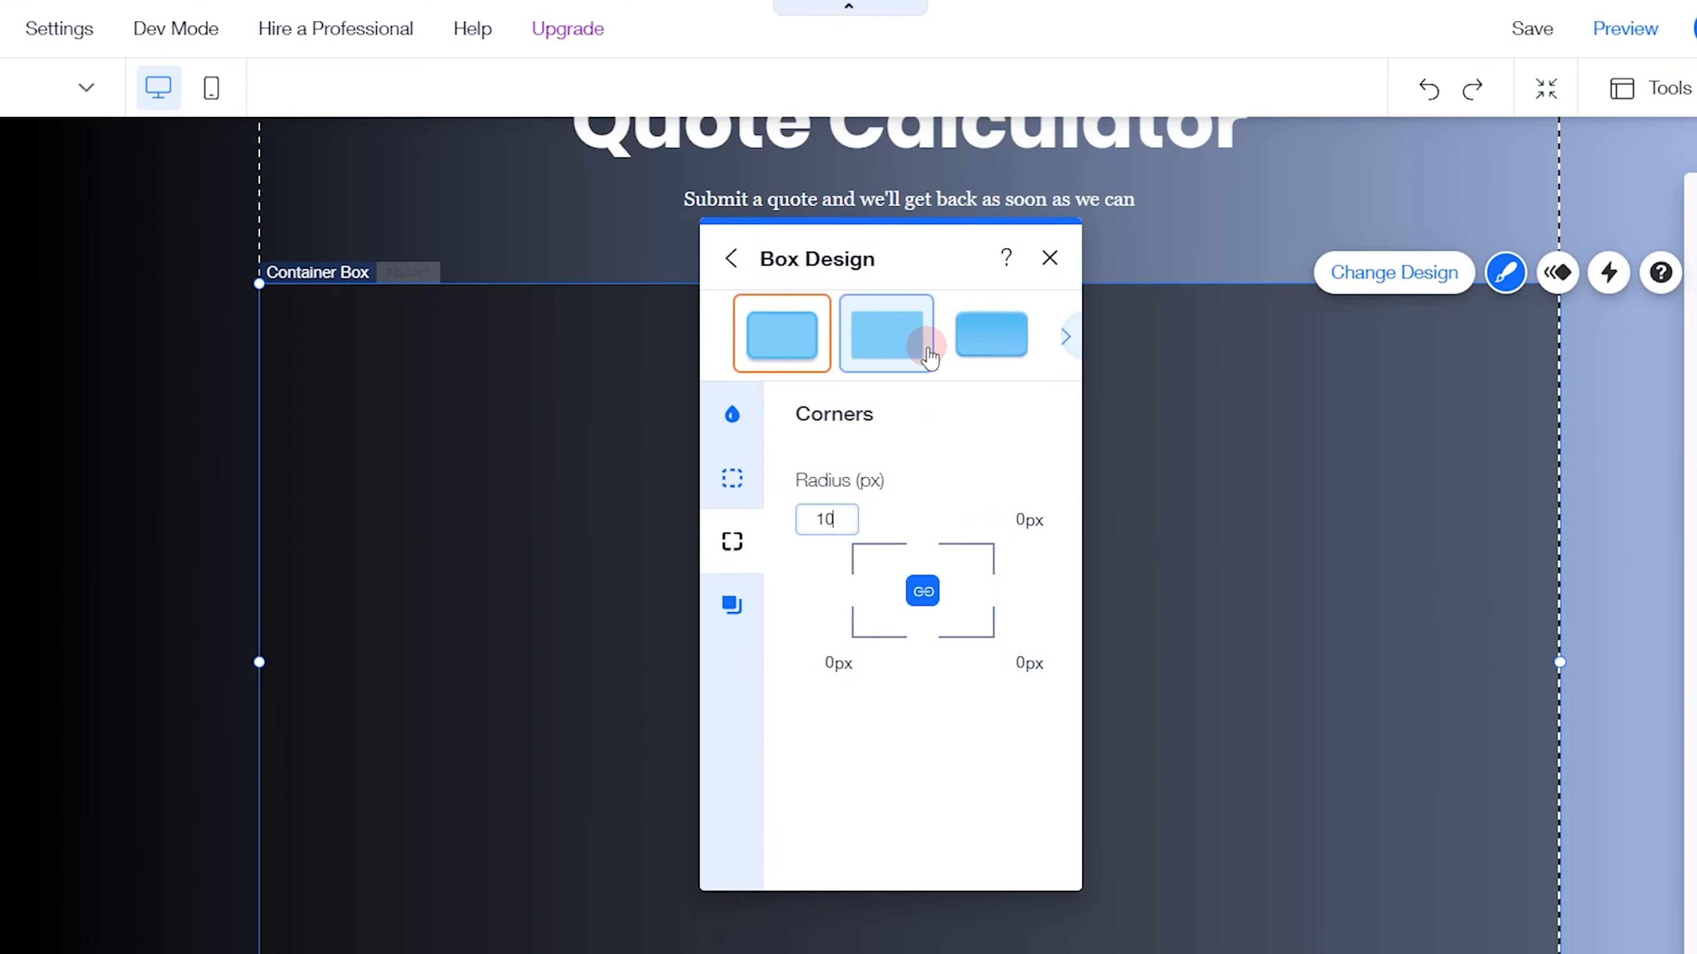
left_click(1016, 295)
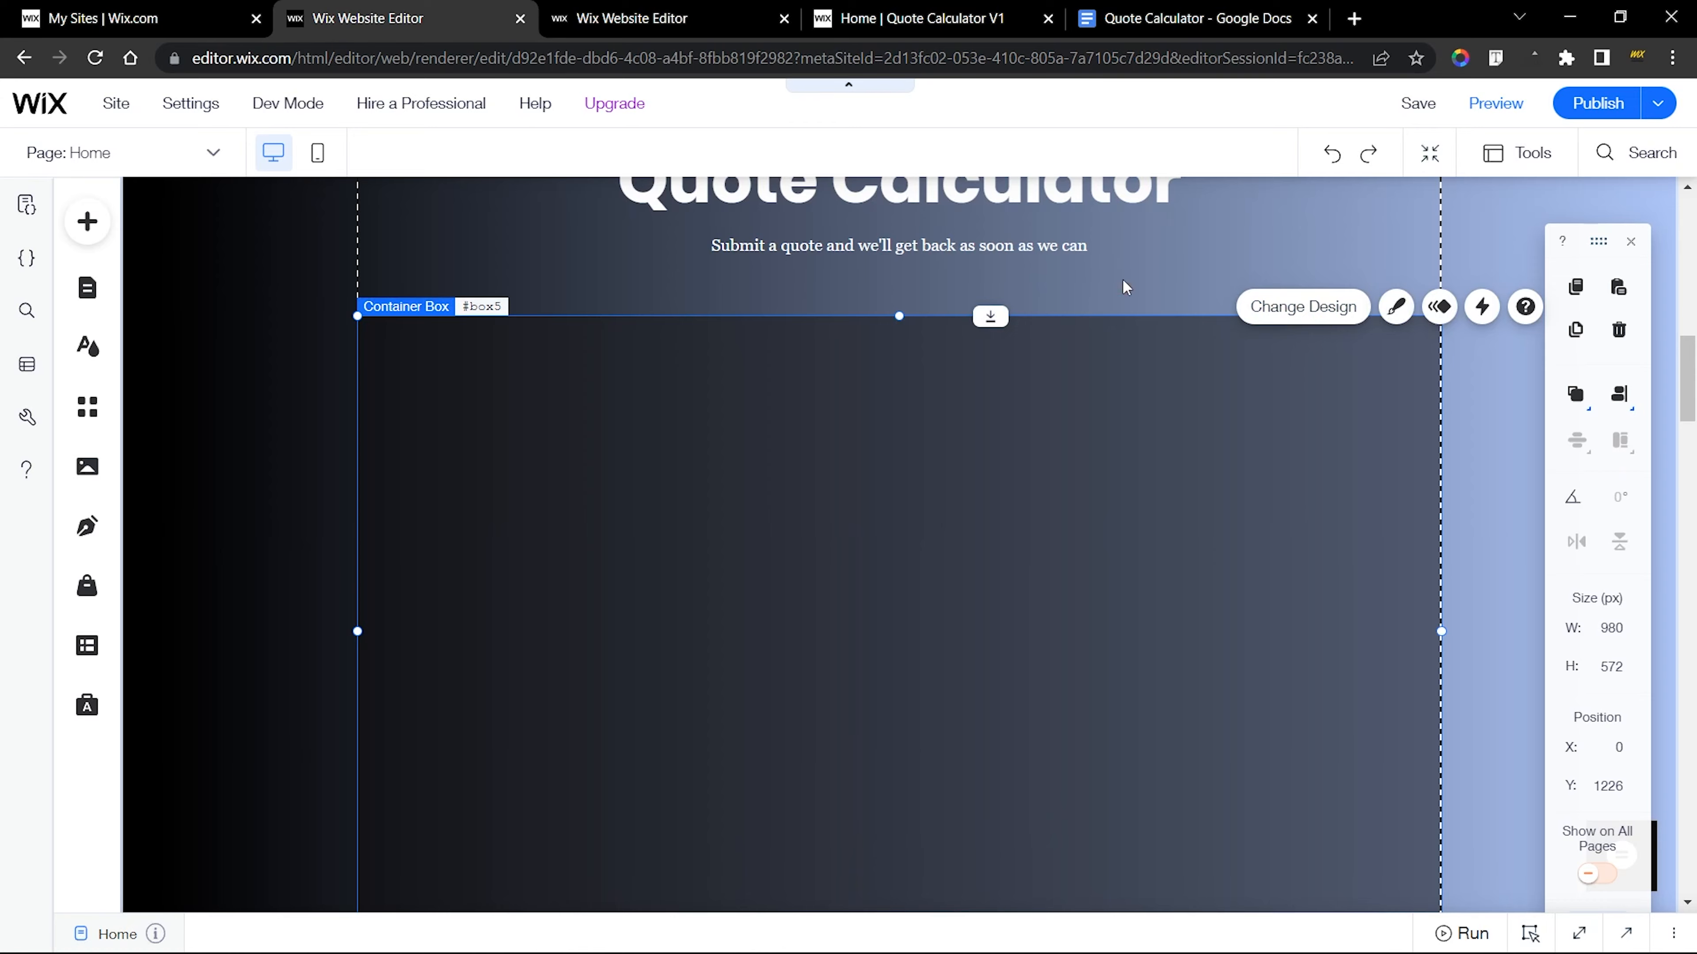
Compare the new container with the finished site's version and examine its inner price box, total and quote summary text
left_click(564, 18)
left_click(742, 287)
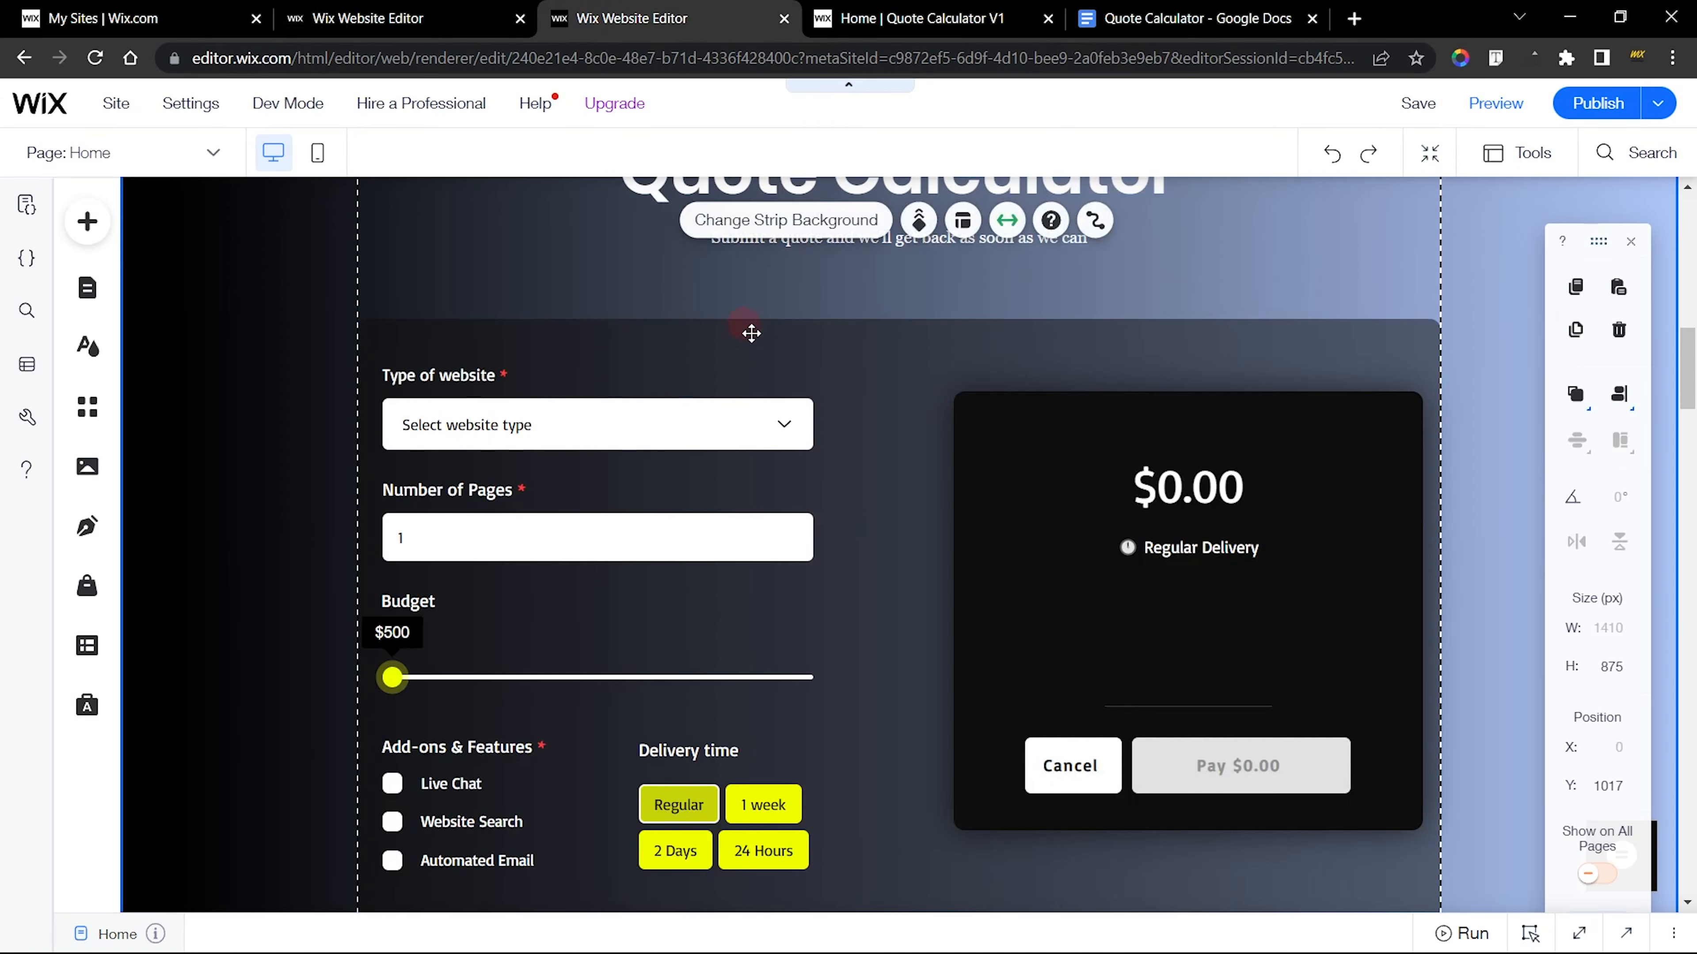
left_click(400, 18)
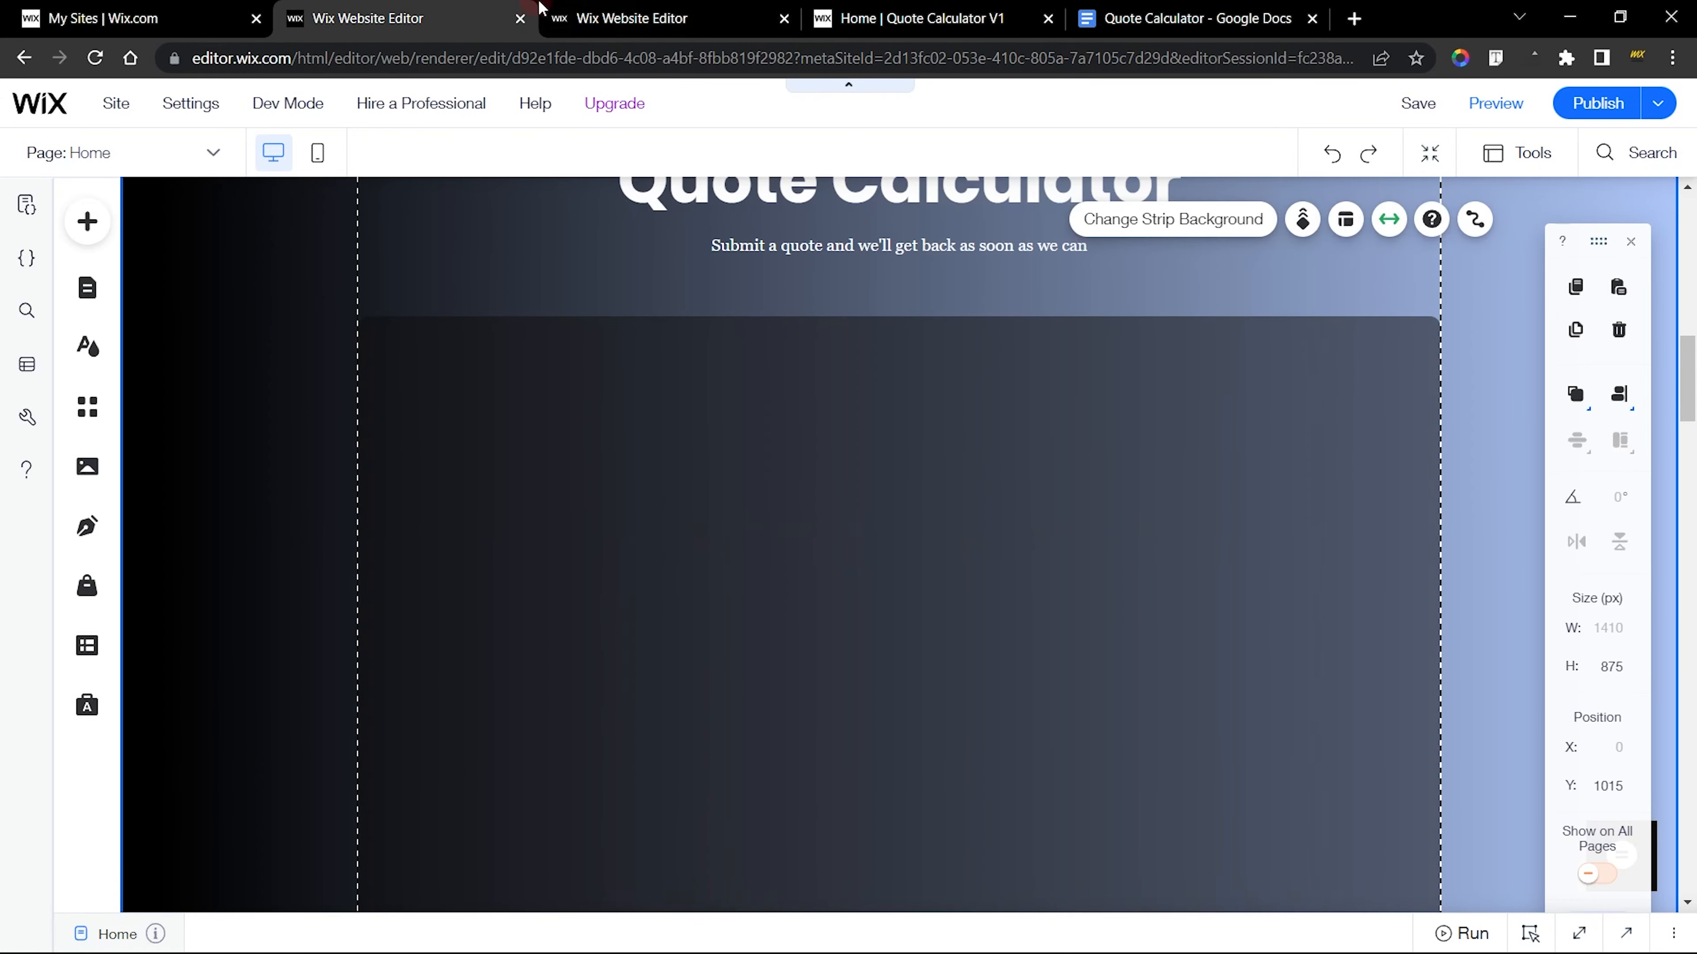
left_click(646, 8)
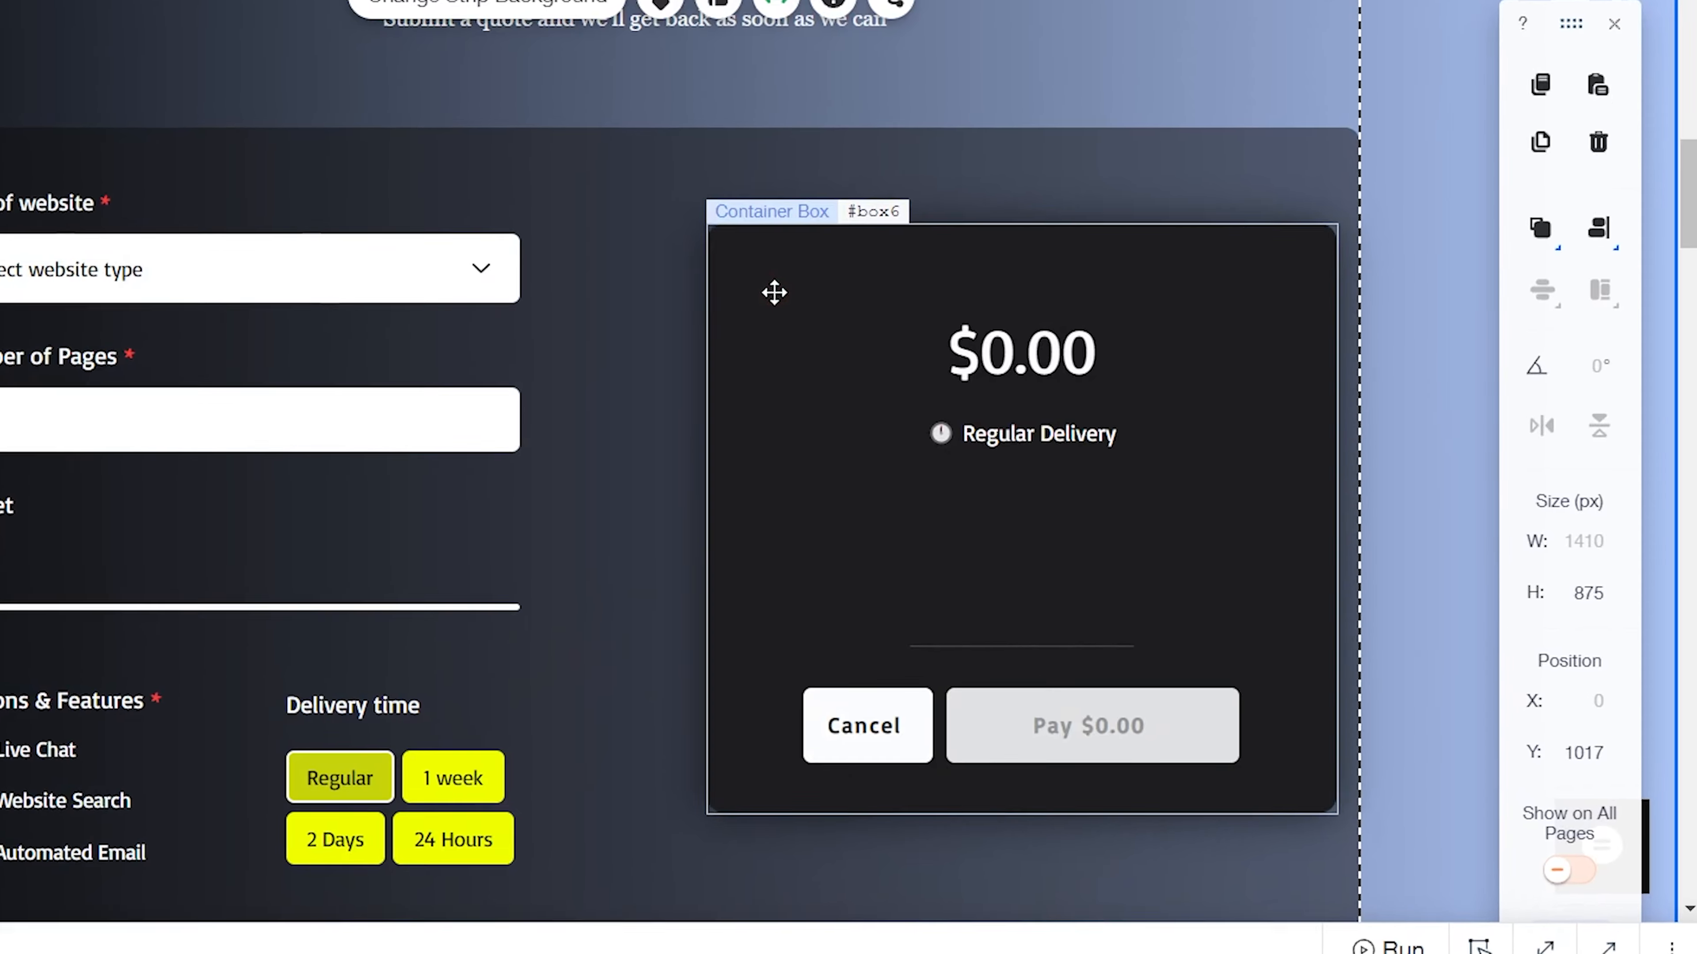
left_click(774, 292)
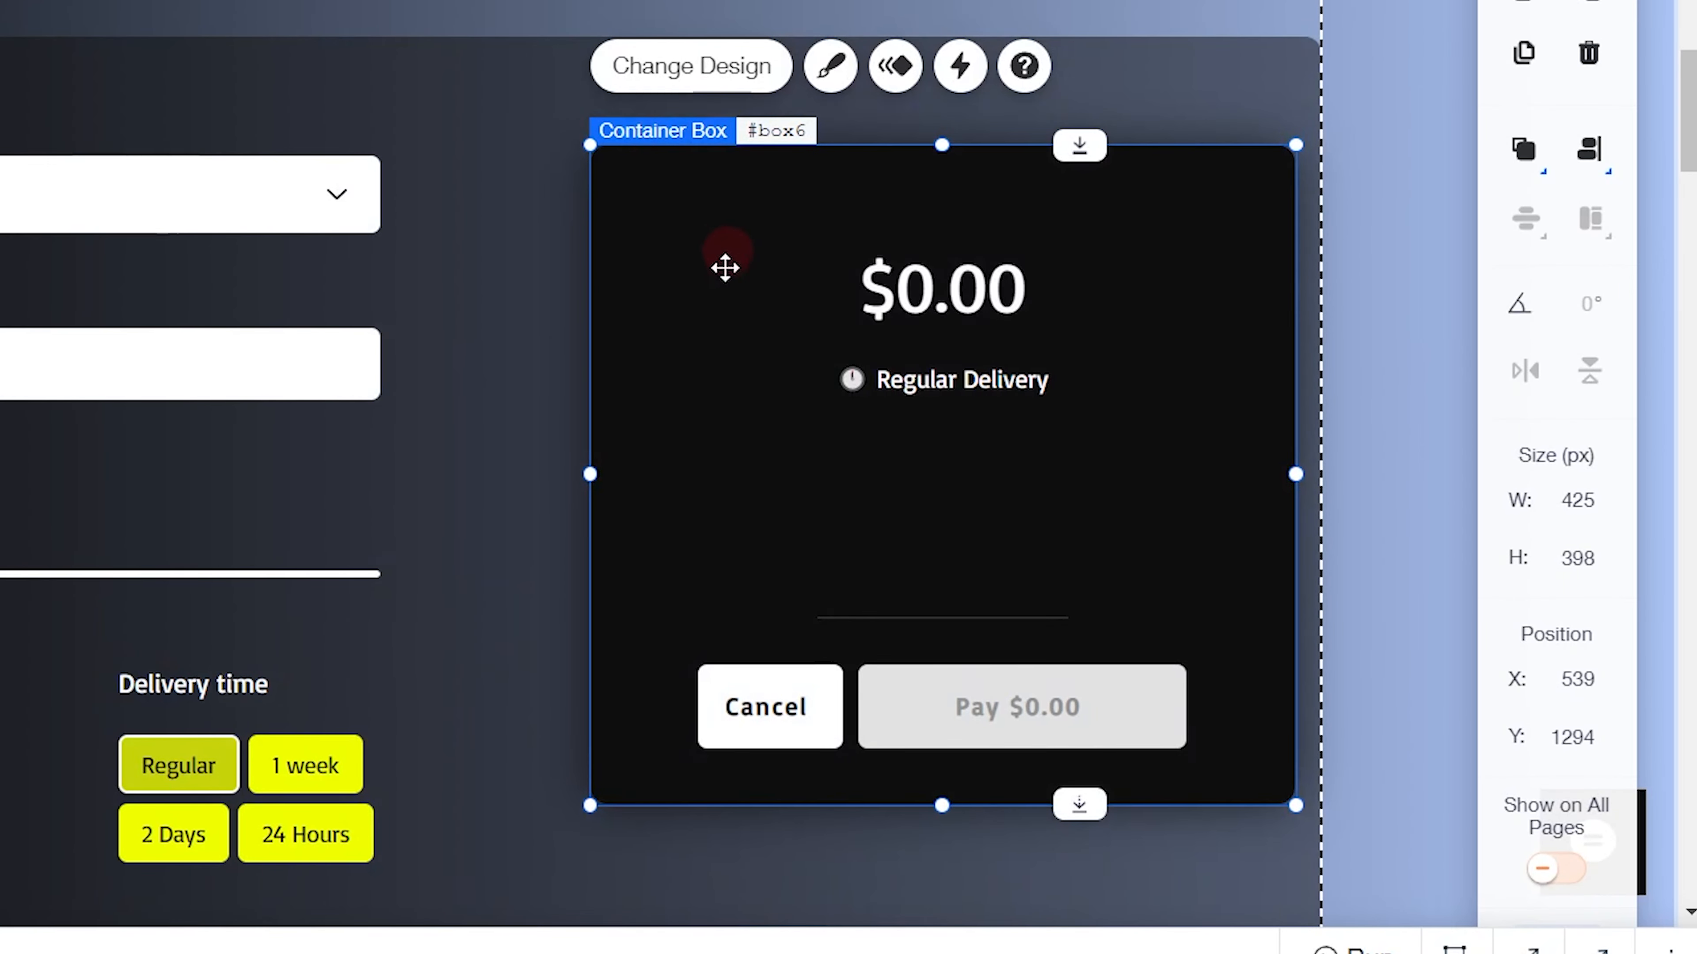
left_click(957, 295)
left_click(960, 383)
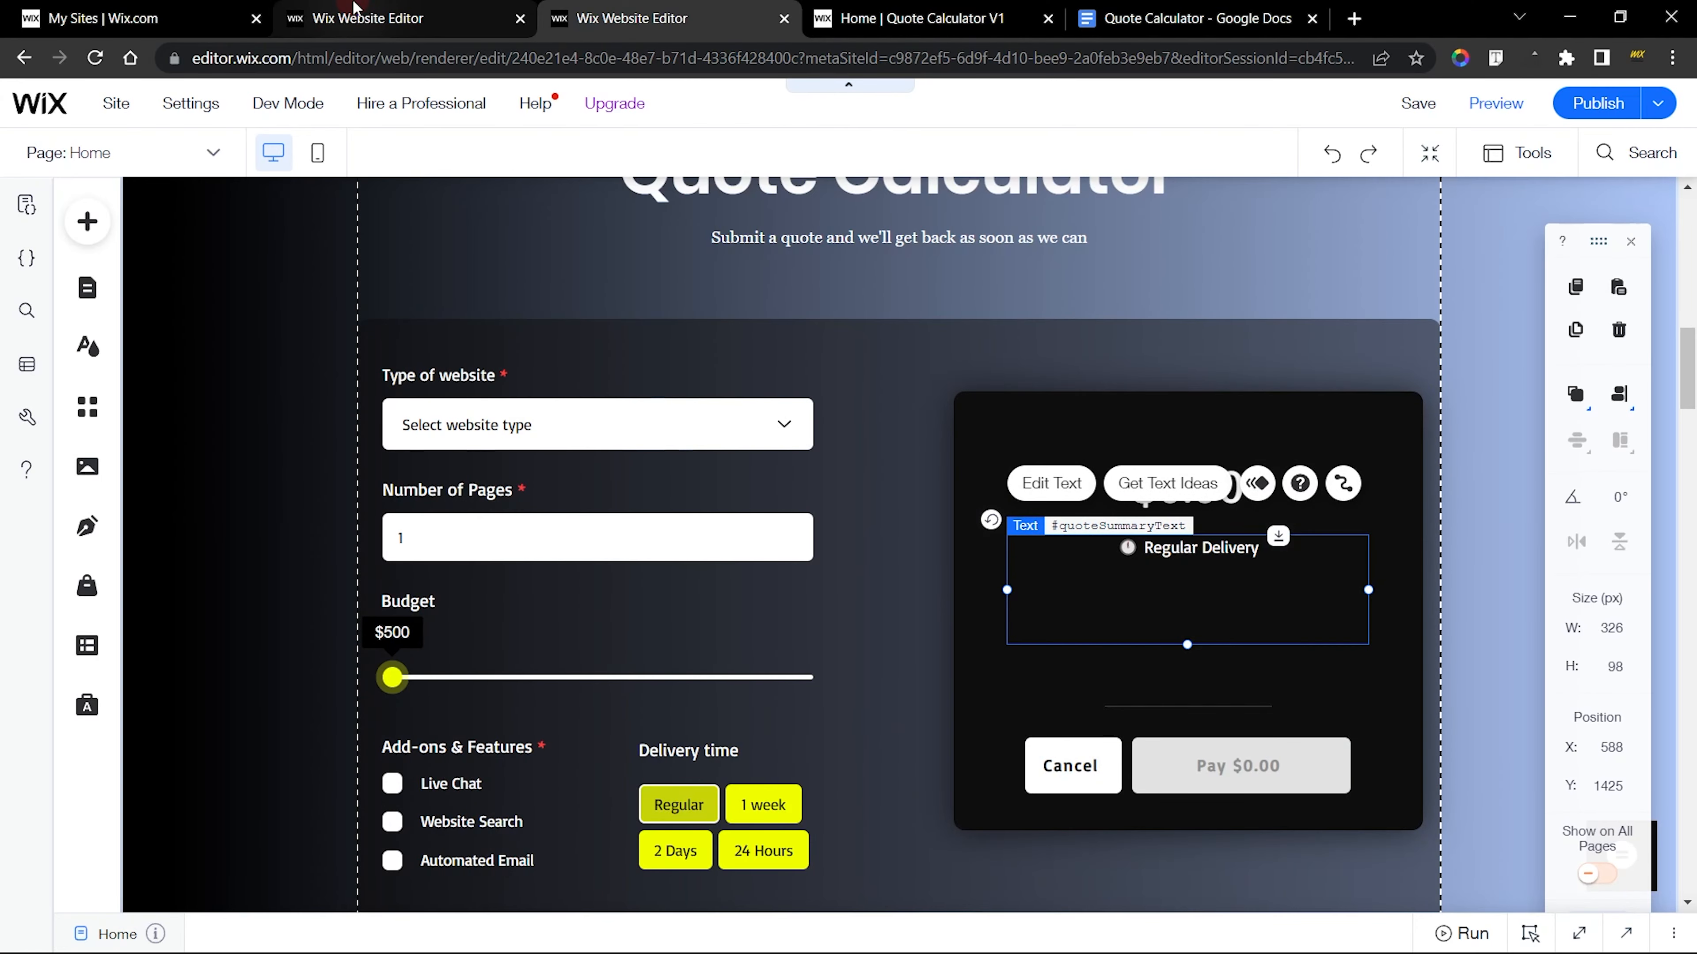
Add a second black themed box, about 568 by 240 px, inside the new site's large container
left_click(355, 12)
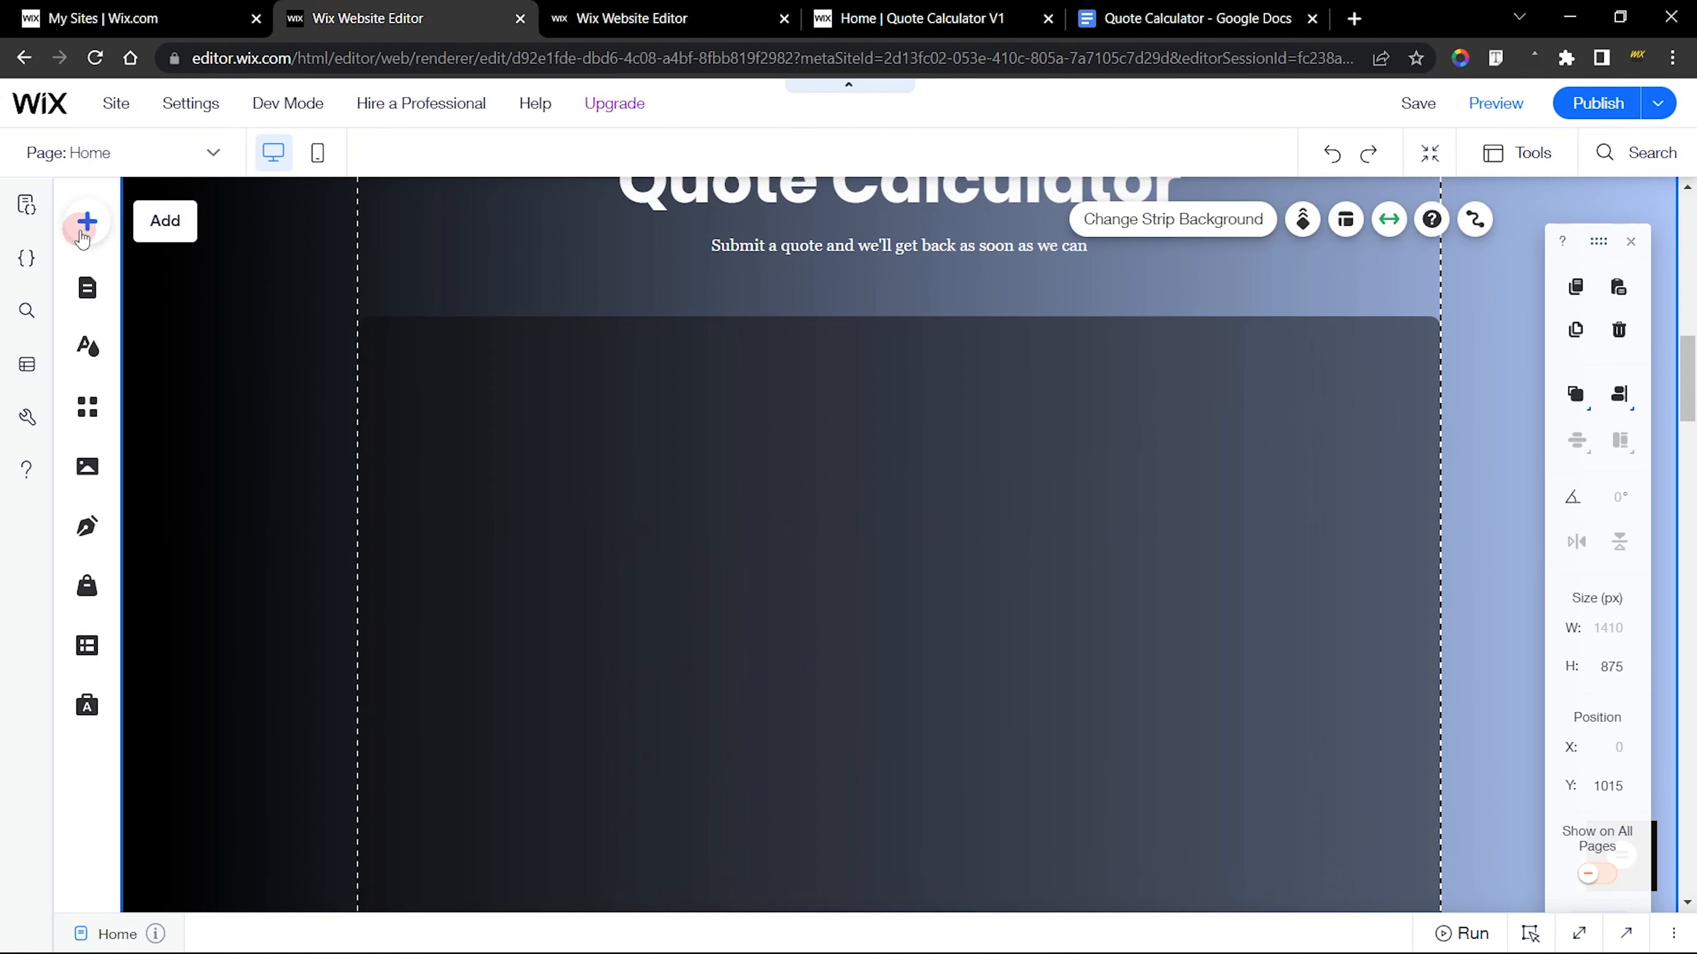
left_click(82, 234)
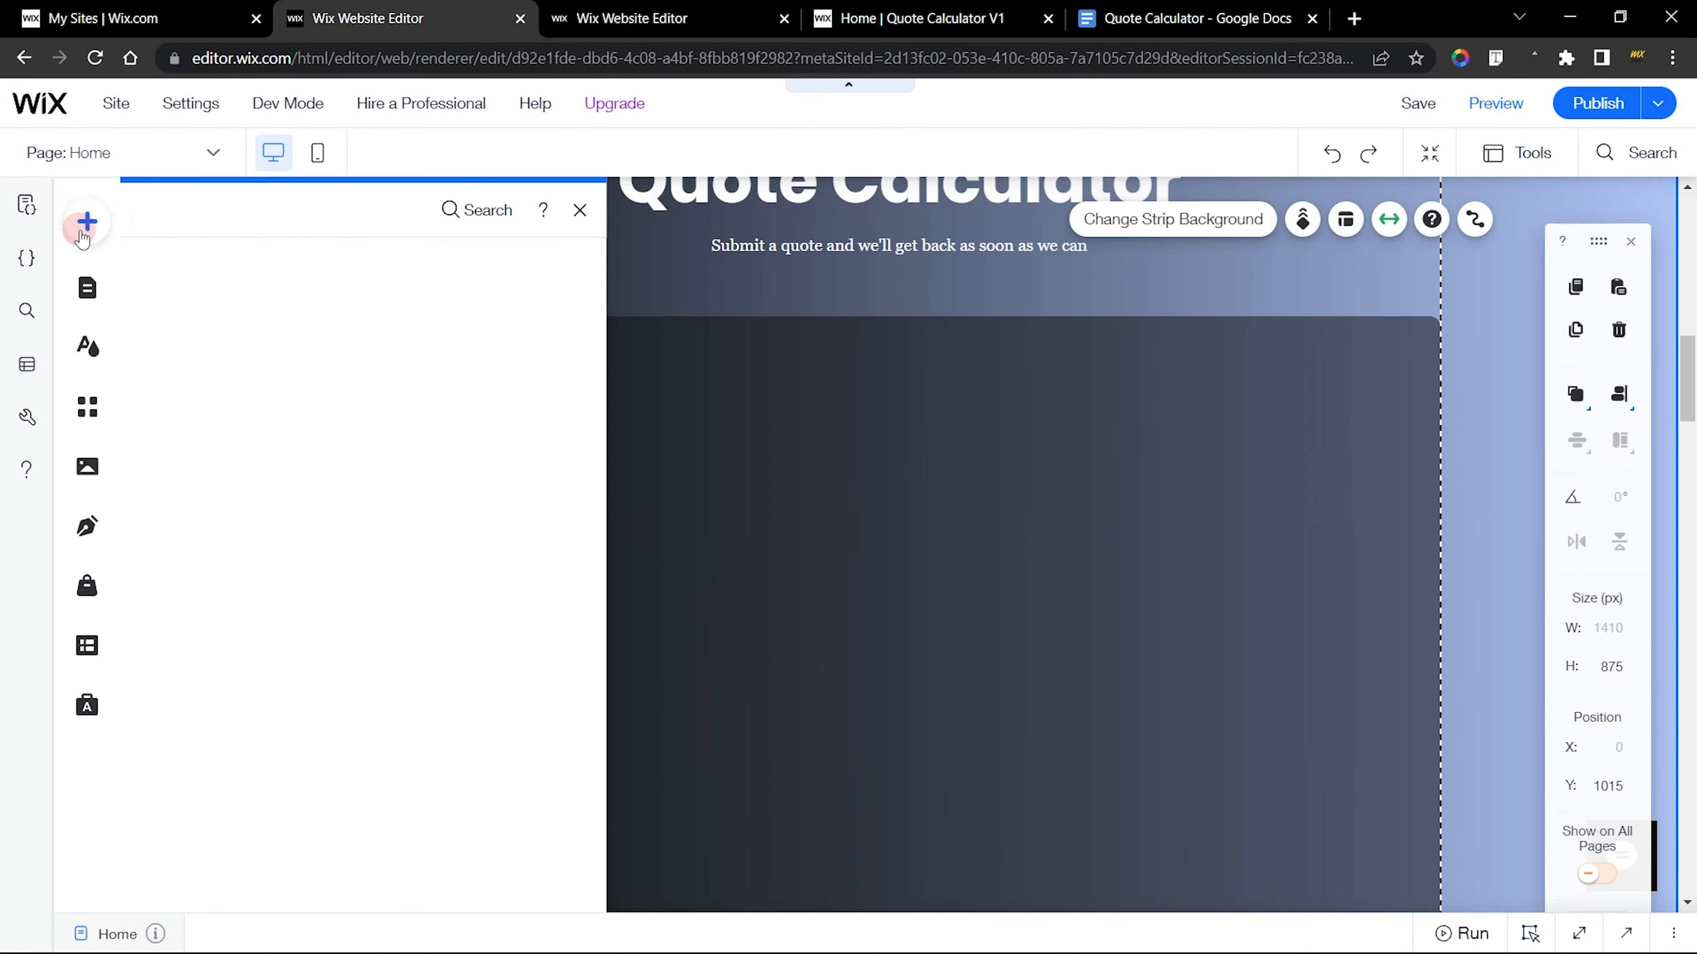
left_click(457, 483)
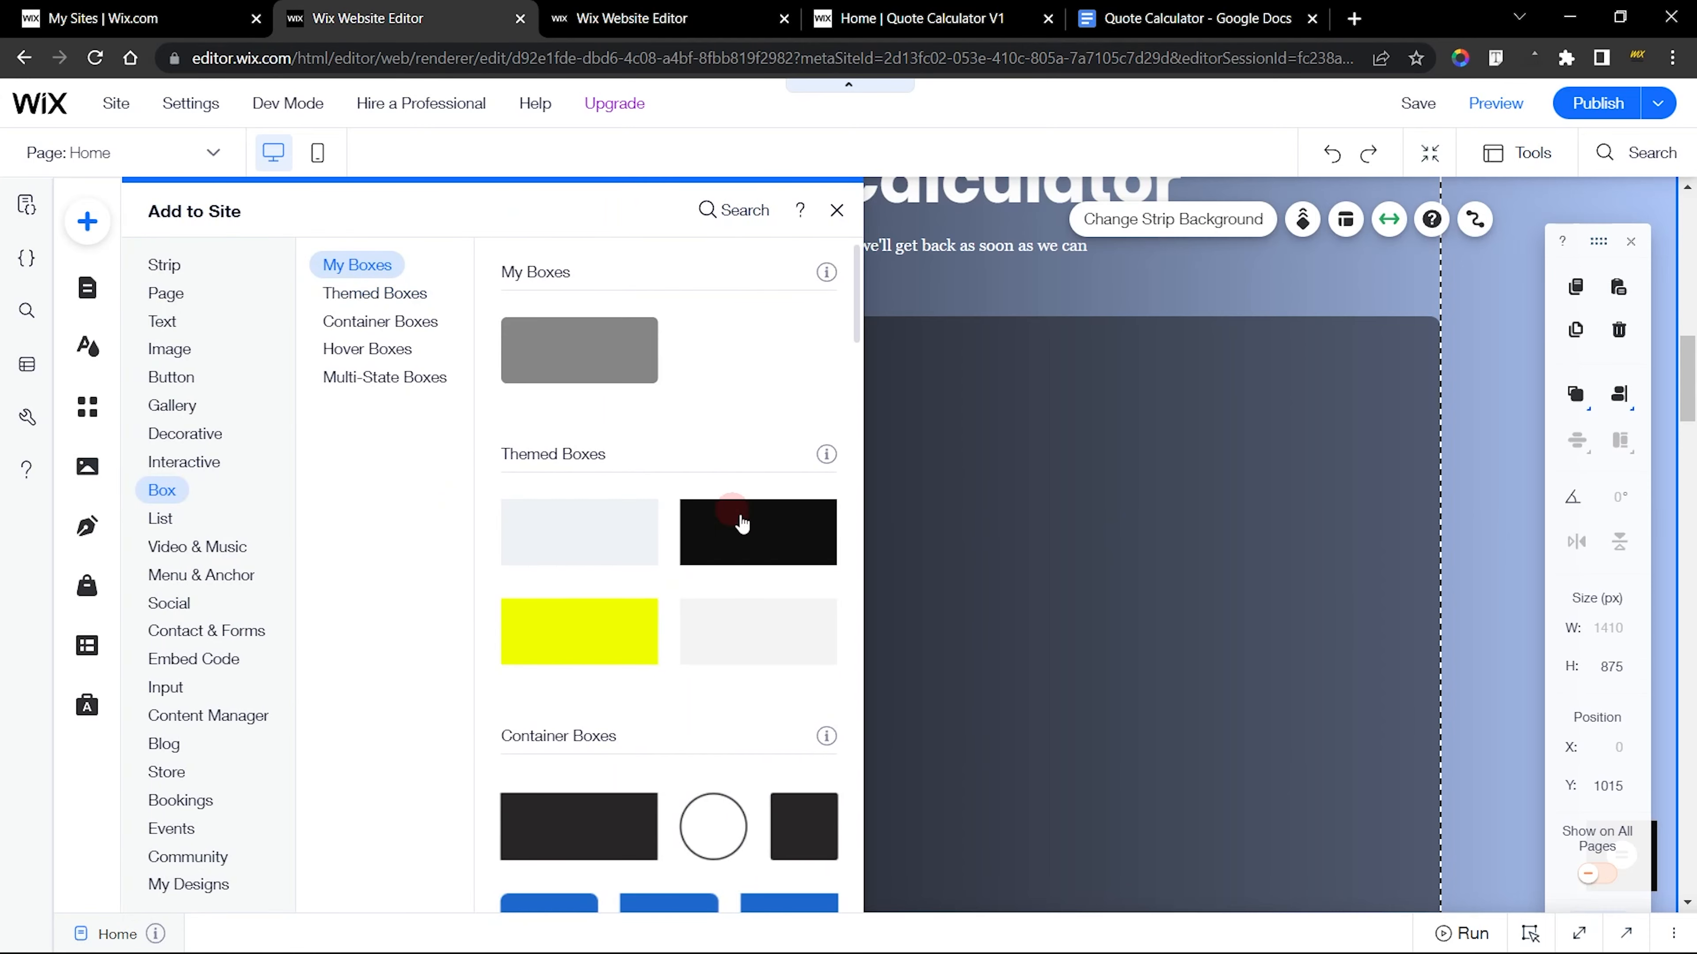
left_click_drag(775, 542, 1121, 489)
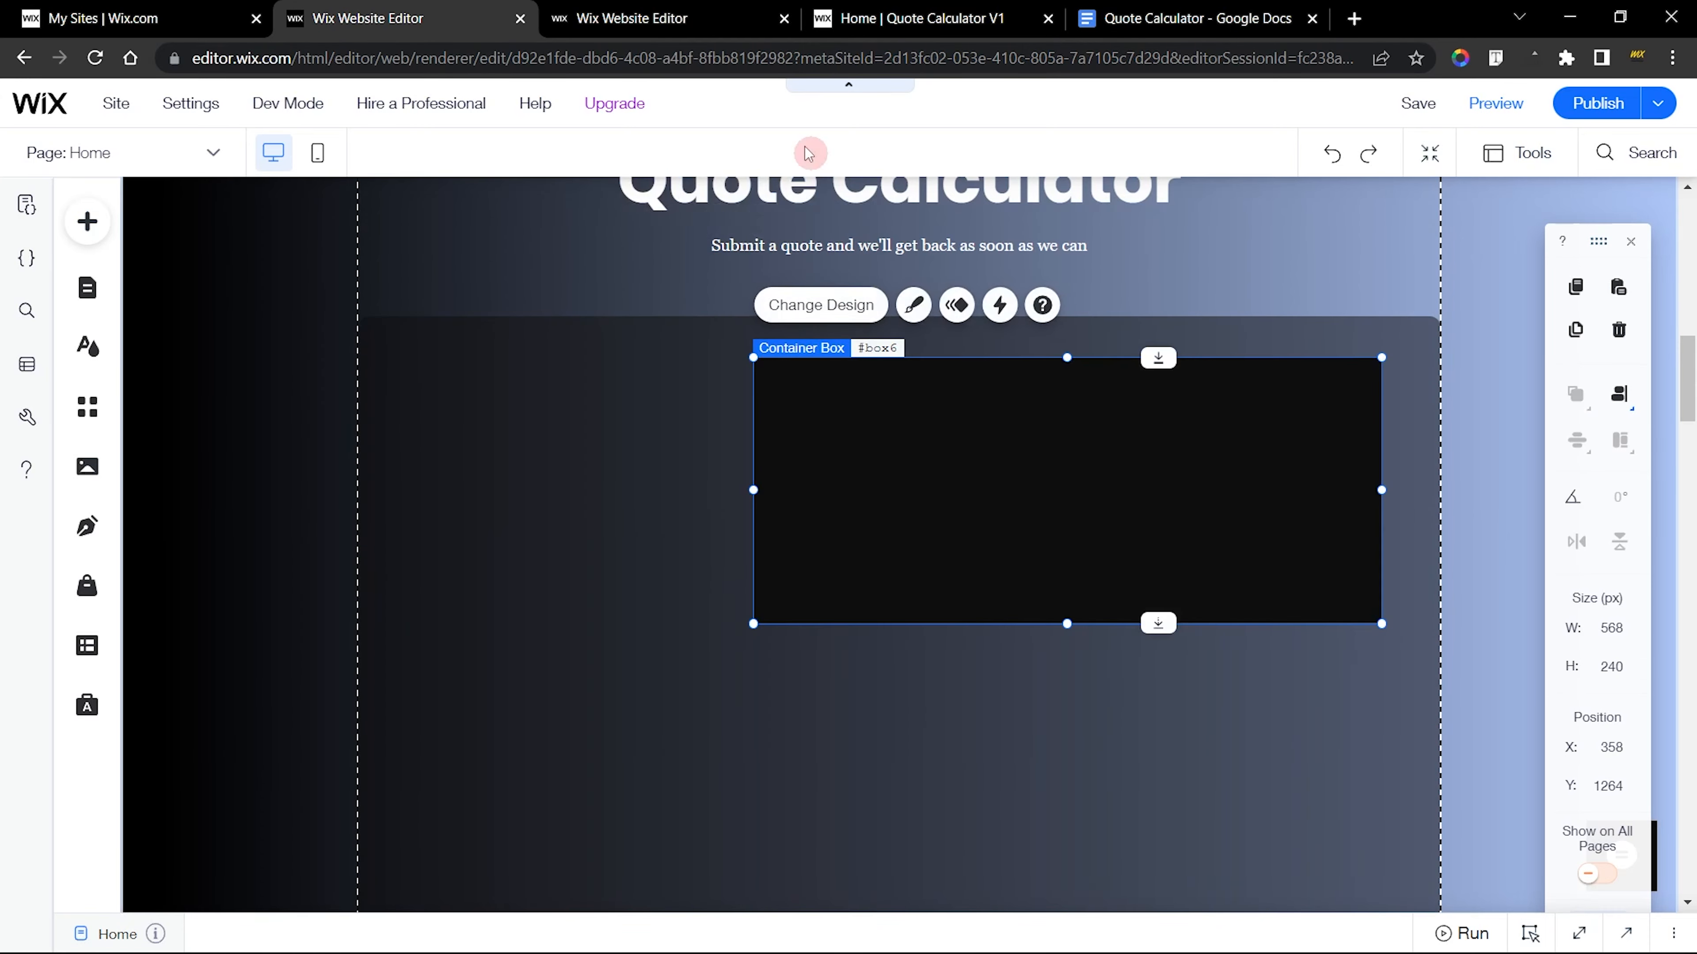
Examine the width and height of the finished site's black price box
left_click(676, 12)
left_click(1099, 427)
left_click(1103, 419)
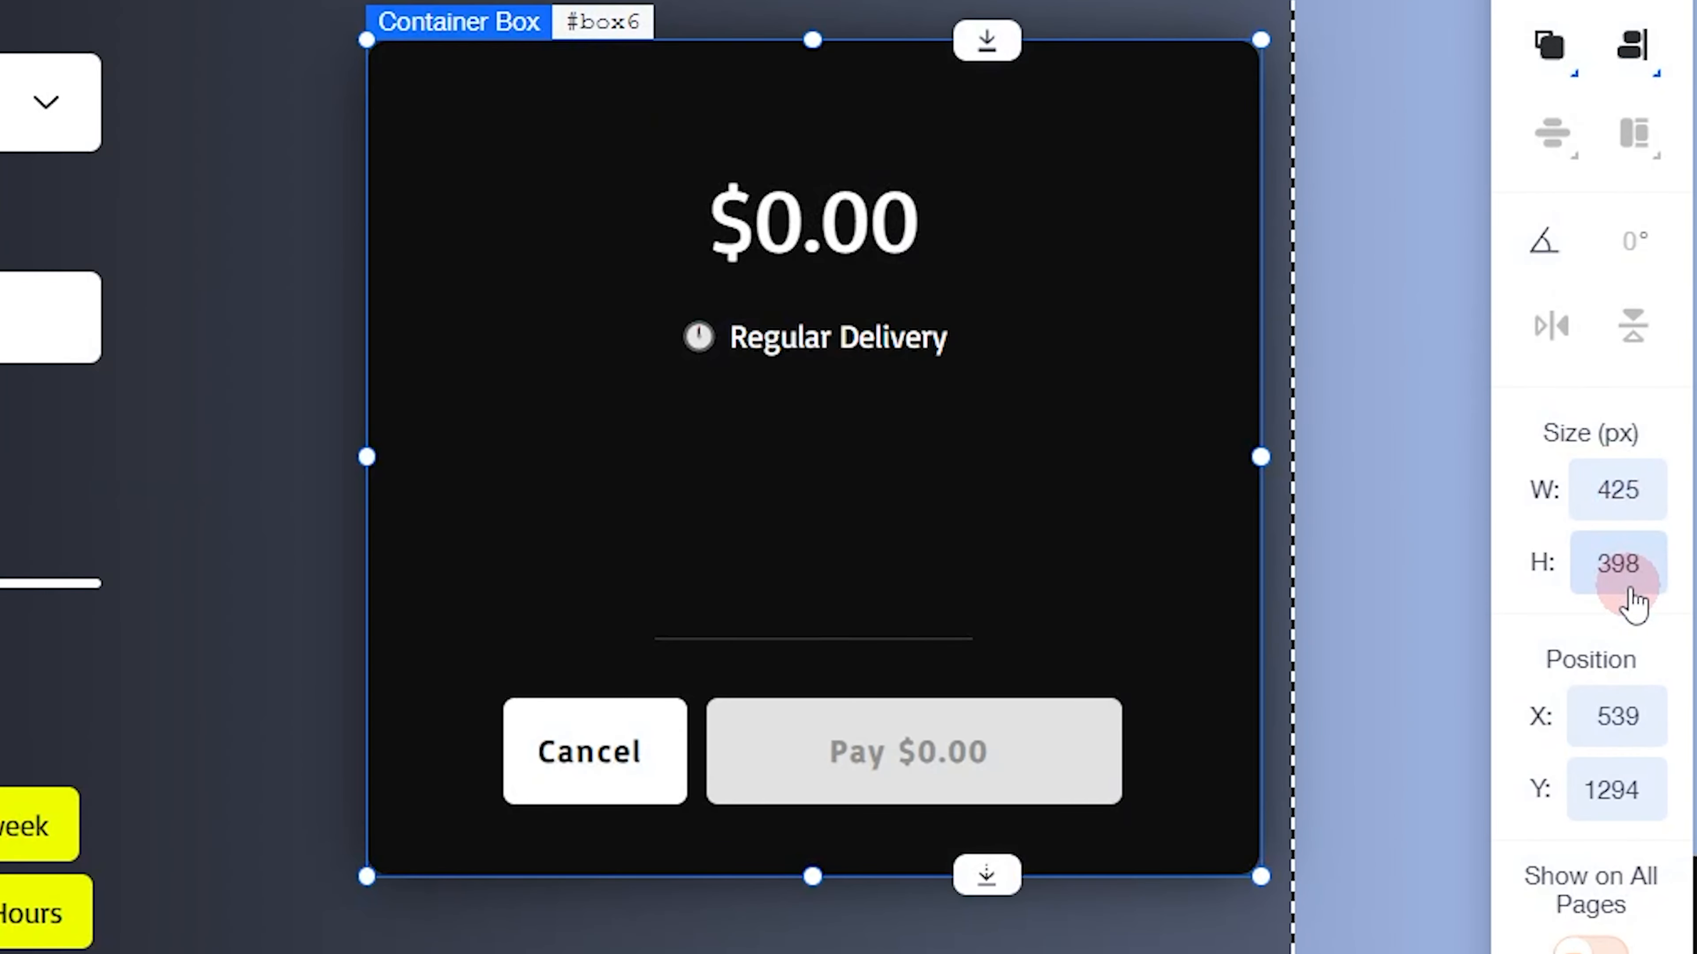
left_click(1617, 677)
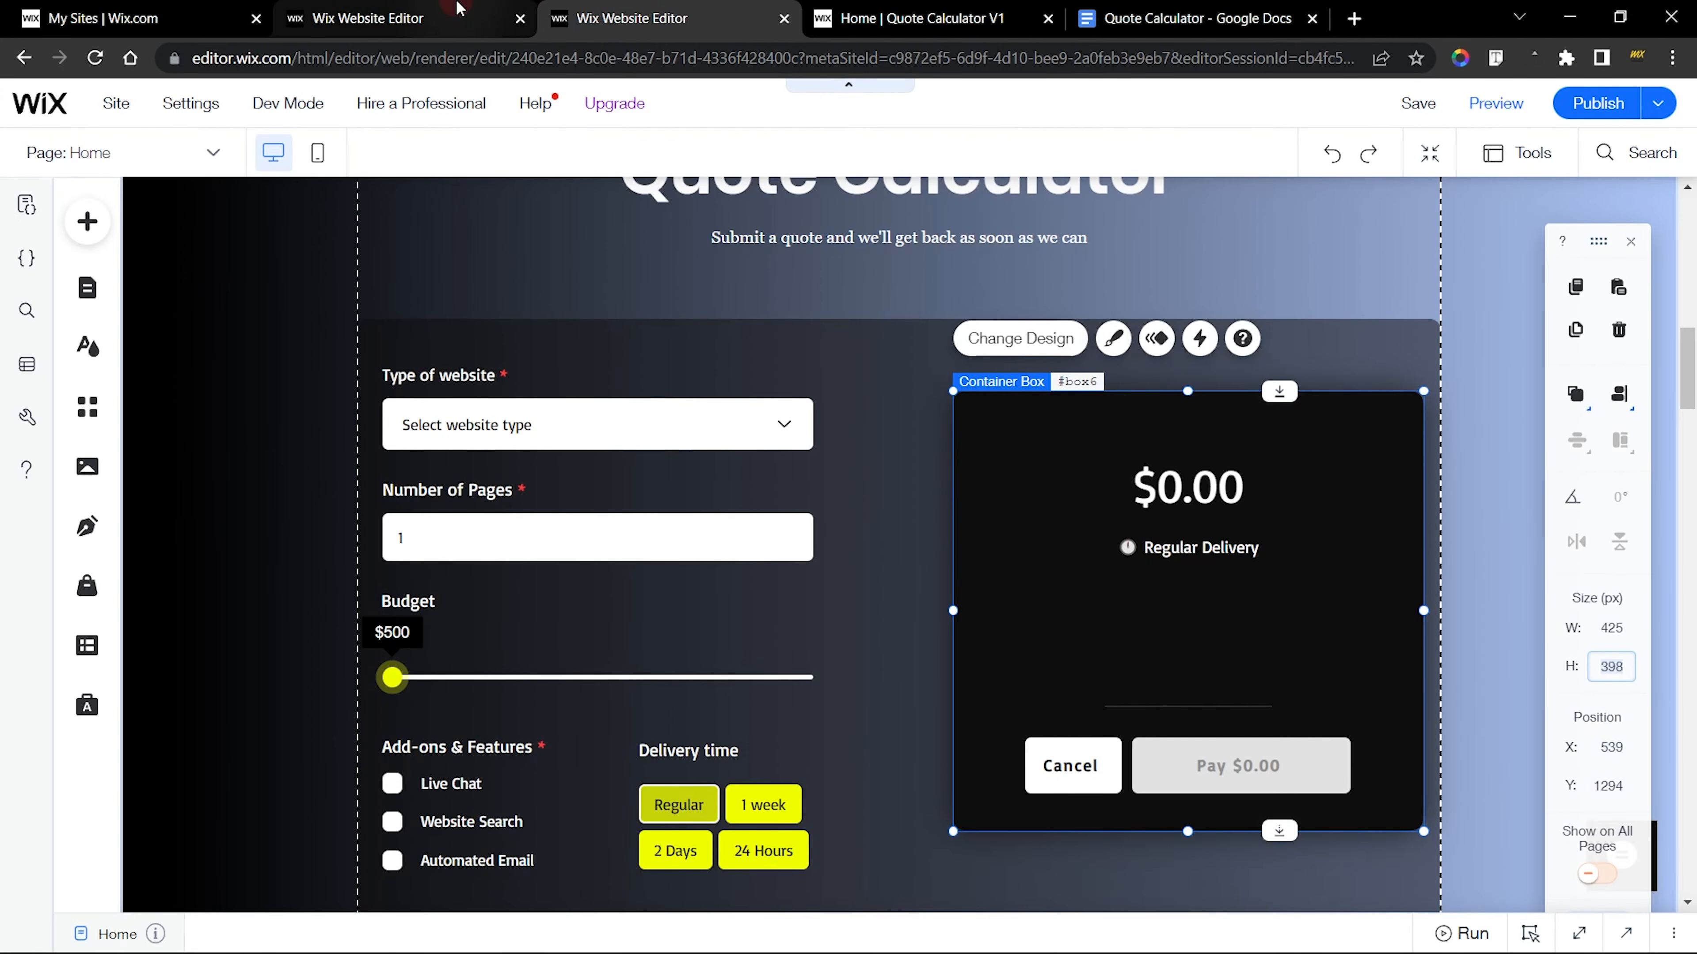
Resize the new site's inner black box to 425 by 398 px and place it in the right half of the large container
left_click(460, 13)
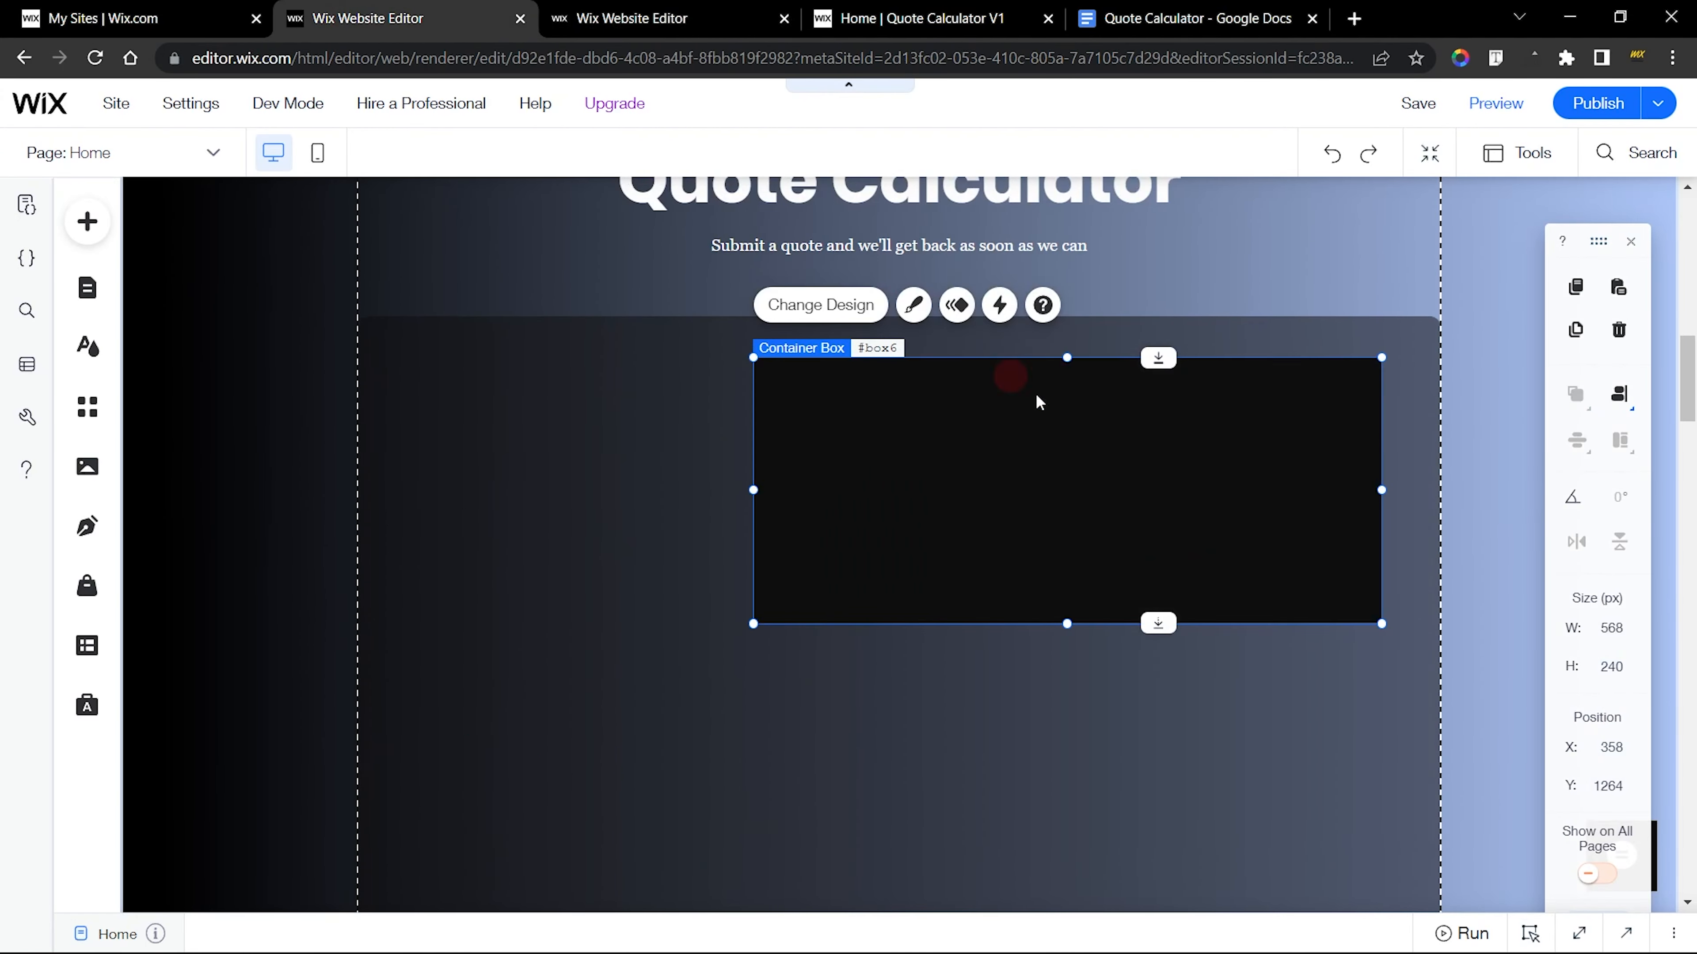
left_click(1611, 627)
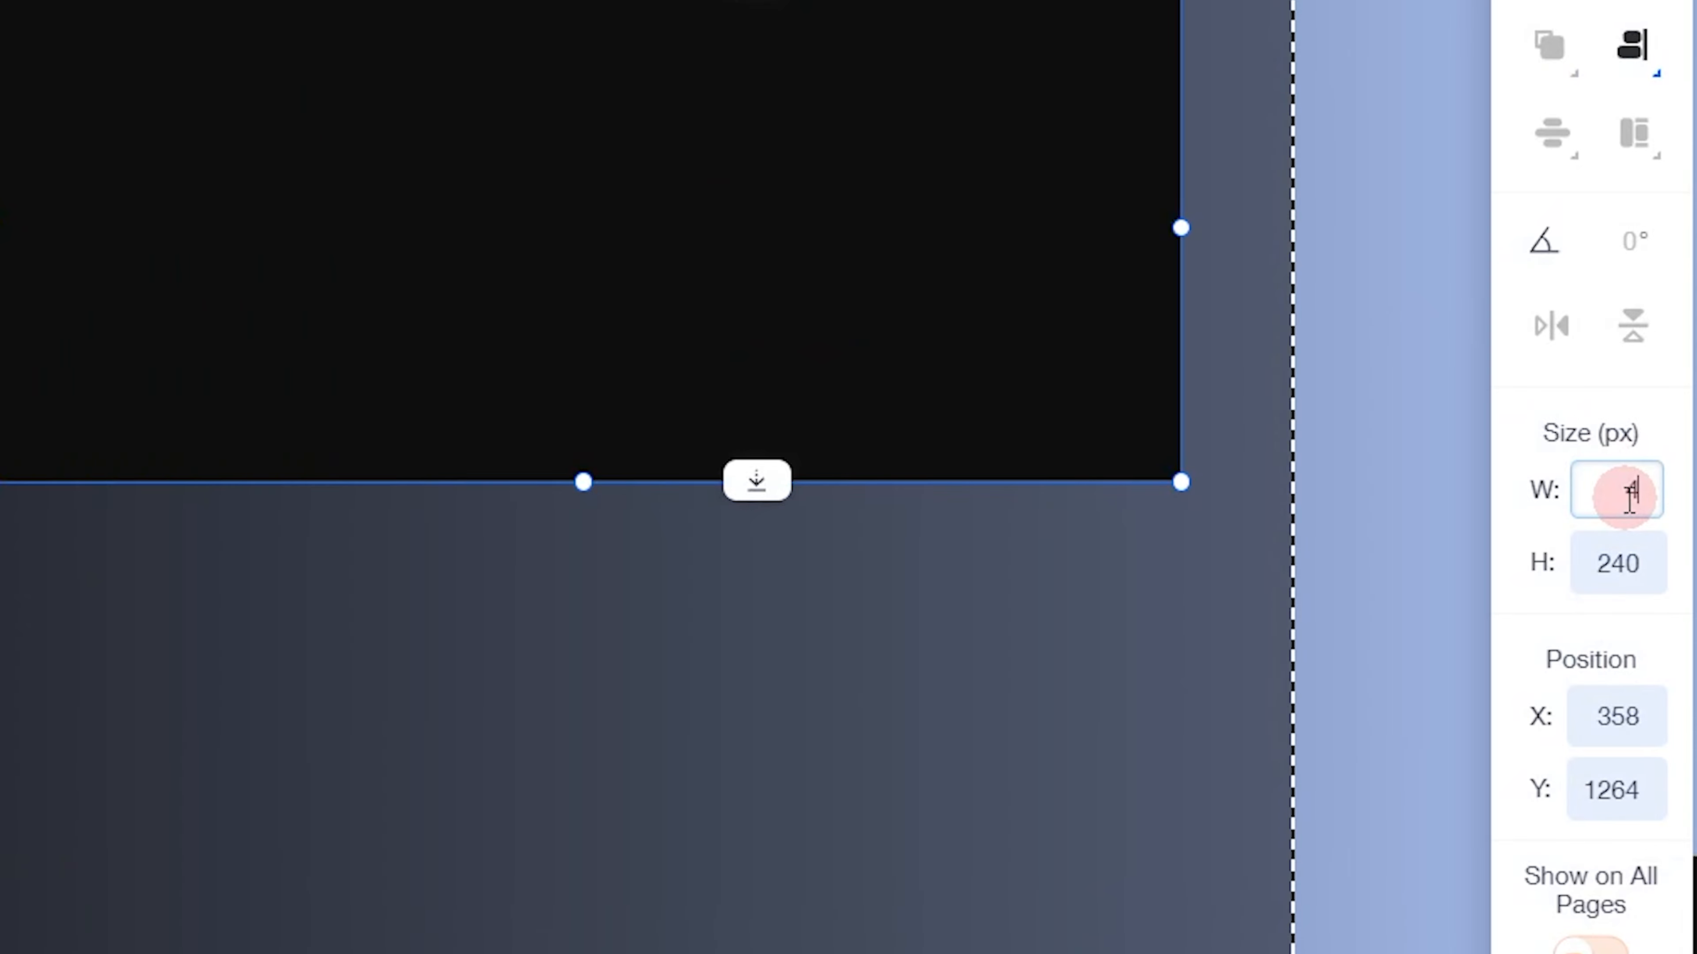
left_click(1630, 562)
type("398")
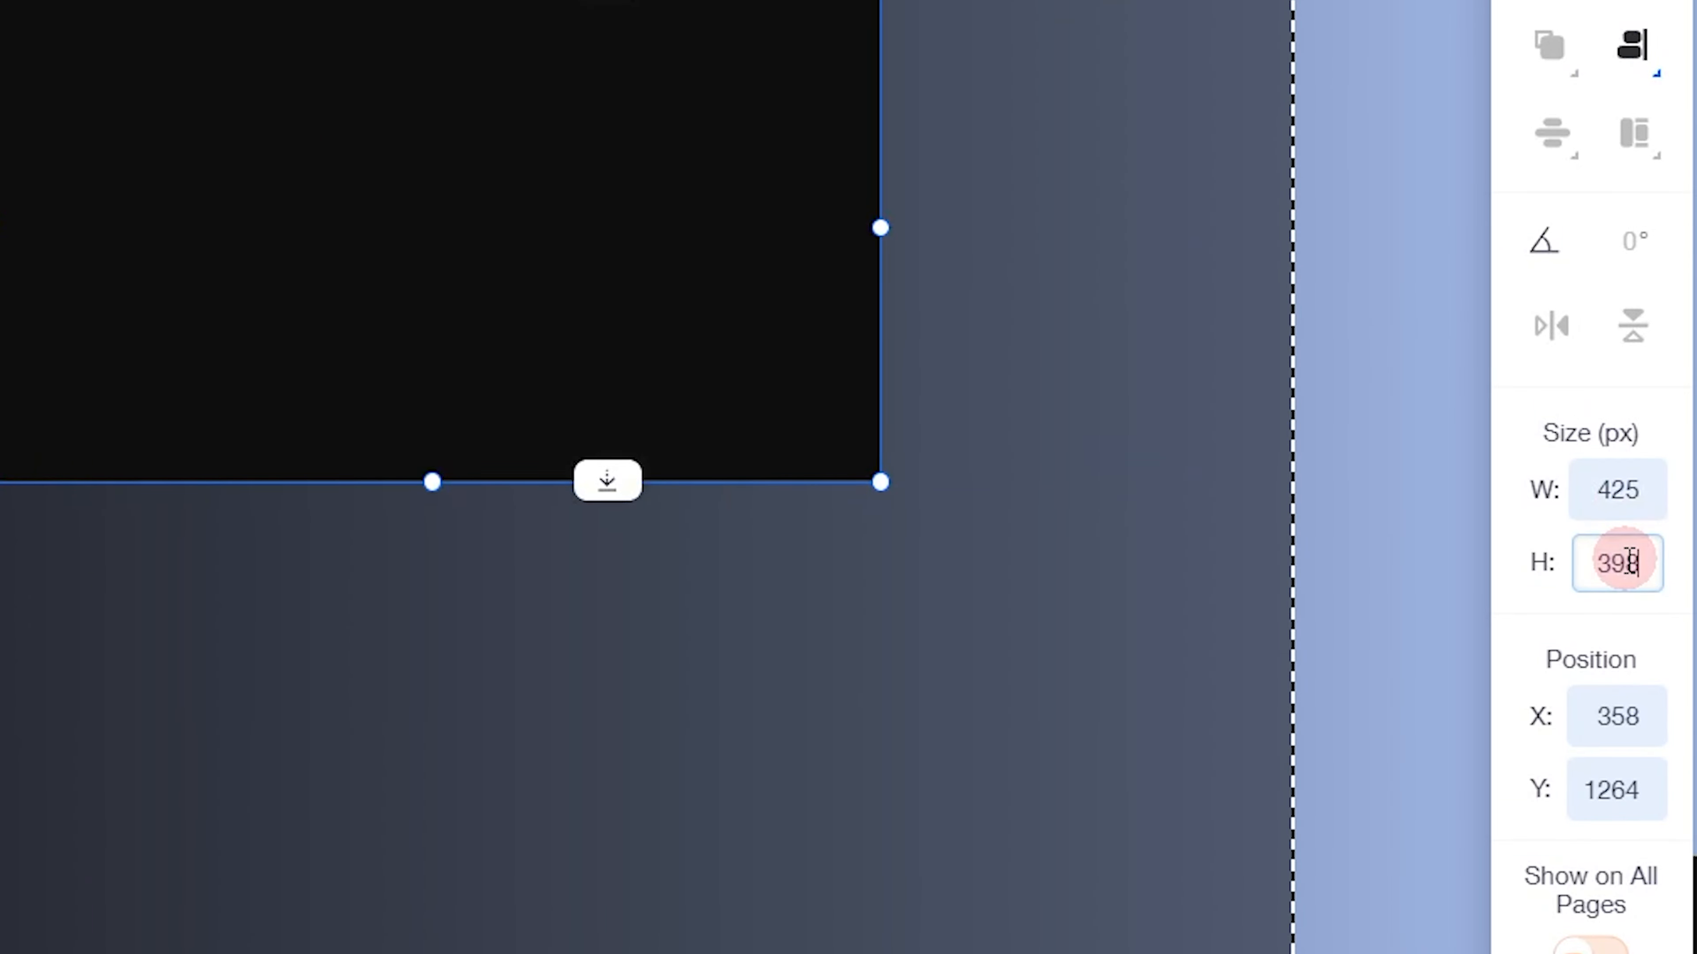
key("Return")
left_click_drag(681, 416, 942, 507)
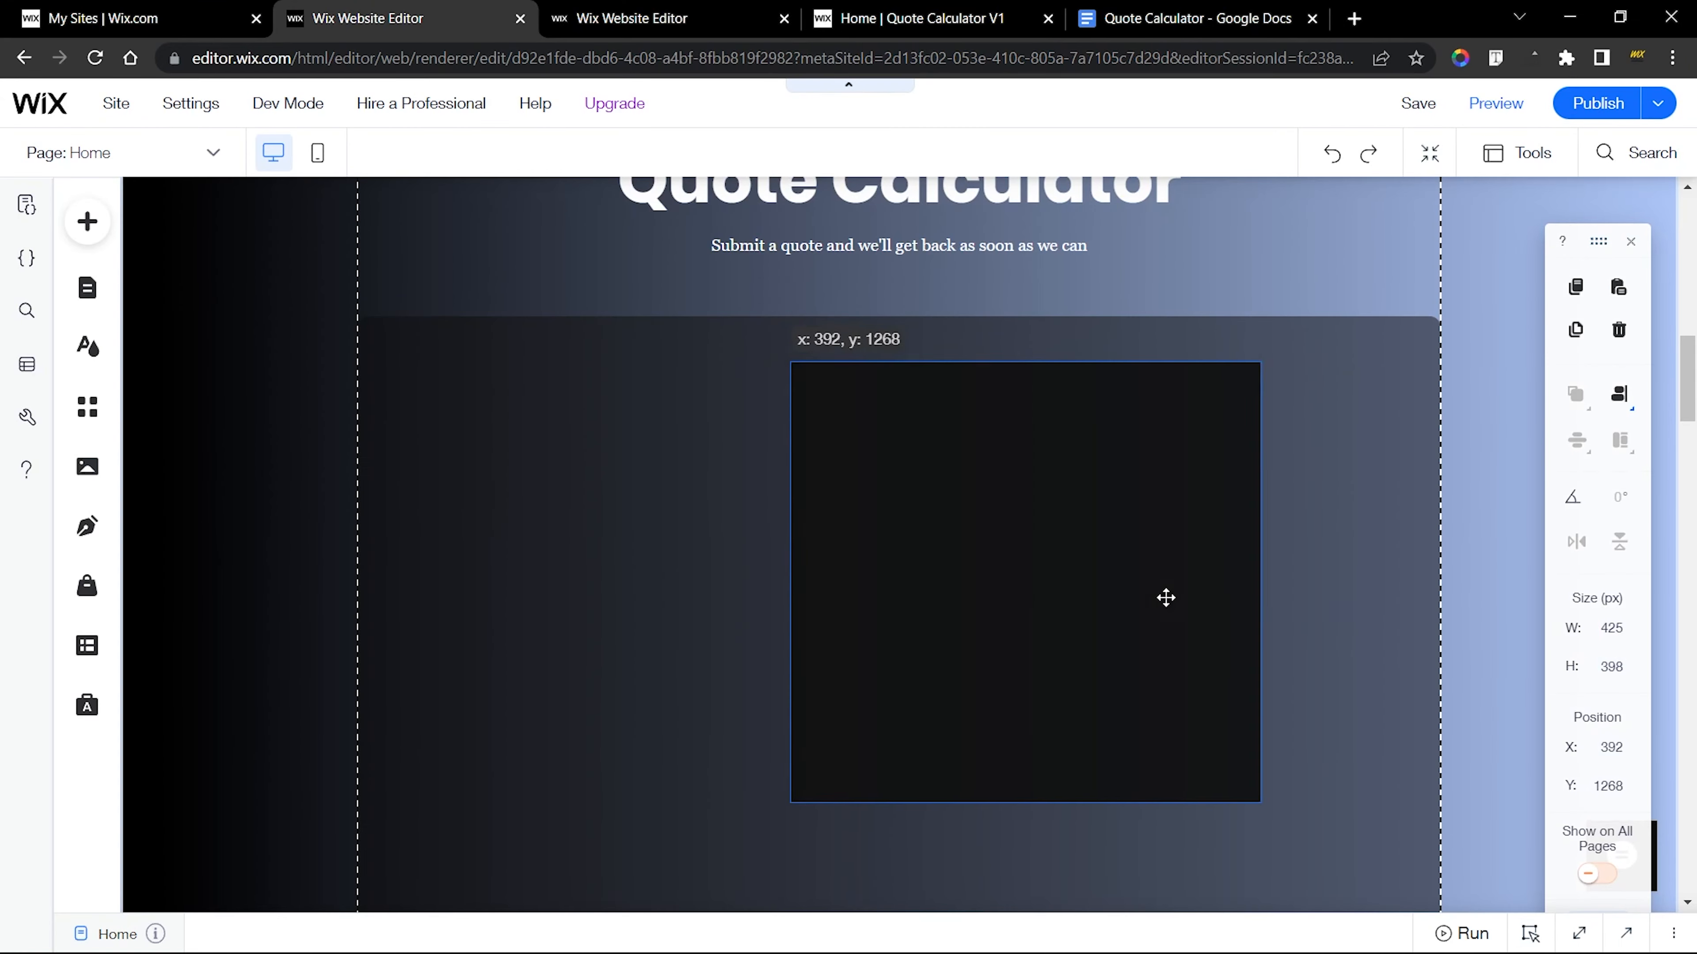
left_click_drag(1255, 636, 1304, 636)
left_click(1618, 393)
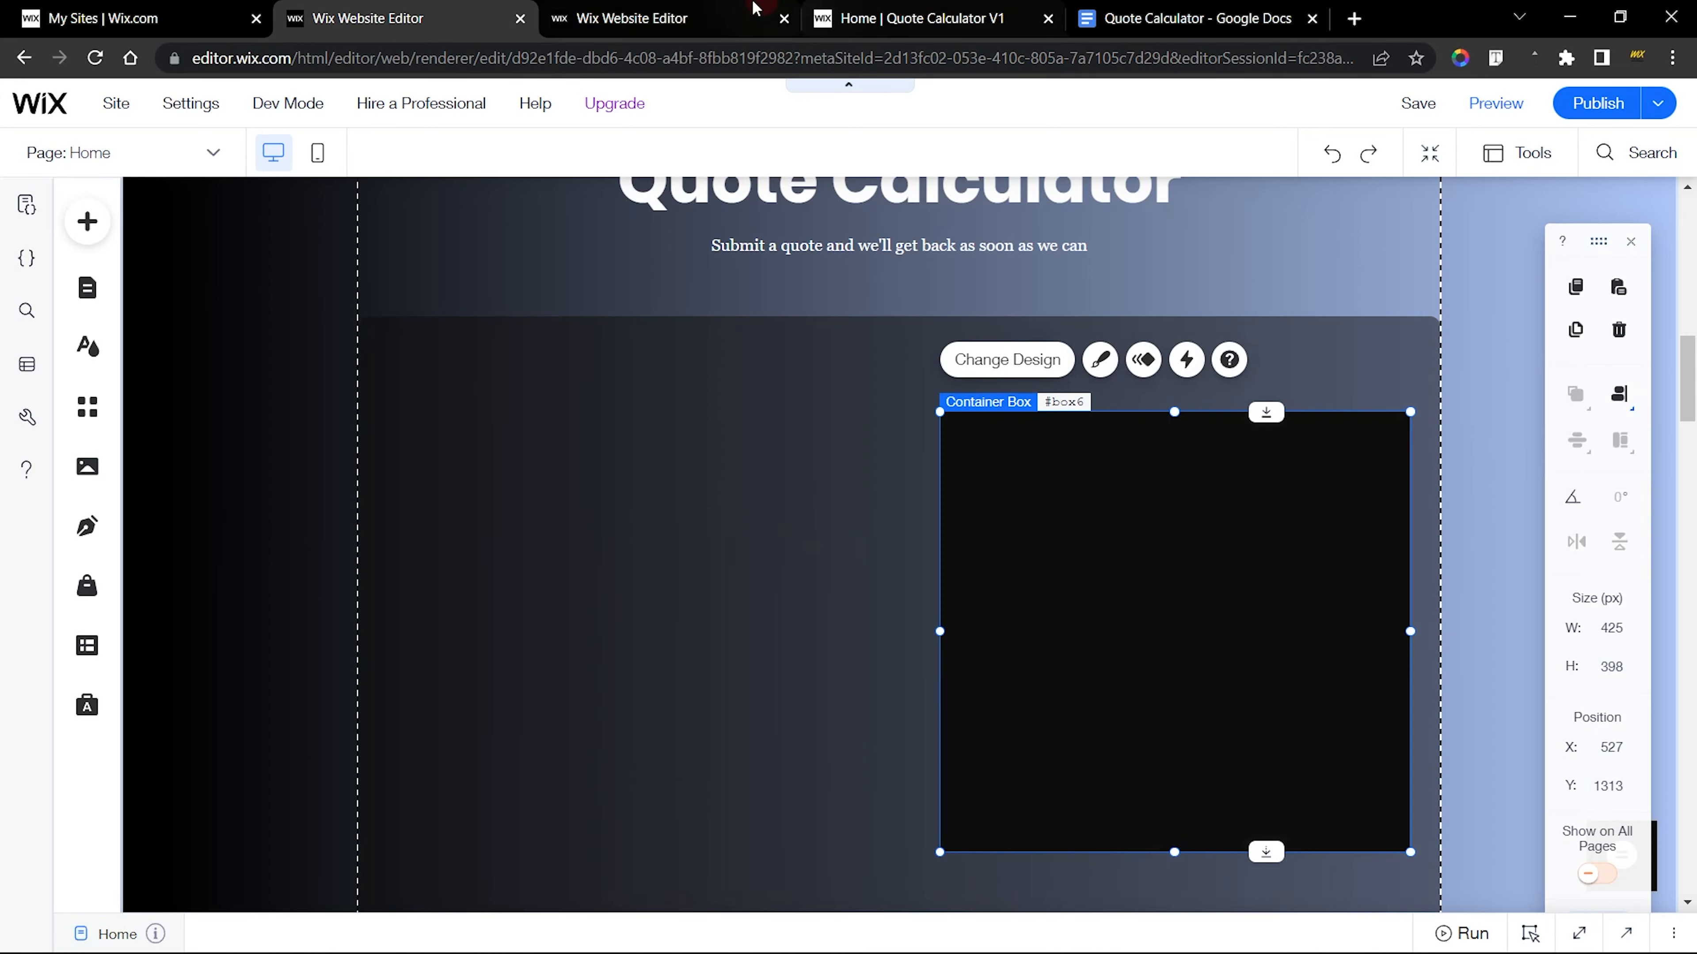
Examine the corner radius and shadow settings, including blur, opacity and colour, in the finished price box's custom design
left_click(631, 18)
left_click(1114, 340)
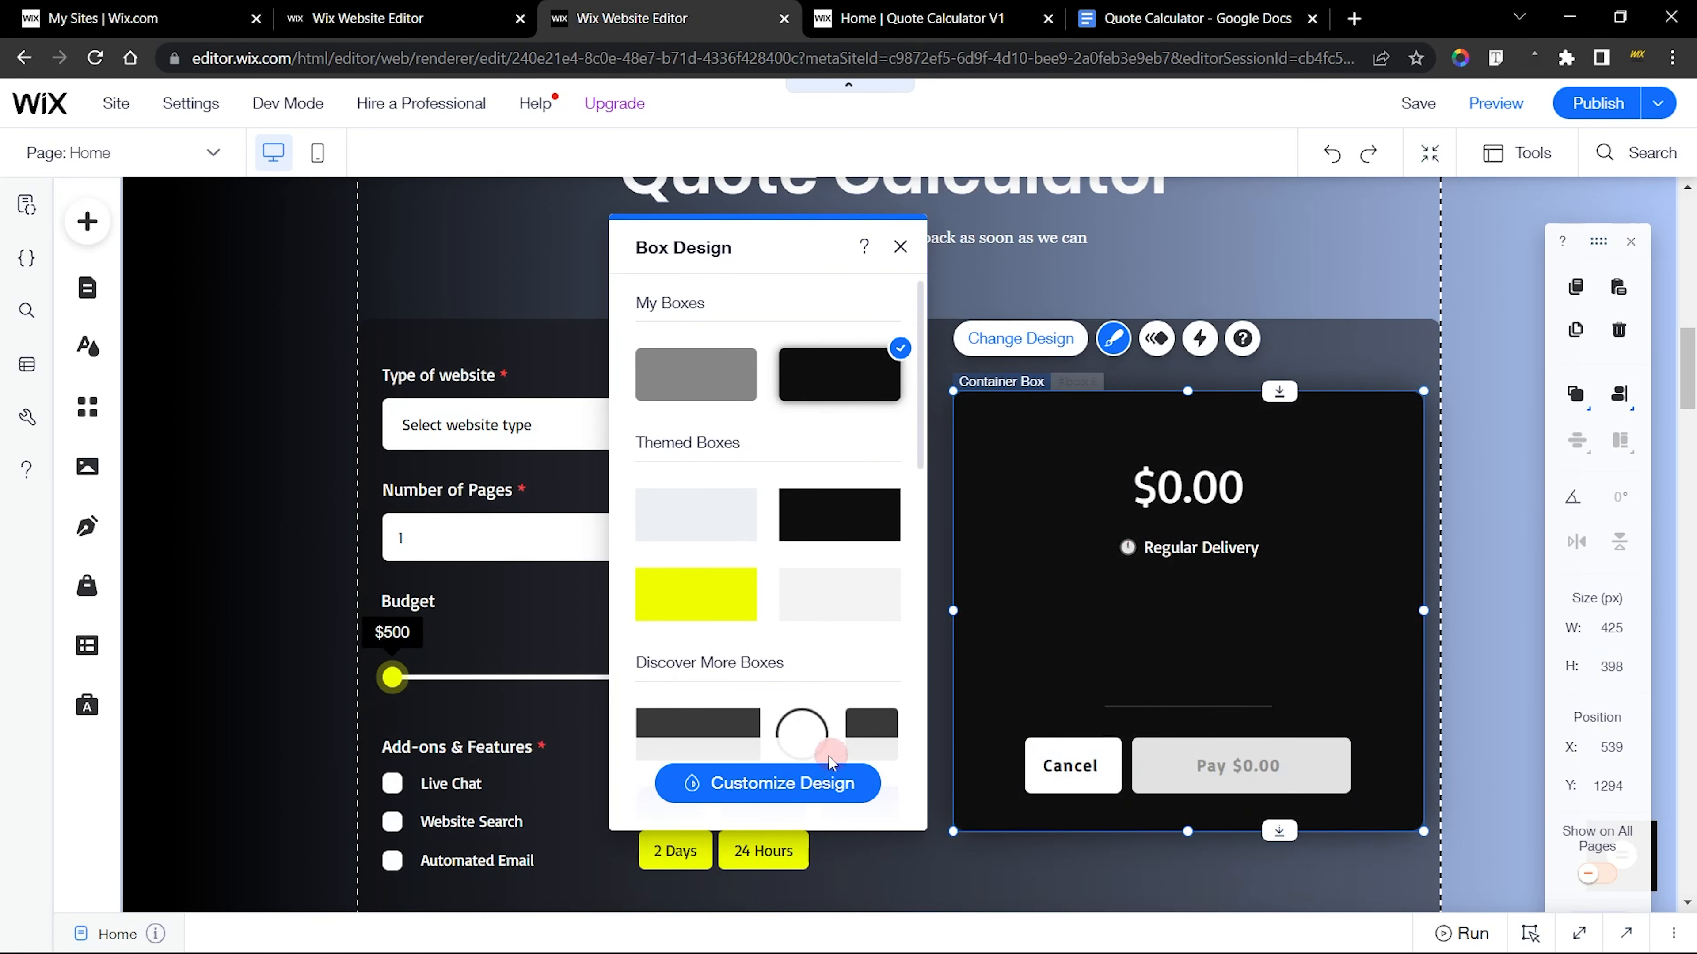
left_click(755, 783)
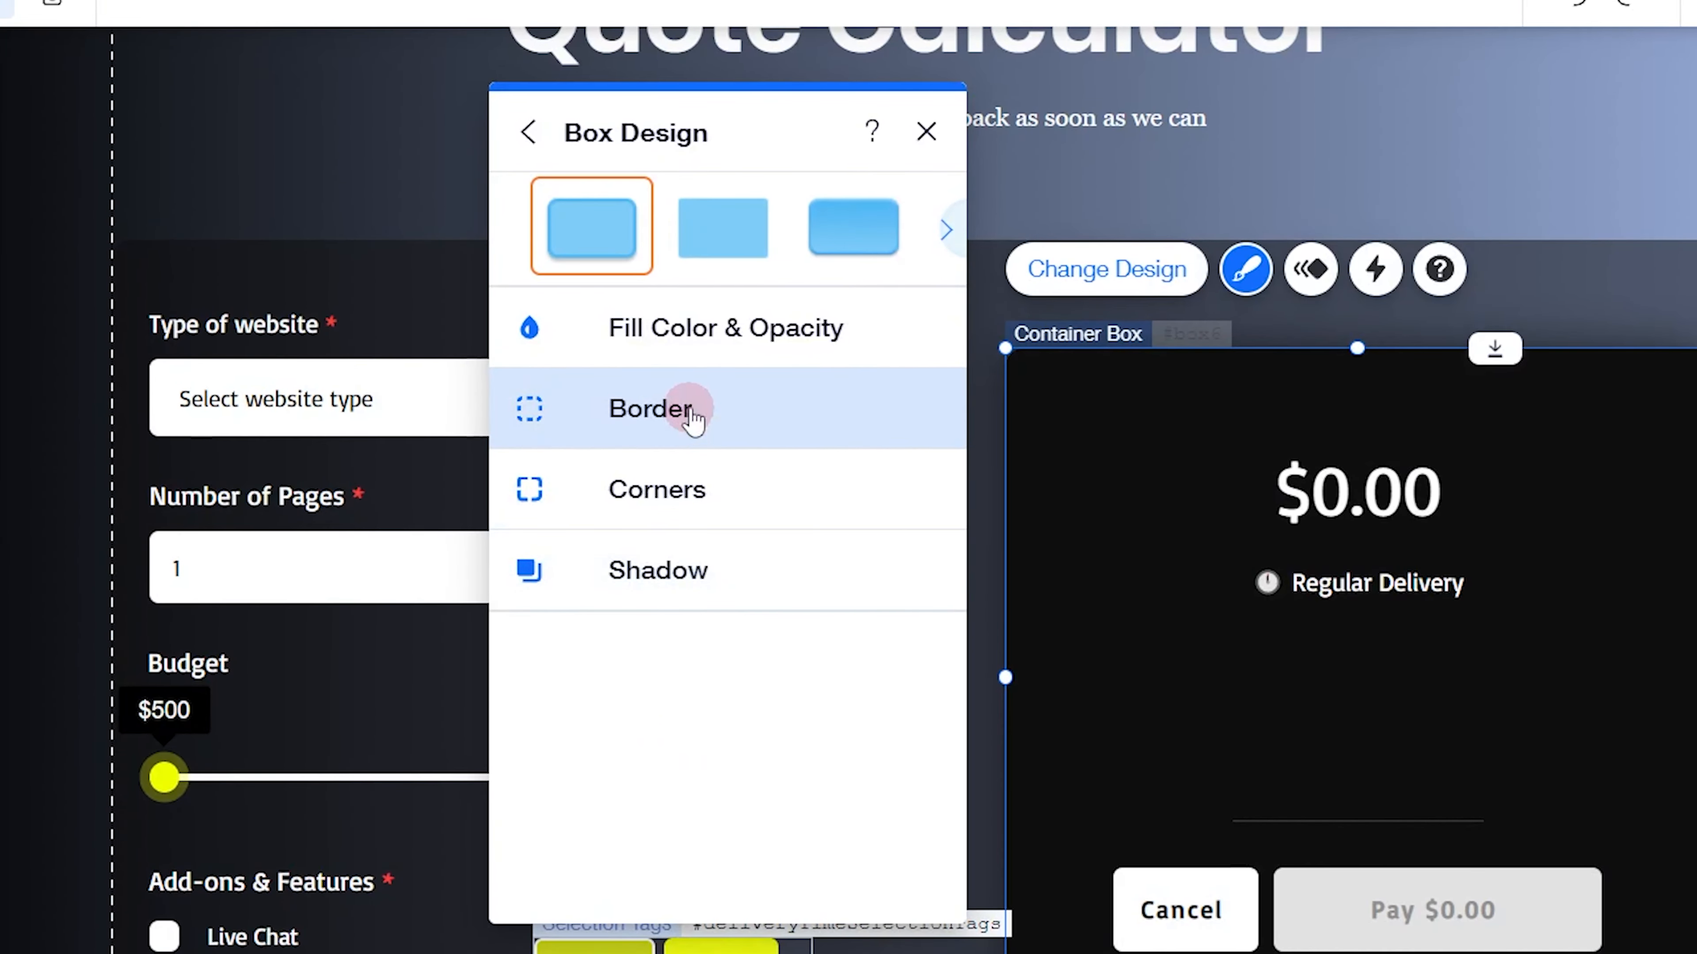
left_click(669, 480)
left_click(885, 458)
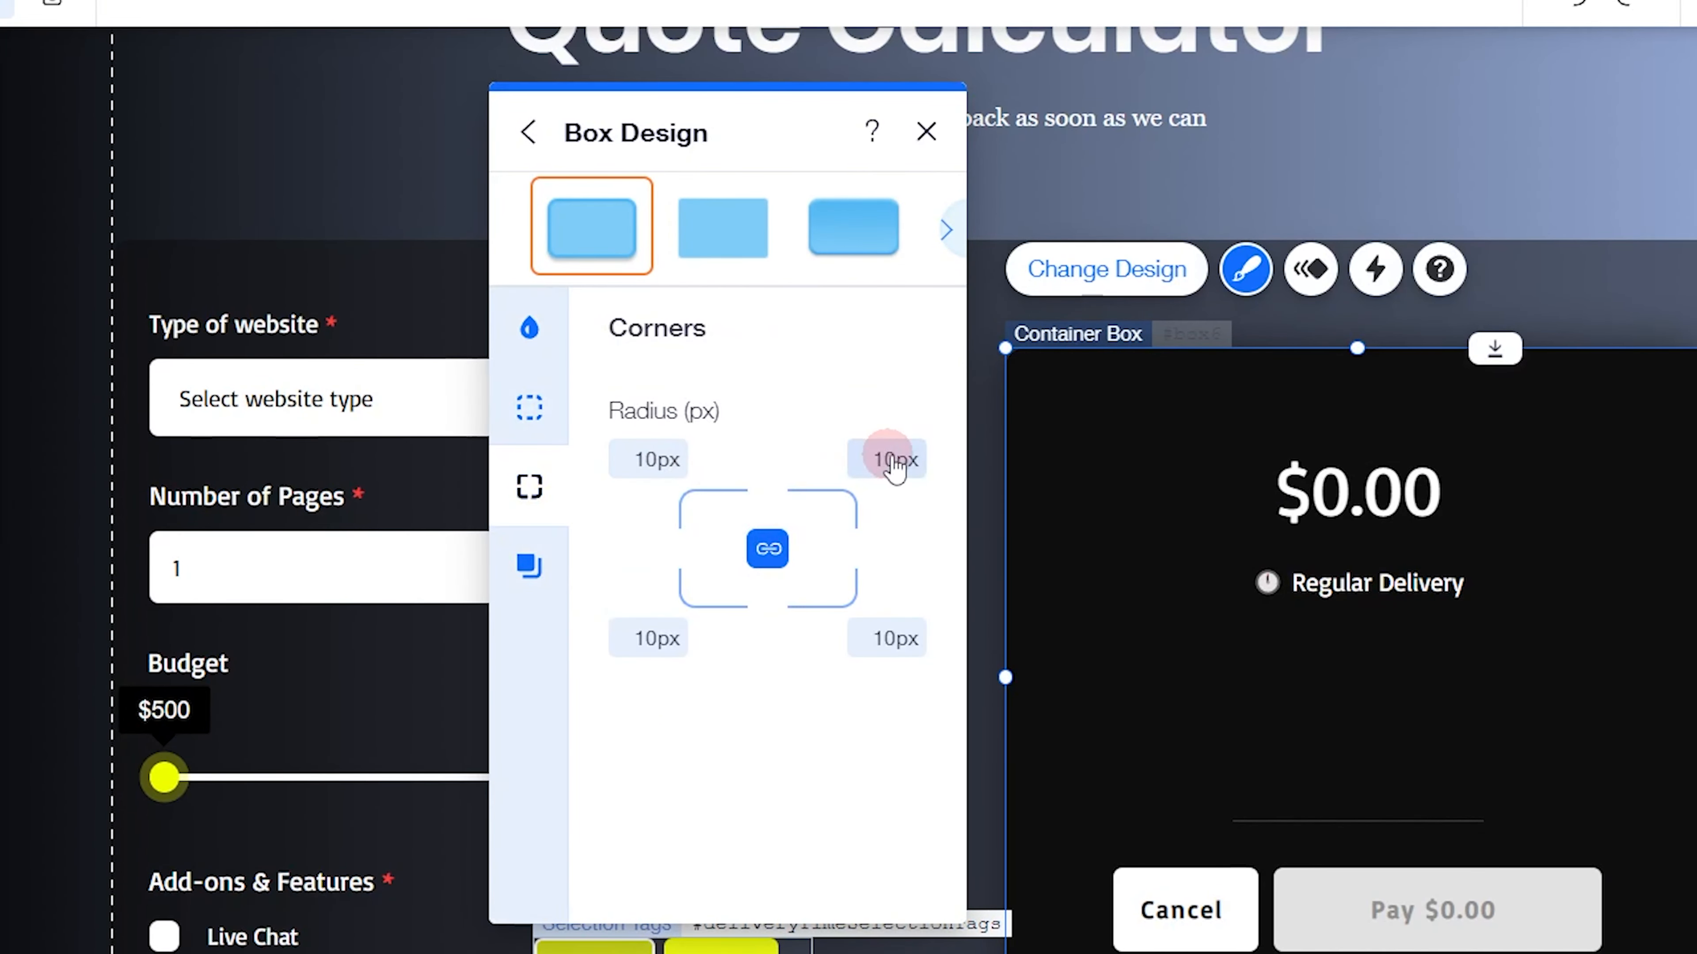
left_click(529, 566)
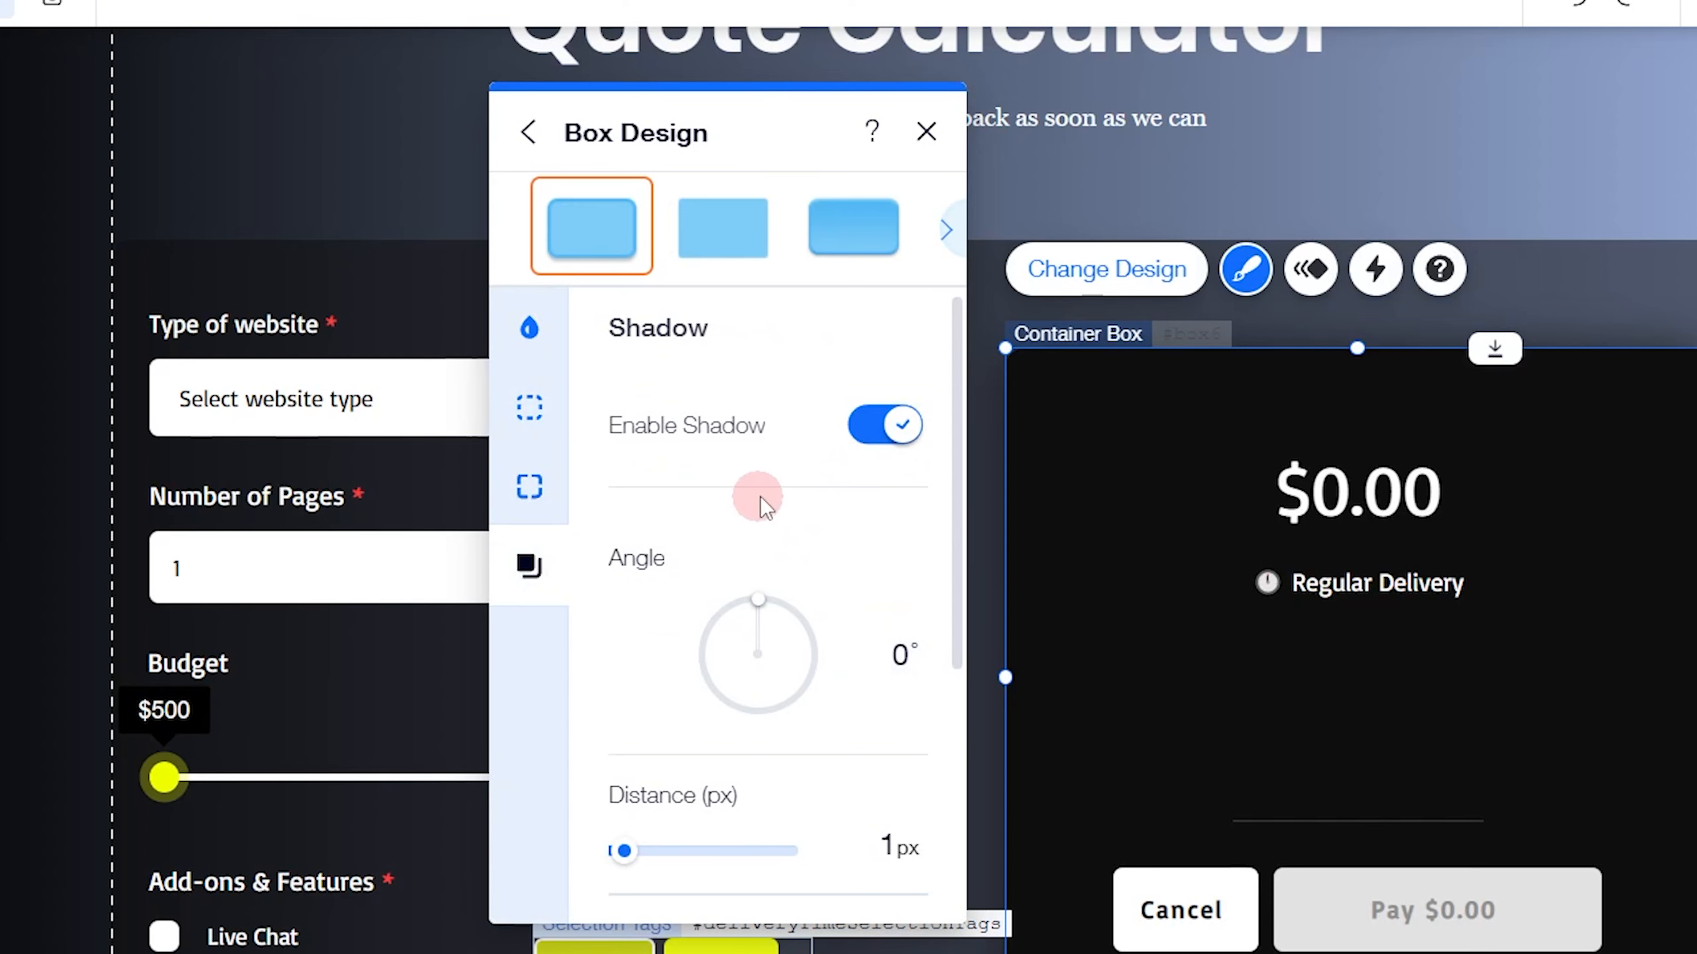
scroll(761, 501, "down", 3)
scroll(765, 505, "down", 3)
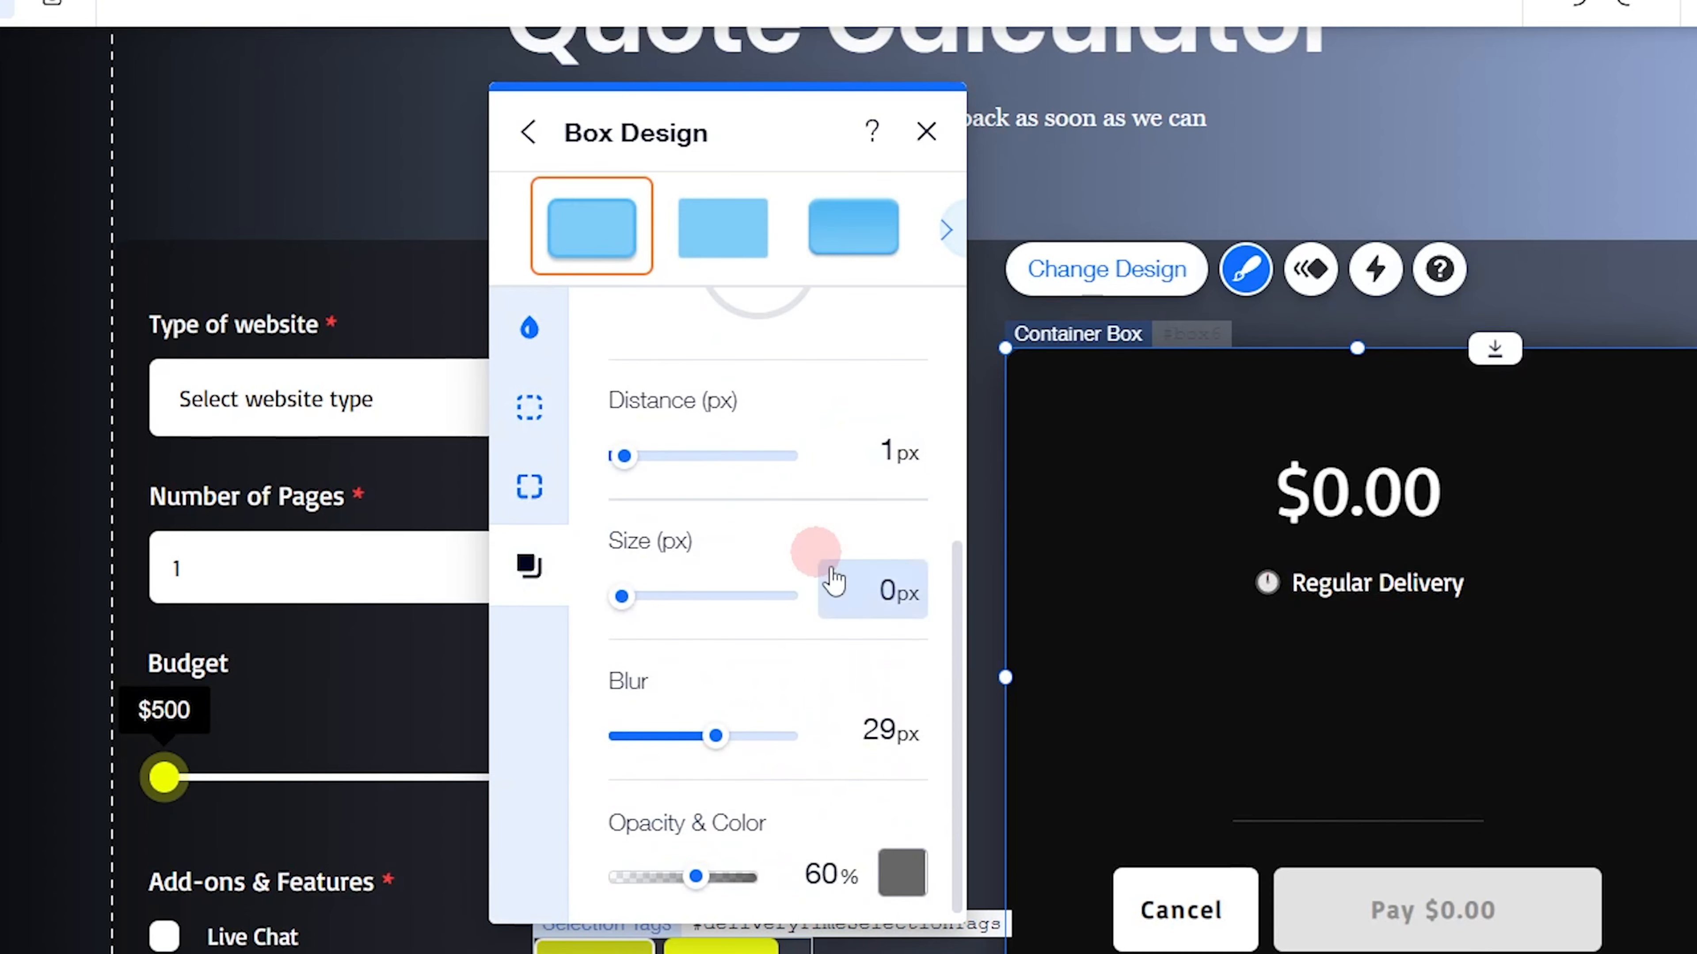
left_click(900, 876)
left_click(960, 759)
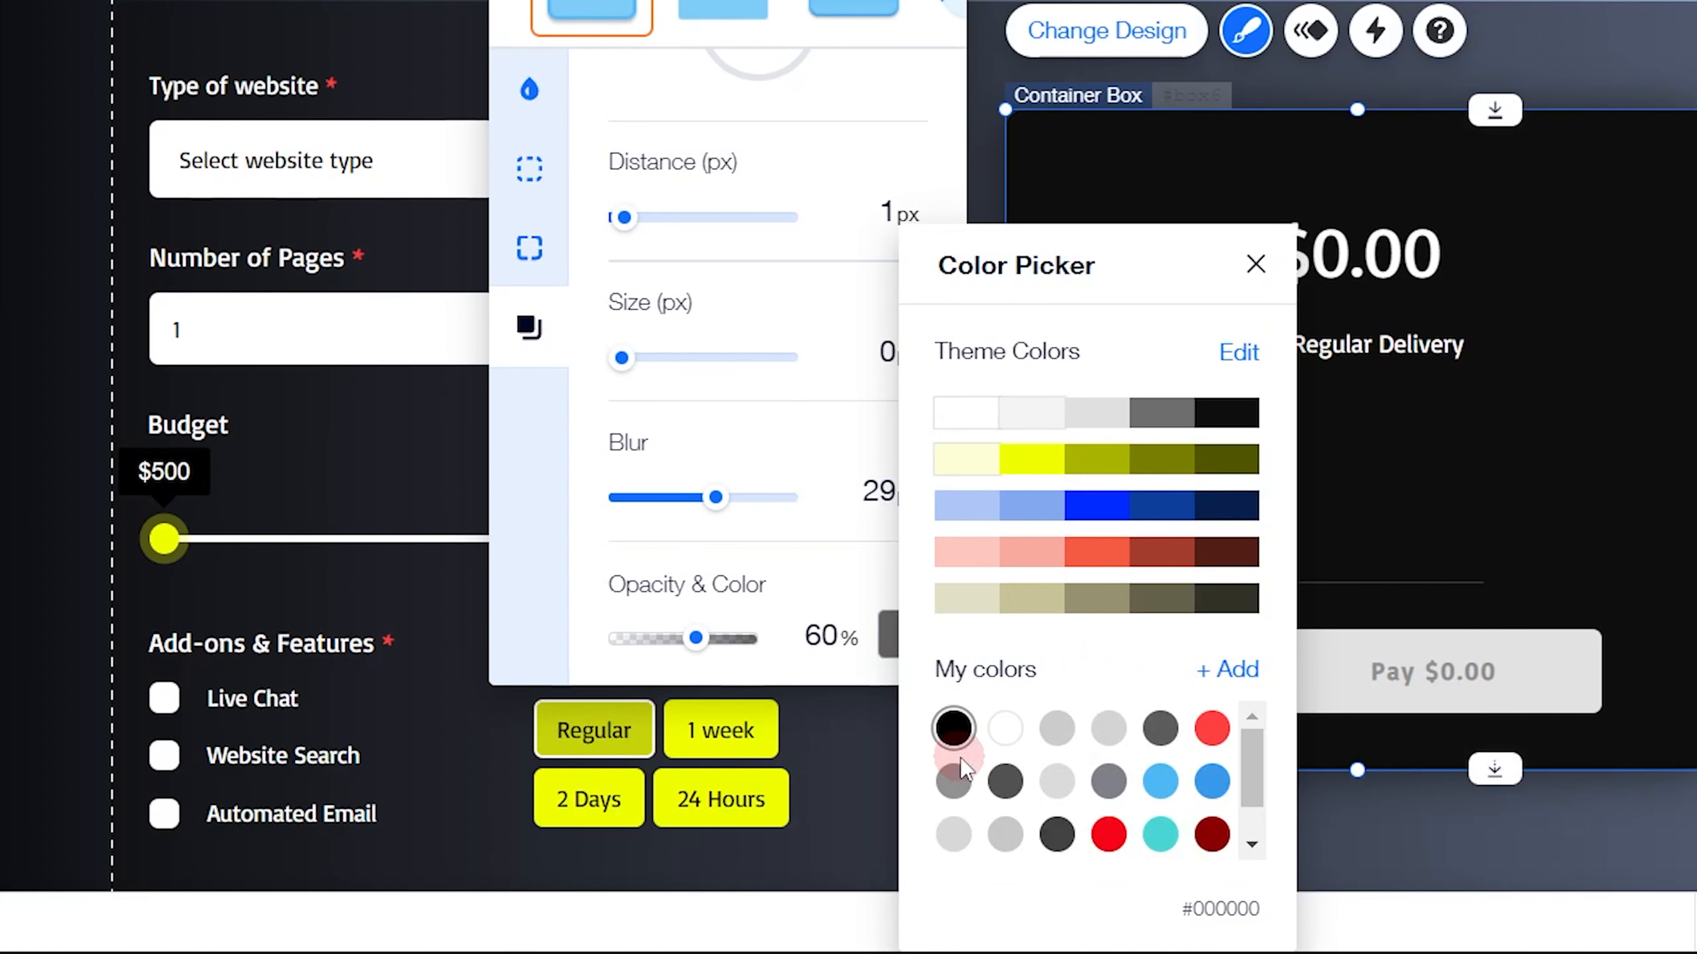
left_click(800, 583)
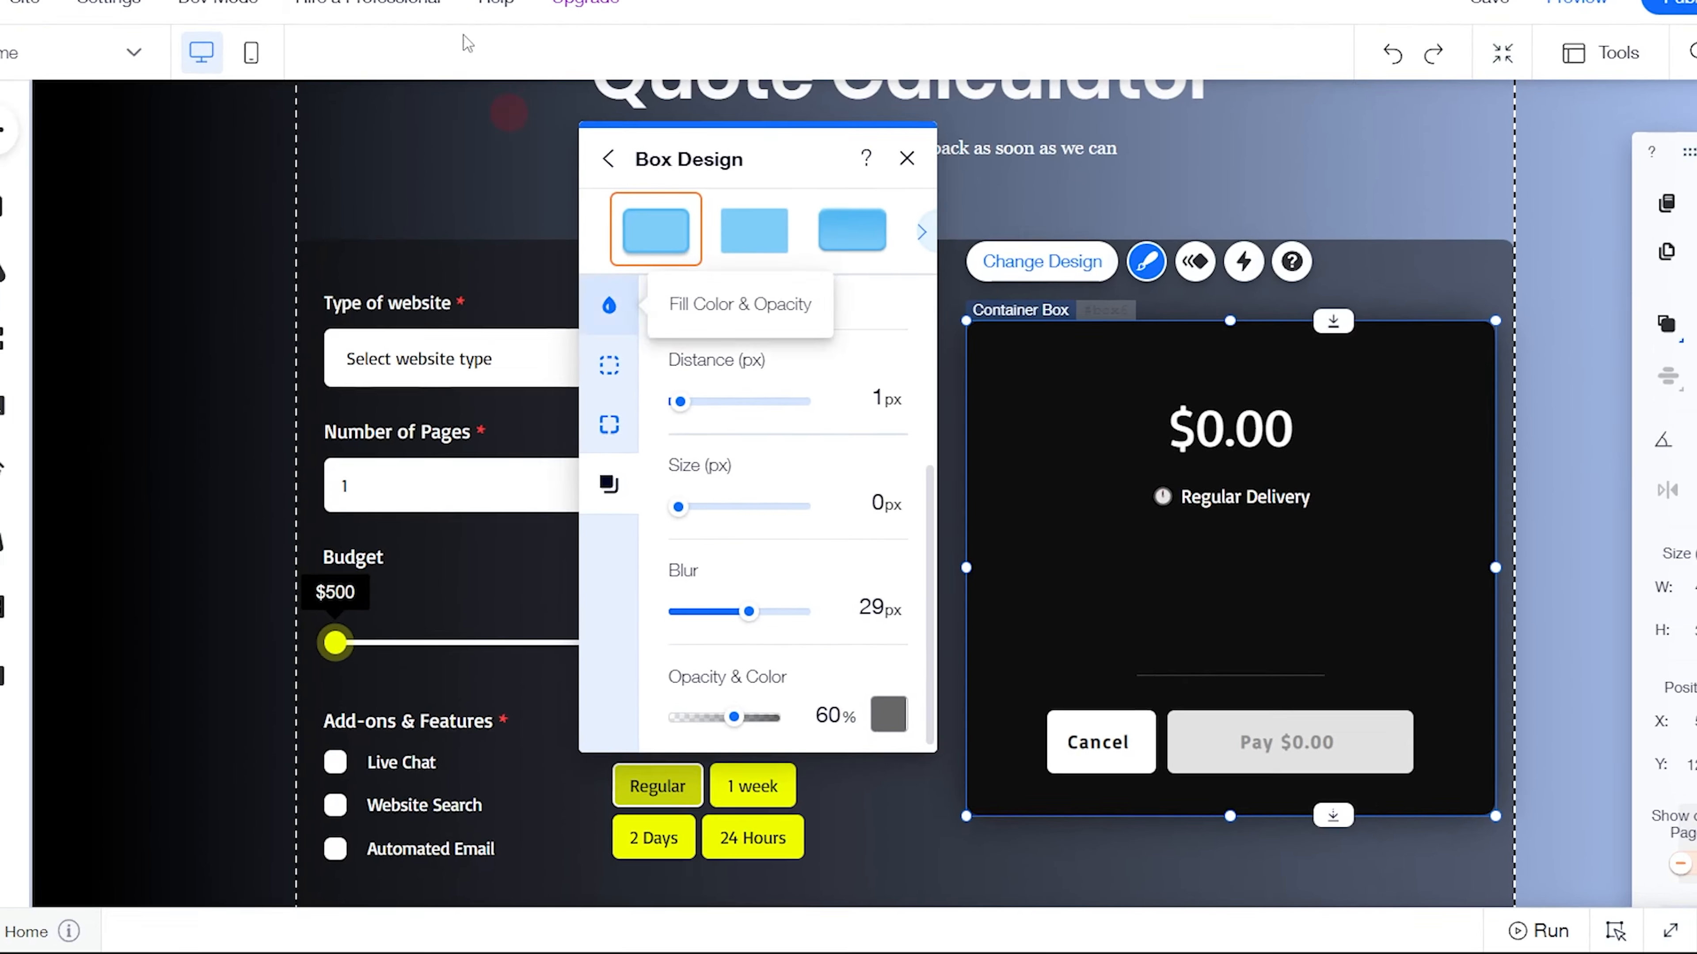
Customize the new inner black box's design with a 10 px corner radius
left_click(409, 8)
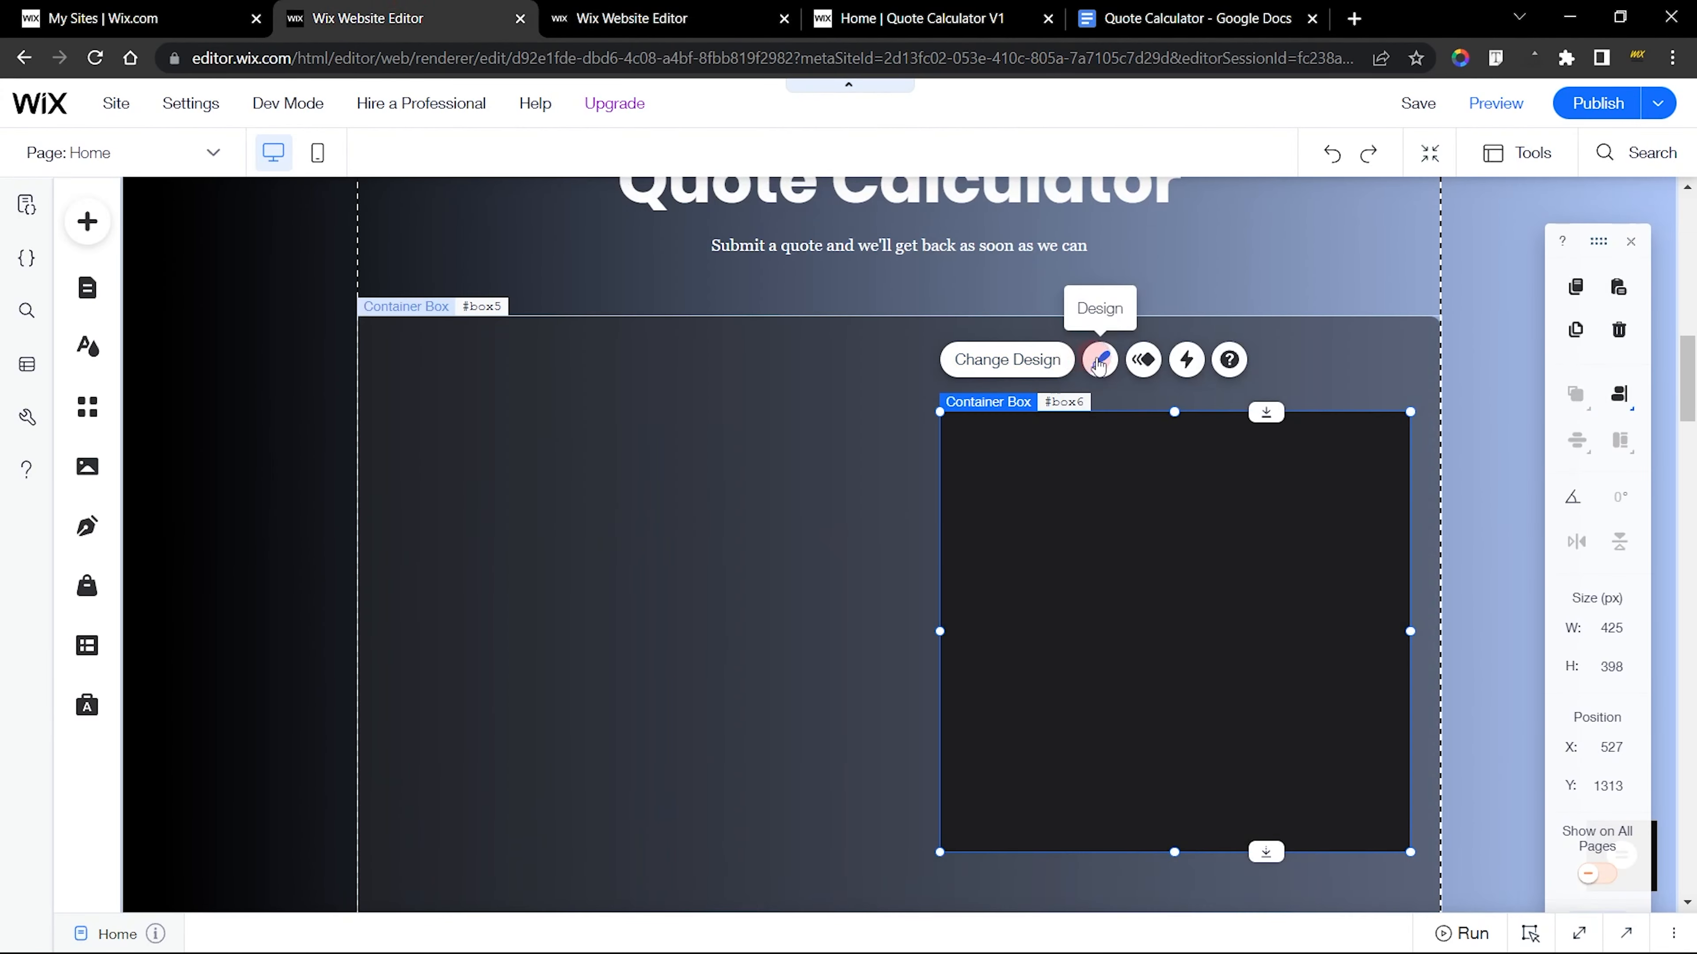
left_click(1099, 362)
left_click(705, 804)
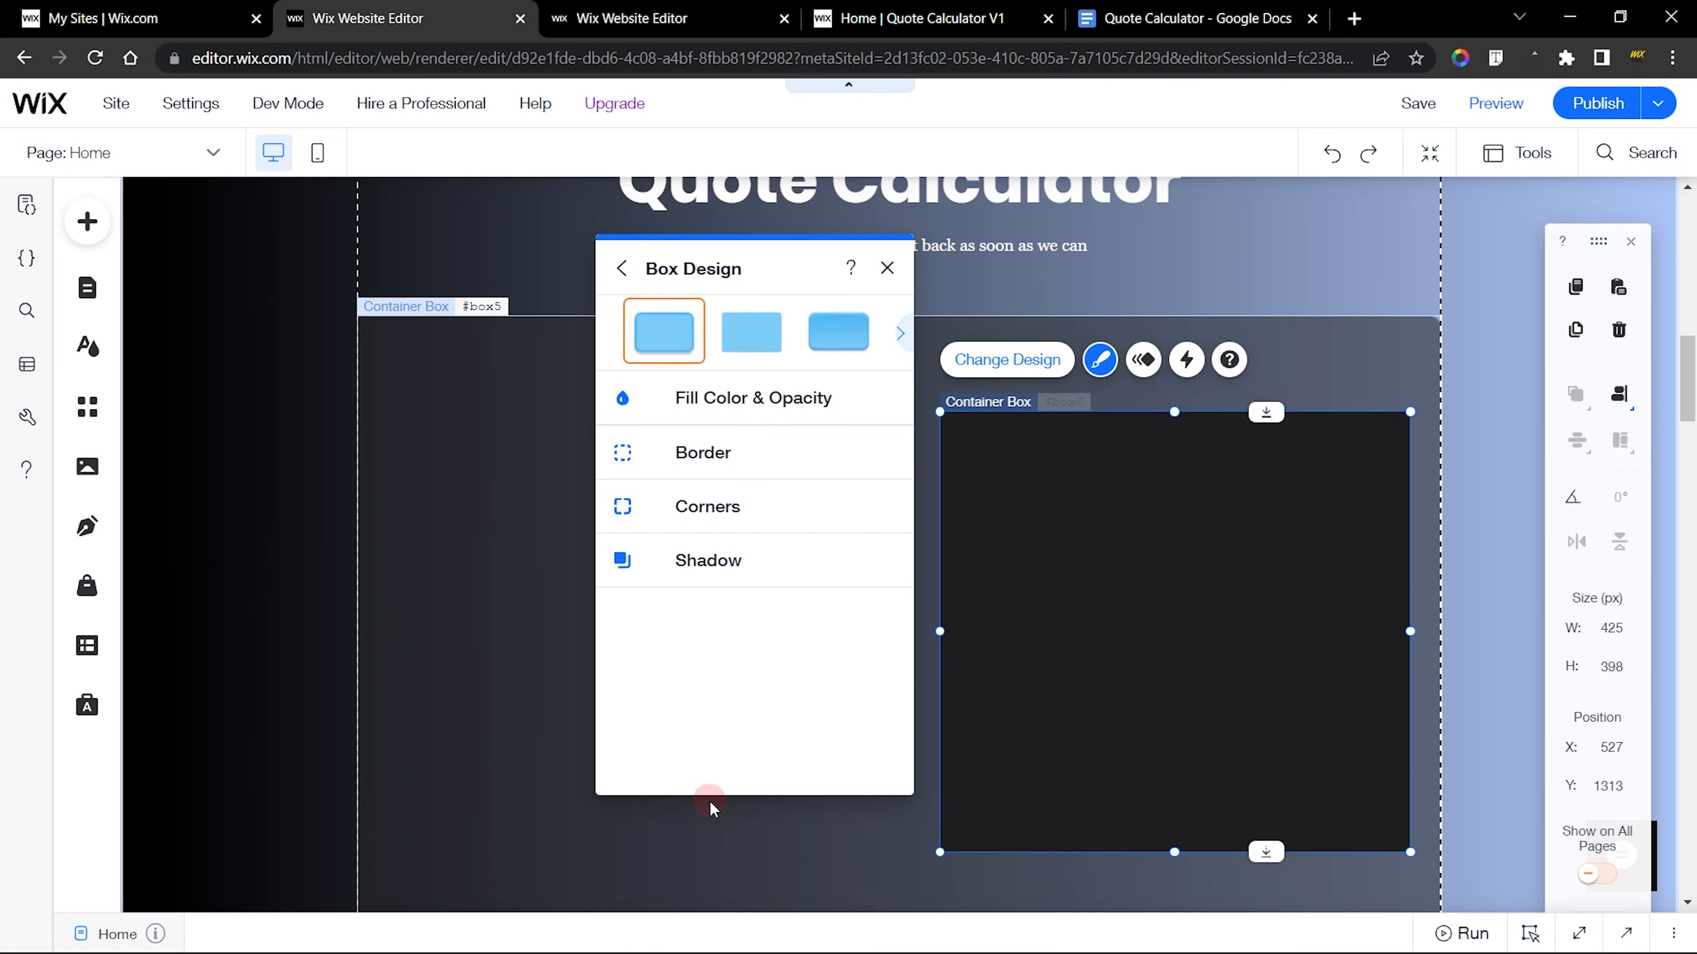
left_click(662, 535)
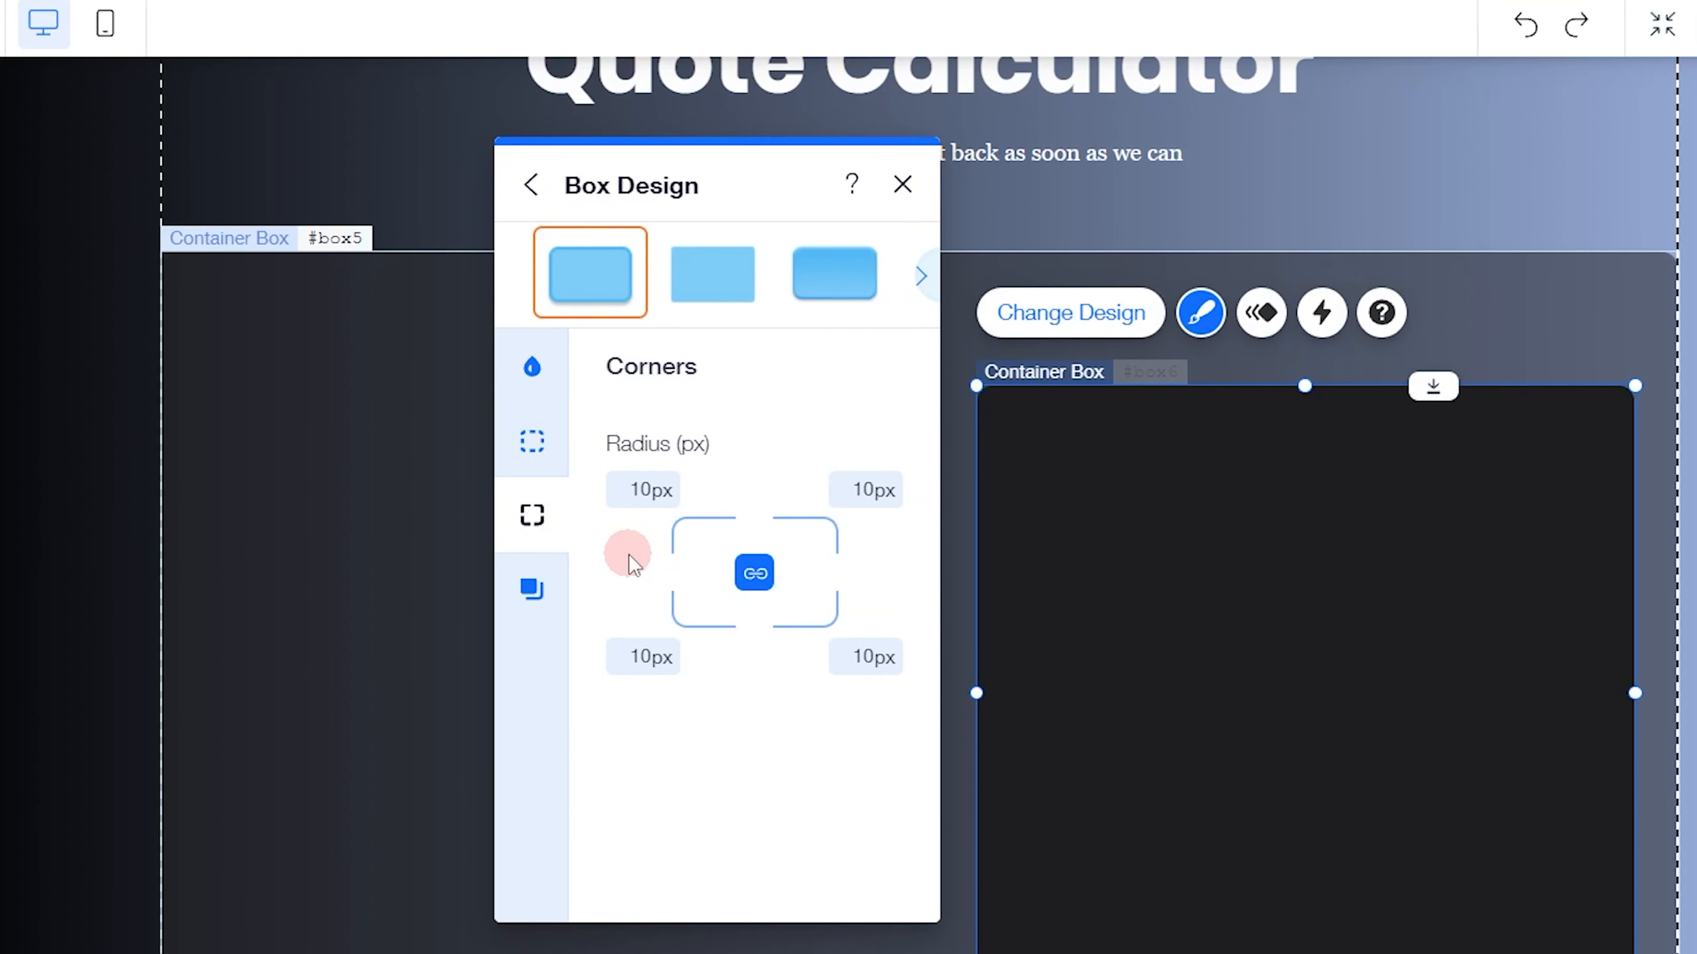
Enable a shadow on the new inner black box, set its blur to 29 px and close the box design
left_click(545, 589)
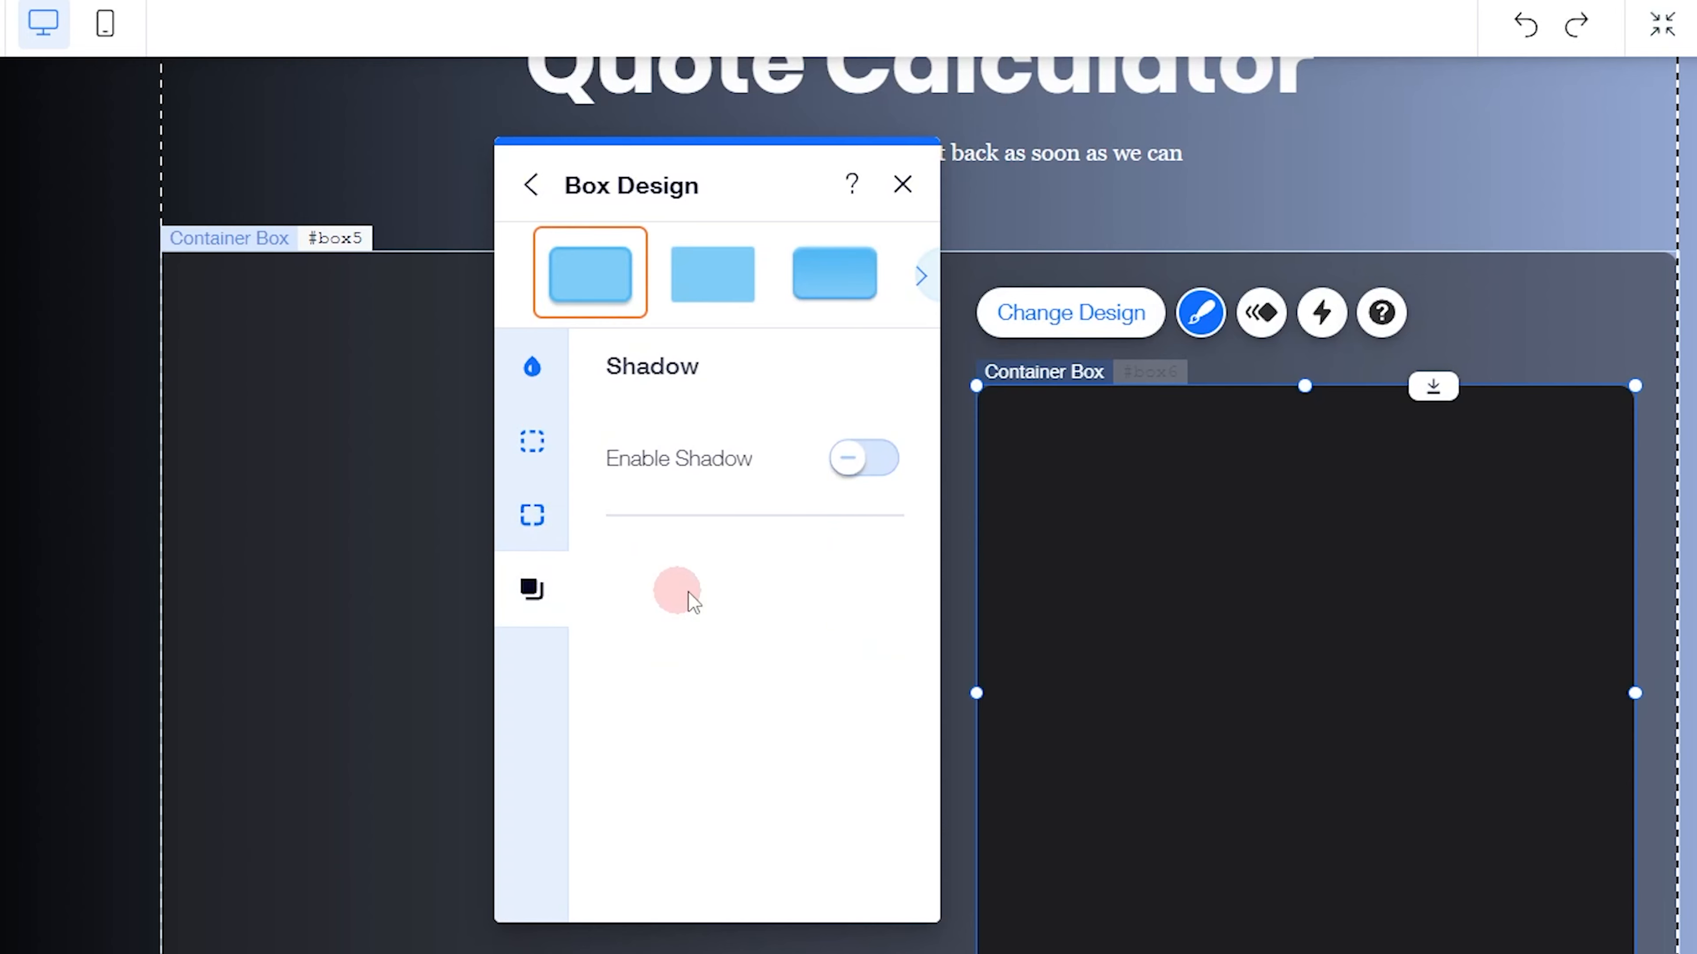
left_click(856, 475)
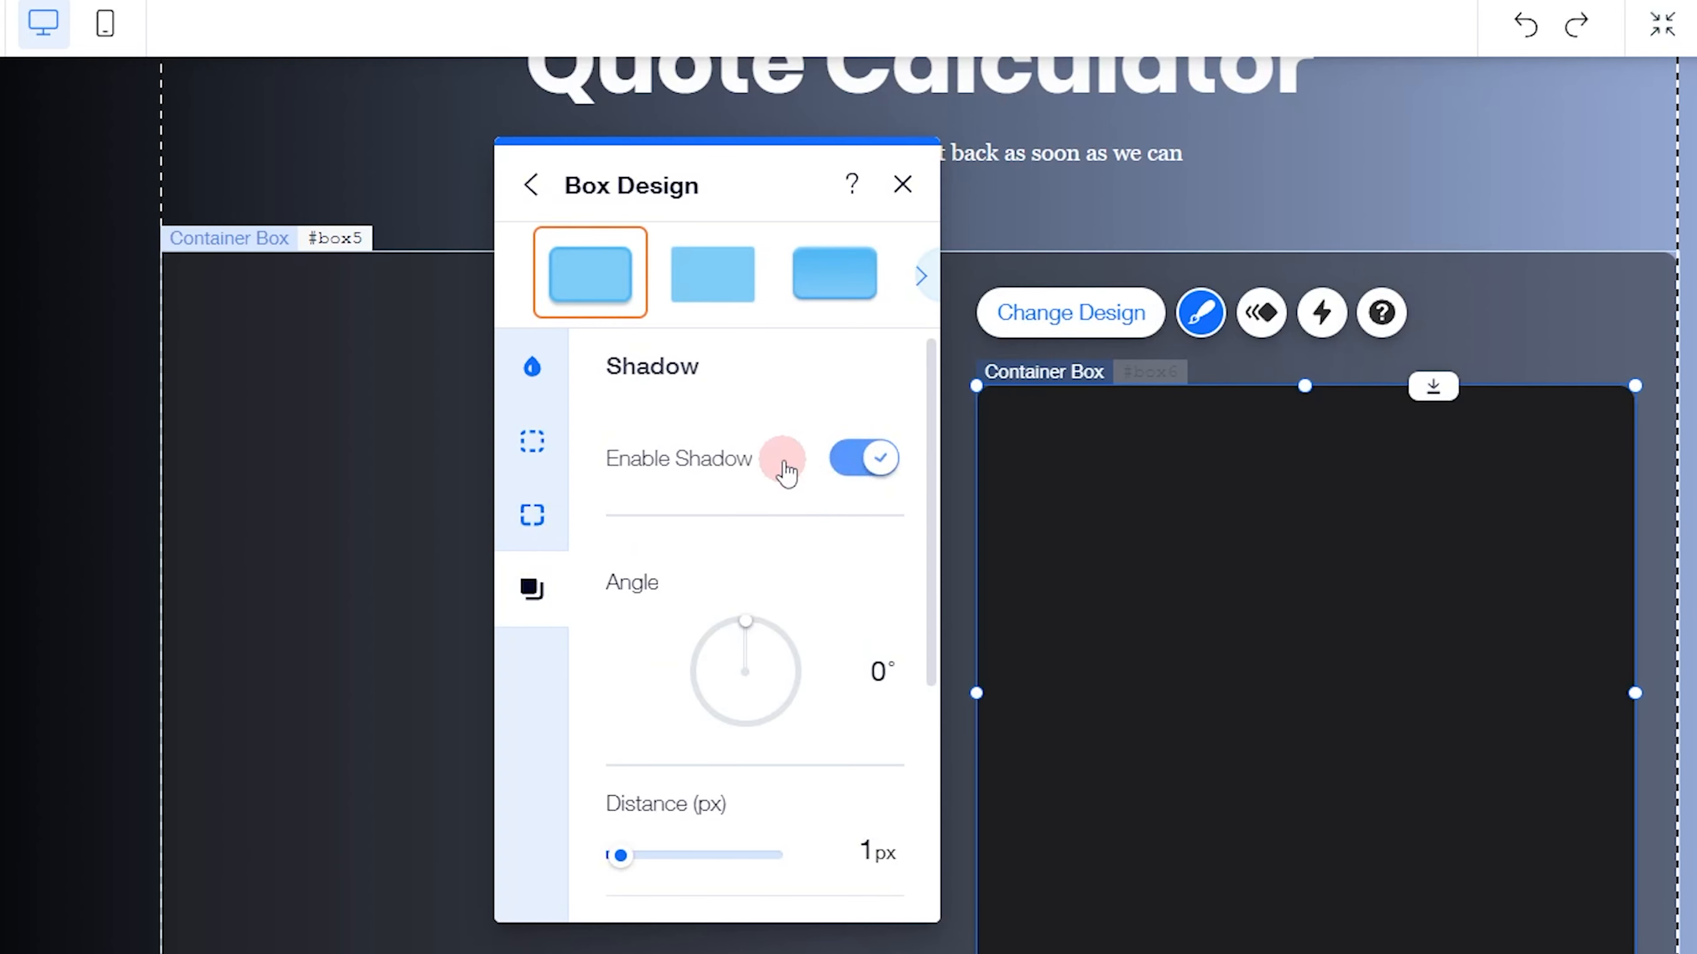
scroll(742, 477, "down", 5)
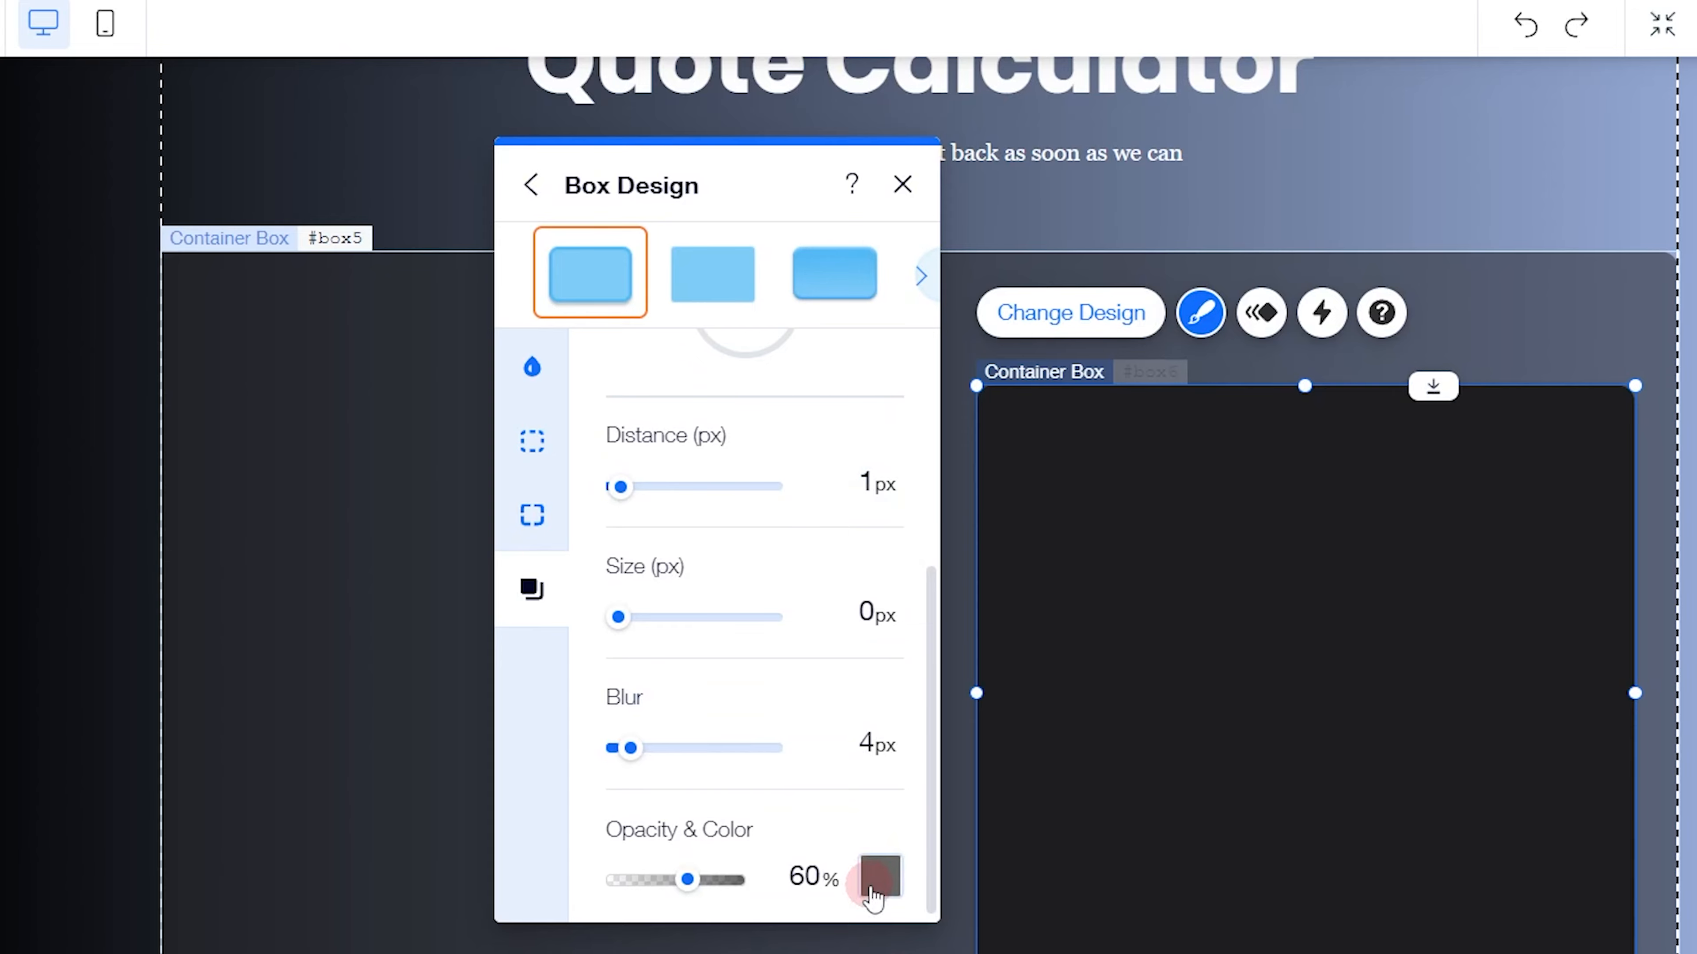
left_click(871, 892)
left_click(918, 933)
left_click(840, 735)
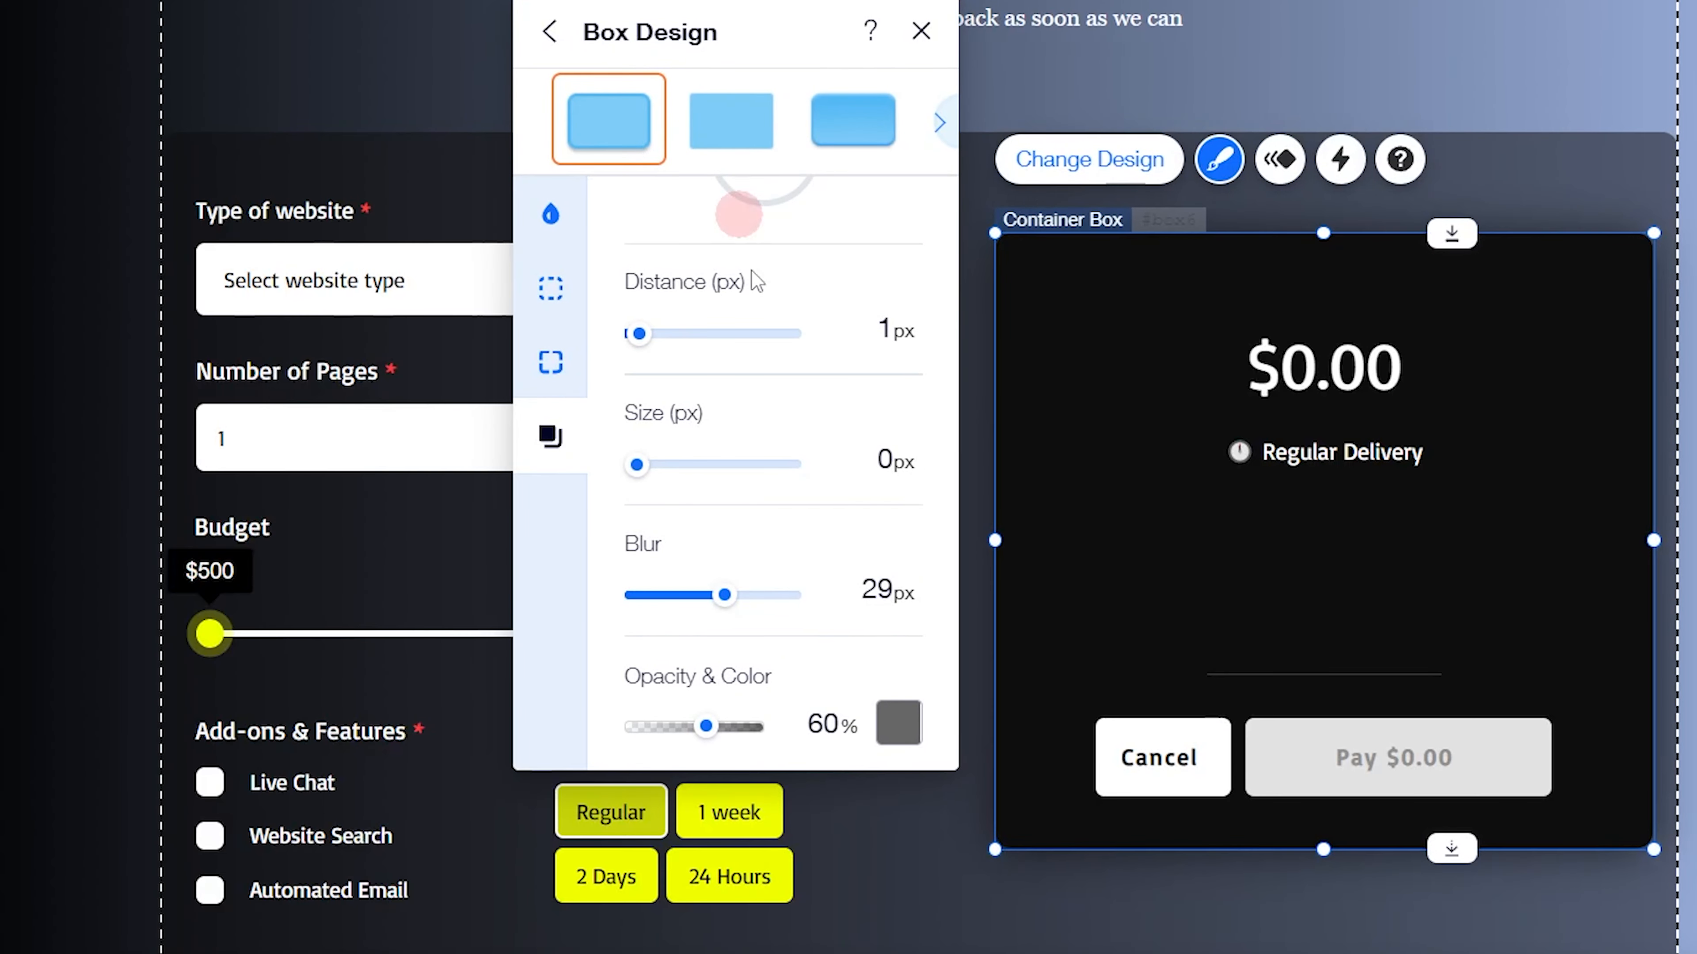
left_click(880, 591)
left_click(745, 155)
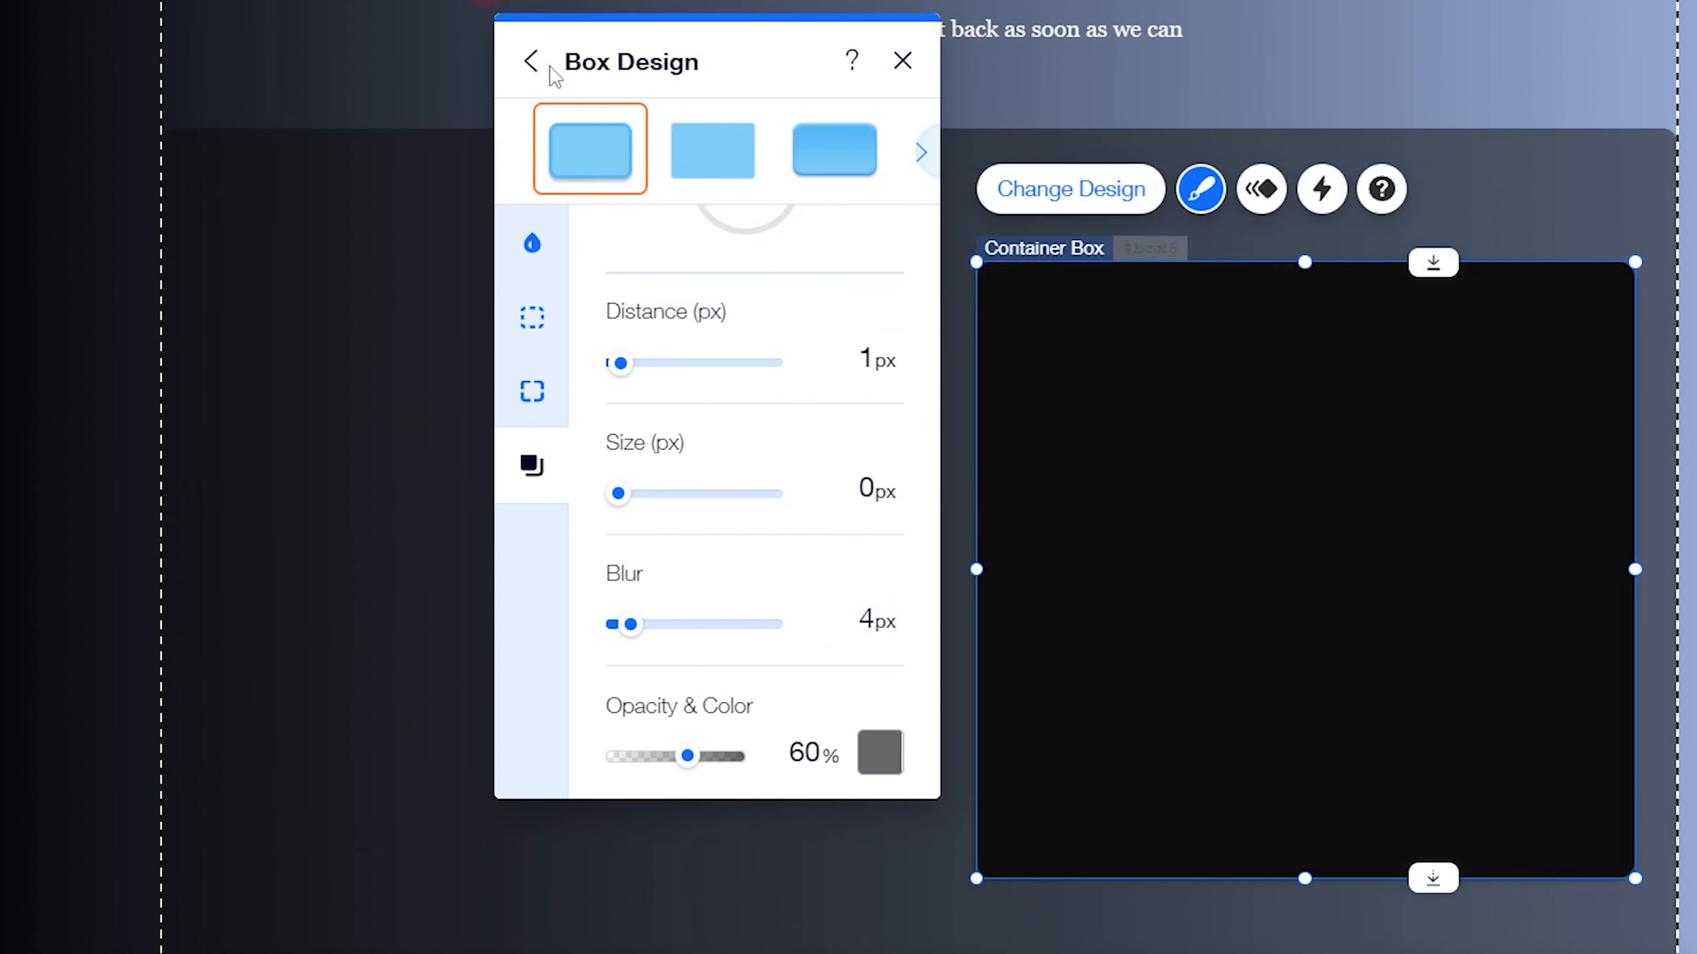
left_click(874, 606)
type("29")
key("Return")
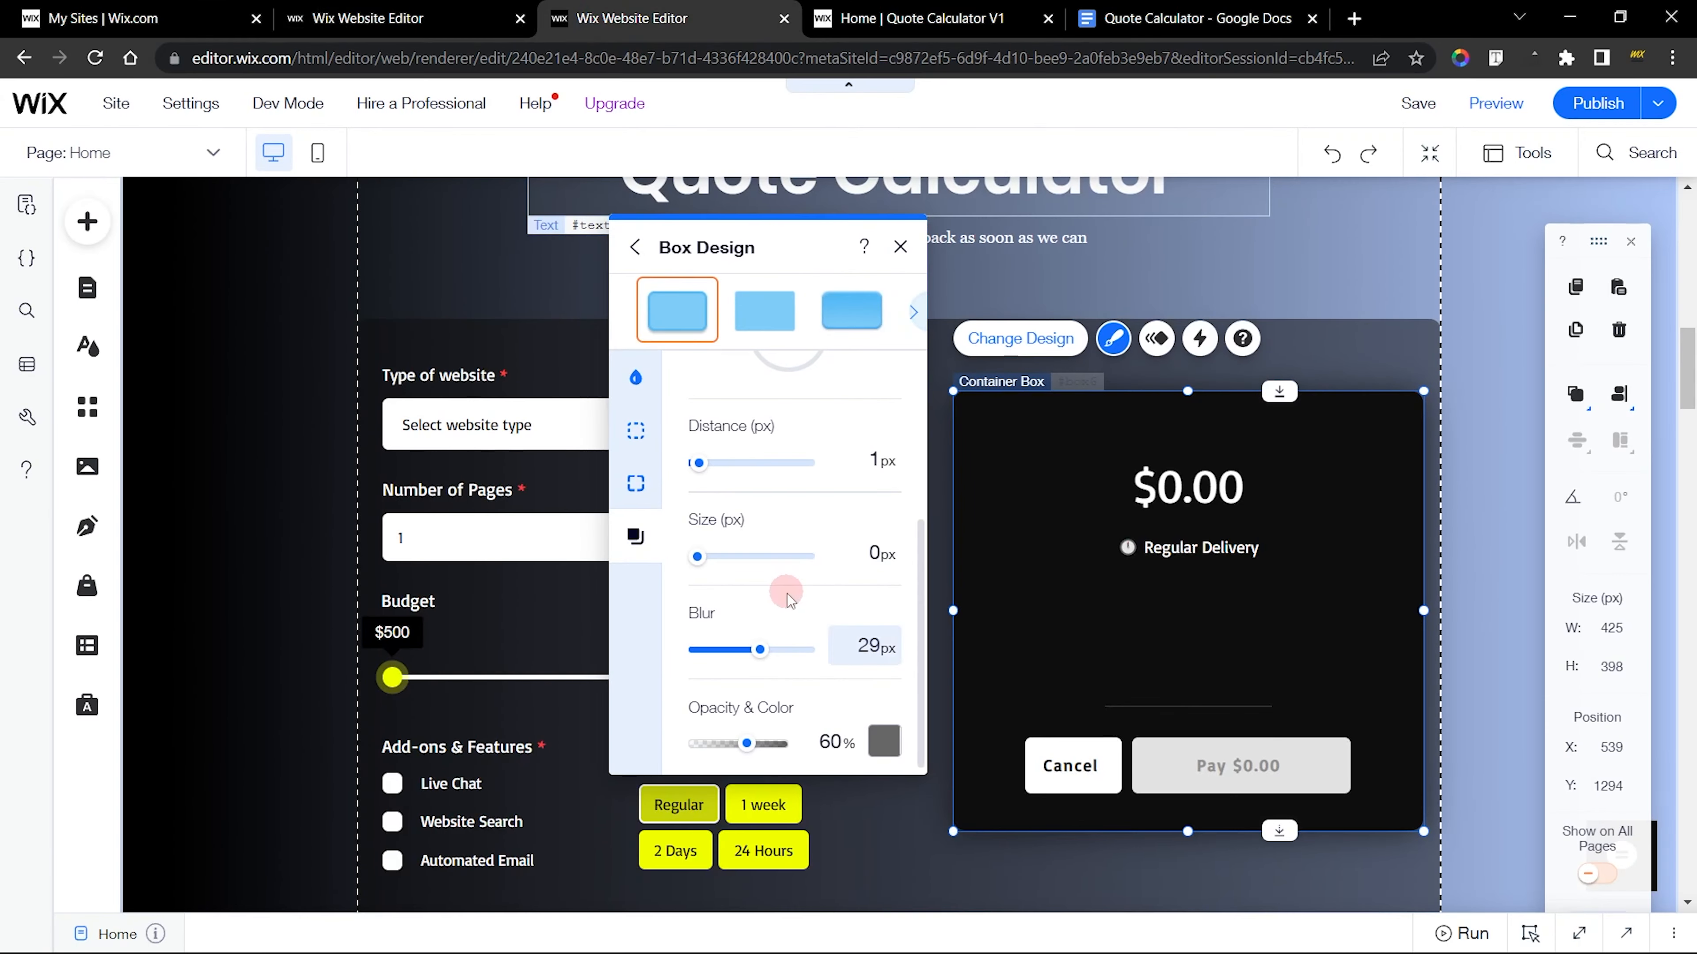
scroll(745, 547, "up", 4)
left_click(401, 18)
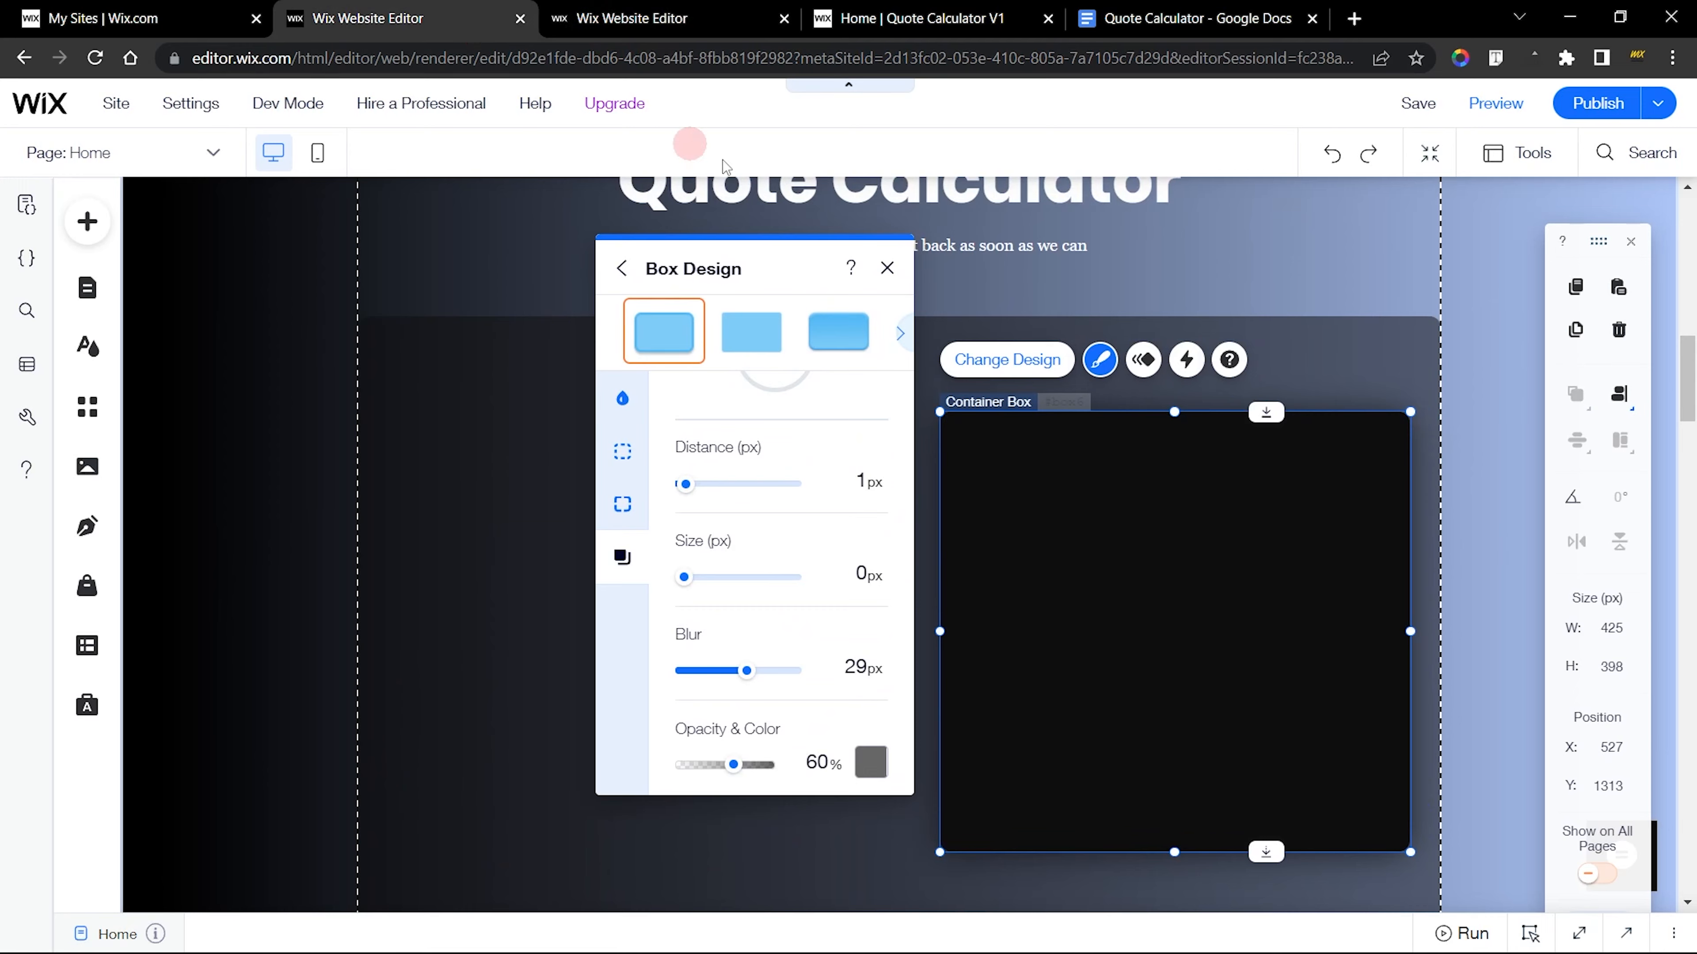
left_click(895, 266)
left_click(847, 514)
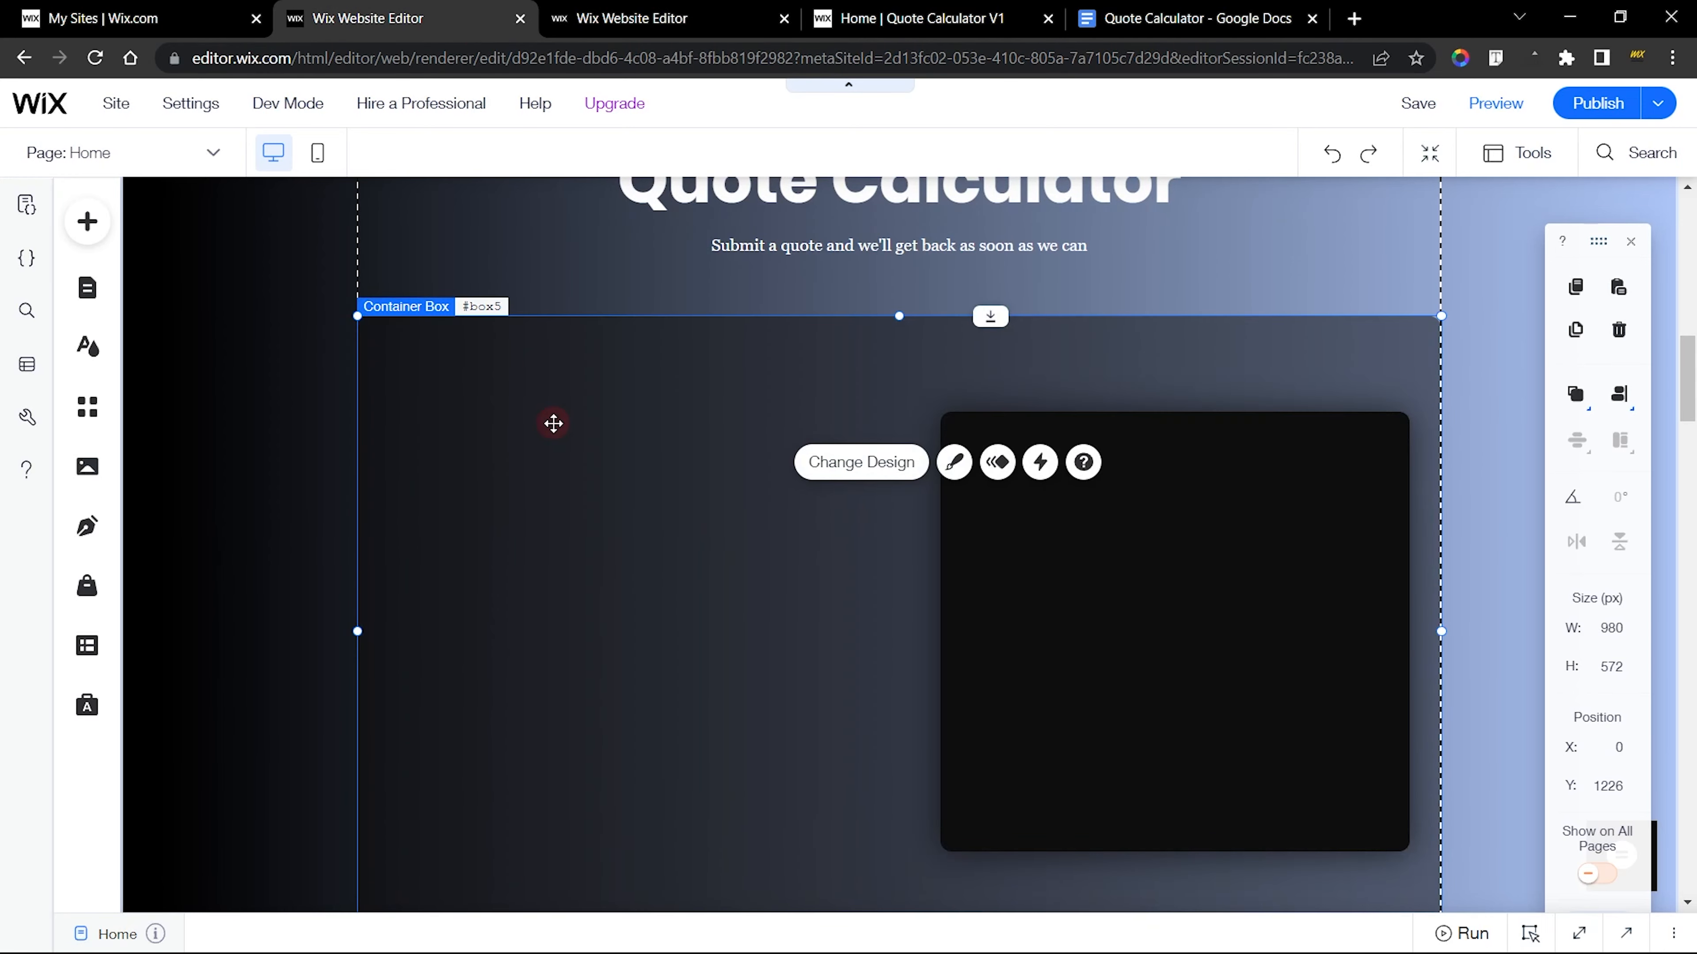
Examine the finished site's total price and quote summary texts, and open the total price text for editing
left_click(632, 18)
left_click(292, 383)
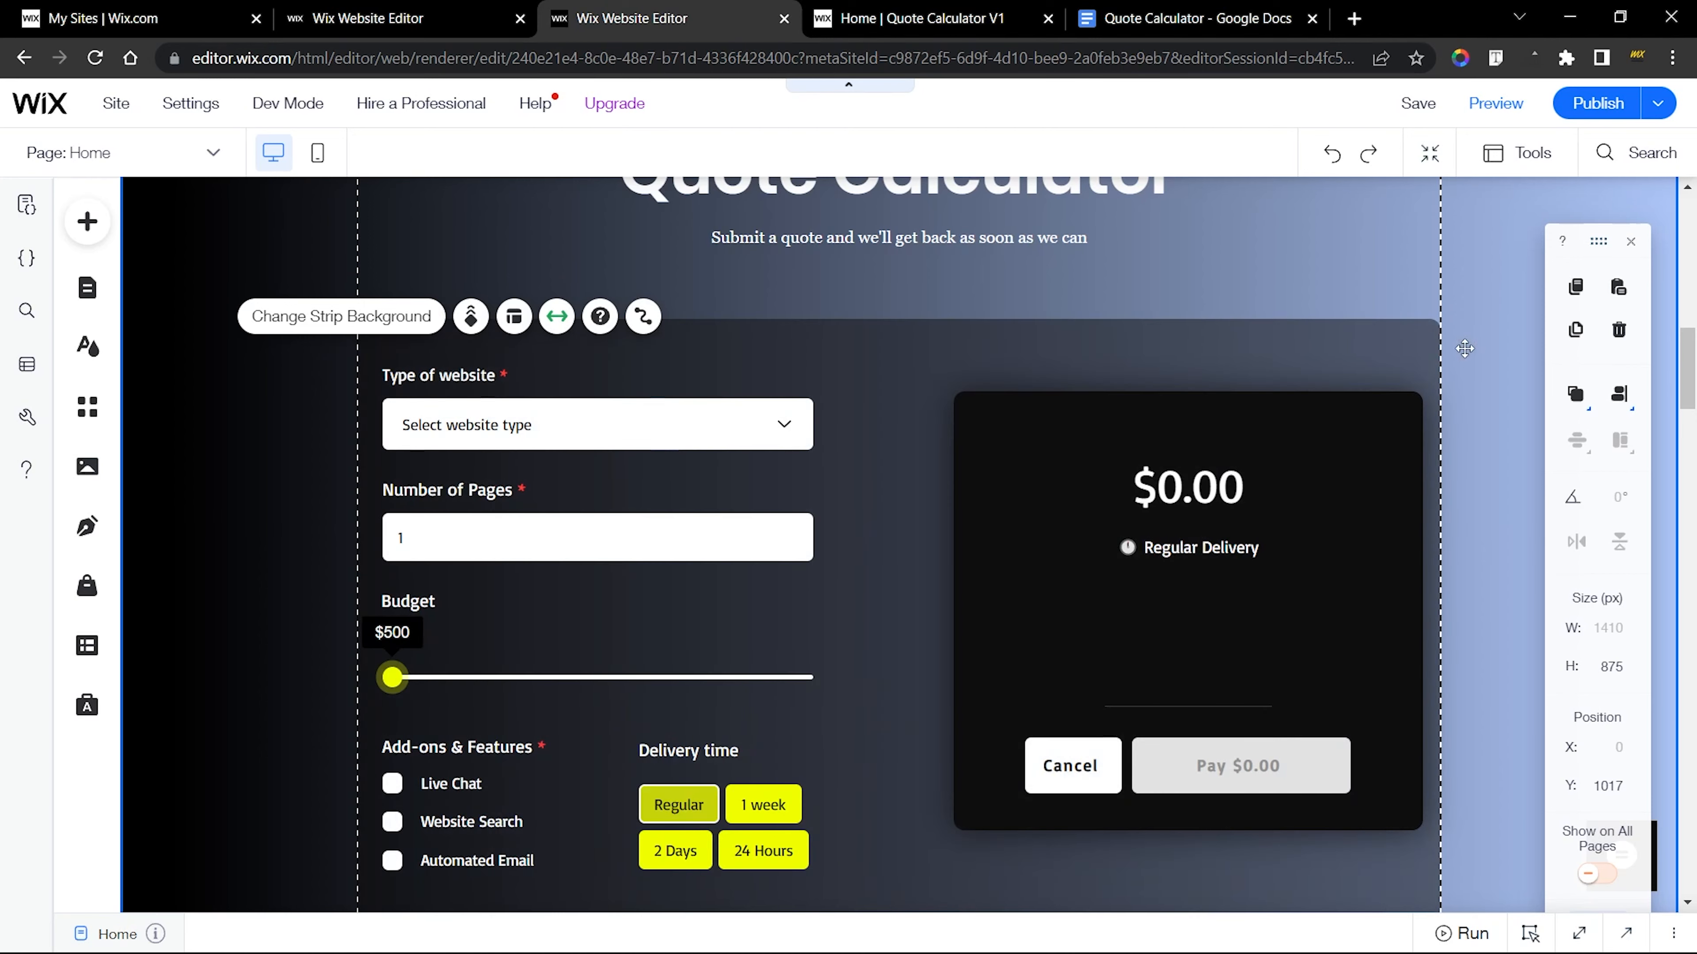
left_click(1463, 348)
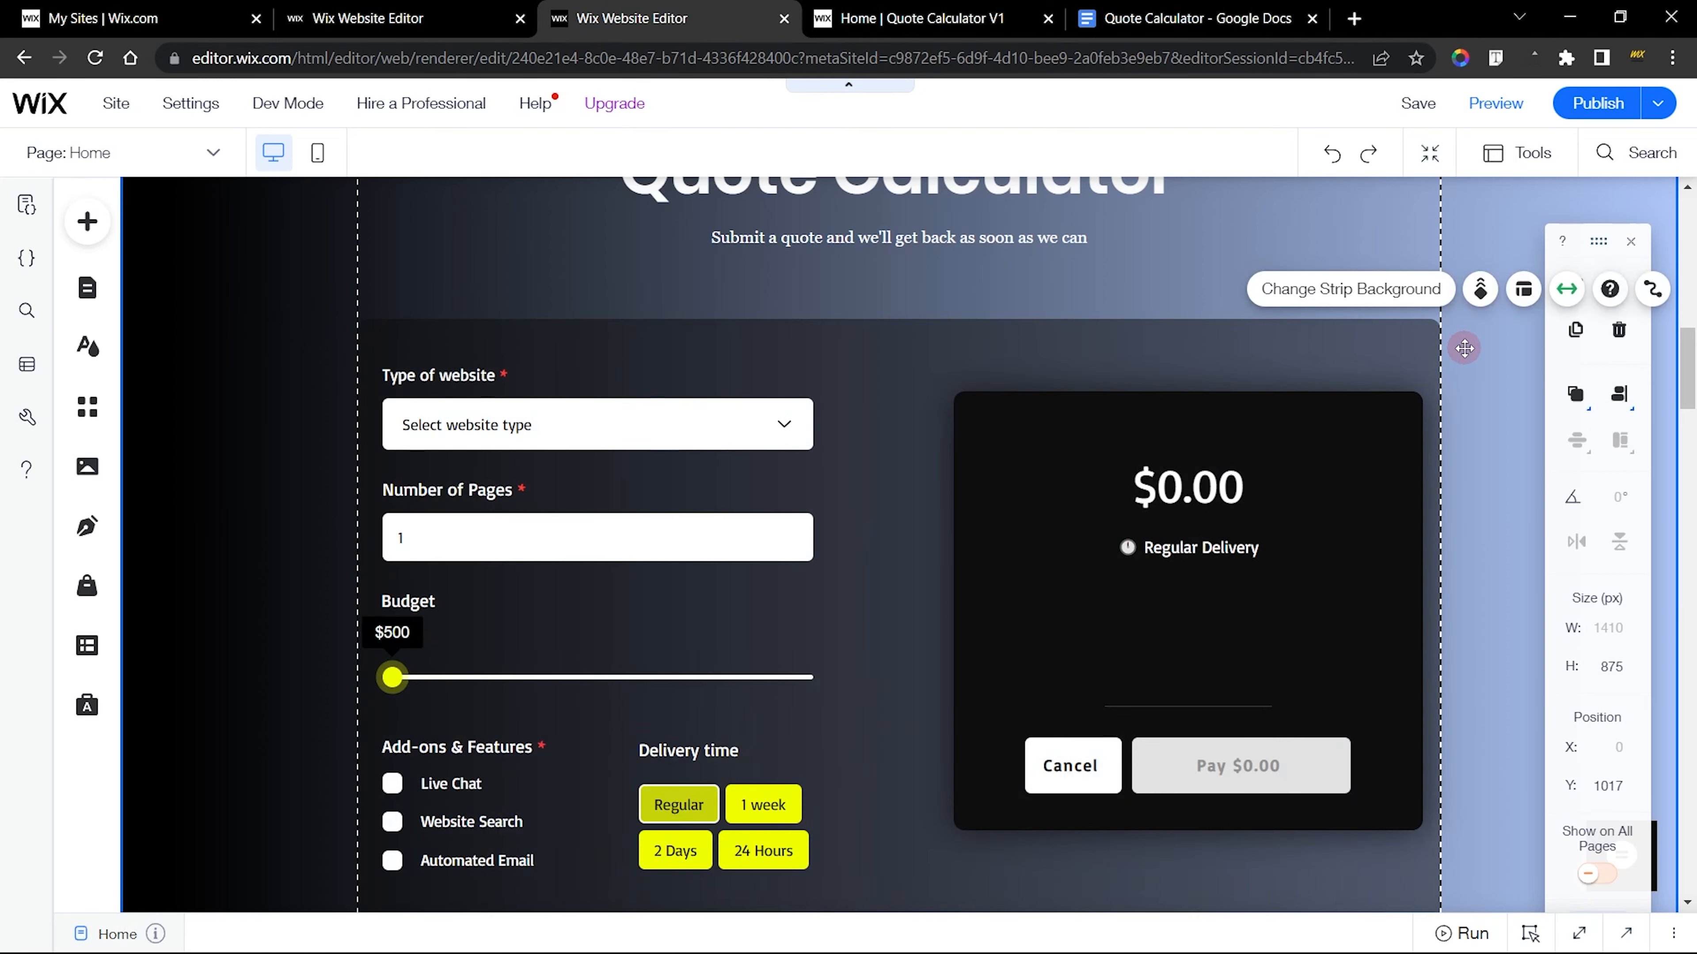
scroll(1463, 348, "down", 2)
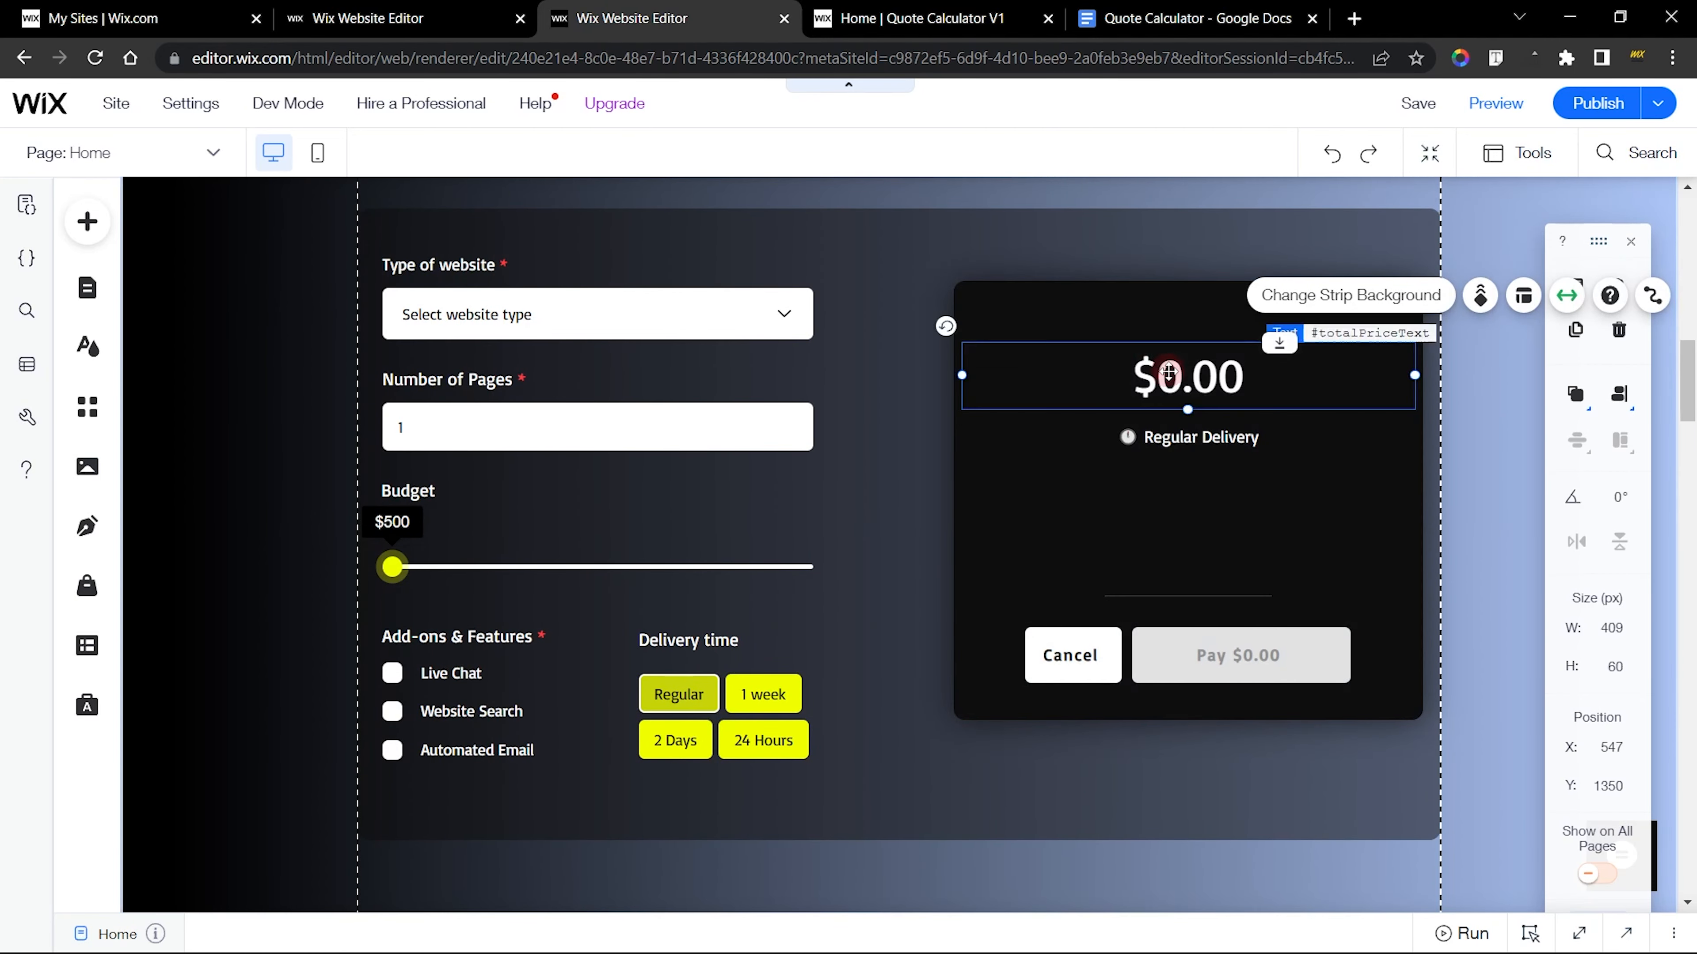
left_click(1231, 441)
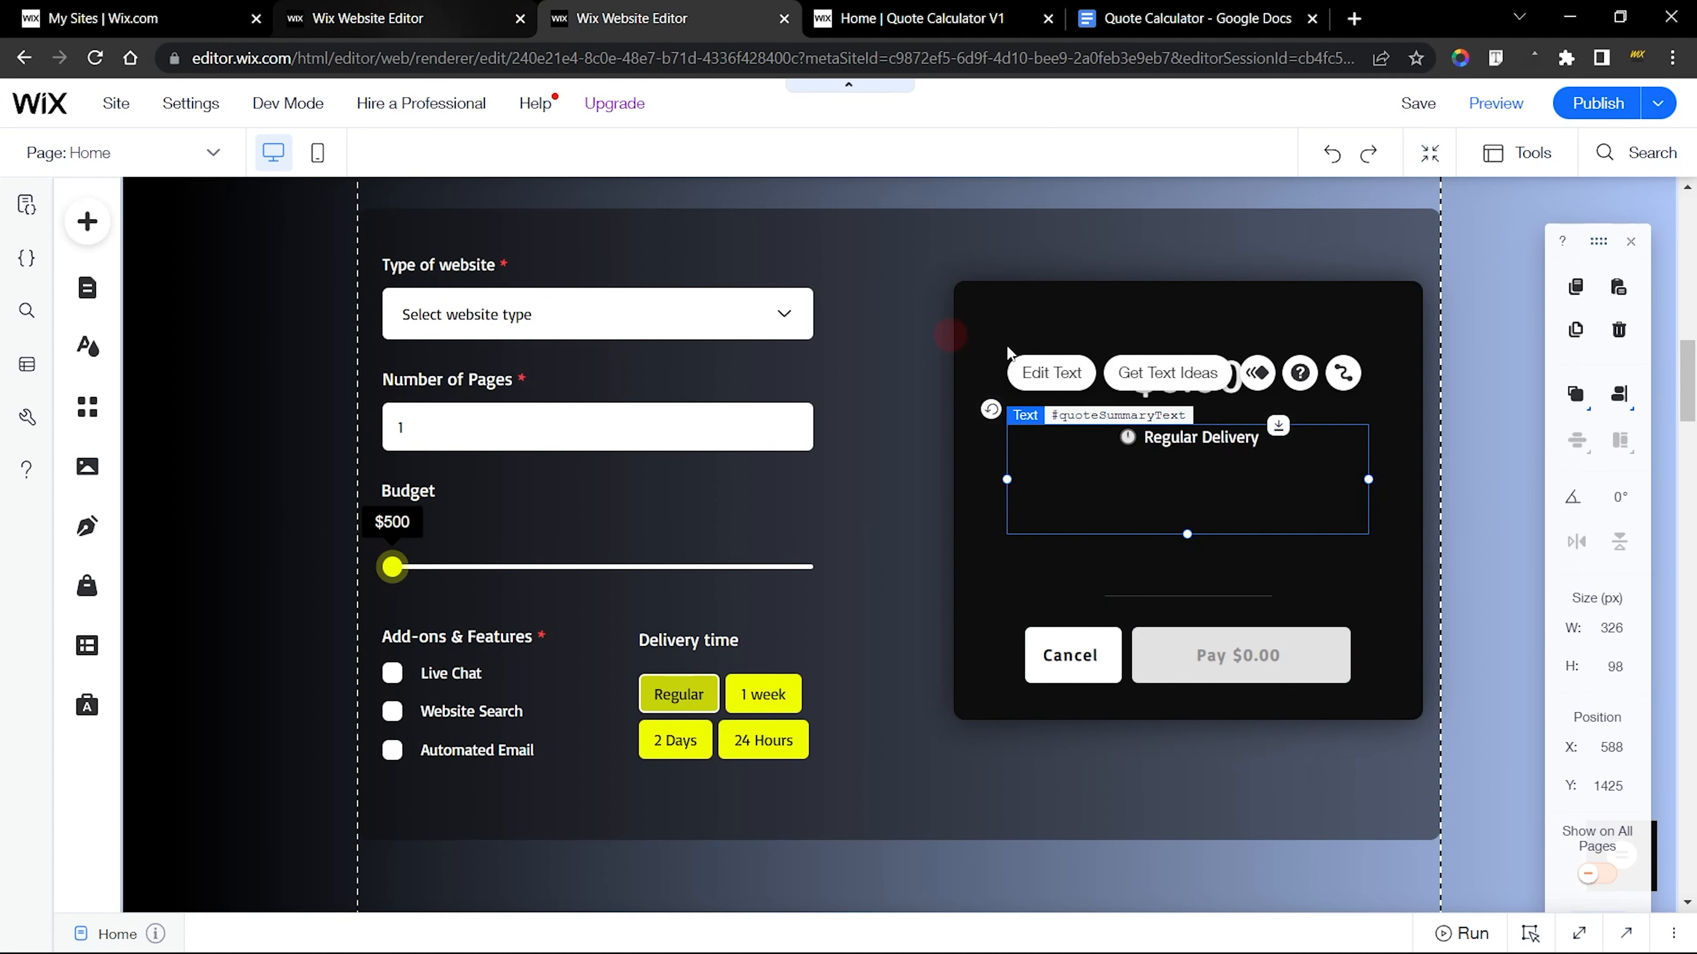
left_click(1388, 361)
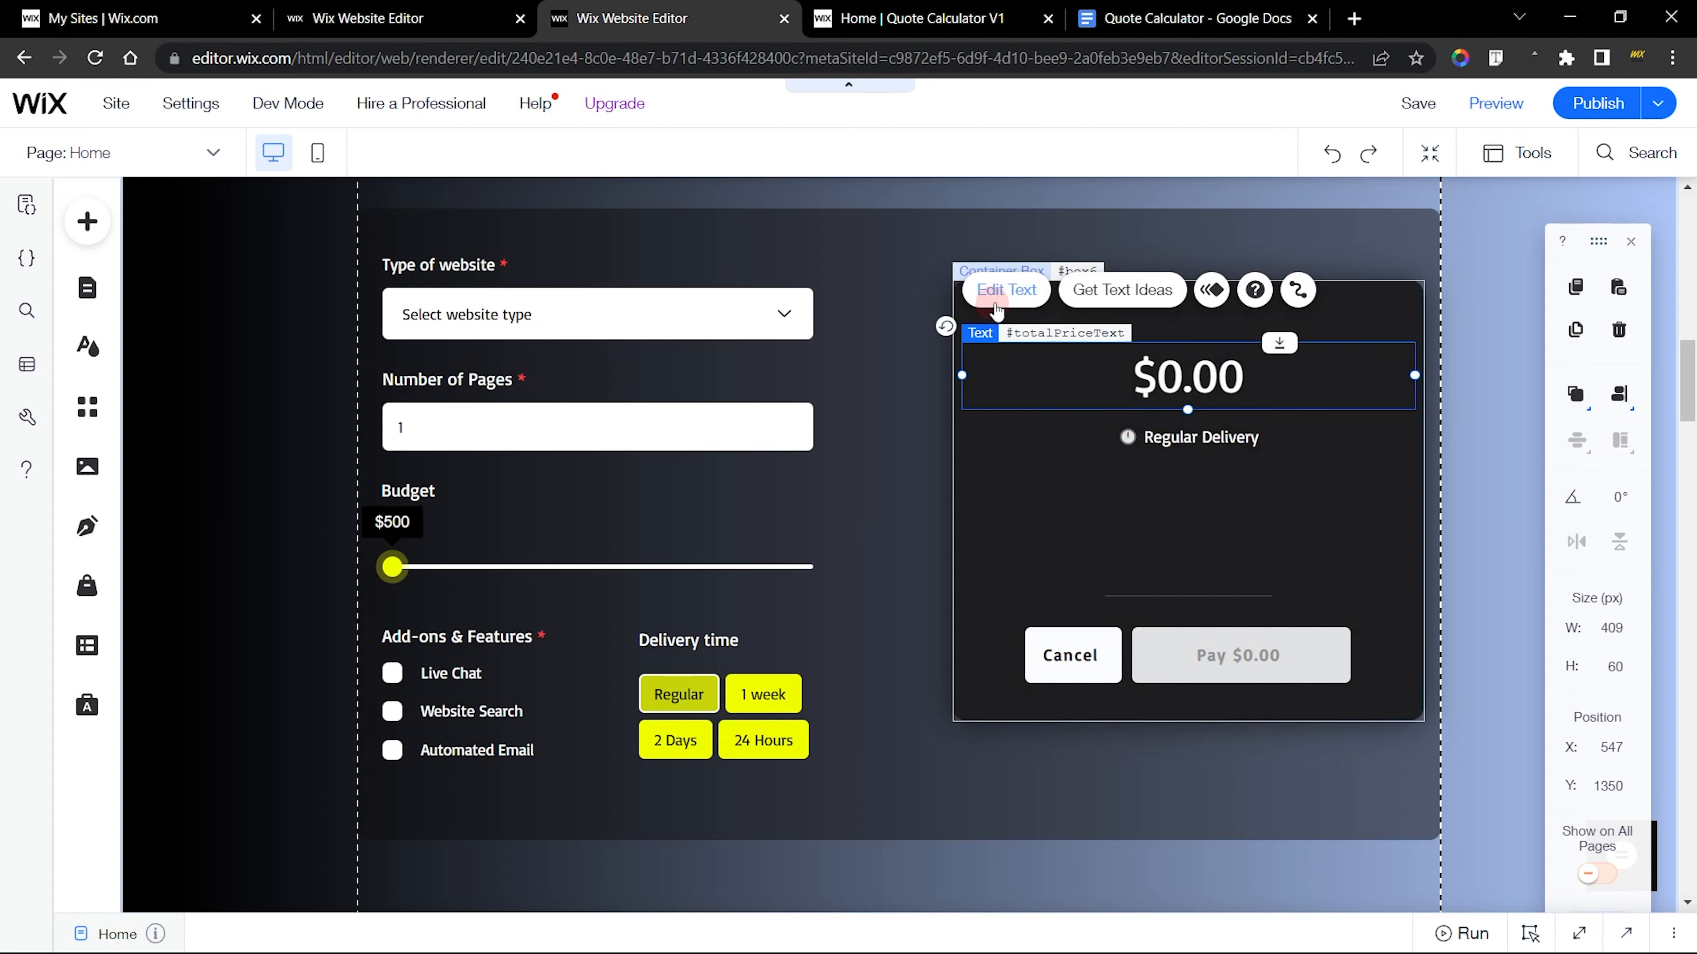
left_click(1002, 292)
key("ctrl+c")
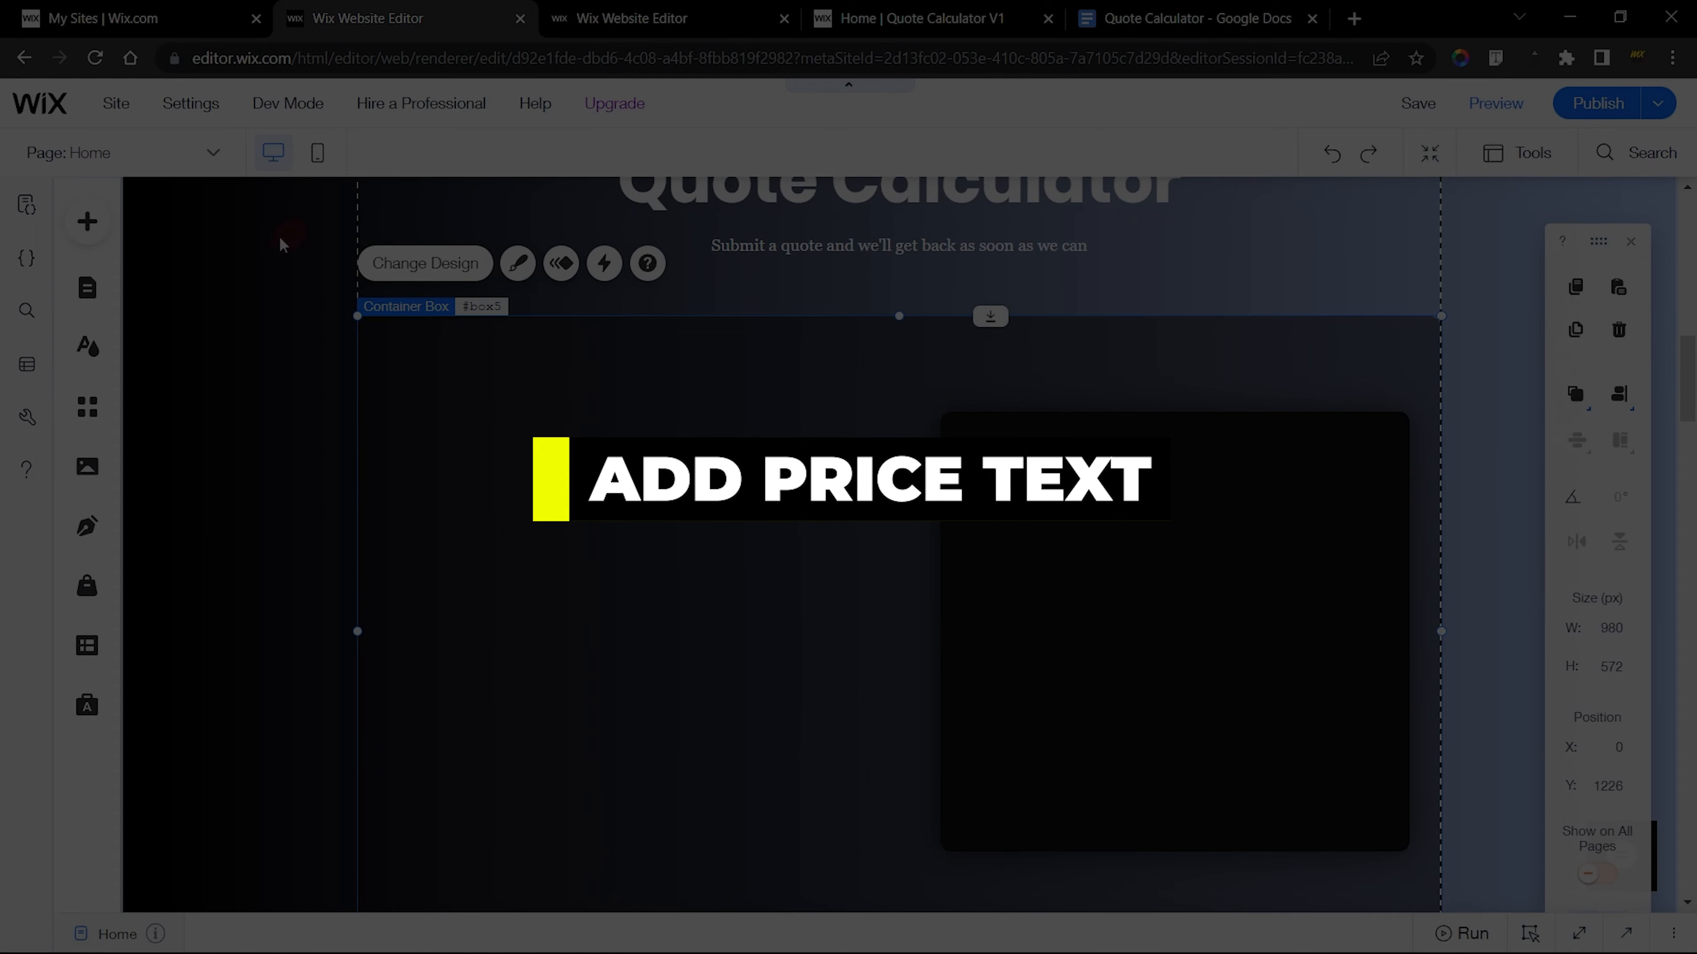
Add a Heading 5 themed text to the new site's large container, overlapping the black box's left edge
left_click(87, 221)
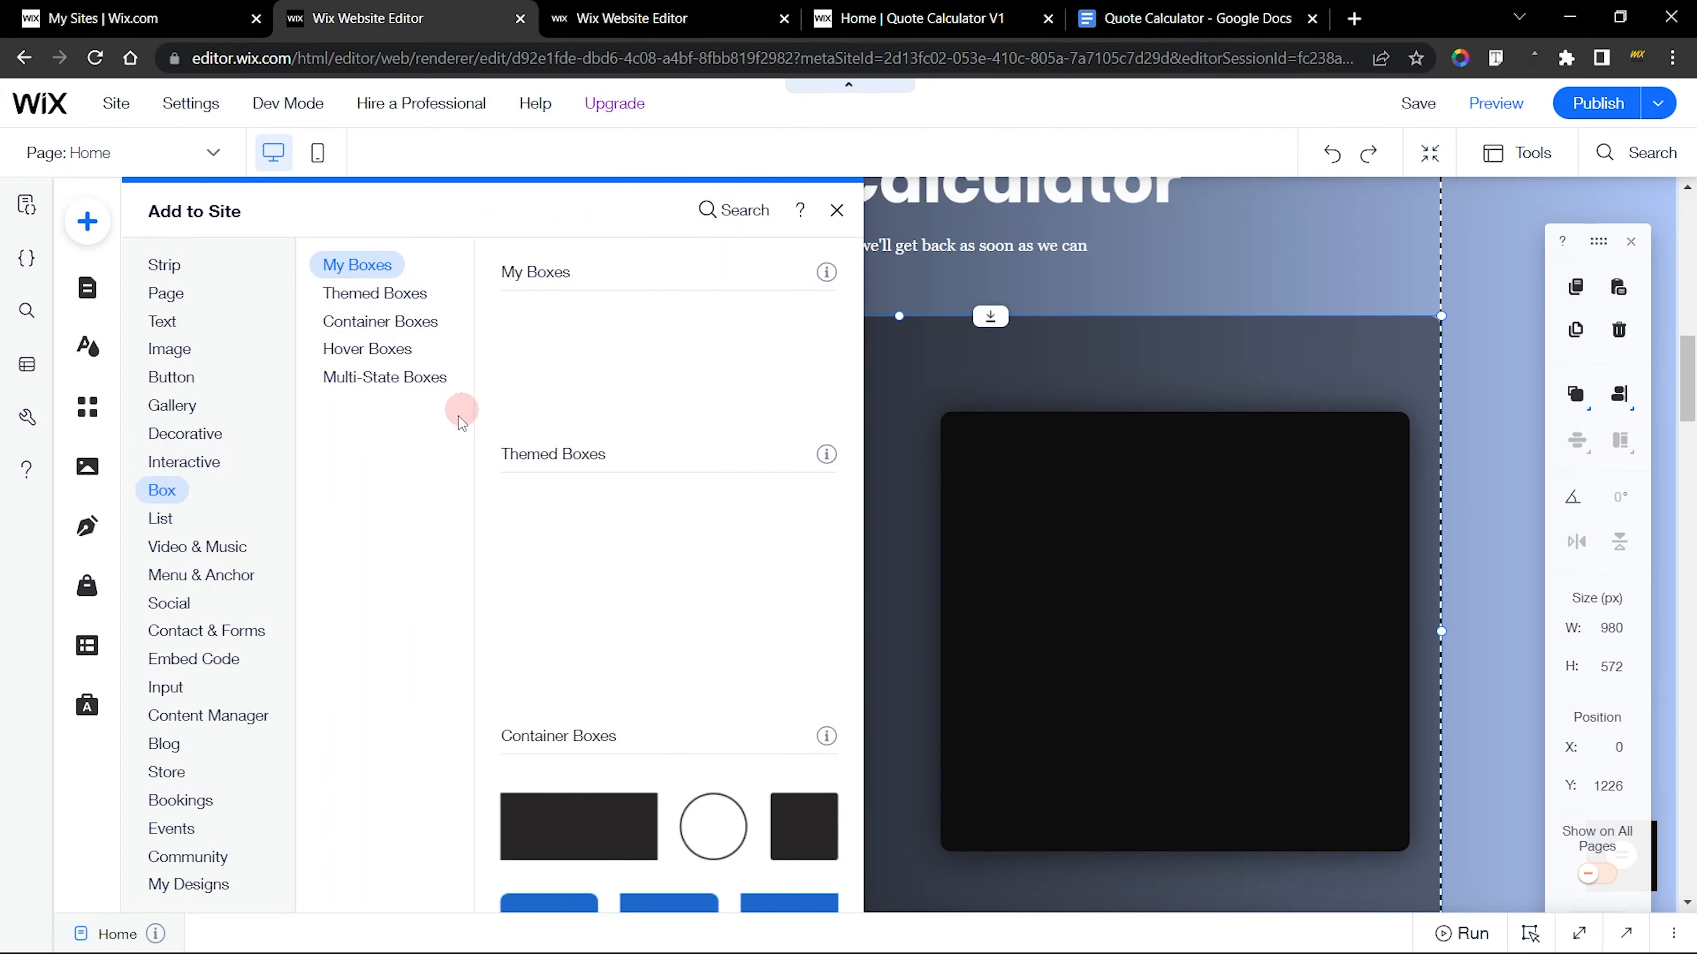
left_click(153, 325)
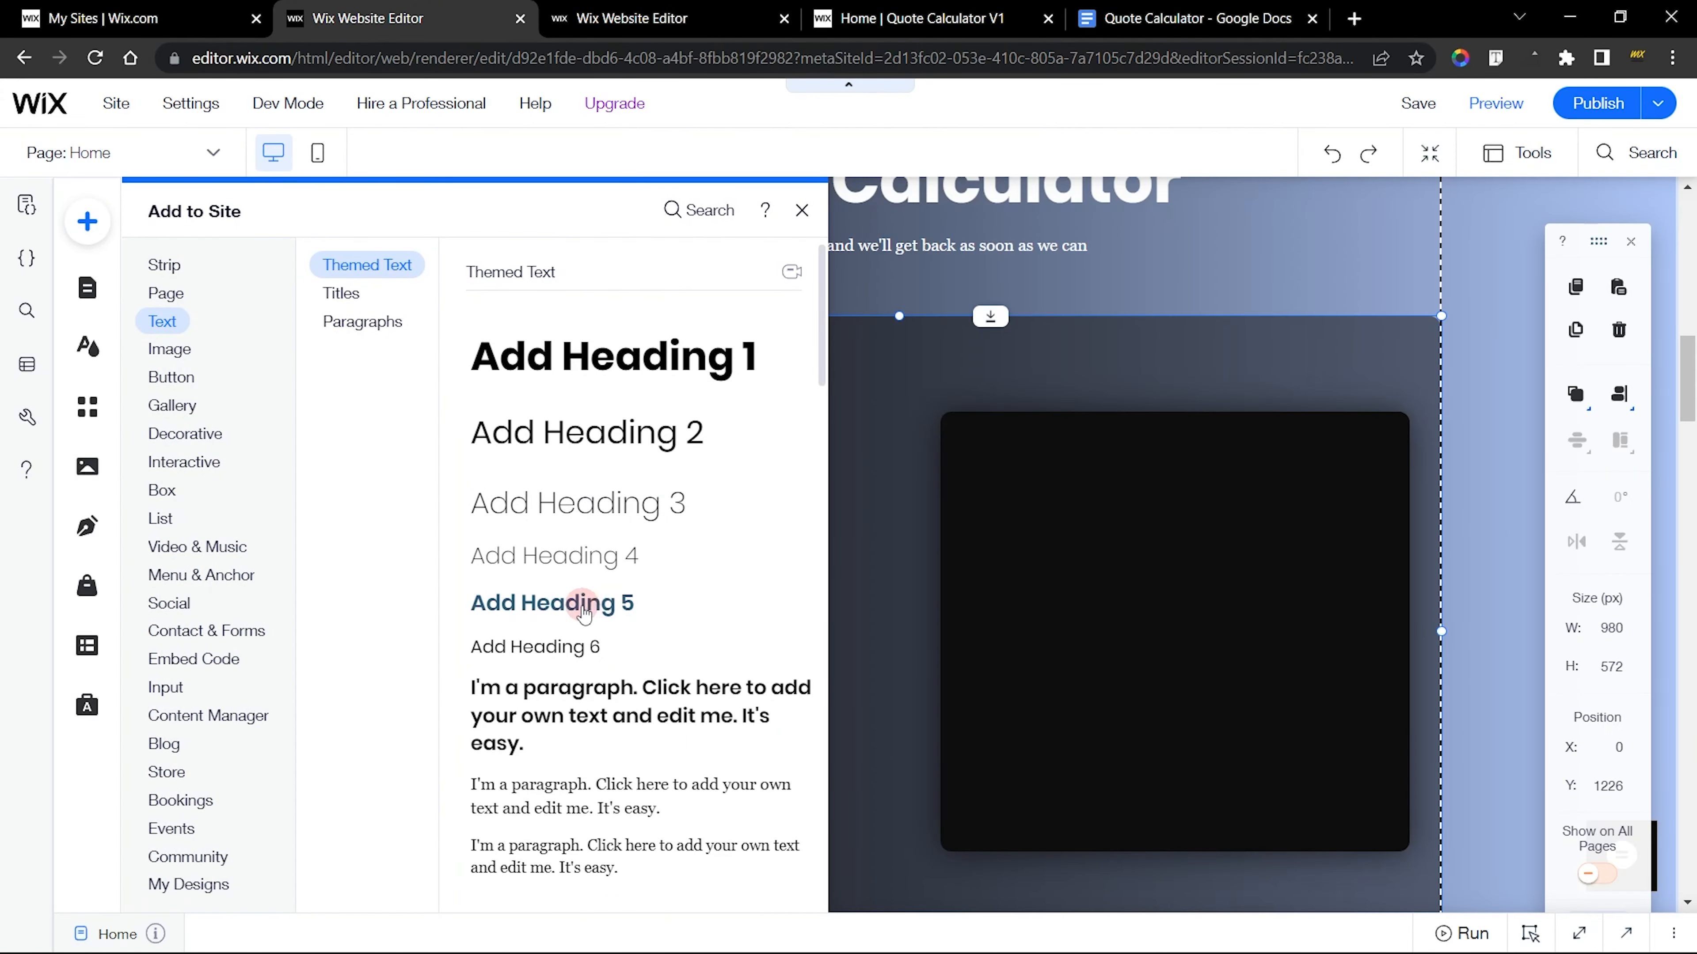
left_click_drag(569, 608, 901, 476)
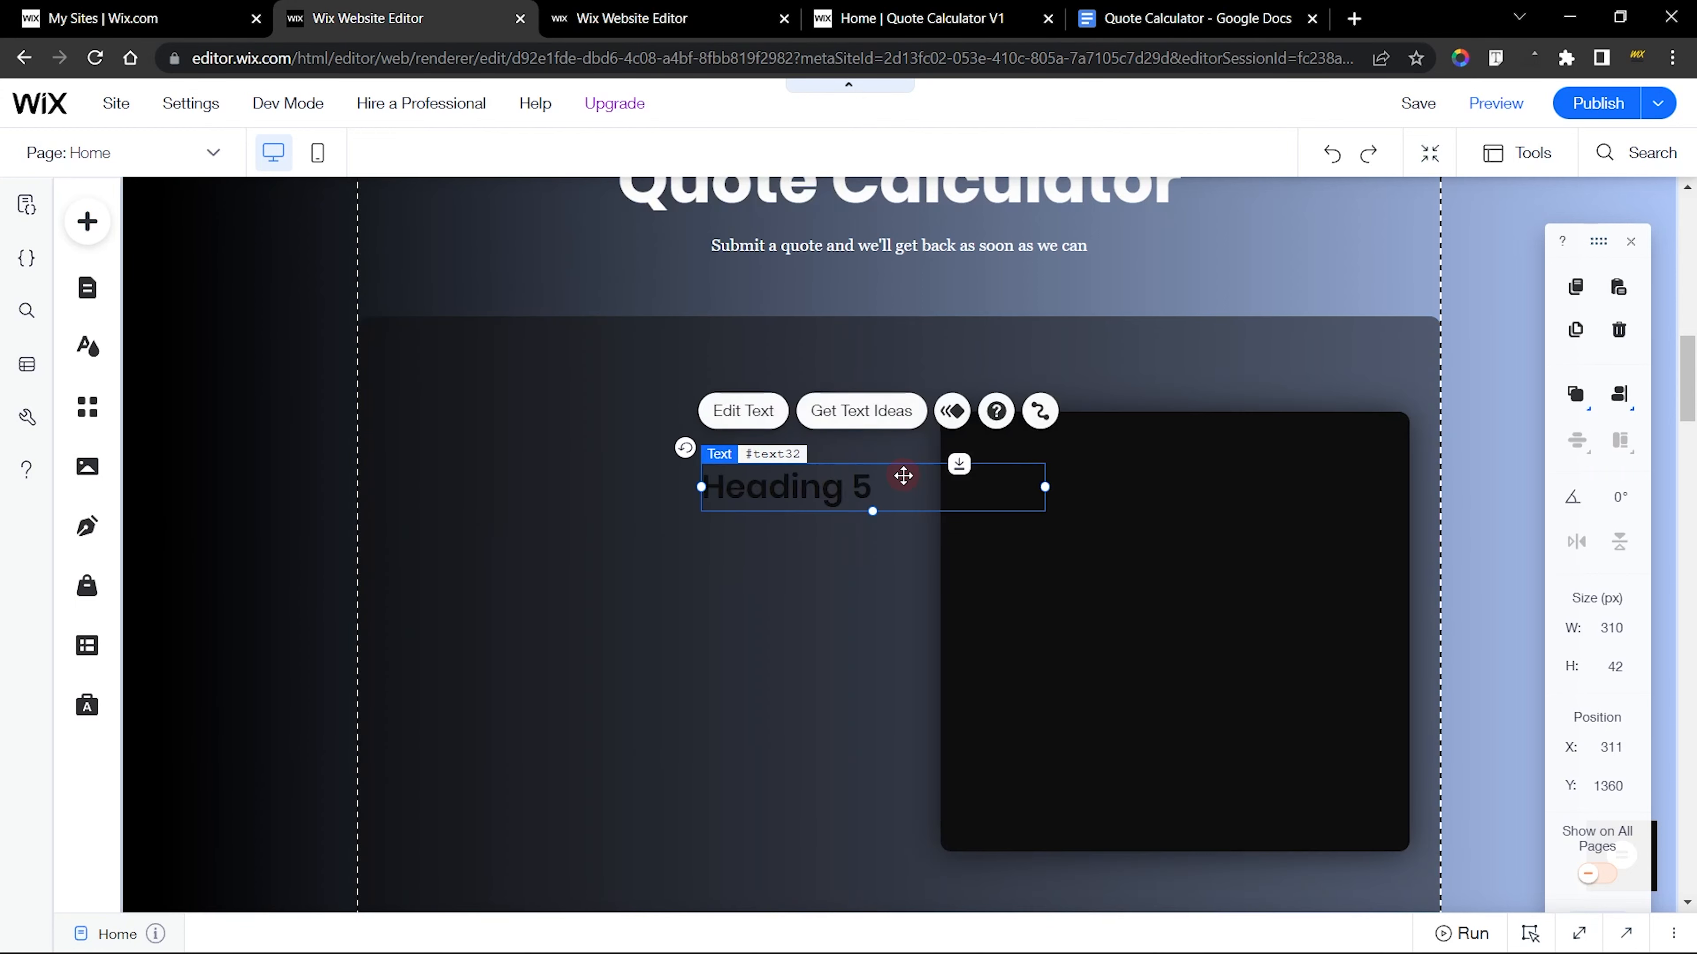
Replace the new heading's text with $0.00 copied from the finished site's total price, and colour it white (#FFFFFF)
left_click(741, 411)
left_click(641, 14)
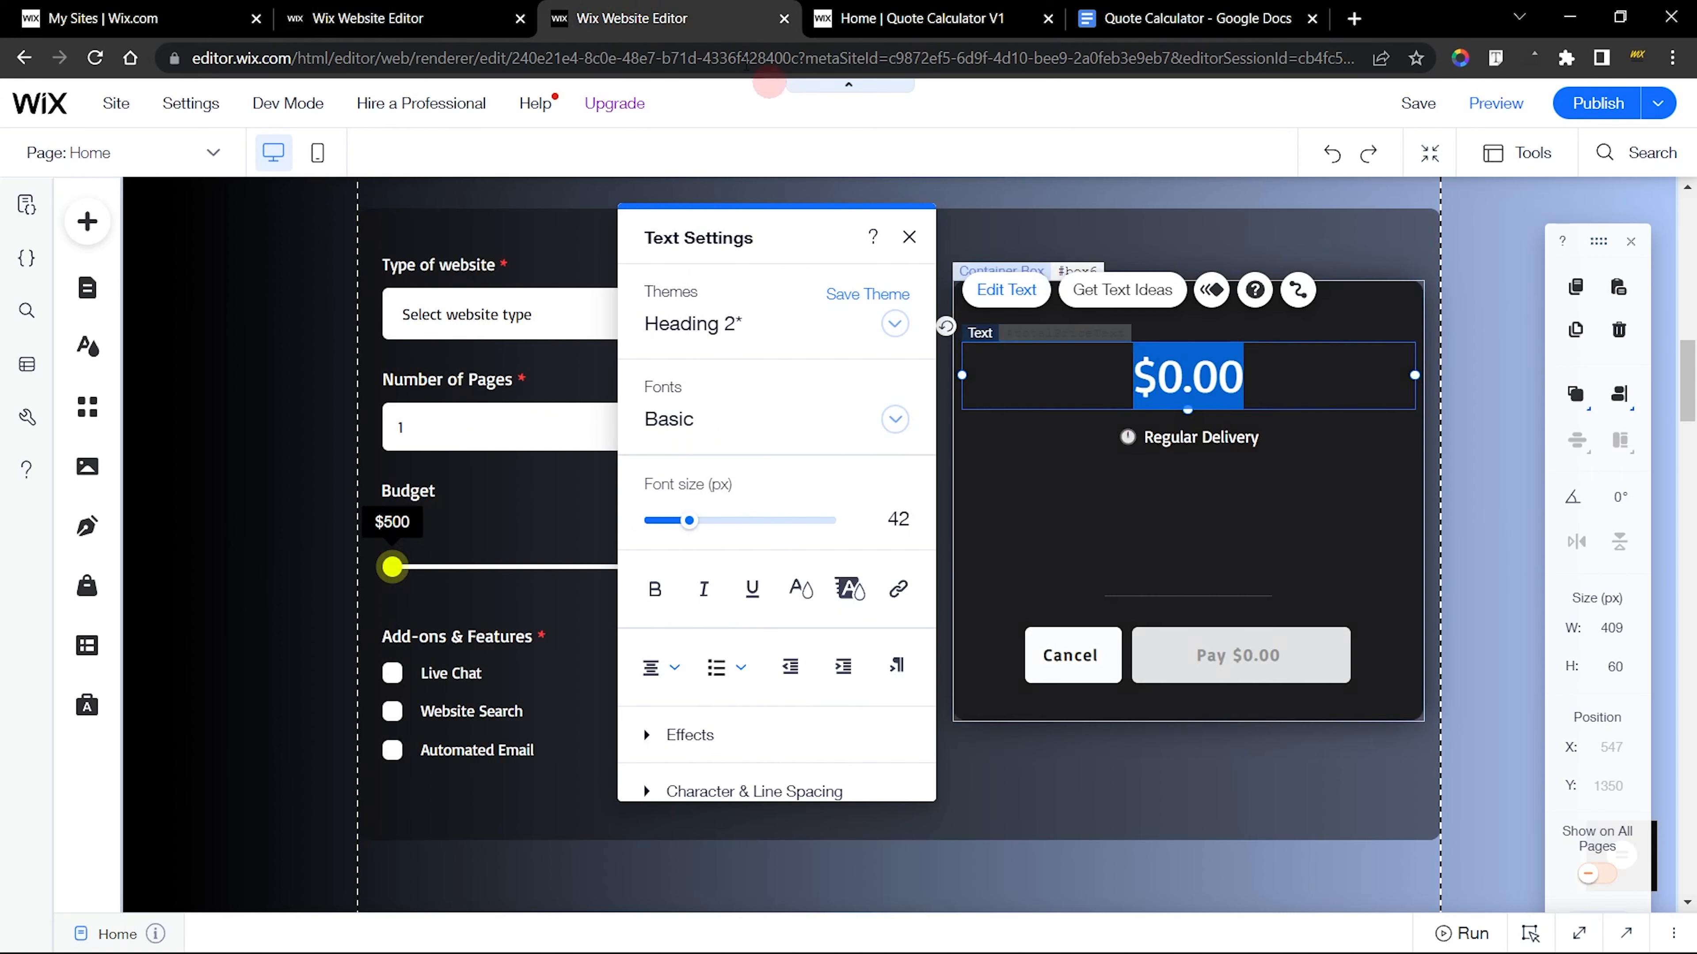
left_click(502, 9)
key("ctrl+v")
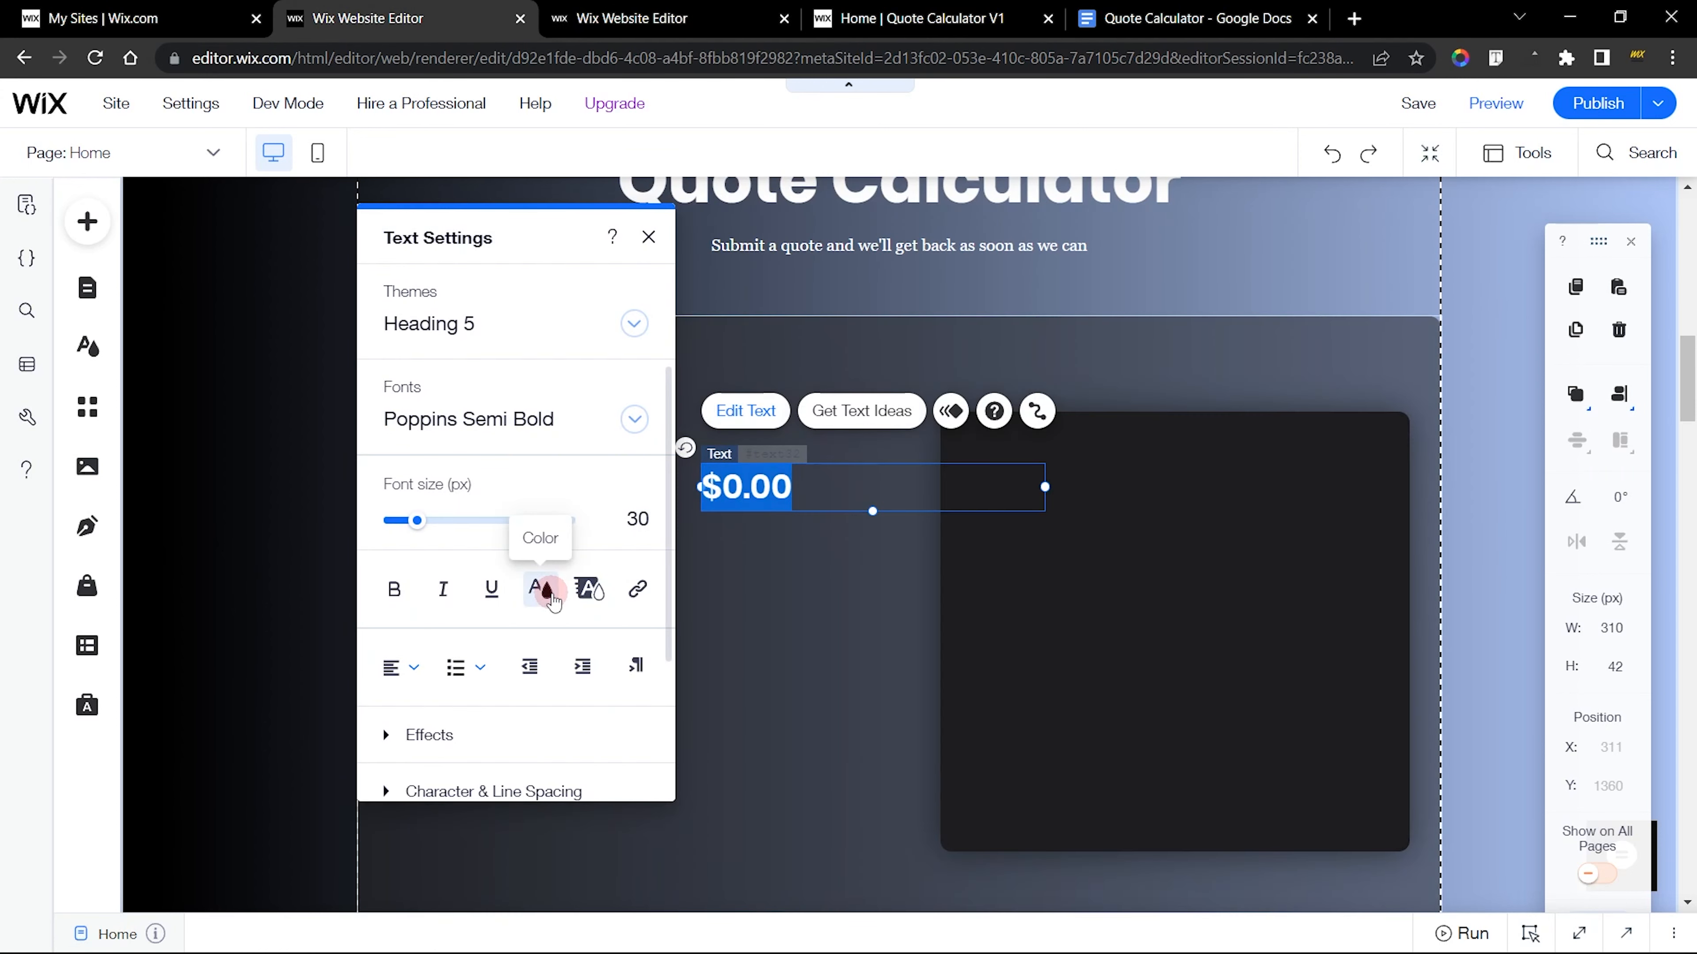
left_click(541, 588)
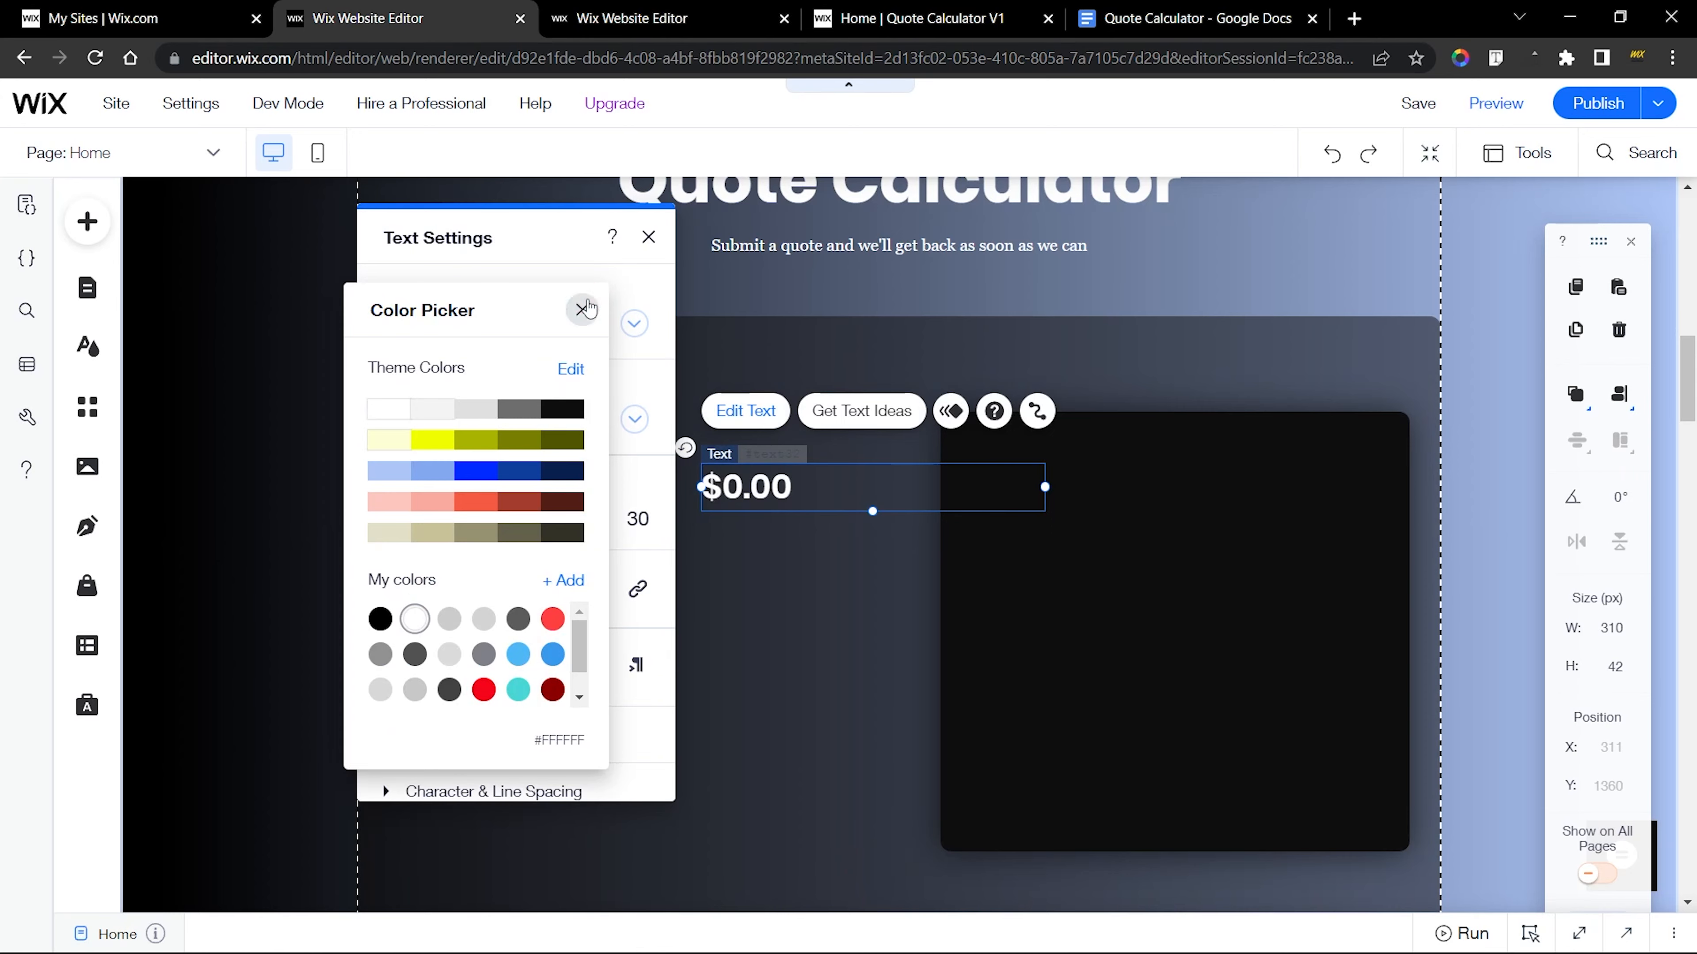
Set the new $0.00 heading's font to Basic and its size to 42 px
left_click(581, 309)
left_click(487, 418)
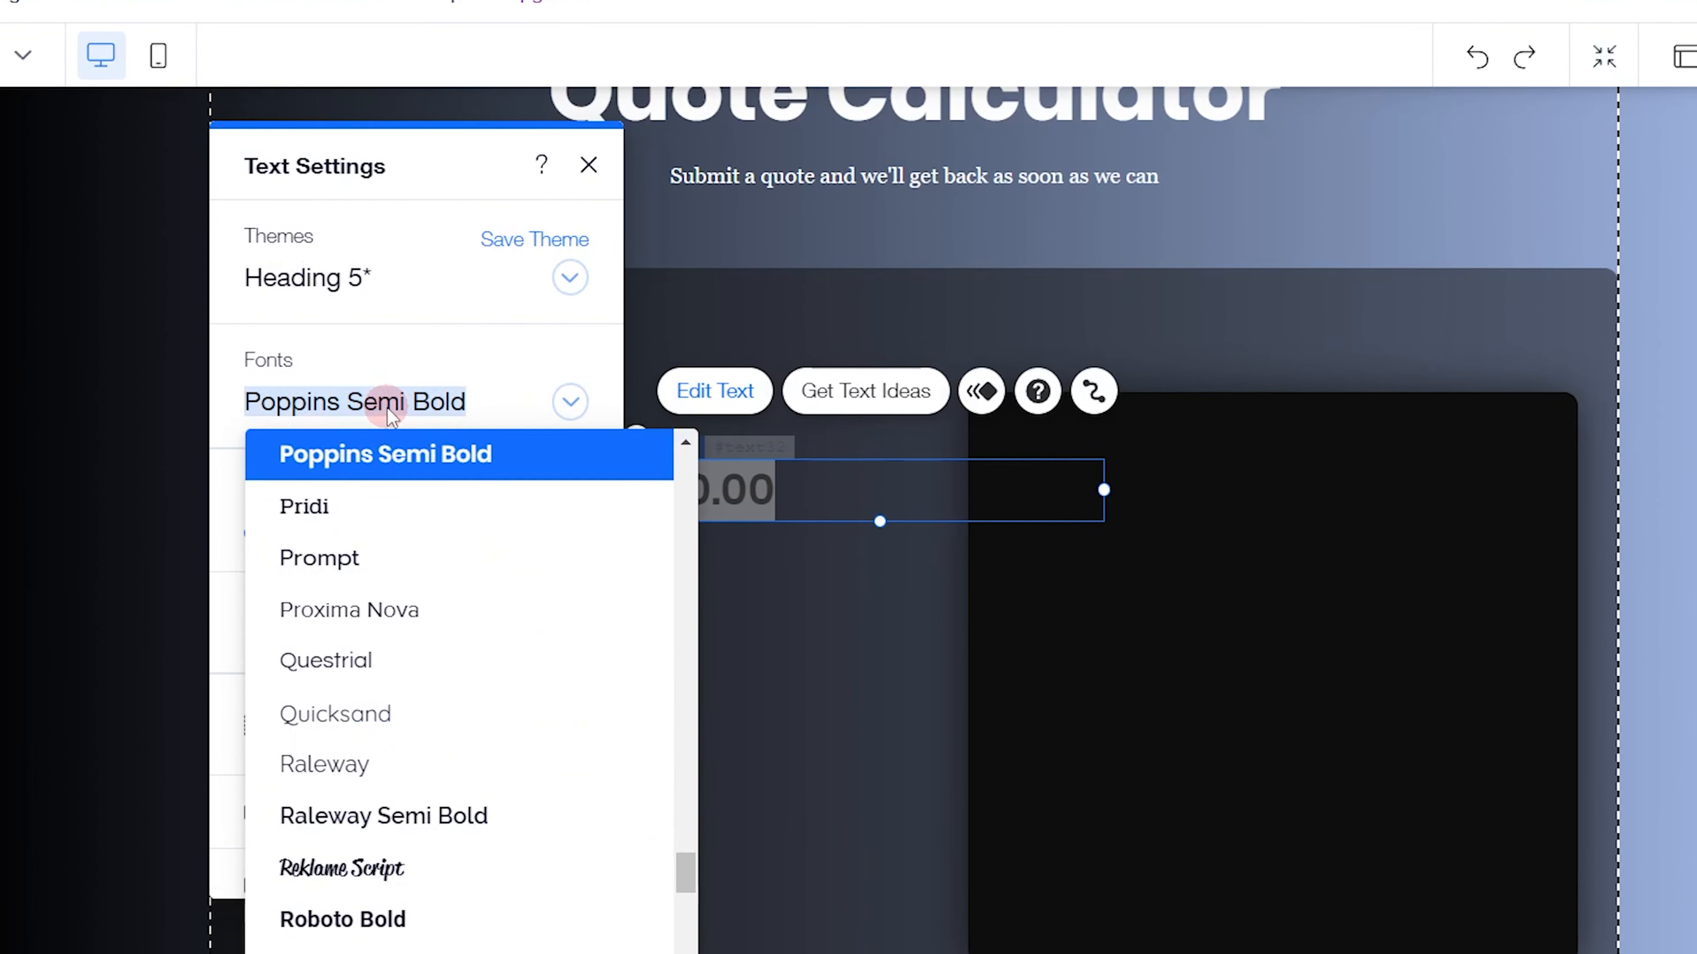
type("Basic")
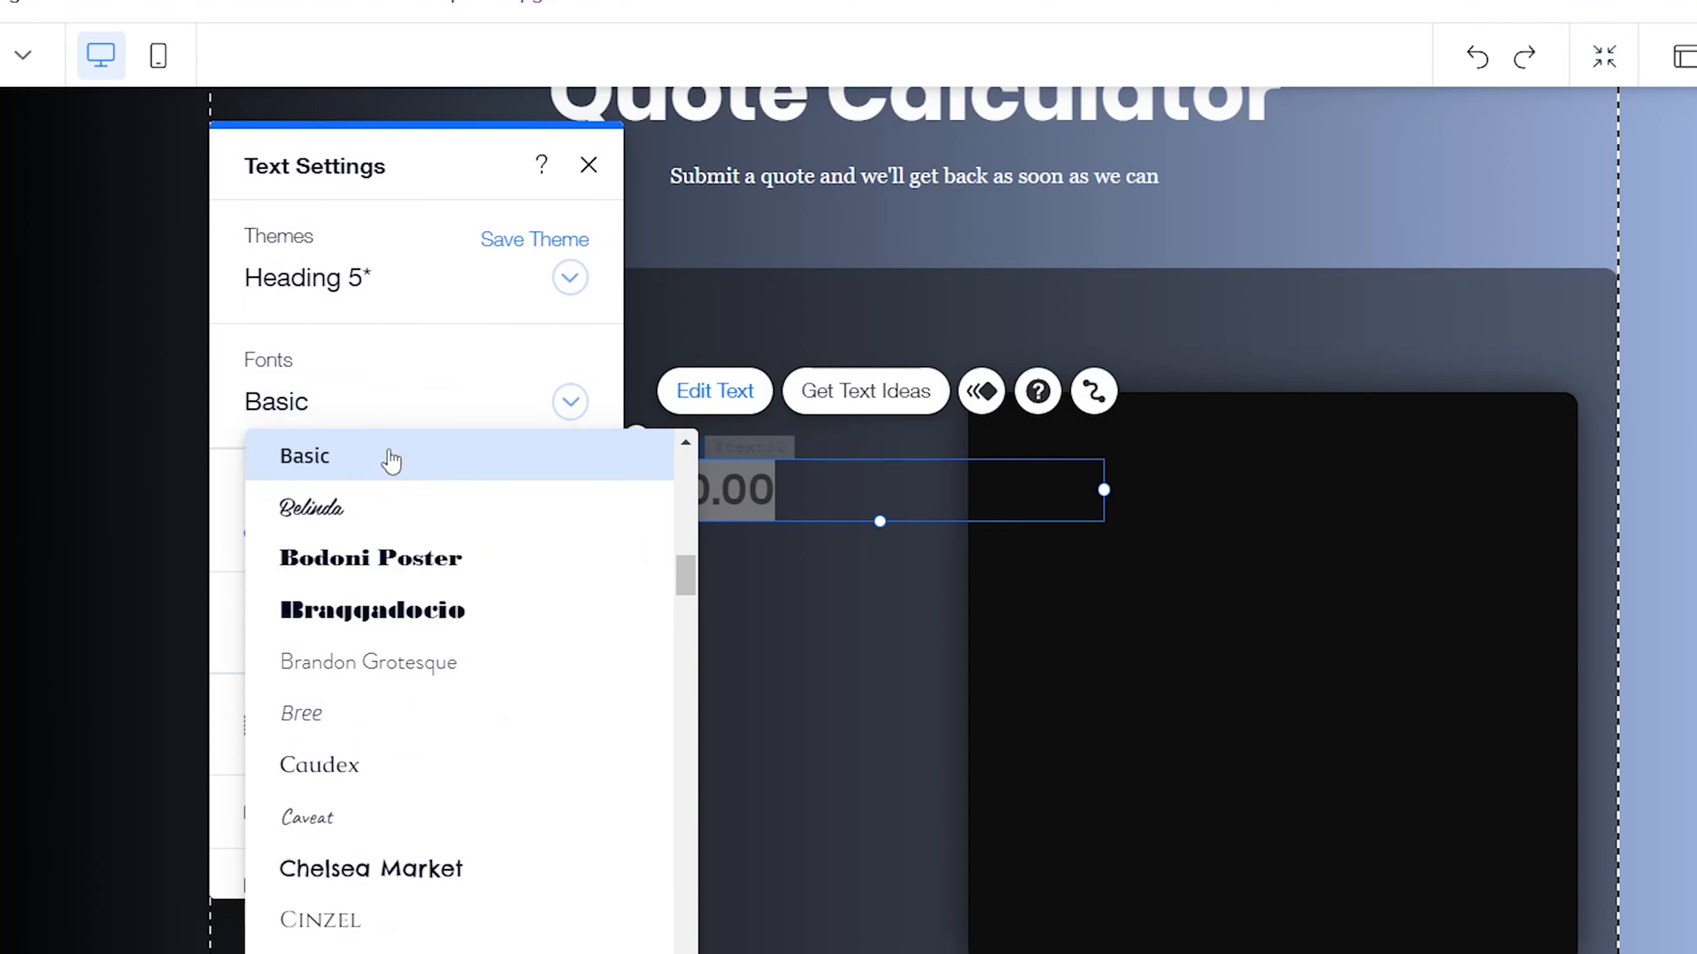
left_click(391, 454)
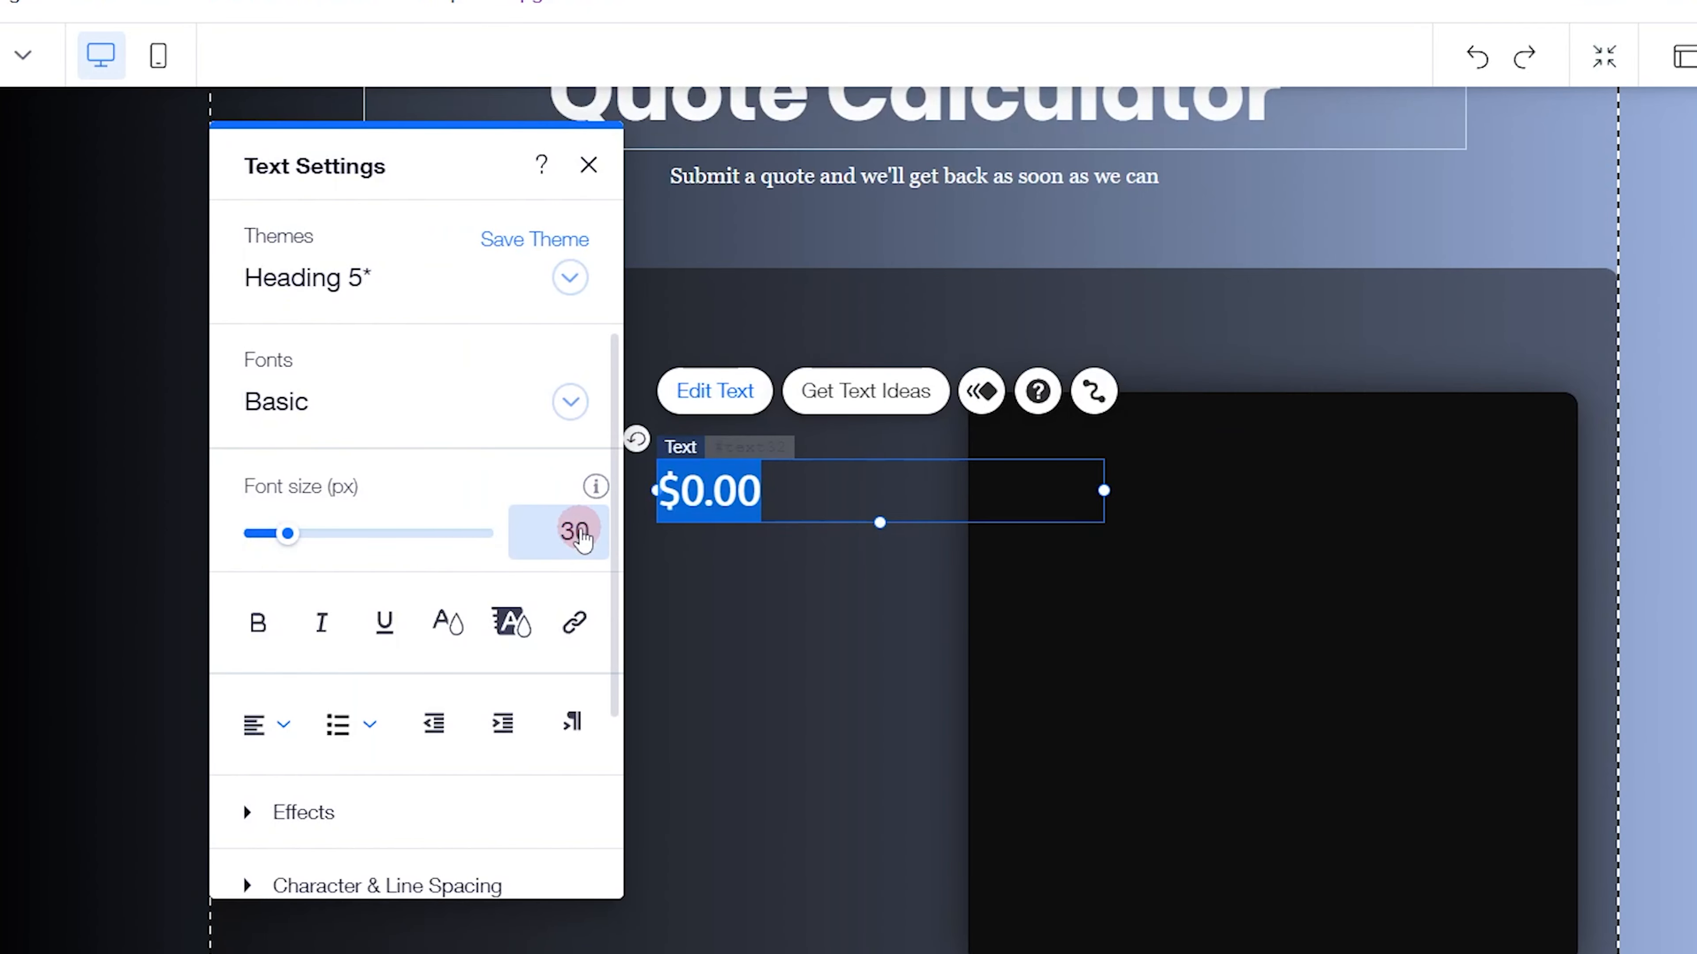
left_click(580, 533)
type("4")
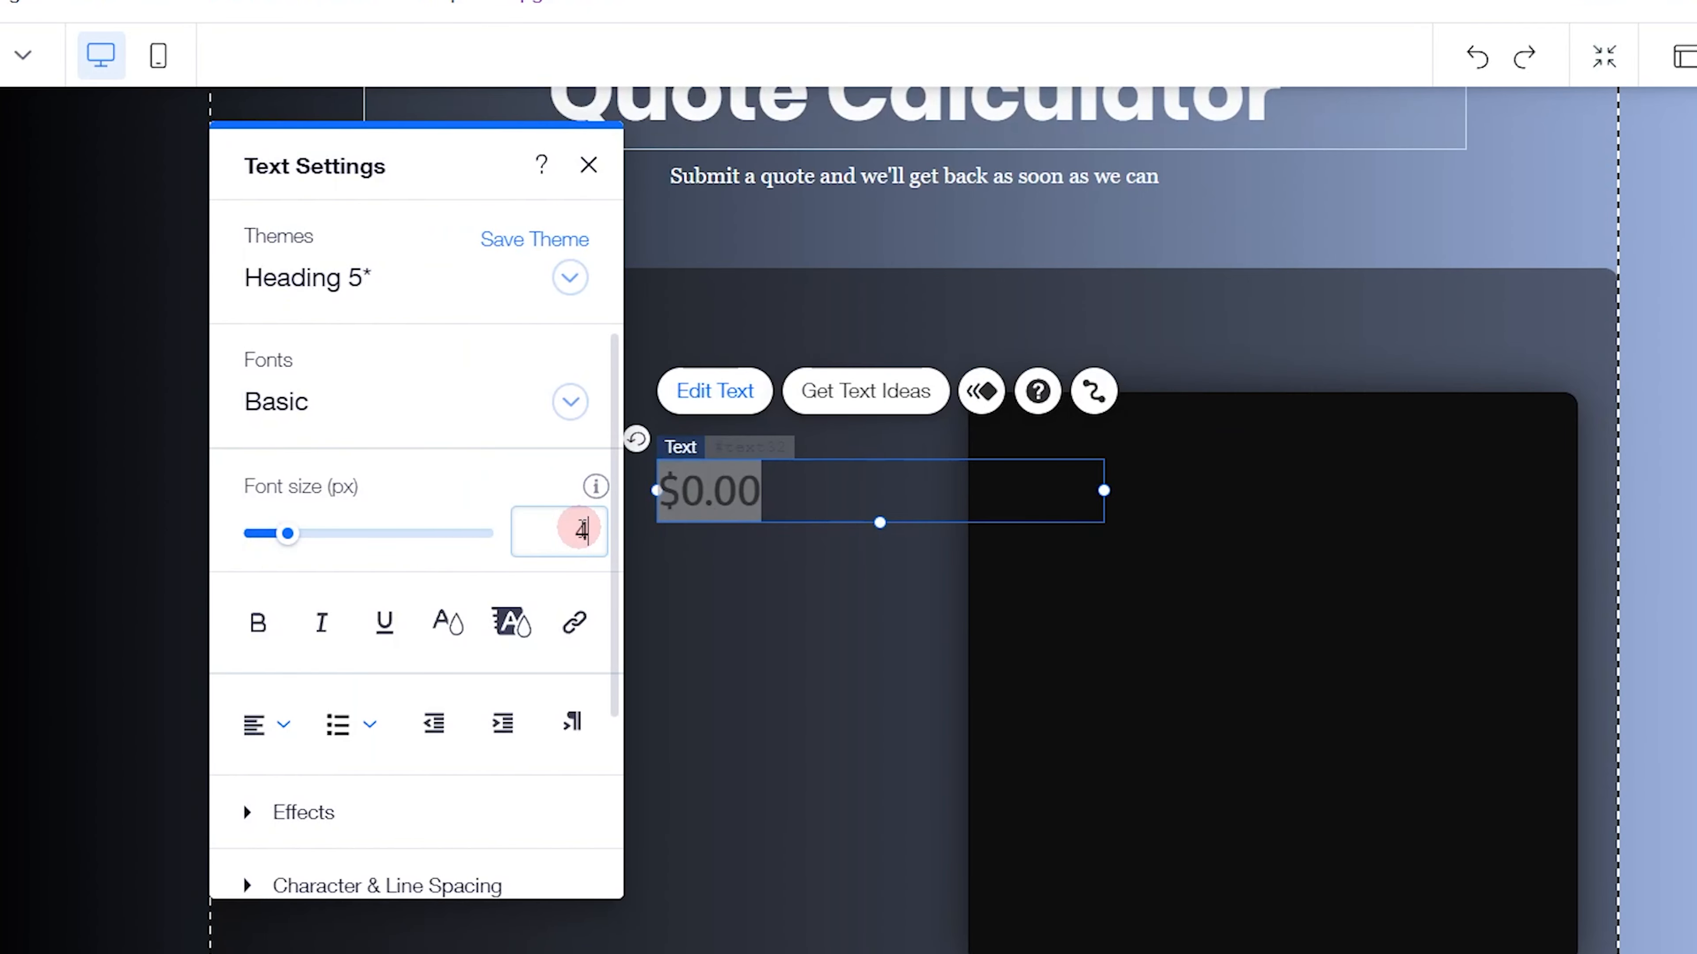
type("2")
key("Return")
Centre-align the $0.00 text and move it into the upper part of the inner black box
left_click(247, 740)
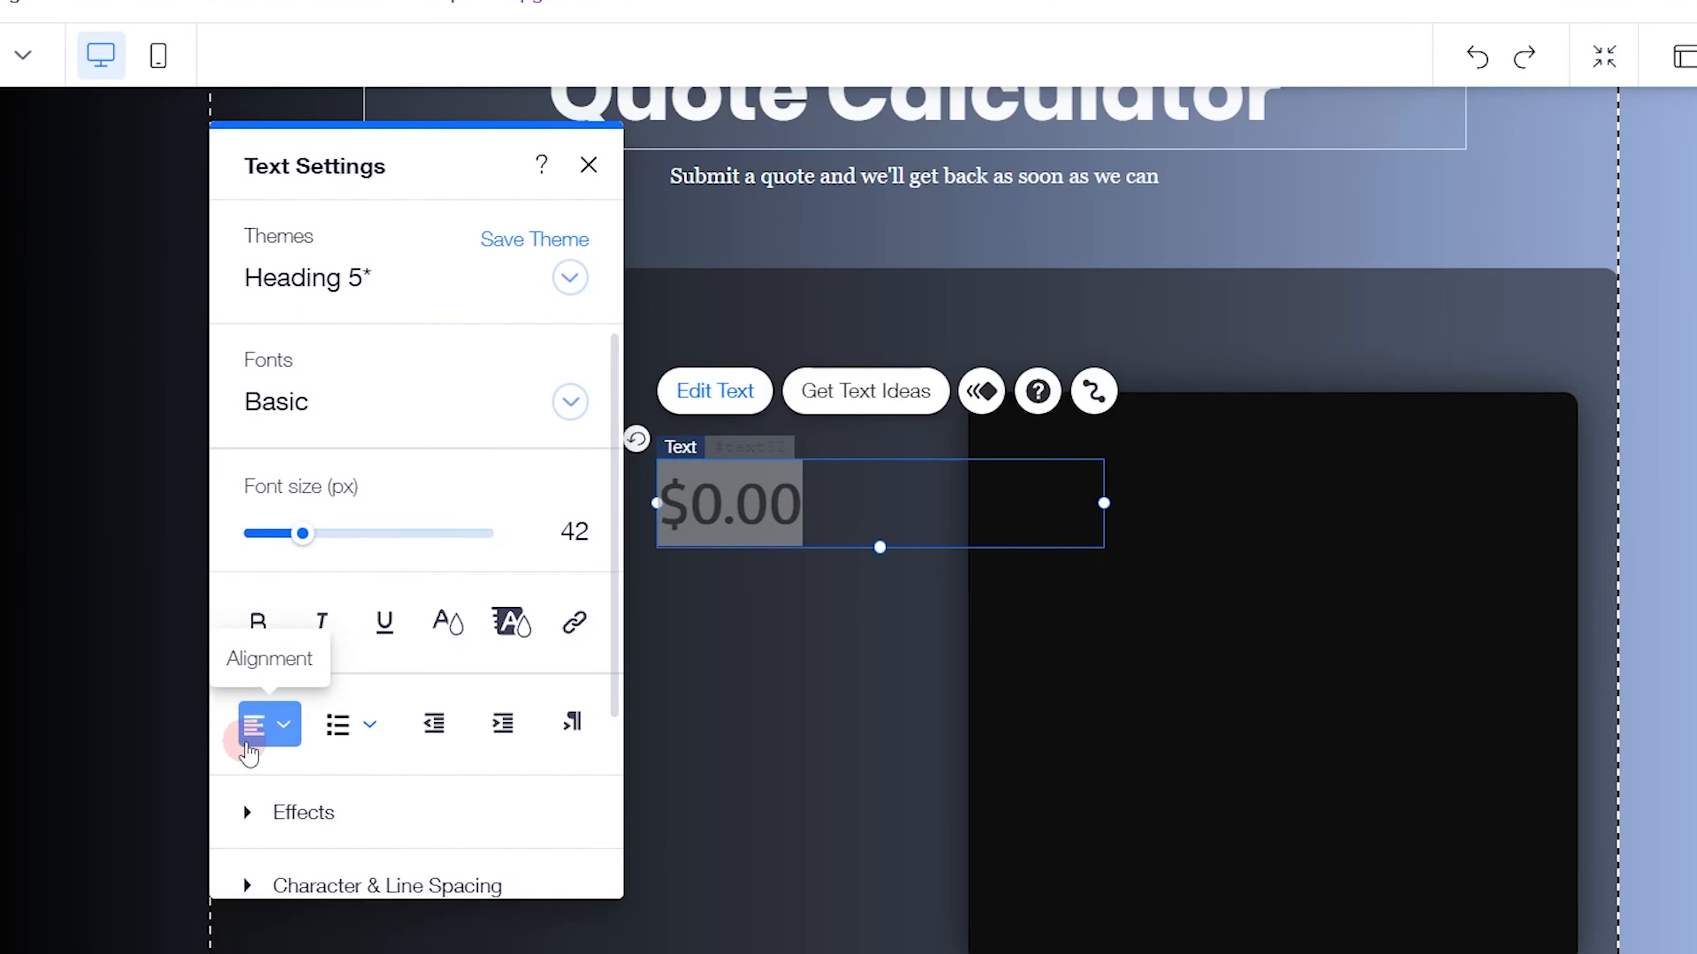
left_click(247, 752)
left_click(274, 805)
left_click(588, 165)
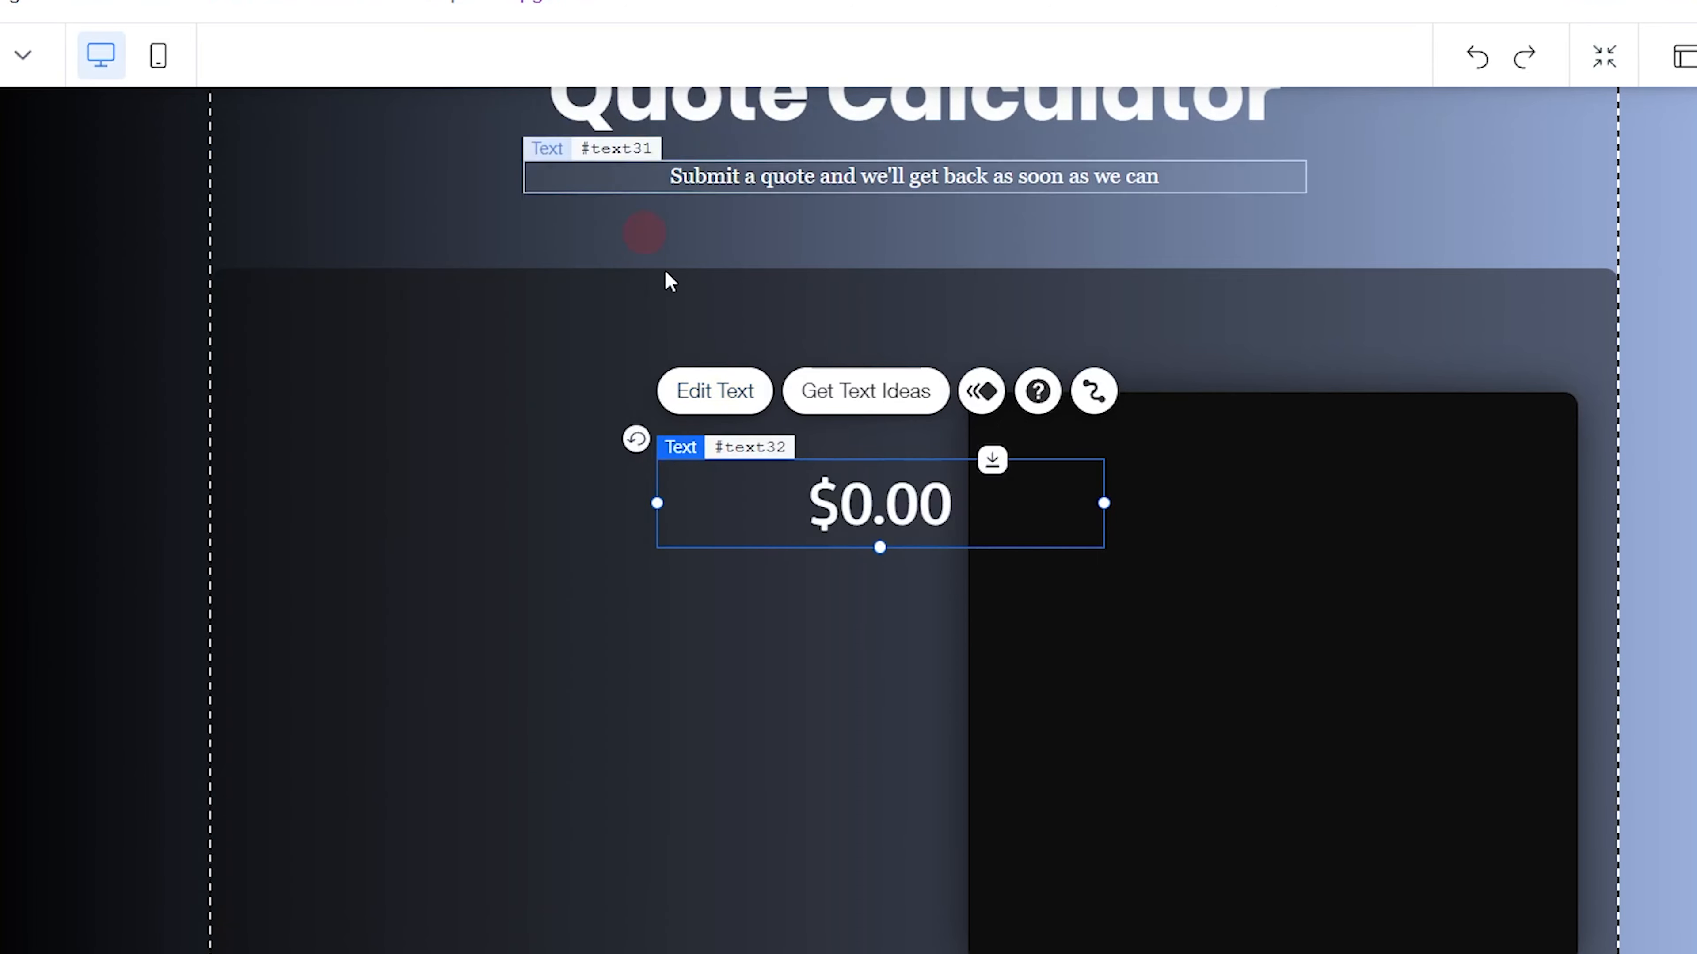
left_click_drag(858, 504, 1158, 508)
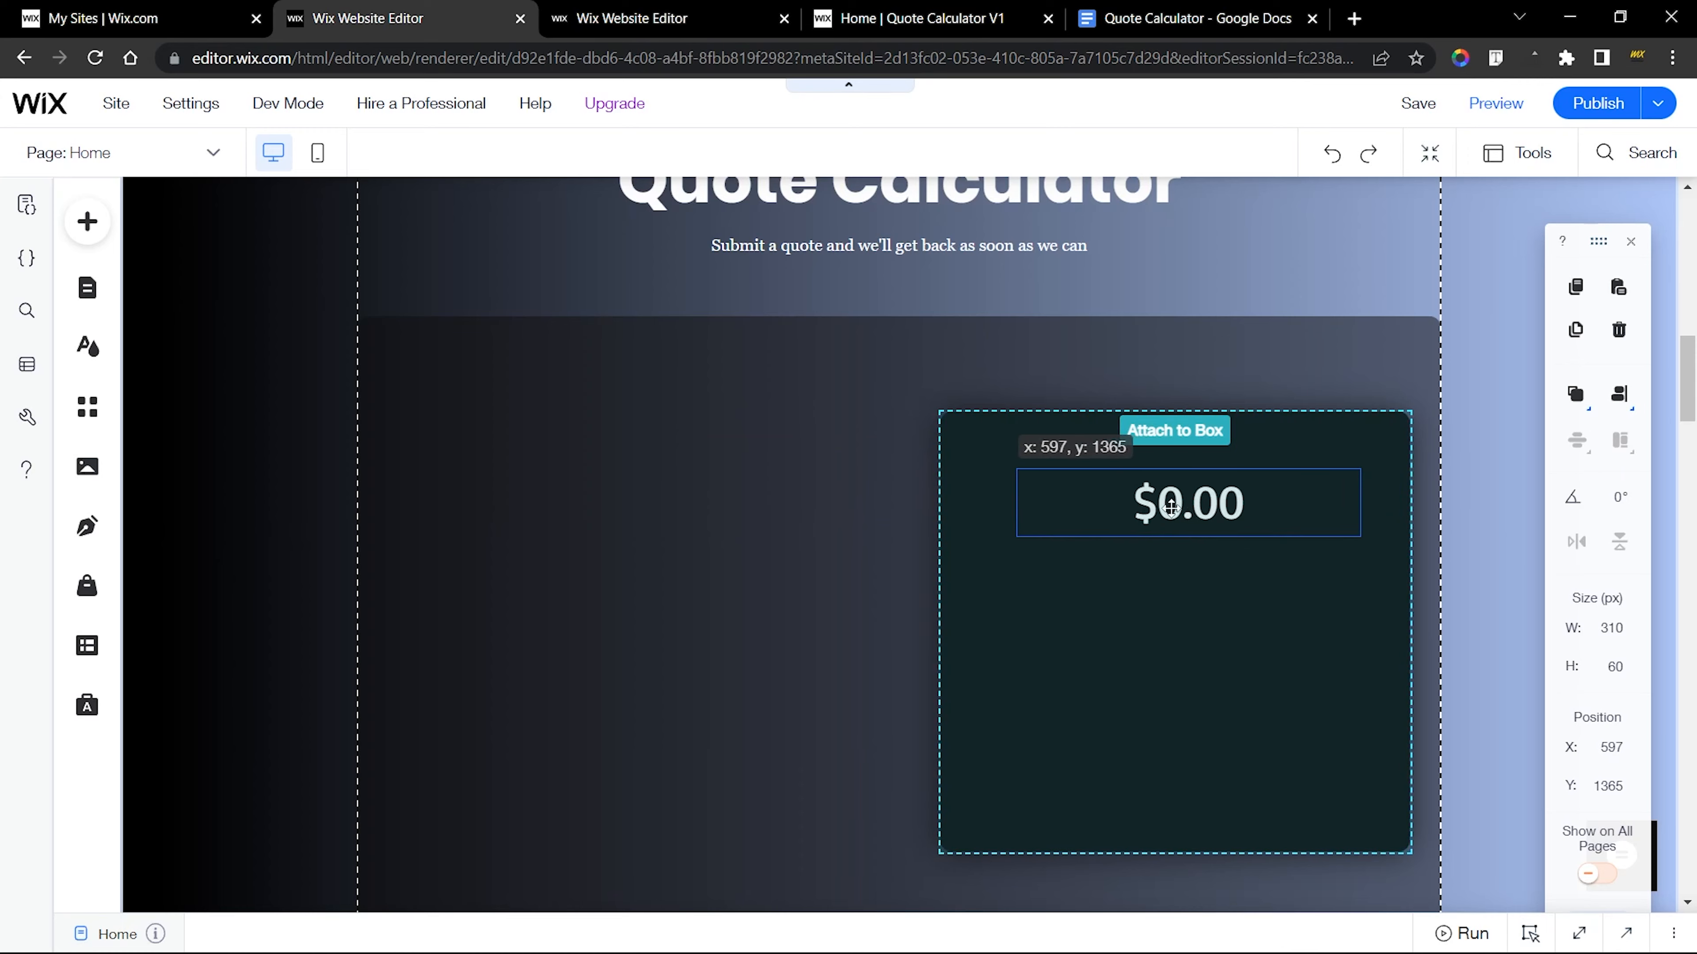
left_click(1223, 583)
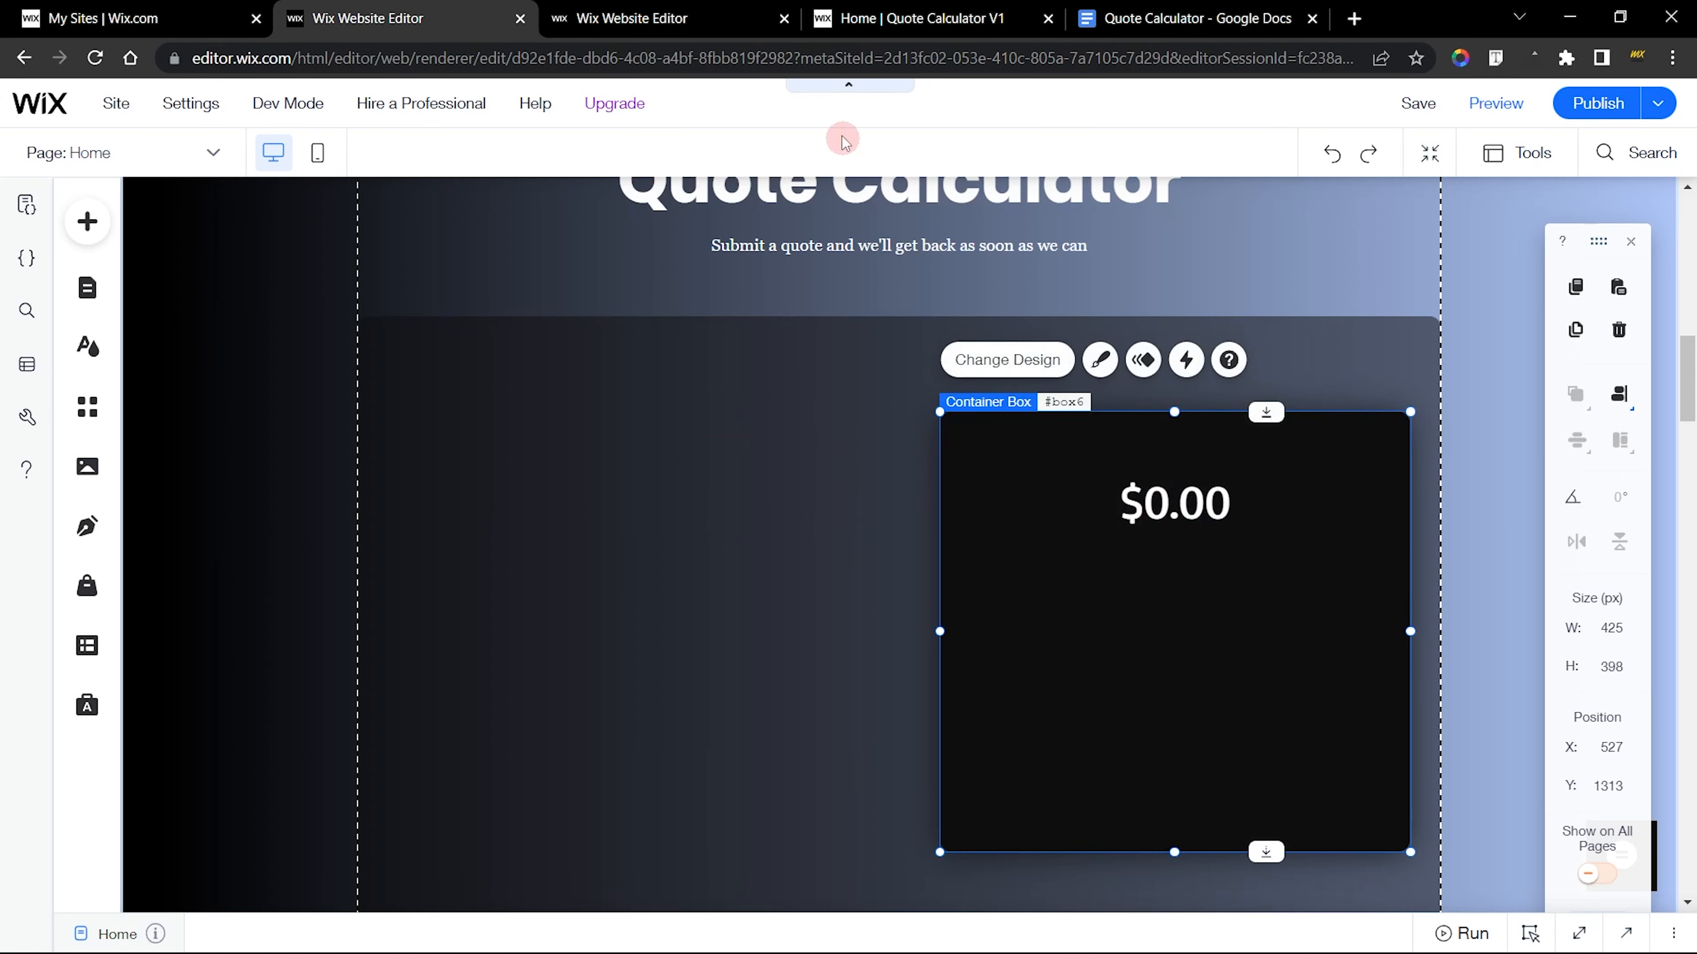
Examine the text settings of the finished site's quote summary text
left_click(668, 19)
left_click(1150, 438)
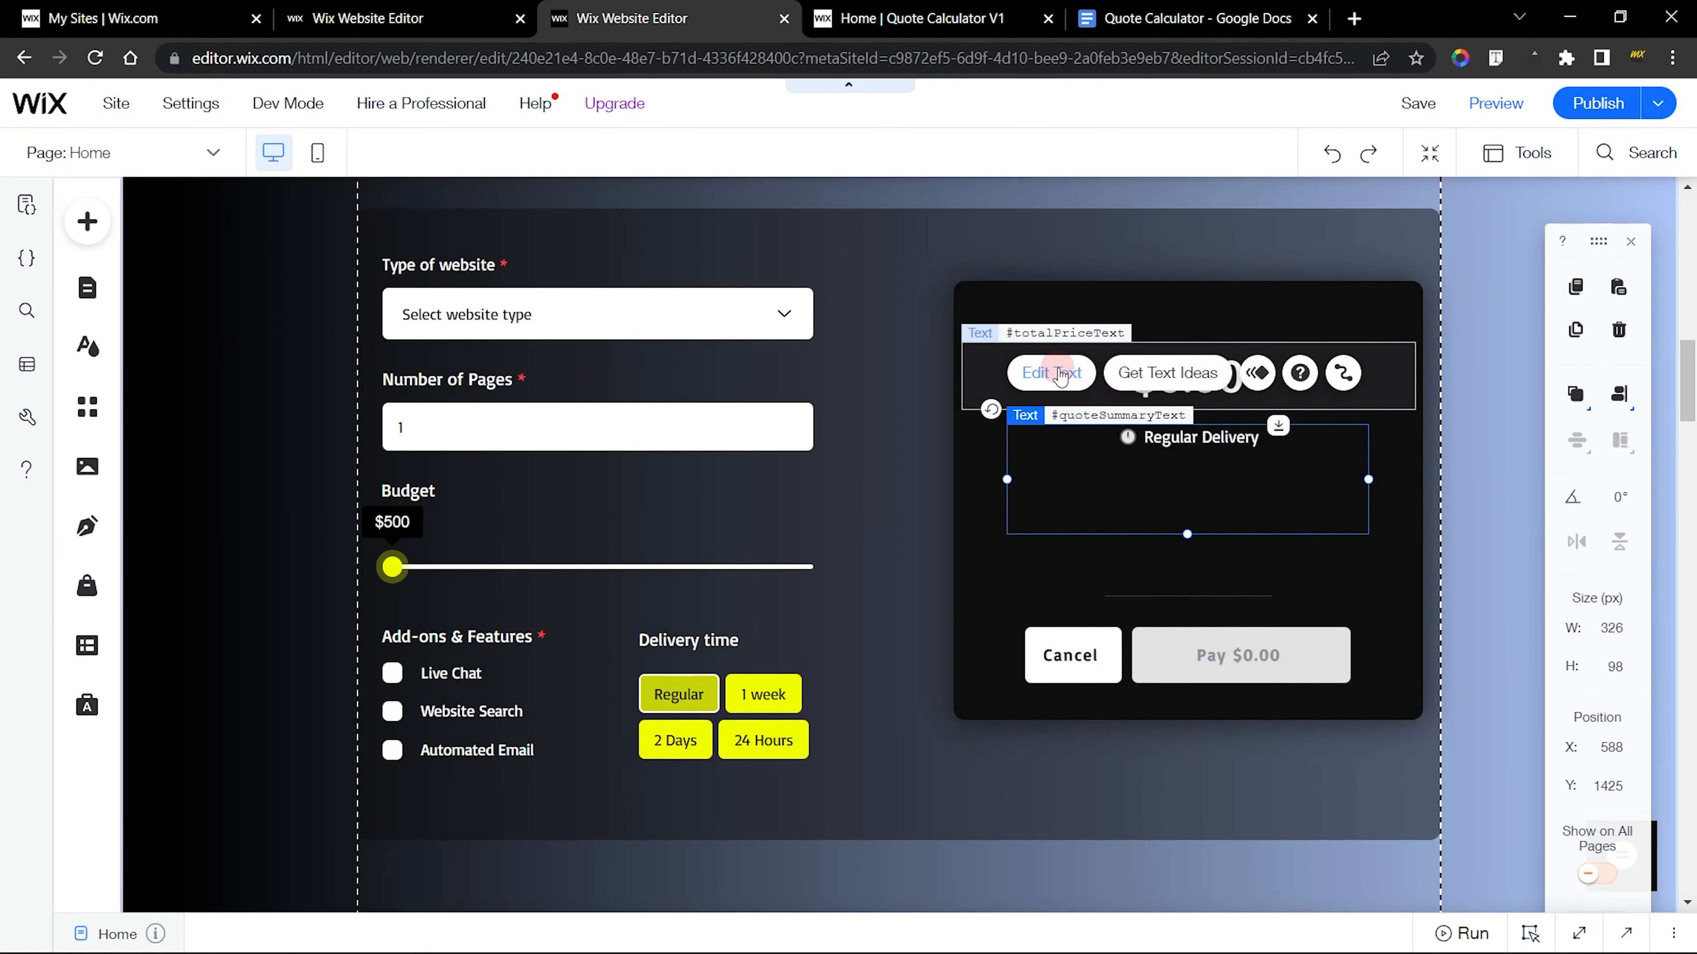
left_click(1061, 376)
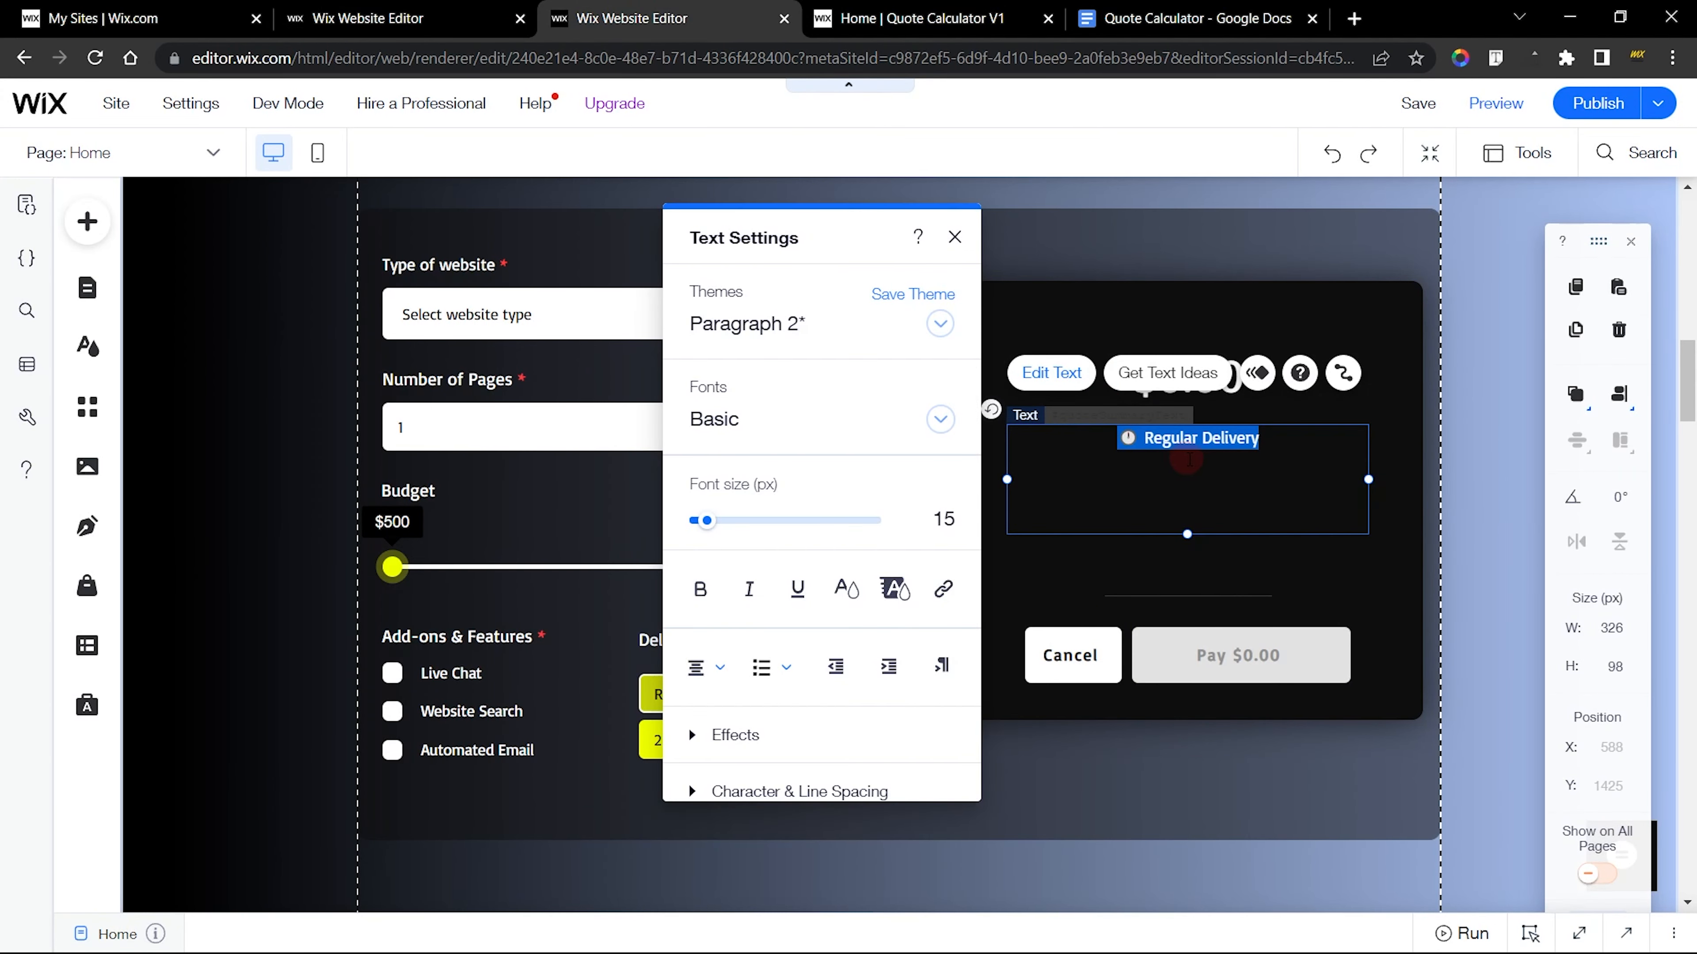
left_click(961, 241)
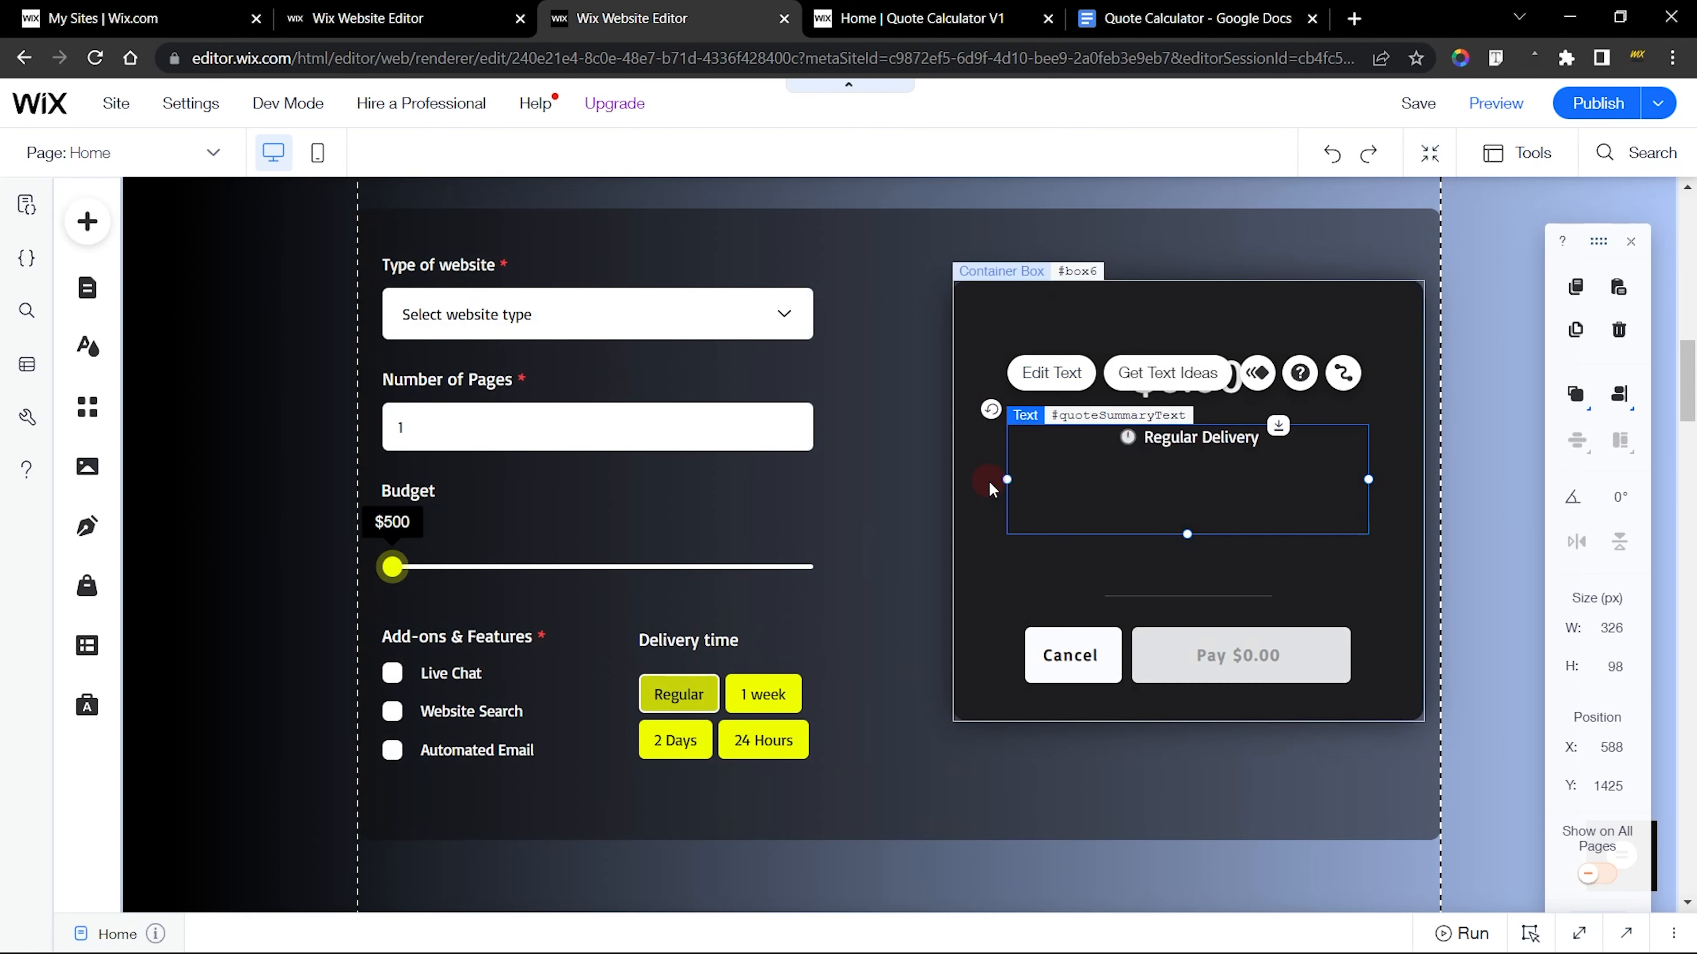
left_click(989, 490)
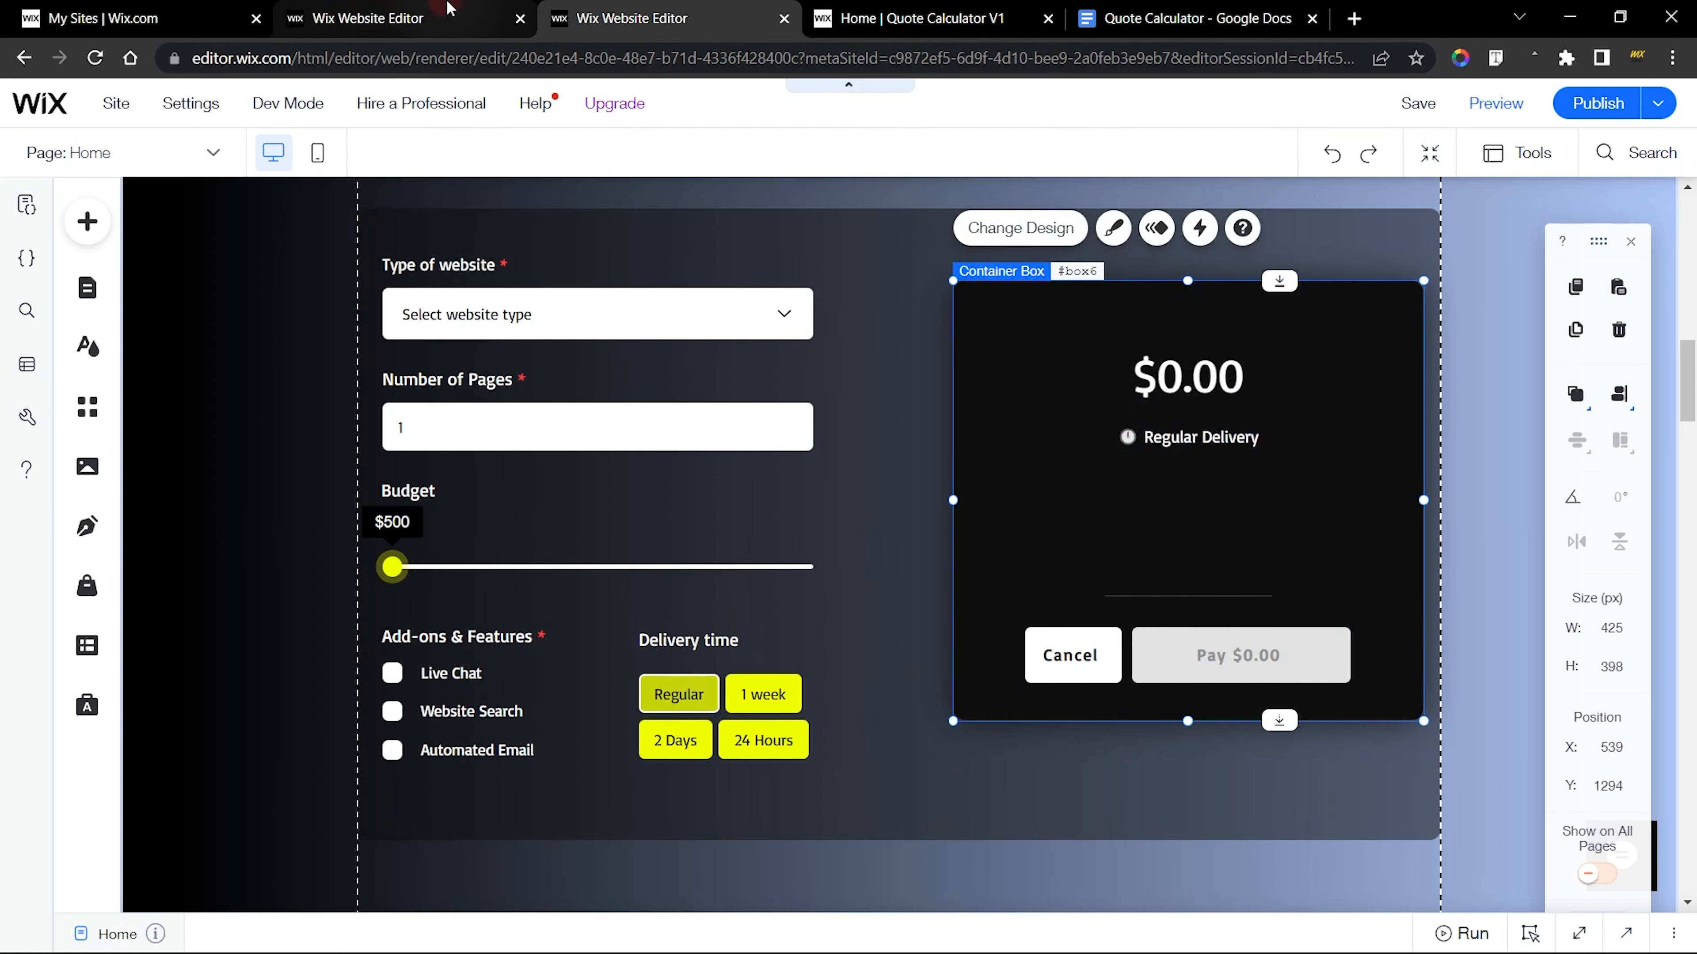
Duplicate the new site's $0.00 text and place the copy directly beneath the original in the black box
left_click(446, 15)
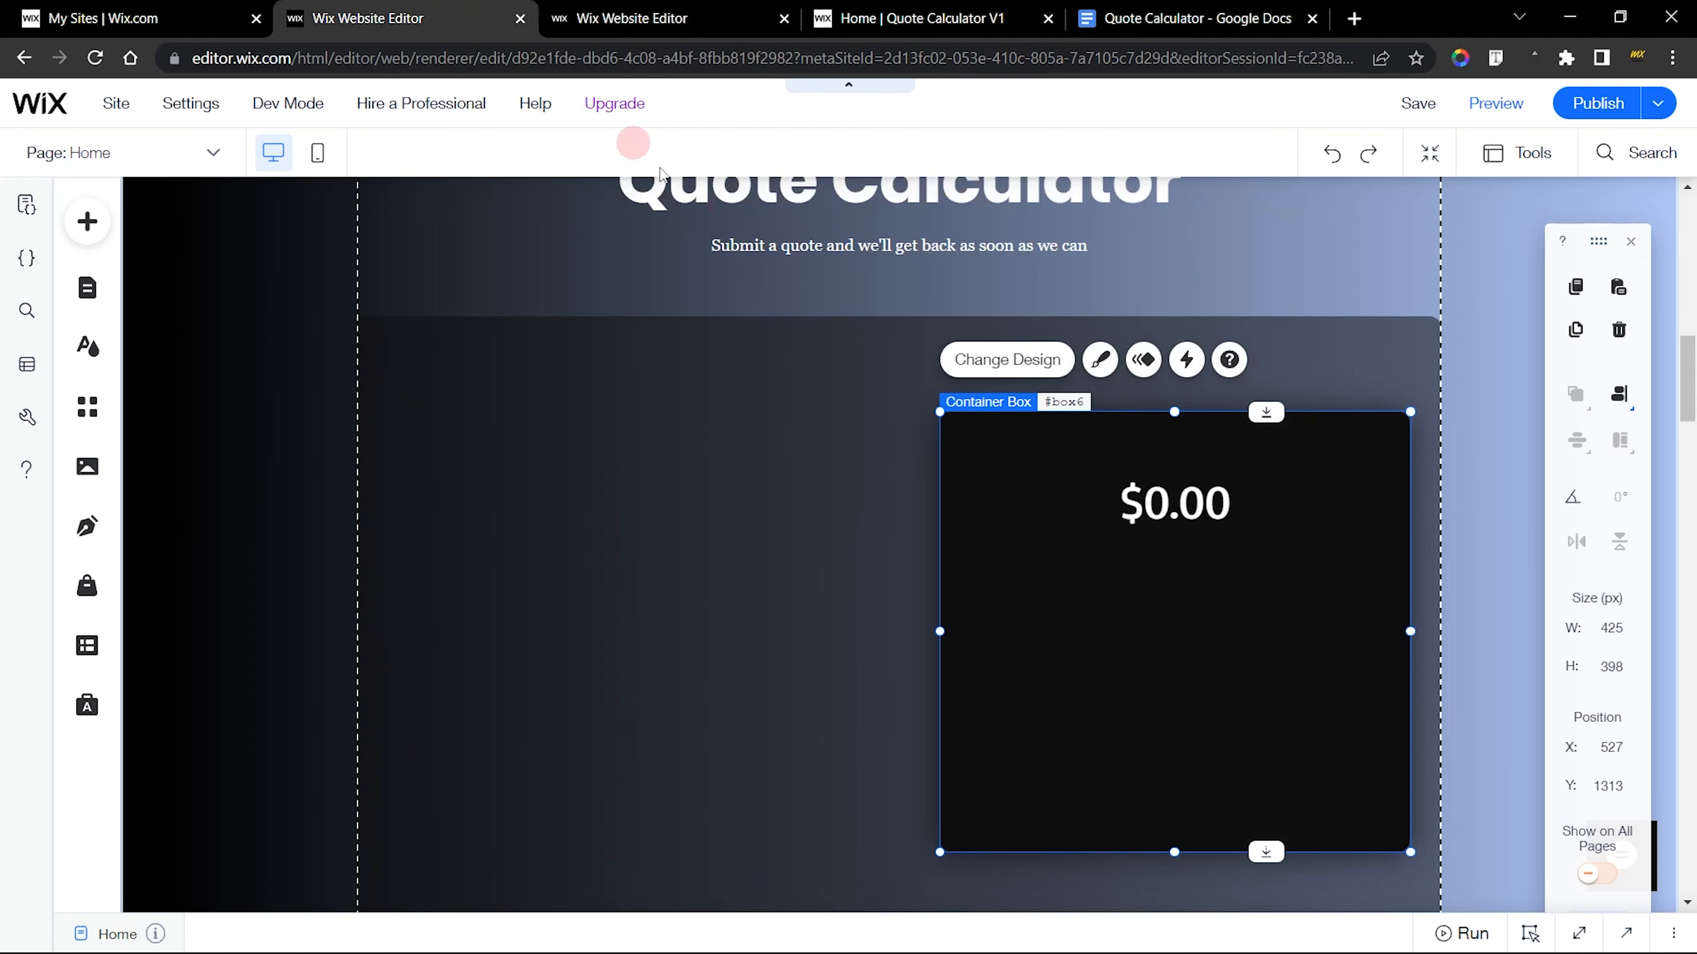
left_click(1132, 478)
scroll(1159, 493, "down", 3)
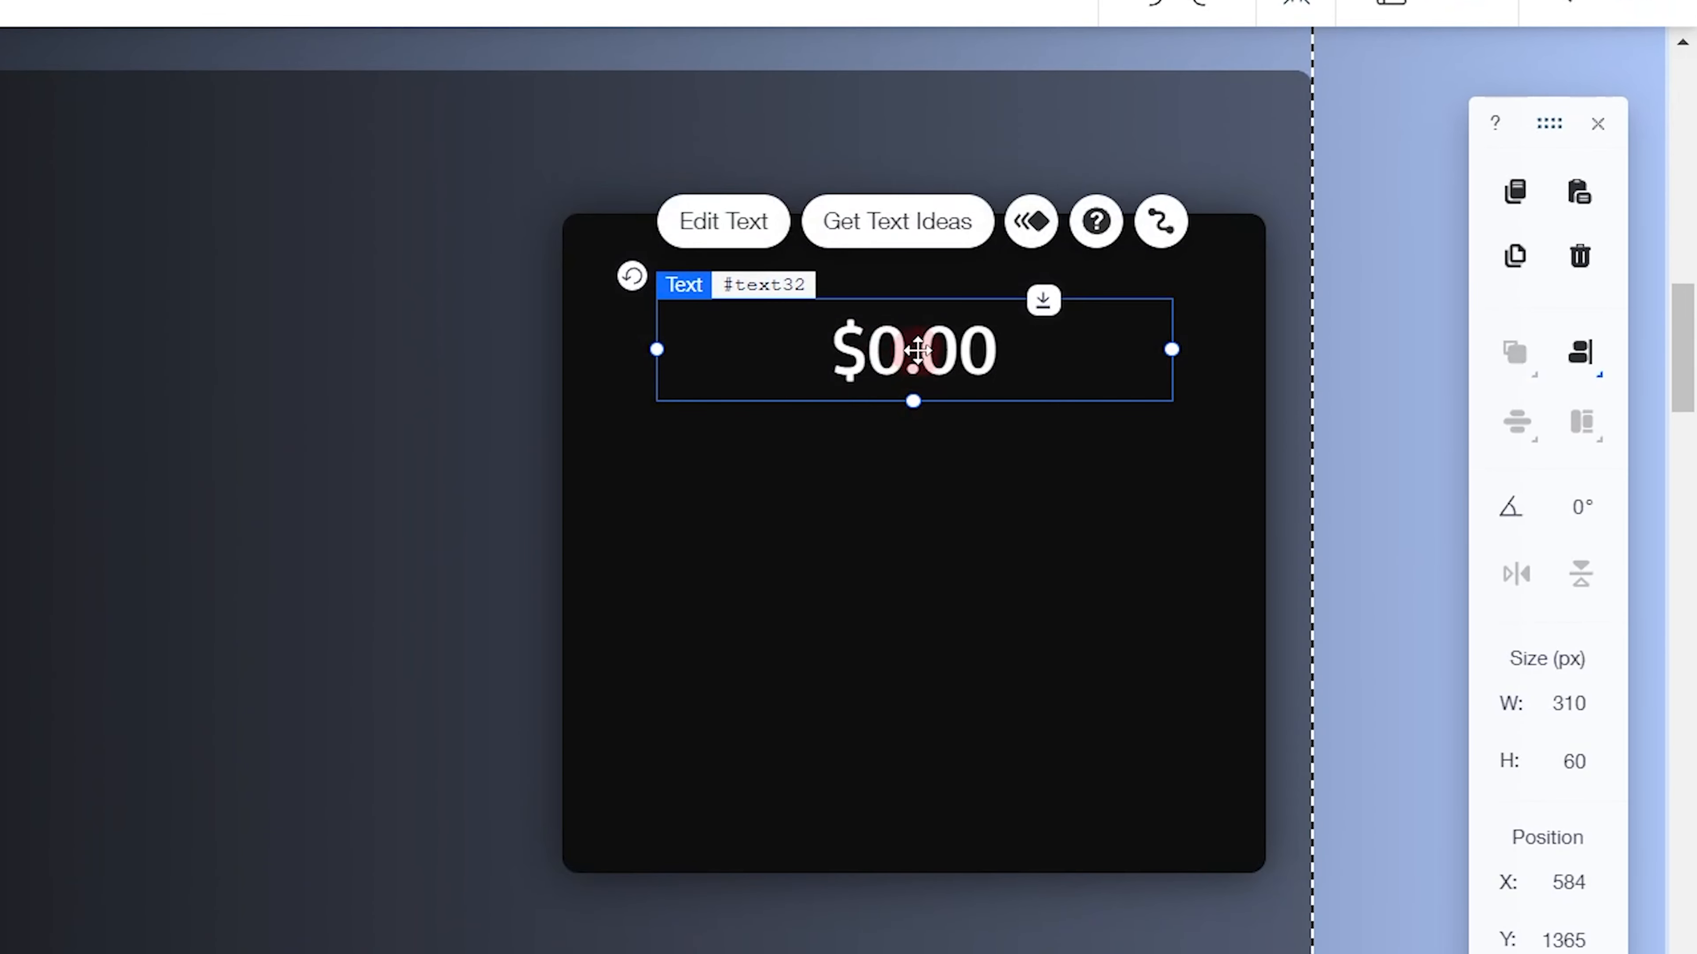
right_click(916, 344)
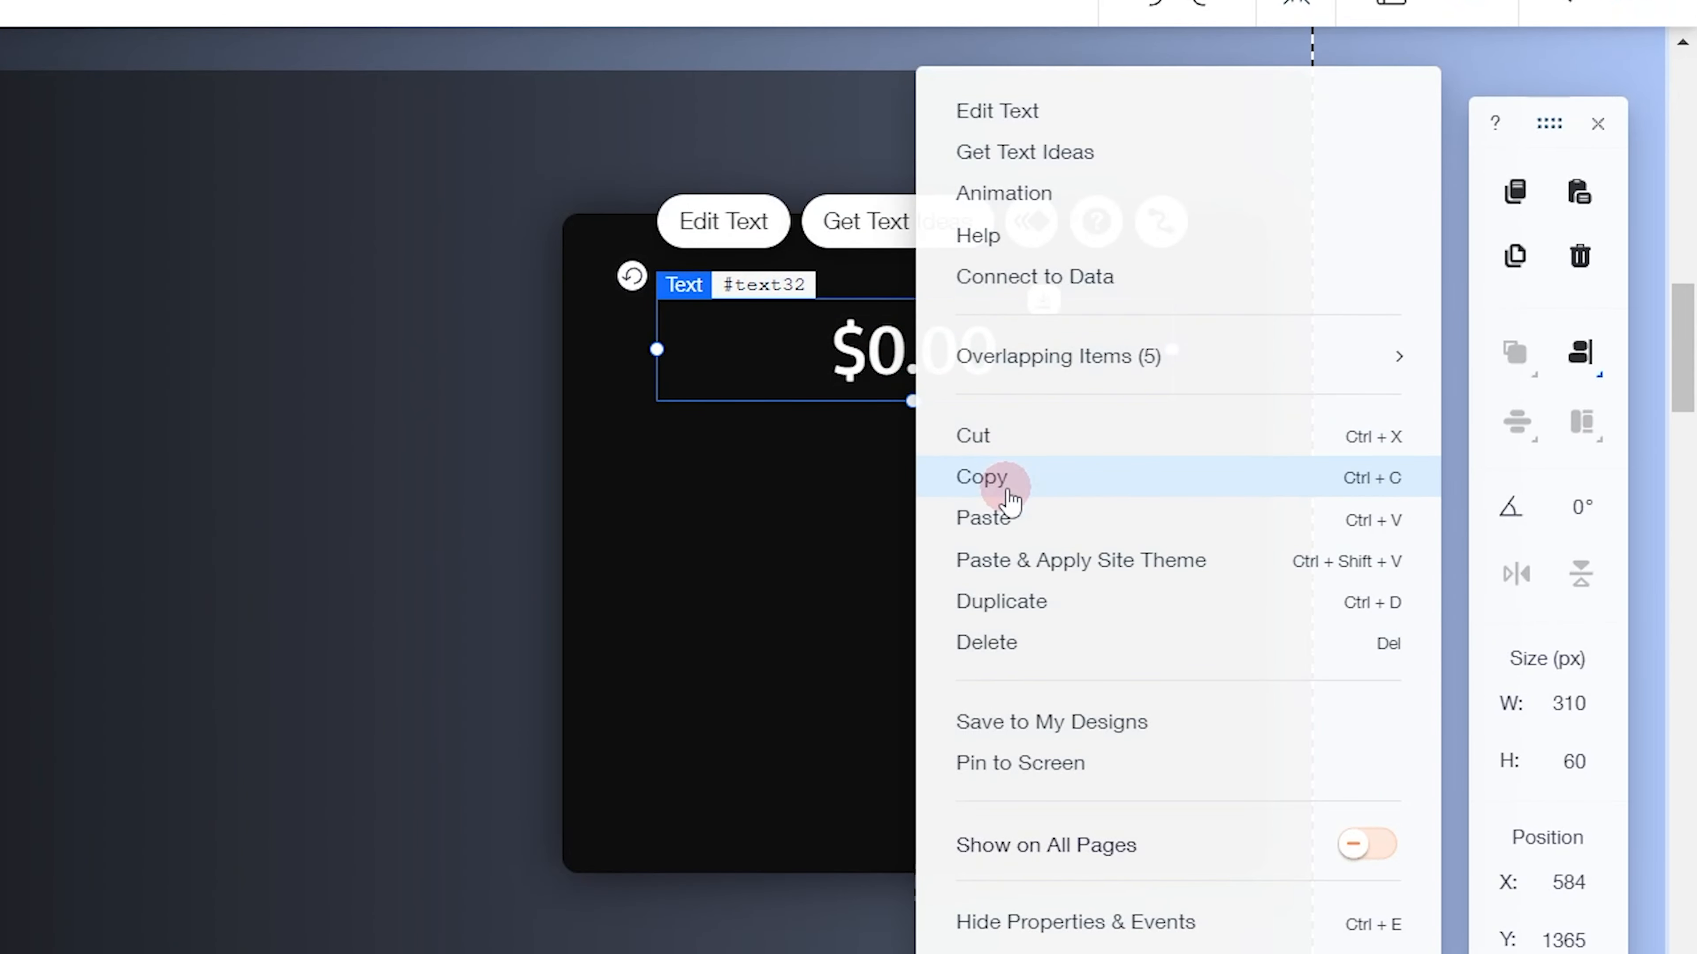
left_click(1022, 604)
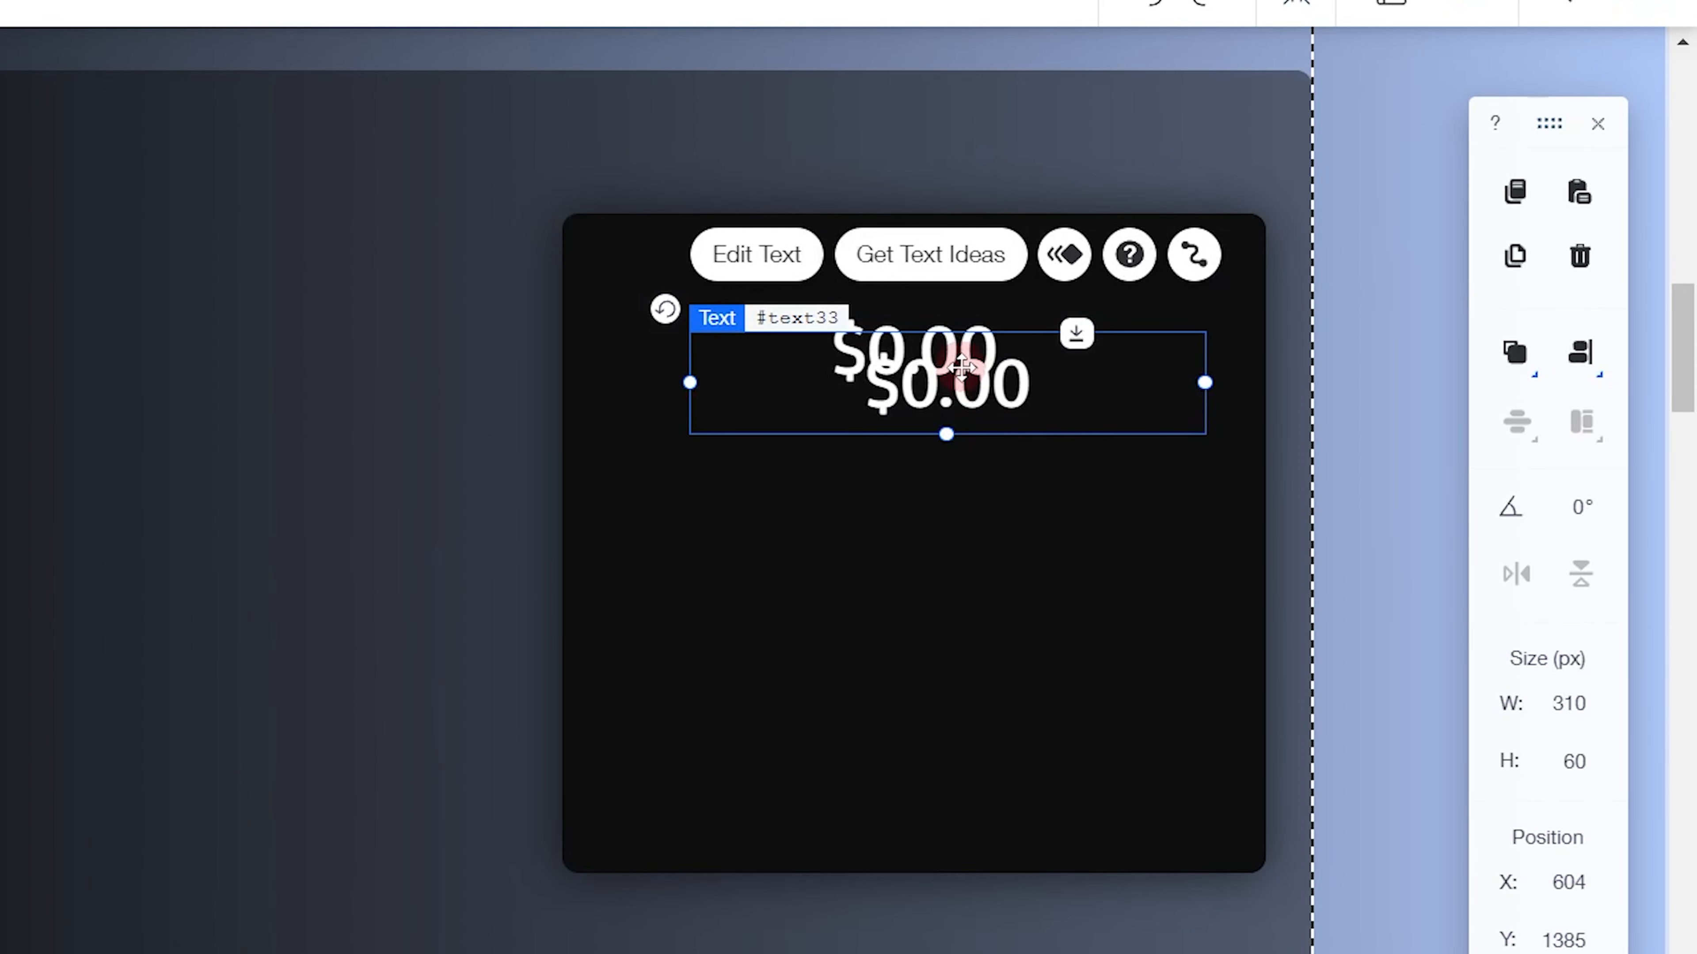
left_click_drag(960, 366, 926, 435)
Open the finished site's quote summary text for editing to copy its Regular Delivery line and check its formatting
left_click(661, 9)
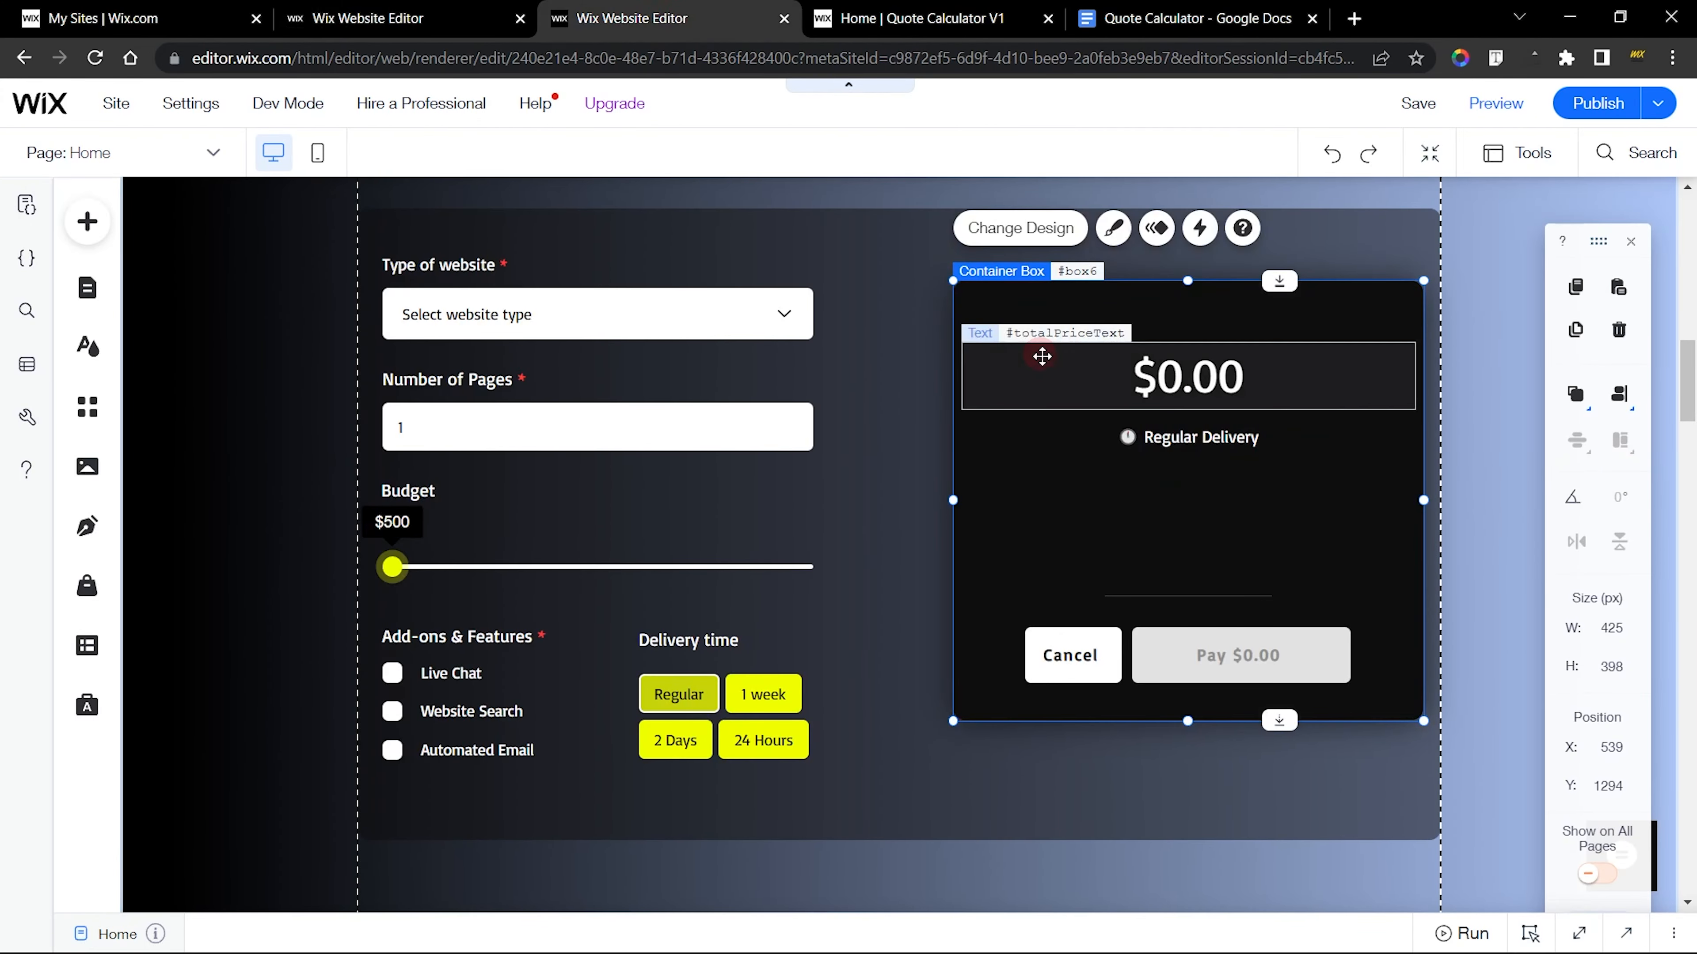
left_click(1159, 440)
left_click(1017, 374)
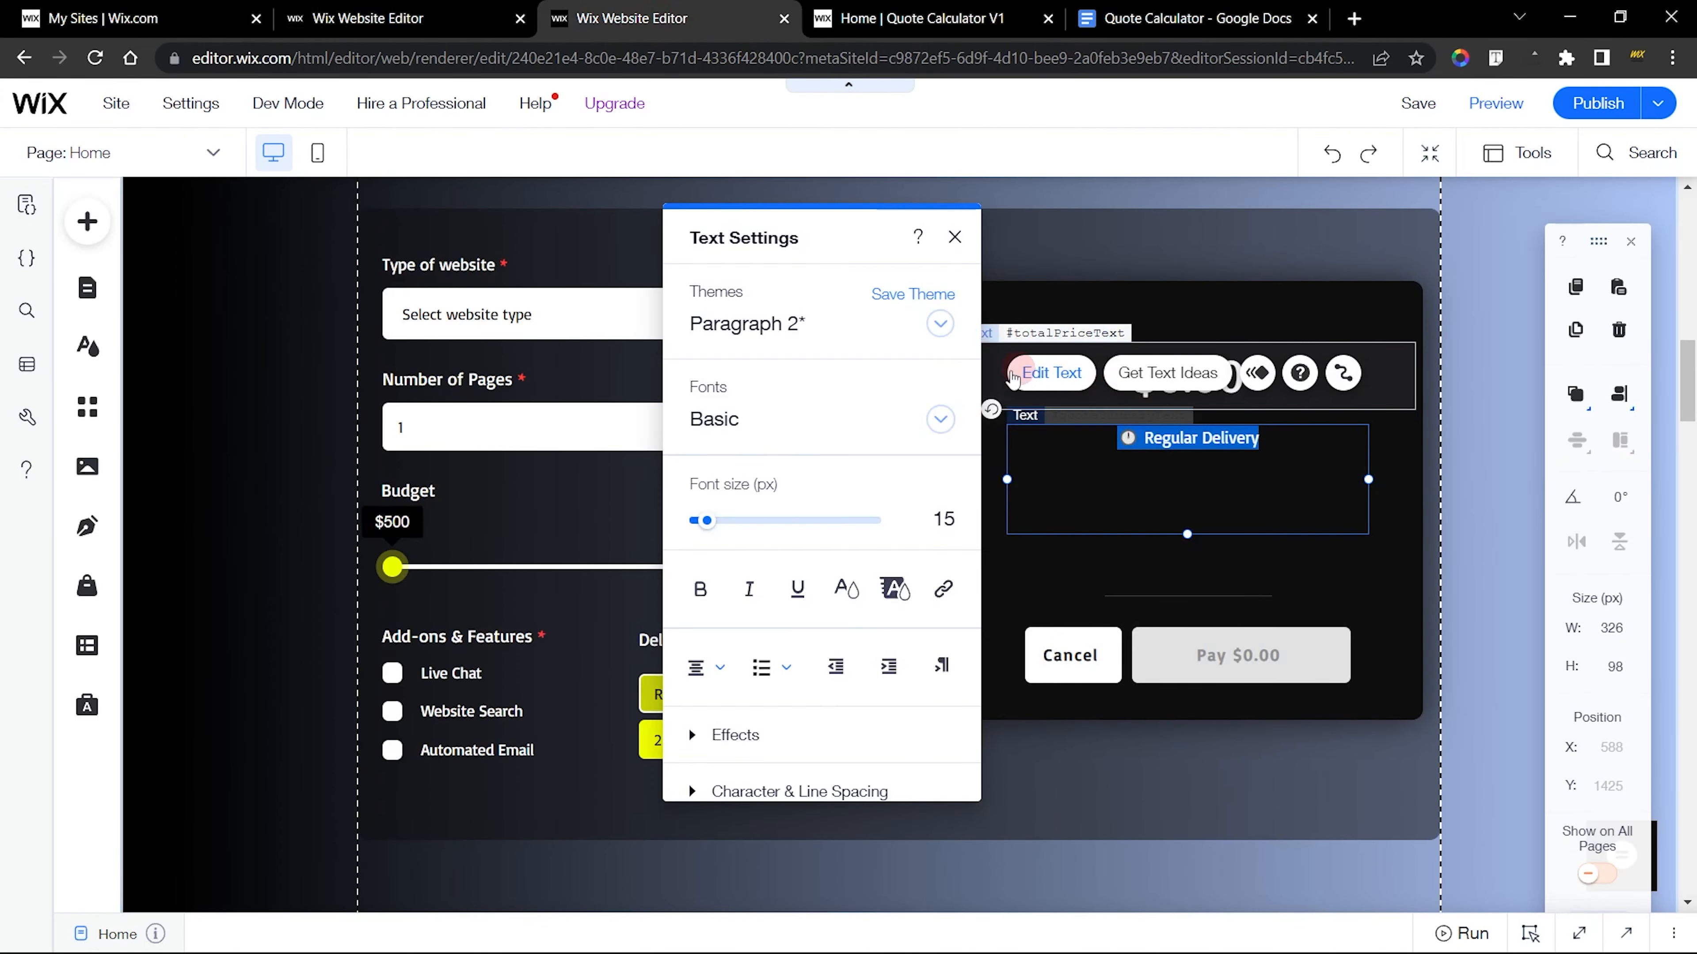
left_click(741, 420)
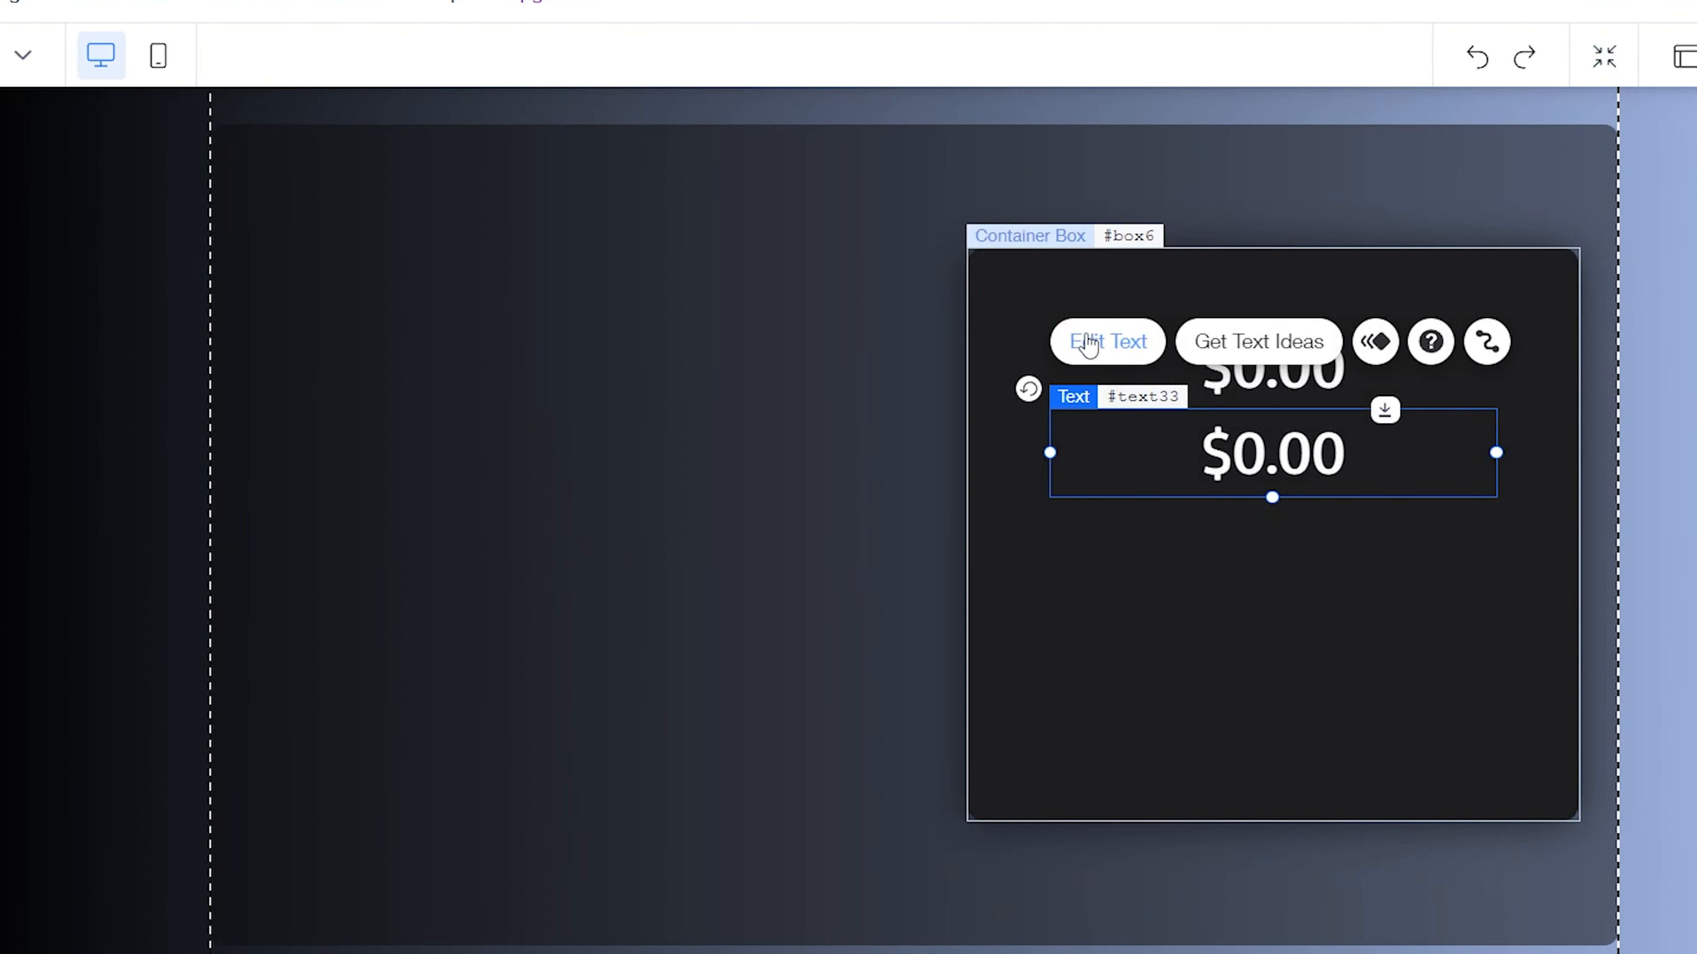
Replace the duplicated text with the Regular Delivery line at 15 px and extend its box to about 116 px high
left_click(1086, 338)
left_click_drag(783, 159, 664, 141)
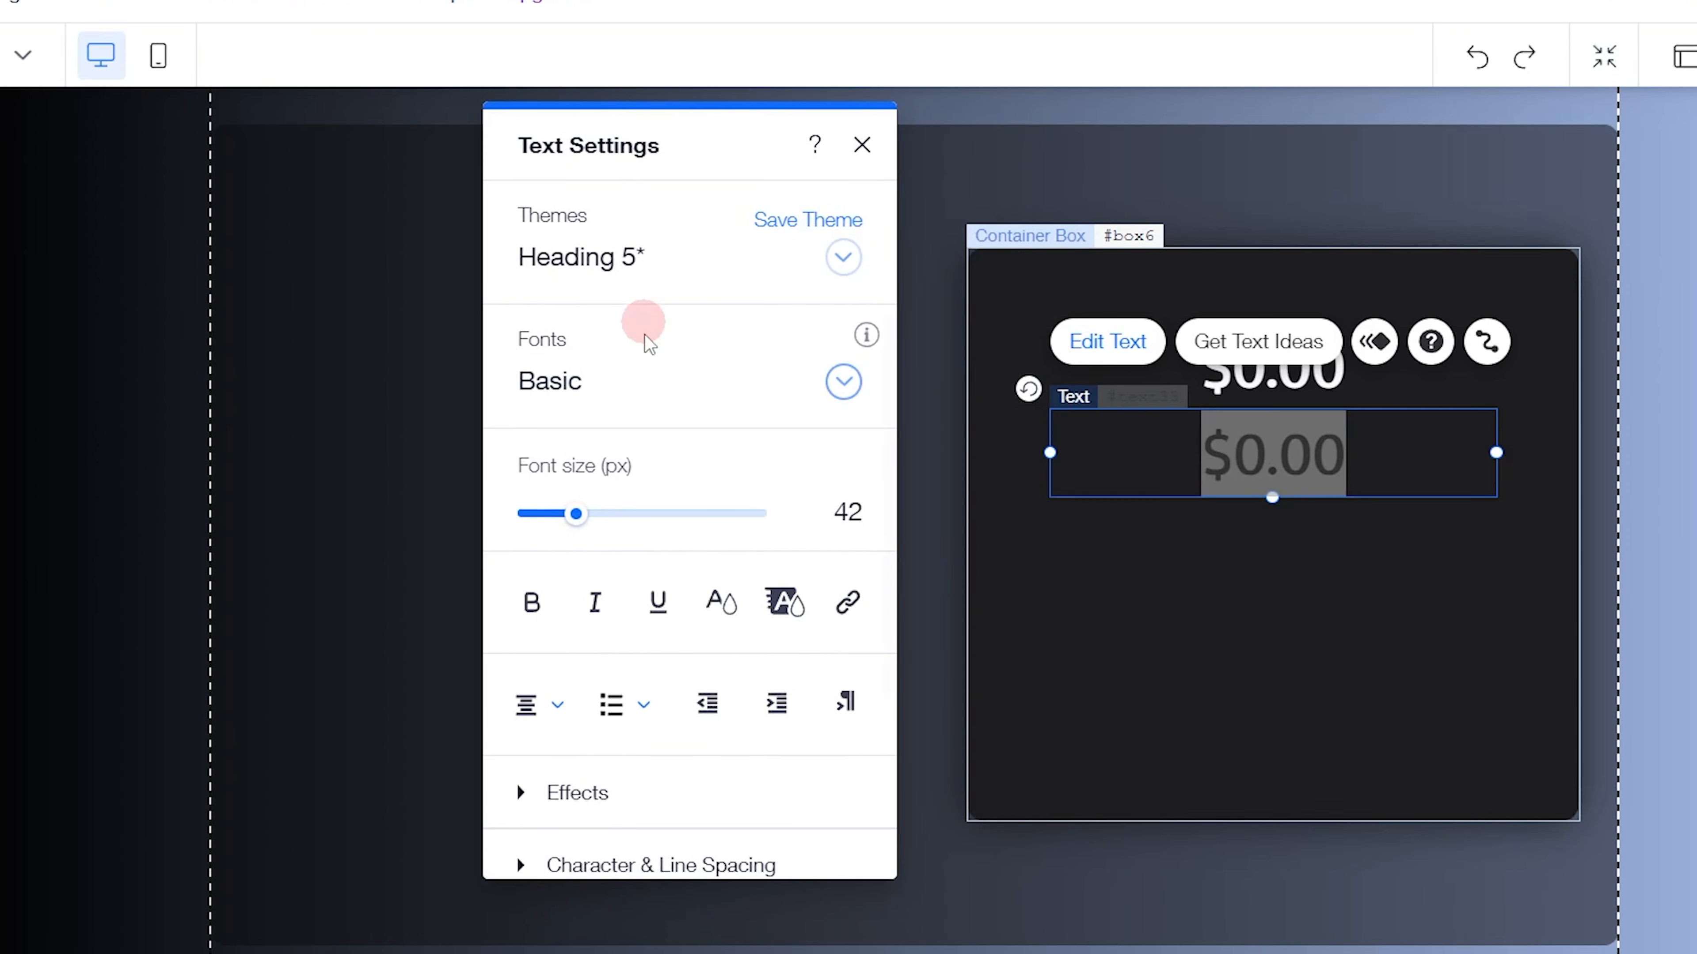
left_click(829, 511)
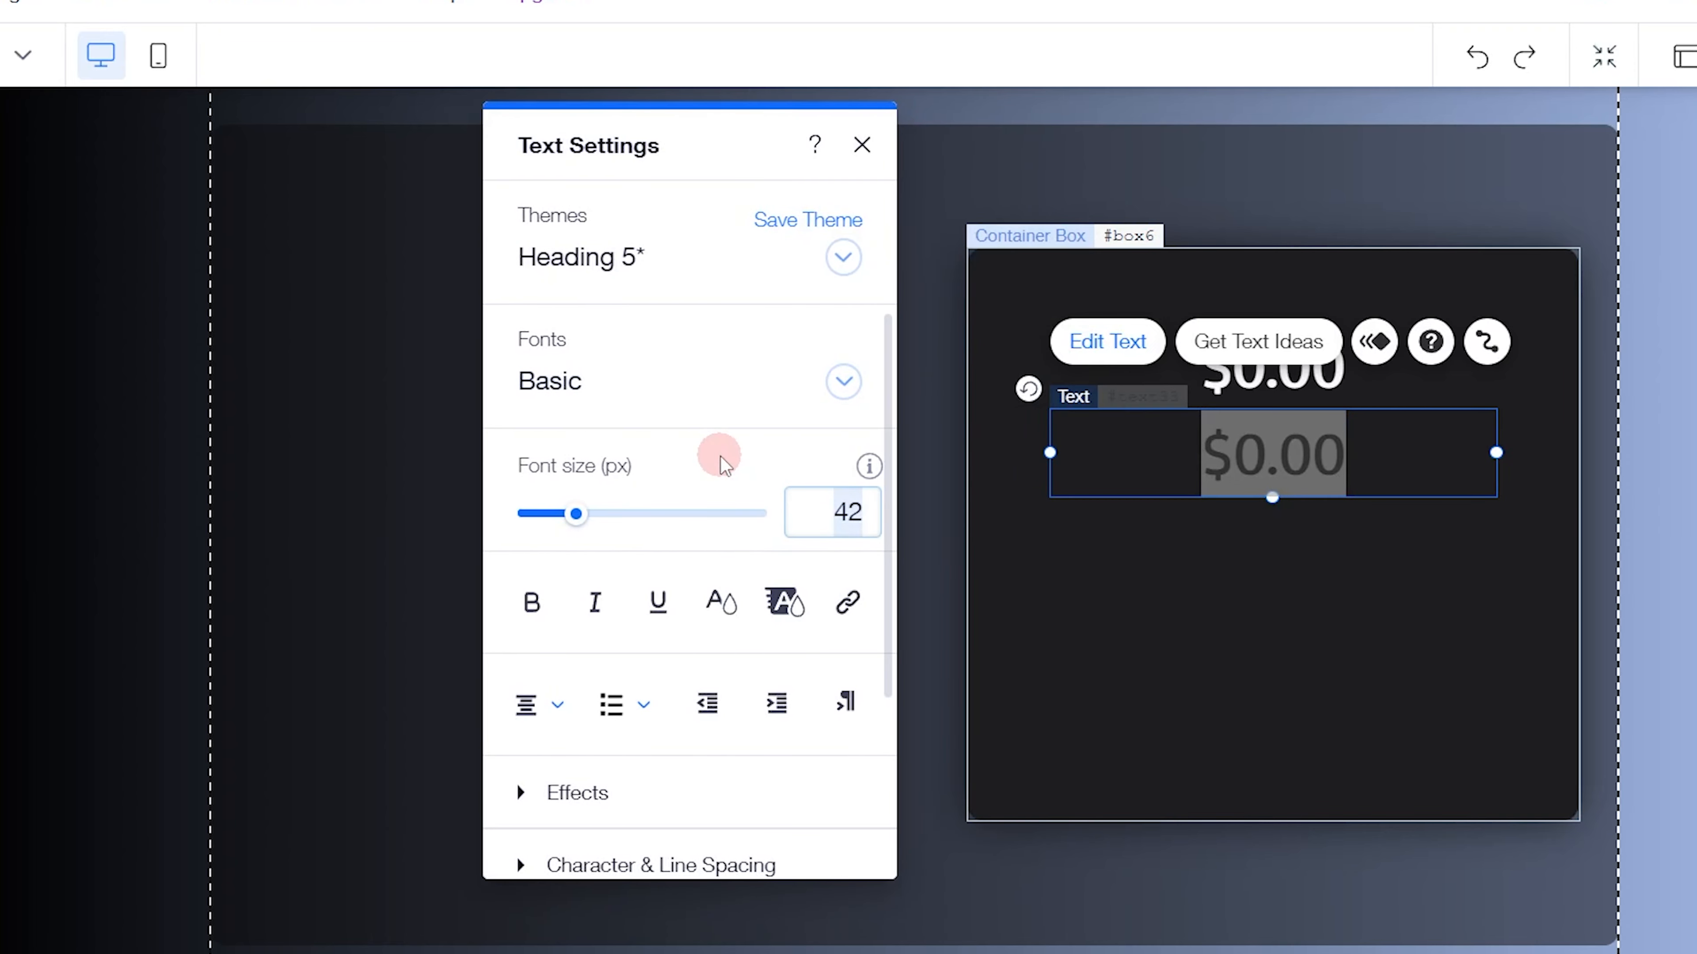
key("Return")
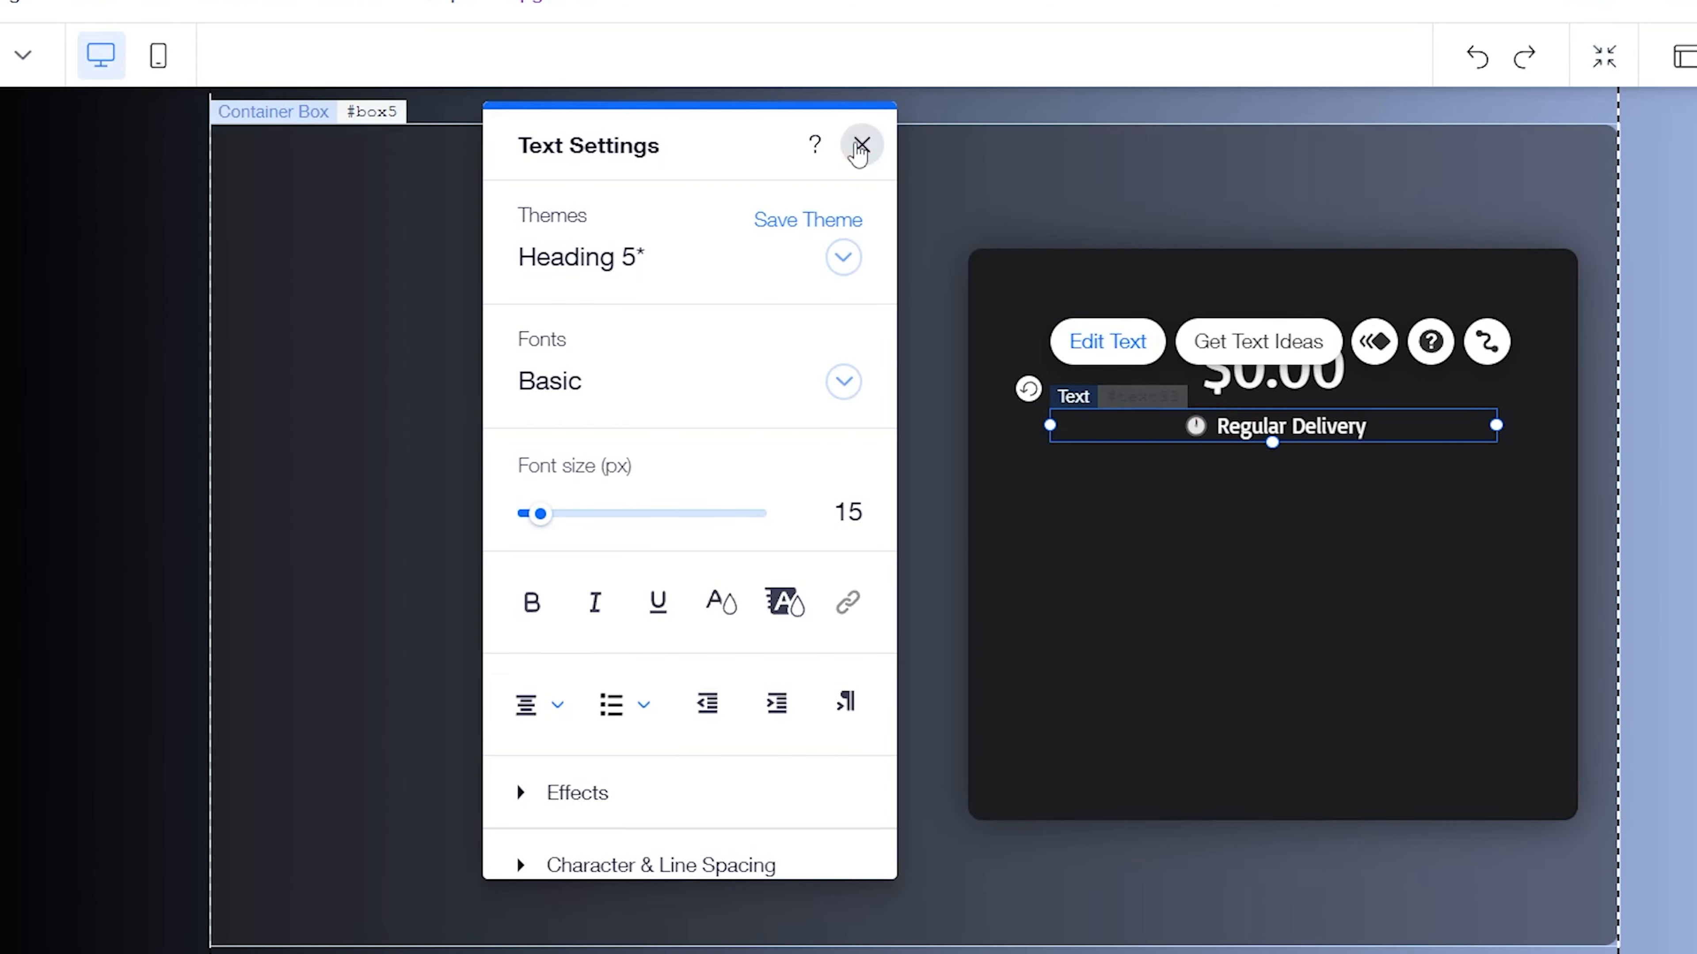
left_click(861, 144)
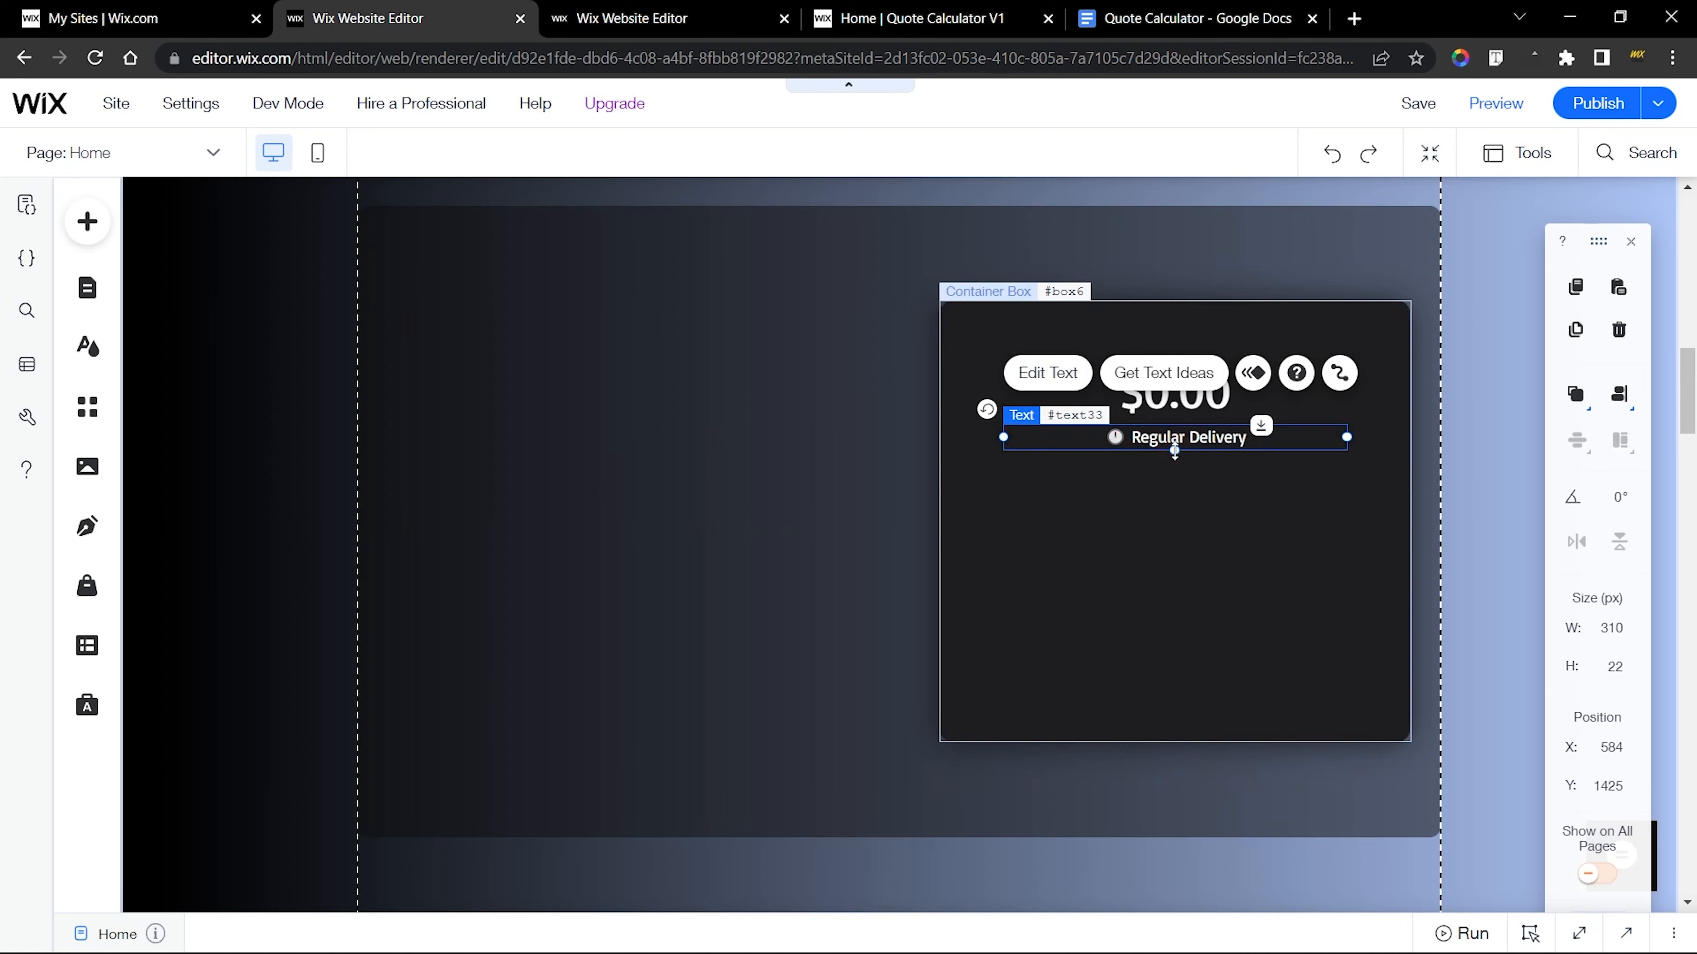
left_click_drag(1174, 450, 1175, 464)
left_click_drag(1179, 555, 1178, 554)
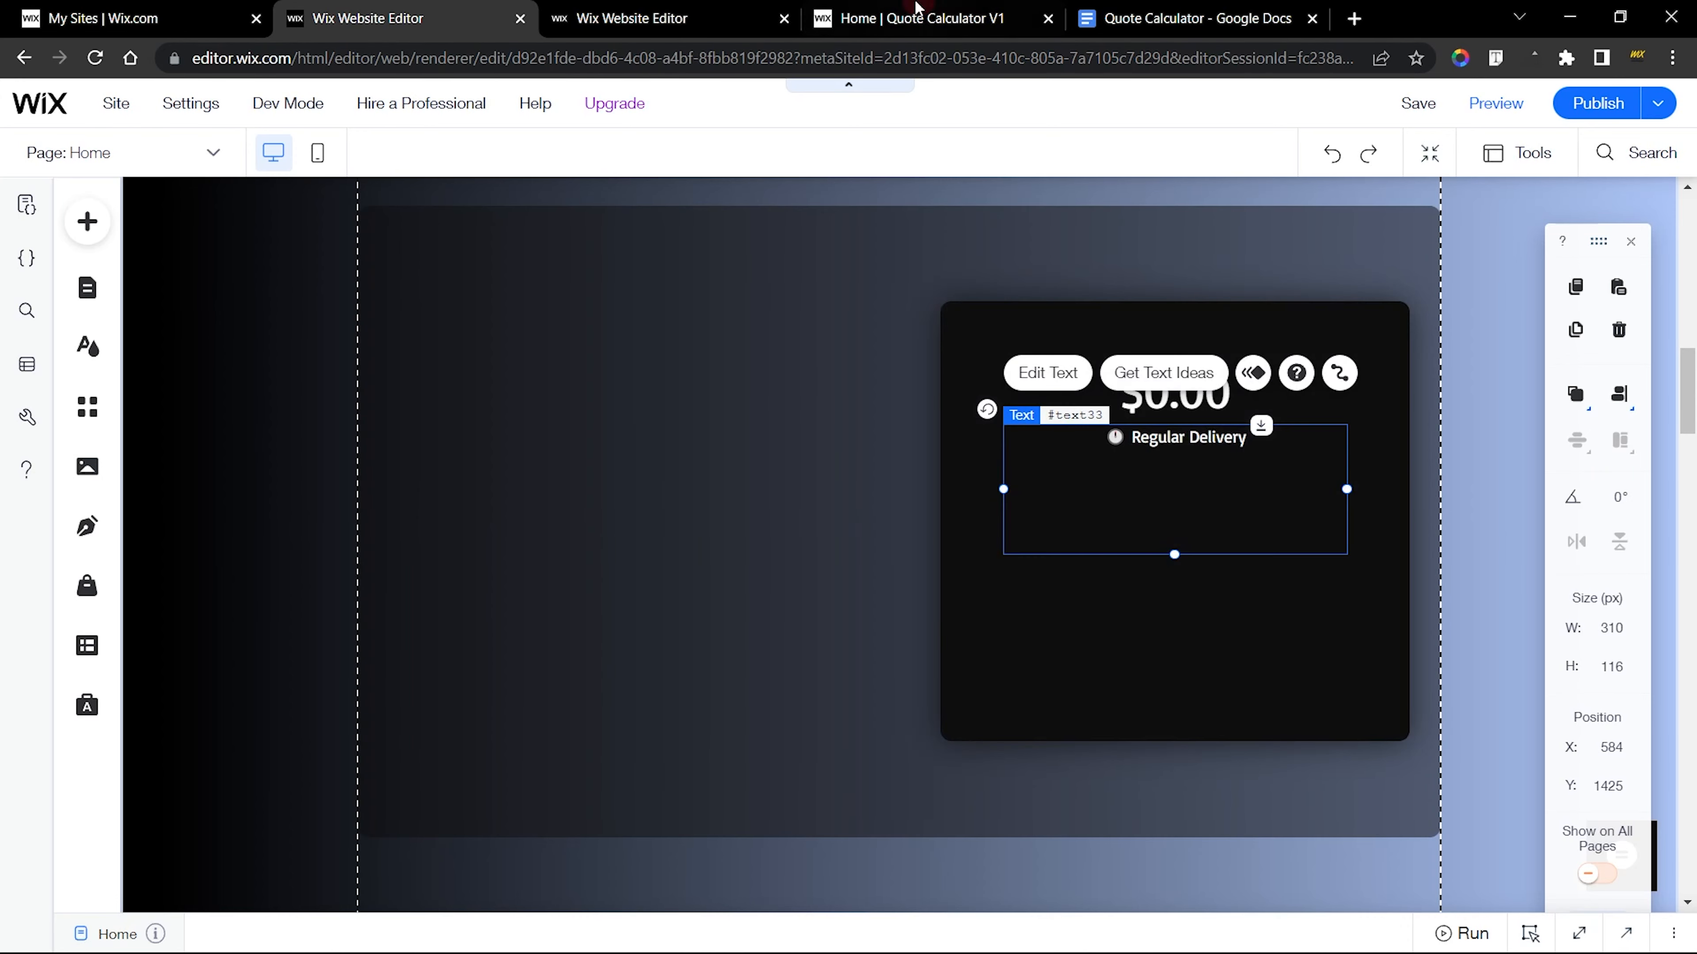
On the published calculator, highlight the quote summary, set the budget to $4400 and include the Automated Email add-on
left_click(913, 18)
left_click_drag(961, 408, 1171, 458)
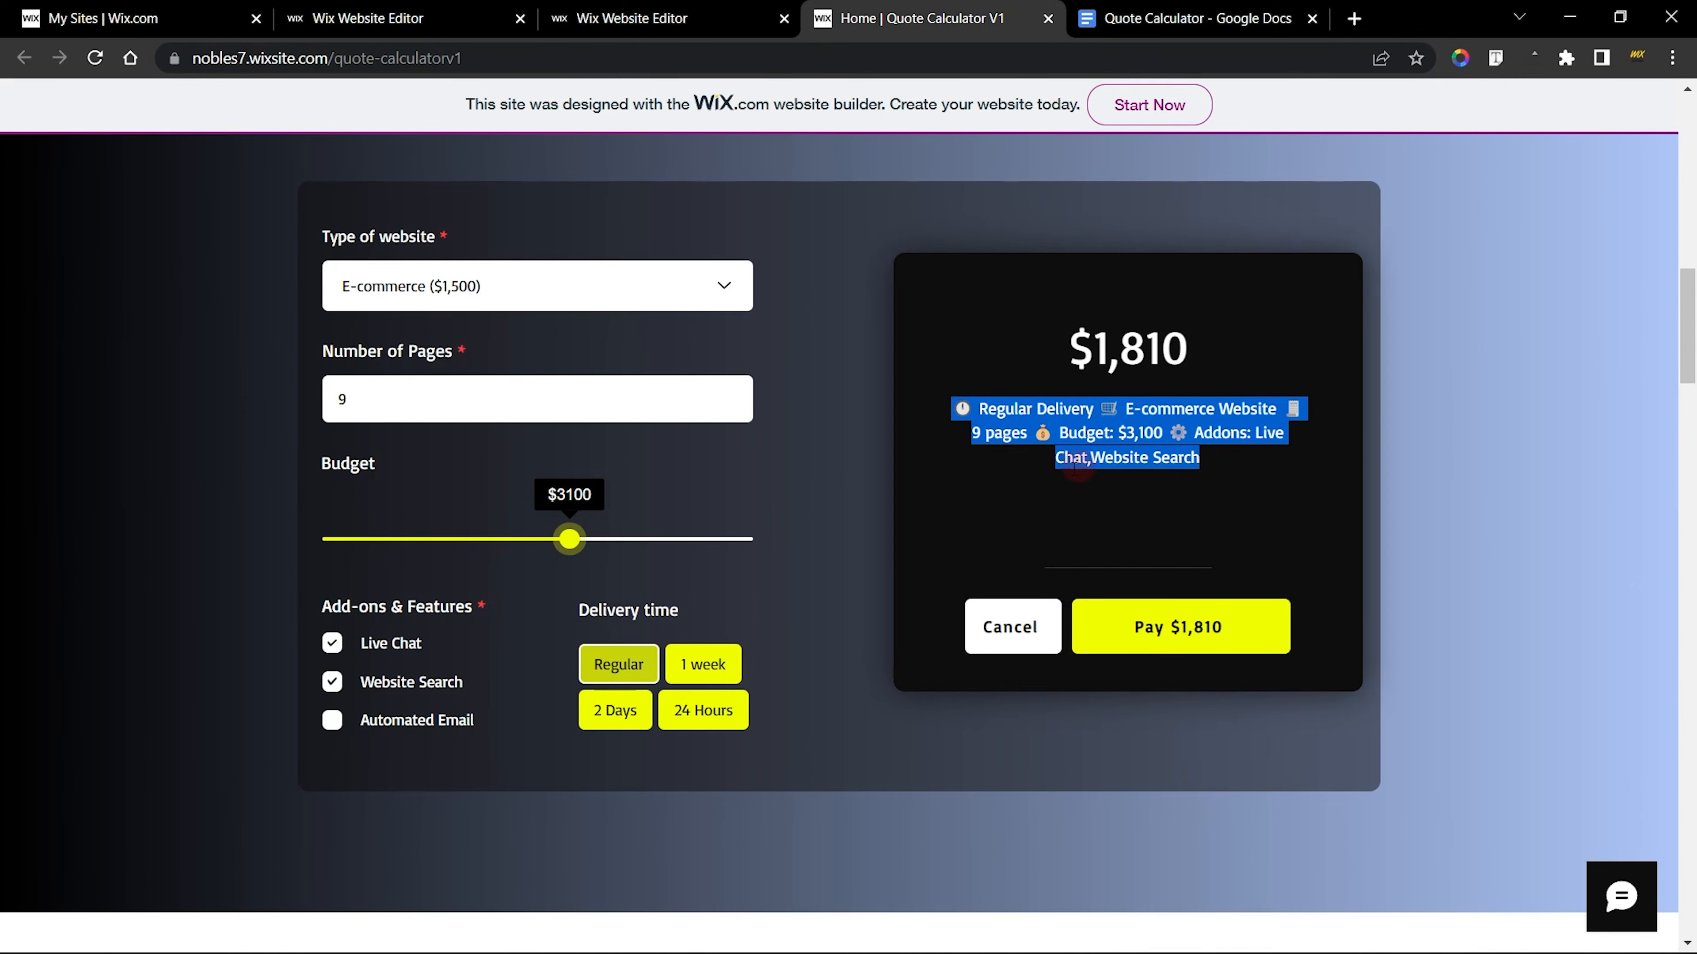
left_click(568, 547)
left_click_drag(574, 539, 687, 539)
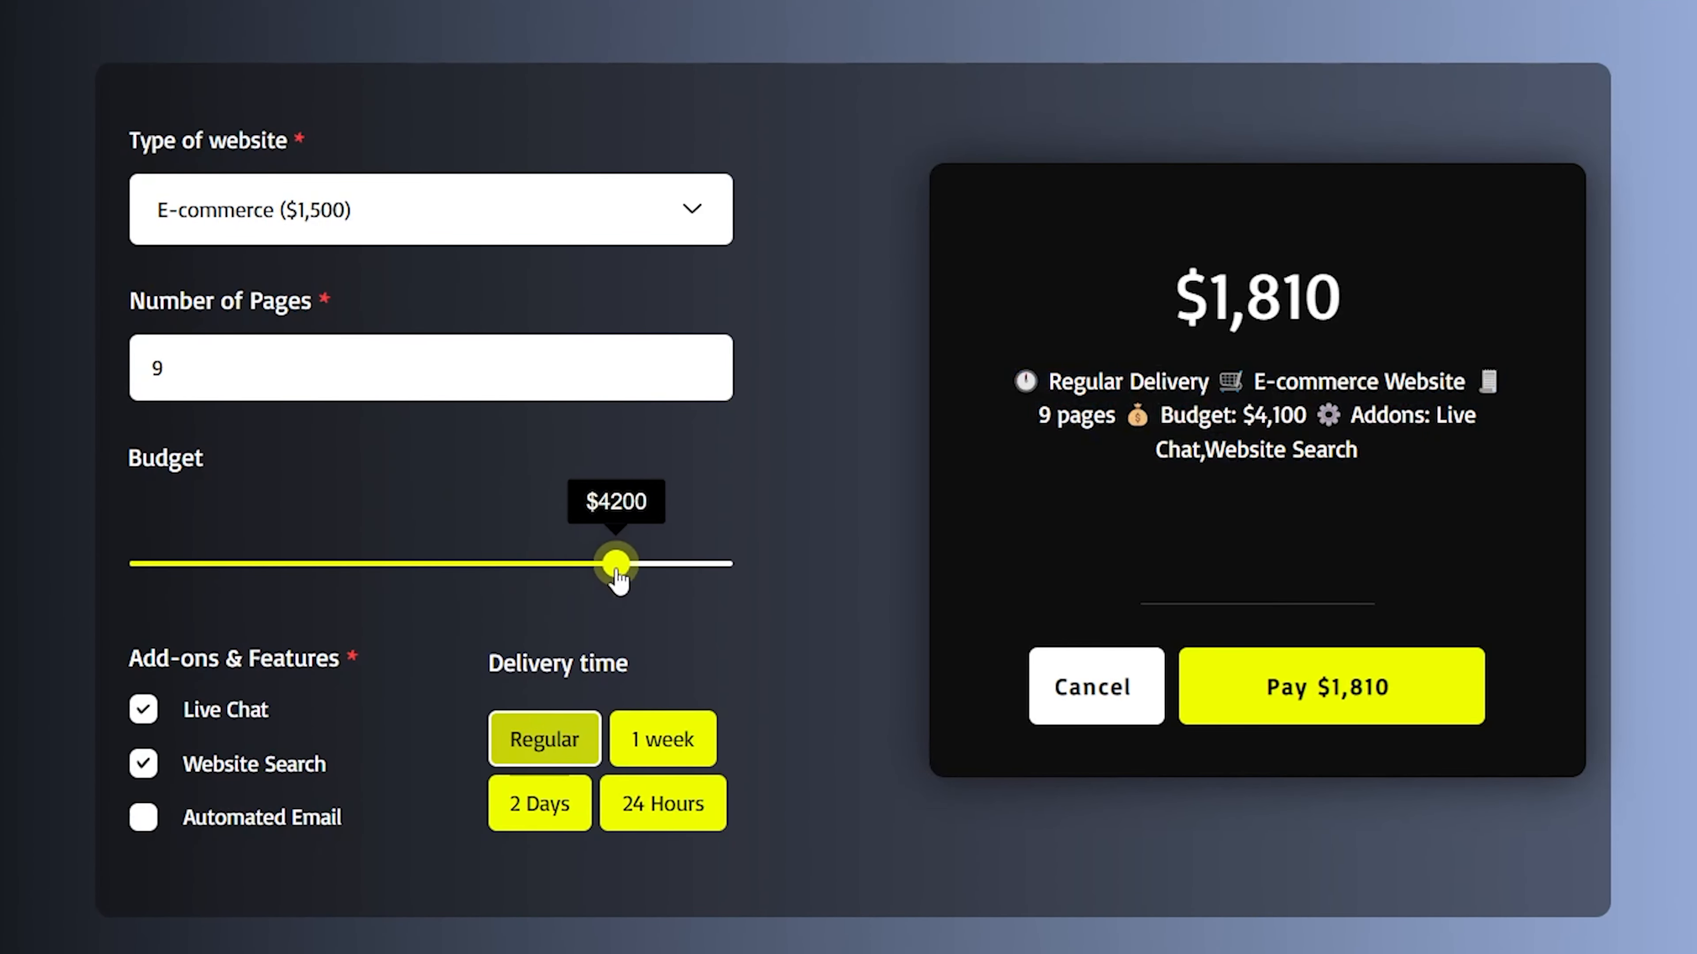
left_click(262, 828)
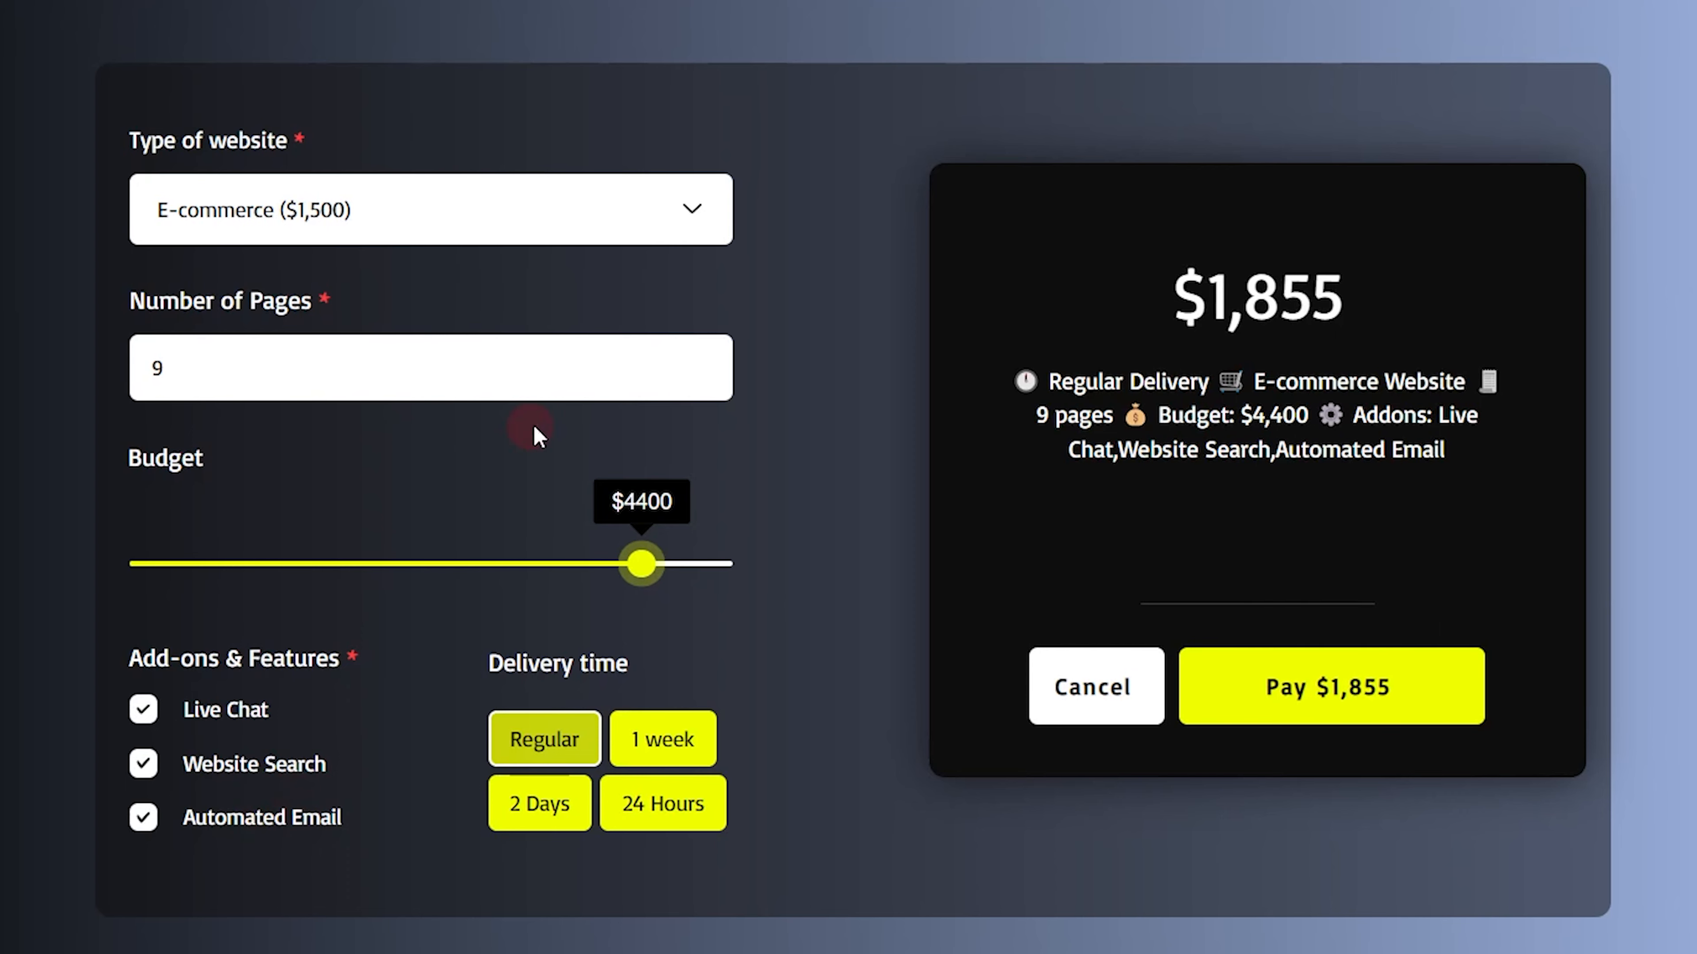
Test the published calculator's summary with a very long page count made of repeated 5s, trimming the last digits
left_click(346, 361)
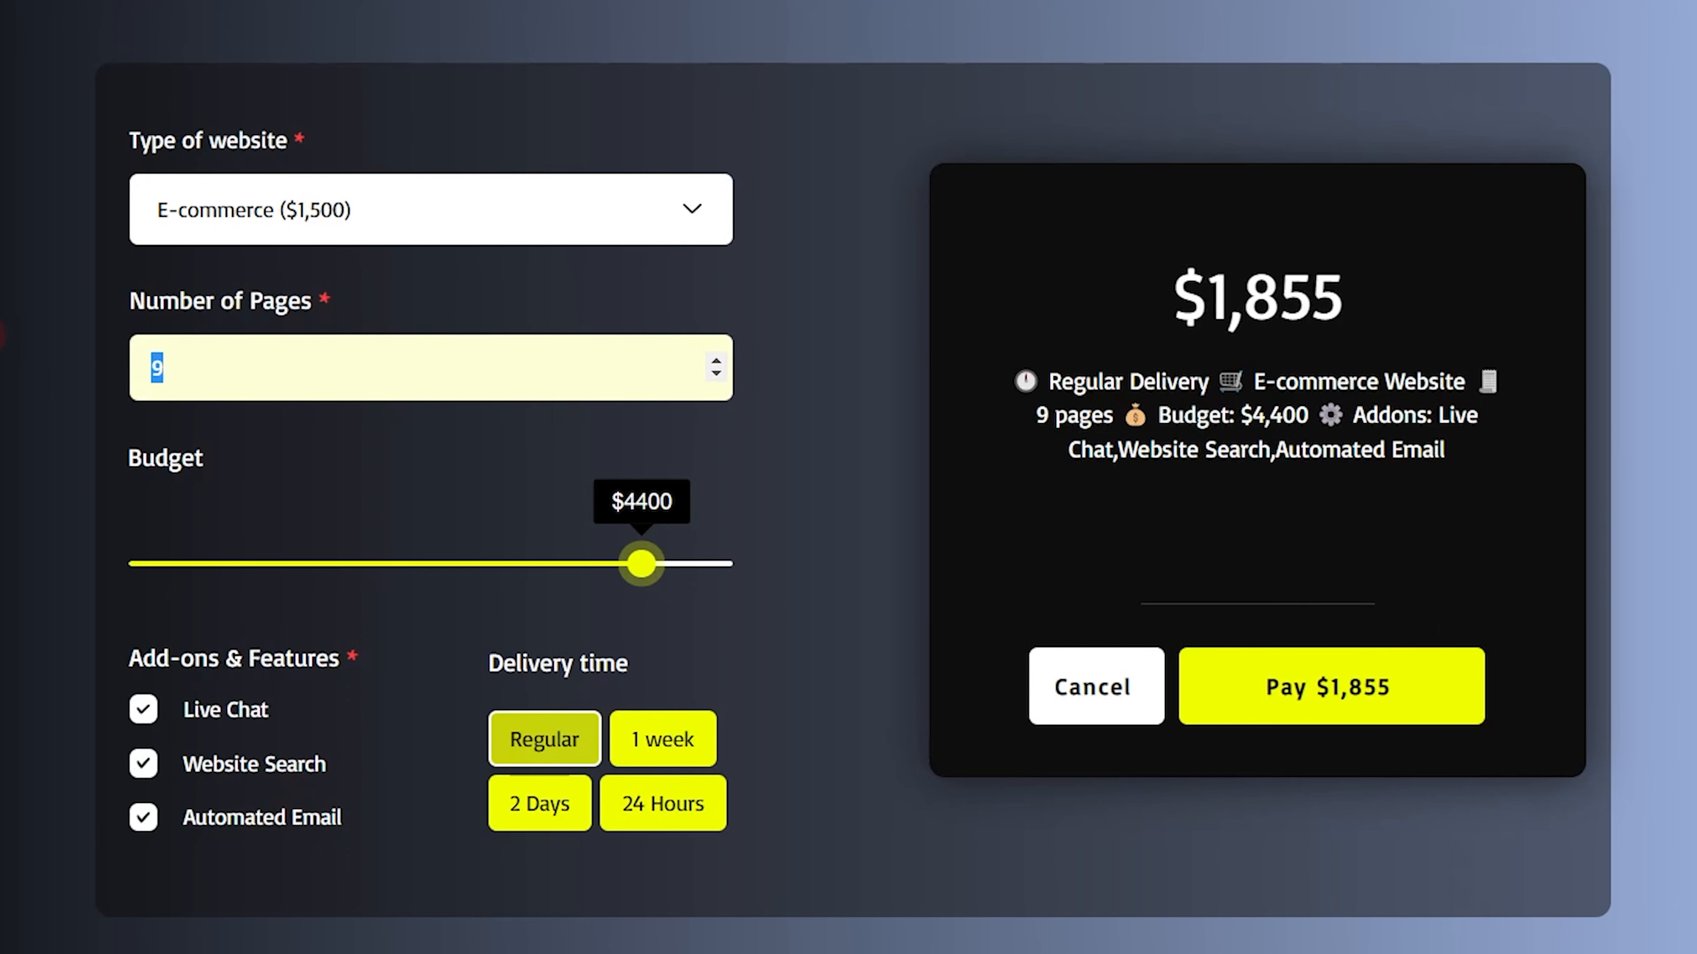
type("5555555555")
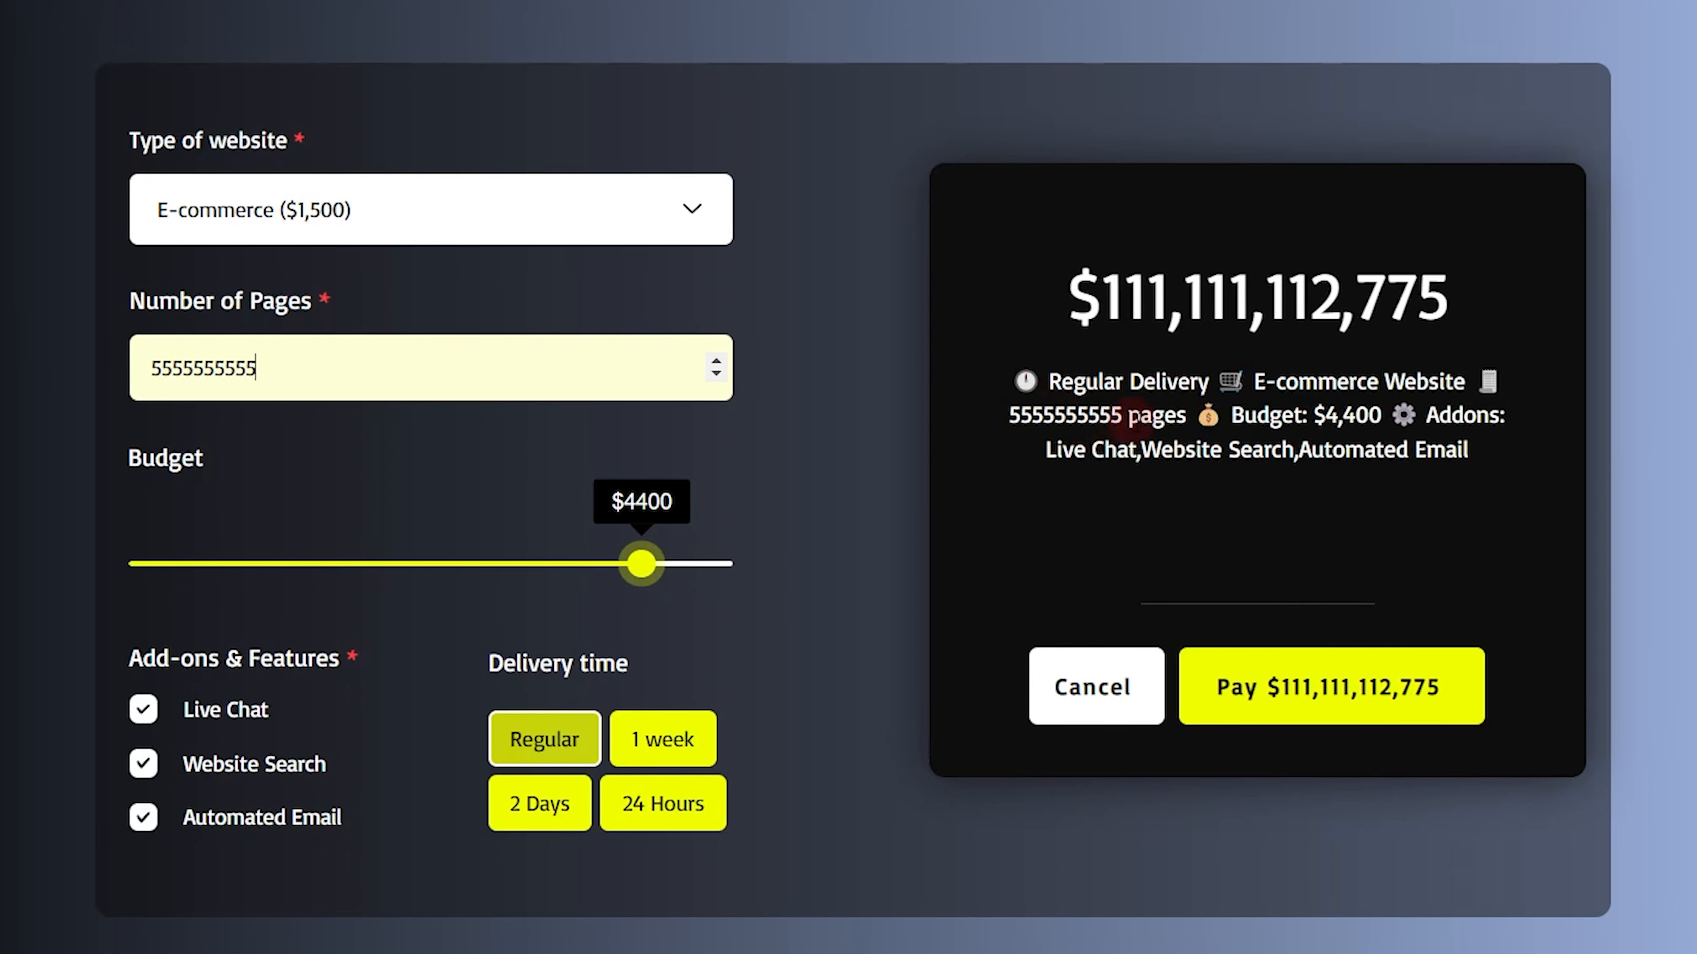
type("5555")
key("BackSpace")
key("BackSpace")
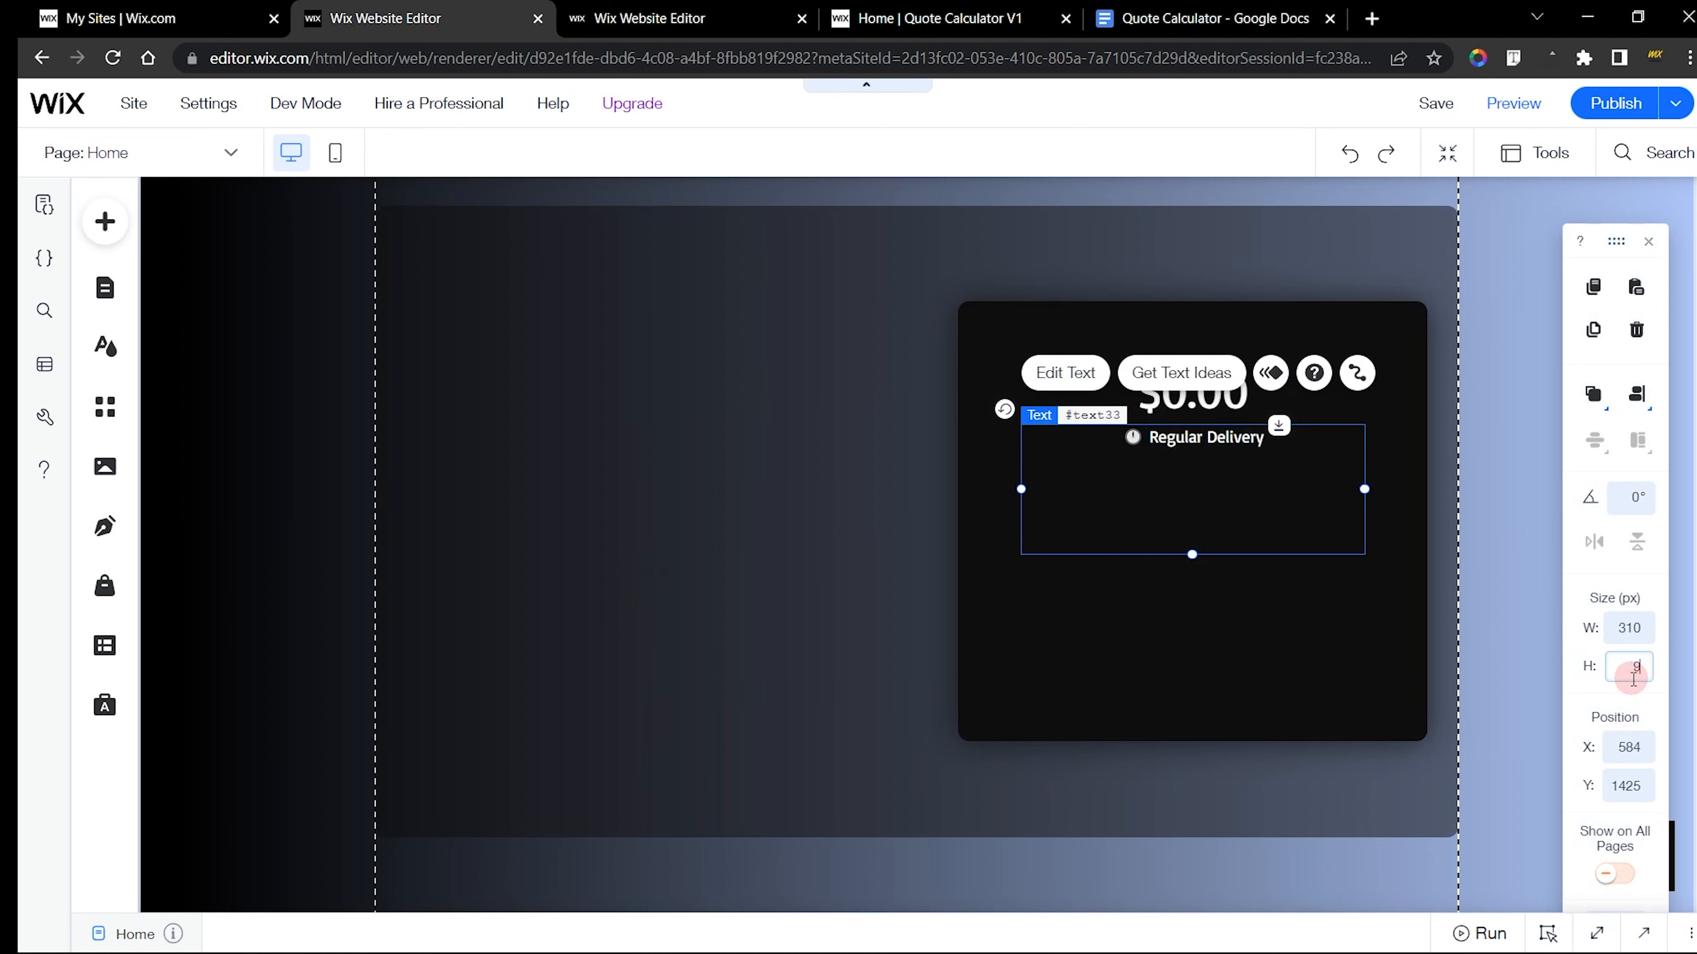
Set the new summary text's height to 98 px and inspect the divider line in the finished site's black box
key("Return")
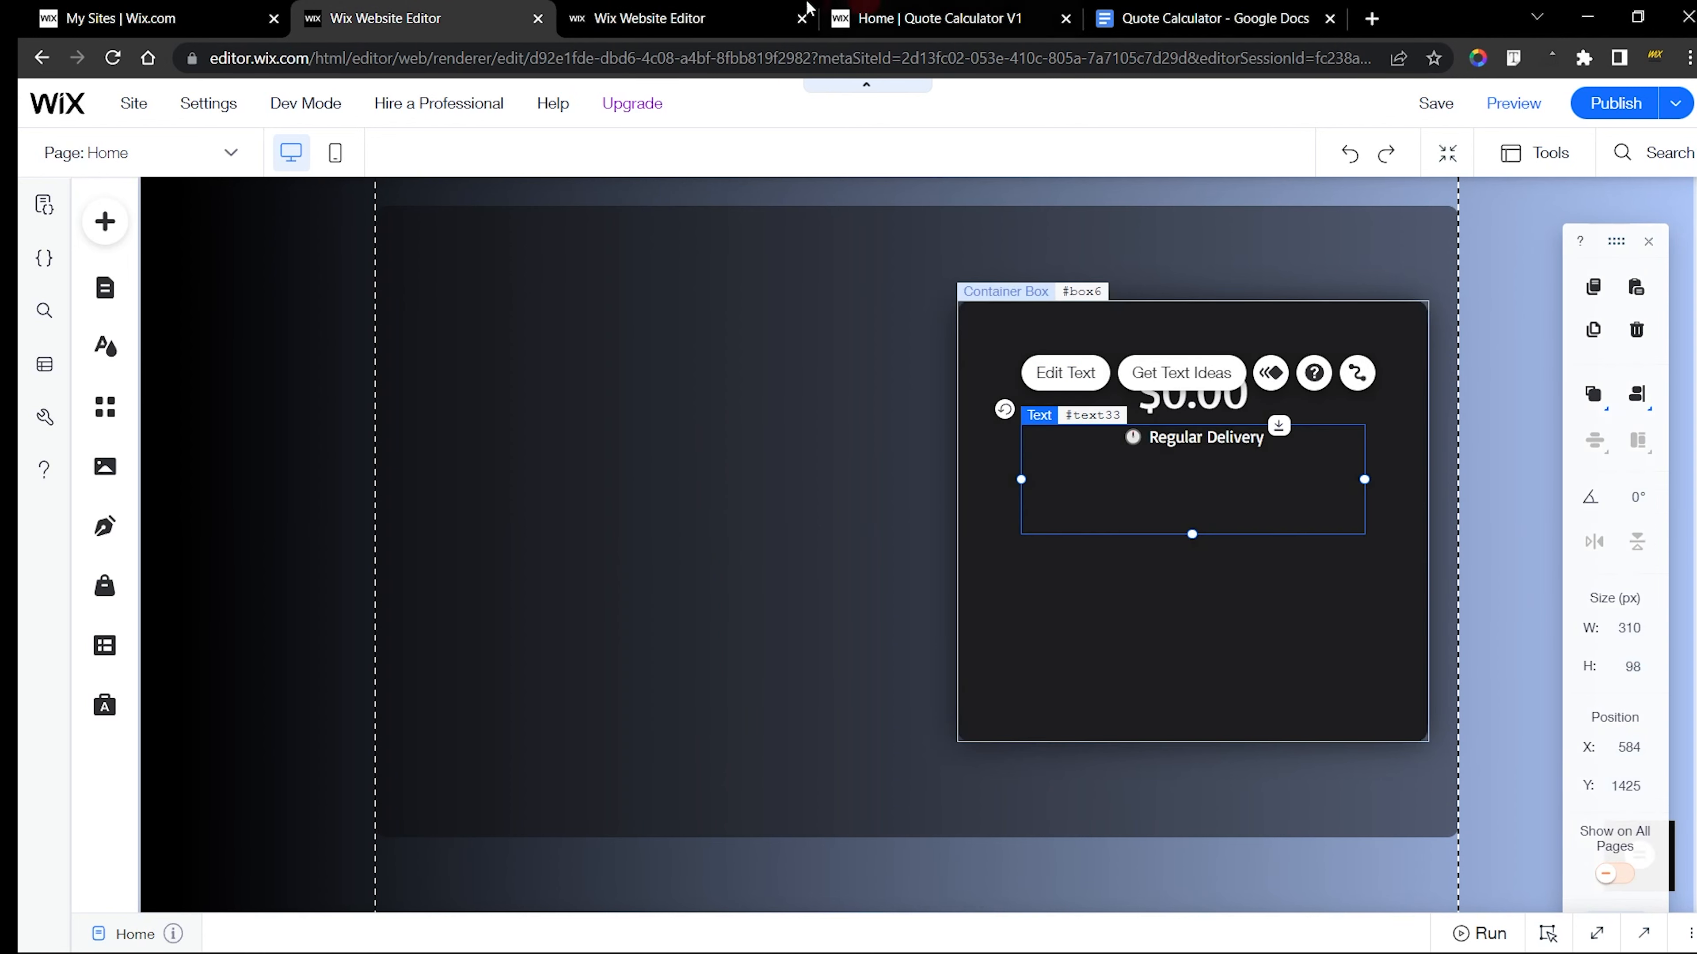
left_click(755, 9)
left_click(972, 235)
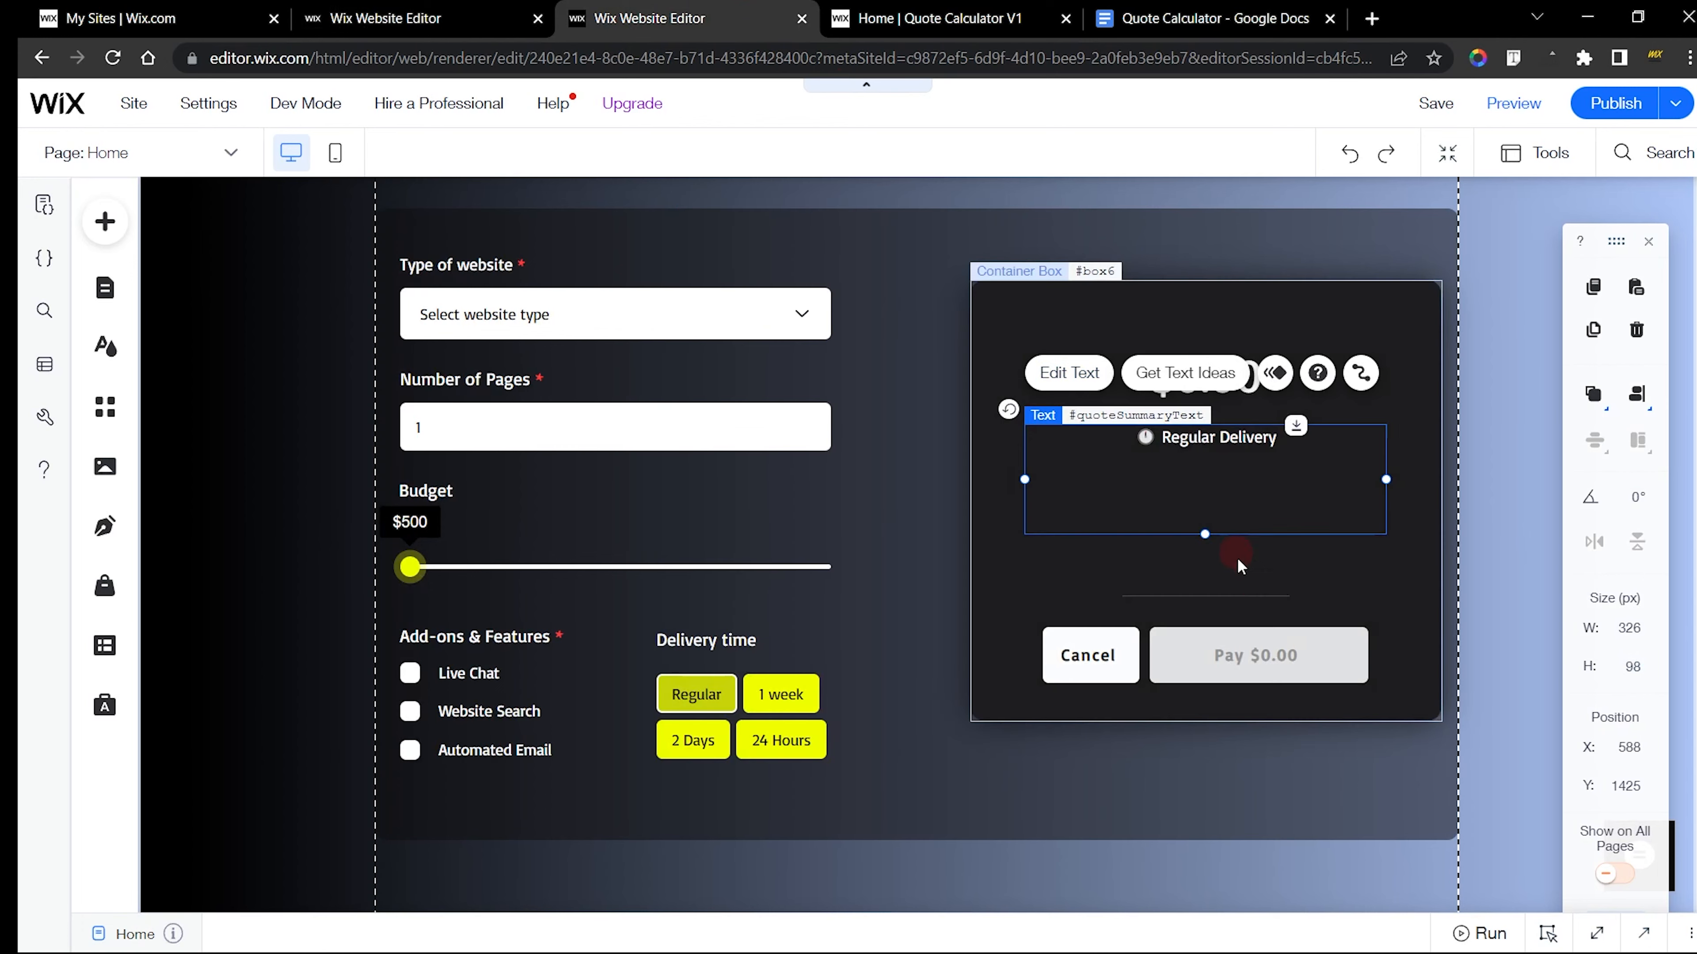
left_click(1233, 597)
left_click(987, 17)
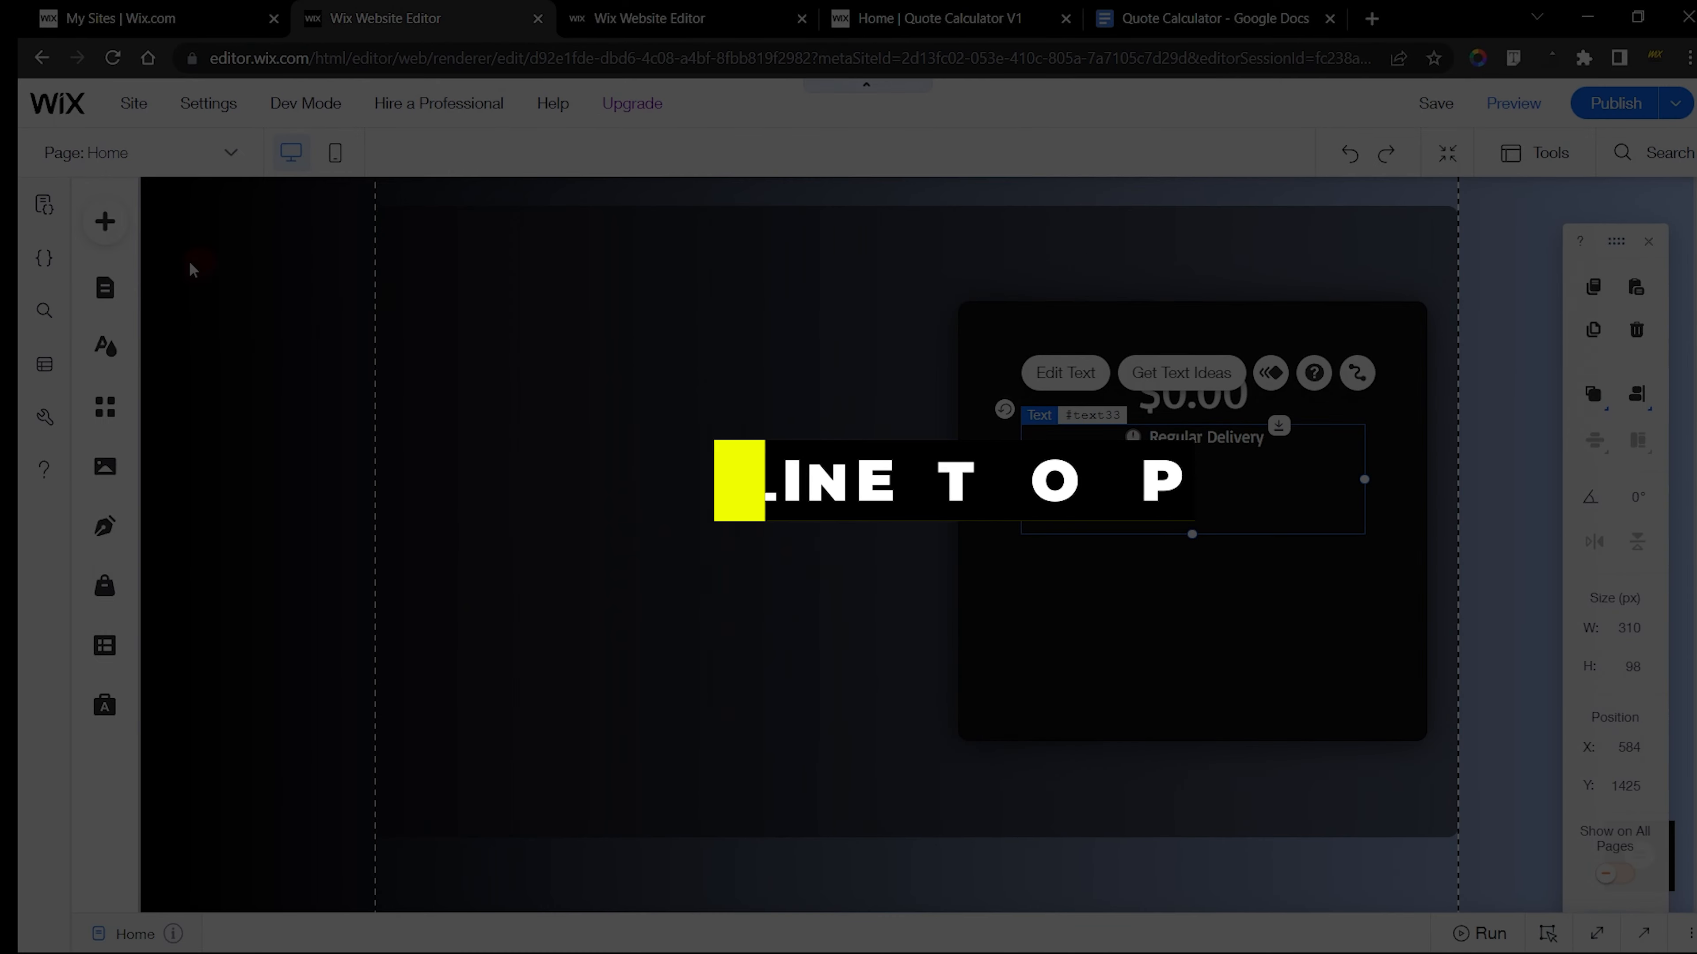
Add the thinnest solid horizontal line from the decorative shapes to the large container box, below the Regular Delivery text
left_click(105, 222)
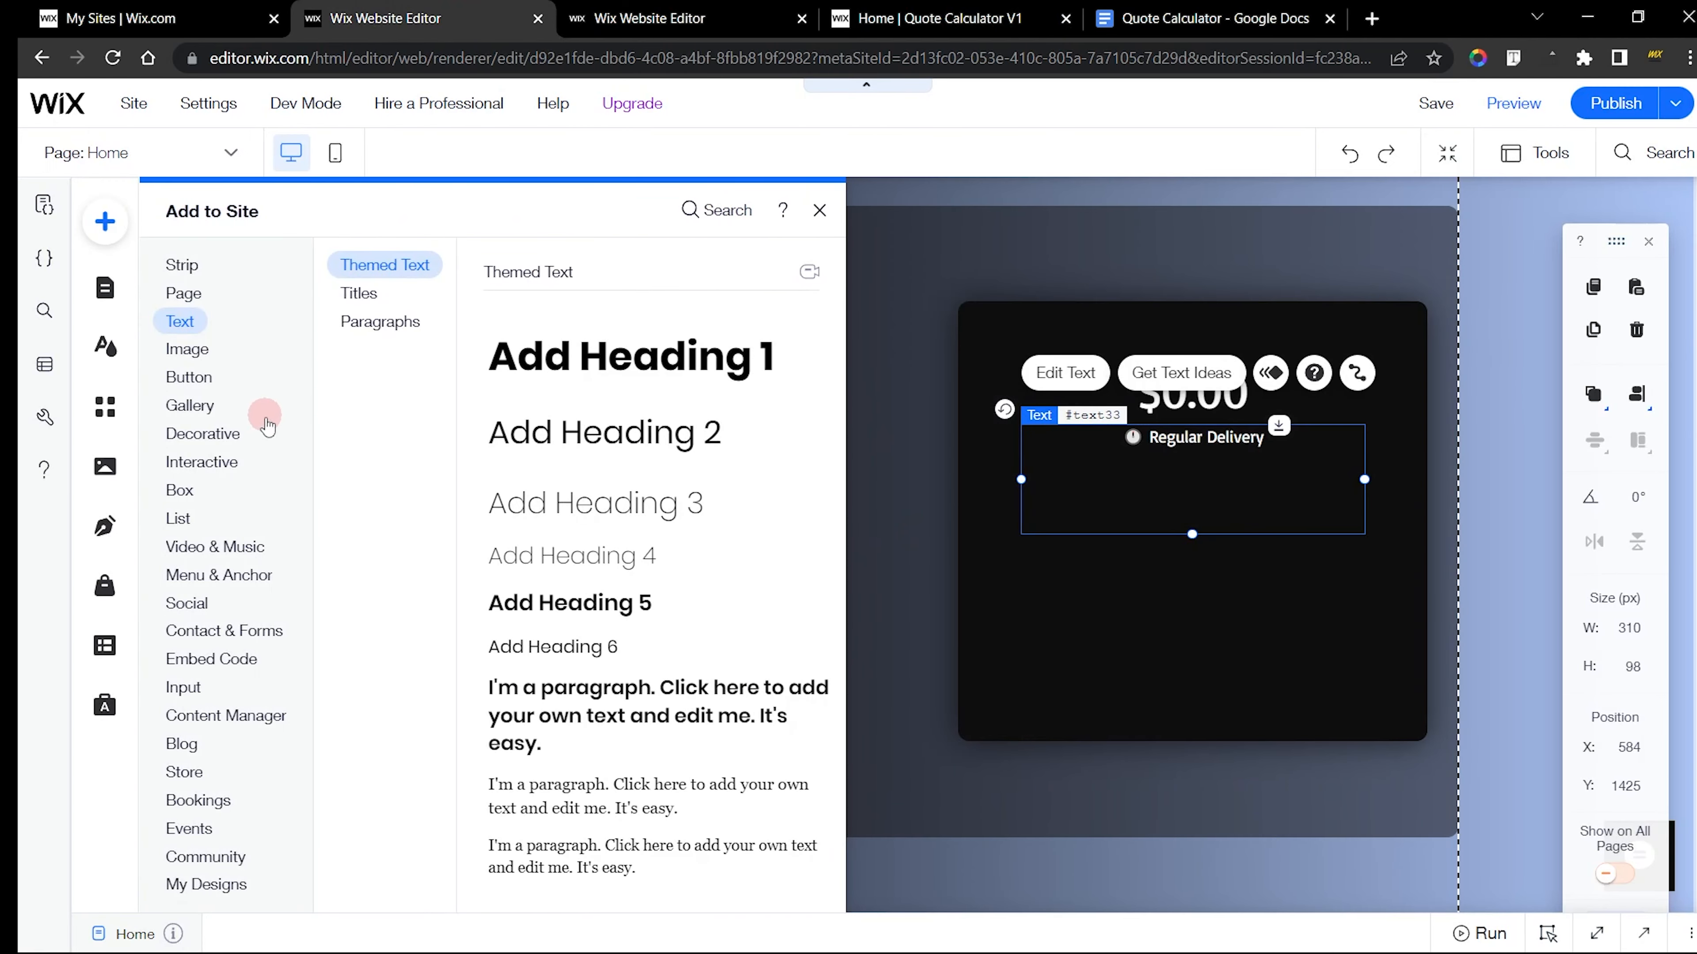
left_click(203, 434)
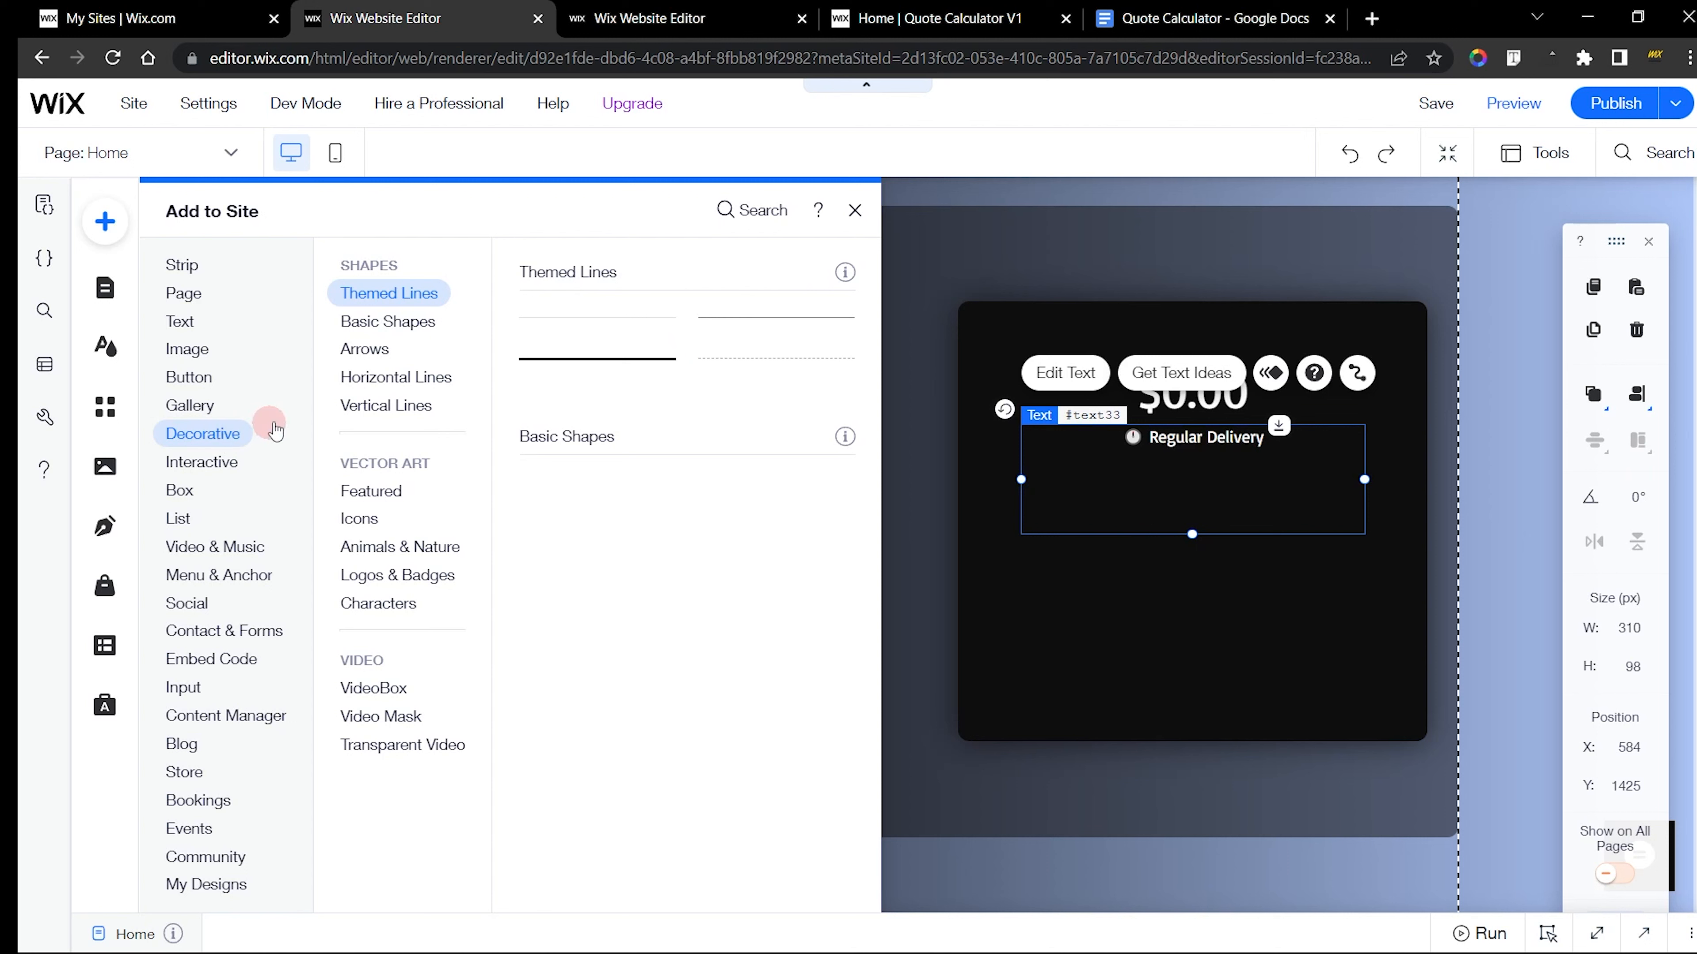
left_click(393, 377)
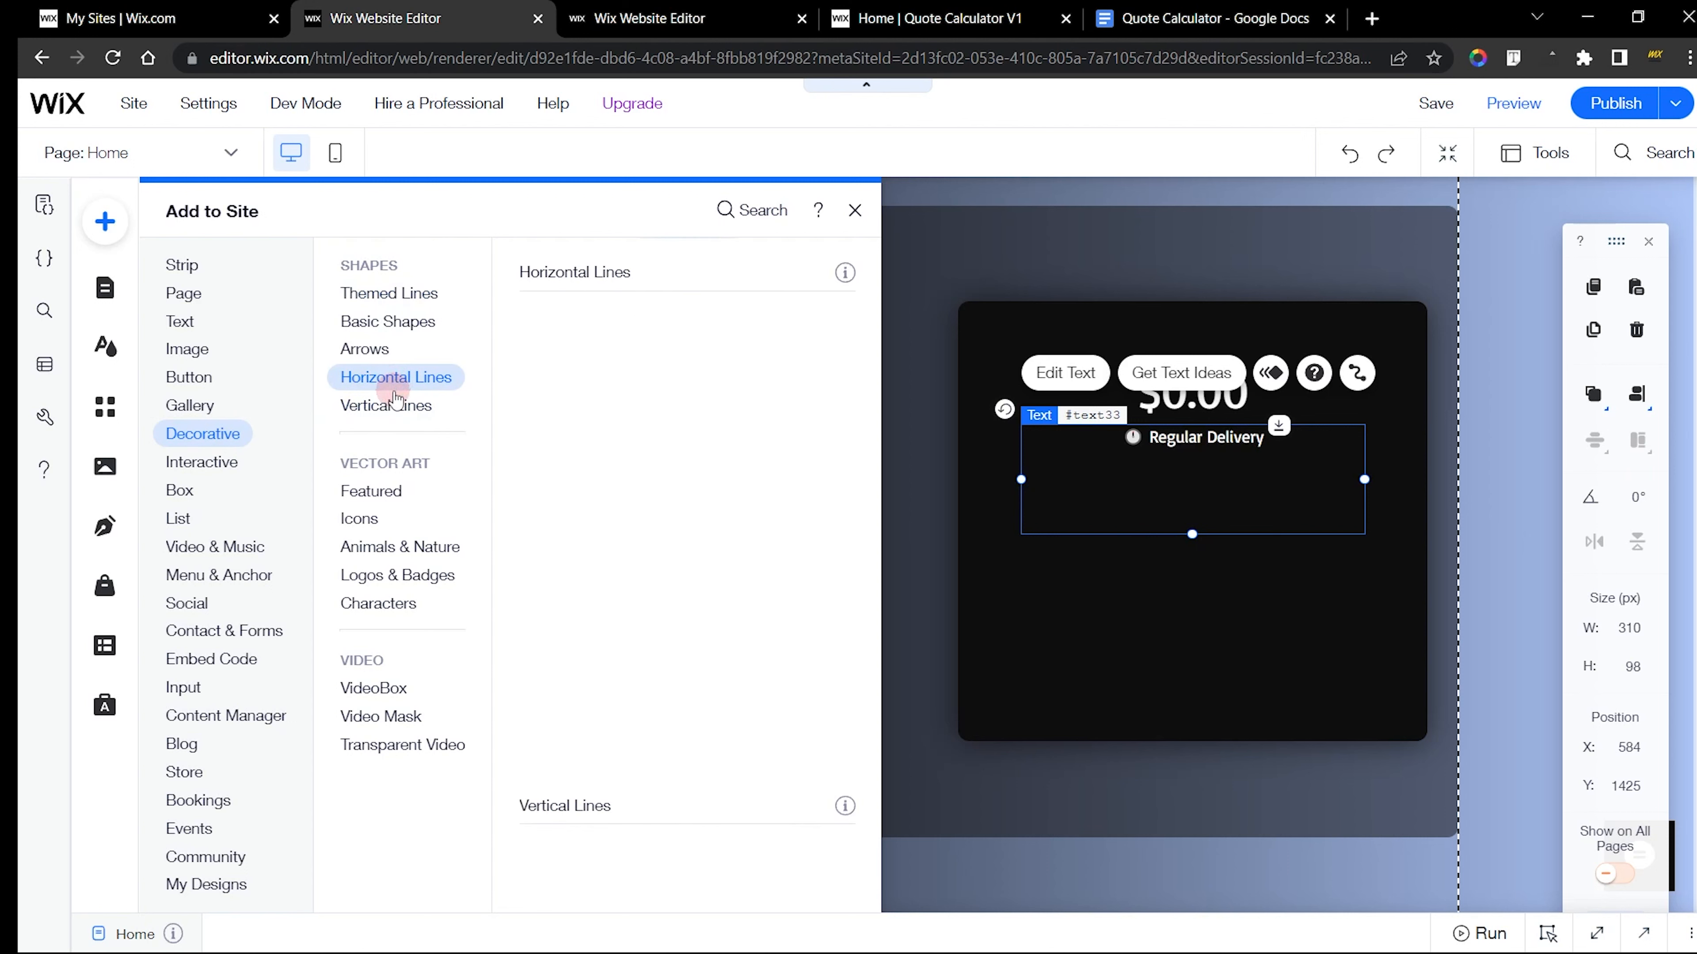
left_click(396, 401)
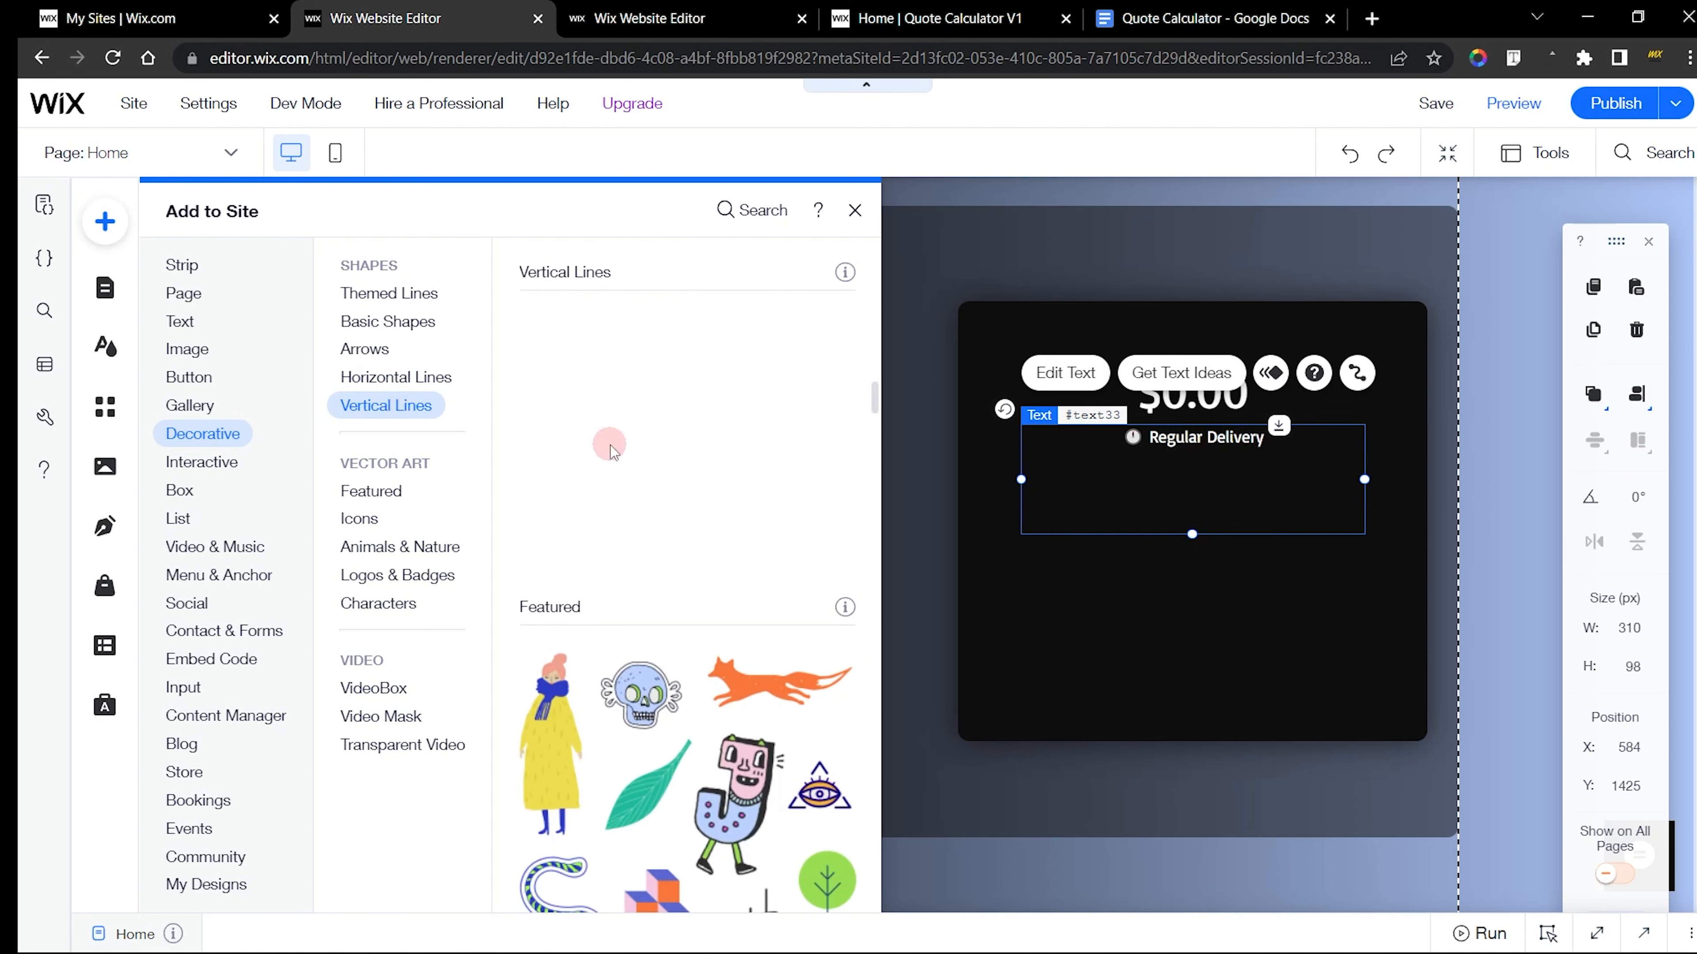
scroll(583, 427, "up", 3)
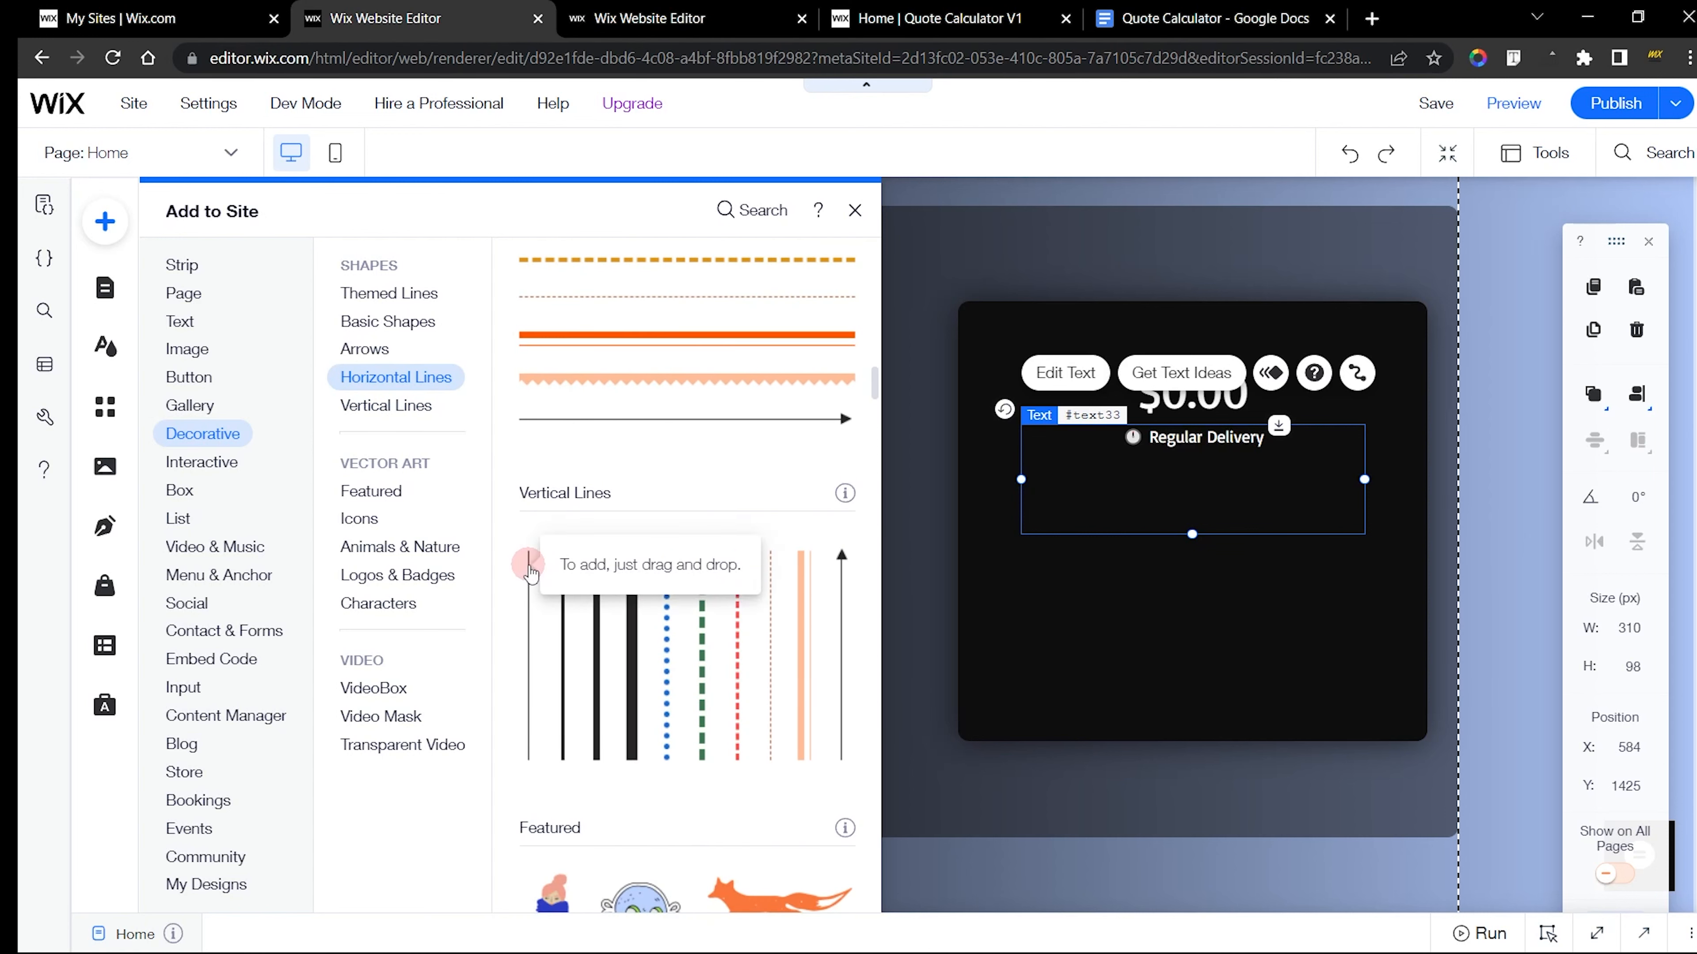
scroll(560, 538, "up", 5)
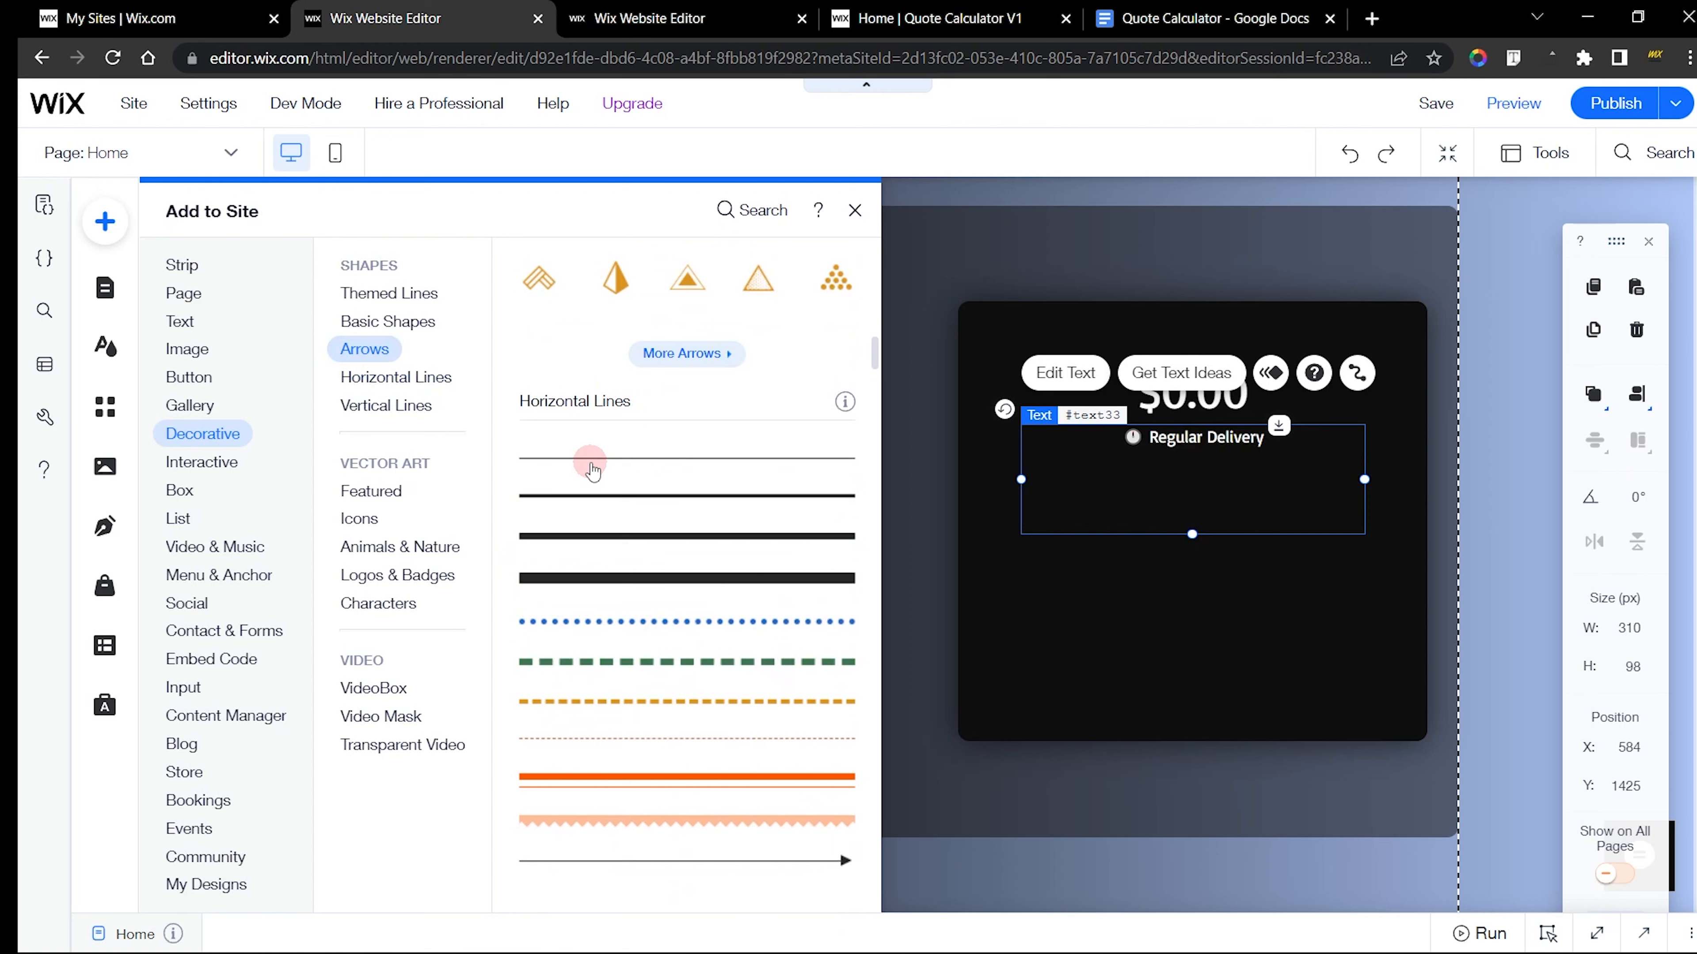
left_click(591, 467)
left_click_drag(591, 468, 832, 614)
In the finished site's editor, inspect the divider line's custom design, including its line colour, opacity and thickness
left_click(648, 18)
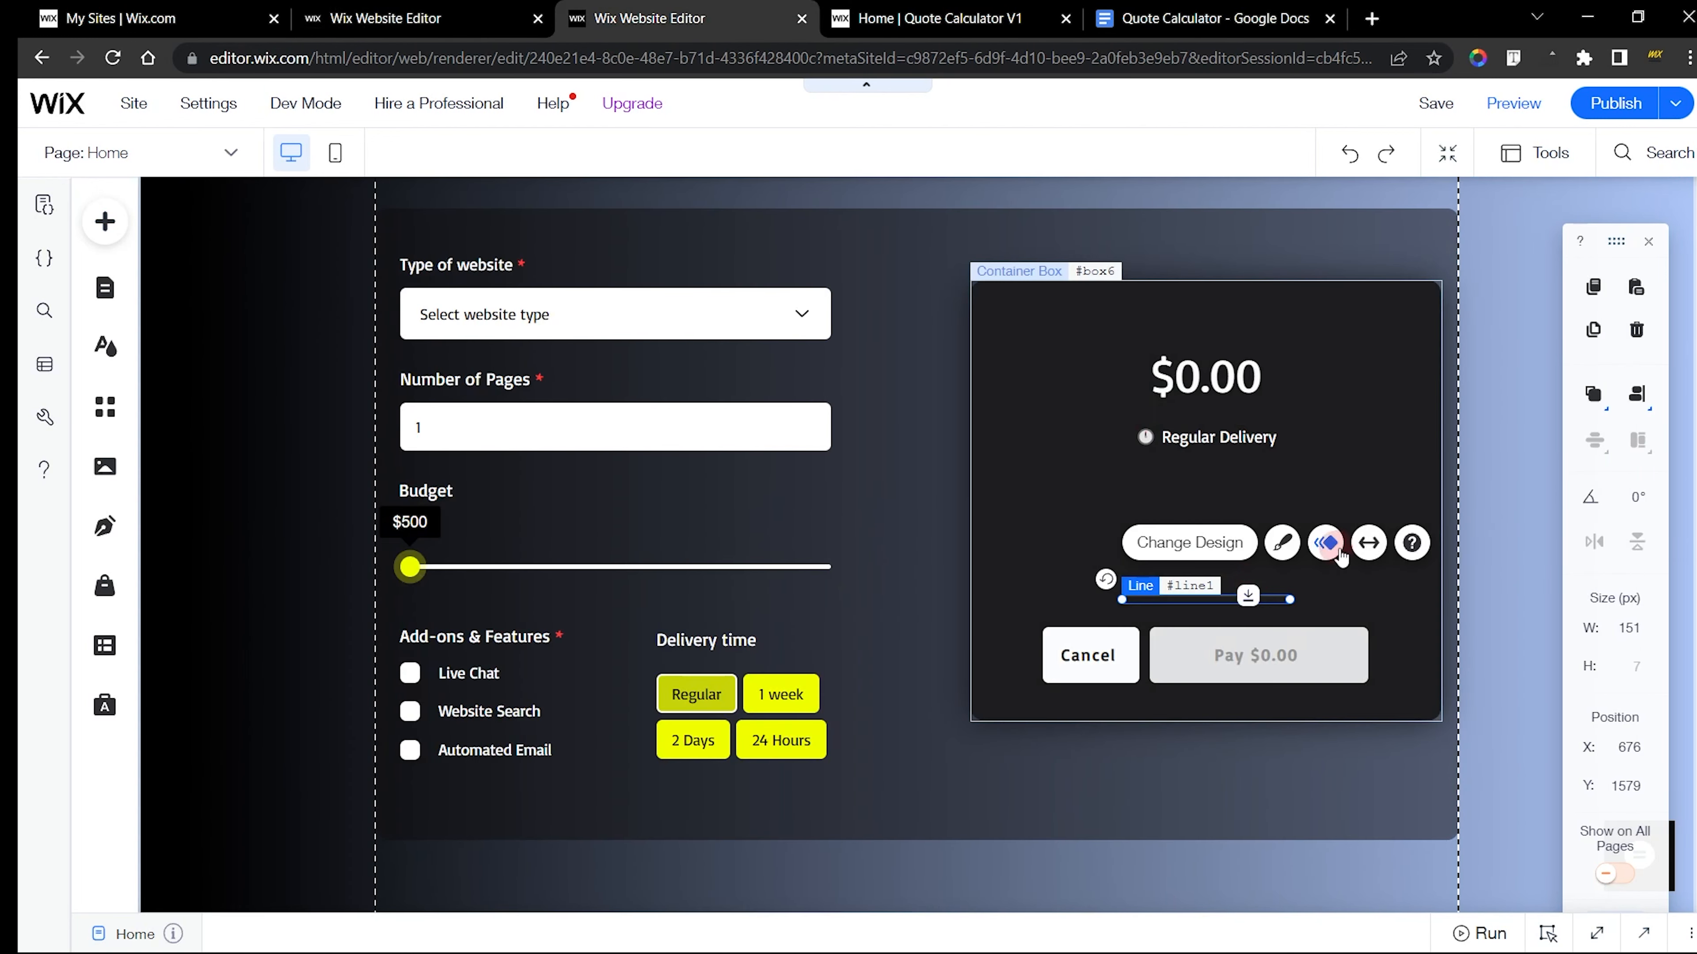
left_click(1281, 547)
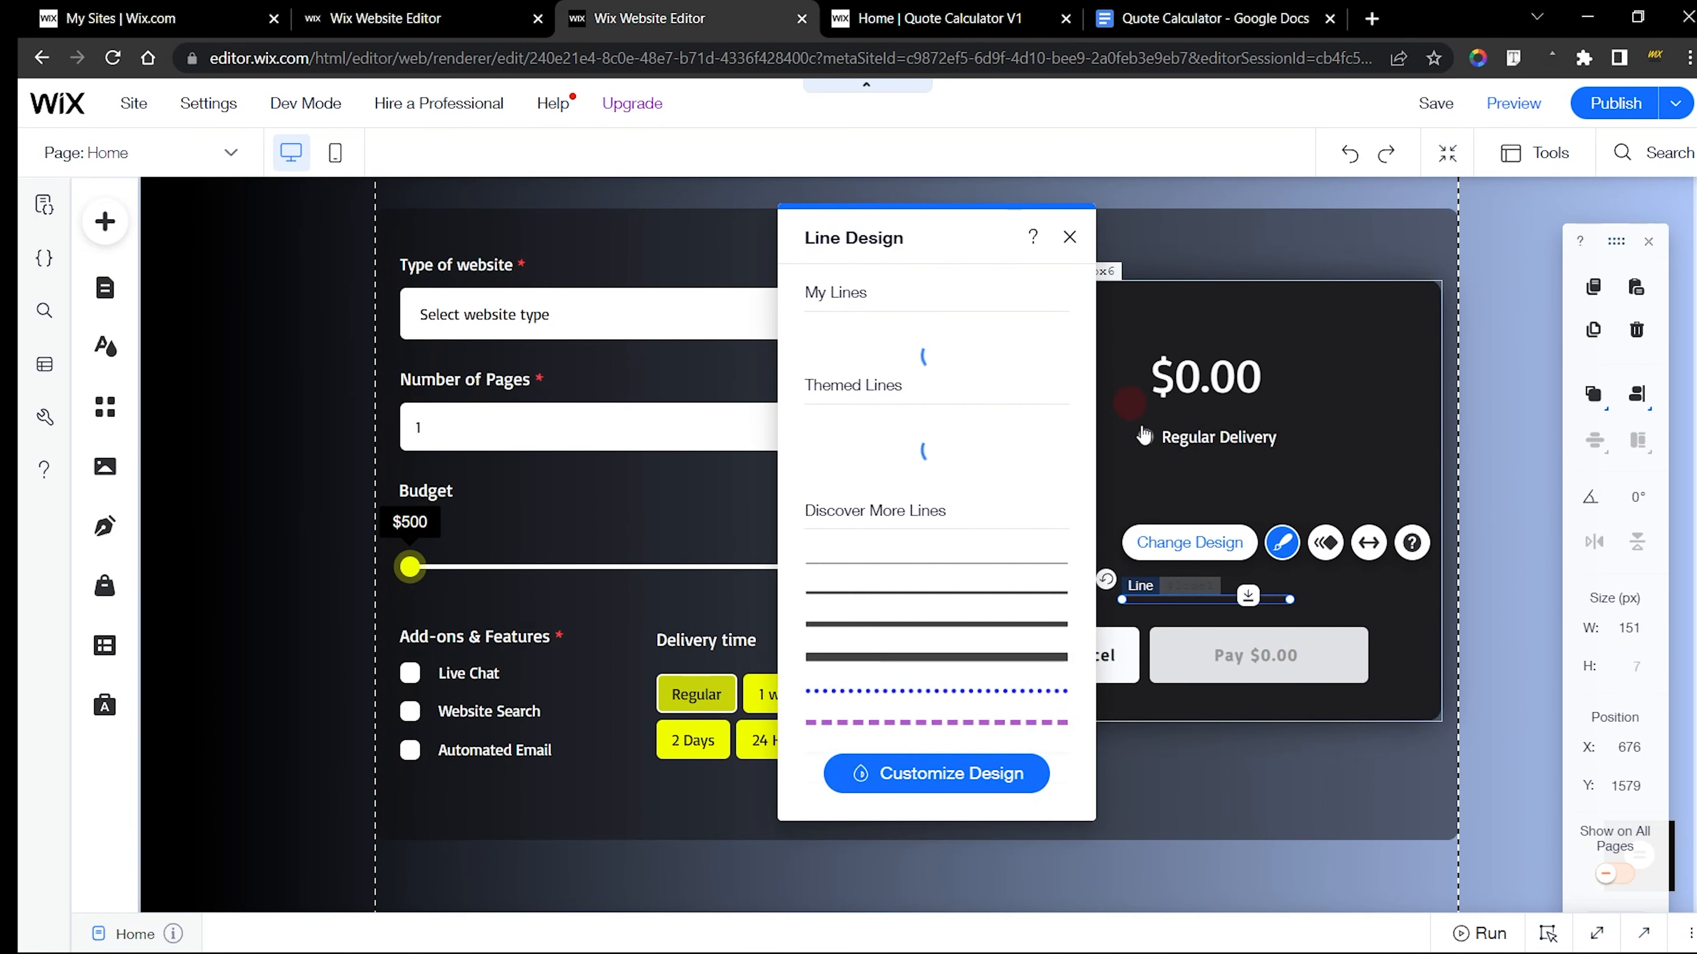
left_click(1005, 777)
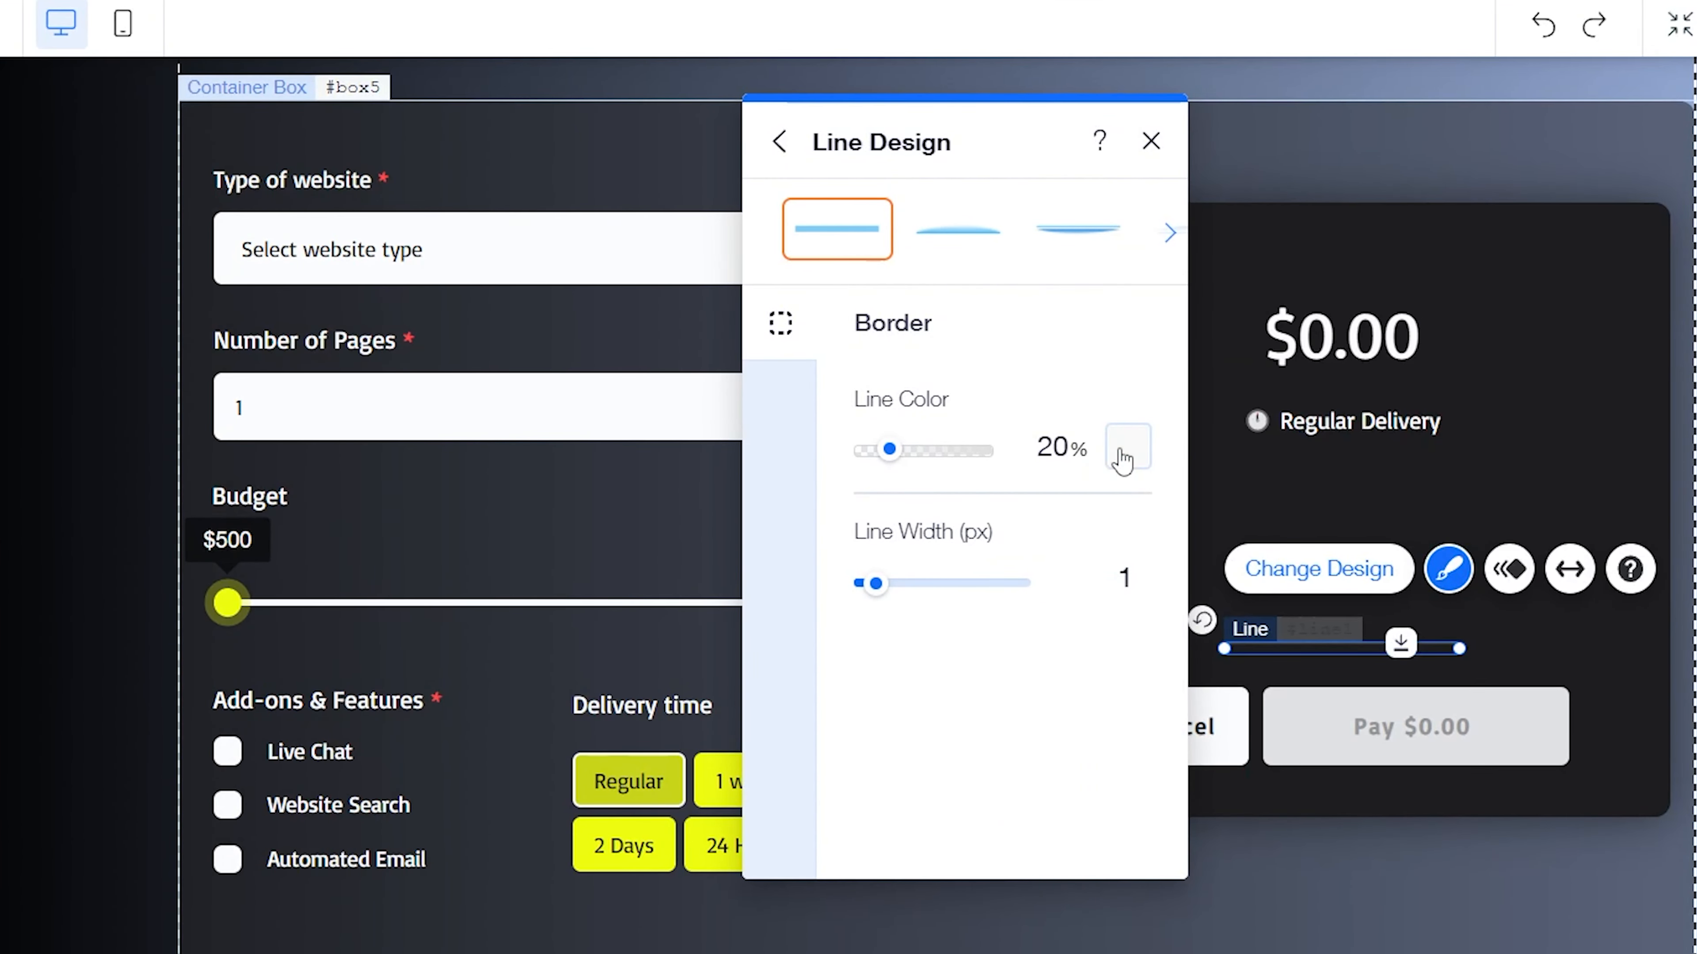
left_click(1123, 454)
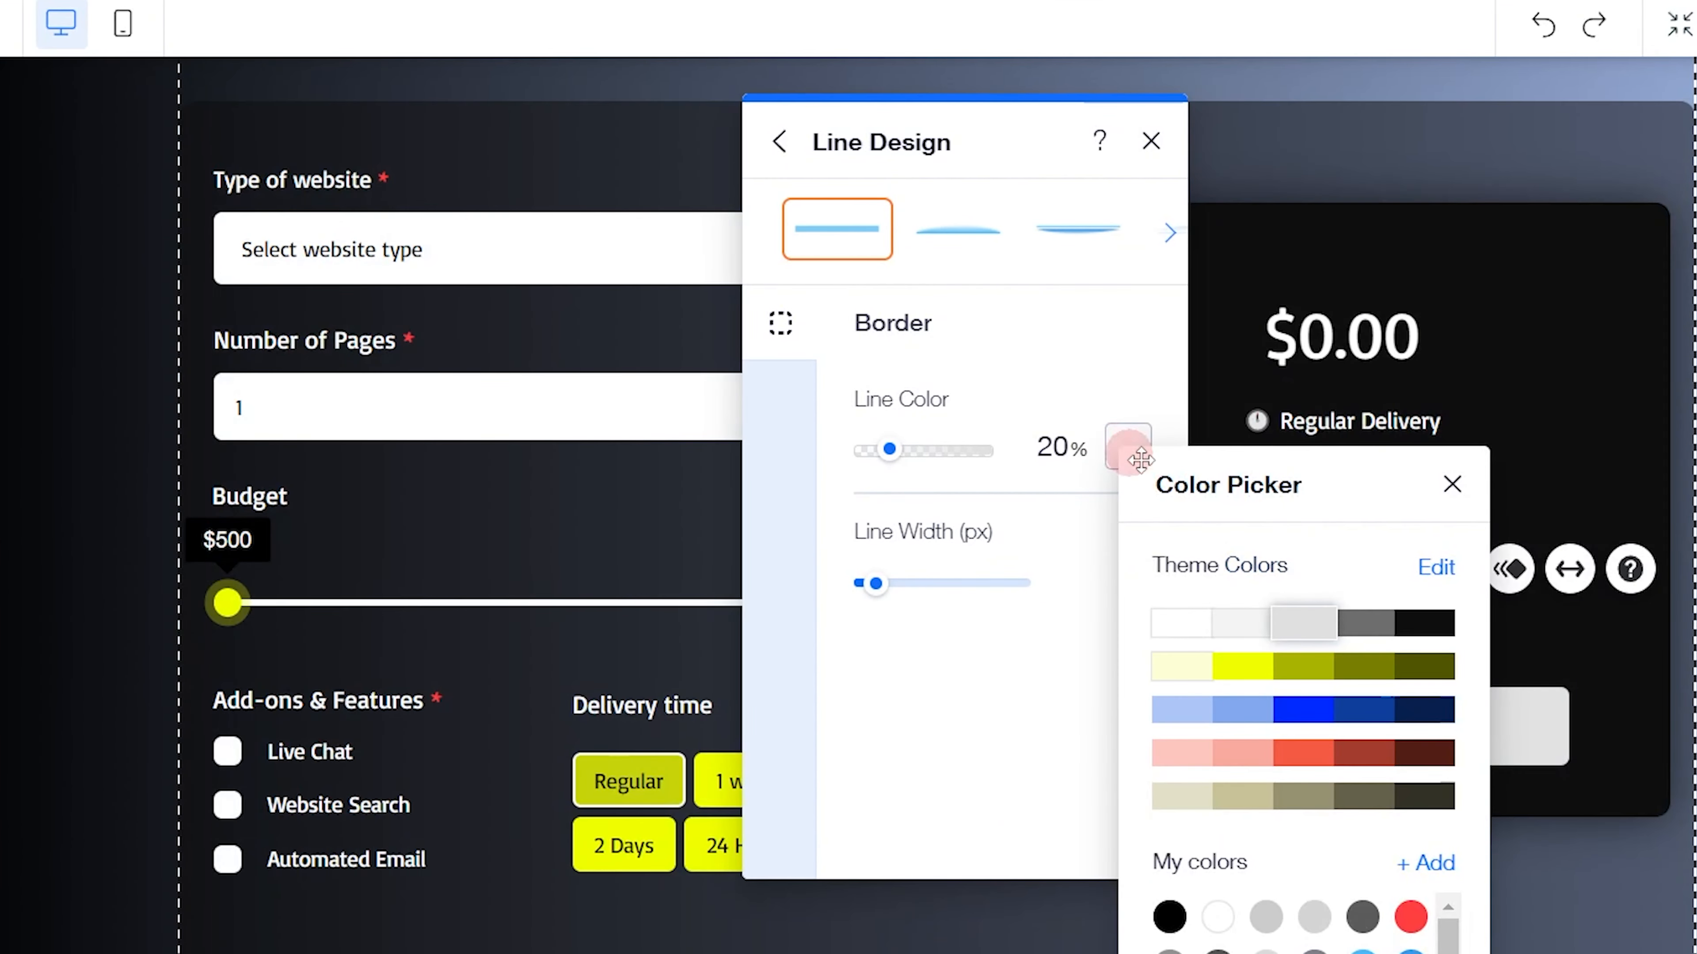
left_click(1292, 618)
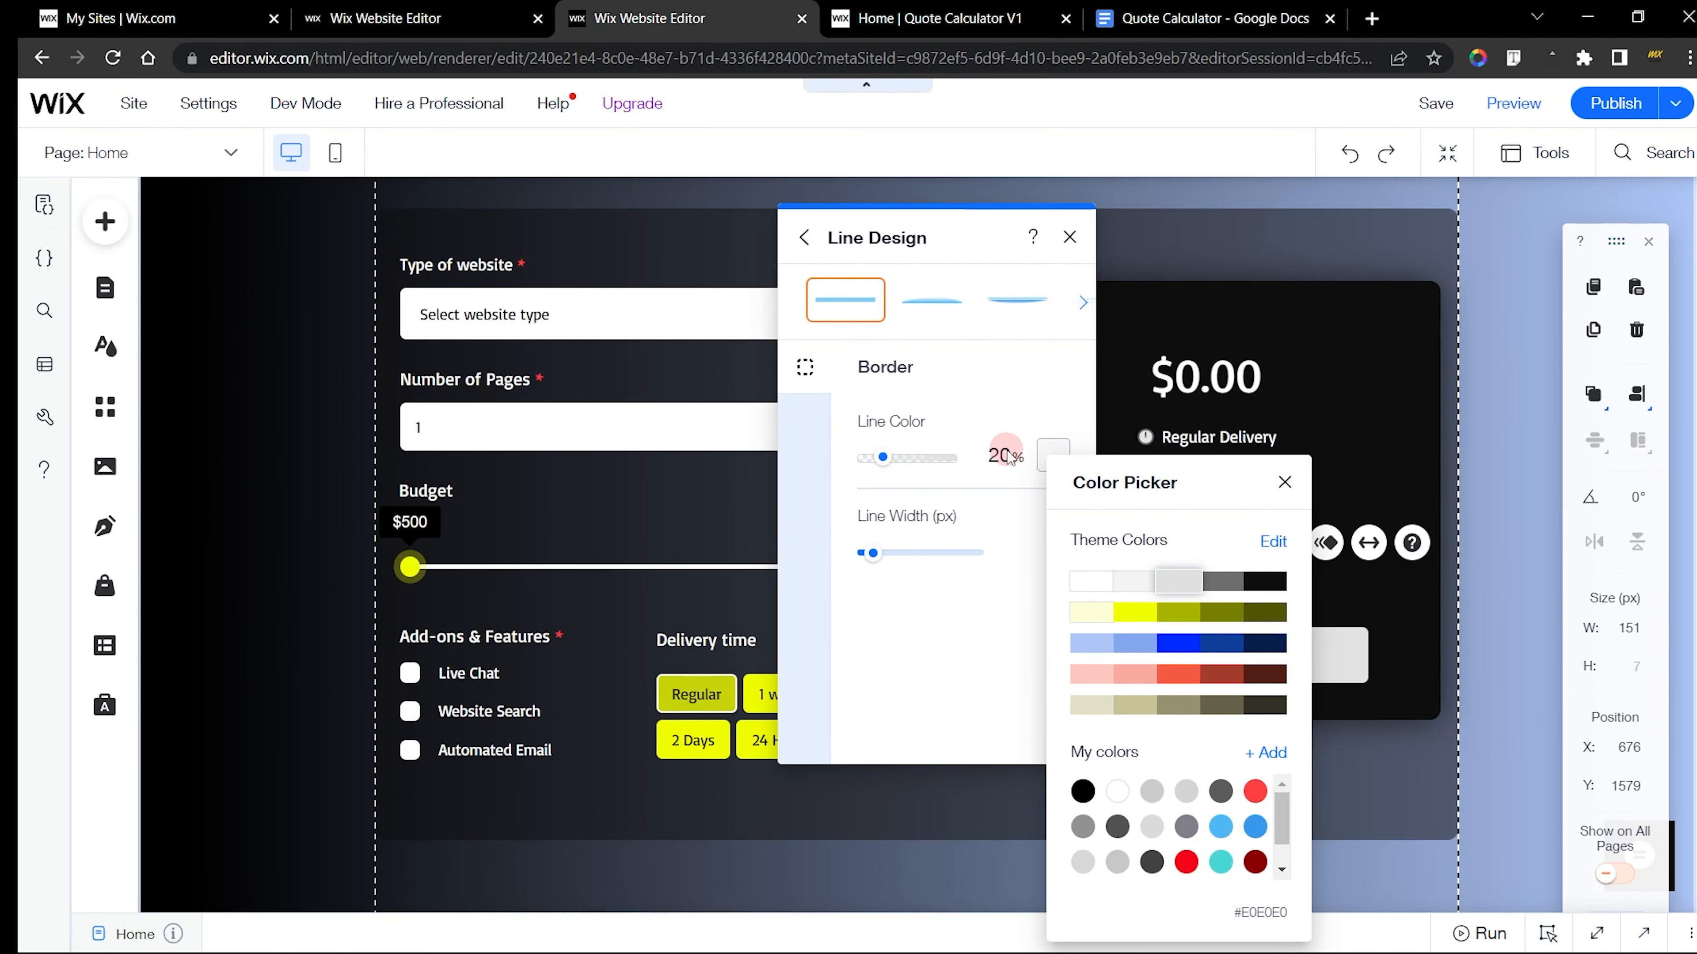
Back in the new site's editor, give the line the light grey theme colour at 20% opacity
left_click(461, 9)
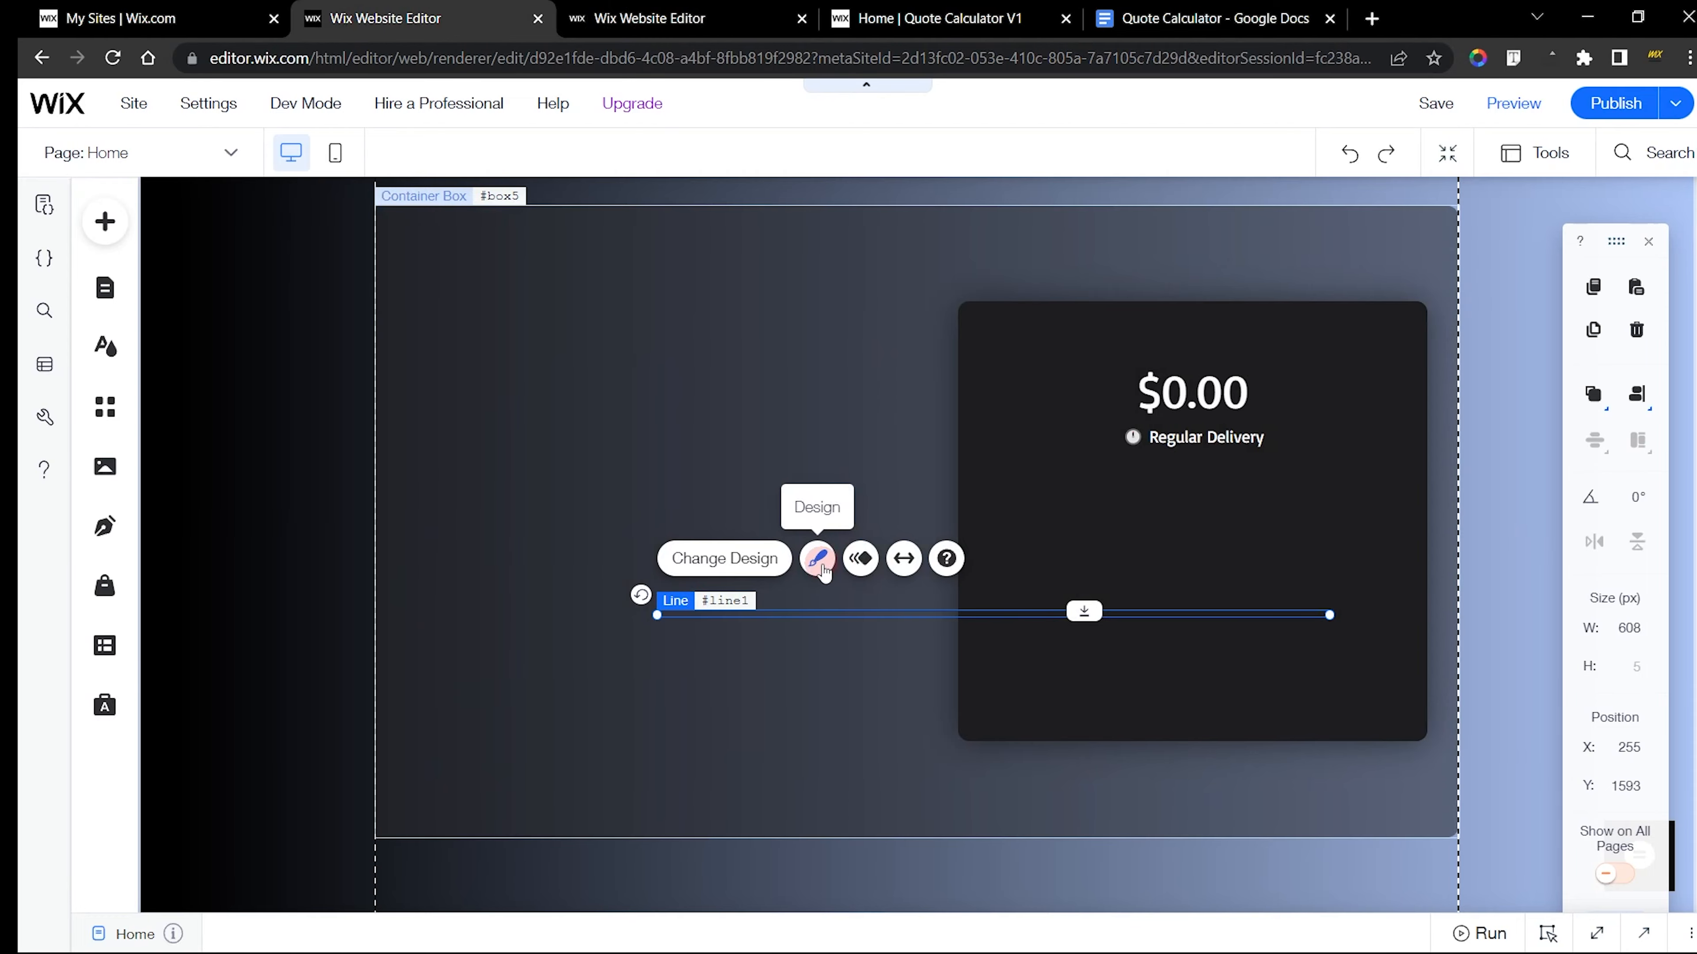
left_click(817, 558)
left_click(1436, 774)
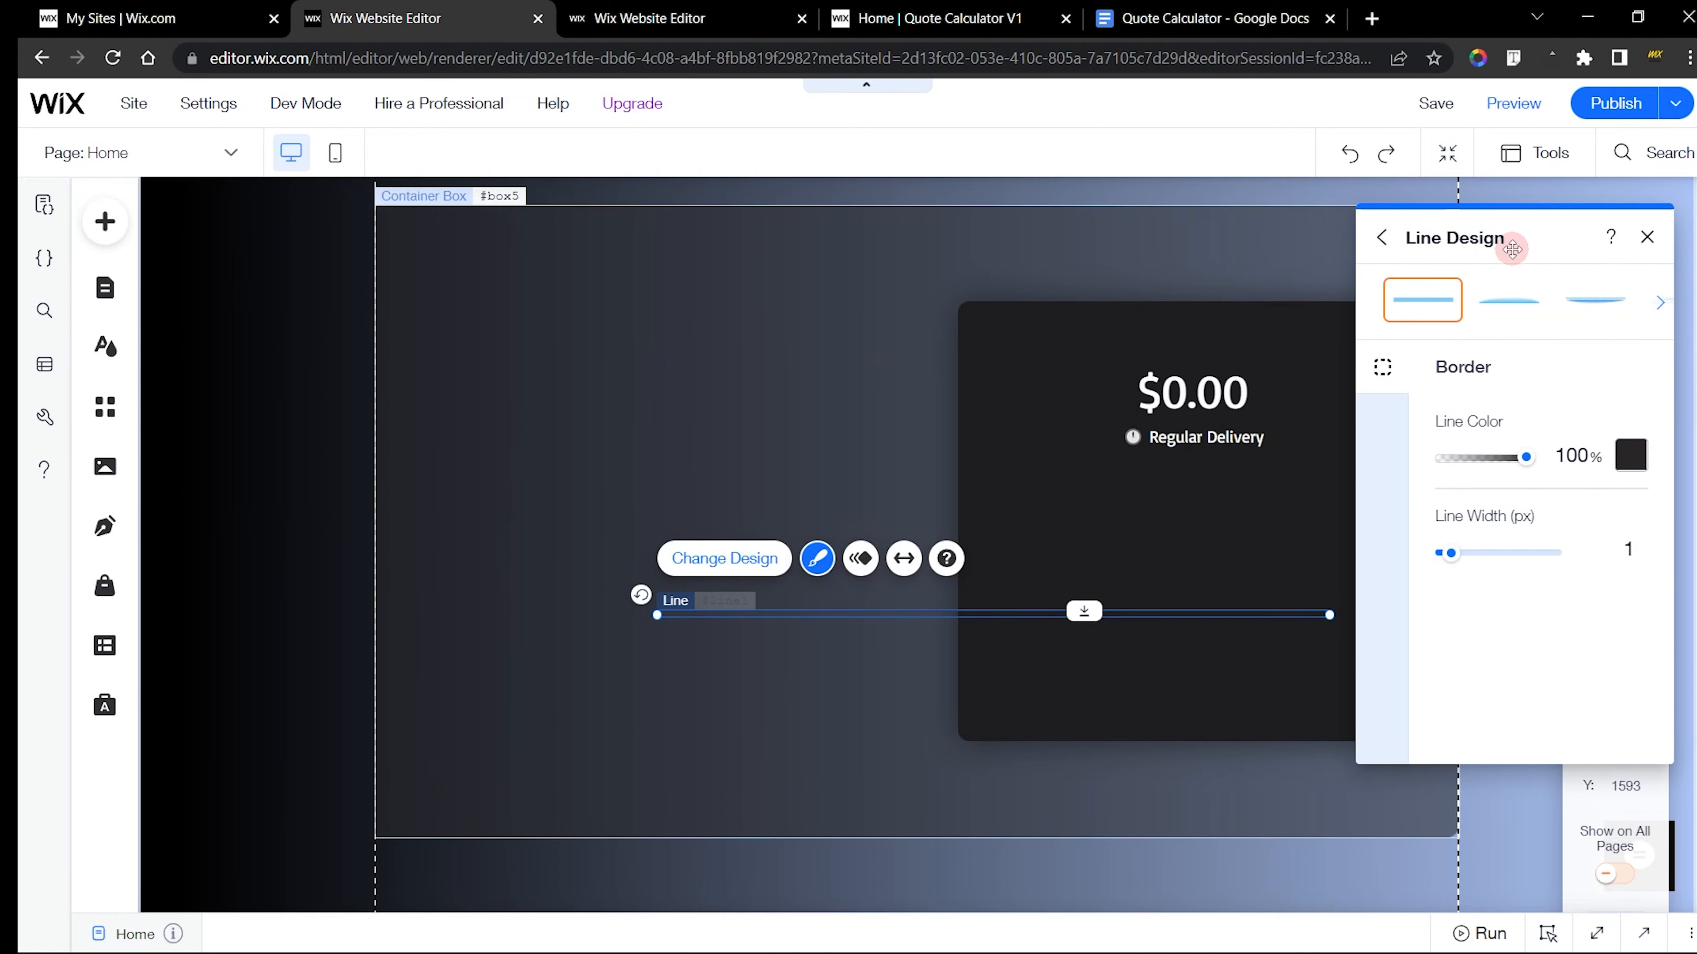
left_click_drag(1512, 249, 418, 243)
left_click(534, 448)
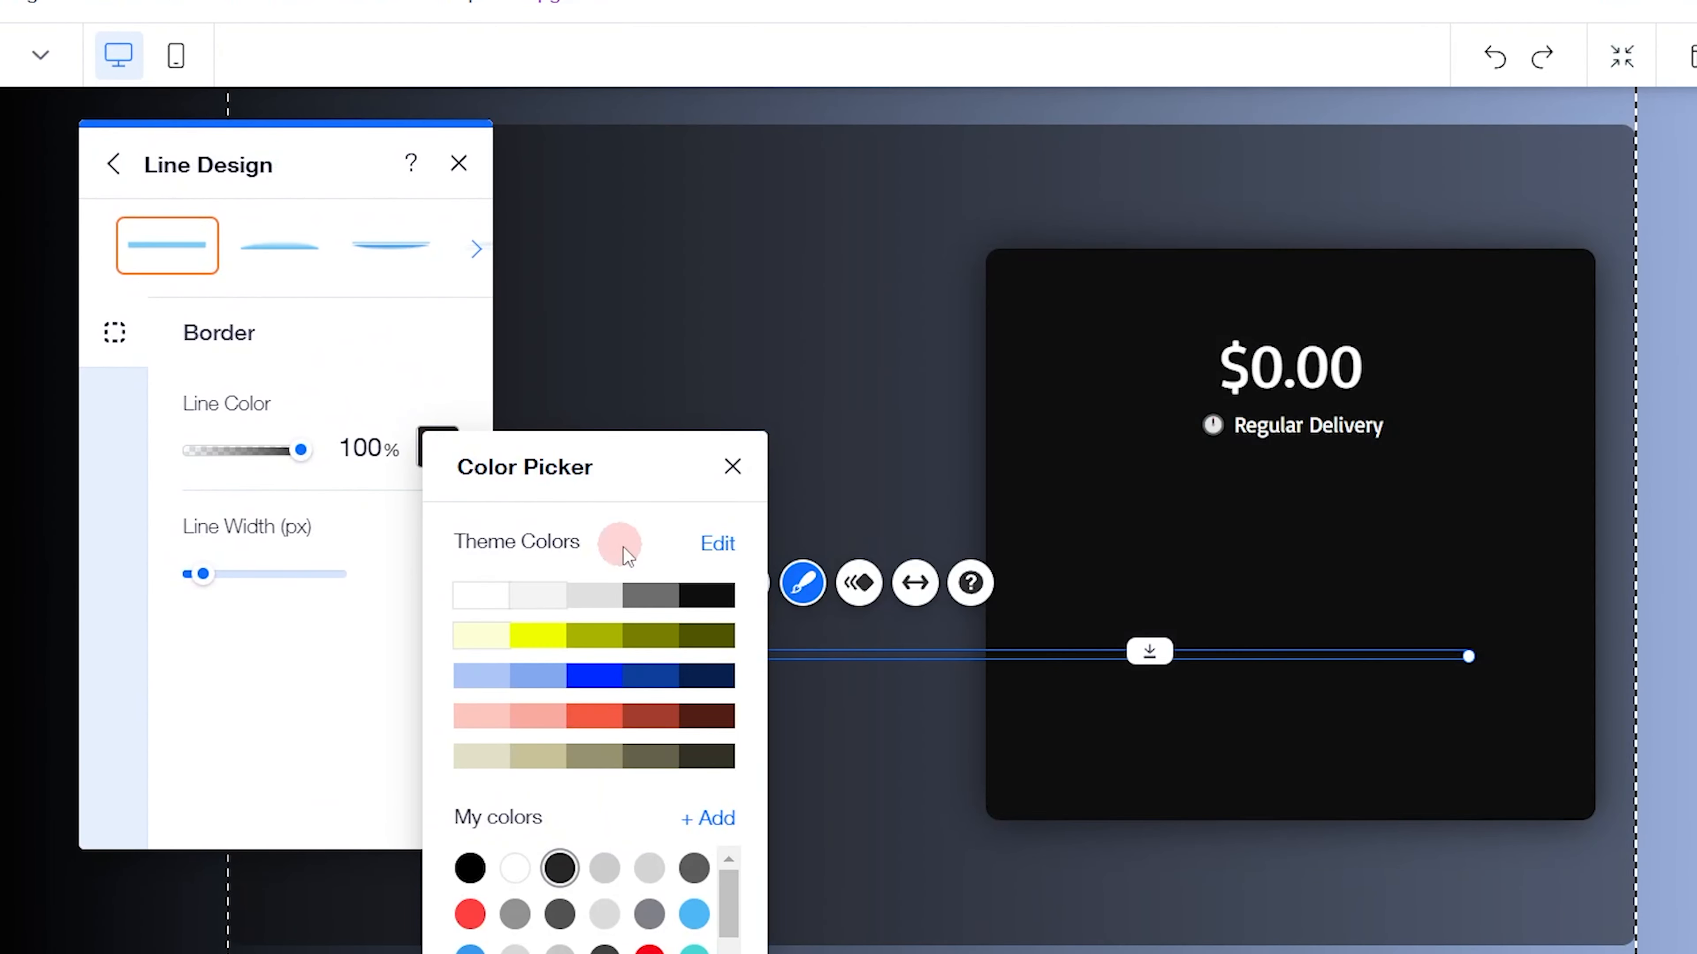
left_click(600, 596)
left_click(367, 453)
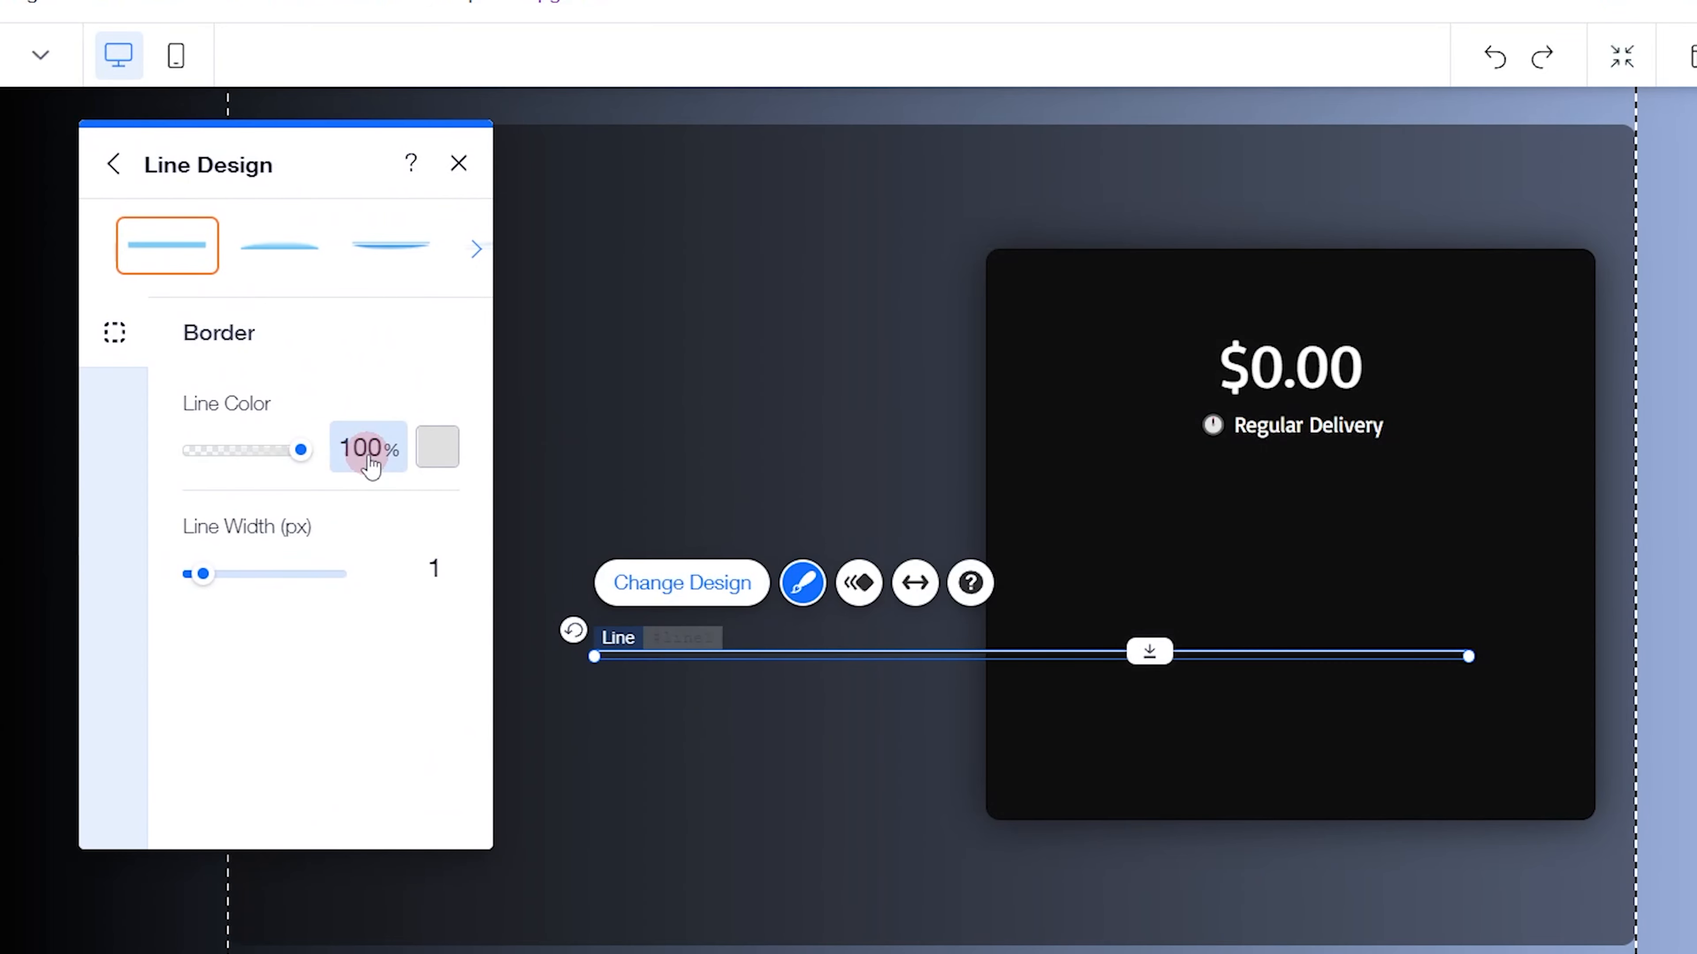
type("20")
key("Return")
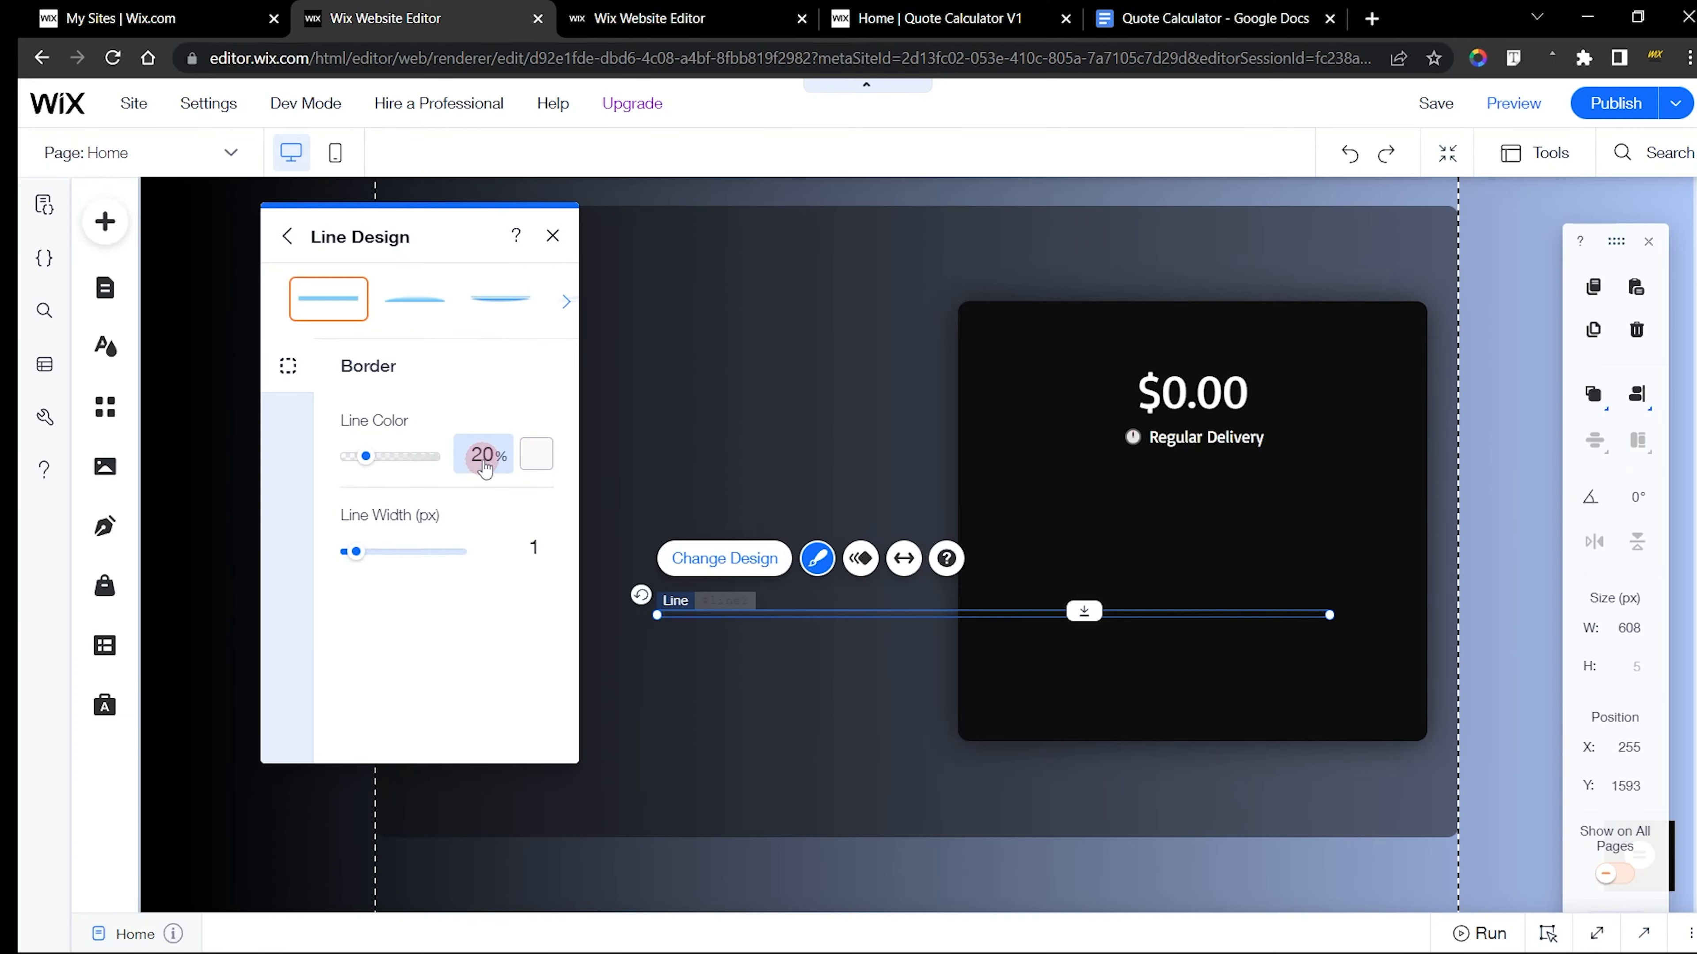
Close the finished divider's design settings and match its width by setting the new line to 151 px wide
left_click(670, 8)
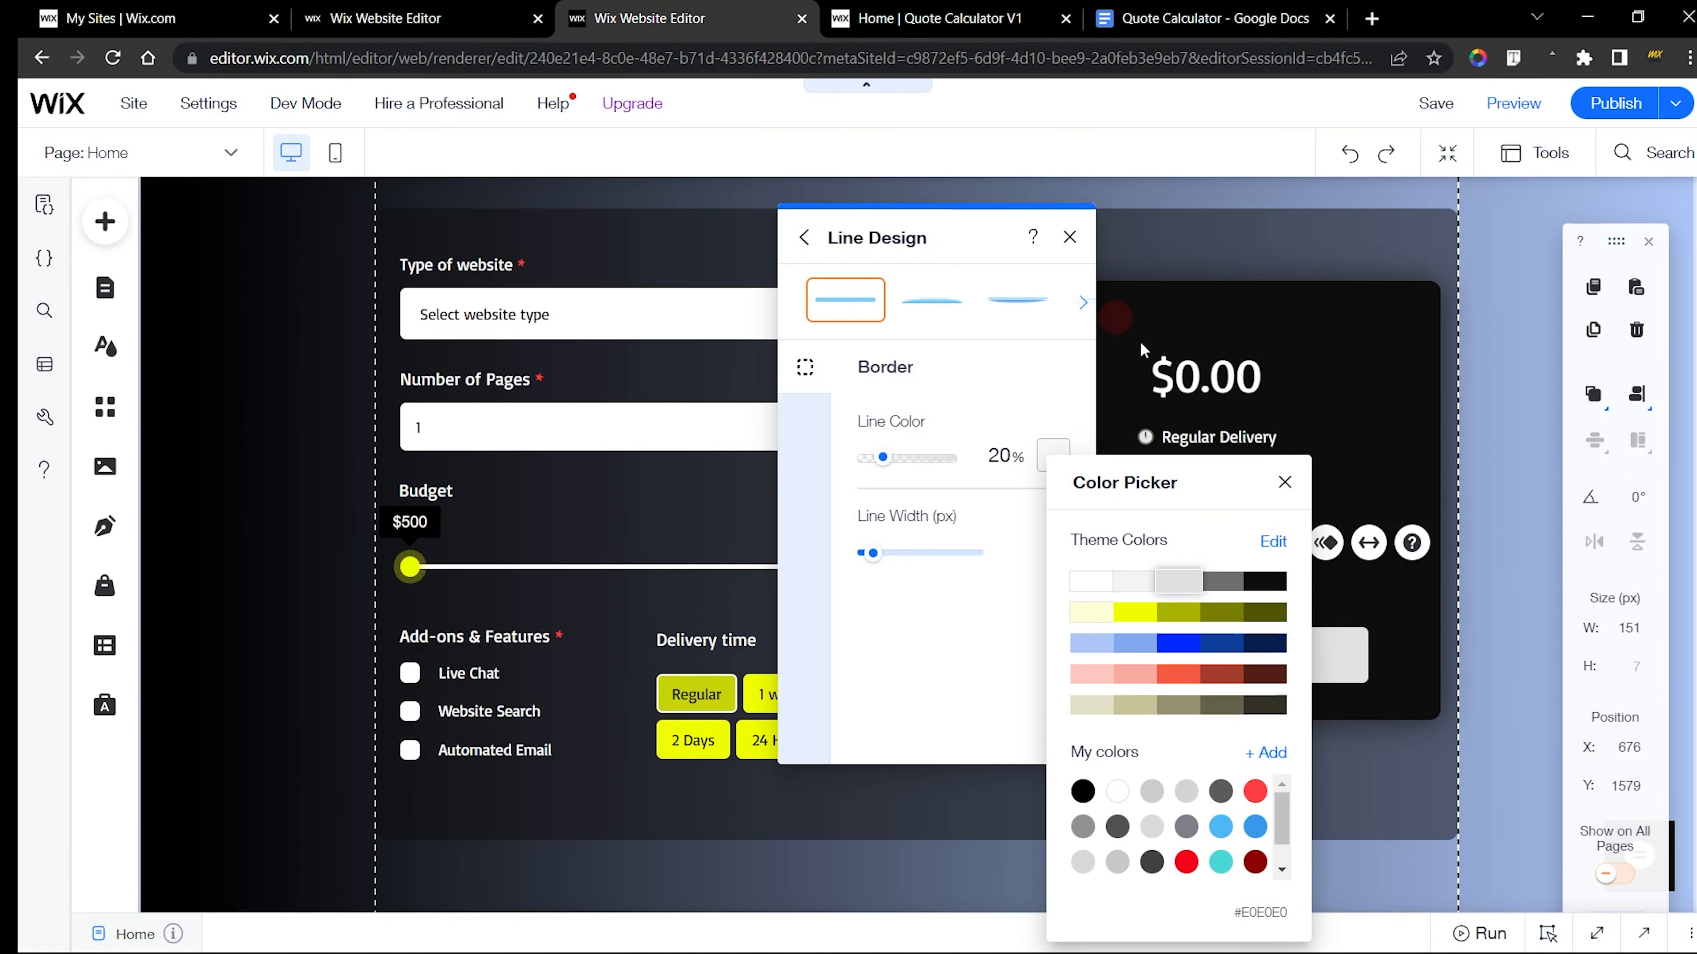
left_click(1283, 483)
left_click(1068, 237)
left_click(1624, 628)
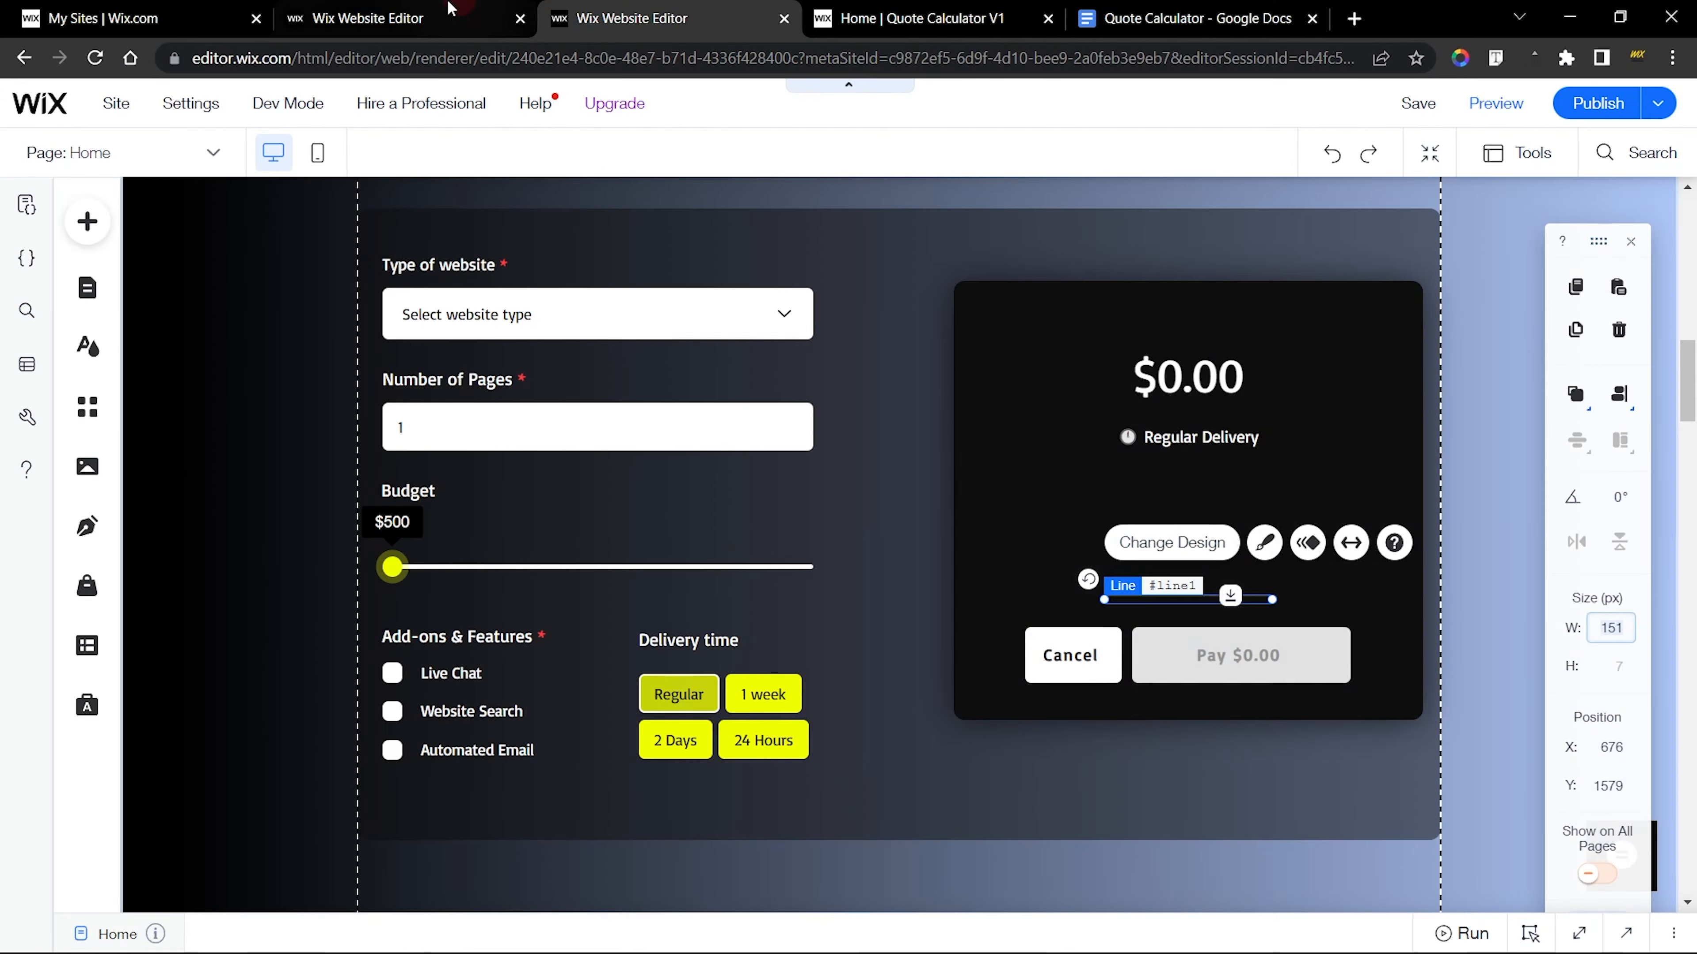
left_click(364, 13)
left_click(538, 242)
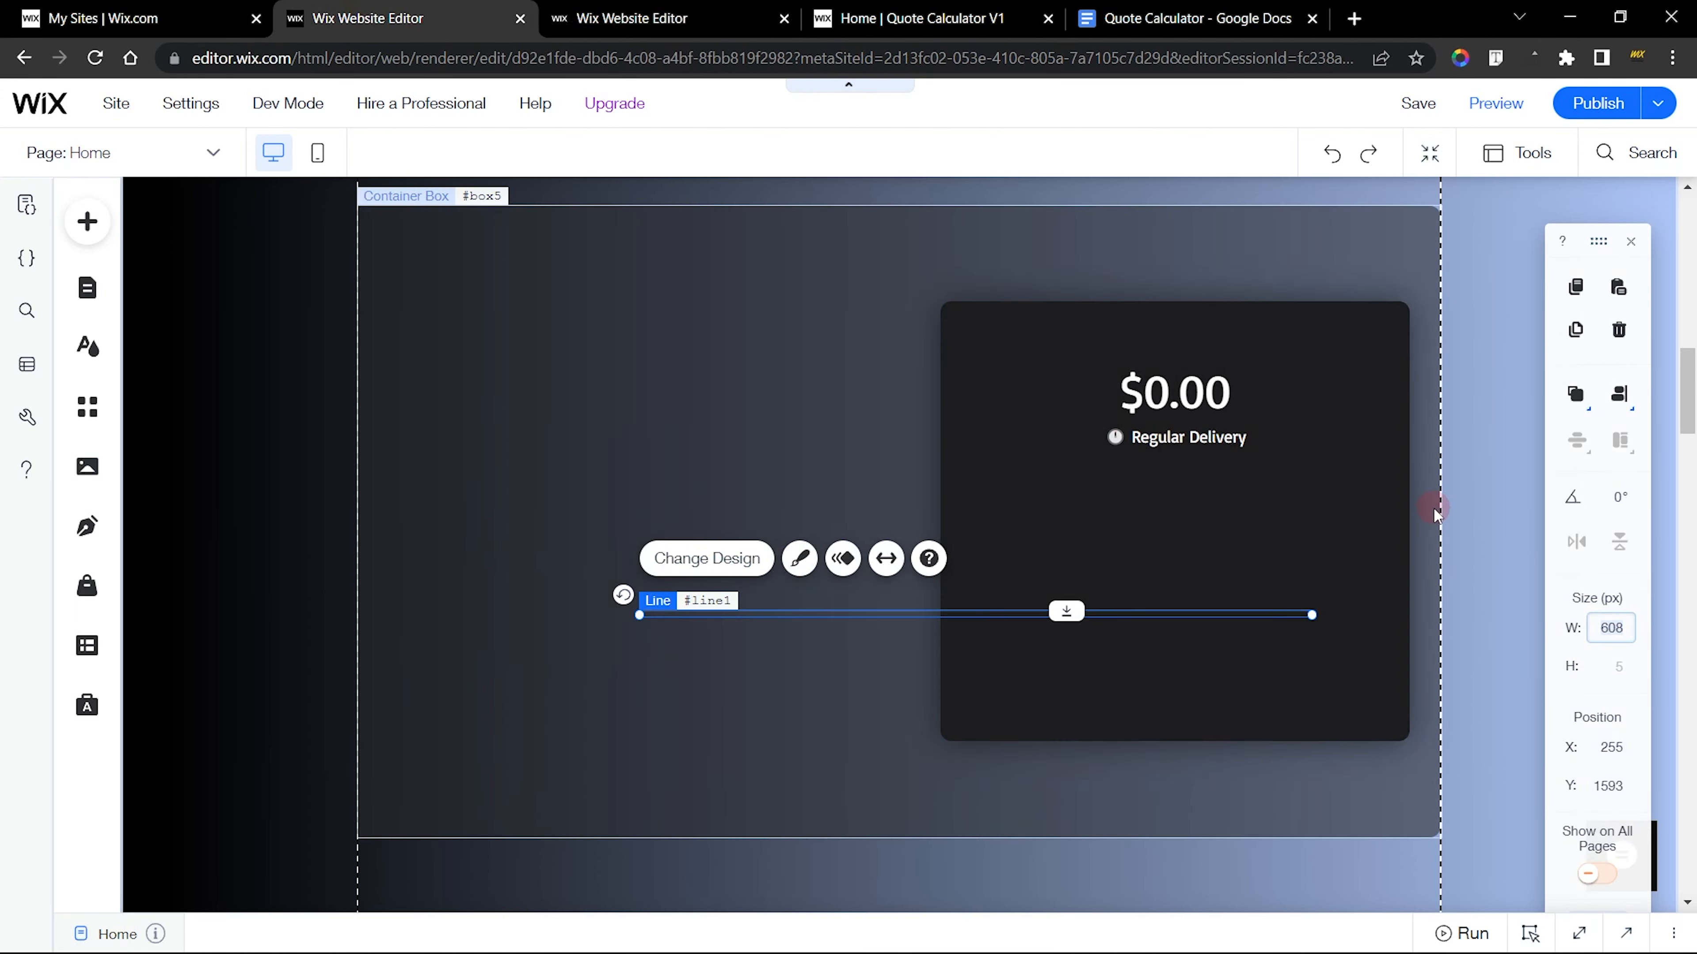
key("Return")
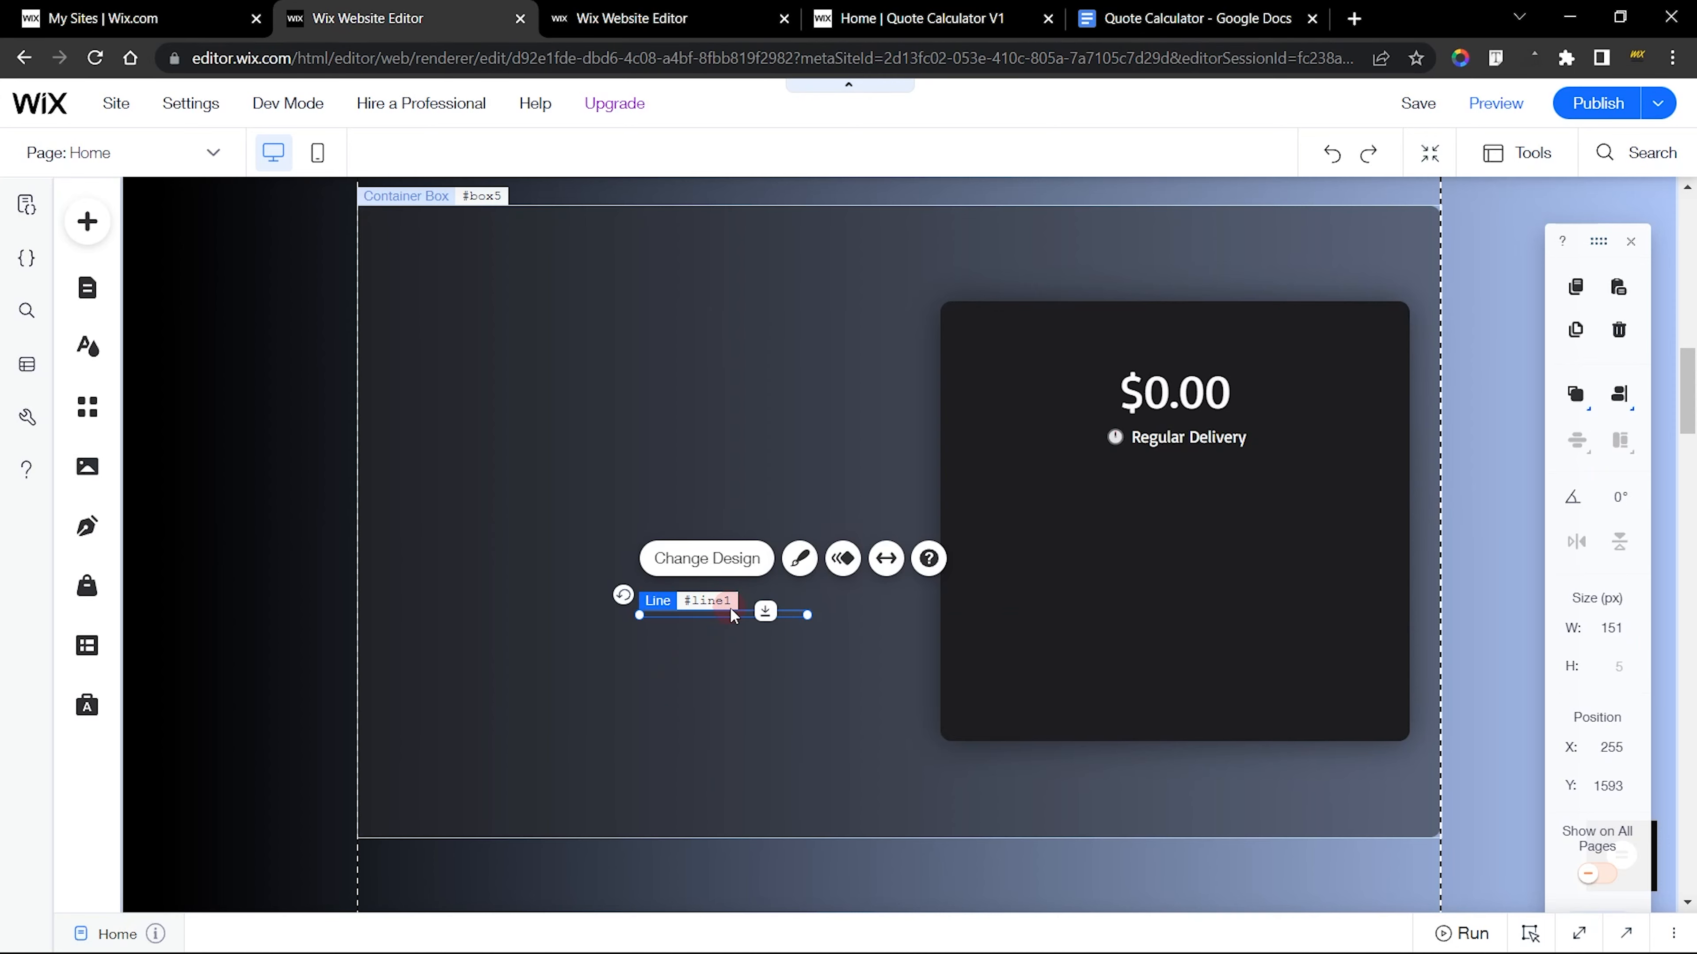
Undo the accidental container box move and place the line inside the black box, centred below the Regular Delivery text
left_click_drag(735, 608, 1143, 597)
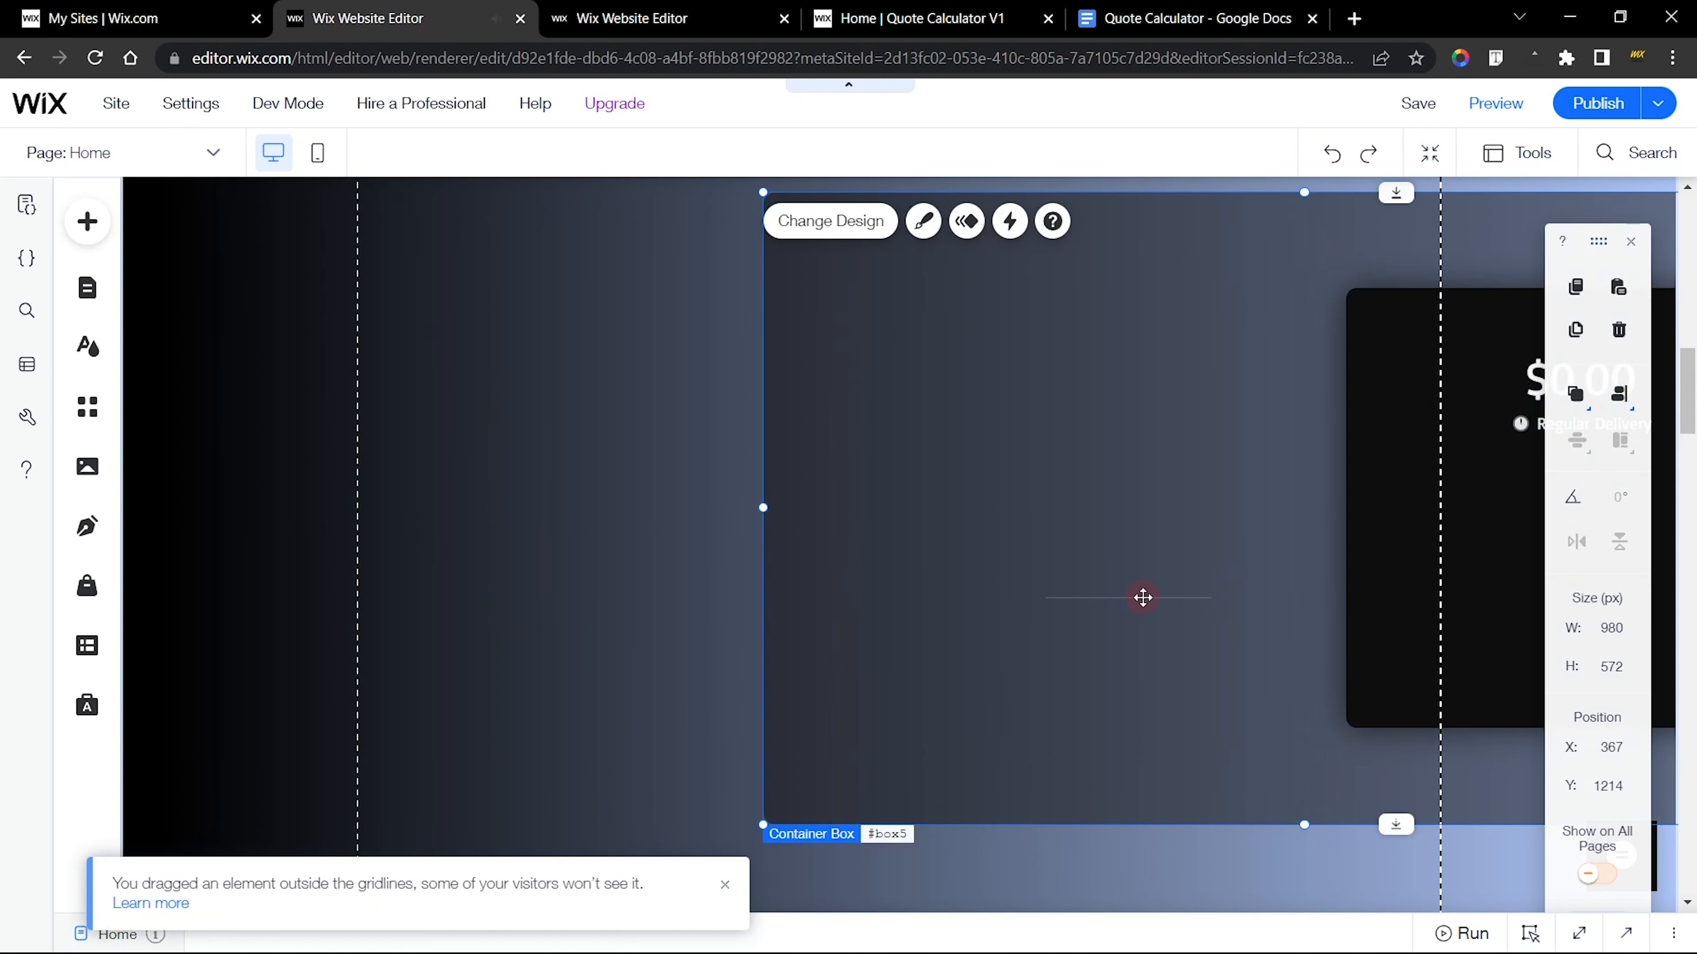
key("ctrl+z")
left_click(692, 612)
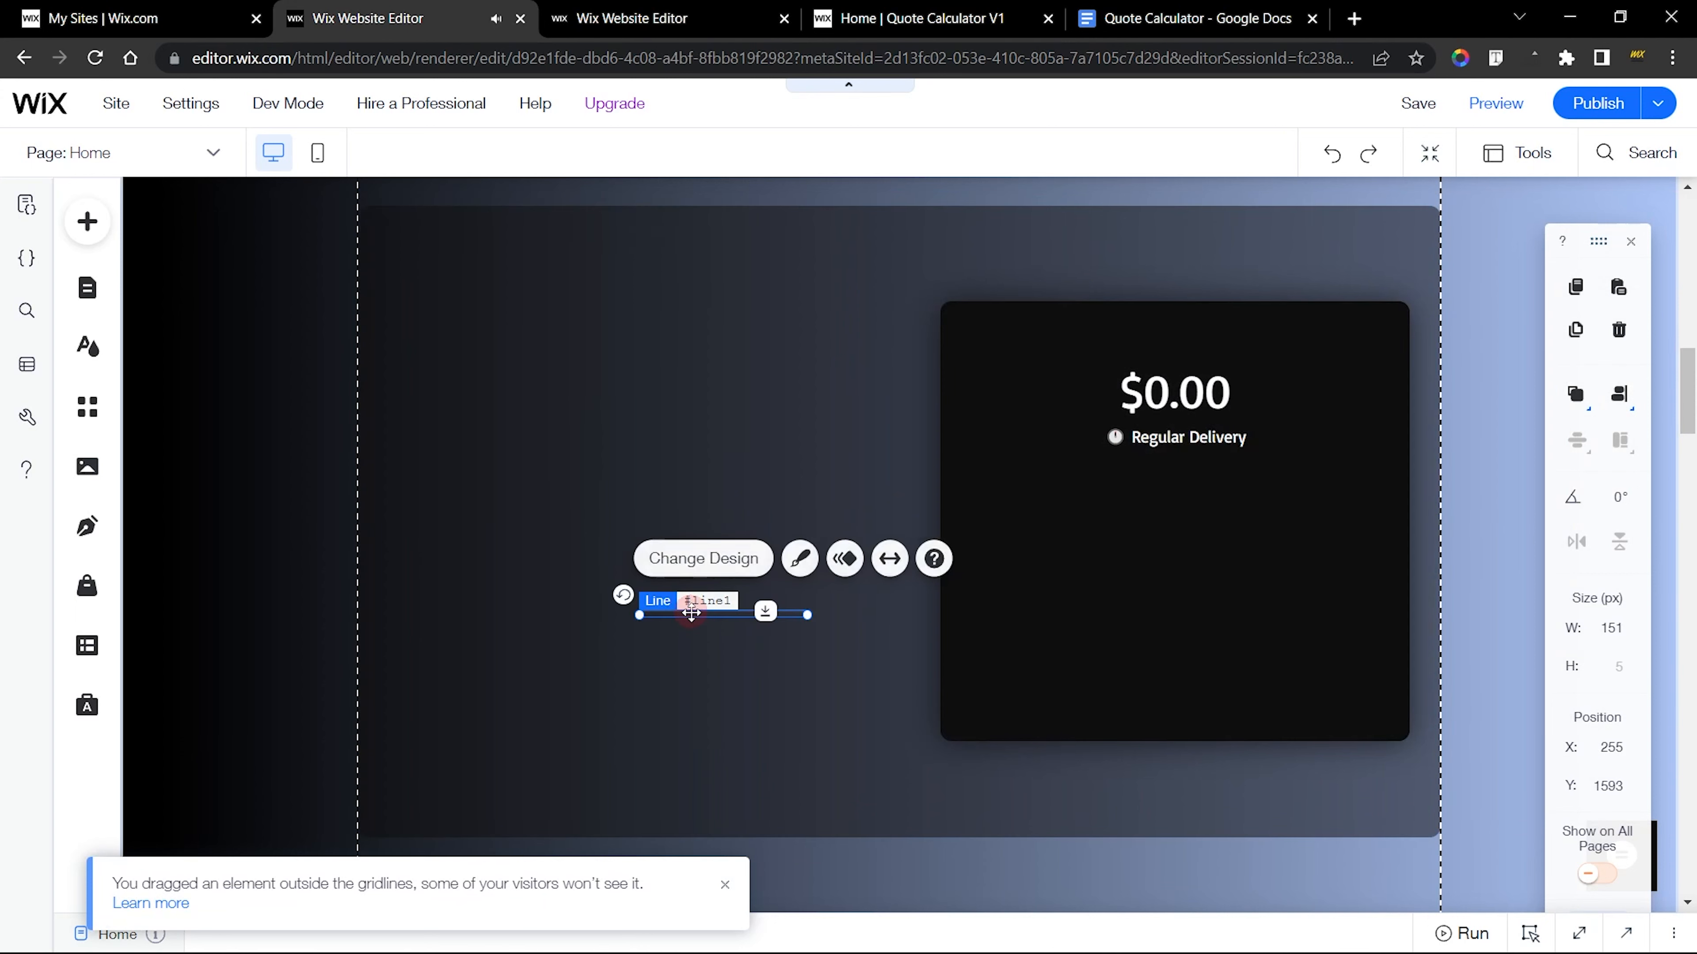
left_click_drag(691, 611, 1143, 611)
left_click(1458, 589)
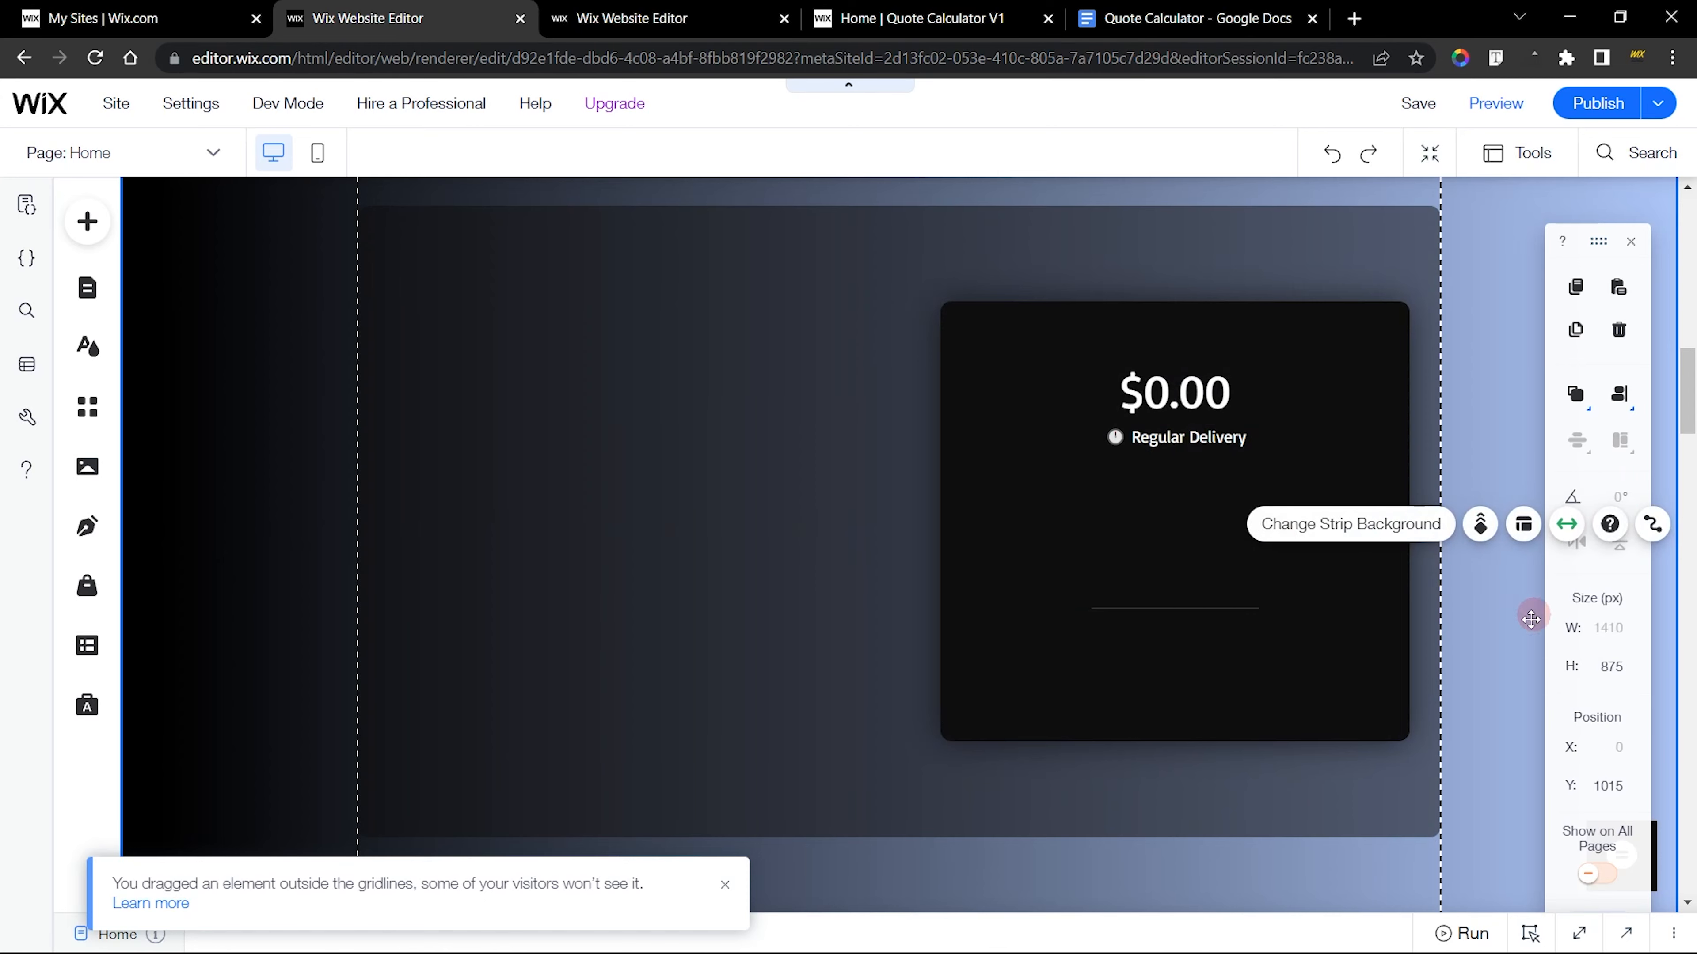
In the finished site's editor, examine the grouped Cancel and Pay buttons under the divider, selecting each one individually
left_click(701, 17)
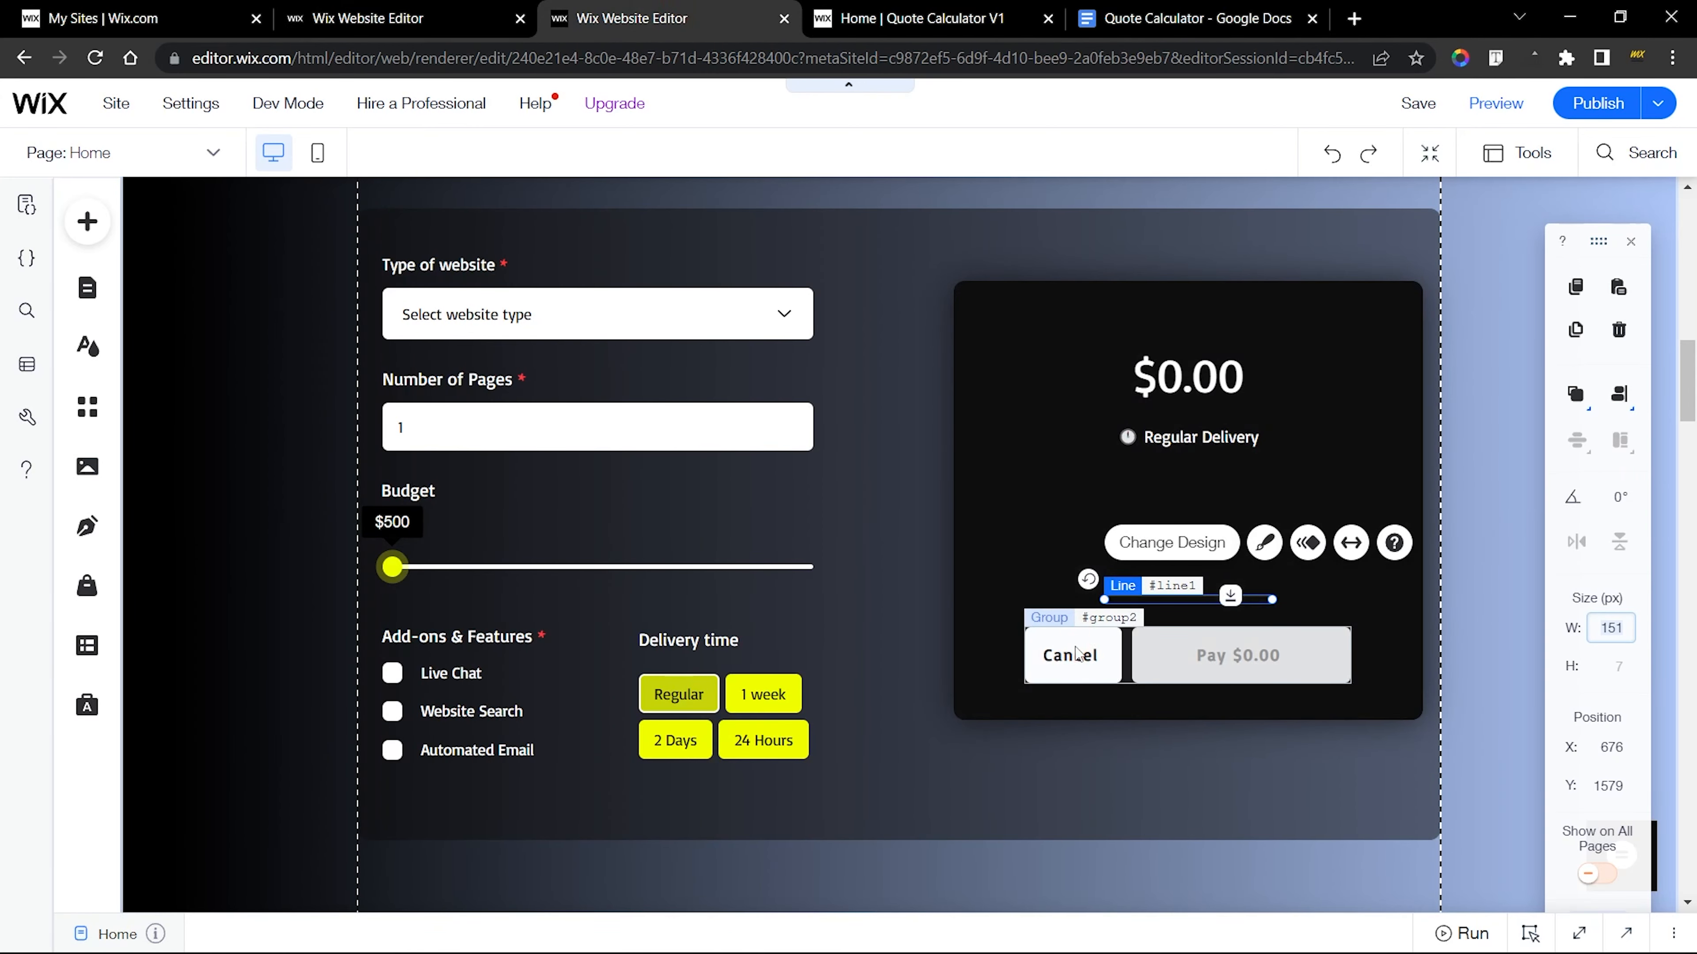
left_click(1095, 639)
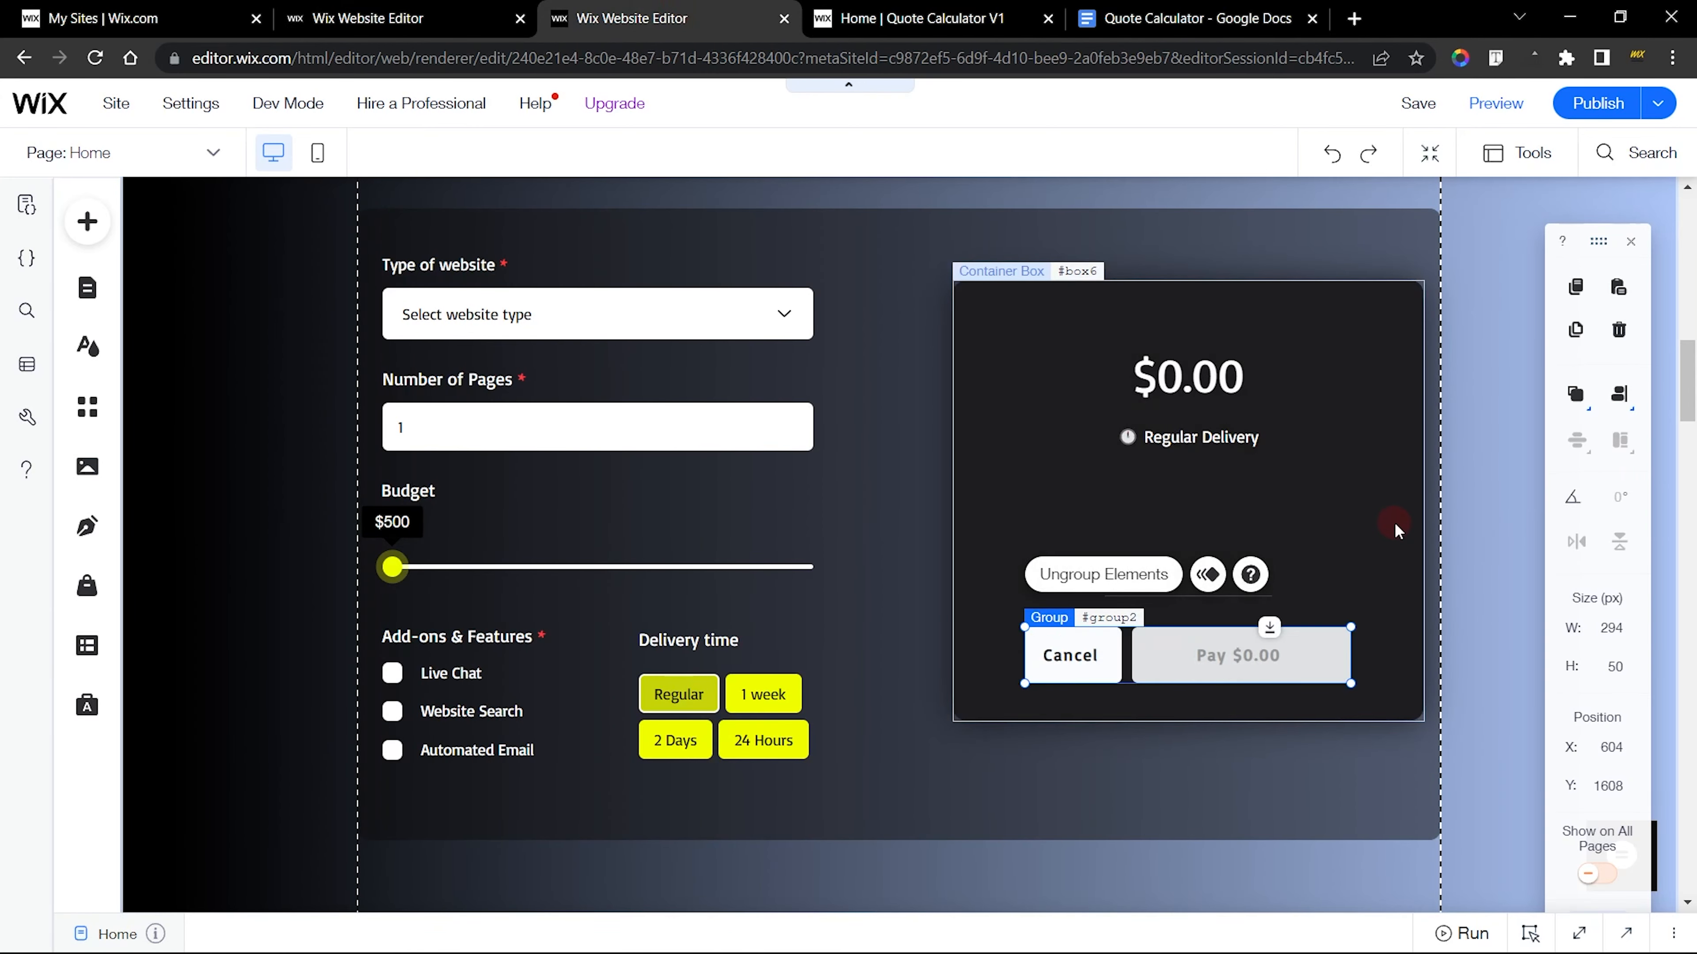
left_click(1395, 525)
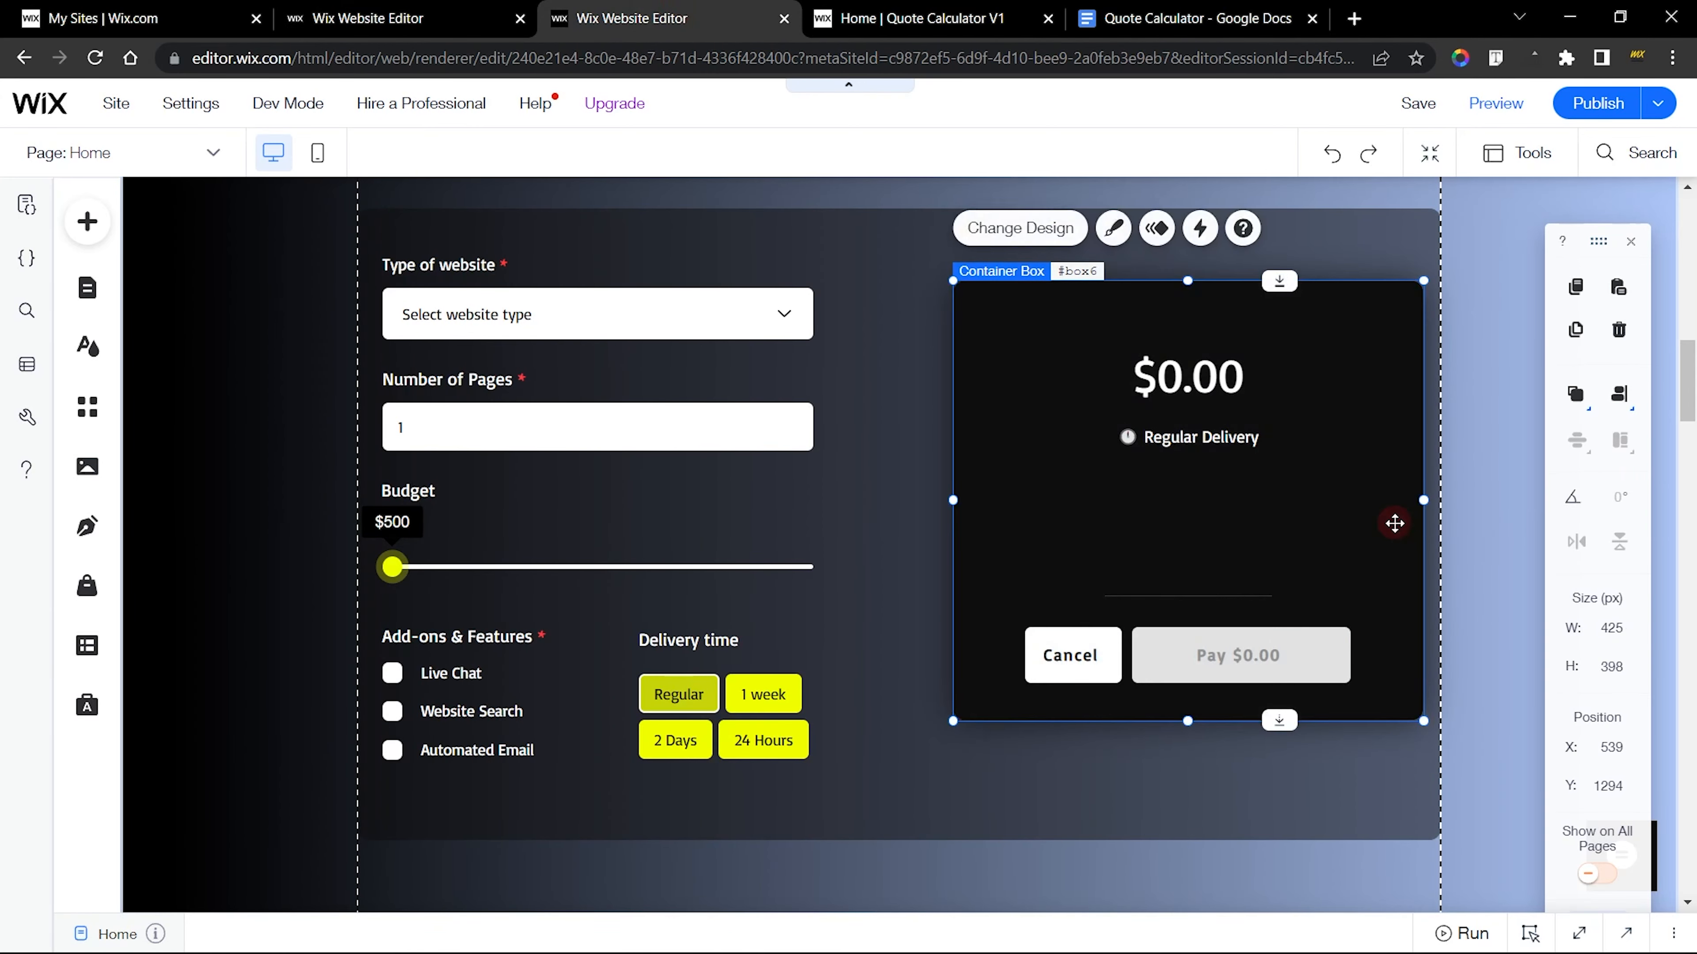
left_click(1163, 650)
left_click(1086, 654)
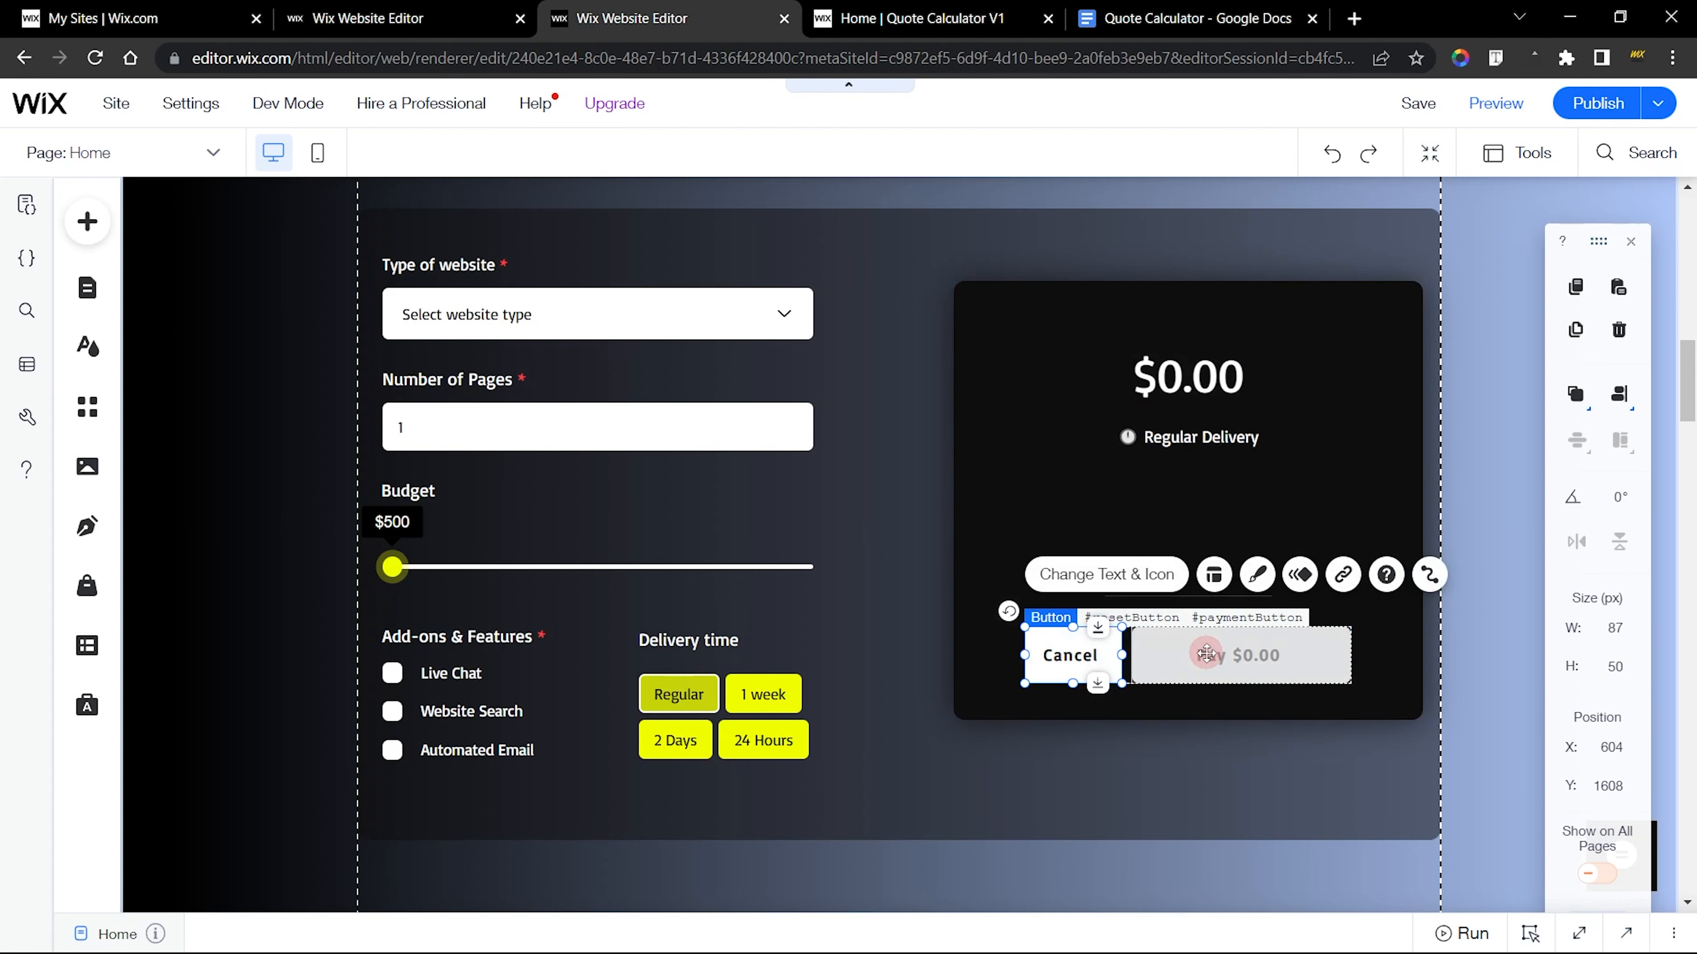
left_click(1204, 654)
left_click(1091, 653)
left_click(1277, 656)
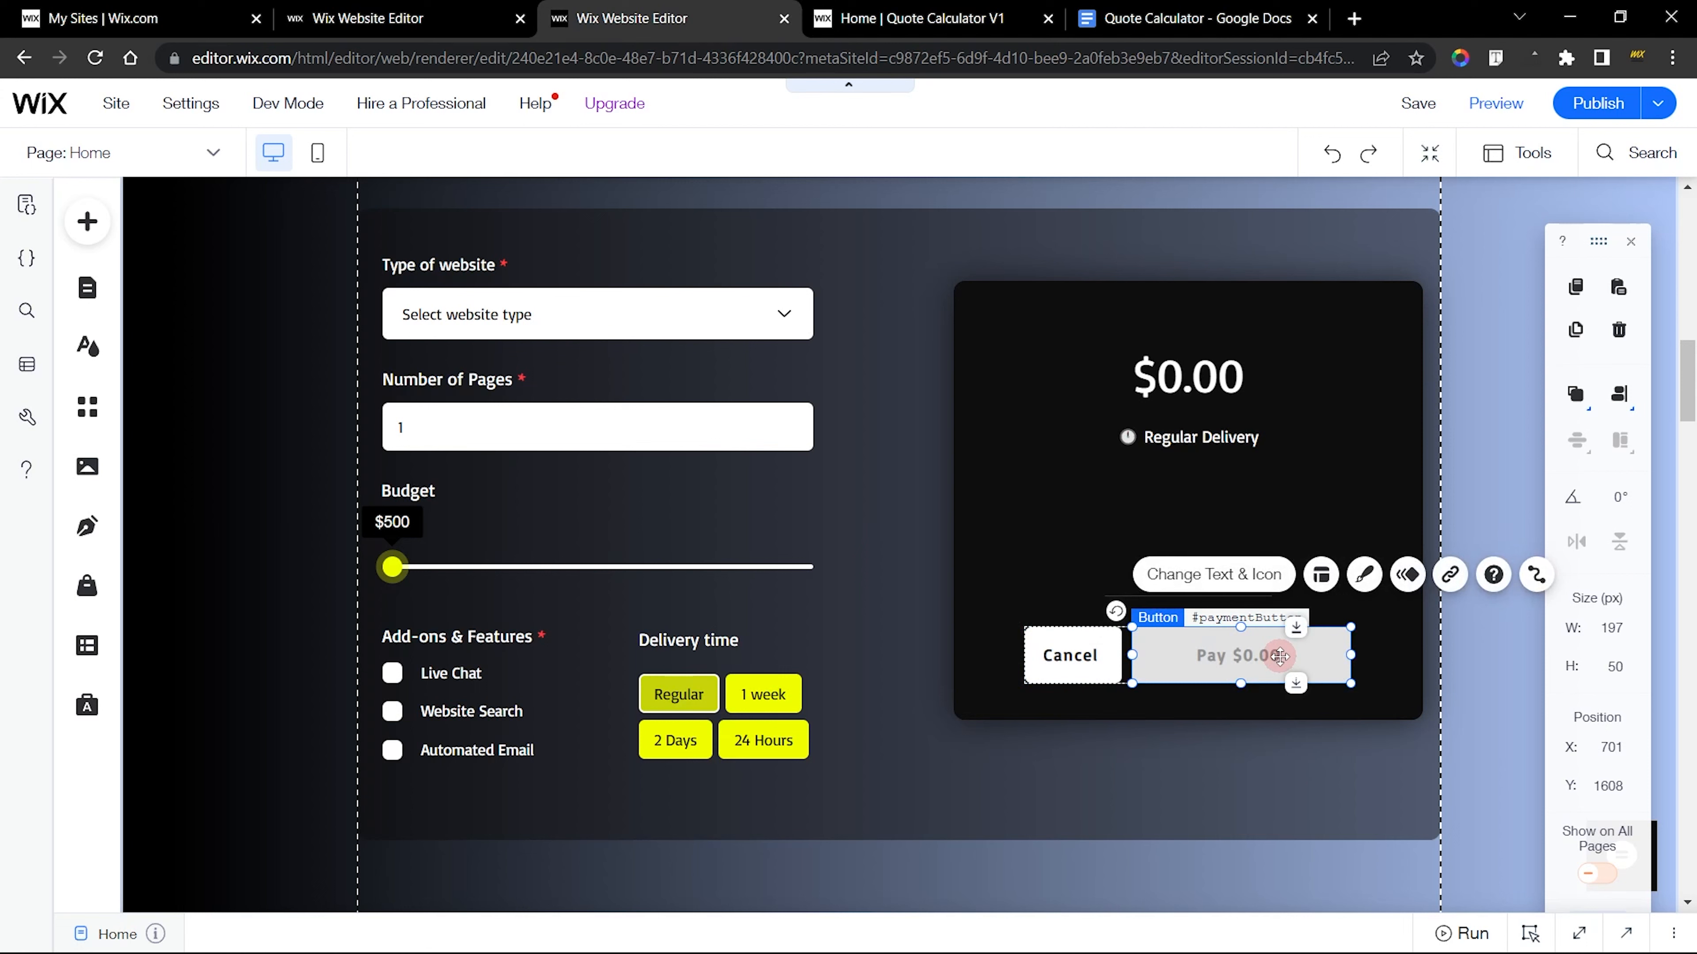
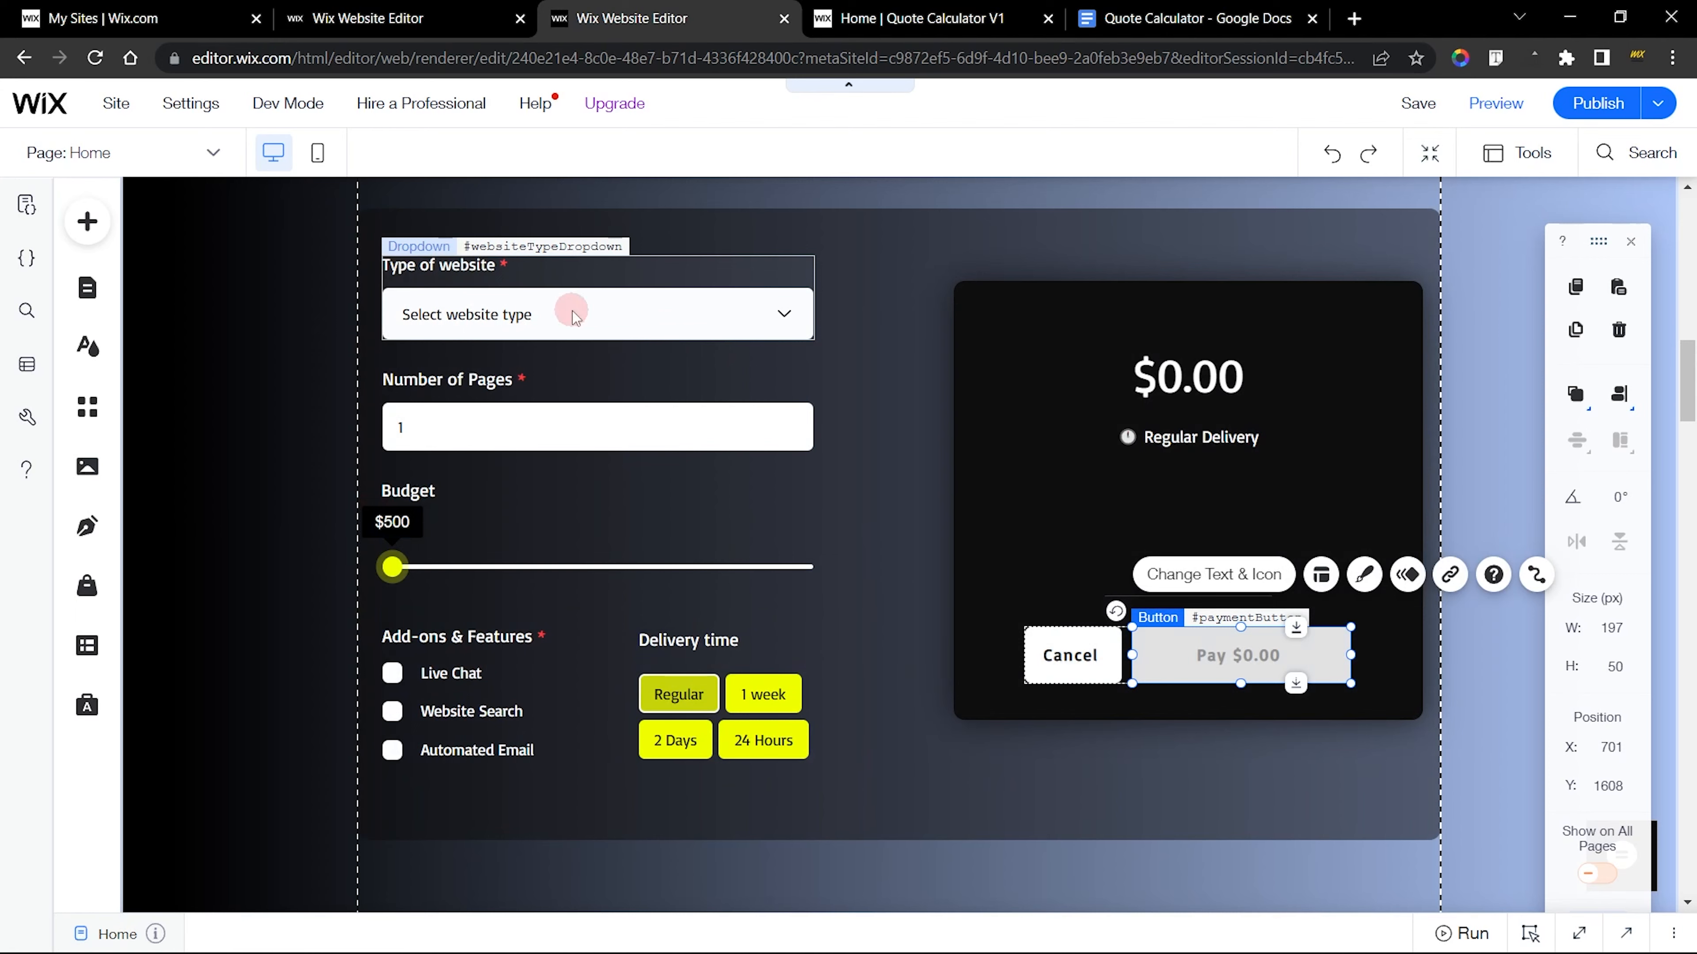
In the finished site's editor, examine the form's input elements and inspect the code properties of the delivery time selection tags
left_click(571, 314)
left_click(605, 443)
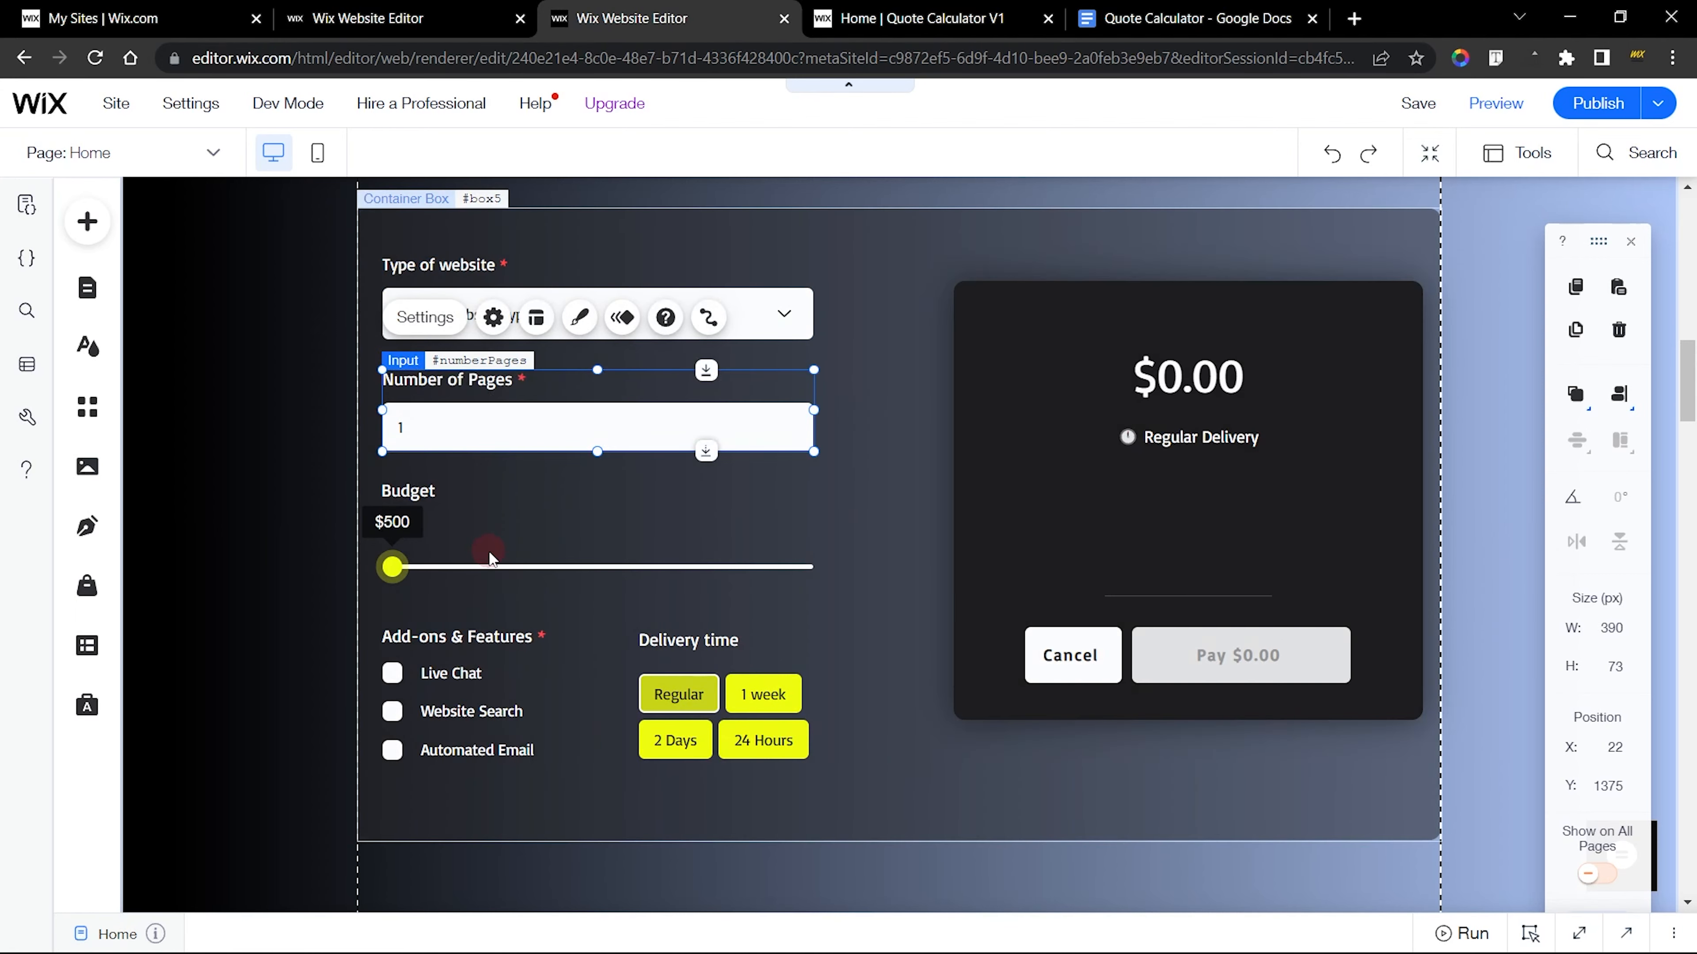
left_click(490, 558)
left_click(456, 673)
left_click(732, 716)
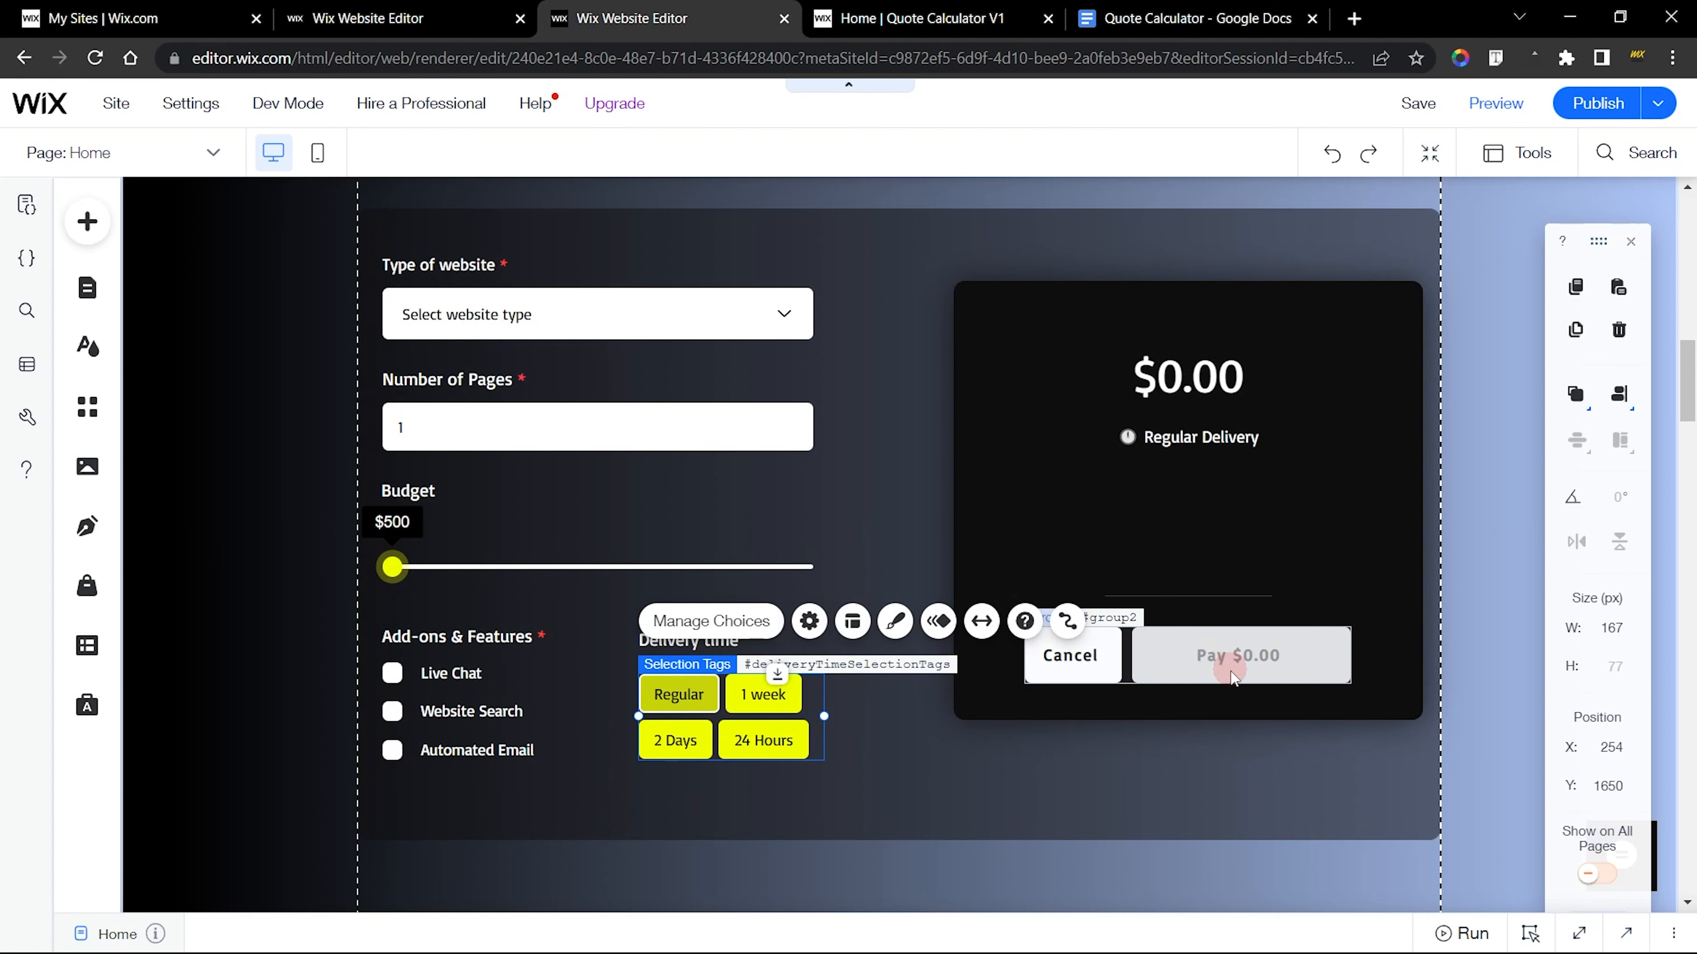
left_click(1252, 934)
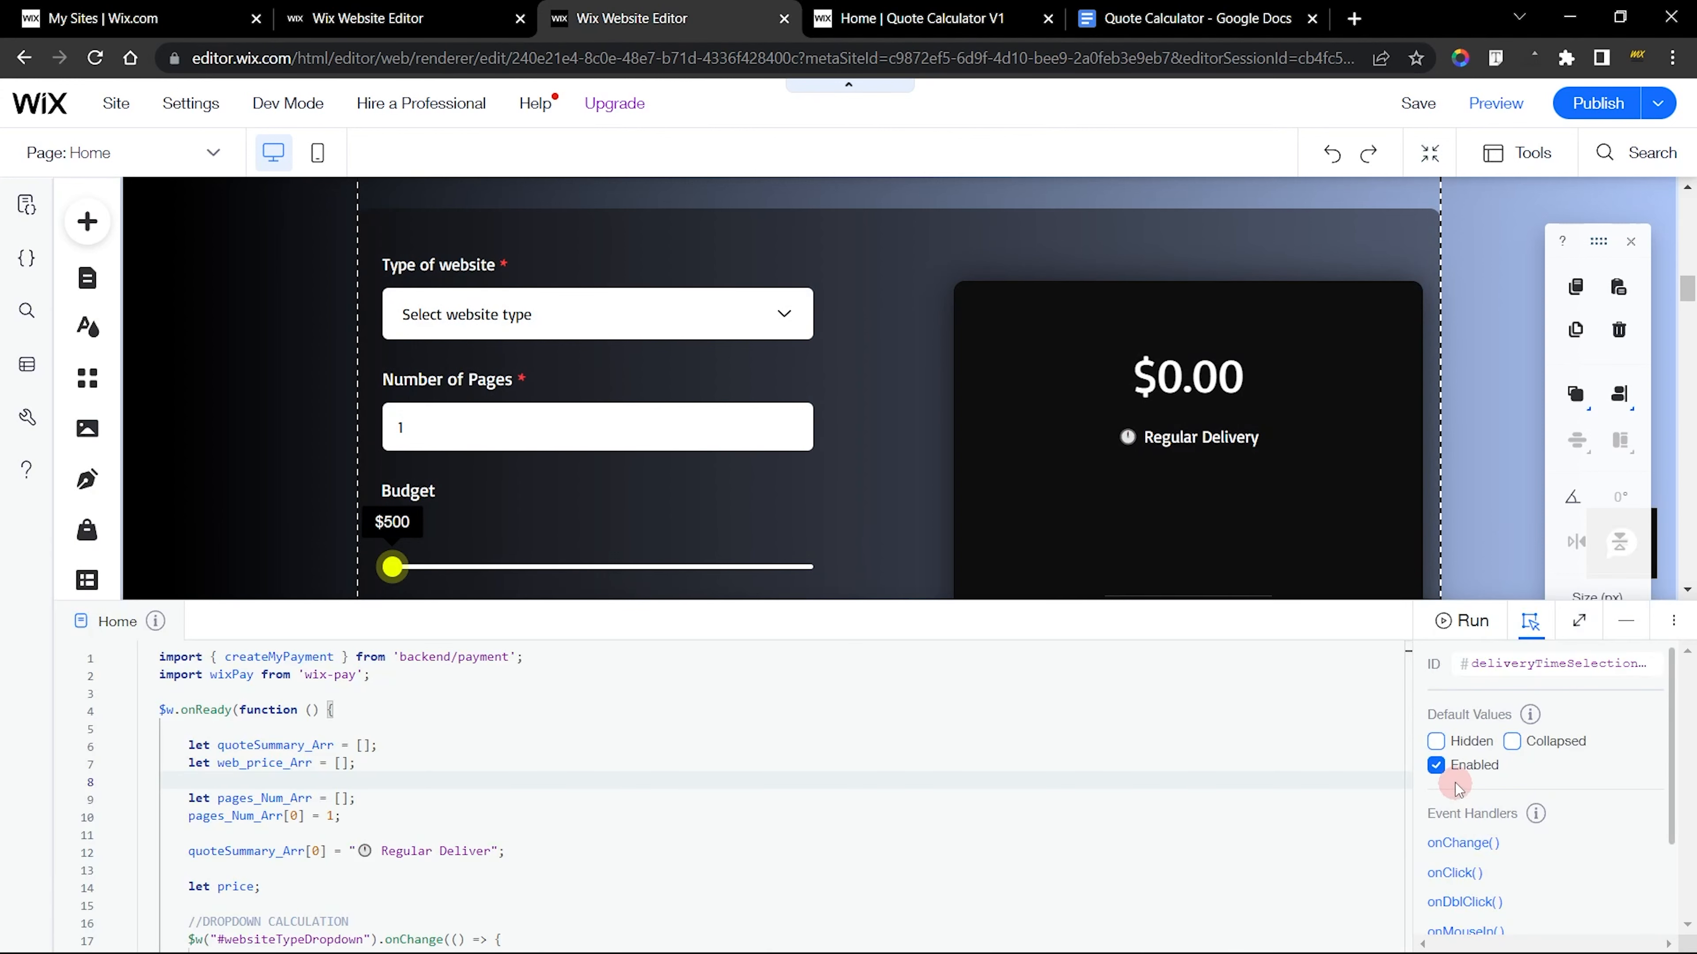
left_click(1631, 624)
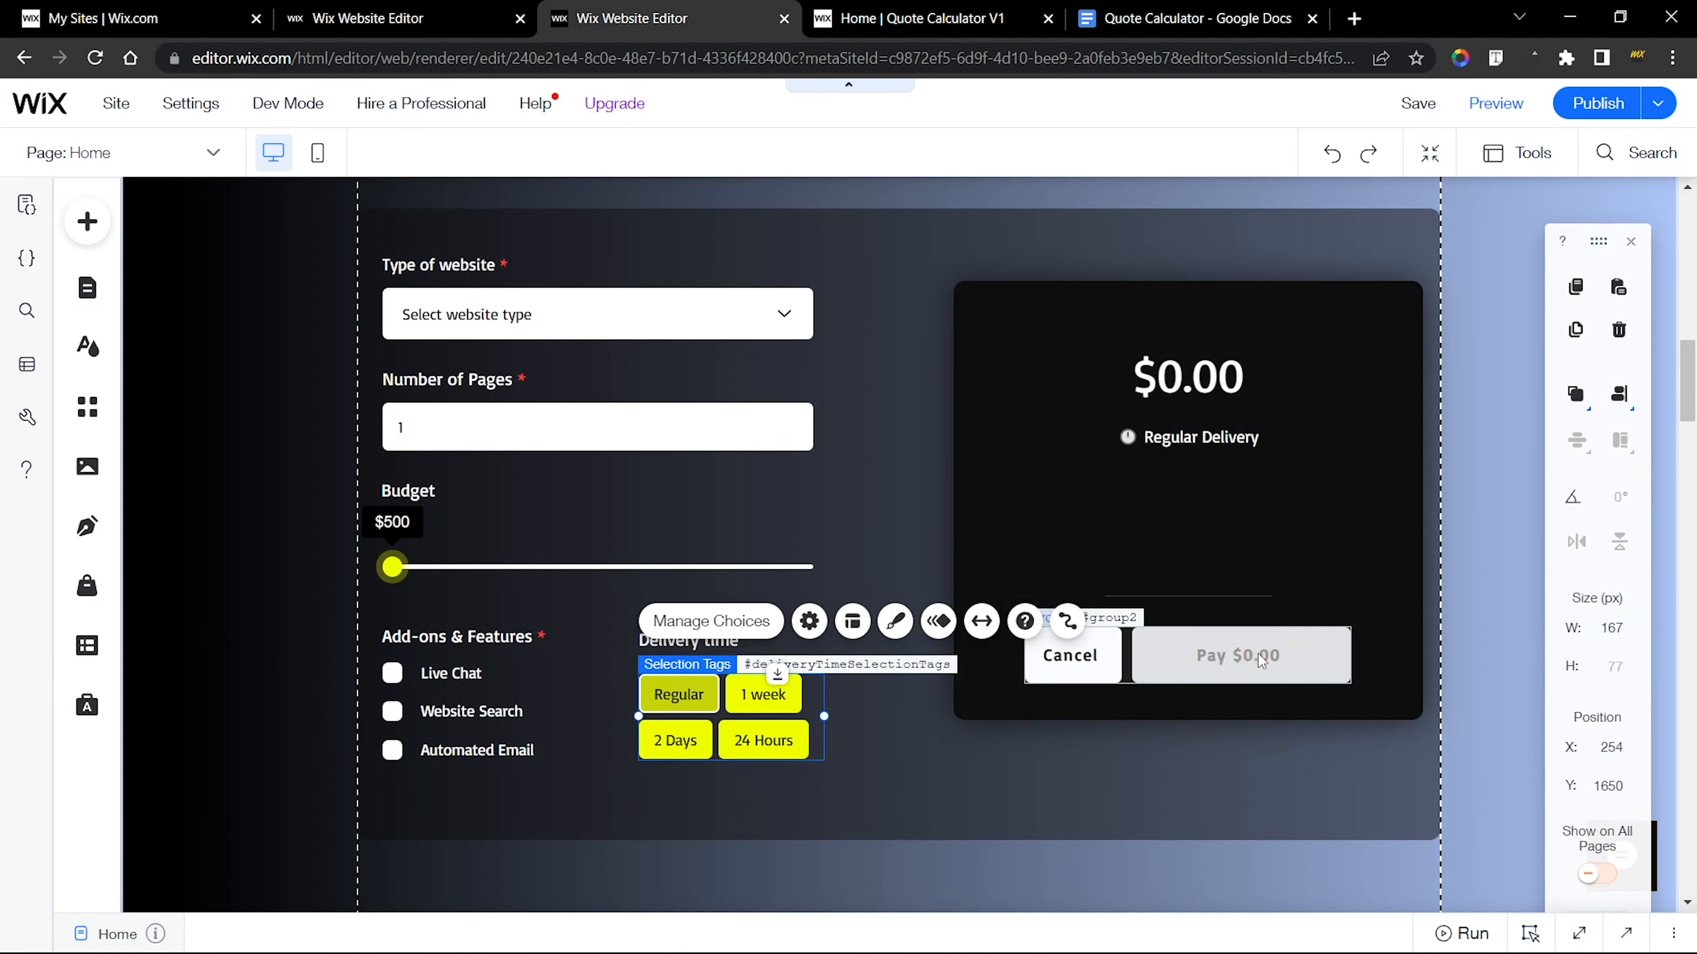
Enable the finished site's Pay button in its element properties and select the Cancel button inside the same group
left_click(1259, 651)
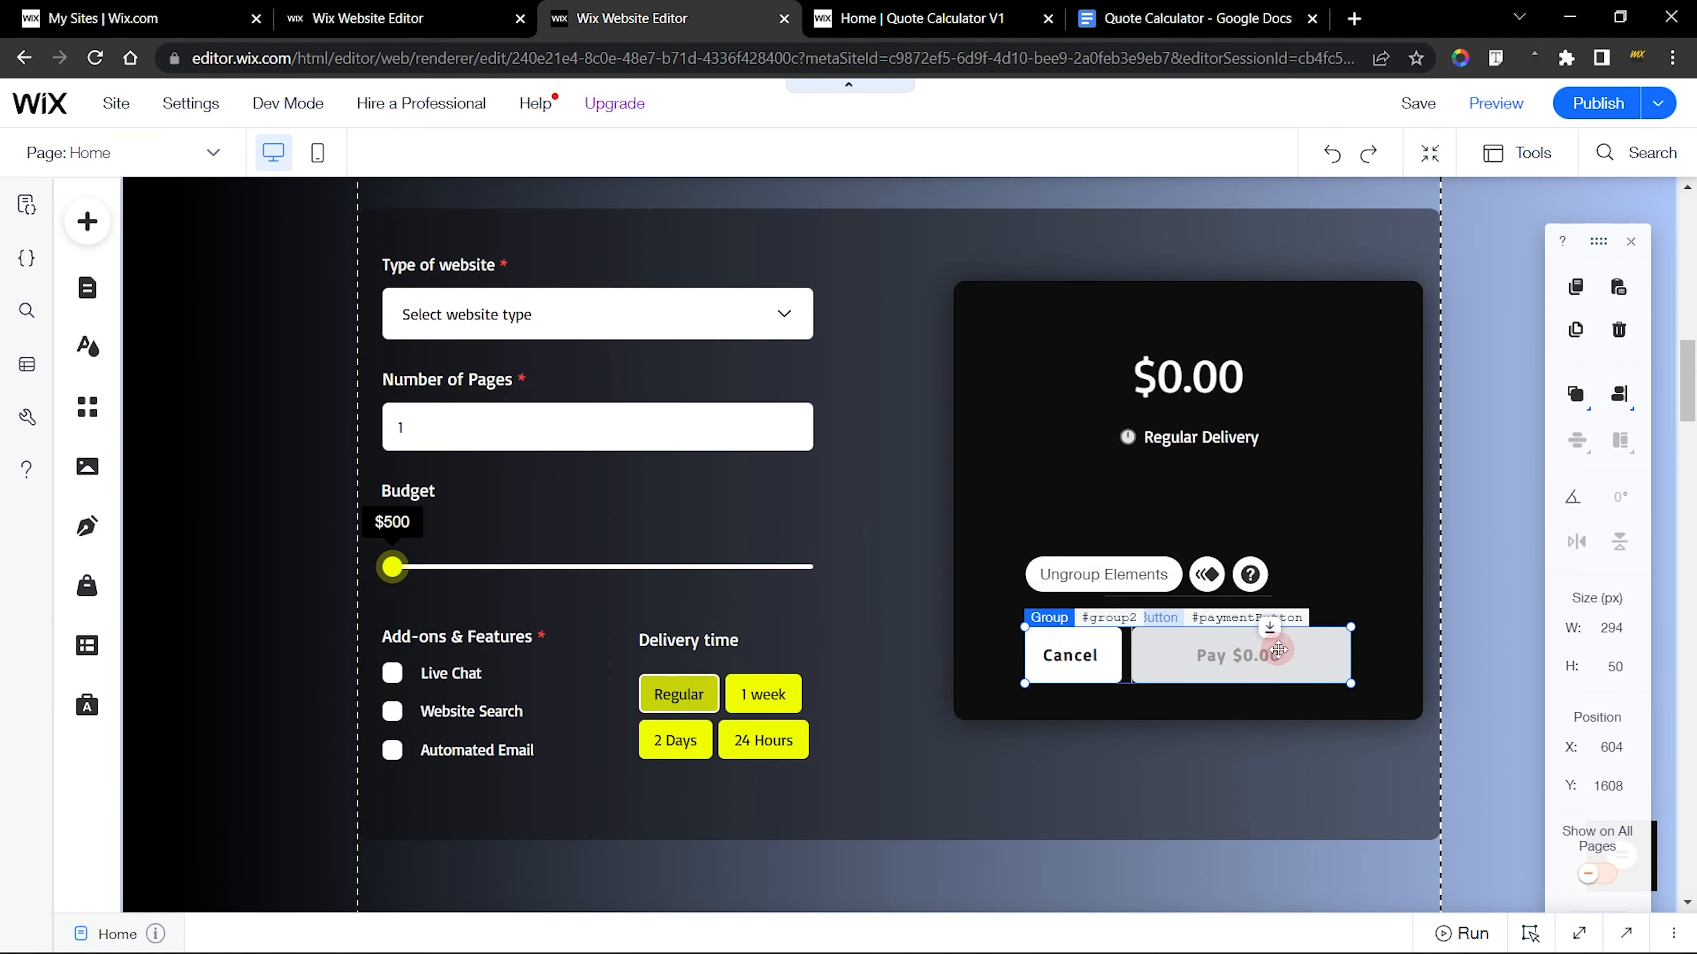
left_click(1319, 933)
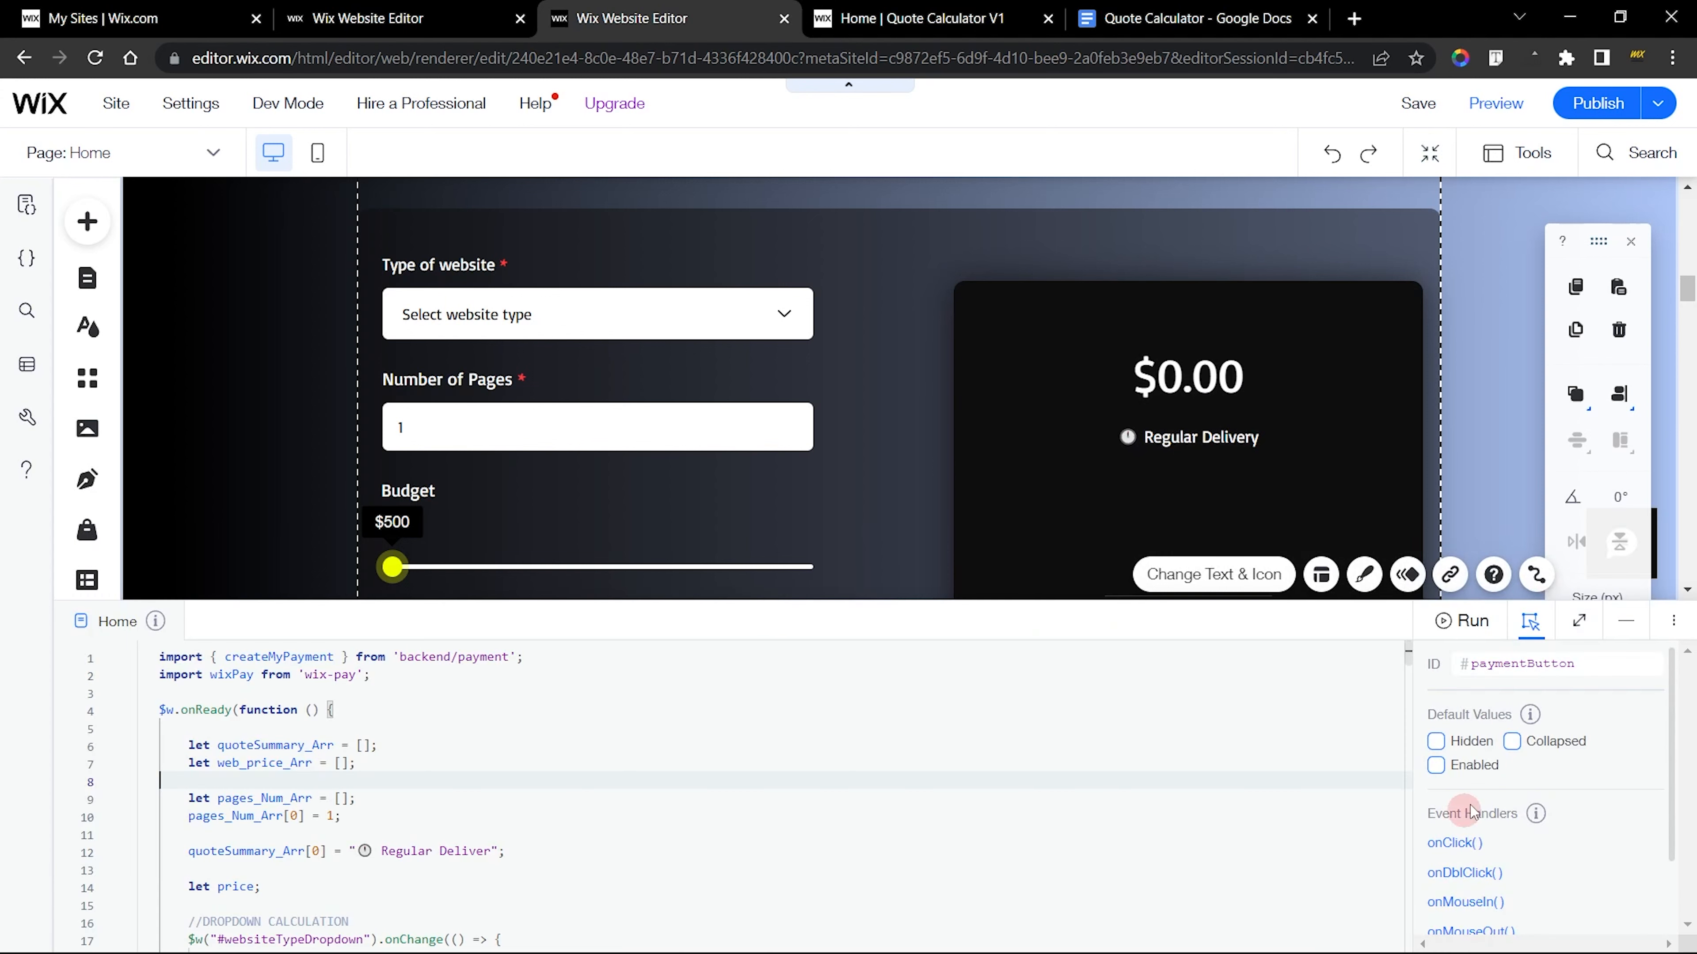
left_click(1476, 762)
left_click(1625, 621)
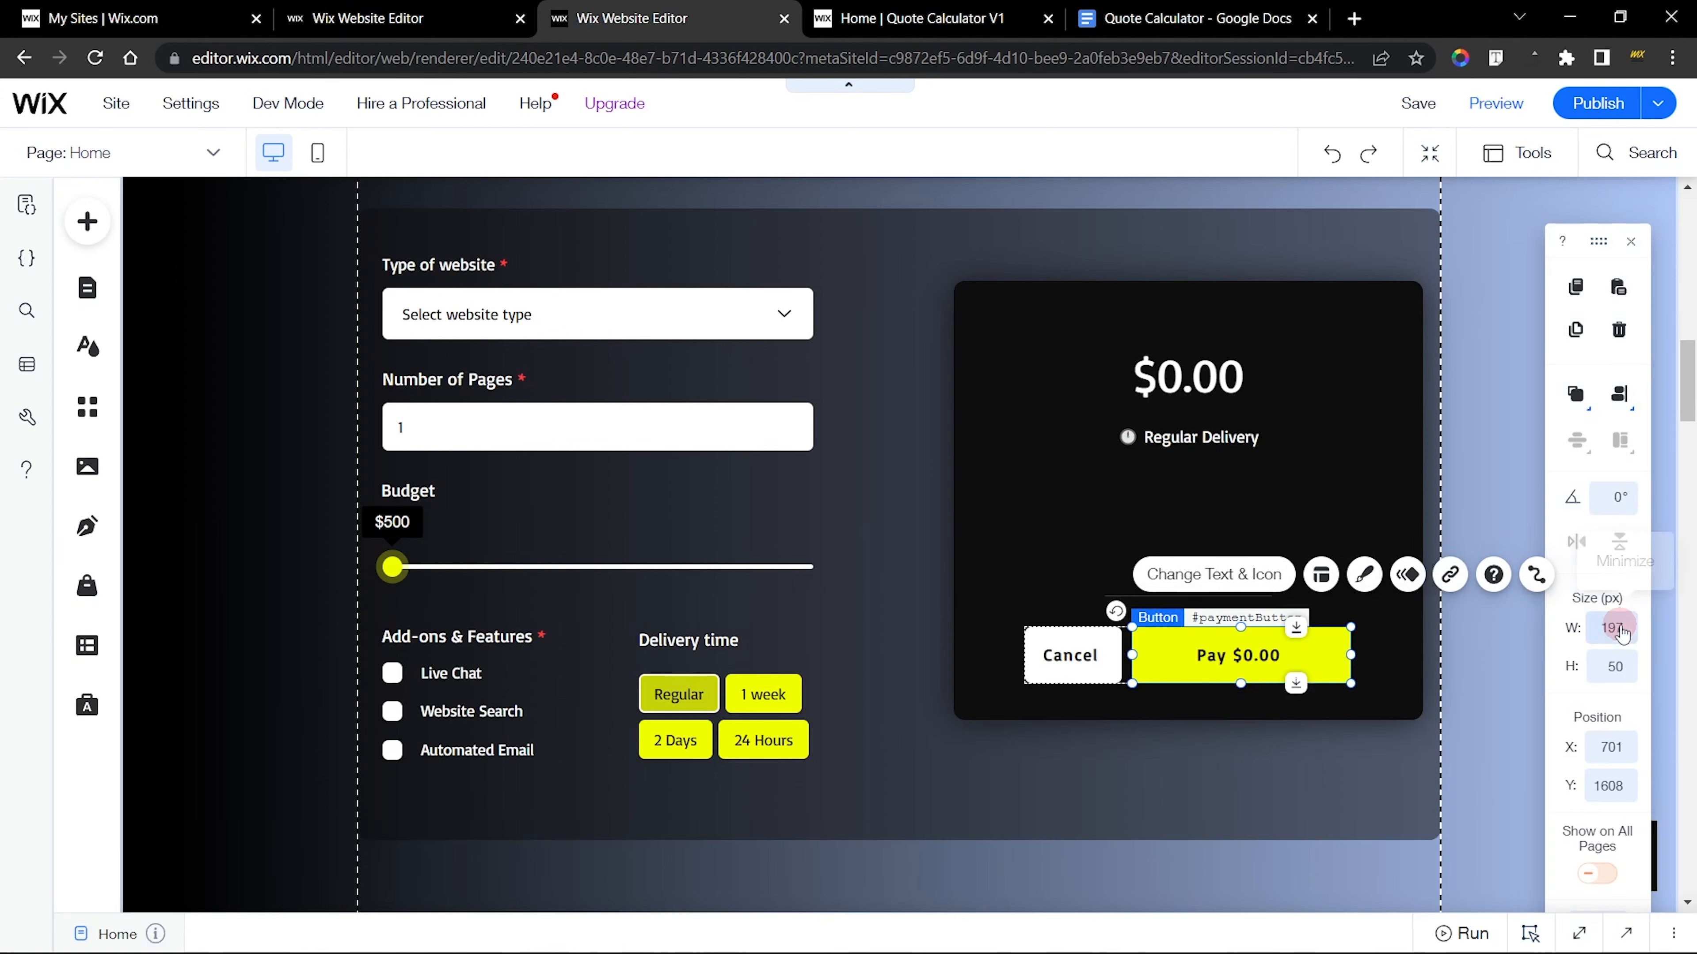
left_click(1403, 662)
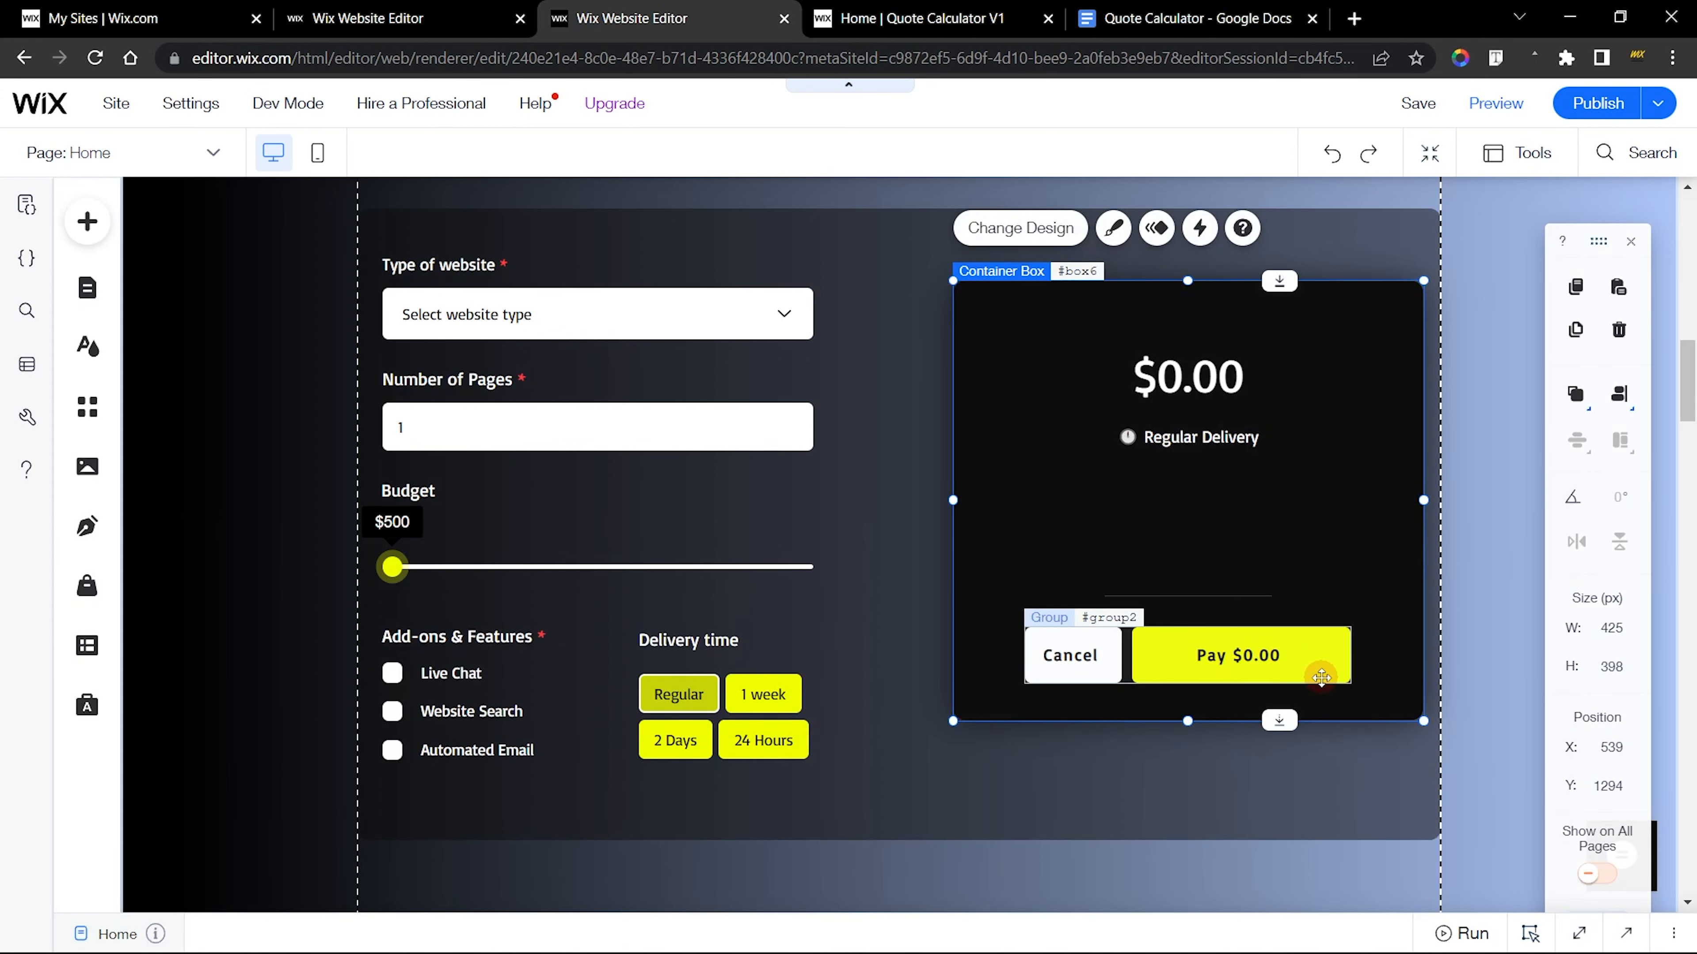
left_click(1089, 645)
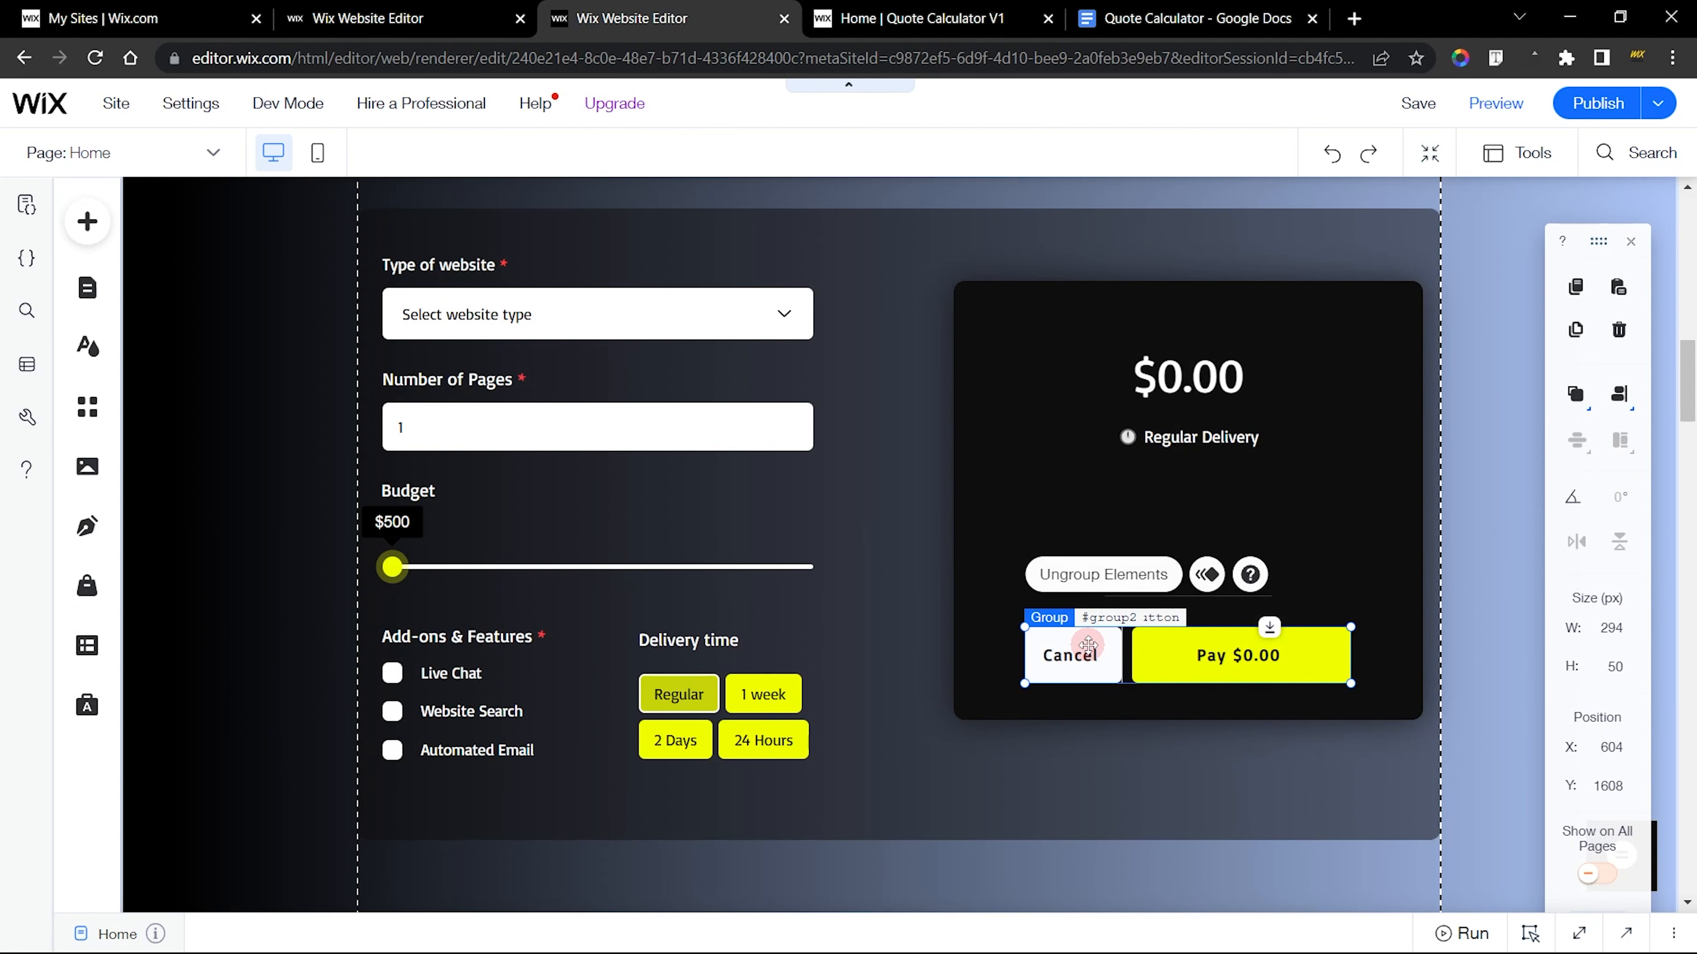
left_click(1089, 645)
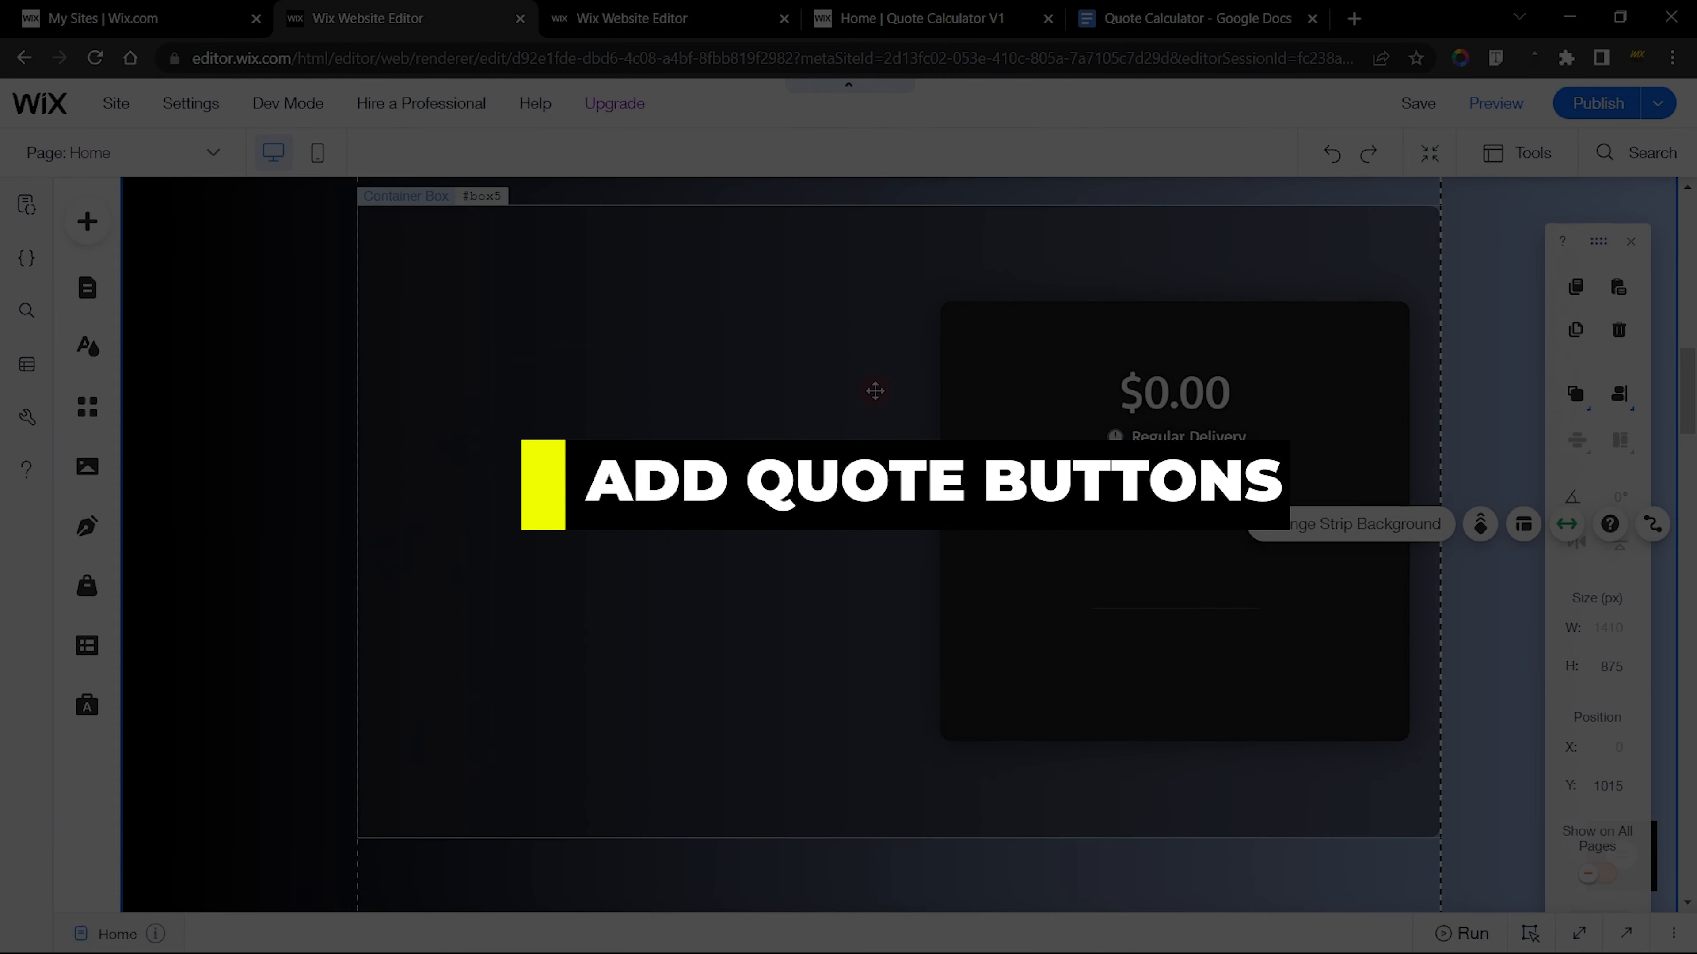
In the new site's editor, add a black themed button to the black box, below the divider line
left_click(87, 221)
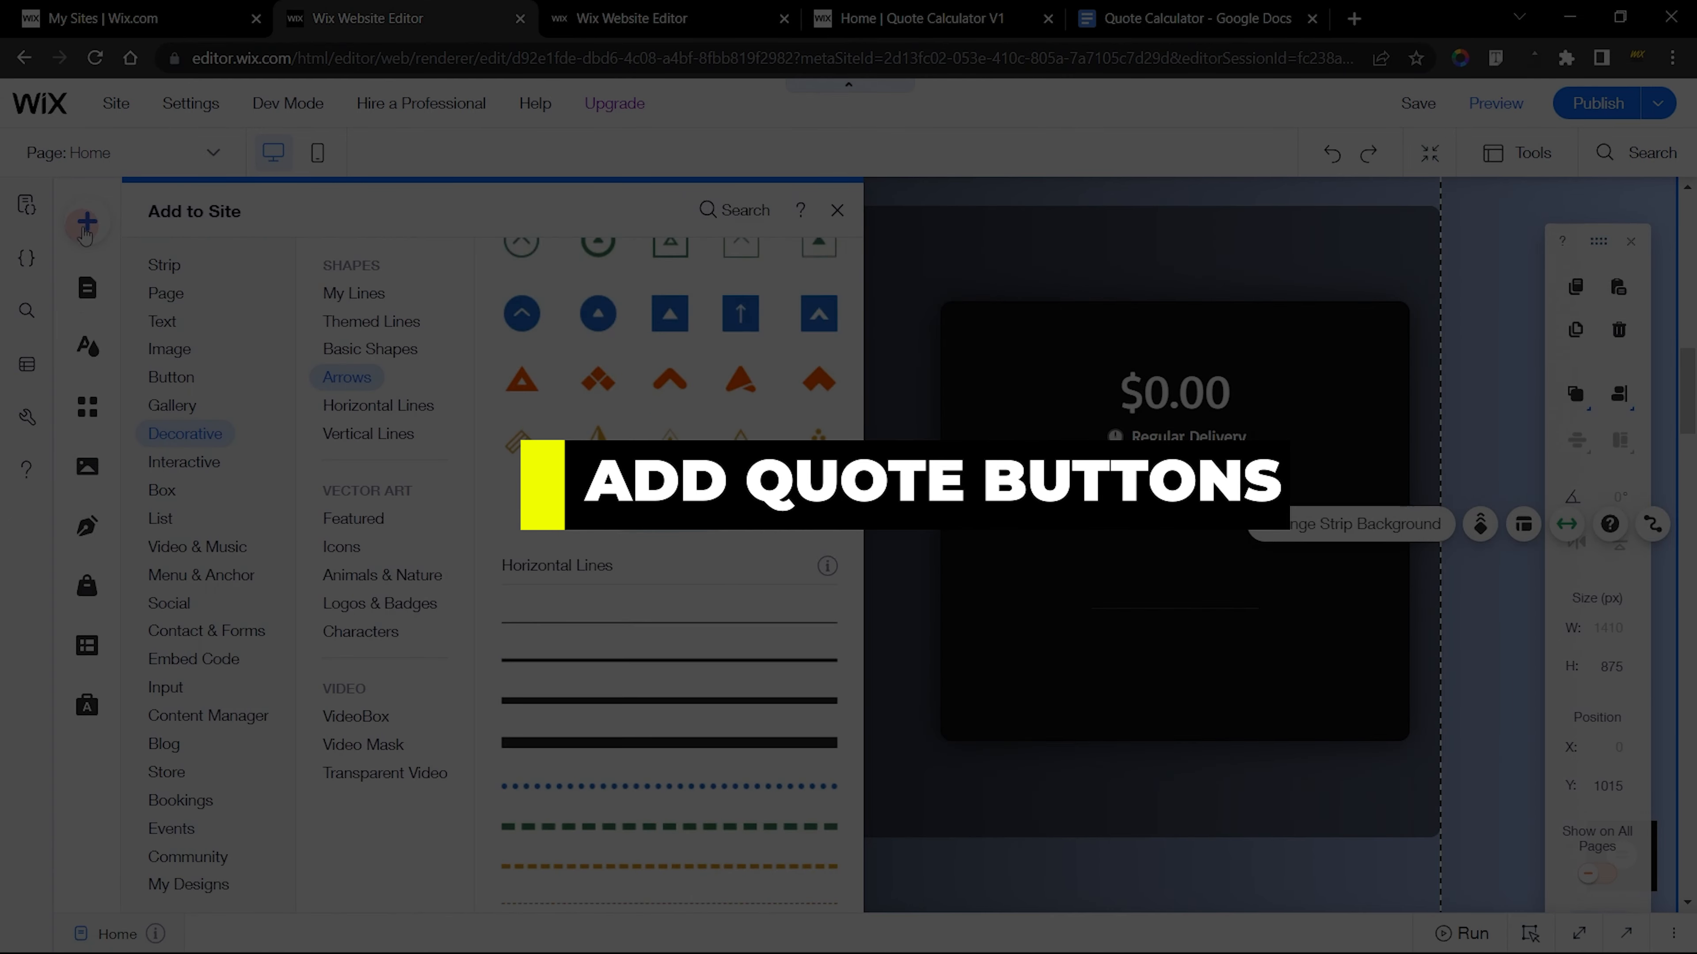
left_click(171, 378)
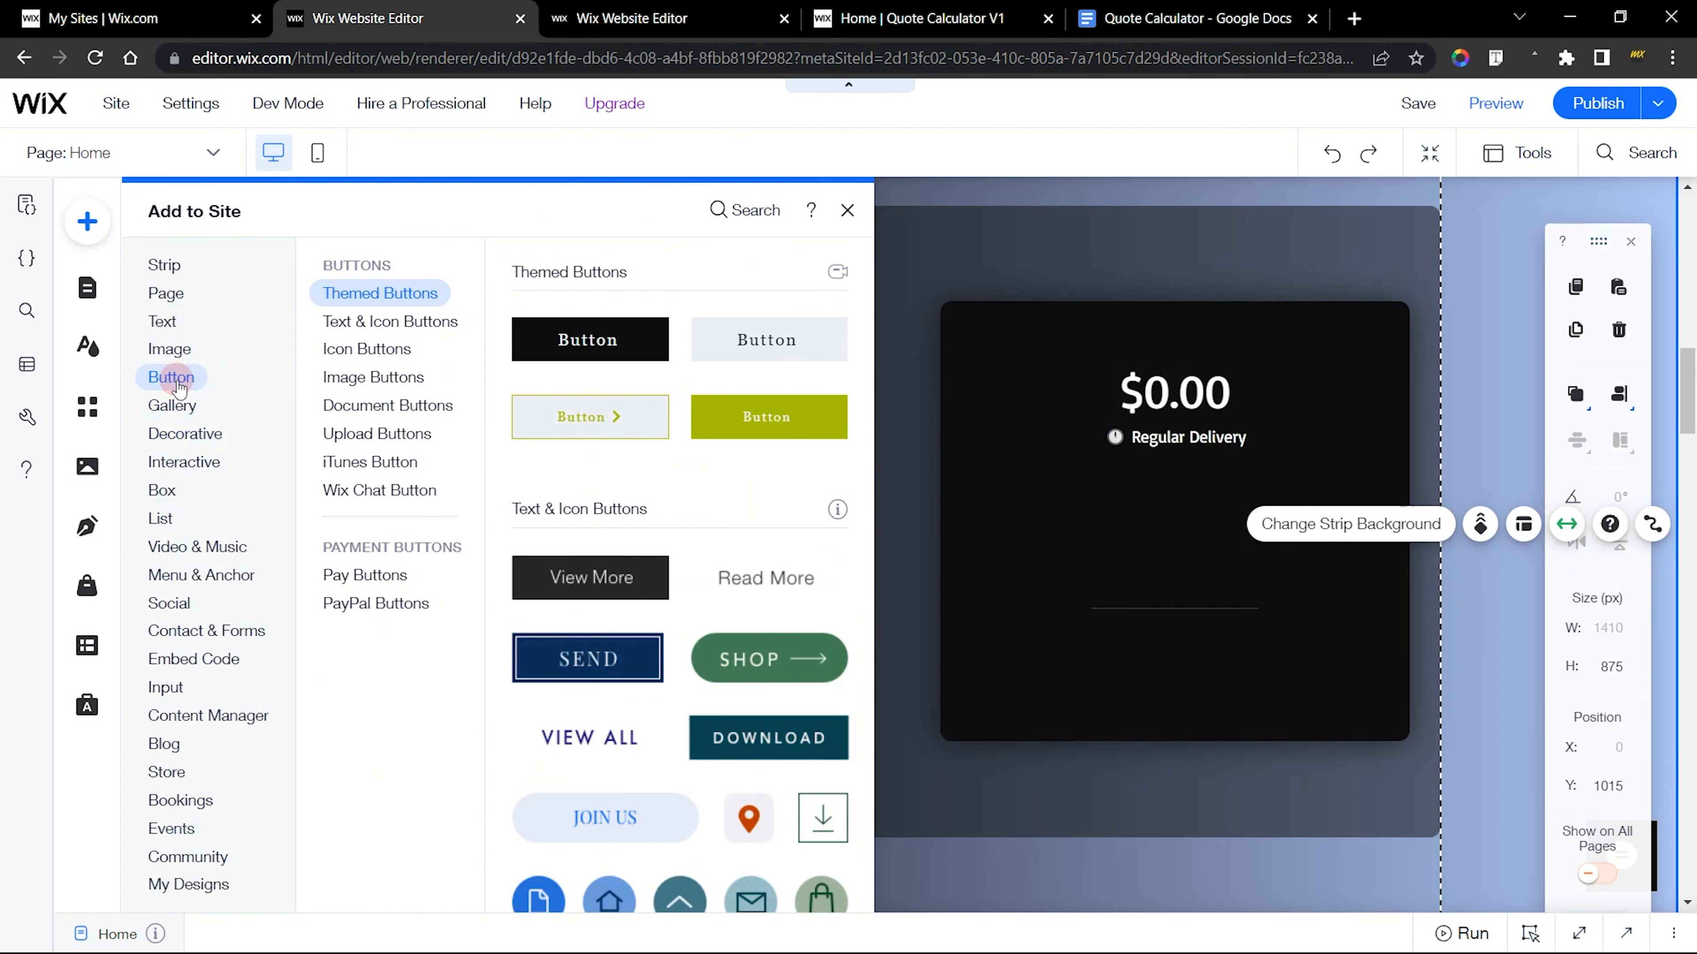
left_click_drag(604, 355, 1066, 671)
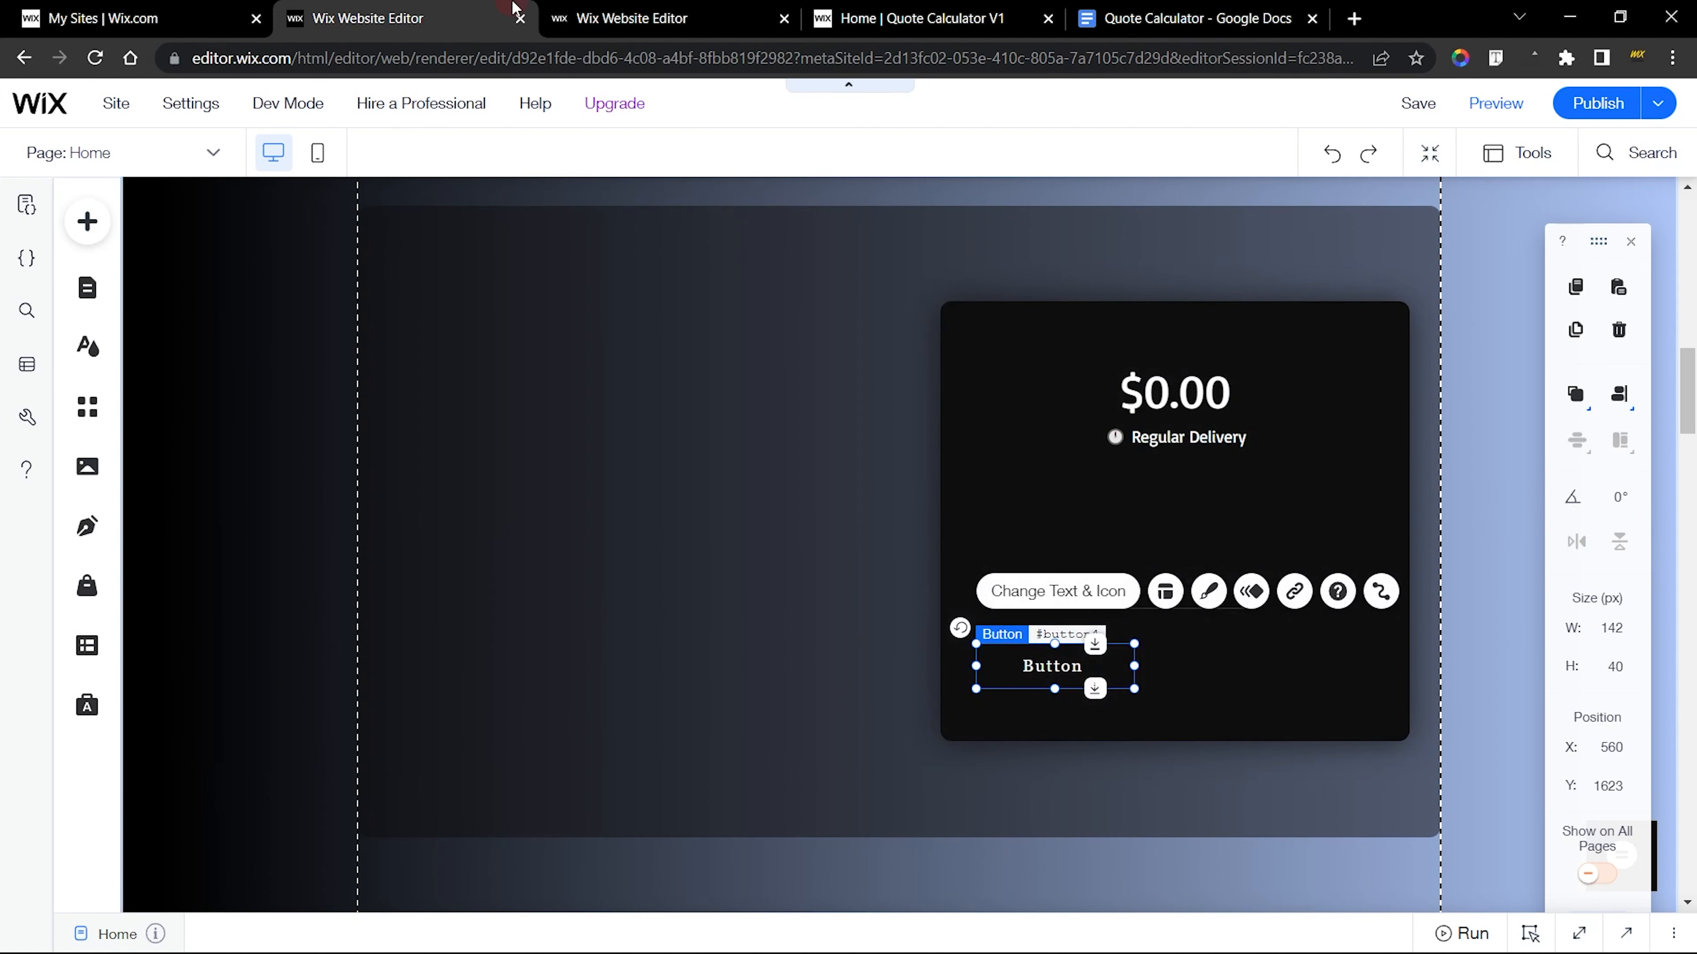
Copy the label of the finished site's Cancel button and set the new button's text to "Cancel"
key("ctrl+Tab")
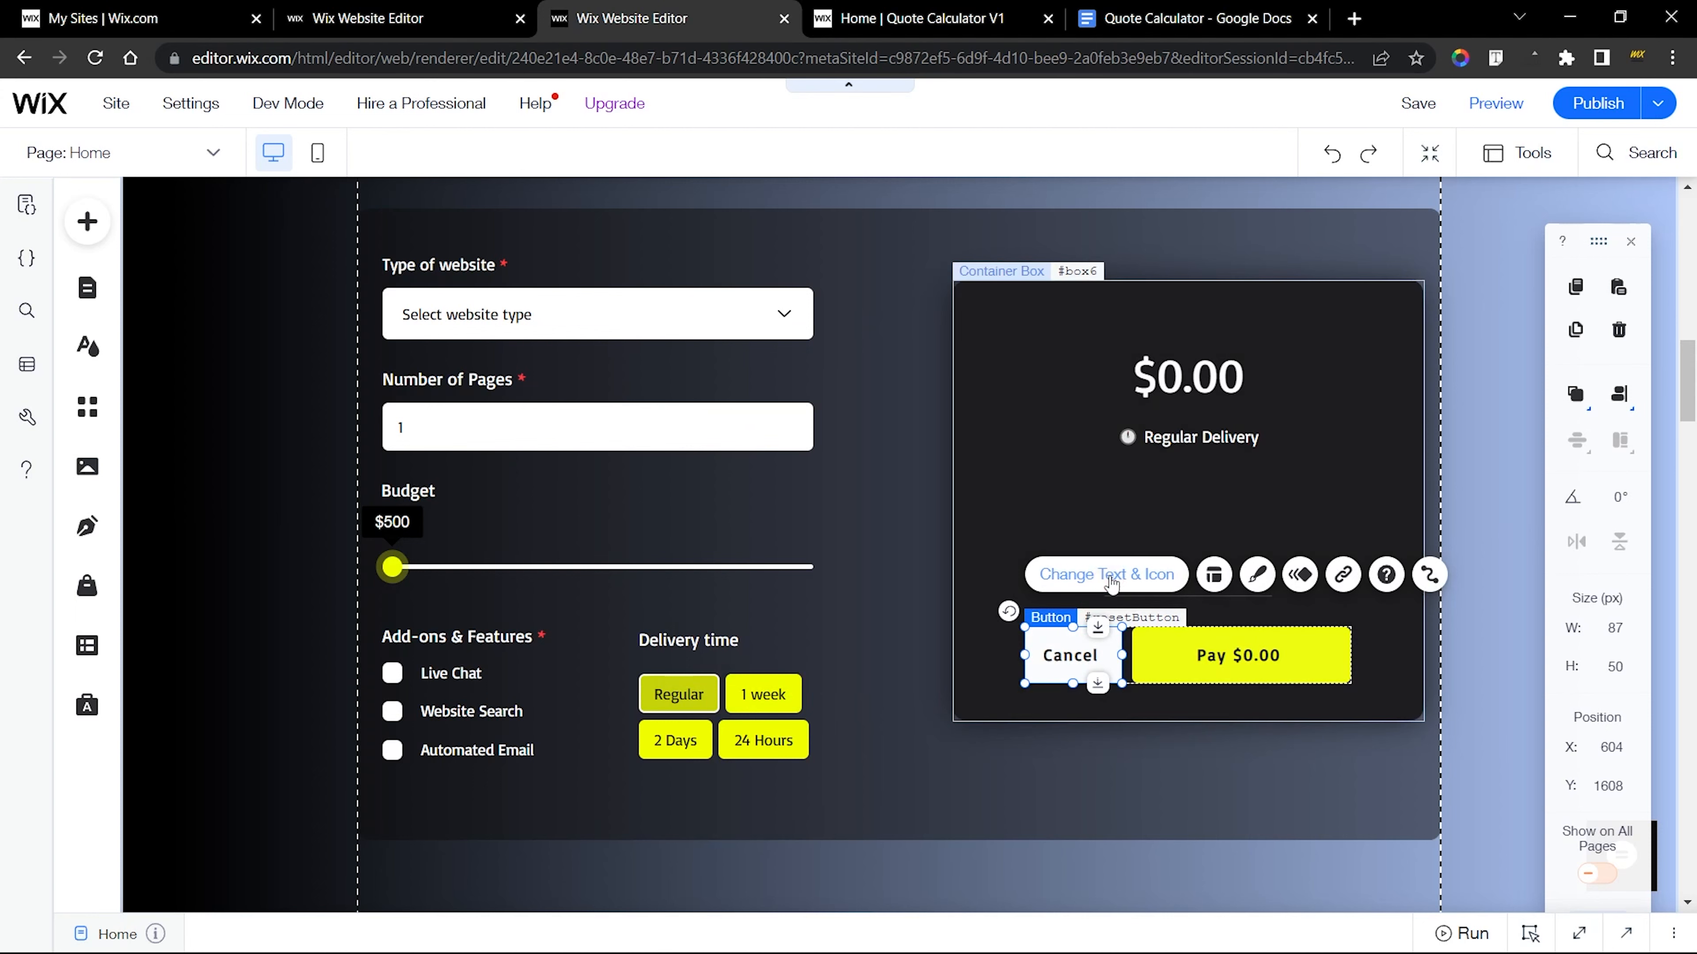
left_click(1038, 576)
key("ctrl+c")
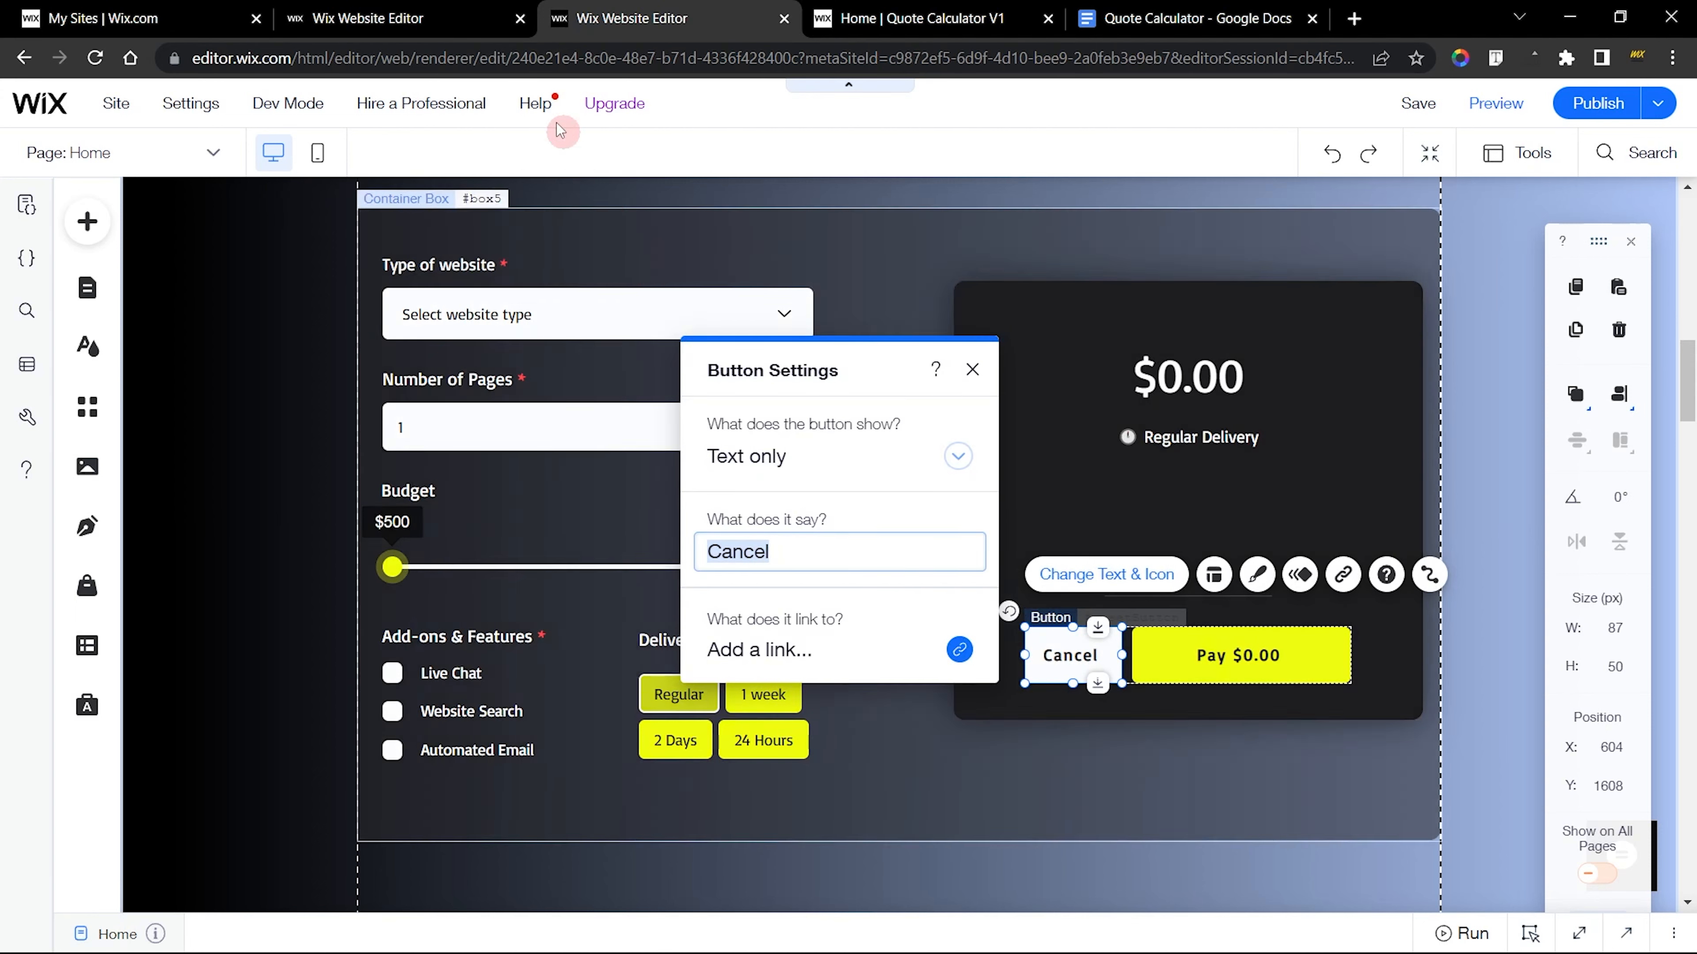
left_click(420, 12)
left_click(1000, 593)
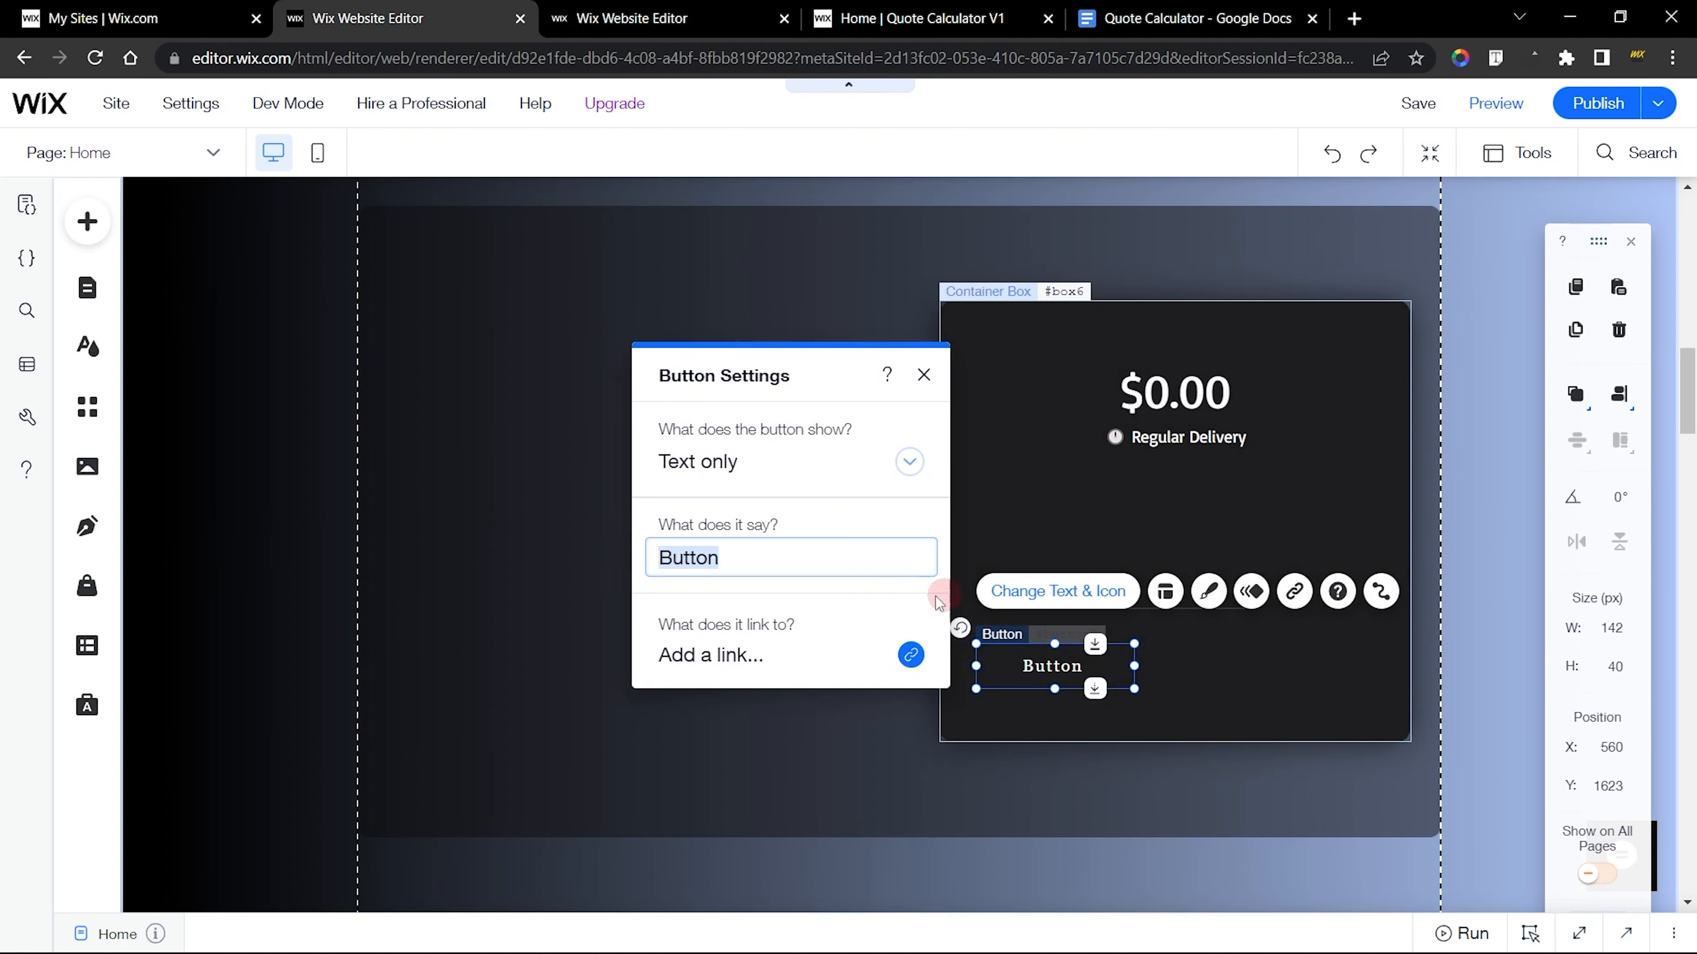
key("ctrl+v")
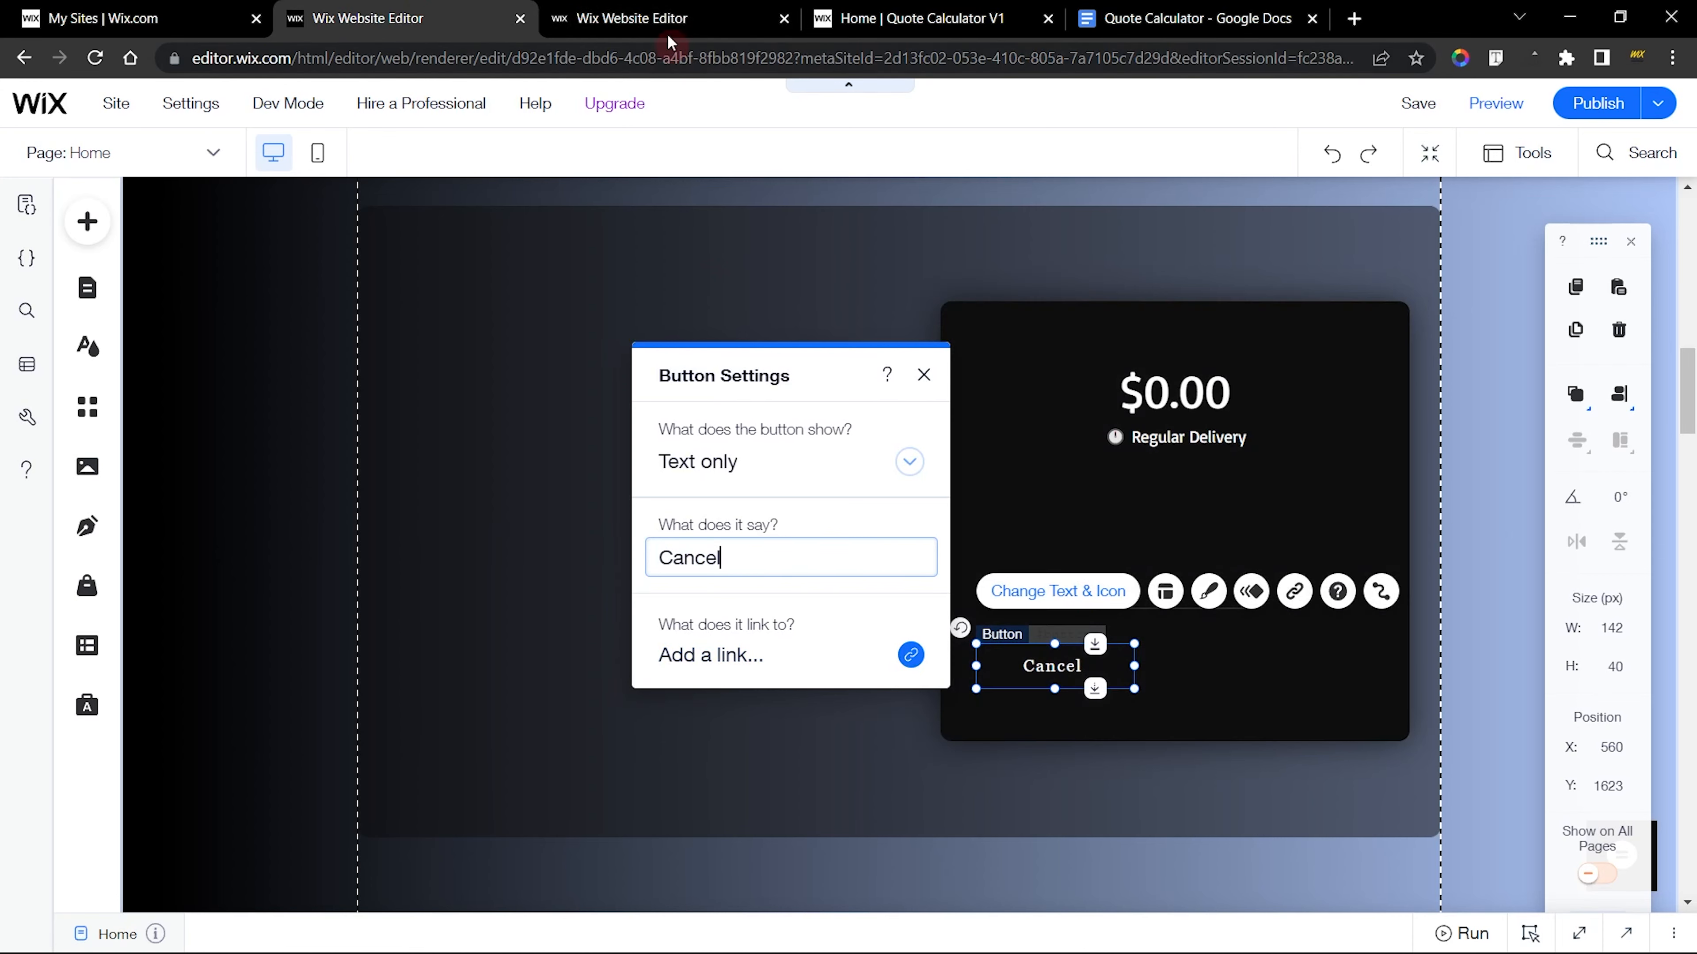
Switch to the finished site's editor and examine the Cancel button's background fill and text design settings, including its font
left_click(632, 18)
left_click(1258, 576)
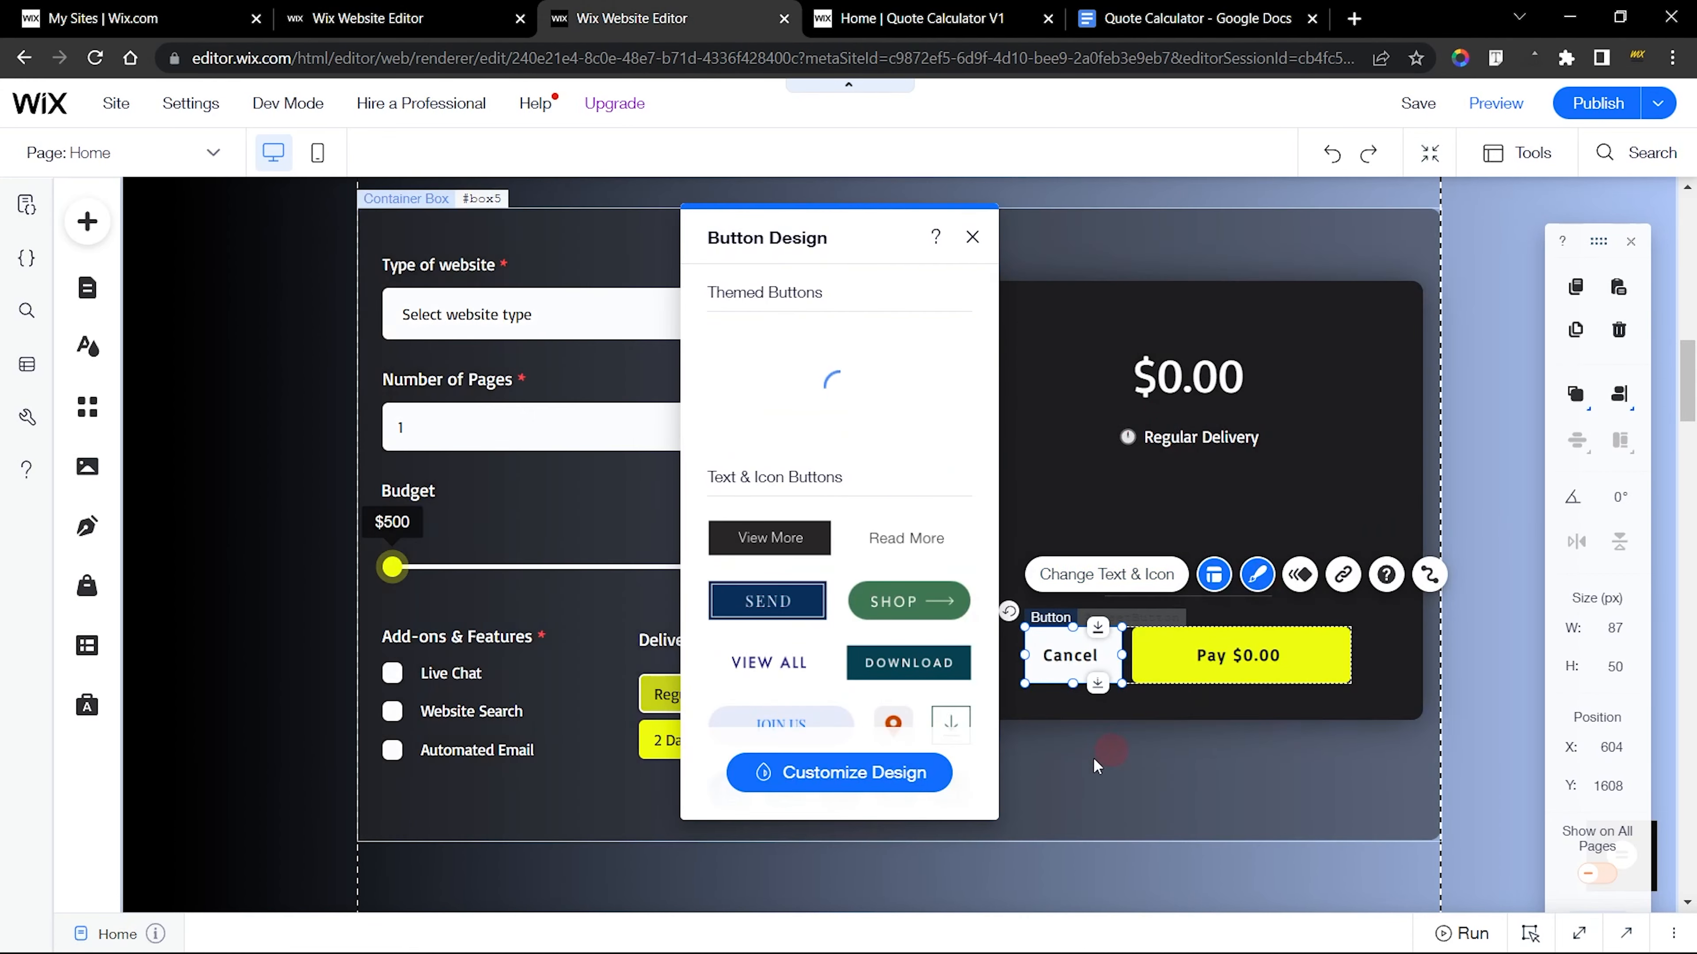
left_click(874, 775)
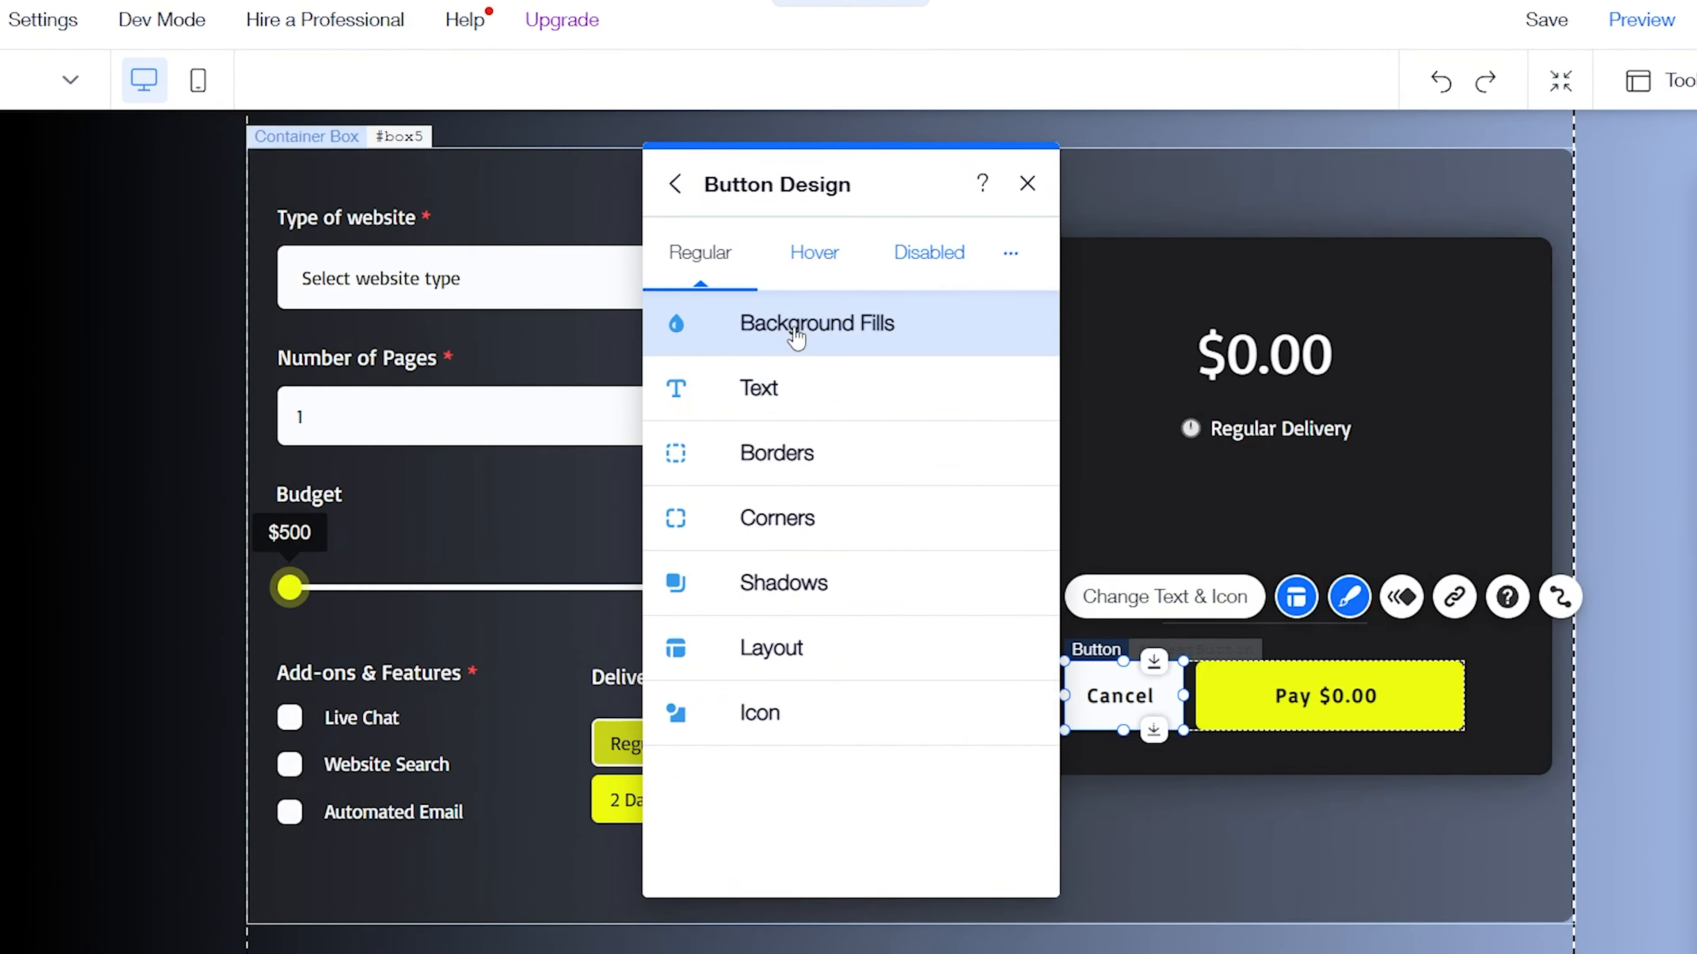
left_click(799, 353)
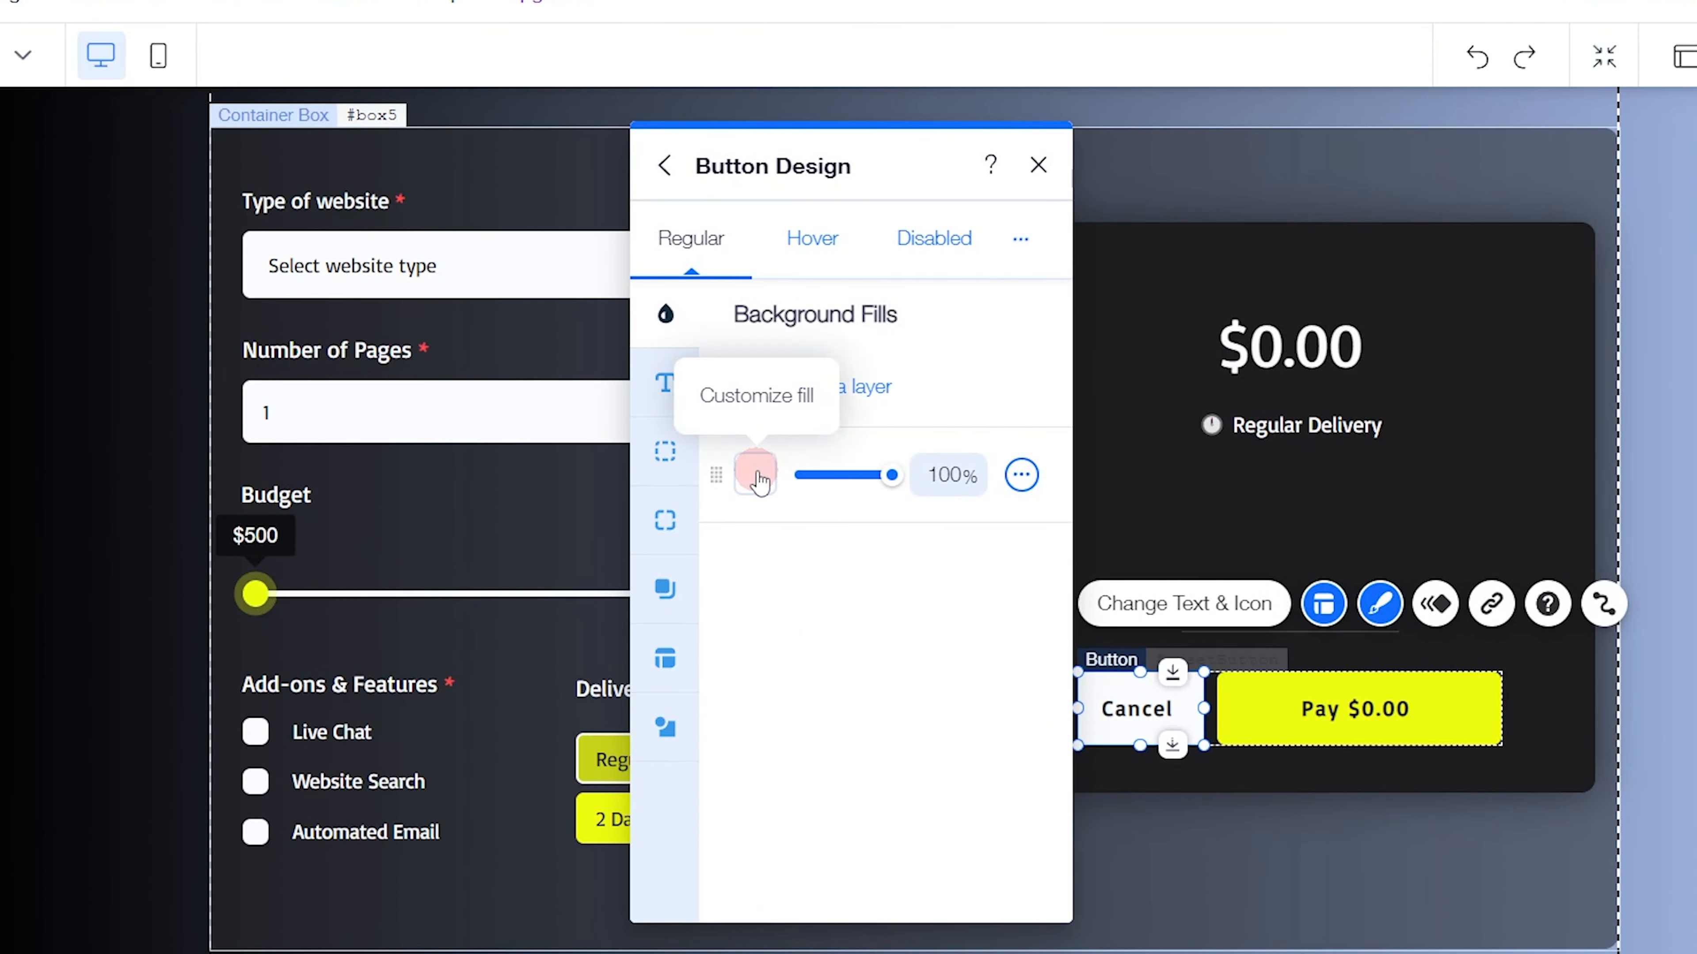
left_click(668, 384)
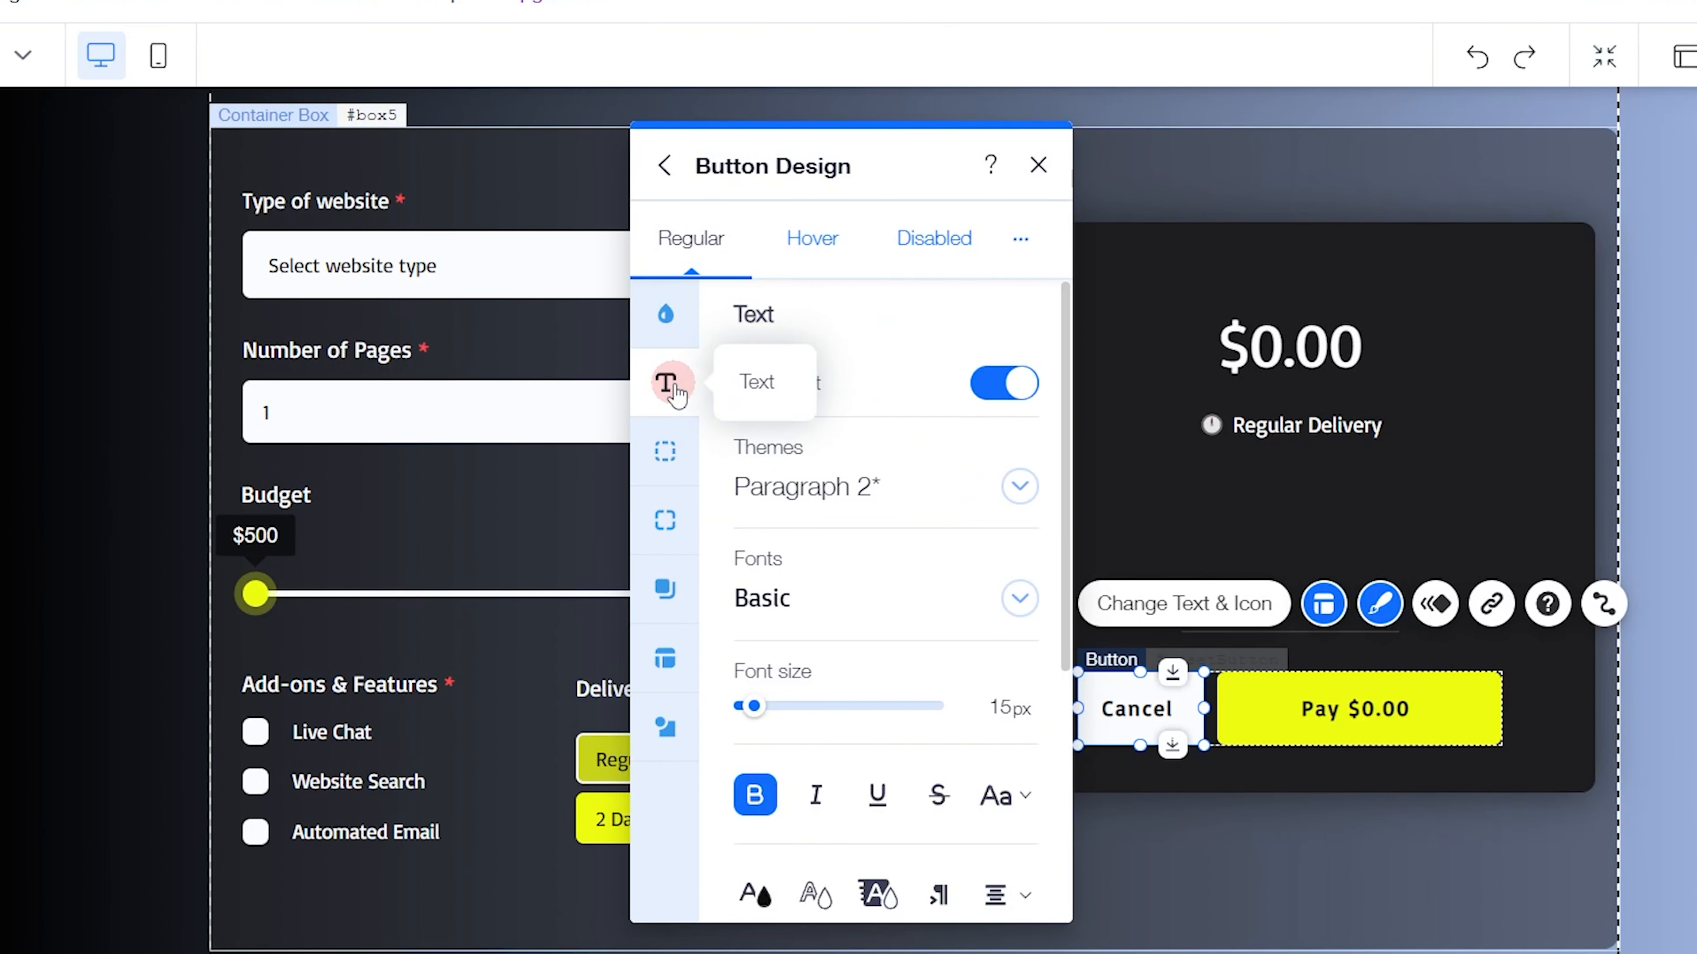
left_click(789, 601)
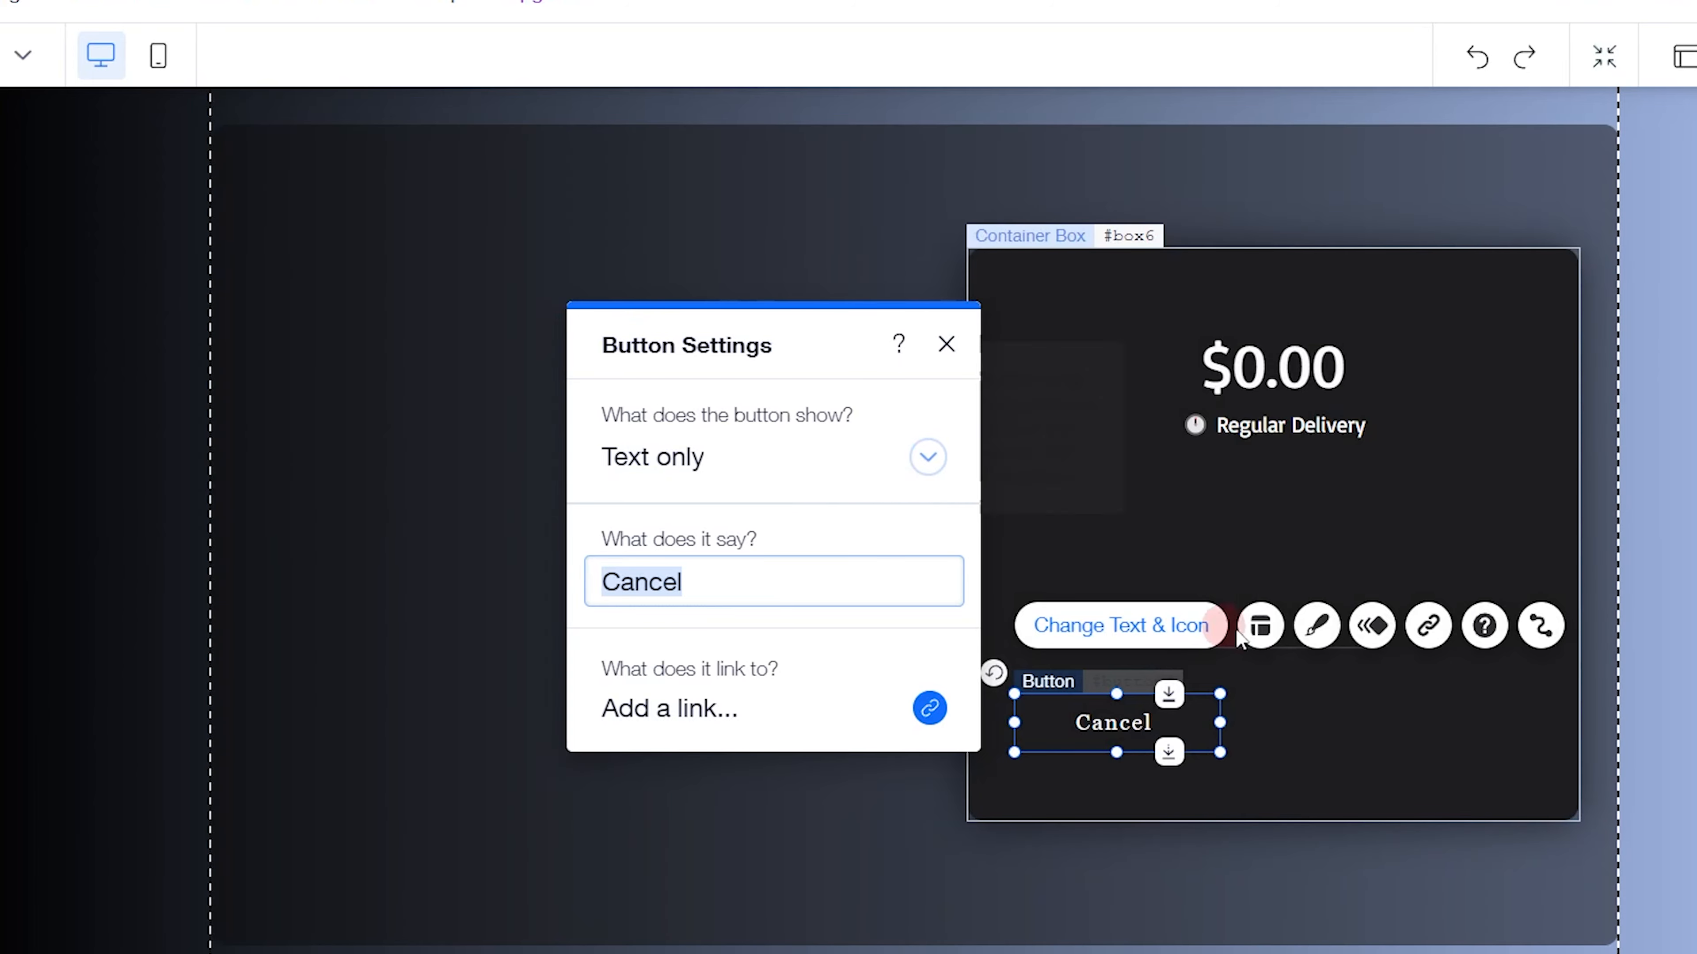
In the new site's editor, give the Cancel button a white theme colour background fill in its custom design
left_click(1315, 625)
left_click(795, 866)
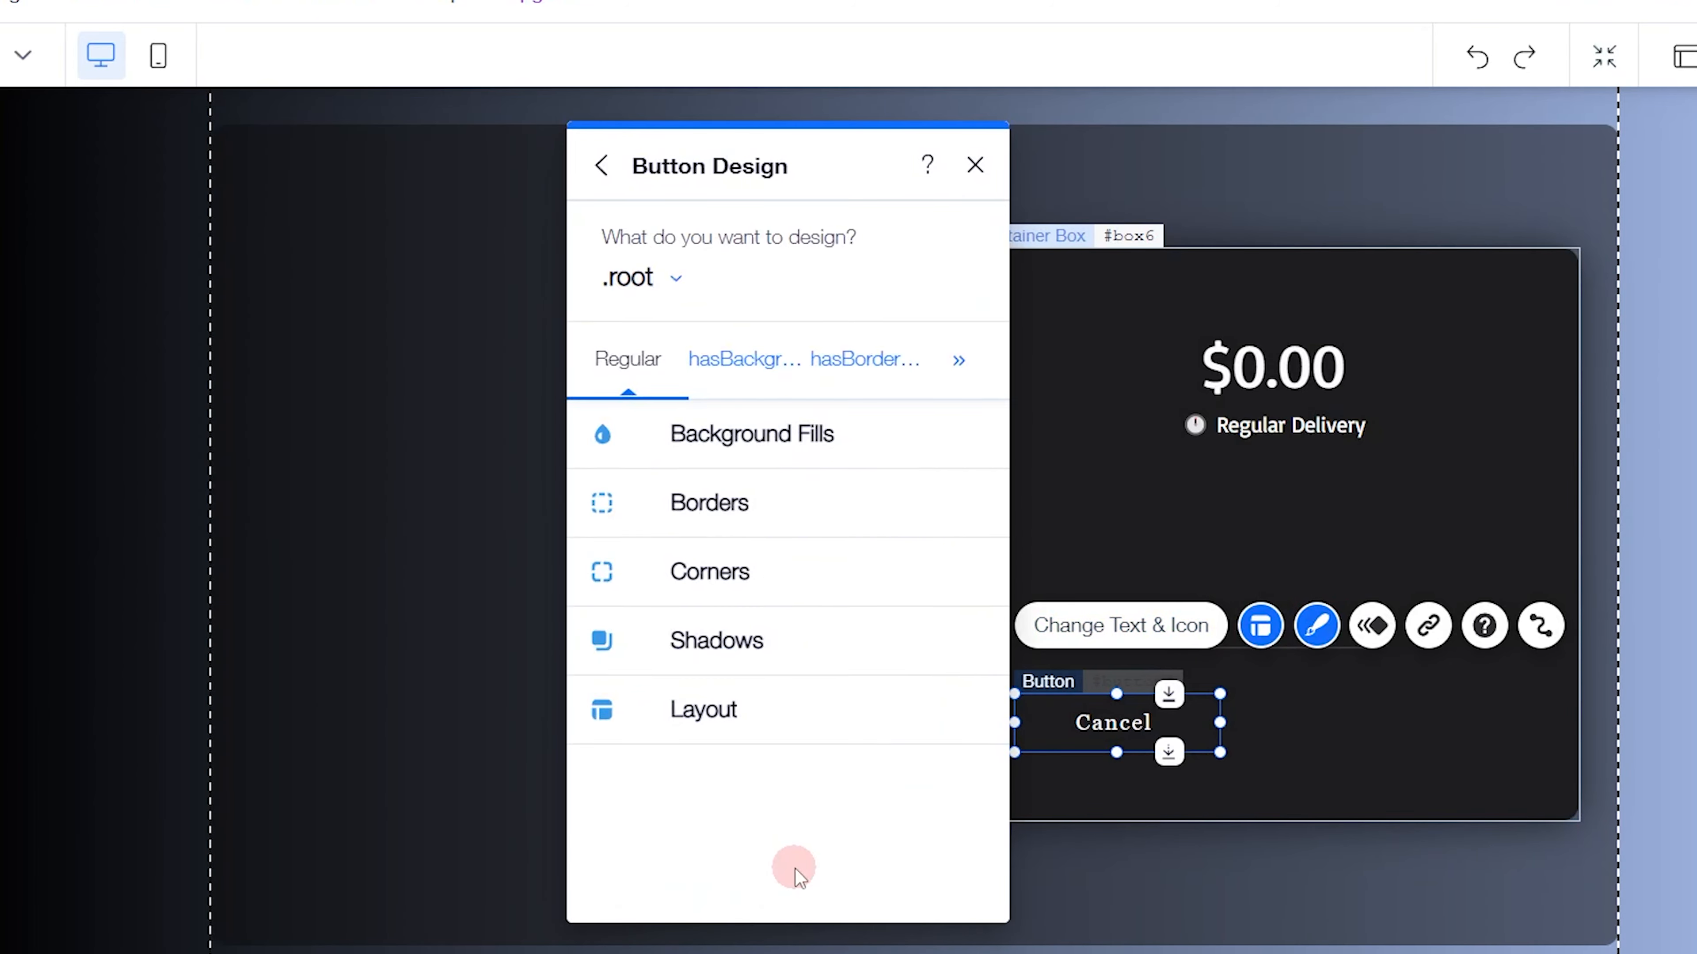
left_click(700, 331)
left_click(690, 472)
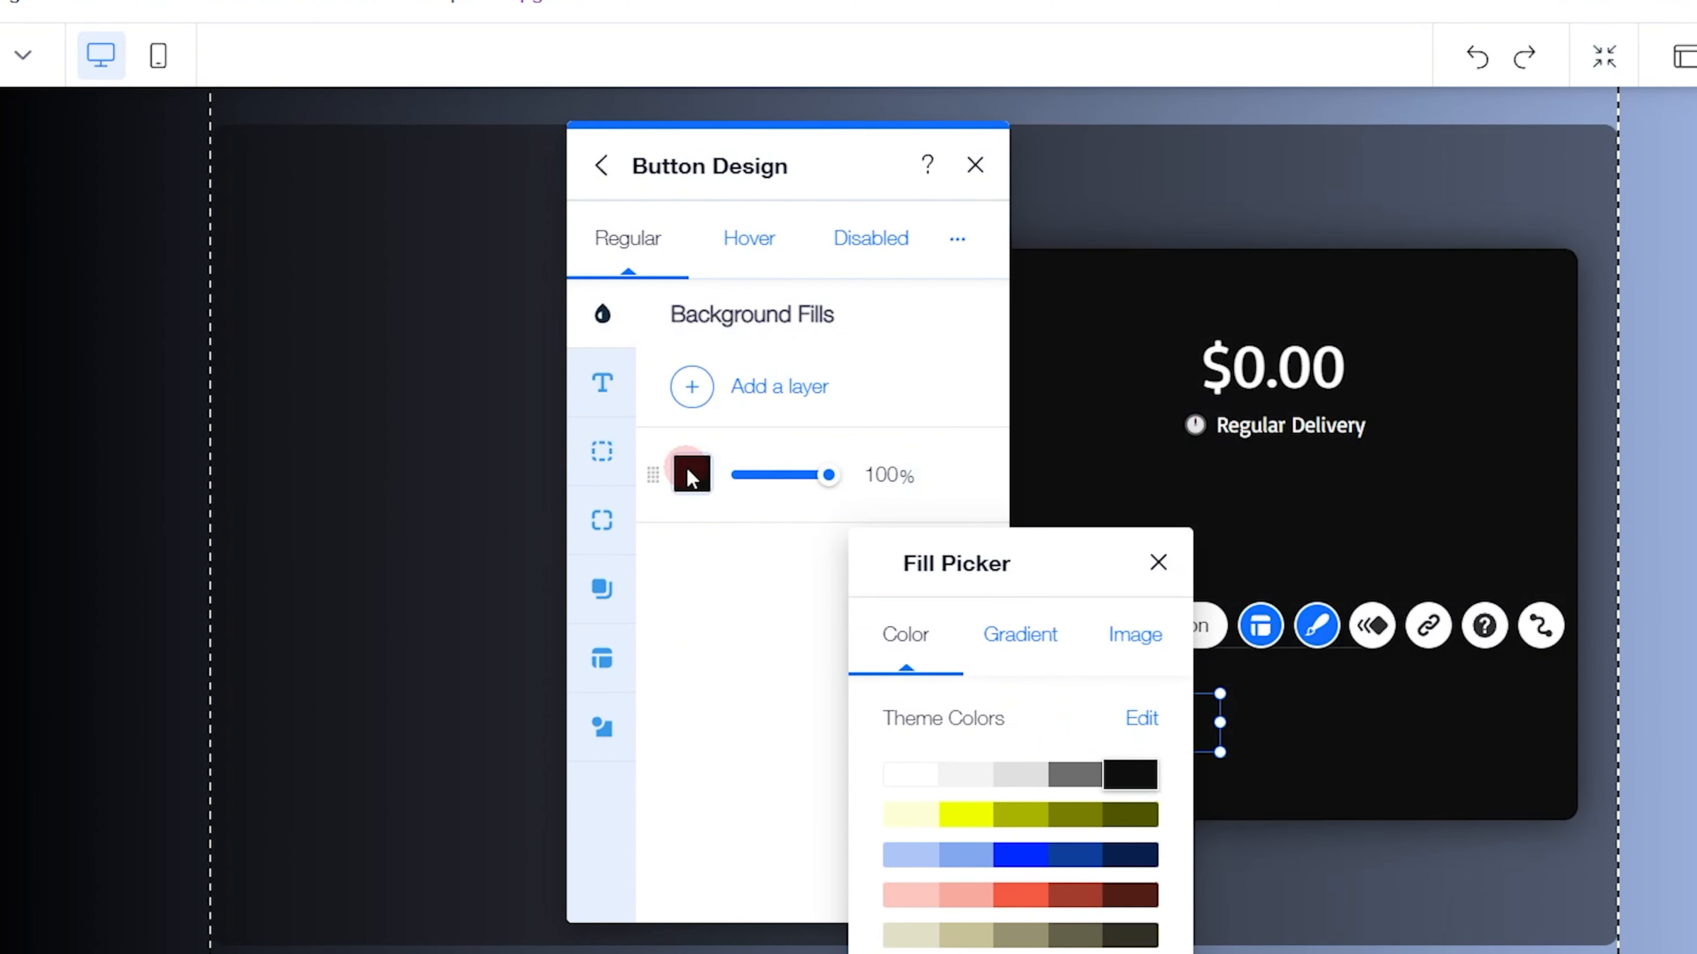
left_click_drag(977, 574, 912, 247)
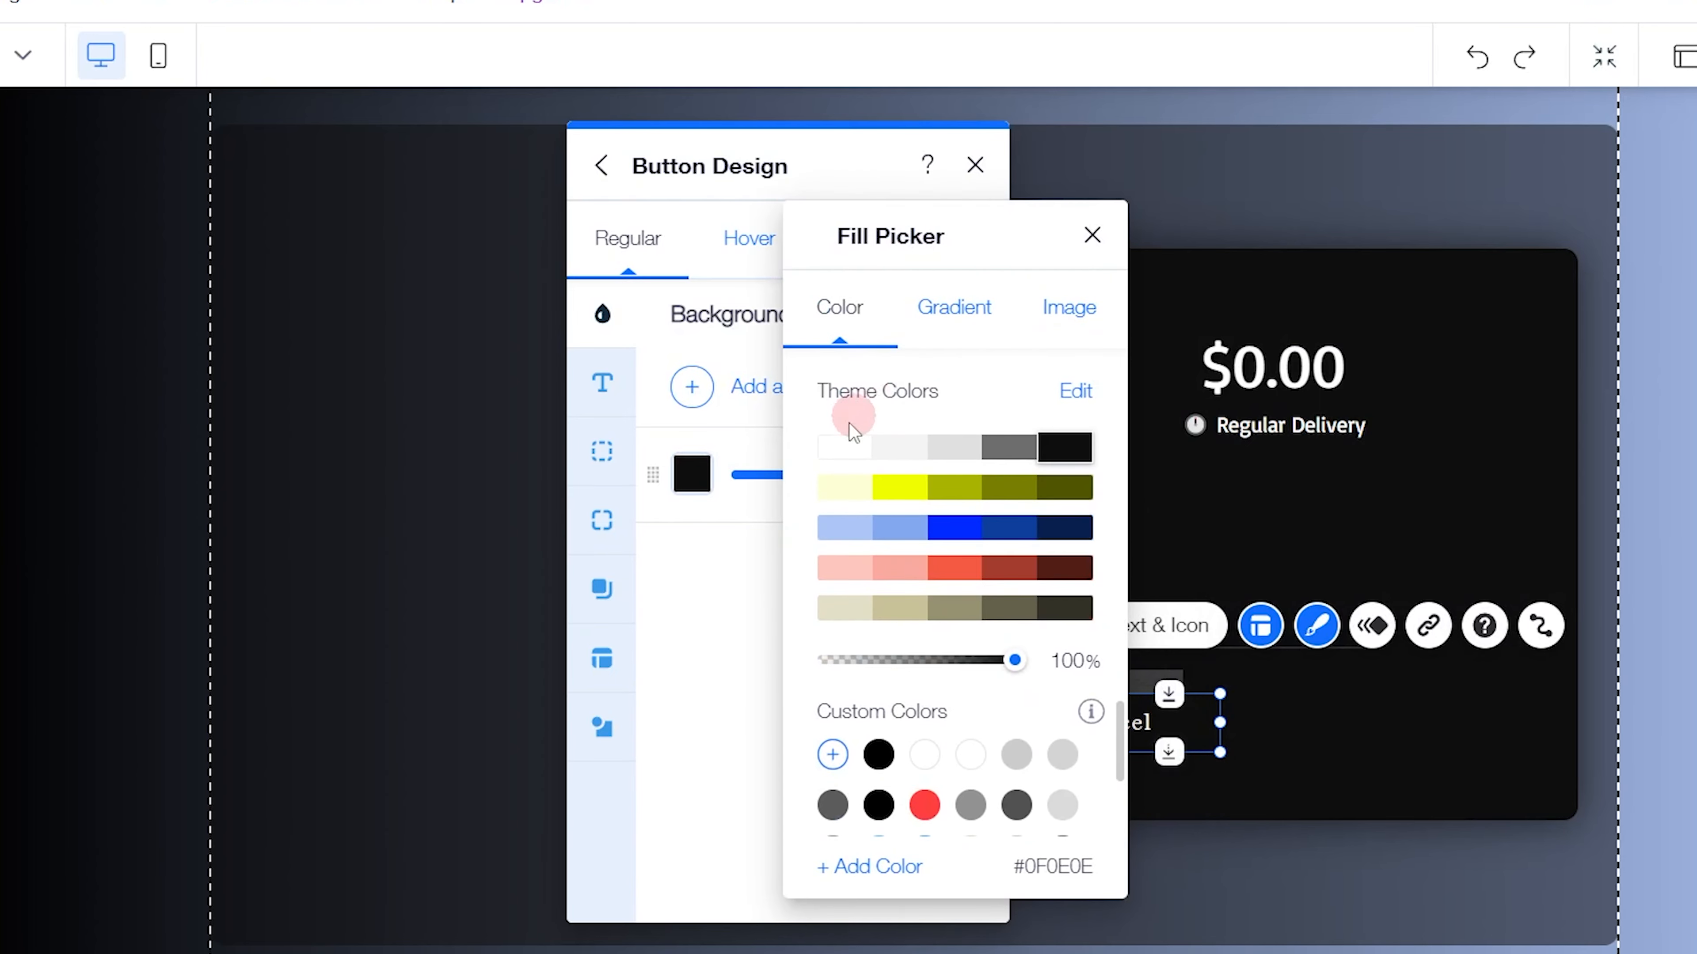
left_click(841, 446)
left_click(684, 572)
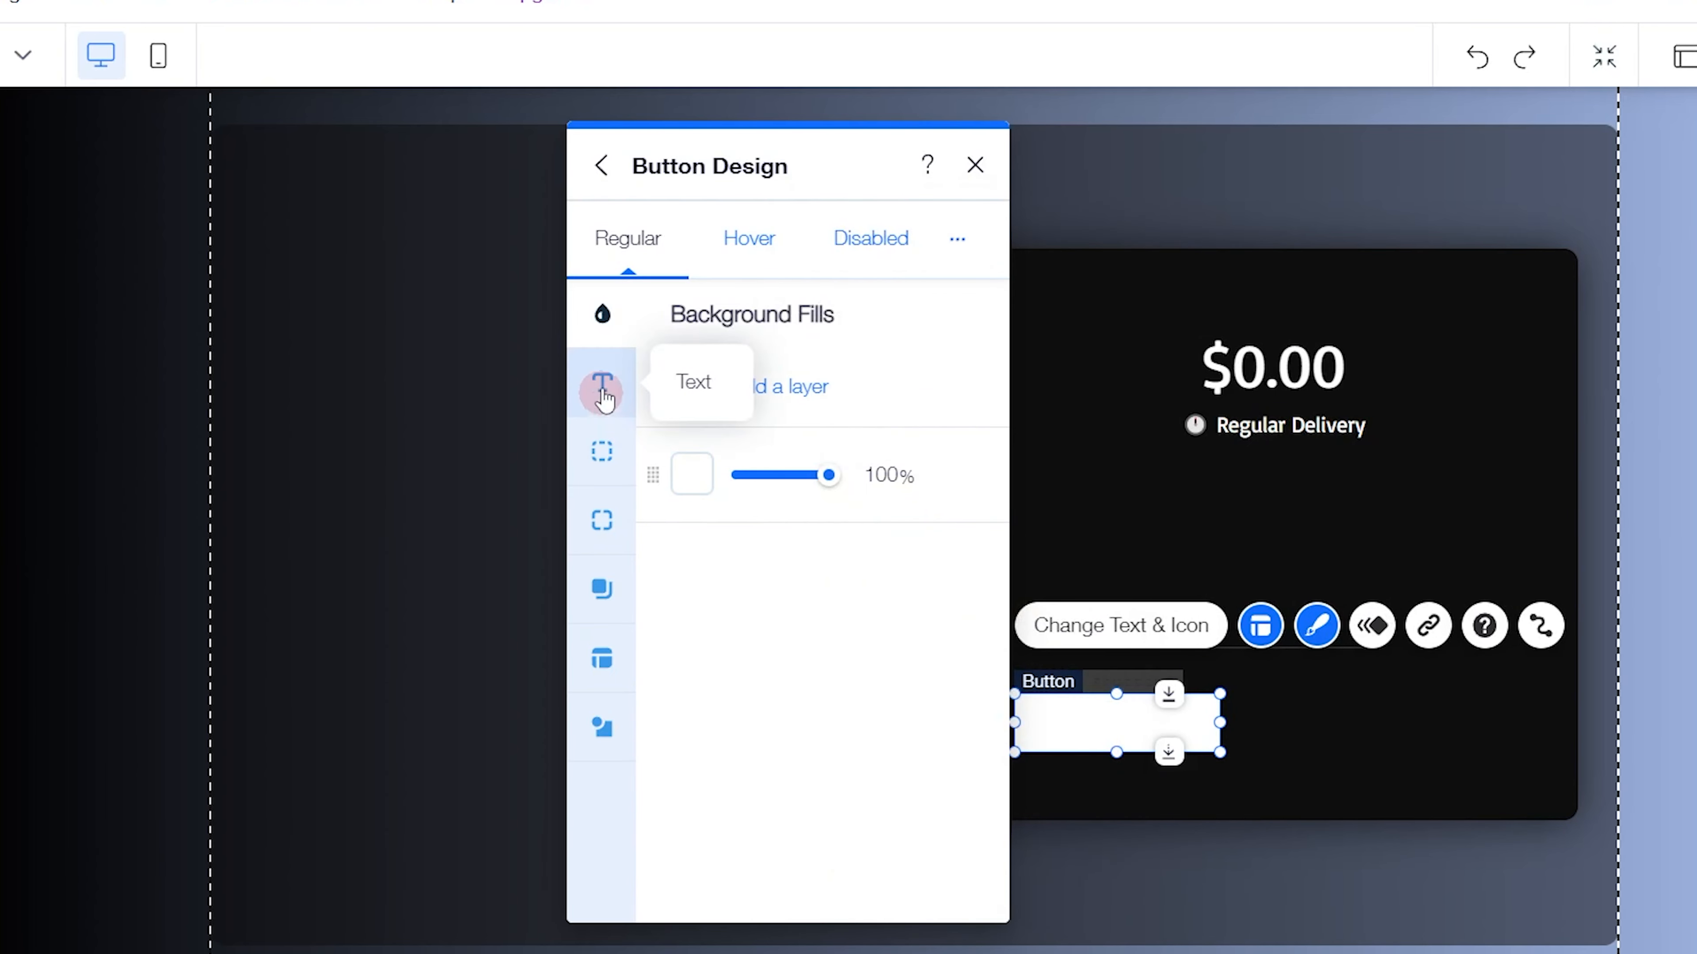
Style the new Cancel button's text in the Basic font, bold, with the black custom colour
left_click(601, 384)
left_click(735, 592)
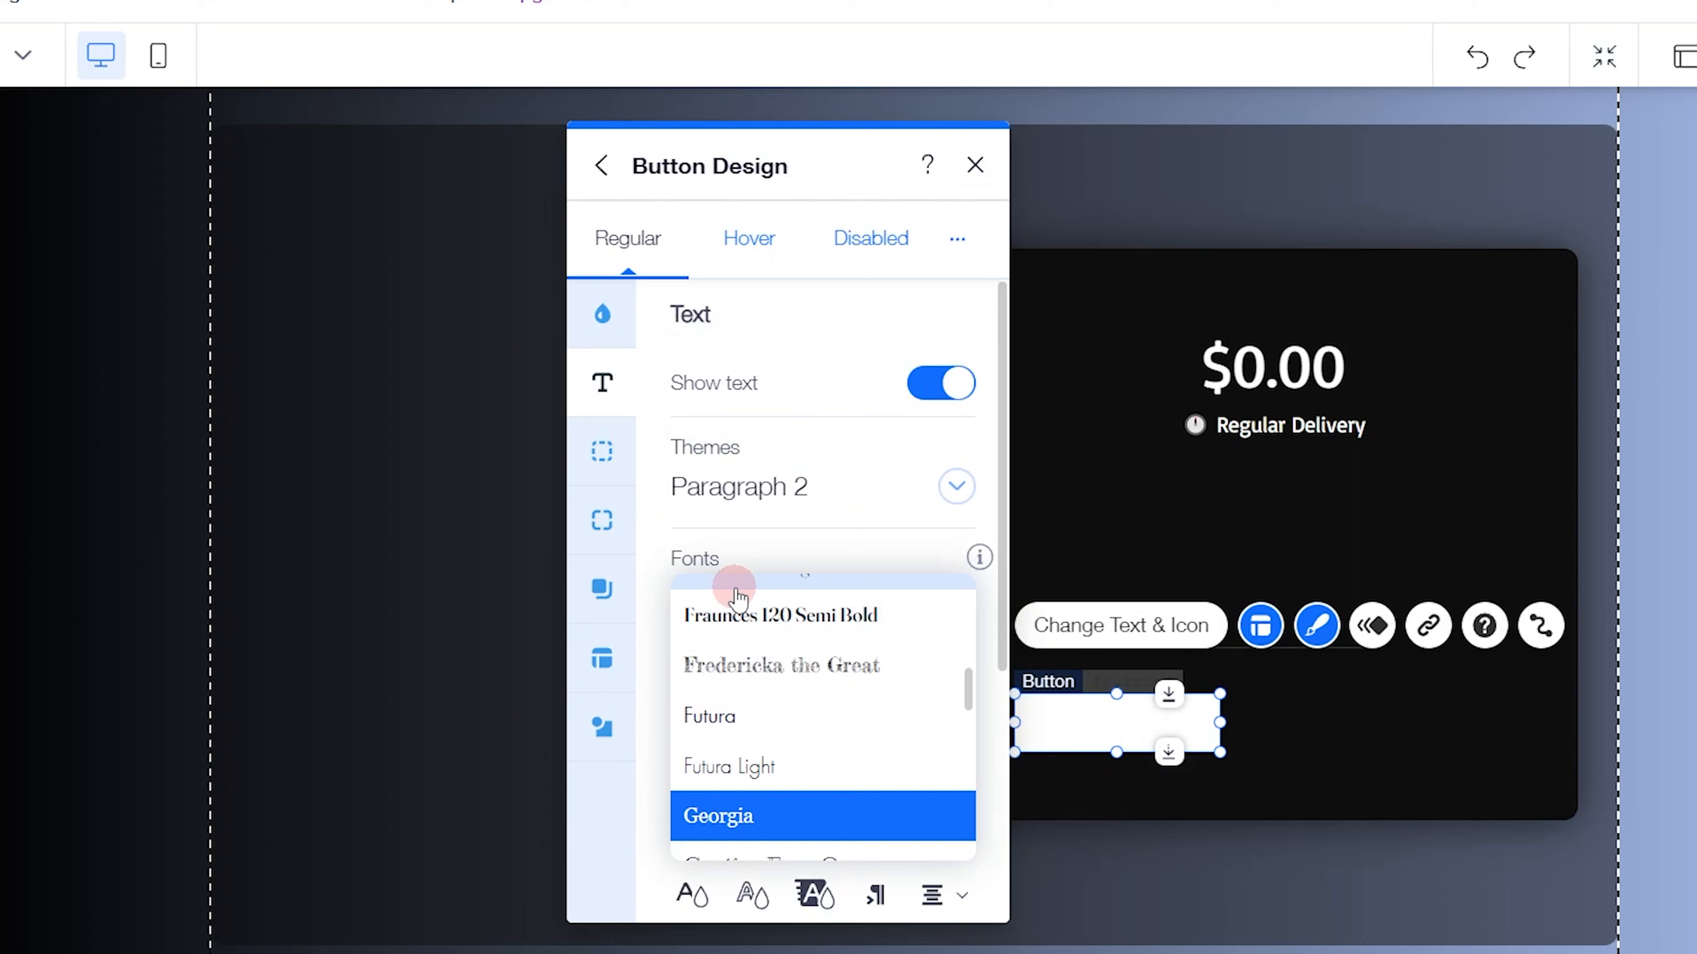
scroll(768, 628, "up", 10)
left_click(776, 749)
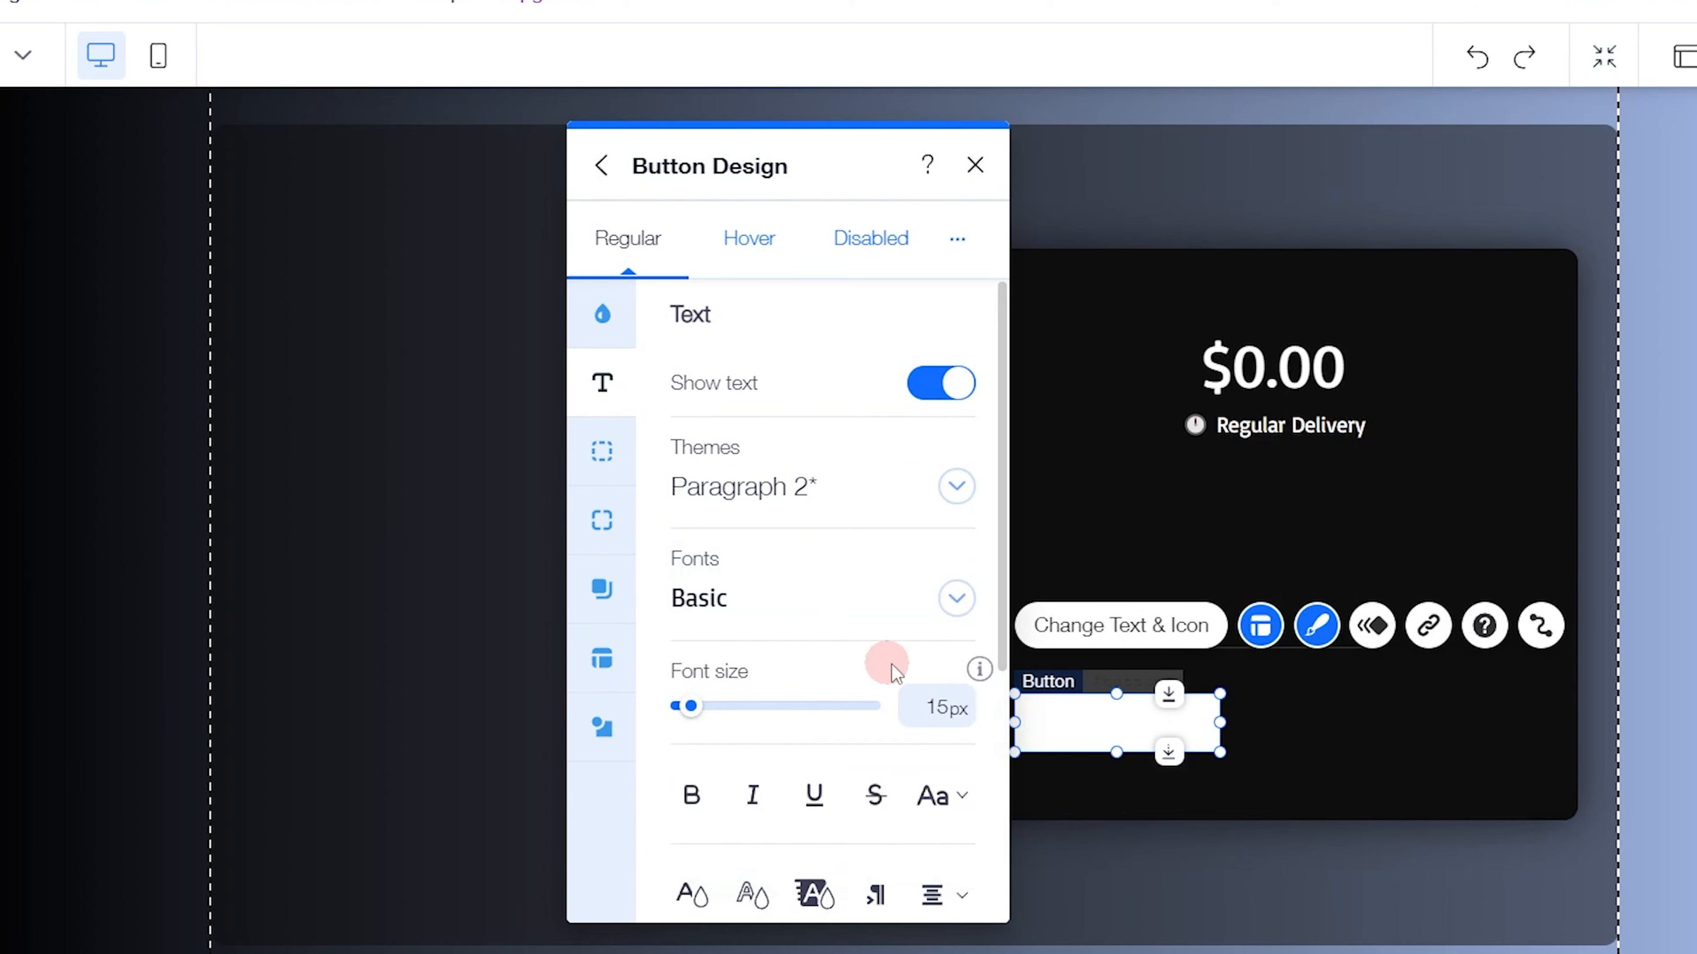
left_click(691, 794)
scroll(796, 746, "down", 4)
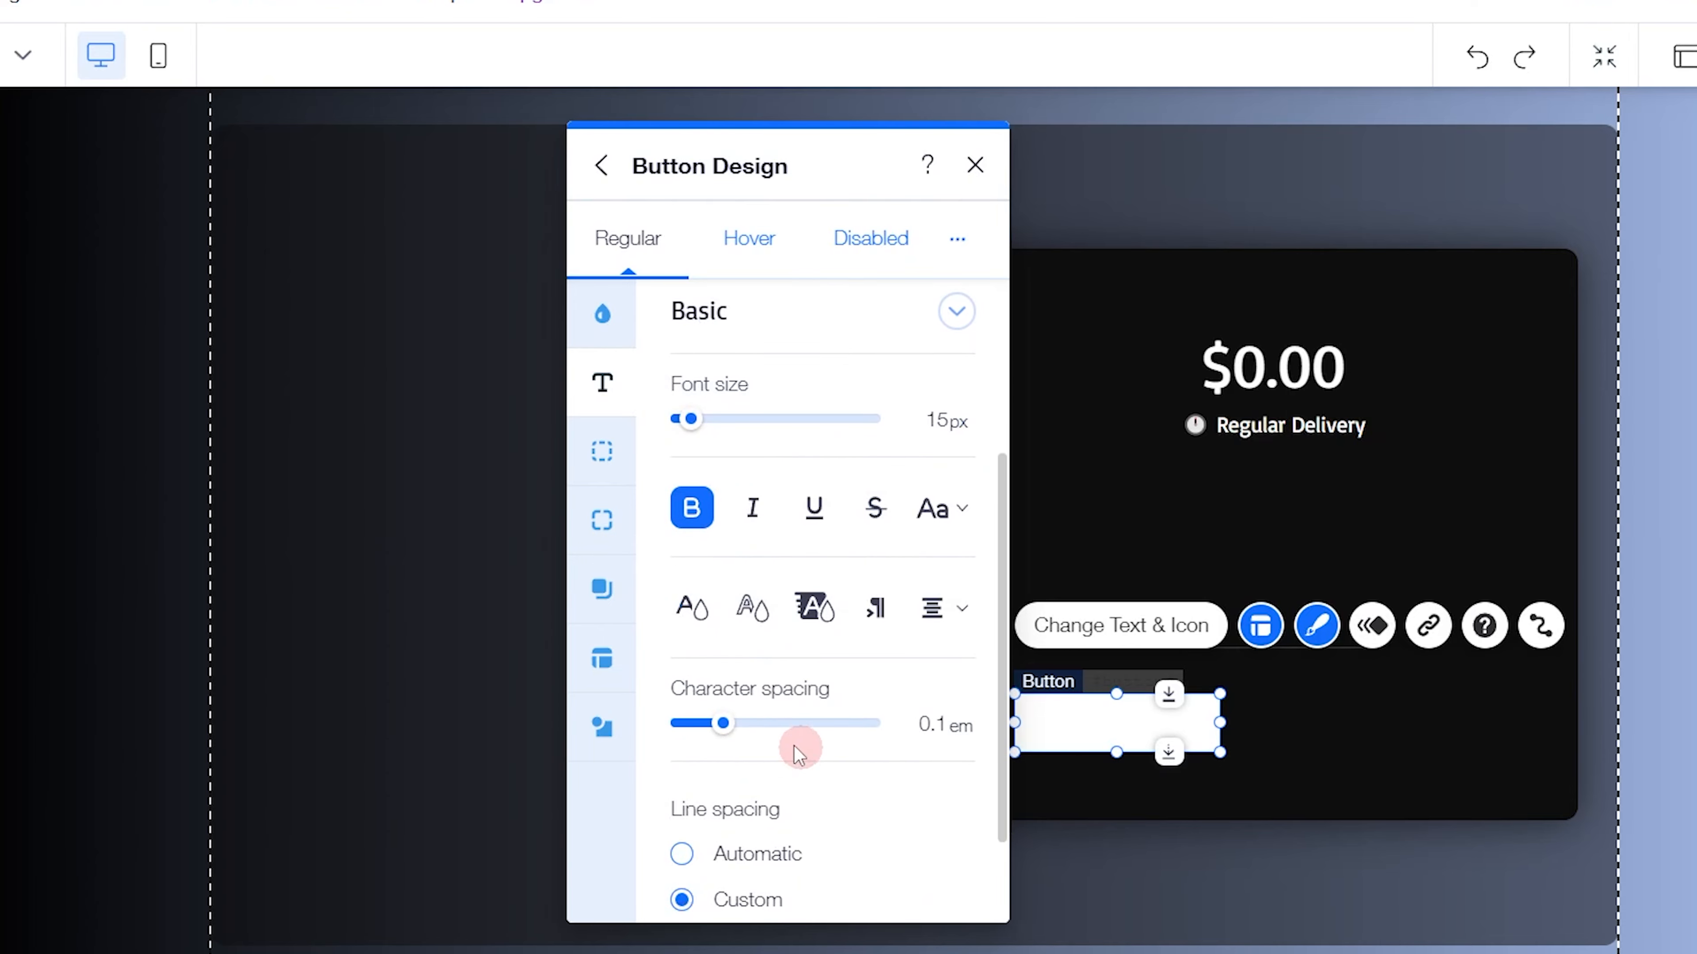
left_click(691, 608)
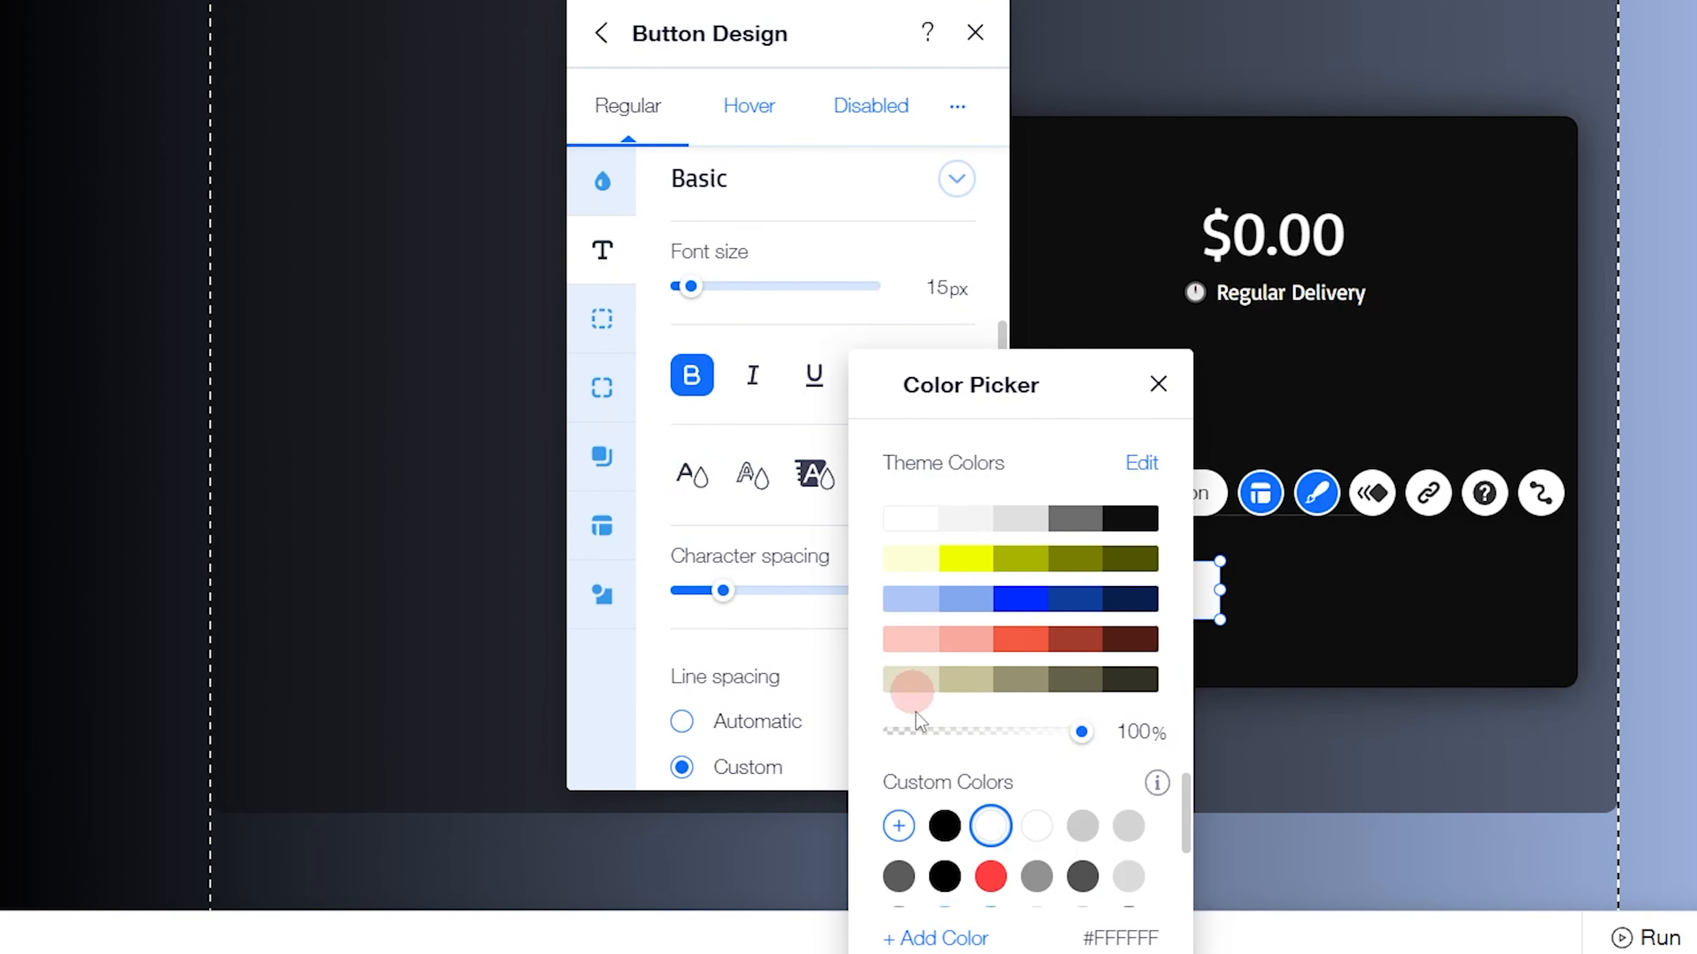
left_click(944, 826)
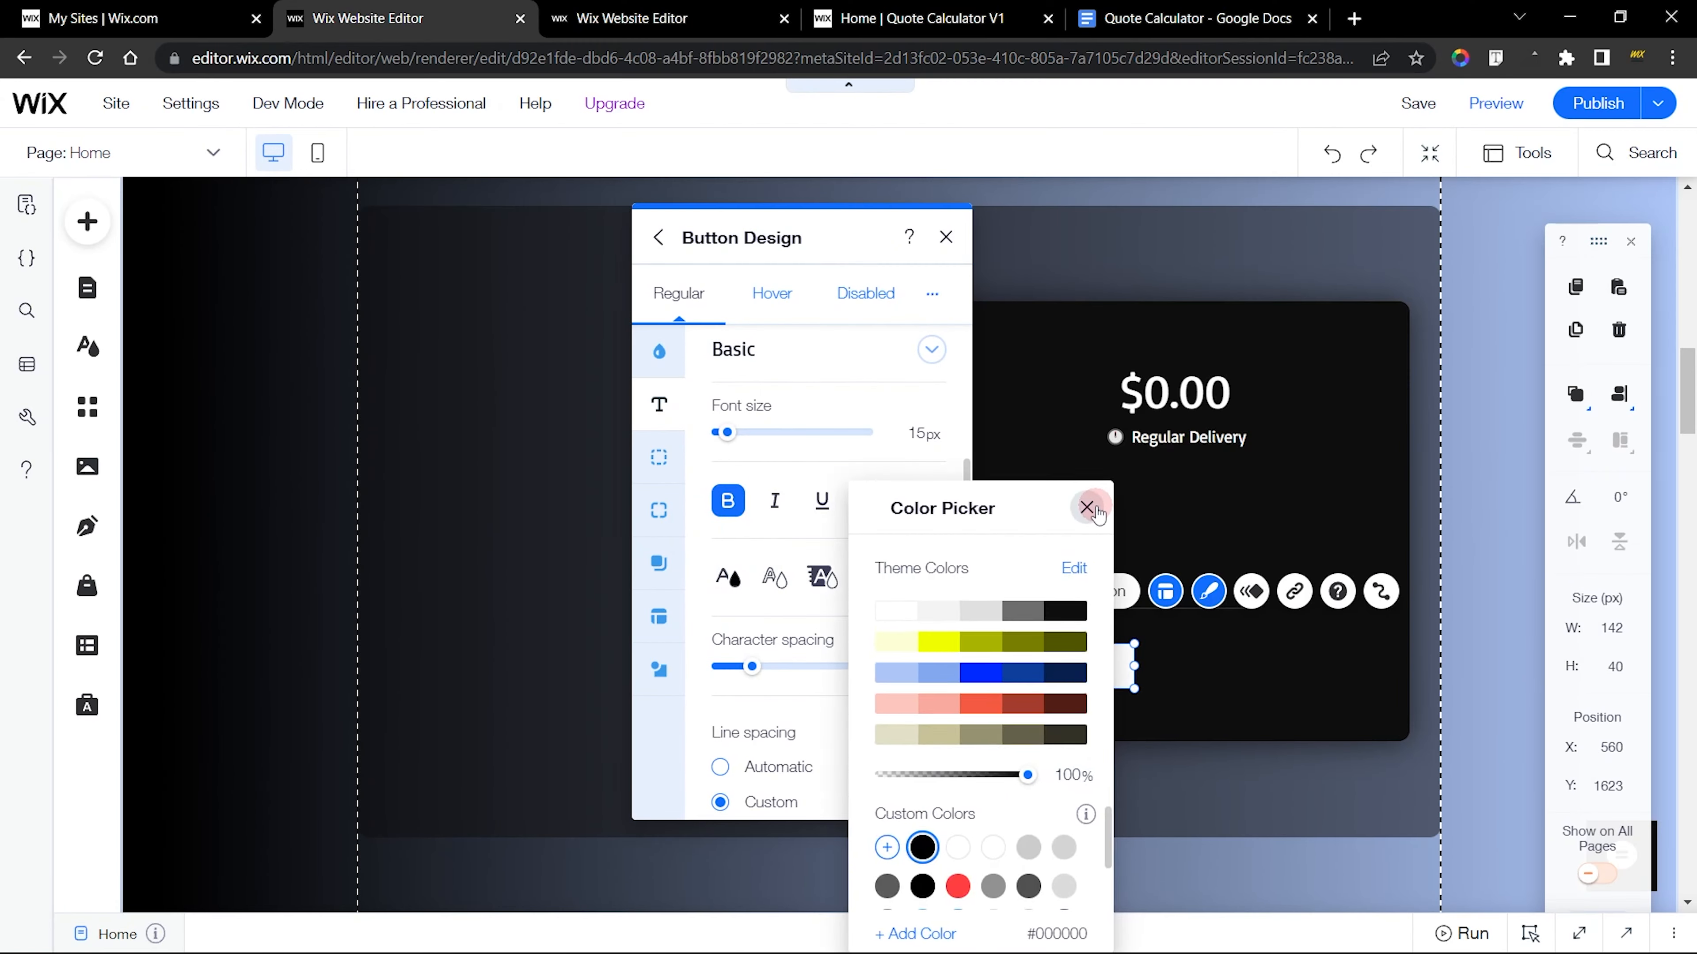
left_click(1157, 383)
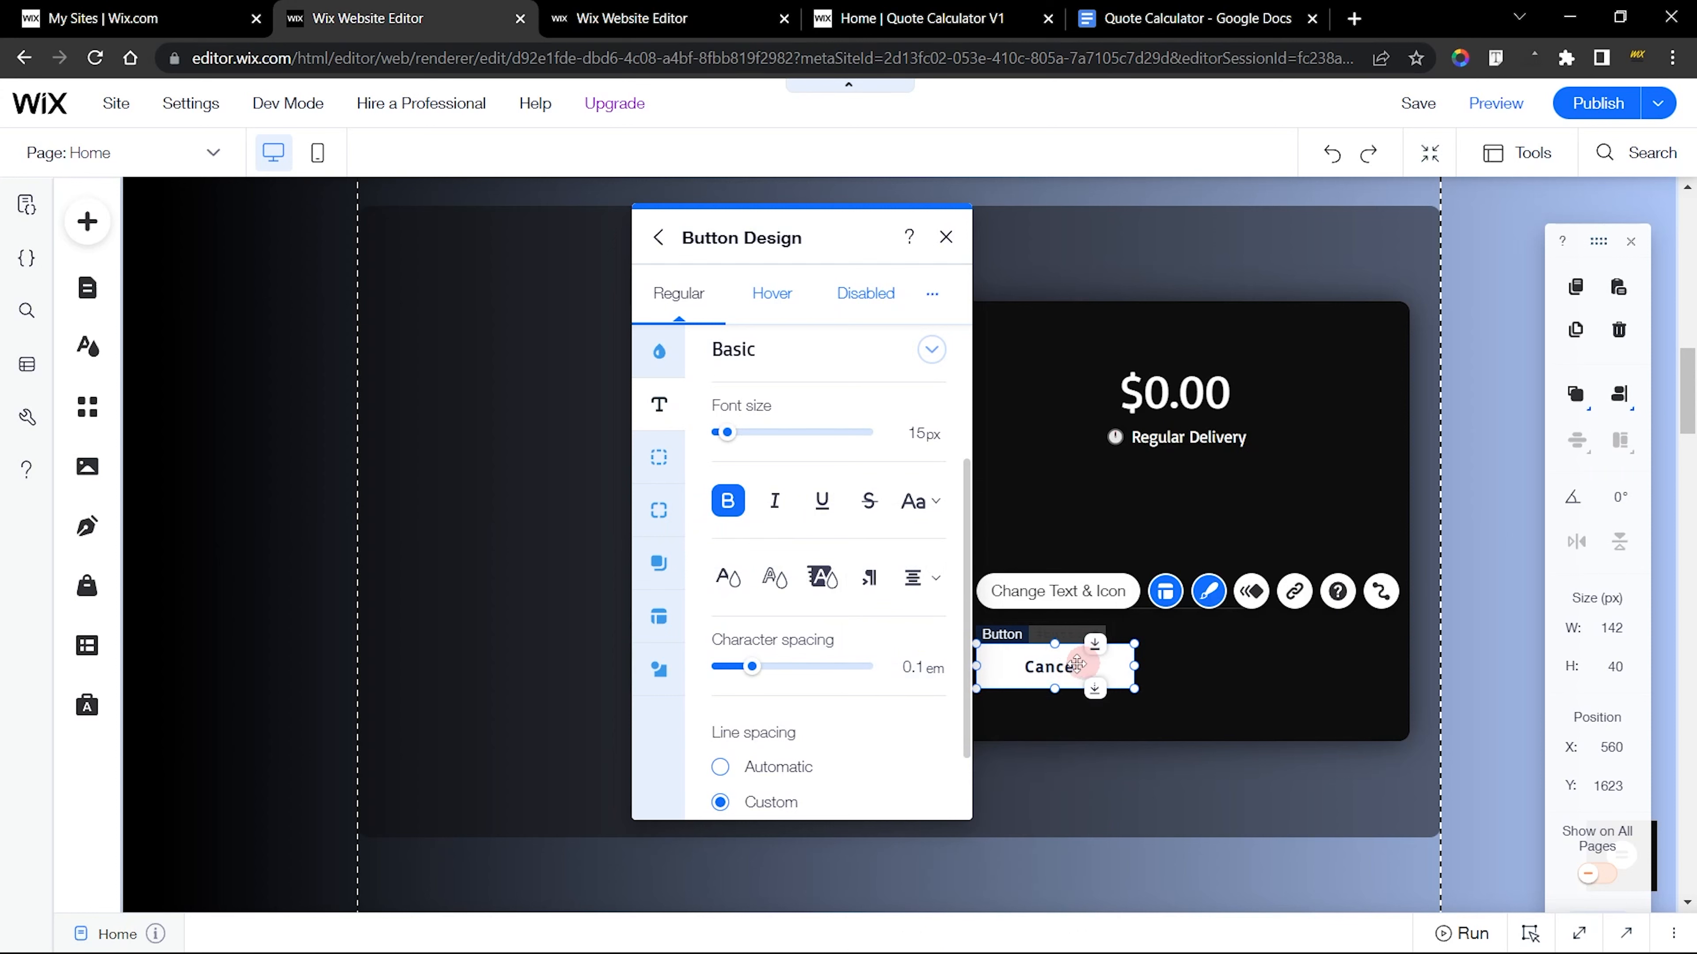
Compare against the finished Cancel button's text design, and check the new button's border and background fill settings
left_click(631, 18)
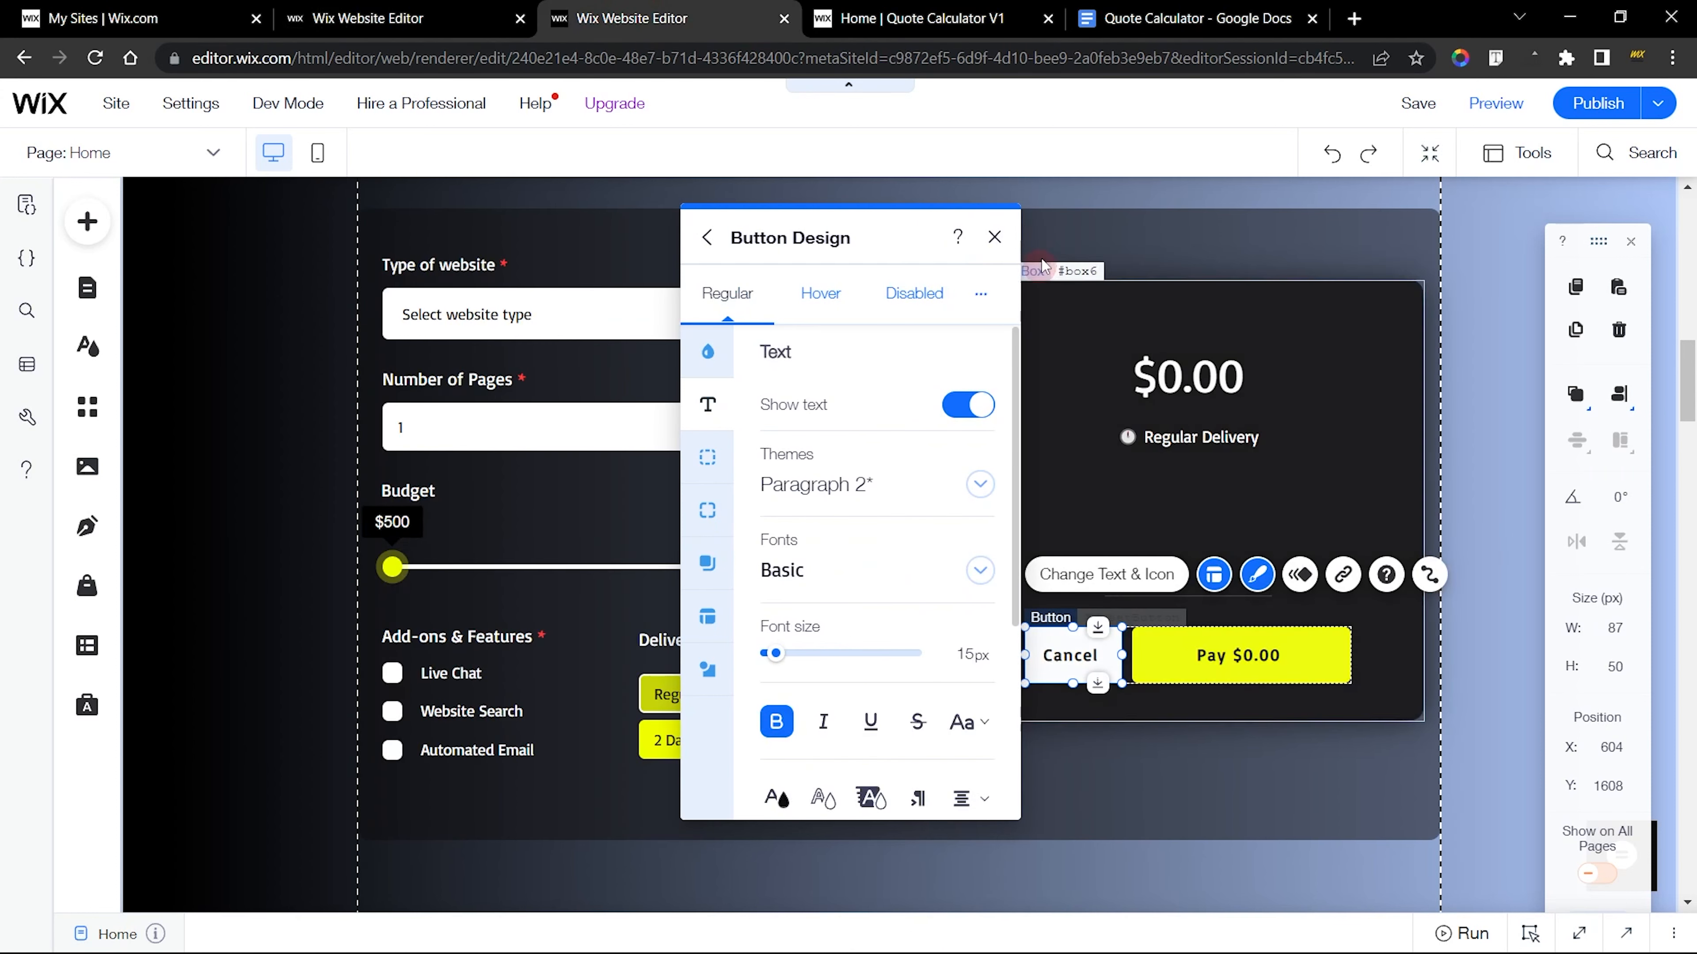
key("ctrl+shift+Tab")
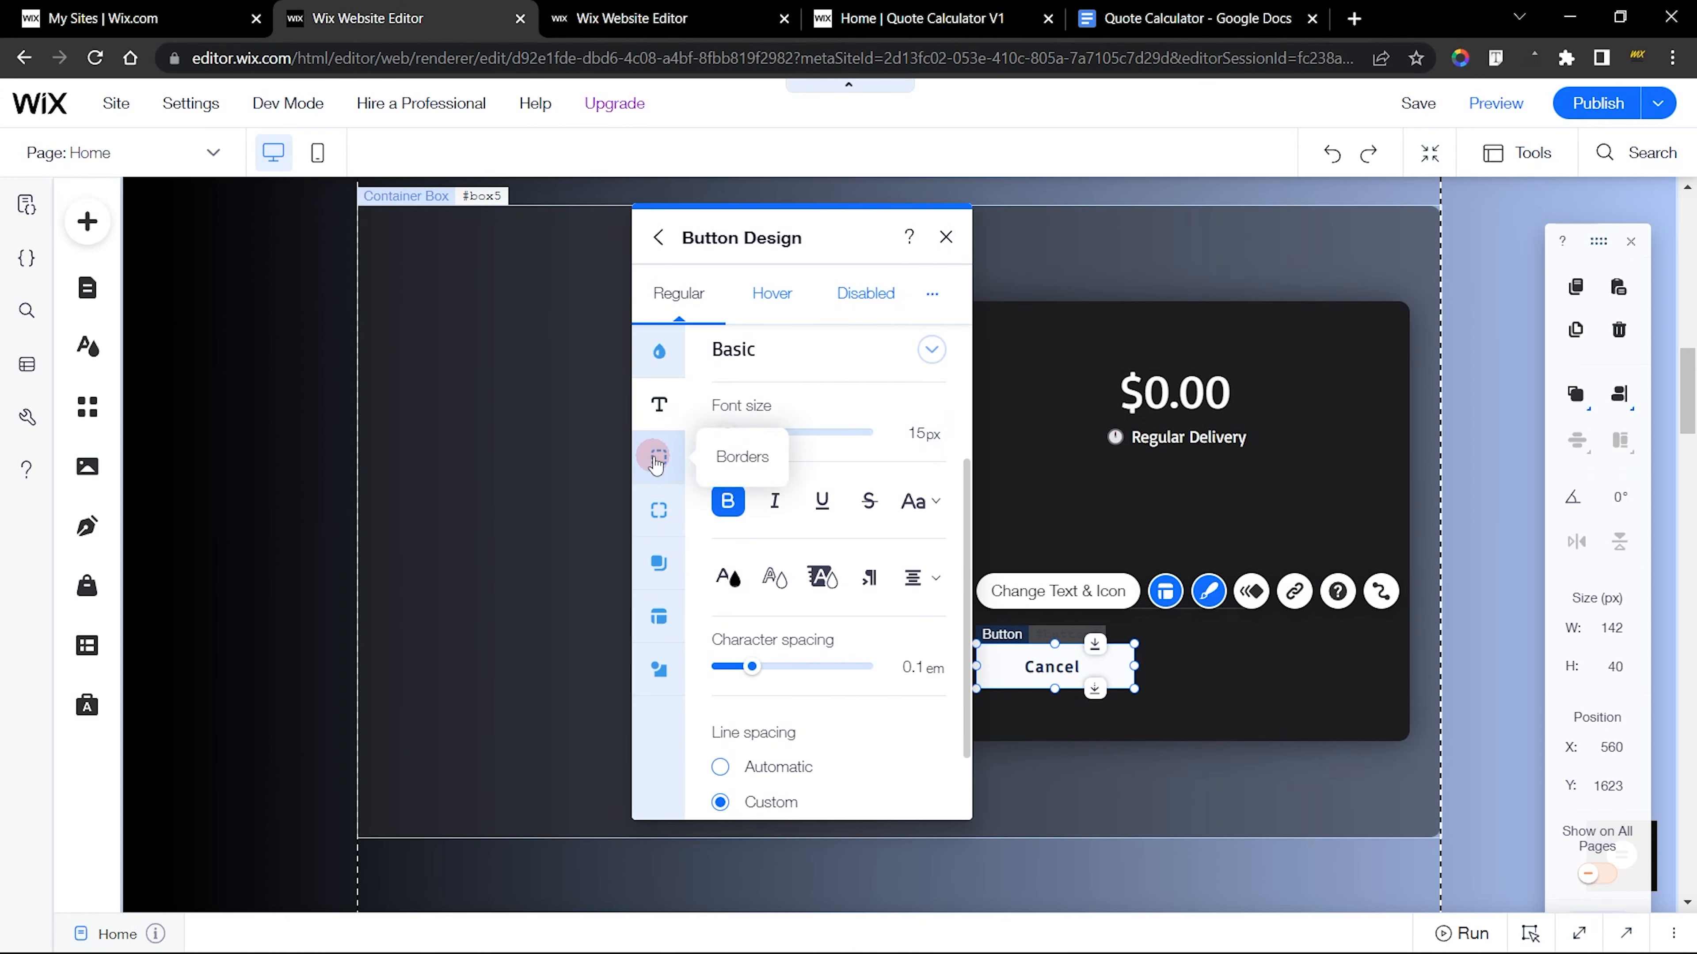
left_click(657, 459)
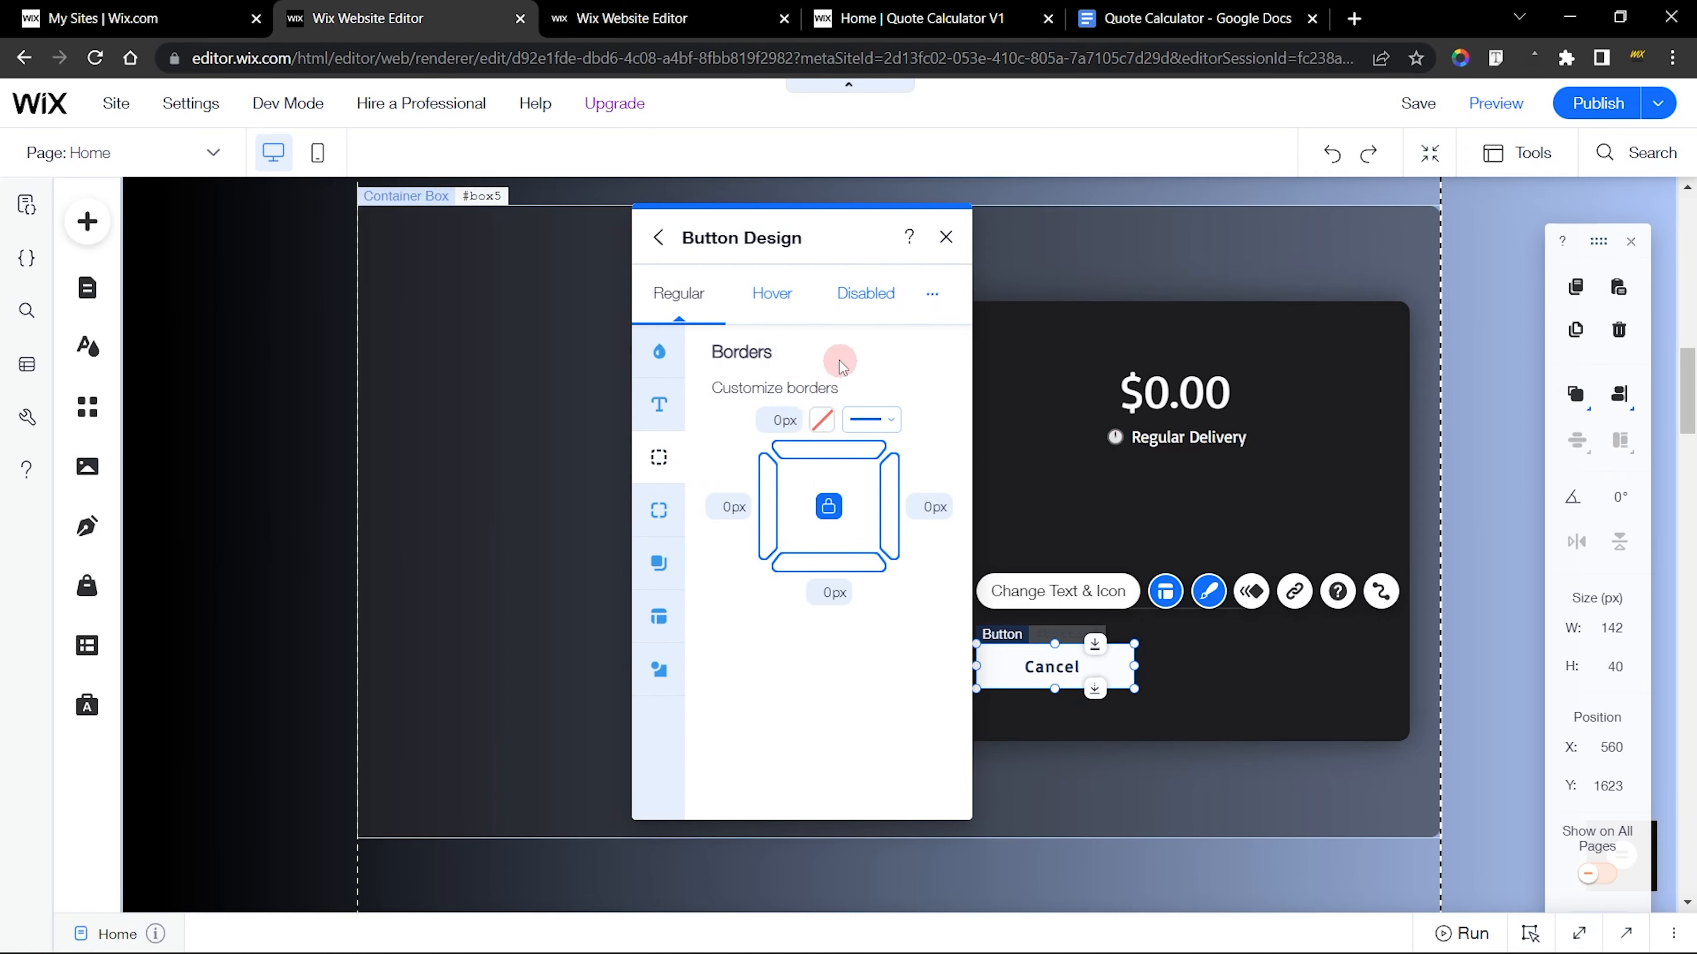
left_click(659, 351)
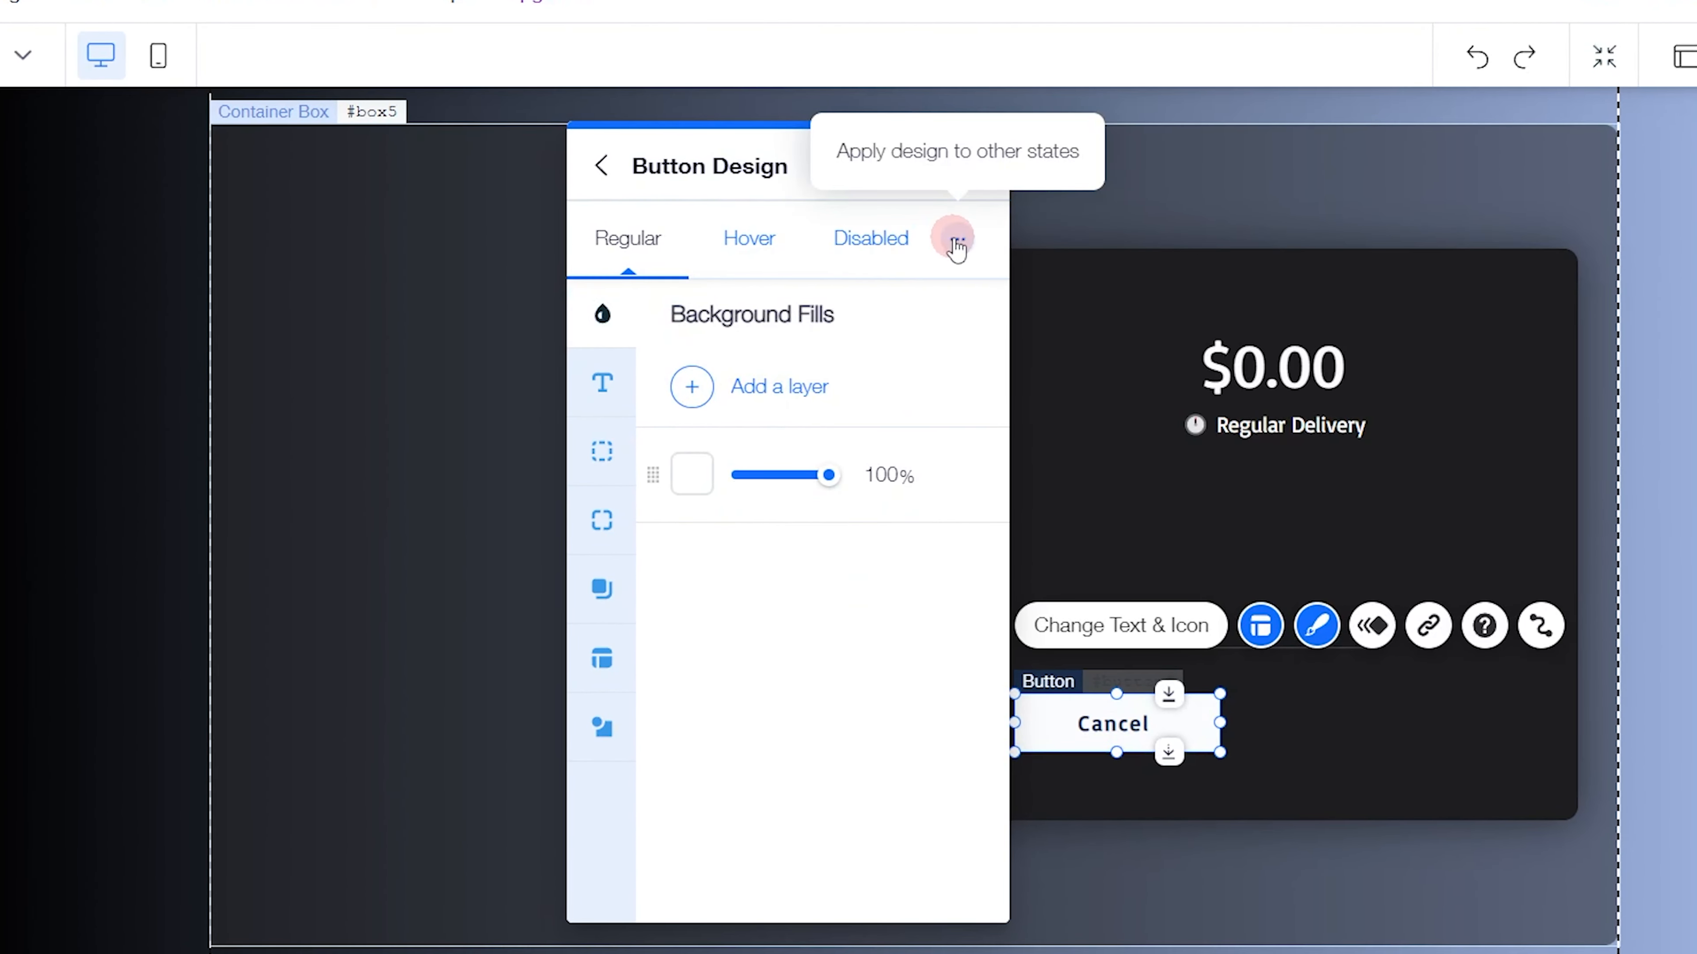
Apply the new Cancel button's regular design to its other states and close the design settings
left_click(955, 237)
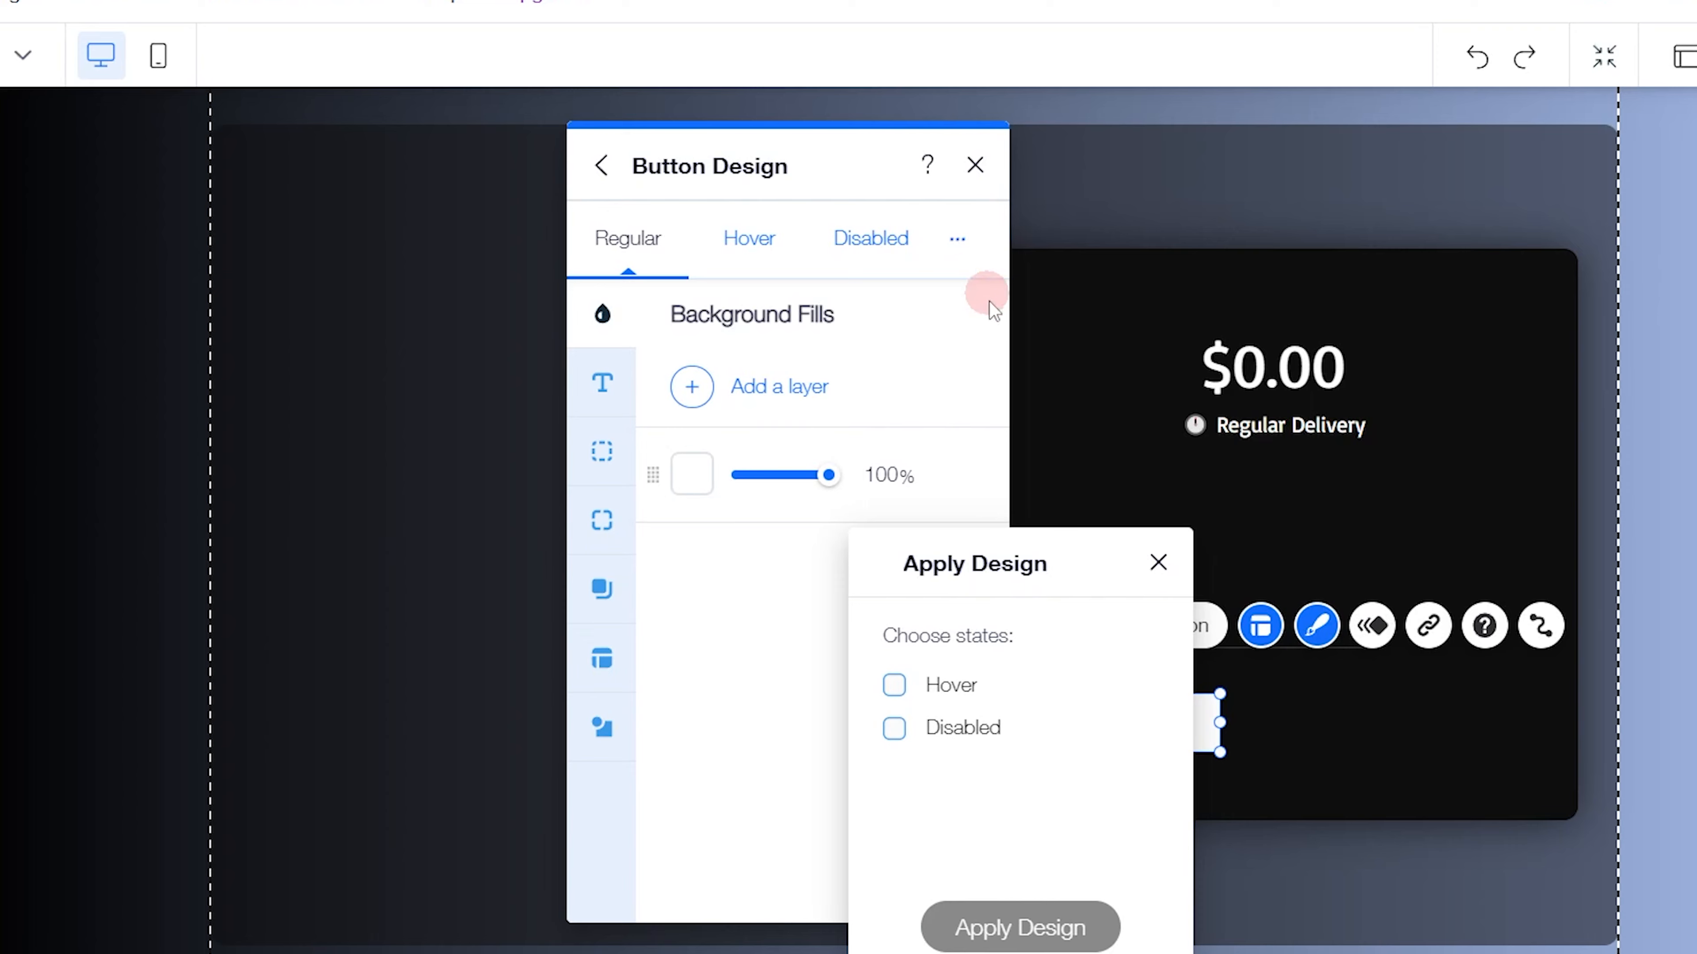
left_click_drag(999, 578, 1127, 292)
left_click(940, 424)
left_click(1150, 641)
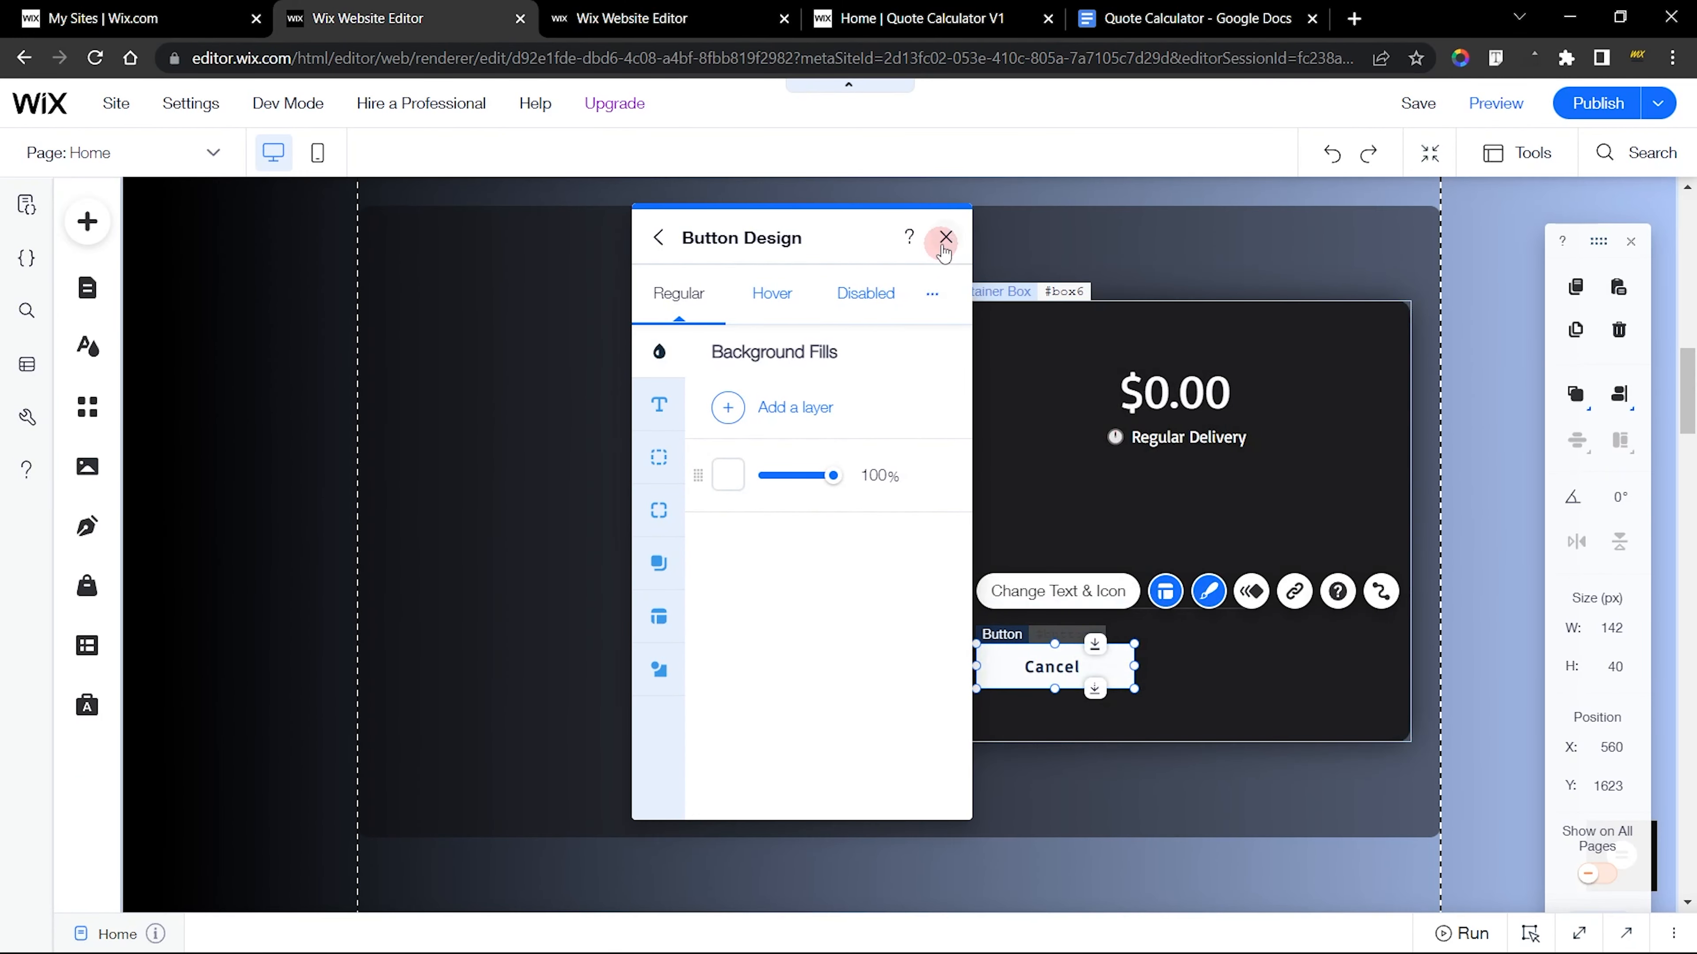
left_click(945, 237)
Check the finished Cancel button's size, and set the new site's Cancel button to 87 px wide and 50 px high
left_click(719, 18)
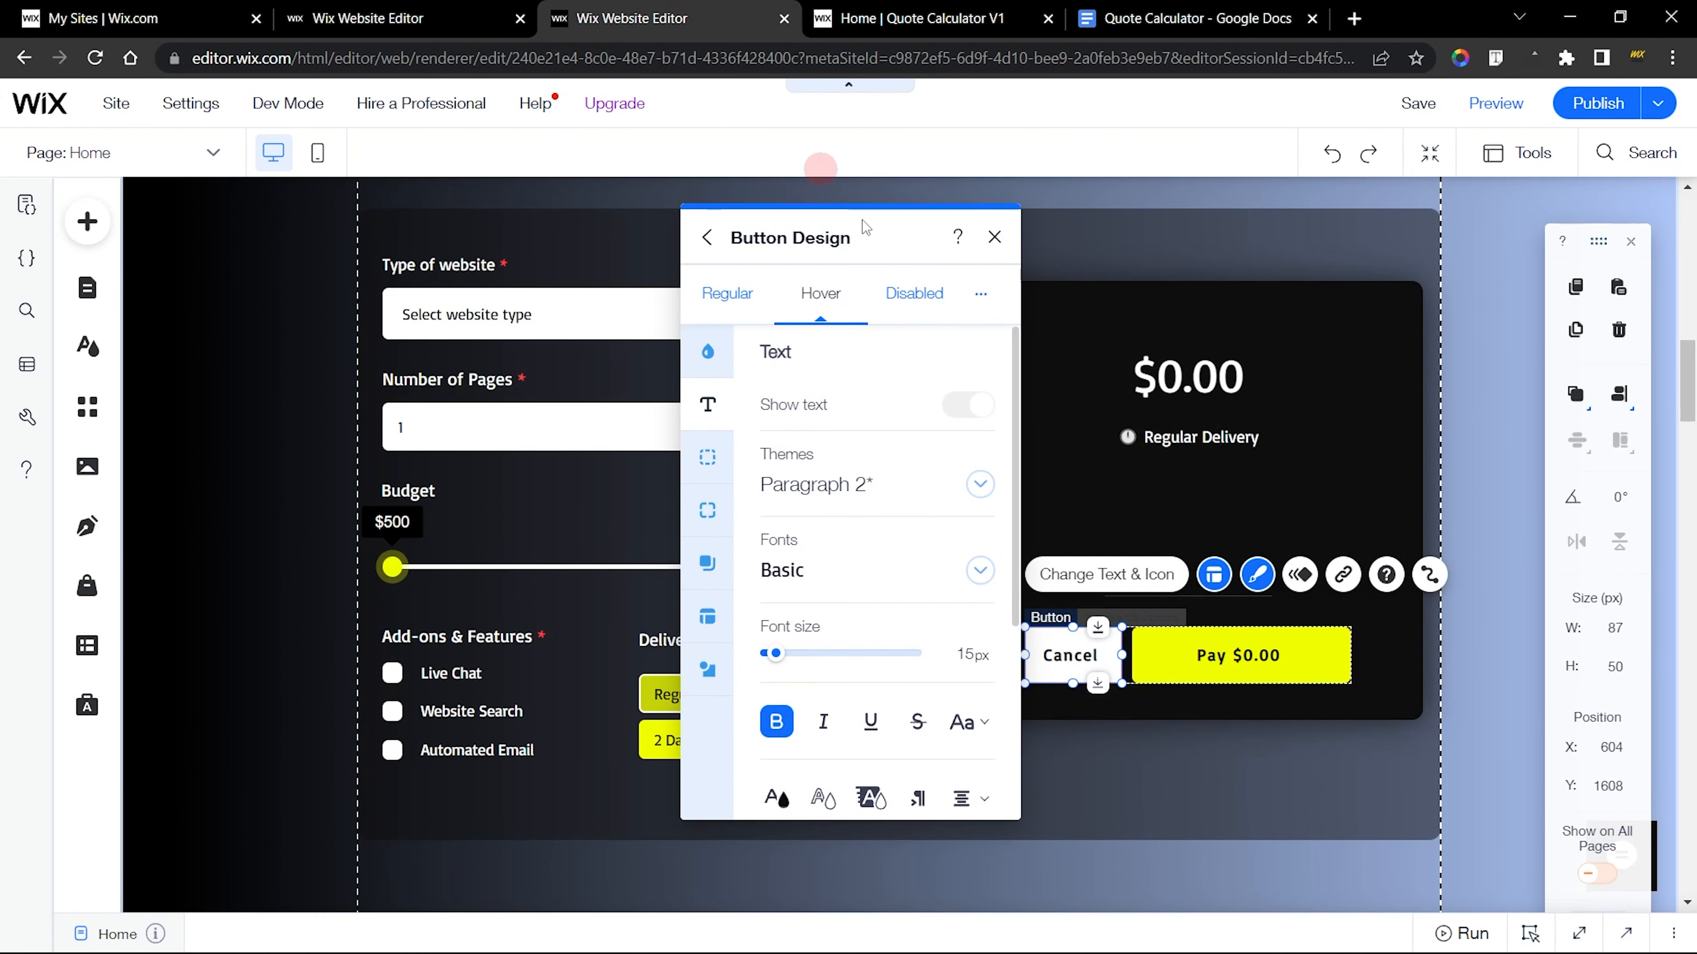
left_click(990, 236)
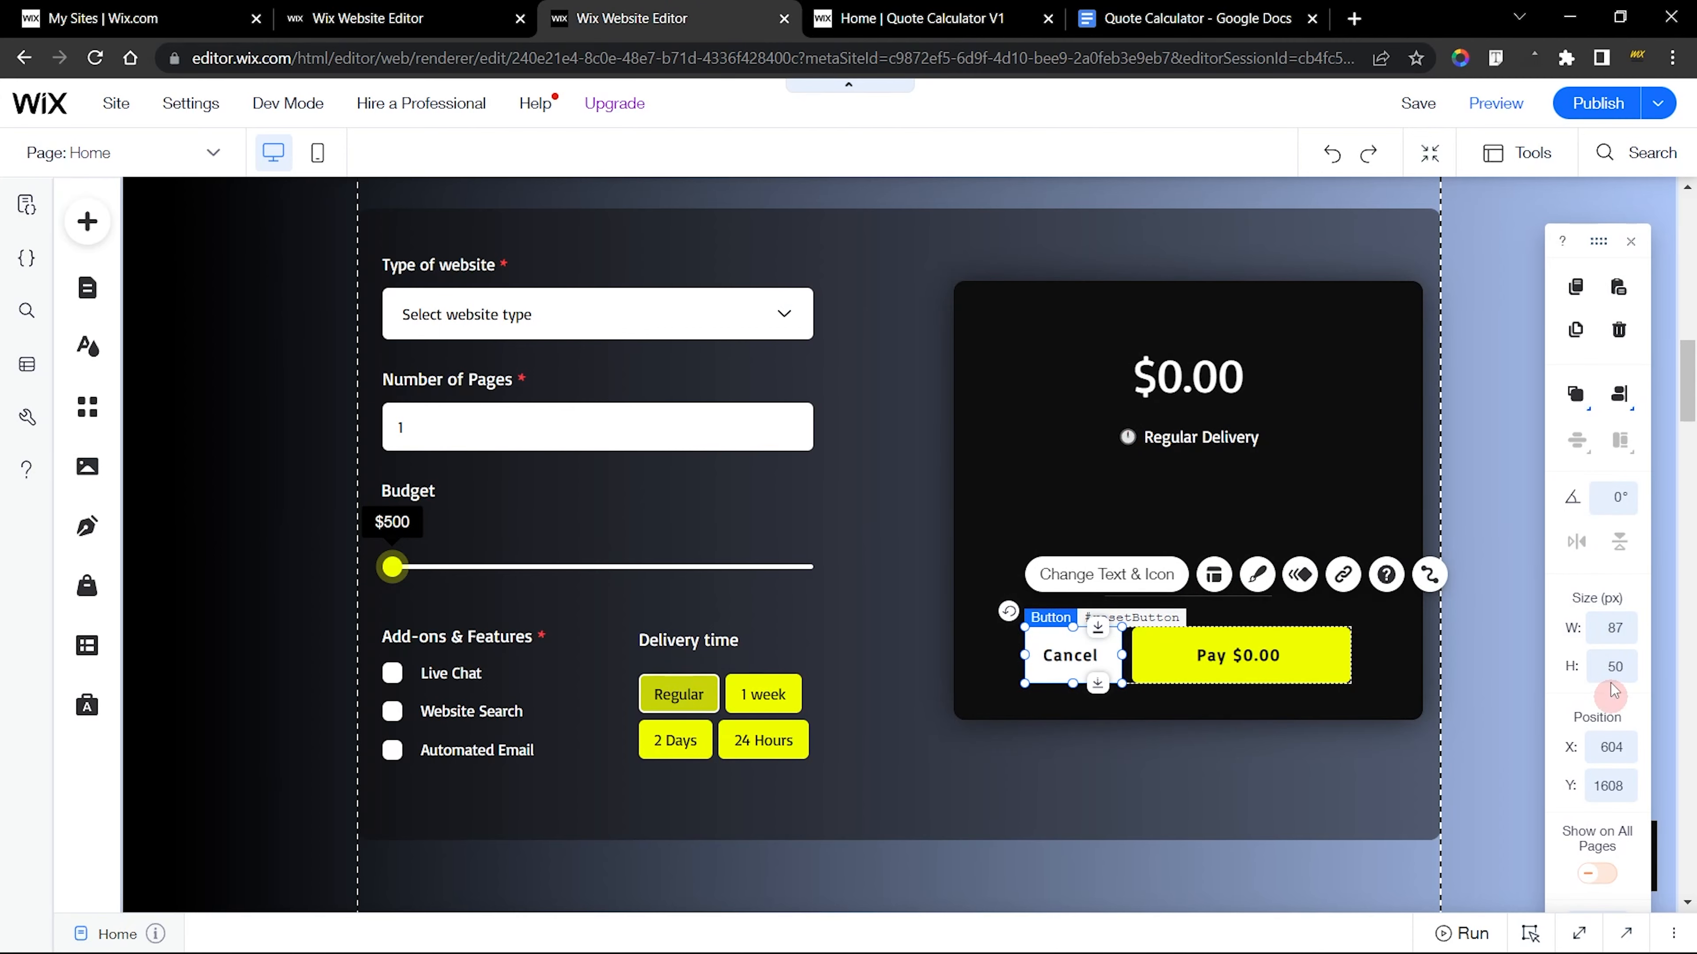
left_click(414, 18)
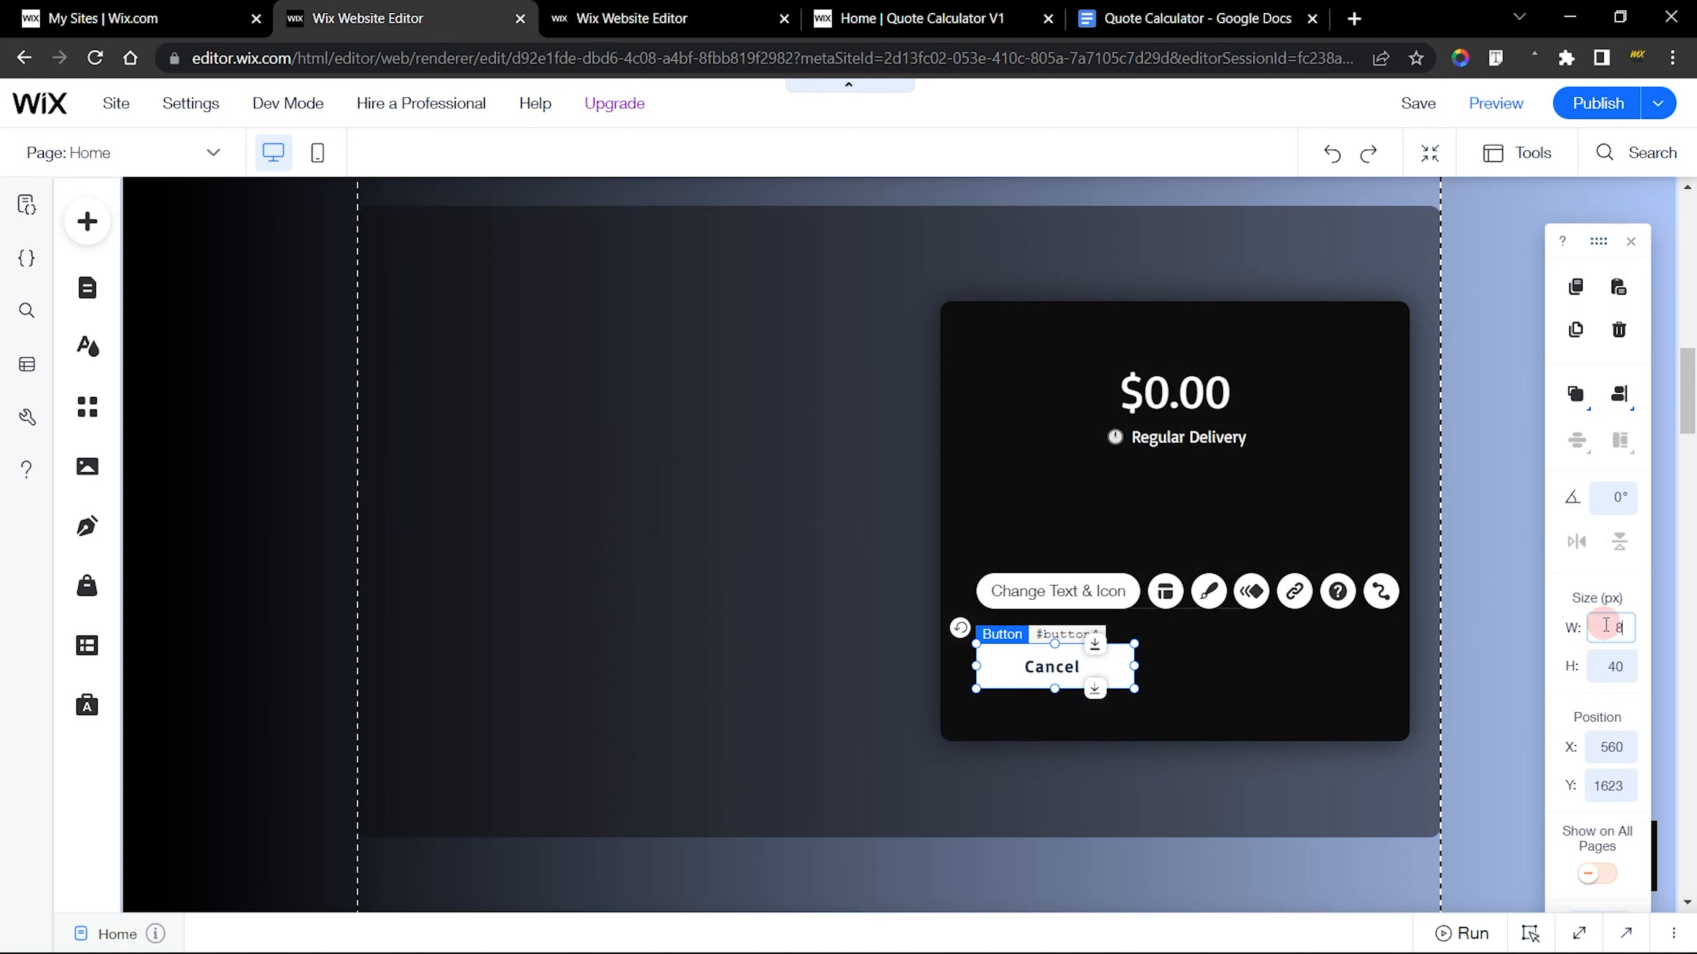
key("Return")
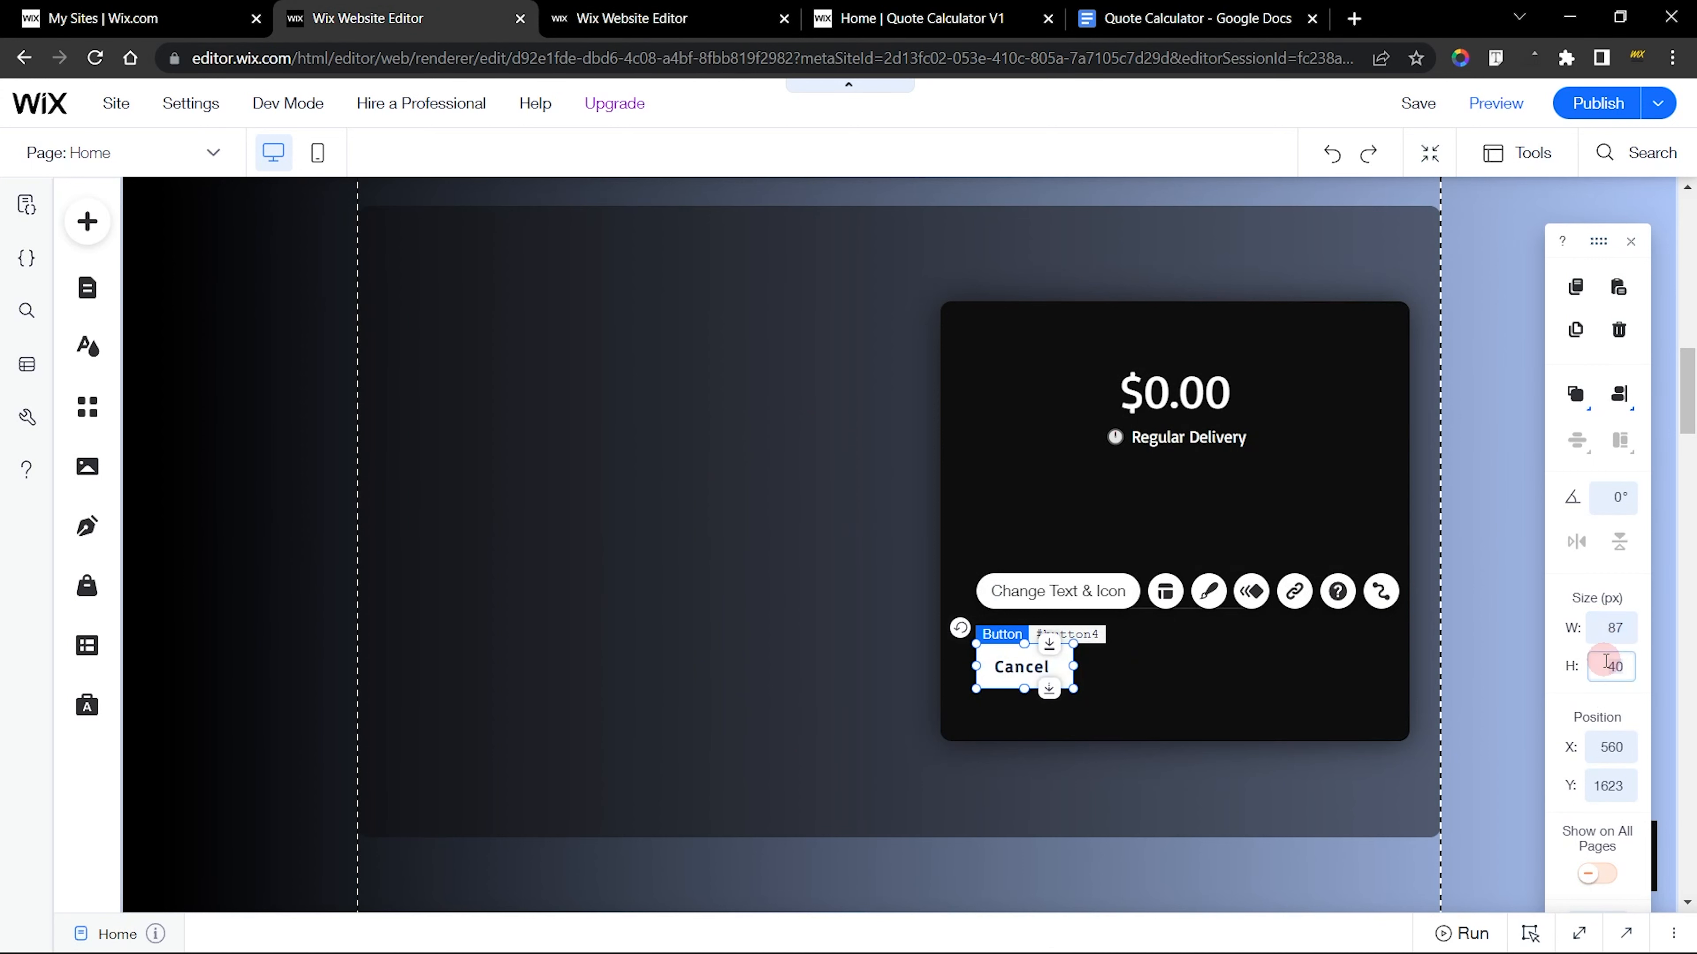
key("Return")
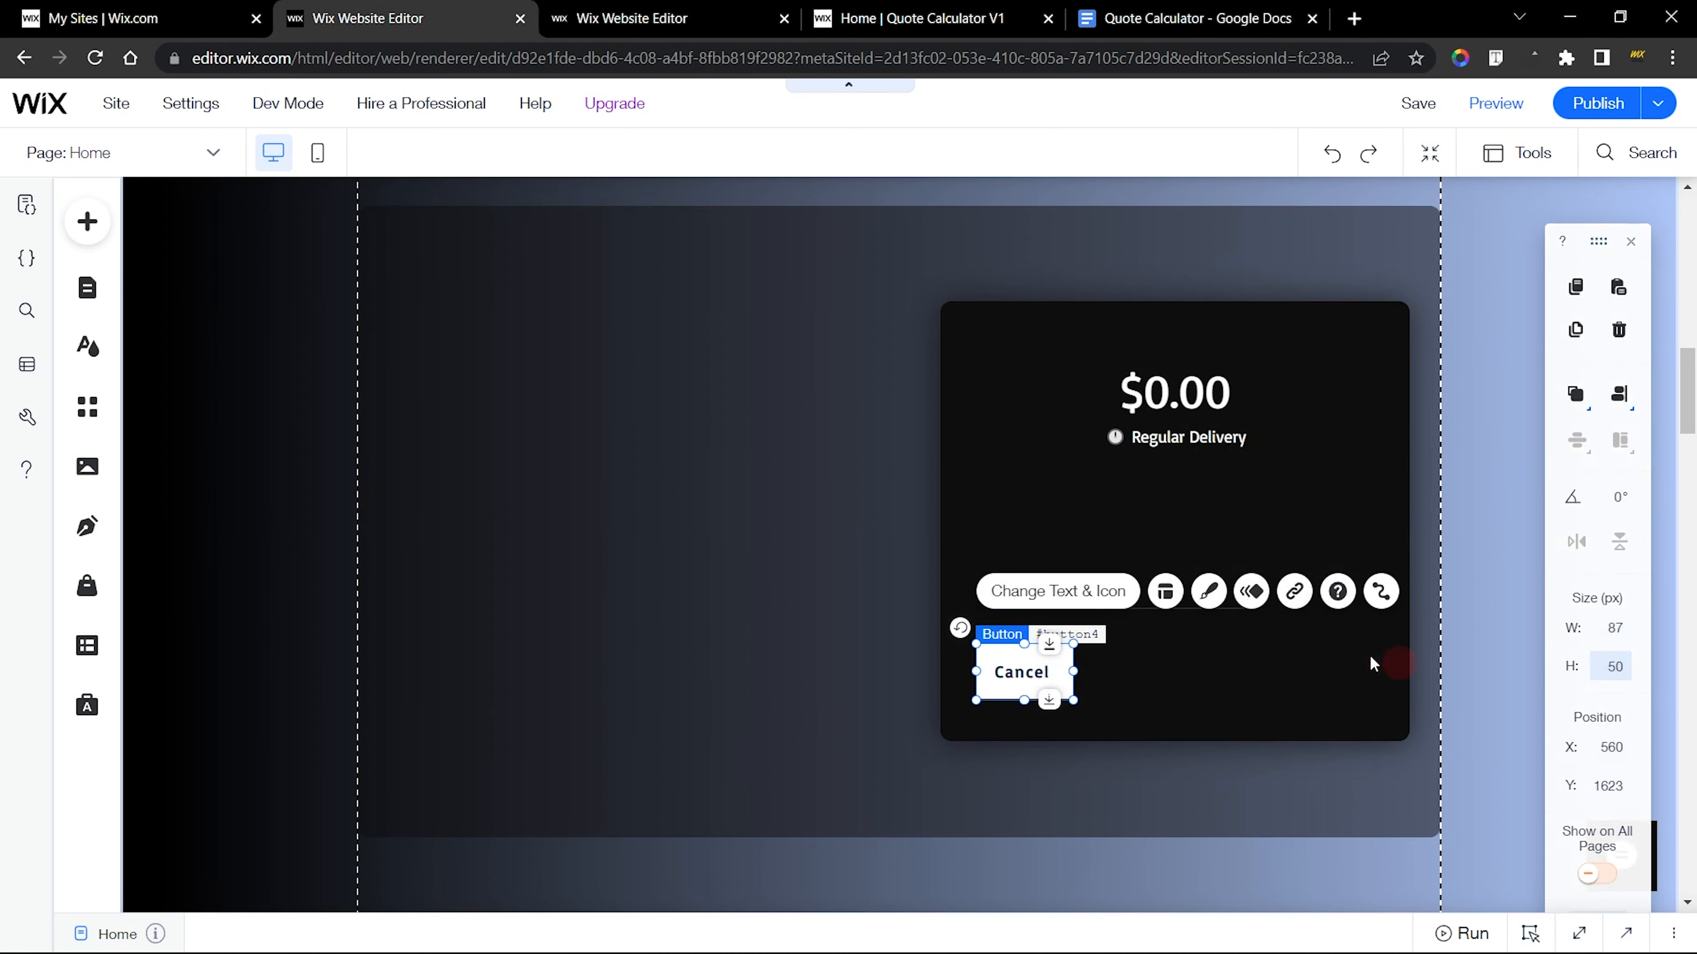
left_click(1188, 709)
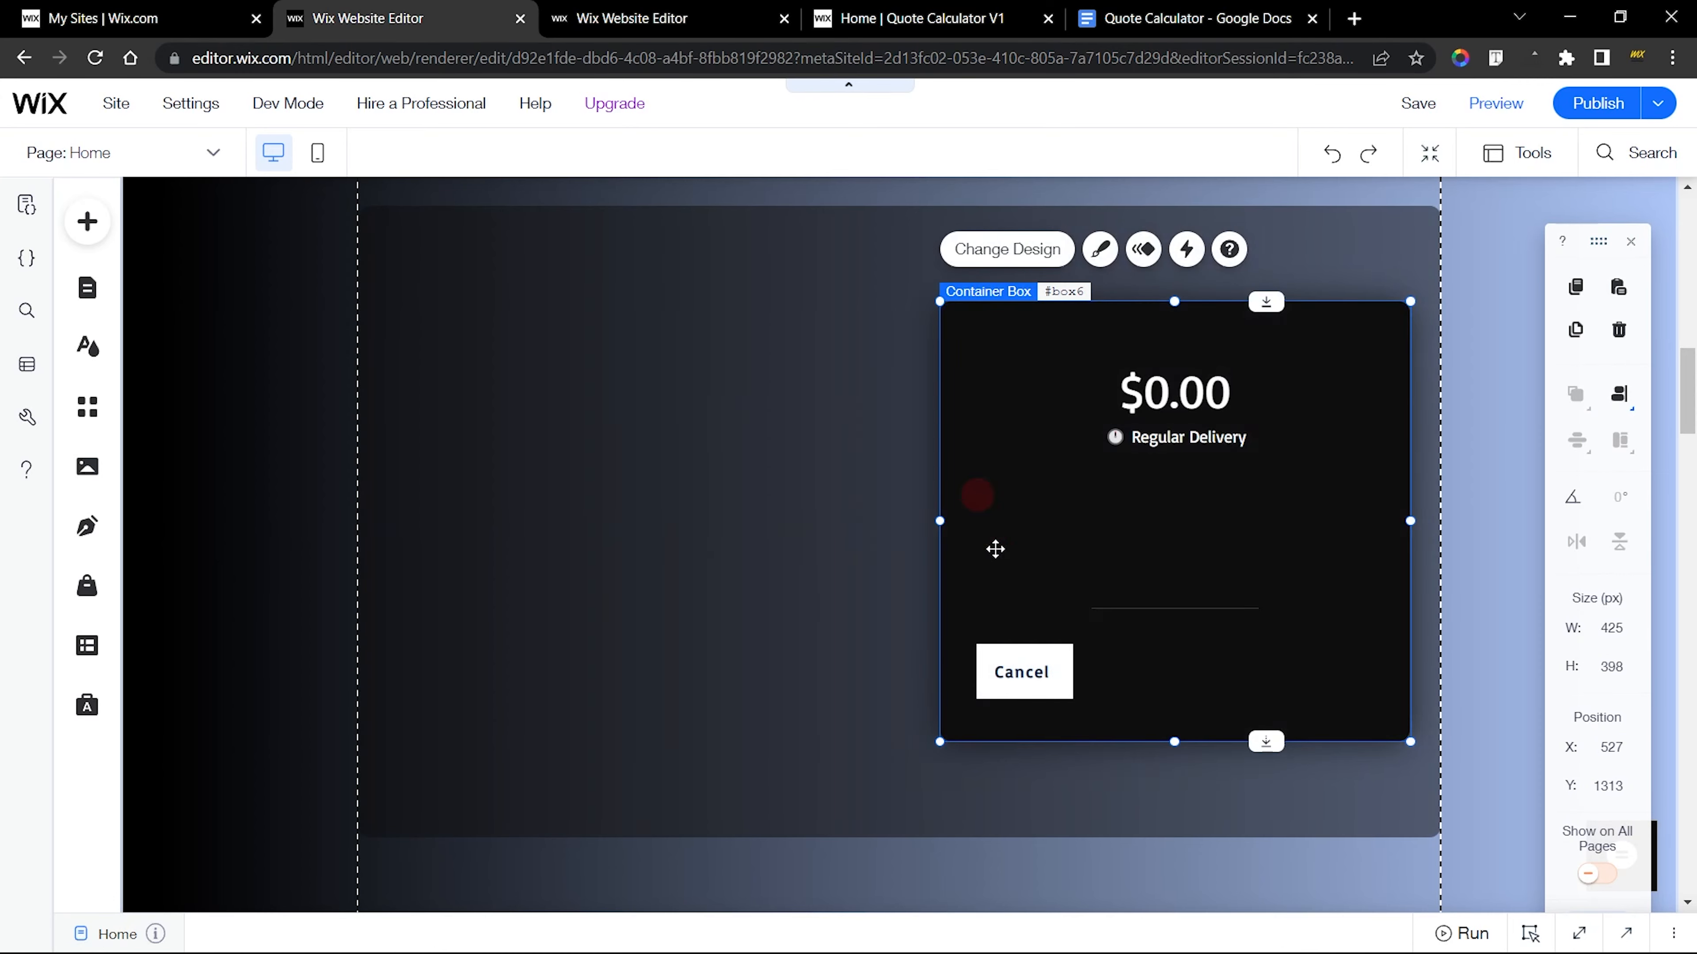
Switch to the finished site's editor and examine the Cancel button's corner radius settings
left_click(1011, 656)
left_click(688, 18)
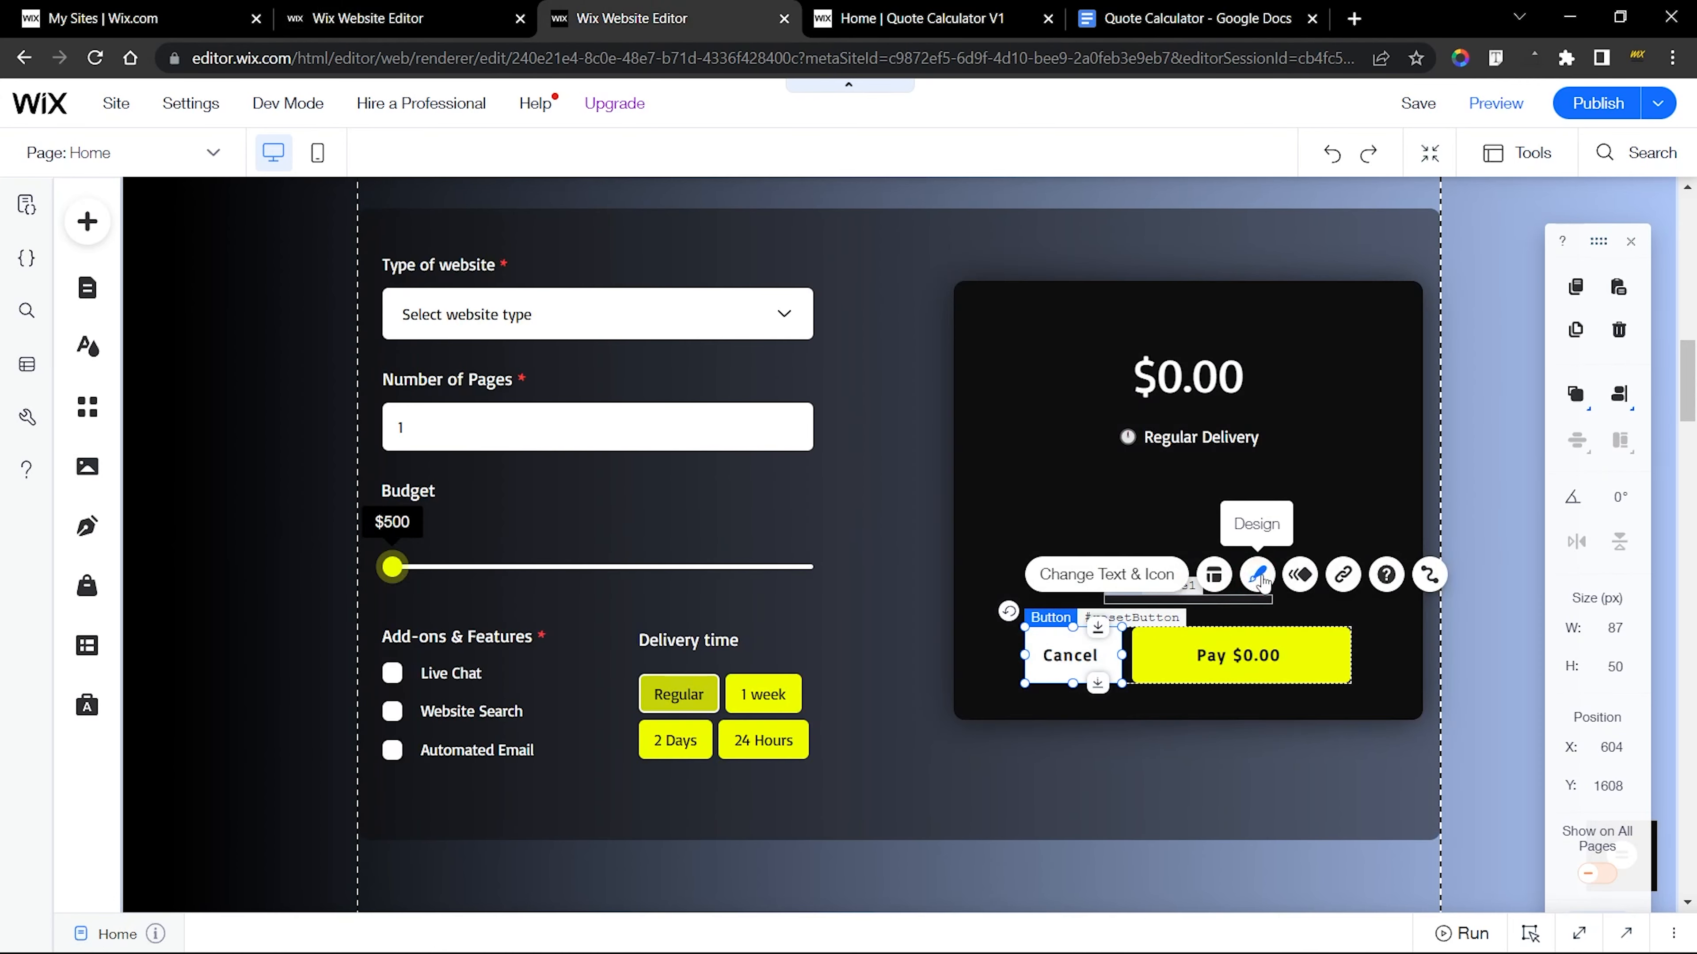
left_click(1258, 575)
left_click(812, 772)
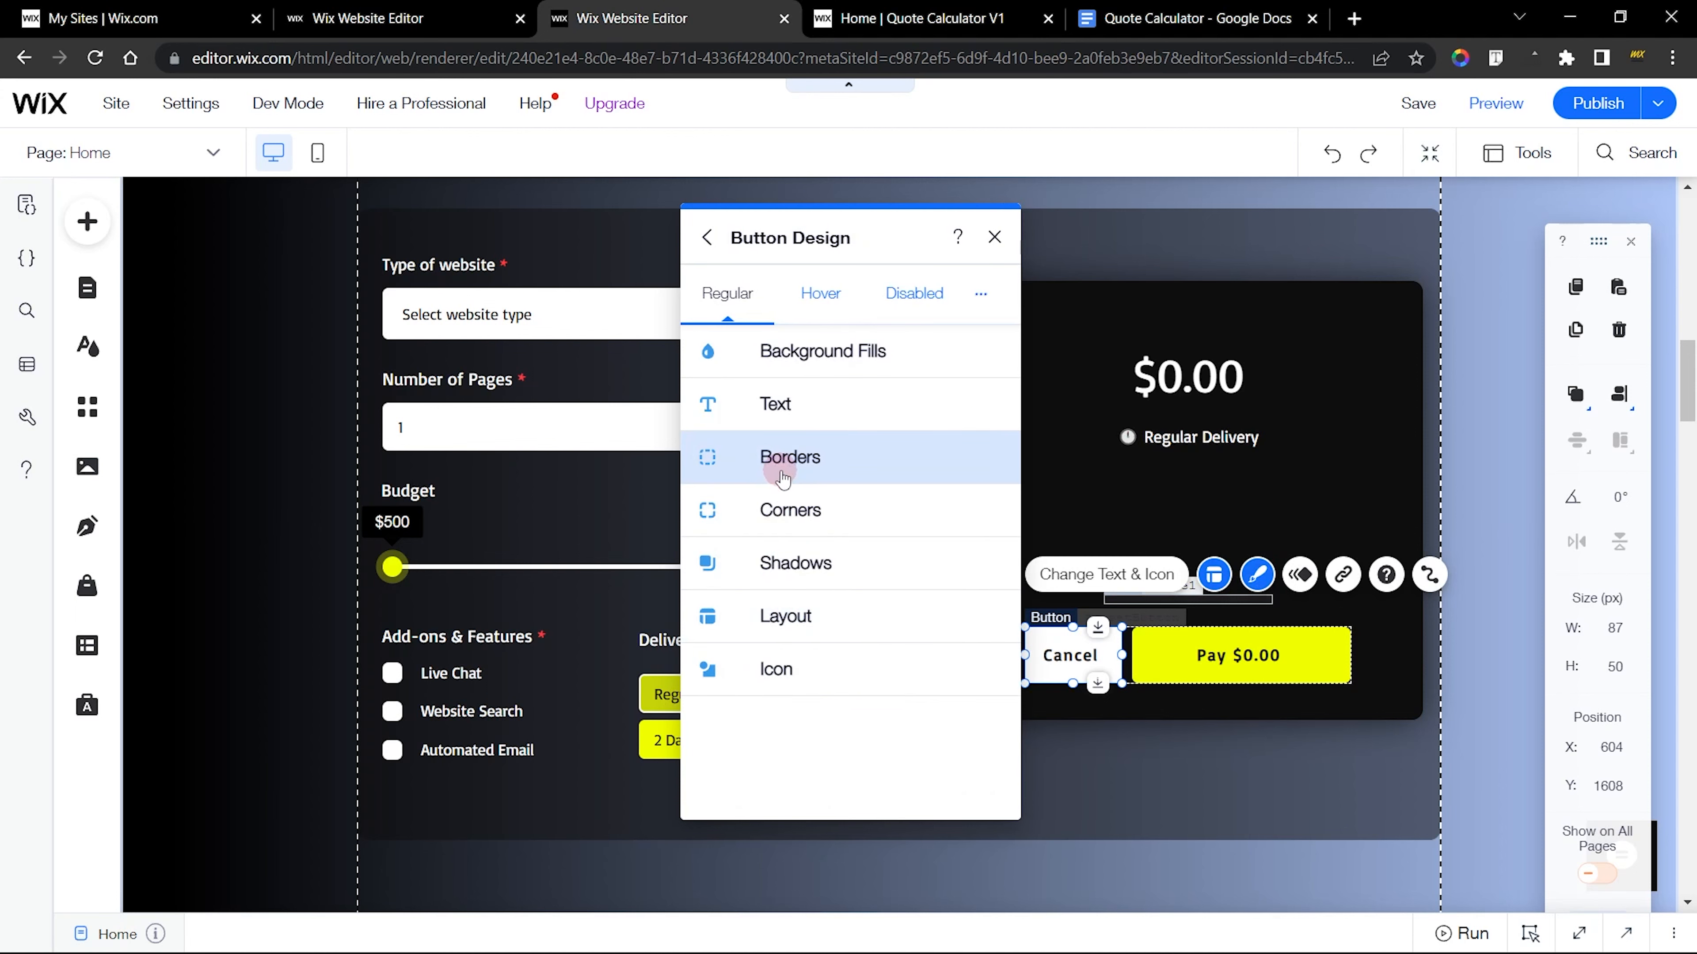
left_click(778, 512)
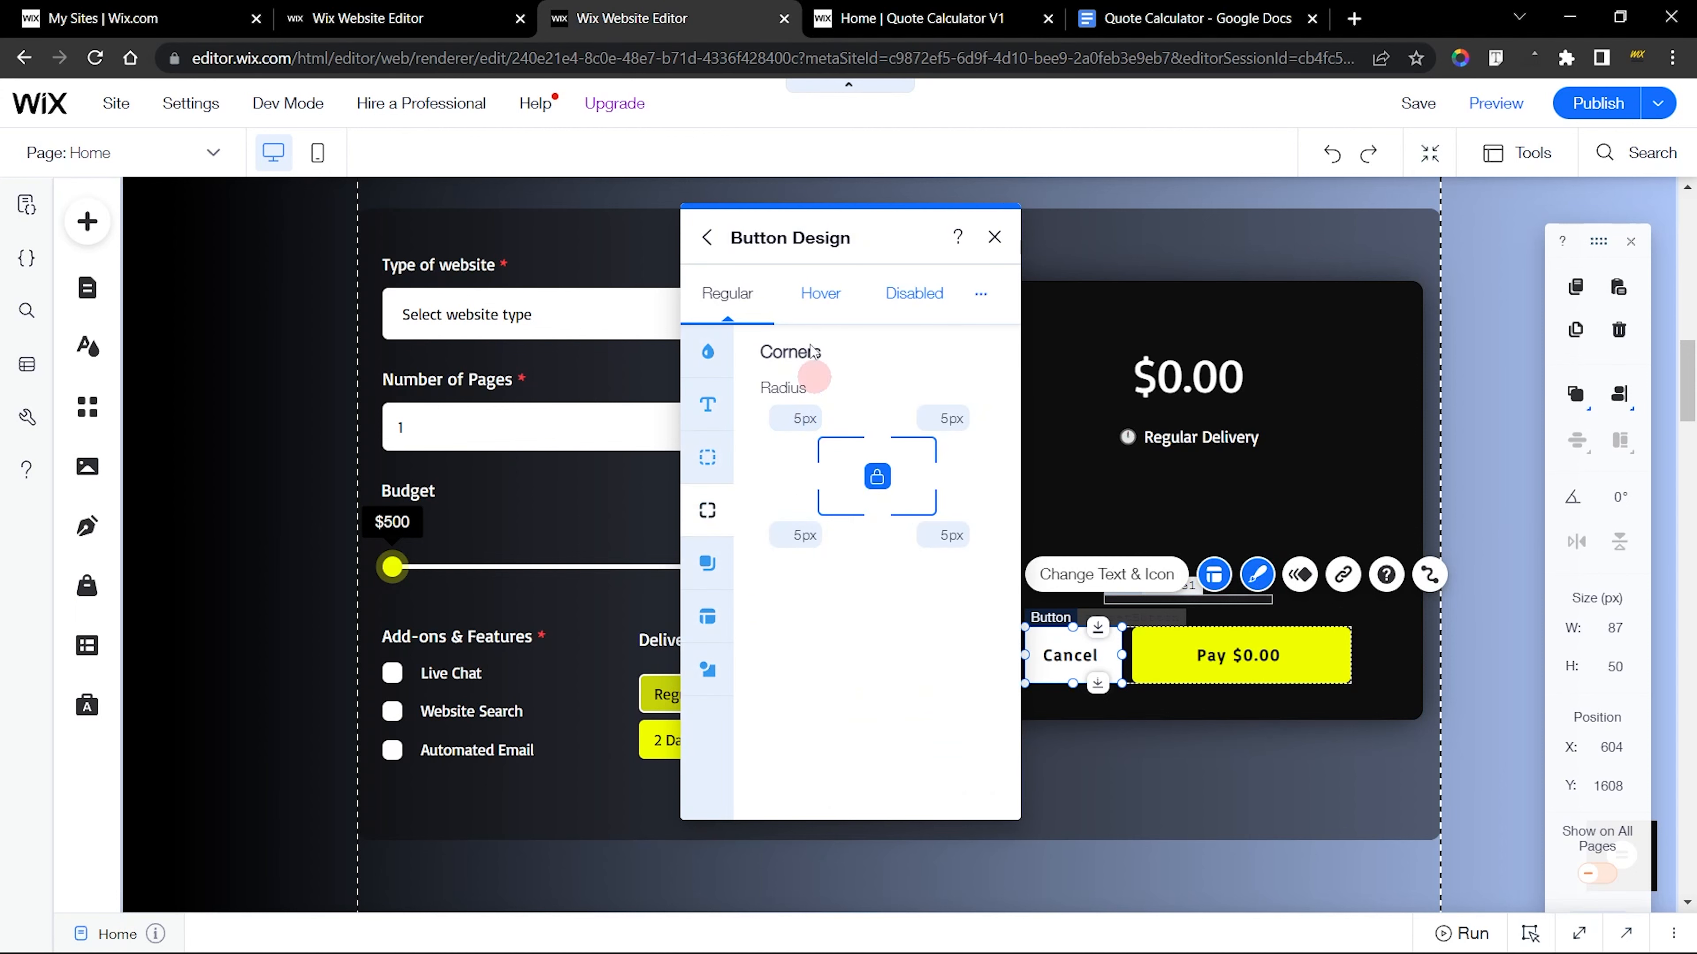
In the new site's editor, set all corner radii of the Cancel button to 5 px in its custom design
left_click(375, 18)
left_click(1210, 592)
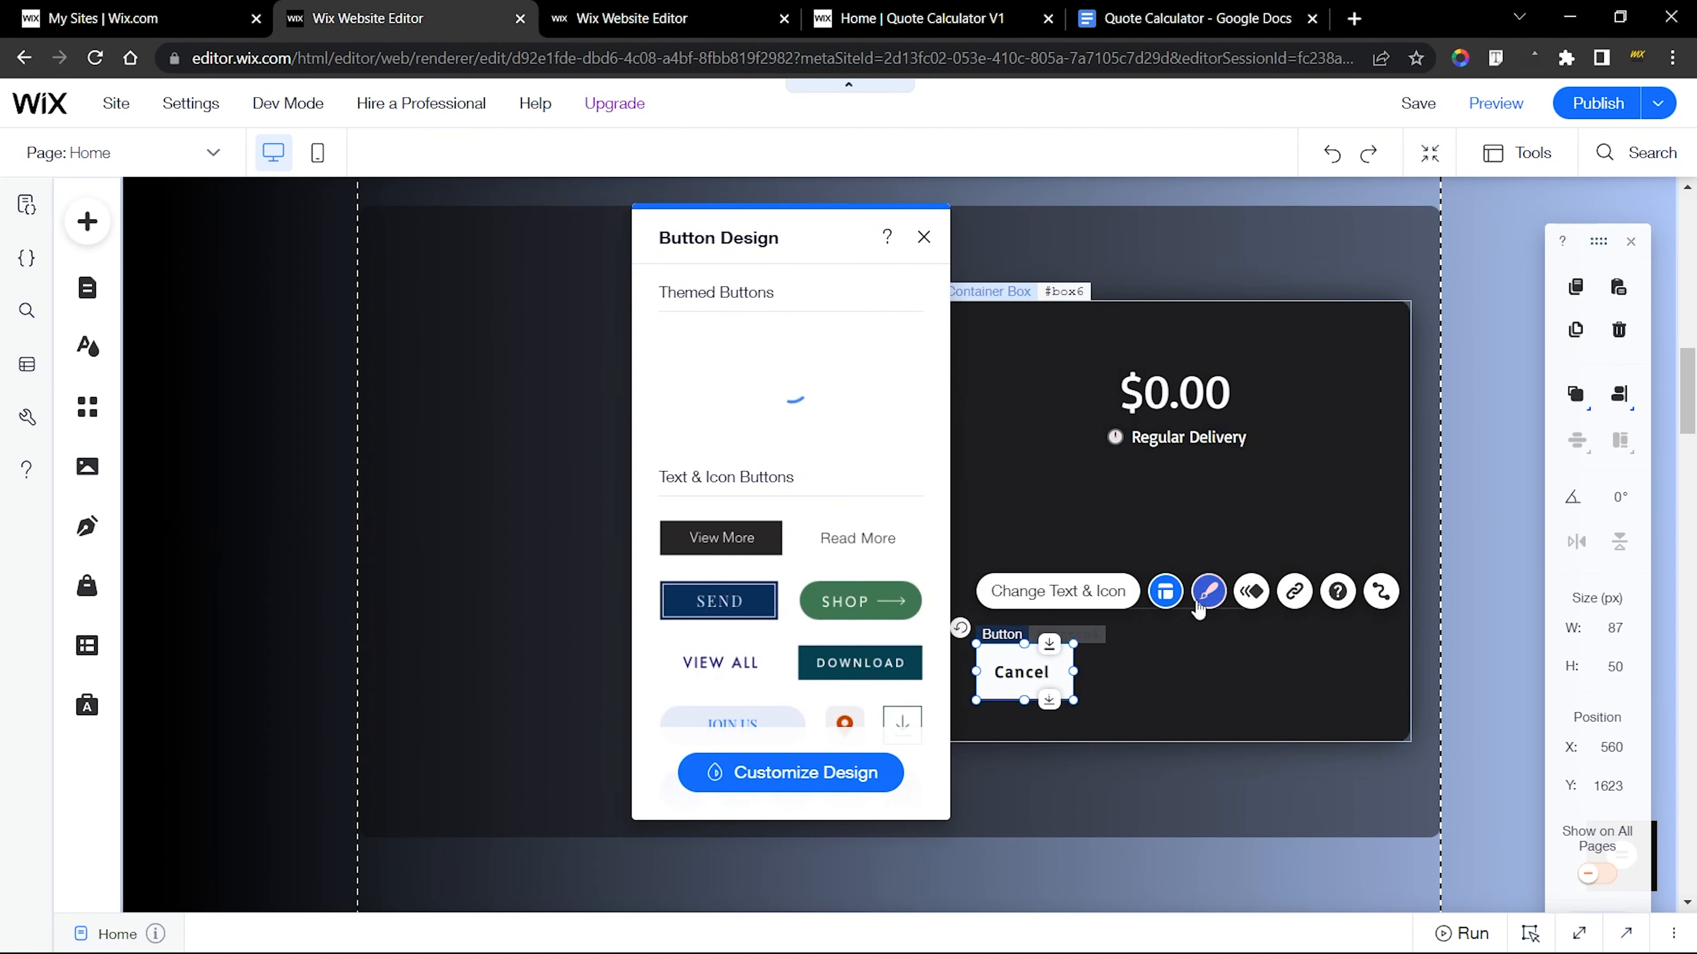
left_click(825, 773)
left_click(749, 498)
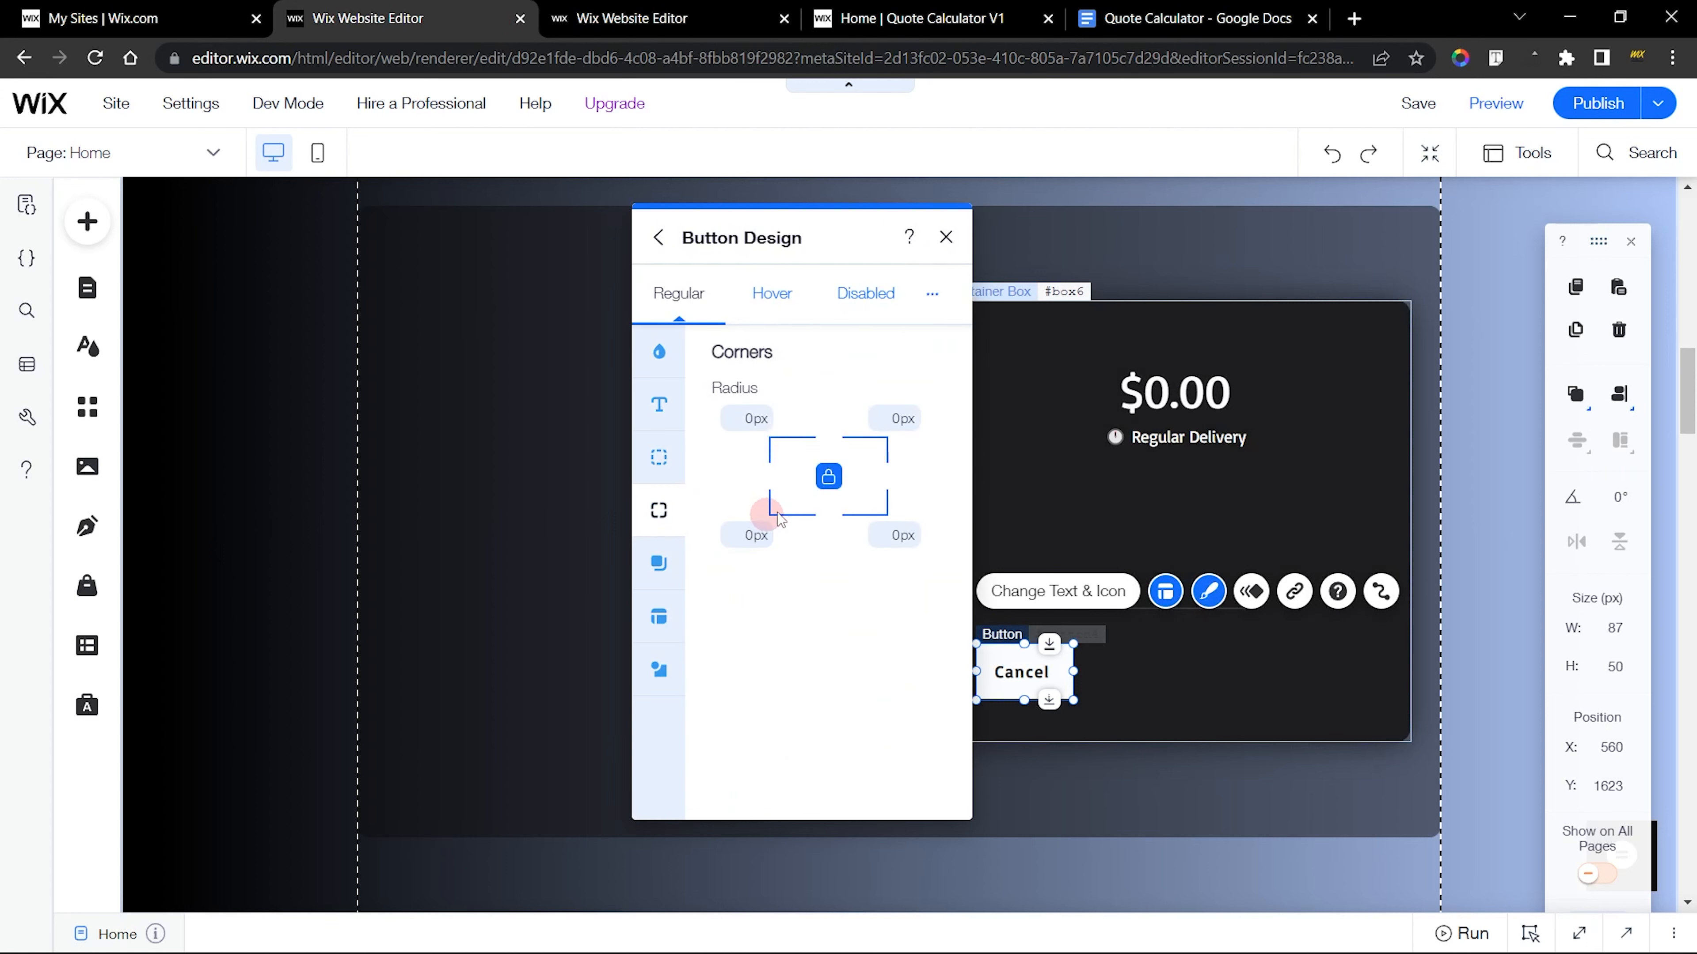
left_click(762, 420)
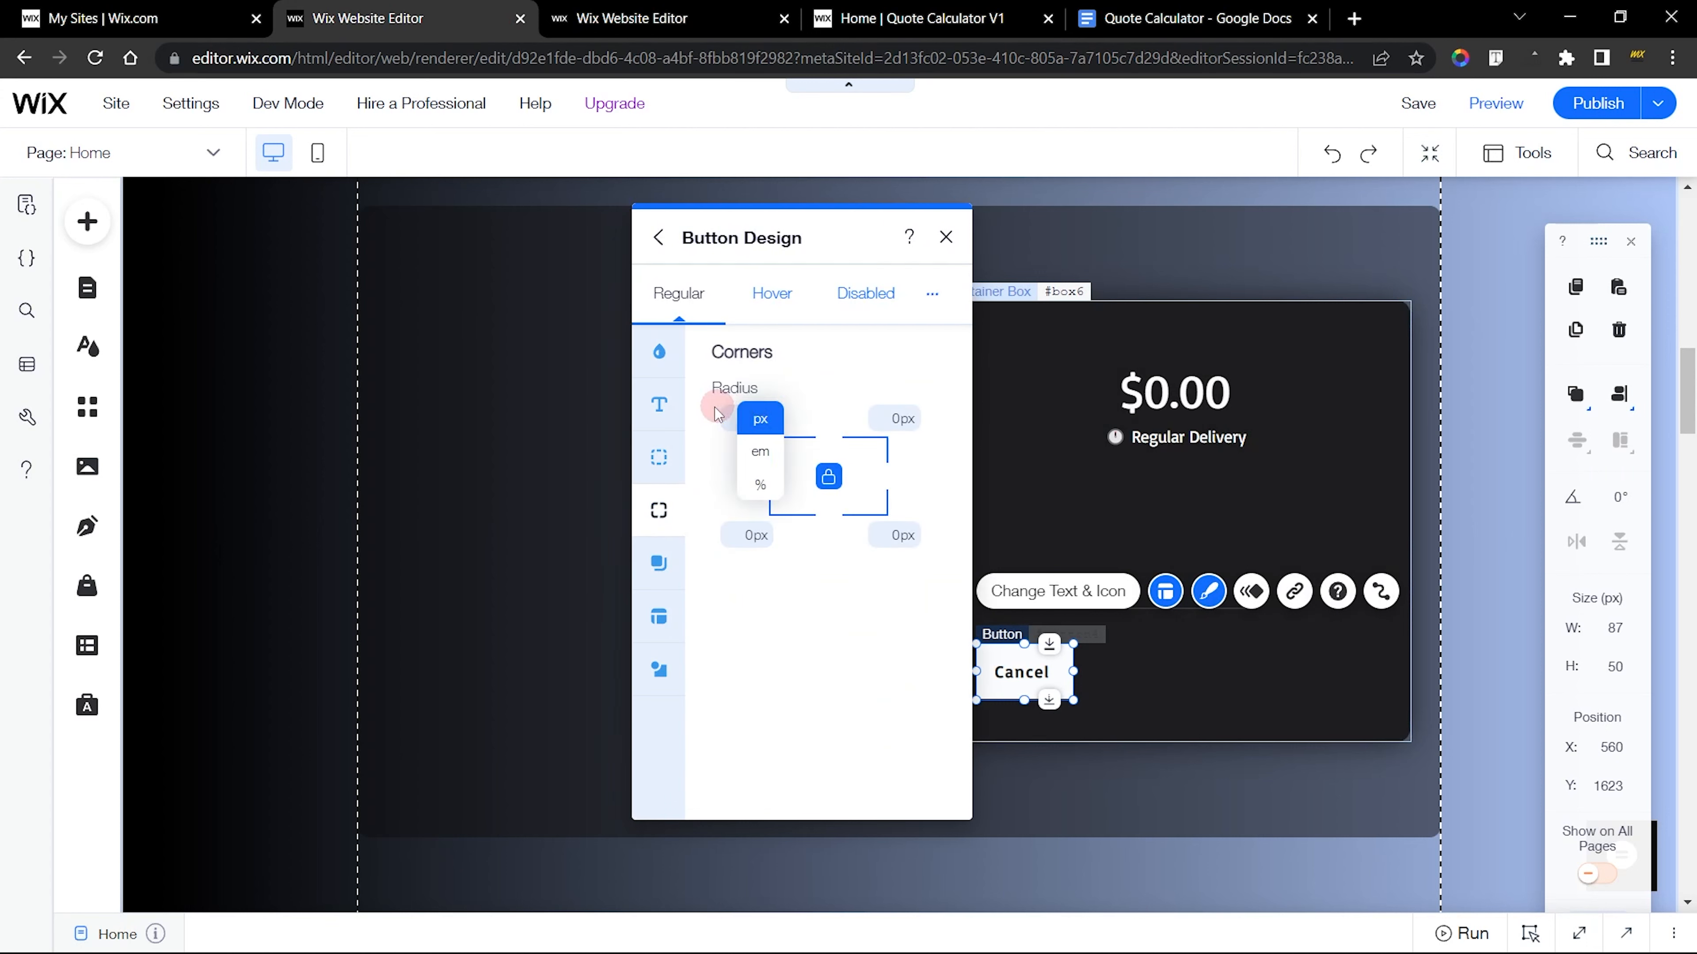
left_click(730, 416)
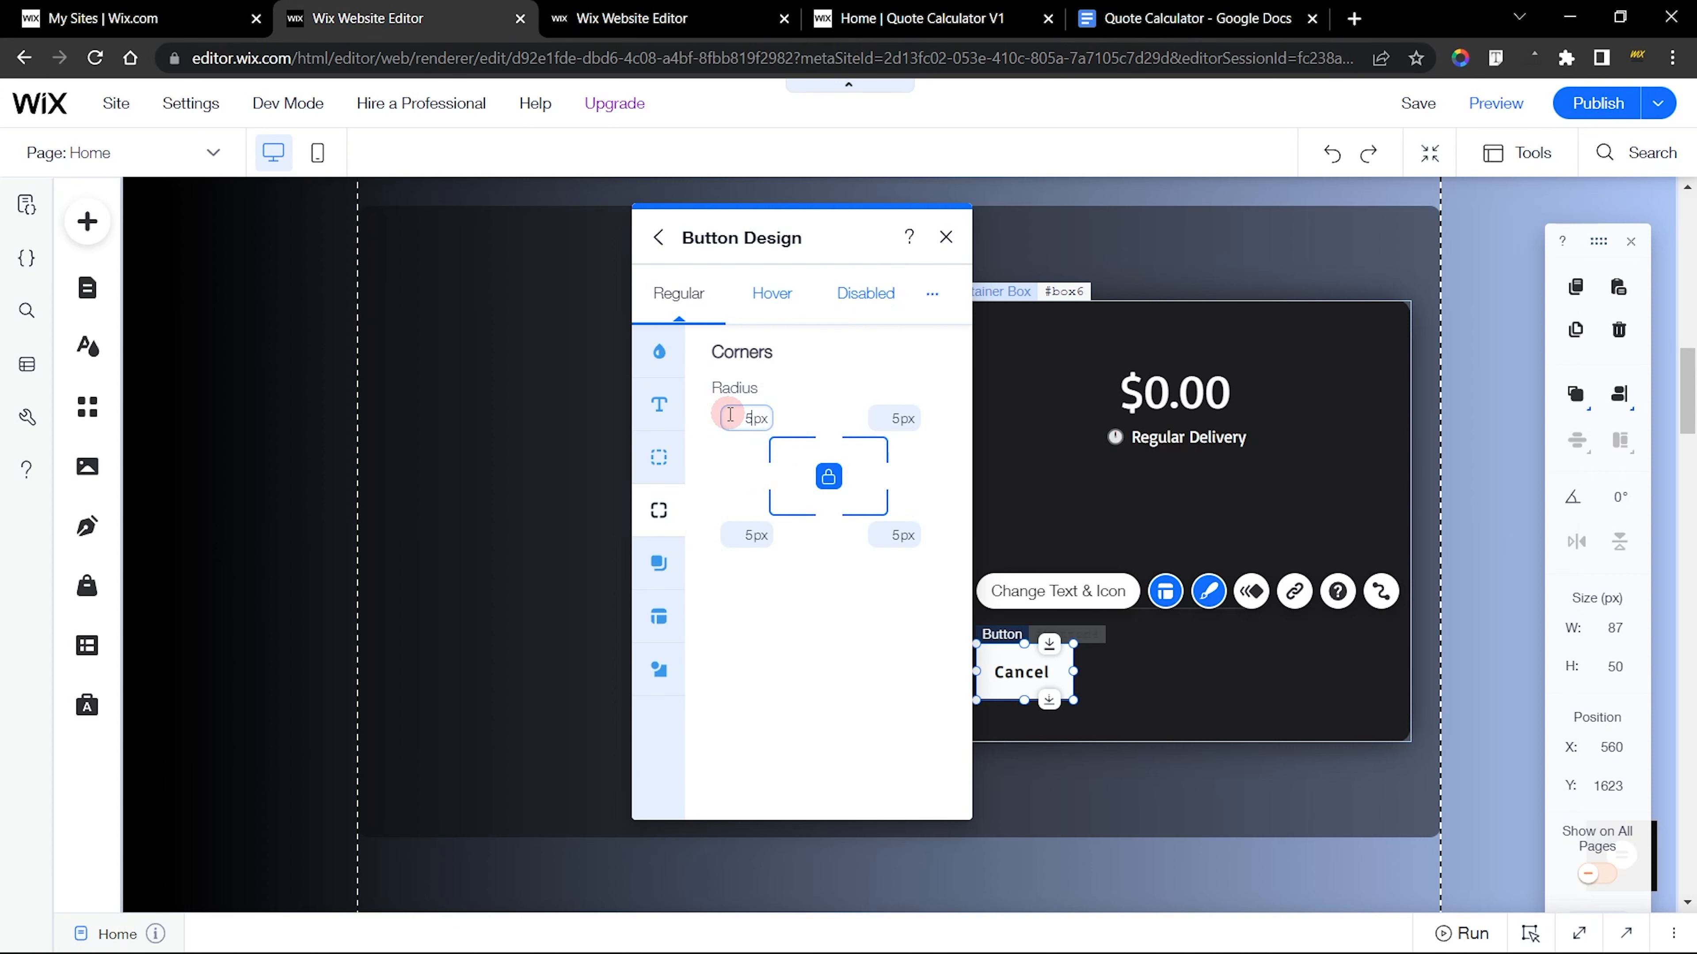
left_click(944, 238)
Switch to the finished site's editor and examine the yellow Pay button's background fill and text design settings
left_click(631, 18)
left_click(1240, 665)
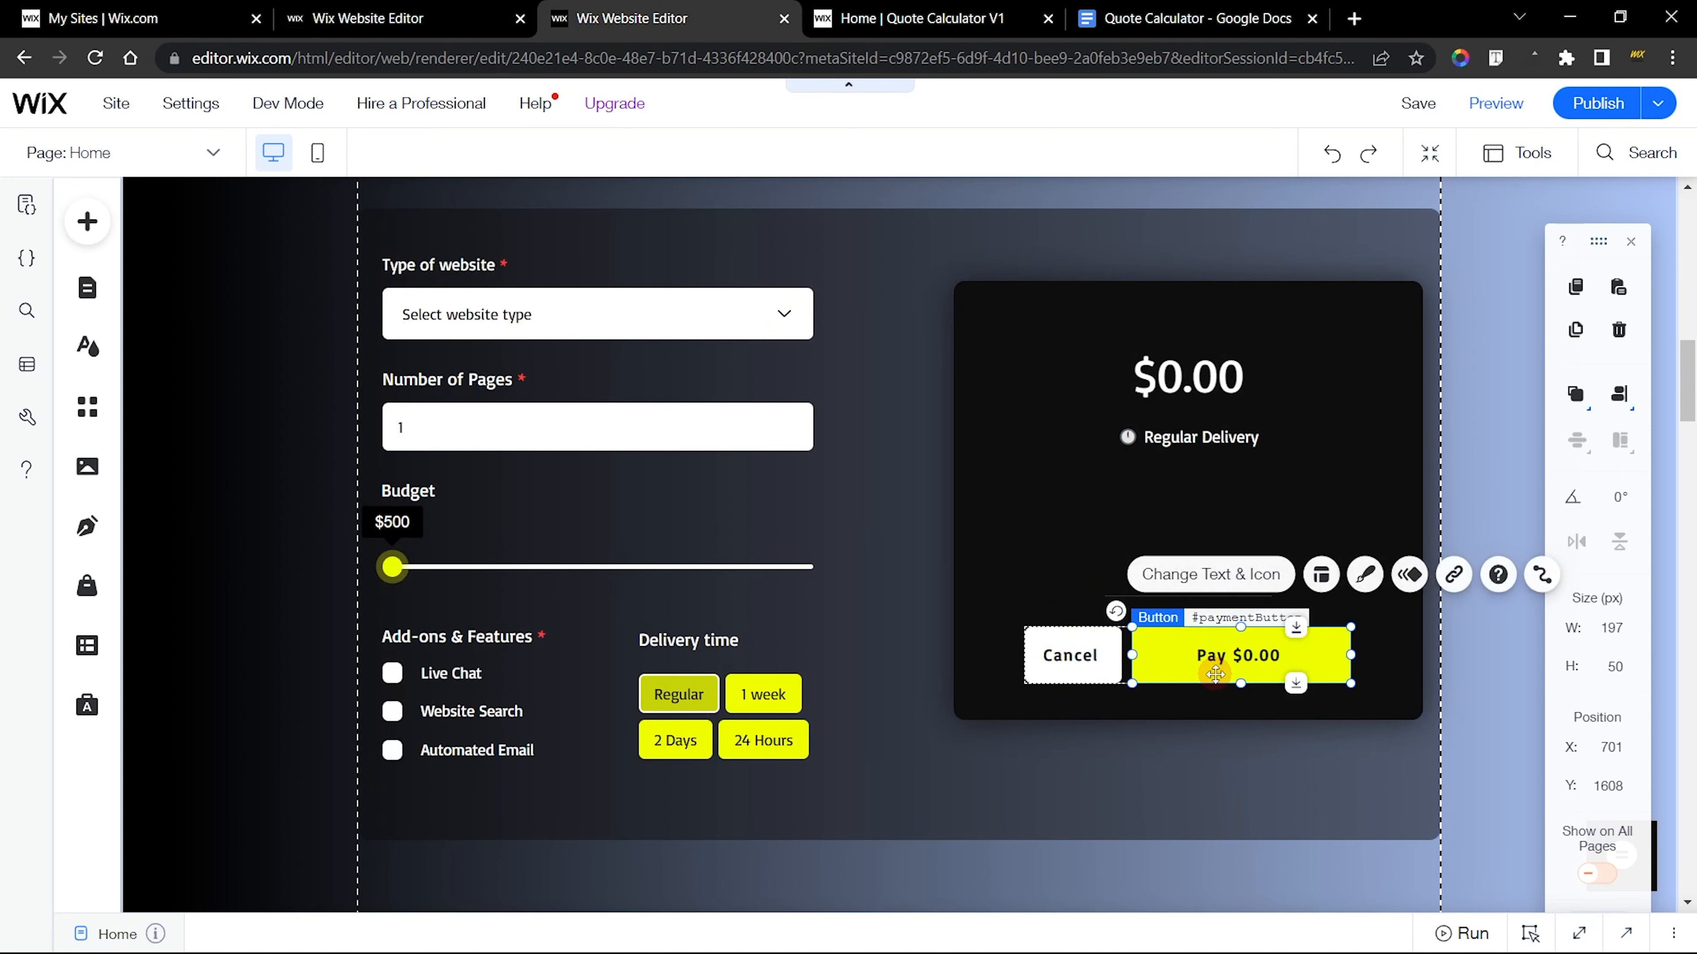
left_click(1364, 575)
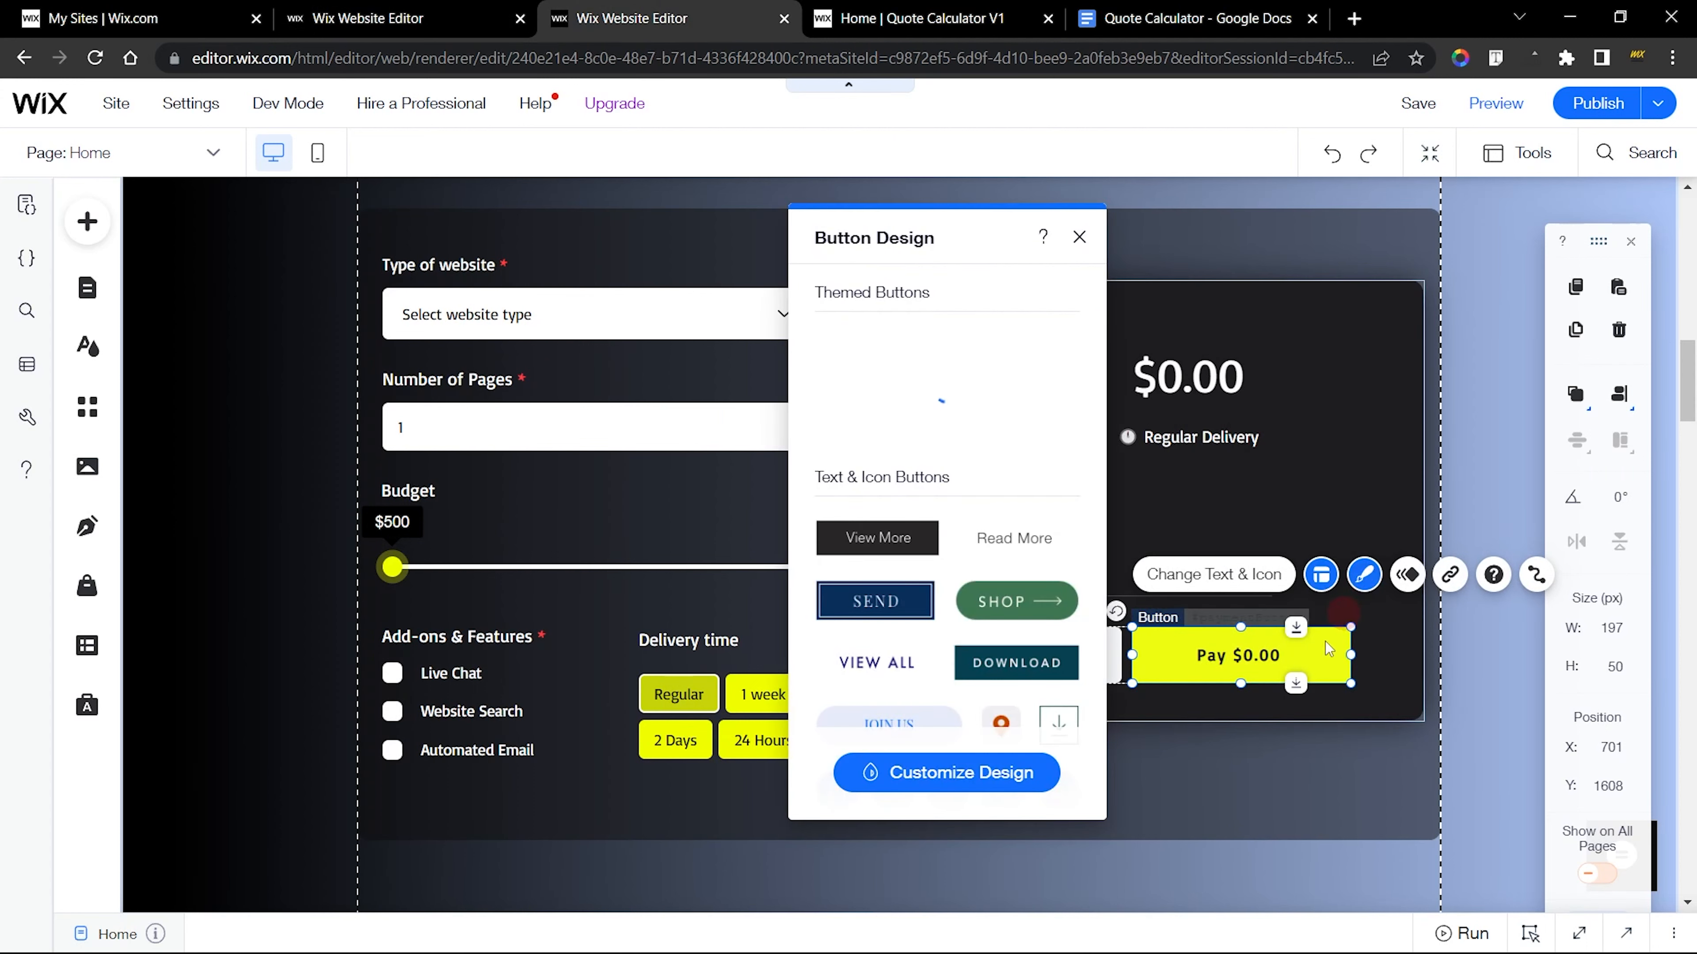
left_click(962, 794)
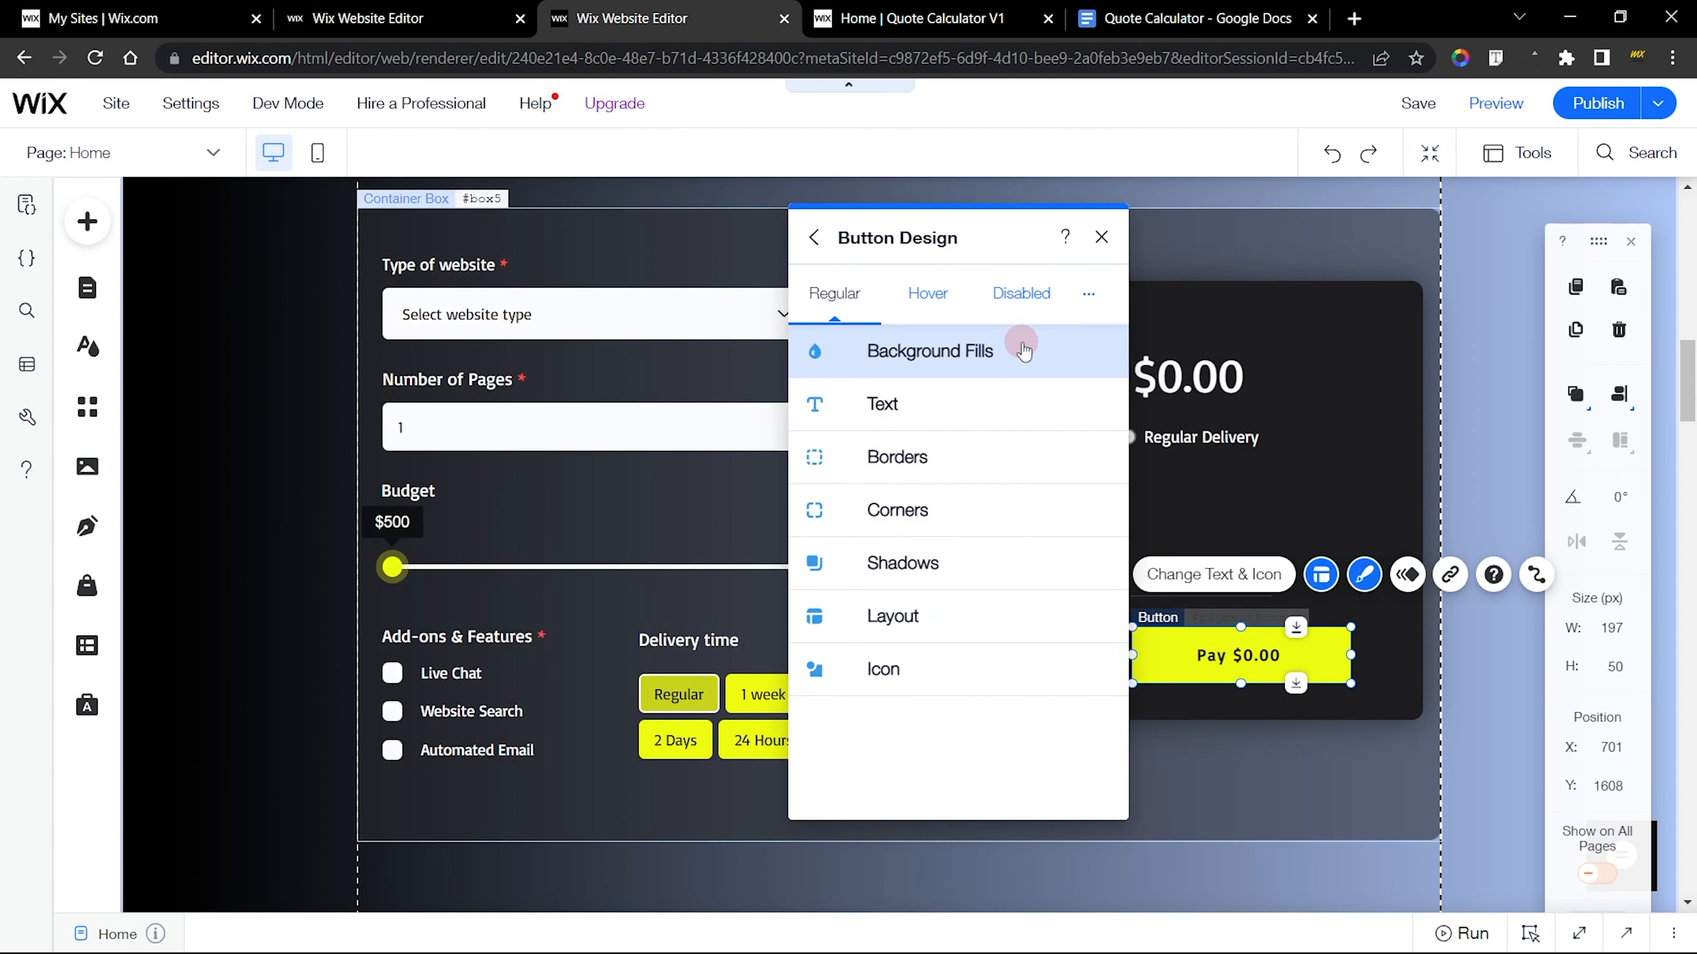
left_click(993, 366)
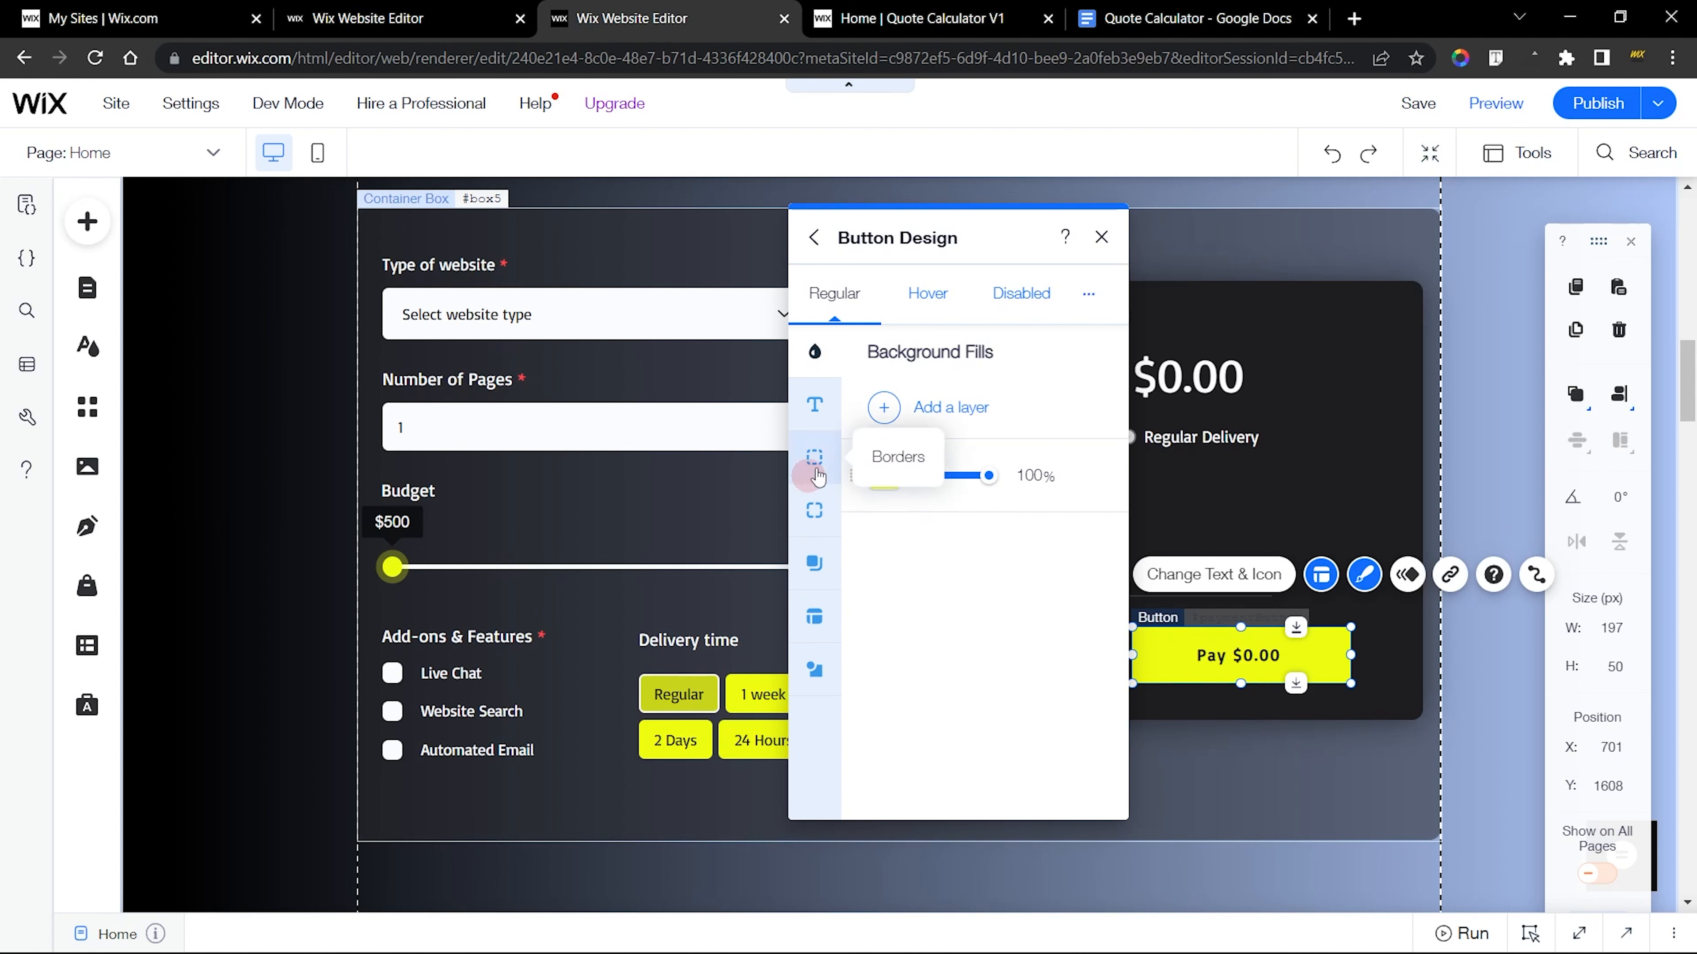
left_click(815, 405)
scroll(934, 592, "down", 3)
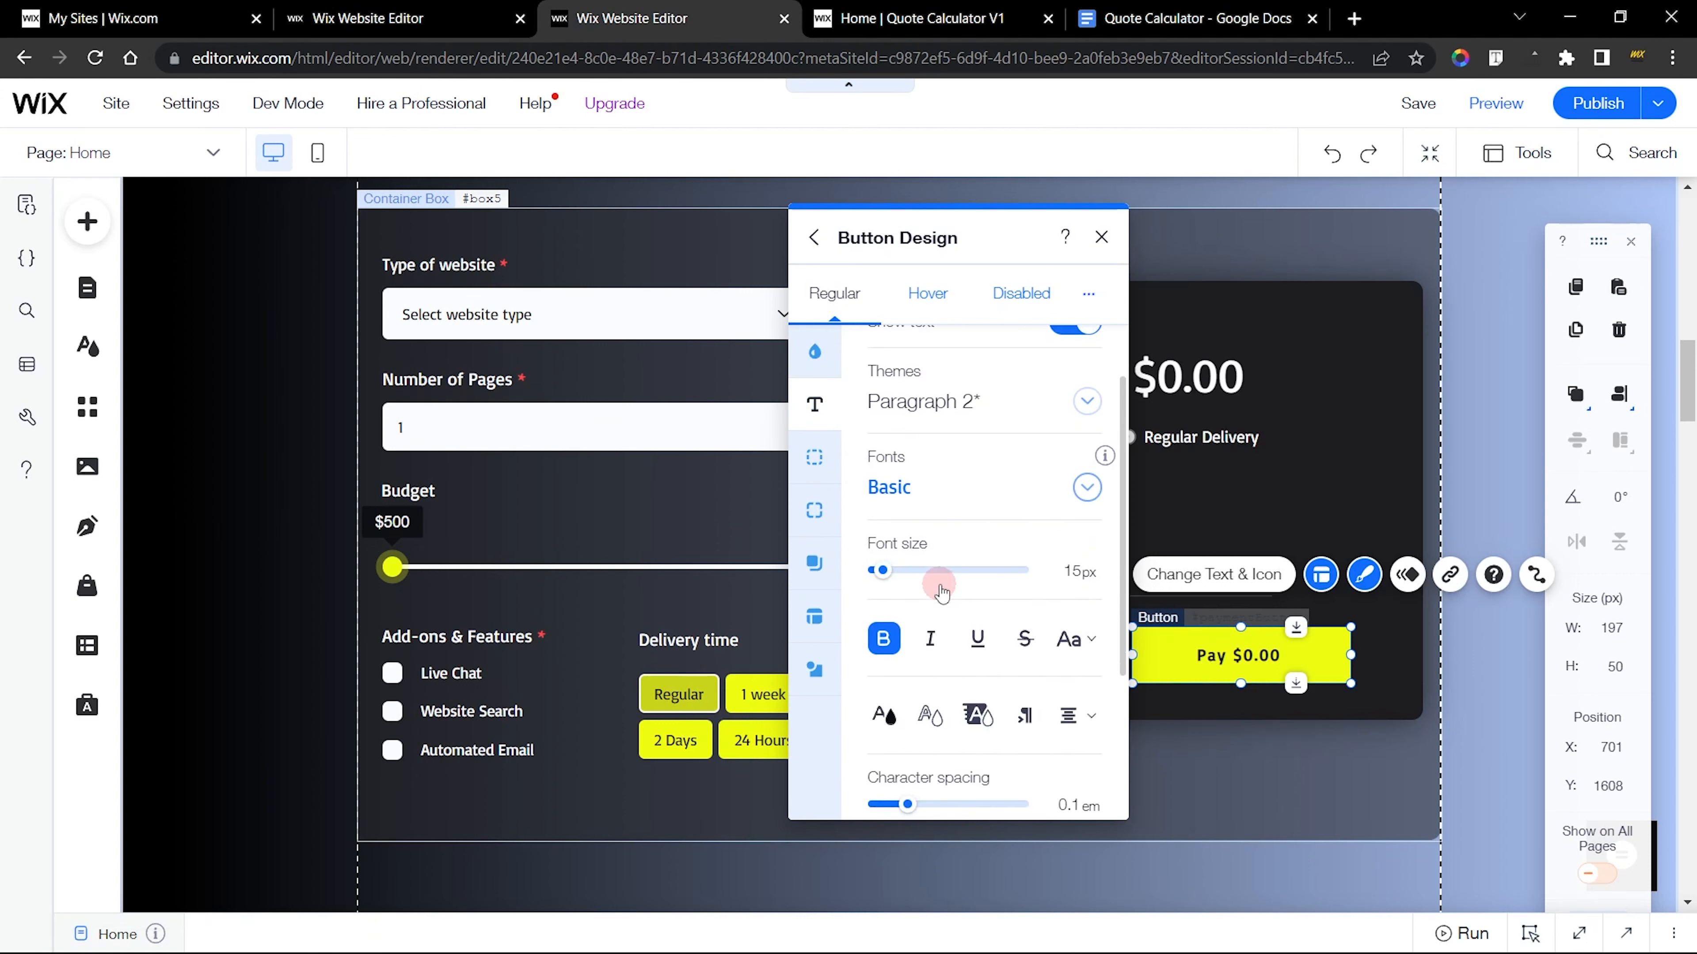
scroll(880, 432, "up", 3)
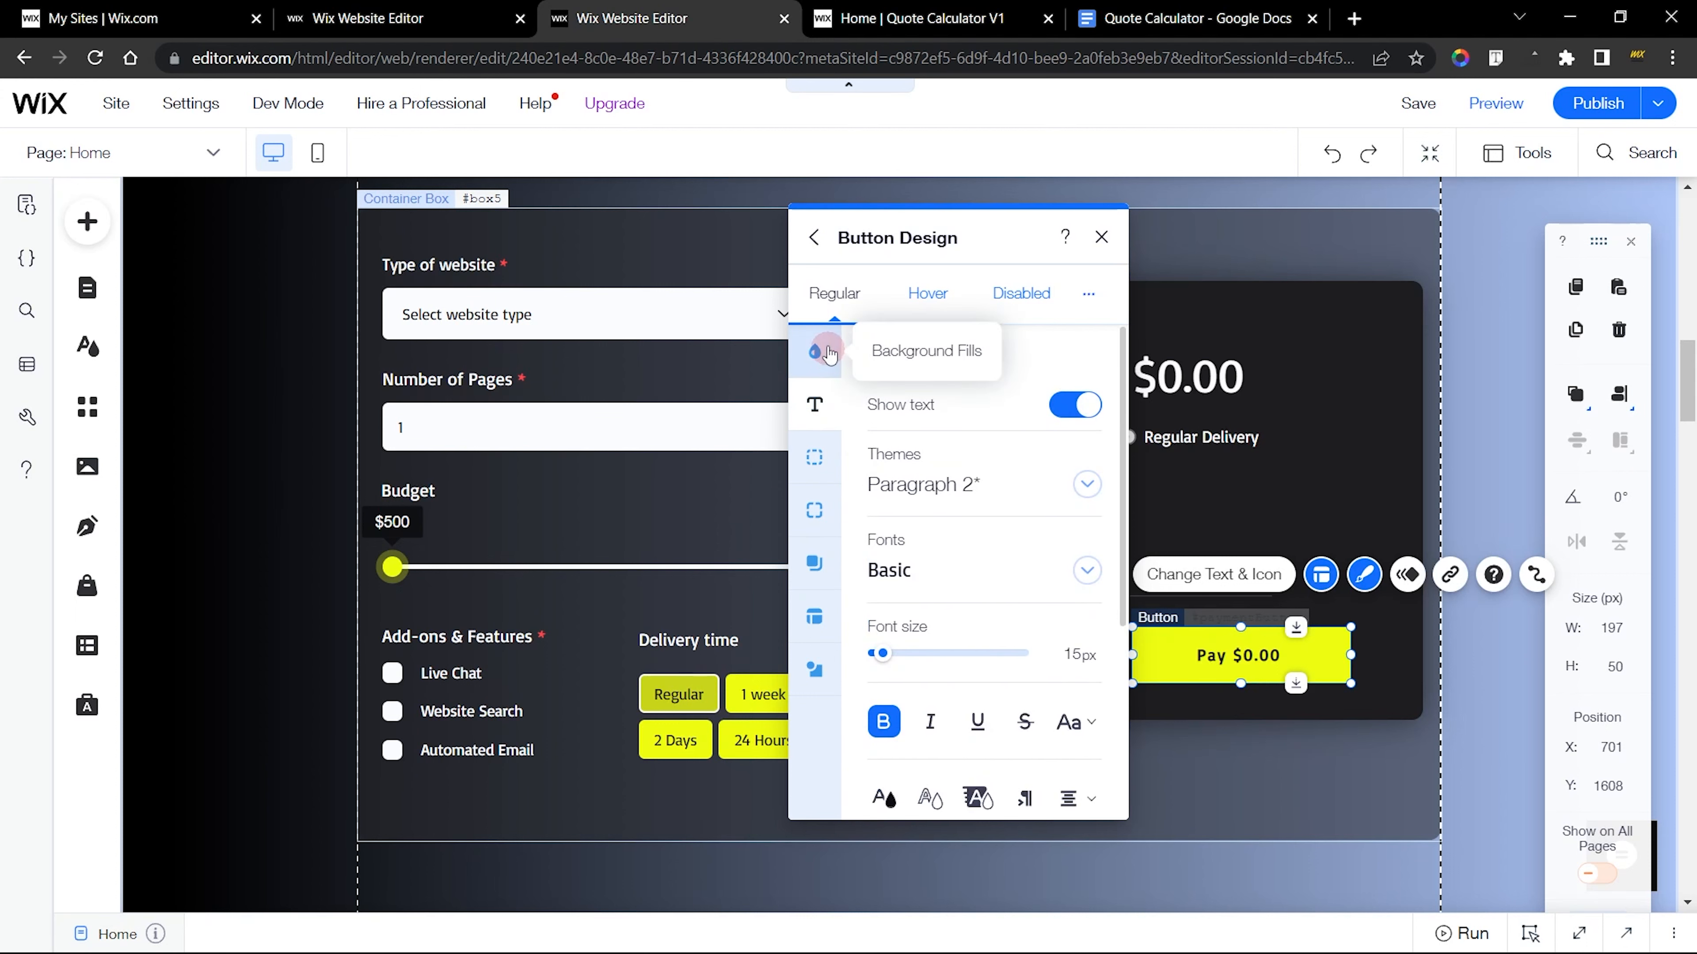
left_click(814, 352)
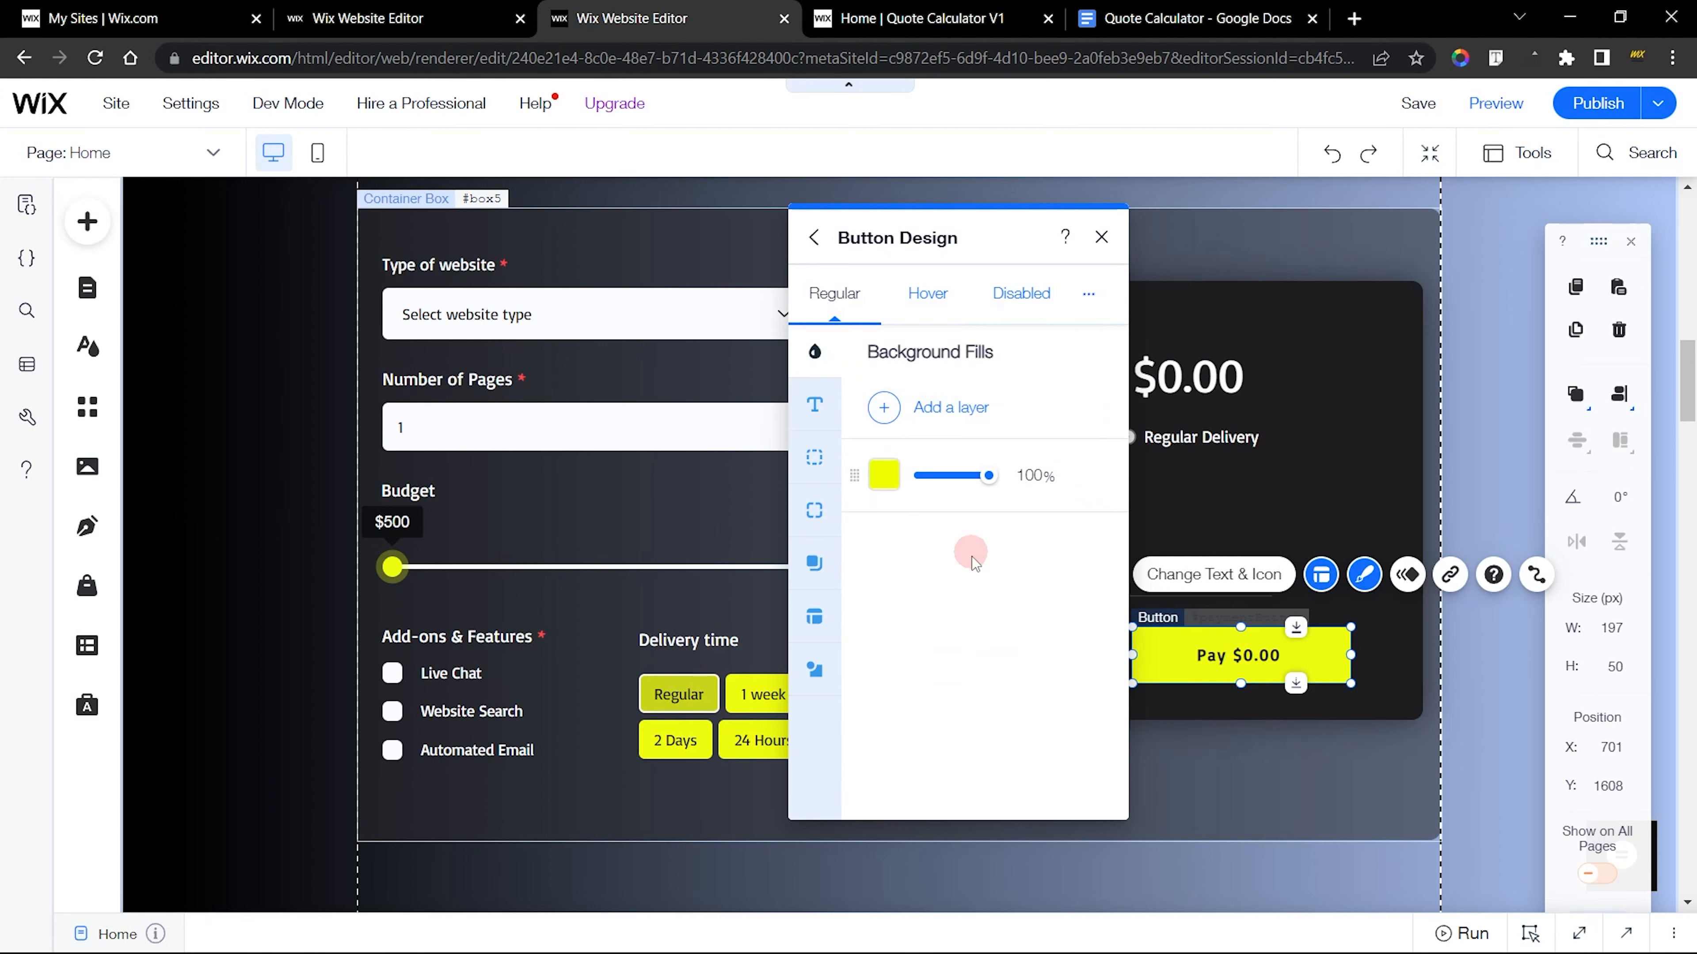
left_click(1102, 237)
In the new site's editor, duplicate the Cancel button and place the copy beside it, to its right
key("ctrl+Page_Up")
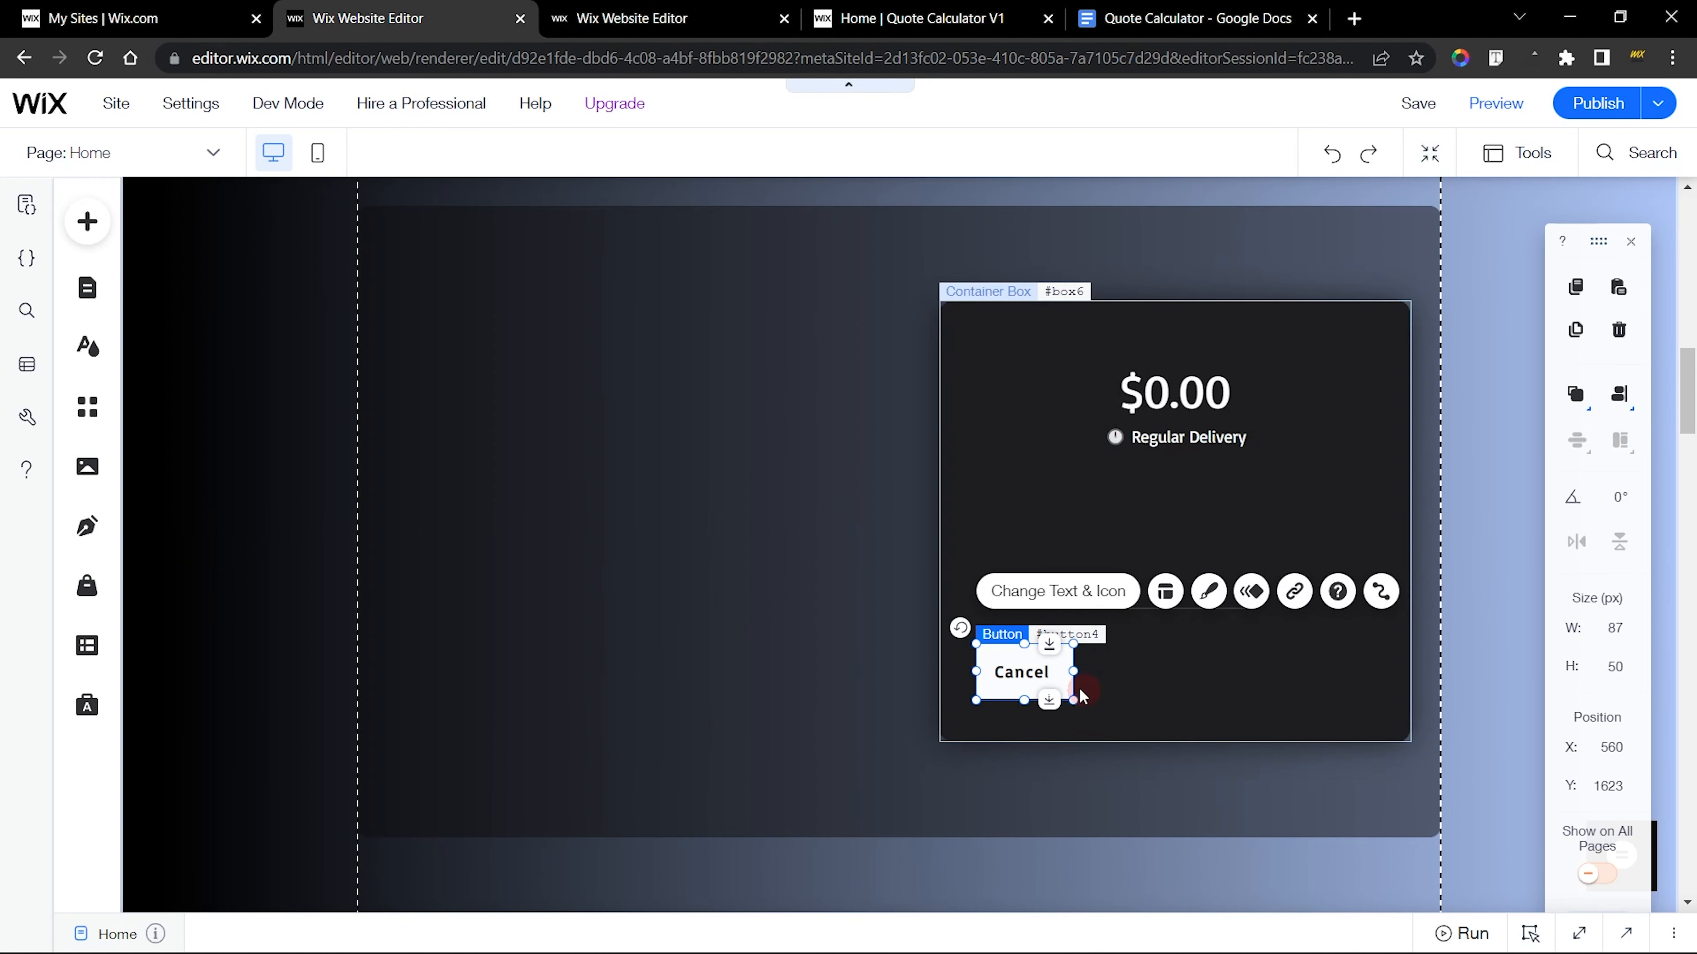
right_click(1015, 674)
left_click(1096, 670)
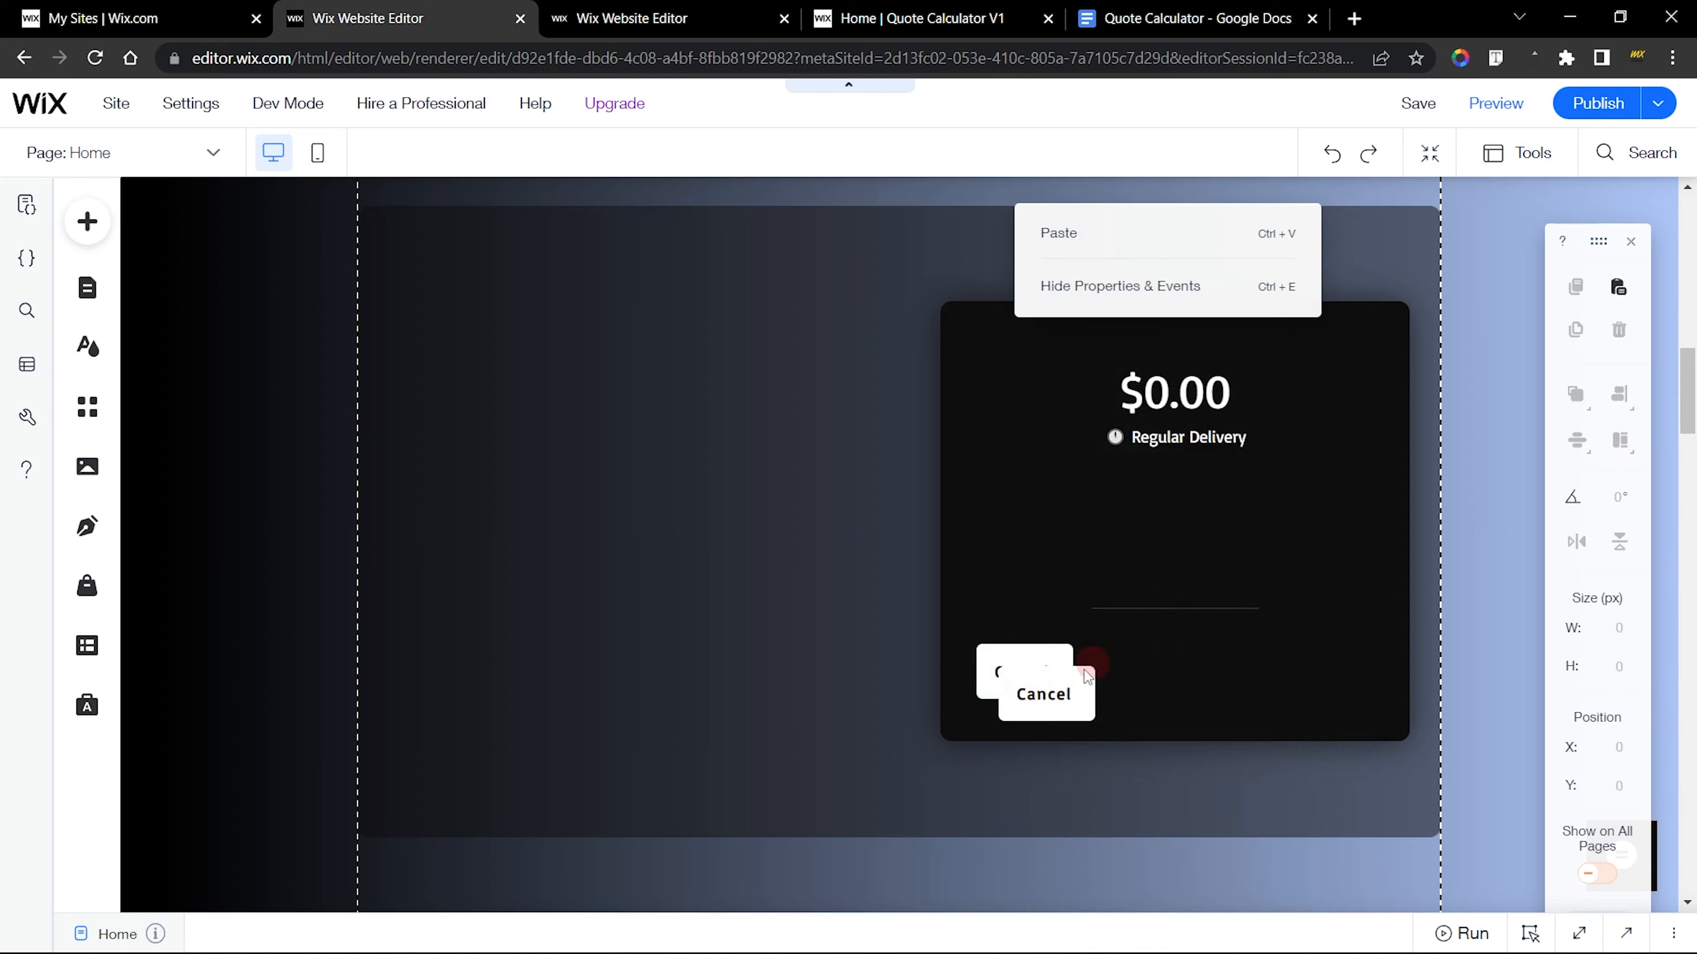
left_click_drag(1056, 687, 1170, 661)
Check the finished Pay button's size, move the new Cancel copy closer to the original, and set the copy's width to 197 px
key("ctrl+Page_Down")
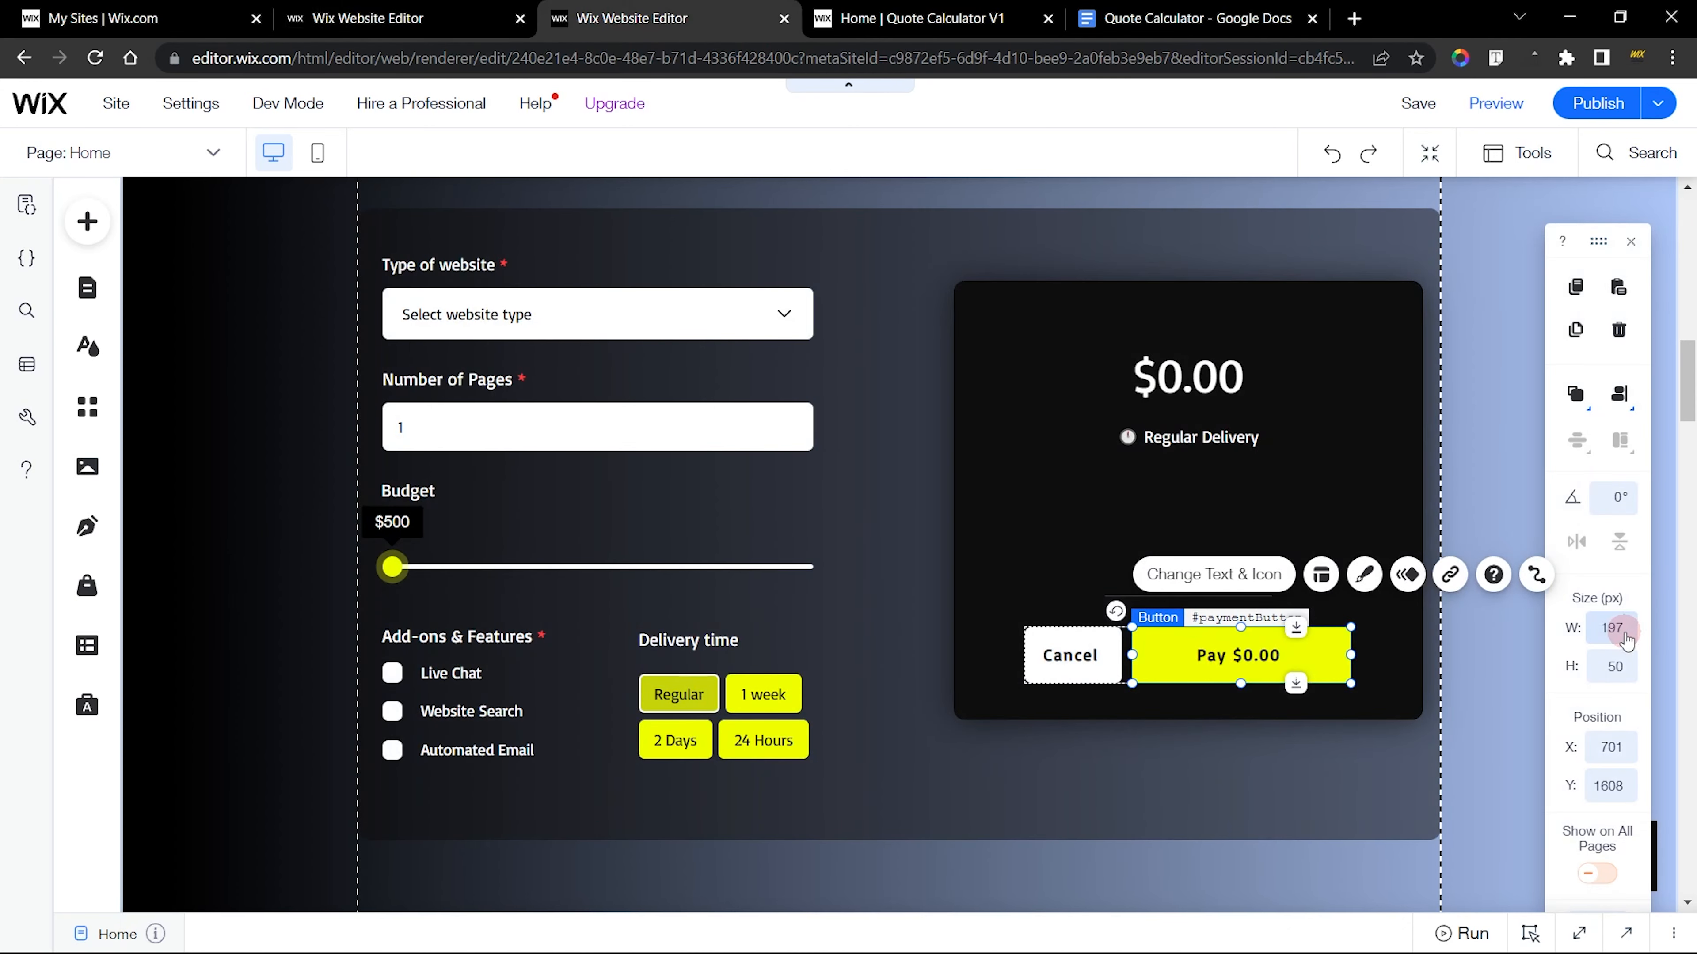
key("ctrl+Page_Up")
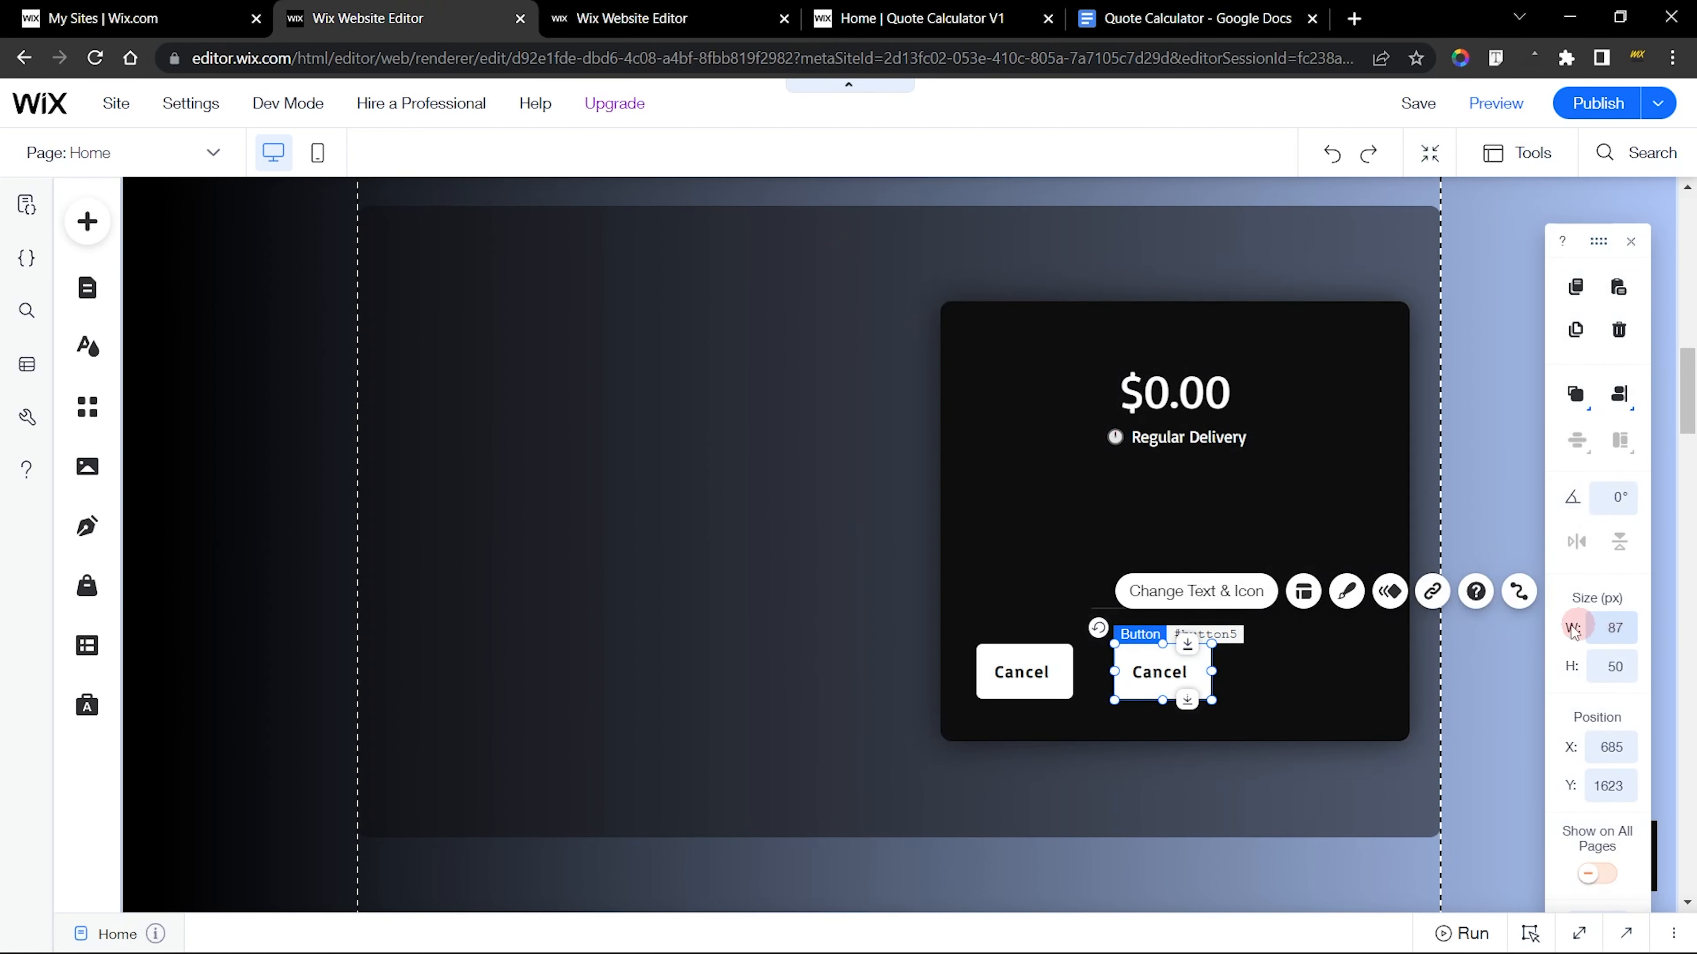
left_click_drag(1180, 674, 1158, 673)
left_click(671, 8)
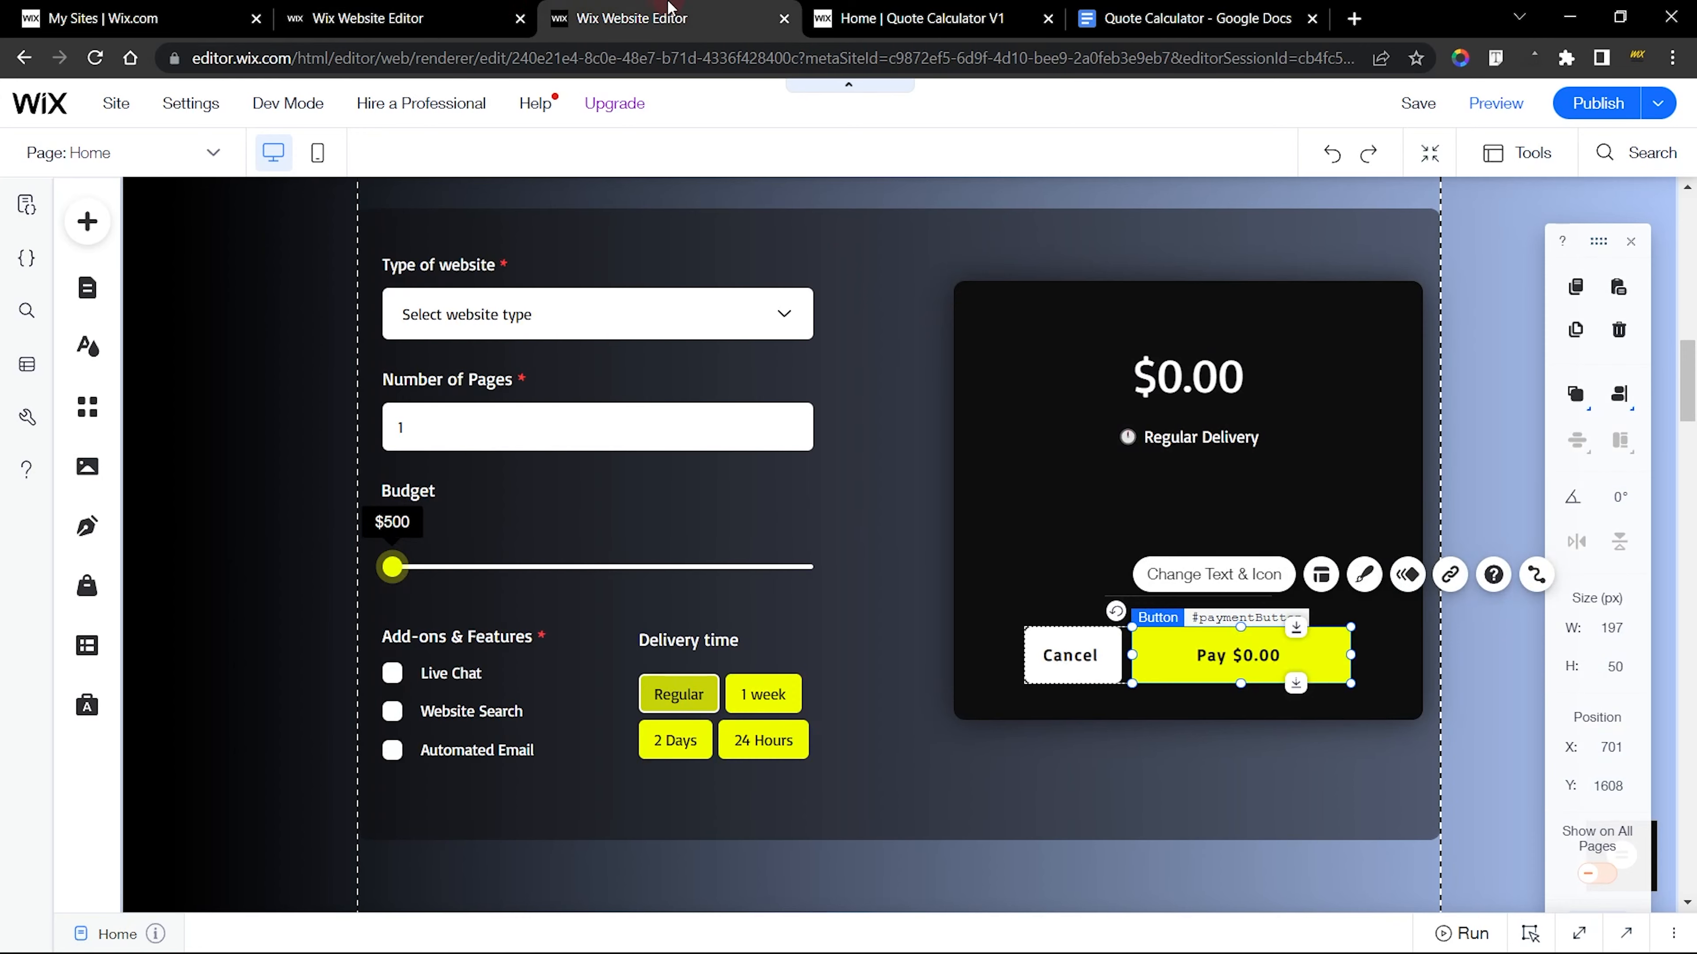
left_click(390, 8)
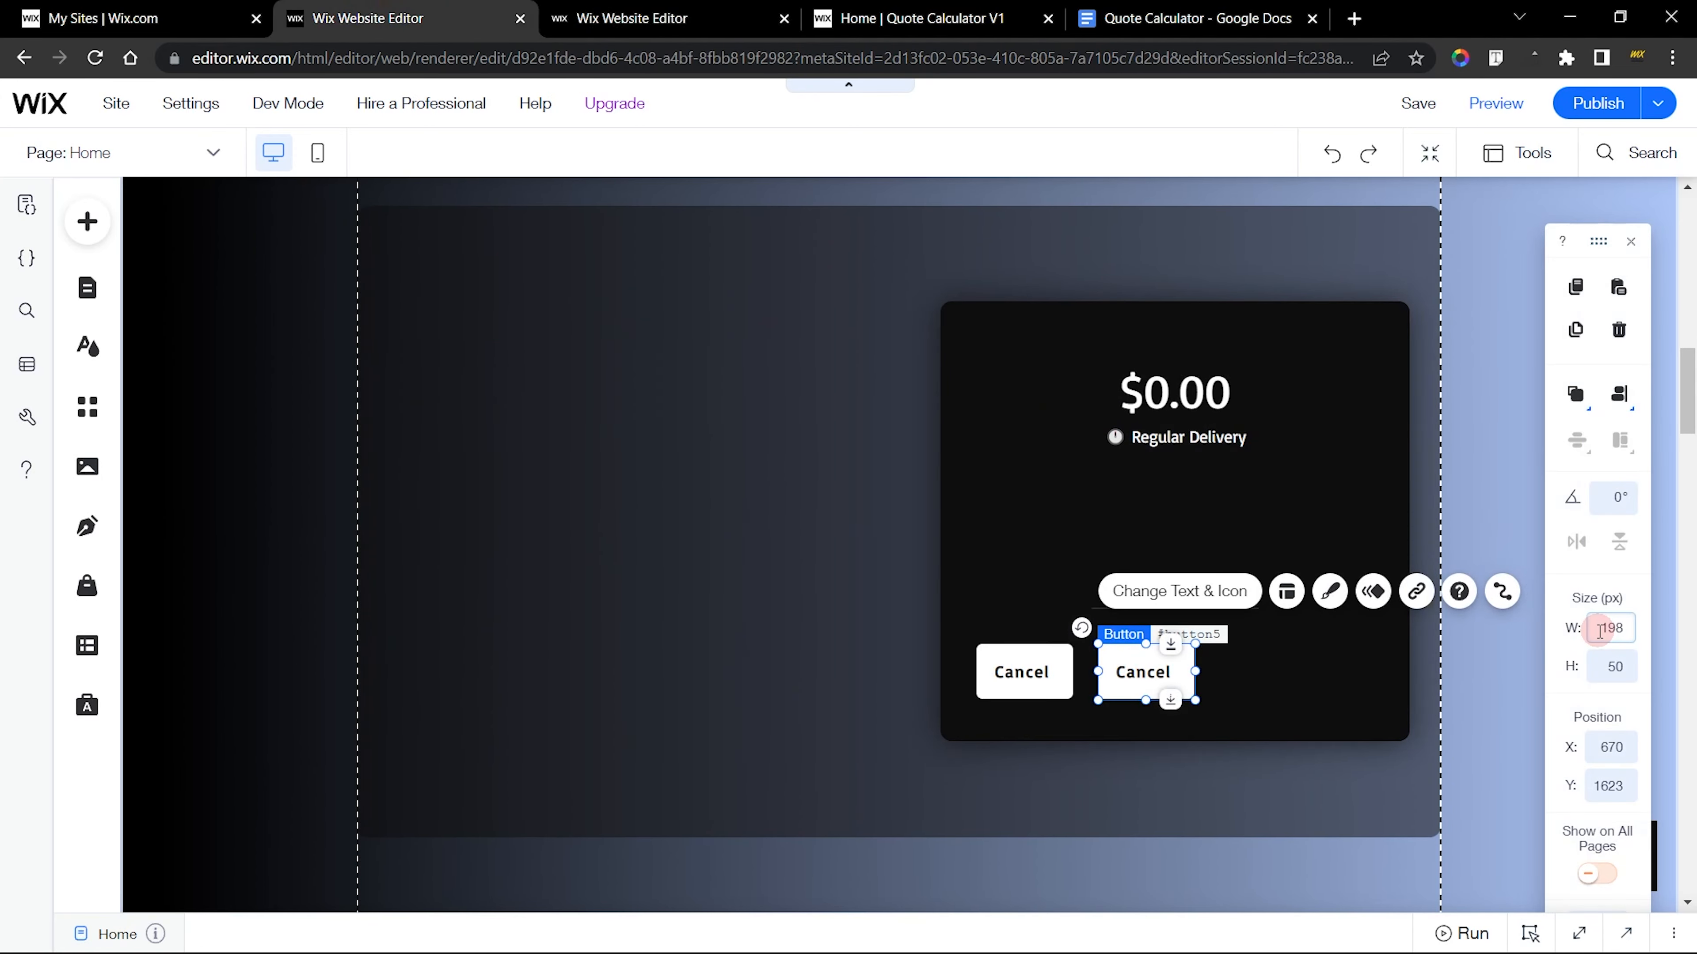
key("Return")
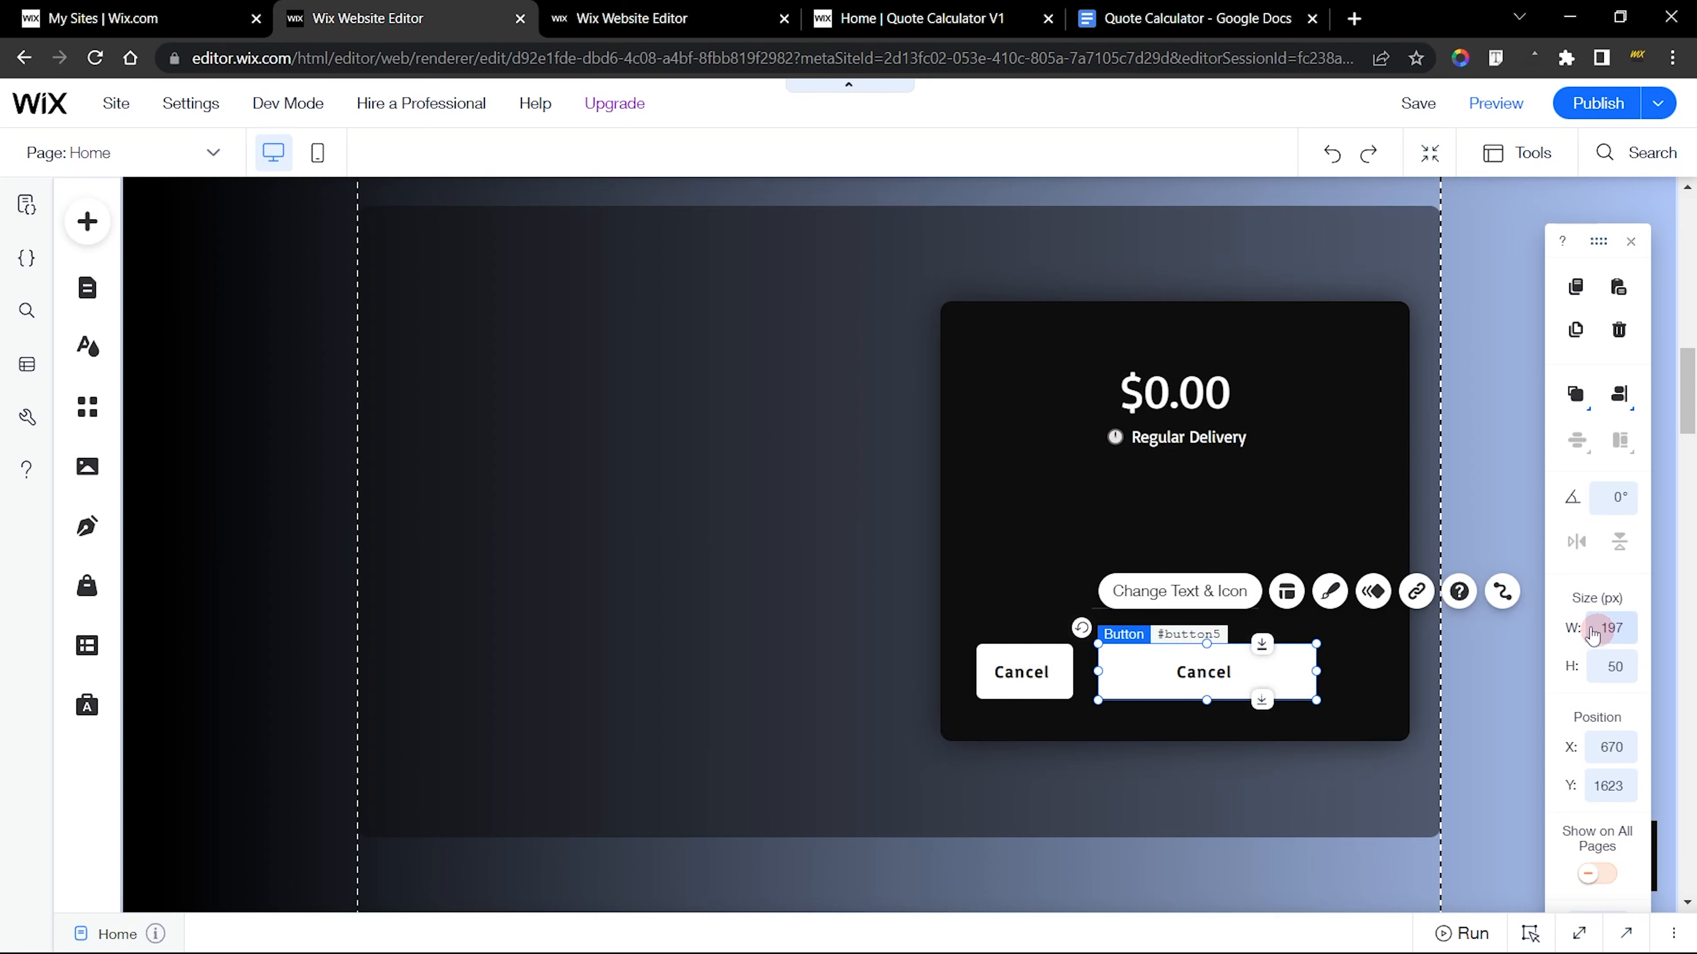
left_click(1174, 662)
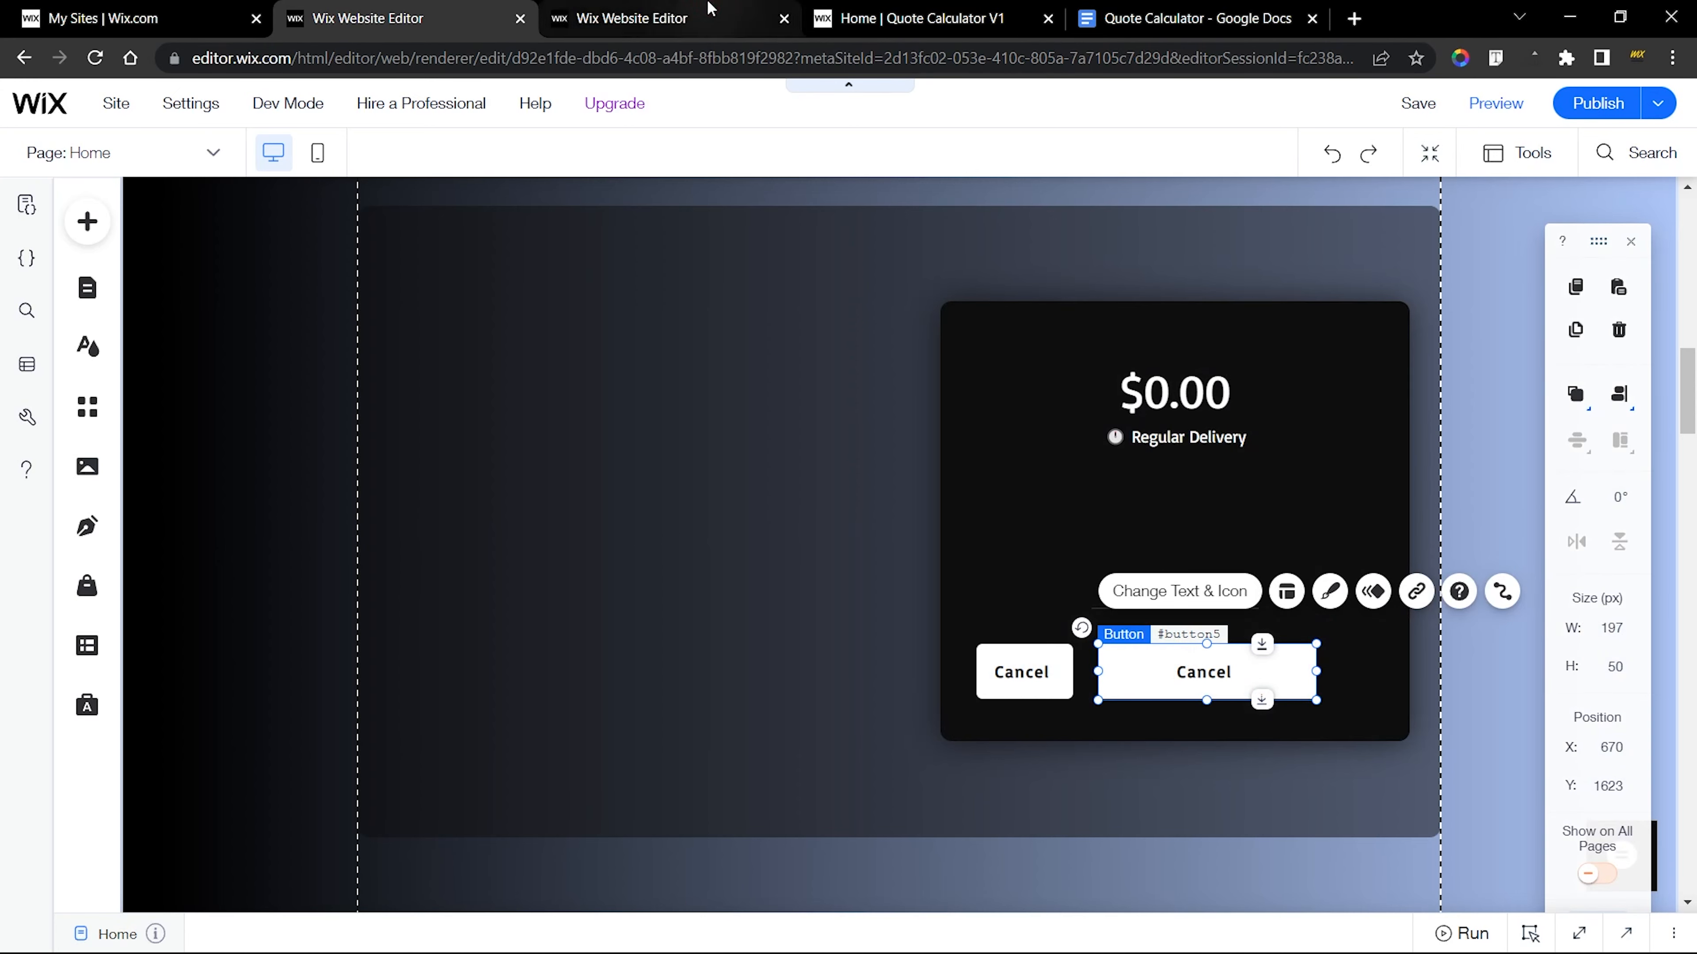
Examine the finished Pay button's label in its text settings and compare it with the button on the live quote calculator
left_click(702, 15)
left_click(1210, 585)
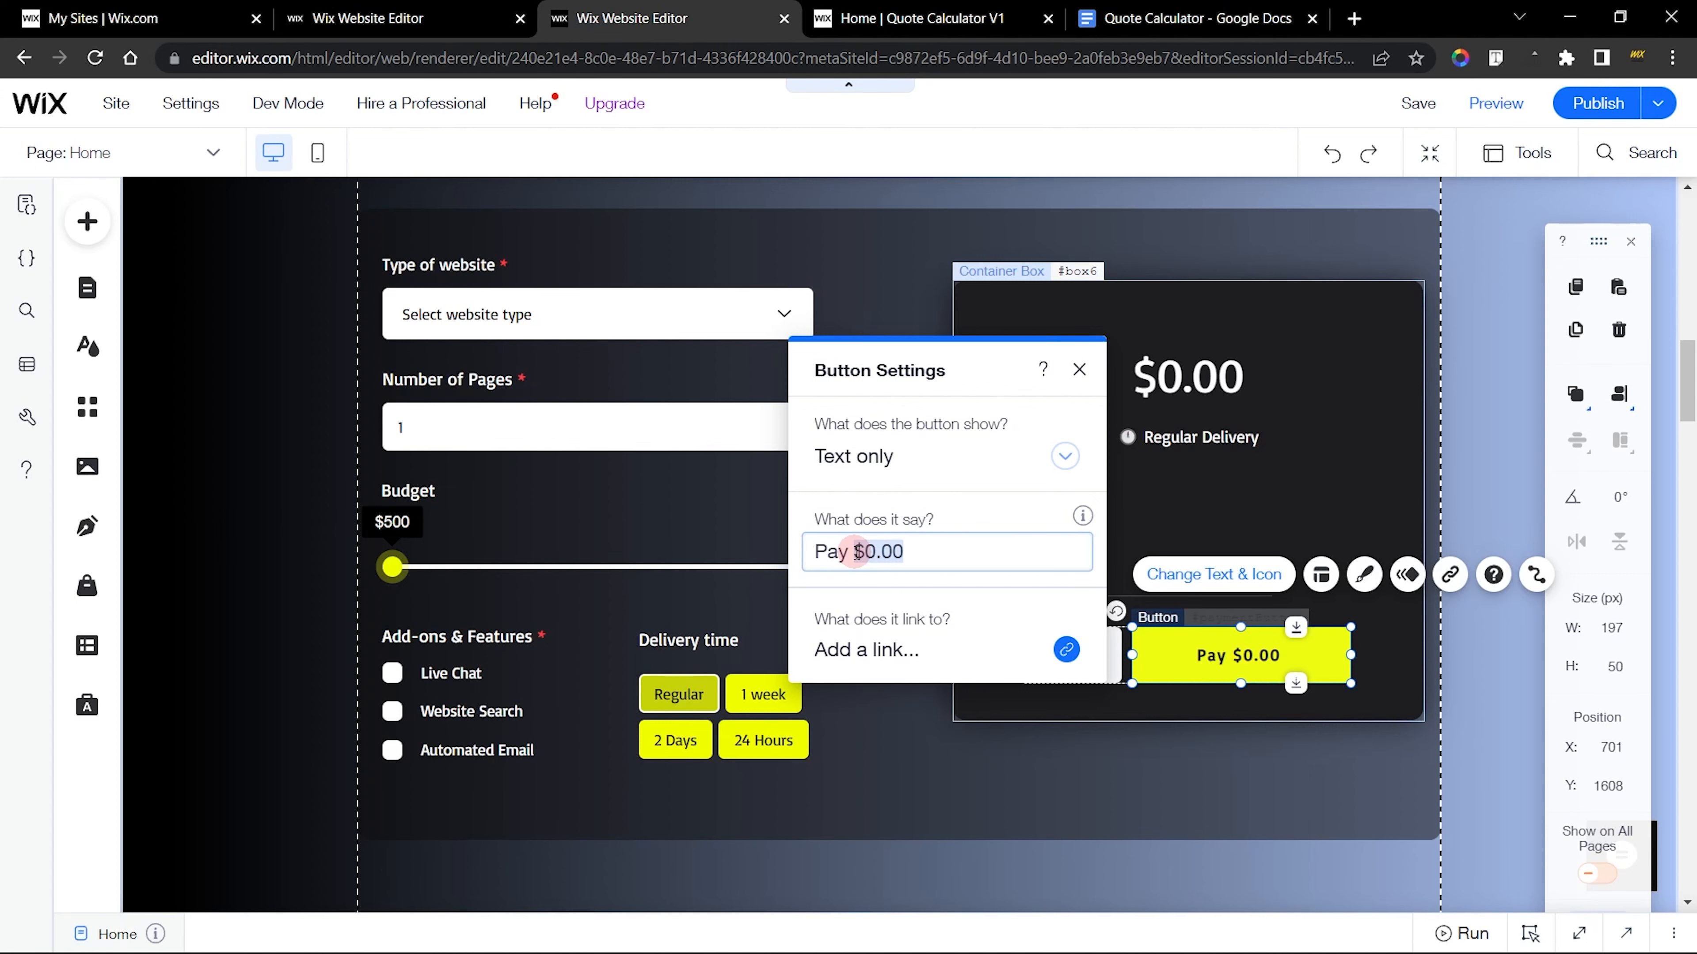
key("ctrl+Tab")
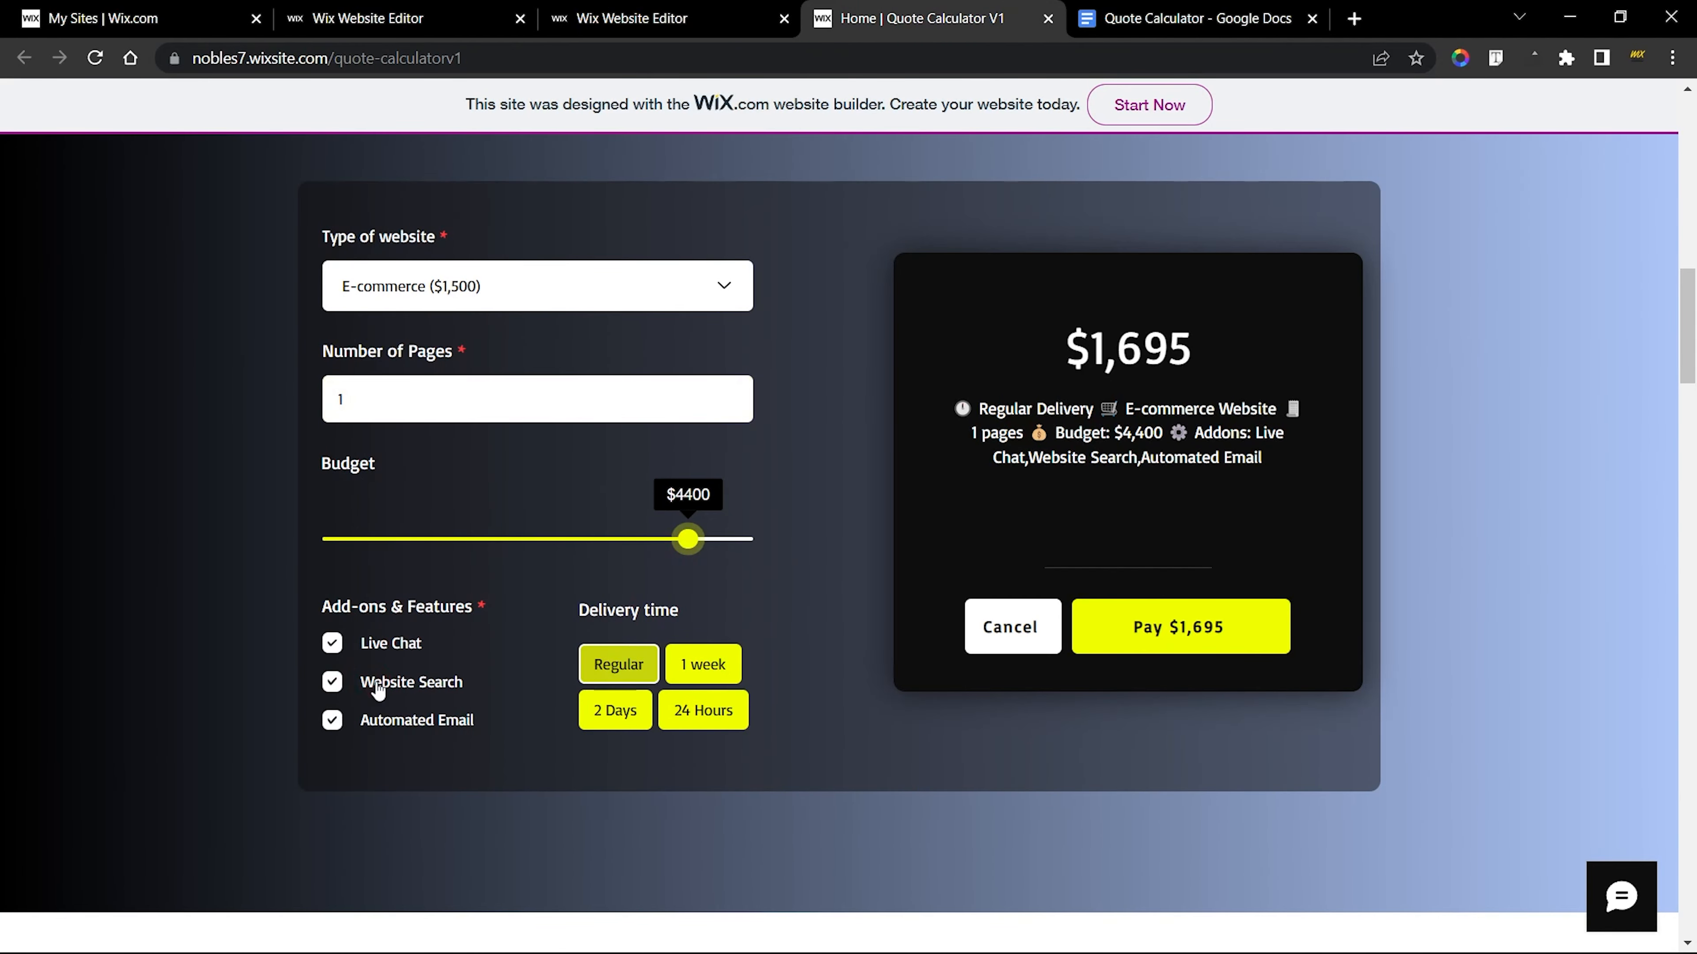
left_click(378, 689)
left_click(588, 15)
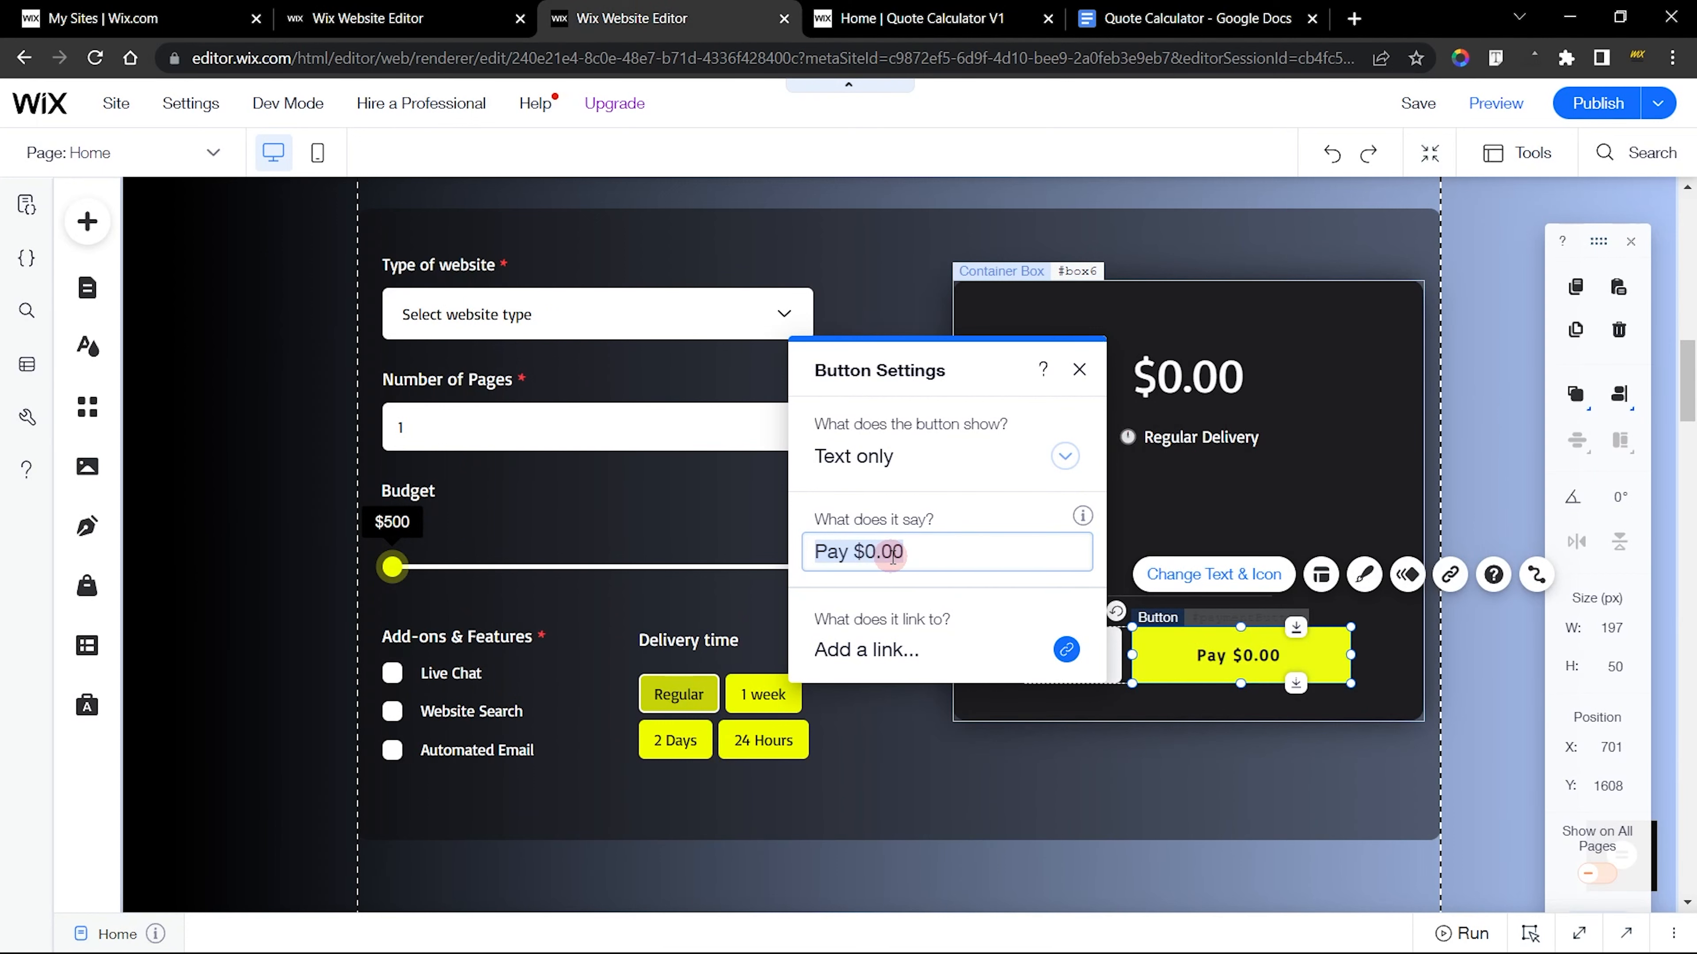
left_click(1080, 370)
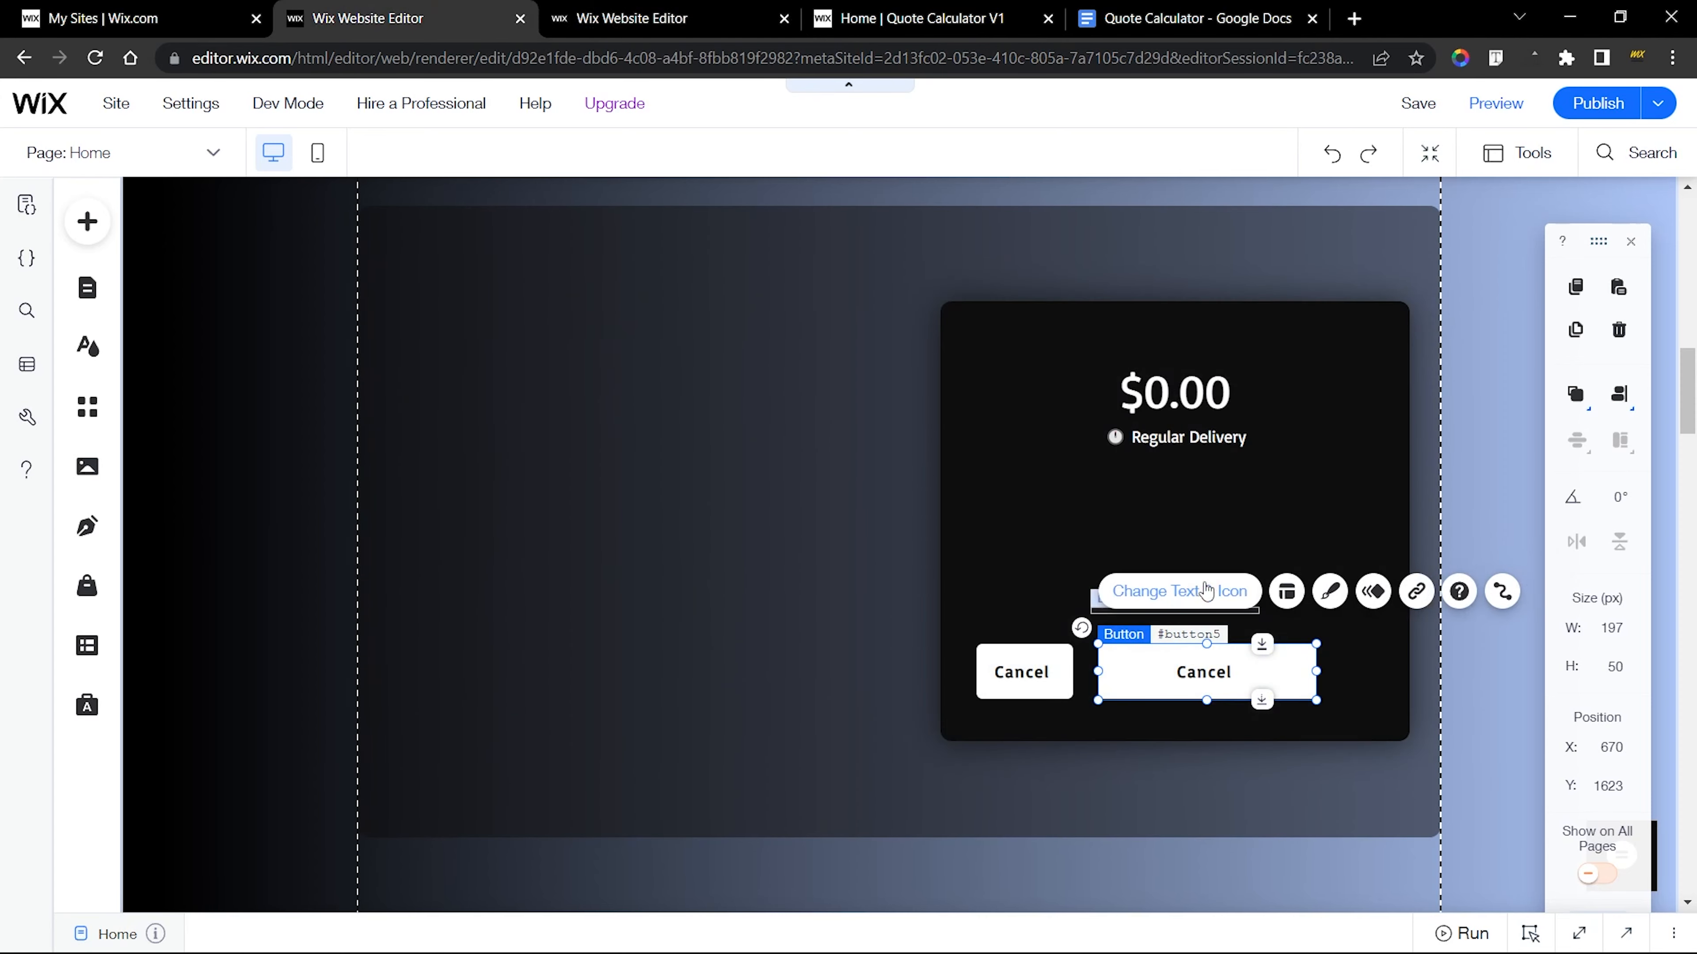
In the new site's editor, change the copied Cancel button's label to "Pay $0.00"
left_click(1206, 591)
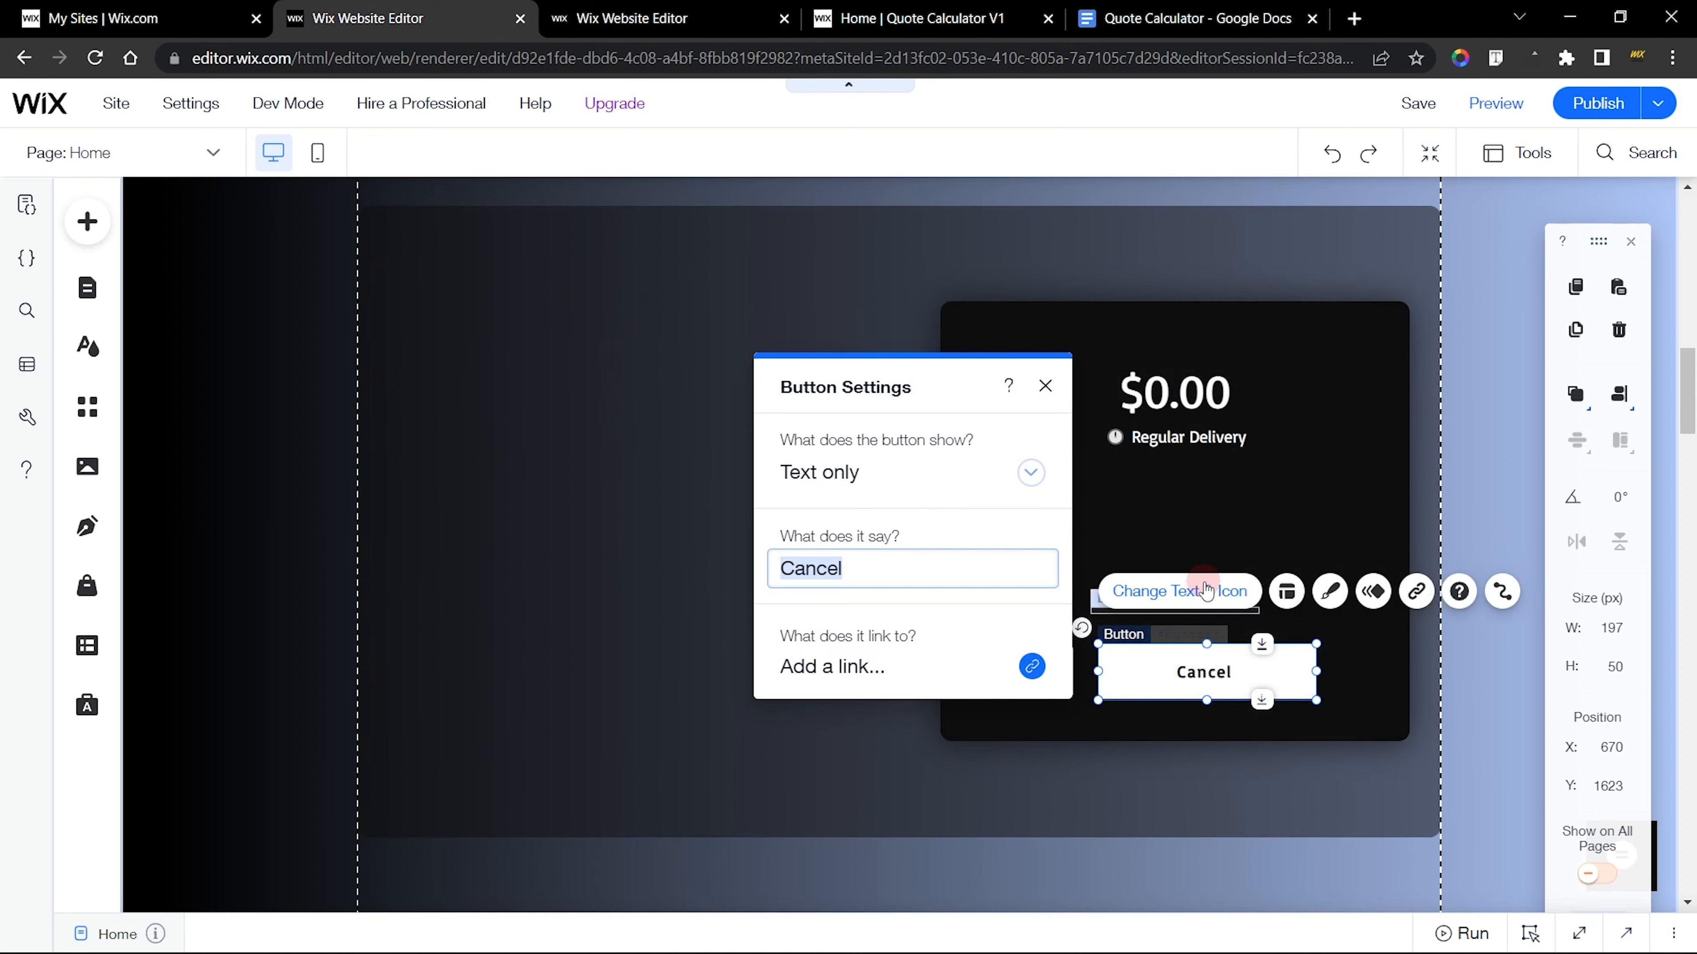
left_click(882, 586)
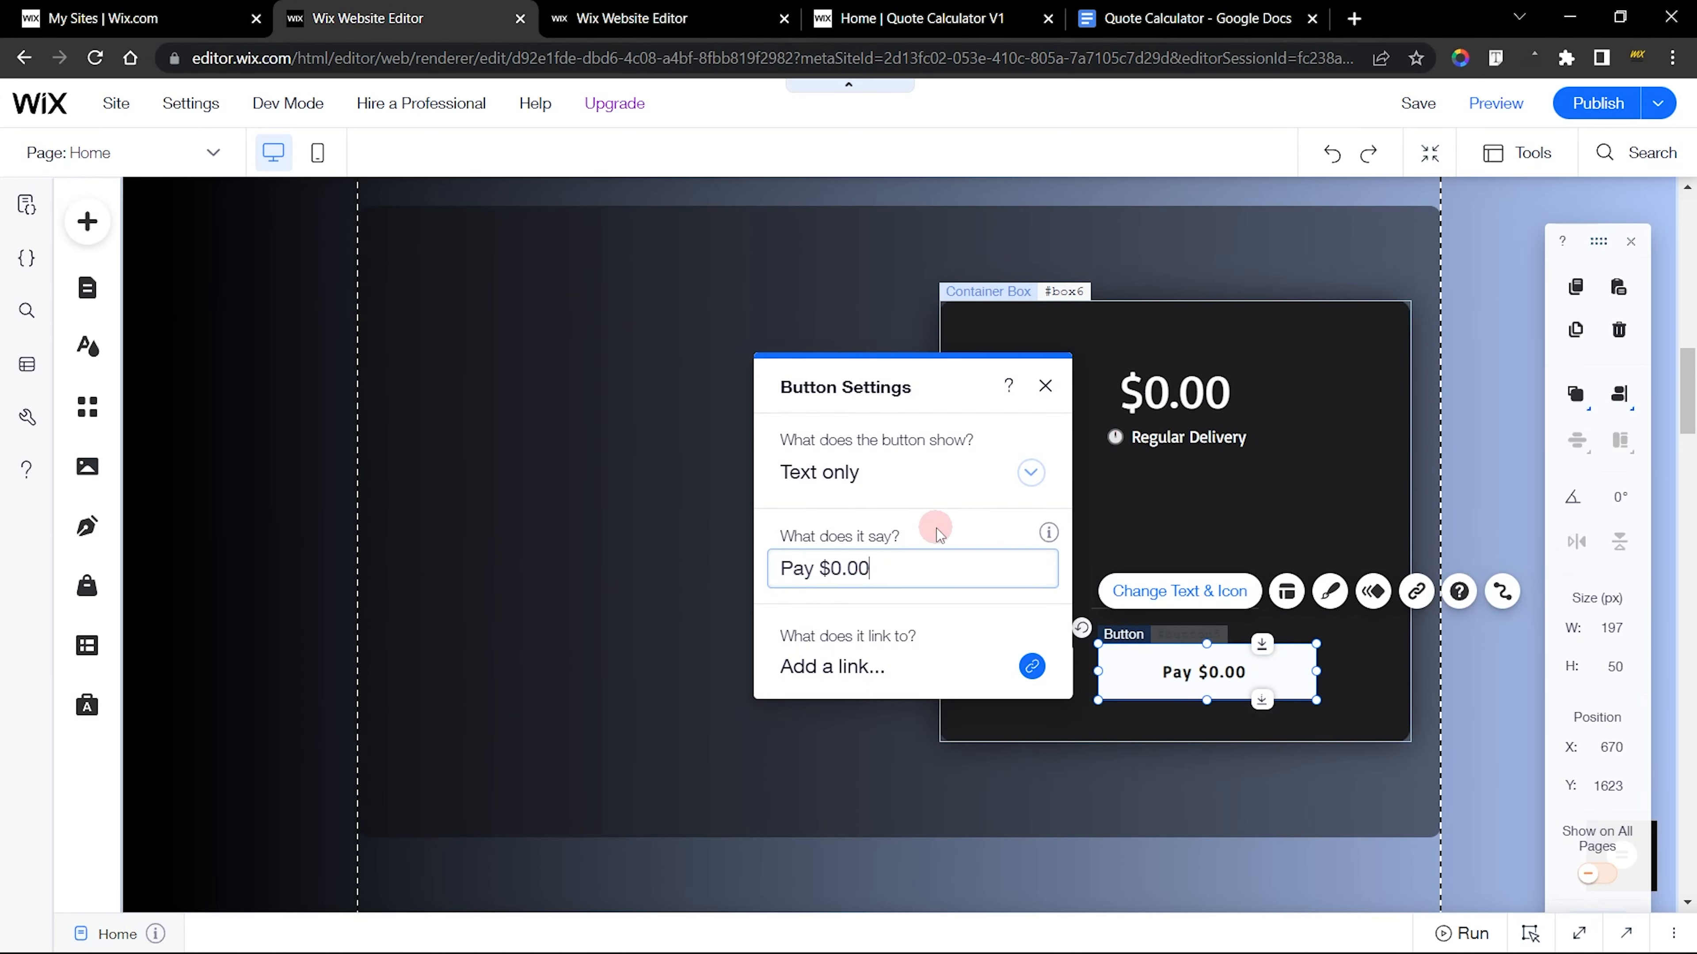
left_click(1032, 430)
left_click(1046, 387)
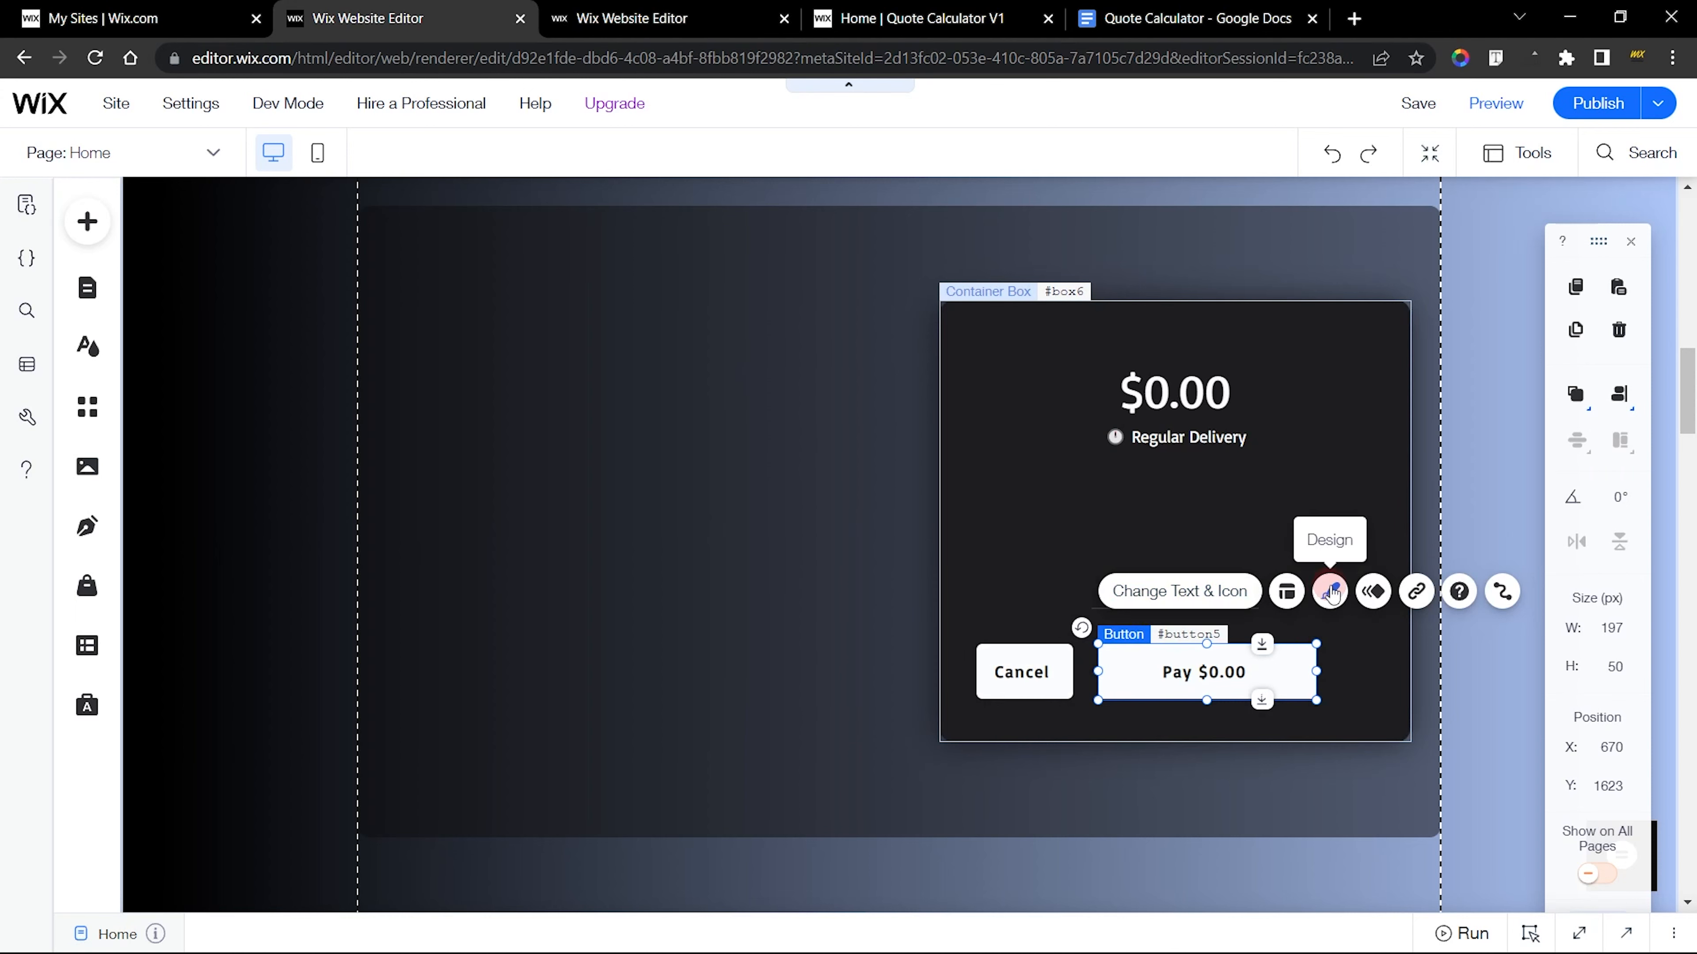
Set the new Pay button's regular background fill to the bright yellow theme color
left_click(1329, 591)
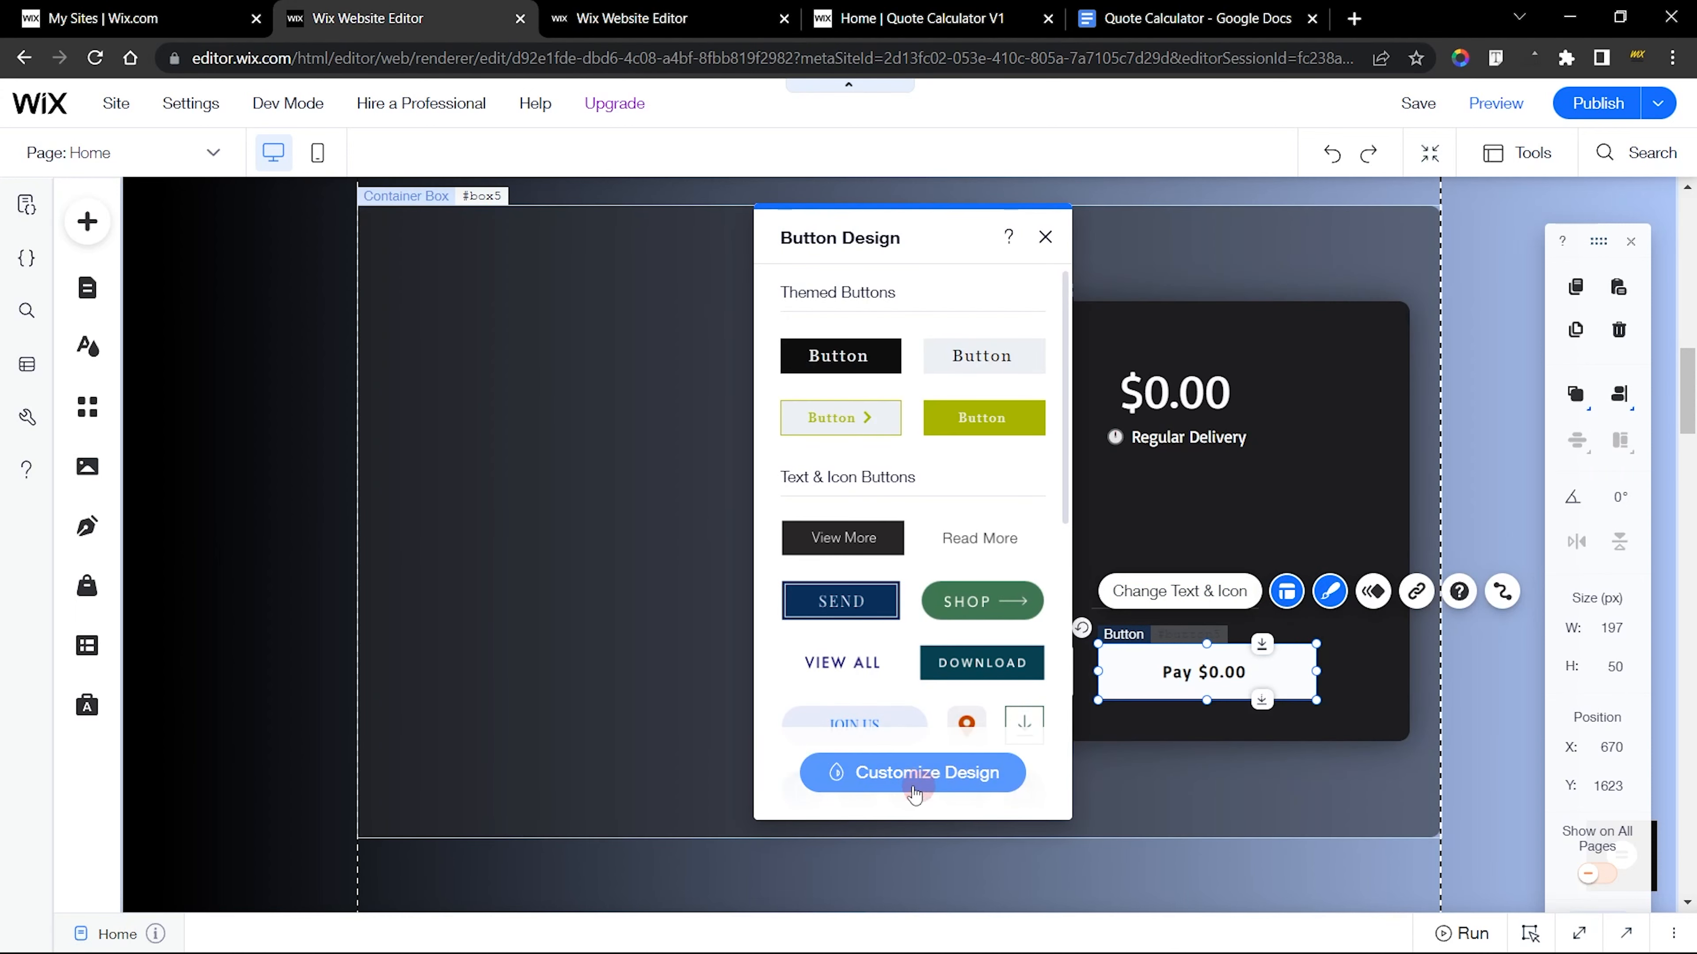
left_click(910, 777)
left_click(911, 354)
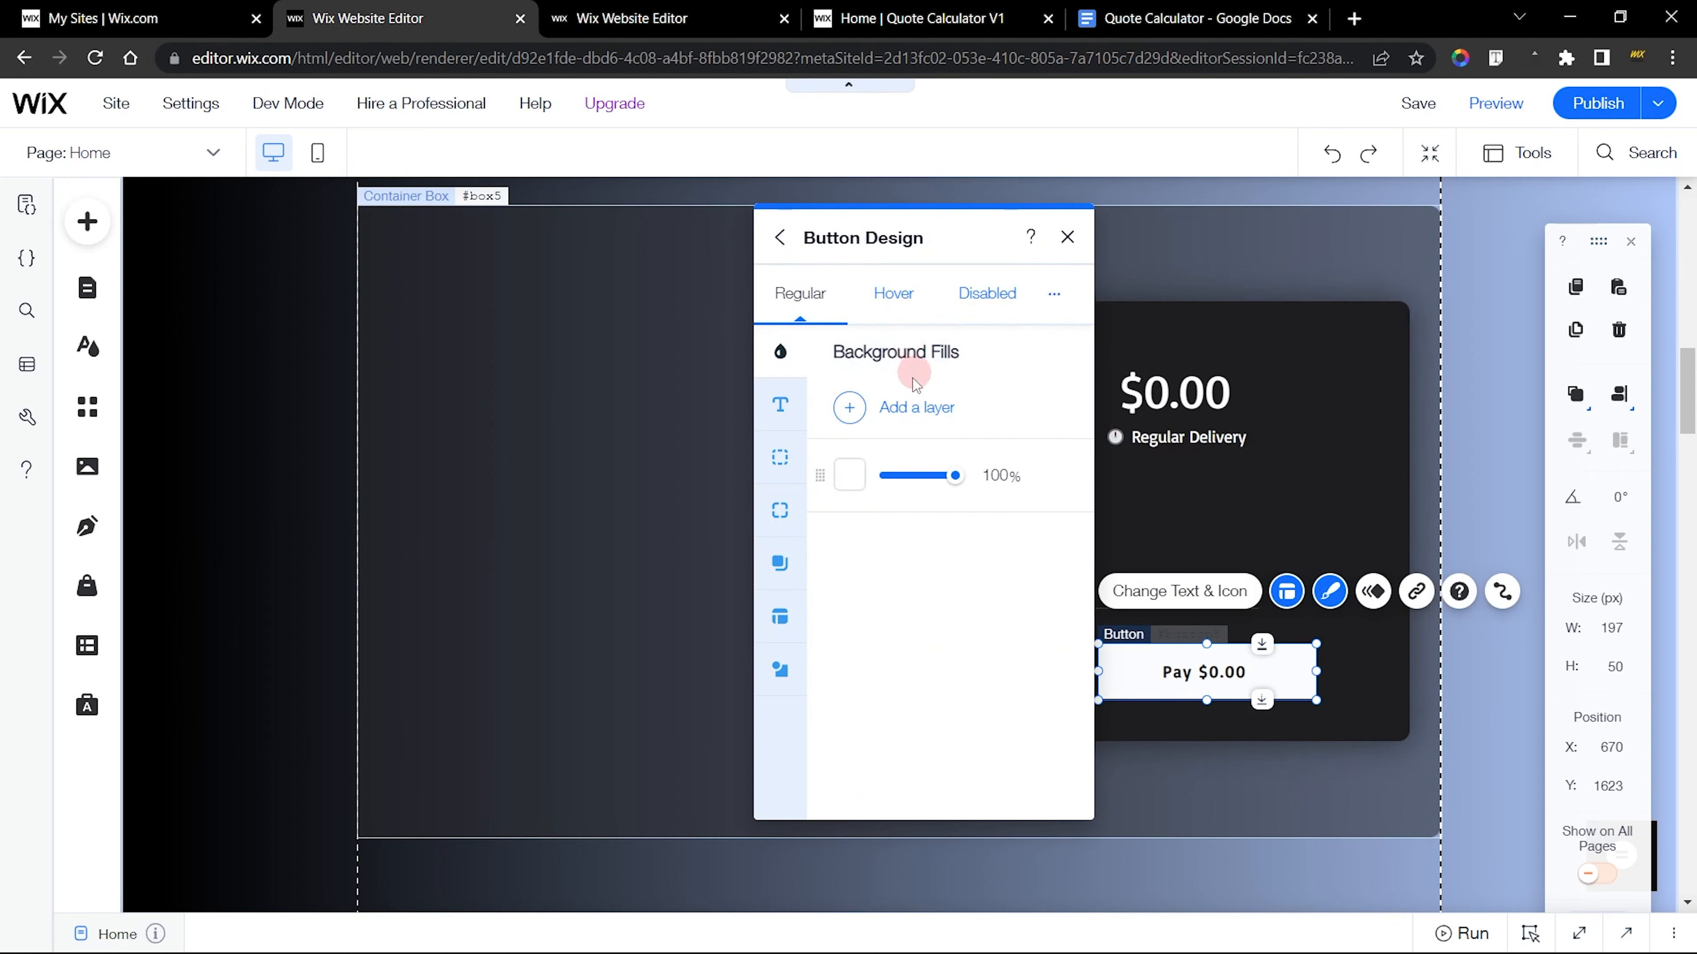
left_click(850, 472)
left_click_drag(918, 530, 921, 322)
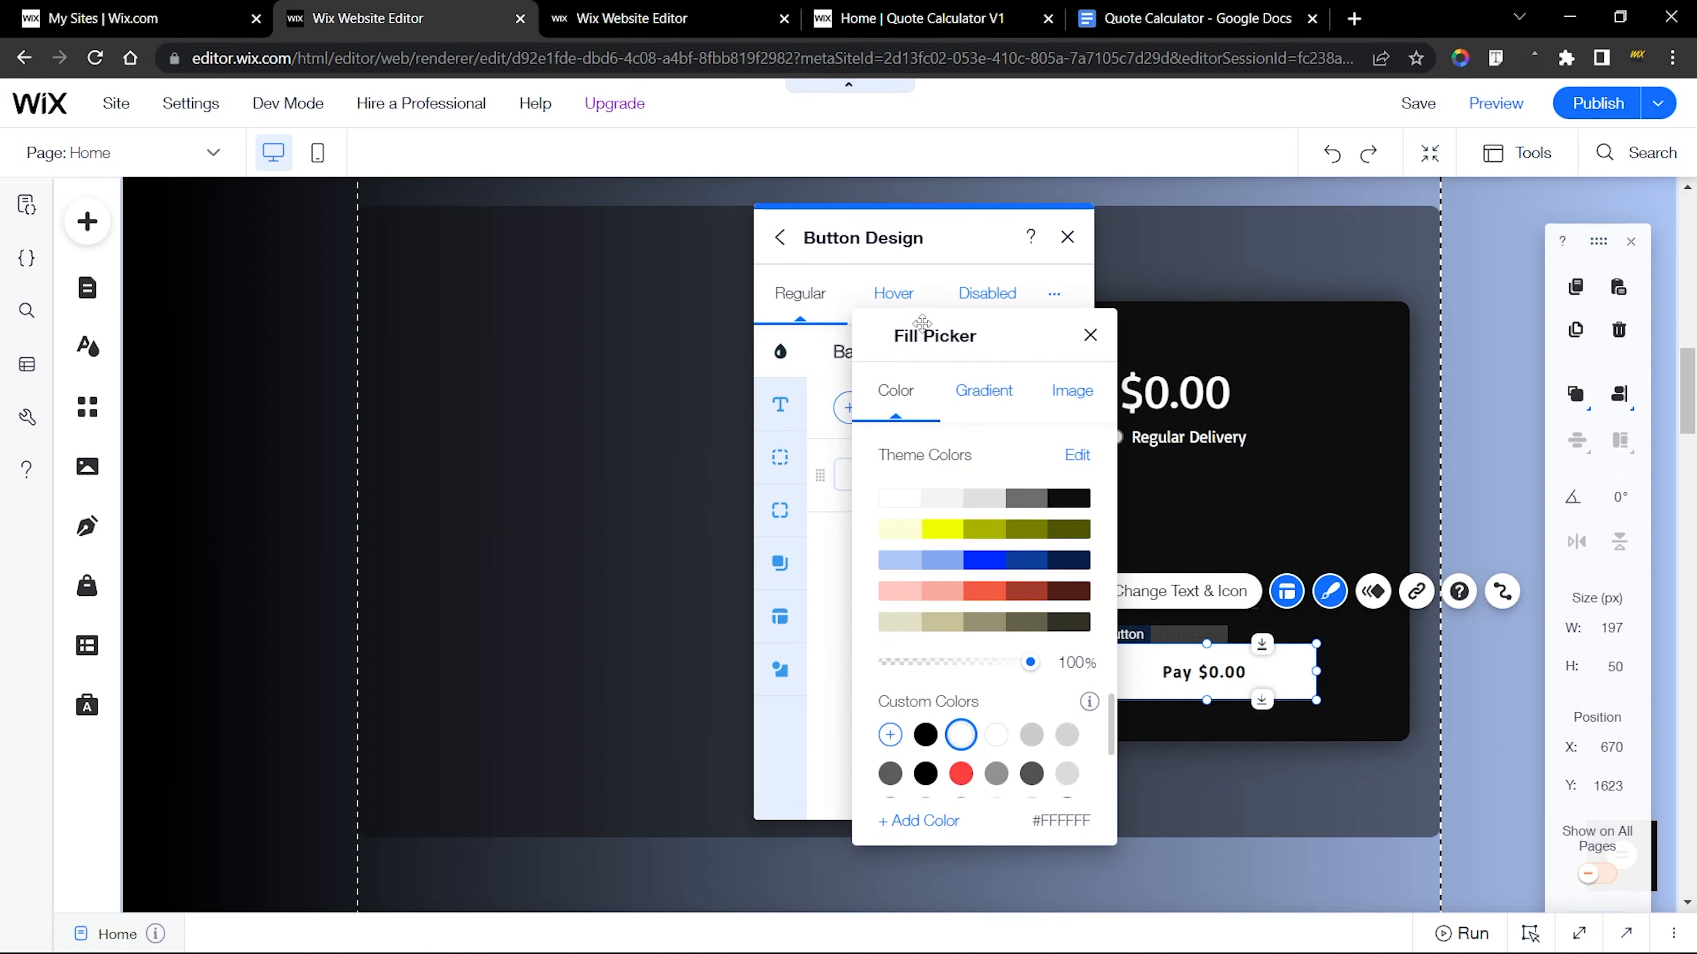
left_click(945, 532)
Switch to the finished site's editor and examine the Pay button's background fill and opacity in its hover state
left_click(724, 14)
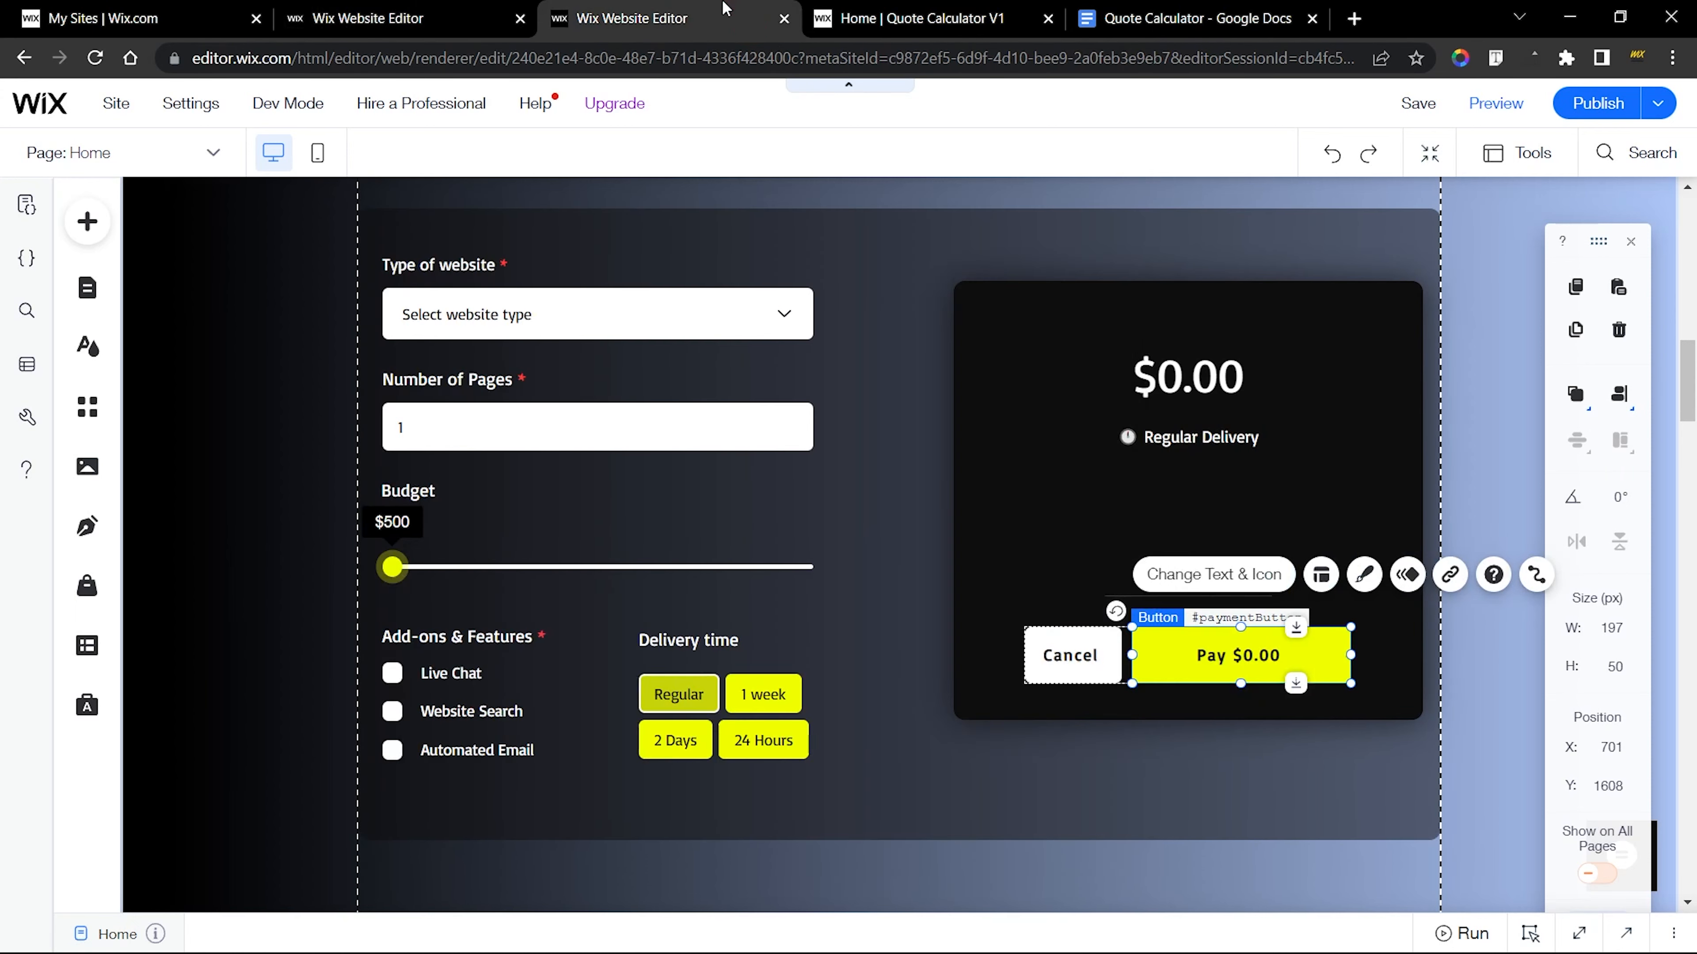
left_click(1363, 578)
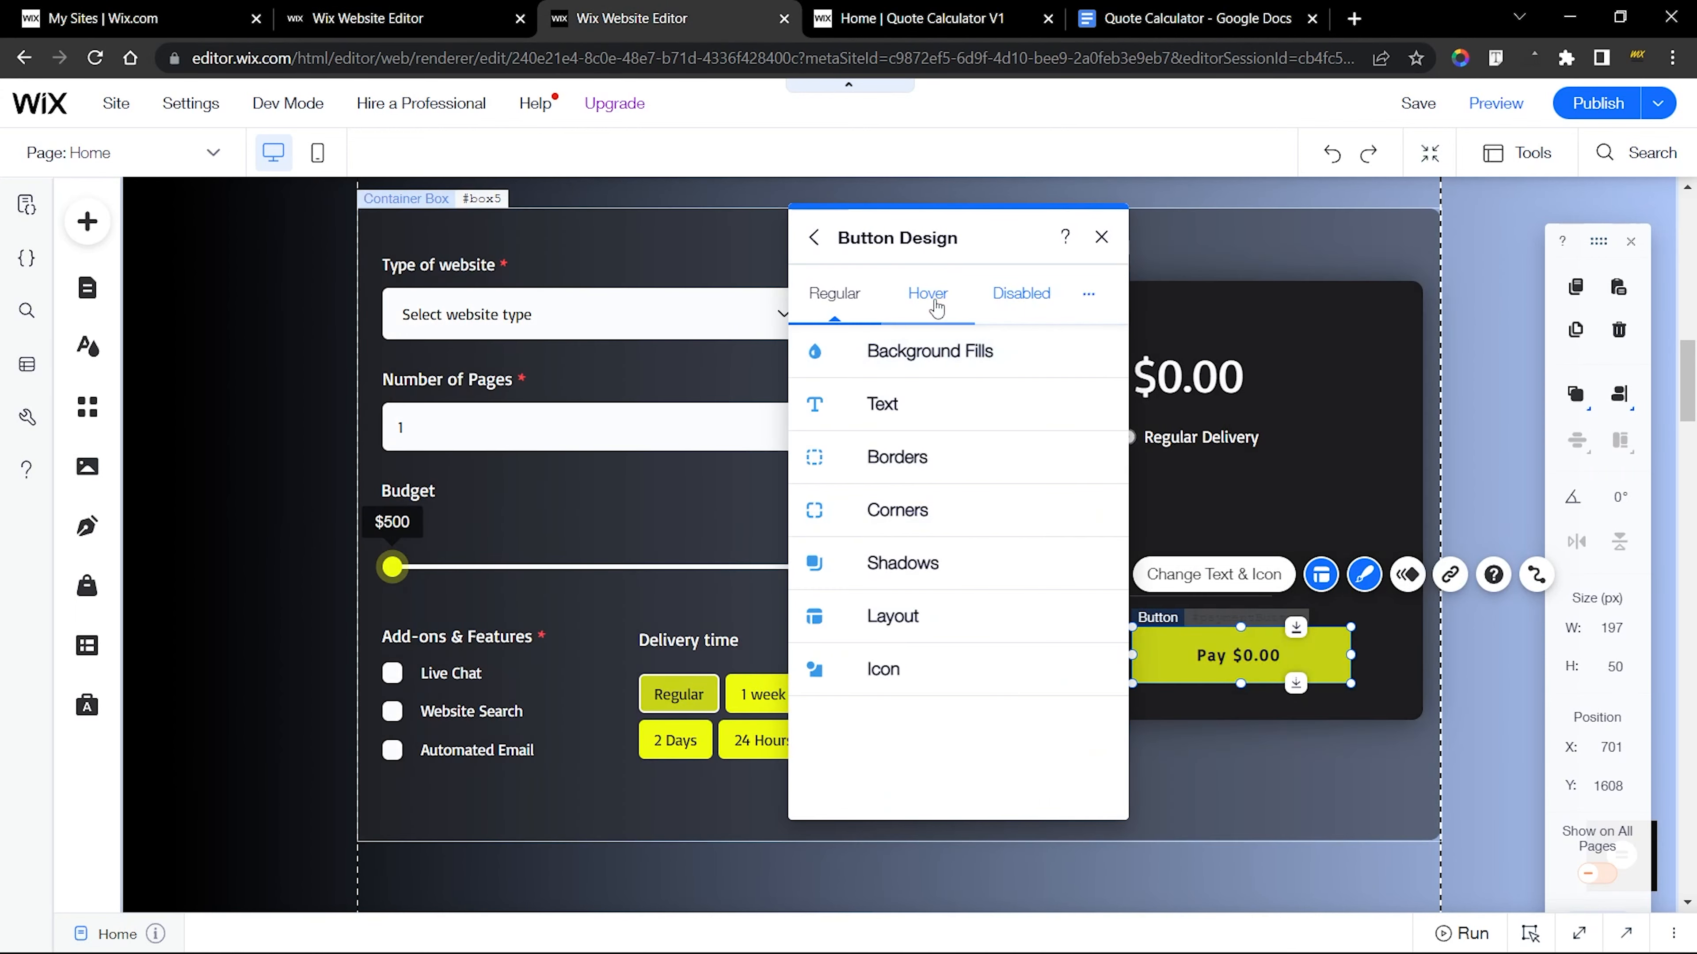
left_click(928, 295)
left_click(913, 353)
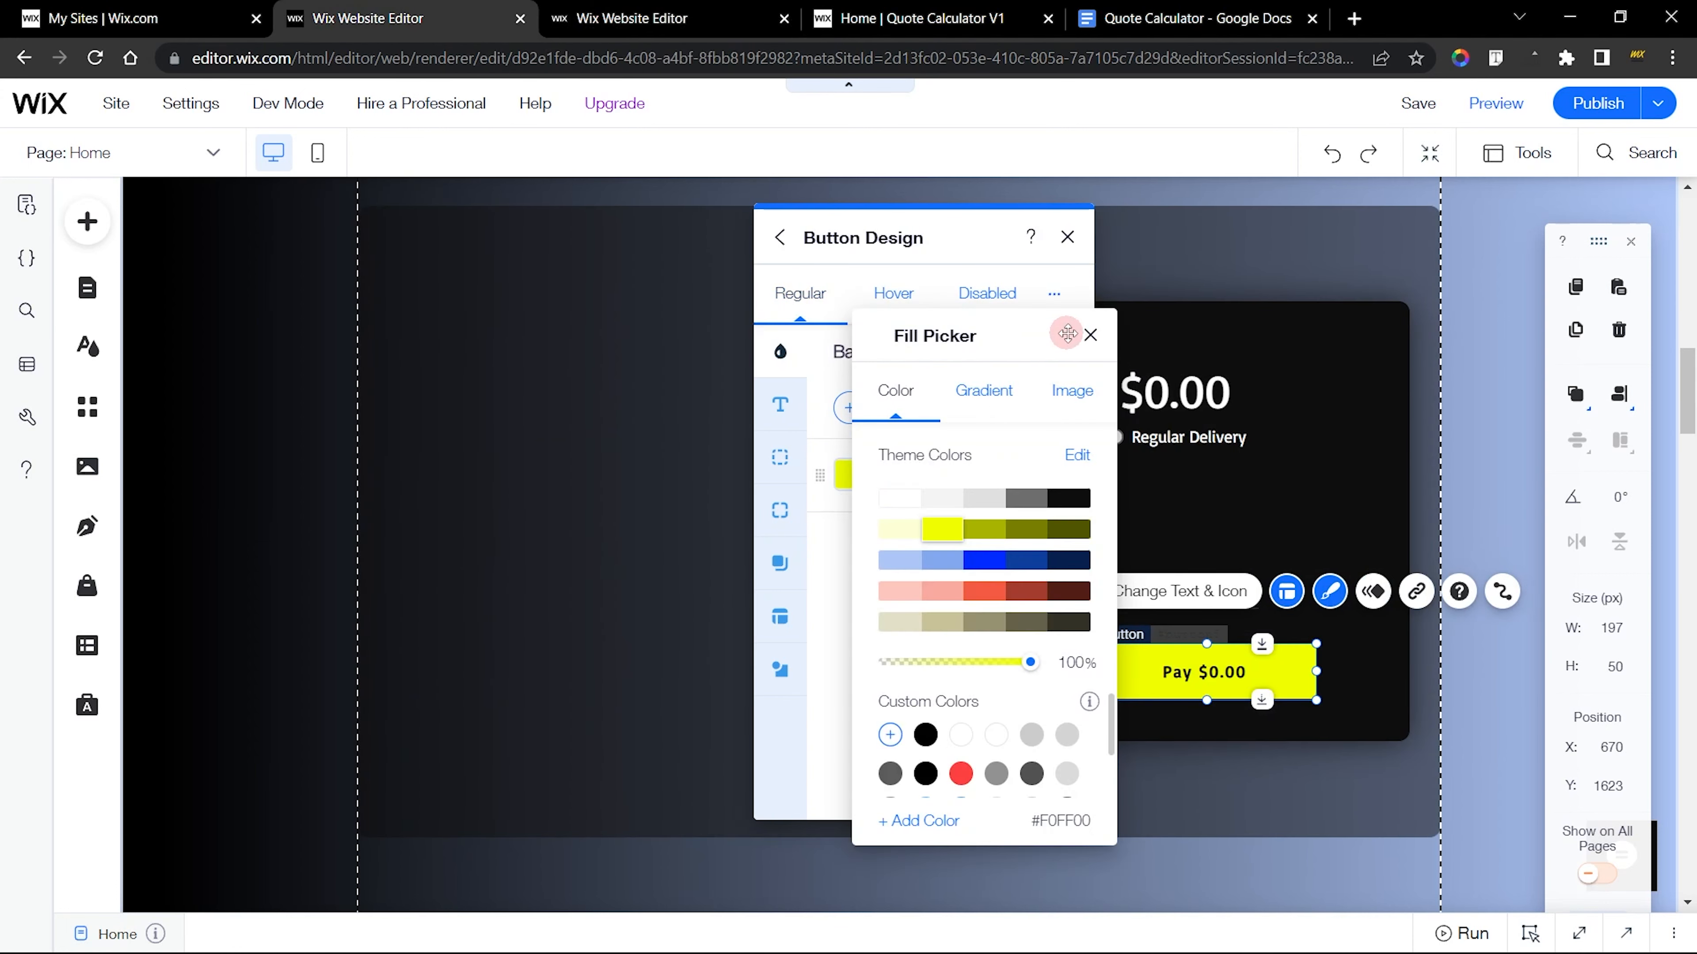
In the new site's editor, set the Pay button's hover background fill to the bright yellow theme color at 80% opacity
left_click(1091, 334)
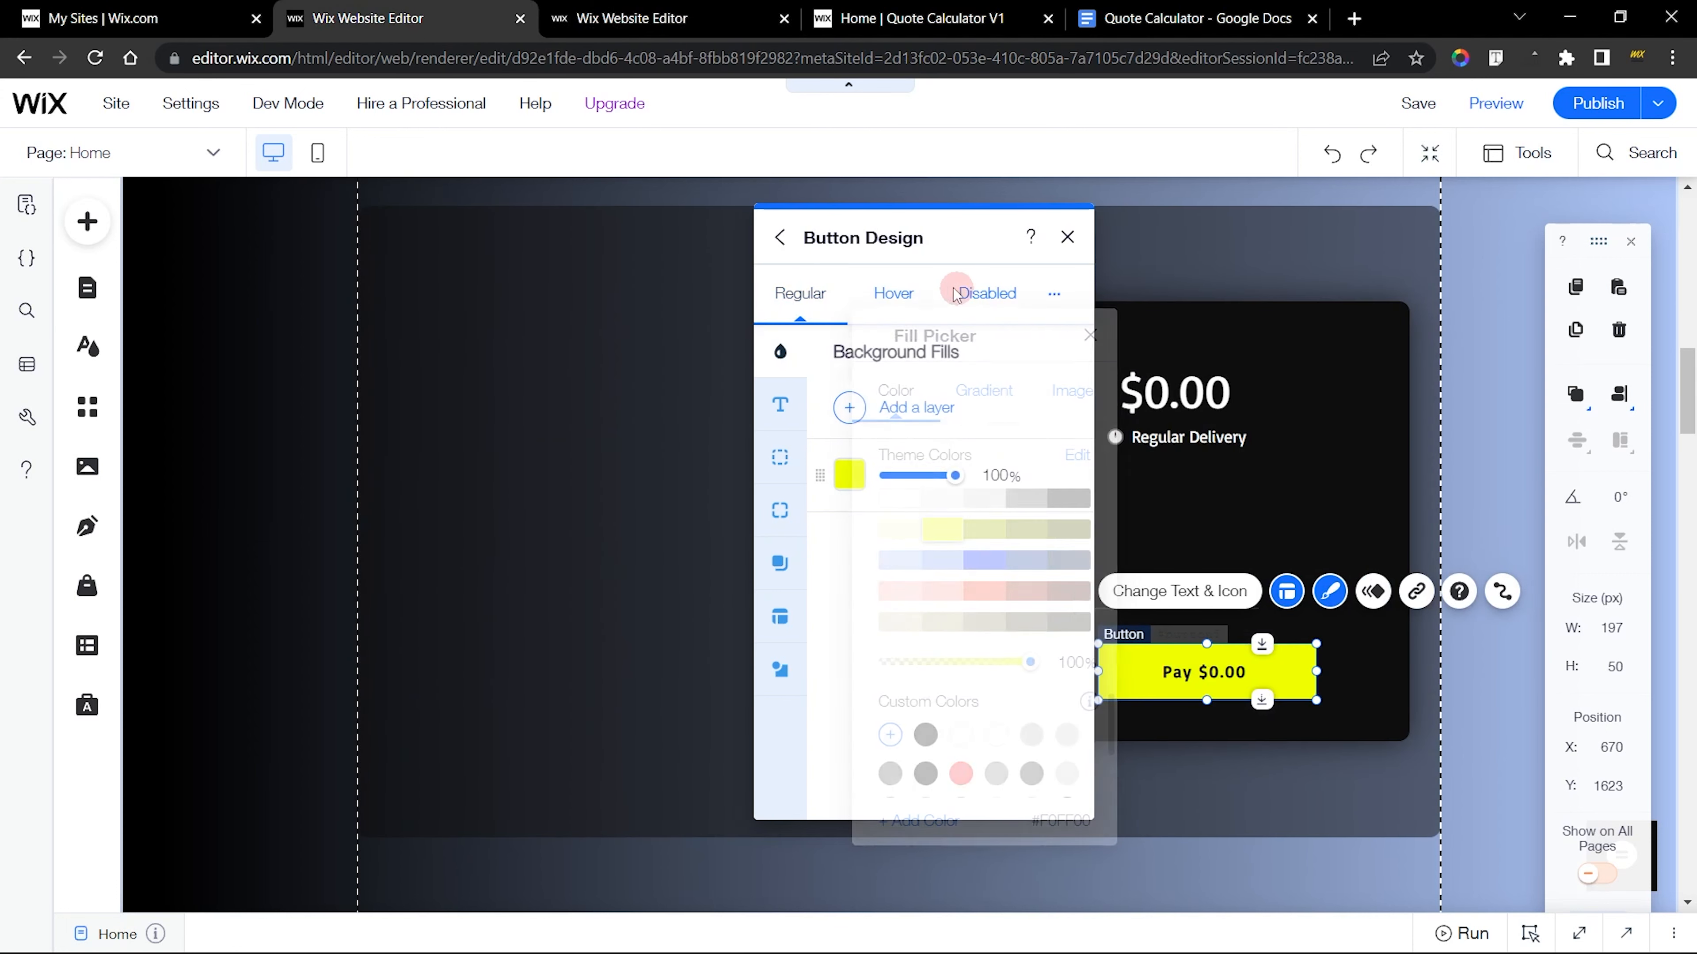
left_click(894, 293)
left_click(854, 487)
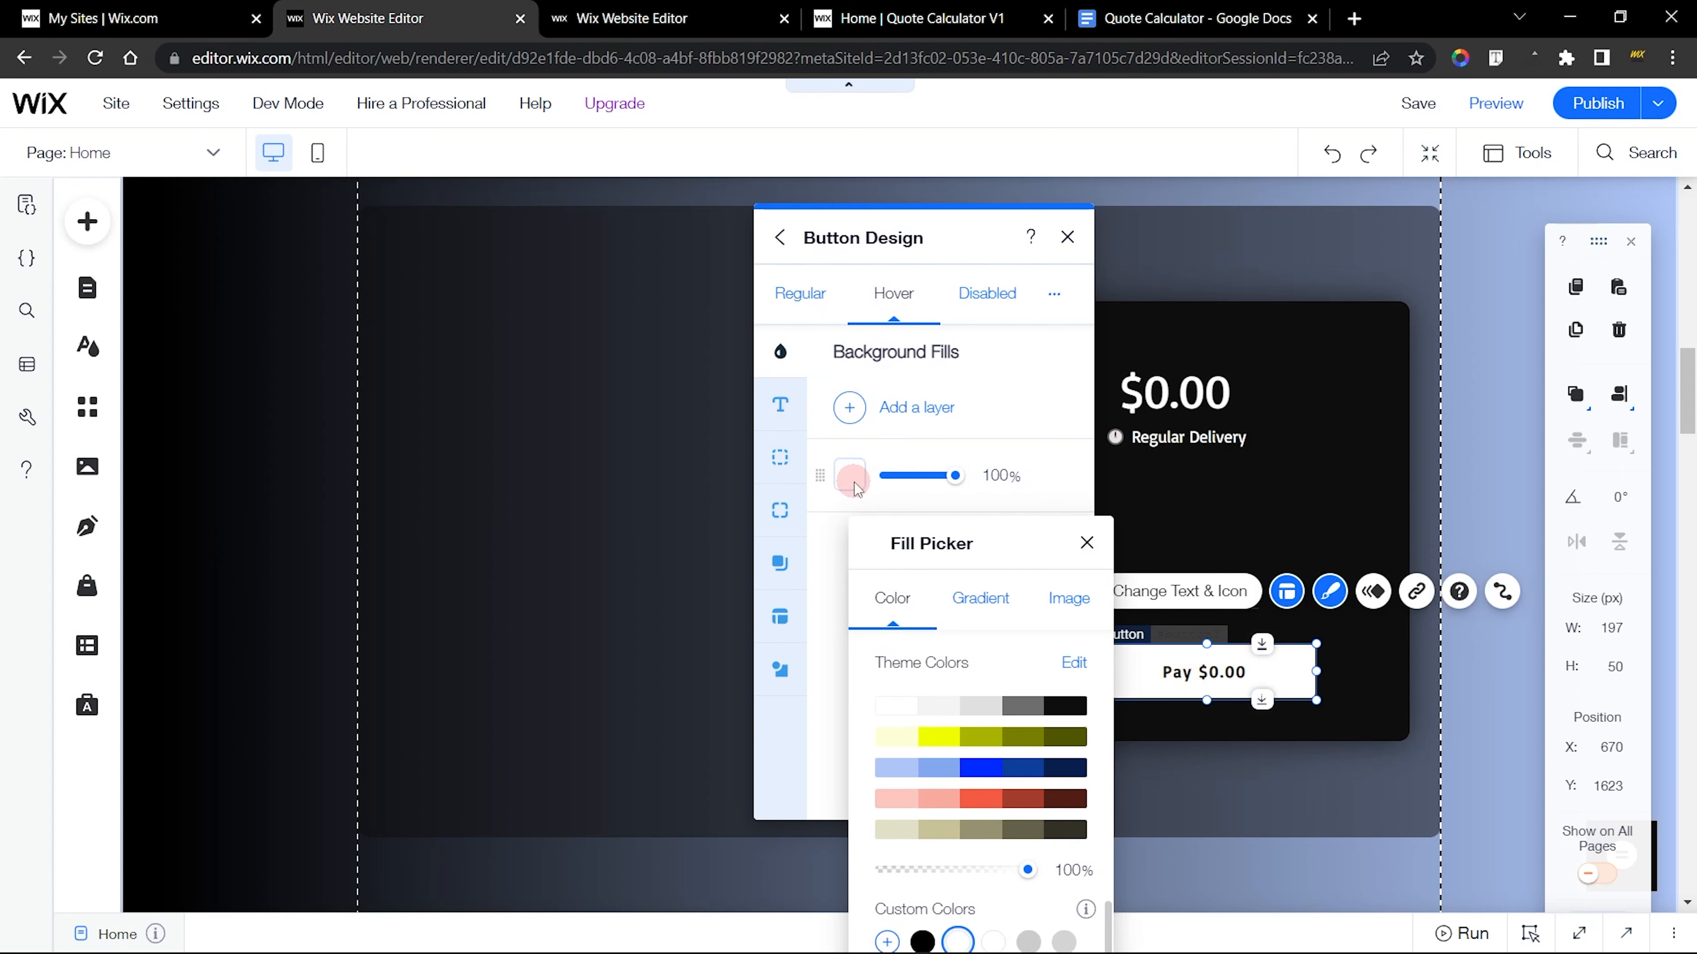
left_click(938, 736)
left_click(990, 464)
left_click(998, 471)
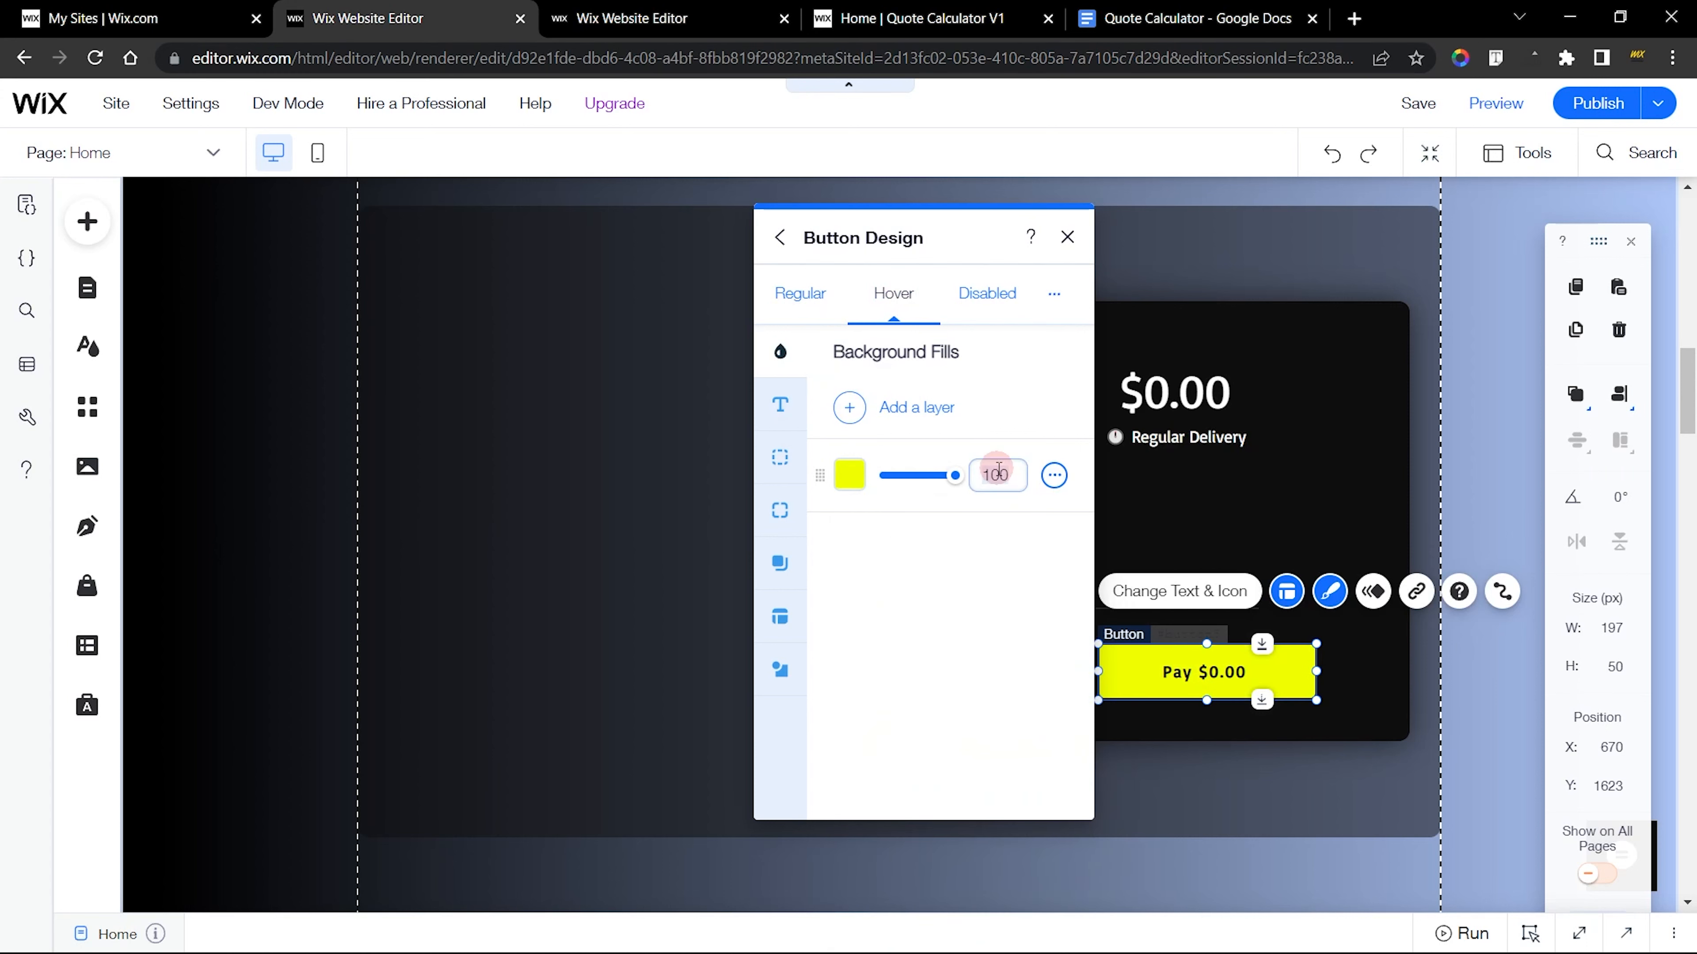
type("80")
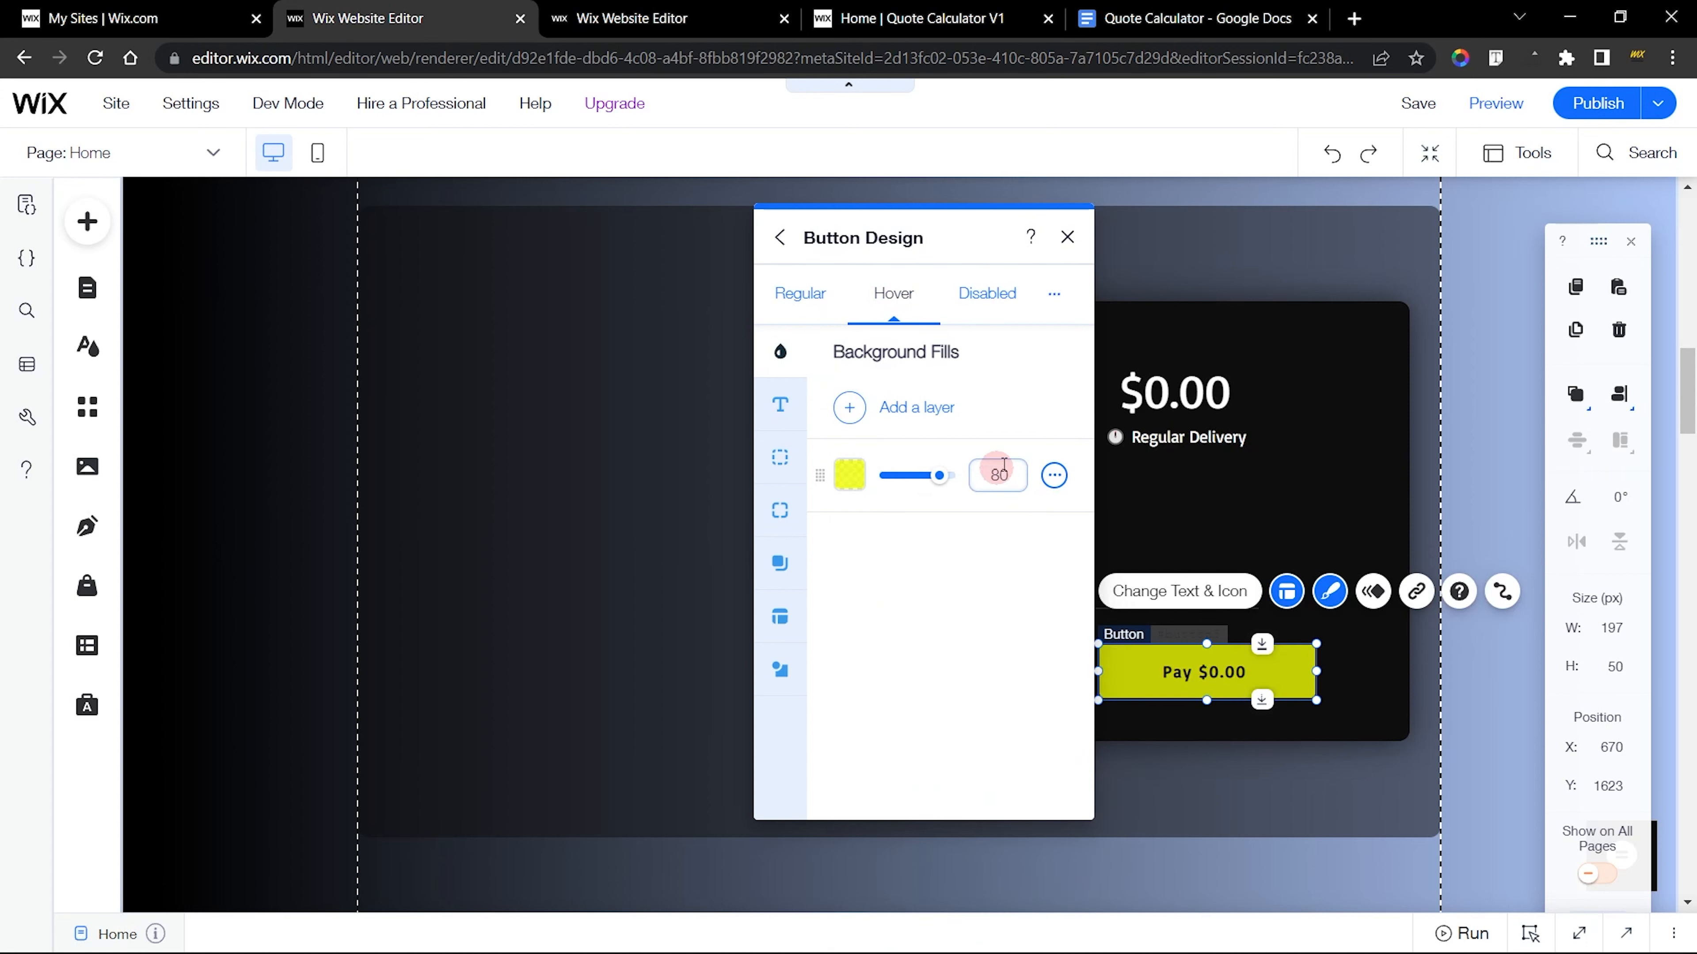
left_click(1063, 235)
Group the new Cancel and Pay buttons and center the group horizontally in the black price box
left_click(662, 18)
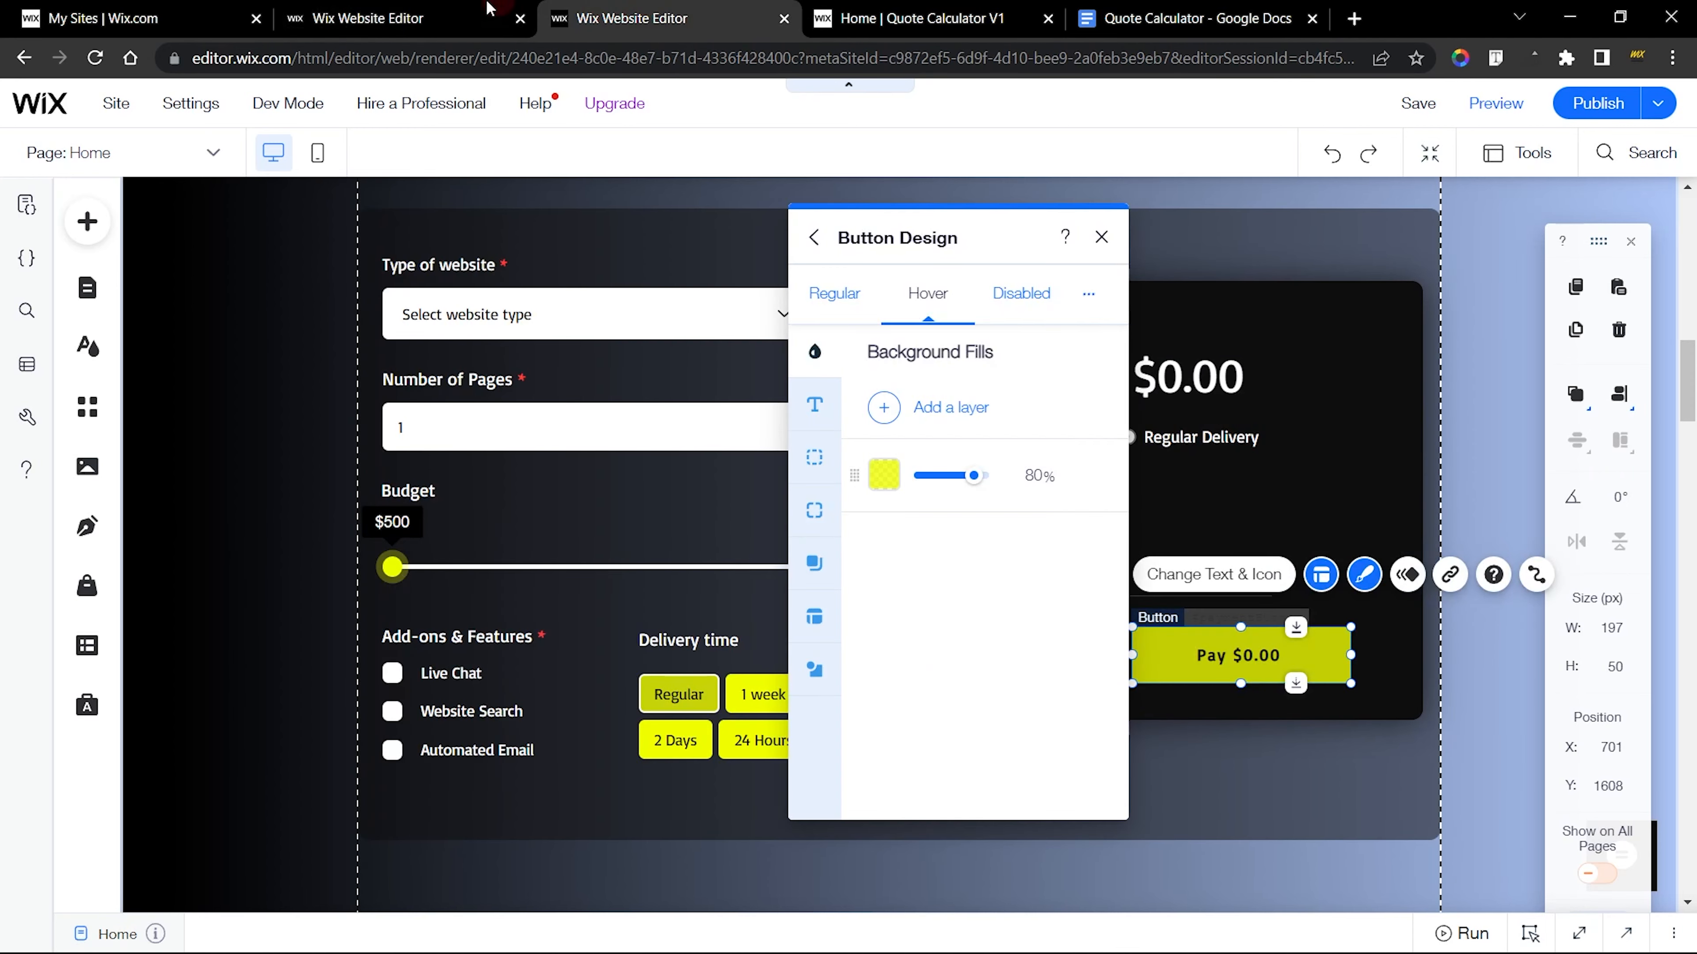
left_click(468, 22)
left_click(1059, 680, "shift")
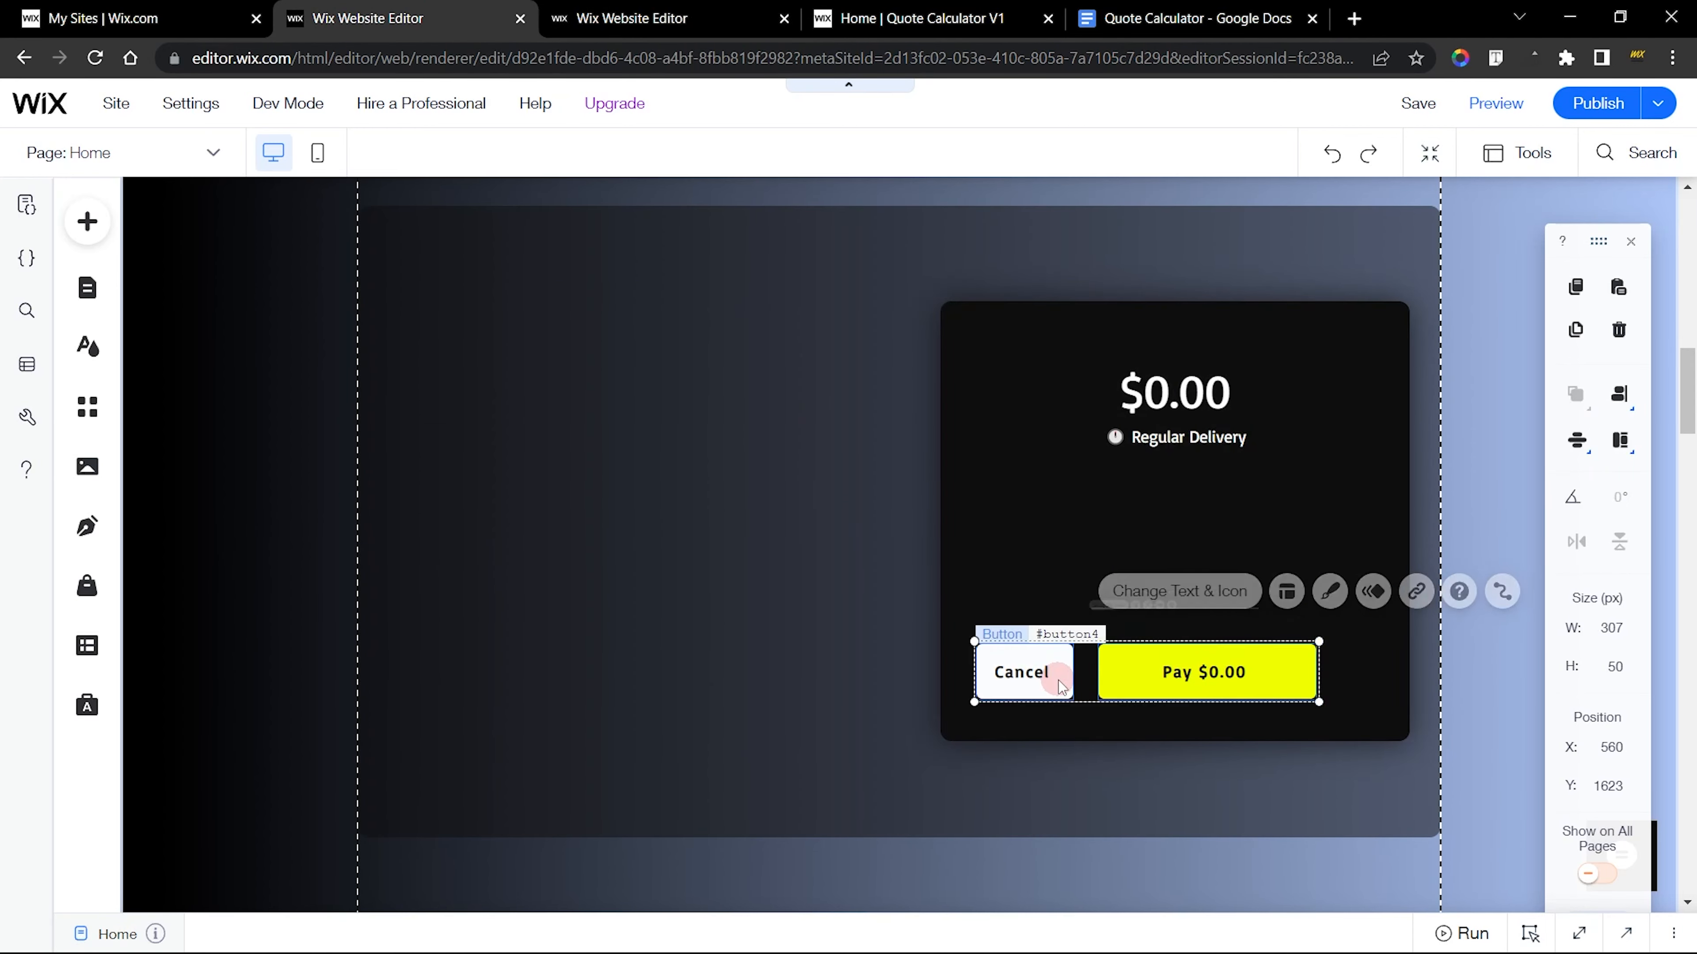
left_click(1052, 604)
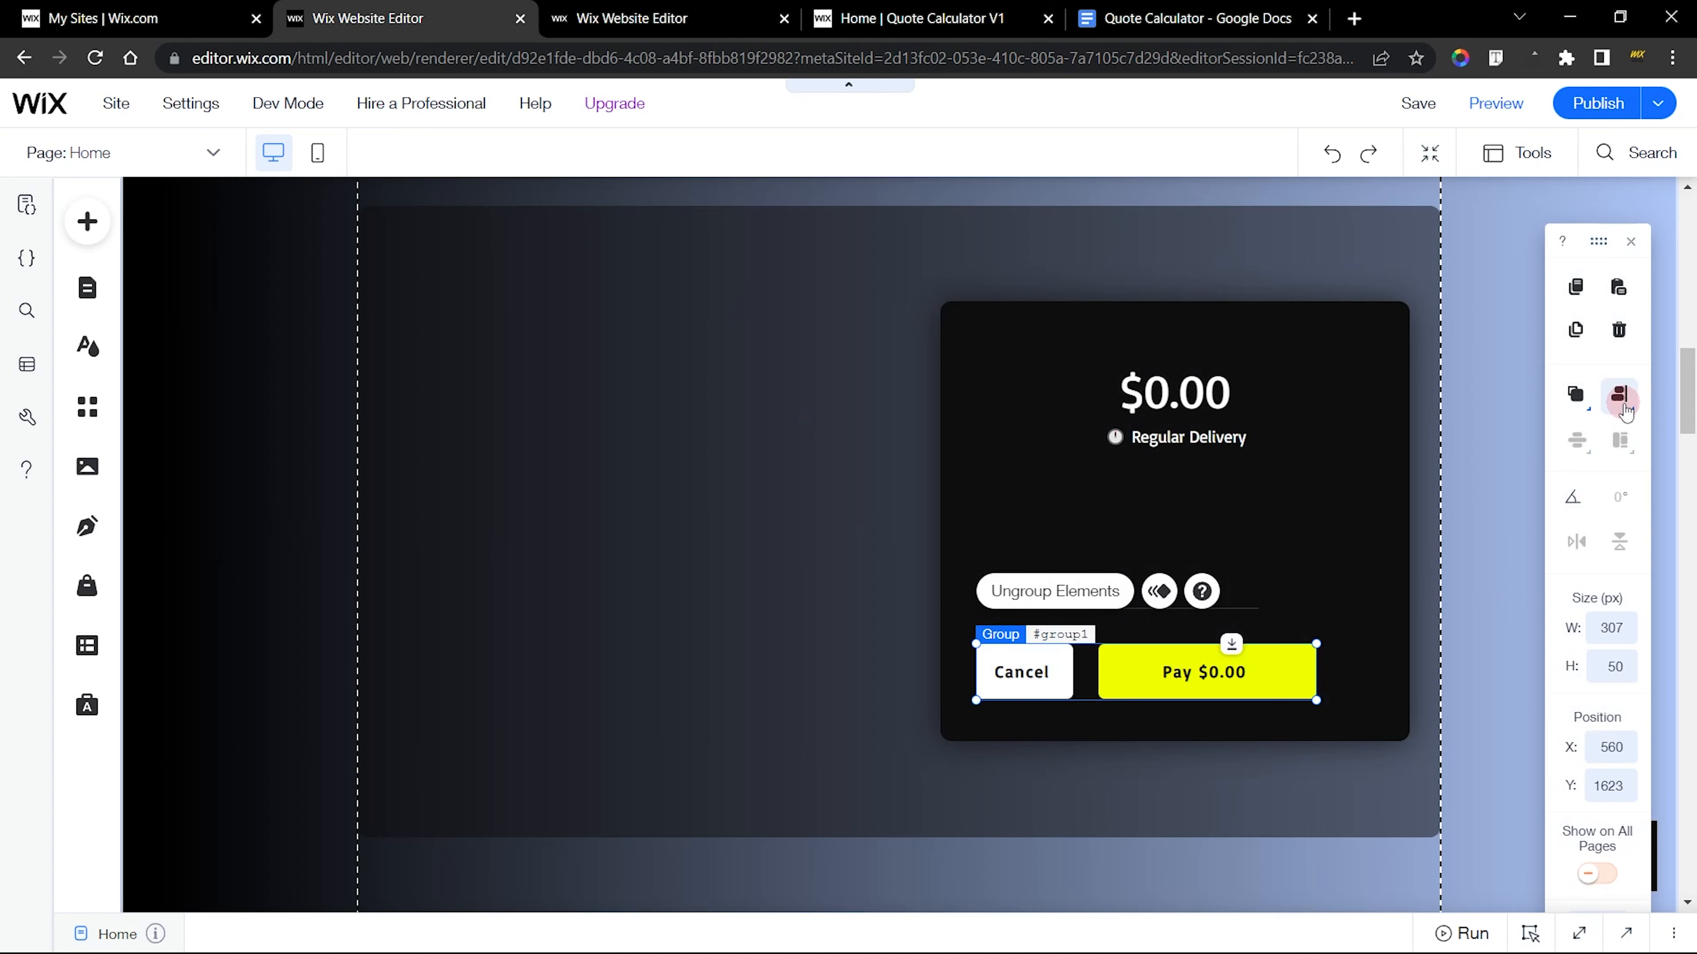
left_click(1571, 398)
left_click(1386, 577)
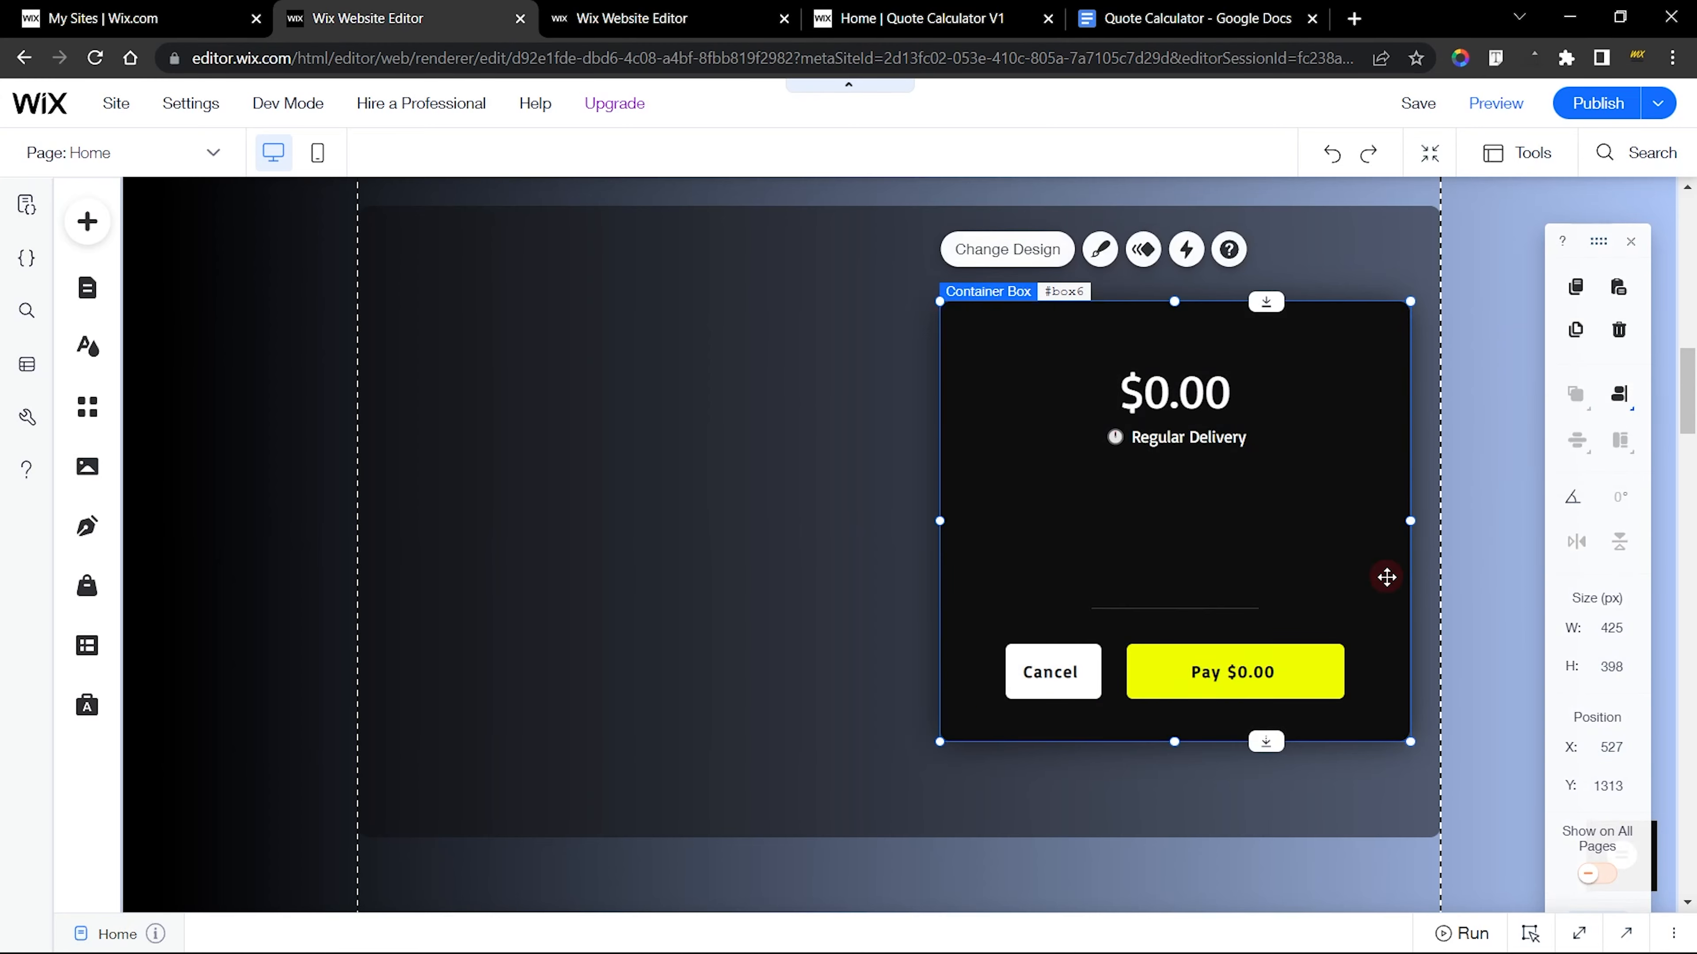
Check the button spacing on the finished site and move the new Cancel button closer to Pay, to about X 598
left_click(795, 14)
left_click(1108, 234)
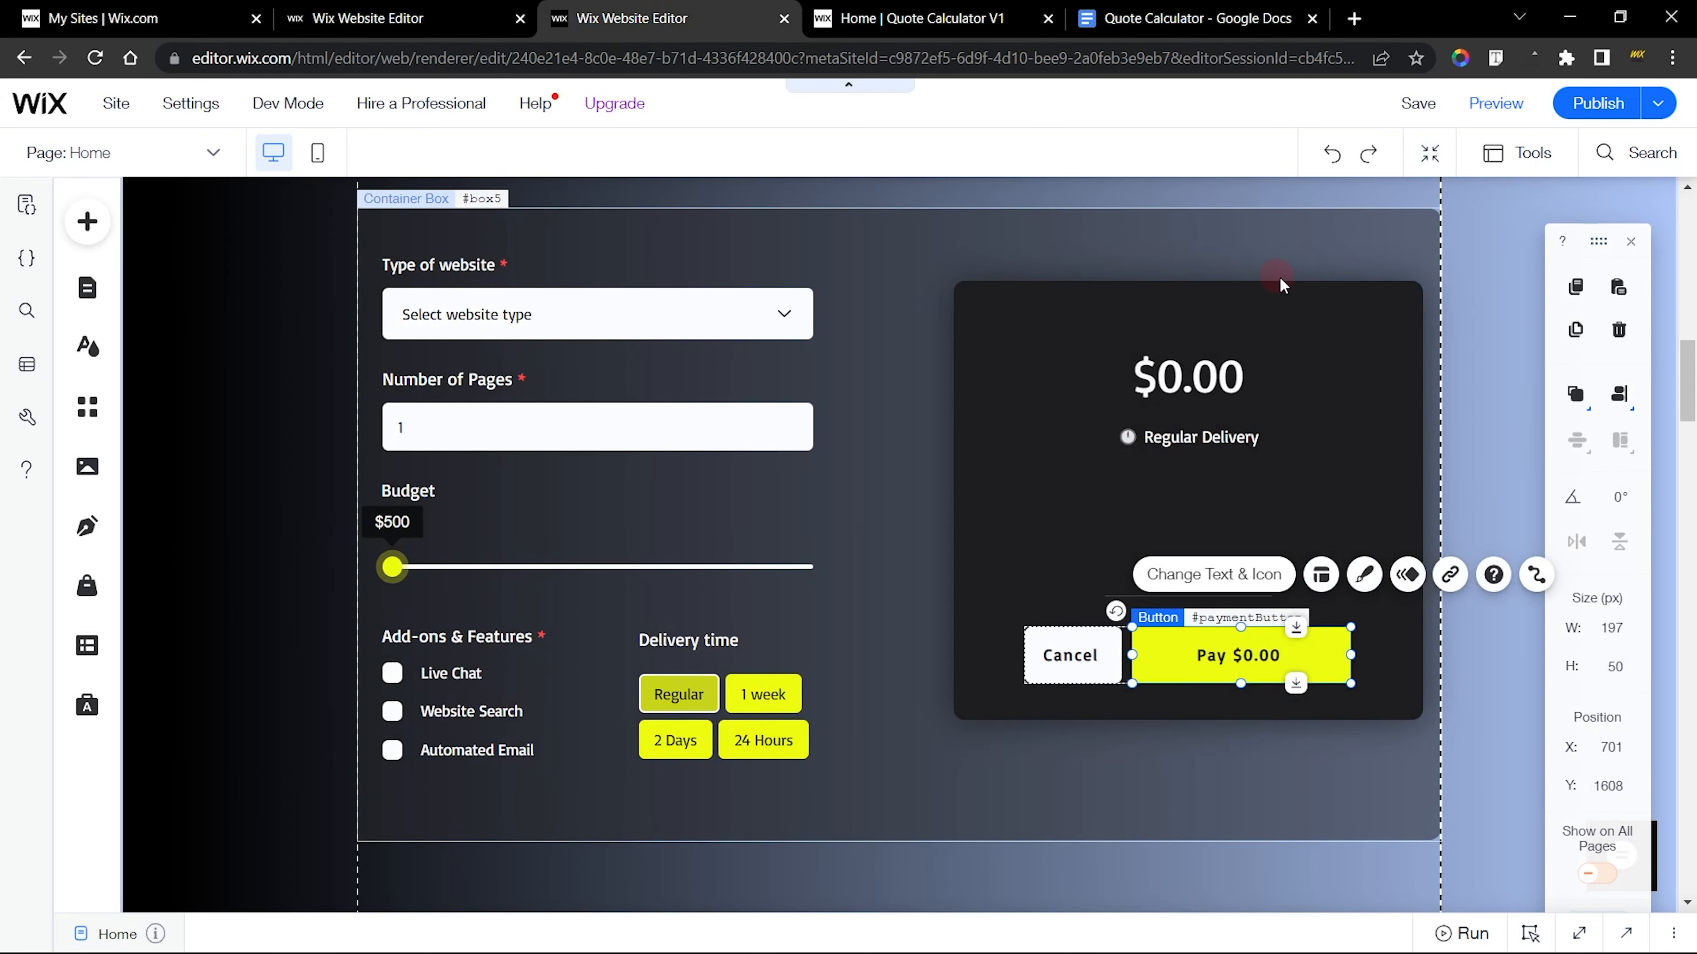
left_click(1296, 277)
left_click(408, 18)
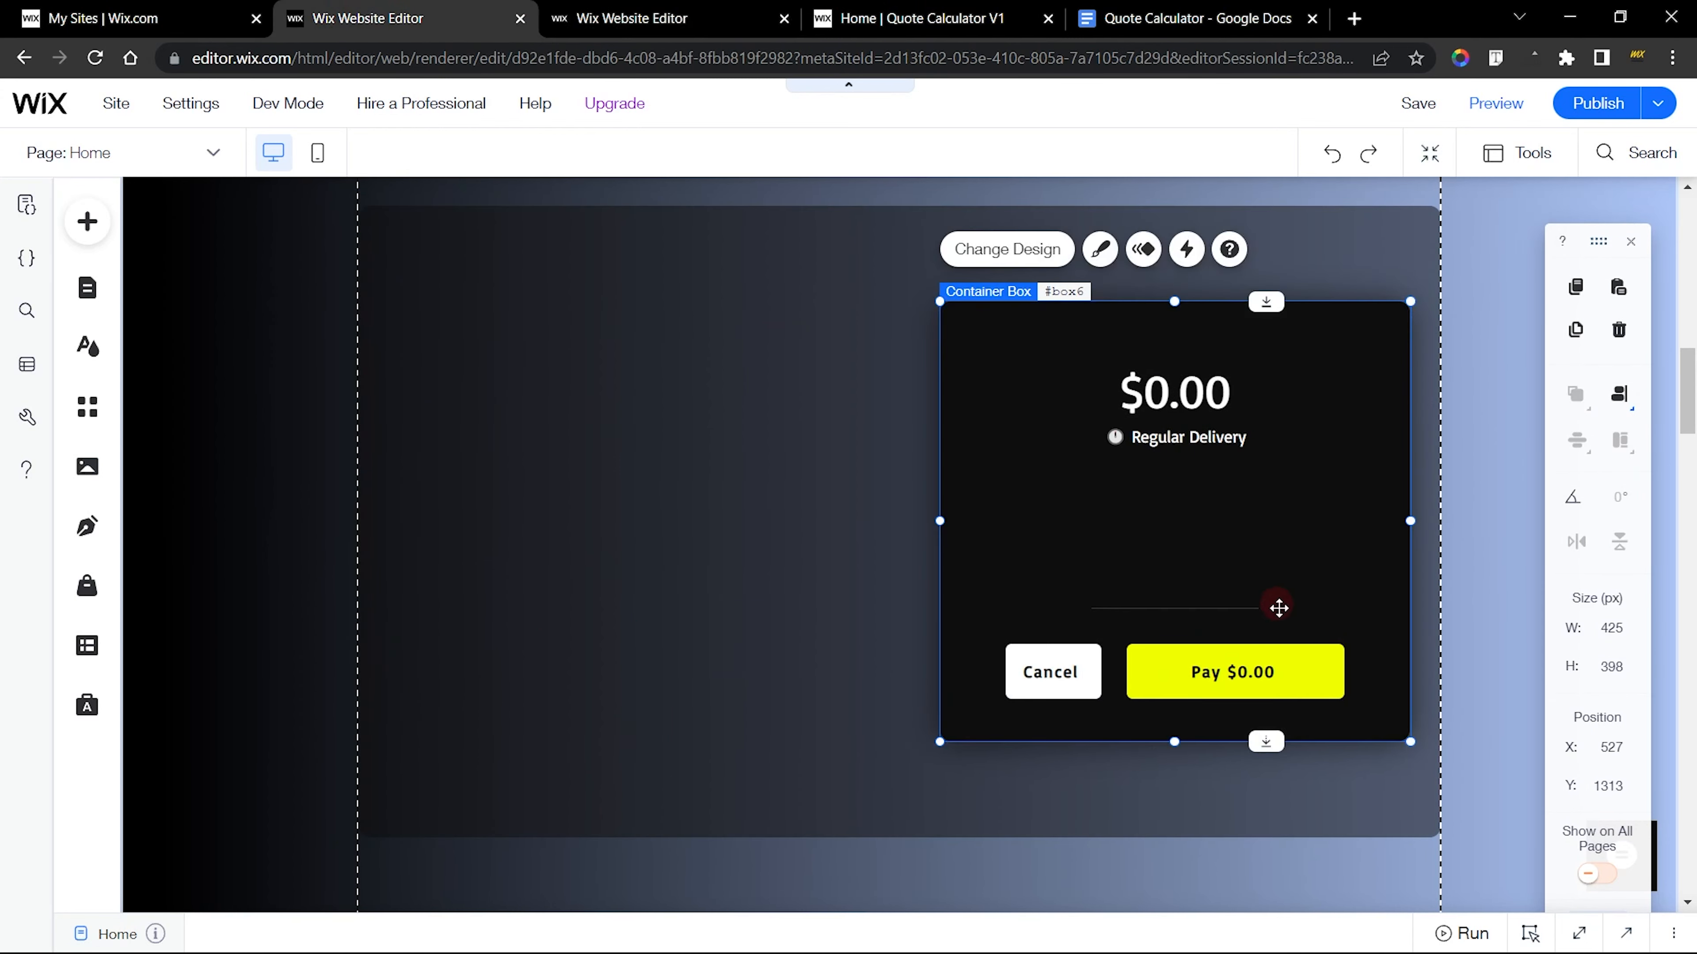
left_click(1129, 685)
left_click_drag(1090, 675, 1090, 660)
left_click(1076, 660)
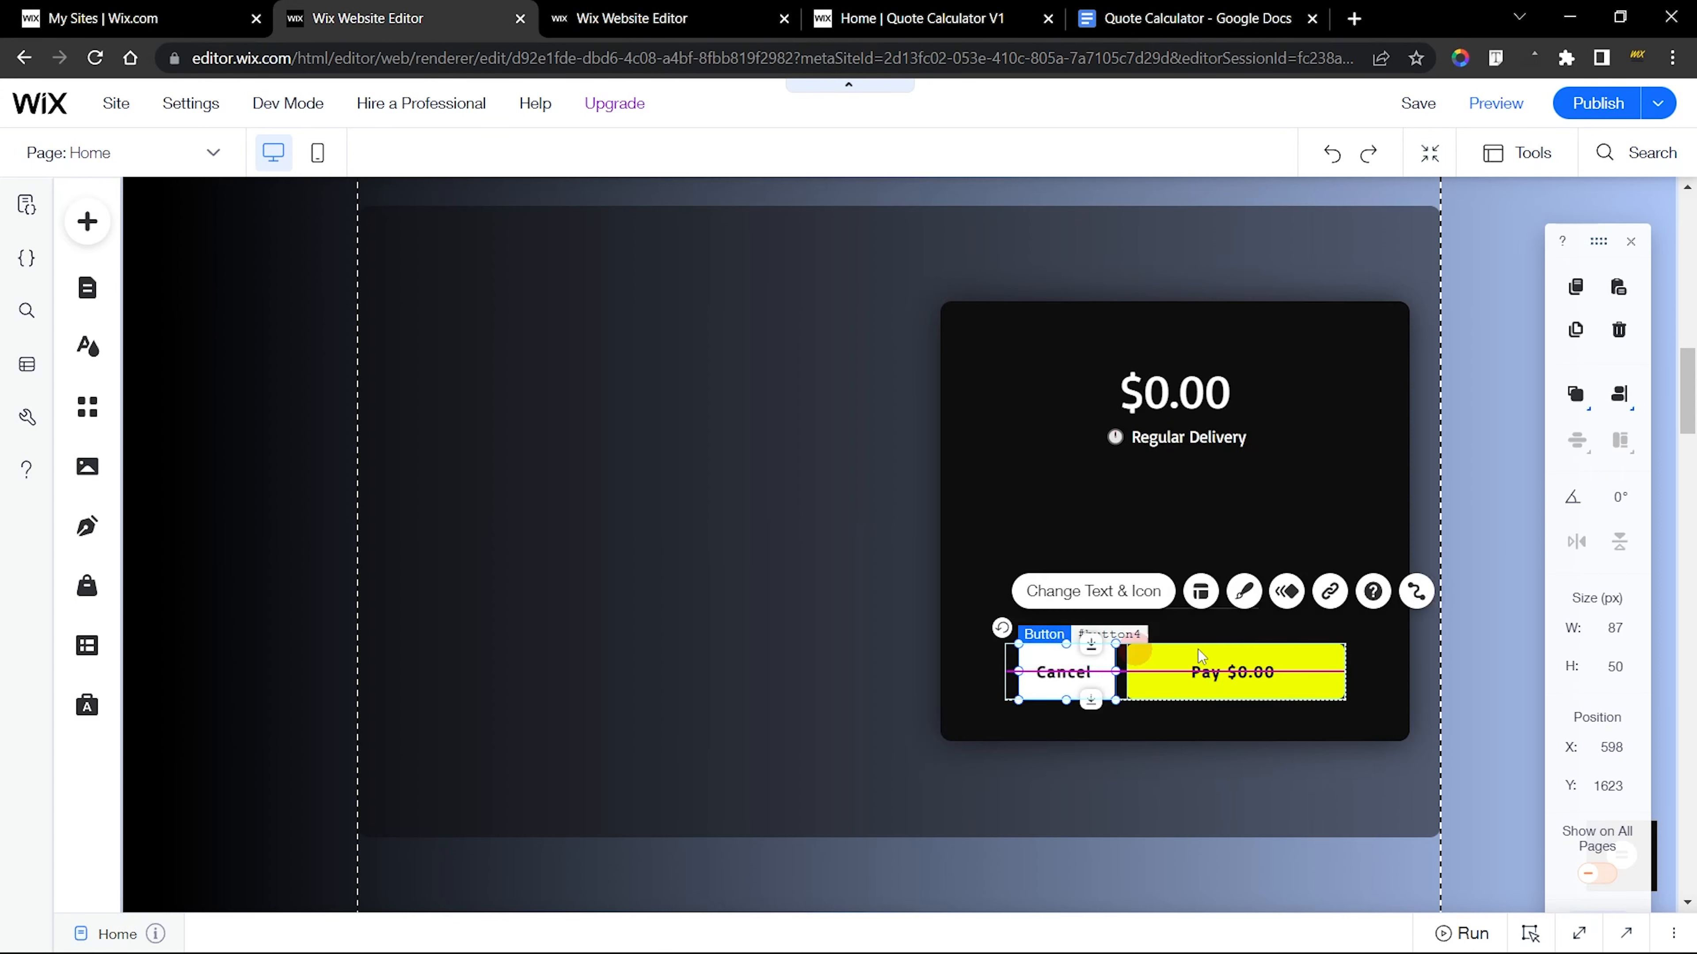
Center the regrouped Cancel and Pay buttons horizontally in the black price box after the spacing change
left_click(1415, 638)
left_click(1220, 660)
left_click(1618, 395)
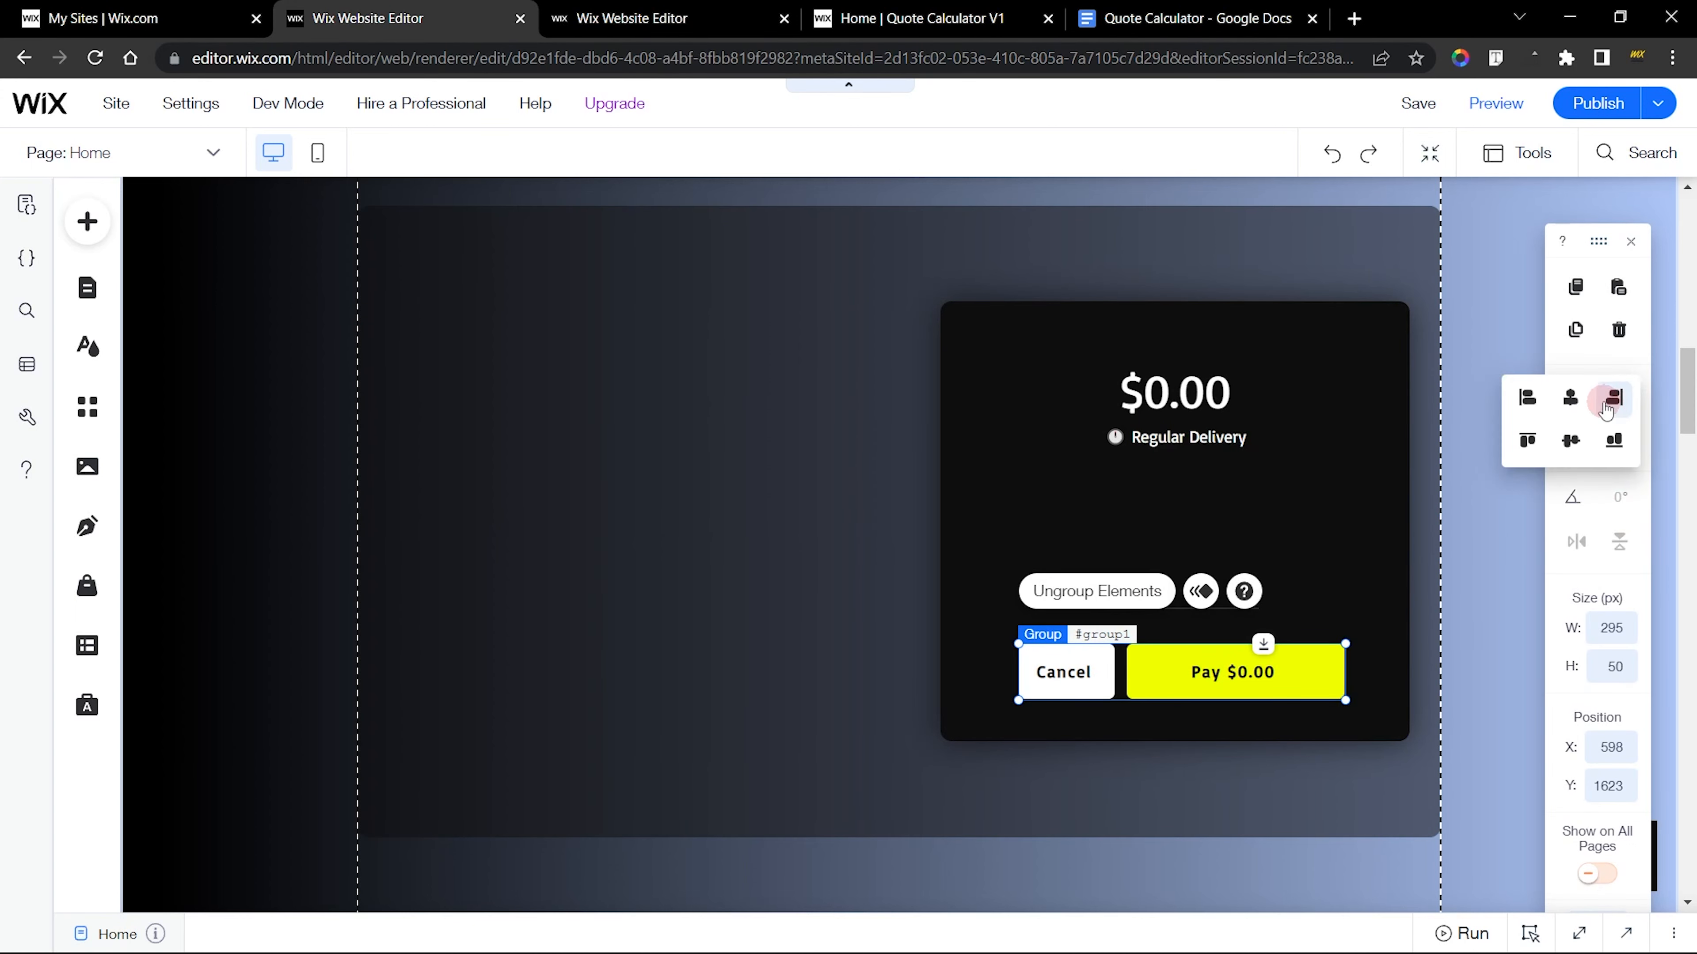
left_click(1570, 399)
left_click(1314, 568)
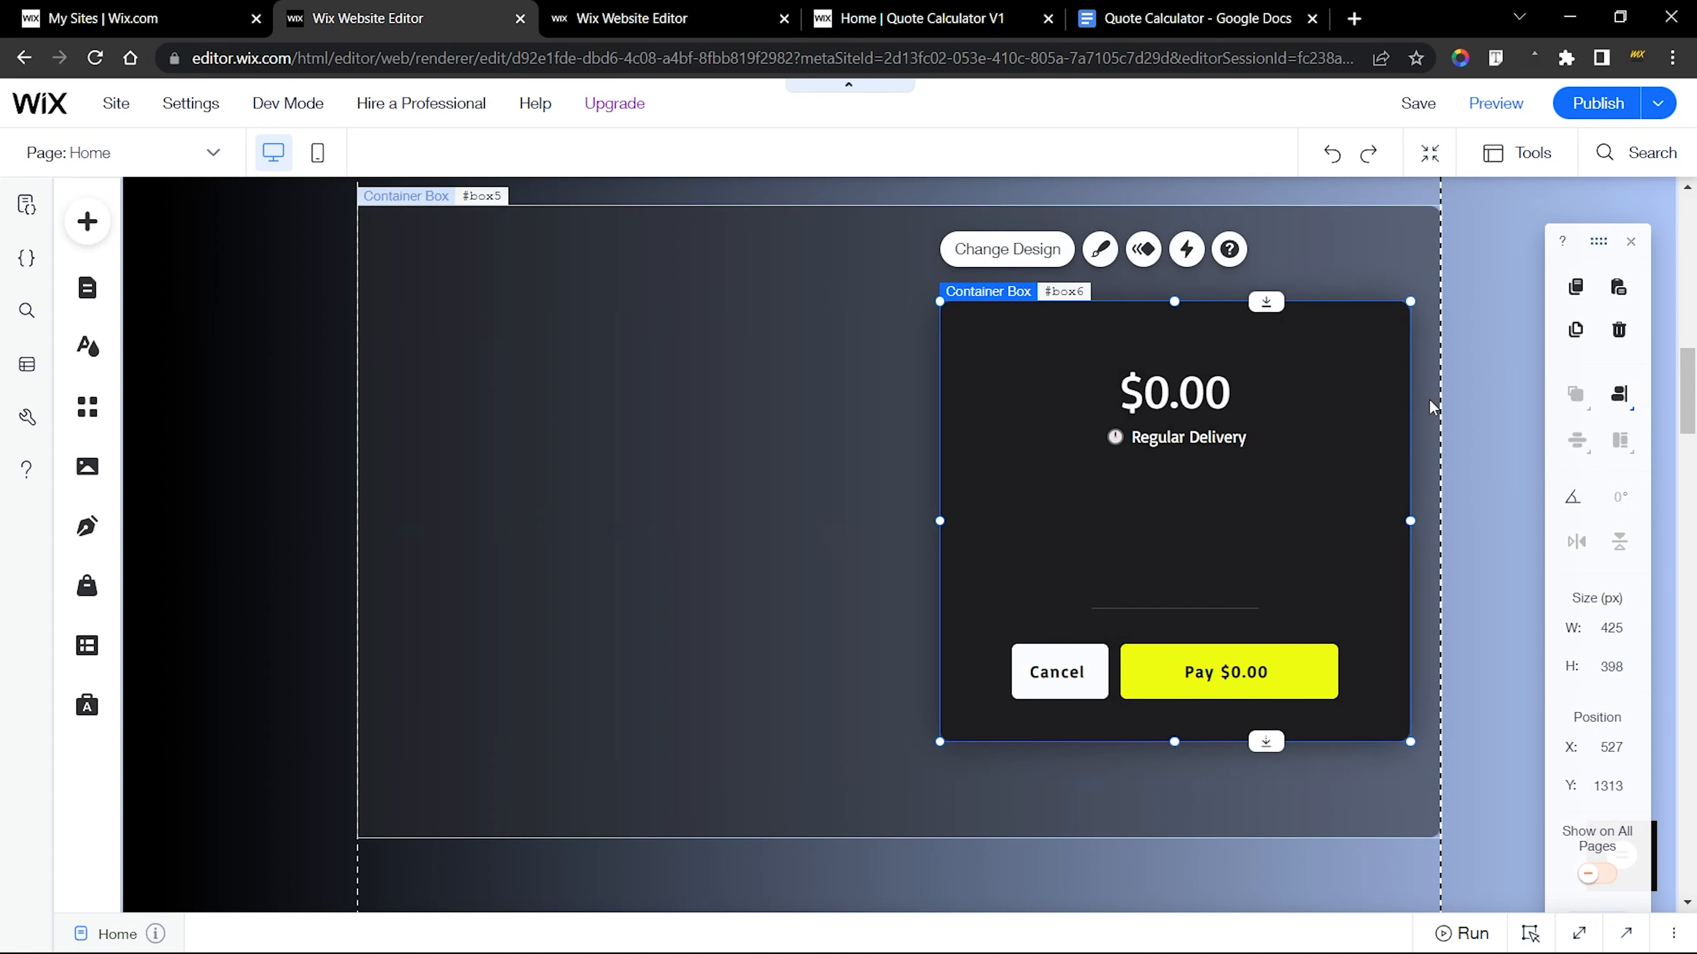
left_click(1429, 399)
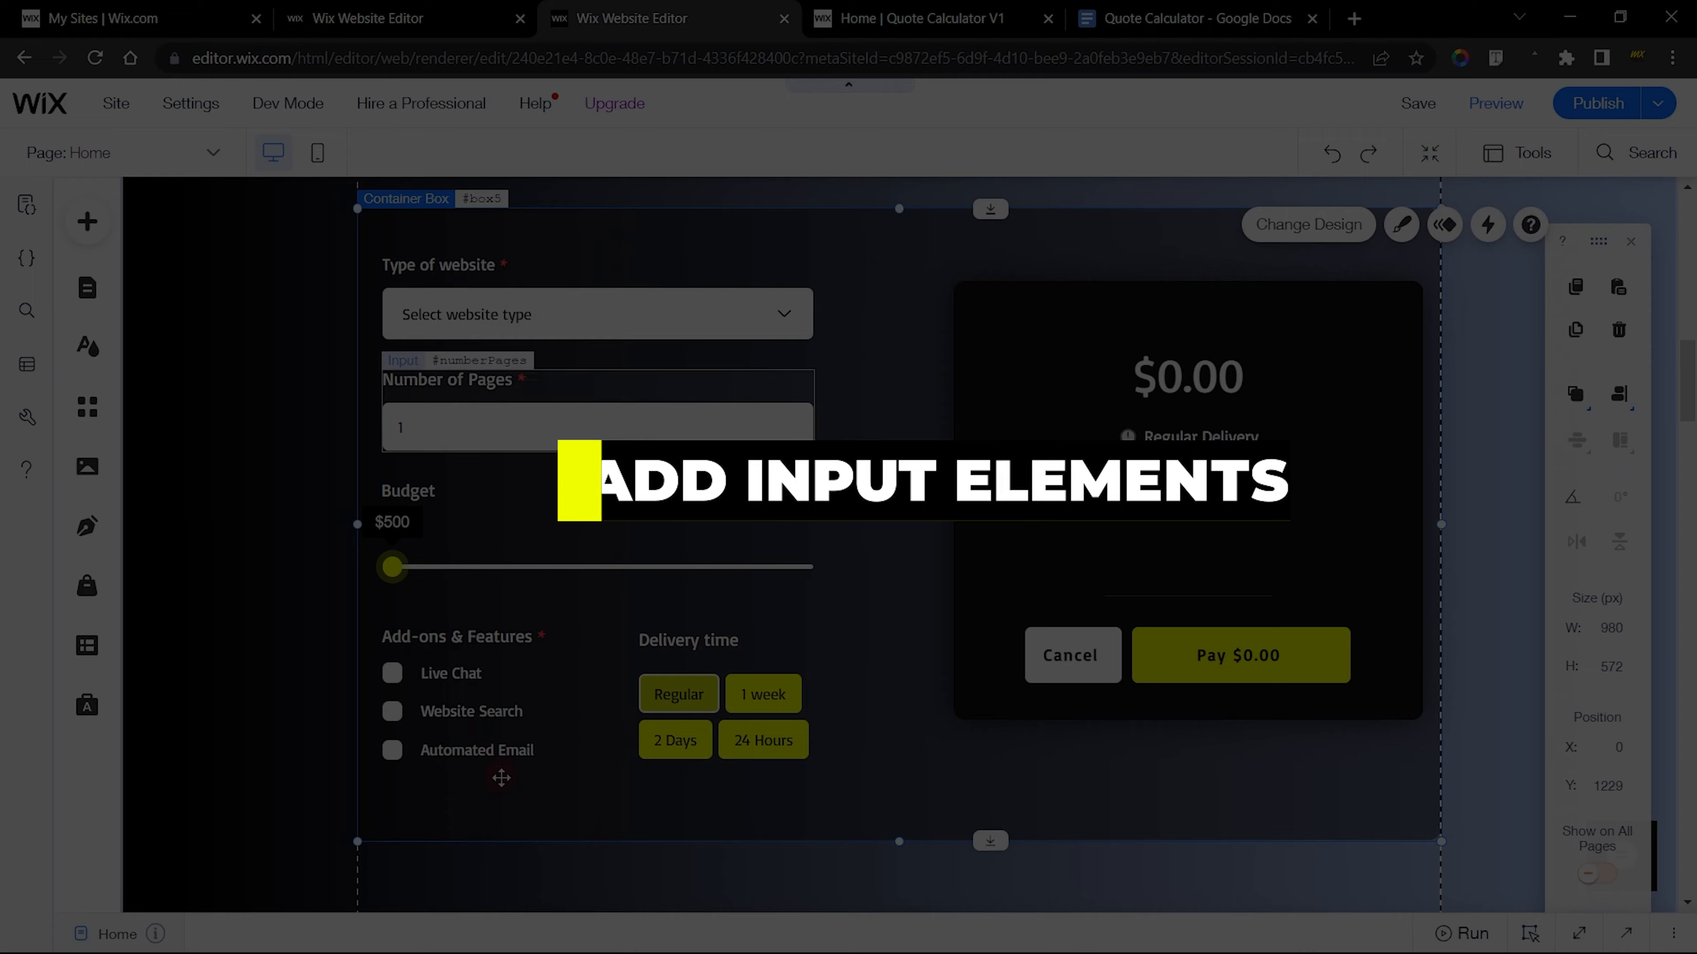
Examine the finished form's input elements: website type dropdown, number of pages input, budget slider, add-ons checkboxes and delivery time tags
left_click(625, 321)
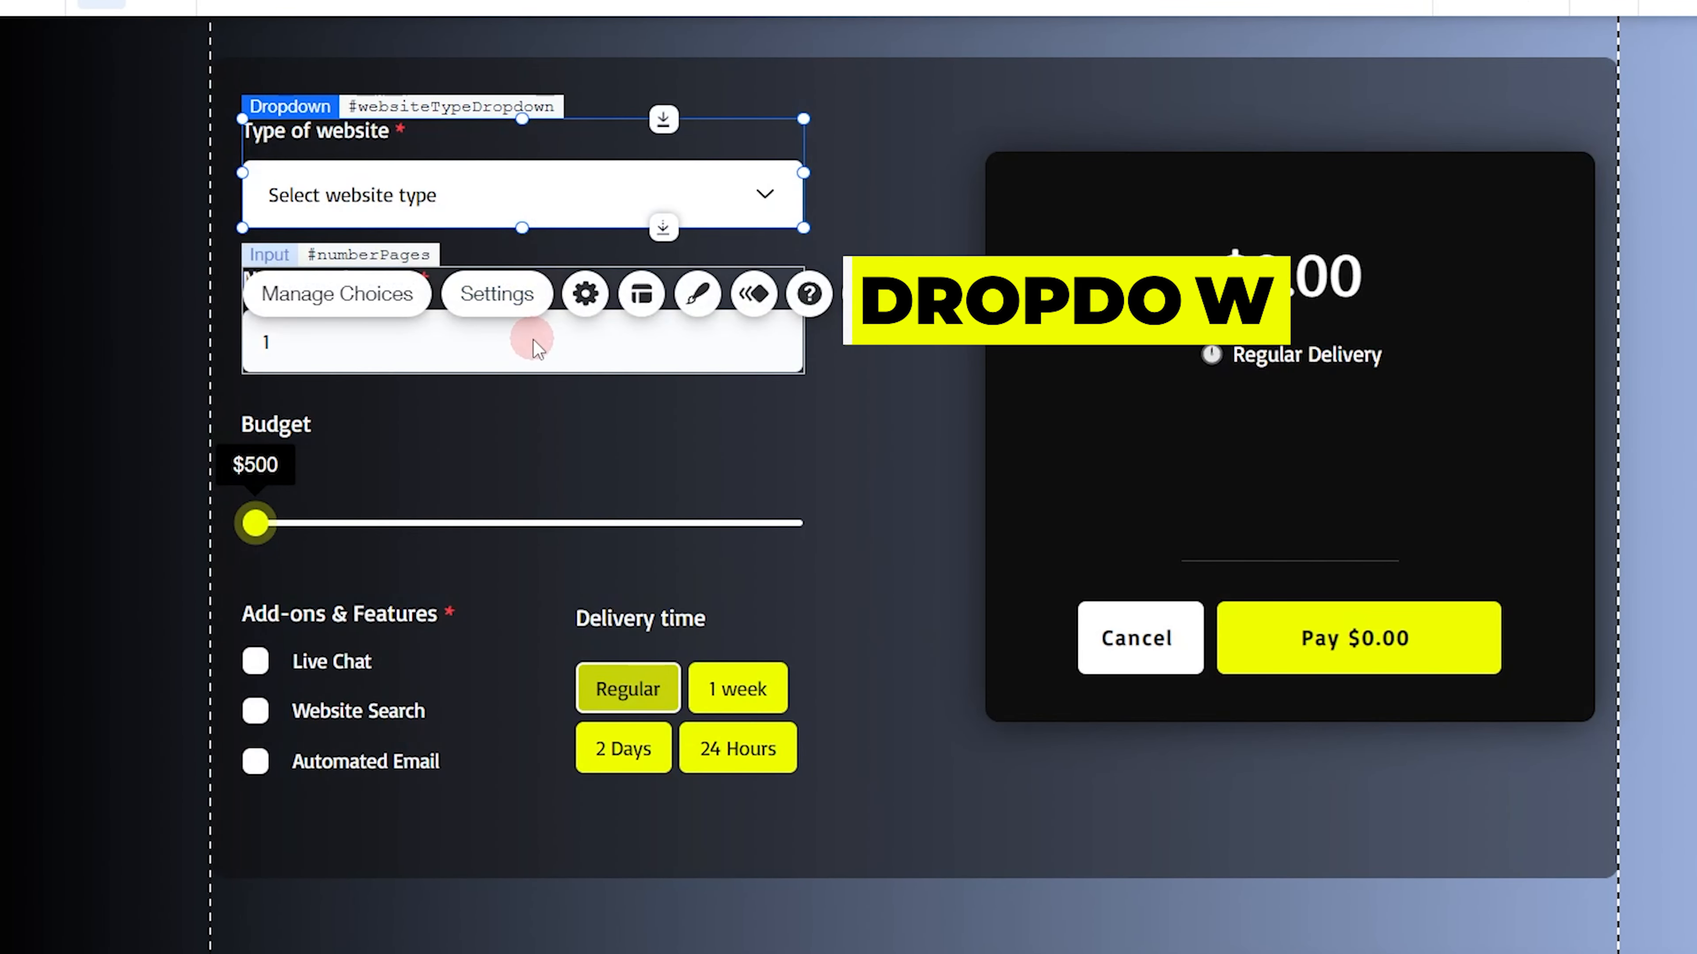
left_click(538, 348)
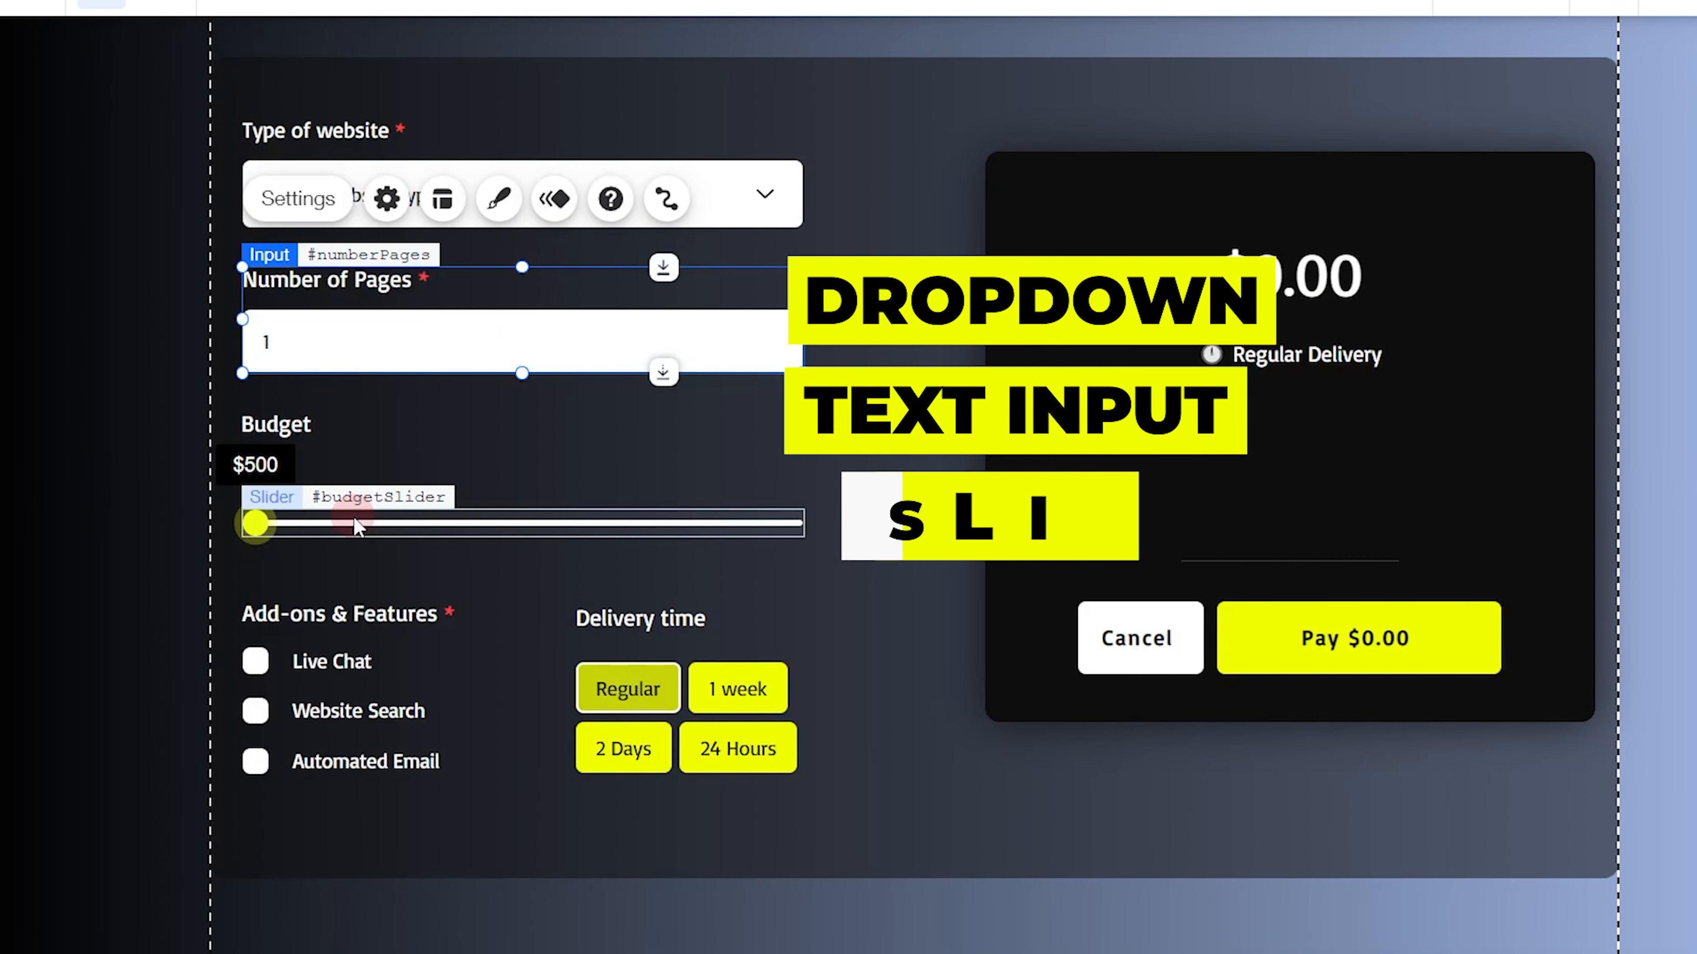
left_click(353, 517)
left_click(350, 716)
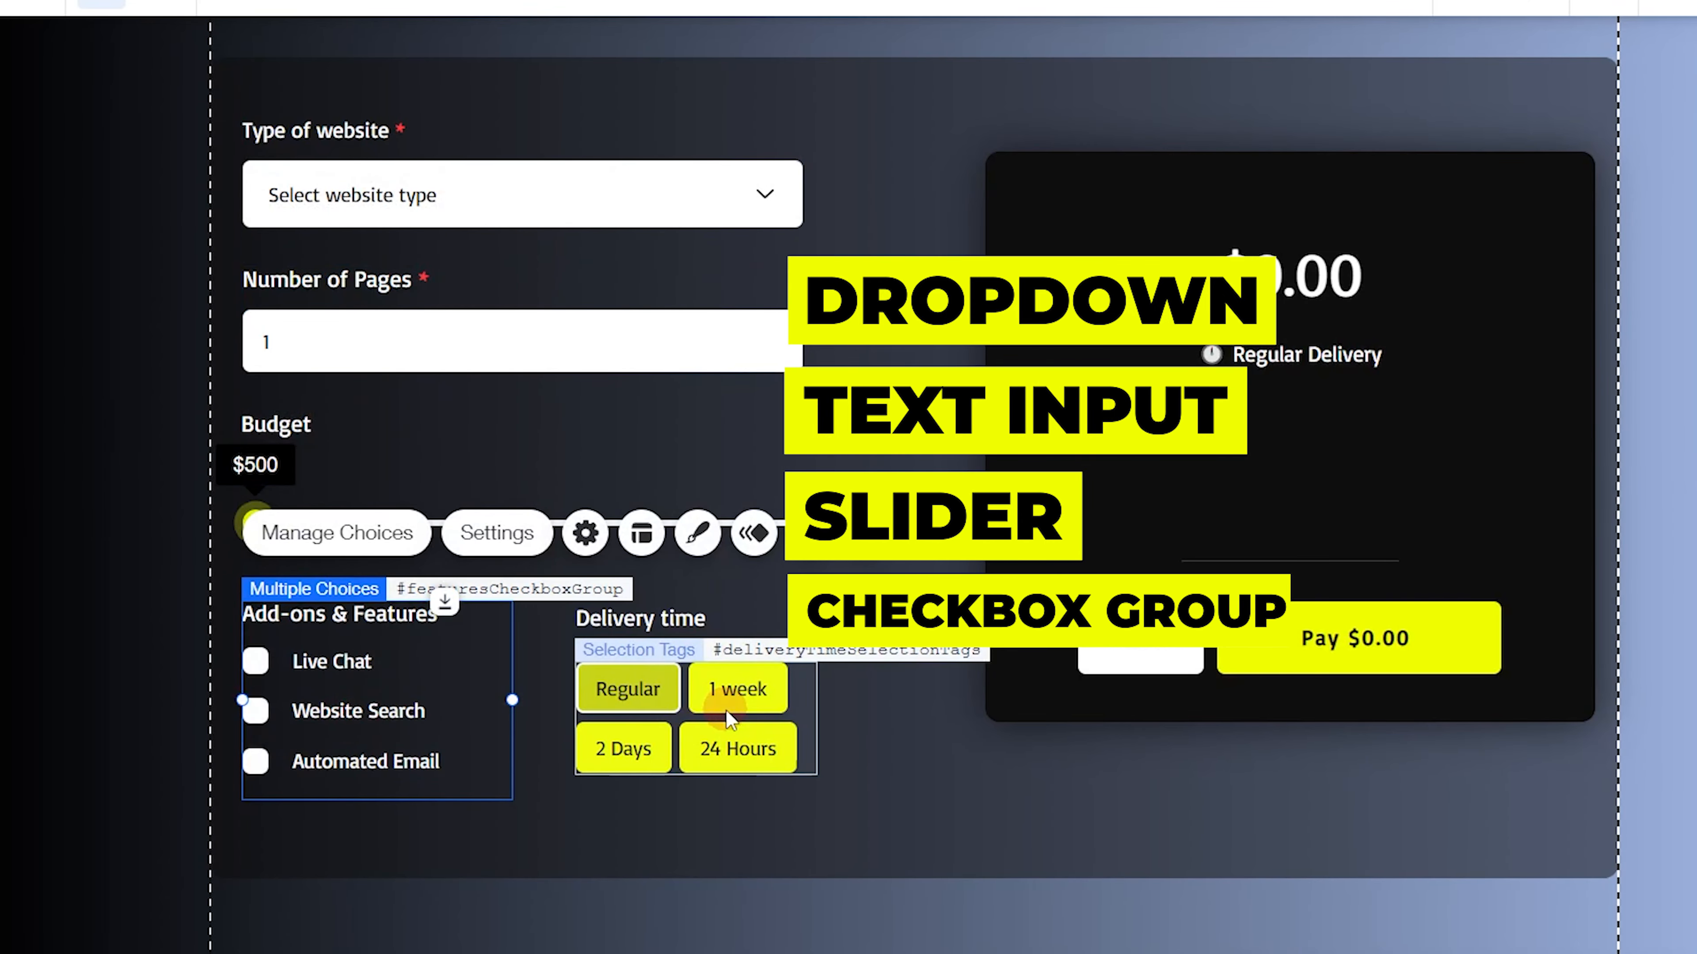
left_click(725, 708)
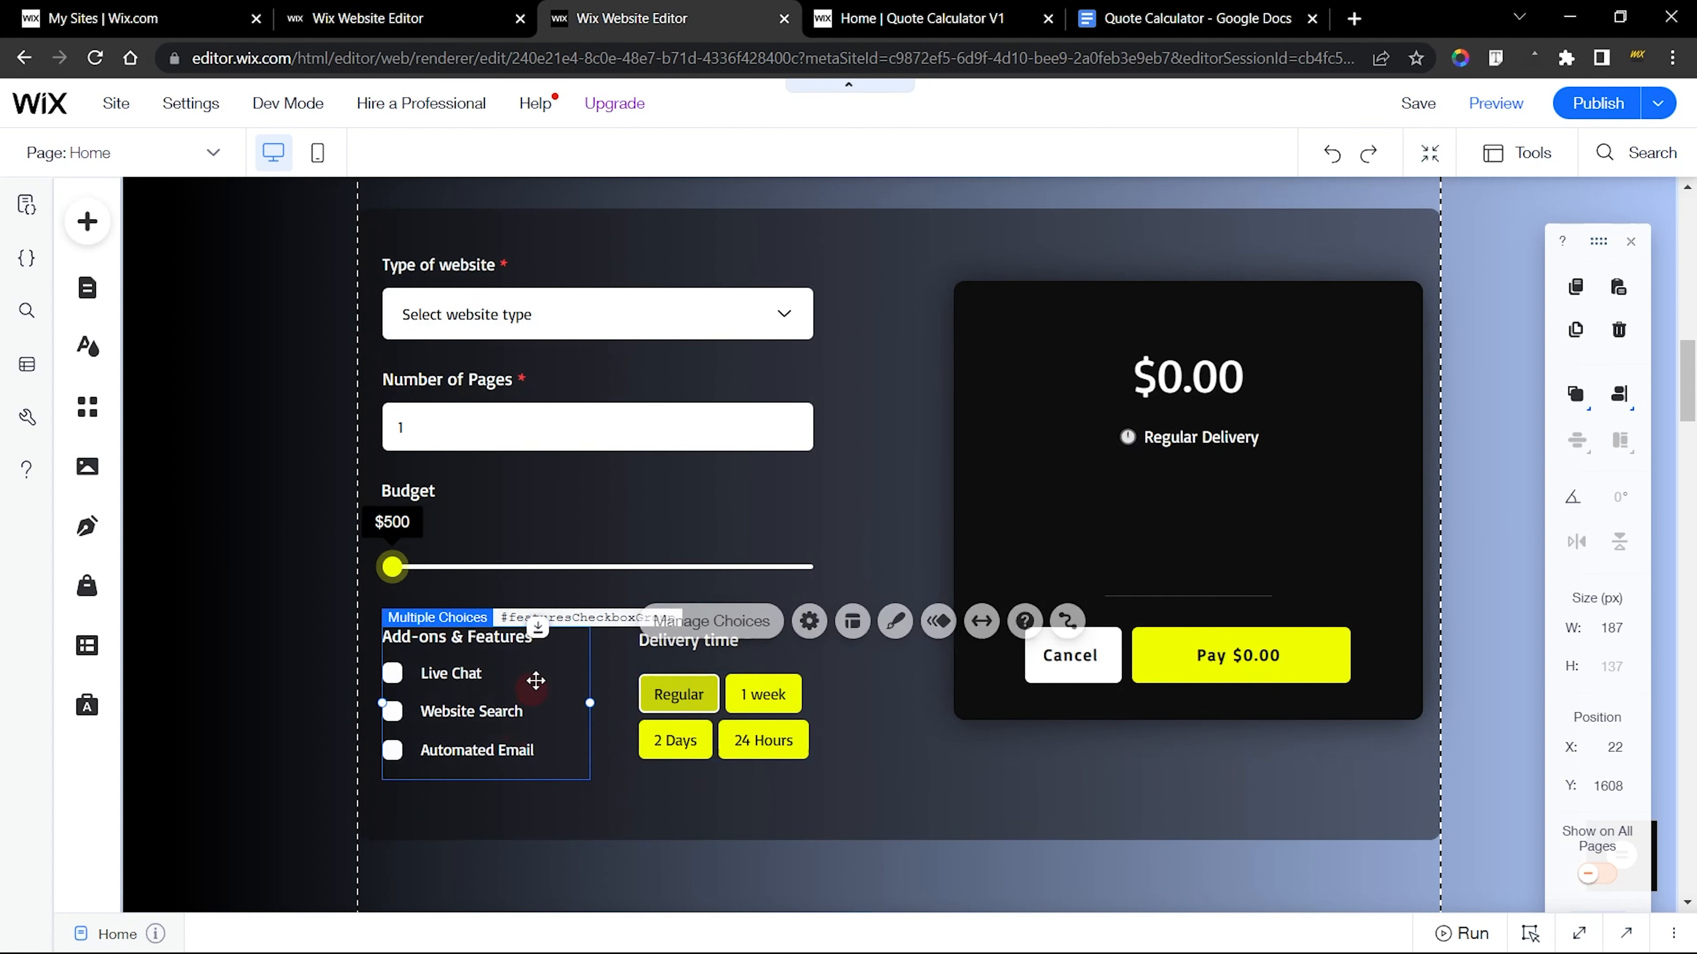
left_click(534, 682)
left_click(586, 415)
left_click(812, 295)
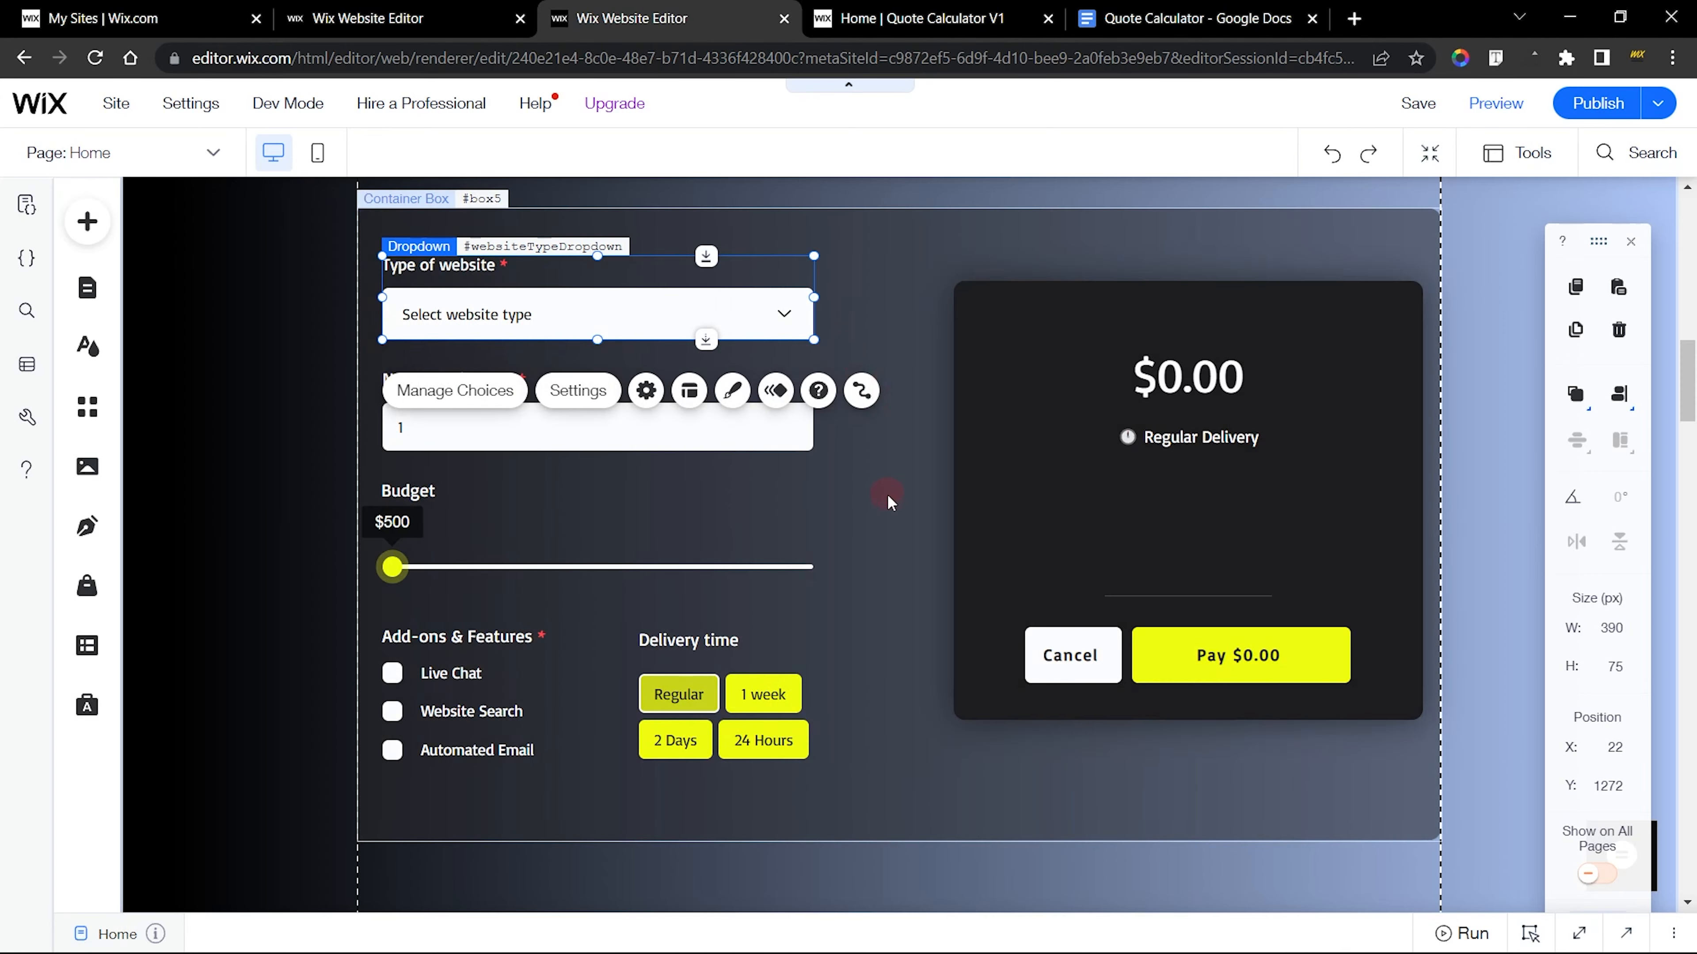
left_click(888, 495)
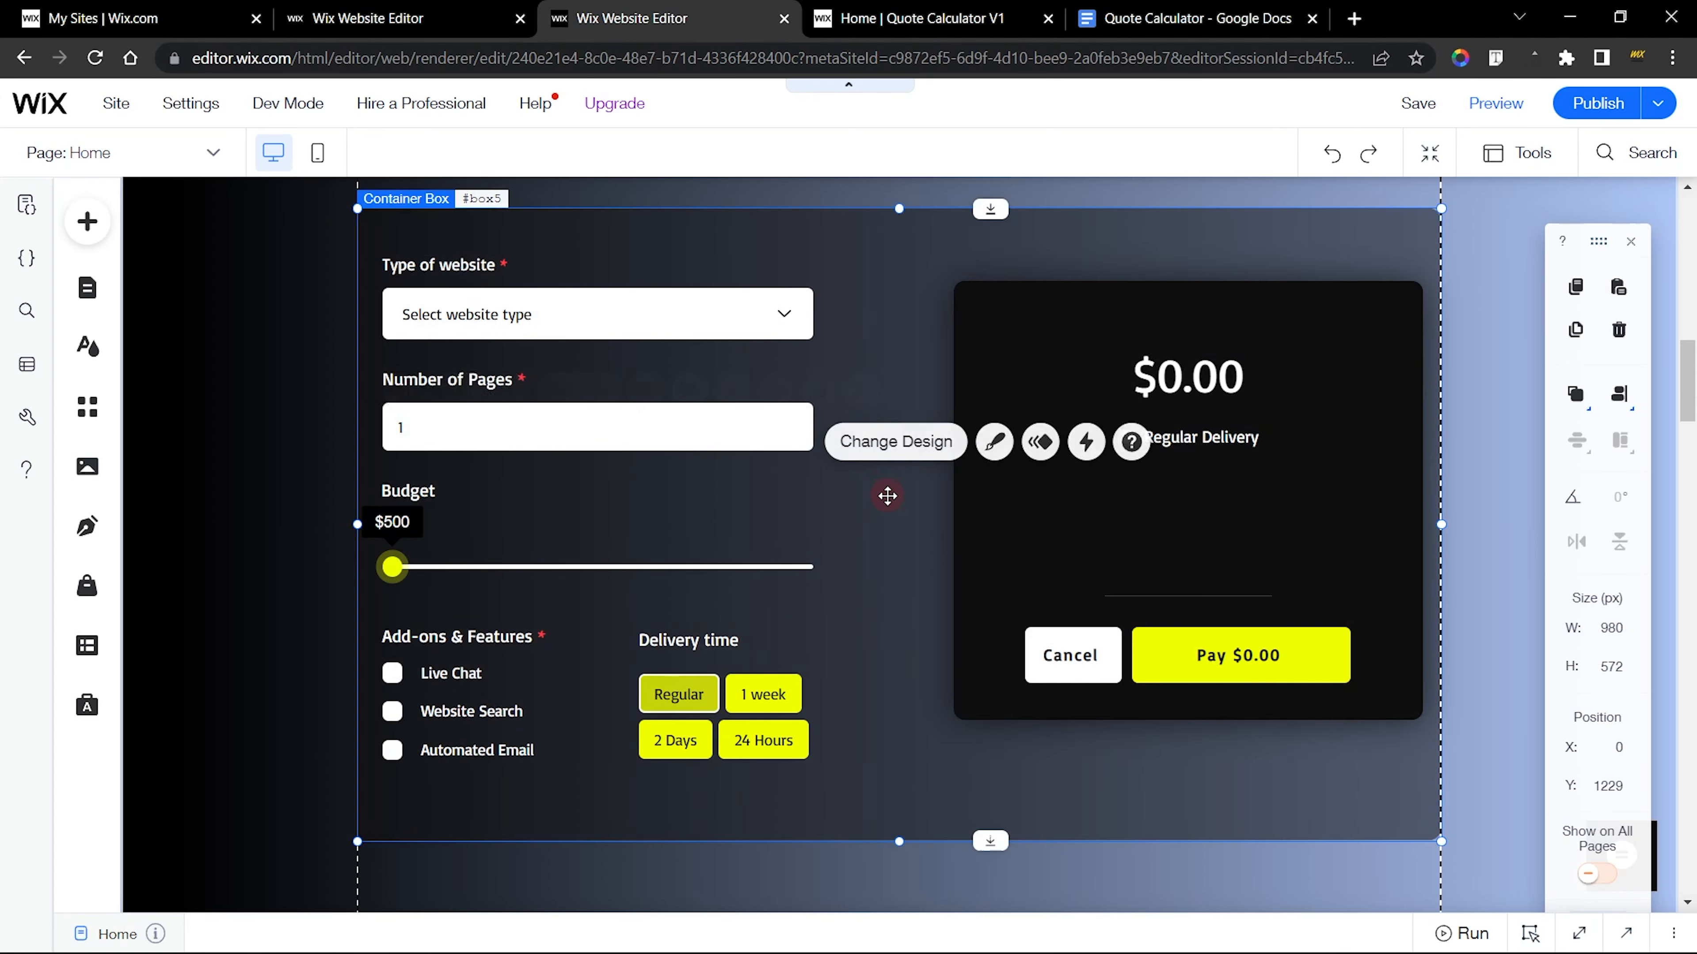
left_click(573, 301)
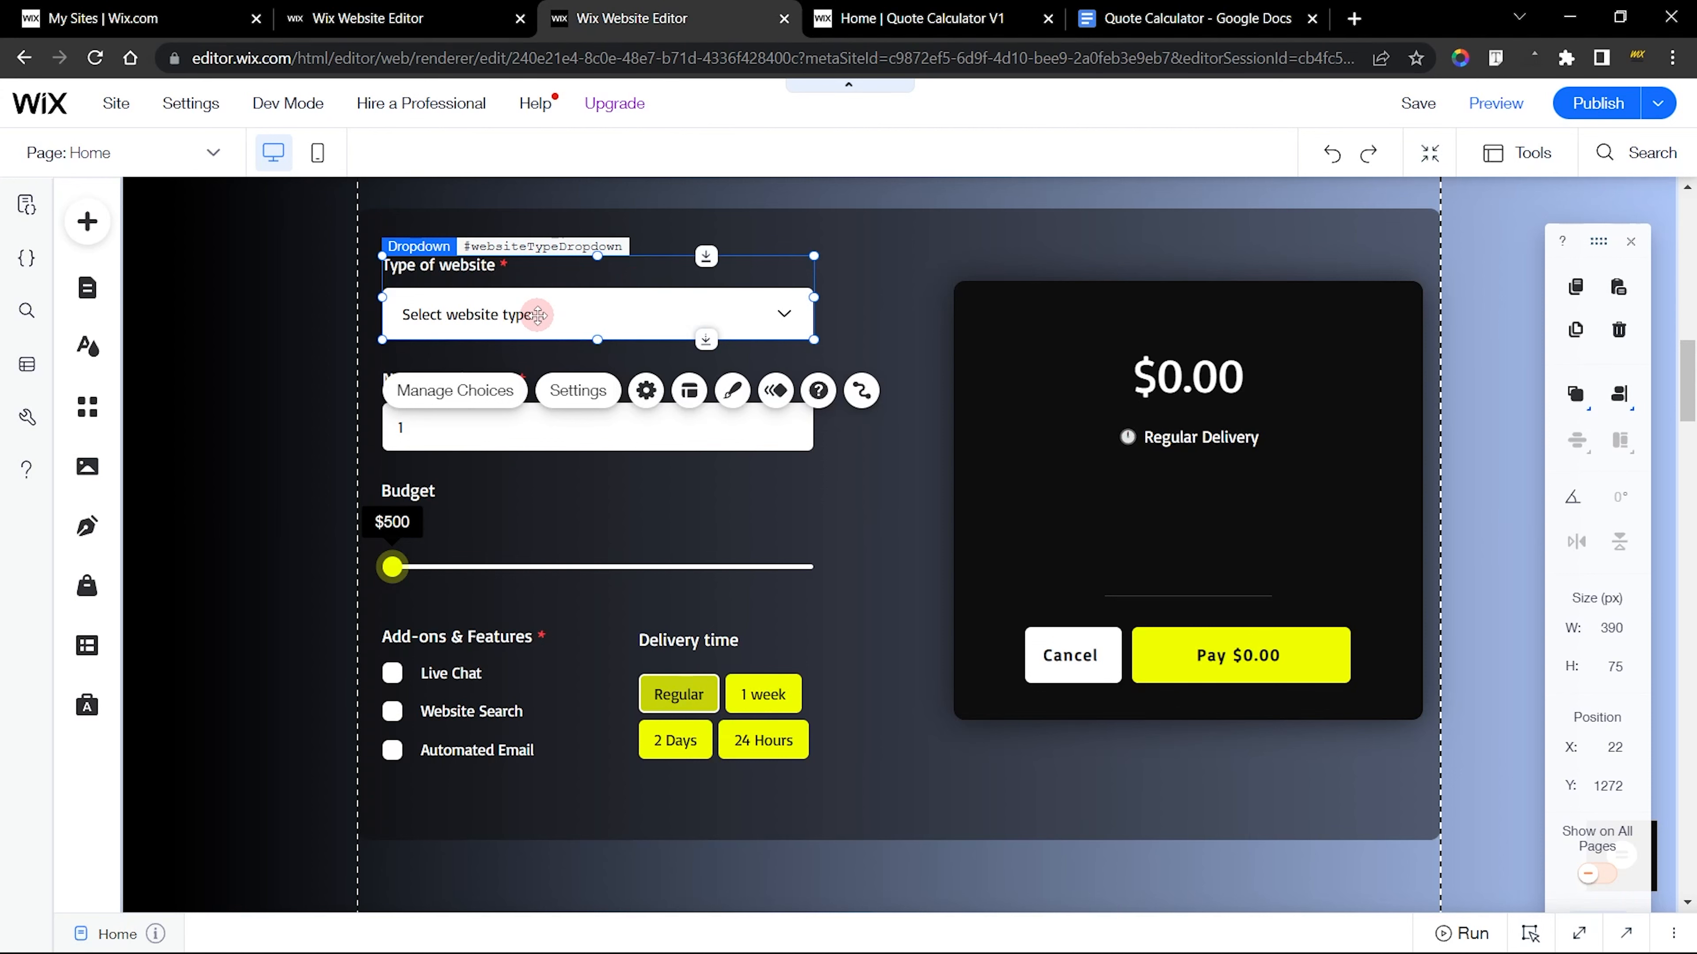
In the new site's editor, look through the Input category of addable elements and view the Velo Dev Mode options
left_click(464, 21)
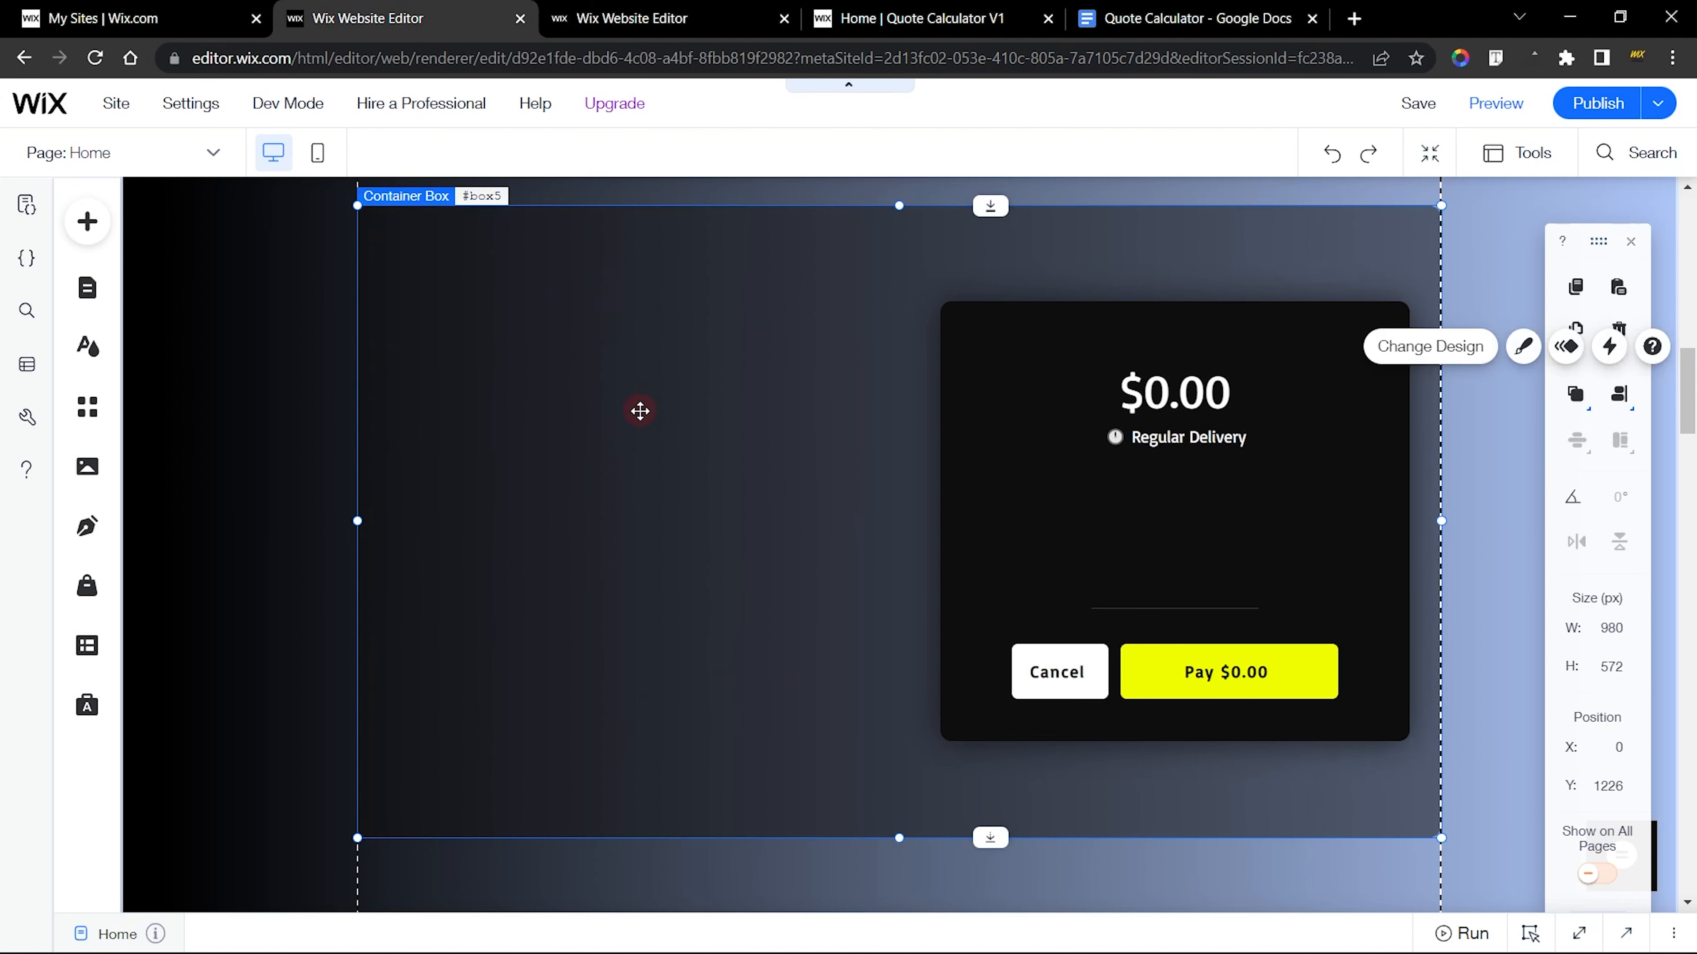
left_click(621, 18)
left_click(427, 18)
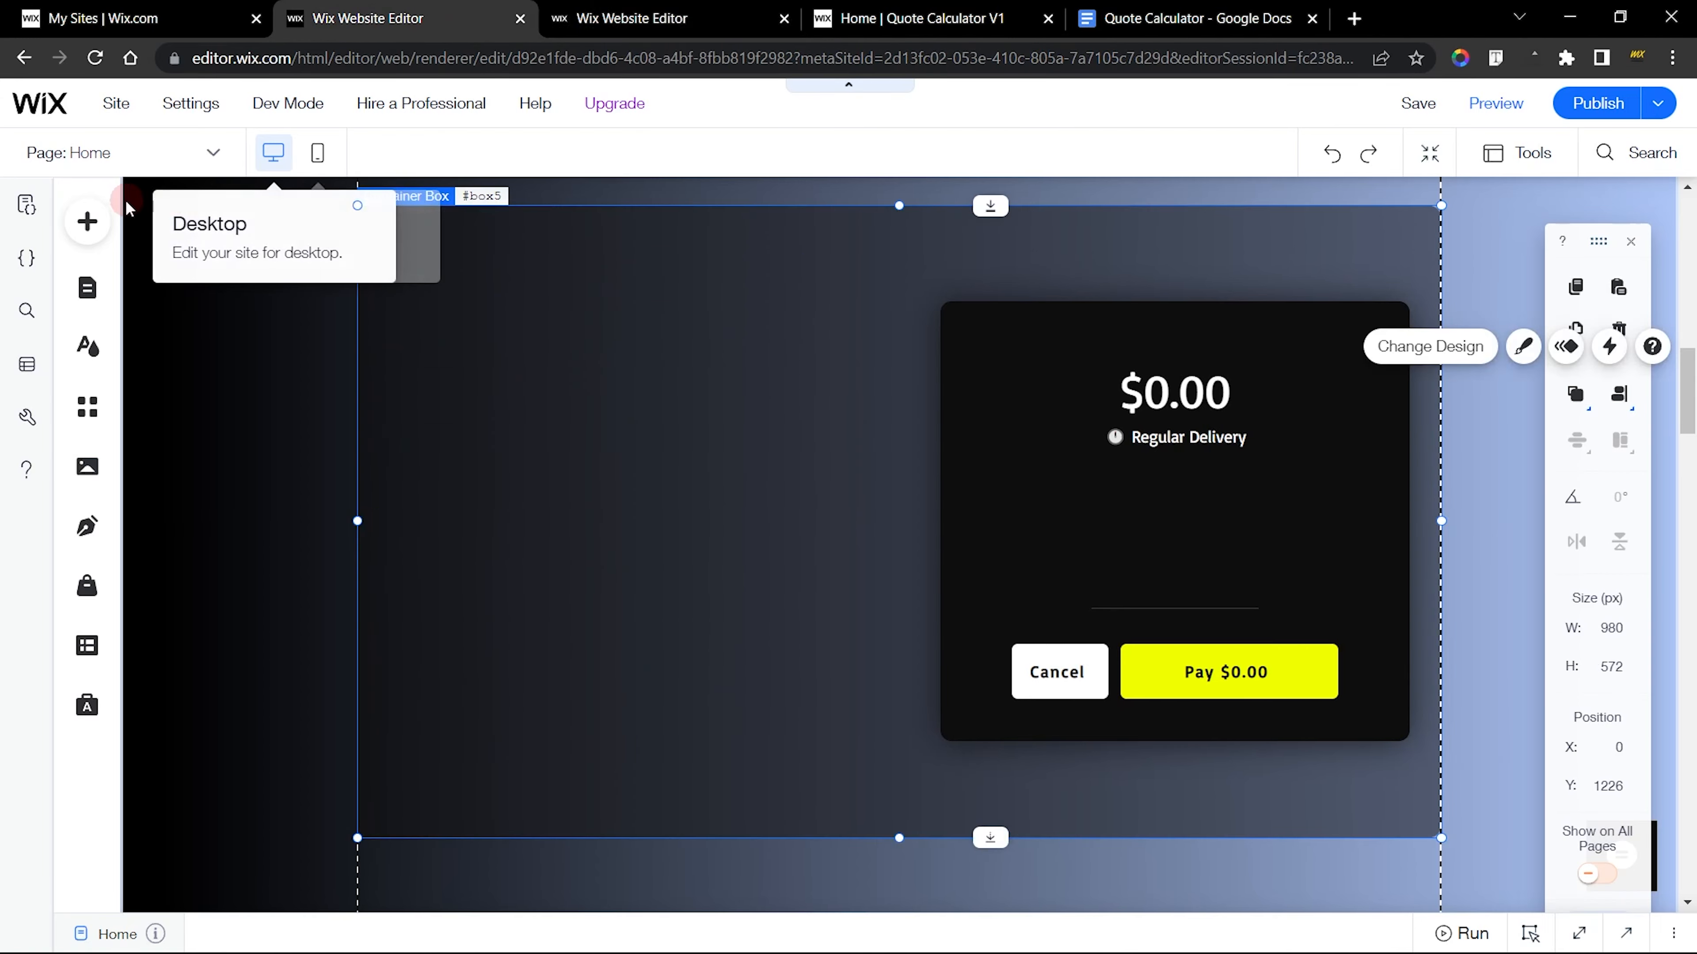
left_click(86, 222)
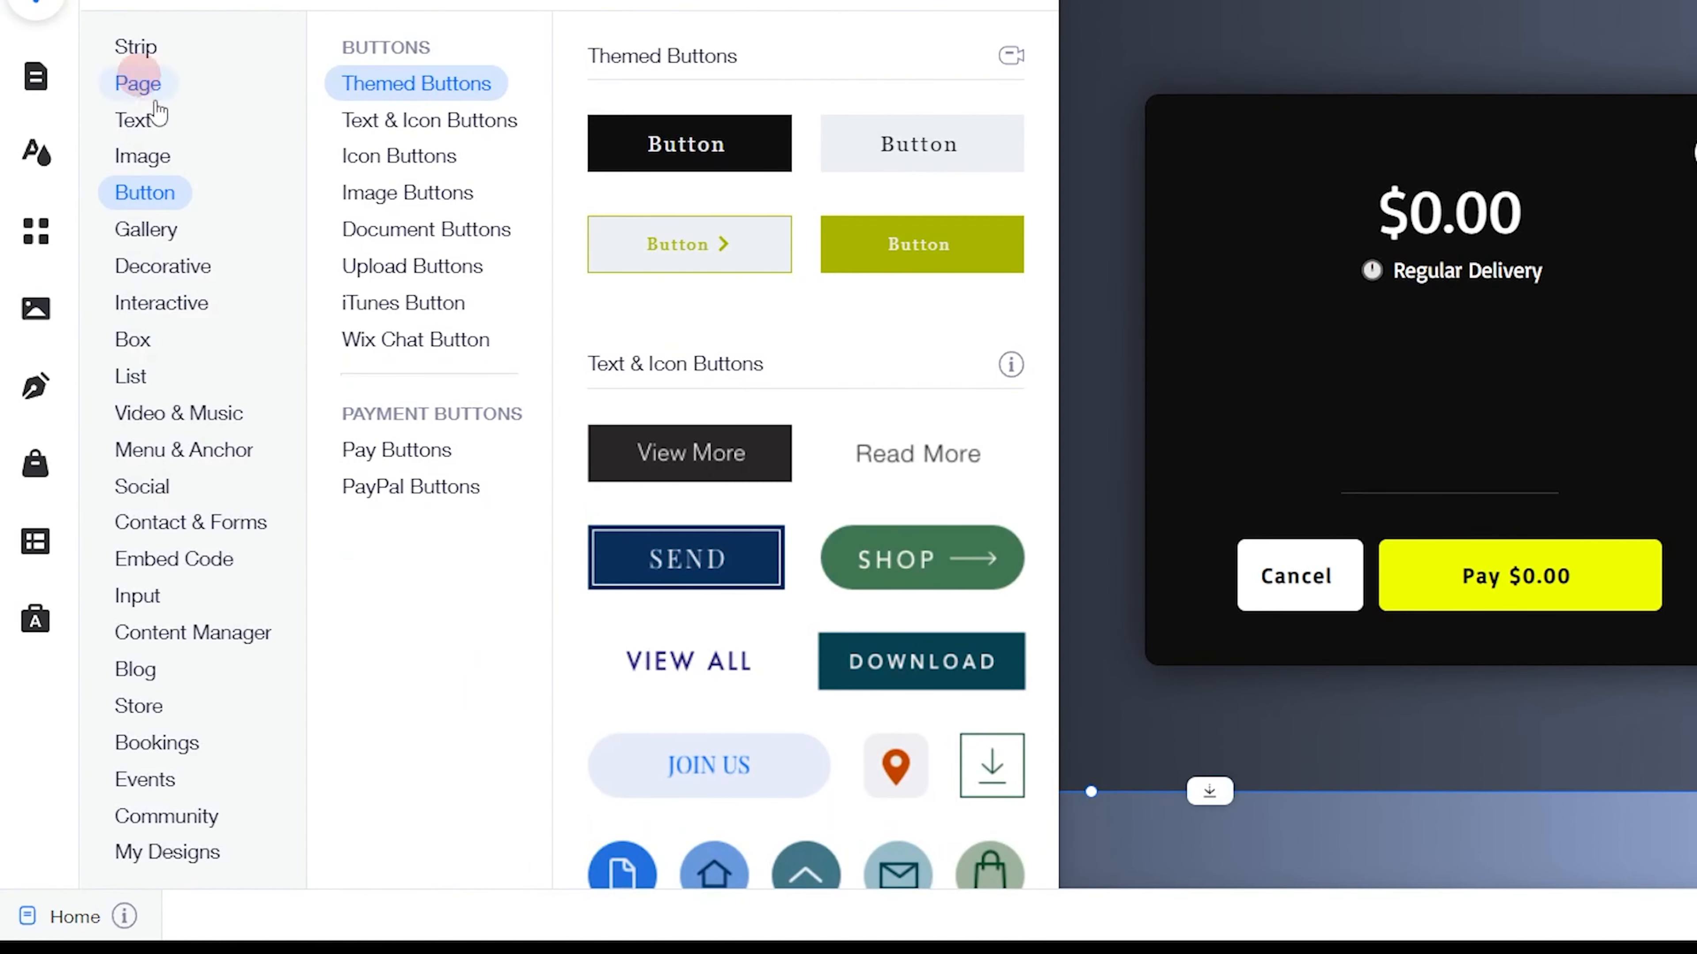
left_click(153, 607)
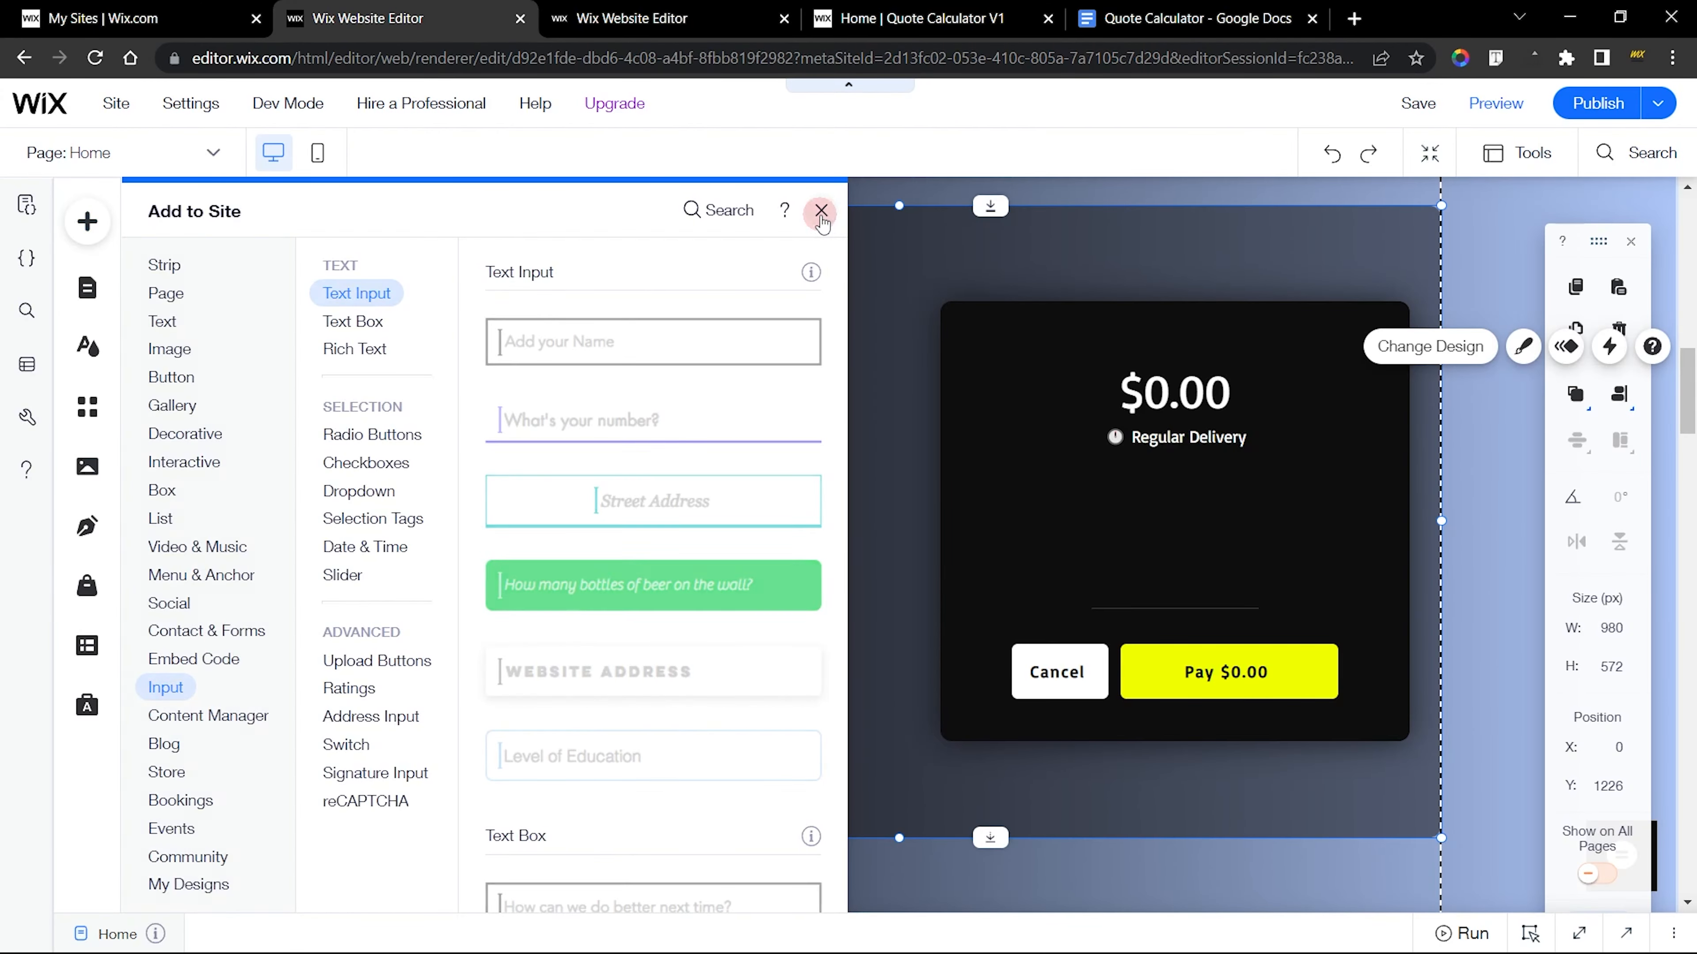
left_click(819, 212)
mouse_move(279, 105)
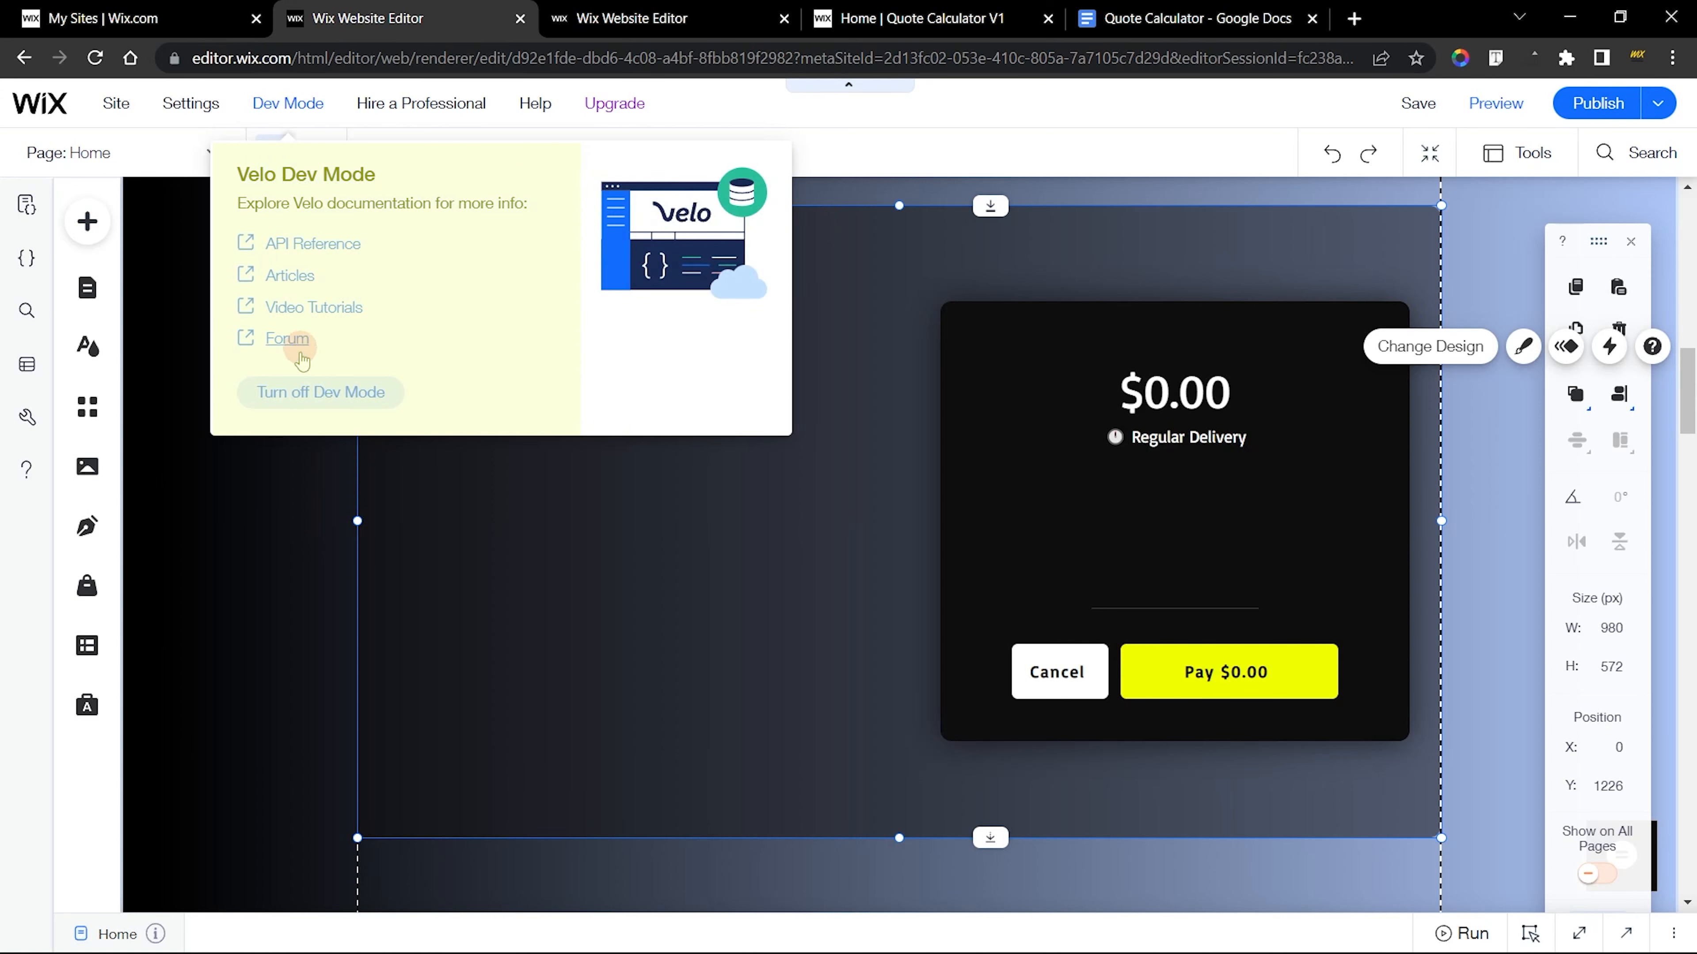
Toggle Velo Dev Mode and minimize the Home page's code panel
left_click(330, 394)
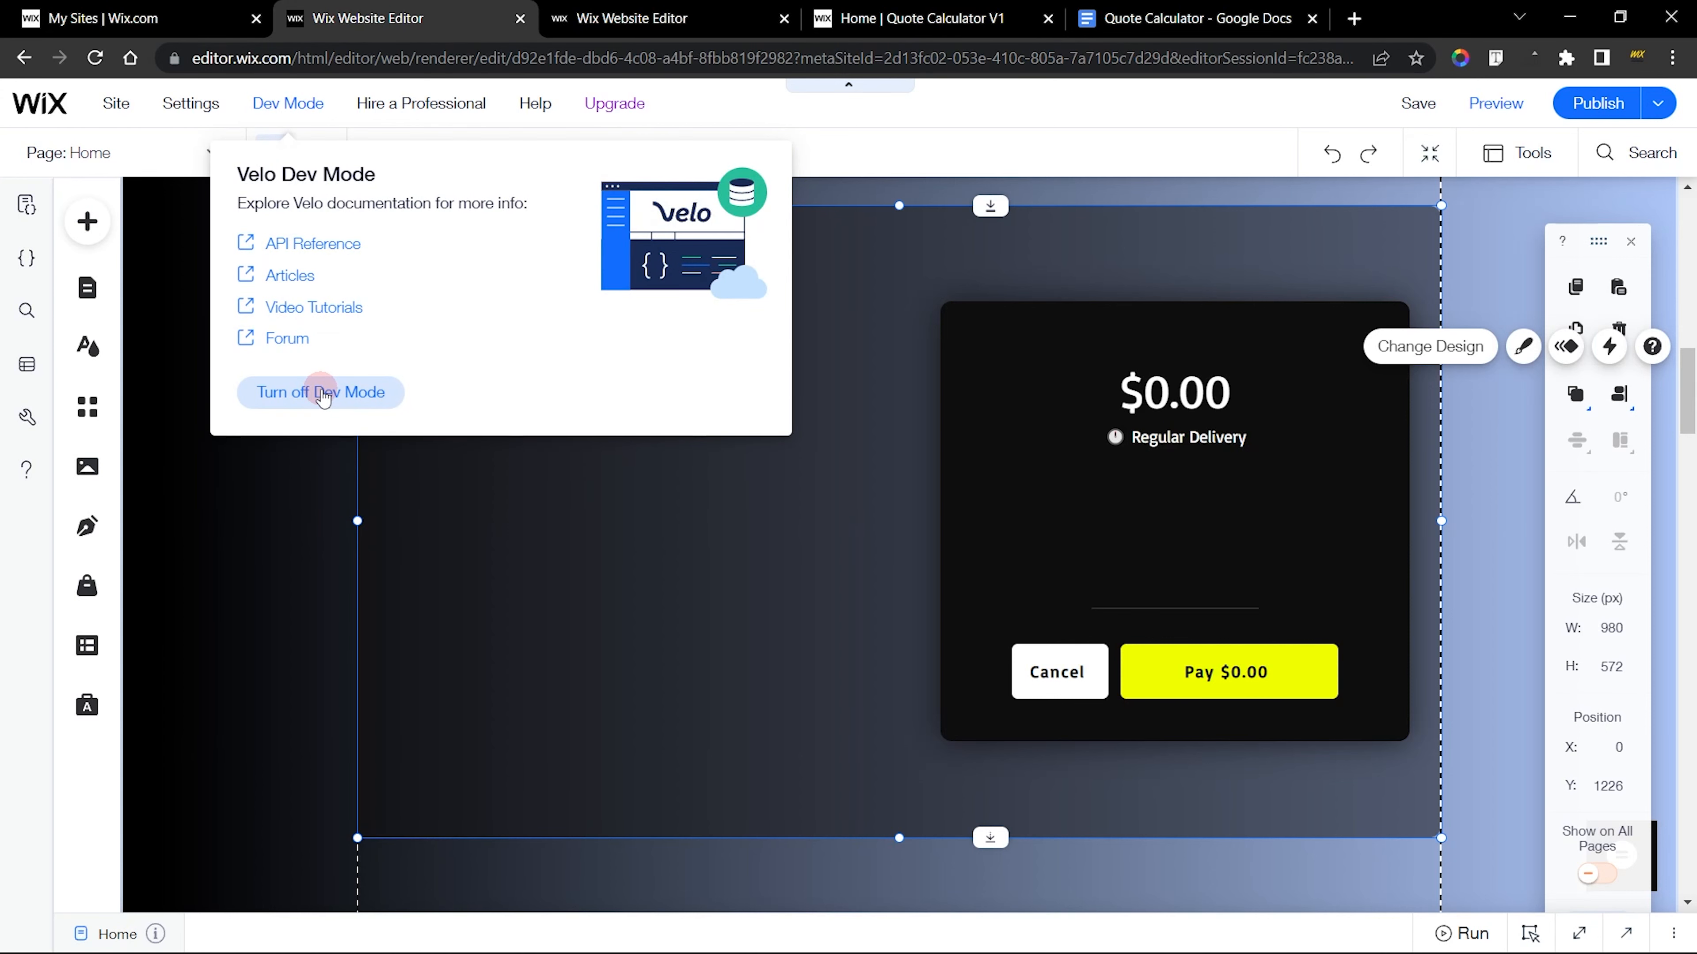
left_click(321, 387)
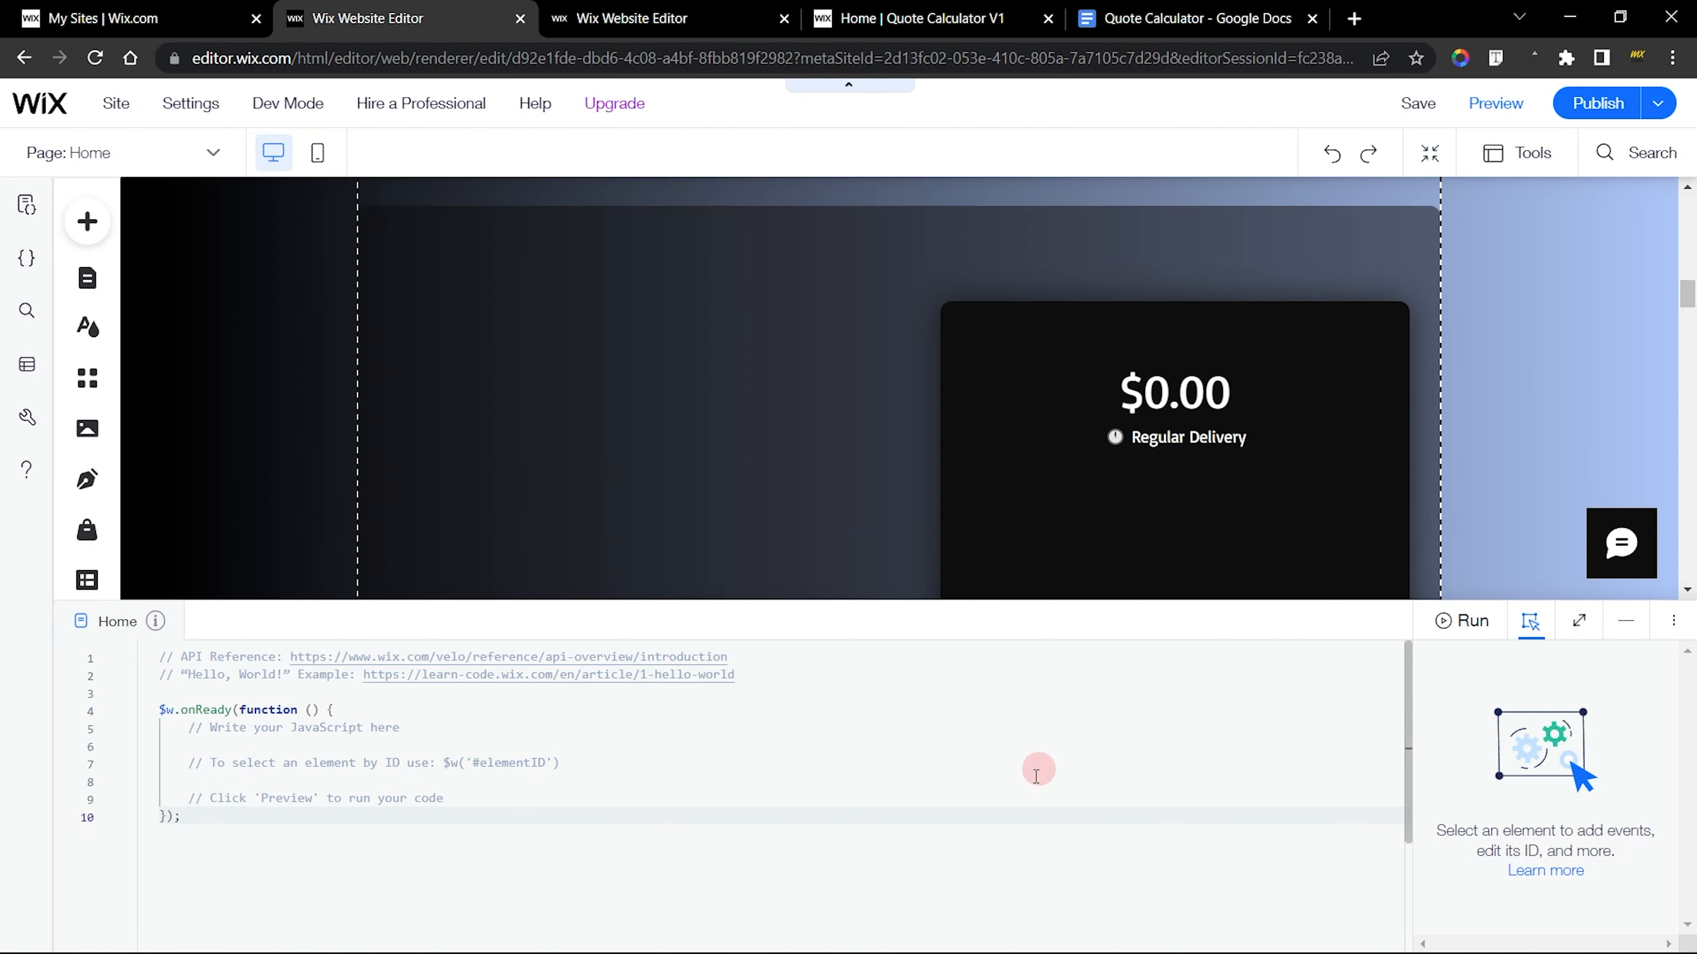
left_click(1626, 620)
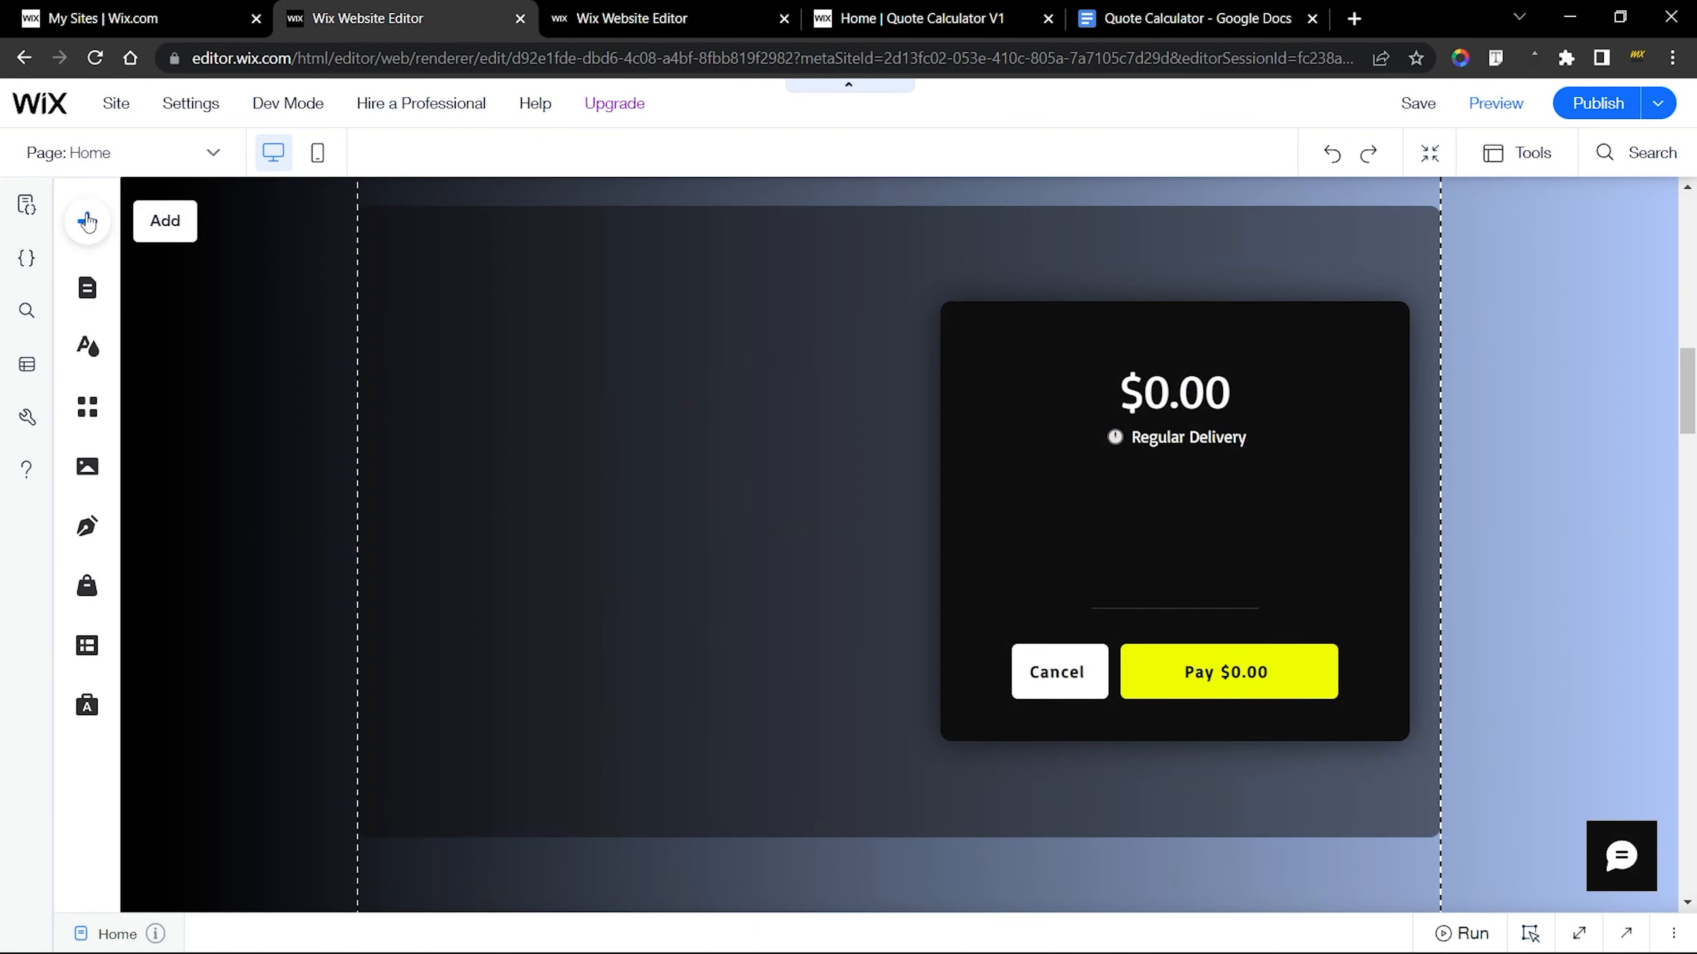
Look through the Input elements and add the "What's the best flavor?" dropdown to the upper-left area of the dark container box
left_click(87, 221)
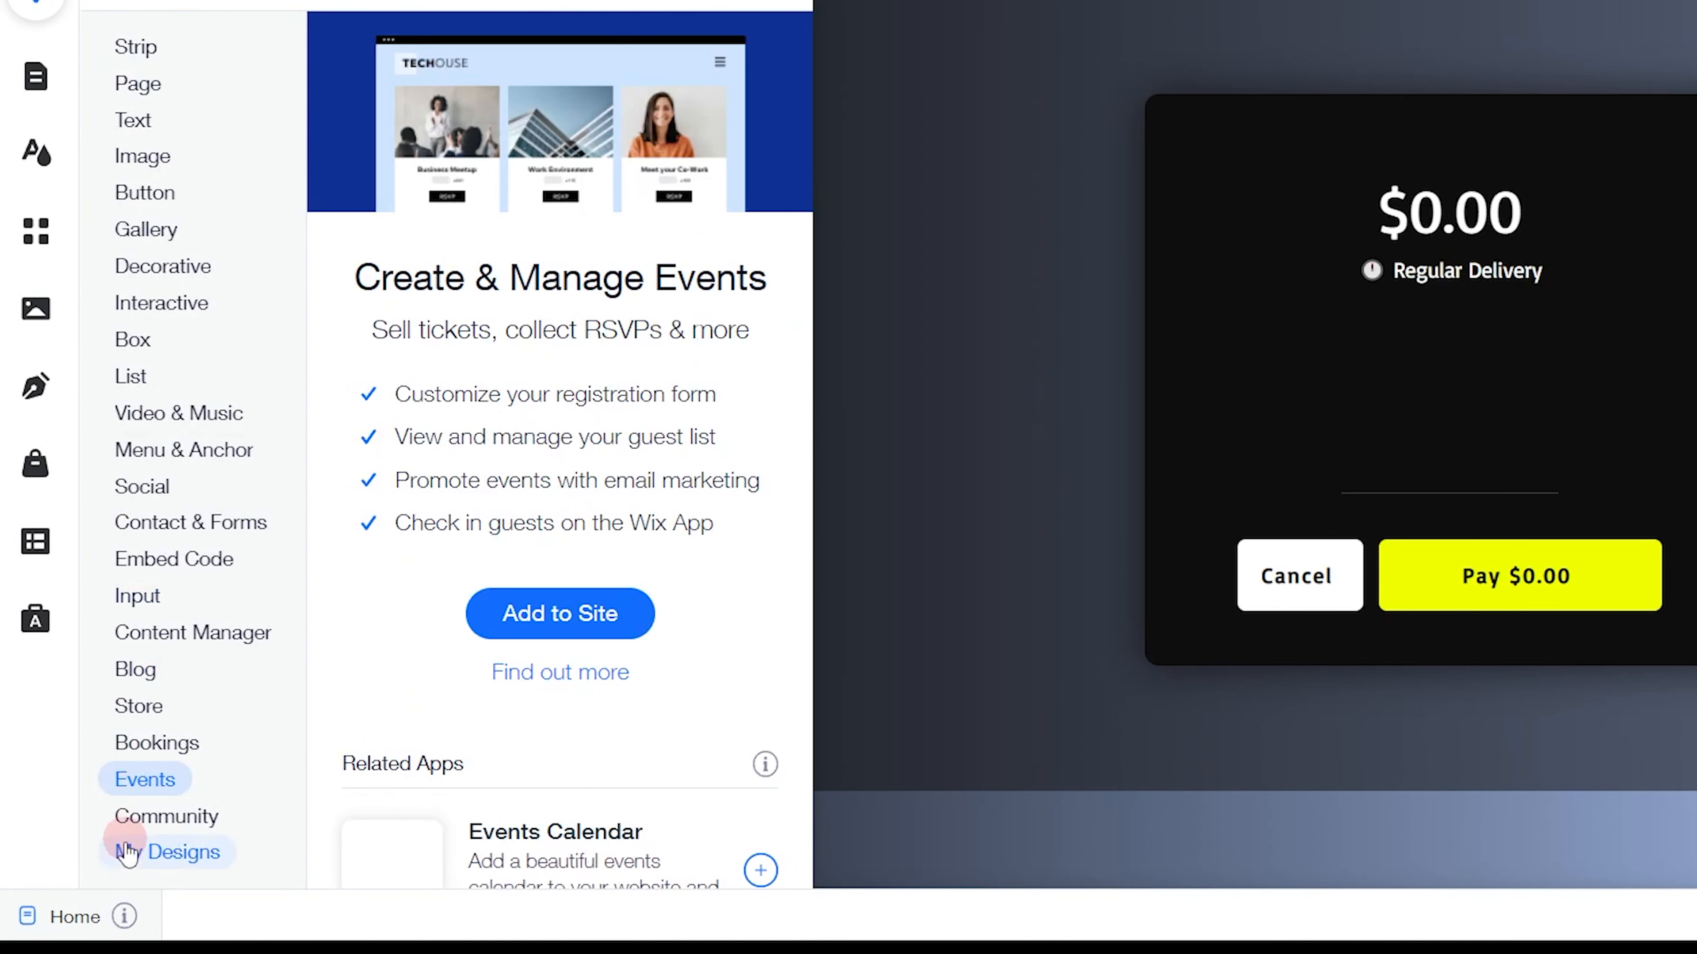
left_click(138, 596)
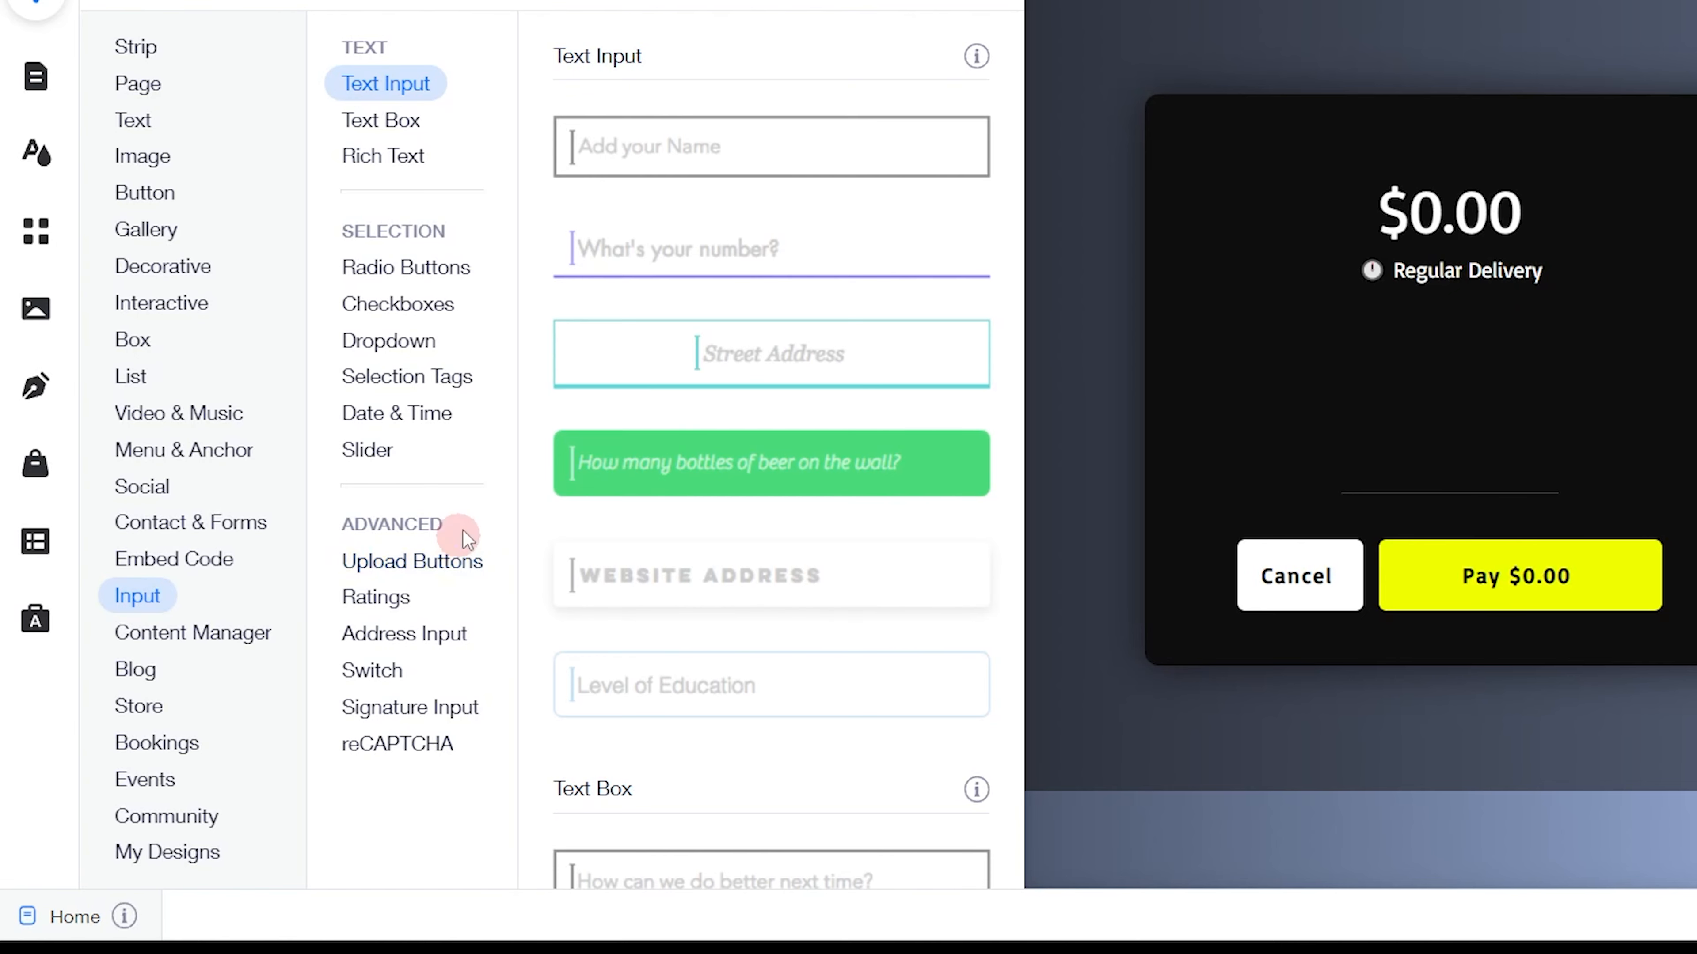
left_click(420, 172)
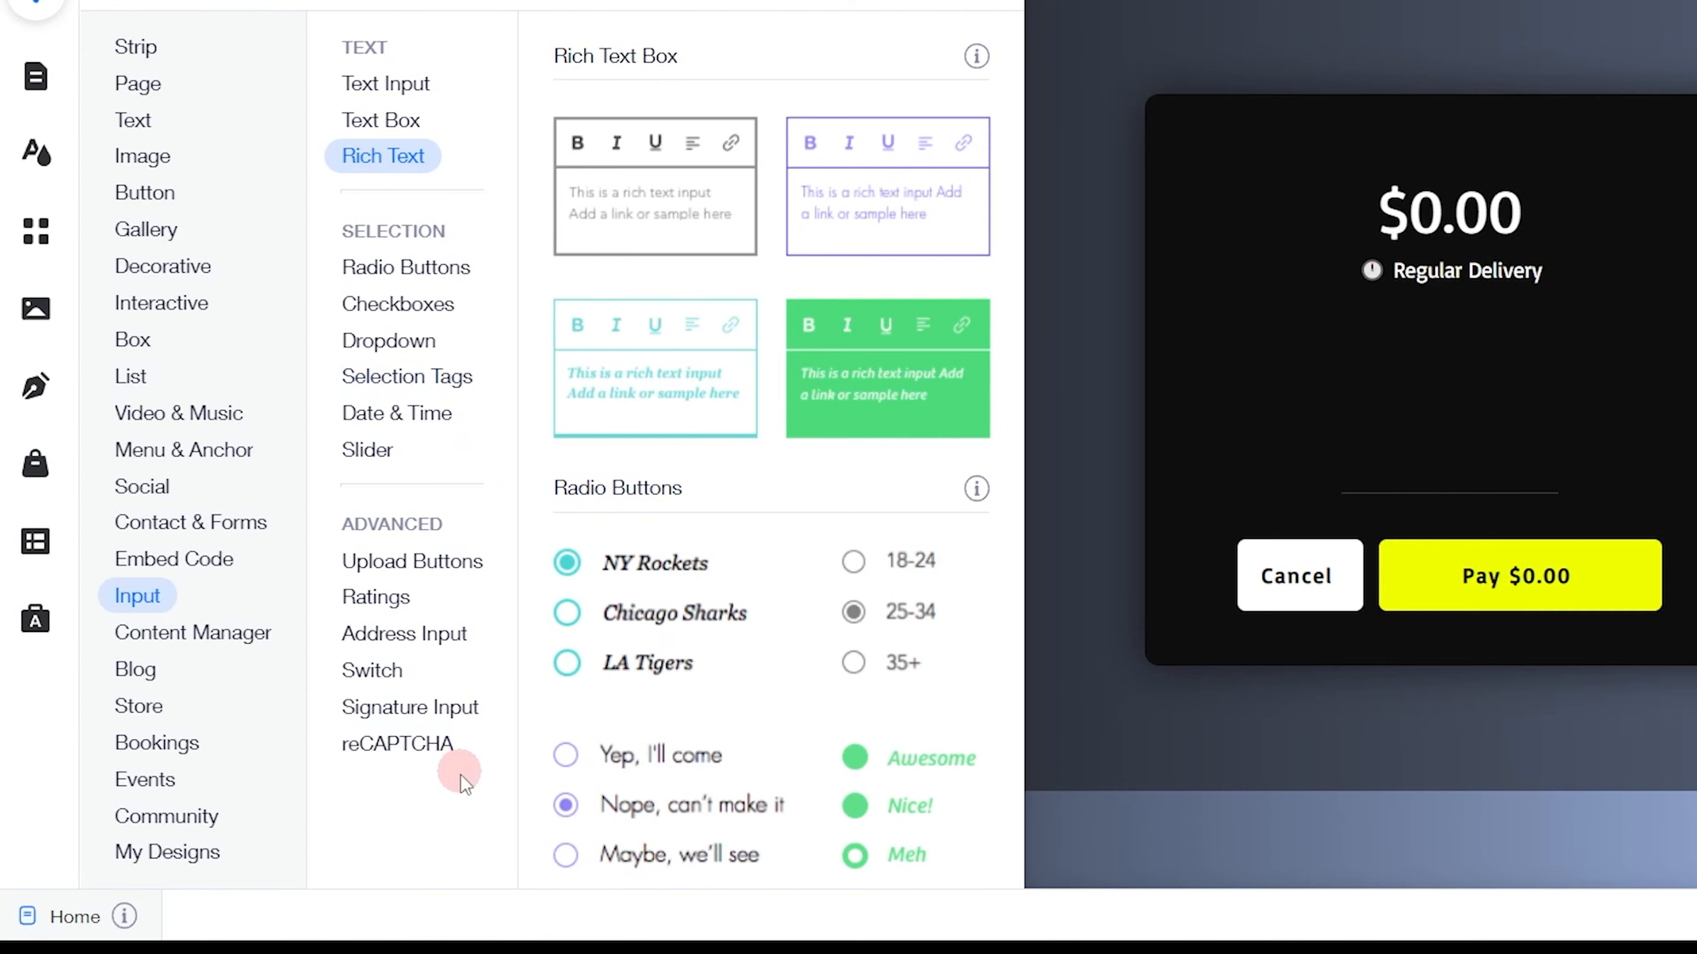
left_click(420, 417)
left_click(410, 83)
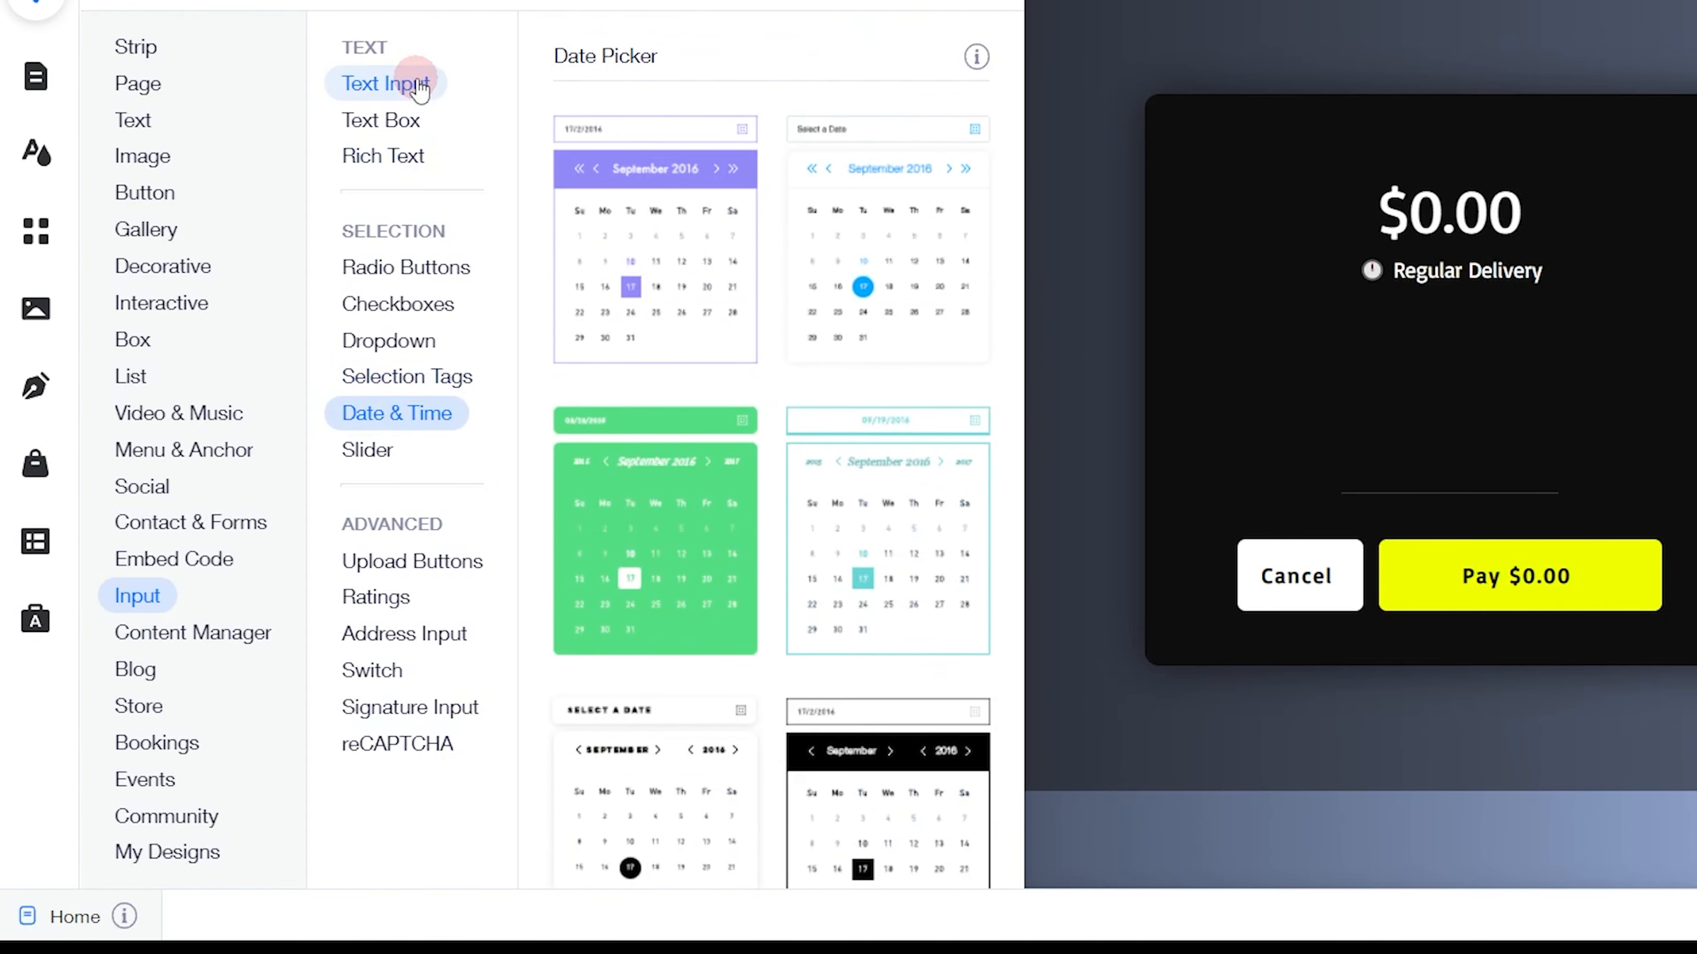
left_click(401, 340)
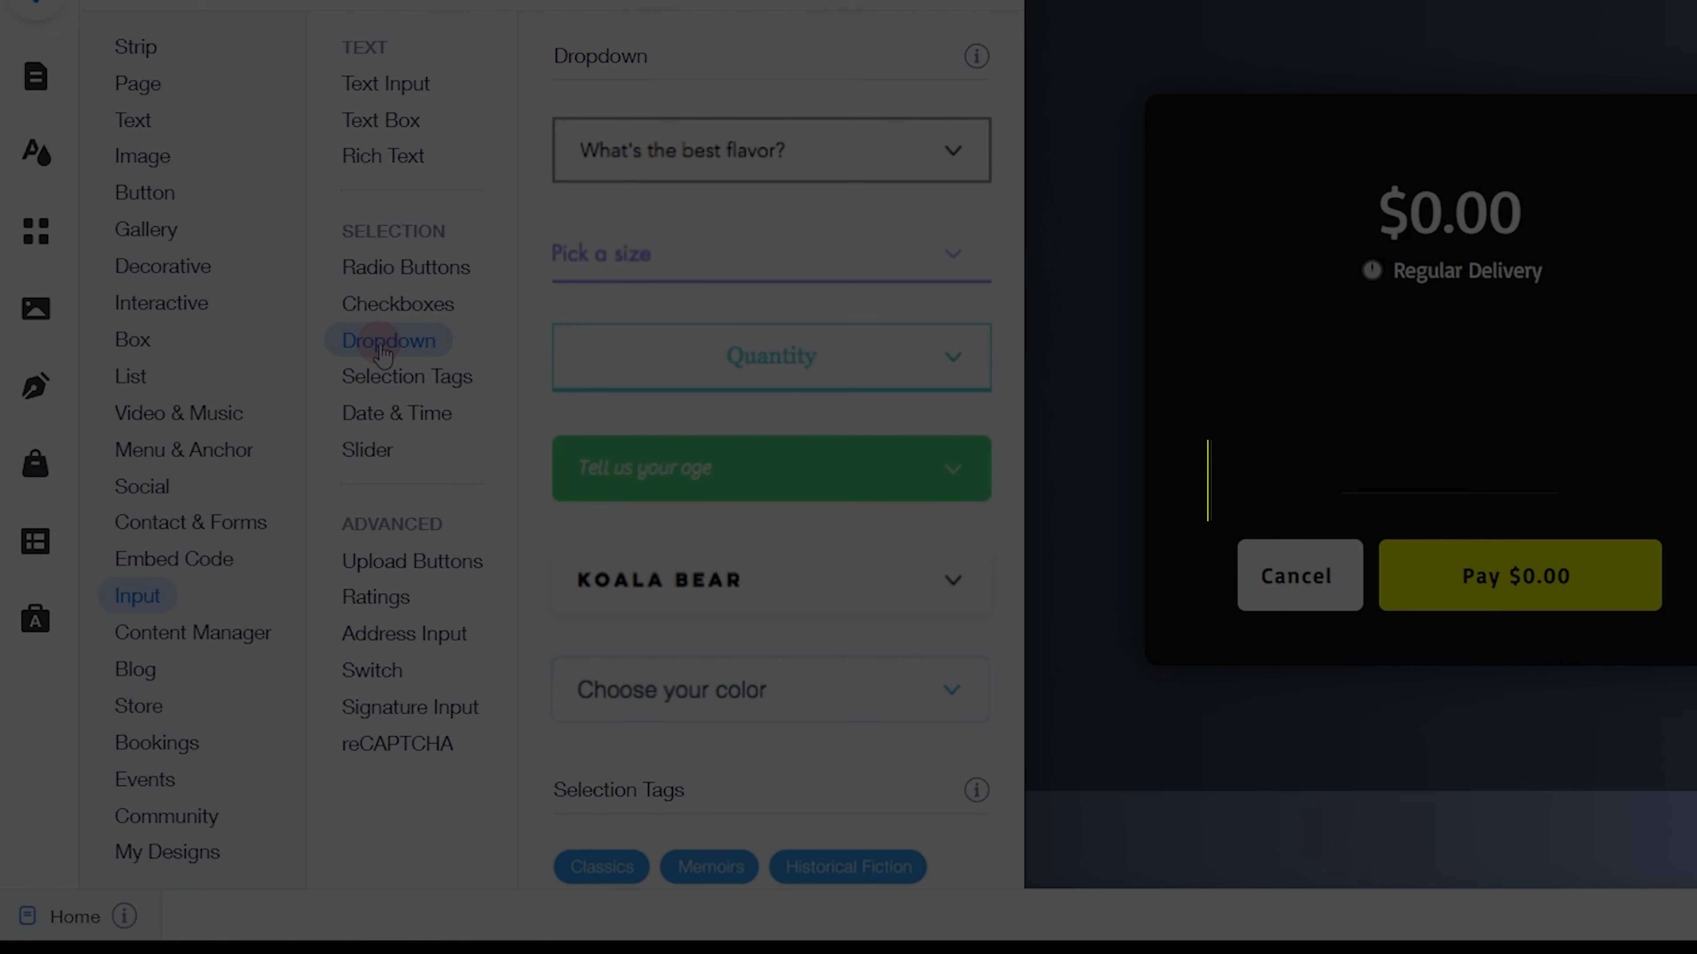
left_click_drag(688, 151, 527, 359)
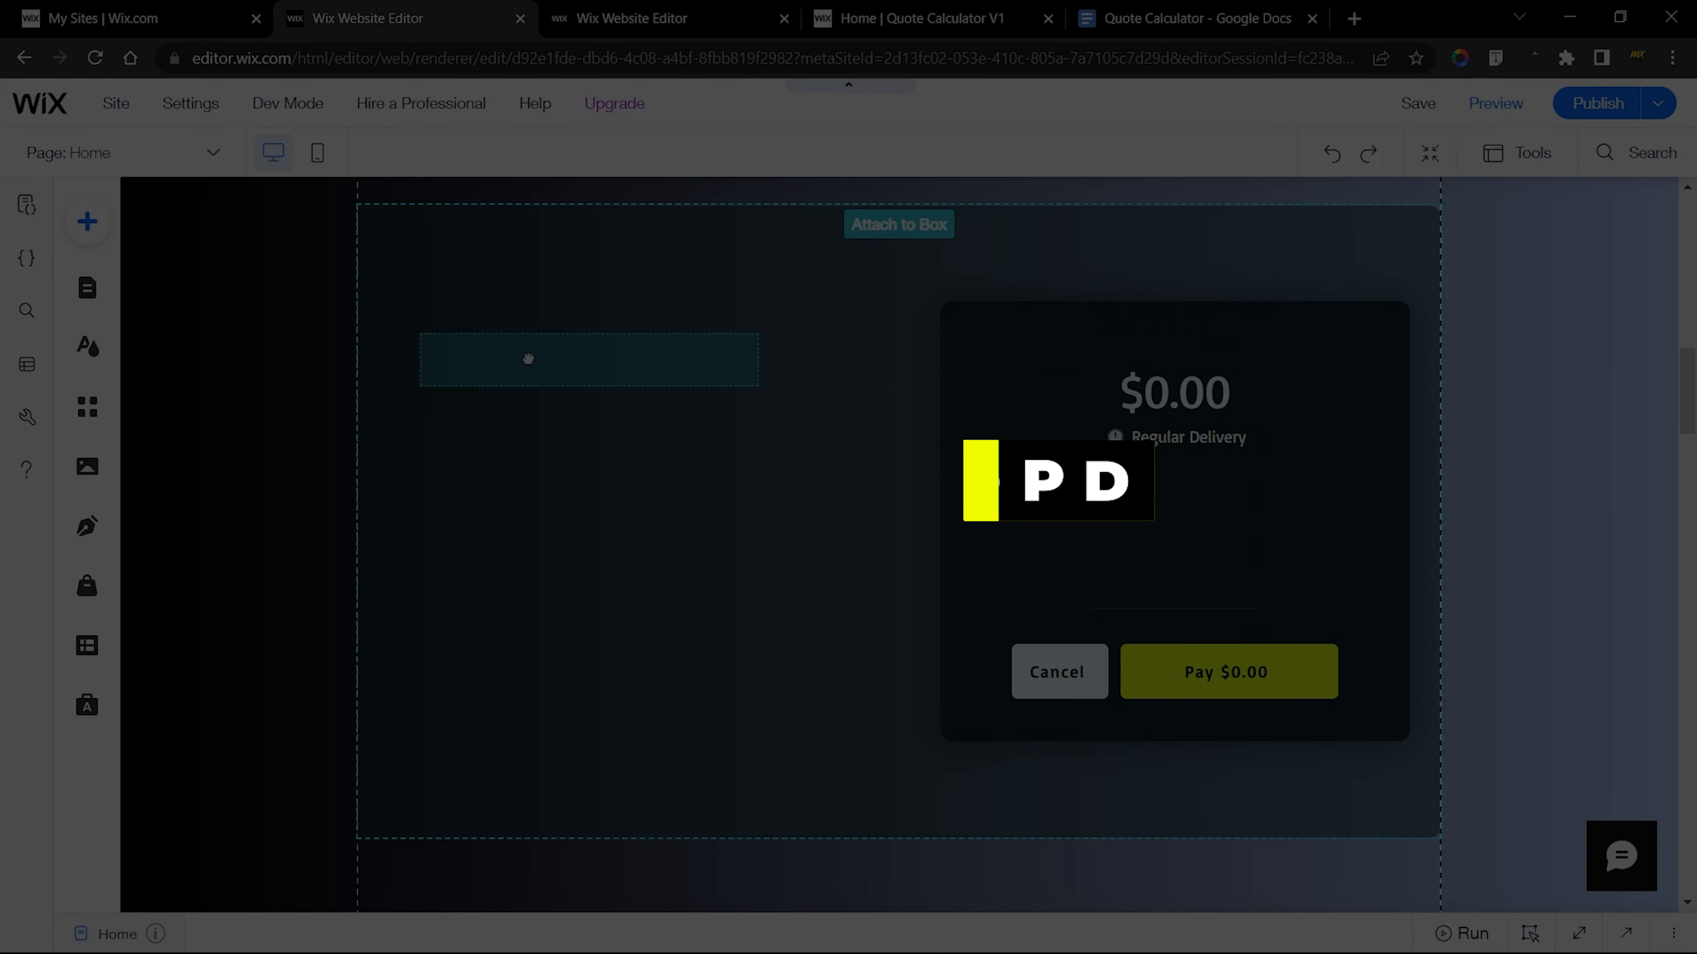
In the finished site's editor, examine the custom design of the website type dropdown, including its fill color and opacity
left_click(575, 16)
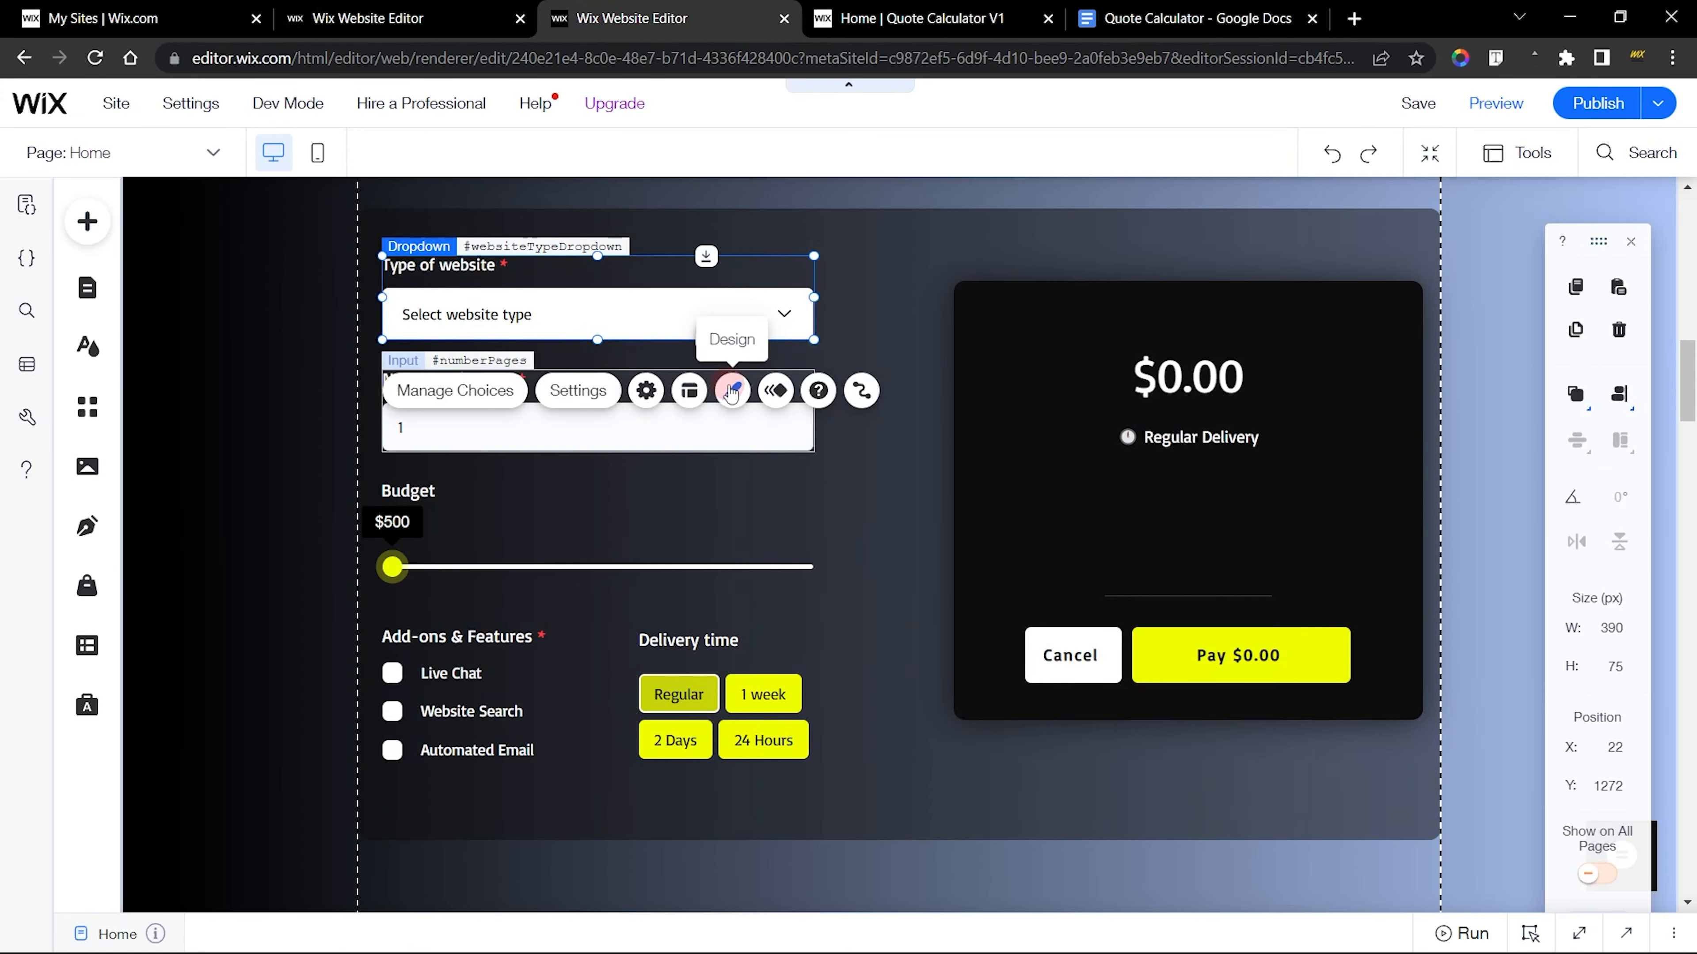
left_click(732, 391)
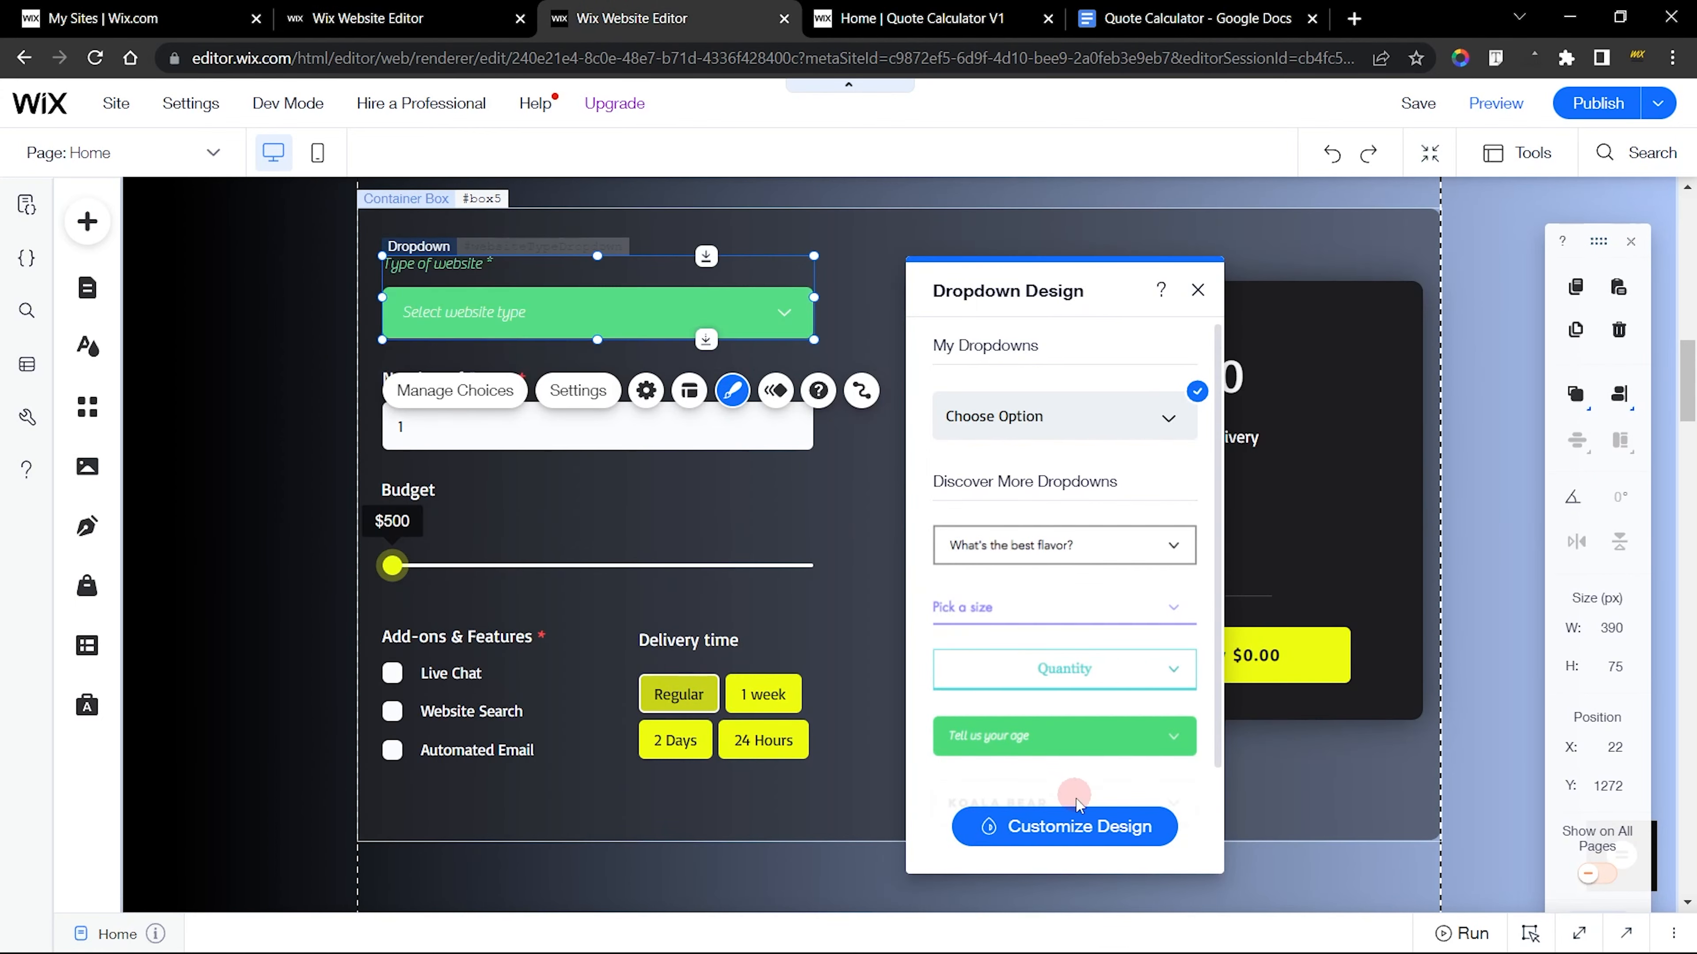
left_click(1081, 827)
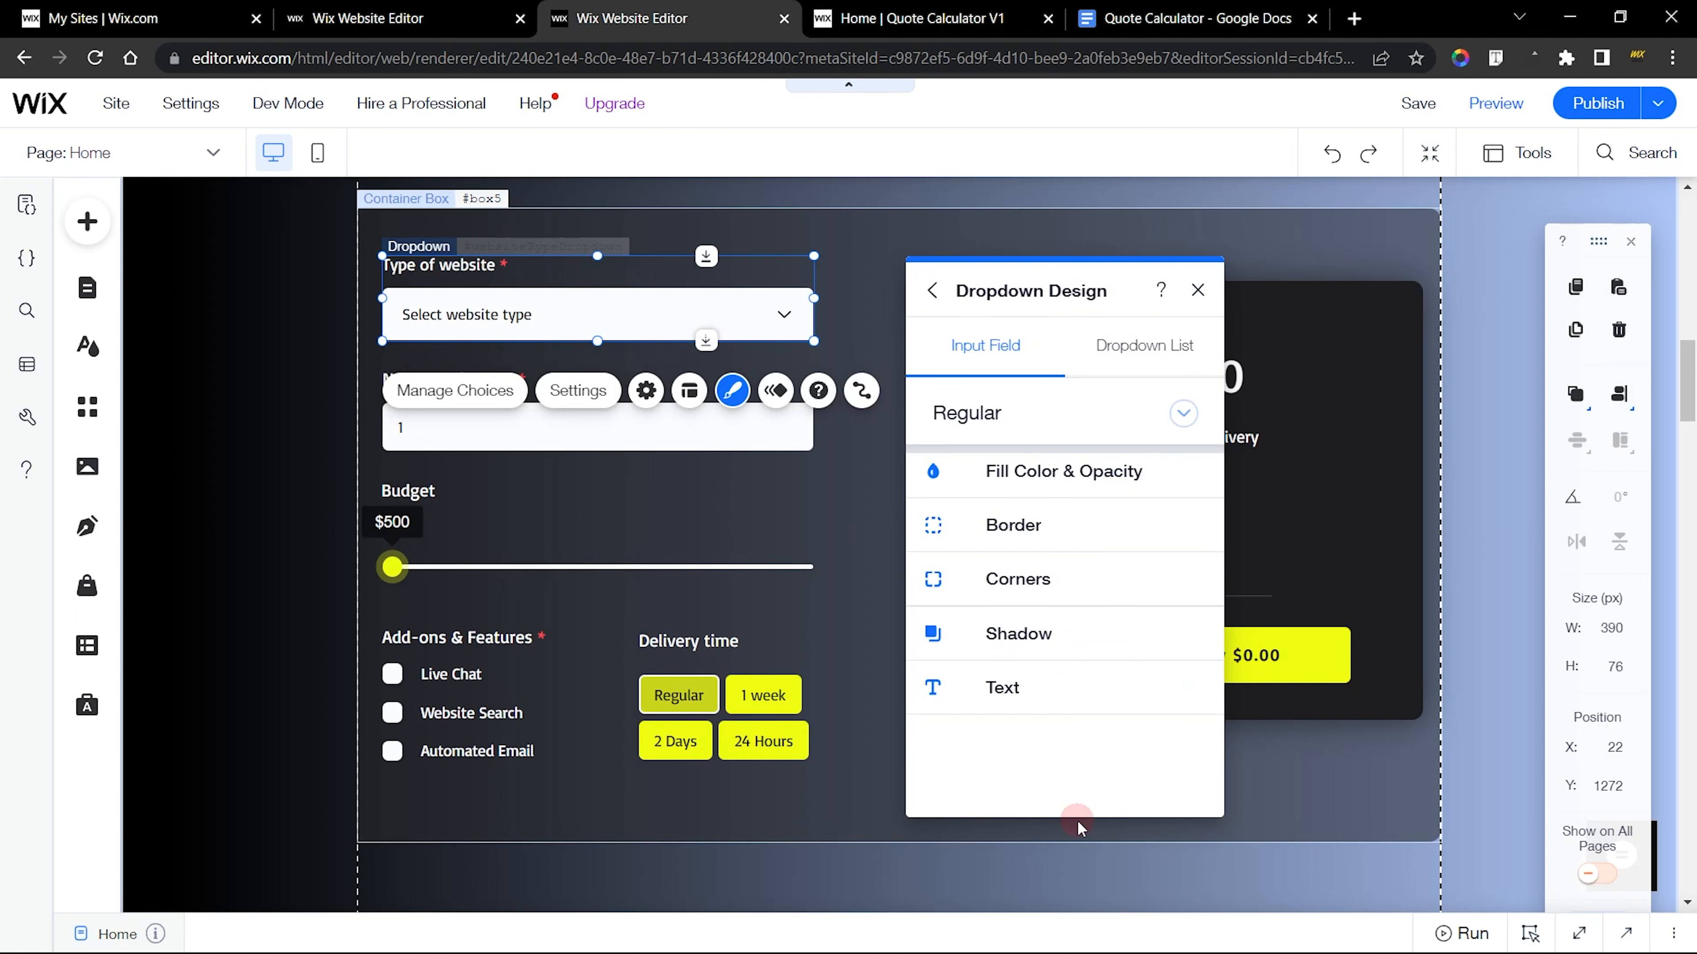
left_click(1046, 482)
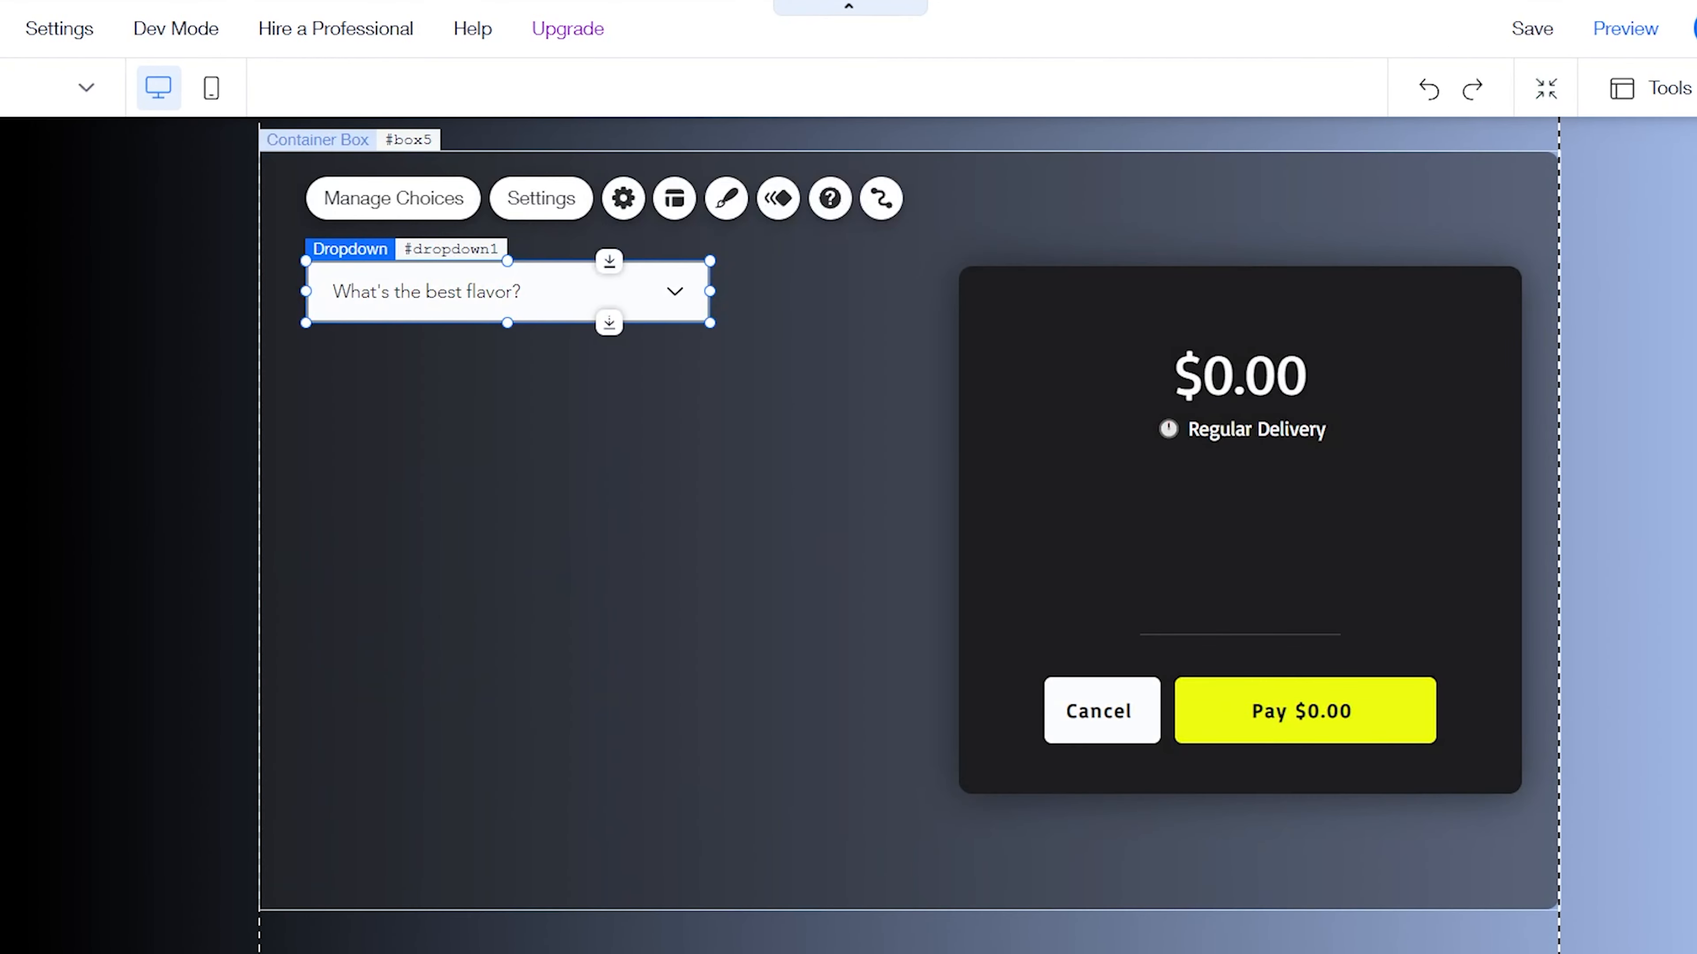
Back in the new site's editor, view the fill color and opacity settings in the new dropdown's custom design
left_click(615, 247)
left_click(641, 285)
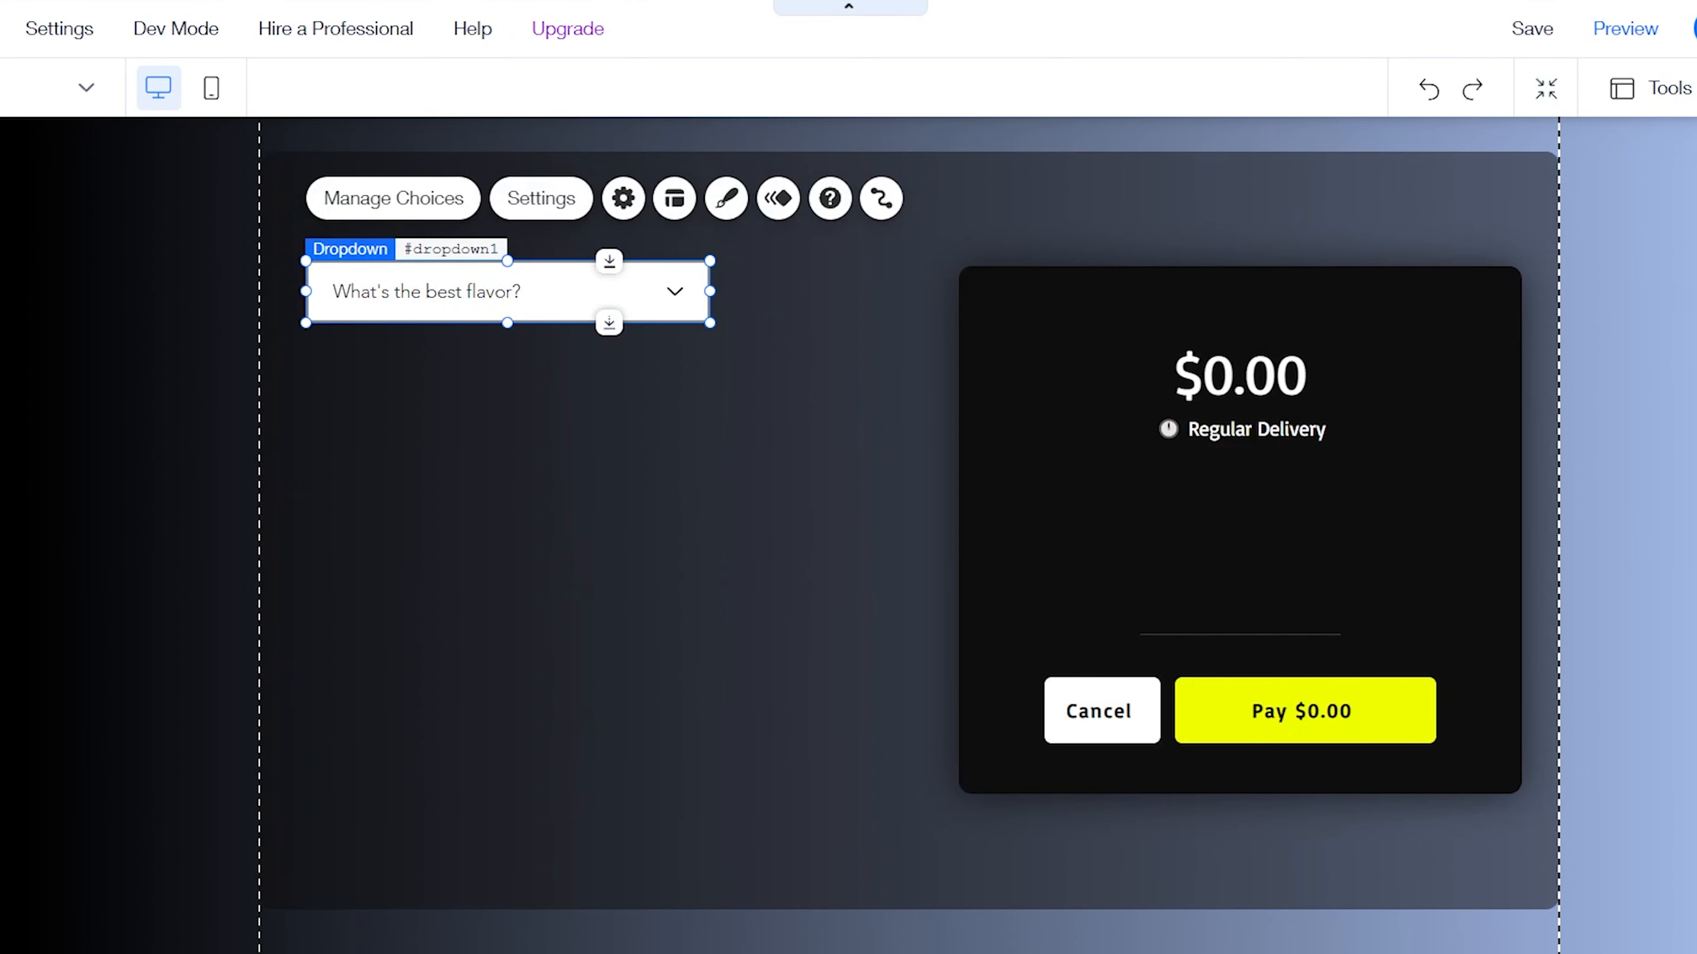
left_click(722, 201)
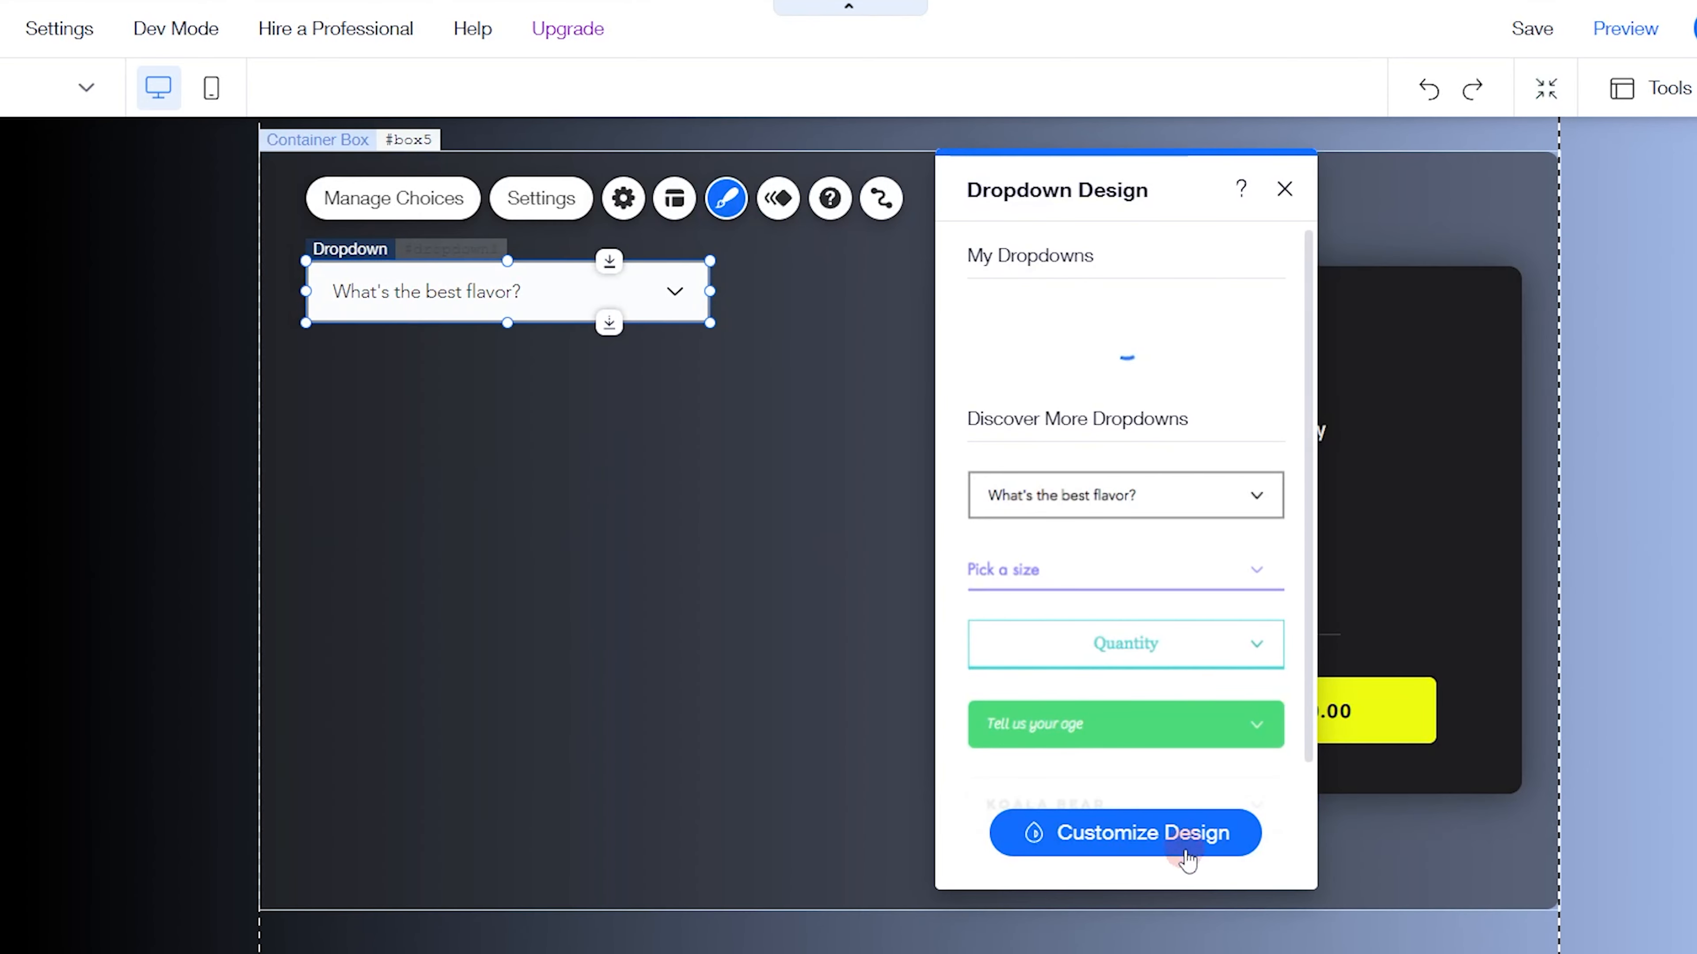
left_click(1159, 853)
left_click(1115, 409)
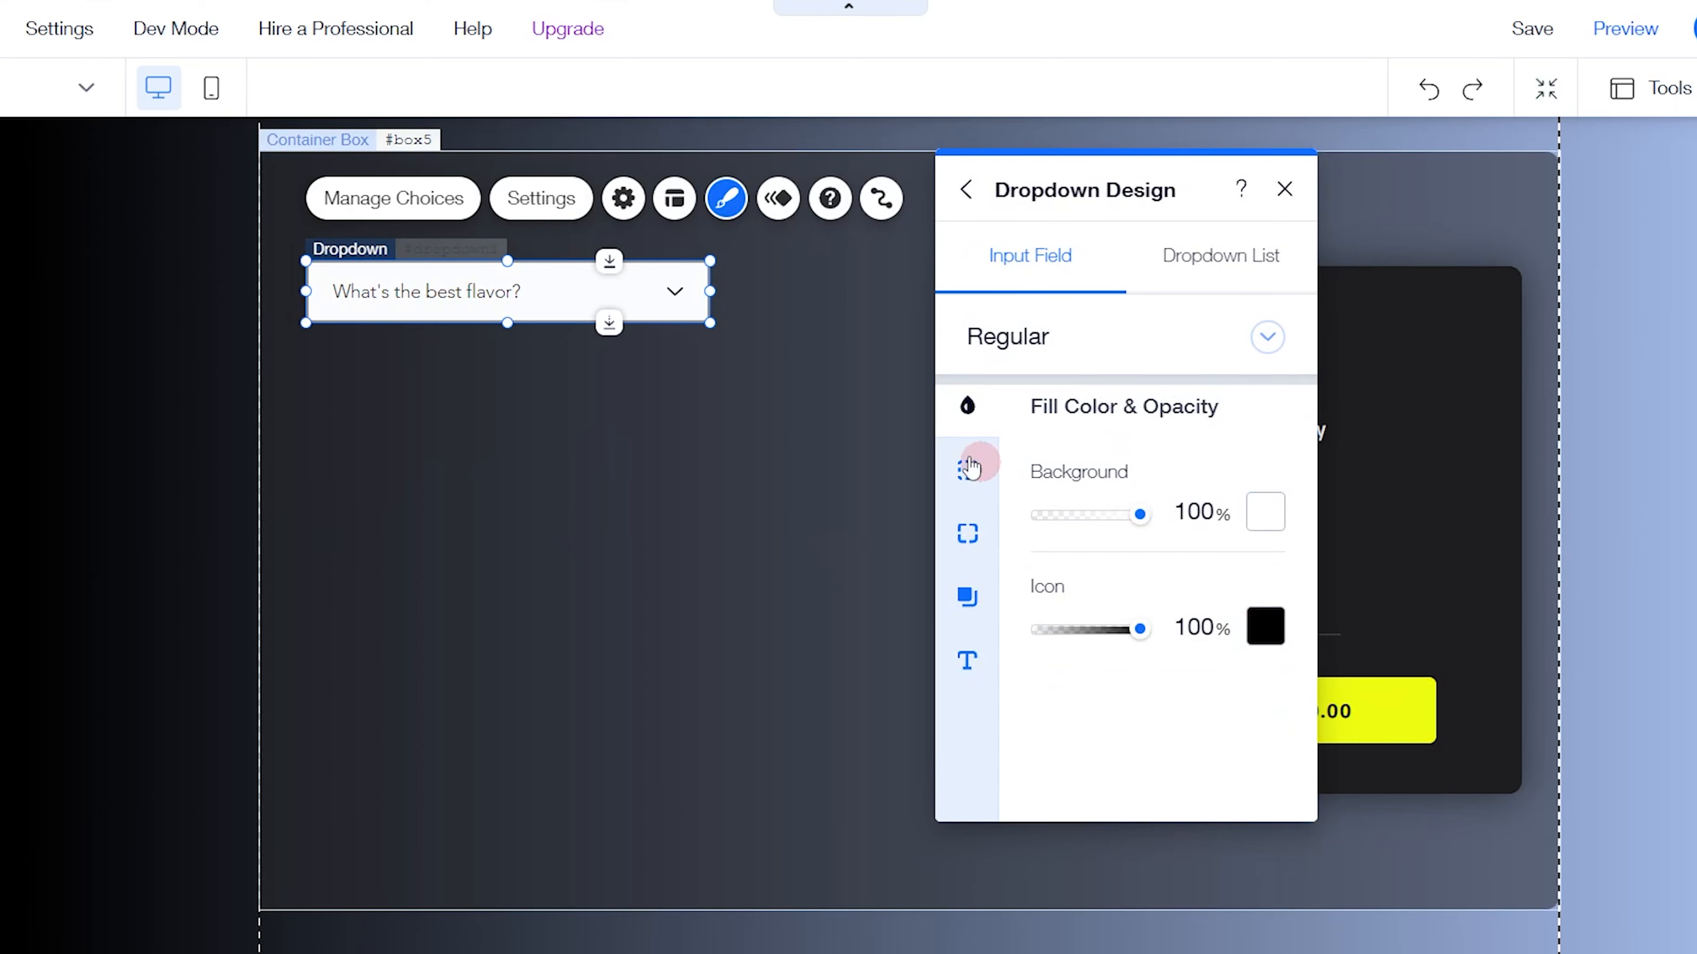
Compare with the finished dropdown, give the new dropdown a 5 px corner radius and set its border style to None
left_click(670, 286)
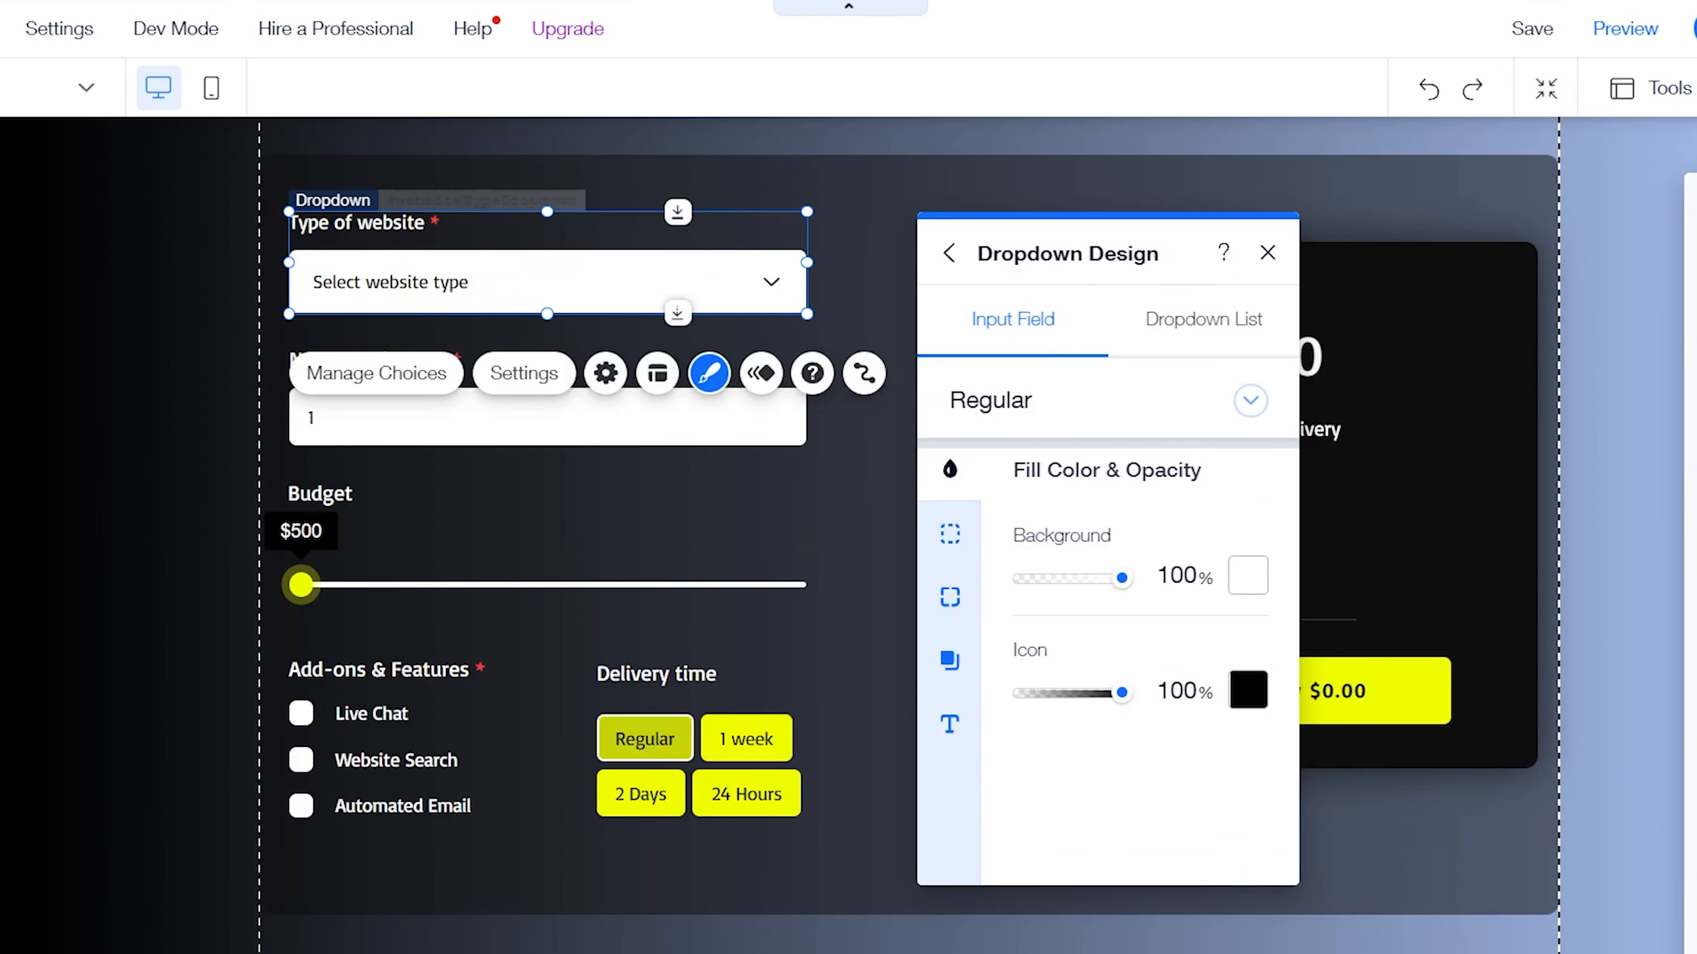
left_click(1013, 347)
left_click(1060, 468)
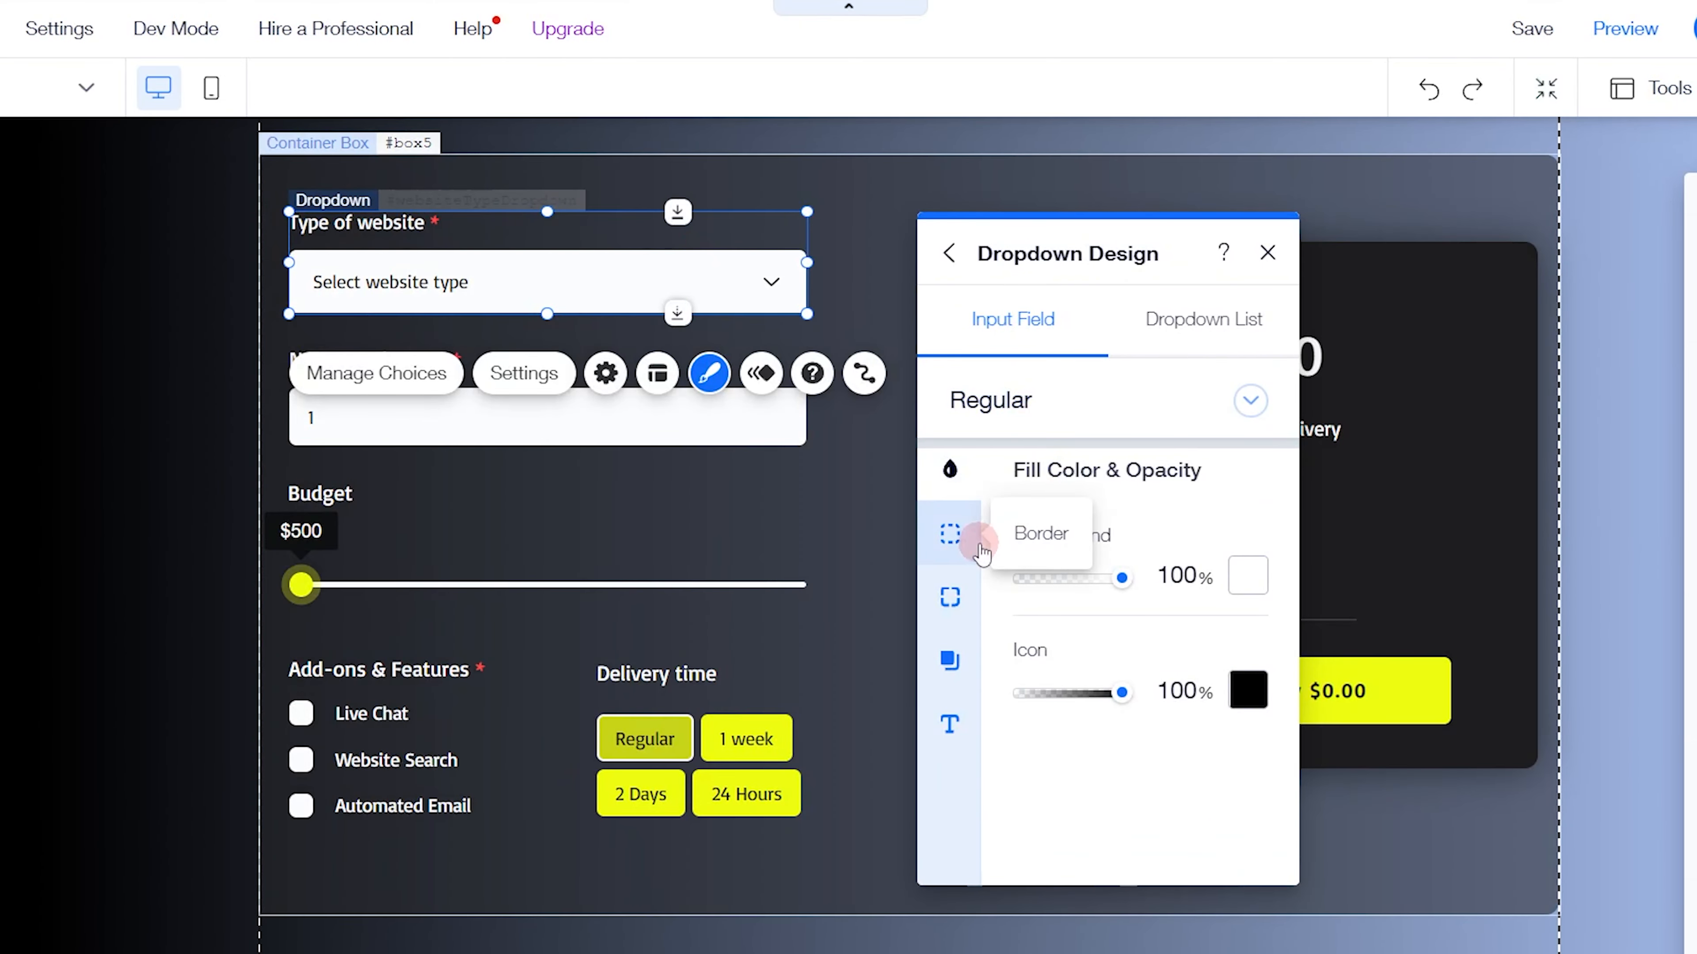
left_click(950, 597)
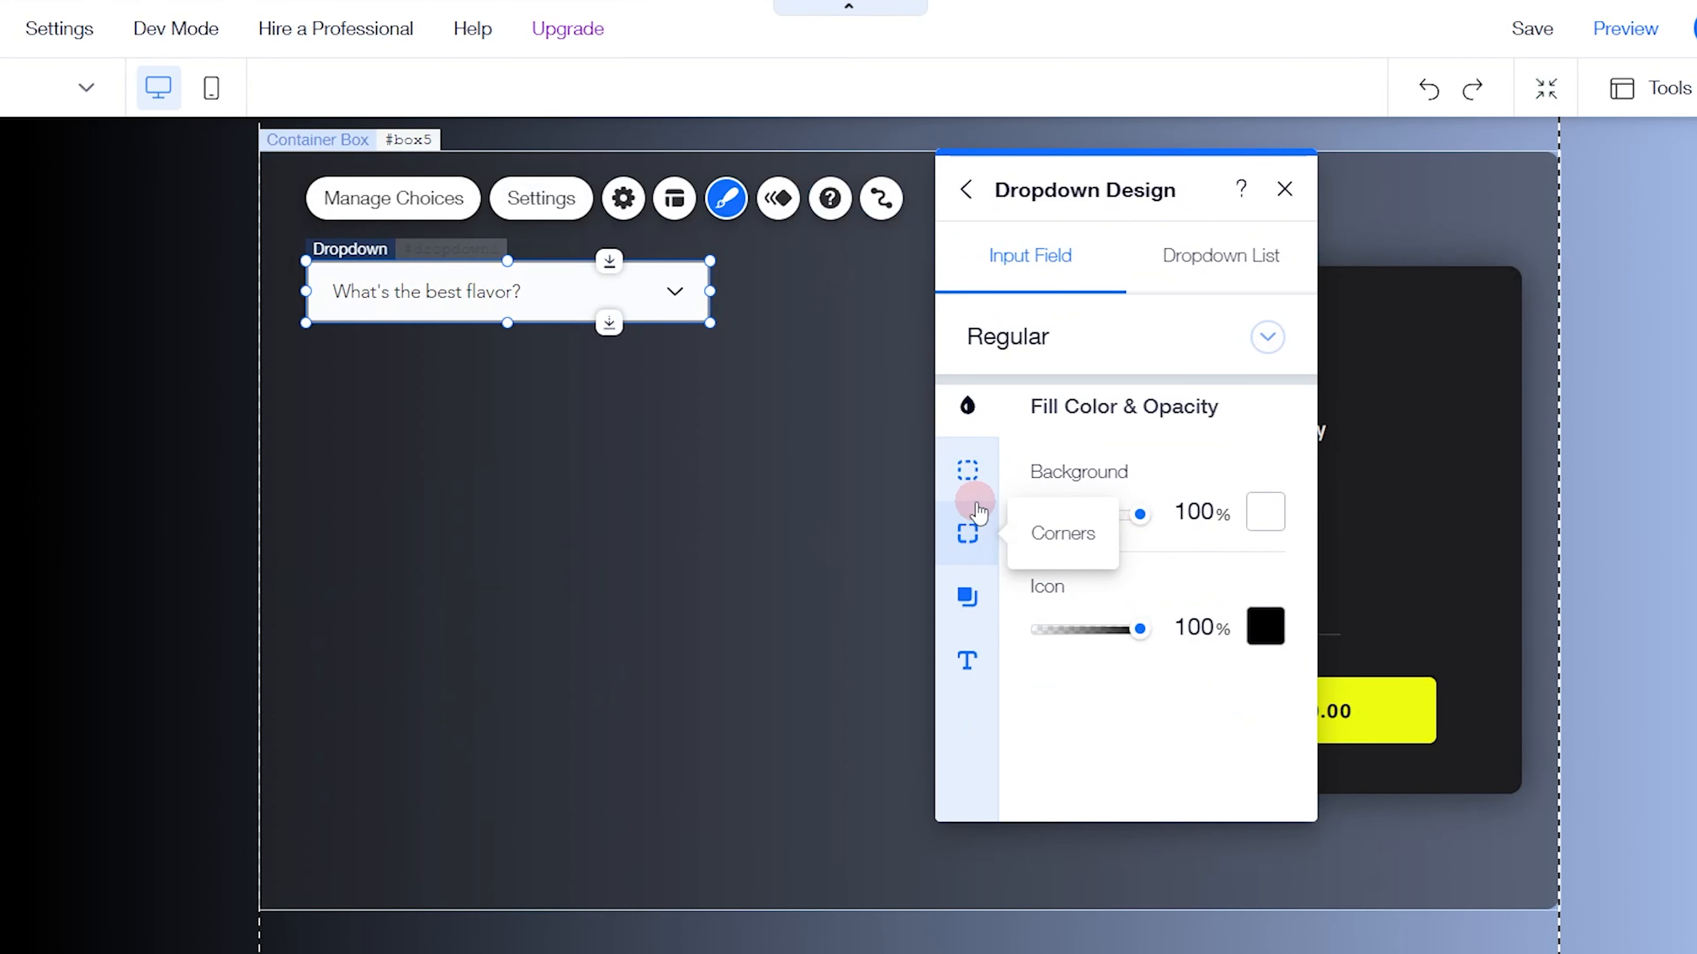
left_click(968, 529)
left_click(1061, 516)
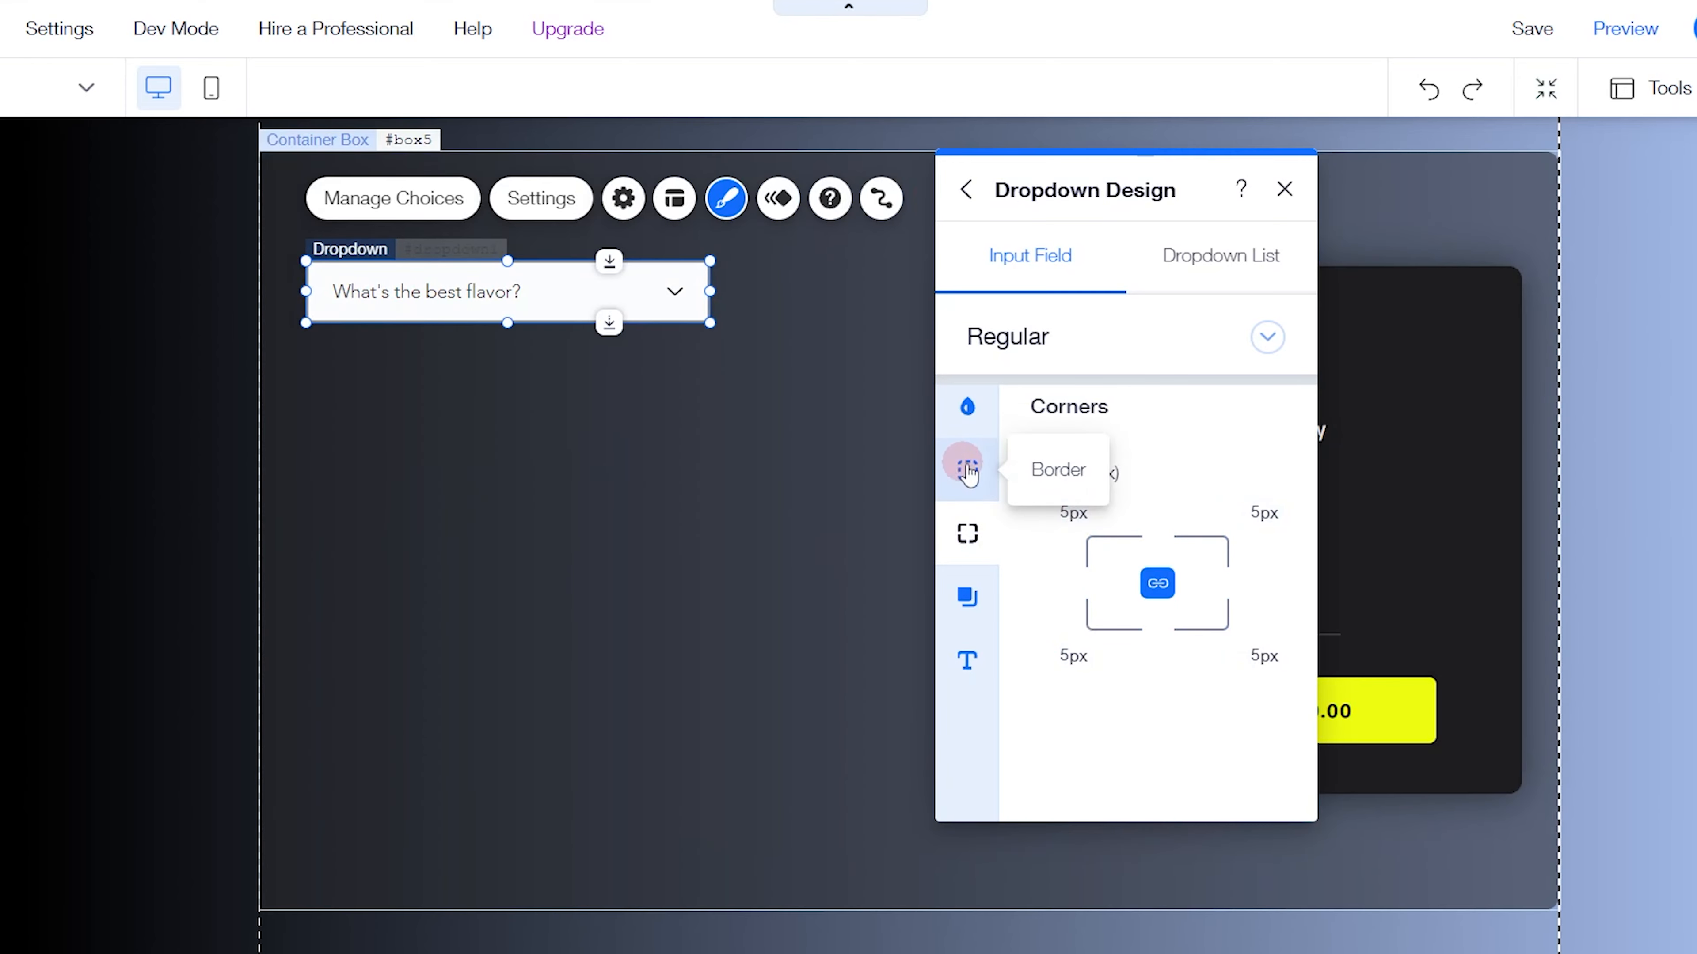
left_click(967, 470)
left_click(1068, 682)
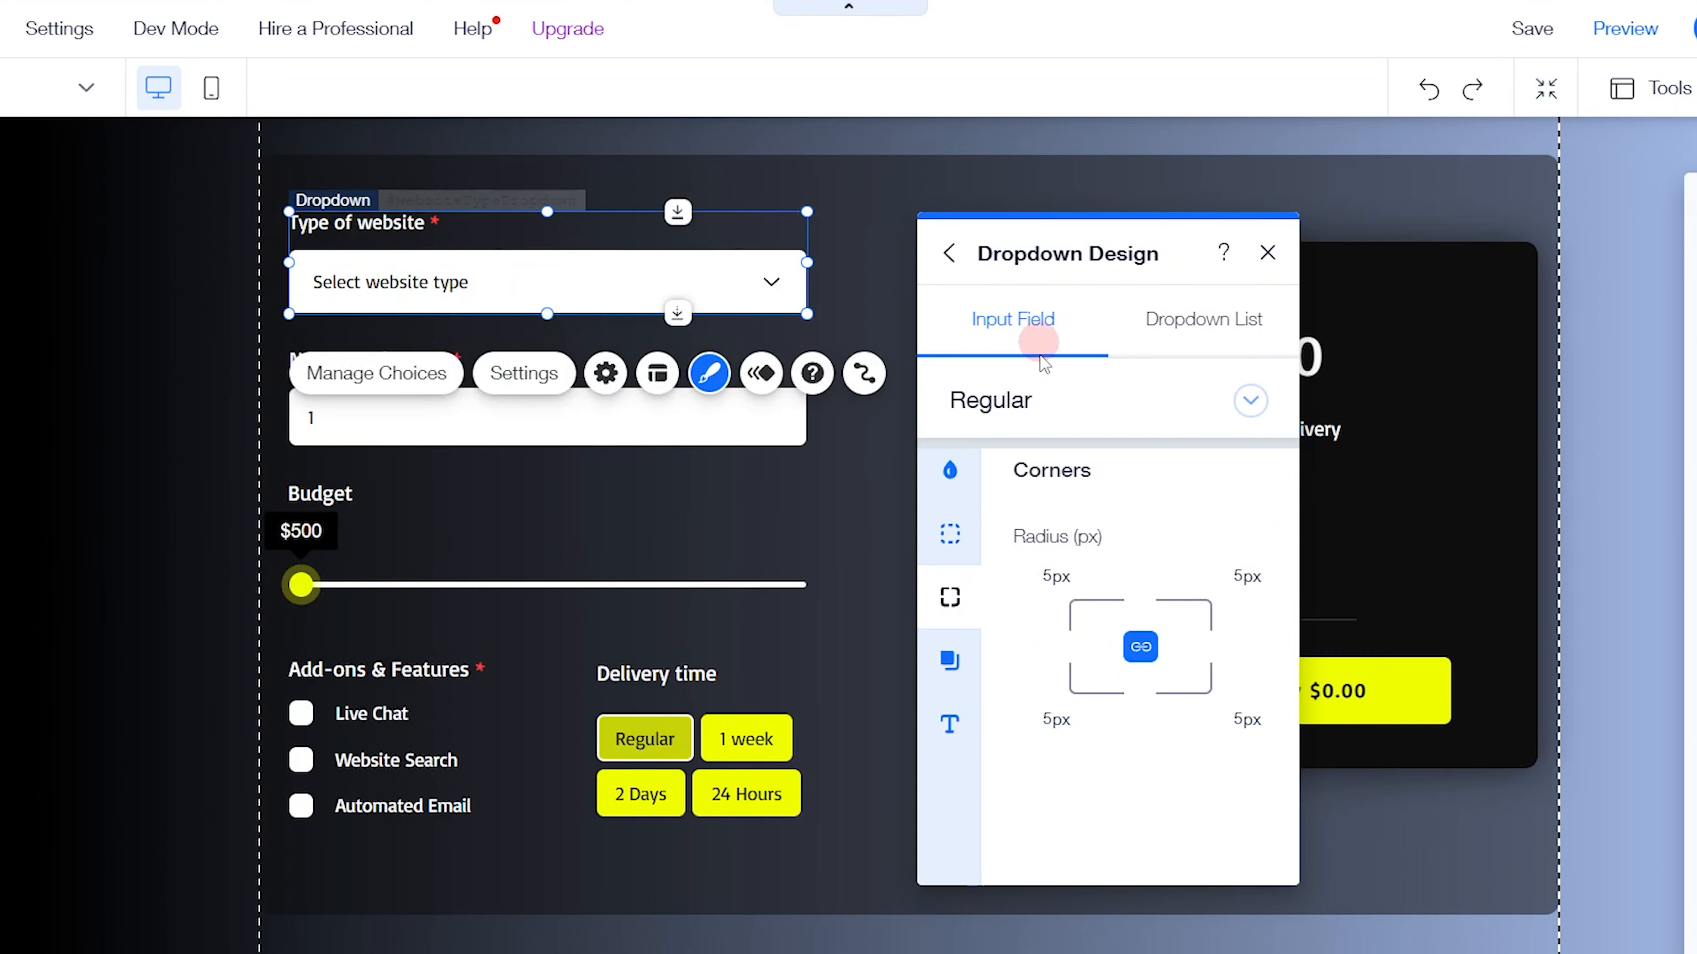
Examine the finished website type dropdown's border, corners, shadow and text design, including the field title and required colors
left_click(950, 533)
left_click(950, 597)
left_click(948, 662)
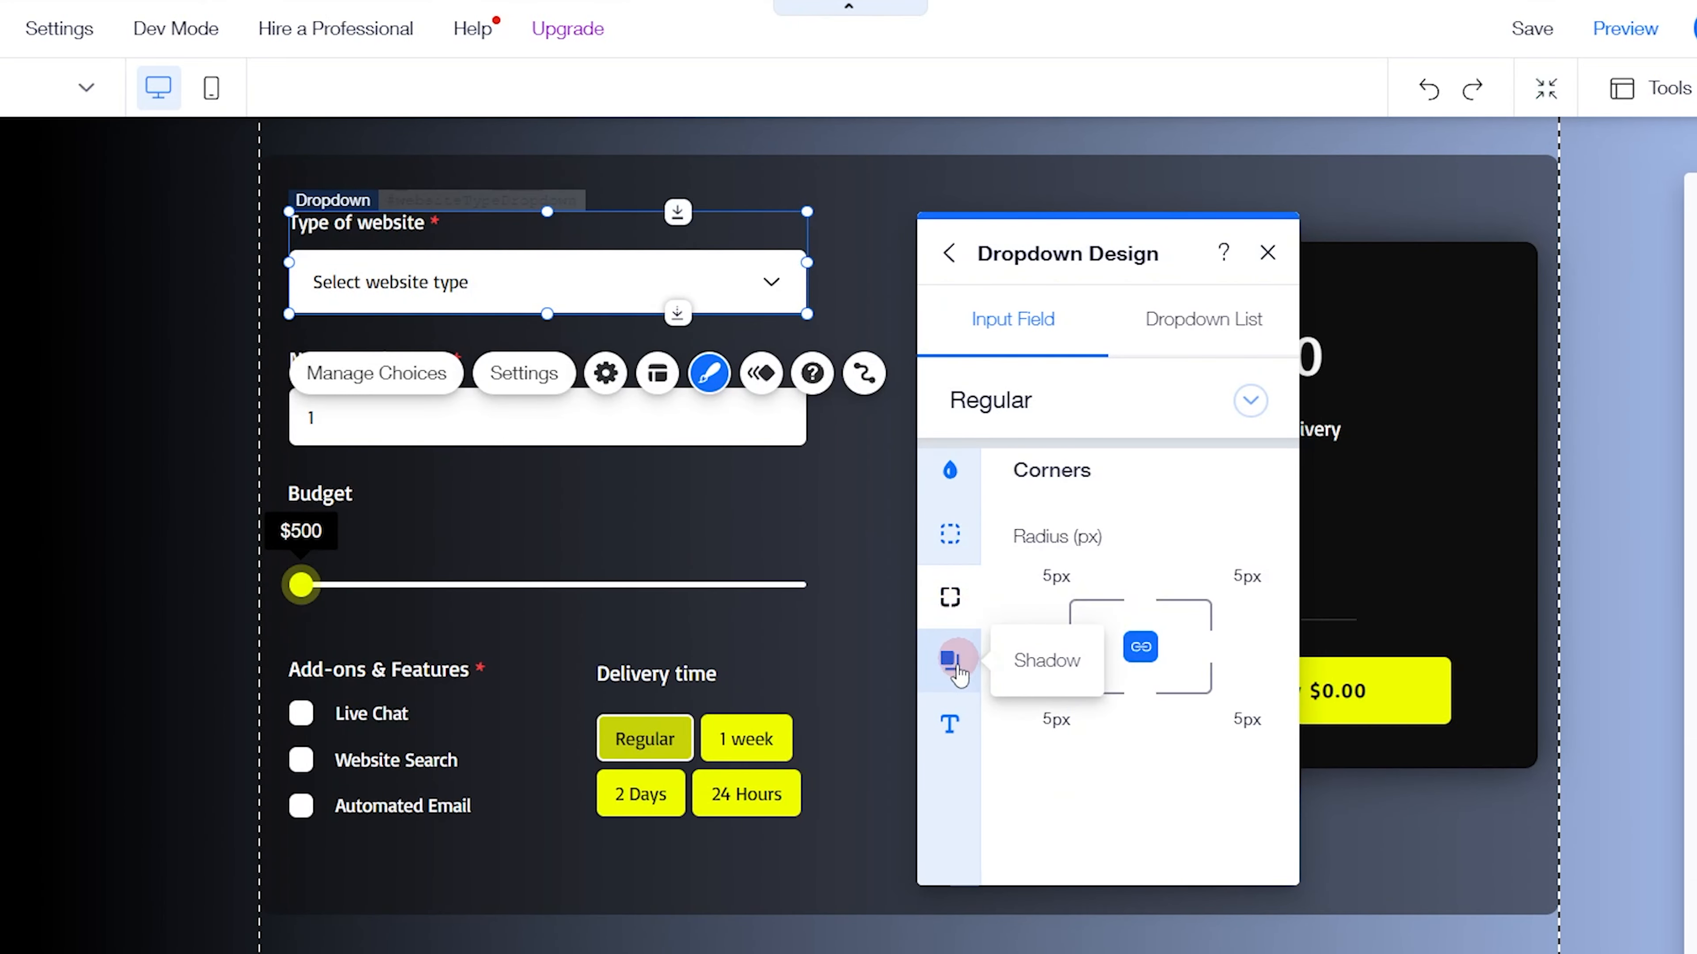
left_click(950, 723)
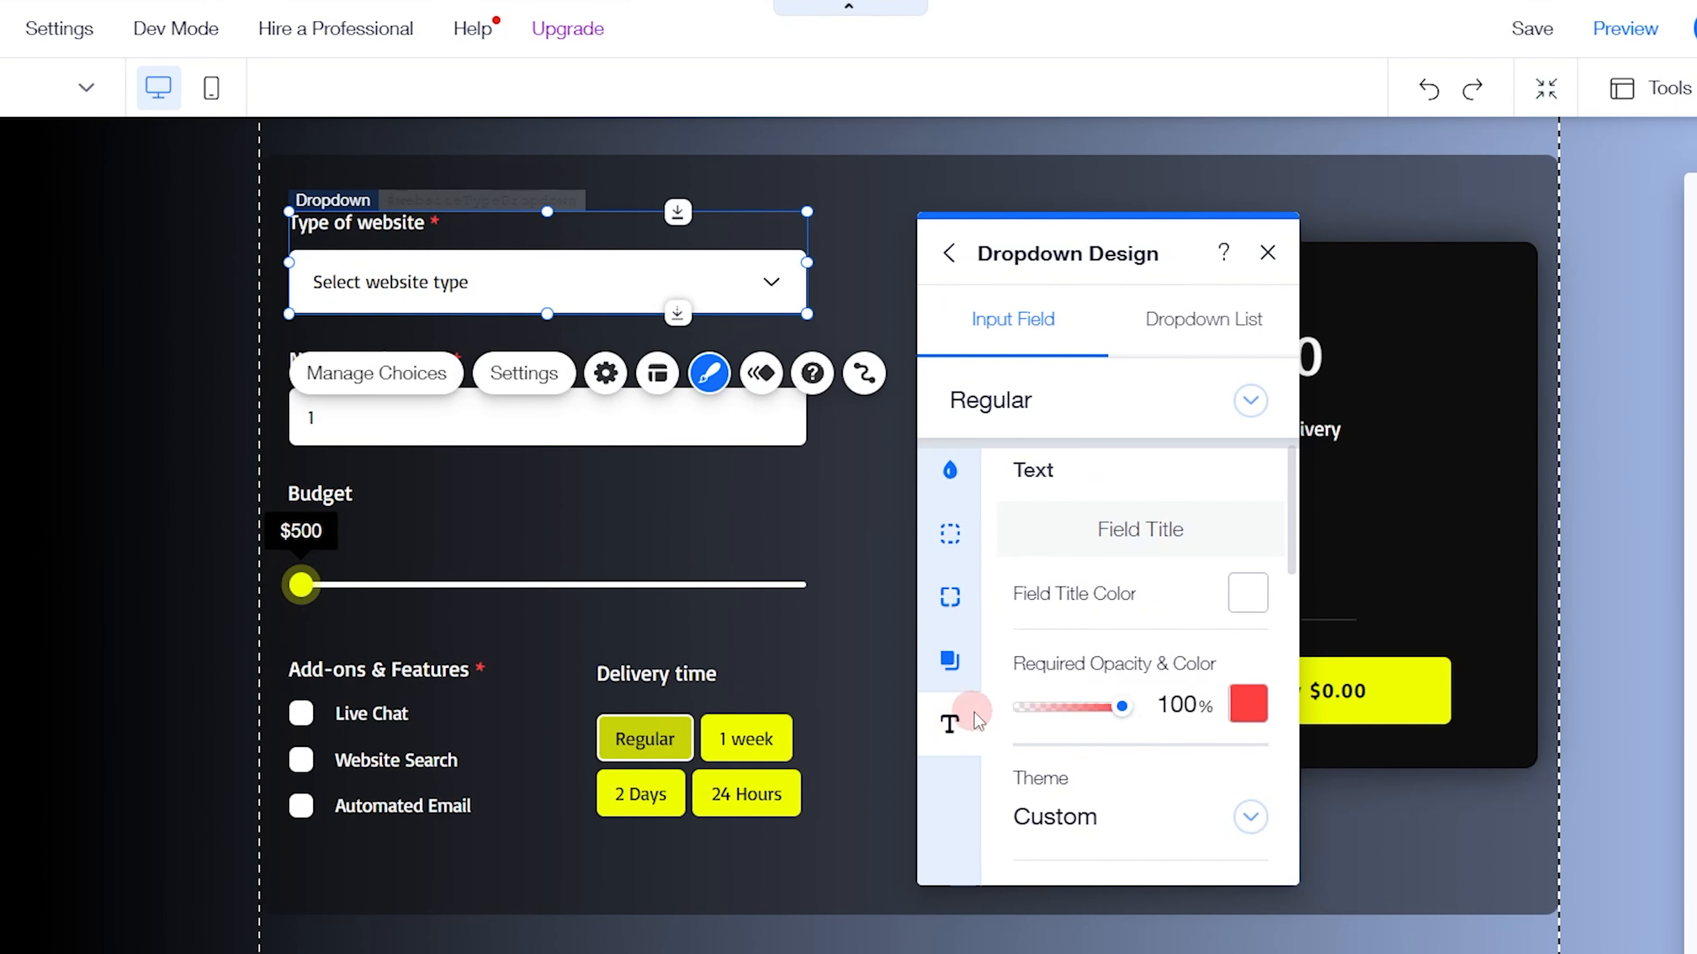
left_click(947, 661)
left_click(950, 724)
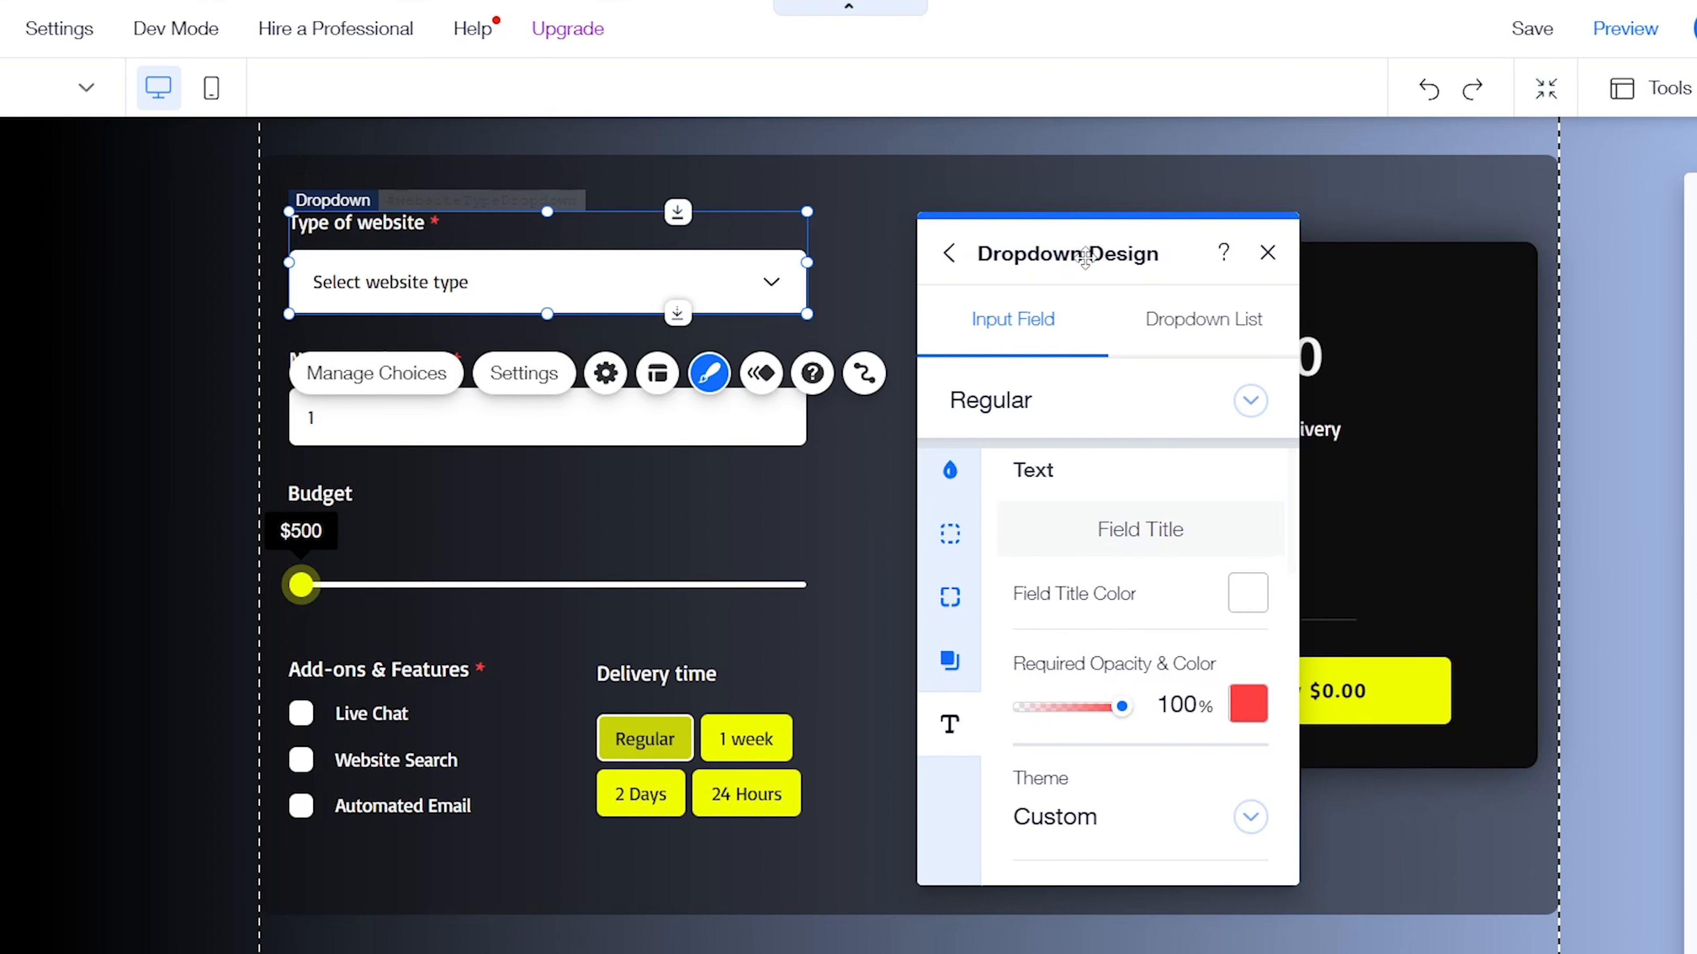
left_click_drag(1084, 257, 1040, 175)
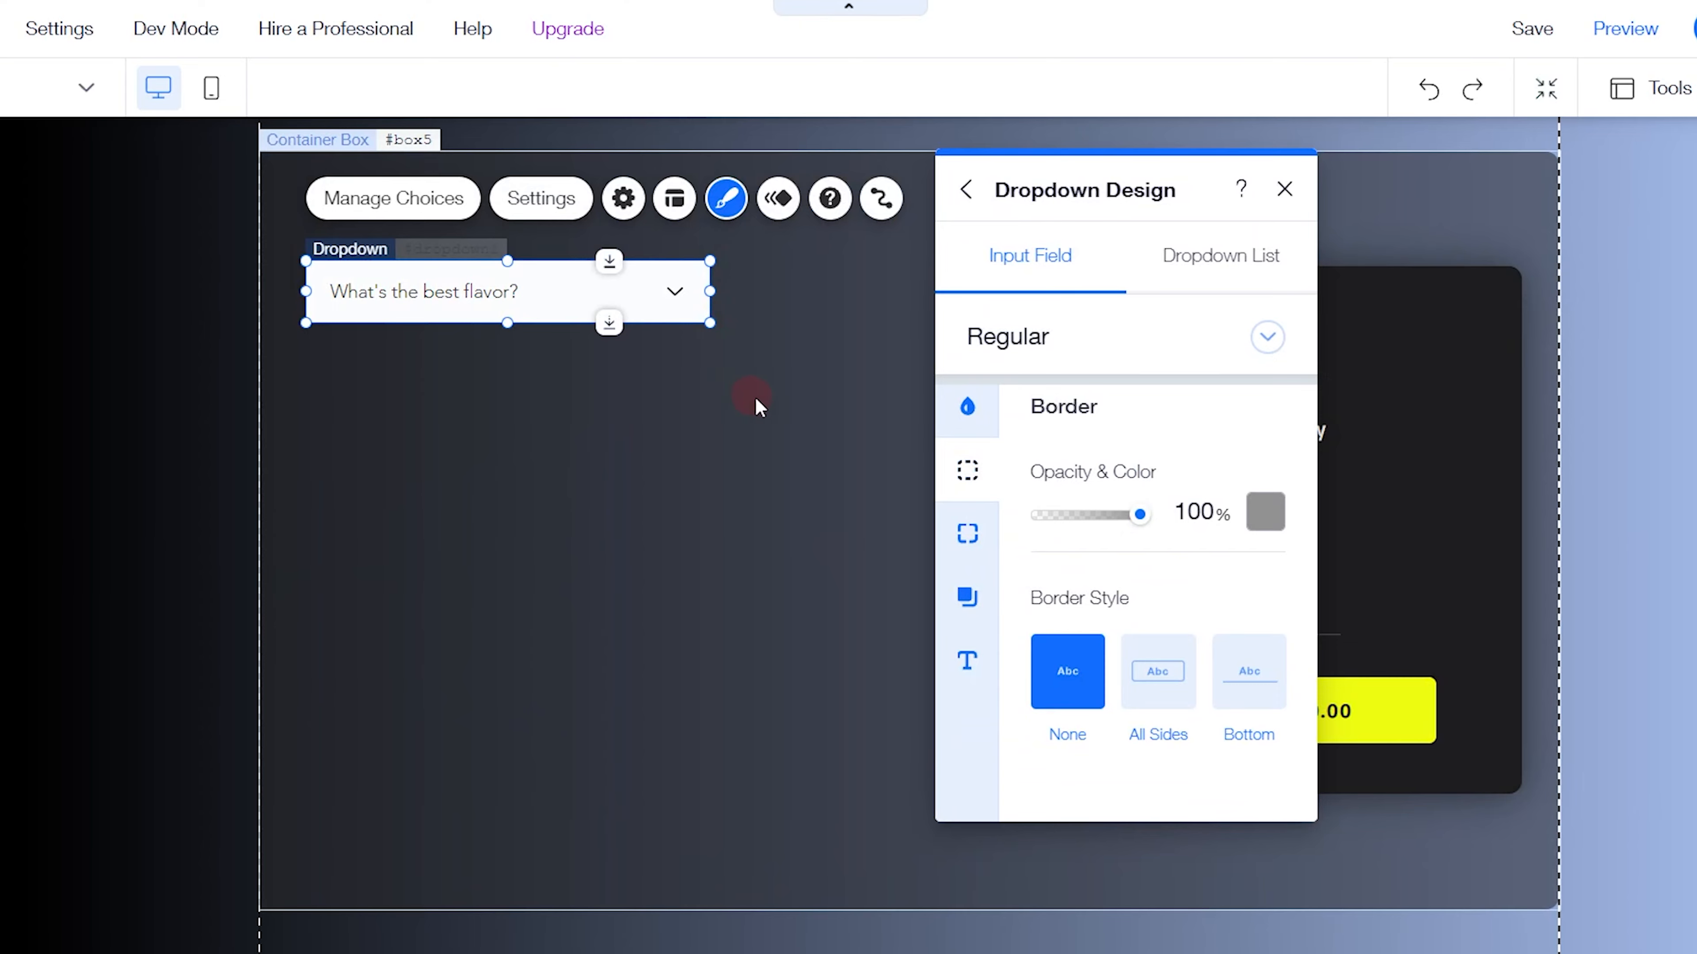
left_click(1148, 580)
In the new dropdown's settings, set the field title to "Type of website"
left_click(543, 199)
left_click_drag(948, 187, 853, 169)
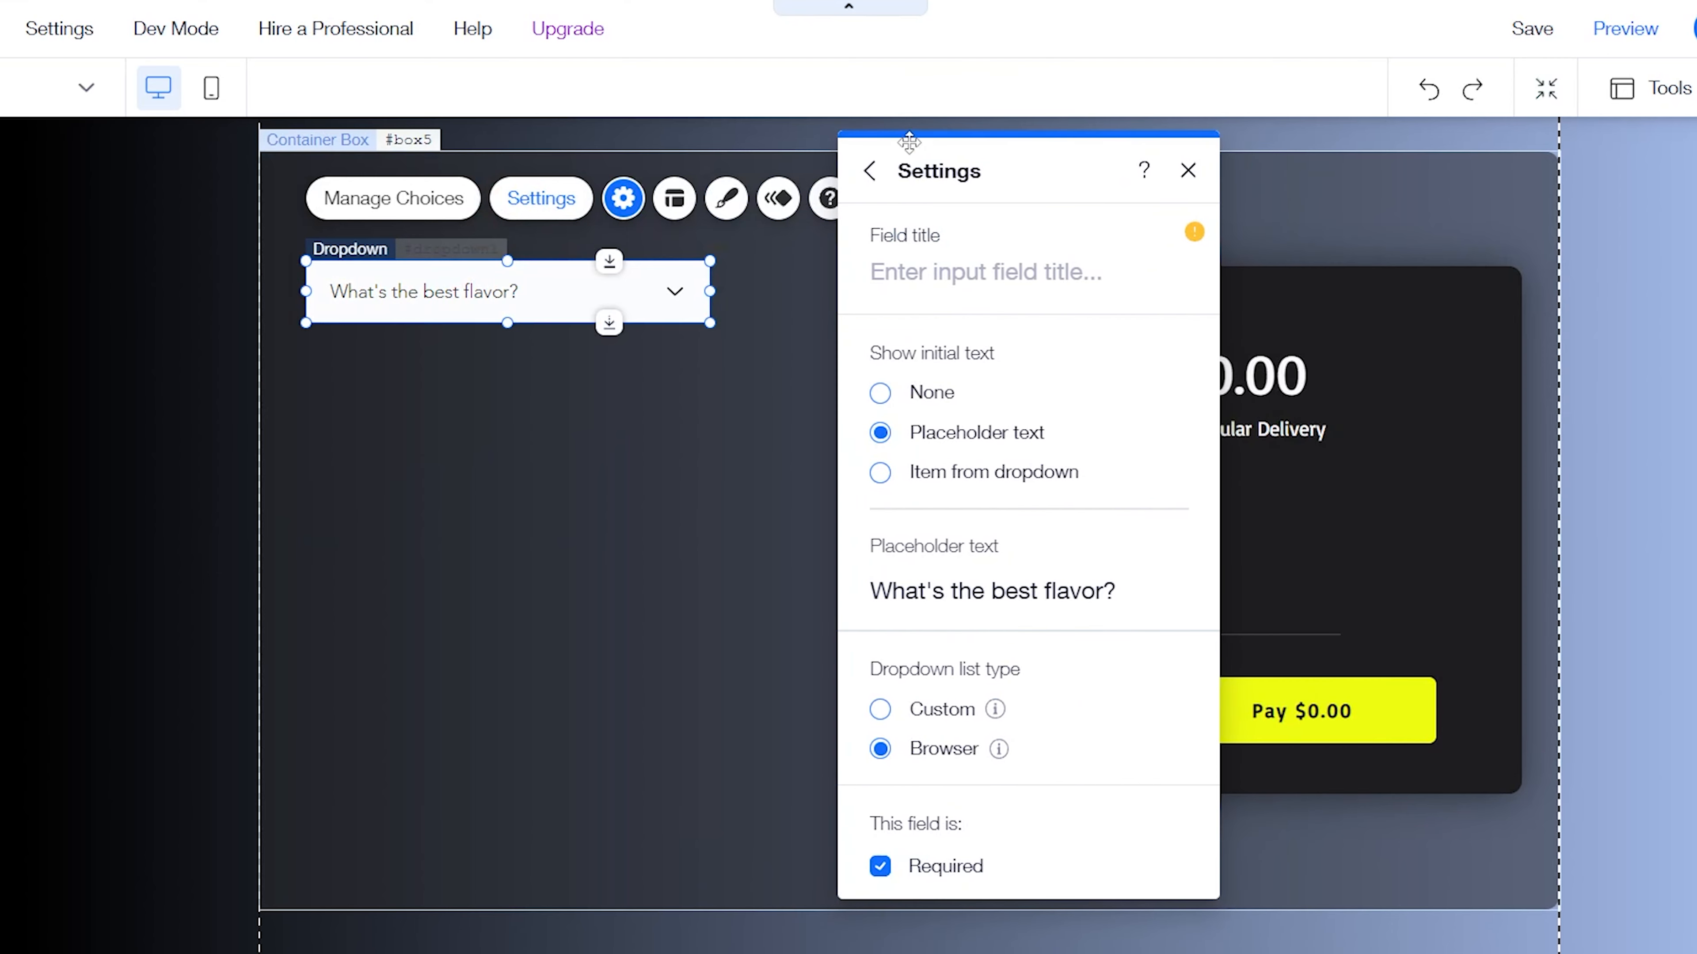
left_click(953, 276)
type("Ty[e")
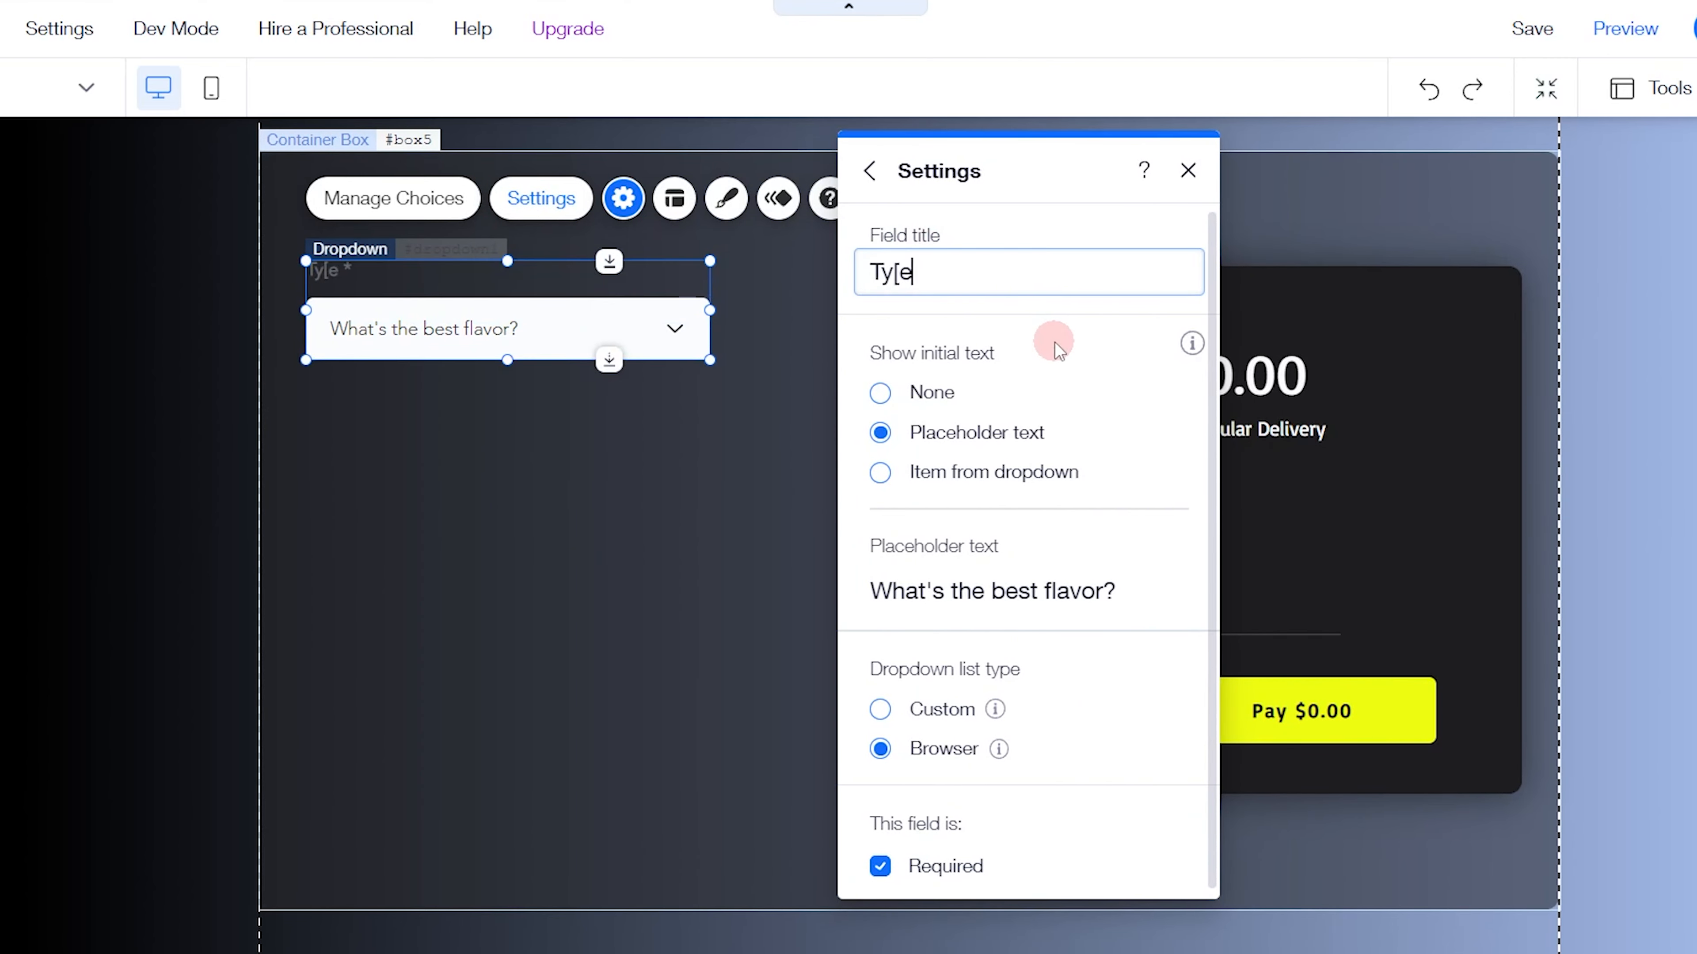
key("BackSpace")
key("BackSpace")
key("BackSpace")
key("BackSpace")
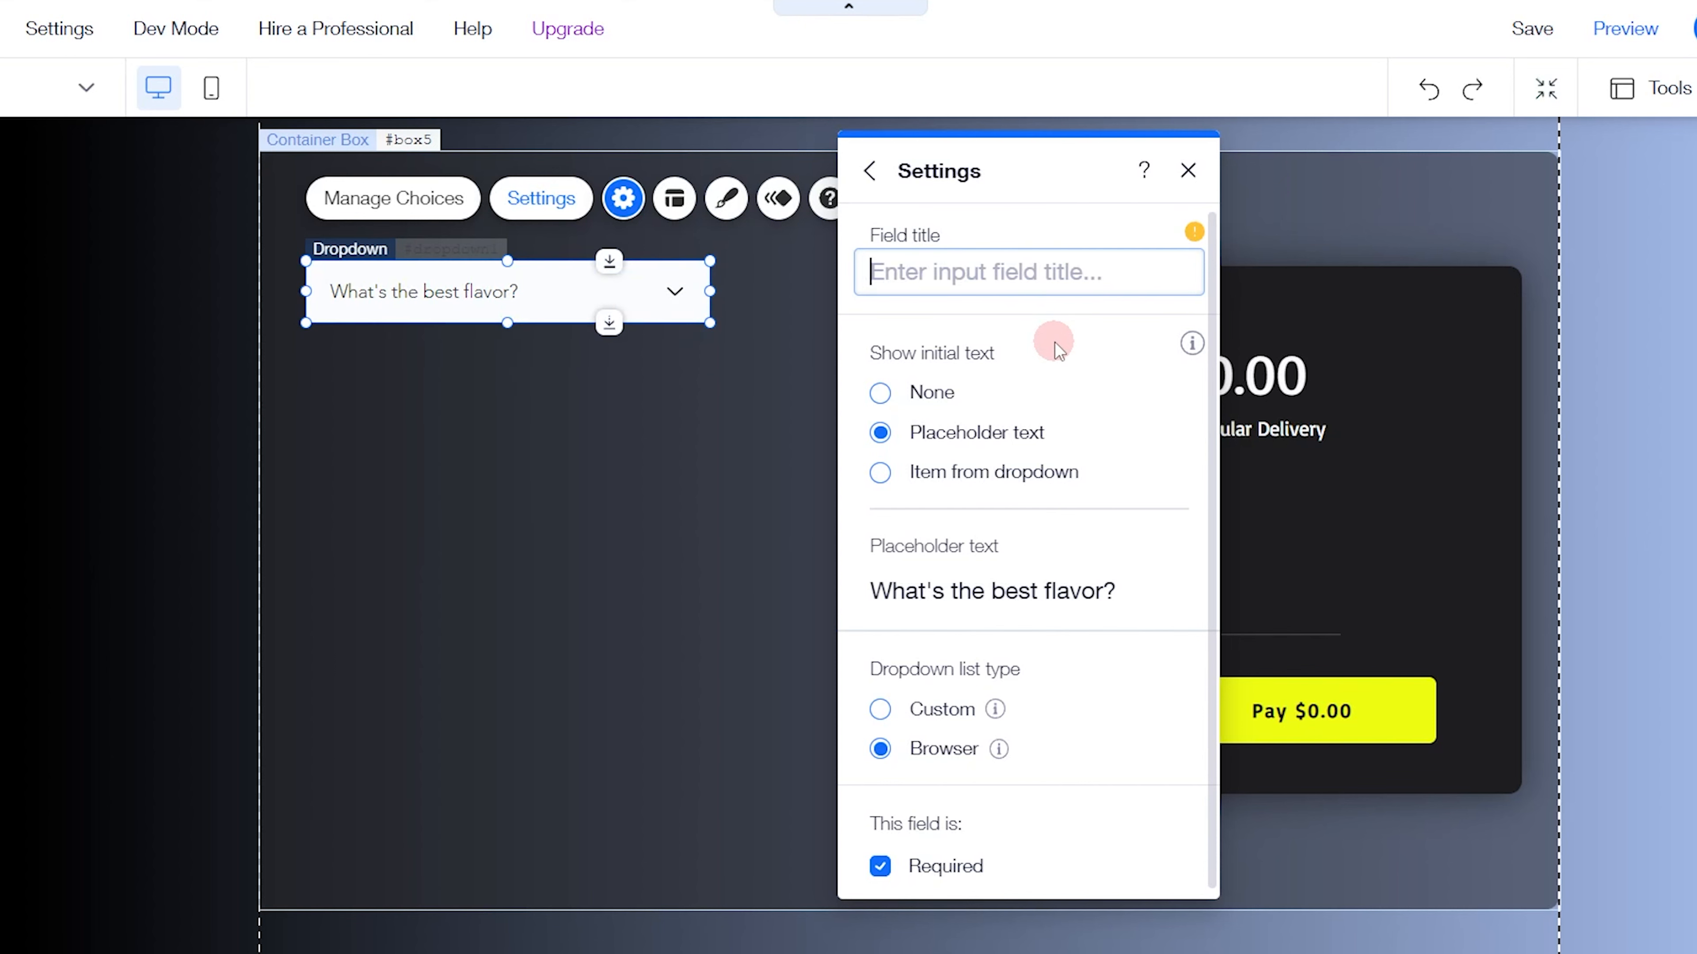
type("Type of ")
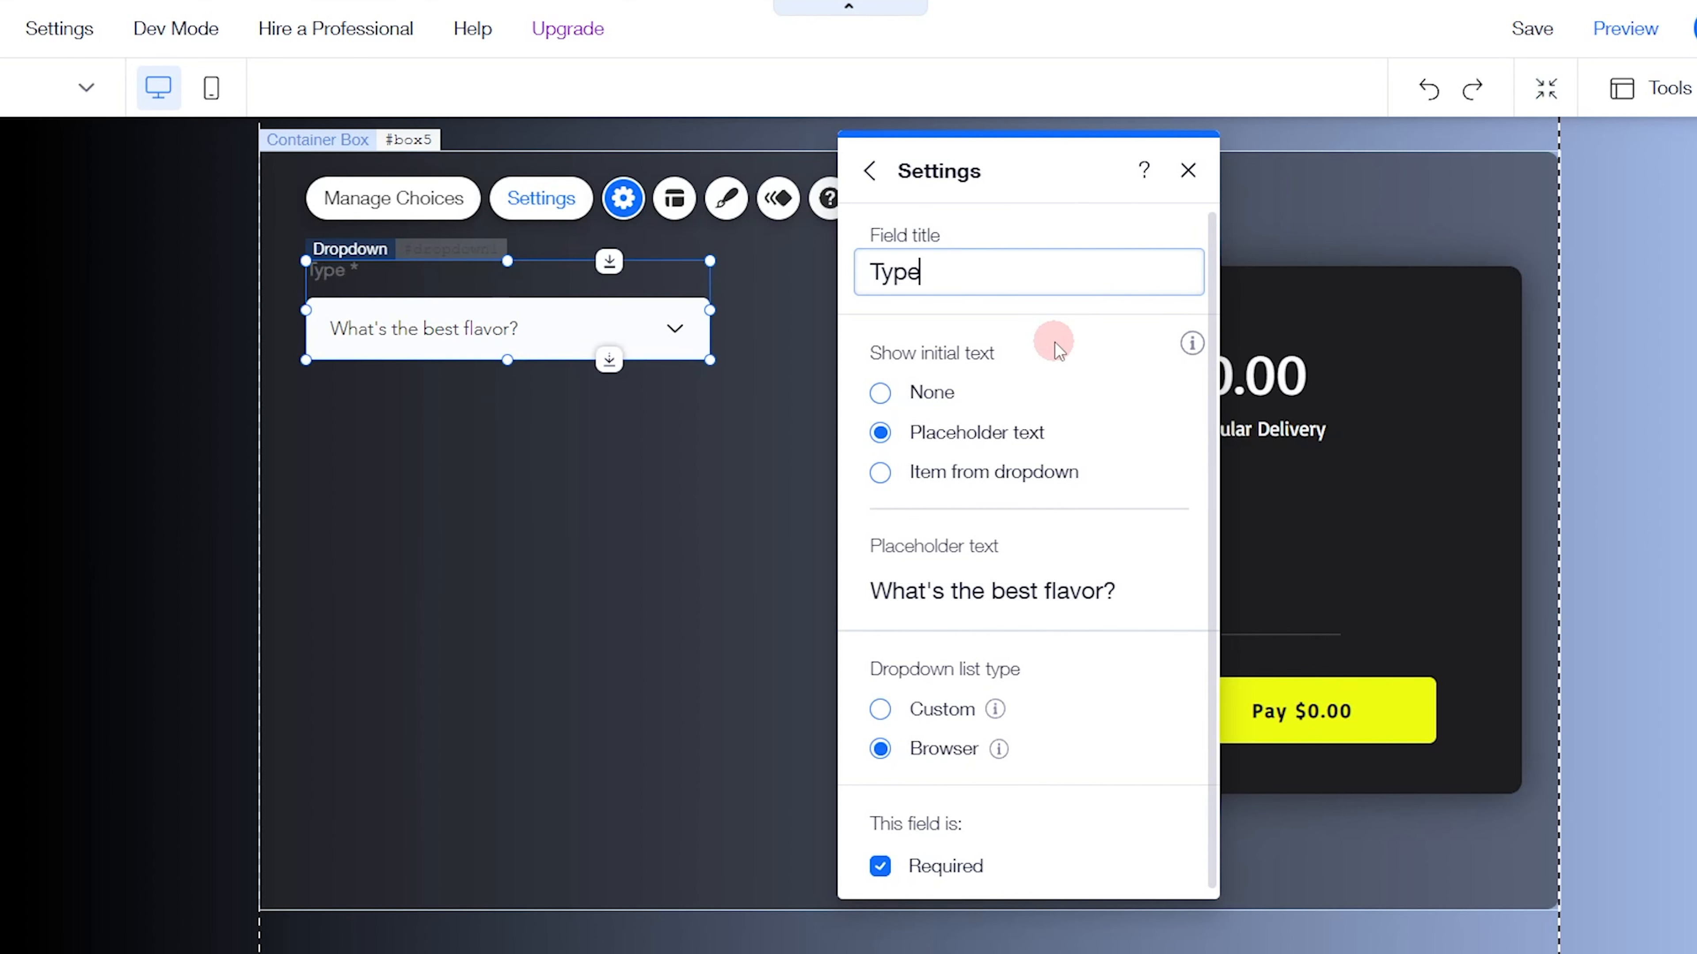
type("Website")
key("Return")
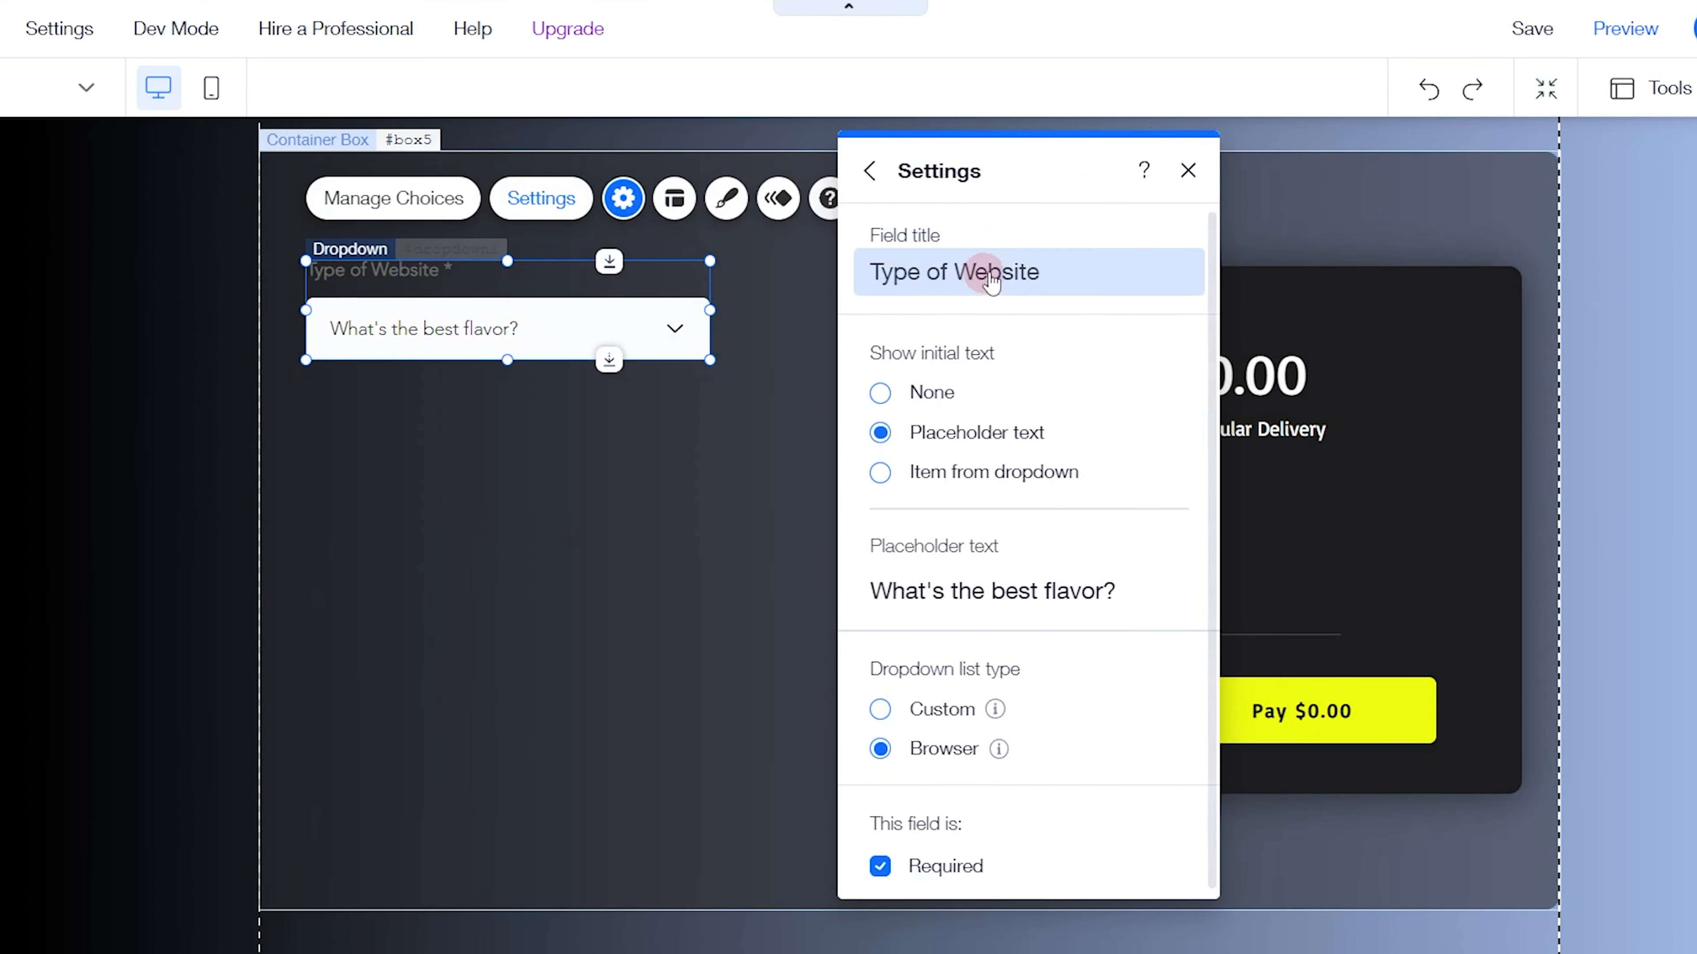
left_click(991, 280)
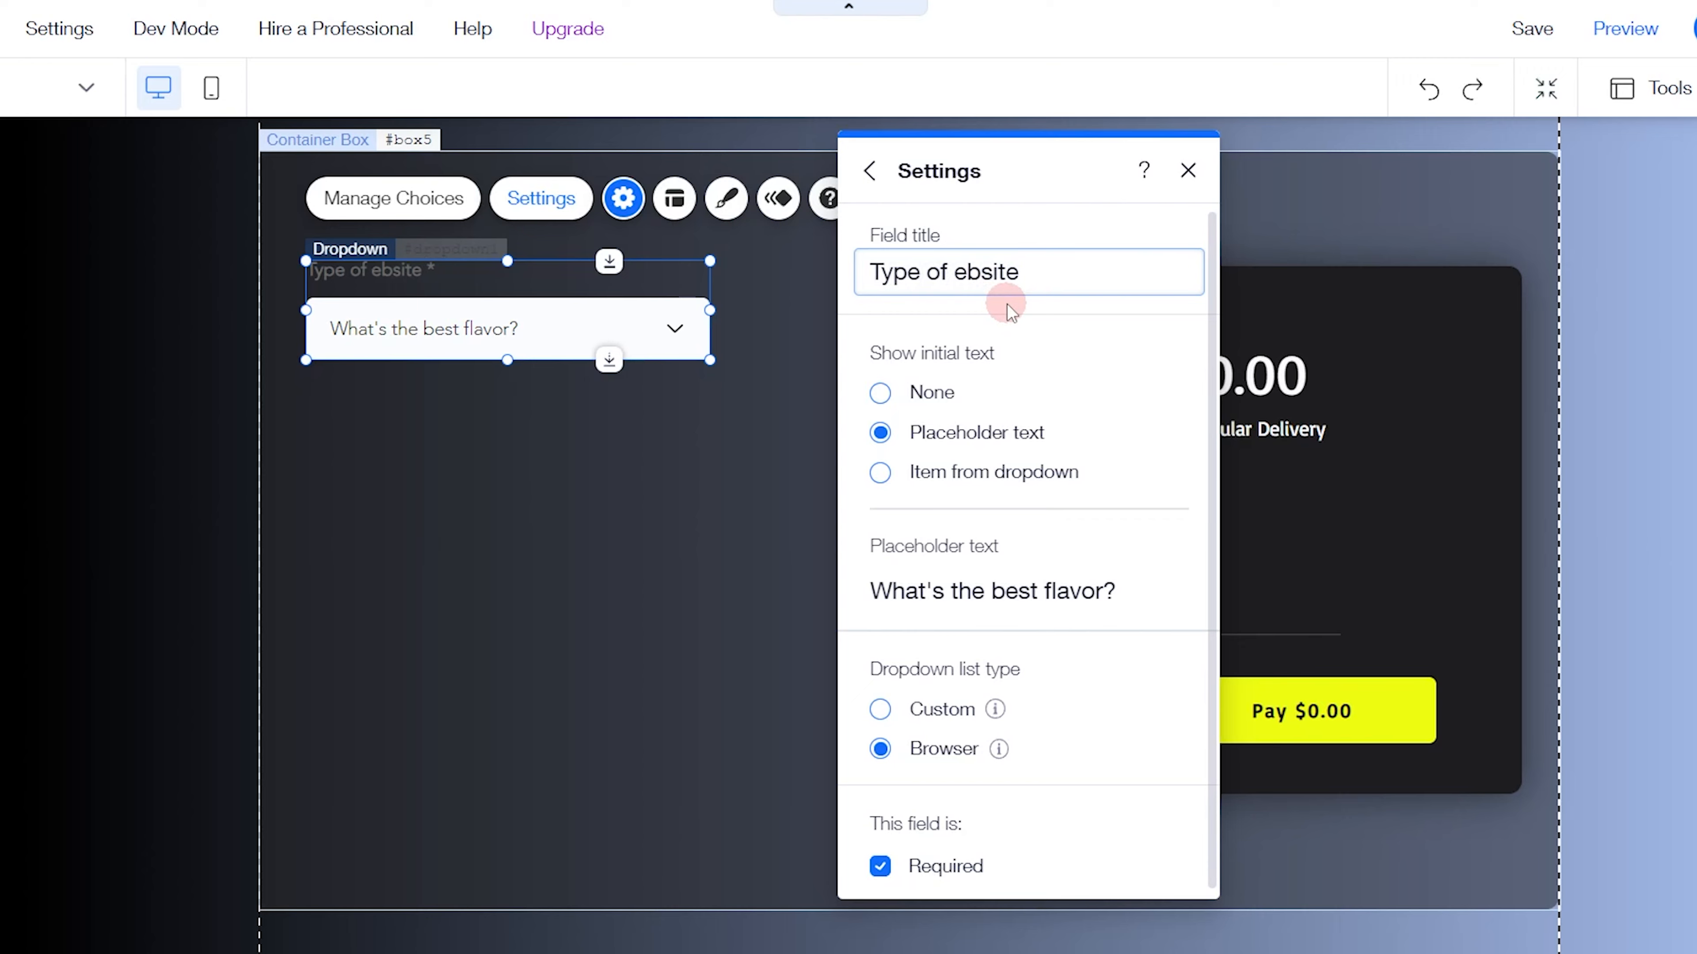
type("w")
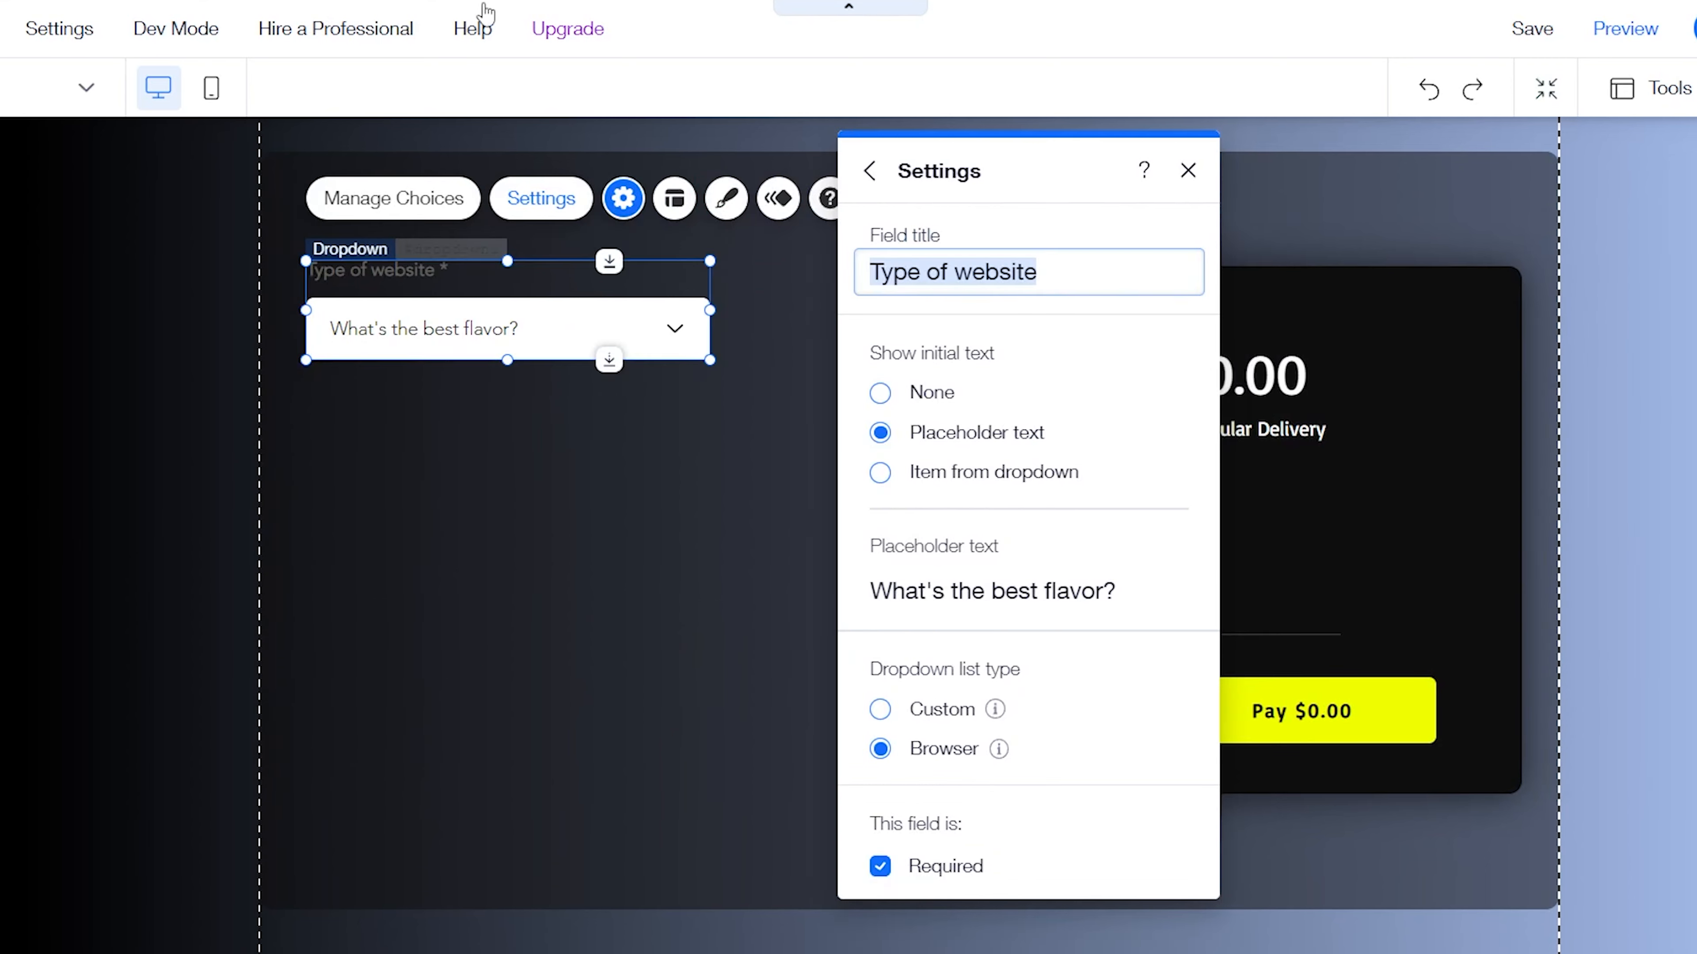
Replace the new dropdown's placeholder text with "Select website type", matching the finished site
triple_click(992, 591)
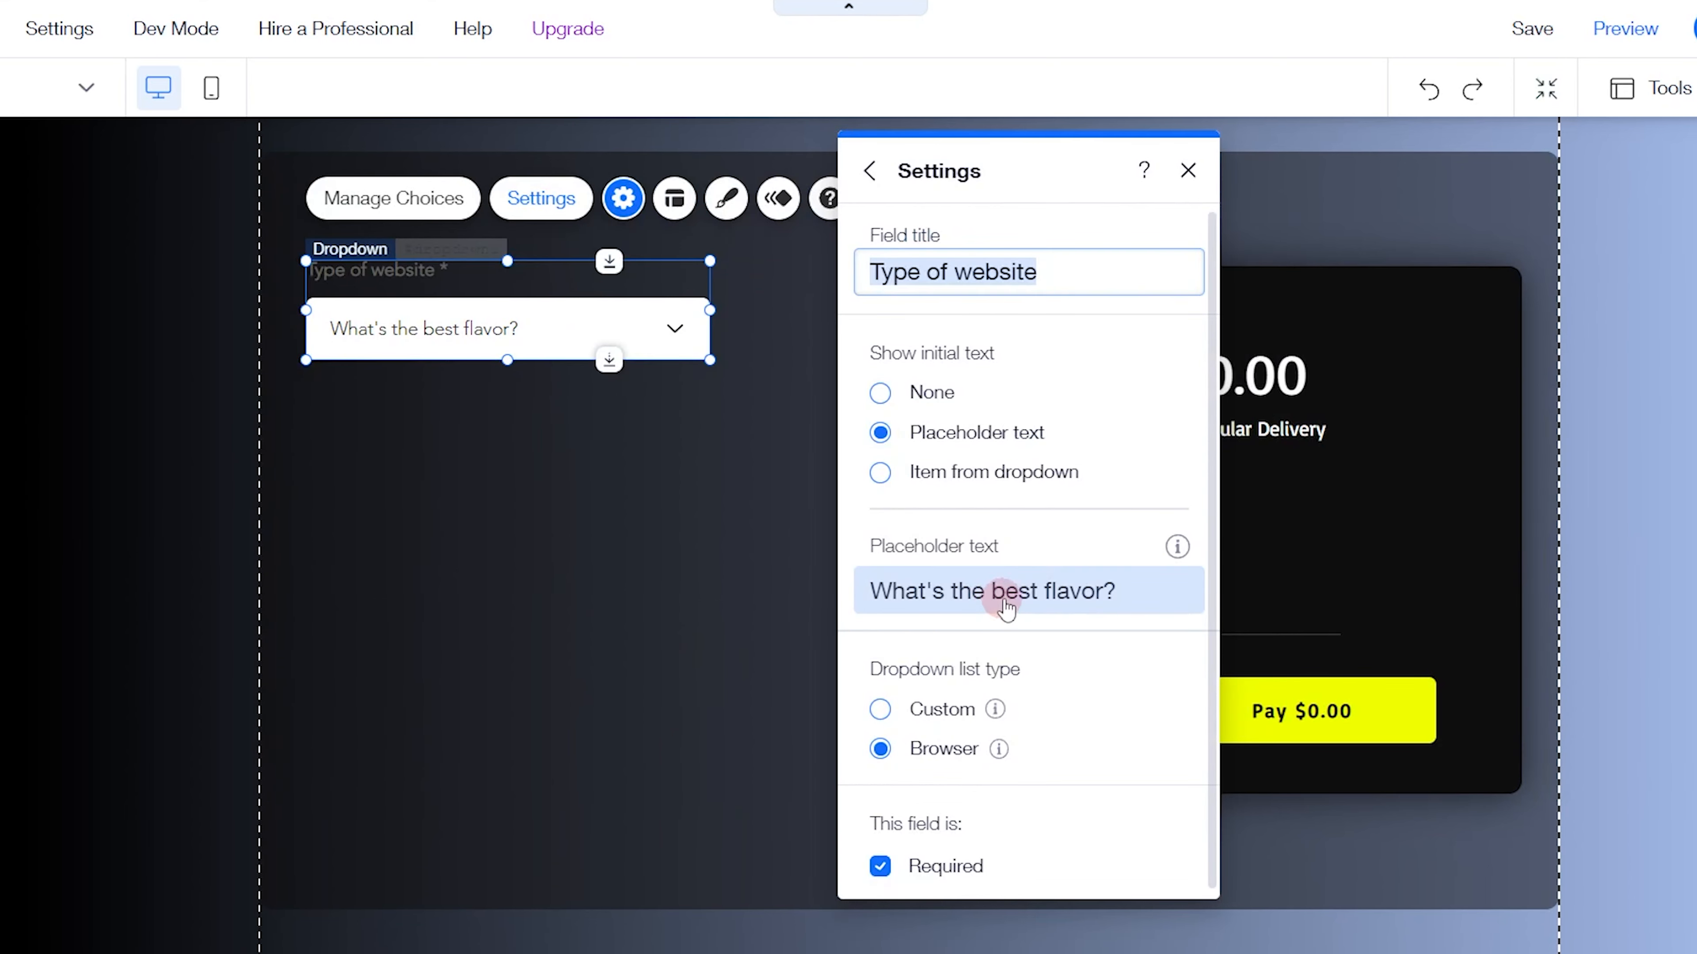
type("Se")
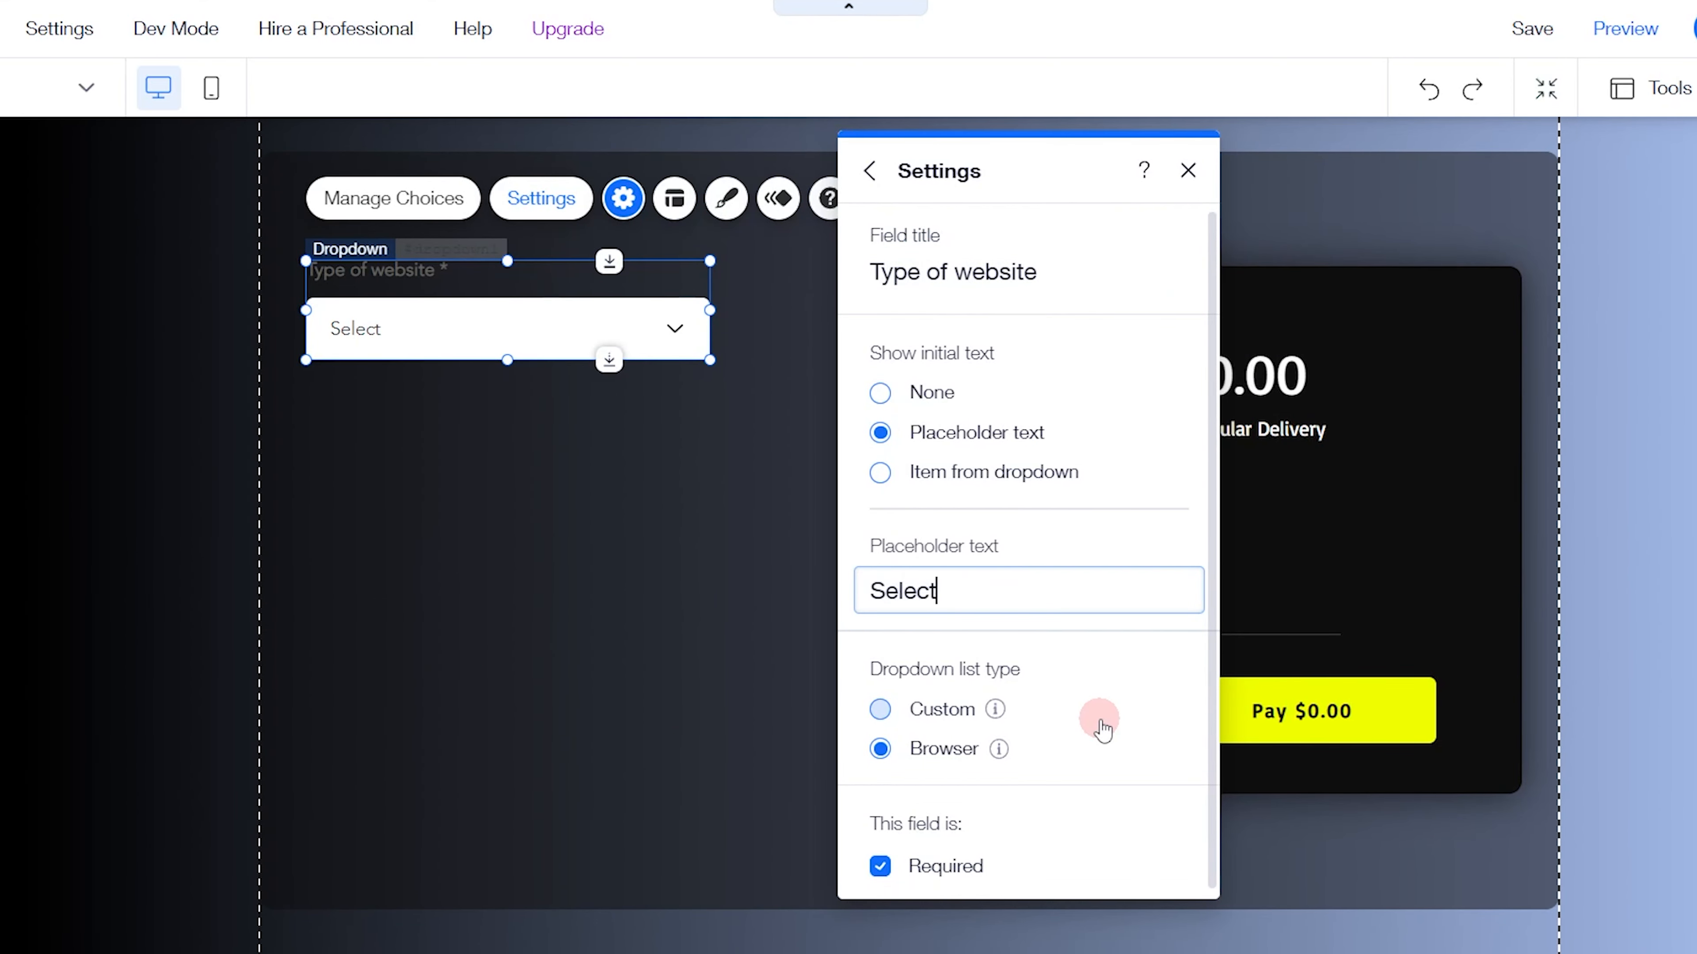
type("lect we")
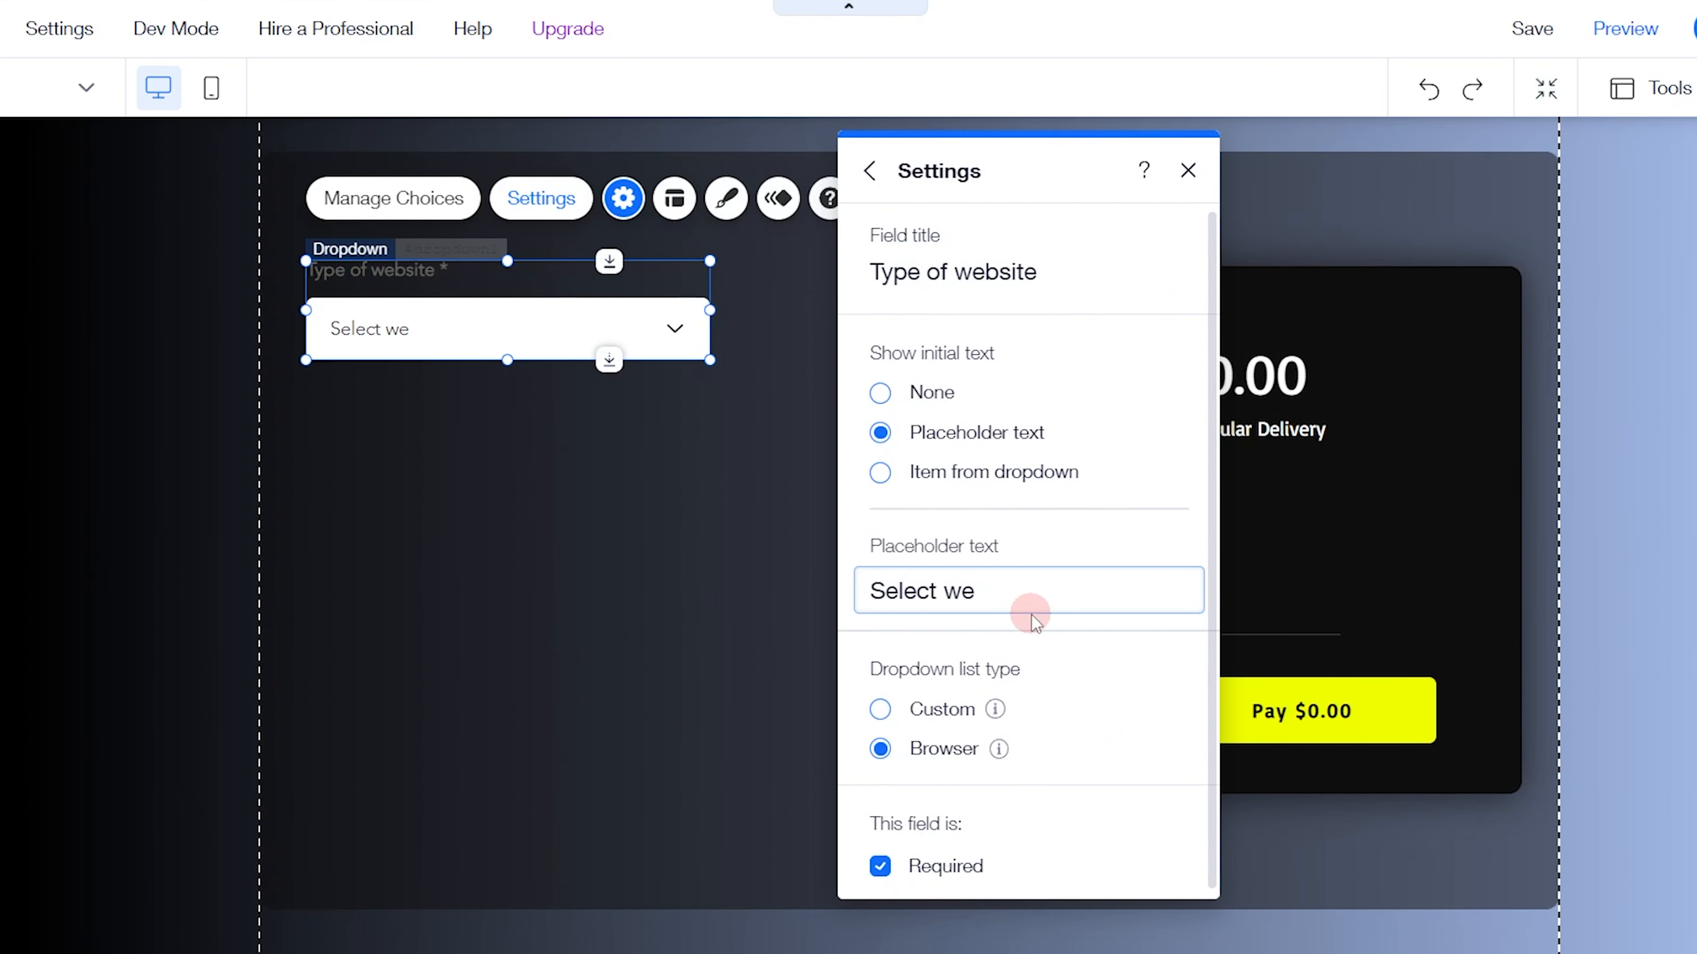
type("bsite type")
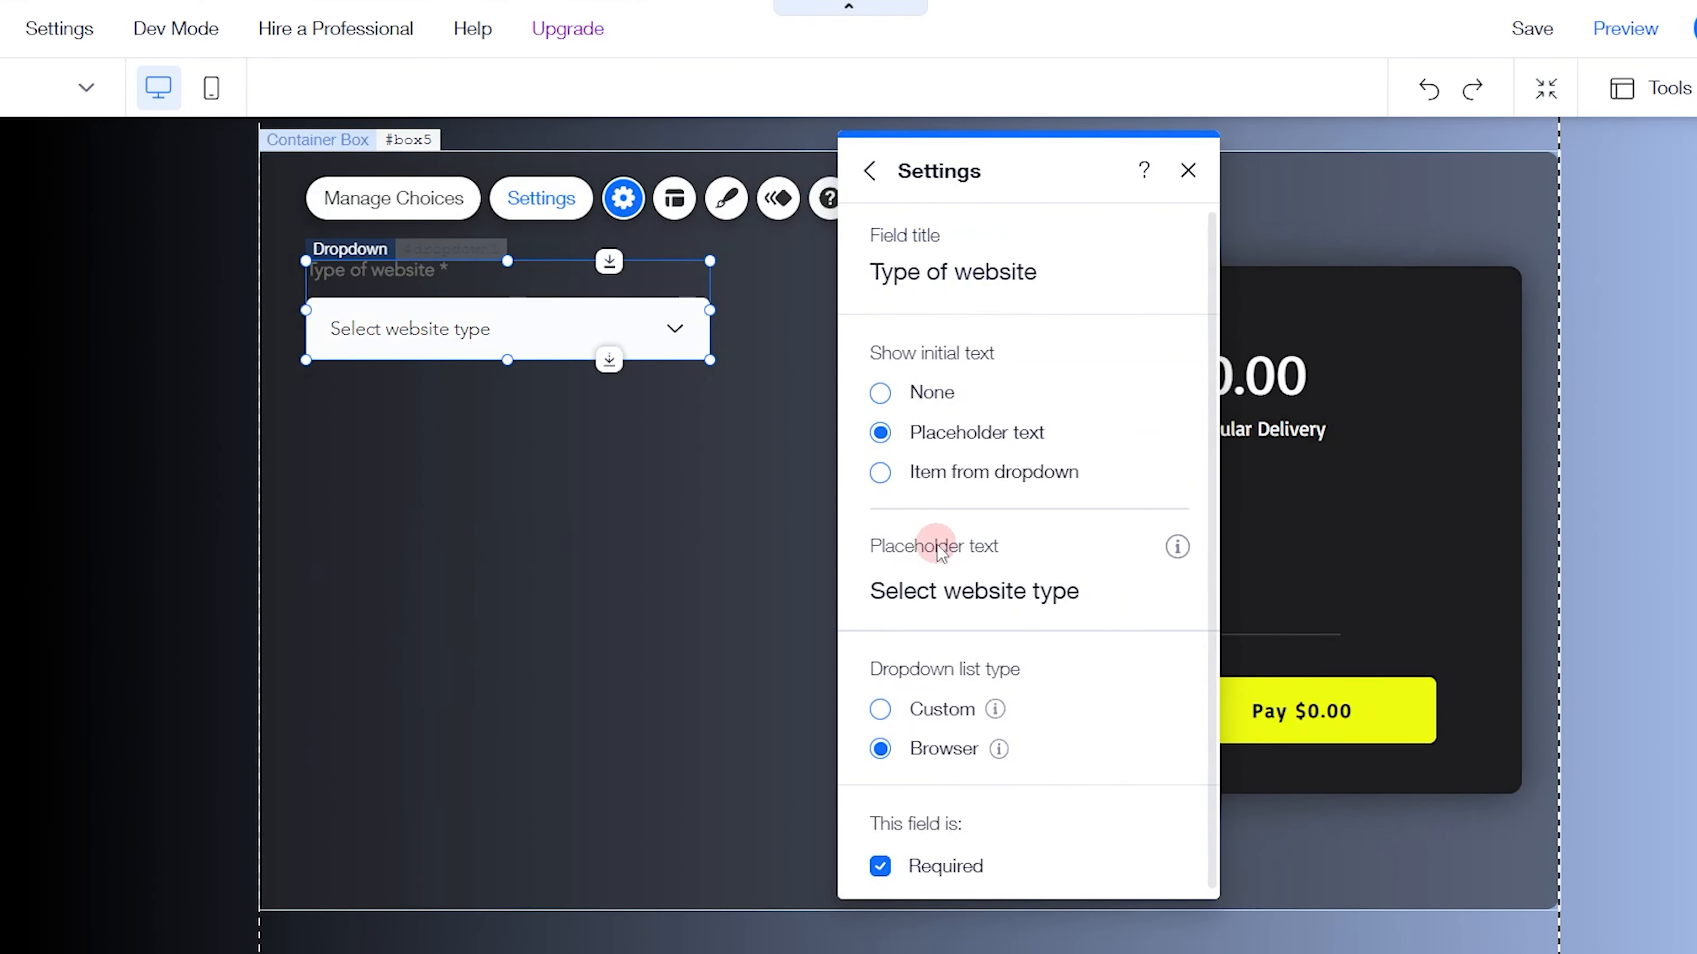
In the new dropdown's text design, set the field title color to white (#FFFFFF) and the required color to red (#FF4040)
left_click(726, 198)
left_click(1128, 830)
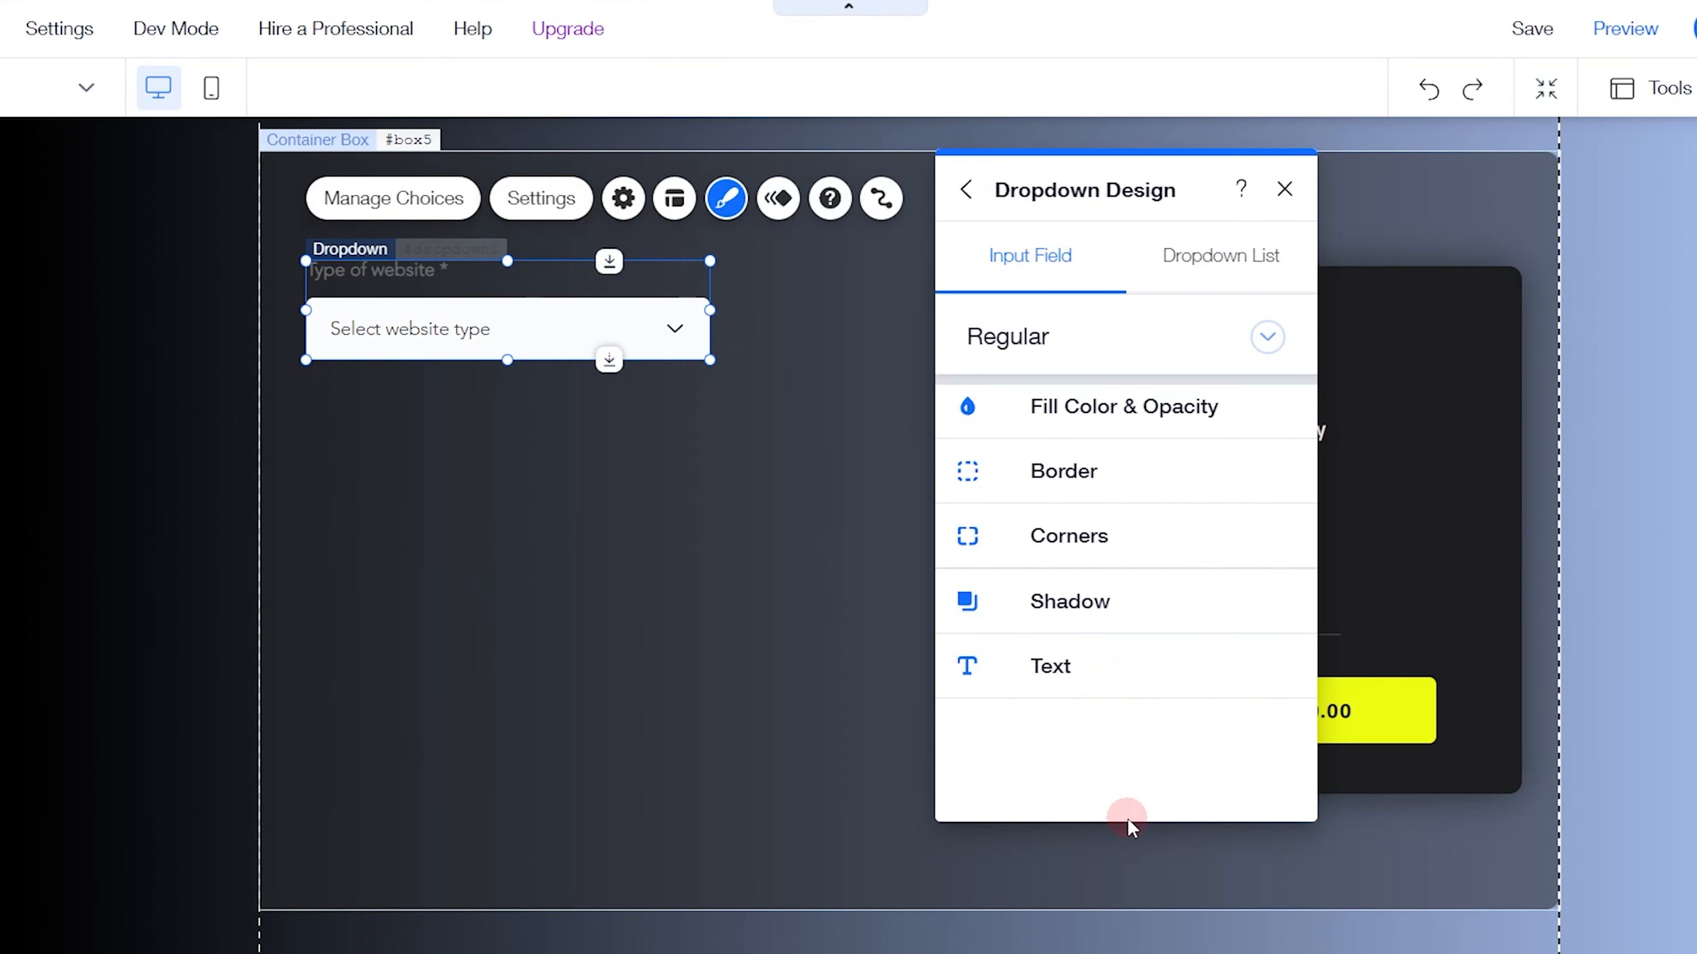
left_click(1069, 647)
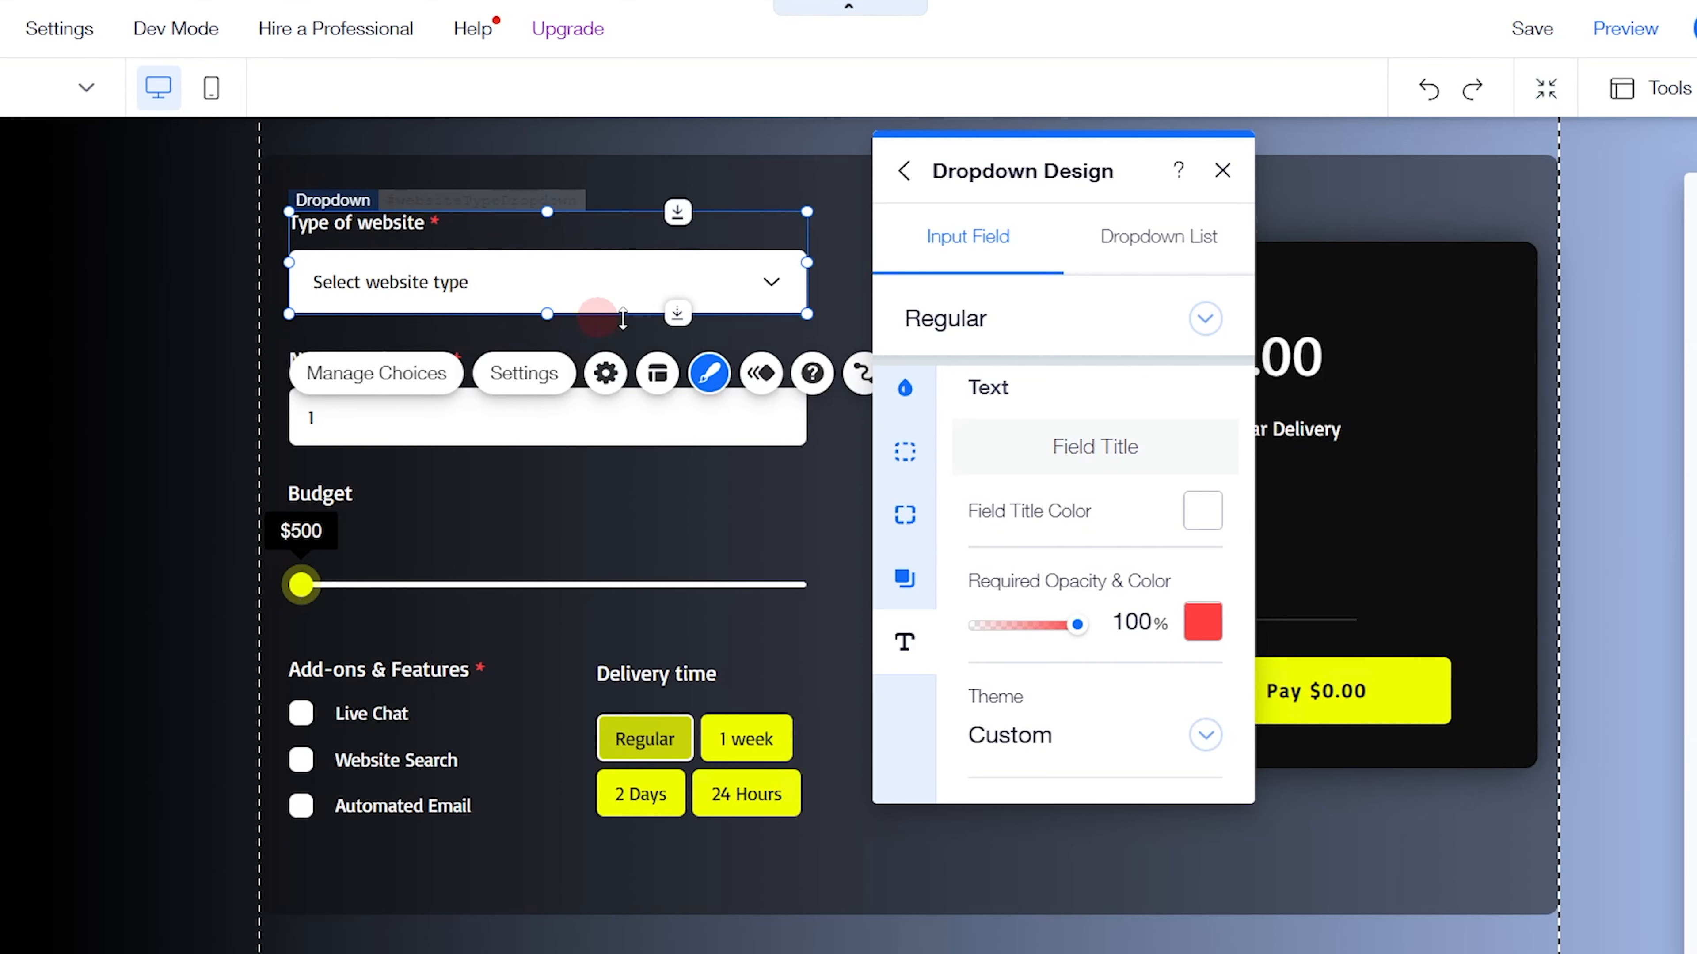
scroll(1023, 670, "down", 4)
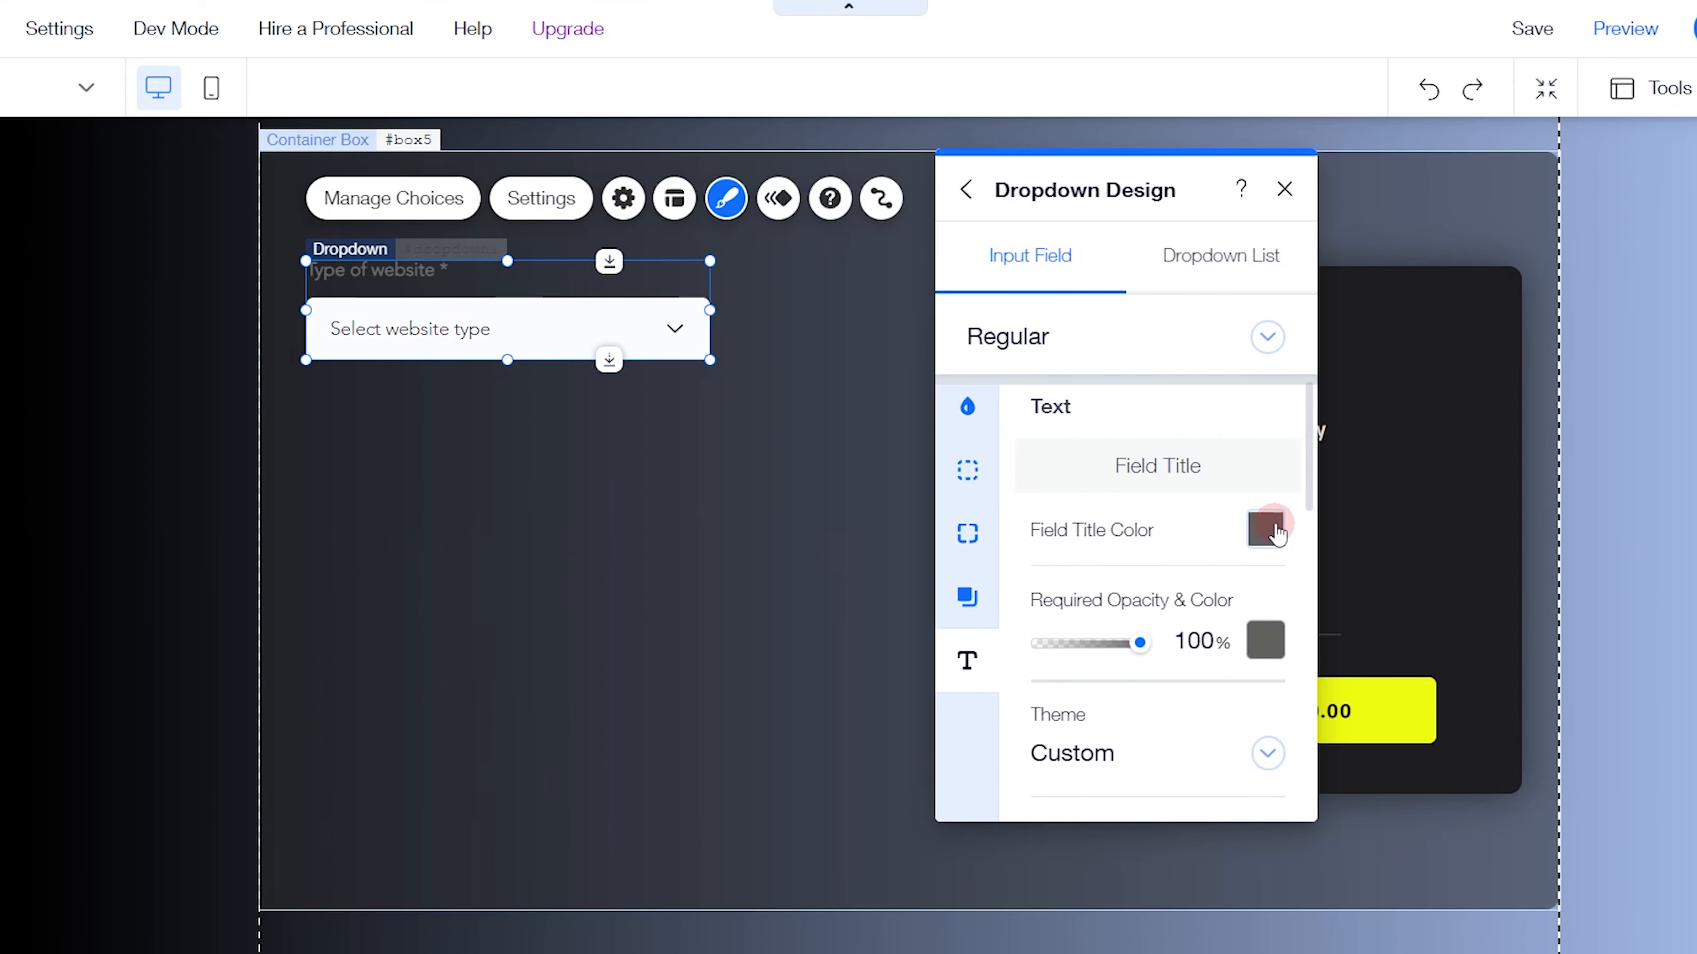
left_click(1267, 529)
left_click(1003, 646)
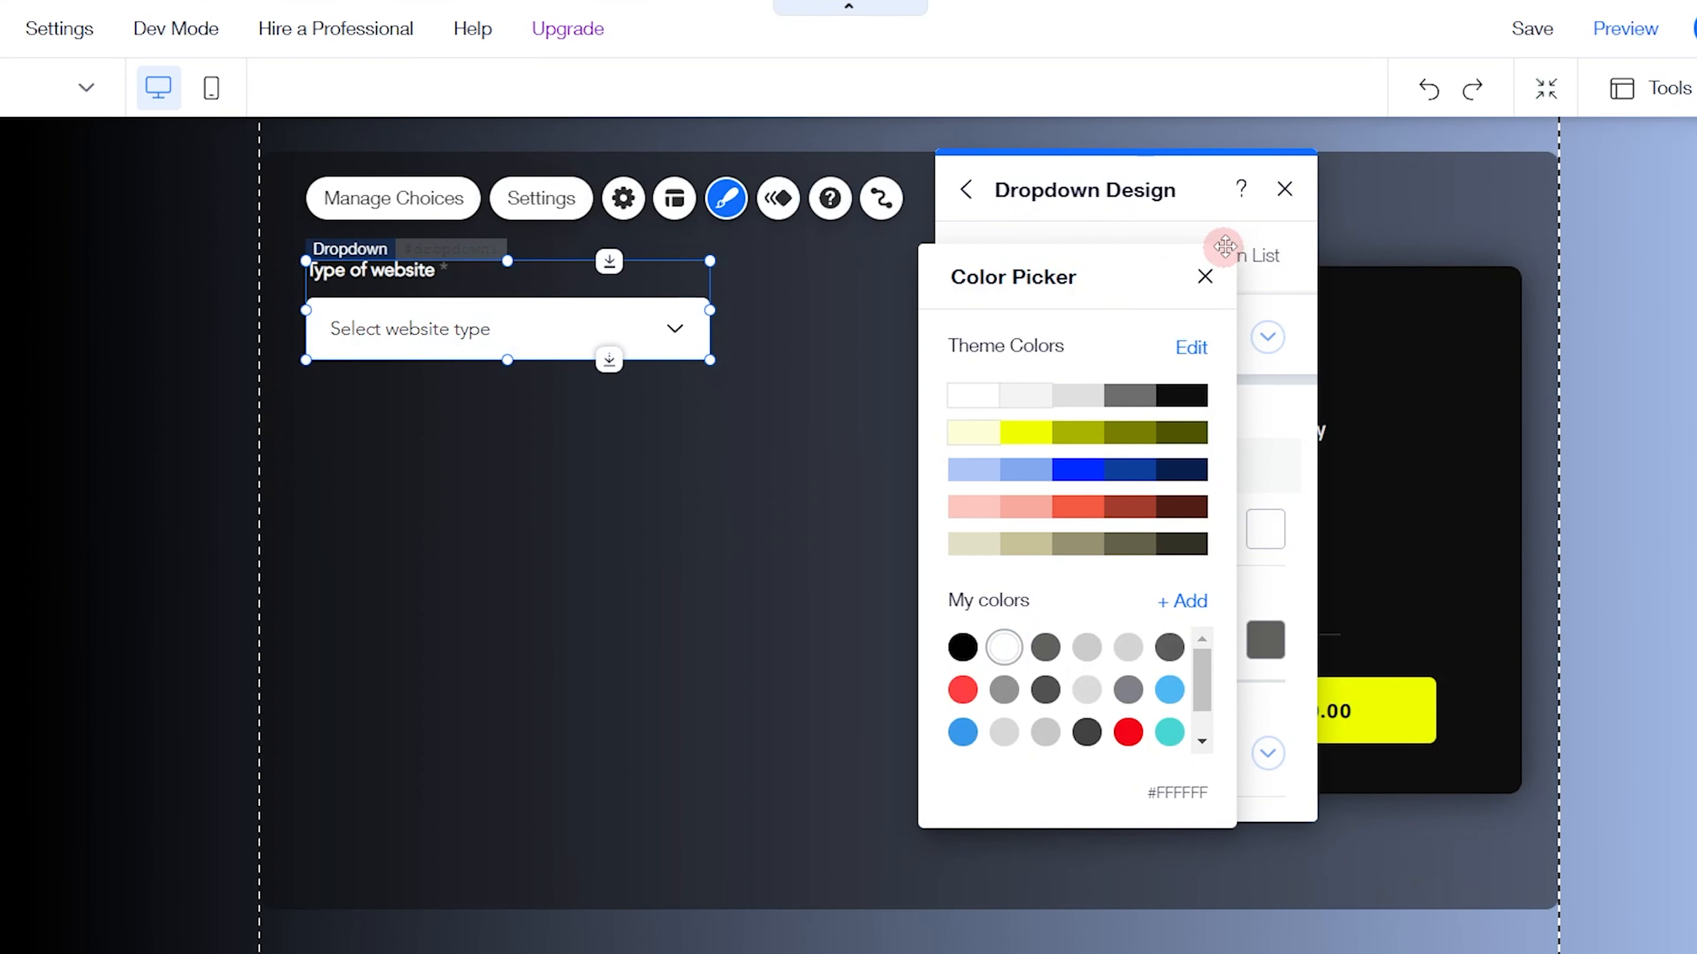
left_click(1204, 277)
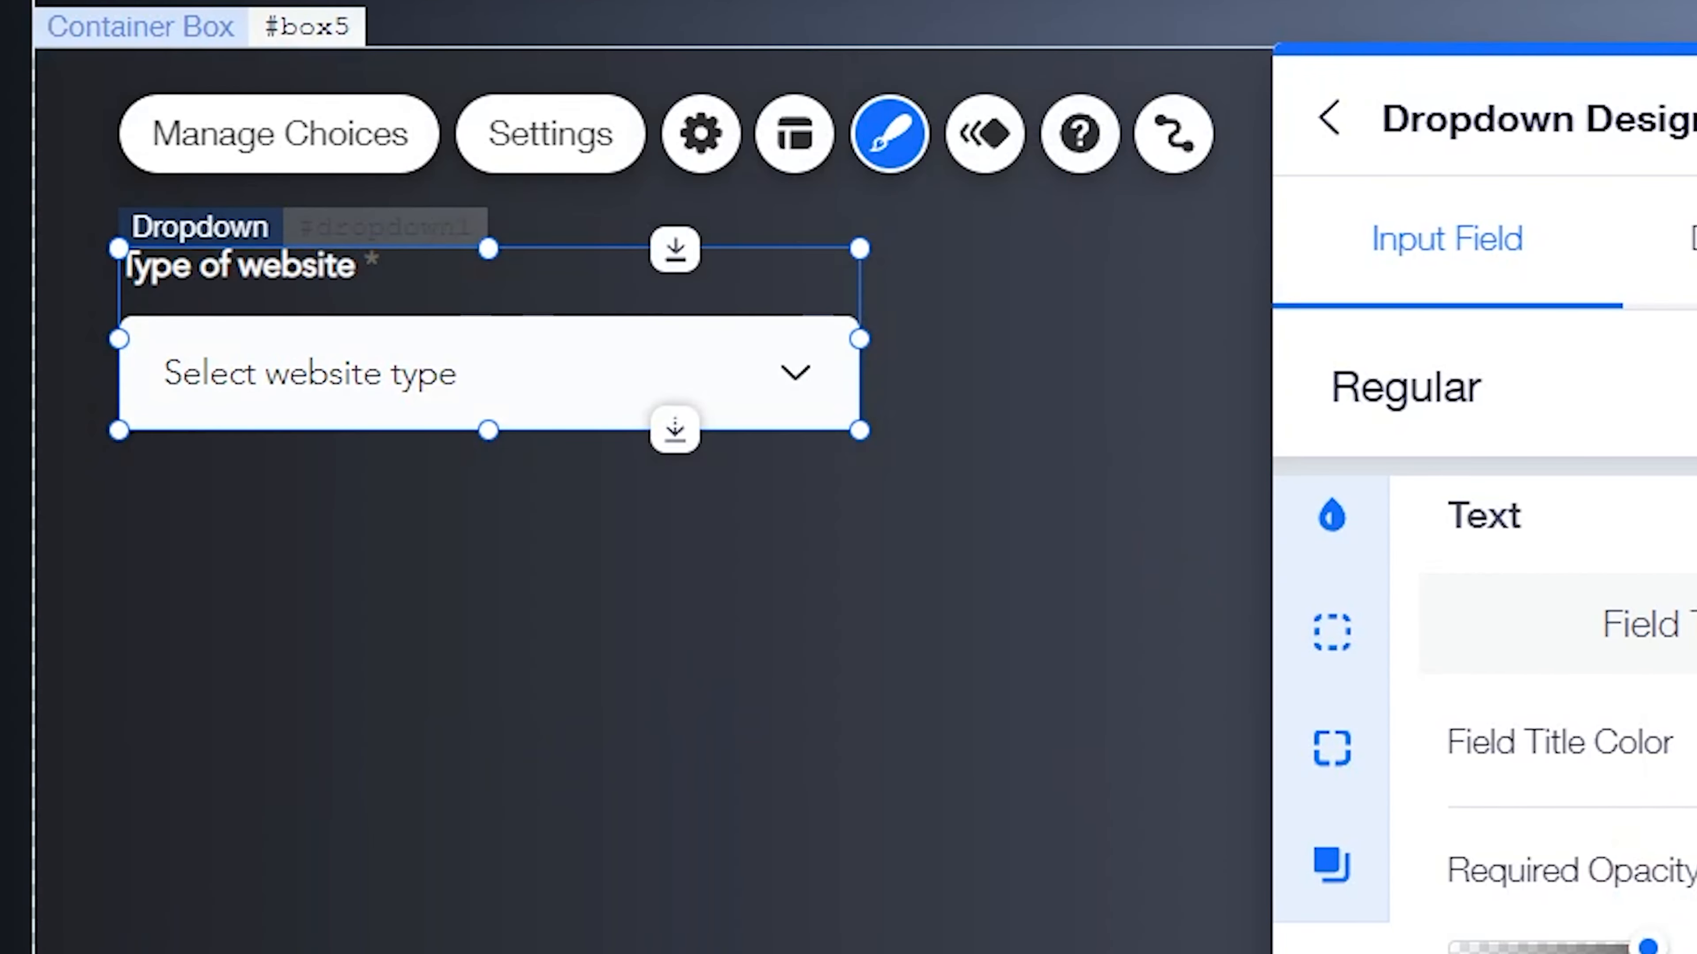
left_click(1626, 818)
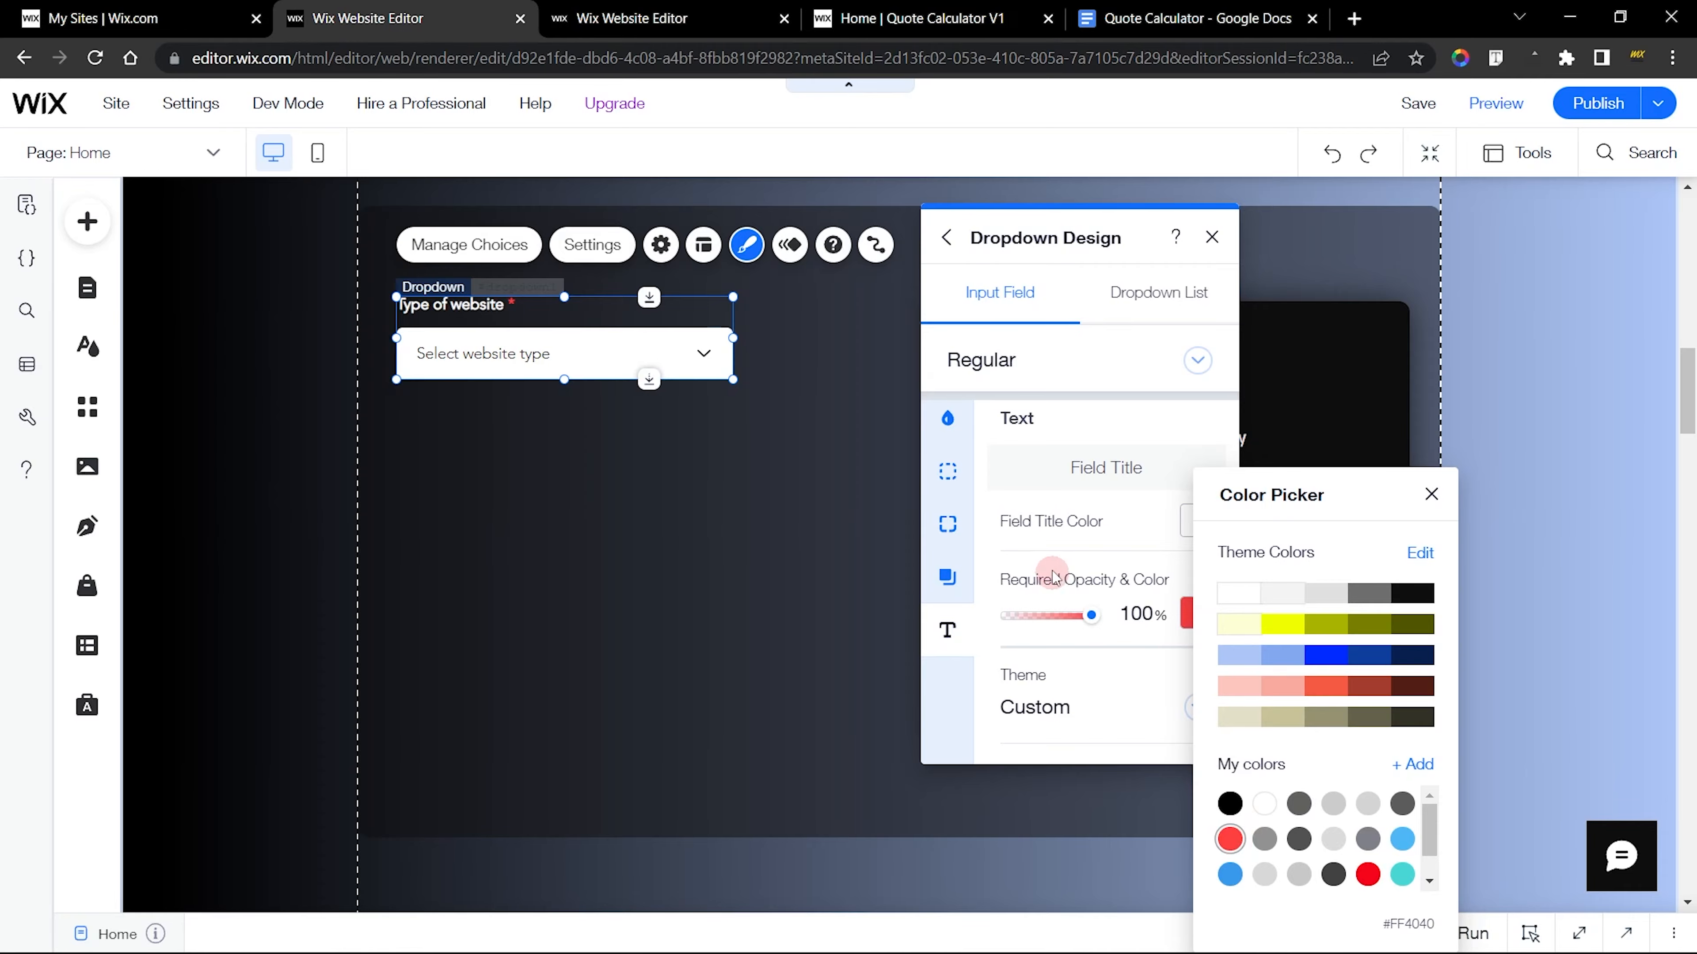
left_click(640, 378)
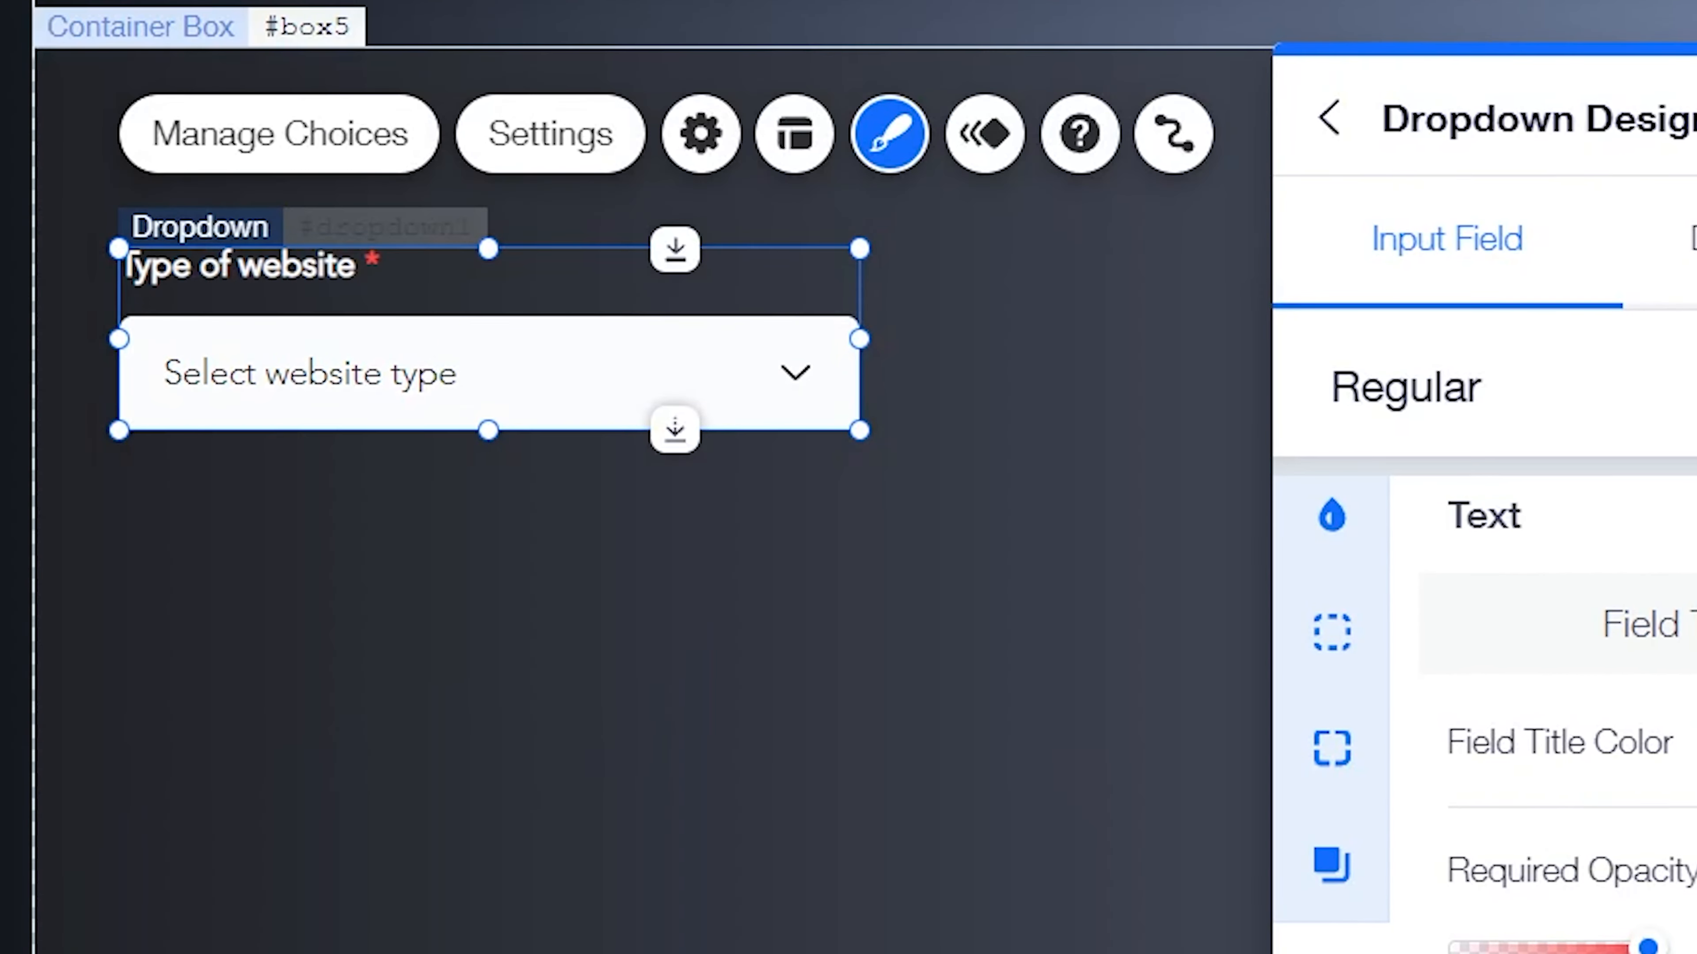
Change the new dropdown's field title font to Basic
scroll(1536, 701, "down", 5)
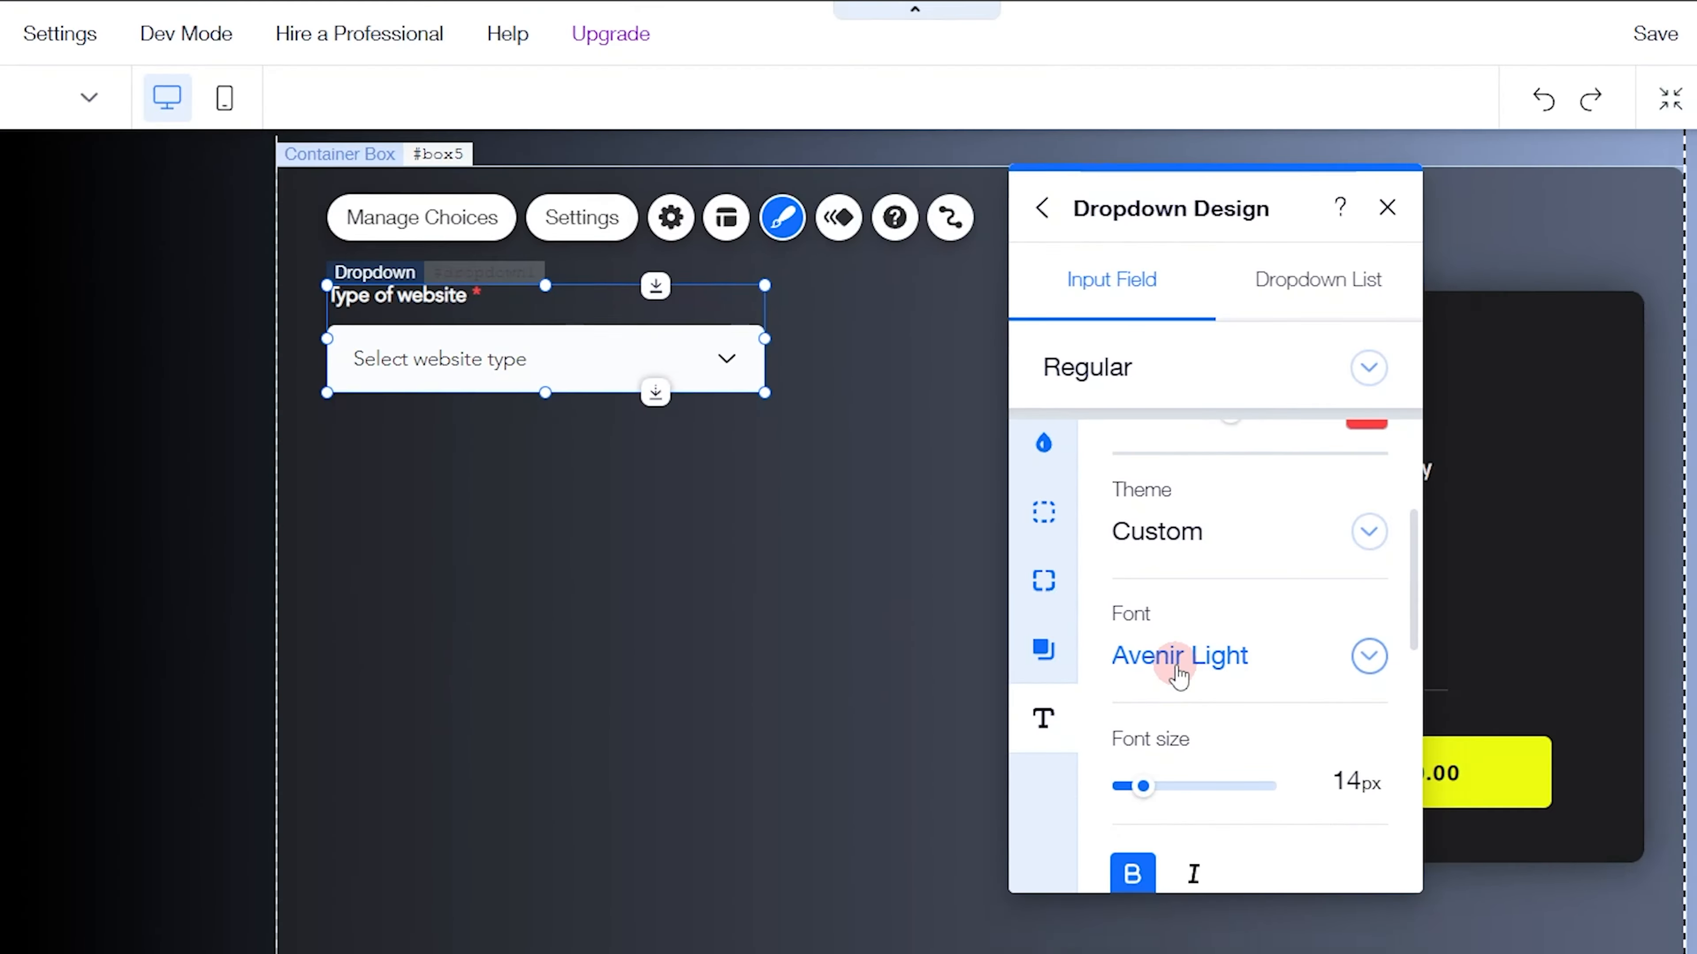
left_click(1556, 889)
key("Down")
type("Ba")
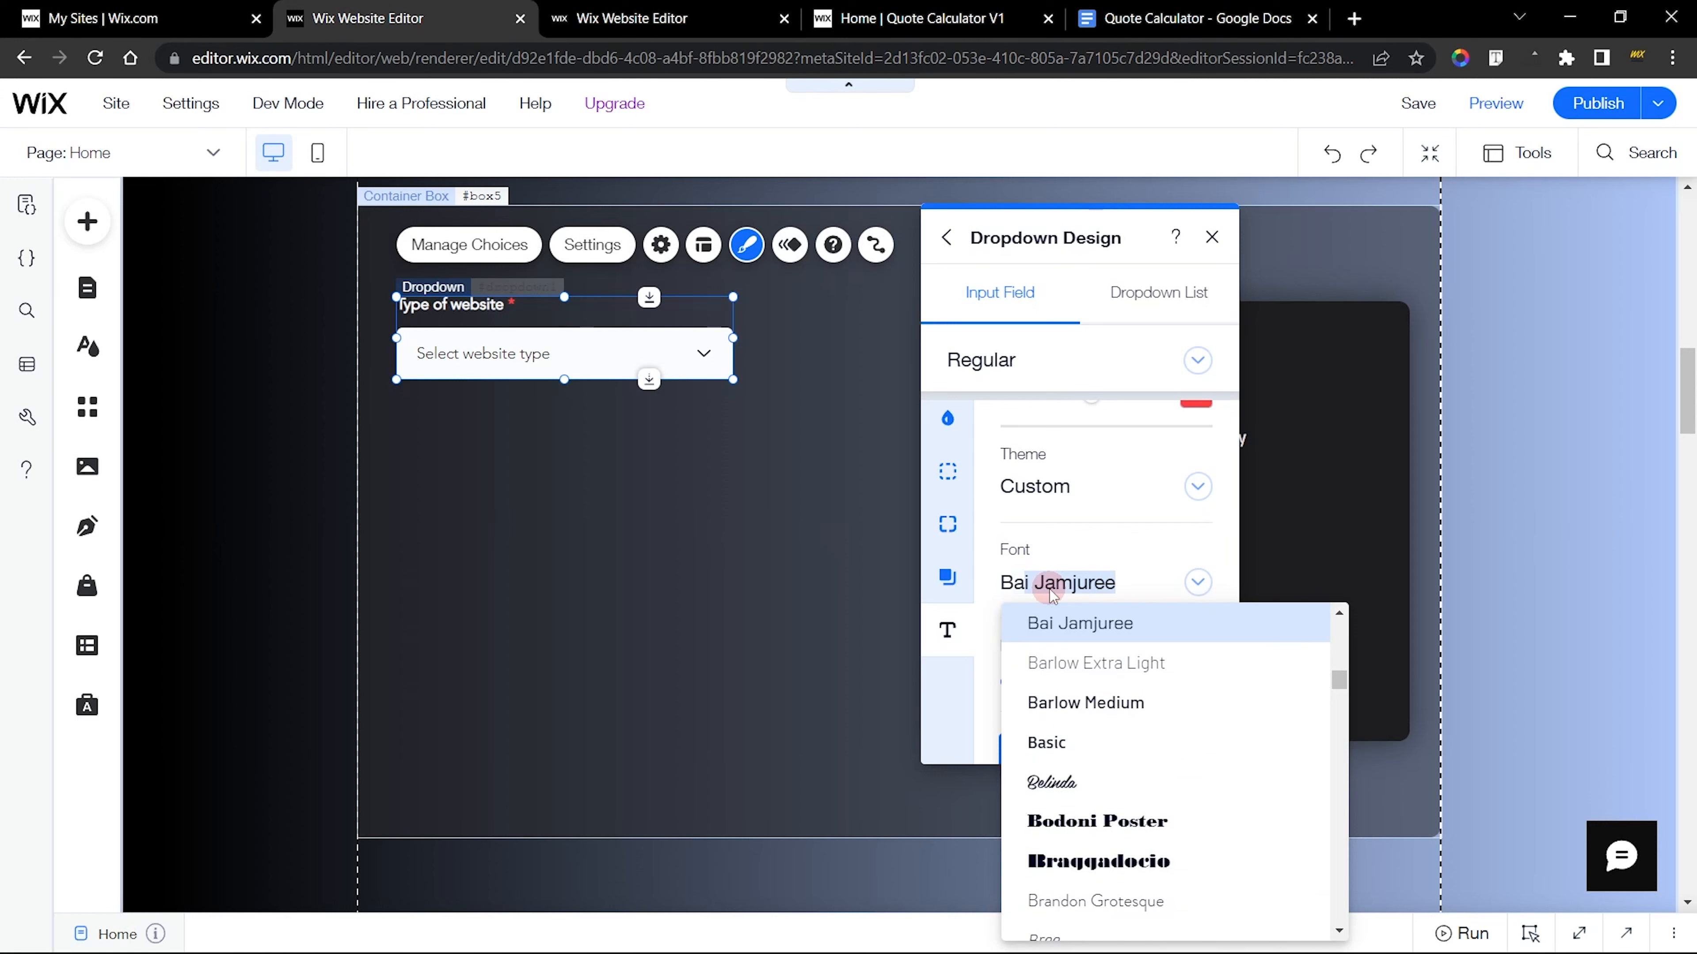
type("s")
left_click(1090, 625)
left_click(1071, 587)
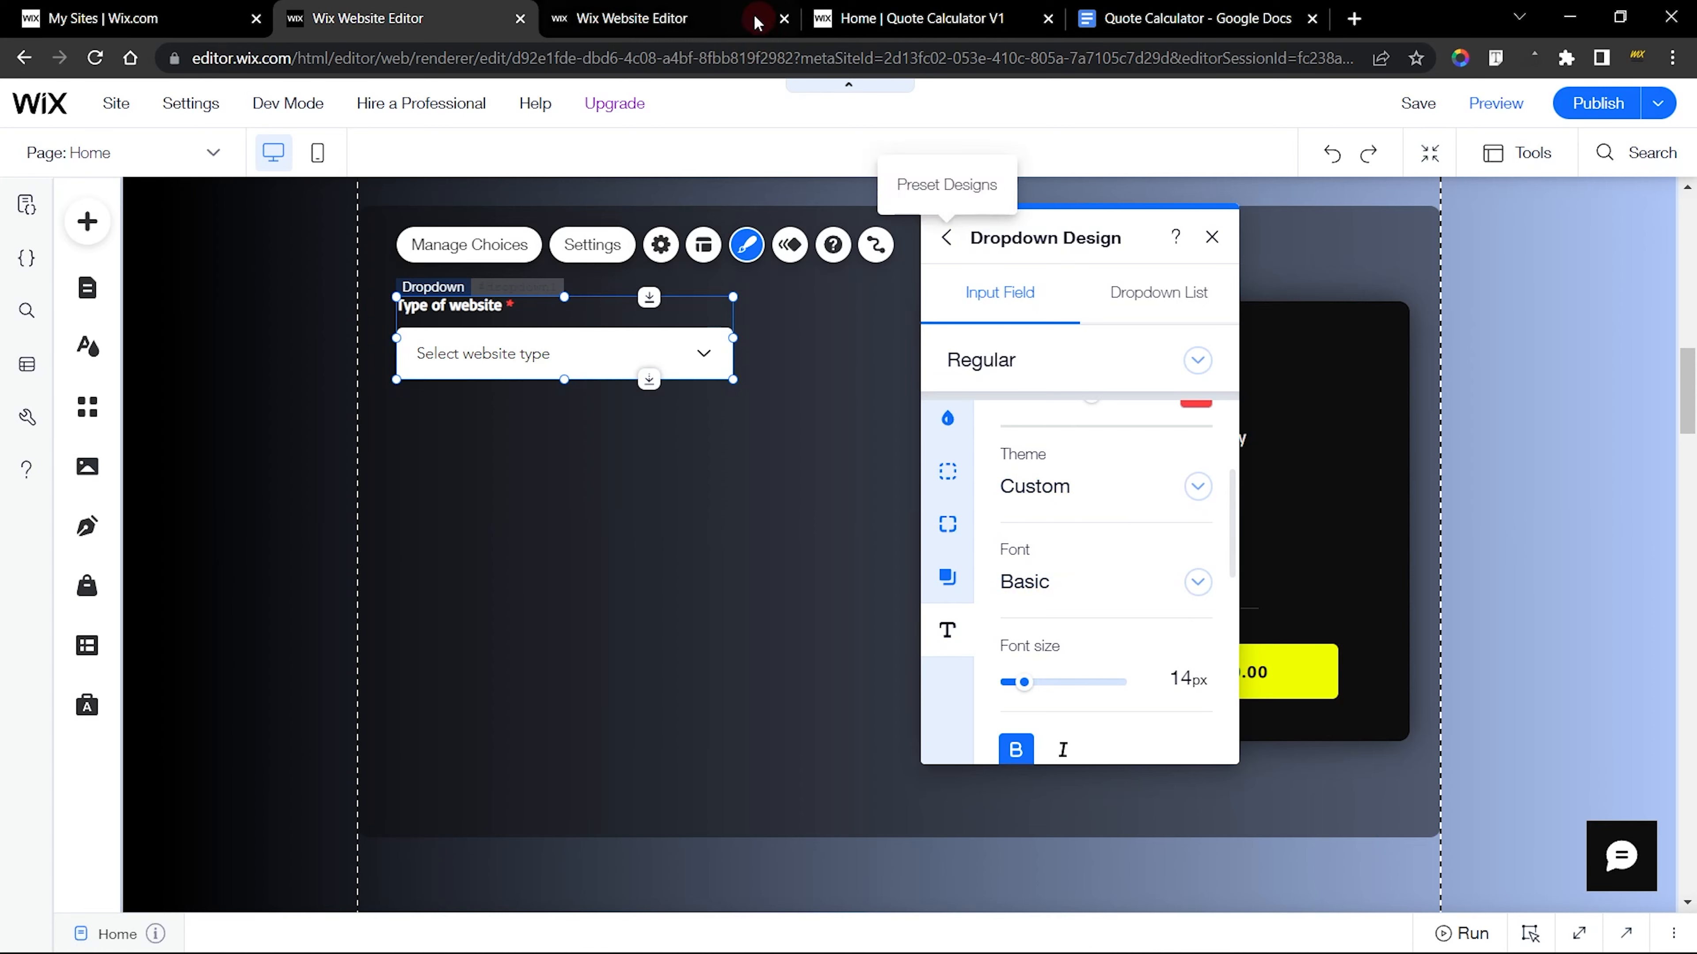
Match the finished dropdown's field title by setting the new one's font size to 15 px and turning off bold
left_click(688, 21)
scroll(1121, 553, "down", 2)
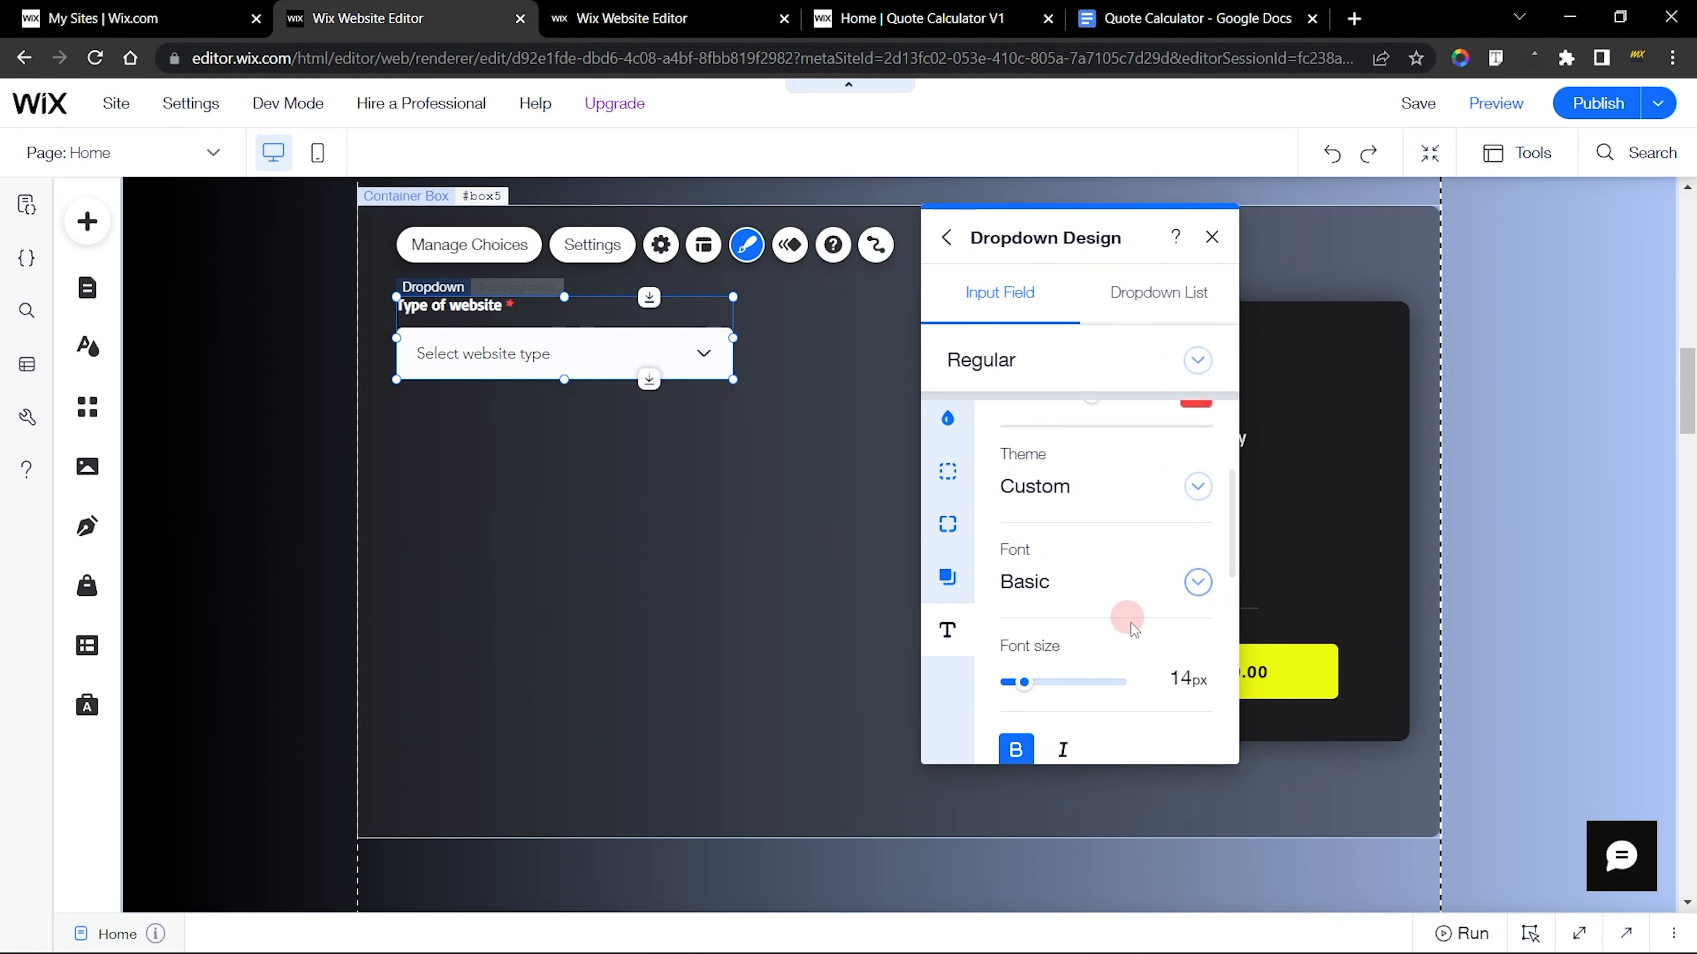
left_click(1194, 685)
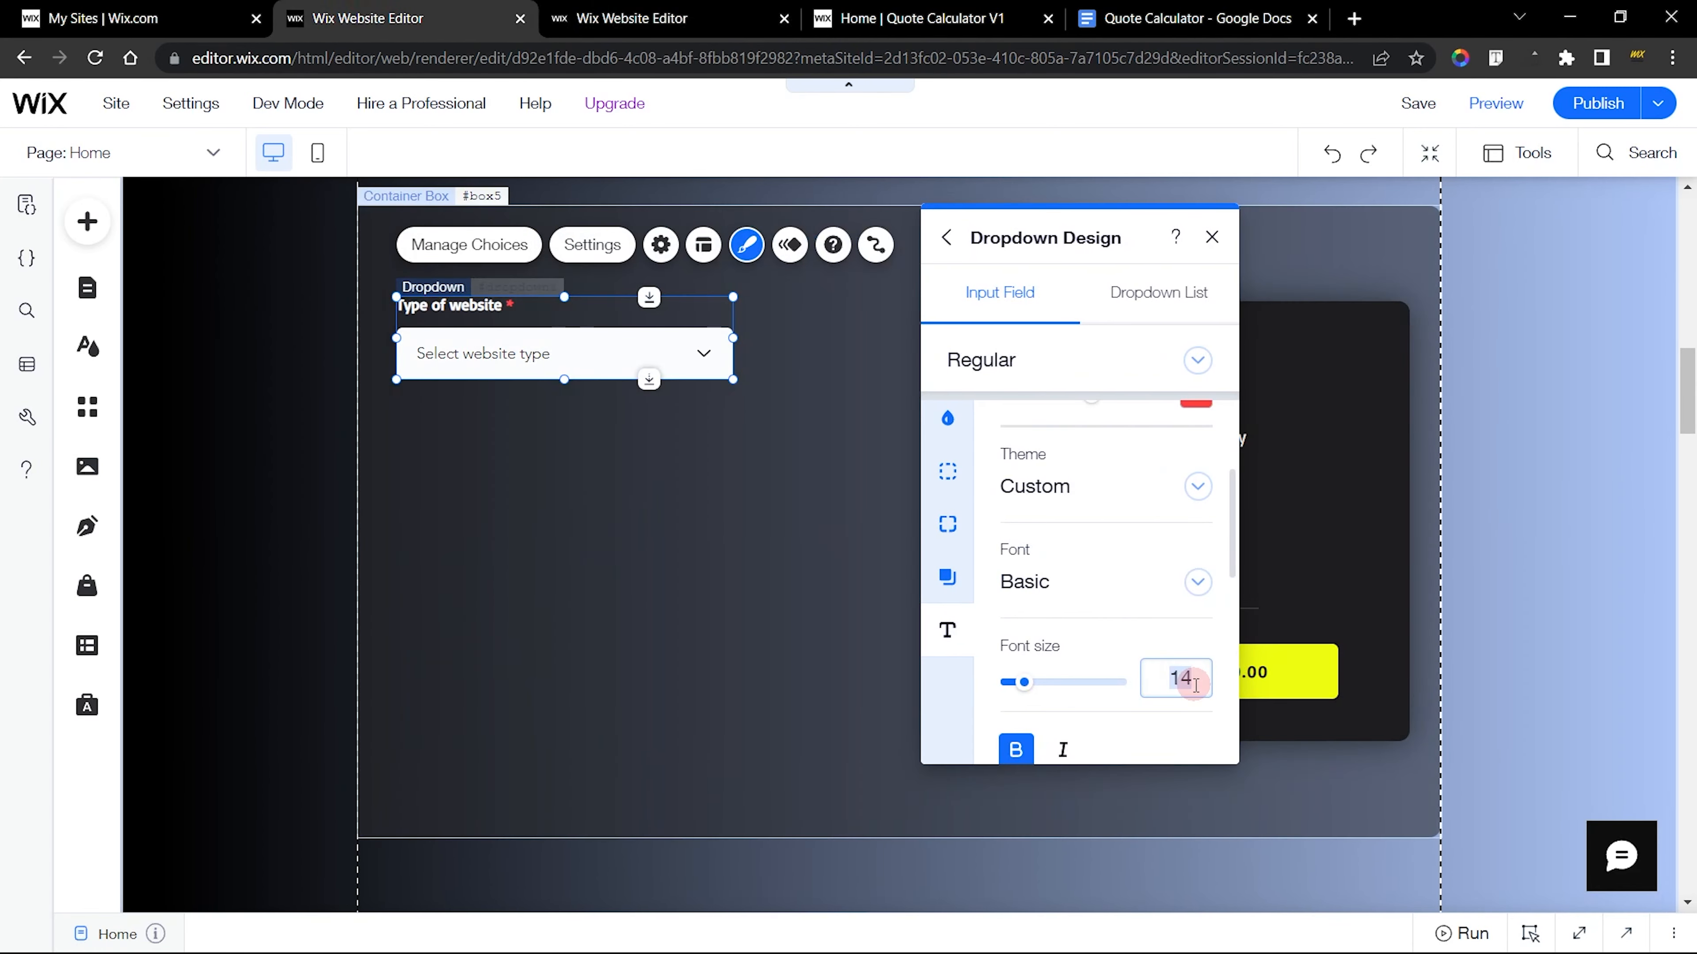
type("15")
key("Return")
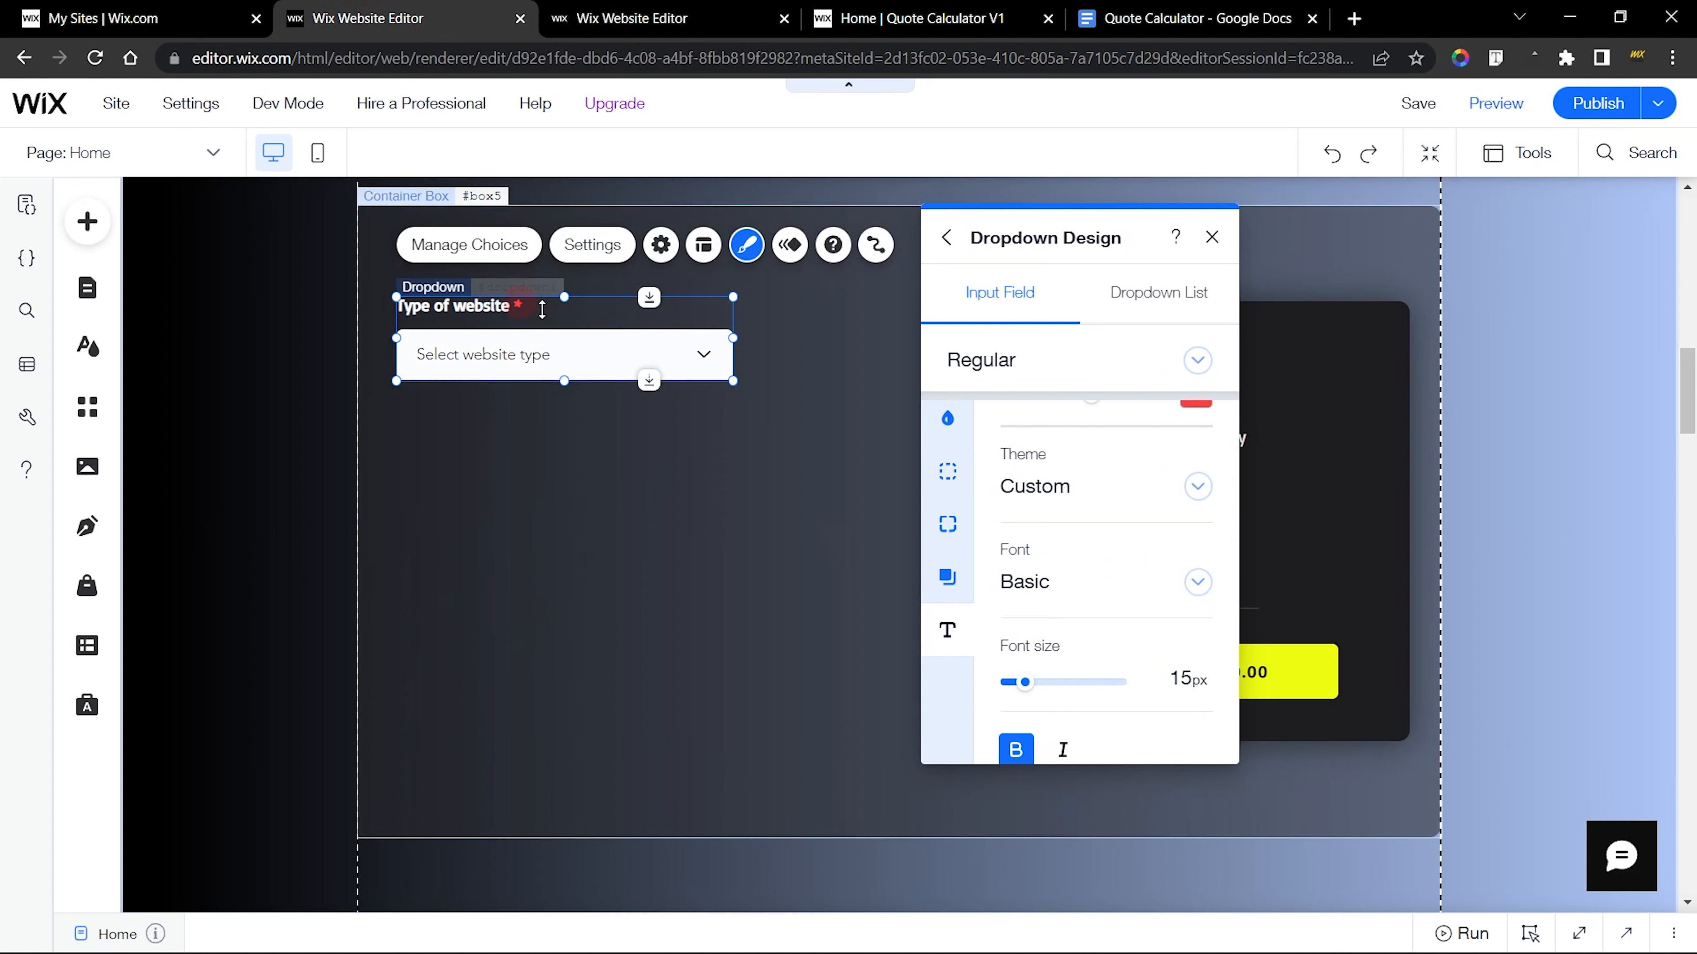
scroll(1091, 505, "down", 2)
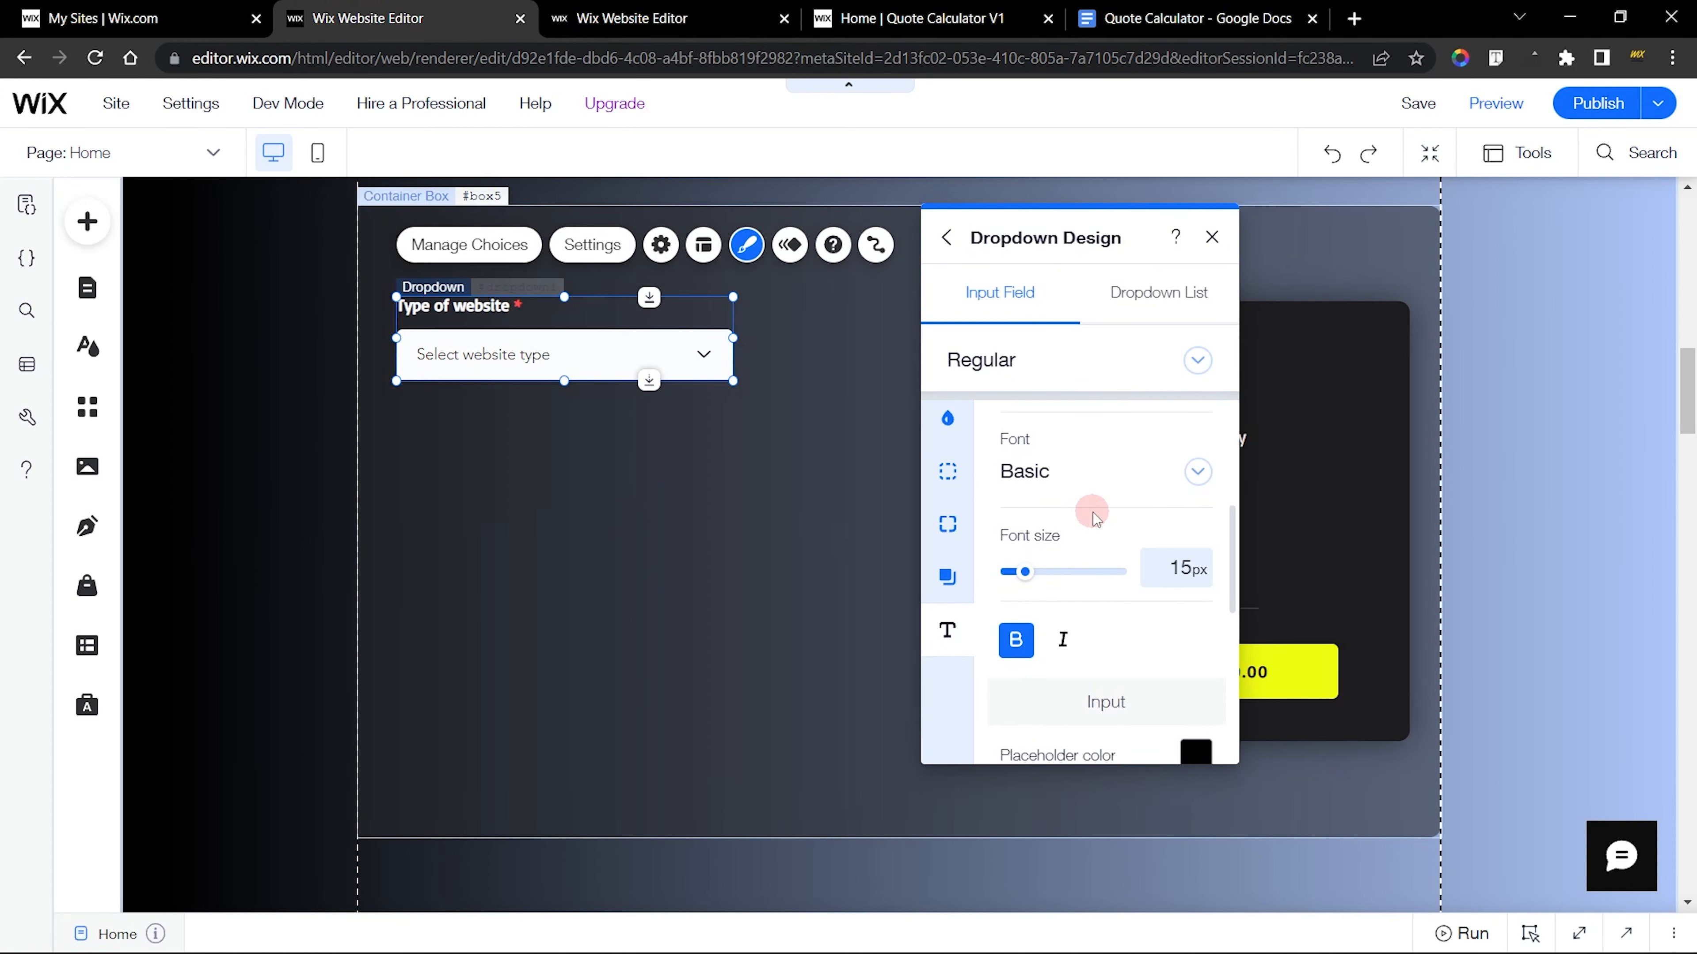
left_click(1014, 641)
Check the finished dropdown's input text design and set the new dropdown's input font to Basic
left_click(622, 18)
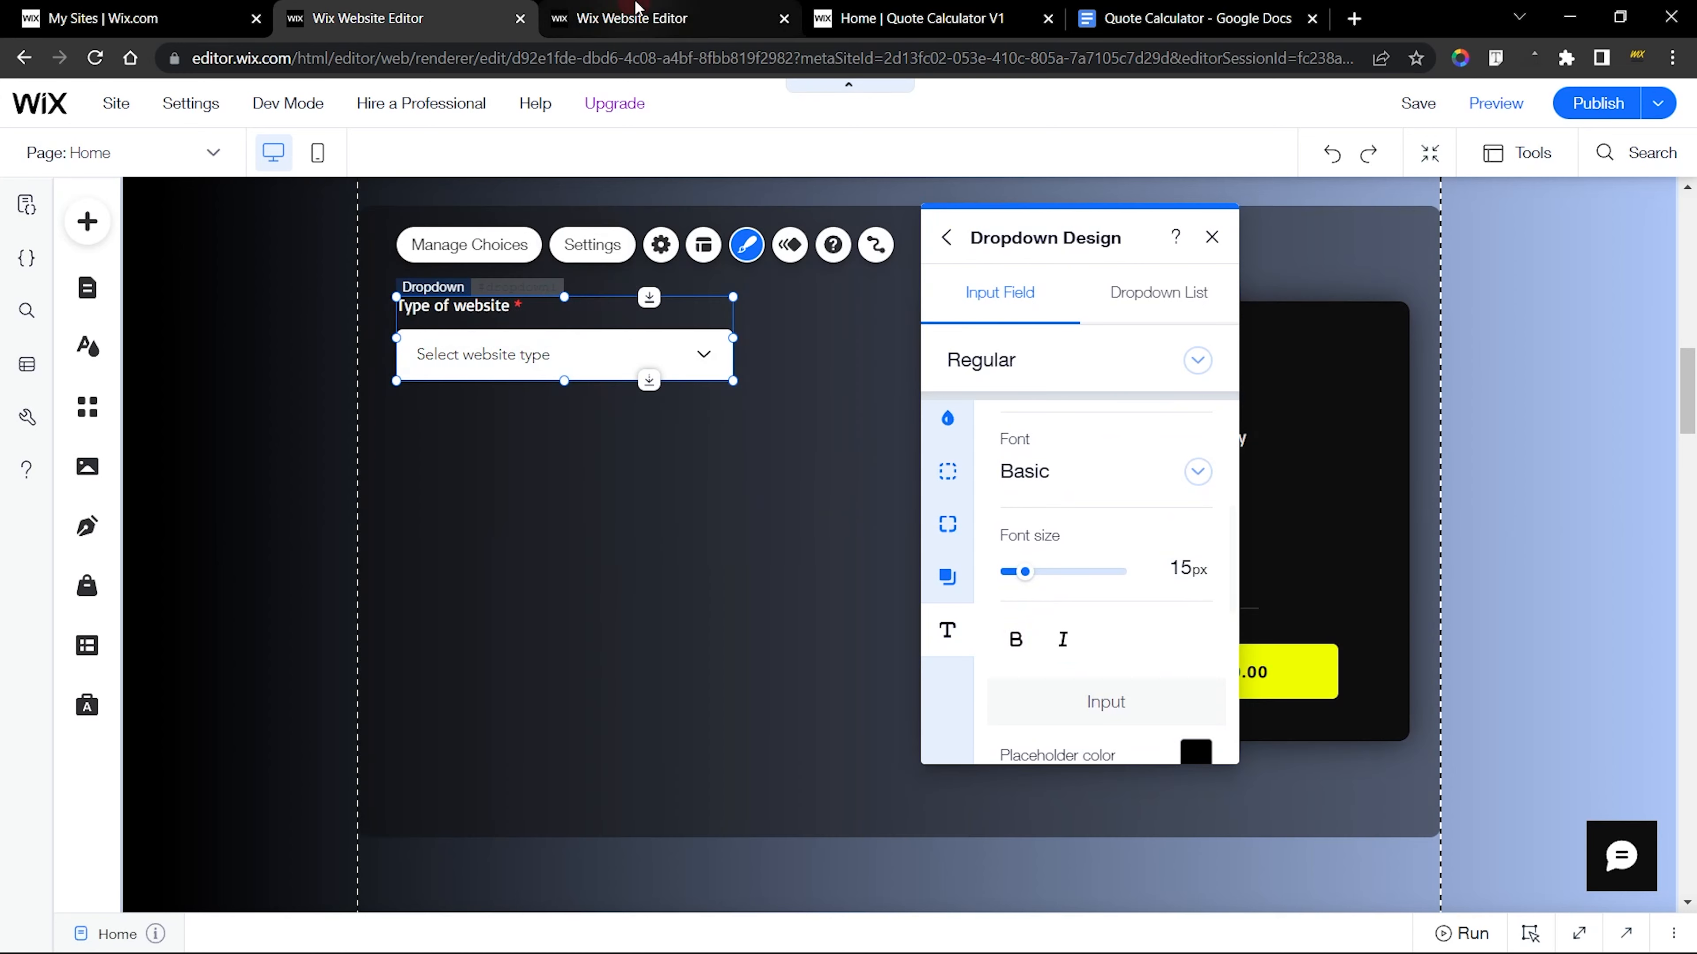
scroll(1002, 554, "down", 5)
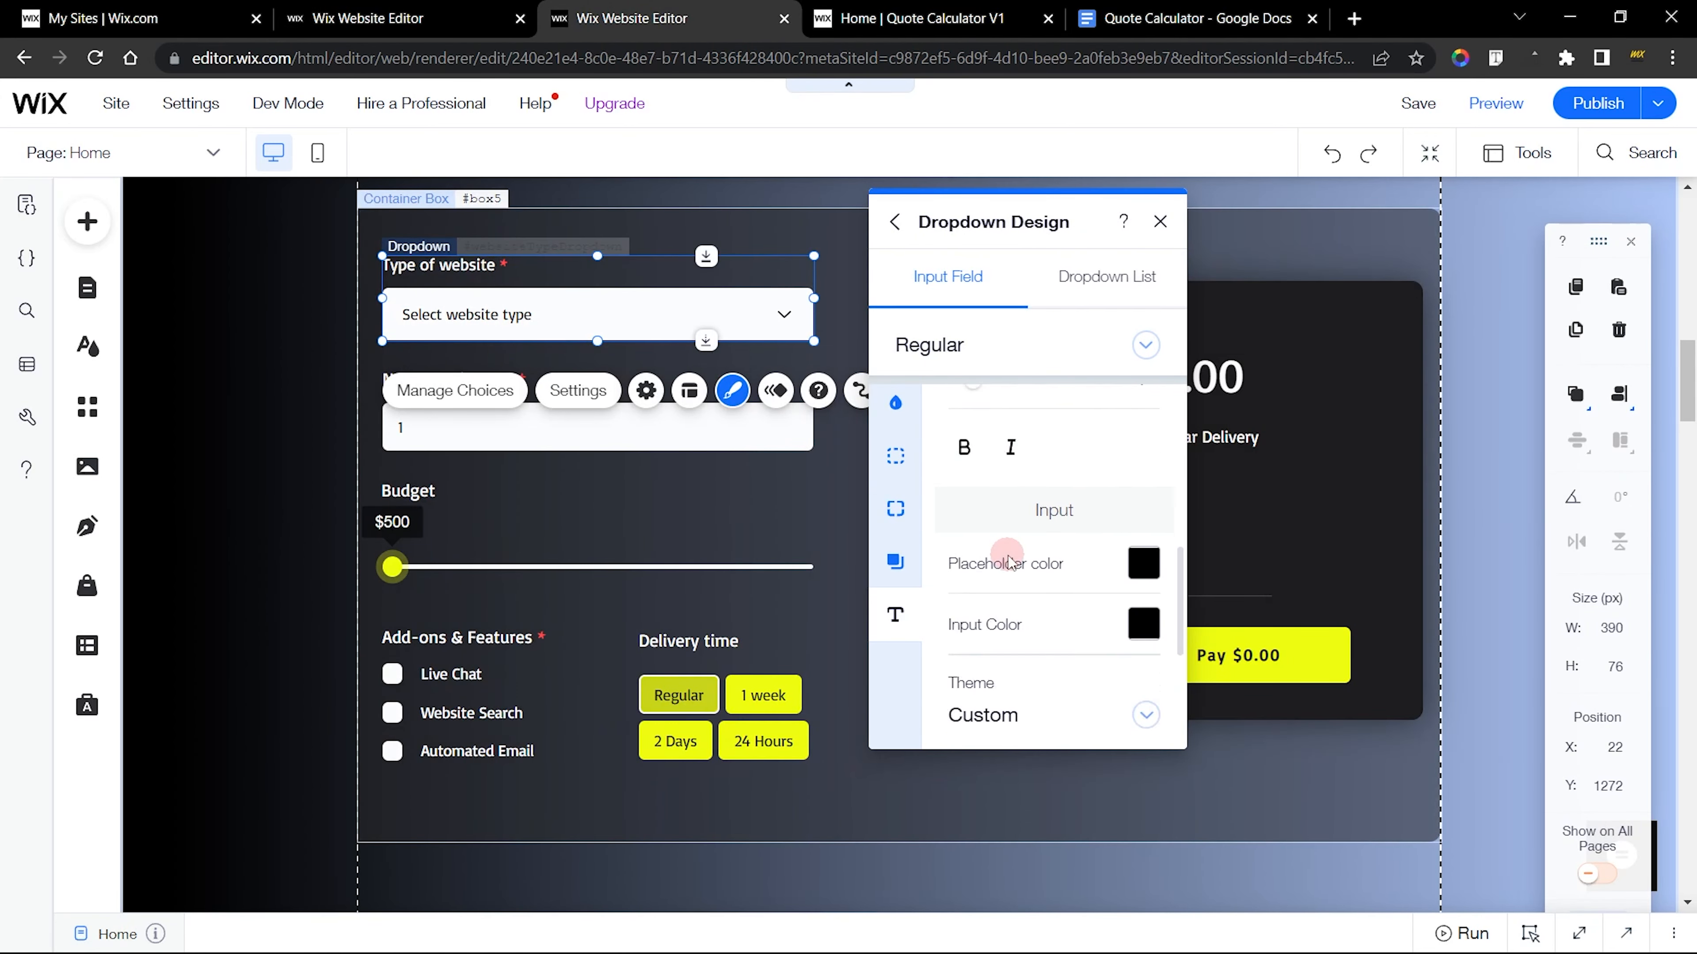
left_click(1143, 468)
left_click(367, 18)
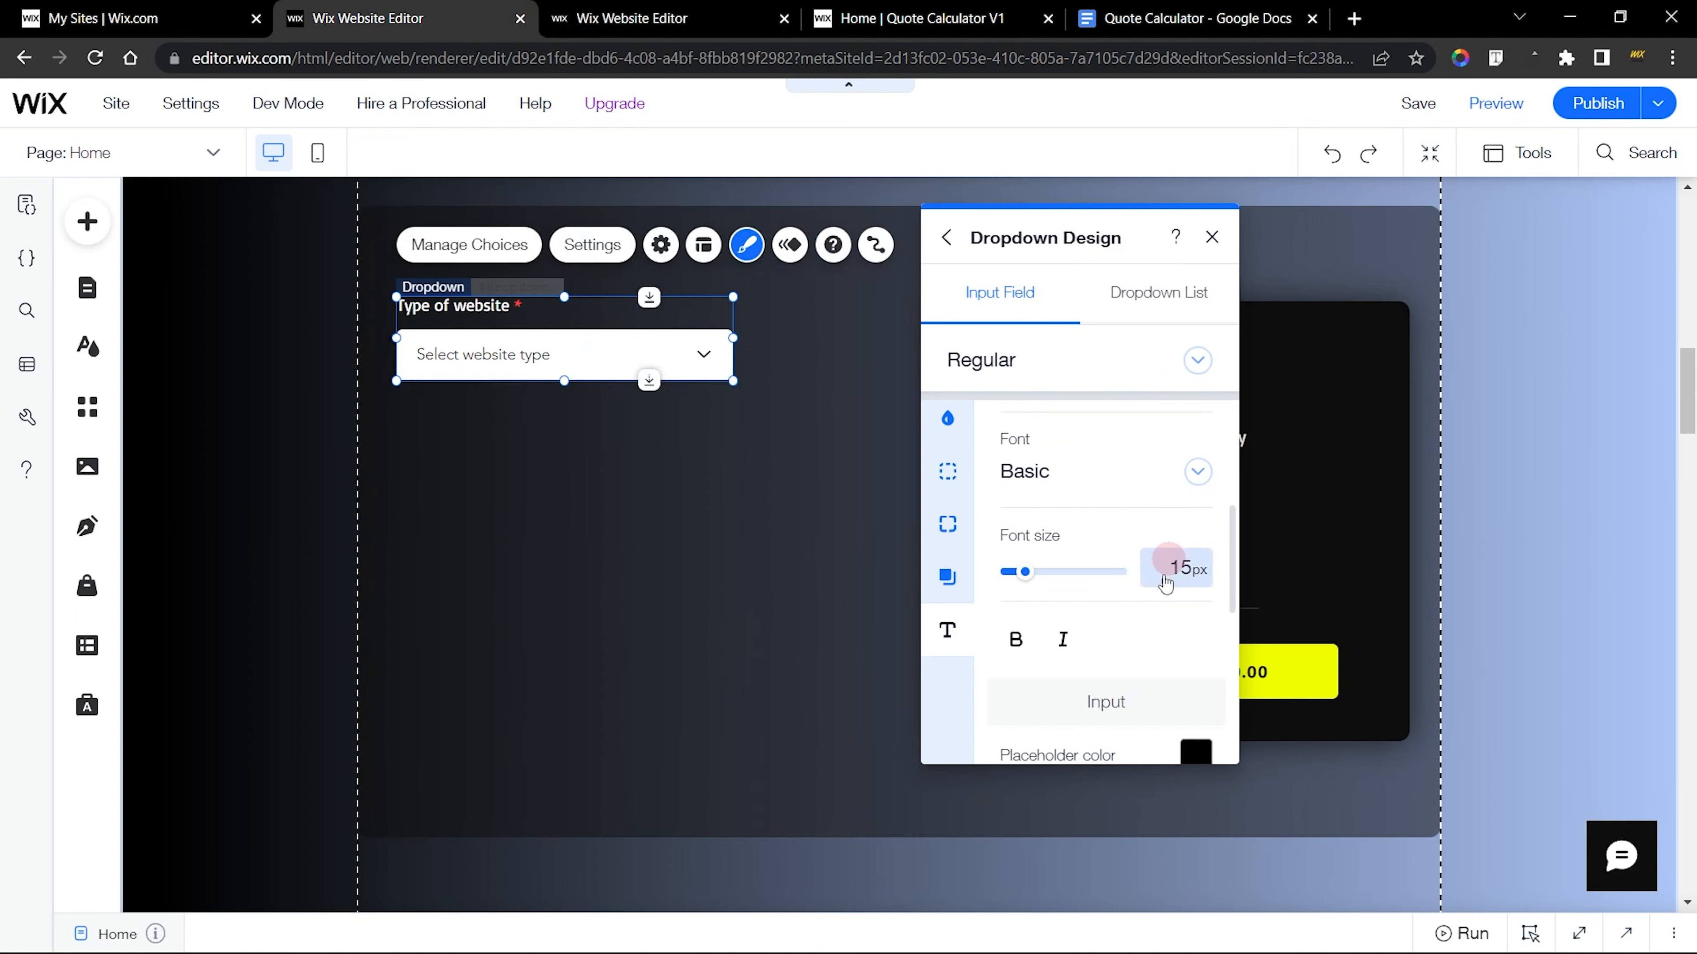
scroll(1135, 601, "down", 5)
scroll(1135, 501, "down", 2)
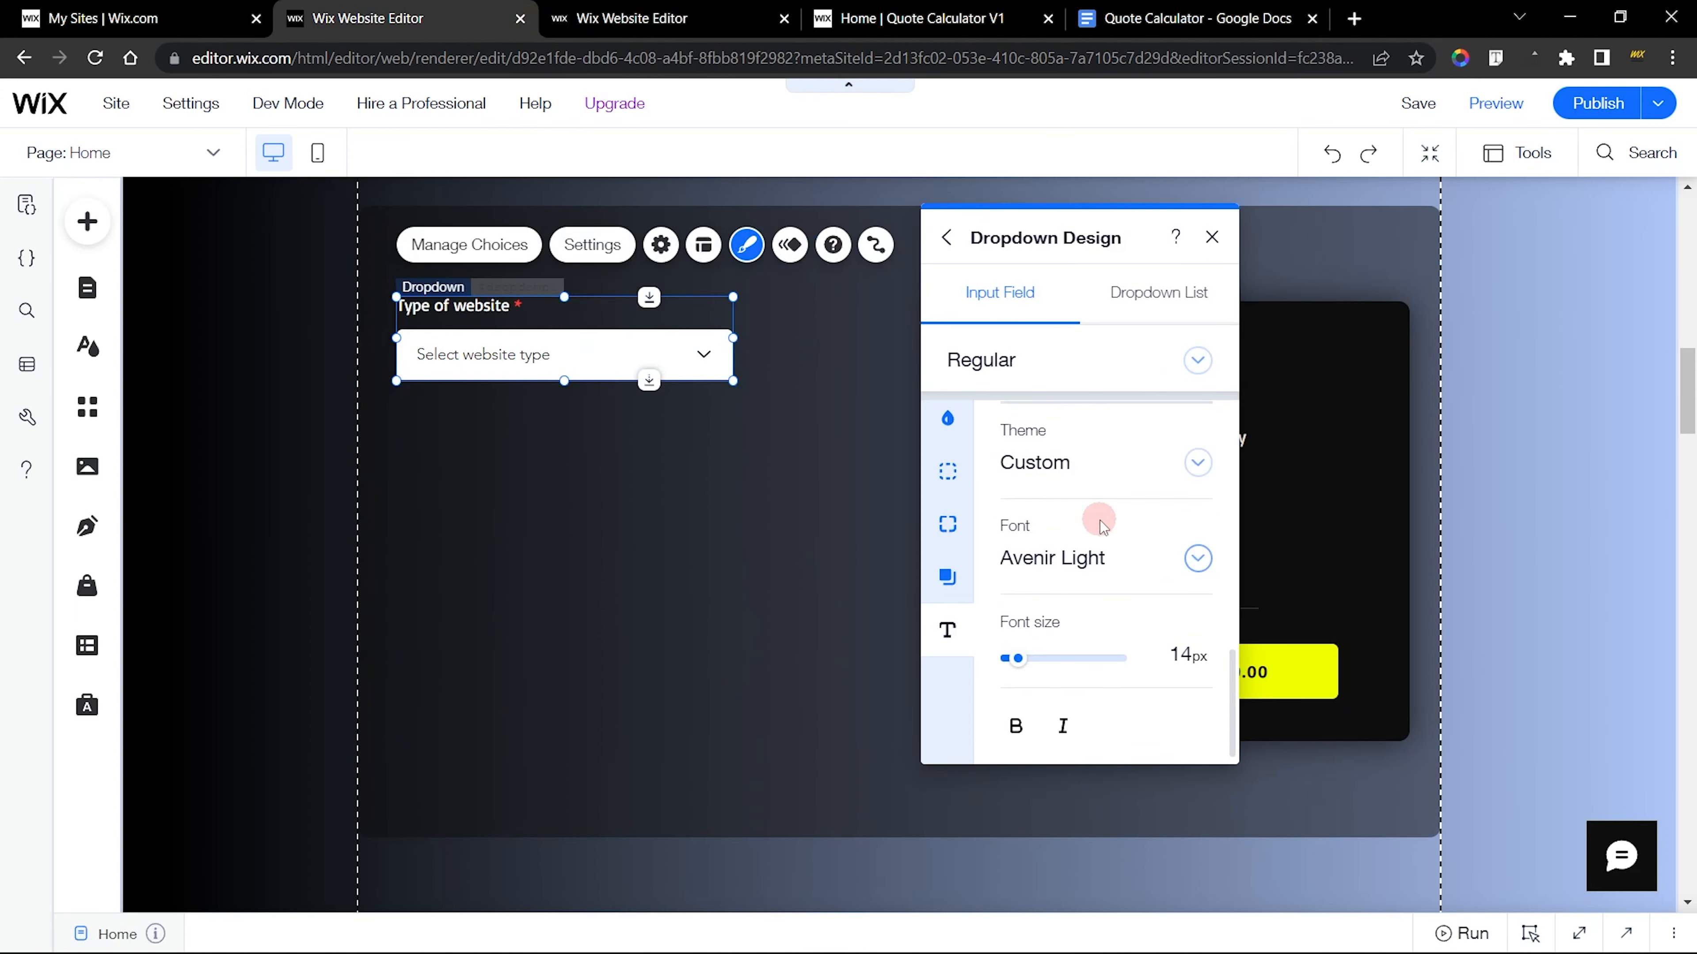
left_click(1069, 552)
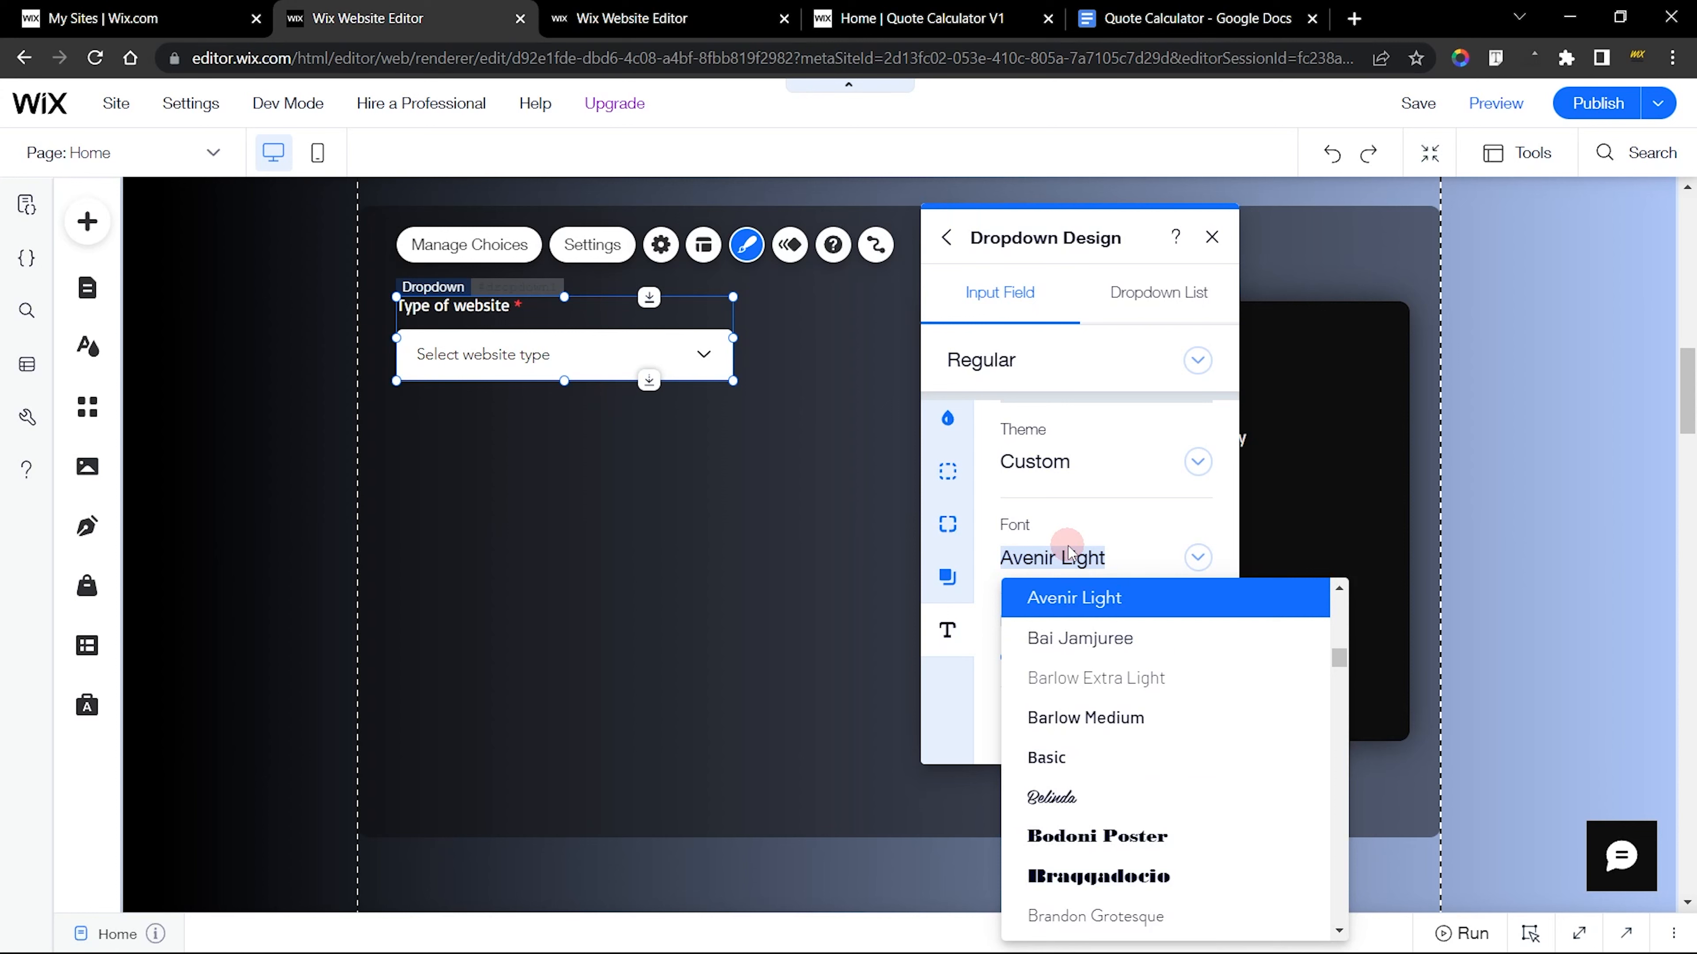
type("Basic")
left_click(1078, 598)
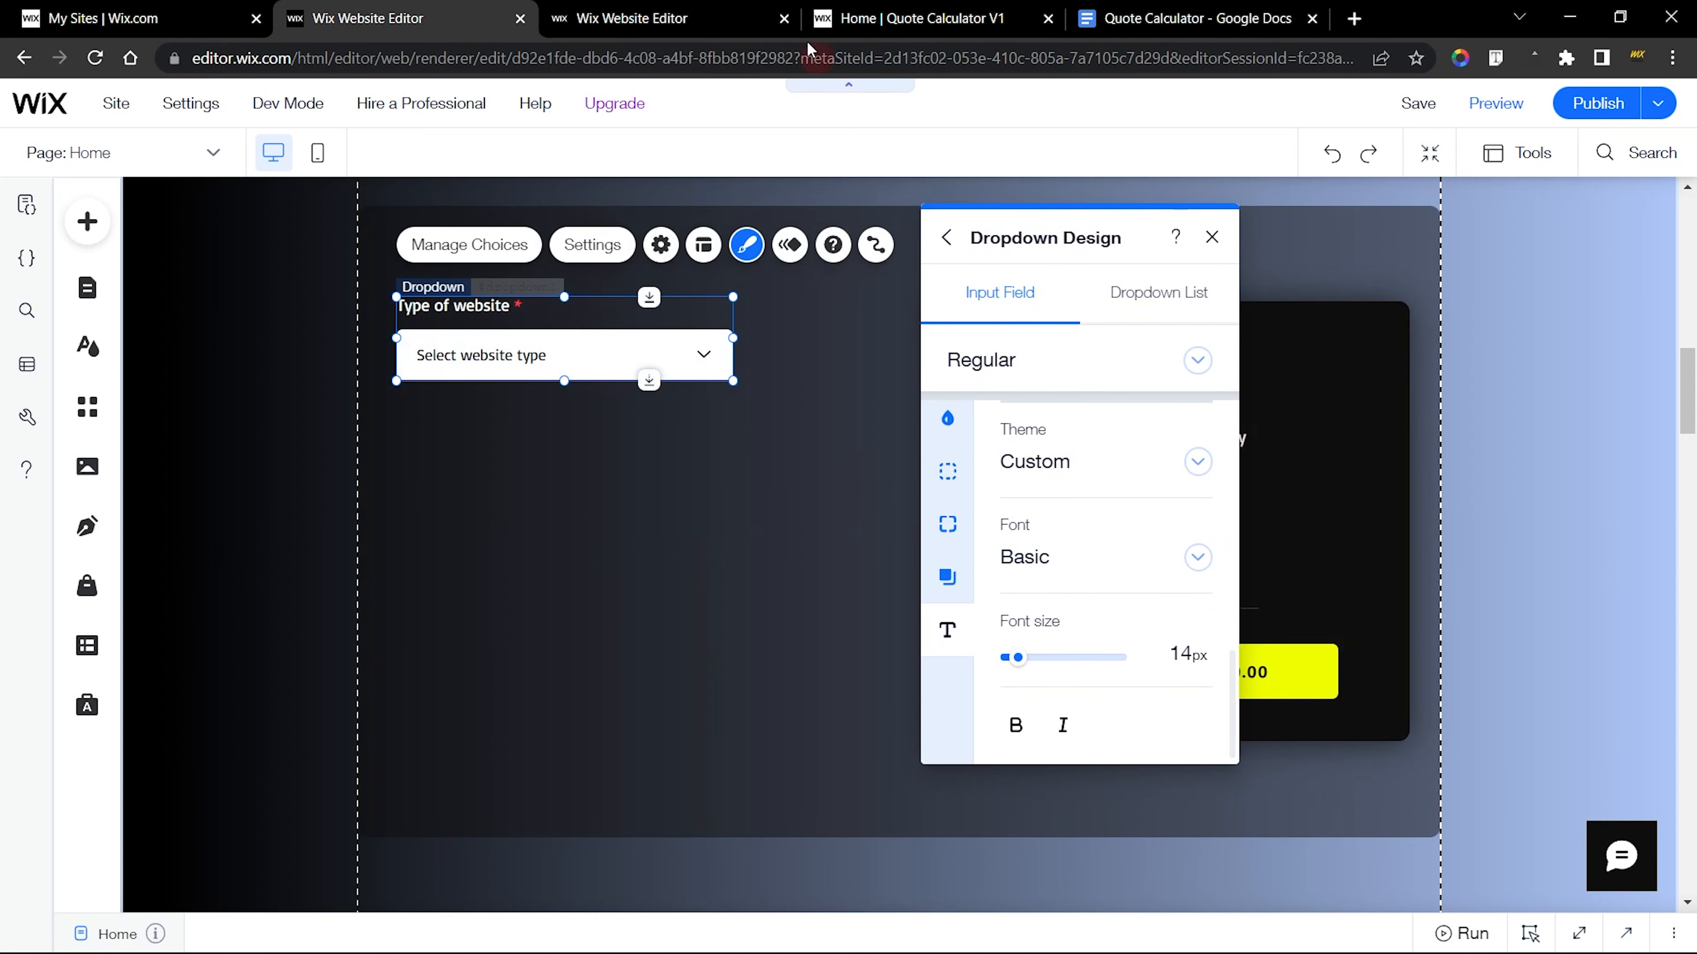
Examine the finished dropdown's text settings and its Hover and Focus states, including the hover background color
key("ctrl+Tab")
scroll(1010, 564, "down", 3)
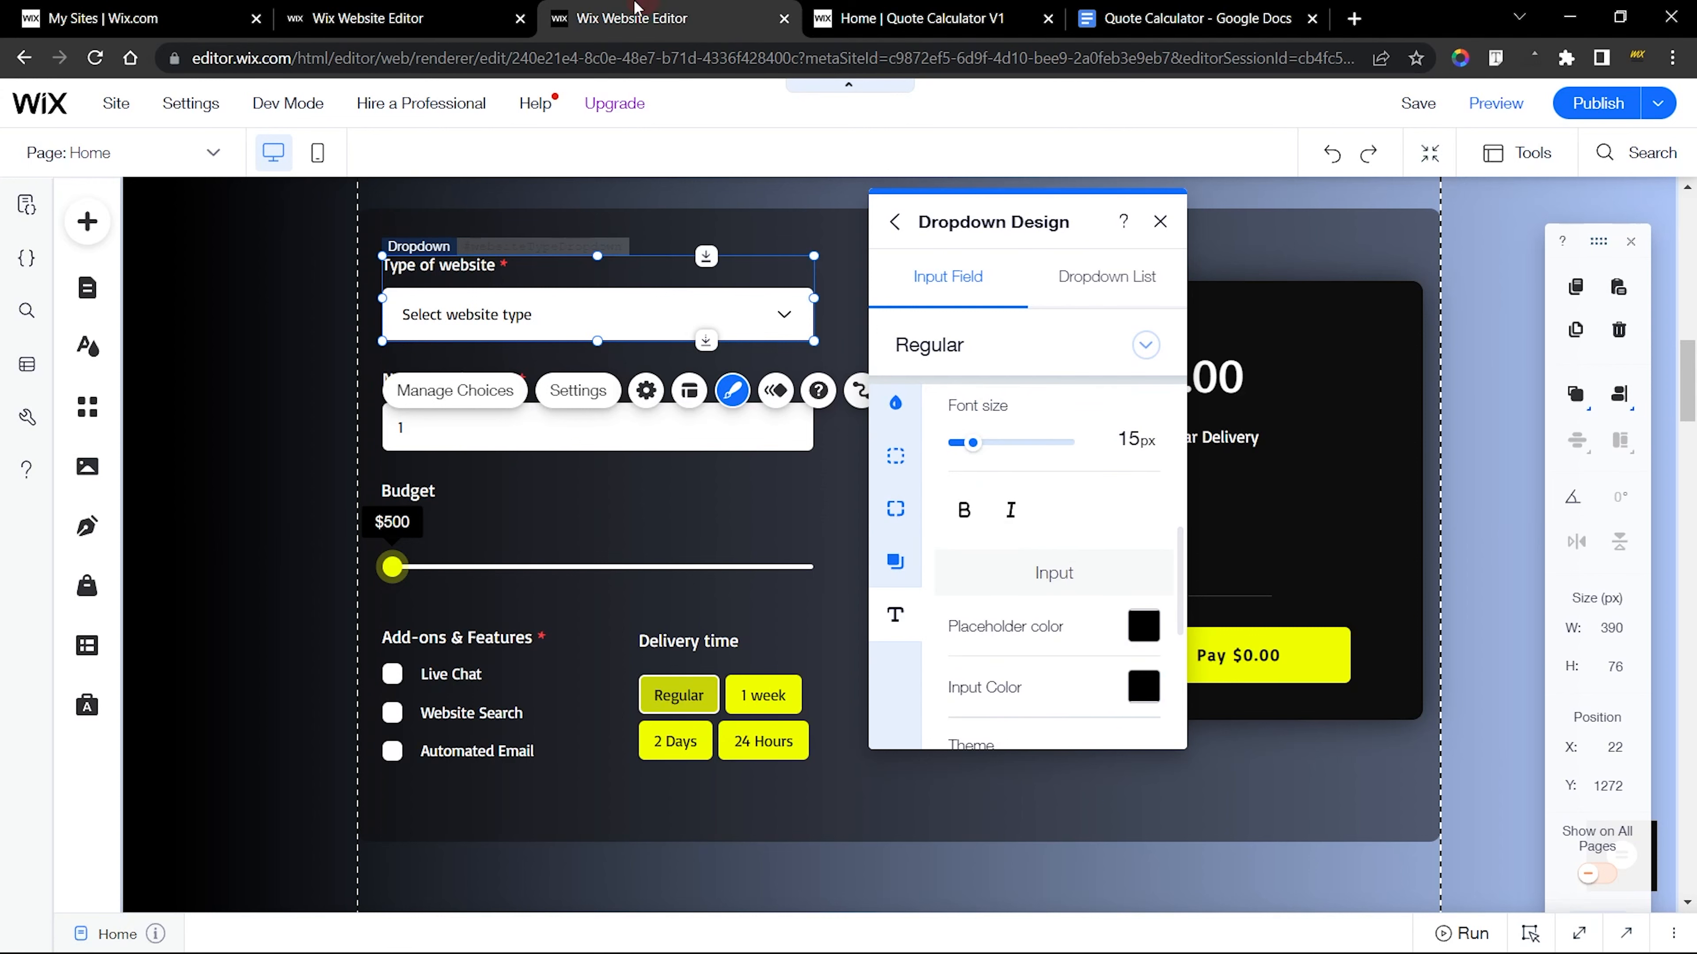
left_click(481, 19)
left_click(658, 8)
left_click(962, 347)
left_click(968, 381)
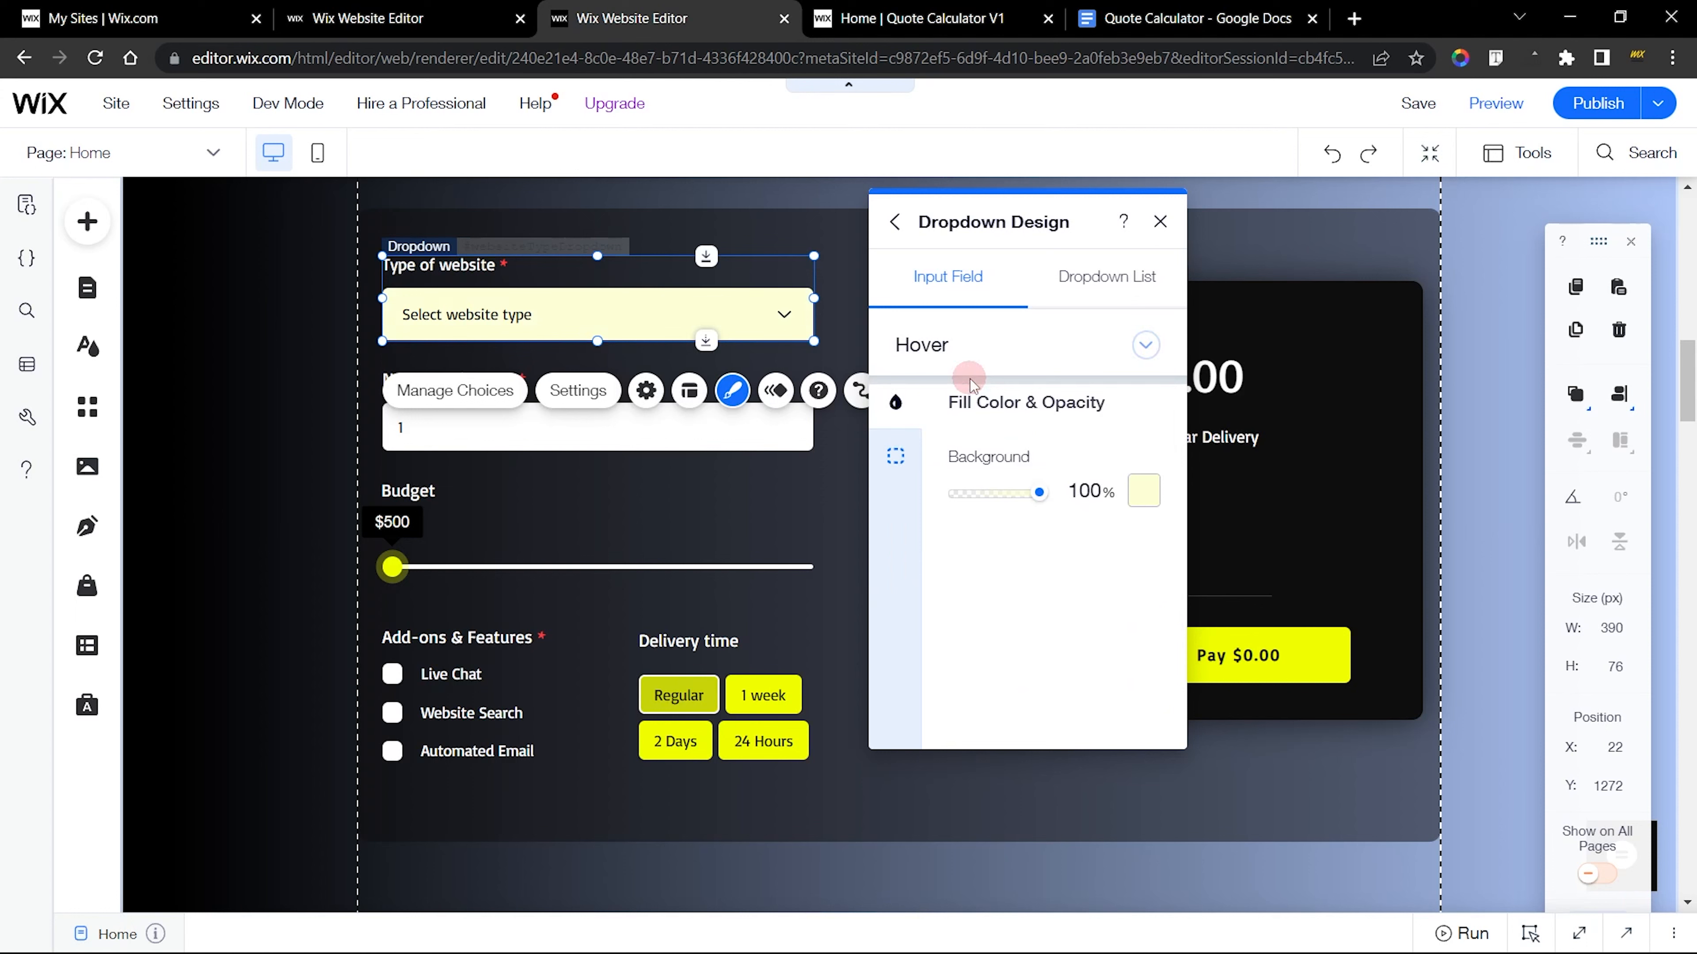
left_click(996, 376)
left_click(975, 382)
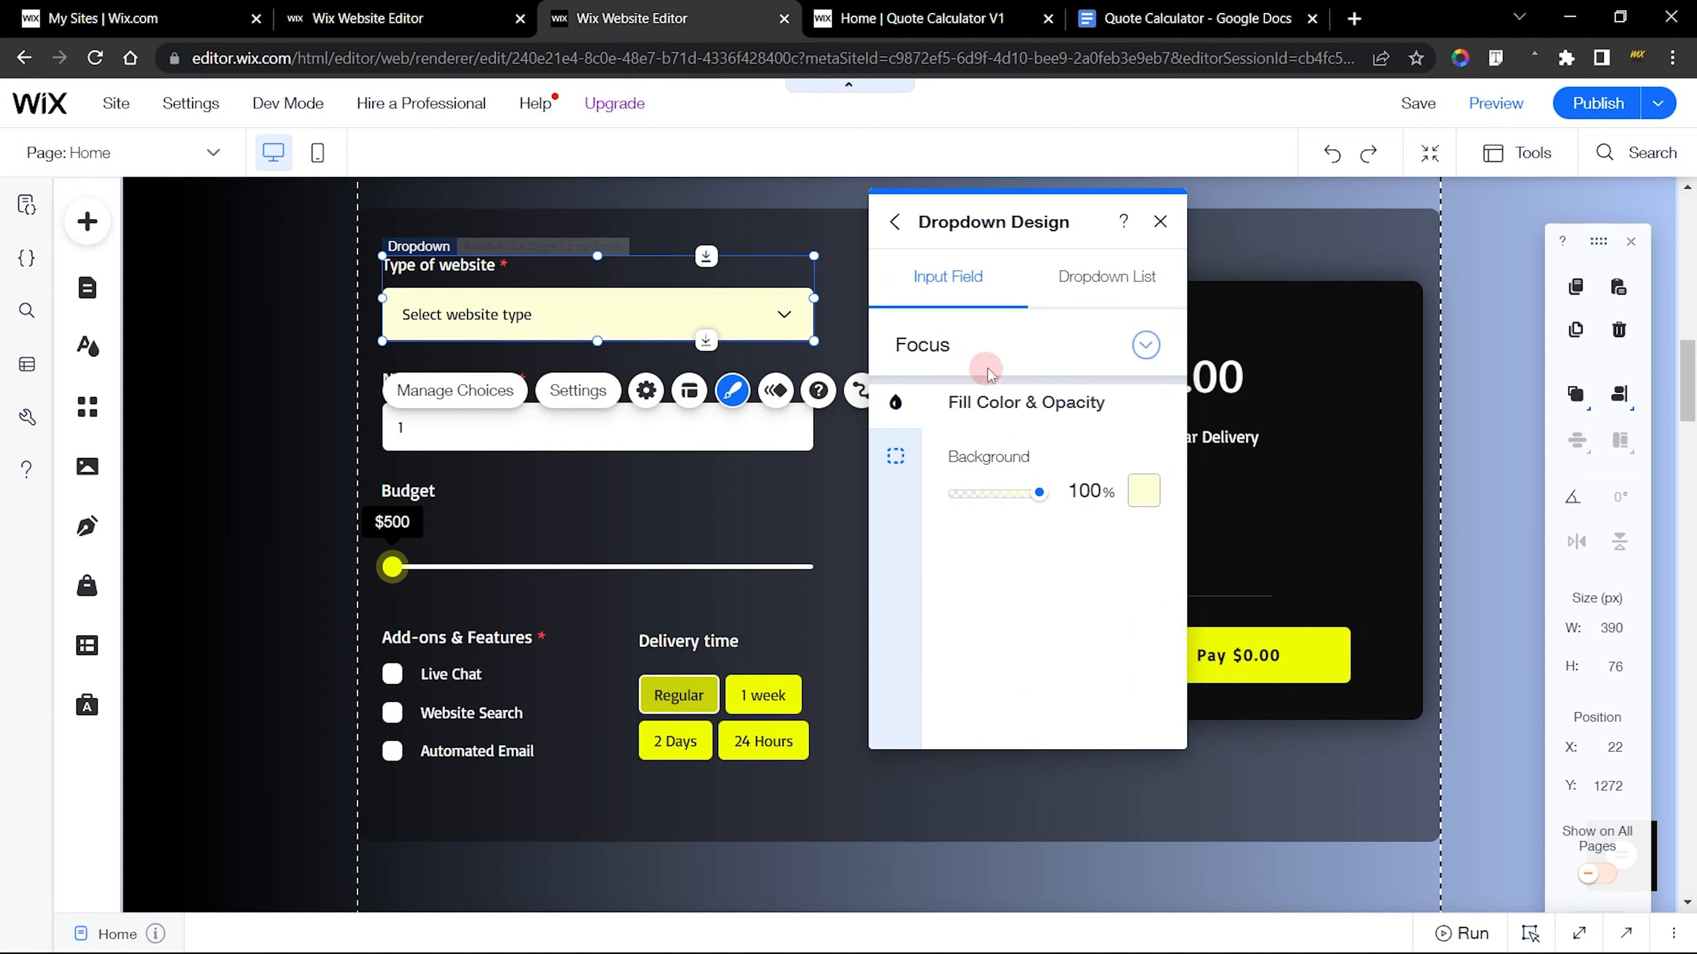
left_click(991, 364)
left_click(969, 308)
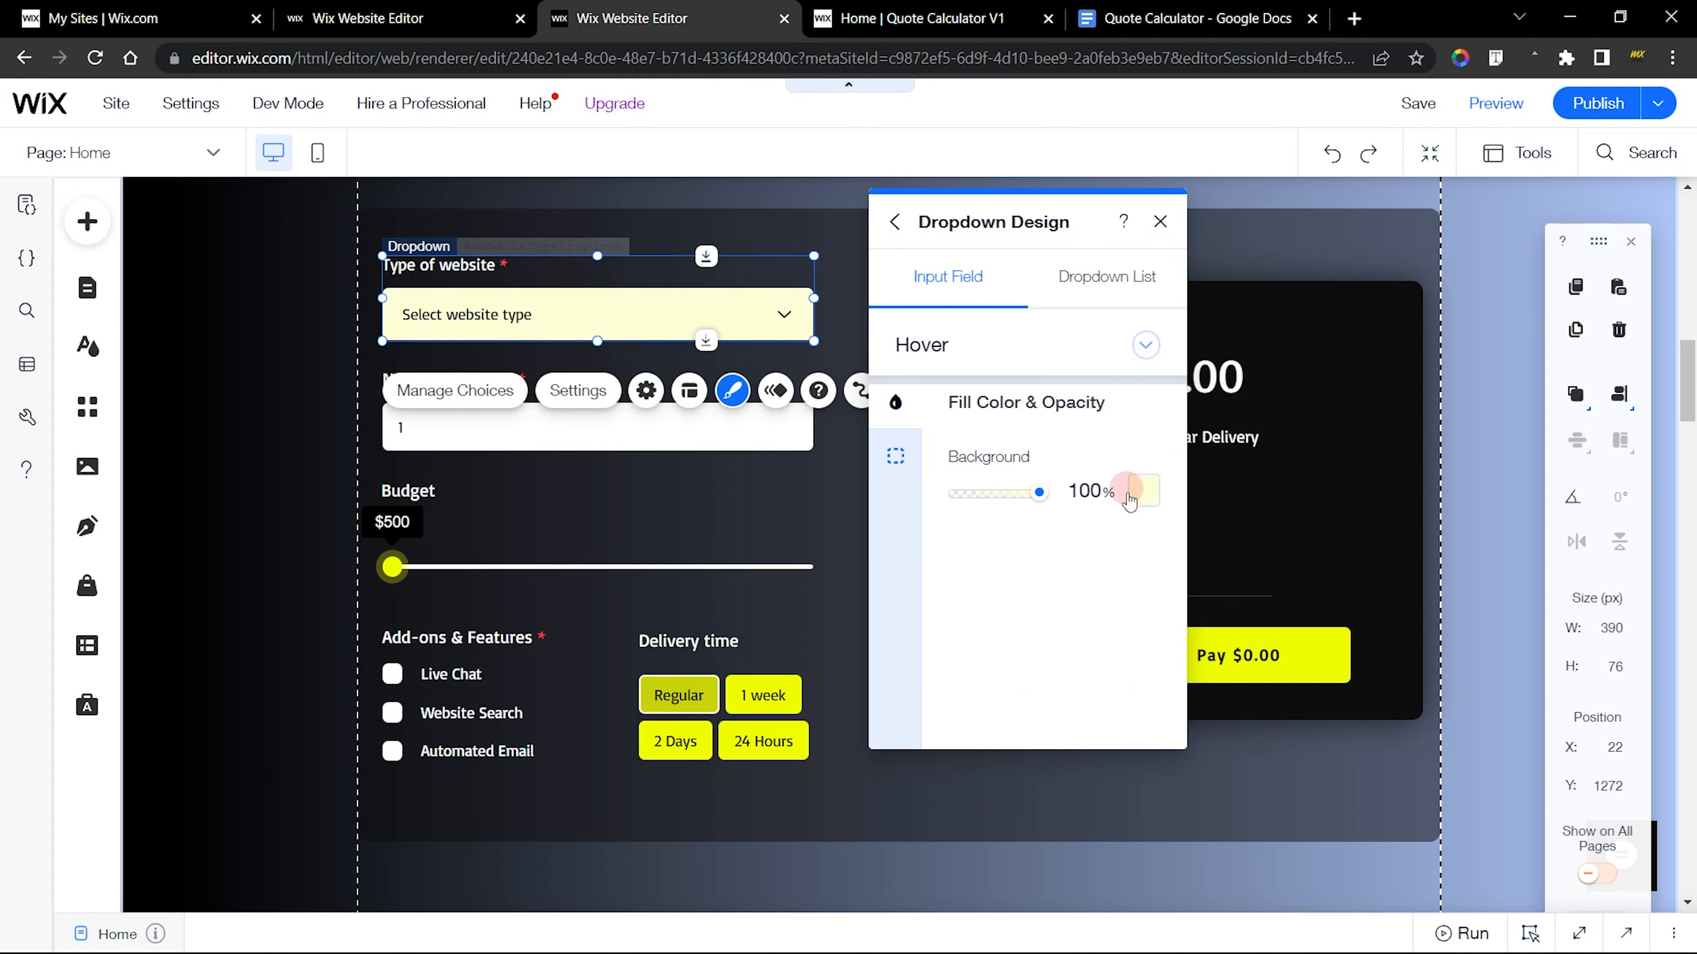
left_click(1145, 493)
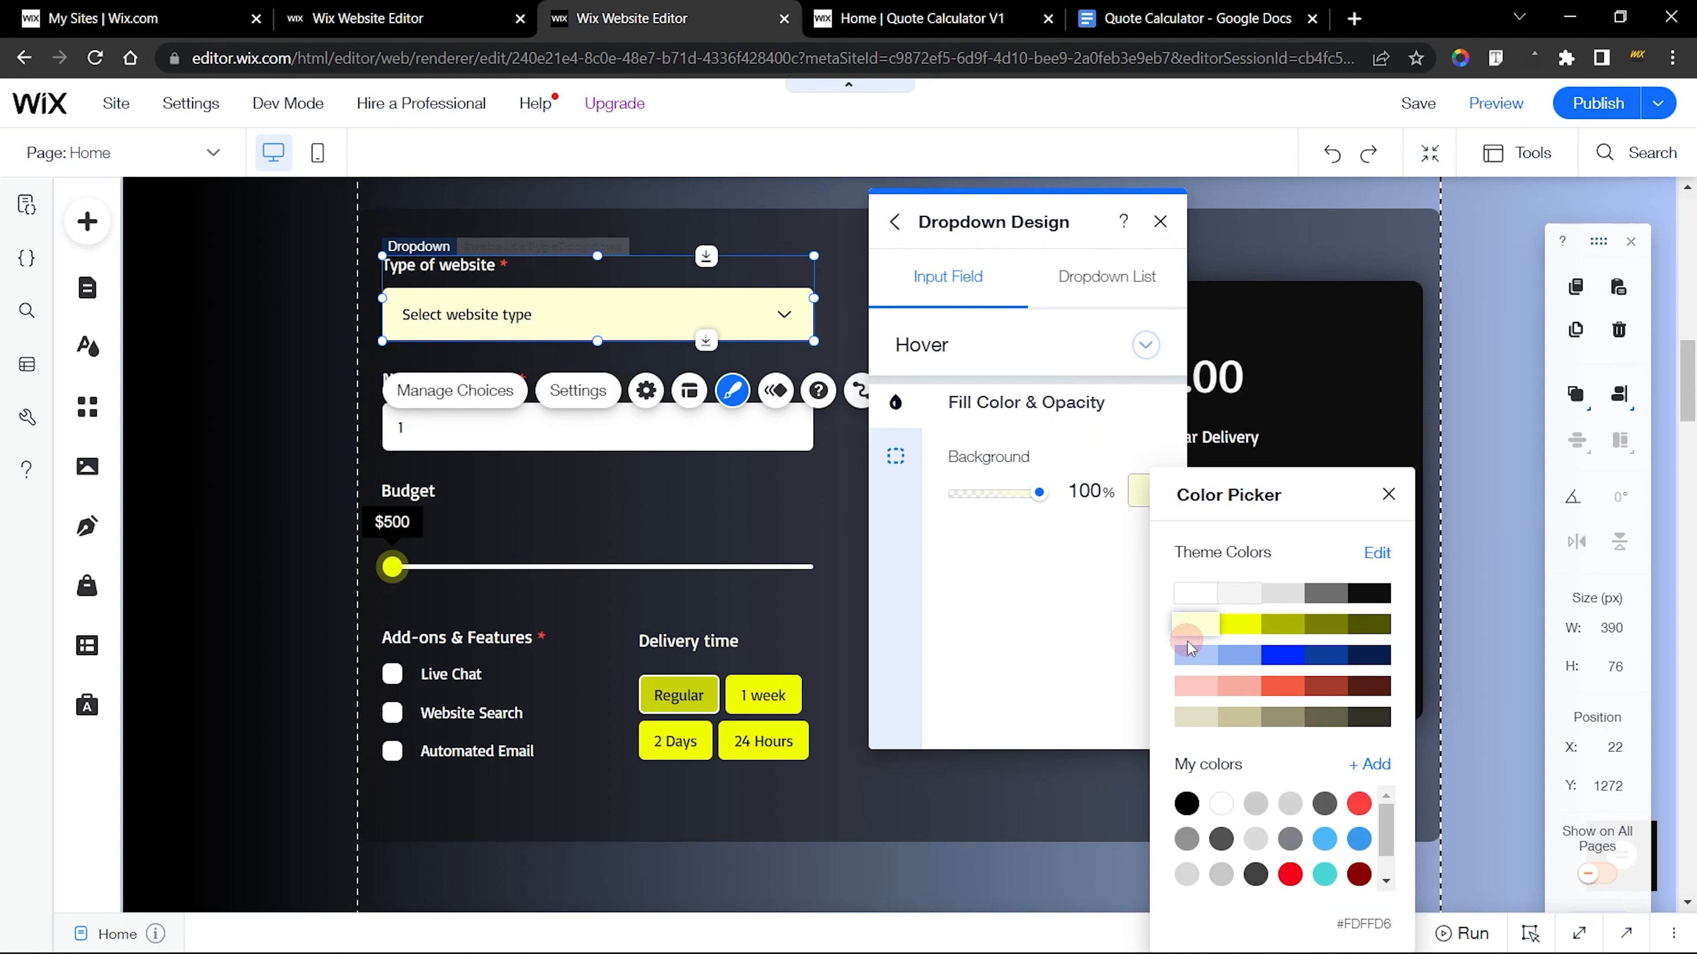
Set the new dropdown's hover background to the pale yellow theme color #FDFFD6 and compare it with the finished dropdown
left_click(361, 19)
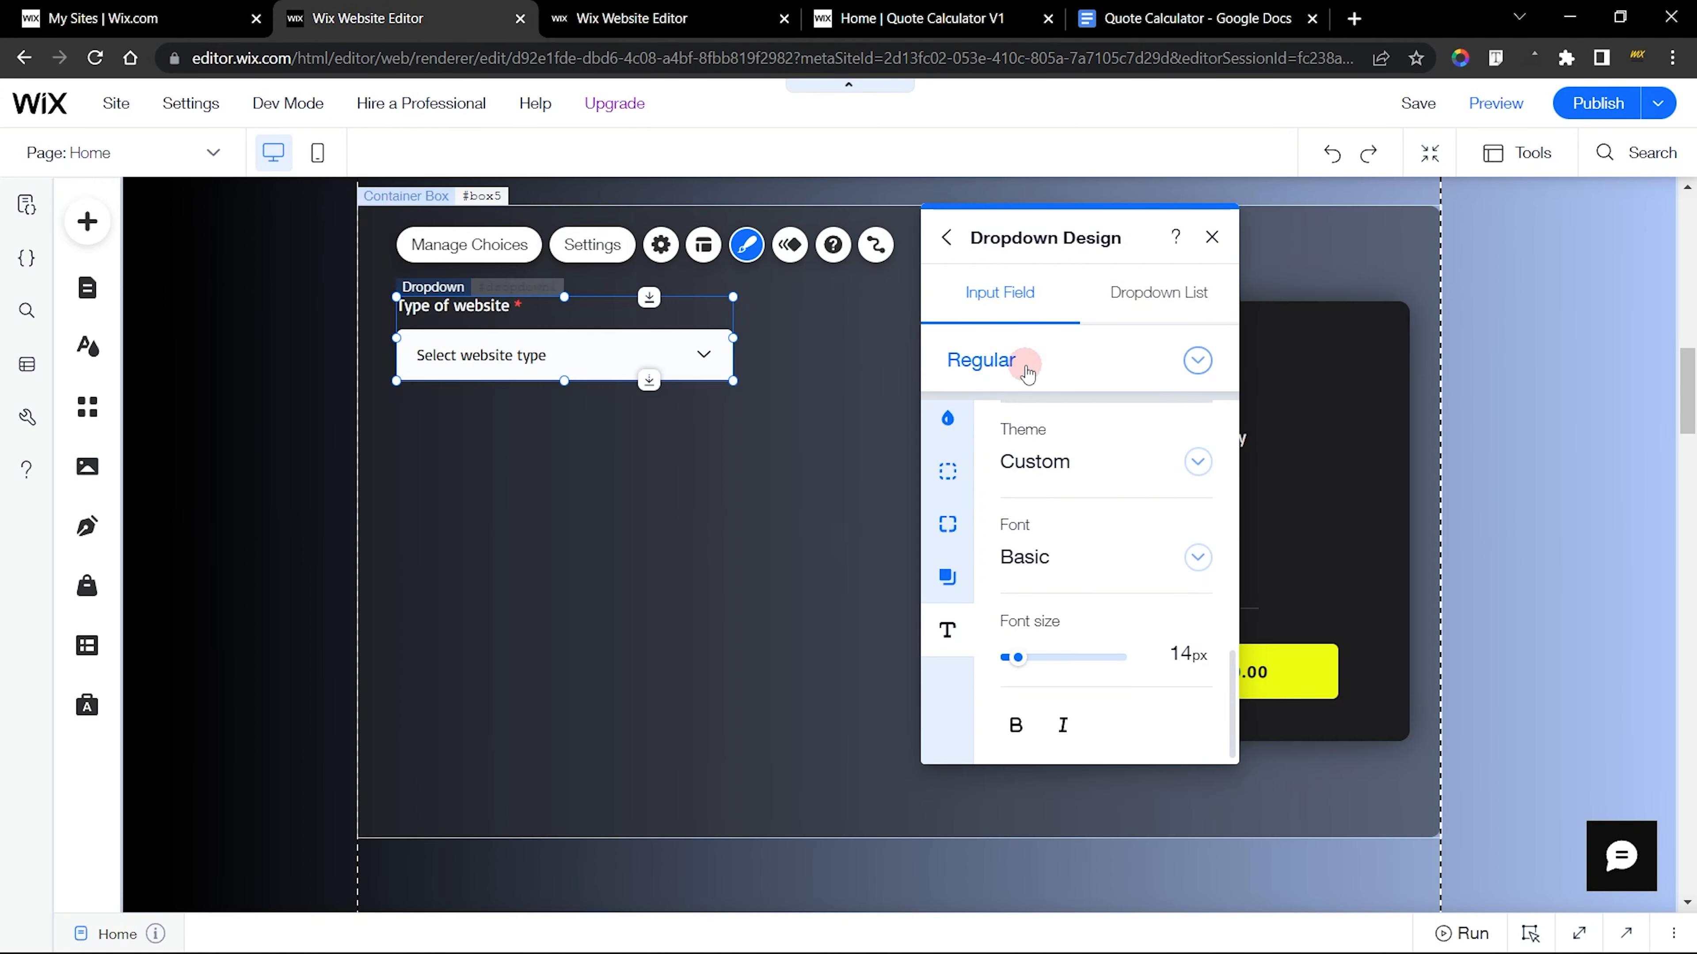
left_click(1027, 373)
left_click(1041, 402)
left_click(1184, 507)
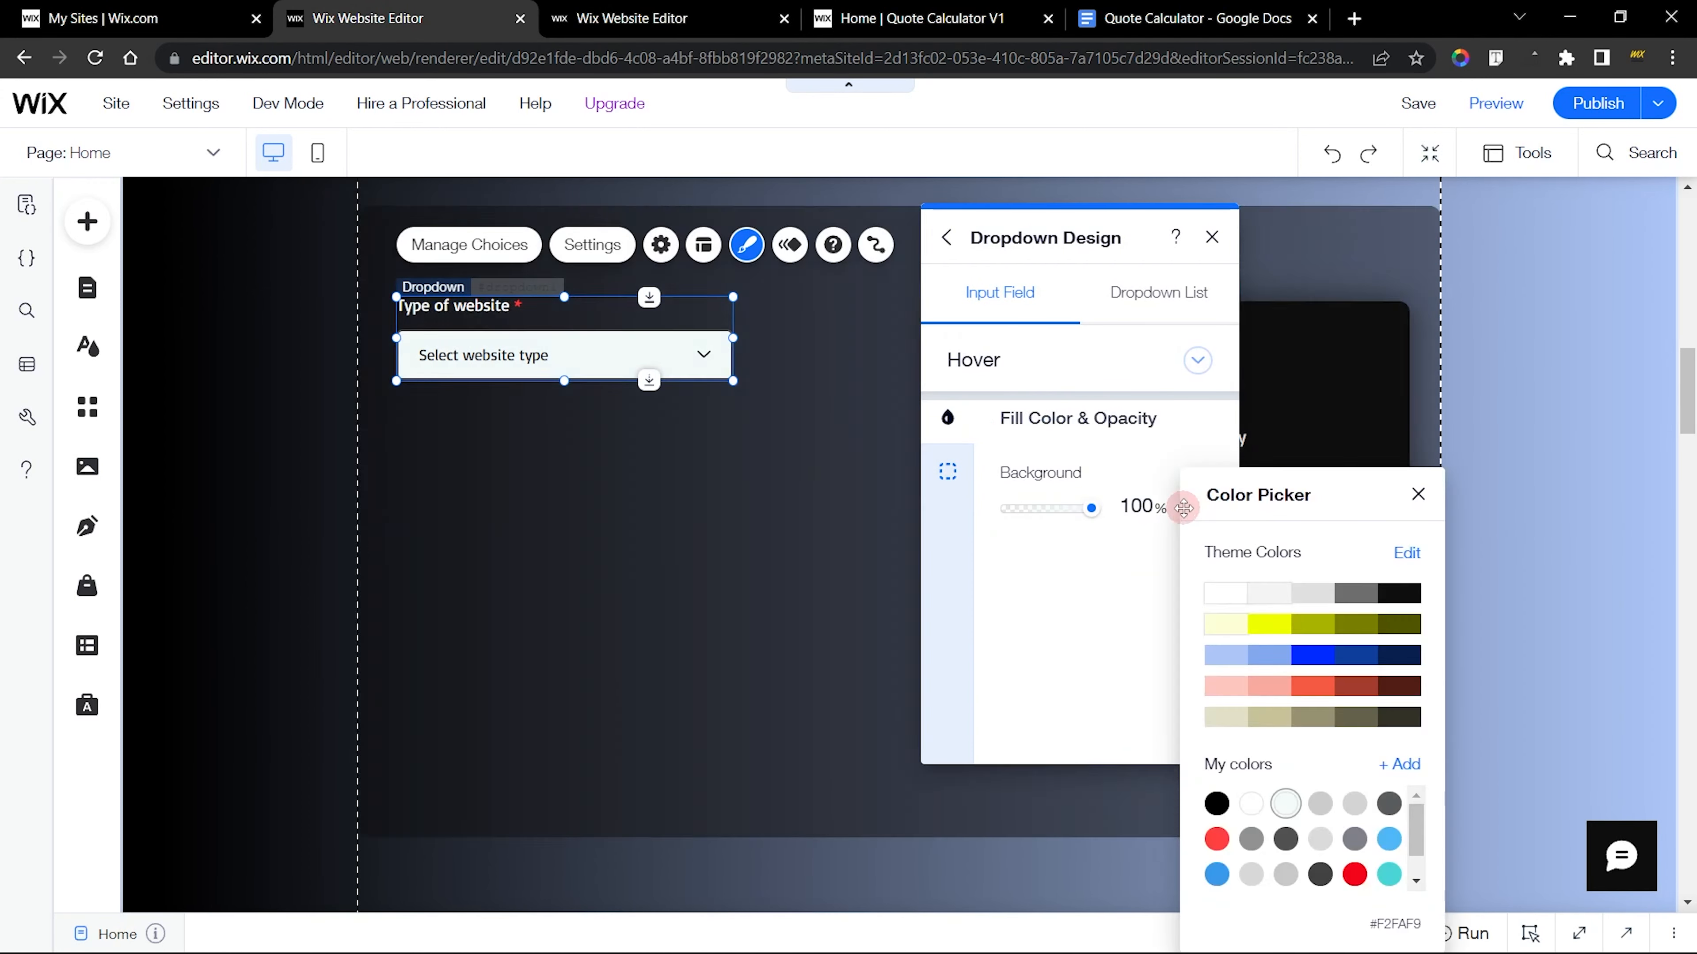
left_click(1216, 626)
left_click(1045, 576)
left_click(631, 18)
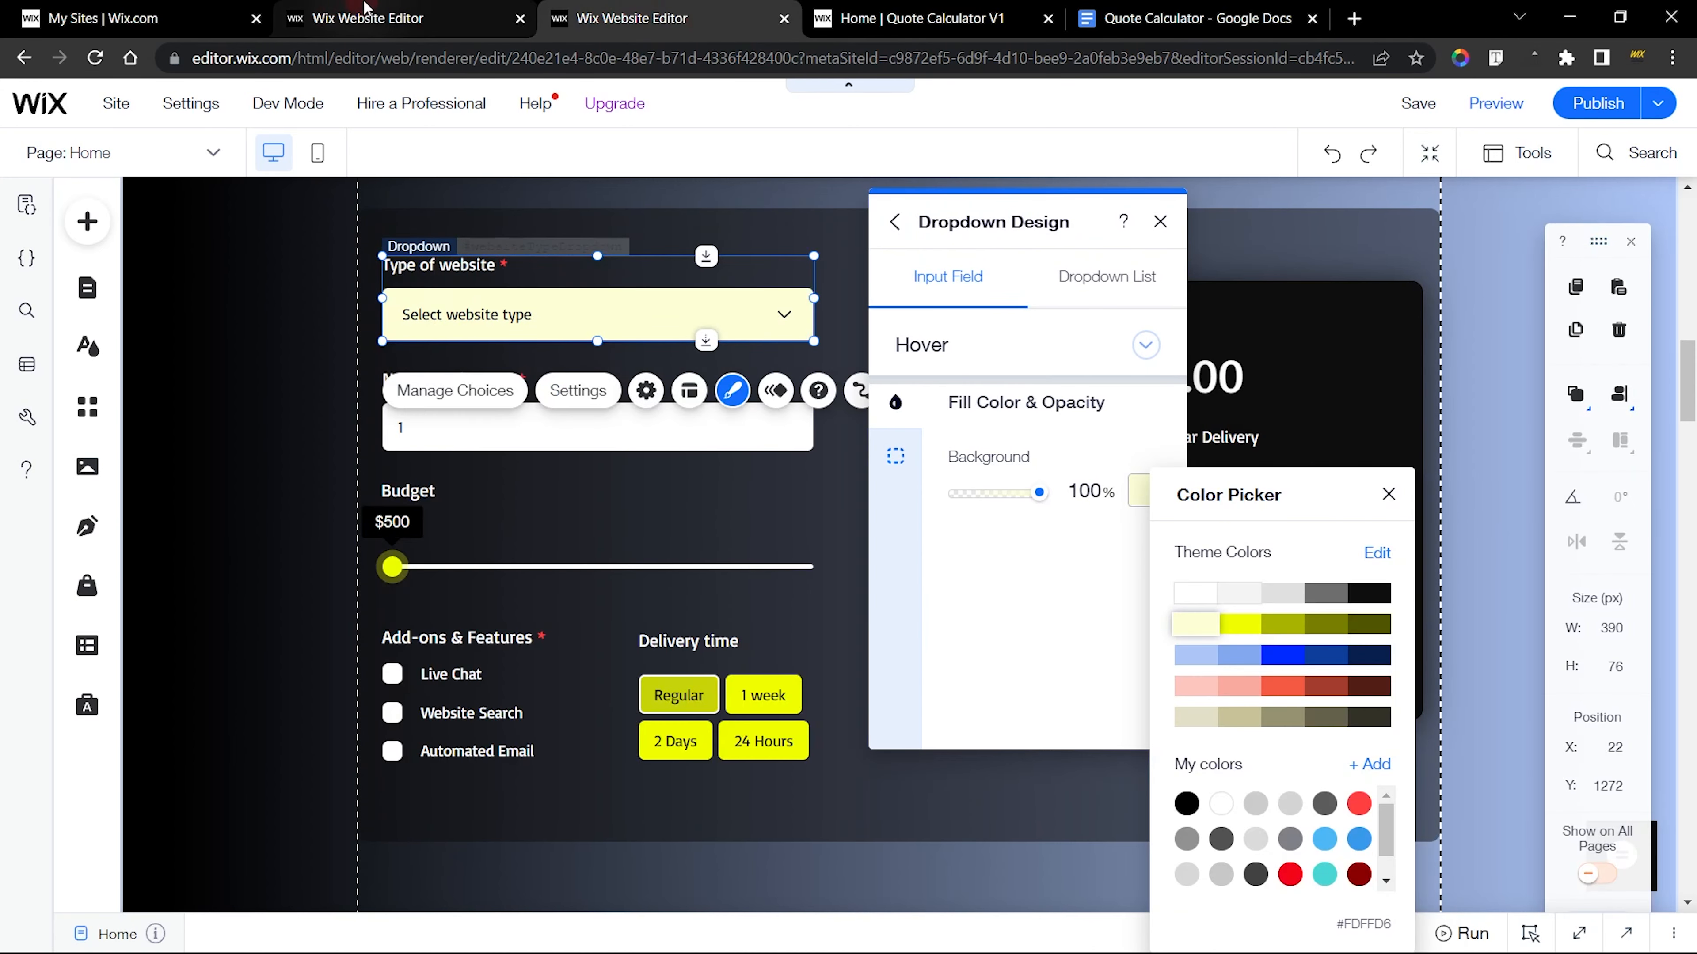
left_click(366, 14)
left_click(1195, 505)
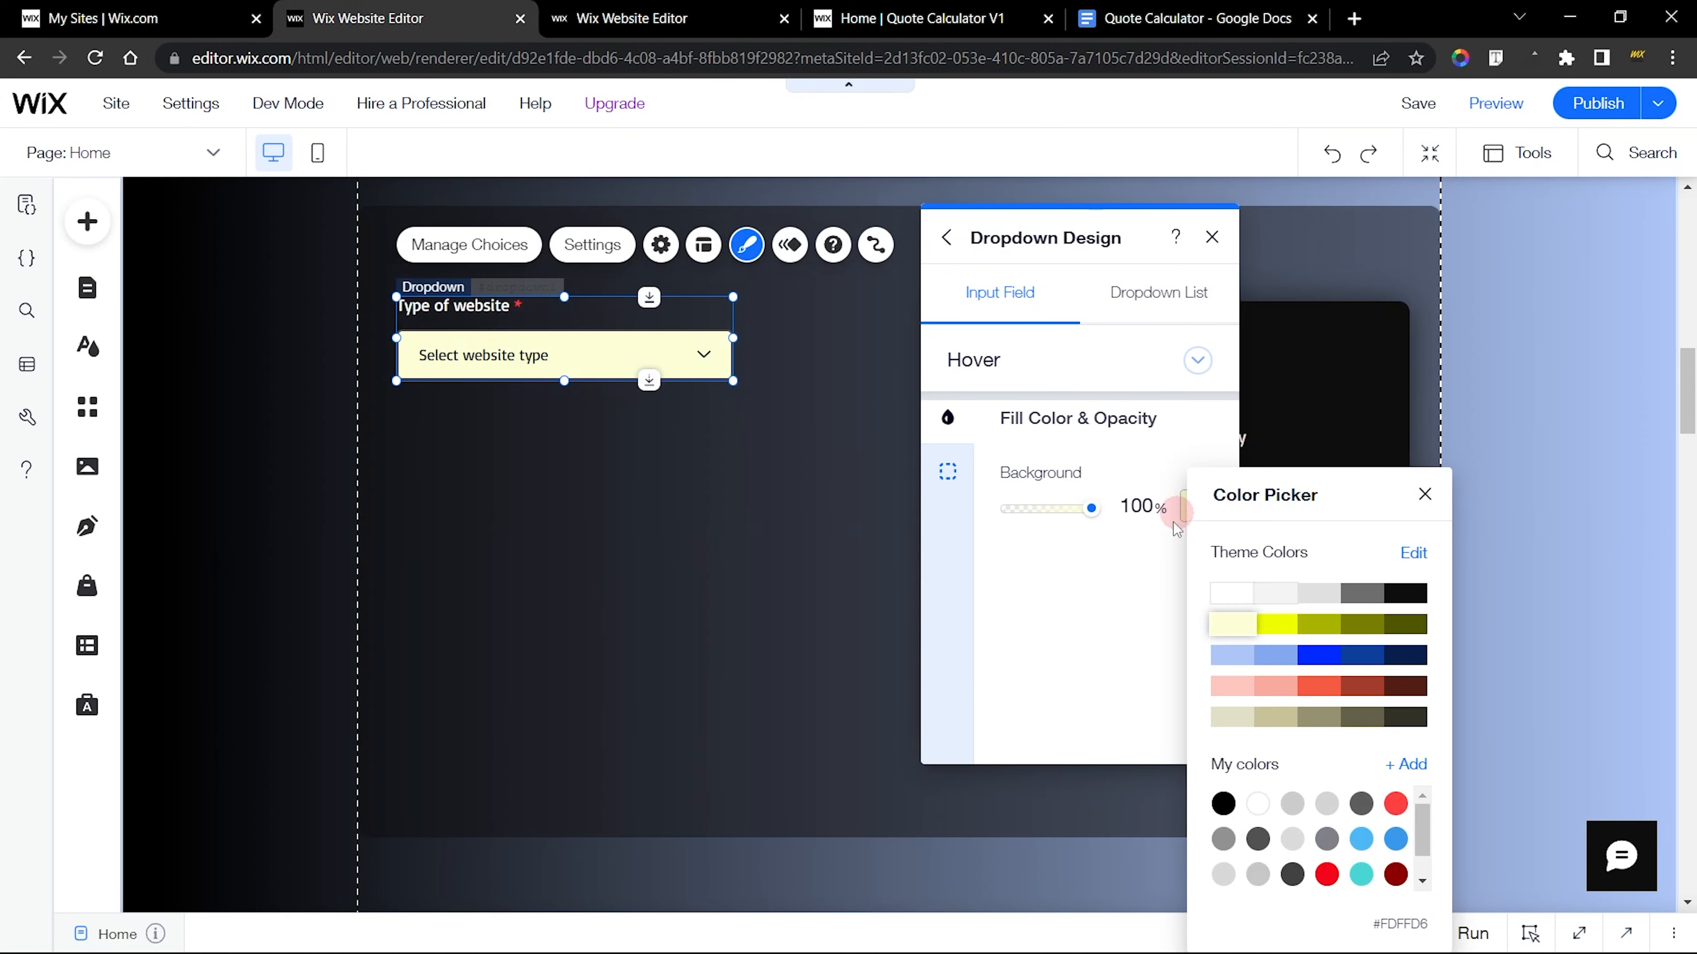
left_click(1113, 651)
Check the finished dropdown's hover border and set the new dropdown's hover border style to None
left_click(634, 10)
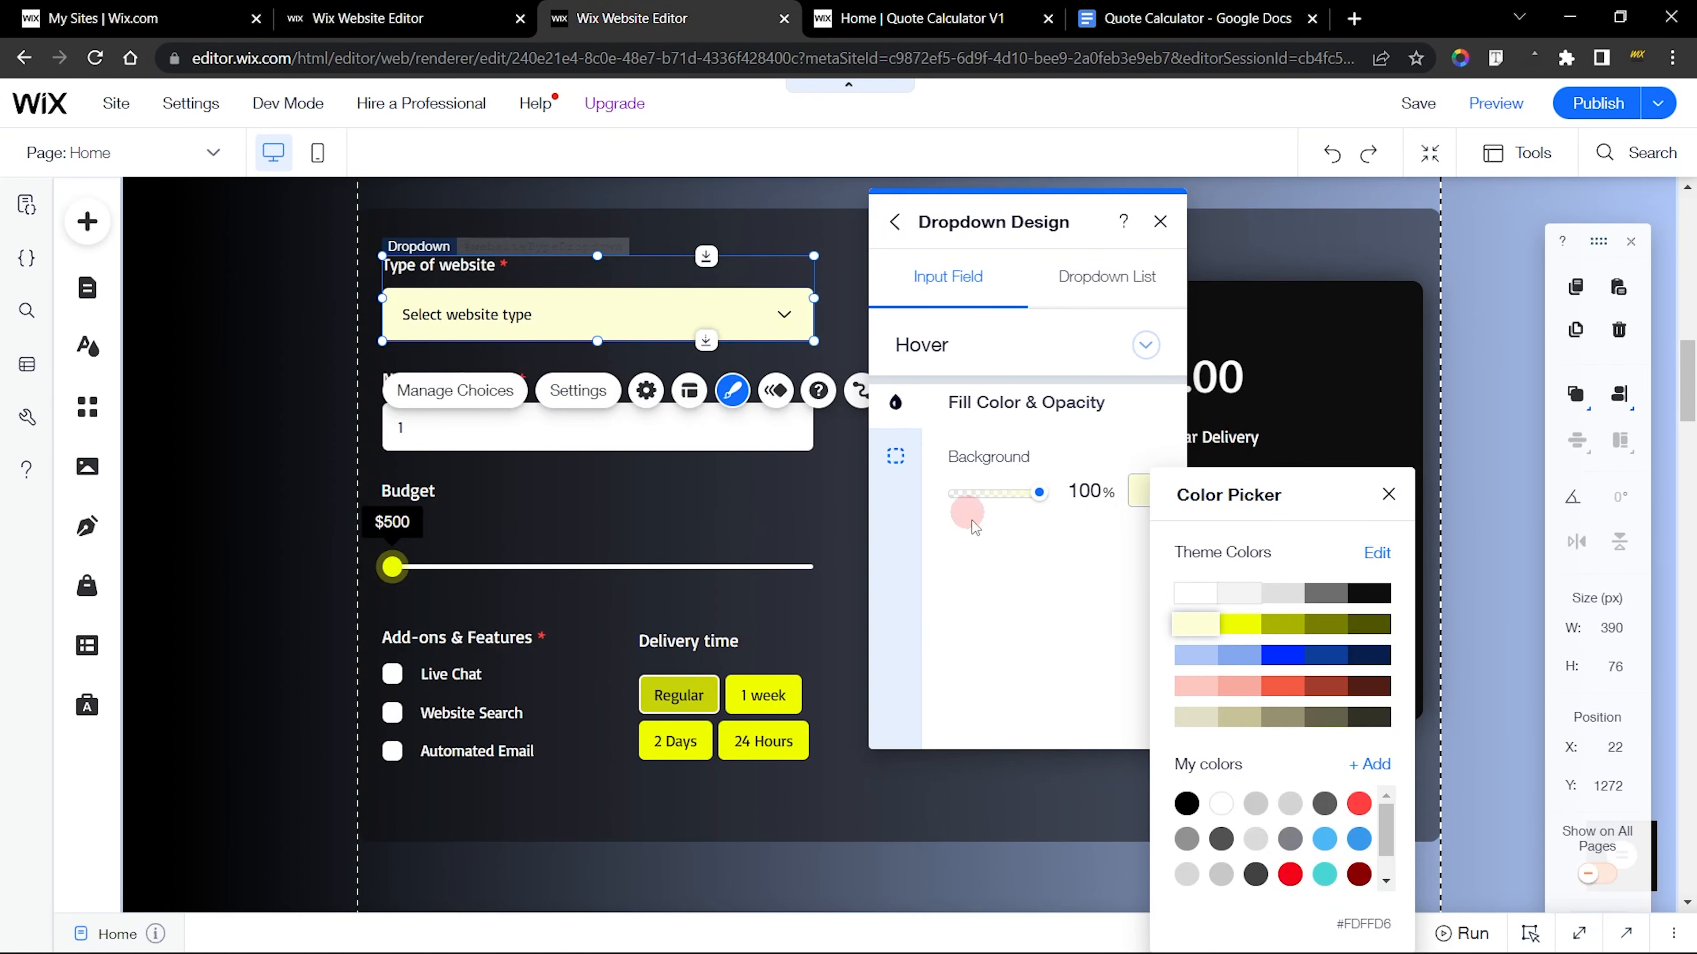
left_click(1017, 571)
left_click(895, 455)
left_click(895, 402)
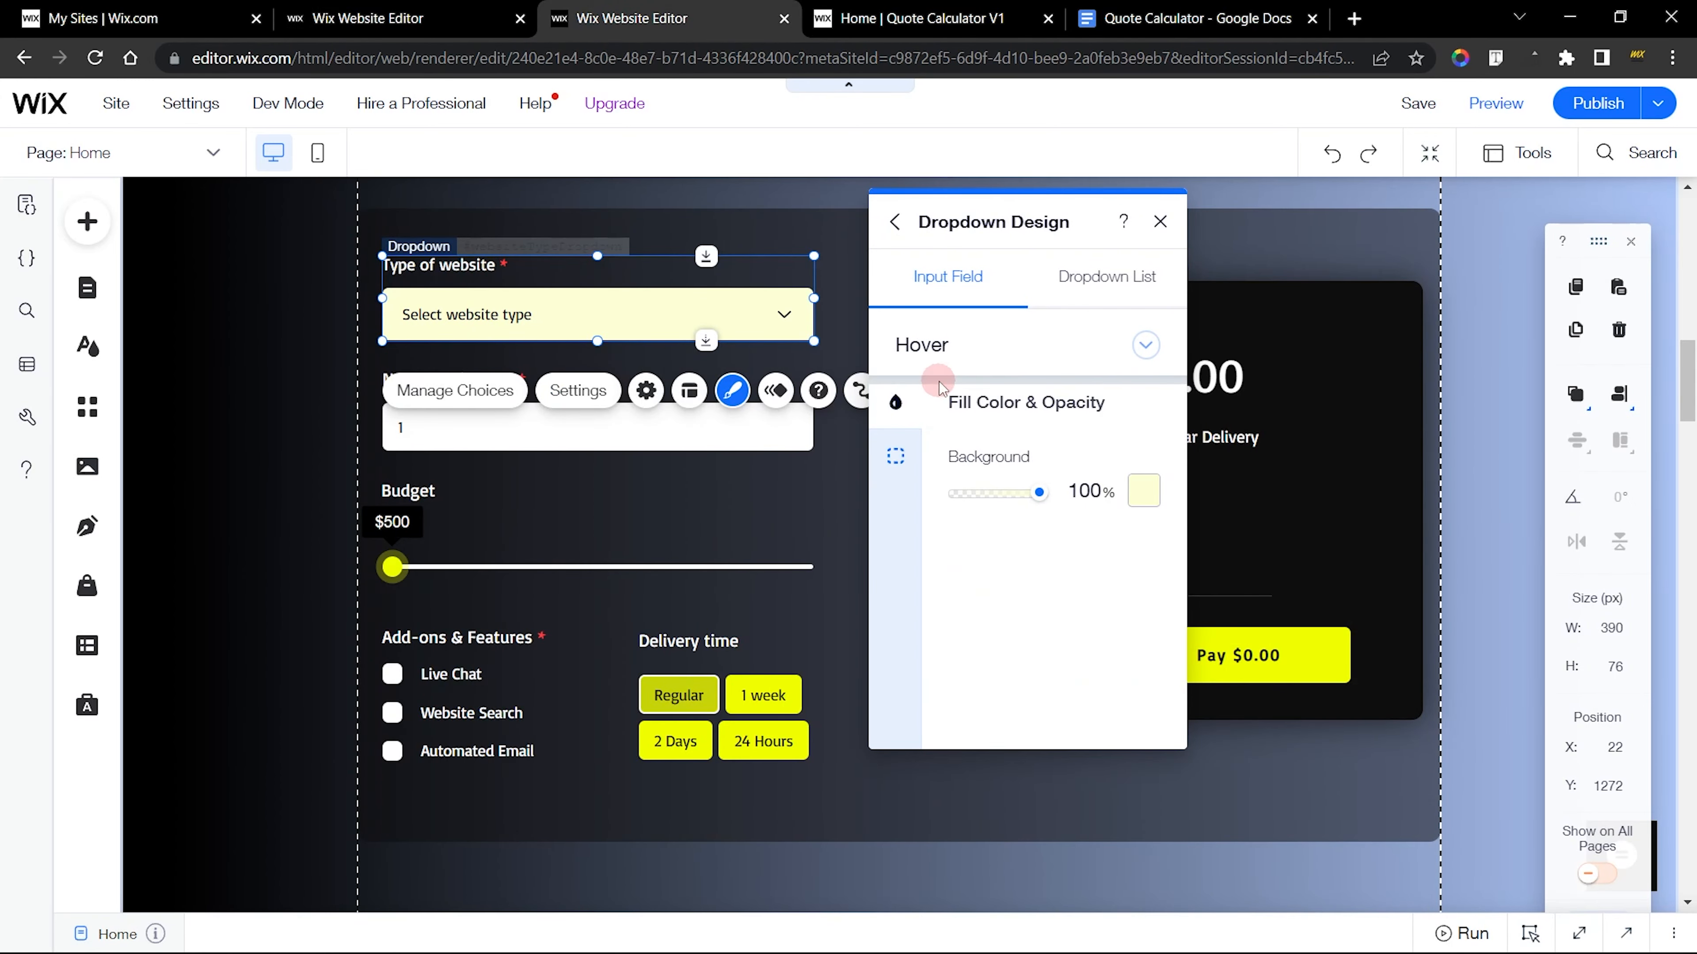
left_click(888, 449)
left_click(481, 9)
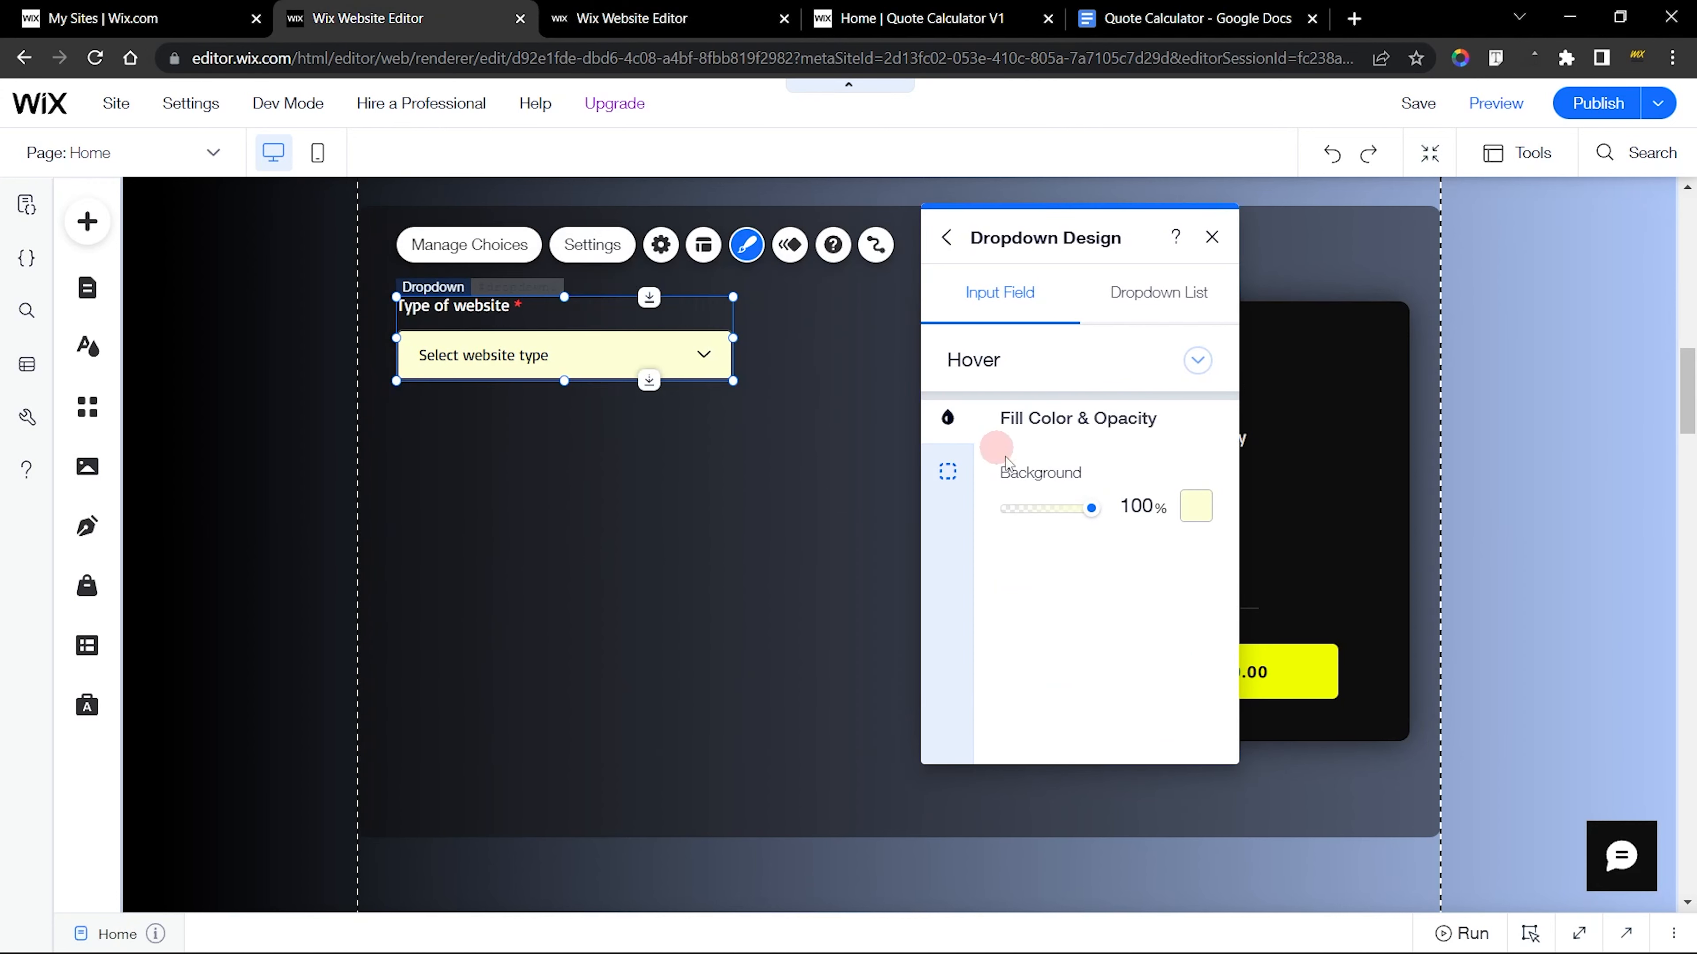
left_click(958, 493)
left_click(1040, 656)
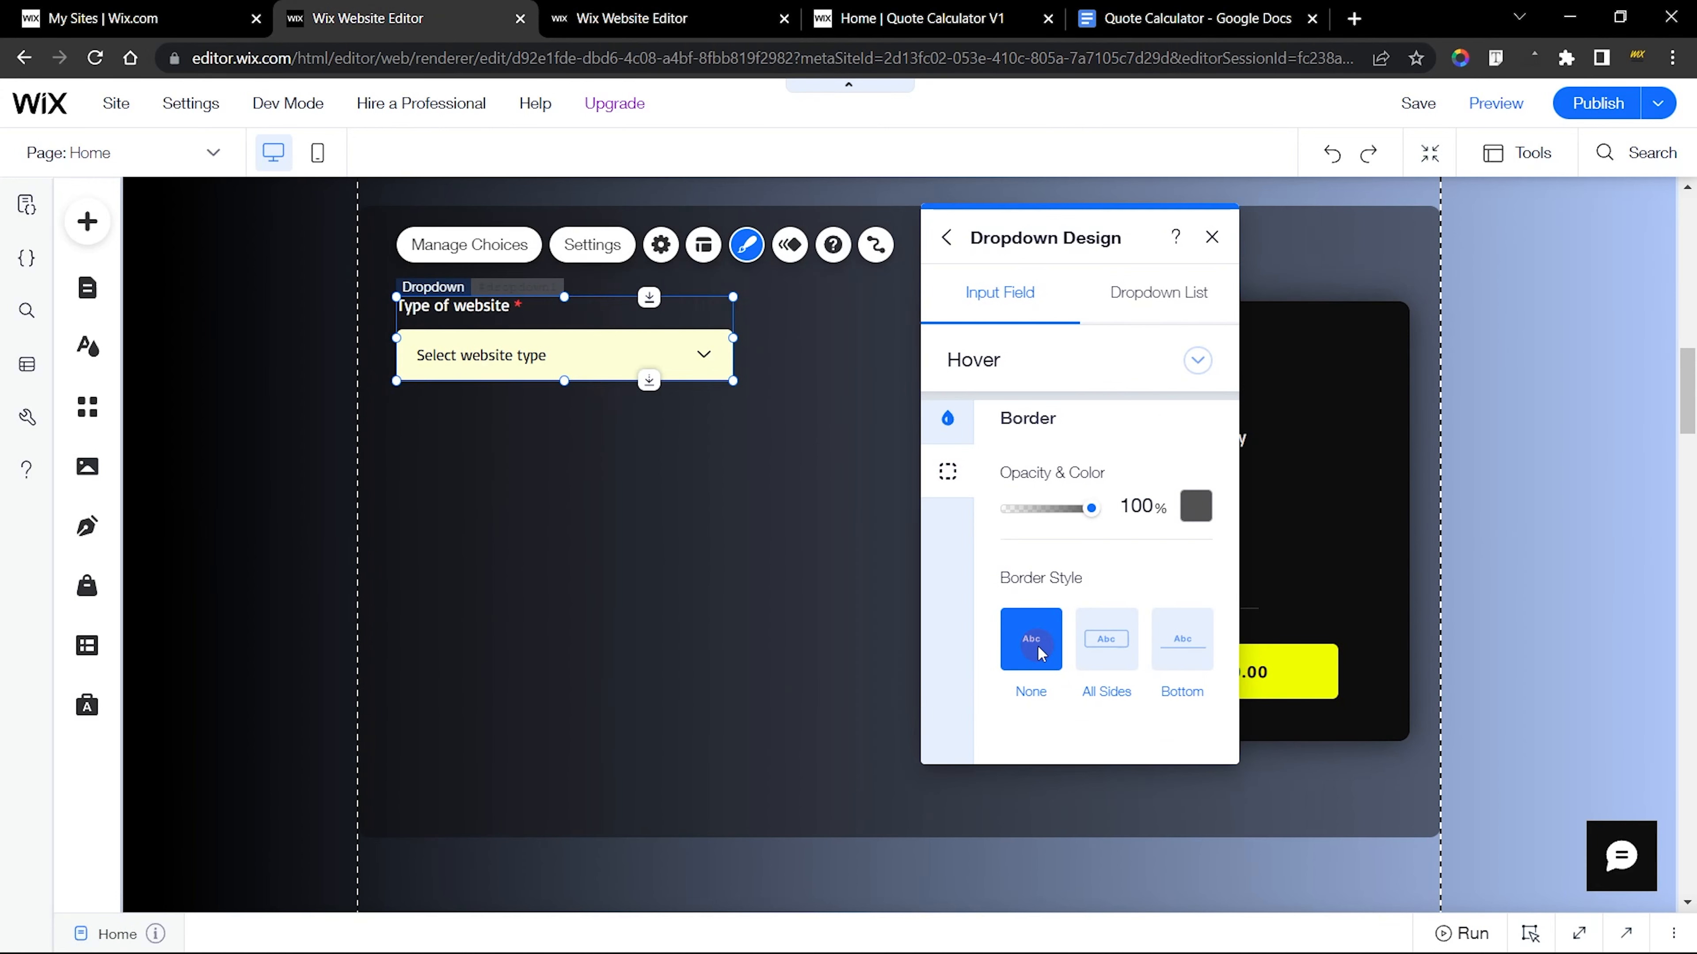
Check the finished dropdown's Focus border and set the new dropdown's Focus border style to None
left_click(992, 381)
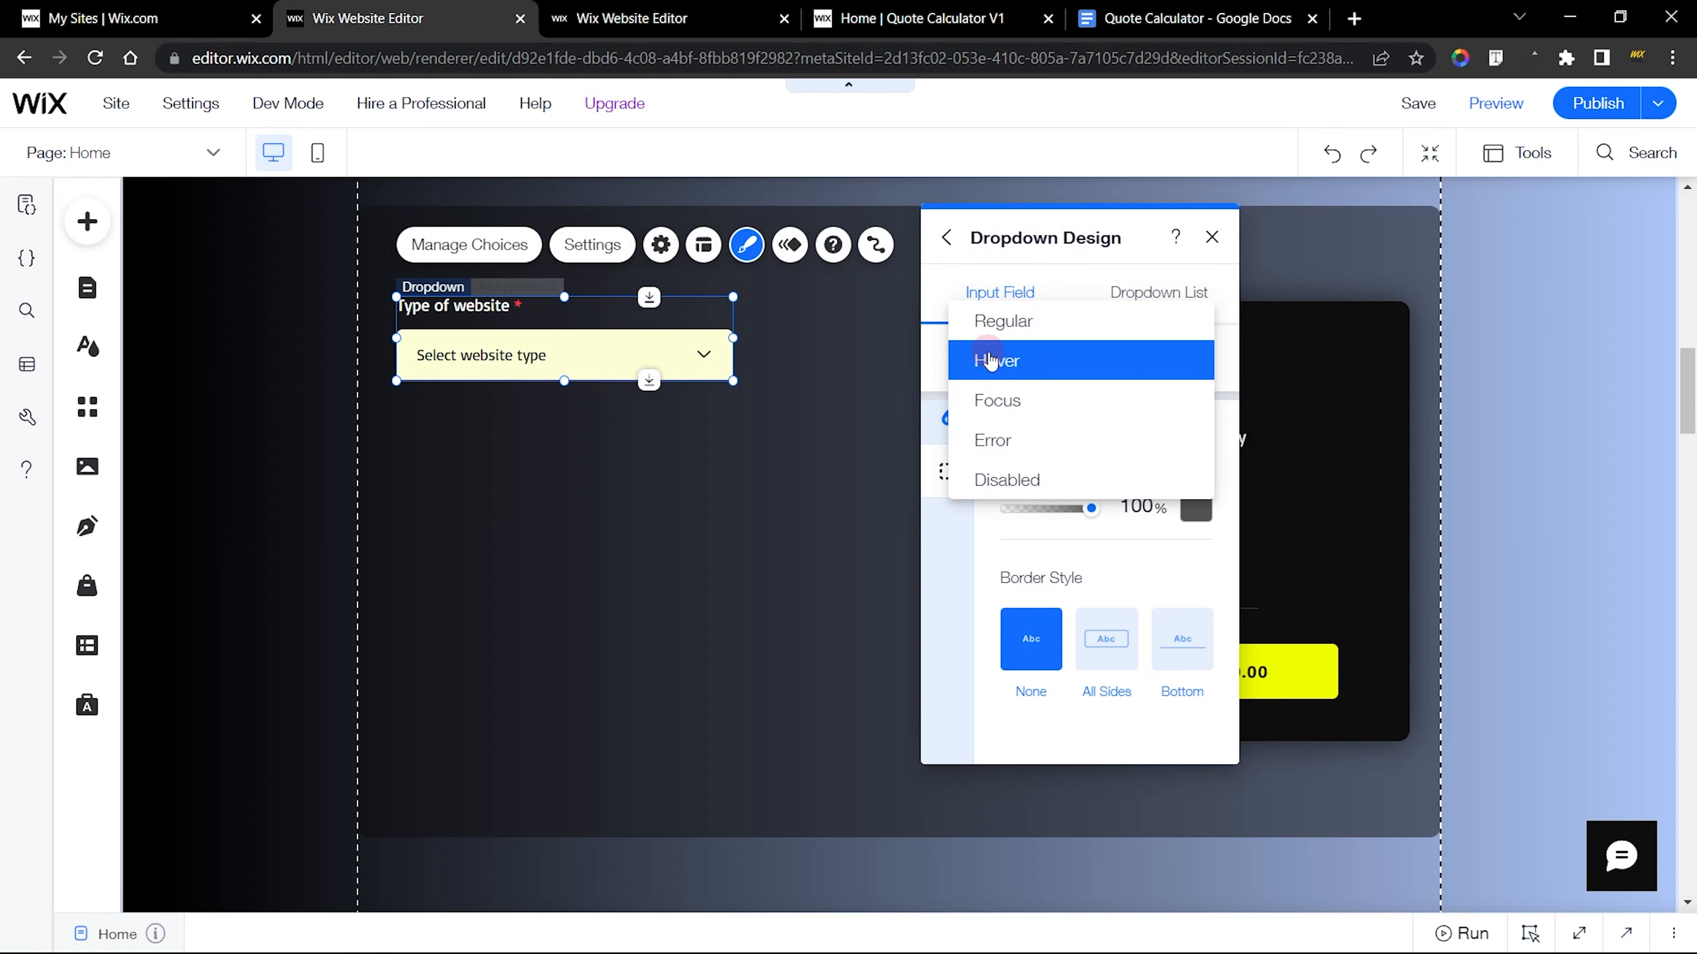
left_click(992, 395)
left_click(719, 10)
left_click(932, 340)
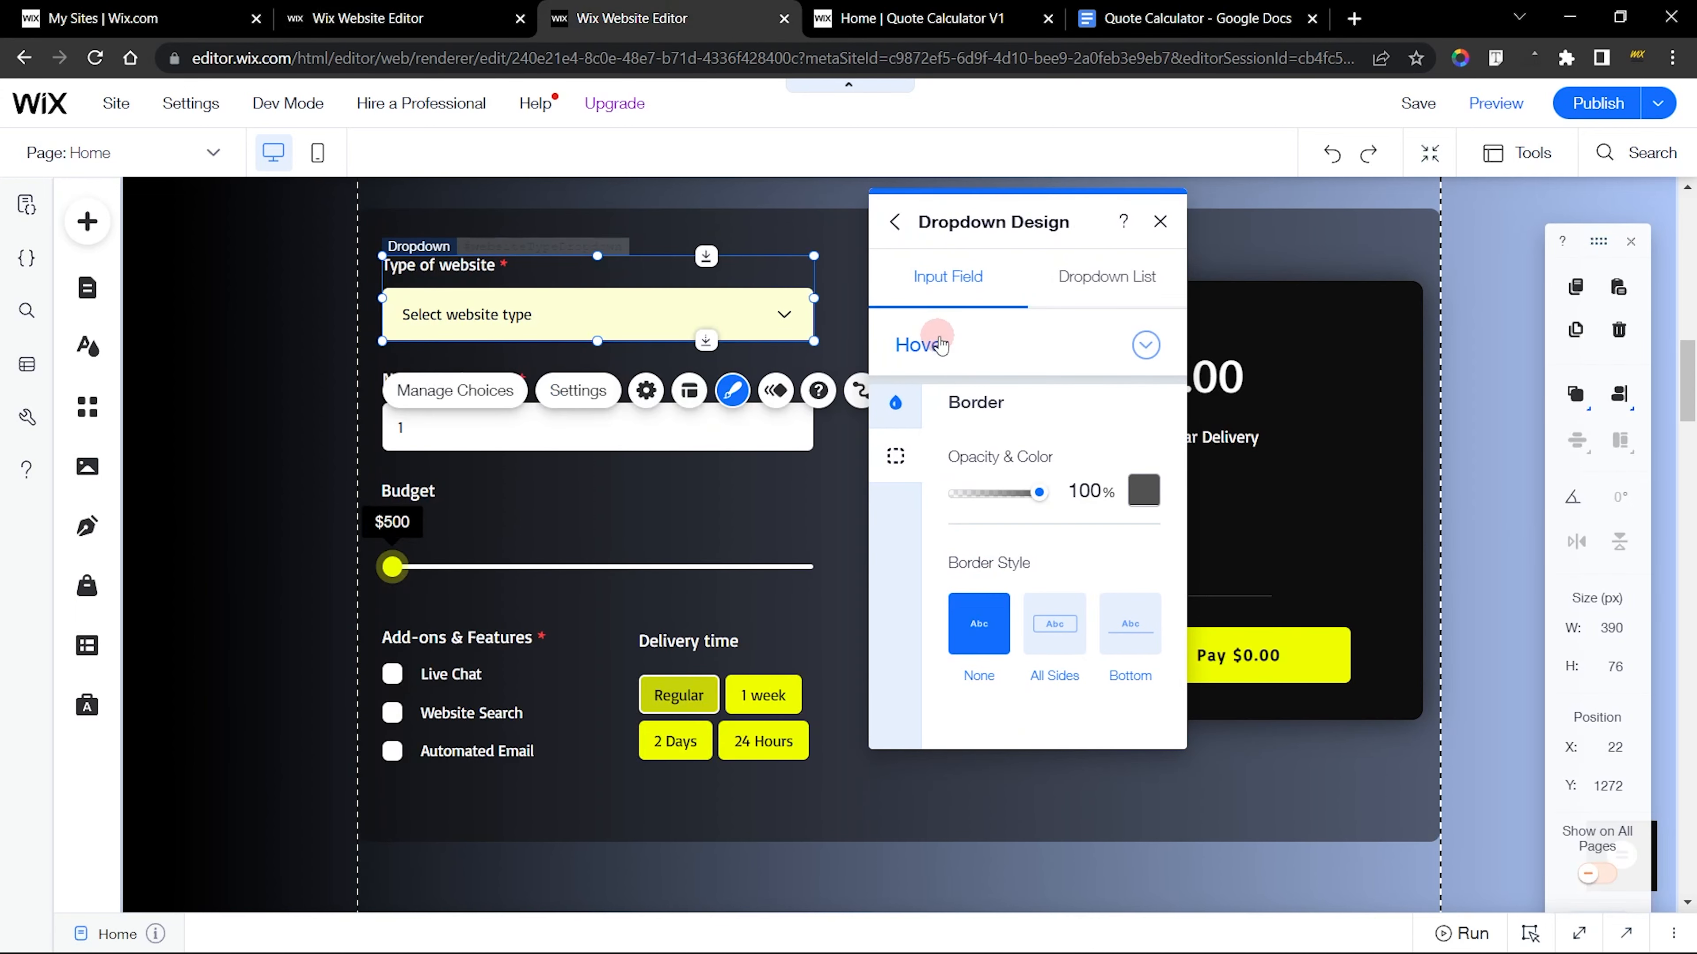
left_click(949, 389)
left_click(901, 401)
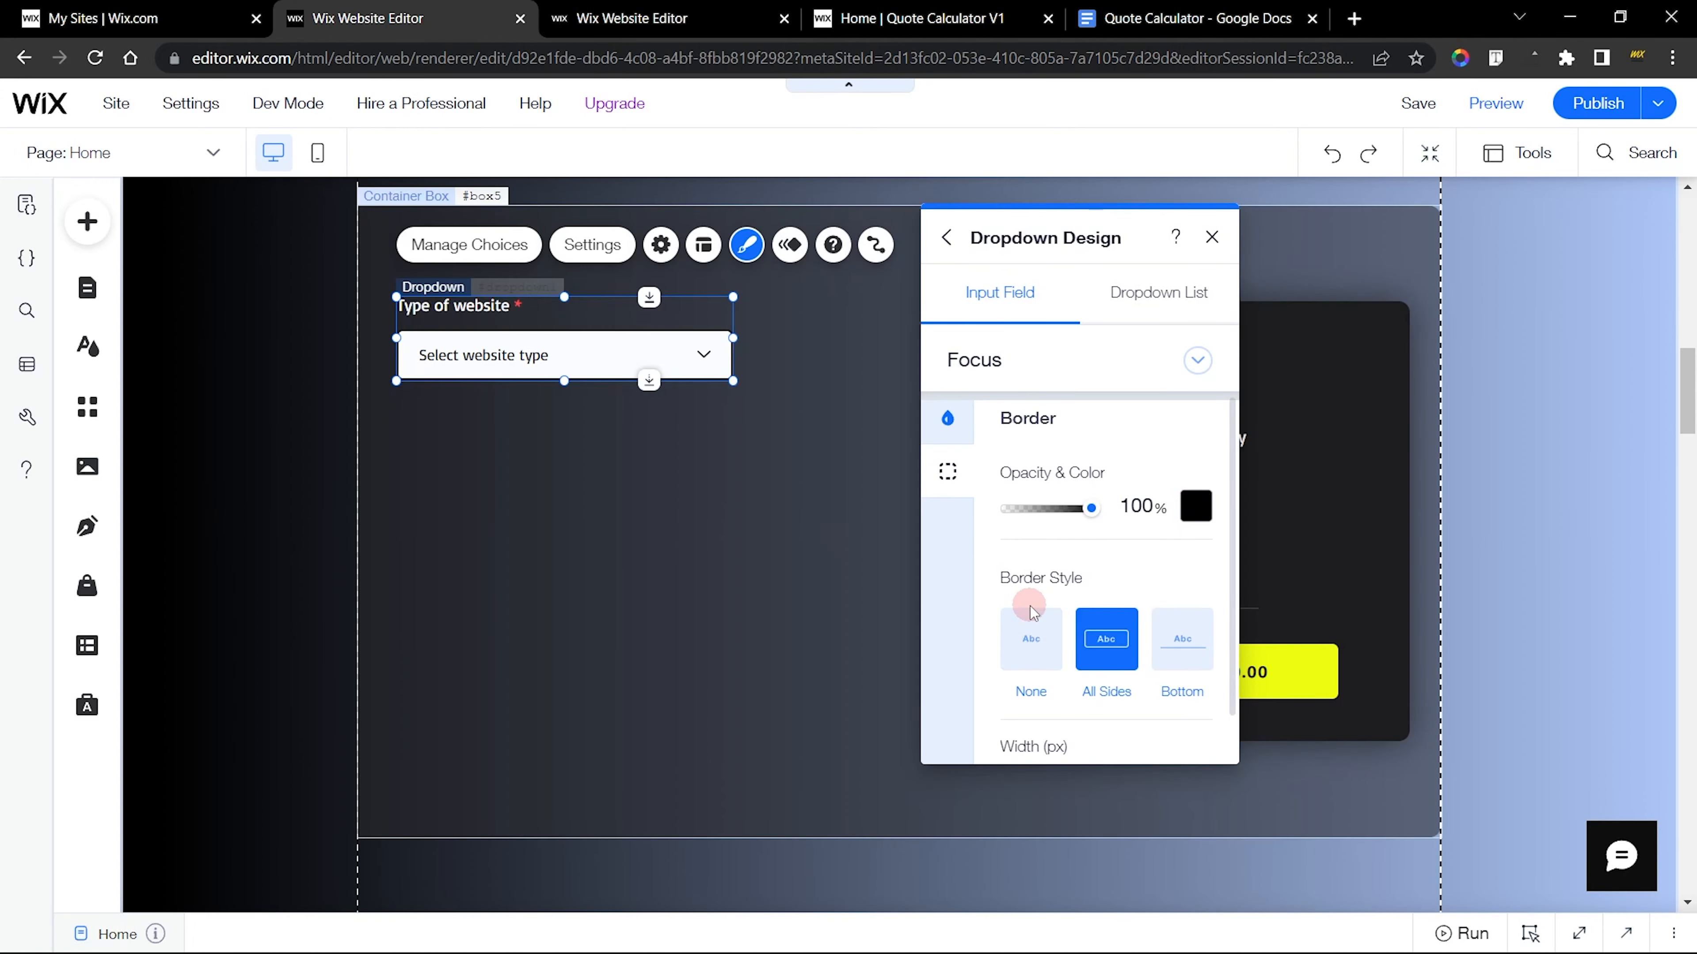
left_click(1029, 628)
Set the new dropdown's Focus background to the pale yellow theme color #FDFFD6
left_click(949, 420)
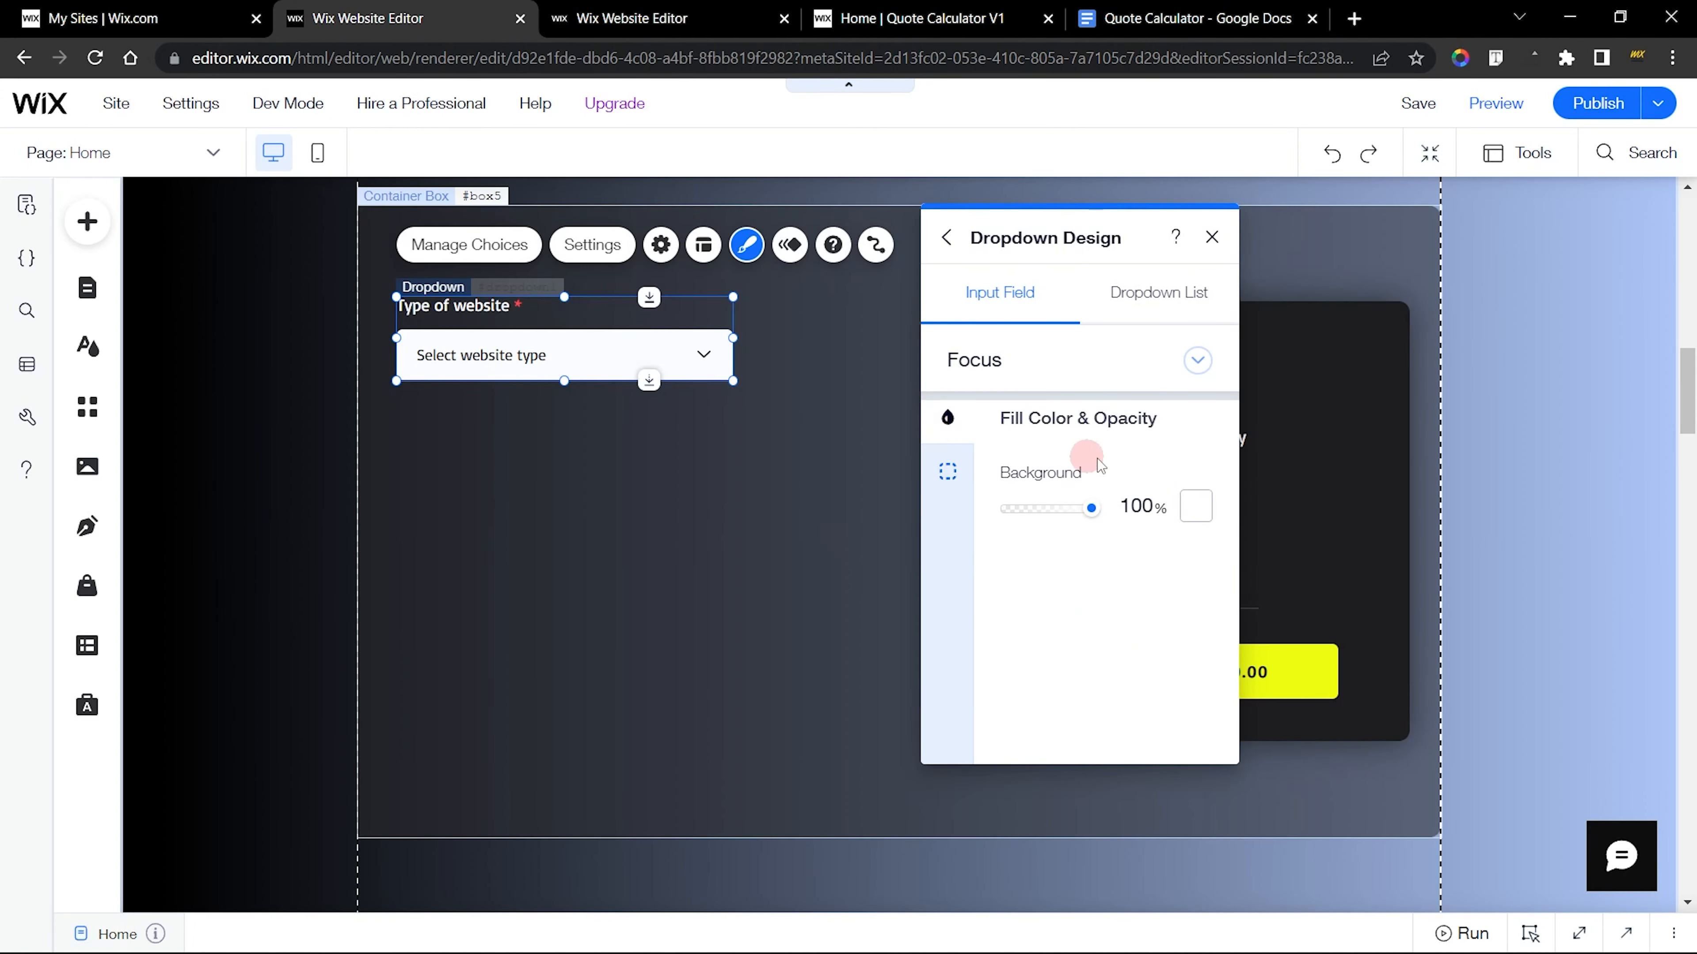
left_click(1197, 508)
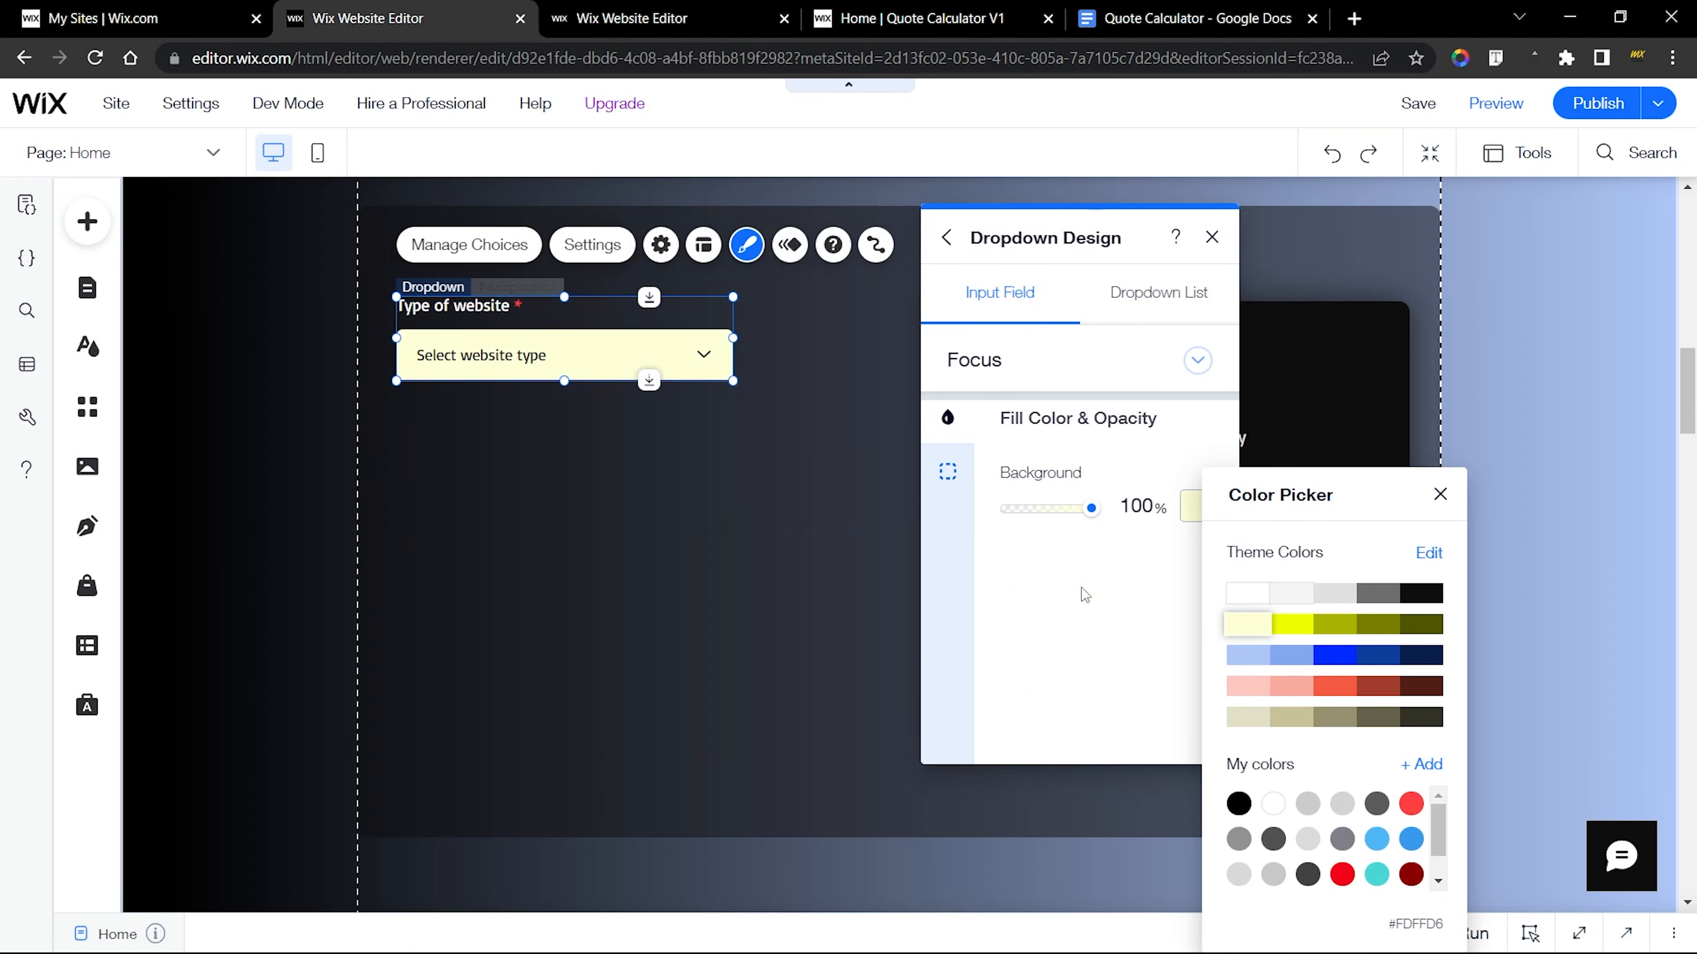
left_click(1085, 594)
Check the finished dropdown's Error state and set the new dropdown's Error background to the saved red #F60419
left_click(674, 18)
left_click(966, 339)
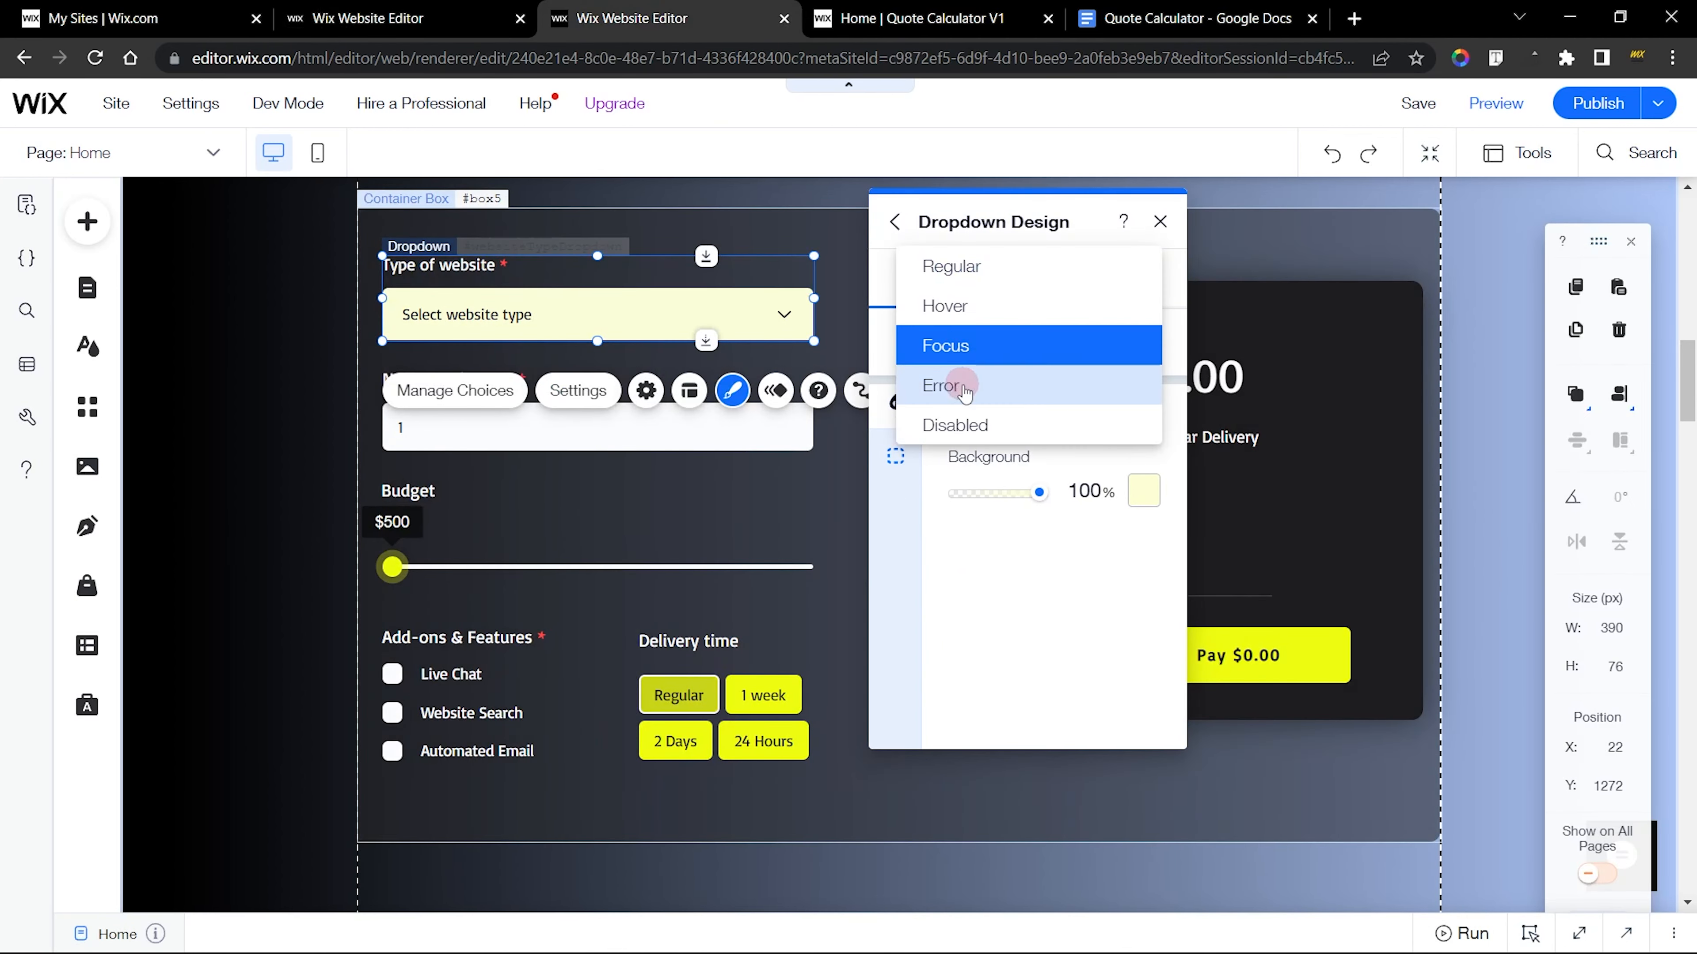
left_click(965, 393)
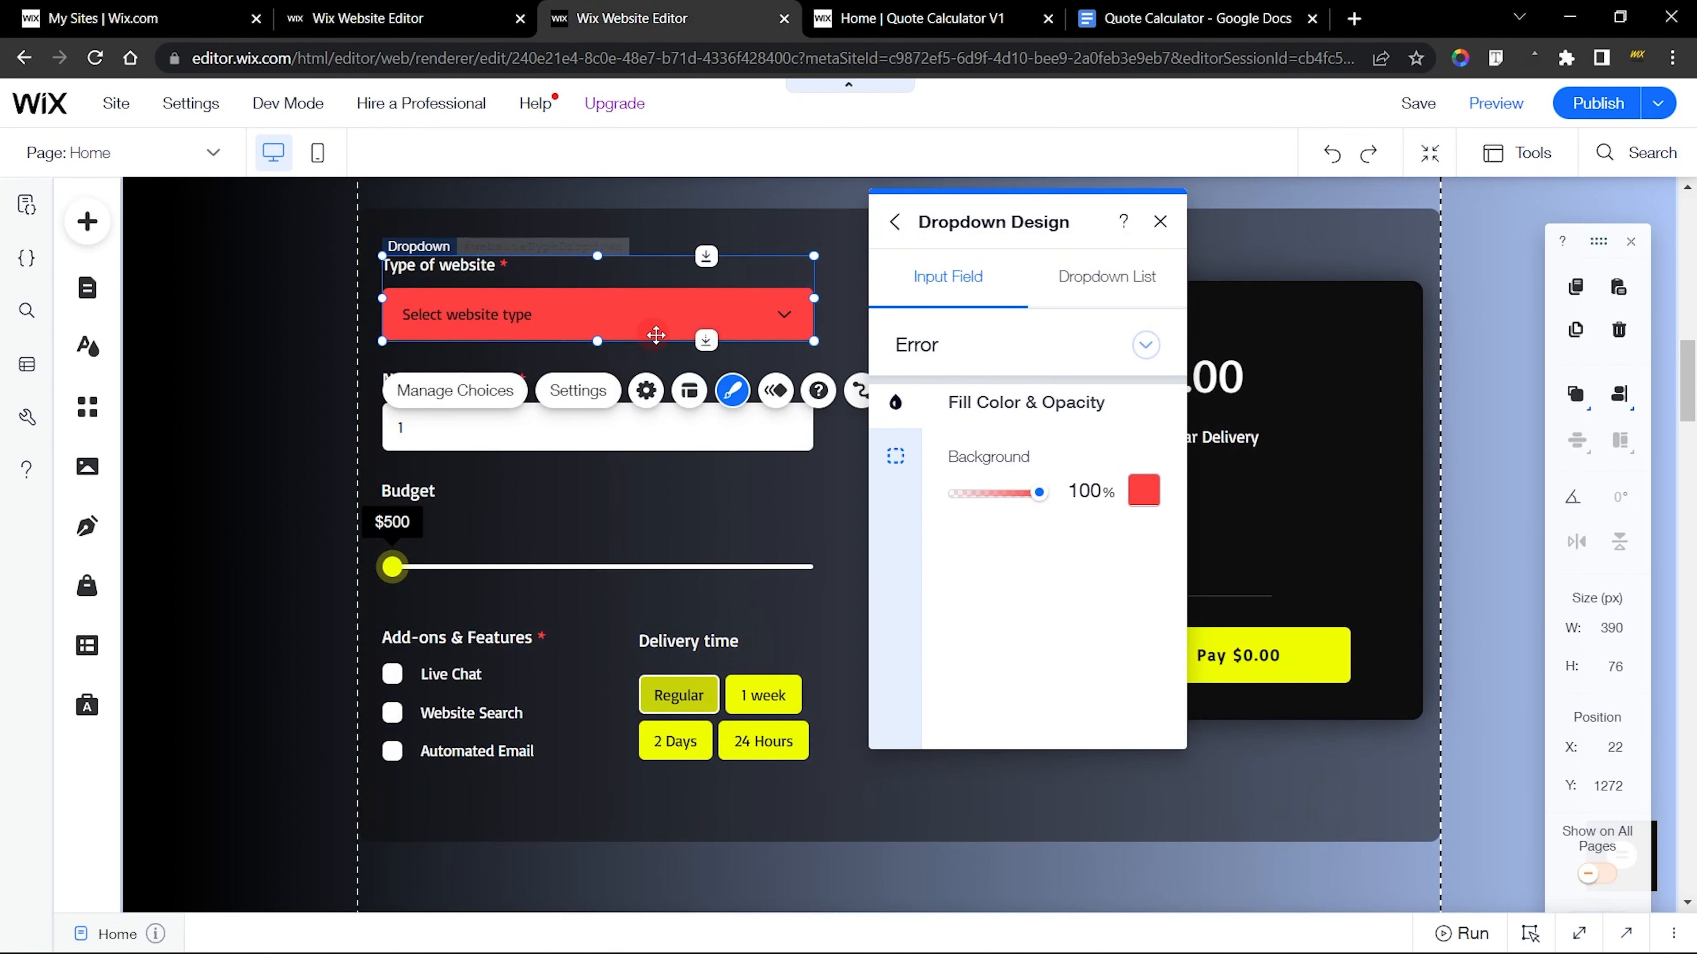
left_click(478, 18)
left_click(1026, 364)
left_click(1013, 397)
left_click(1201, 507)
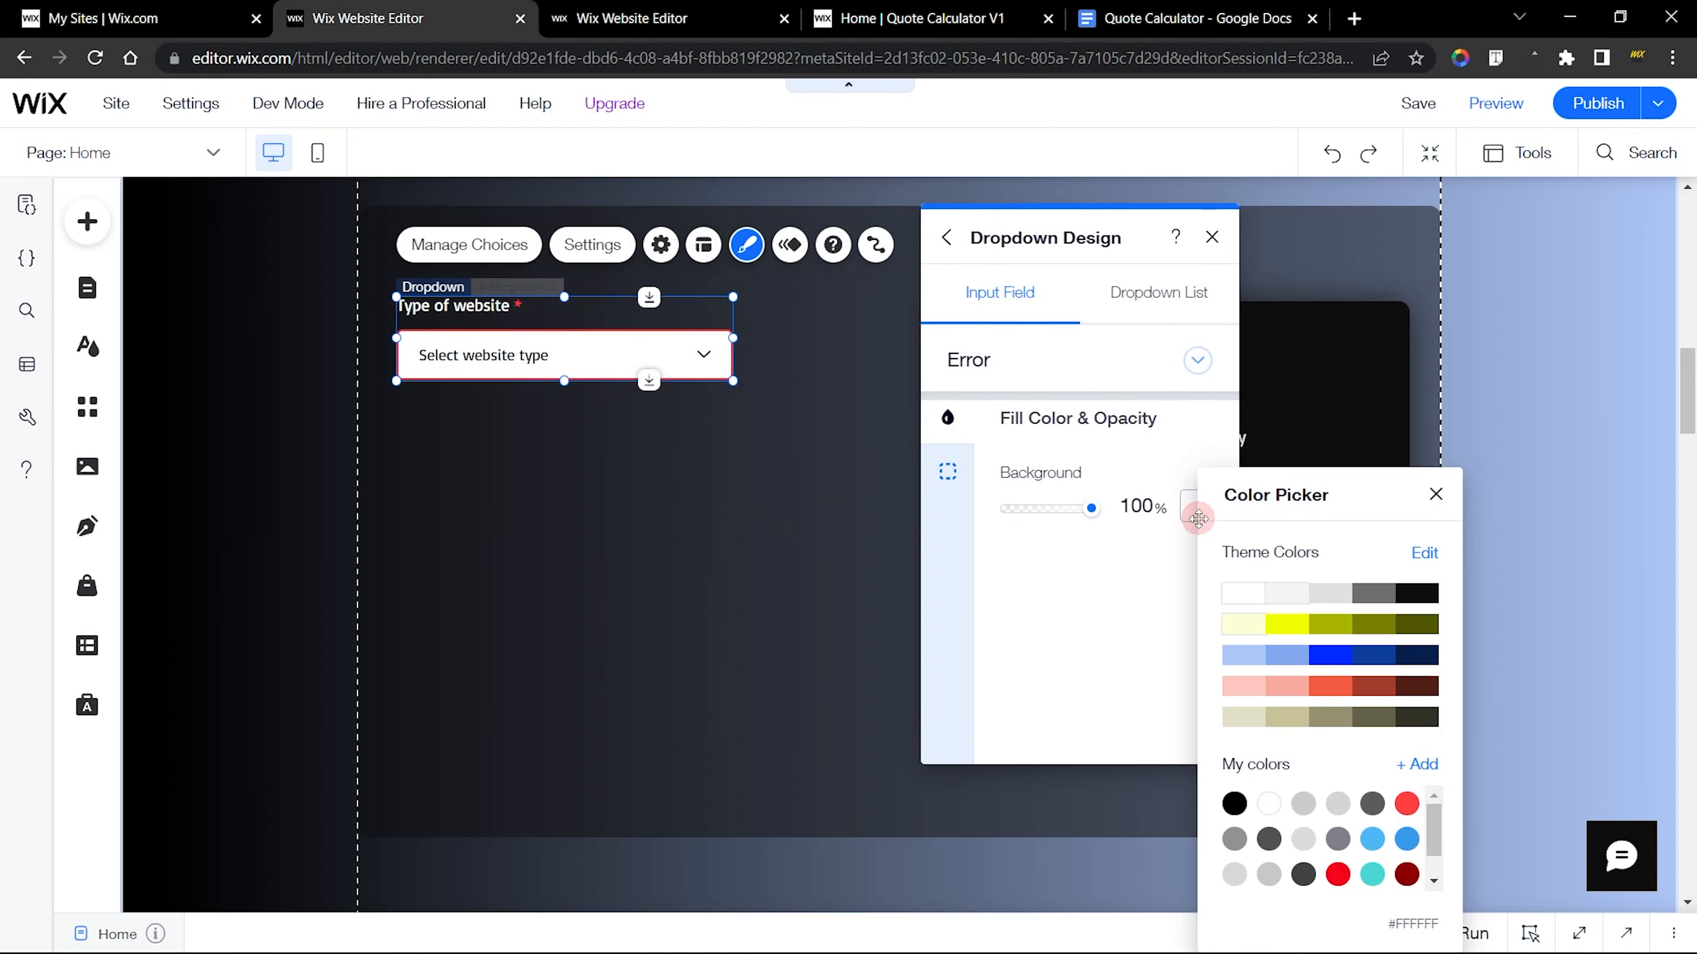
left_click(1338, 874)
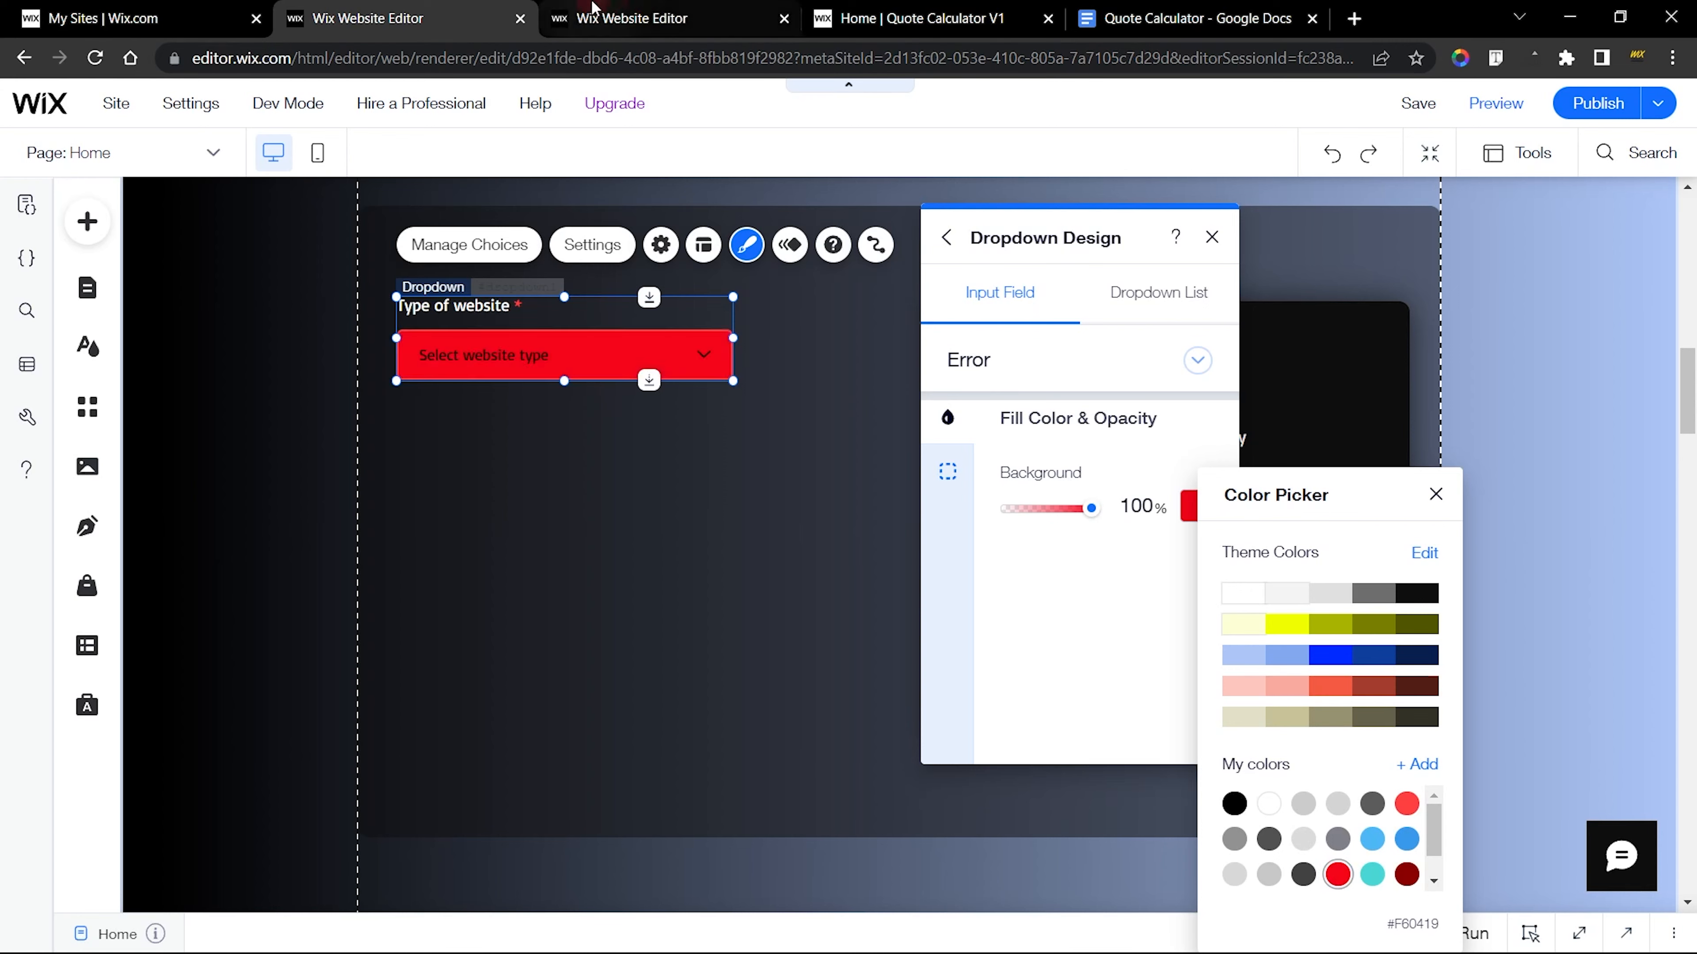
Check the exact Error background color on the finished dropdown and set the new dropdown's Error background to #FF4040
left_click(661, 18)
left_click(1146, 495)
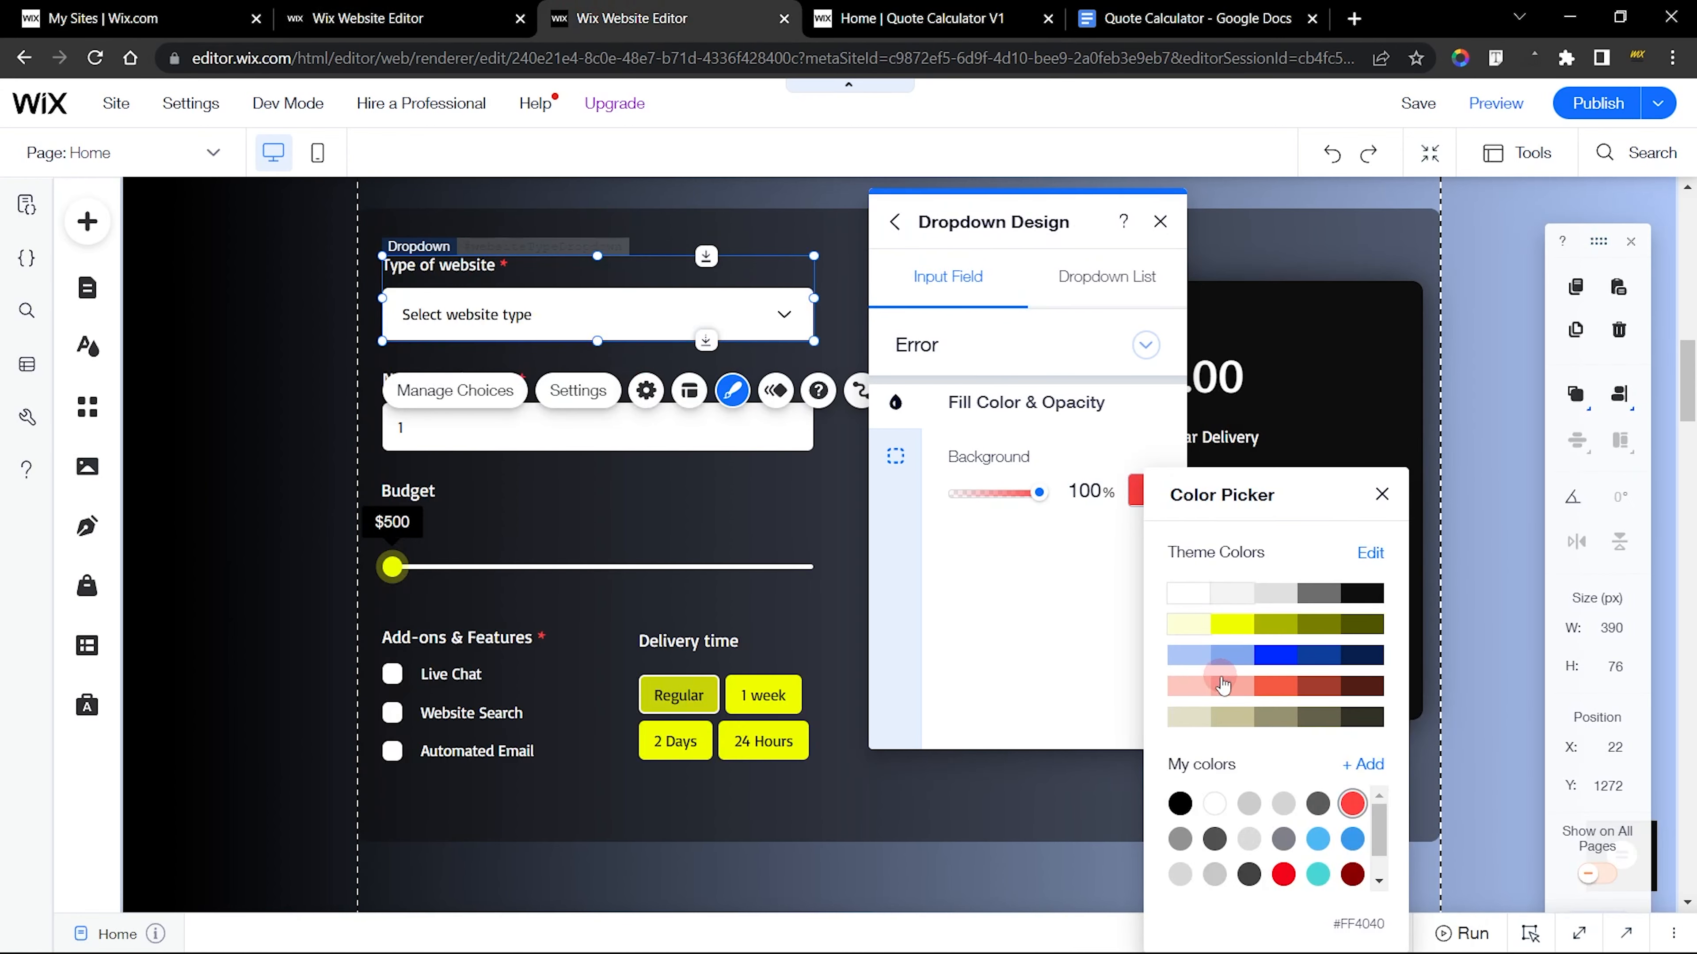
left_click(467, 19)
left_click(1187, 509)
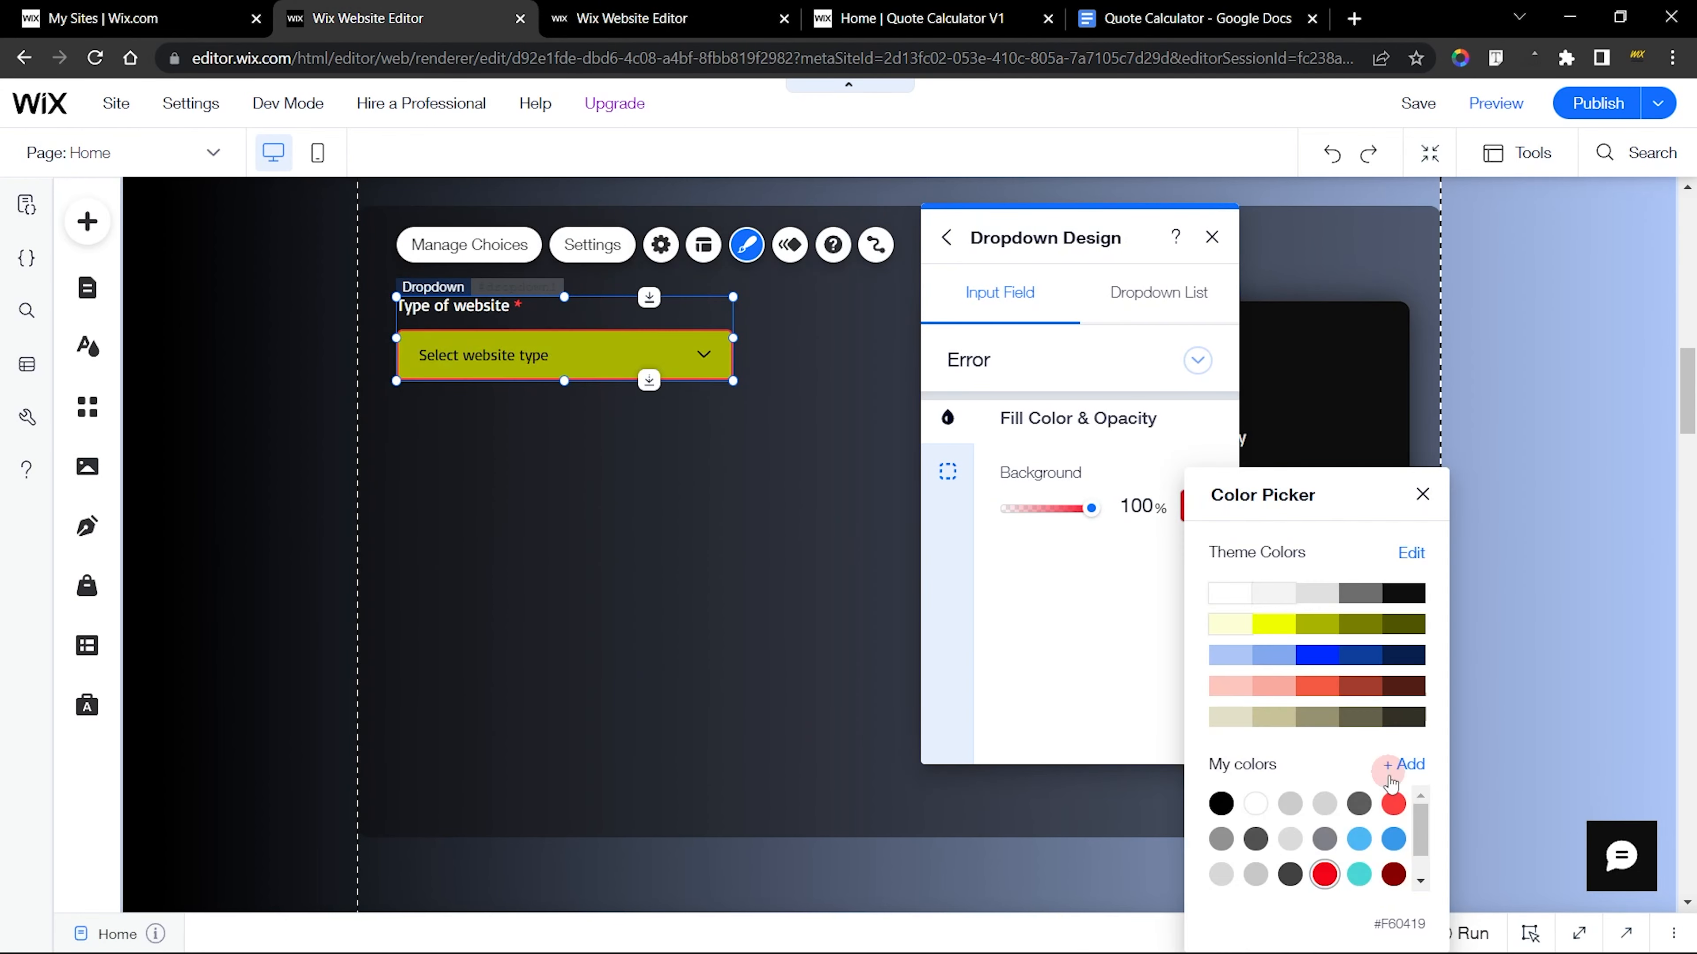
left_click(1395, 804)
left_click(1004, 568)
Set the new dropdown's Error border style to None and close its design settings
left_click(952, 480)
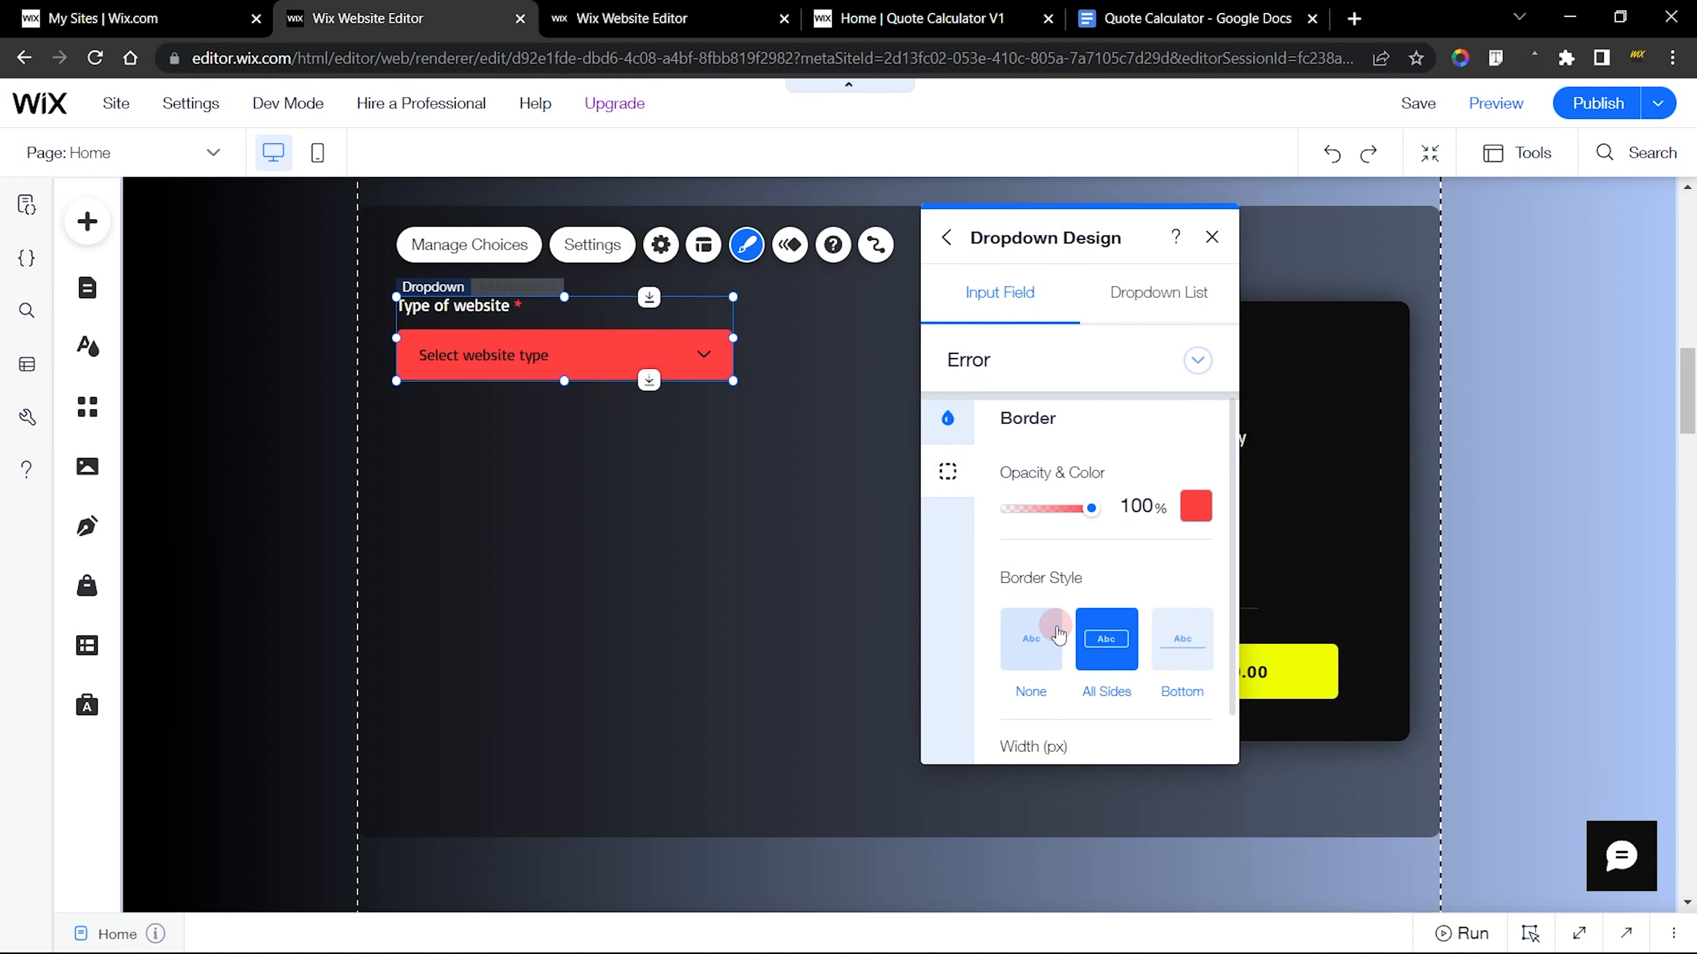
left_click(1057, 631)
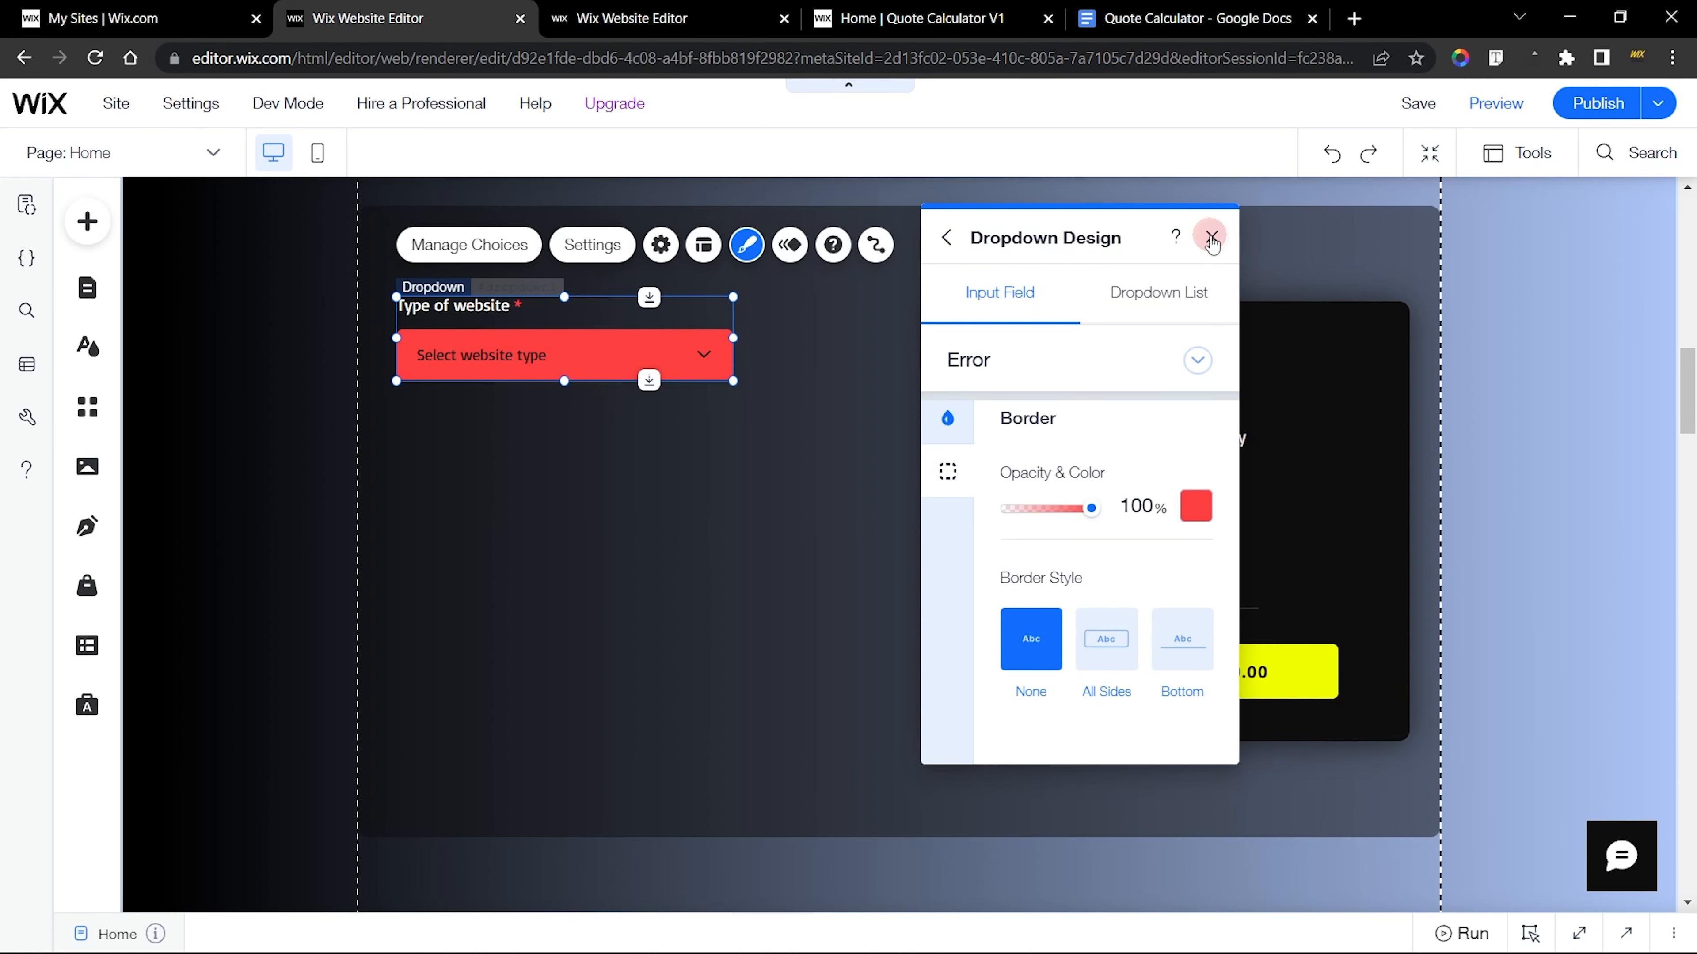
left_click(1211, 237)
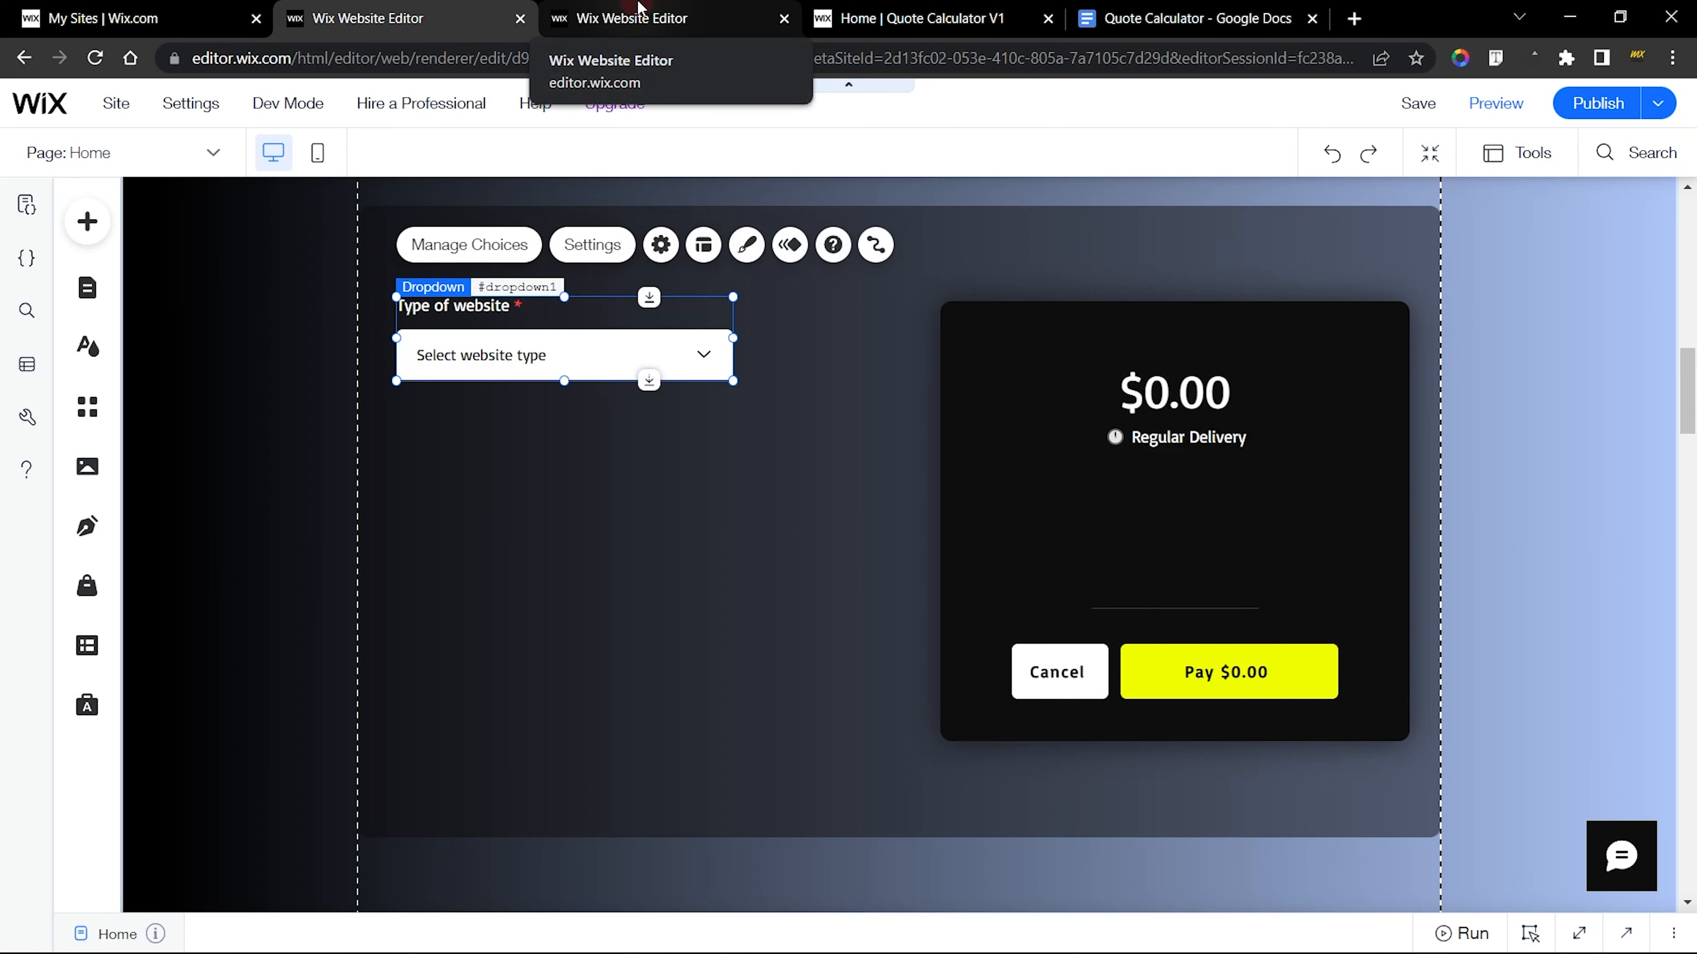
Close the finished dropdown's design settings and show the Toolbar in the new site's editor
left_click(638, 8)
left_click(1160, 223)
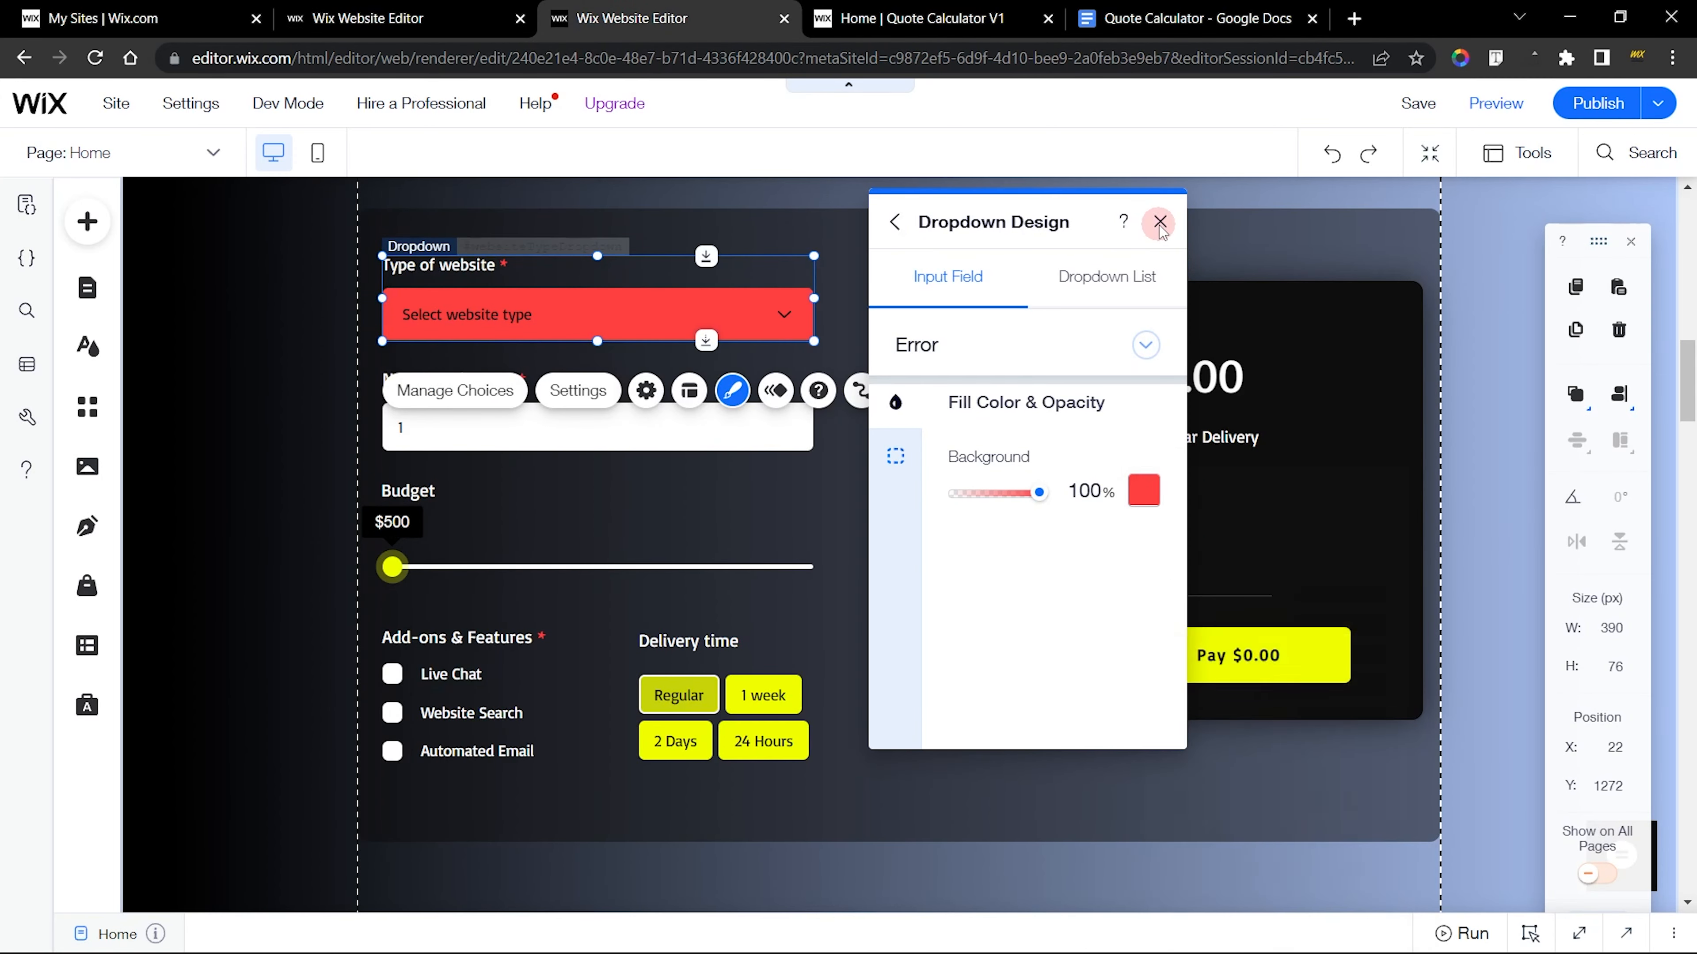
left_click(1160, 223)
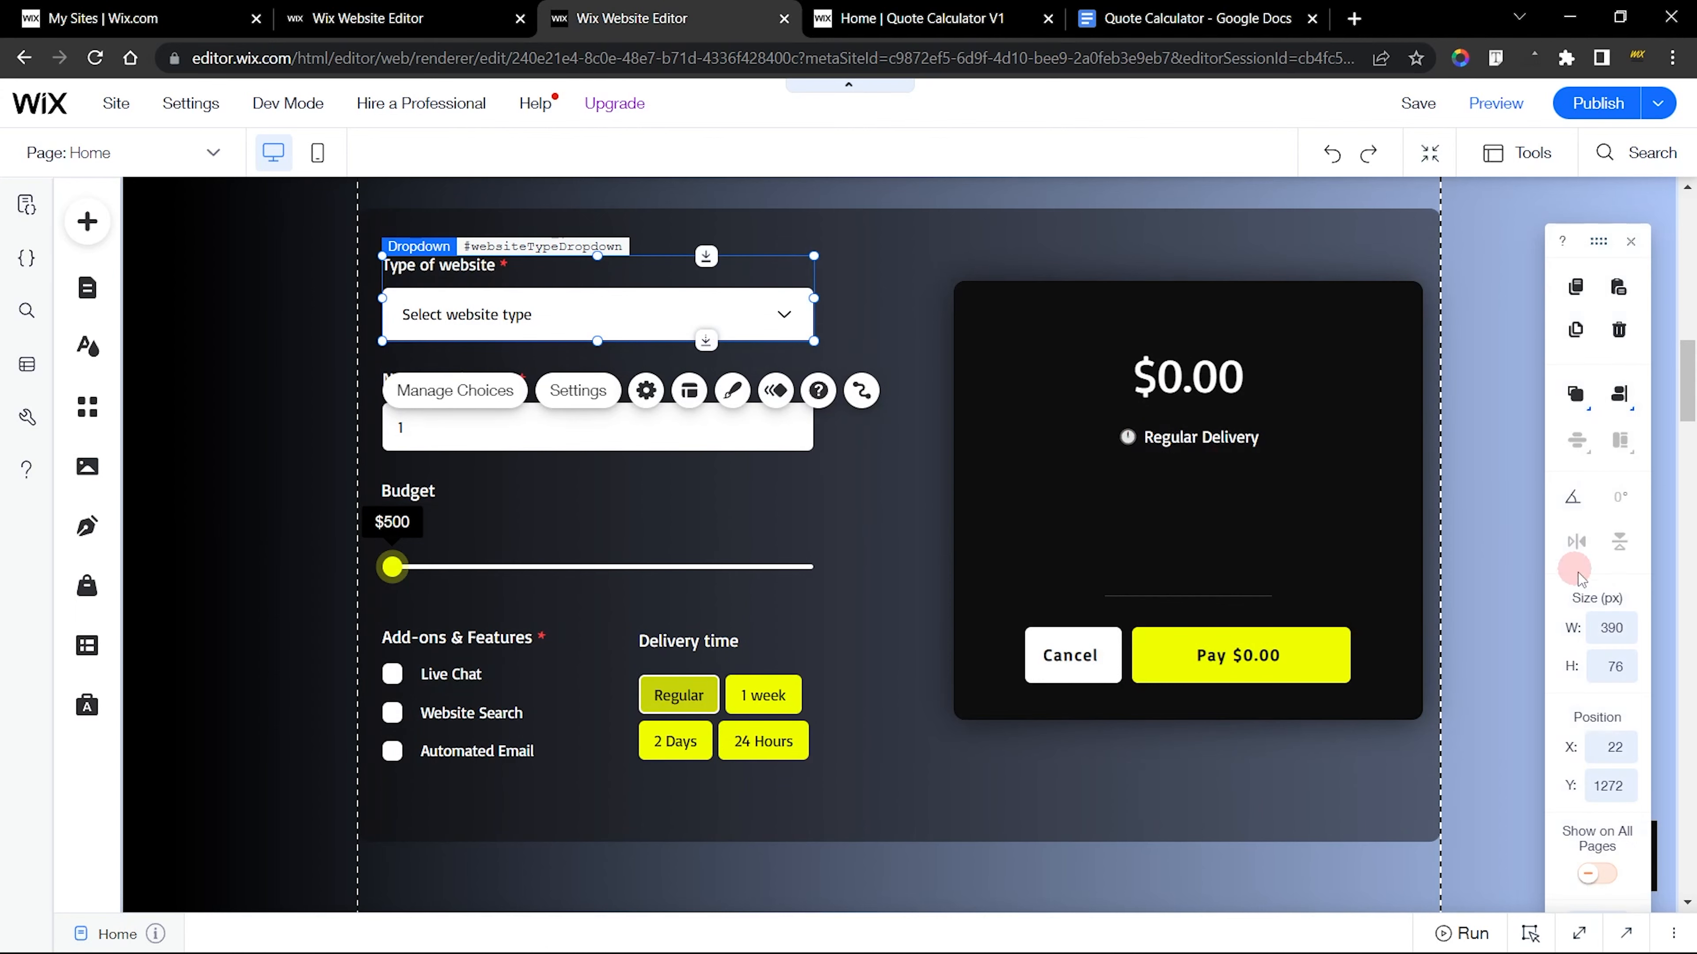
left_click(431, 10)
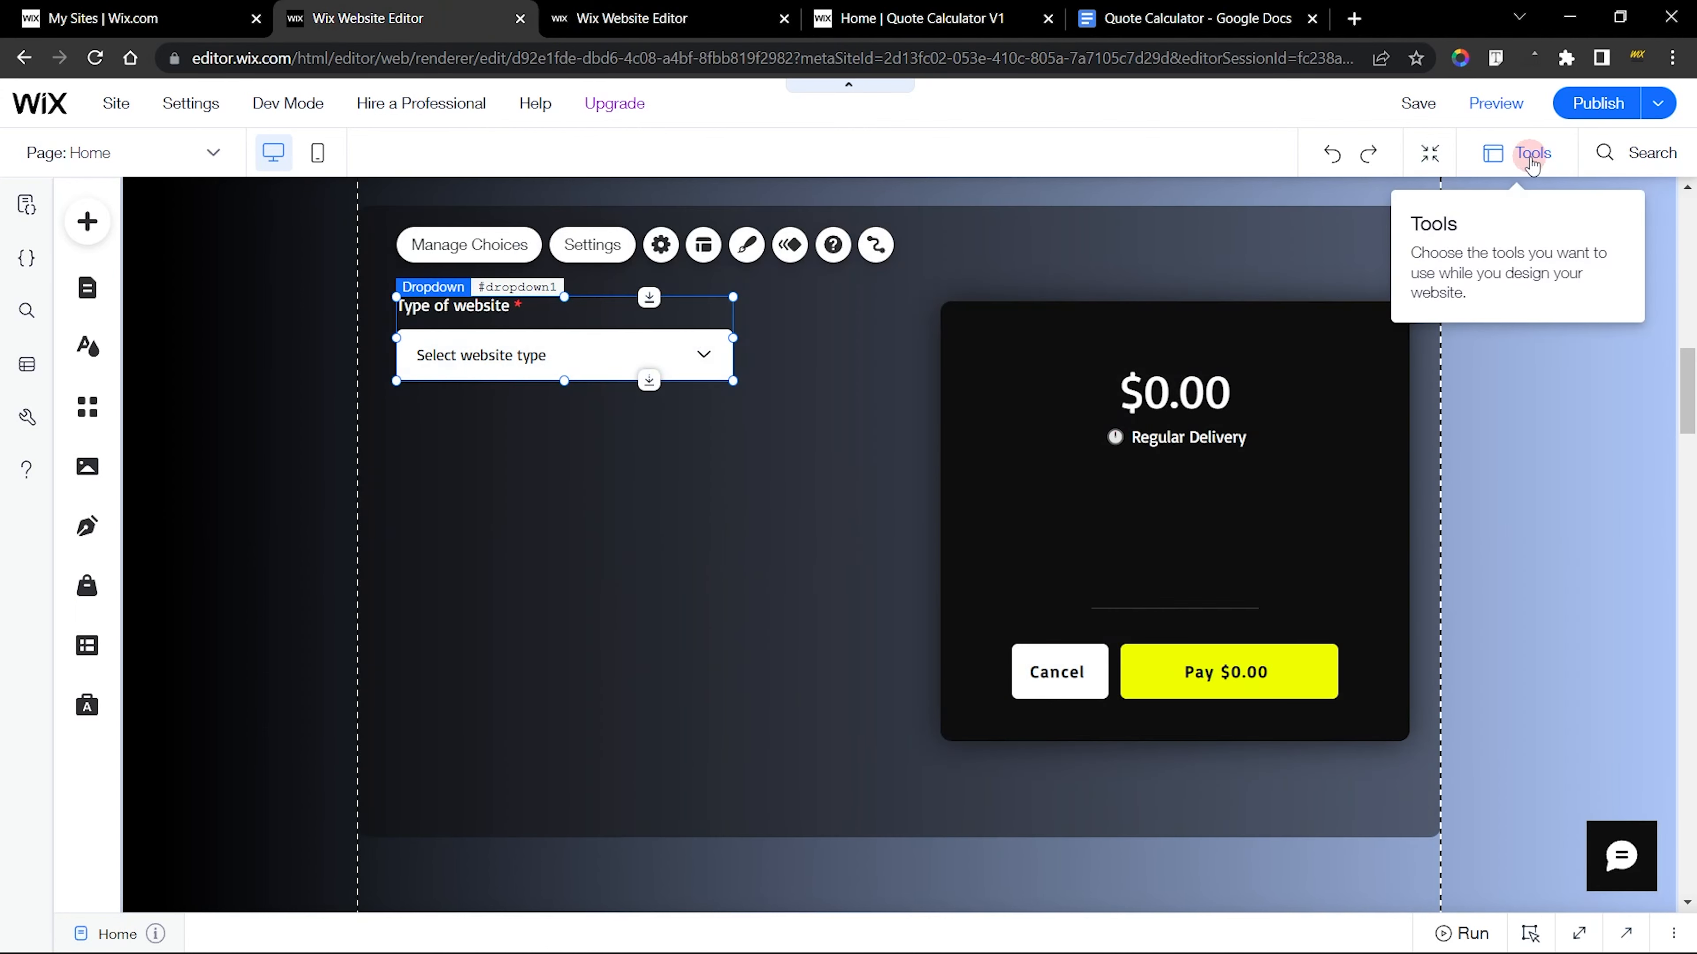
left_click(1530, 153)
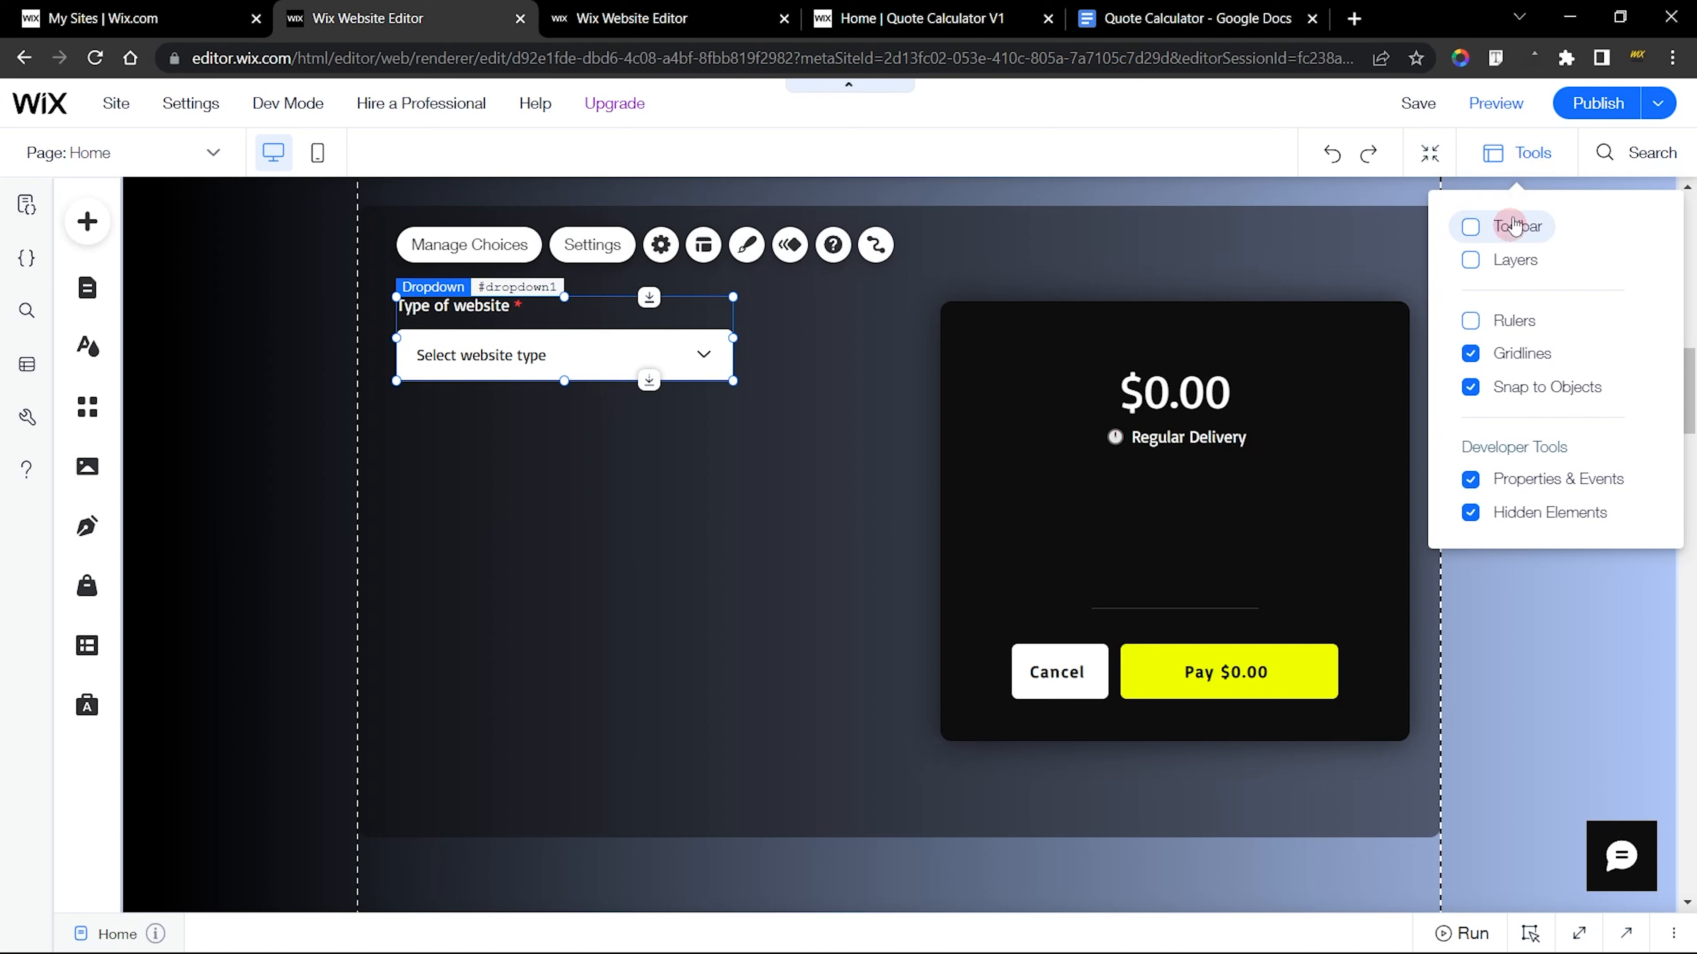
left_click(1470, 227)
Check the finished dropdown's size and set the new dropdown's width to 390 px and height to 76 px
left_click(641, 18)
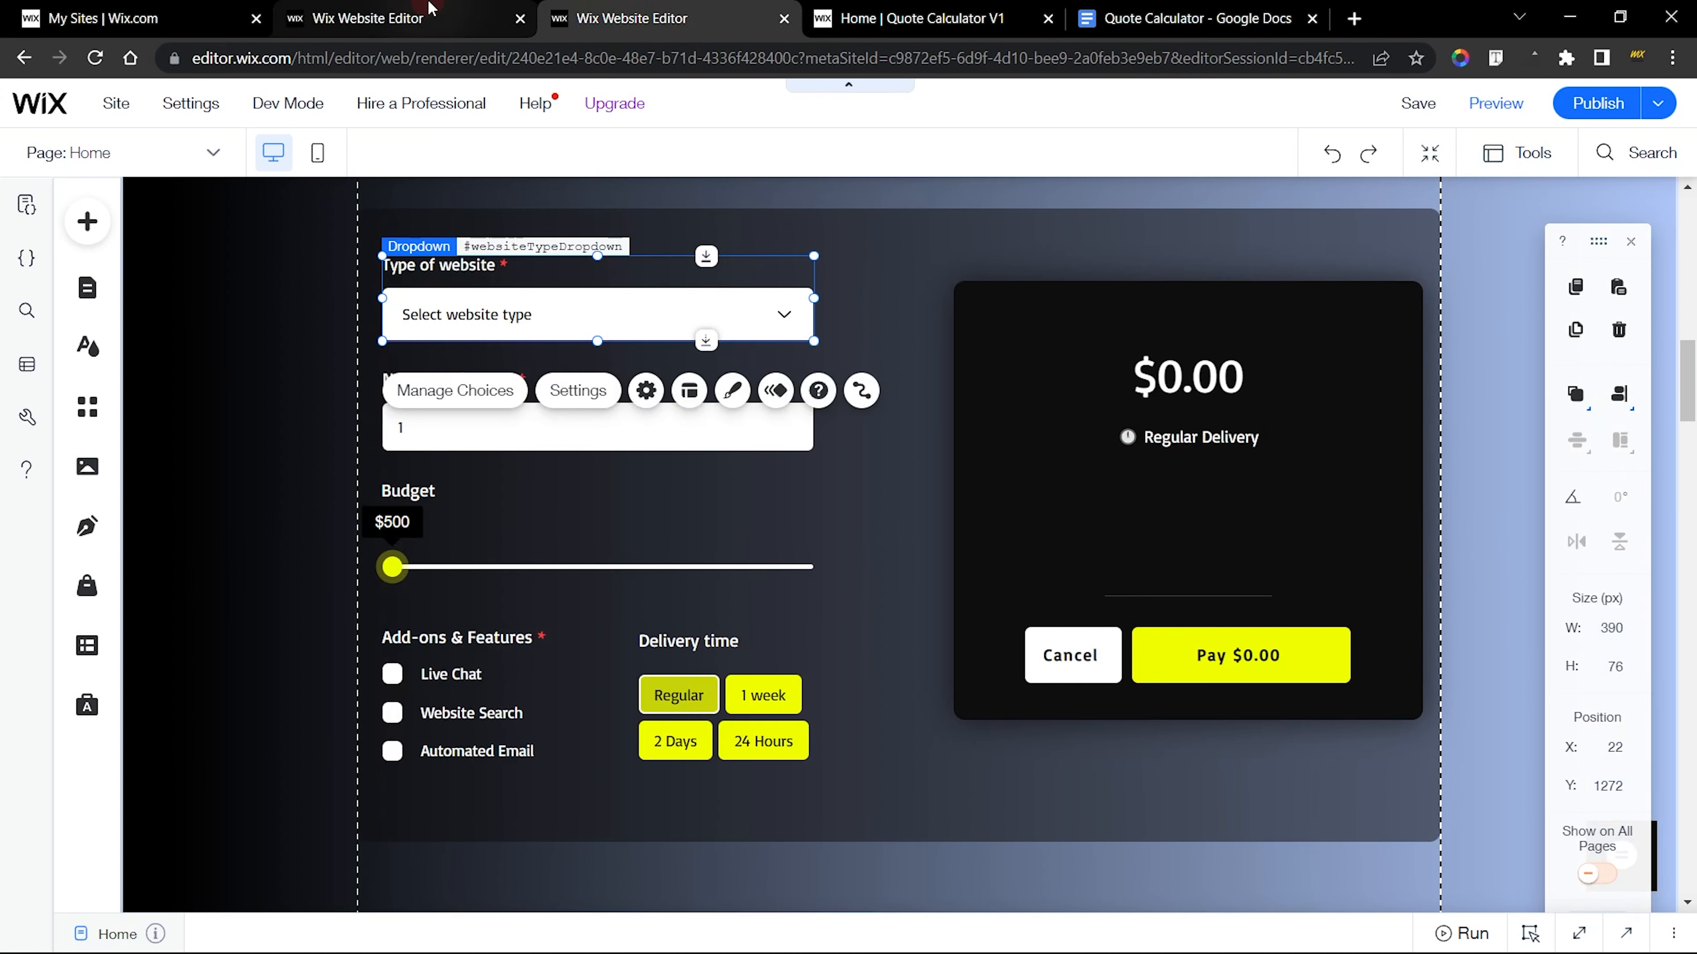
left_click(453, 9)
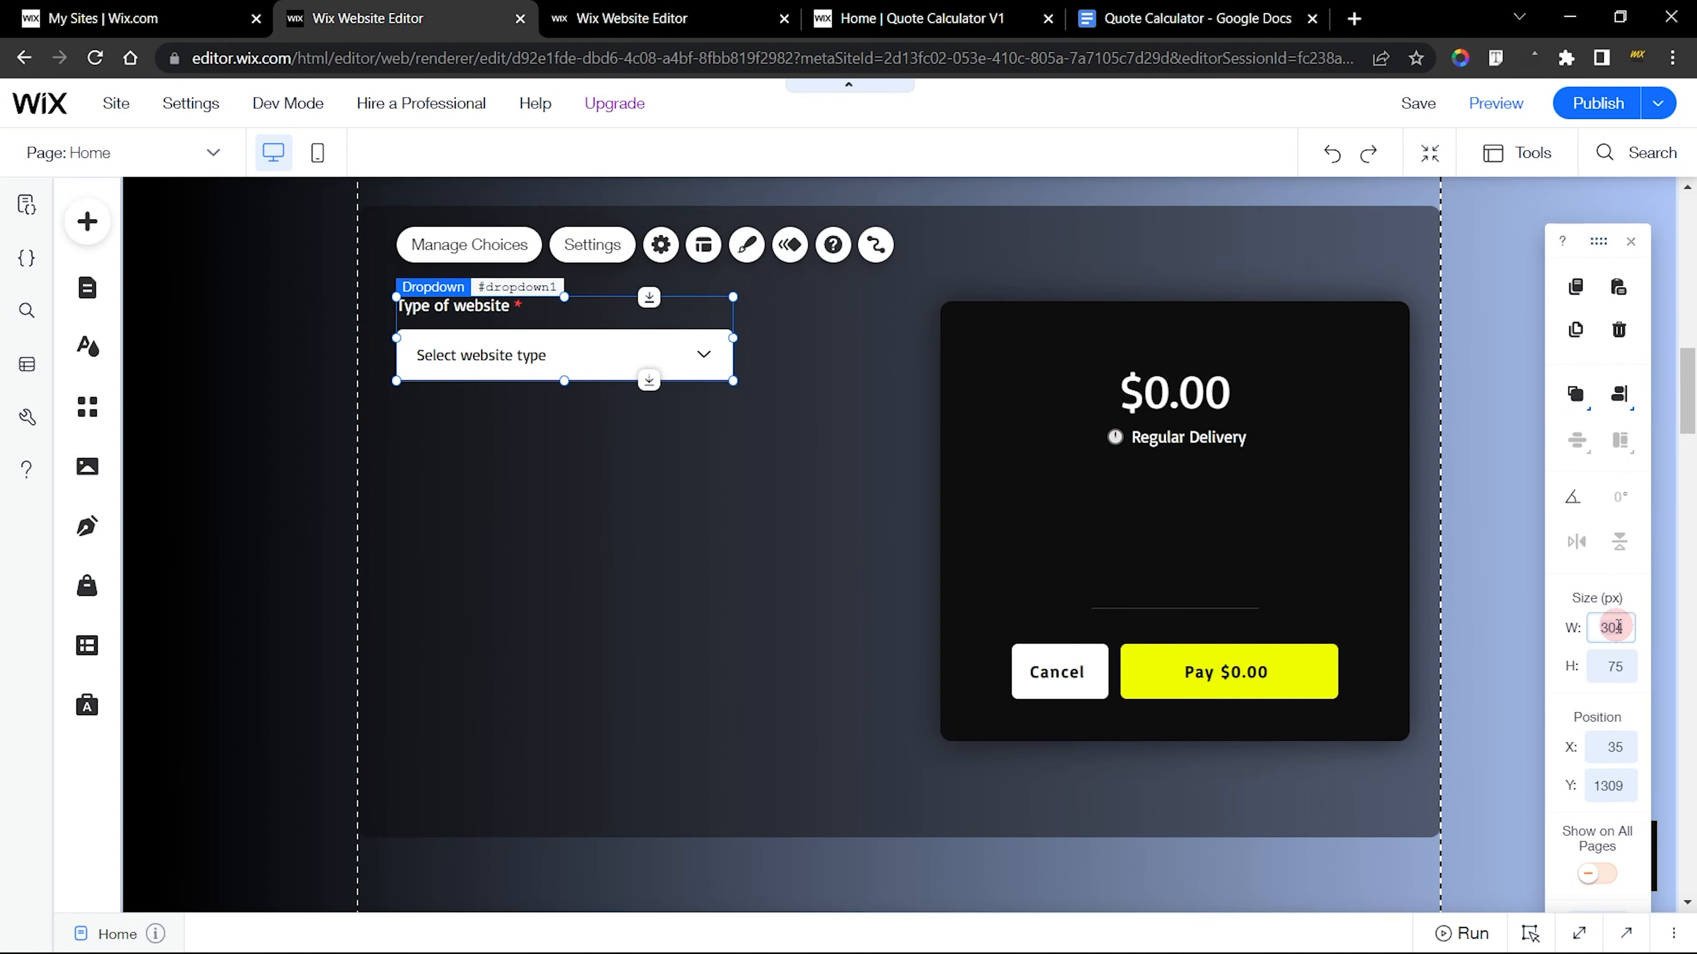
key("Return")
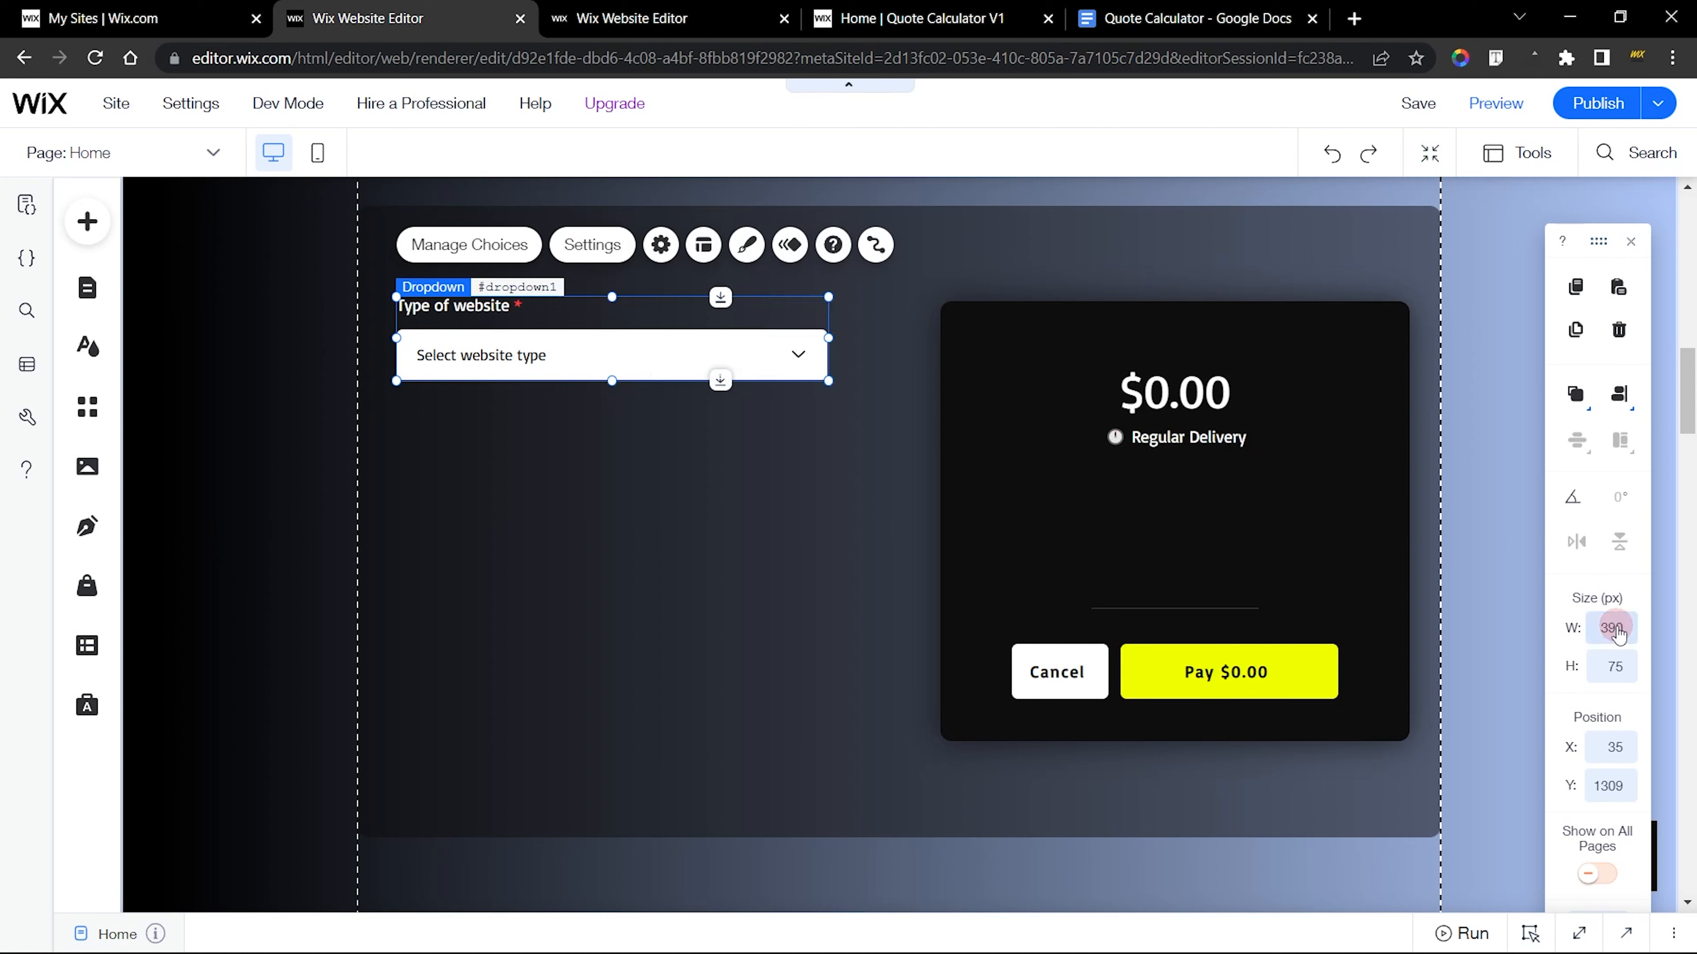
left_click(1616, 656)
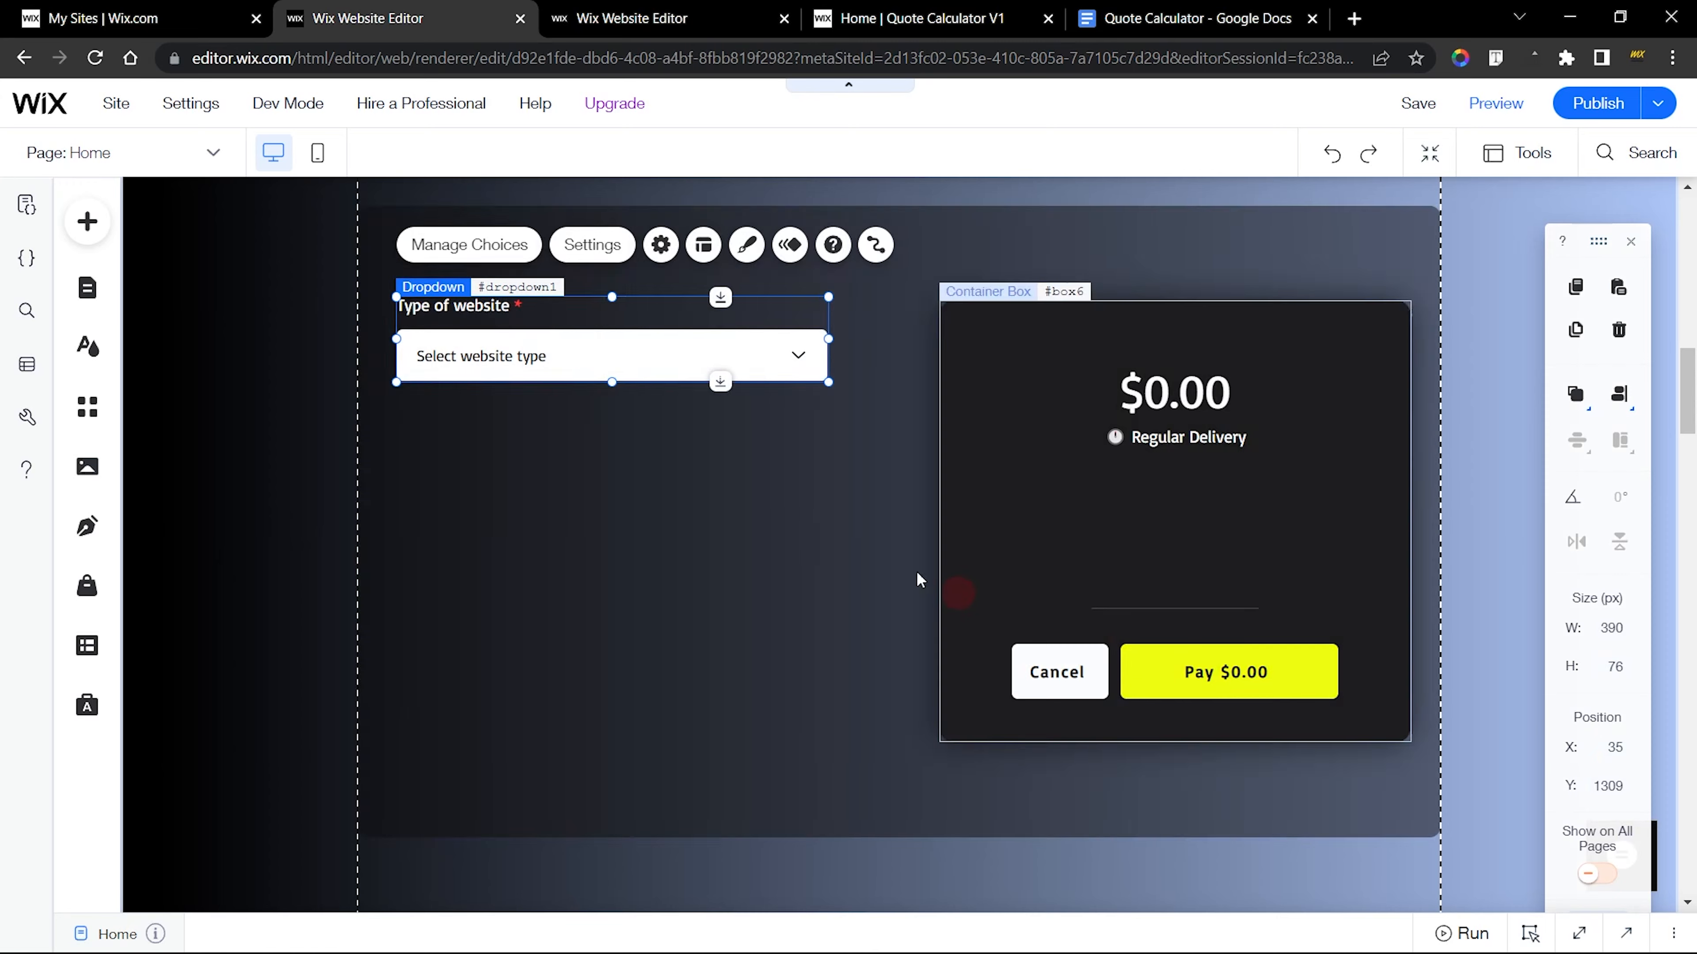
left_click(900, 556)
Examine the finished dropdown's choices and their edit options, and test the Advanced ($5,000) choice on the published site
left_click(631, 18)
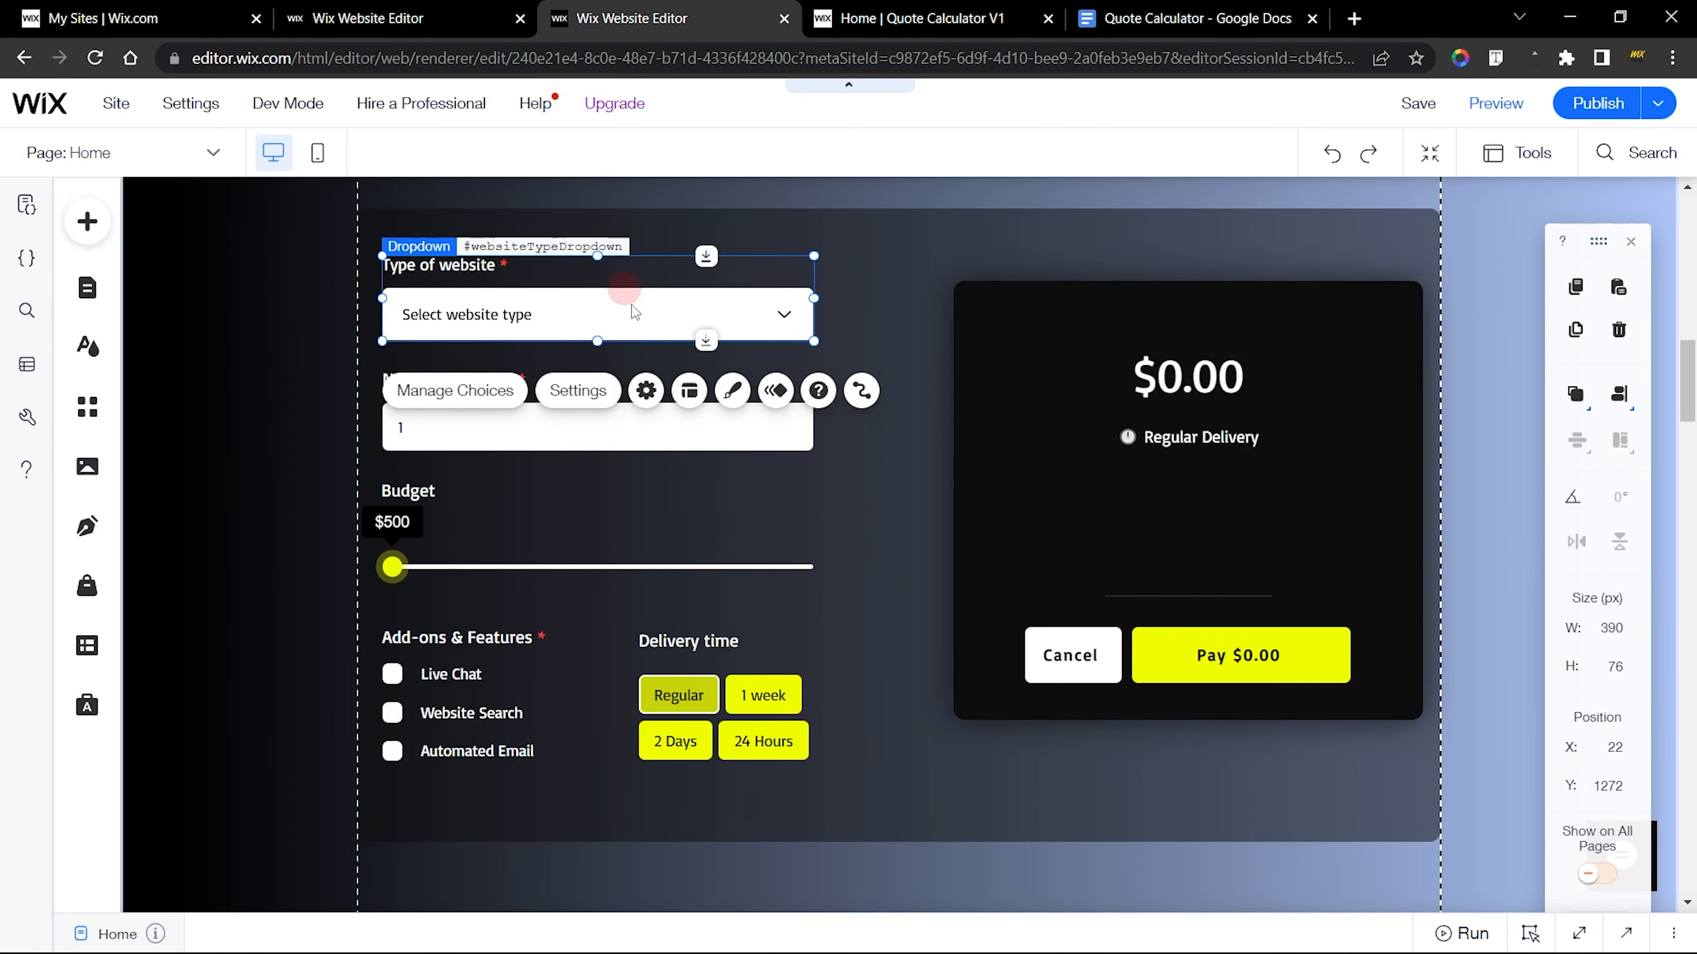
left_click(464, 7)
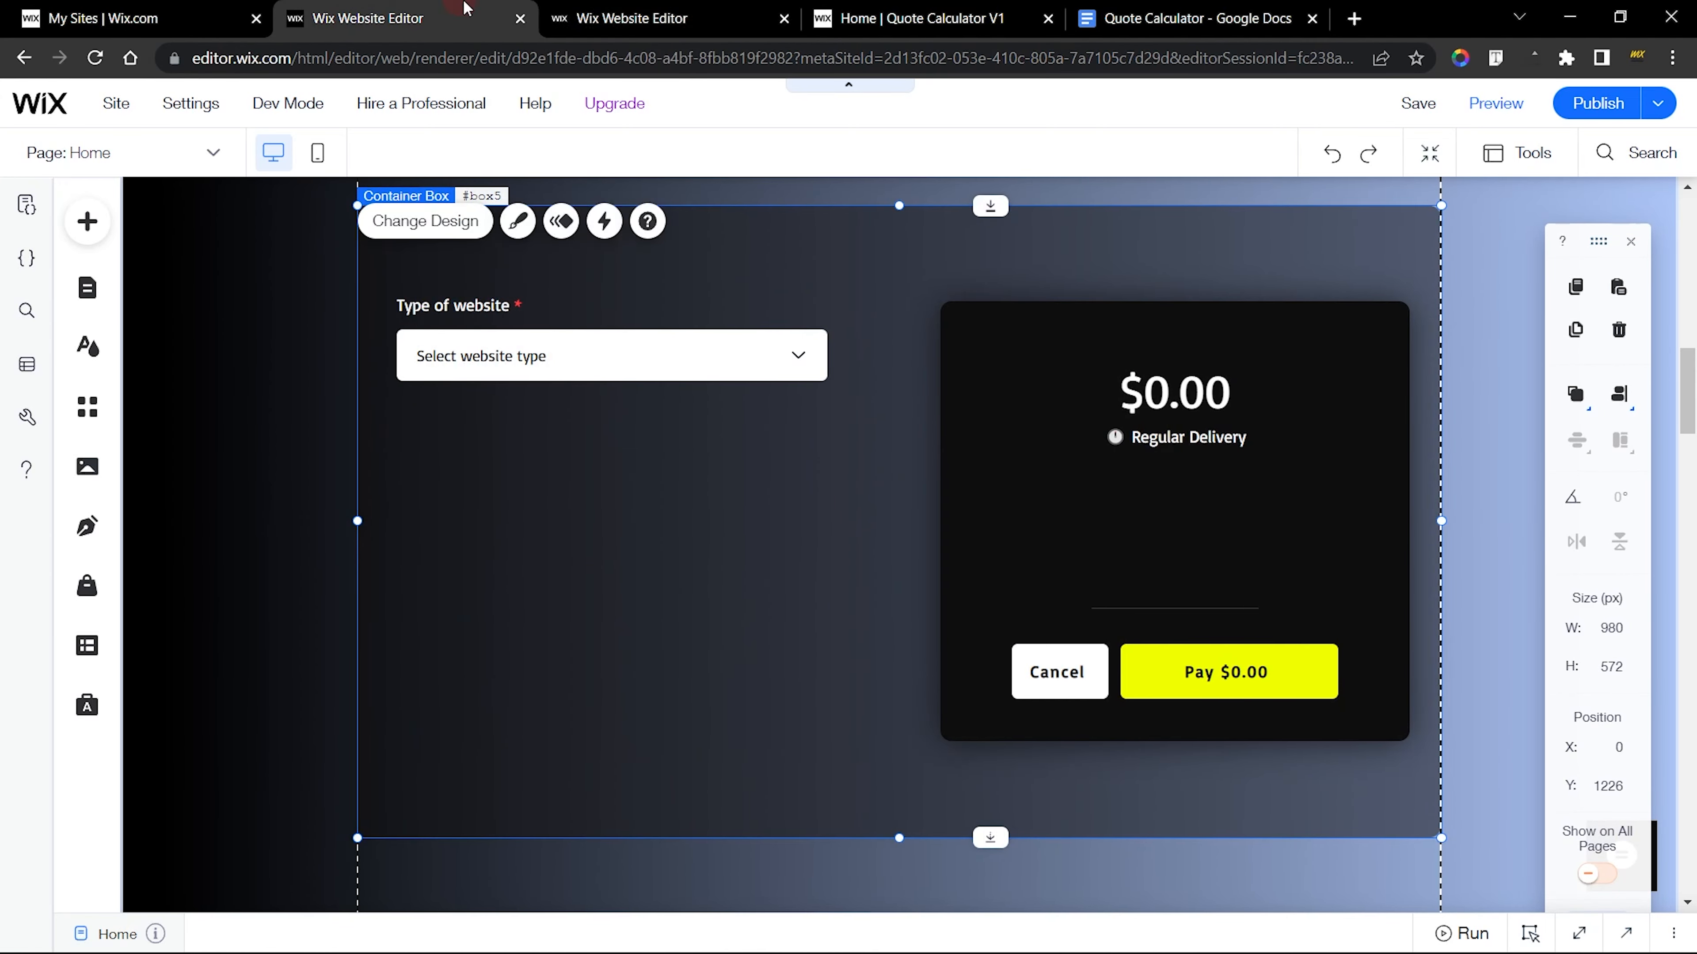
left_click(594, 12)
left_click(527, 325)
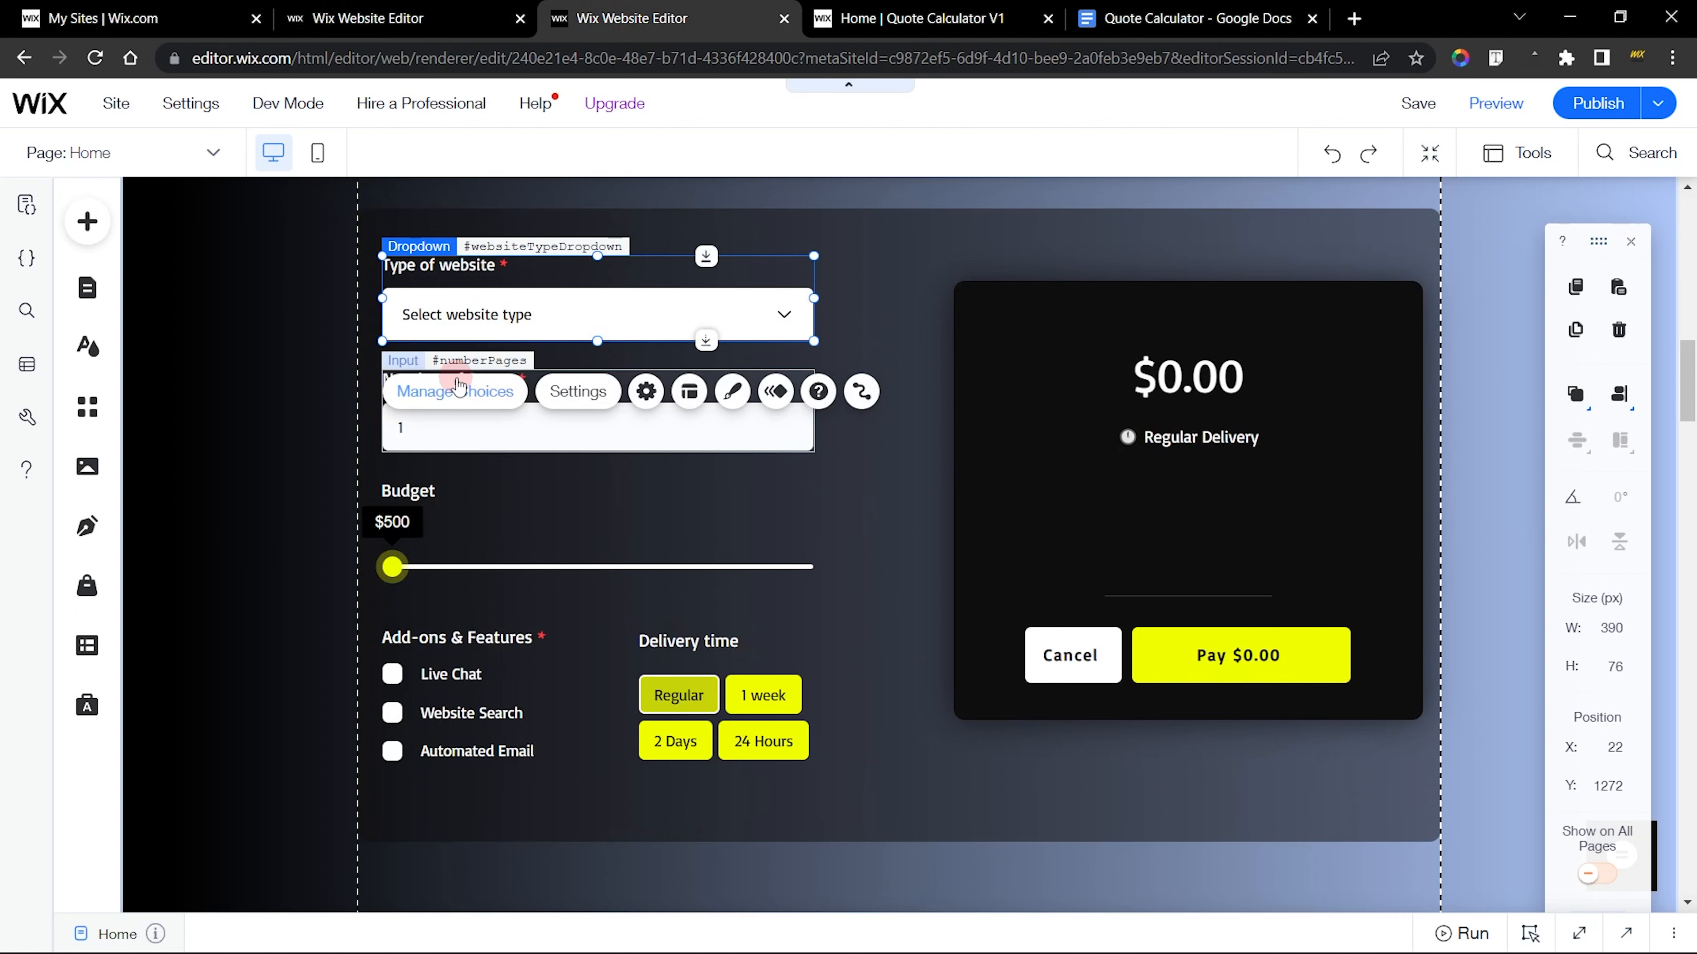
left_click(444, 391)
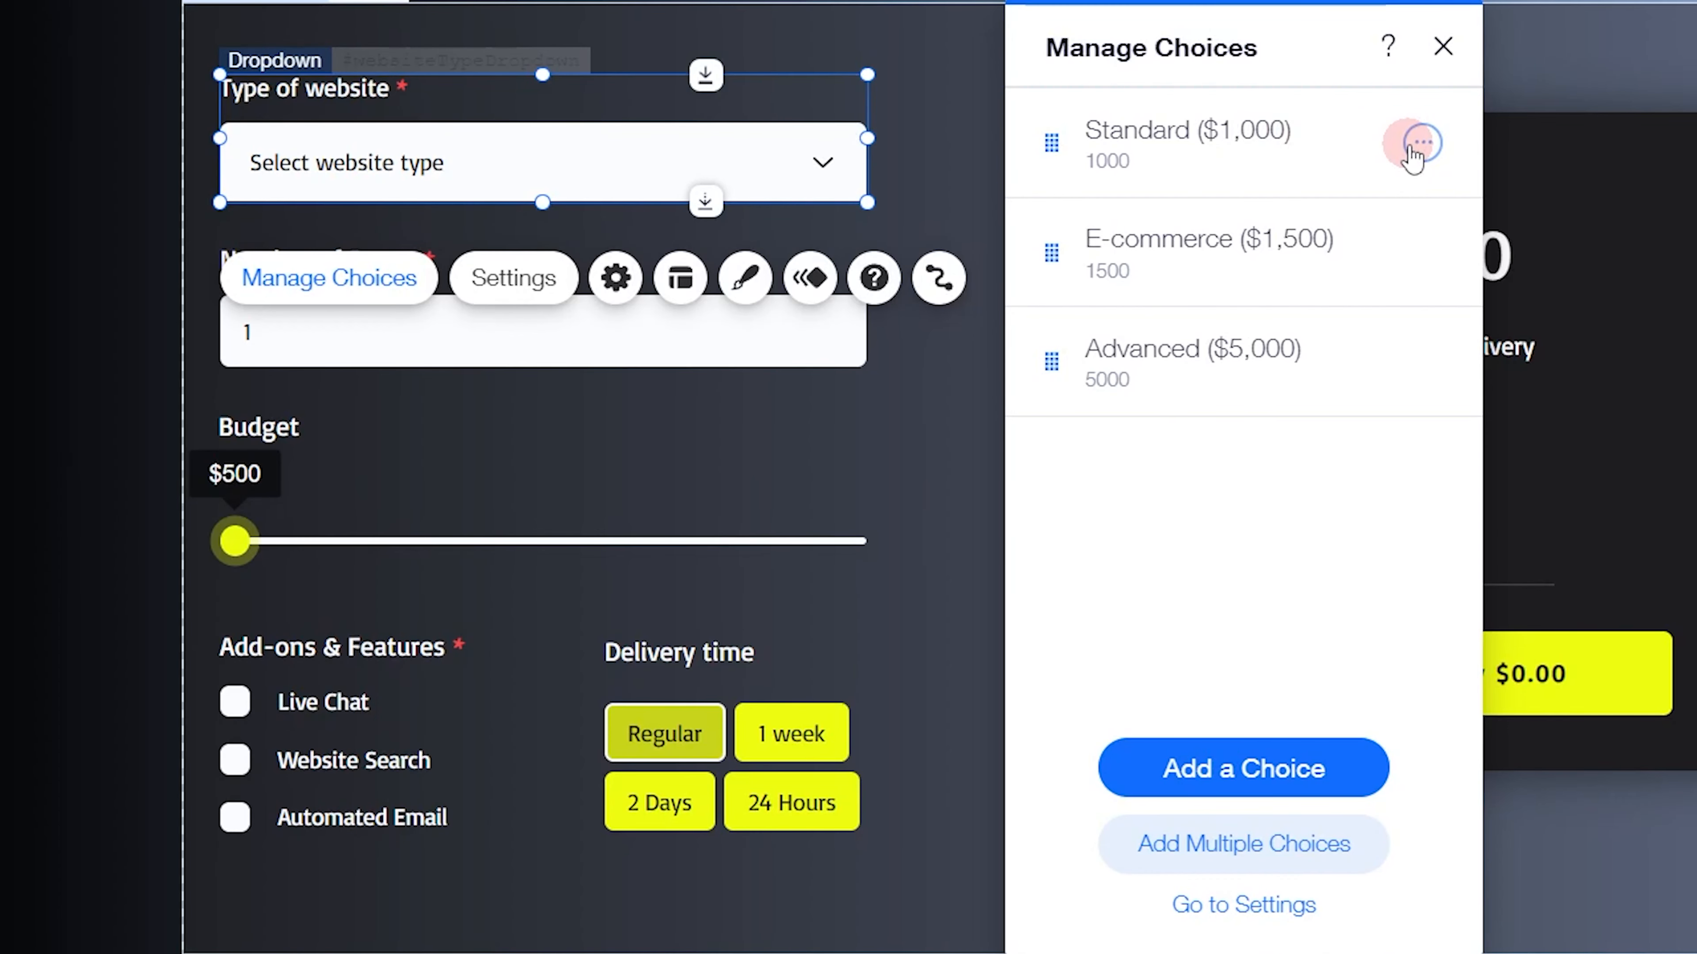
left_click(1419, 144)
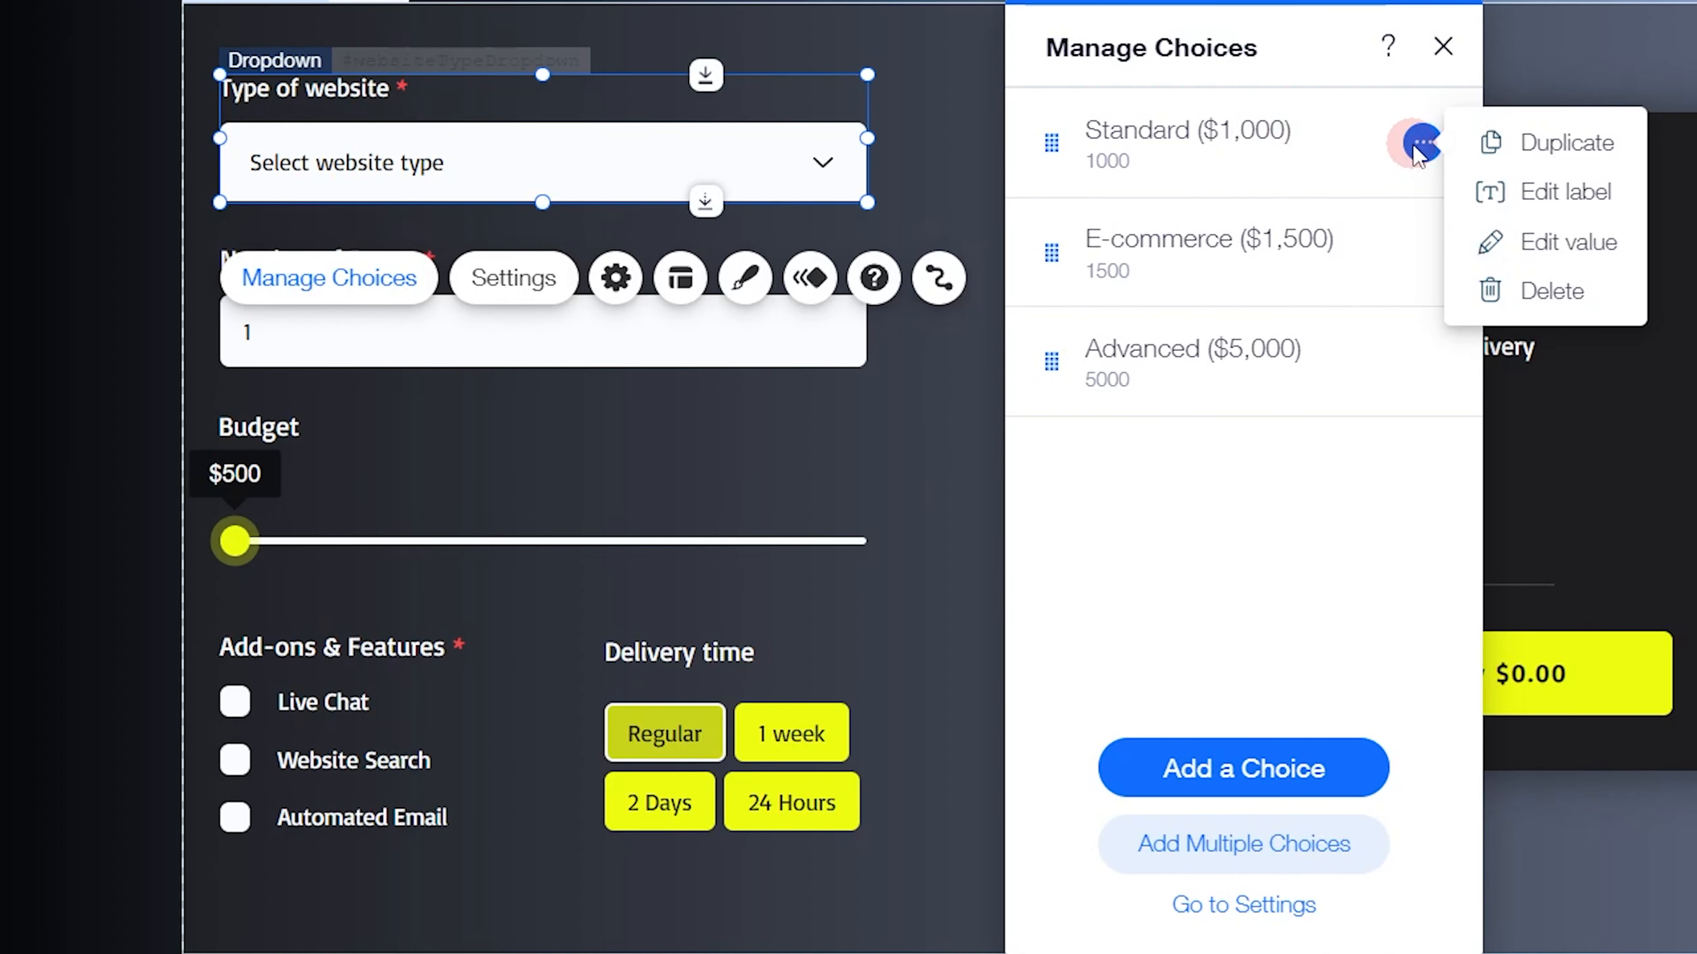
left_click(1578, 207)
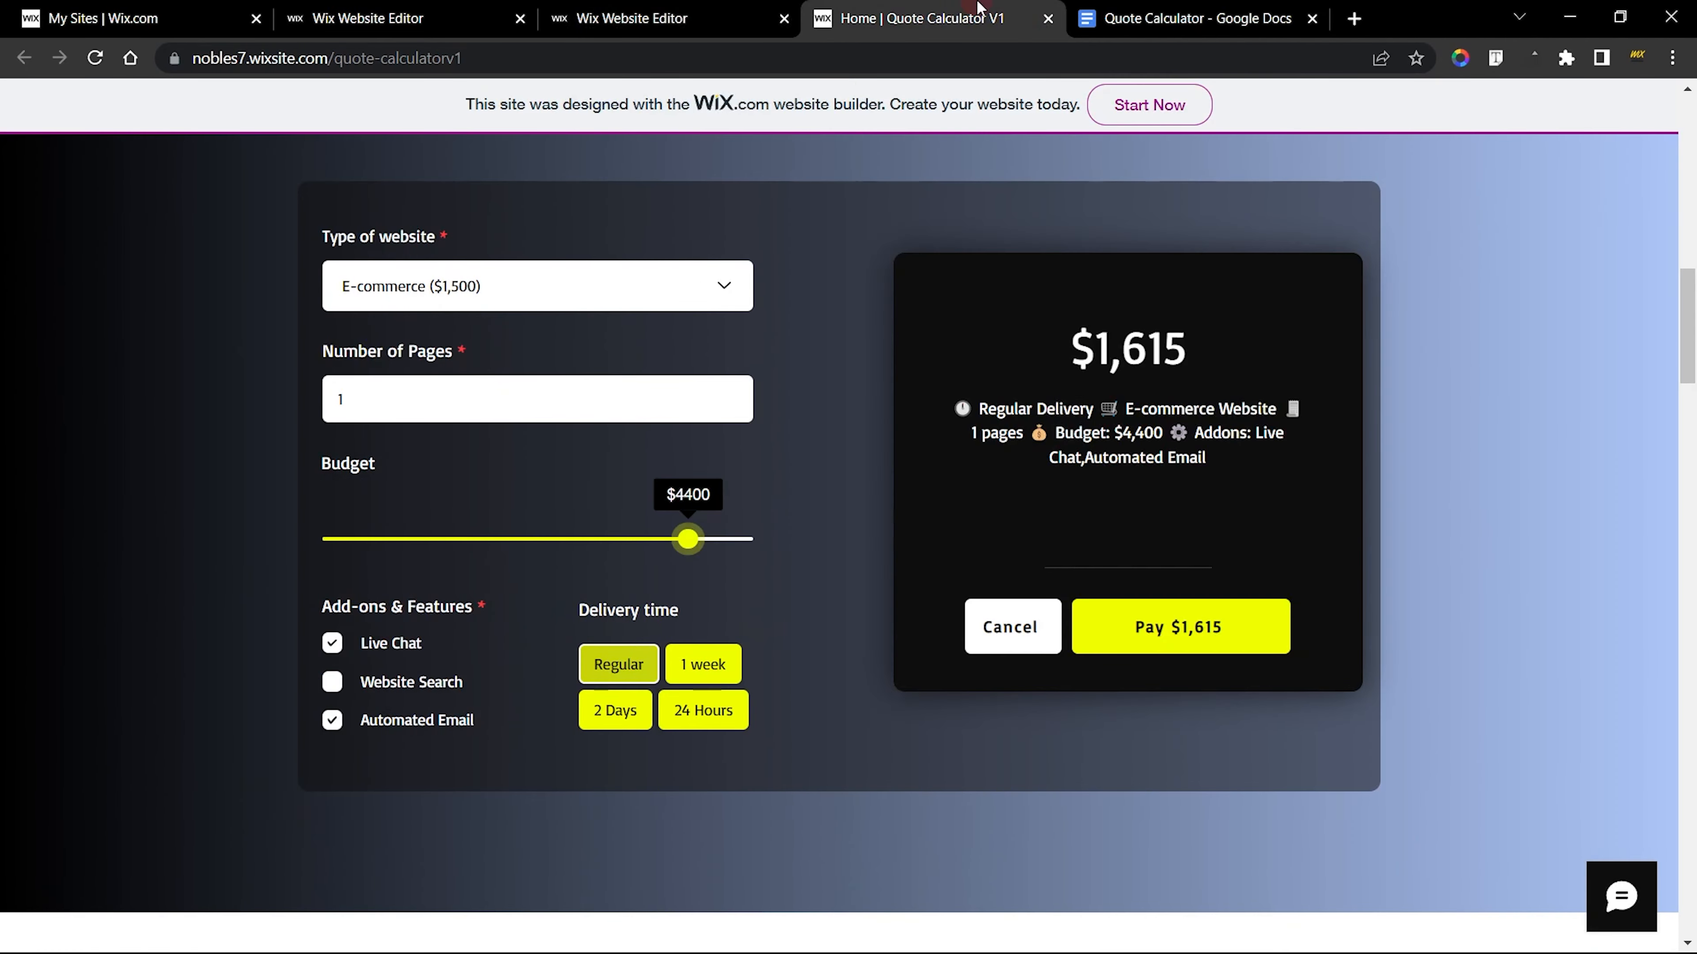
left_click(540, 291)
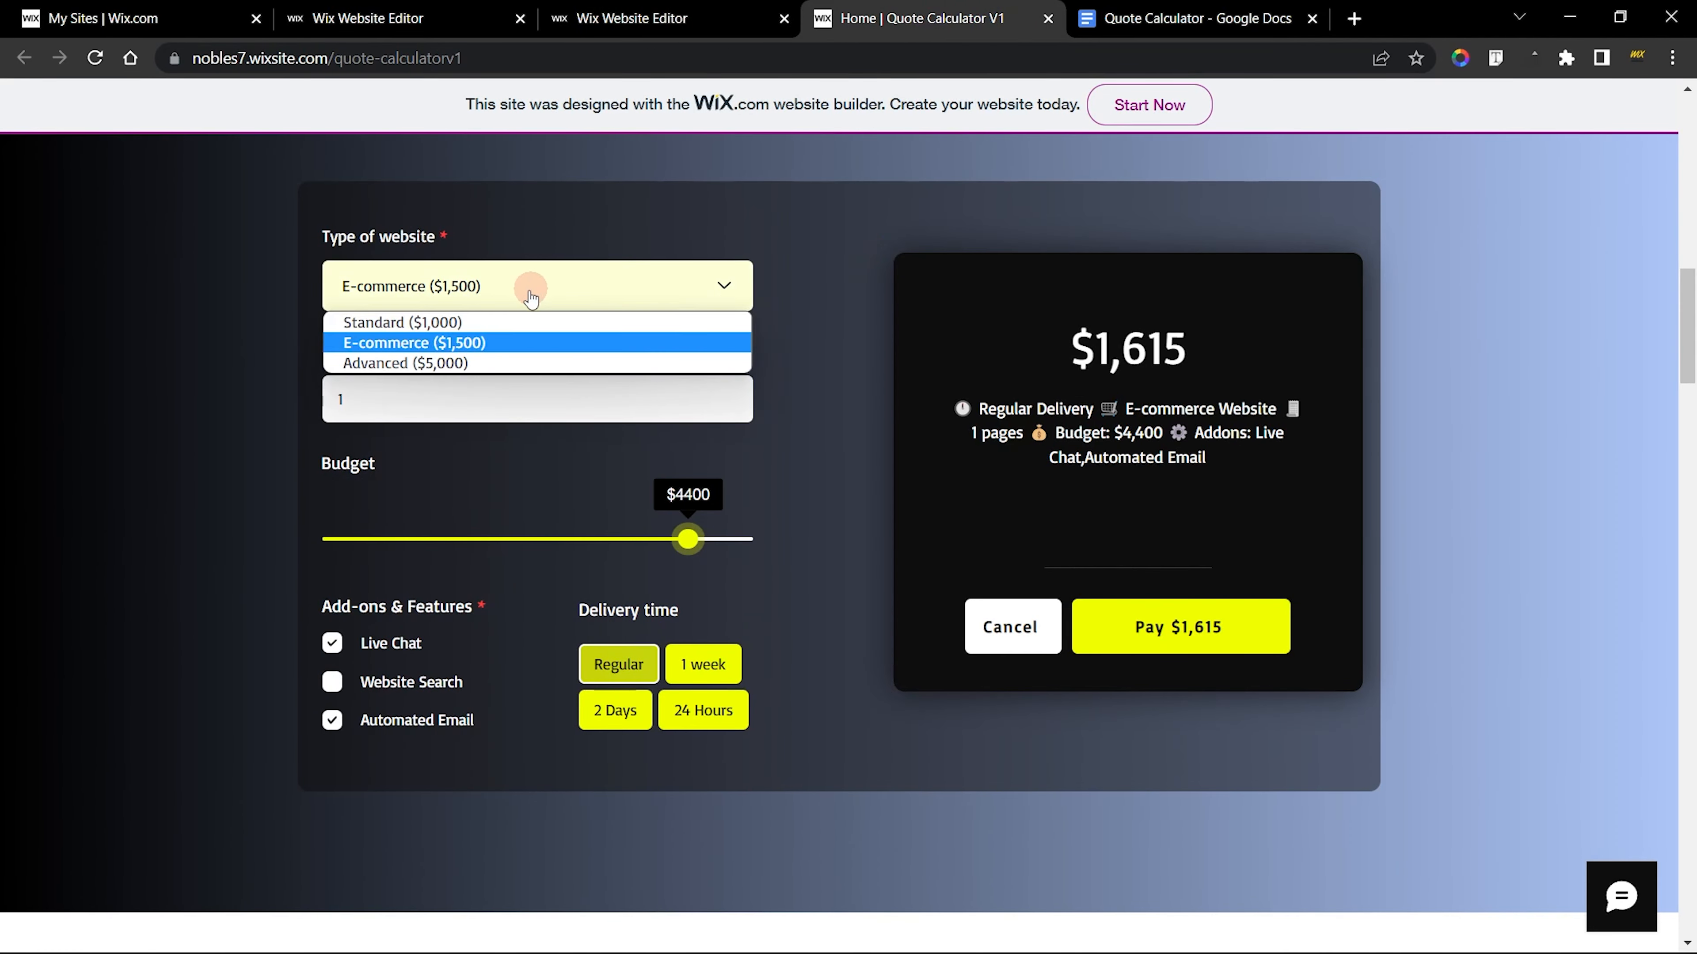
left_click(467, 364)
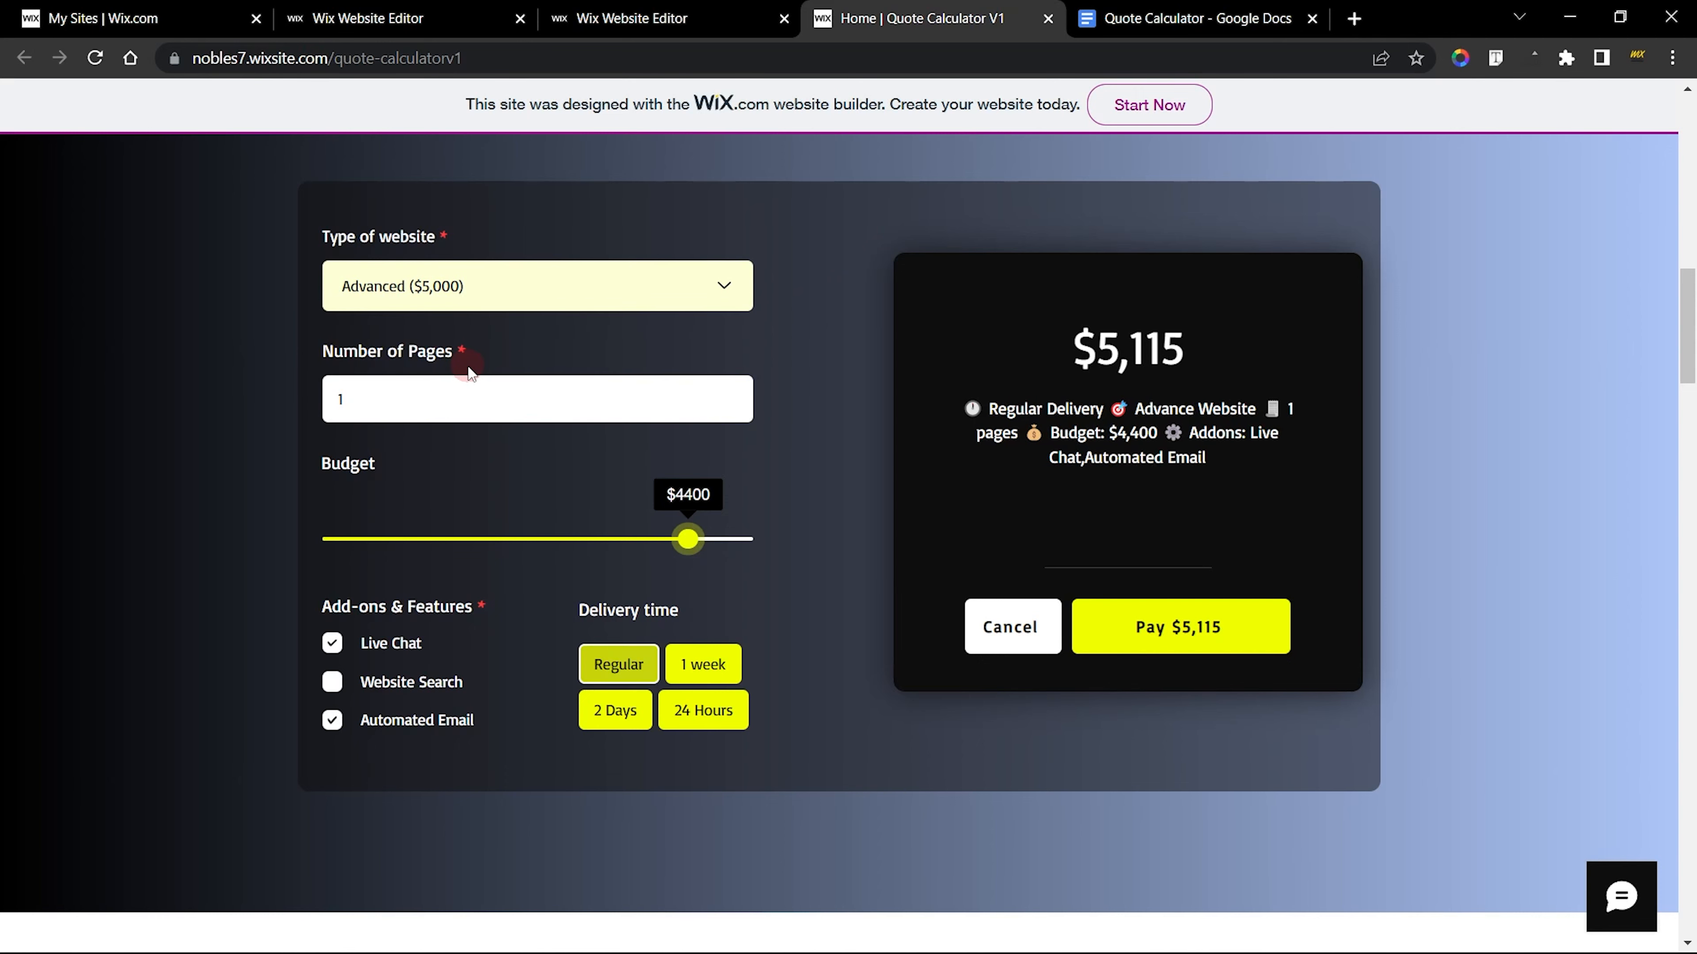
Open the new site dropdown's choices and copy the Standard ($1,000) label from the finished dropdown's first choice
left_click(454, 8)
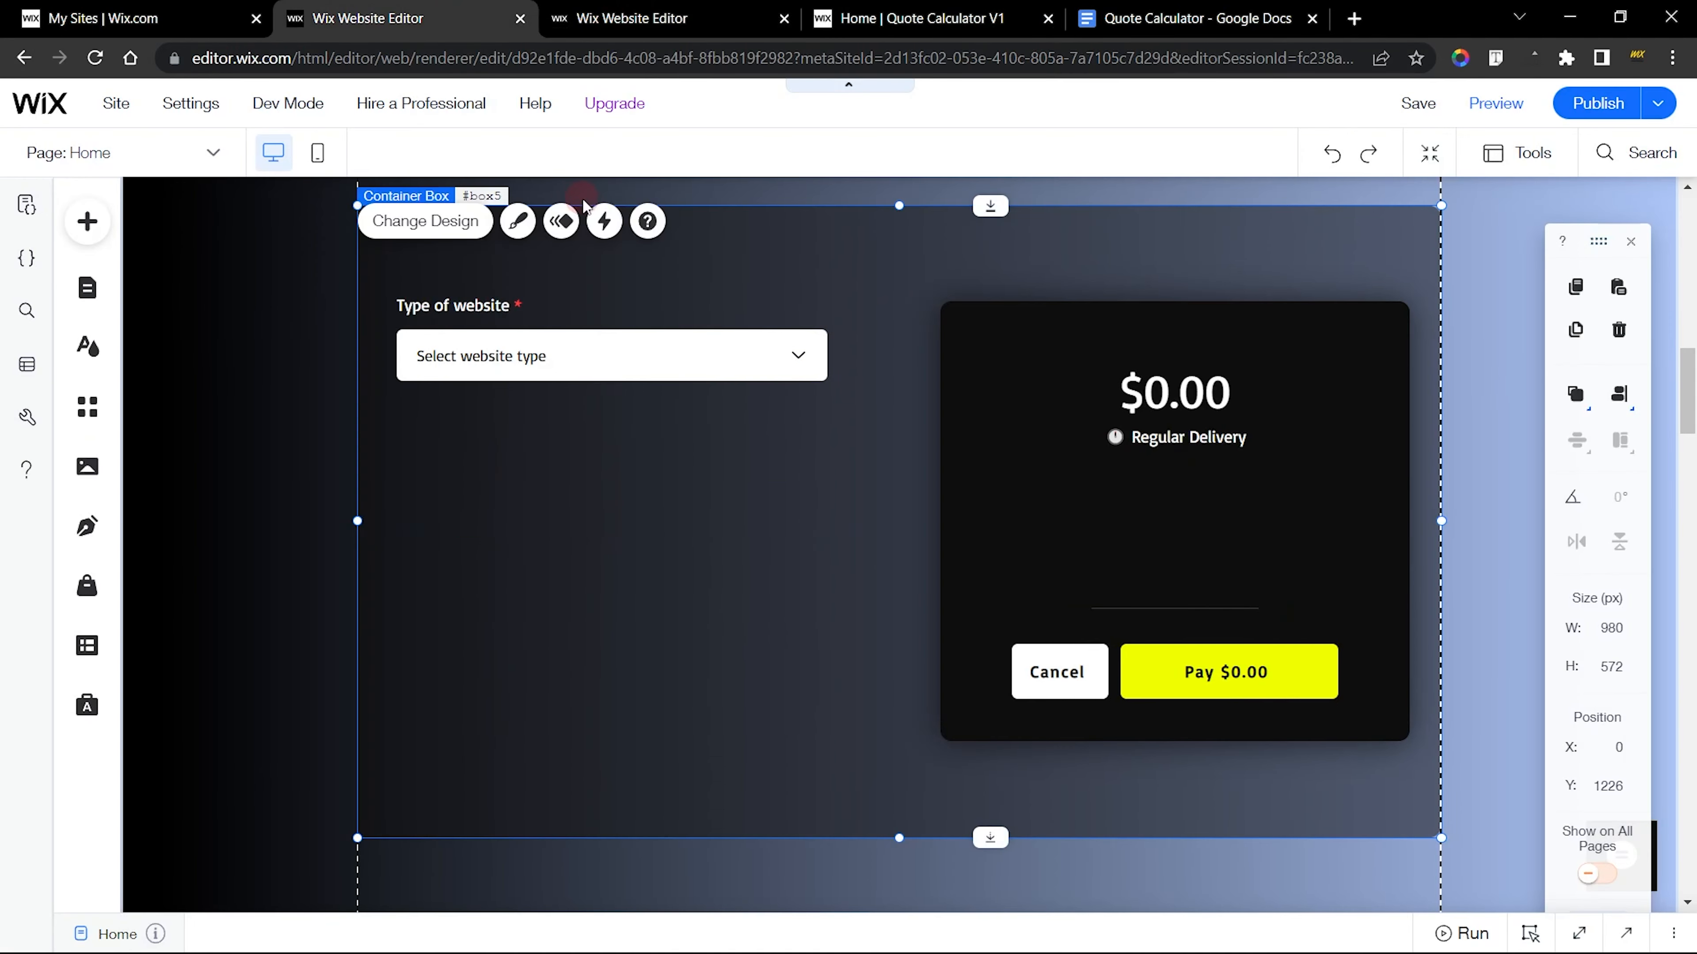
left_click(607, 343)
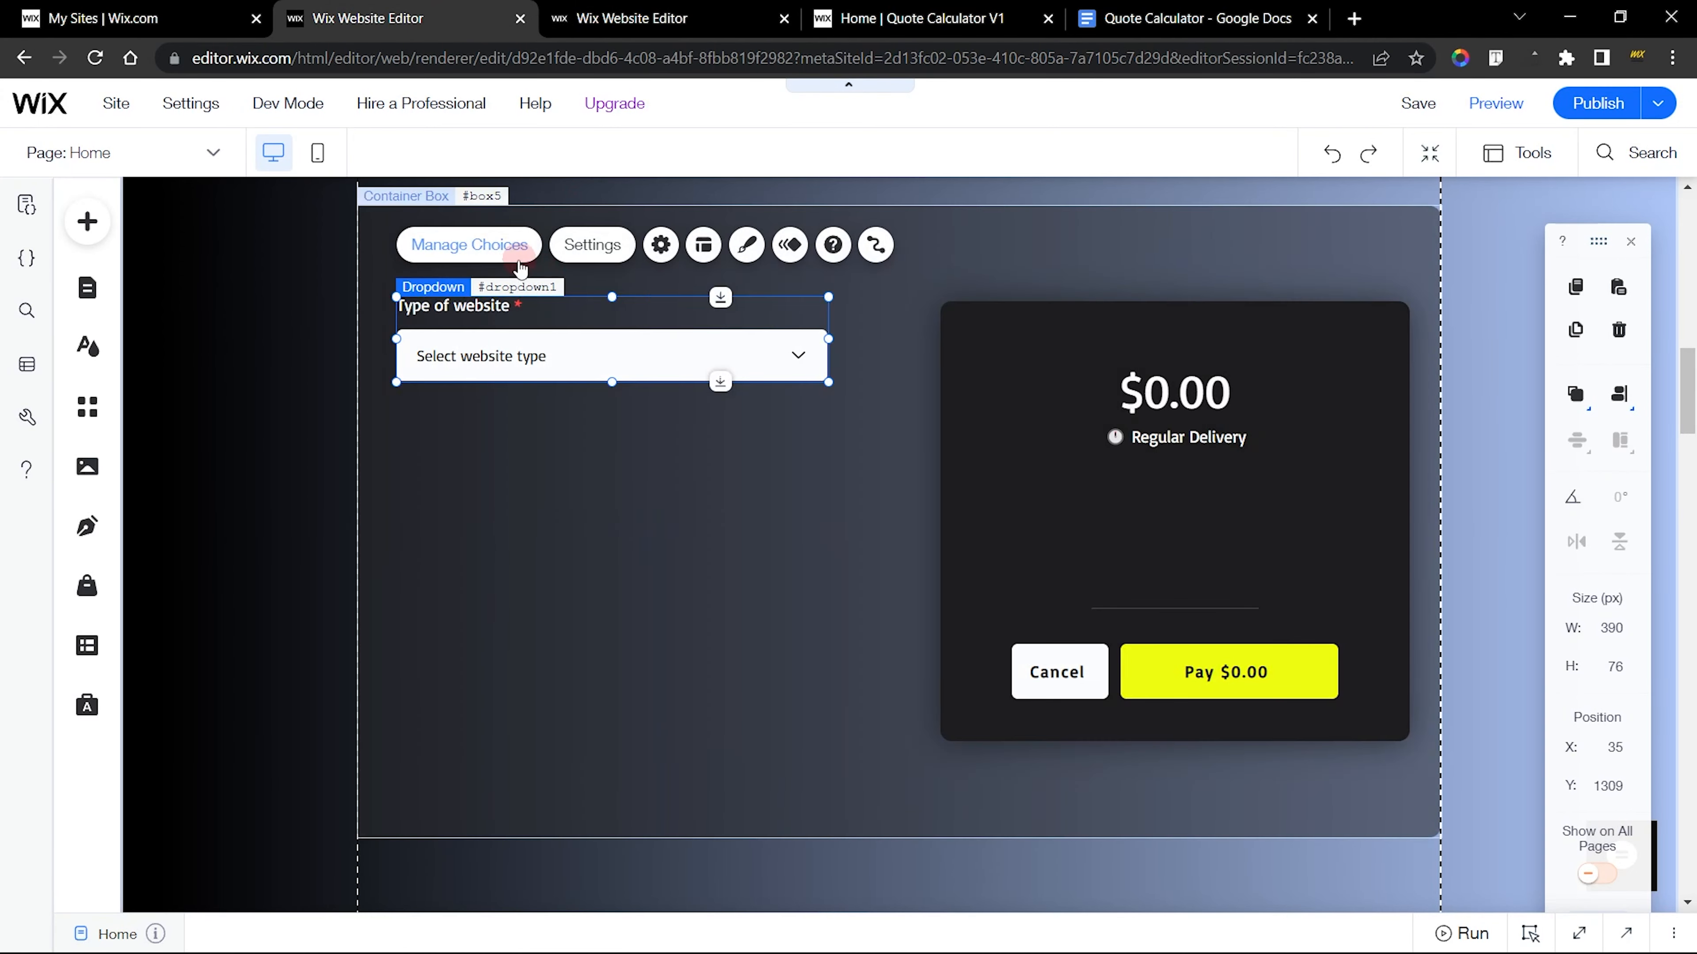
left_click(502, 260)
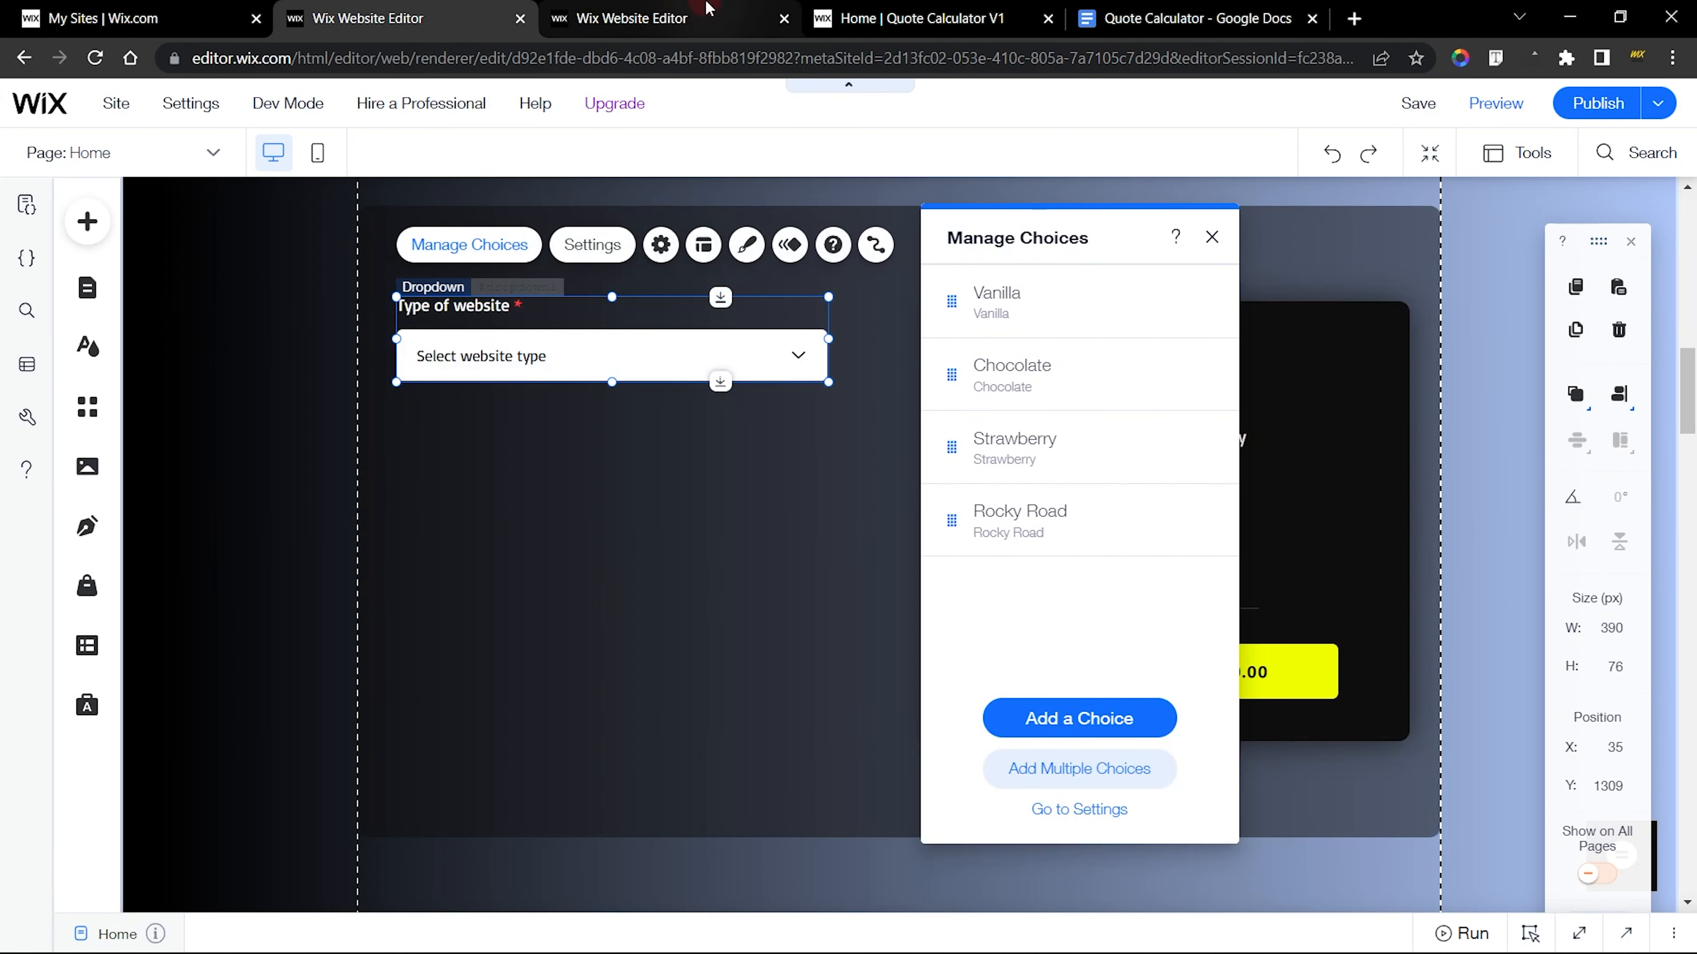
left_click(710, 10)
left_click(1183, 301)
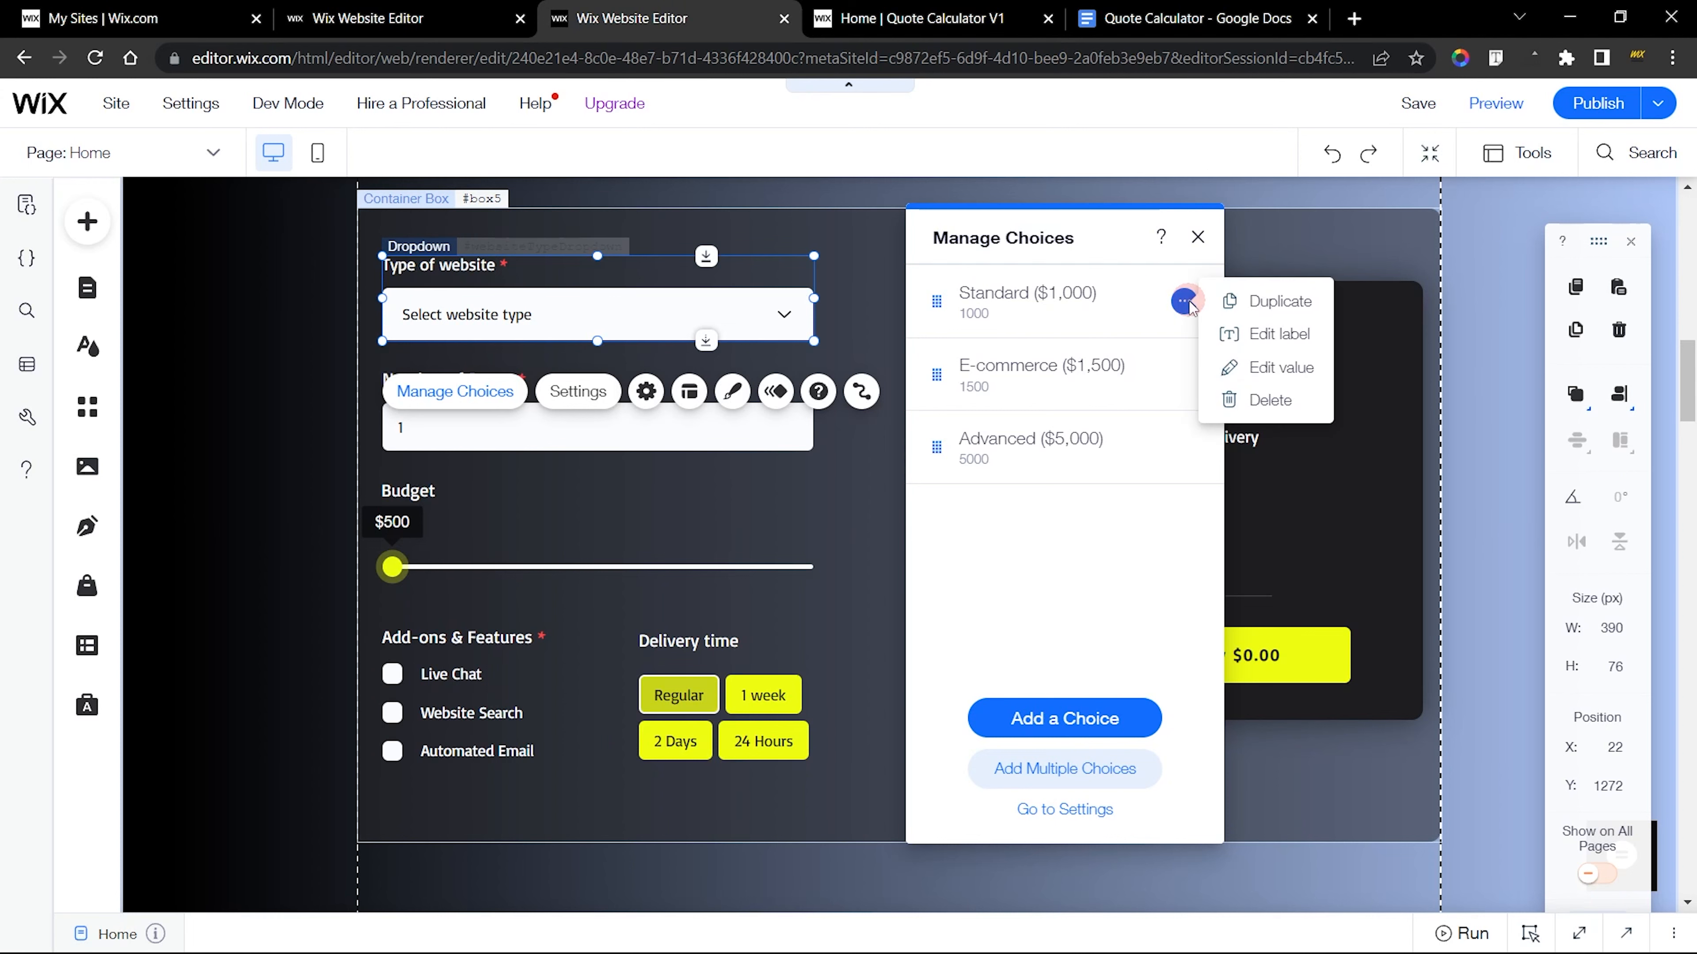
left_click(1279, 334)
key("ctrl+c")
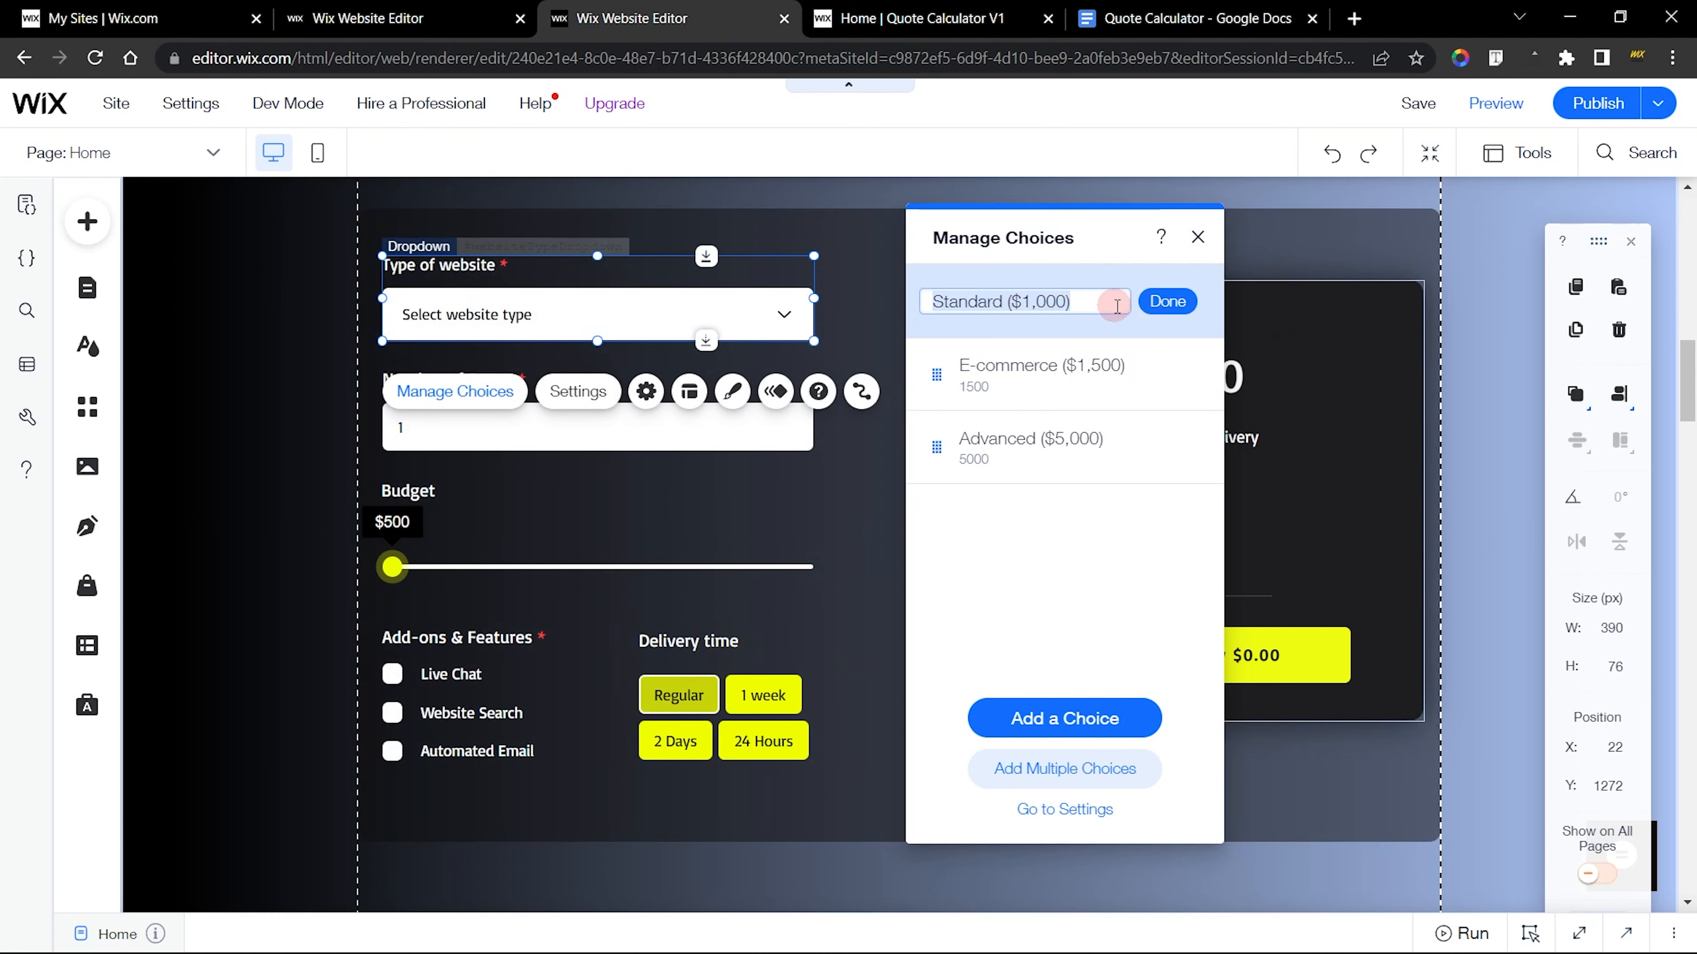
left_click(1154, 312)
Replace the Vanilla choice's label with Standard ($1,000) in the new dropdown
left_click(441, 8)
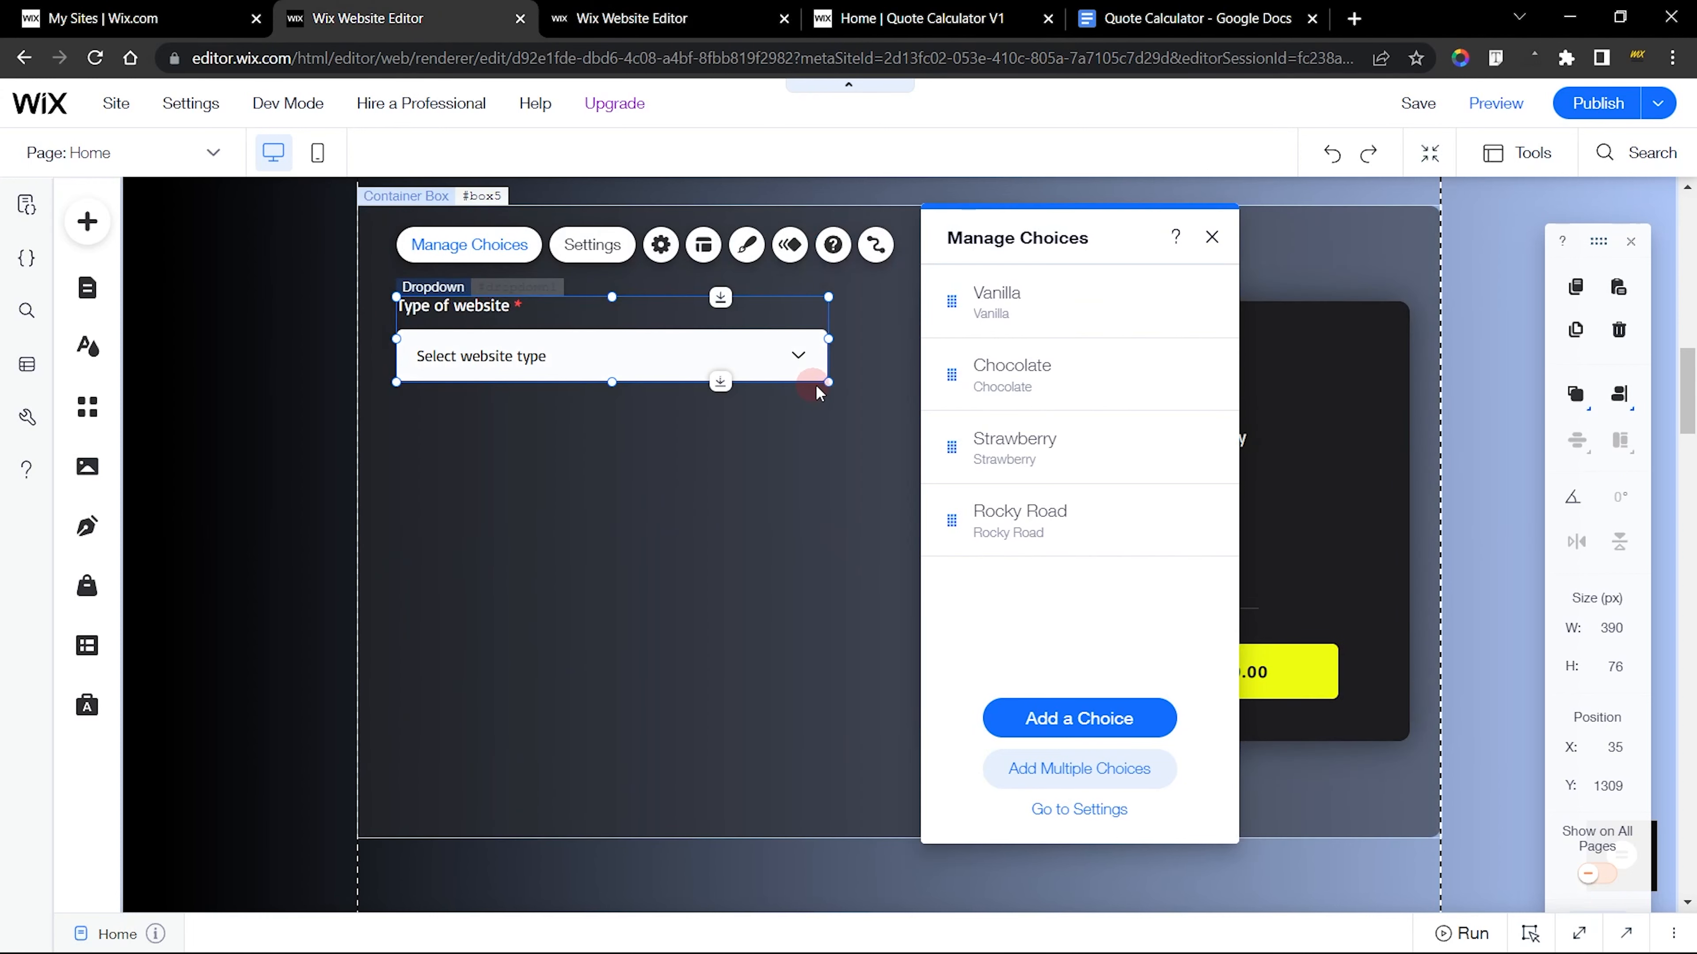
left_click(1200, 302)
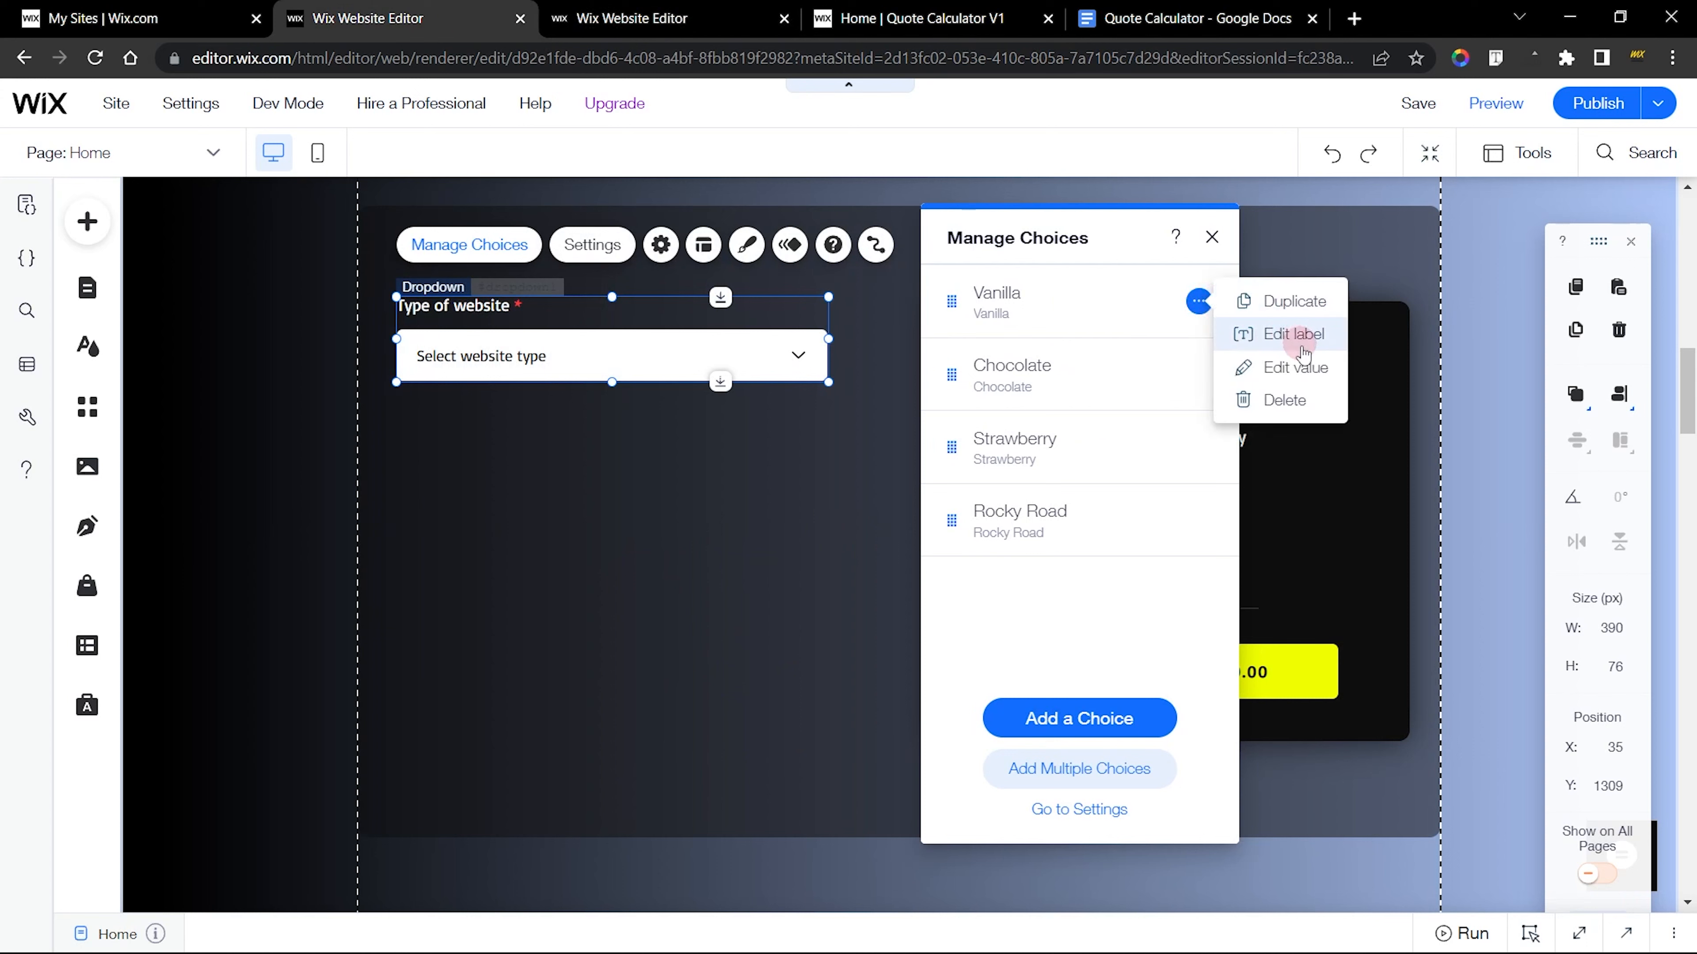
left_click(1301, 344)
key("ctrl+v")
left_click(1199, 308)
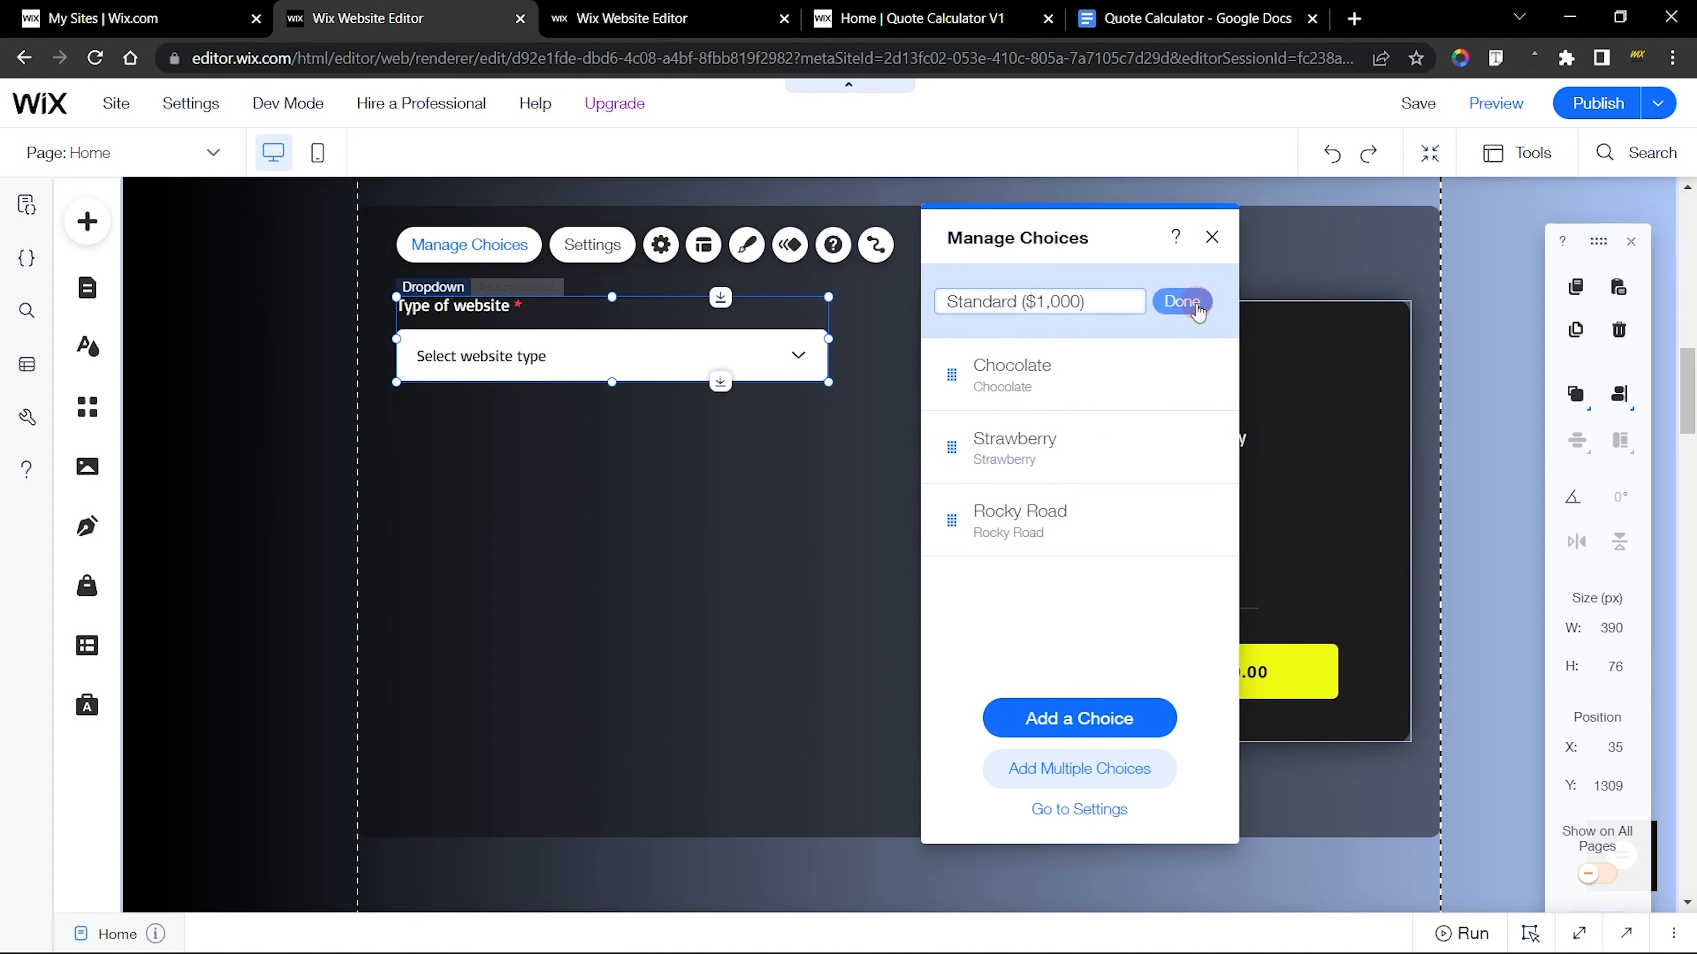
Check the finished Standard choice's value and set the new Standard ($1,000) choice's value to 1000
key("ctrl+Tab")
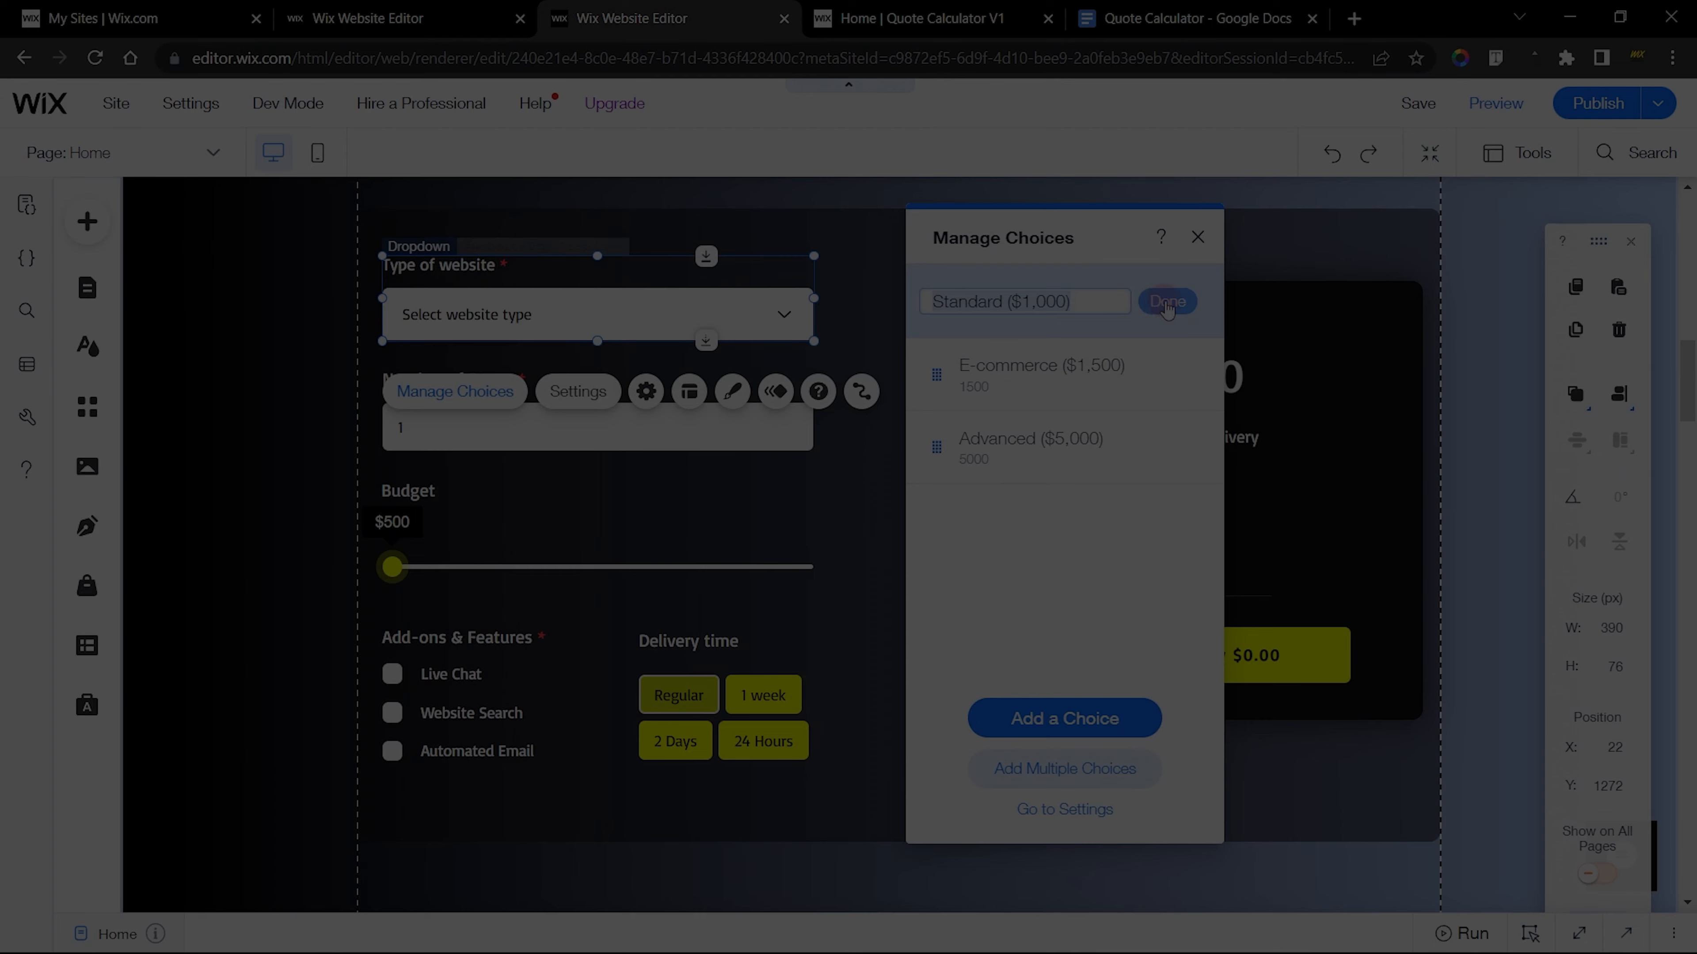
left_click(1166, 308)
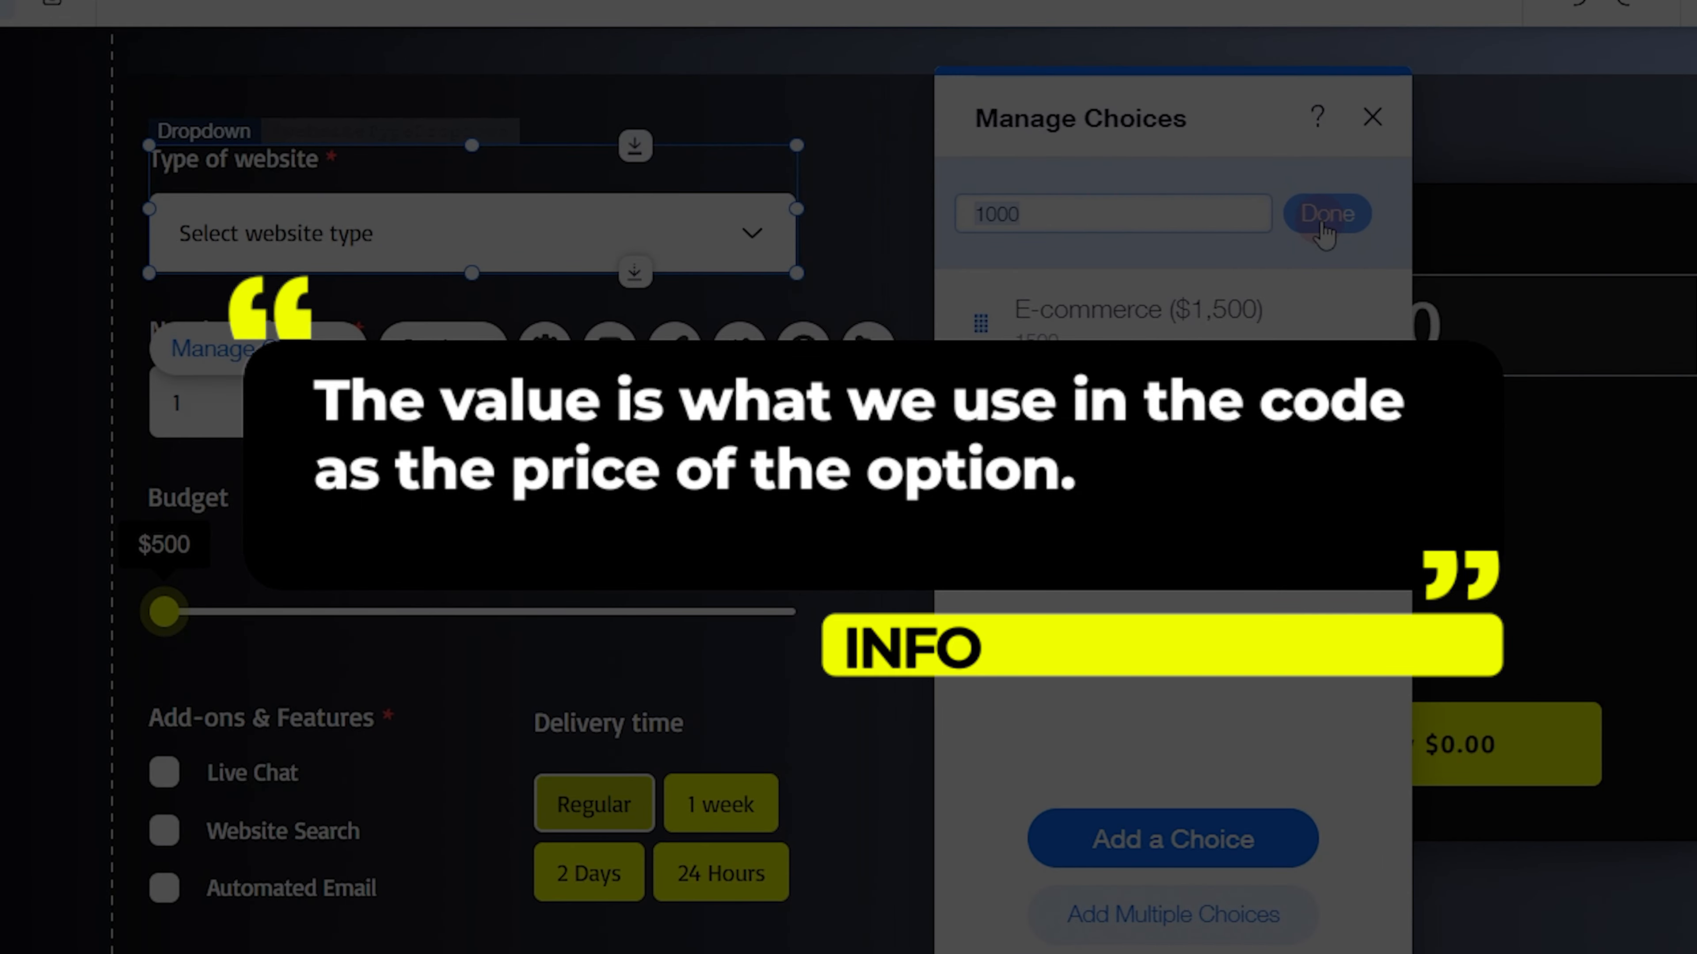
left_click(1321, 224)
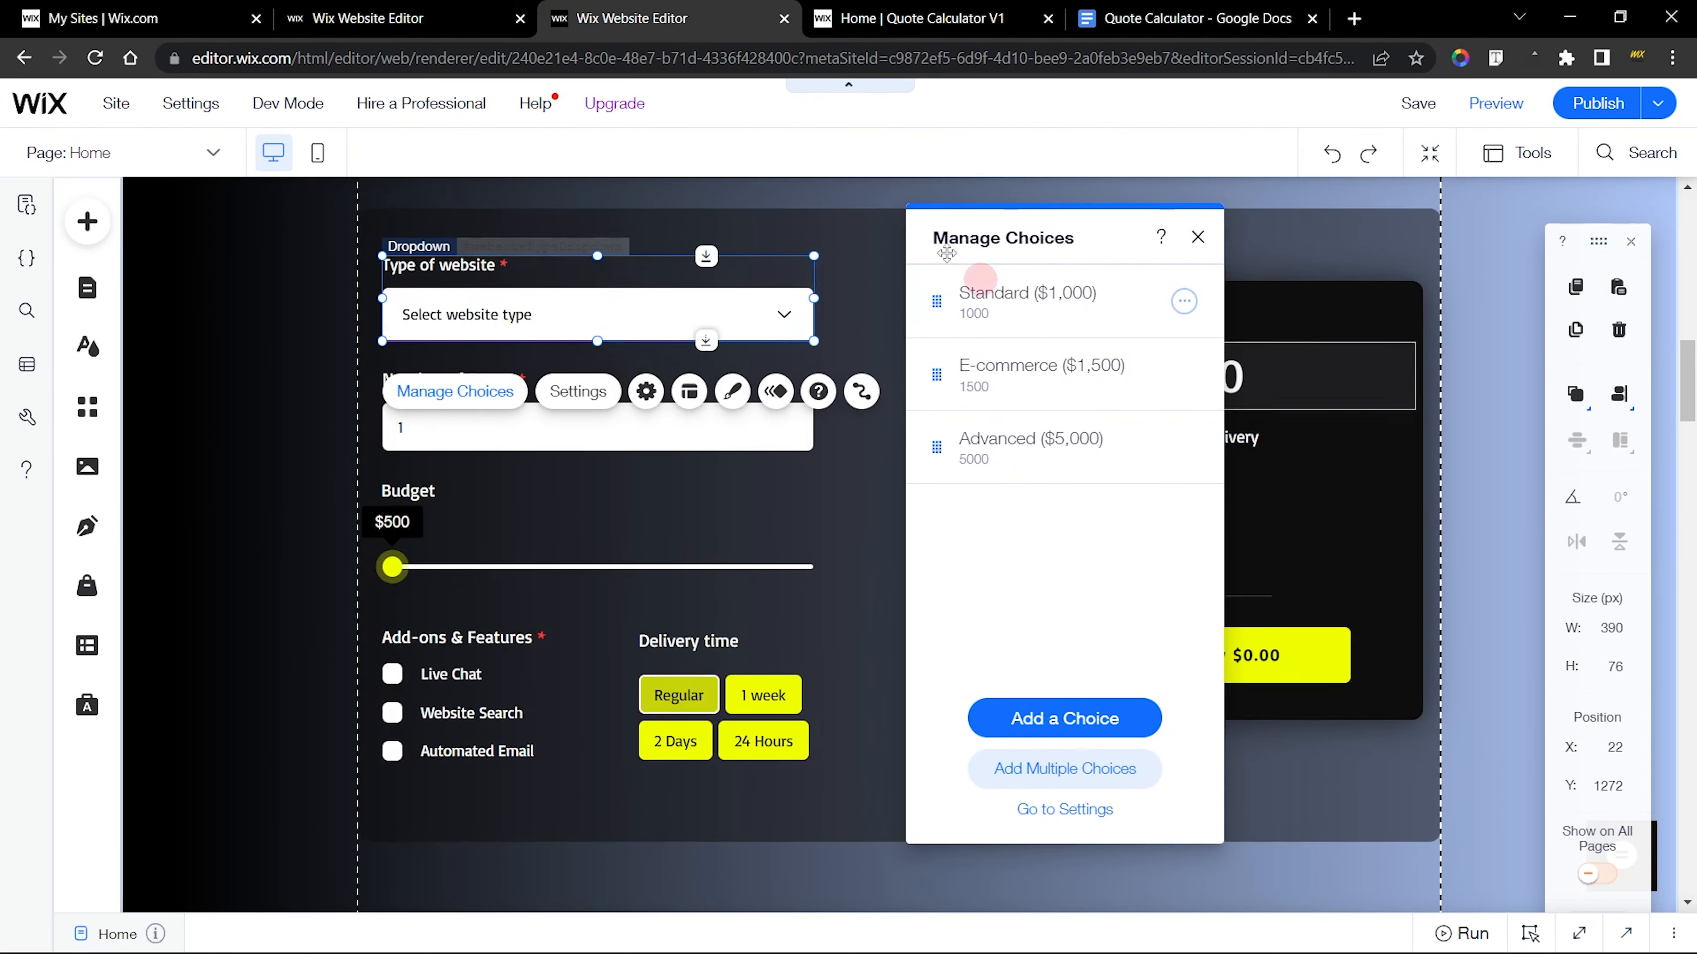
left_click(461, 16)
left_click(1197, 302)
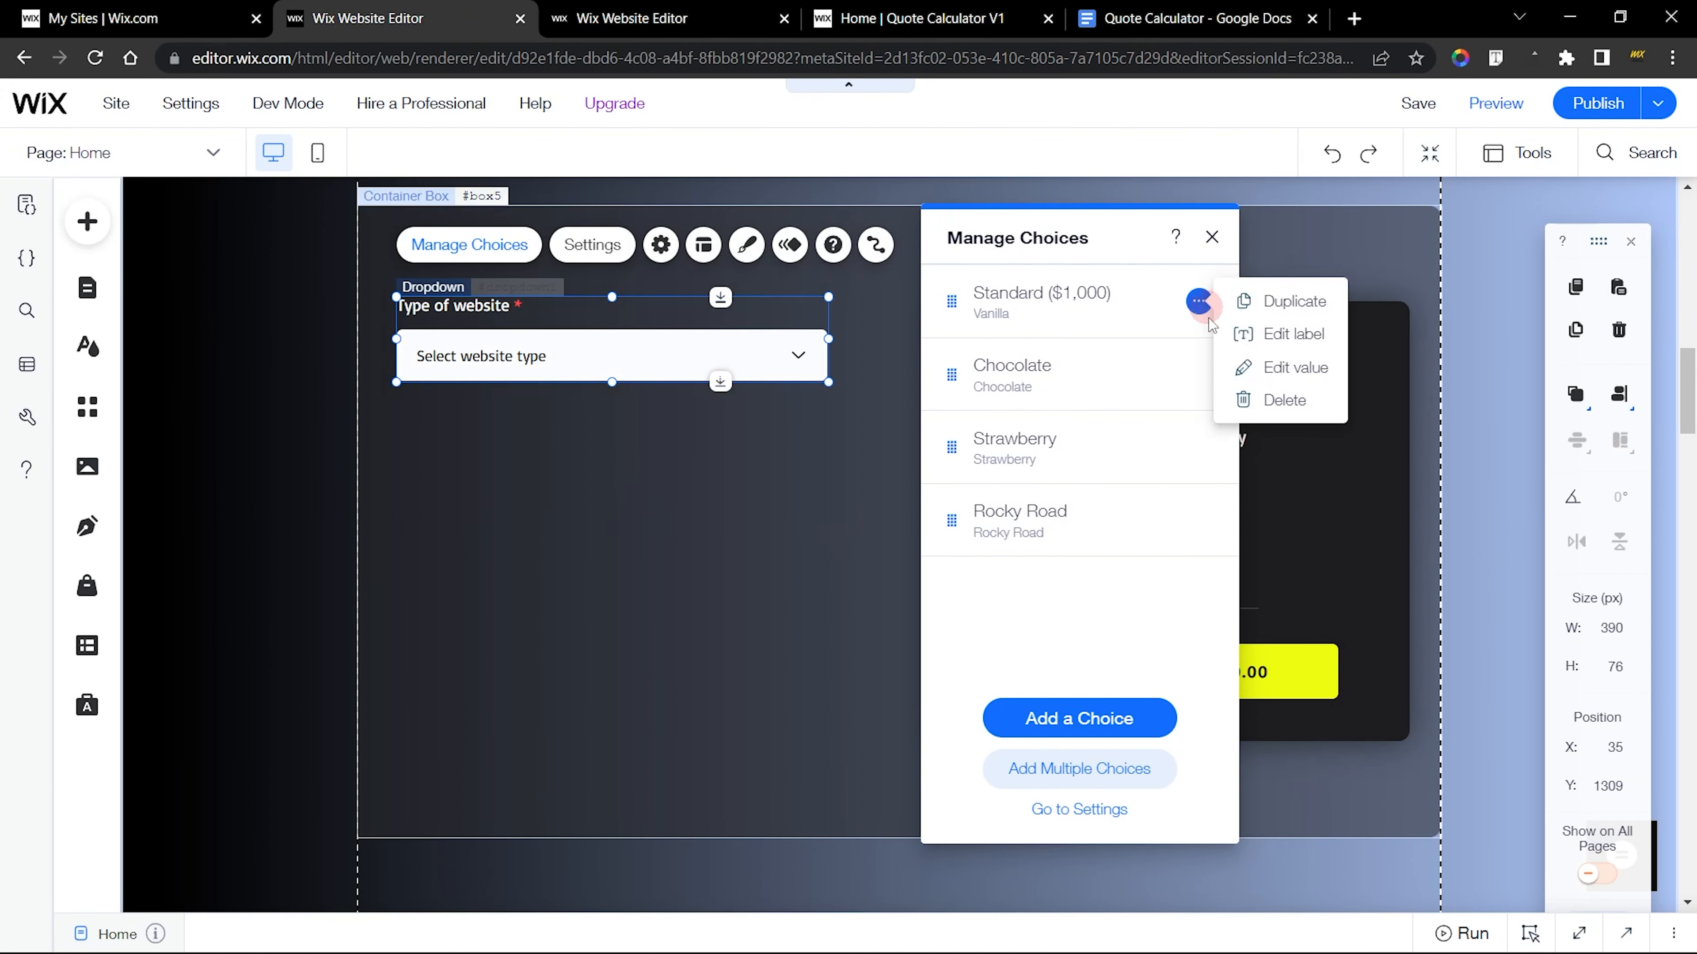
left_click(1264, 368)
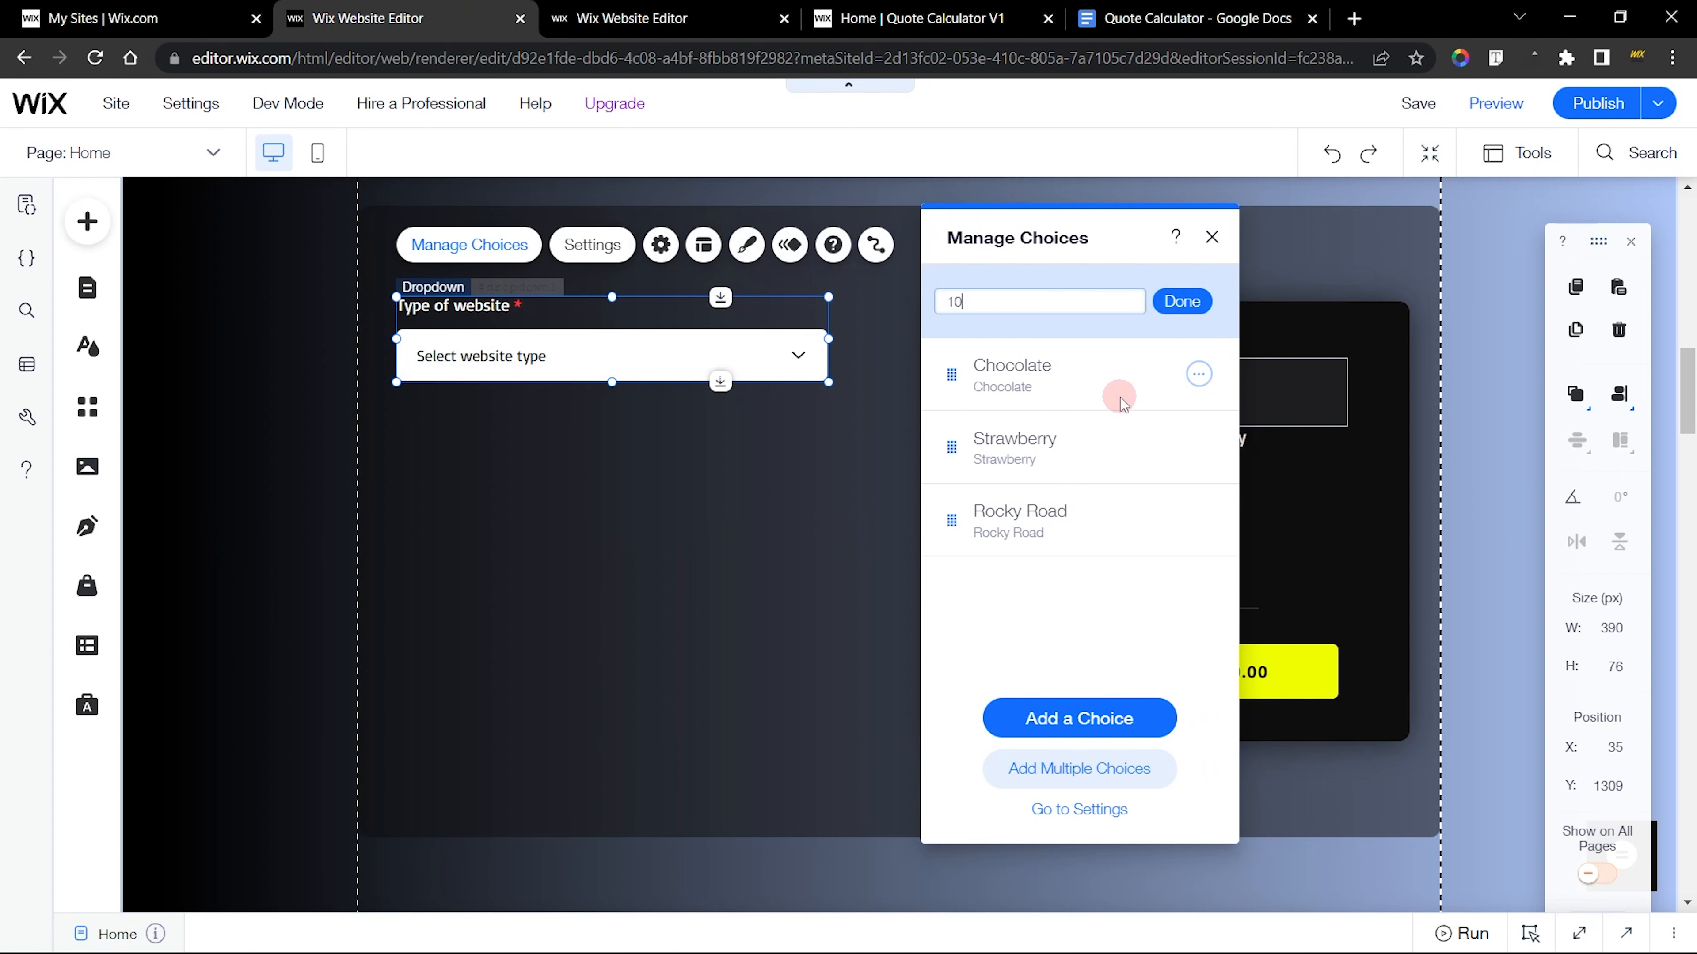
left_click(1120, 399)
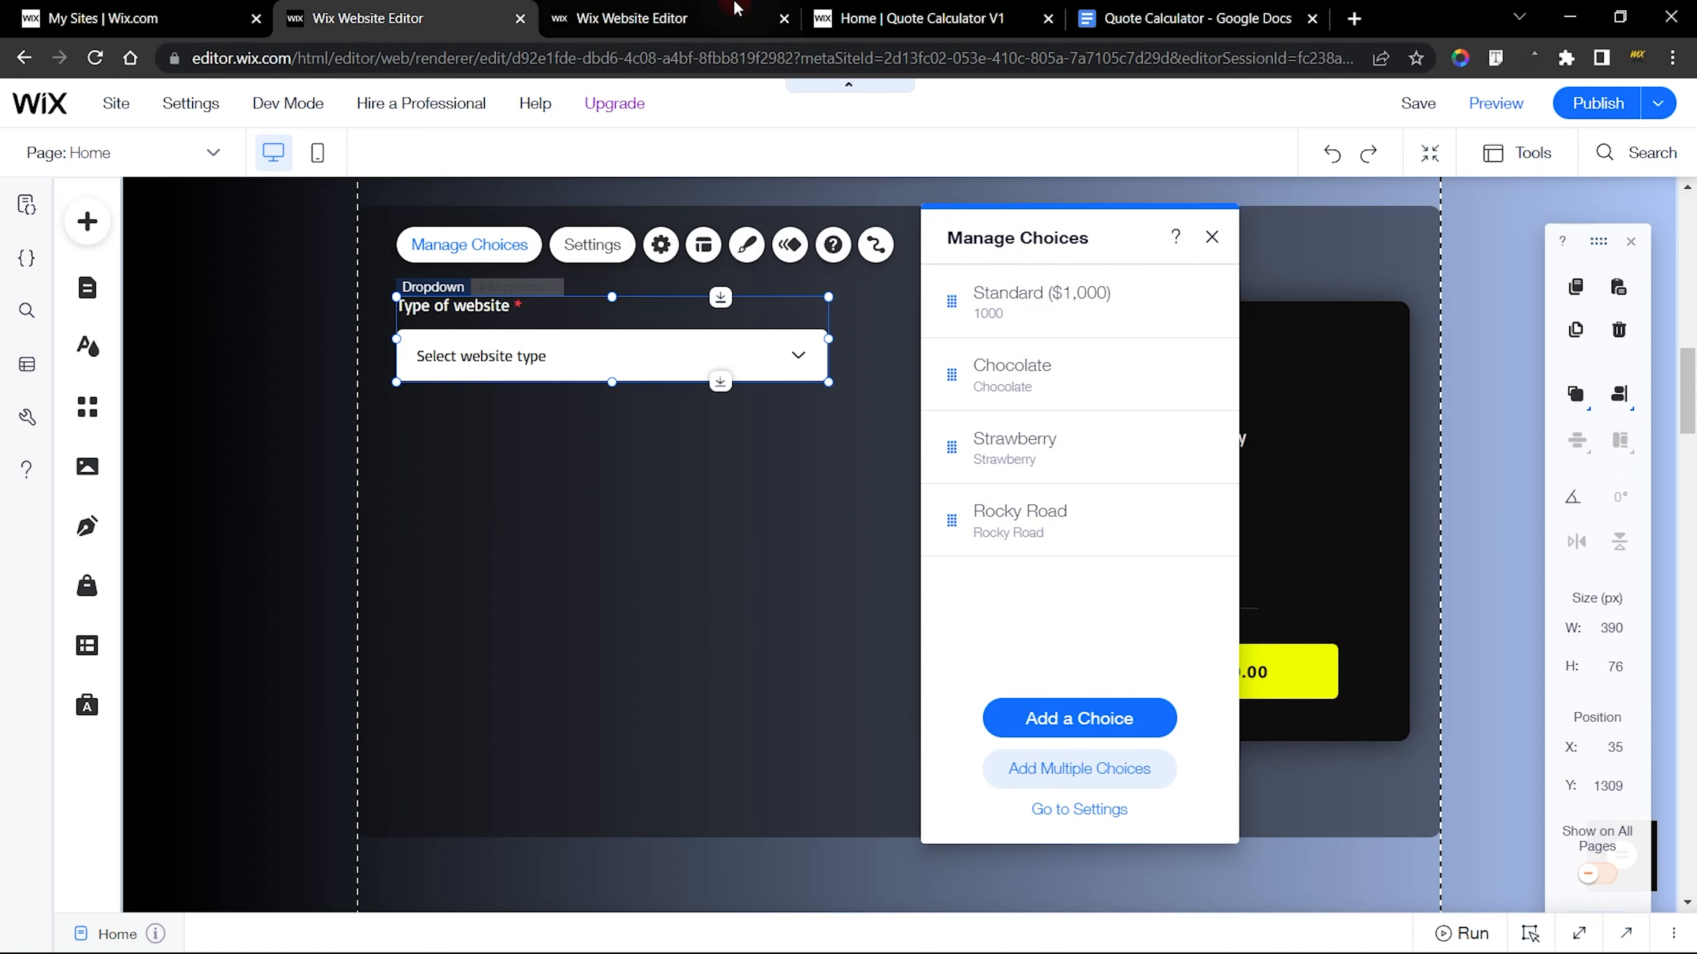
Copy the E-commerce ($1,500) label from the second choice of the finished dropdown
key("ctrl+Tab")
left_click(1183, 374)
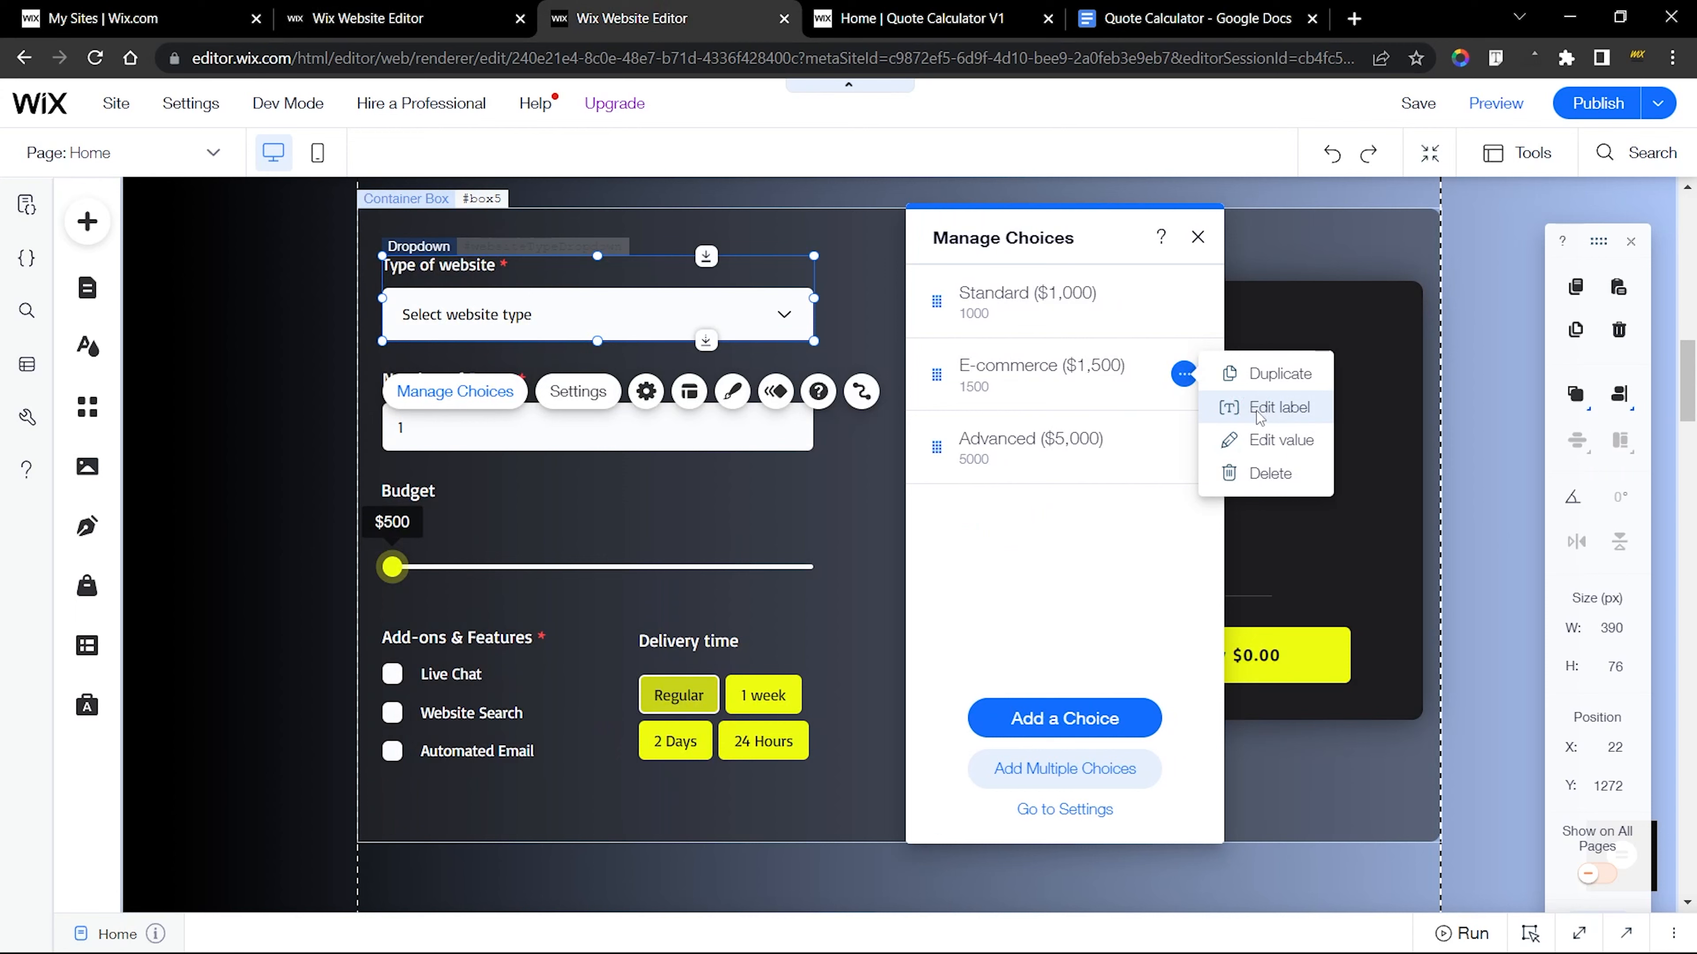
left_click(1222, 405)
left_click(1097, 392)
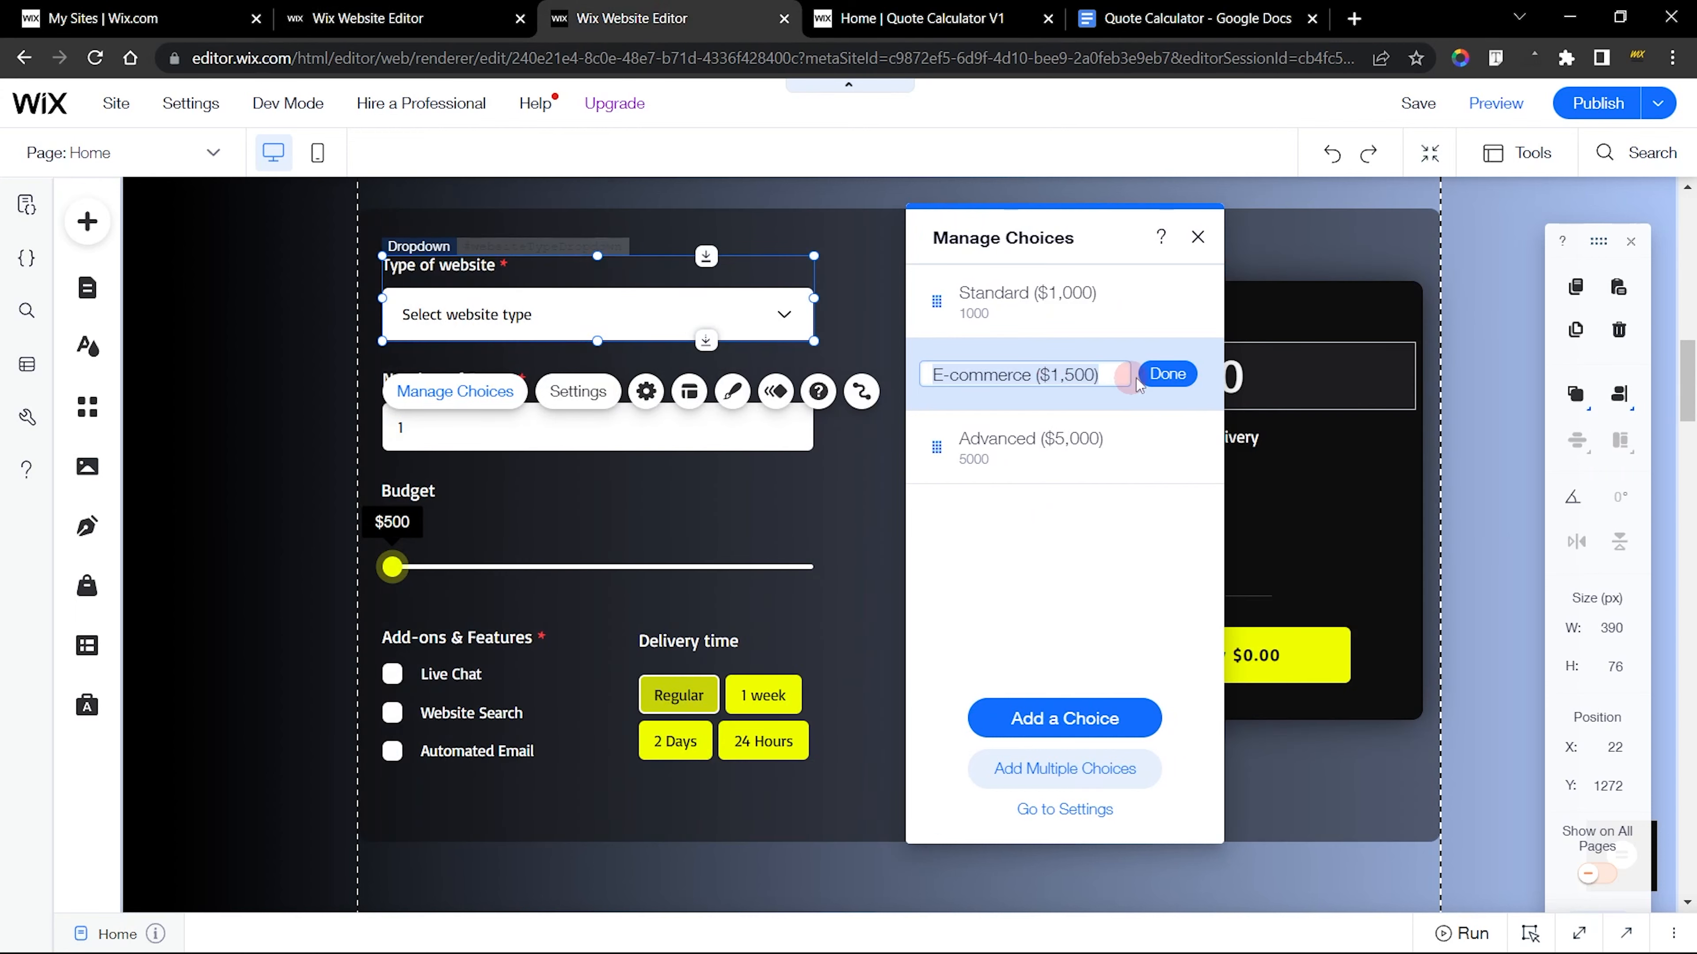
left_click(1012, 375)
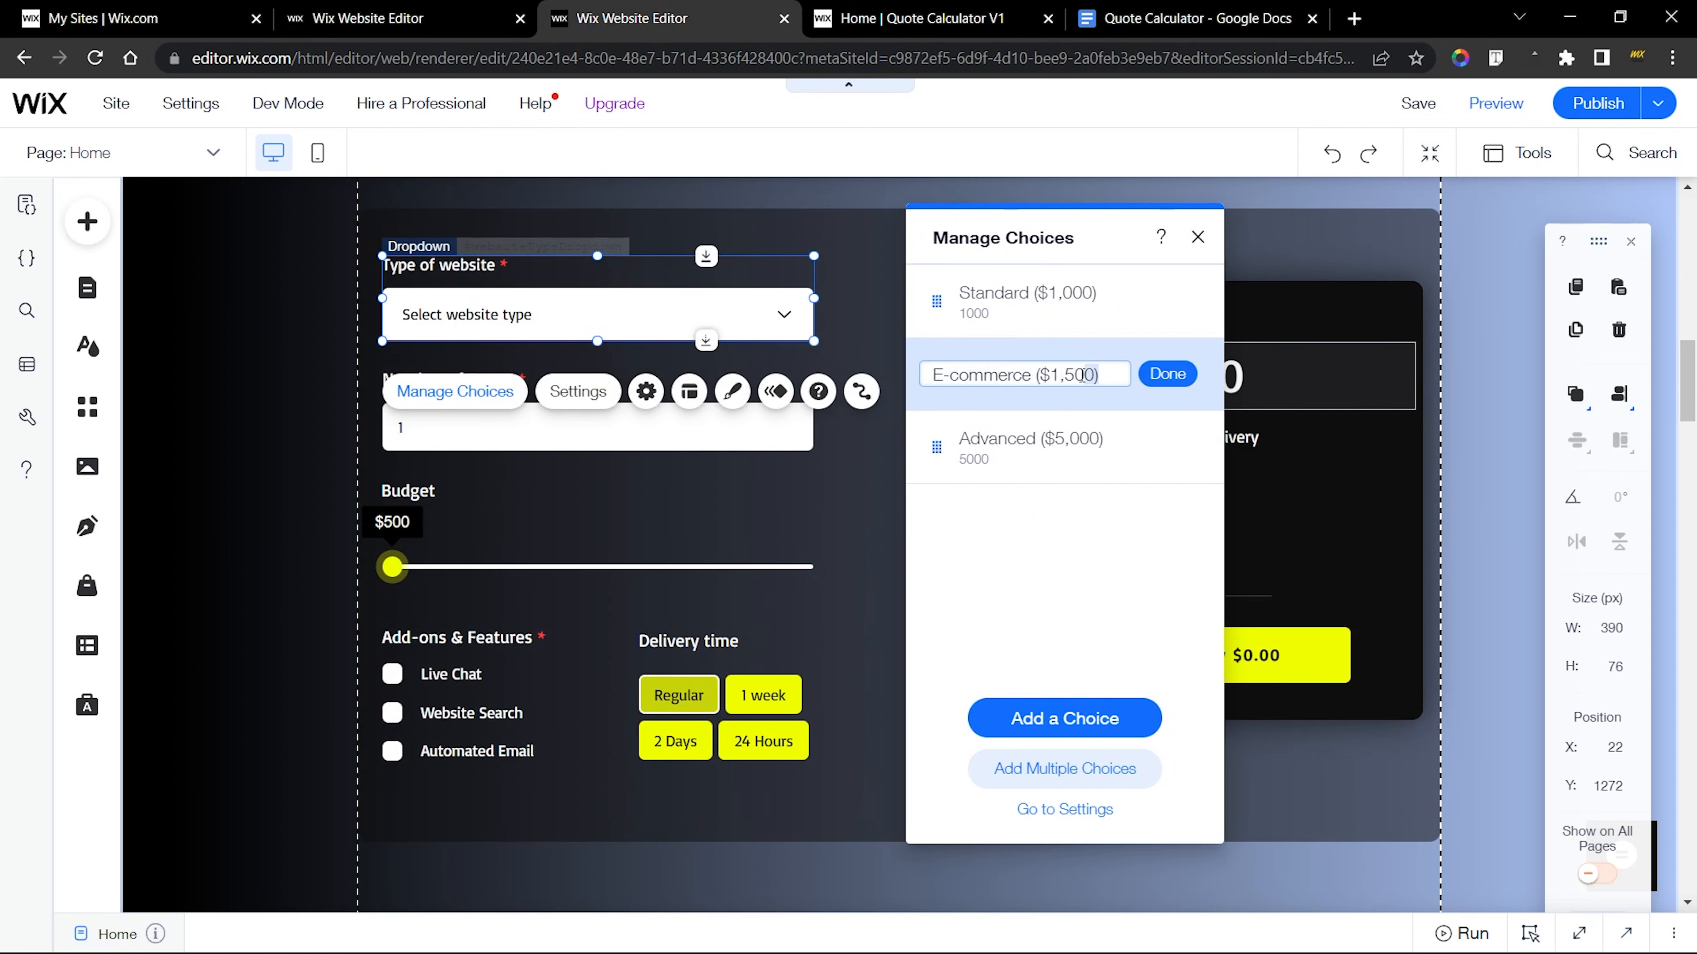
key("BackSpace")
left_click(1111, 388)
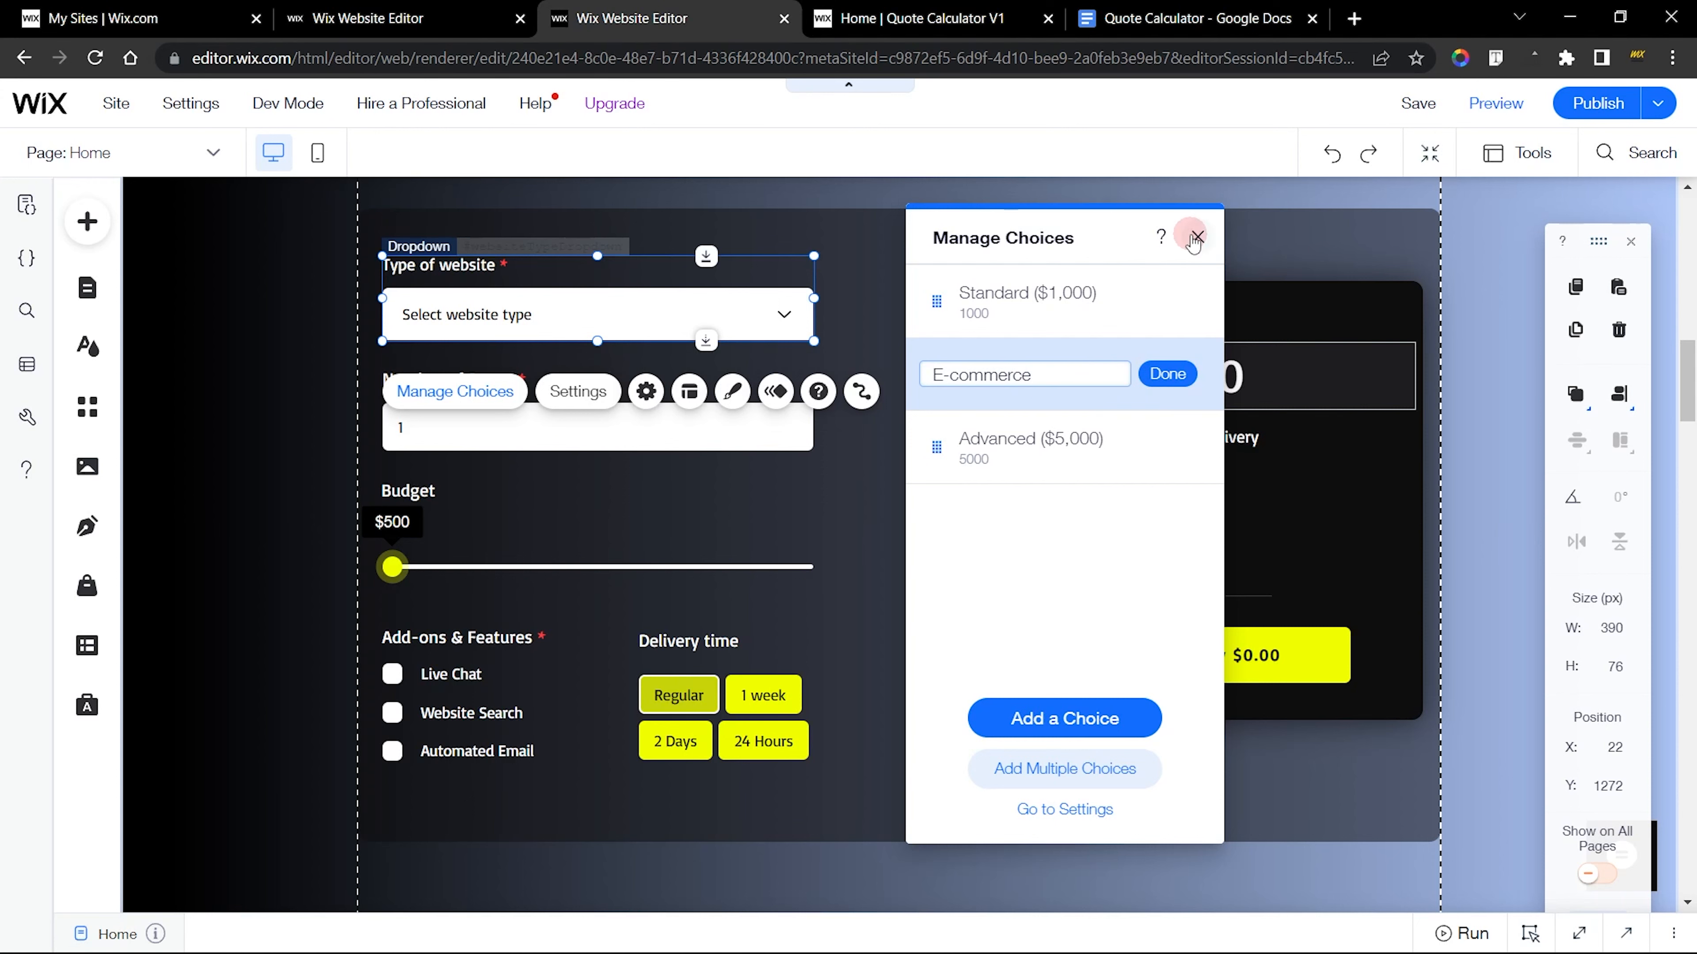
left_click(1197, 236)
Change the new dropdown's Chocolate choice to the label E-commerce ($1,500) with the value 1500
left_click(374, 18)
left_click(1196, 375)
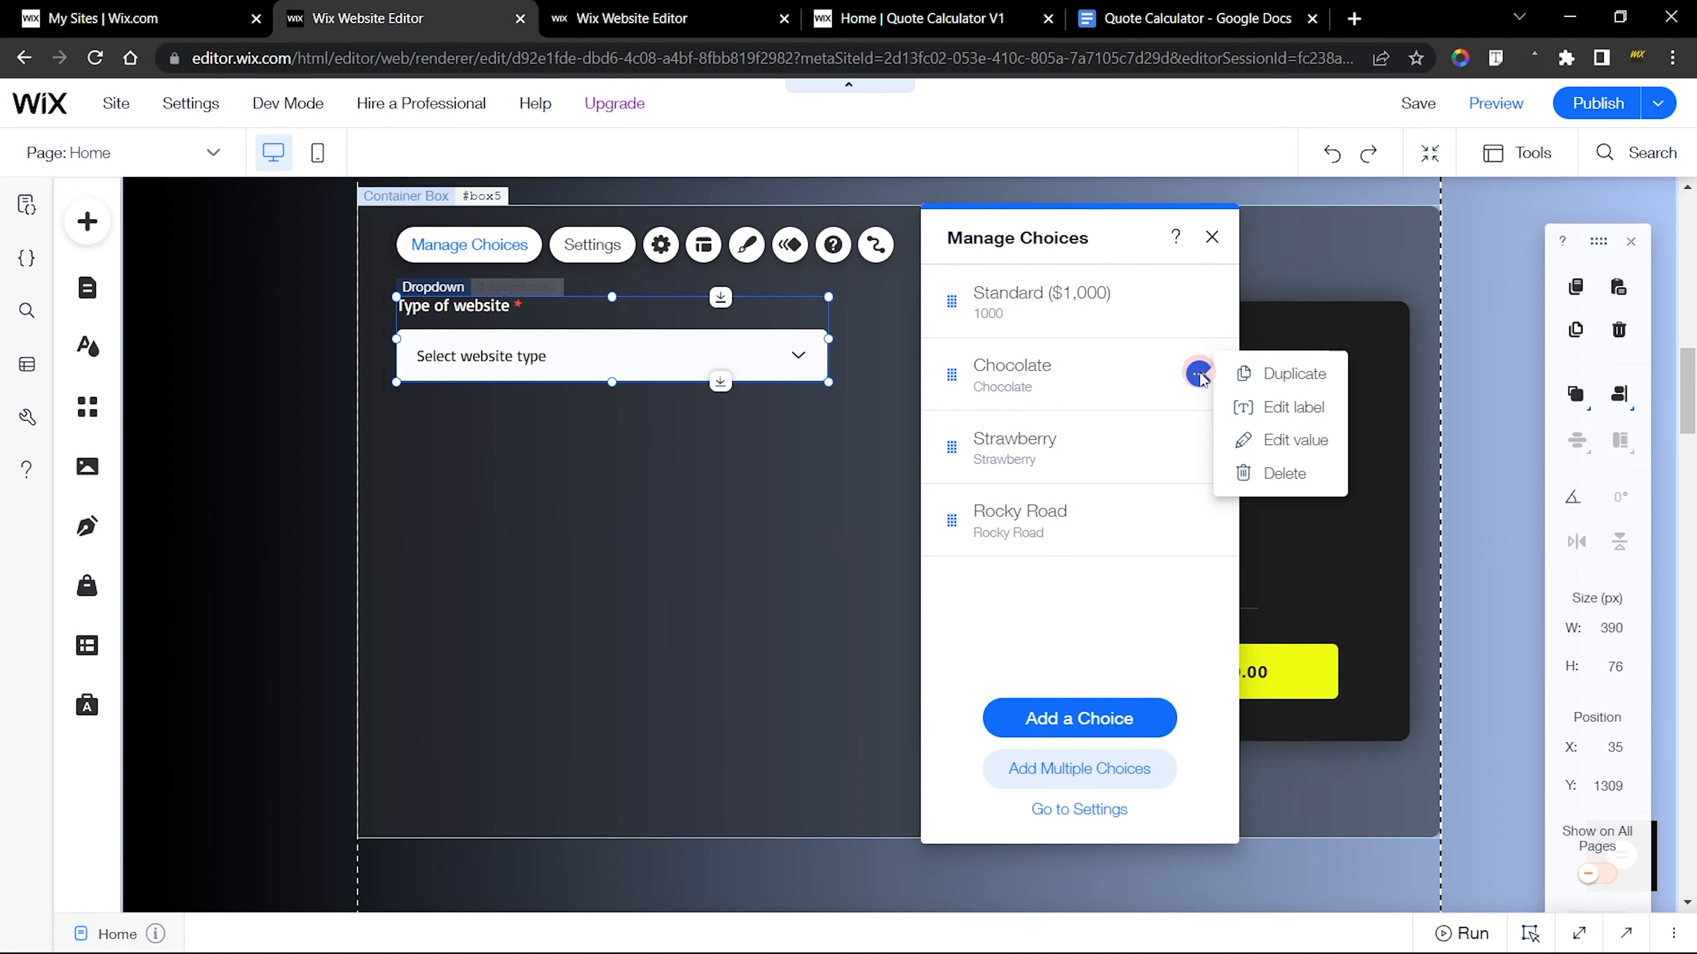
left_click(1256, 399)
type("E-commerce ($1,500)")
left_click(1180, 374)
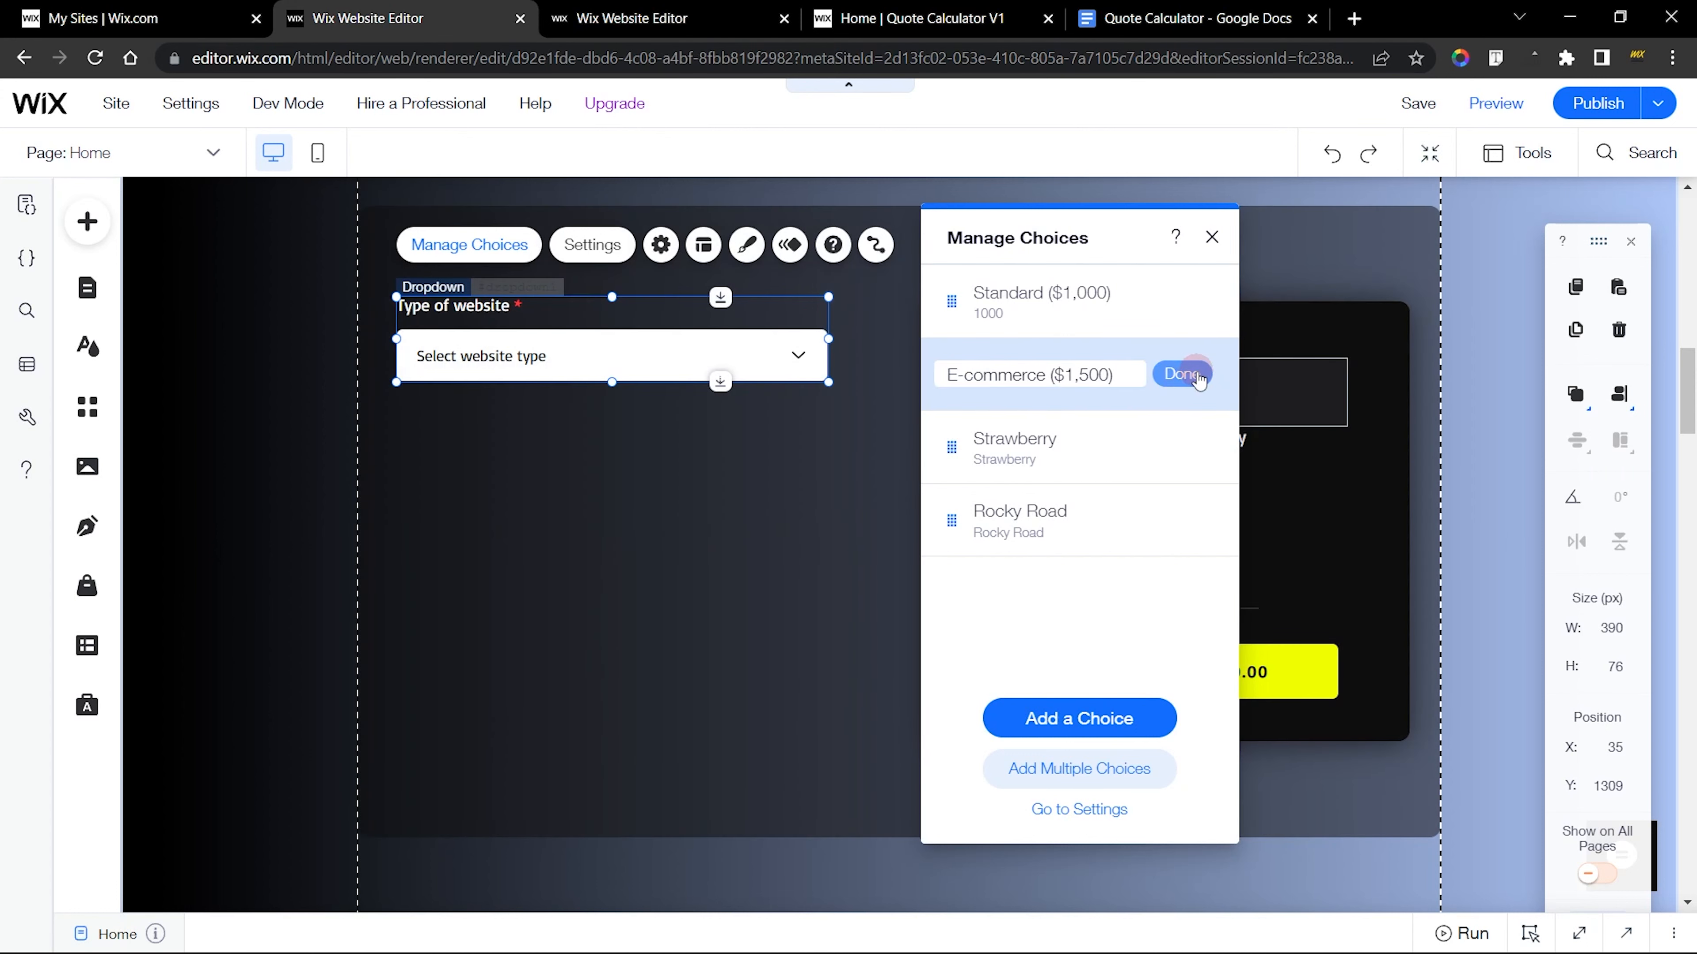
left_click(1197, 374)
left_click(1262, 440)
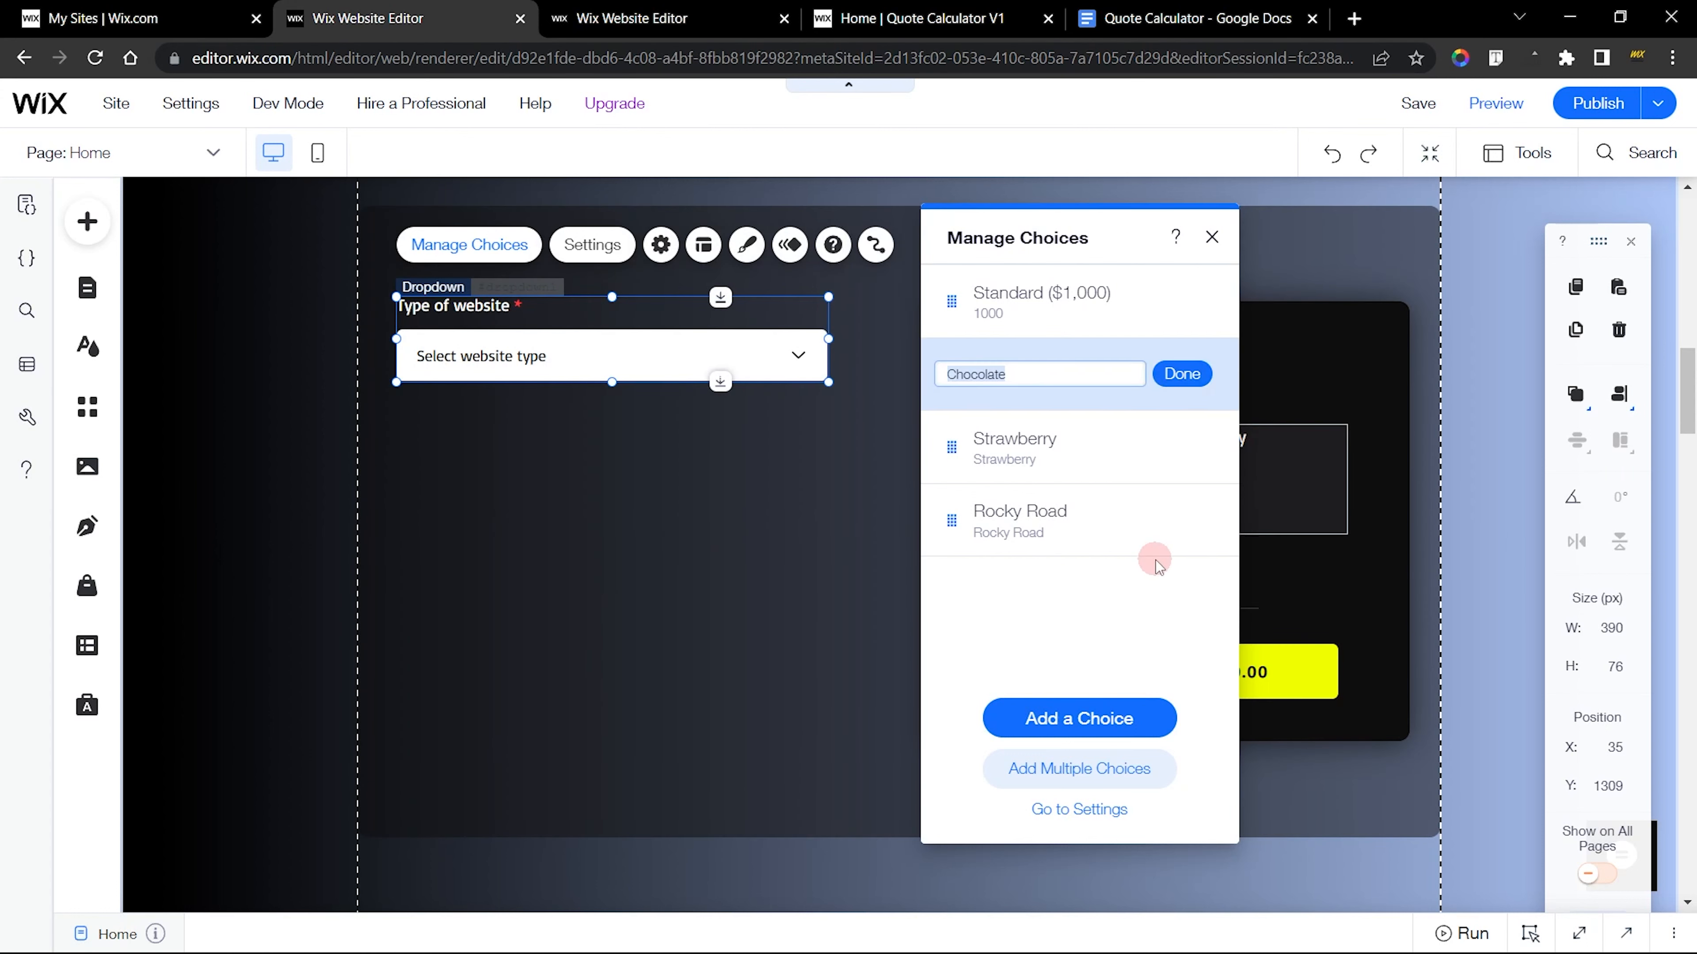
type("1500")
key("Return")
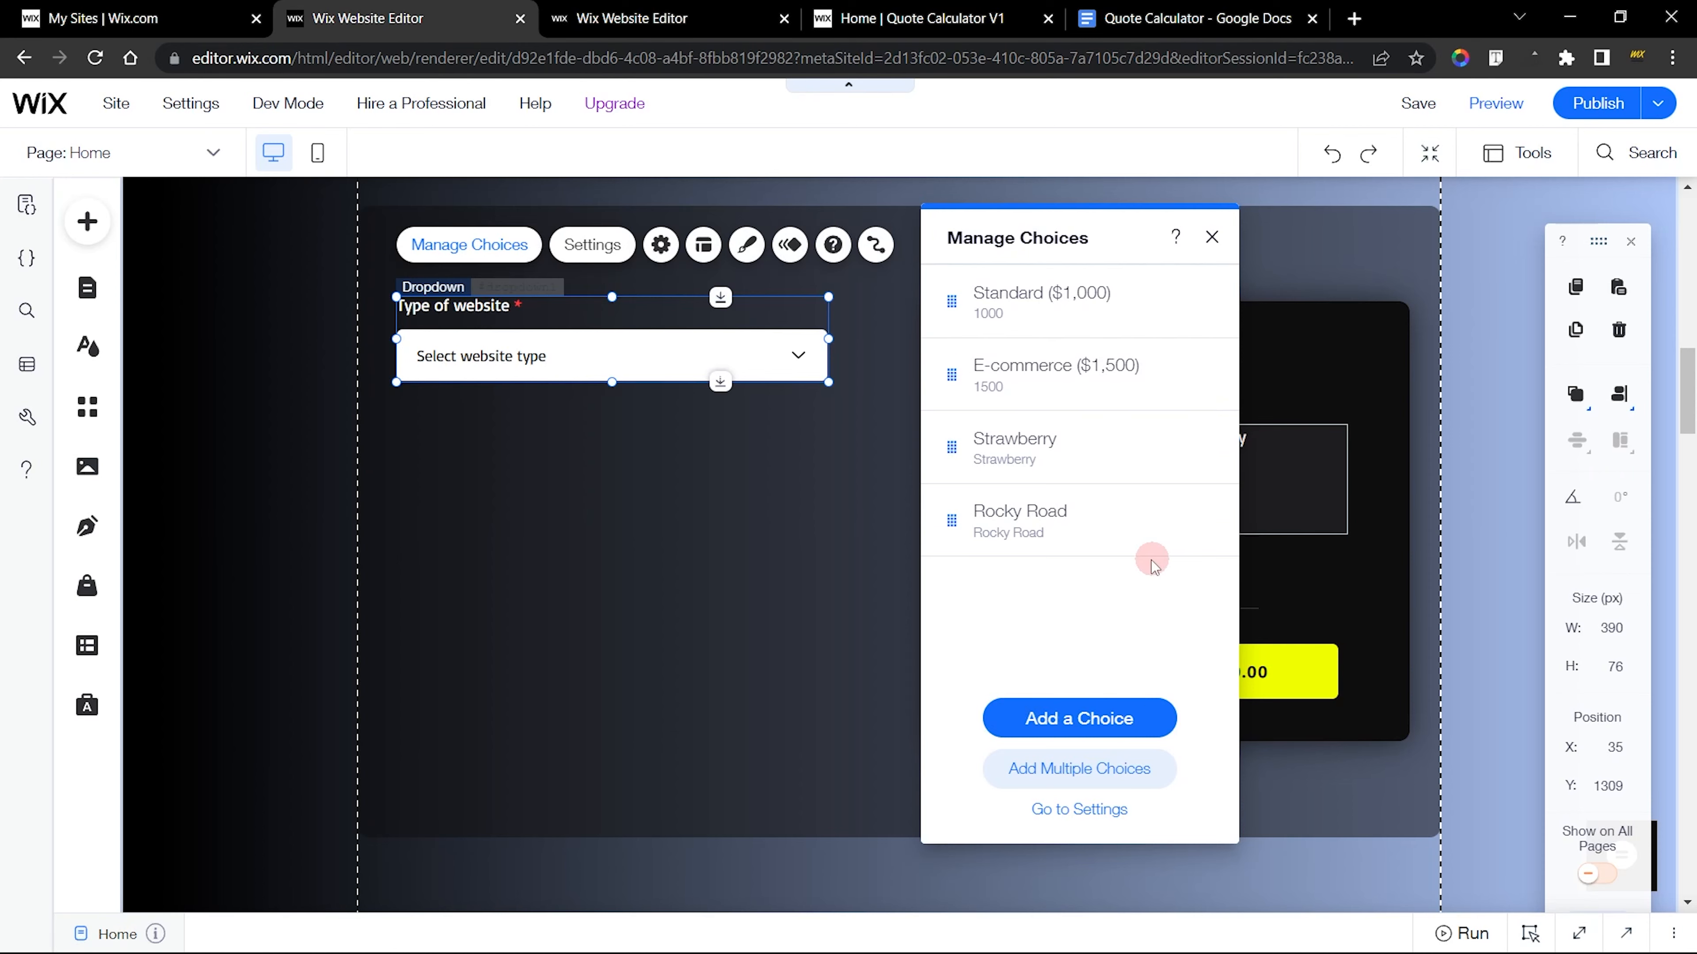
Reopen the finished dropdown's choices and copy the Advanced ($5,000) label from the third choice
left_click(631, 19)
left_click(467, 395)
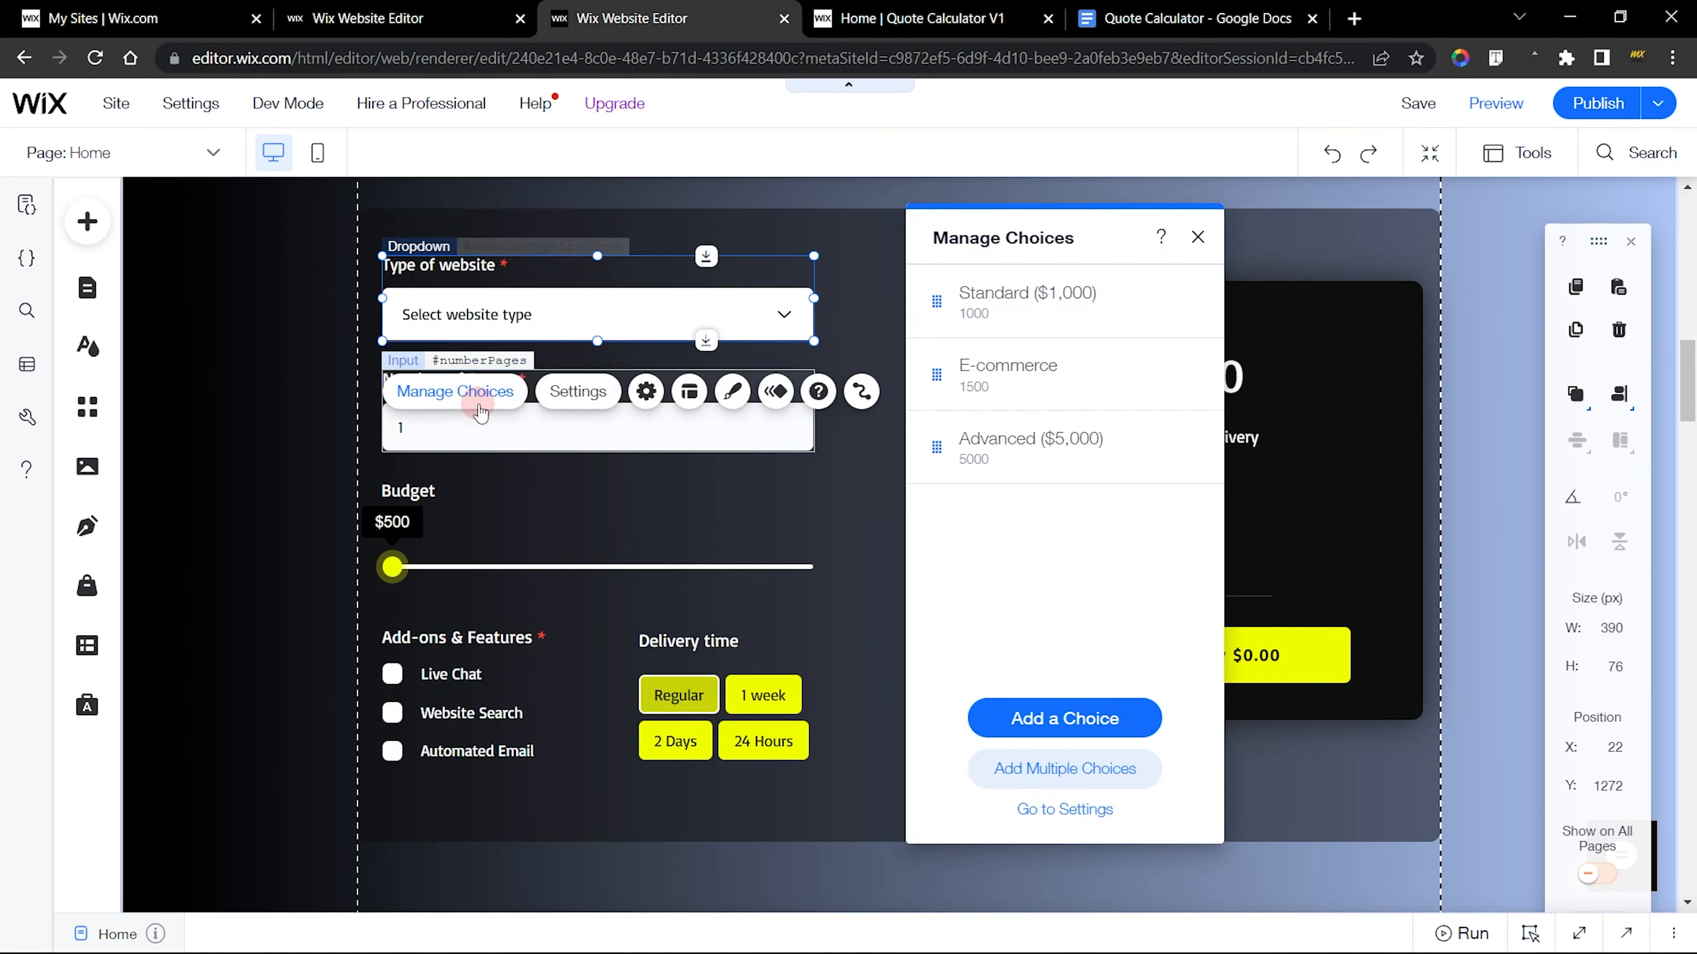
left_click(1185, 447)
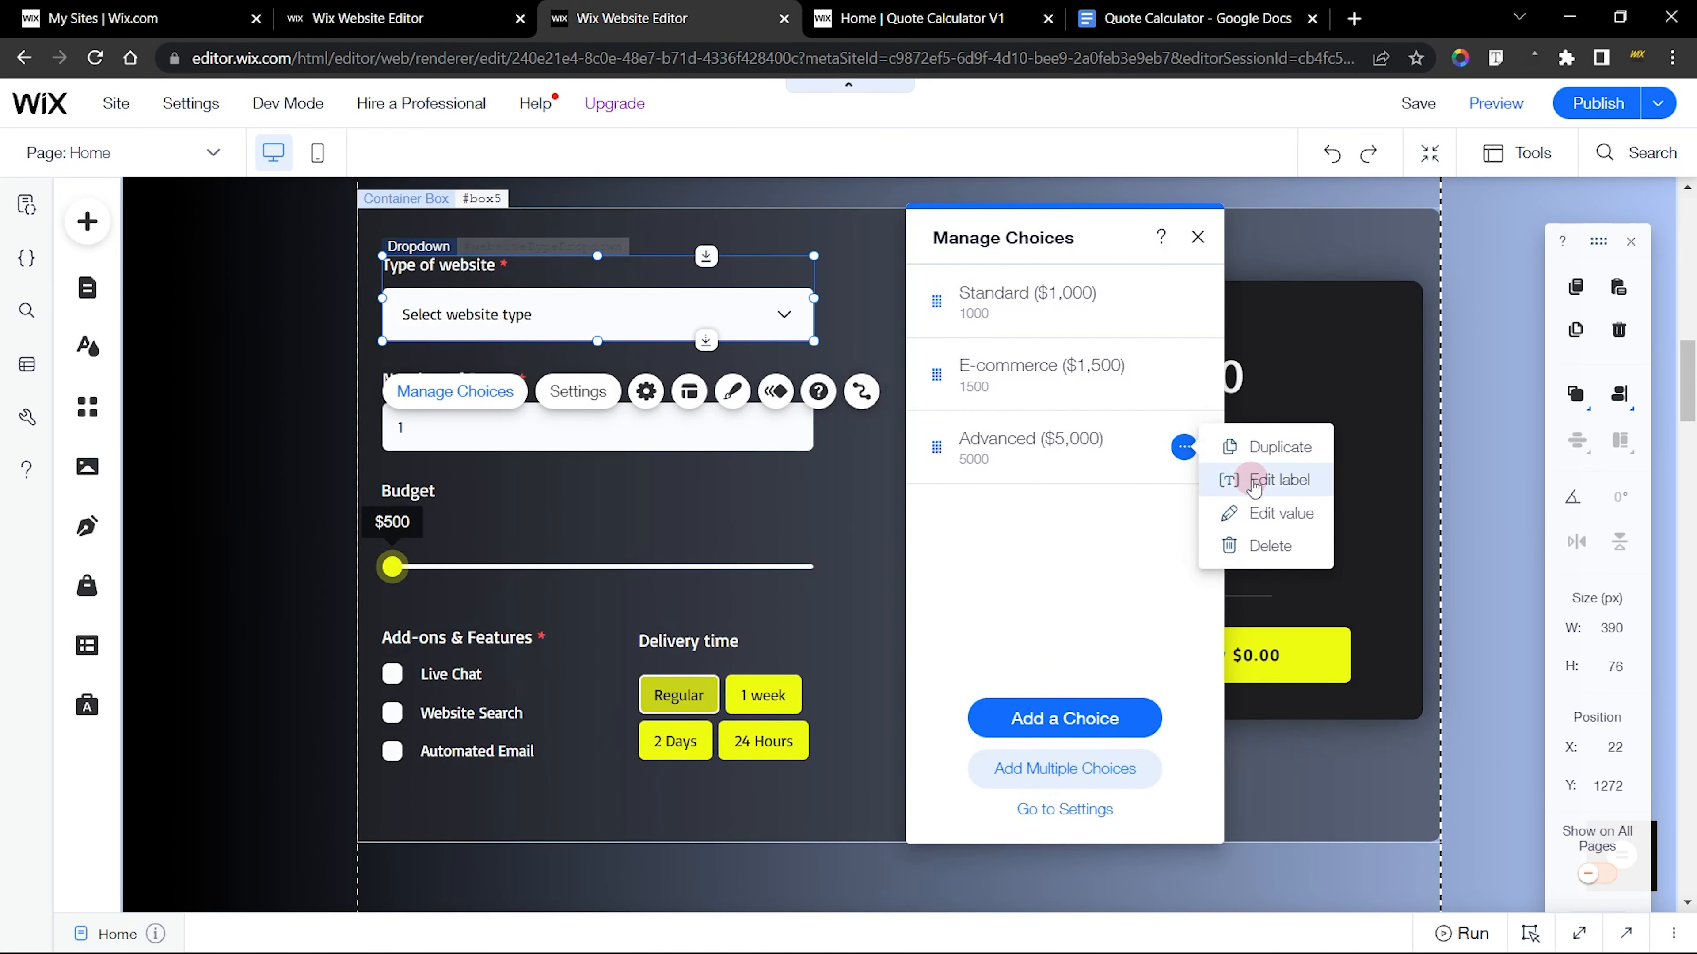
left_click(1227, 481)
key("ctrl+c")
Change the new dropdown's Strawberry choice to the label Advanced ($5,000) with the value 5000
key("ctrl+Page_Up")
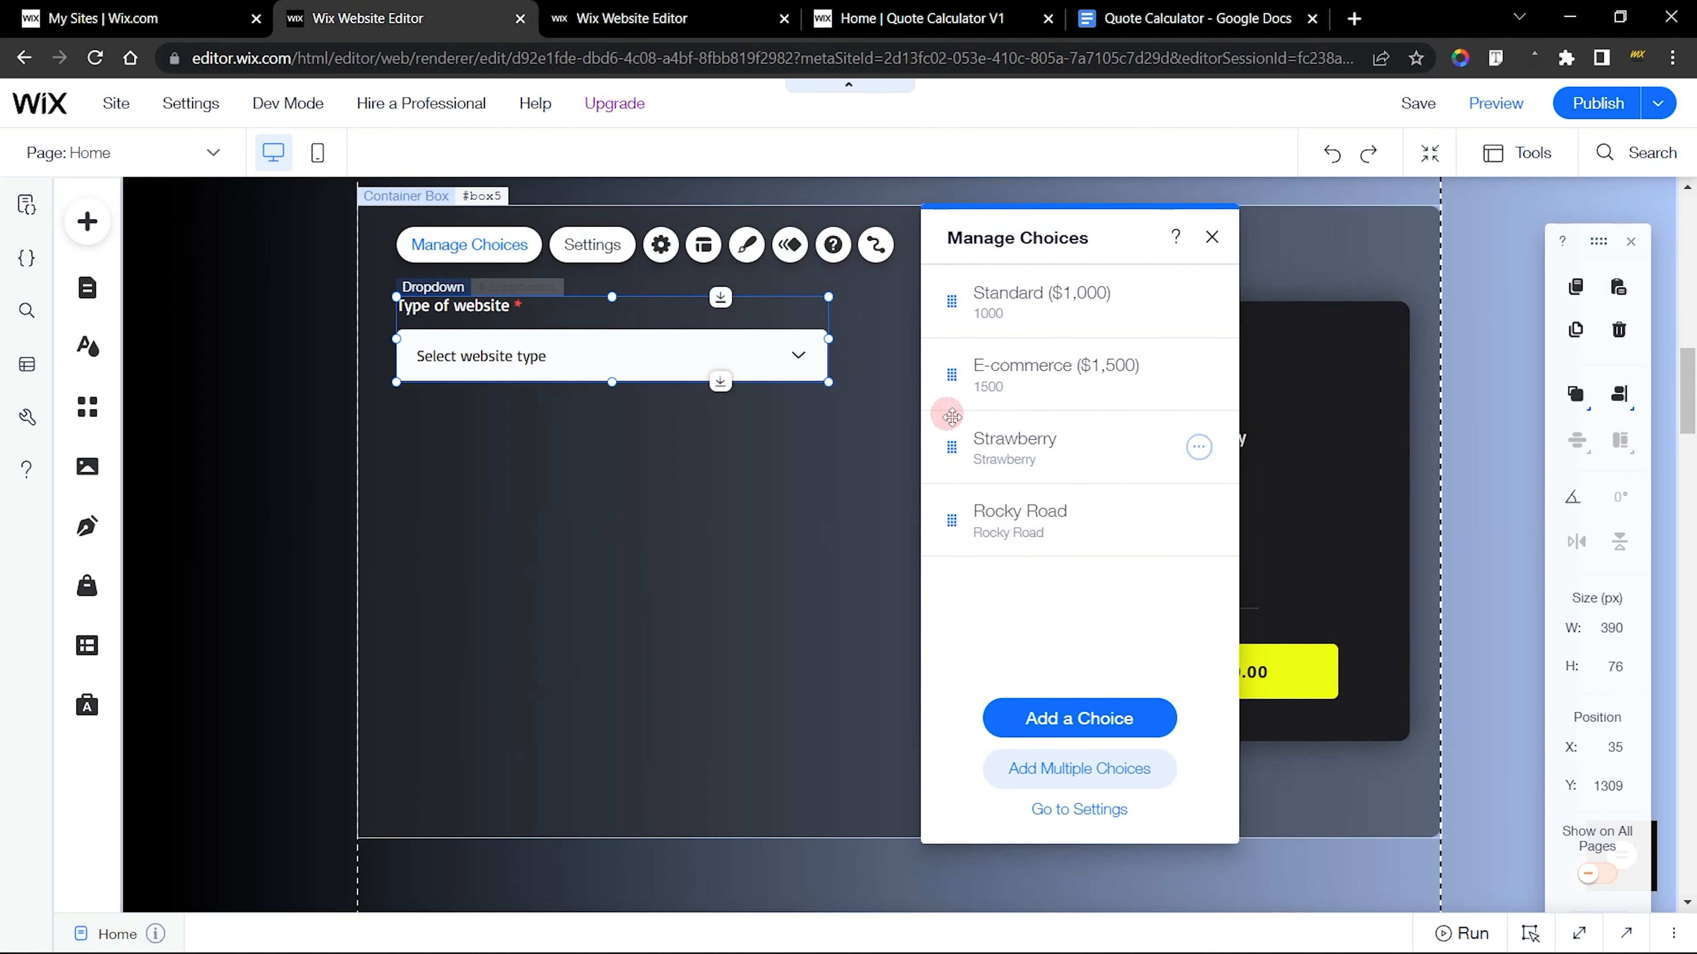
left_click(1199, 446)
left_click(1236, 478)
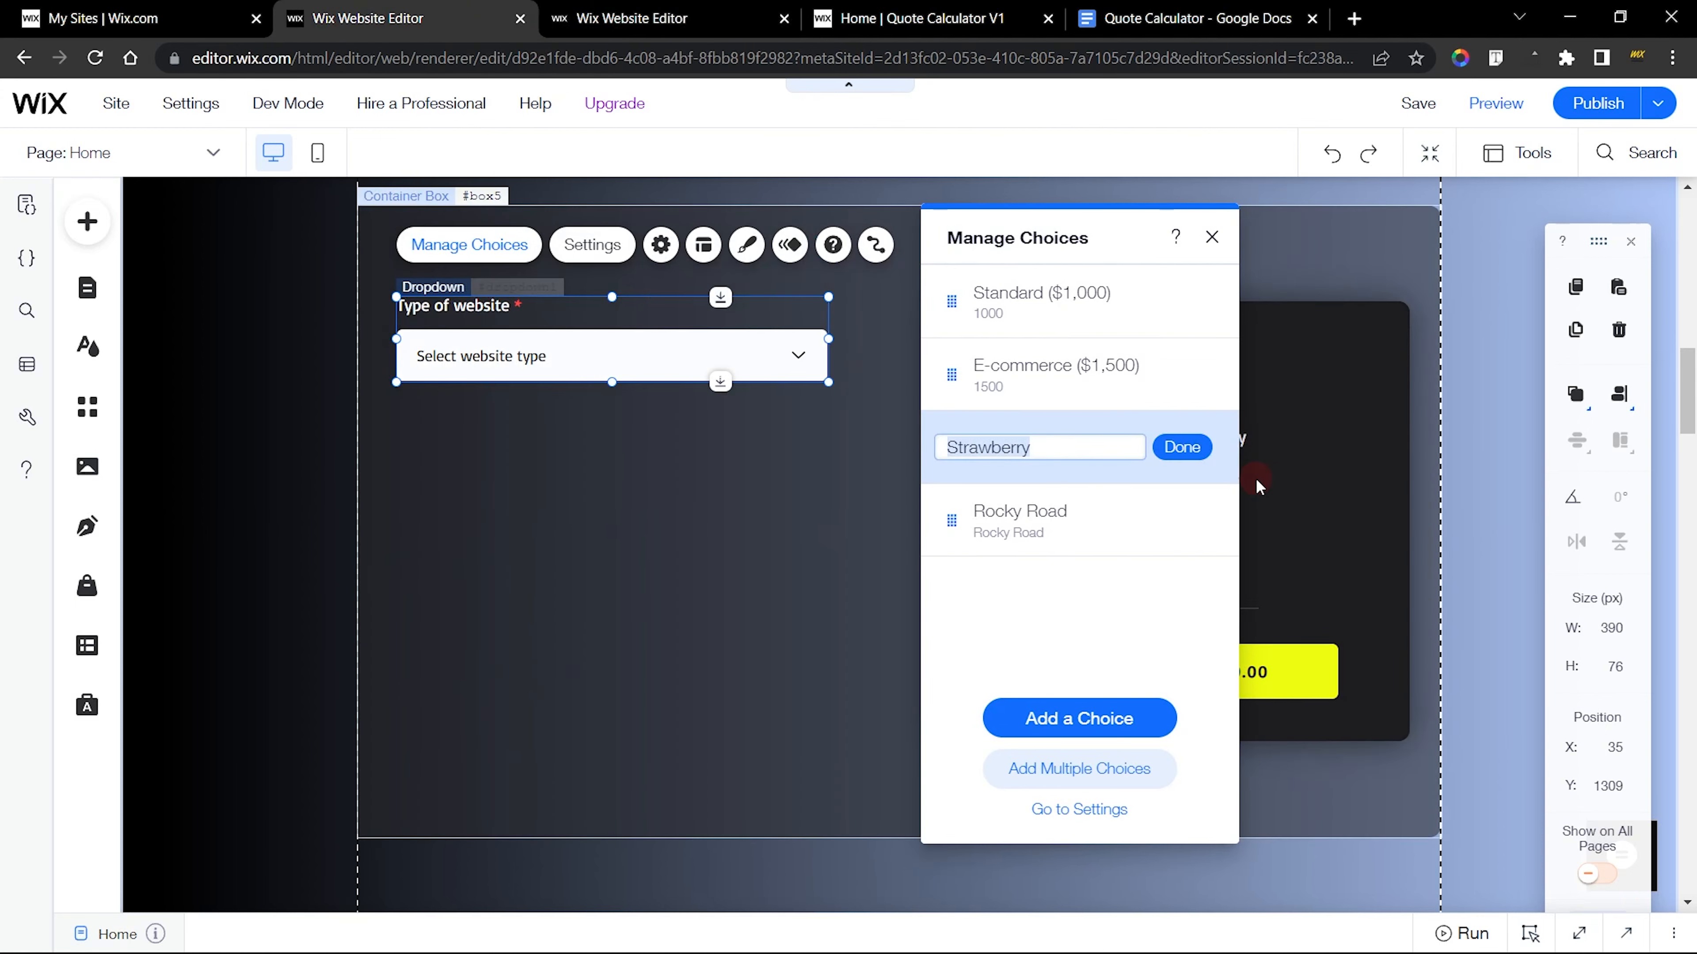
key("ctrl+v")
left_click(1201, 447)
left_click(1199, 446)
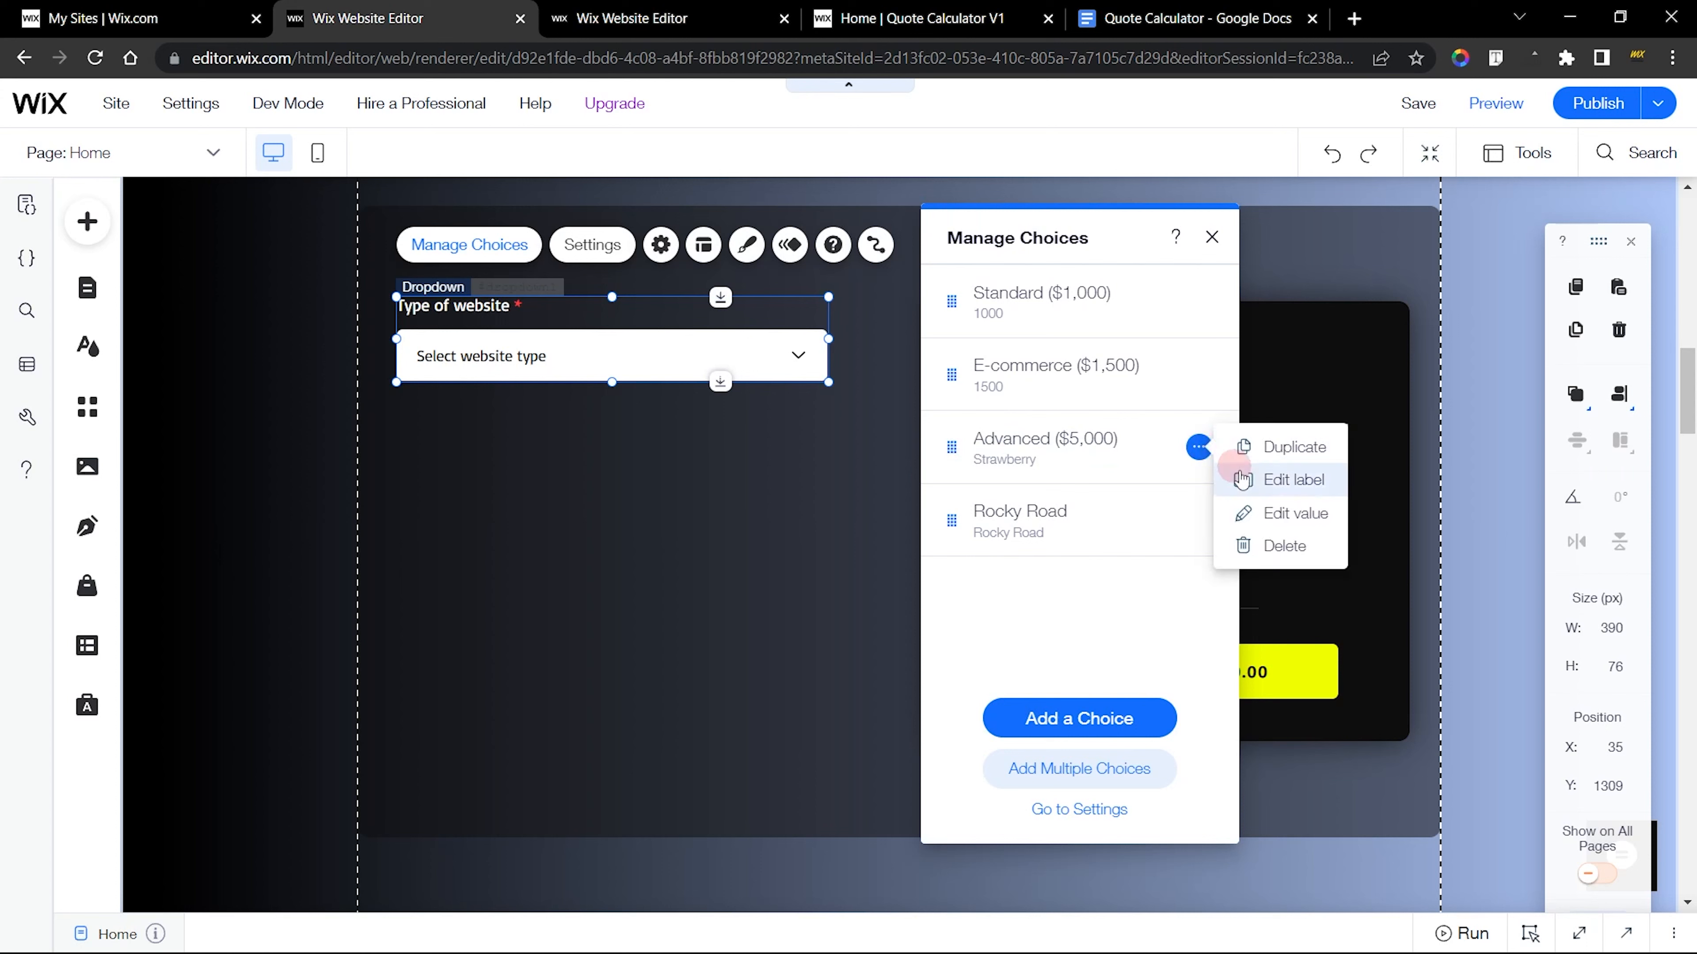
left_click(1271, 513)
type("5")
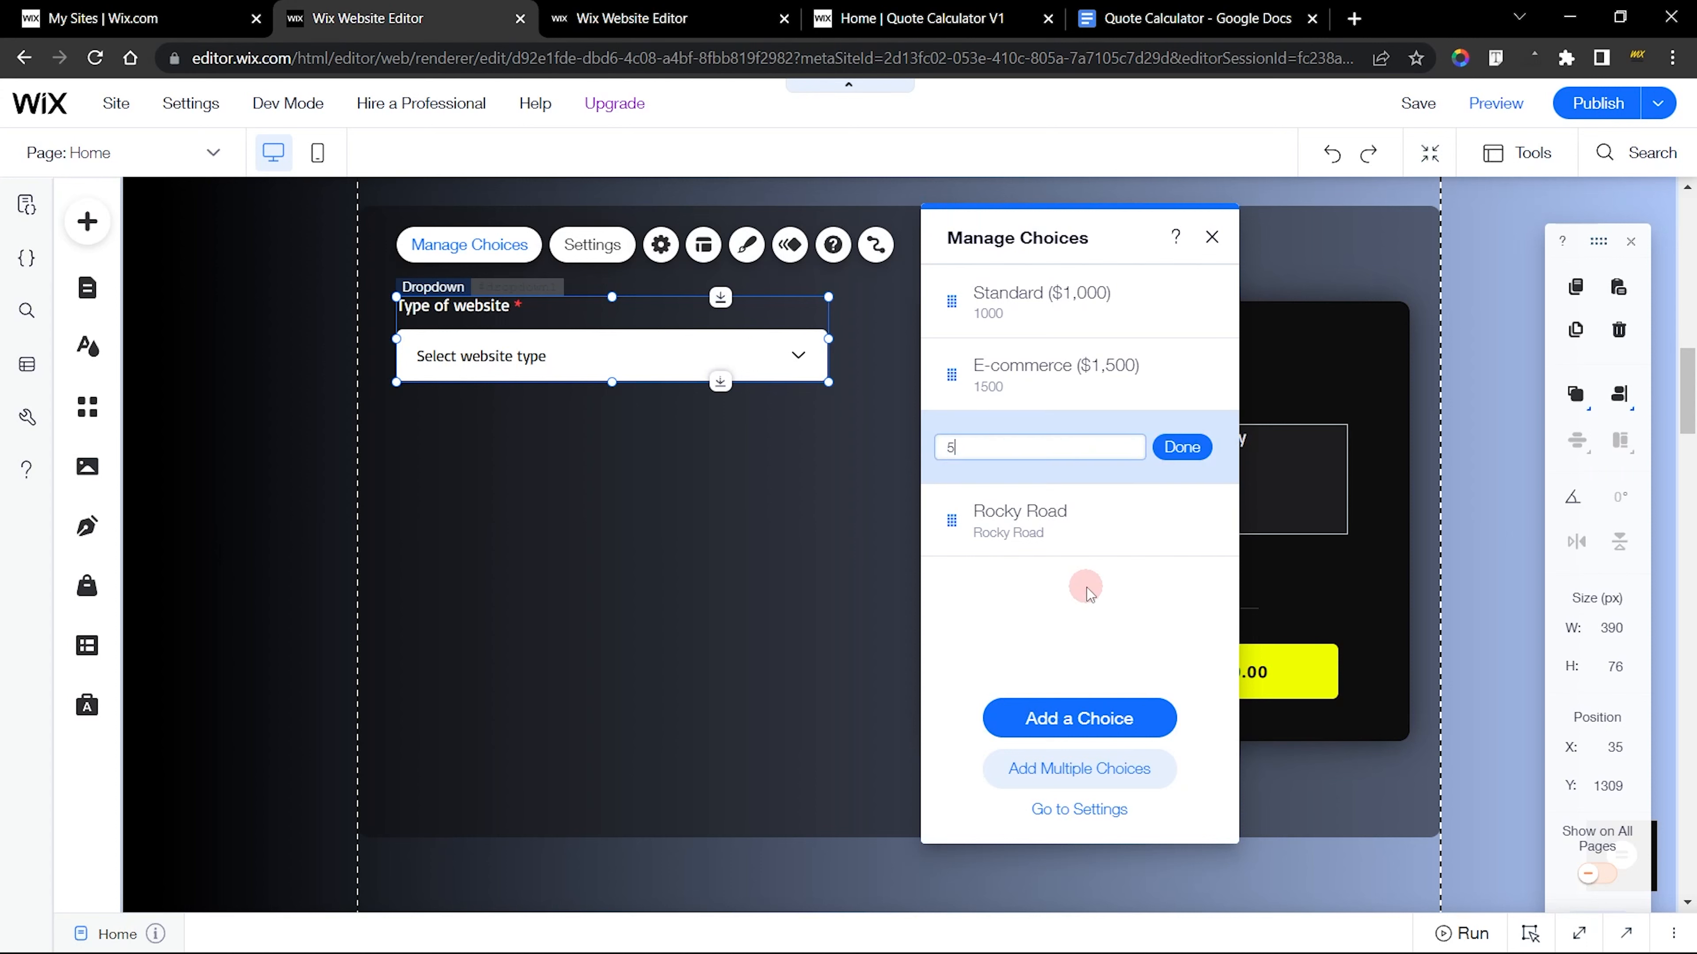
type("000")
key("Return")
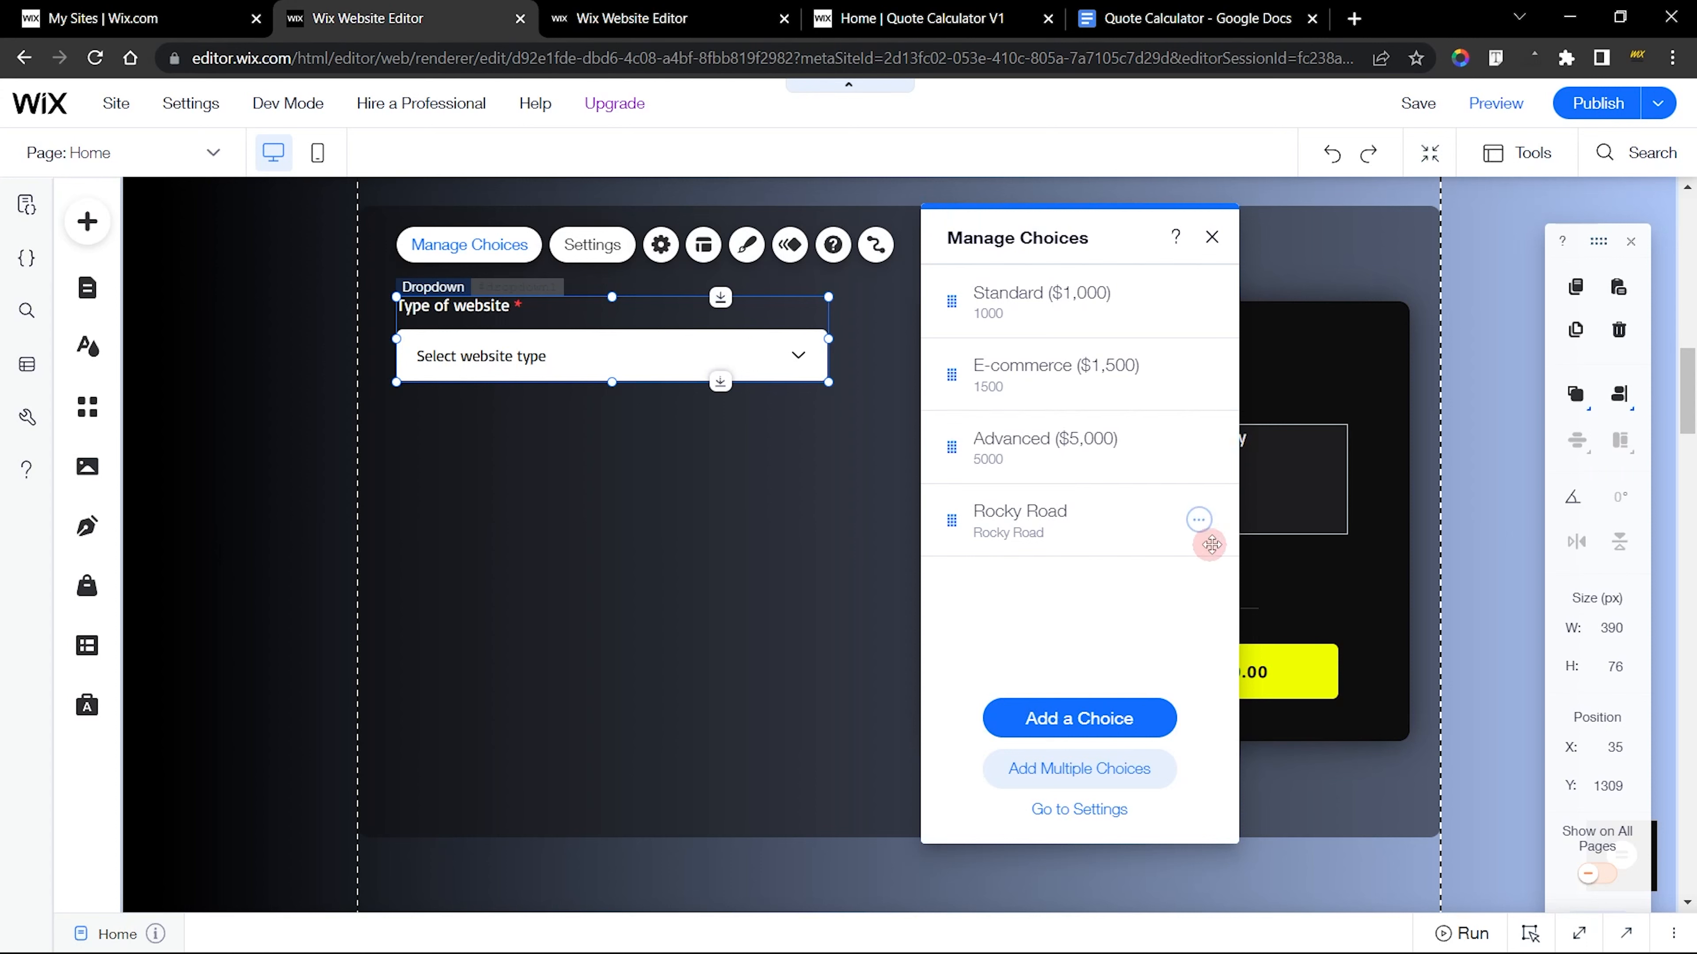
Delete the Rocky Road choice from the new dropdown and close its choices
left_click(1200, 520)
left_click(1259, 618)
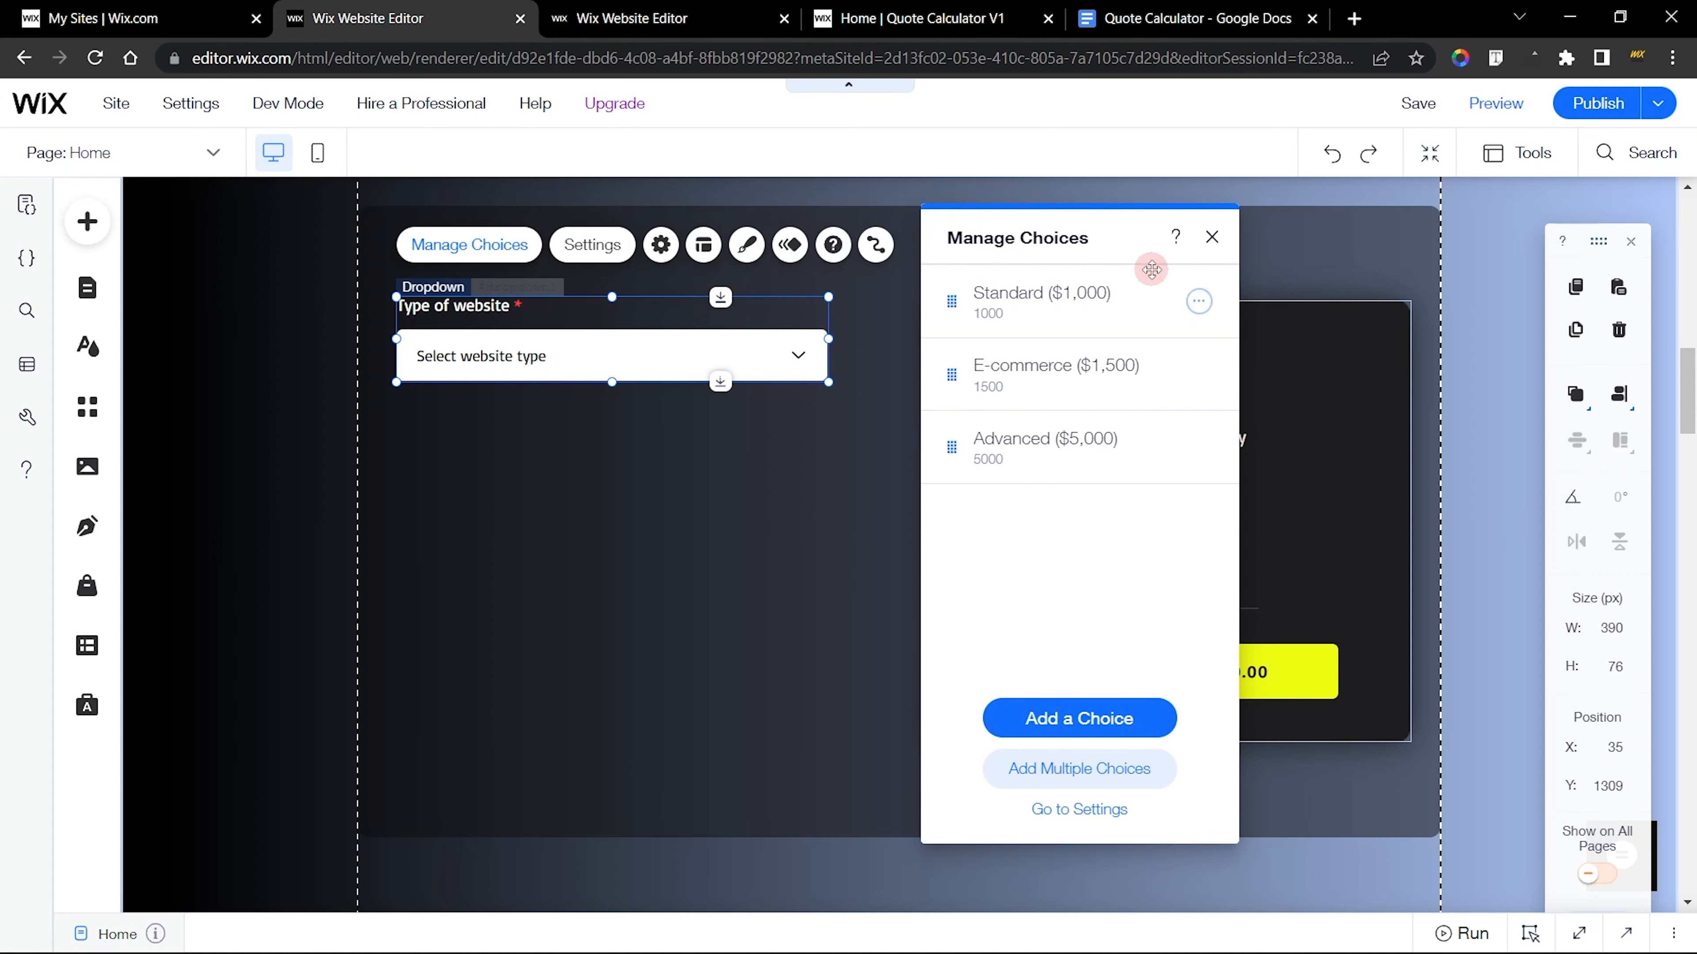
left_click(1211, 237)
Inspect the finished form's Number of Pages input and return to the new site's editor
left_click(646, 15)
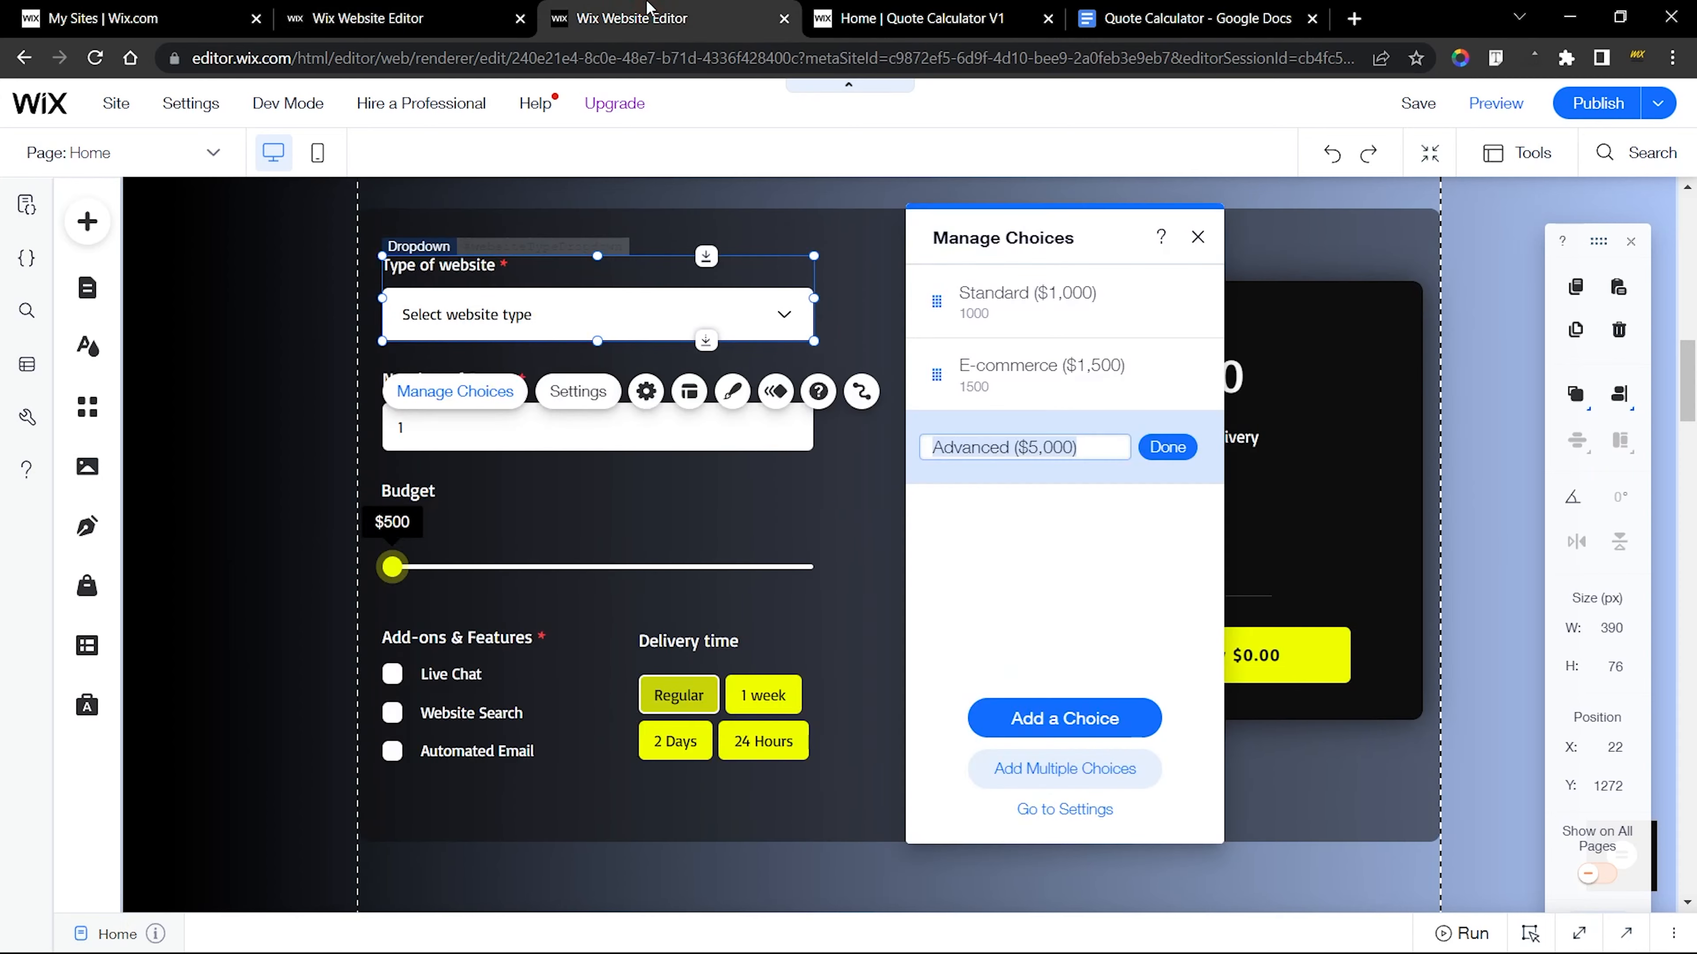
left_click(614, 427)
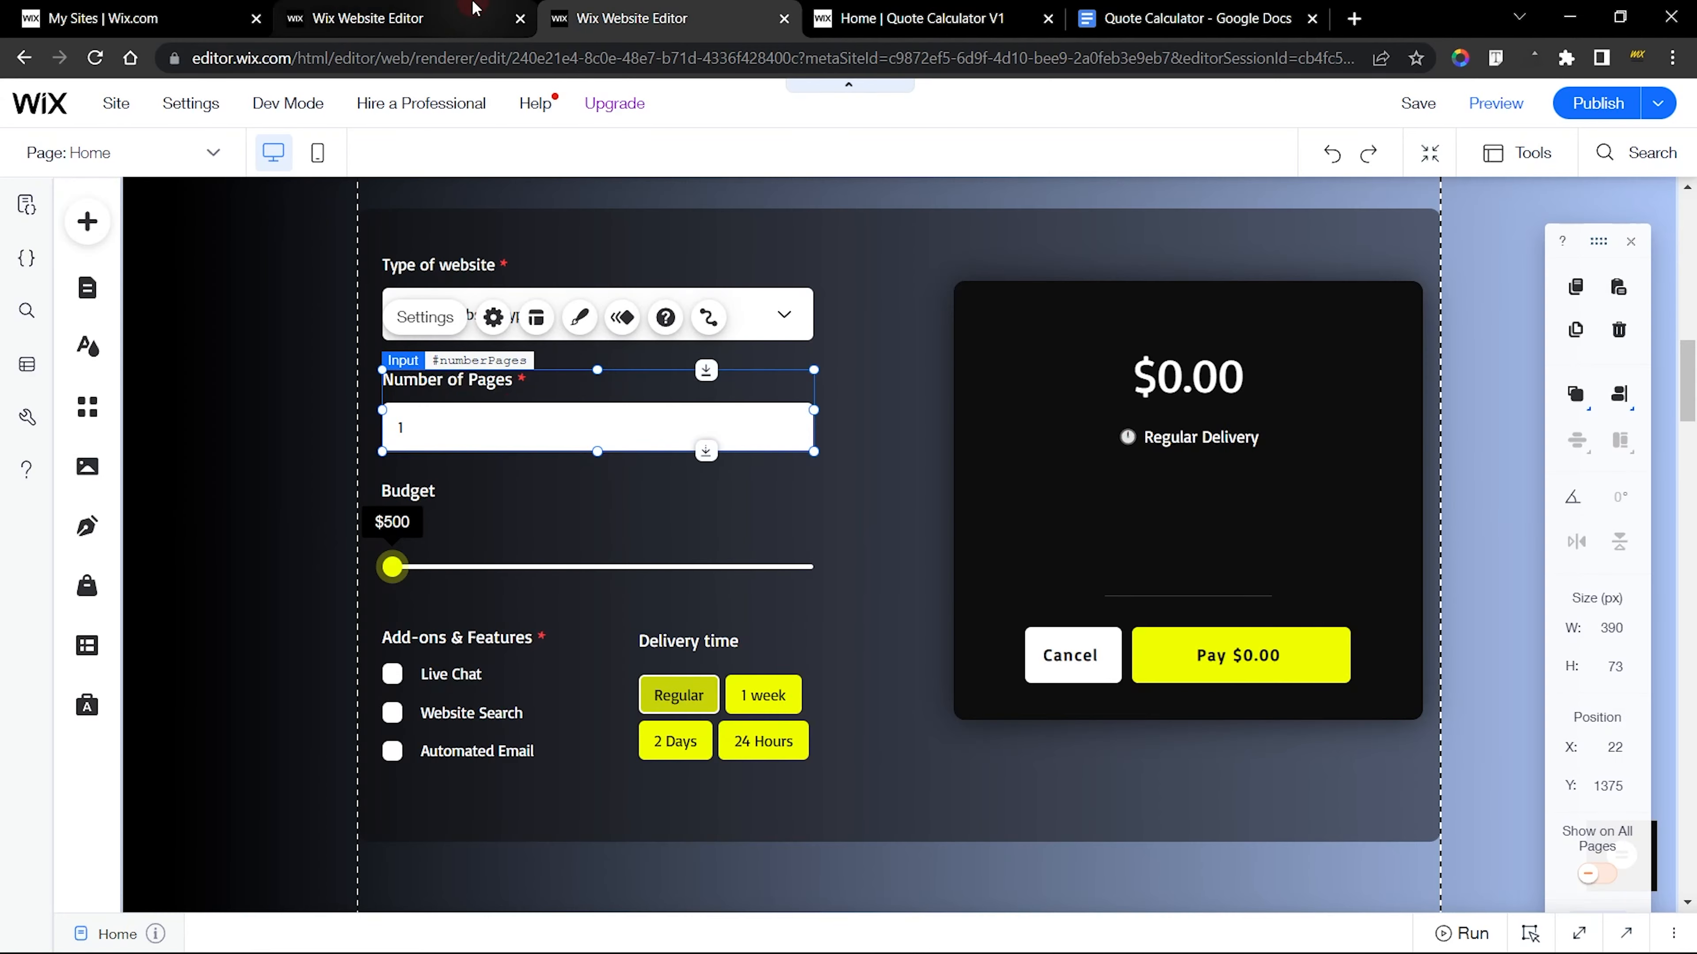
left_click(474, 14)
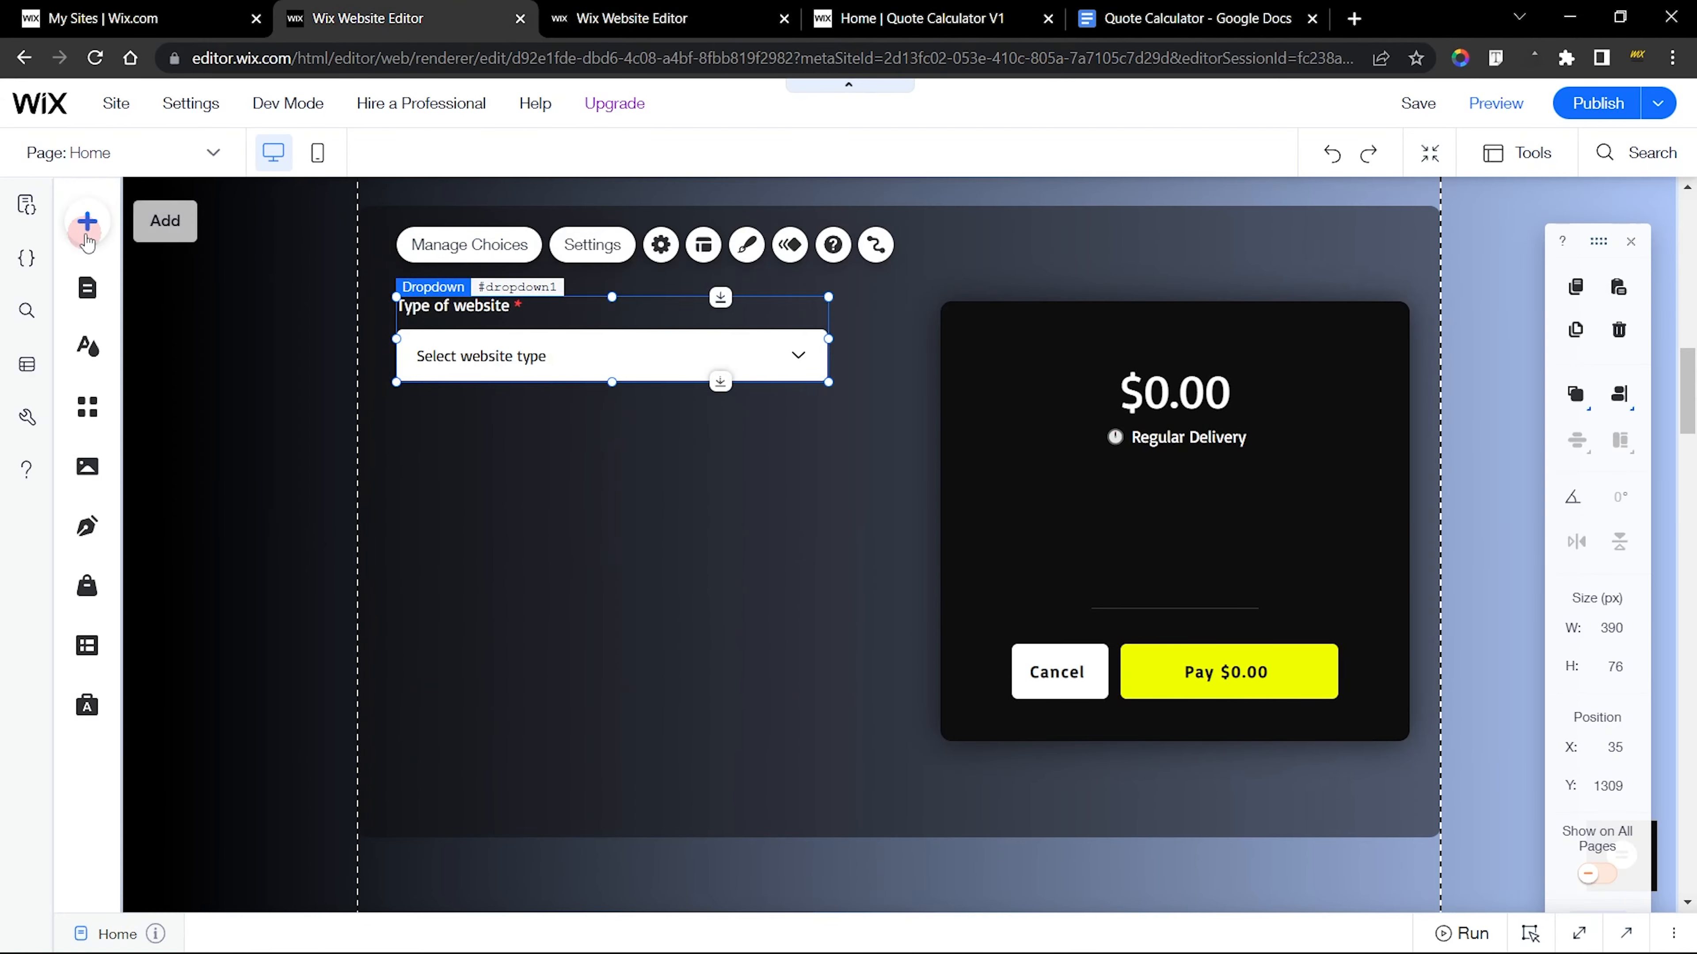
Add a text input below the Type of website dropdown, aligned with its edge and widened to 390 px
left_click(485, 345)
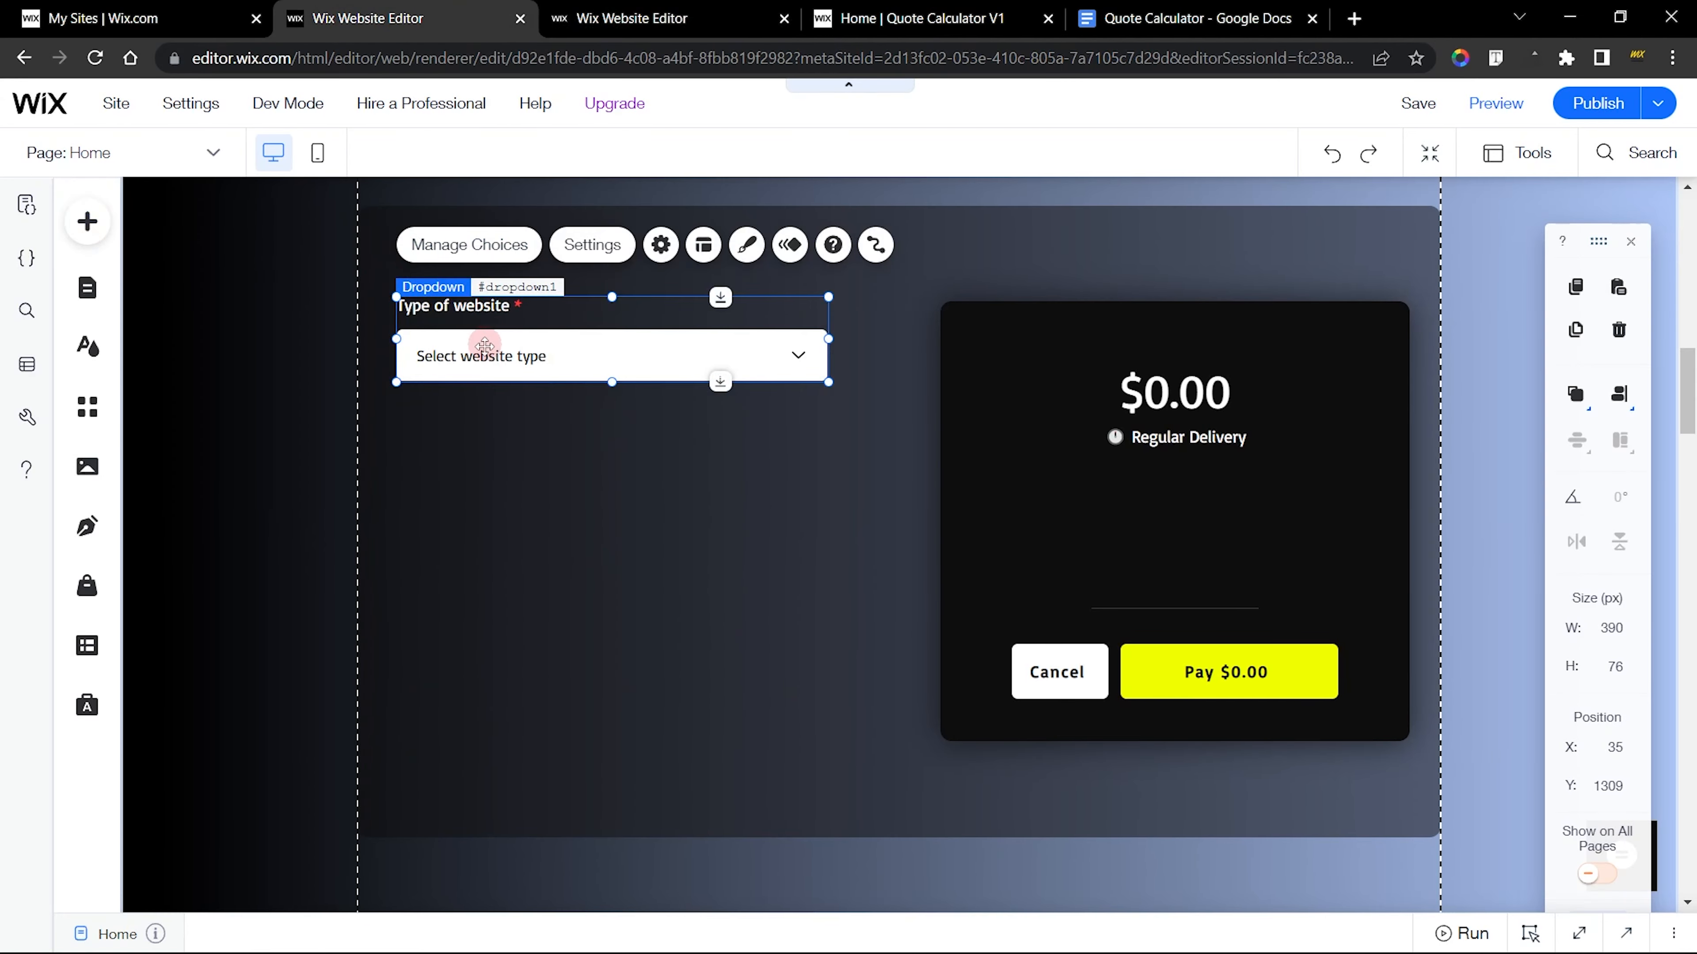
left_click(106, 235)
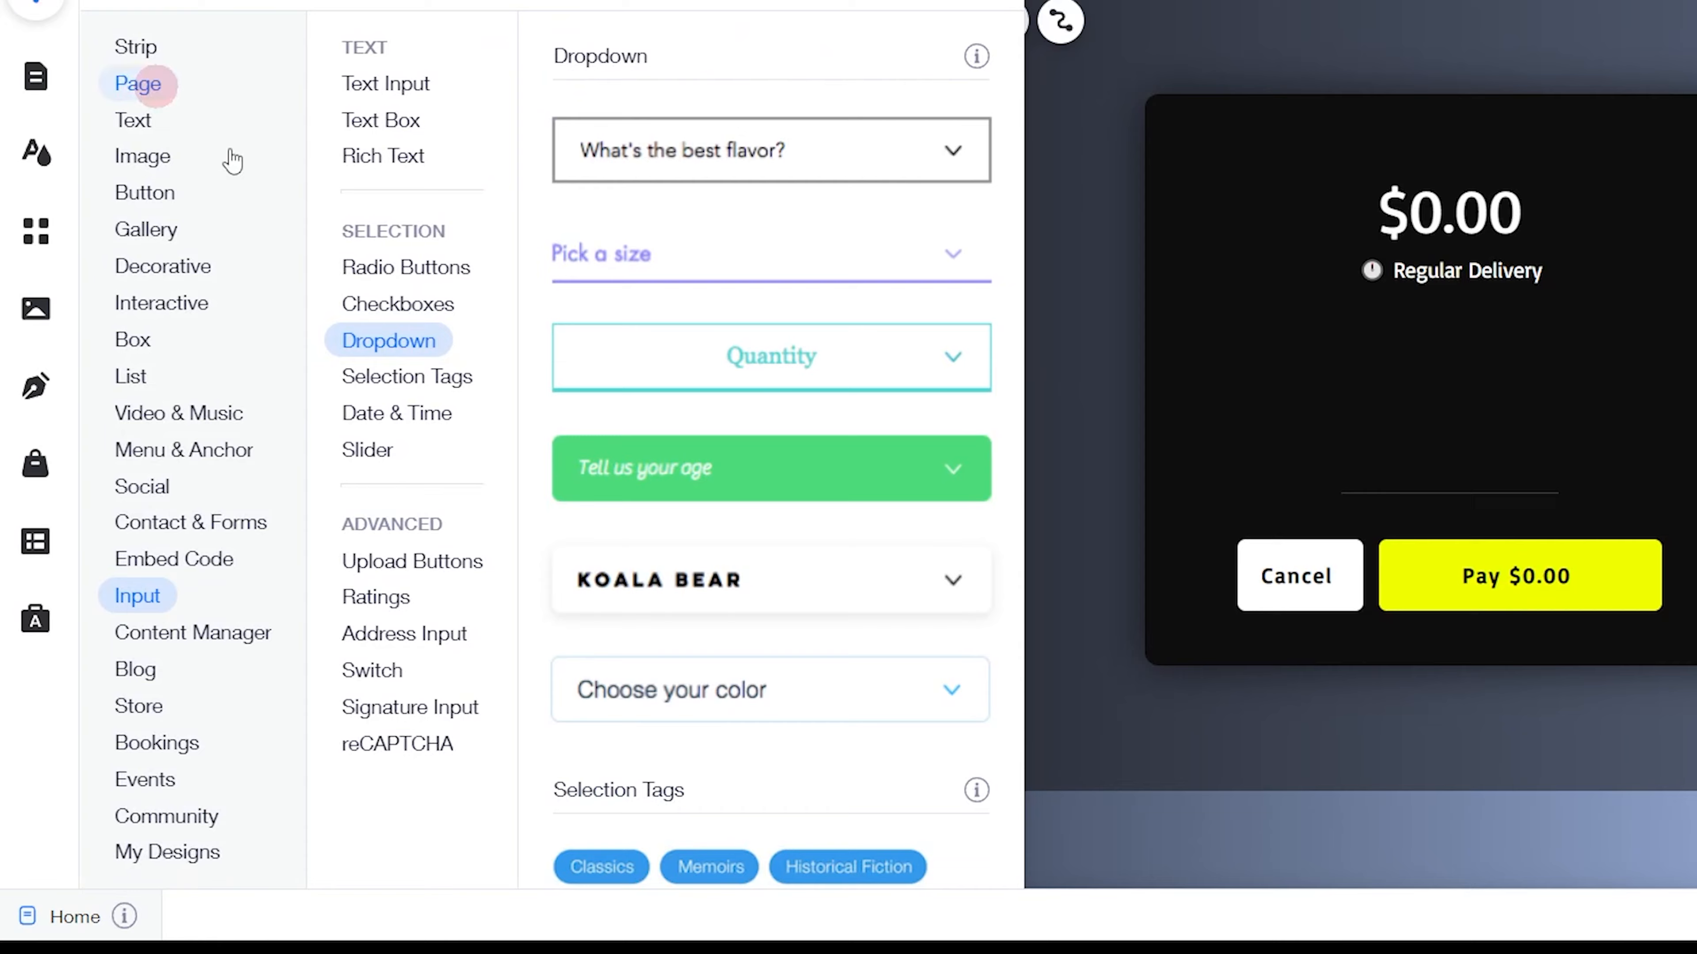
left_click(192, 691)
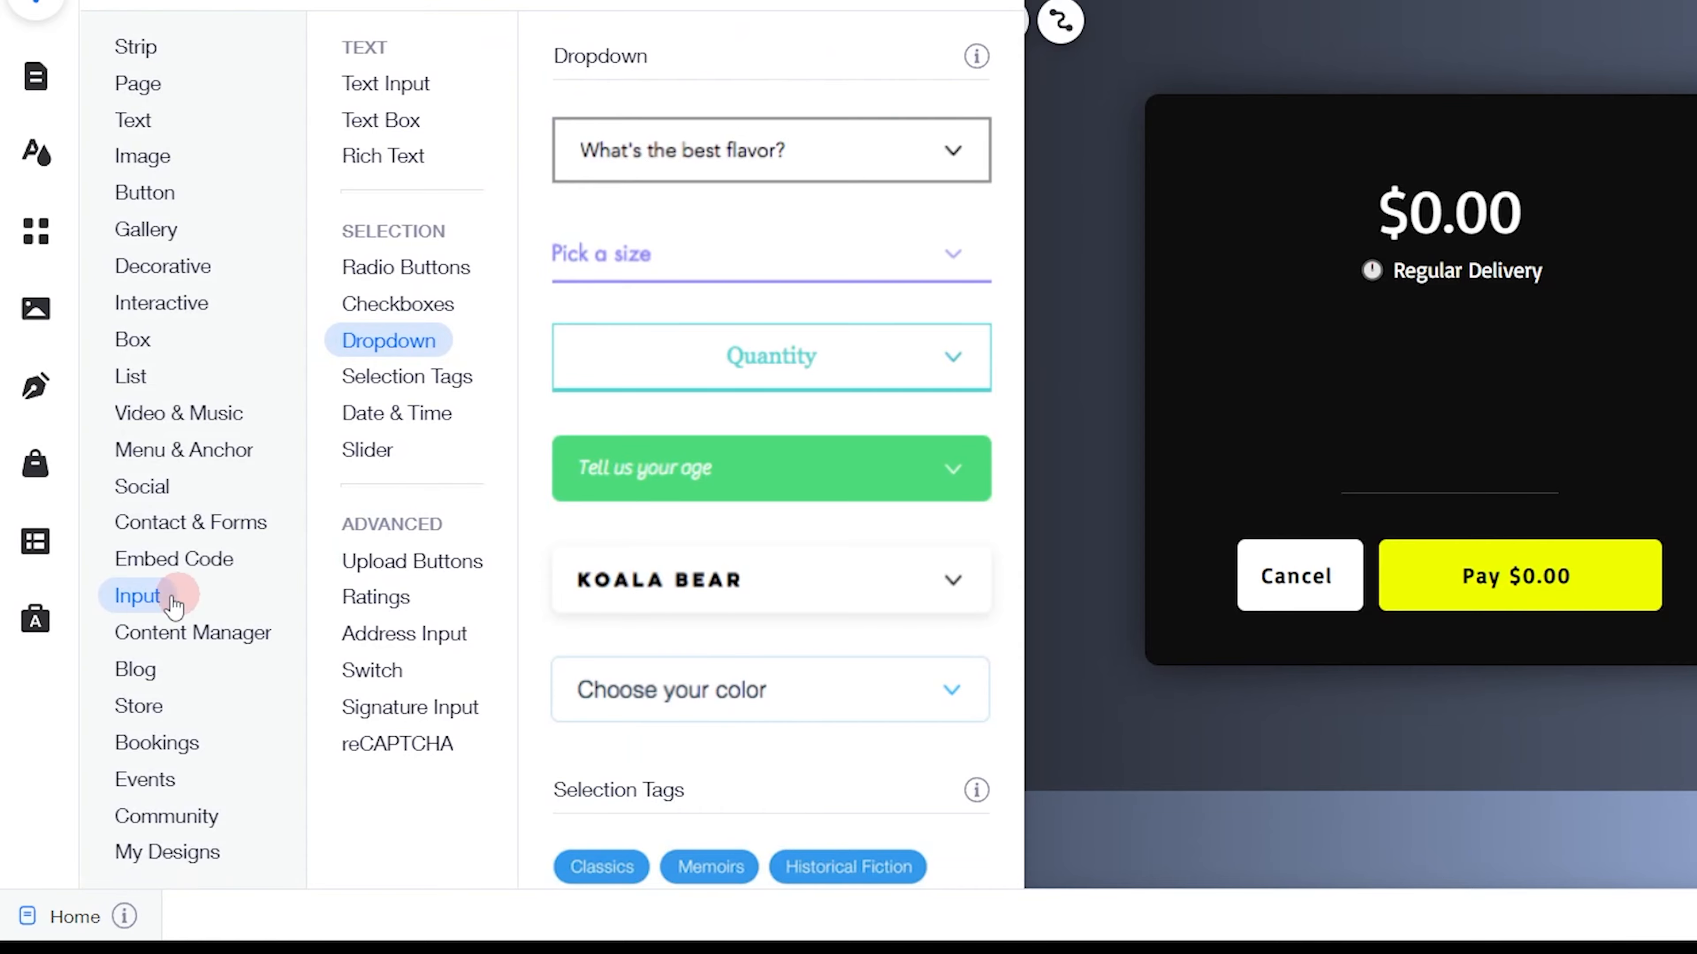
left_click(387, 81)
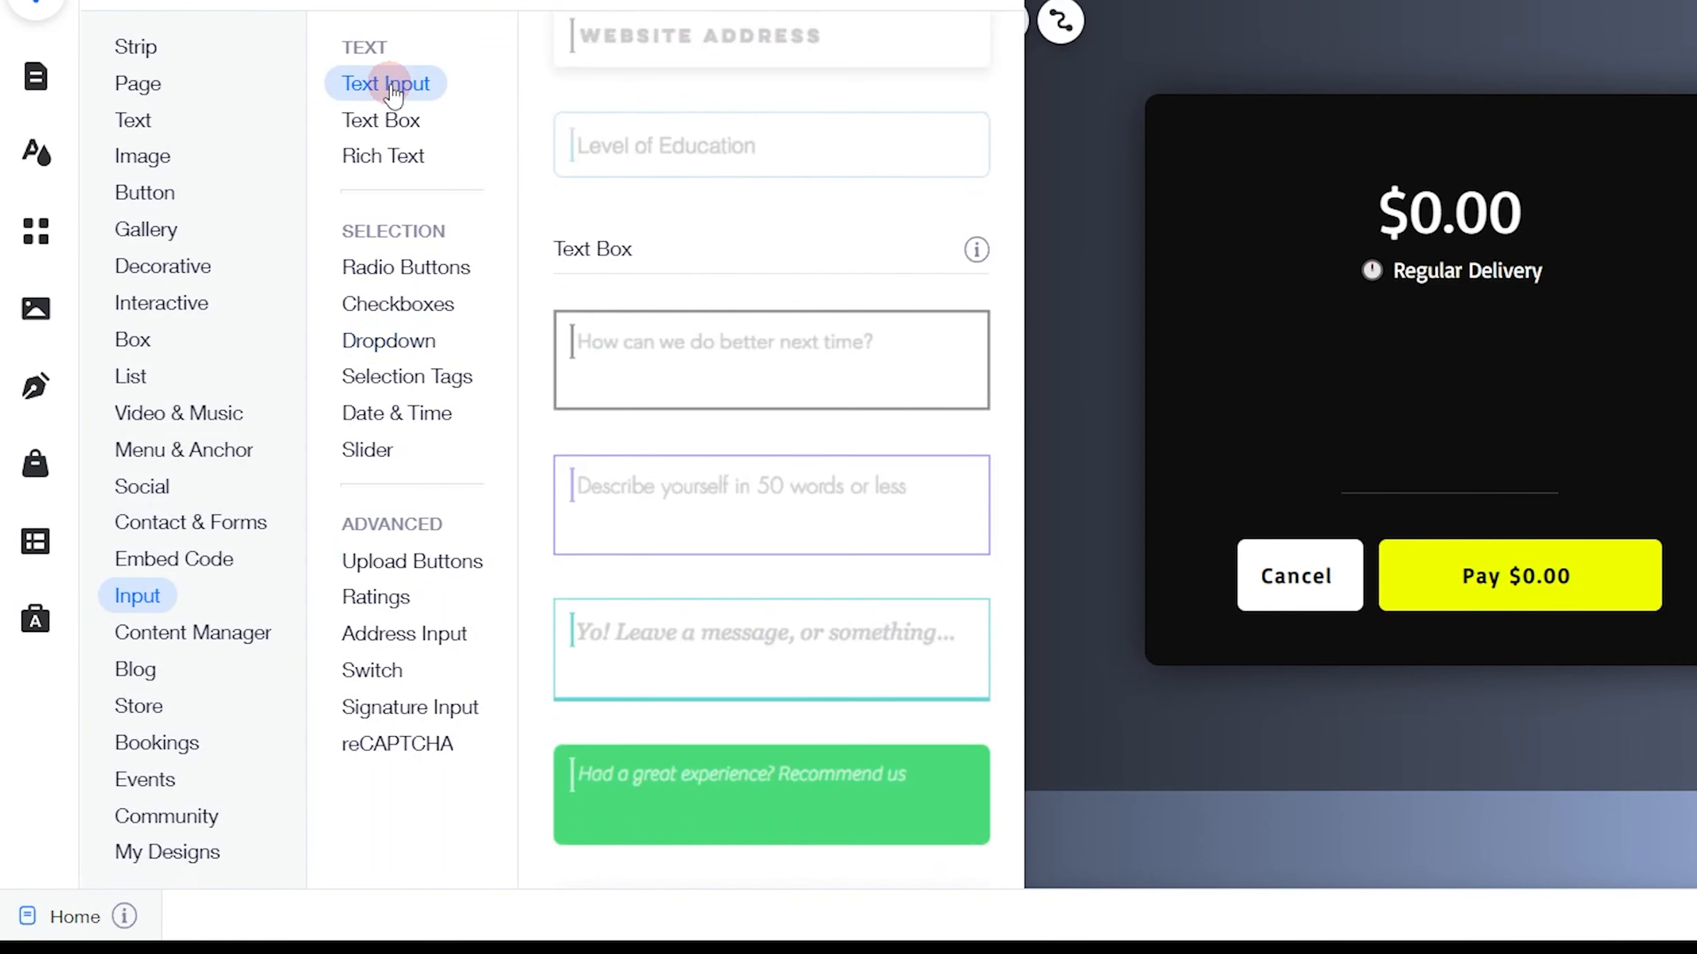
left_click_drag(714, 137, 591, 261)
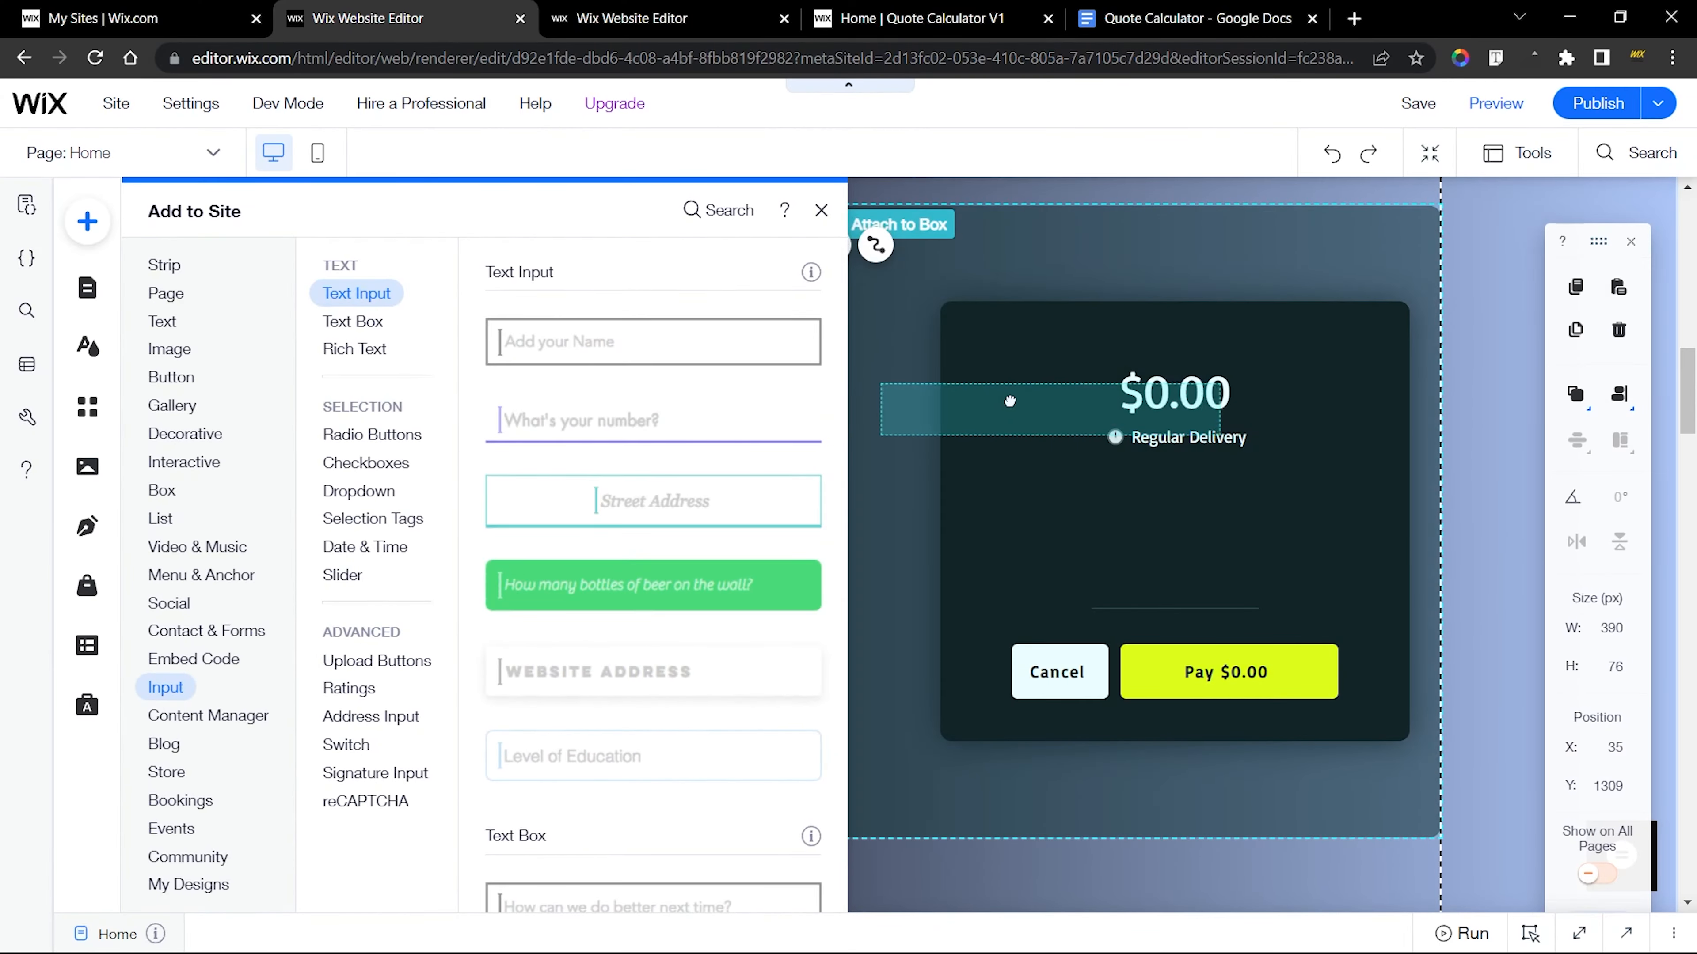
left_click_drag(514, 427, 514, 428)
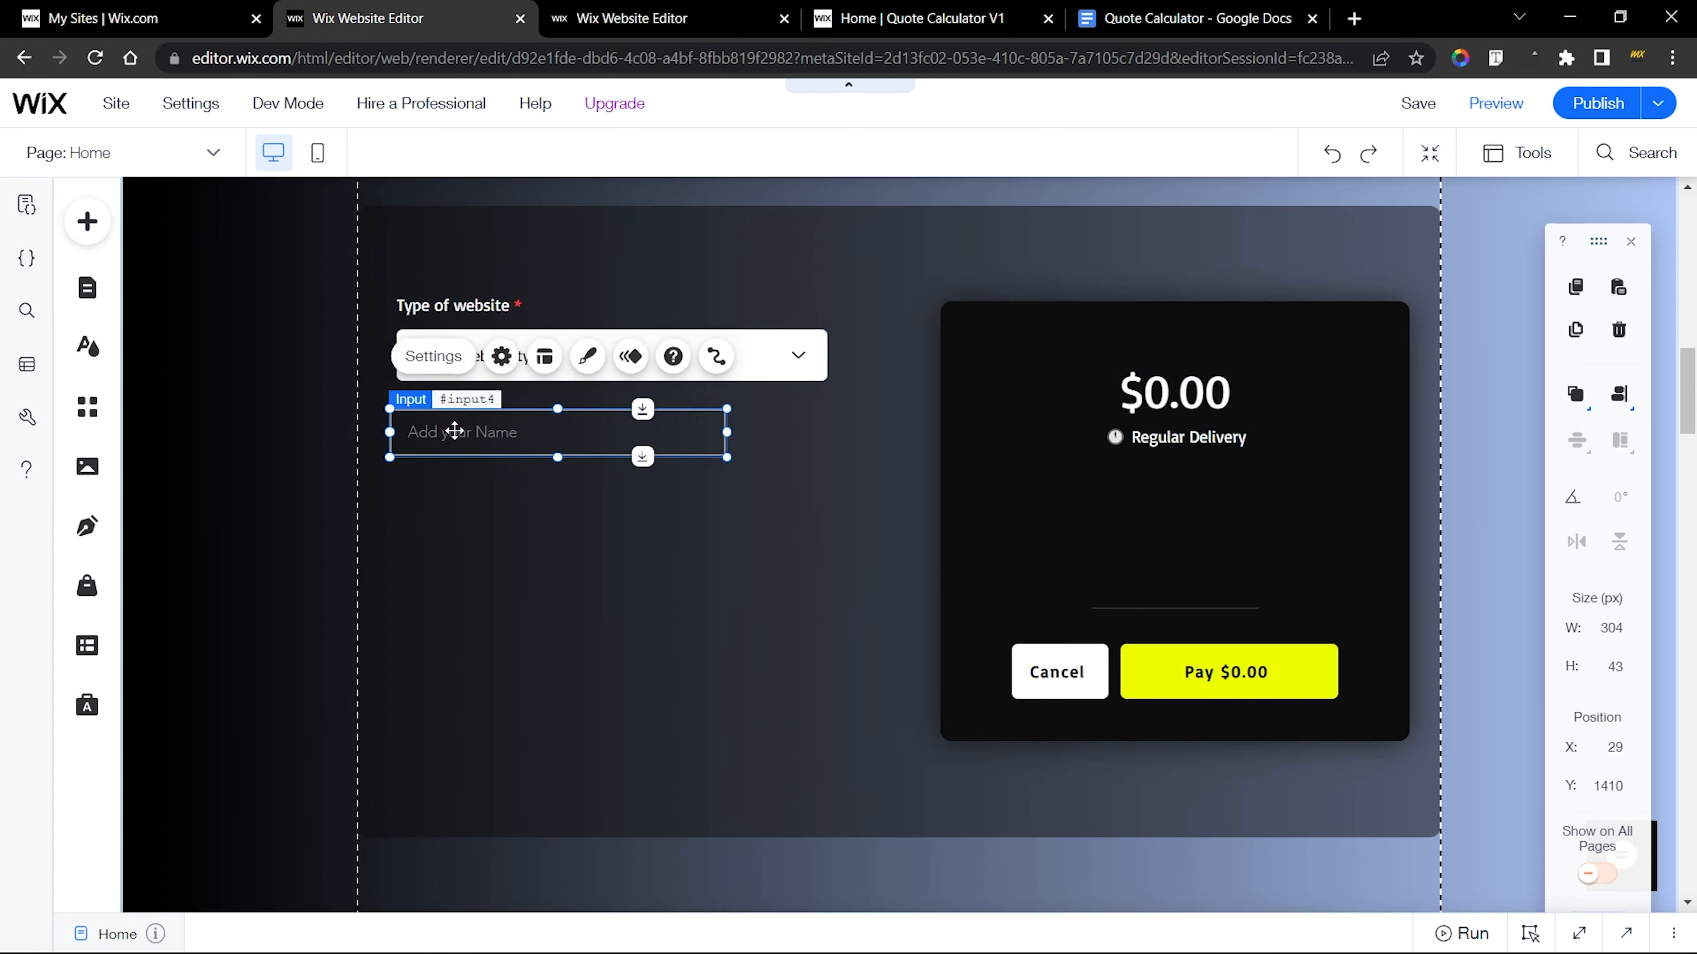
left_click_drag(732, 432, 826, 433)
Copy the Number of Pages field title from the finished form's input settings and return to the new site's editor
left_click(606, 18)
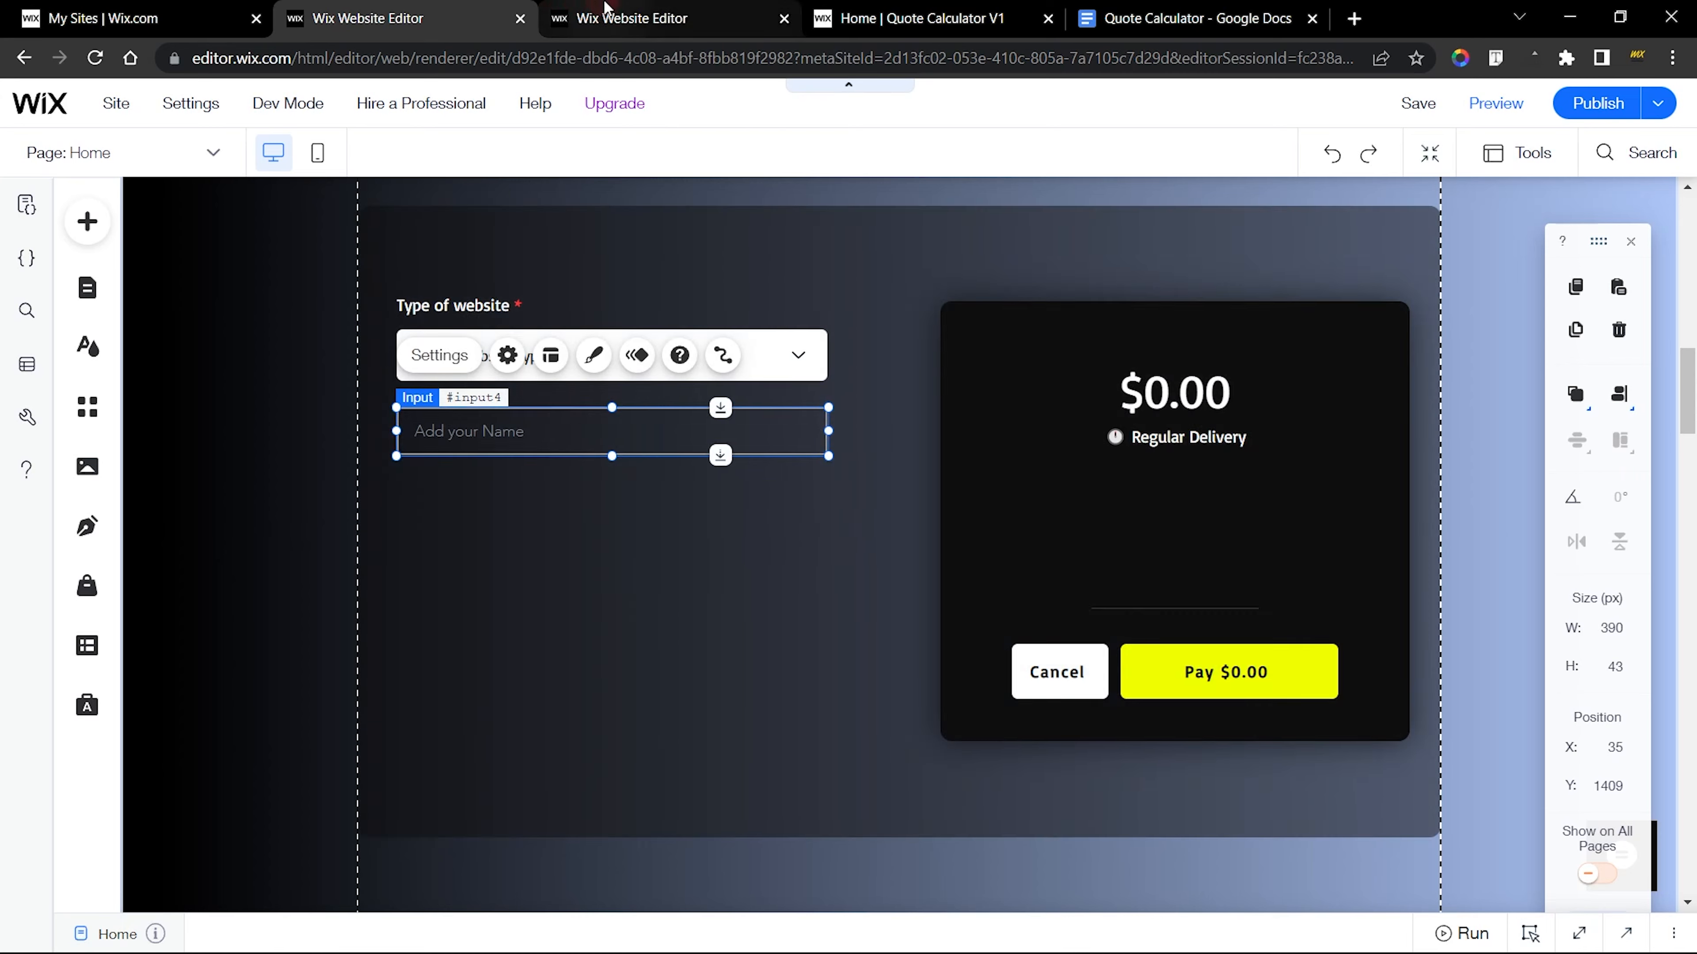
left_click(441, 317)
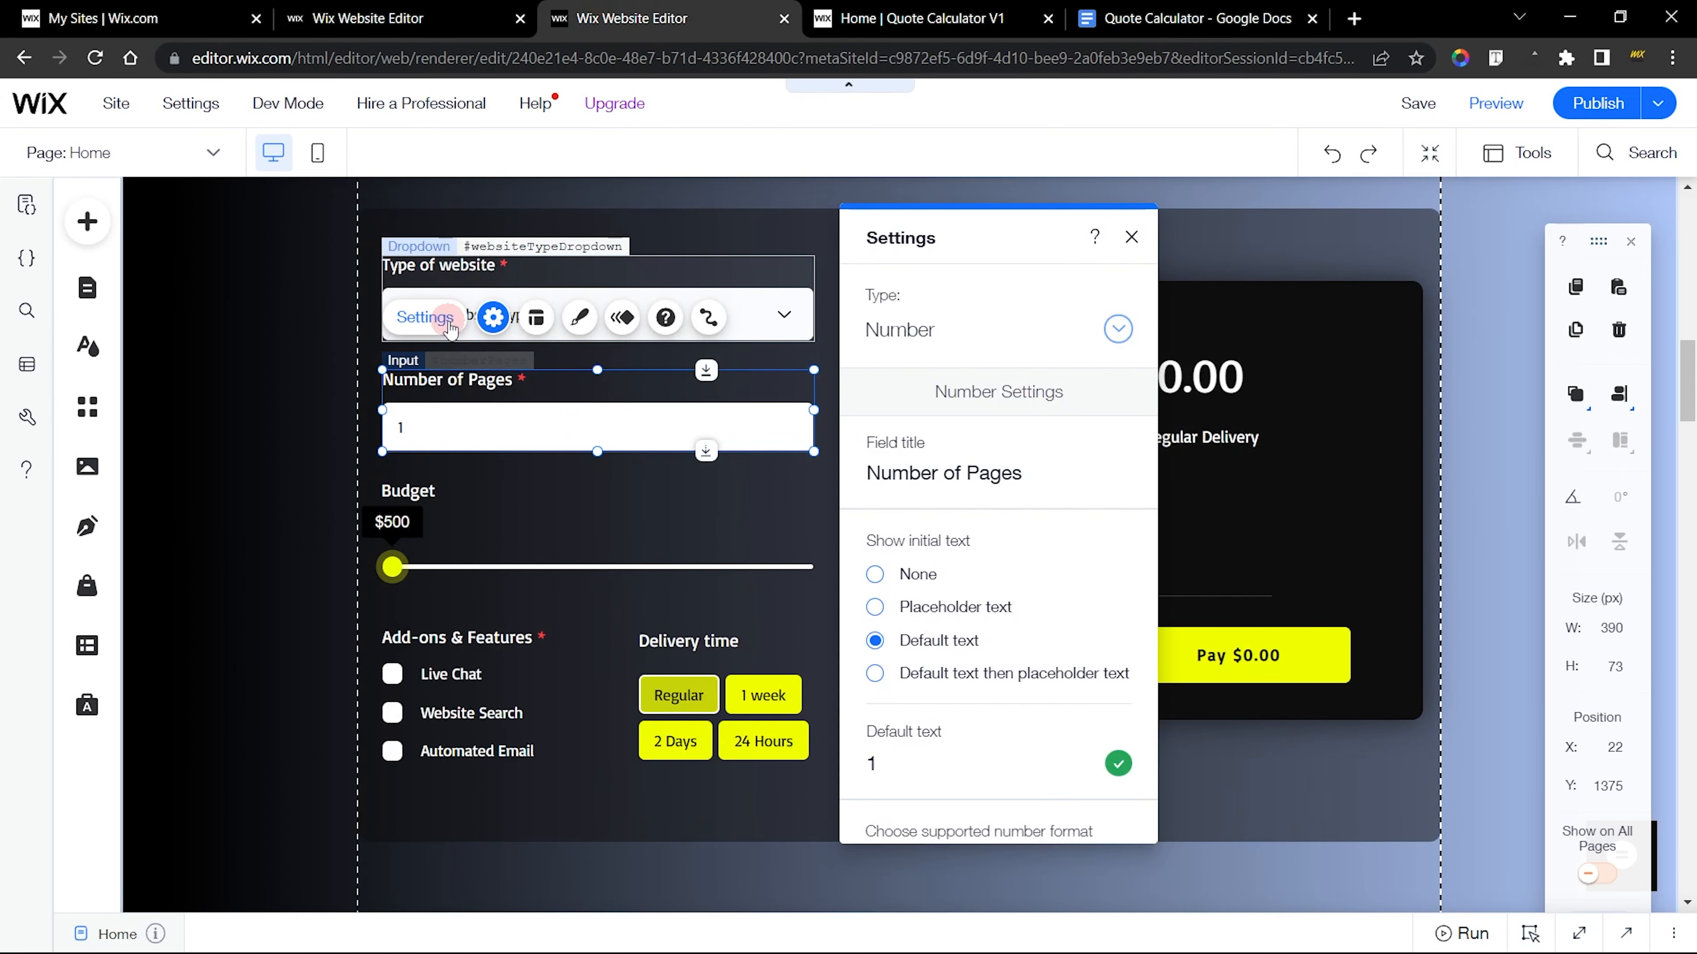
left_click(922, 483)
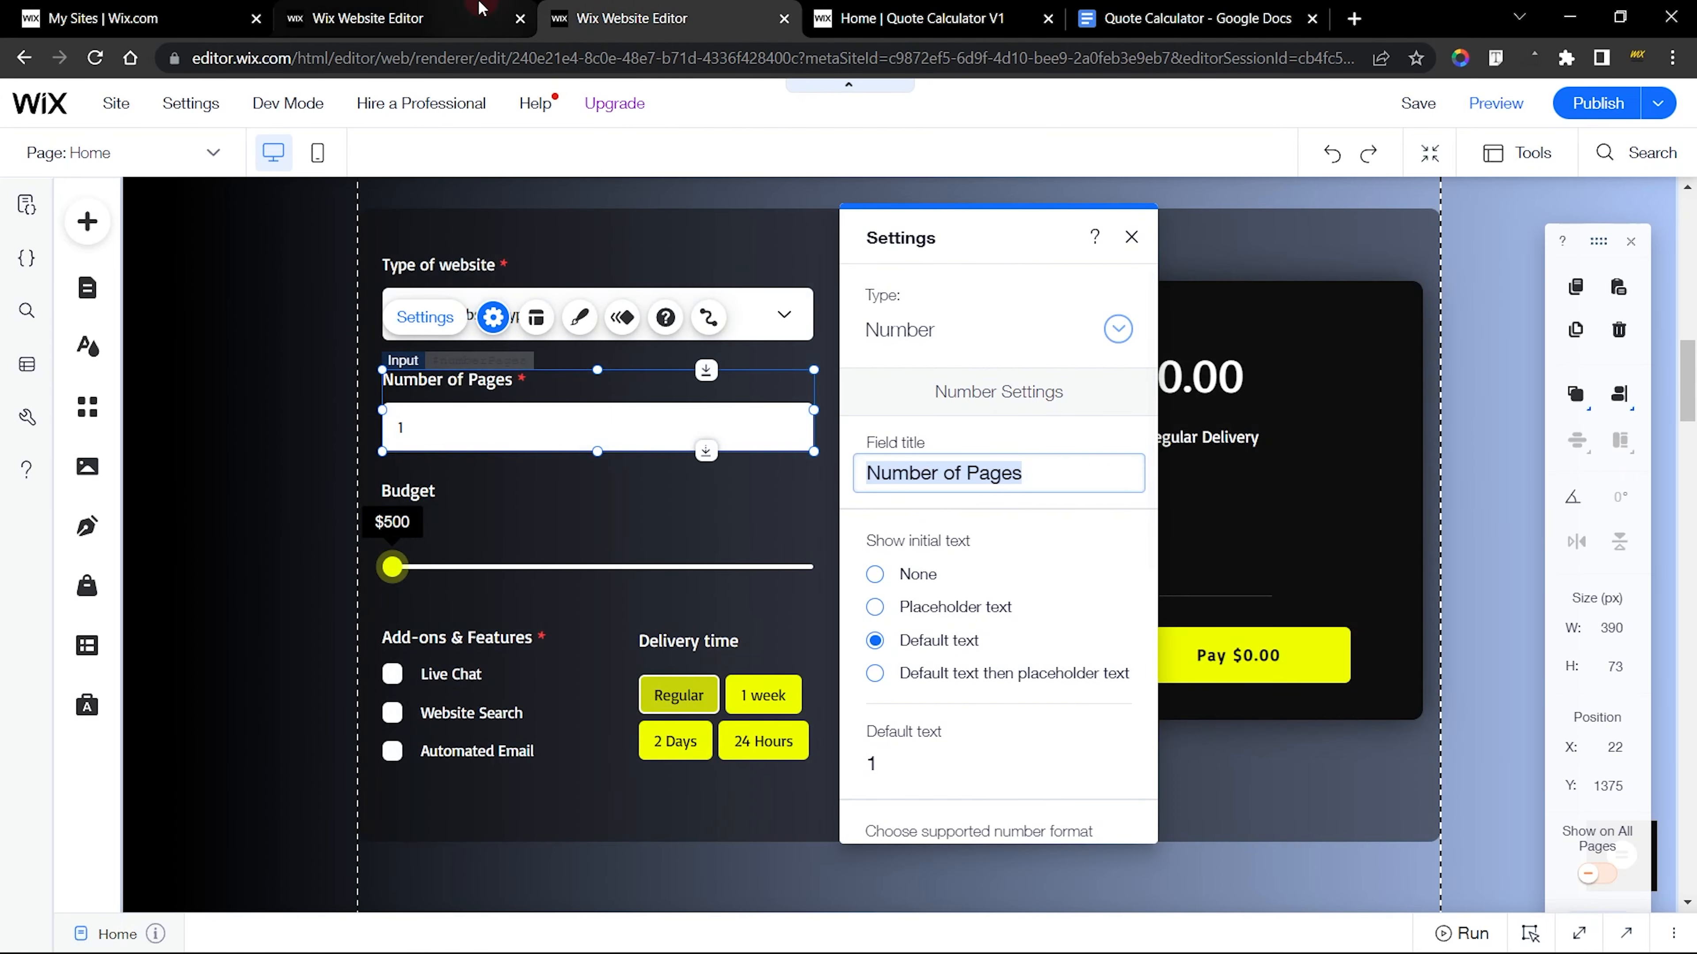
left_click(458, 9)
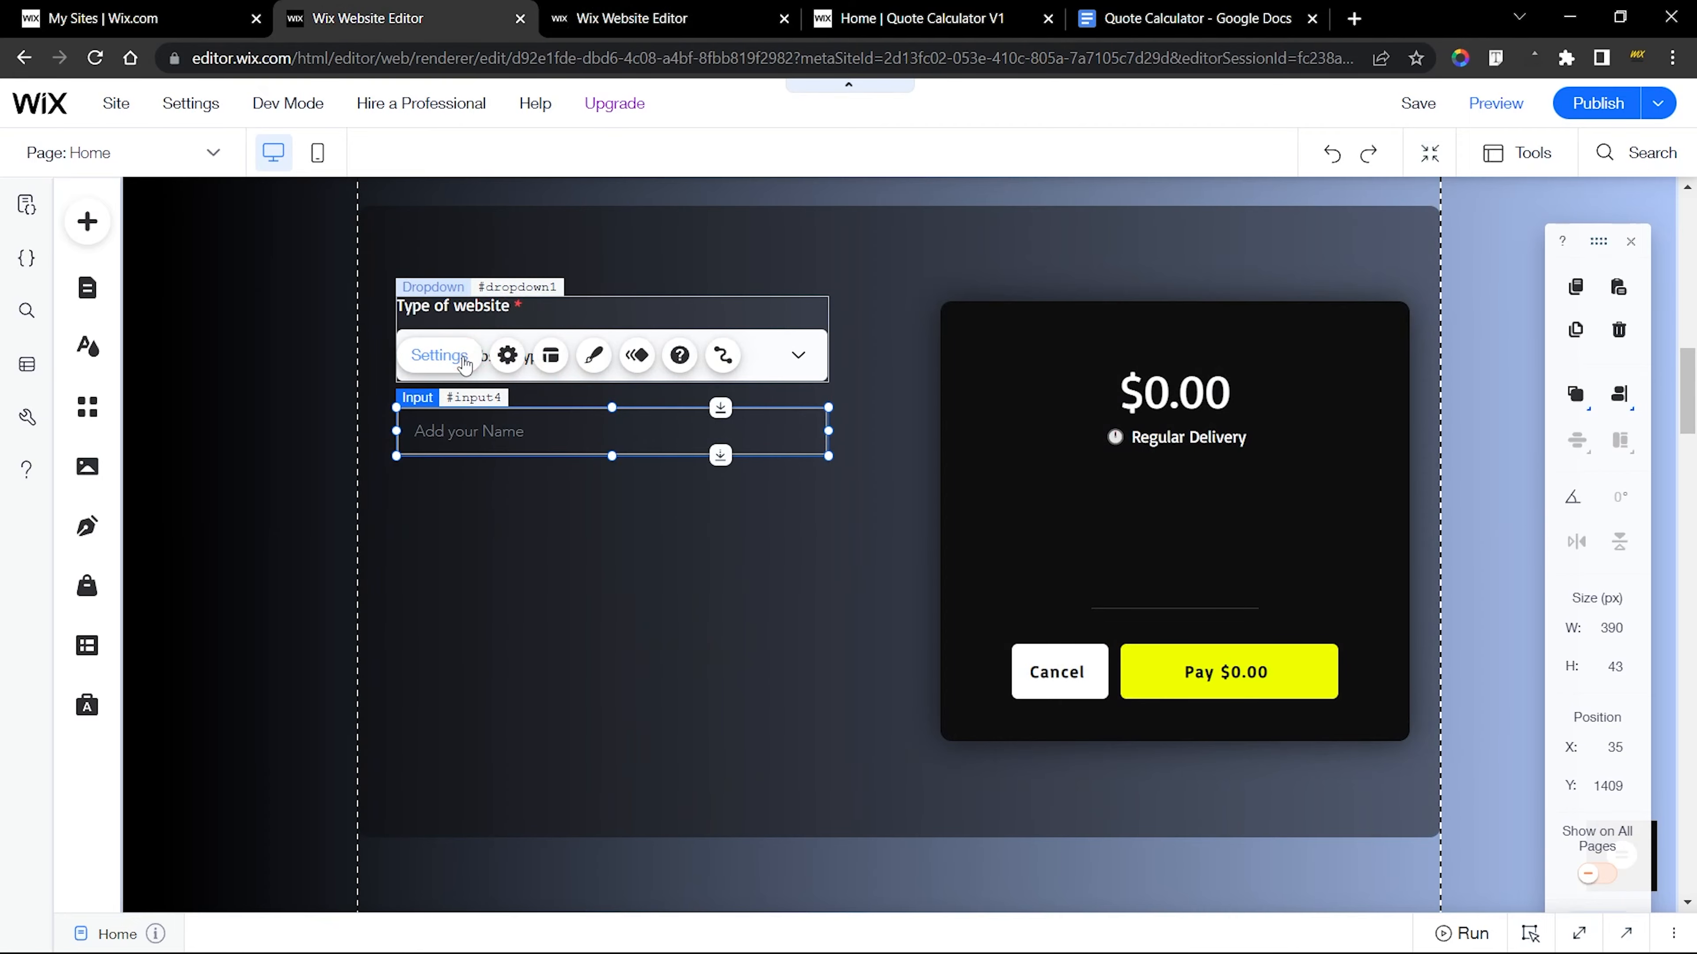
Set the new input's type to Number in its settings
left_click(437, 355)
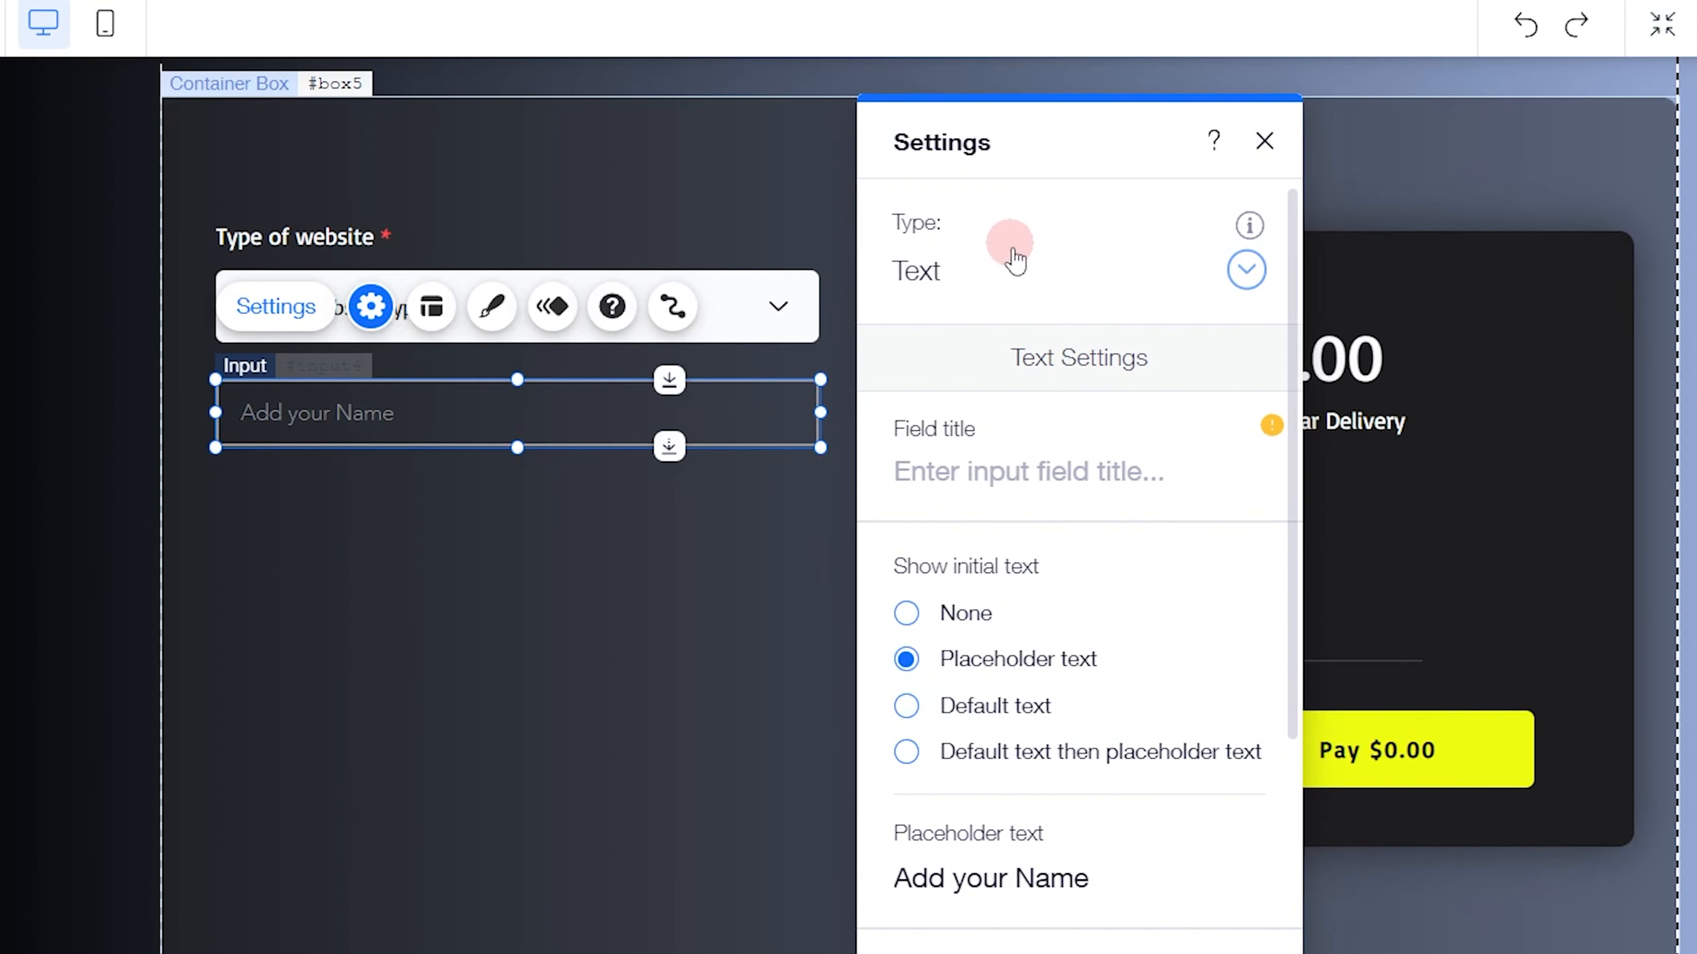
left_click(958, 271)
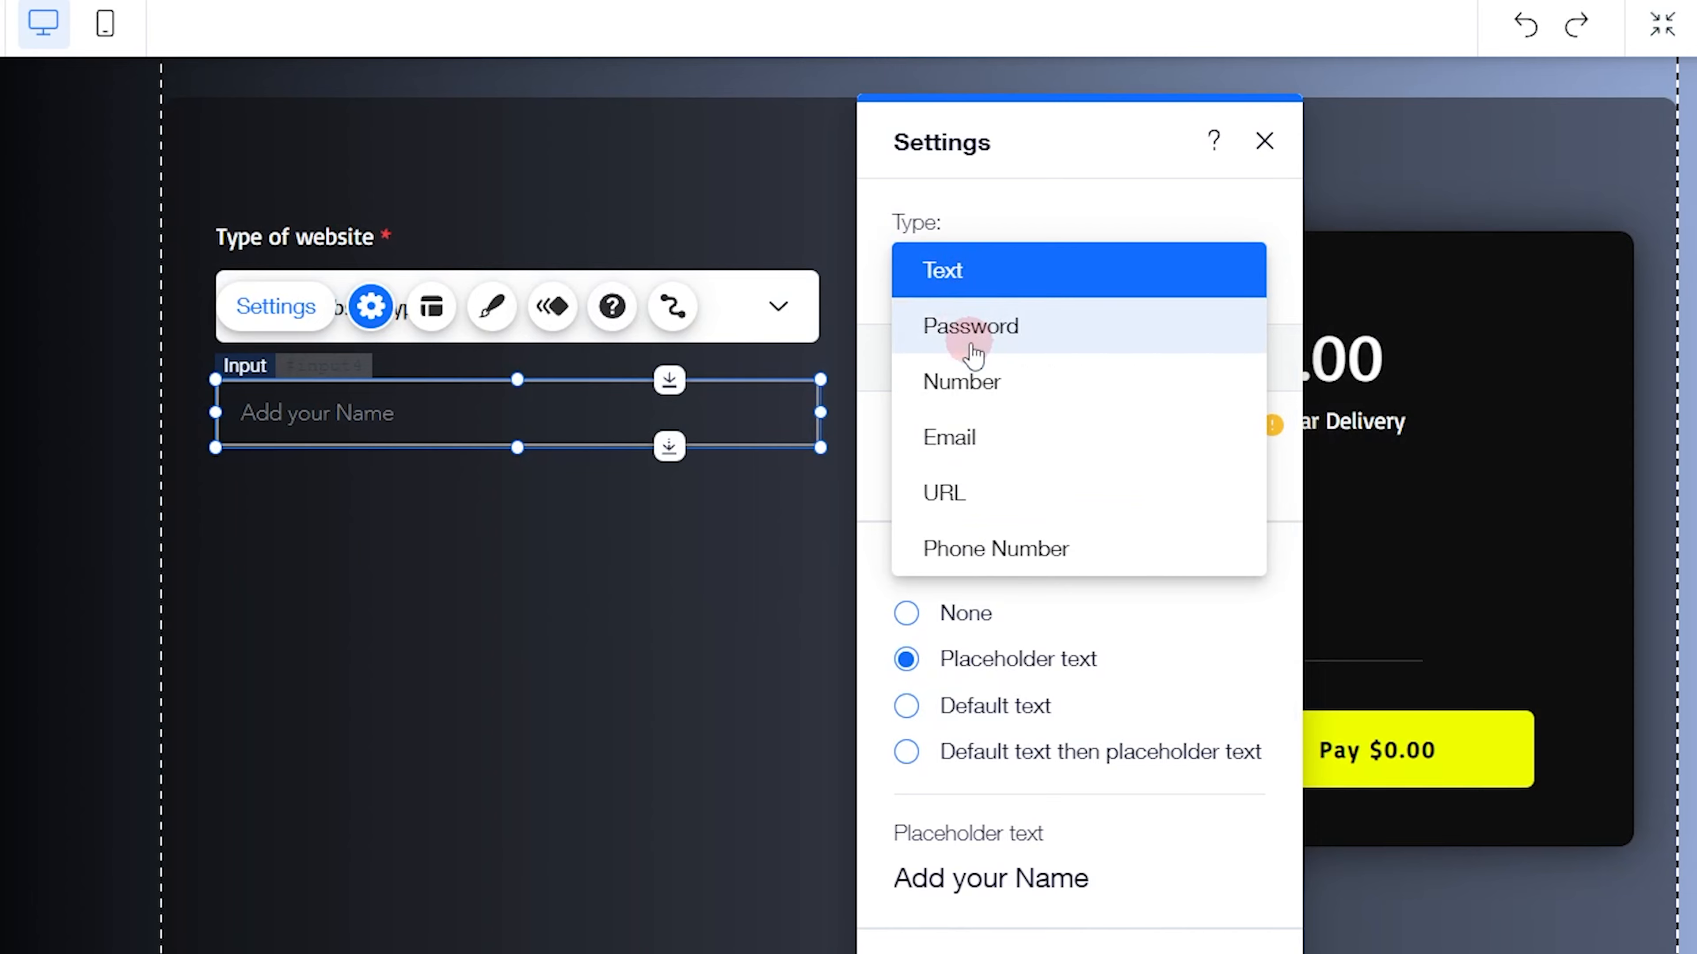
left_click(966, 379)
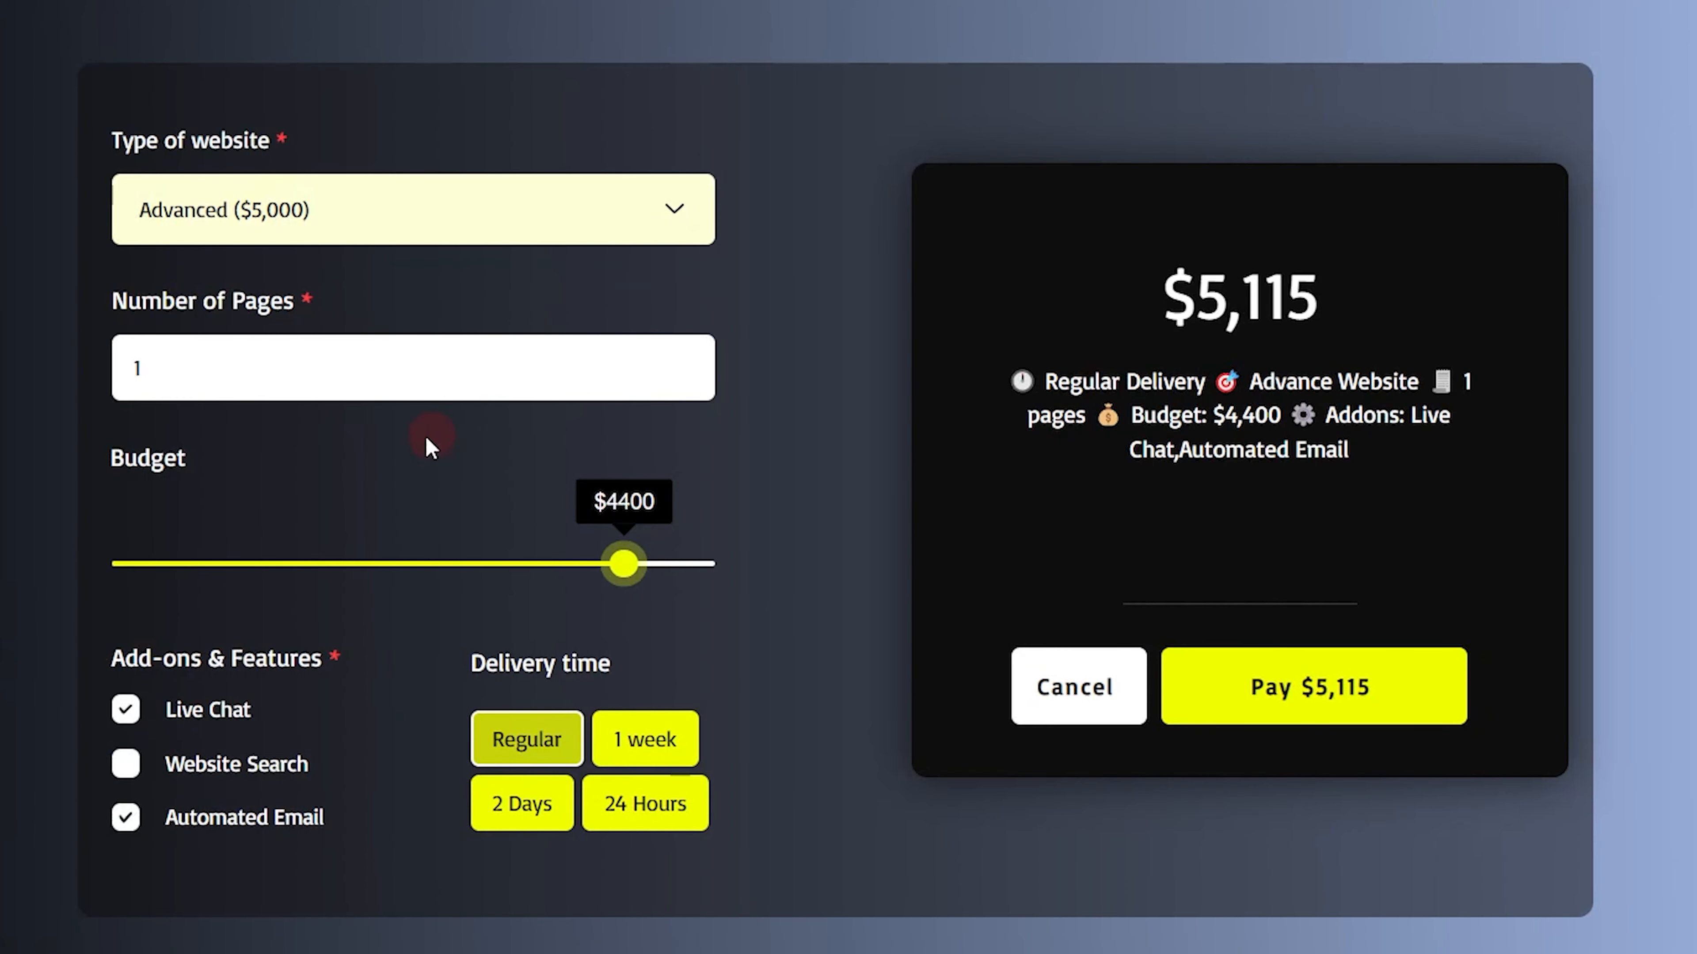
Test the live calculator's Number of Pages field by stepping it up to 6, clearing it and stepping it again
left_click(699, 361)
left_click(698, 361)
left_click(698, 361)
left_click(698, 361)
left_click(698, 361)
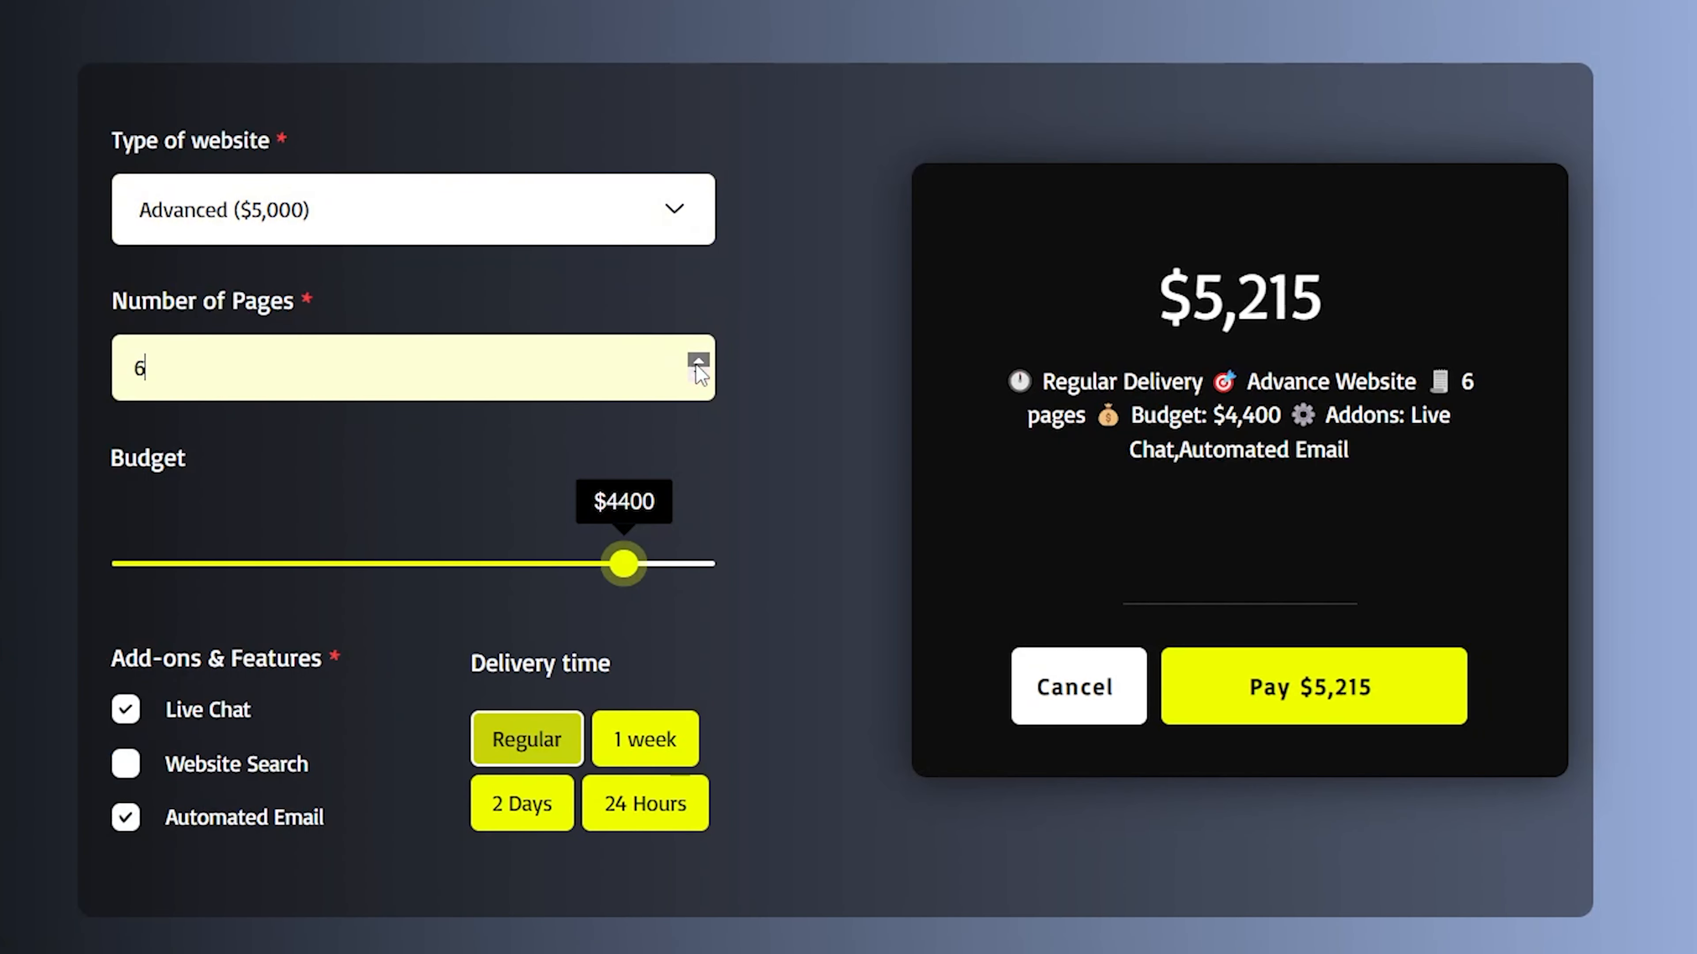
left_click(177, 353)
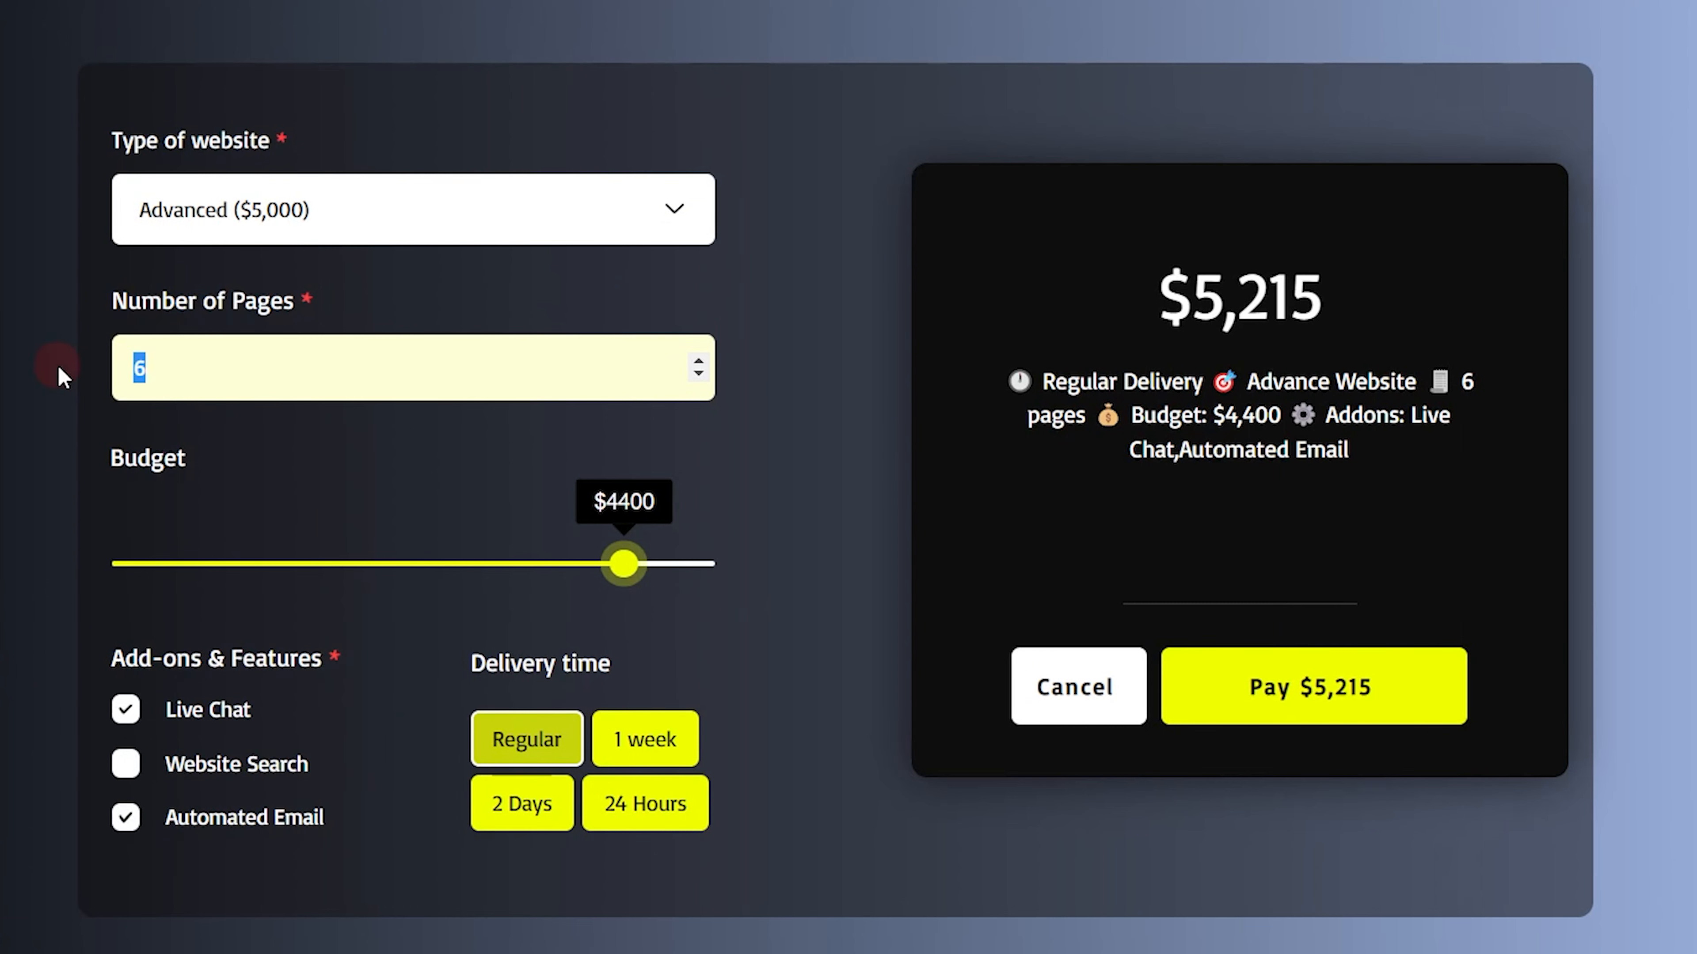
key("BackSpace")
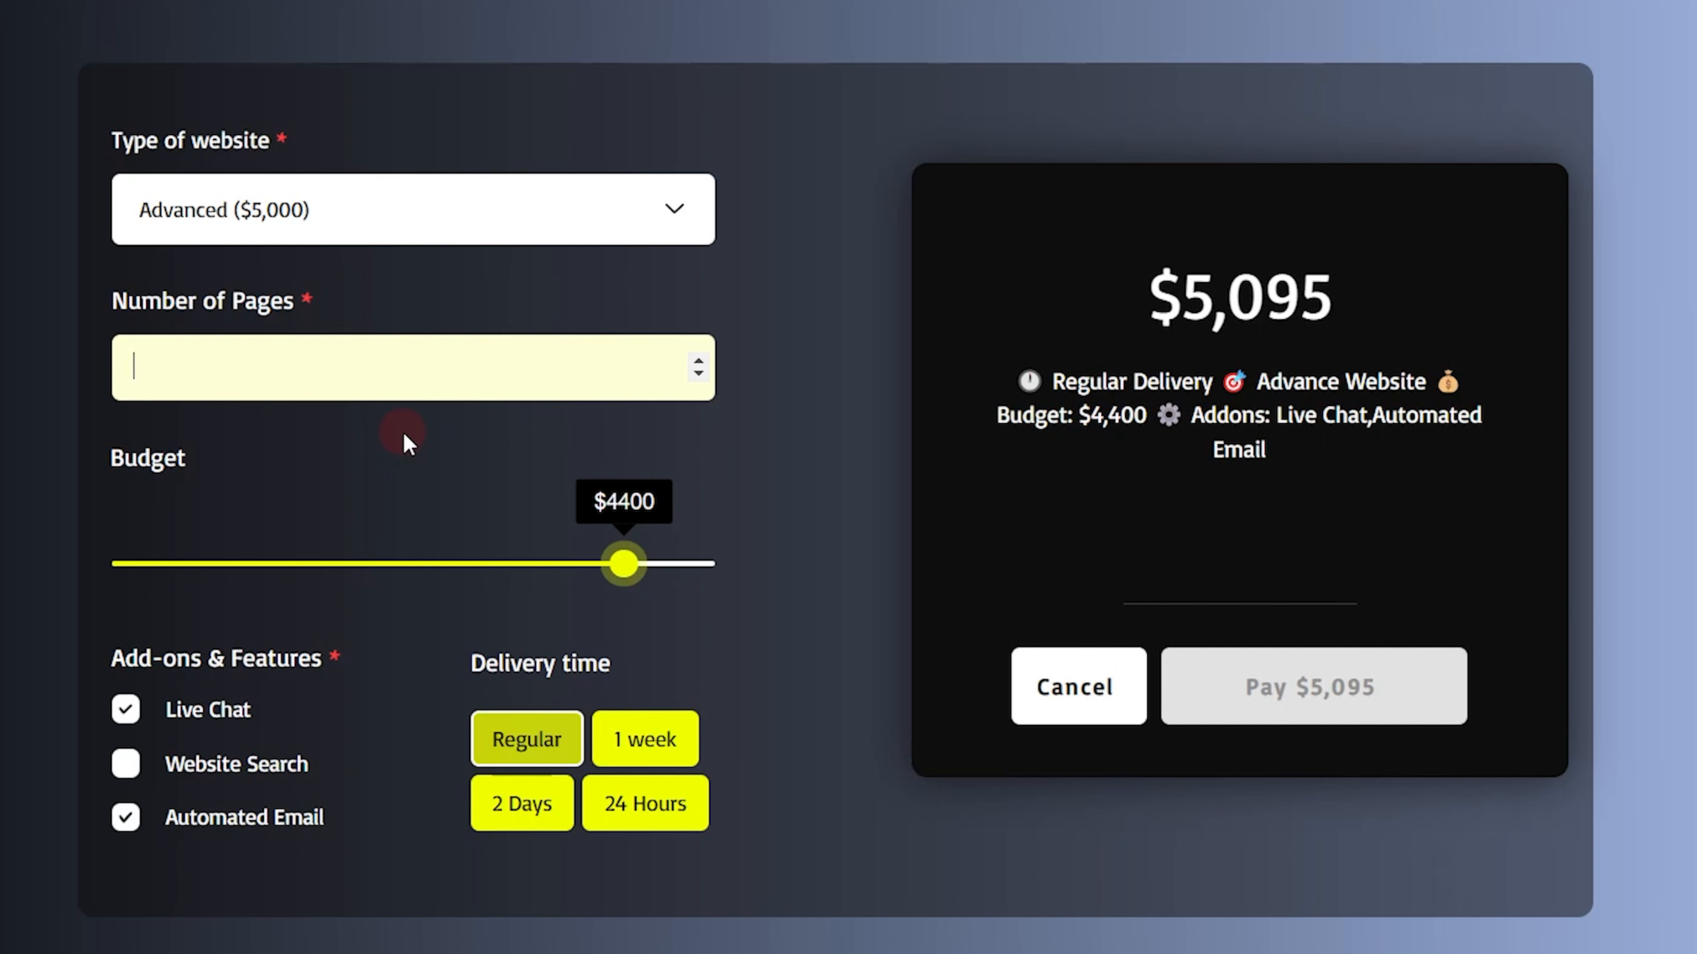
left_click(699, 372)
left_click(698, 361)
left_click(698, 361)
left_click(698, 361)
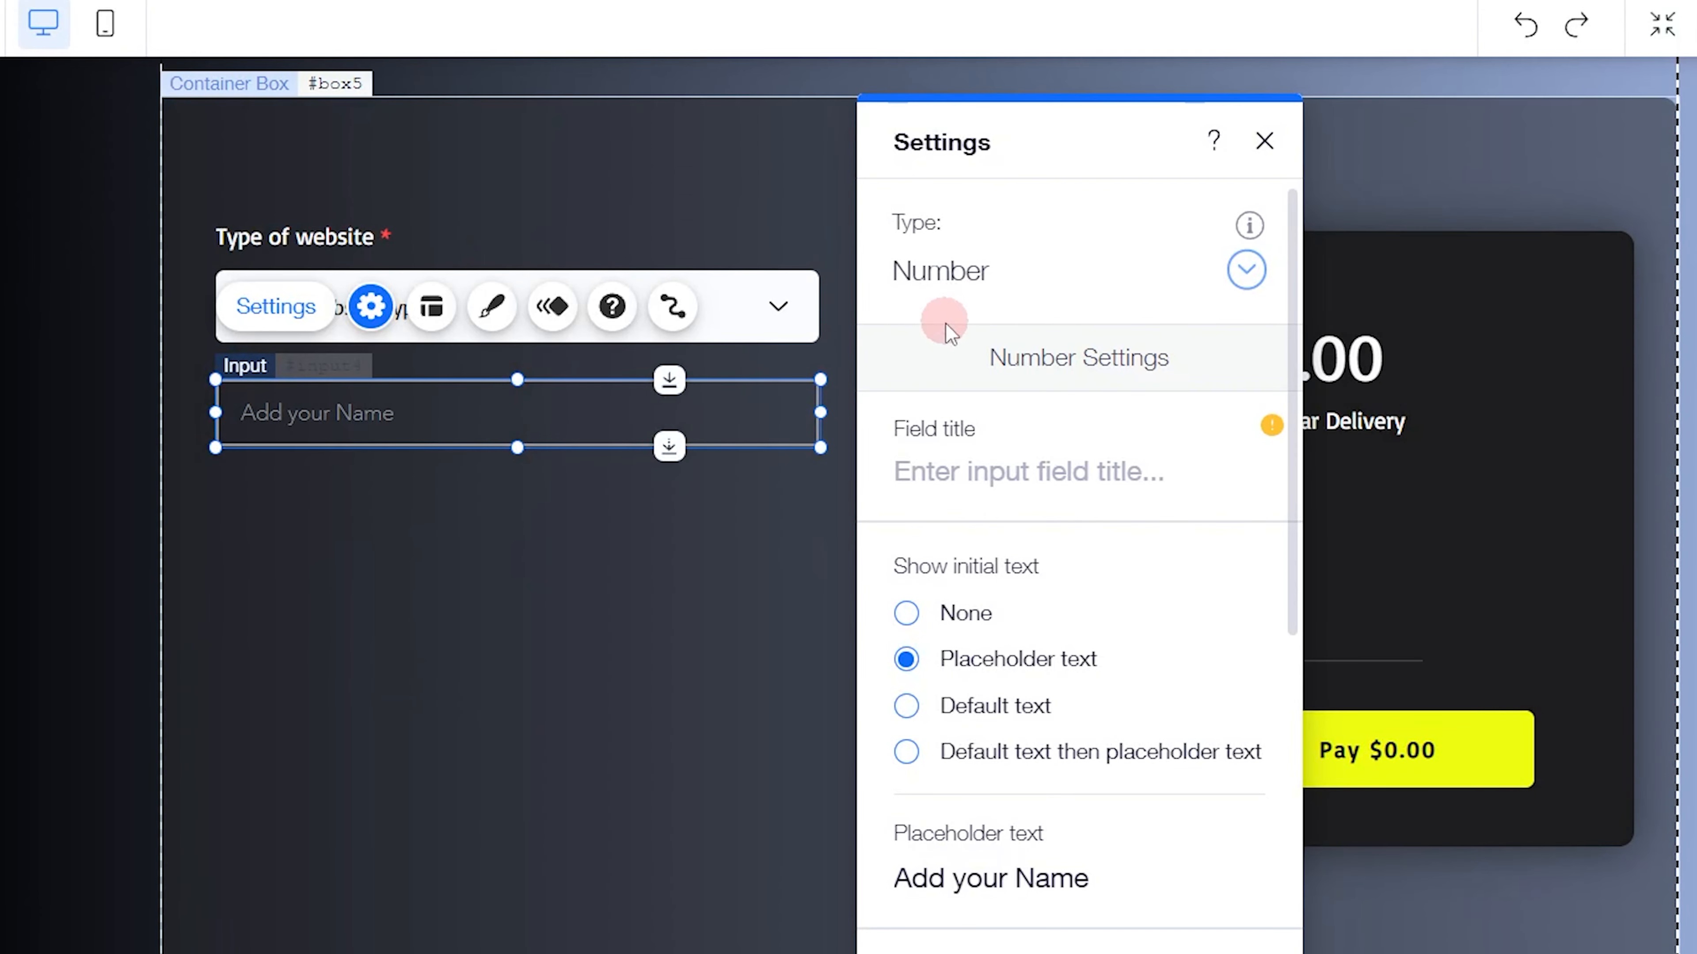
Give the new input the field title Number of Pages and make its initial text a default text of 1
left_click(967, 472)
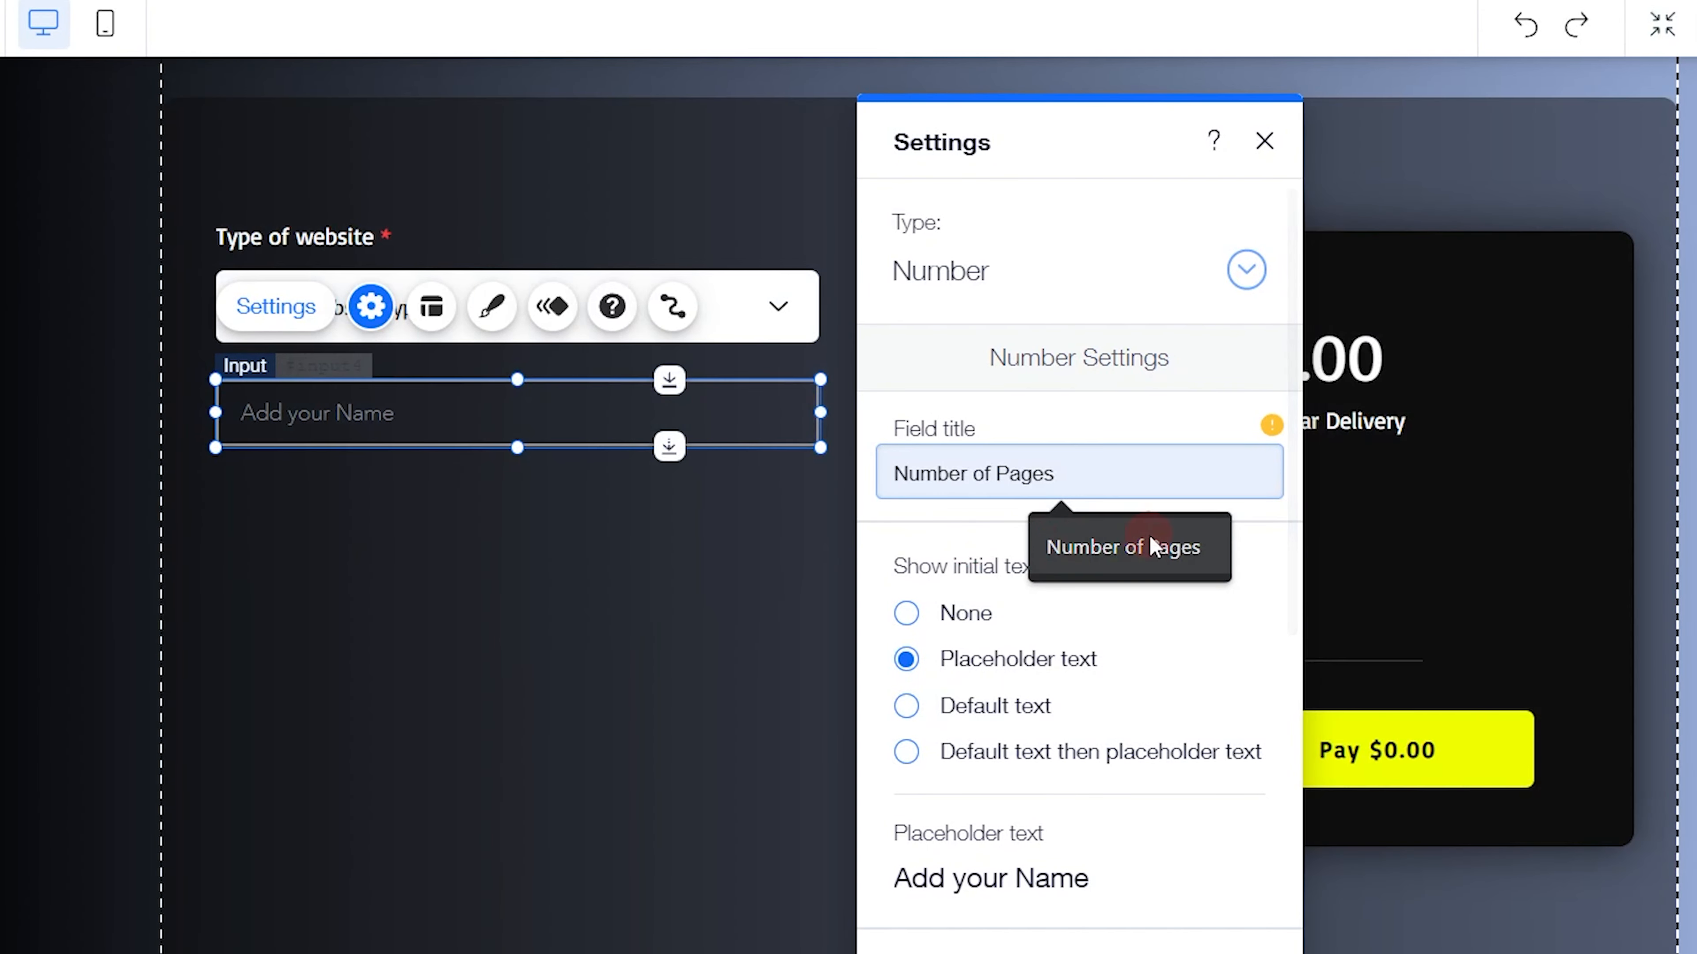
left_click(1135, 543)
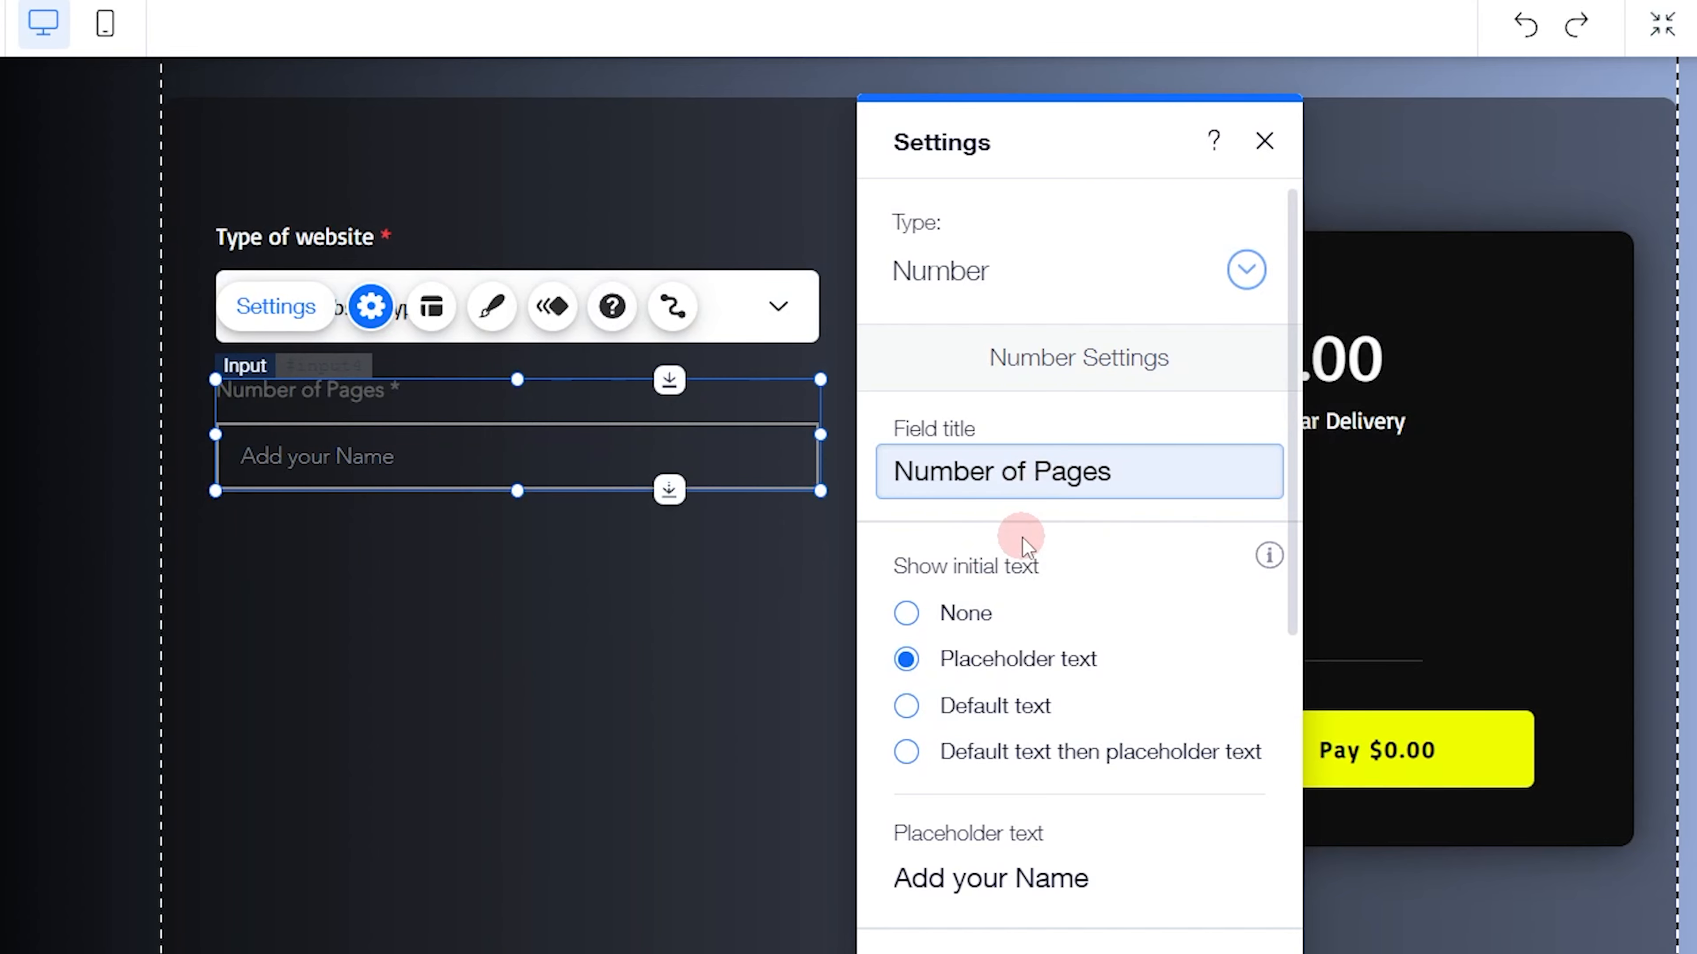
scroll(1014, 538, "down", 3)
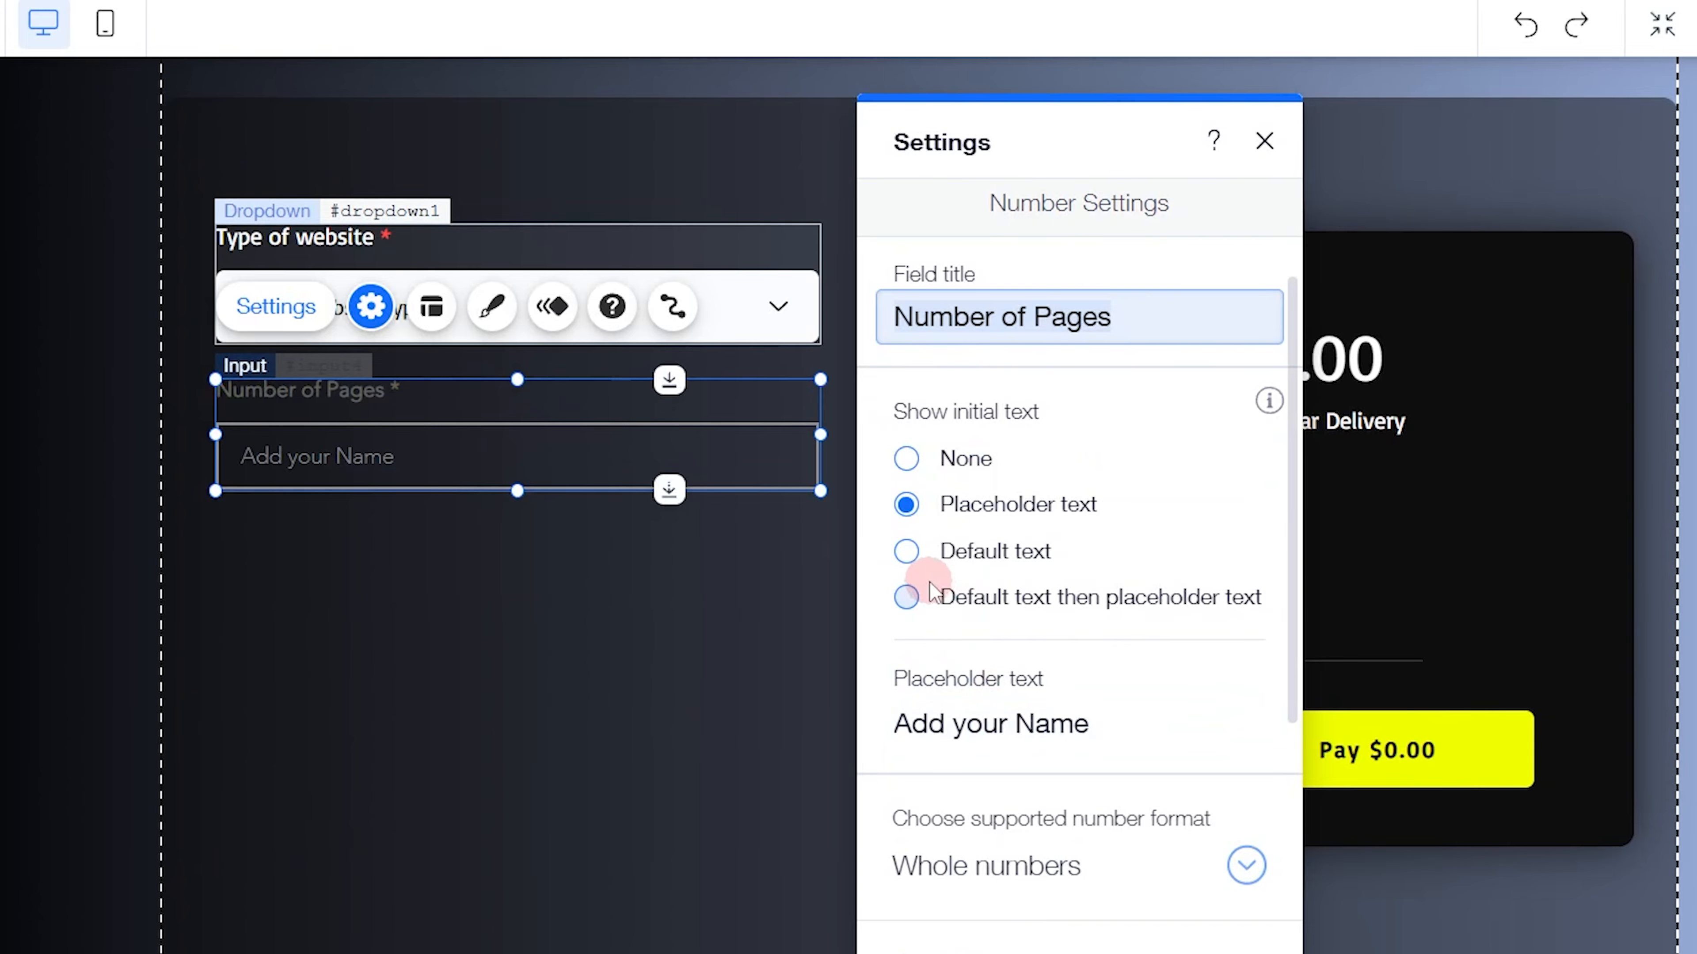
left_click(907, 550)
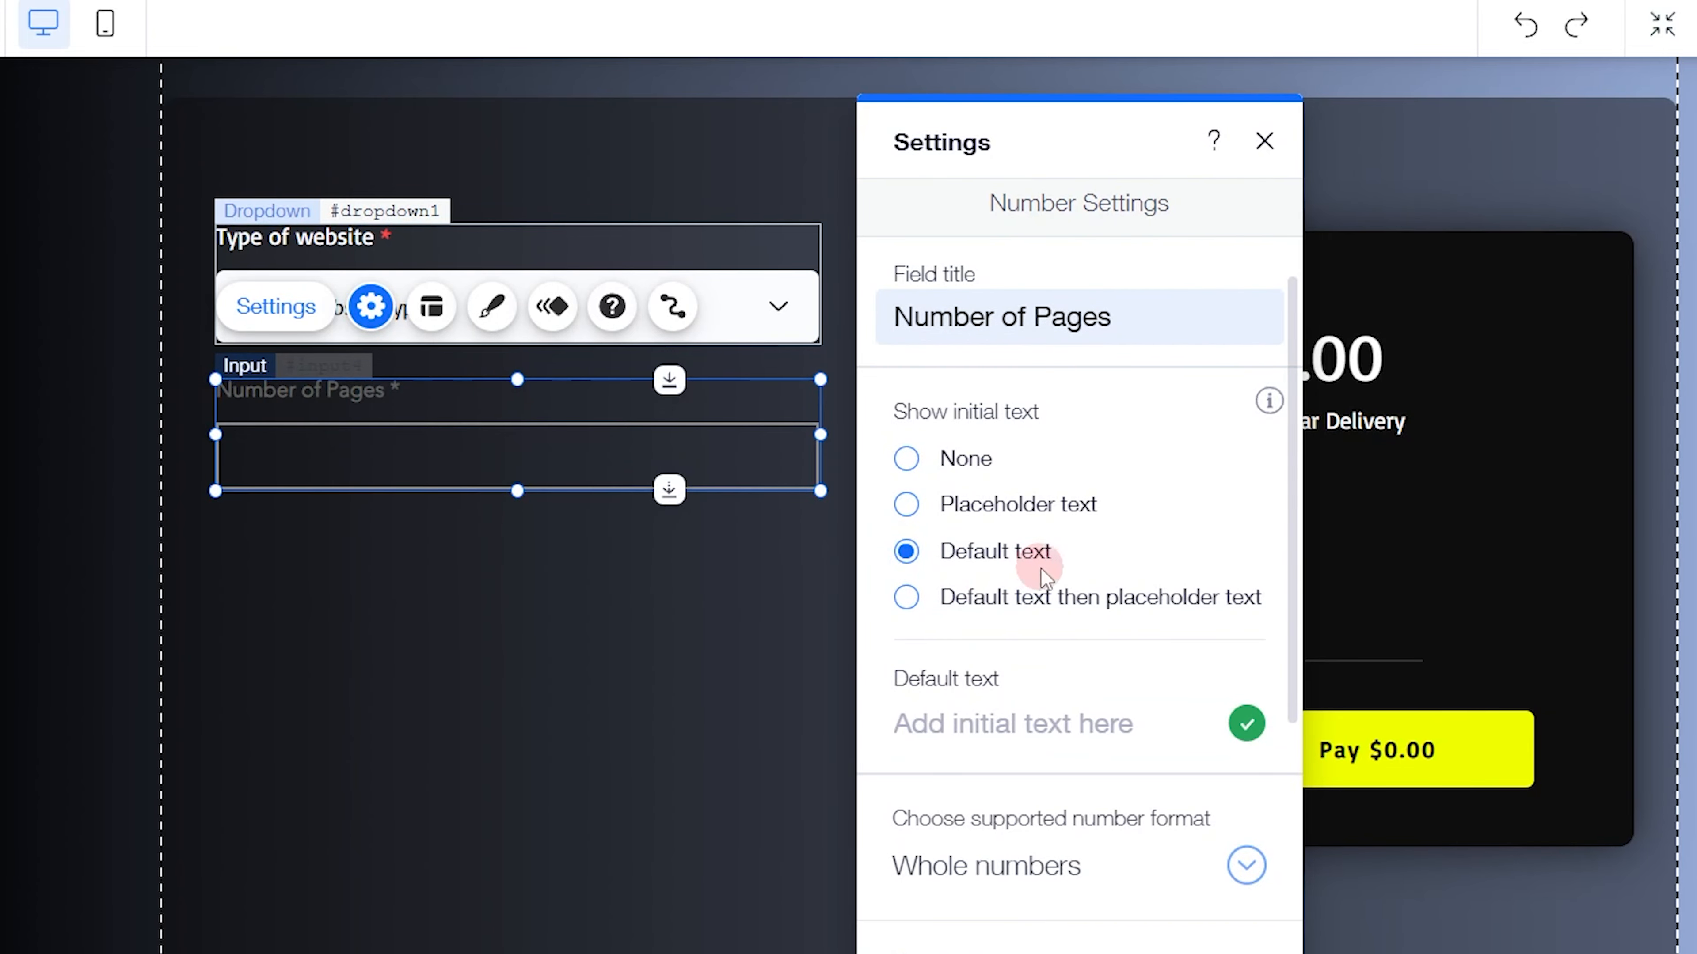
left_click(1015, 710)
type("1")
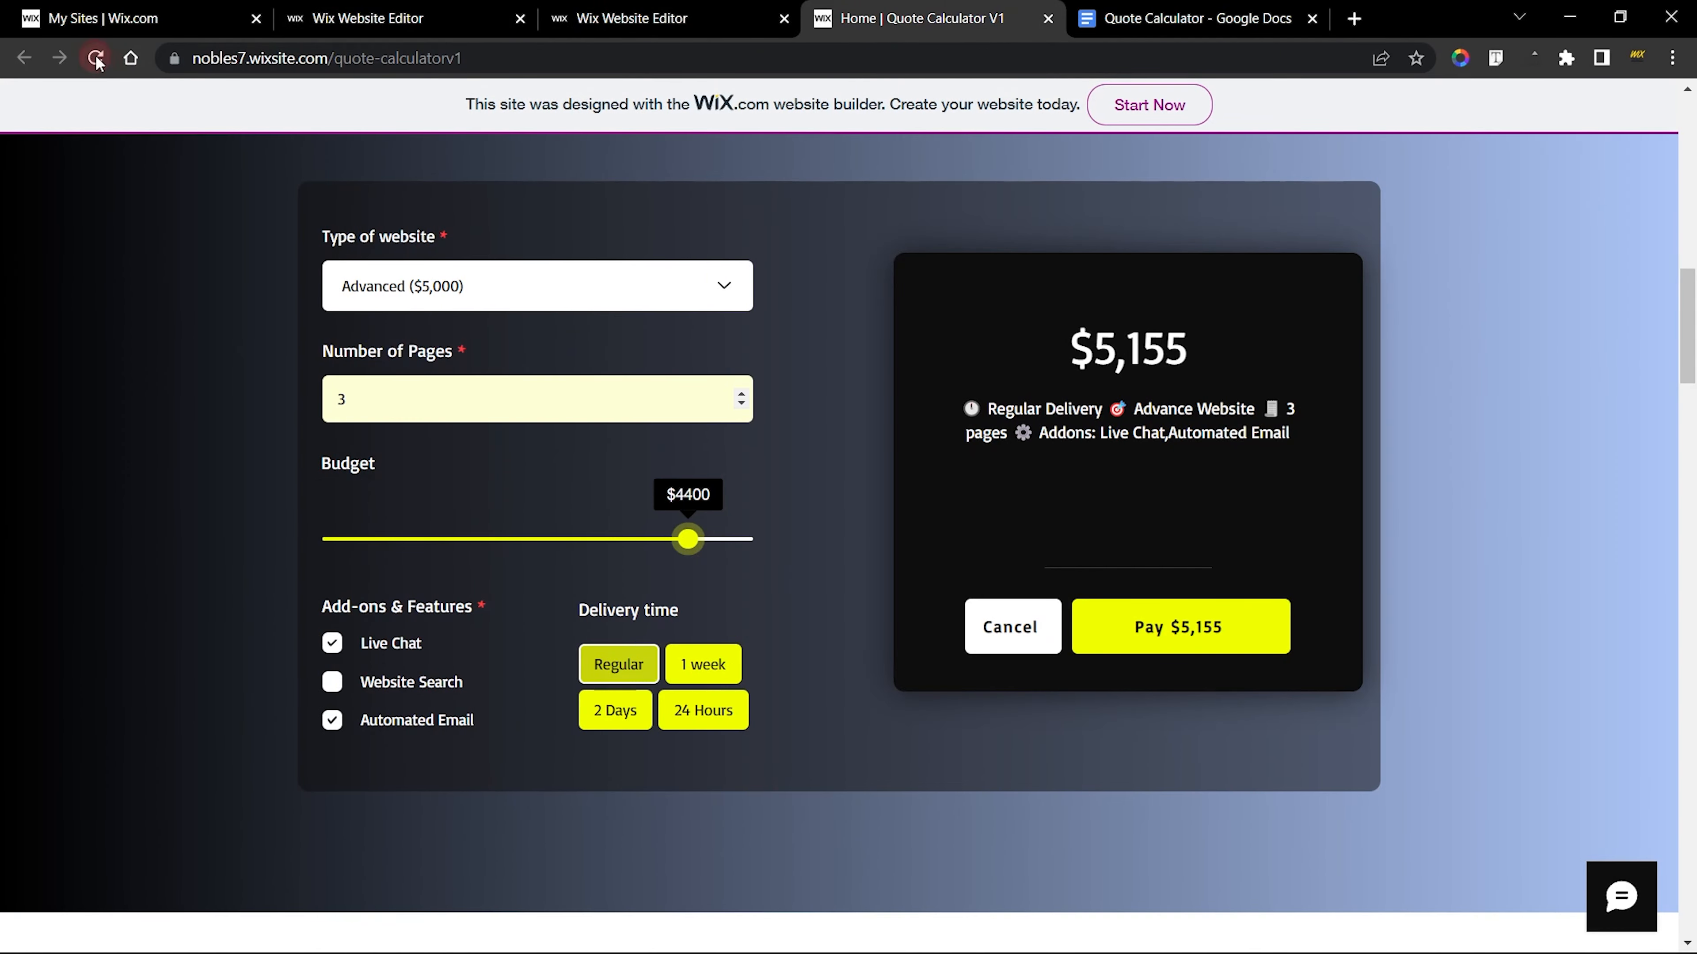
Reload the live calculator, check the Number of Pages field's starting value, and return to the new site's editor
left_click(95, 59)
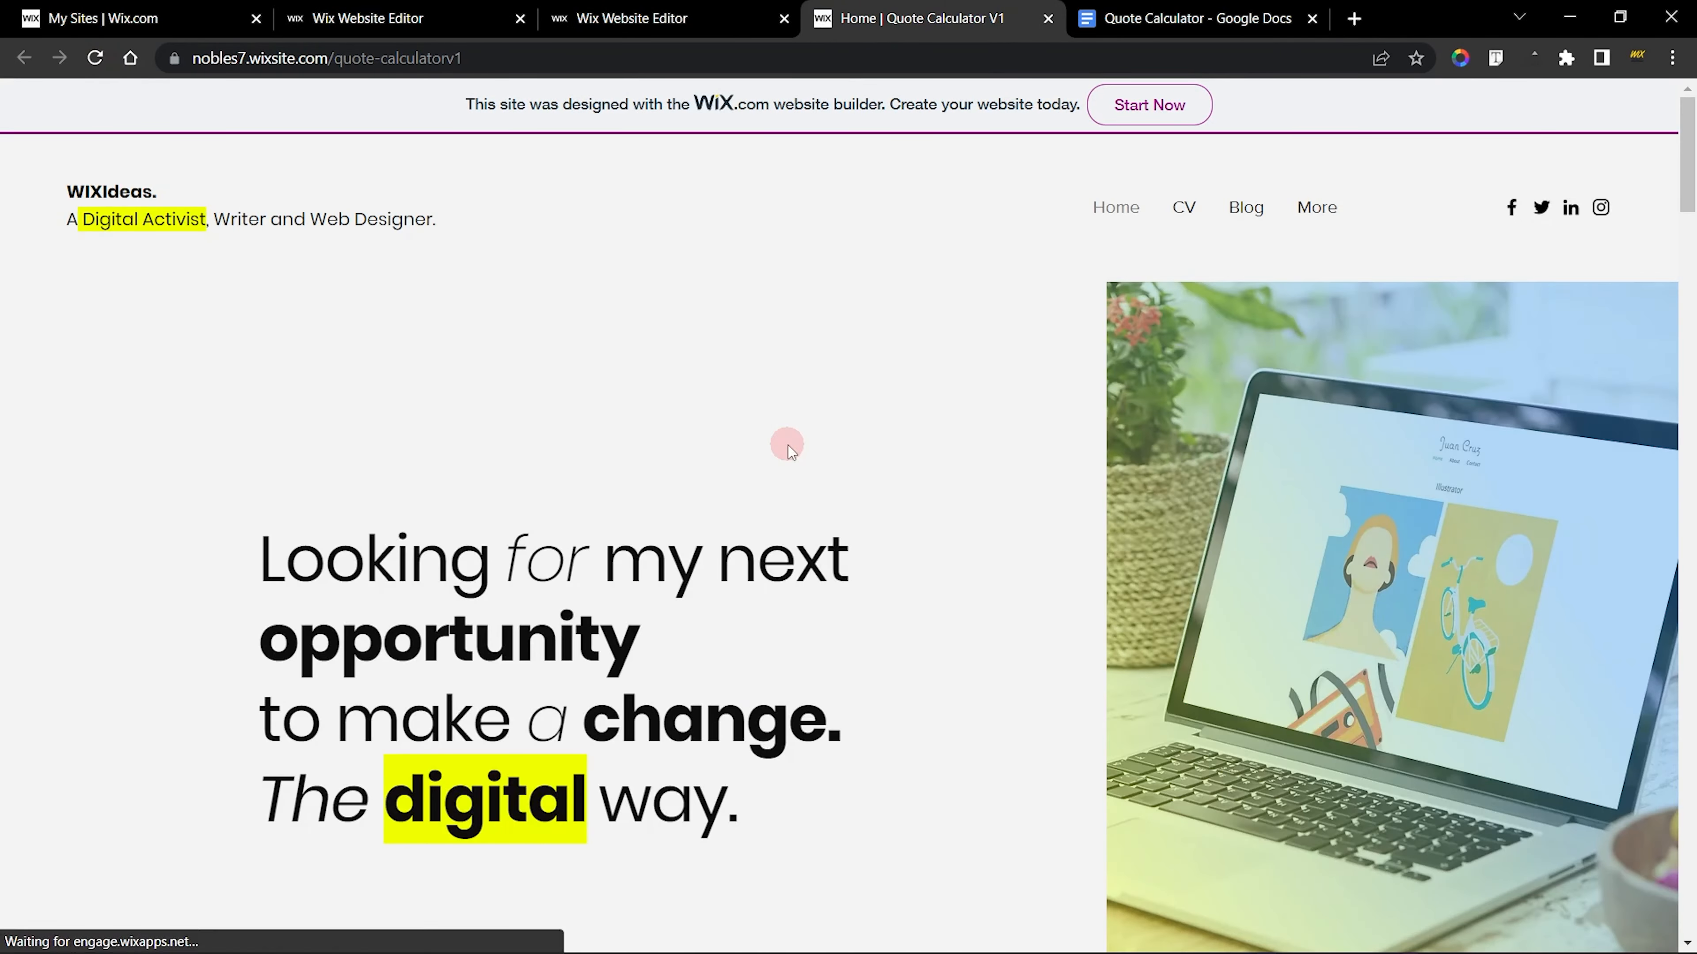
scroll(787, 445, "down", 15)
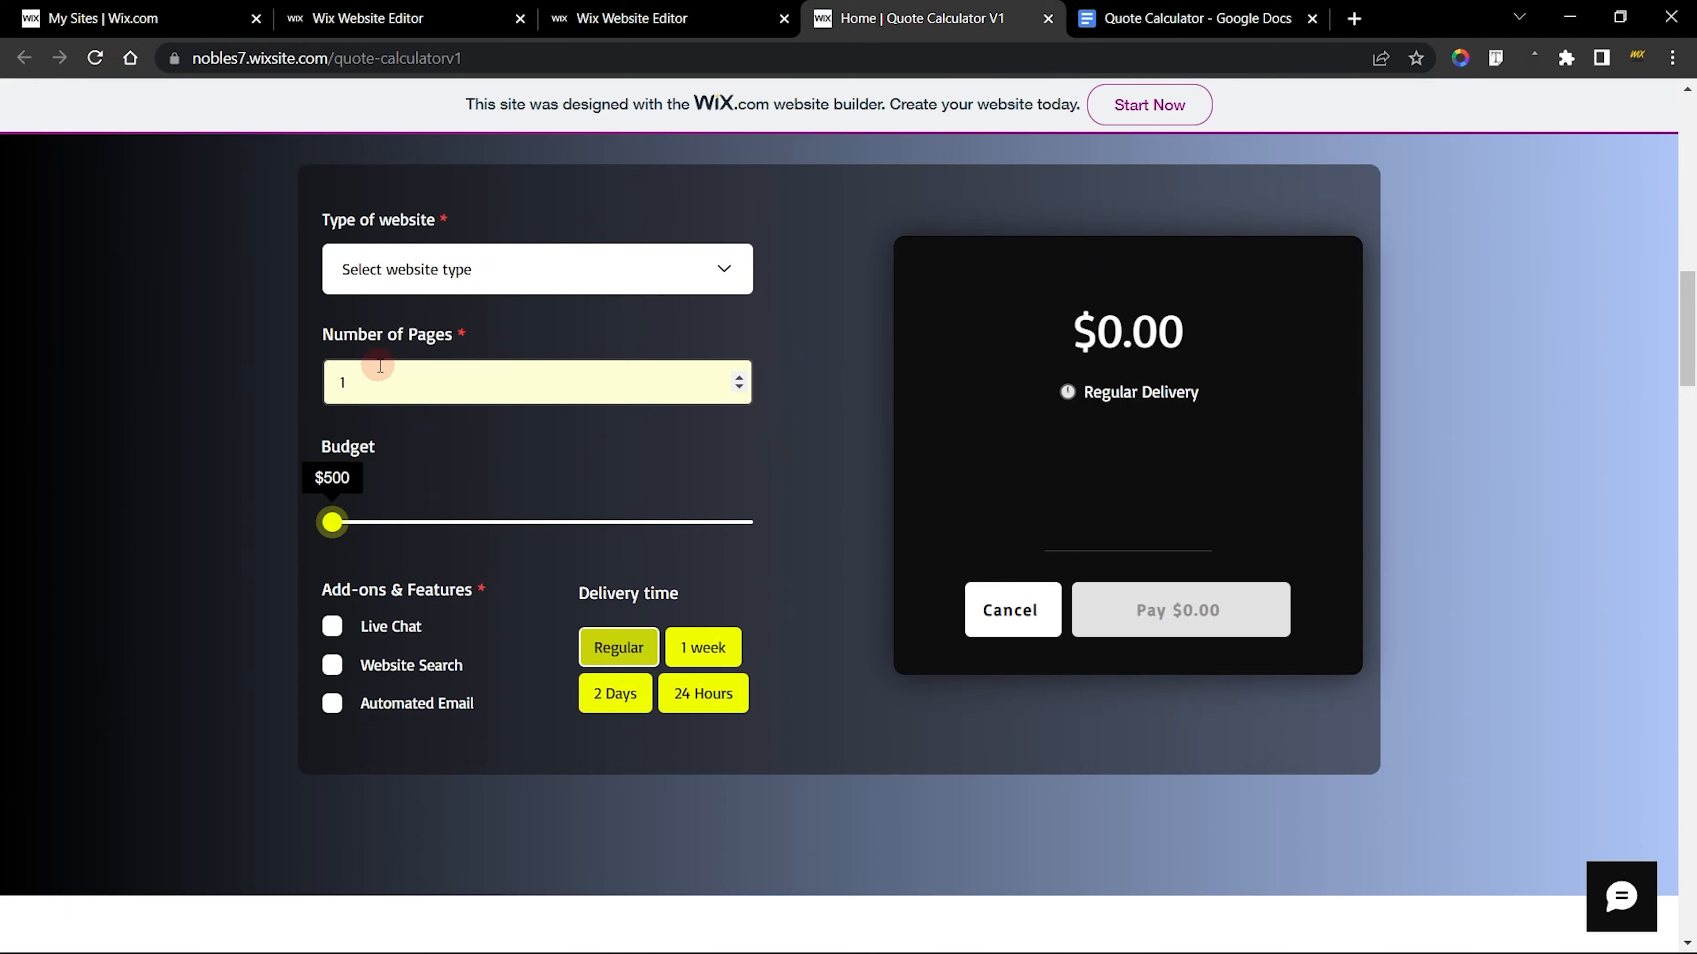
left_click_drag(371, 381, 300, 386)
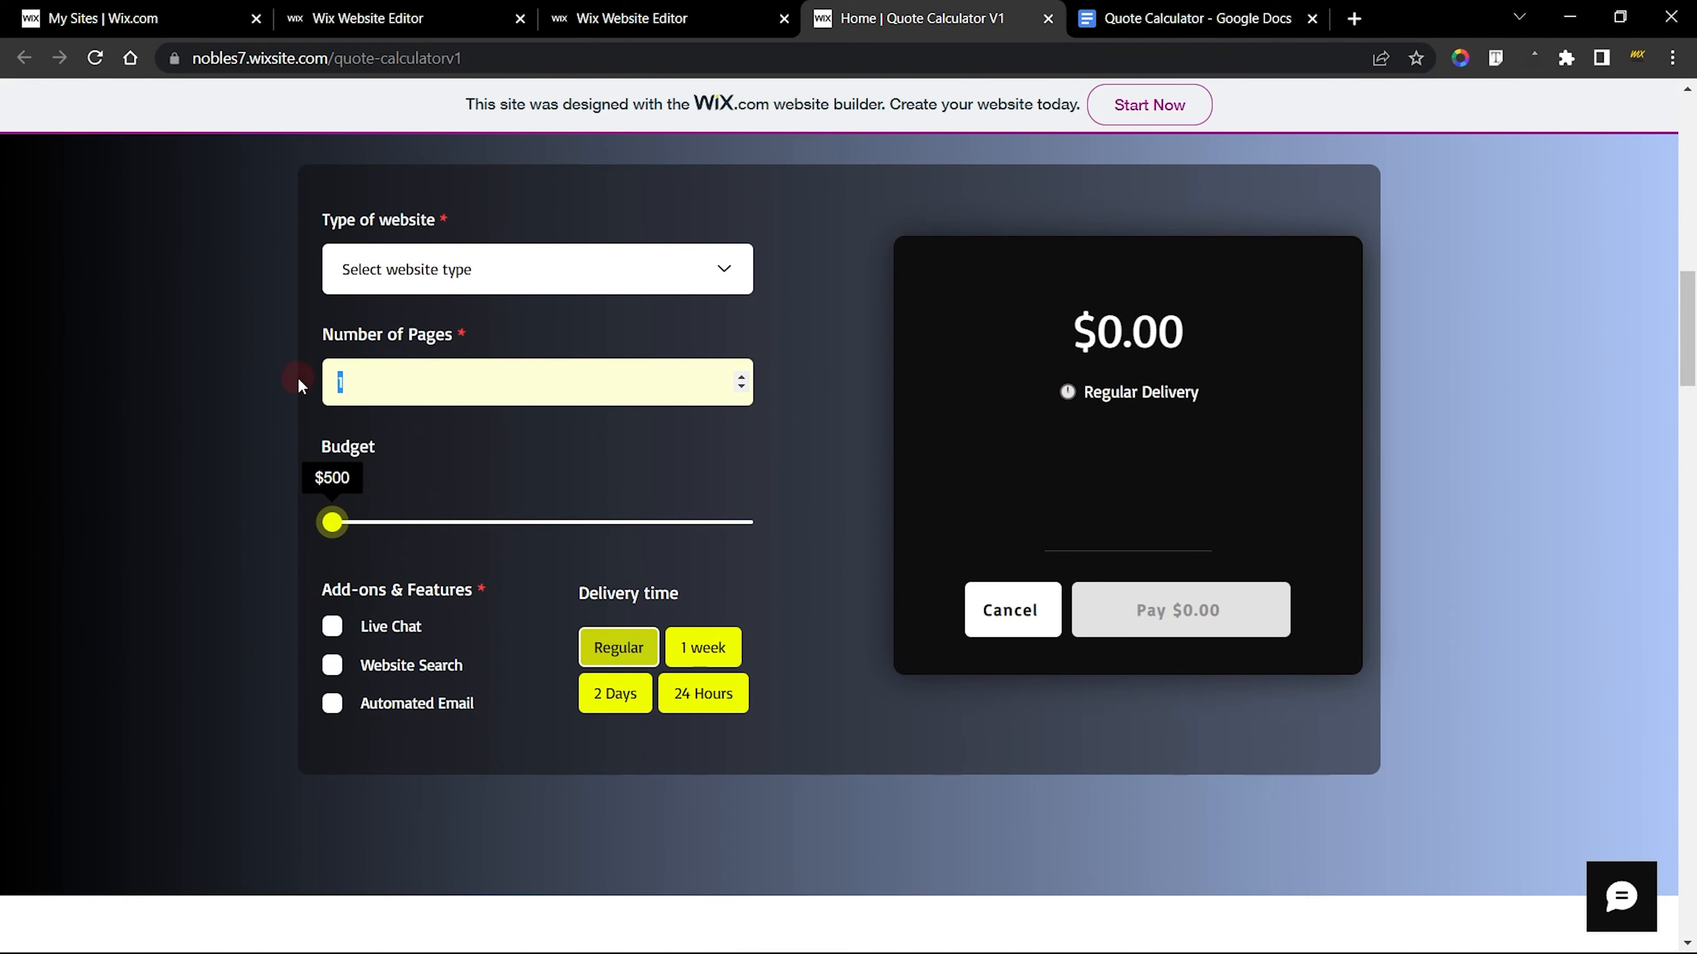
left_click(661, 19)
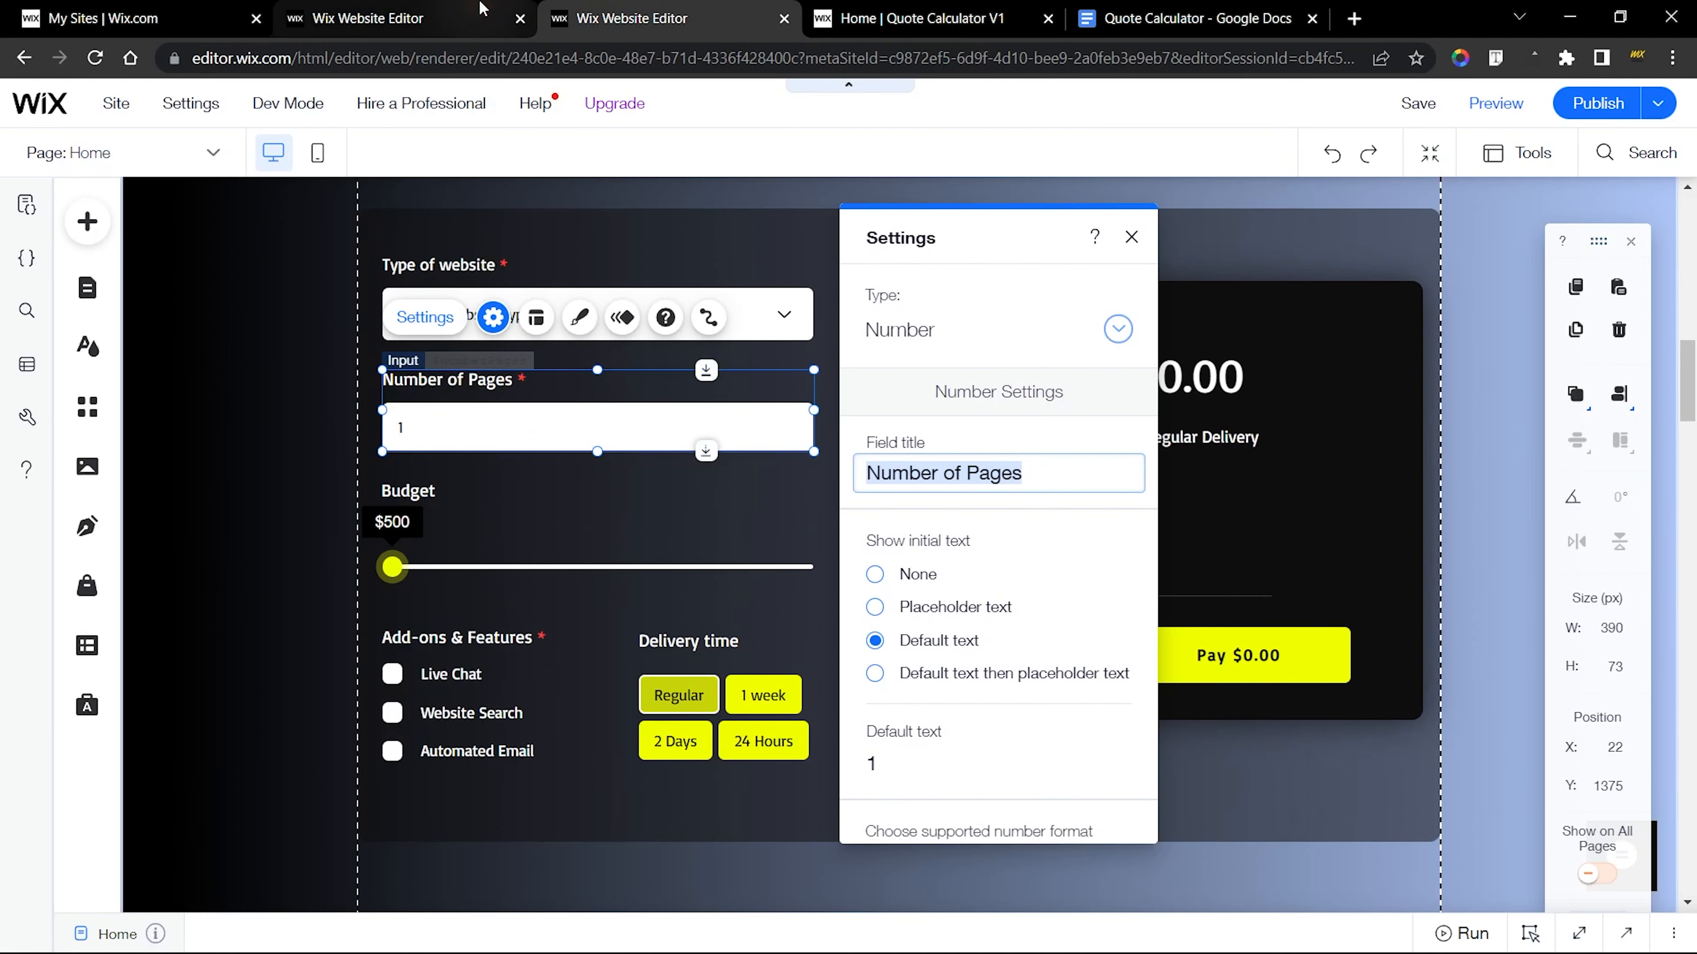
left_click(482, 8)
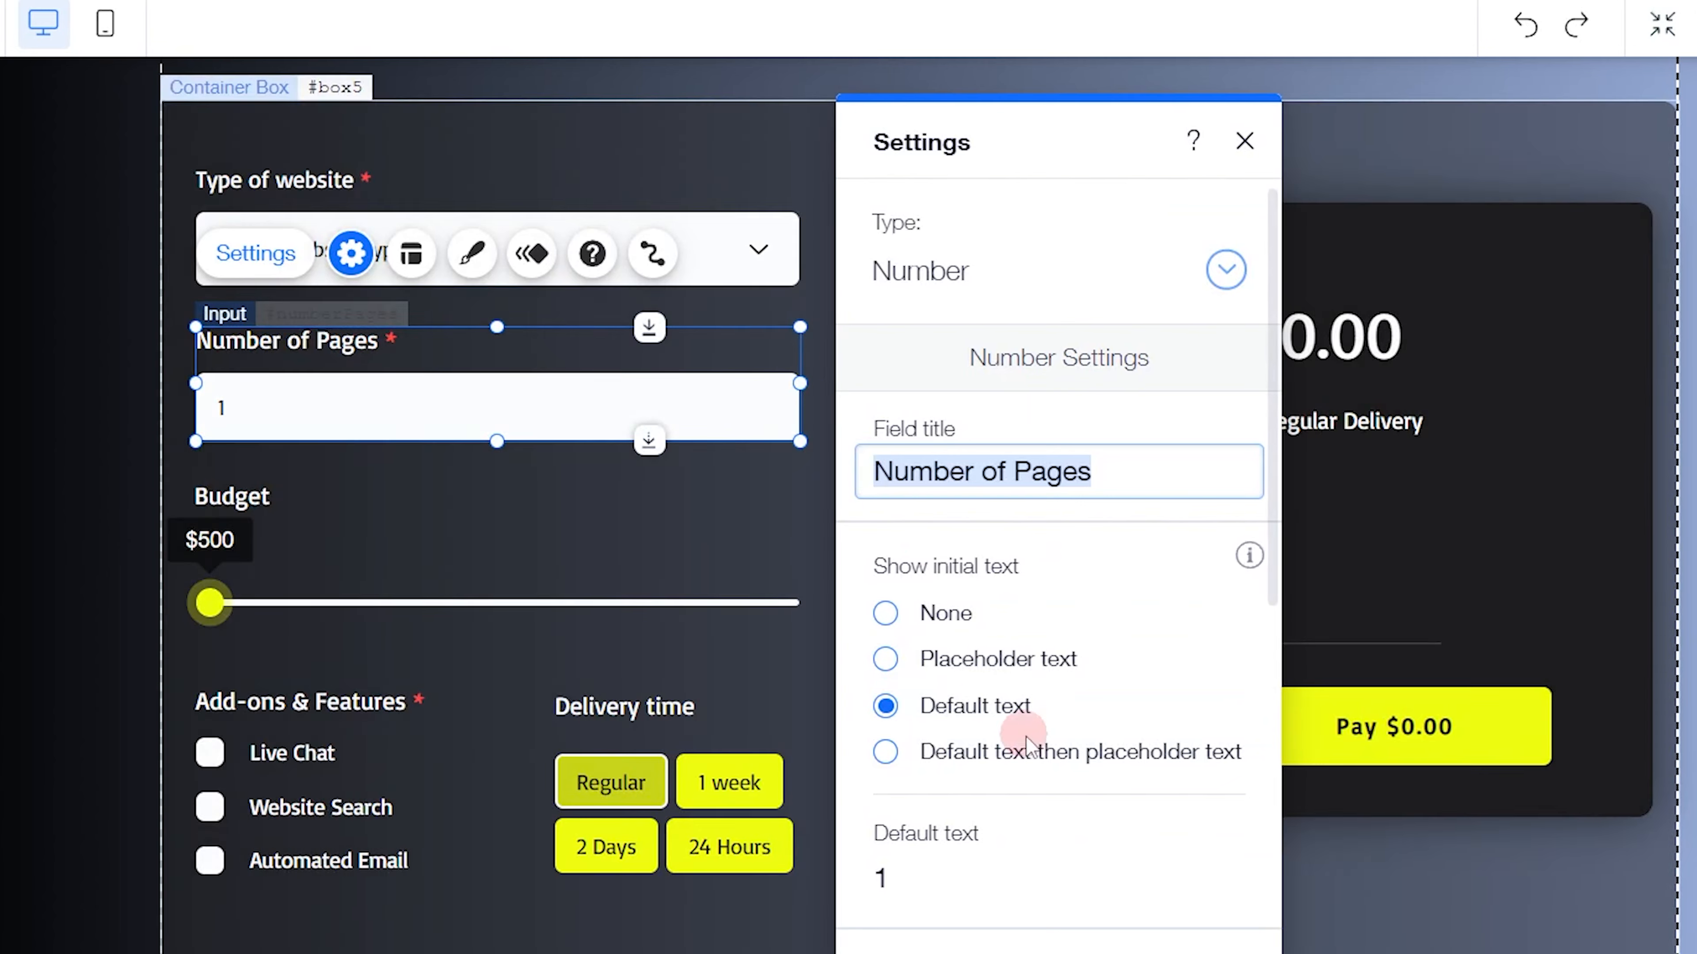
Review the finished Number of Pages input's number format, required and minimum value settings
scroll(1052, 762, "down", 4)
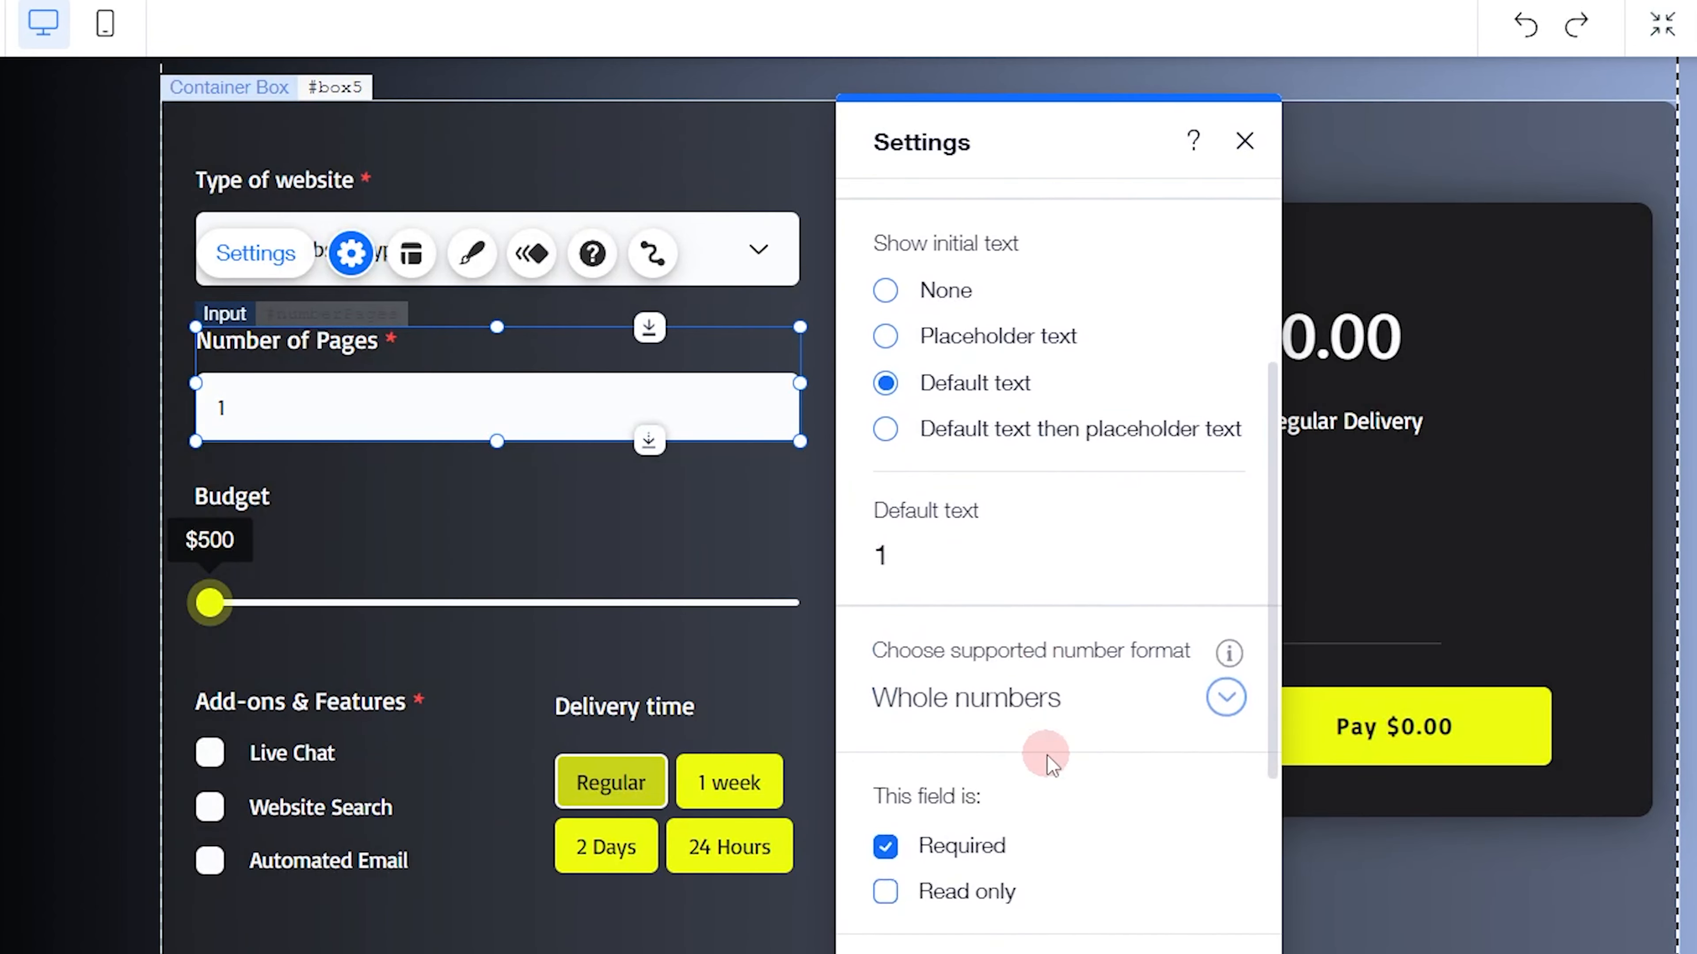
scroll(1046, 762, "down", 4)
scroll(1034, 470, "down", 3)
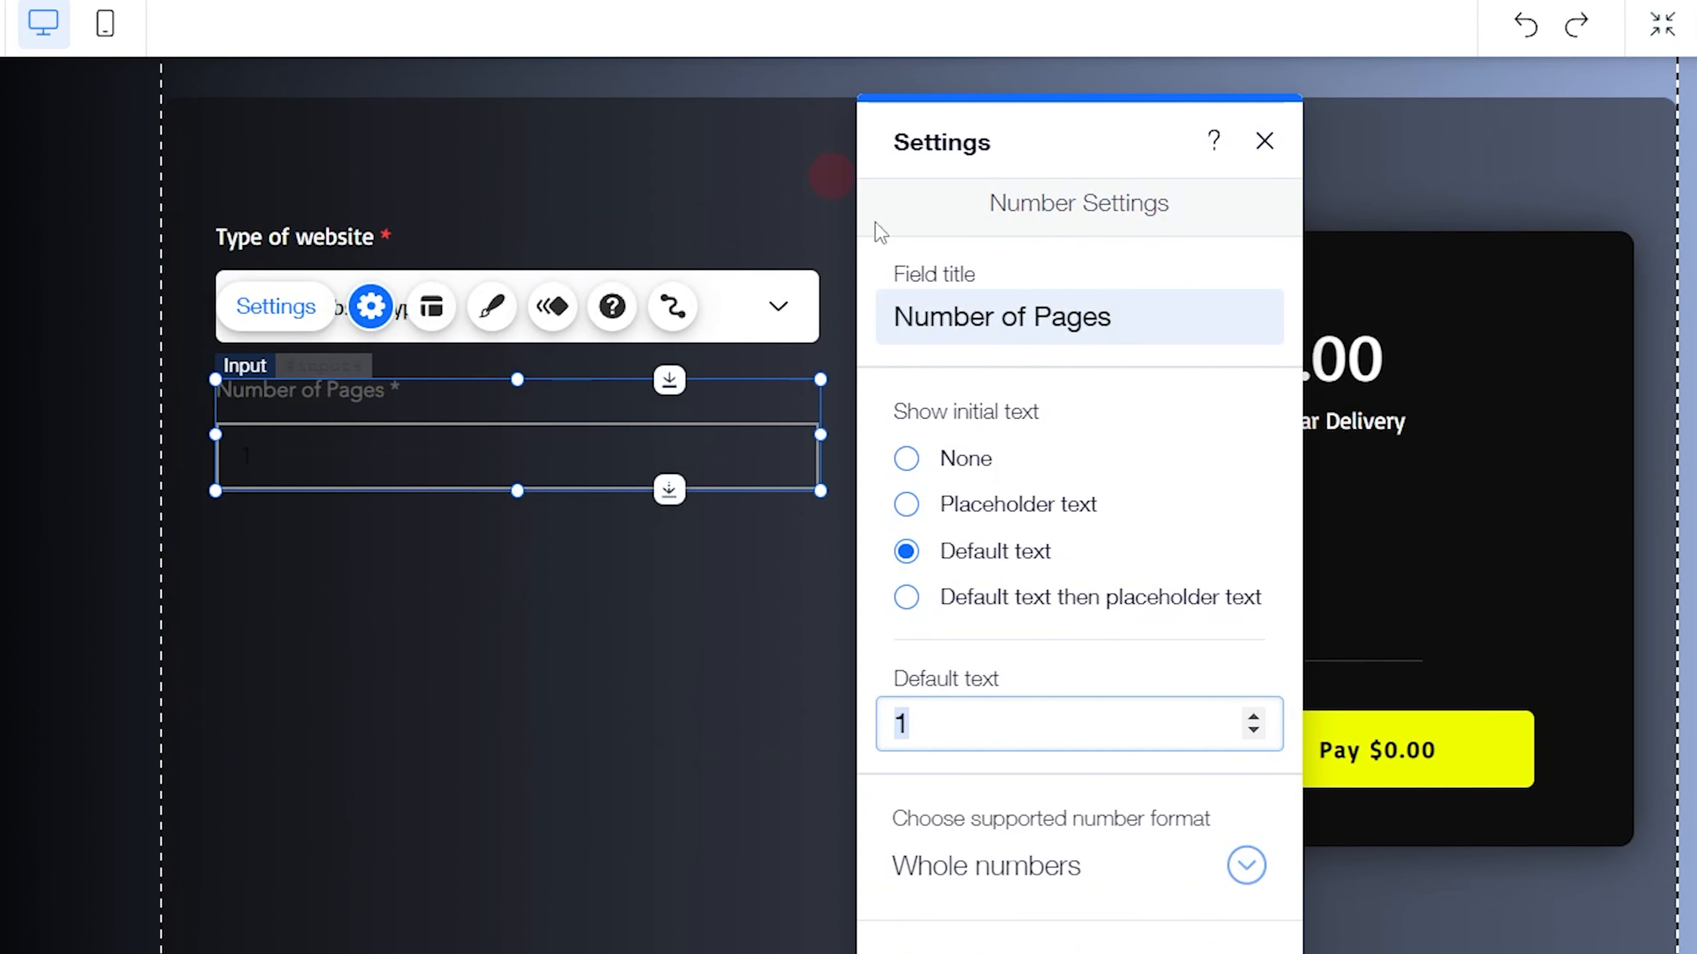
Enable a minimum value of 1 for the new Number of Pages input
scroll(1071, 652, "down", 5)
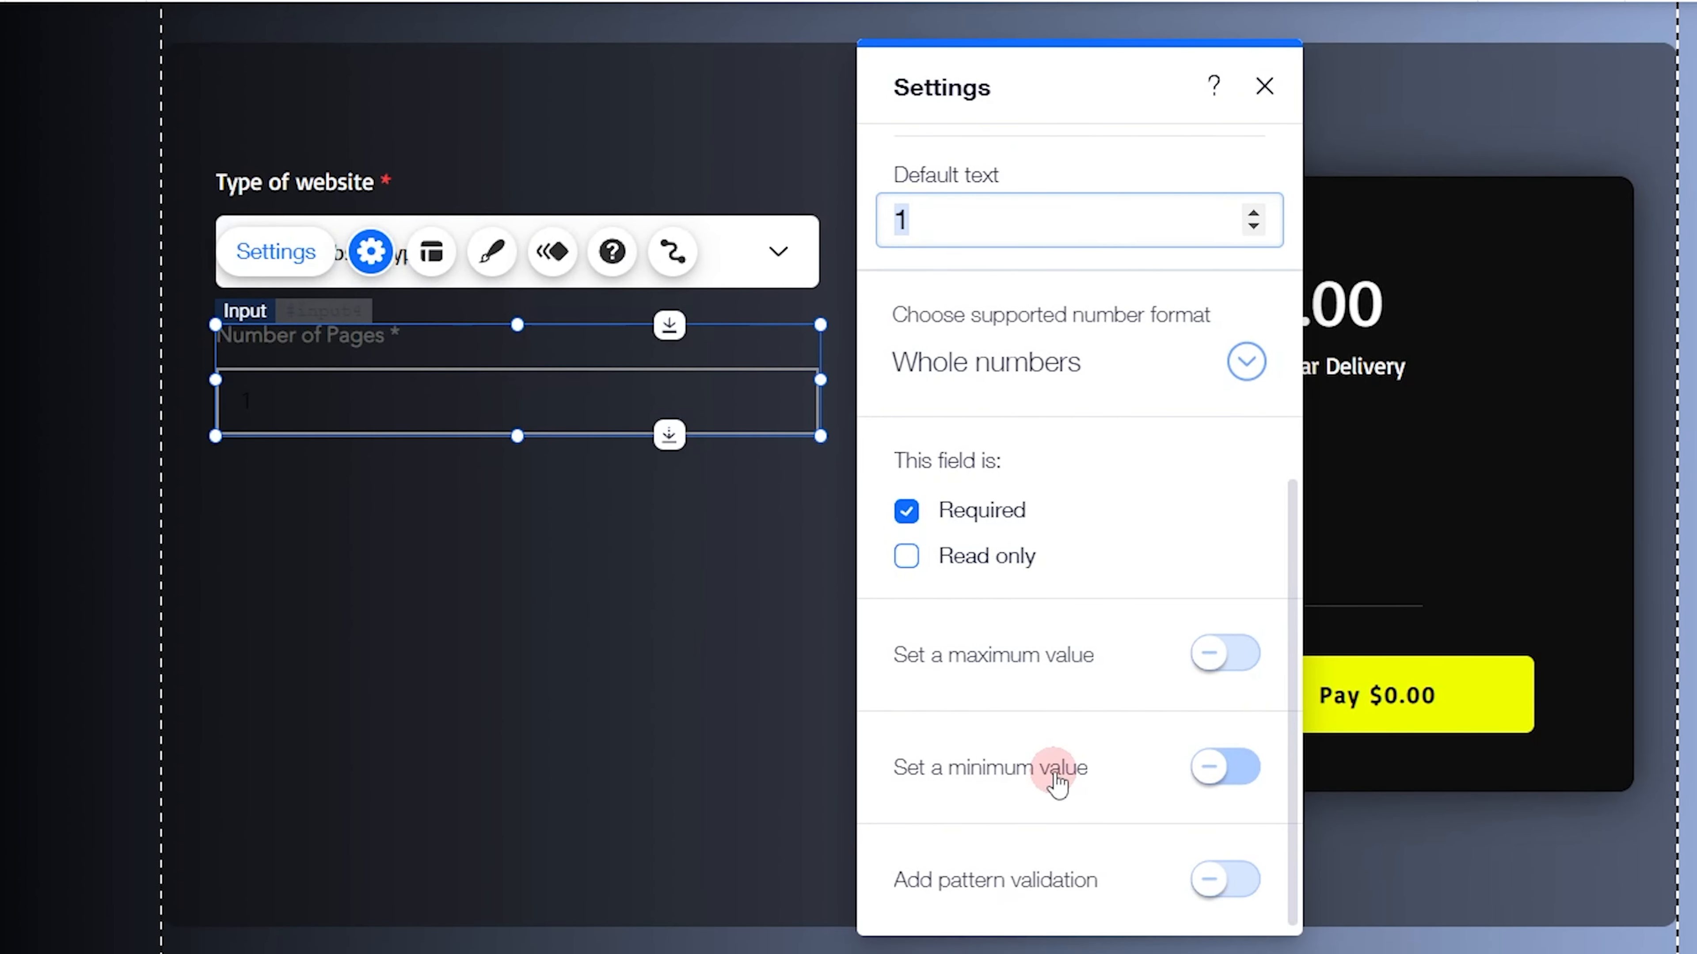
left_click(1213, 769)
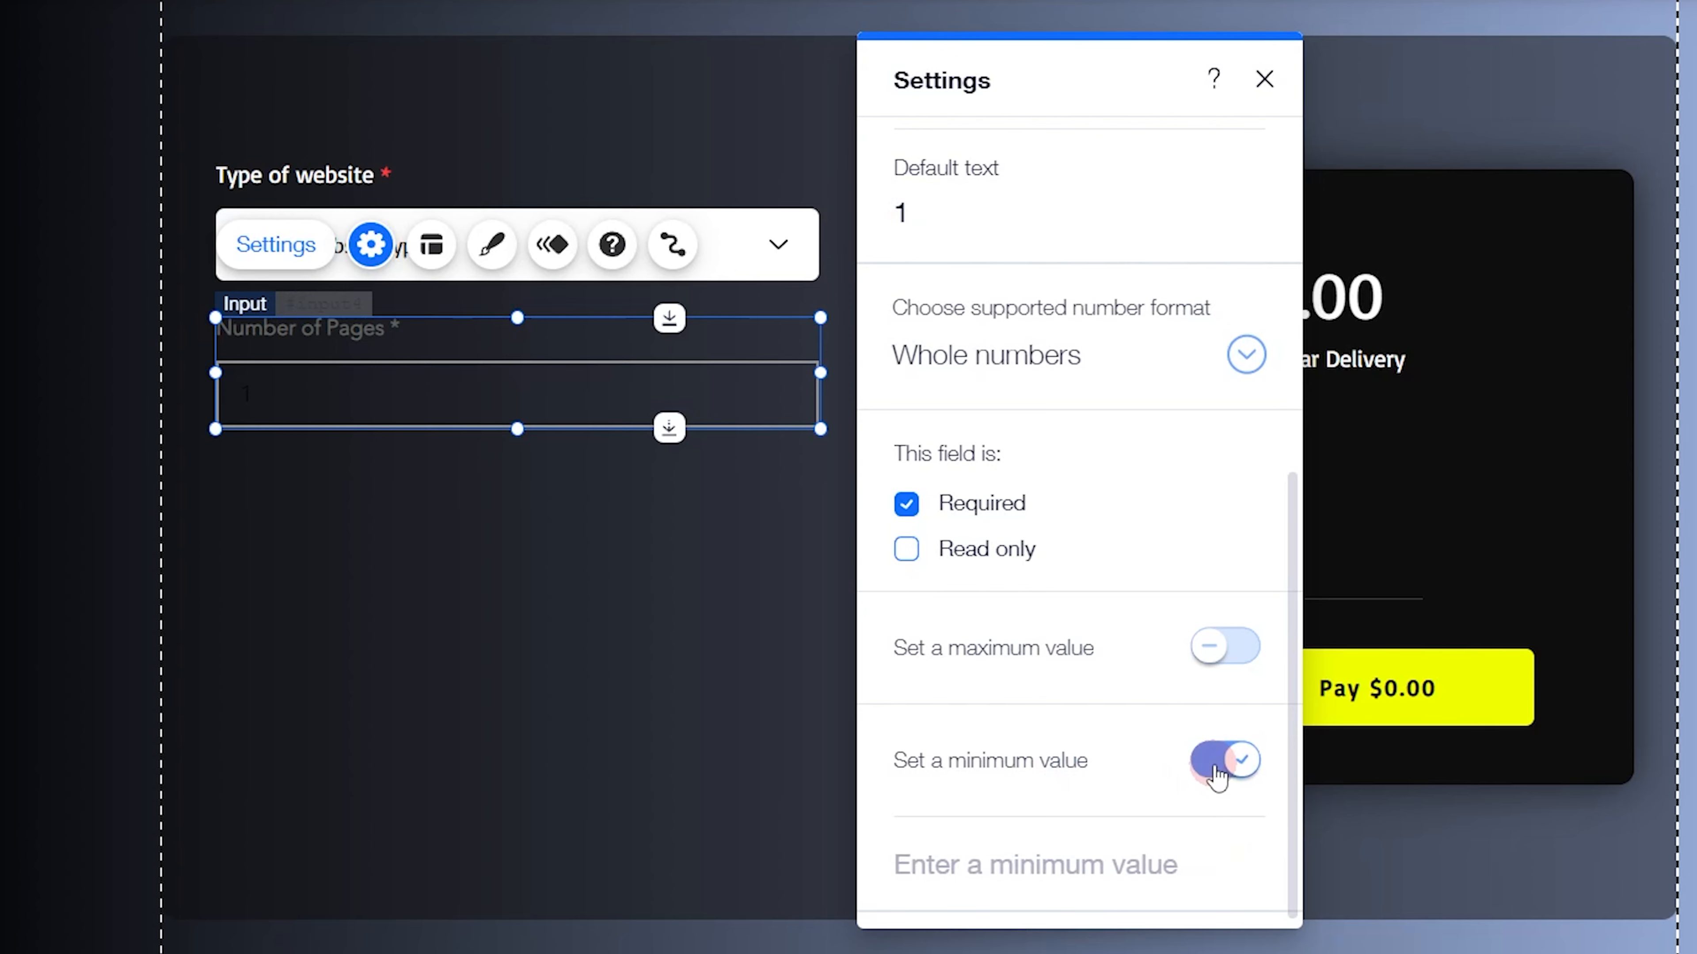
scroll(993, 747, "down", 2)
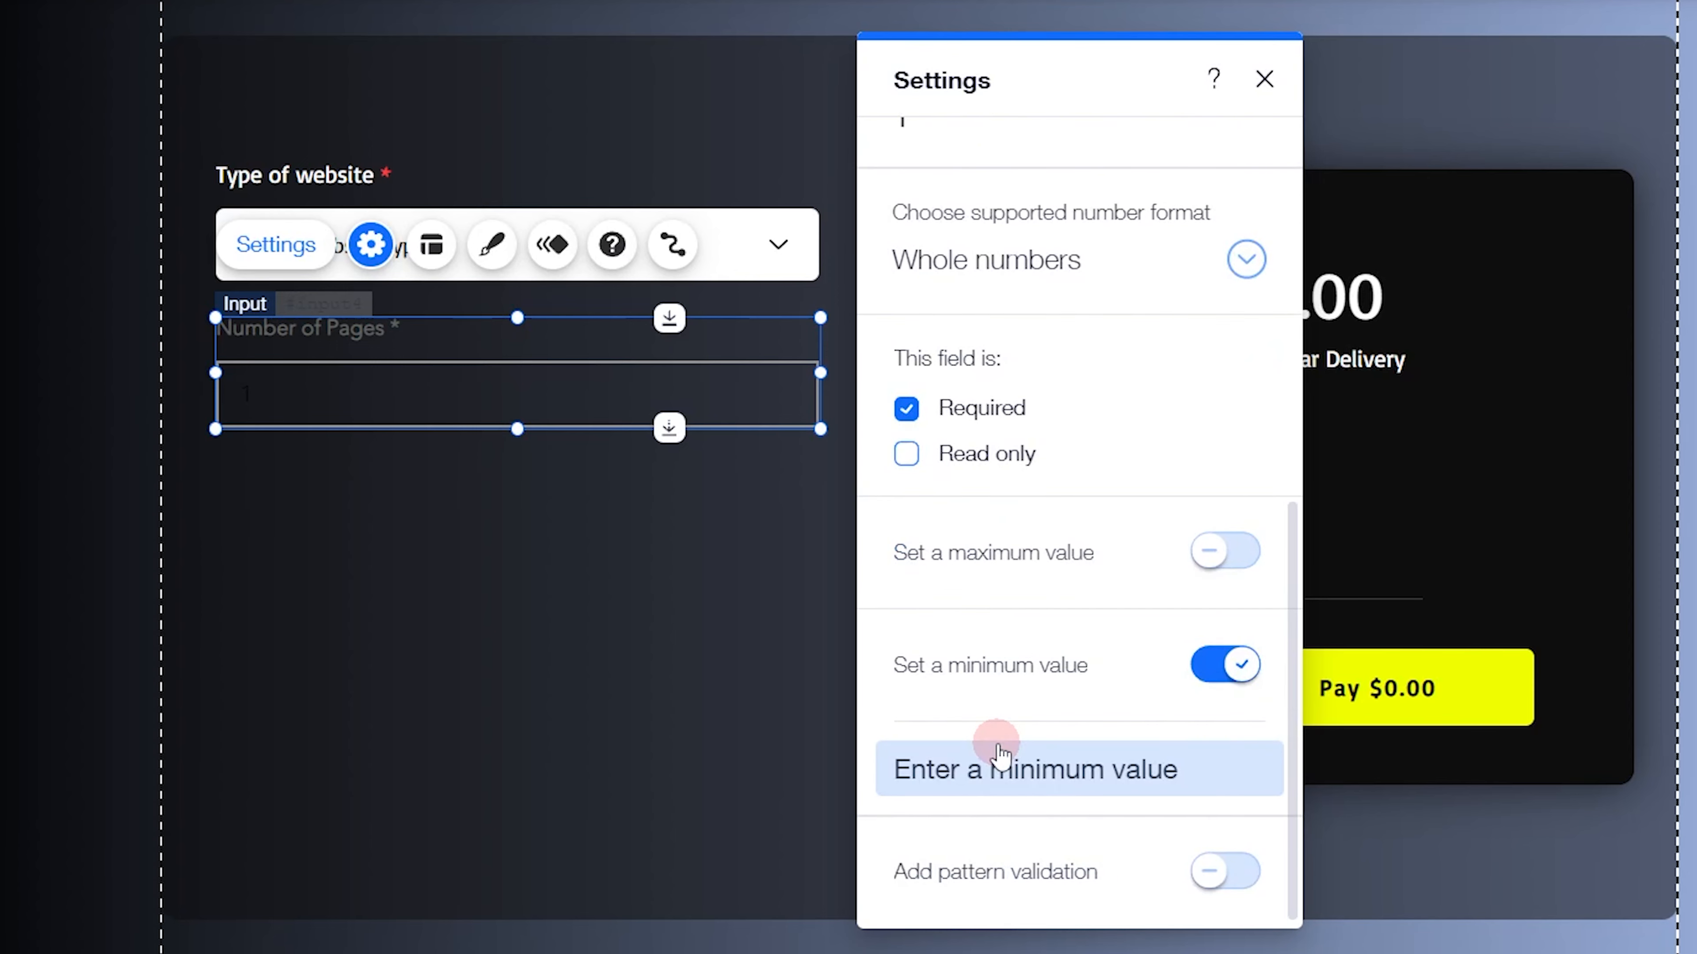
left_click(1025, 755)
type("1")
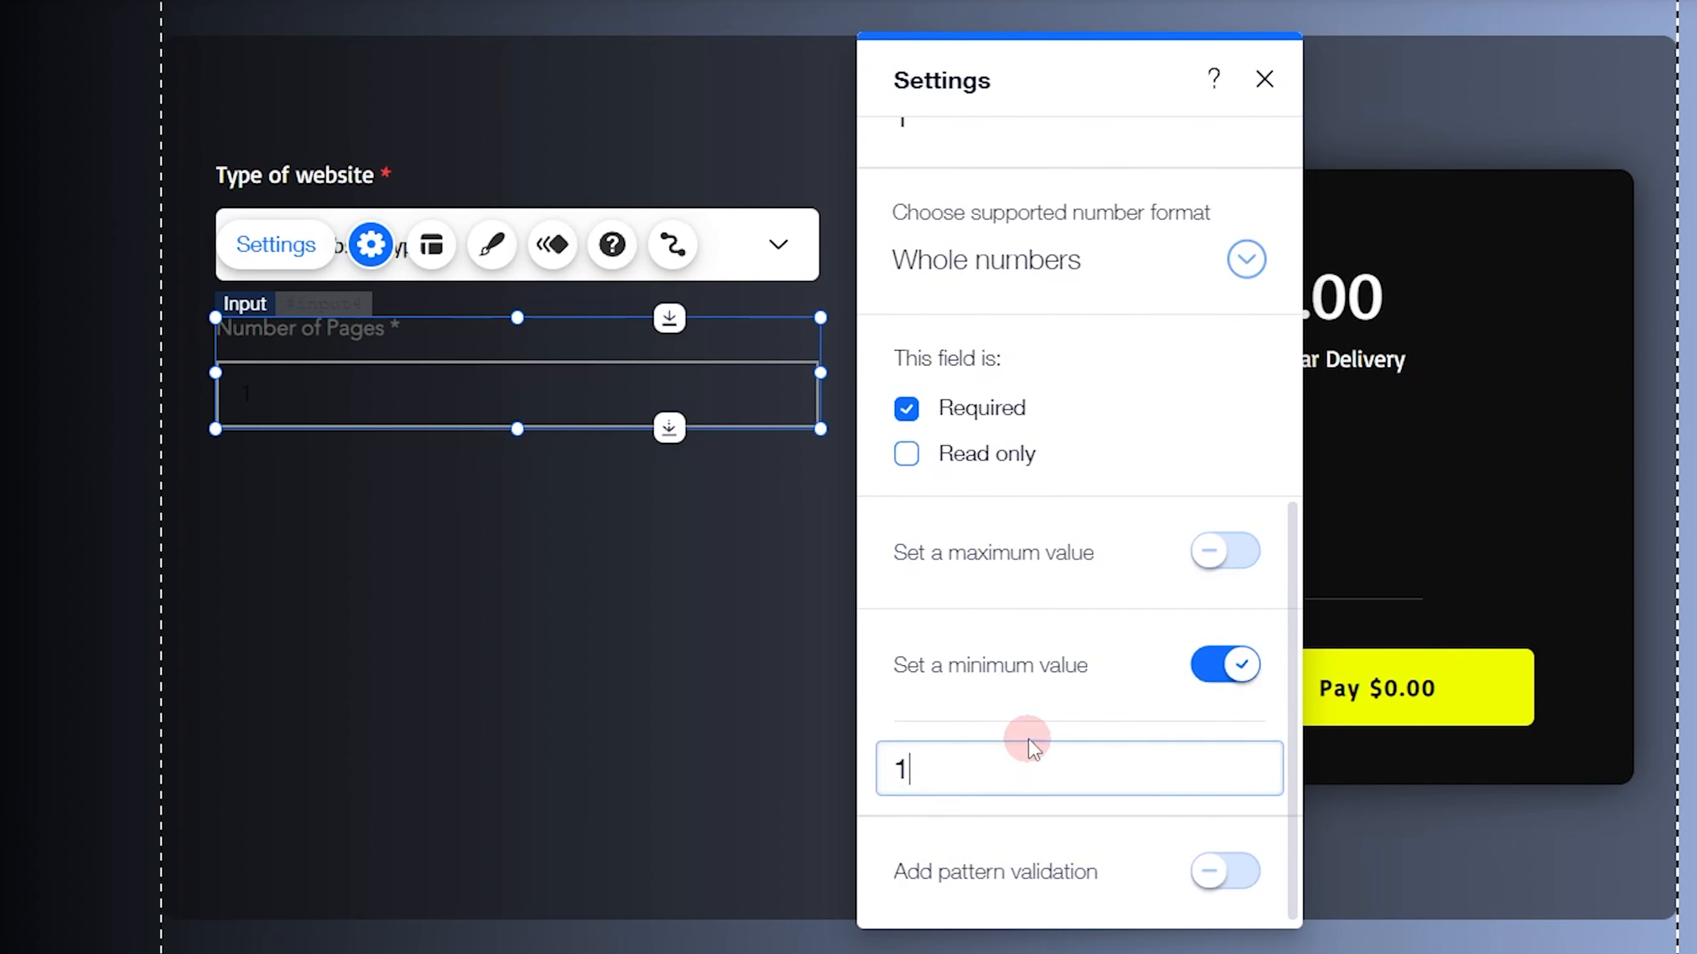
left_click(1070, 715)
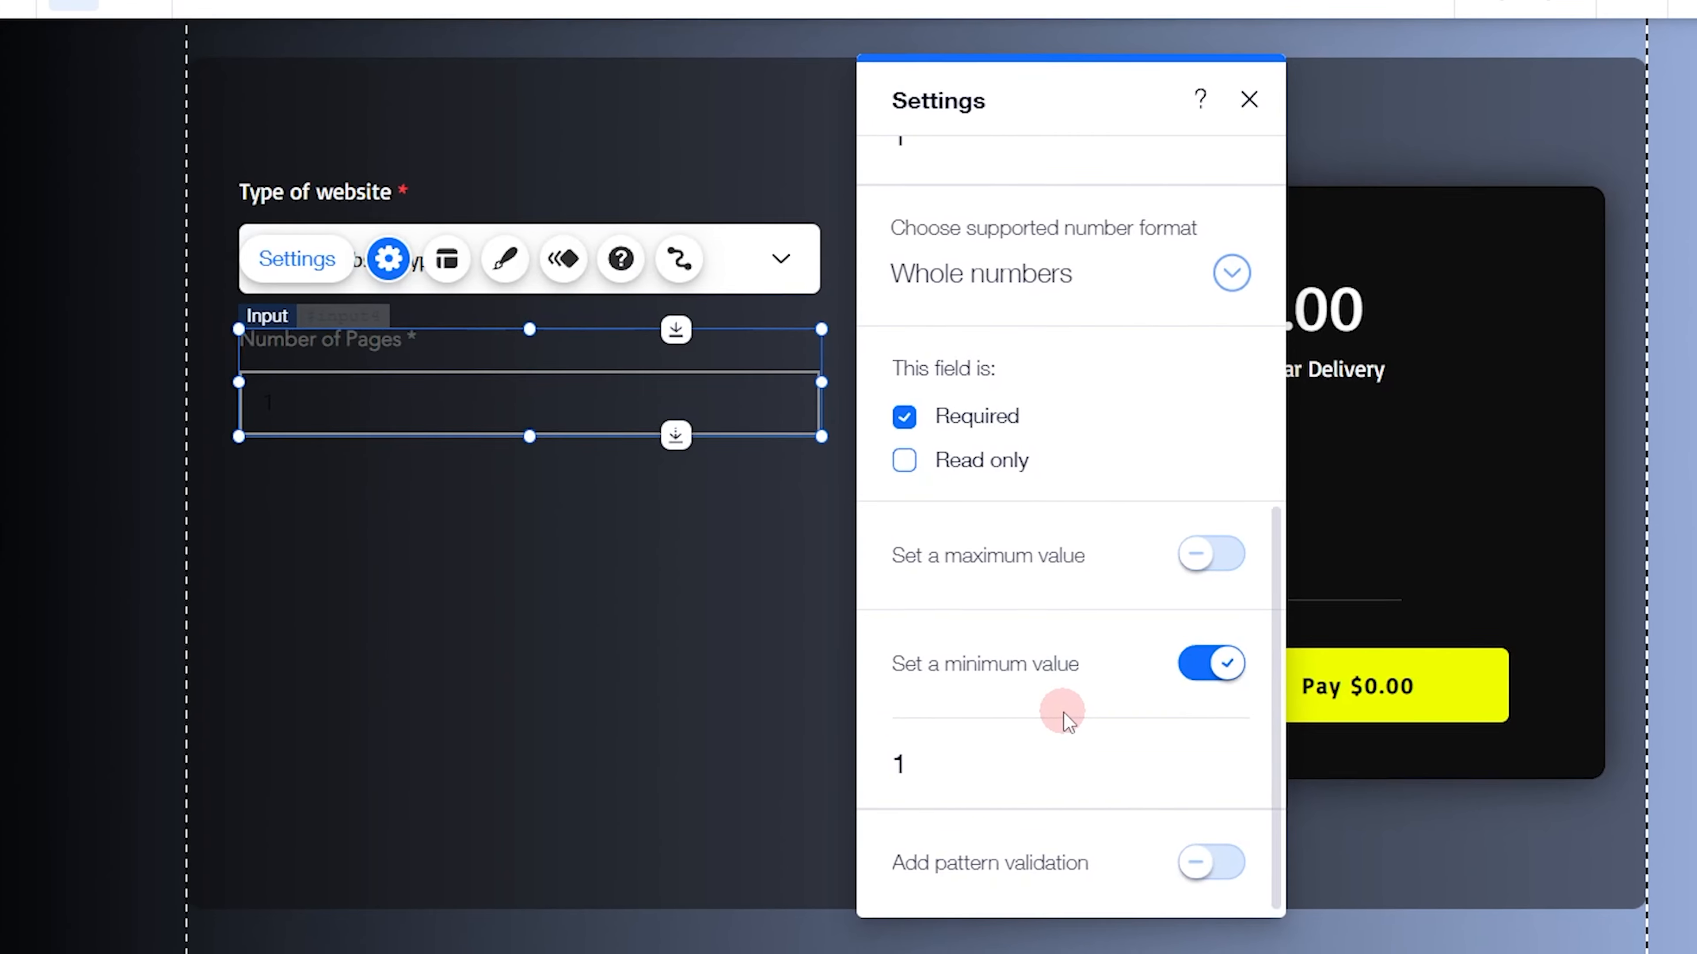
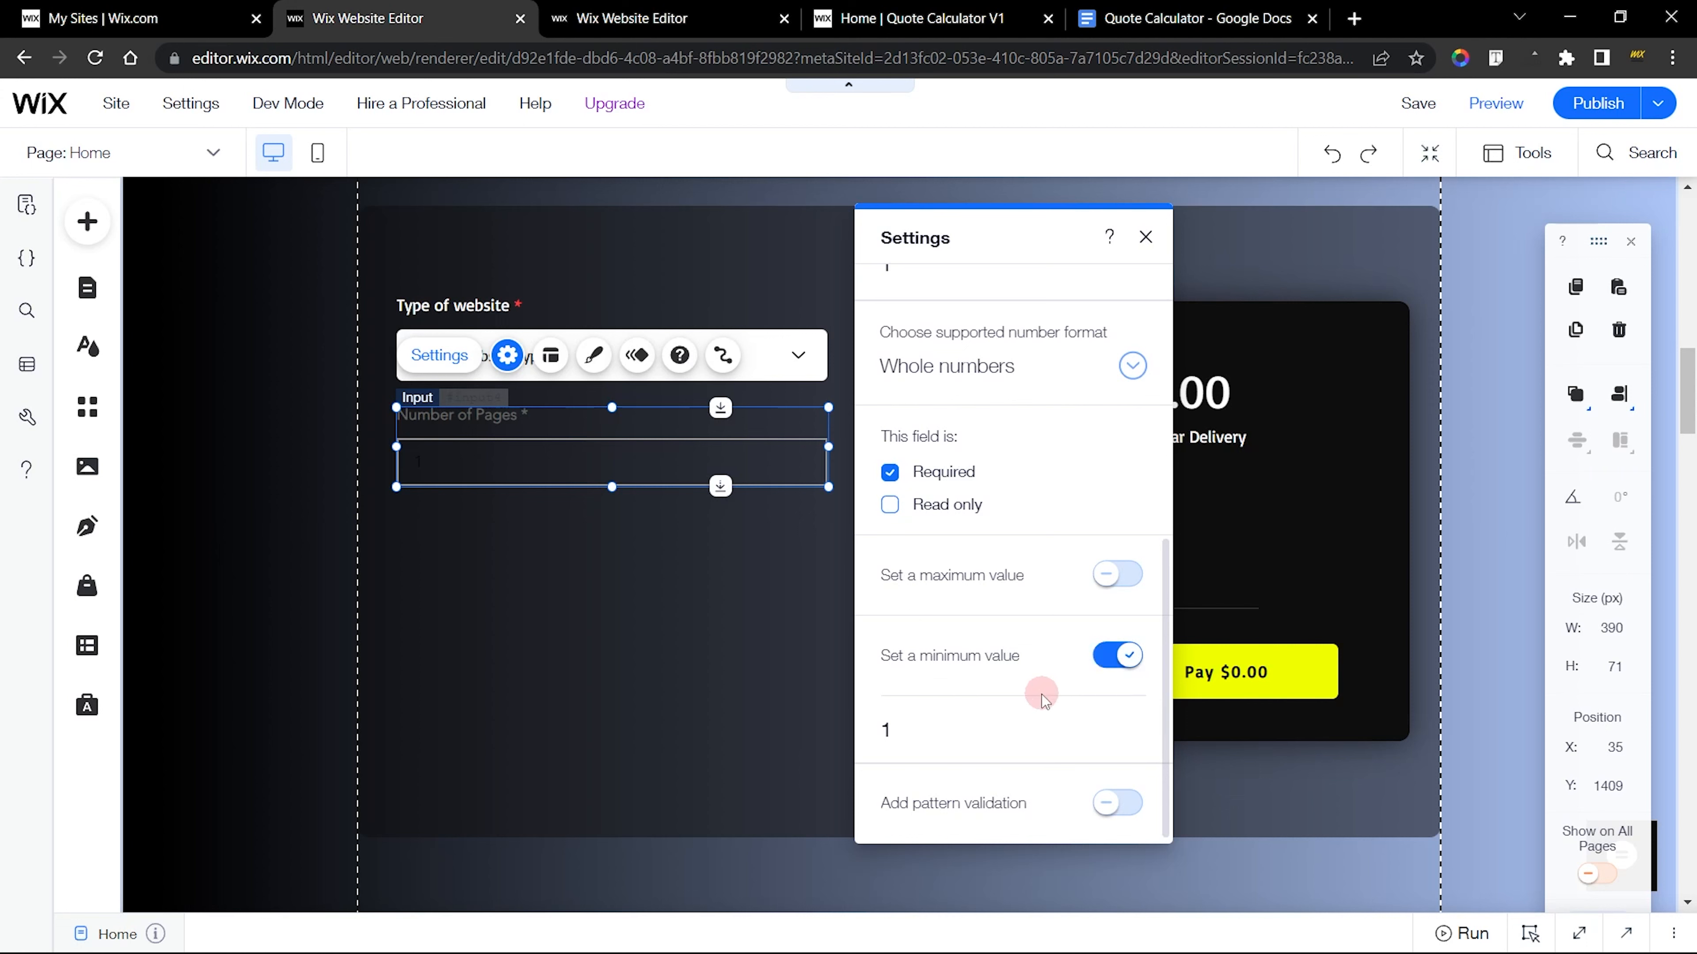
Test the live calculator's Number of Pages field by raising and lowering its value, entering 0, and restoring it to 1
left_click(1146, 237)
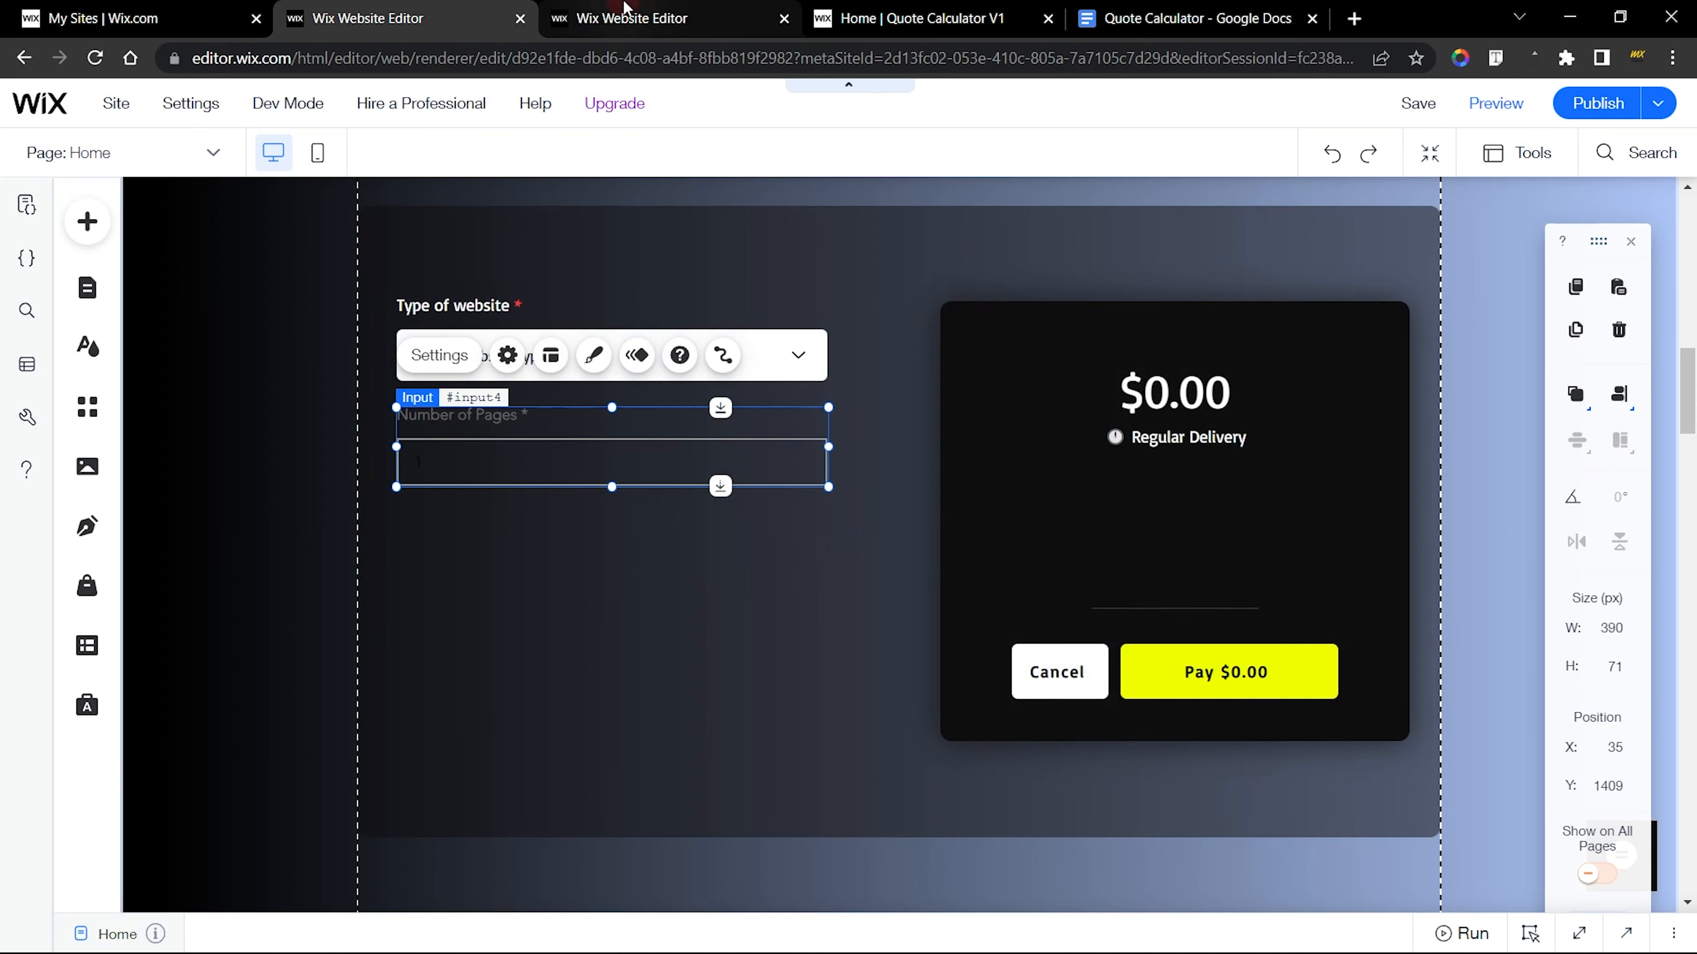
left_click(627, 16)
left_click(929, 18)
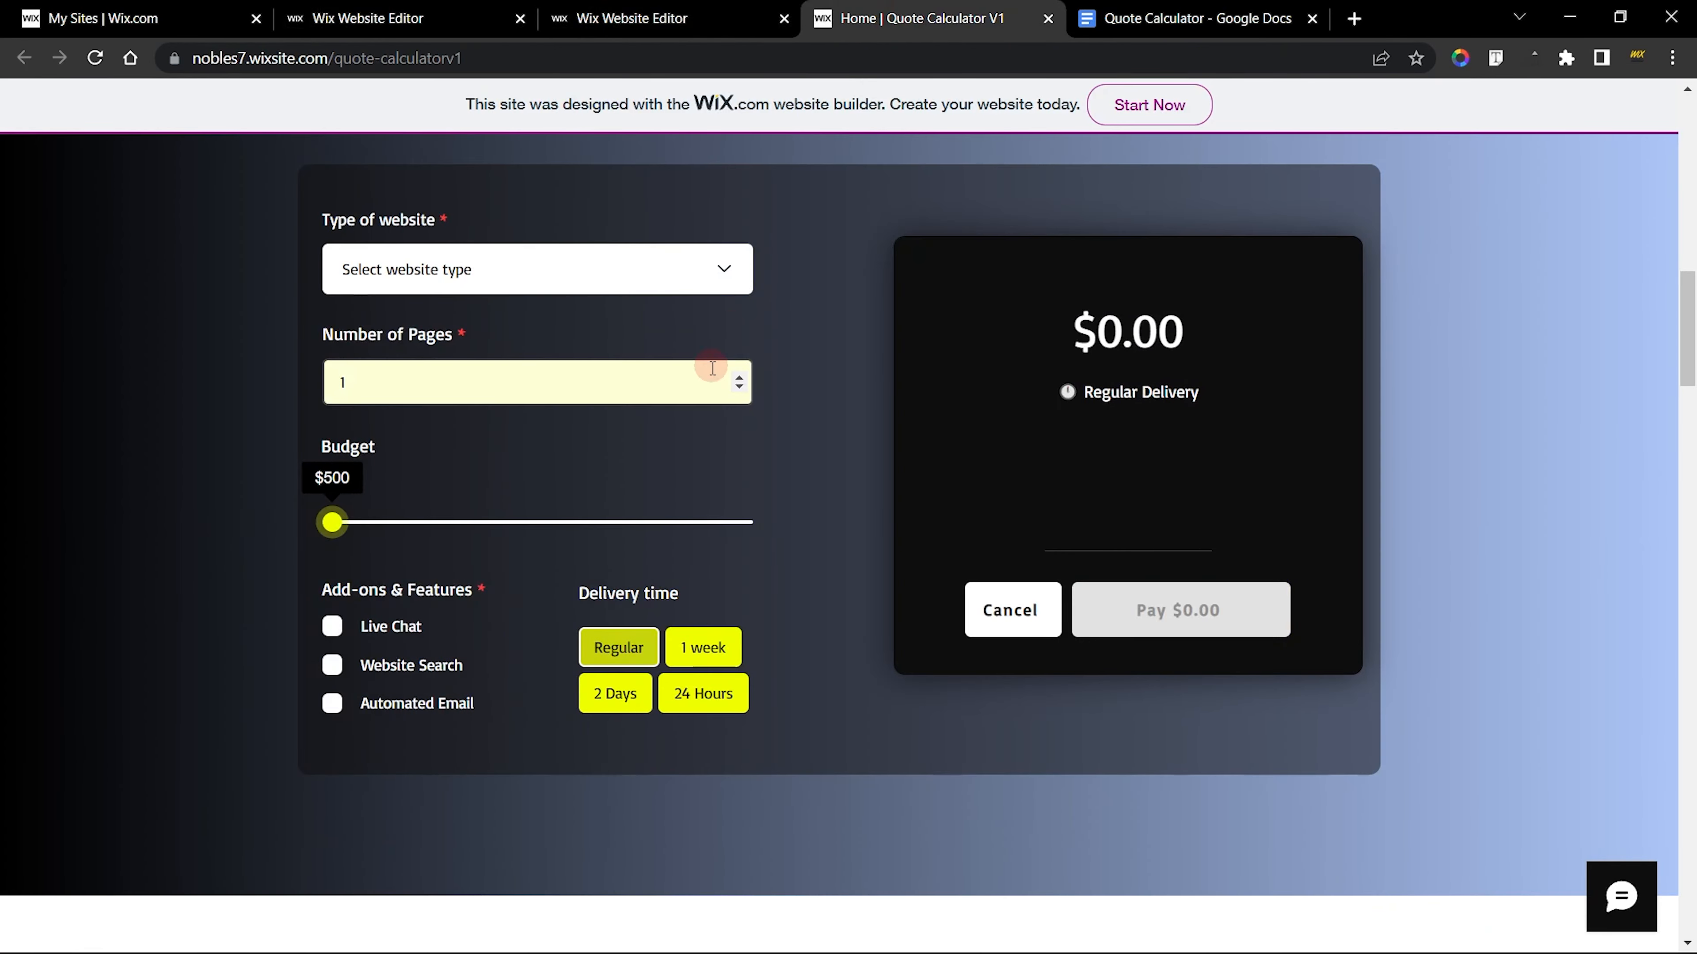
left_click(740, 386)
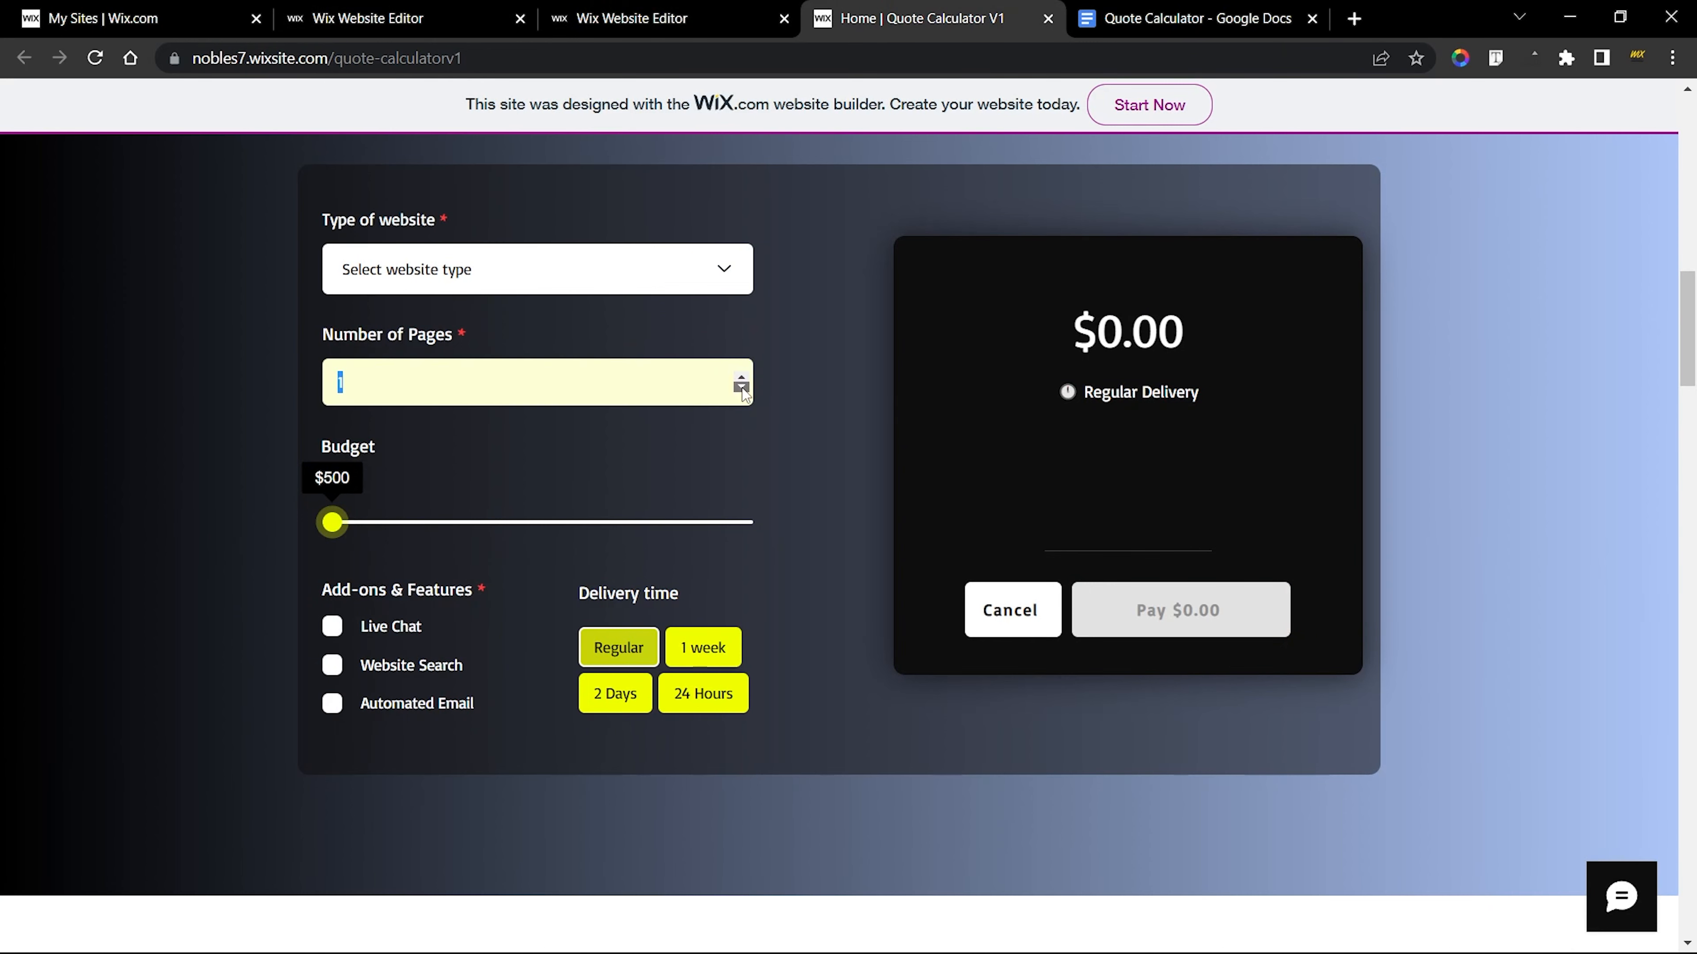
left_click(741, 380)
left_click(742, 380)
left_click(741, 379)
left_click(741, 379)
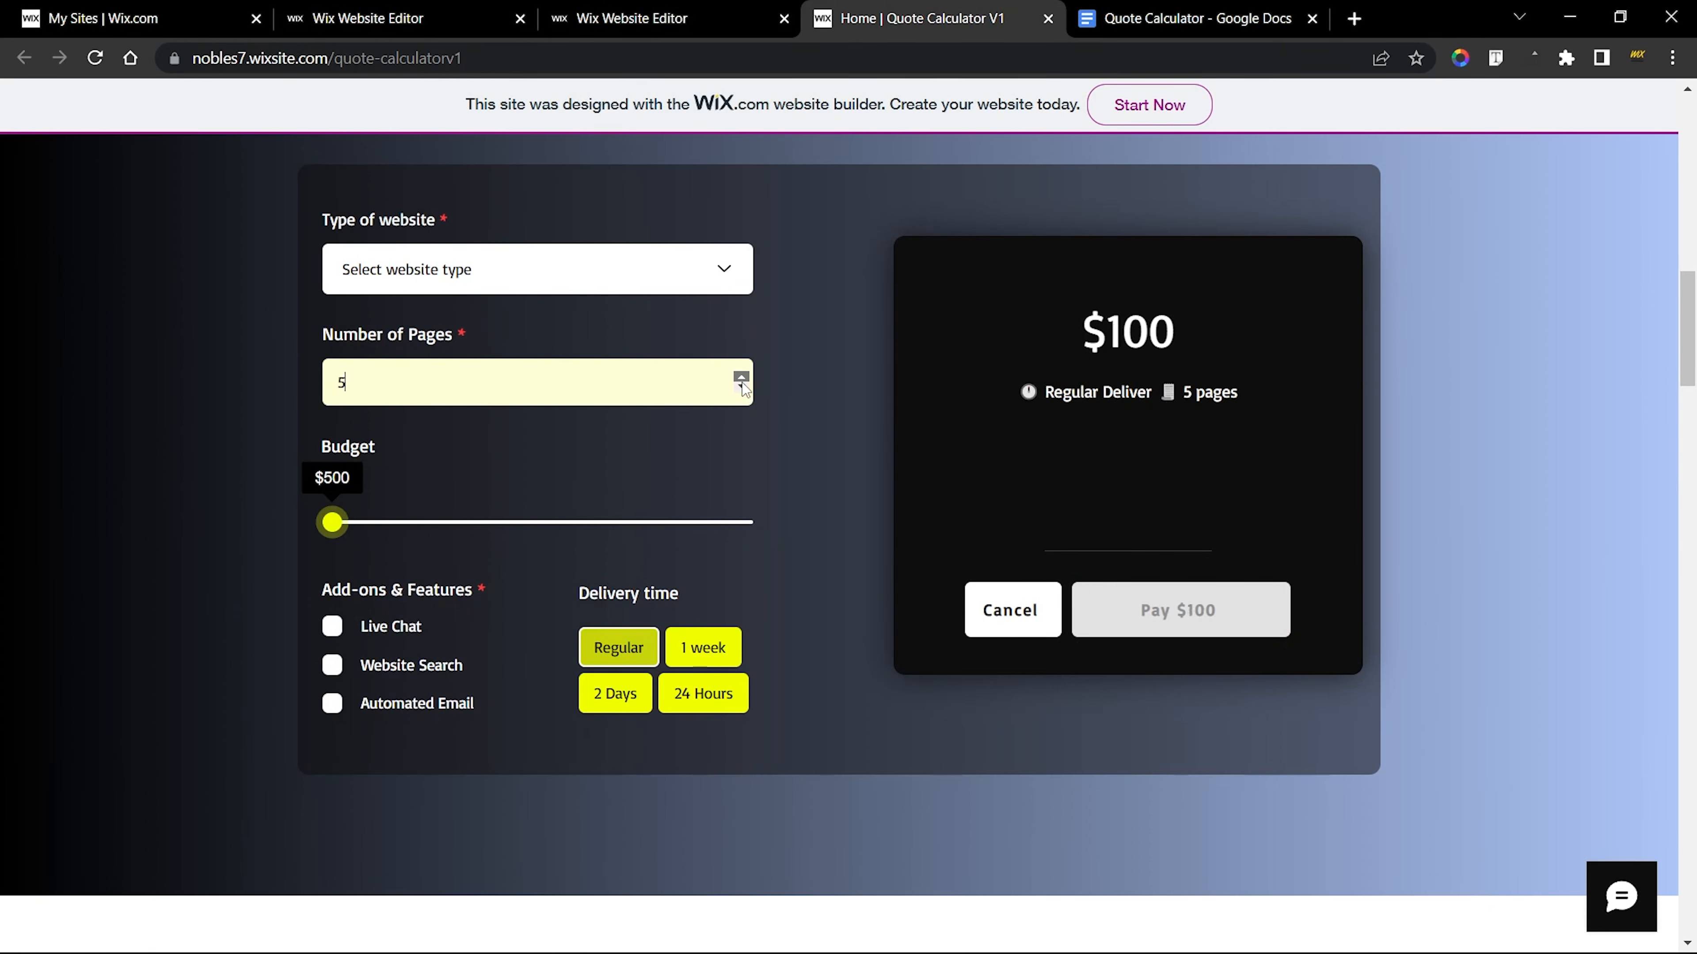
left_click(741, 380)
left_click(741, 387)
left_click(742, 388)
left_click(741, 387)
left_click(742, 388)
left_click(741, 387)
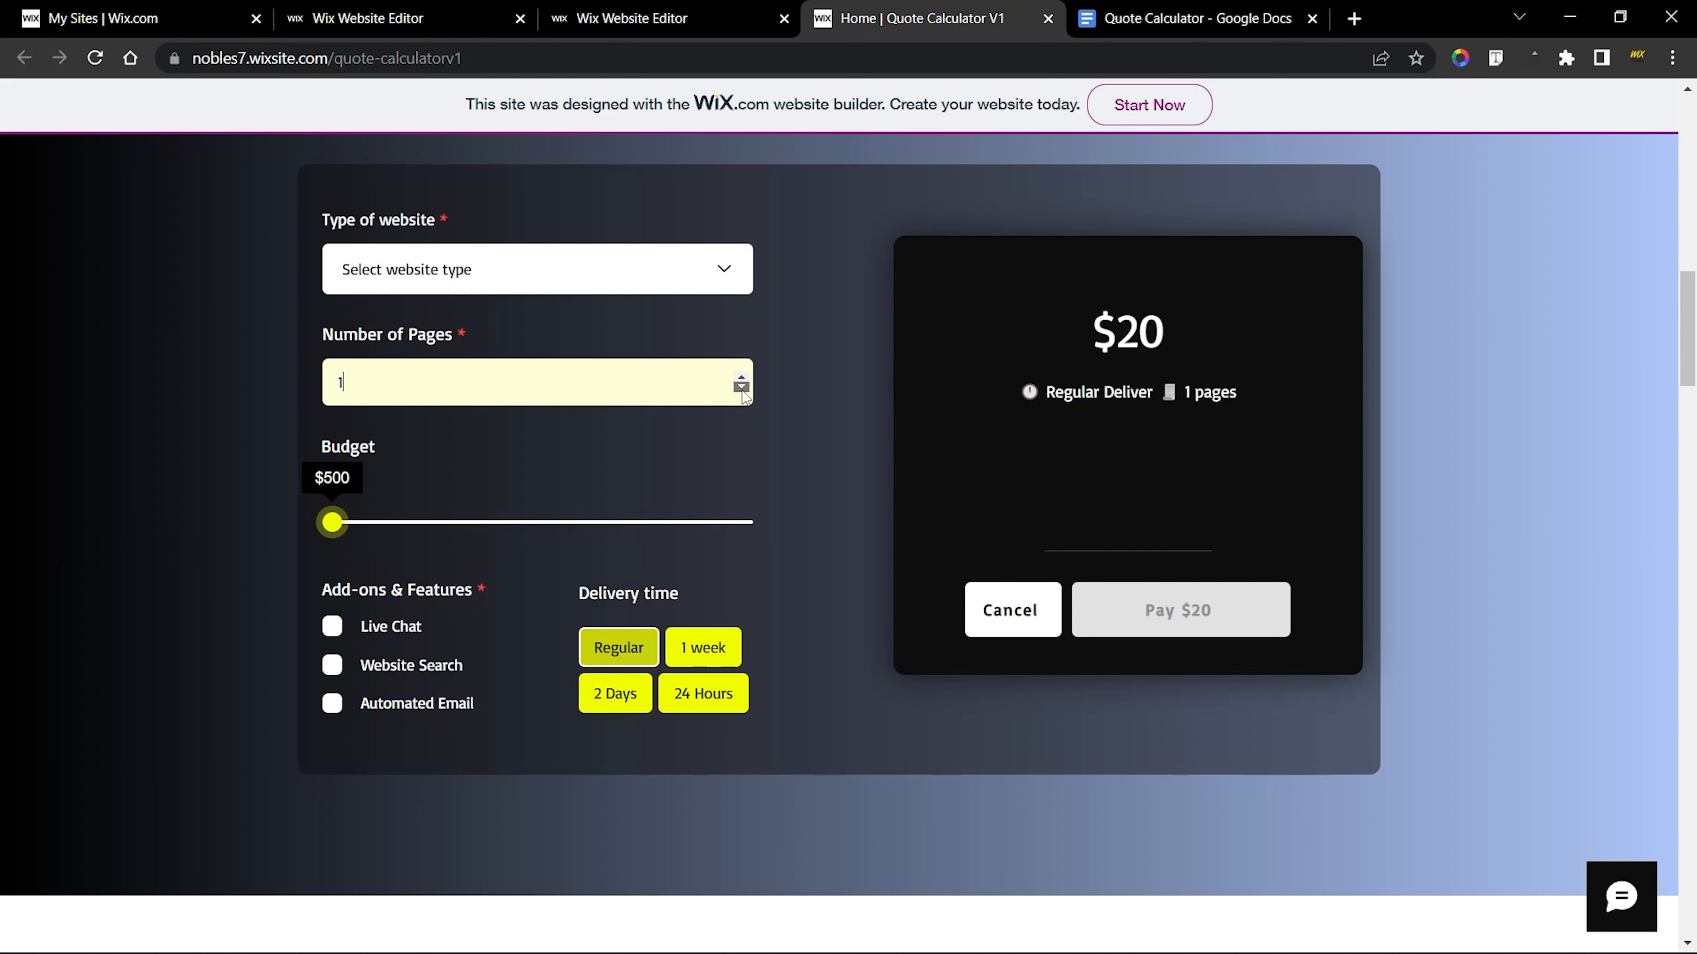
type("0")
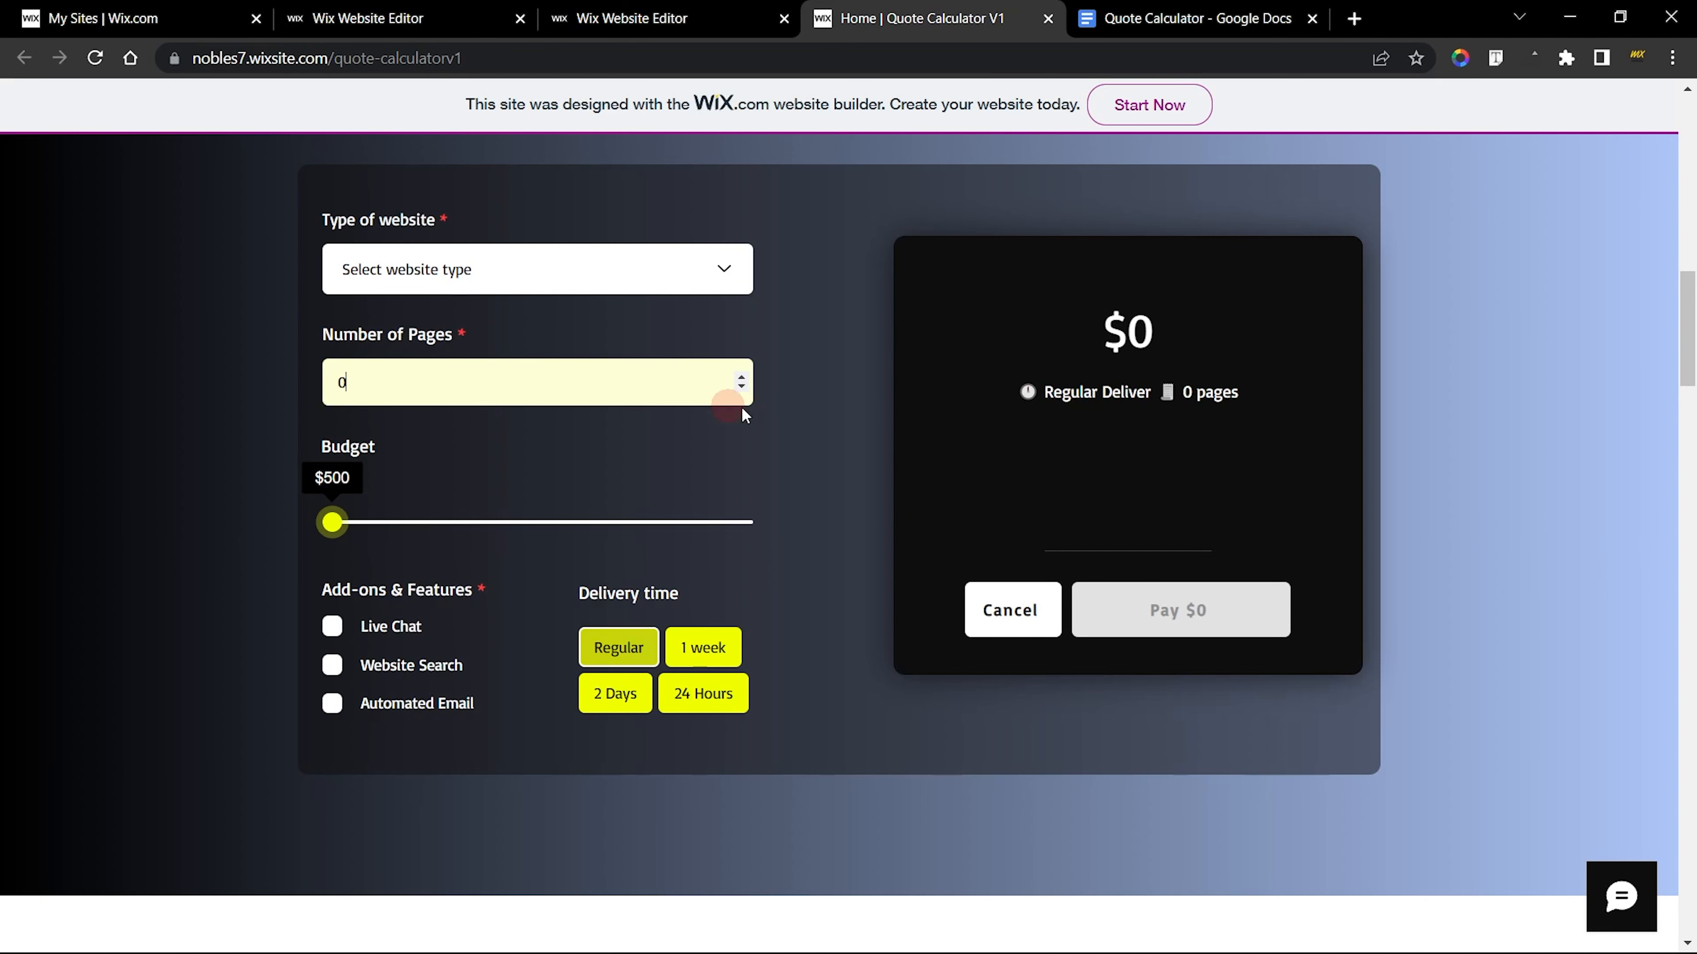
left_click(857, 452)
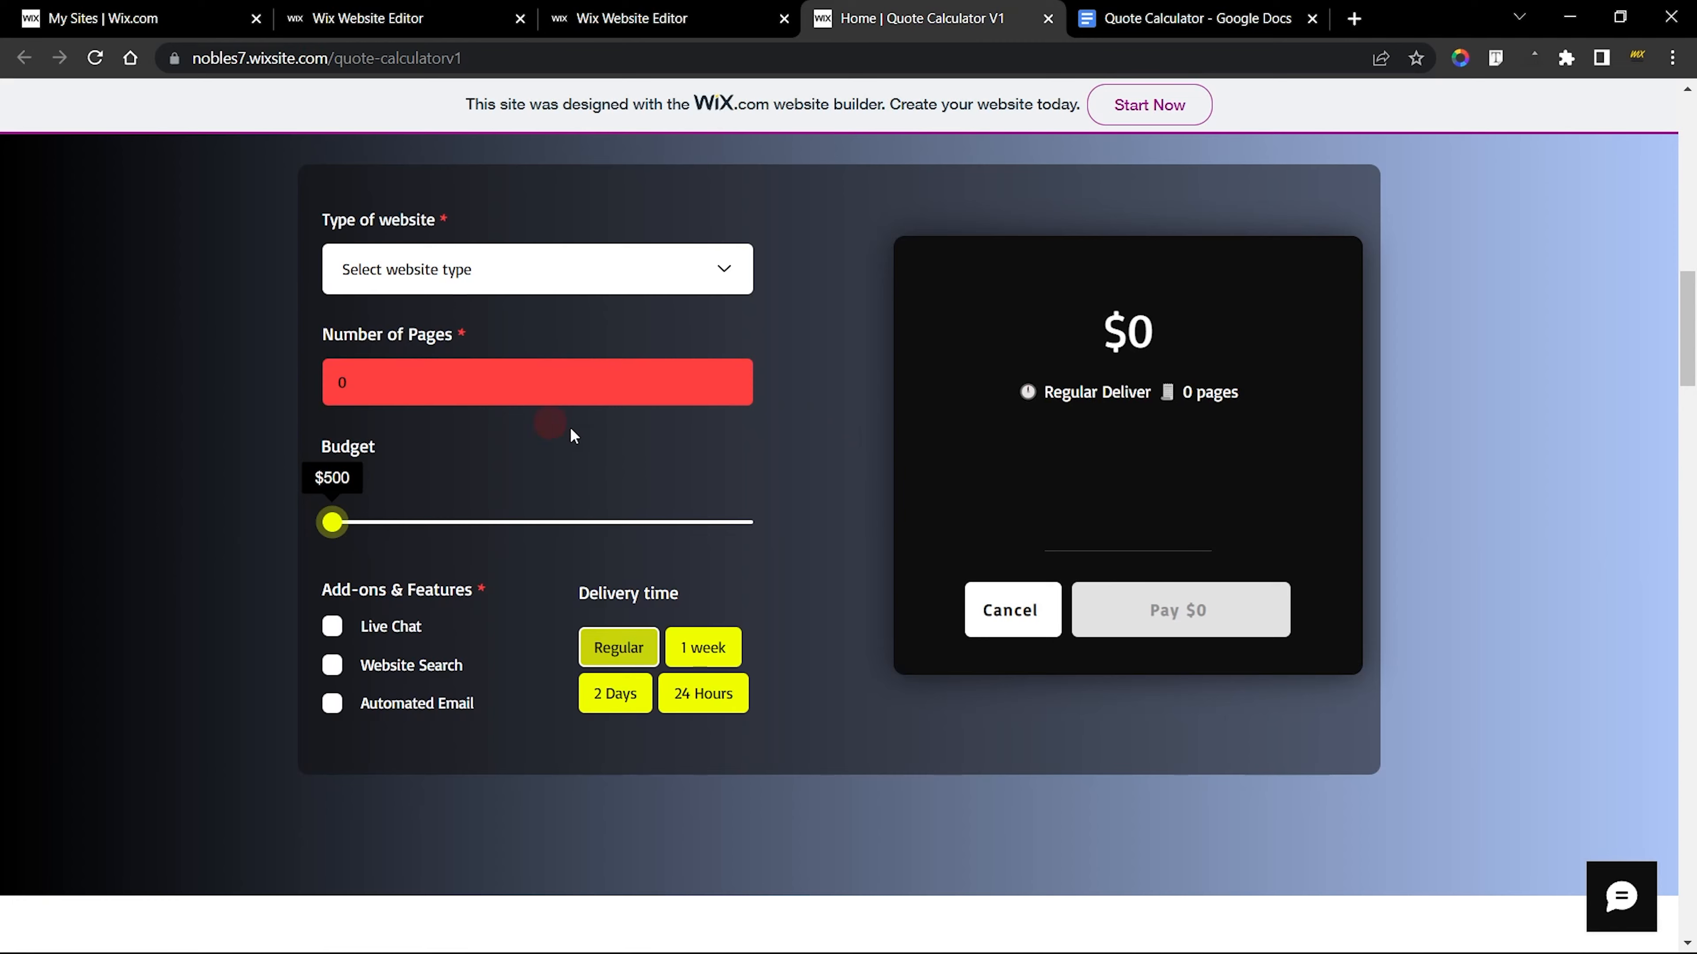
left_click(741, 380)
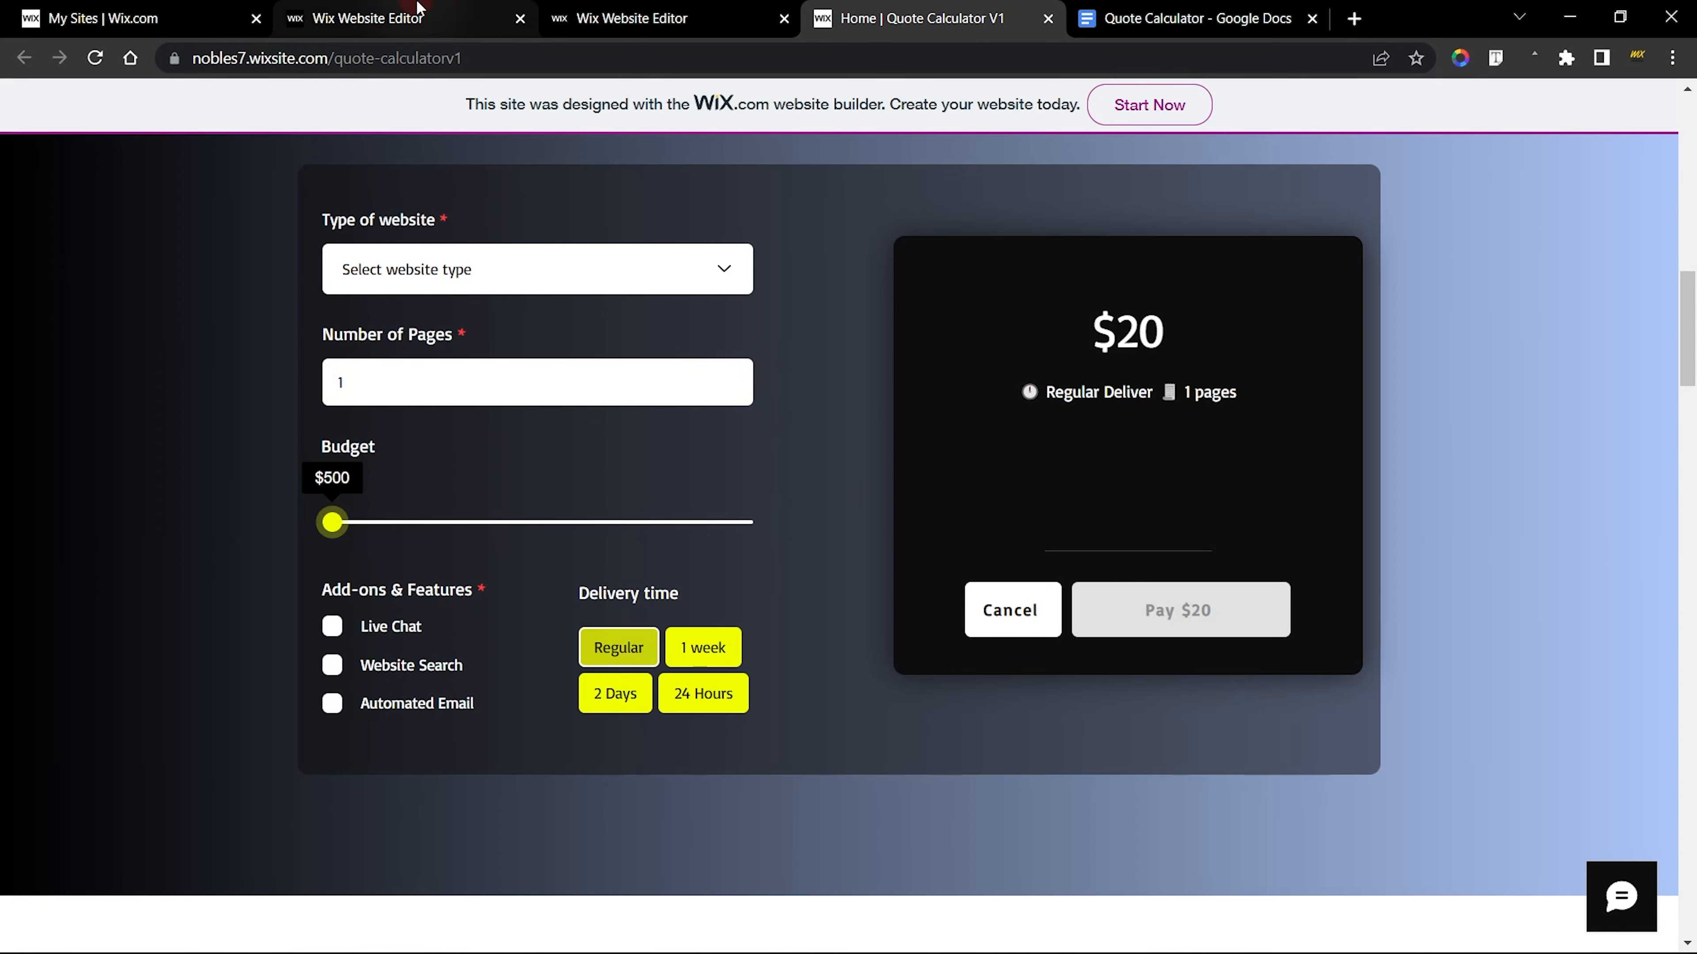
Open the custom design options of the new and the finished Number of Pages inputs and examine the finished one's fill color
left_click(367, 18)
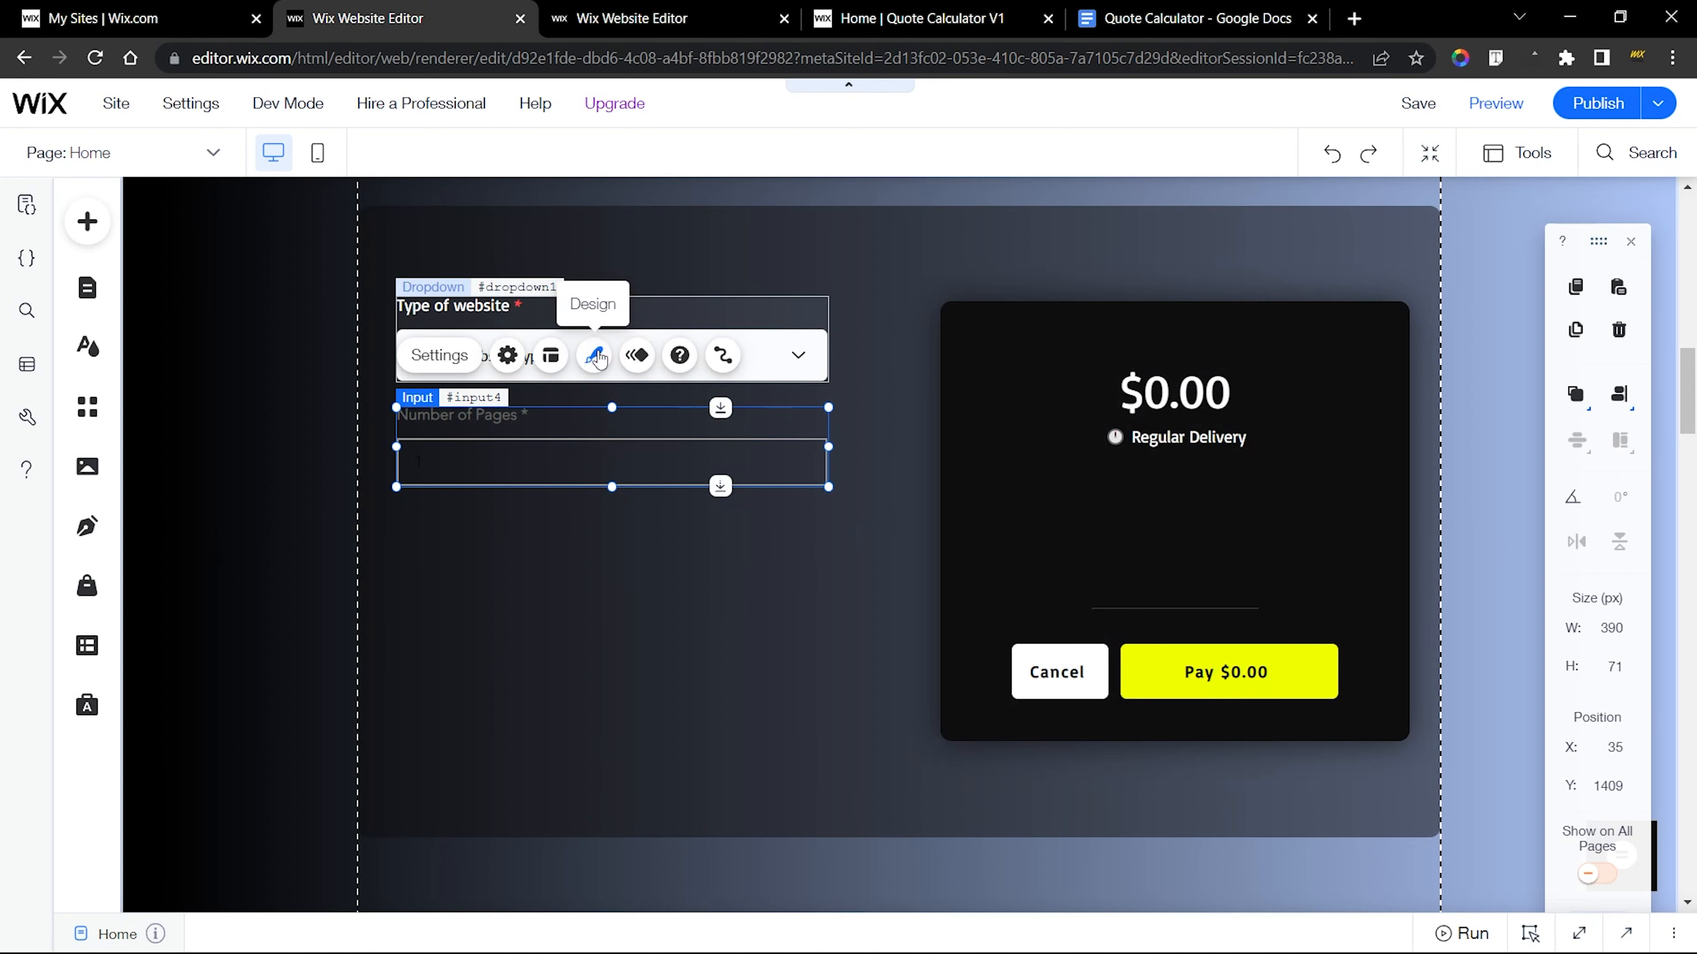
left_click(593, 354)
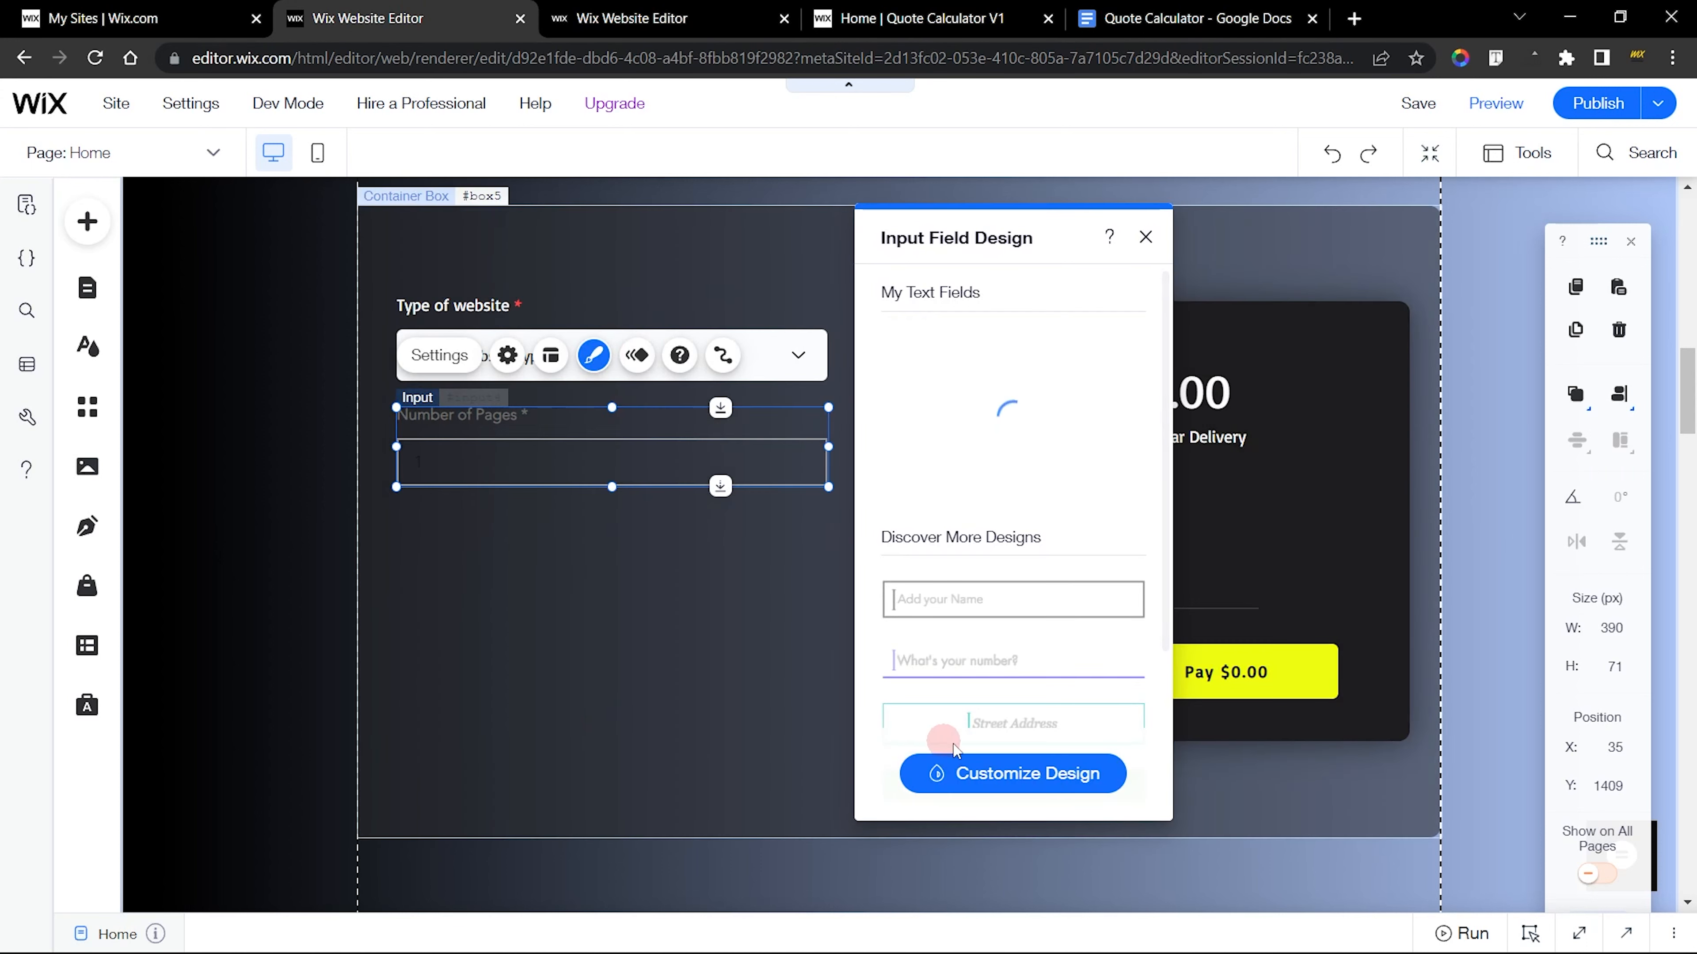
left_click(1034, 791)
left_click(631, 18)
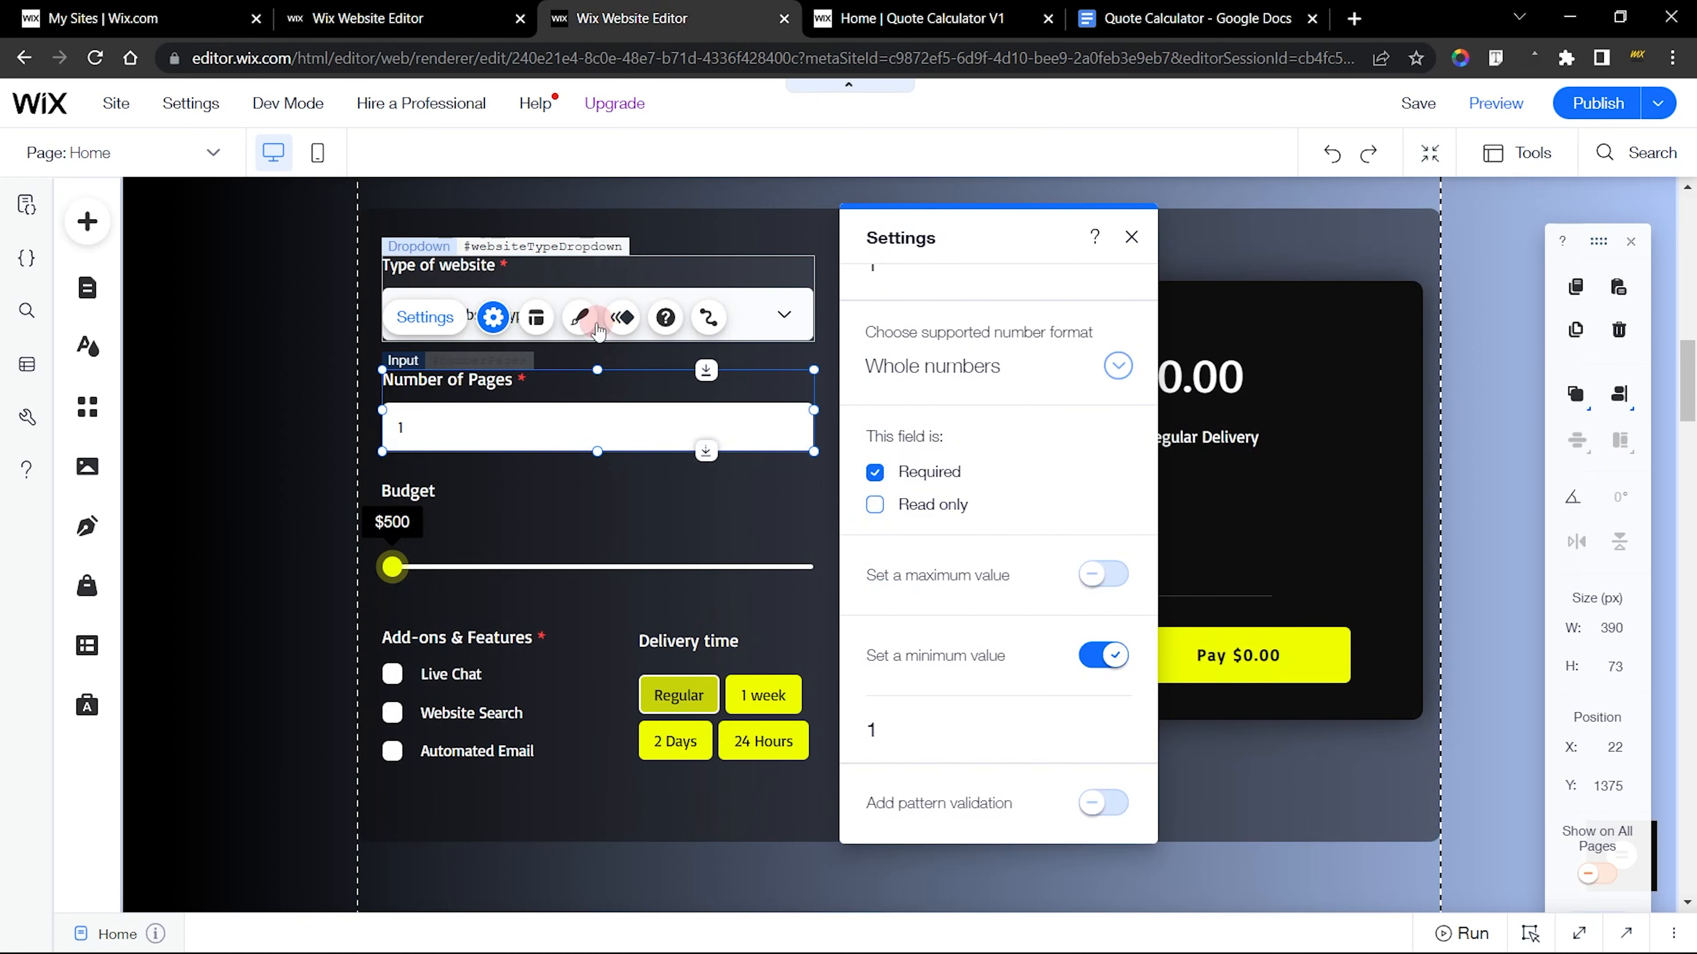
left_click(578, 317)
left_click(946, 773)
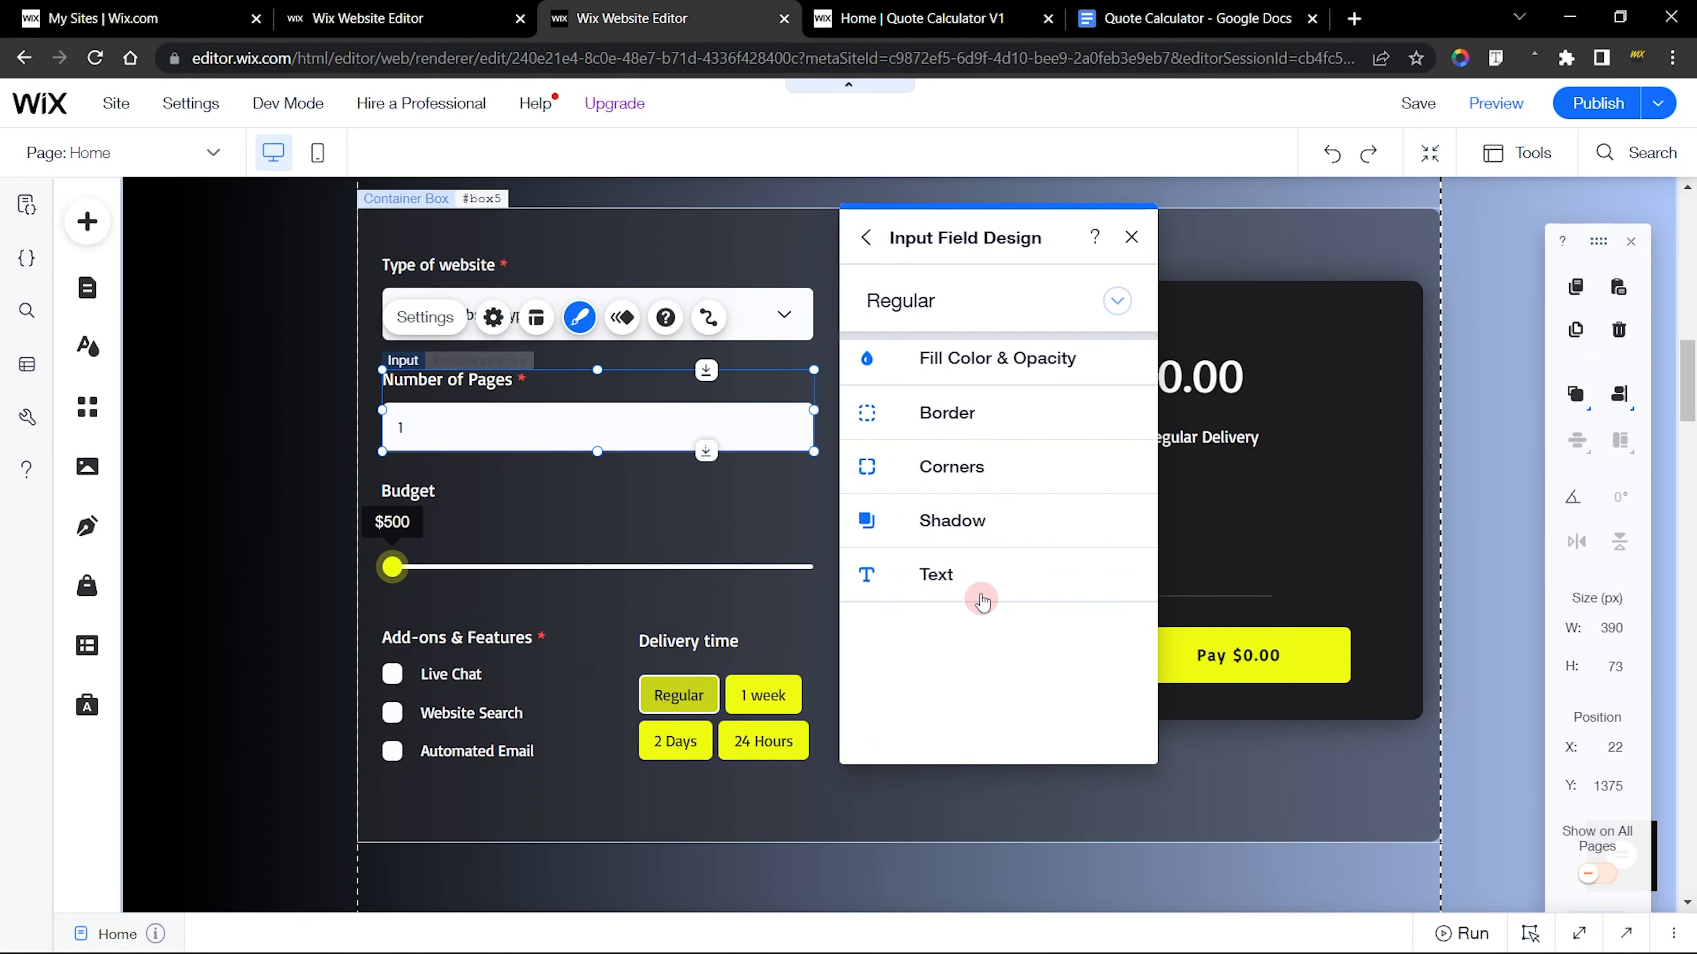
left_click(947, 361)
Give the new site's Number of Pages input a white background fill
left_click(461, 12)
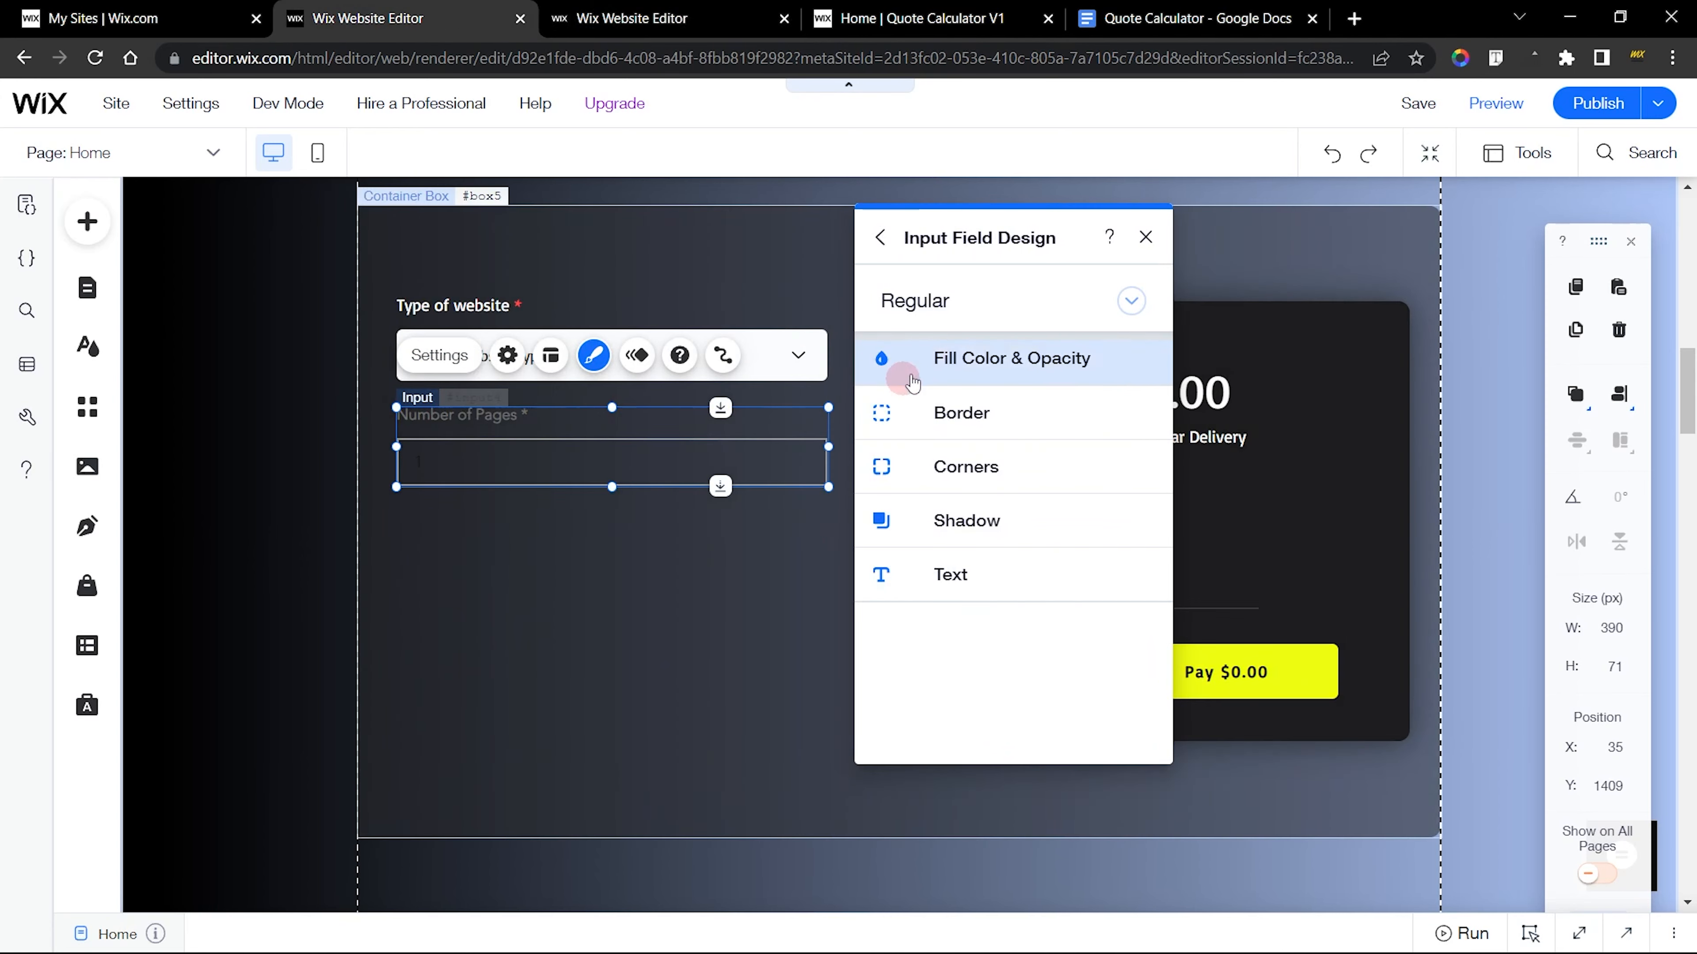
left_click(957, 362)
left_click(1143, 460)
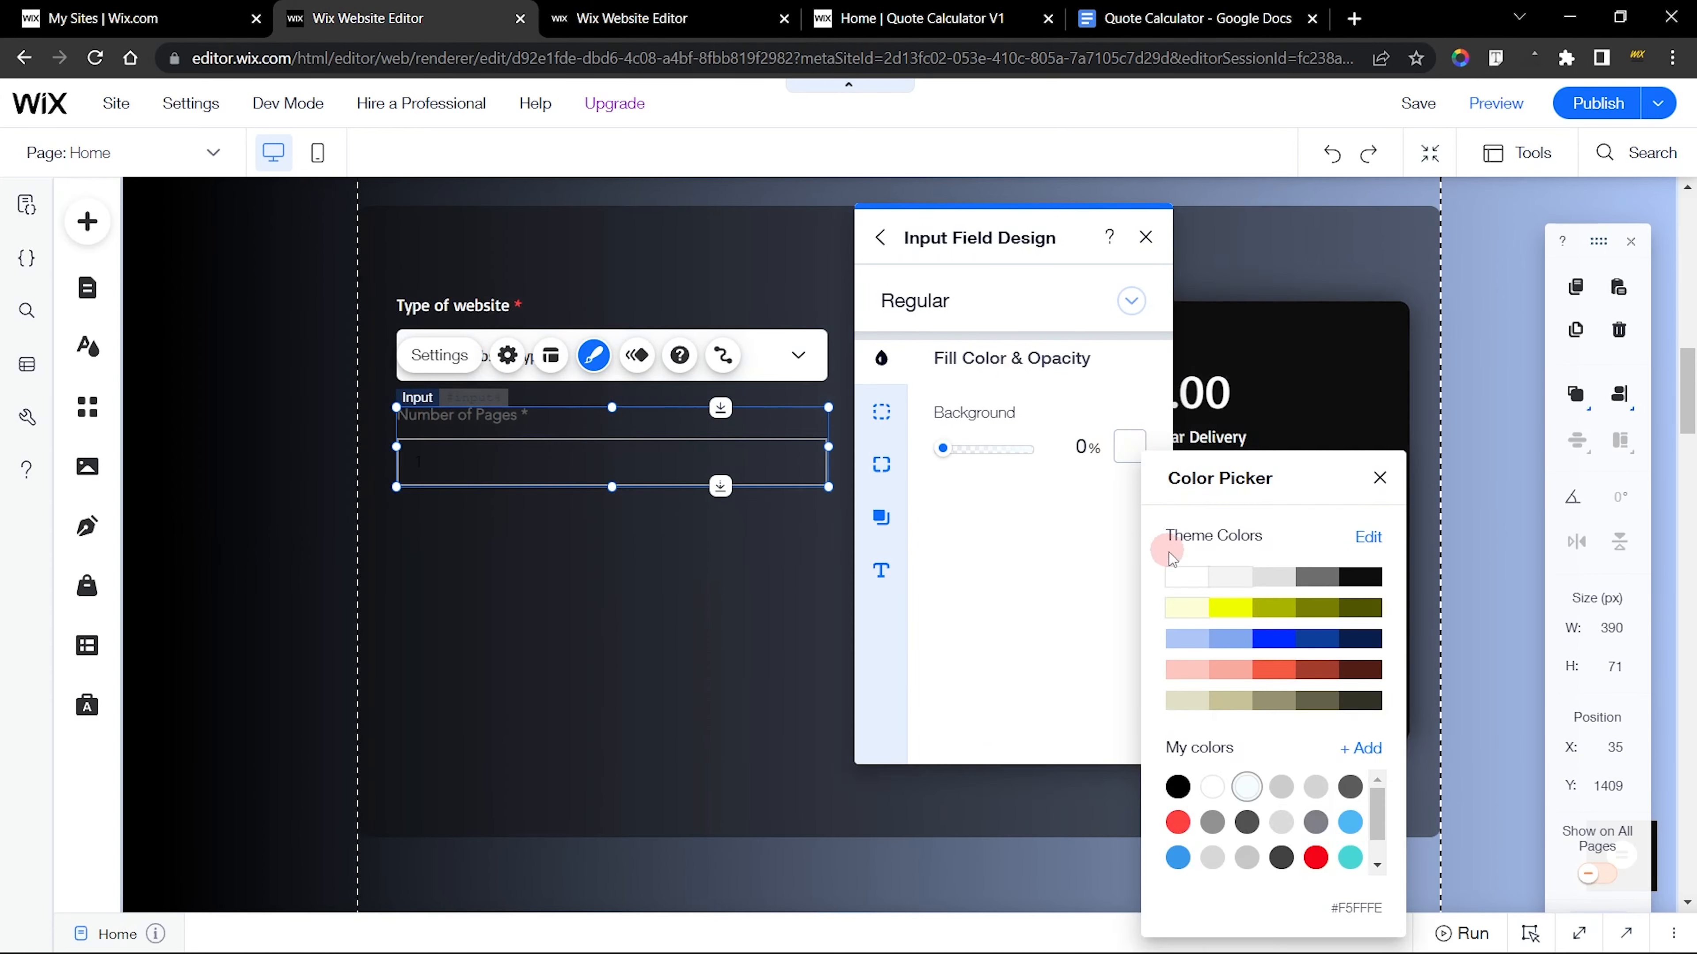
left_click(1175, 575)
Set the new input's border style to None and its corner radius to 5 px, matching the finished input
left_click(882, 413)
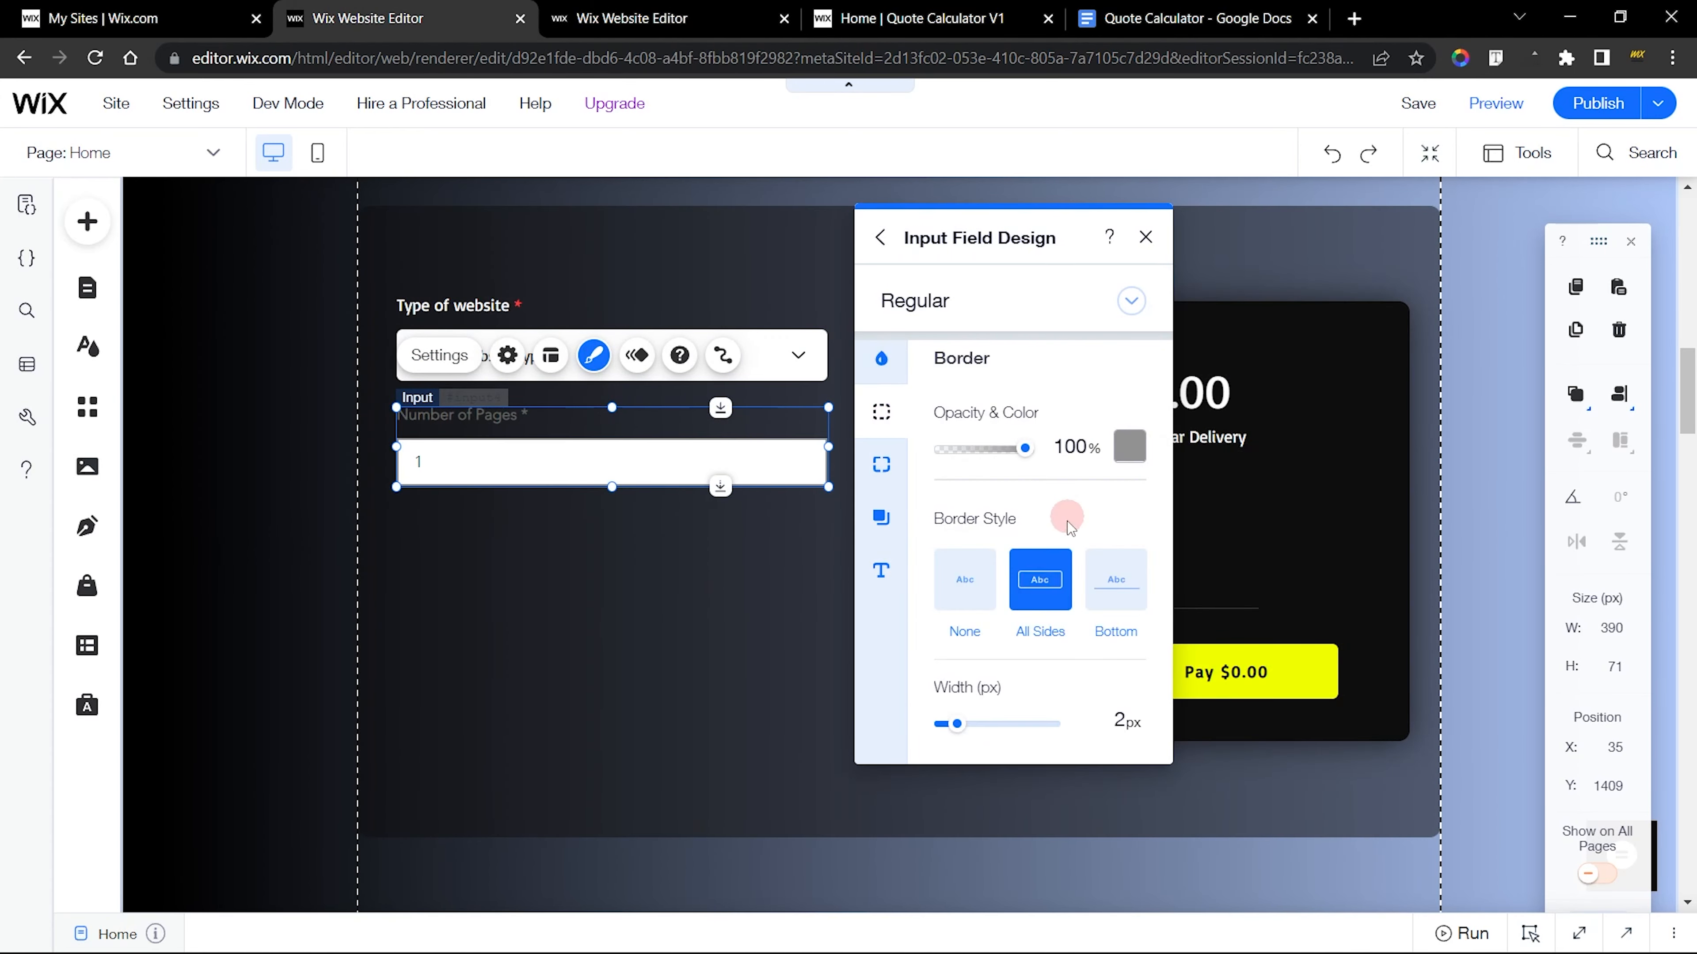
left_click(972, 572)
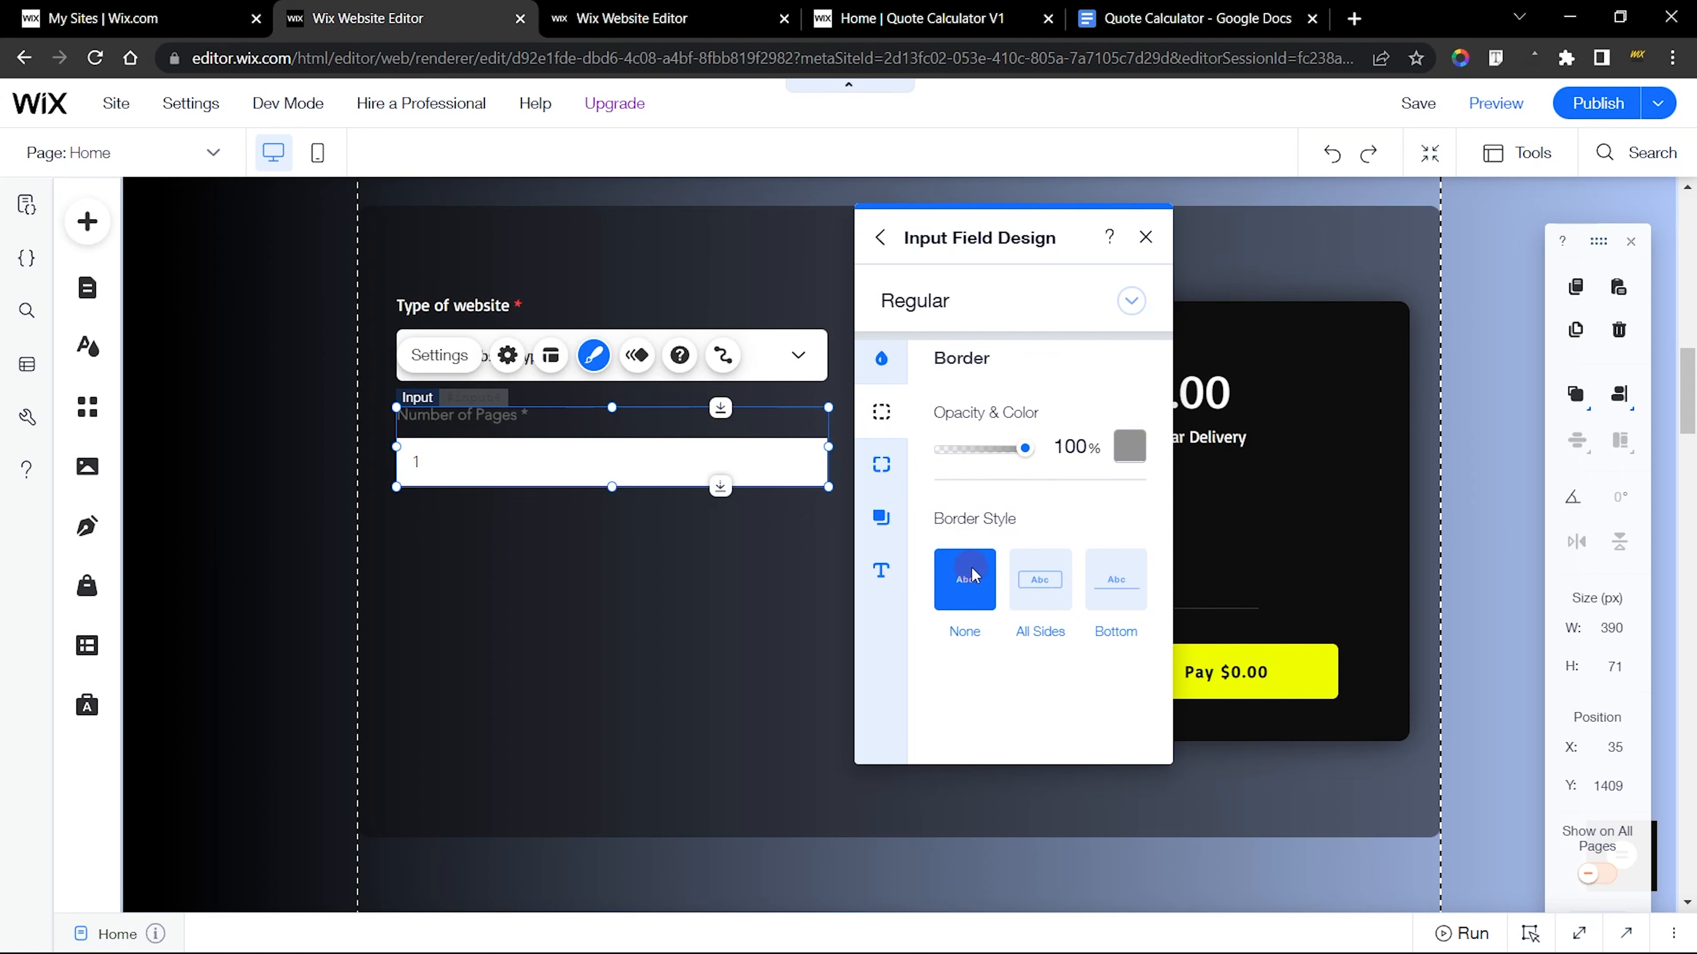
key("ctrl+Tab")
left_click(882, 464)
key("ctrl+shift+Tab")
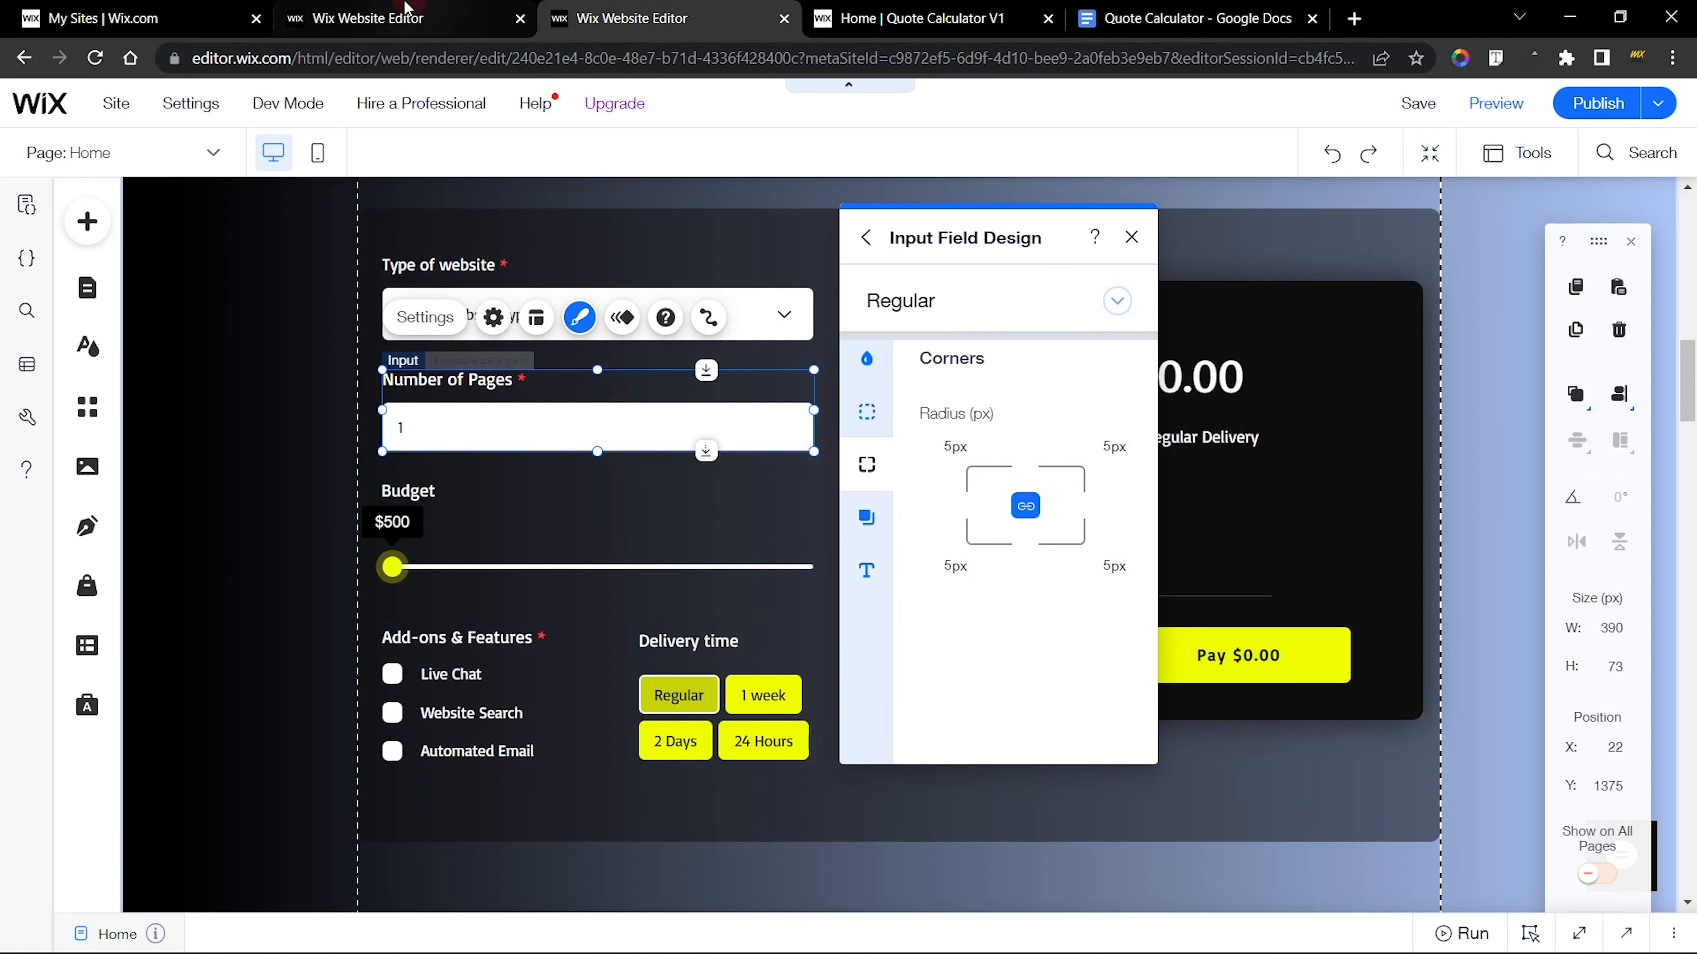
left_click(925, 461)
left_click(946, 459)
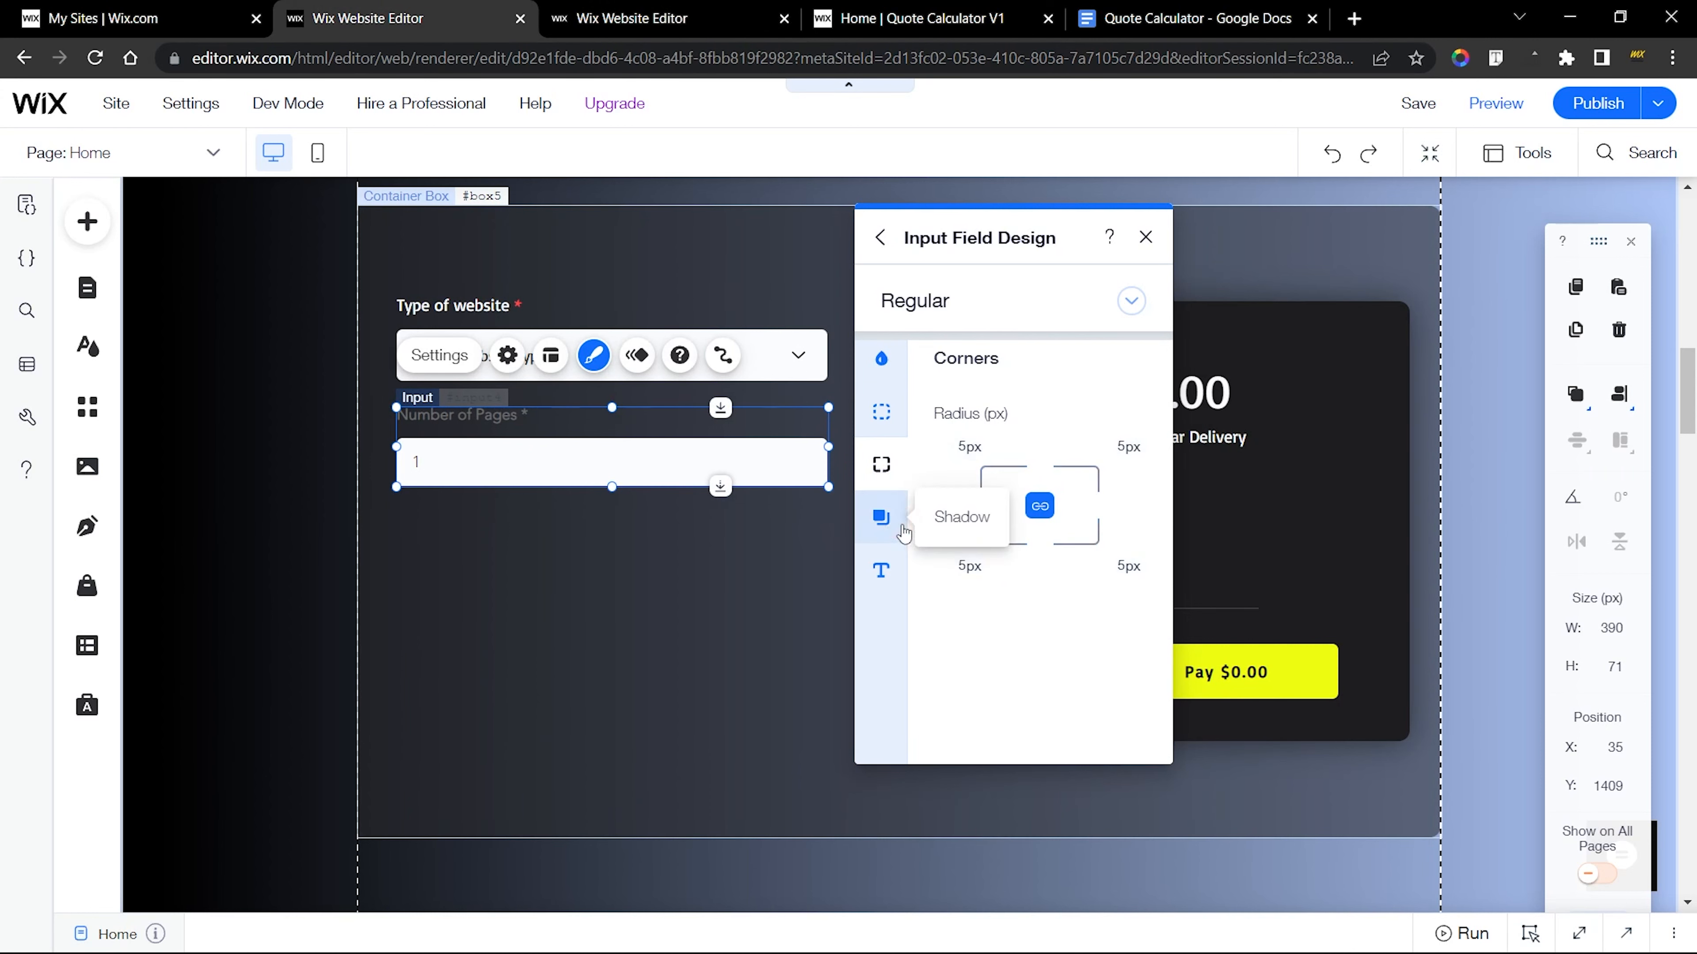
Compare the shadow settings of both inputs and review the finished input's field title text design
left_click(883, 516)
key("ctrl+Tab")
left_click(866, 516)
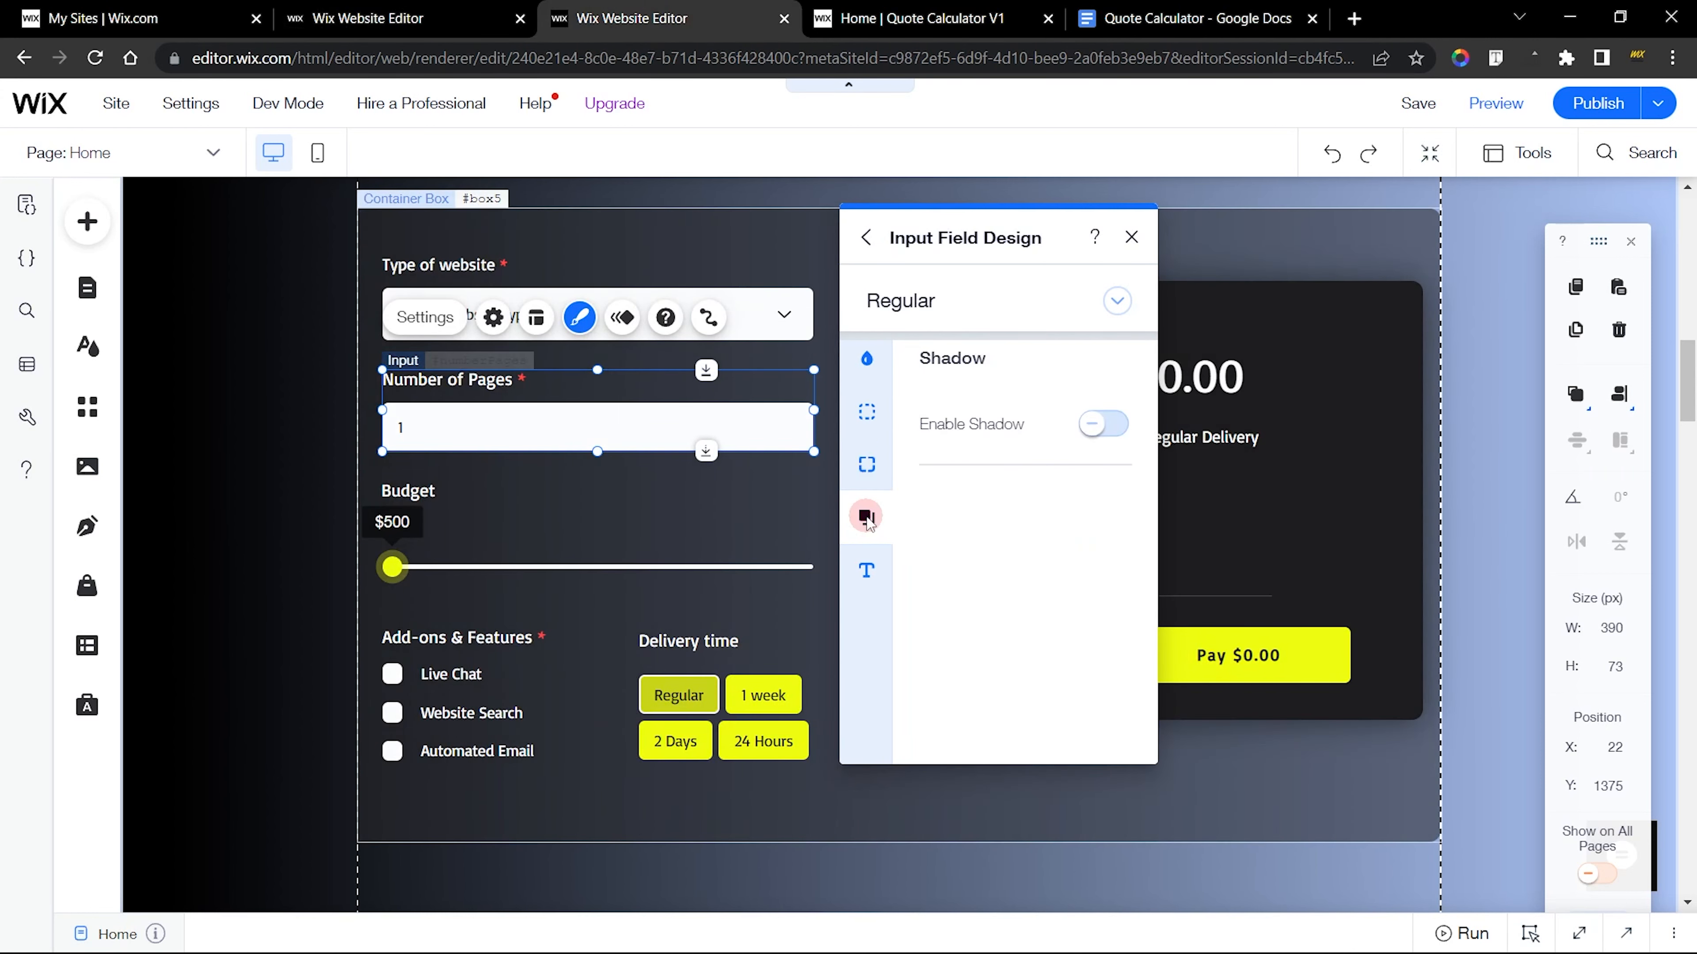
left_click(867, 571)
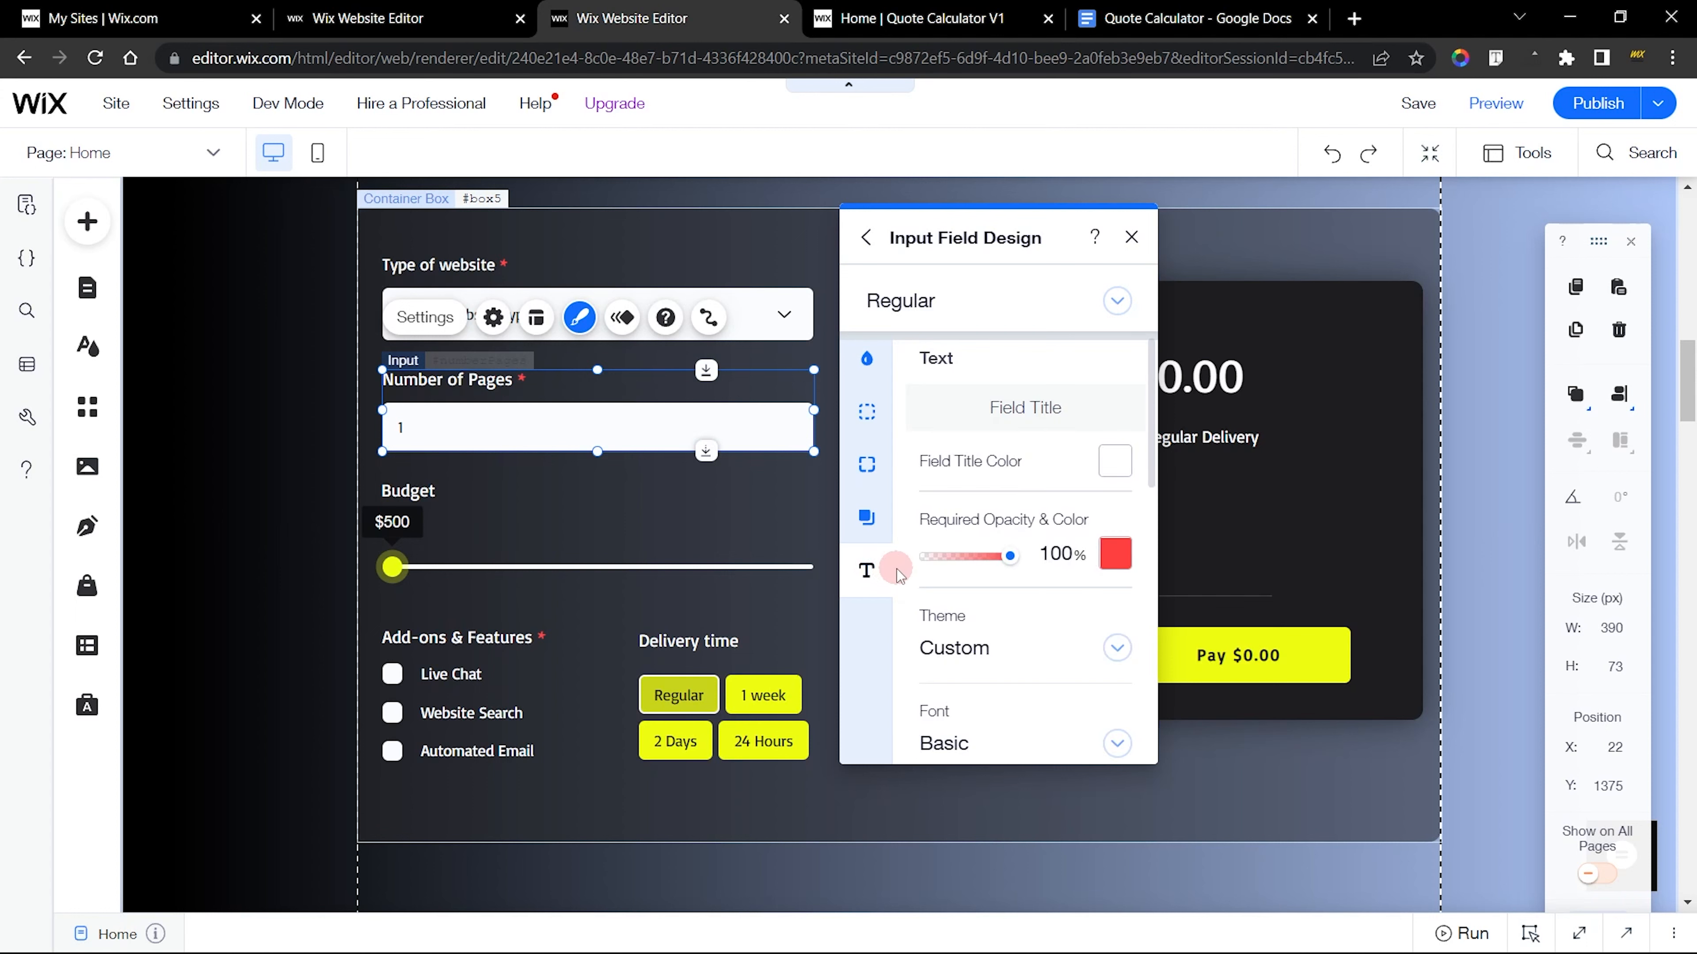
key("ctrl+shift+Tab")
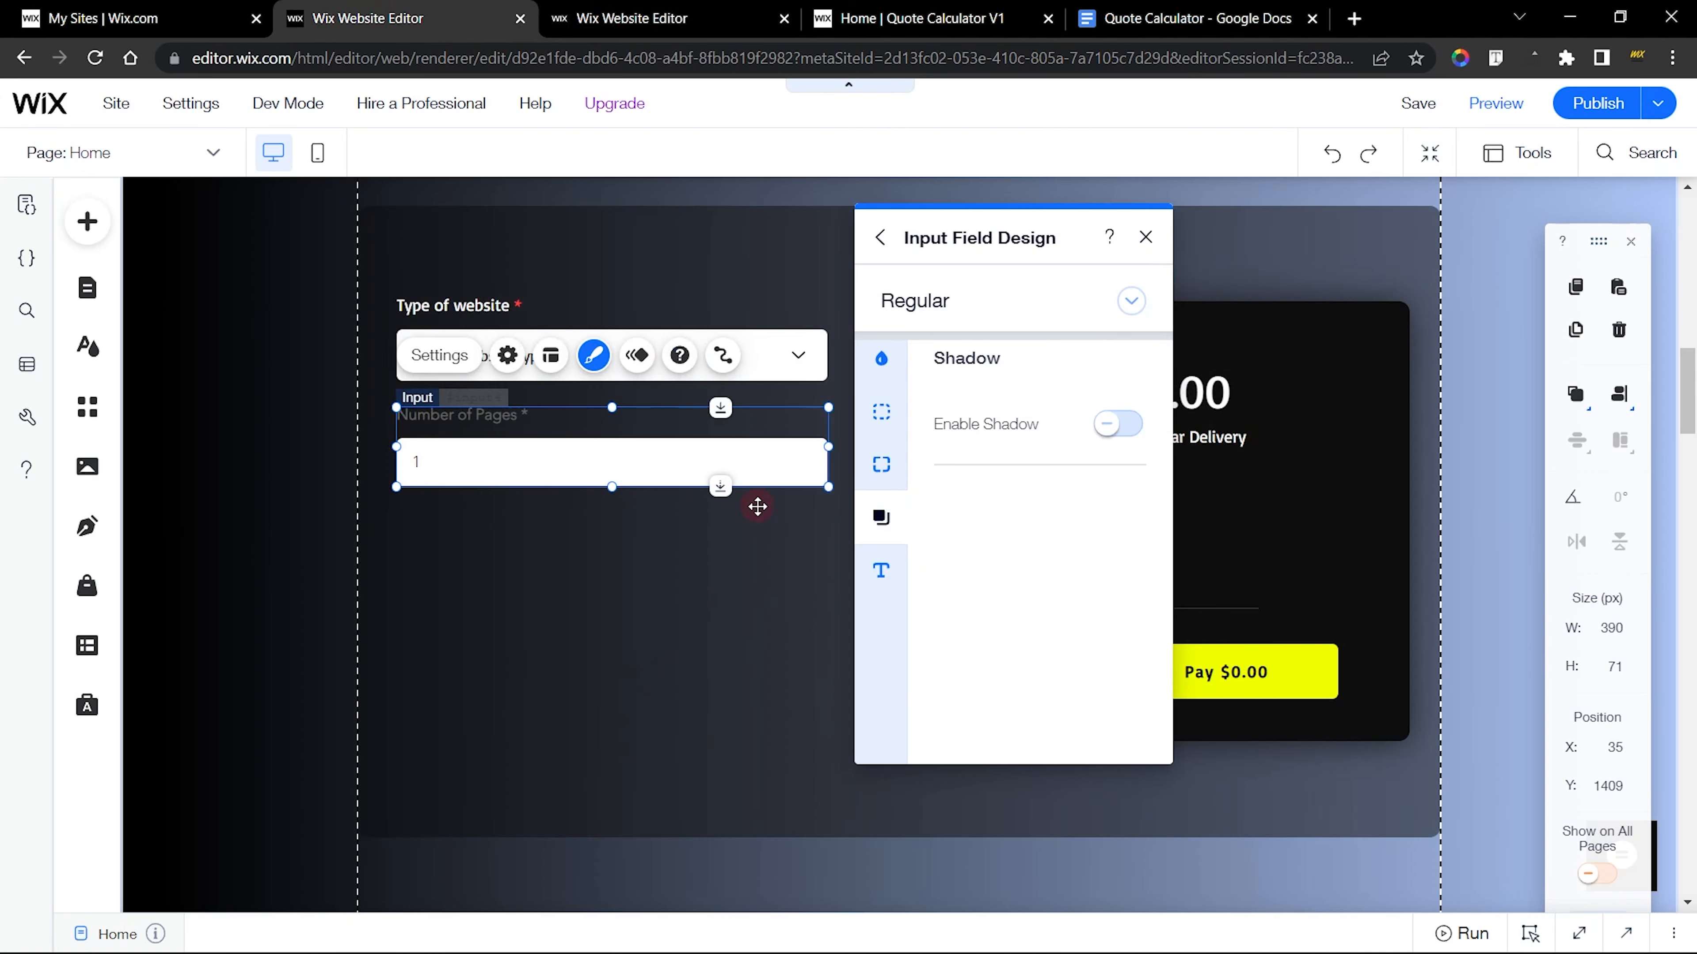
Make the new input's field title white (#FFFFFF) and its required mark red (#FF4040)
left_click(883, 570)
left_click(1128, 459)
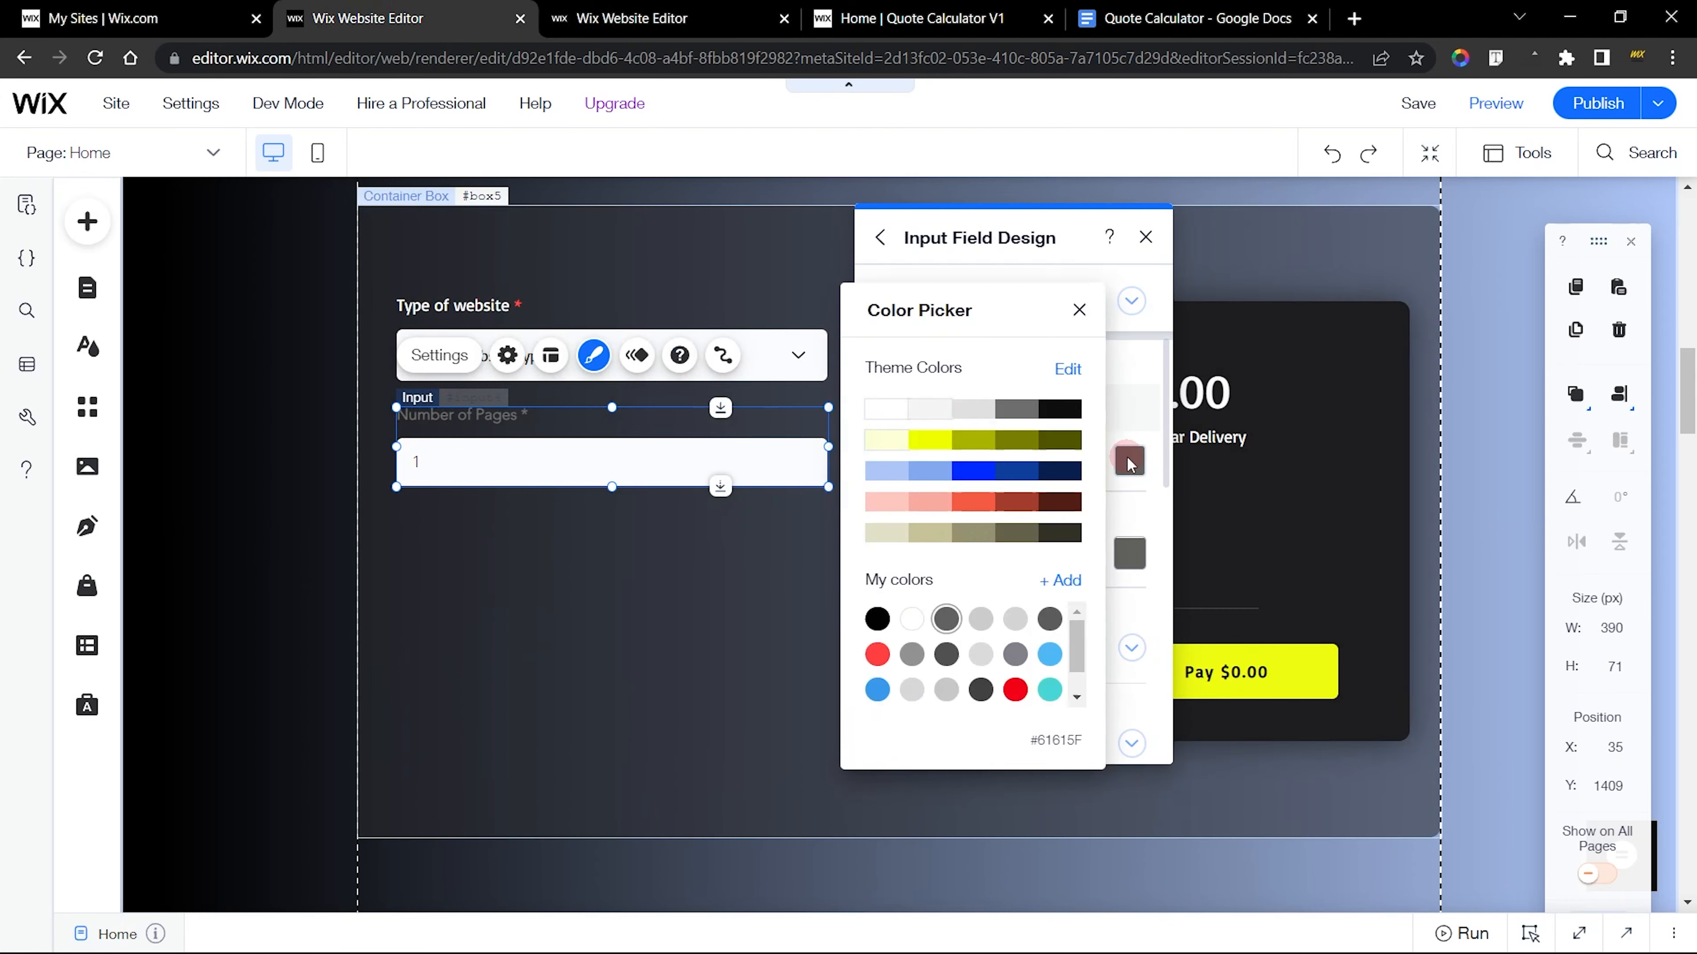
left_click(887, 415)
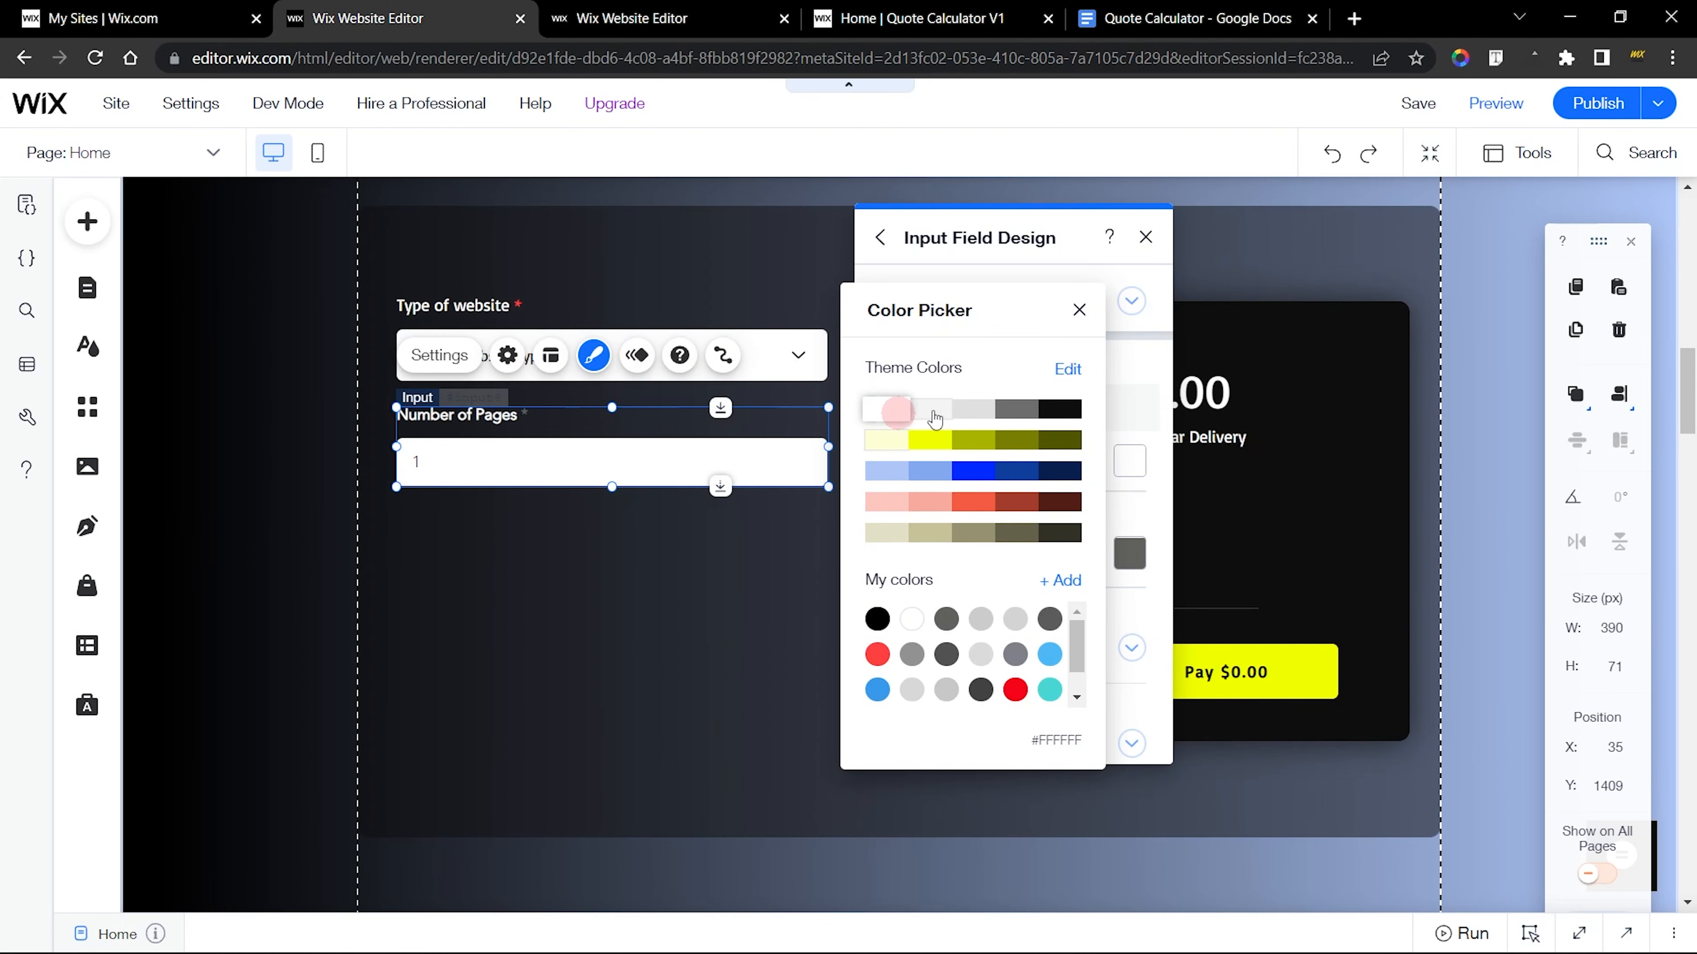
left_click(1079, 309)
left_click(1126, 554)
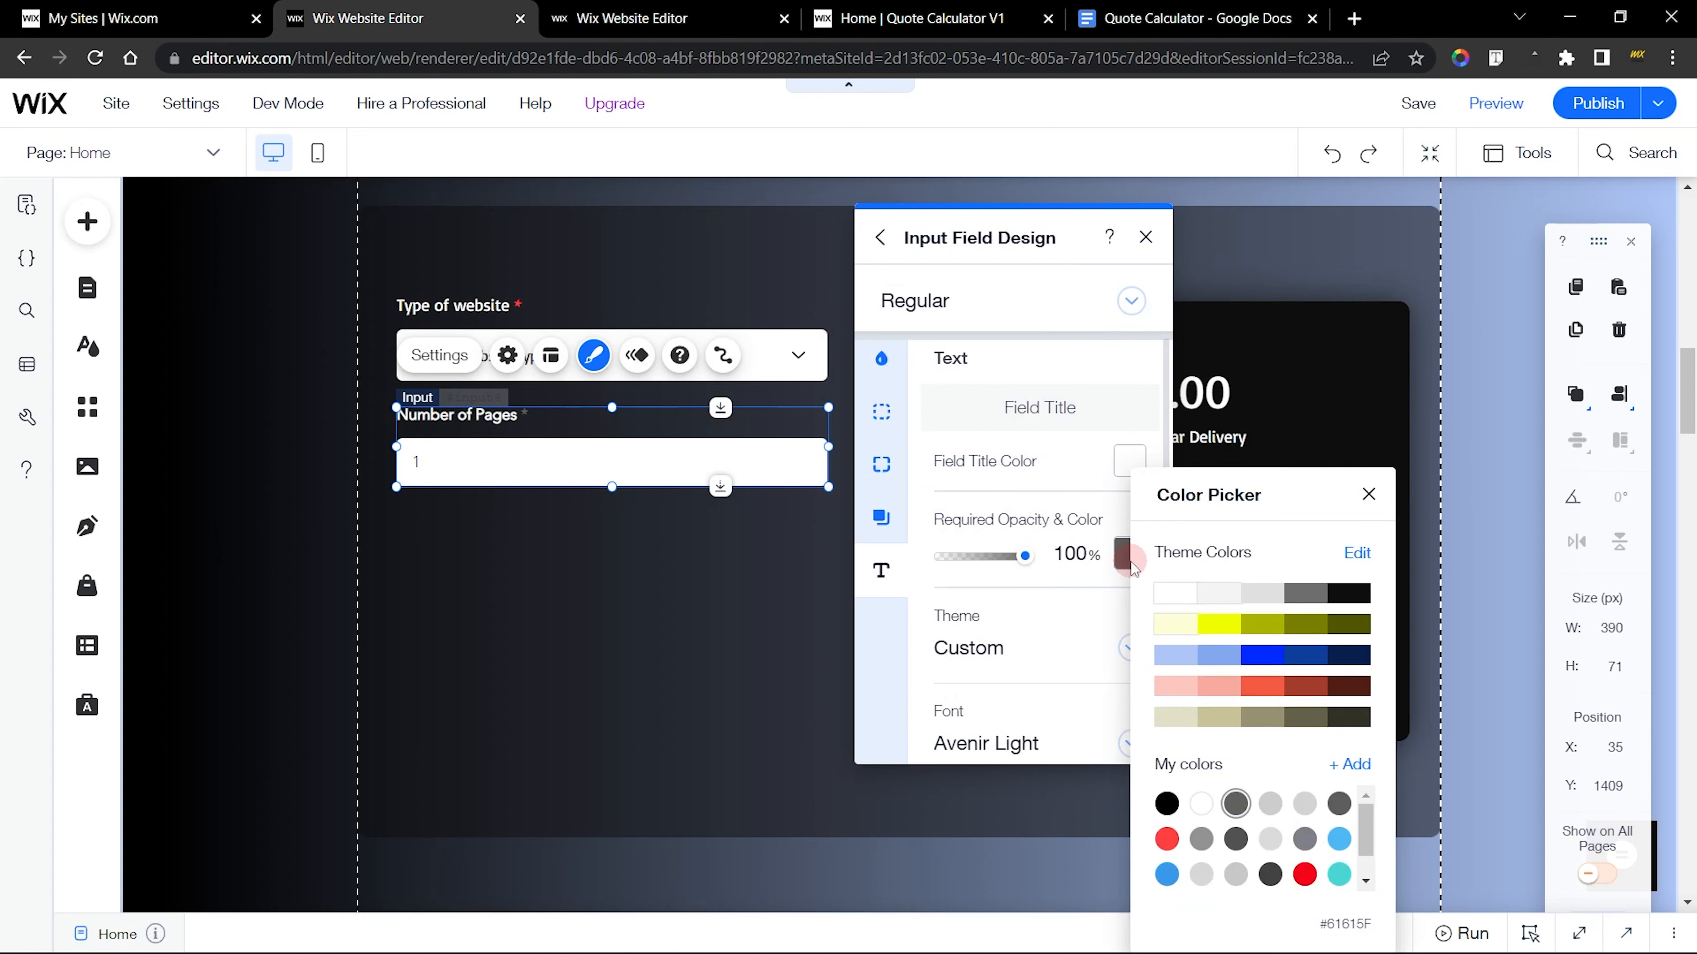
left_click(1168, 839)
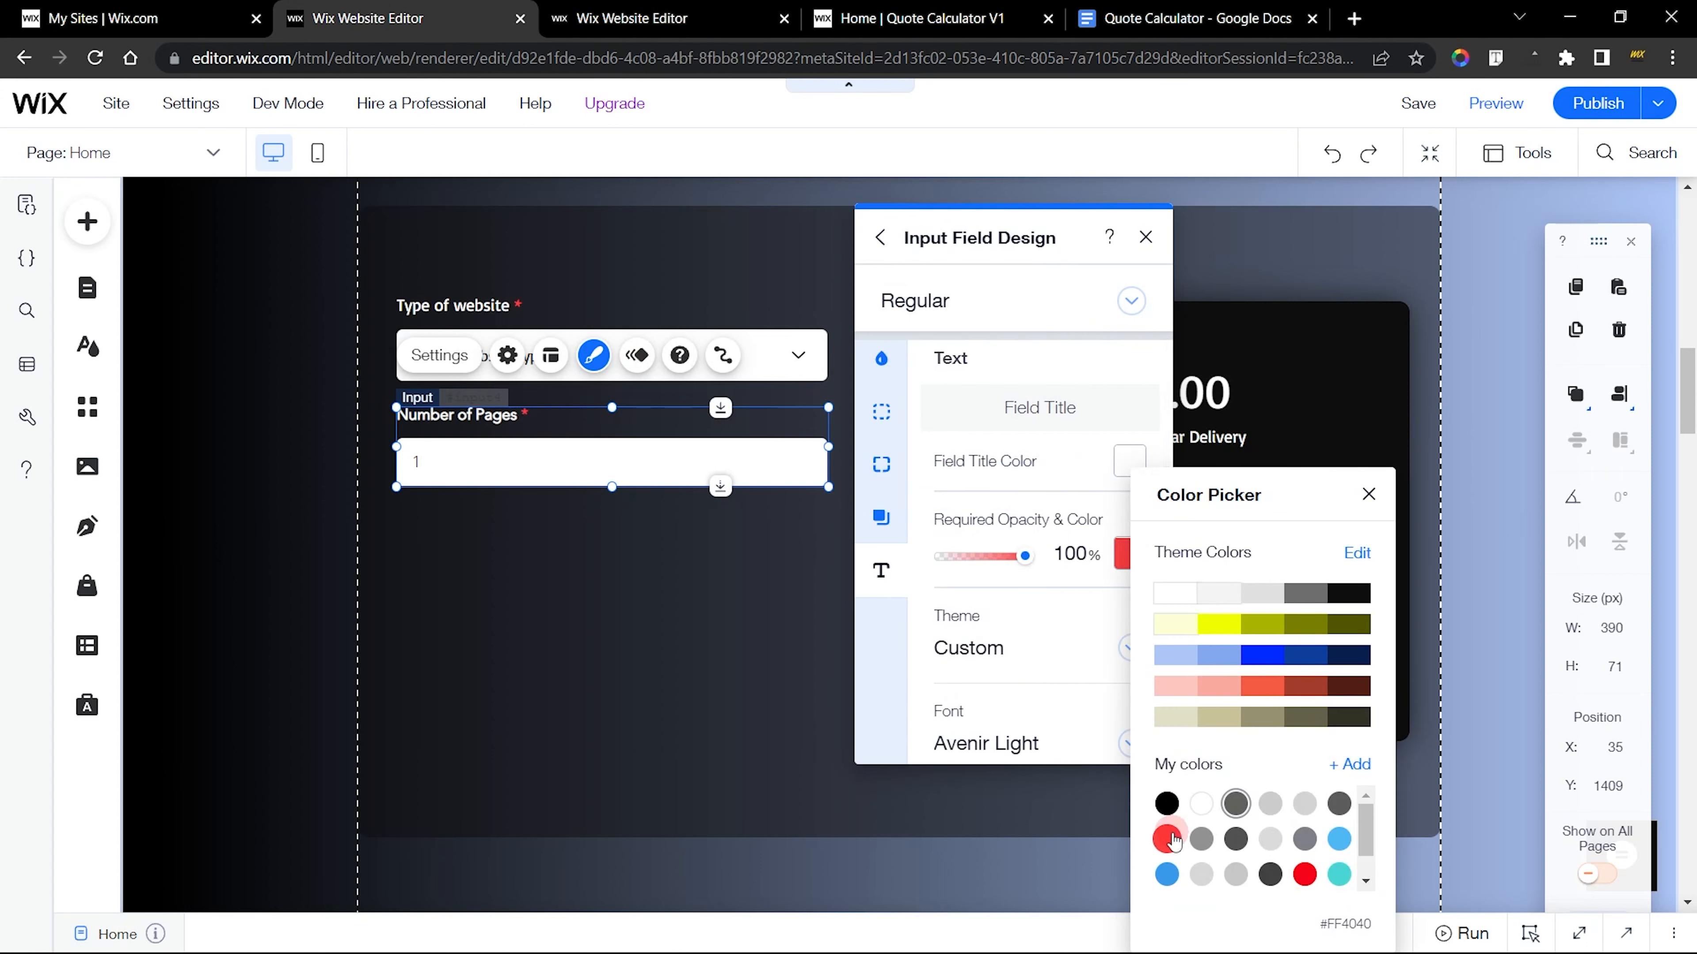
left_click(1032, 605)
Change the field title font of the new Number of Pages input to Basic
scroll(1032, 605, "down", 2)
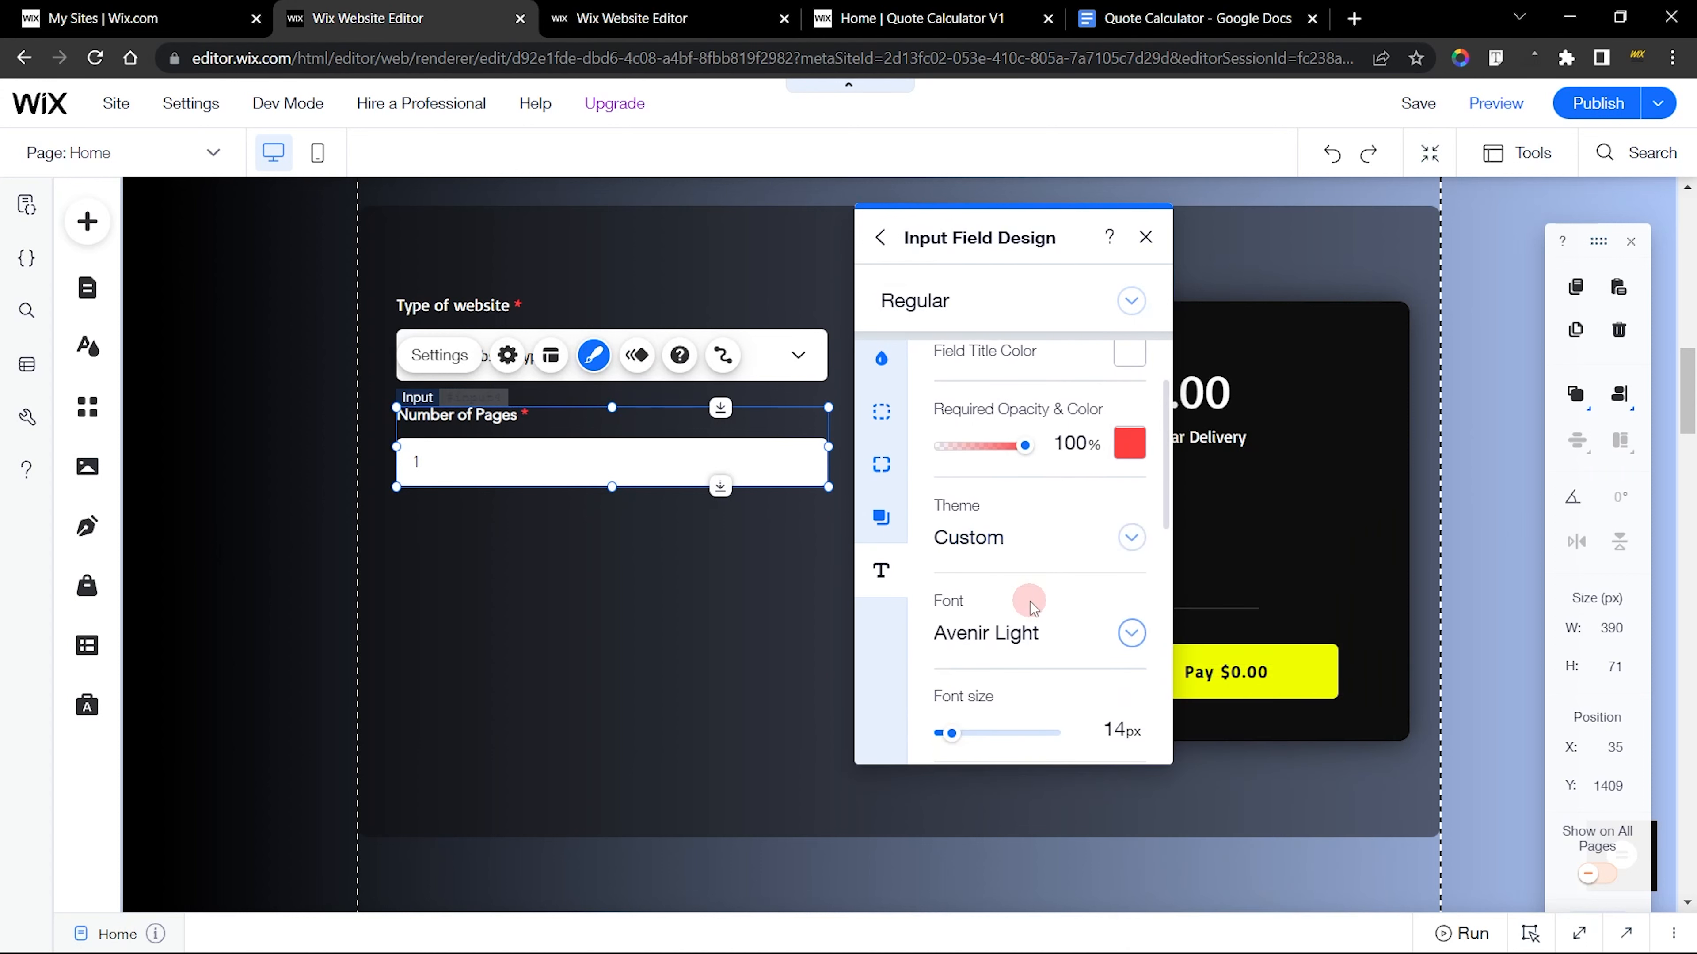
left_click(1003, 635)
scroll(1015, 641, "down", 2)
left_click(1030, 670)
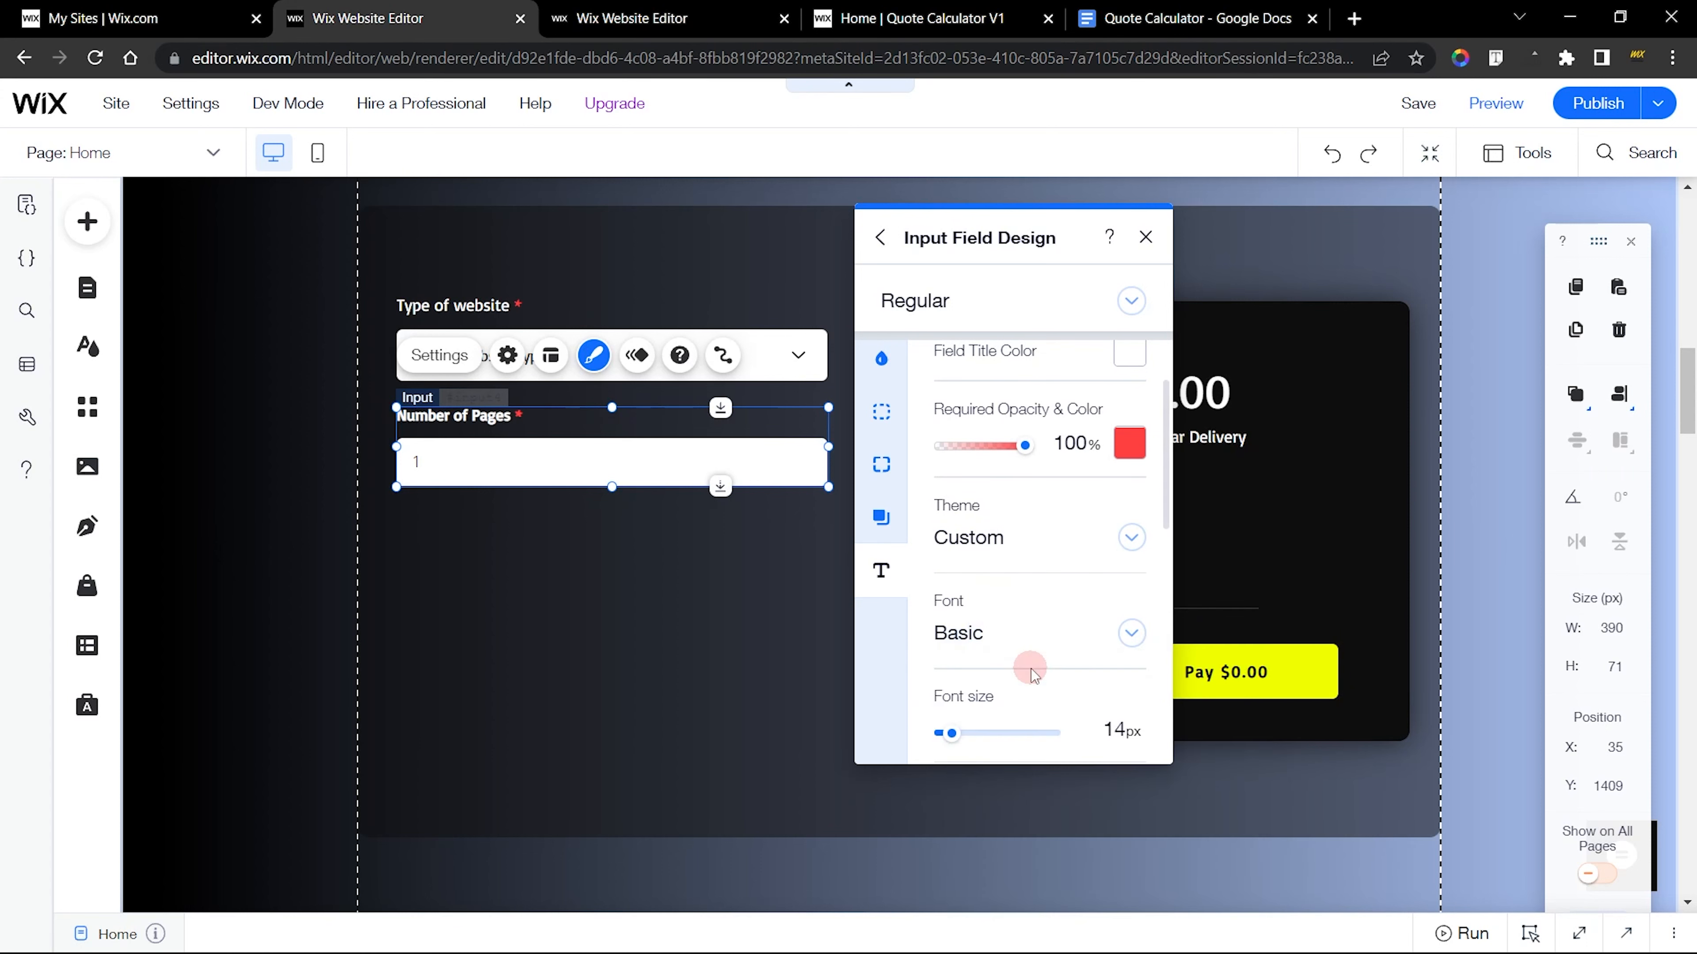
Check the finished input's title text formatting, and set the new input's title to 15 px with bold turned off
key("ctrl+Tab")
scroll(996, 588, "down", 3)
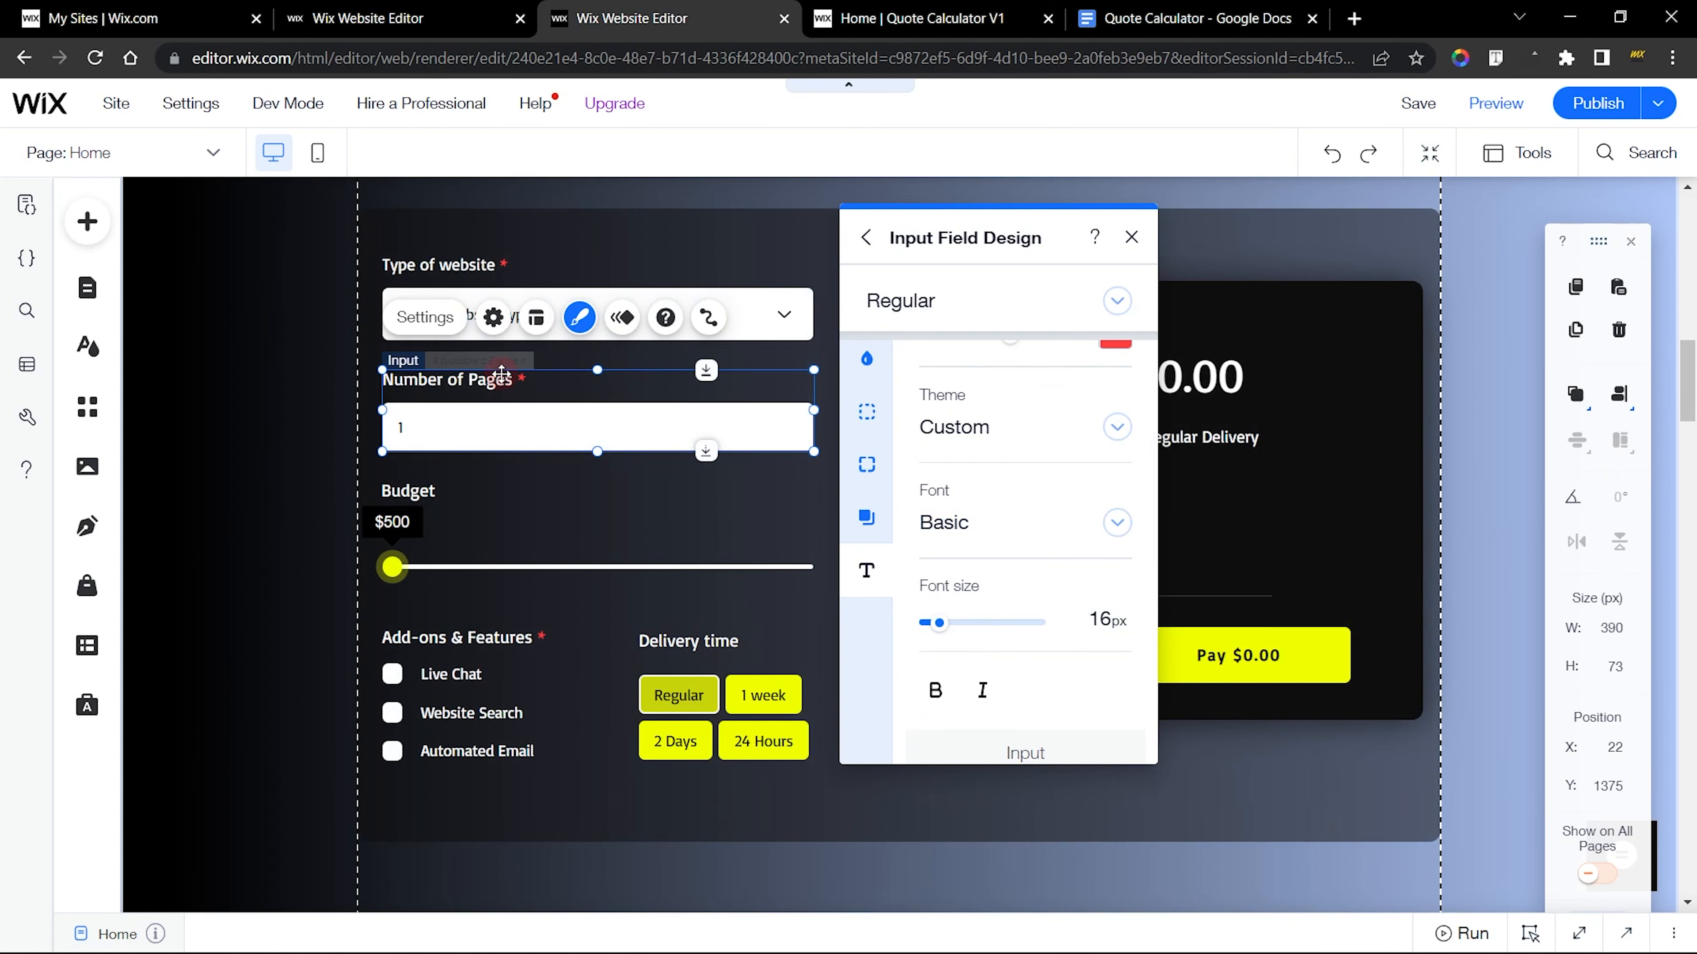
key("ctrl+shift+Tab")
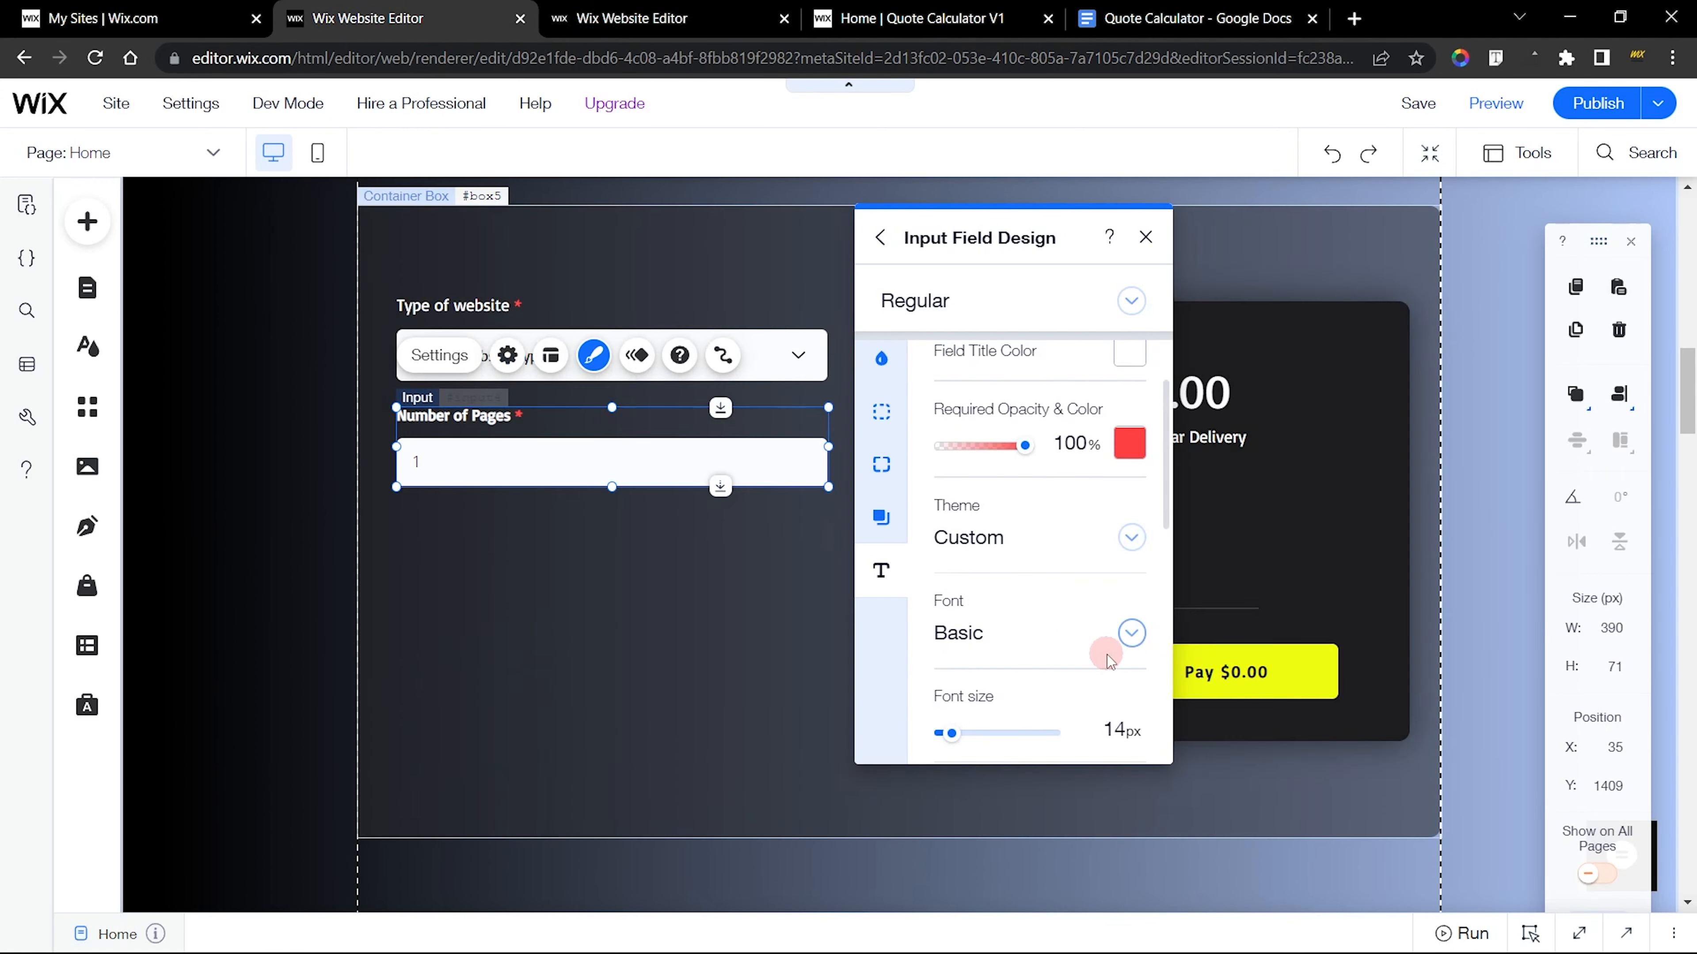
scroll(1122, 635, "down", 2)
left_click(1109, 621)
type("15")
key("Return")
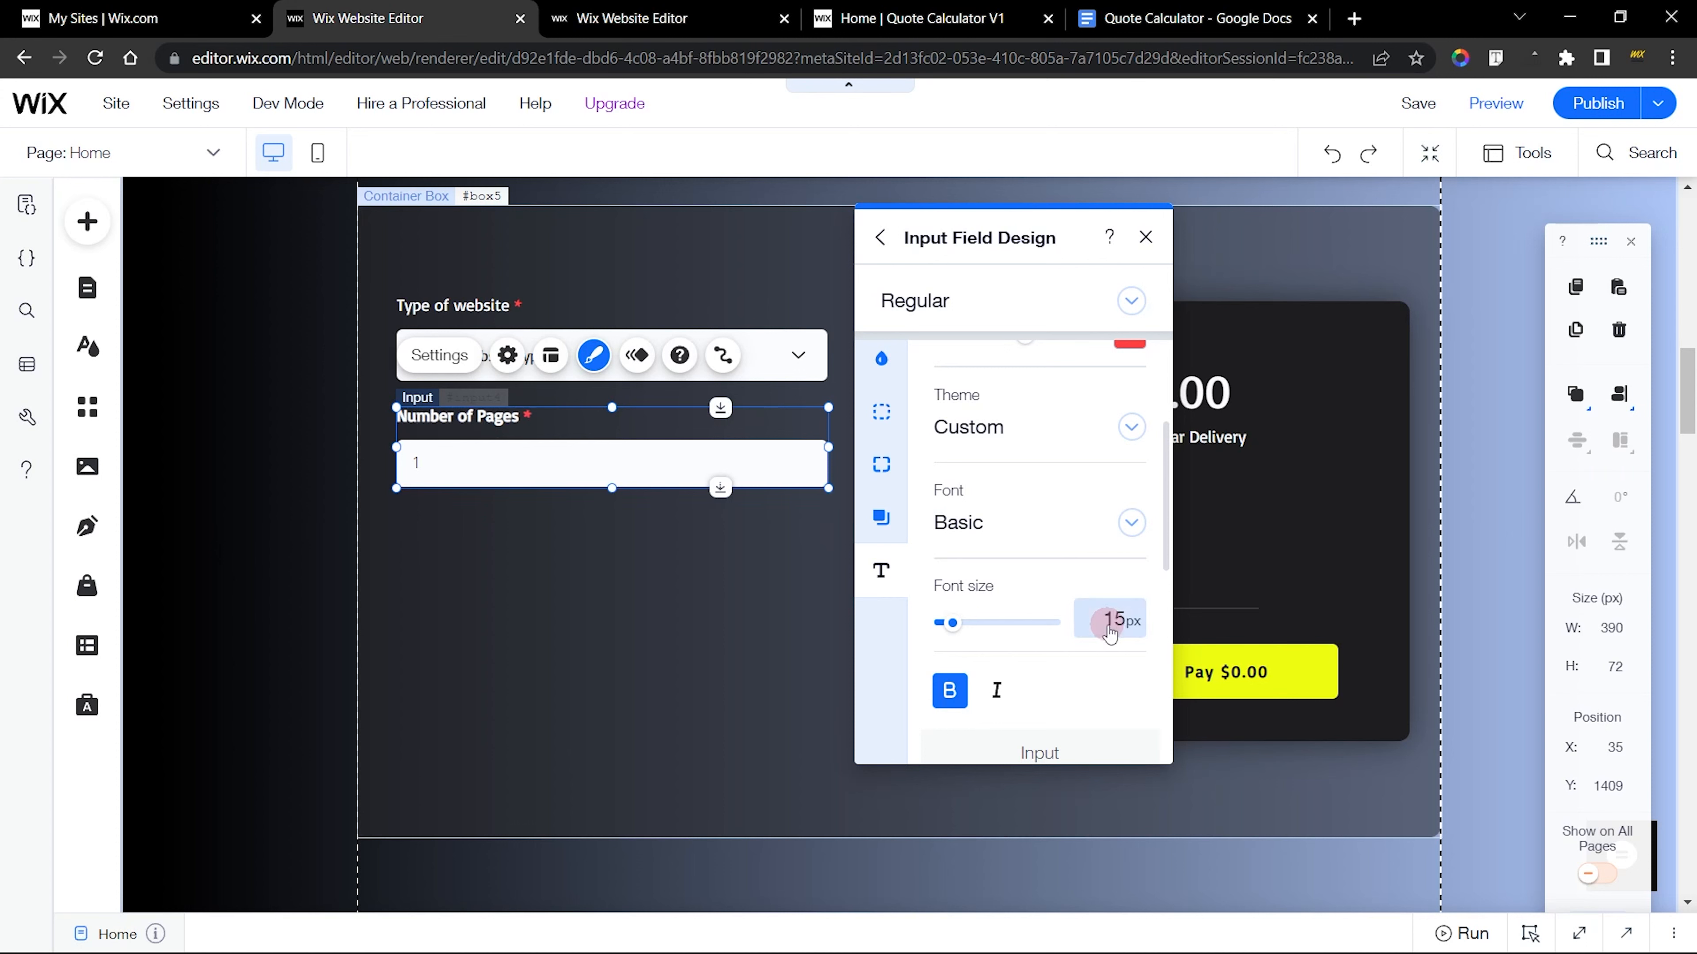
scroll(1109, 634, "down", 3)
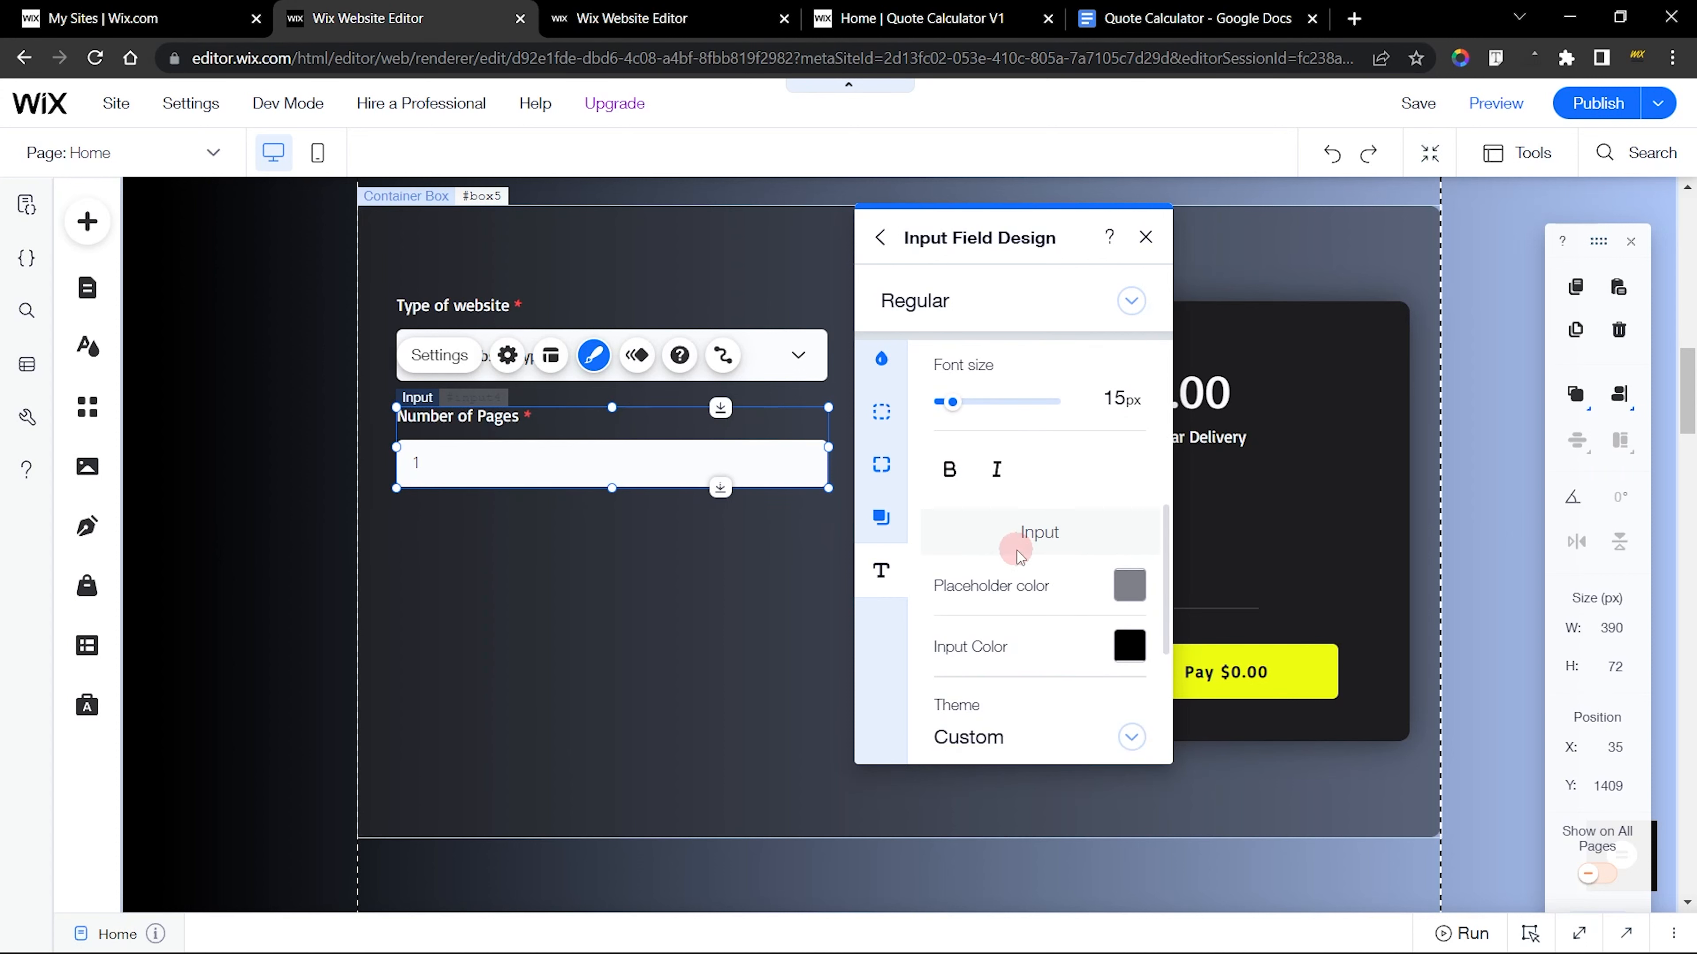
Set the placeholder color of the new Number of Pages input to black
scroll(1019, 556, "down", 2)
left_click(1127, 479)
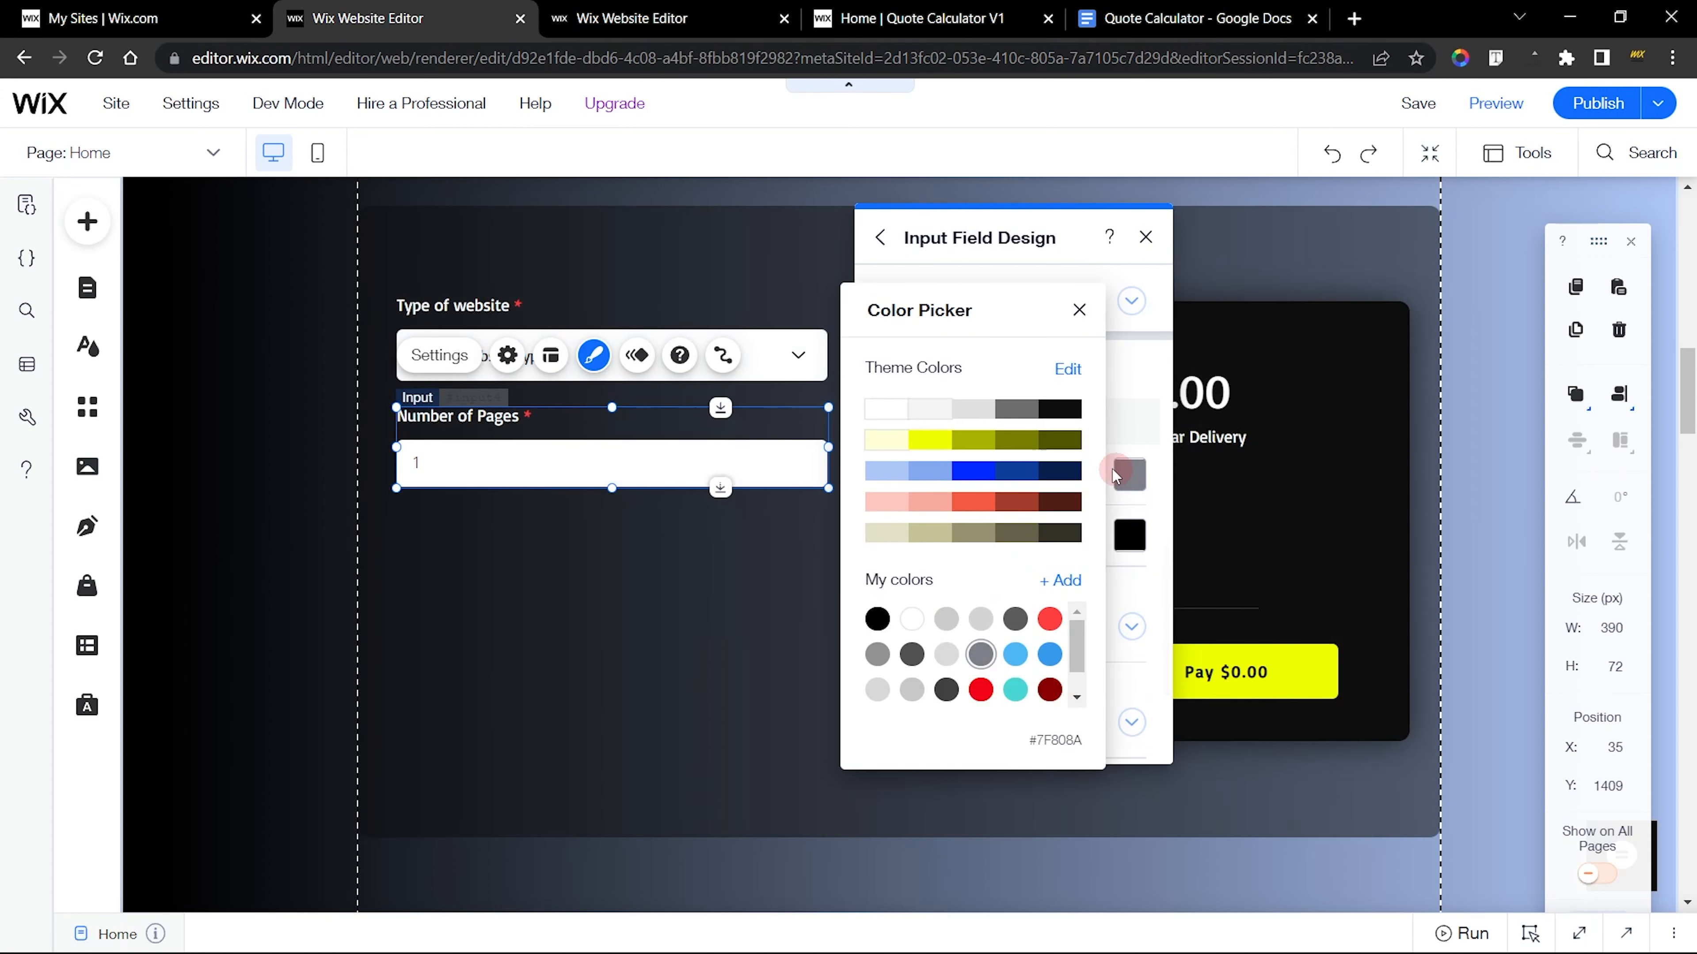
left_click(1067, 412)
left_click(1142, 480)
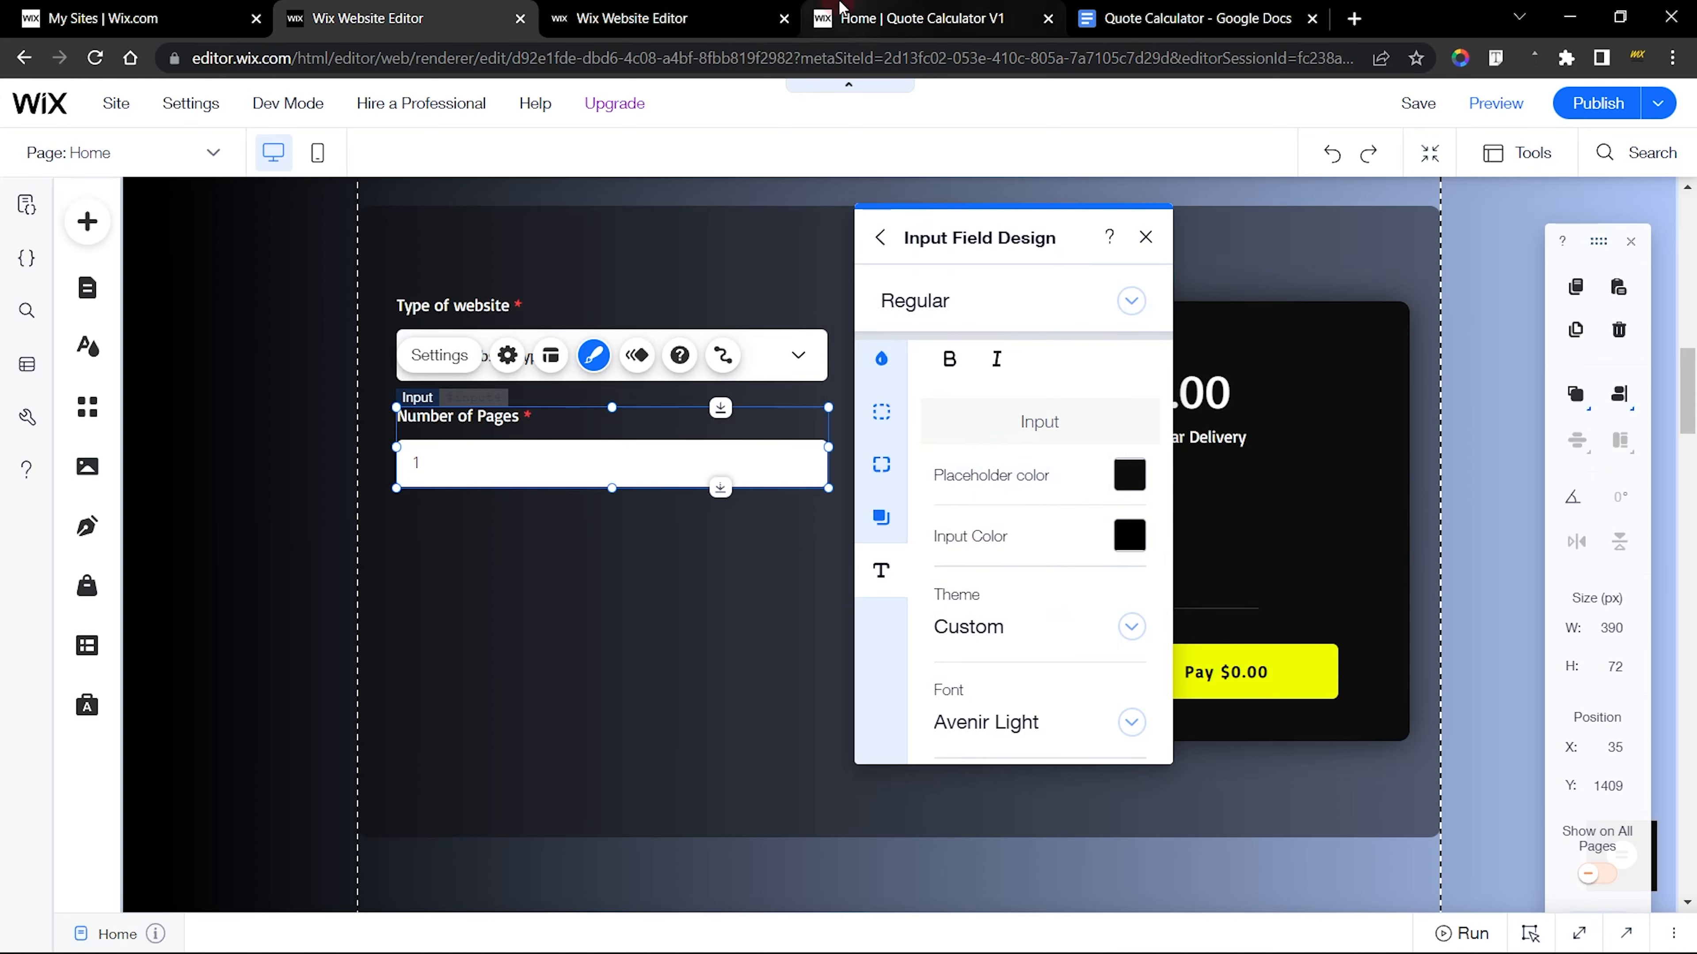
Compare the new Number of Pages input's text appearance with the same field on the live calculator
left_click(918, 18)
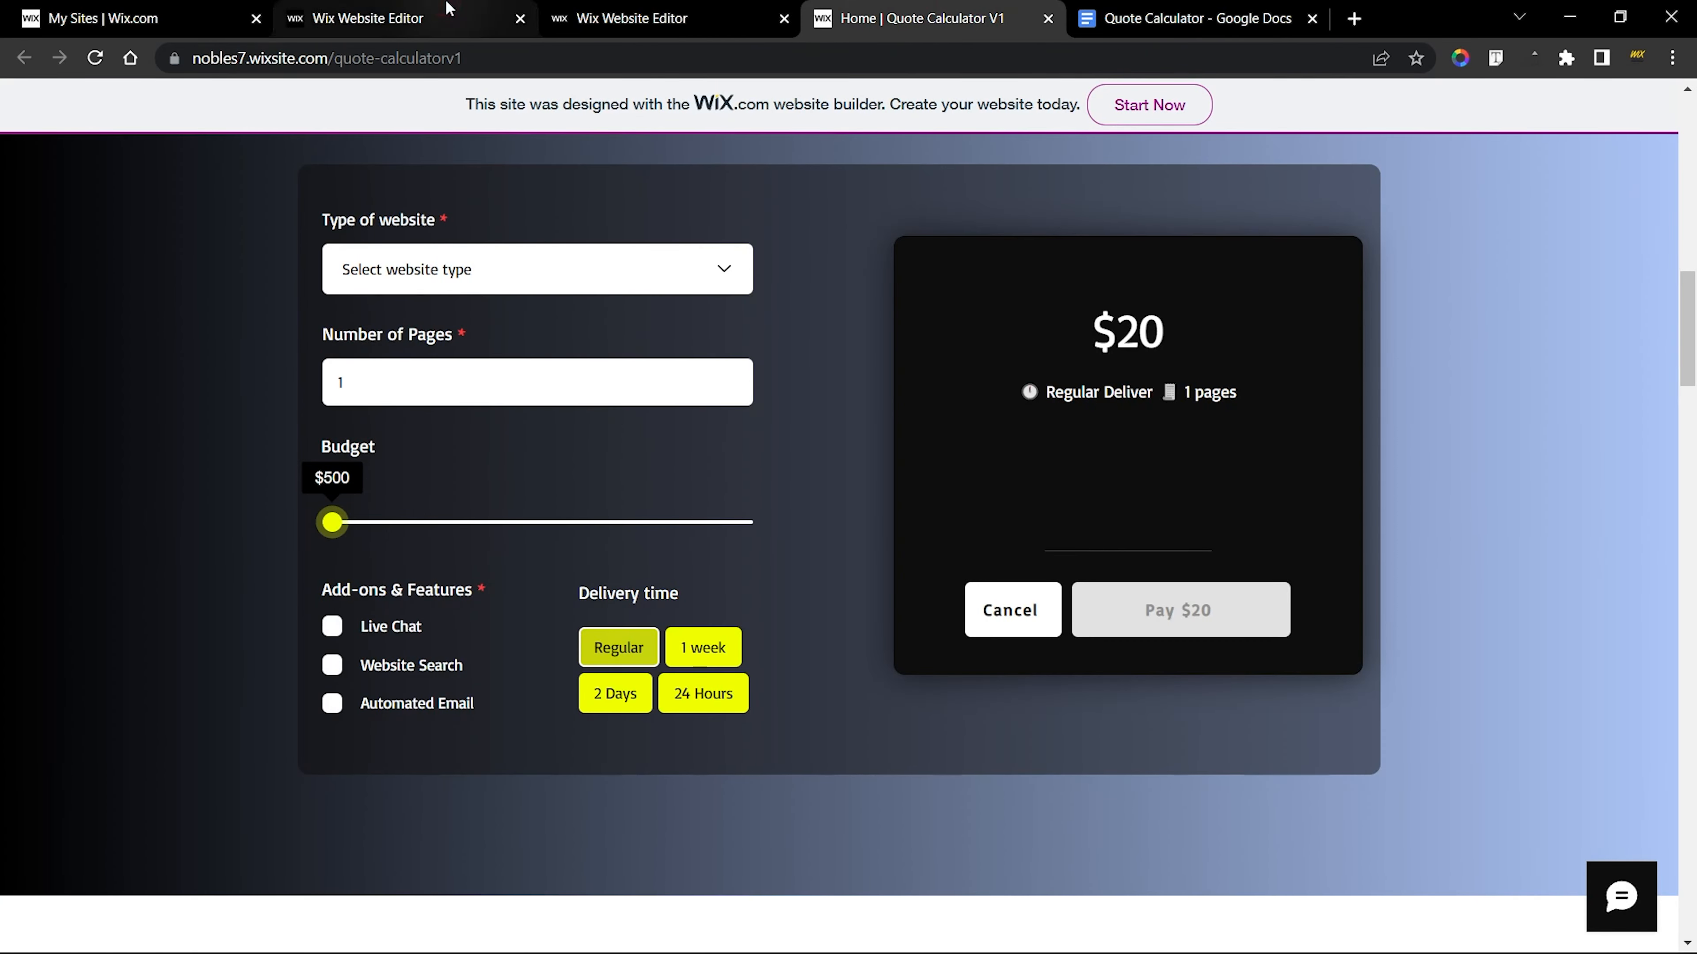
left_click(368, 19)
left_click(935, 18)
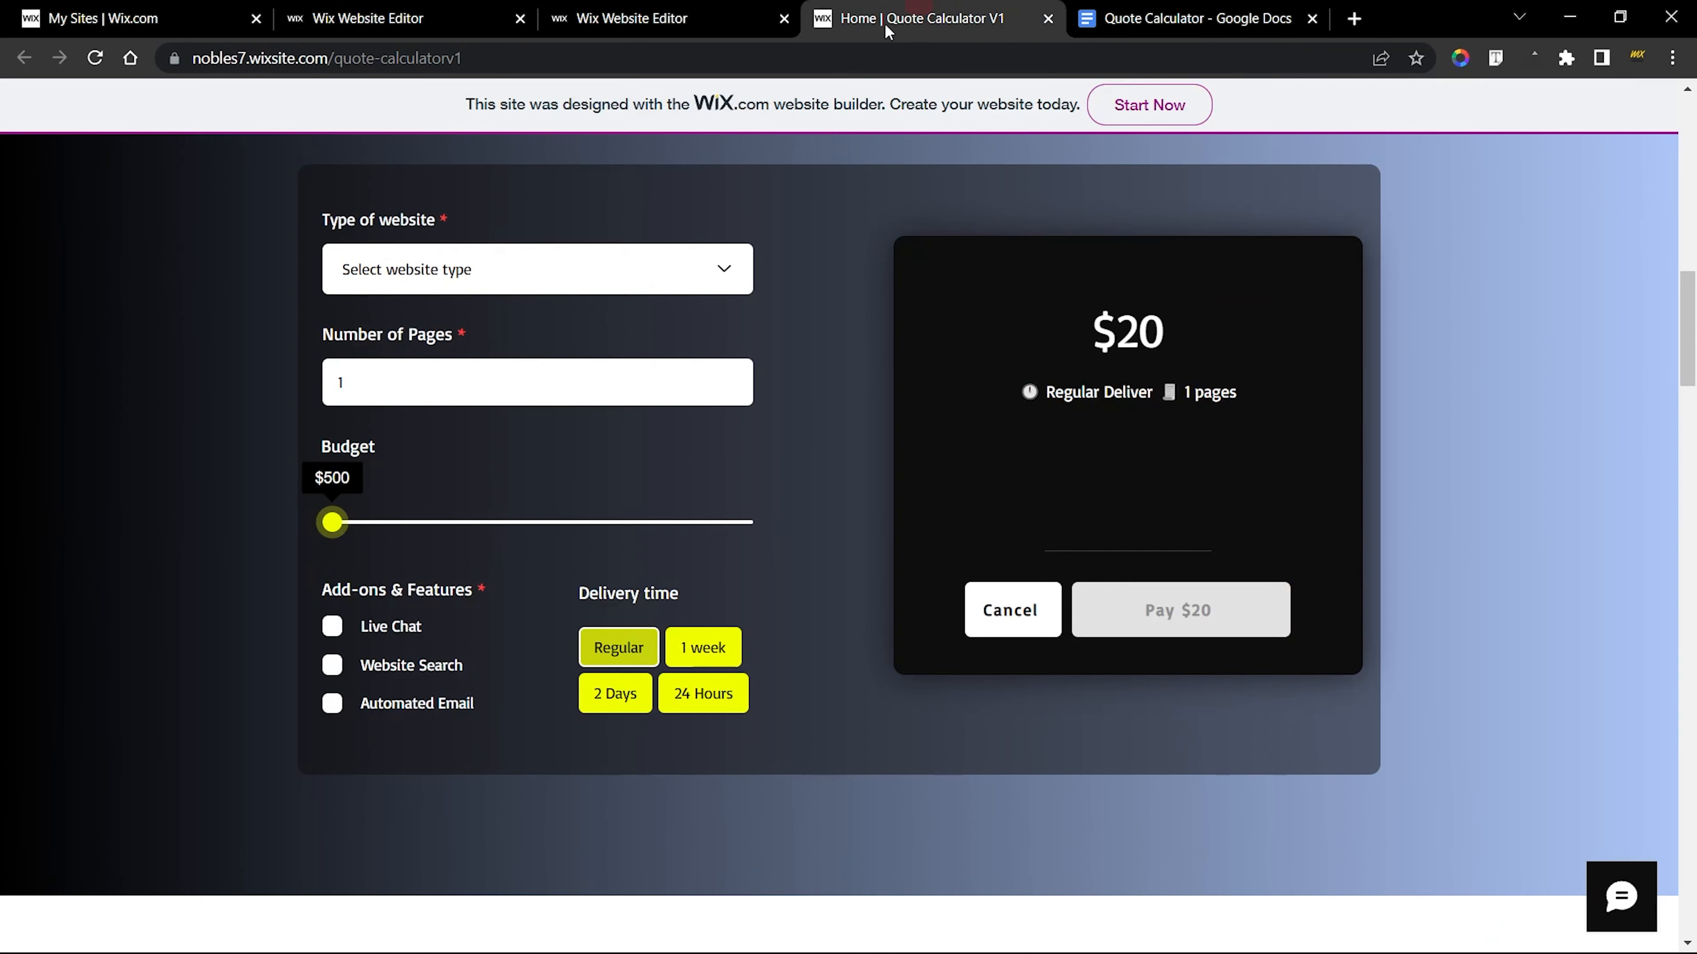
Set the input text font of the new Number of Pages field to Basic
left_click(367, 18)
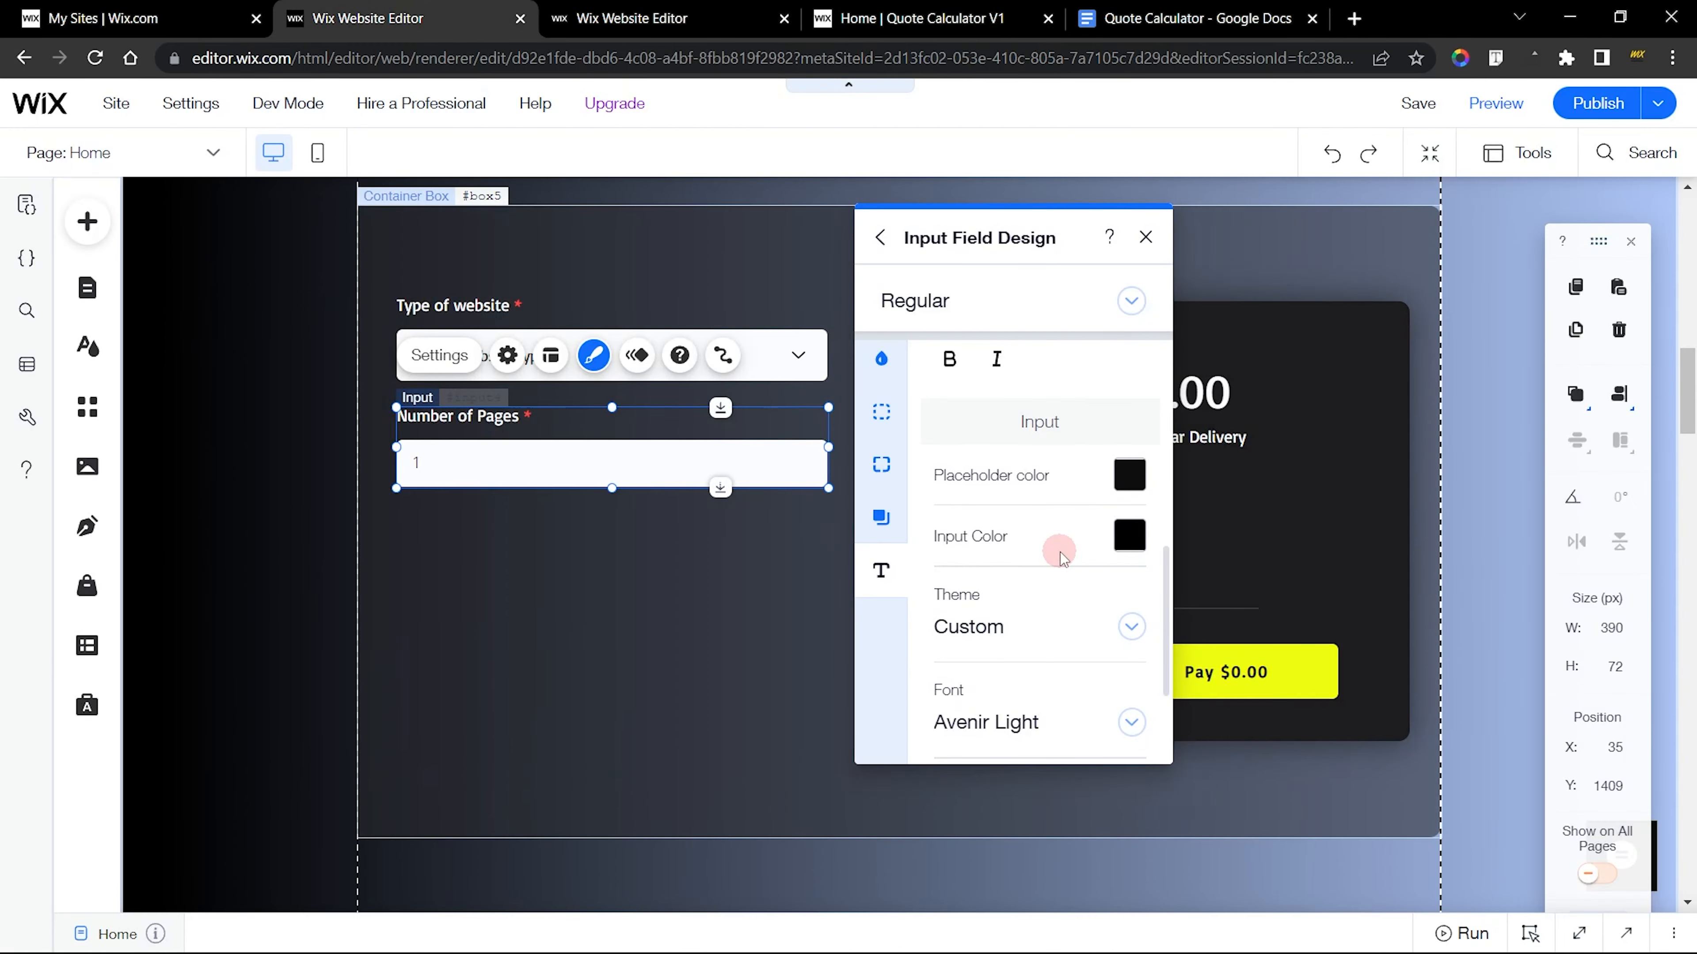
scroll(1059, 554, "down", 3)
left_click(1002, 558)
type("Varela Round")
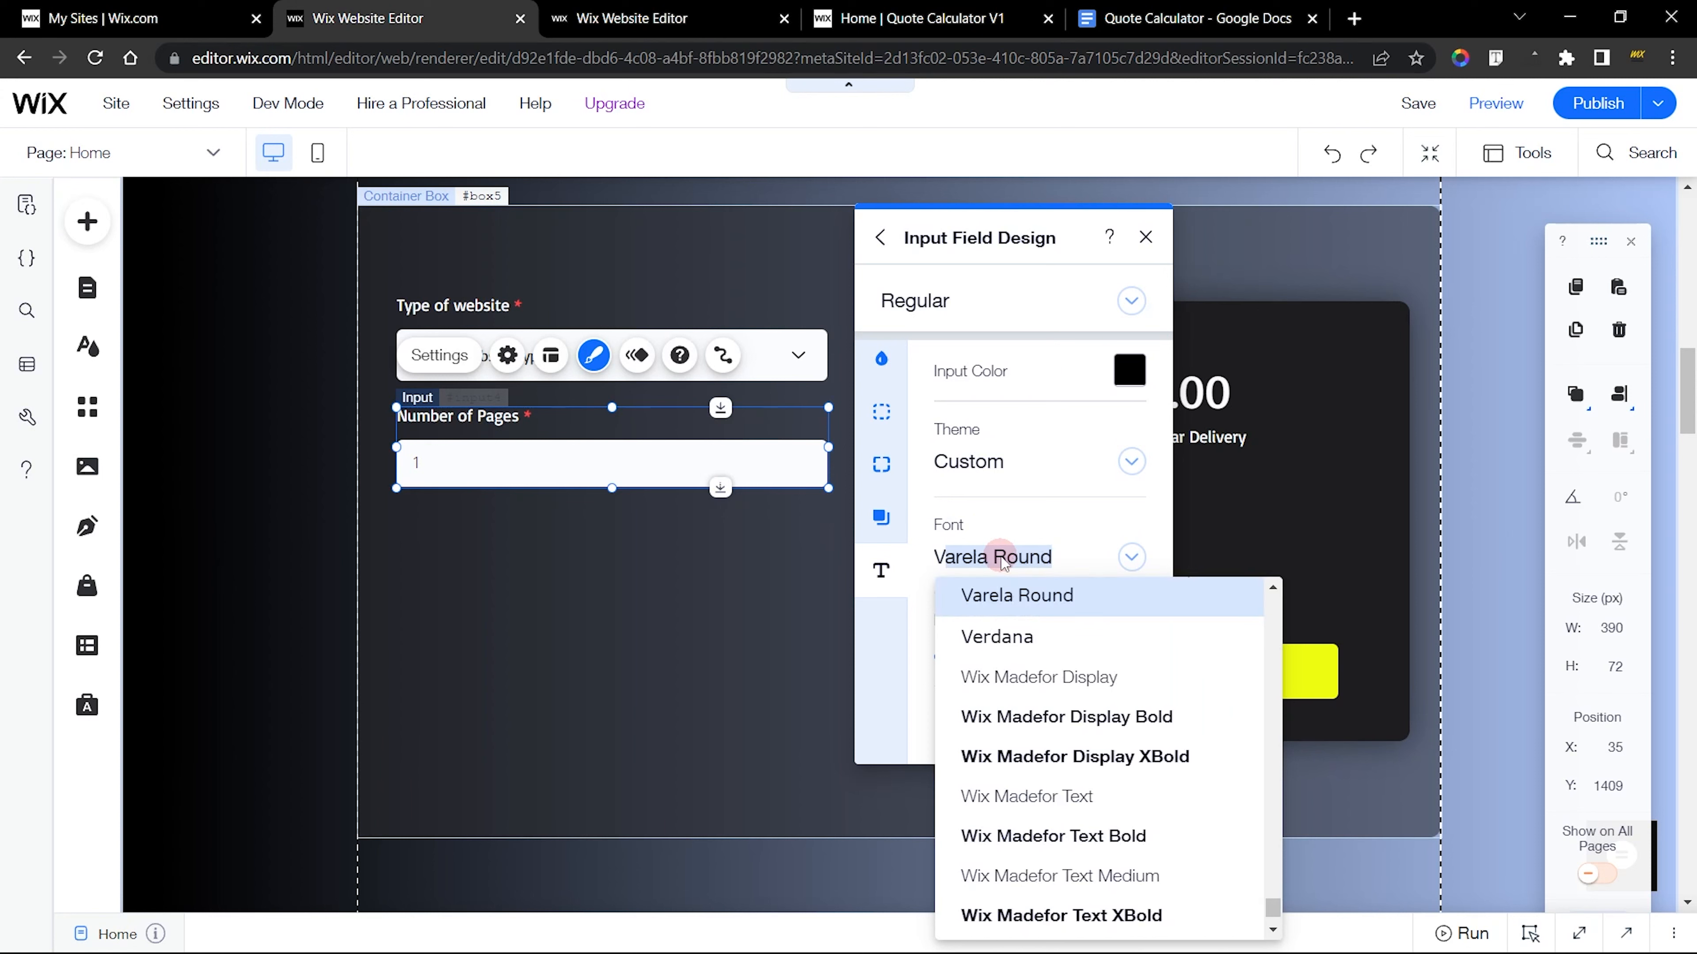
key("Caps_Lock")
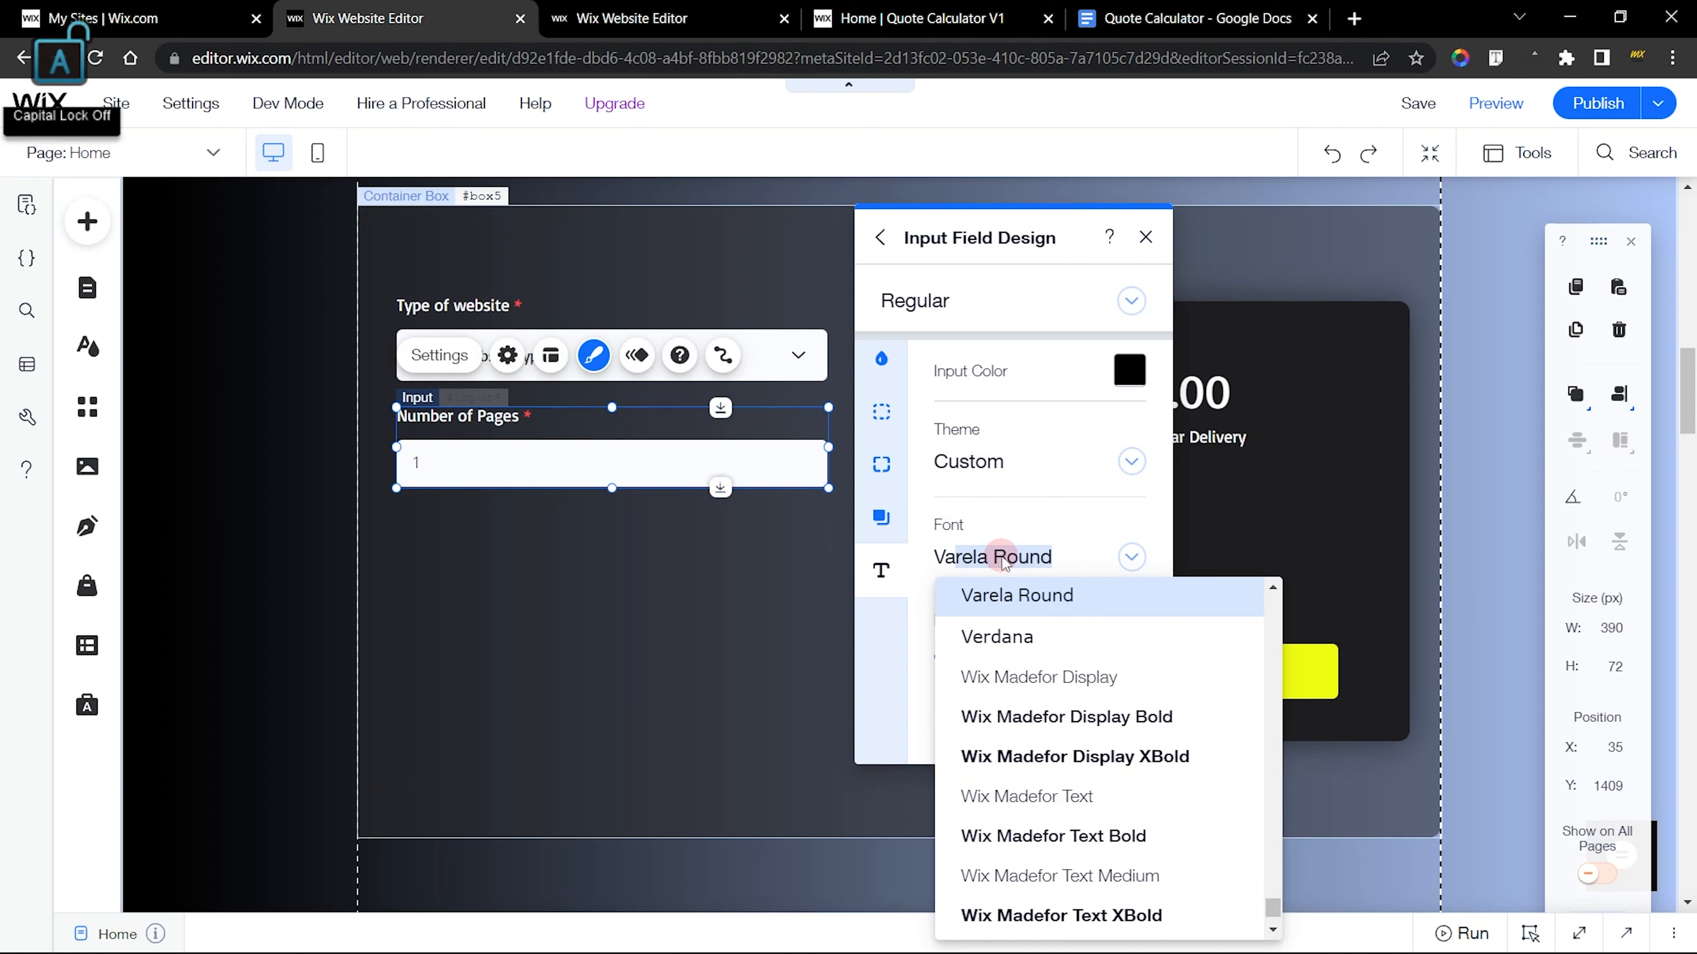
type("bas")
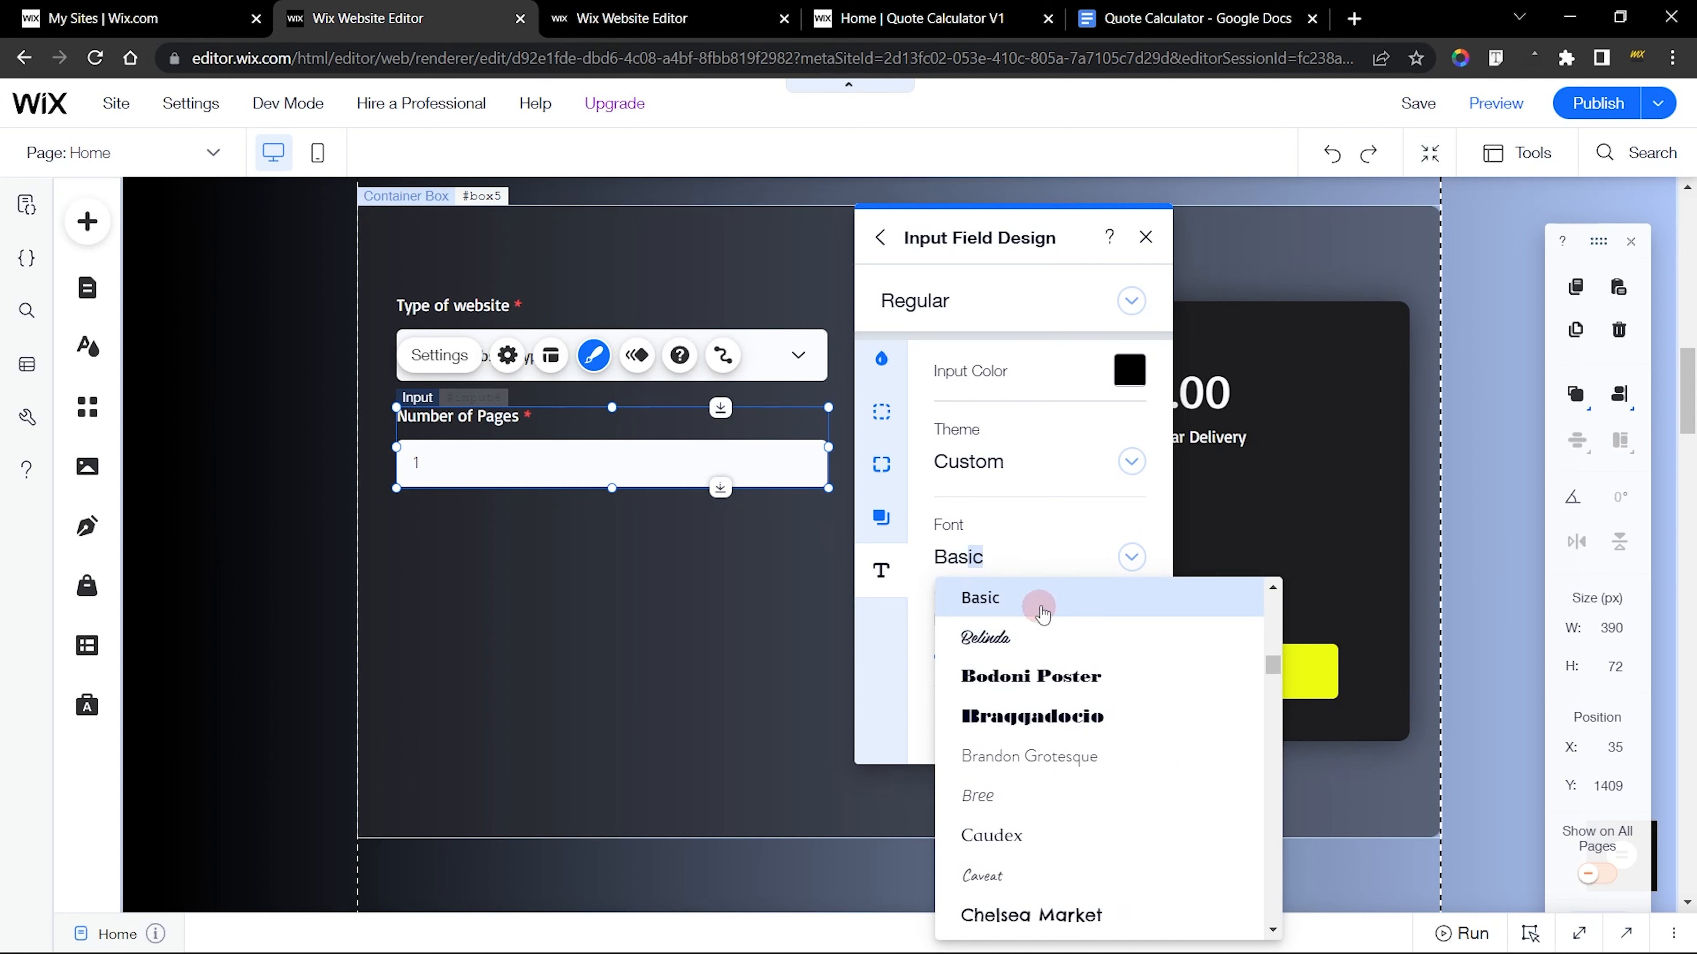
left_click(1042, 611)
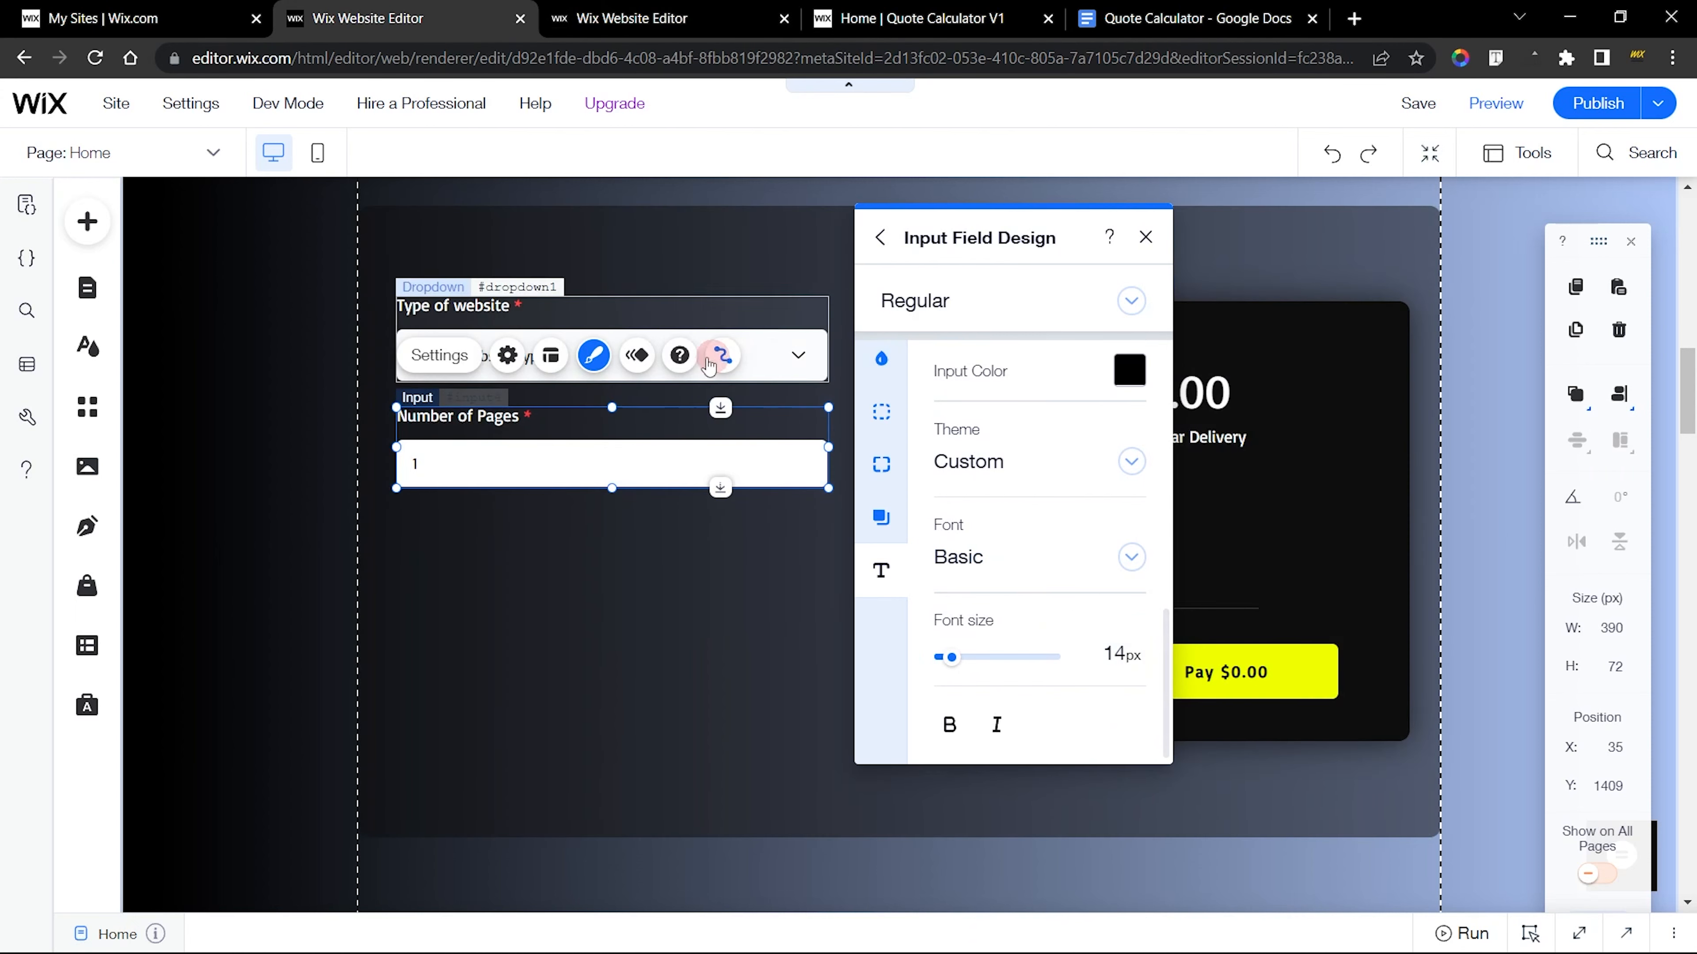
Check the live field's hover look and set the new input's Hover background to pale yellow #FDFFD6
left_click(921, 301)
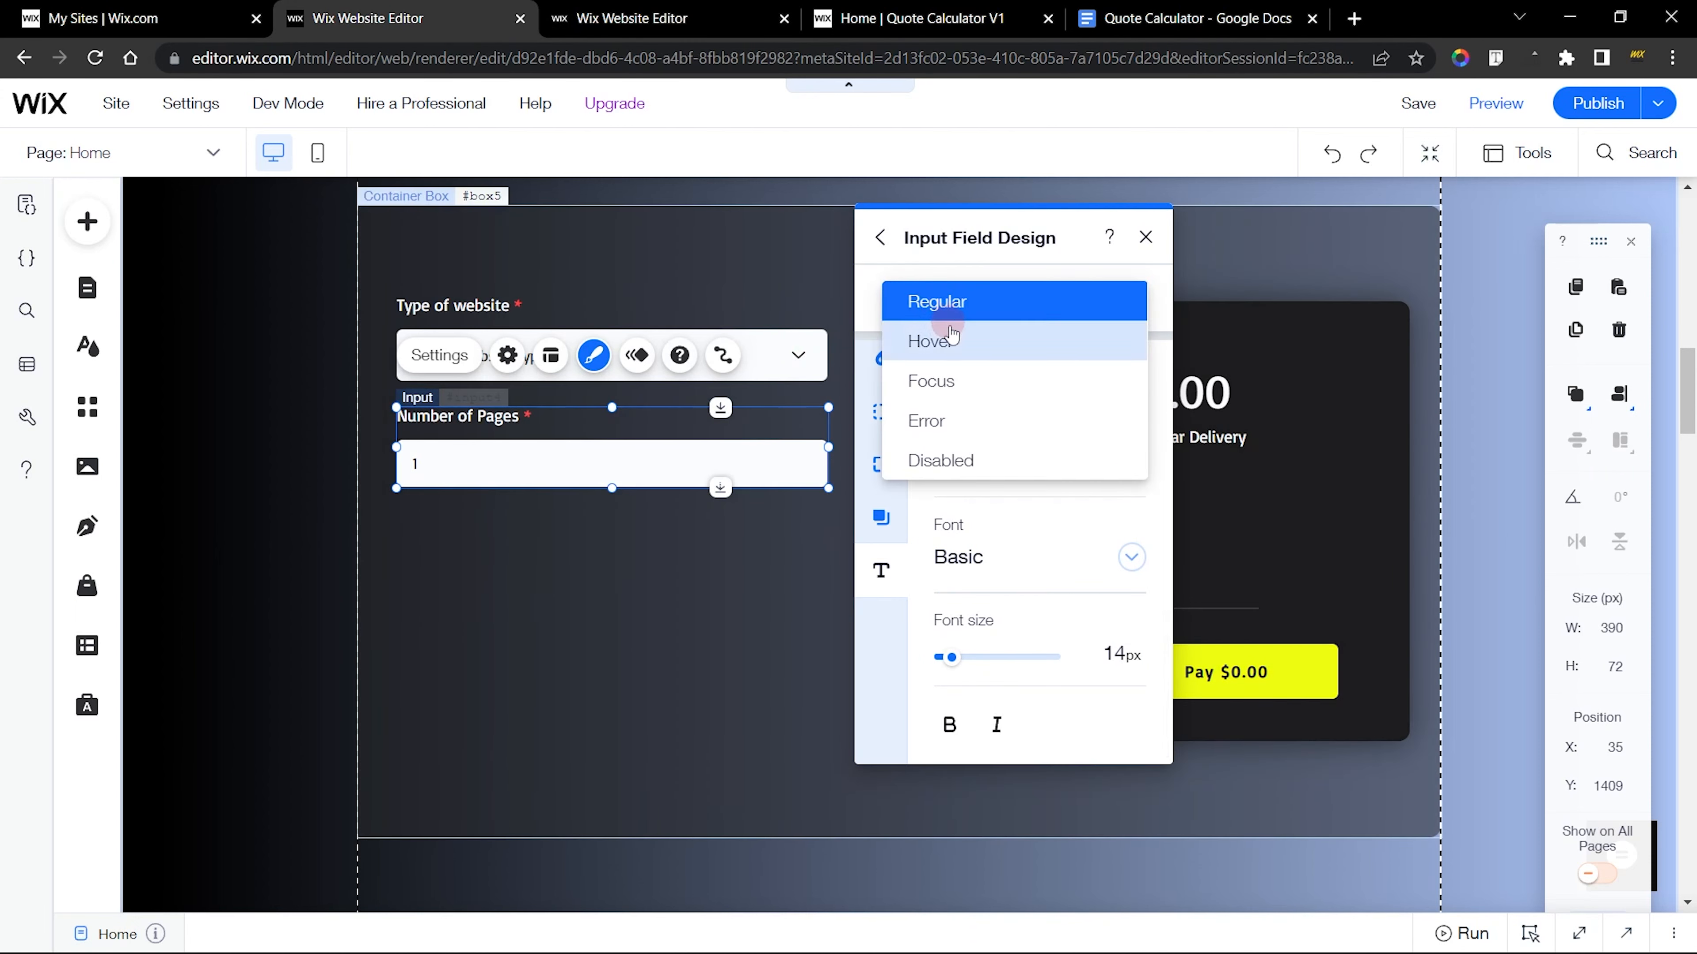
left_click(955, 342)
left_click(922, 18)
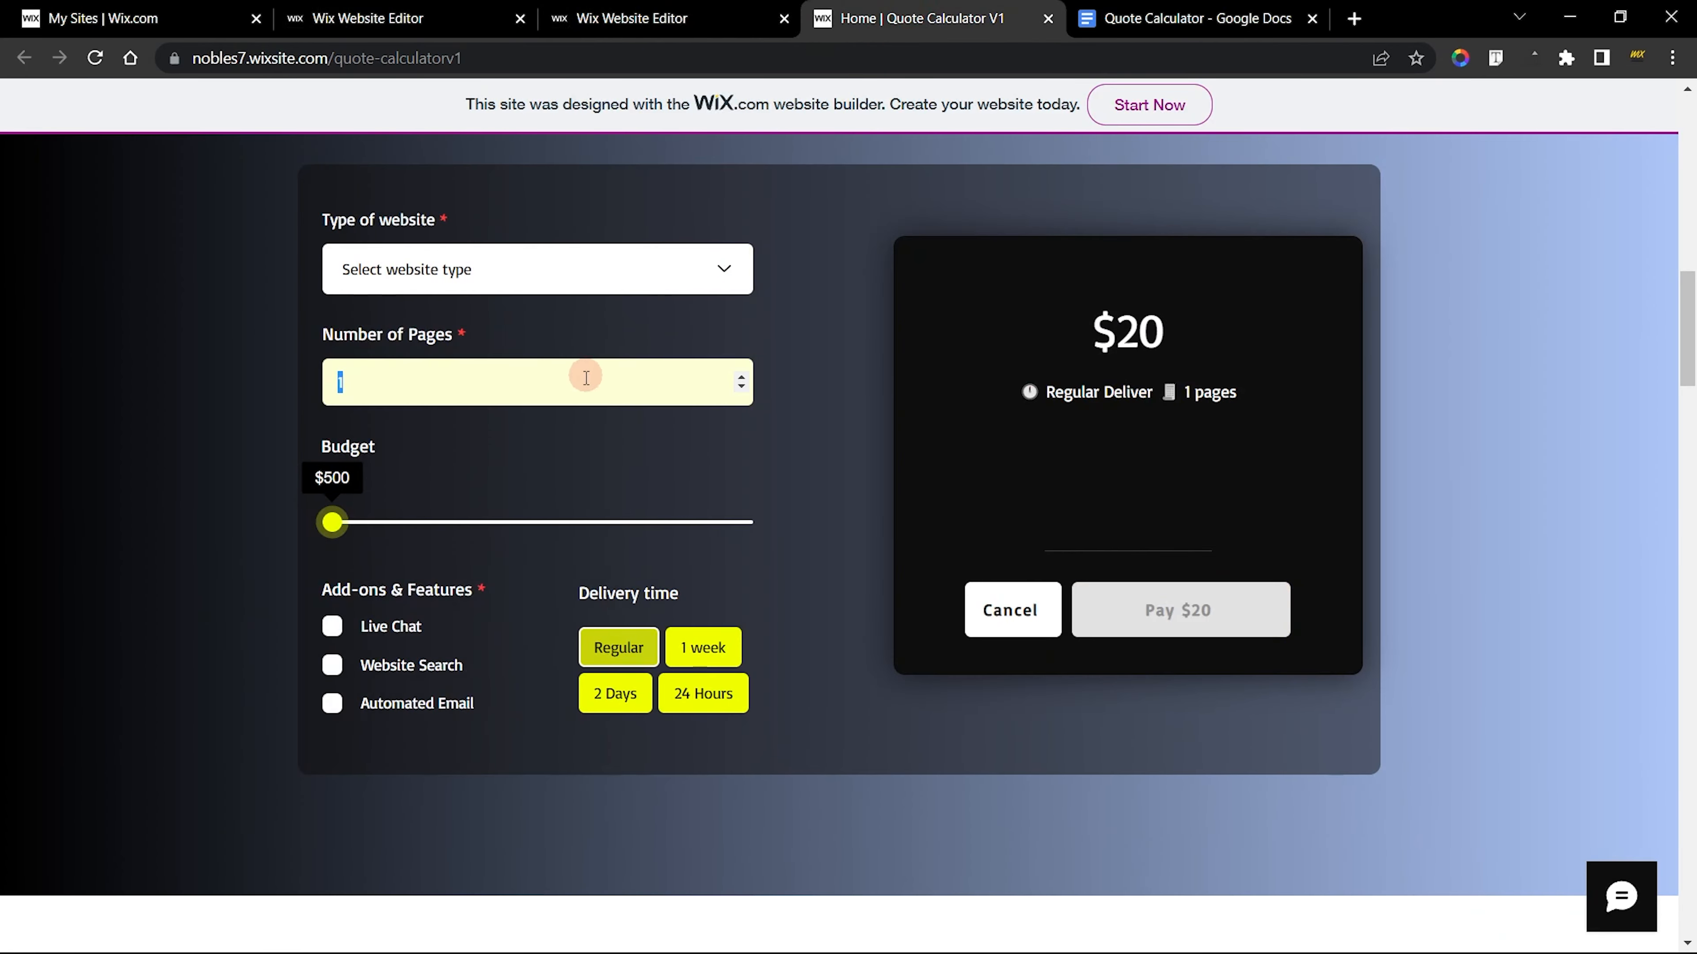
left_click(414, 14)
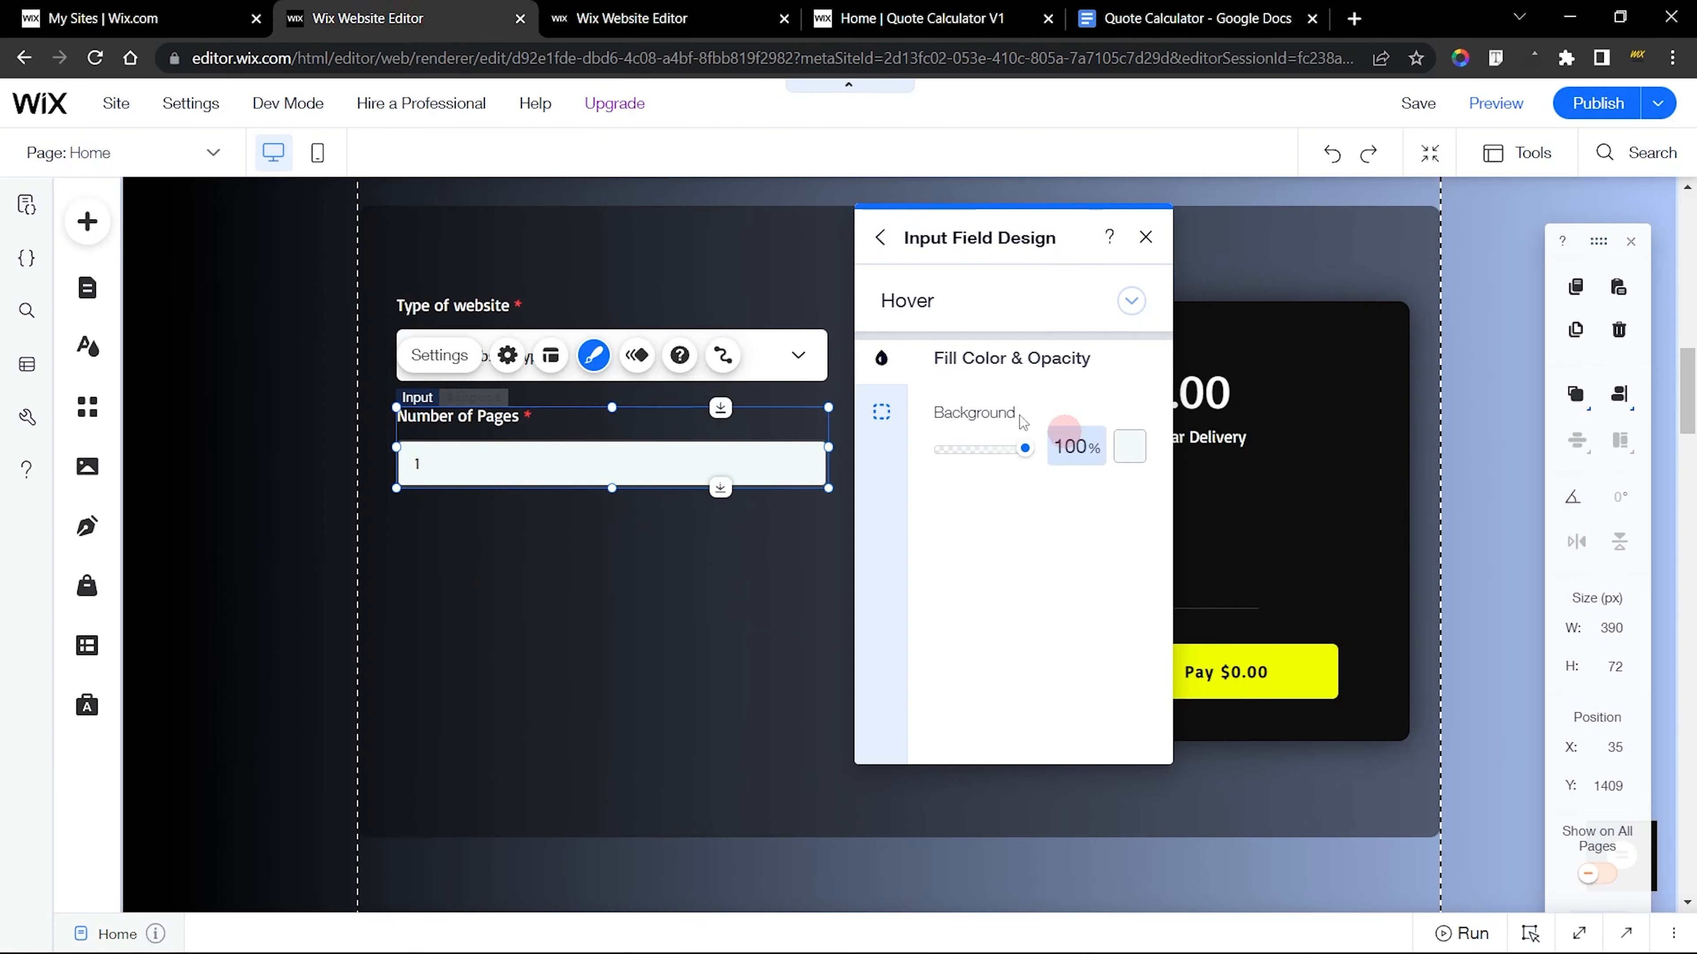
left_click(1128, 445)
left_click(1179, 601)
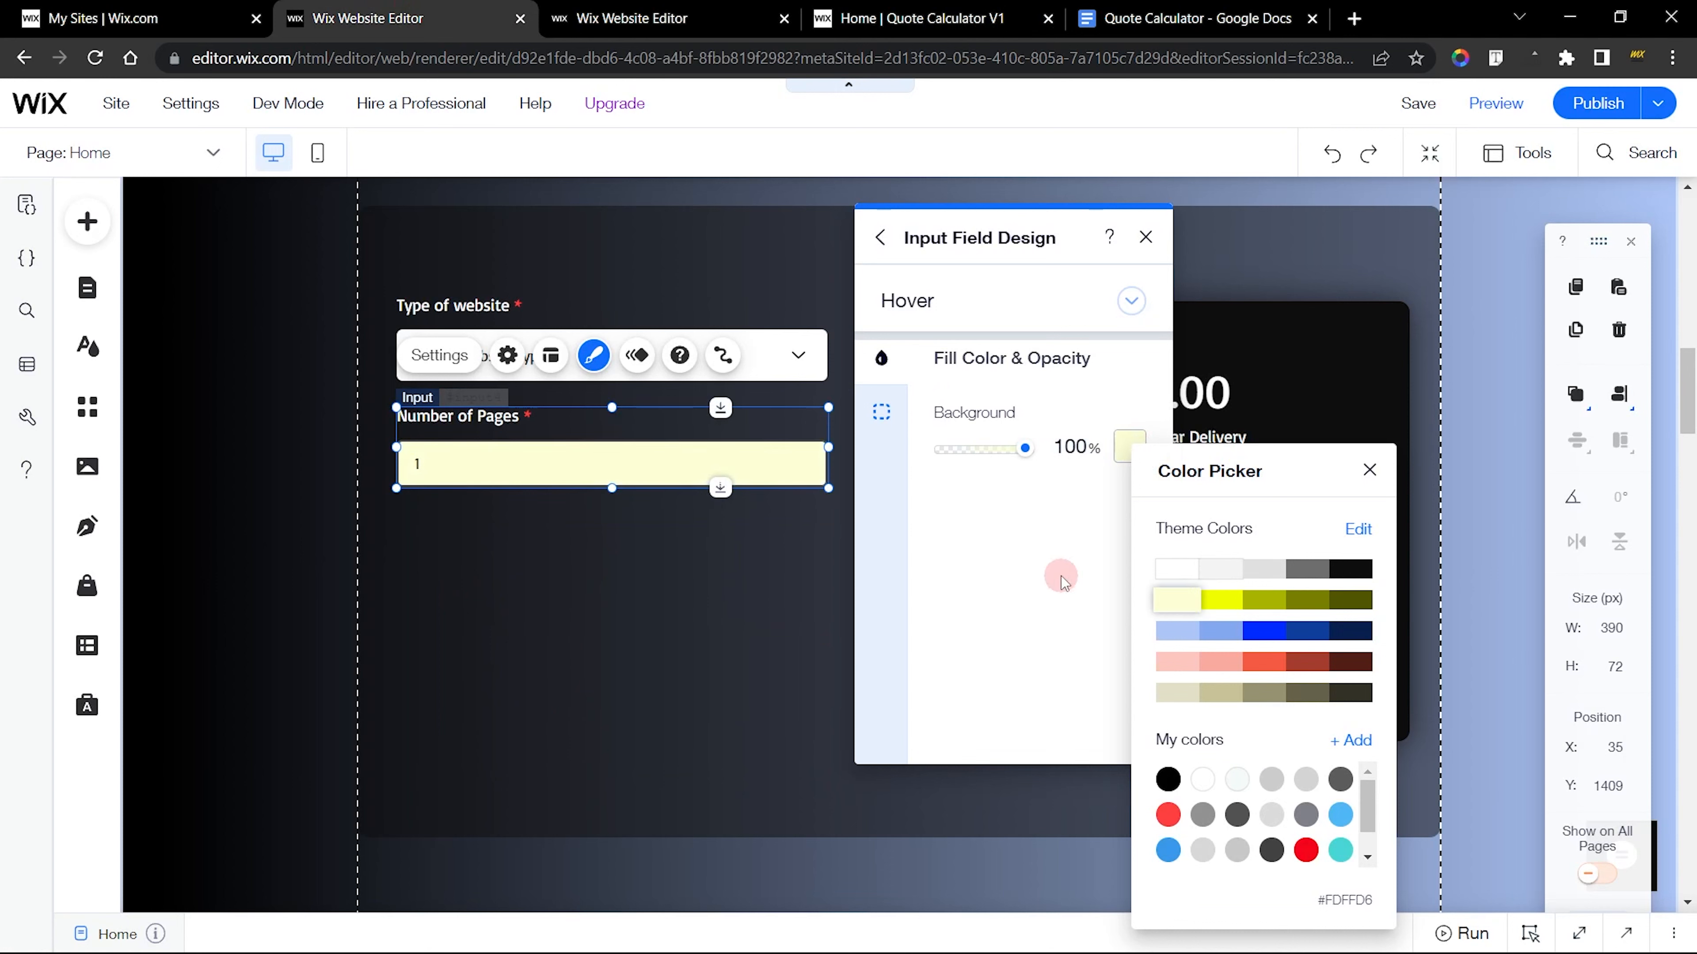
left_click(943, 394)
left_click(882, 412)
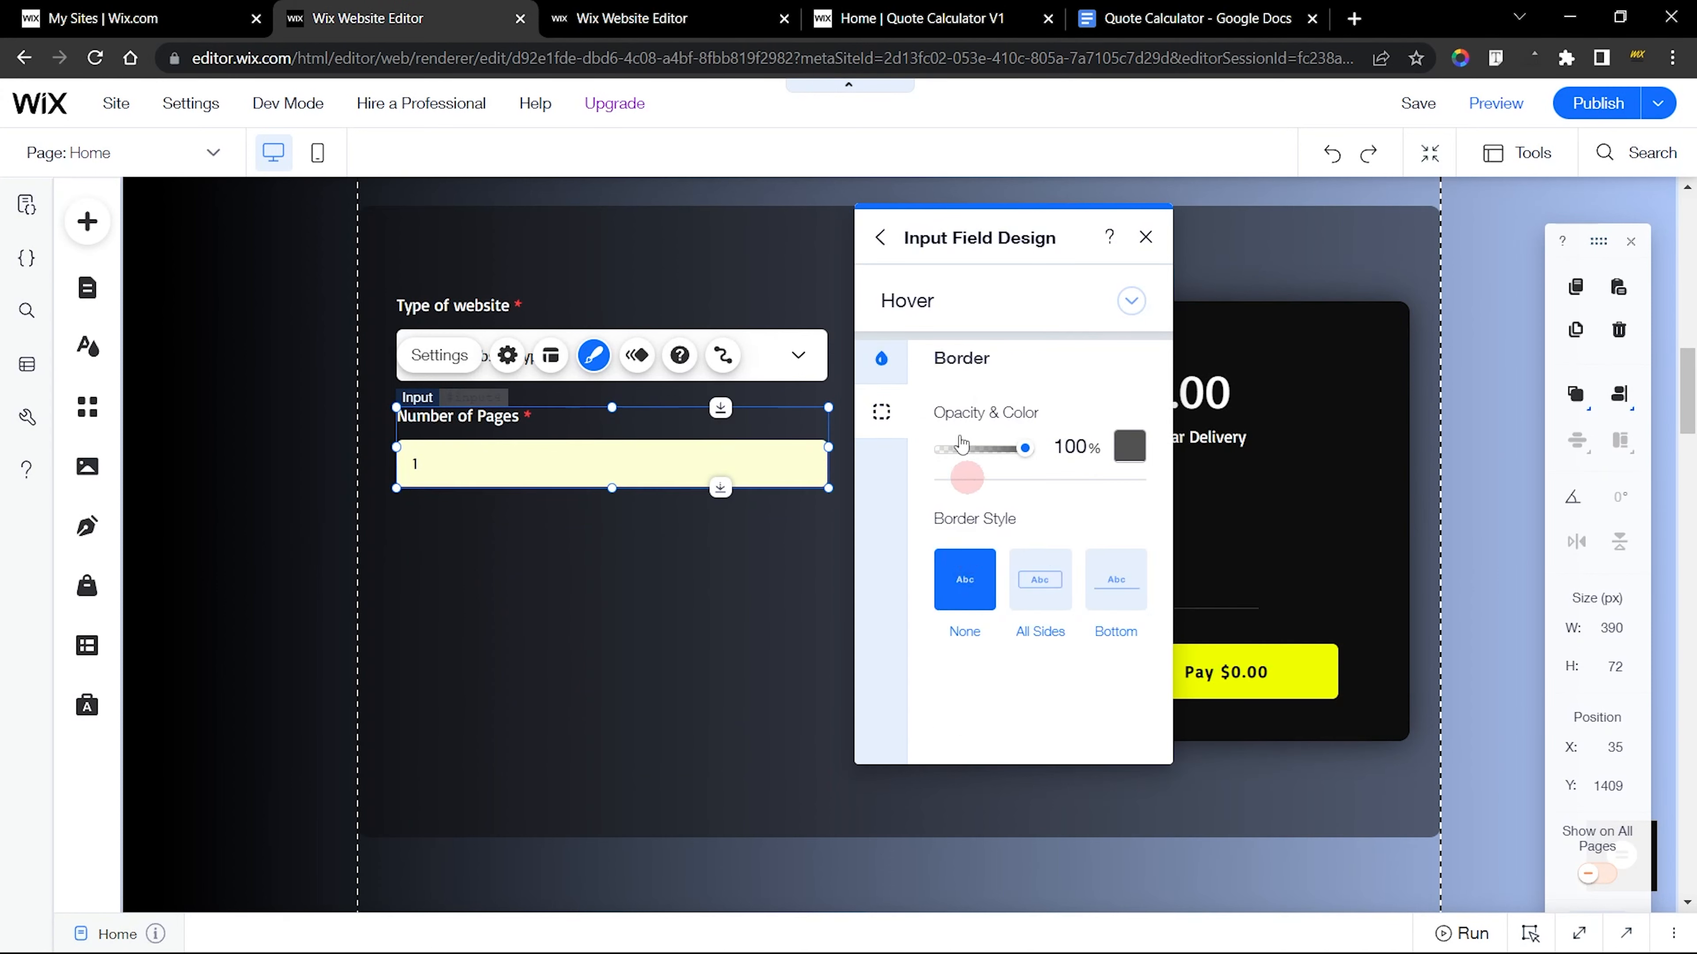
Give the input's Focus state no border and a pale yellow #FDFFD6 background at 100% opacity
left_click(945, 304)
left_click(948, 338)
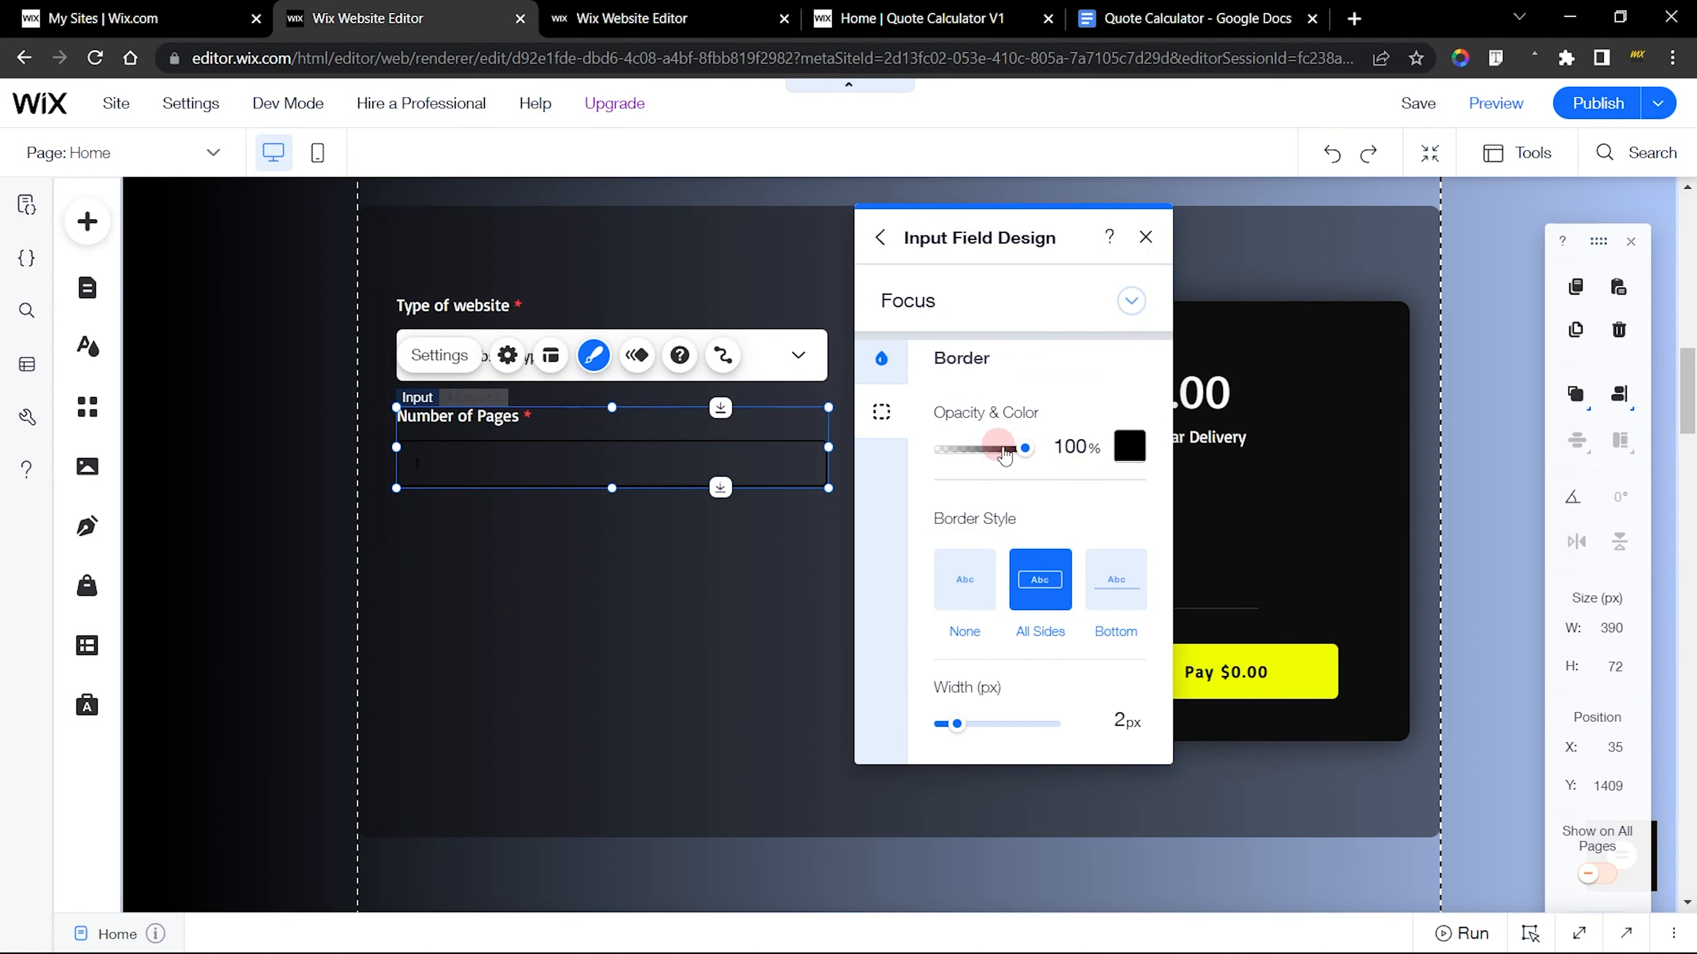
left_click(964, 577)
left_click(882, 359)
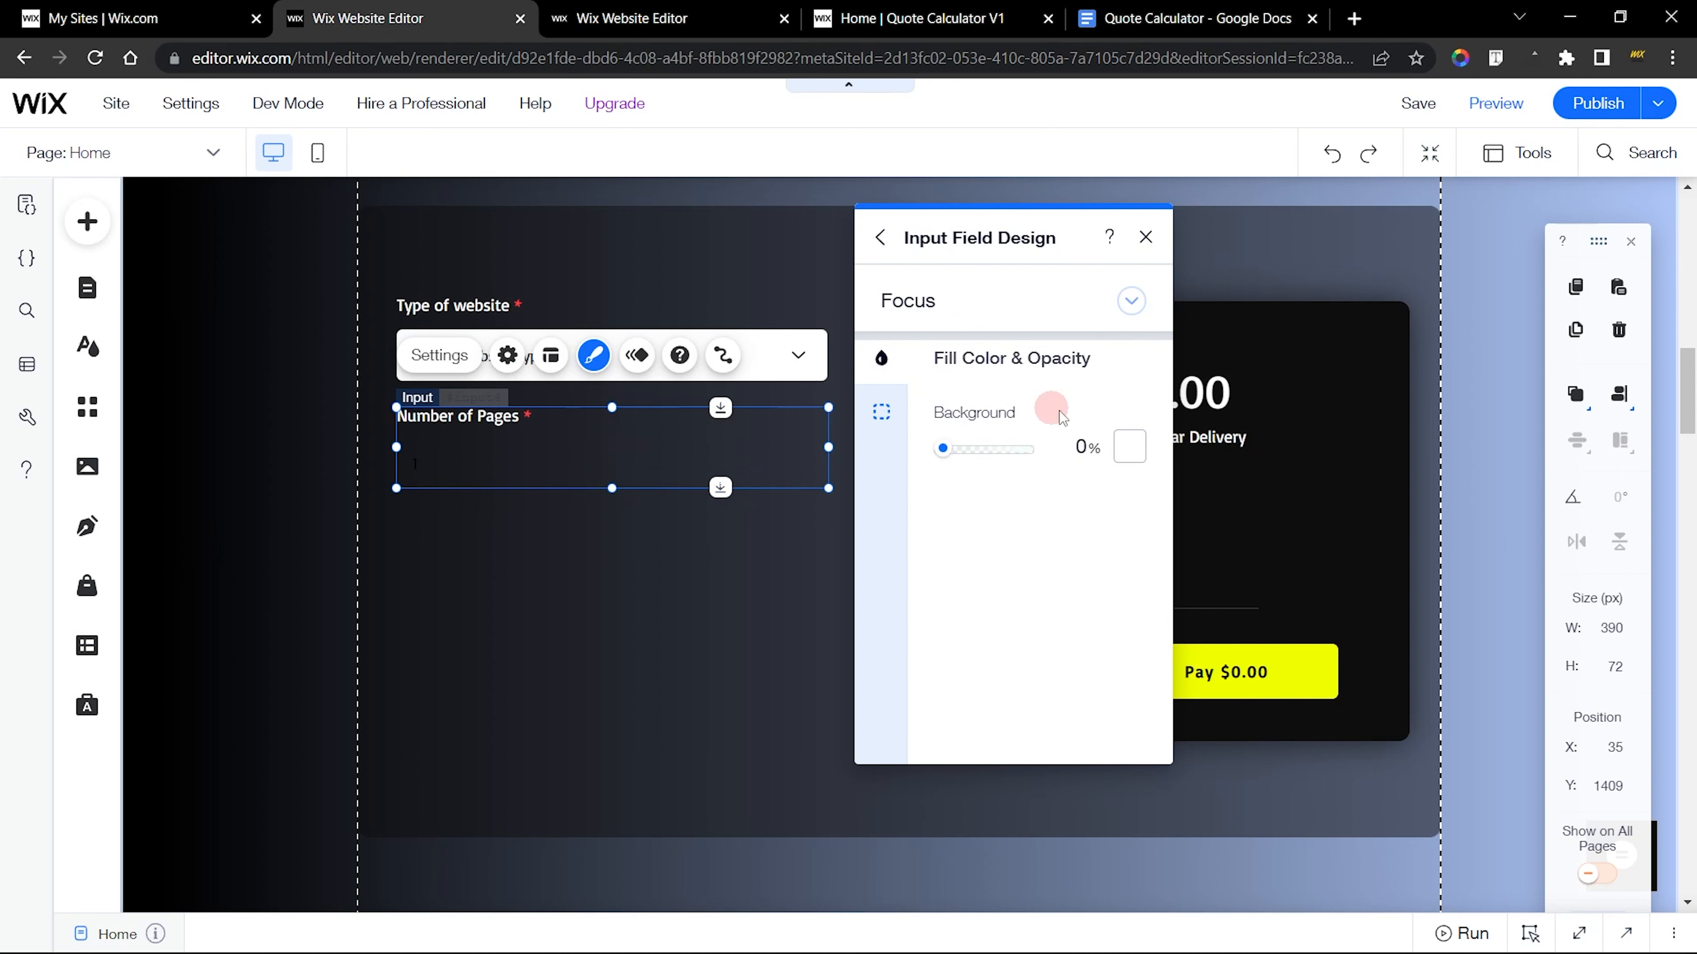
left_click(1131, 447)
left_click(1173, 601)
left_click(1008, 625)
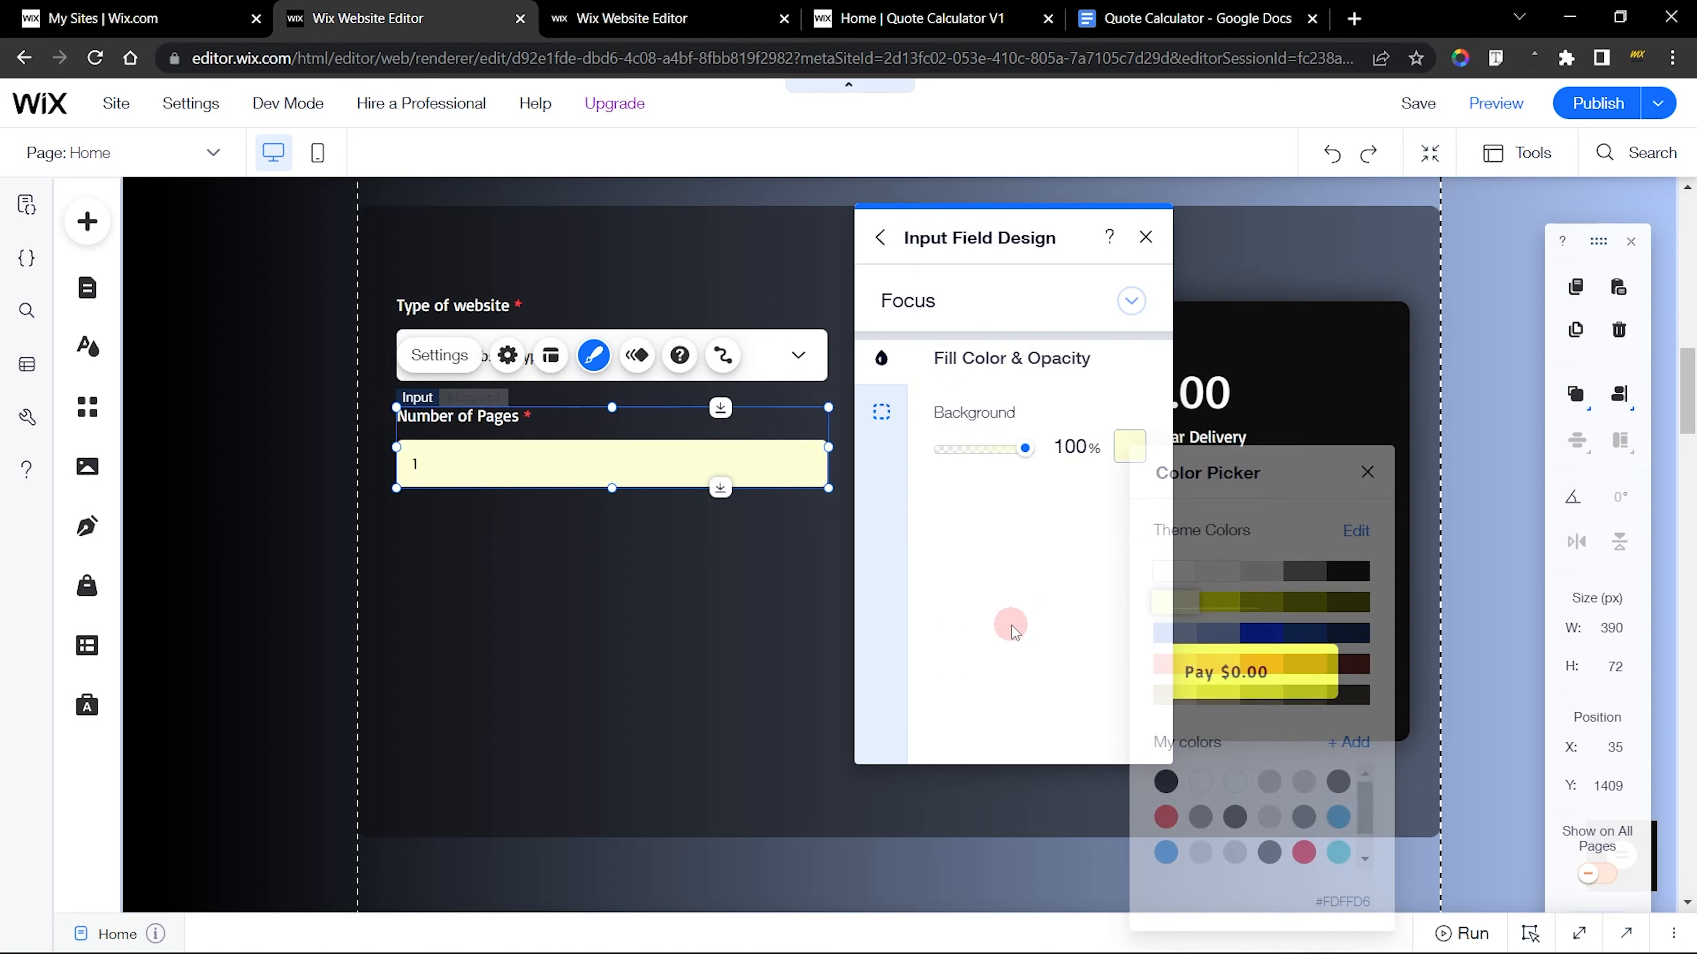
left_click(1017, 538)
Give the input's Error state a red background at 100% opacity with no border, and finish designing the field
left_click(948, 301)
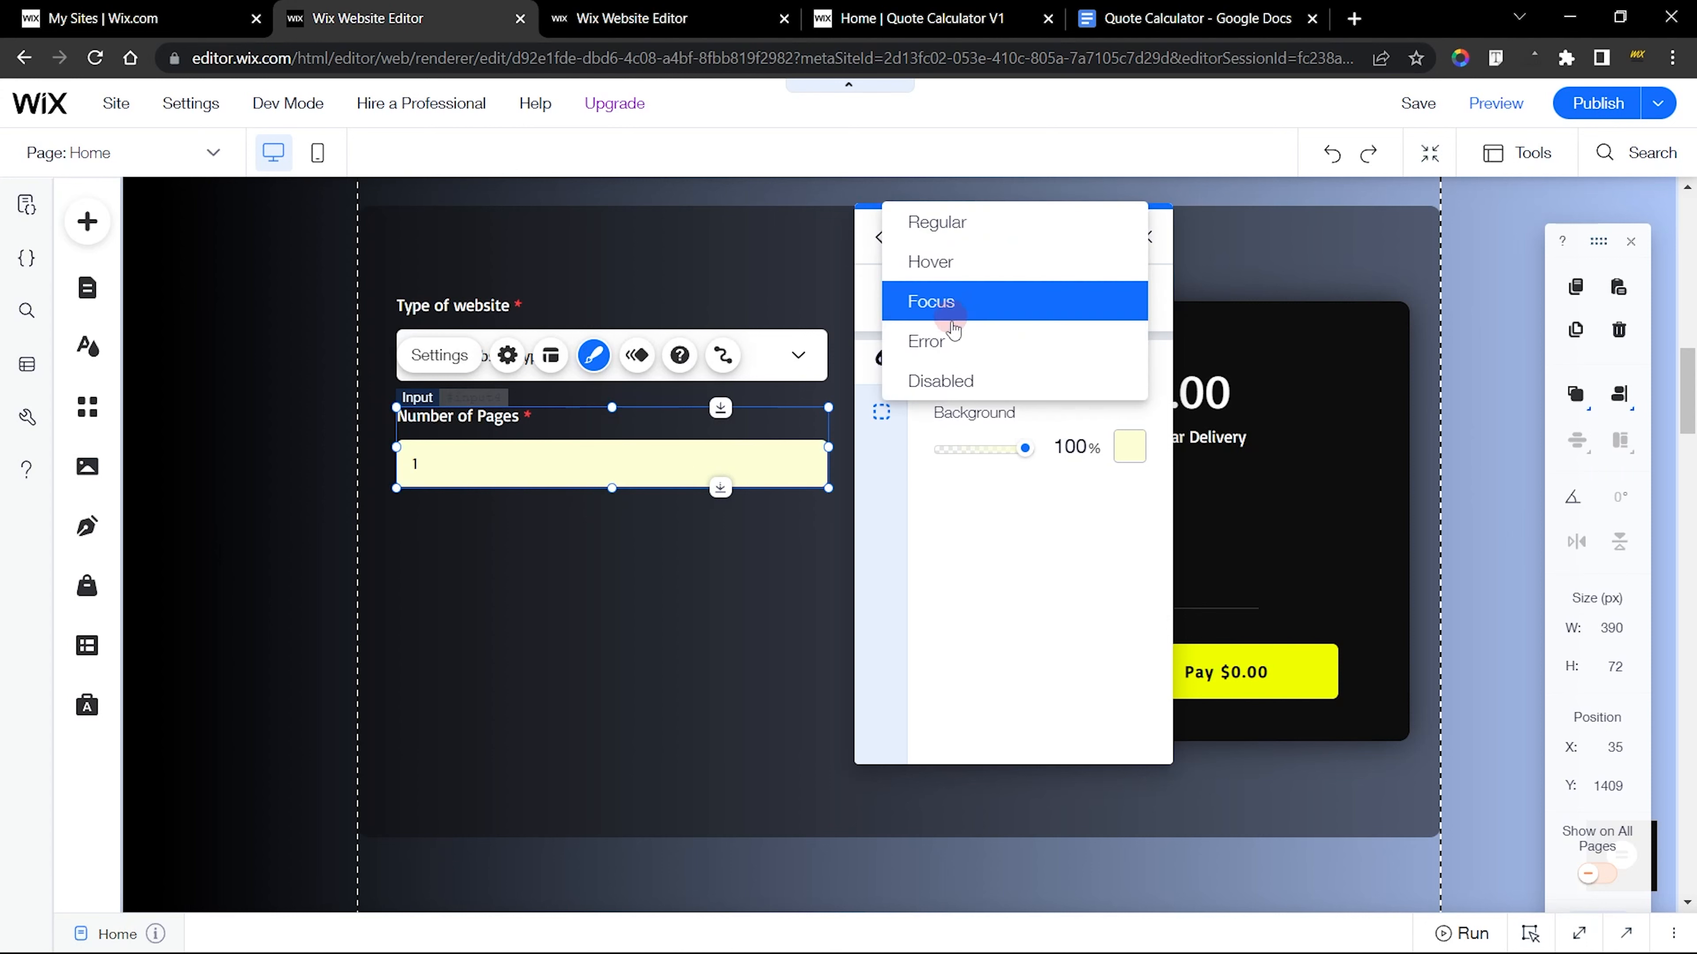
left_click(948, 334)
left_click(976, 369)
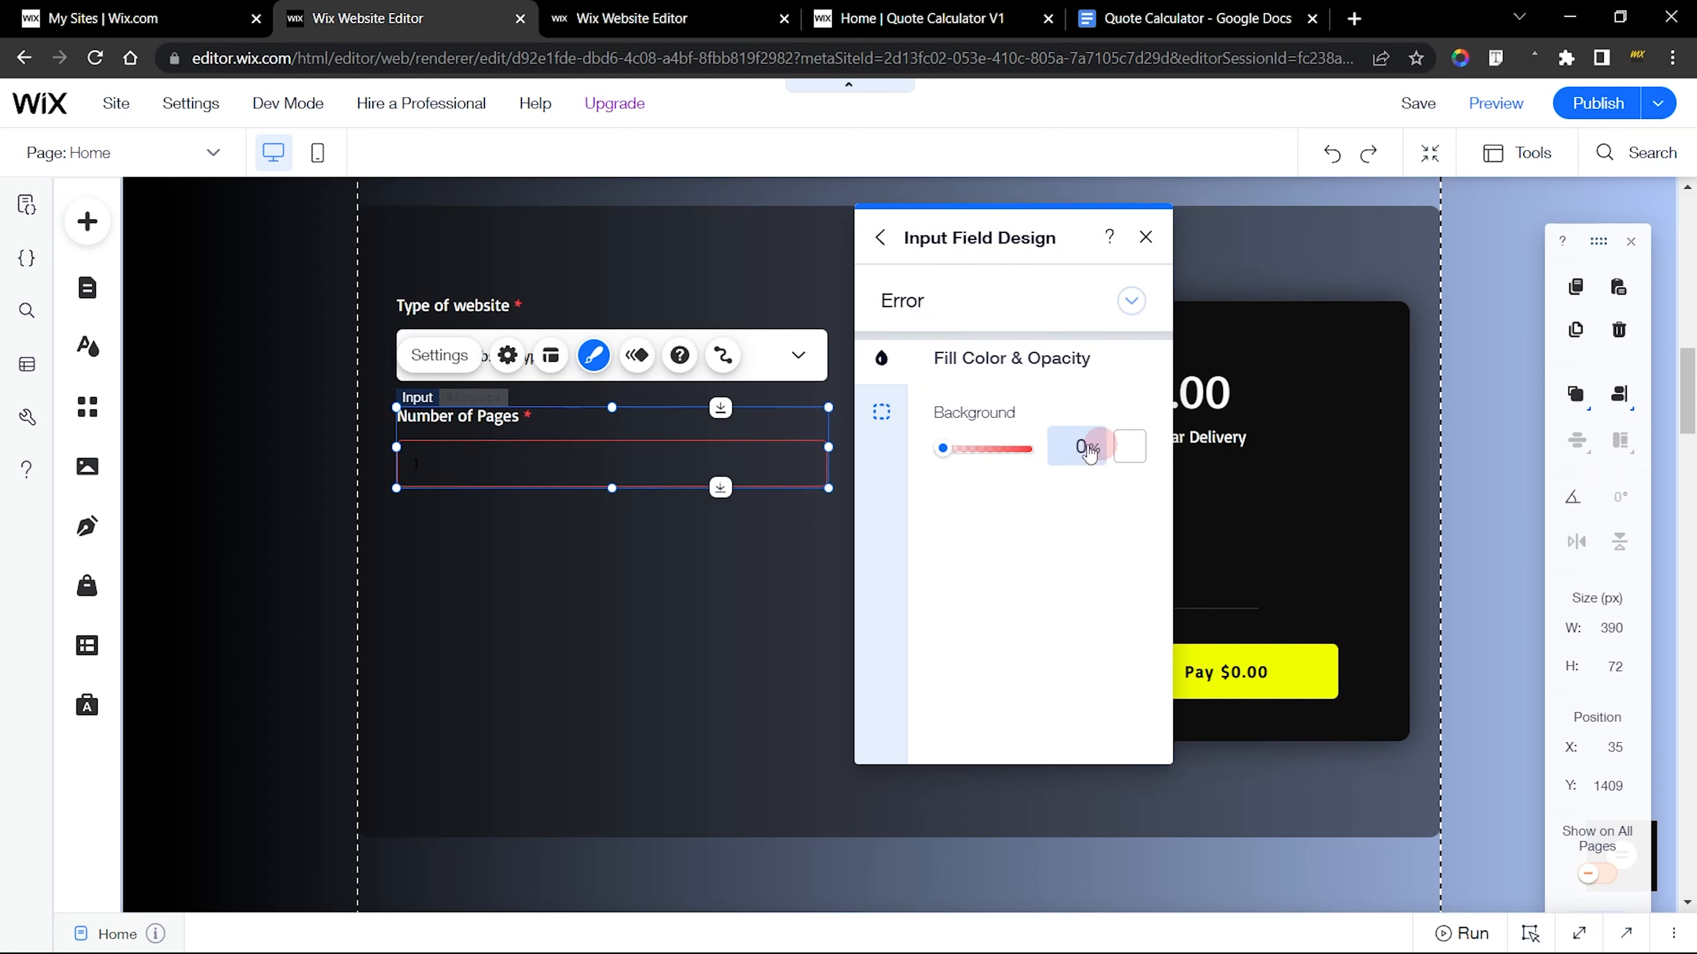
left_click_drag(946, 449, 1032, 449)
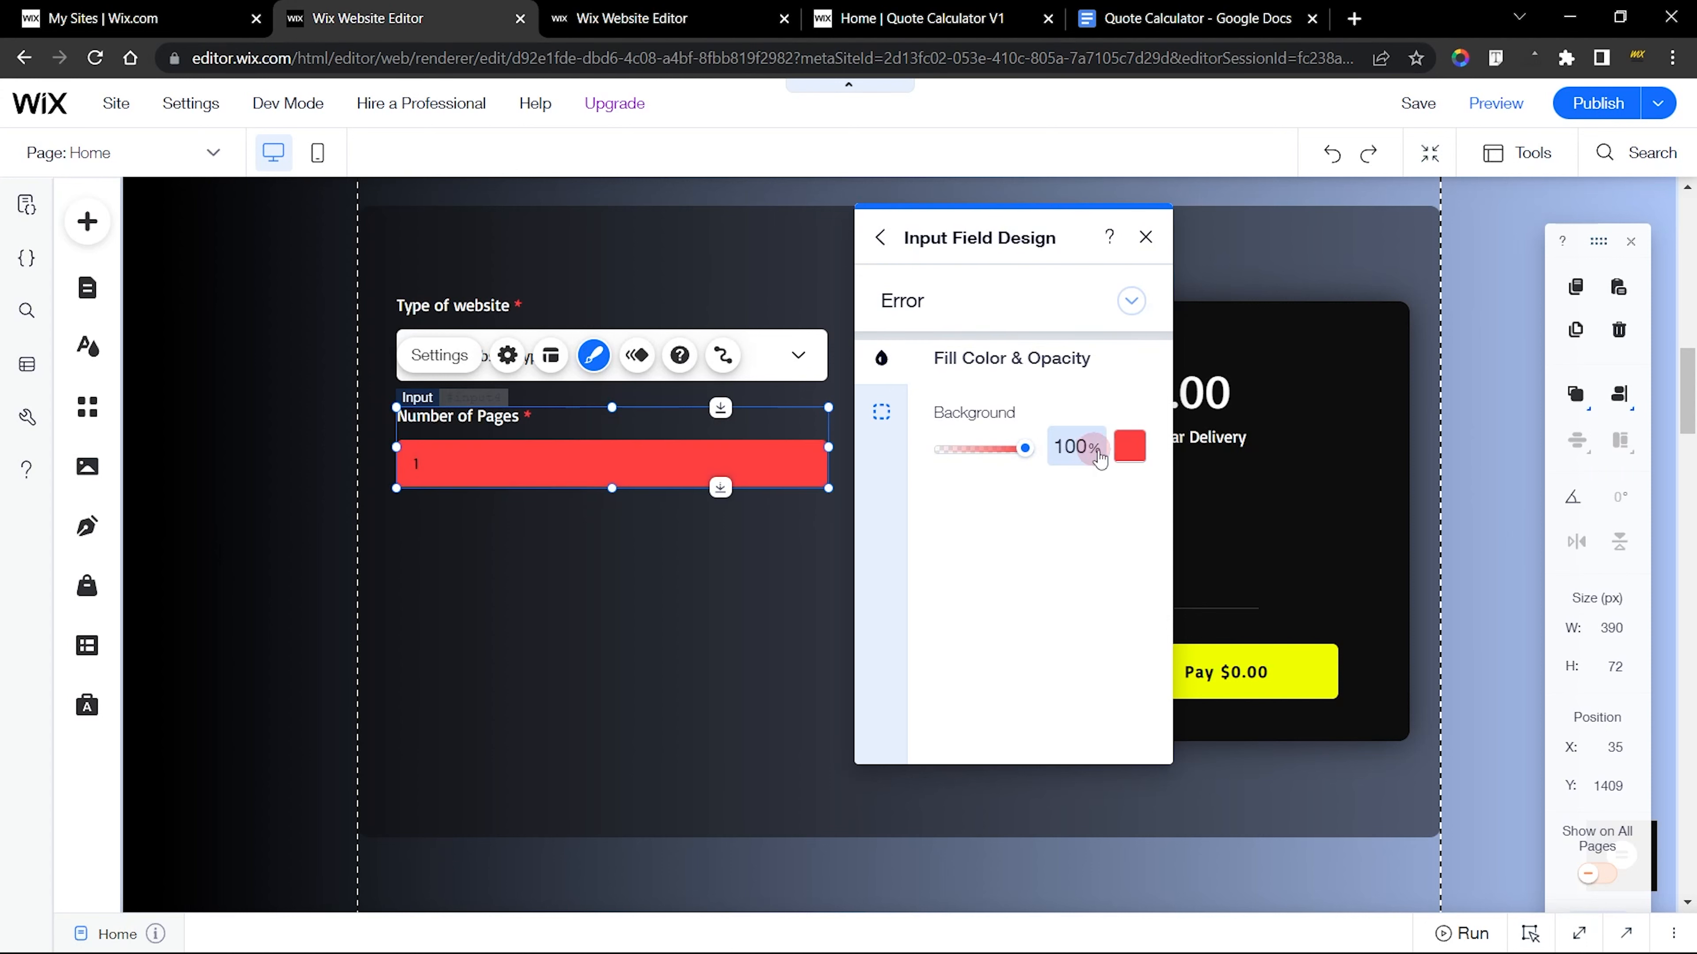
left_click(1128, 446)
left_click(1069, 521)
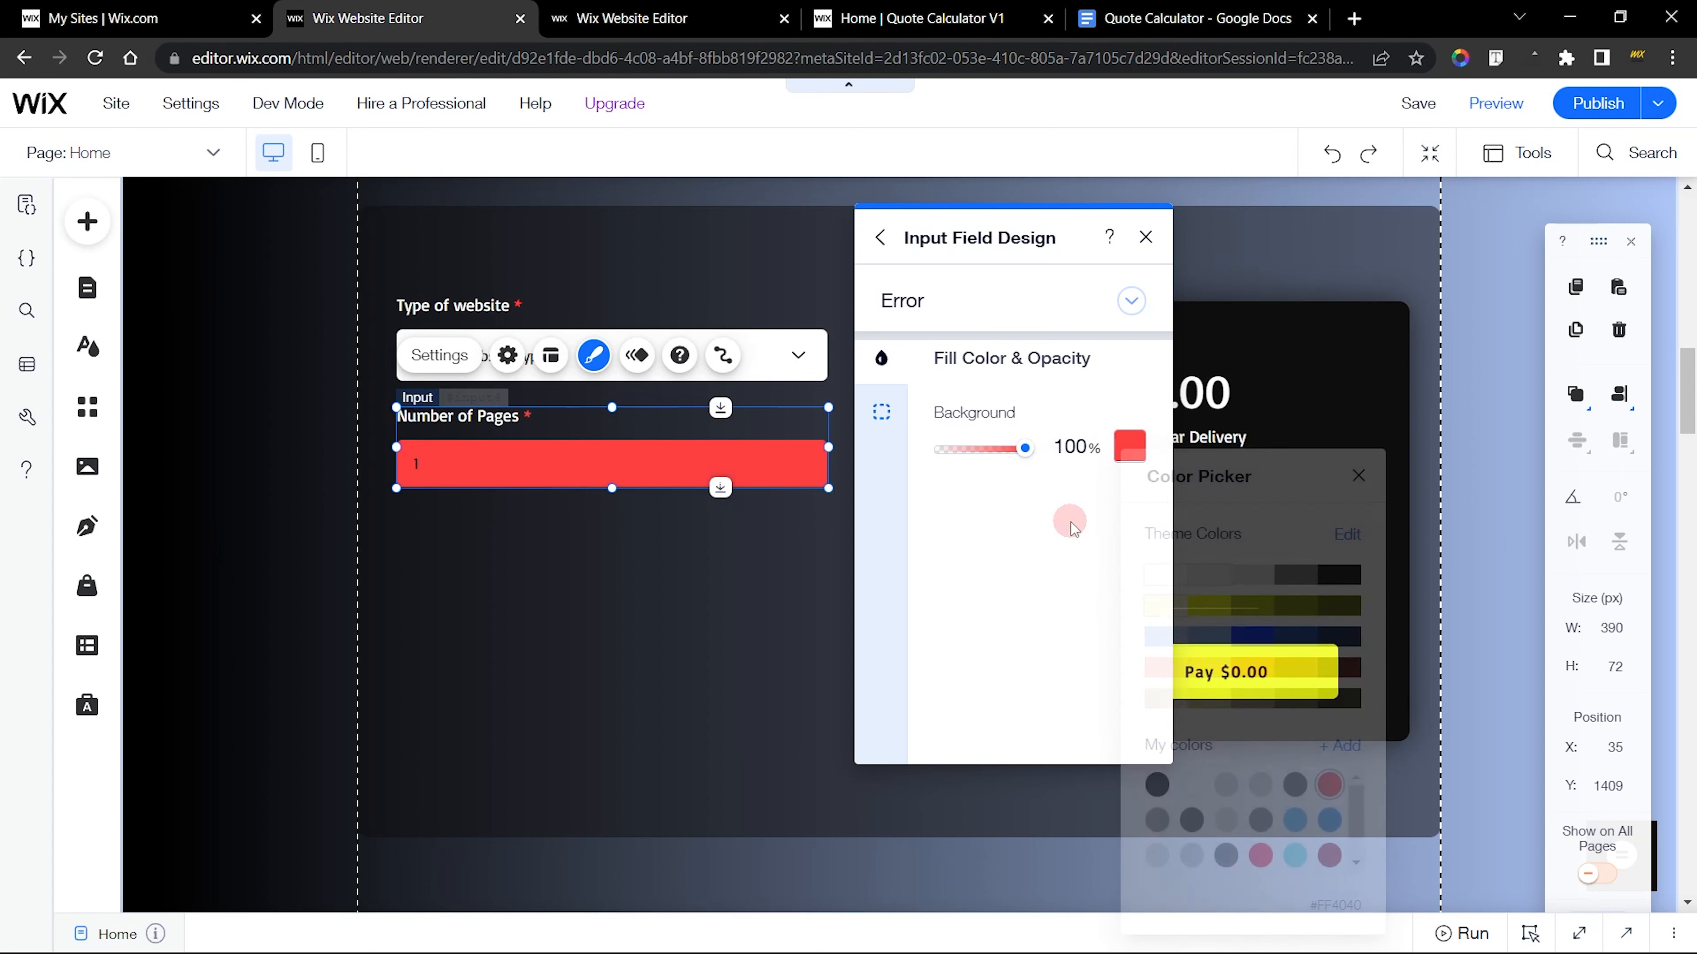
left_click(882, 412)
left_click(972, 574)
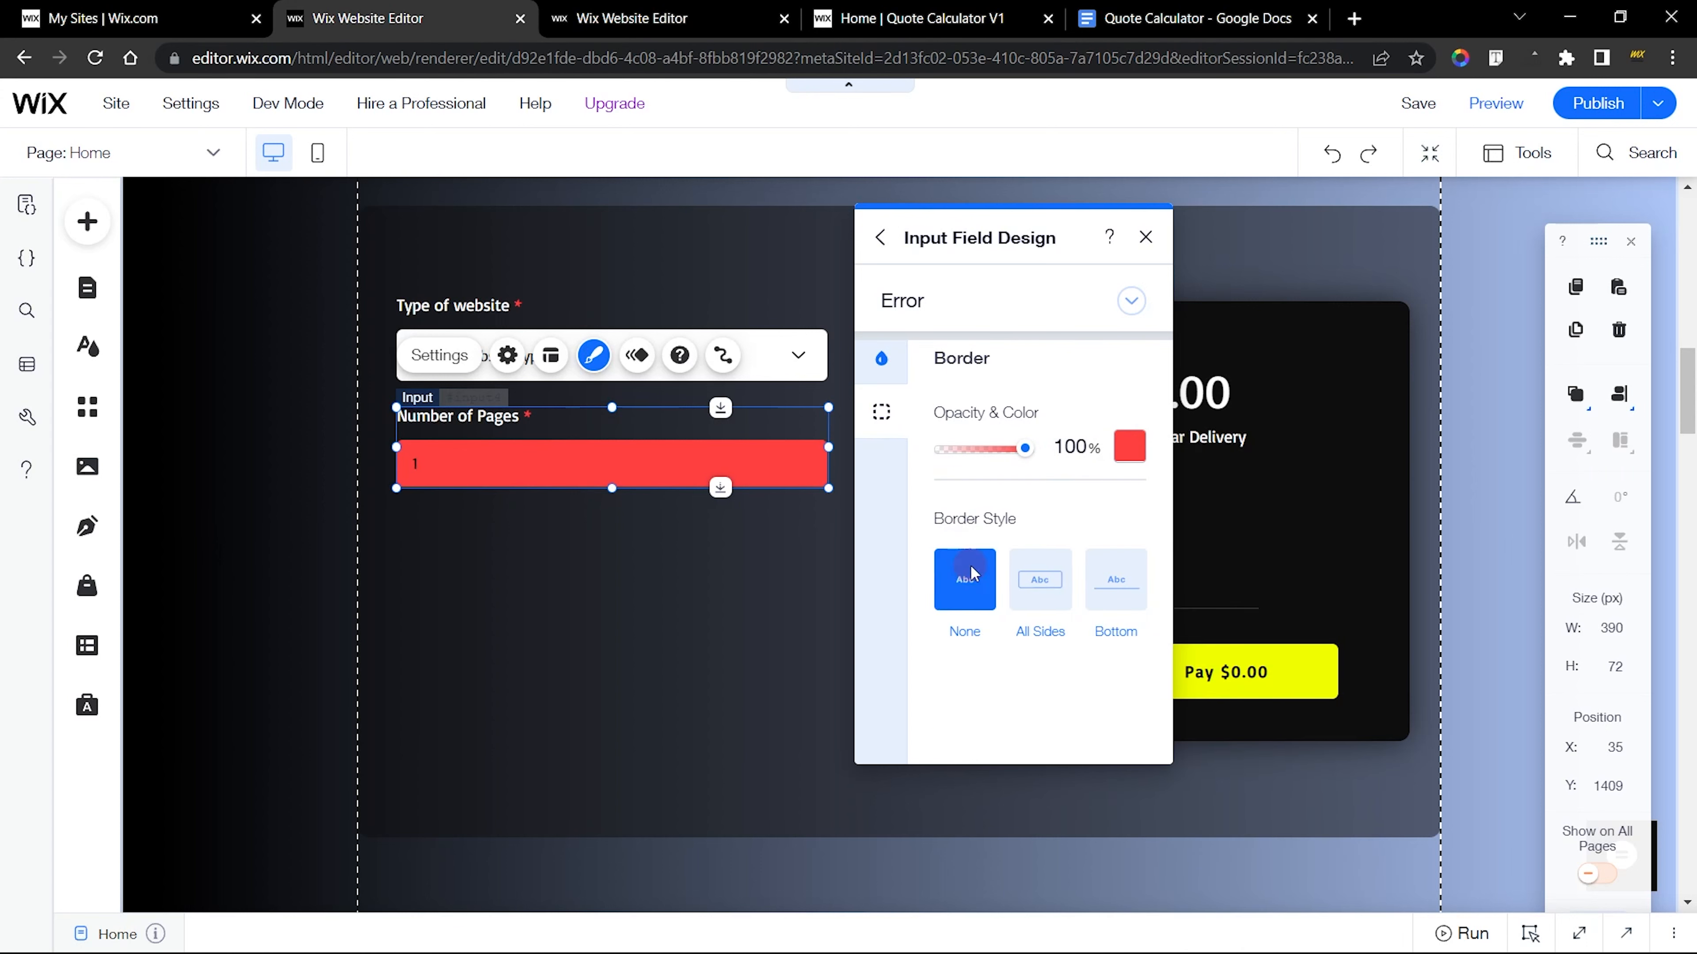
left_click(1145, 237)
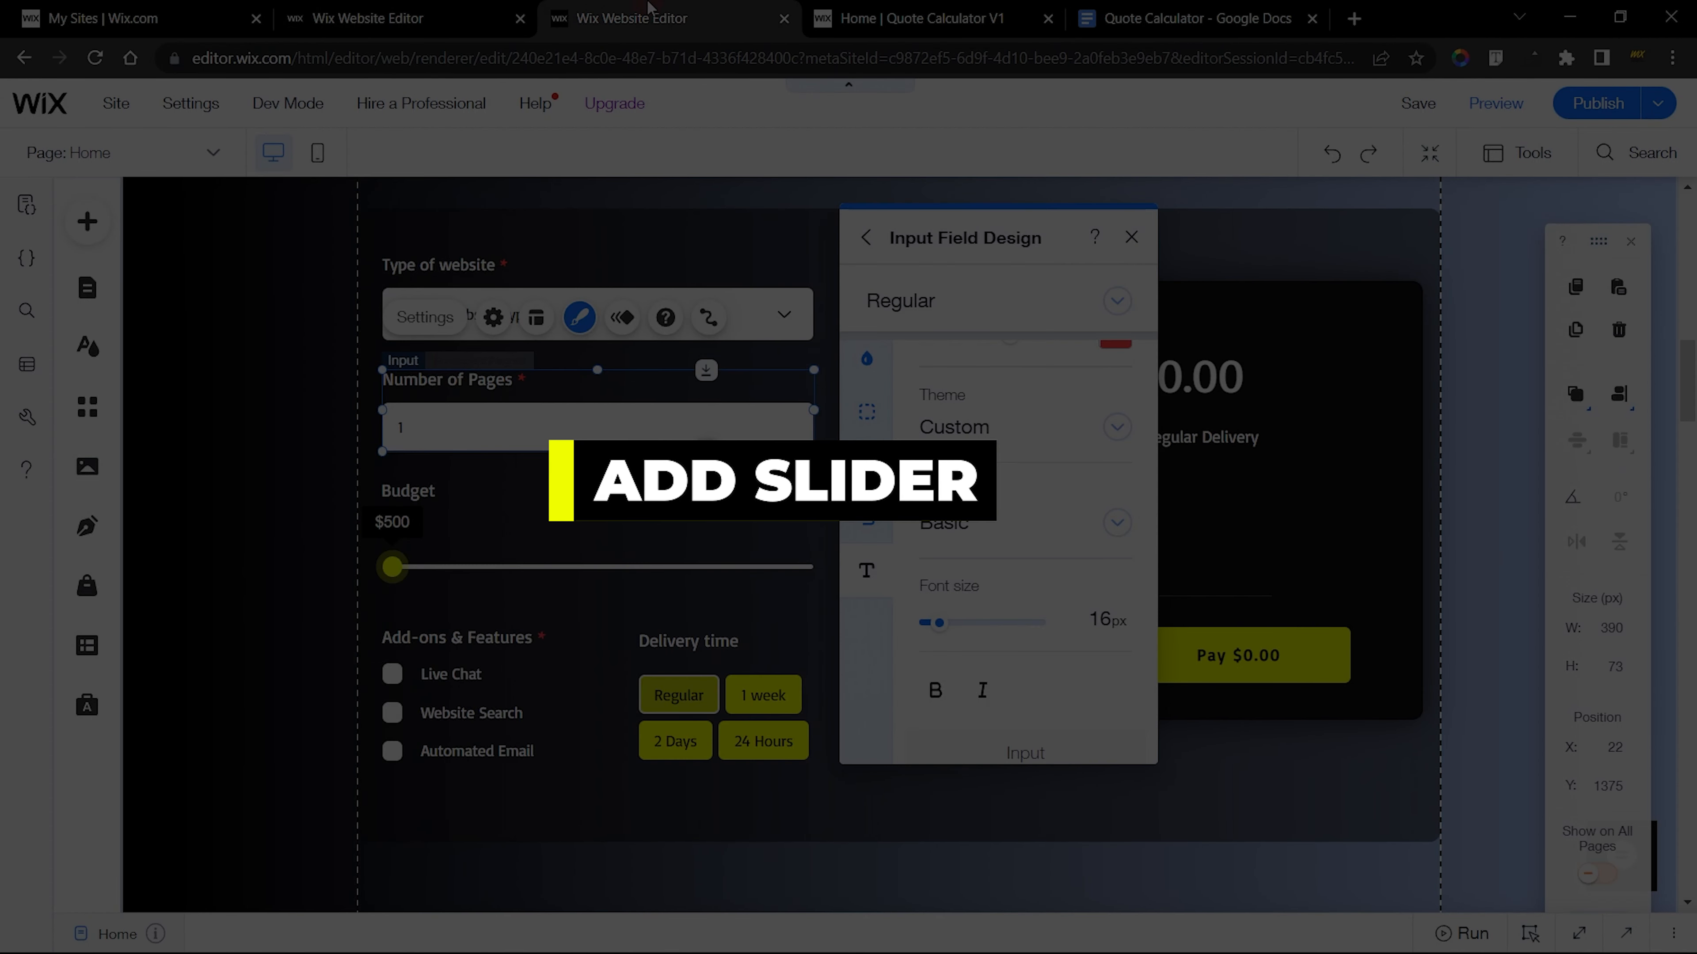
Add the black round-handle slider below the new Number of Pages input and stretch it to the input's width
left_click(594, 566)
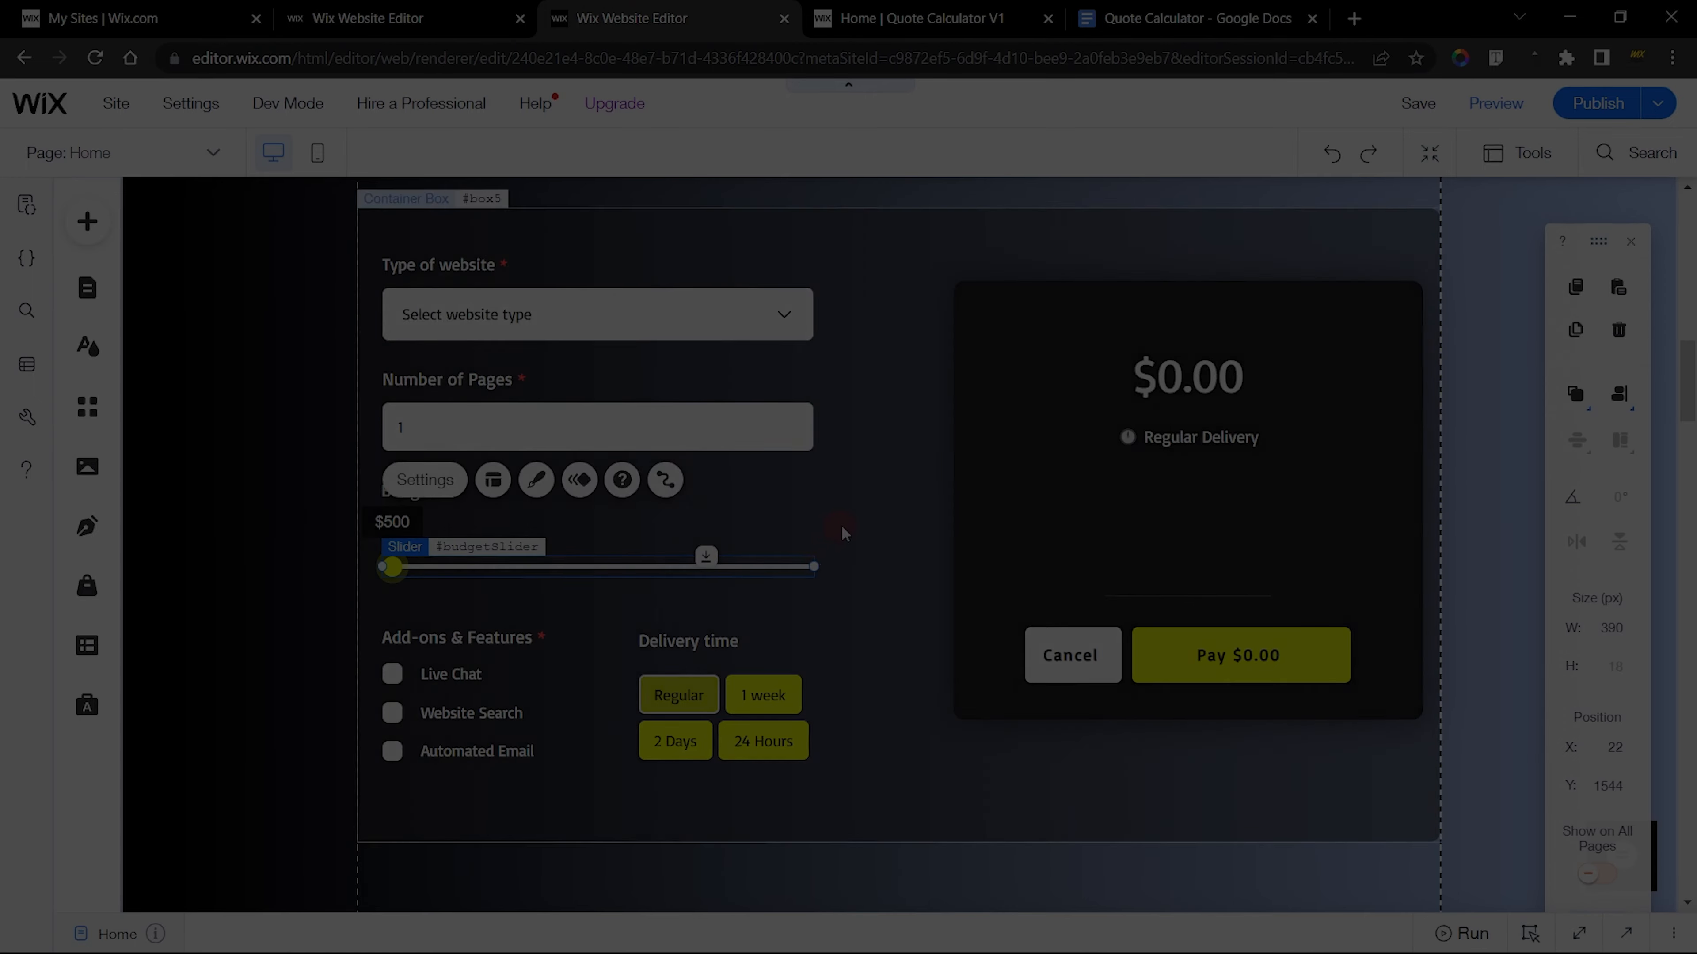
scroll(862, 508, "down", 3)
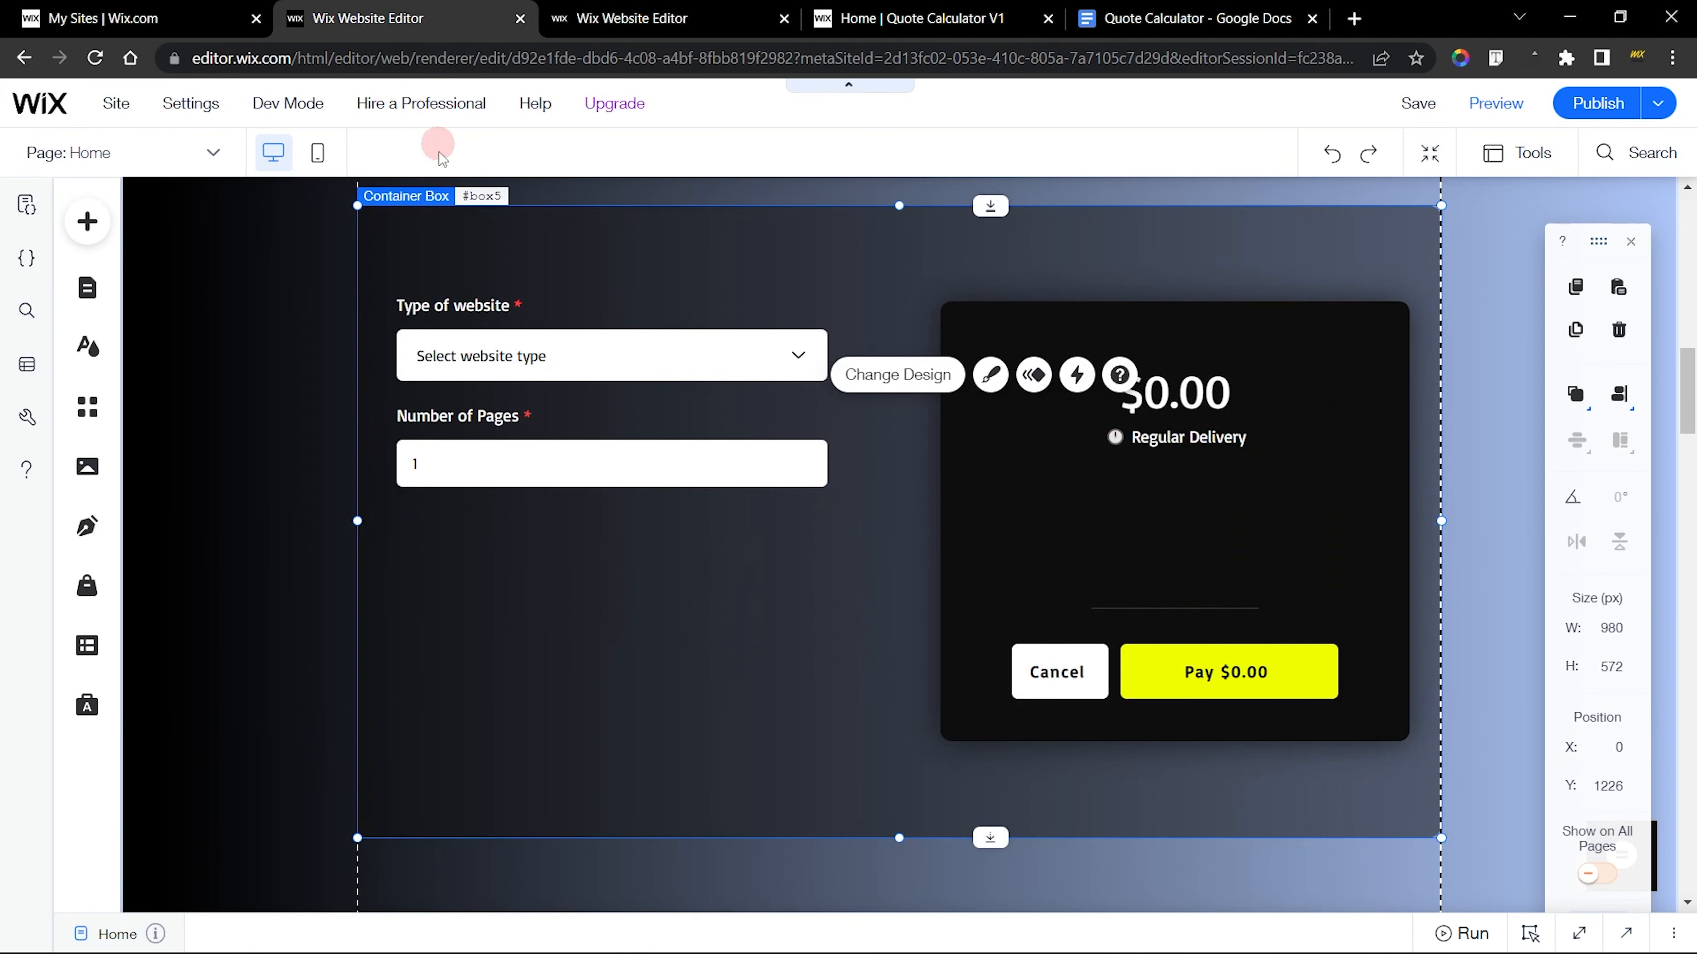
left_click(86, 224)
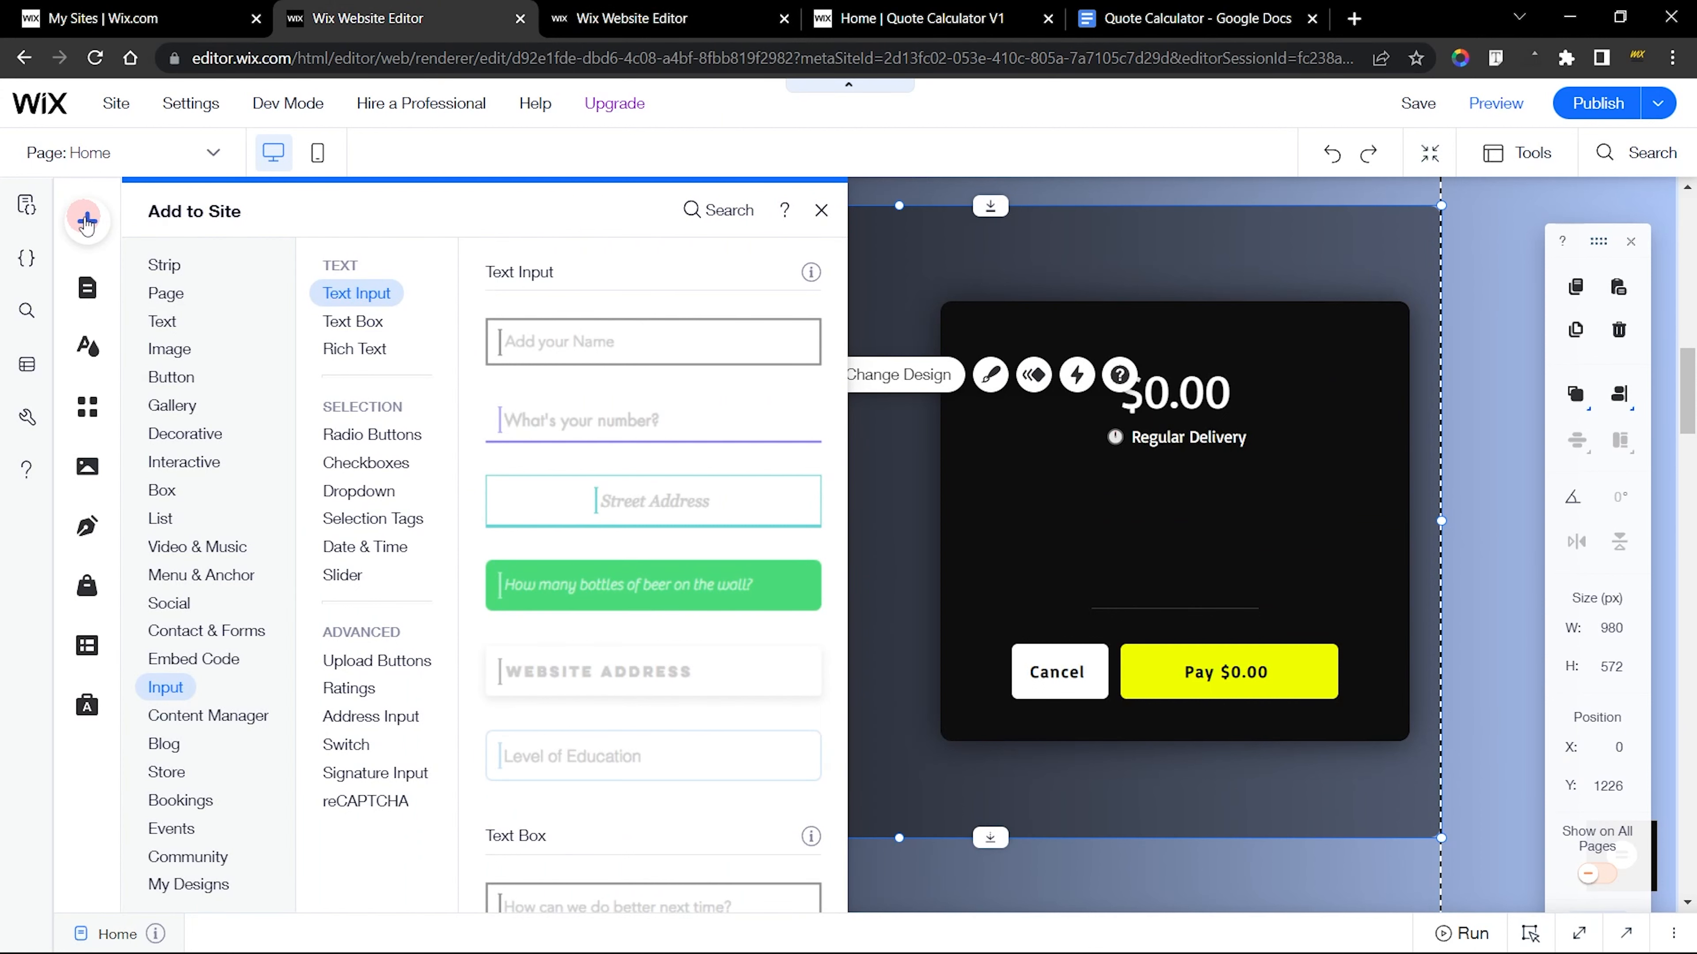
left_click(196, 689)
left_click(355, 582)
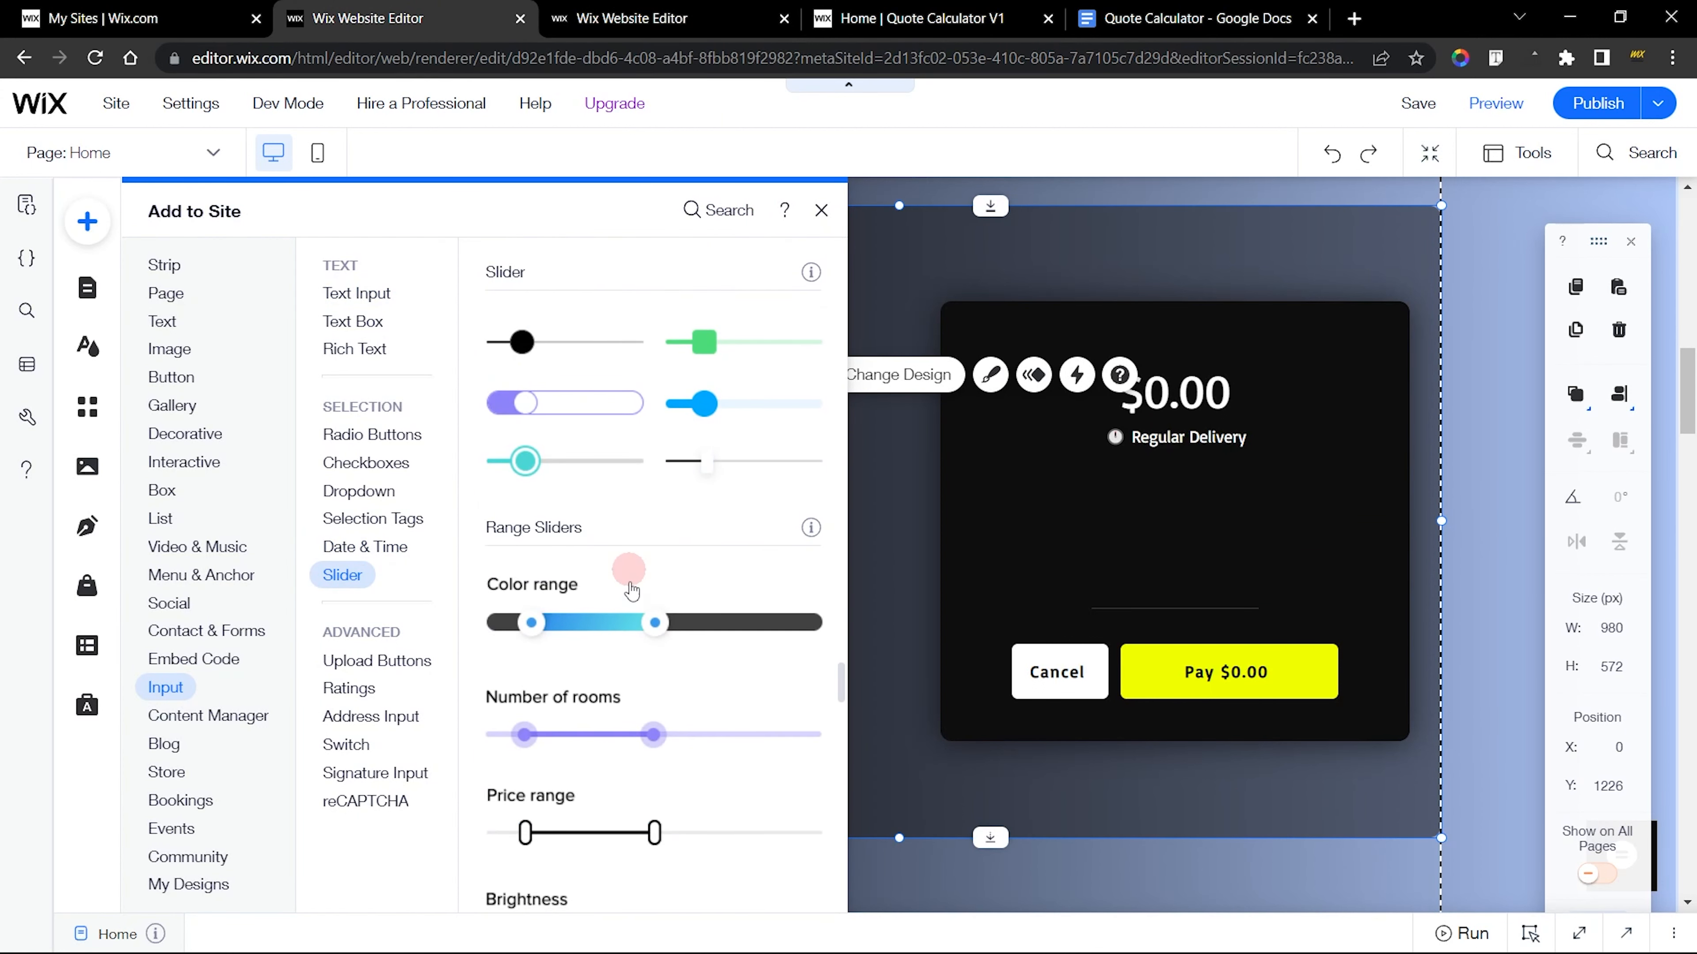
scroll(625, 842, "down", 2)
scroll(624, 835, "up", 3)
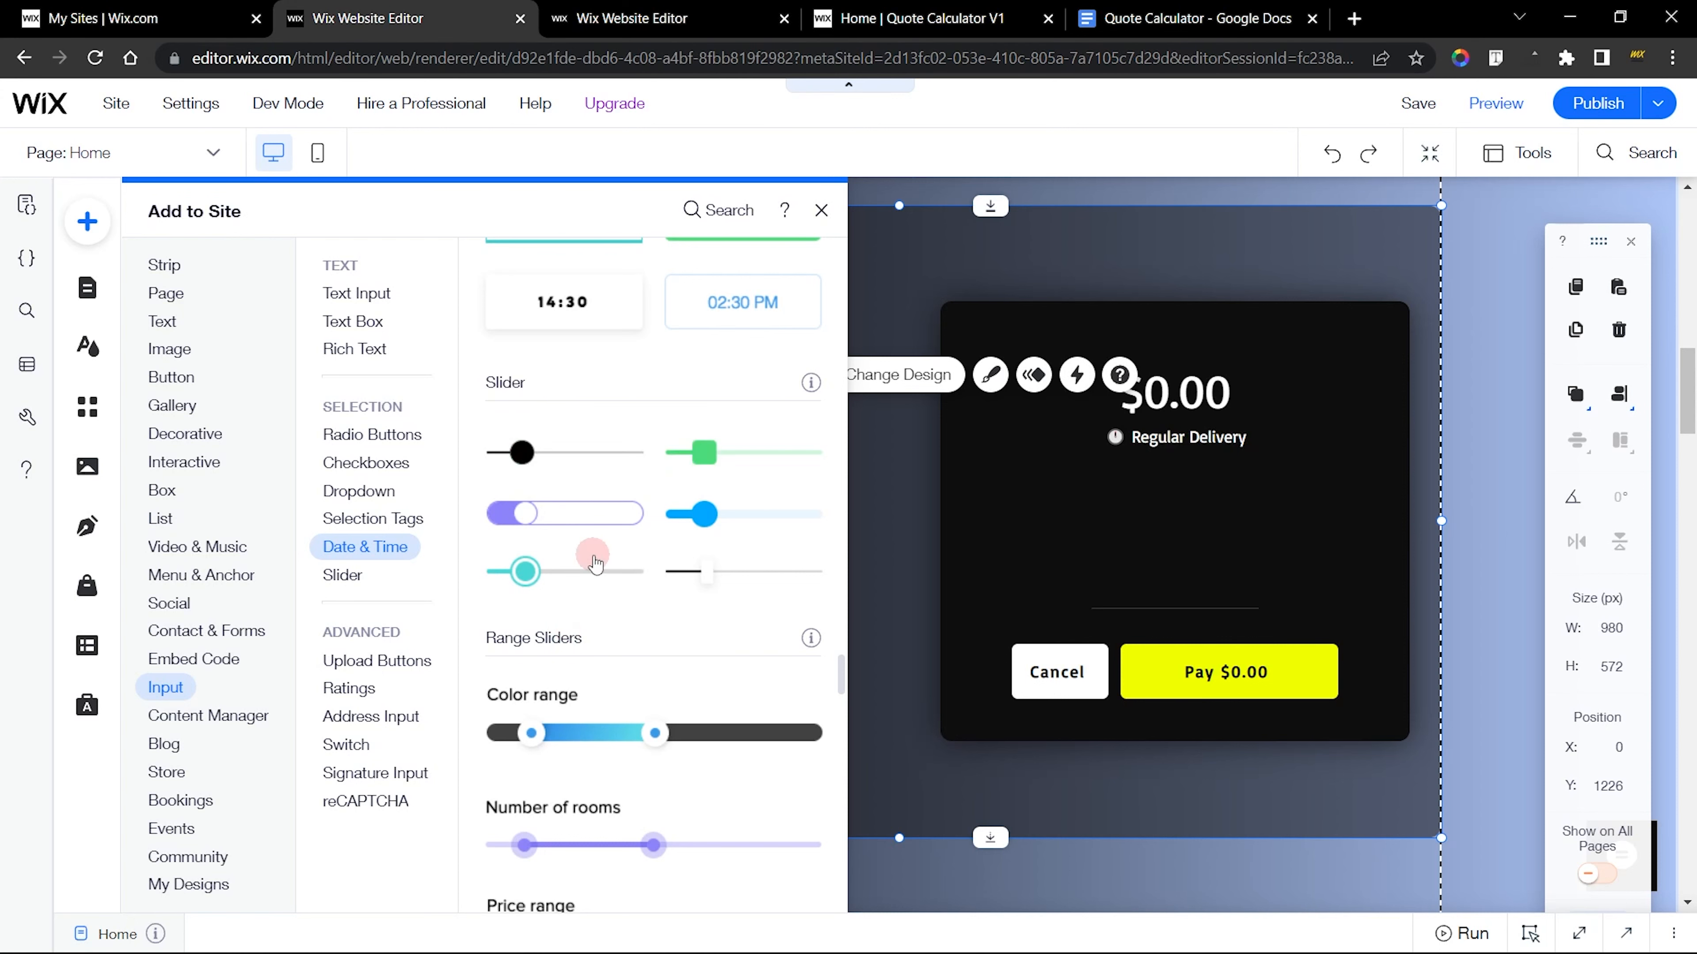
left_click(604, 8)
left_click(497, 20)
left_click_drag(525, 452, 440, 561)
left_click_drag(555, 566, 829, 569)
Check the finished Budget slider's settings and live behavior, and set the new slider's step value to 100
left_click(632, 18)
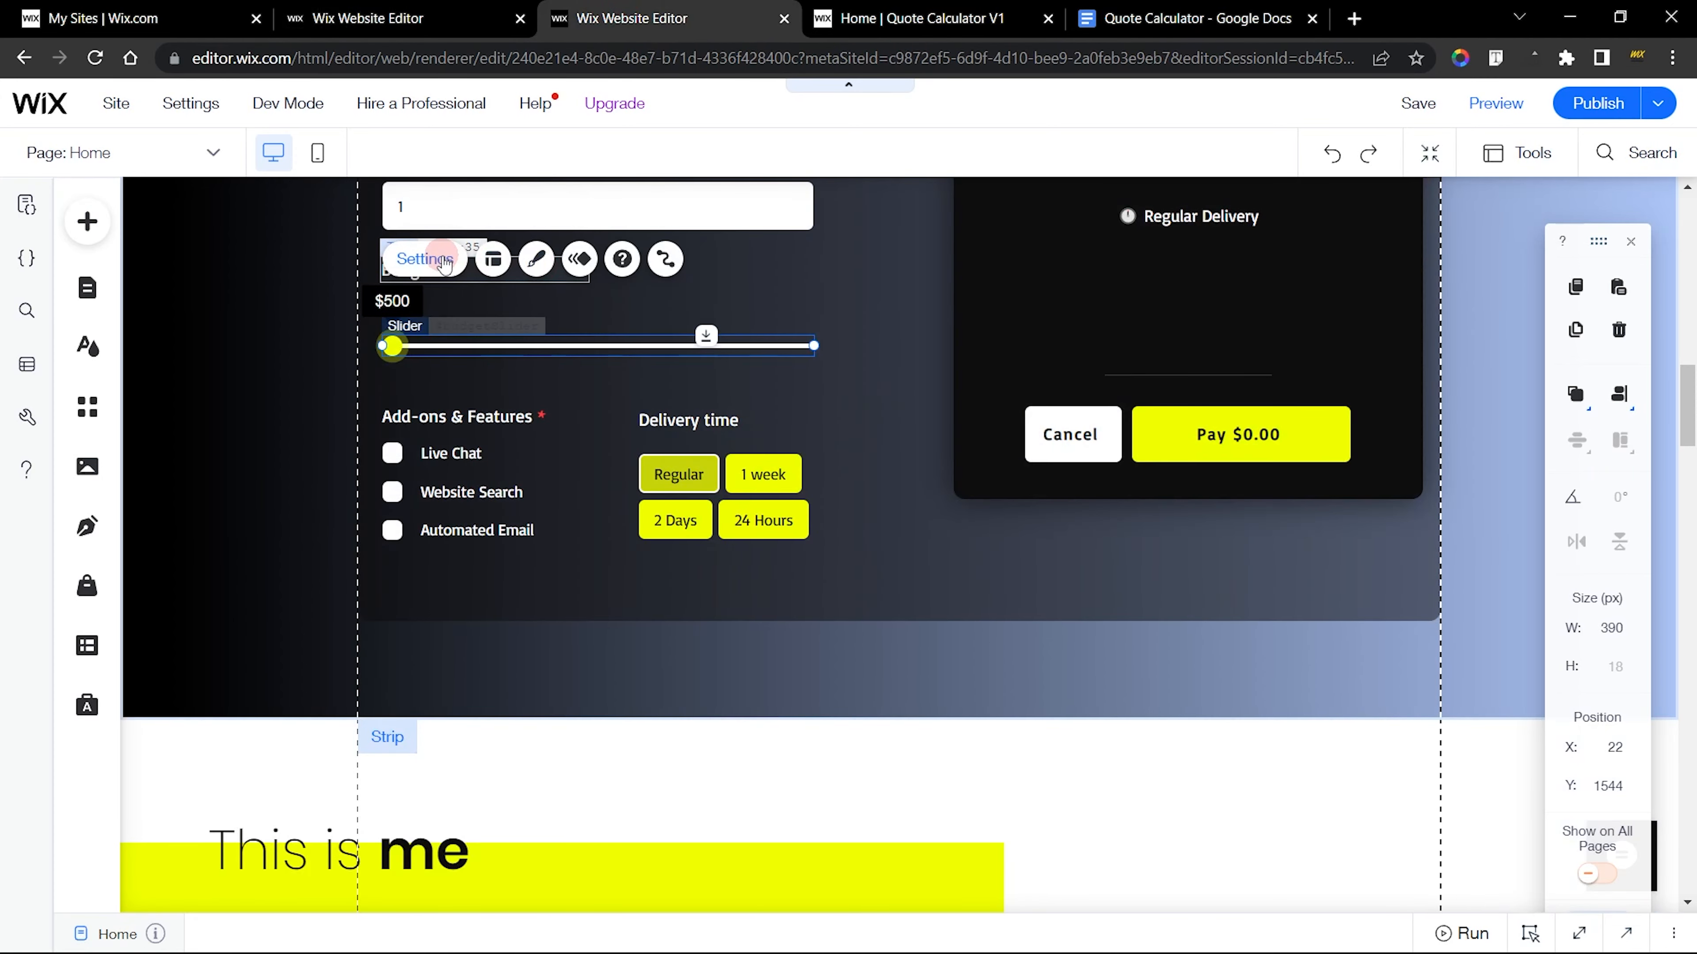
left_click(425, 259)
left_click(479, 27)
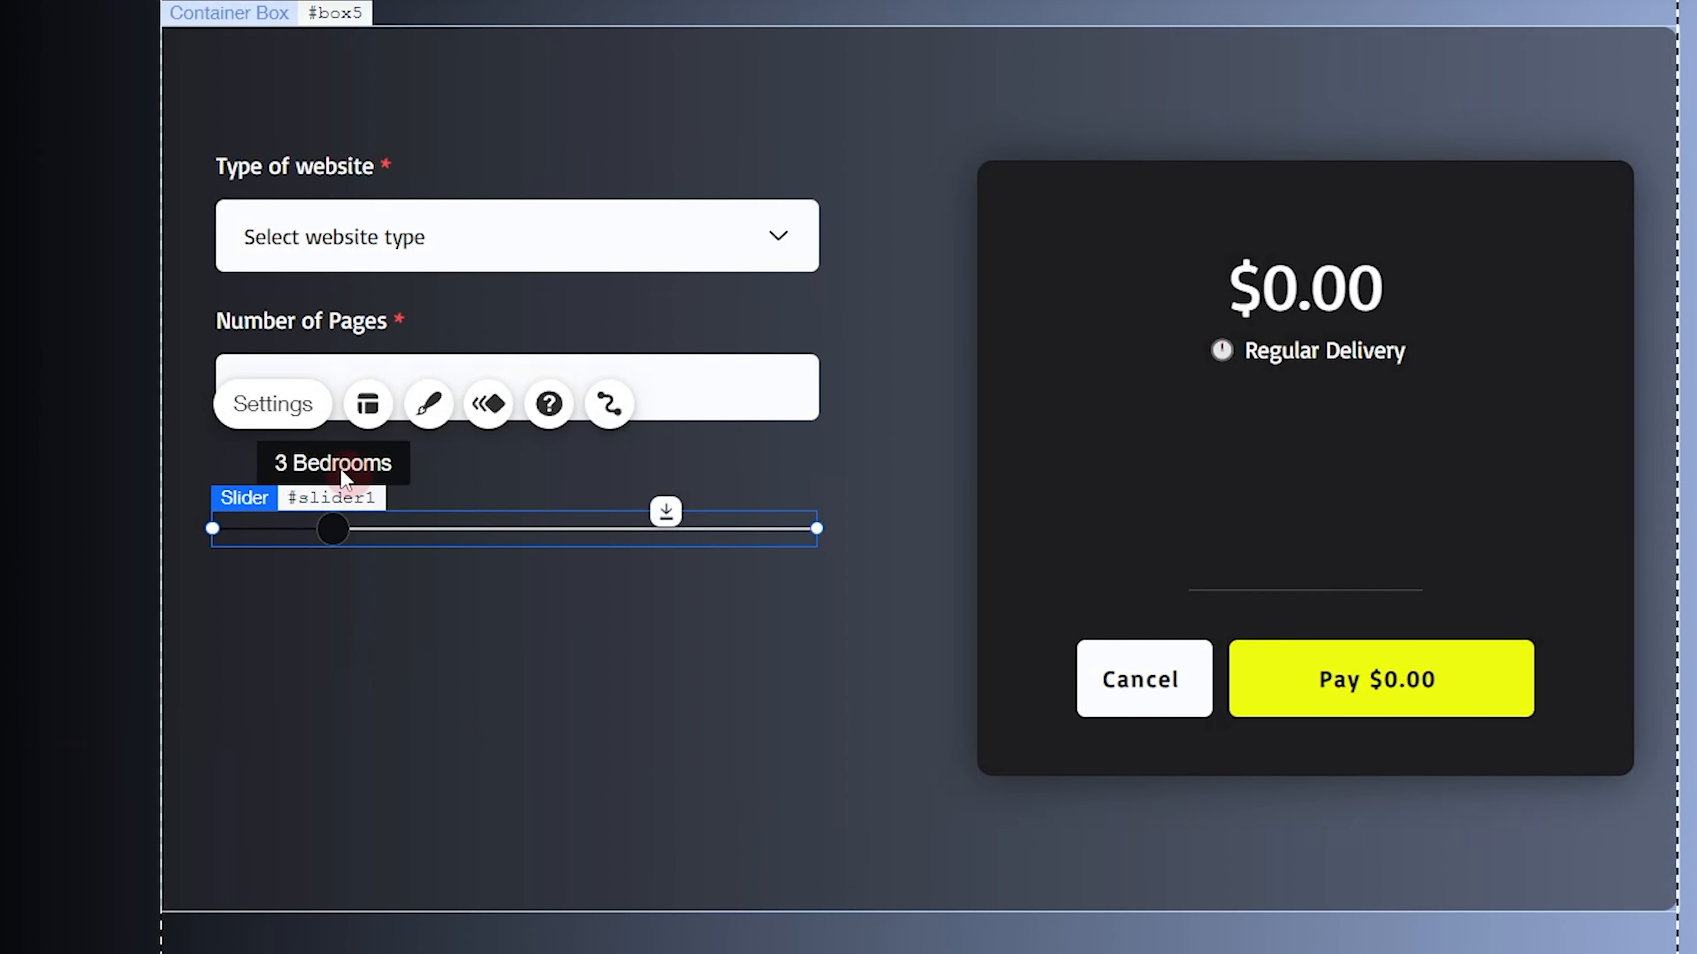
left_click(294, 404)
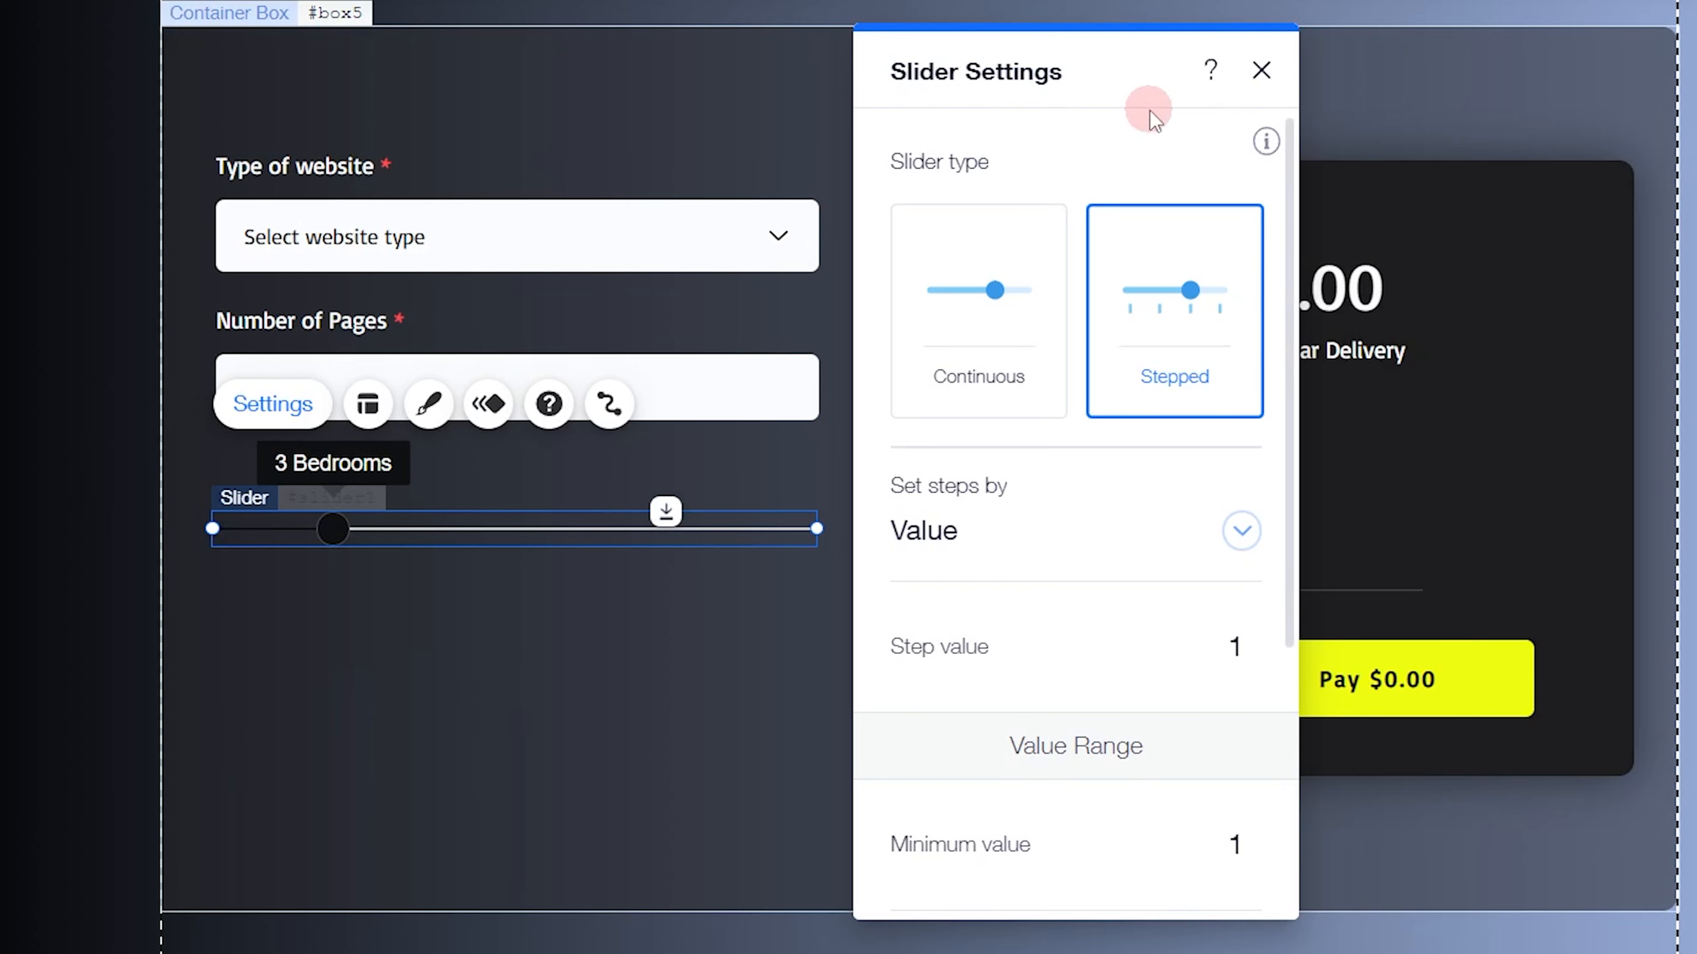
left_click_drag(1103, 77, 1079, 42)
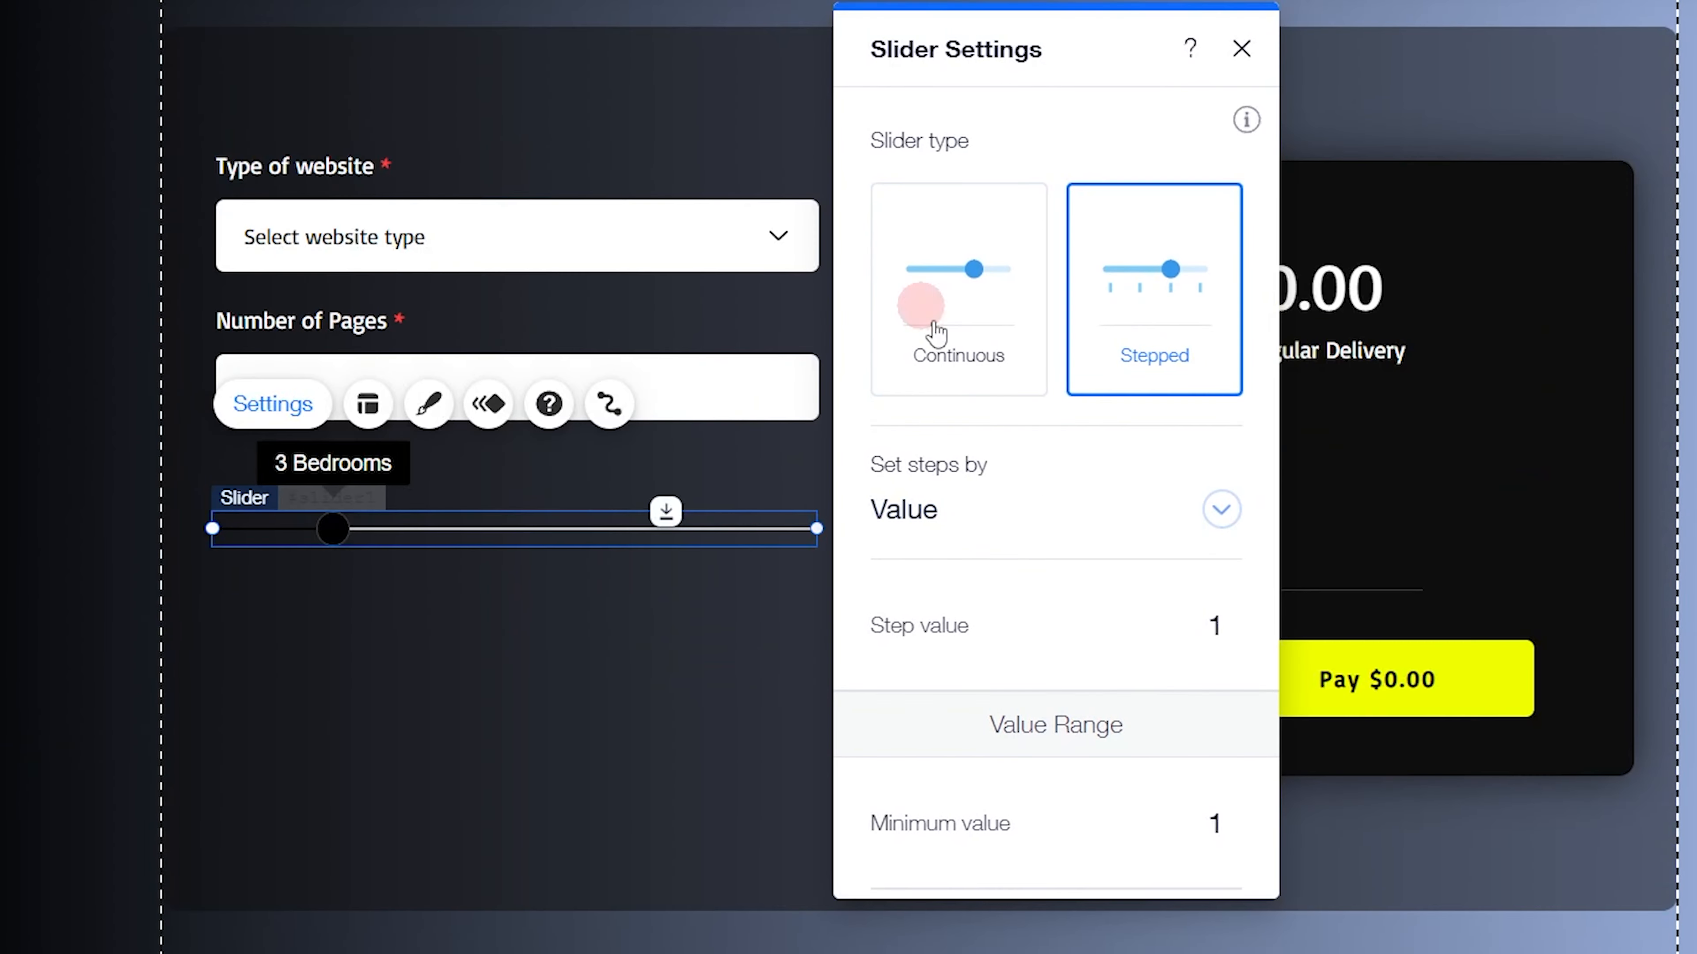
left_click(1188, 634)
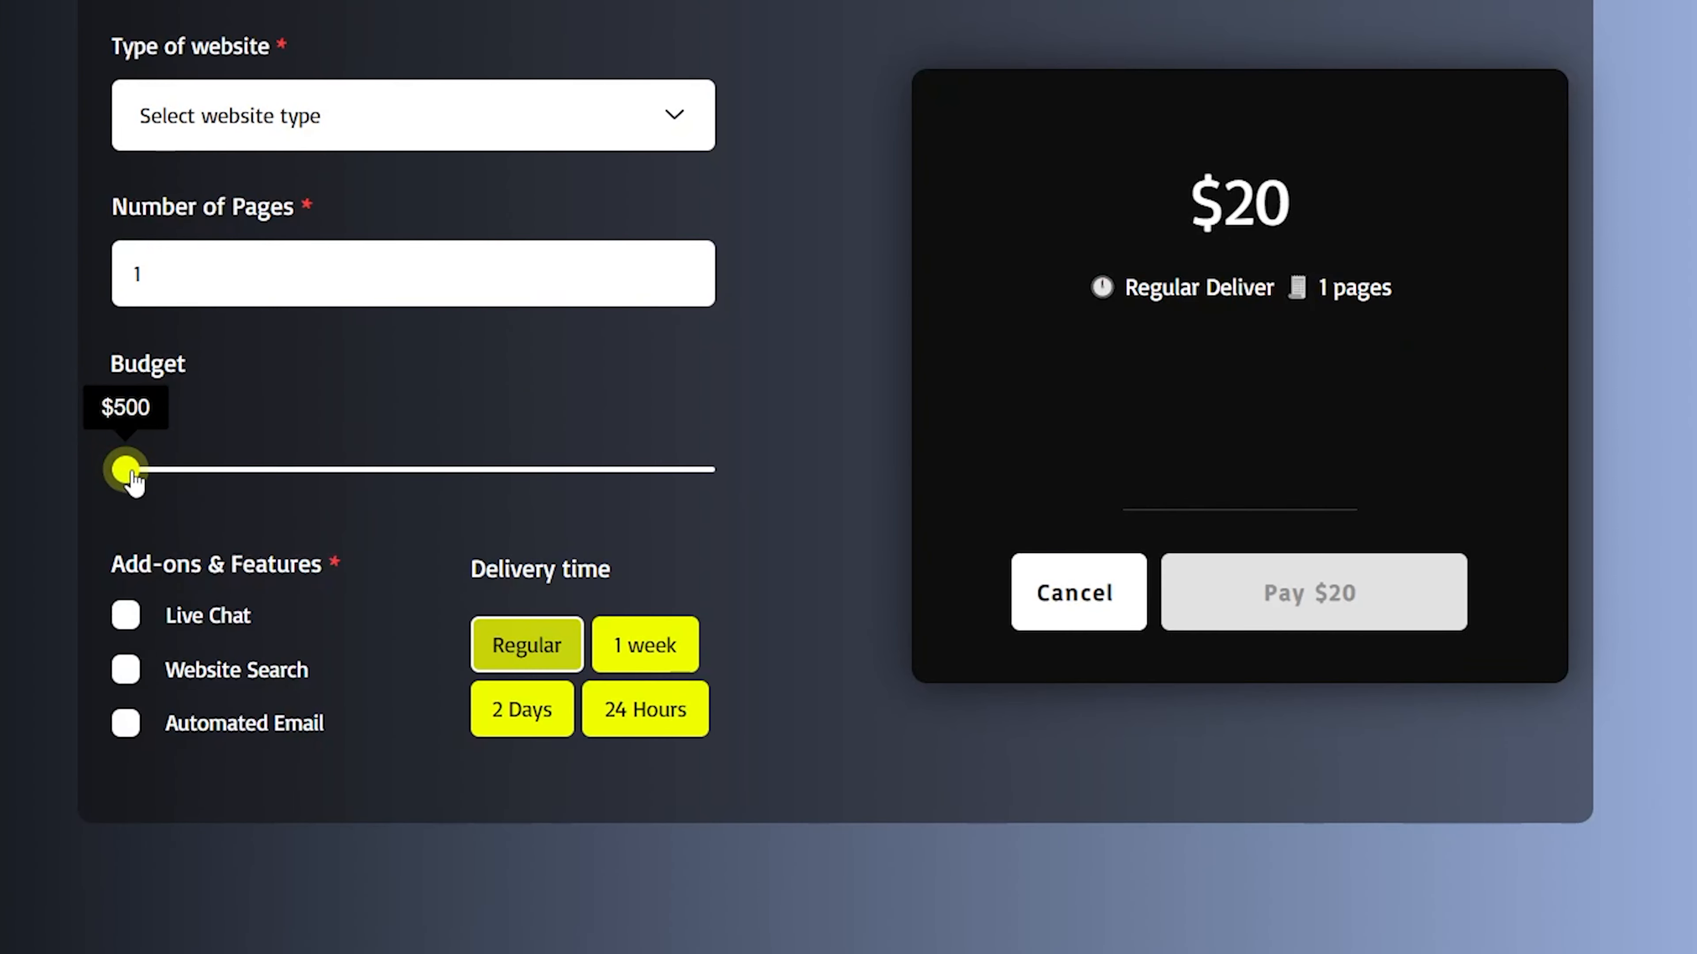
mouse_move(135, 483)
left_mouse_down()
mouse_move(325, 485)
mouse_move(120, 498)
left_mouse_up()
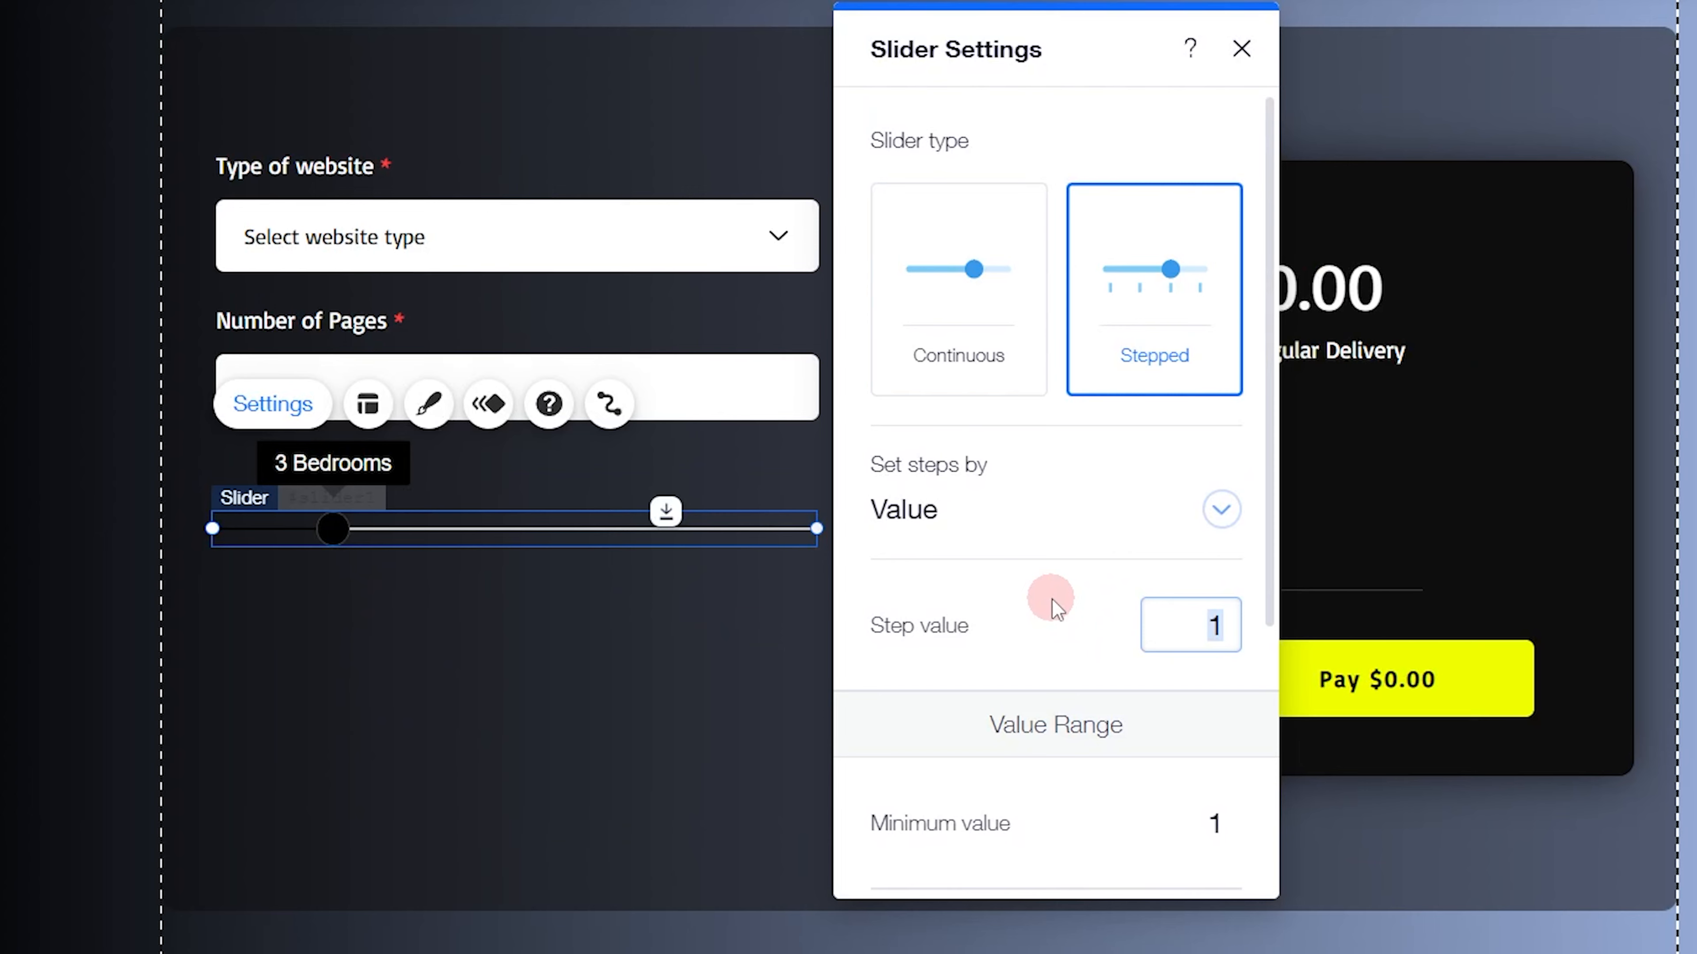
scroll(1054, 601, "down", 5)
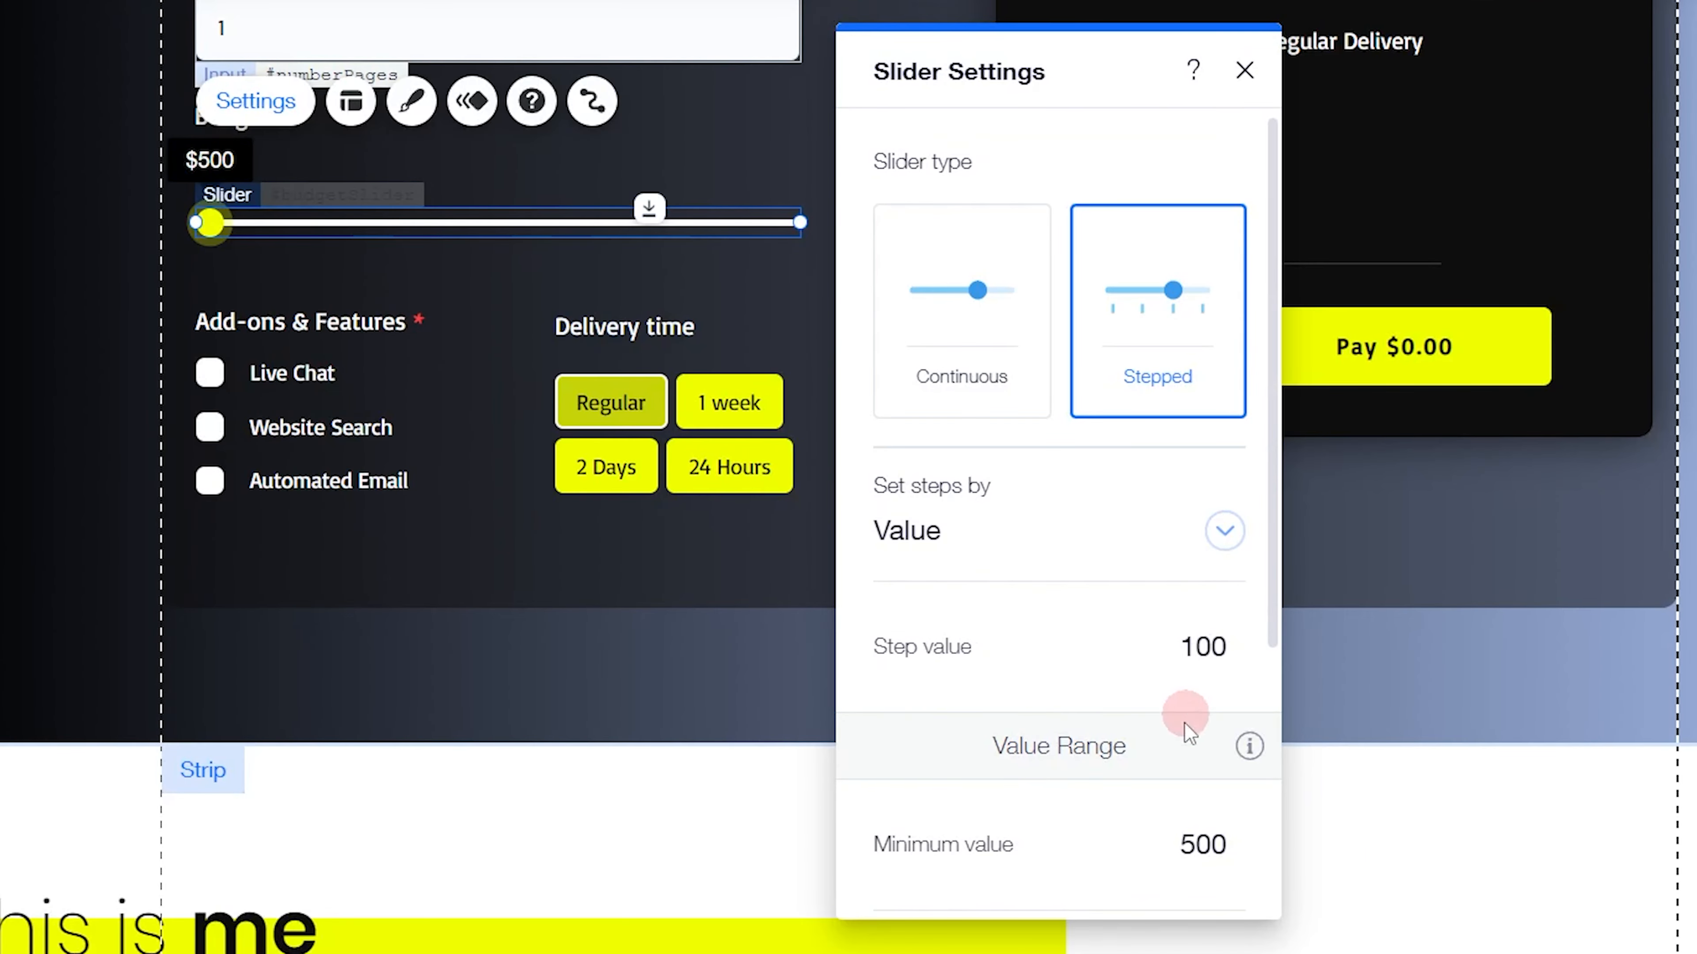
Check the Budget slider's range on the live site, and set the new slider's maximum value to 5000 and minimum value to 500
scroll(1125, 660, "down", 3)
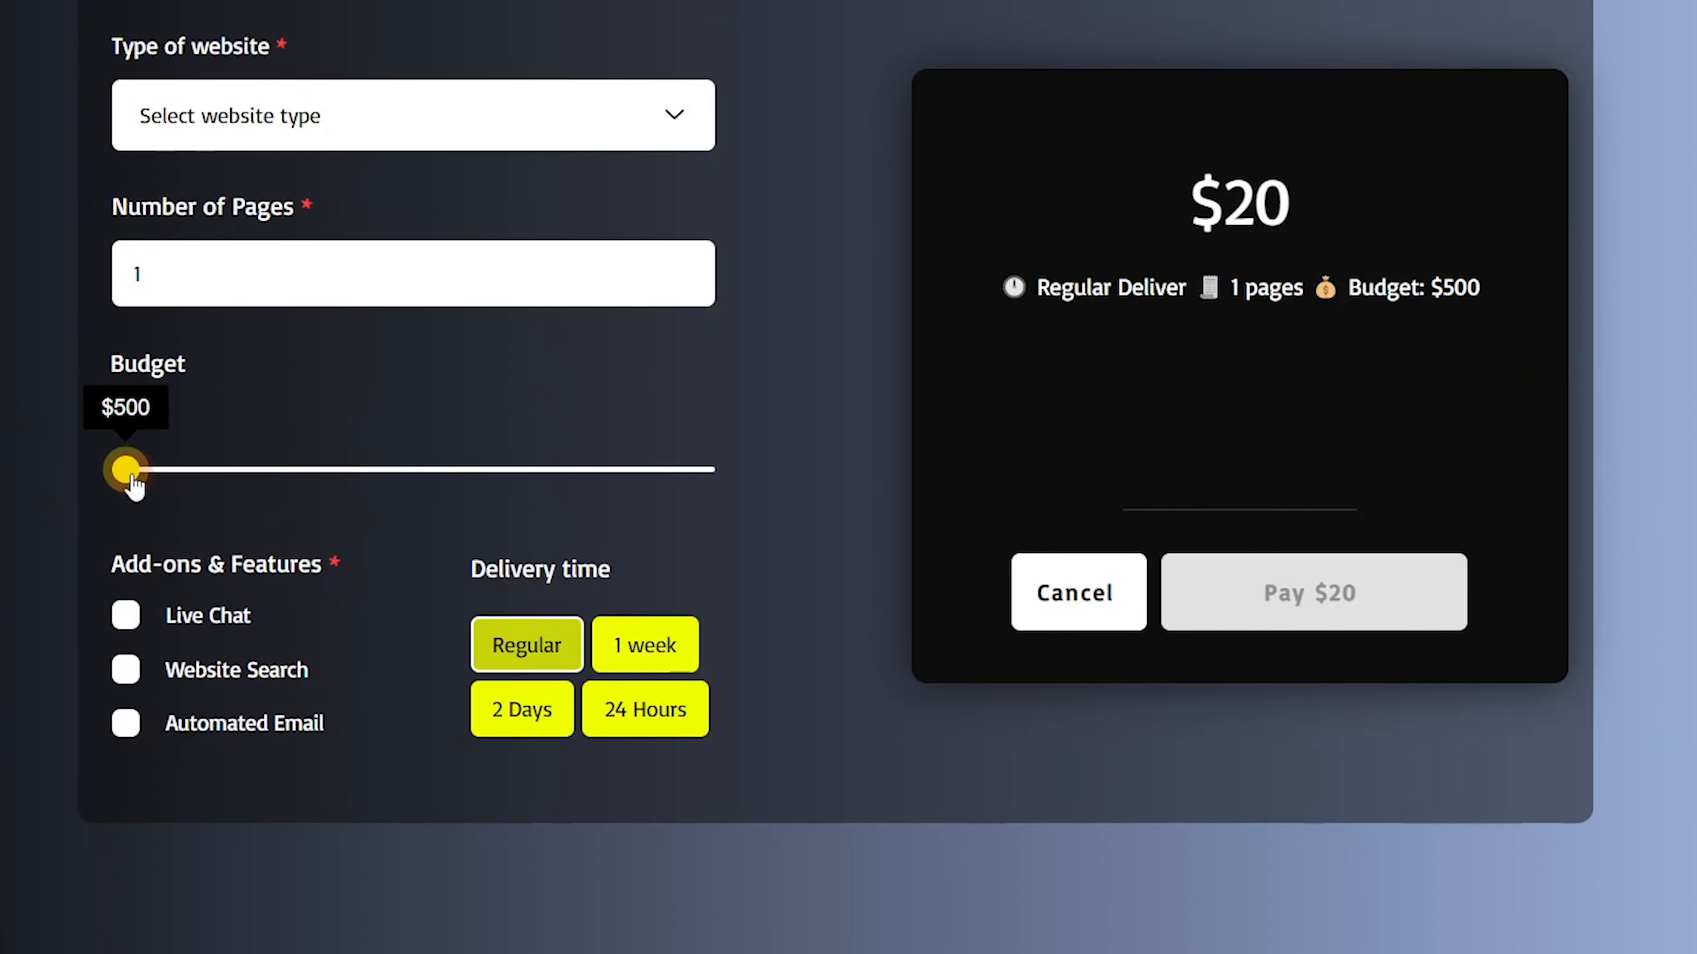
left_click_drag(133, 484, 1, 487)
left_click(339, 438)
mouse_move(129, 482)
left_mouse_down()
mouse_move(192, 478)
mouse_move(23, 459)
mouse_move(843, 471)
mouse_move(125, 469)
mouse_move(215, 470)
mouse_move(132, 486)
left_mouse_up()
left_click(360, 123)
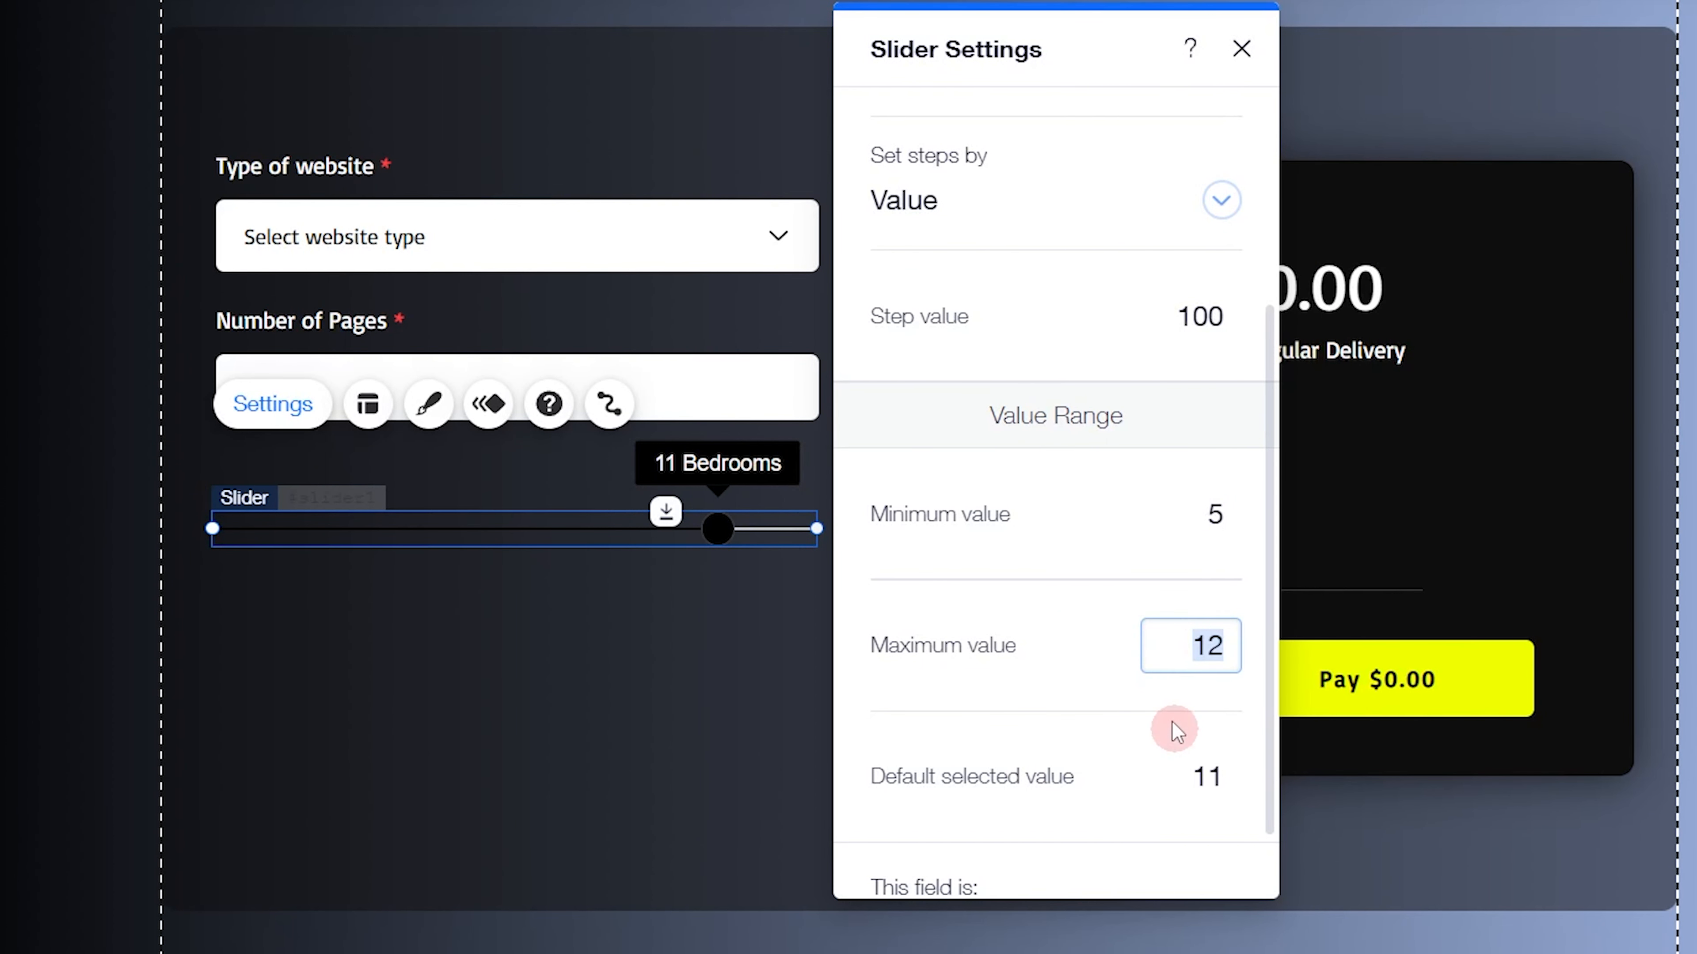
left_click(1192, 675)
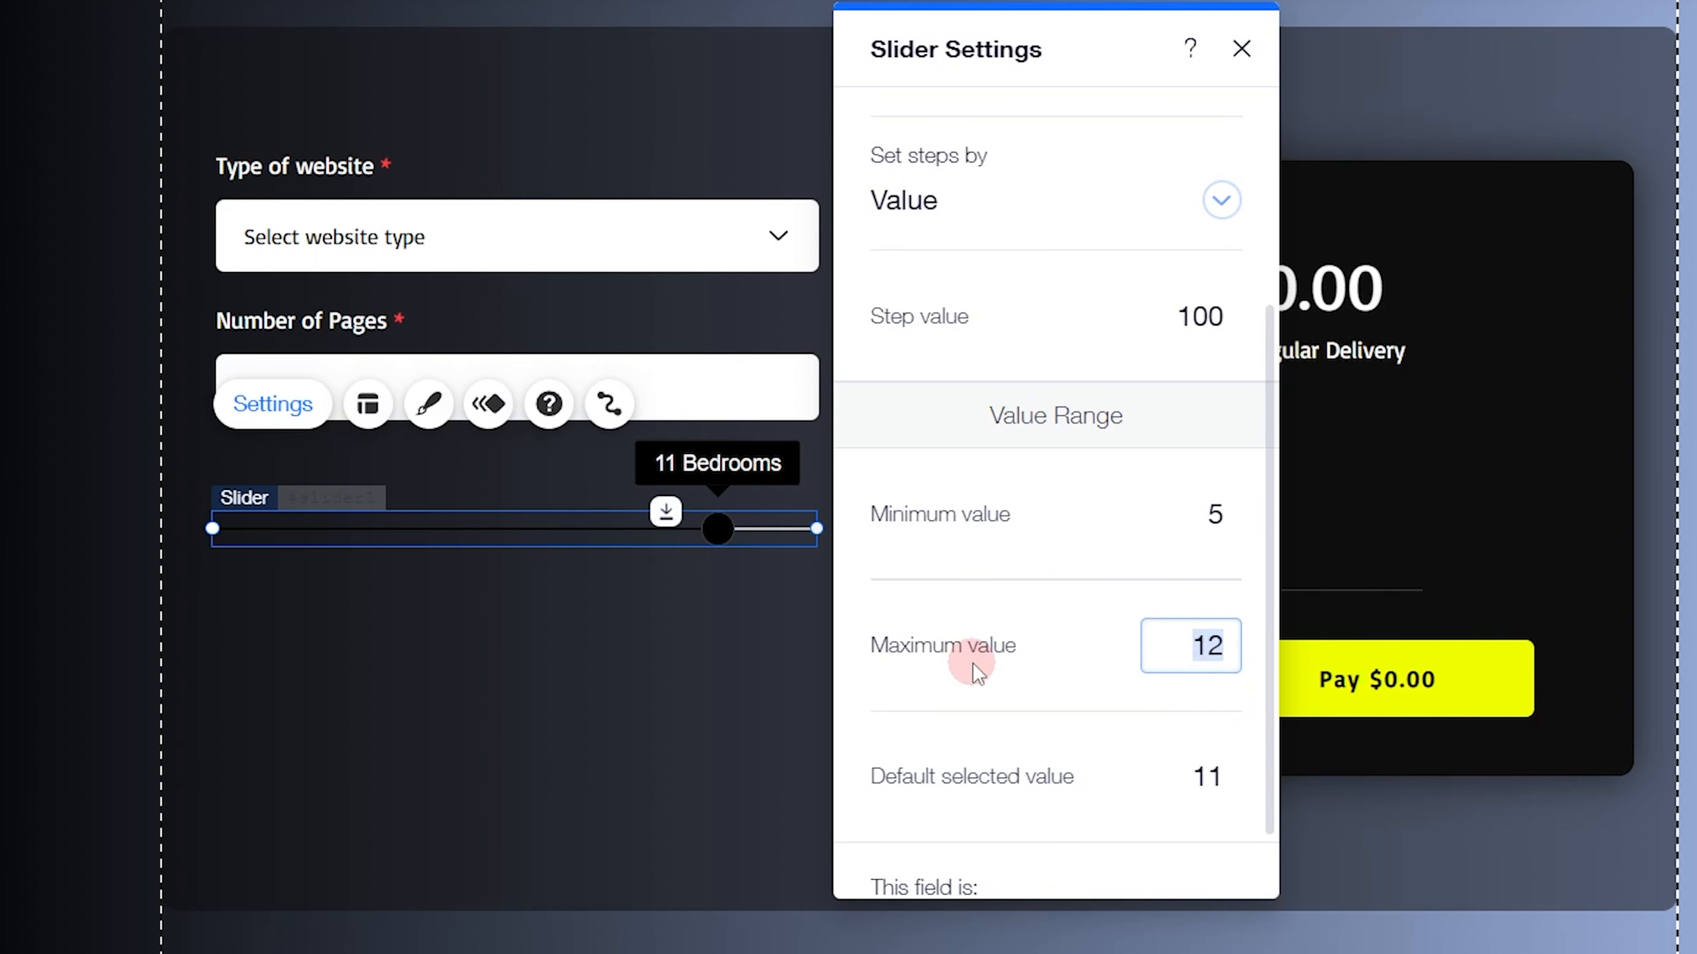
type("5000")
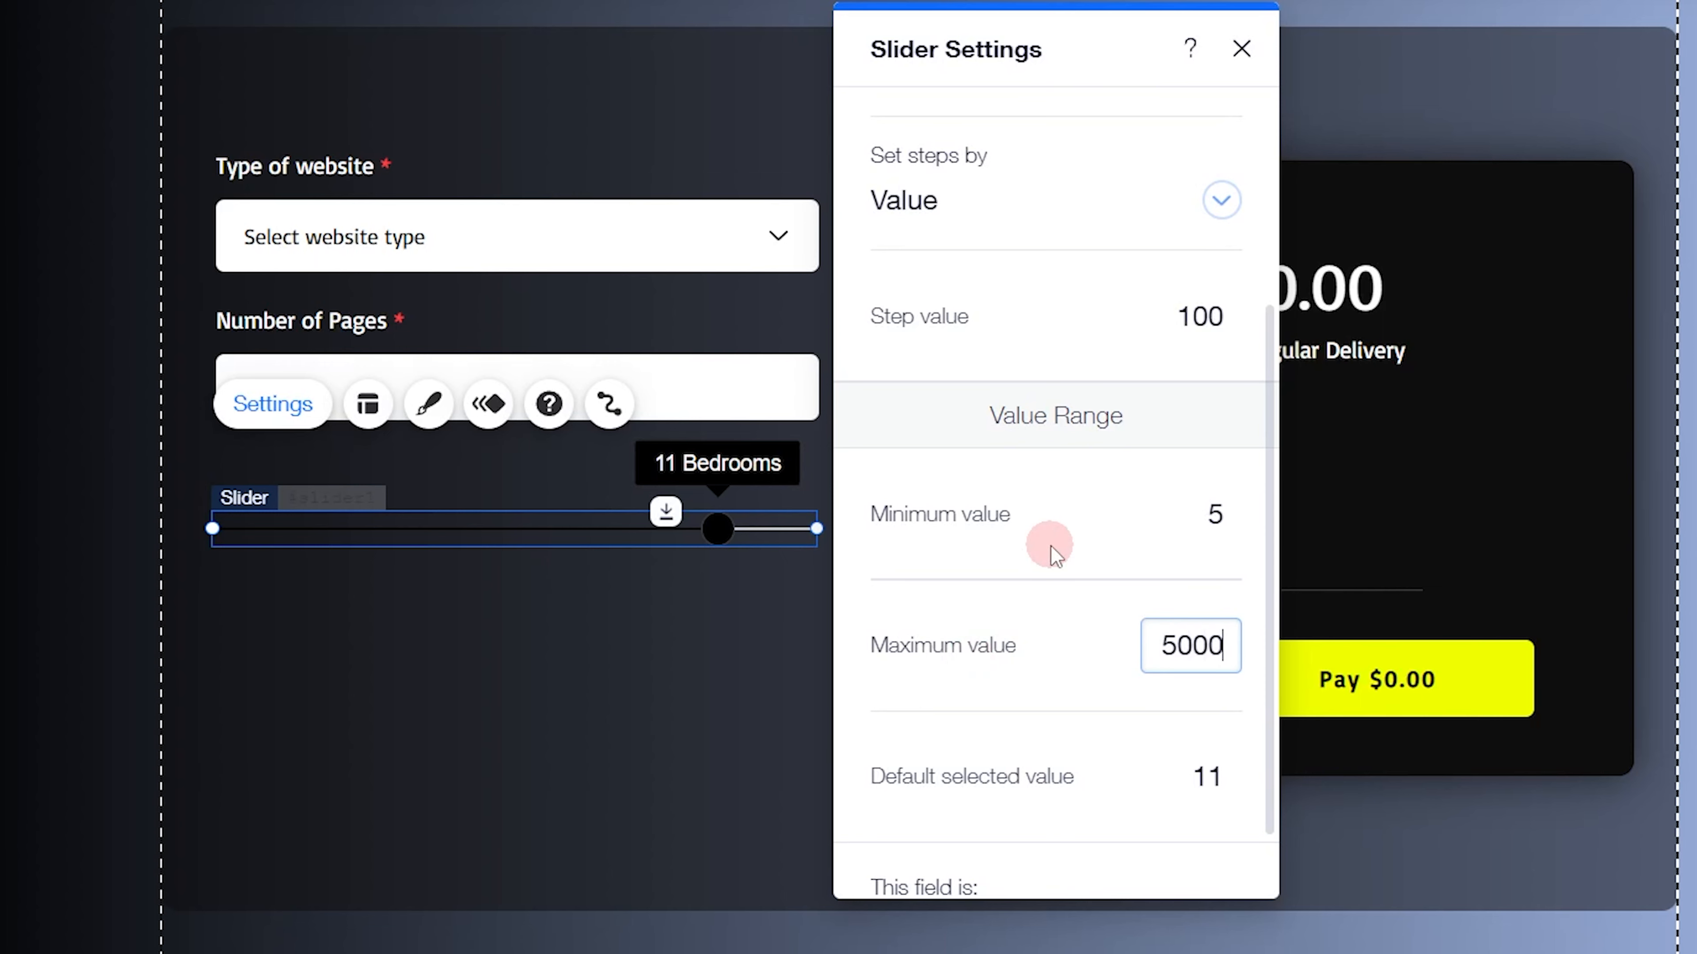
key("Return")
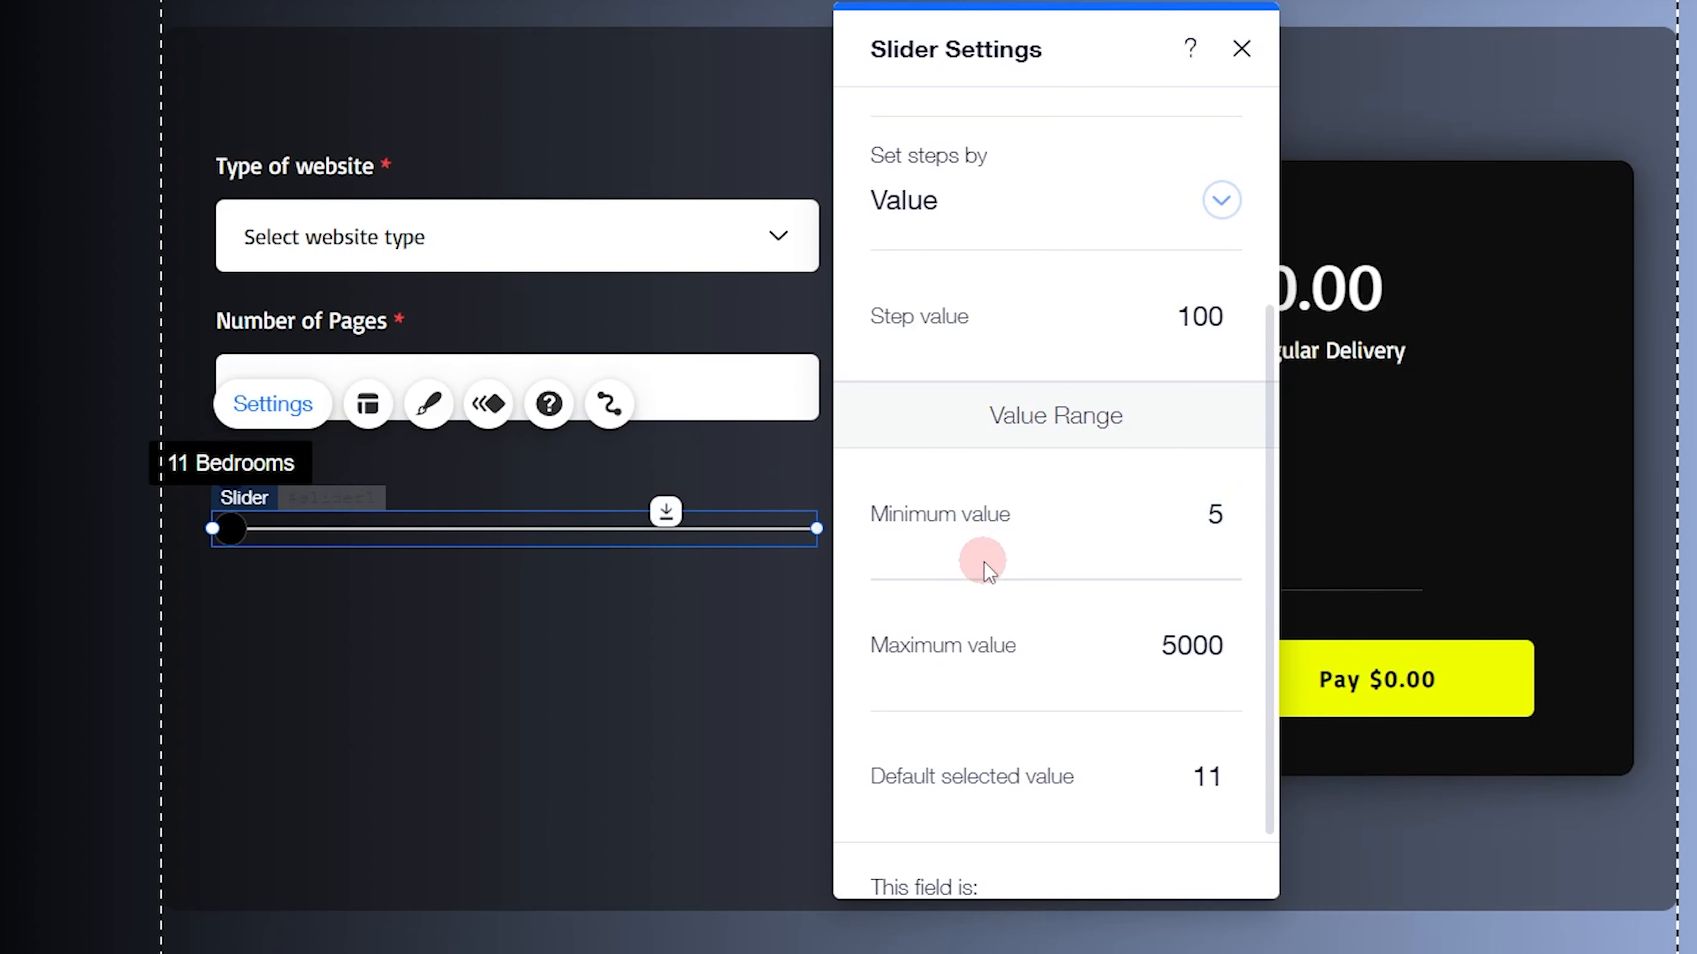
left_click(1209, 525)
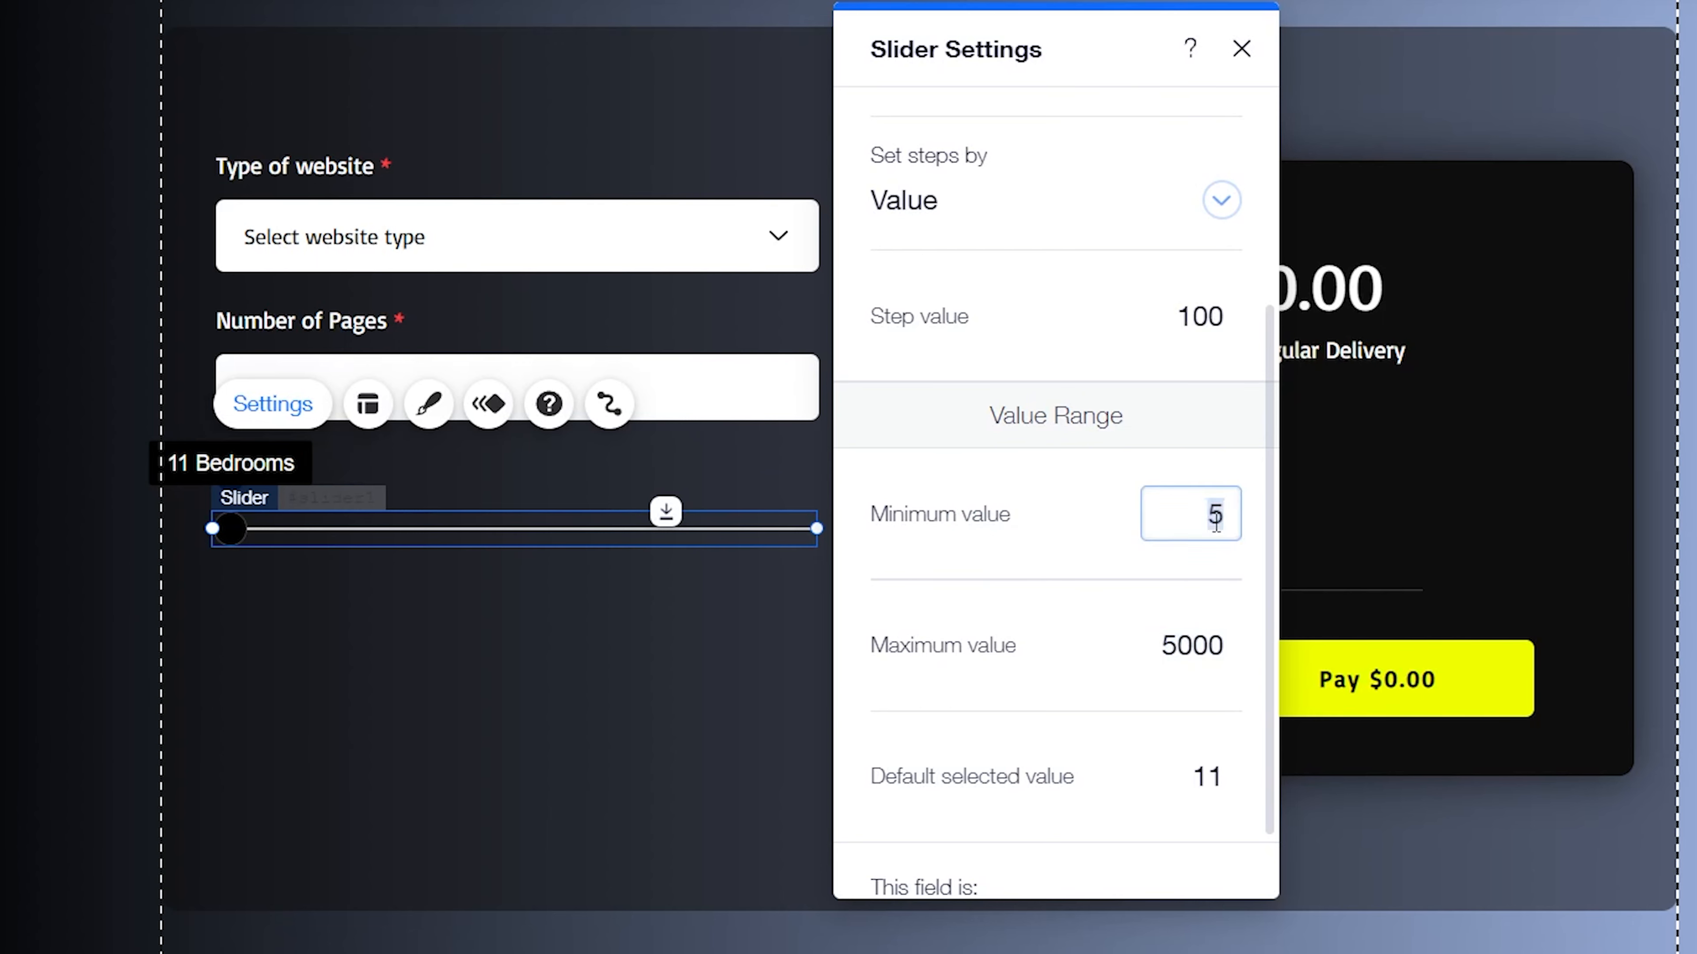
left_click(1072, 562)
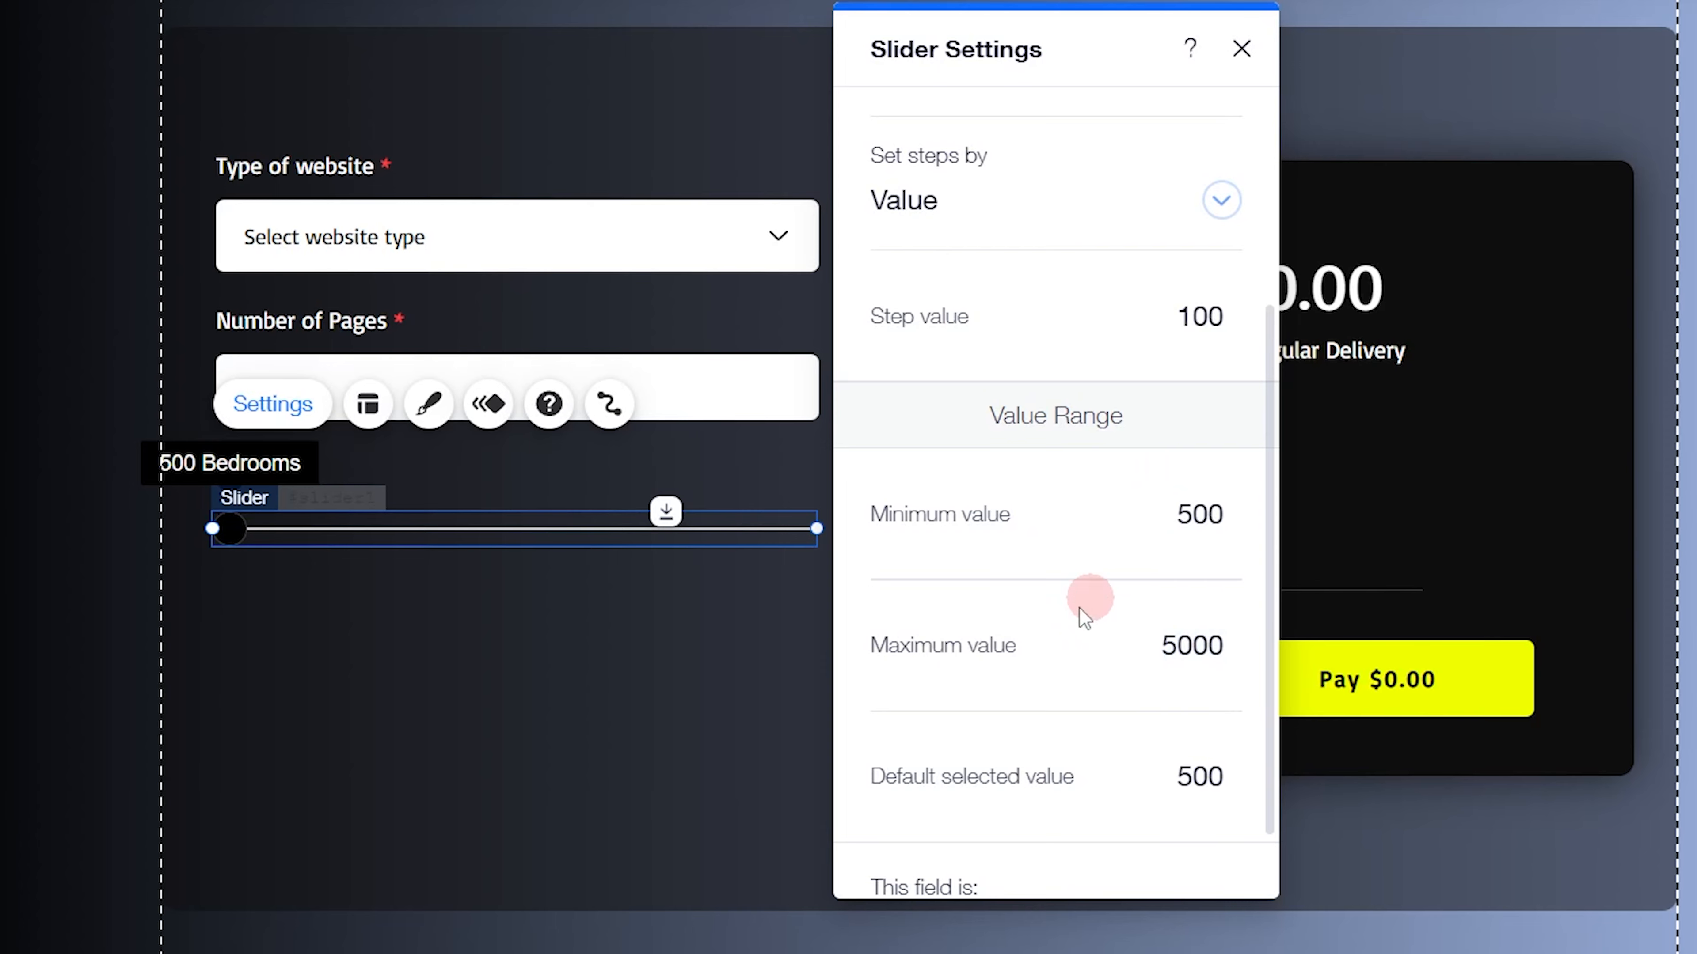
Reload the live site to check the Budget slider's starting position, and set the new slider's default selected value to 1000
scroll(1057, 752, "down", 1)
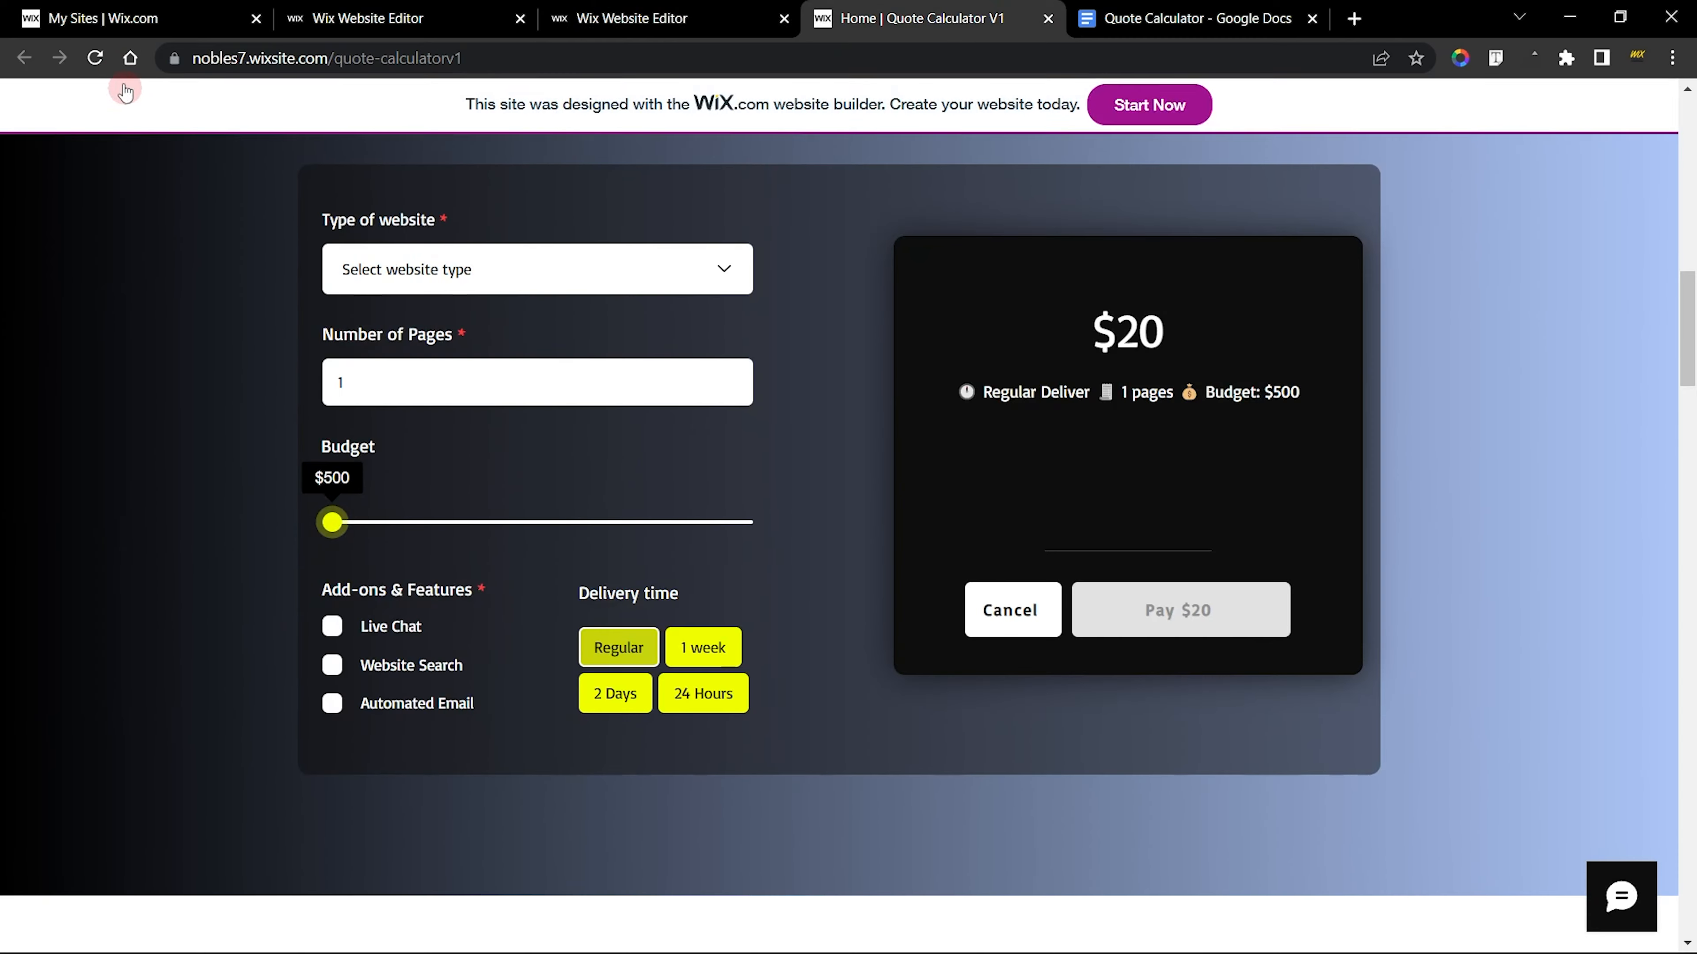
left_click(95, 59)
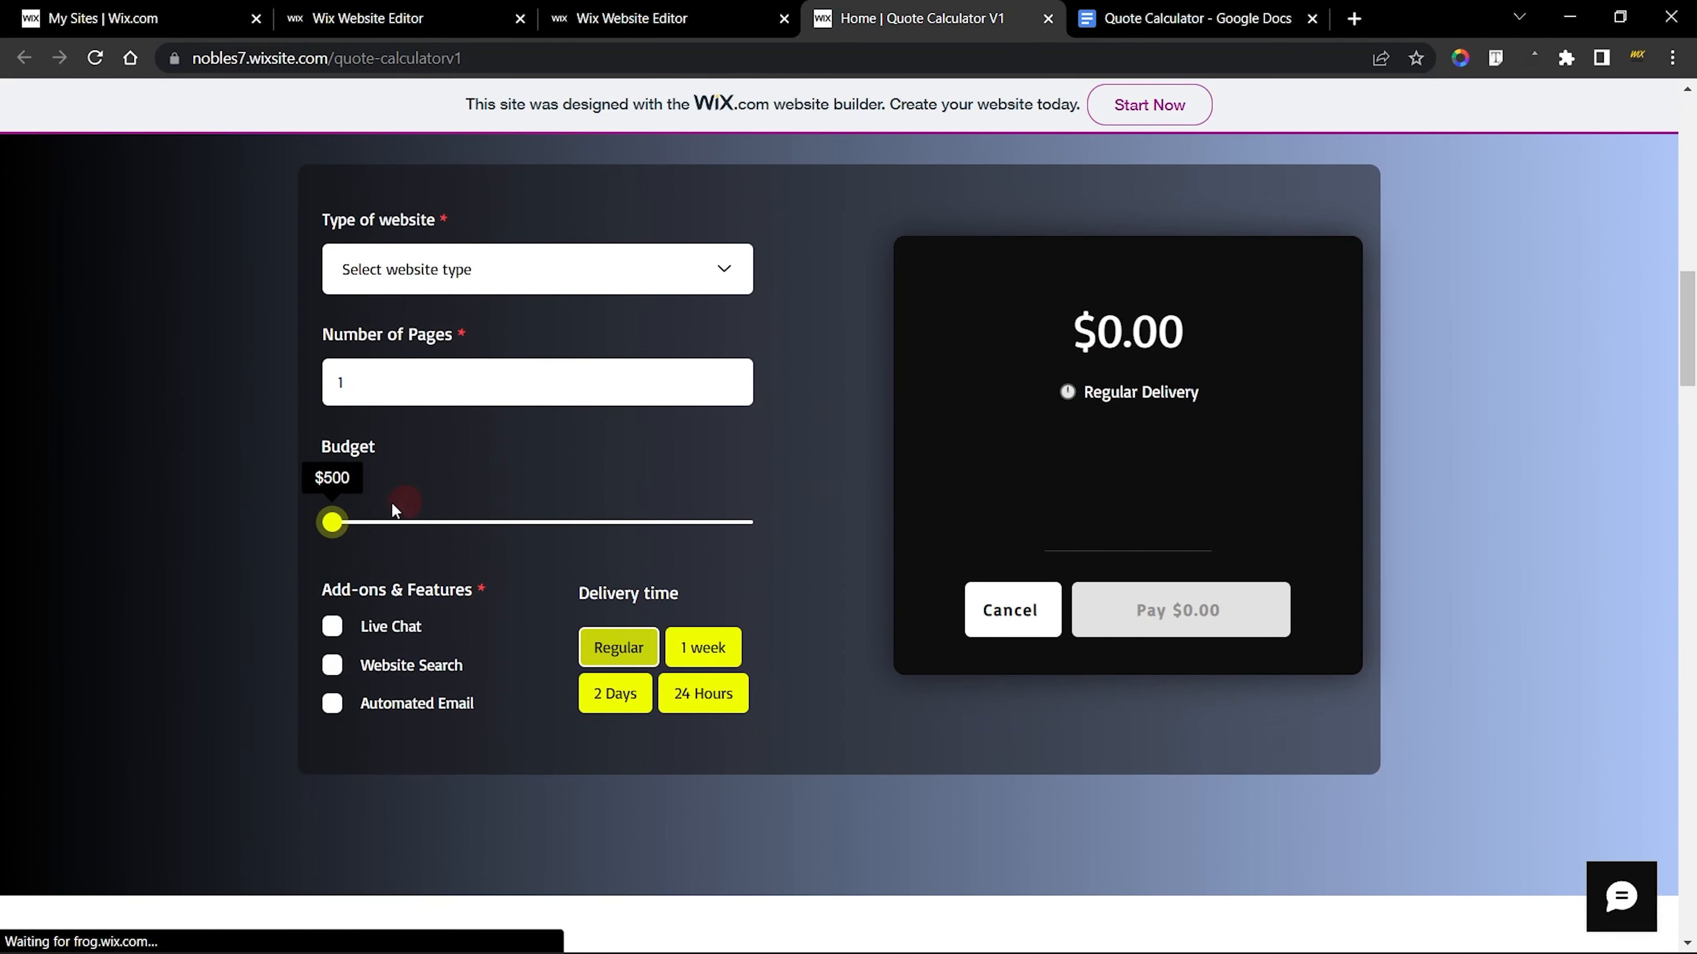
left_click(435, 14)
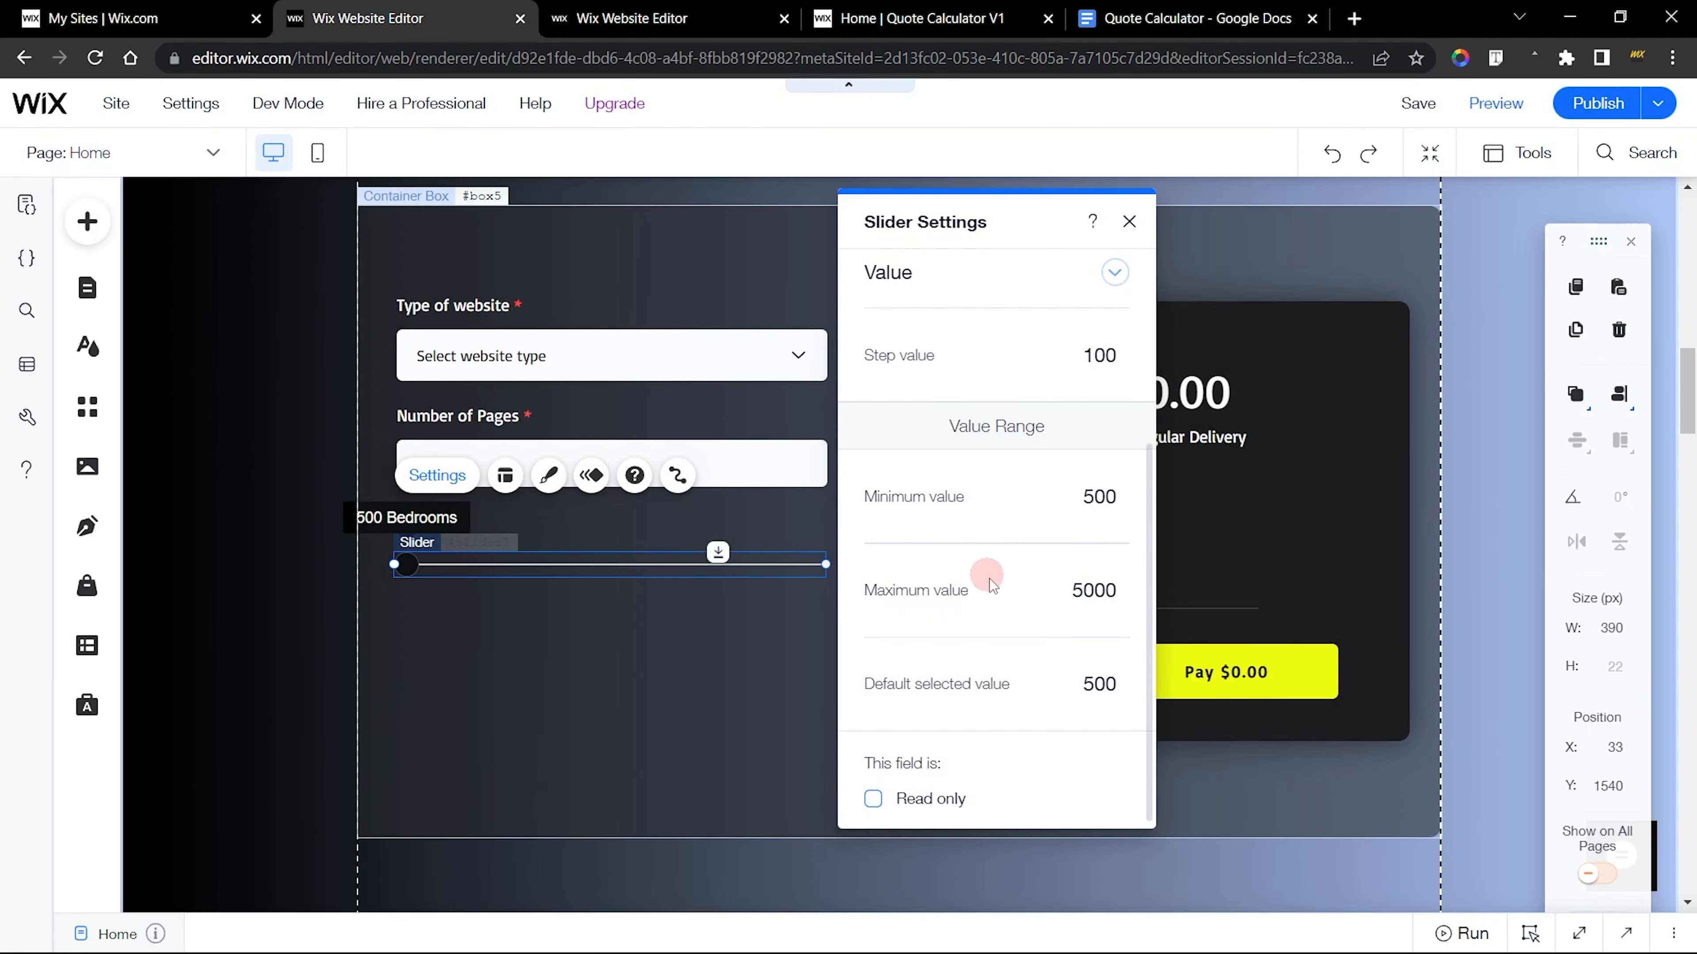
double_click(1098, 683)
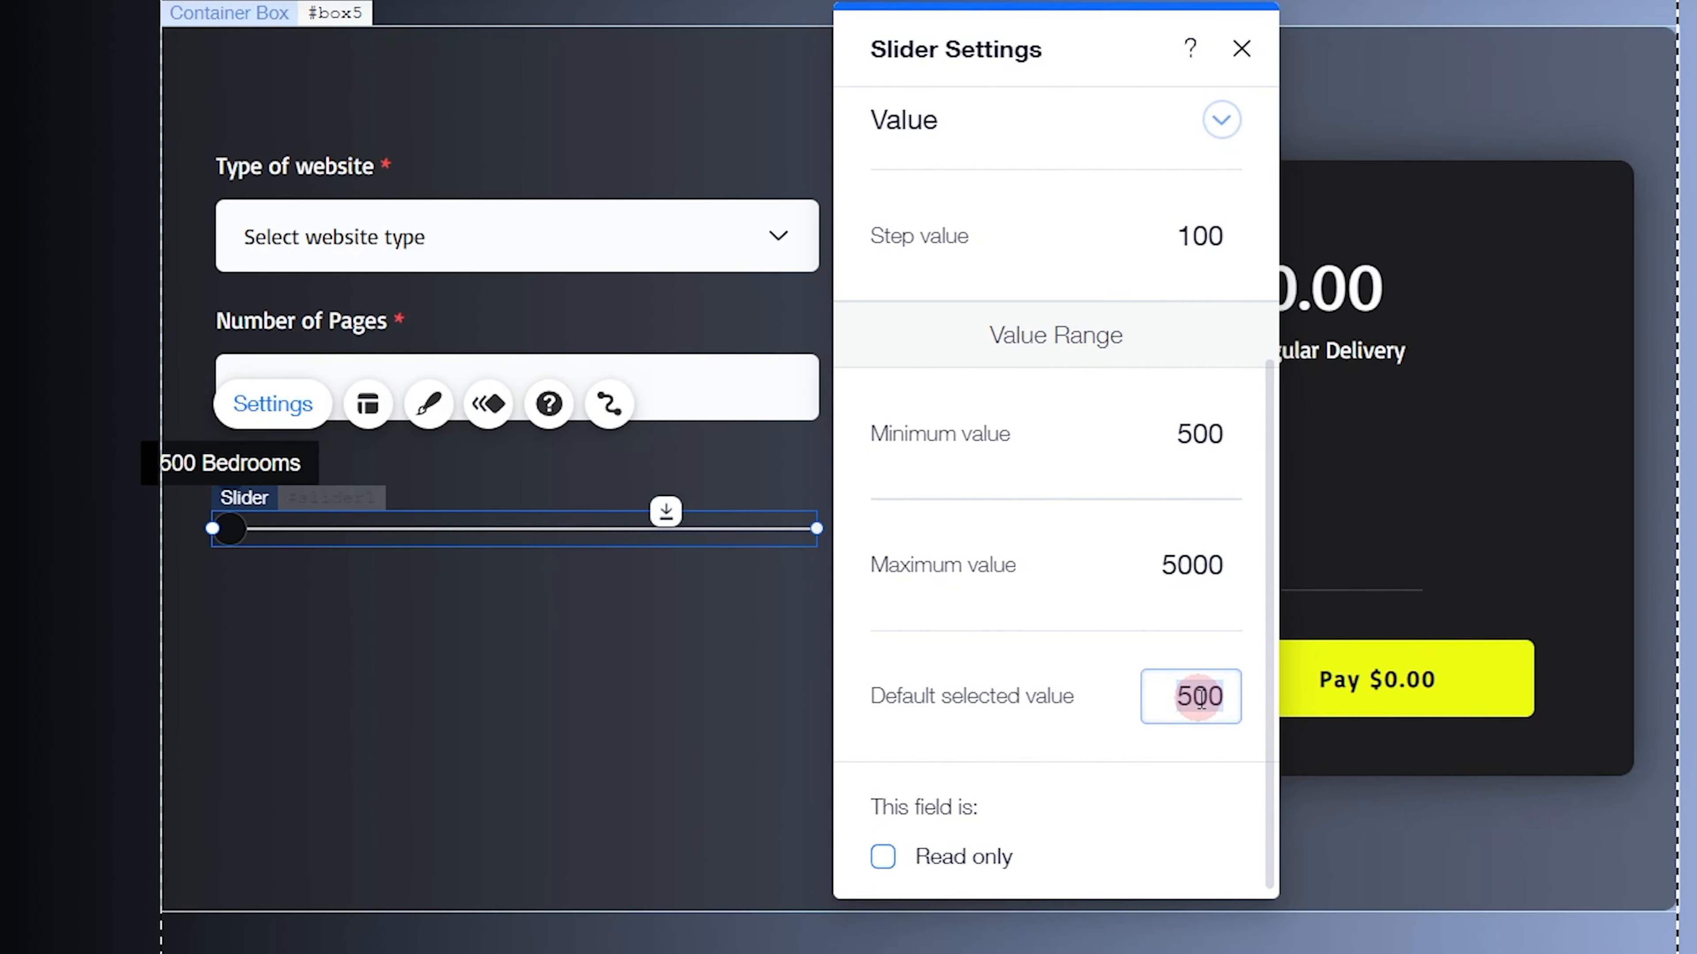
type("1000")
key("Return")
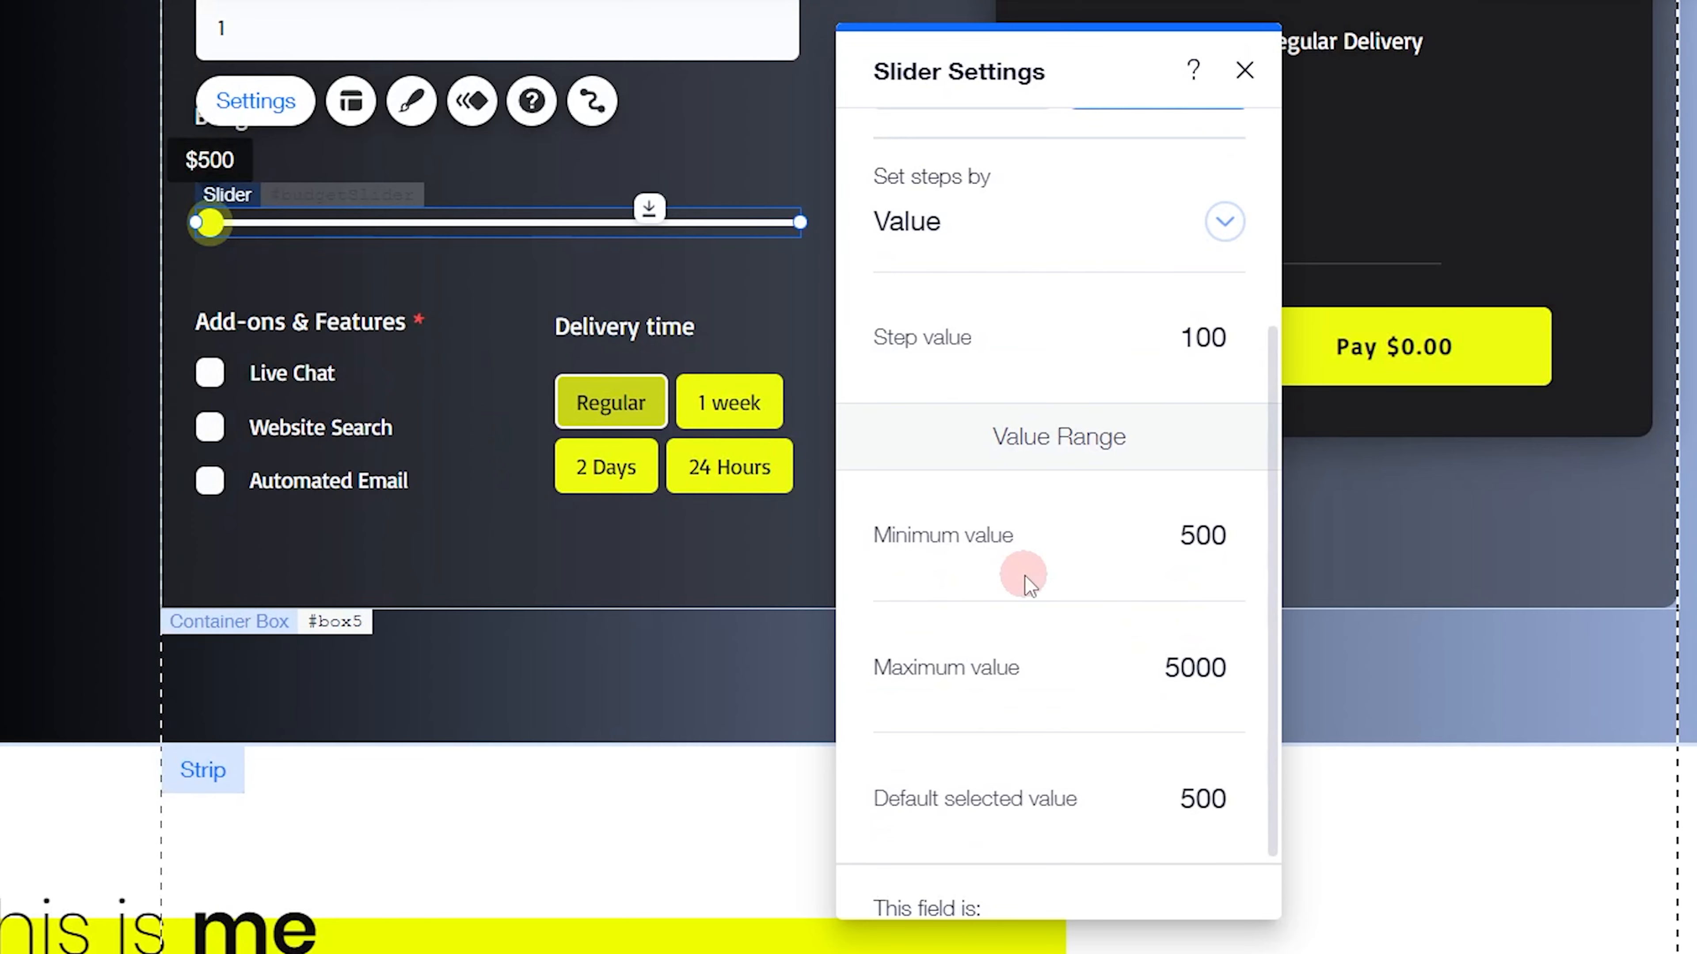
scroll(1029, 583, "down", 1)
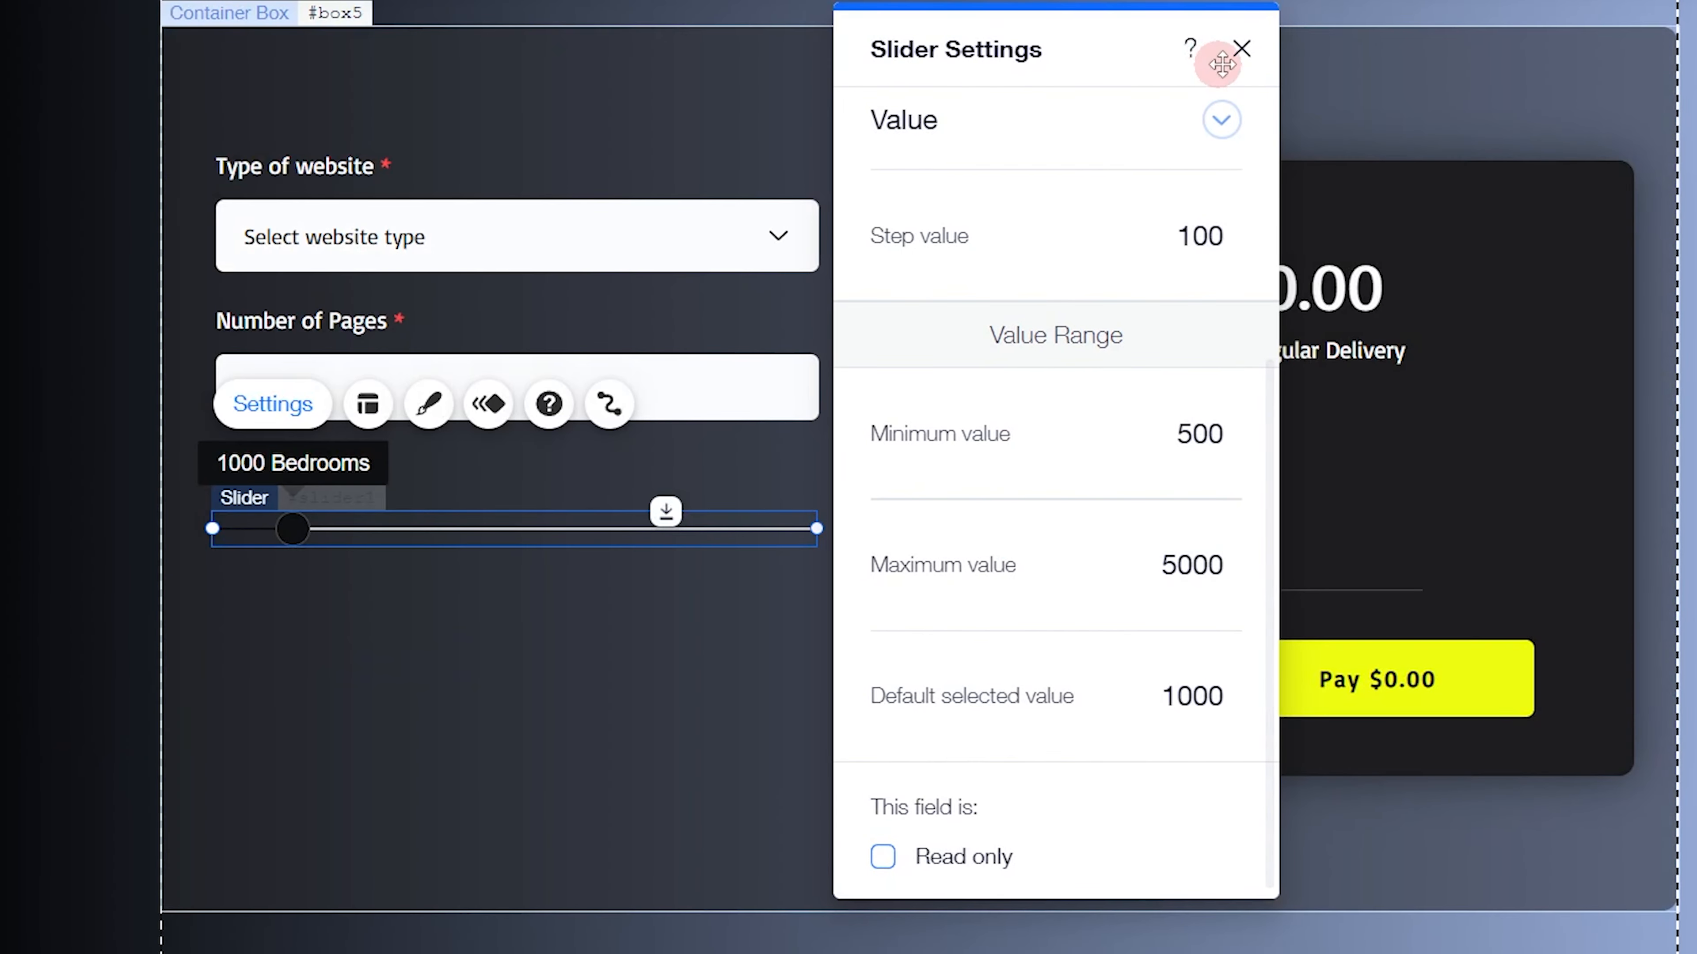
scroll(1128, 304, "up", 5)
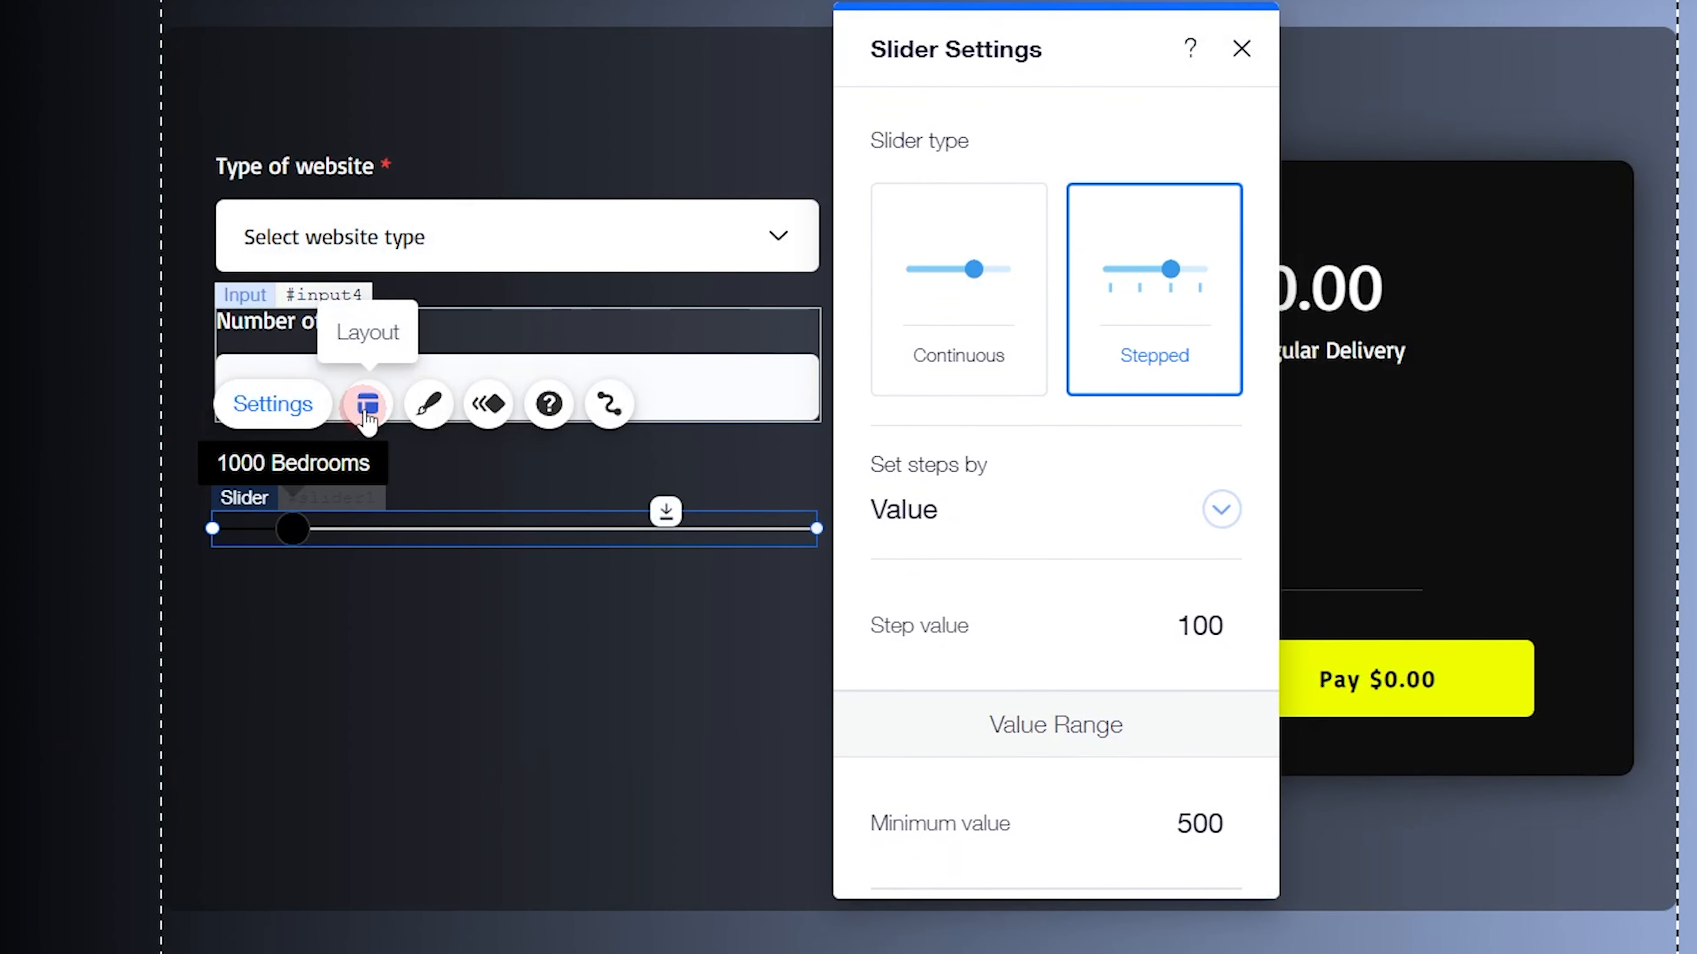
Compare the new slider's layout with the finished one, keep the round handle shape, and set the handle size to 18 px
left_click(366, 406)
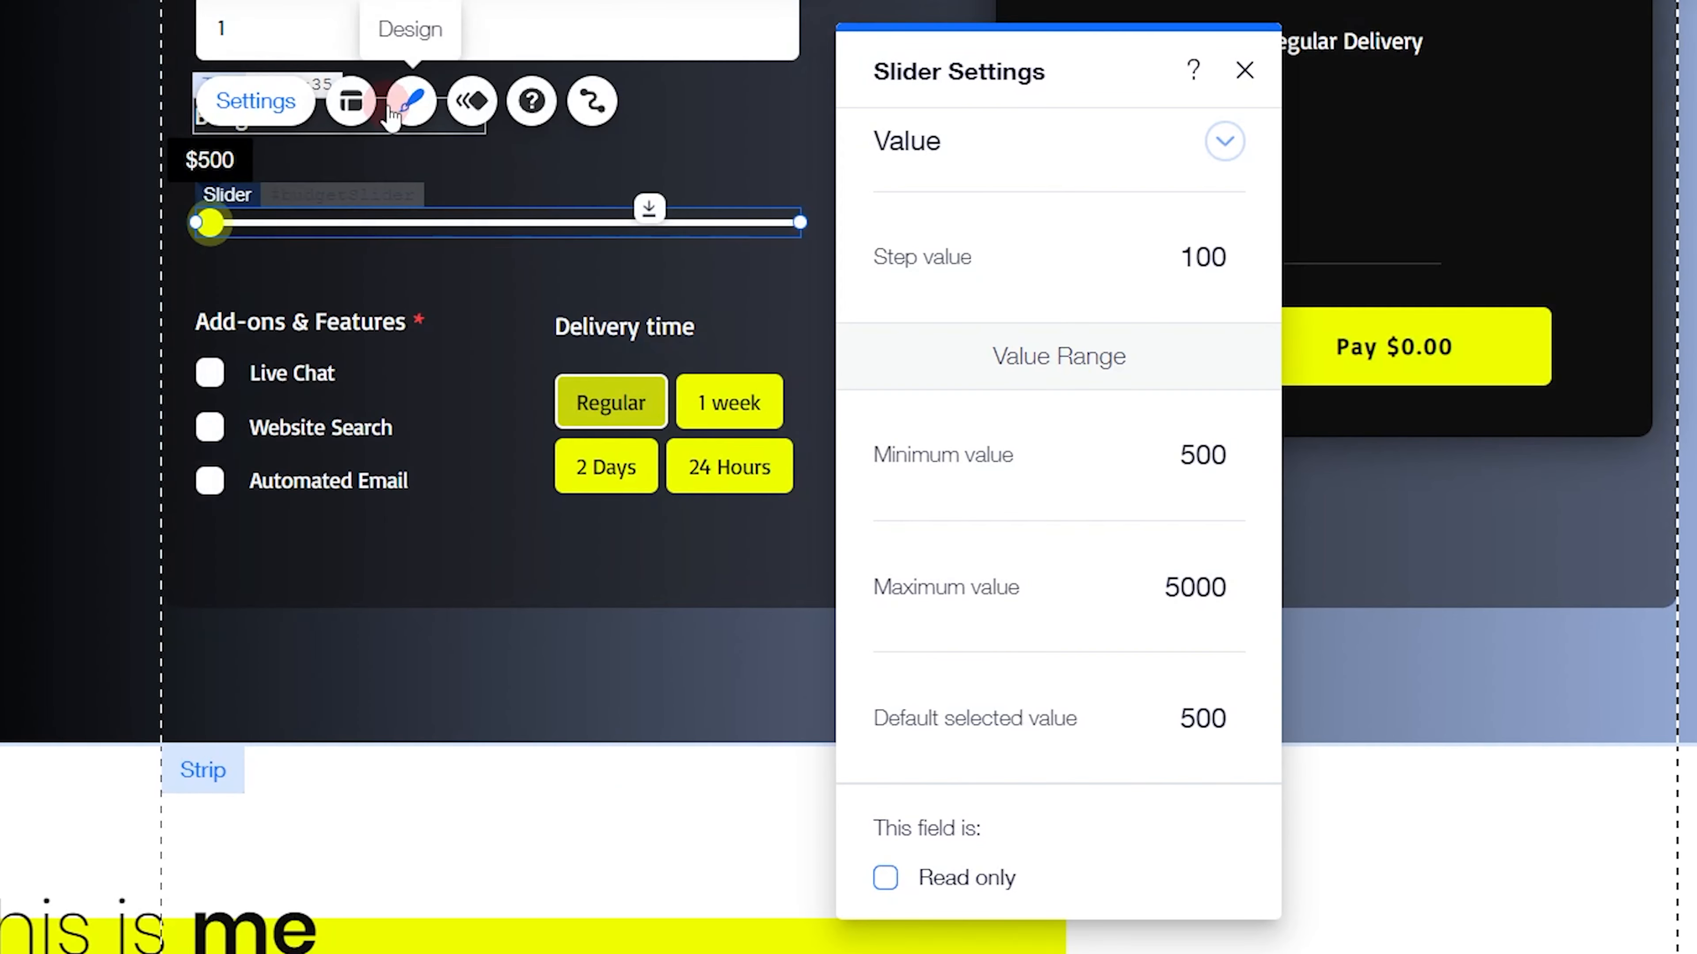
left_click(351, 101)
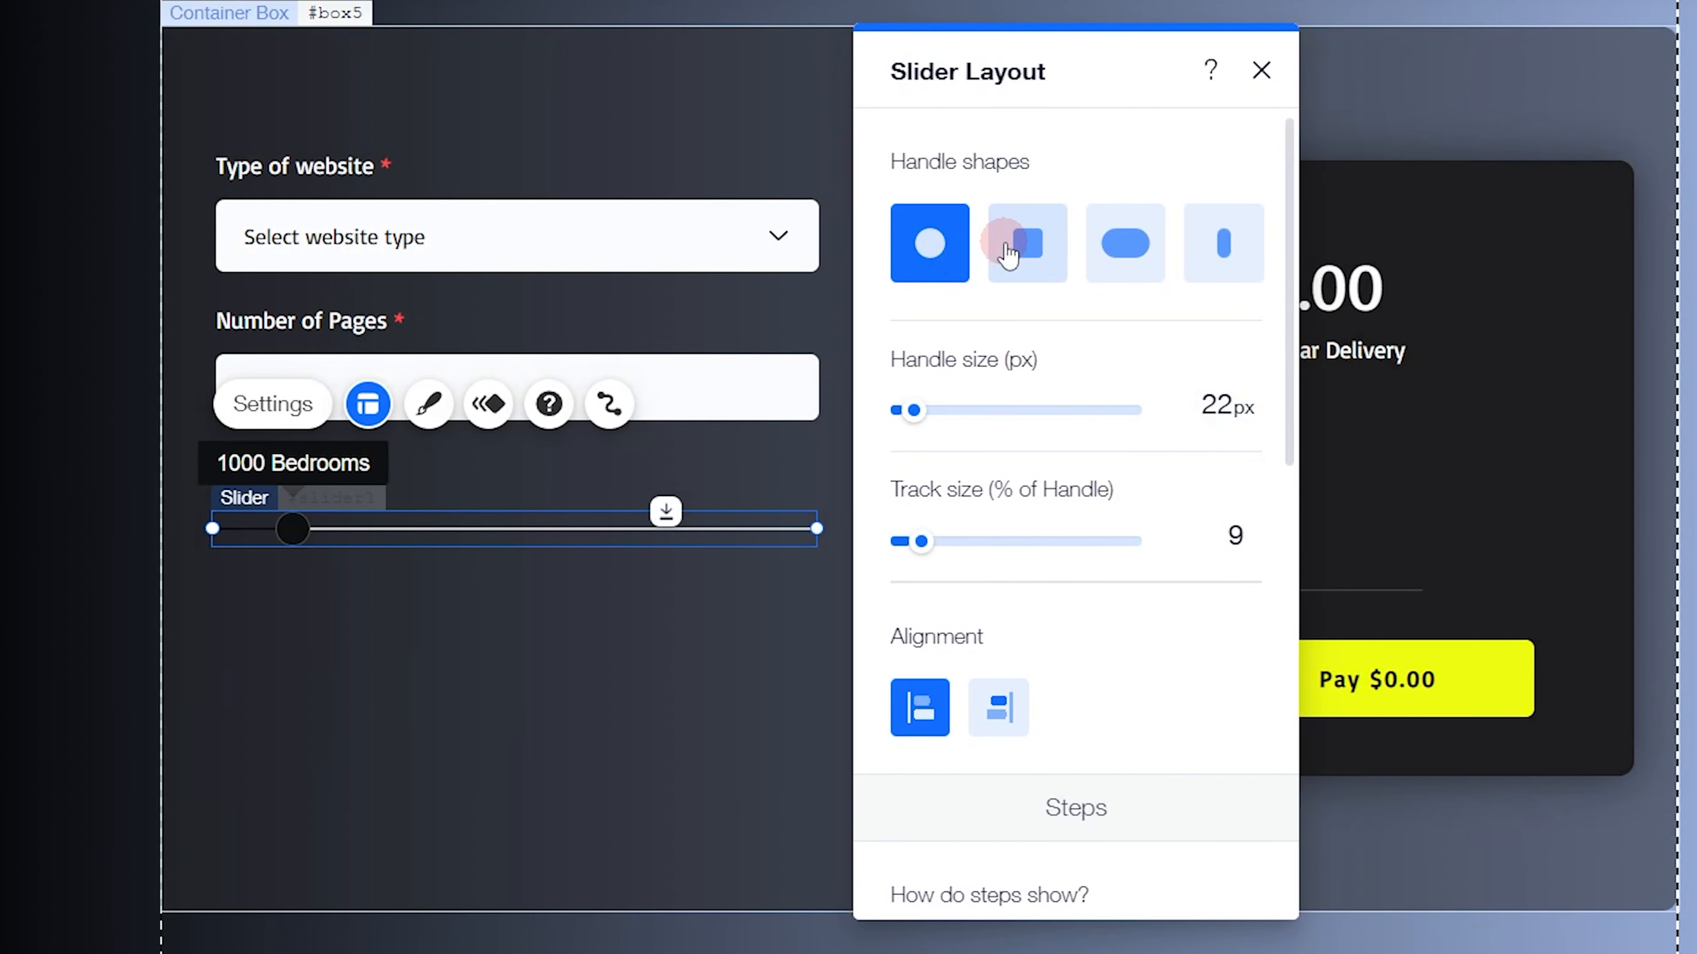
left_click(1017, 243)
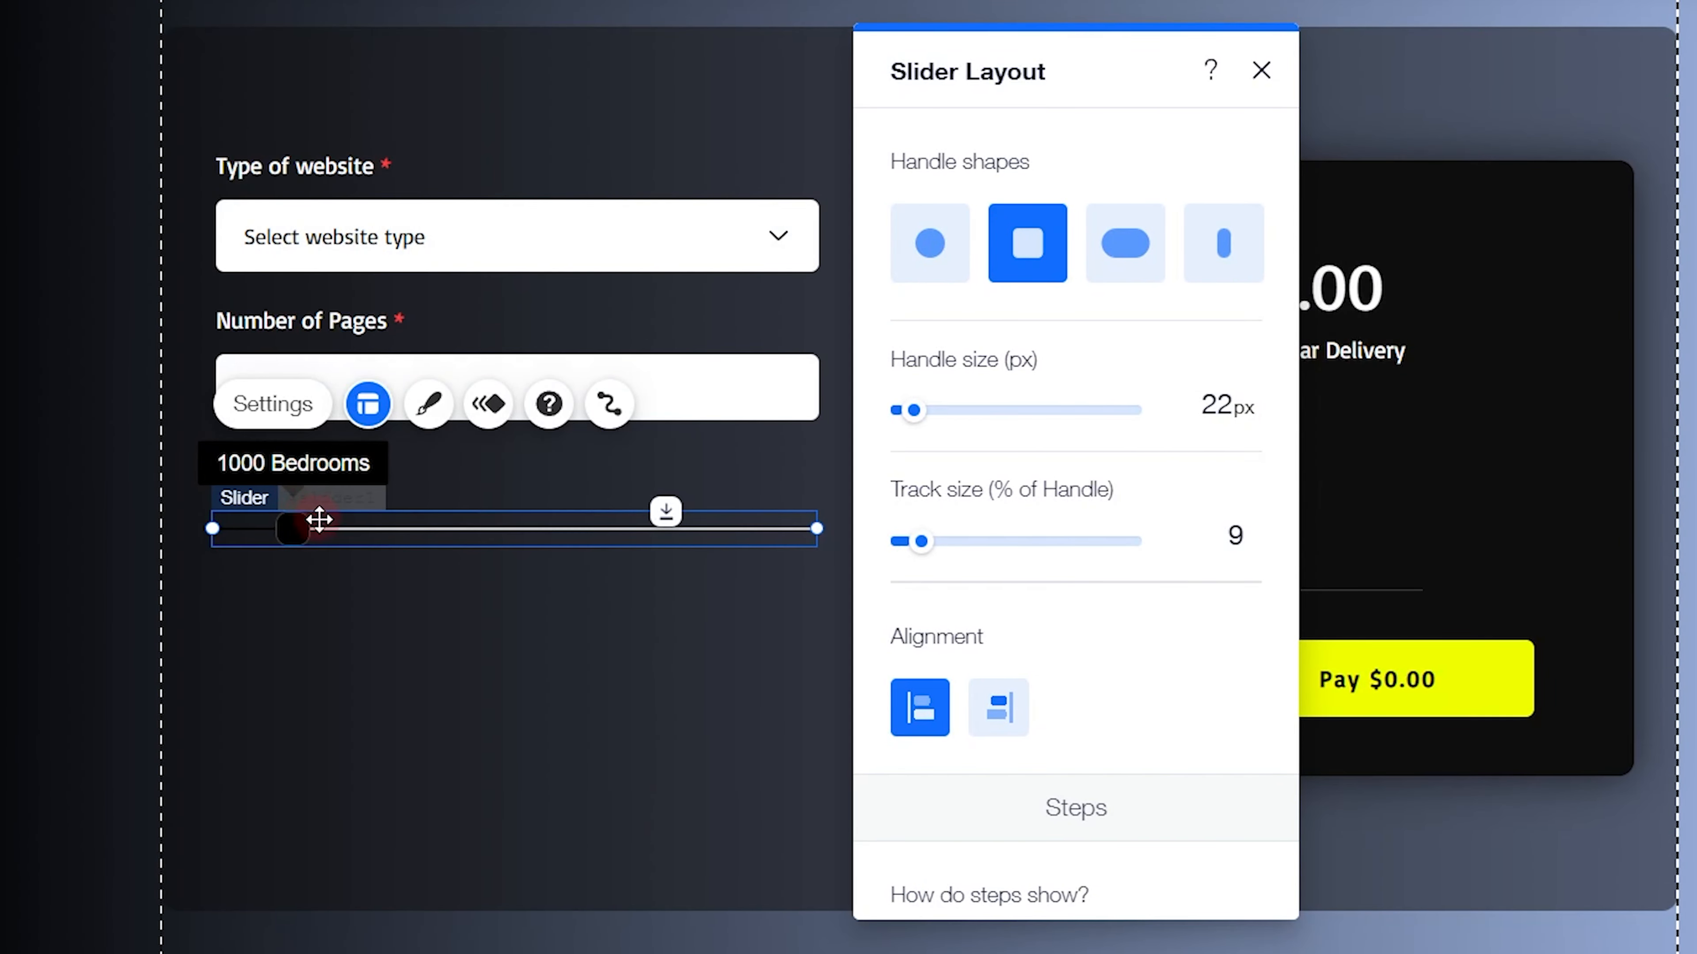
left_click(930, 239)
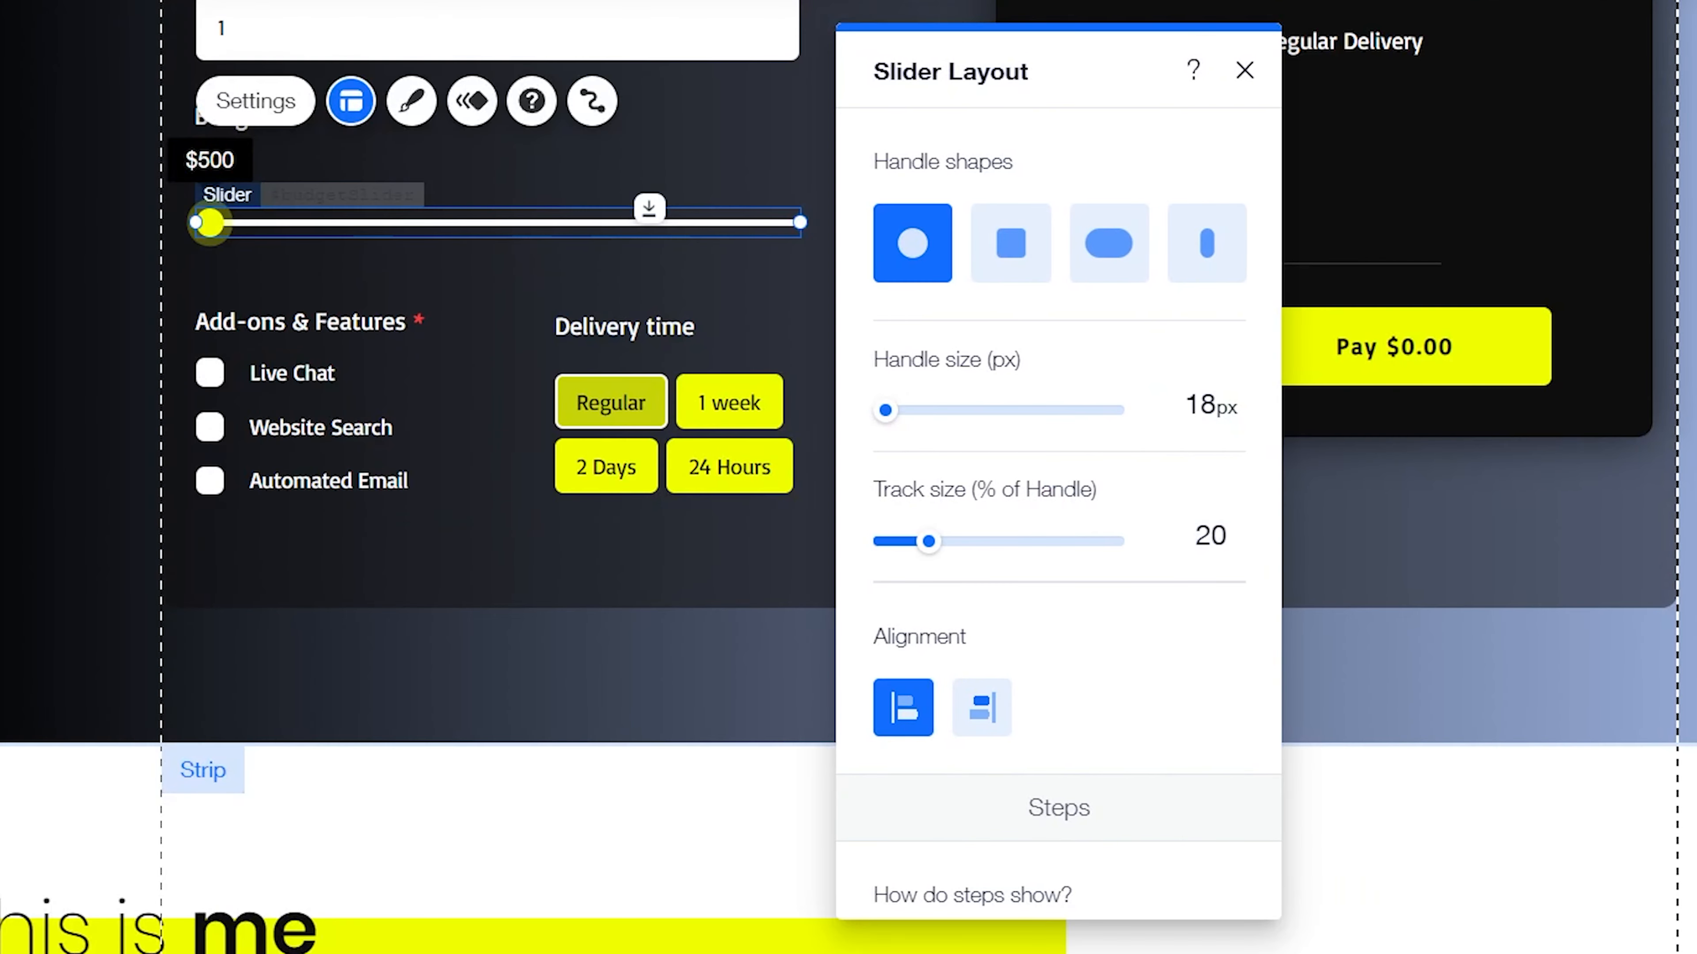
left_click(1194, 400)
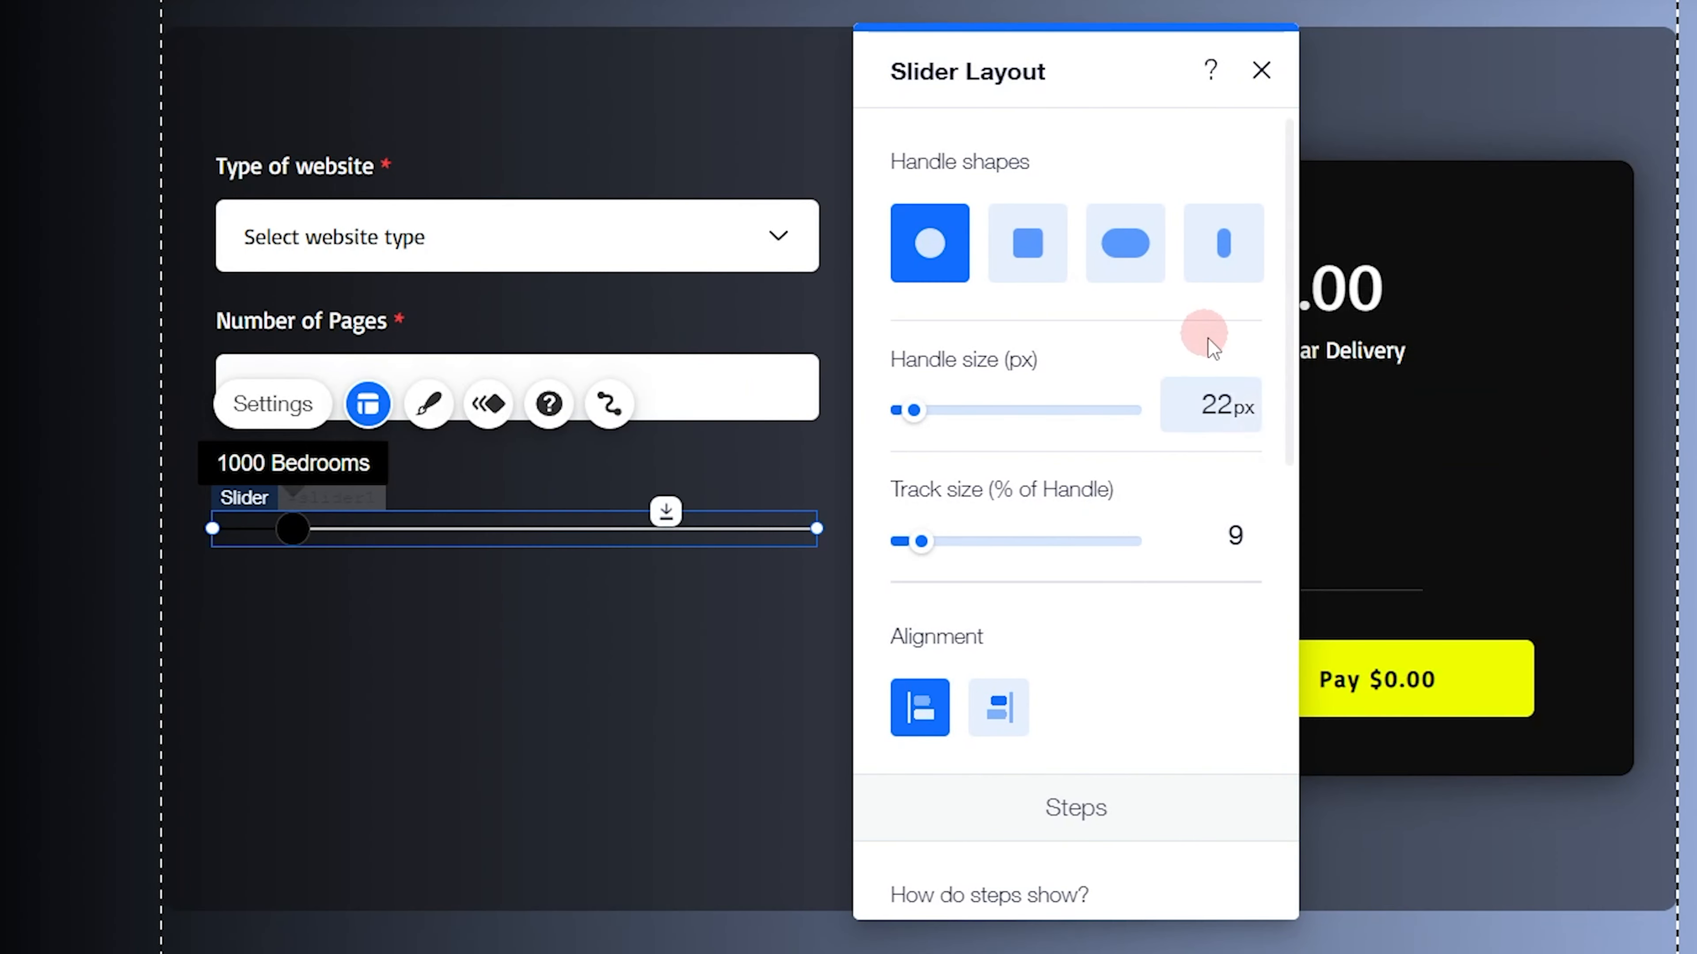
left_click(1210, 404)
type("18")
key("Return")
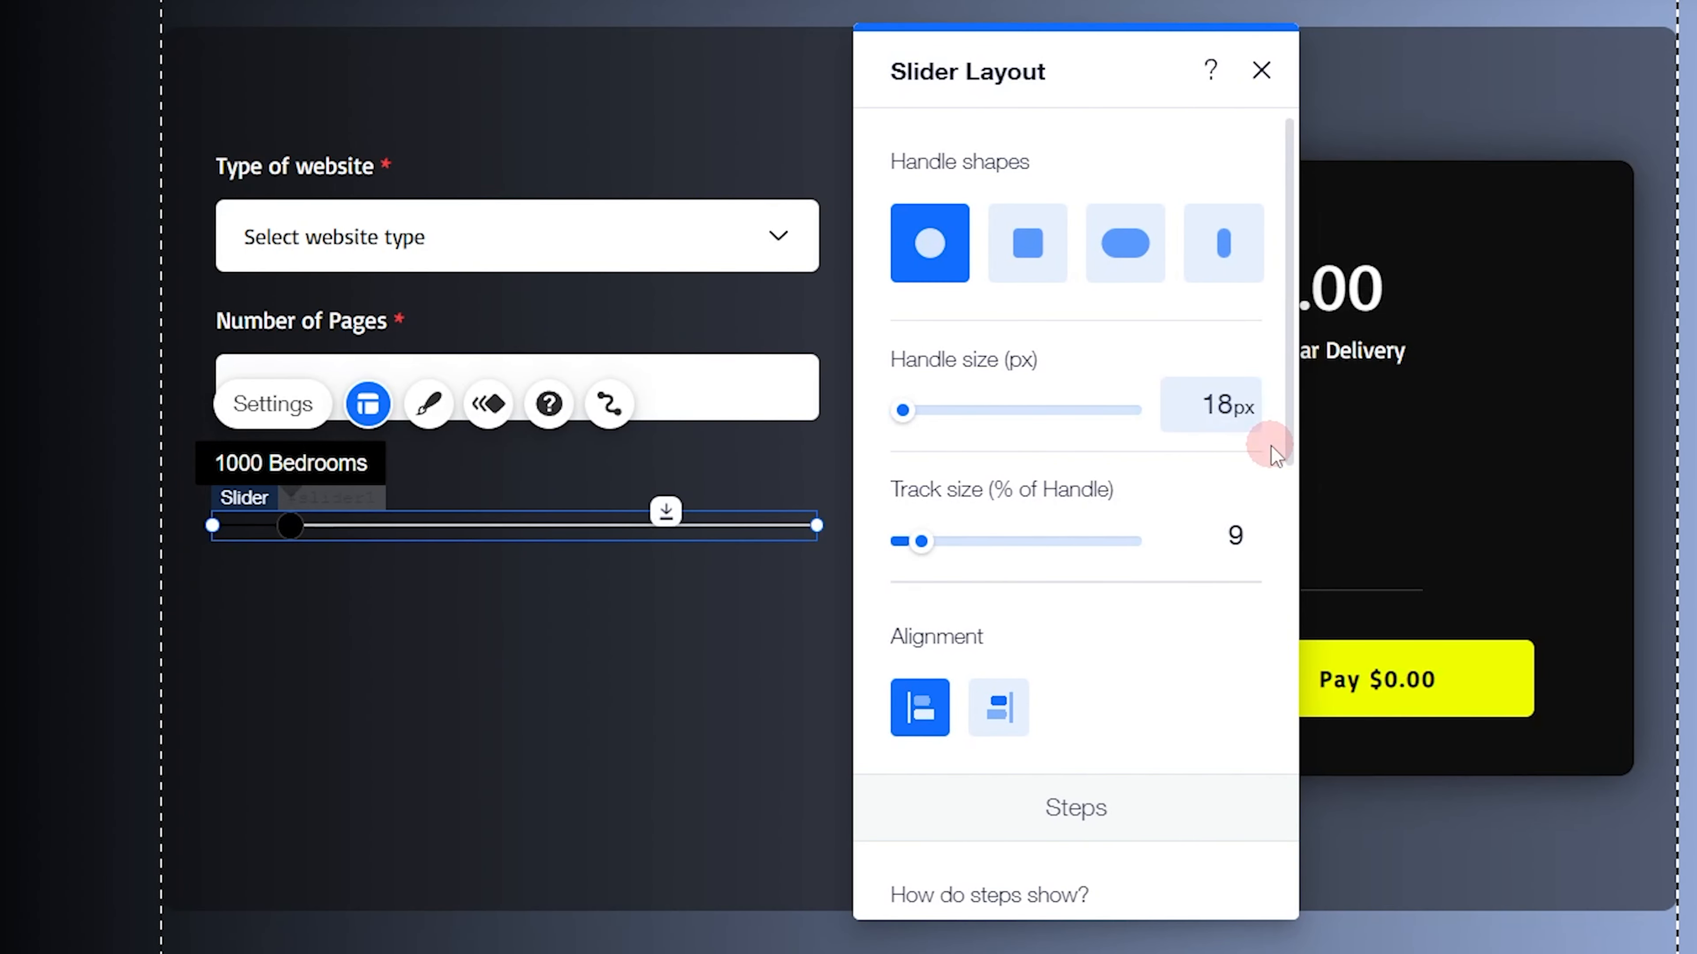
Set the new slider's track size to 20% of the handle, matching the finished Budget slider
left_click(450, 523)
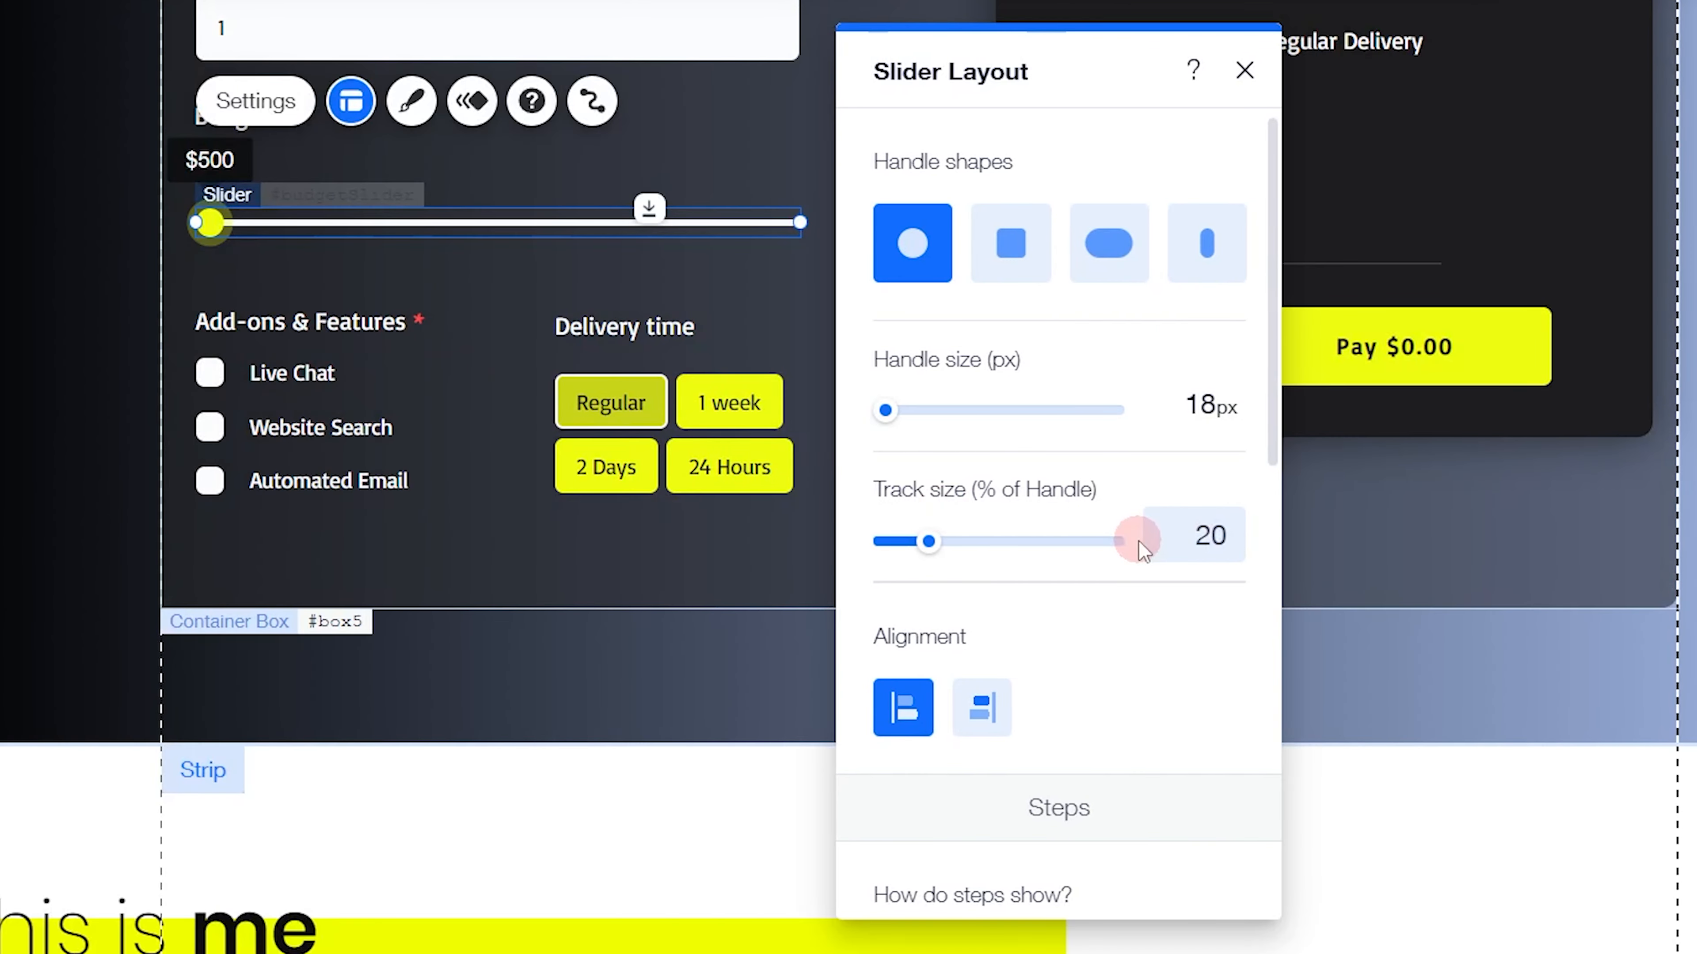
left_click(1213, 538)
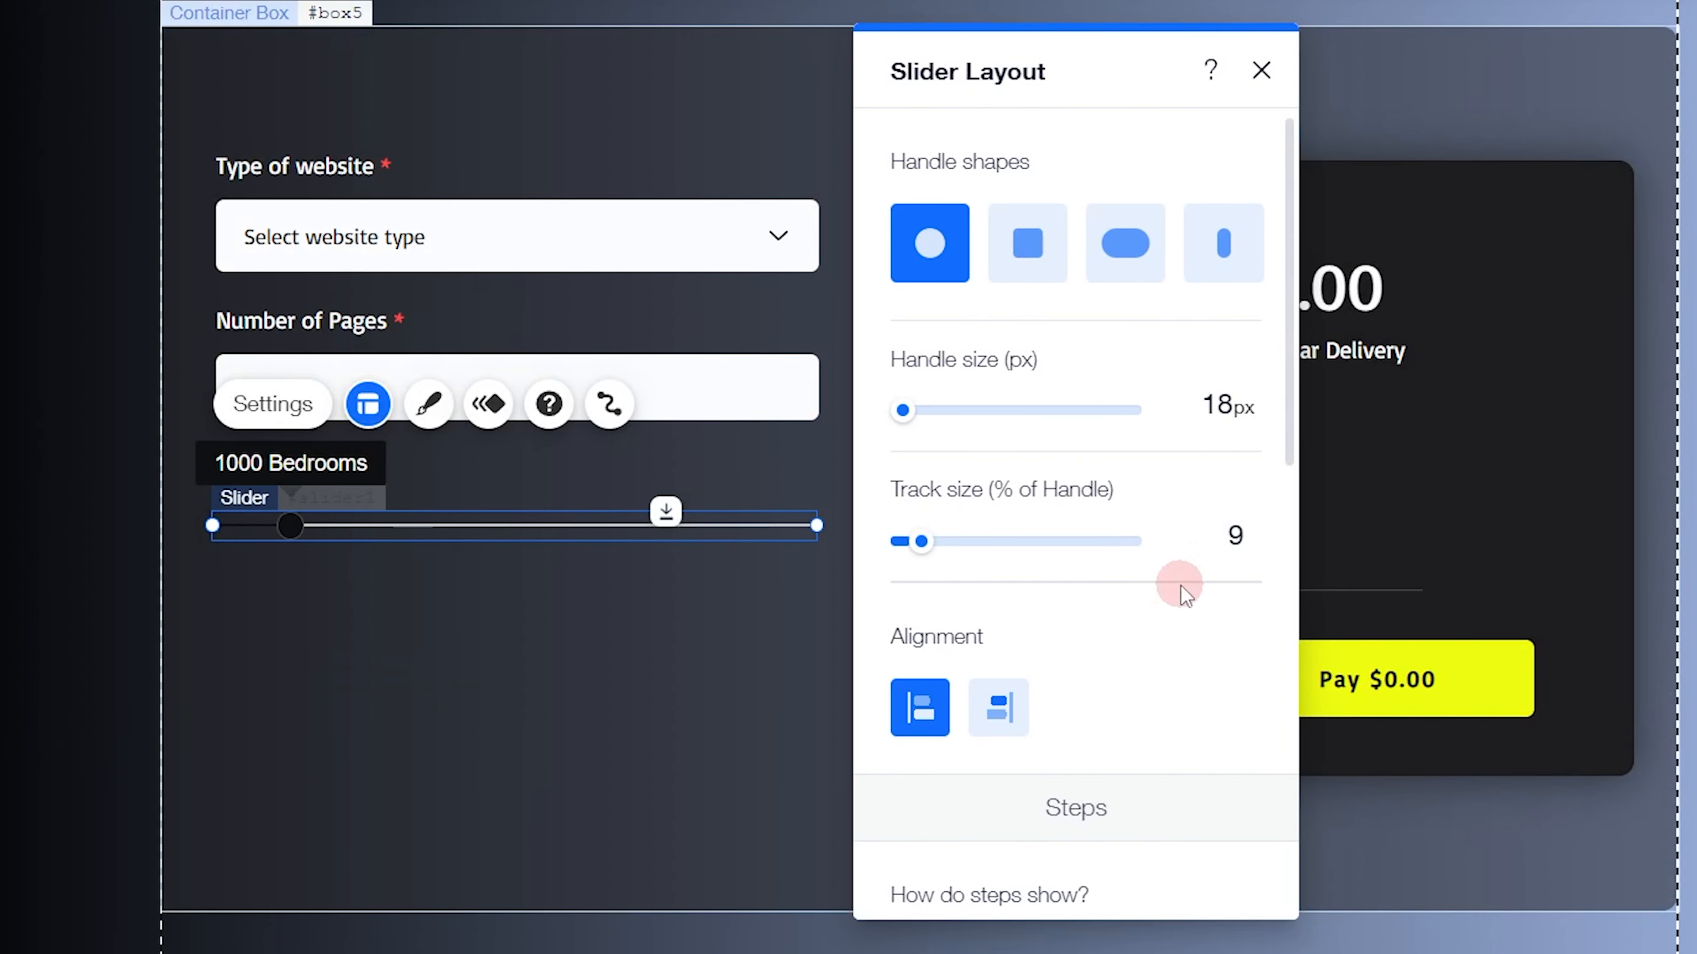
type("20")
key("Return")
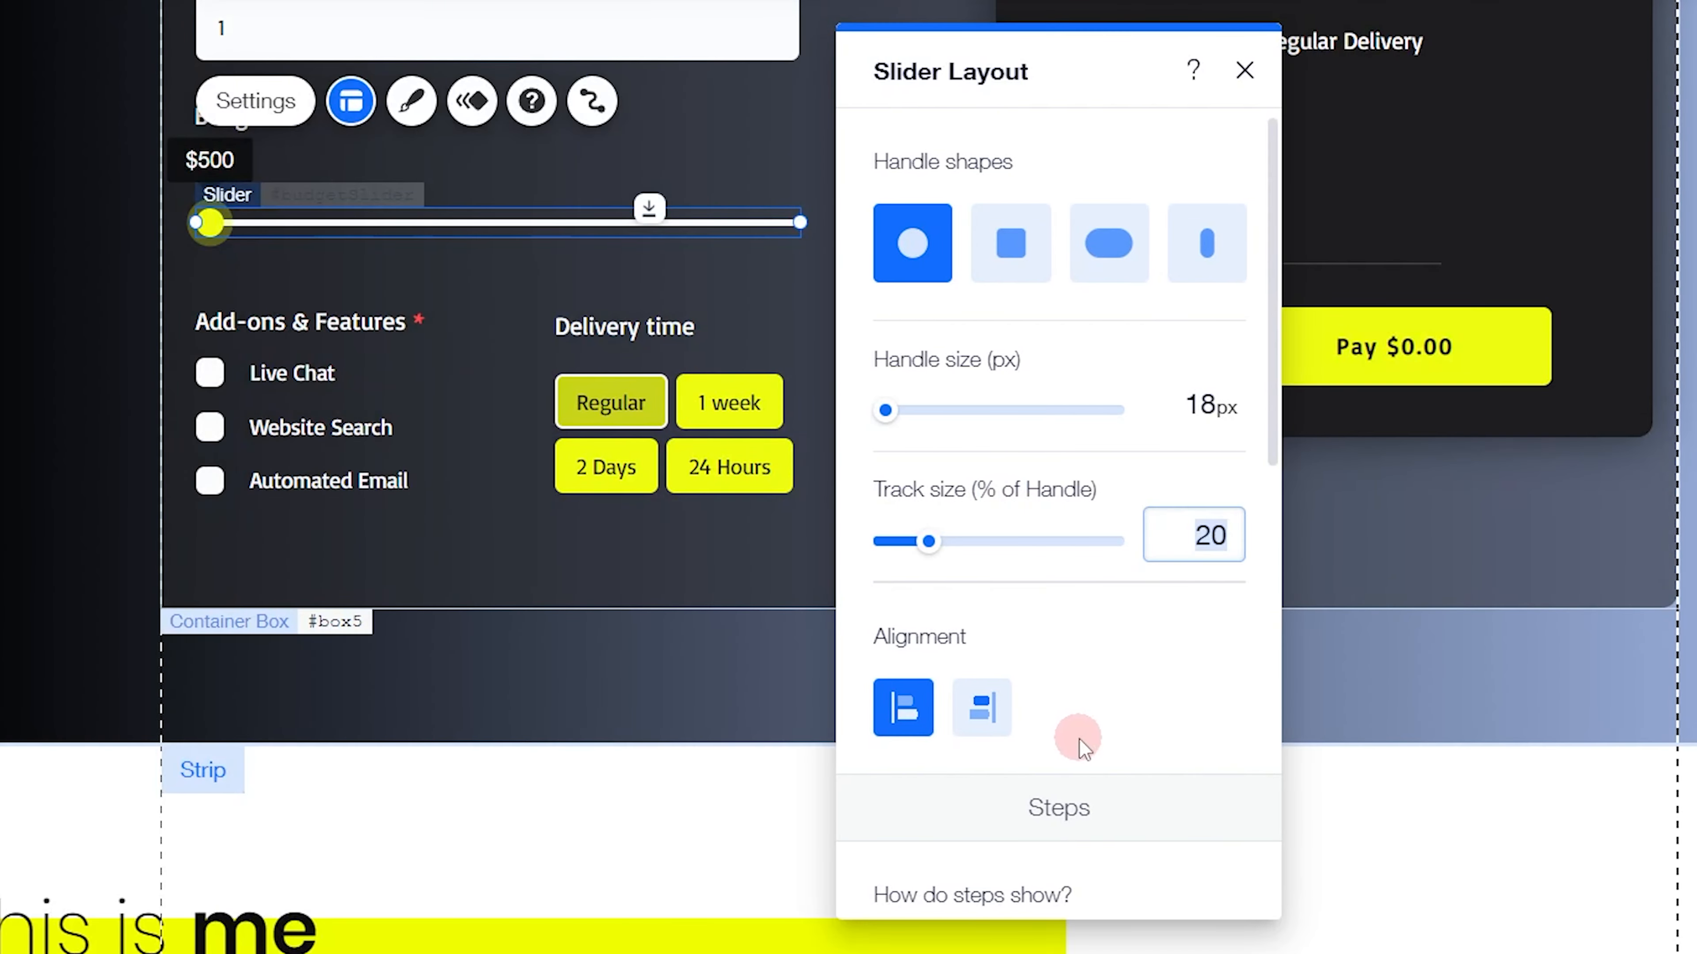
Try the Lines and Dots step displays on the new slider, and restore No steps
scroll(1077, 735, "down", 5)
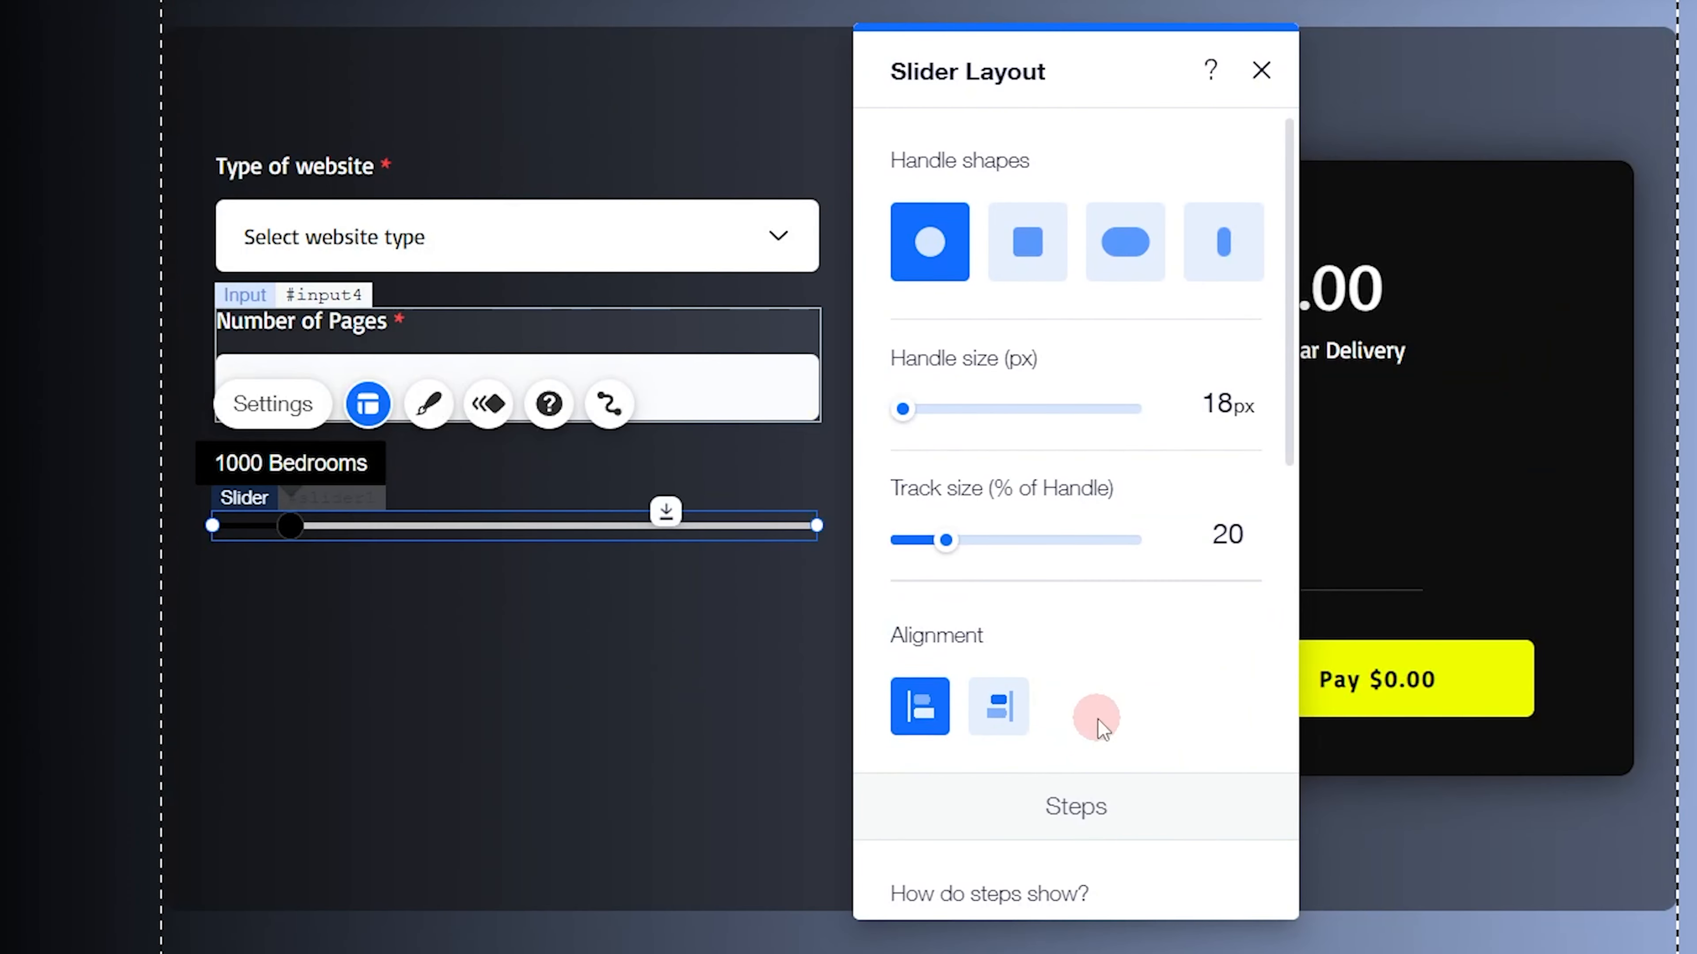
scroll(1091, 713, "down", 5)
scroll(1049, 618, "down", 2)
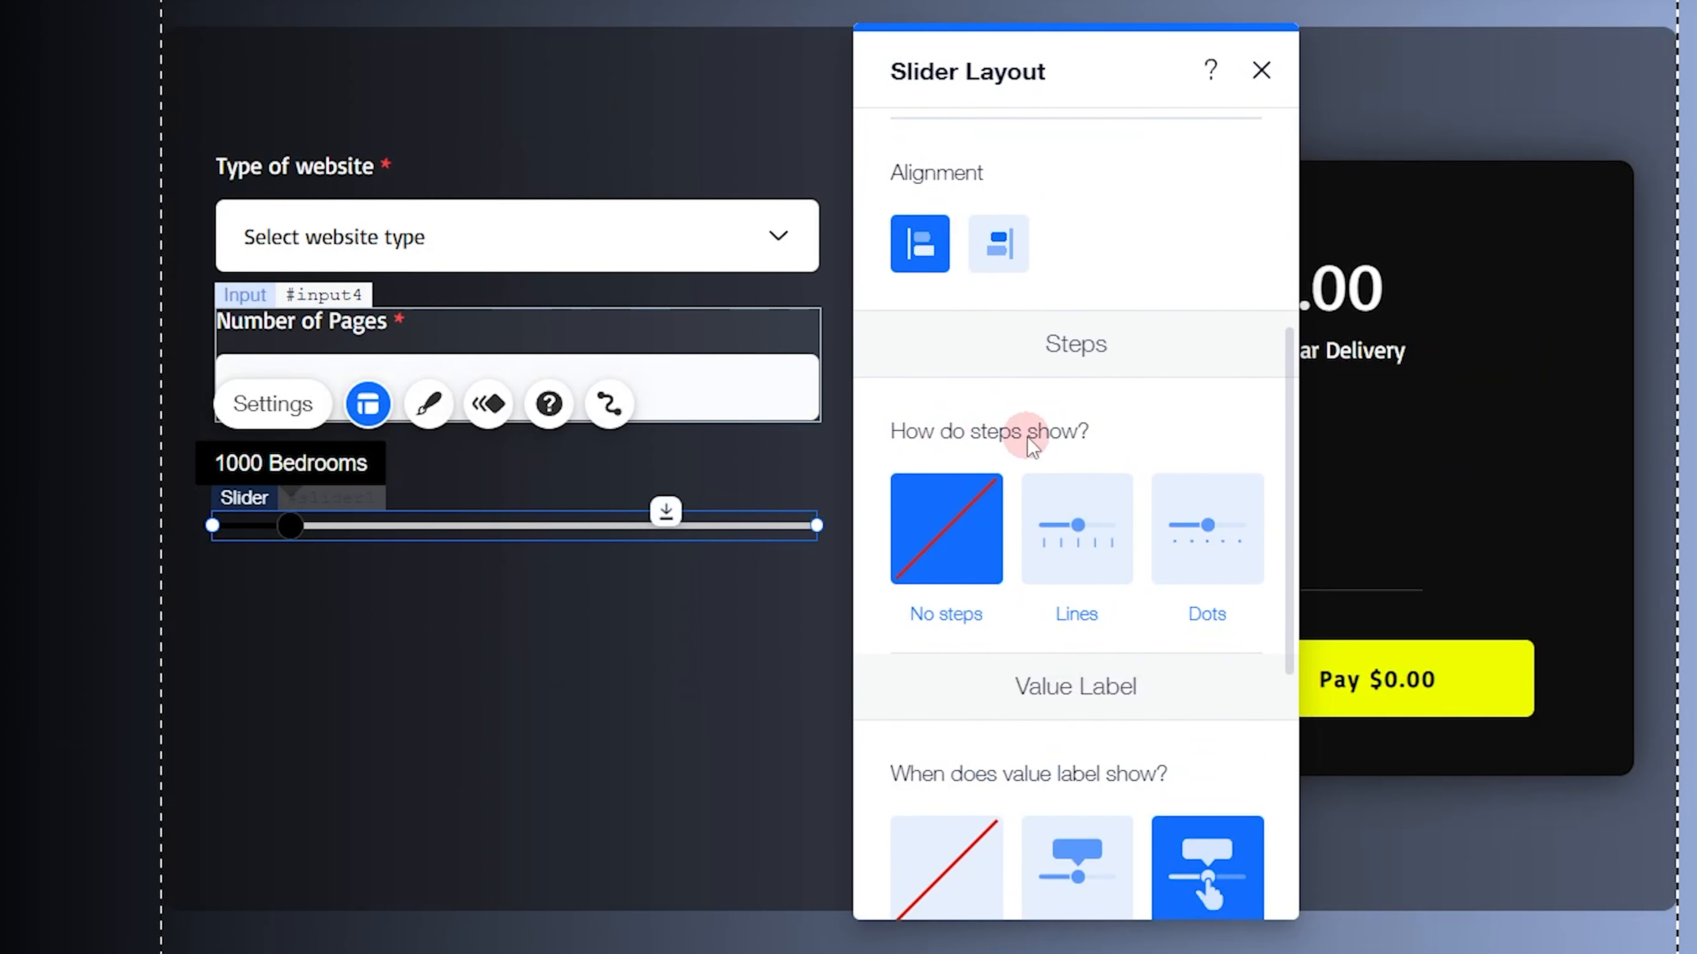
left_click(979, 545)
left_click(1070, 550)
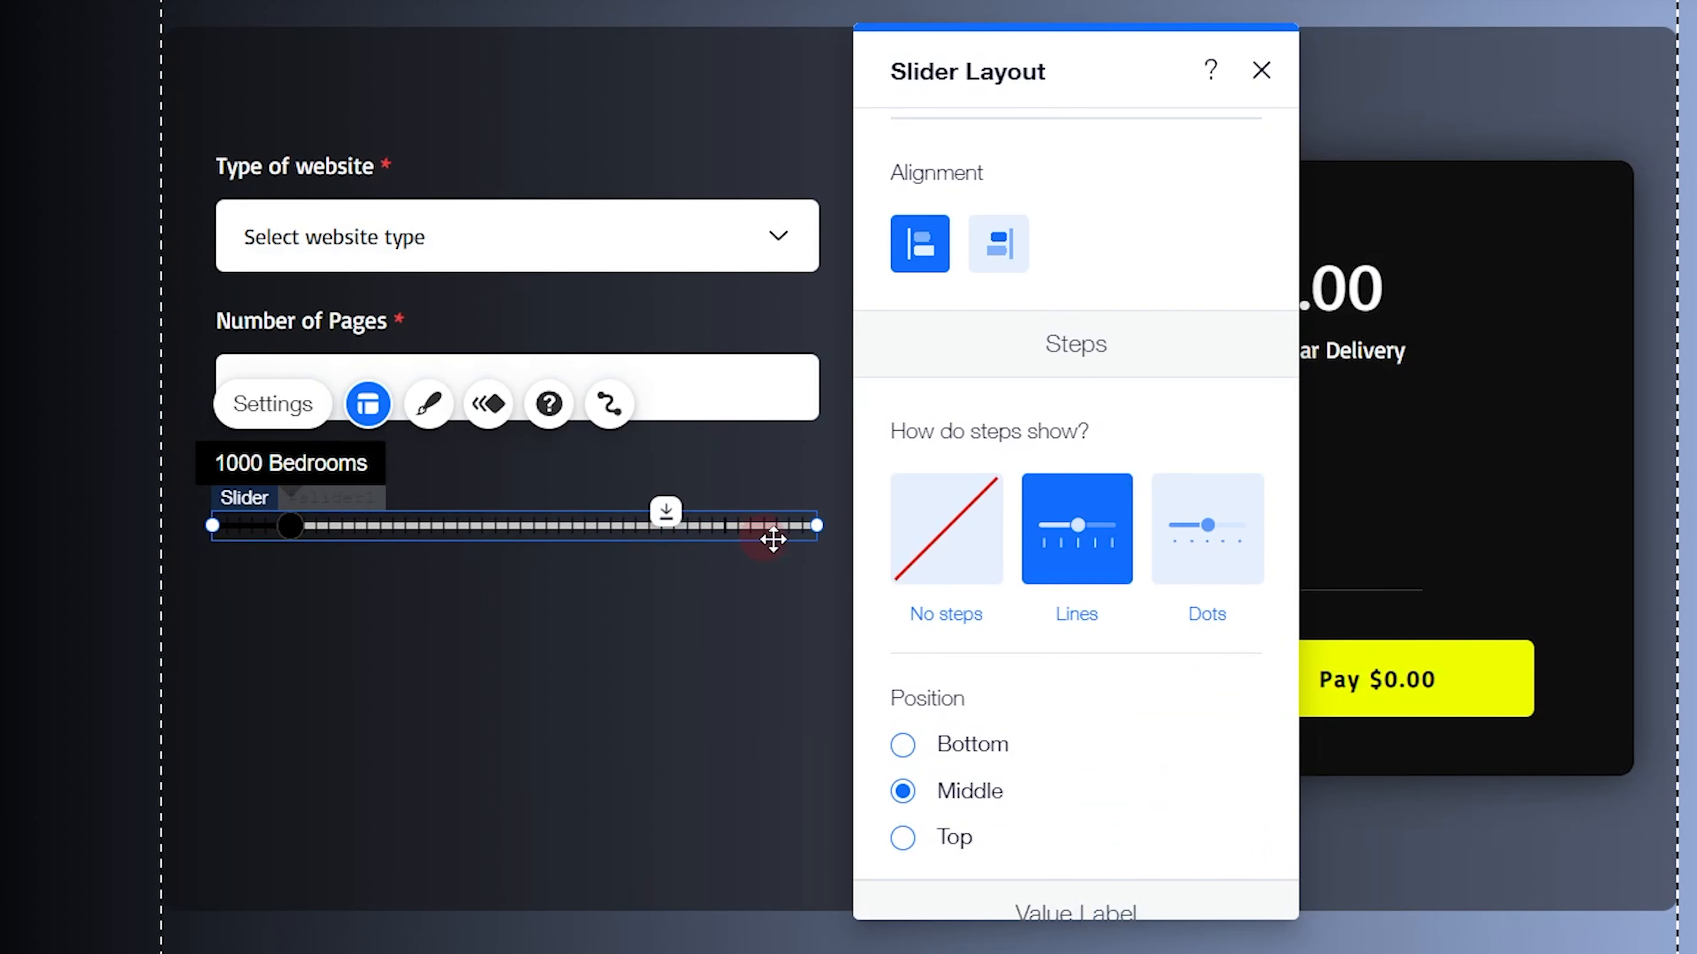
left_click(1231, 549)
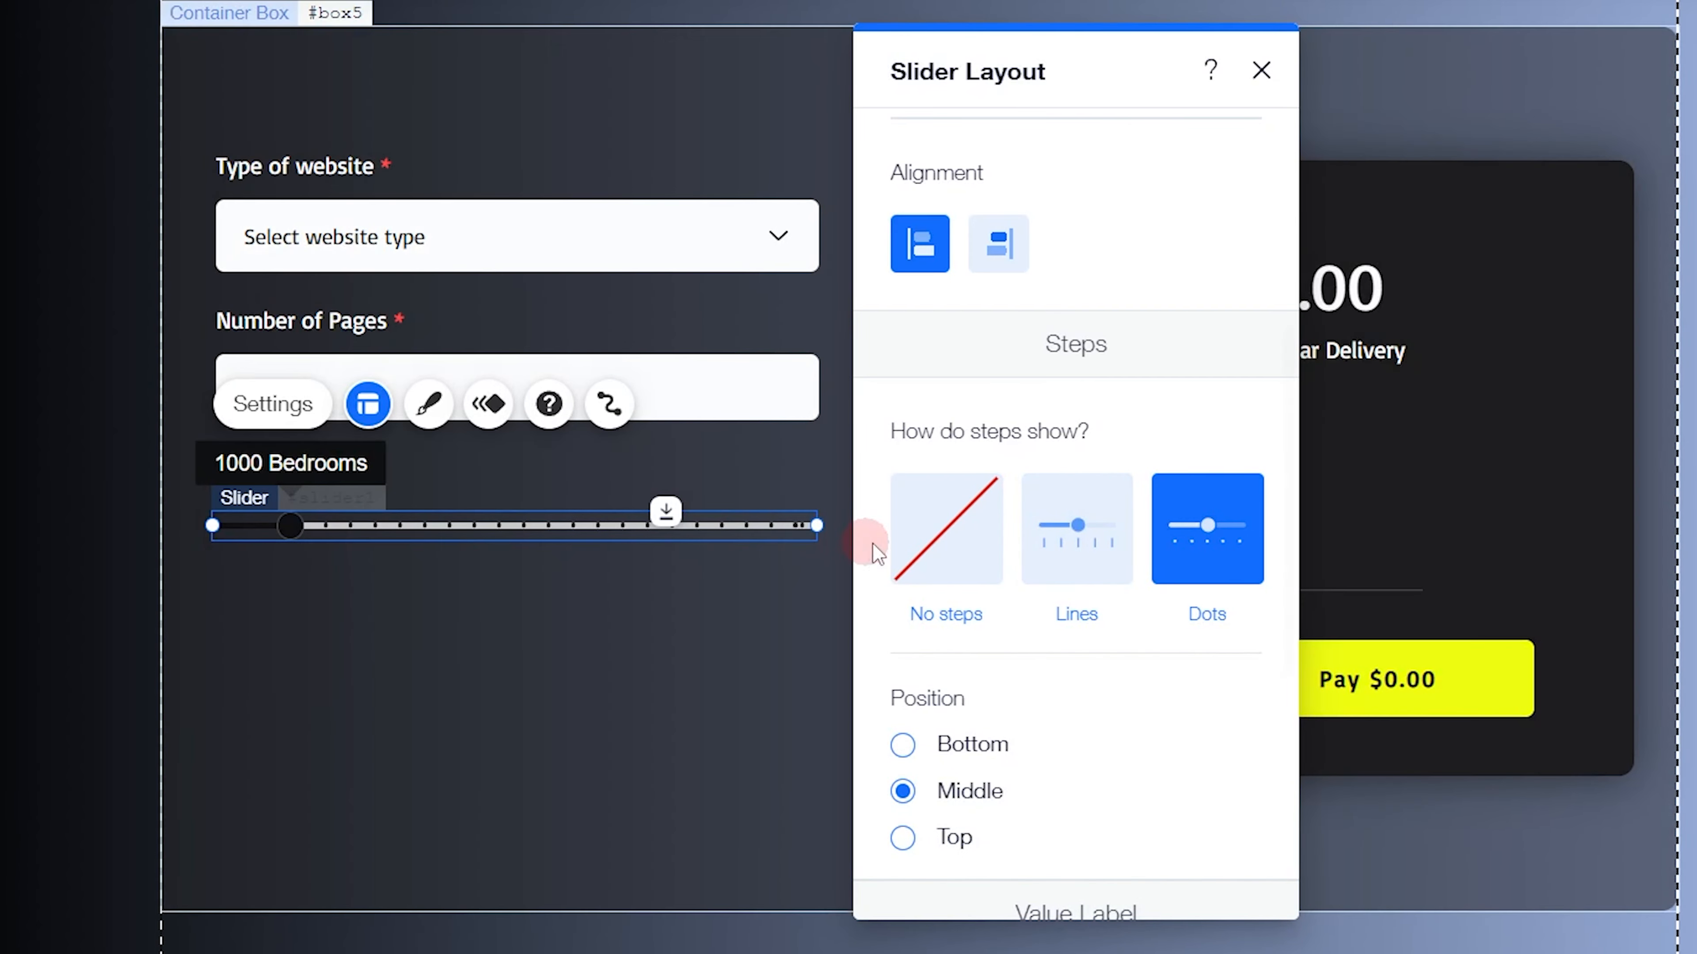
left_click(1056, 541)
left_click(932, 549)
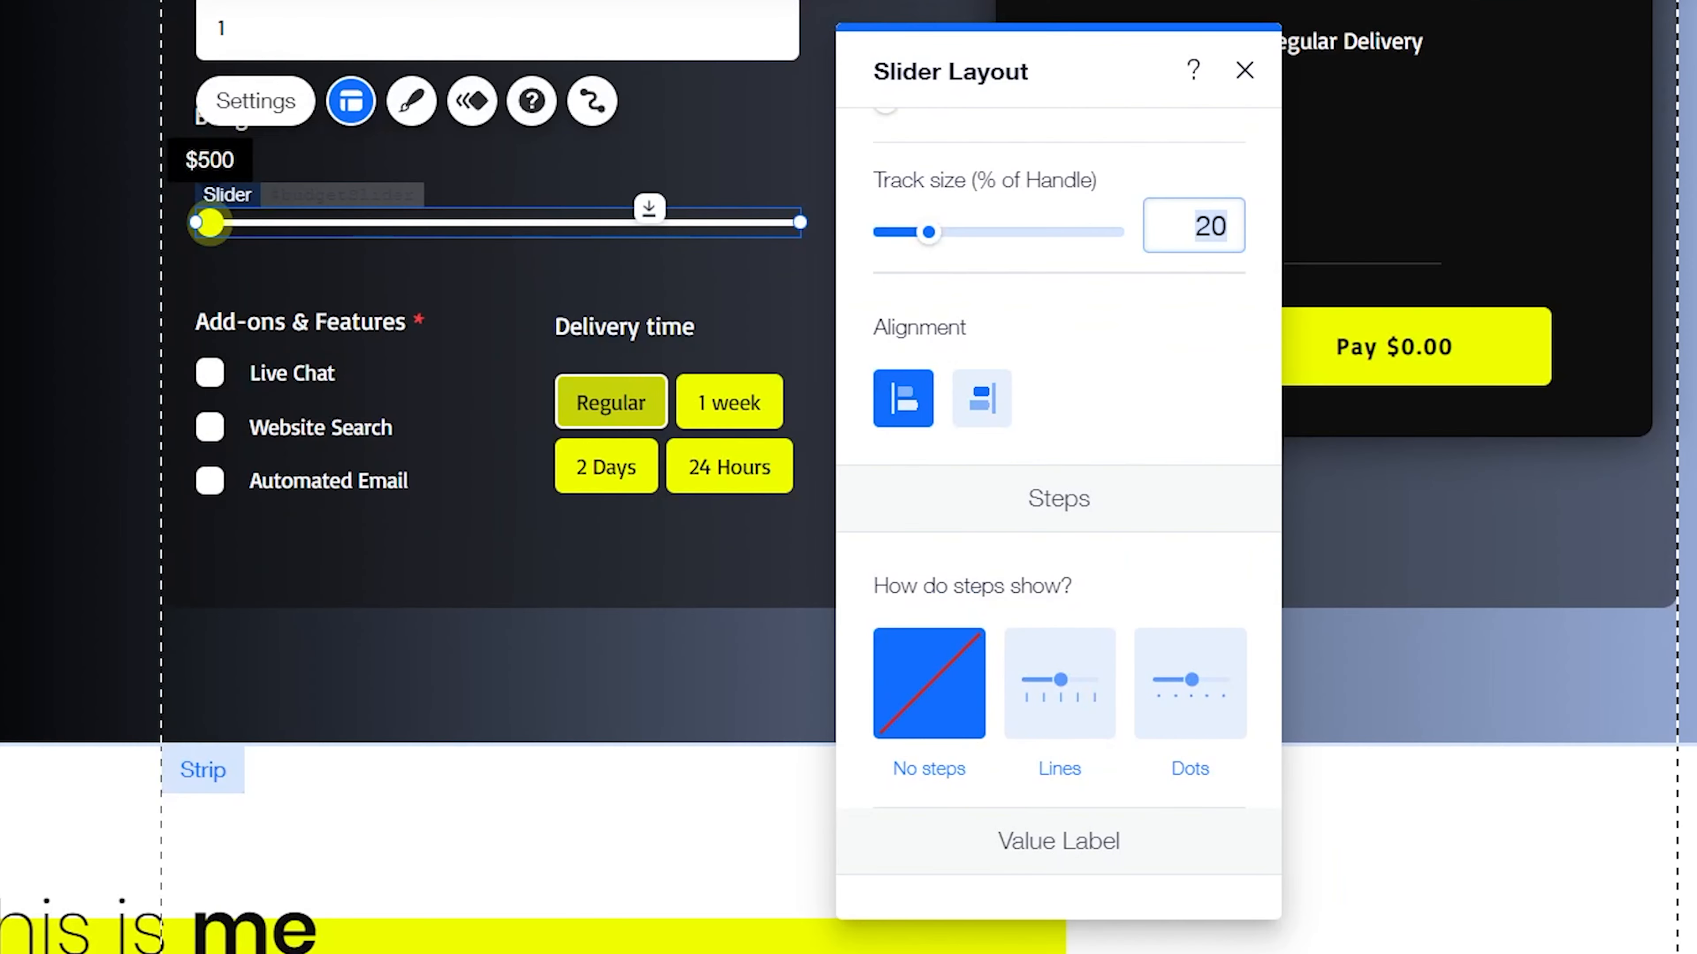
Try hiding the new slider's value label with Never, and set the label to show Always
scroll(1014, 463, "down", 5)
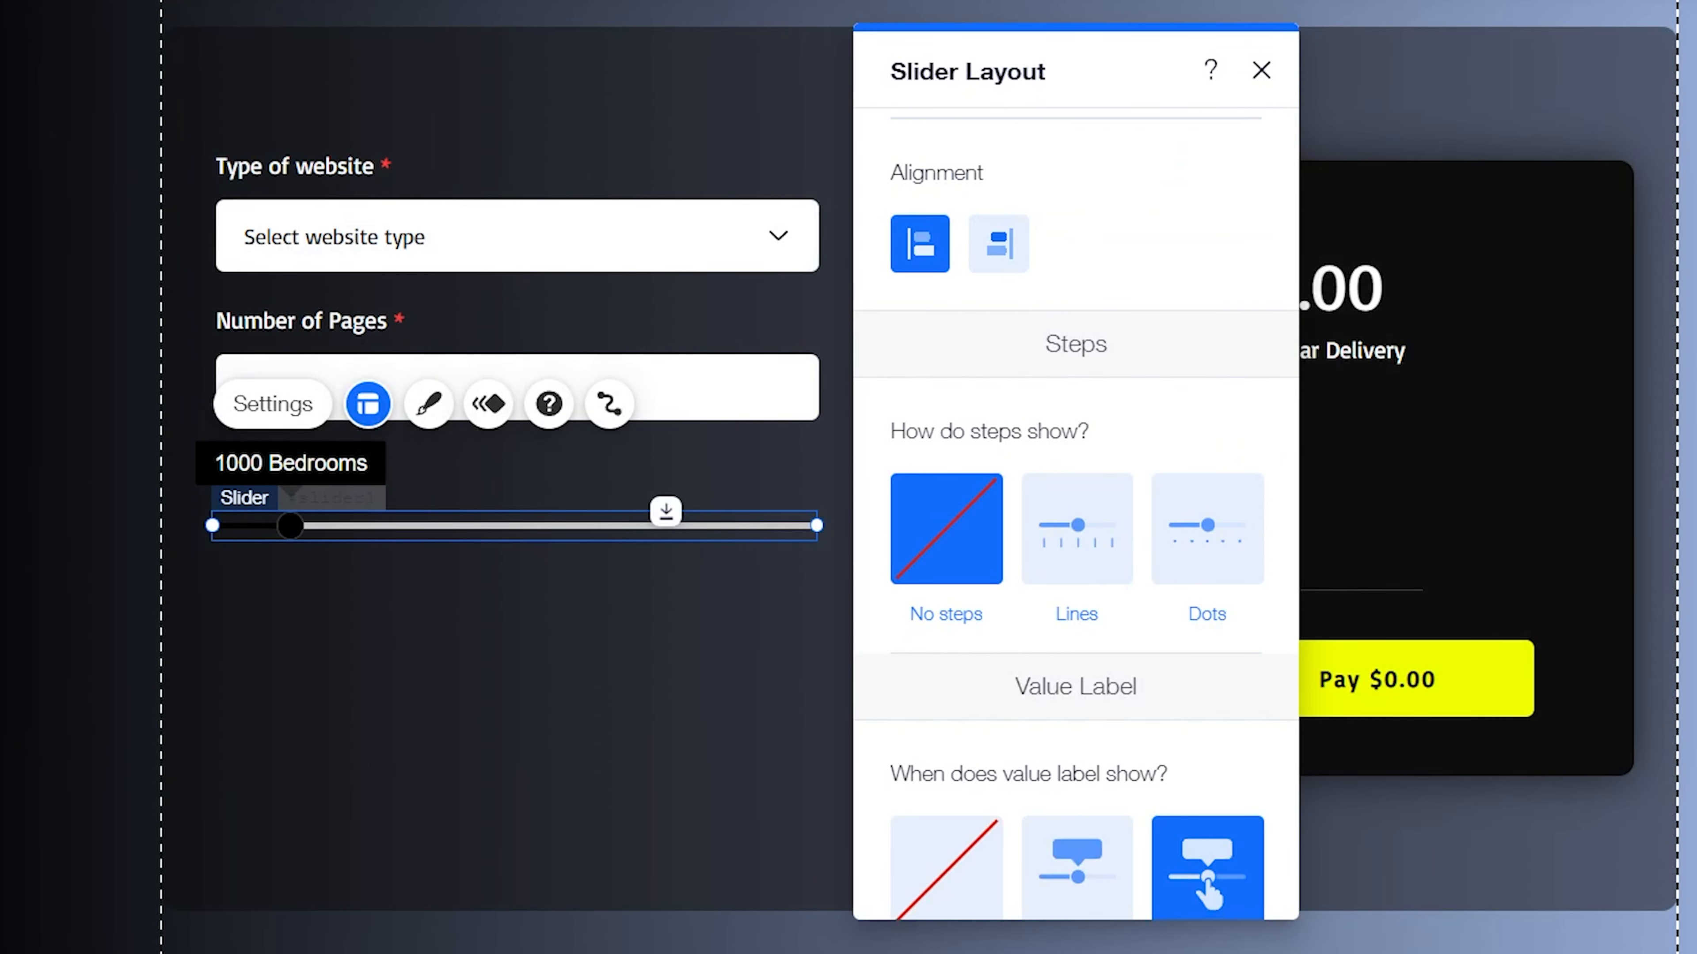
scroll(1045, 663, "down", 4)
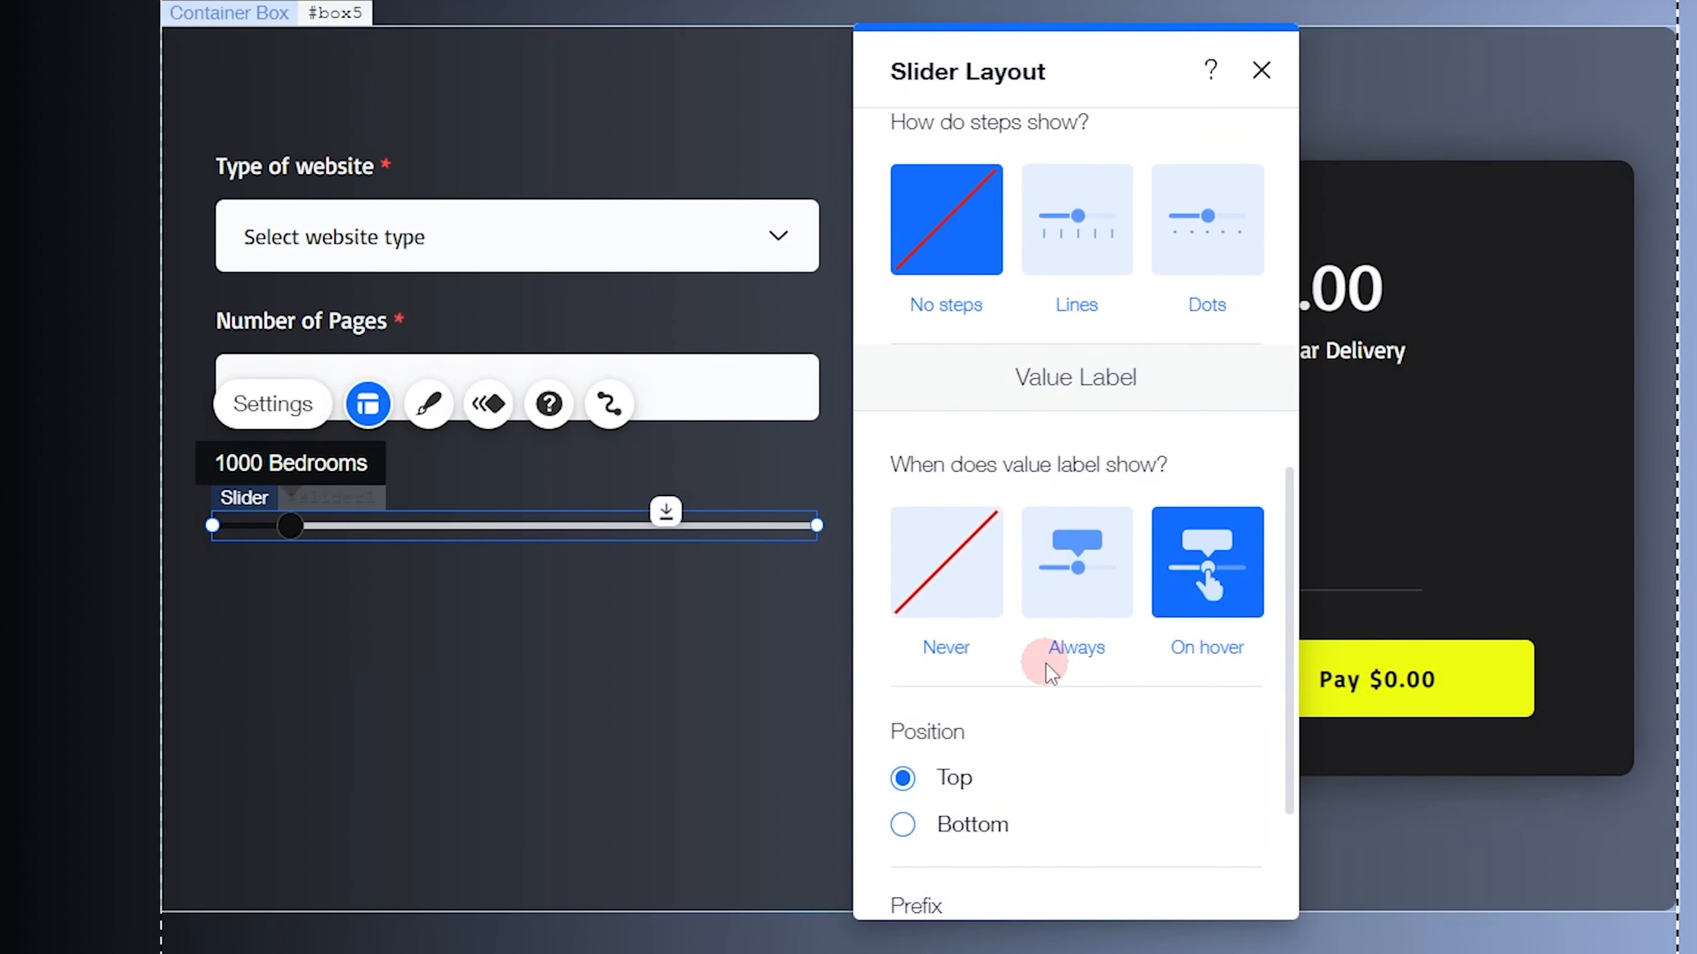
left_click(951, 605)
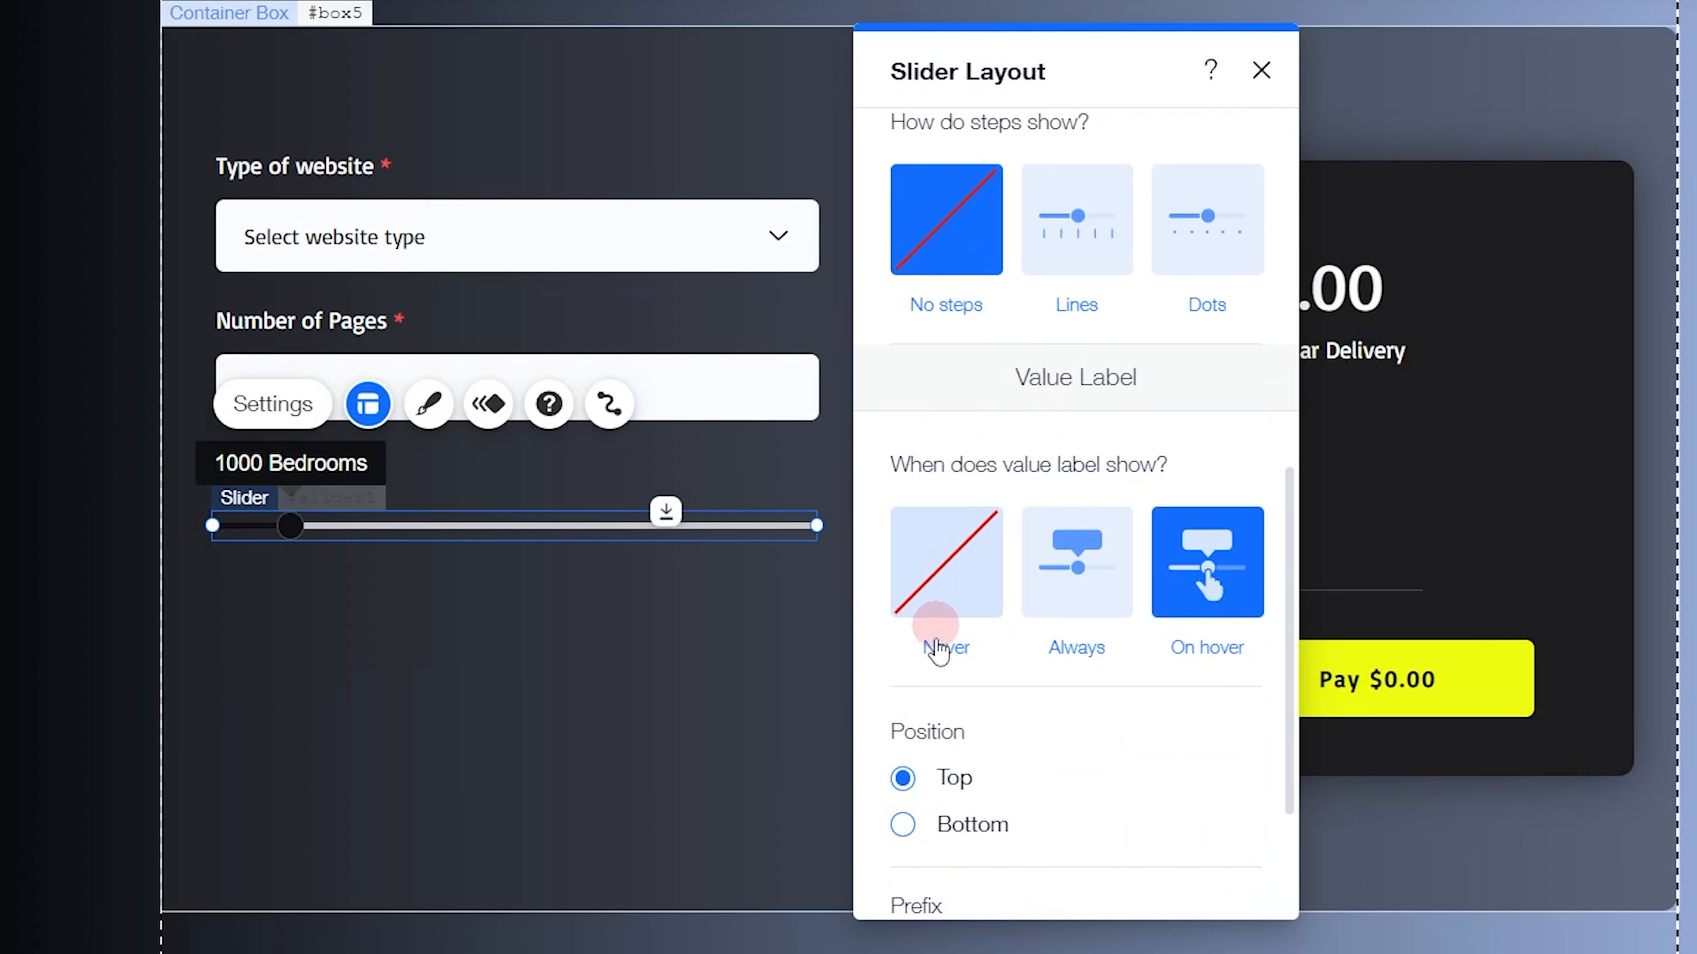
scroll(967, 552, "up", 3)
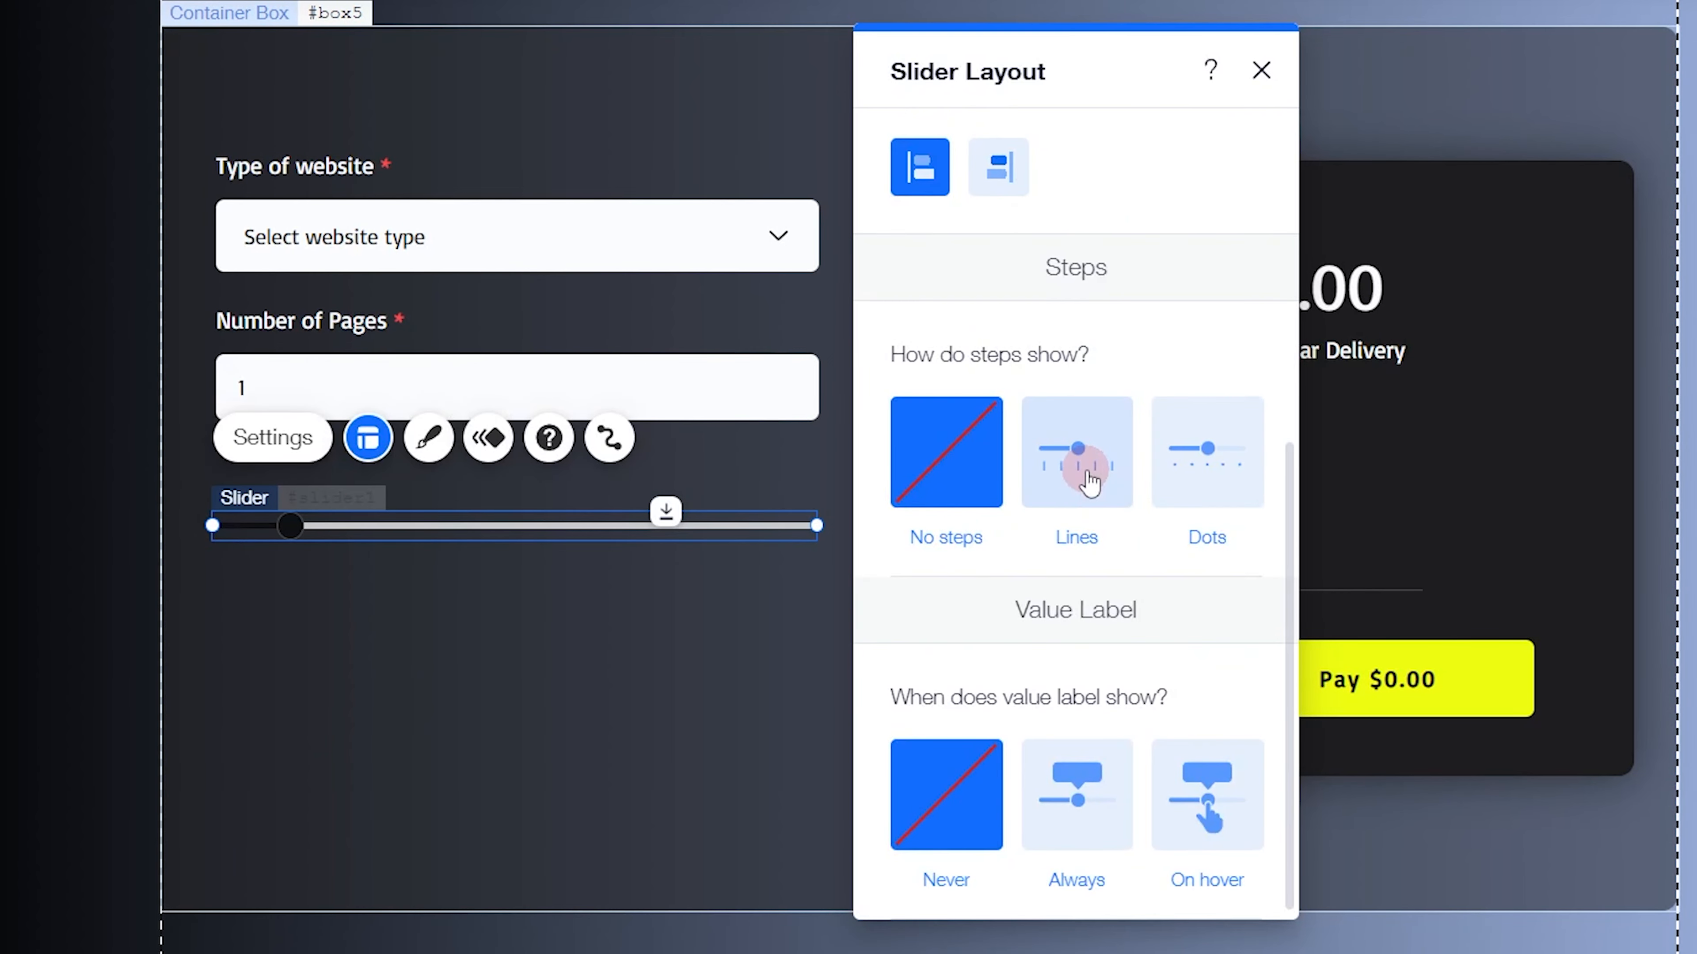
left_click(1076, 795)
scroll(1077, 580, "down", 3)
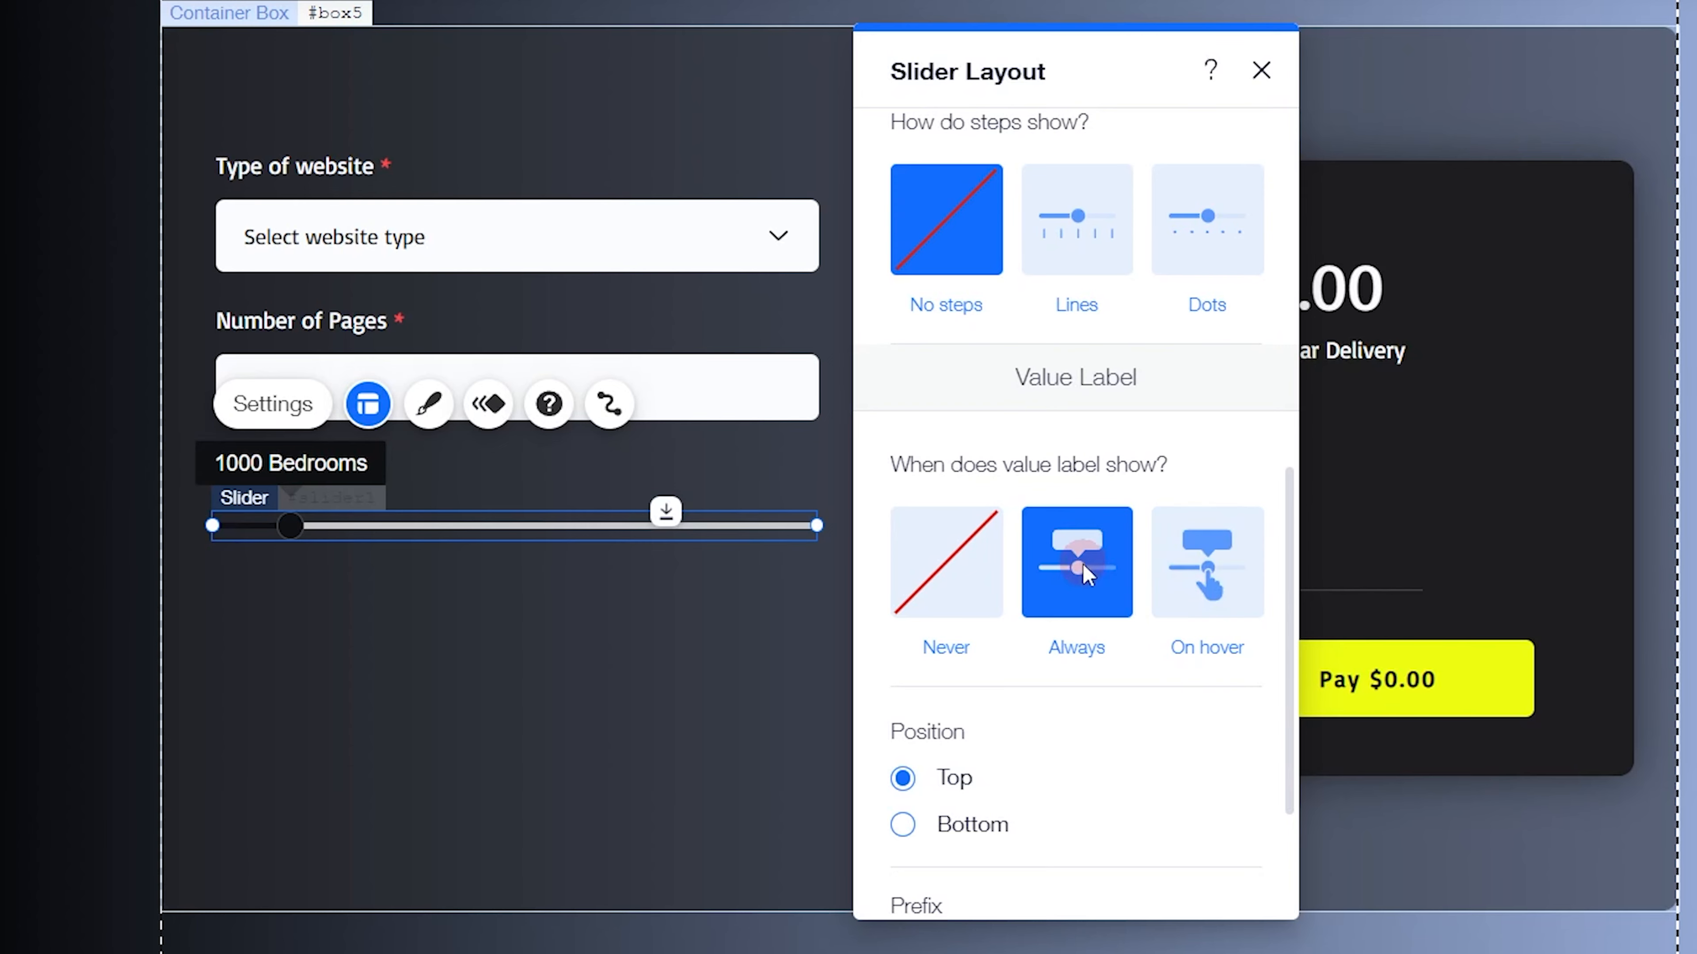
left_click(1068, 646)
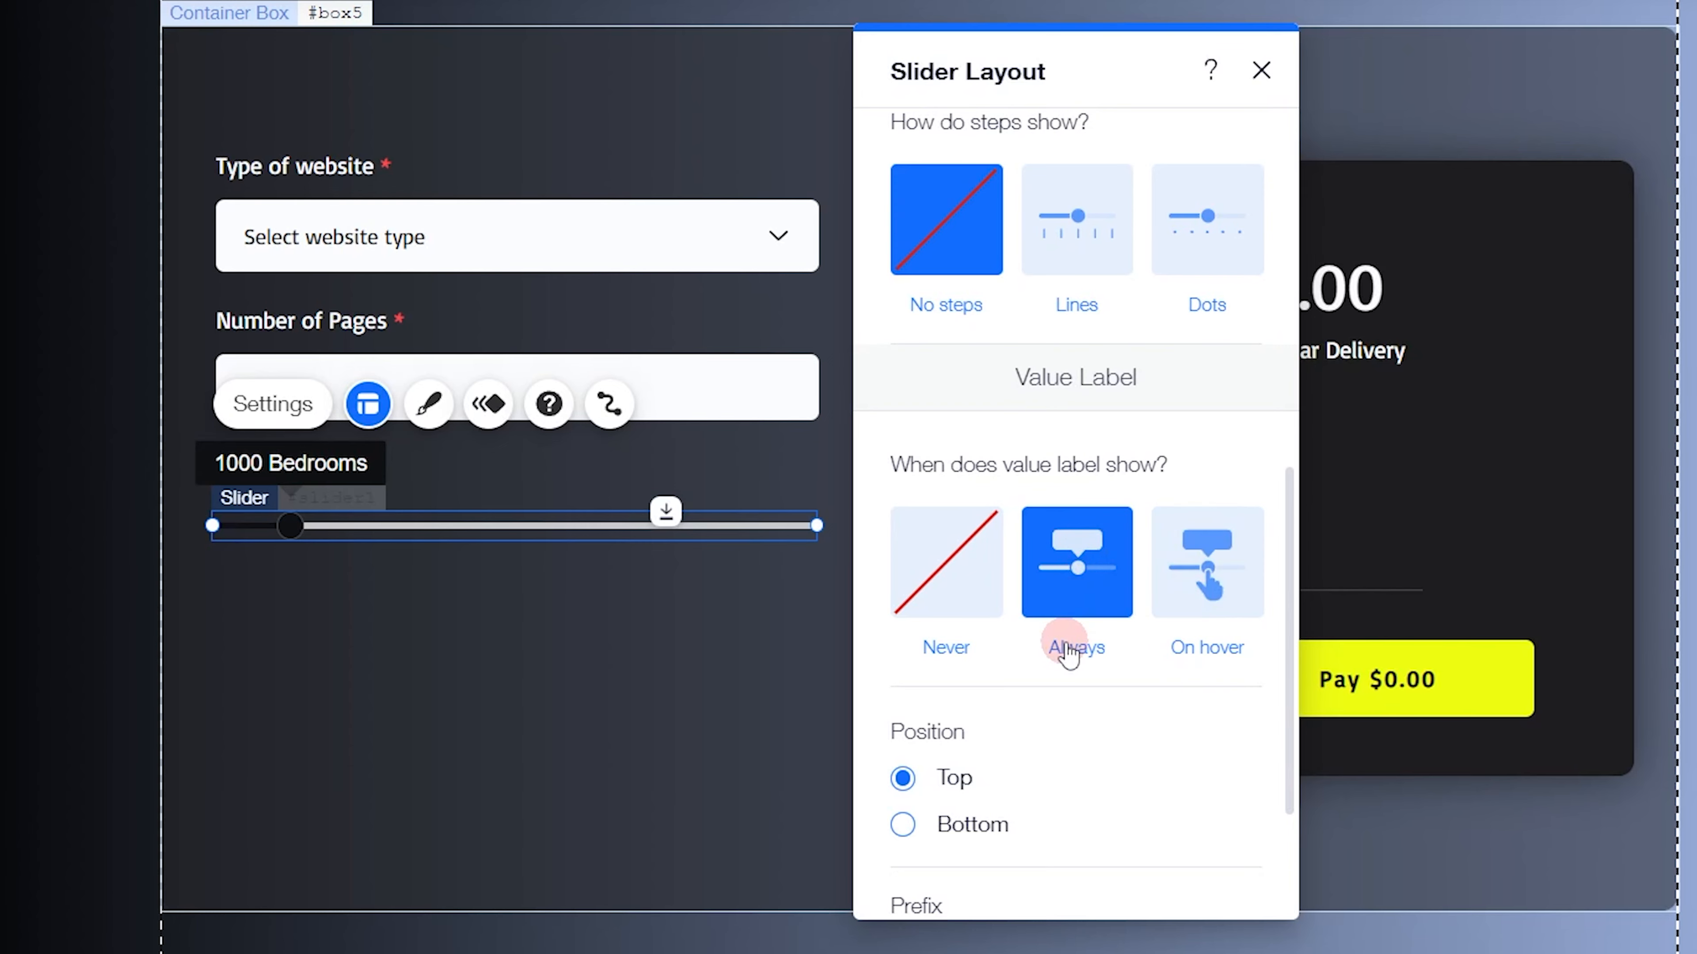
scroll(993, 645, "down", 3)
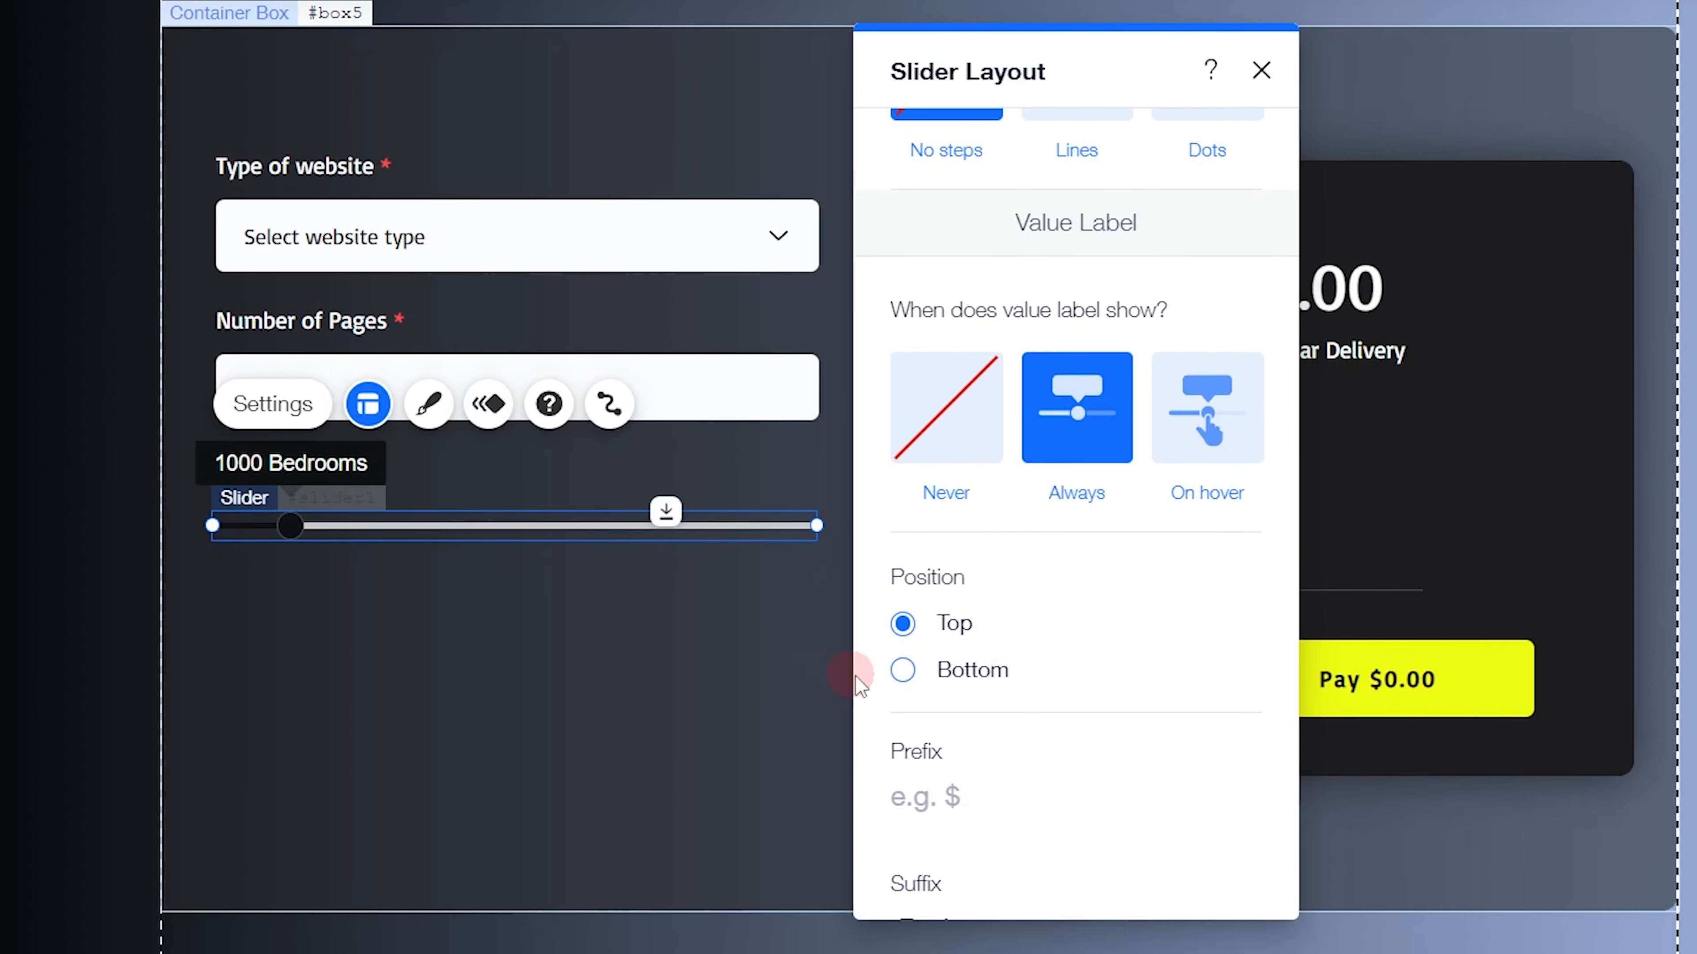
Keep the new slider's value label position at Top after trying Bottom, and set the label's prefix to $
left_click(905, 671)
left_click(903, 623)
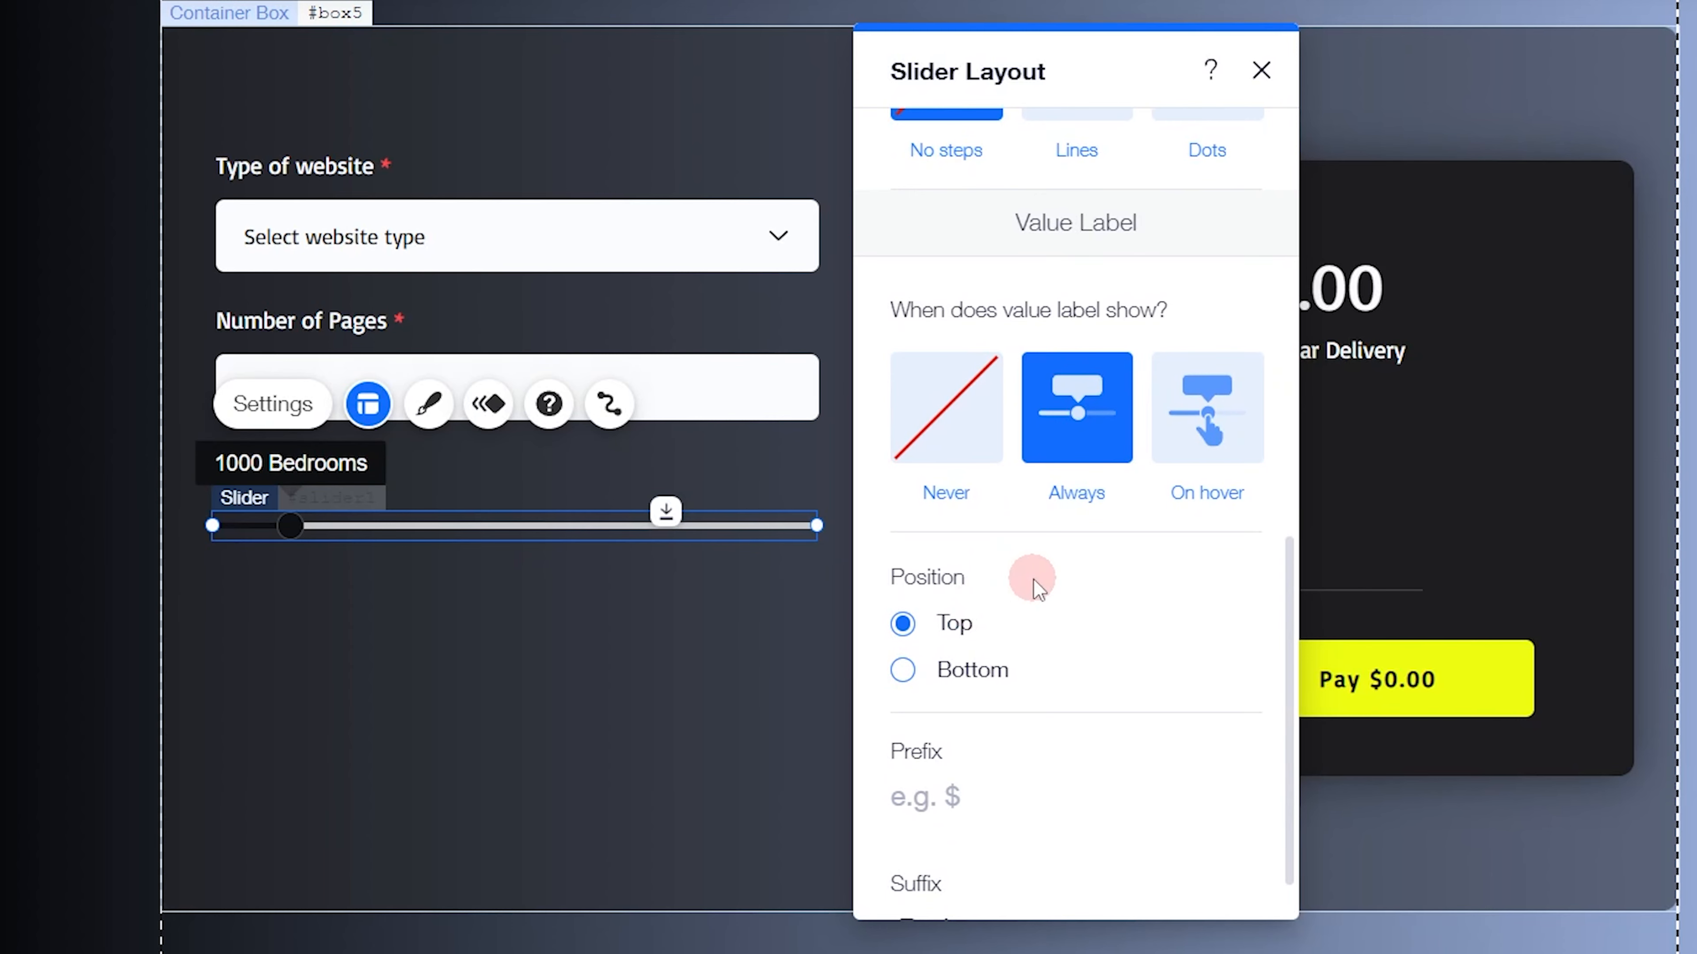
scroll(1014, 577, "down", 1)
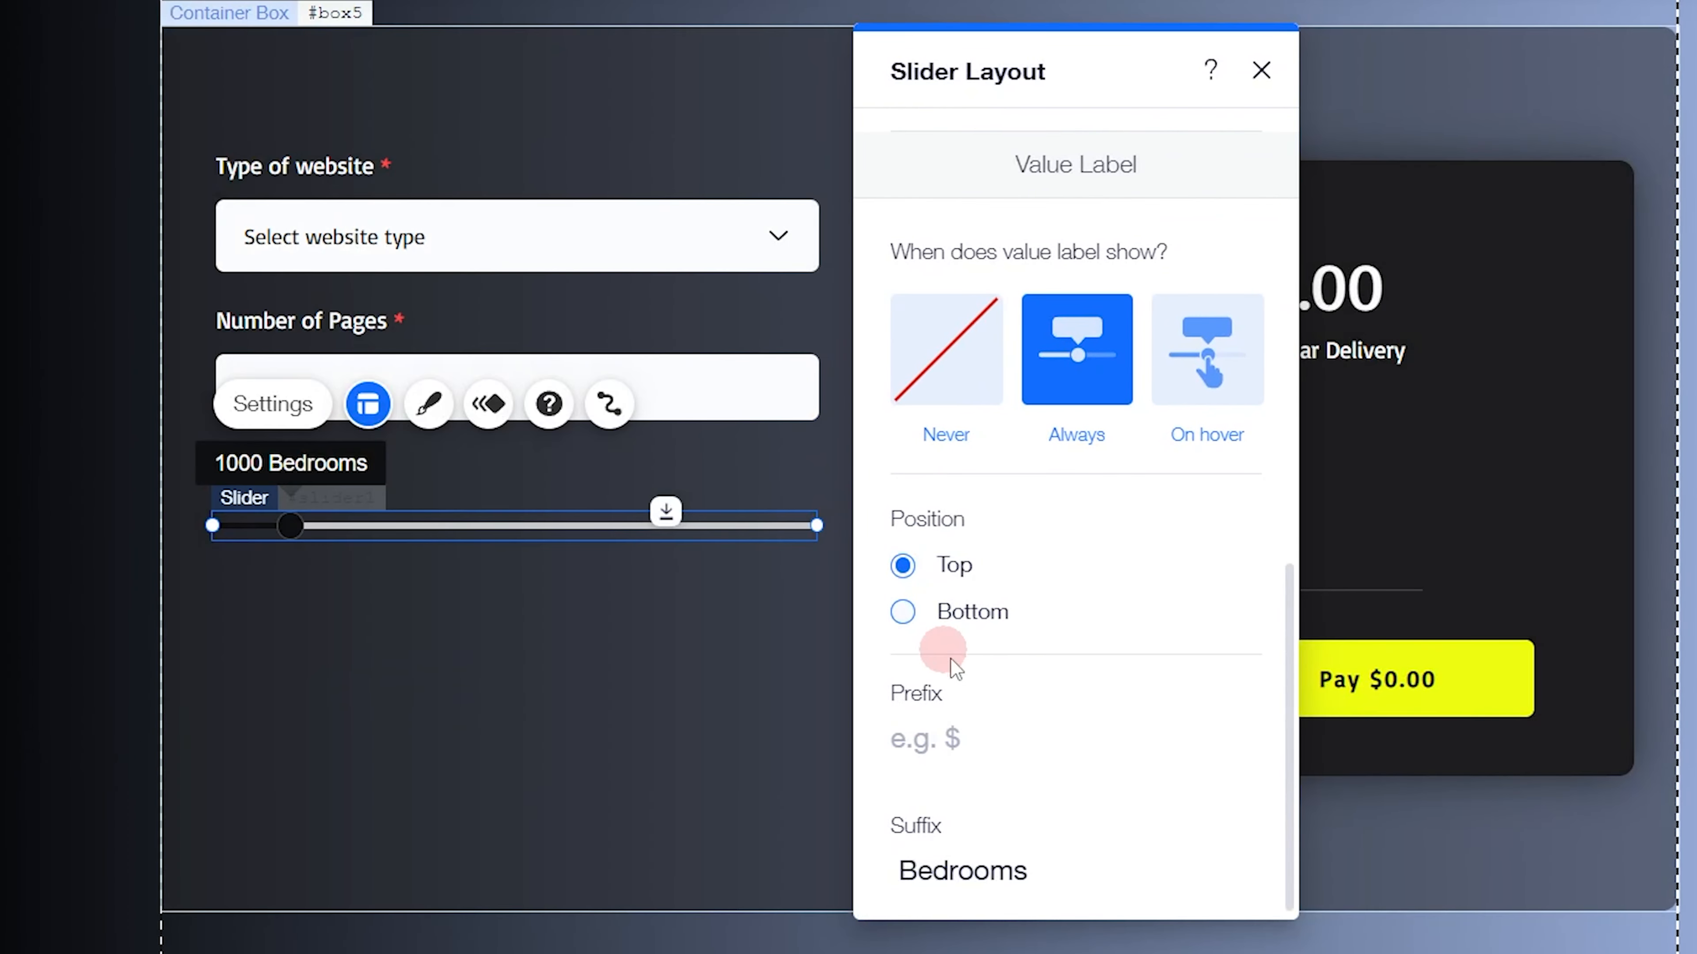
left_click(993, 732)
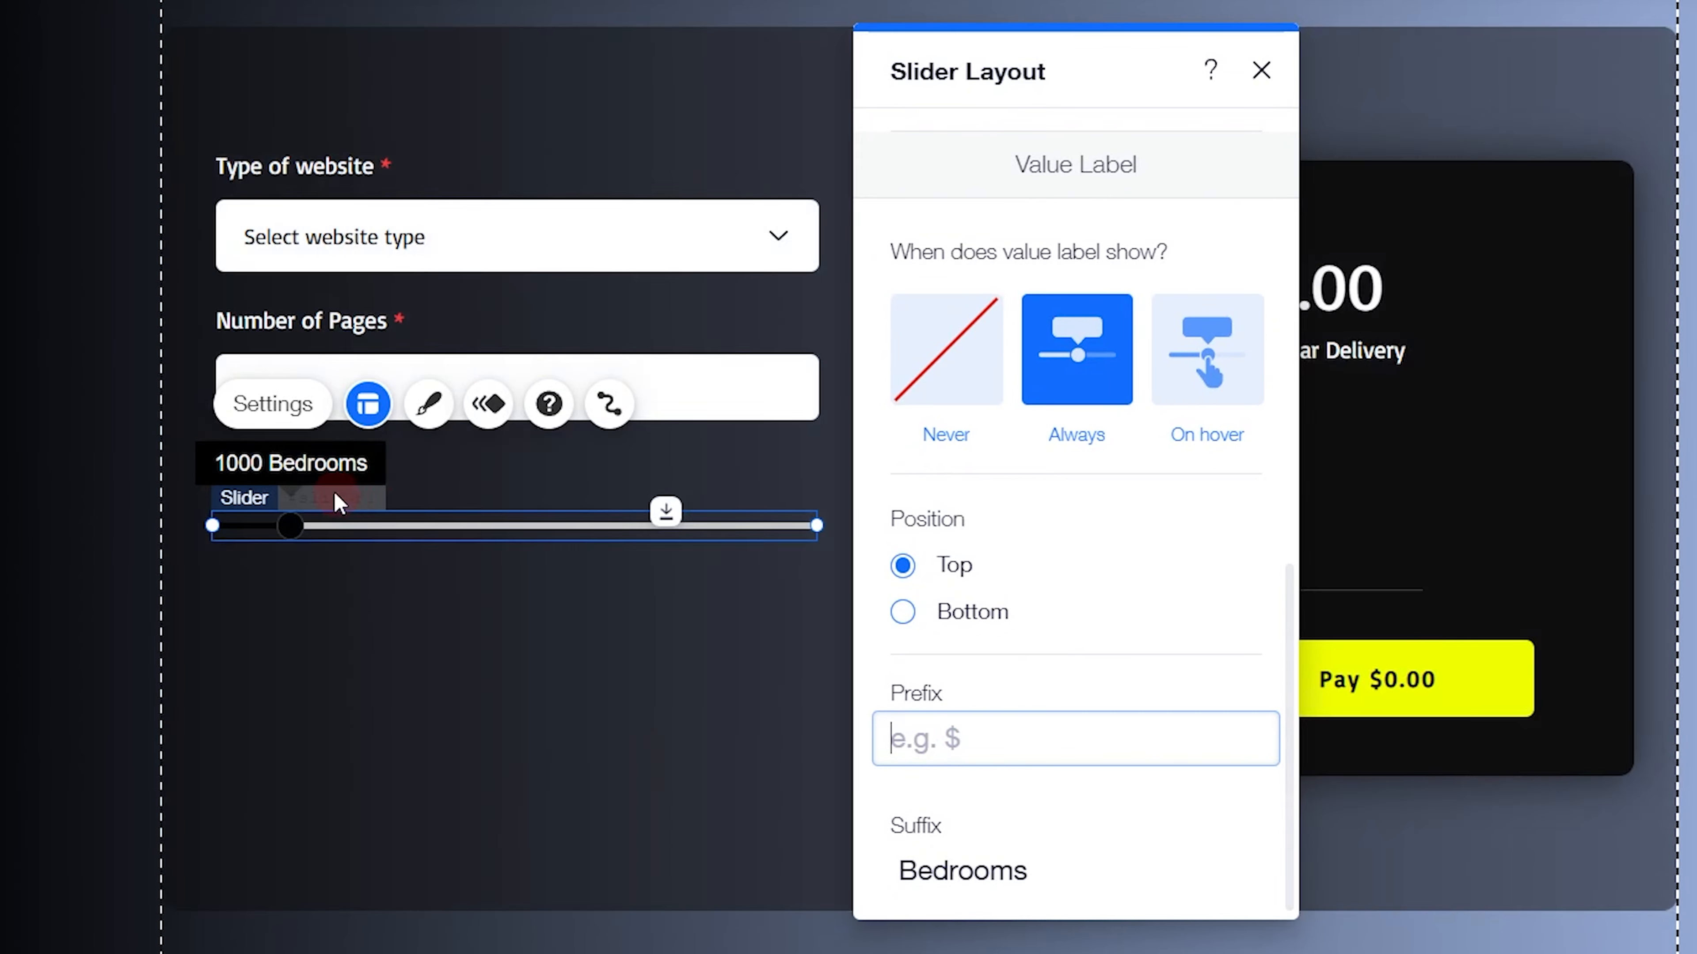
left_click(208, 465)
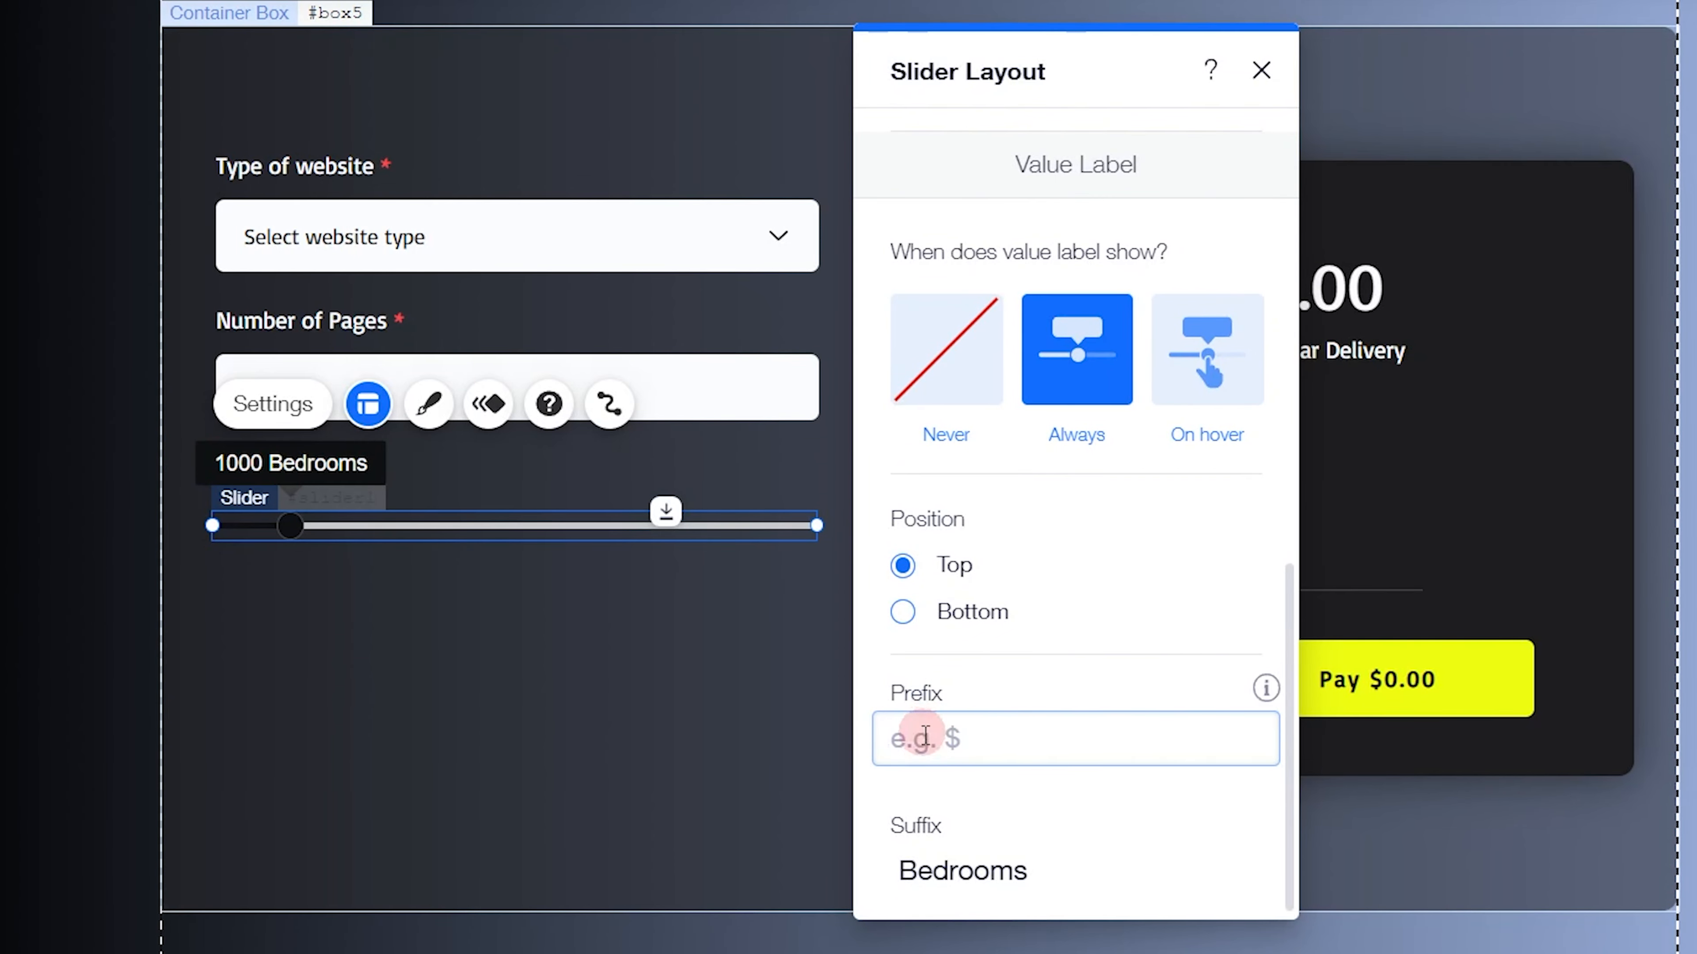
type("$")
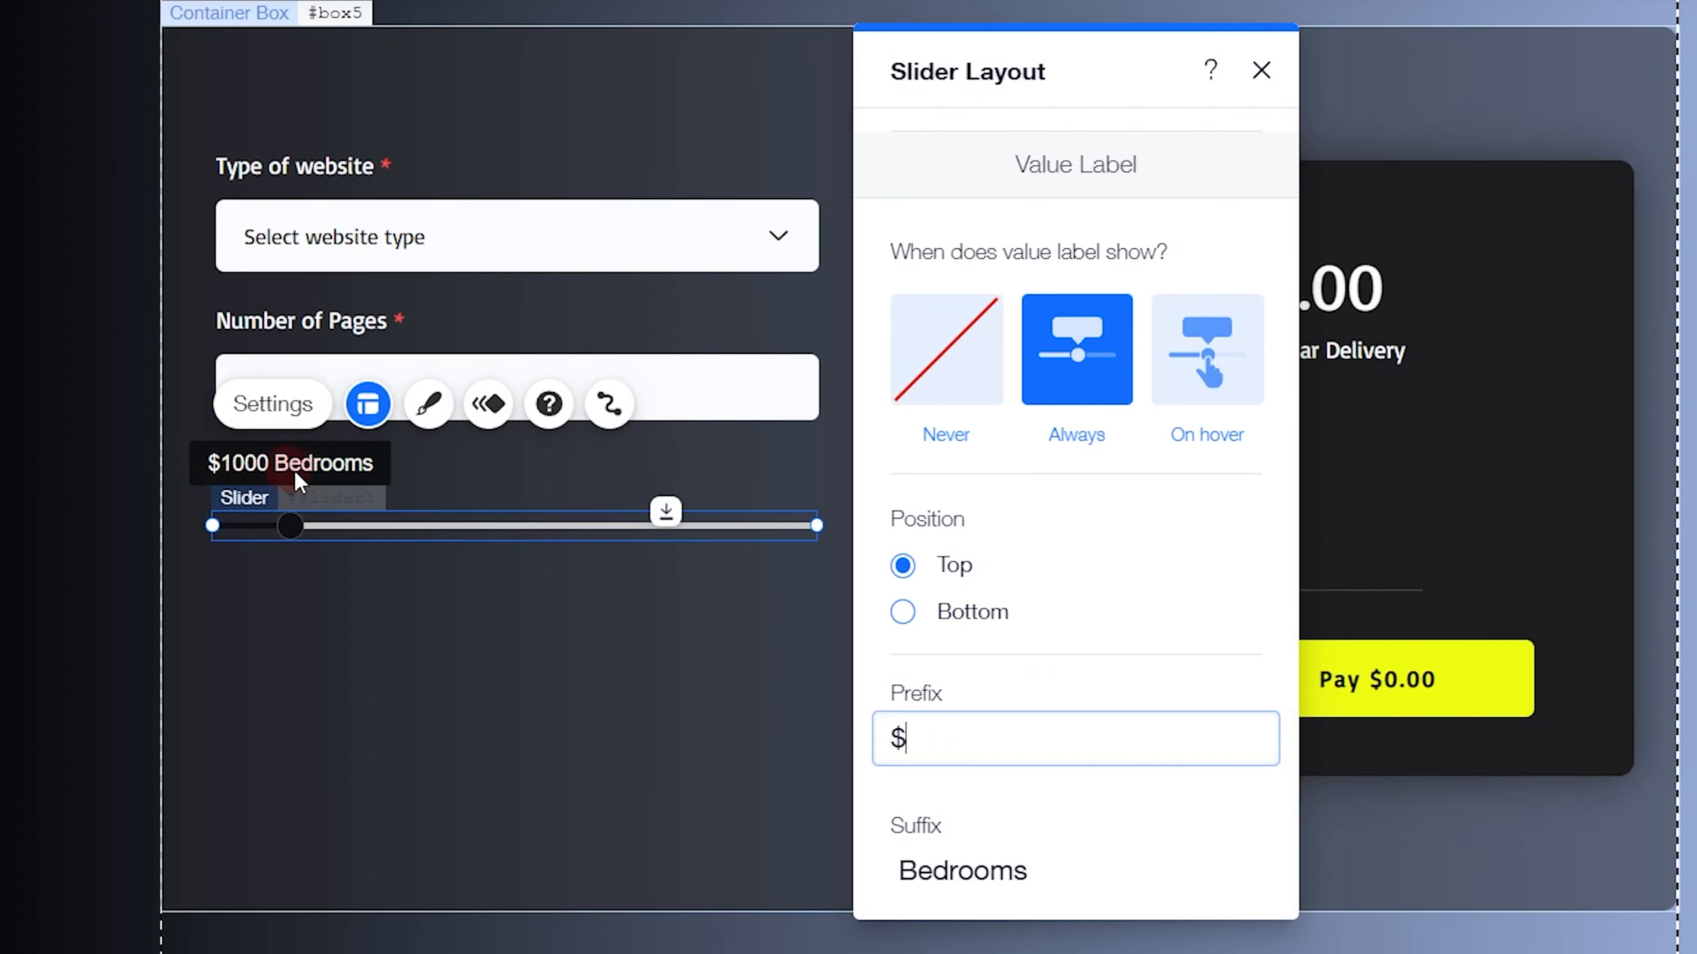
key("BackSpace")
type("$")
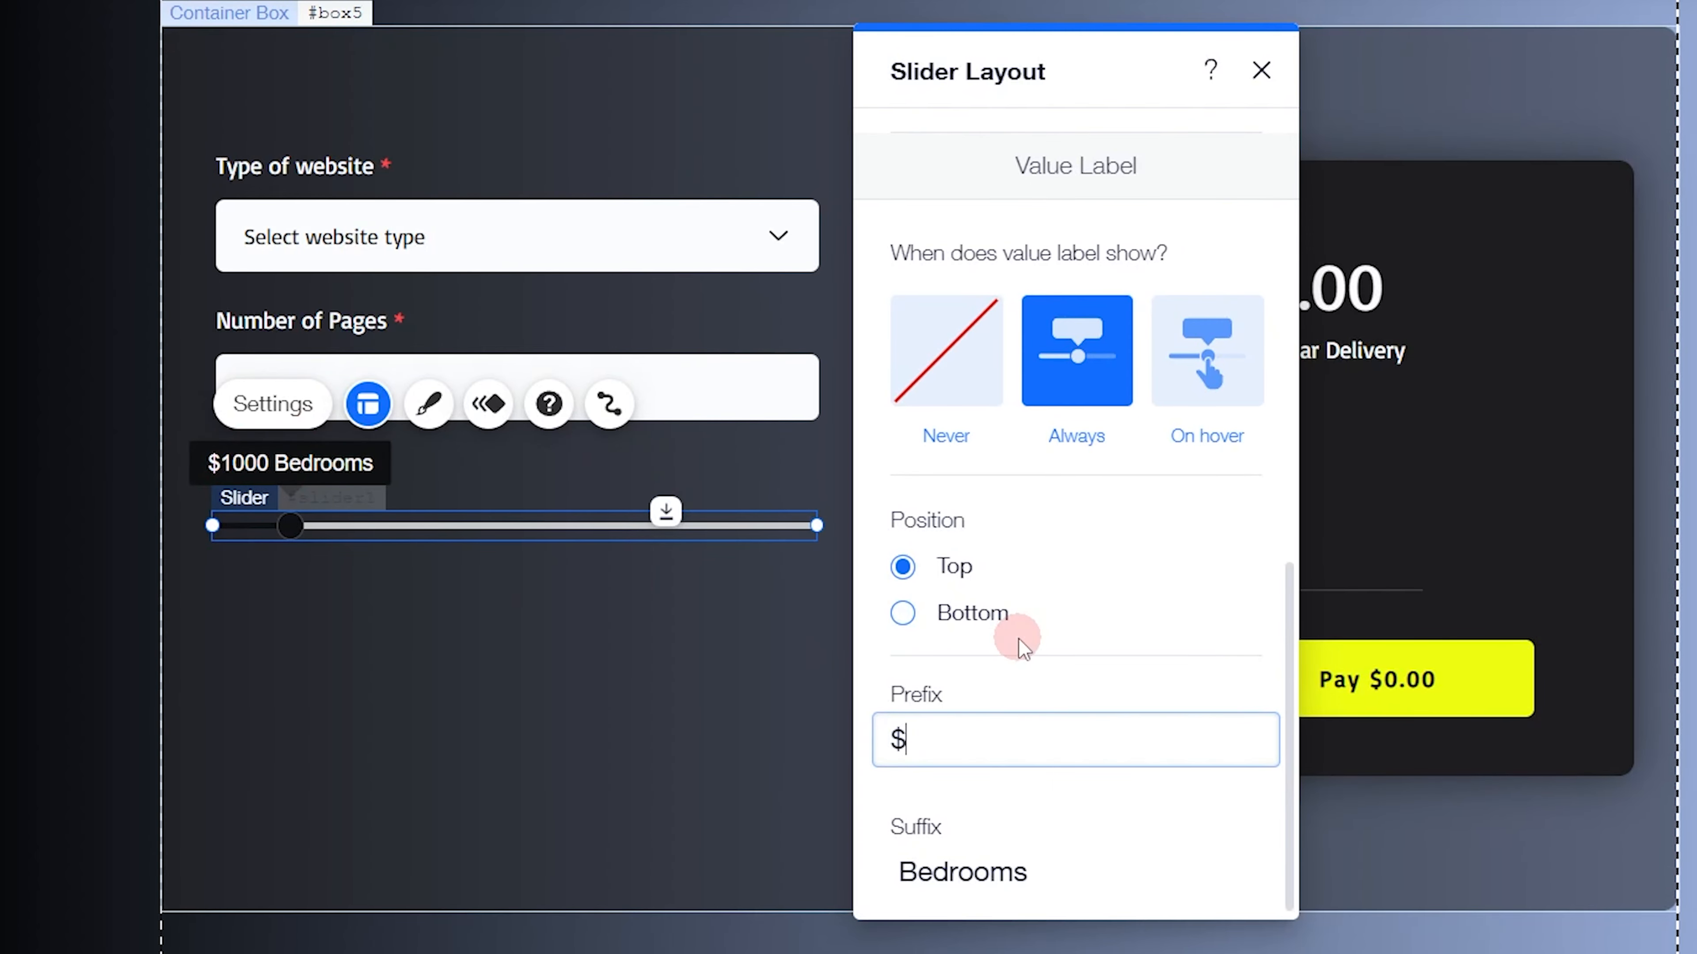
Remove the Bedrooms suffix from the value label, try Budget as the suffix, and leave the suffix empty
left_click(993, 889)
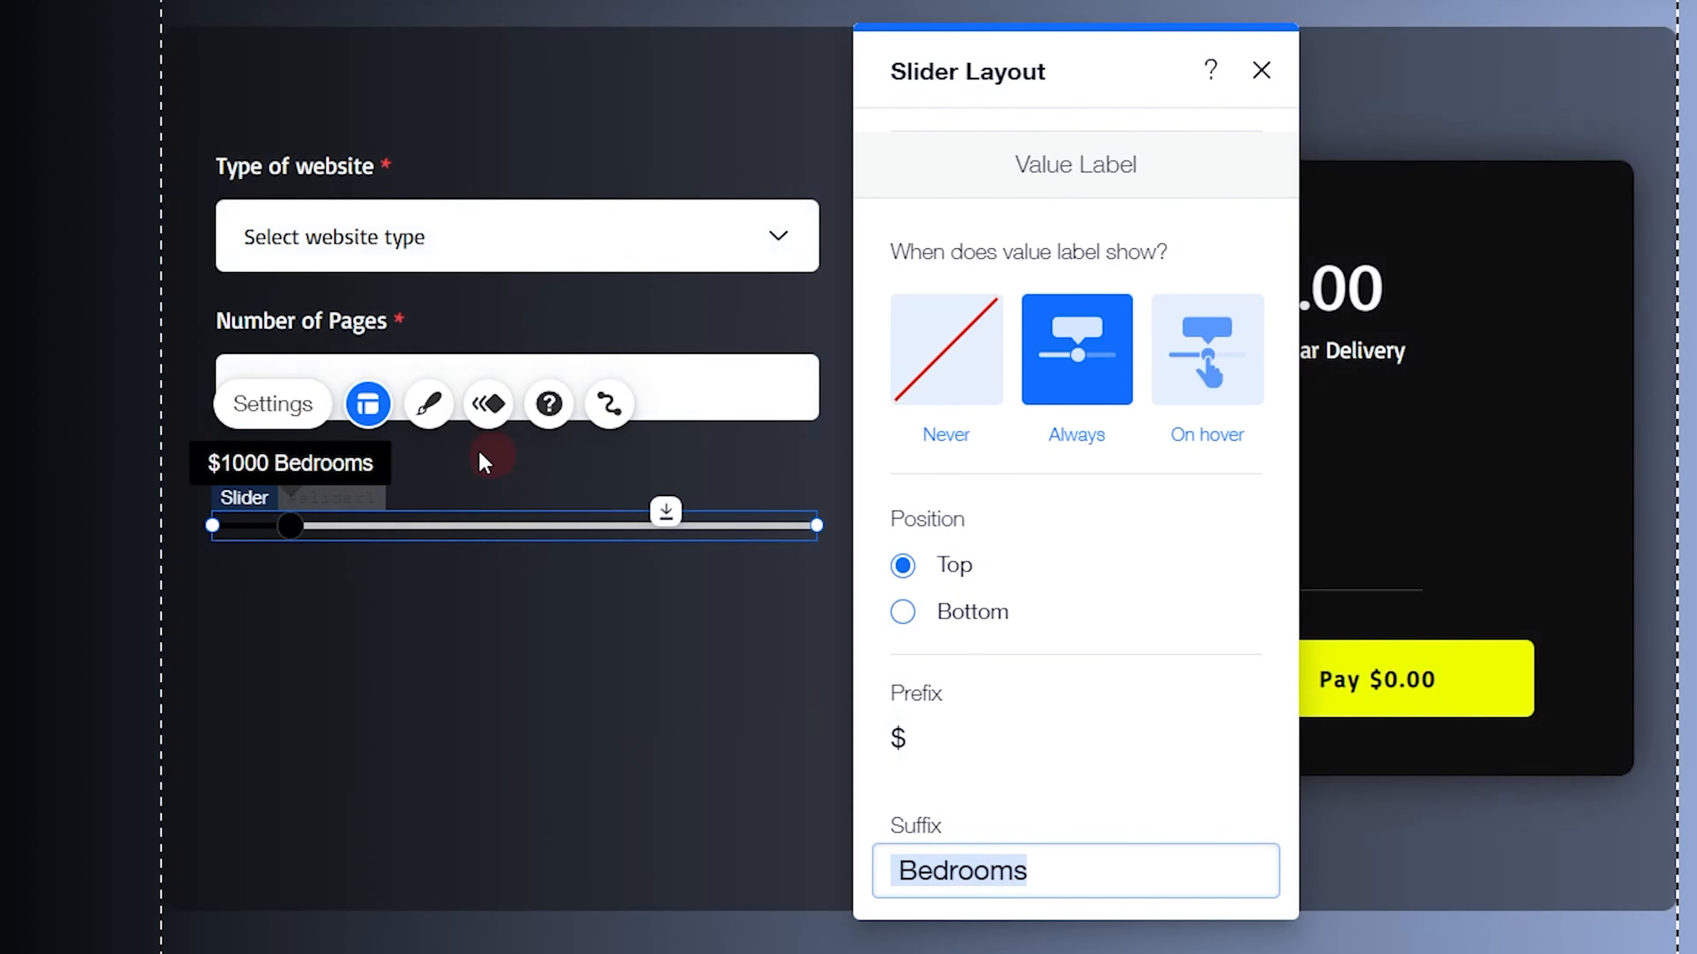
key("BackSpace")
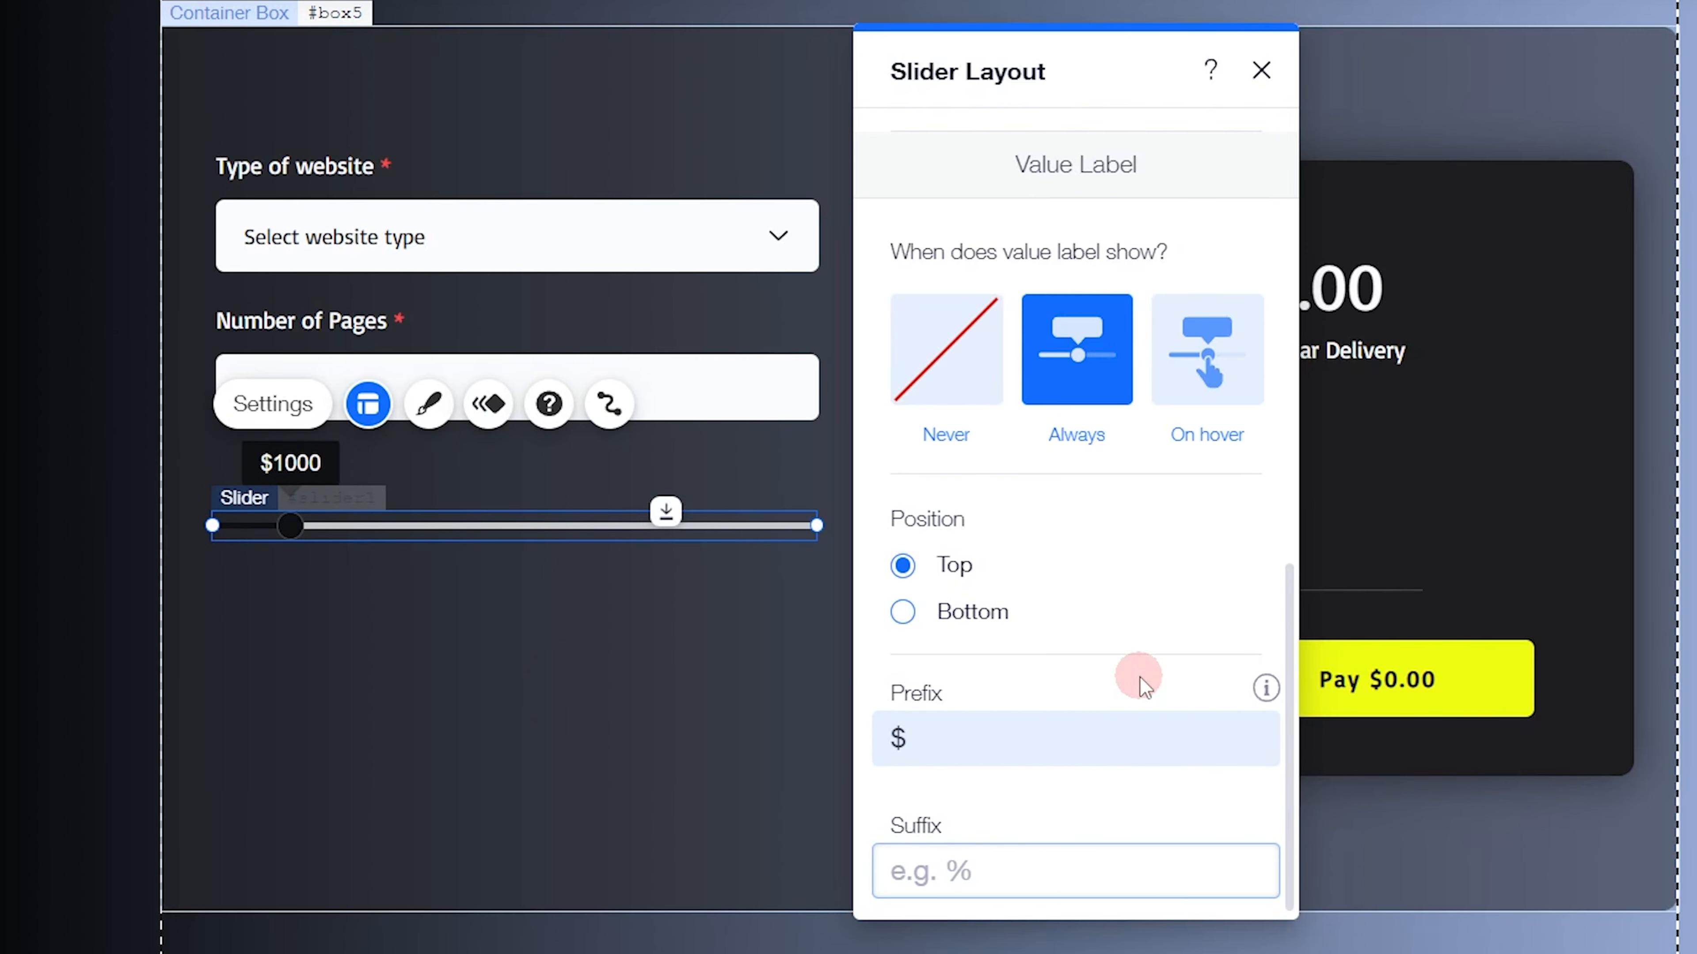
type("Budget")
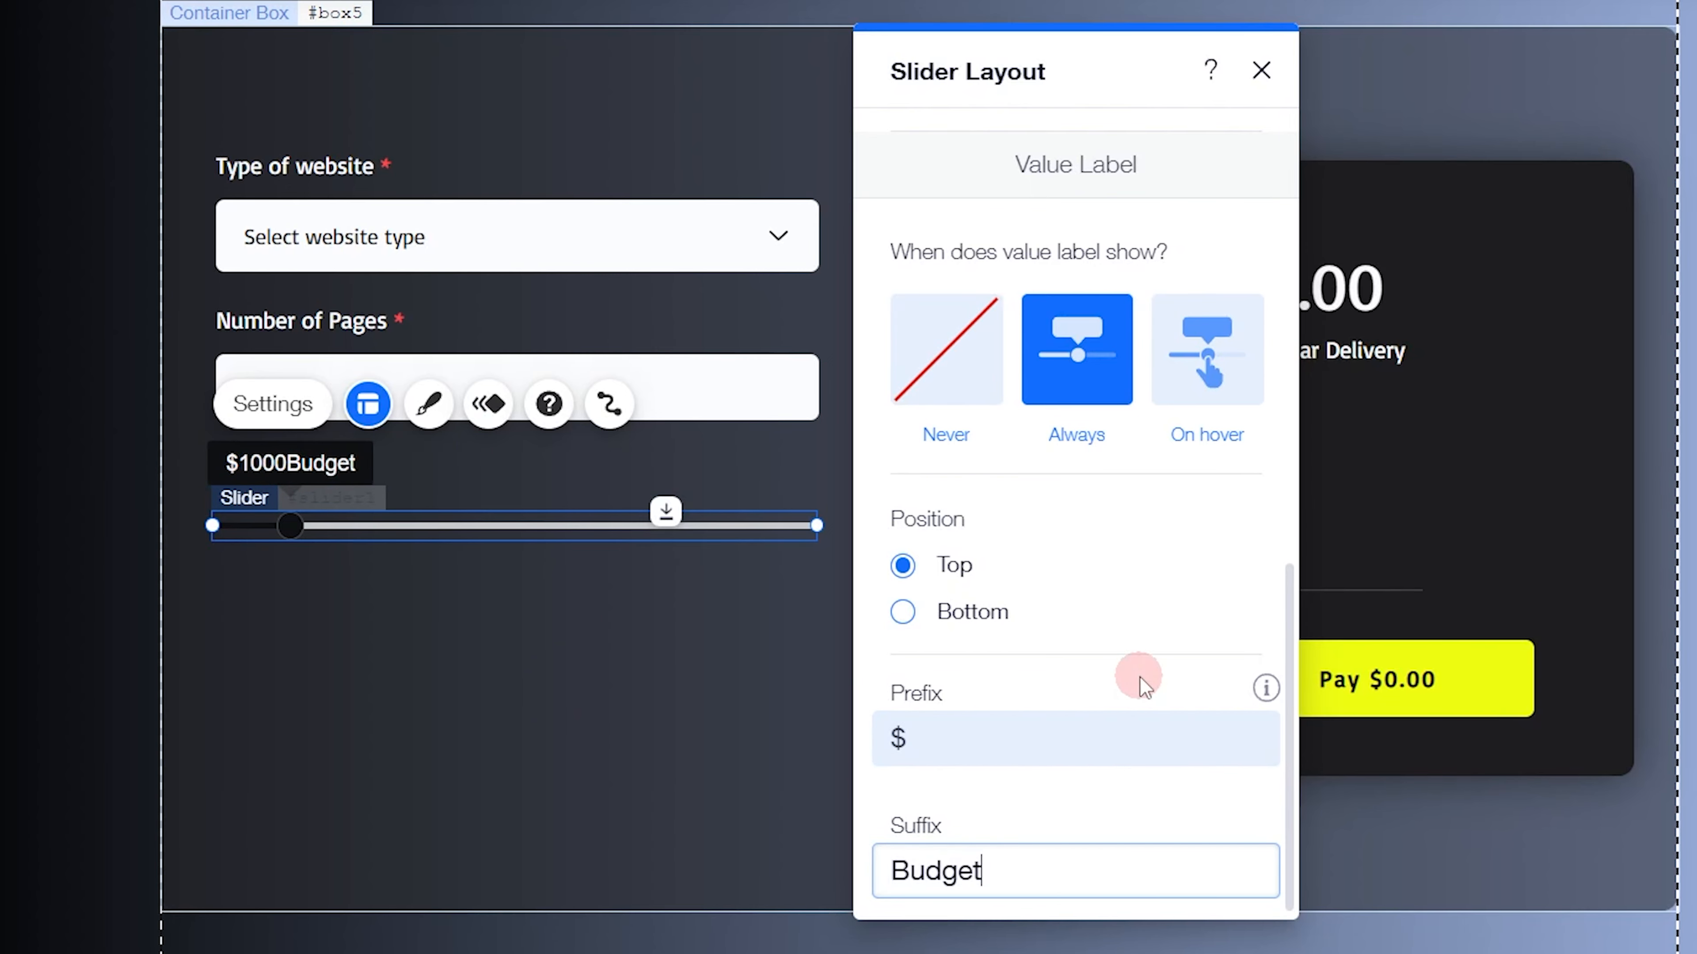
key("ctrl+a")
key("BackSpace")
left_click(1127, 795)
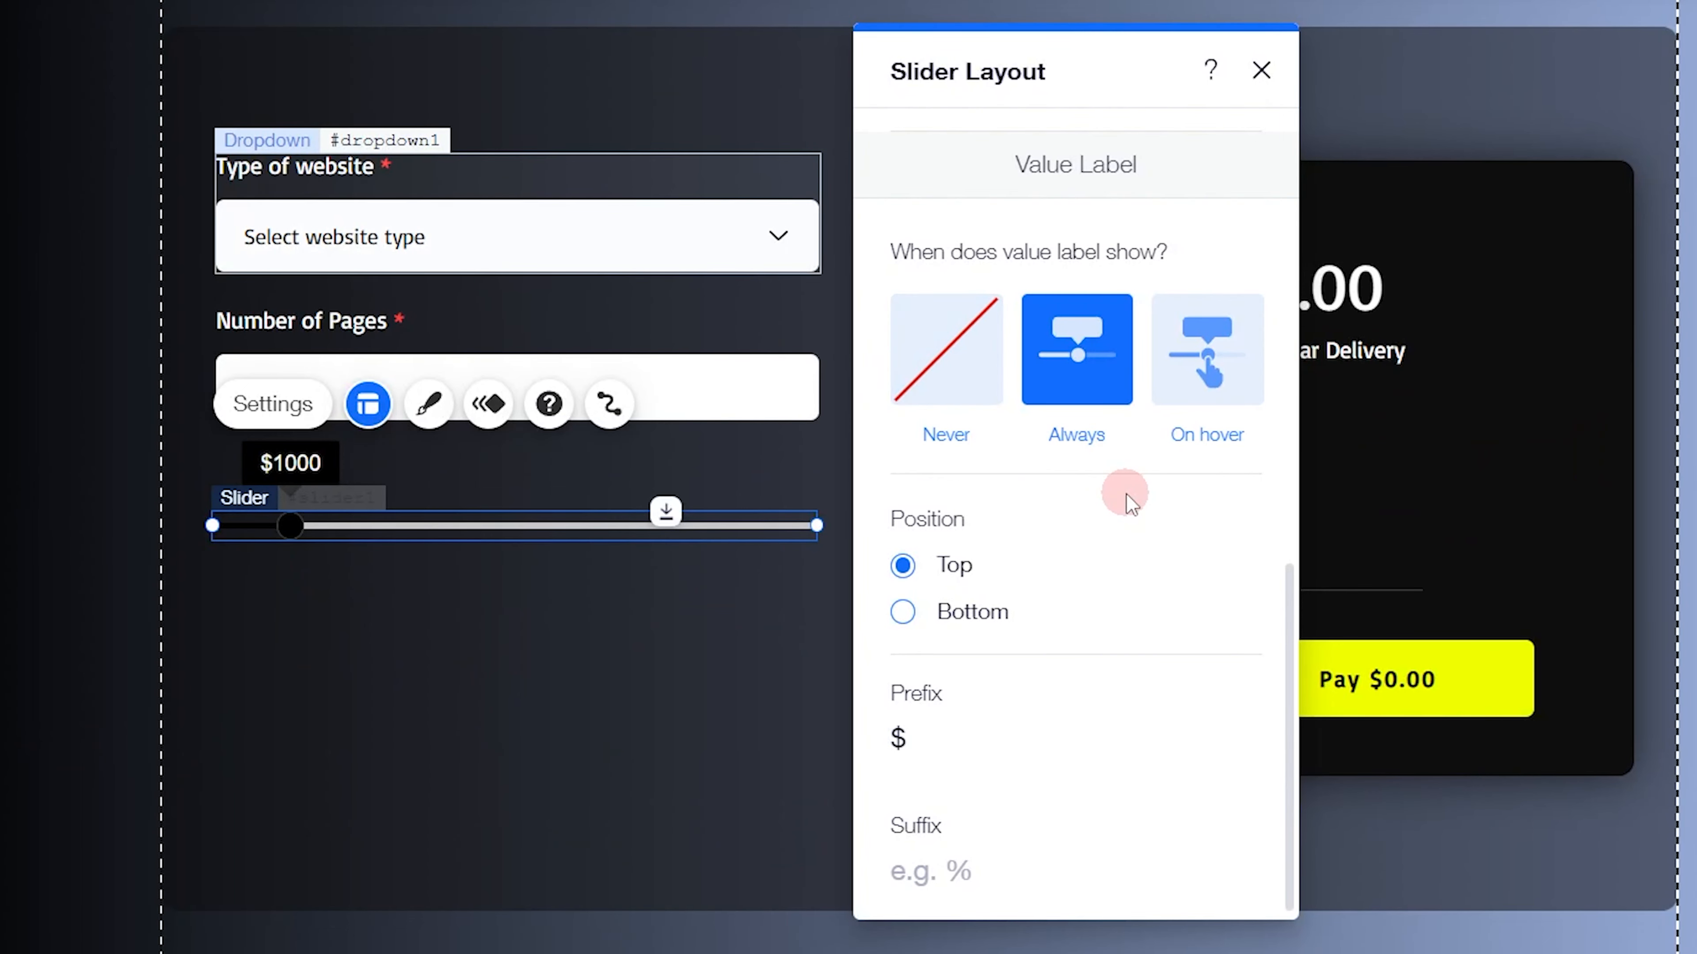
Open the design customization for both the new slider and the finished site's Budget slider
scroll(1126, 493, "up", 10)
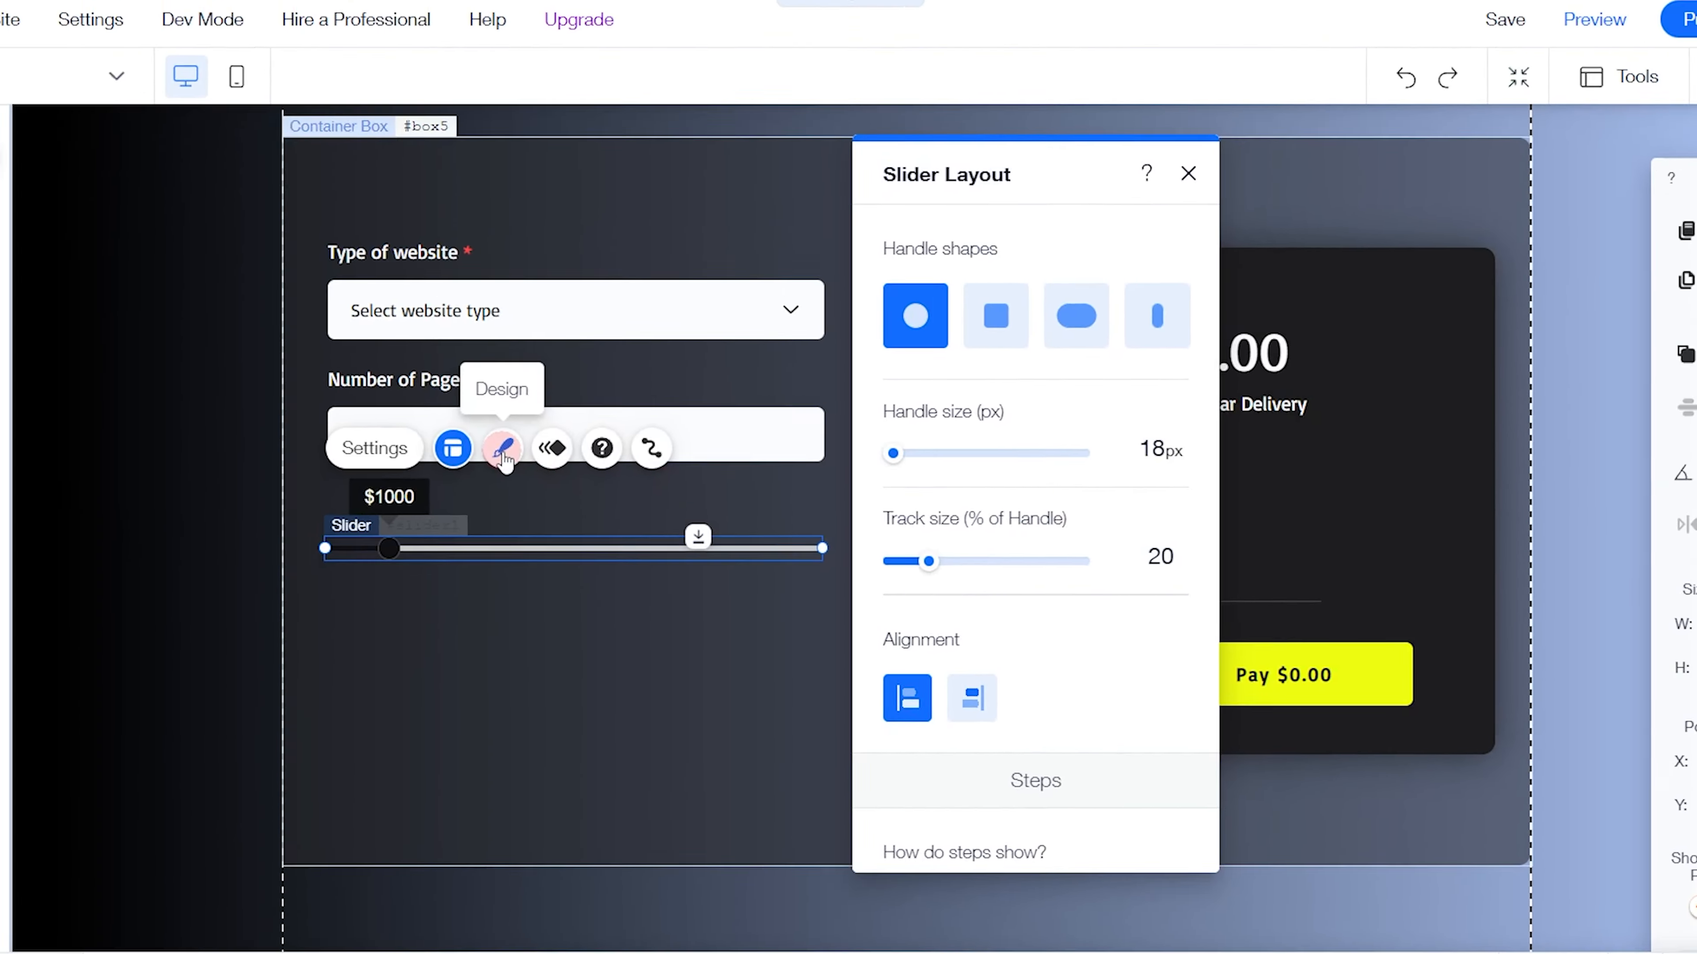
left_click(428, 404)
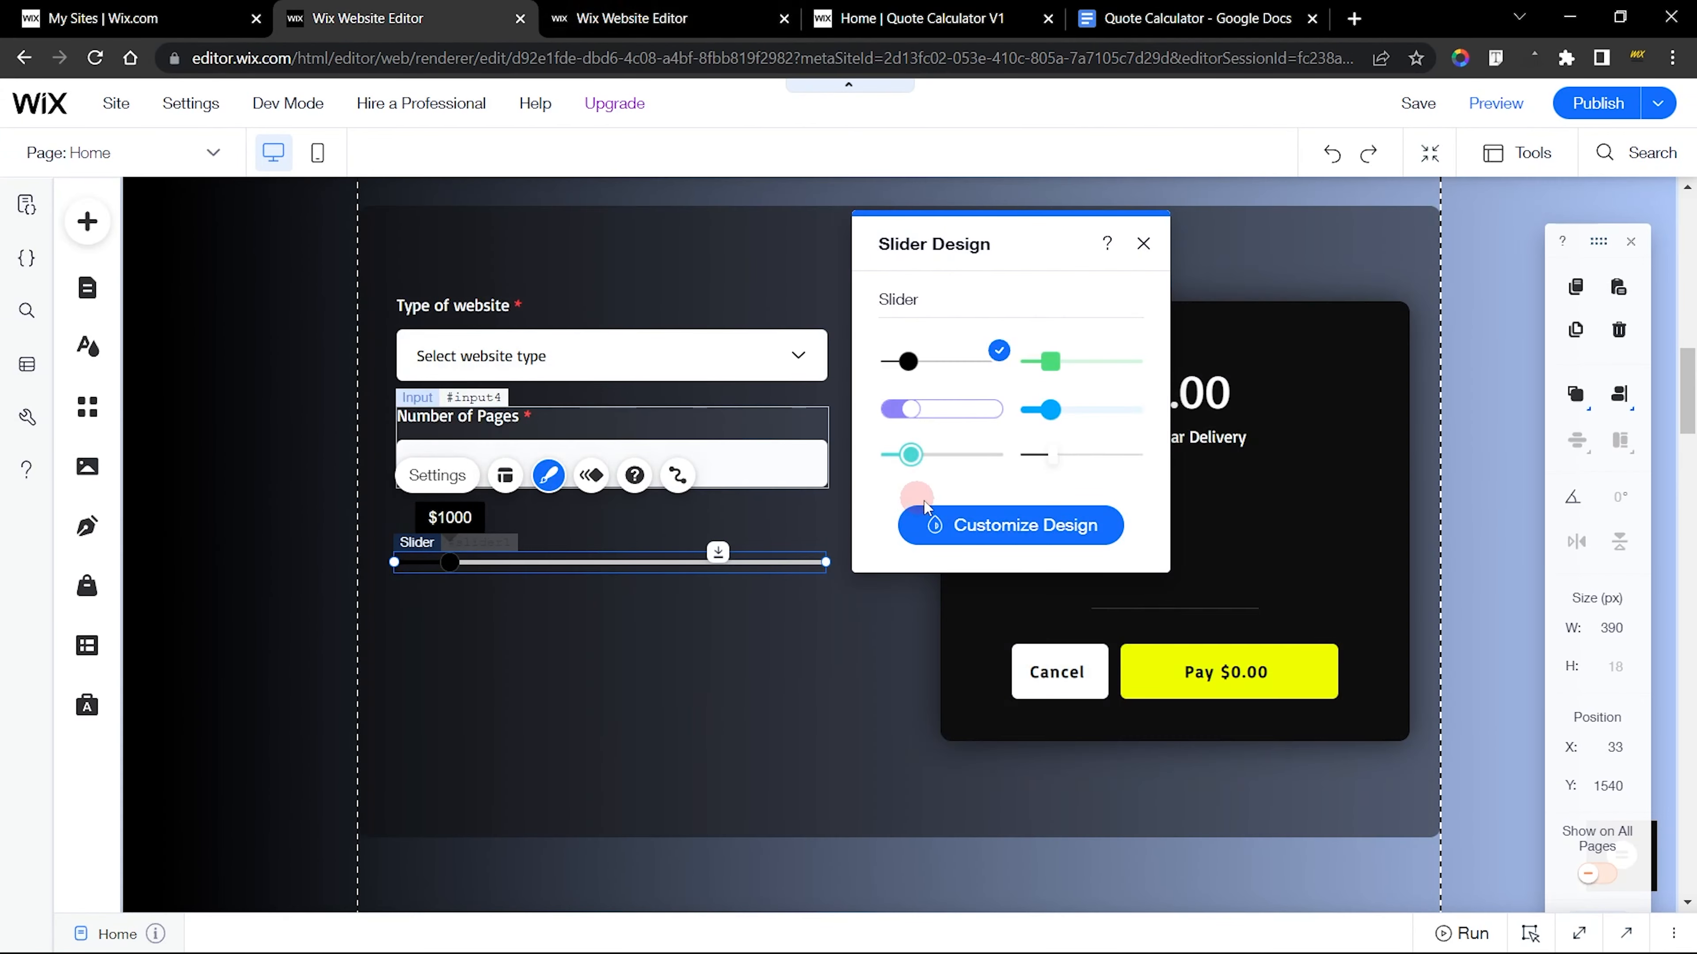
left_click(999, 528)
left_click(716, 20)
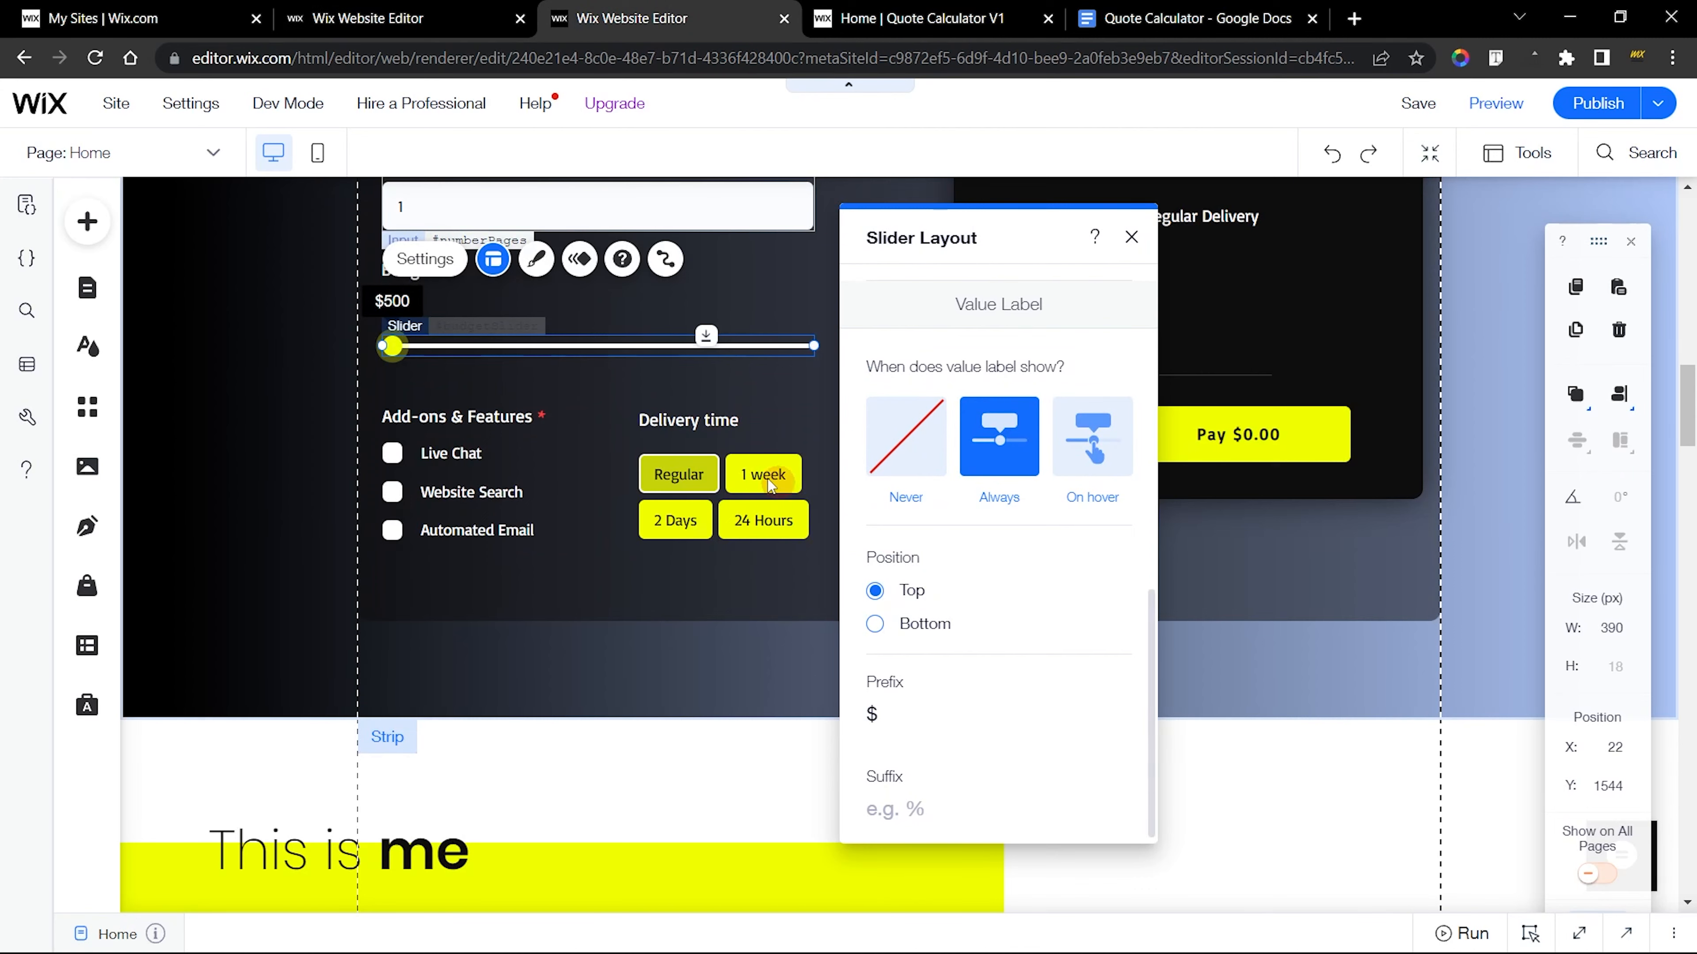
left_click(546, 274)
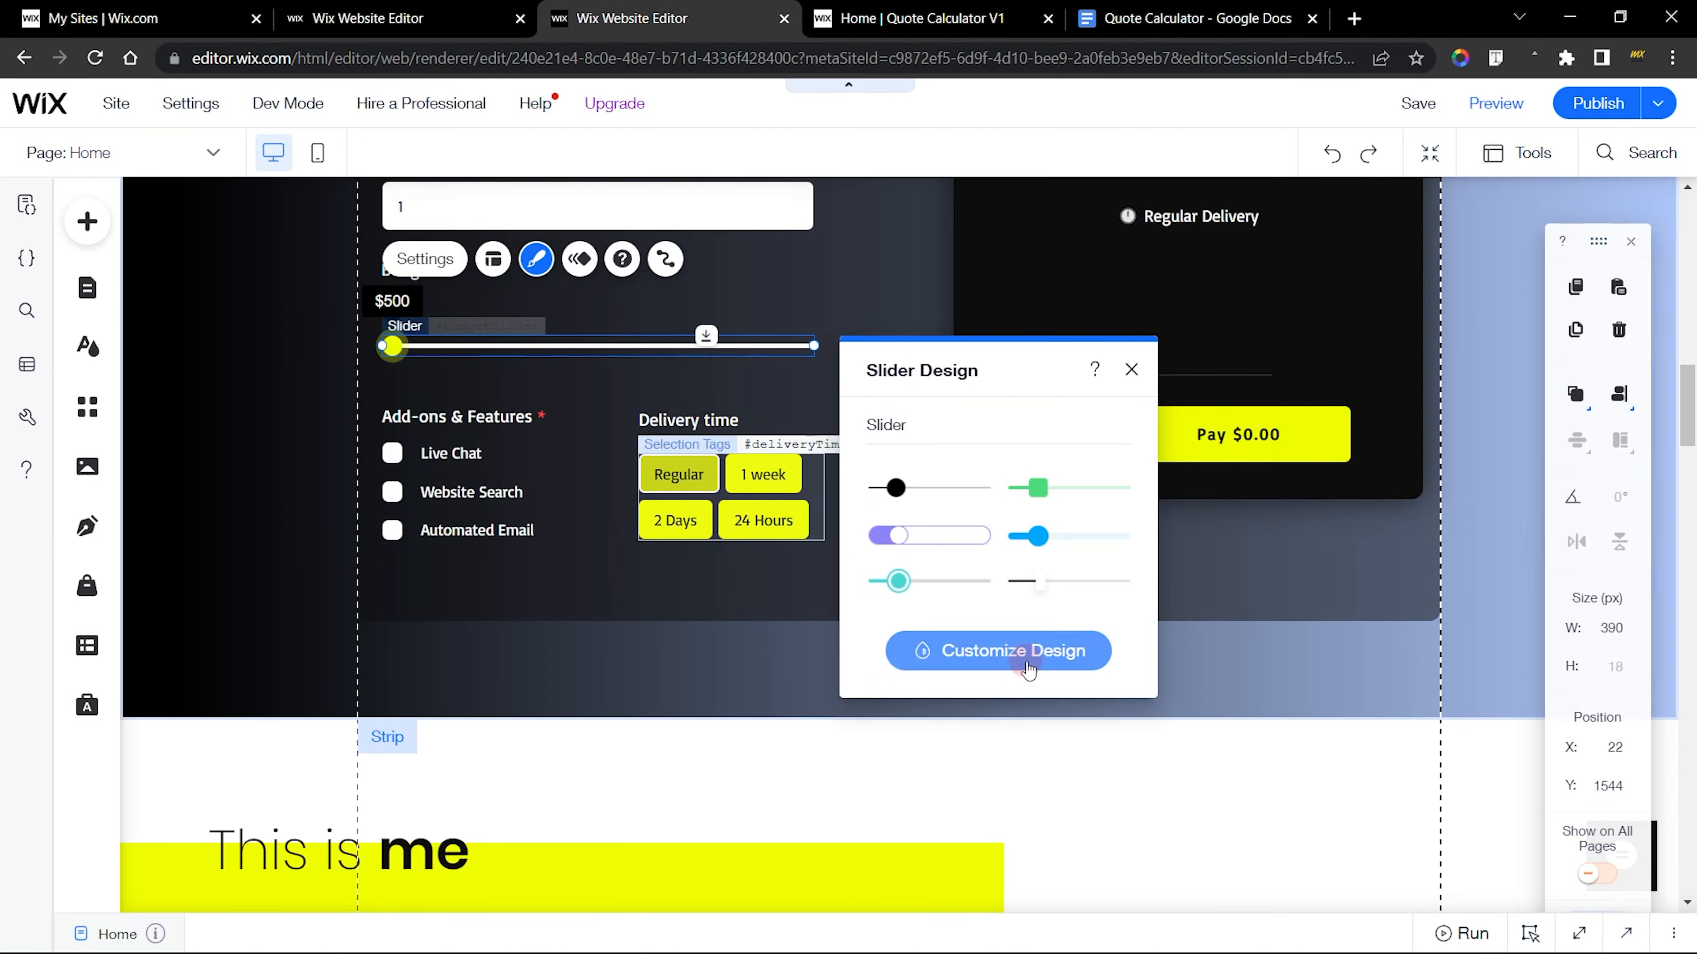
left_click(1018, 659)
Examine the Budget slider's handle and value label on the published site, and return to the new site's editor
left_click(822, 18)
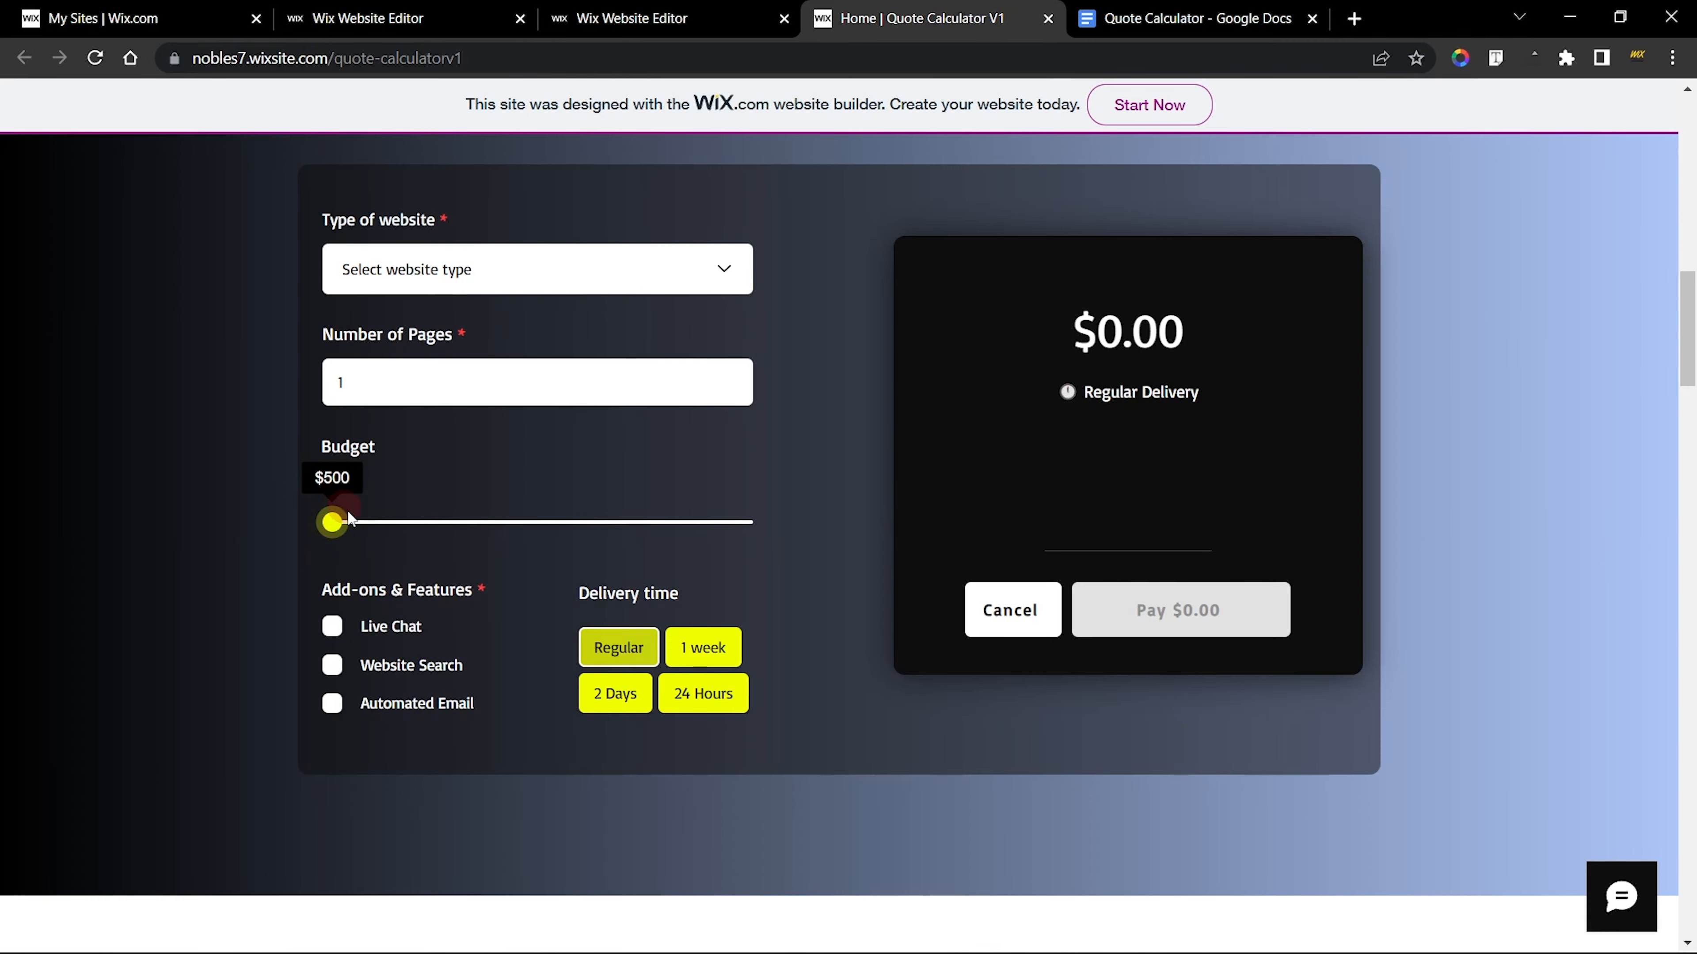
left_click_drag(327, 539, 303, 481)
left_click(439, 8)
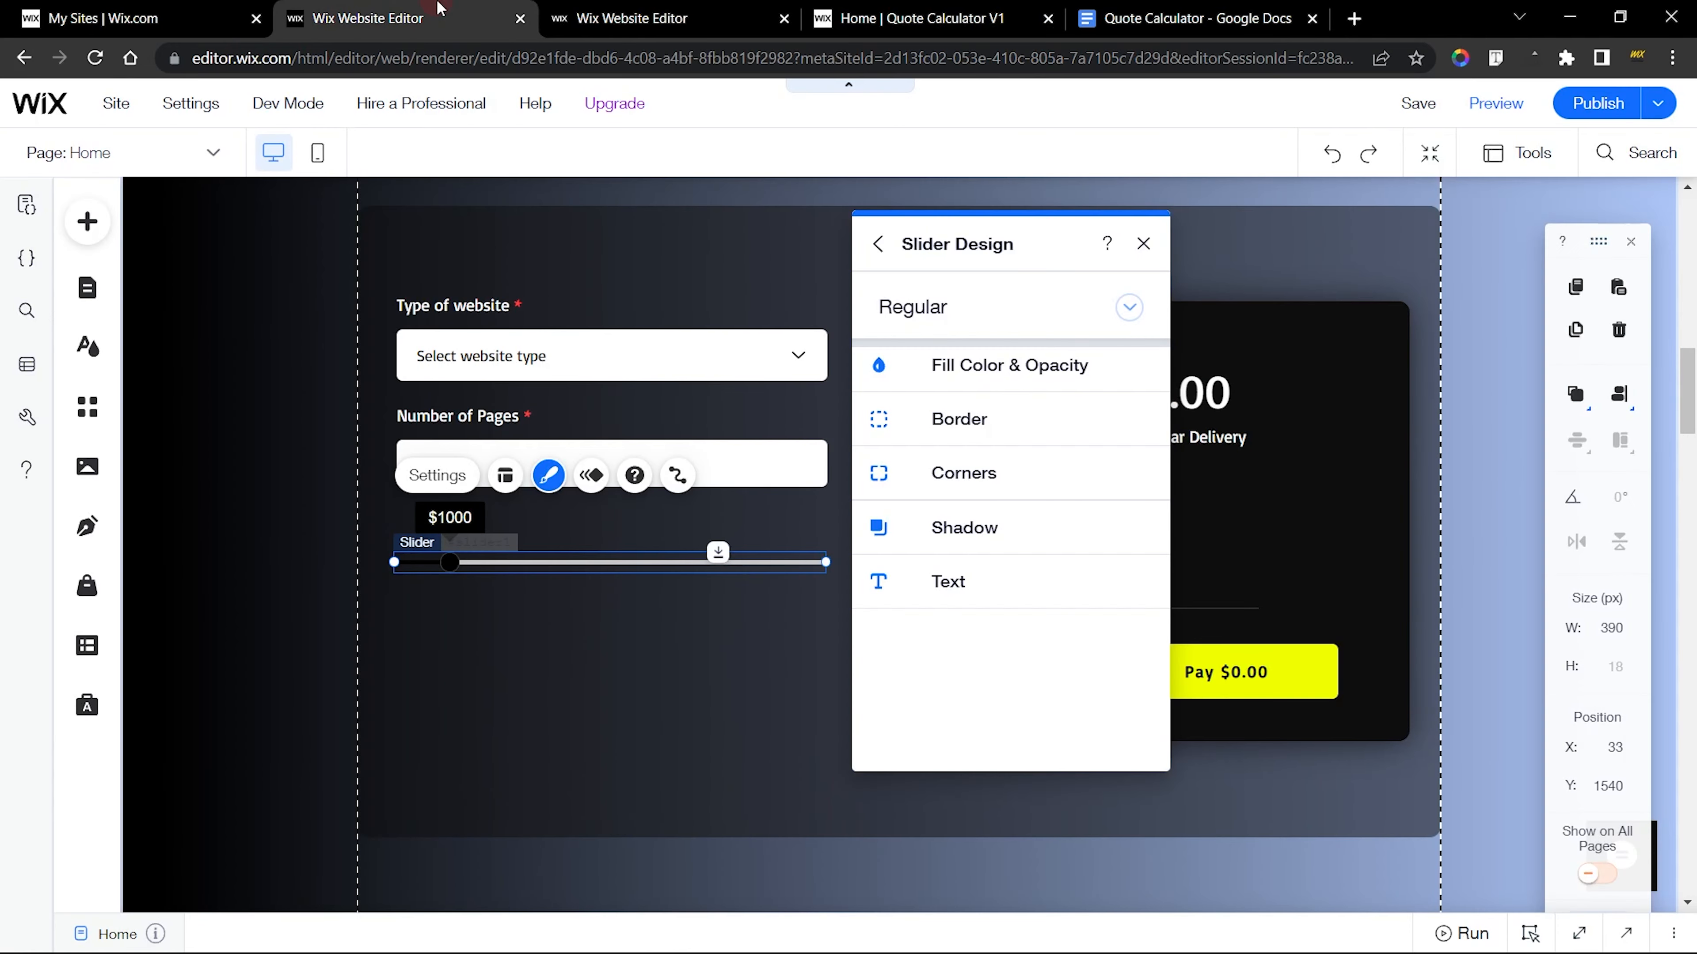
Check the finished slider's handle fill, and set the new slider's handle color to yellow #F0FF00
left_click(653, 4)
left_click_drag(971, 379, 966, 230)
left_click(969, 342)
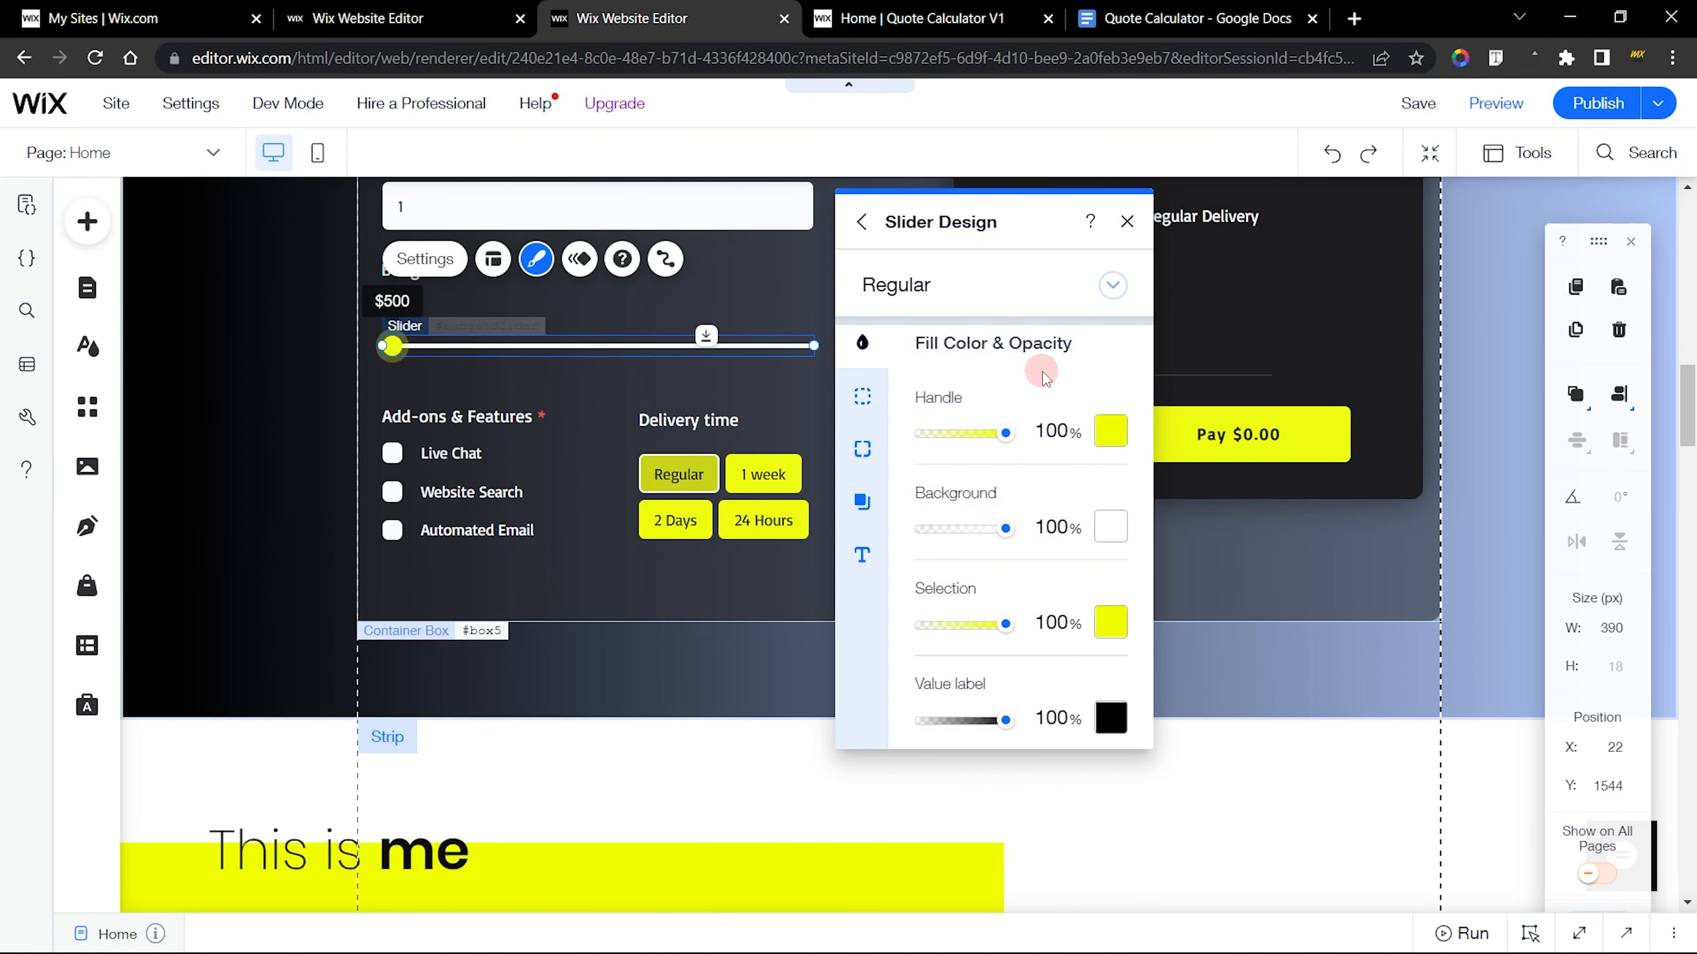
left_click(1110, 440)
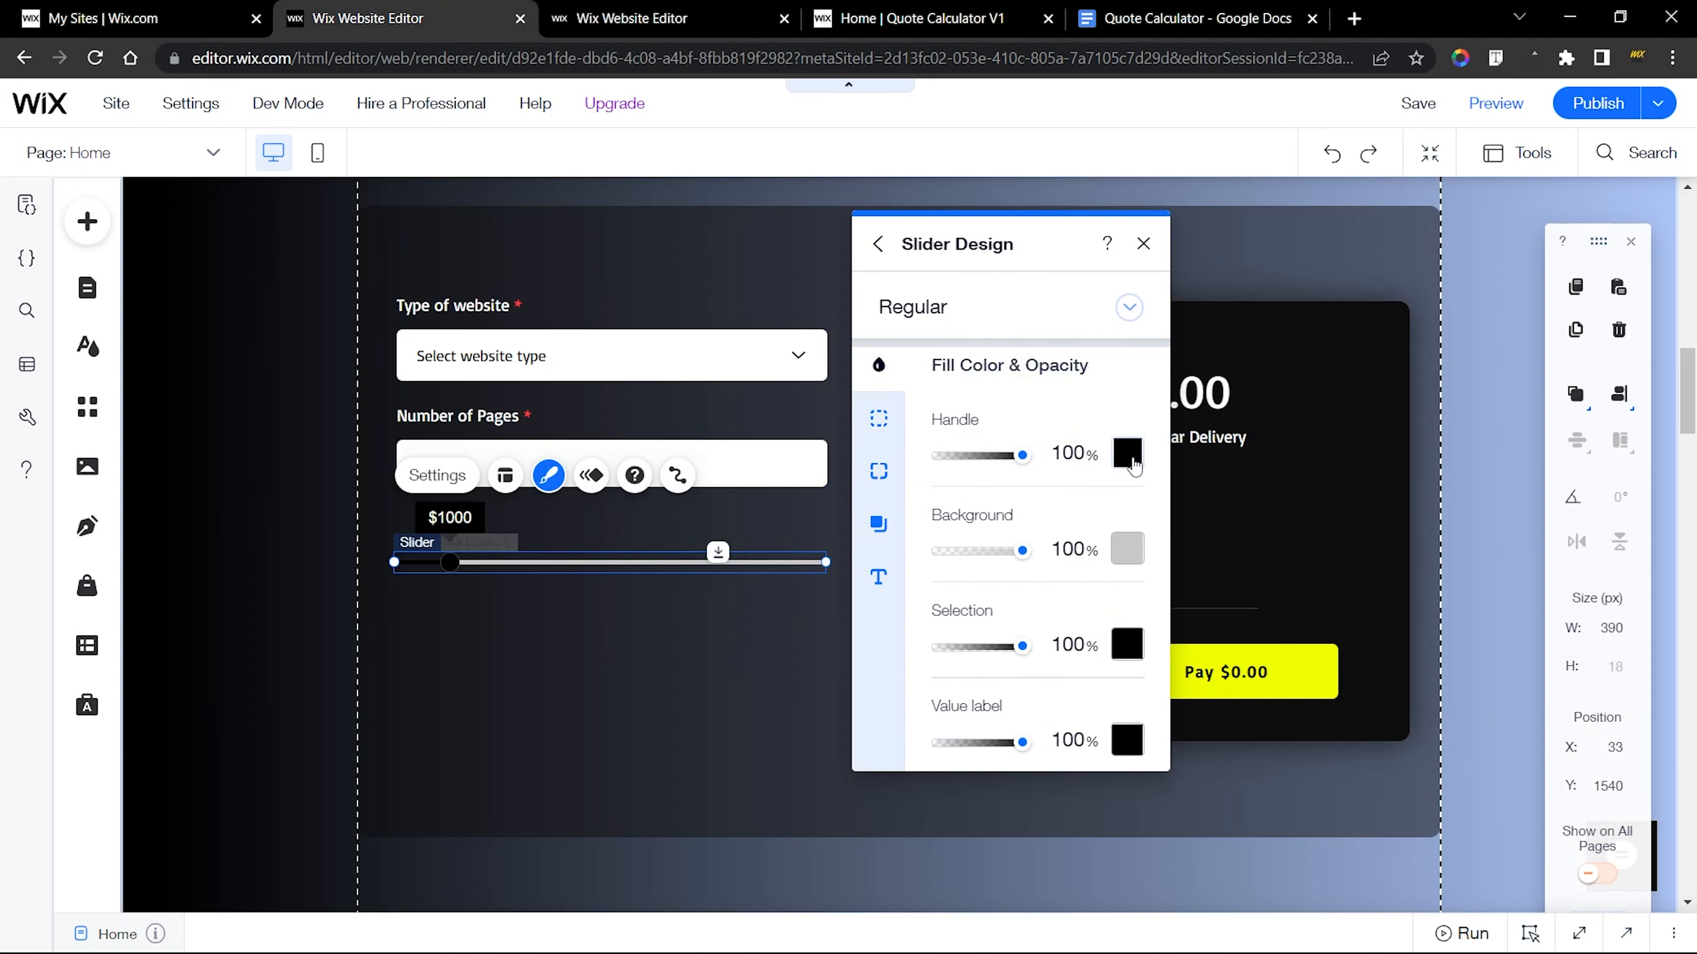
left_click(1130, 457)
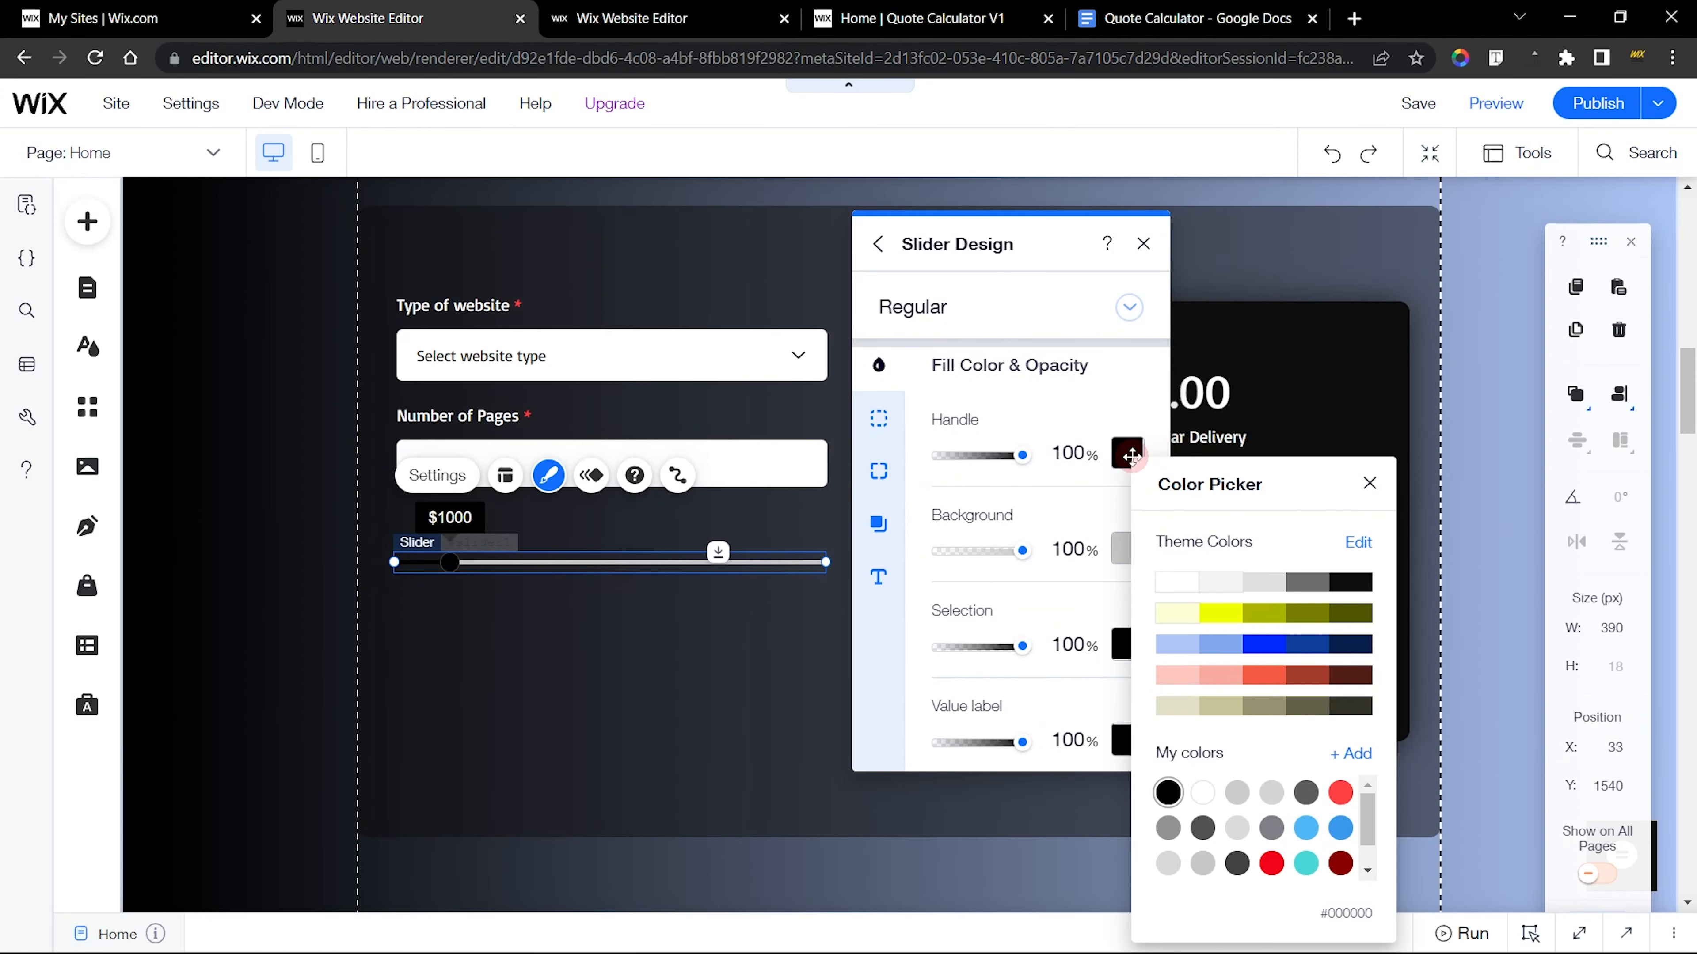
left_click(1222, 618)
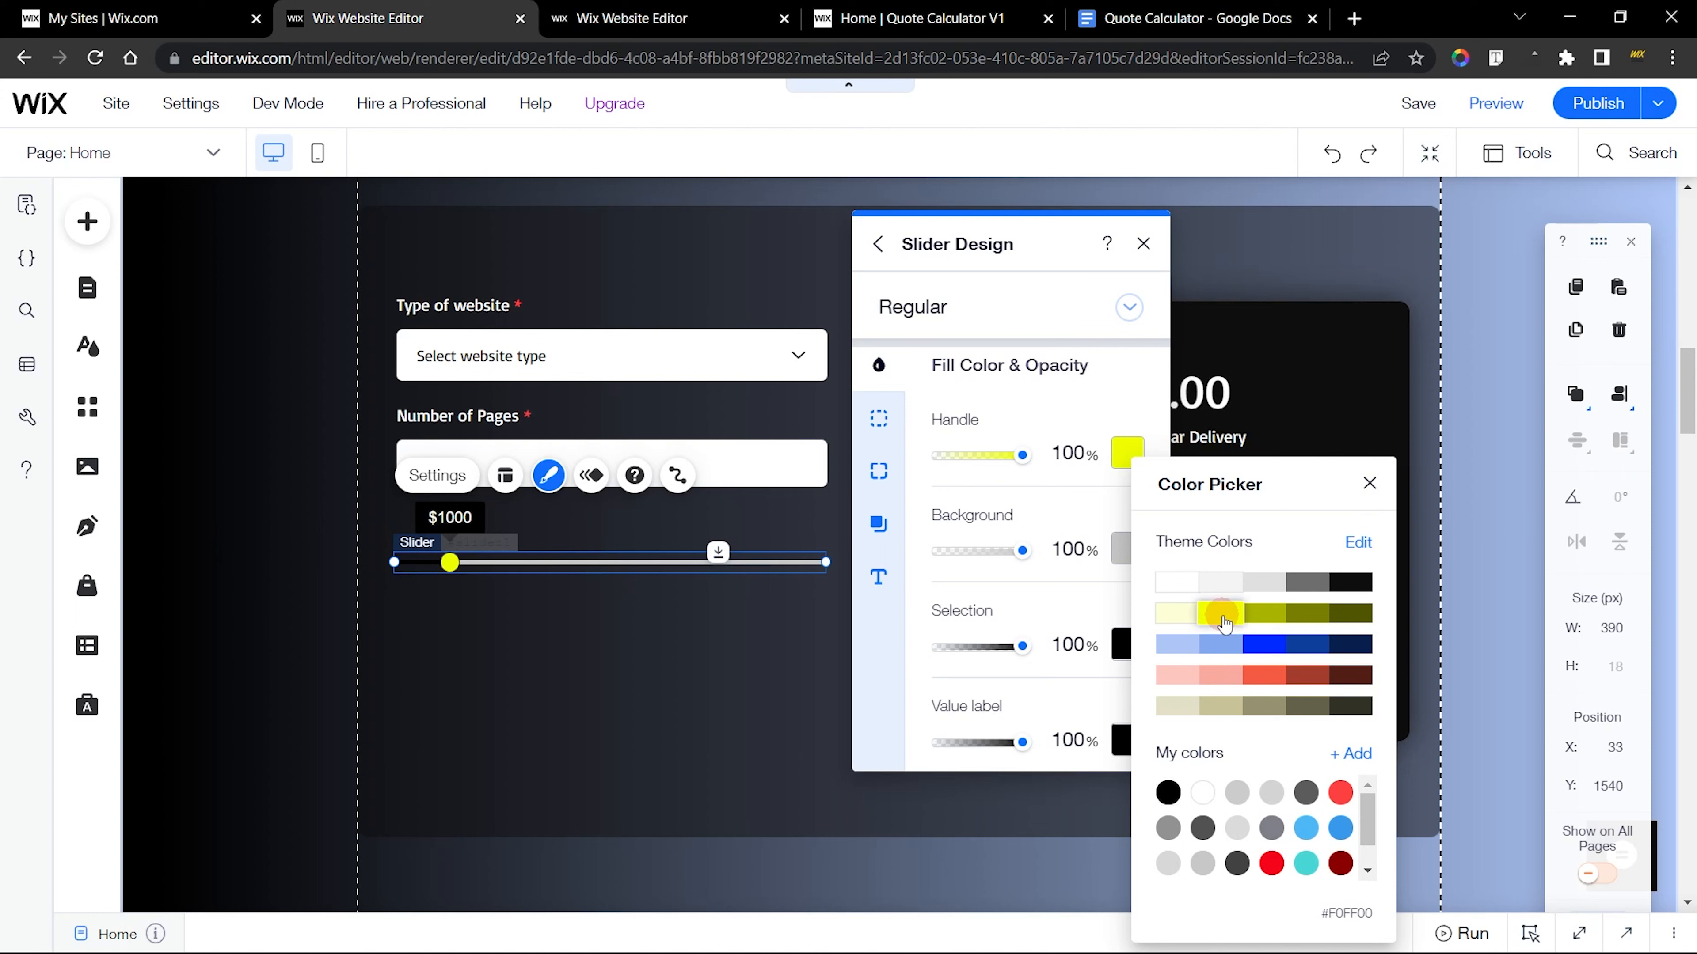
Set the new slider's background color to white #FFFFFF and its selection color to yellow #F0FF00
left_click(1122, 549)
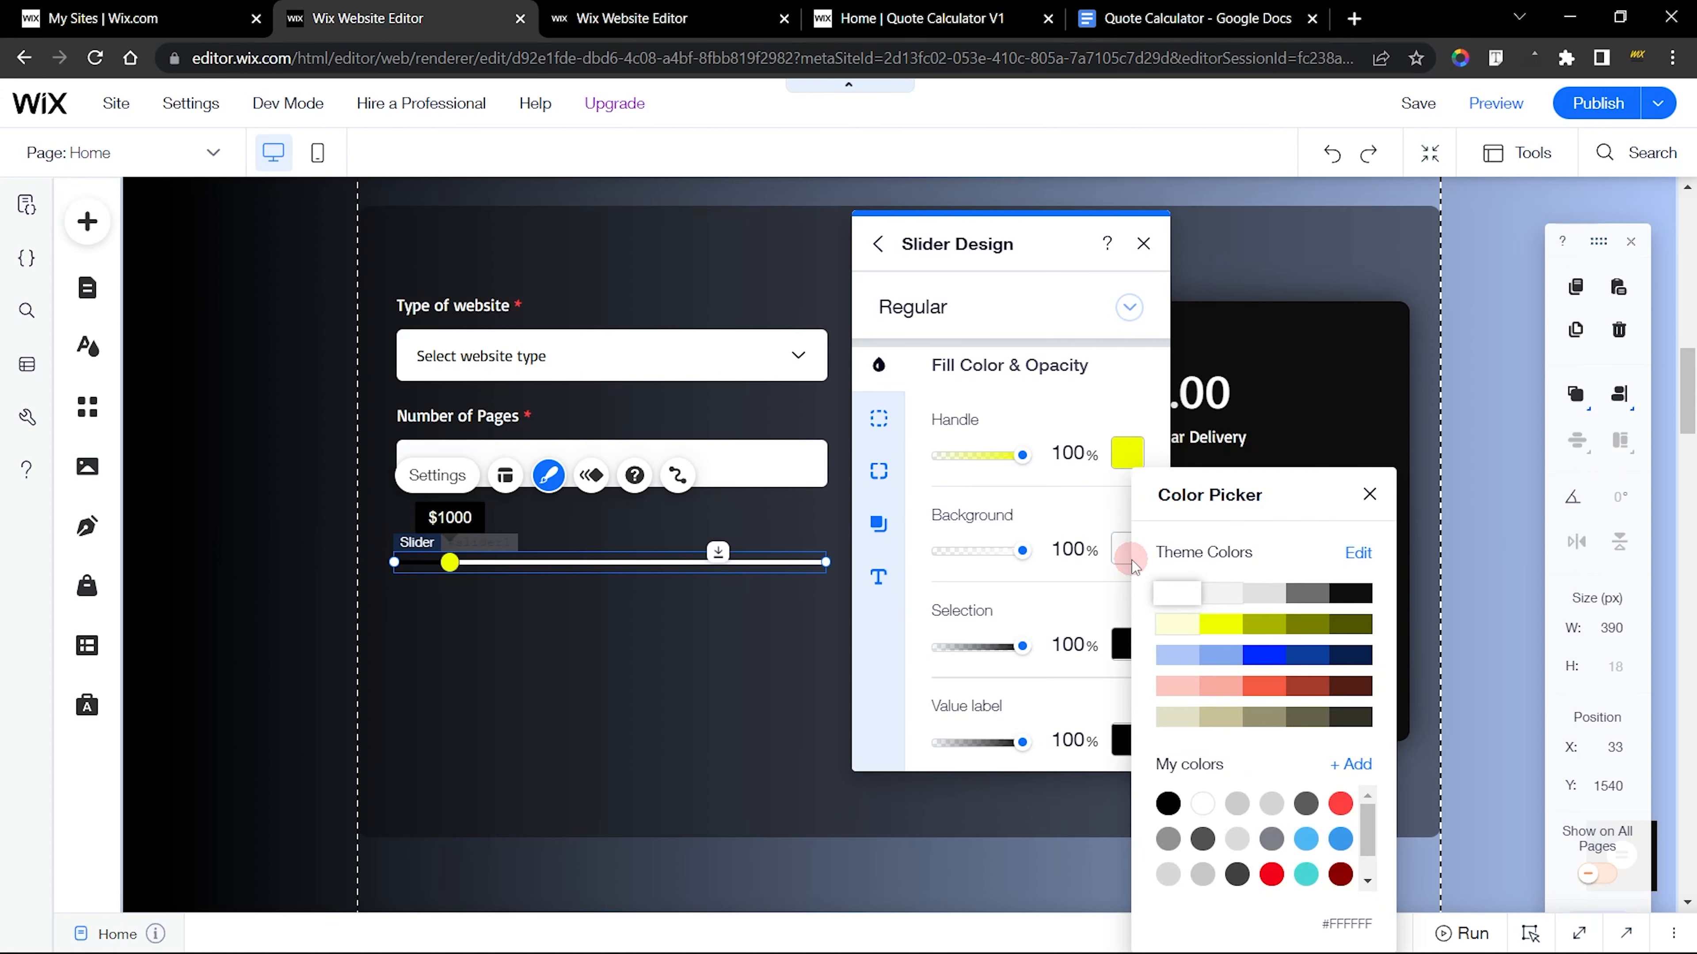
left_click(1169, 593)
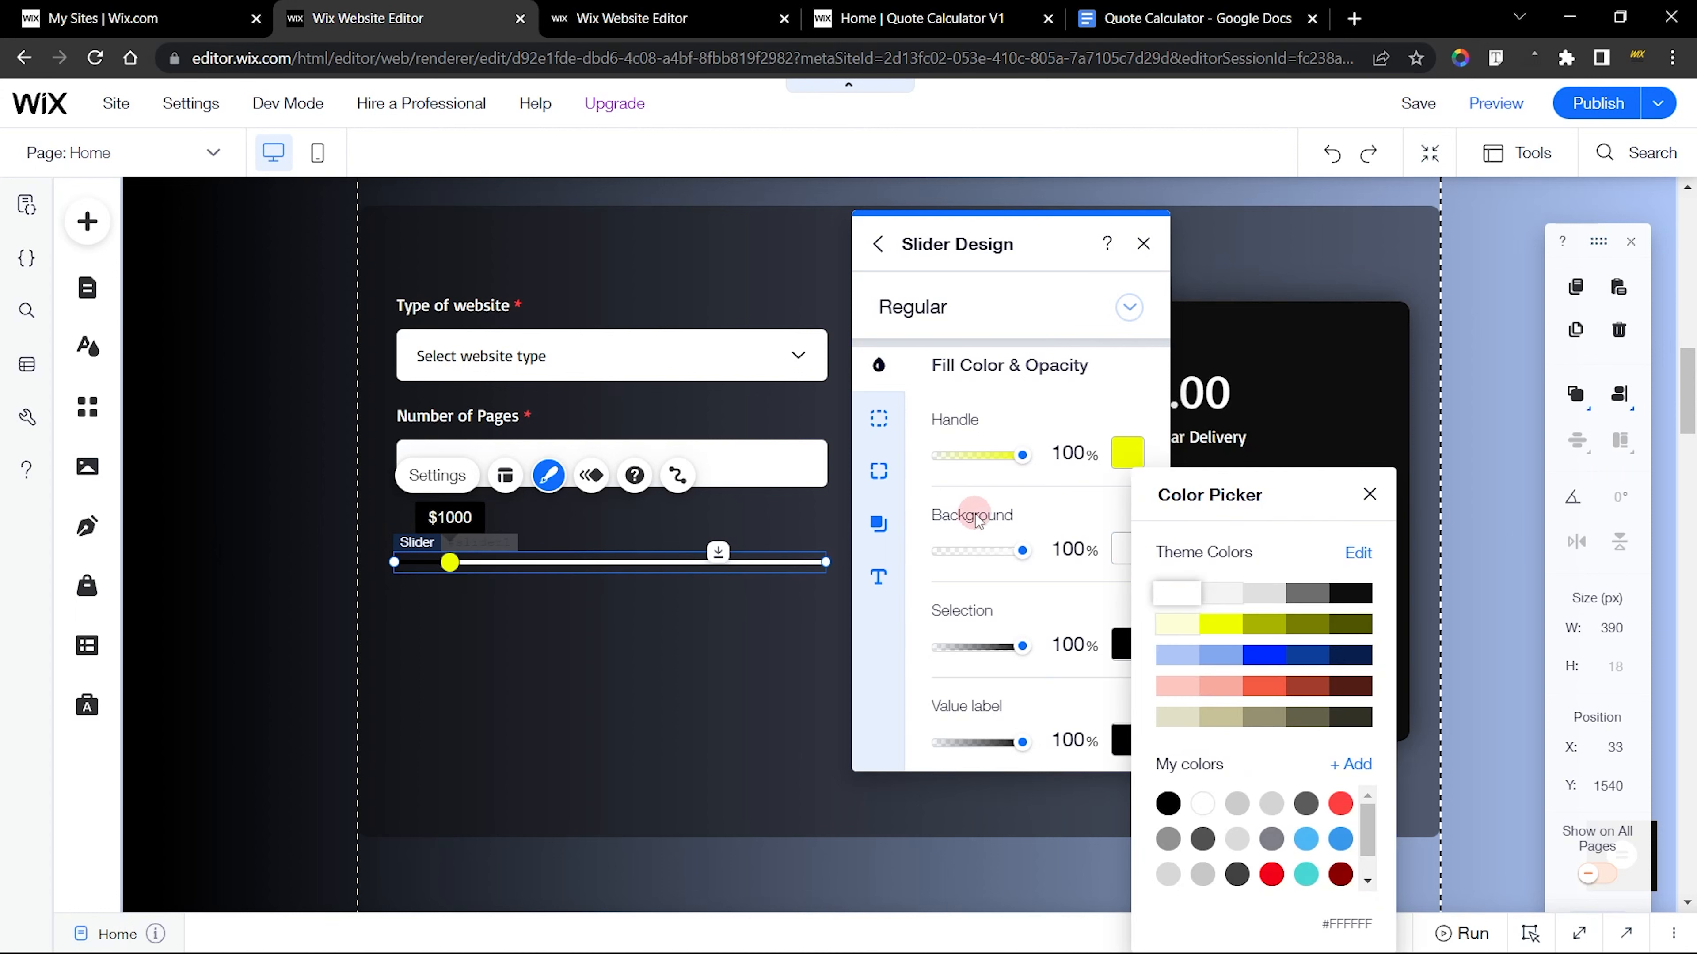
left_click(1059, 518)
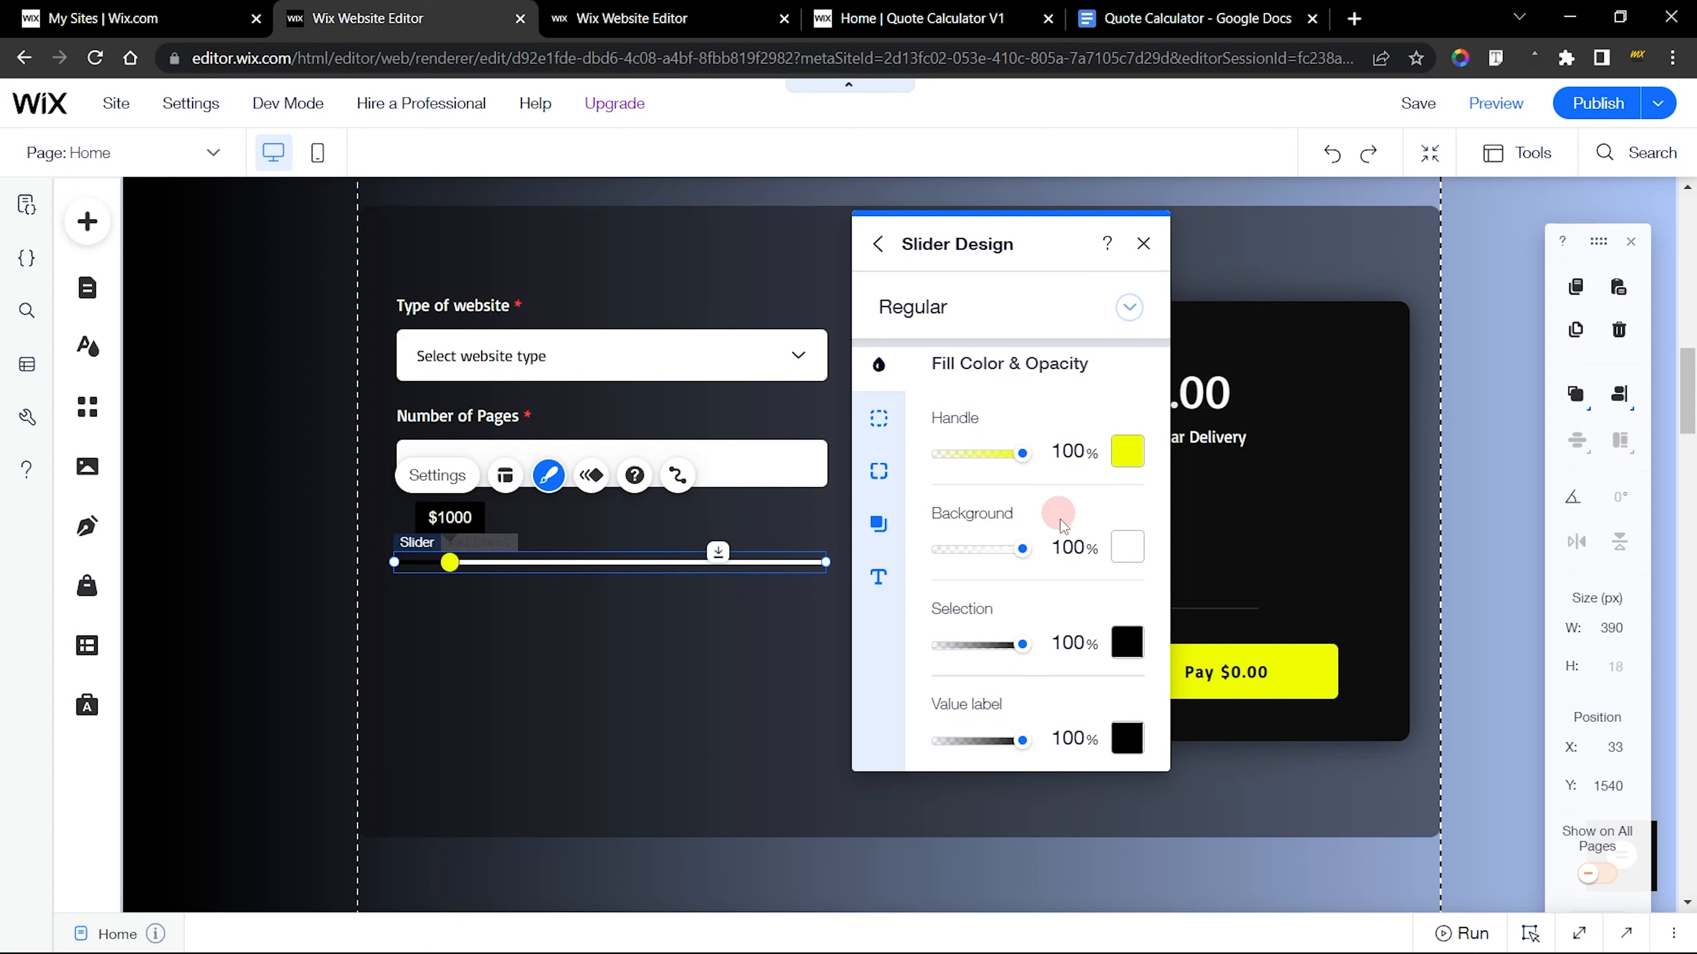
left_click(1126, 643)
left_click(1223, 626)
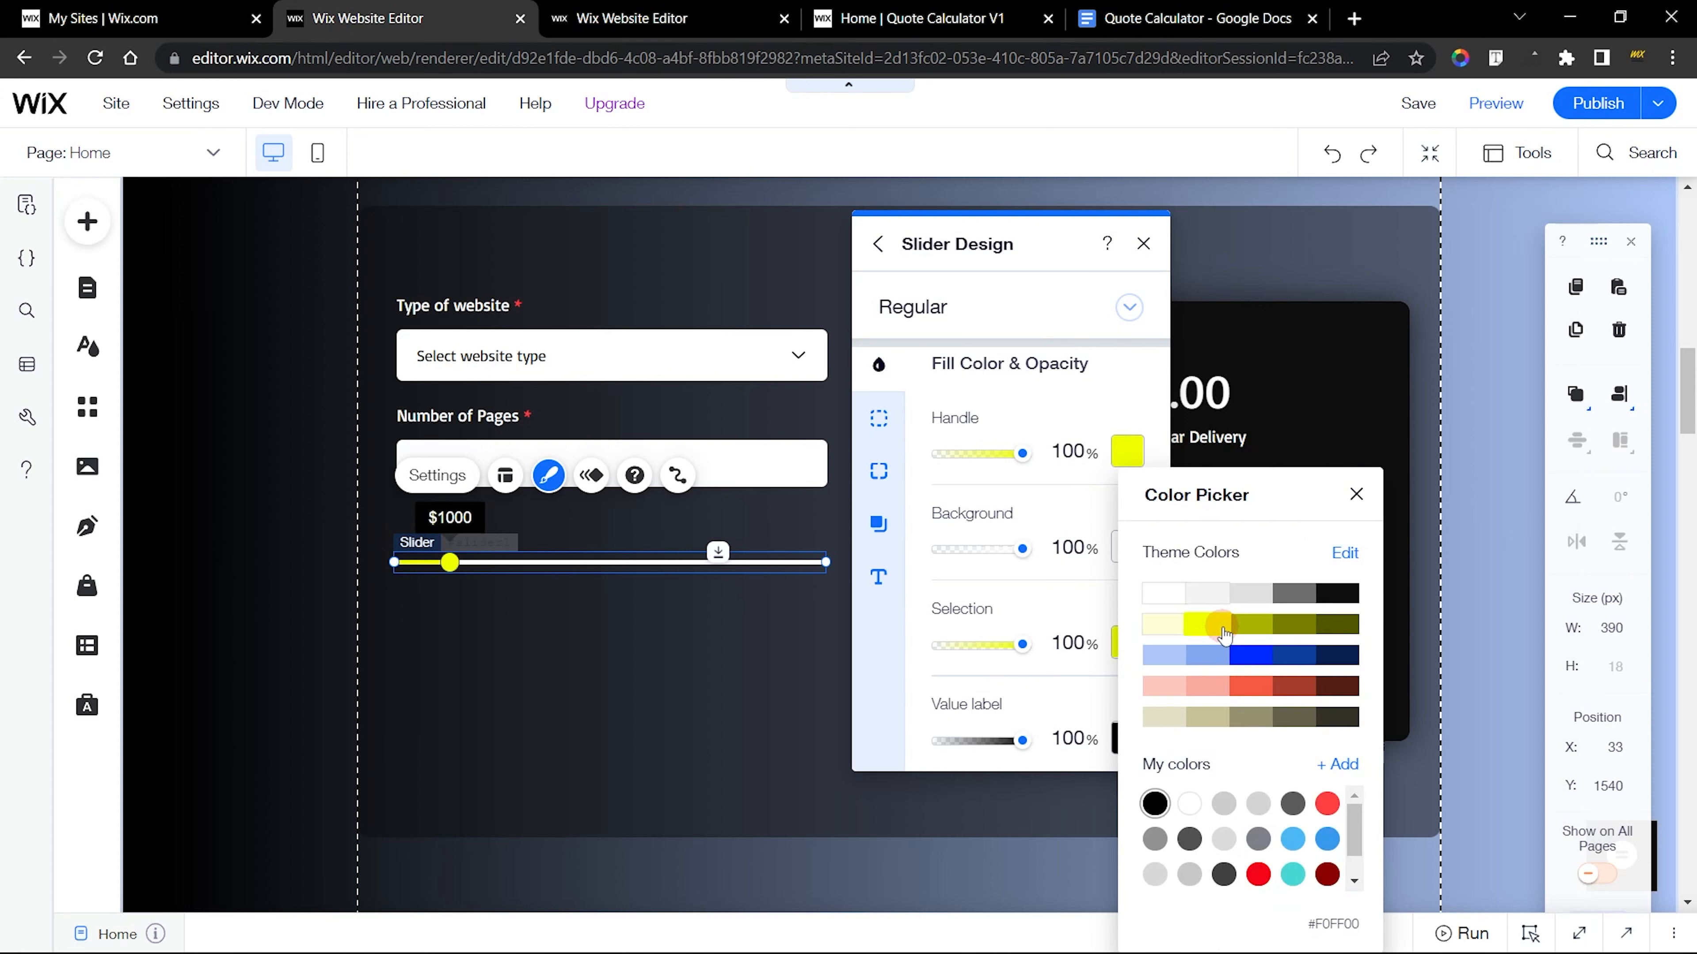
left_click(561, 591)
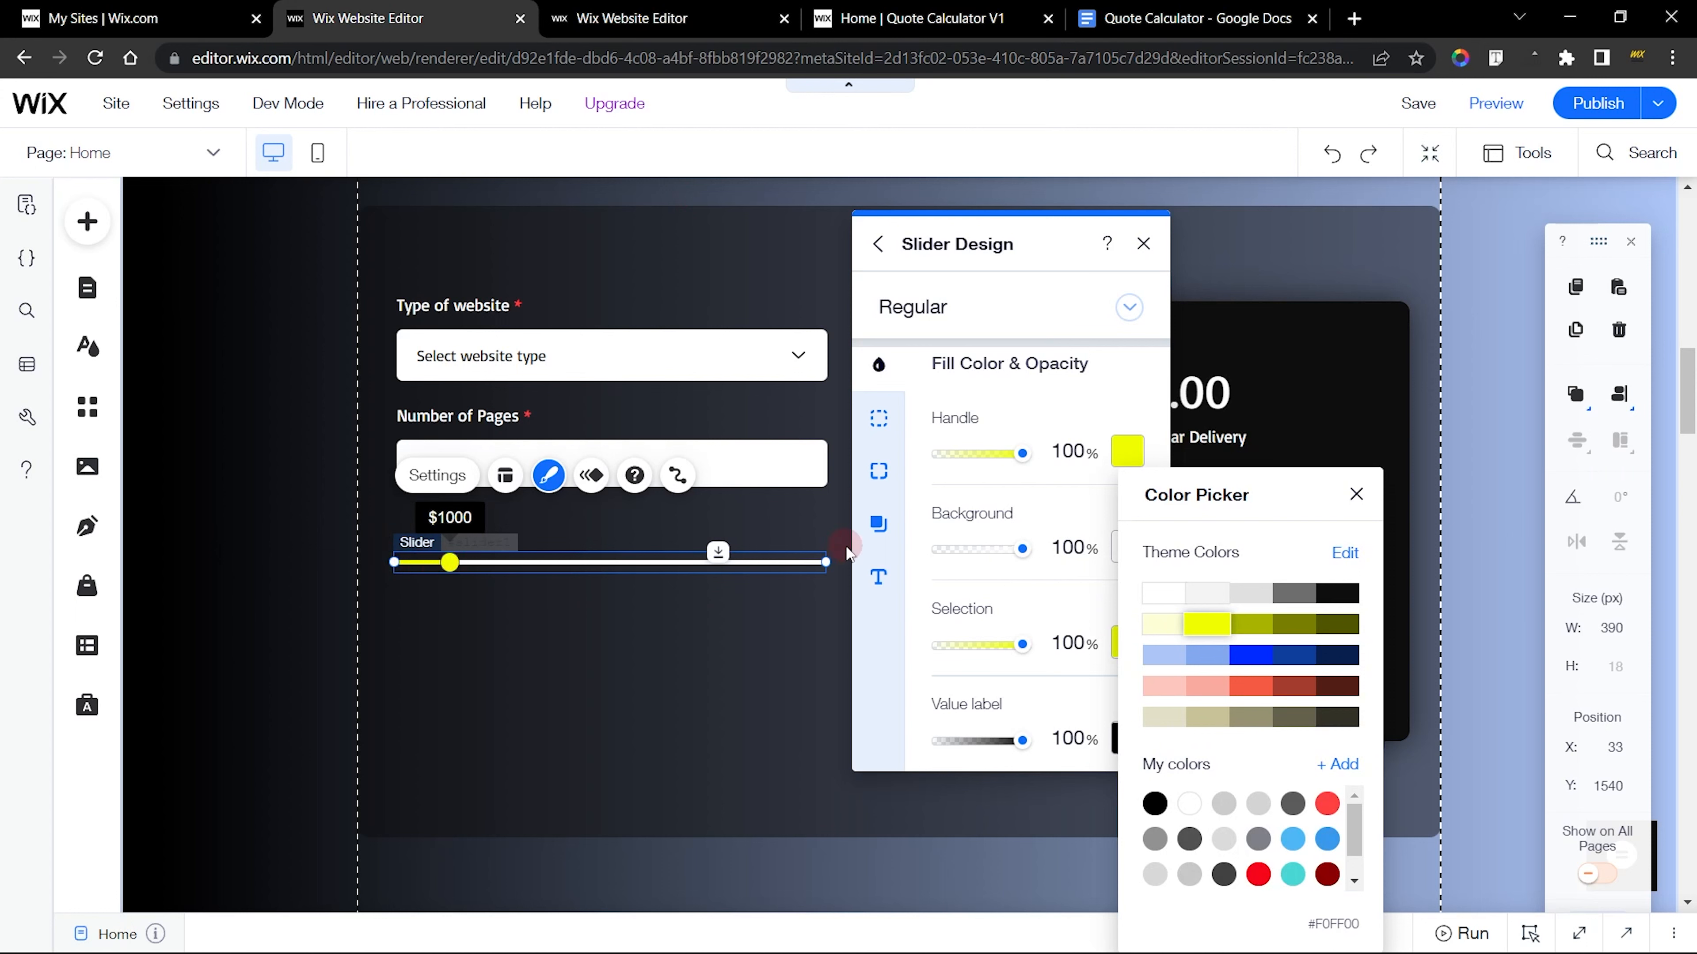
left_click(1046, 609)
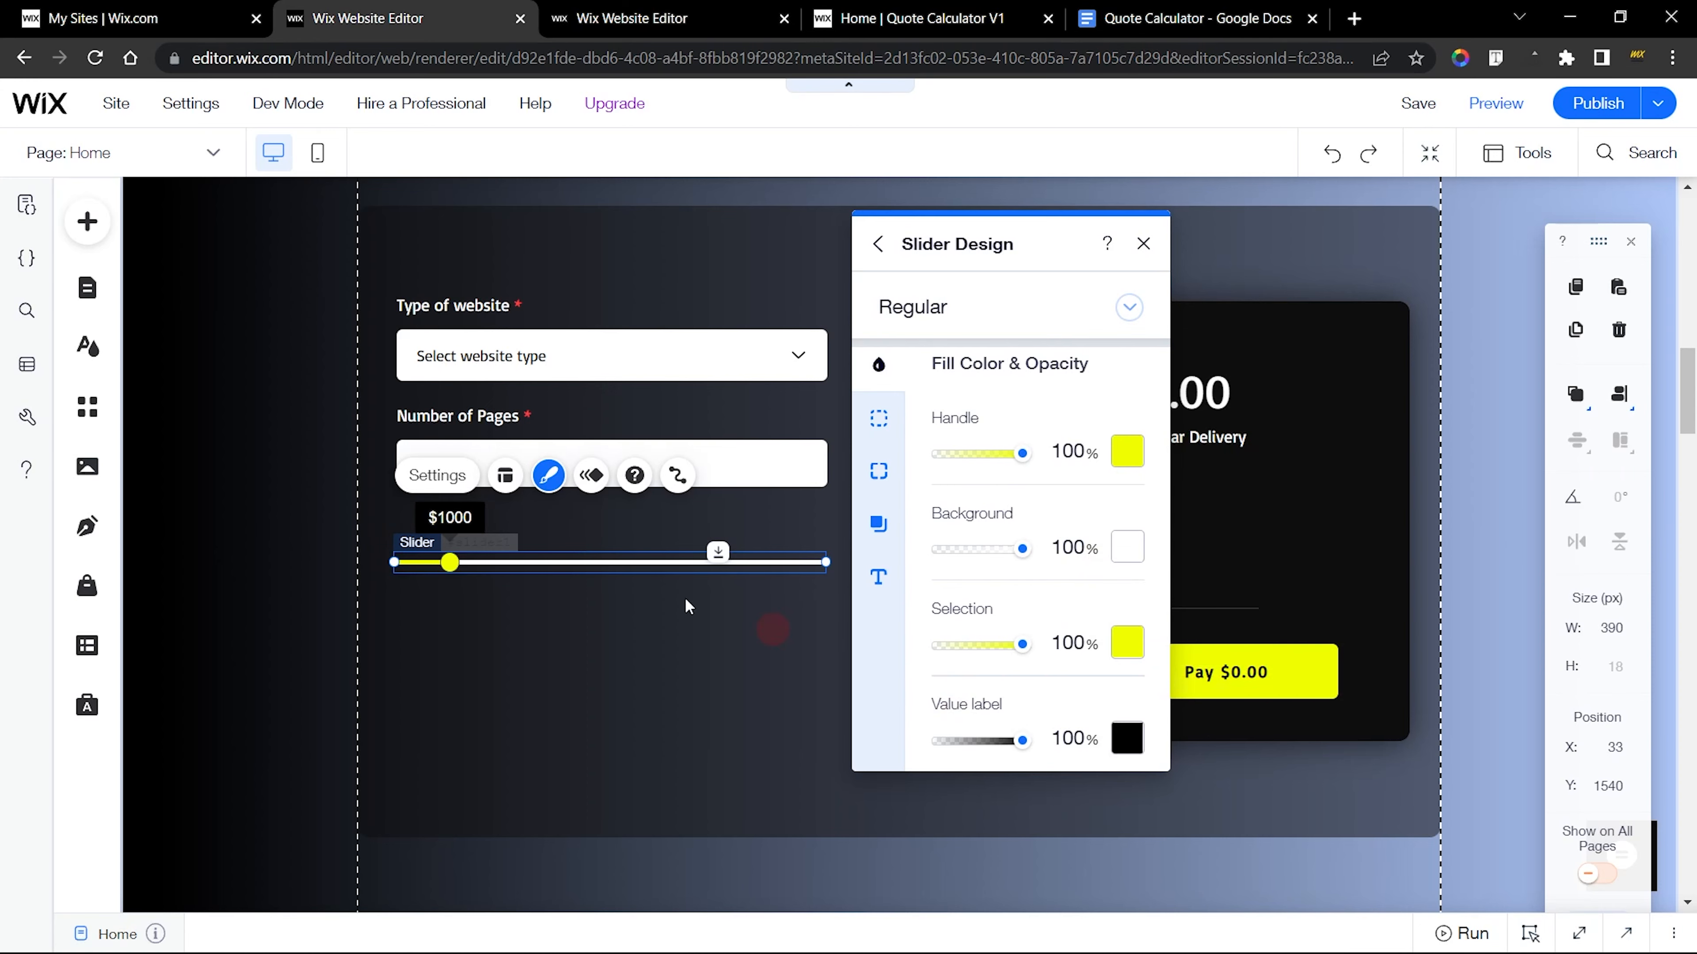
Check the value label's fill color on the finished Budget slider, and return to the new slider
left_click(632, 18)
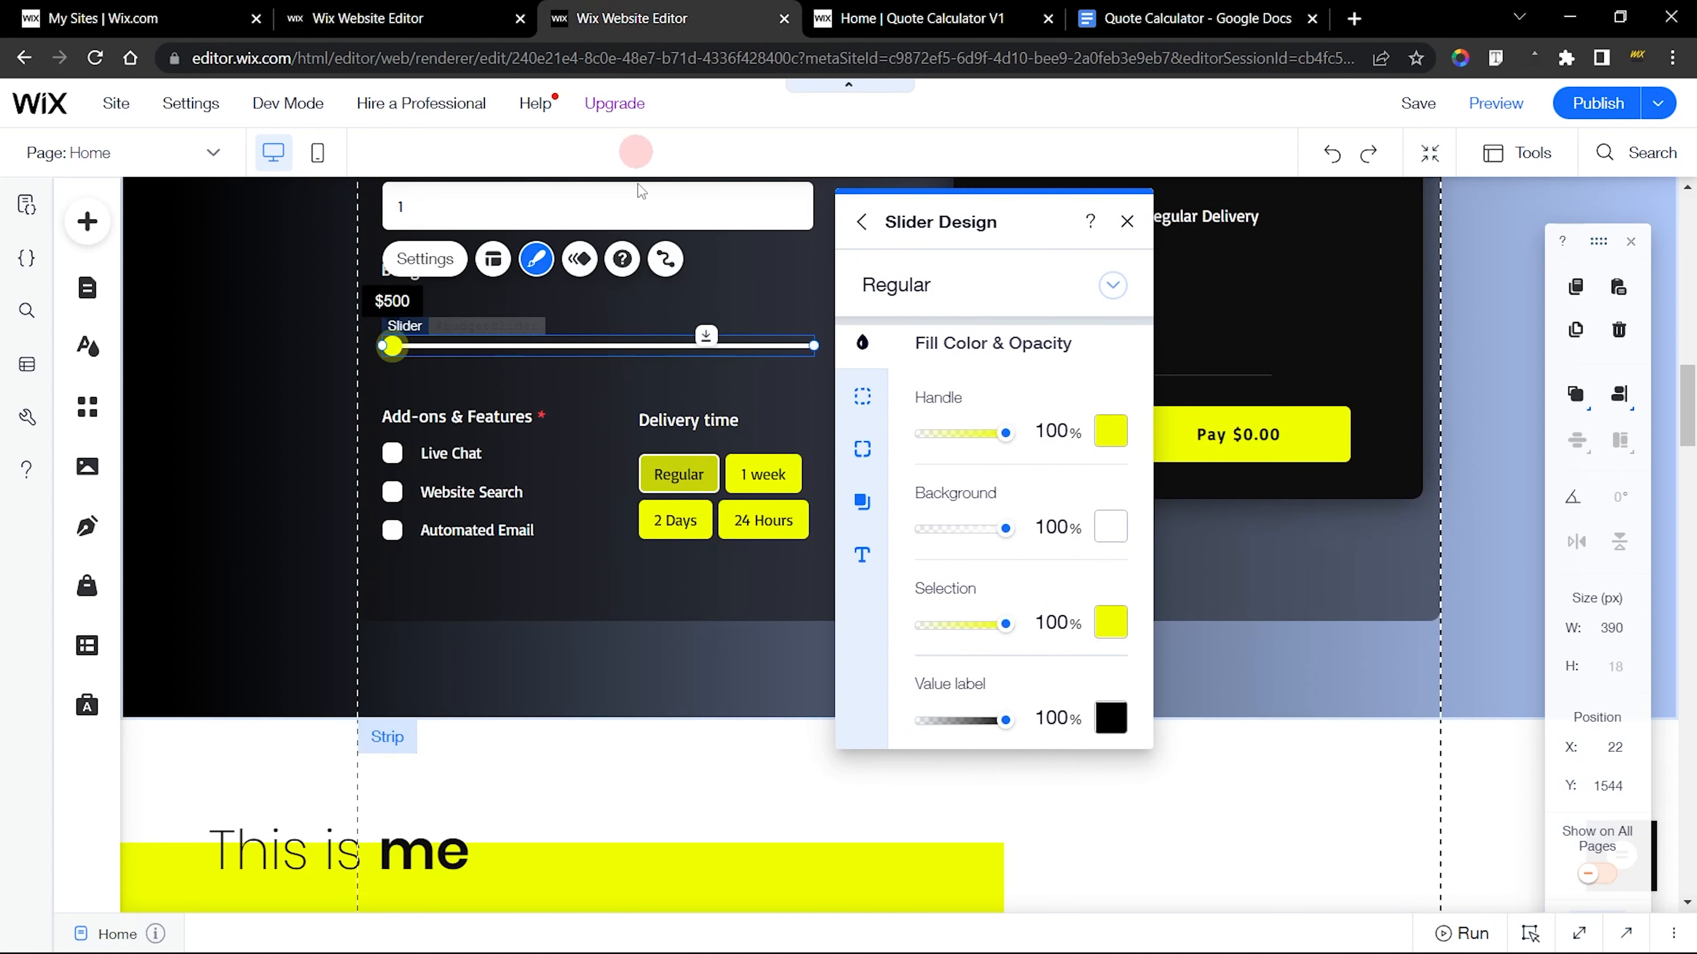
left_click(1105, 735)
left_click(493, 18)
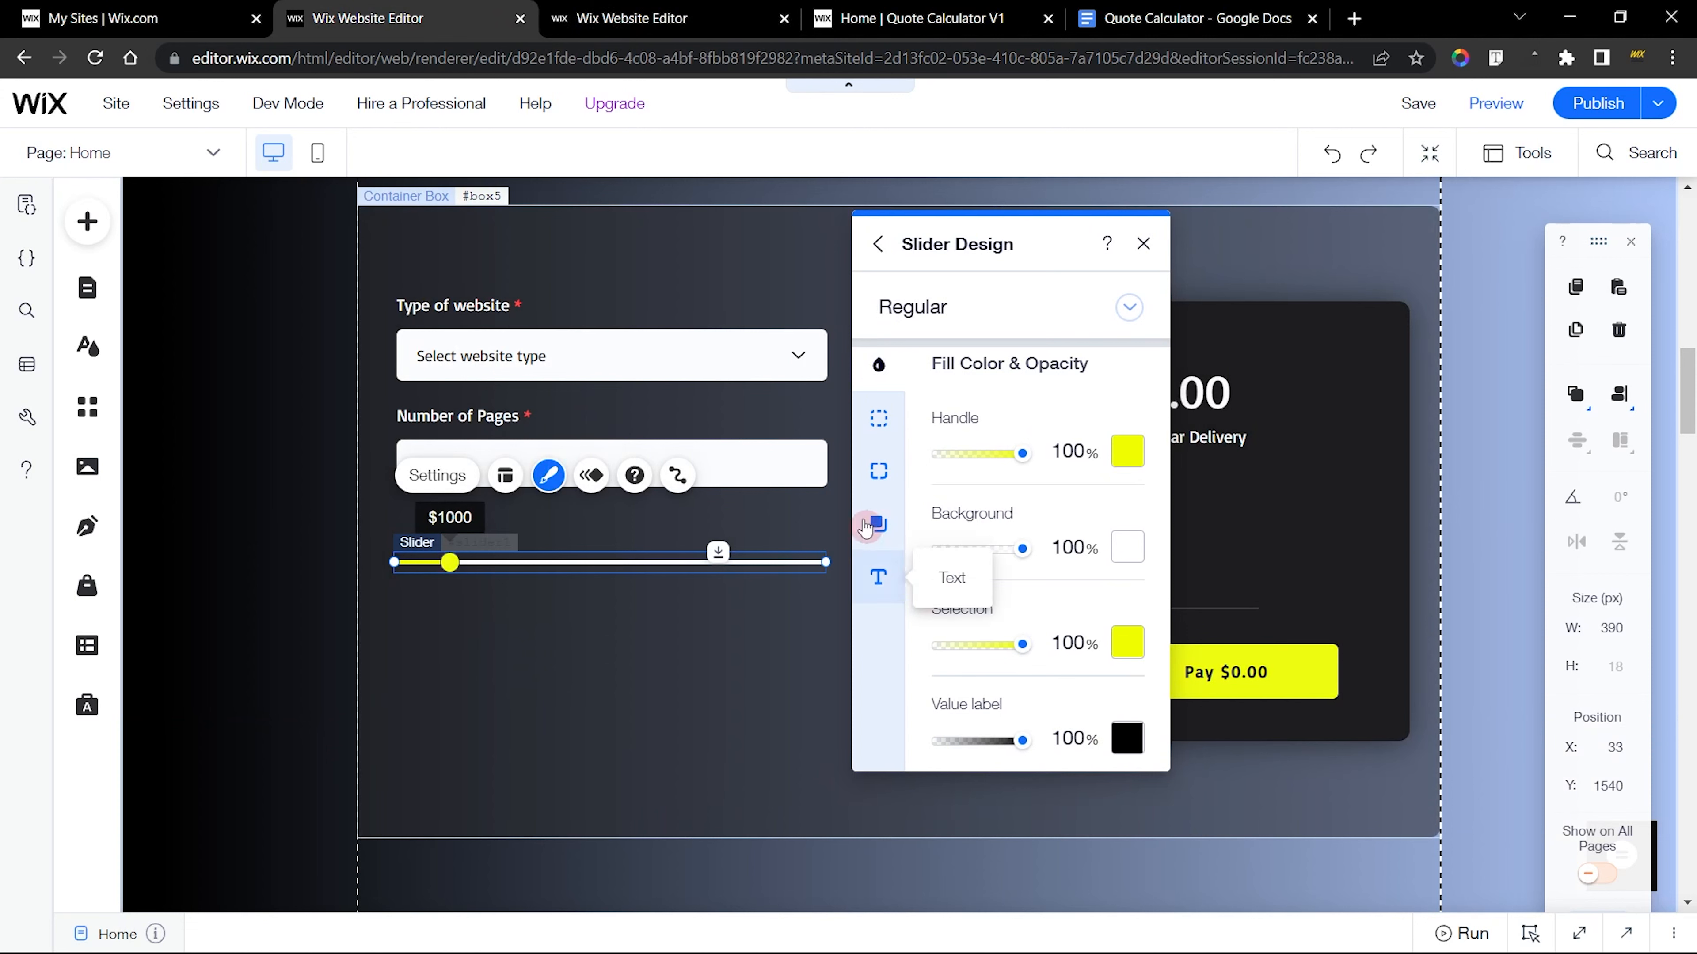
Compare the border settings with the finished slider, and set the new slider's handle border width to 0 px
left_click(879, 417)
left_click(740, 10)
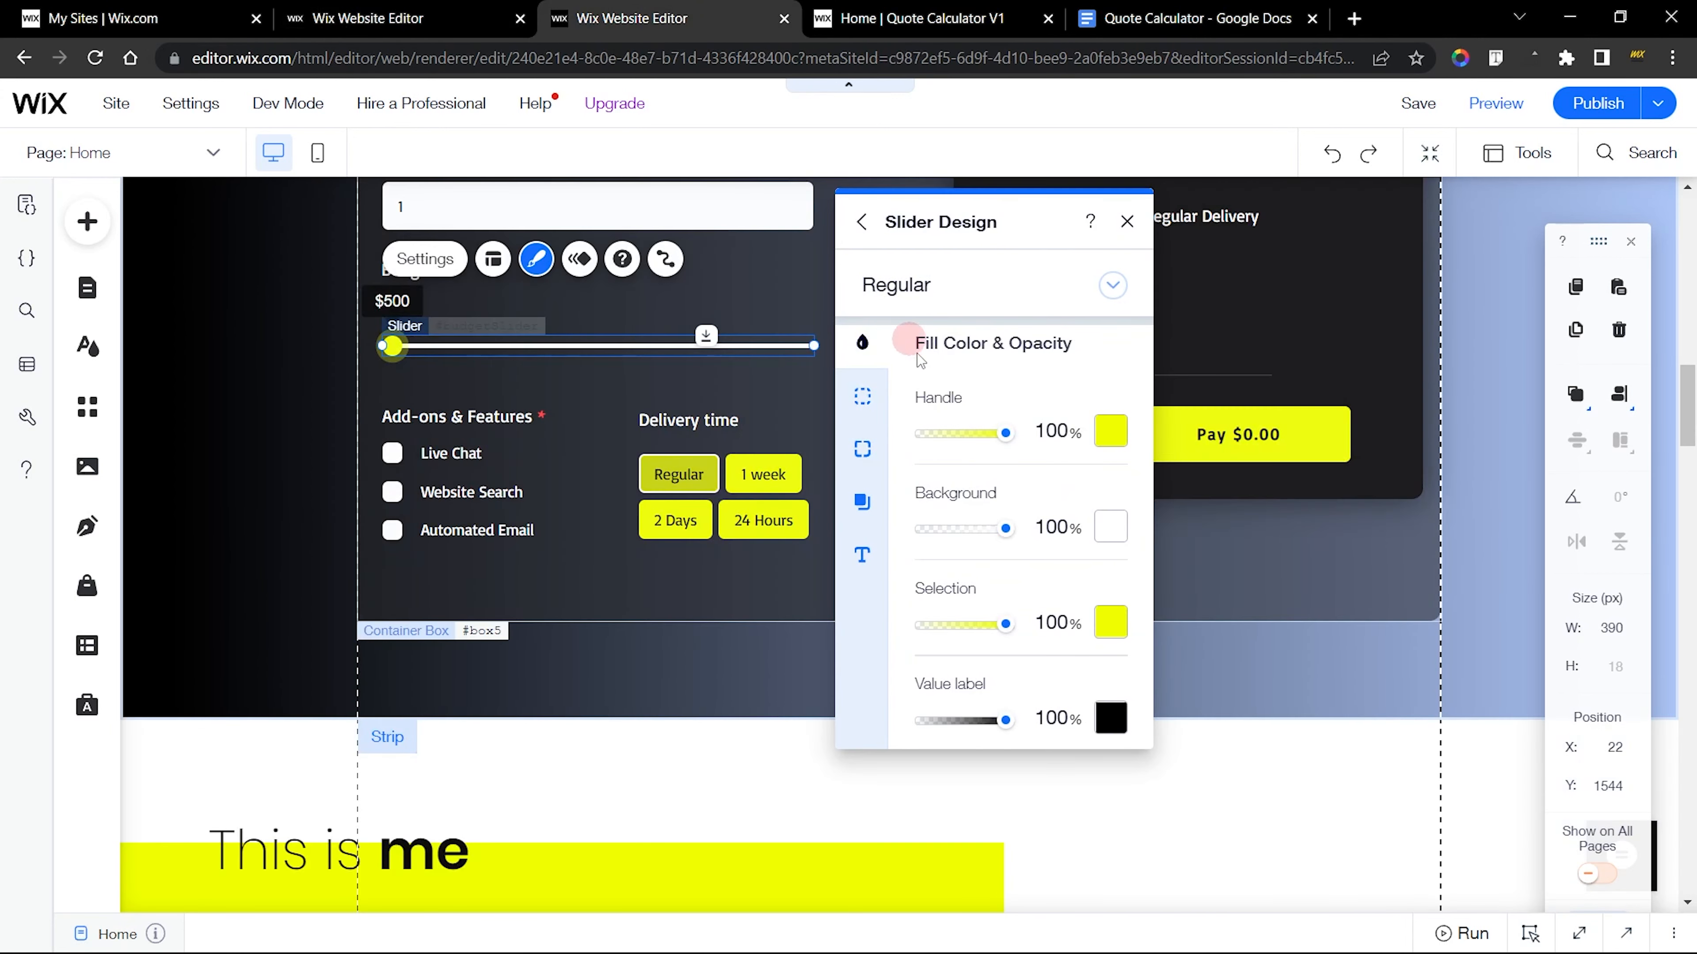
left_click(864, 411)
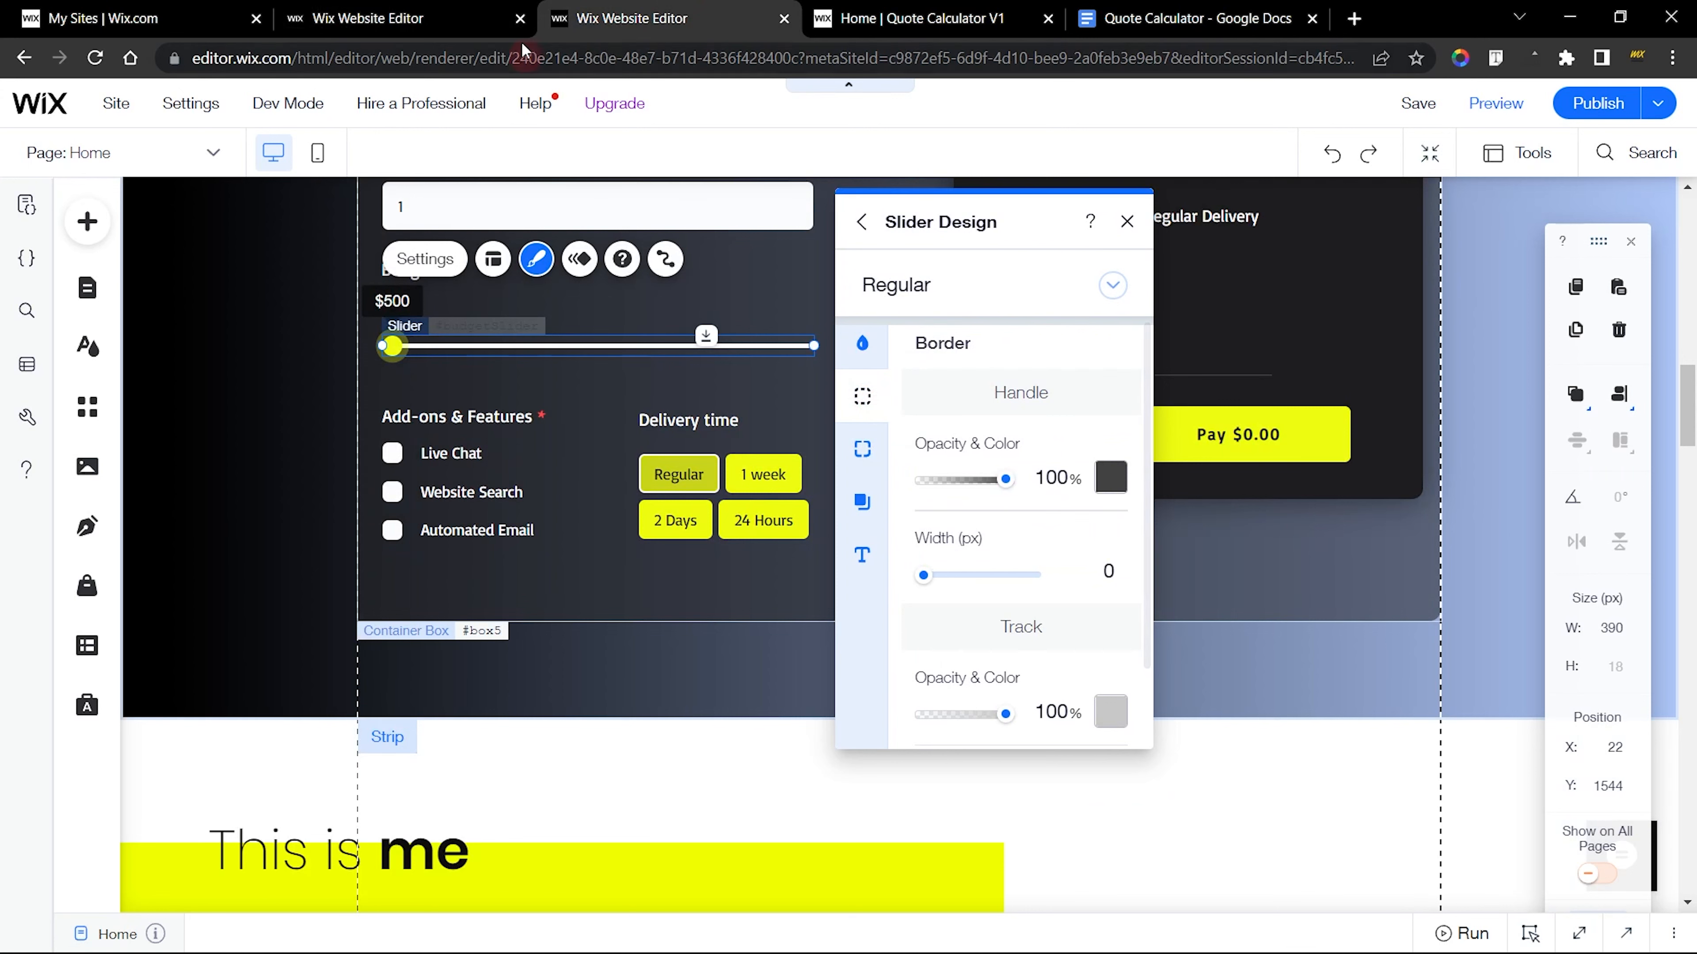
left_click(502, 20)
left_click(1107, 591)
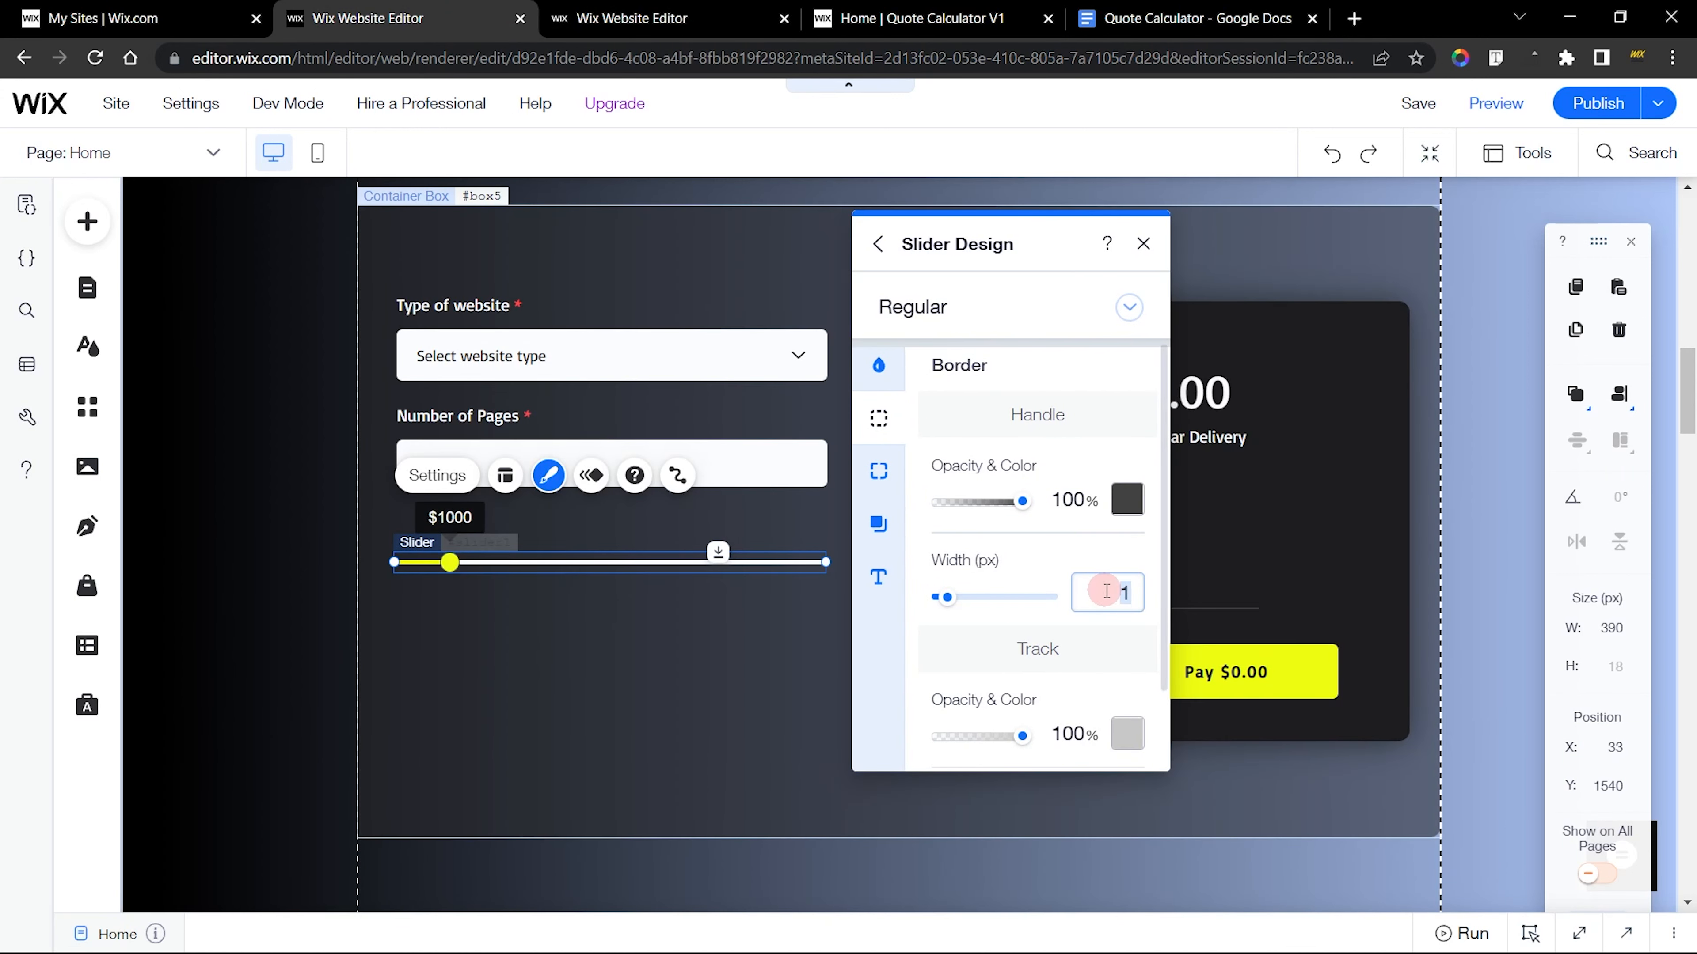
type("0")
key("Return")
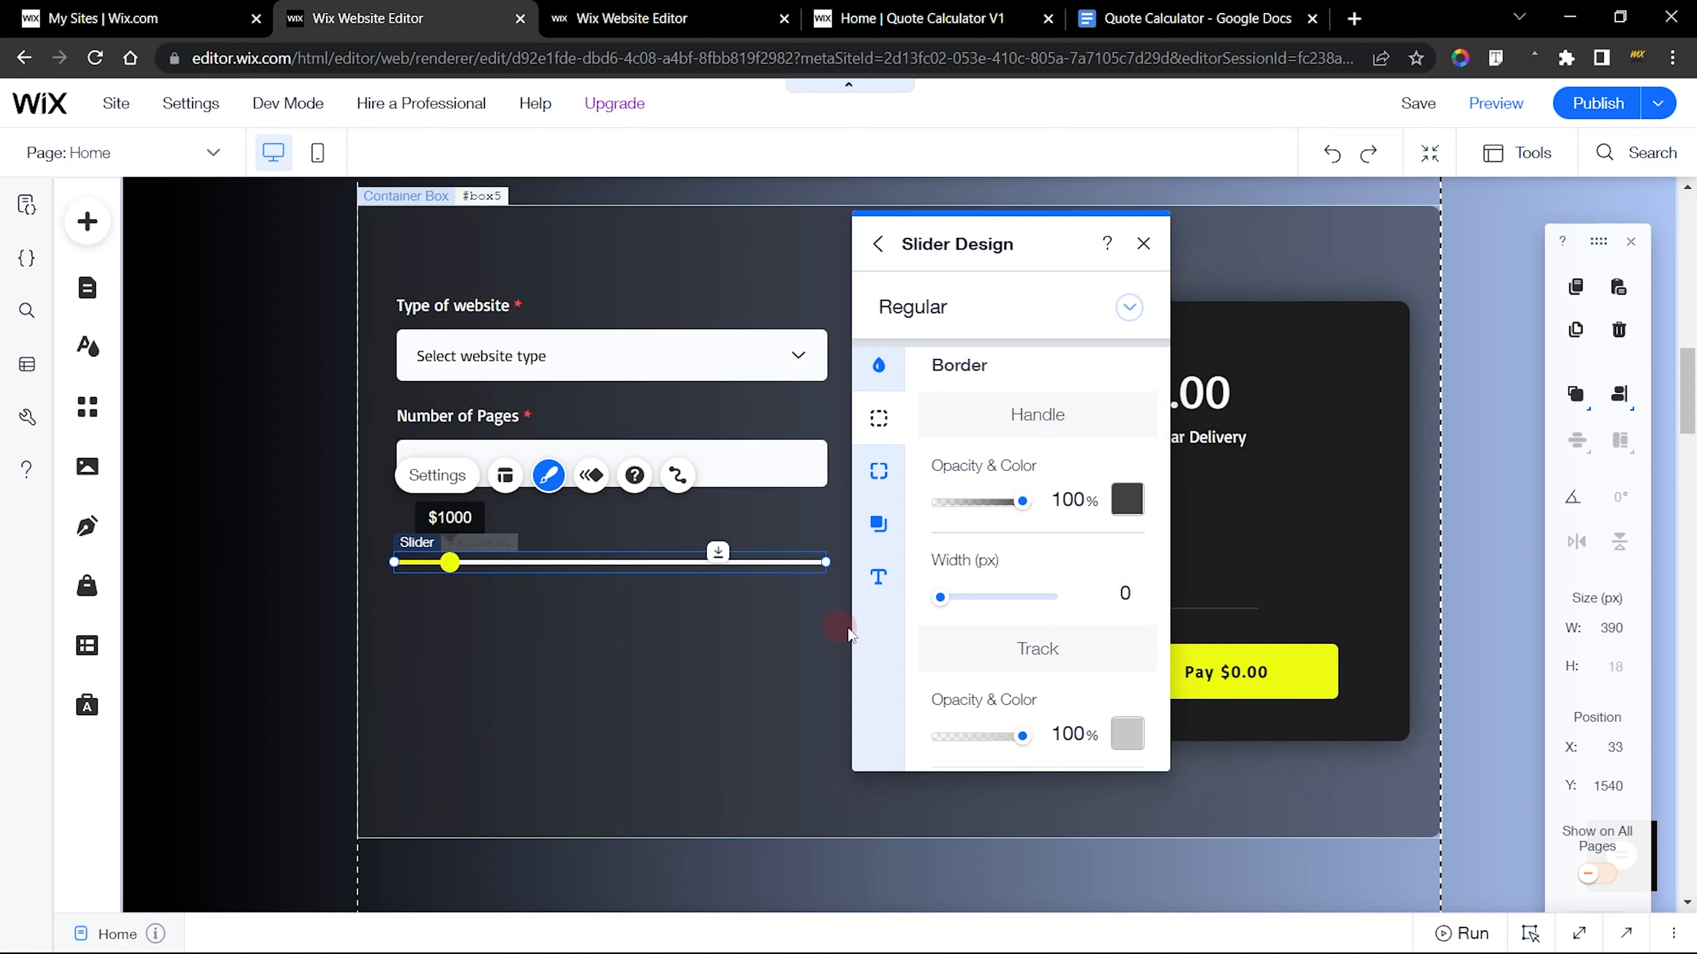
Try a handle border width of 3 px on the new slider, and restore it to 0
left_click(1106, 594)
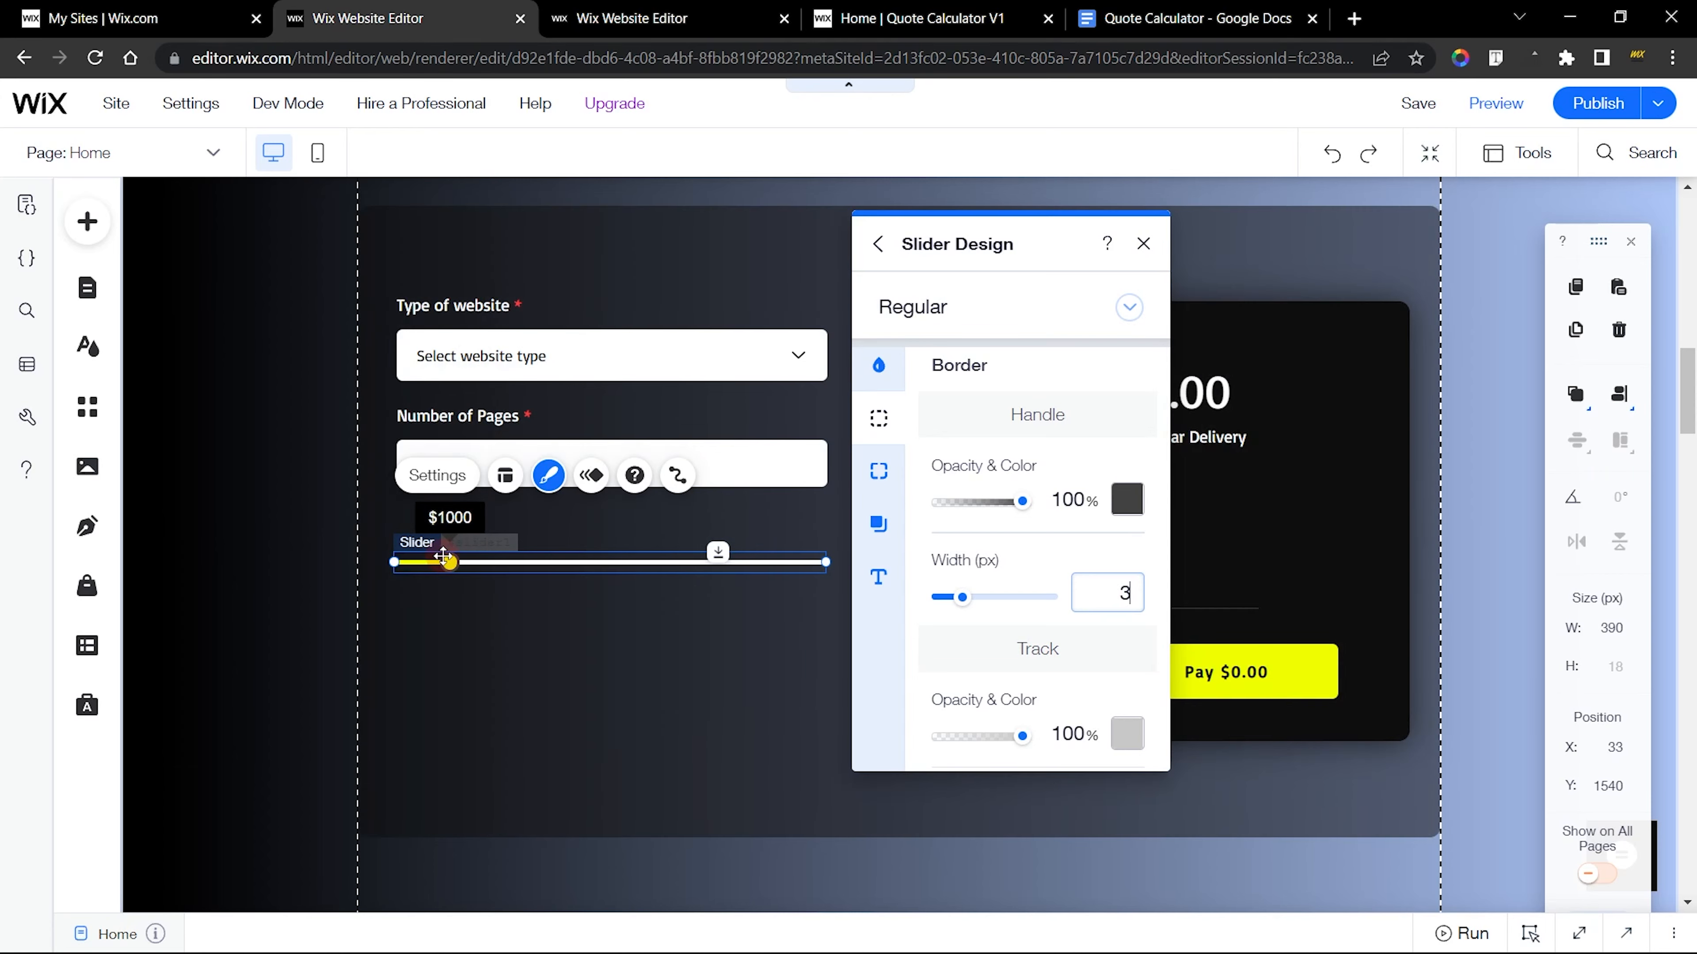
left_click_drag(1116, 591, 1148, 592)
type("0")
left_click(1013, 614)
Compare the border and corner radius settings of the new slider with those of the finished Budget slider
scroll(1013, 614, "down", 2)
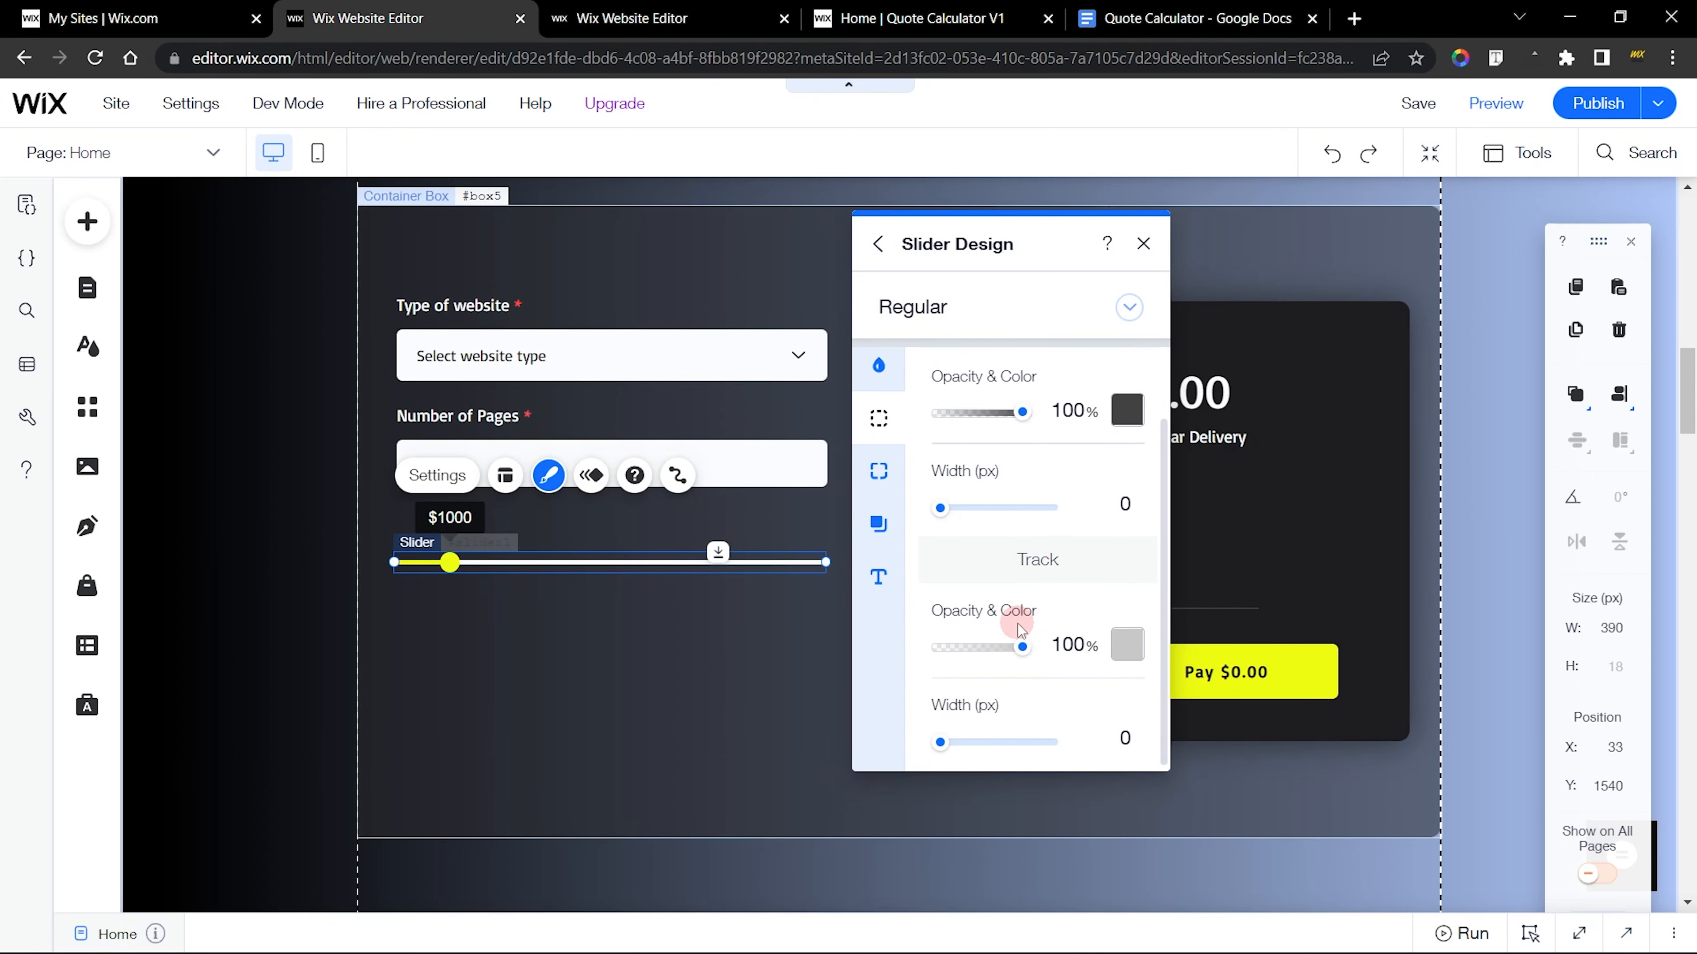
left_click(889, 468)
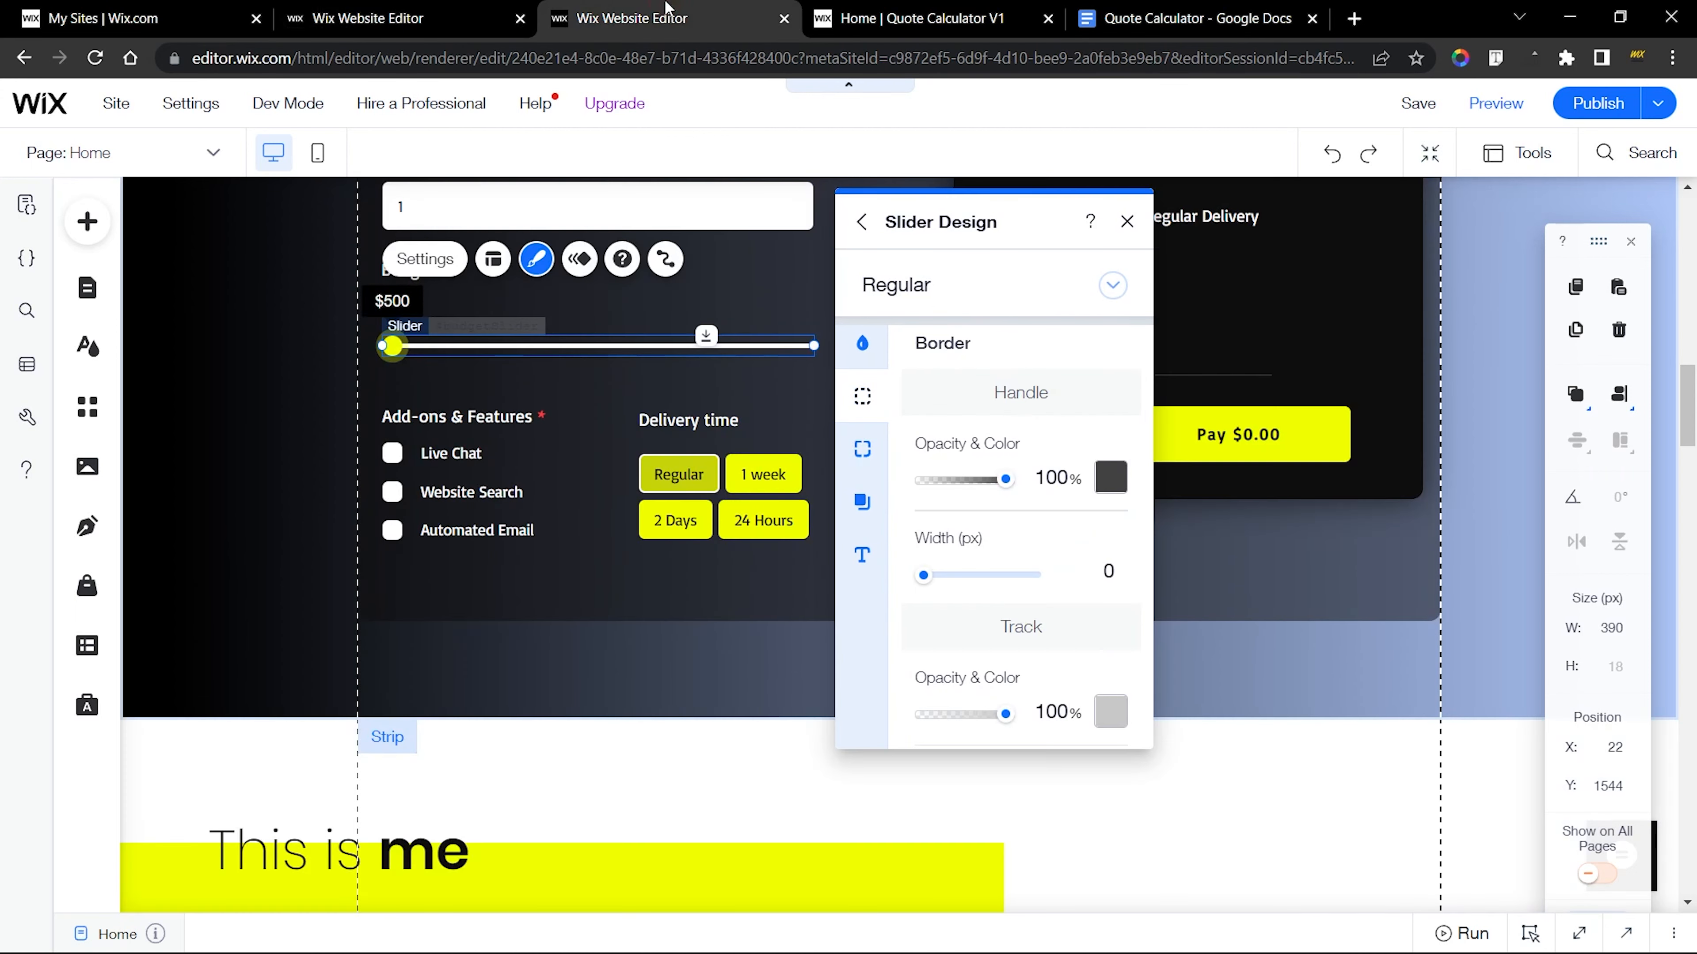
left_click(857, 448)
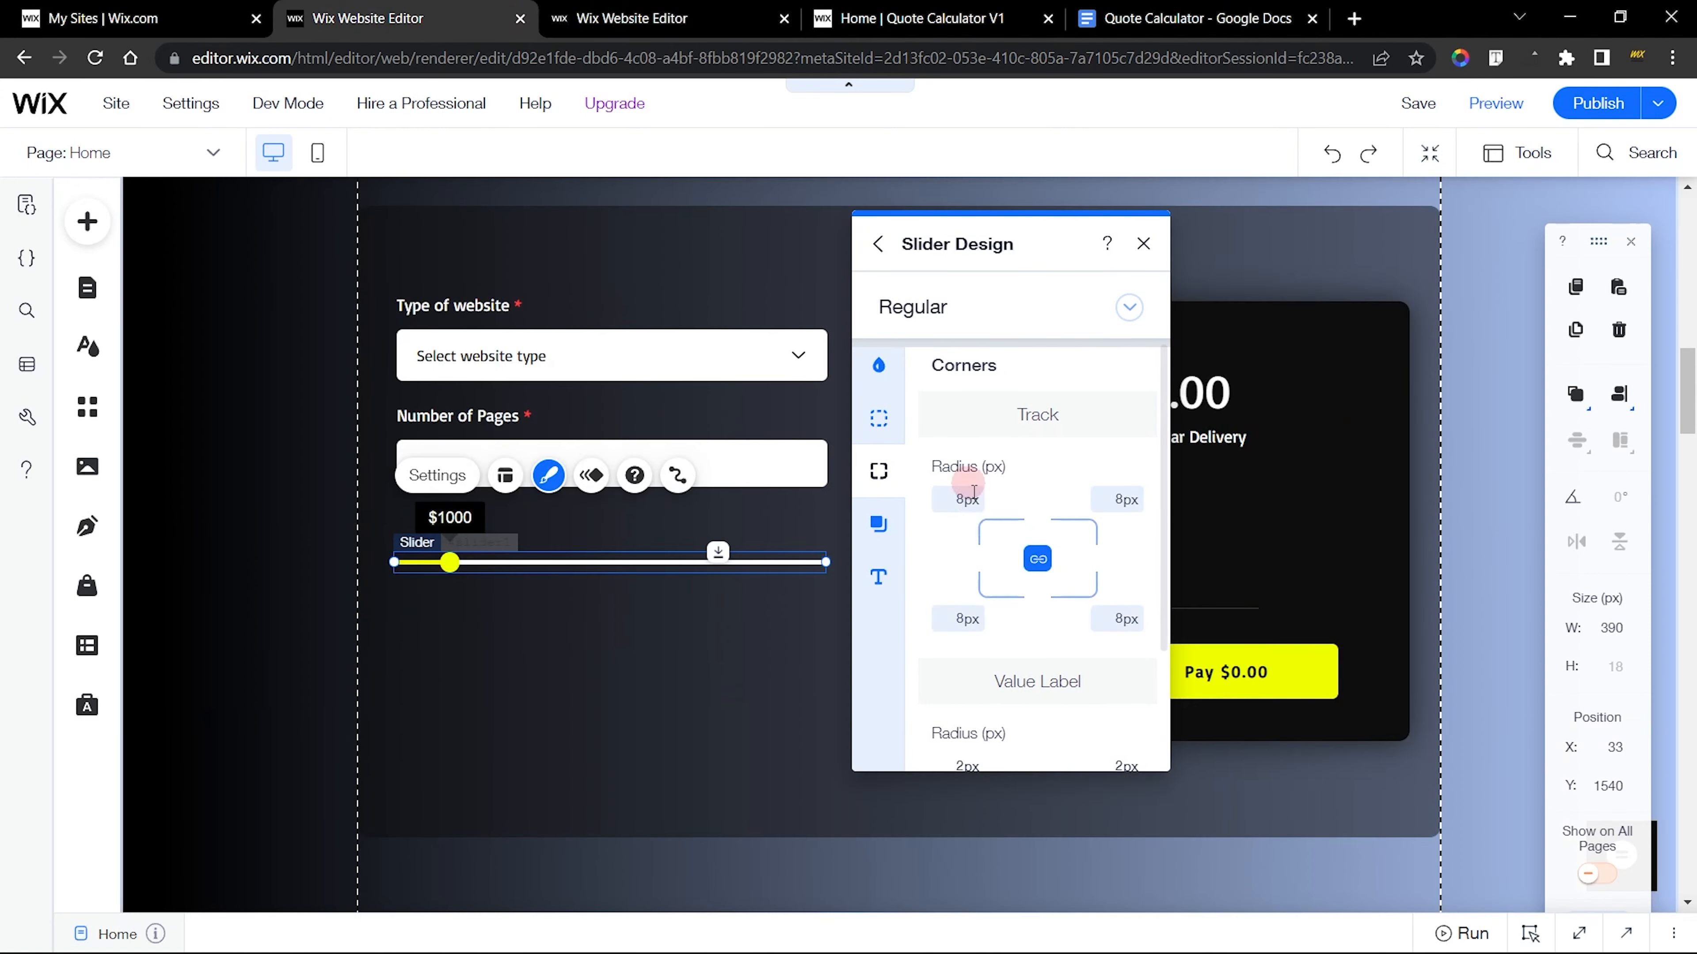
scroll(975, 504, "down", 2)
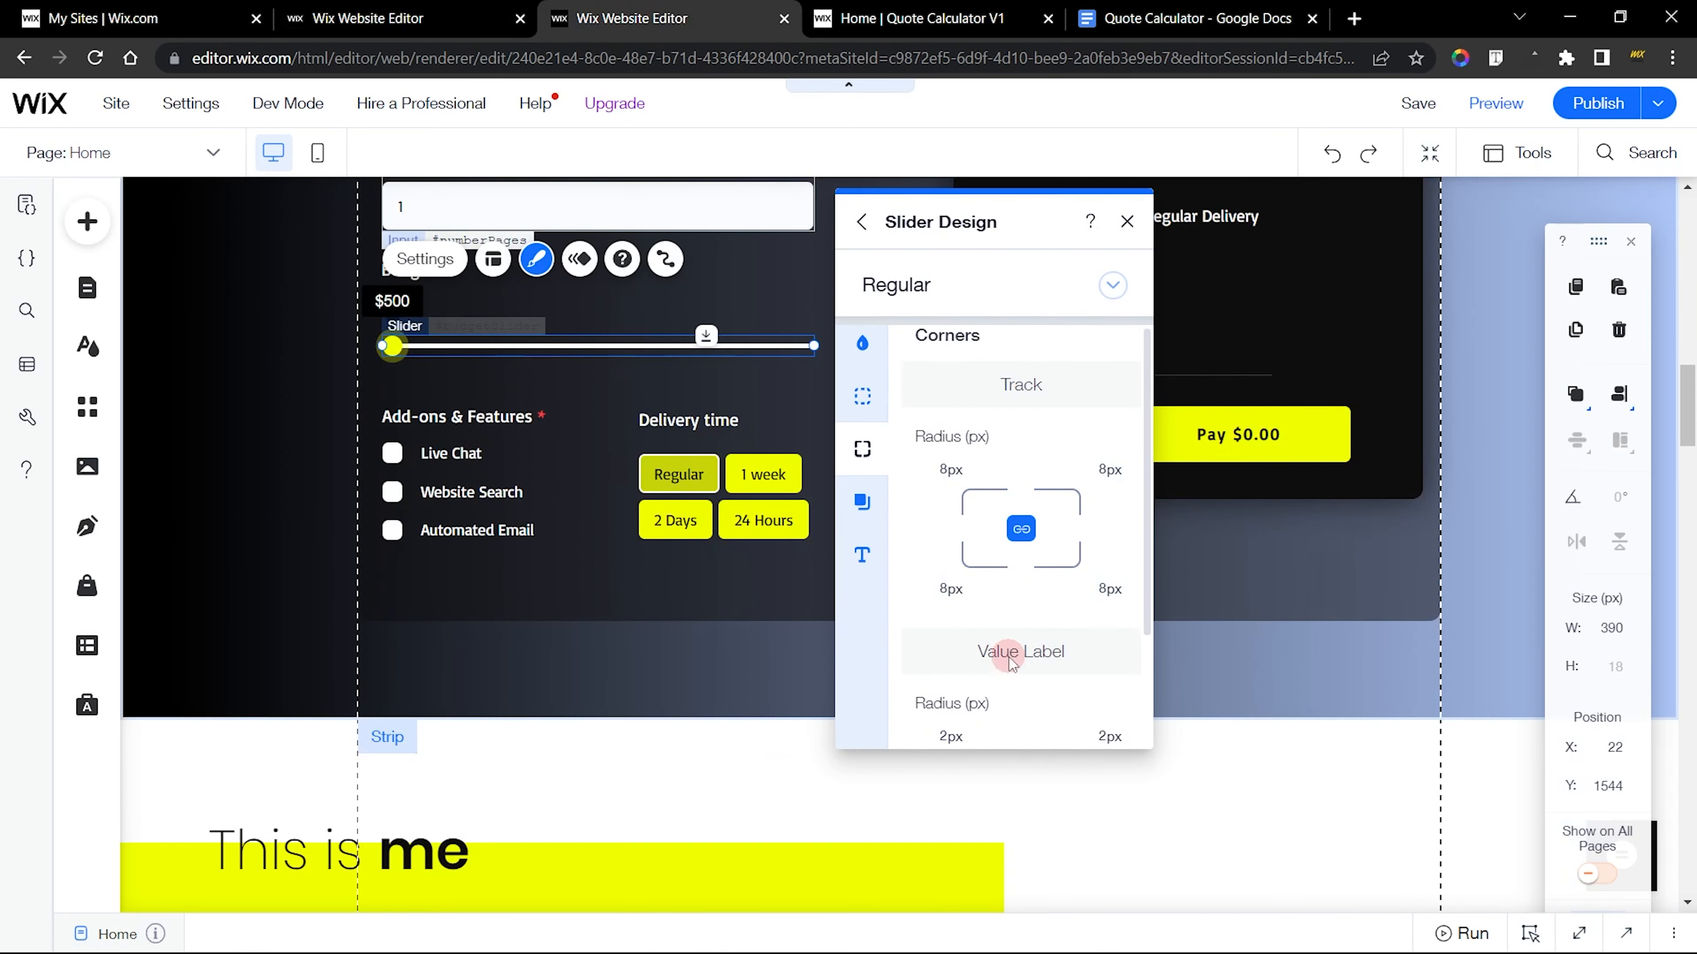
scroll(1042, 601, "down", 2)
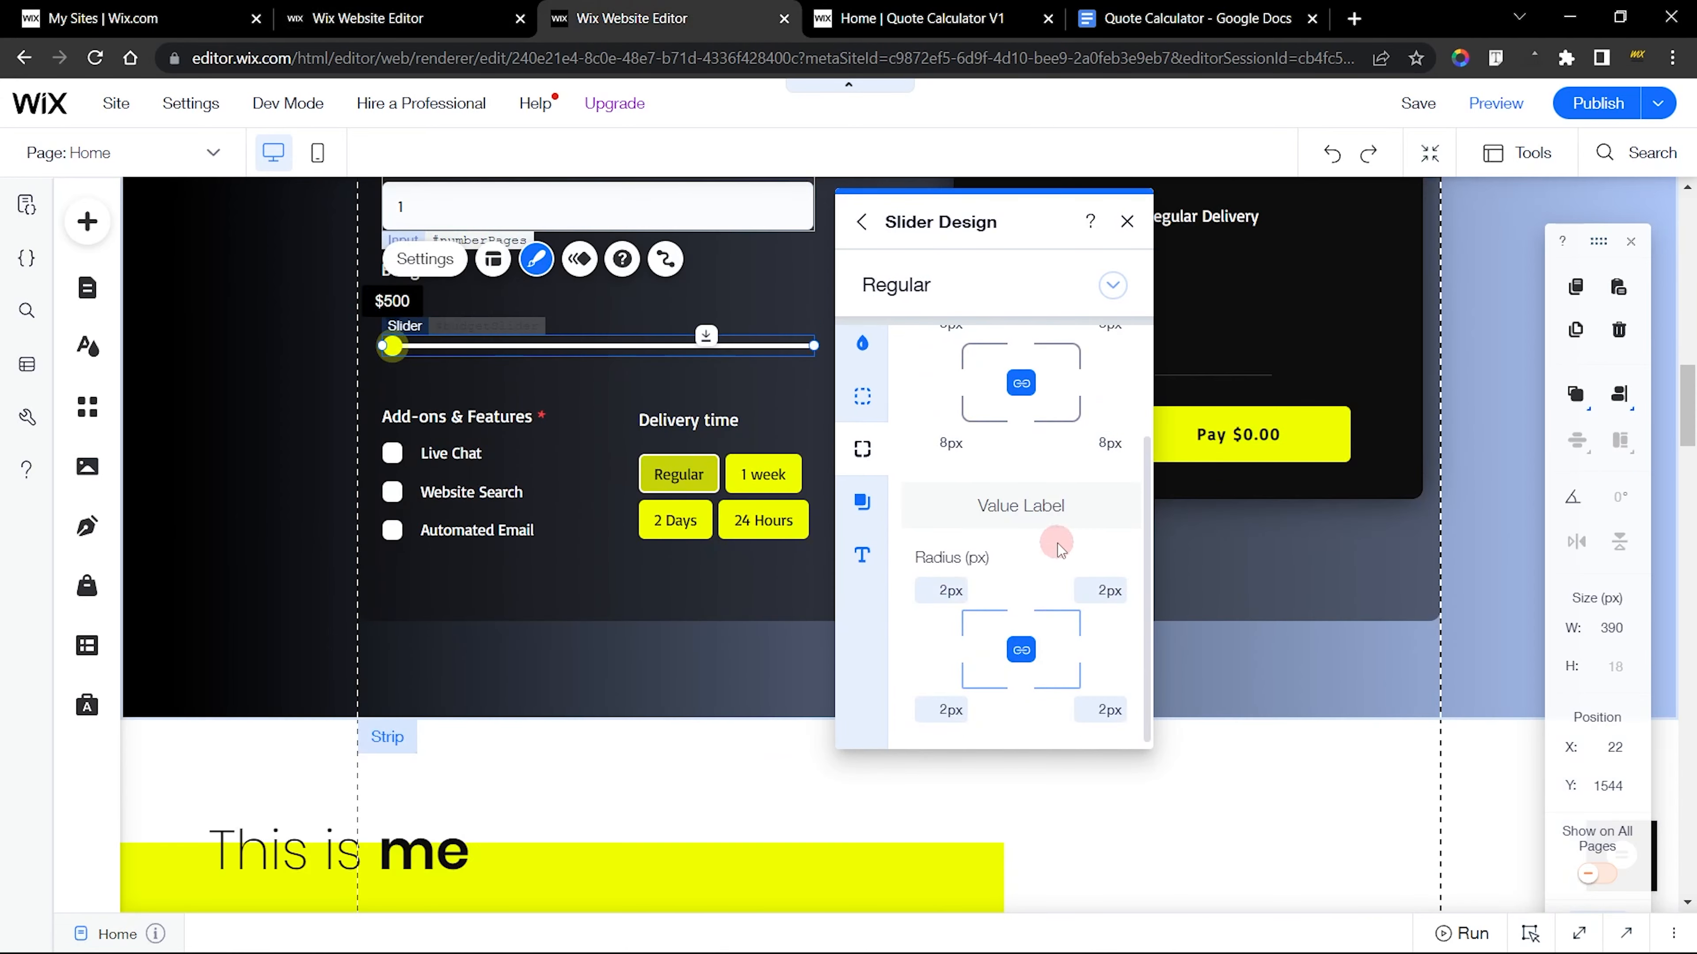
Check the finished slider's handle shadow settings, and enable the handle shadow on the new slider
left_click(861, 506)
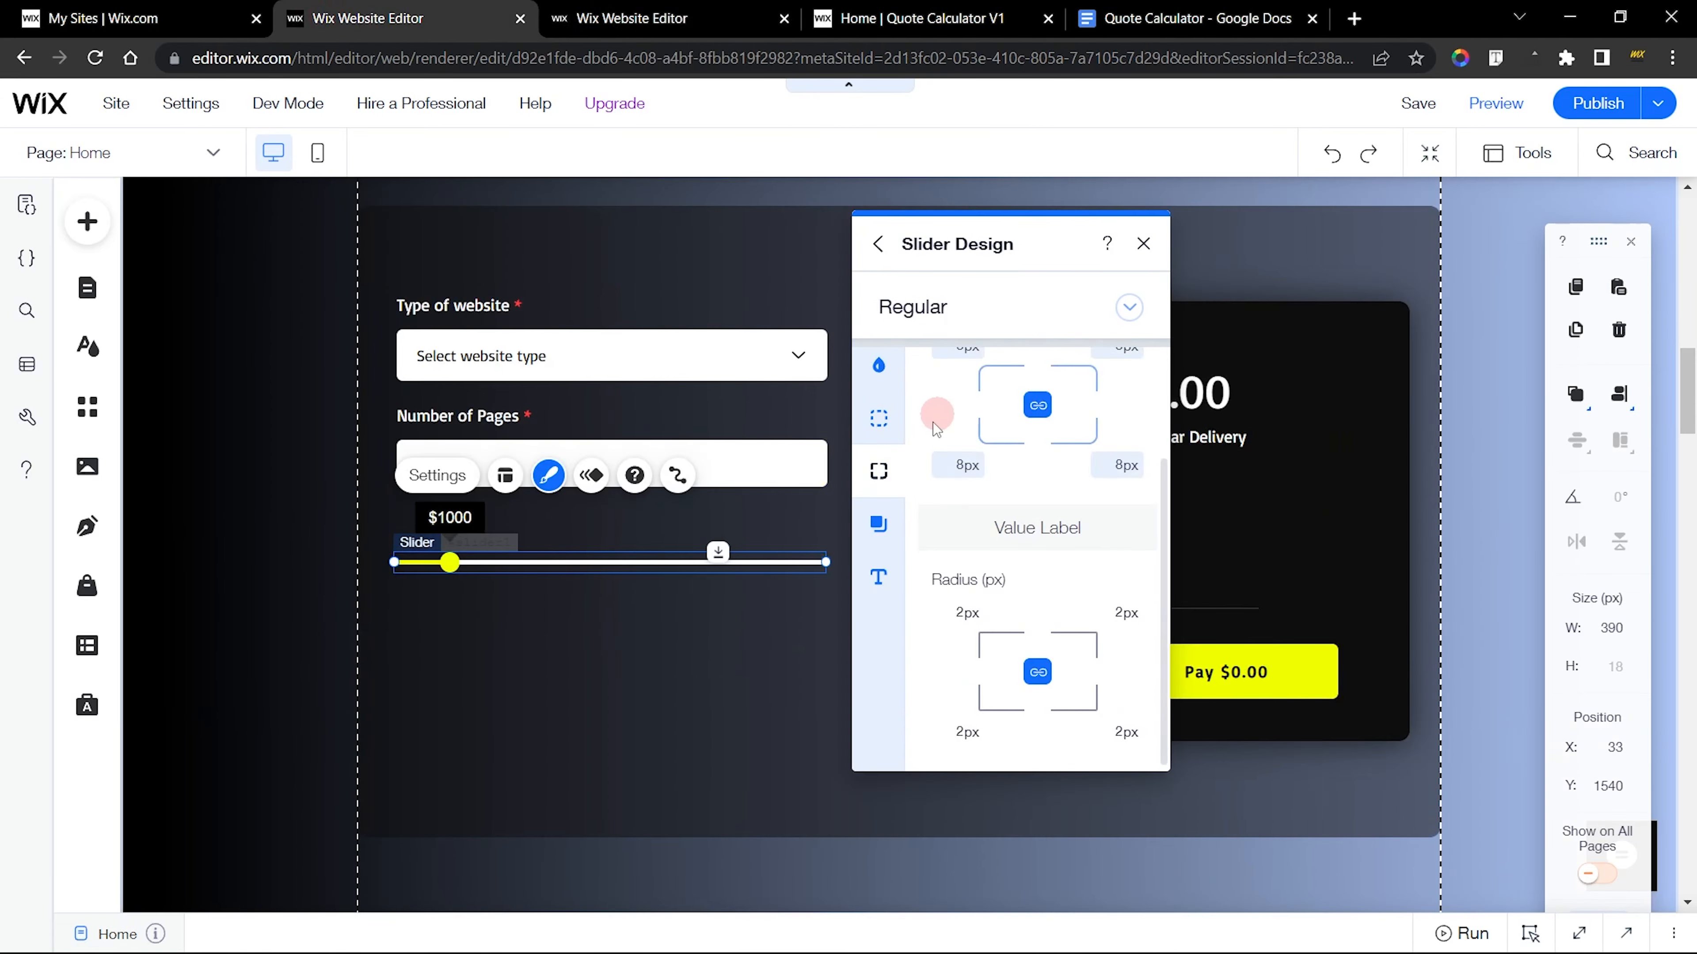
left_click(878, 523)
left_click(1039, 494)
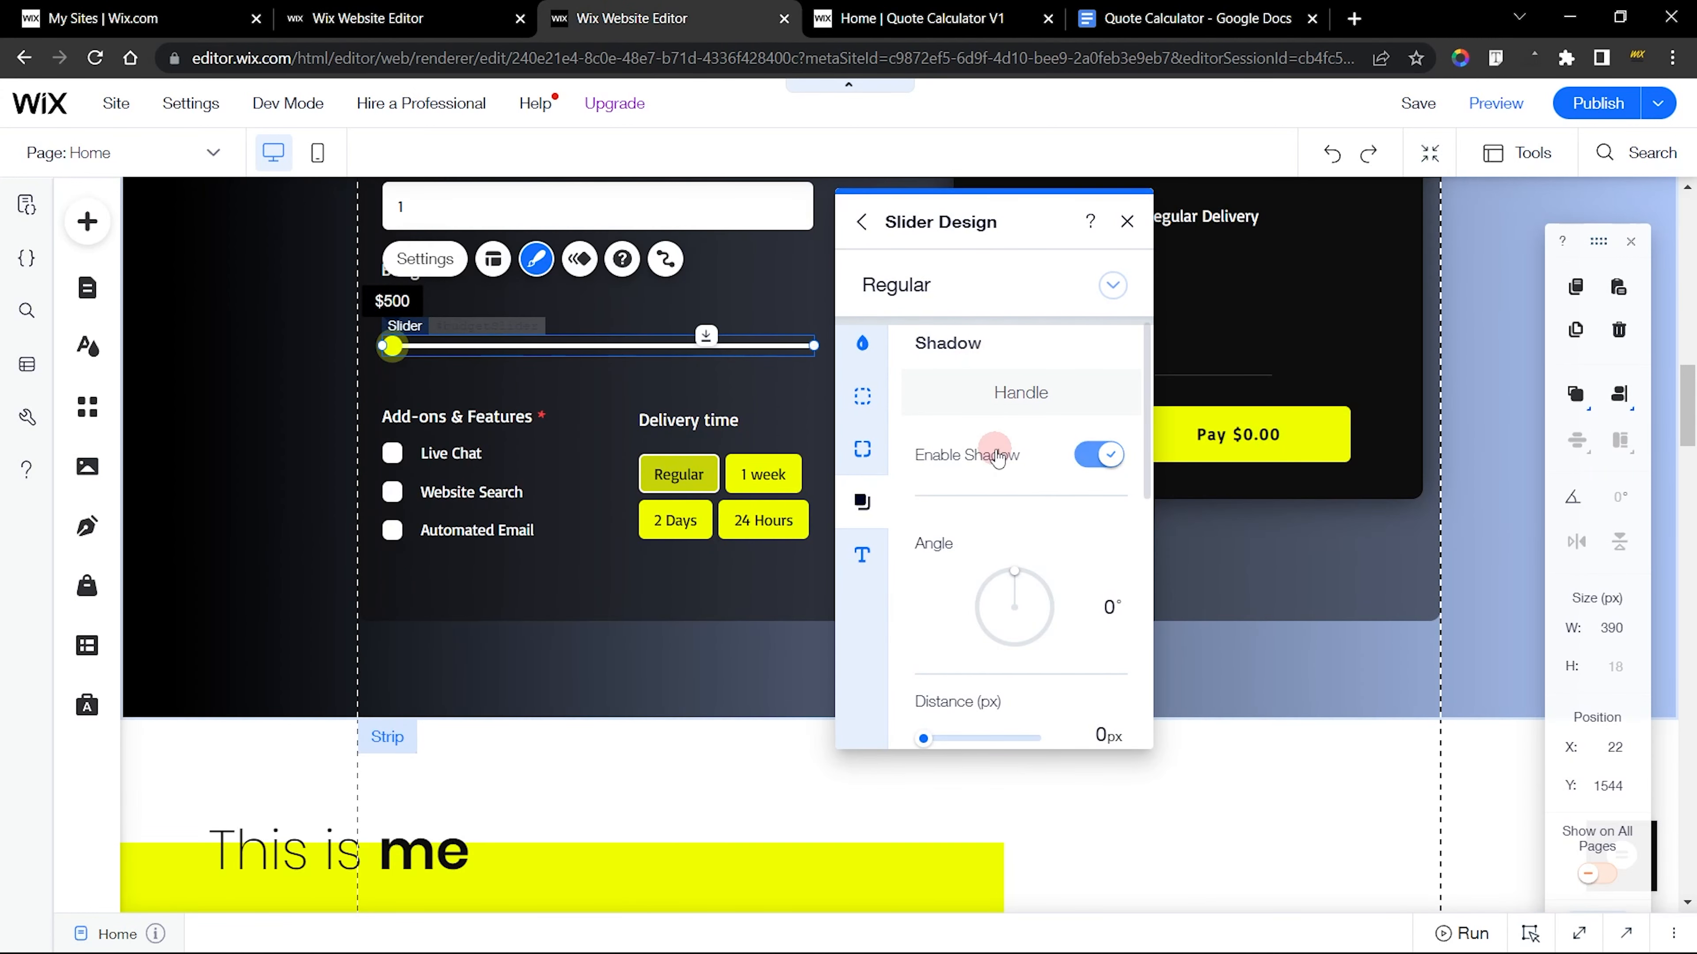
scroll(996, 458, "down", 2)
scroll(998, 456, "up", 2)
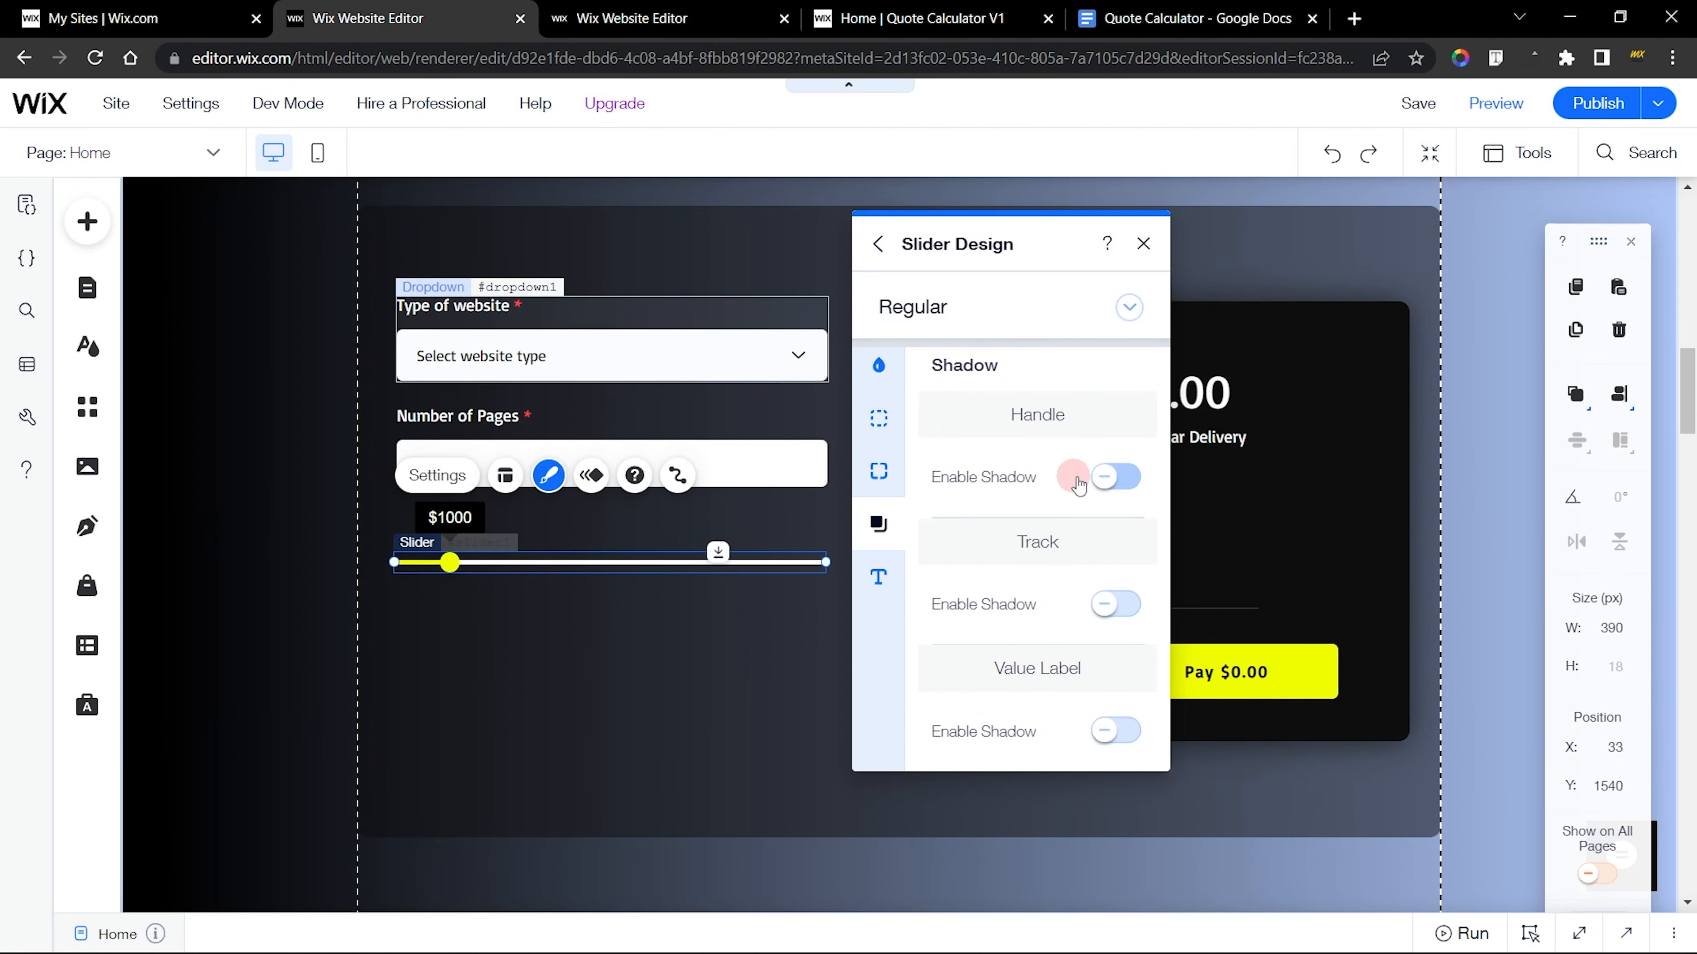
left_click(1117, 482)
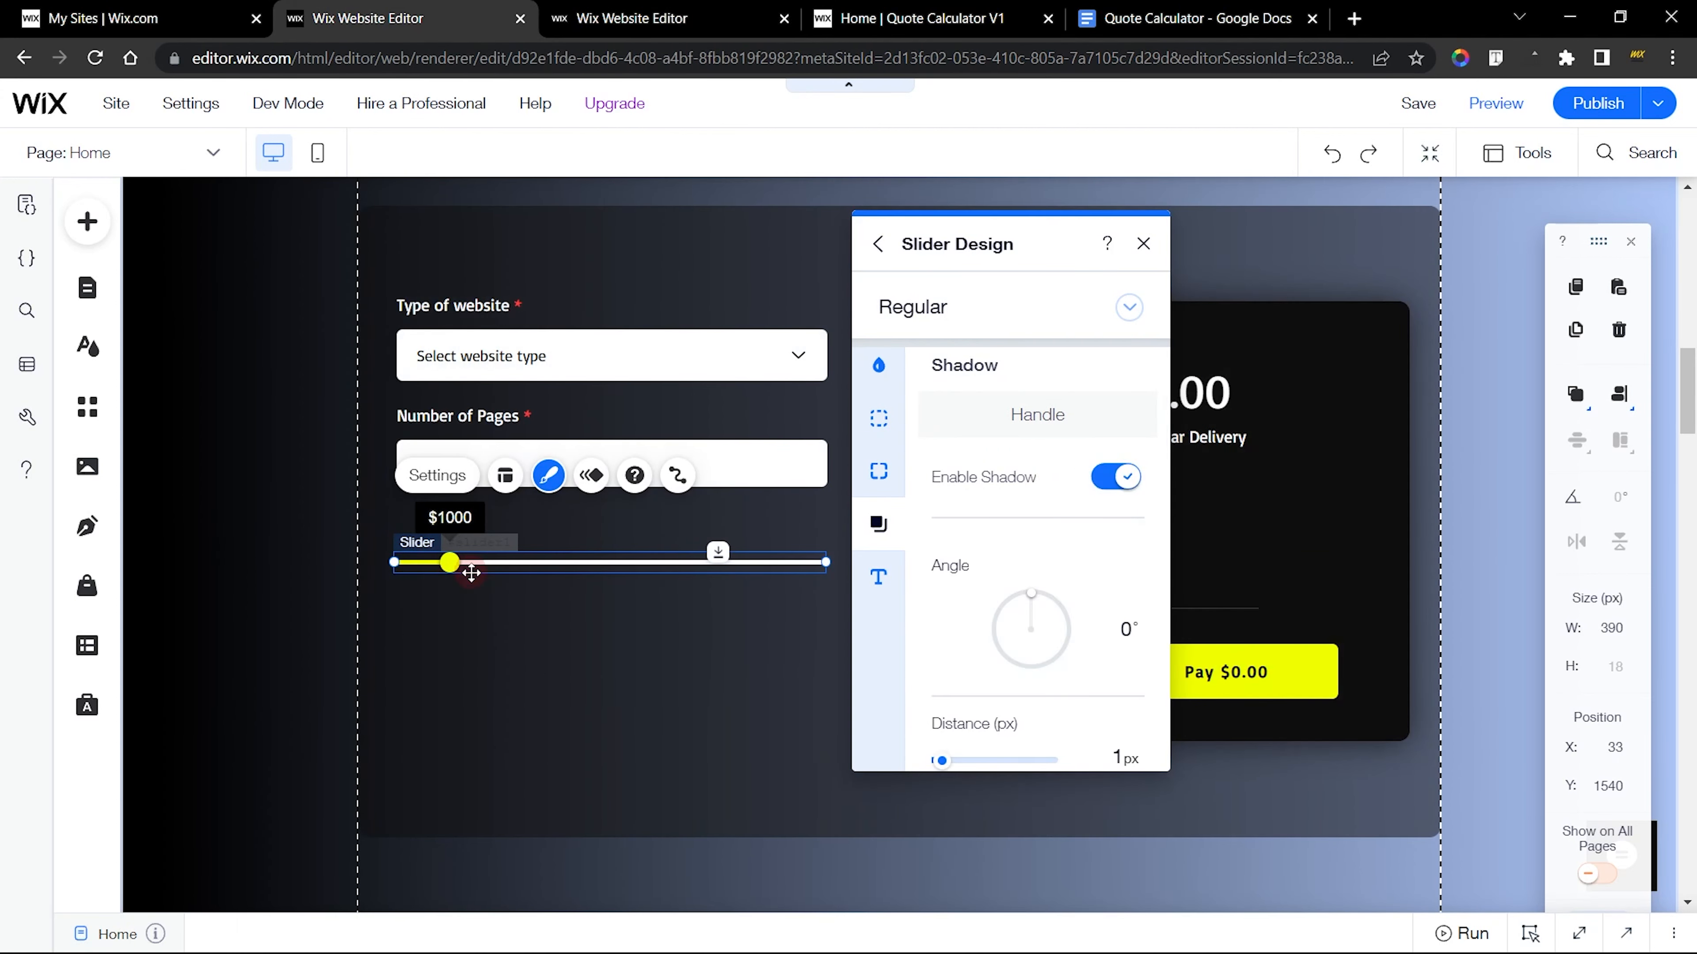
Set the new slider's handle shadow size to 6 px and its blur to 0 px, matching the finished slider
left_click(960, 476)
scroll(975, 480, "down", 5)
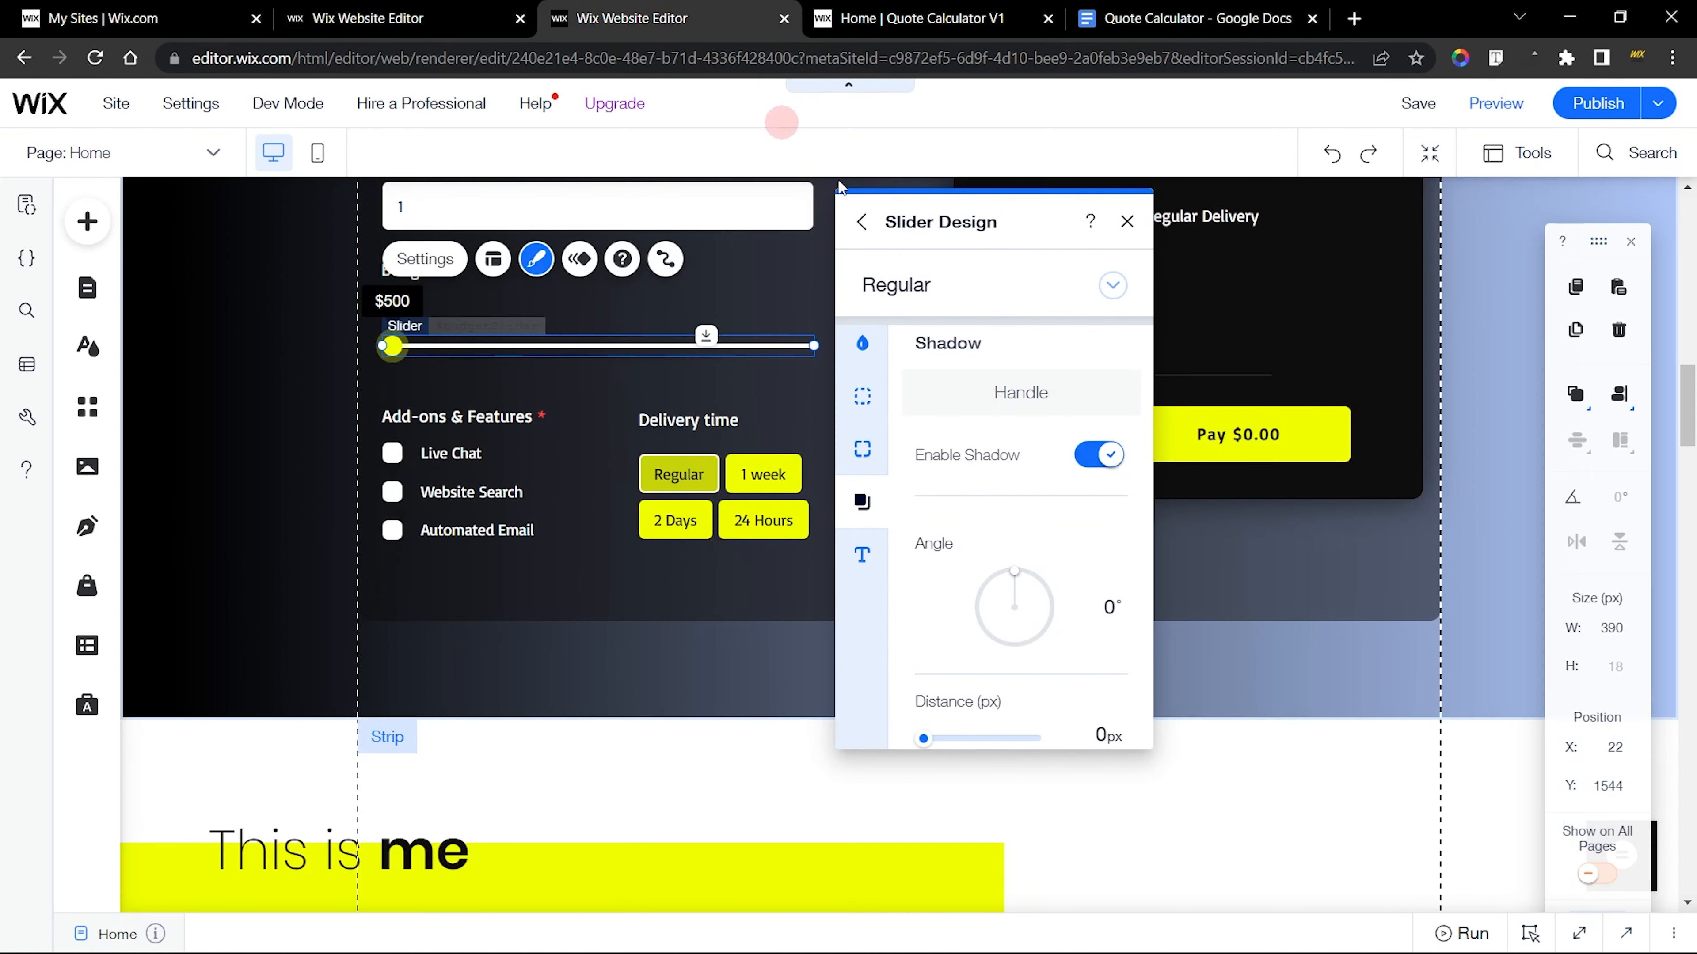
scroll(1067, 501, "down", 5)
left_click(937, 500)
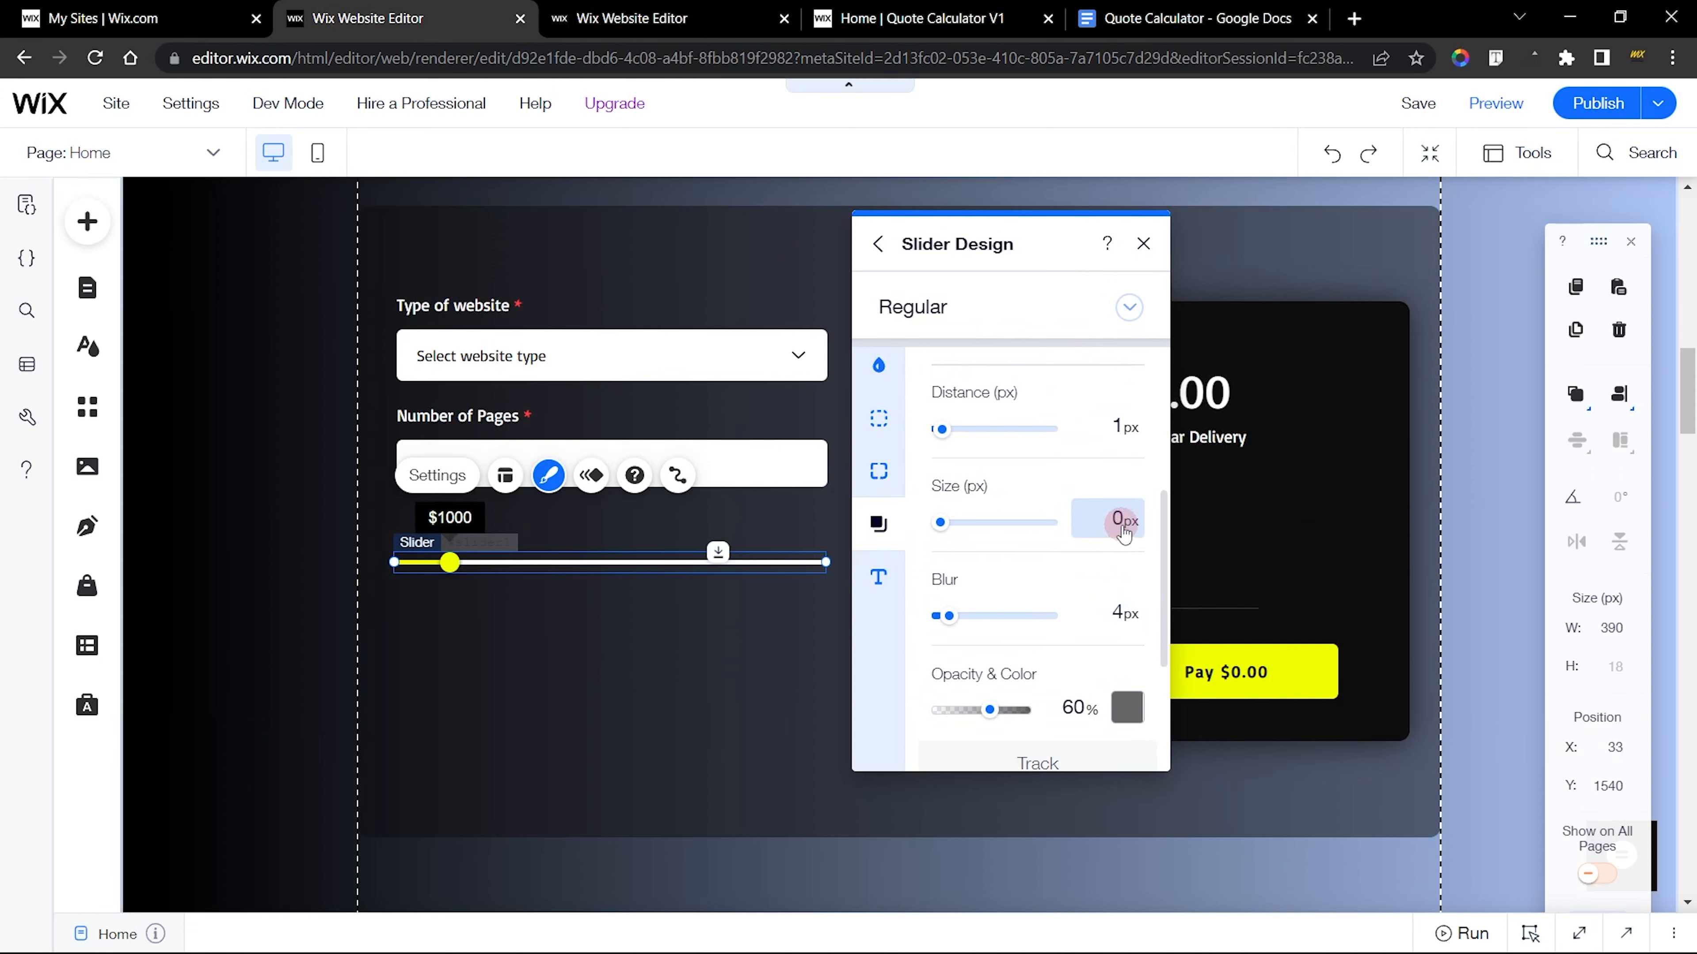
scroll(1126, 532, "up", 3)
scroll(1126, 534, "down", 1)
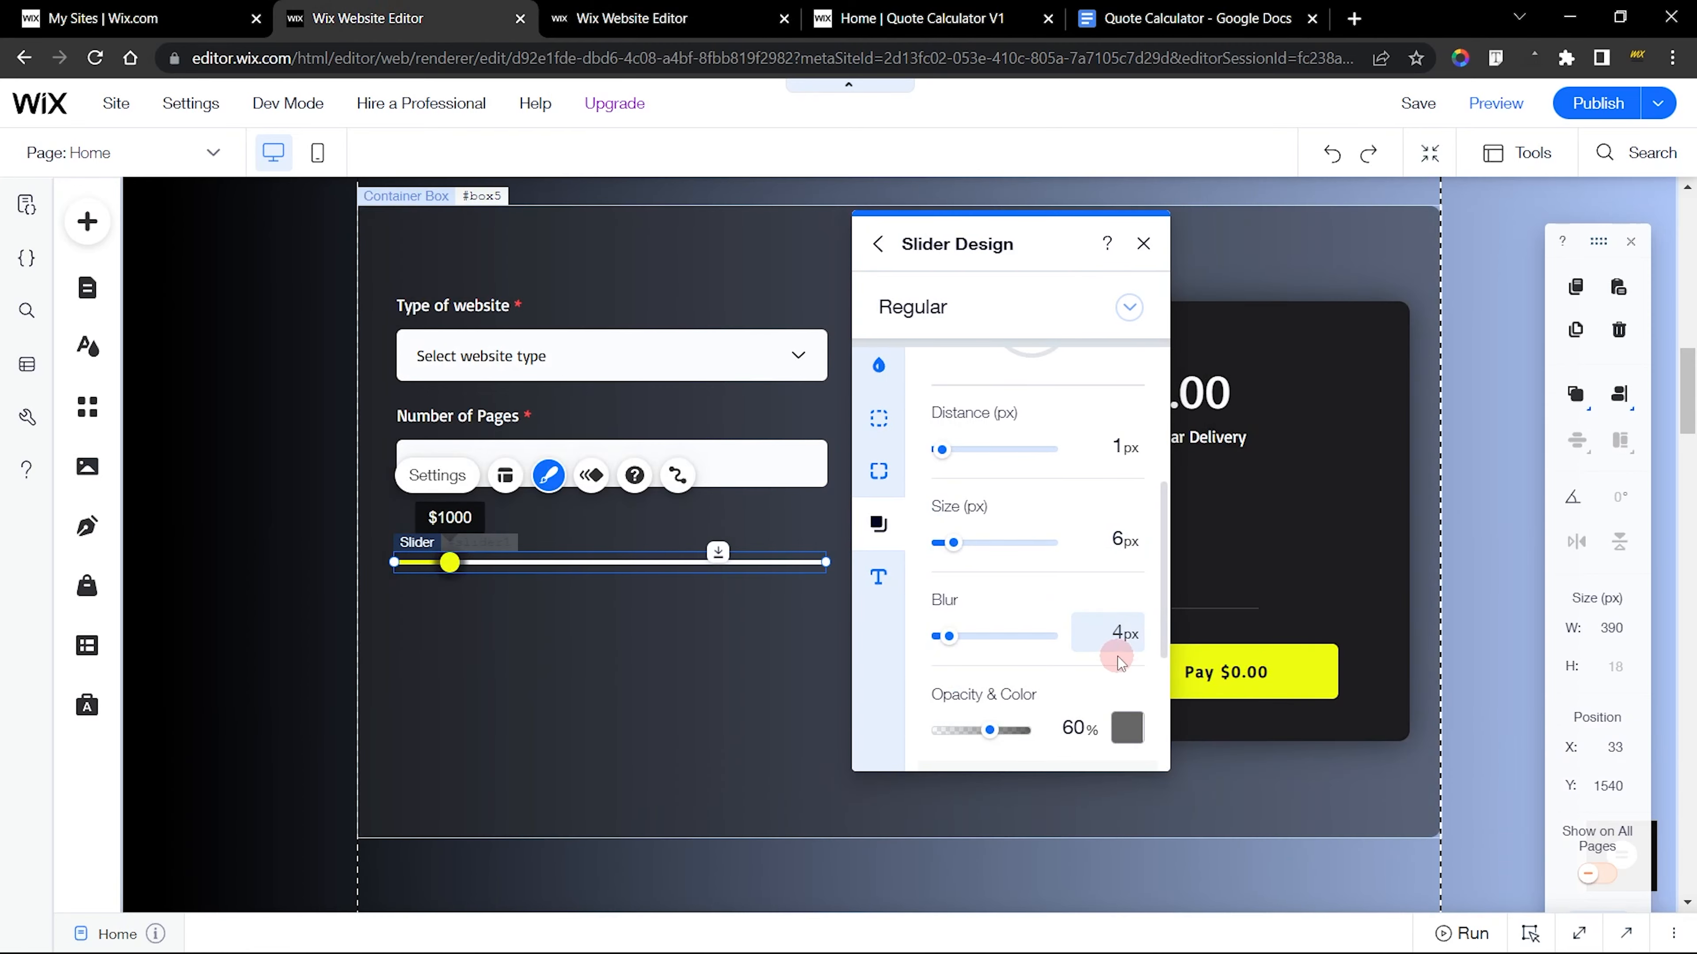
scroll(1114, 639, "up", 3)
scroll(1109, 636, "down", 6)
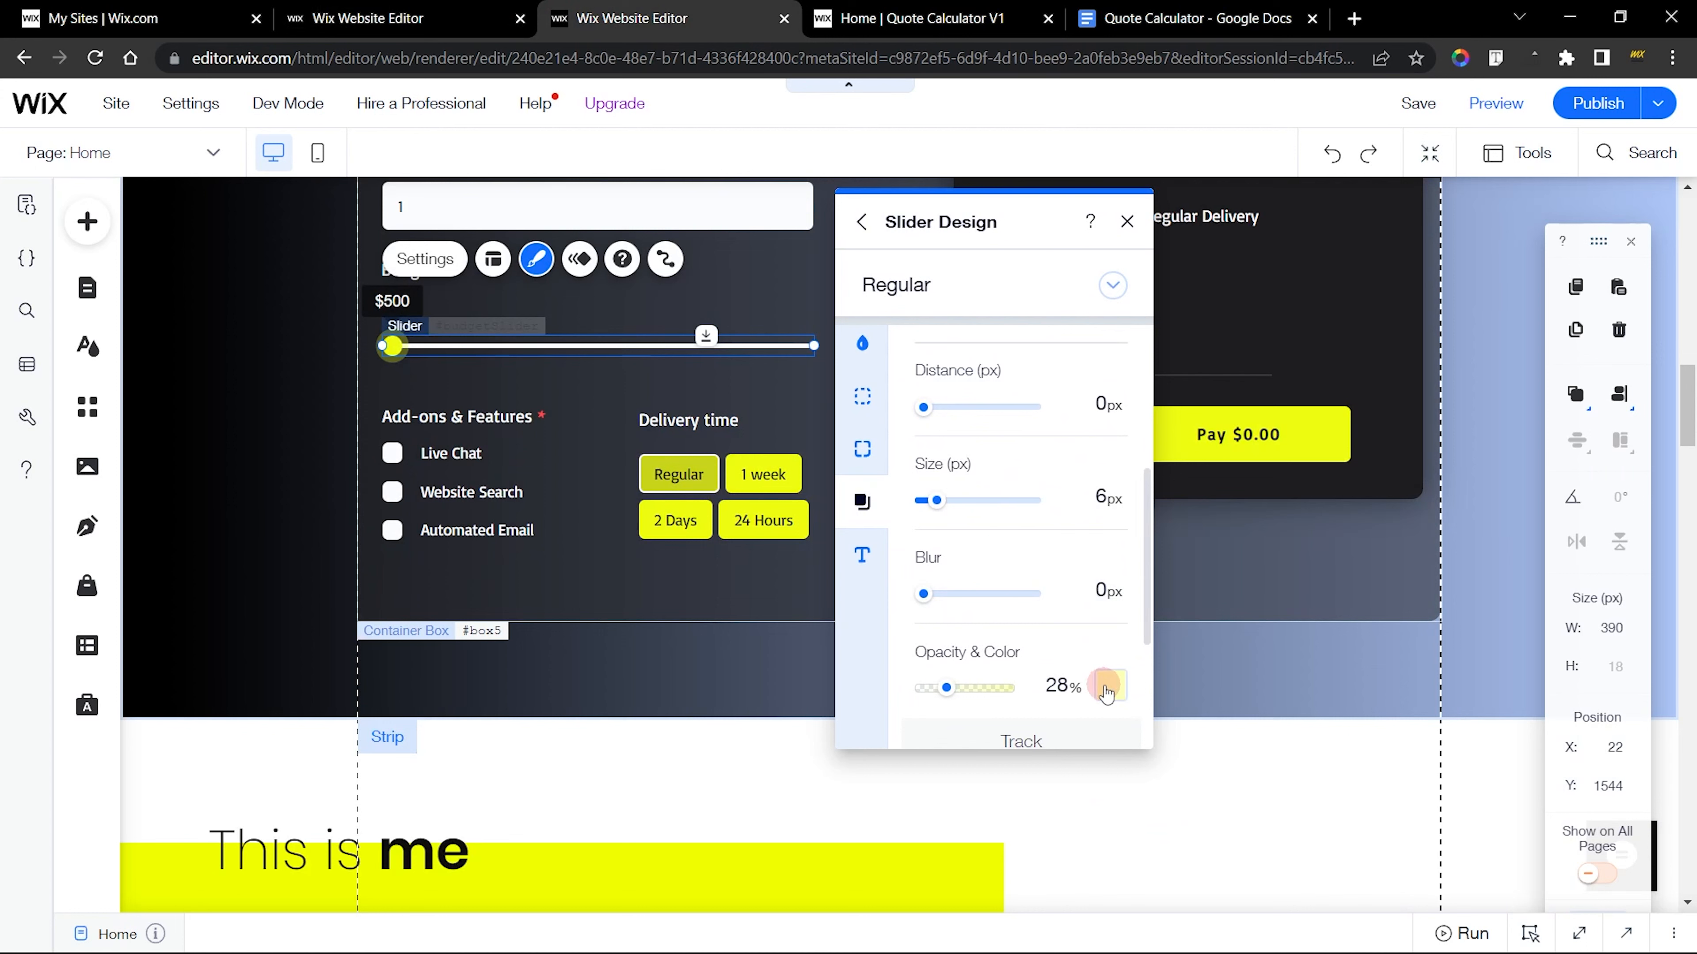
Set the new slider's handle shadow to yellow at 28% opacity, matching the finished slider
left_click(1105, 688)
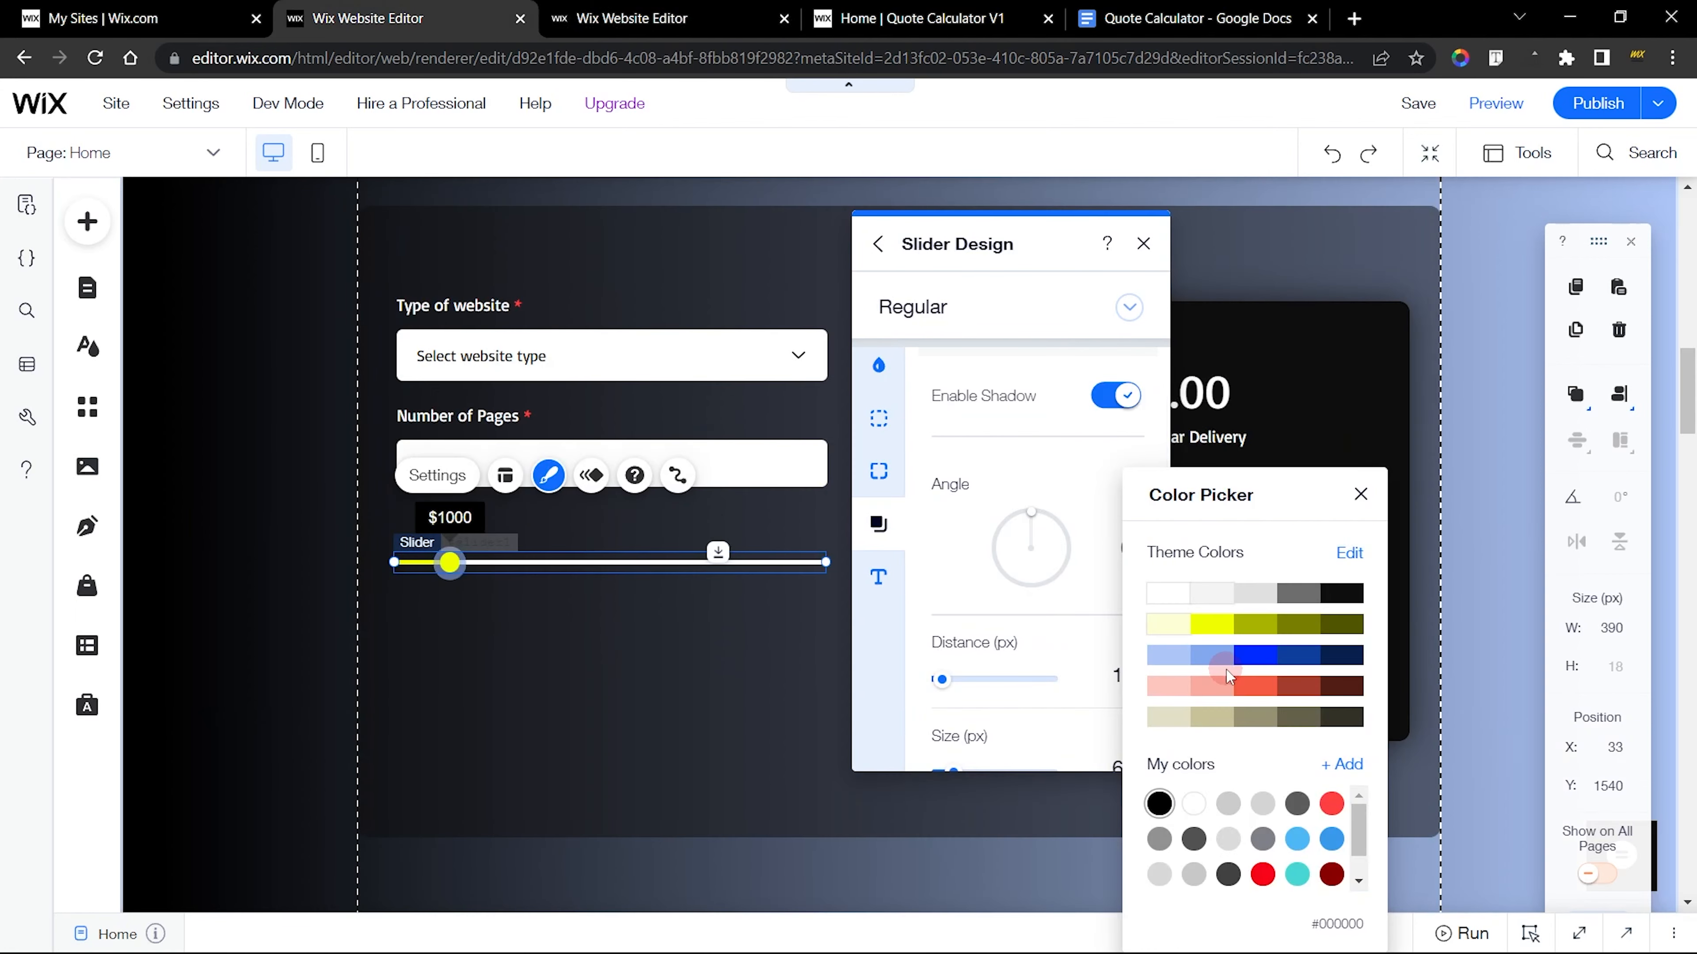
left_click(1042, 632)
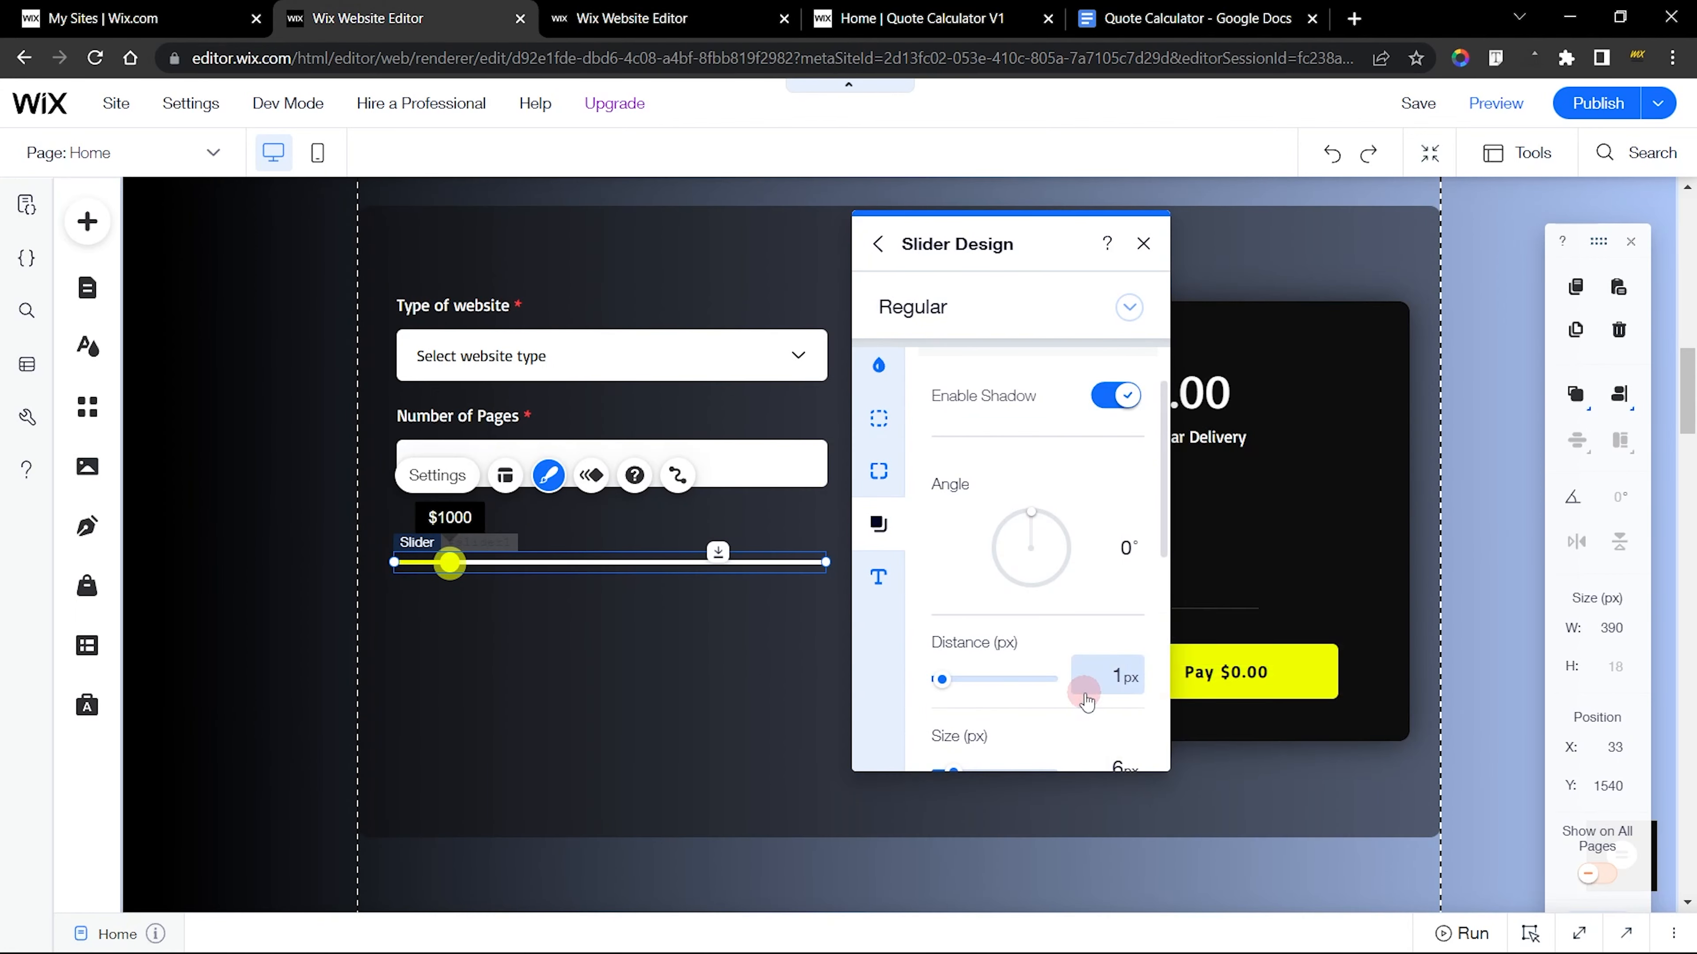
scroll(1077, 682, "down", 5)
scroll(1079, 518, "up", 5)
scroll(1079, 518, "down", 3)
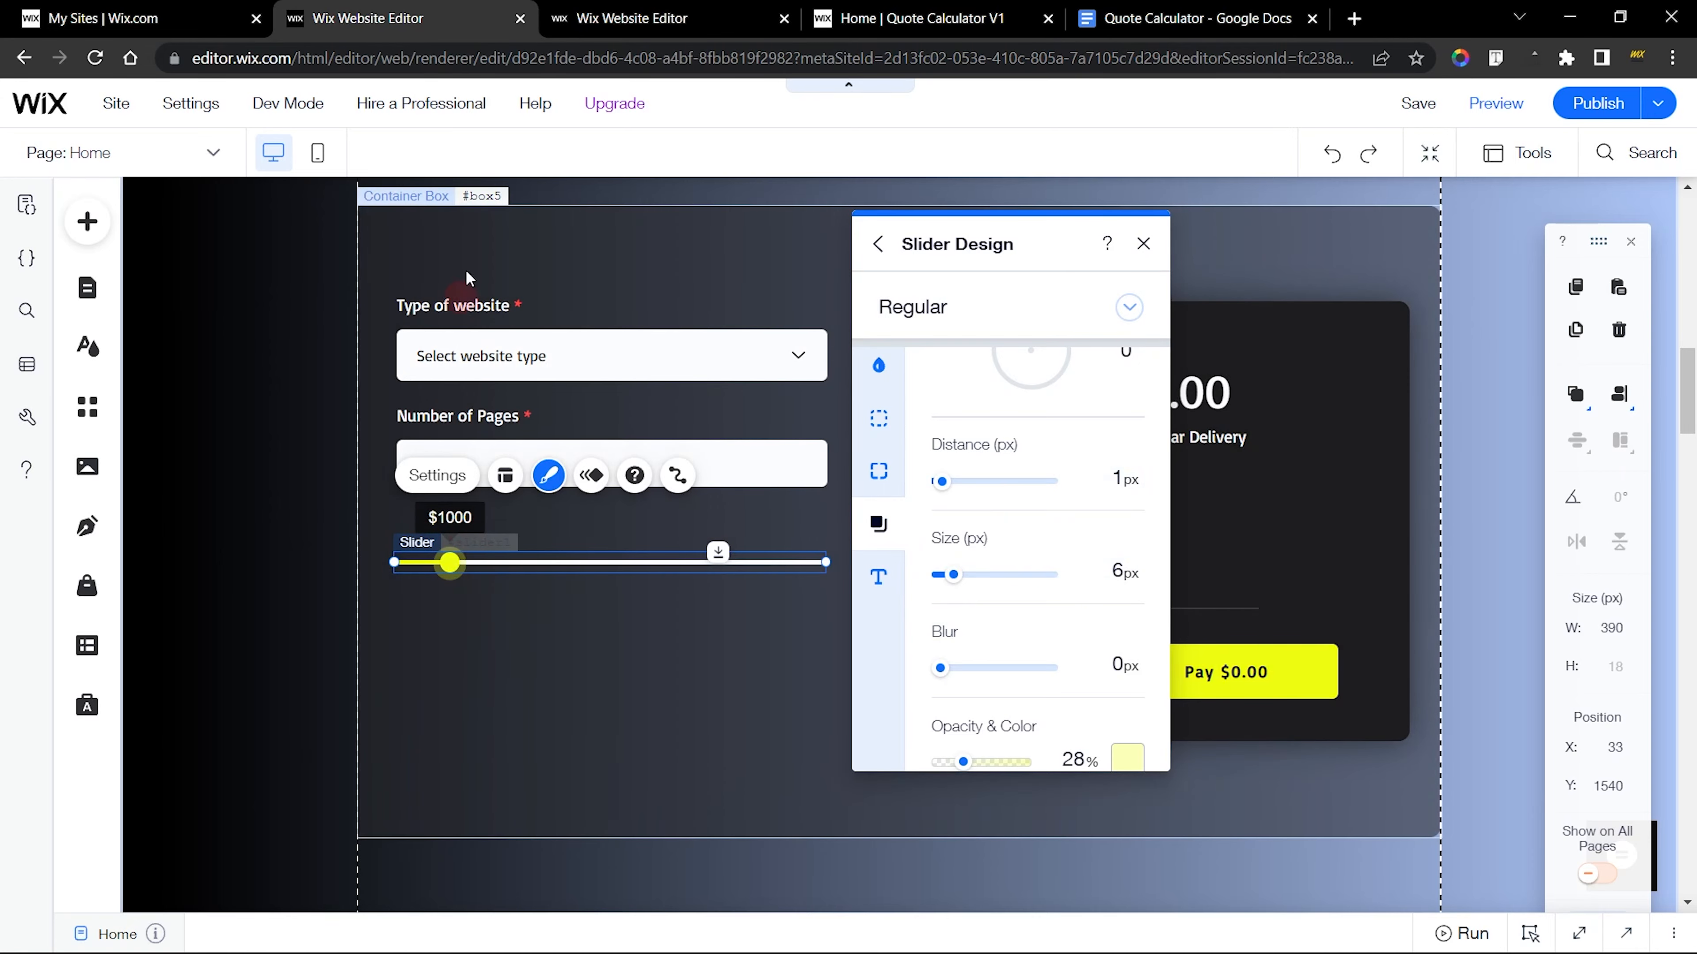
Check the finished slider's remaining shadow settings and its text settings, and return to the new slider
left_click(662, 15)
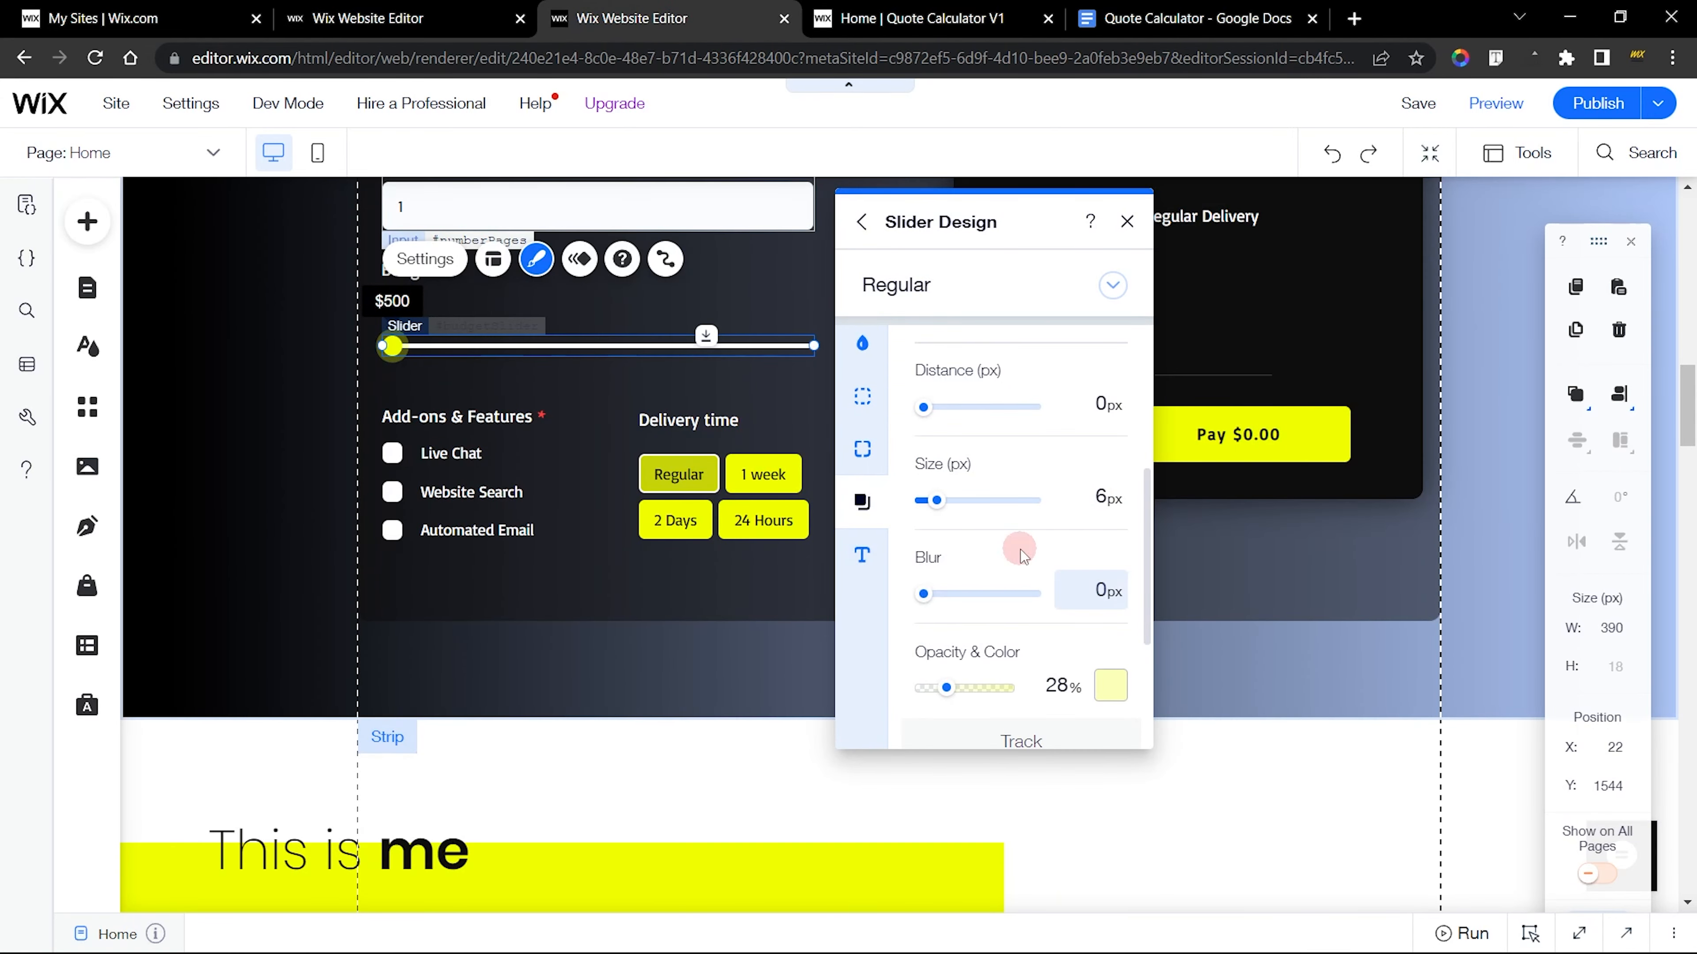
scroll(1017, 551, "down", 3)
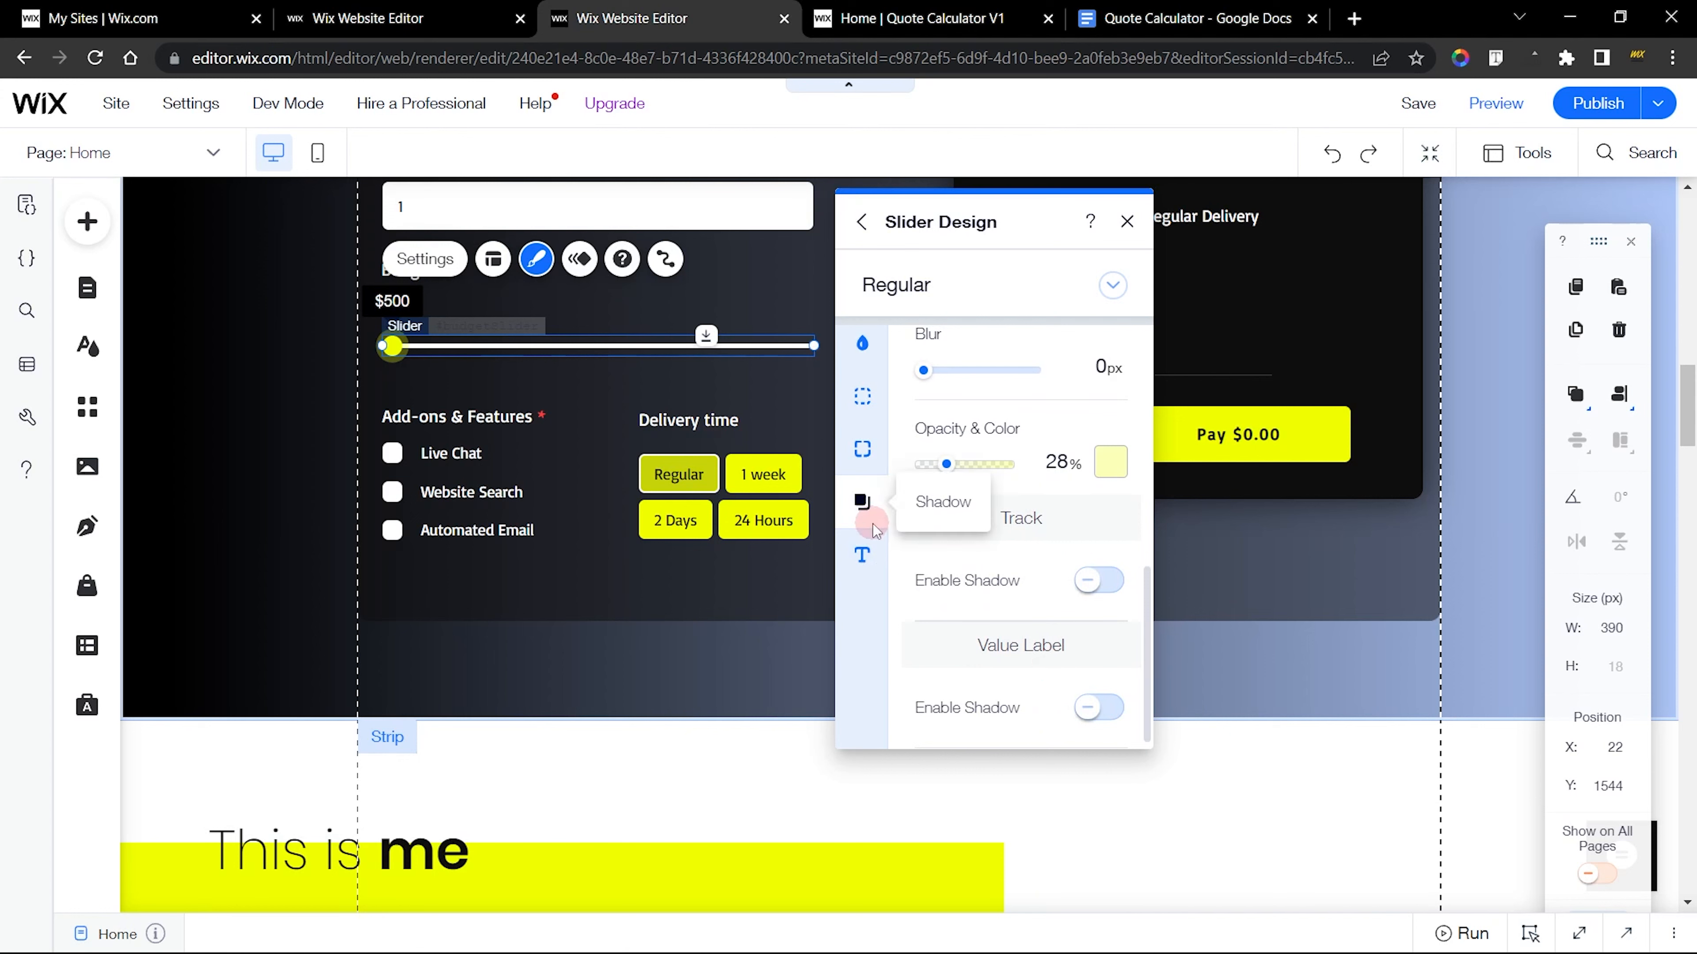
left_click(863, 554)
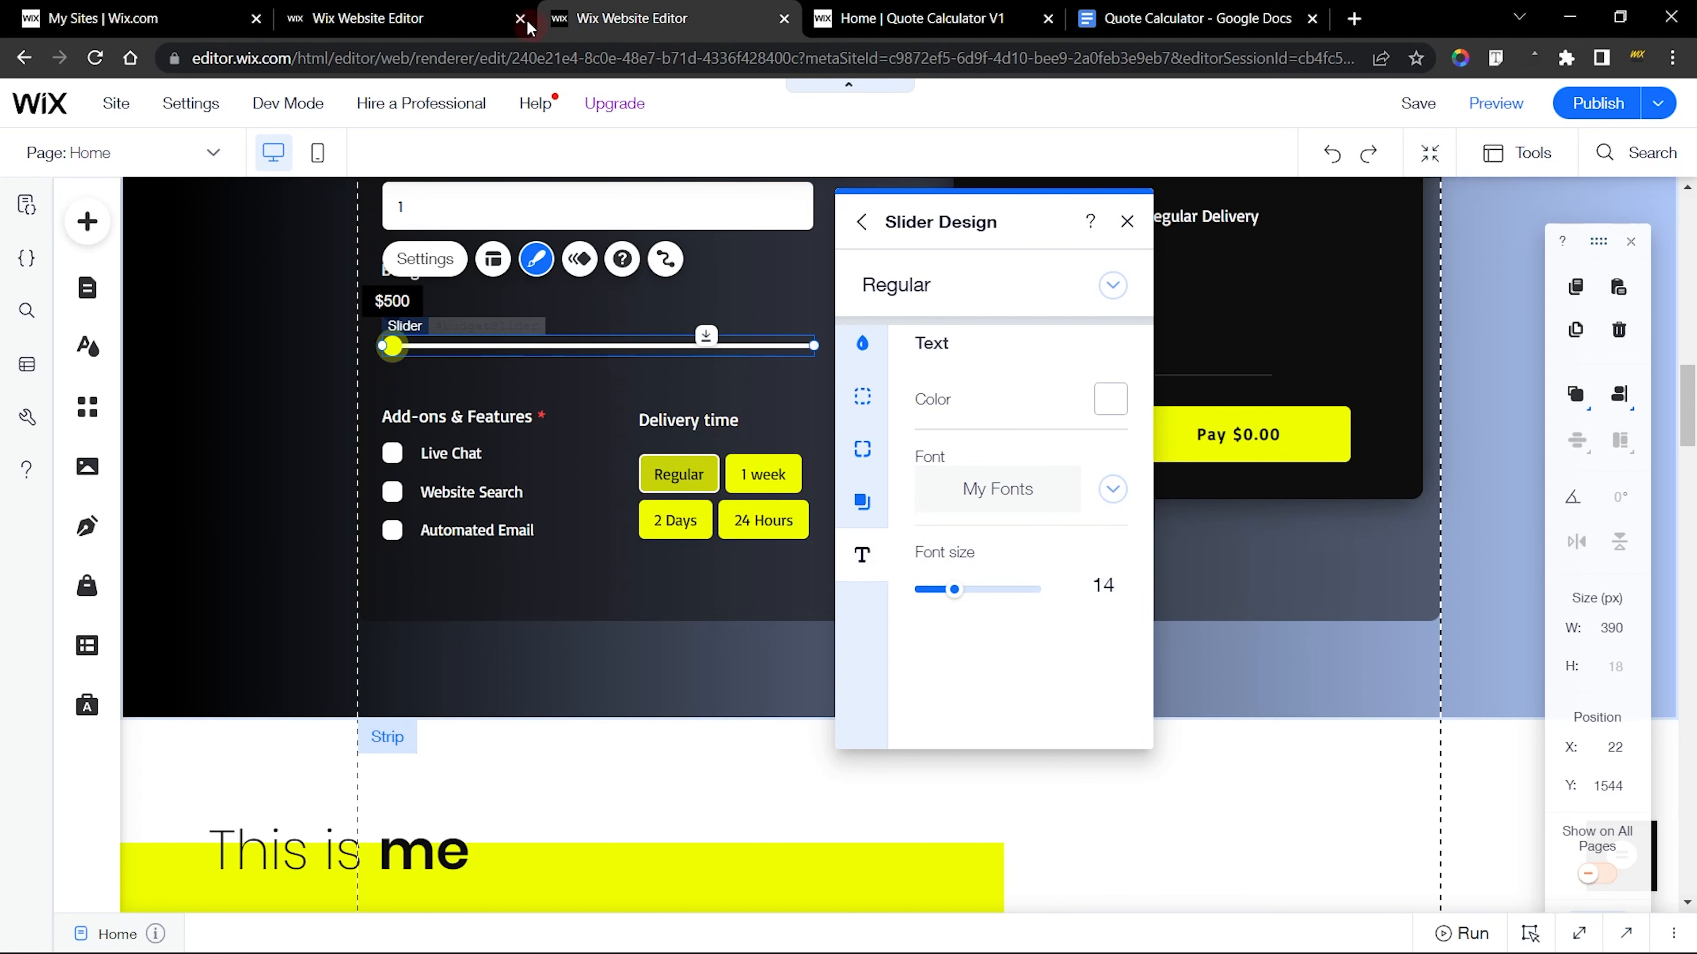
left_click(468, 18)
Set the new slider's text font to Basic, and close the slider's design settings
left_click(878, 576)
left_click(1022, 509)
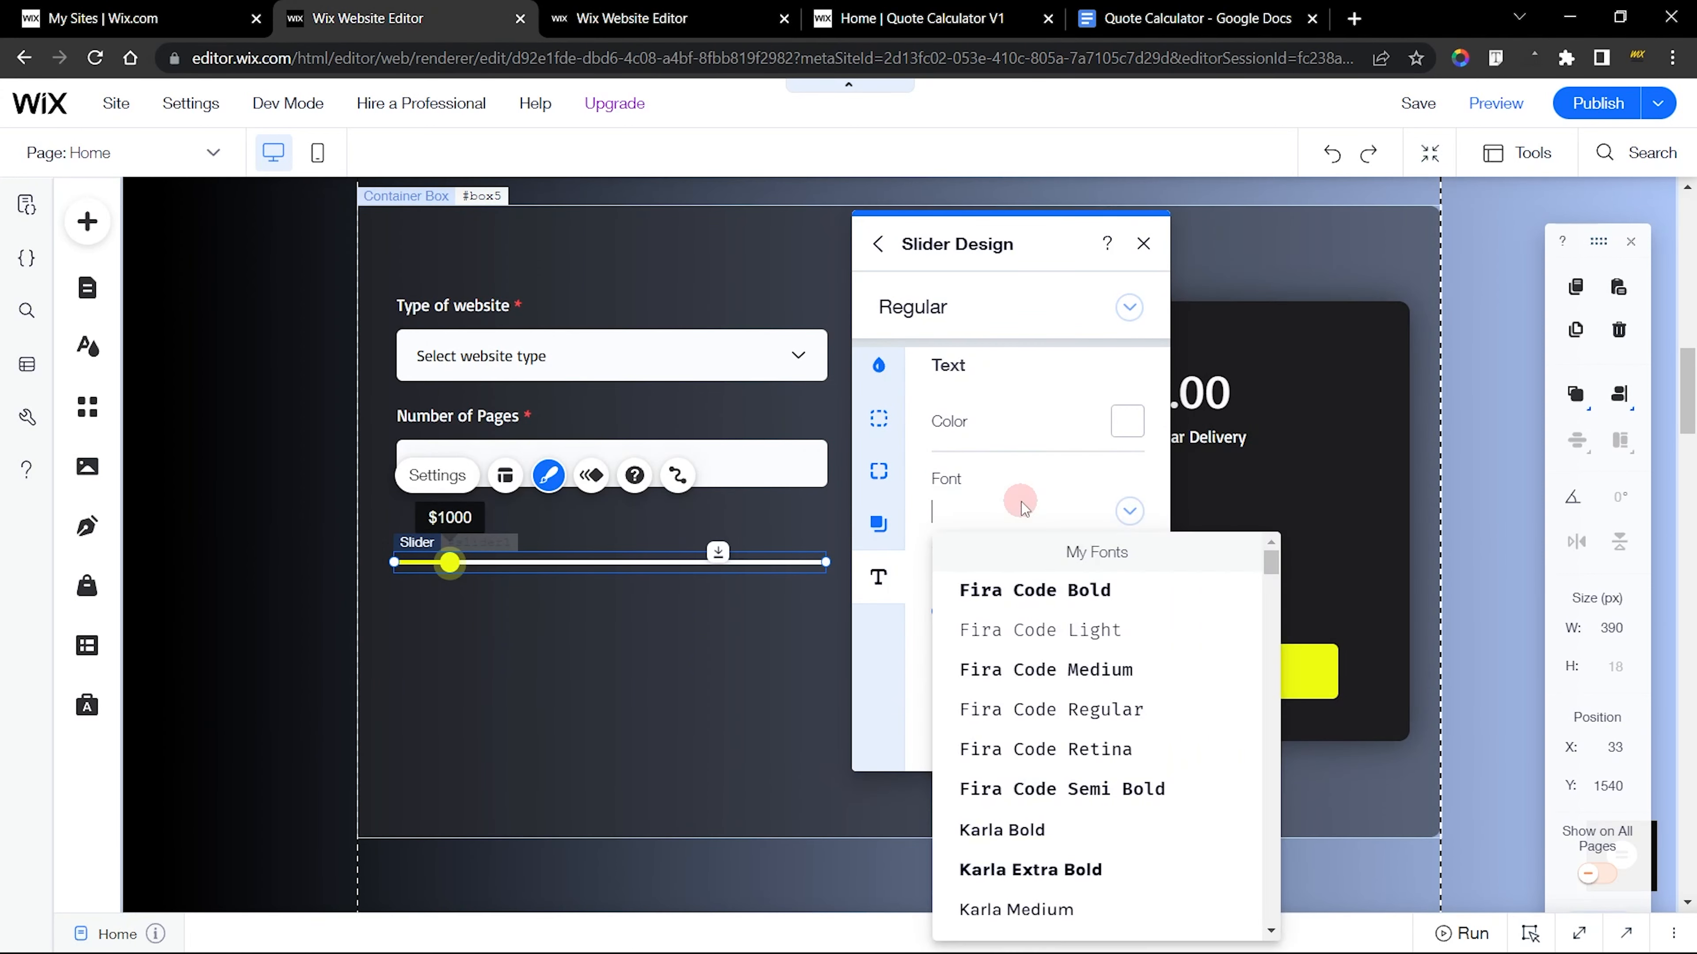
scroll(1062, 682, "down", 2)
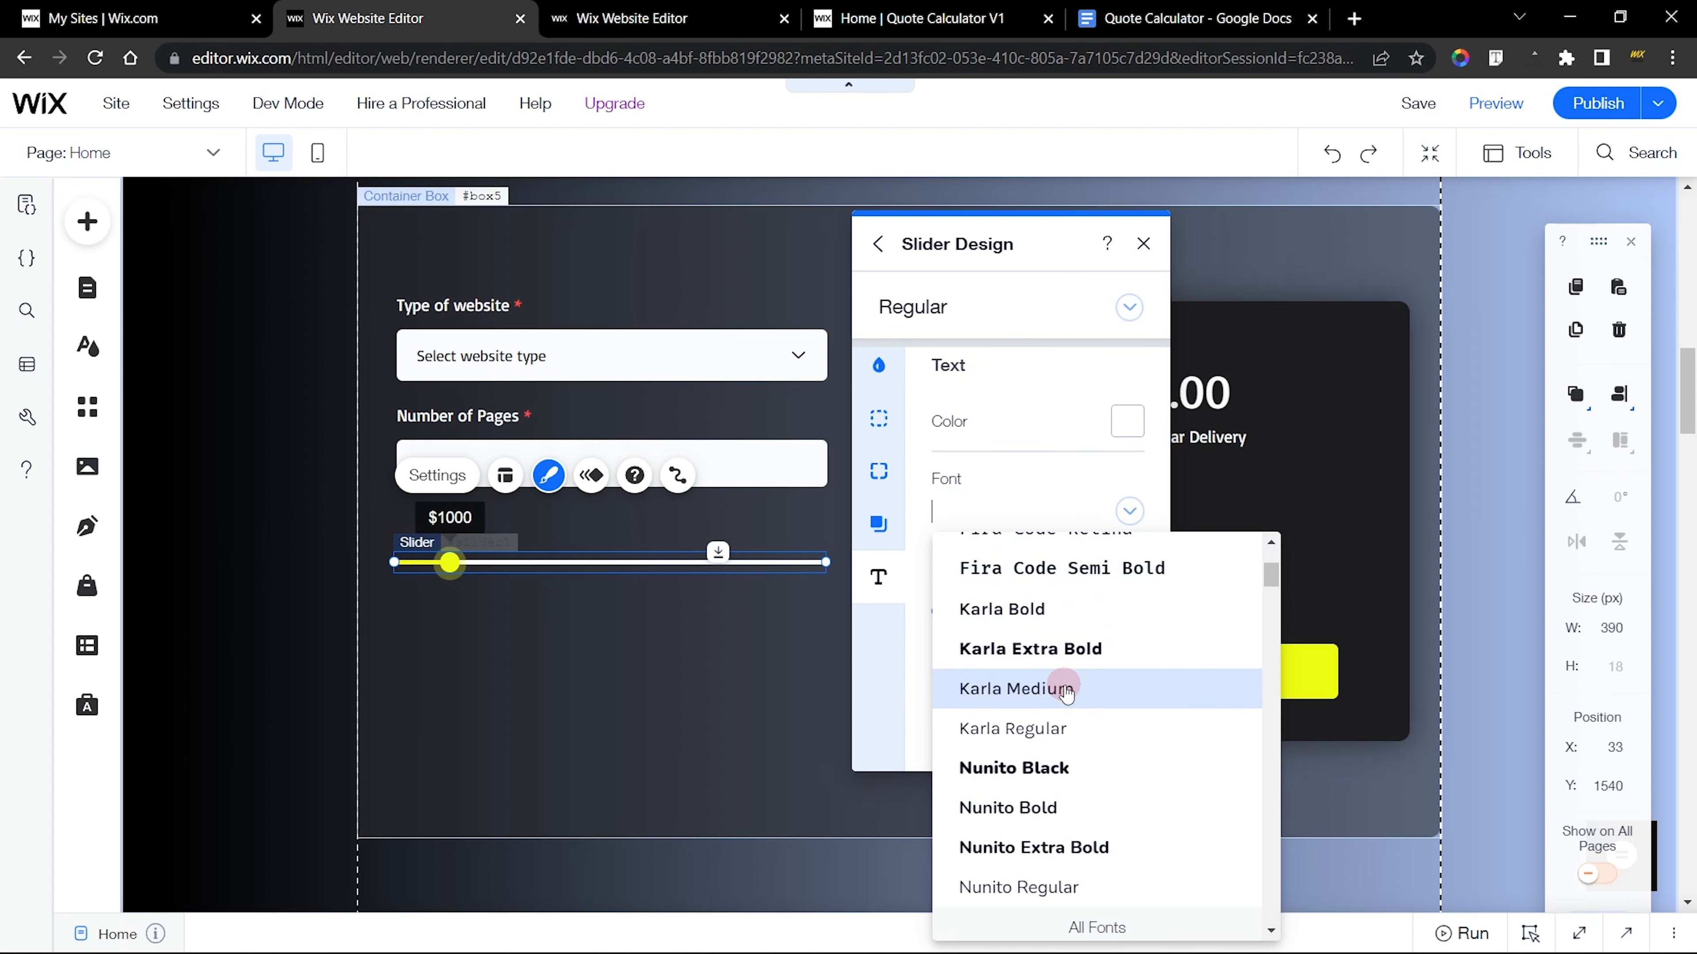
type("Basic")
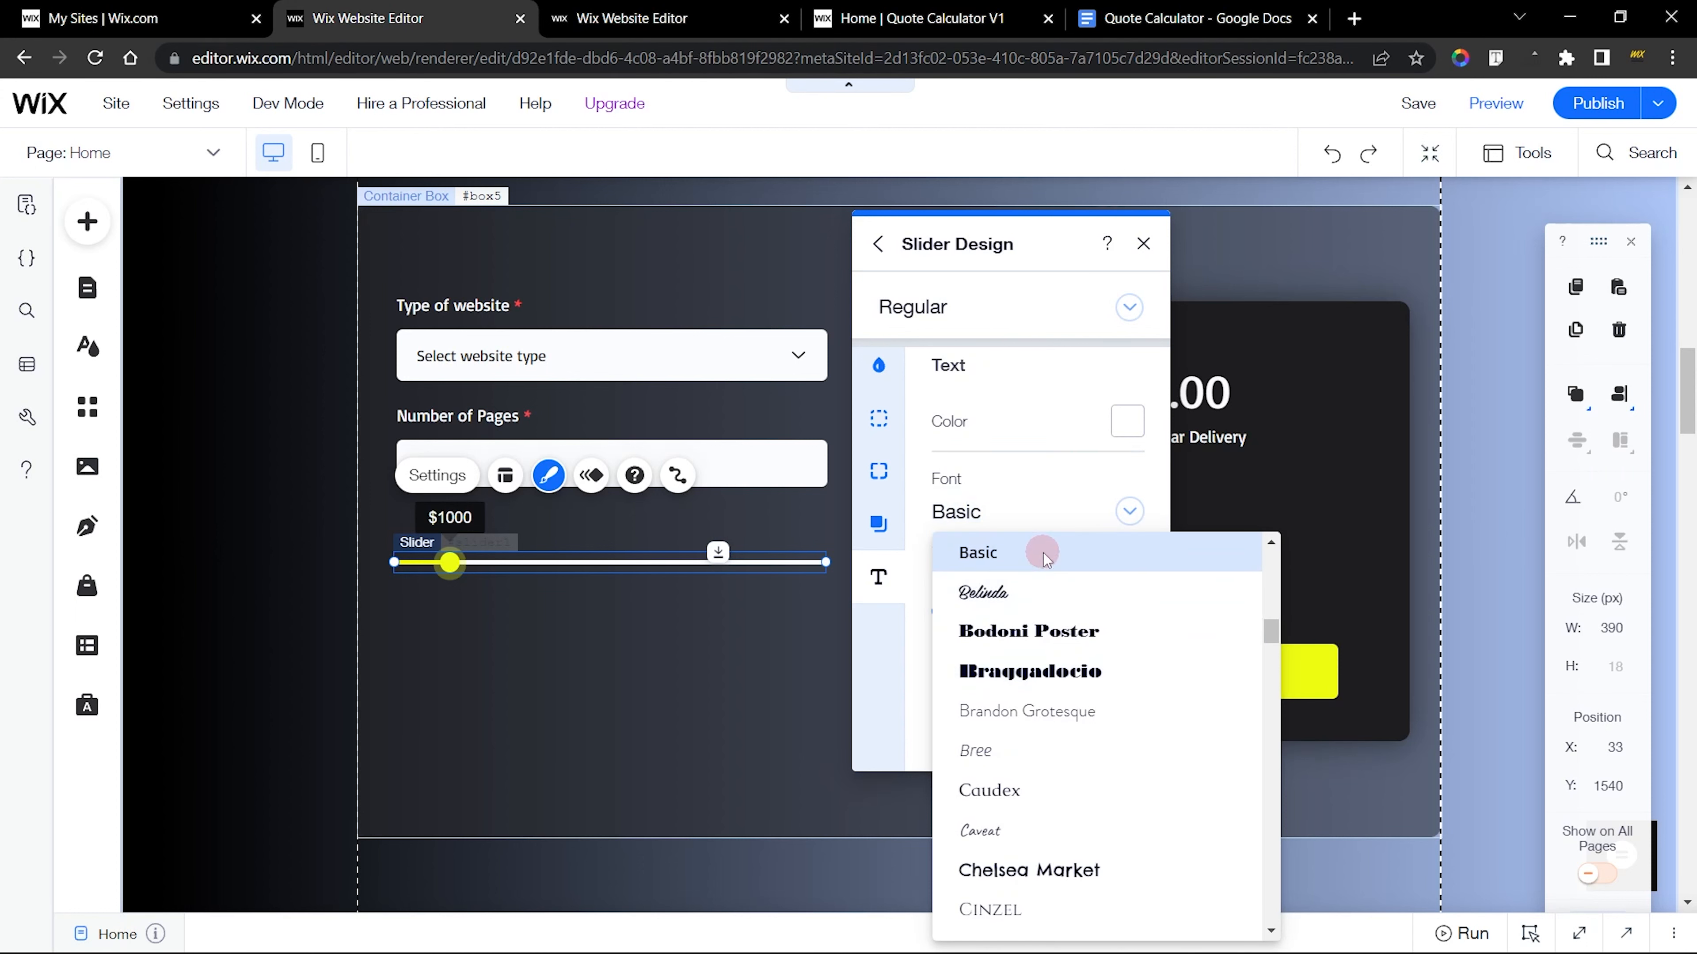
left_click(1044, 553)
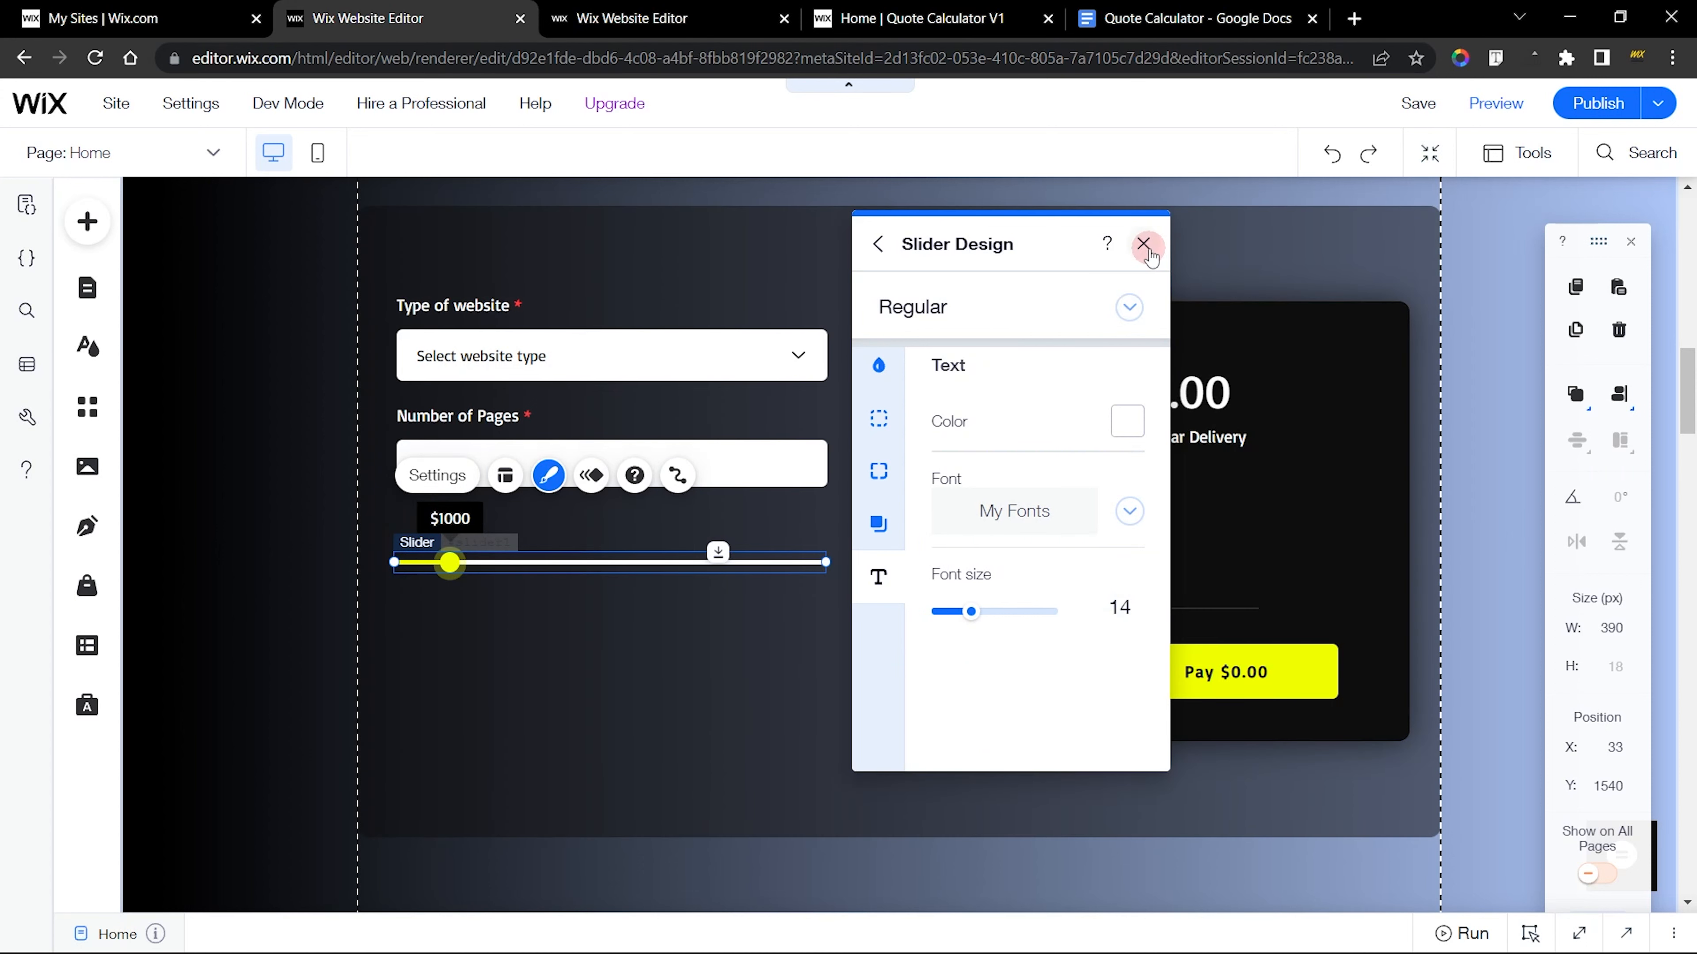
left_click(1143, 244)
left_click(886, 542)
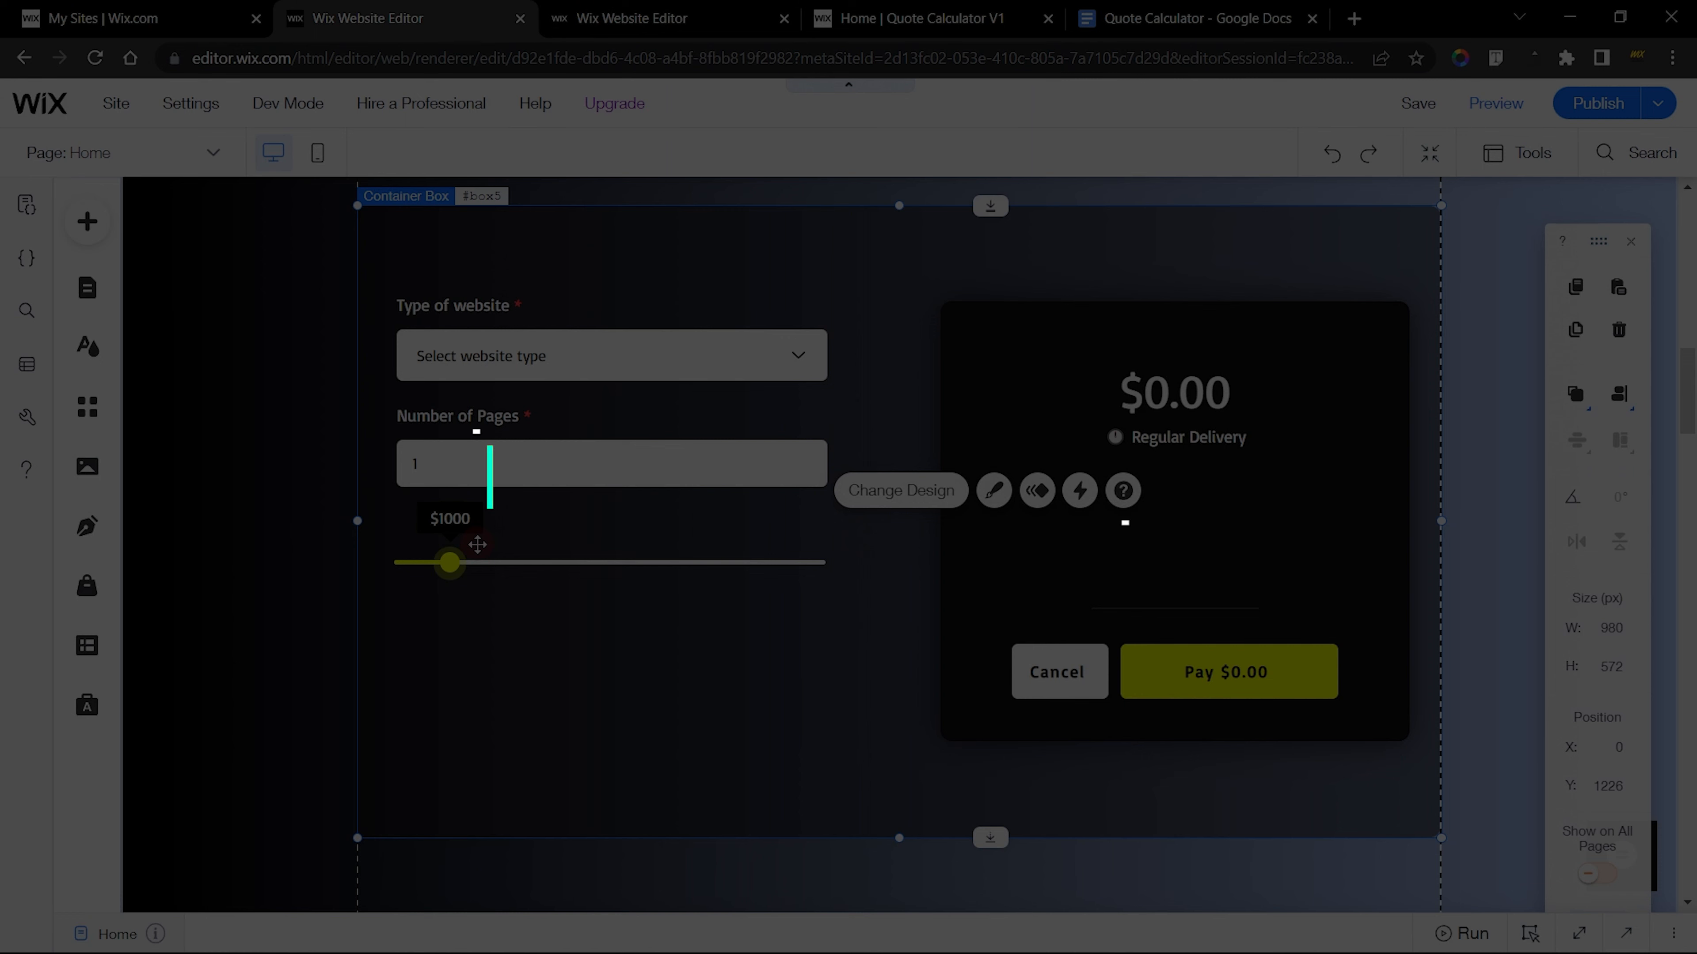
Move the slider down to X 35, Y 1572 to make room for a title above it
left_click(448, 561)
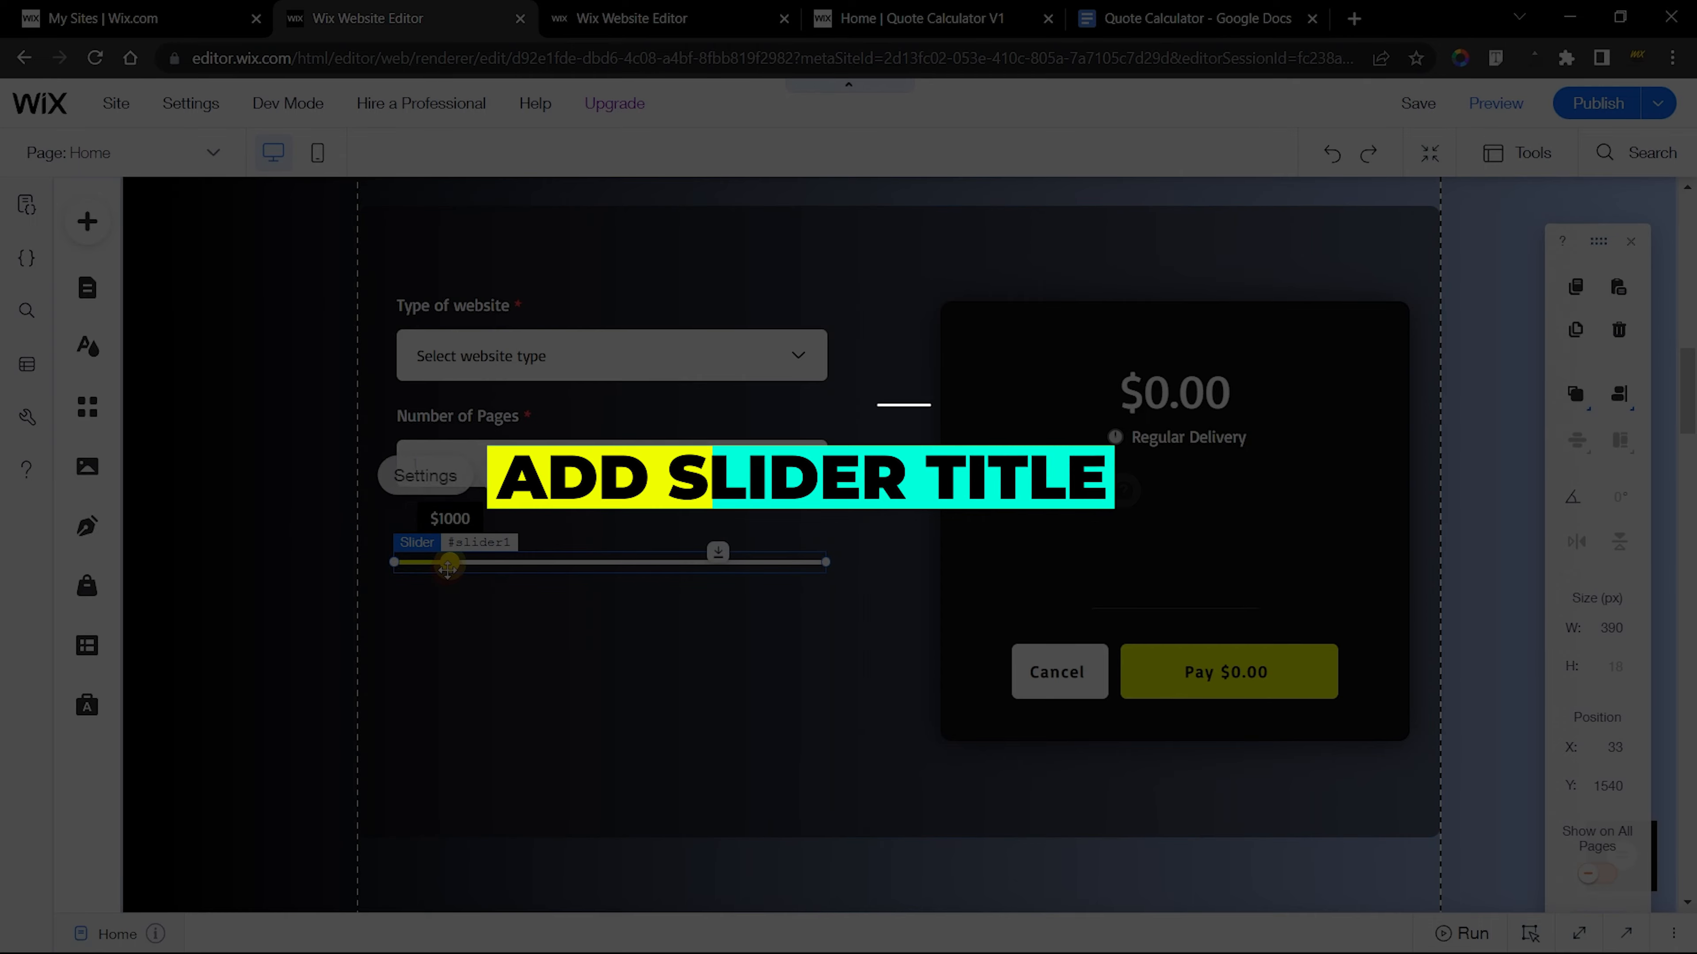
left_click_drag(448, 589, 451, 598)
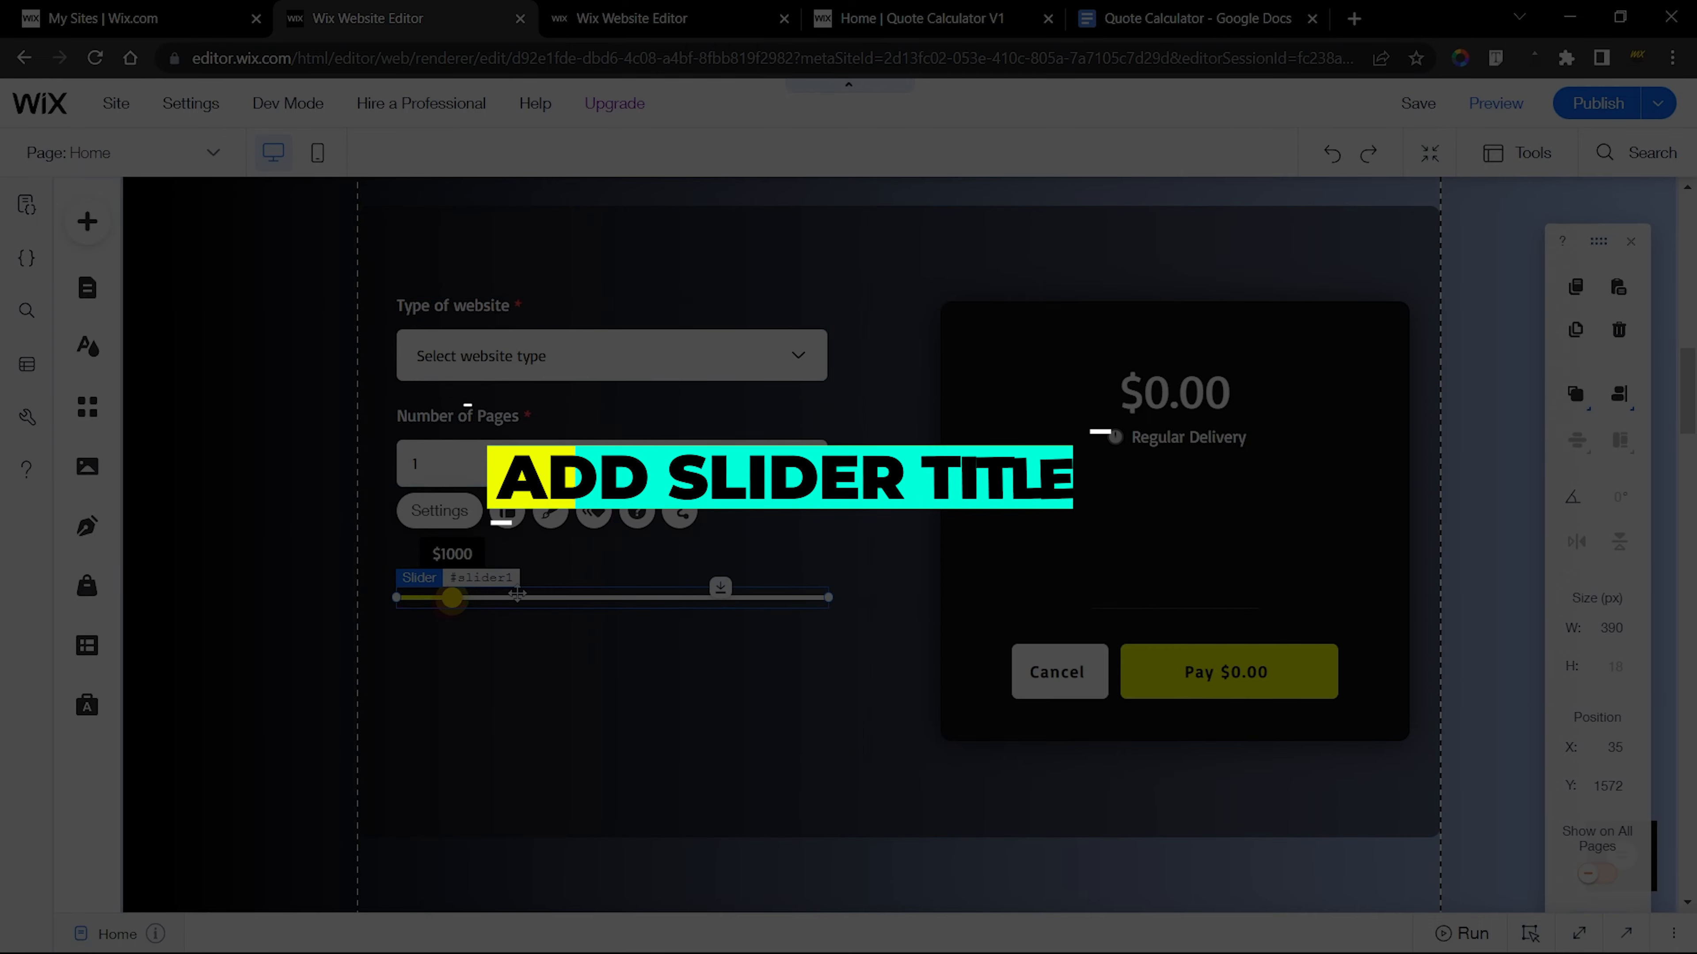
left_click(843, 513)
Duplicate the Regular Delivery text, place the copy above the slider, and reduce its box height to 22 px
left_click(1164, 446)
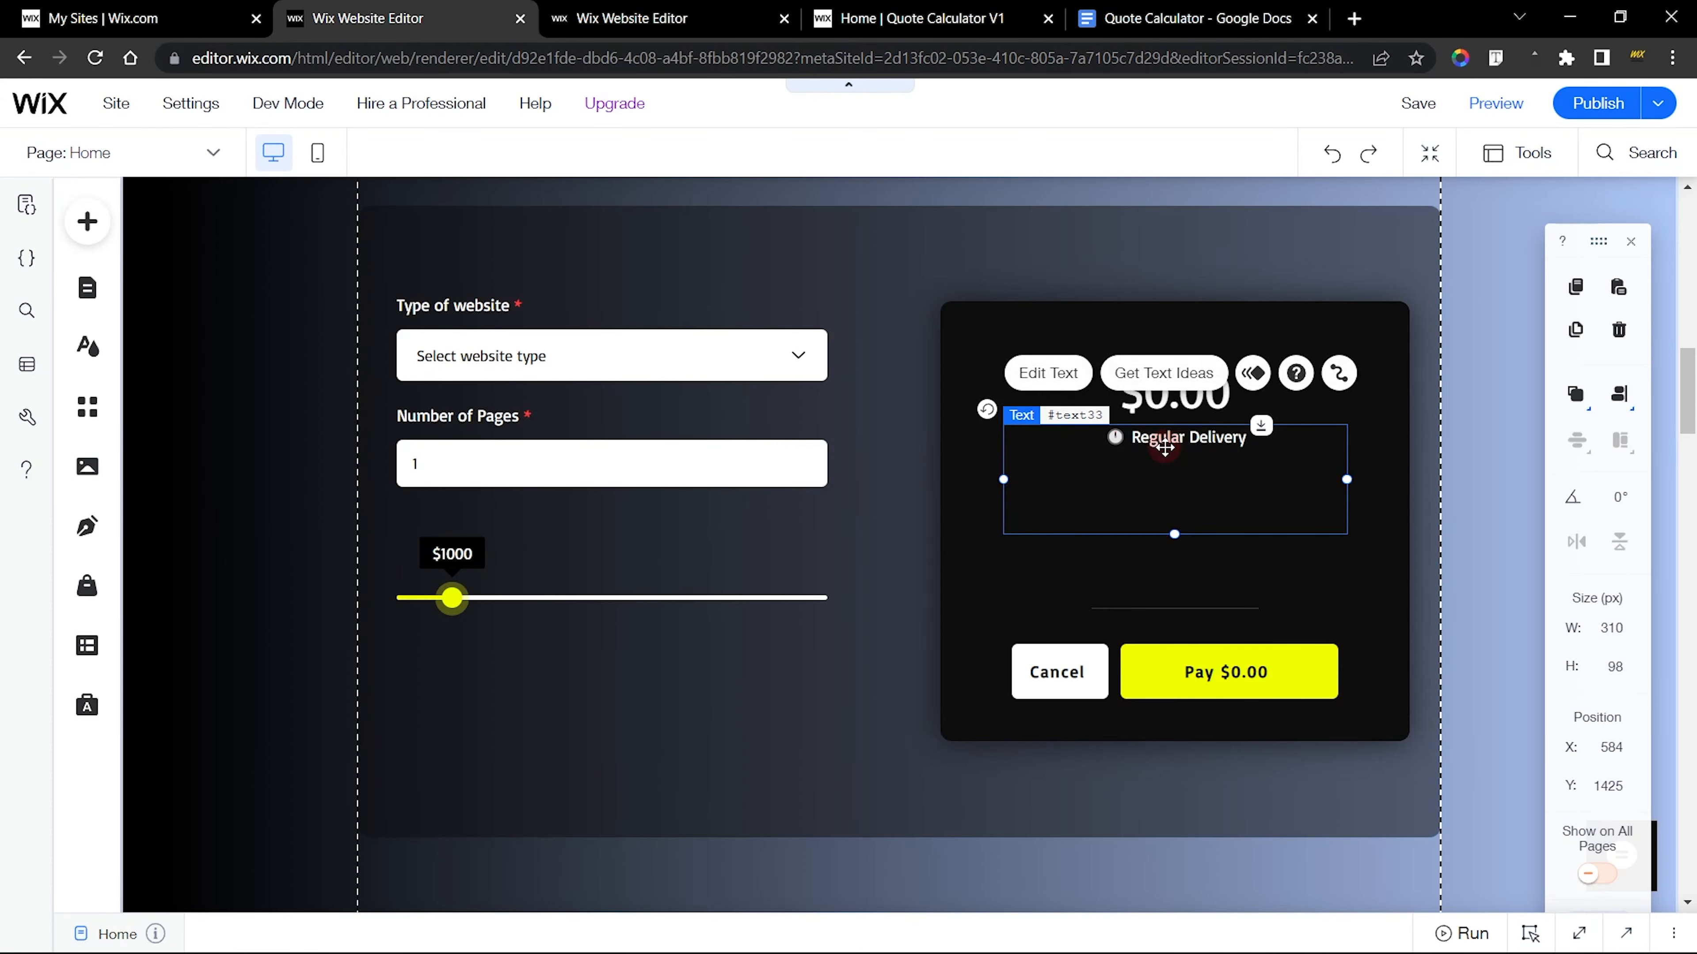
left_click_drag(1165, 446, 566, 529)
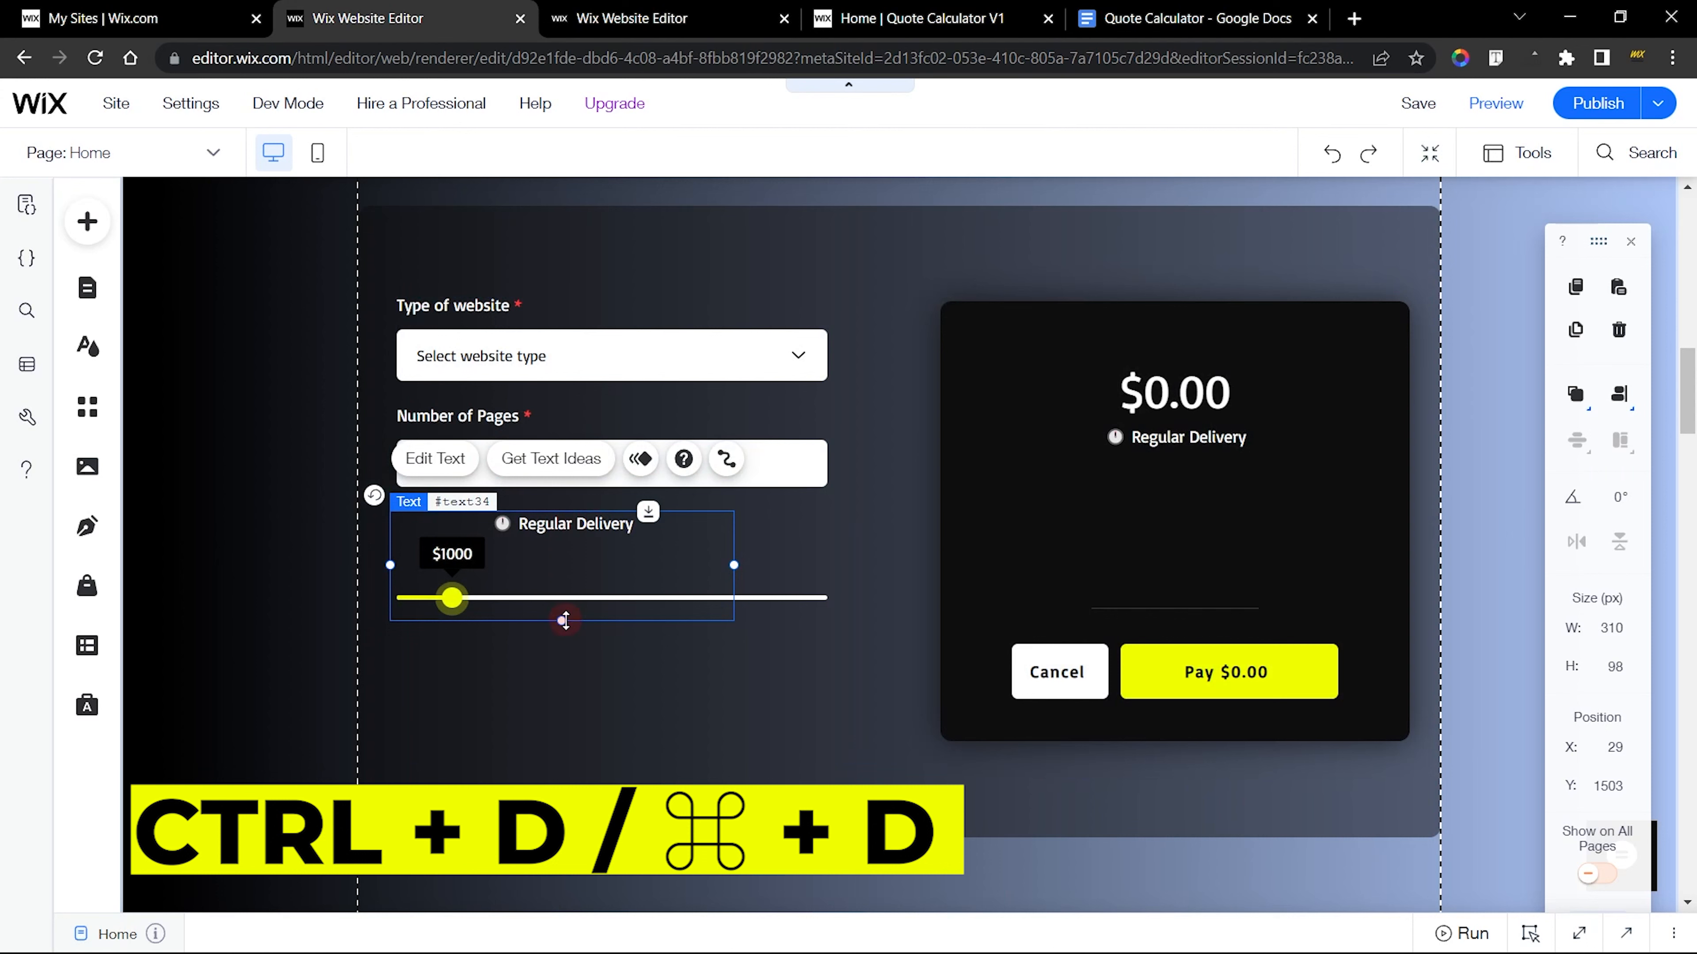
left_click_drag(564, 620, 564, 517)
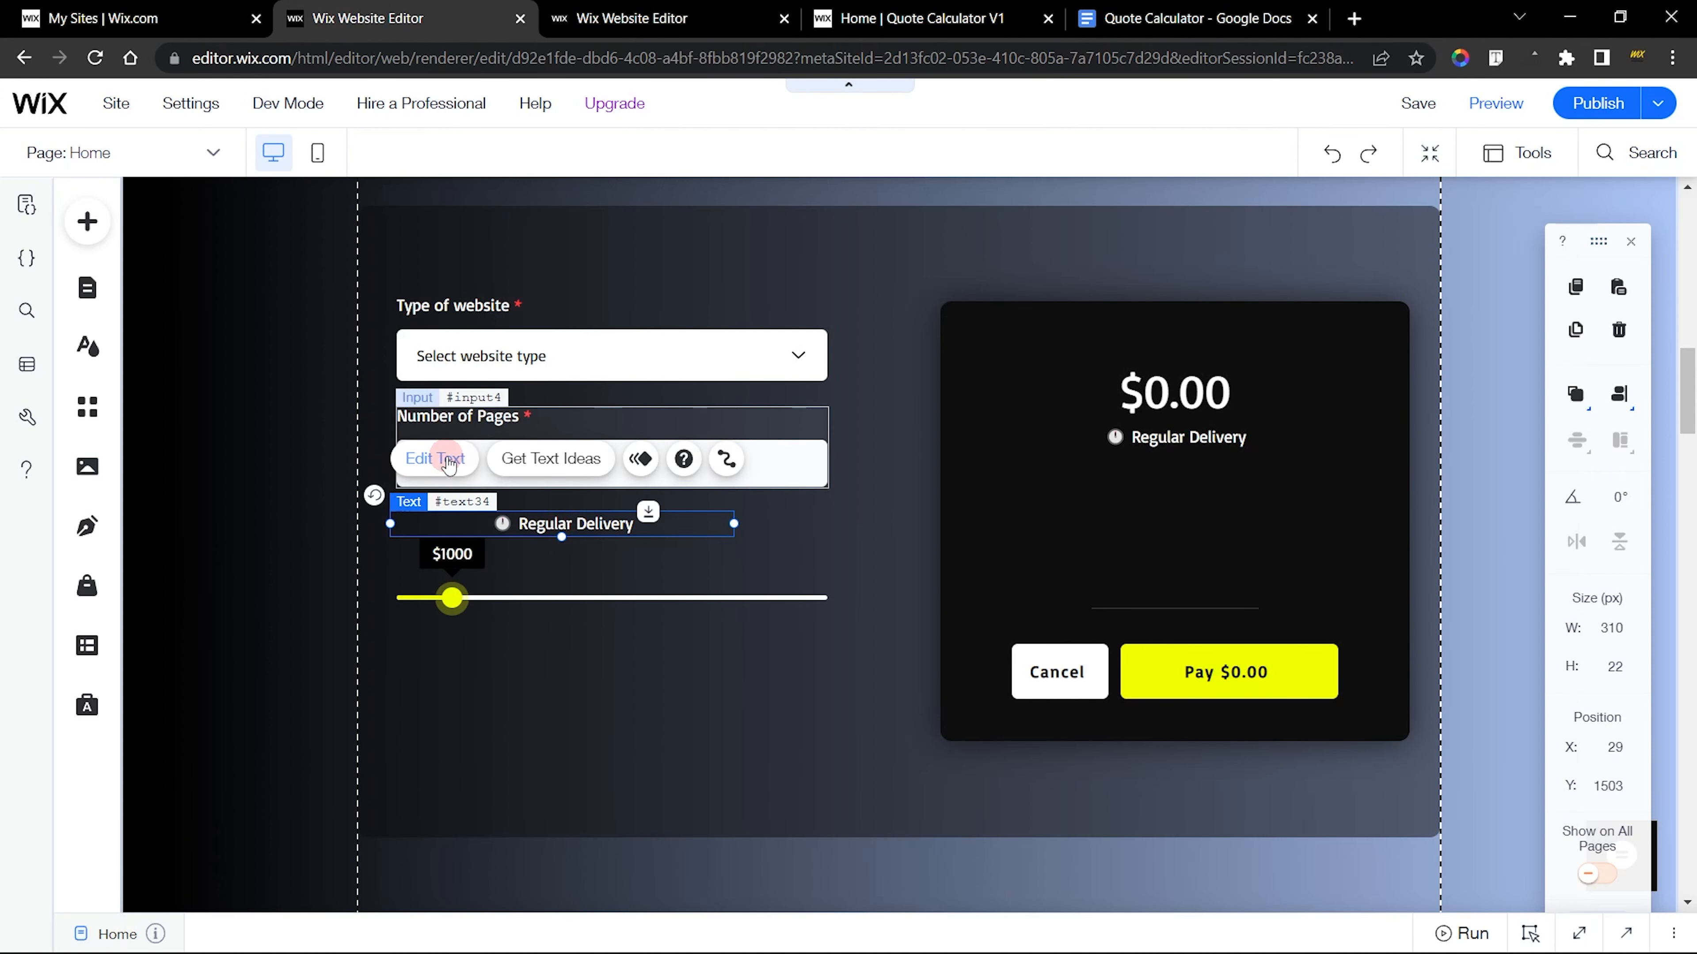
Change the copied text above the slider to Budget and align it to the left
left_click(436, 458)
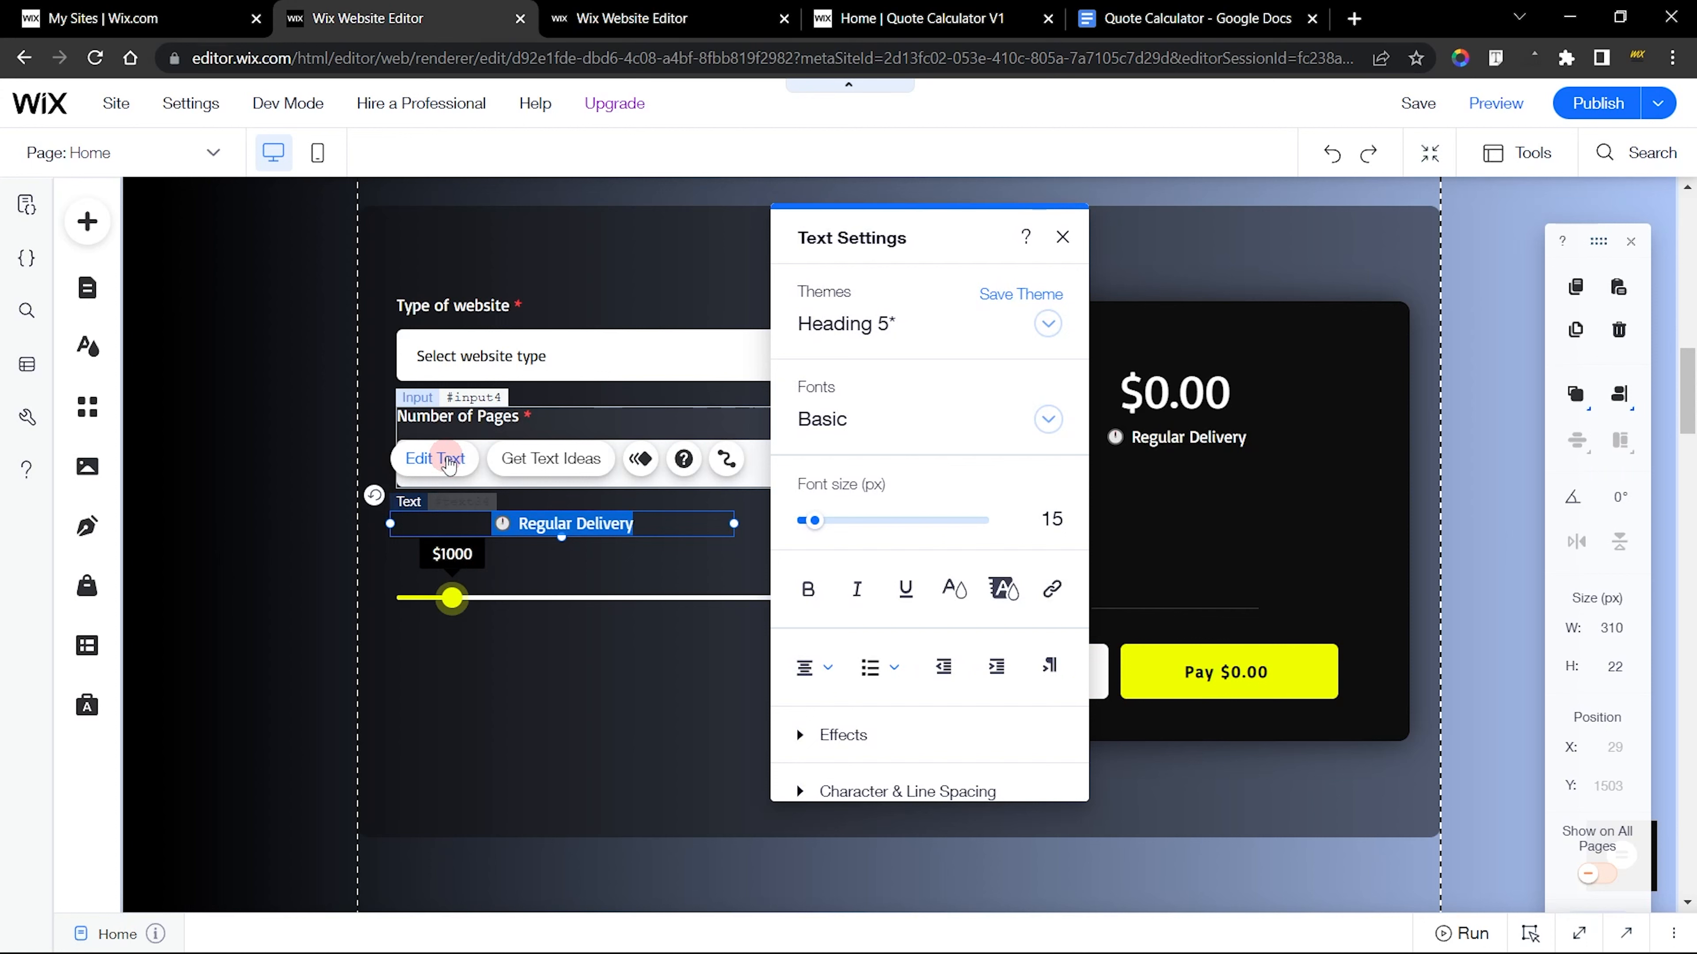
type("Bd")
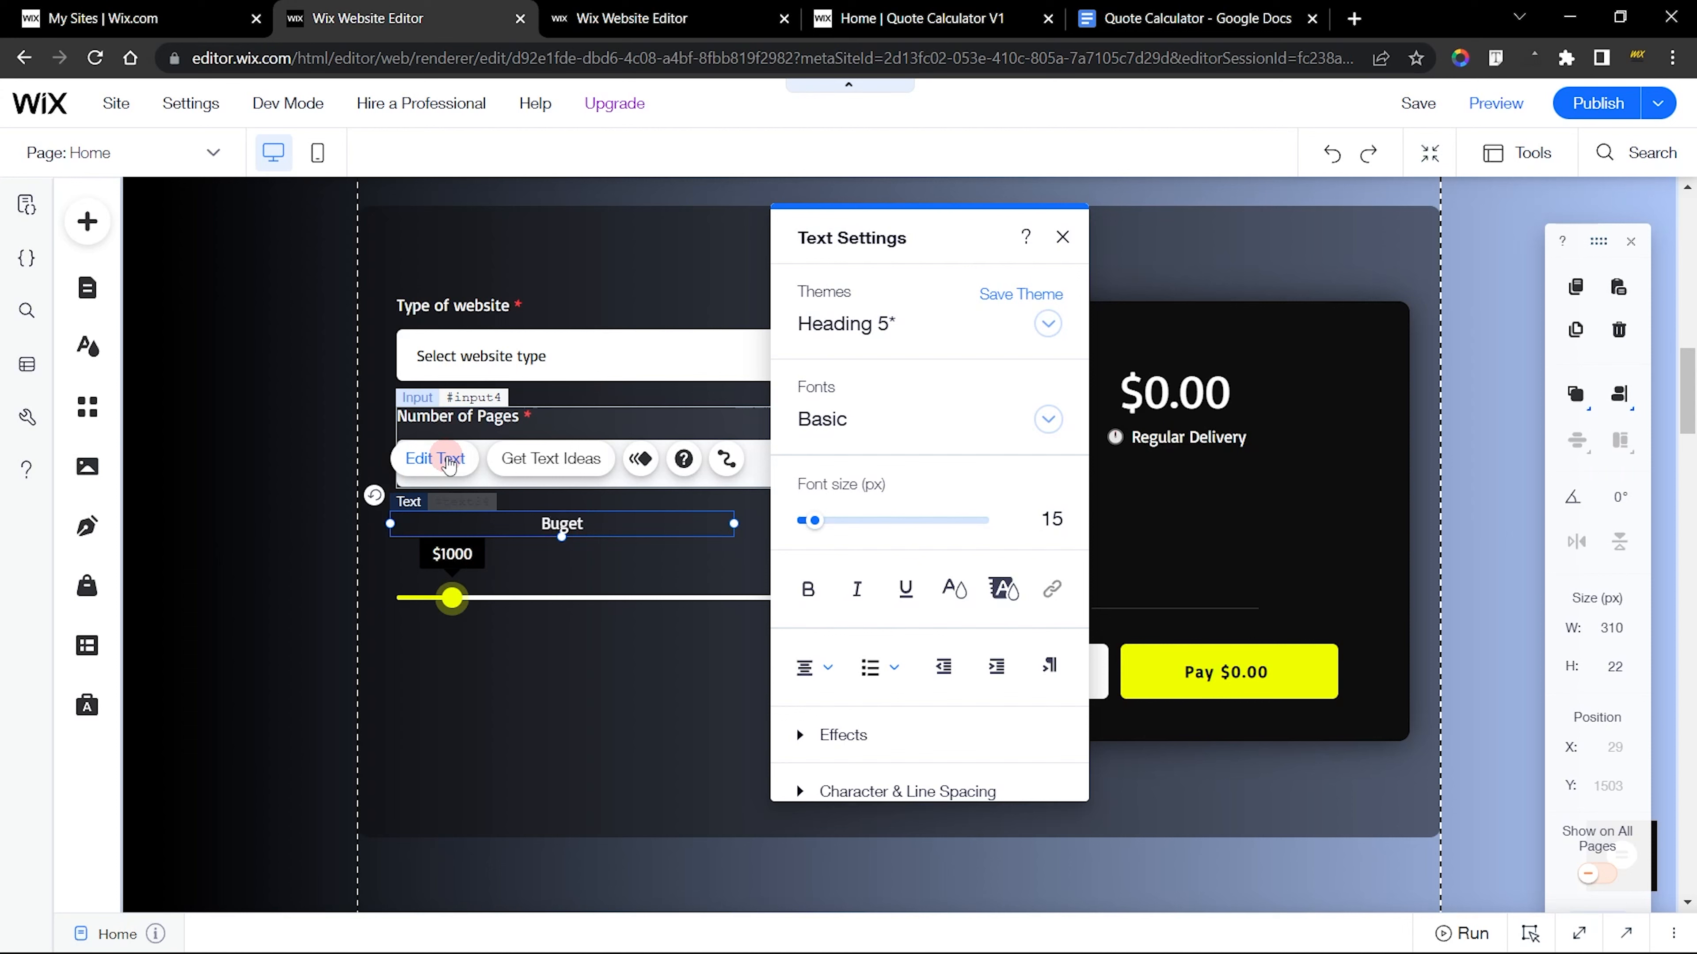
key("ctrl+a")
left_click(812, 667)
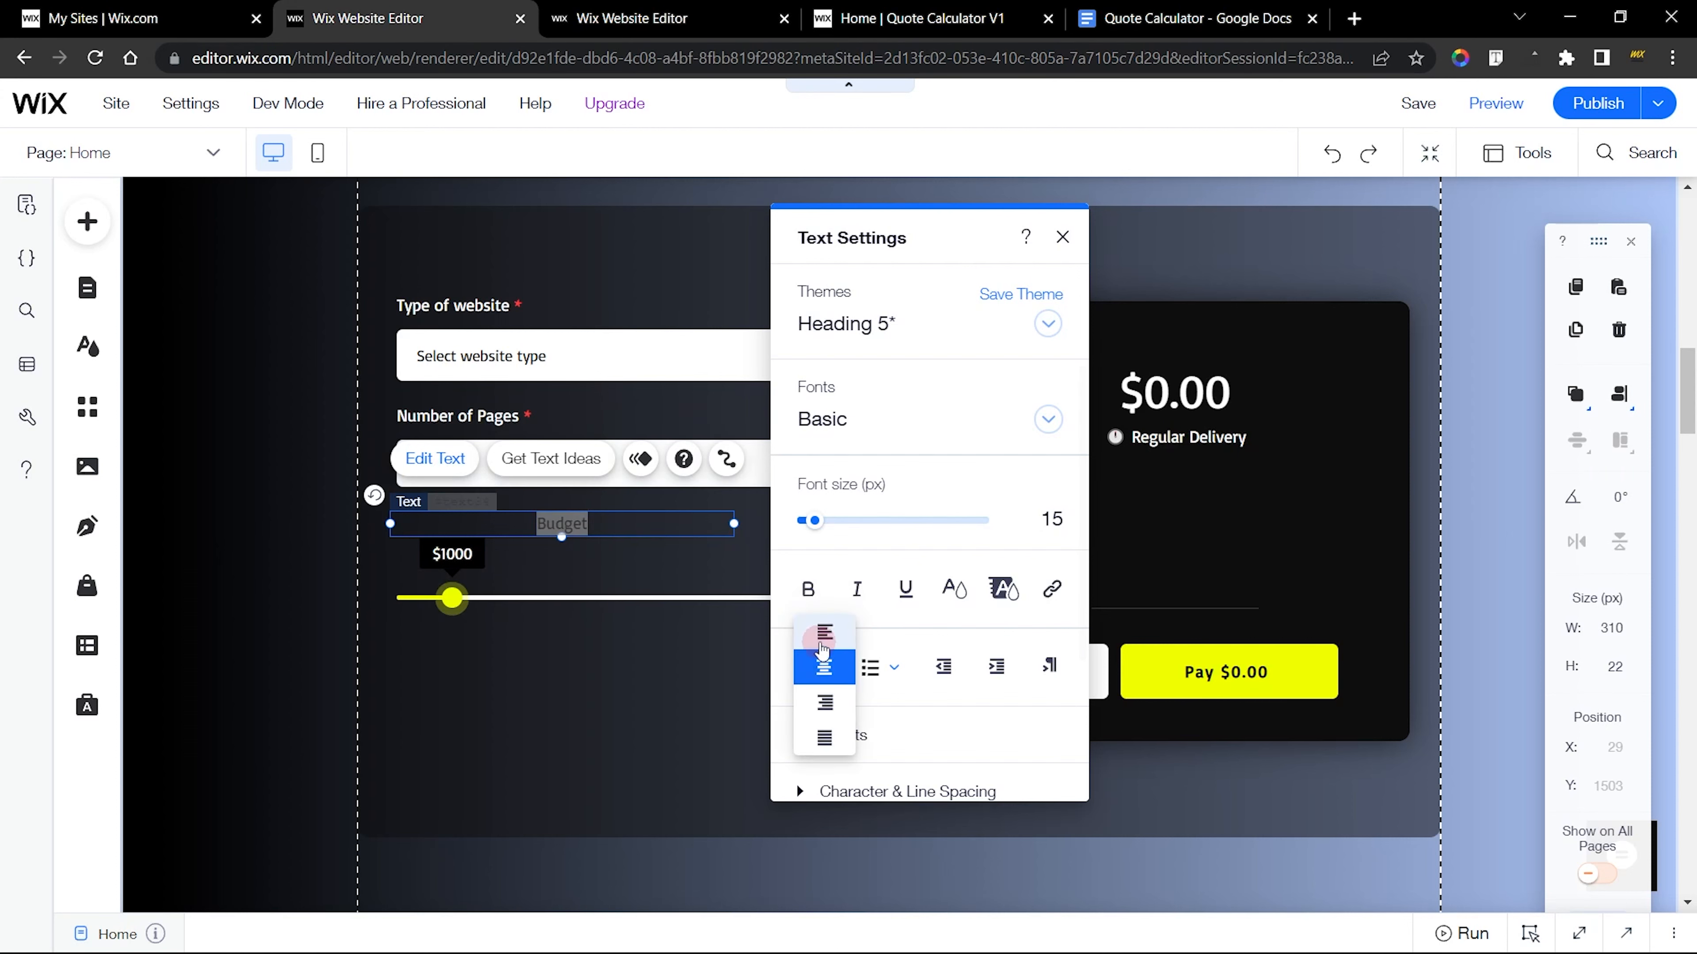
left_click(822, 640)
left_click(1062, 236)
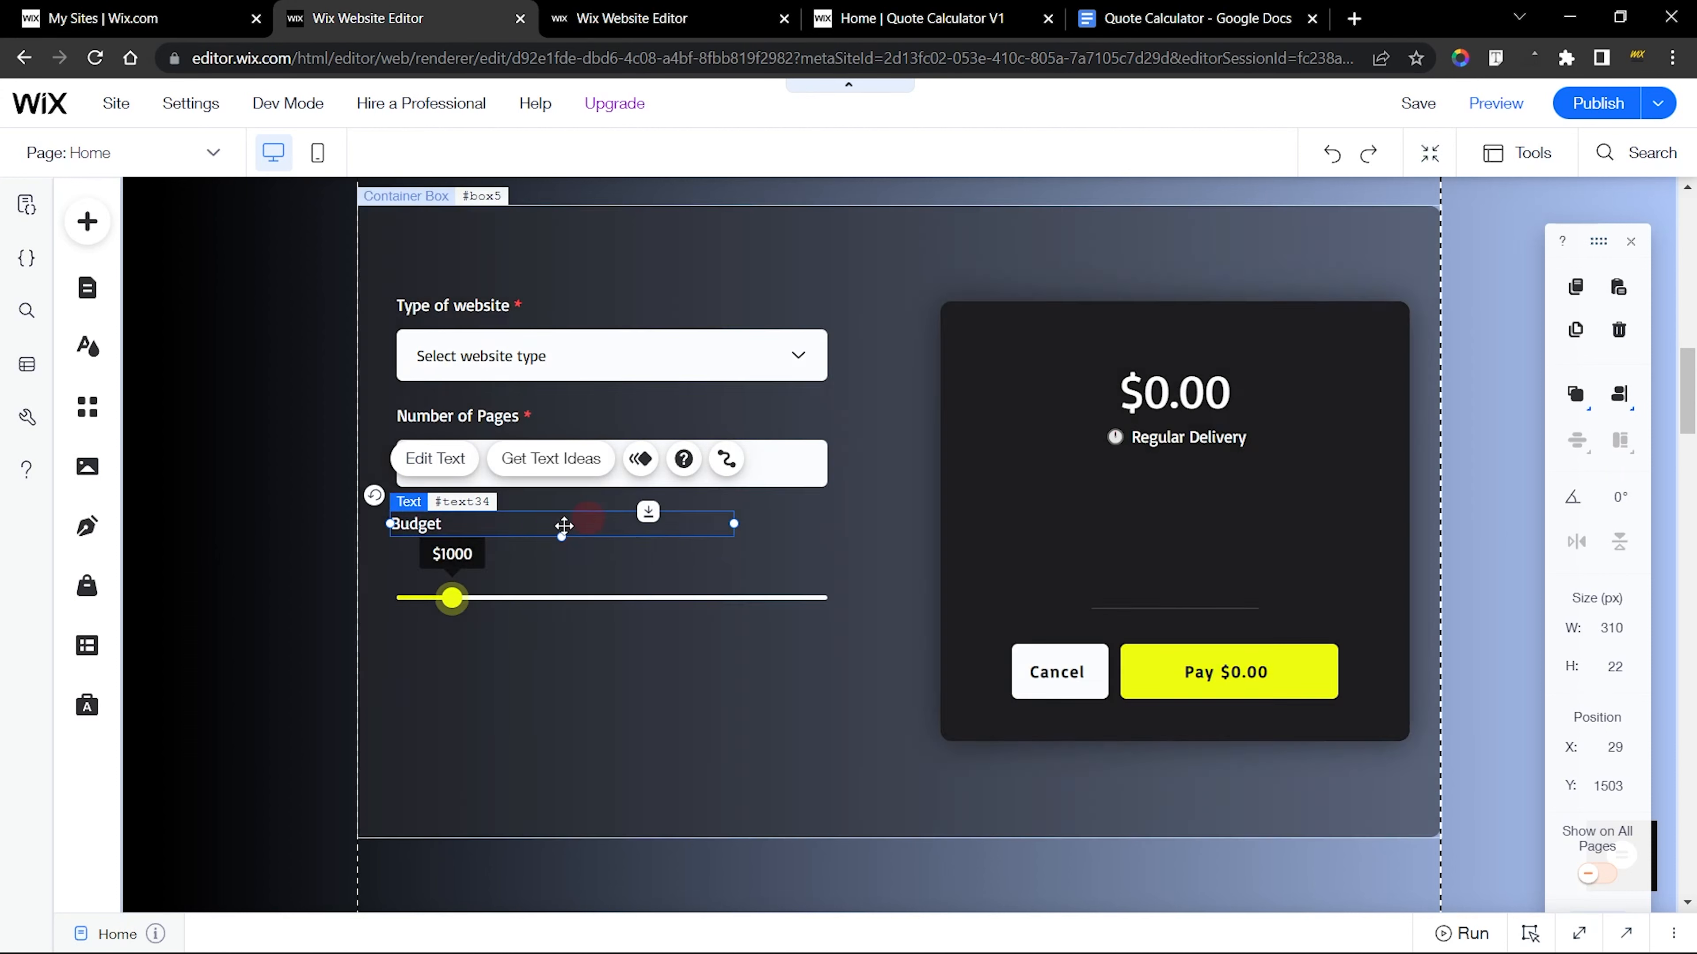
Move the Budget title to X 35, Y 1501 in line with the slider, and view the finished slider for comparison
left_click_drag(434, 524, 446, 526)
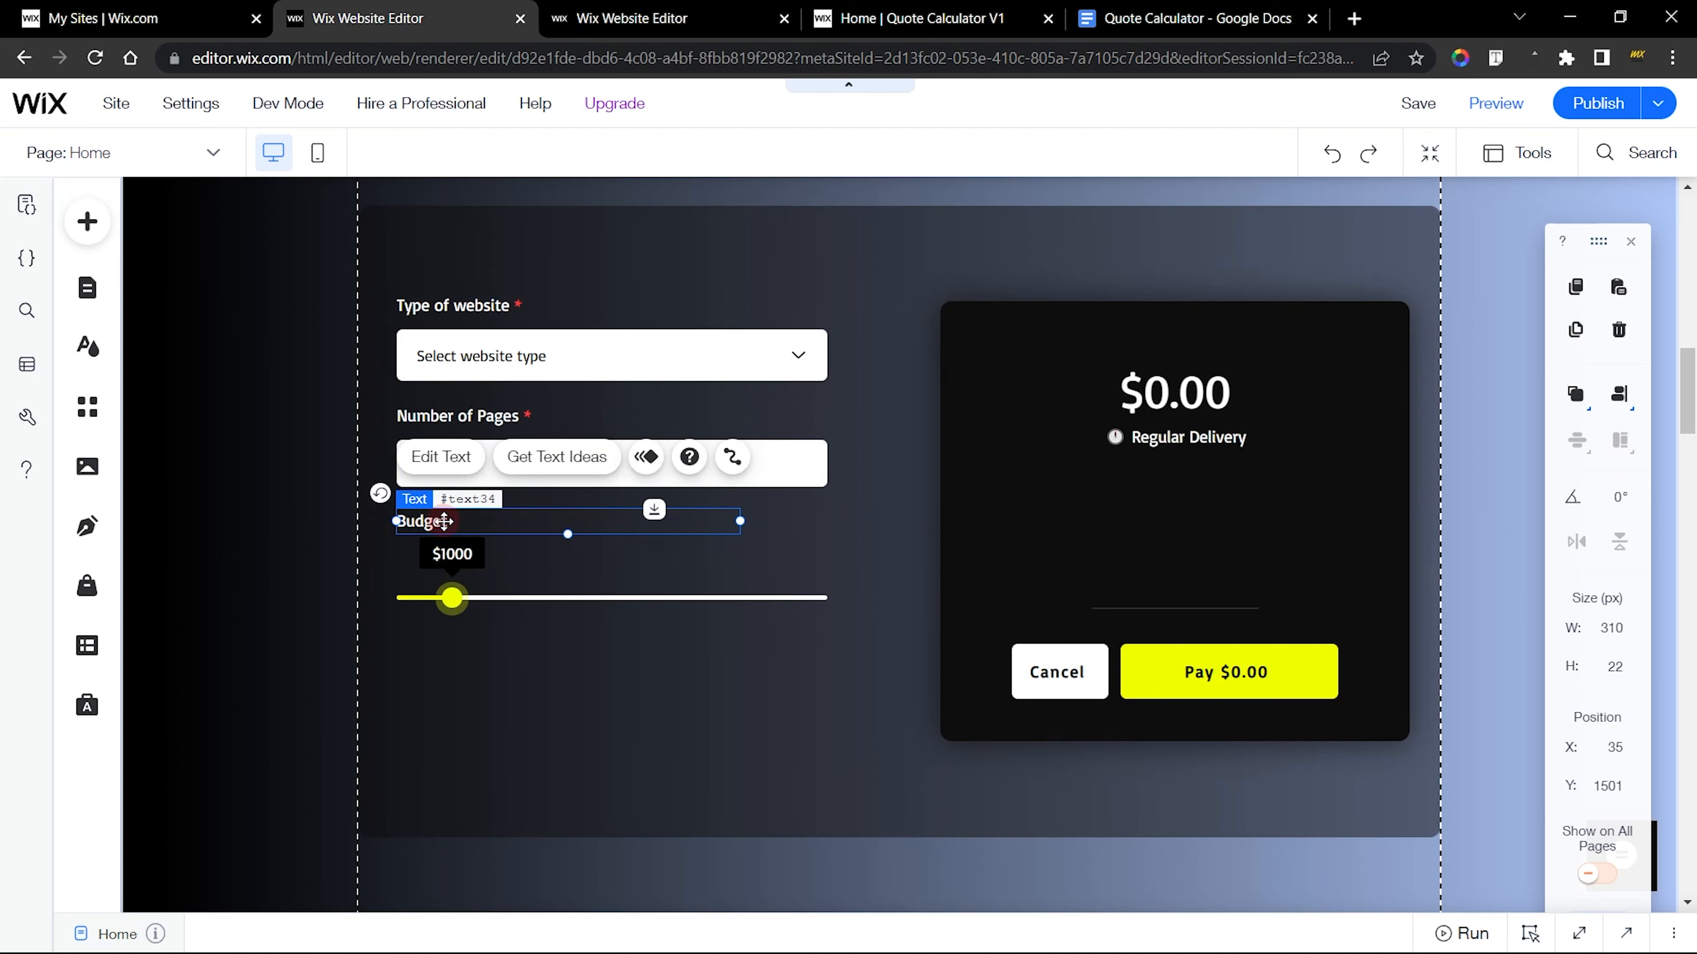
left_click(819, 505)
left_click(632, 18)
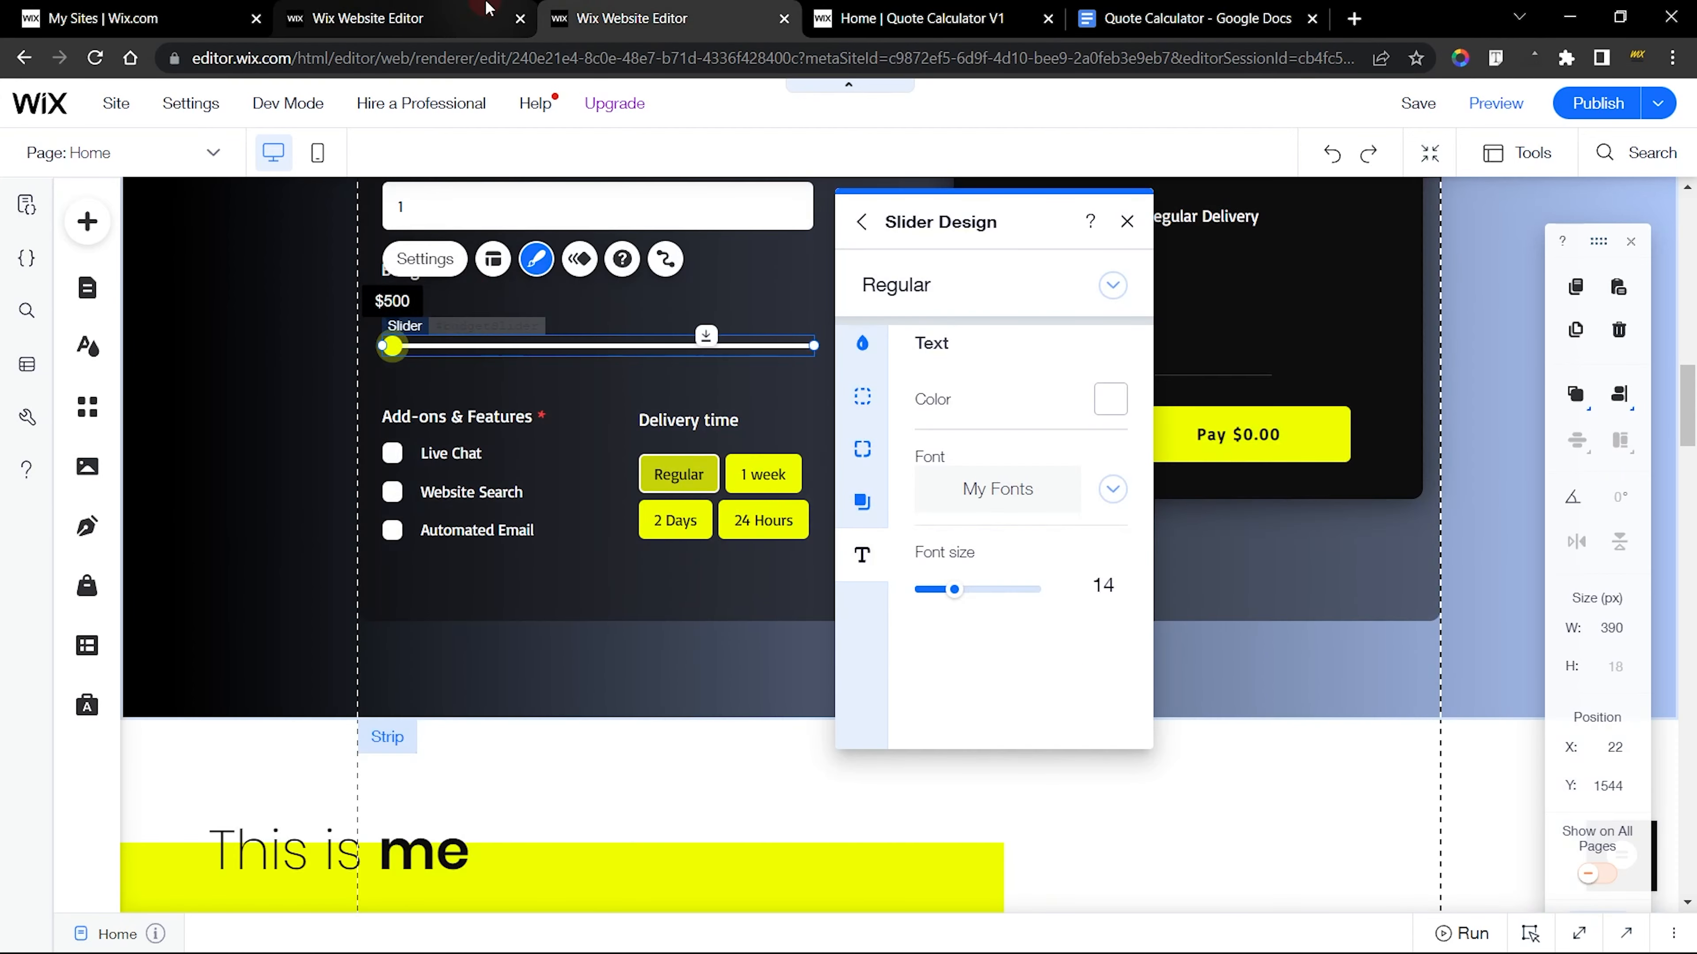
Inspect the text settings of the Budget title above the slider in the new site
left_click(375, 18)
left_click(466, 522)
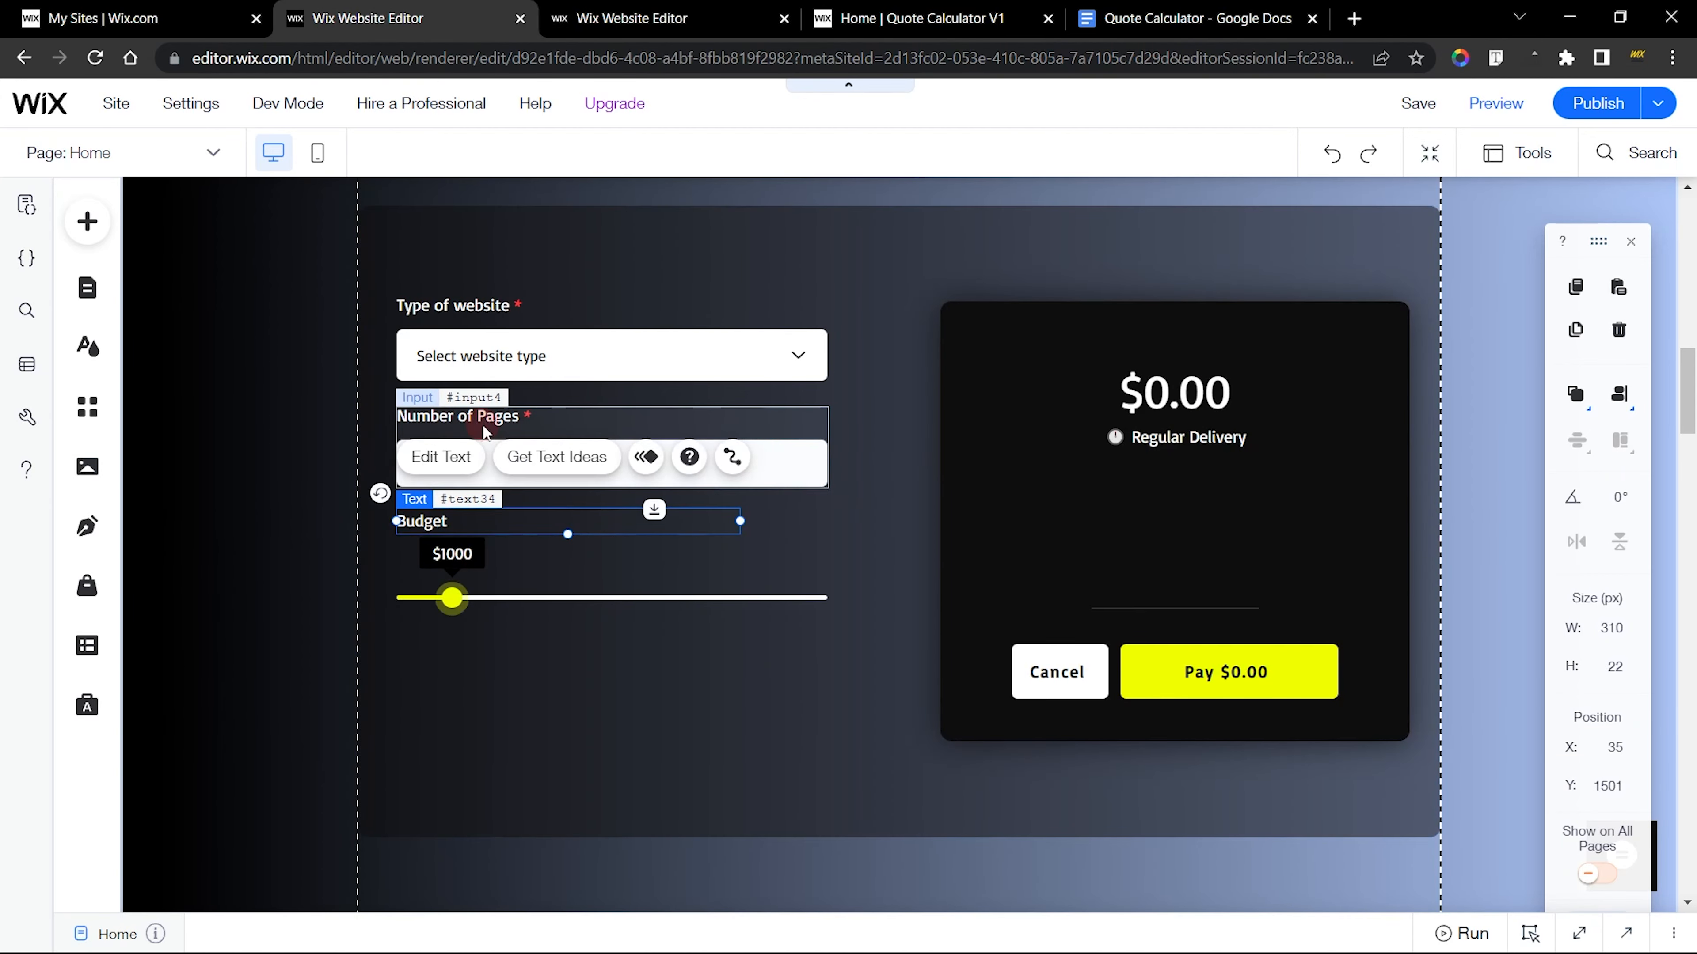
left_click(455, 464)
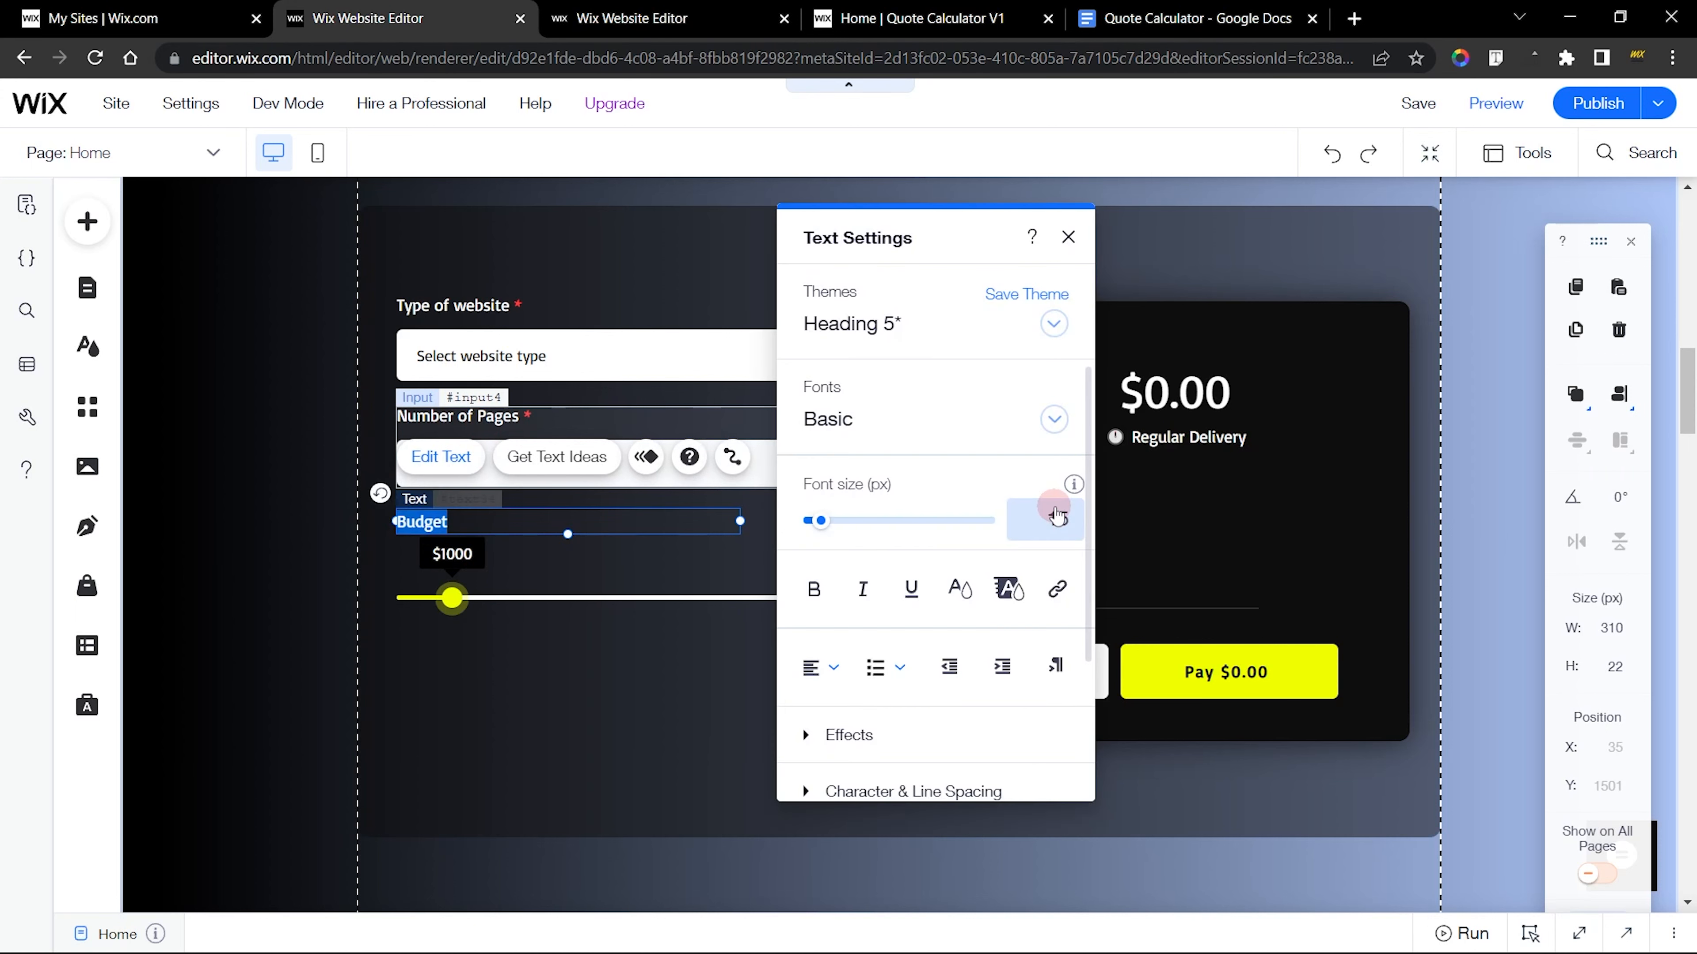
left_click(1066, 242)
left_click(878, 534)
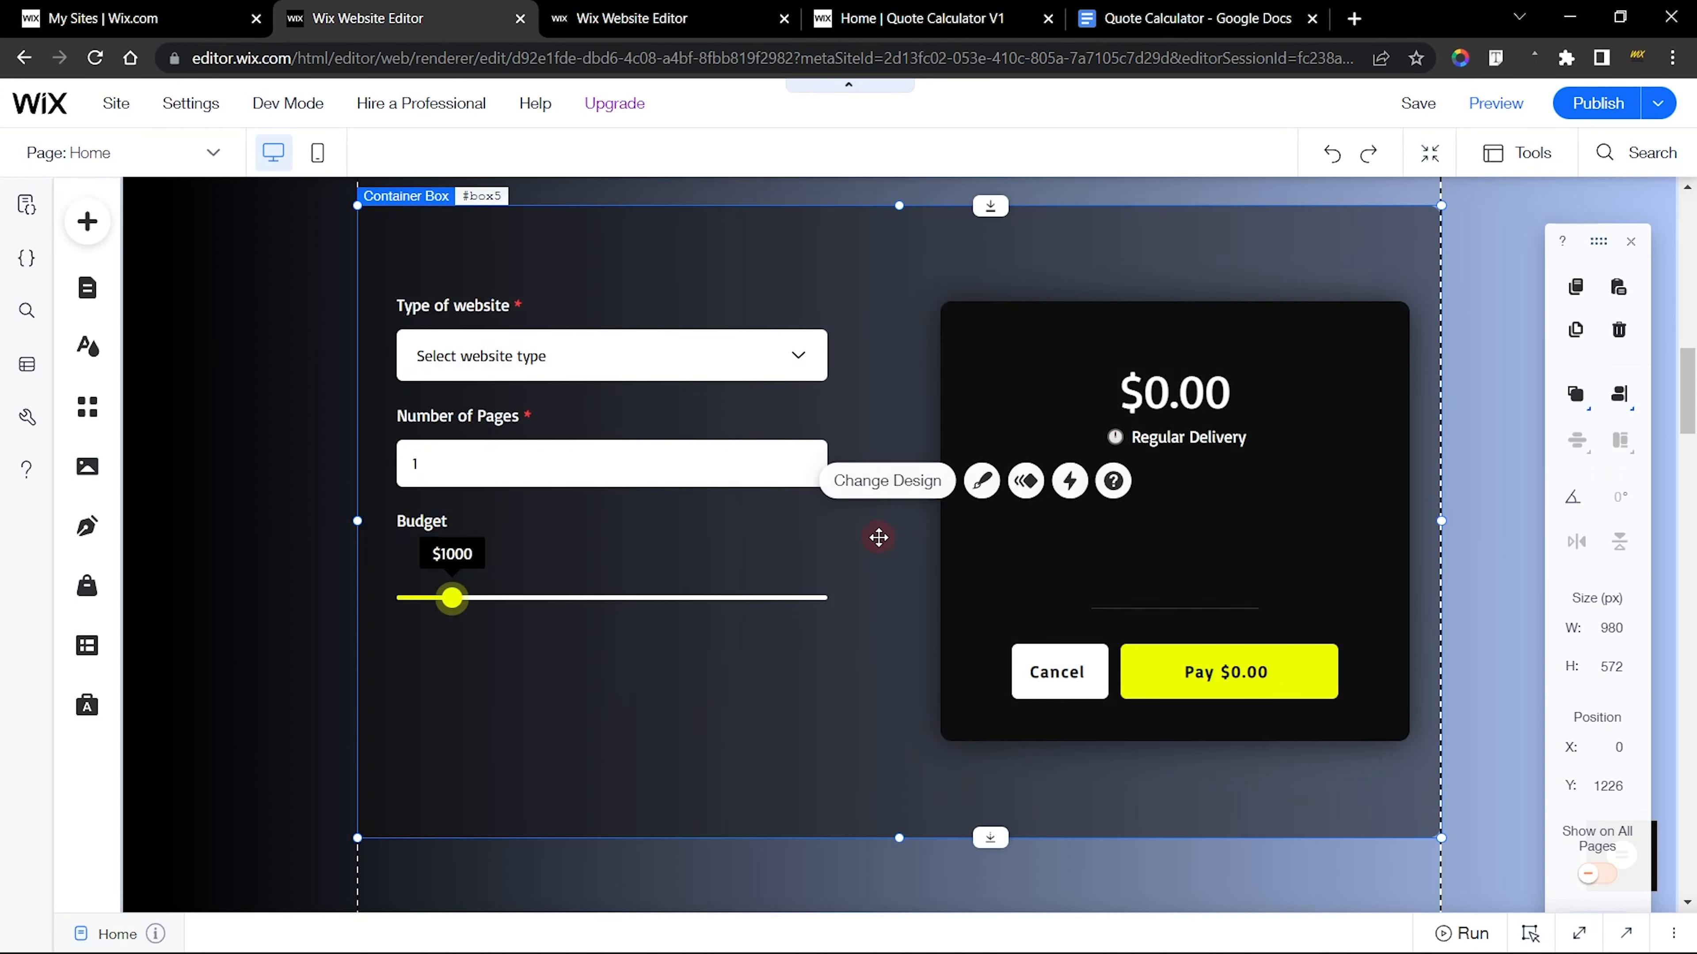
scroll(878, 537, "down", 2)
Following the finished site's Add-ons & Features group, add the Pizza toppings multi checkbox below the Budget slider and widen it to 216 px
left_click(687, 19)
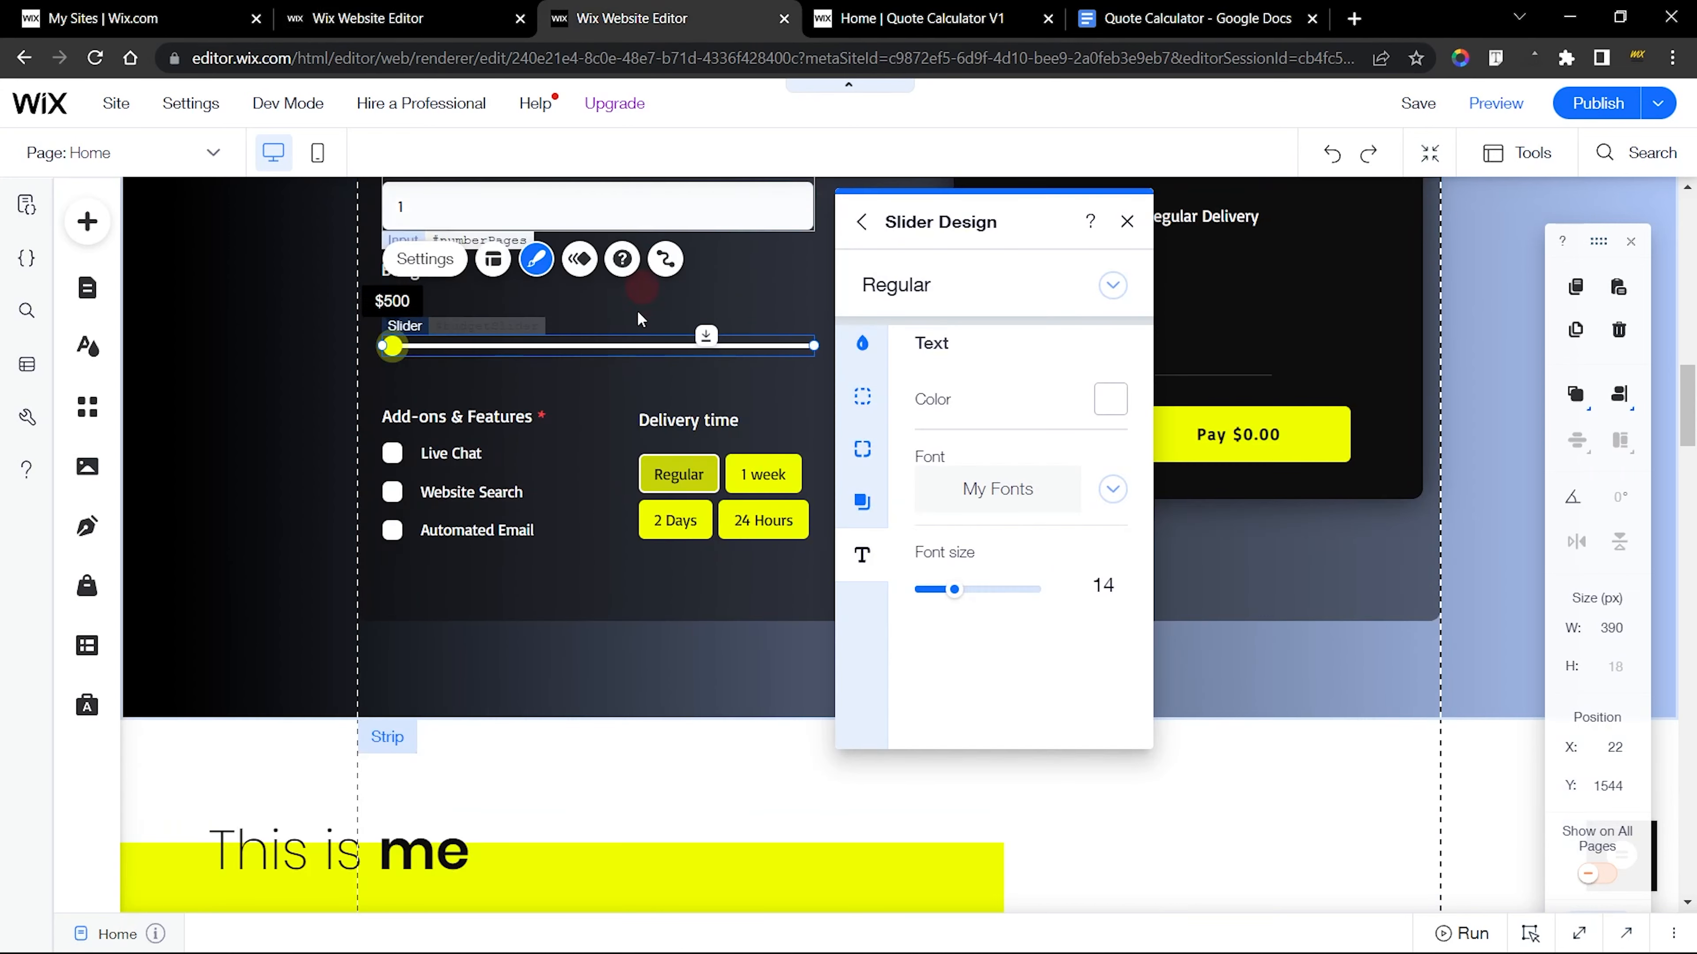
left_click(458, 460)
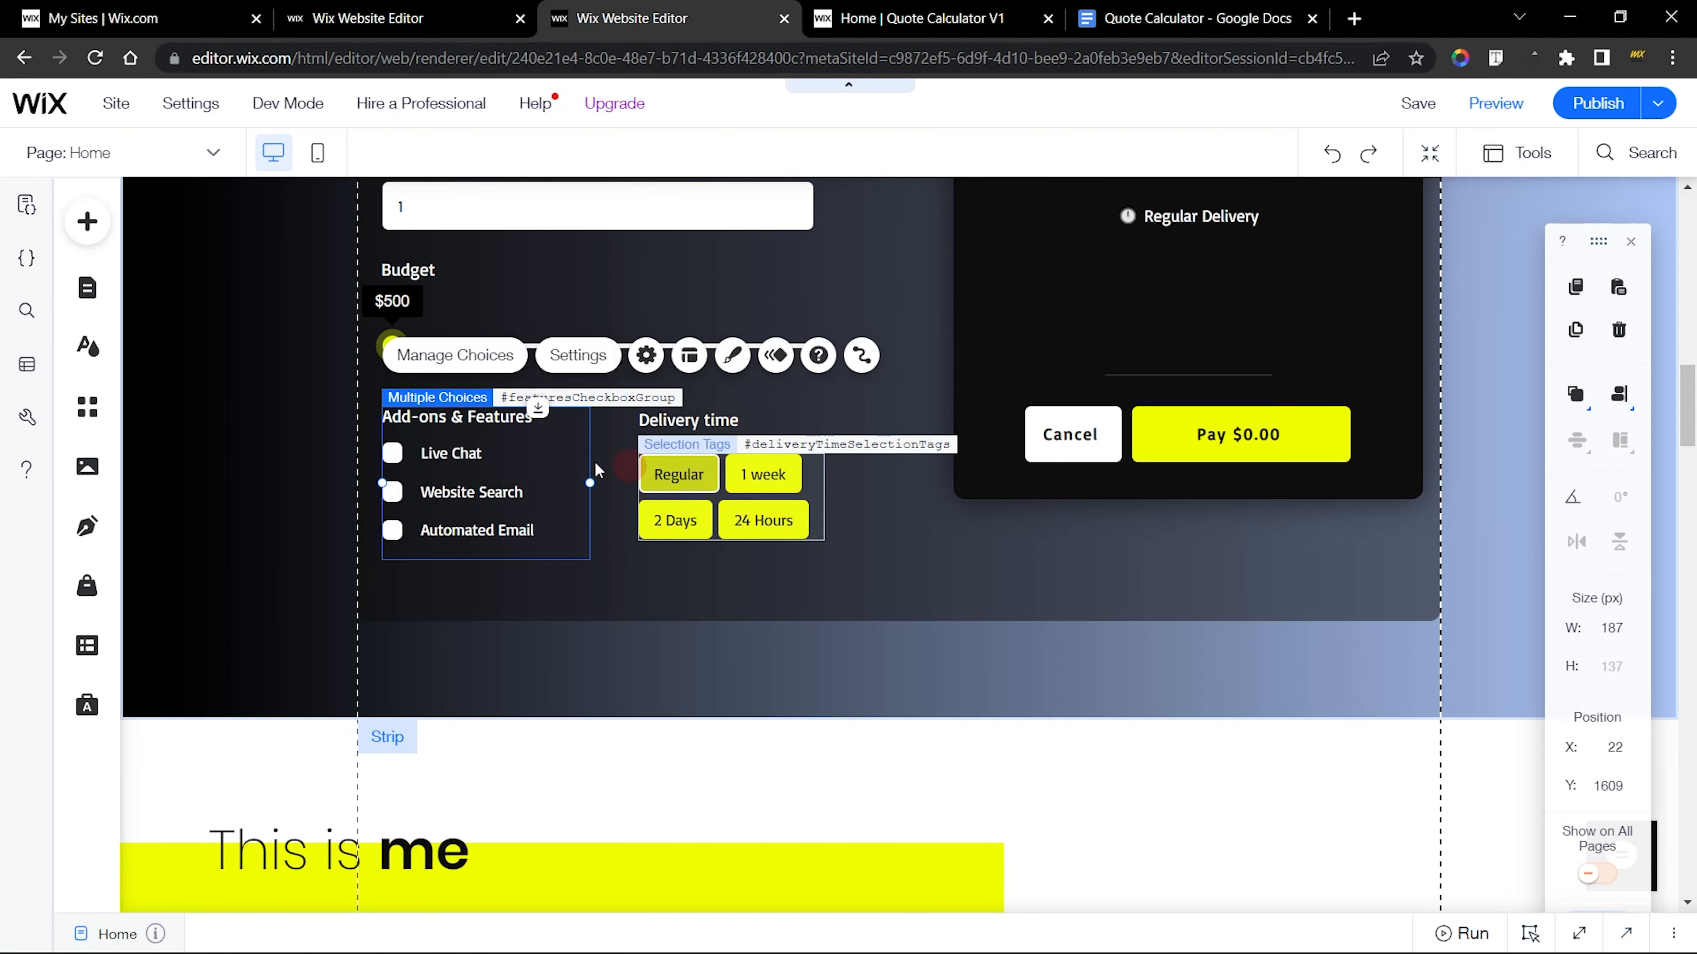
left_click(414, 8)
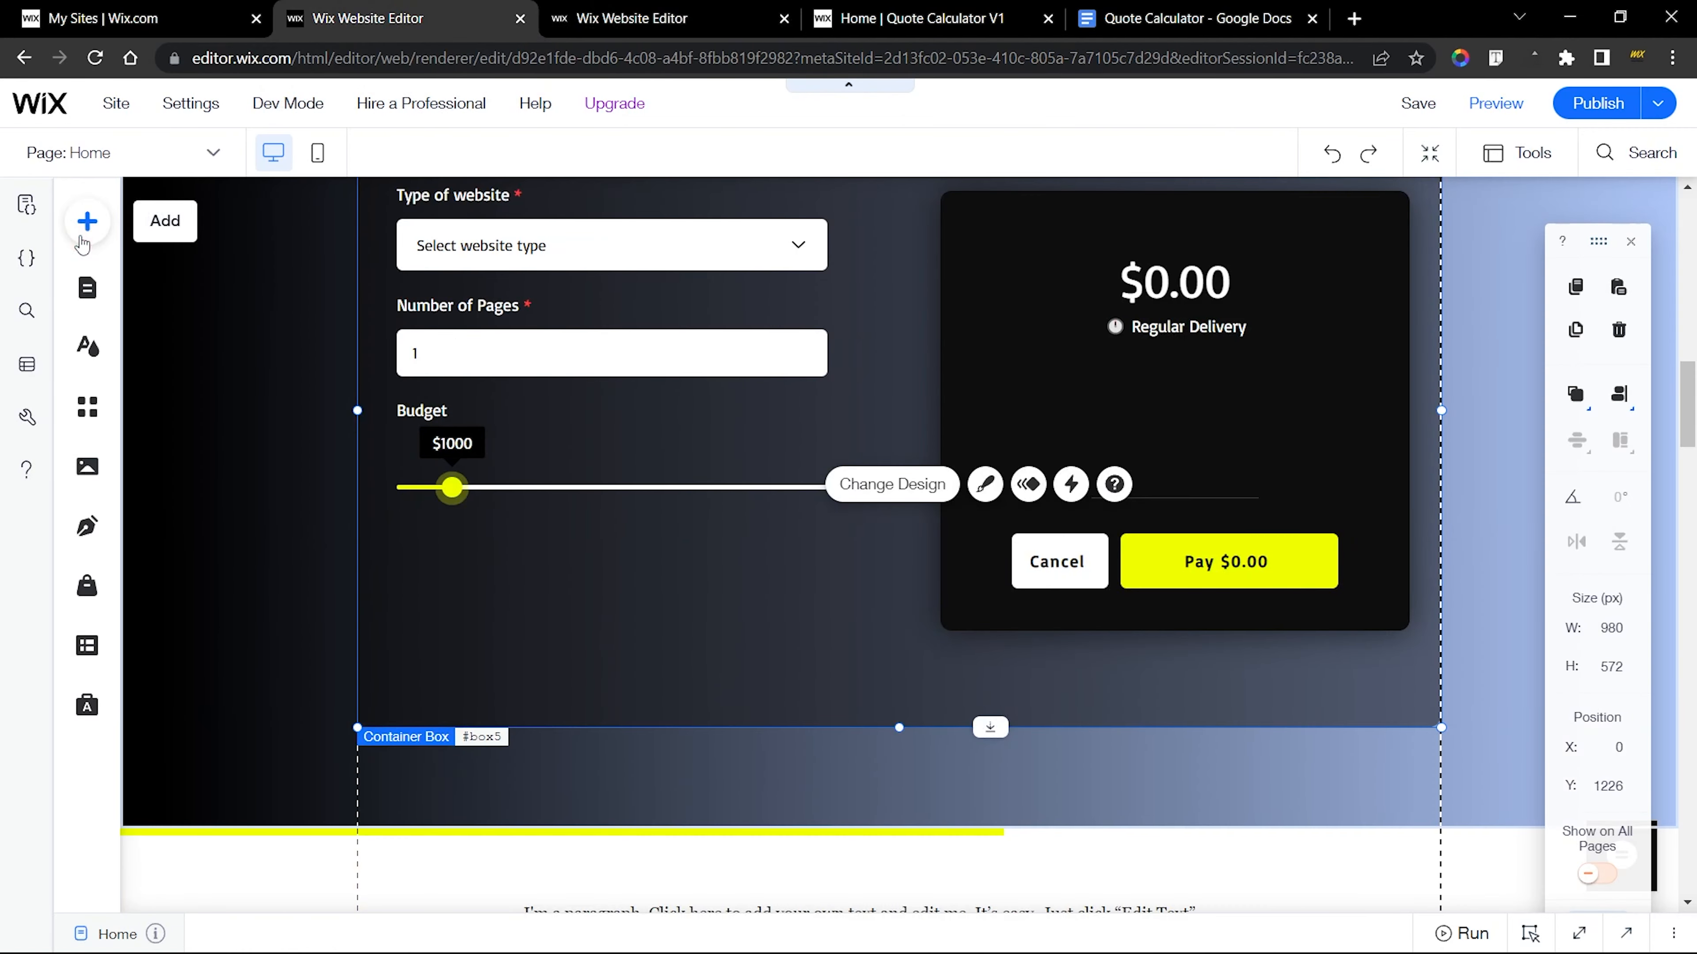
left_click(88, 221)
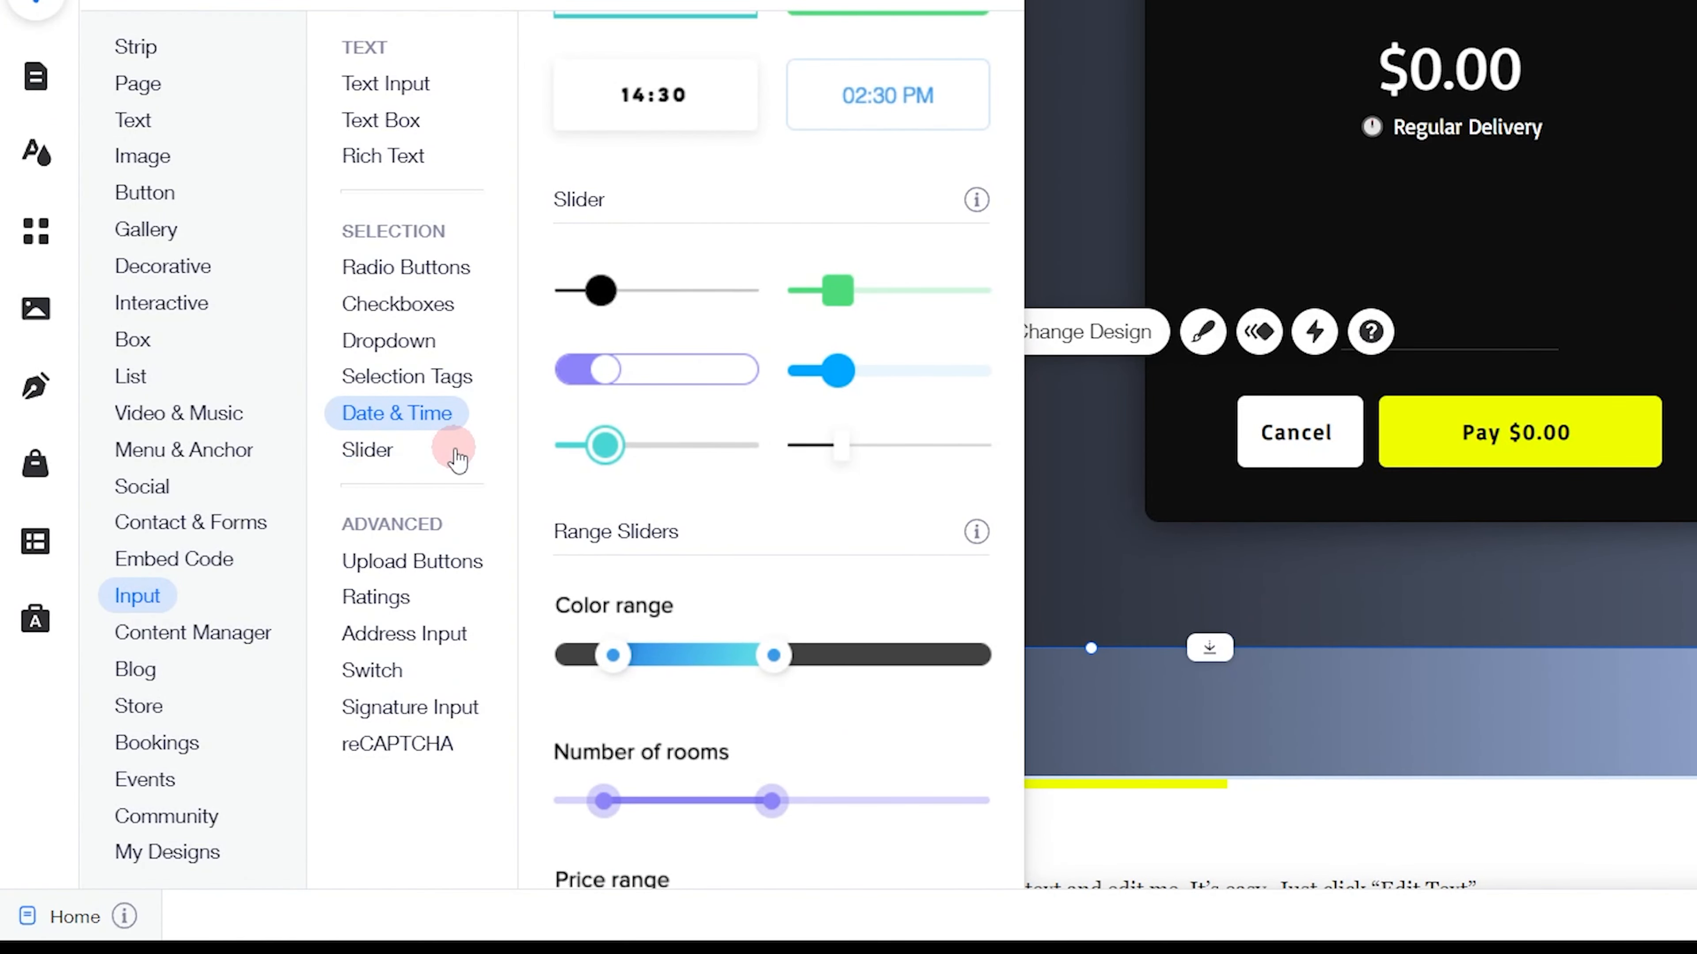
left_click(427, 309)
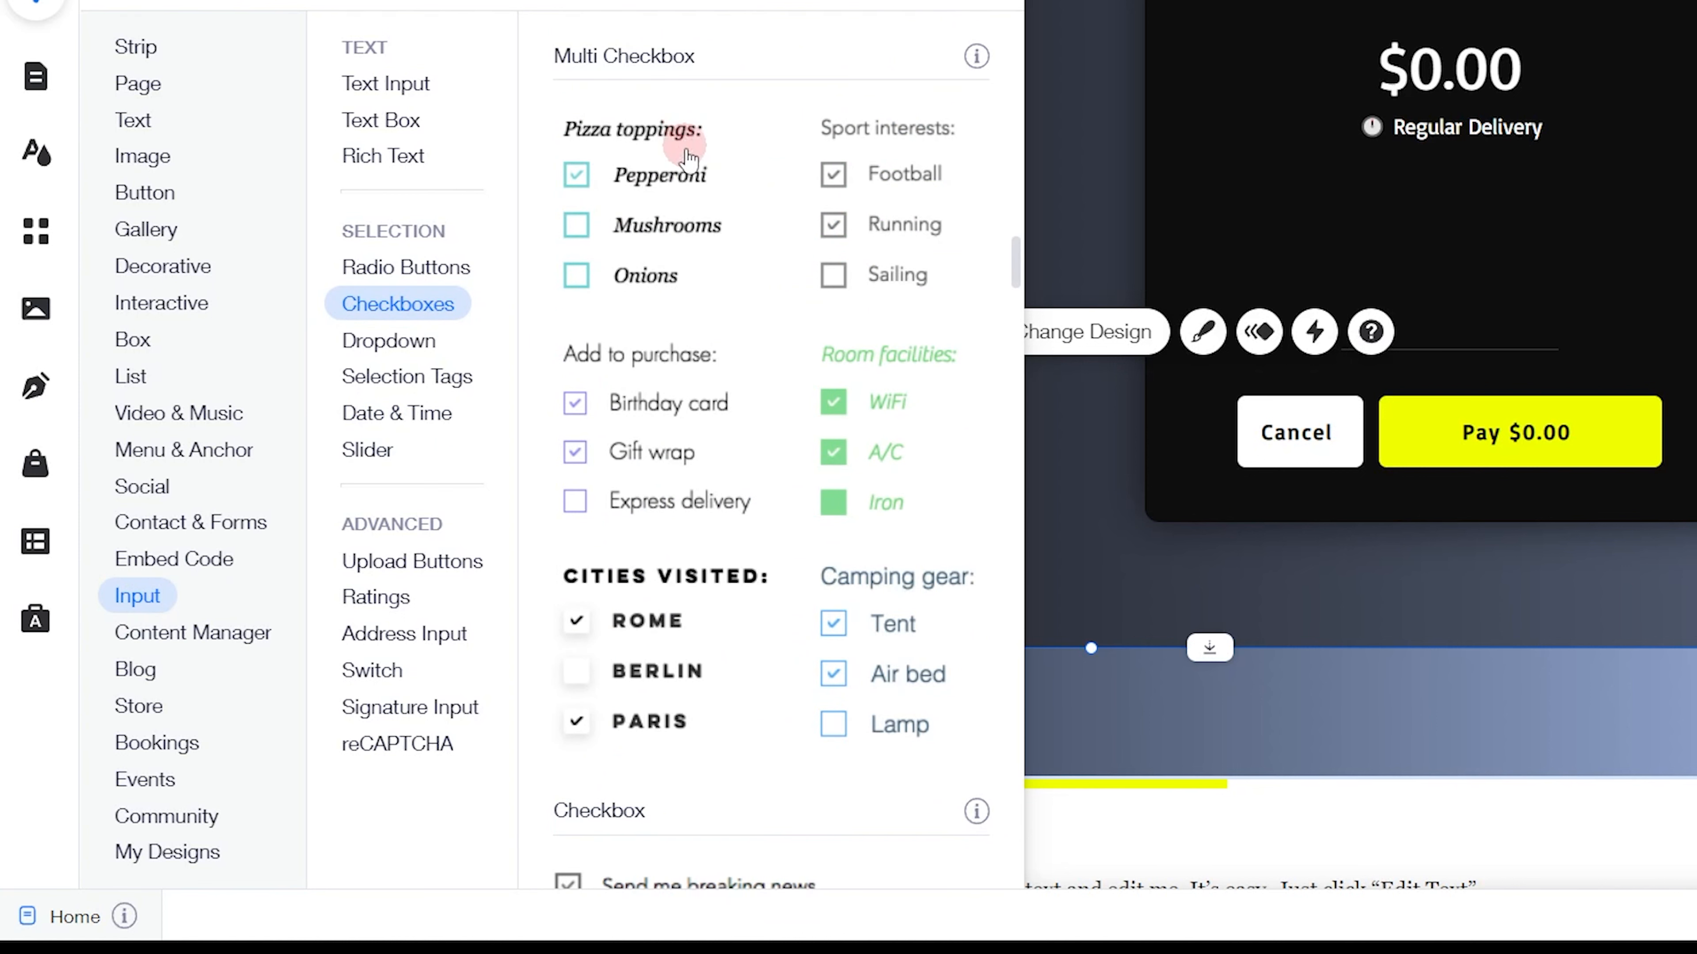
scroll(668, 454, "down", 2)
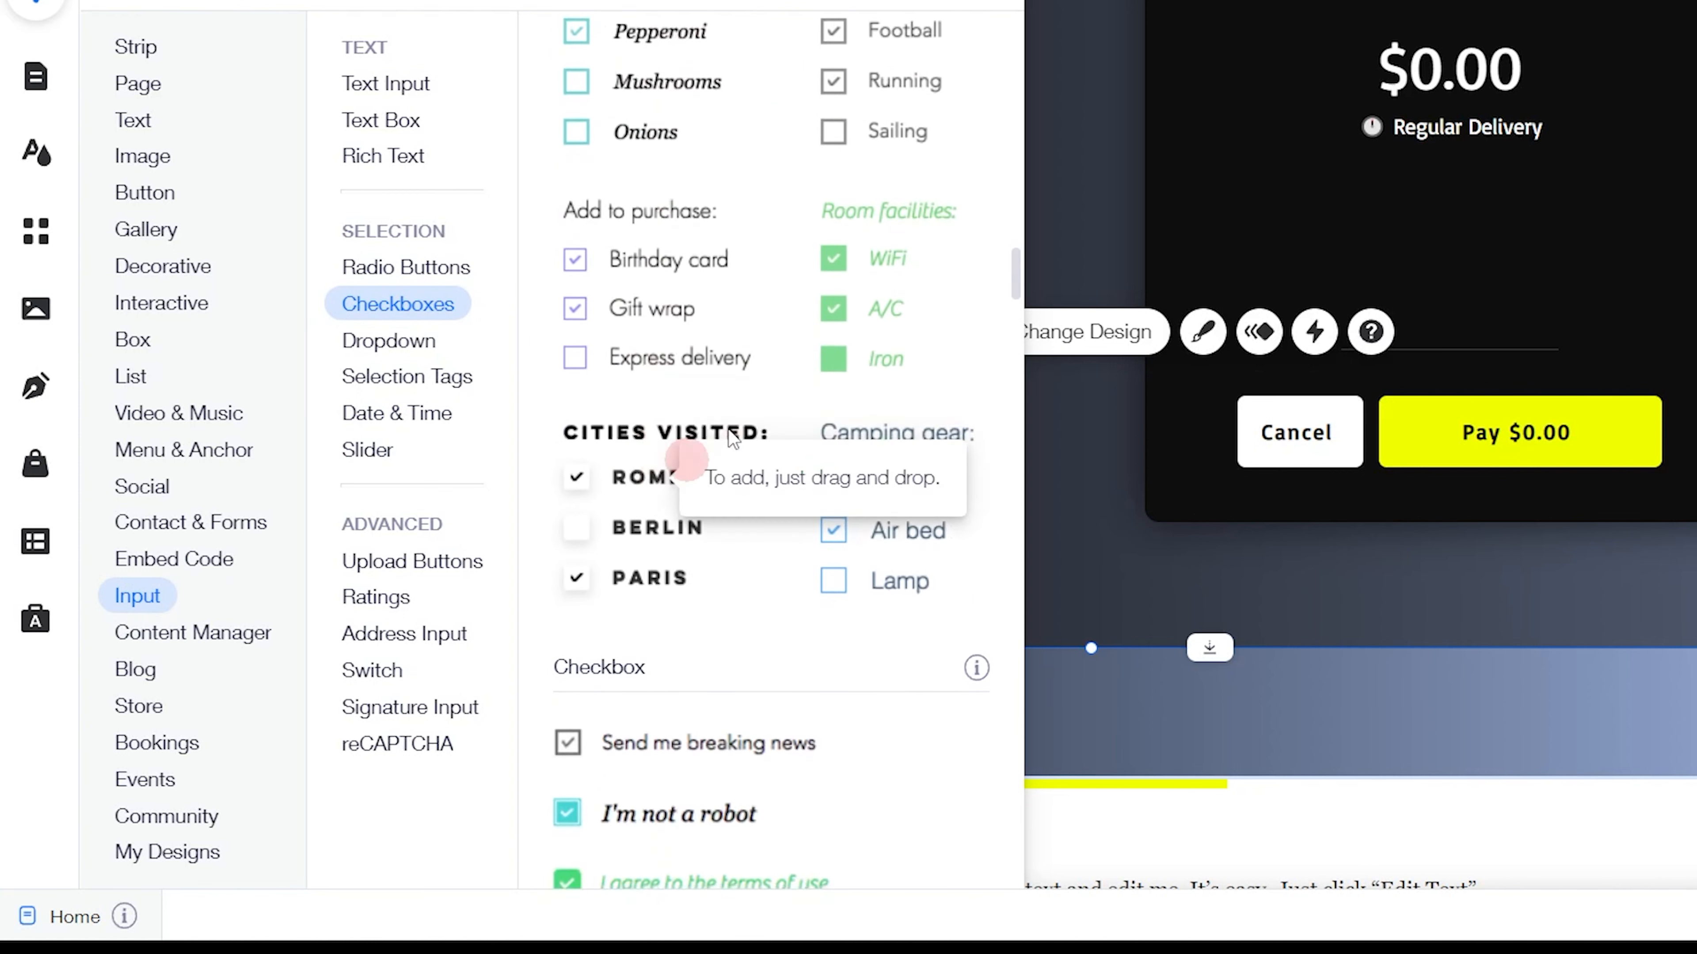
scroll(750, 379, "down", 5)
scroll(694, 528, "up", 9)
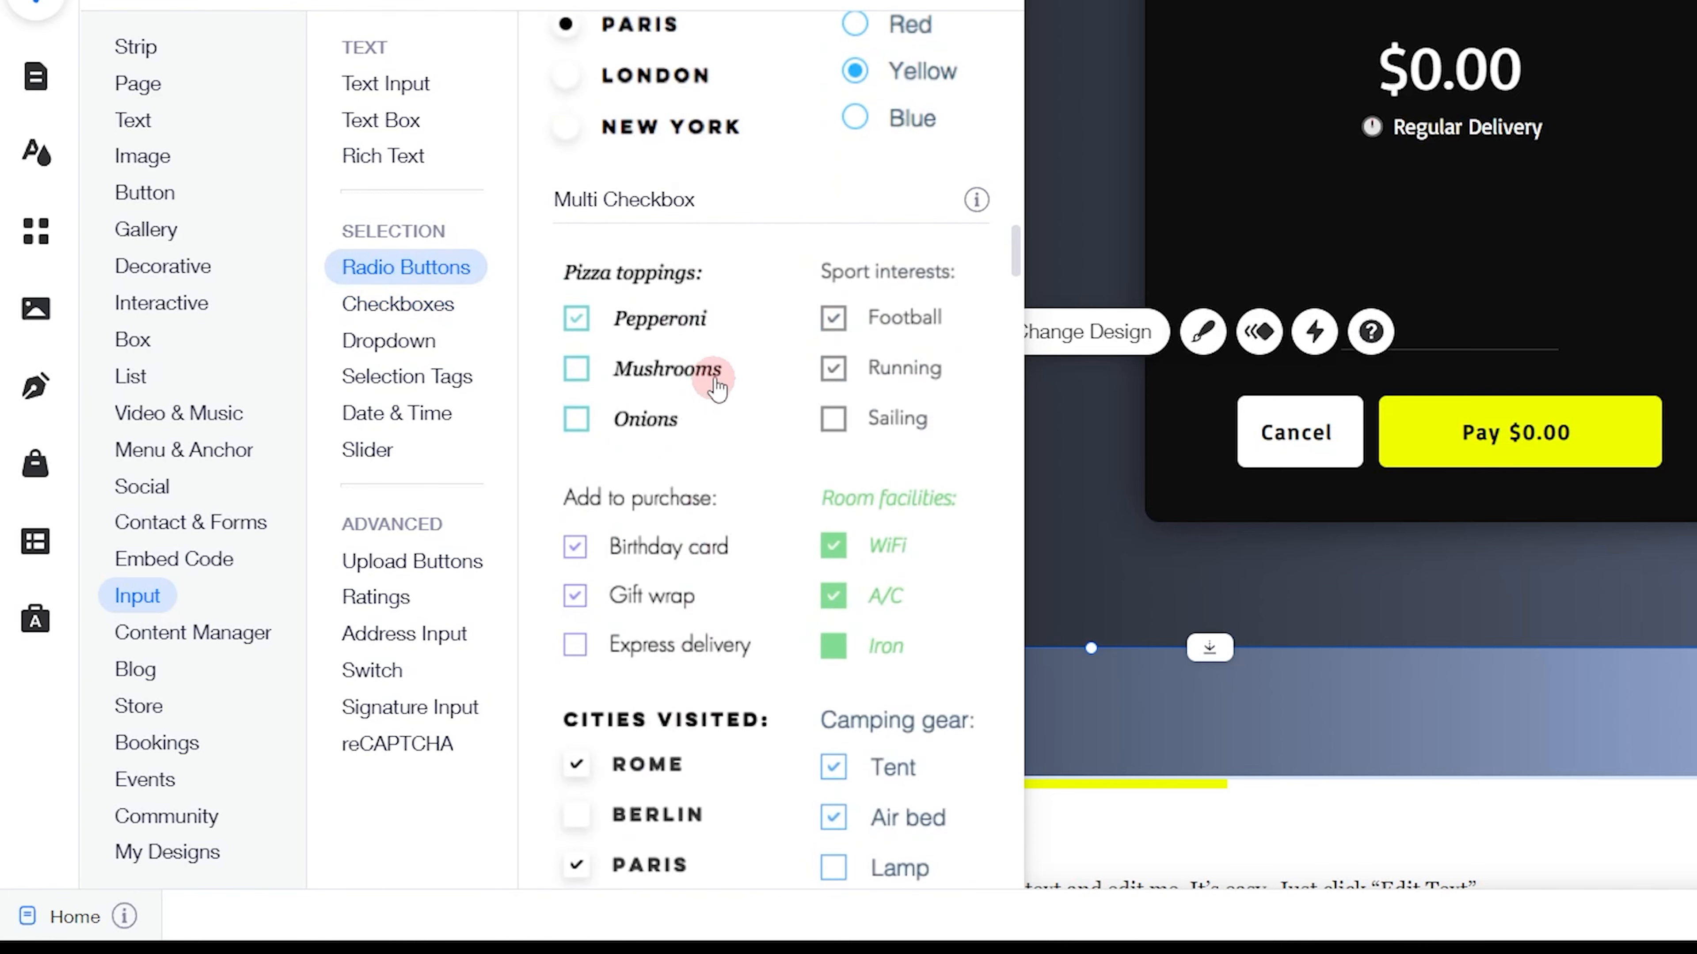
left_click_drag(684, 382, 516, 489)
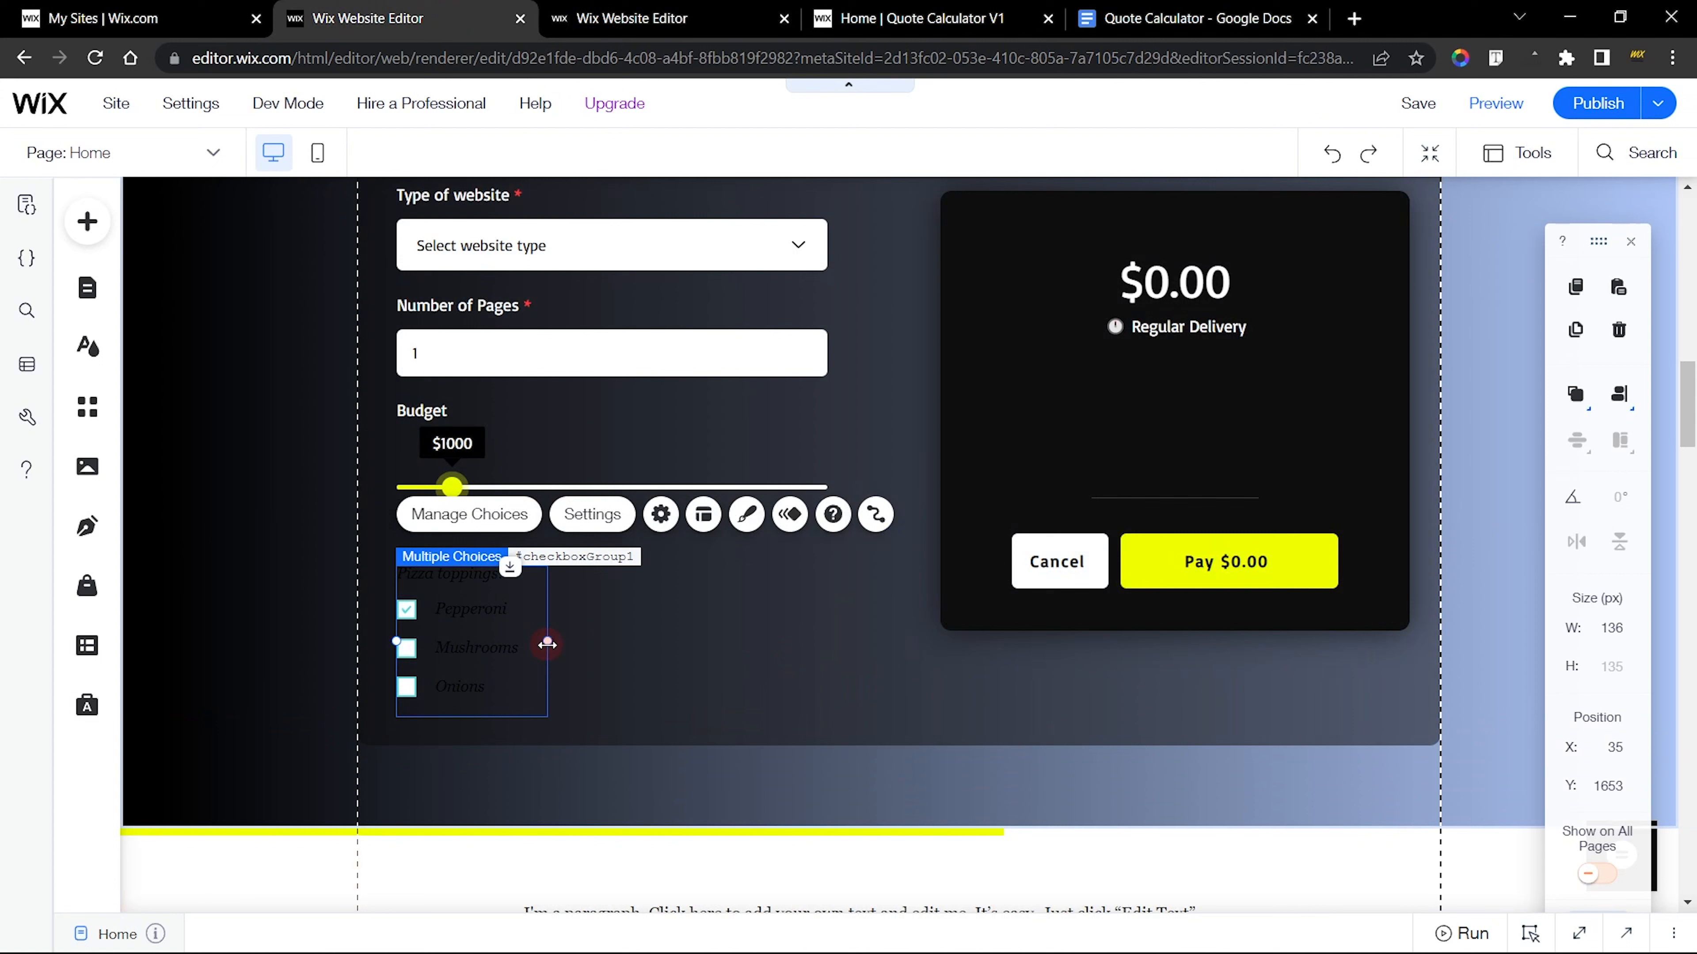
left_click_drag(547, 644, 635, 641)
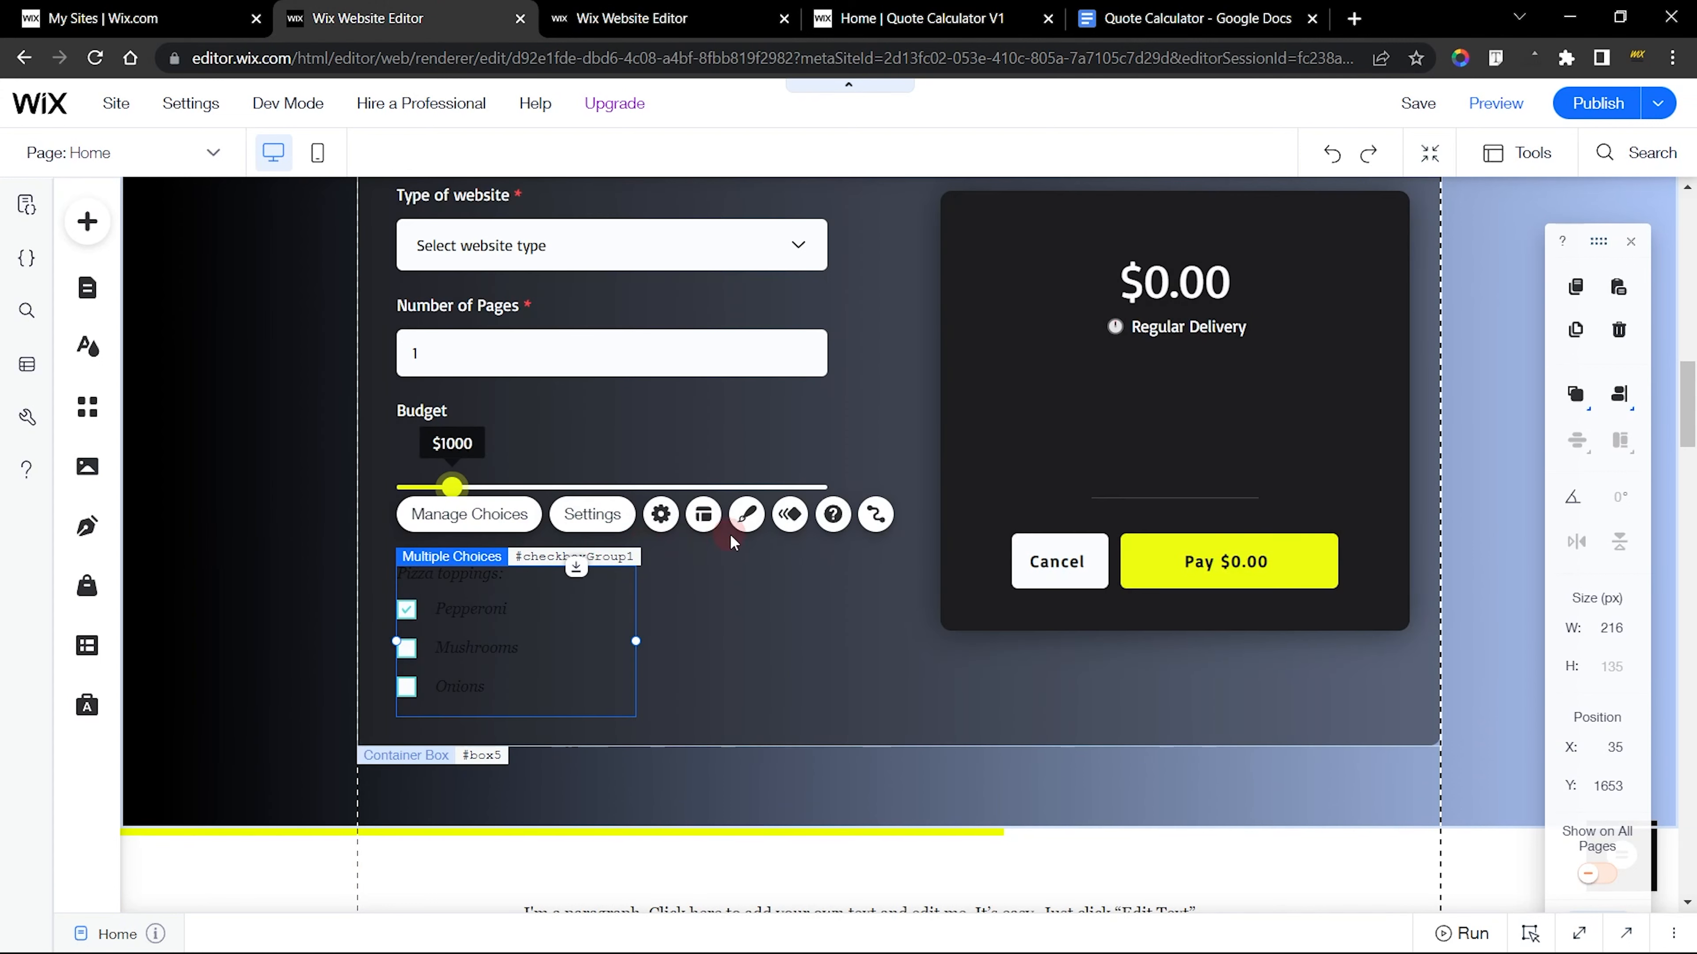
Open the custom design of the new checkbox group, and the finished Add-ons & Features group's fill settings for comparison
left_click(748, 516)
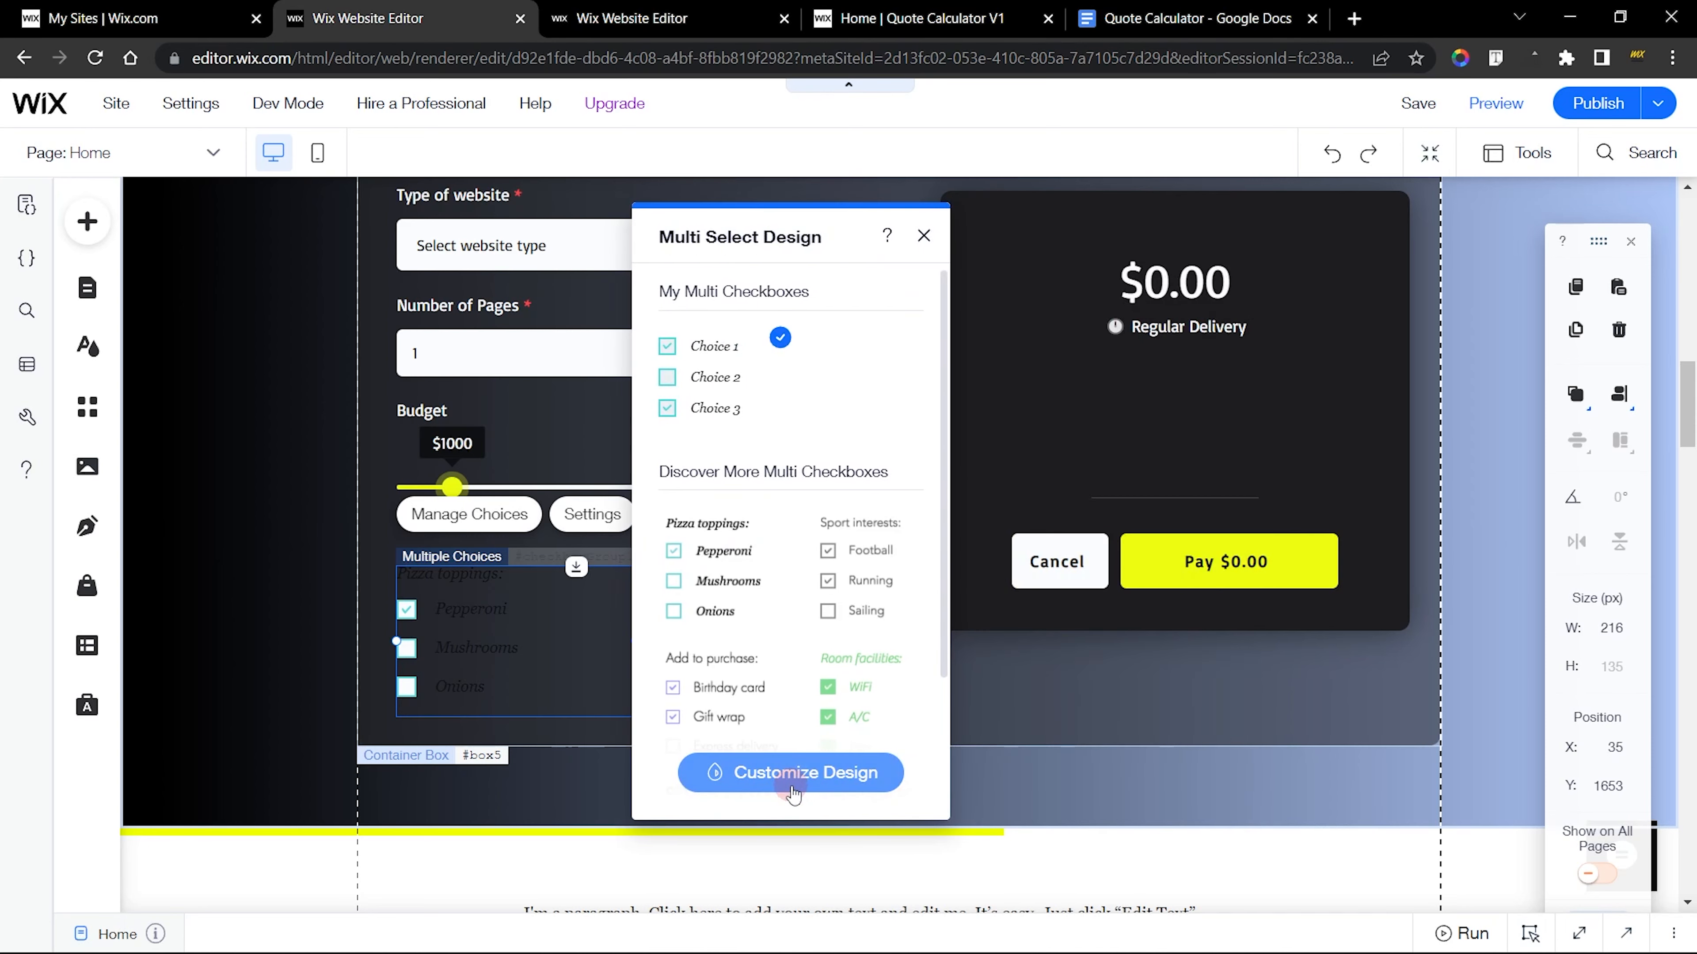
left_click(795, 792)
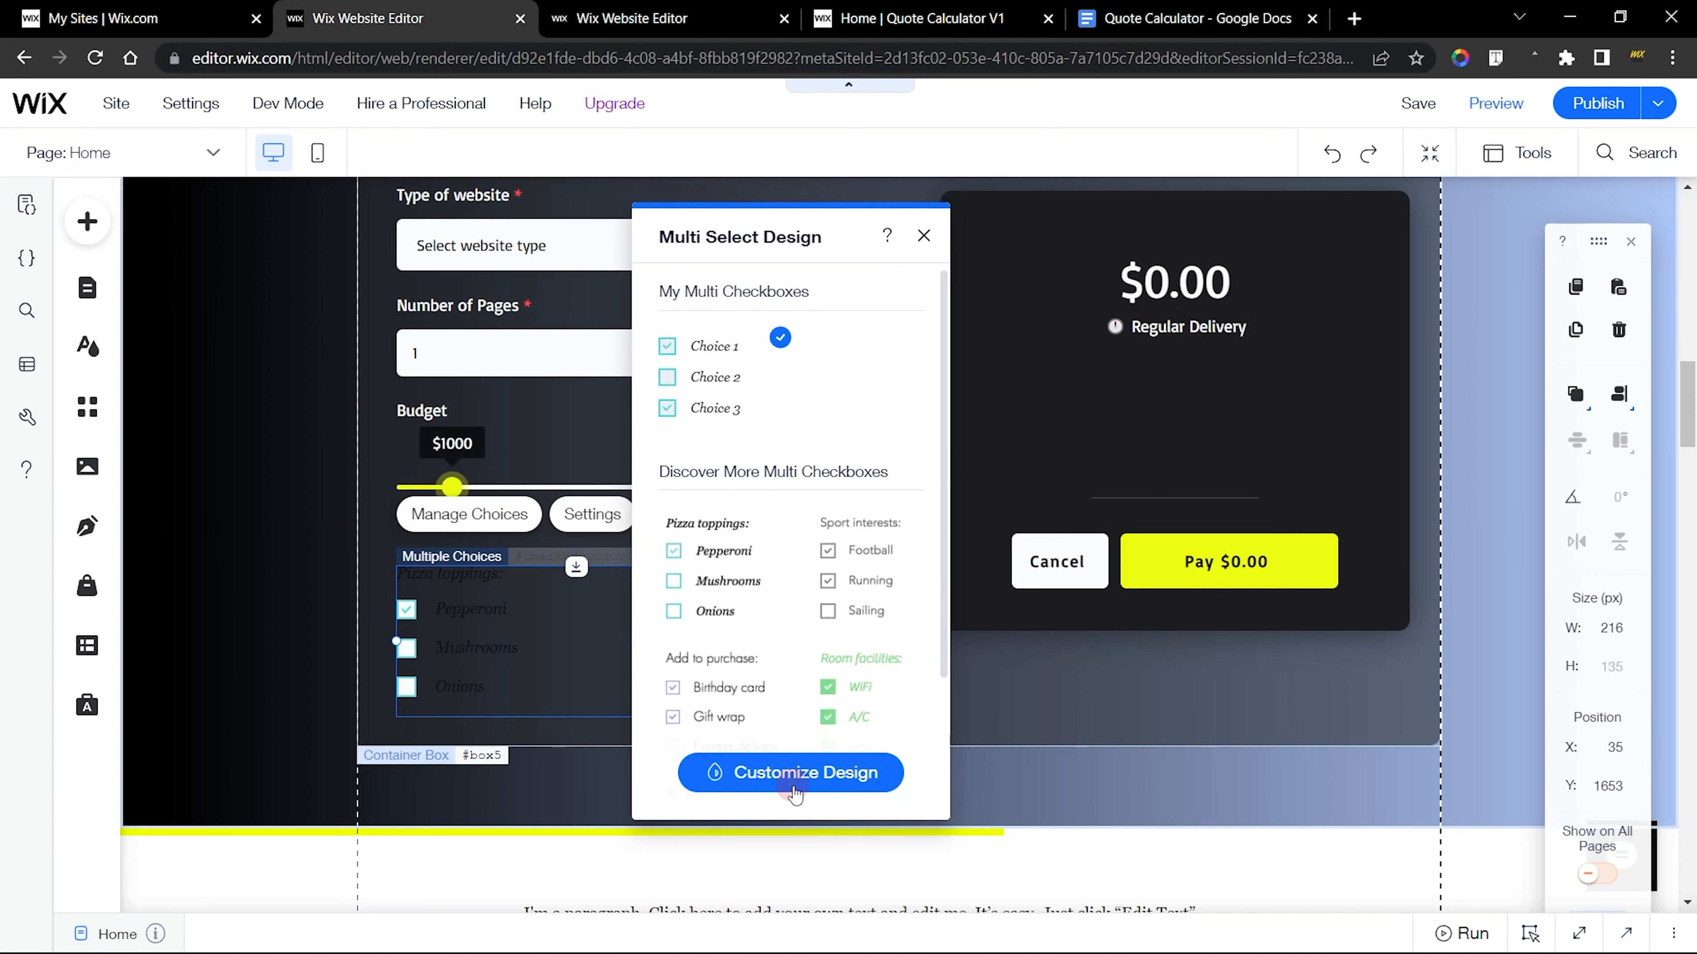
left_click(746, 9)
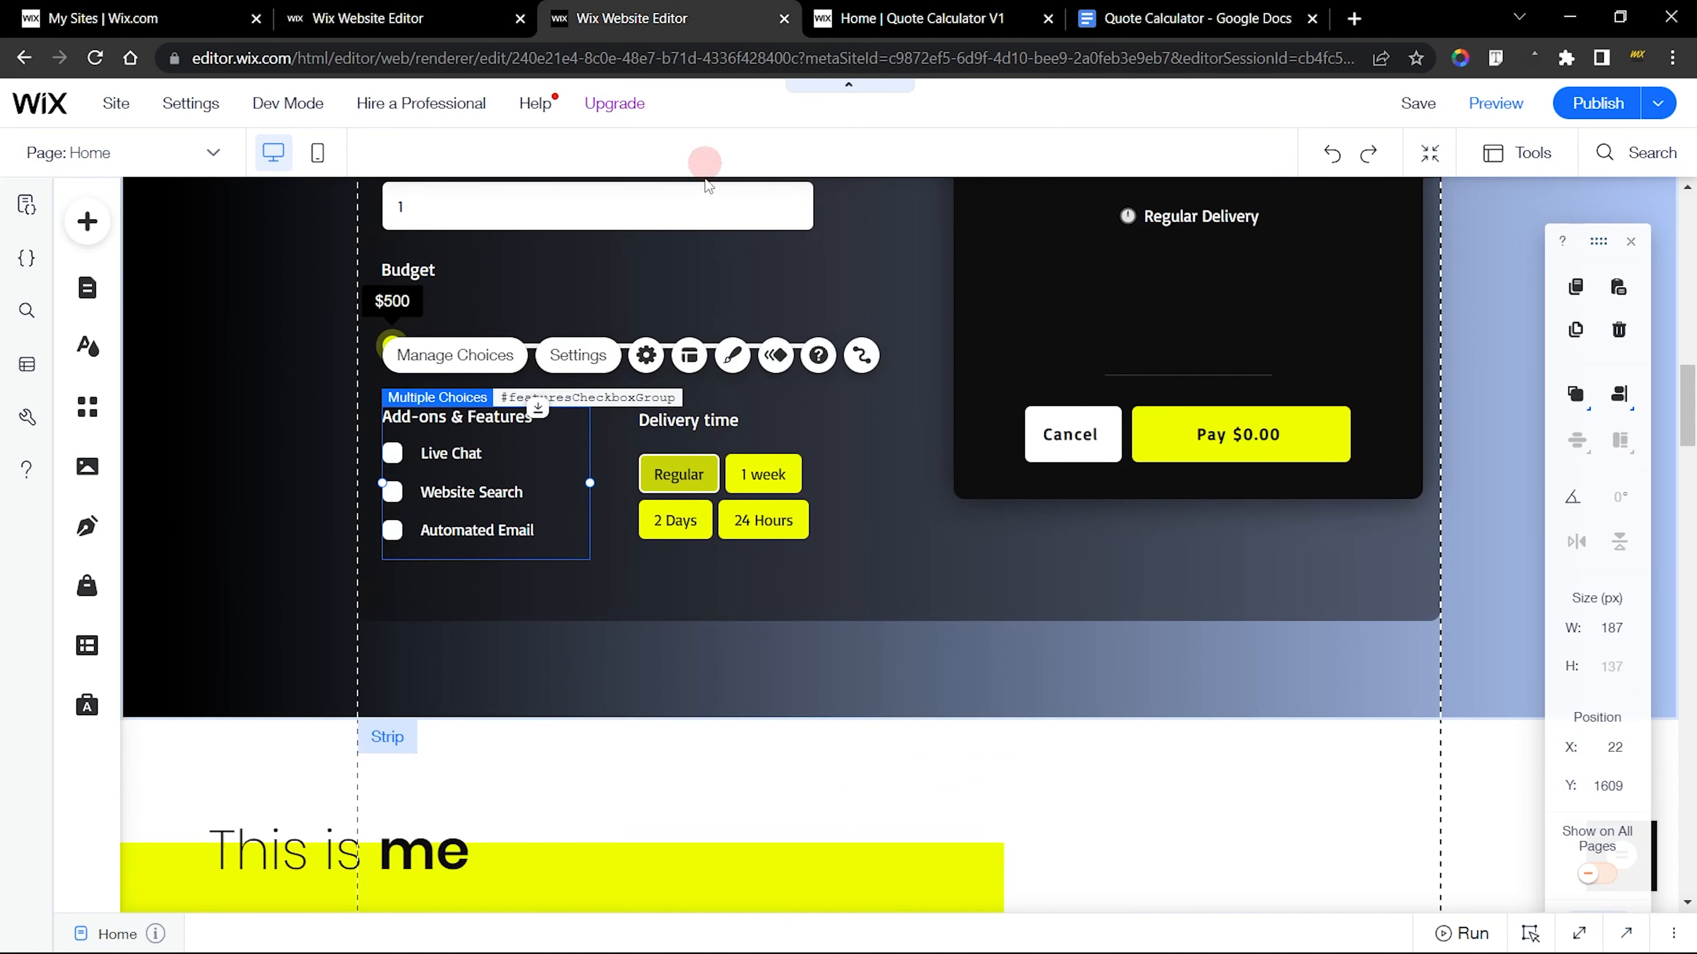
left_click(732, 355)
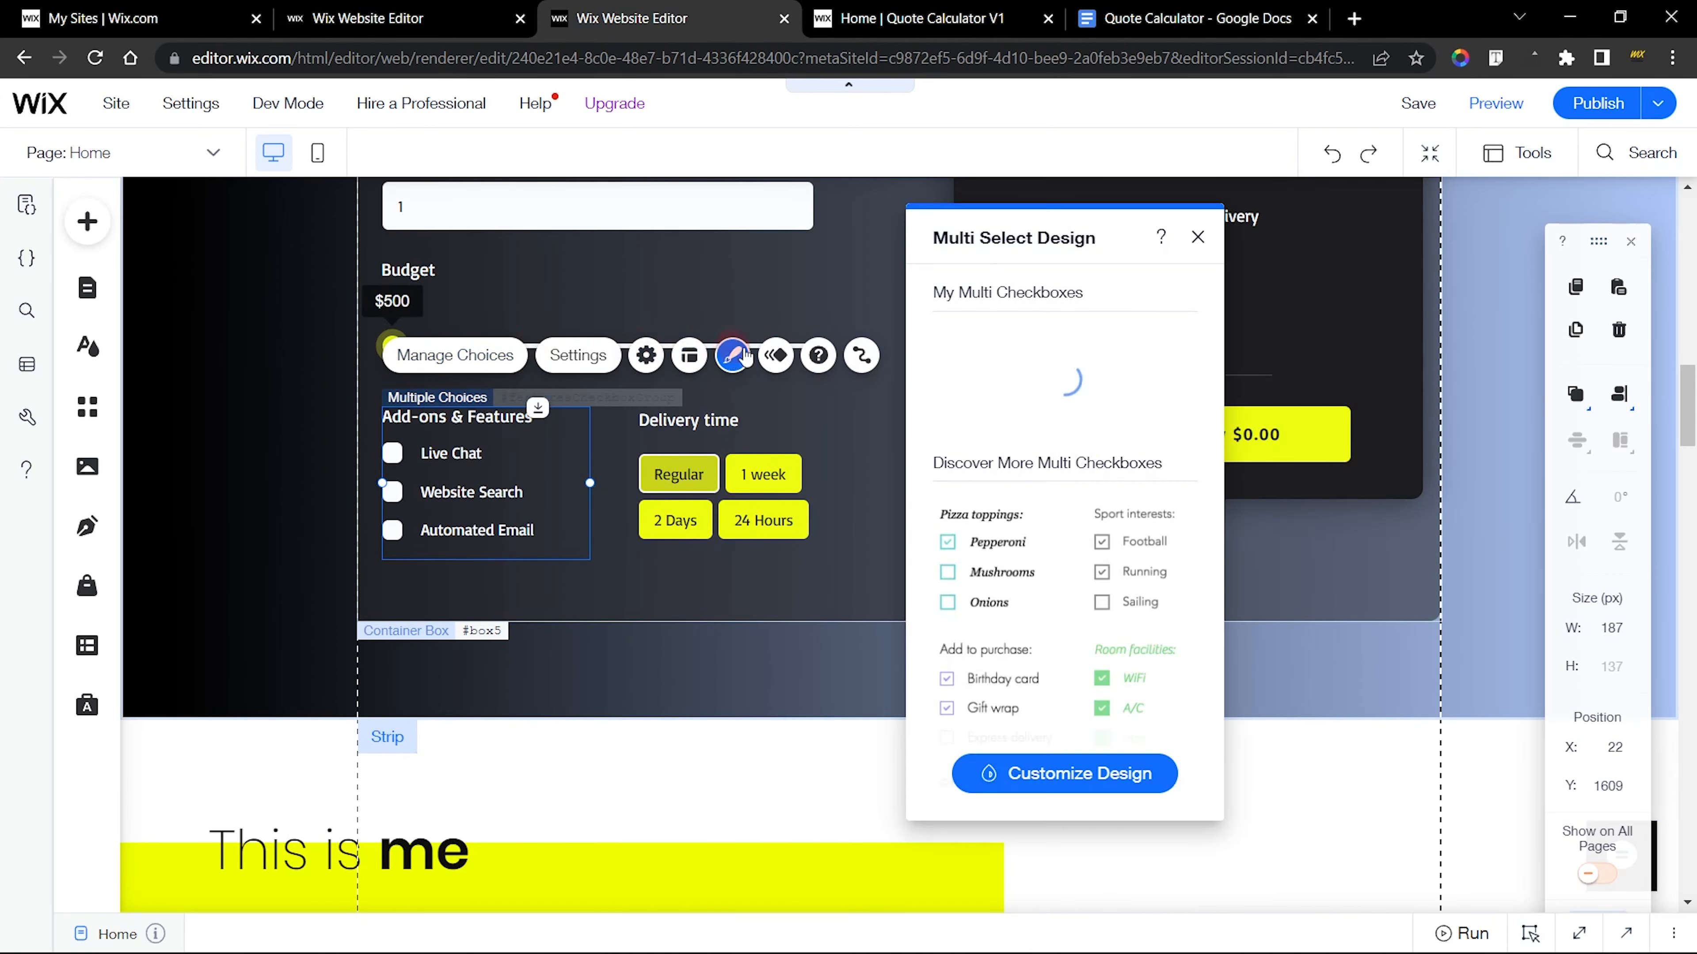
left_click(498, 13)
left_click(560, 9)
left_click(1064, 772)
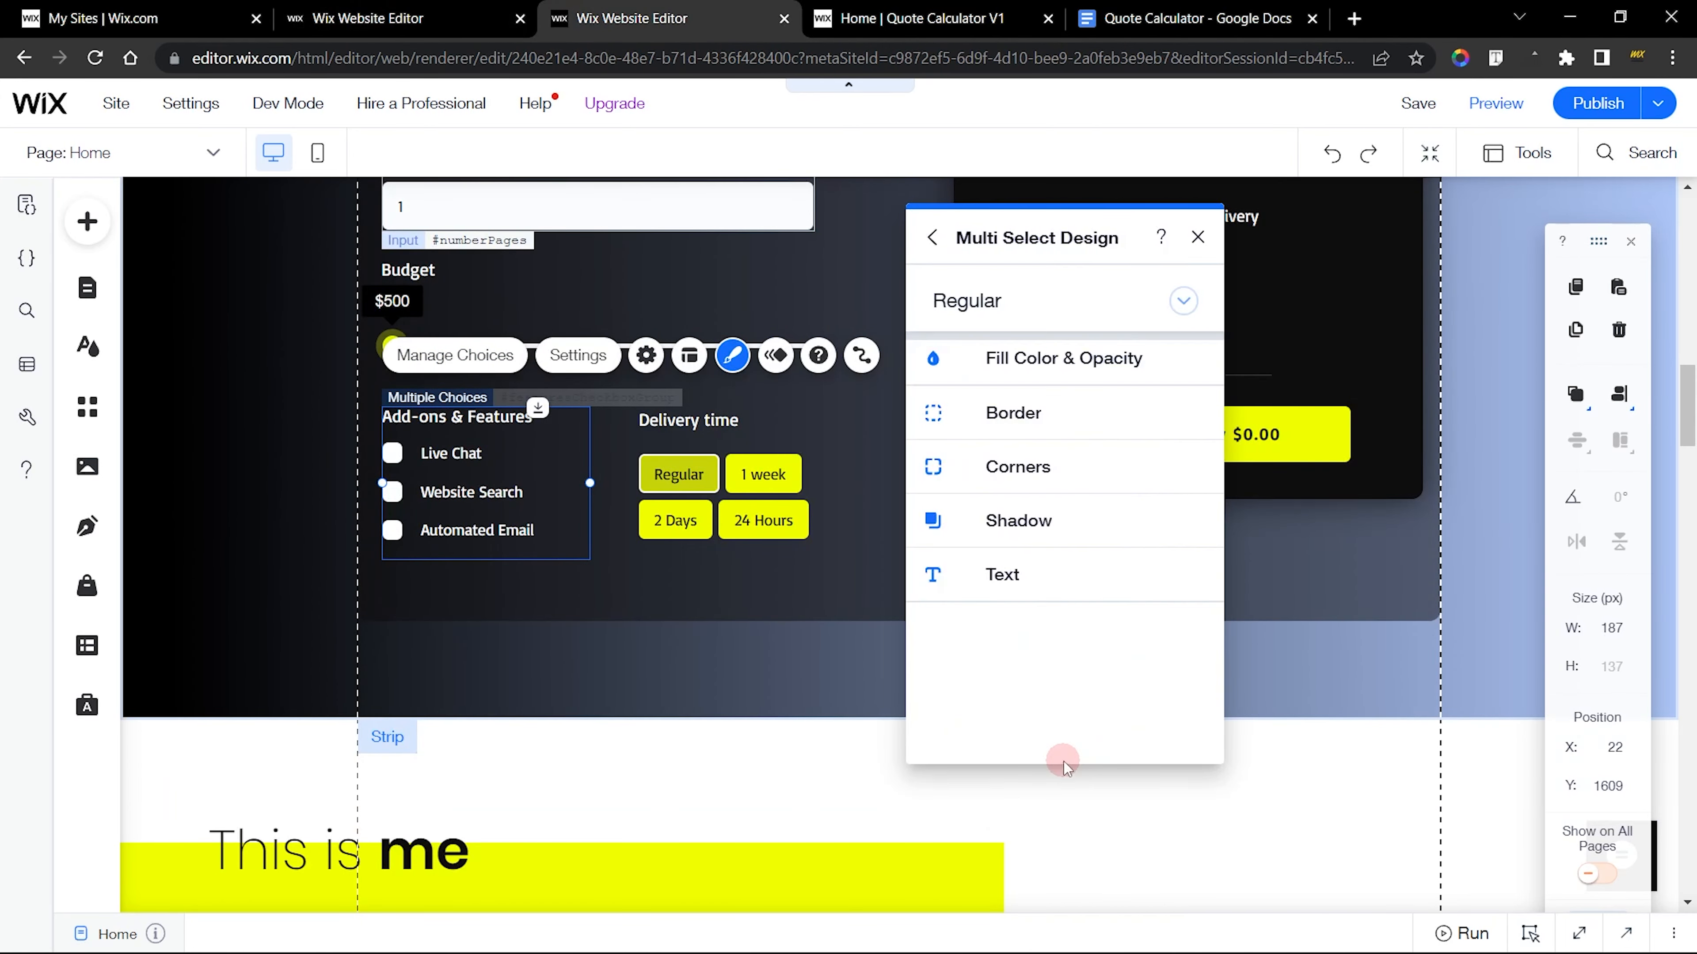
left_click(1009, 364)
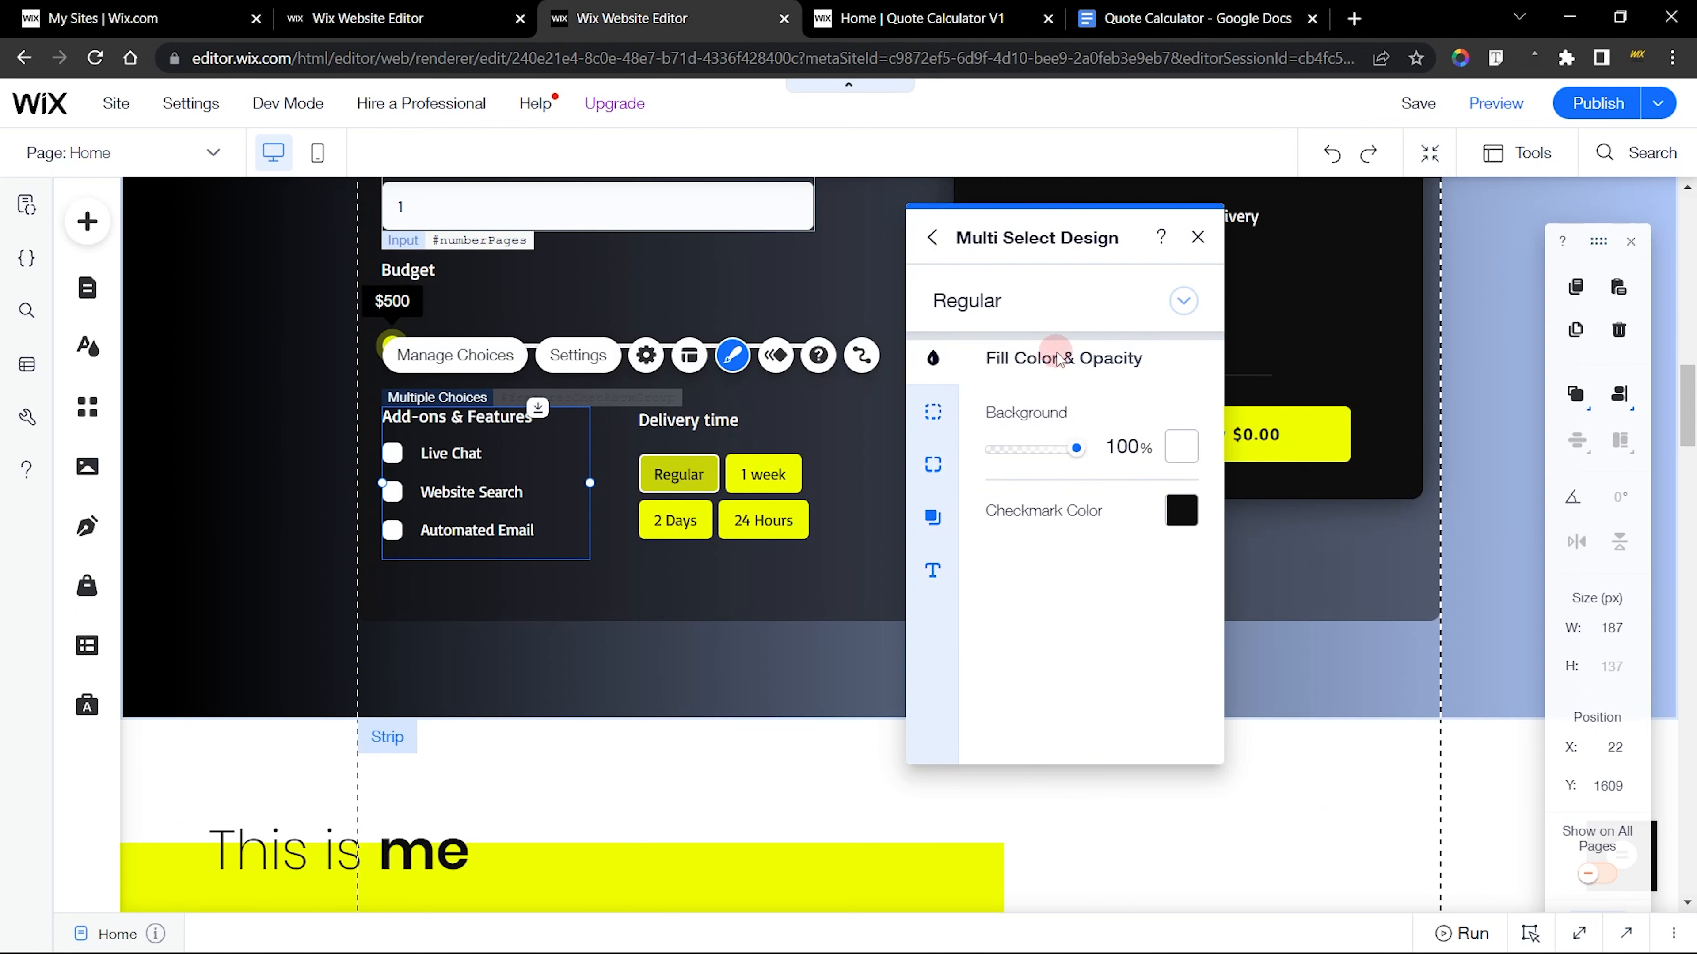
Set the new checkbox group's checkmark color to the theme's black, matching the finished site
left_click(518, 5)
left_click(764, 353)
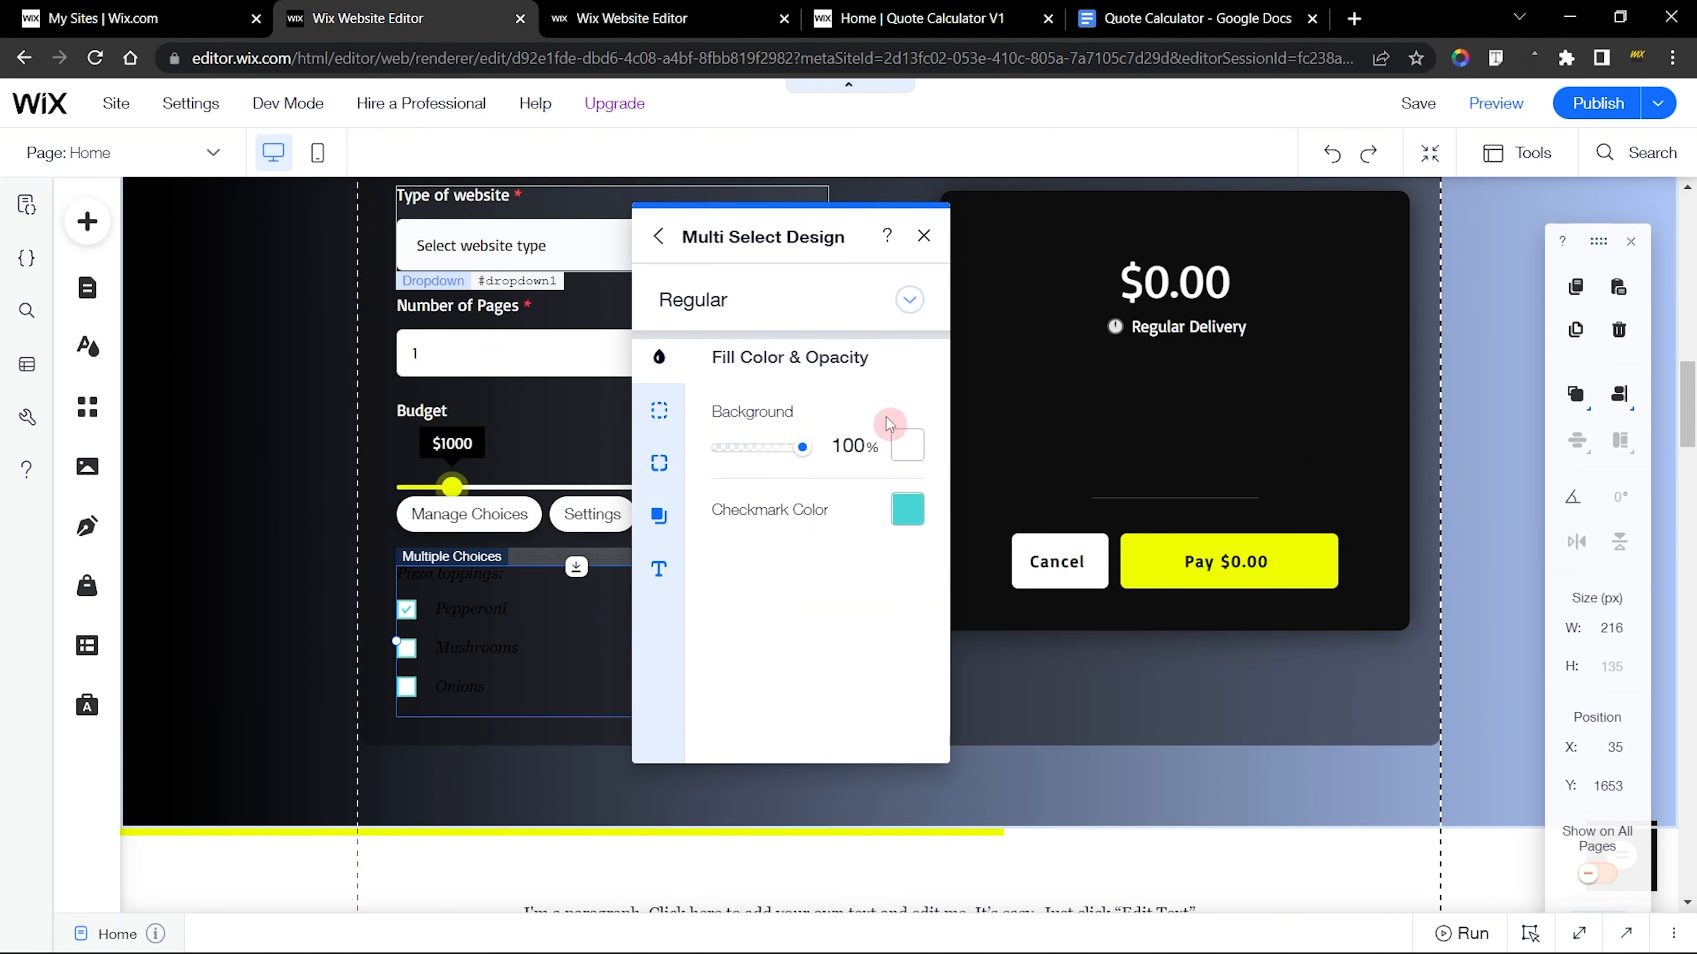
left_click(667, 11)
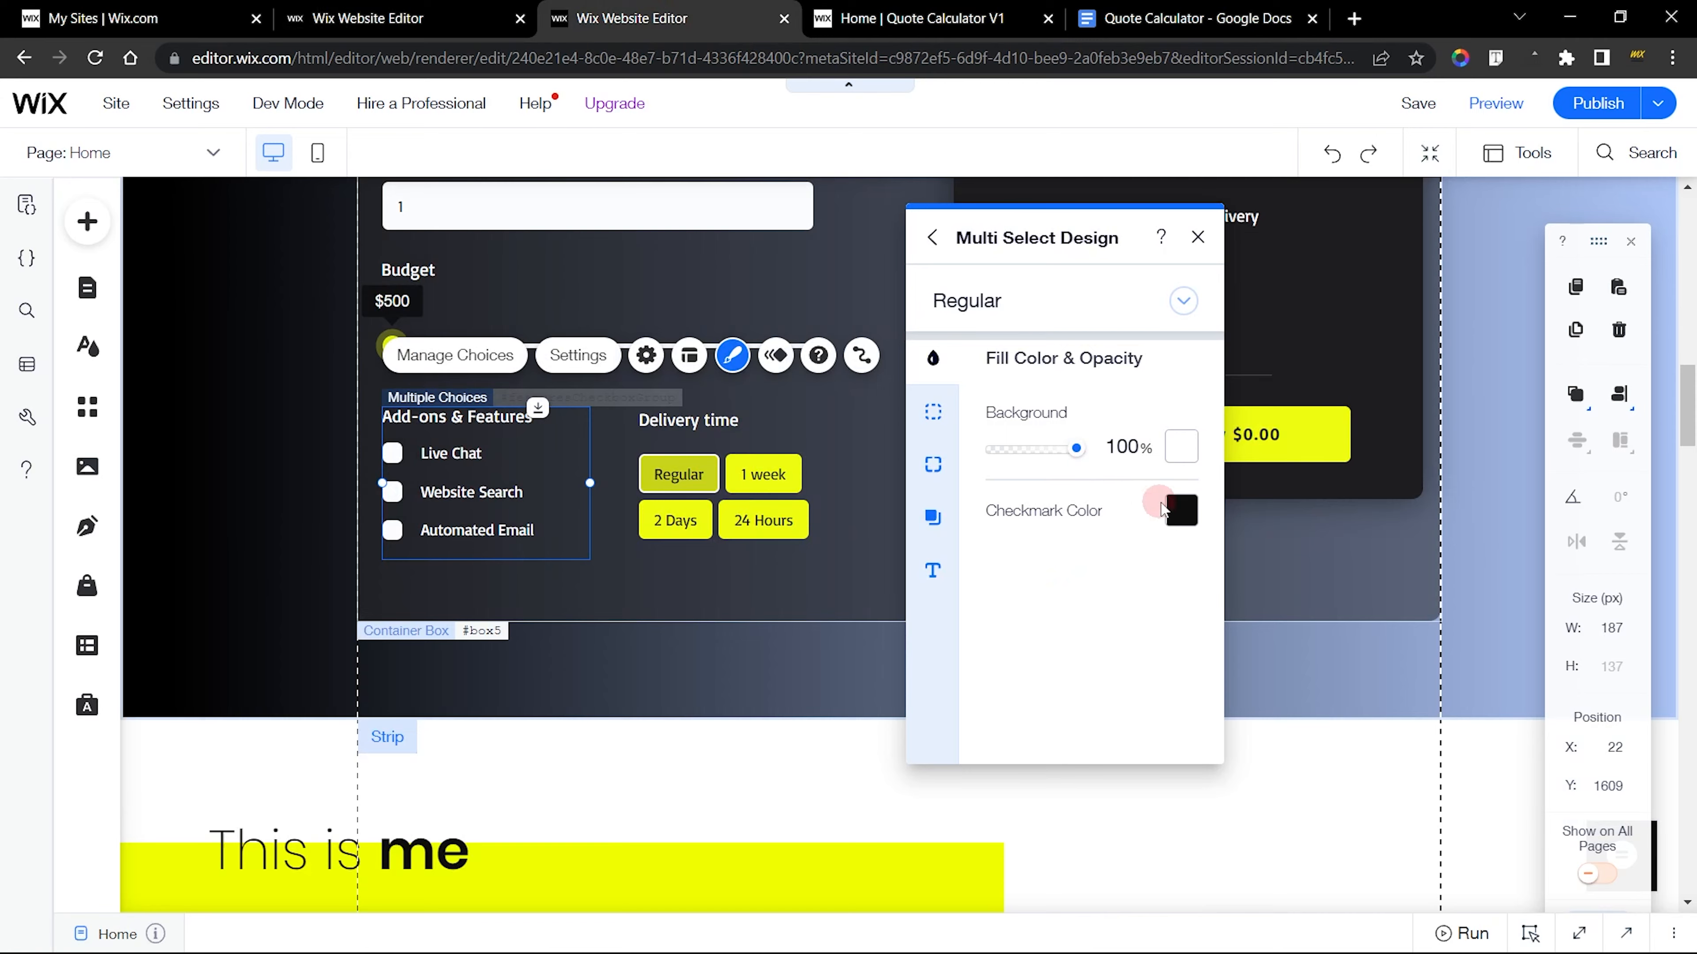
left_click(422, 7)
left_click(904, 523)
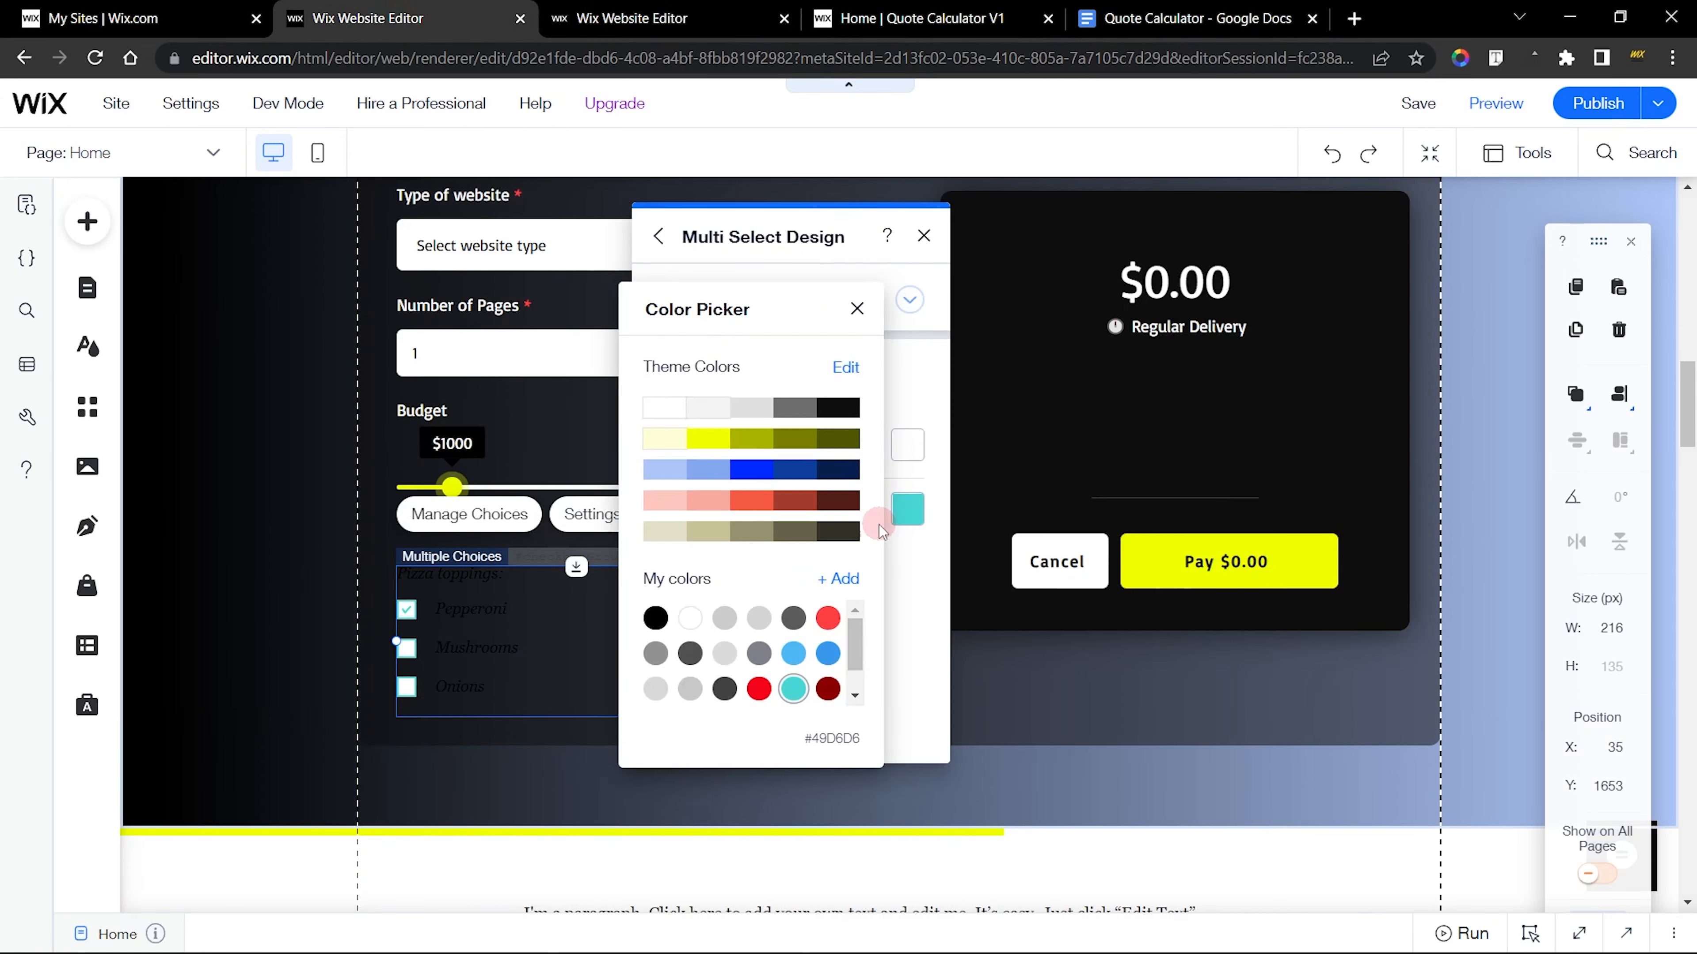
left_click(840, 406)
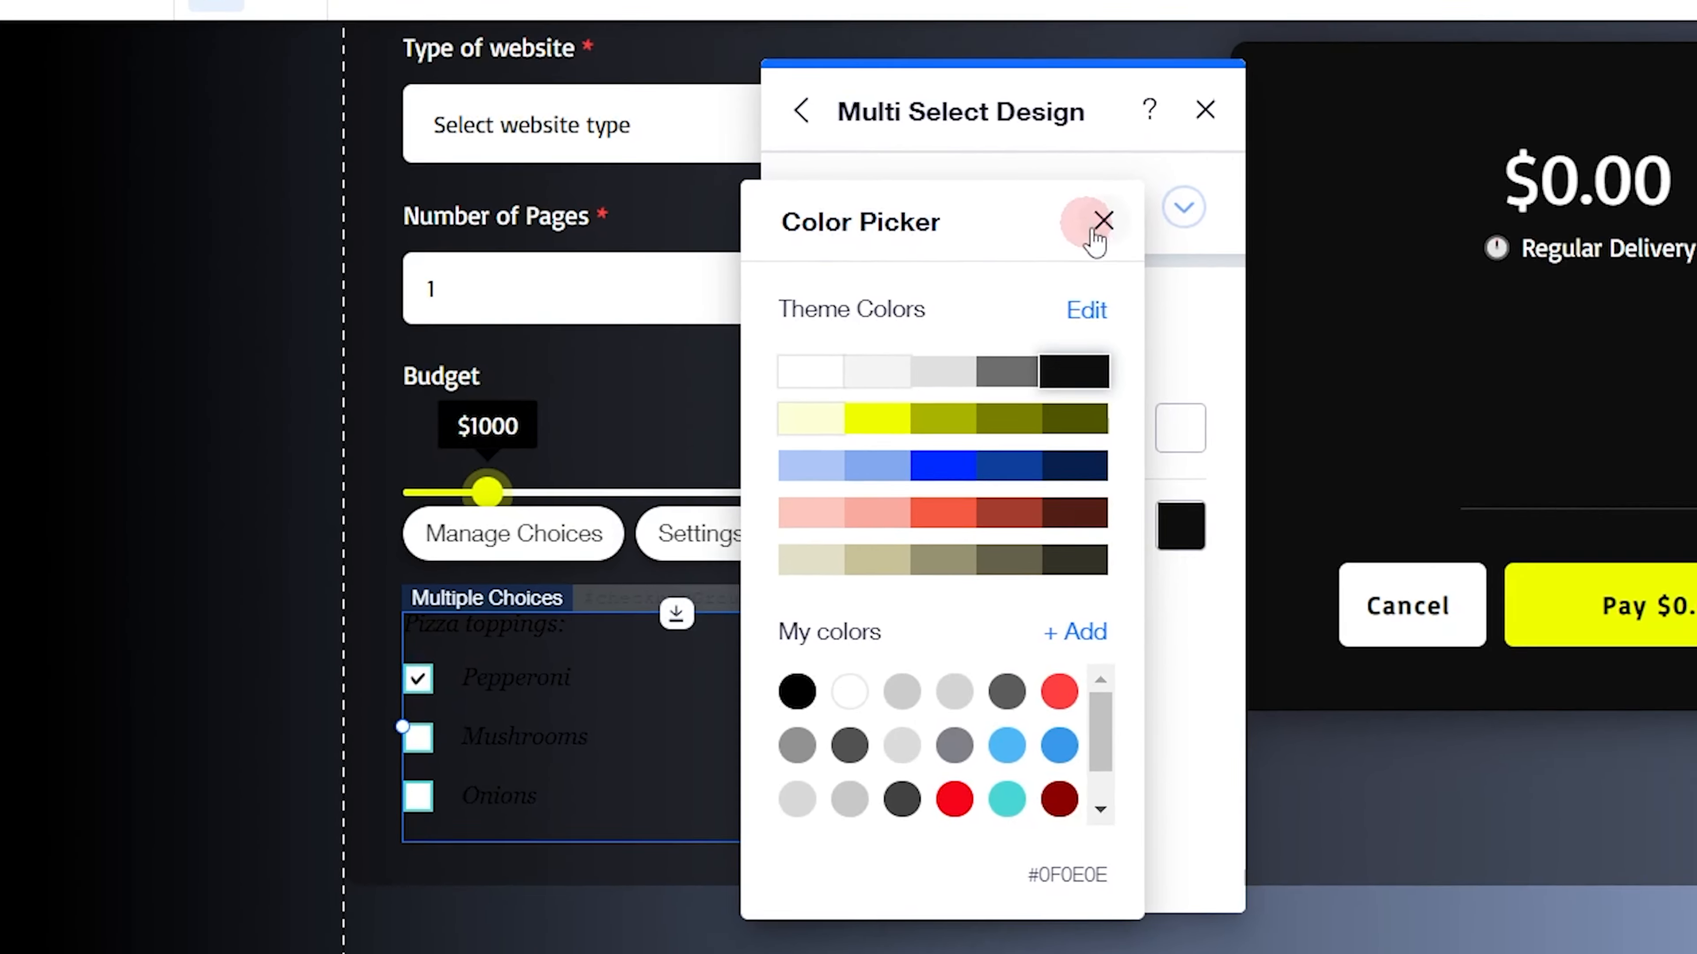
left_click(1235, 174)
Compare the border settings with the finished site and reduce the new checkboxes' border opacity to 0%
left_click(659, 411)
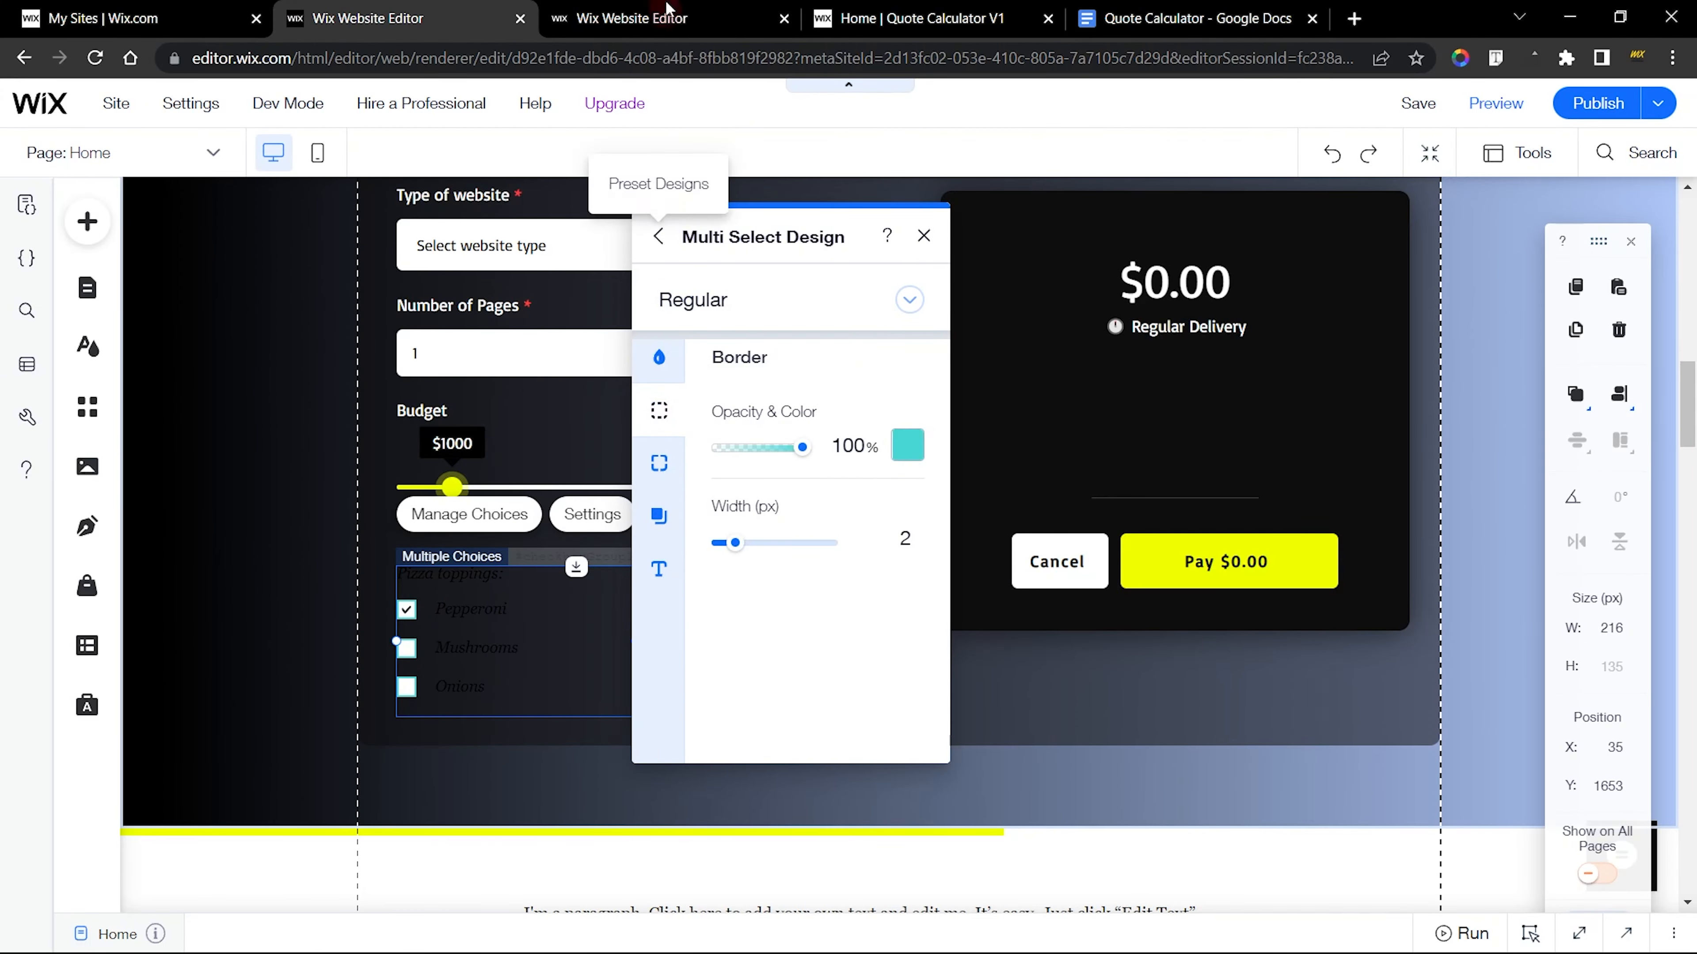
left_click(631, 18)
left_click(943, 430)
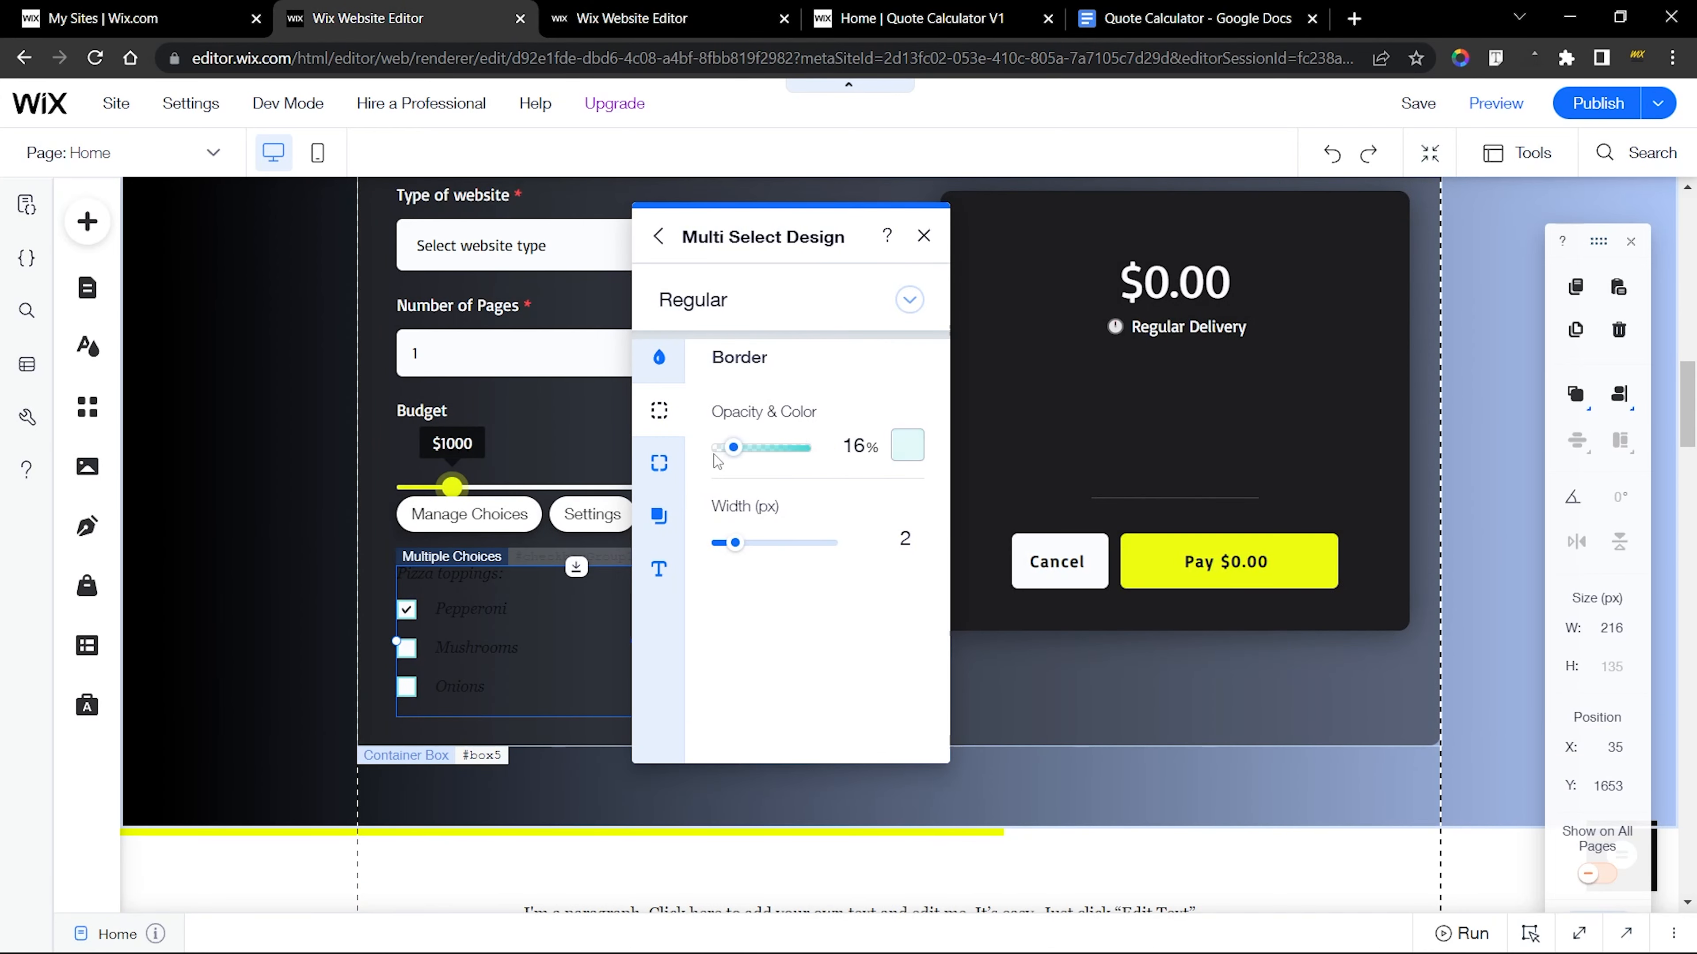
left_click_drag(716, 460, 714, 461)
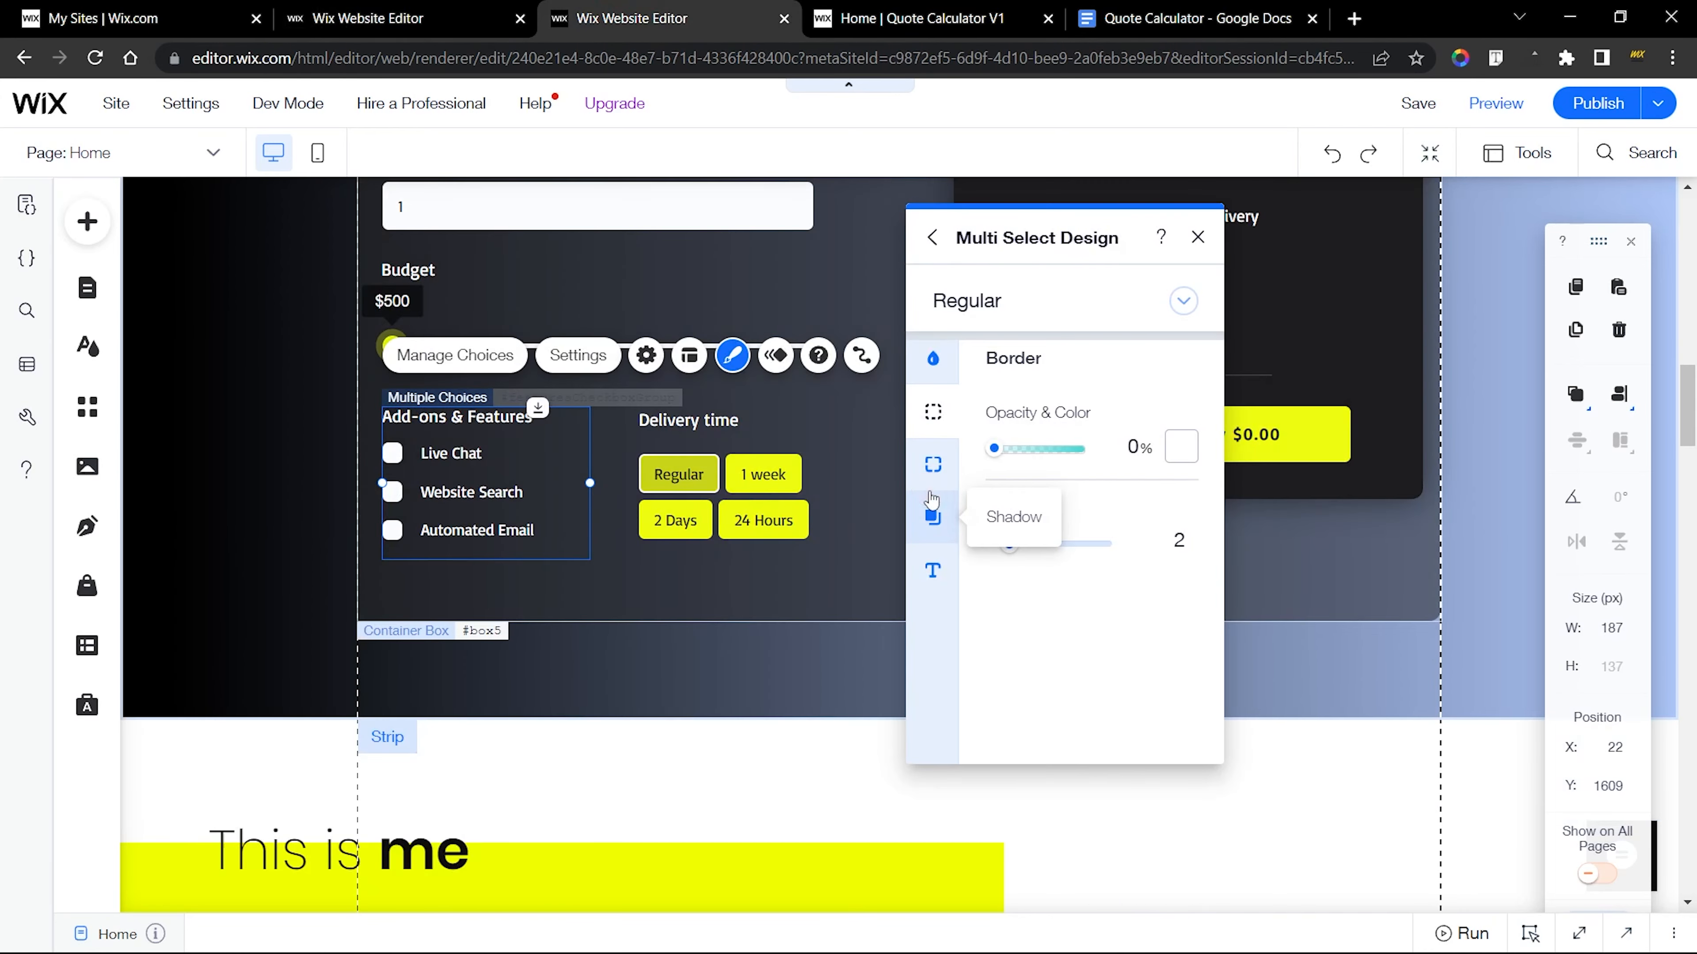
Check the finished group's corner settings and set the new checkboxes' corner radius to 5 px on all corners
left_click(932, 512)
left_click(933, 464)
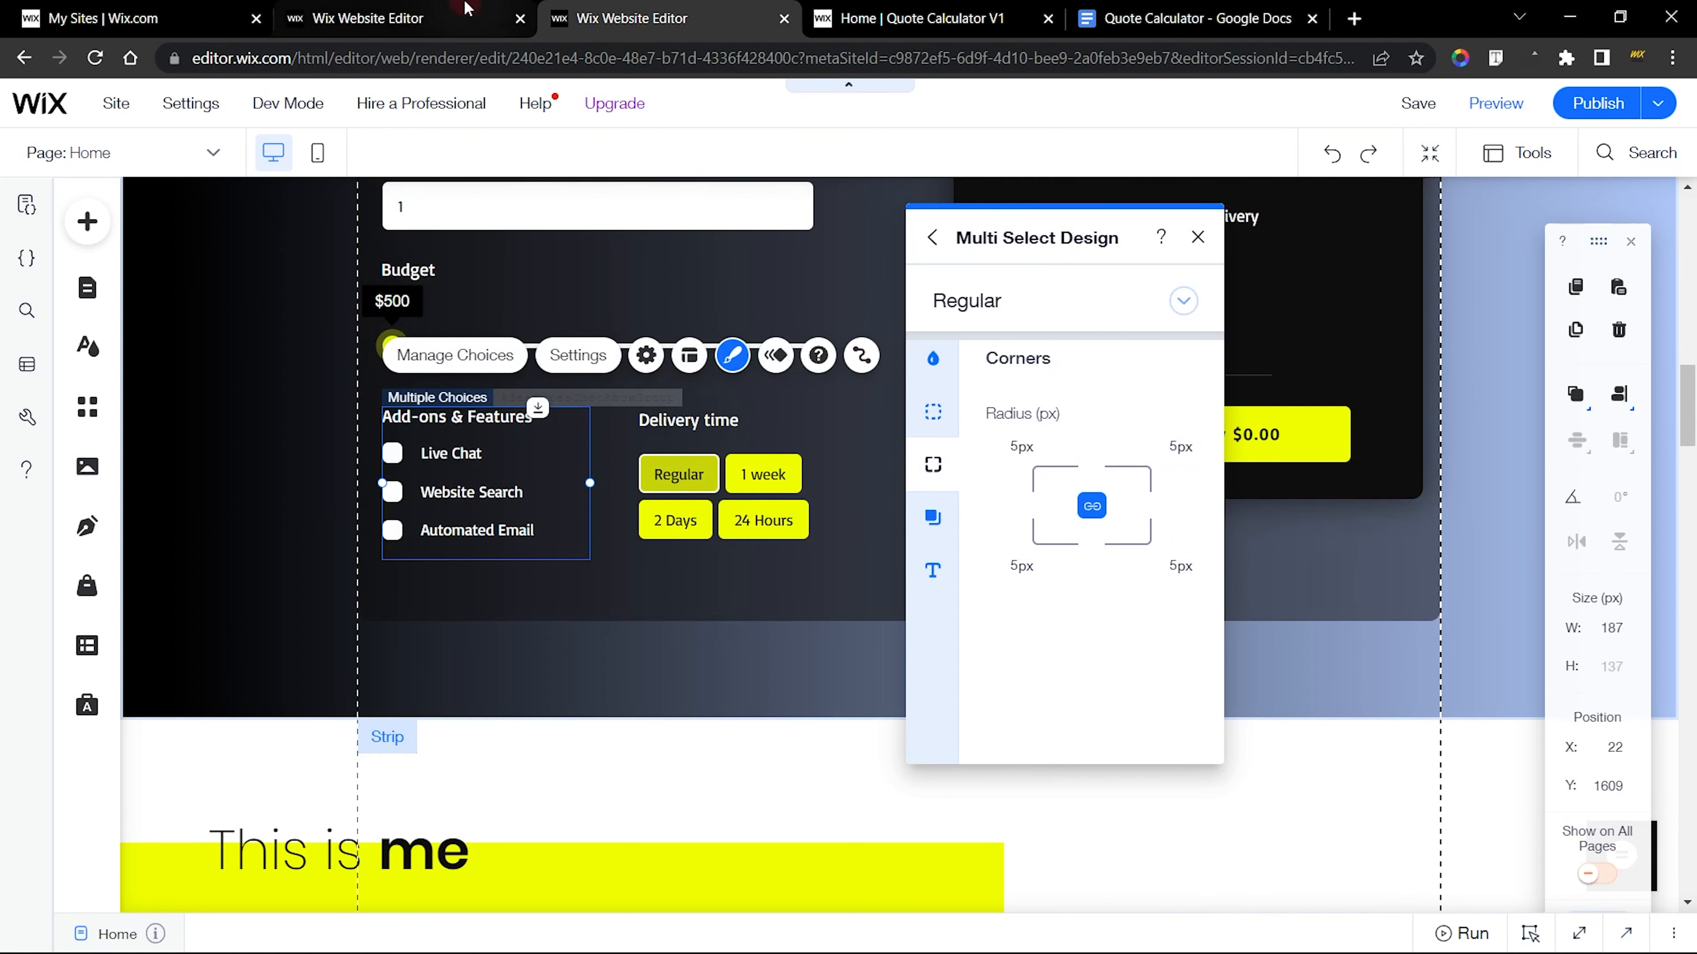
left_click(465, 8)
left_click(662, 460)
left_click(673, 7)
left_click(378, 8)
left_click(709, 399)
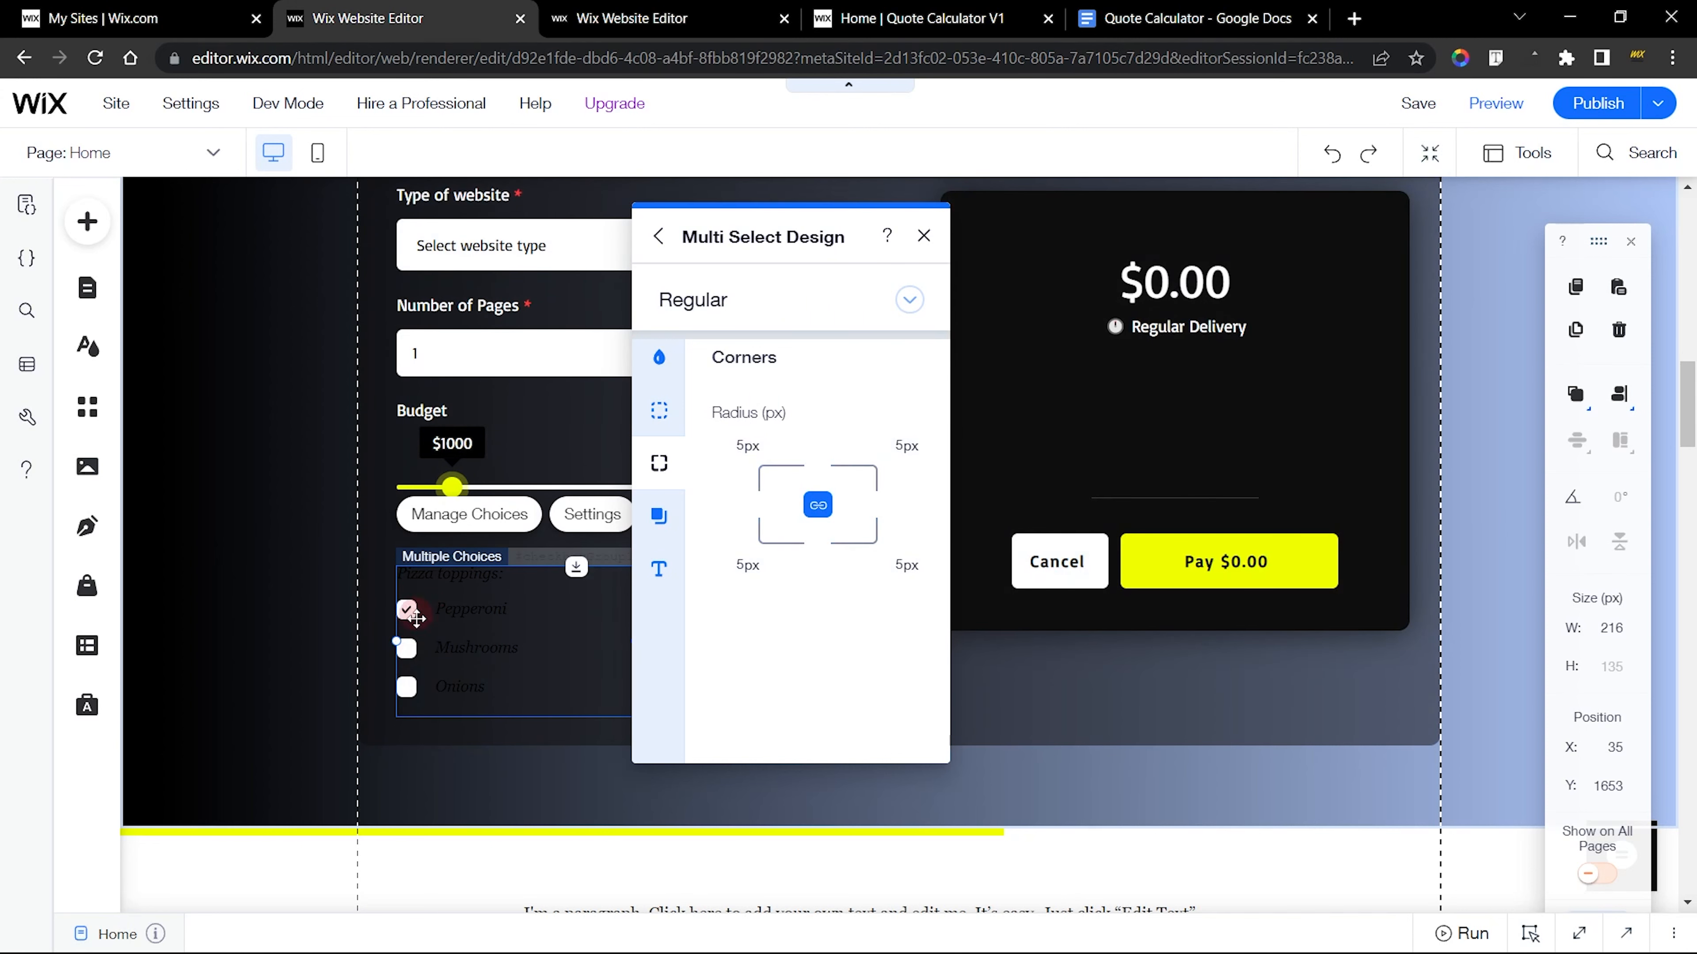
Check the finished group's shadow and text settings, and set the new group's field title color to white #FFFFFF
left_click(663, 14)
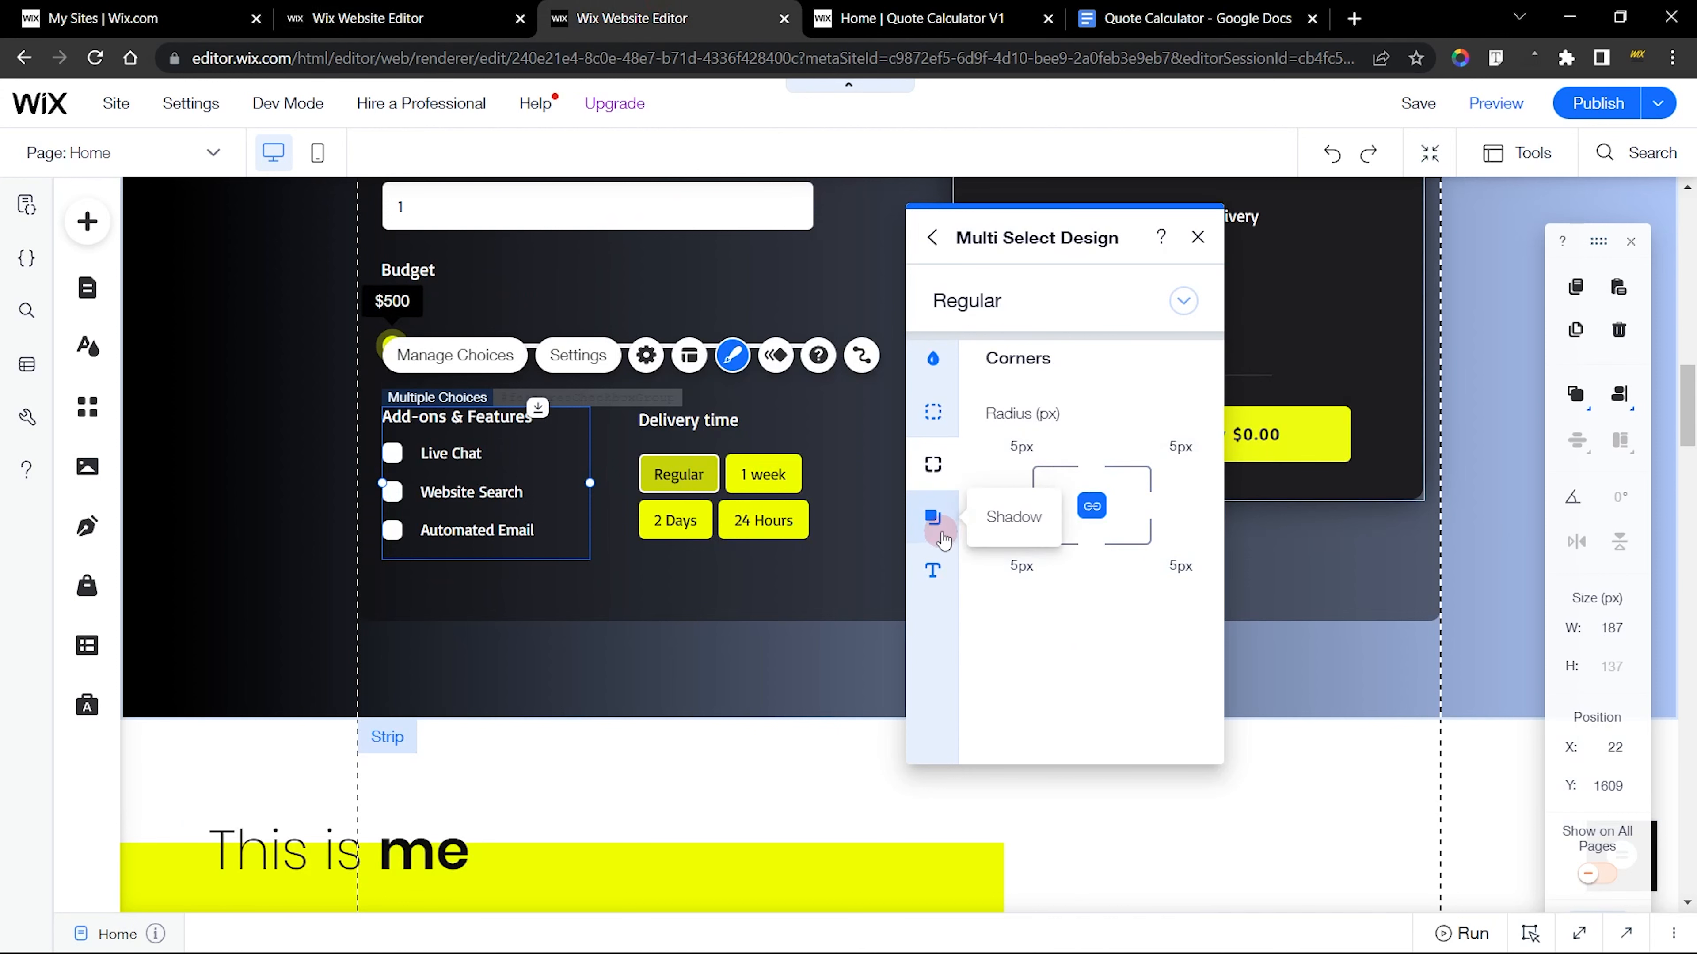
left_click(935, 516)
left_click(950, 565)
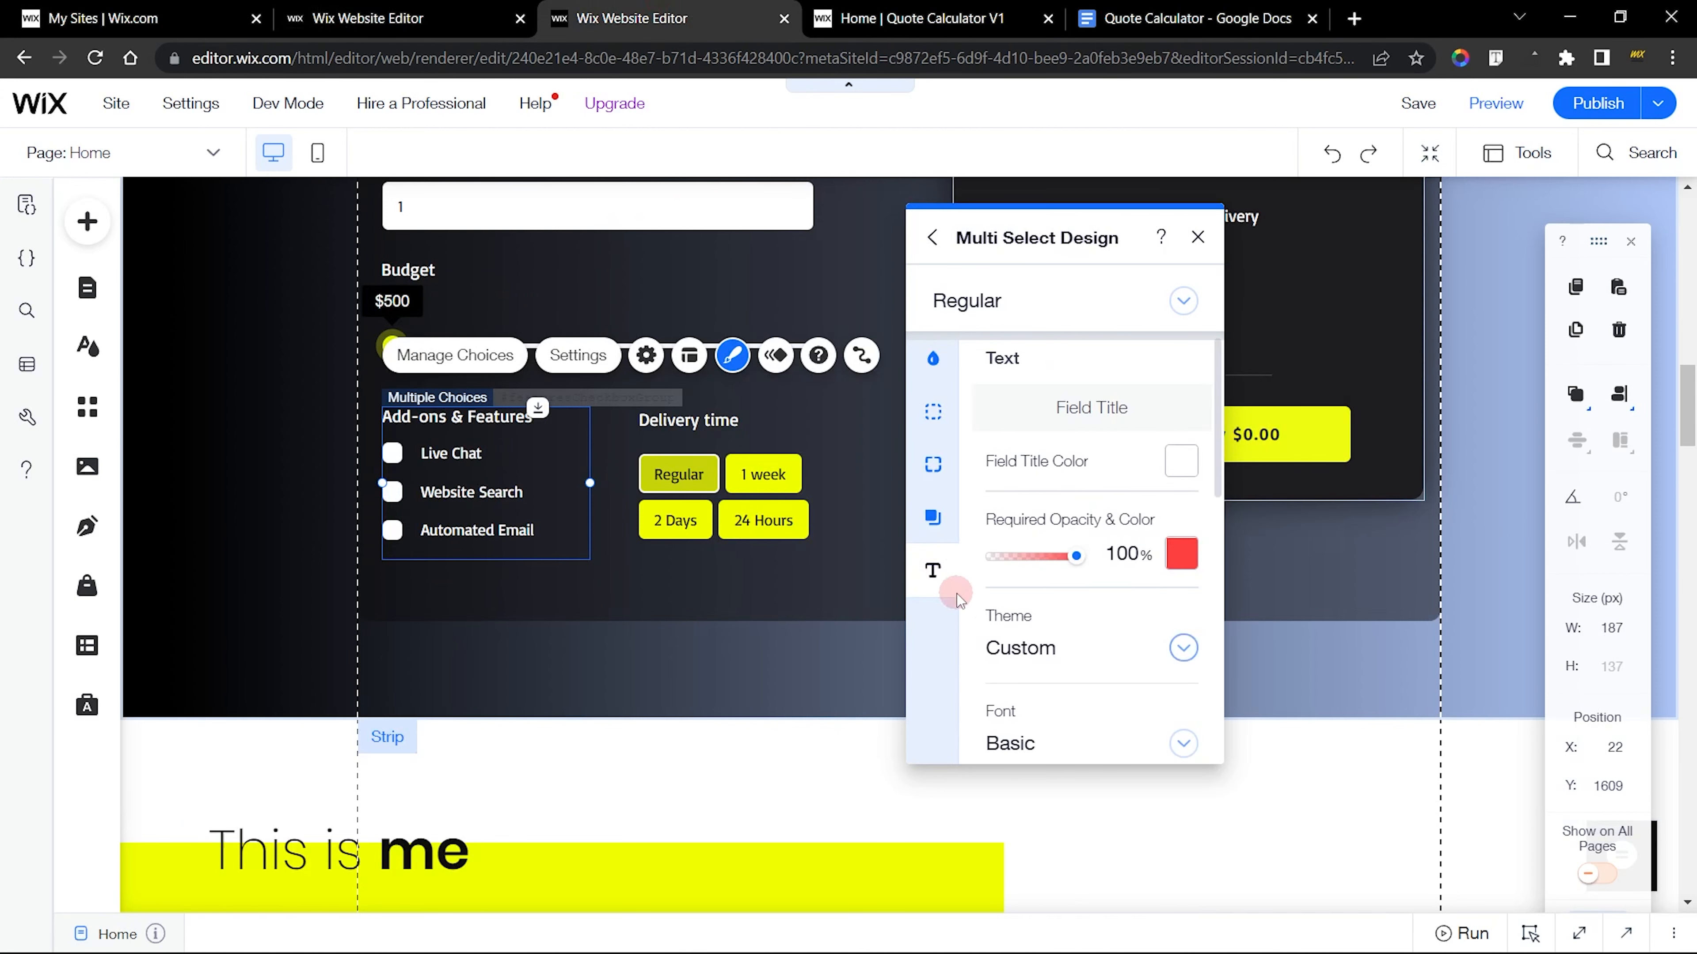
left_click(401, 18)
left_click(746, 500)
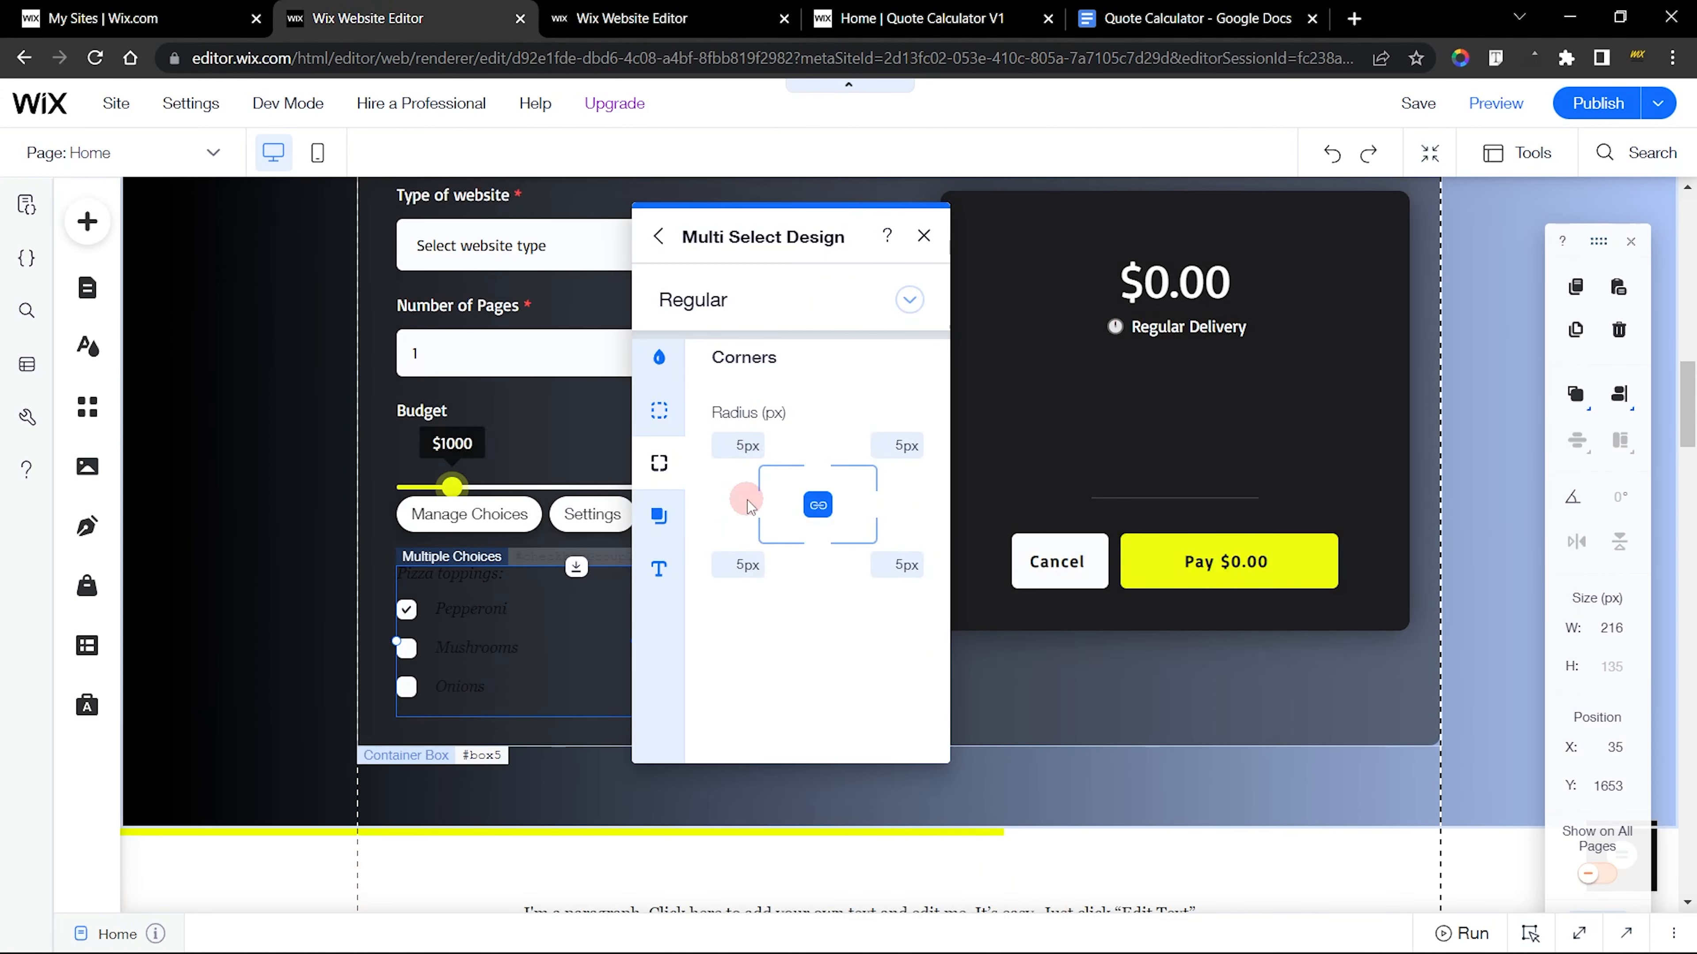
left_click(658, 569)
left_click(903, 458)
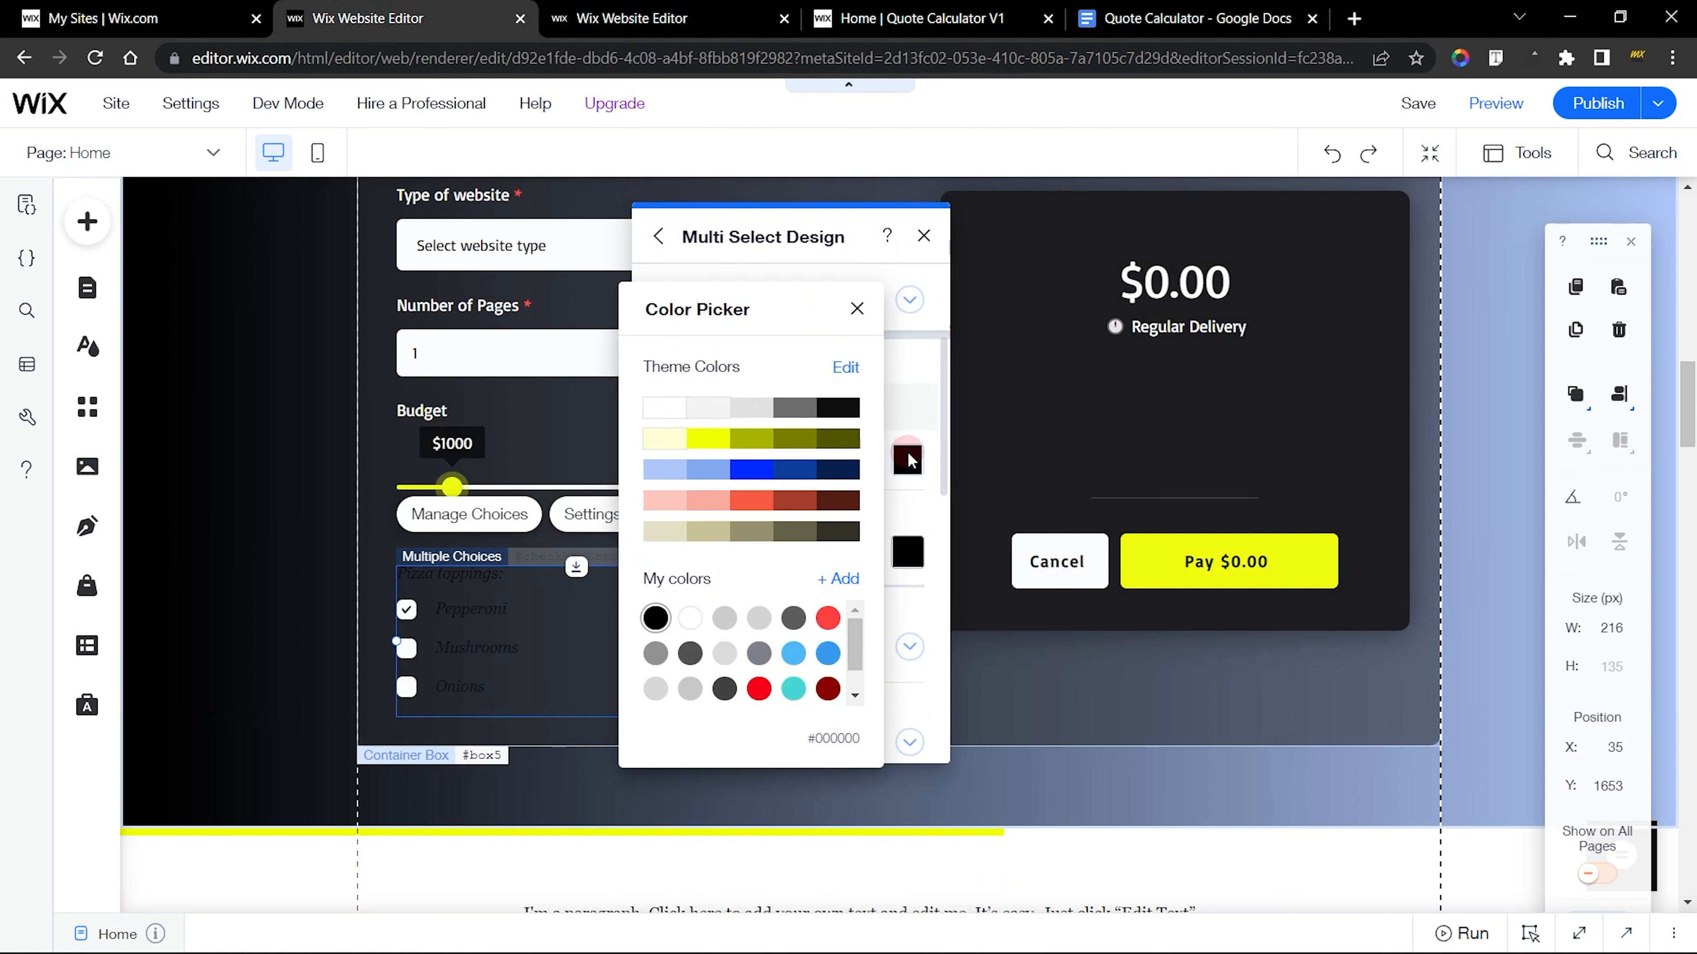
left_click(695, 414)
left_click(668, 411)
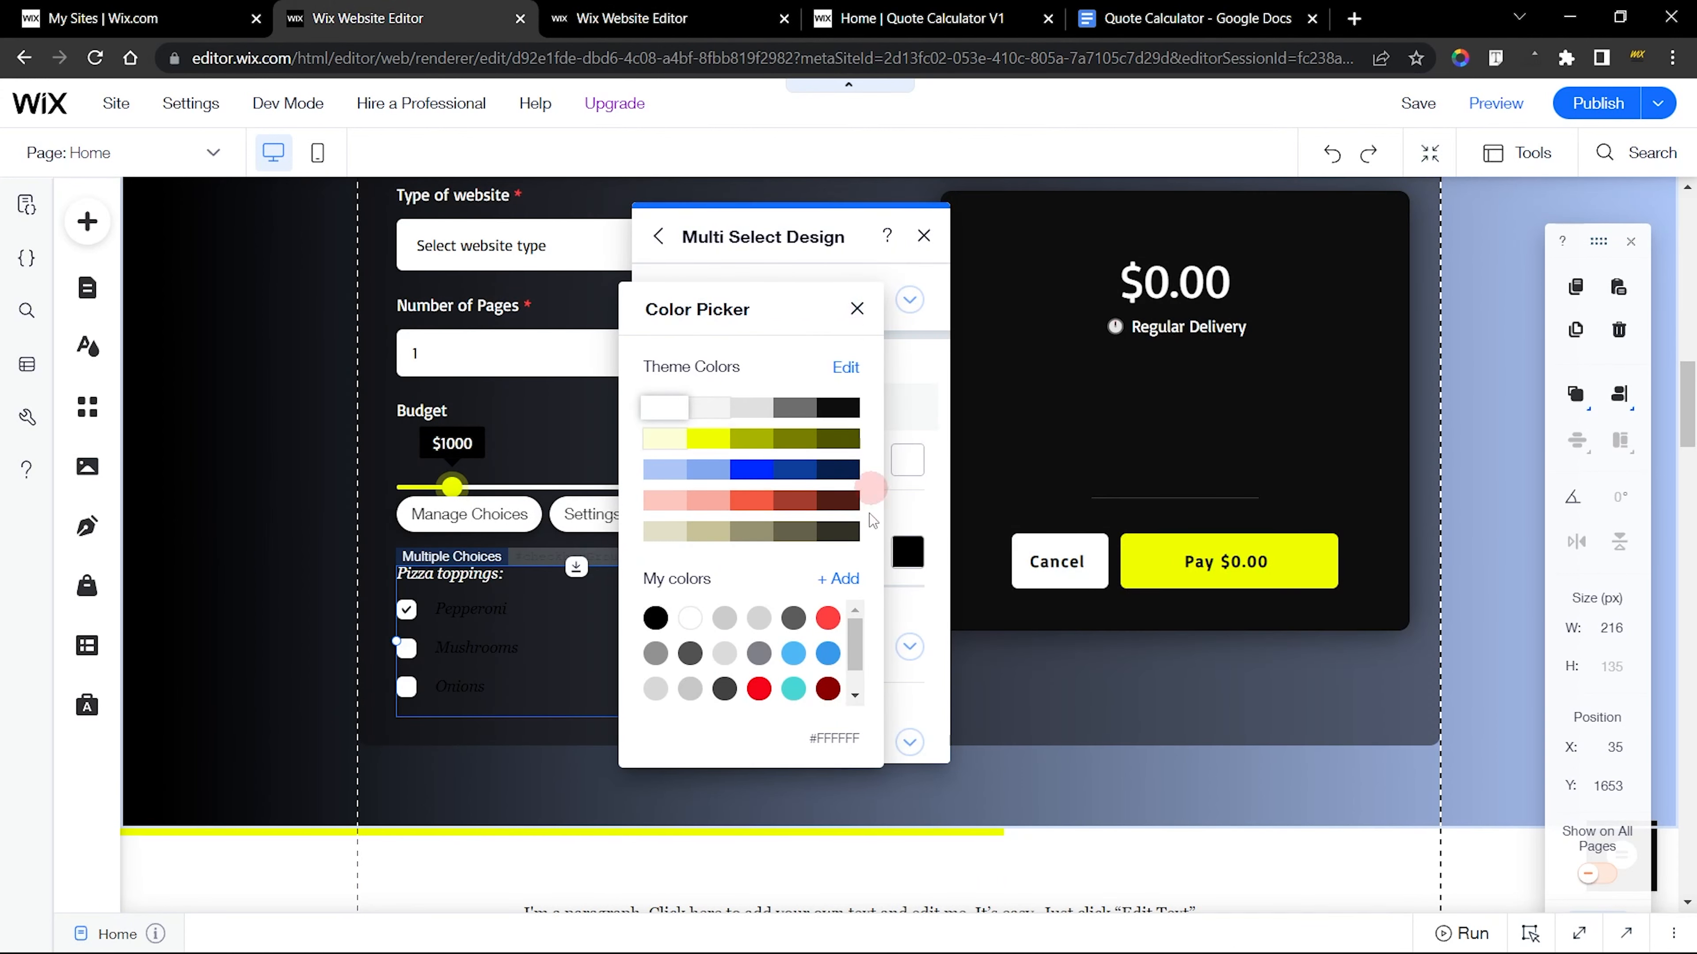
Set the new checkbox group's required indicator color to red
left_click(910, 555)
left_click(1122, 802)
left_click(812, 517)
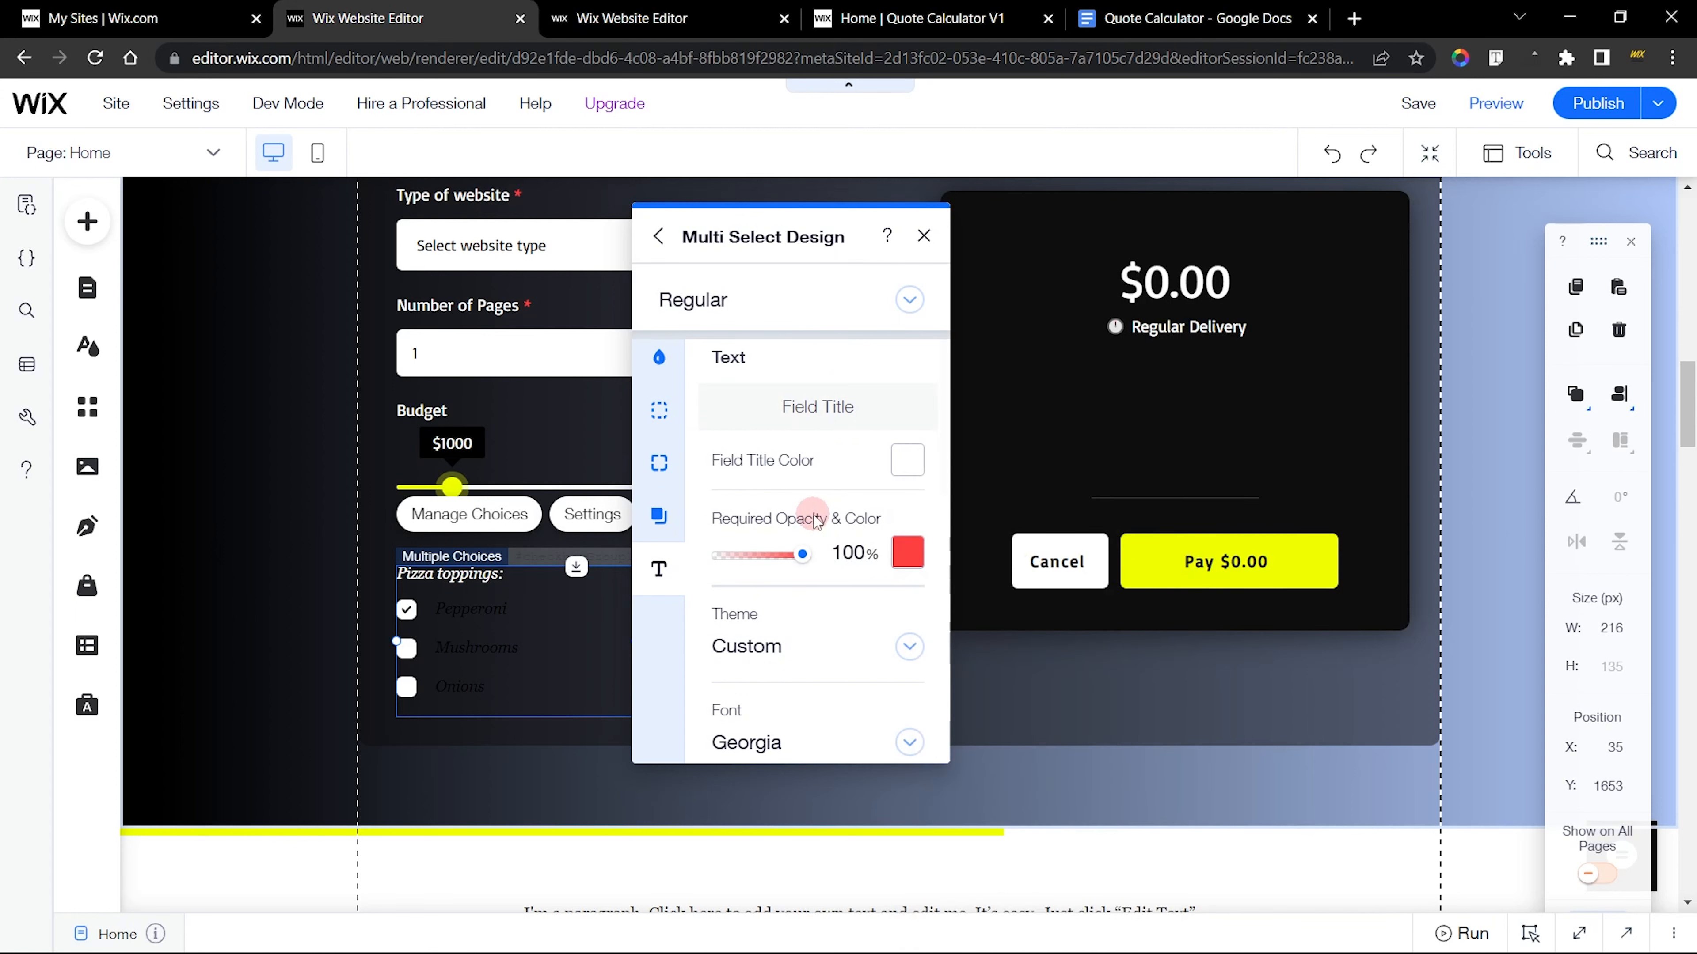
Change the field title font of the new checkbox group to Basic
scroll(810, 519, "down", 3)
left_click(748, 521)
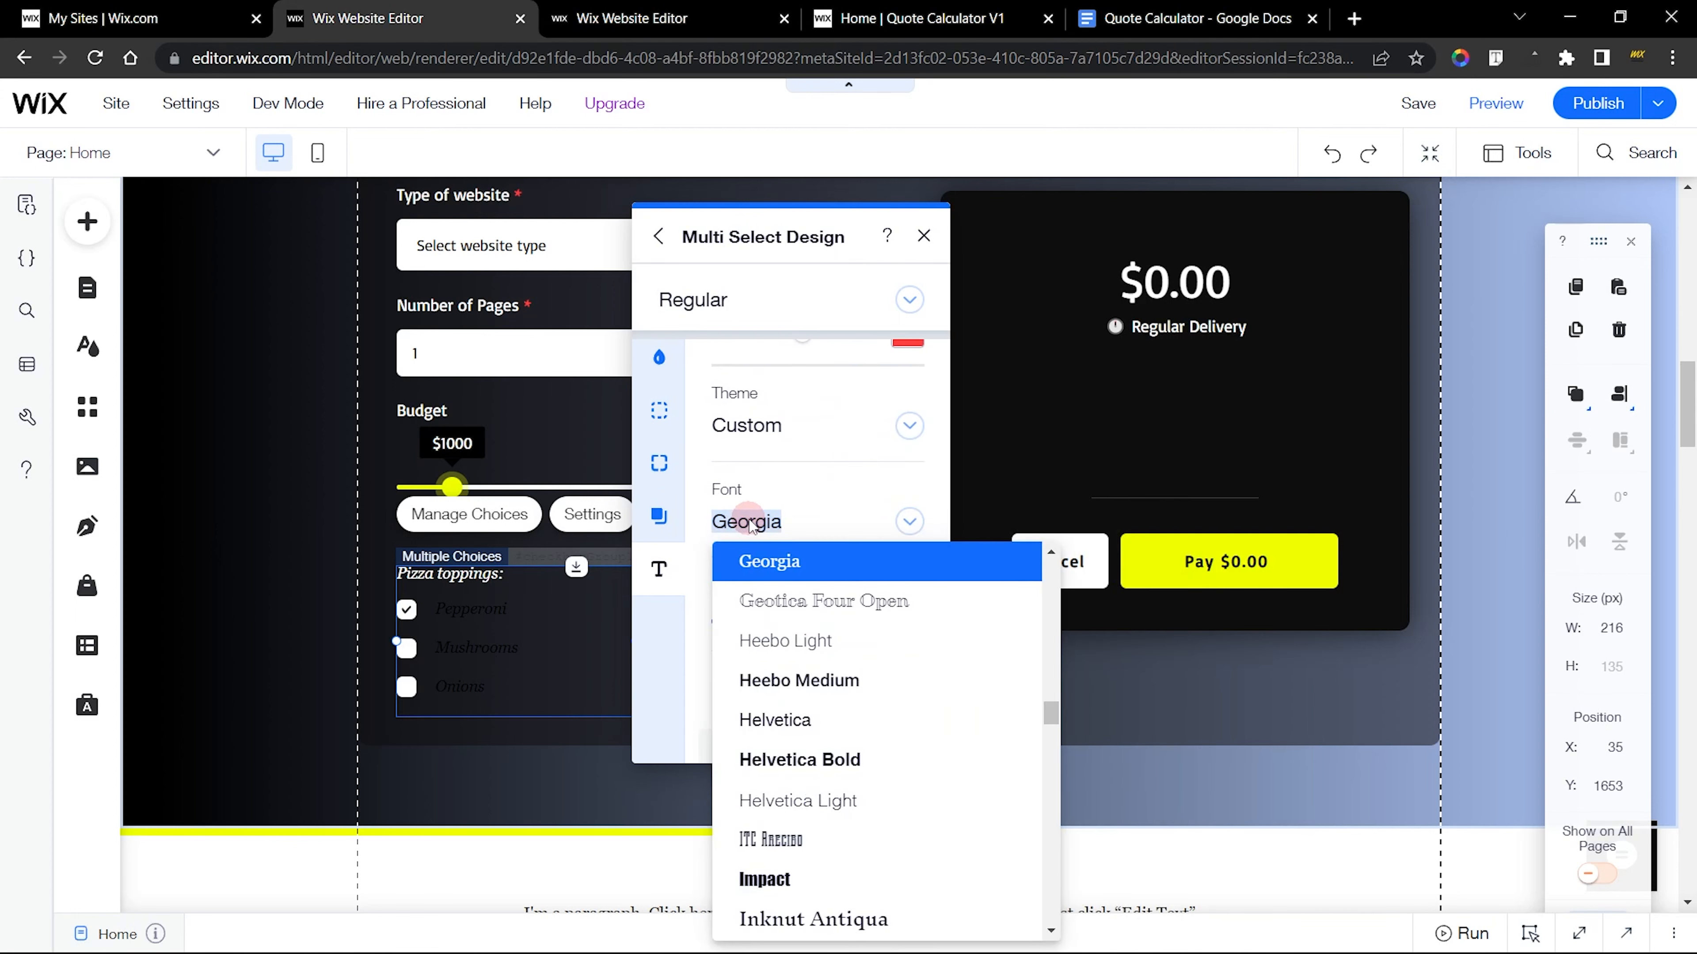
type("Basic")
left_click(813, 565)
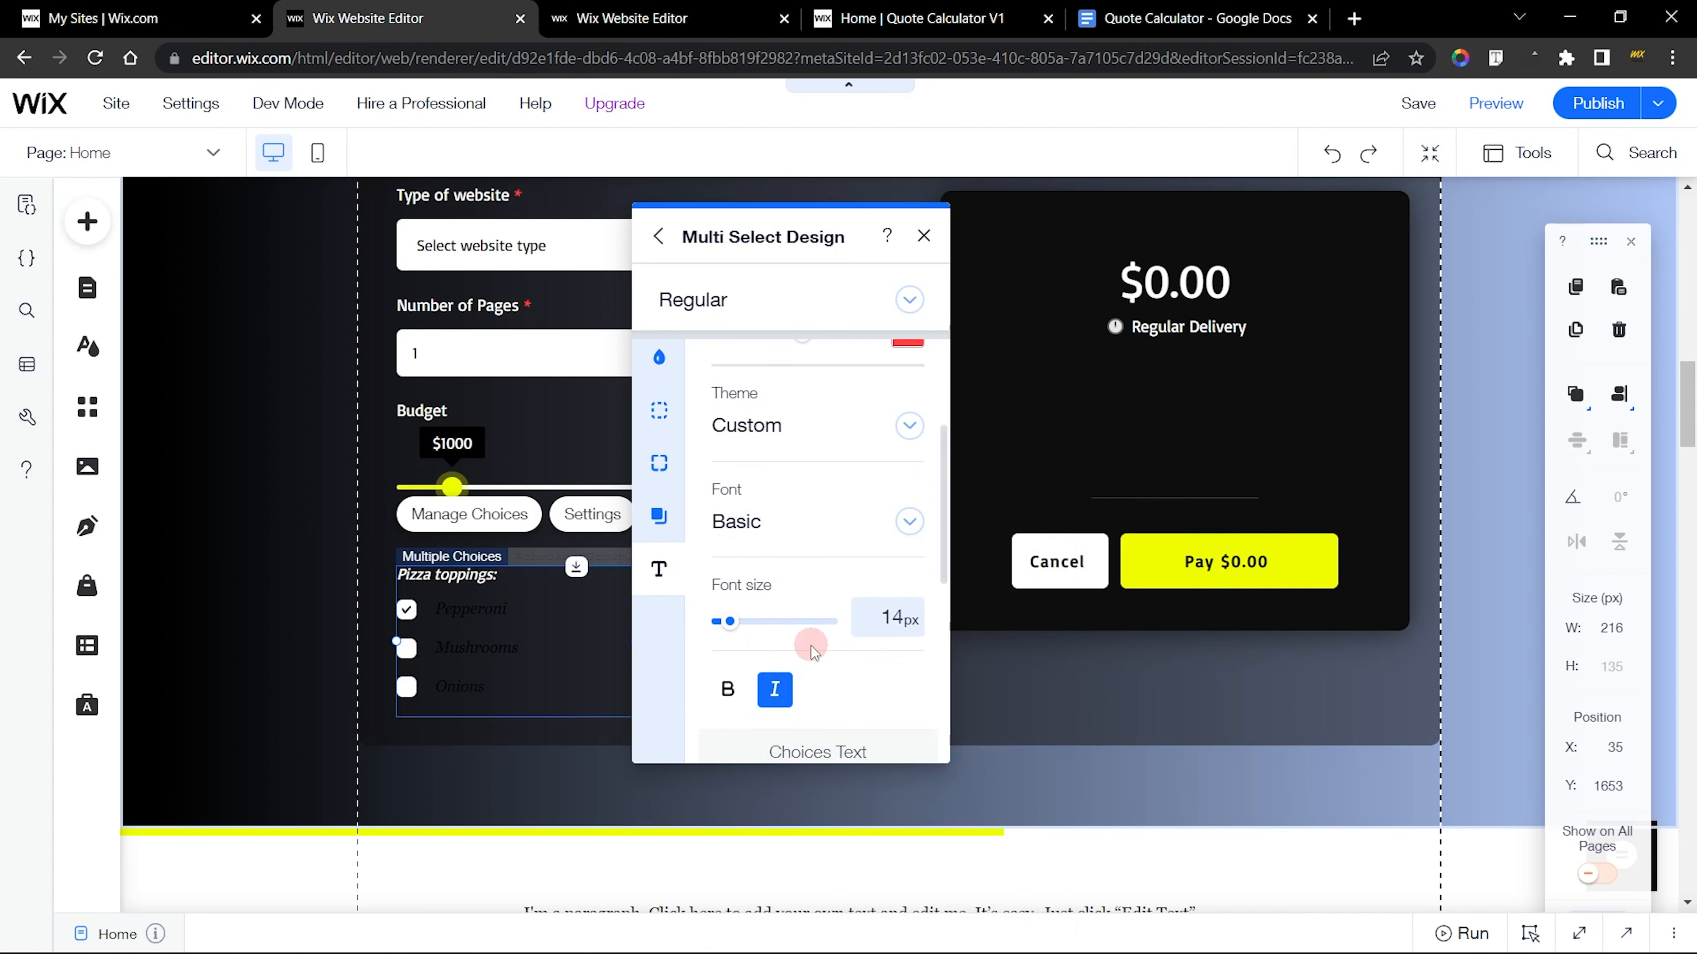
Turn off italics on the new checkbox group's field title and set the choices text color to white
scroll(806, 675, "down", 3)
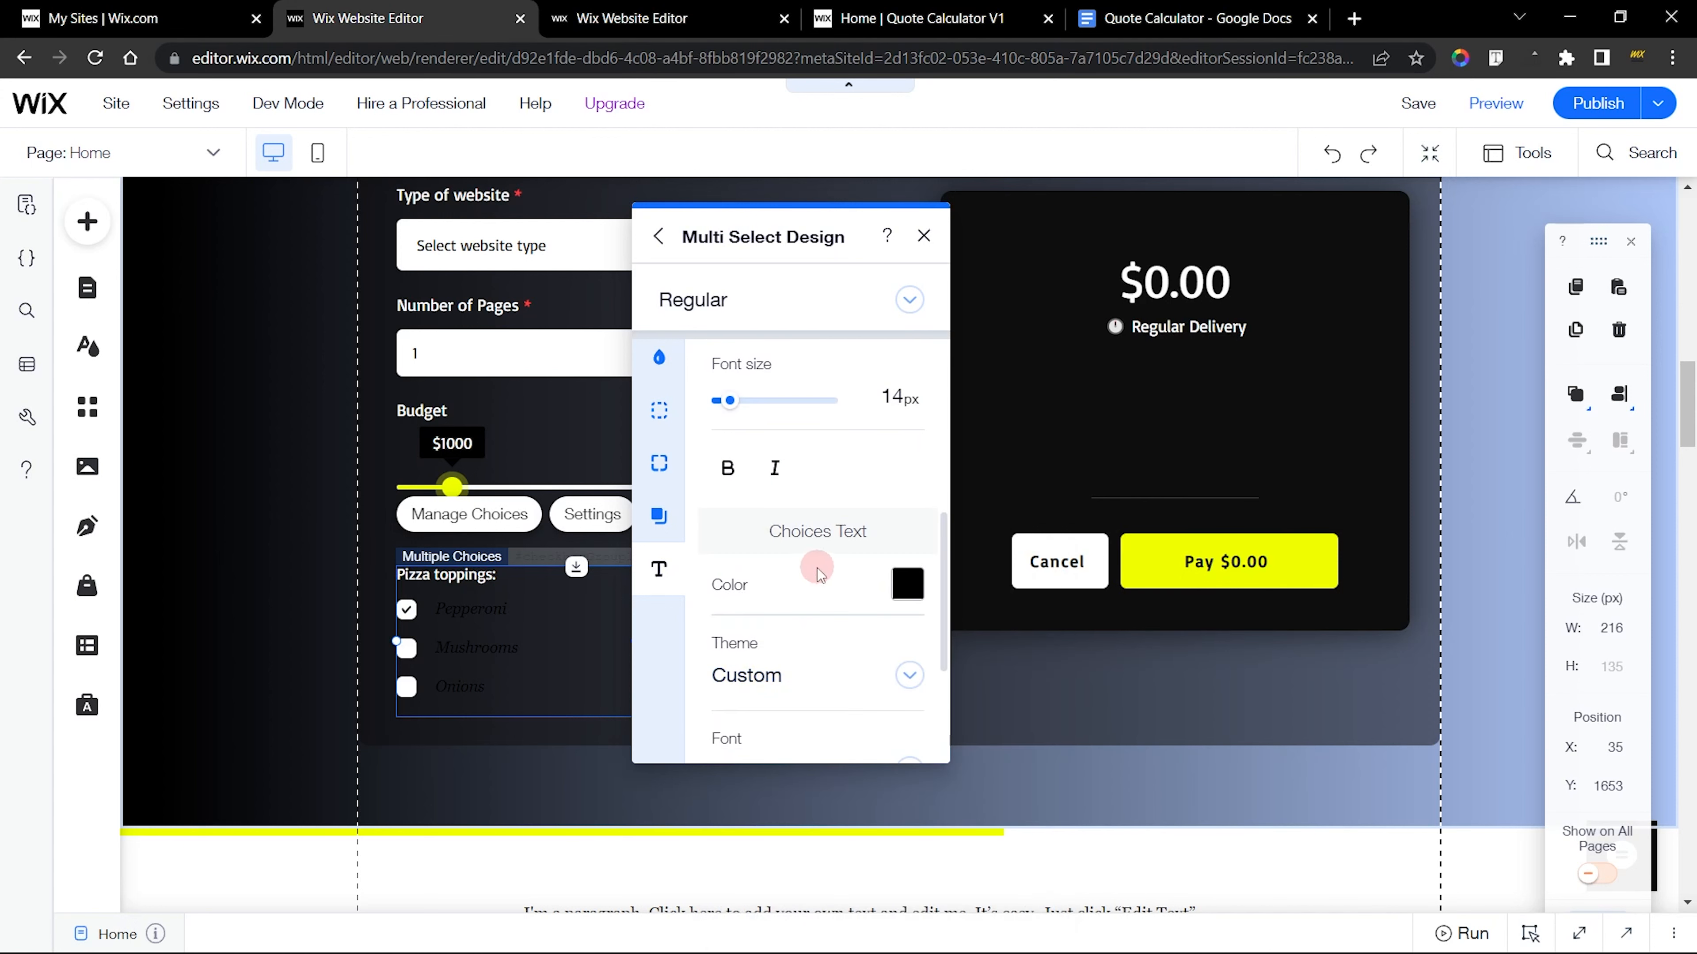
scroll(818, 541, "down", 2)
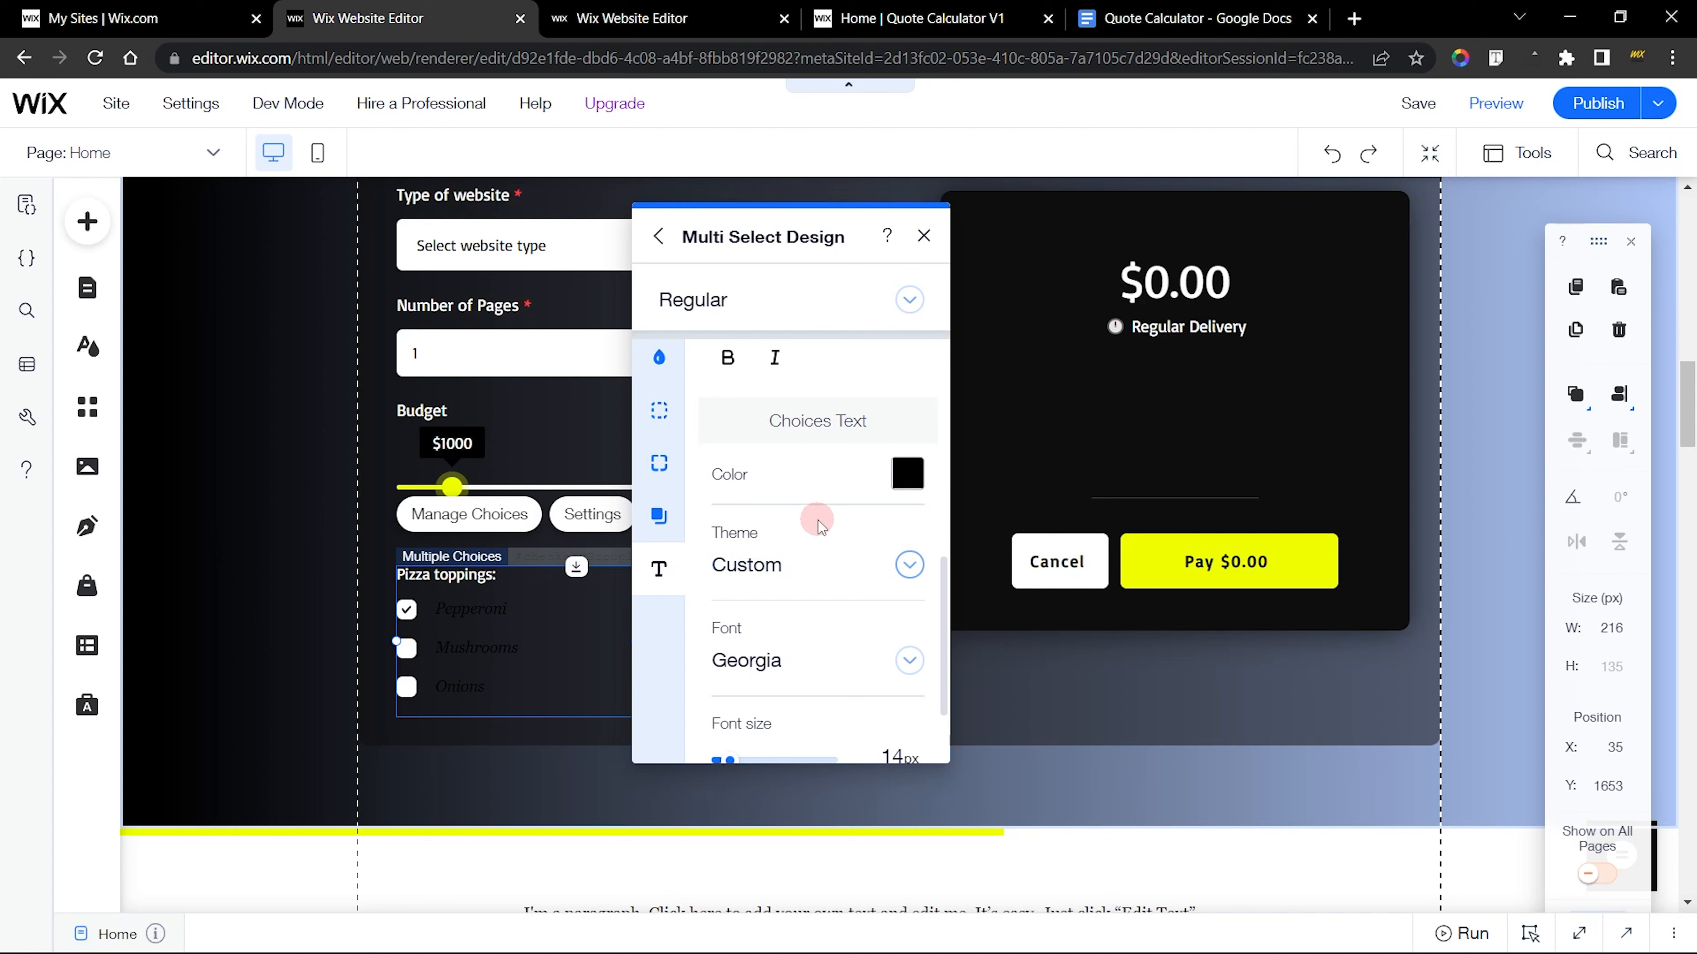
left_click(907, 473)
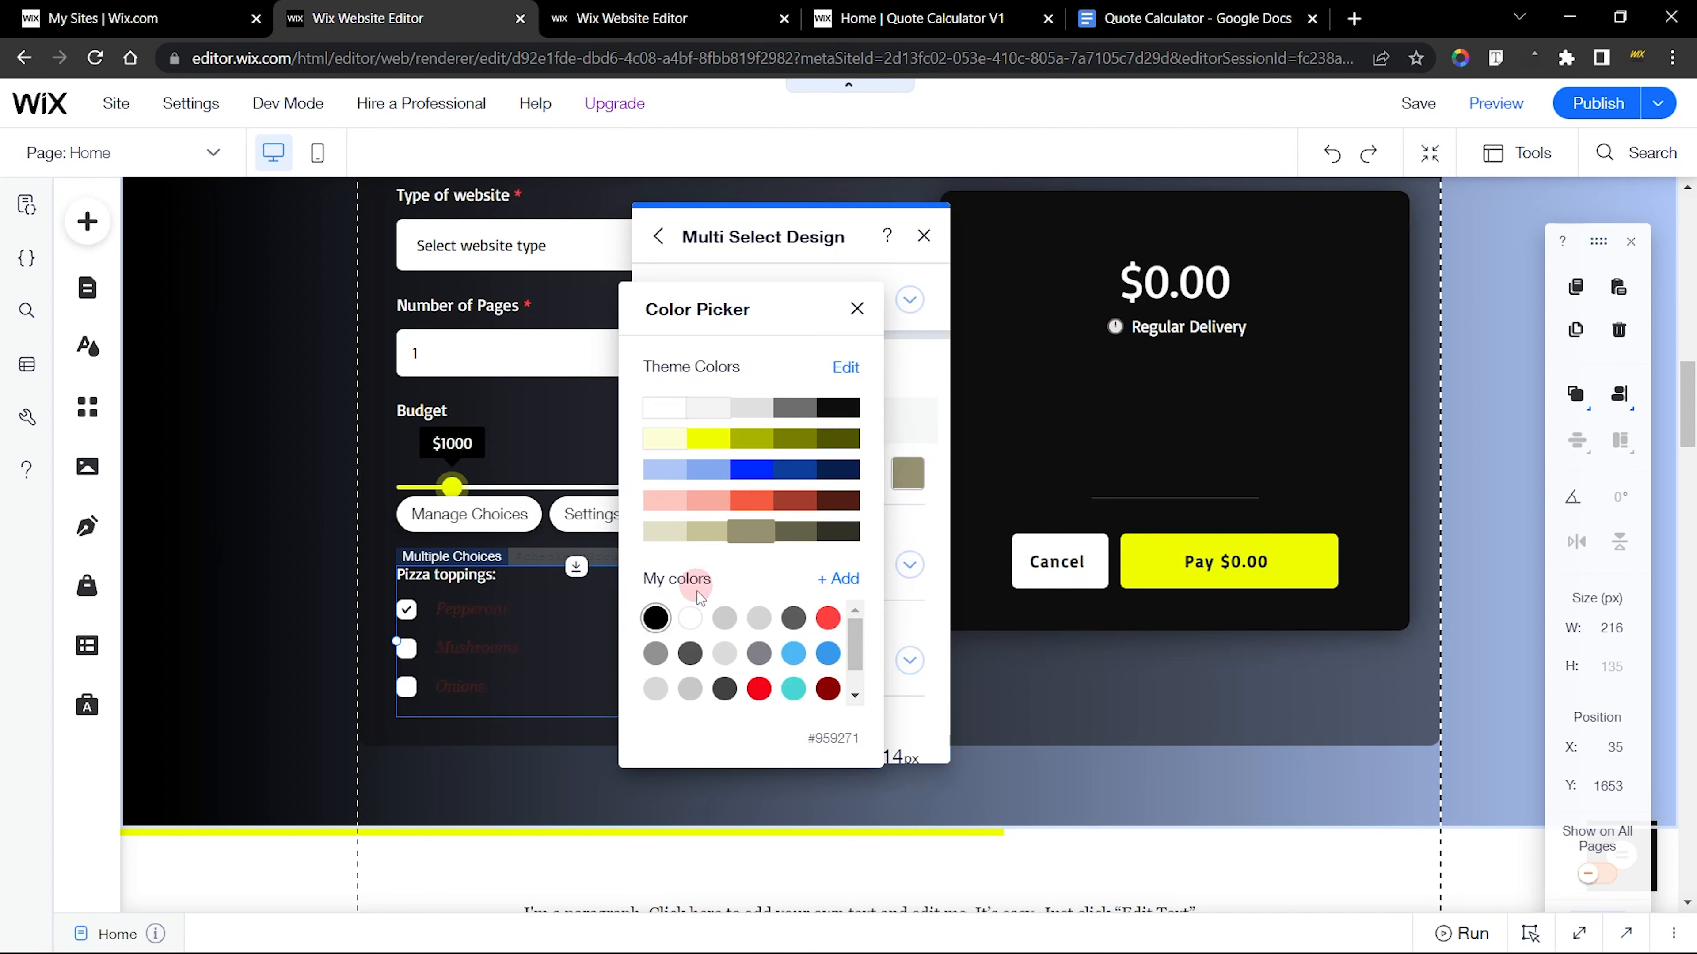
left_click(690, 620)
left_click(904, 542)
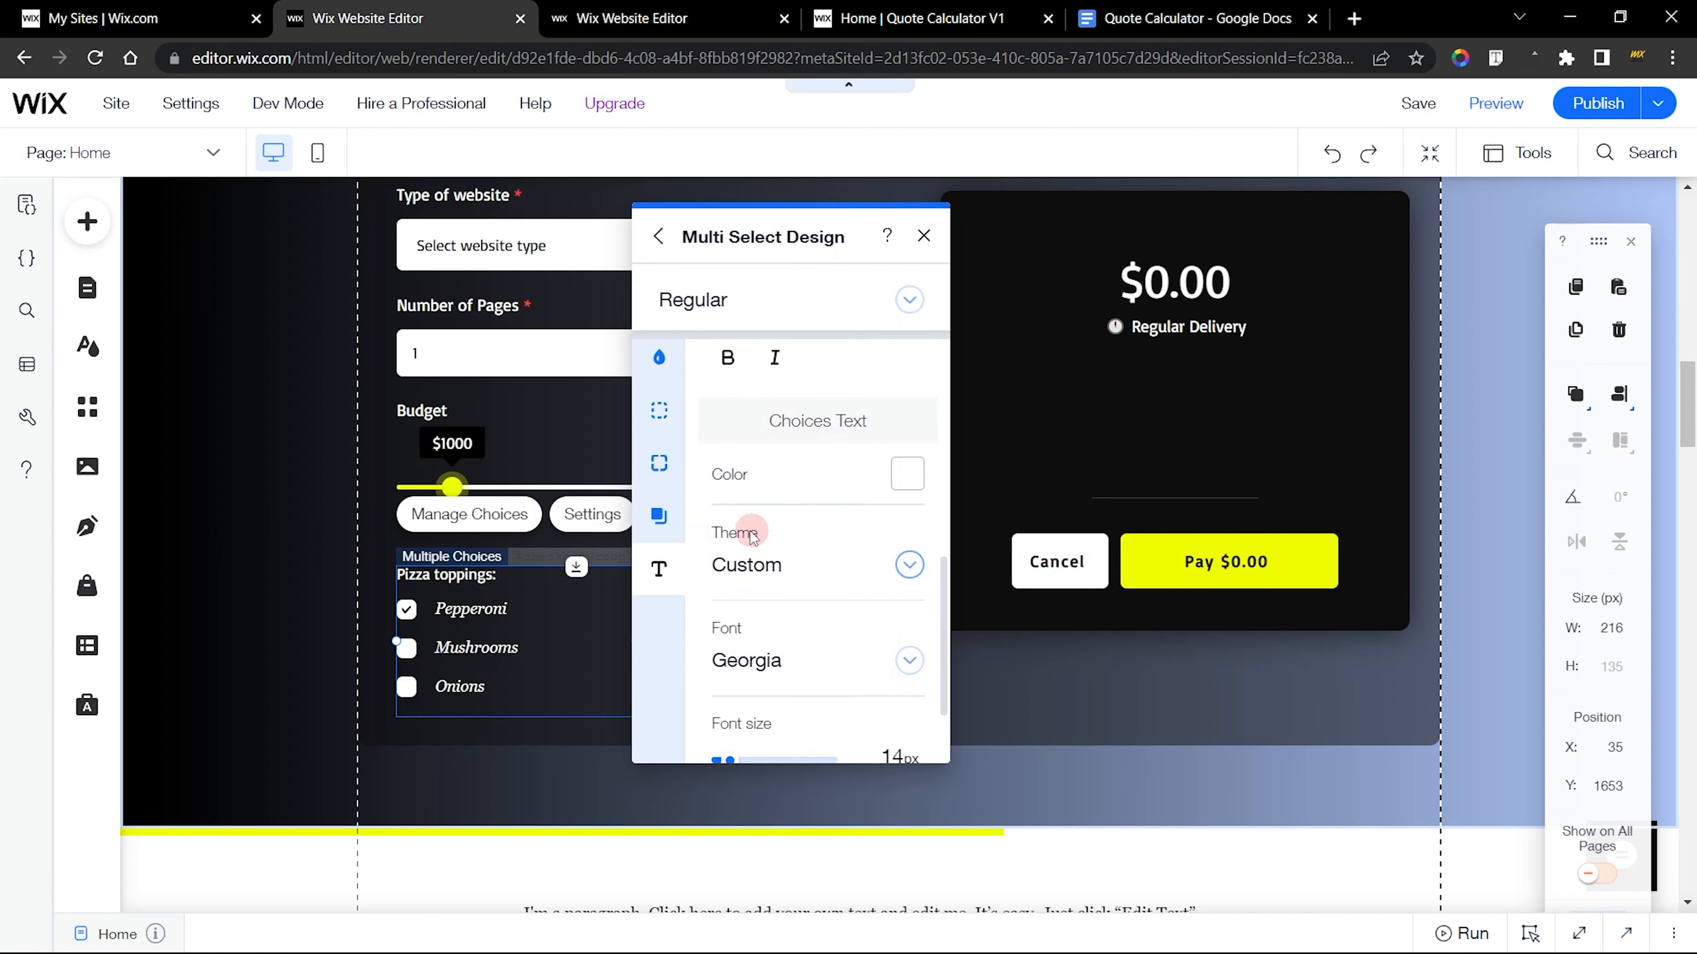
Set the choices text font of the new checkbox group to Basic and remove its italics
scroll(749, 531, "down", 2)
left_click(771, 563)
type("bas")
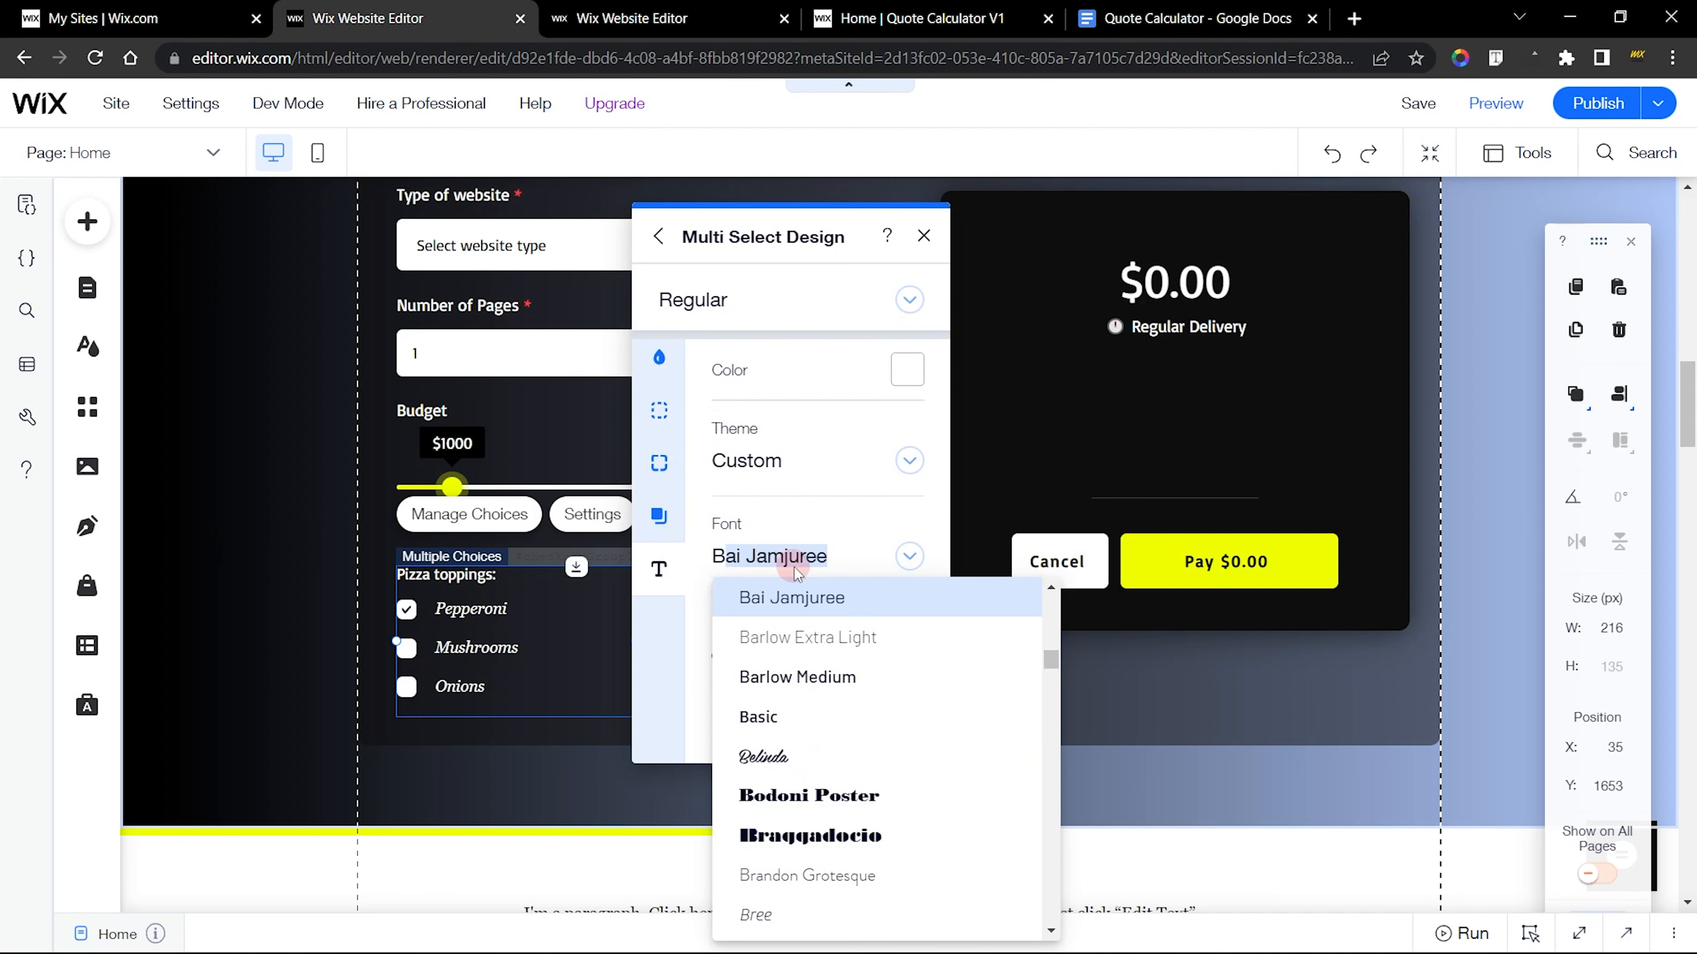
left_click(794, 596)
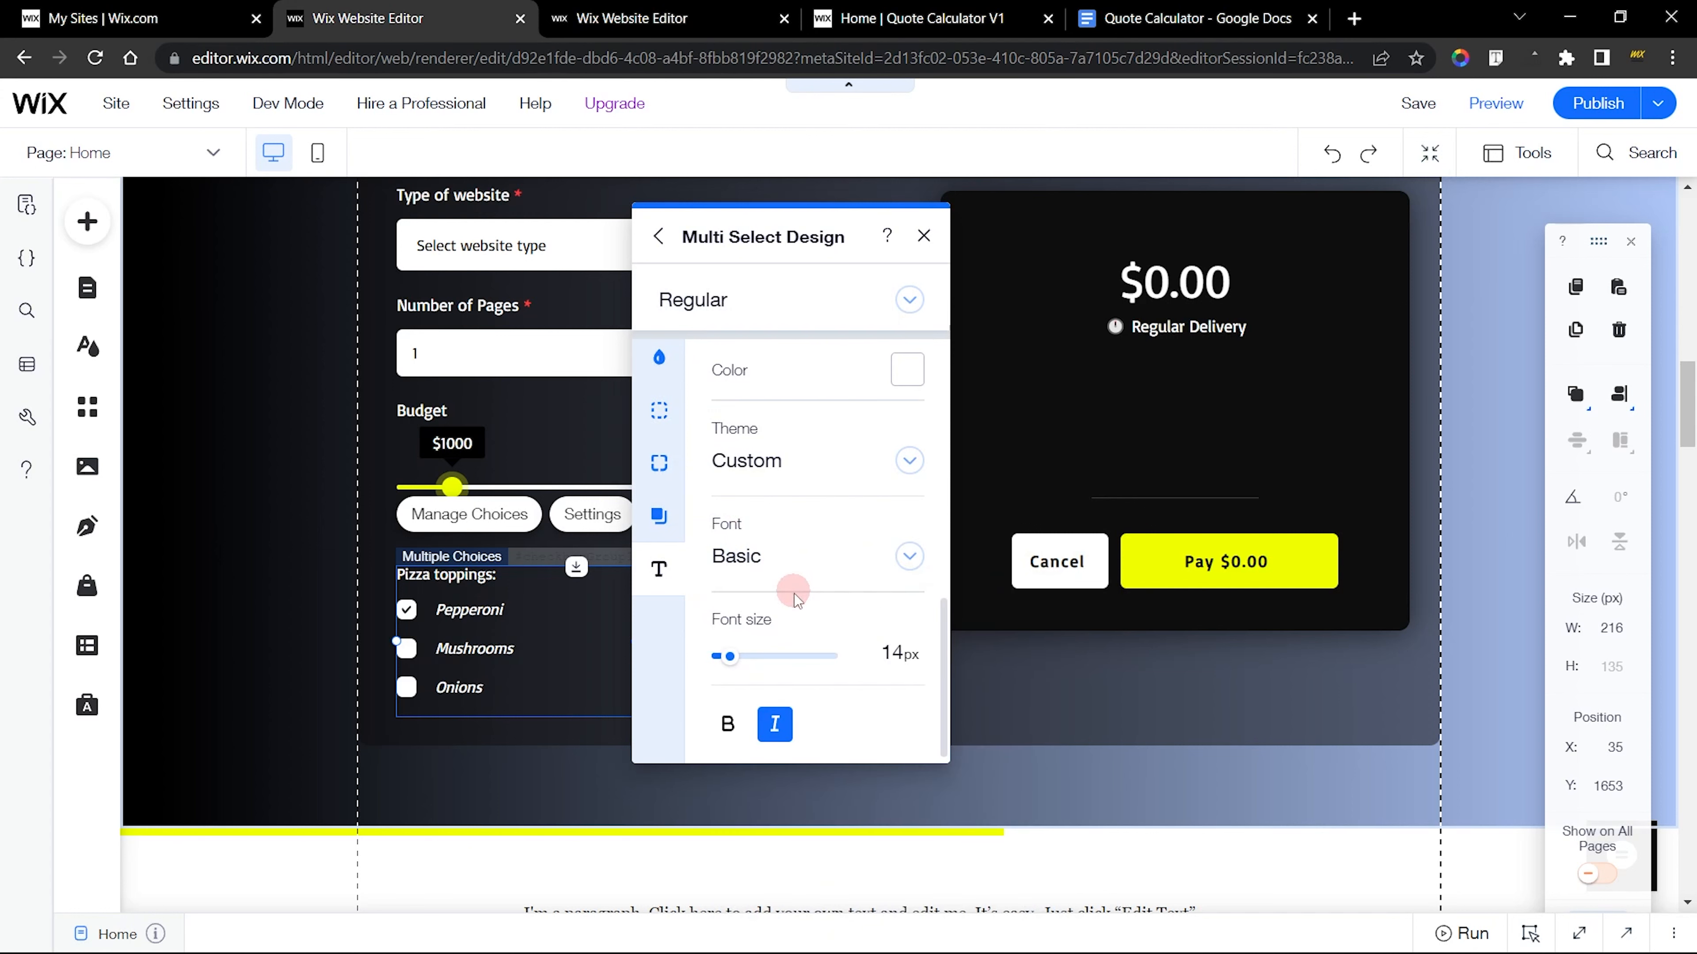
left_click(776, 722)
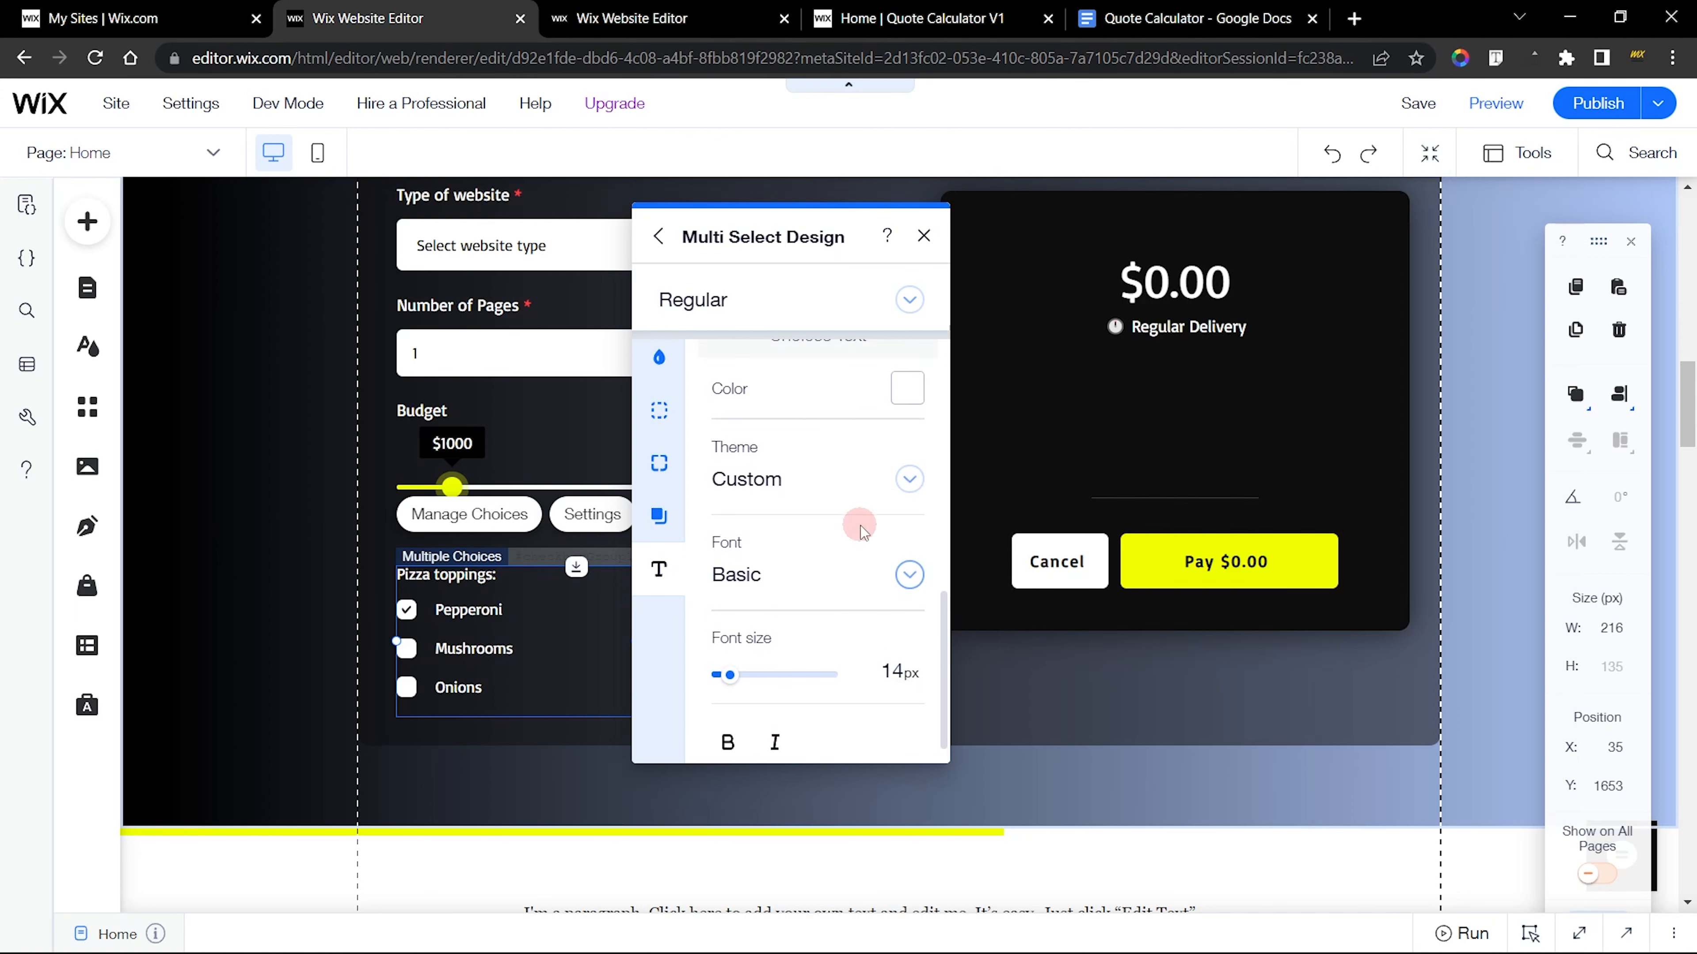
Set the new group's field title font size to 15 px and check the finished group's text settings for comparison
scroll(859, 528, "down", 2)
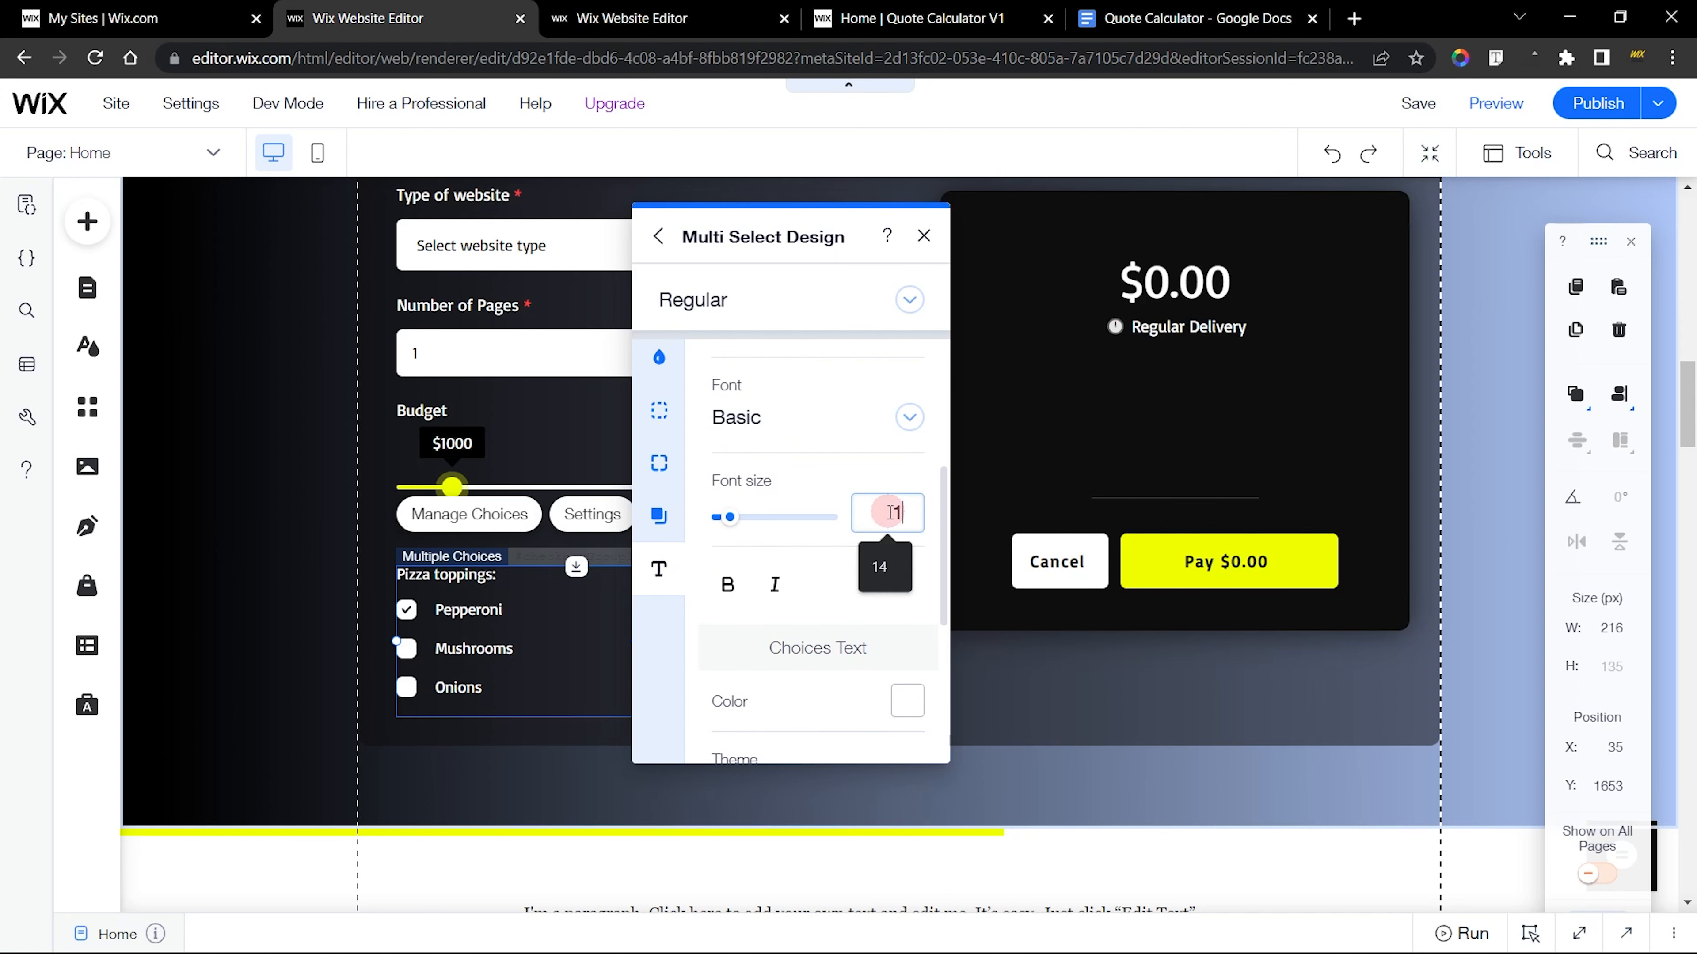
type("15")
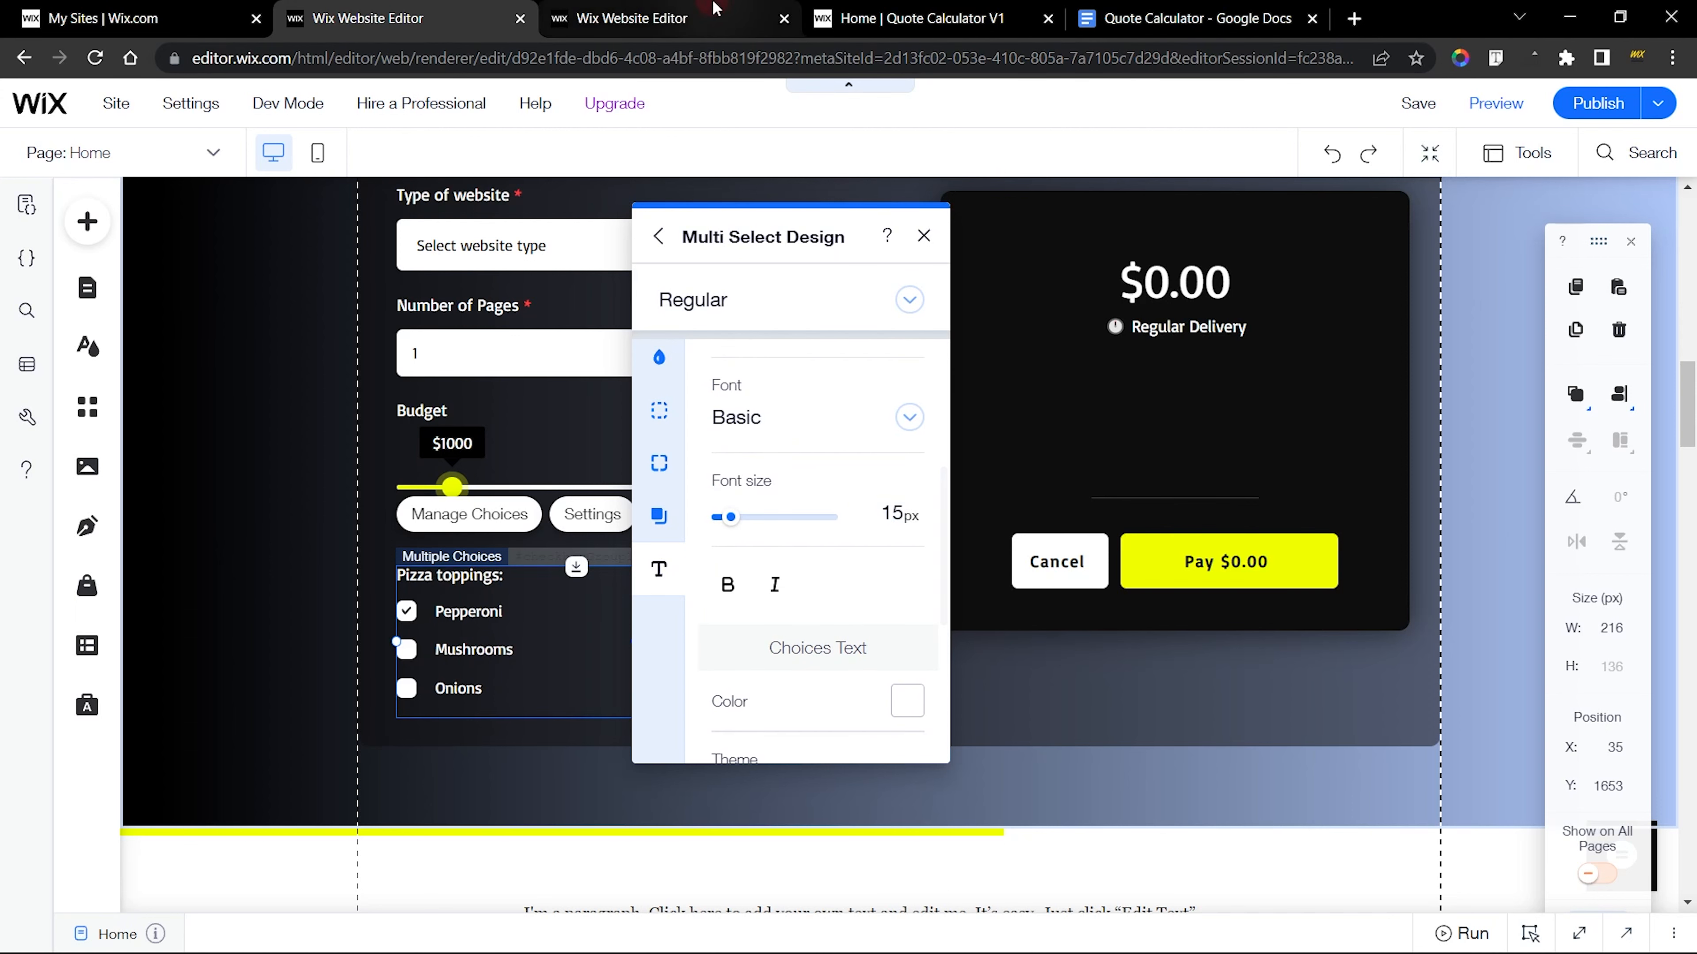
left_click(633, 19)
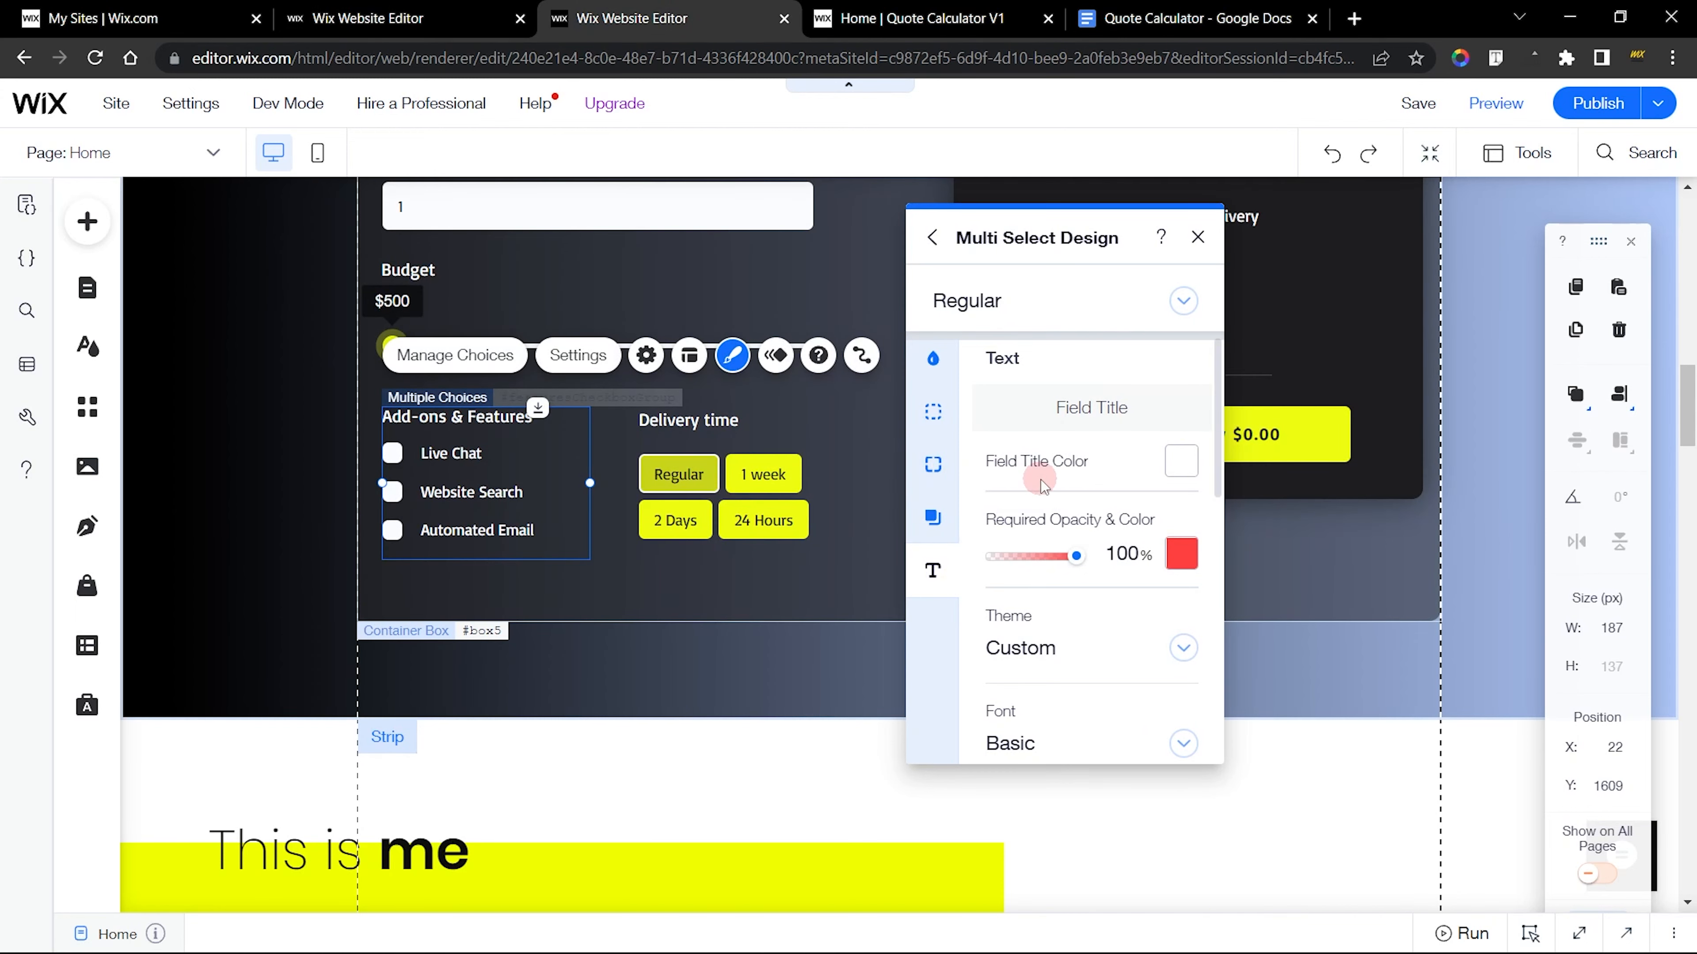
scroll(1043, 486, "down", 10)
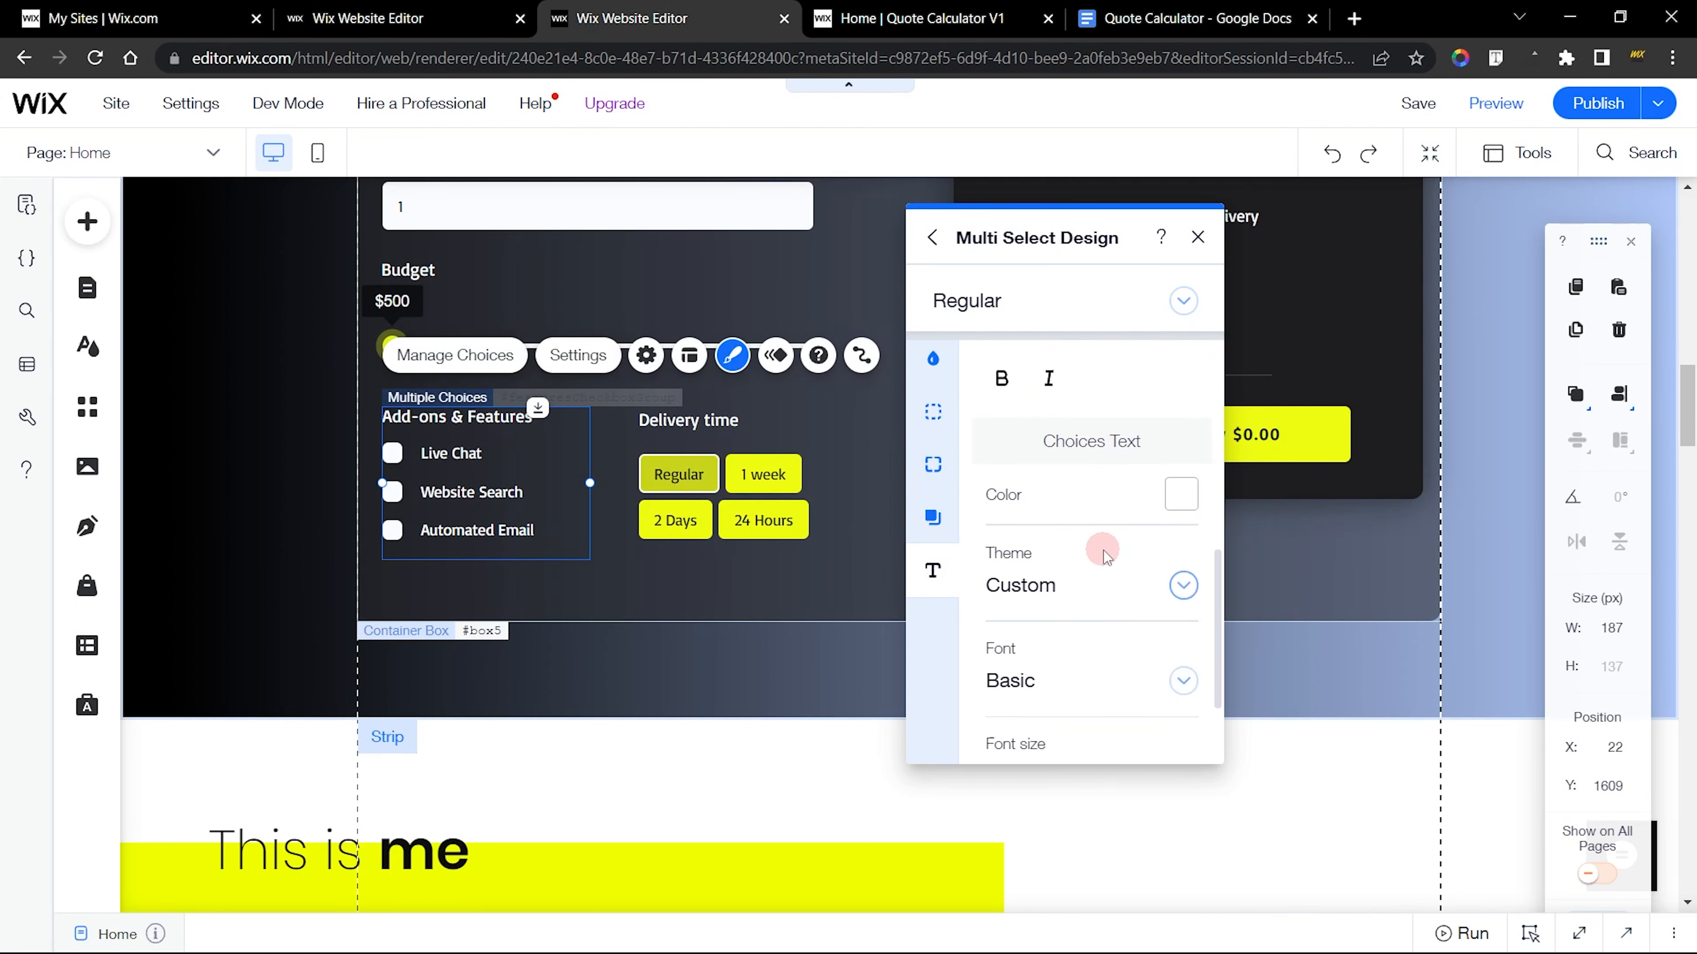
scroll(1115, 608, "up", 3)
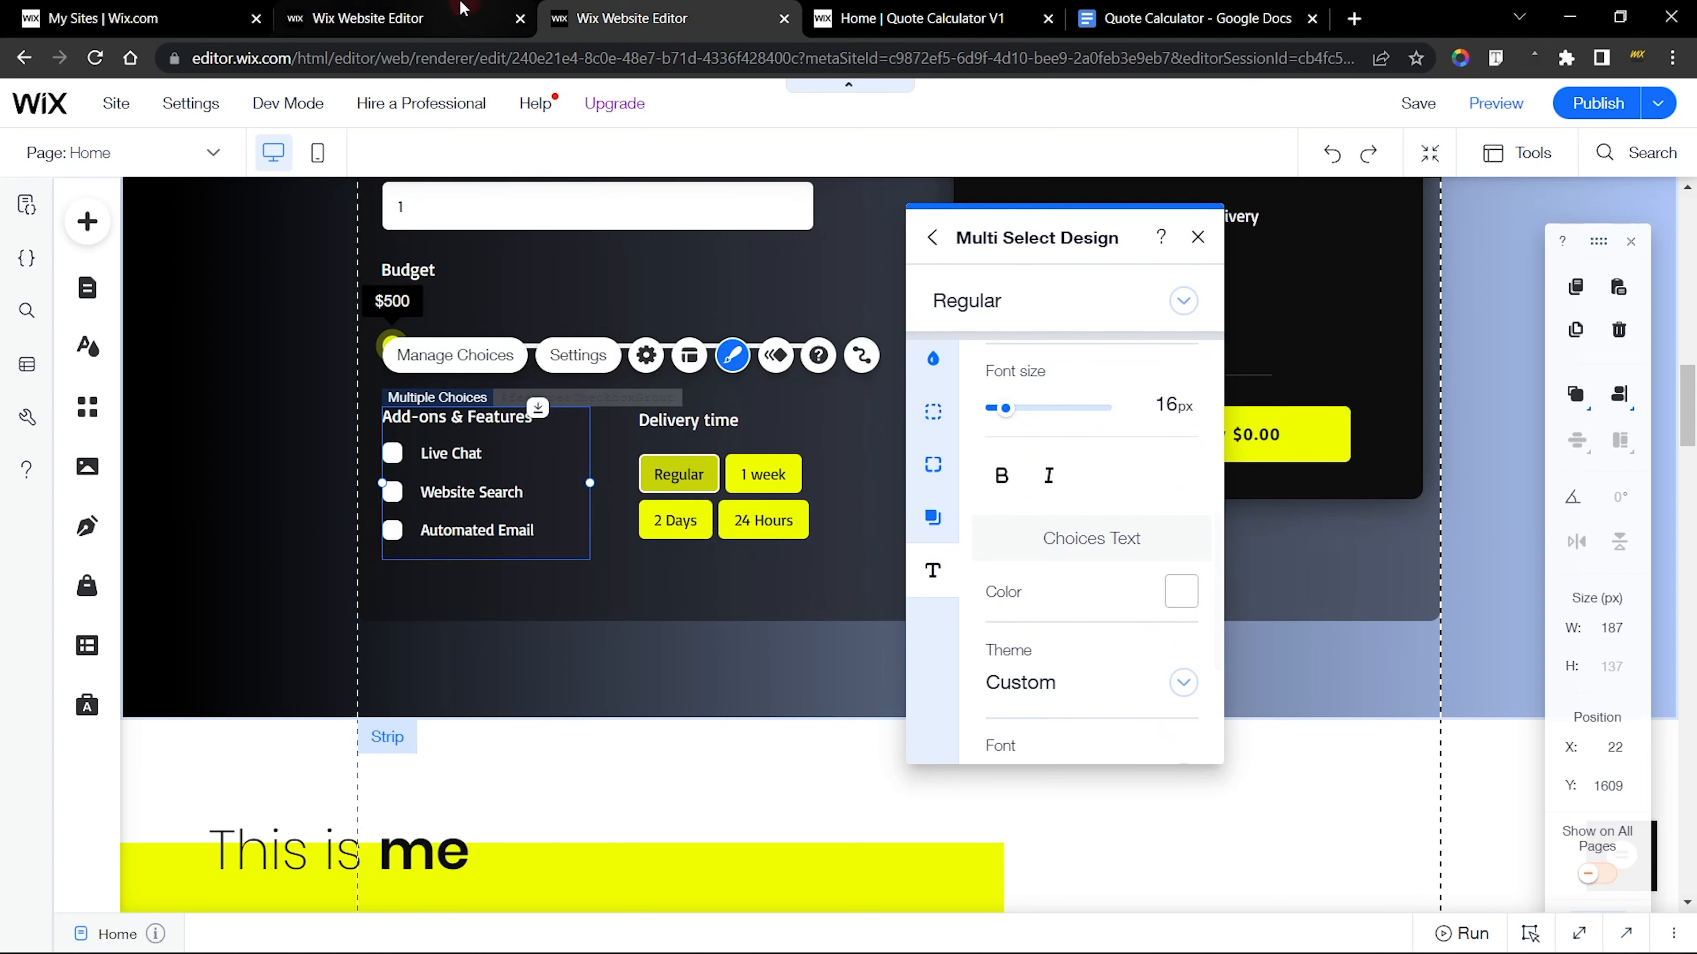
left_click(461, 18)
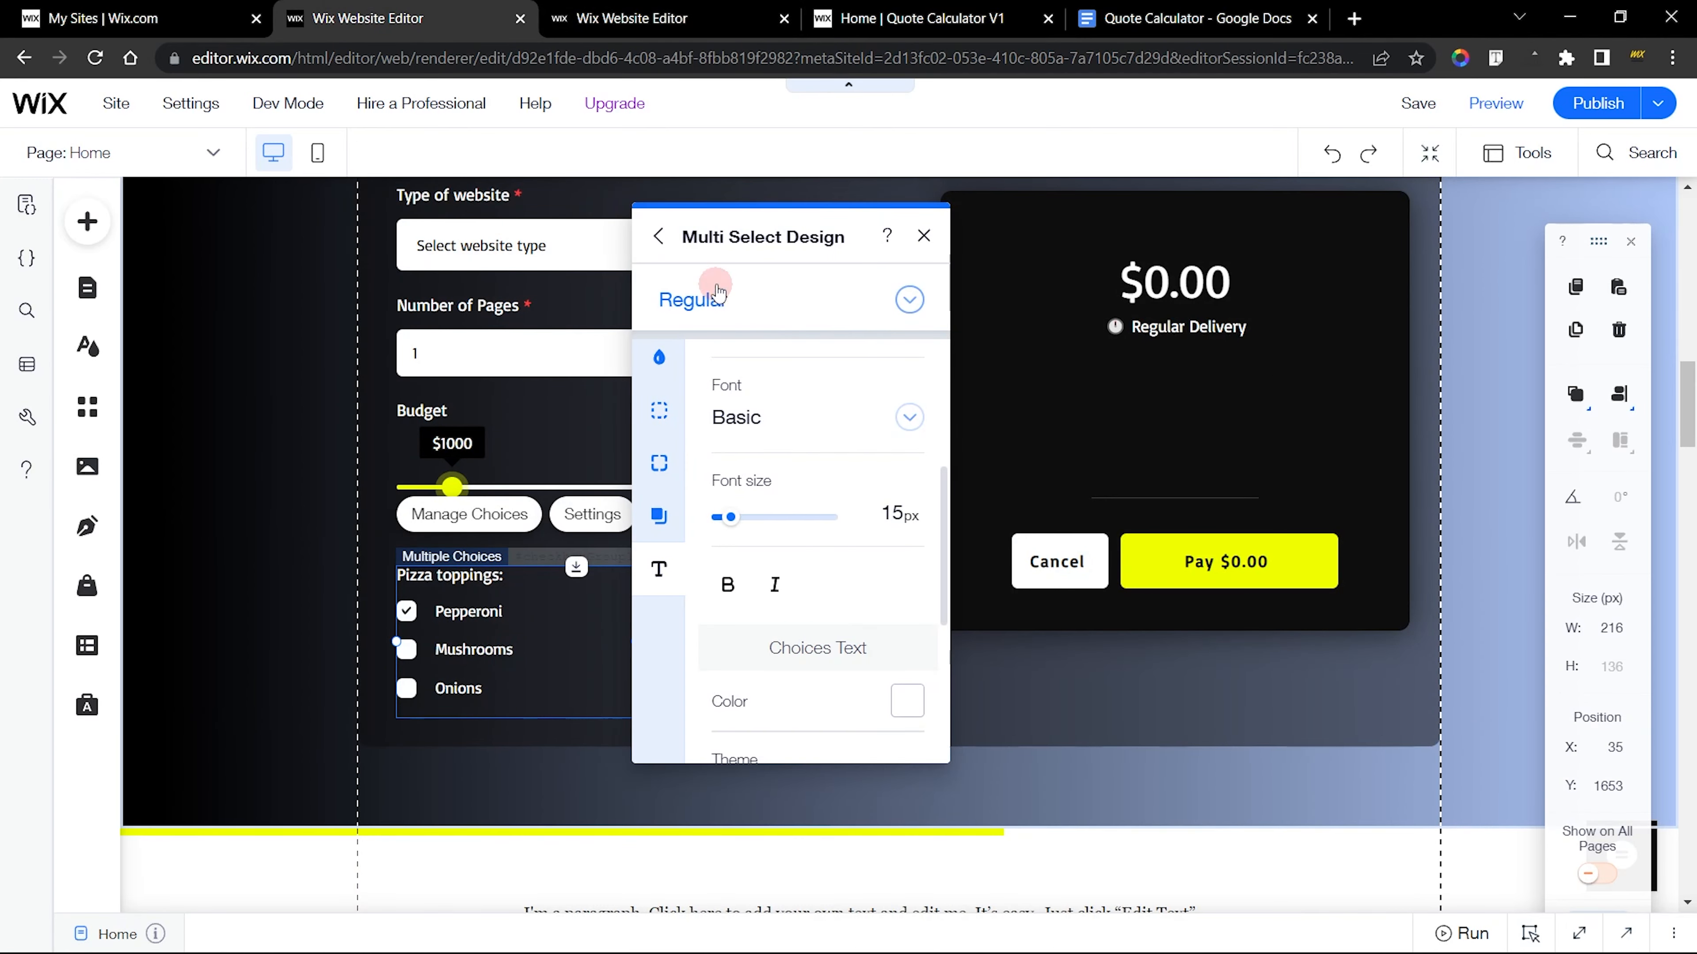
Check the finished group's Hover fill settings and set the new group's Hover checkmark color to black
left_click(715, 319)
left_click(713, 333)
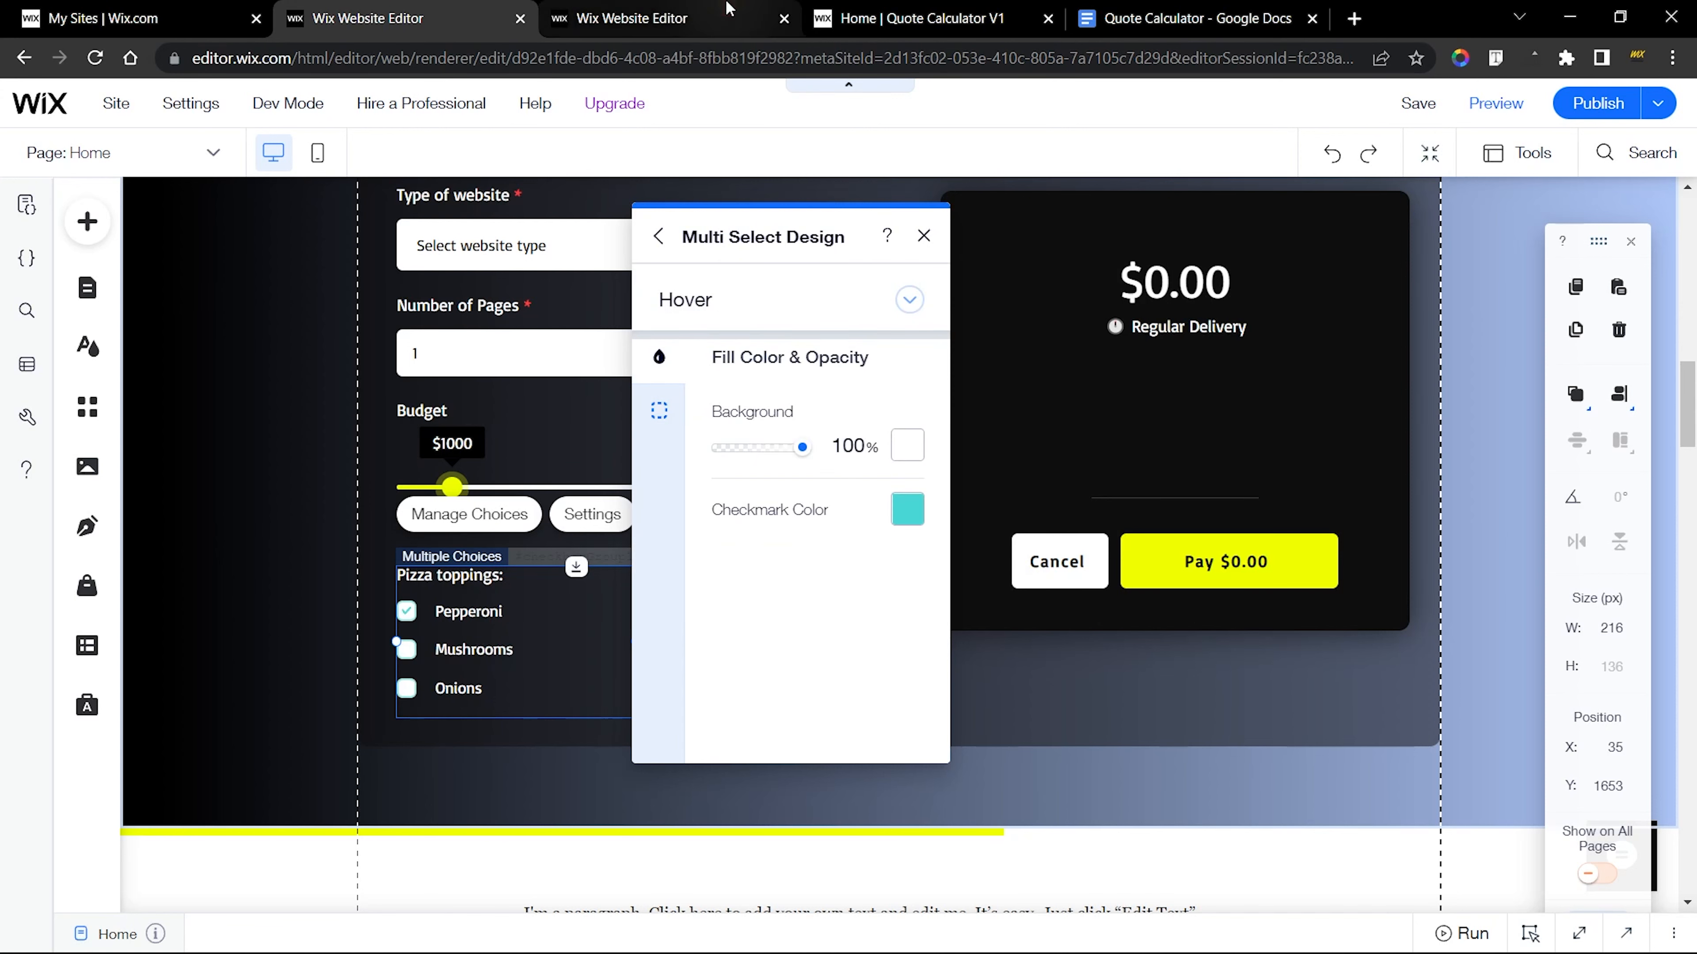
left_click(632, 18)
left_click(968, 302)
left_click(996, 333)
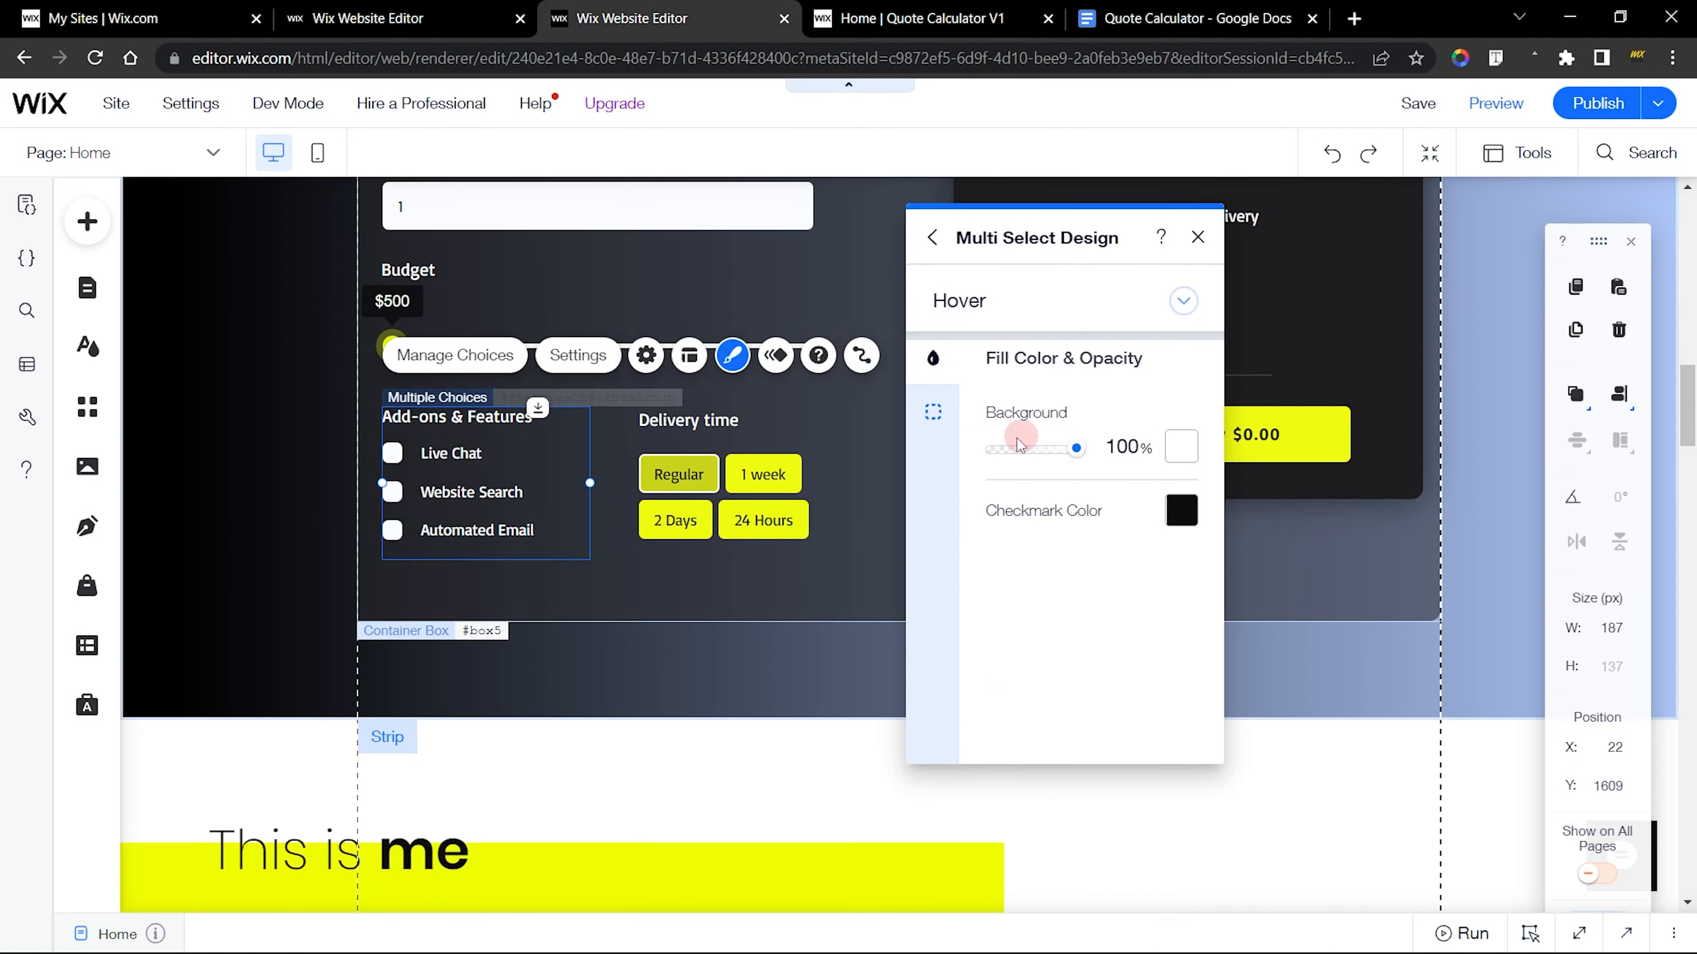
left_click(367, 18)
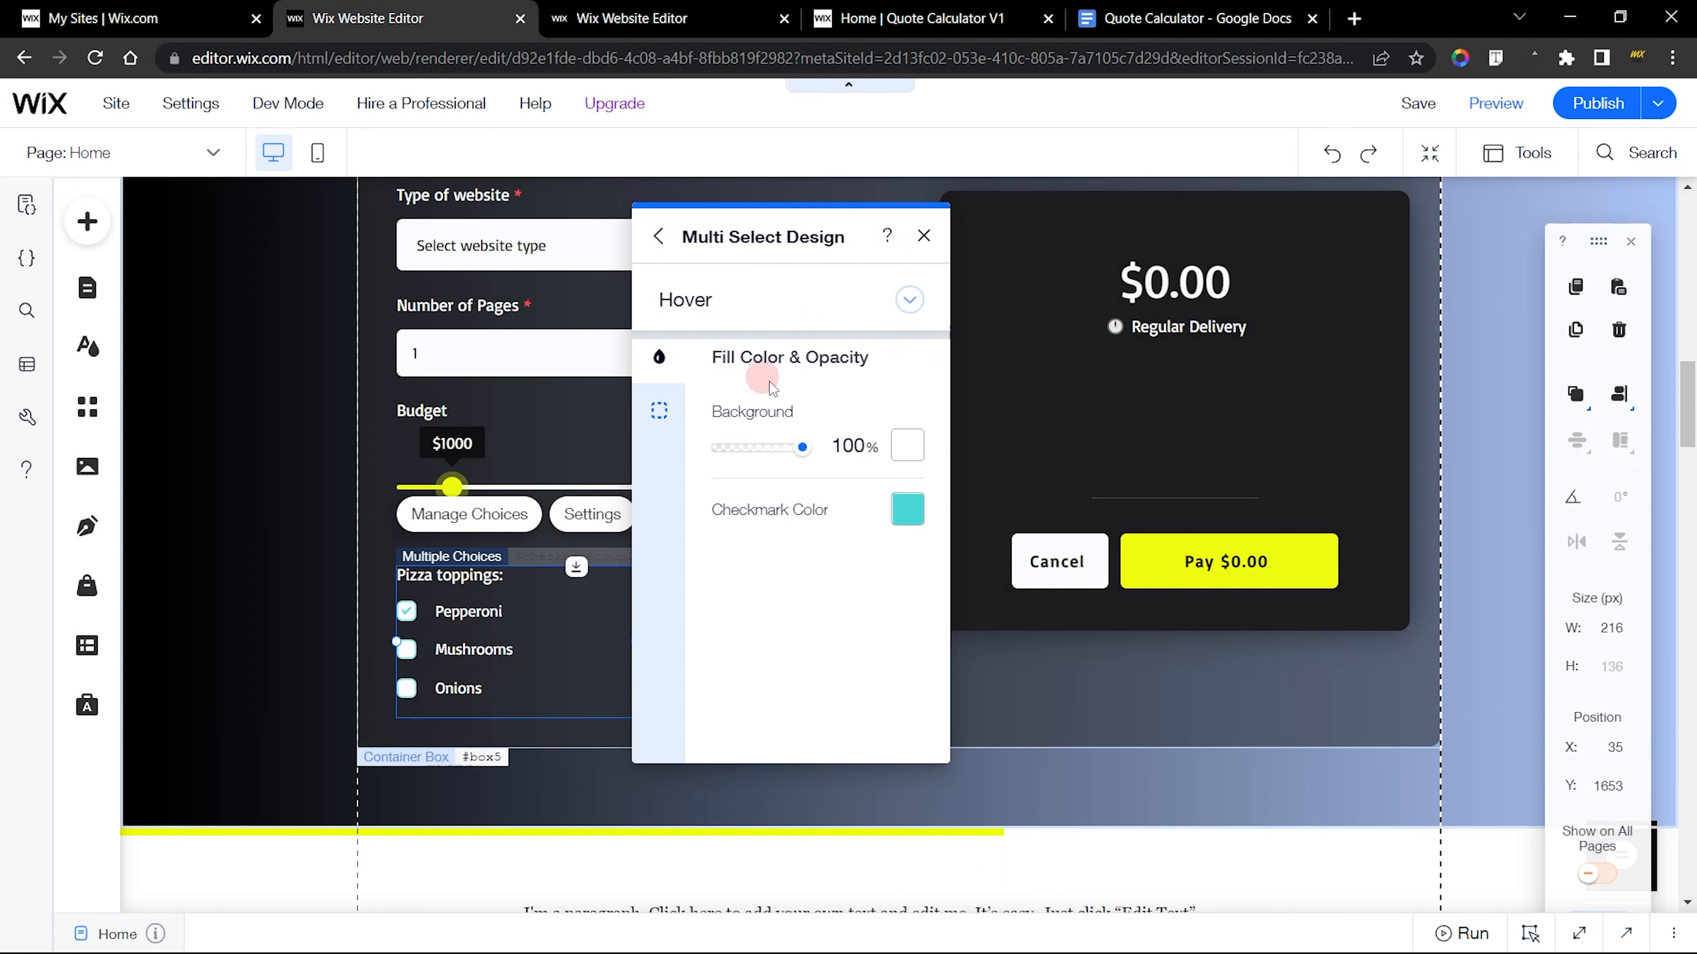
left_click(897, 461)
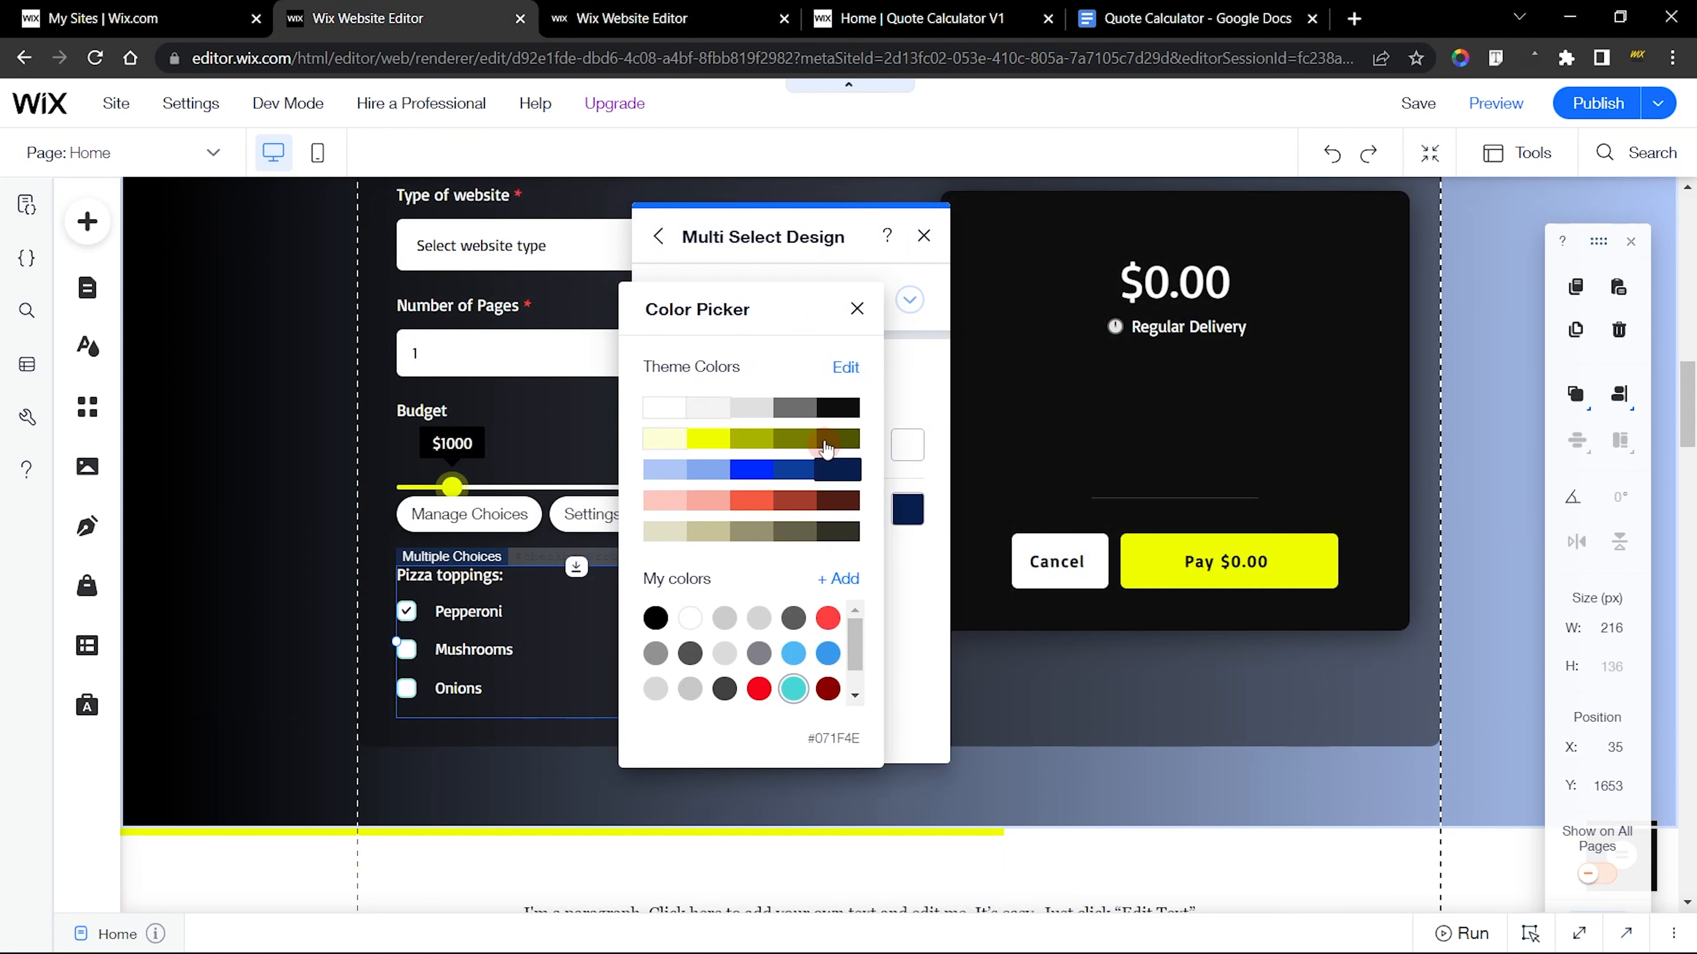
left_click(836, 407)
left_click(907, 564)
Check the finished group's Hover border and set the new group's Hover border opacity to 0%
left_click(660, 410)
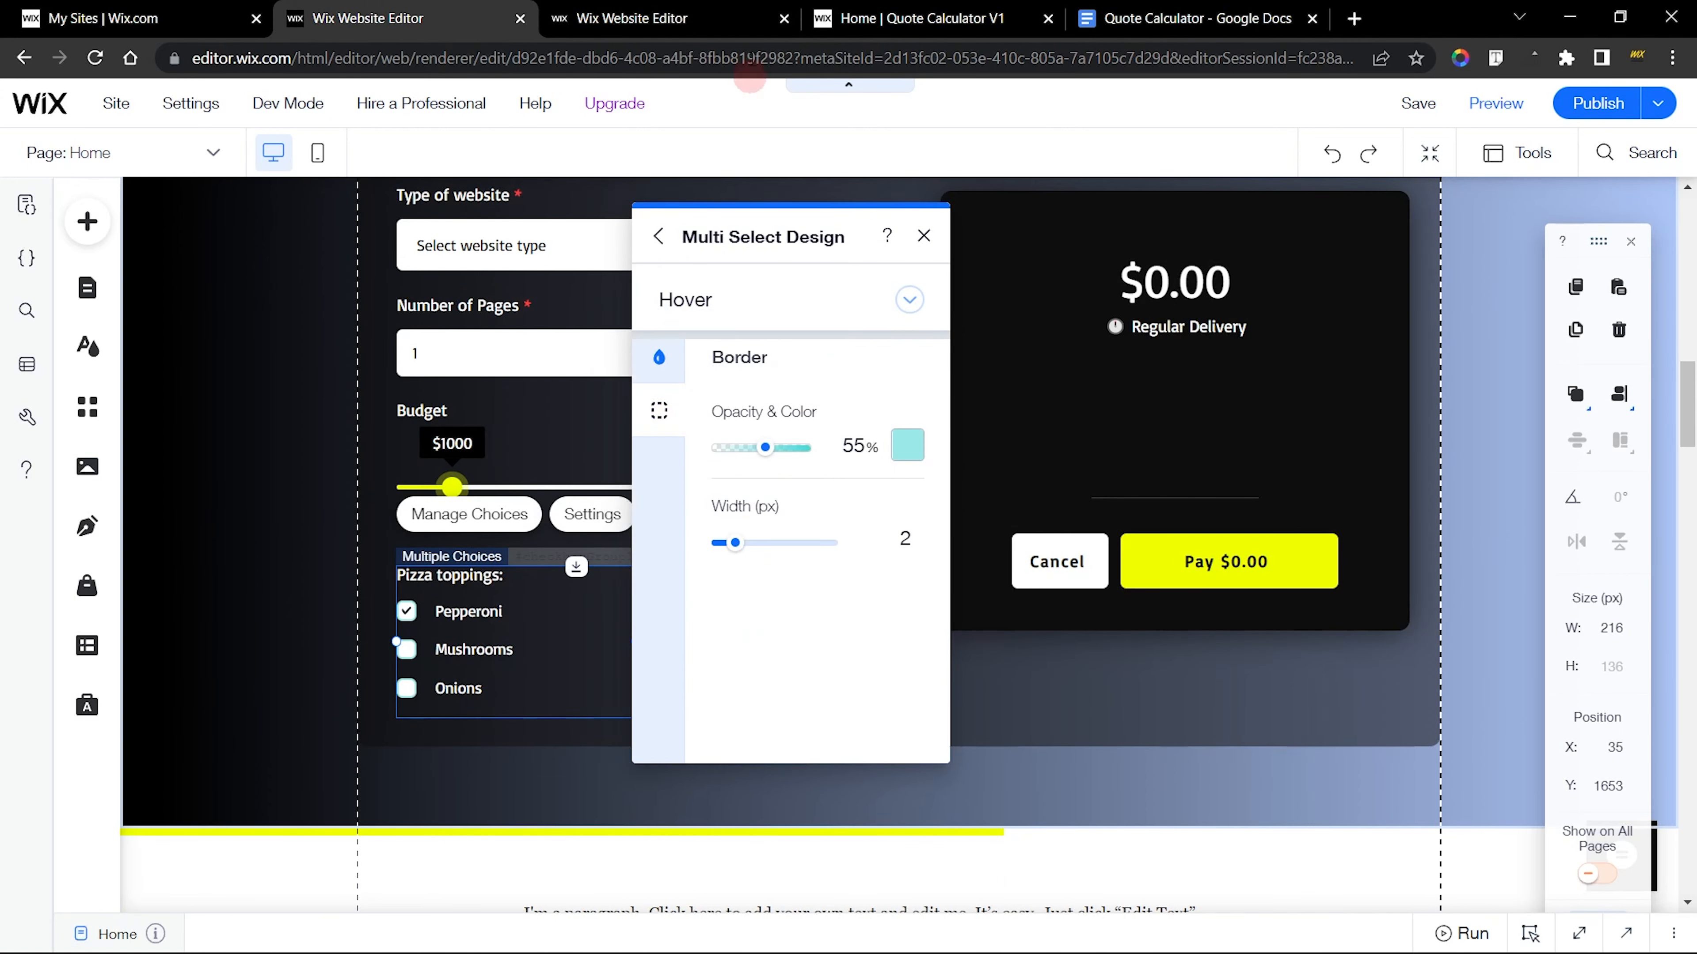
left_click(631, 18)
left_click(949, 422)
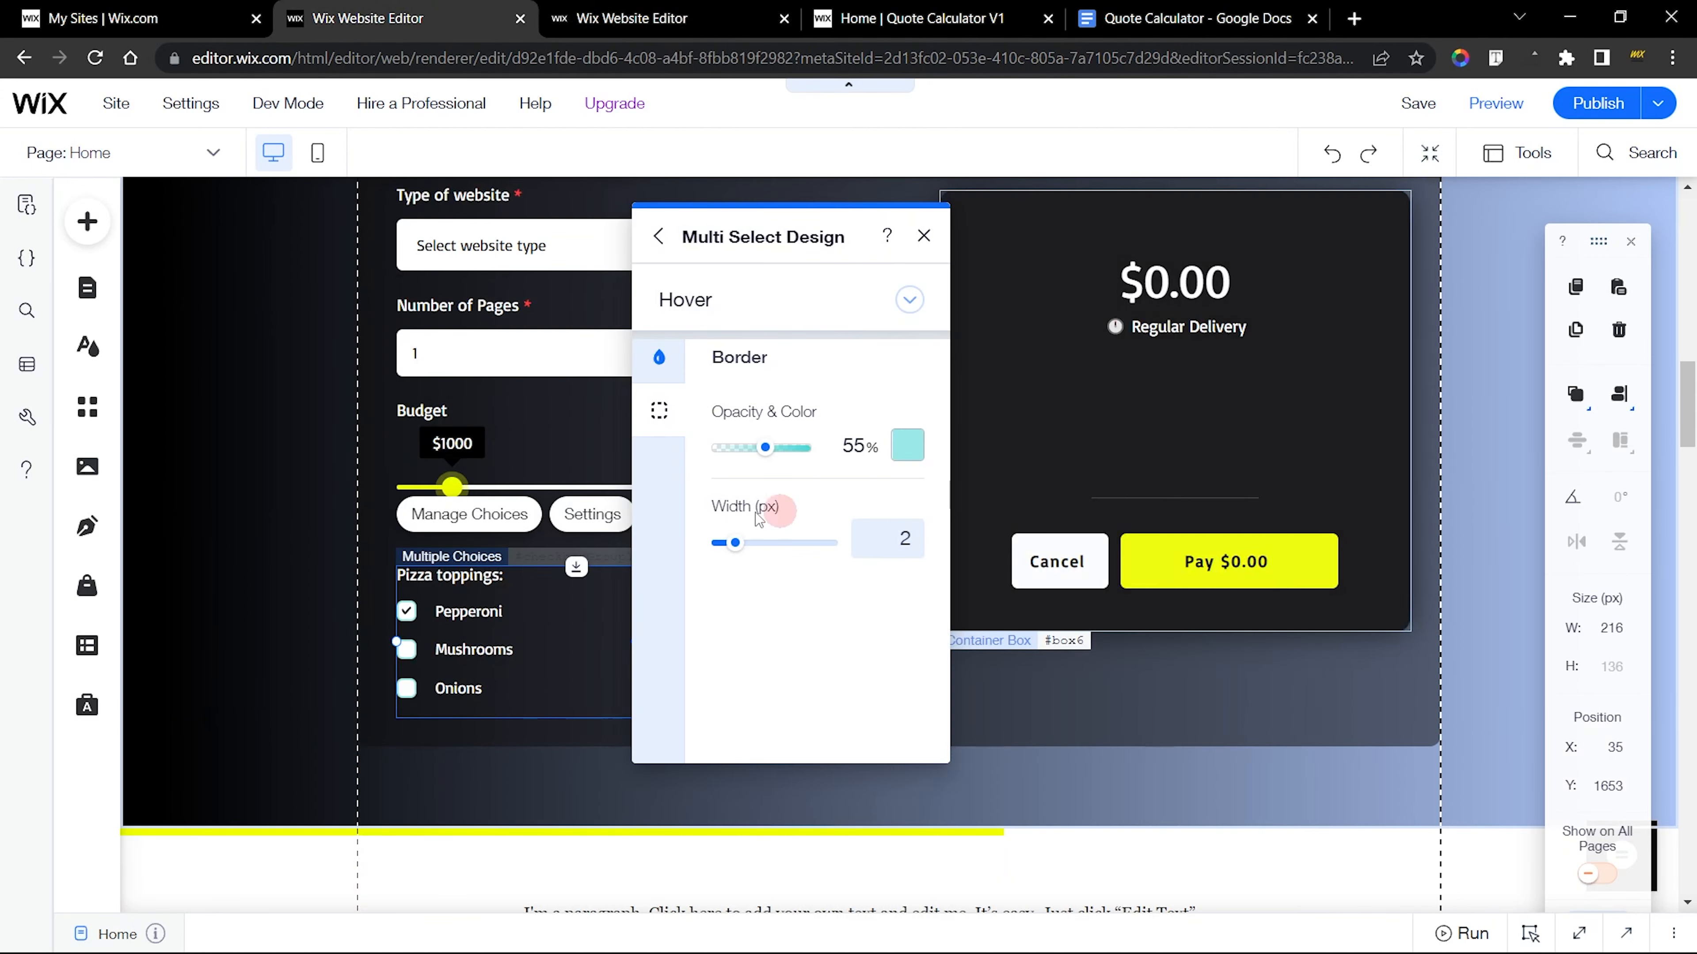
left_click_drag(765, 447, 695, 452)
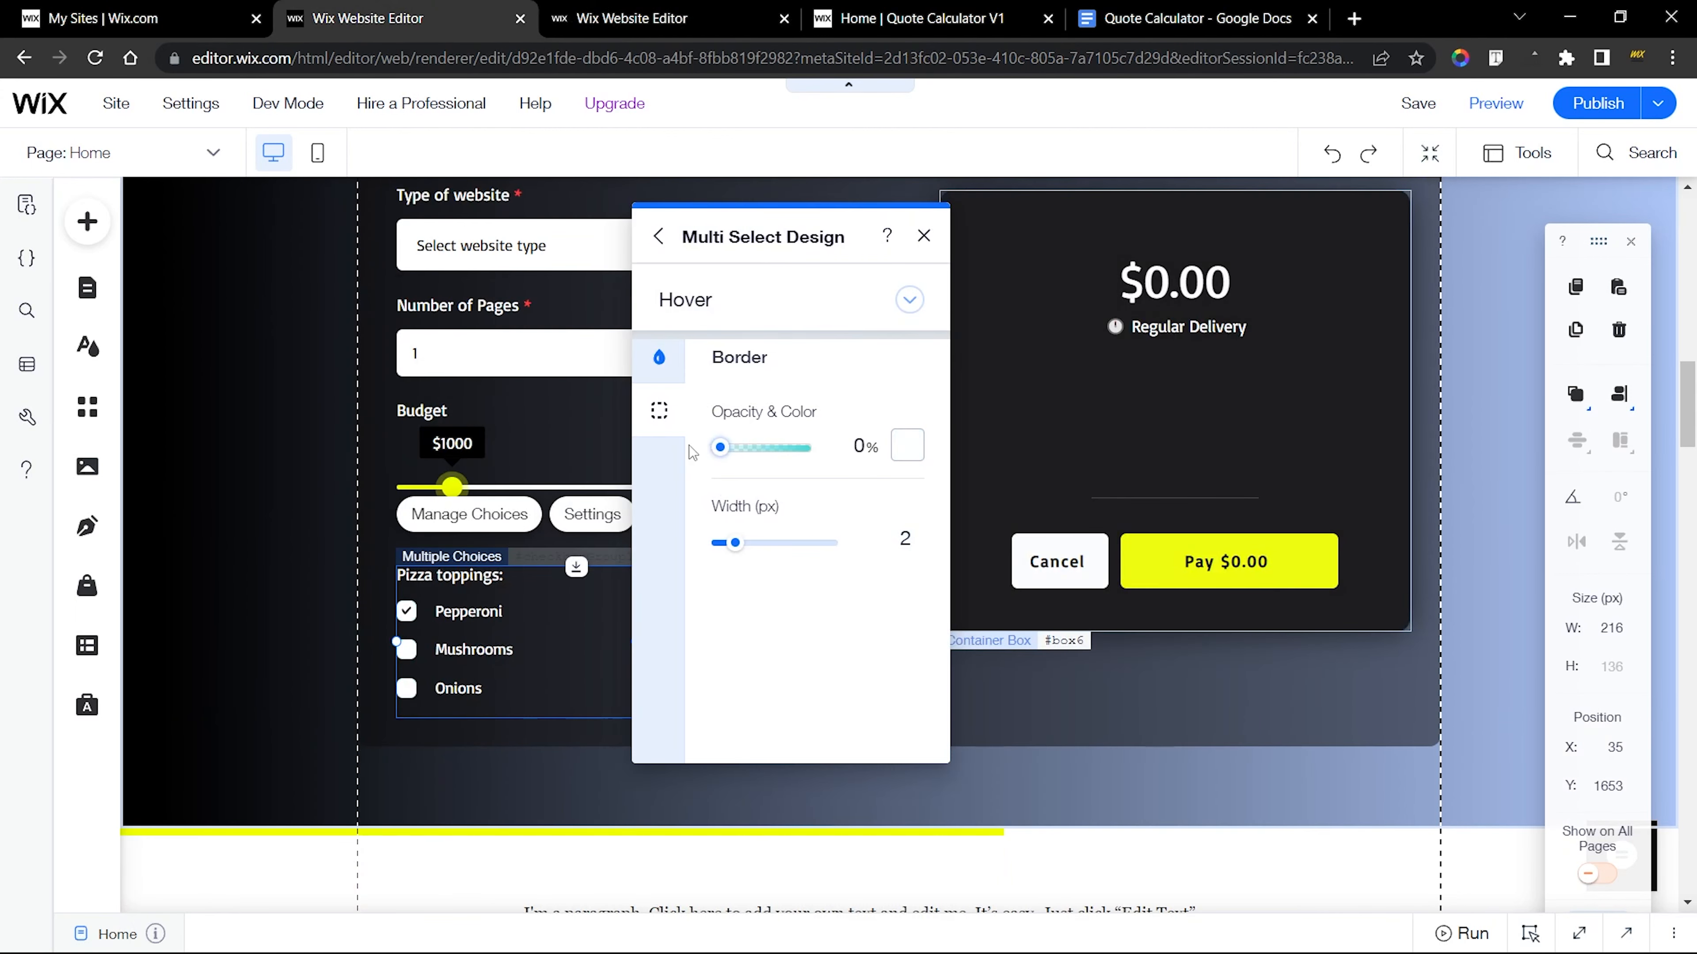
Compare the Focus state's fill and border settings between the finished checkbox group and the new one
left_click(631, 18)
left_click(984, 326)
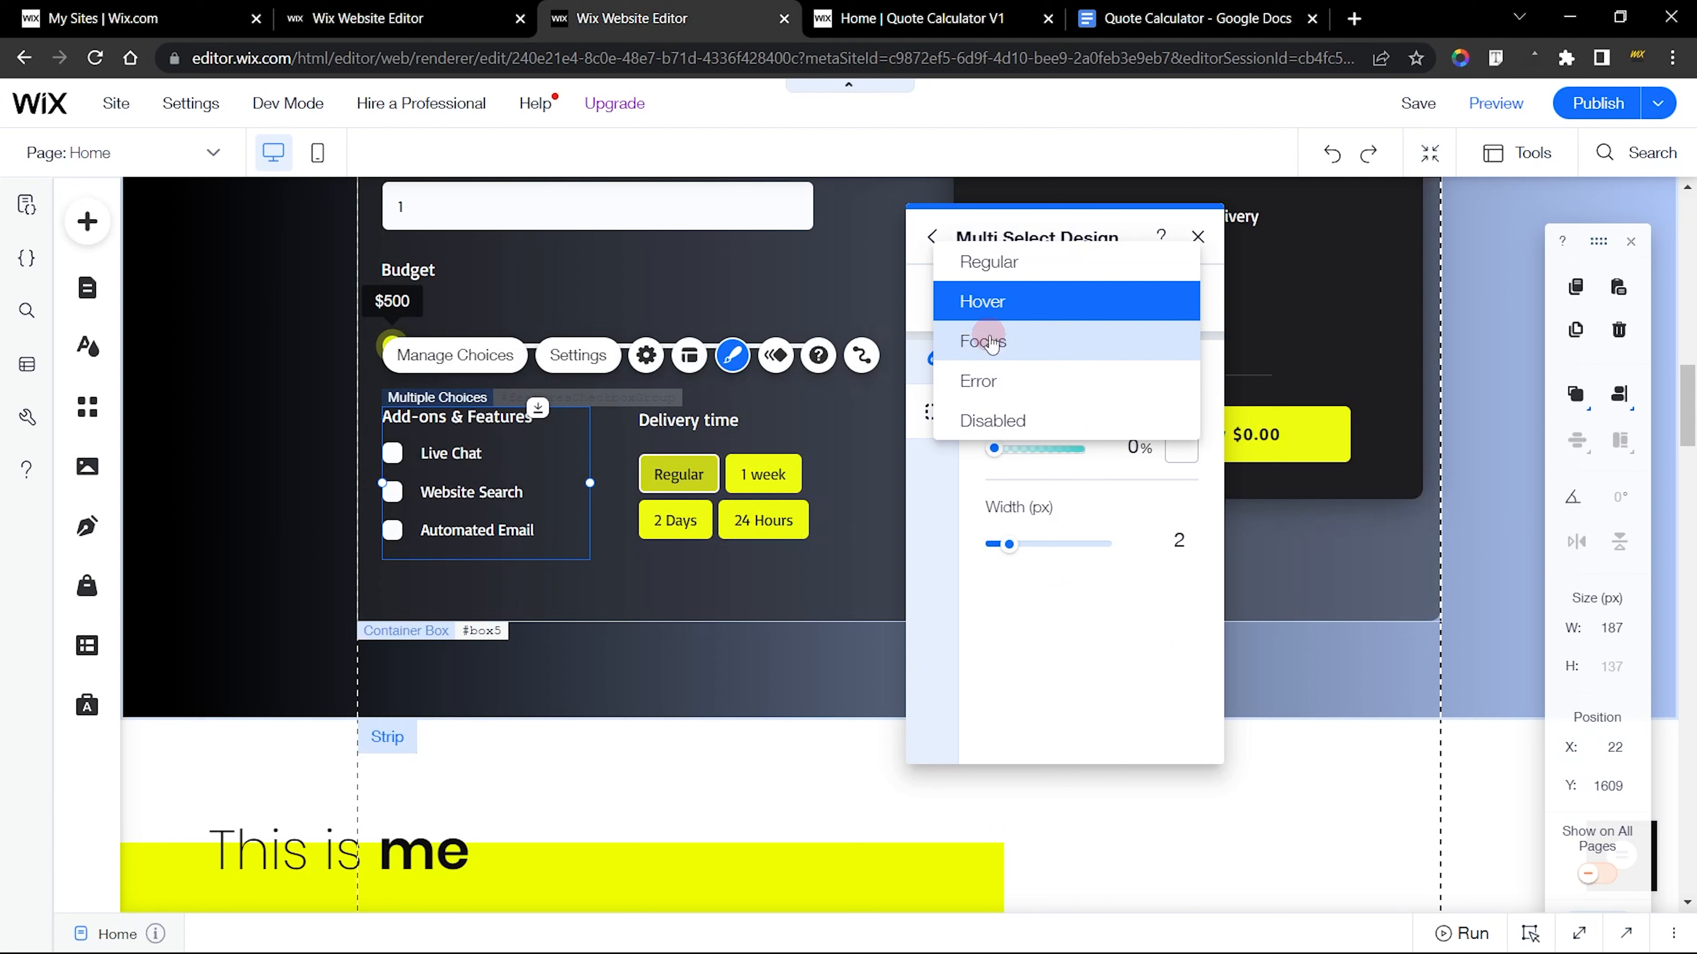
left_click(991, 338)
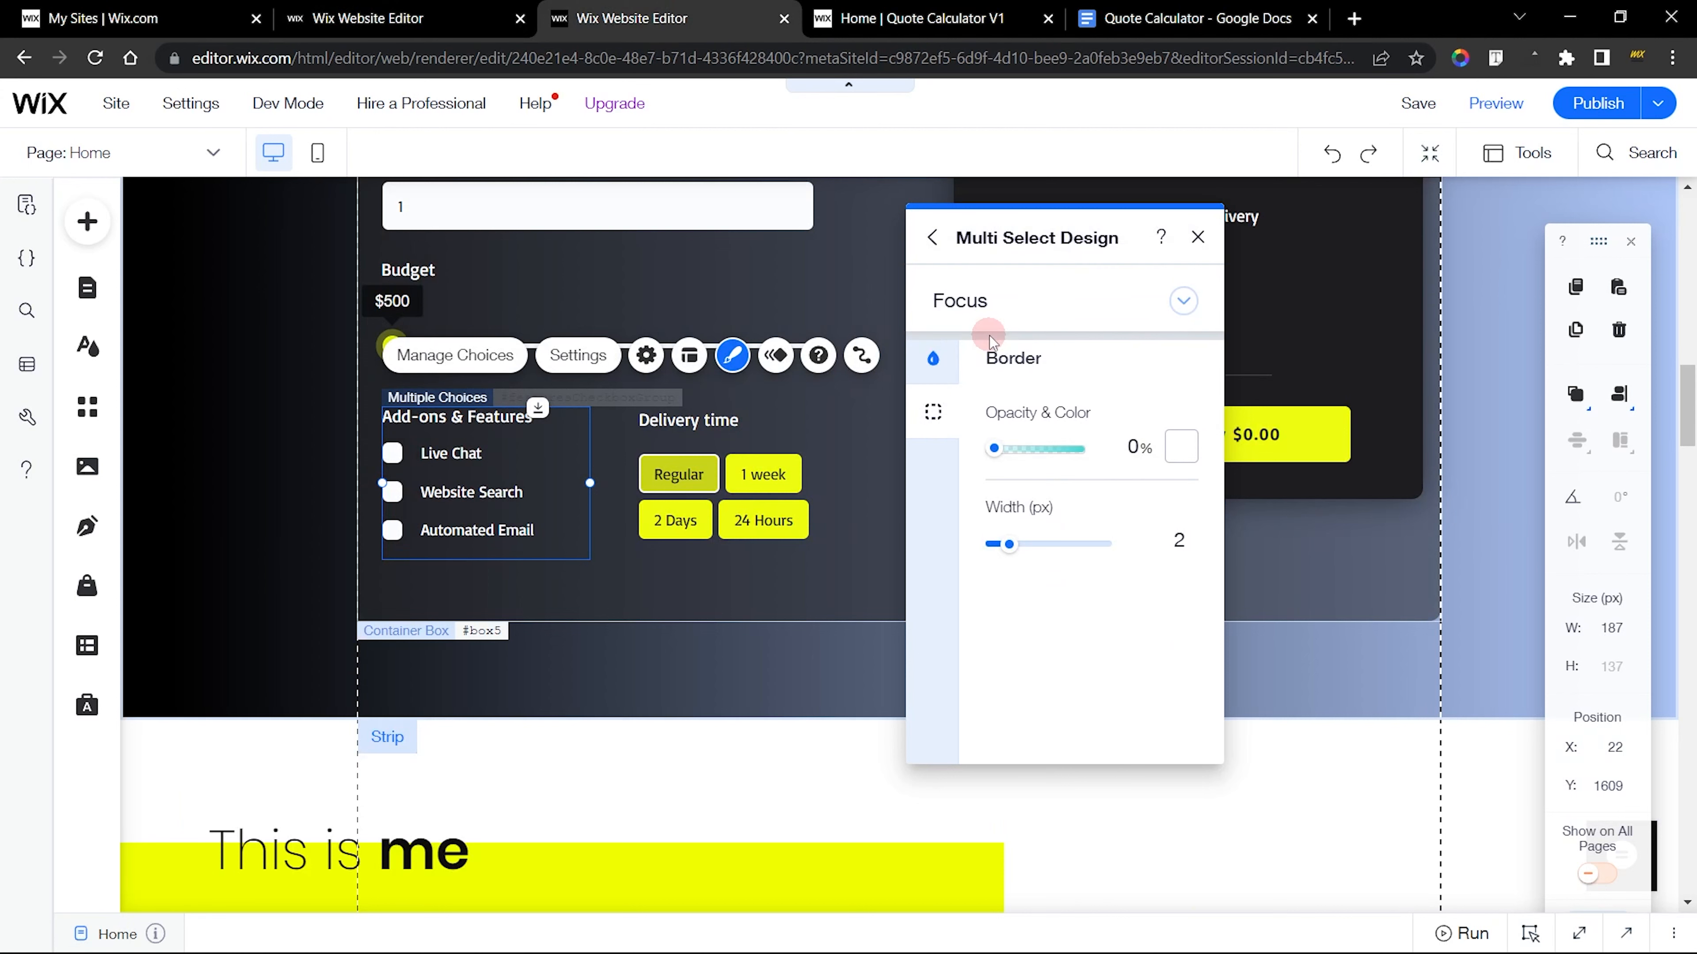
left_click(933, 358)
left_click(933, 411)
left_click(444, 9)
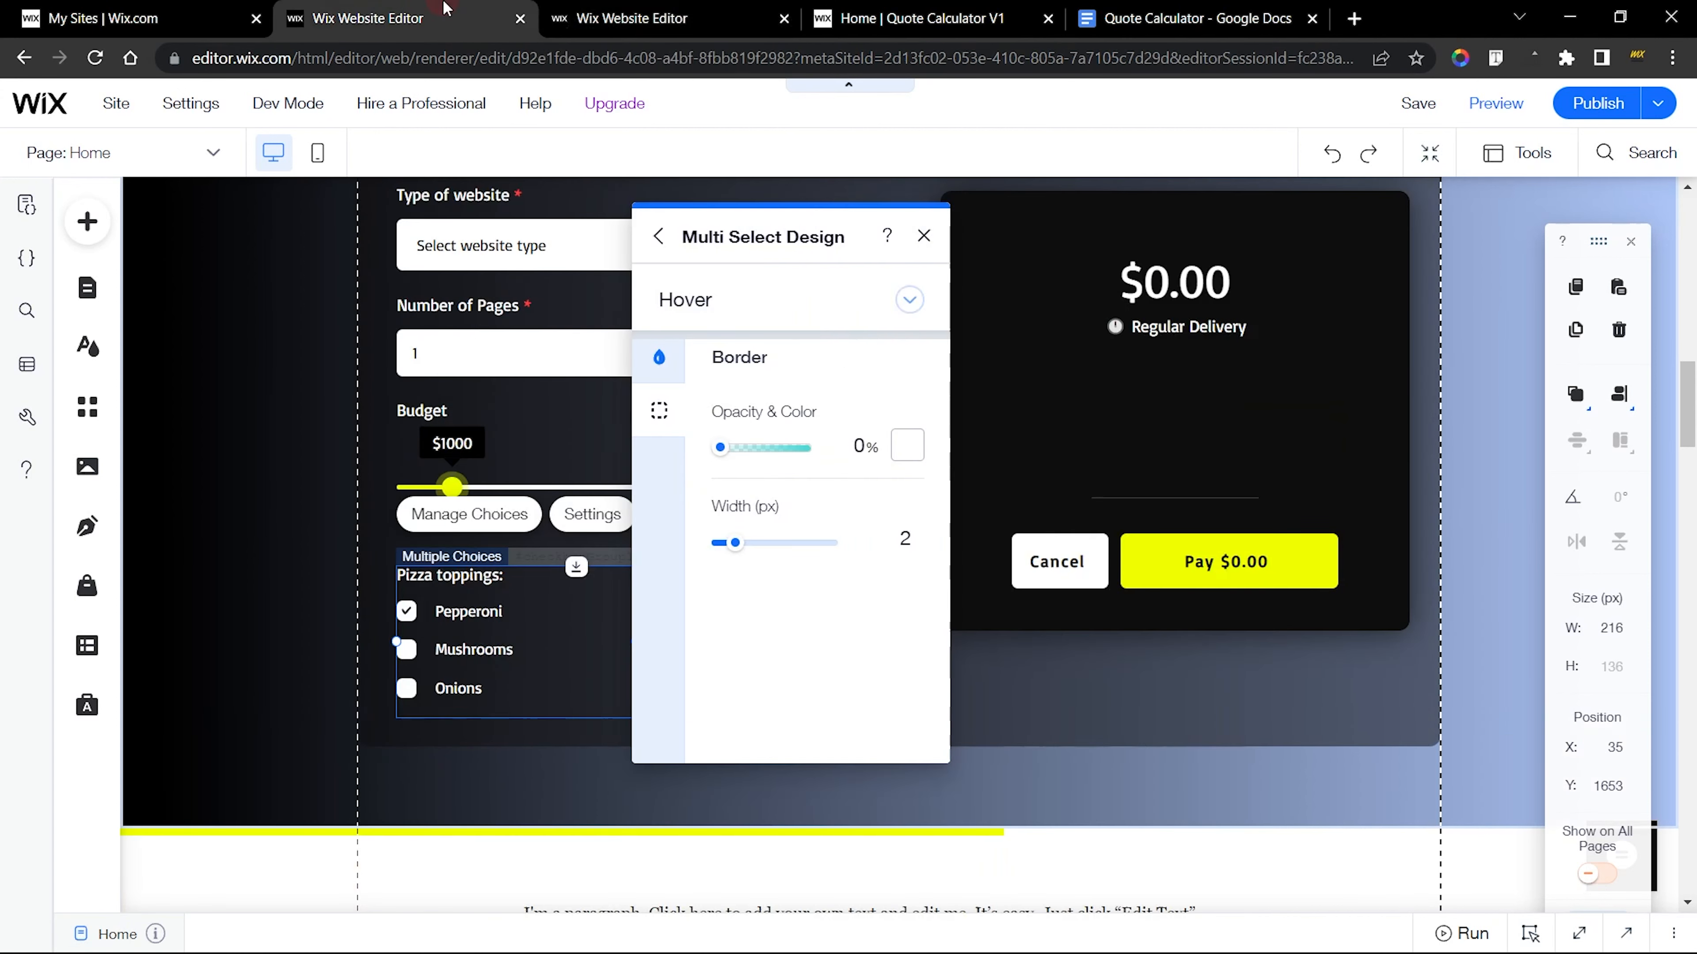
left_click(761, 326)
left_click(731, 334)
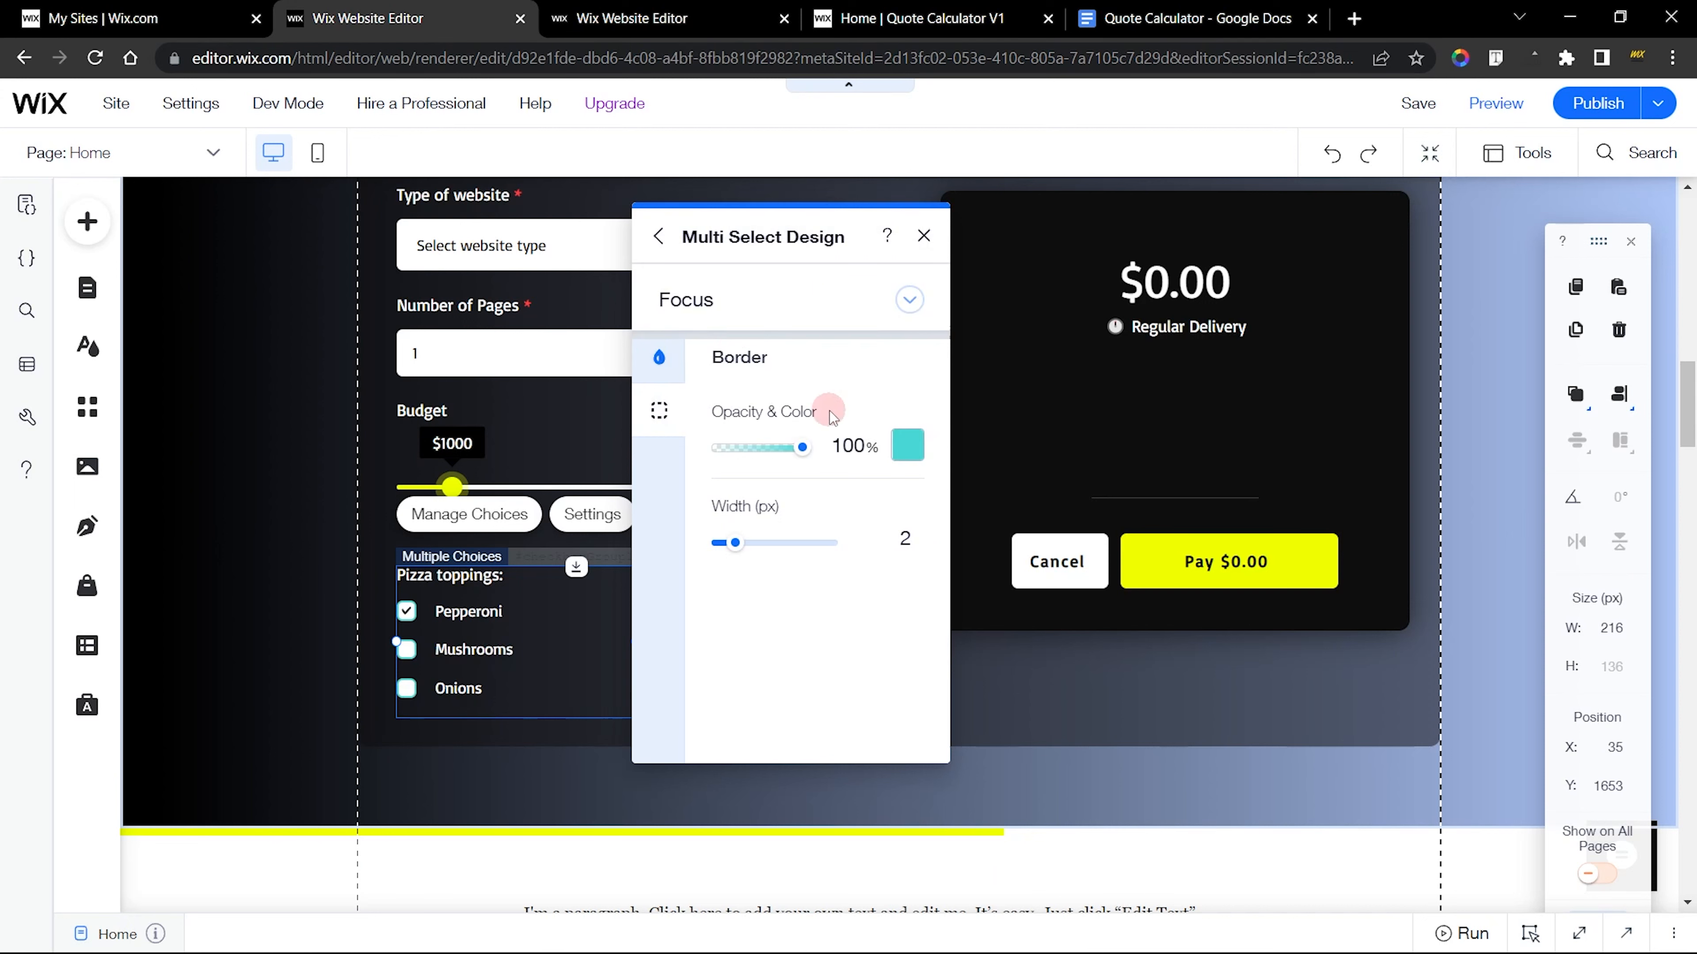
left_click(688, 367)
left_click(830, 460)
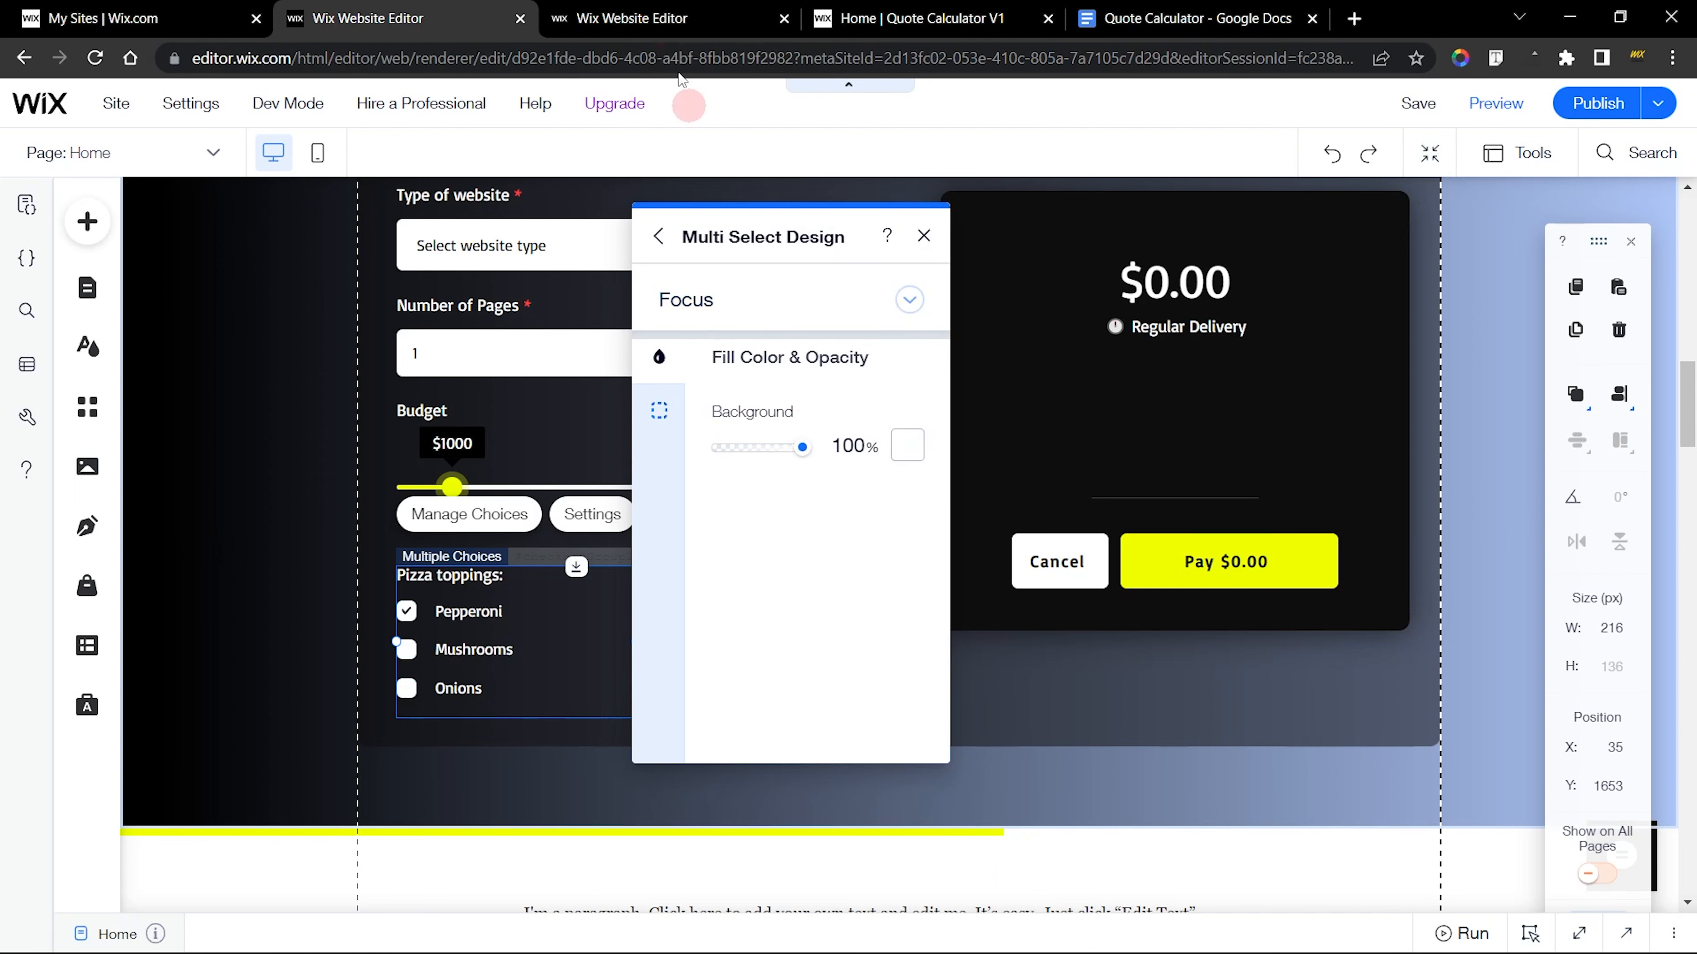
Compare the Error state's background and border settings between the finished checkbox group and the new one
left_click(688, 18)
left_click(996, 301)
left_click(999, 339)
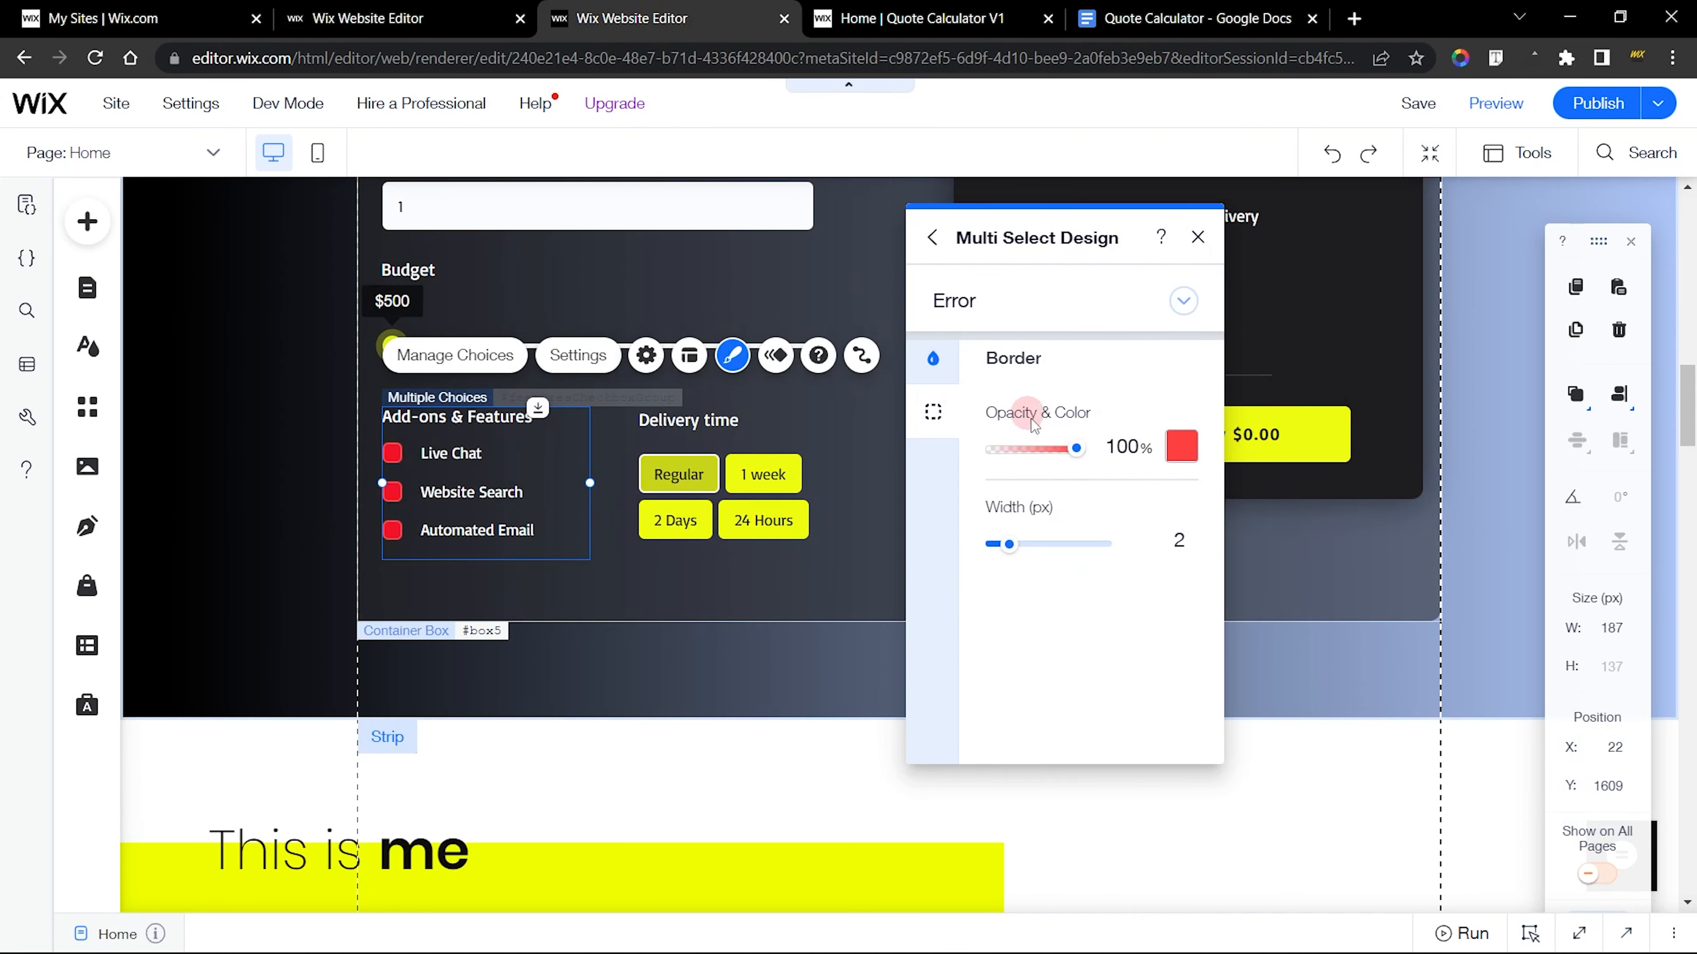
left_click(935, 362)
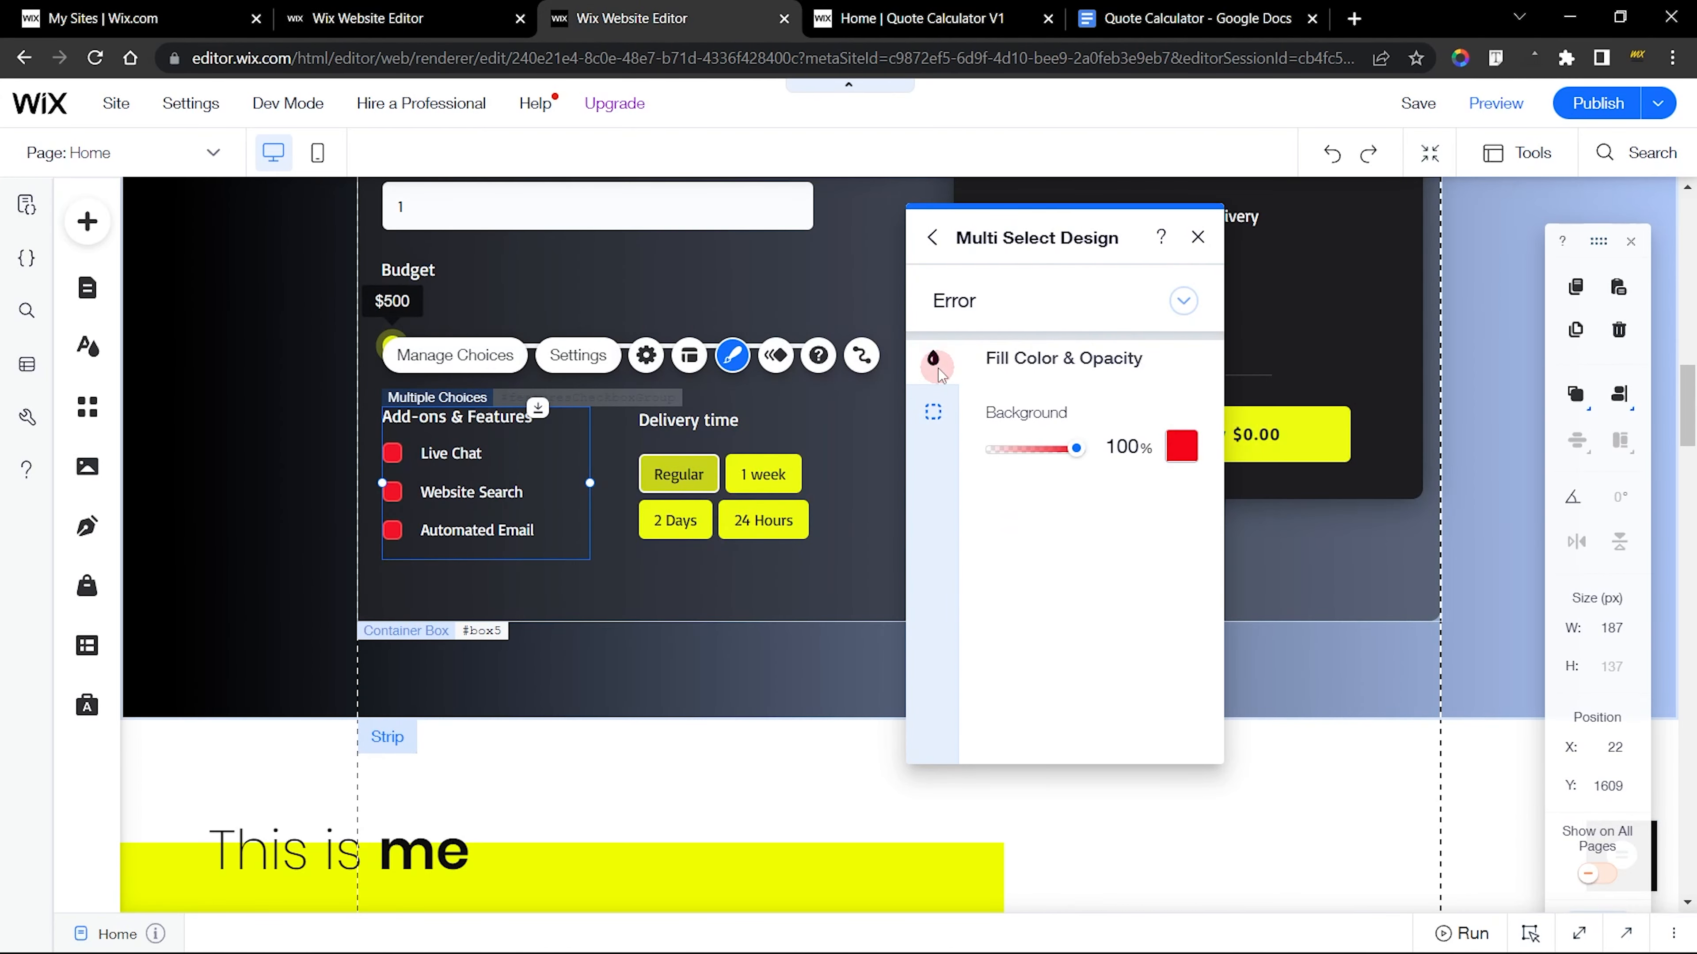
left_click(511, 9)
left_click(719, 312)
left_click(726, 336)
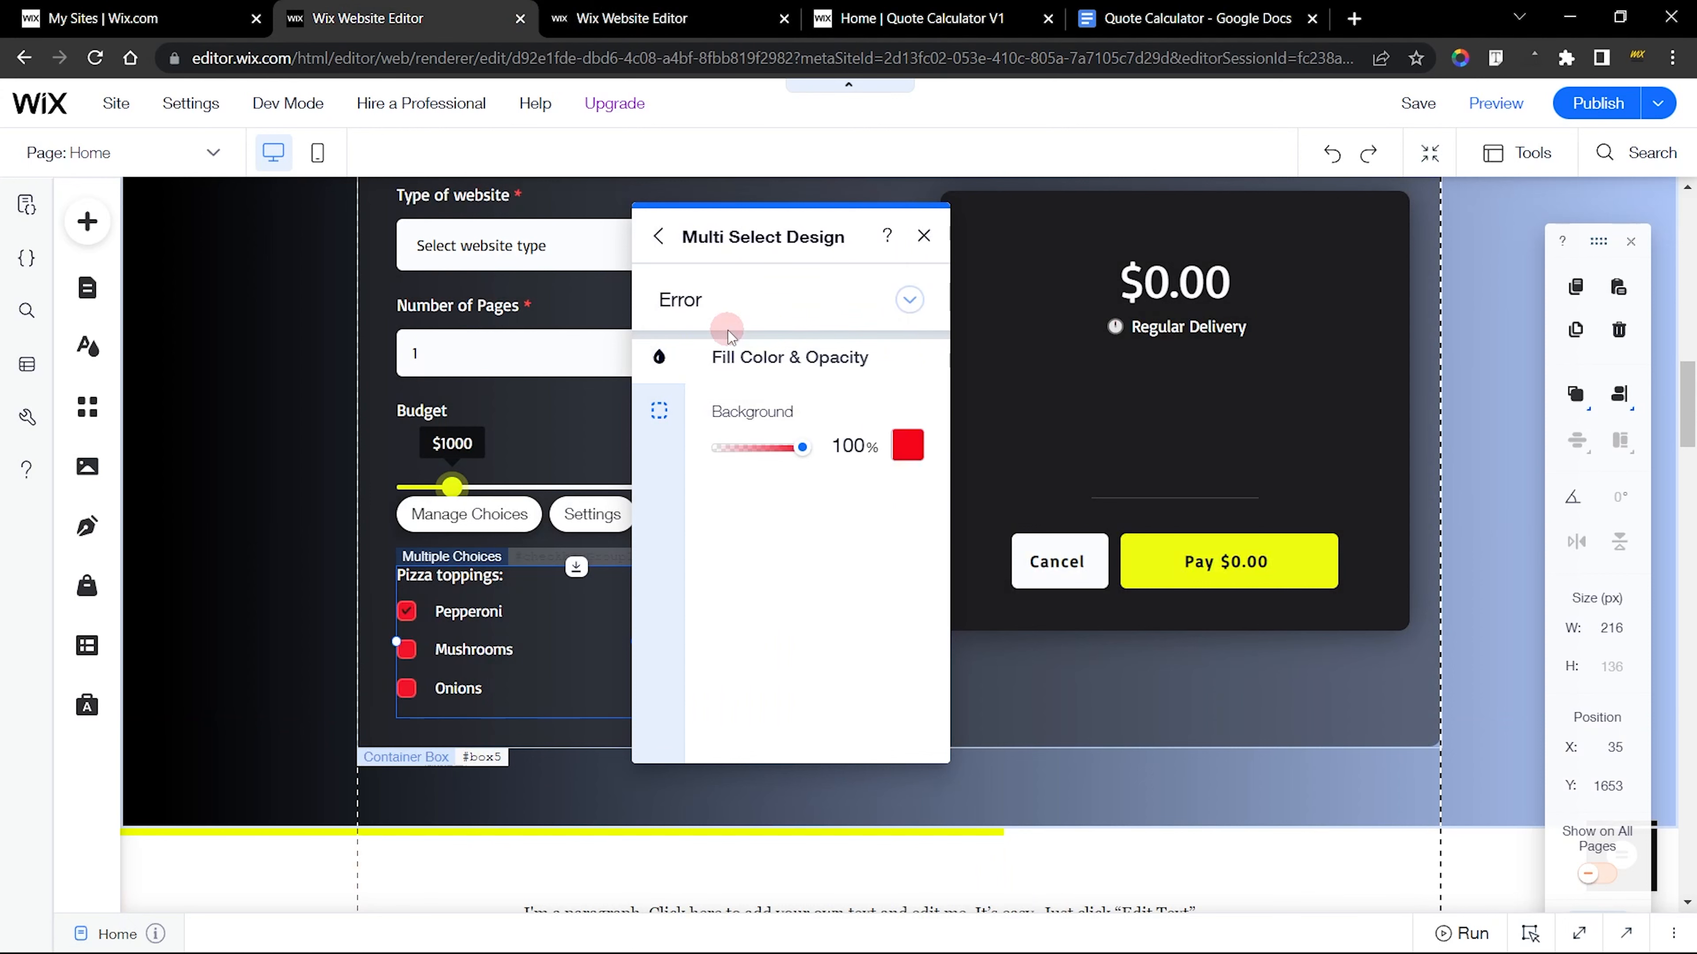
left_click(661, 411)
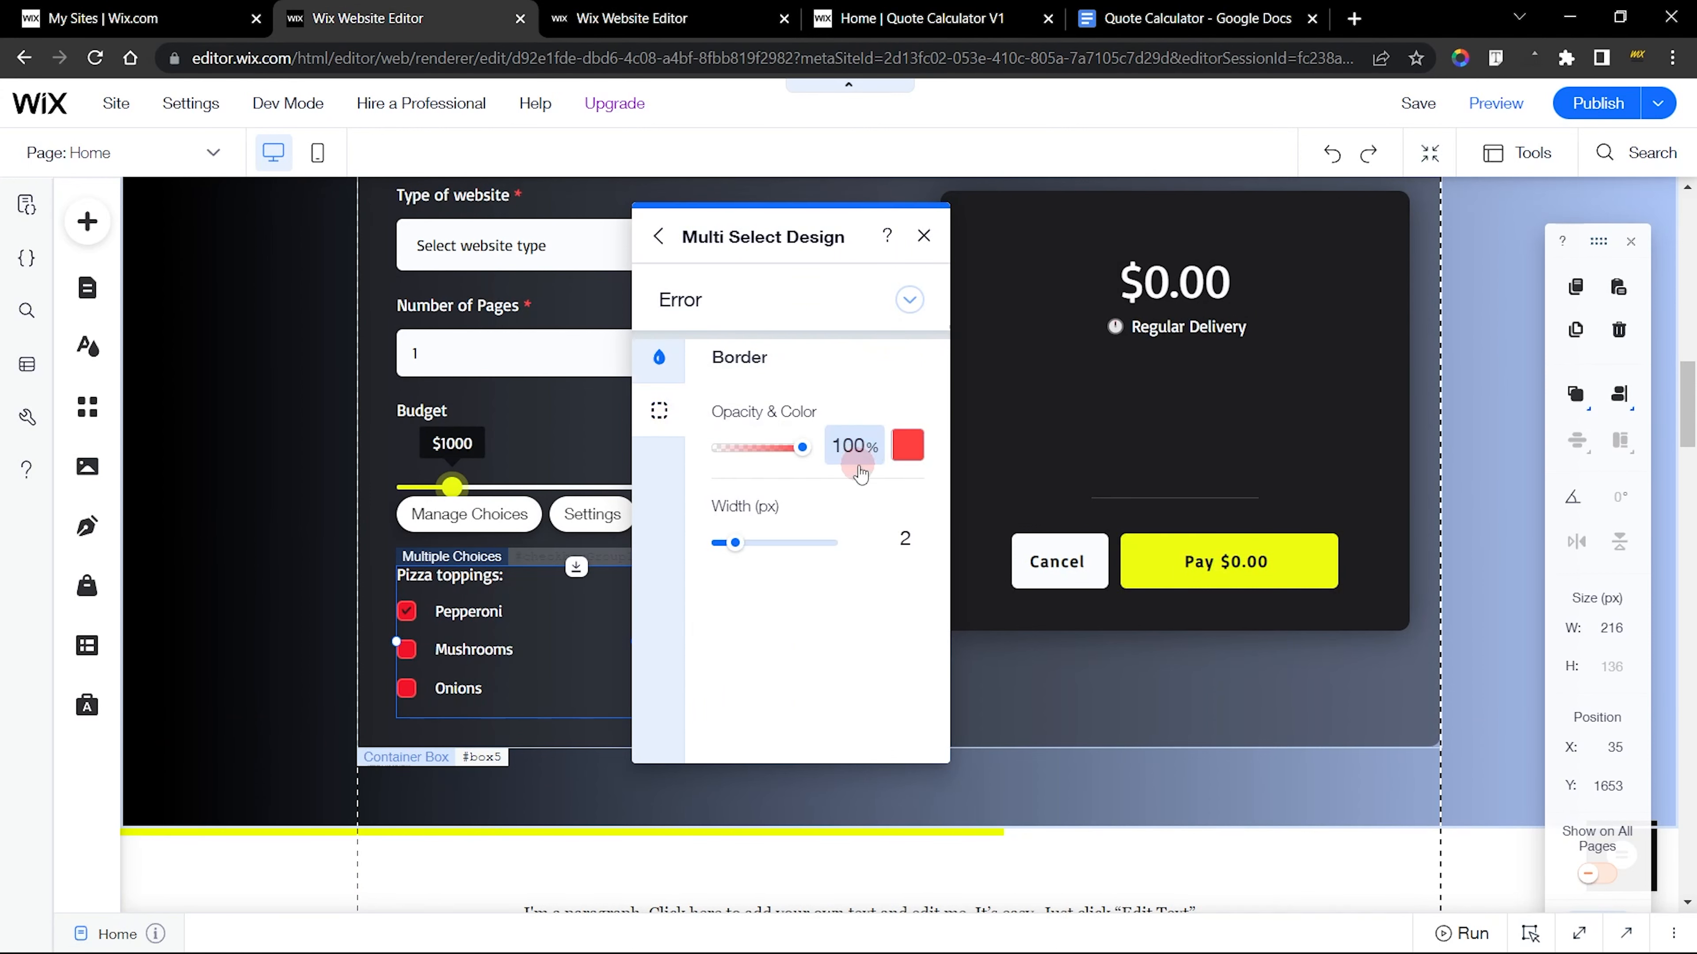
left_click(715, 10)
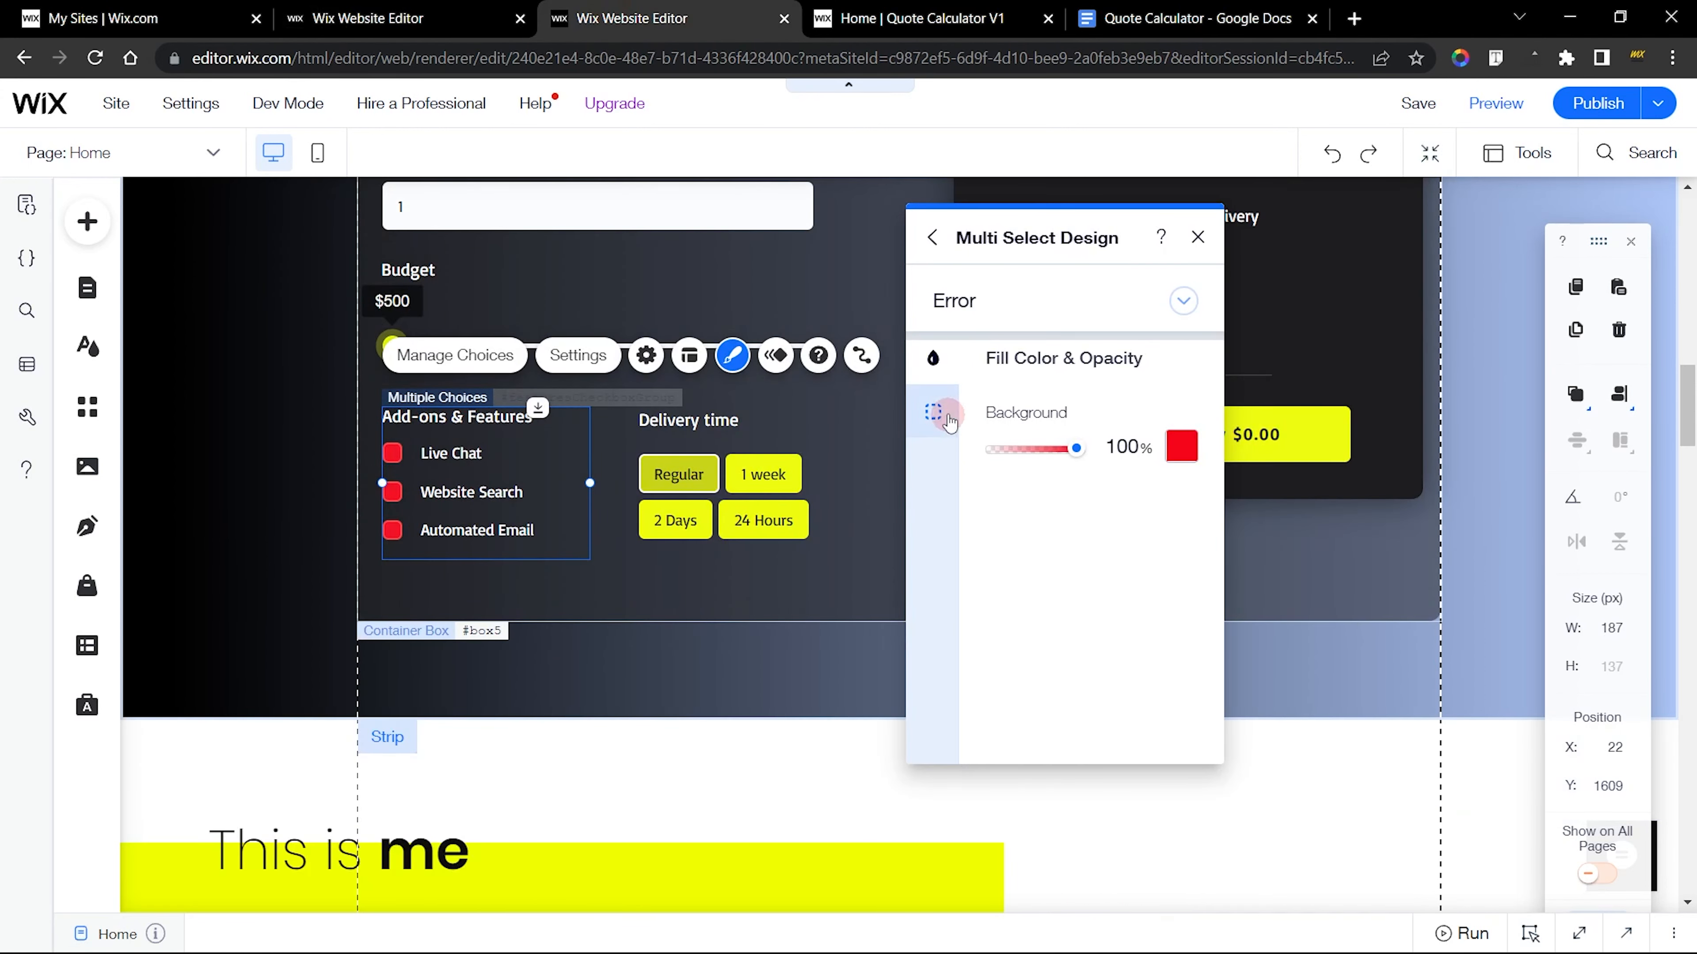
left_click(933, 411)
left_click(367, 18)
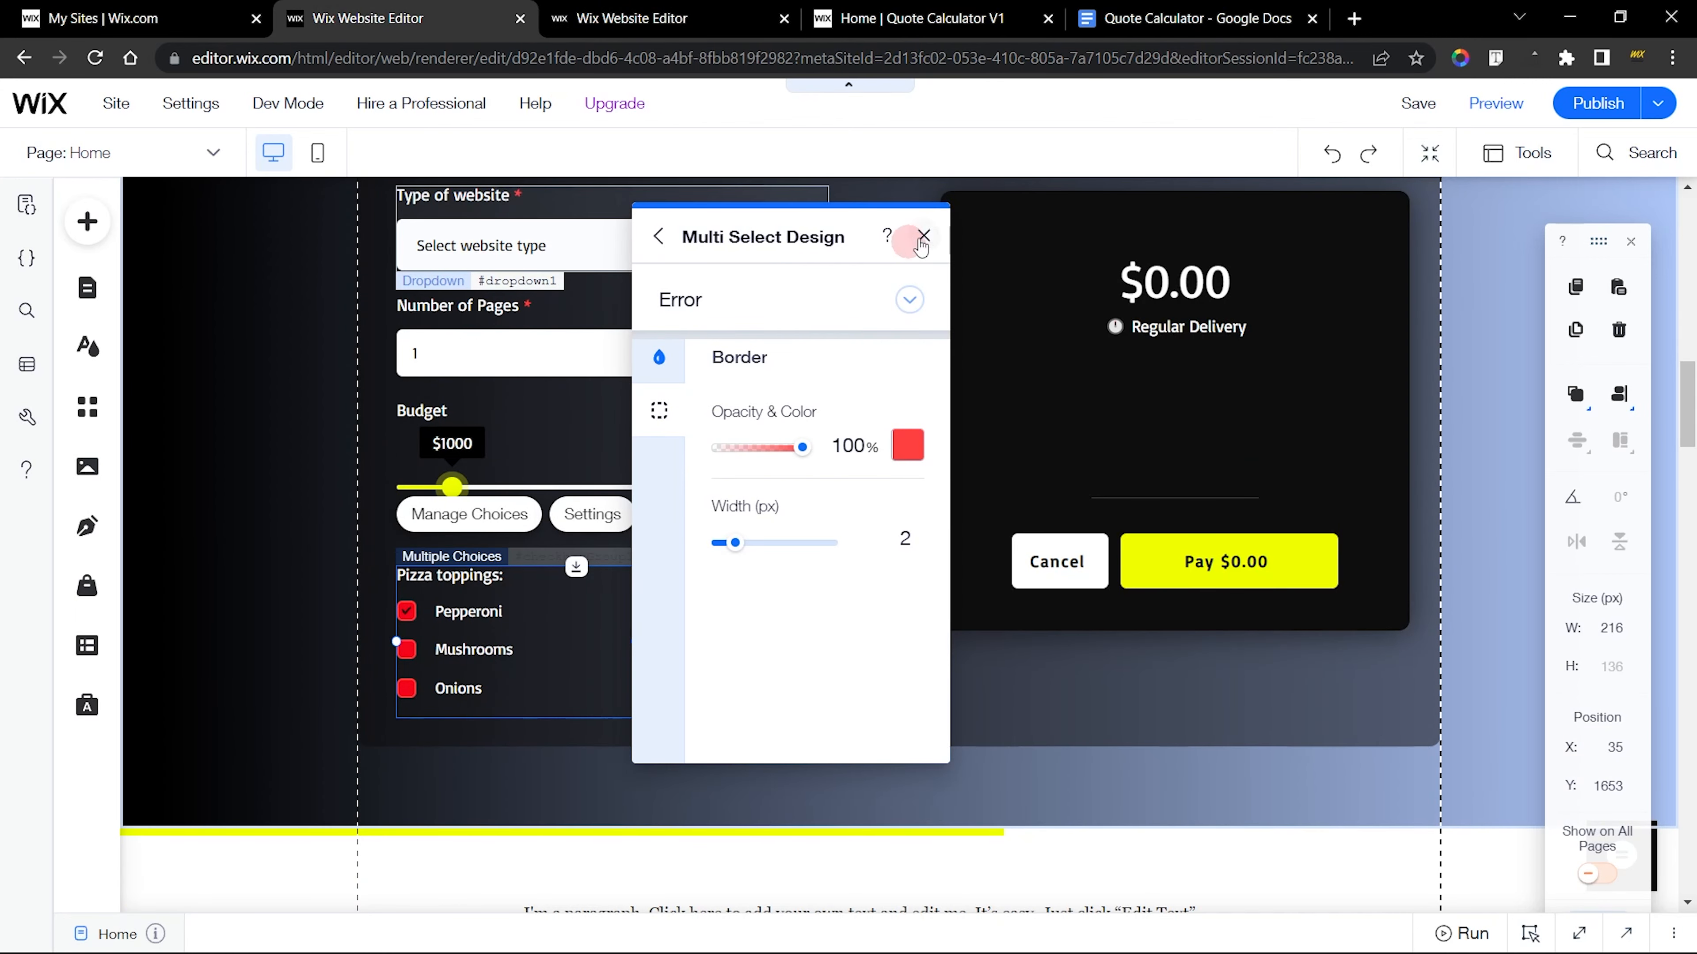
Close the Multi Select Design settings on both the finished site and the new site
left_click(661, 18)
left_click(1174, 237)
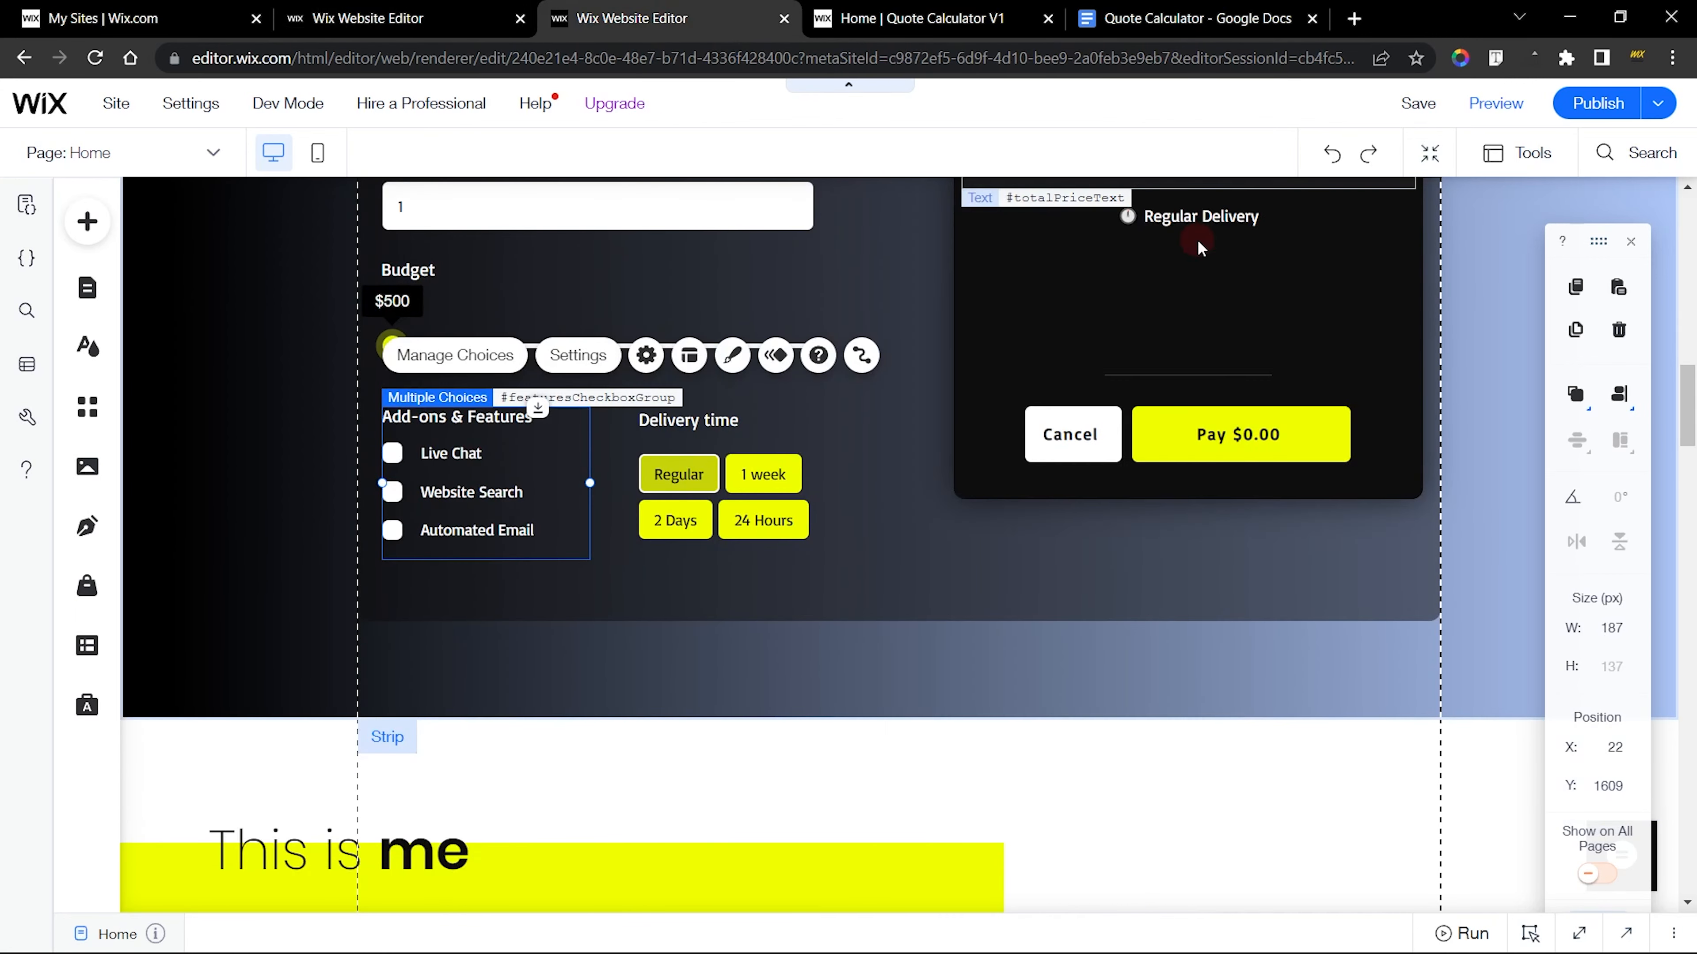
left_click(942, 615)
left_click(367, 18)
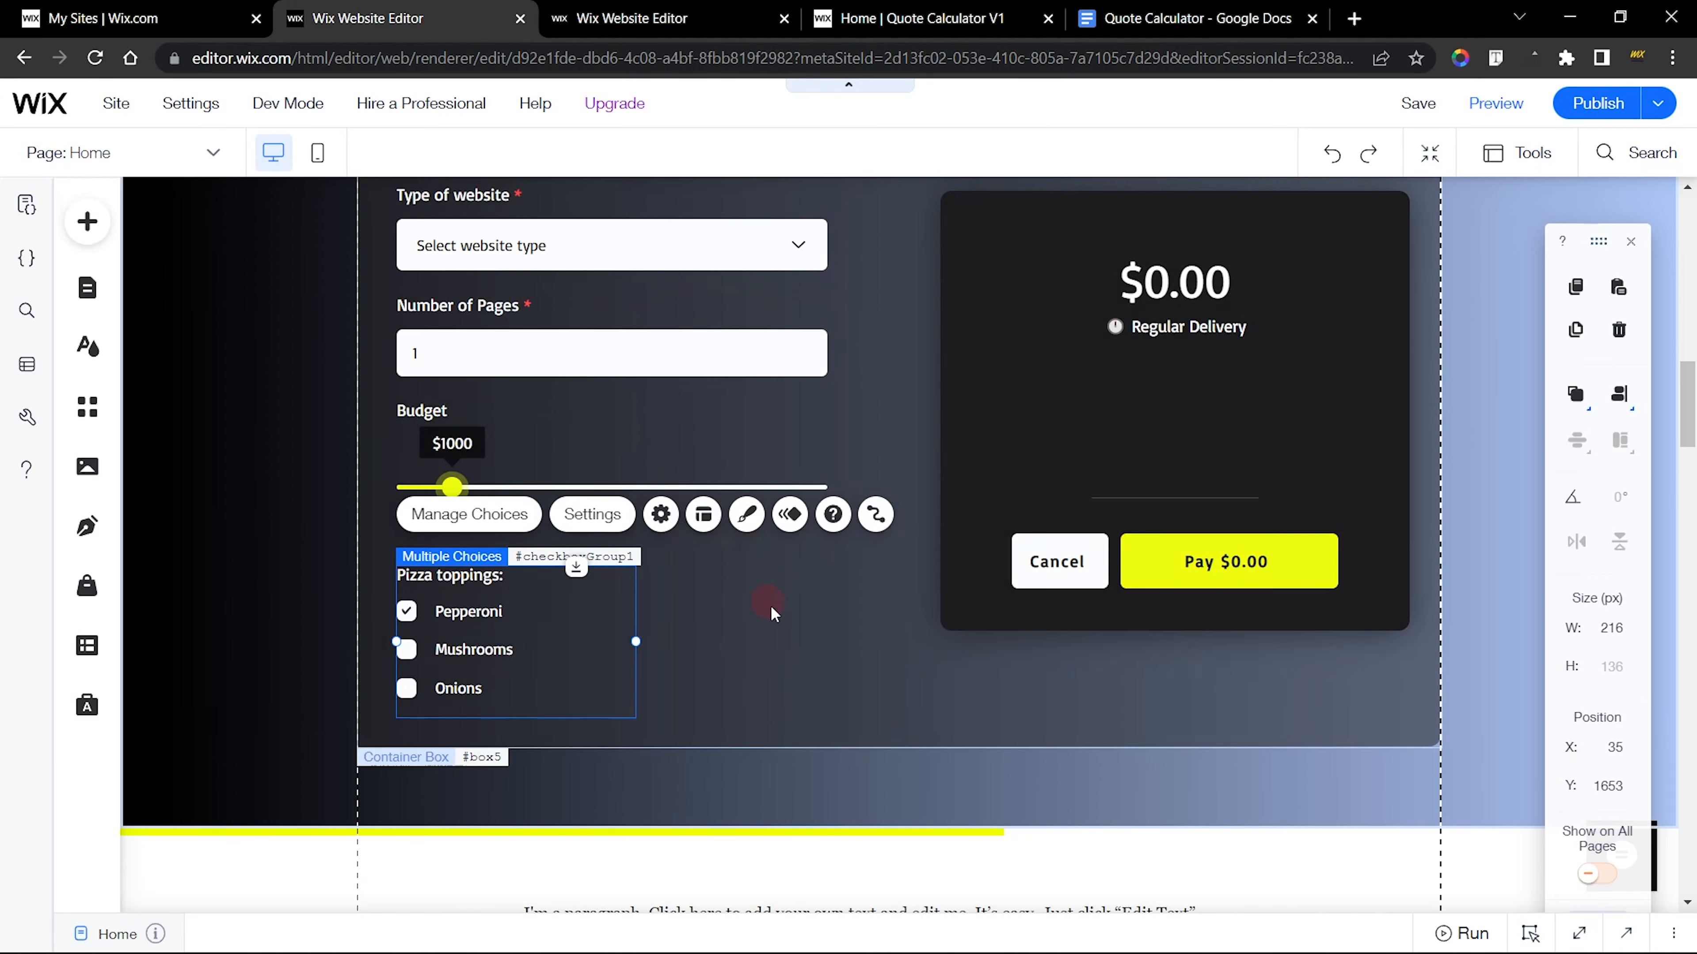
left_click(783, 621)
Open the new checkbox group's settings and copy the field title from the finished site's Add-ons group
left_click(478, 628)
left_click(593, 515)
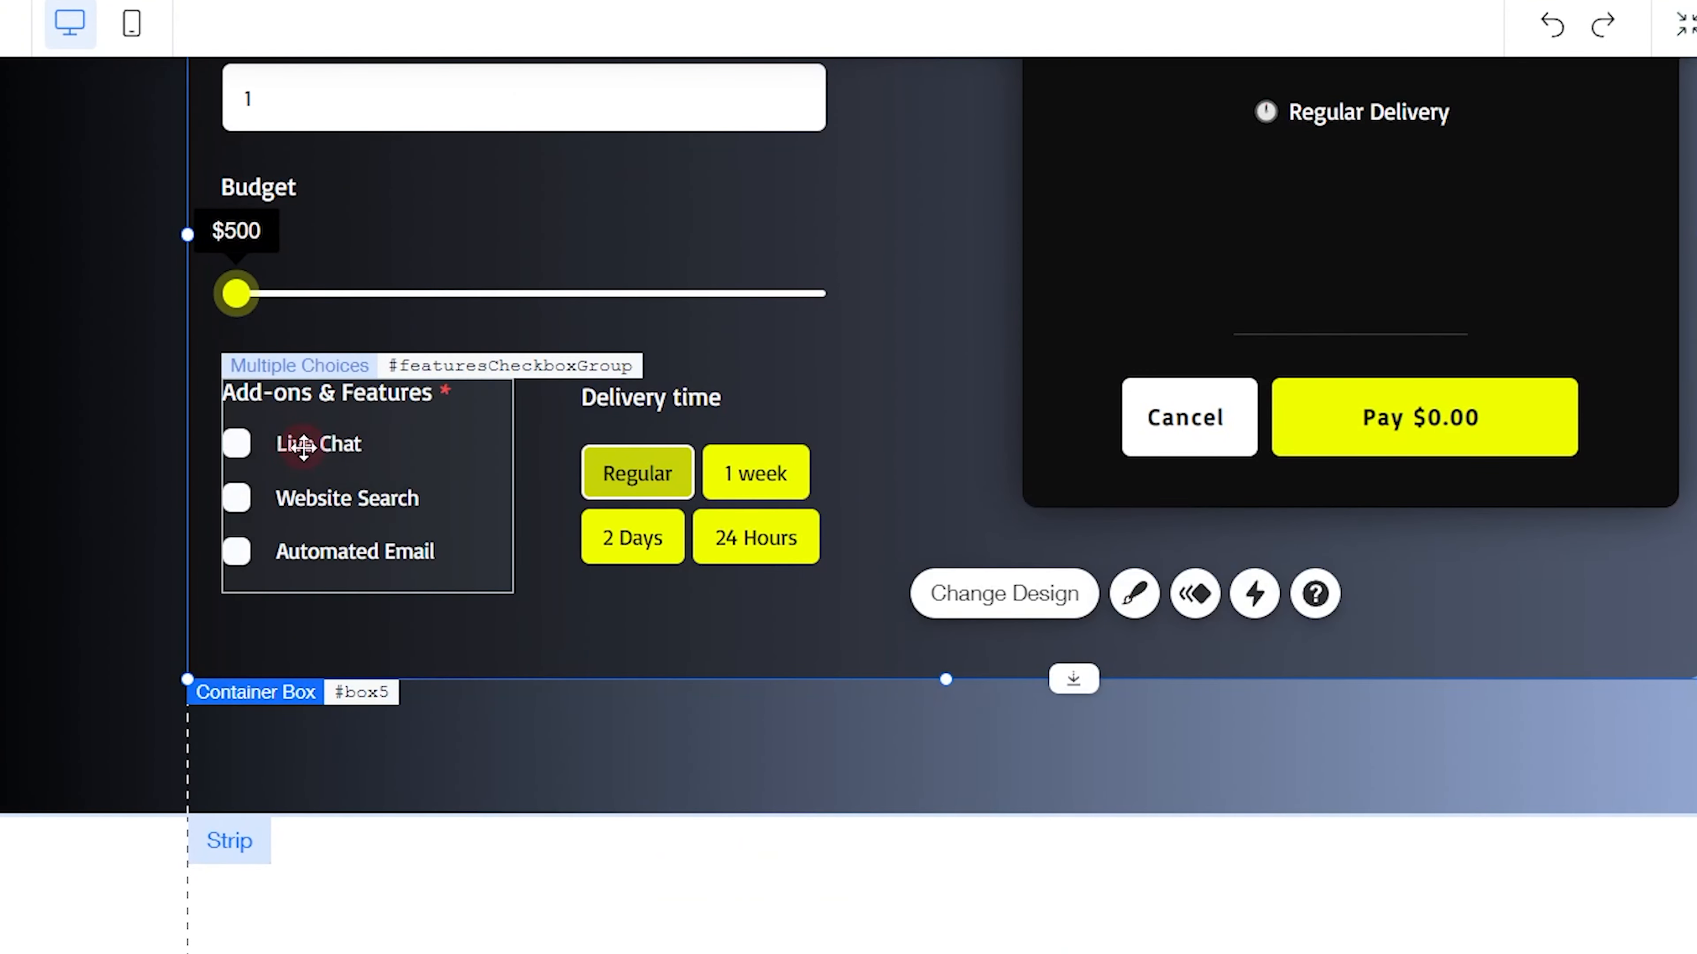
left_click(304, 446)
left_click(496, 306)
left_click(806, 613)
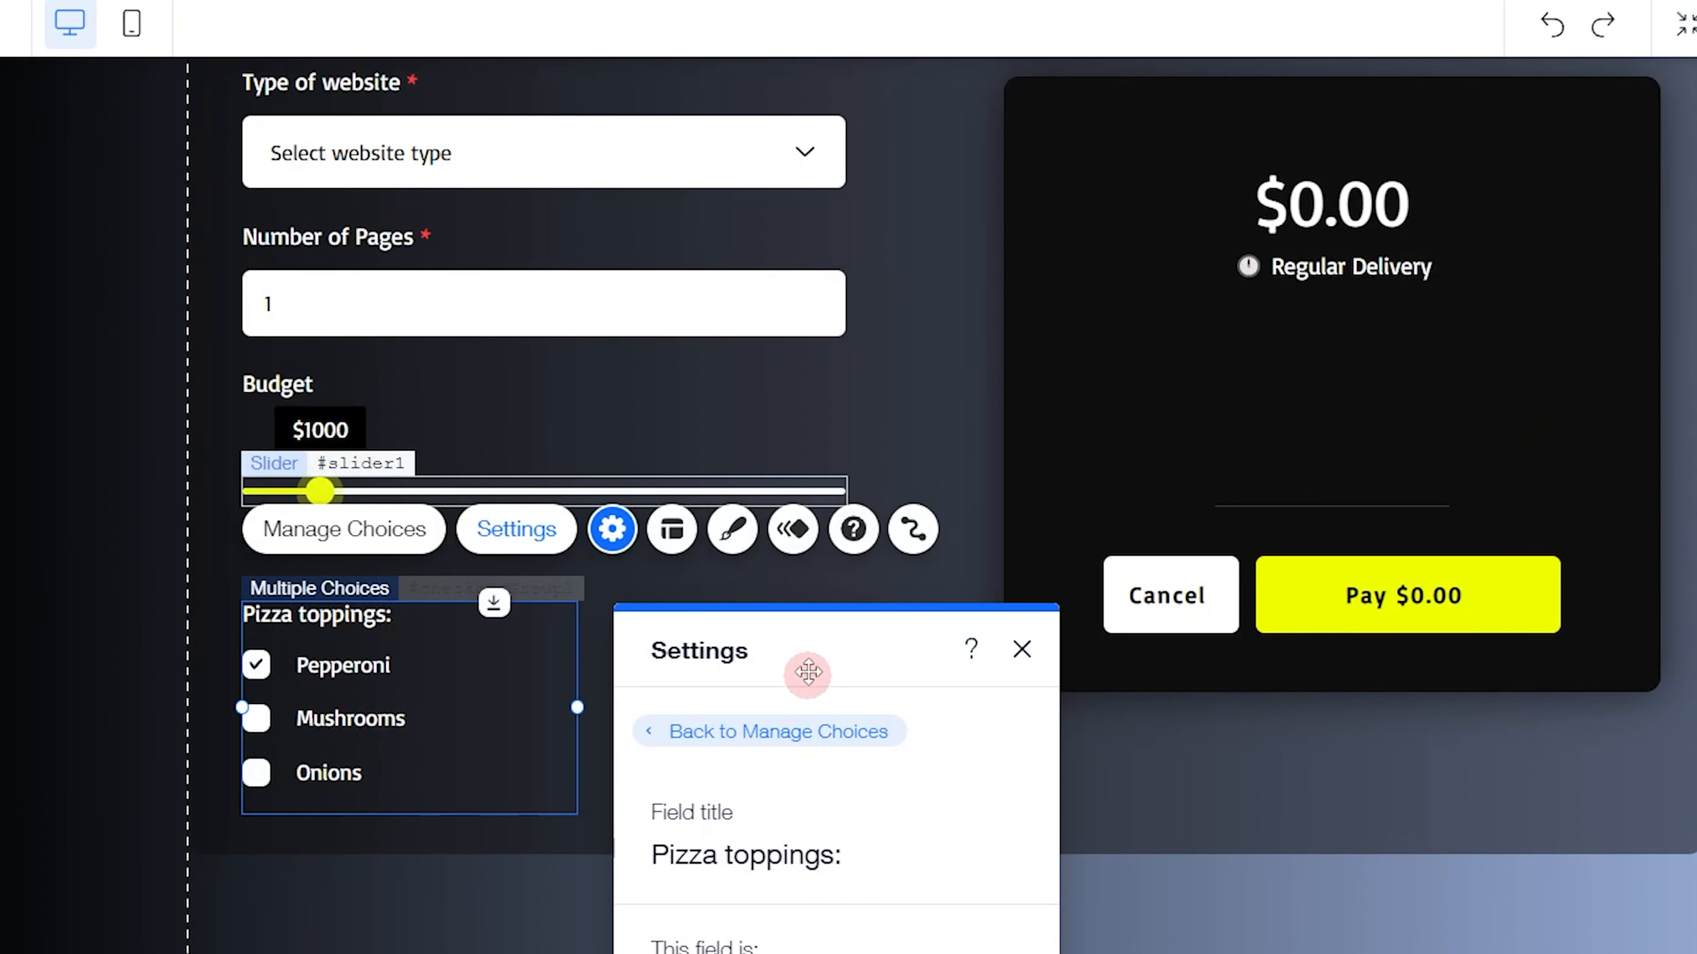
Set the new checkbox group's field title to "Add-ons & Features" and make the field required
left_click_drag(809, 671, 758, 227)
left_click(769, 425)
type("Add-ons & Features")
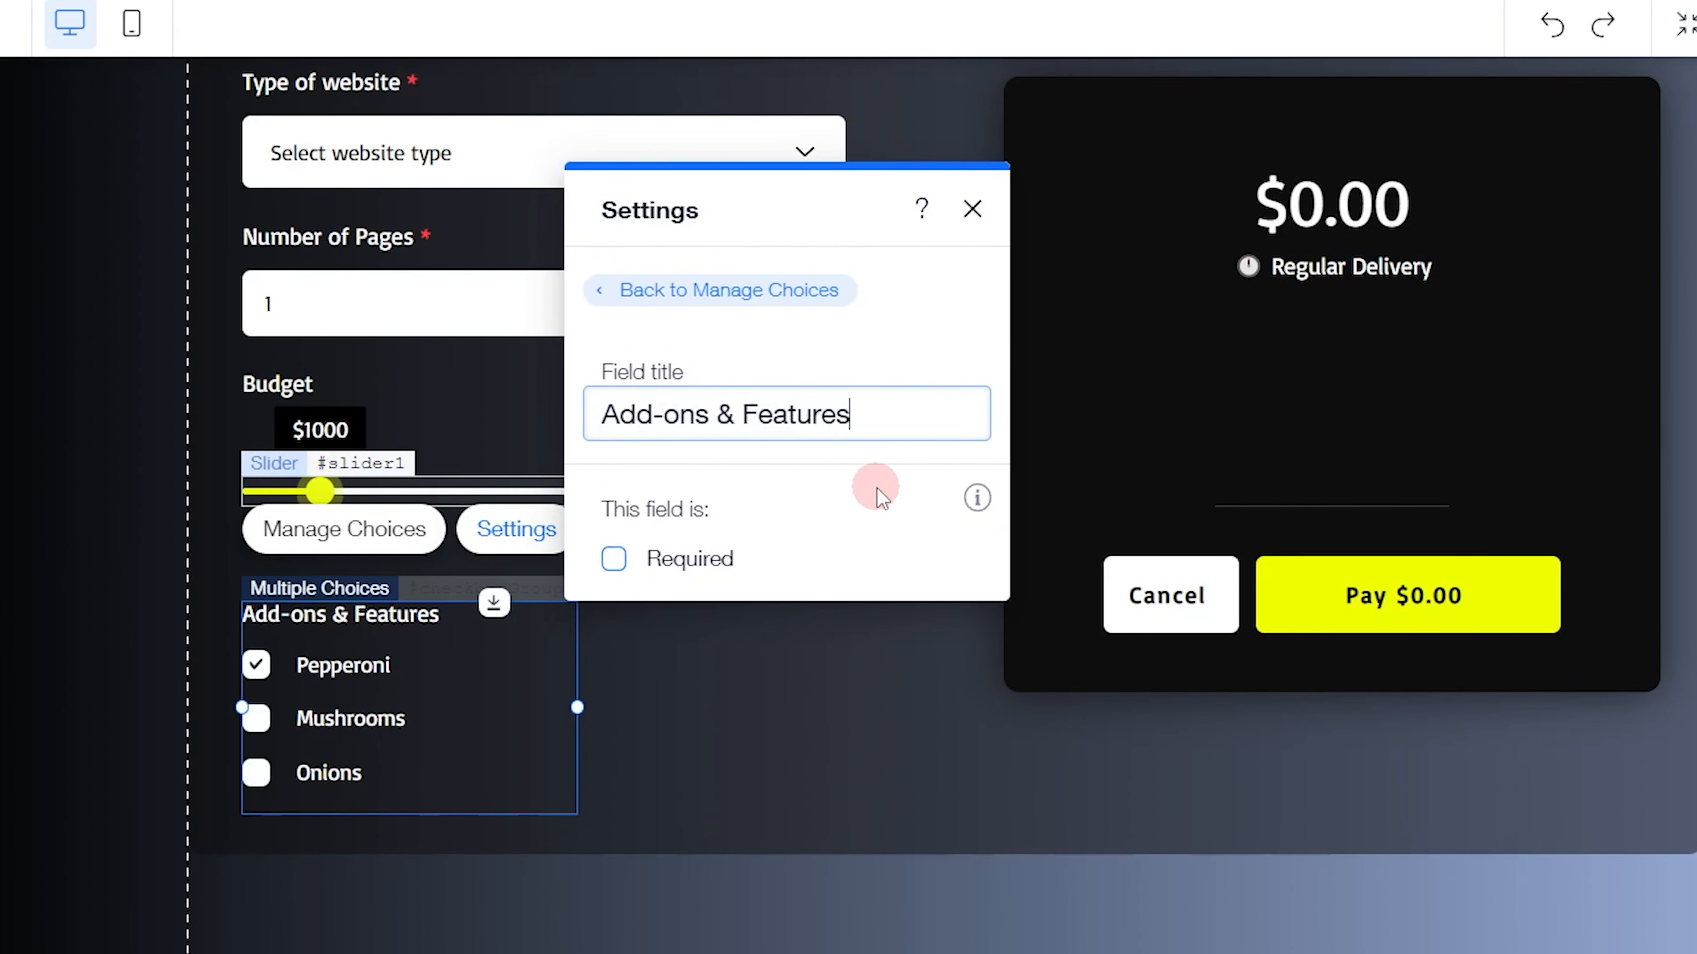
left_click(613, 559)
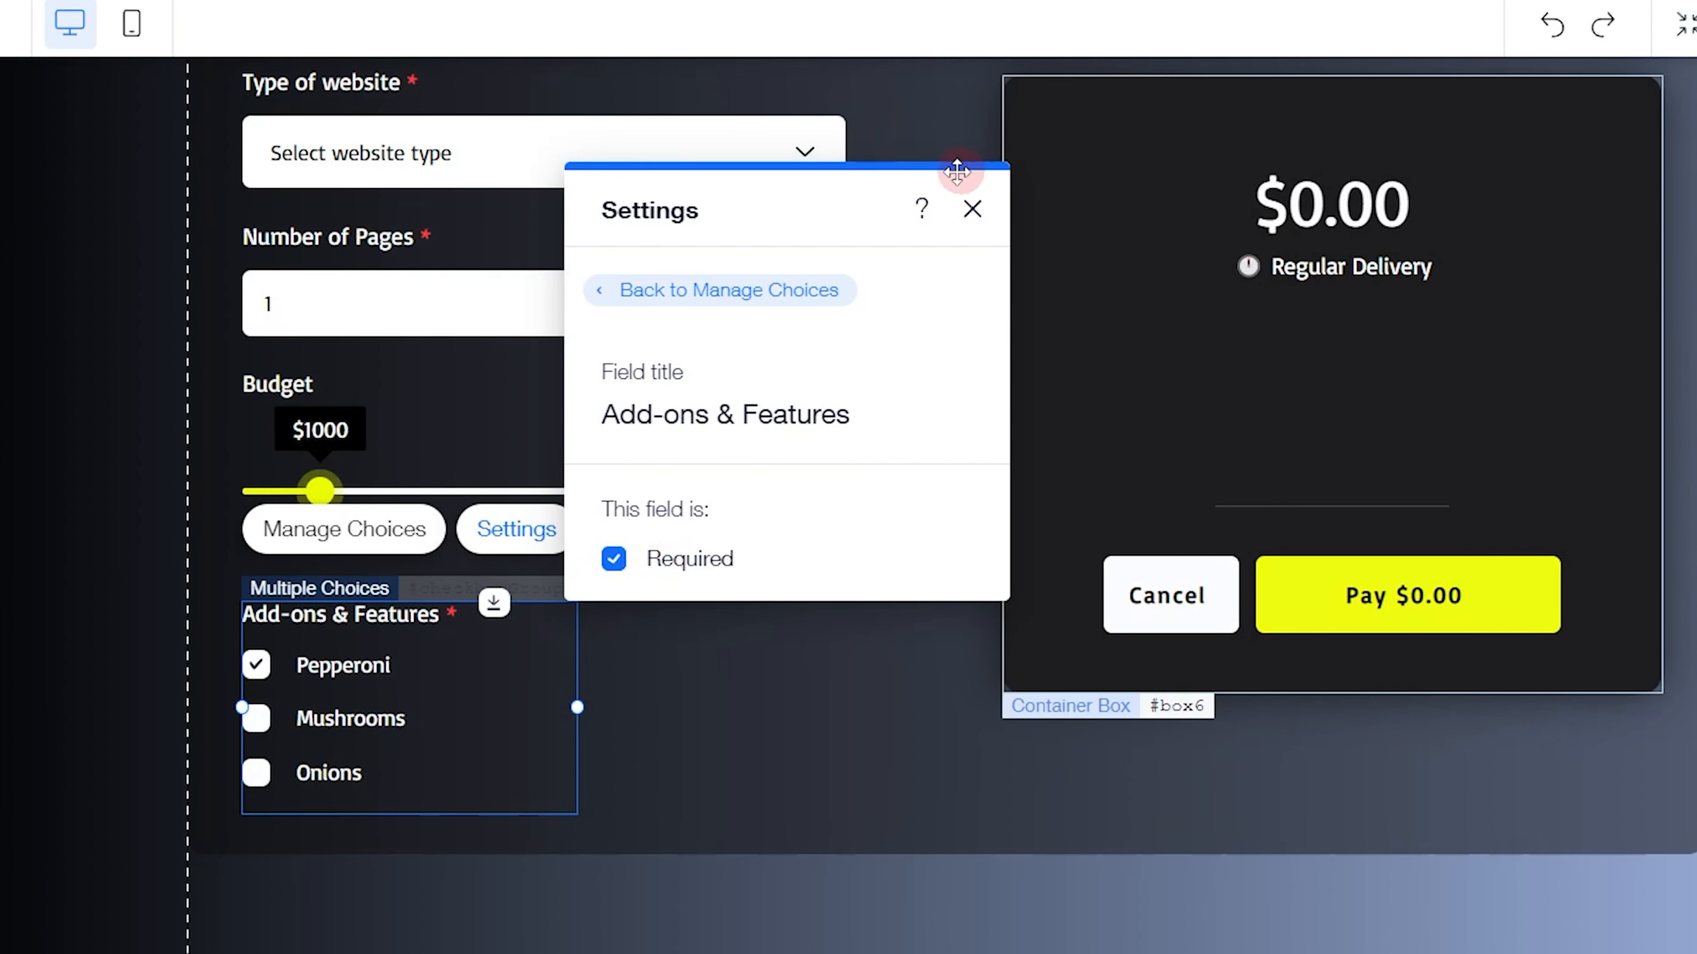
left_click(968, 210)
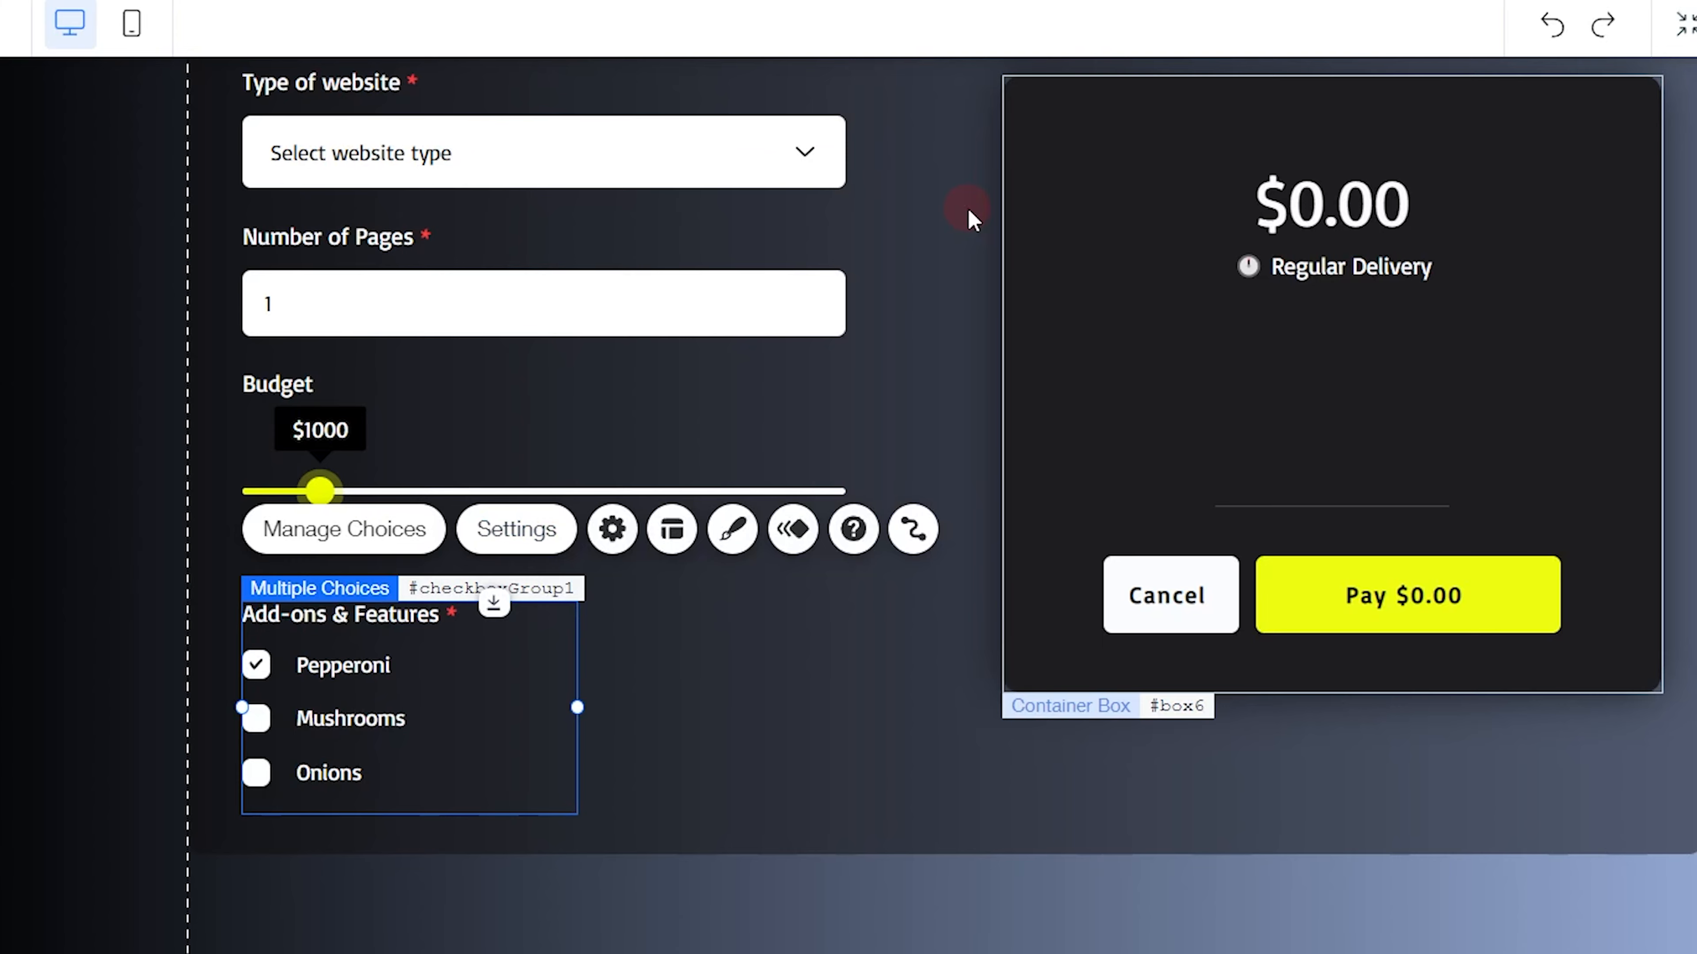
Close the finished group's settings and examine its list of choices and the options available for Live Chat
left_click(780, 632)
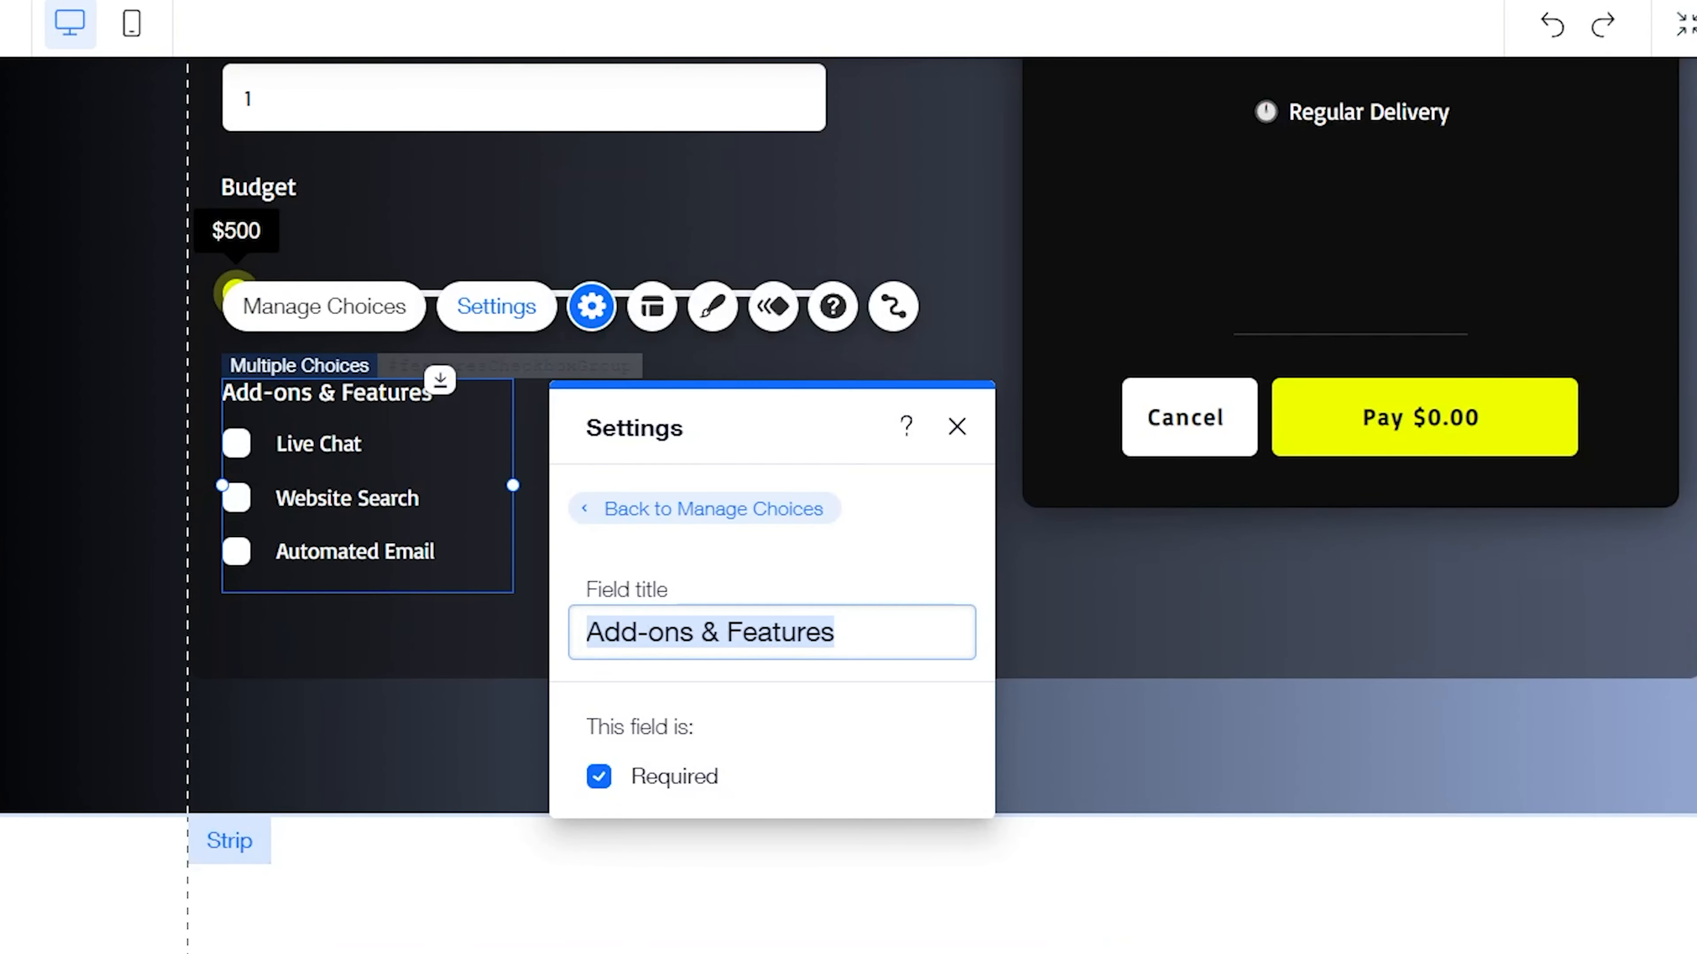
left_click(955, 422)
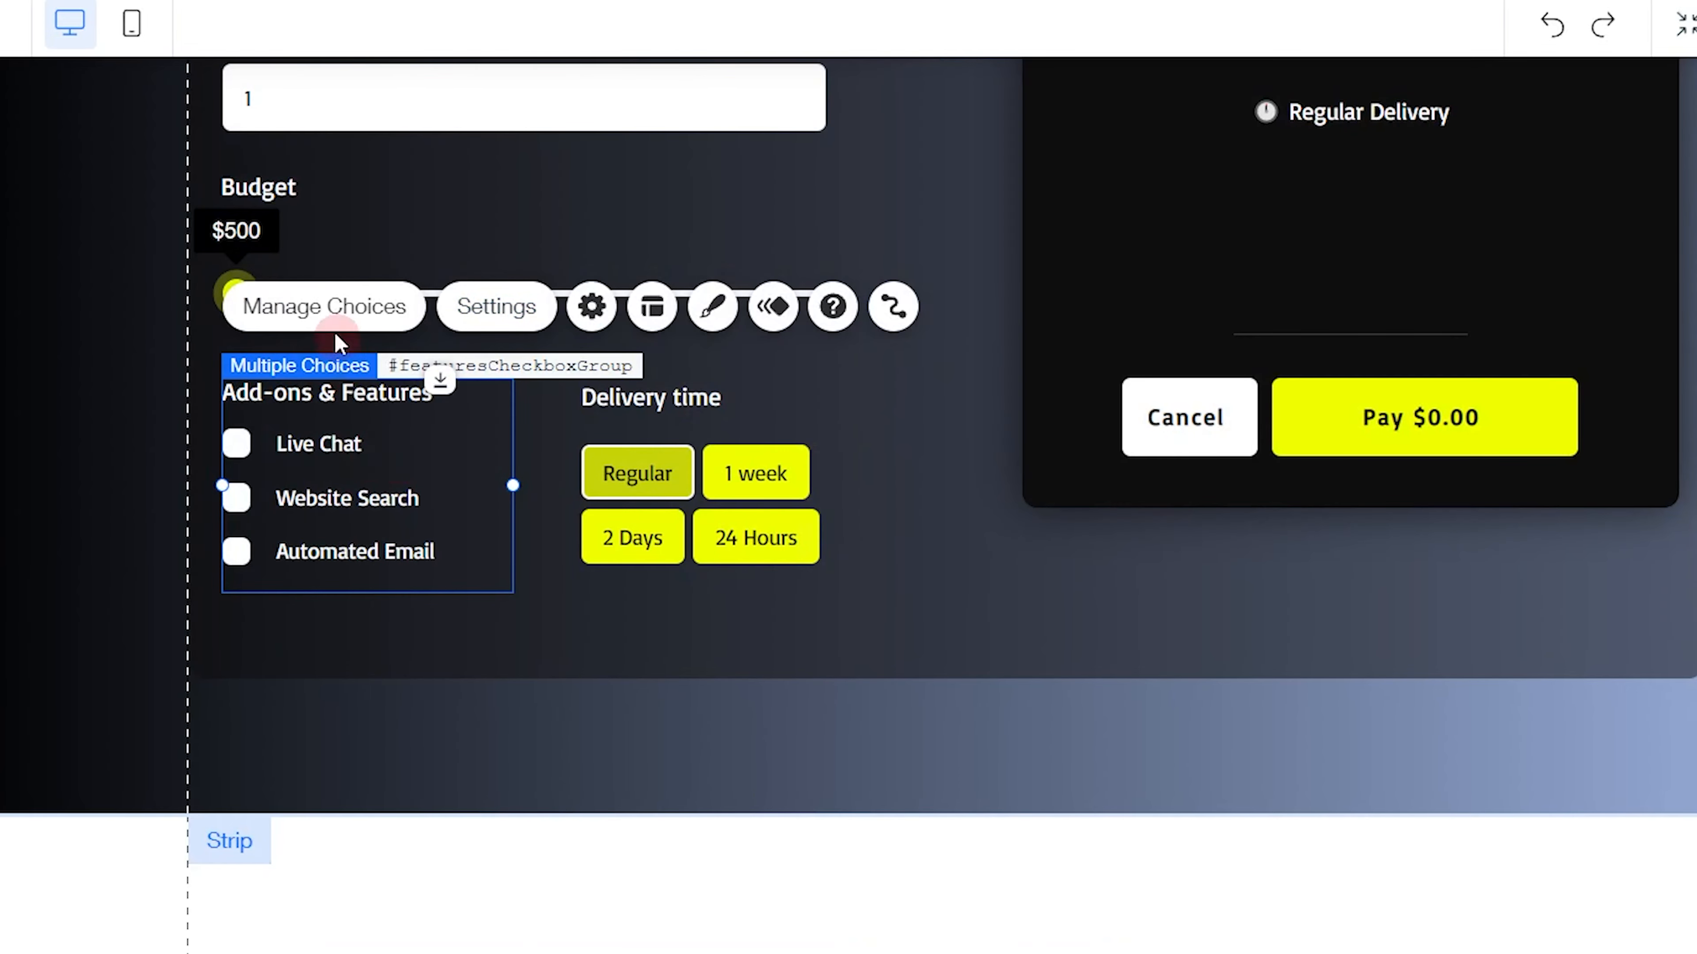
left_click(334, 320)
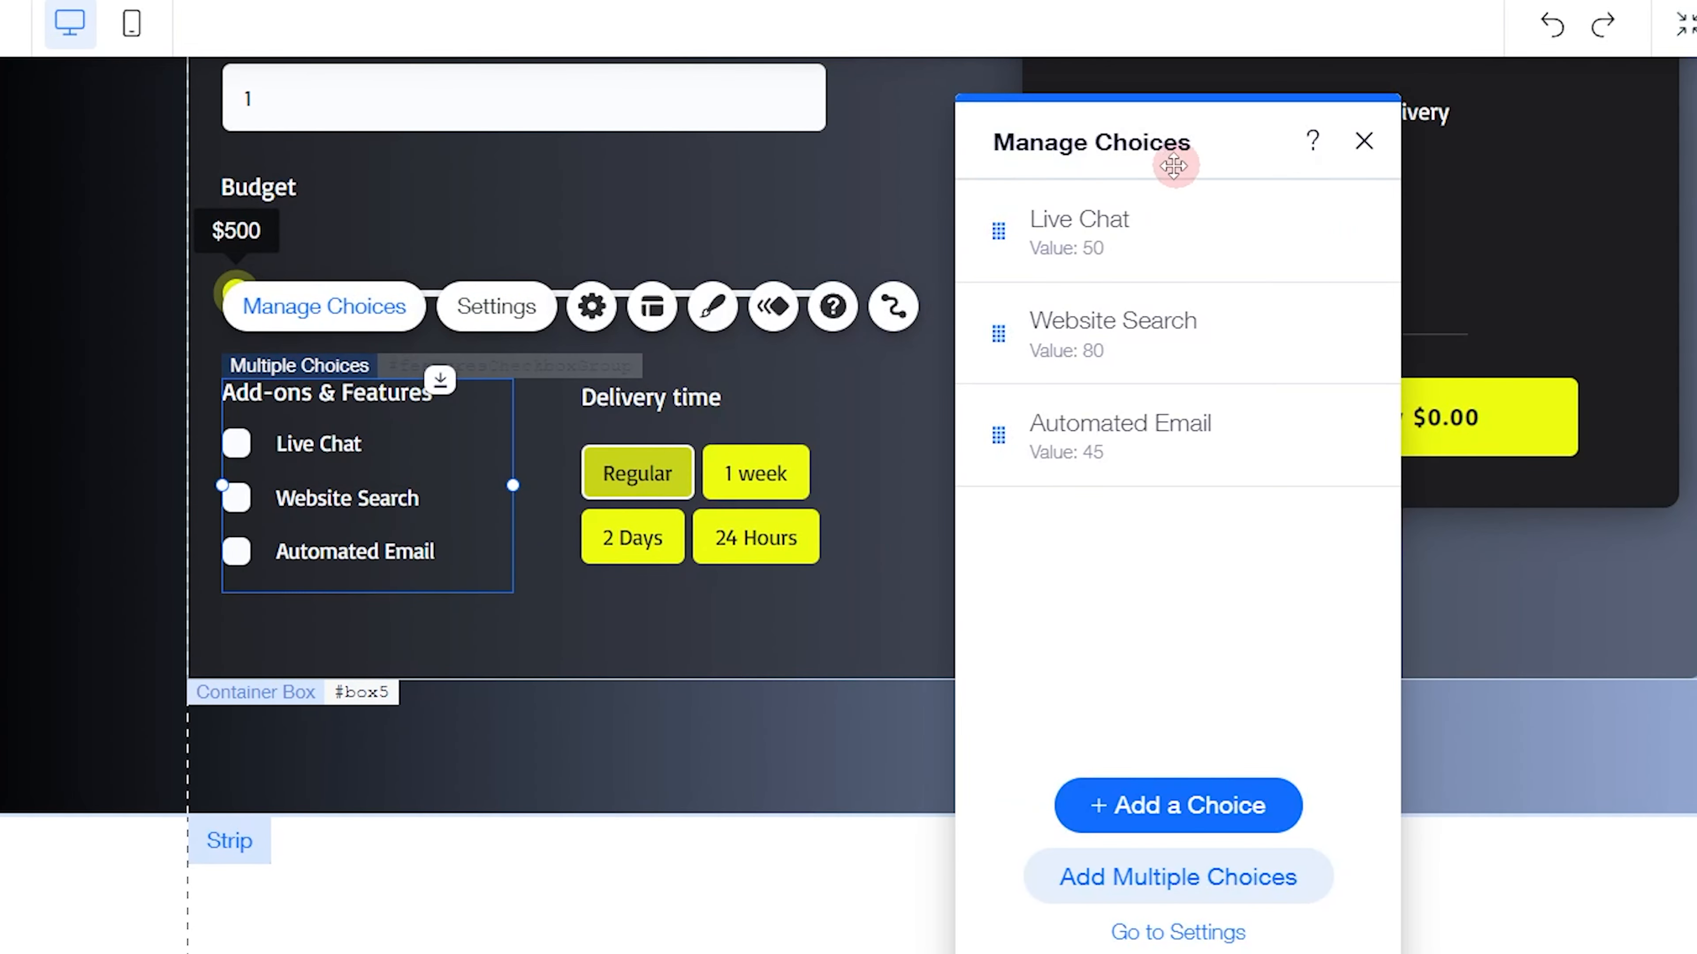
left_click_drag(1171, 159, 829, 159)
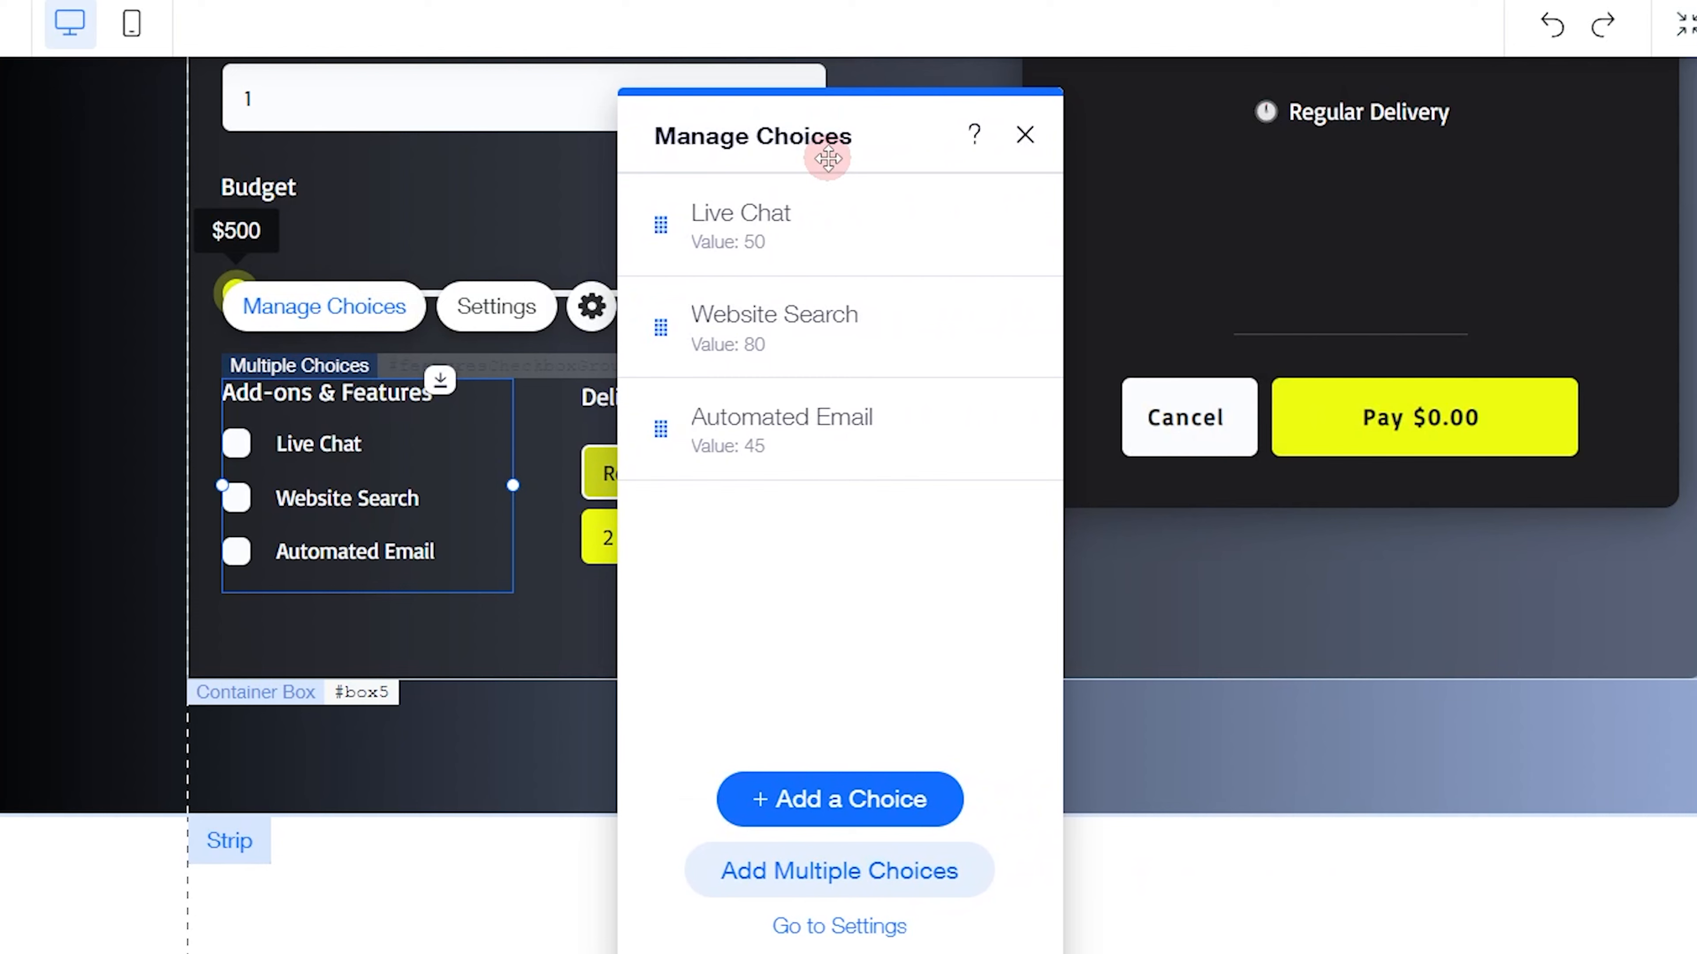
mouse_move(812, 205)
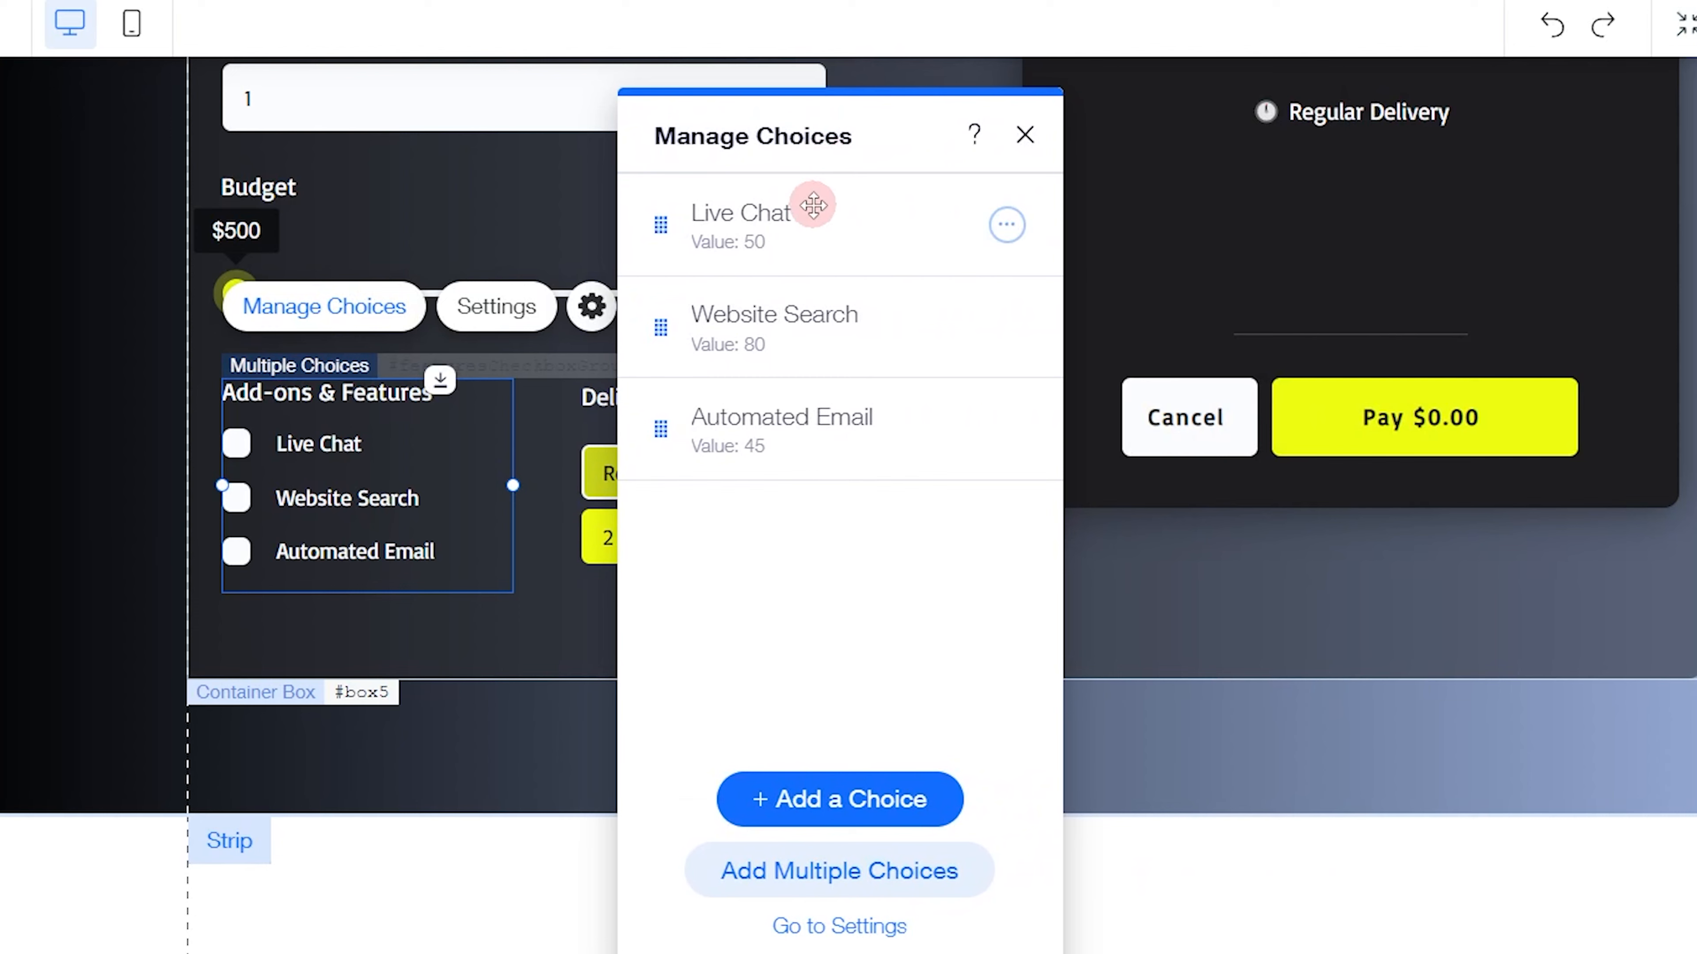
left_click(1008, 227)
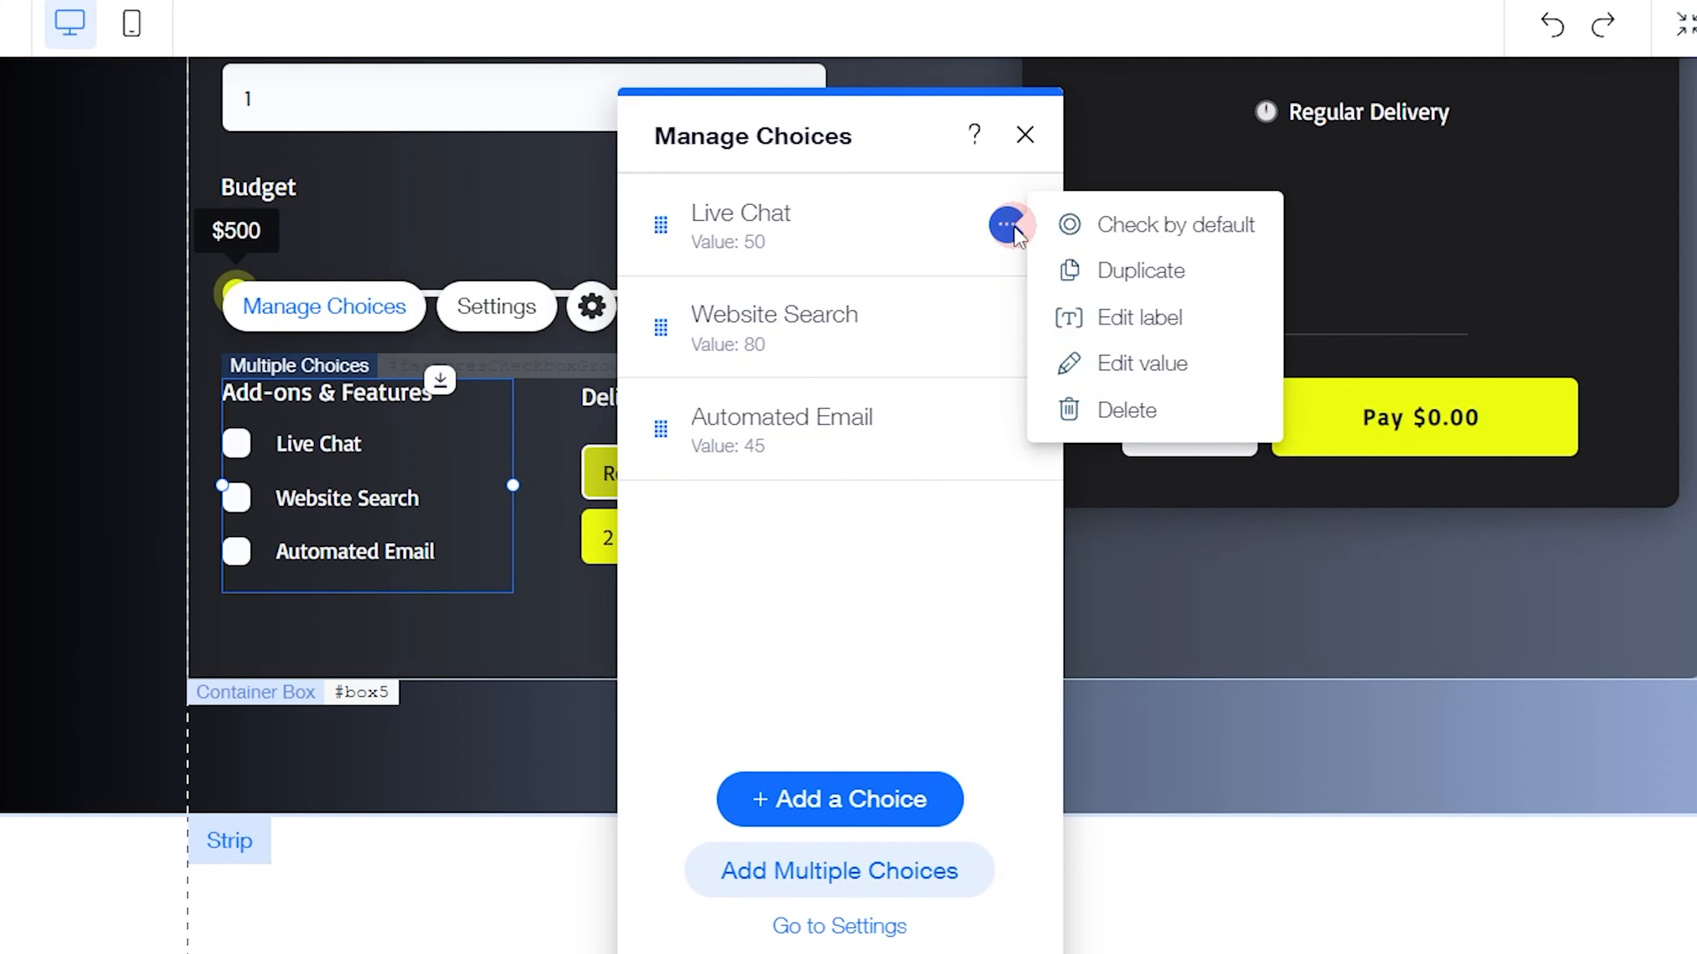
left_click(859, 251)
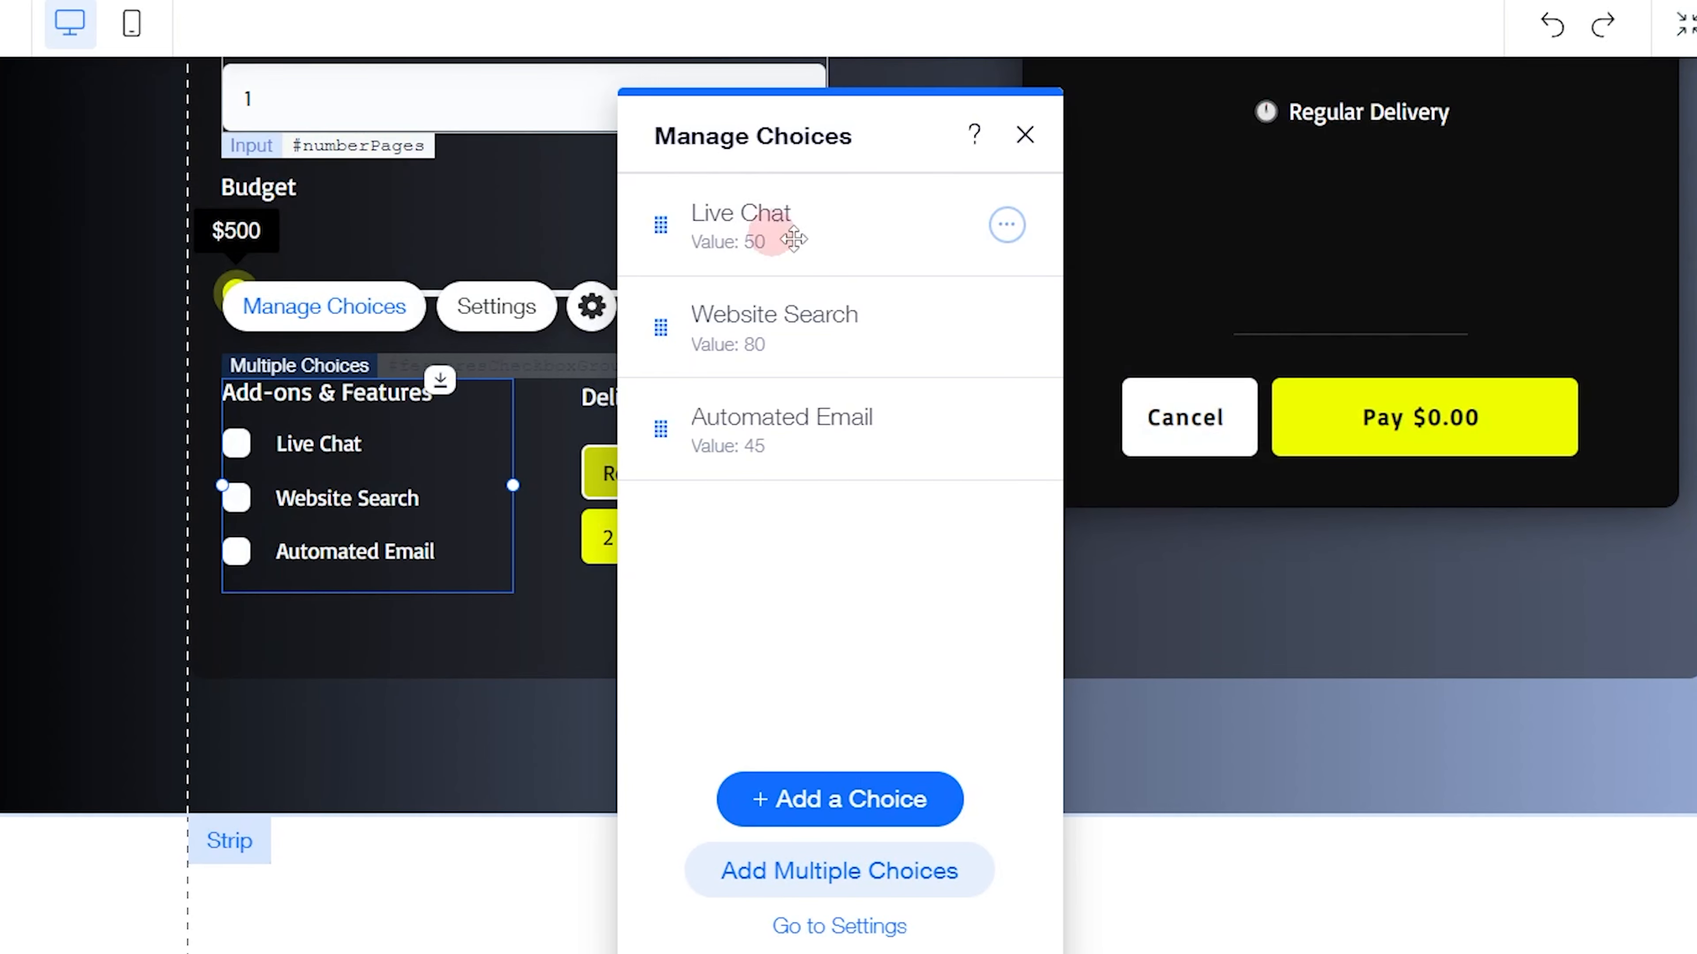
Copy the Live Chat label from the finished group and open the new group's list of choices
left_click(1007, 225)
left_click(1139, 317)
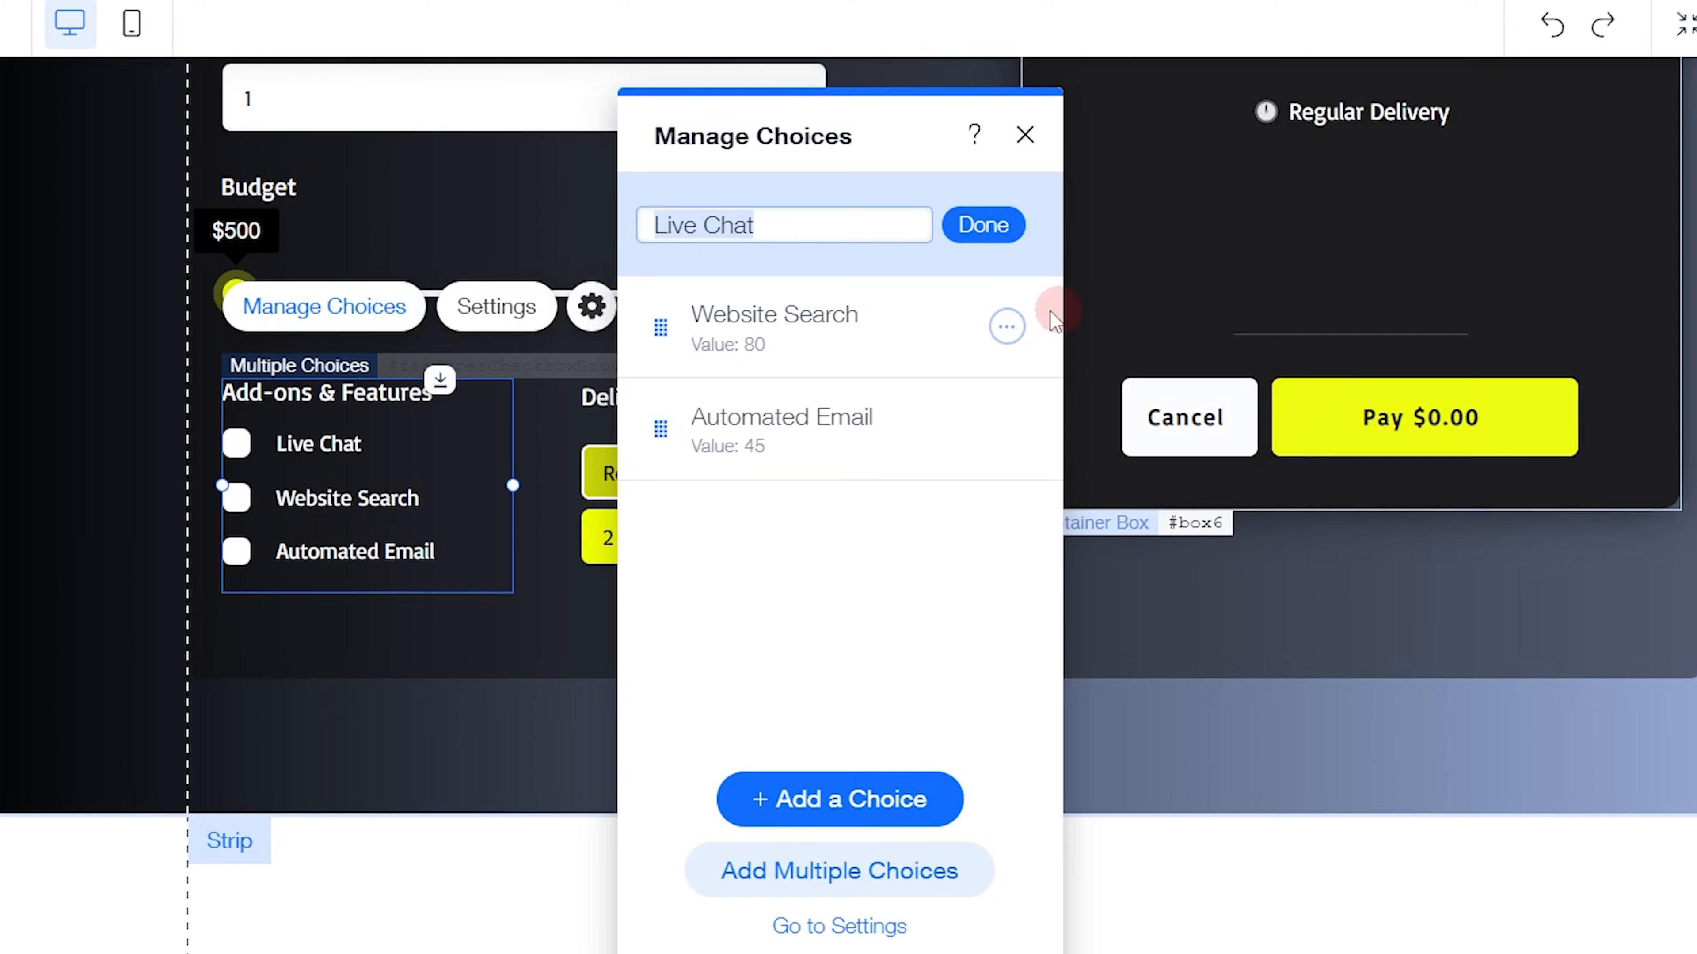
left_click(984, 224)
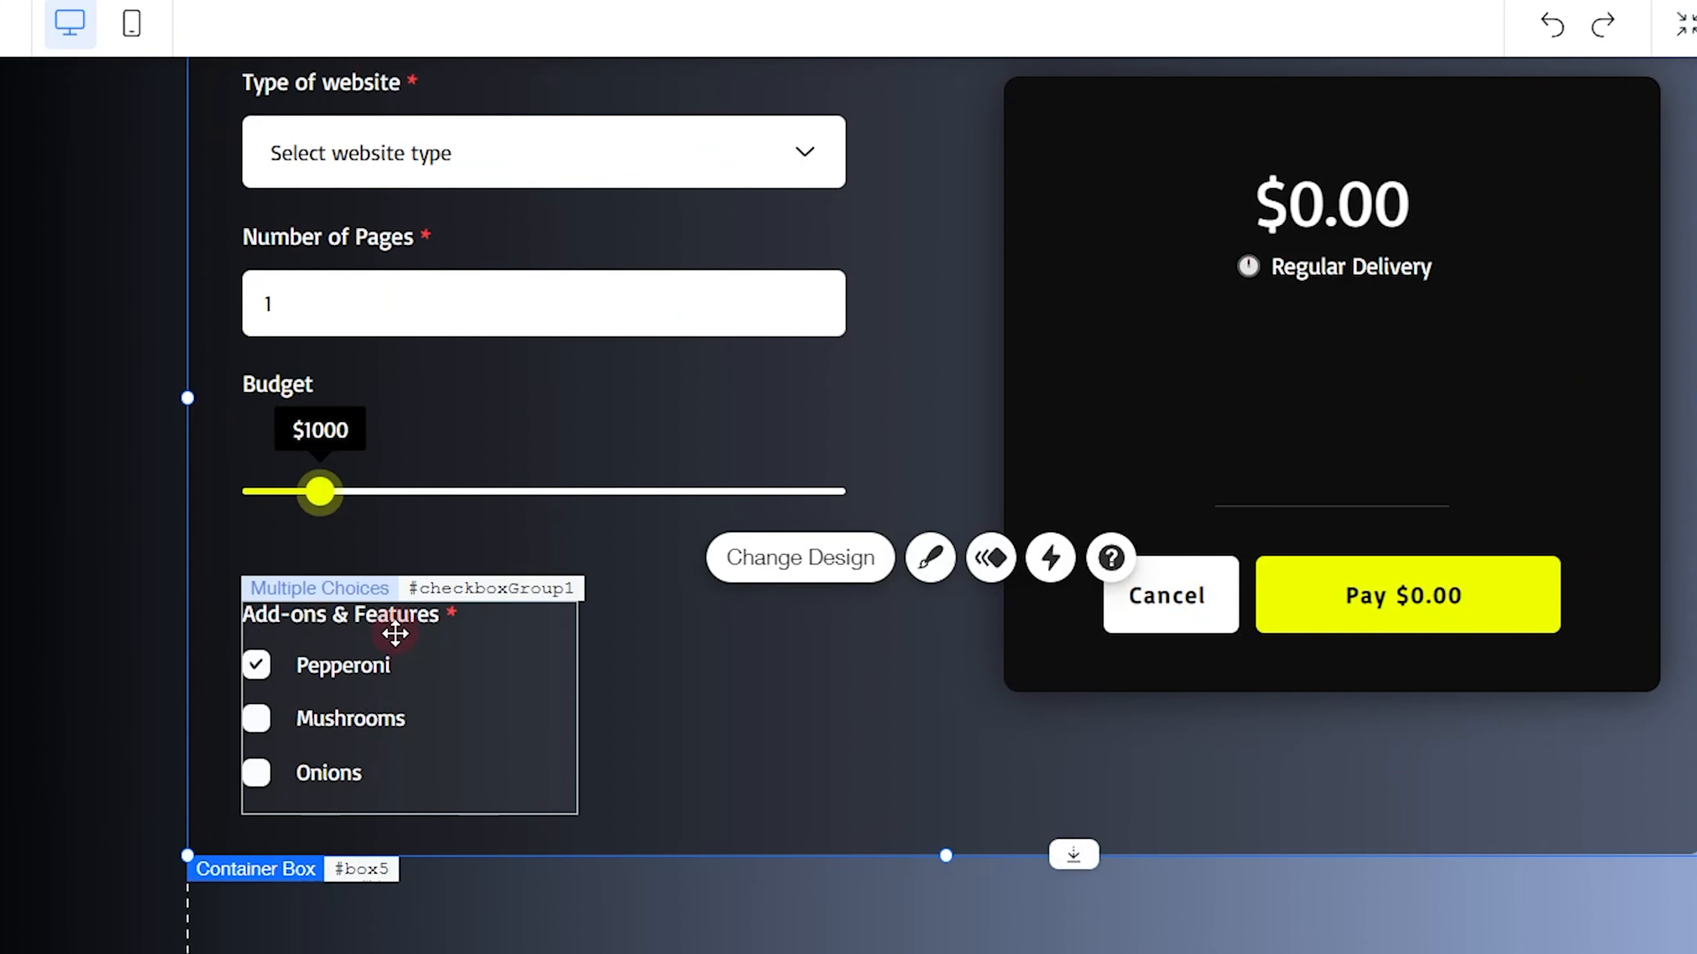
left_click(394, 632)
left_click(390, 548)
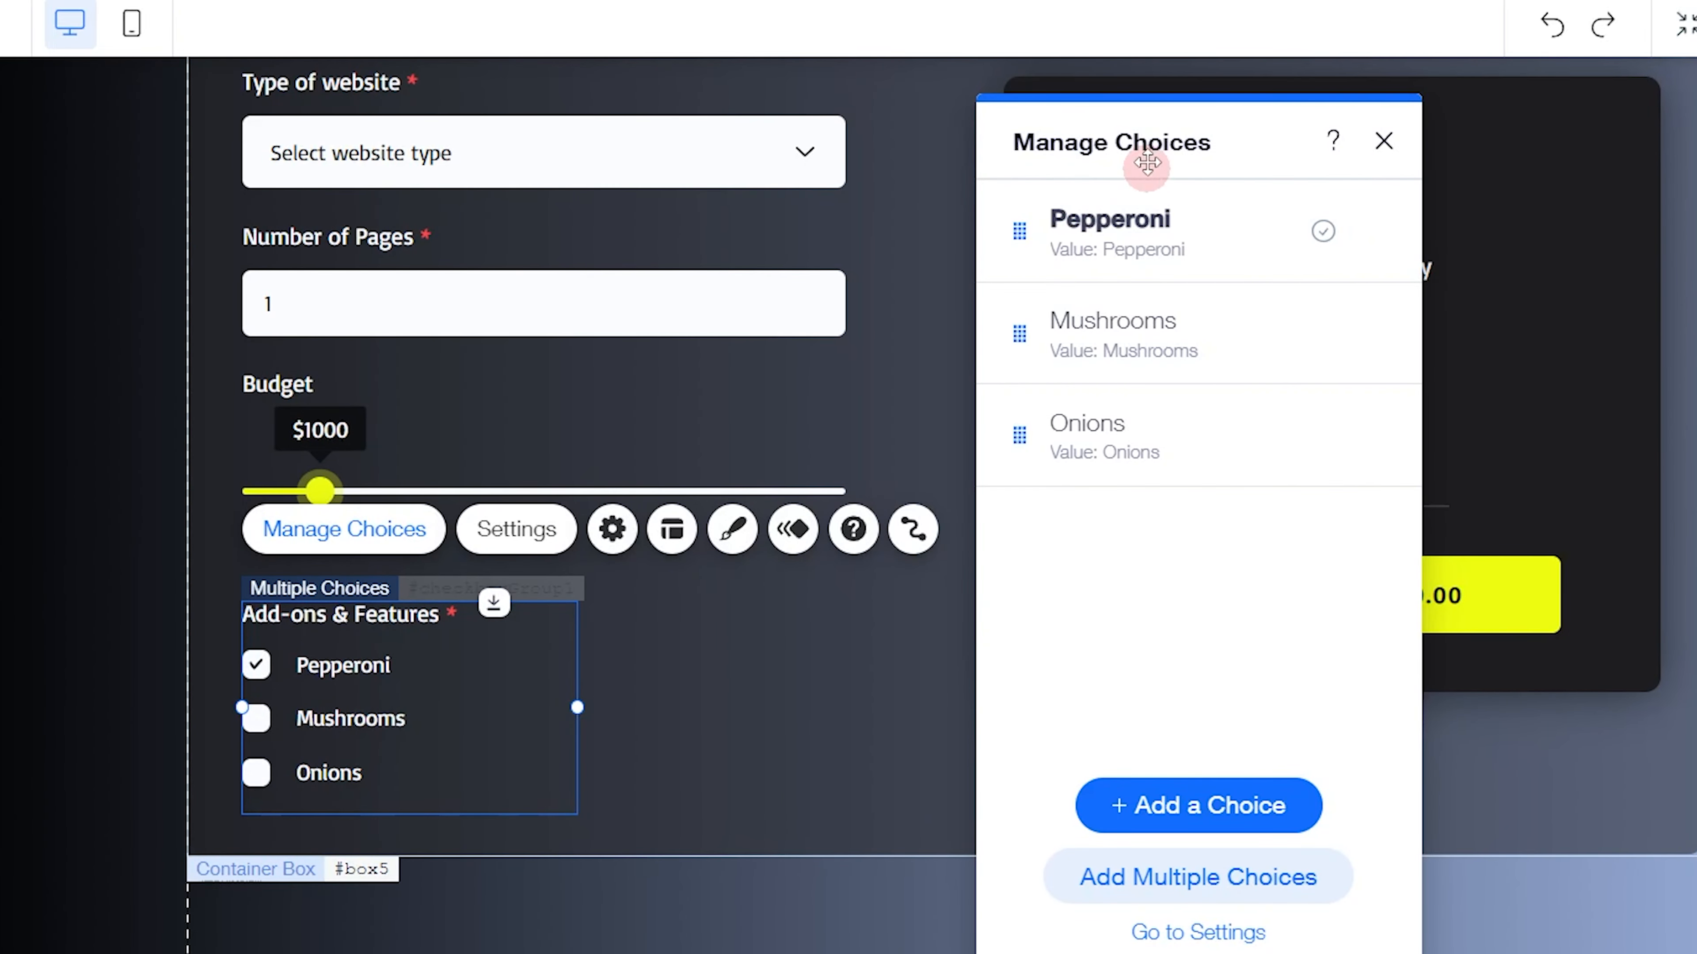
left_click_drag(1136, 159, 844, 159)
Make the Pepperoni choice unchecked by default and change its label to "Live Chat"
left_click(1075, 234)
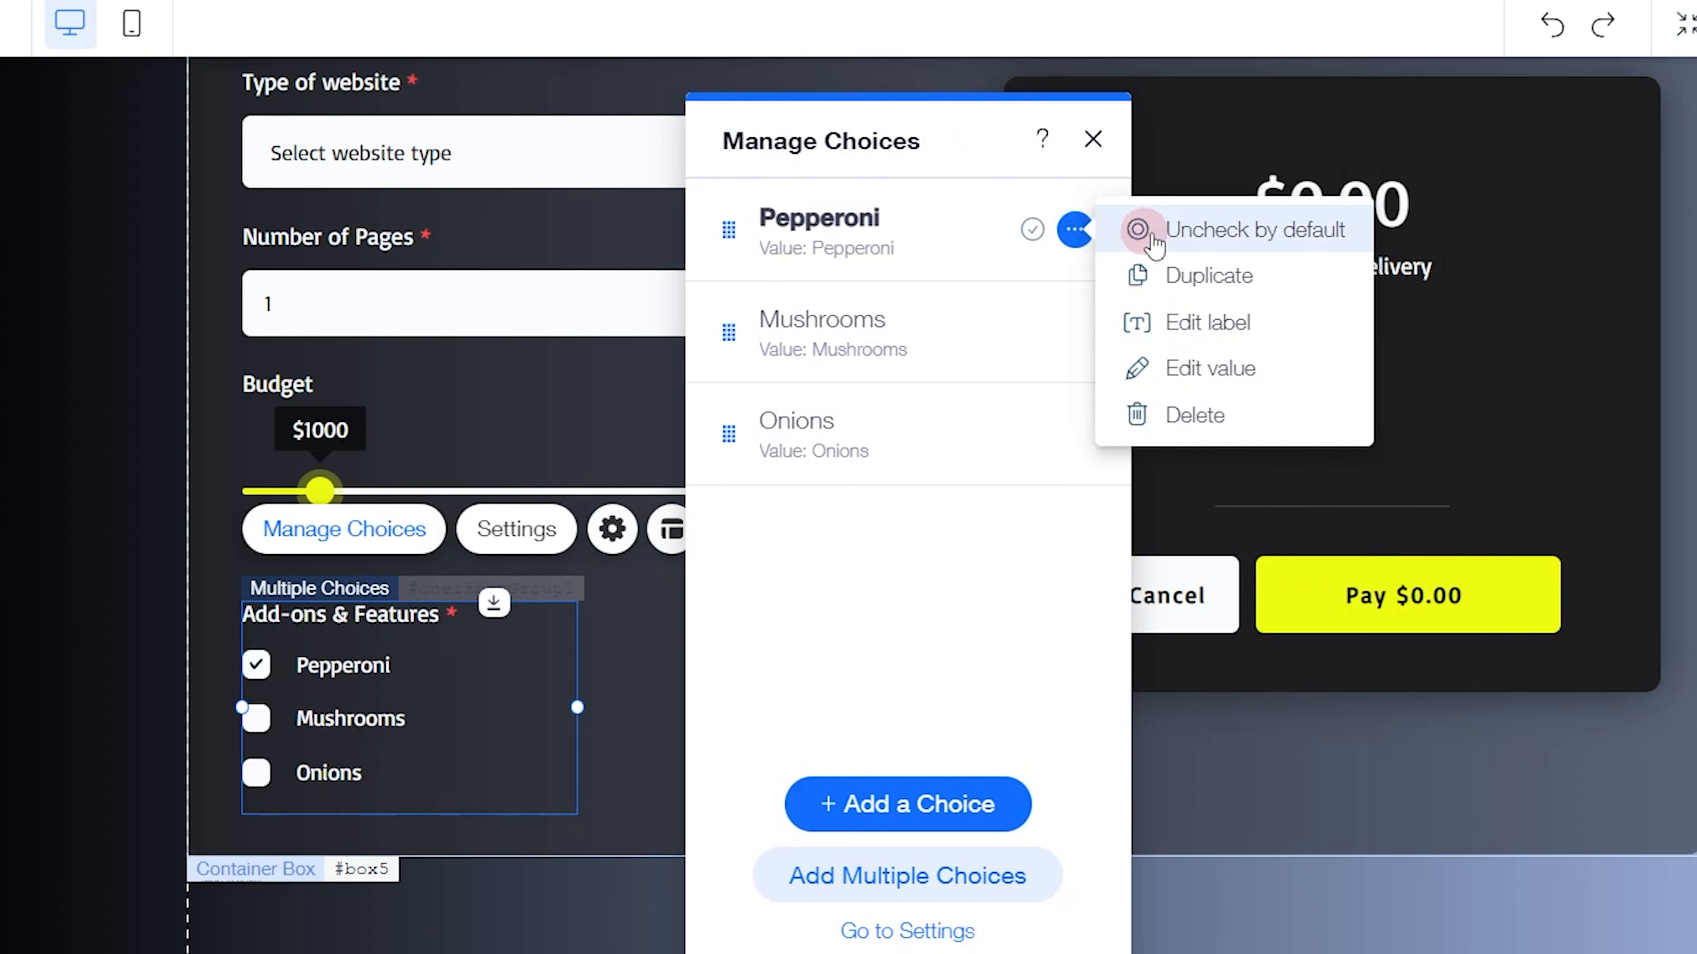
left_click(1229, 233)
left_click(1069, 226)
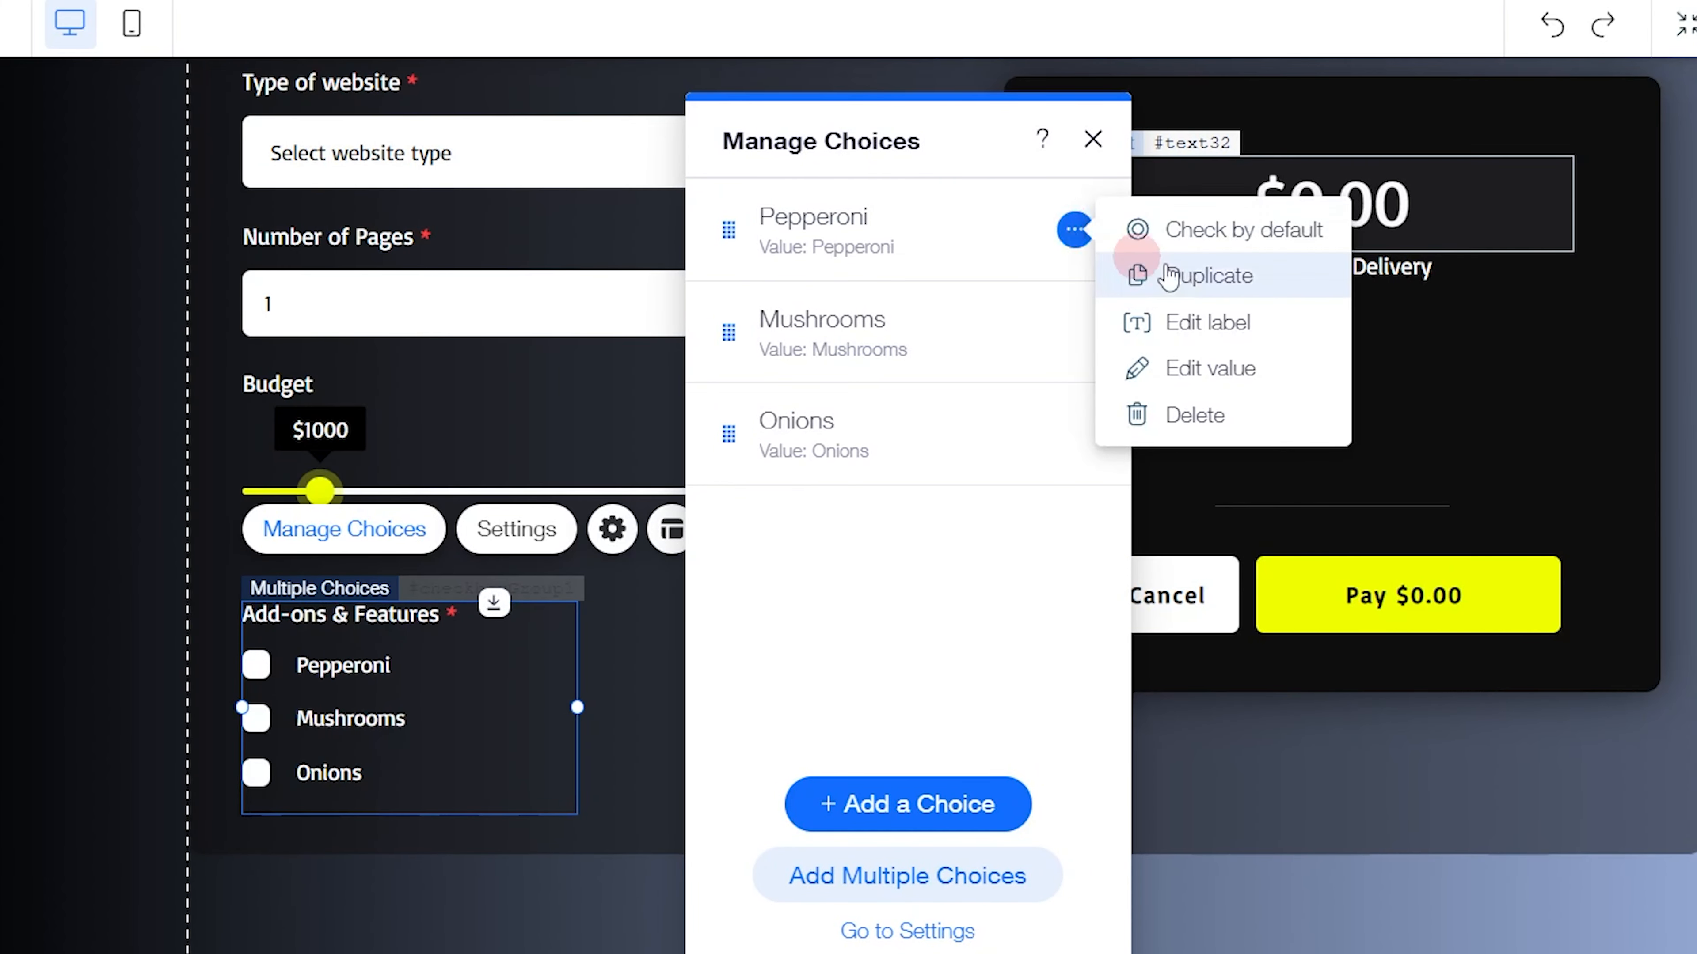
left_click(1225, 313)
type("Live Chat")
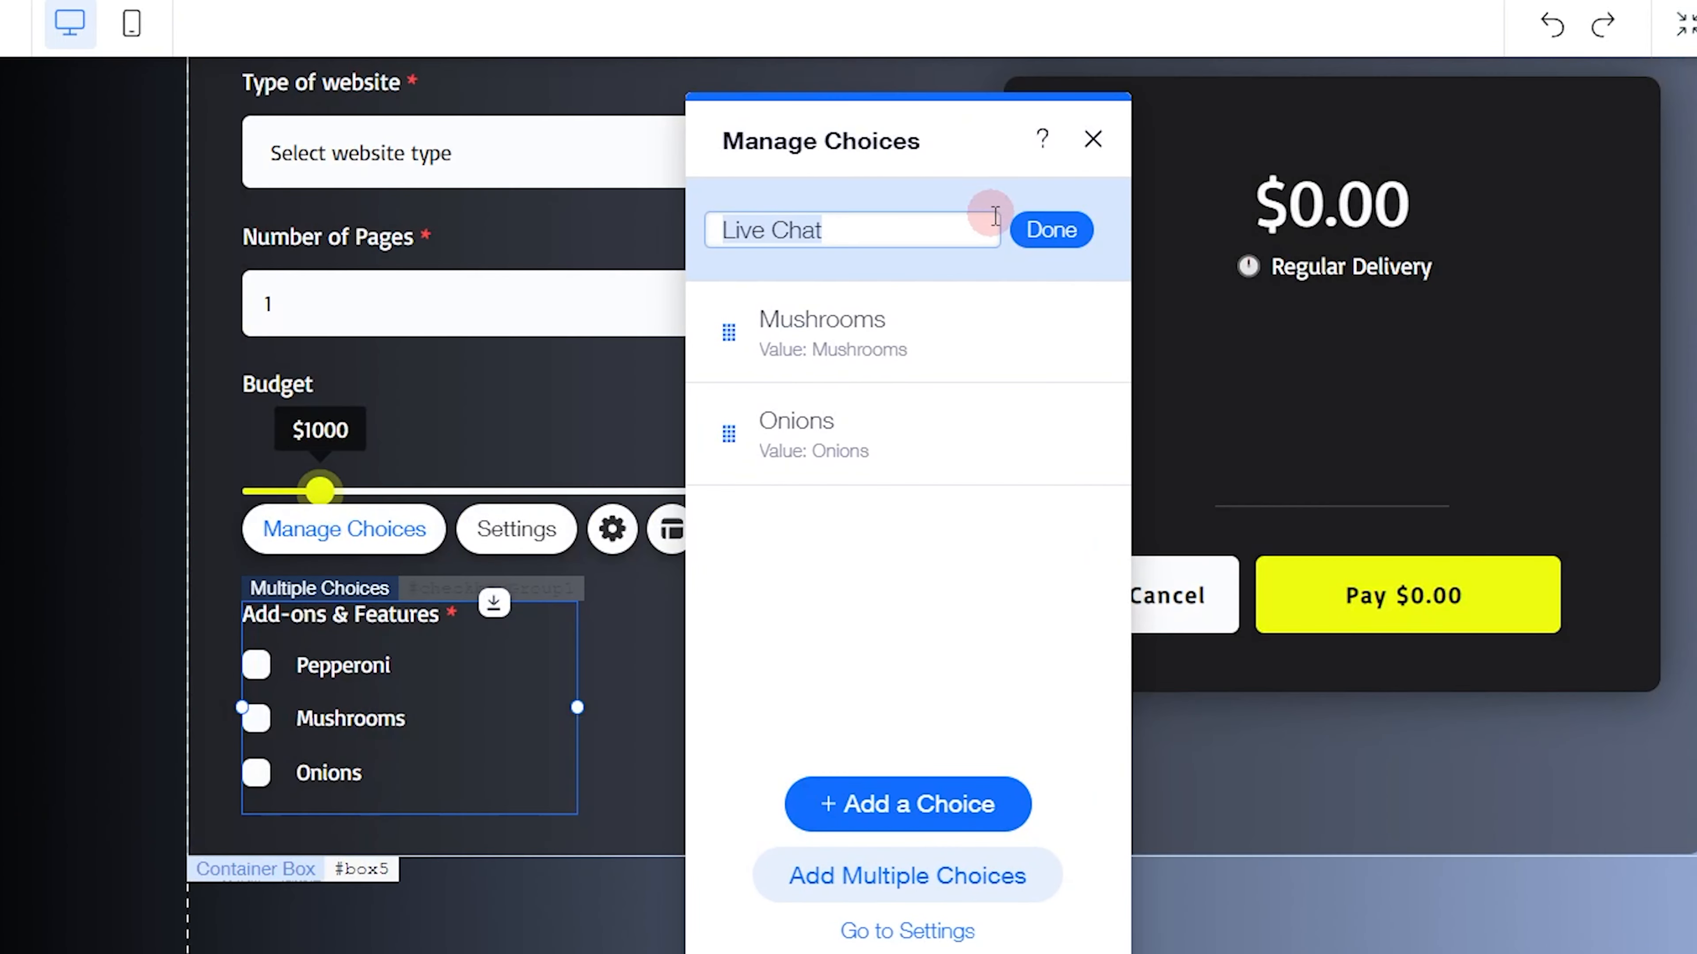
left_click(1062, 253)
Set the value of the Live Chat choice to 50
left_click(1071, 229)
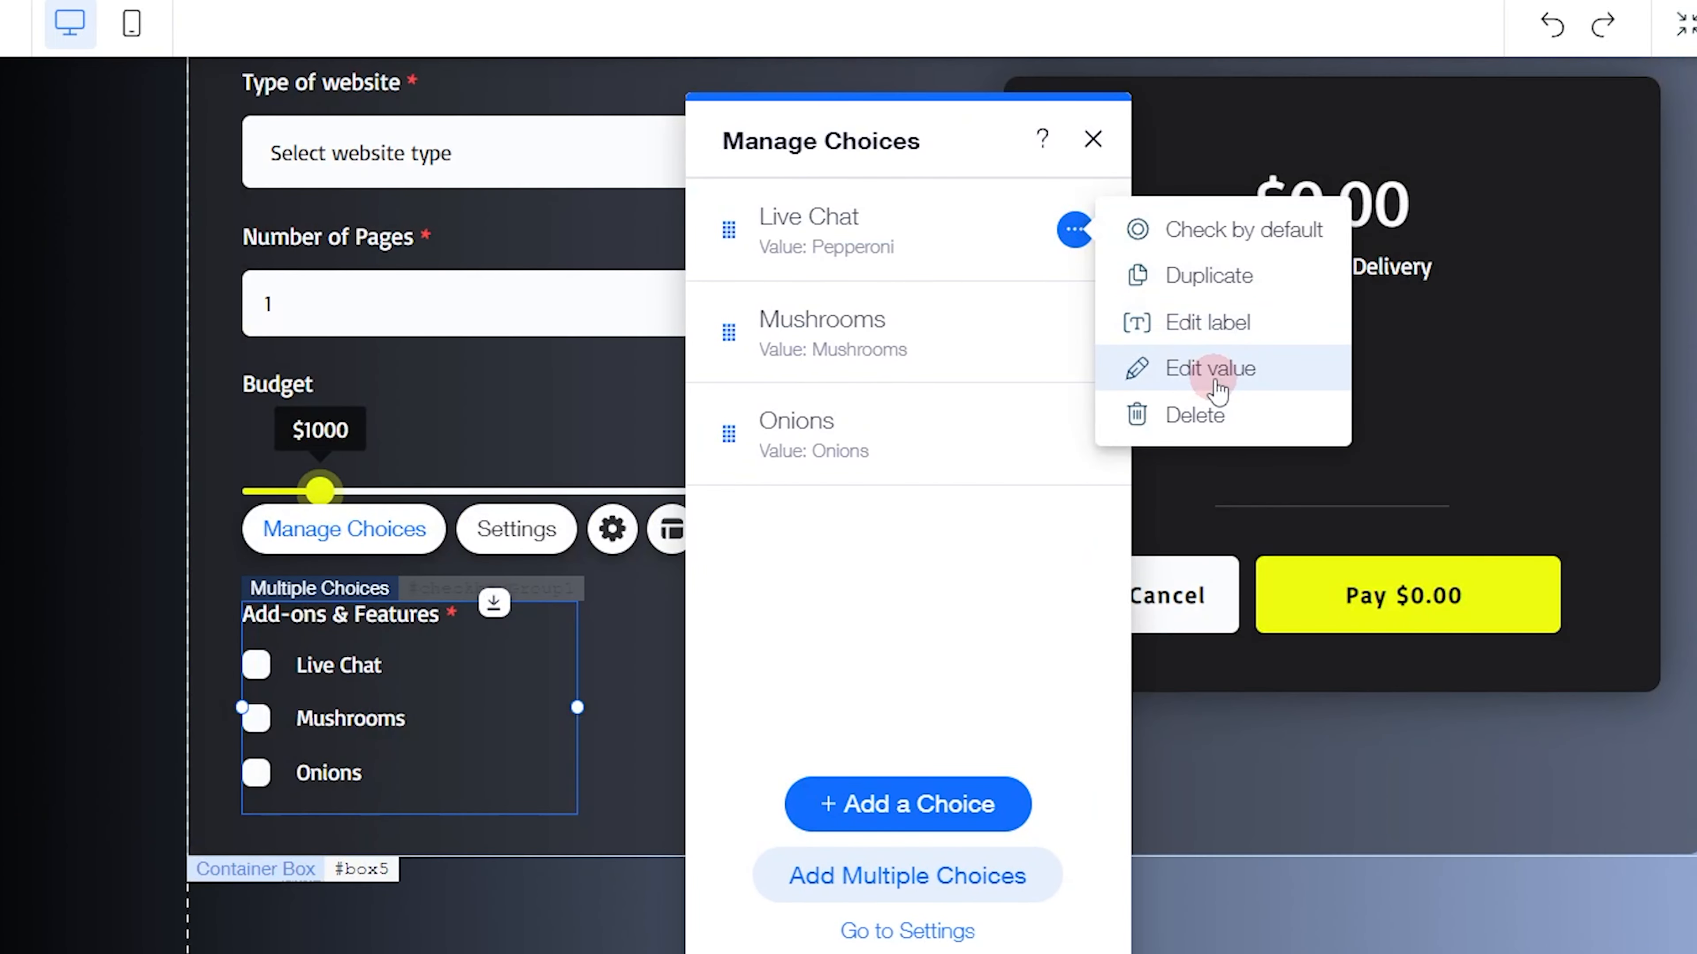
left_click(1162, 368)
type("50")
key("Return")
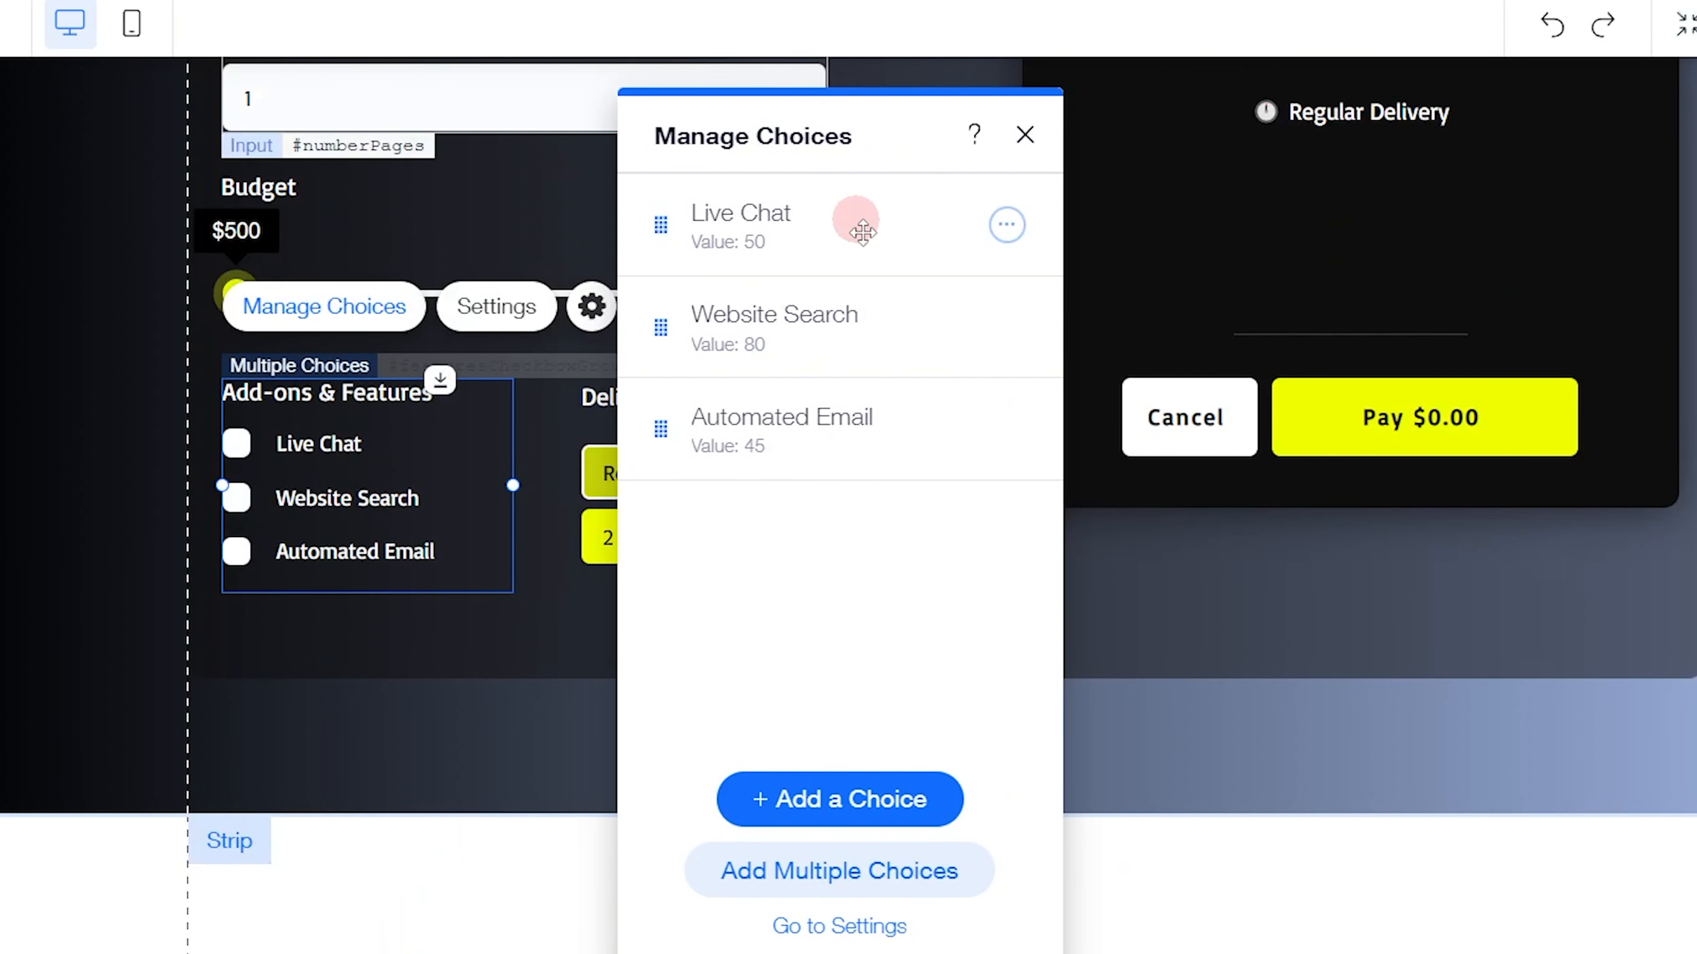
Copy the Website Search label from the finished group and use it to relabel the Mushrooms choice
left_click(1006, 326)
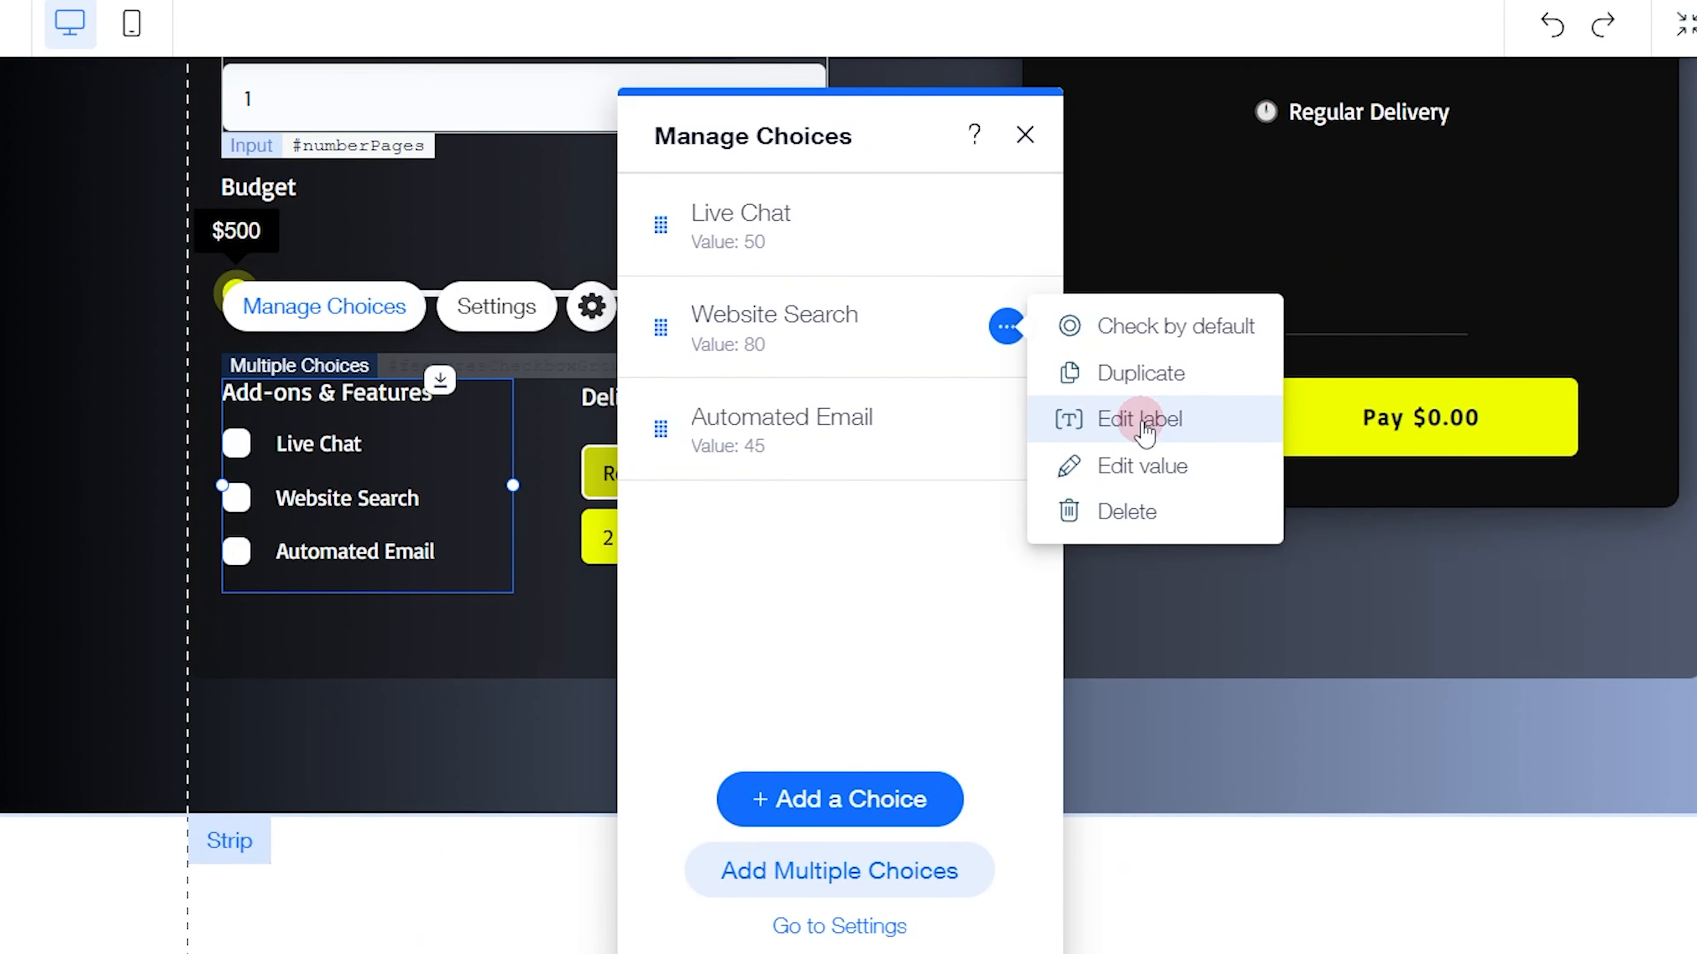
left_click(1101, 417)
key("ctrl+c")
left_click(983, 326)
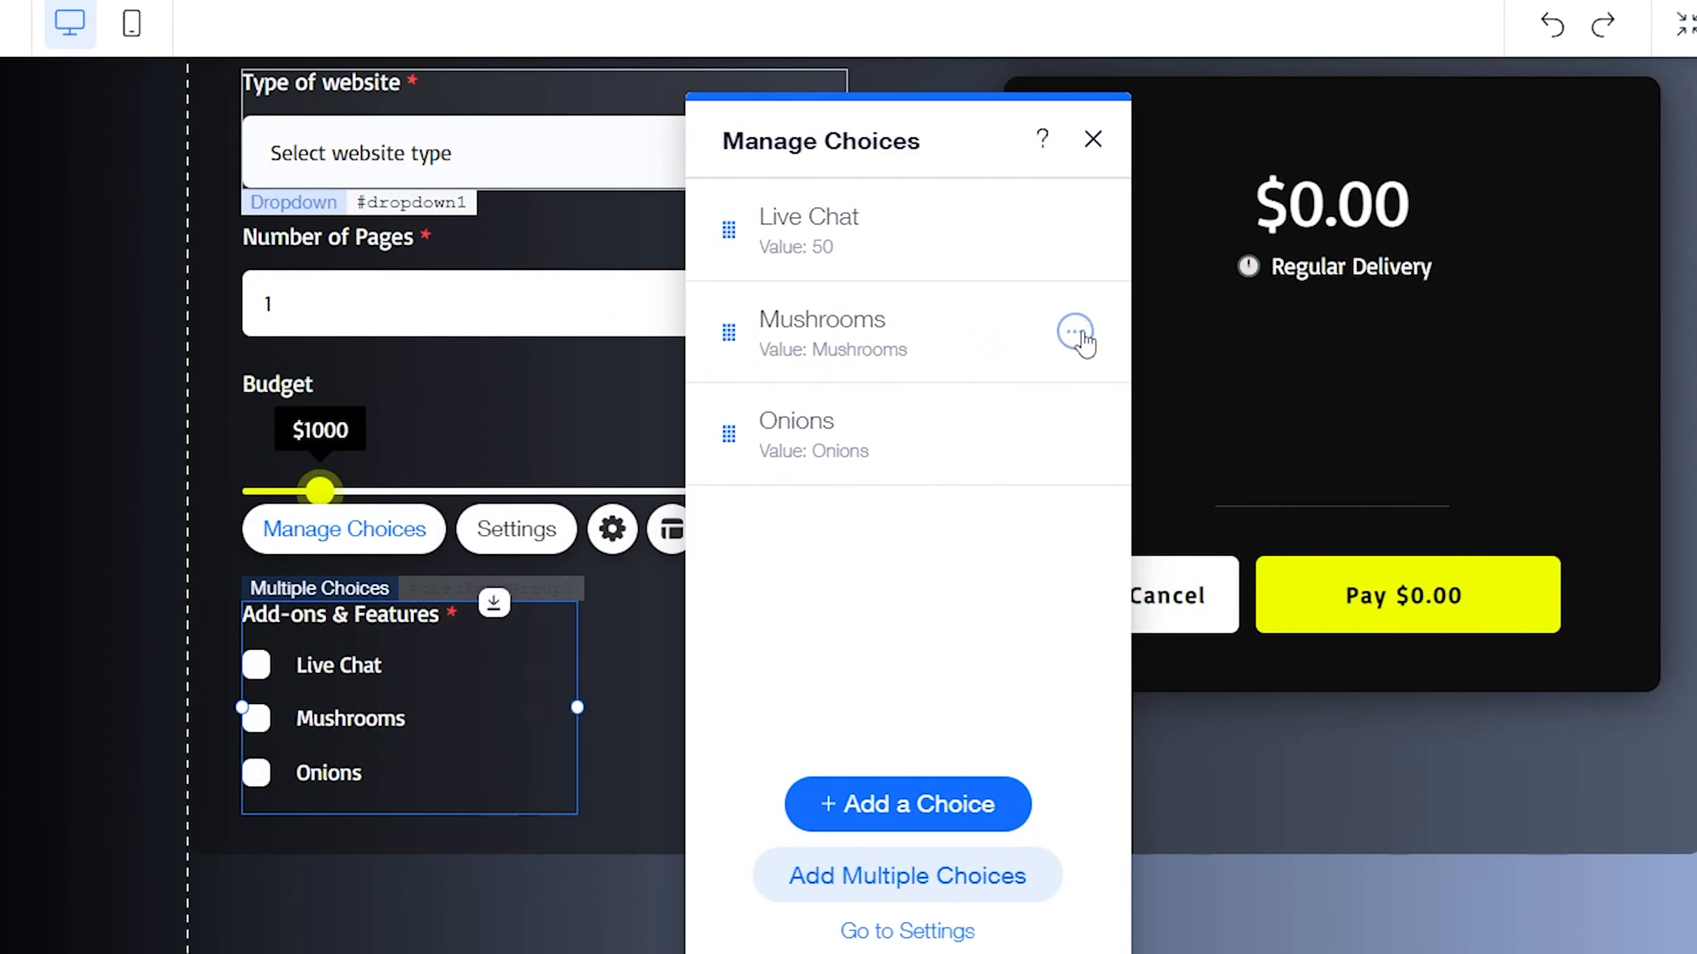
left_click(1079, 334)
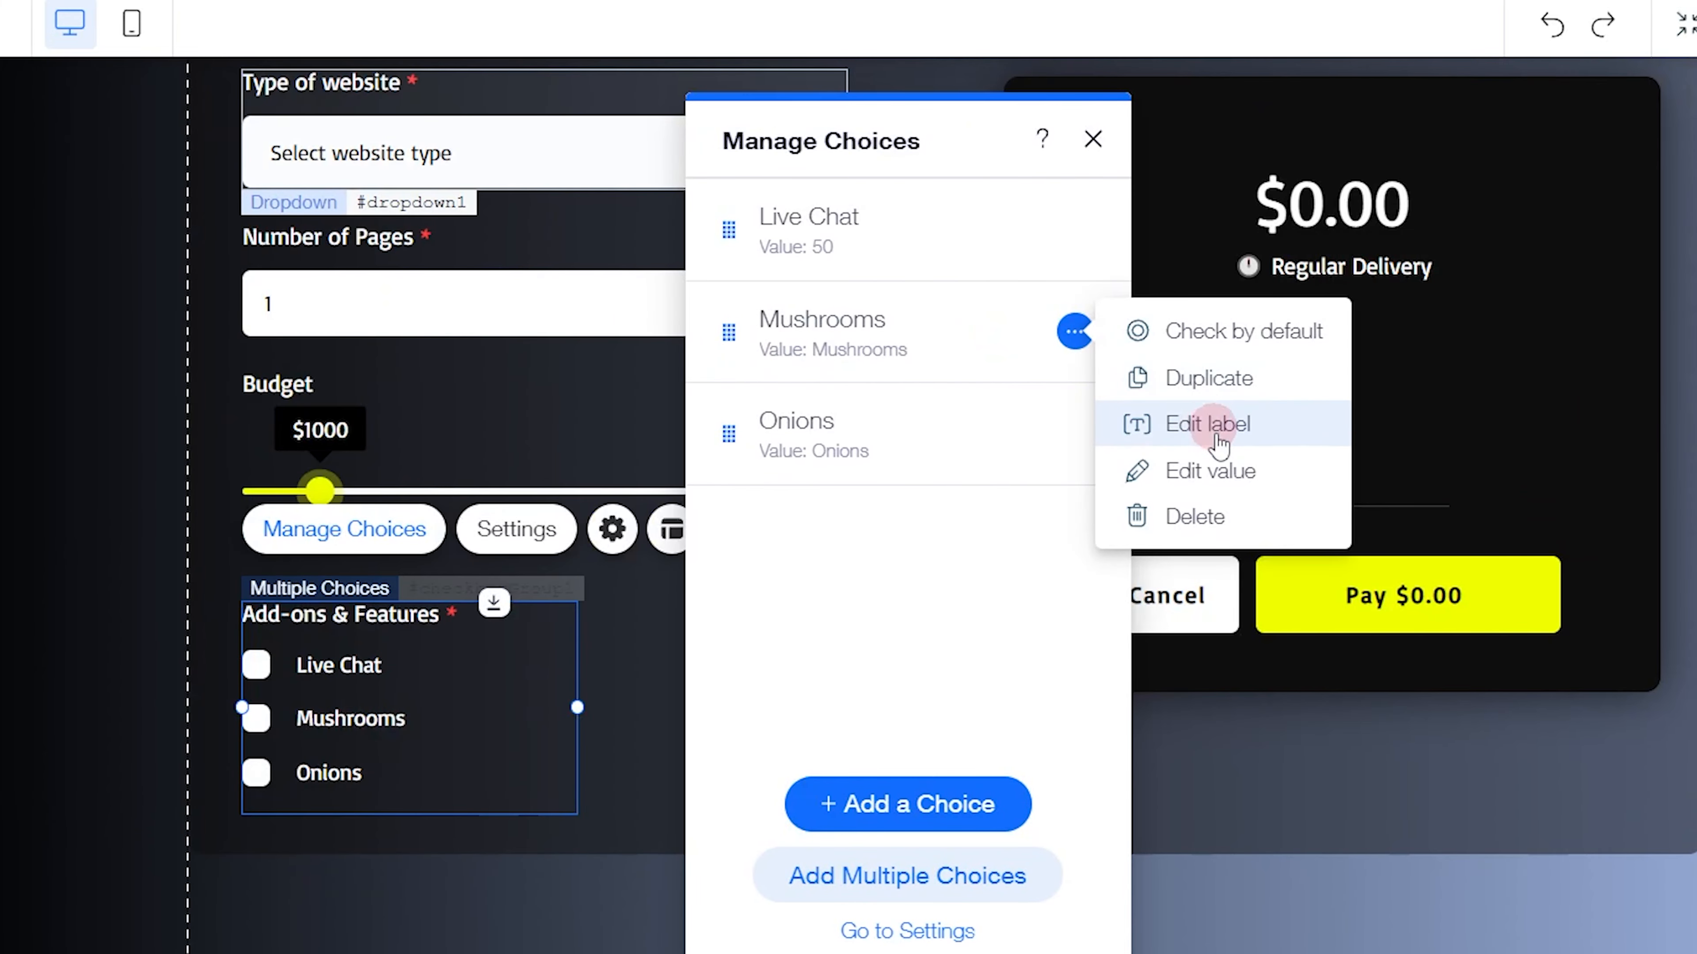
left_click(1211, 430)
key("ctrl+v")
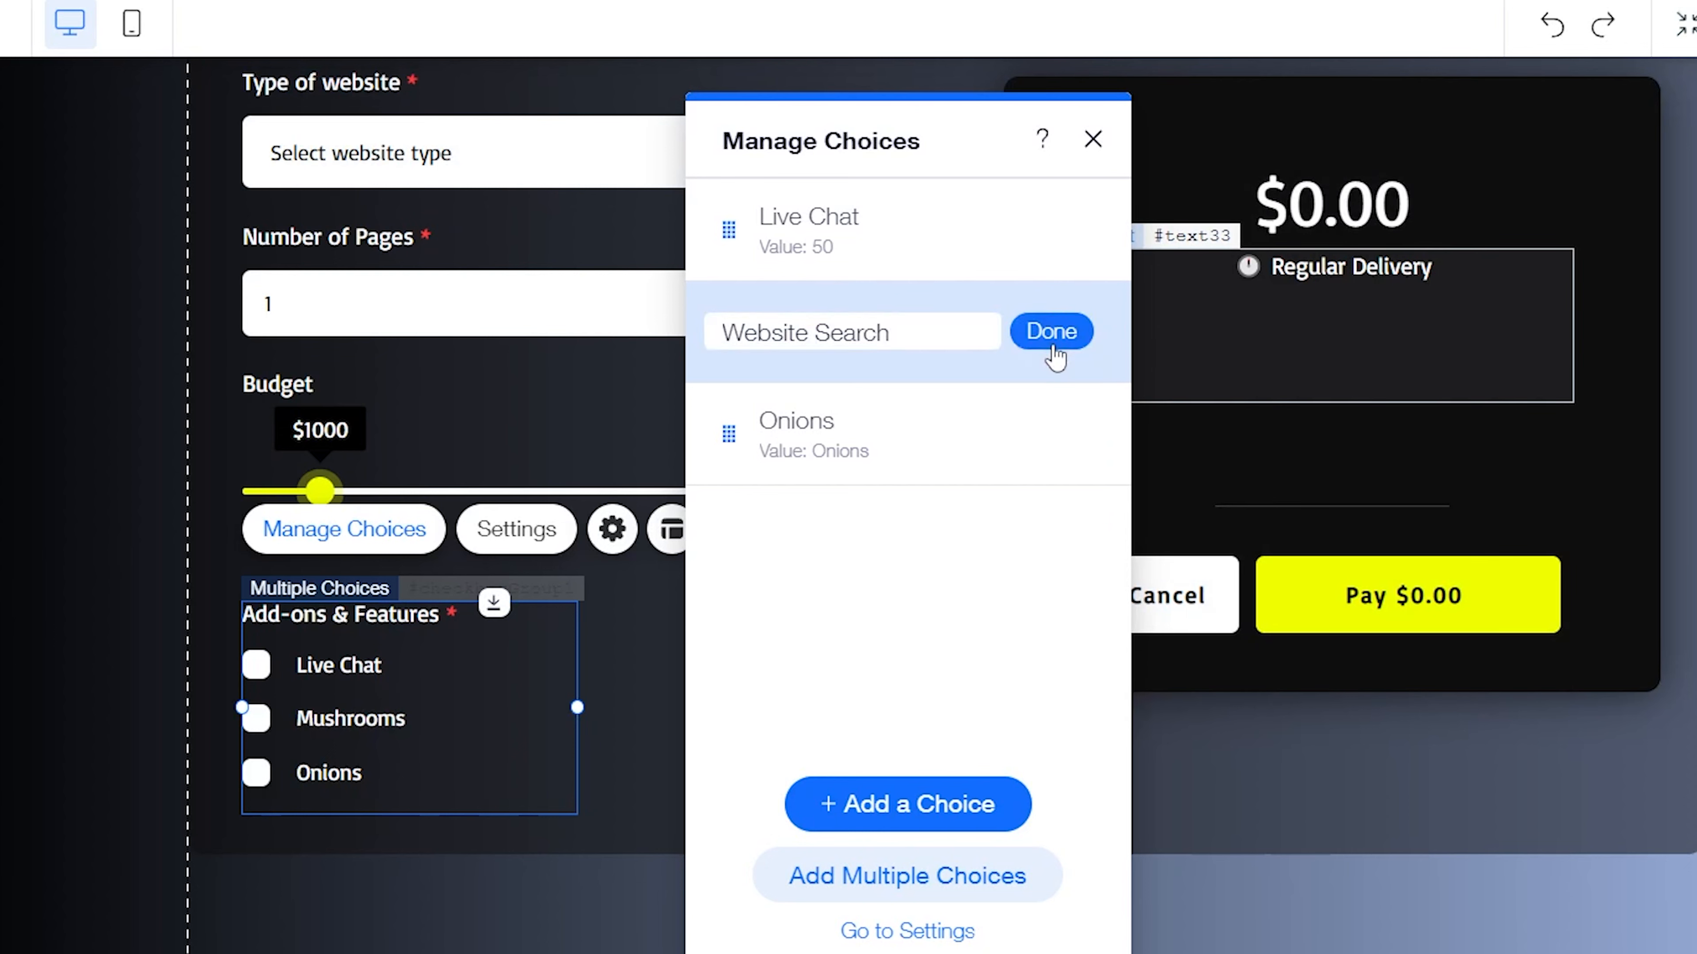
left_click(1062, 336)
Set the value of the Website Search choice to 80
left_click(1068, 338)
left_click(1208, 463)
key("ctrl+v")
type("8")
key("Return")
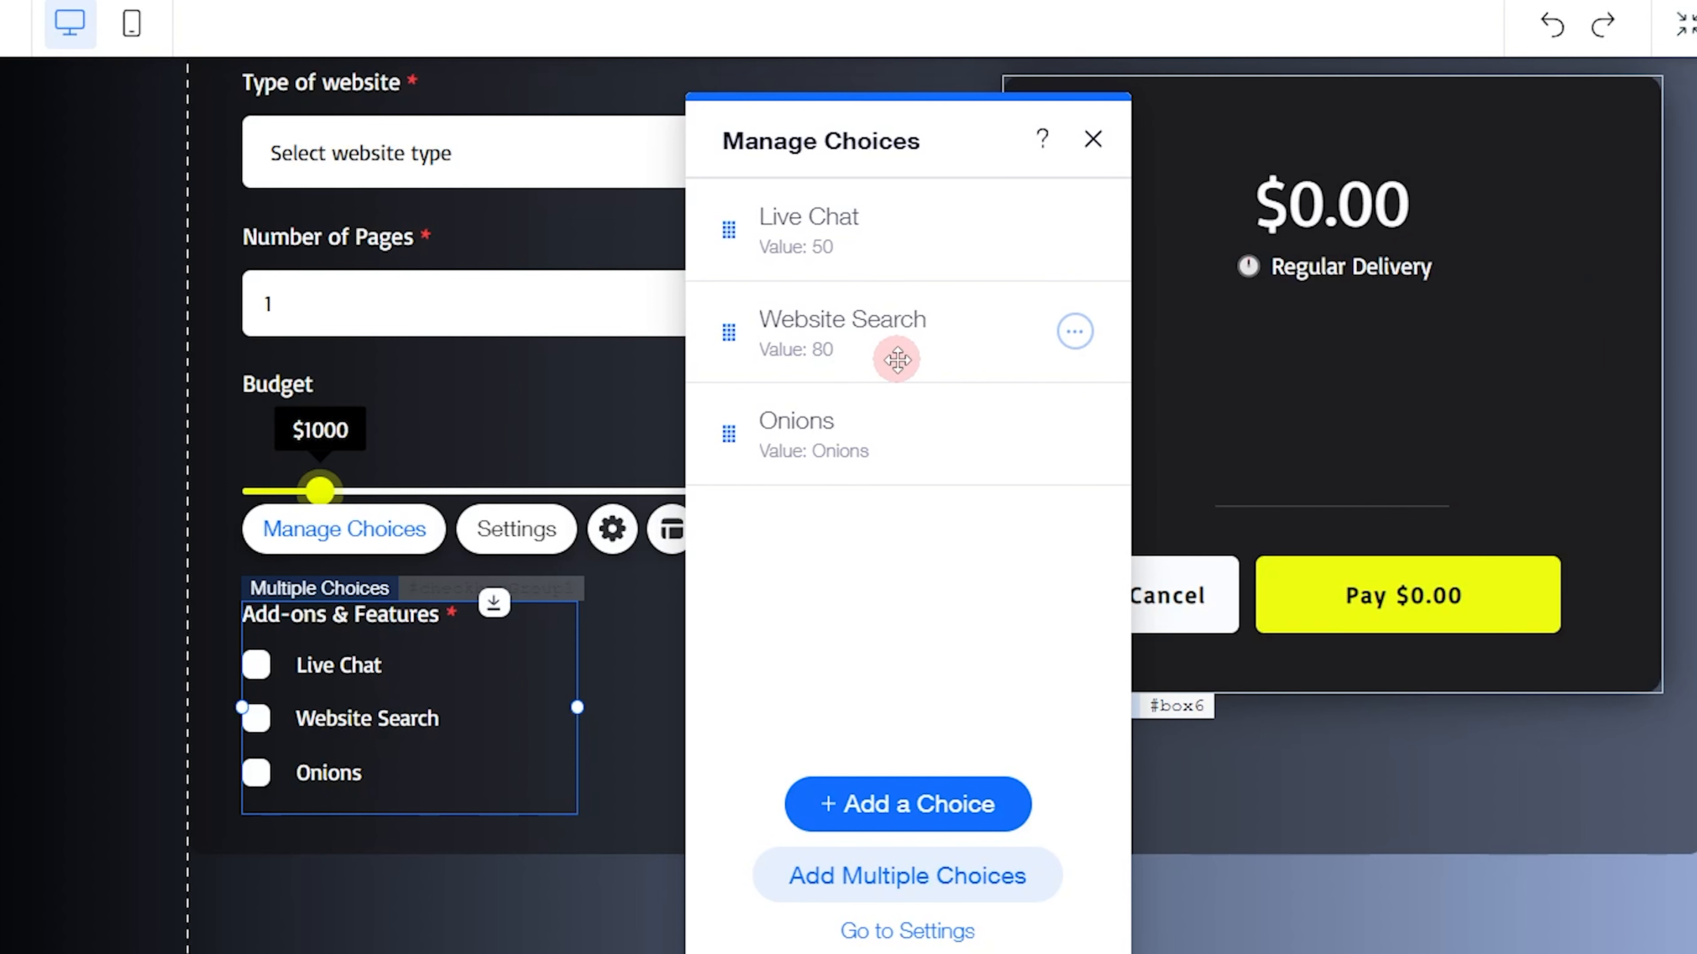
Try a dollar sign in front of the Website Search value and remove it again
left_click(1075, 331)
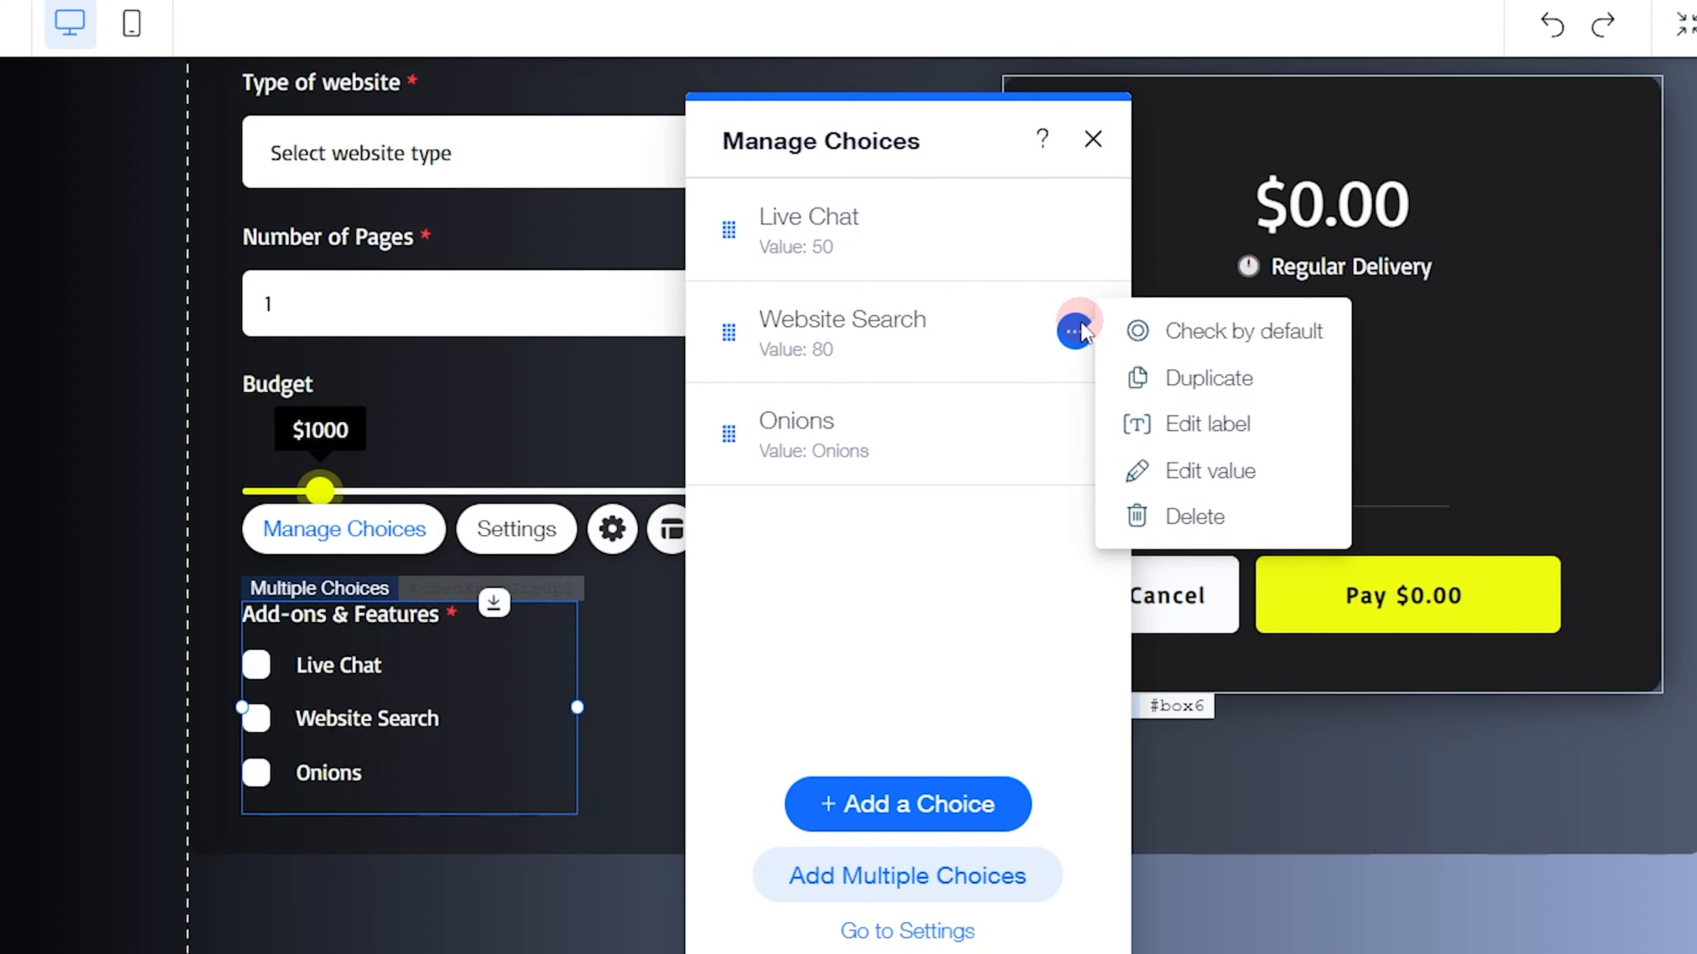
left_click(1203, 472)
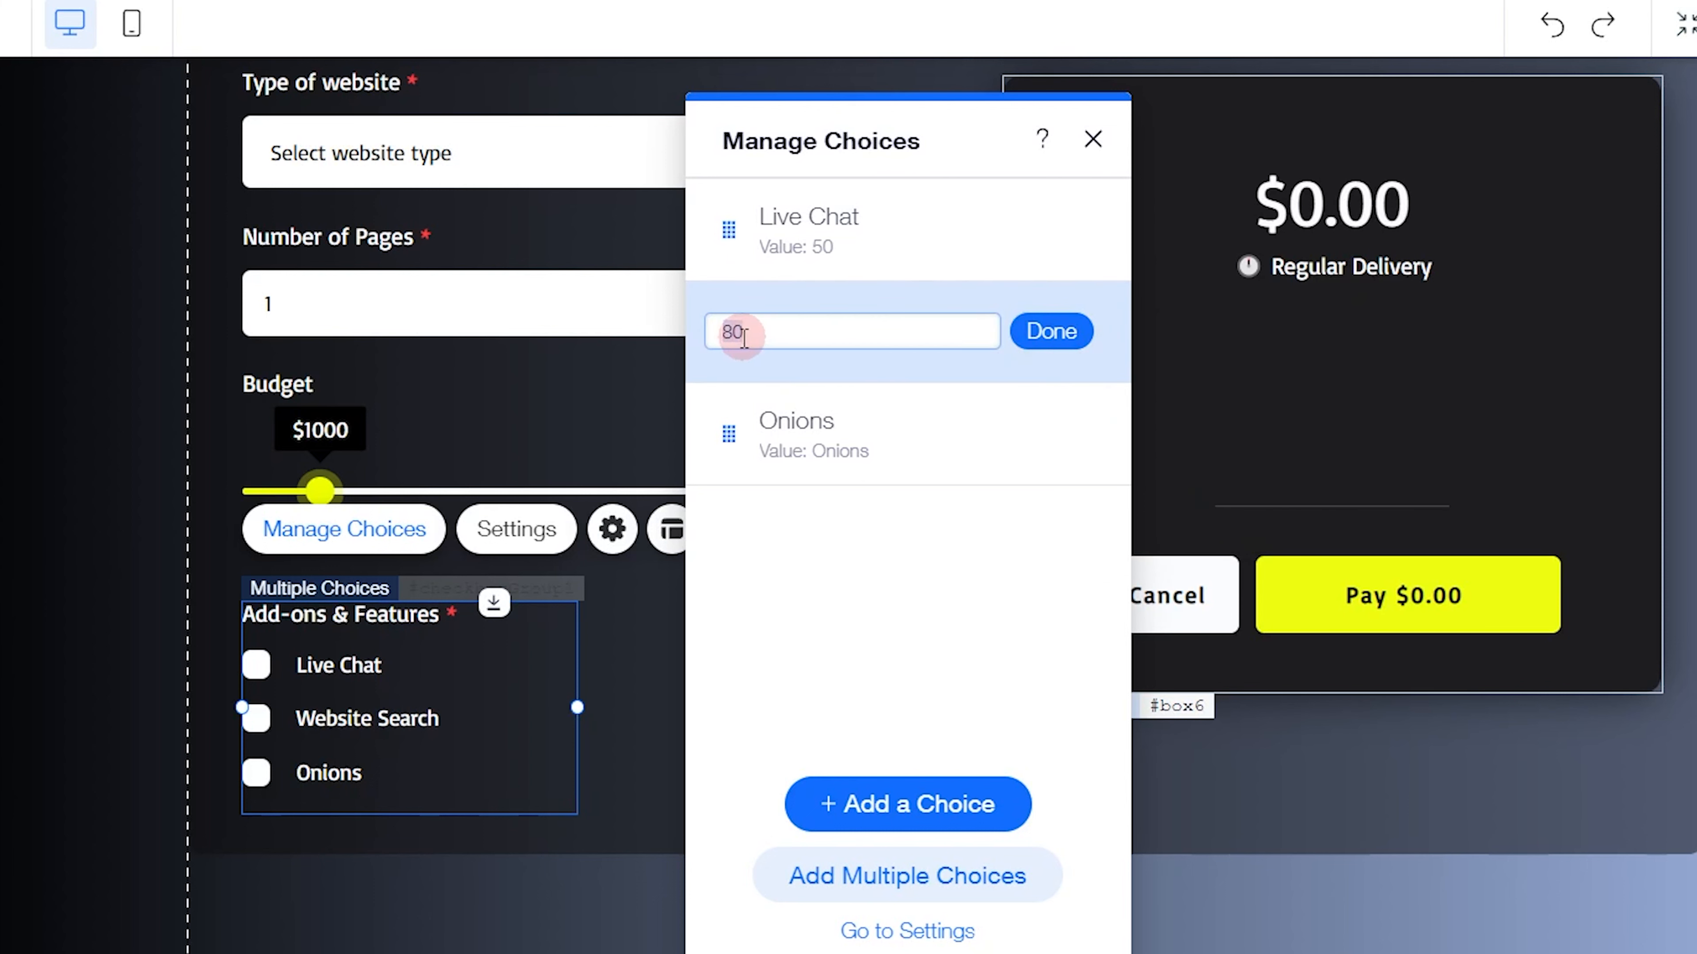
left_click(767, 335)
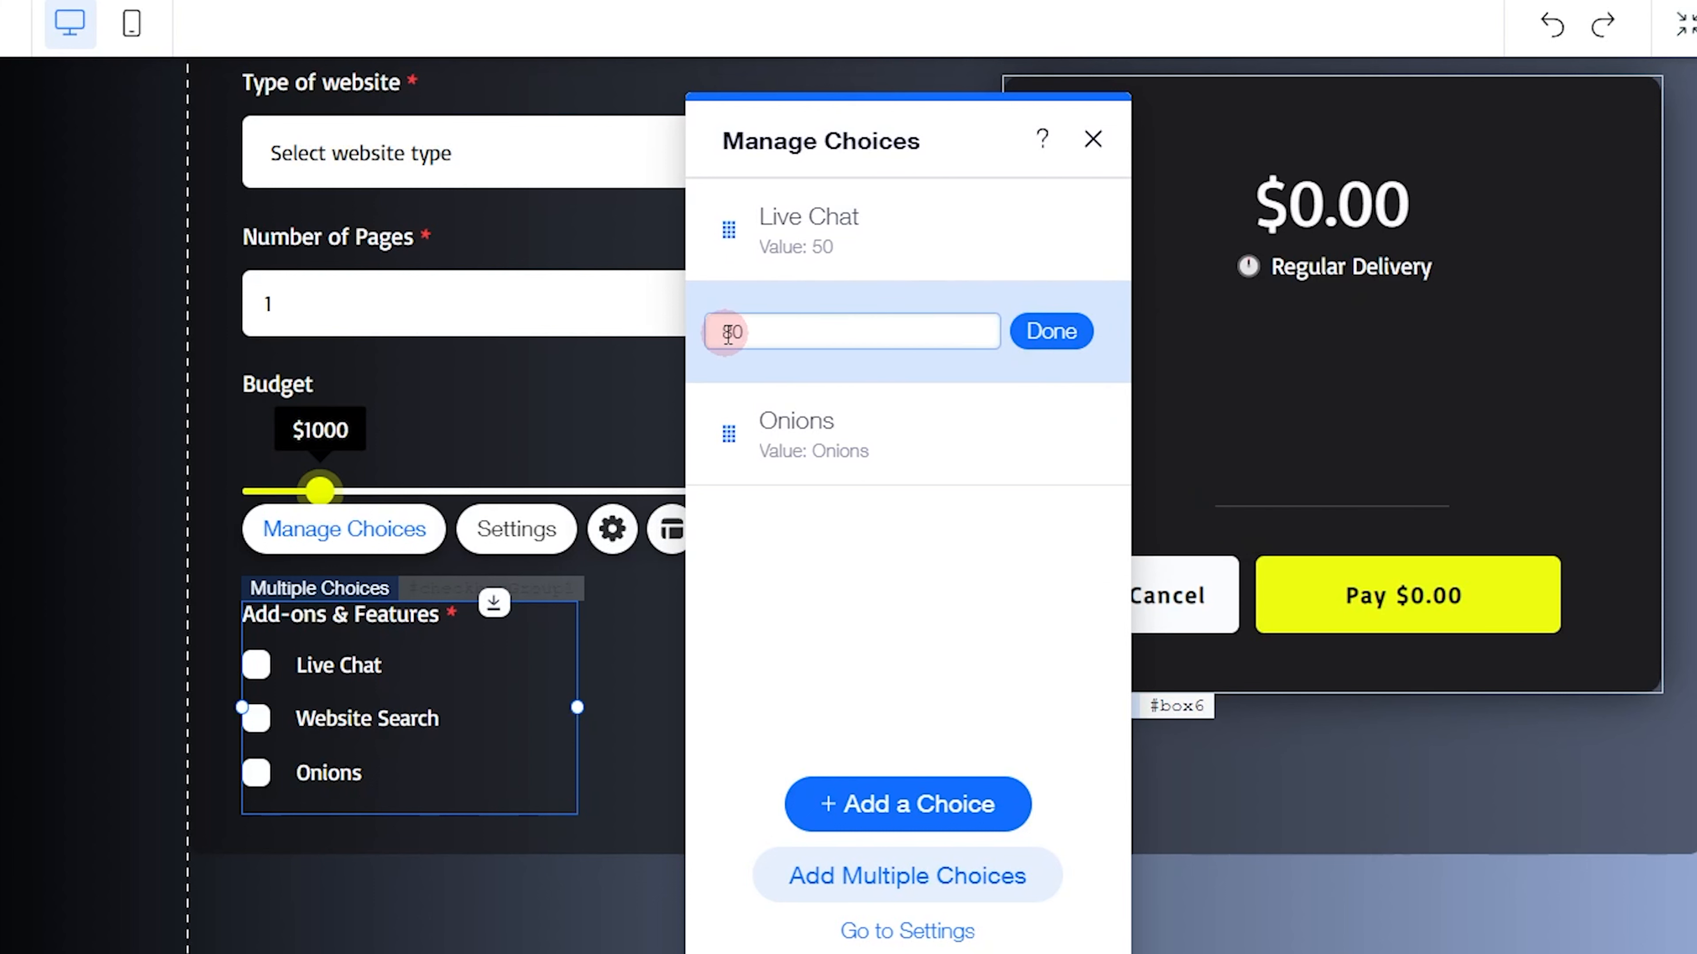
type("$")
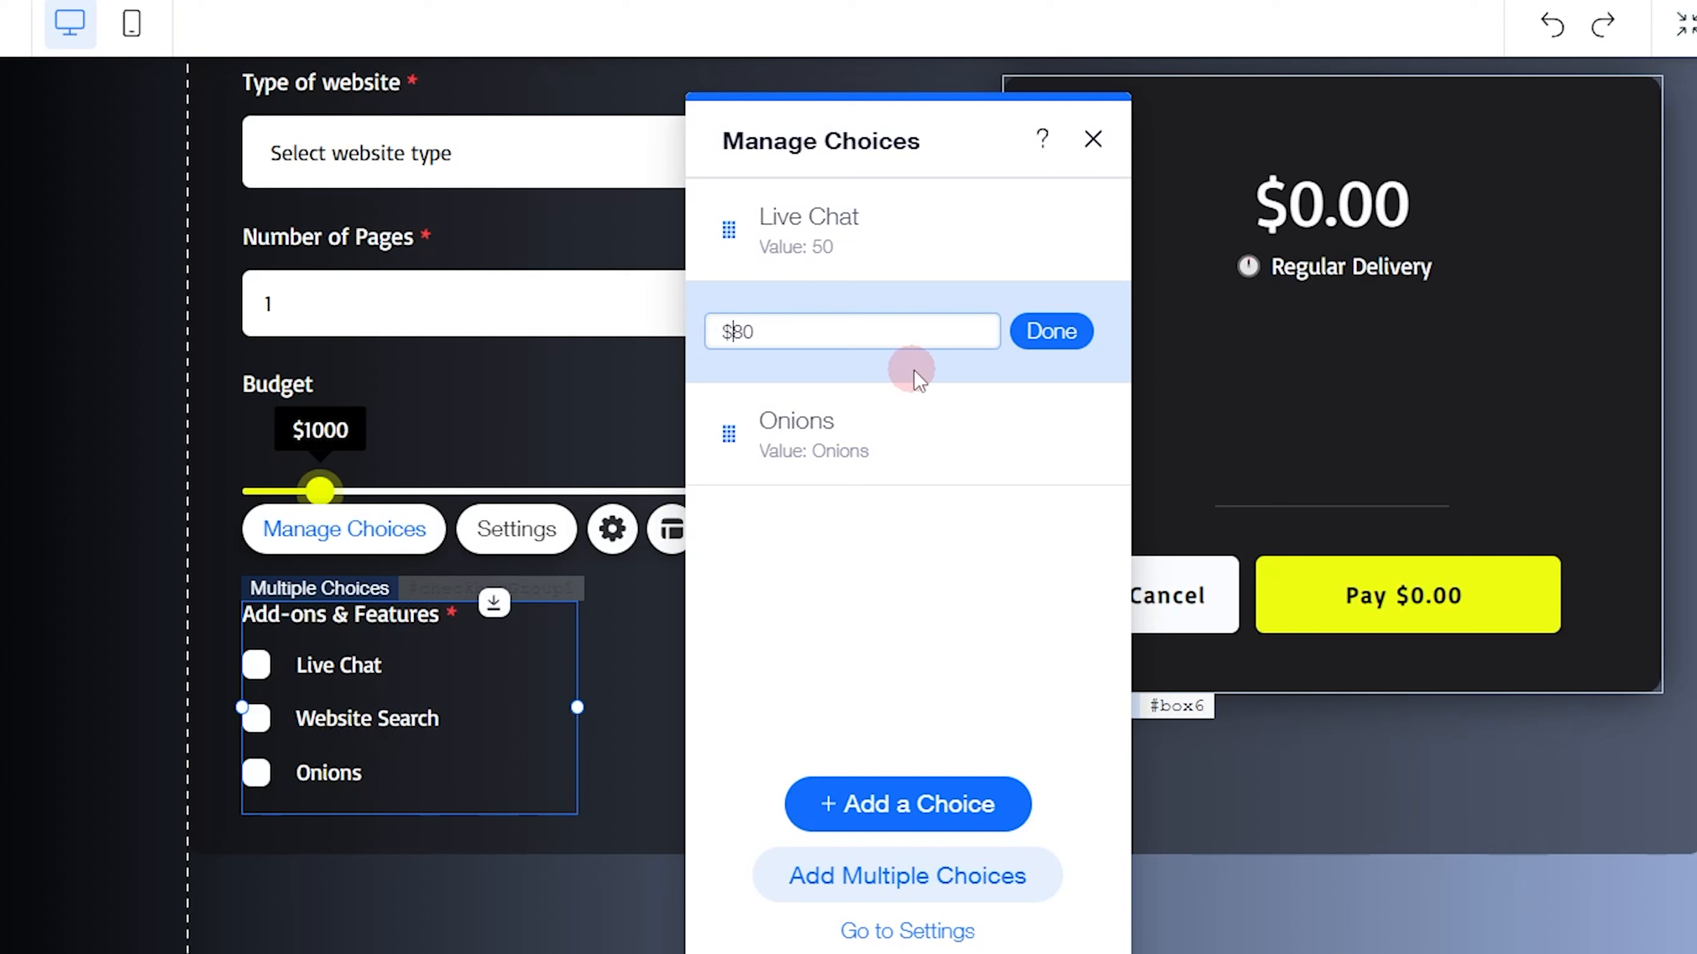
key("BackSpace")
left_click(804, 345)
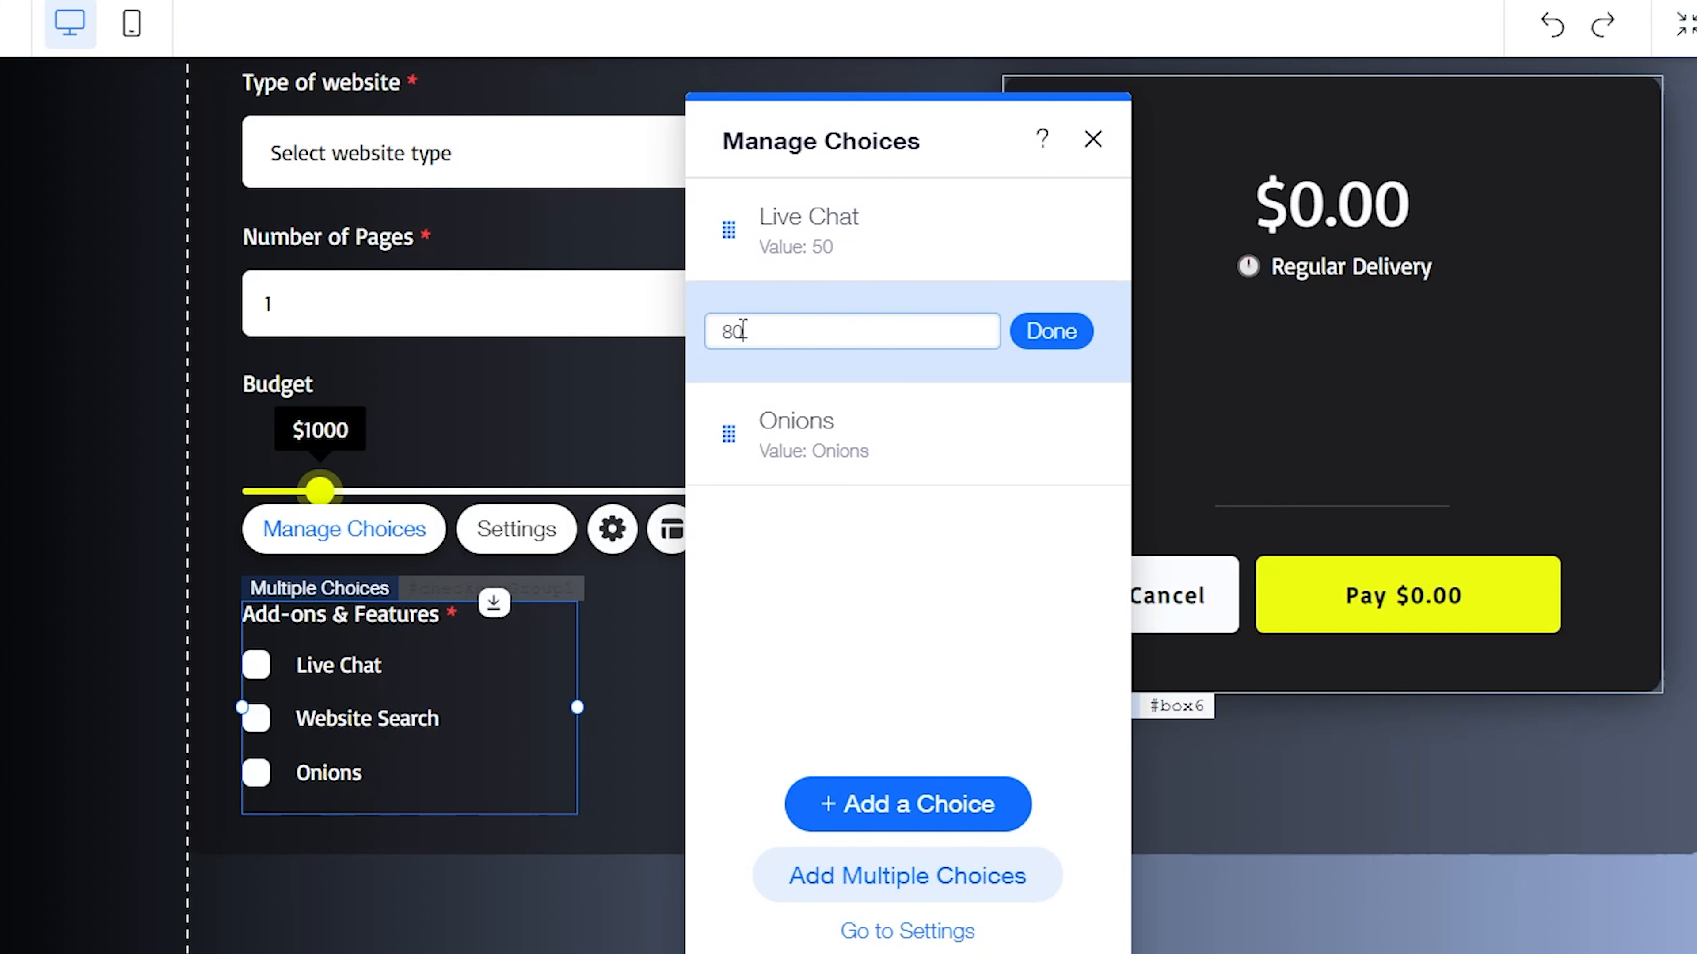
left_click(1056, 330)
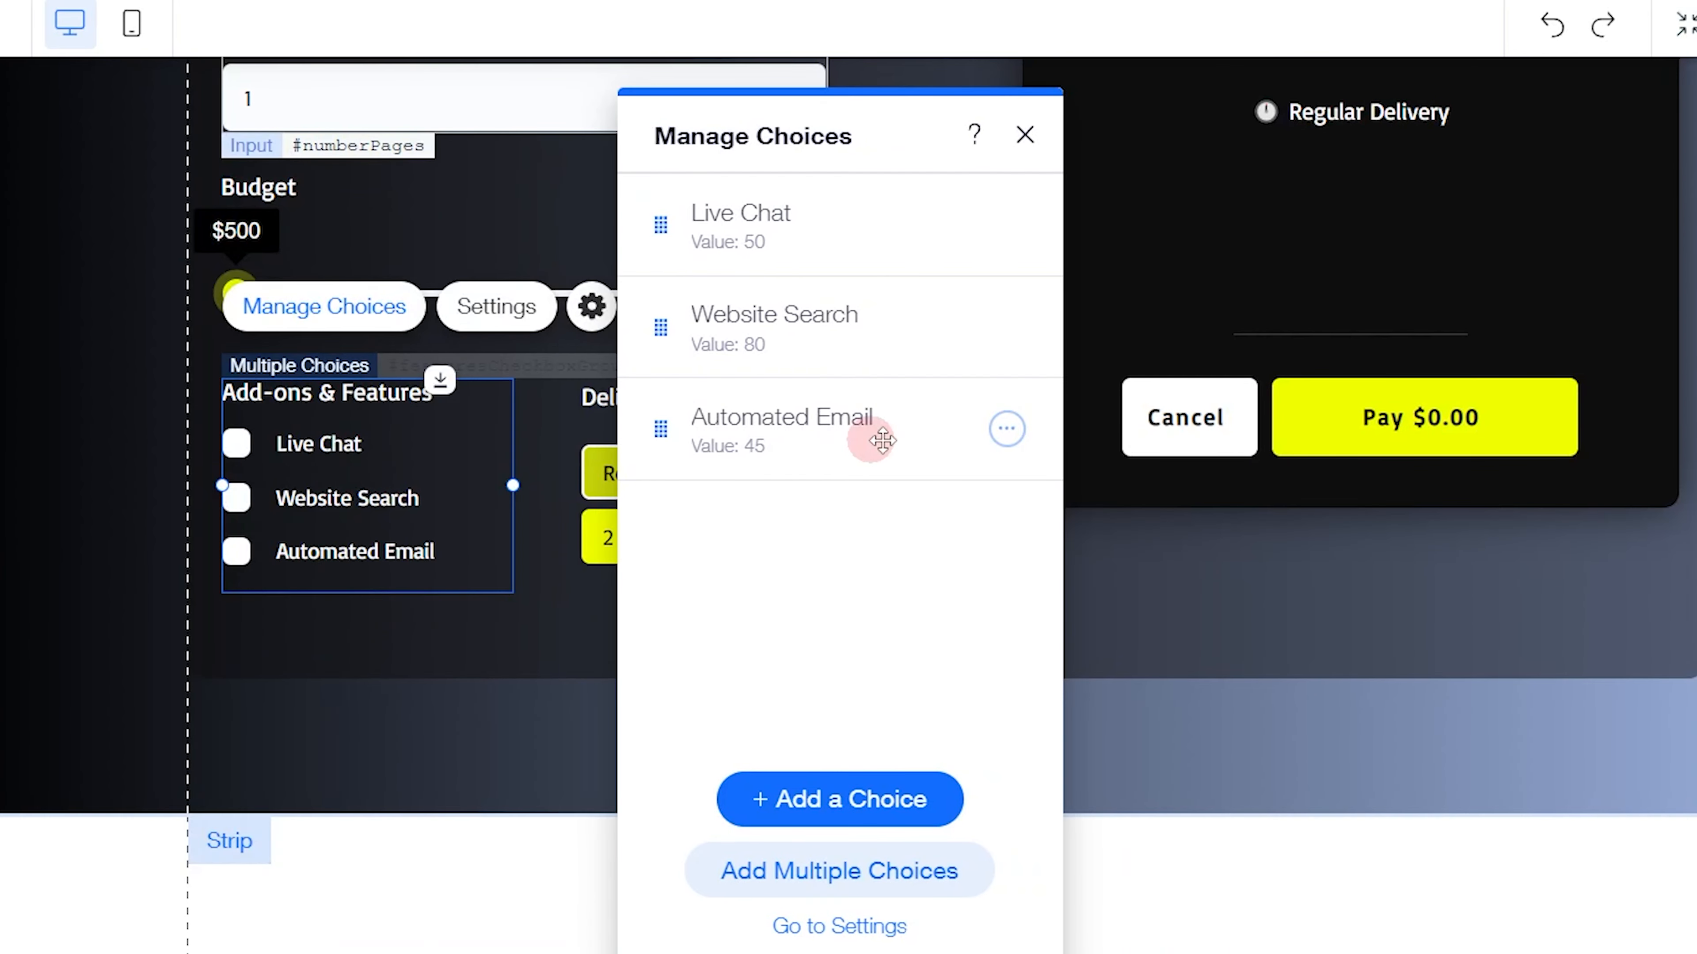
Copy the Automated Email label from the finished group and use it to relabel the Onions choice
left_click(1008, 432)
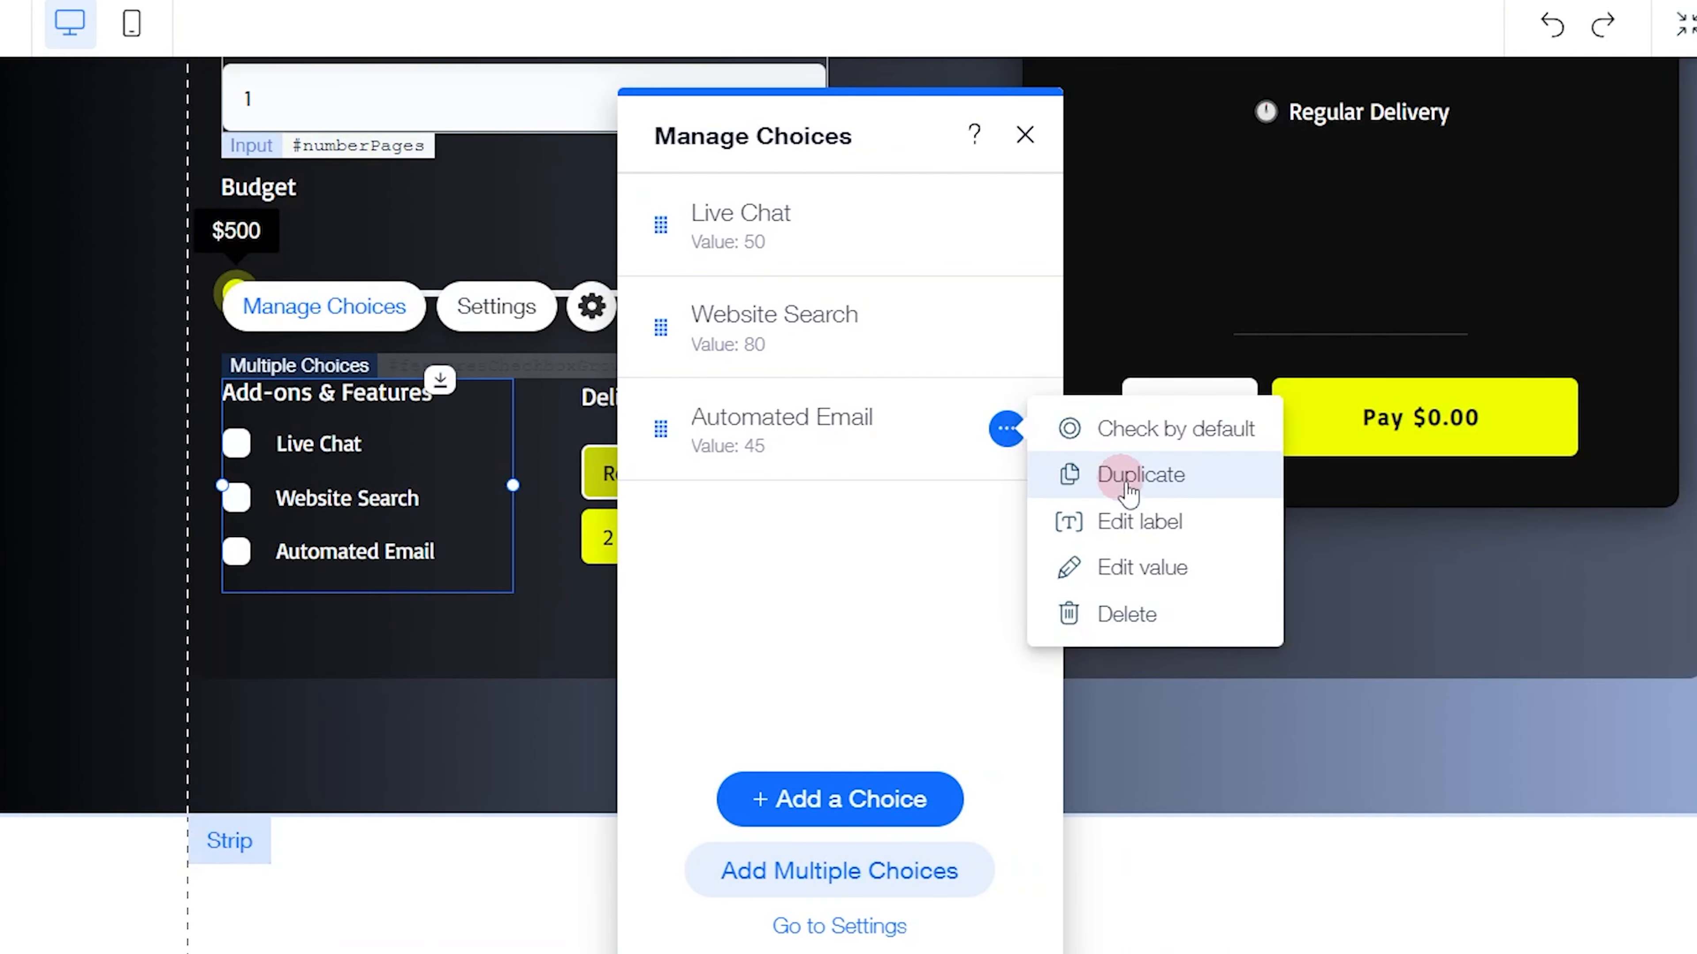
left_click(1165, 523)
left_click(984, 427)
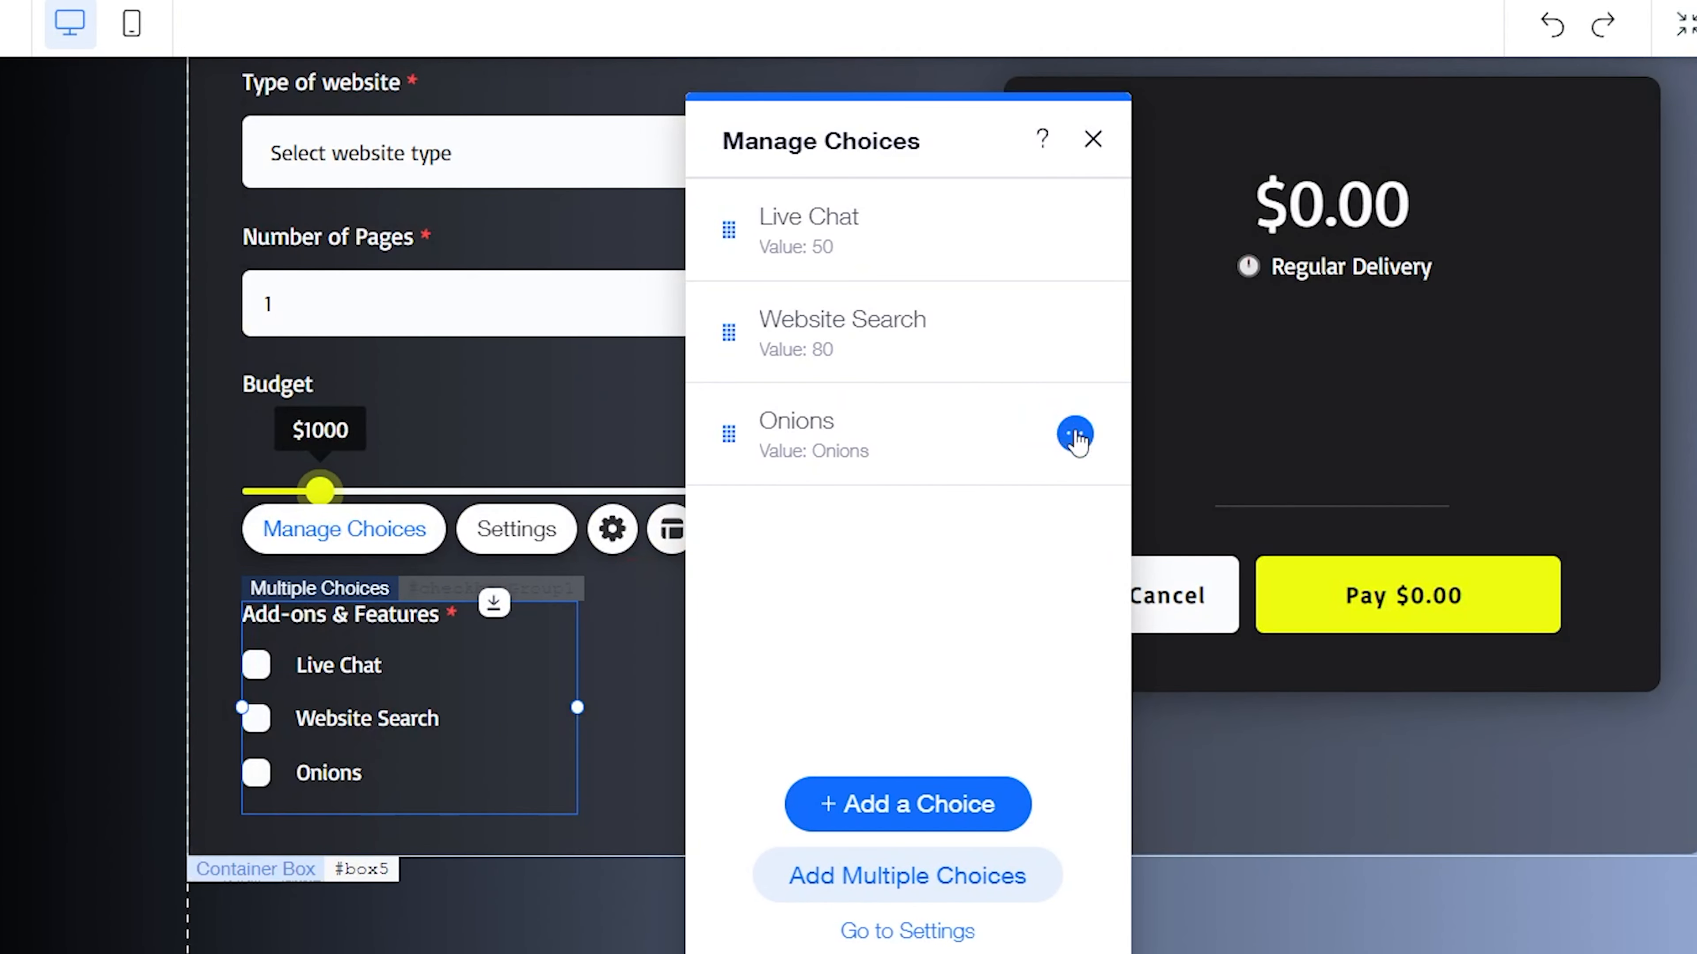
left_click(1074, 433)
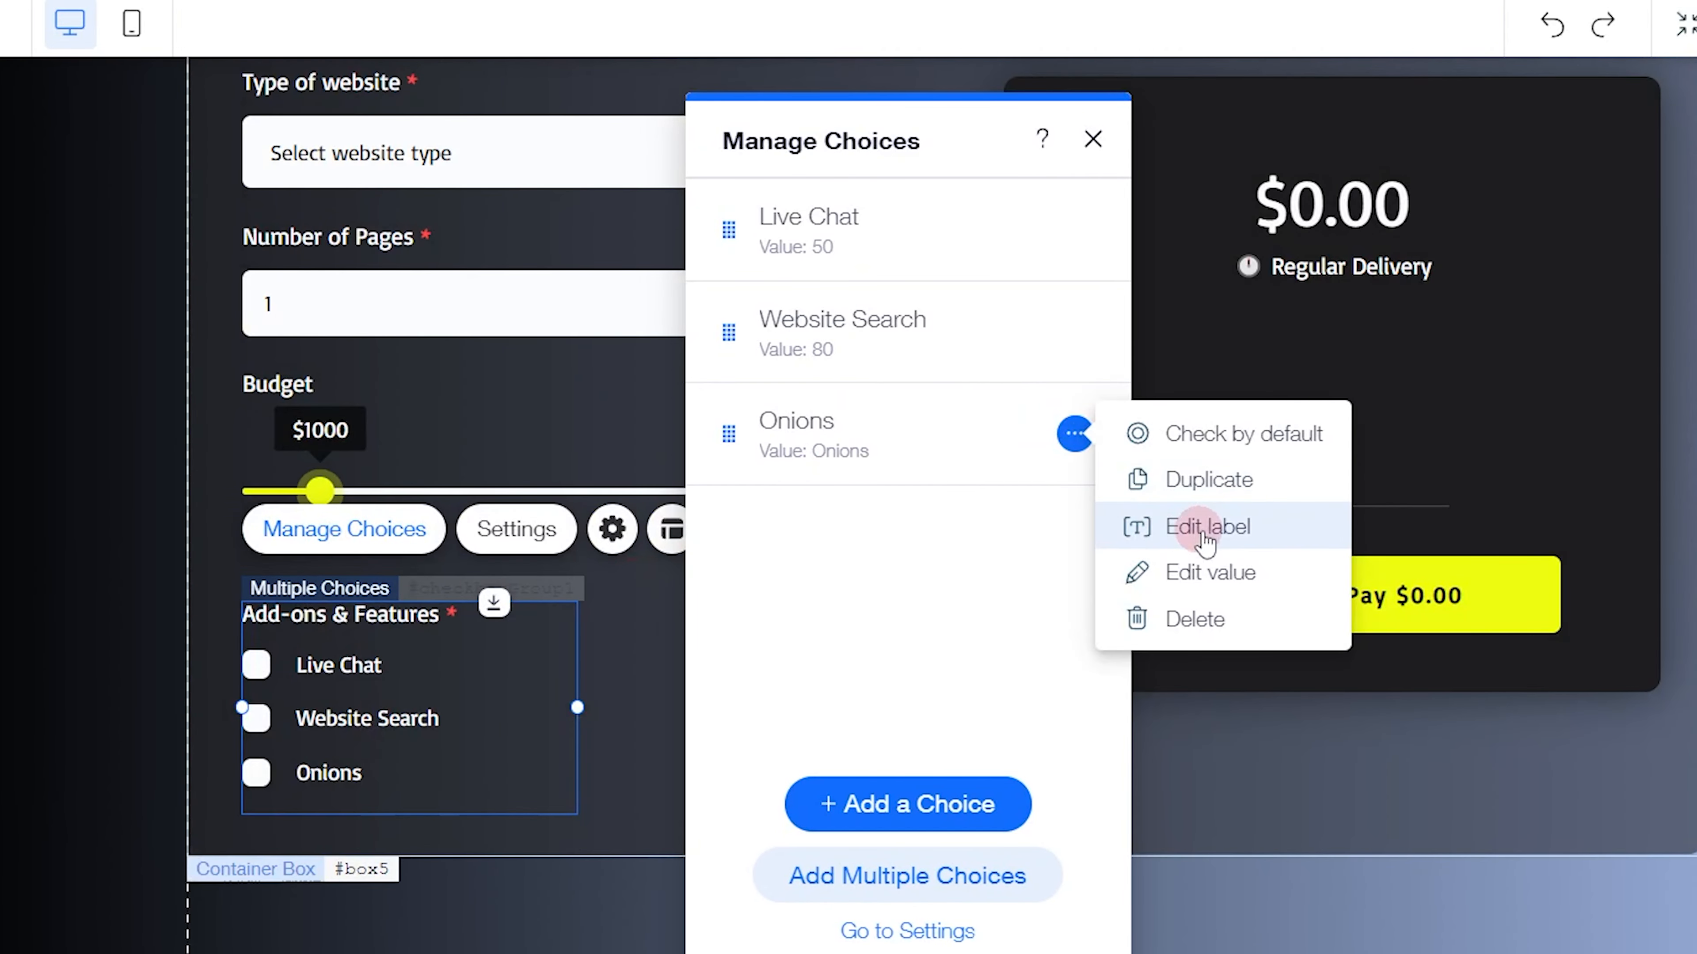
left_click(1204, 528)
type("Automated Email")
left_click(1072, 438)
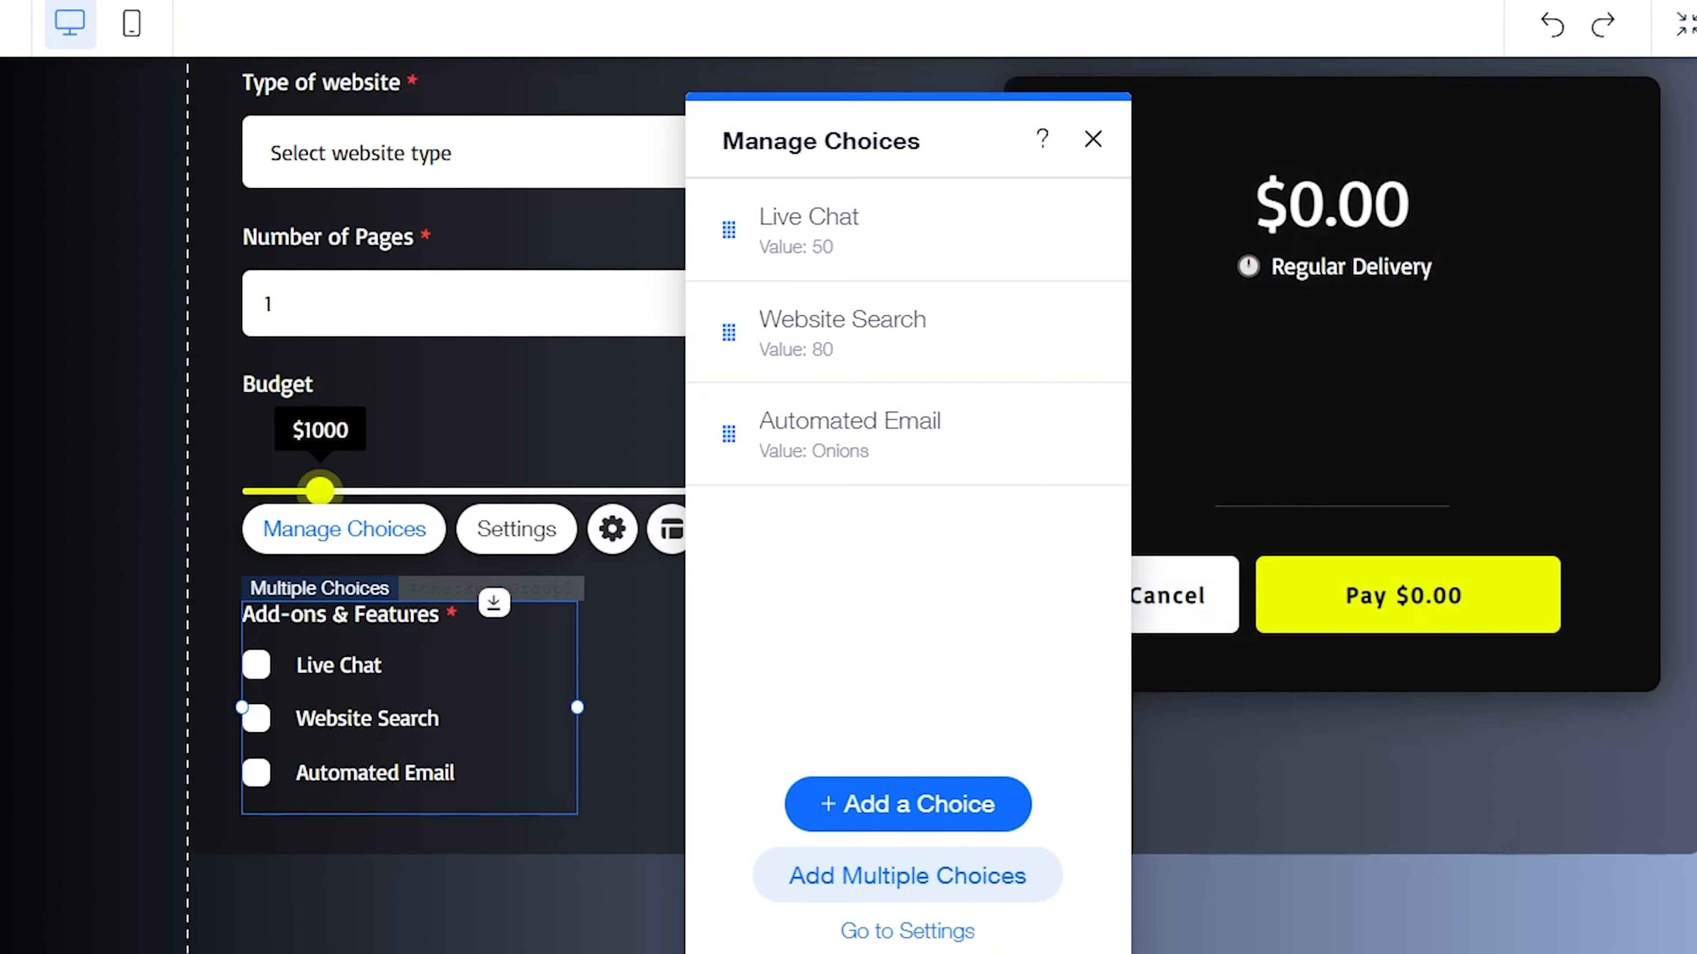
Set the value of the Automated Email choice to 45
mouse_move(992, 431)
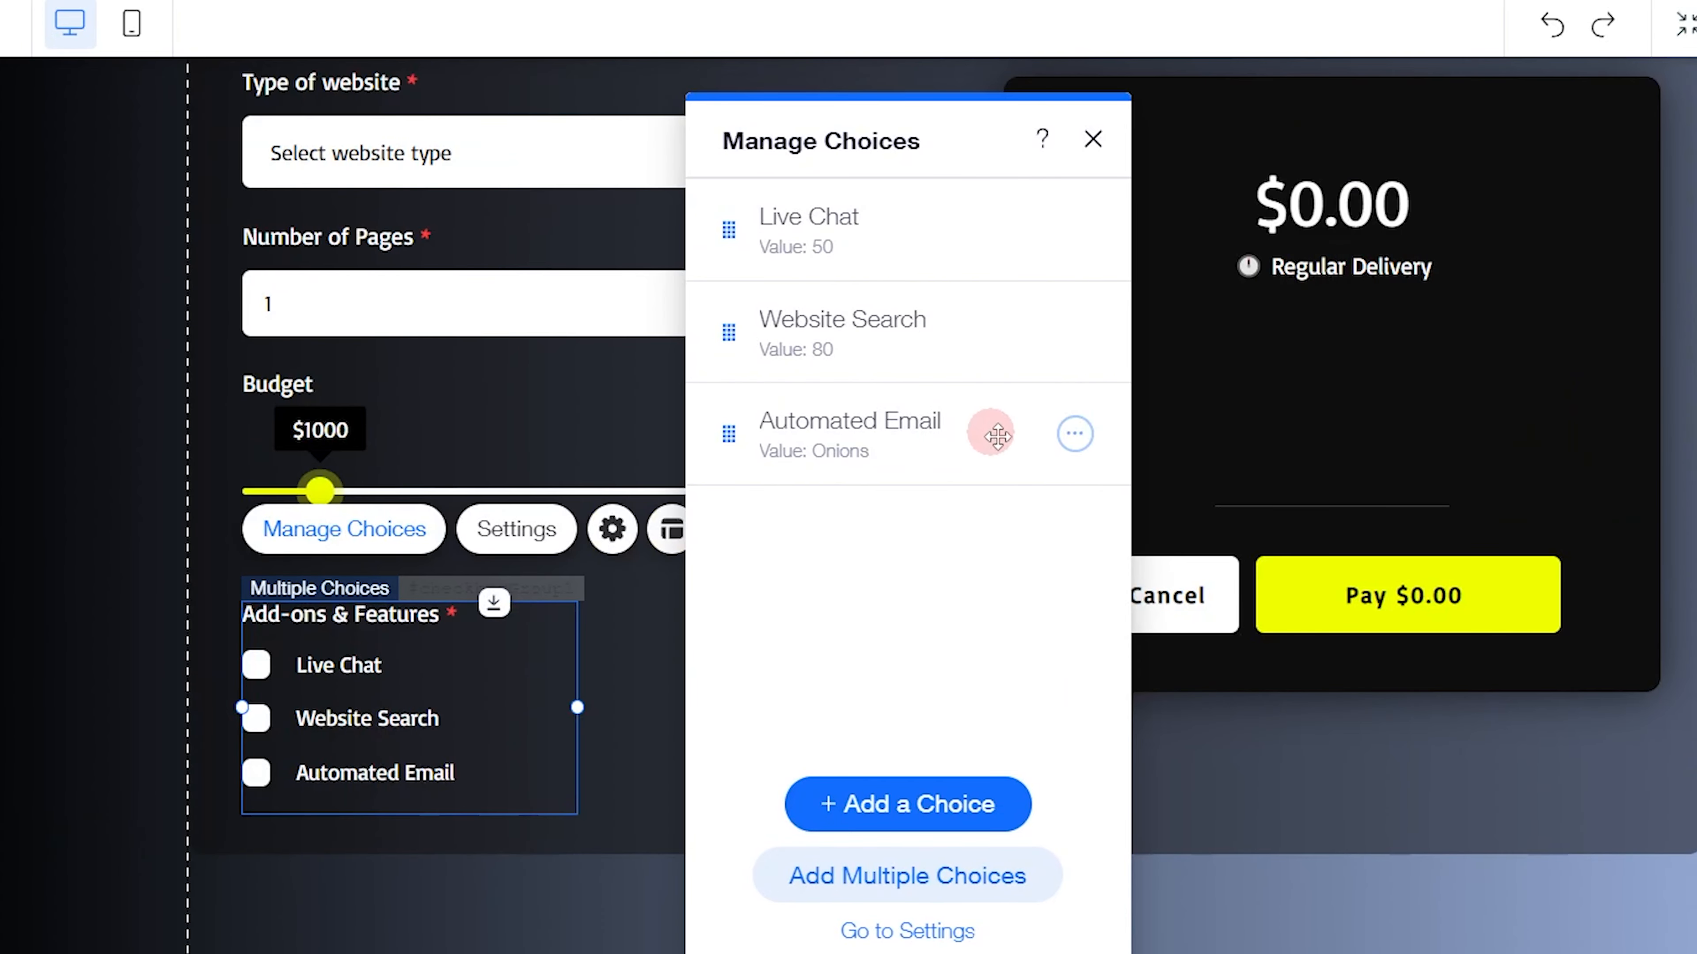
left_click(1074, 433)
left_click(1143, 572)
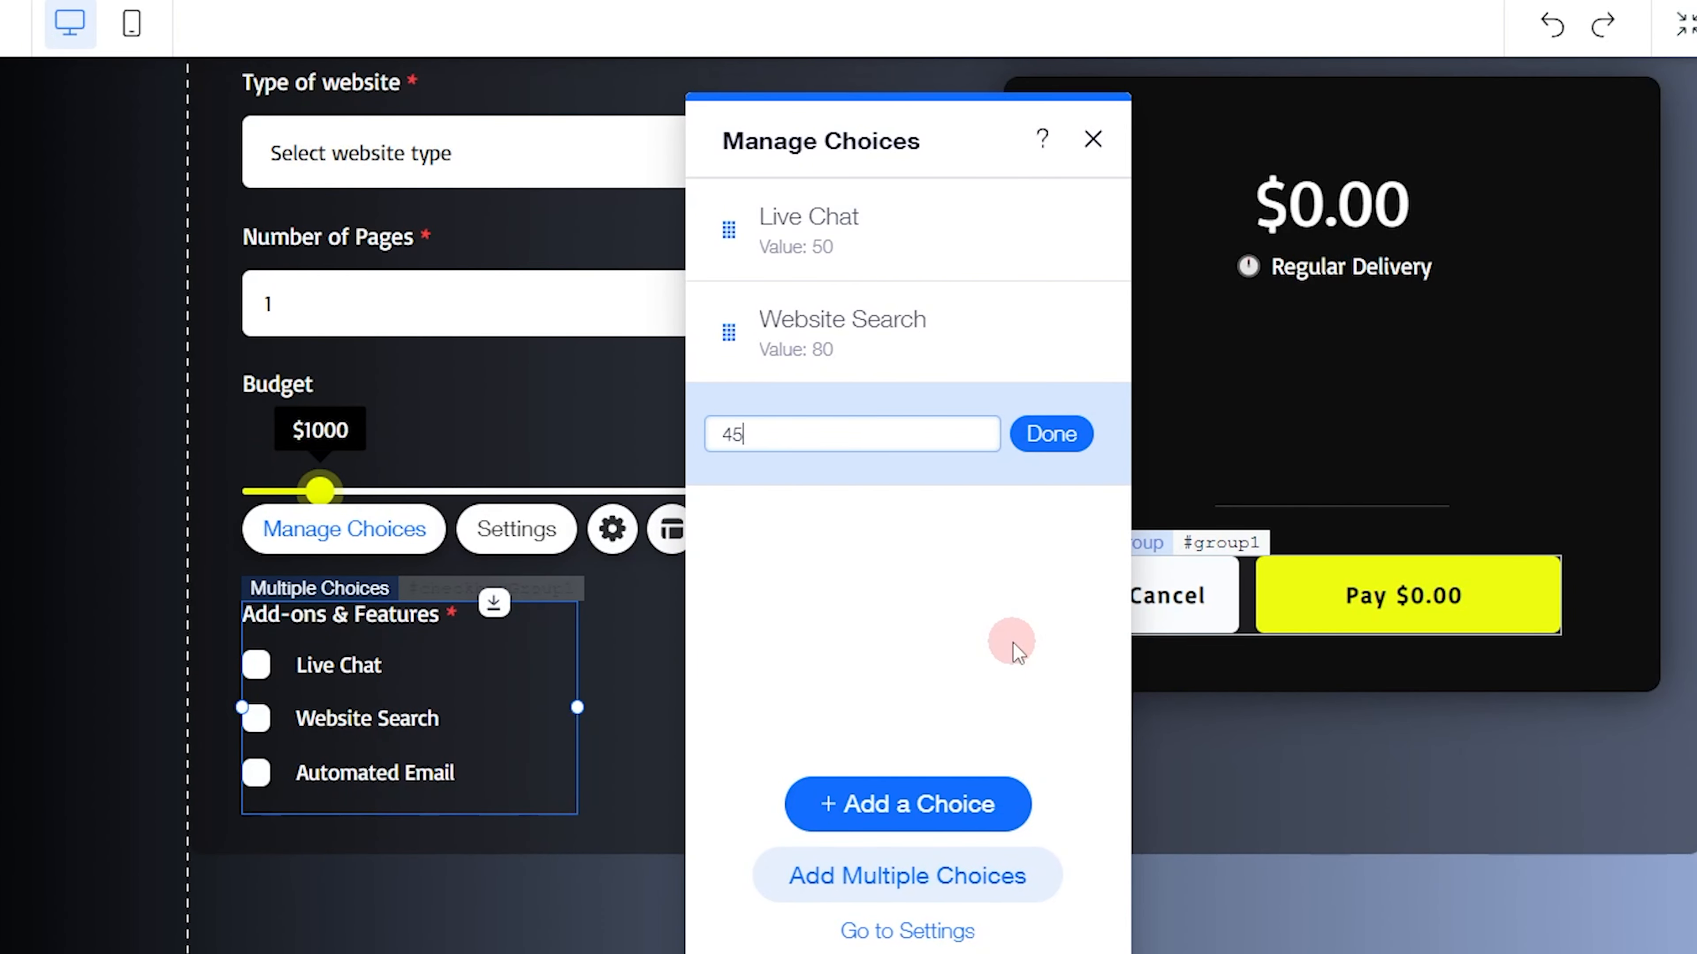
type("45")
key("Return")
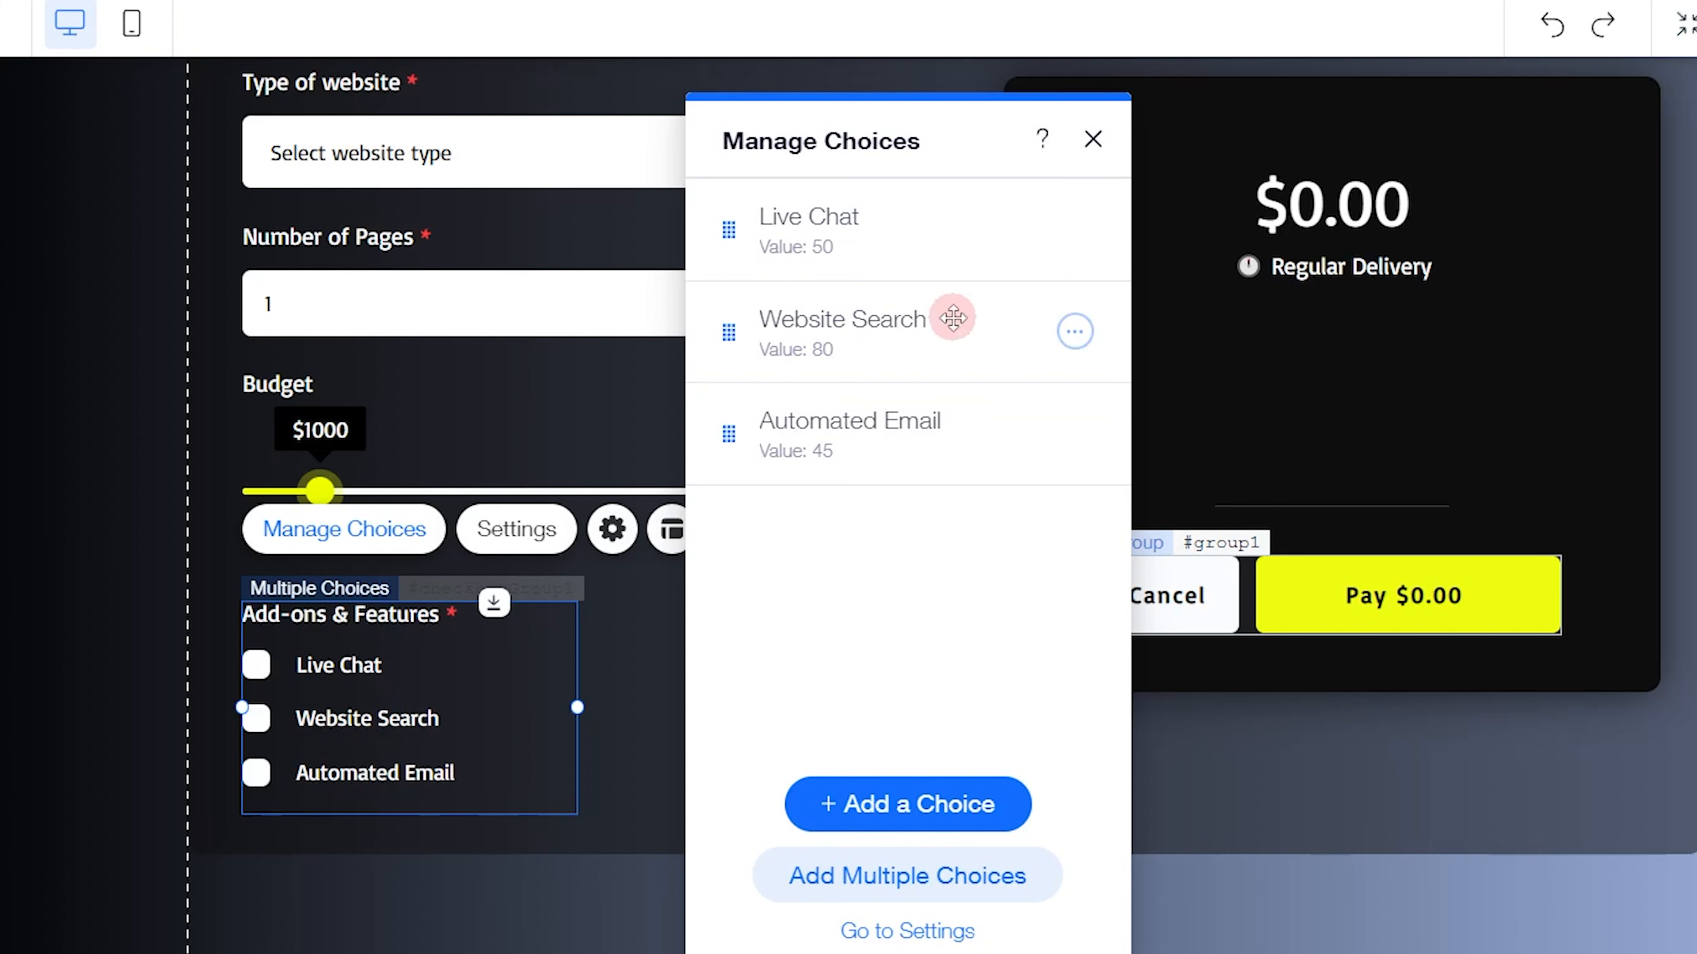
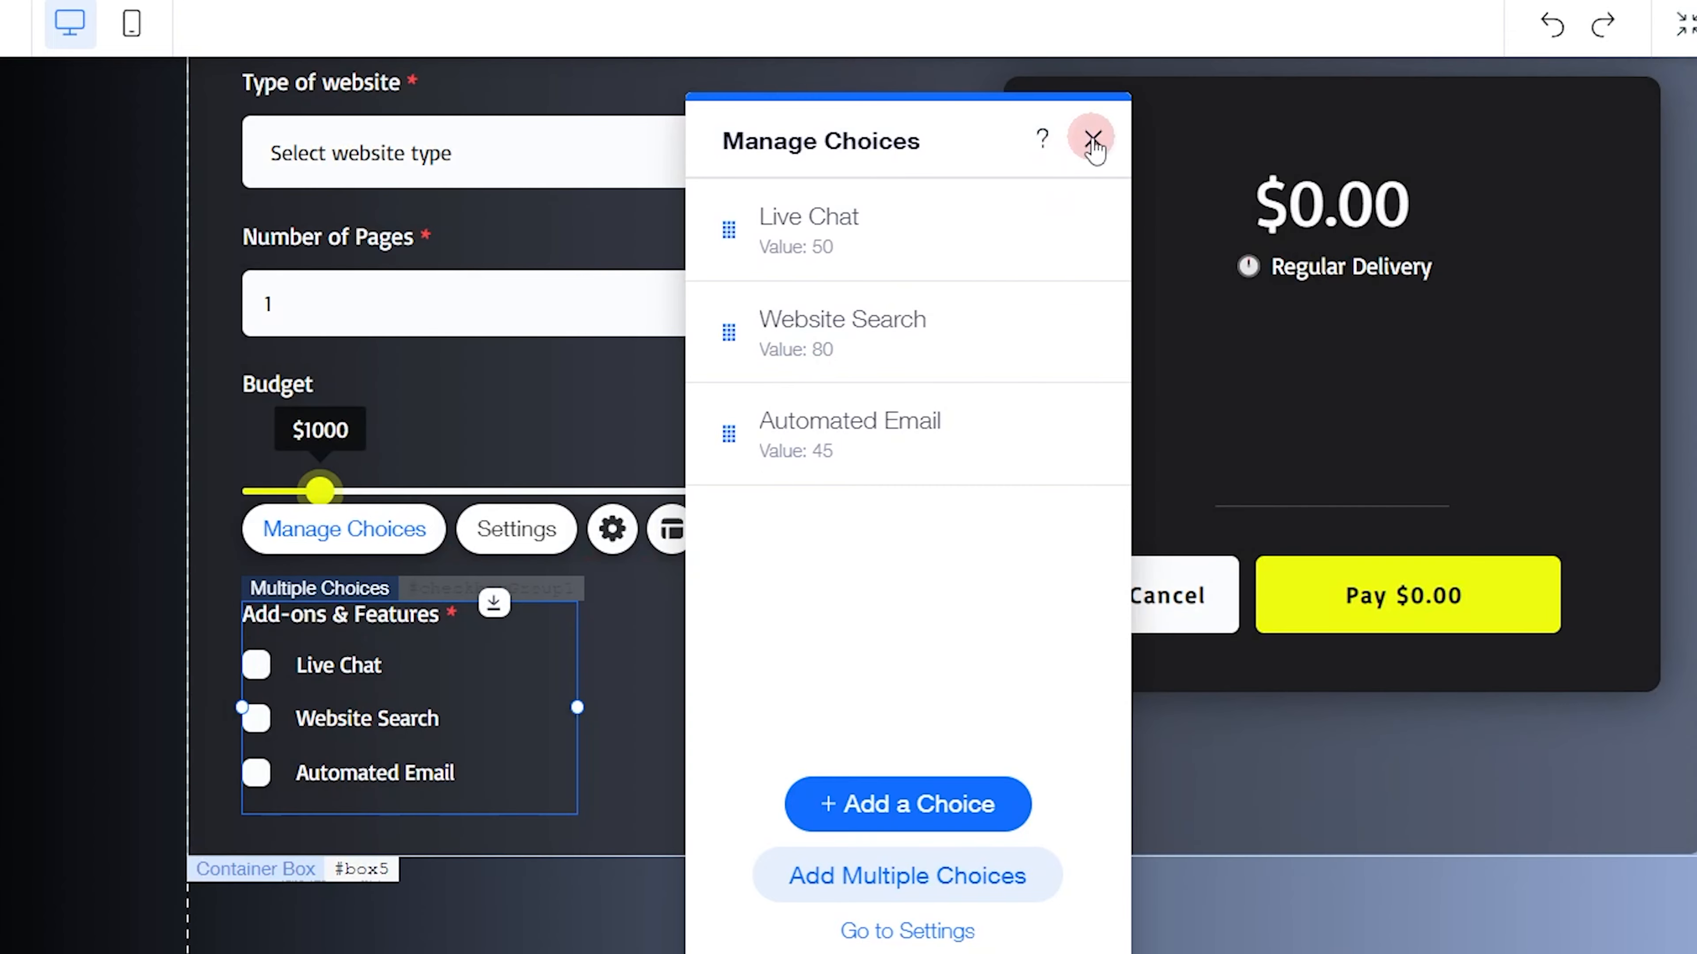
Close the choice list of the Add-ons & Features checkbox group
left_click(1093, 139)
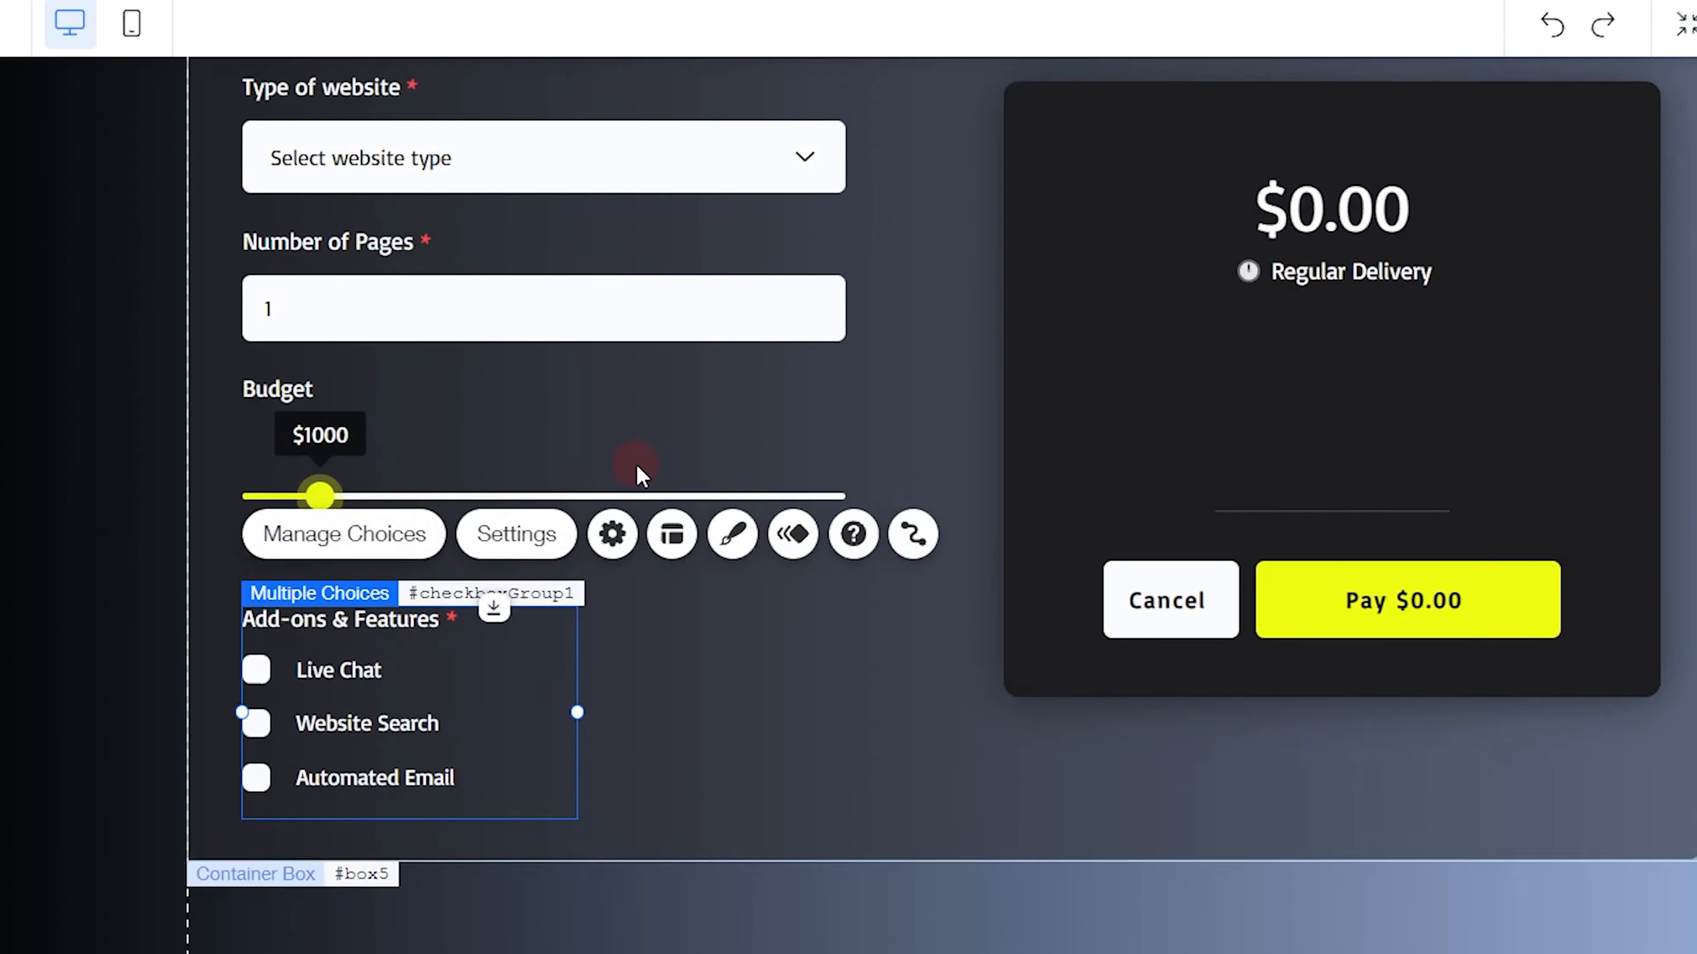
scroll(638, 473, "up", 5)
scroll(651, 493, "down", 5)
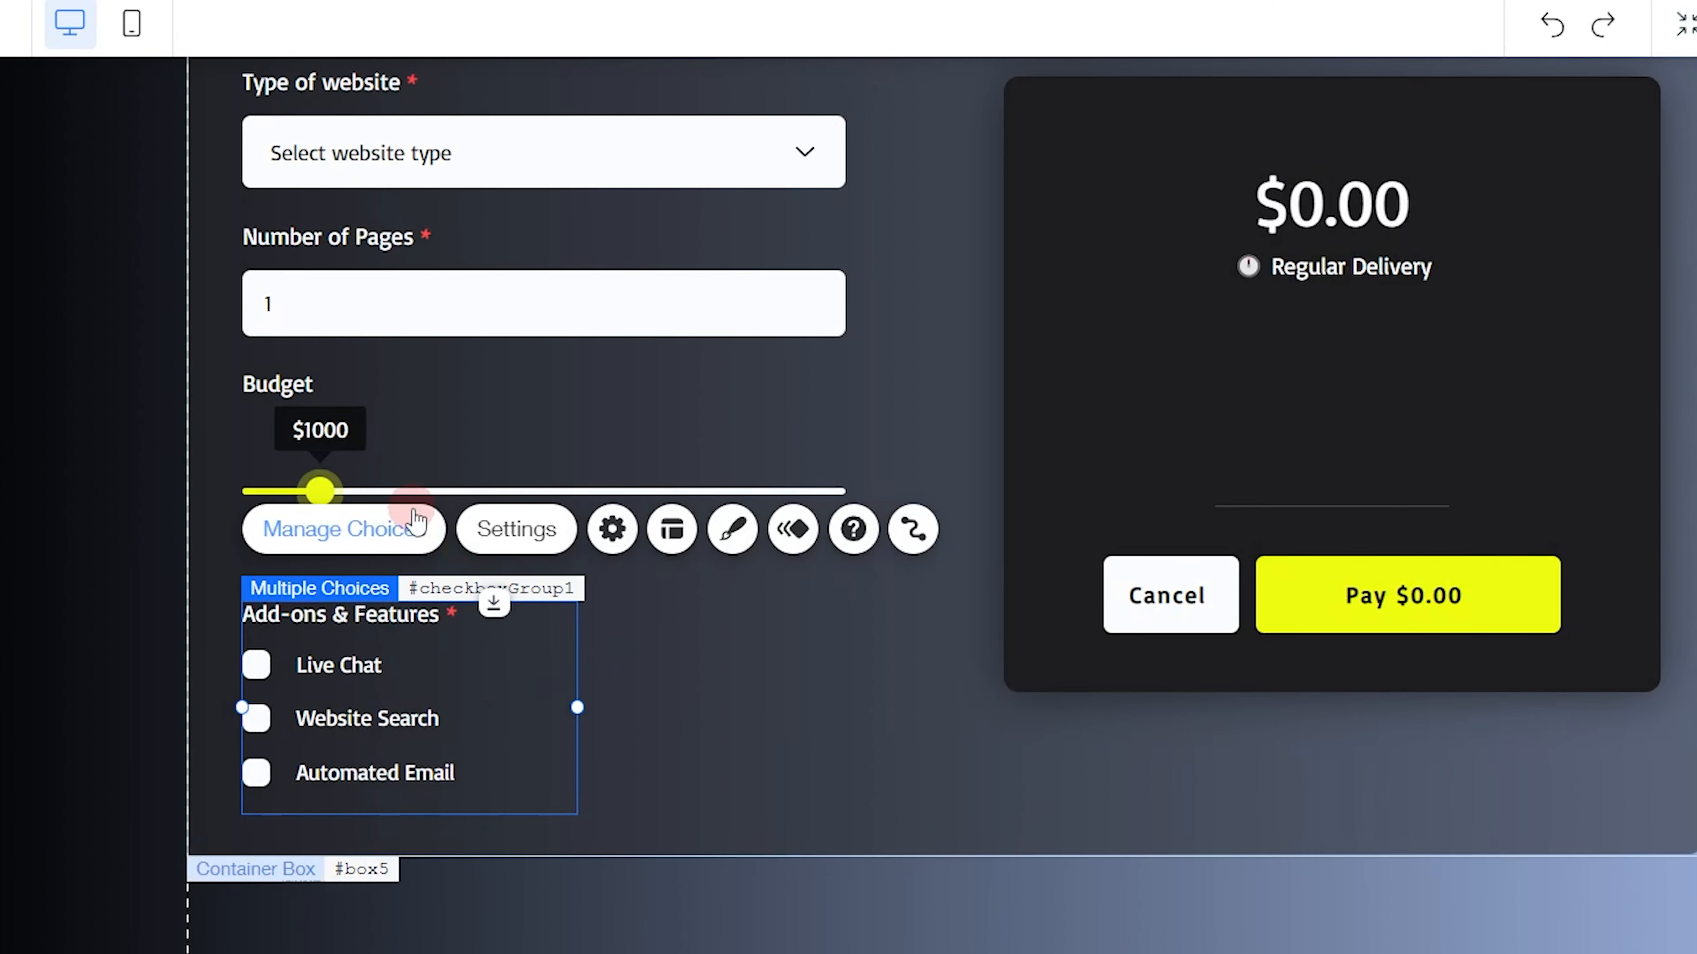
Duplicate the Automated Email choice, try to give the copy the same value 45, and delete the copy
left_click(409, 528)
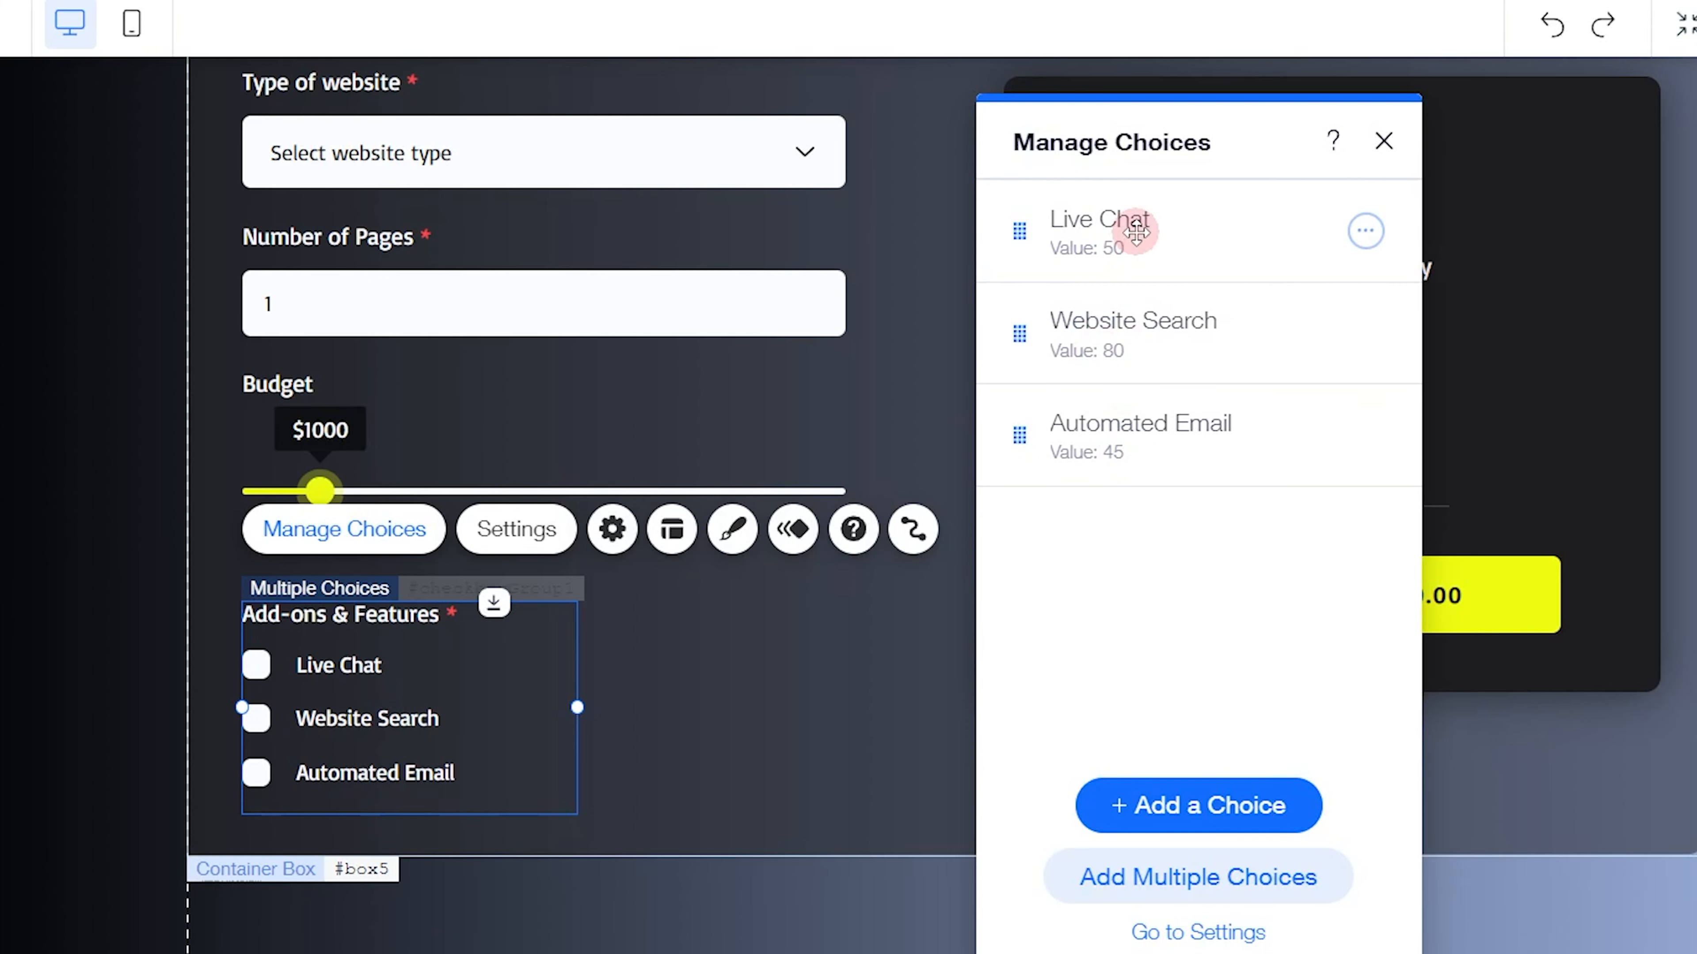
left_click_drag(1245, 152, 876, 131)
left_click(997, 414)
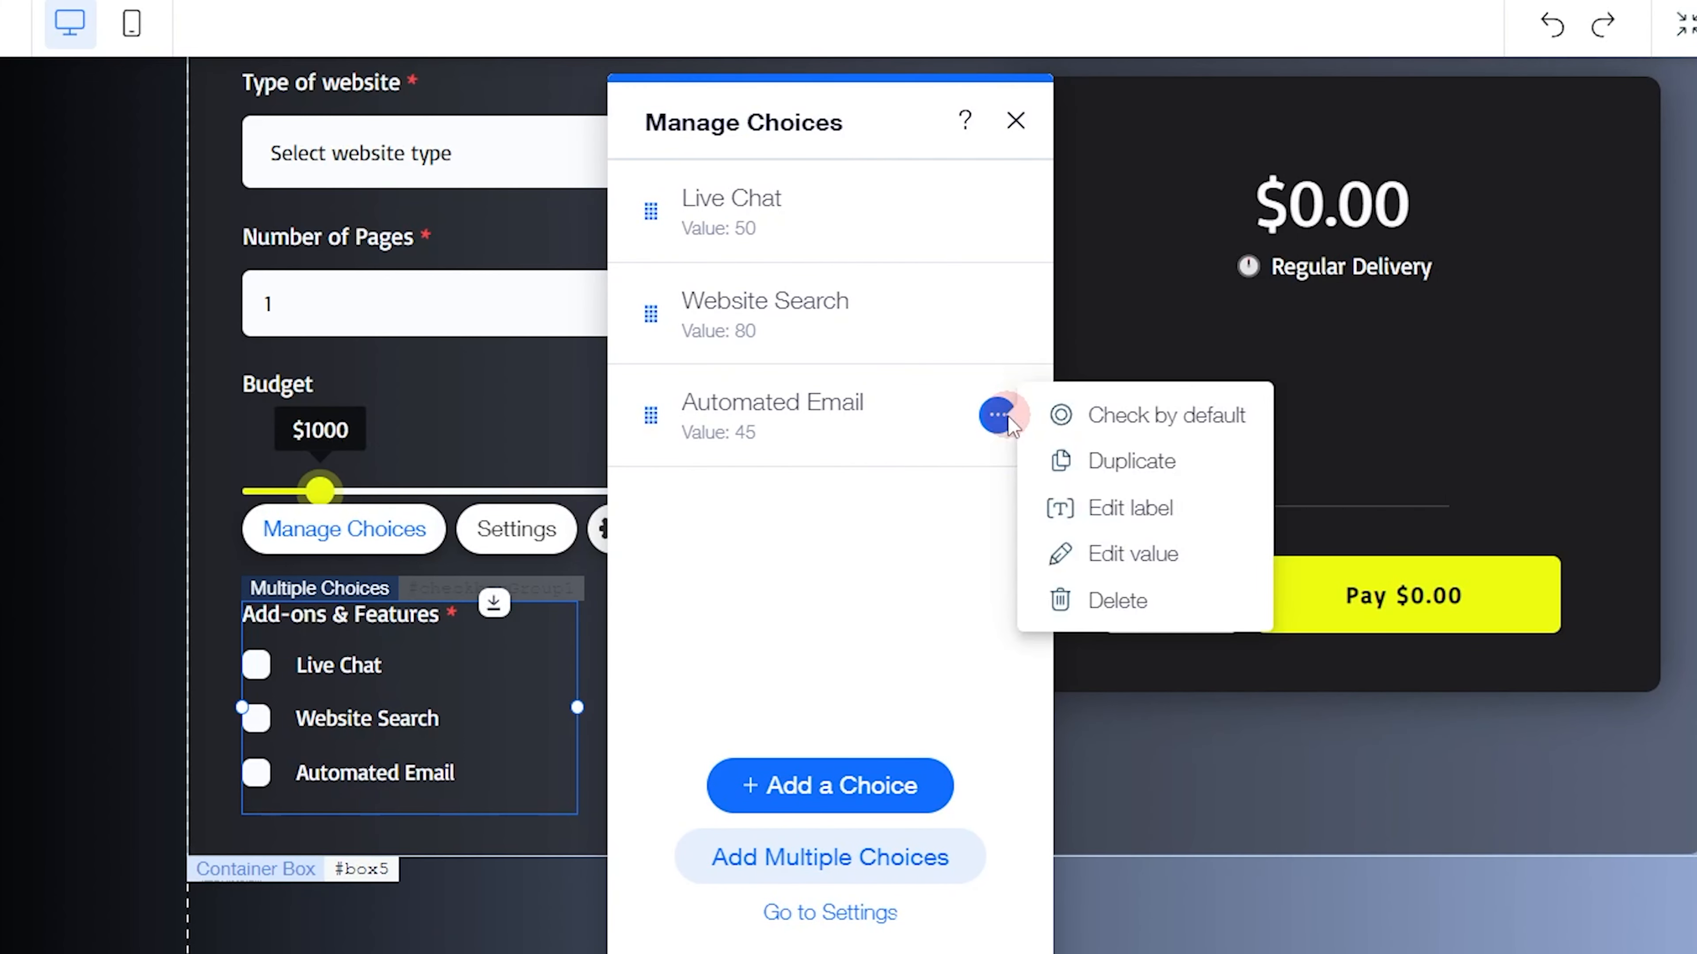
left_click(1117, 488)
left_click(997, 517)
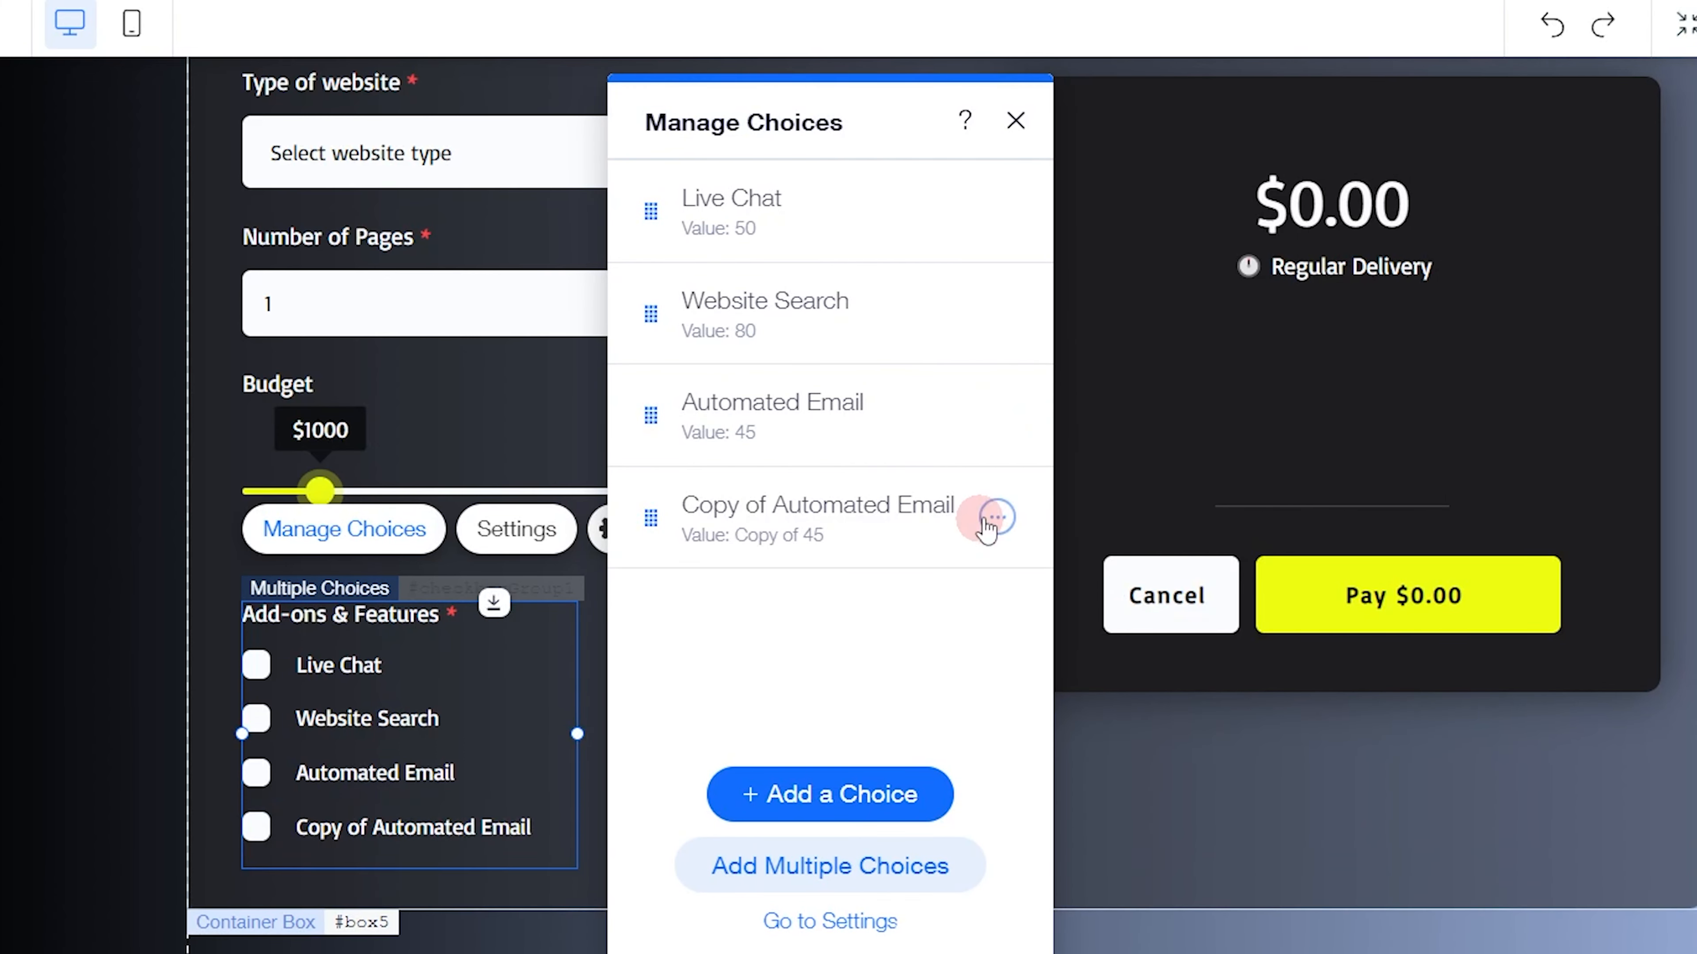
left_click(1109, 656)
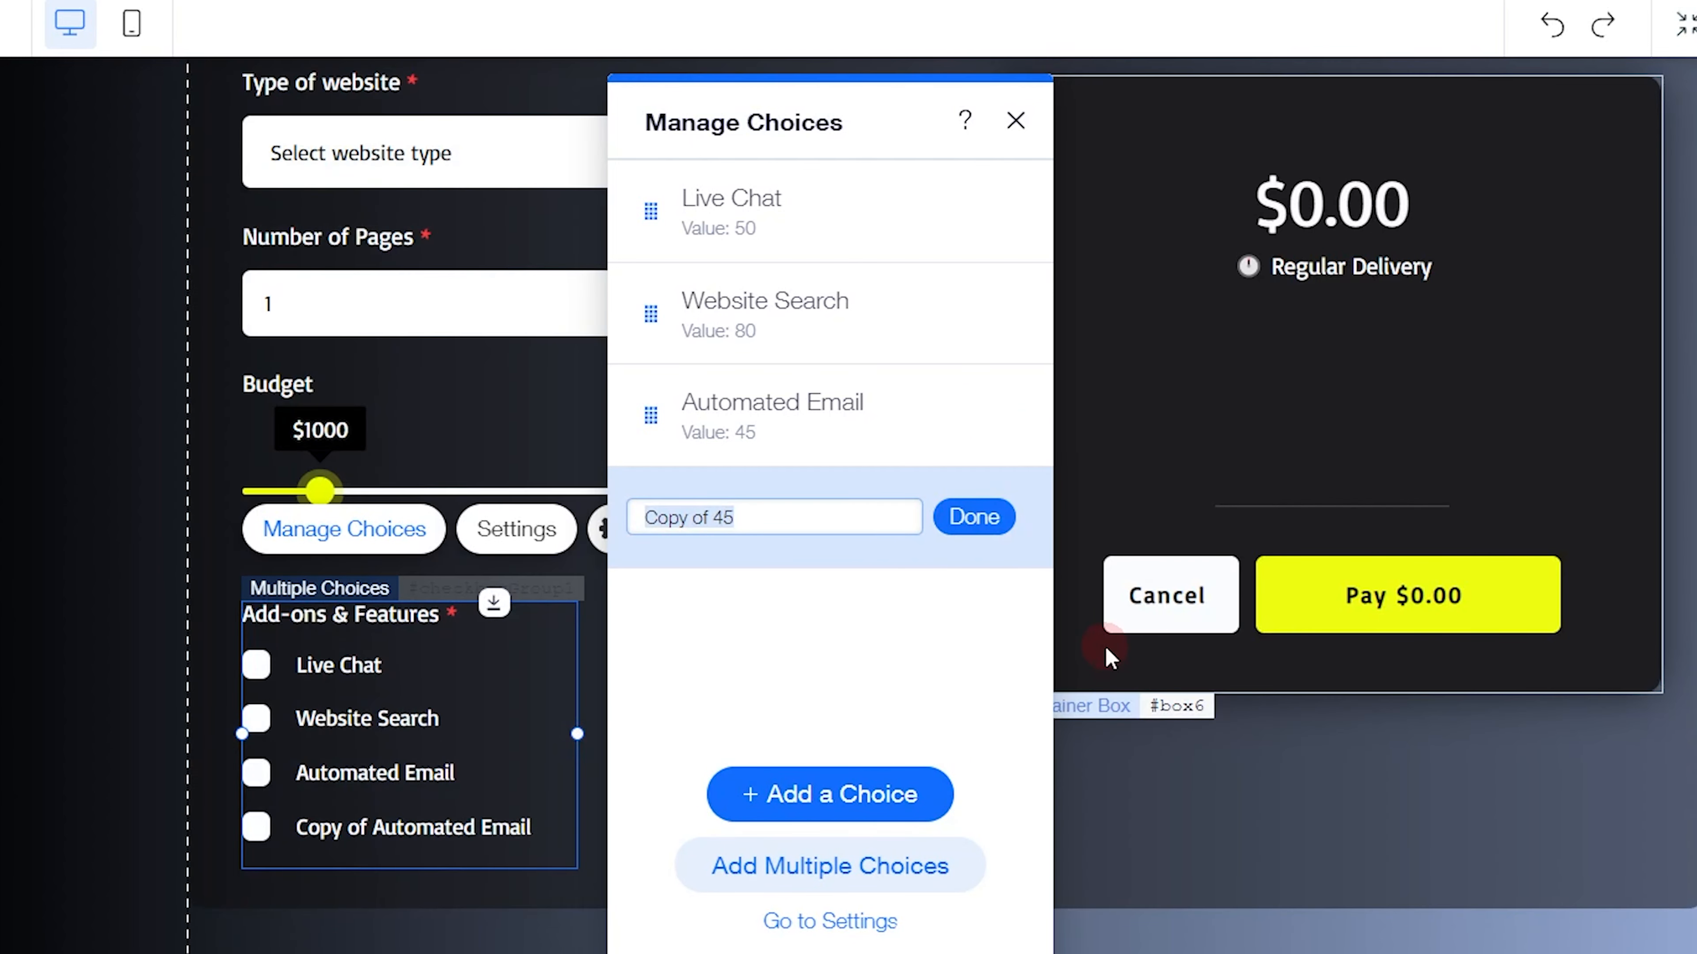
type("45")
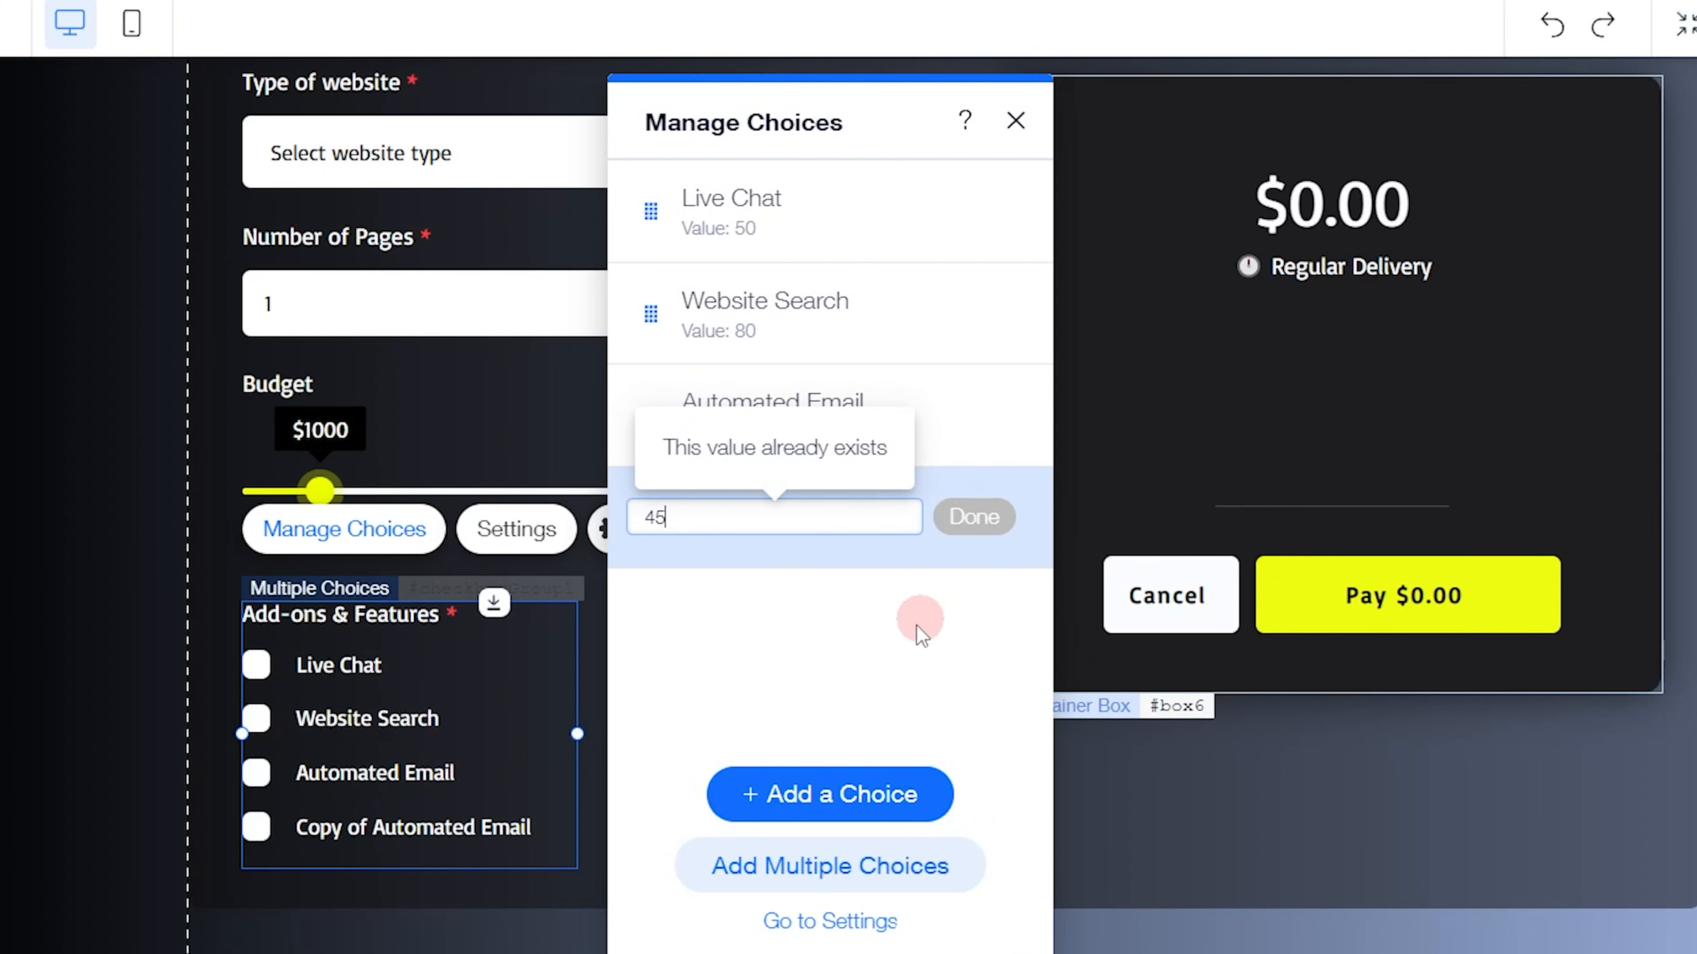
left_click(910, 634)
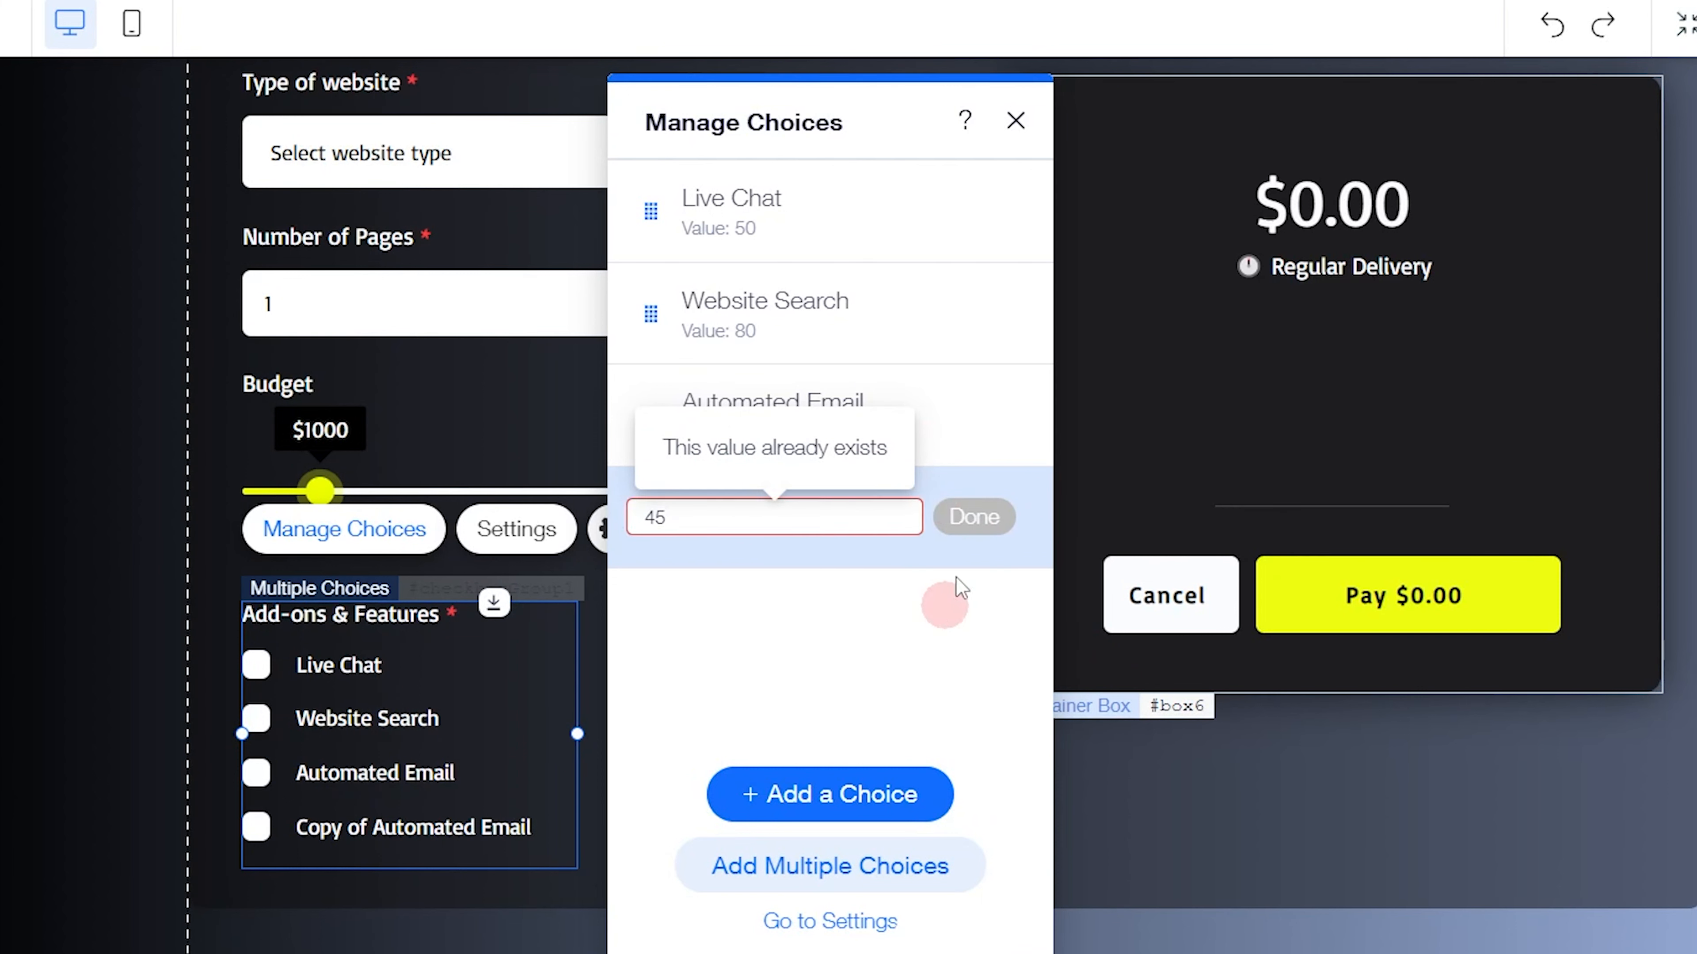
left_click(1009, 415)
left_click(1082, 591)
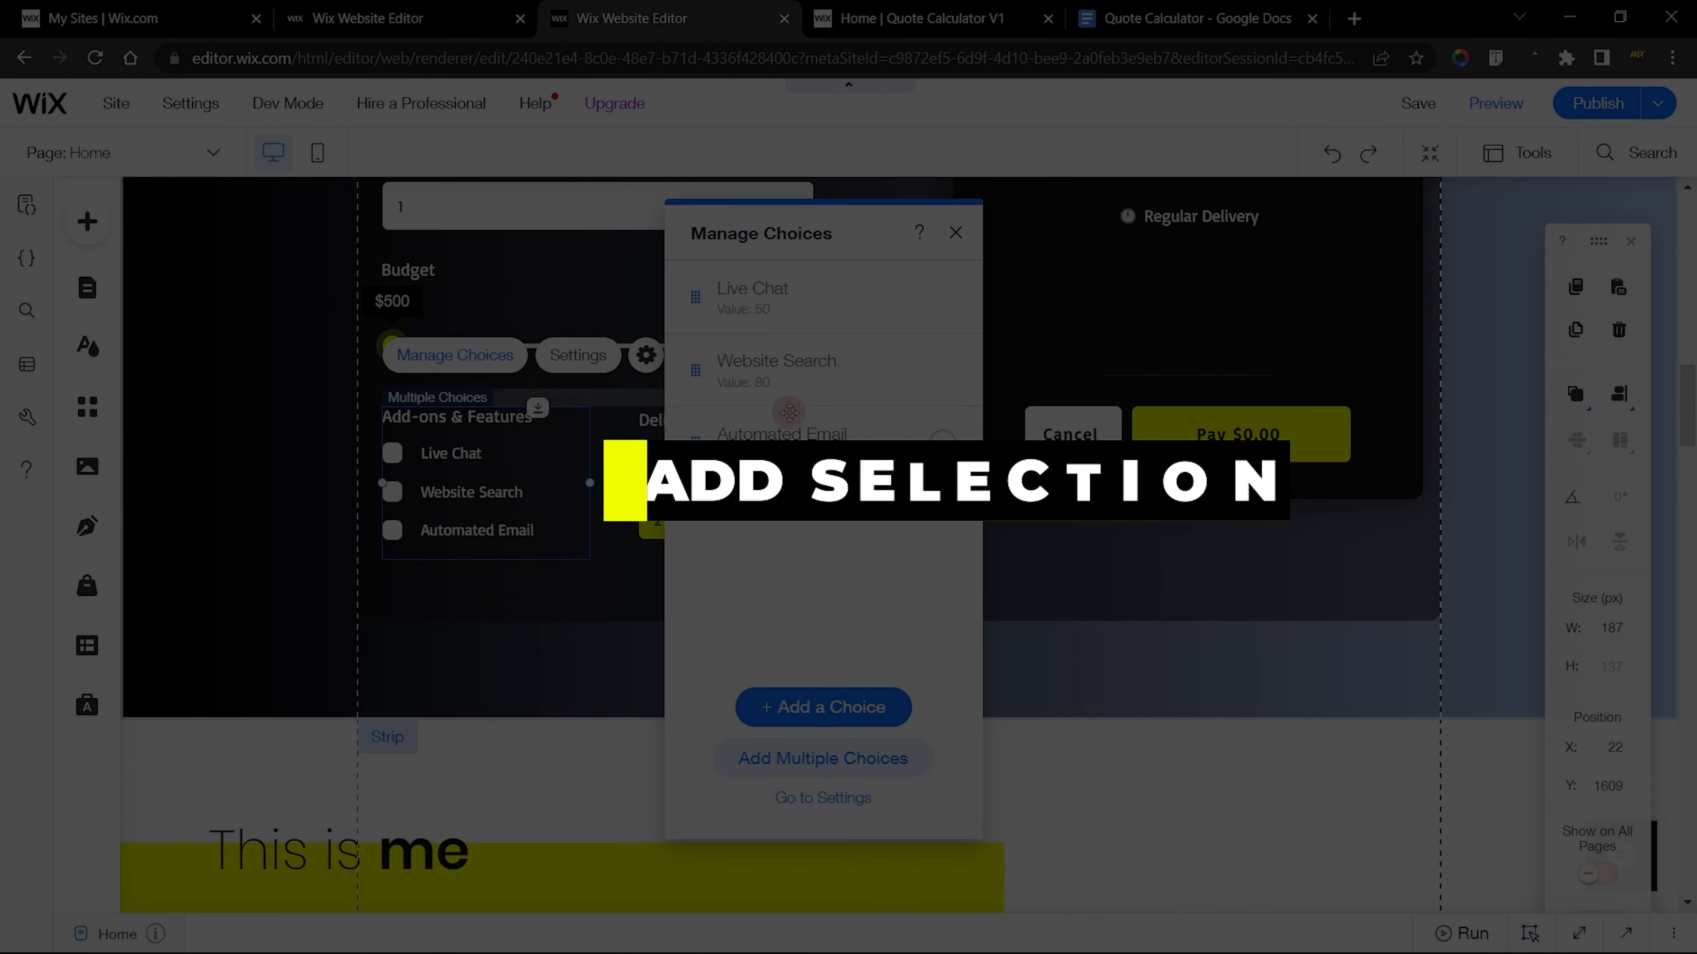
Copy the Delivery time label text from the finished calculator's editor
left_click(713, 482)
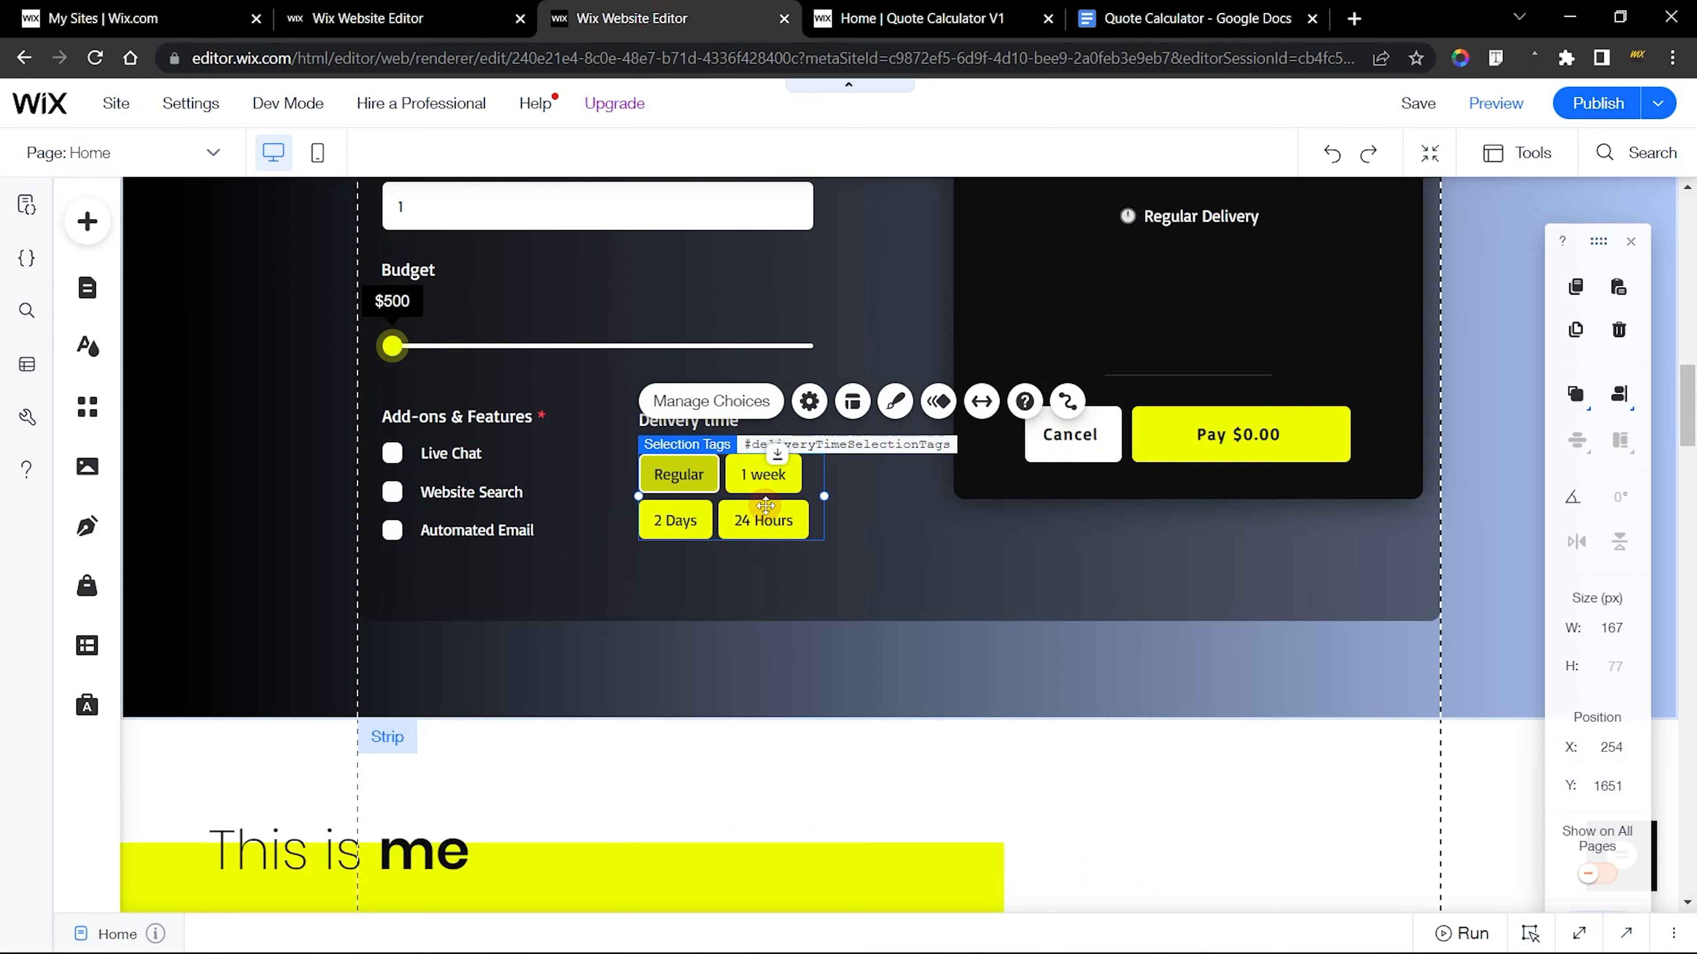
left_click(660, 431)
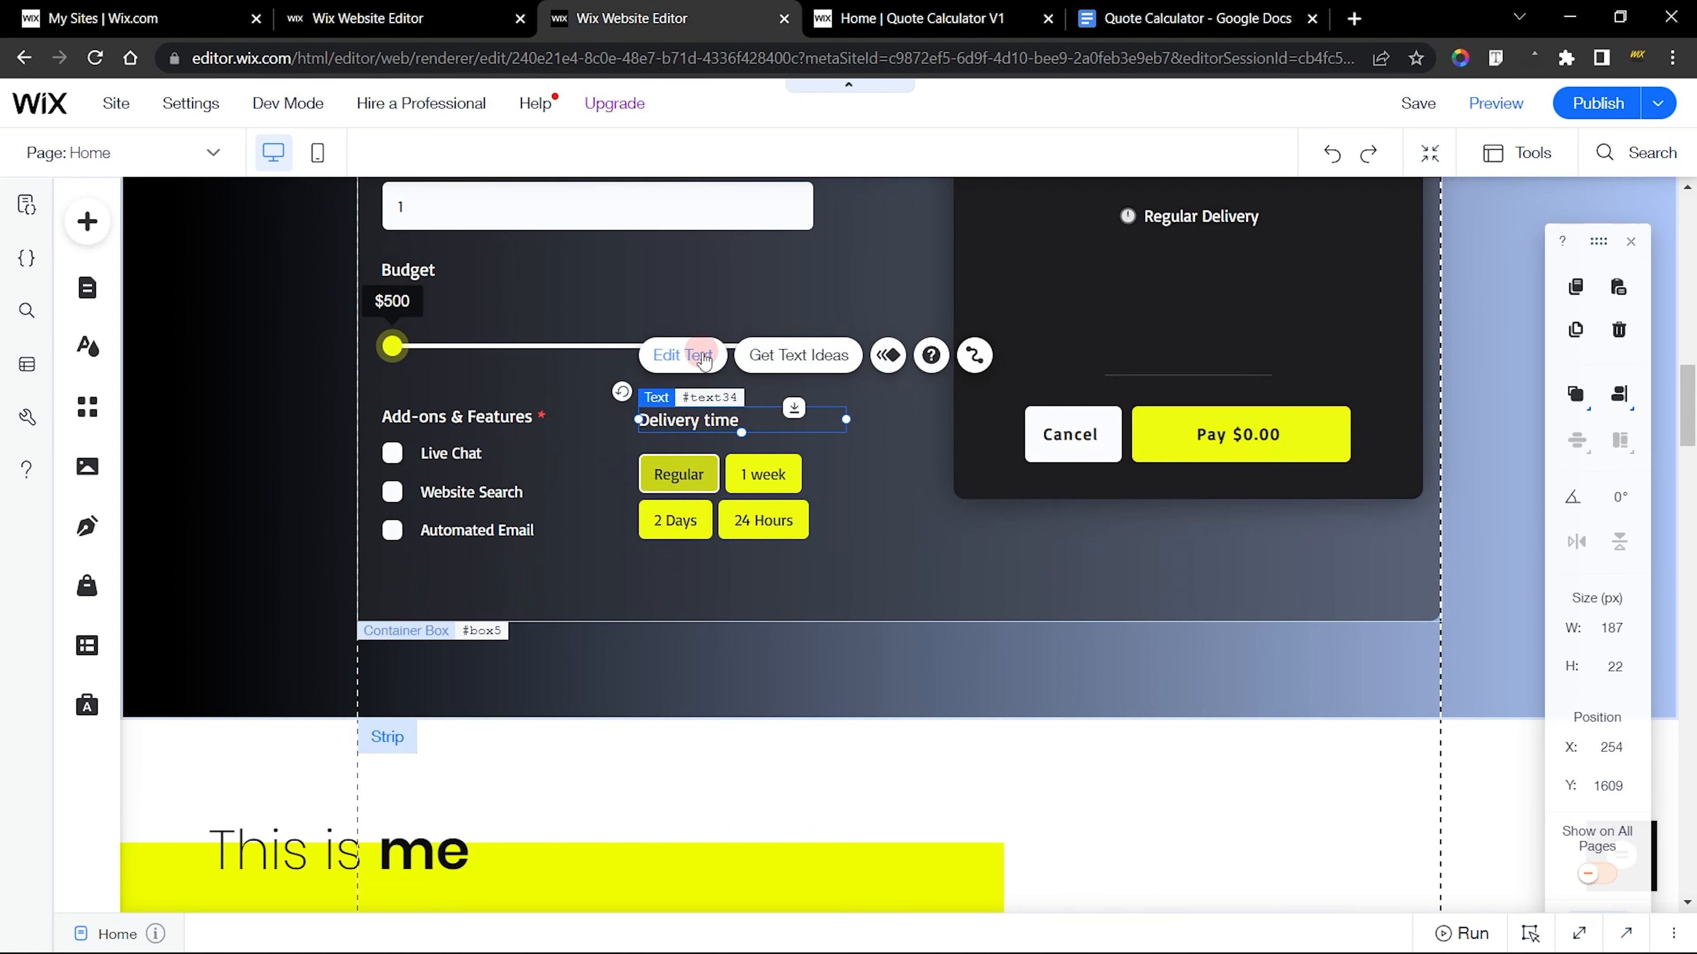
left_click(683, 355)
key("Escape")
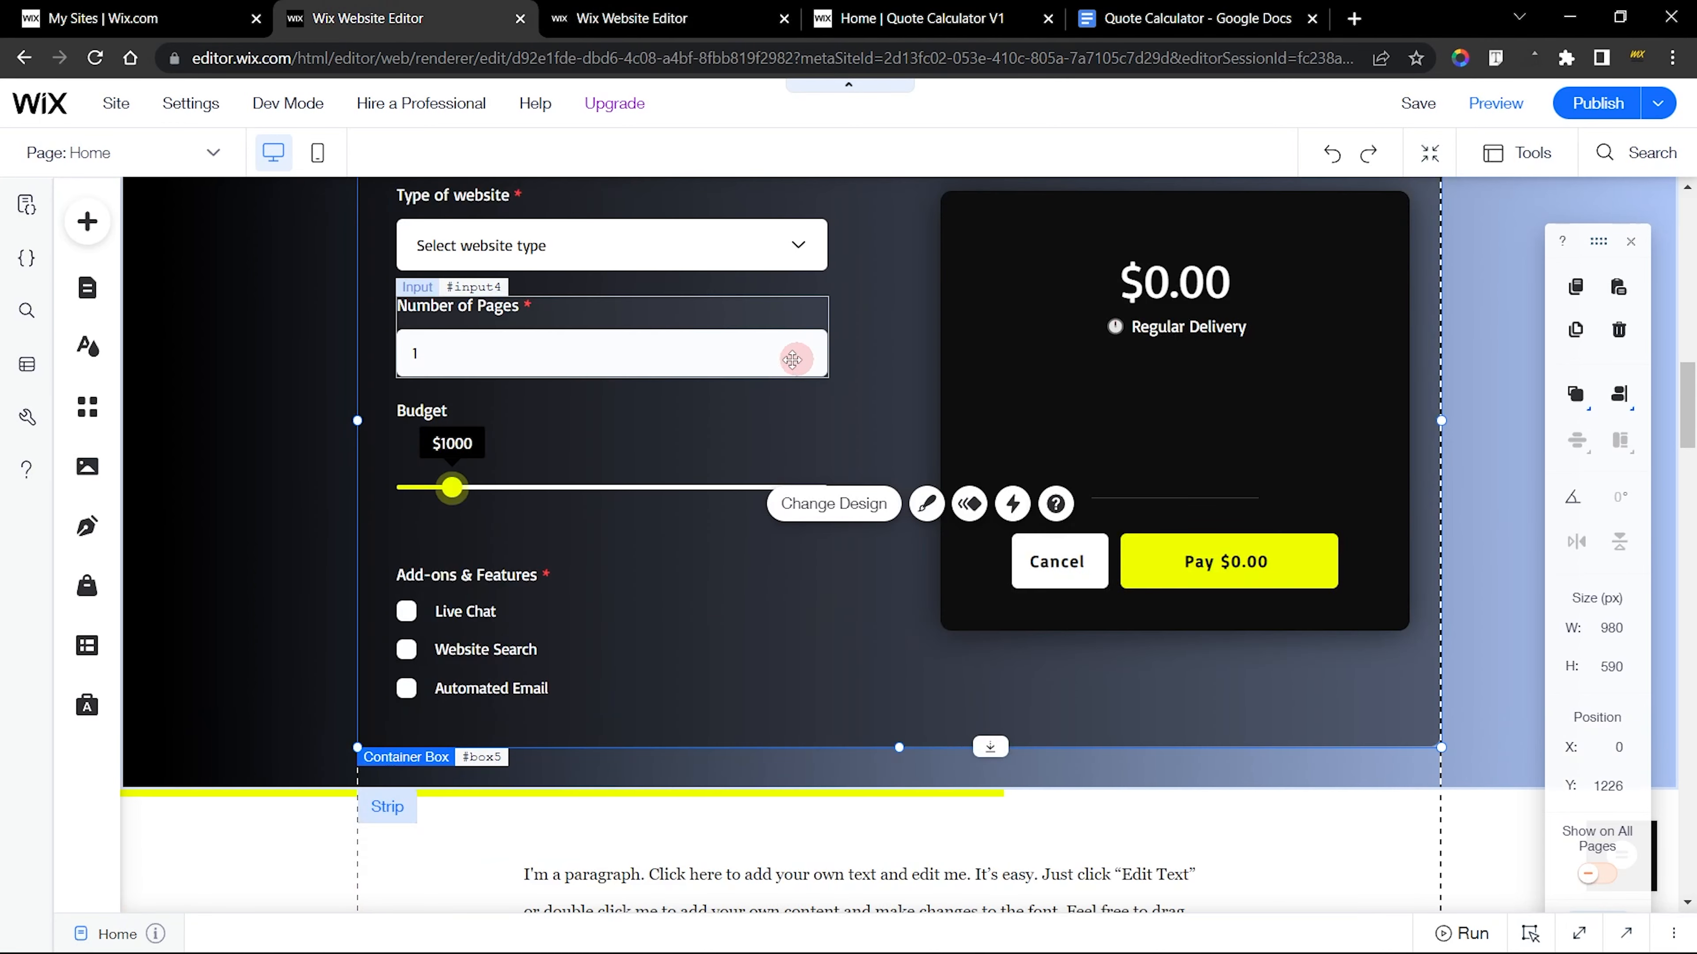
Duplicate the Budget label beside the Add-ons & Features heading and change the copy's text to Delivery time
left_click(449, 409)
key("ctrl+f")
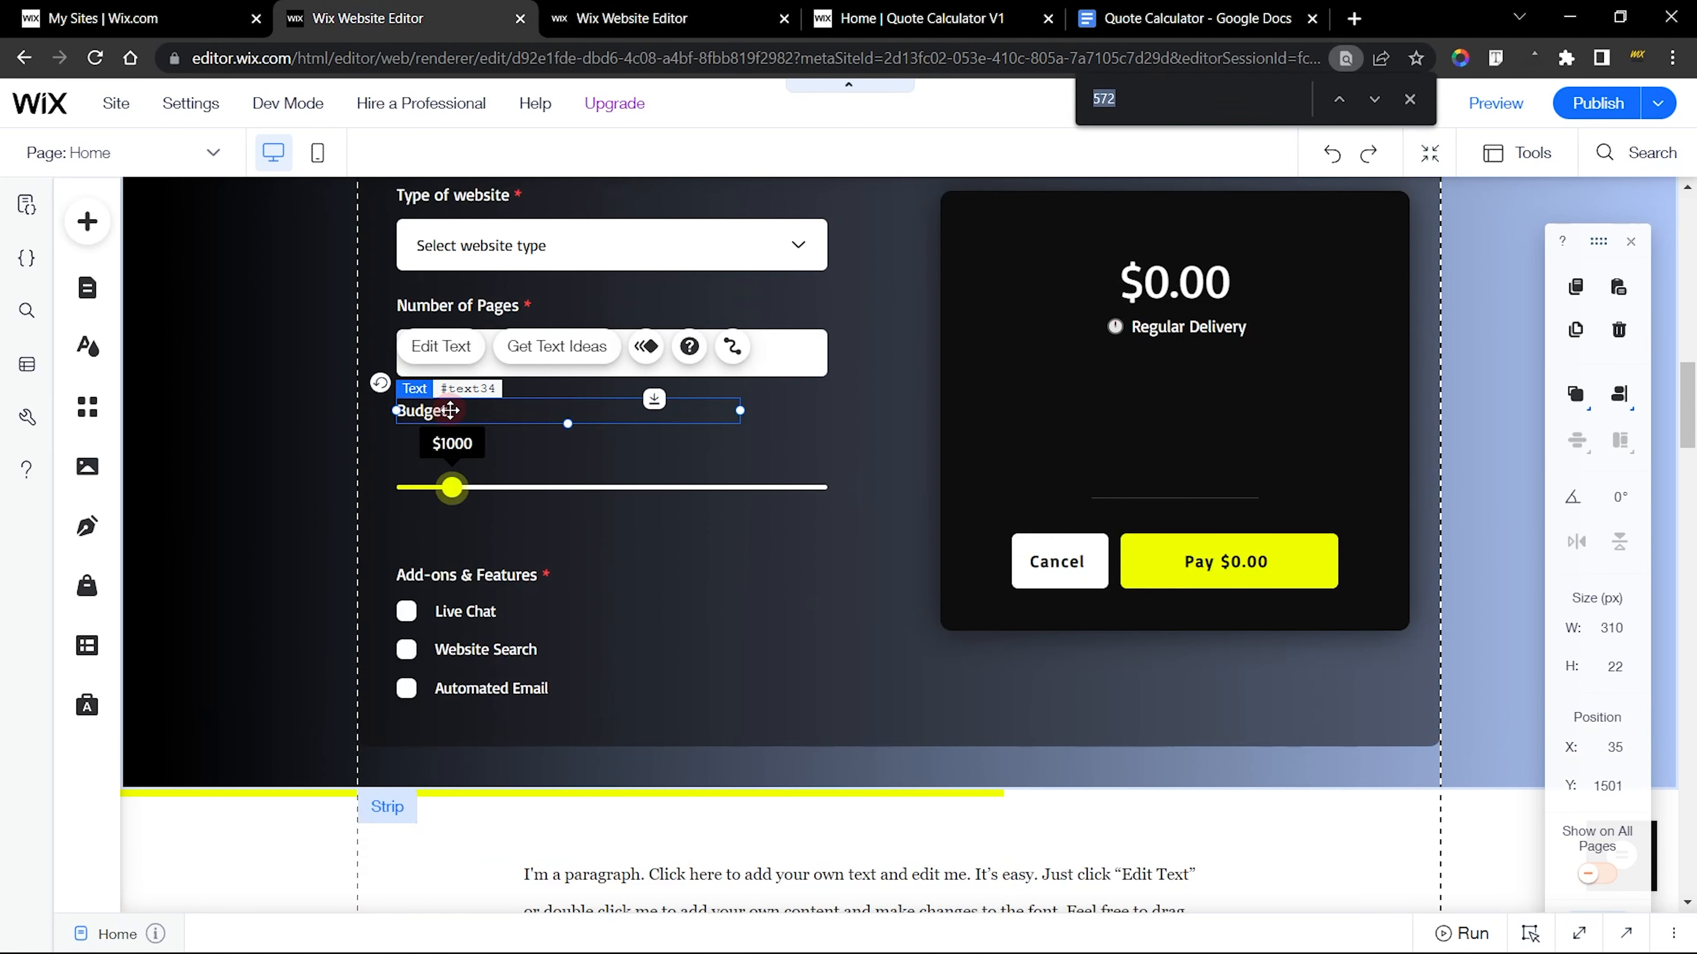
left_click(1409, 99)
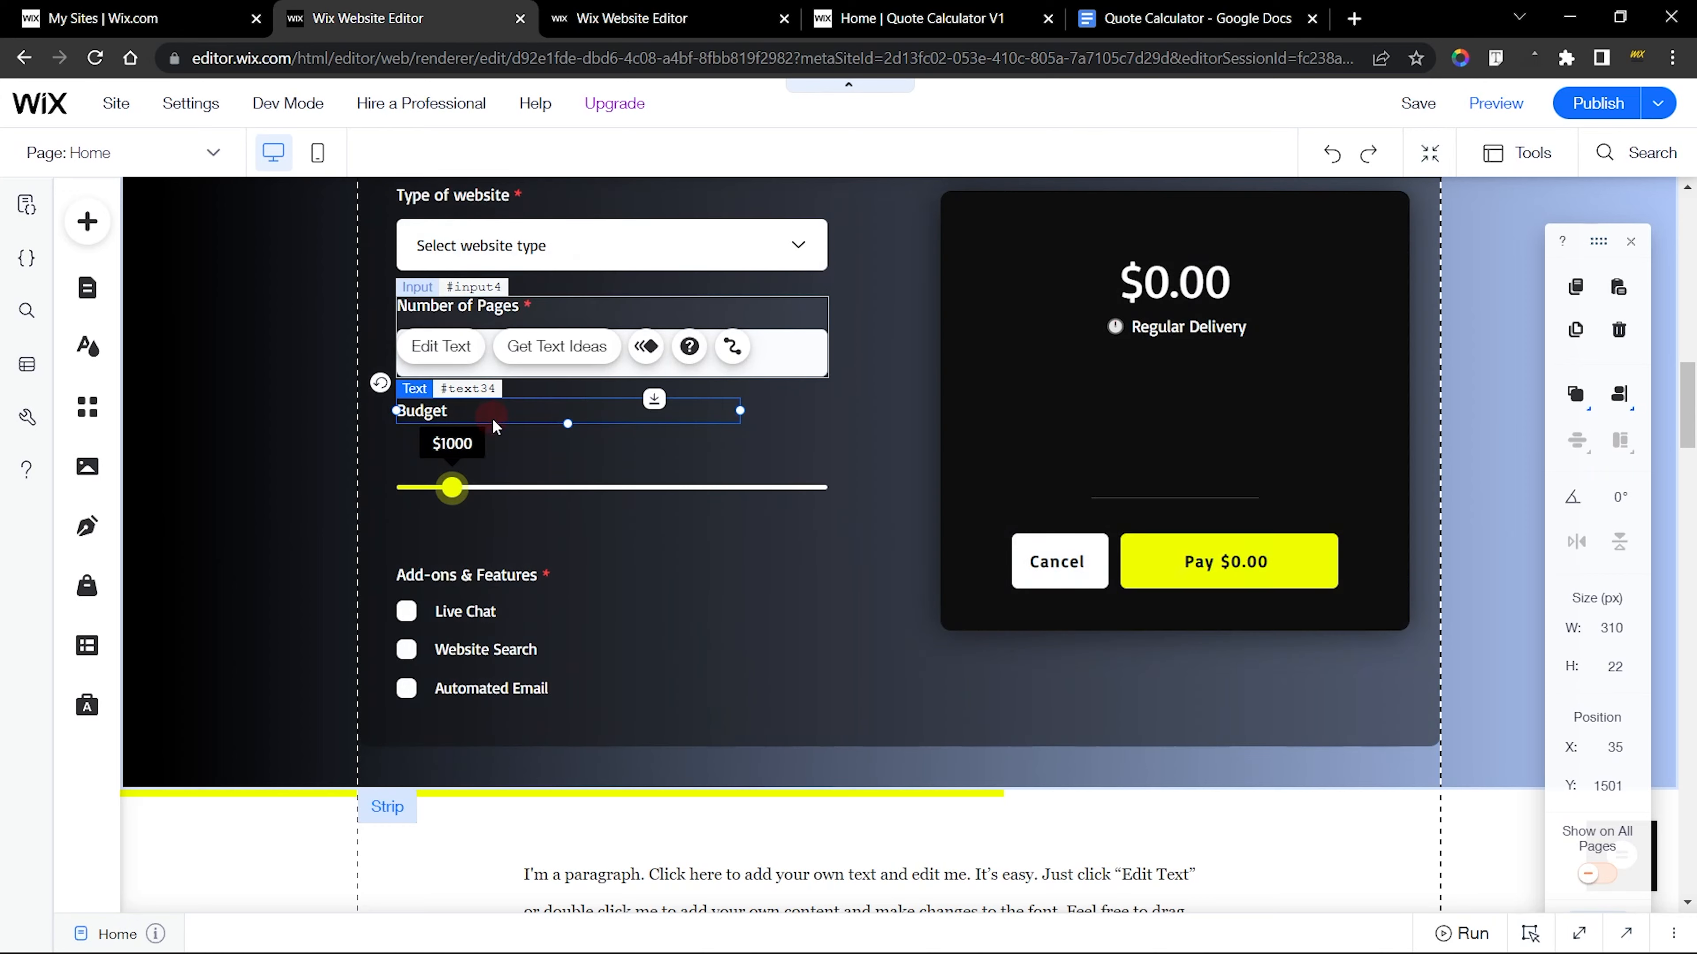
left_click_drag(430, 404, 706, 580)
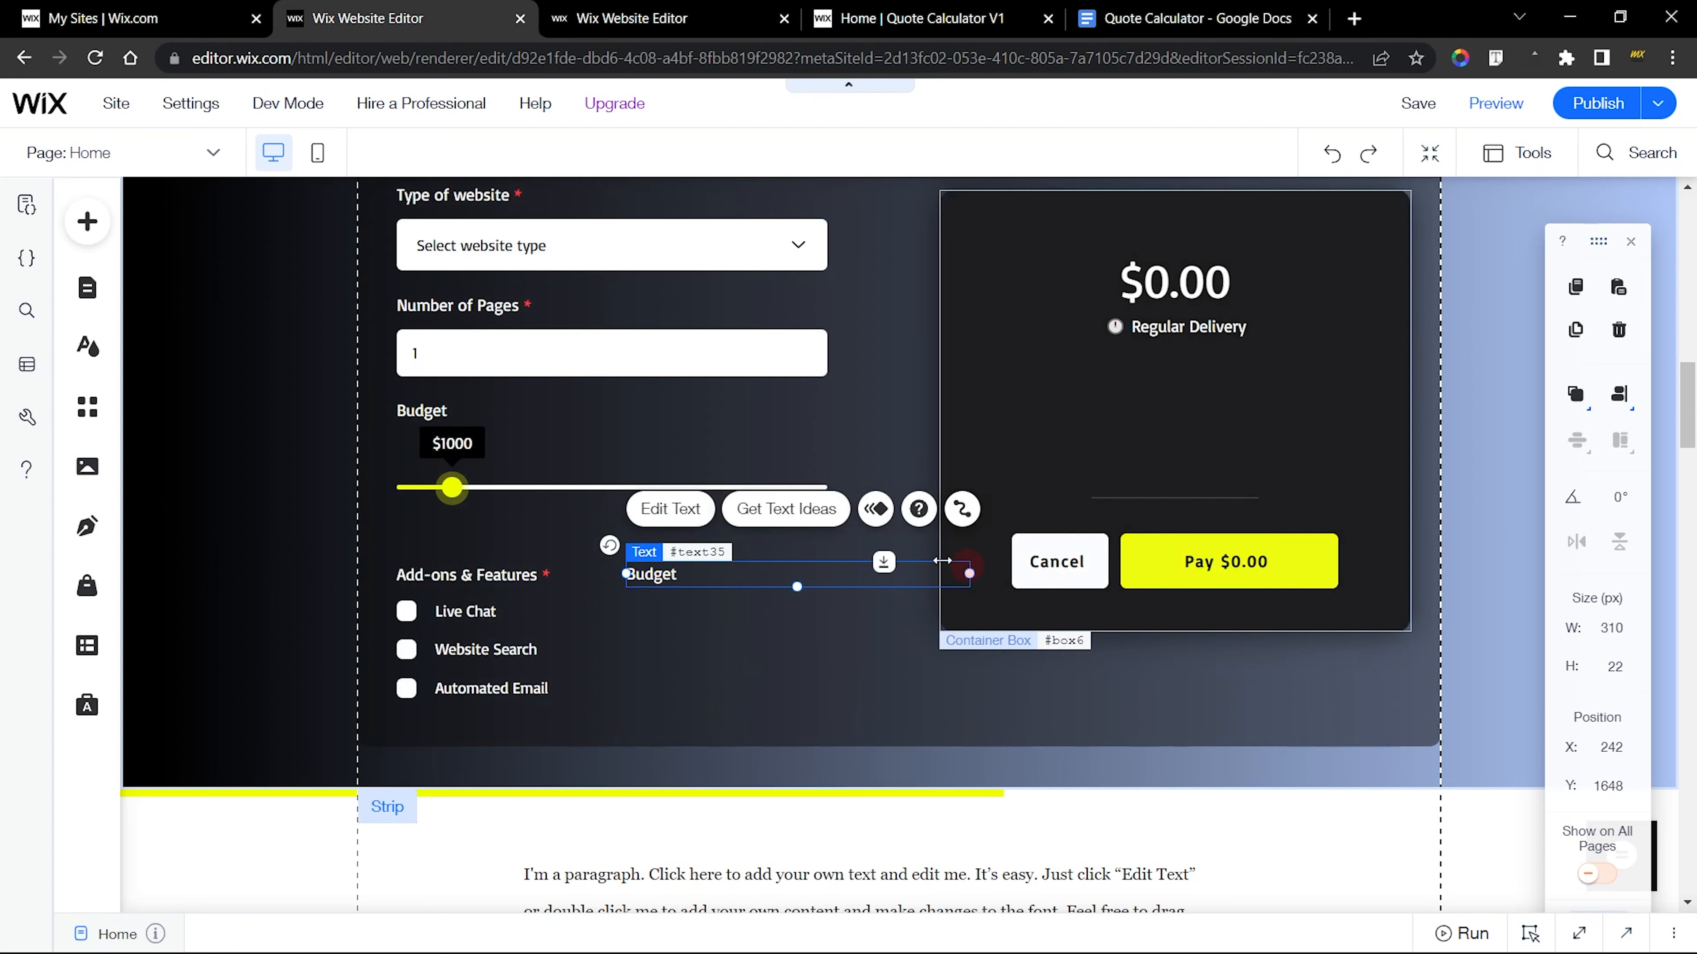
left_click(670, 509)
left_click(748, 619)
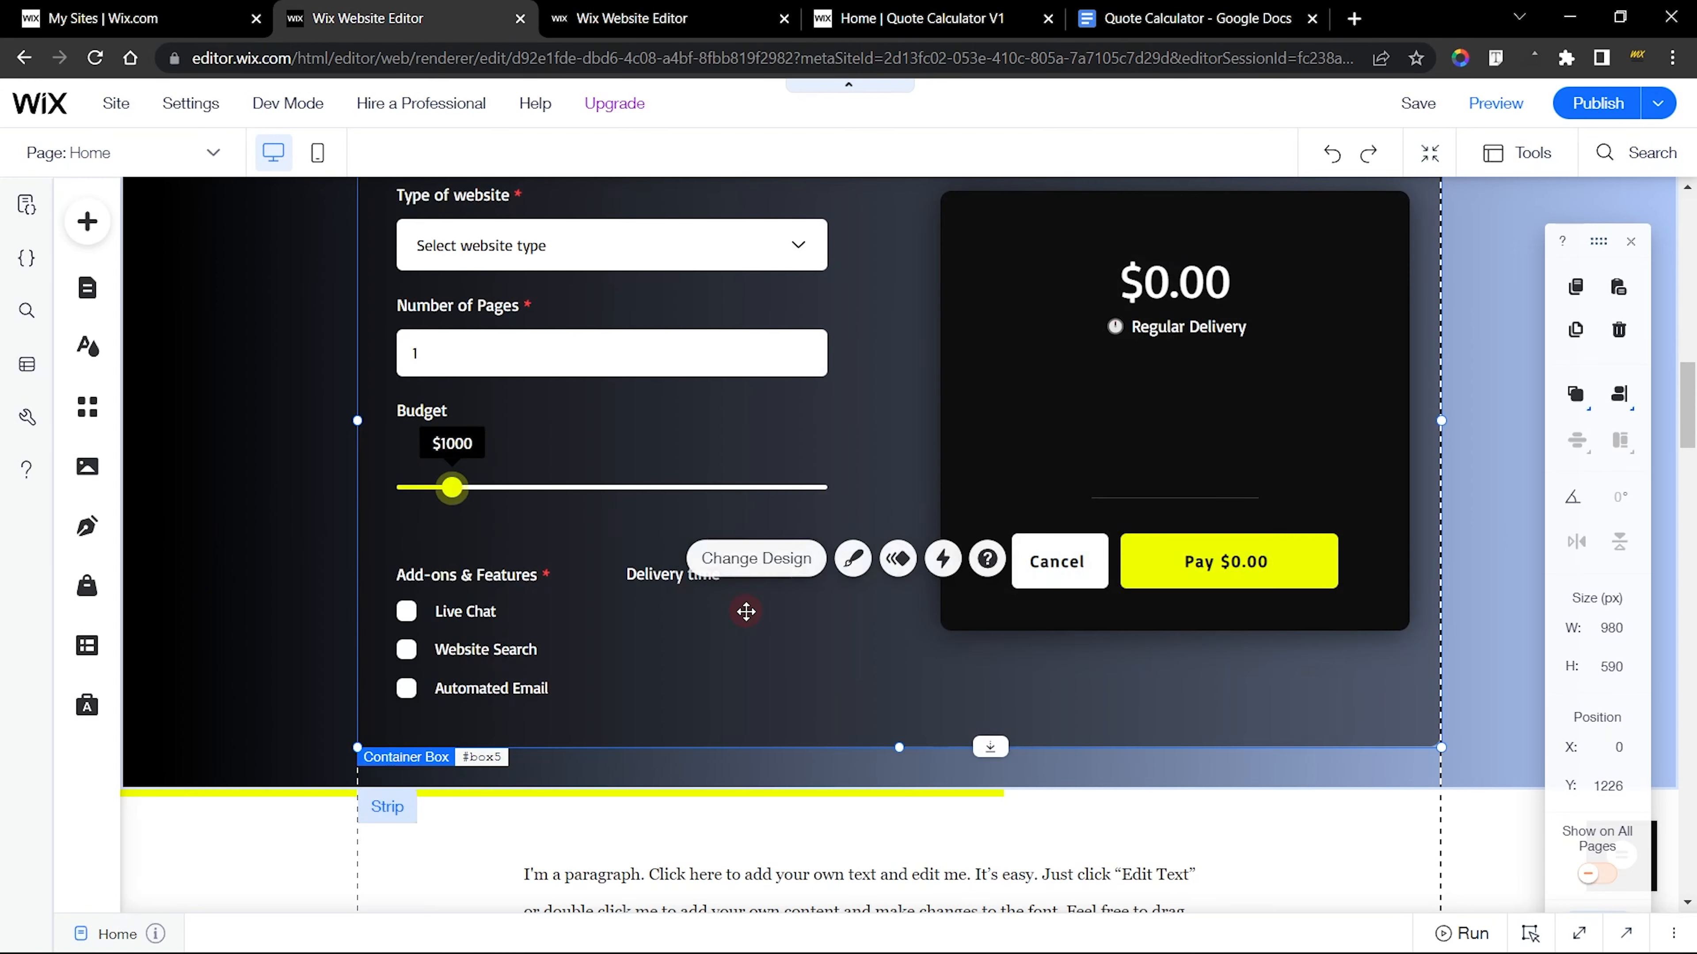
Add a blue rounded Selection Tags input in the Classics style directly below the Delivery time label
left_click(87, 221)
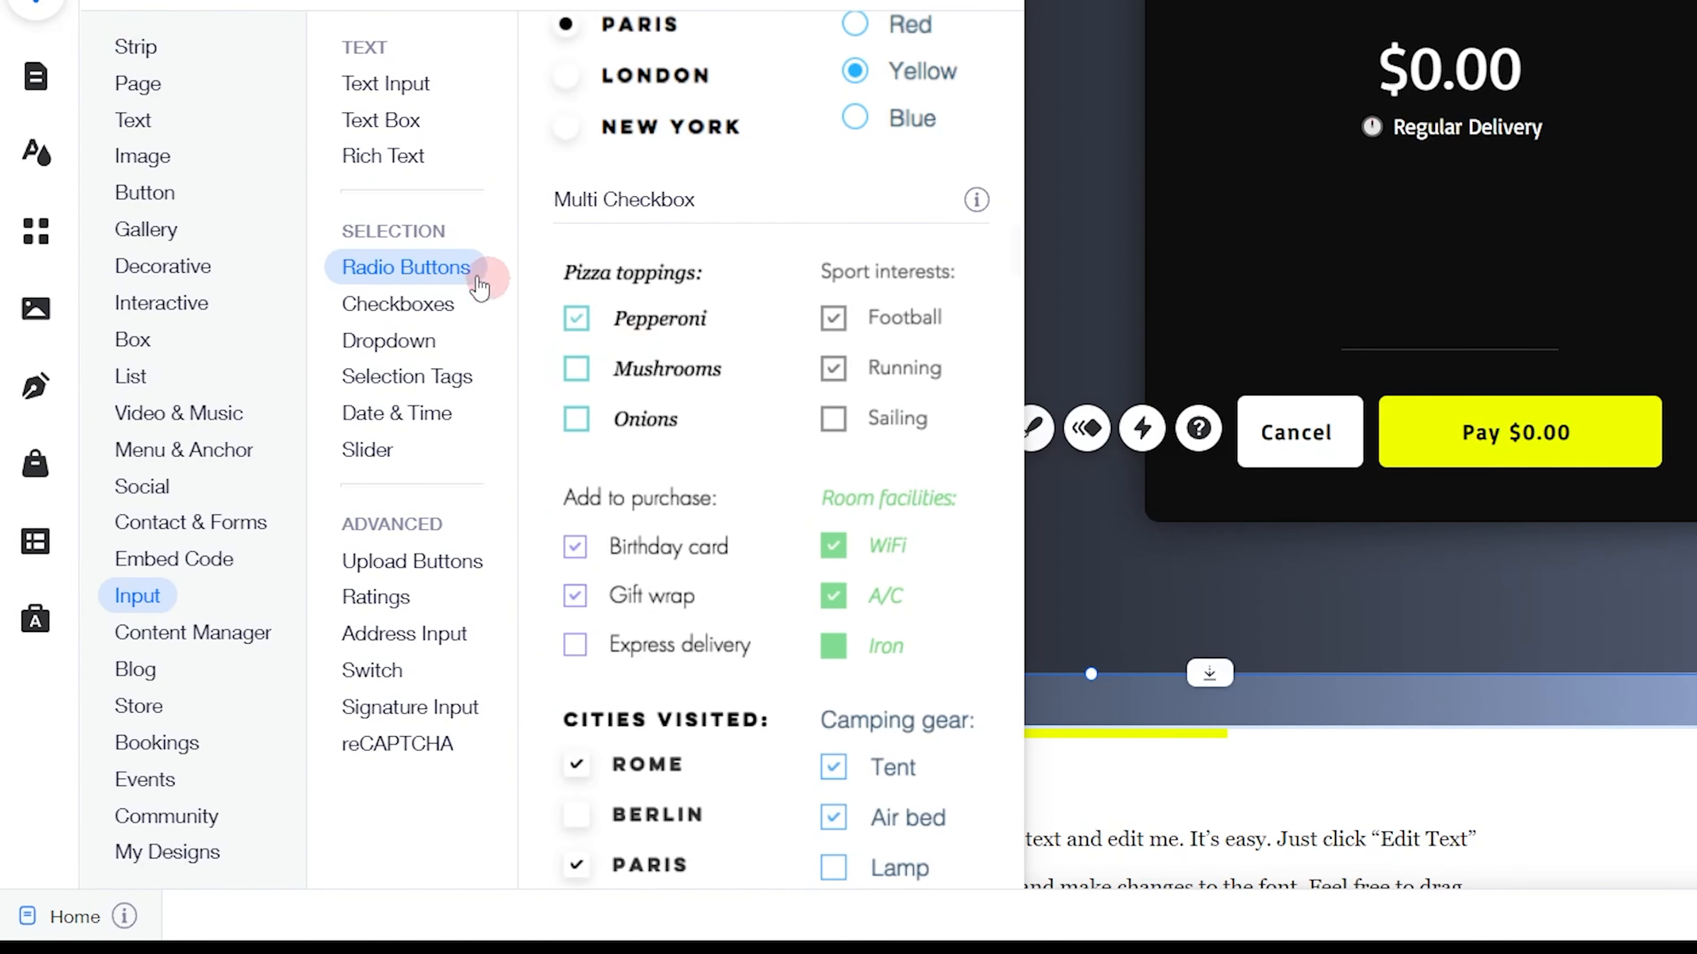
left_click(417, 267)
left_click(394, 341)
left_click(401, 377)
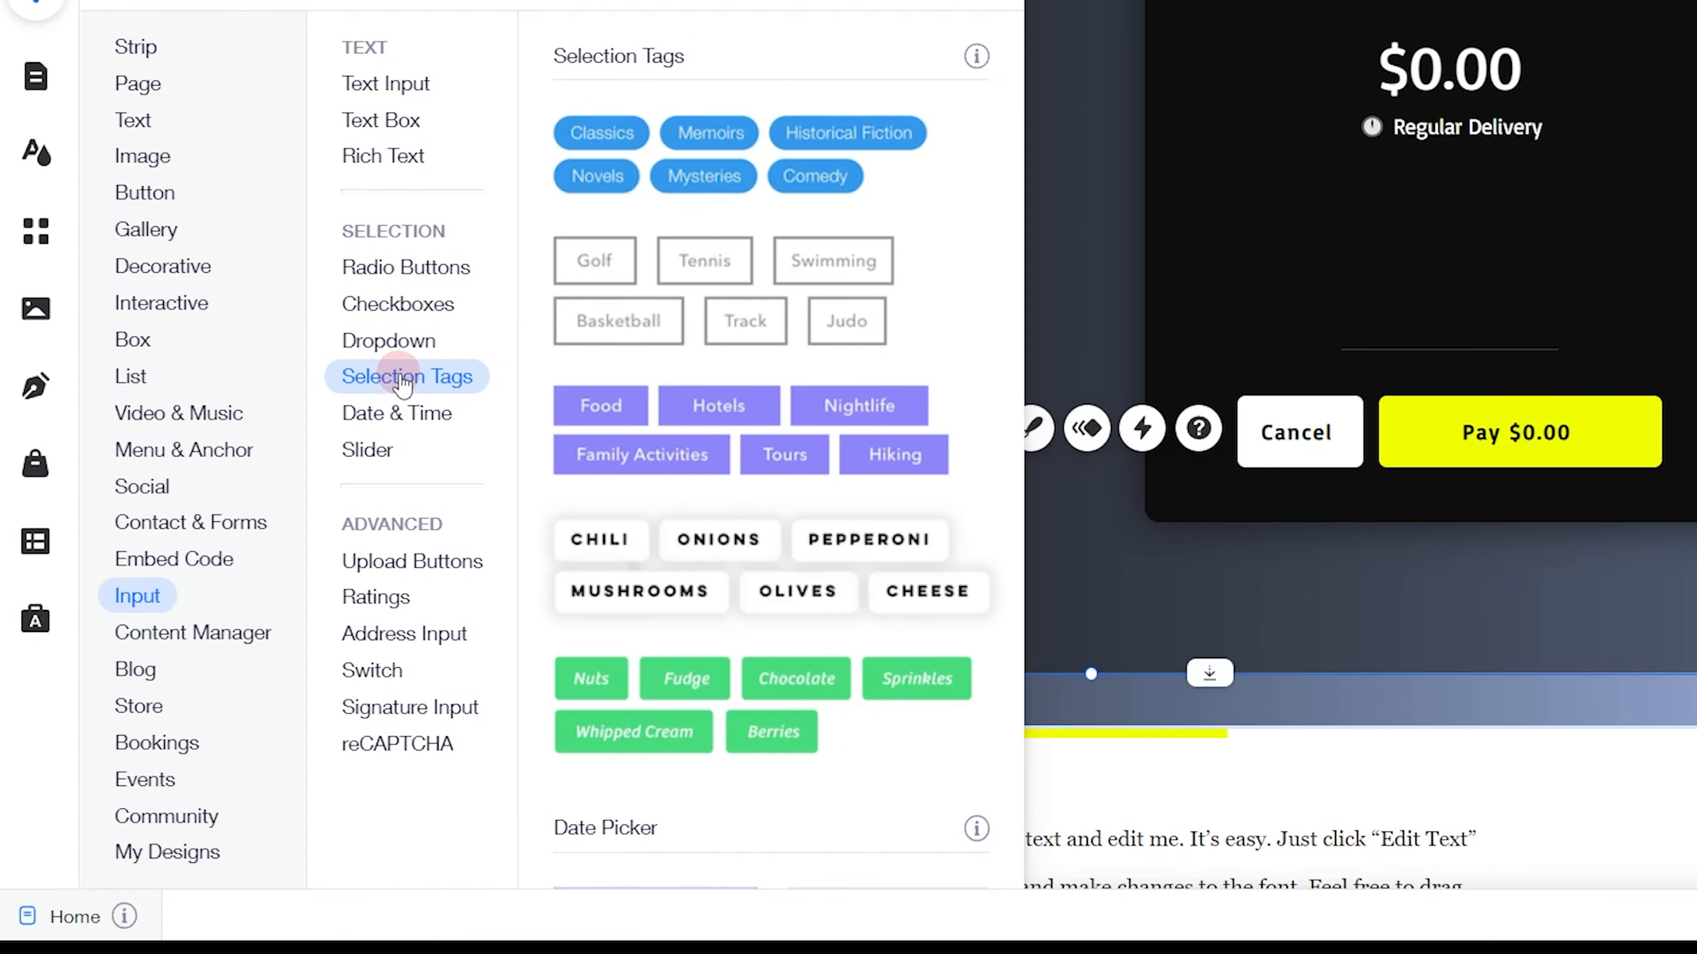
left_click_drag(635, 161, 711, 658)
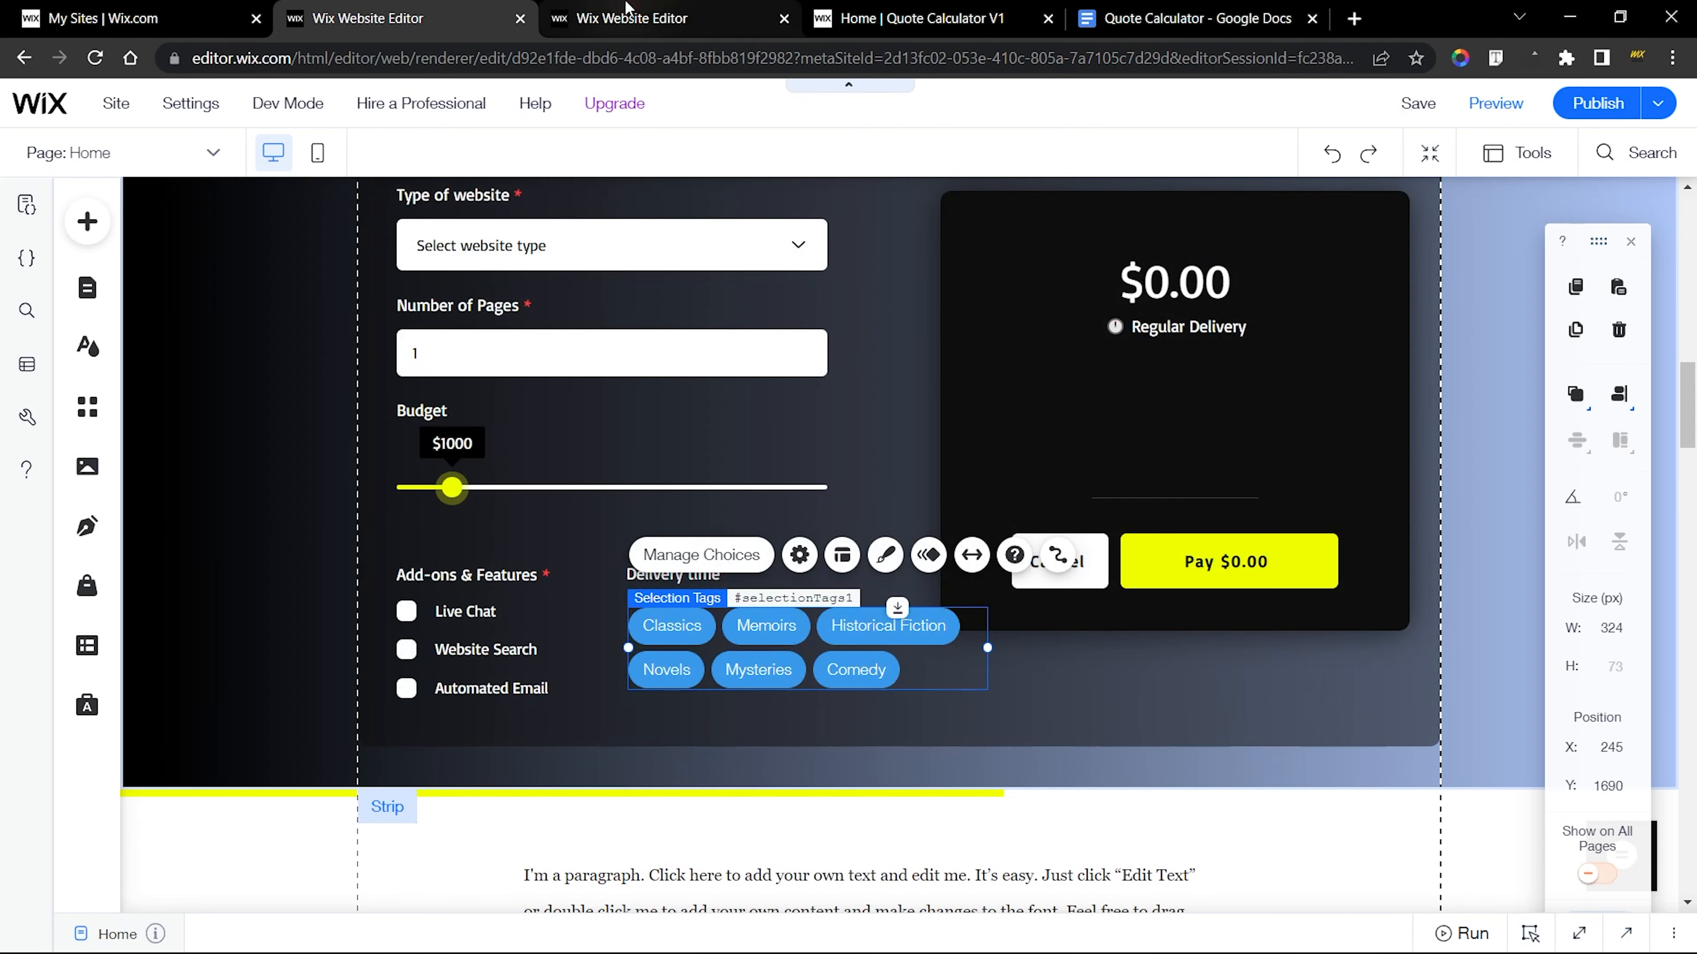
In the finished calculator's editor, check the Delivery time tags' design and choices, and copy the Regular label
left_click(668, 18)
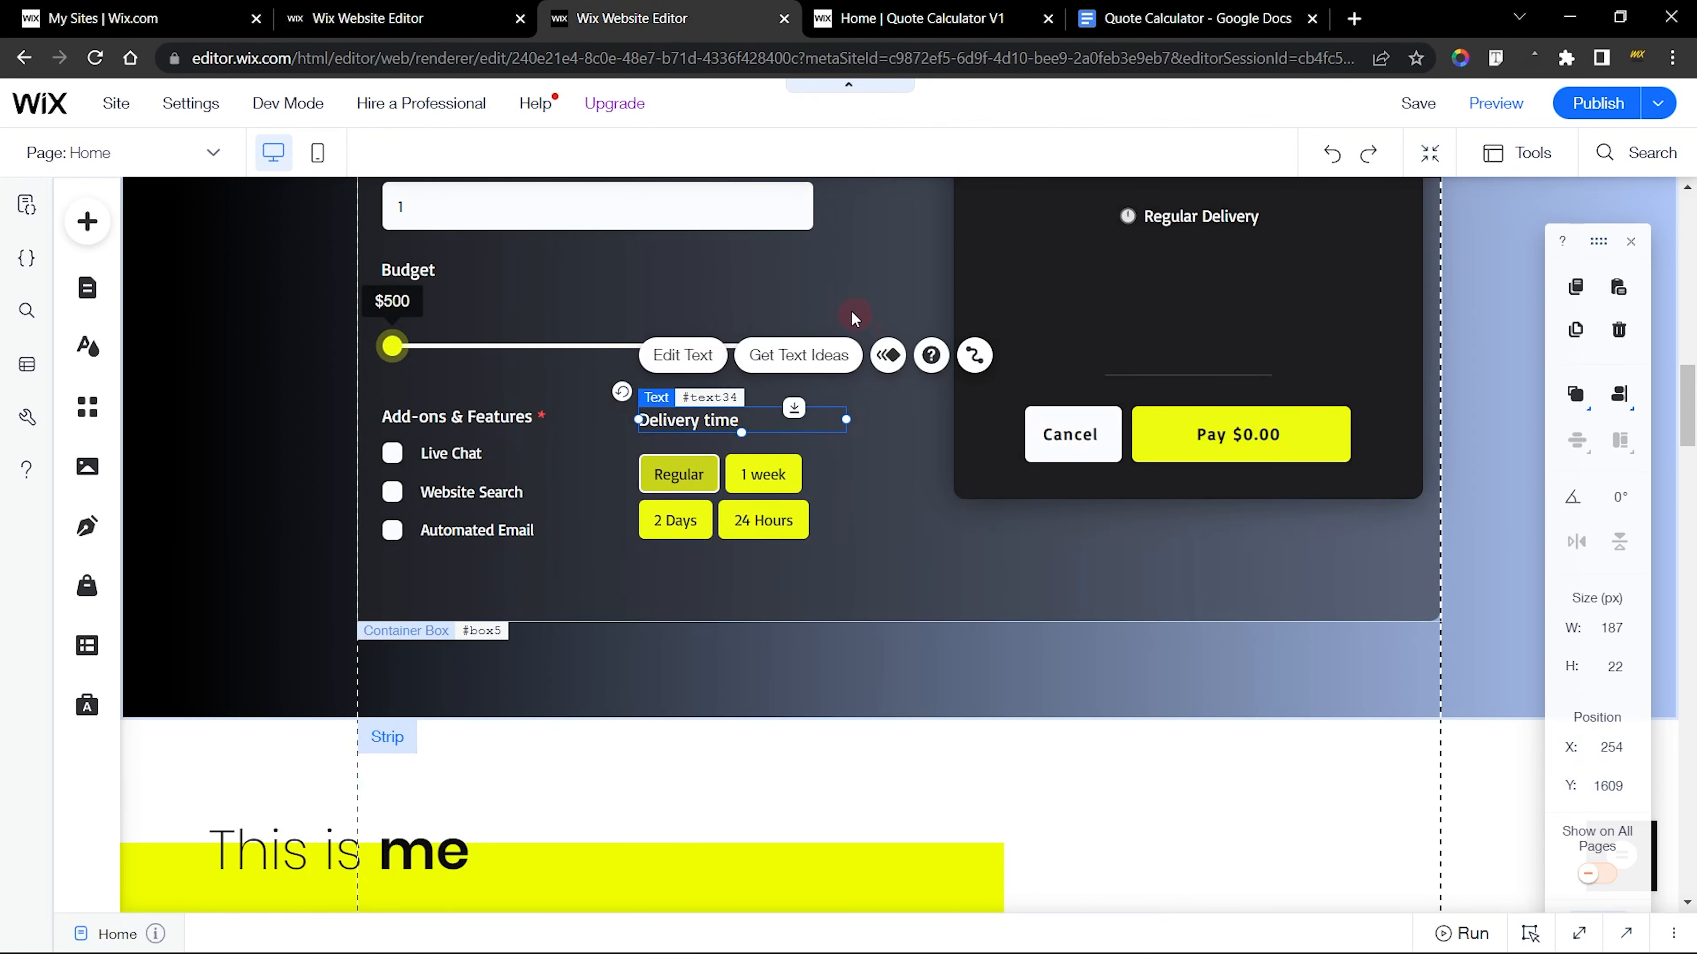
left_click(793, 506)
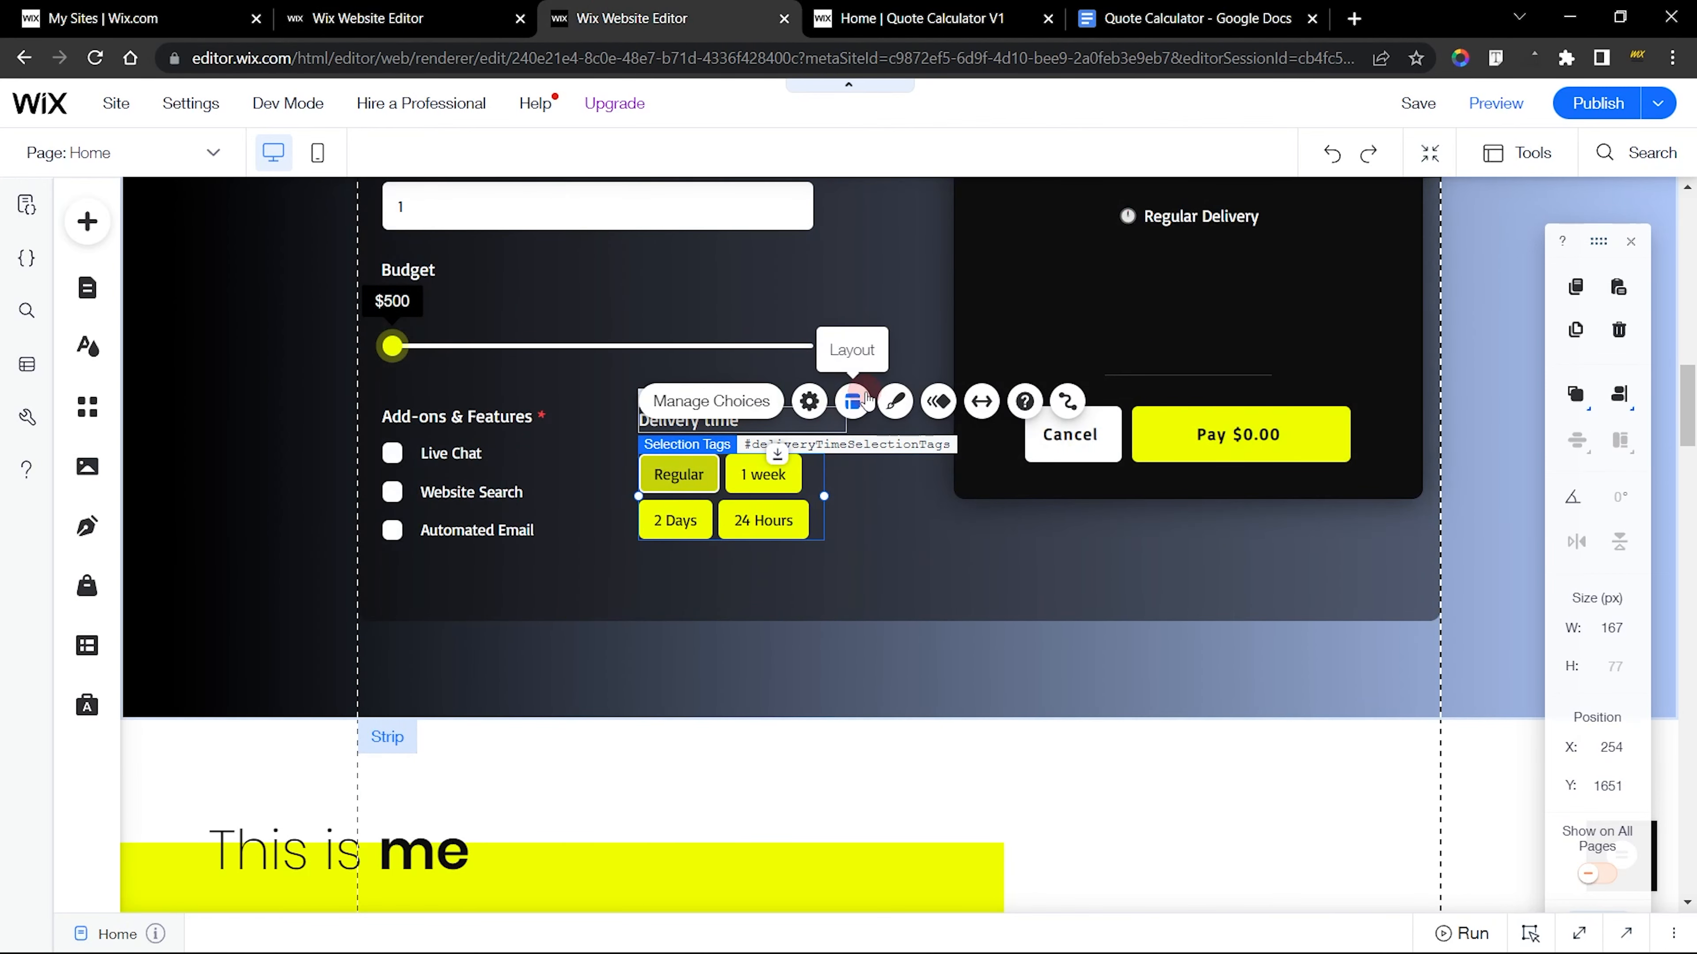
left_click(895, 402)
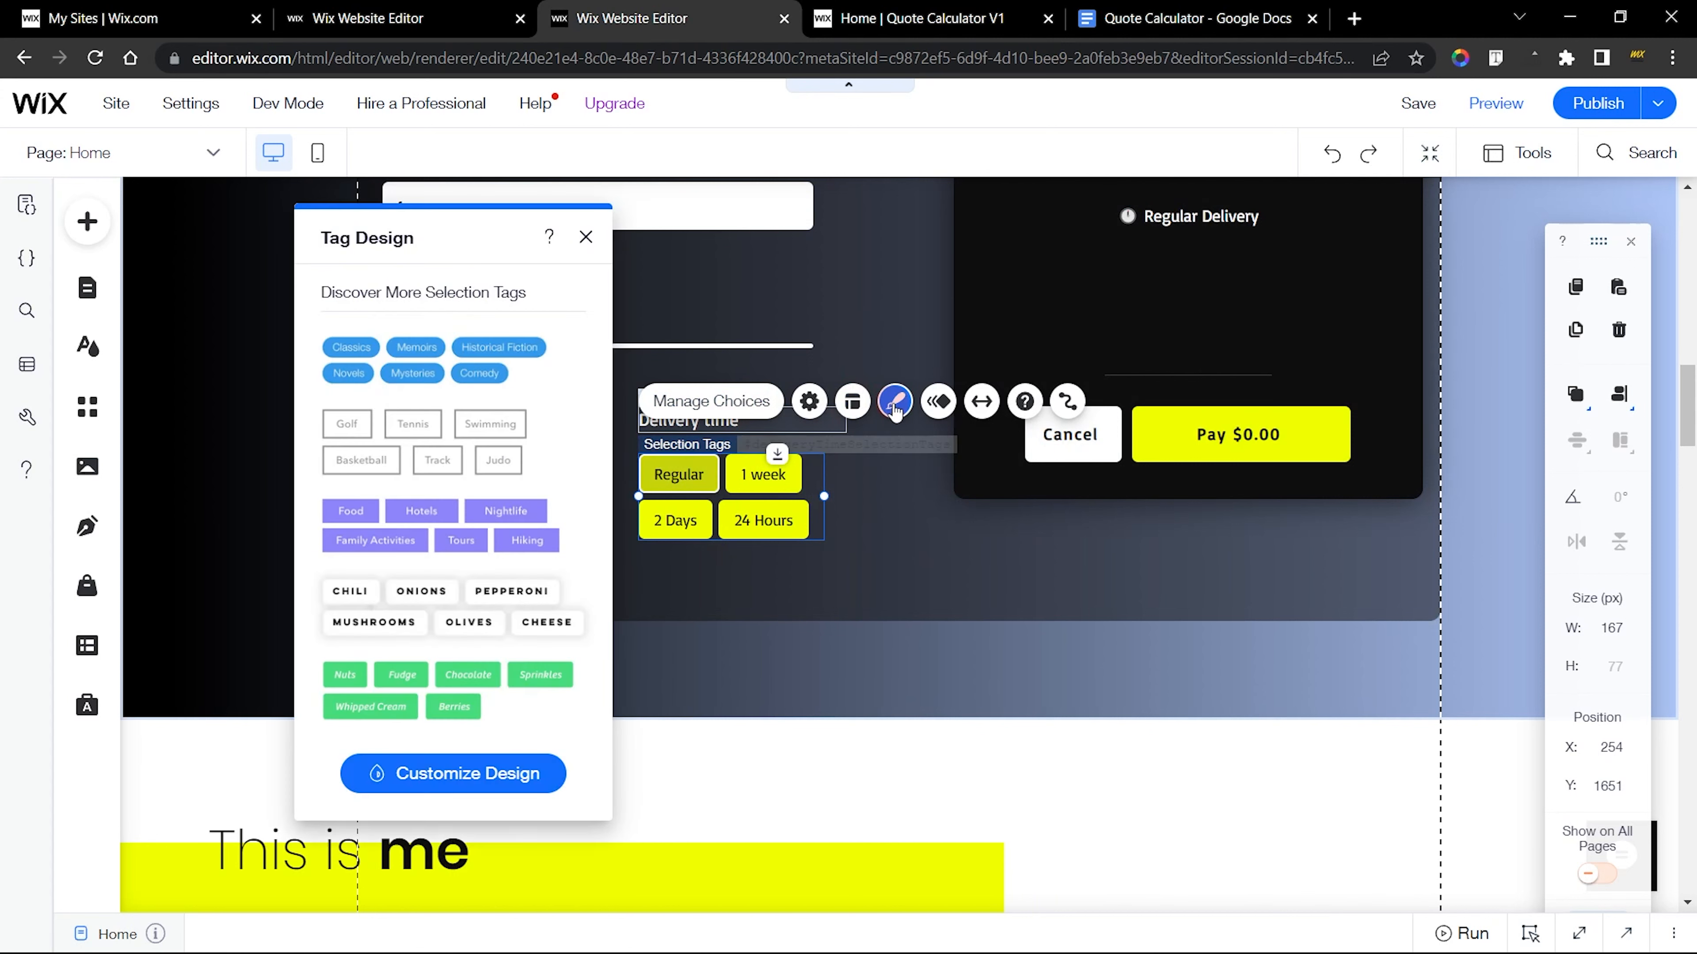
left_click(586, 237)
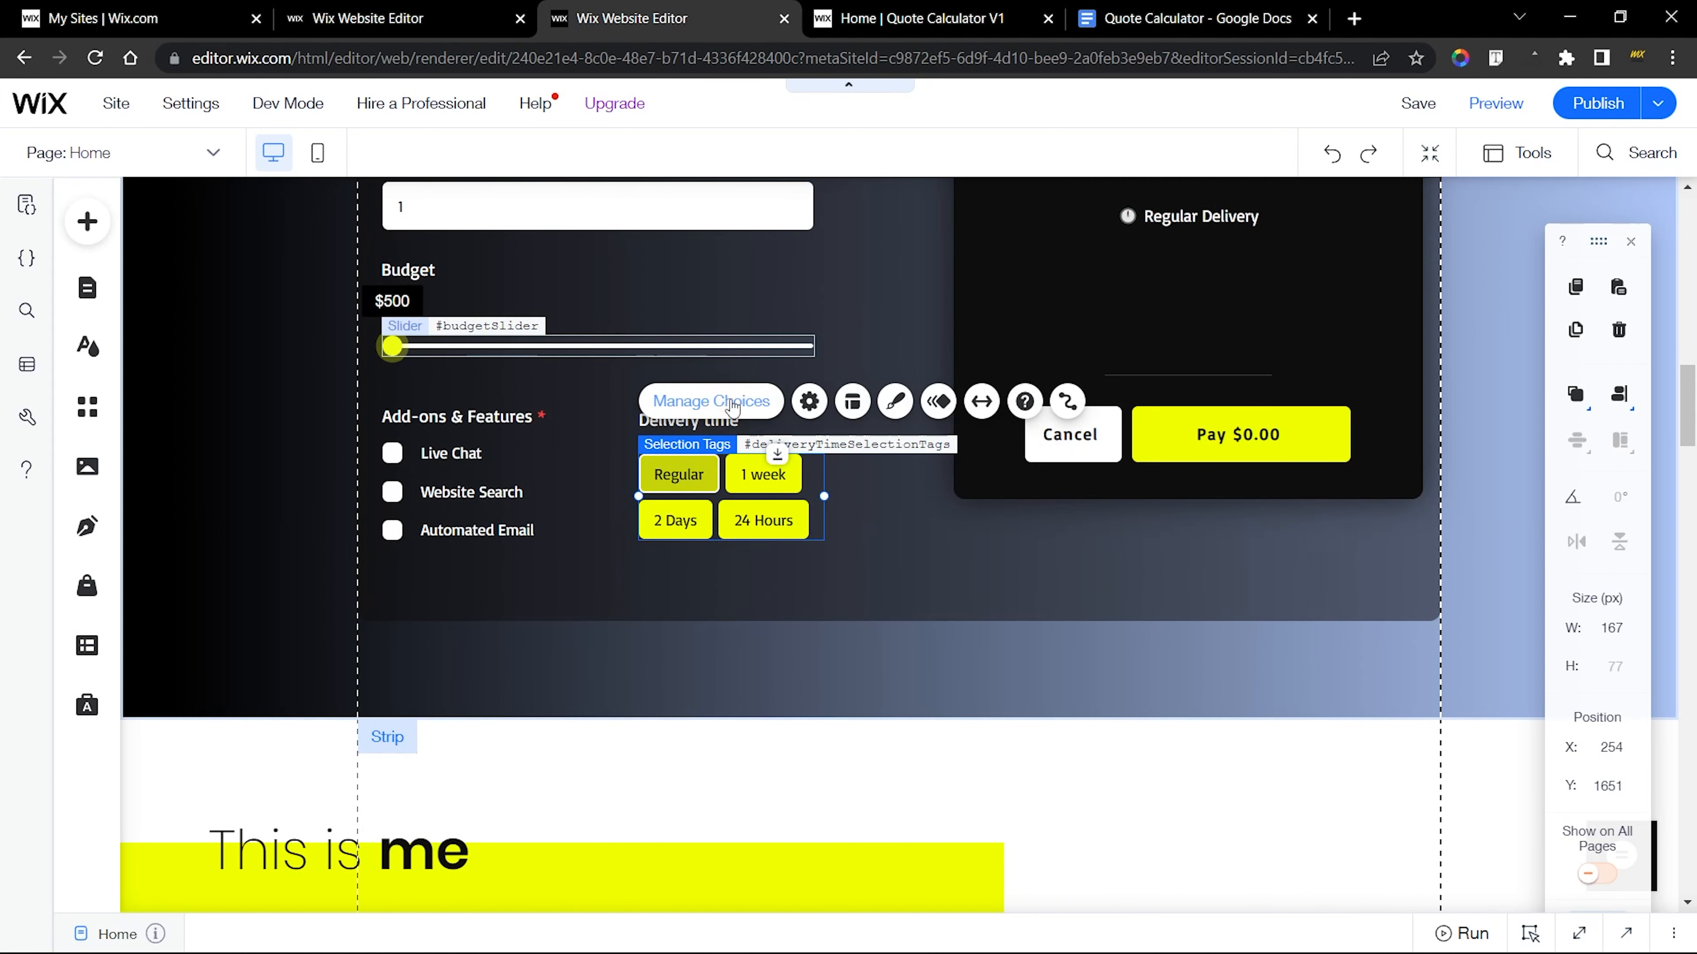
left_click(711, 401)
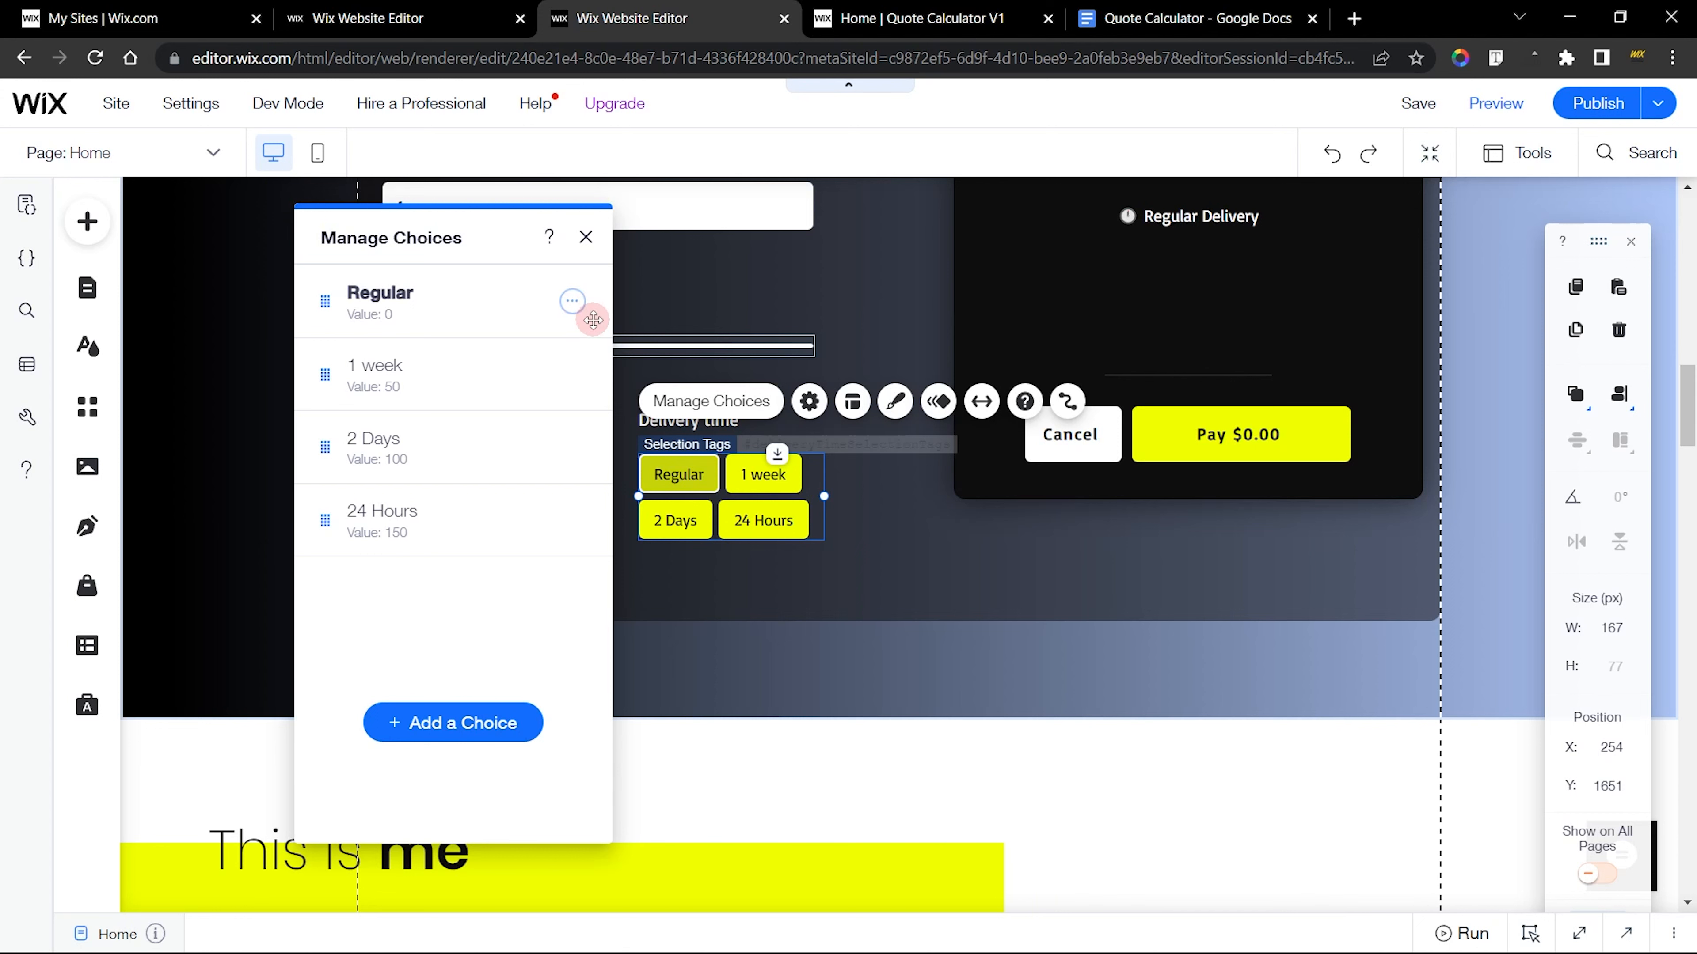
left_click(573, 301)
left_click(694, 381)
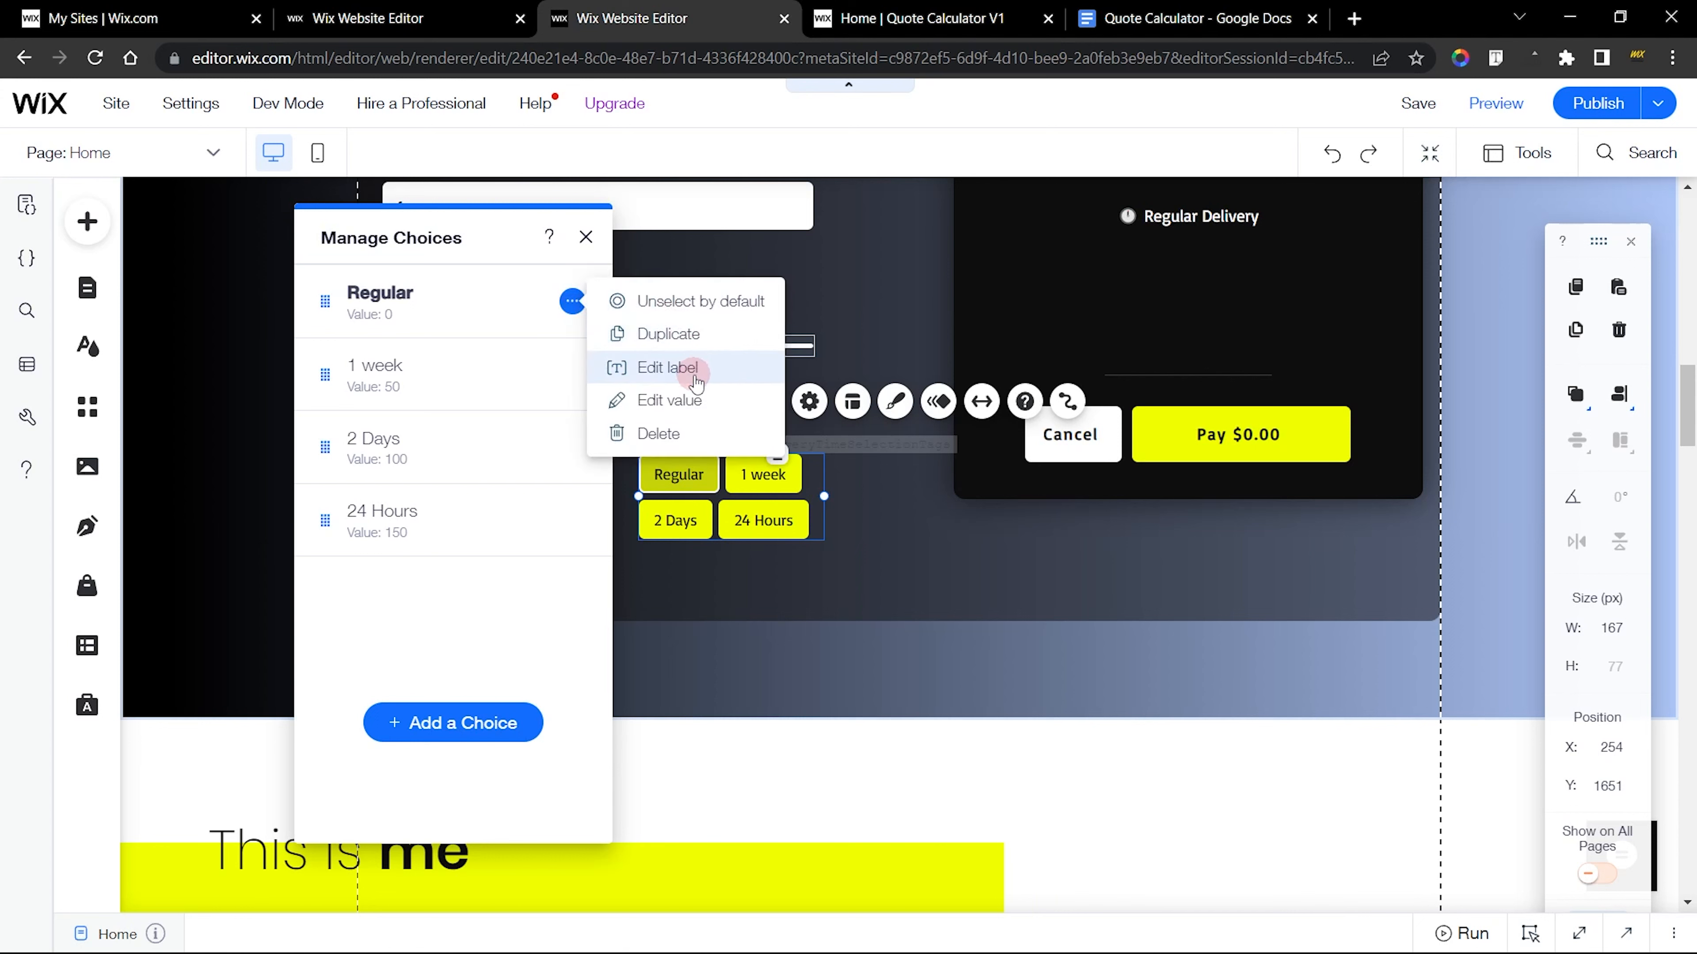
left_click(695, 368)
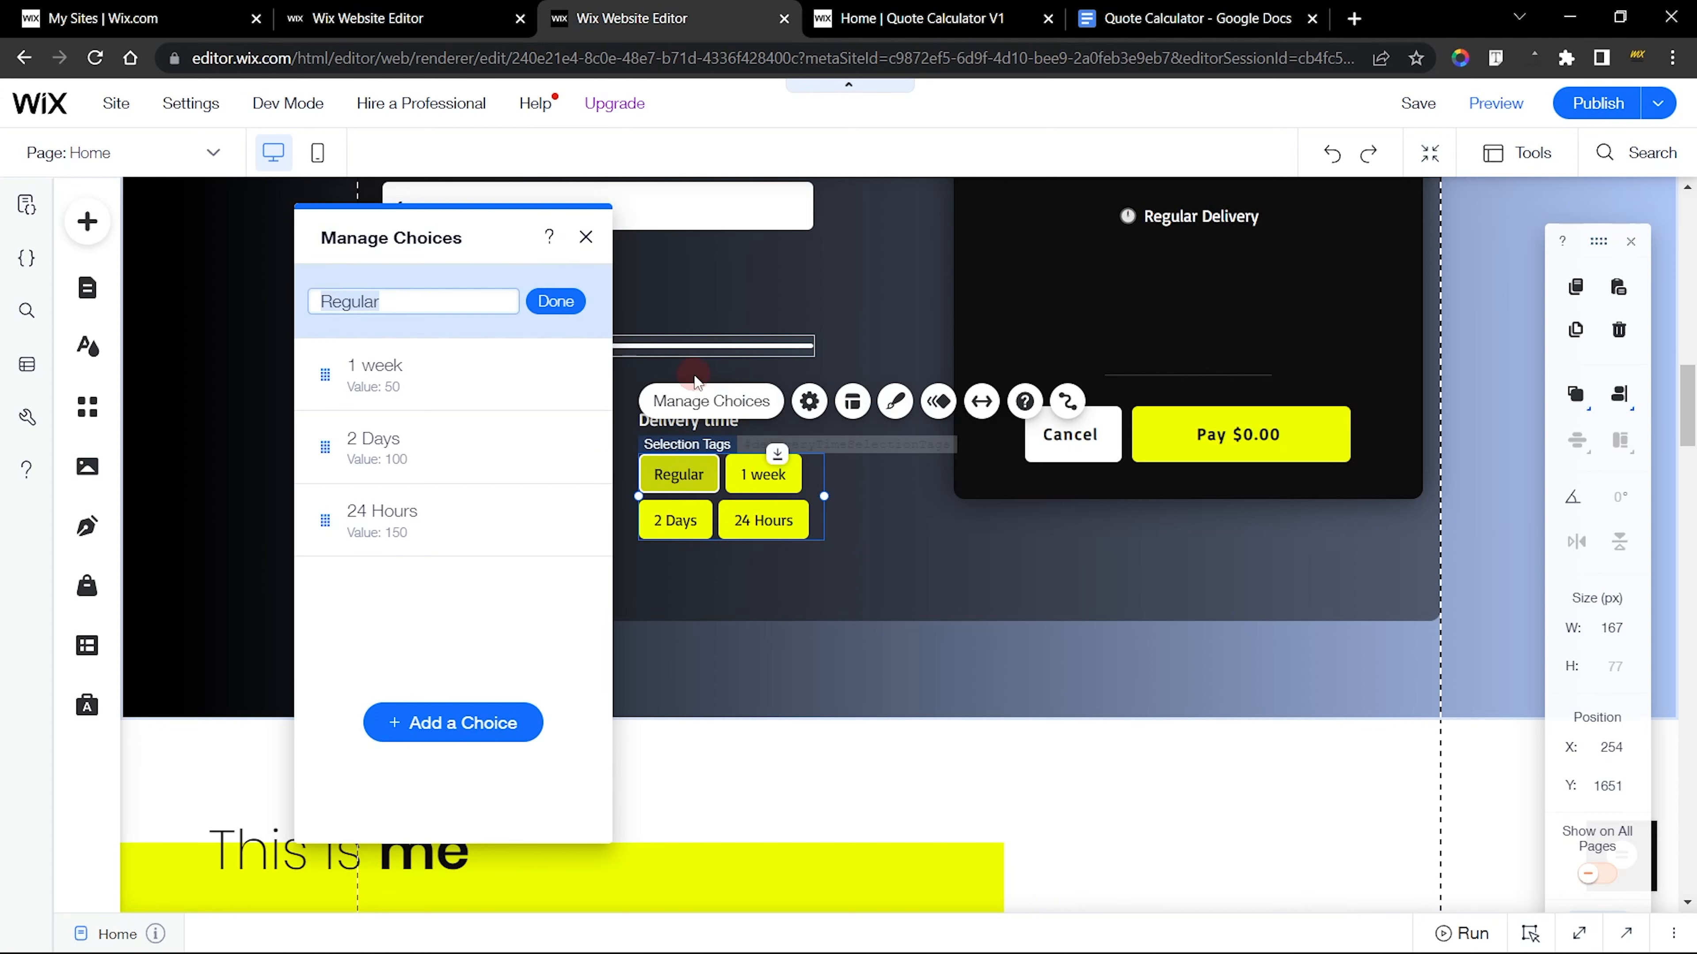
left_click(572, 301)
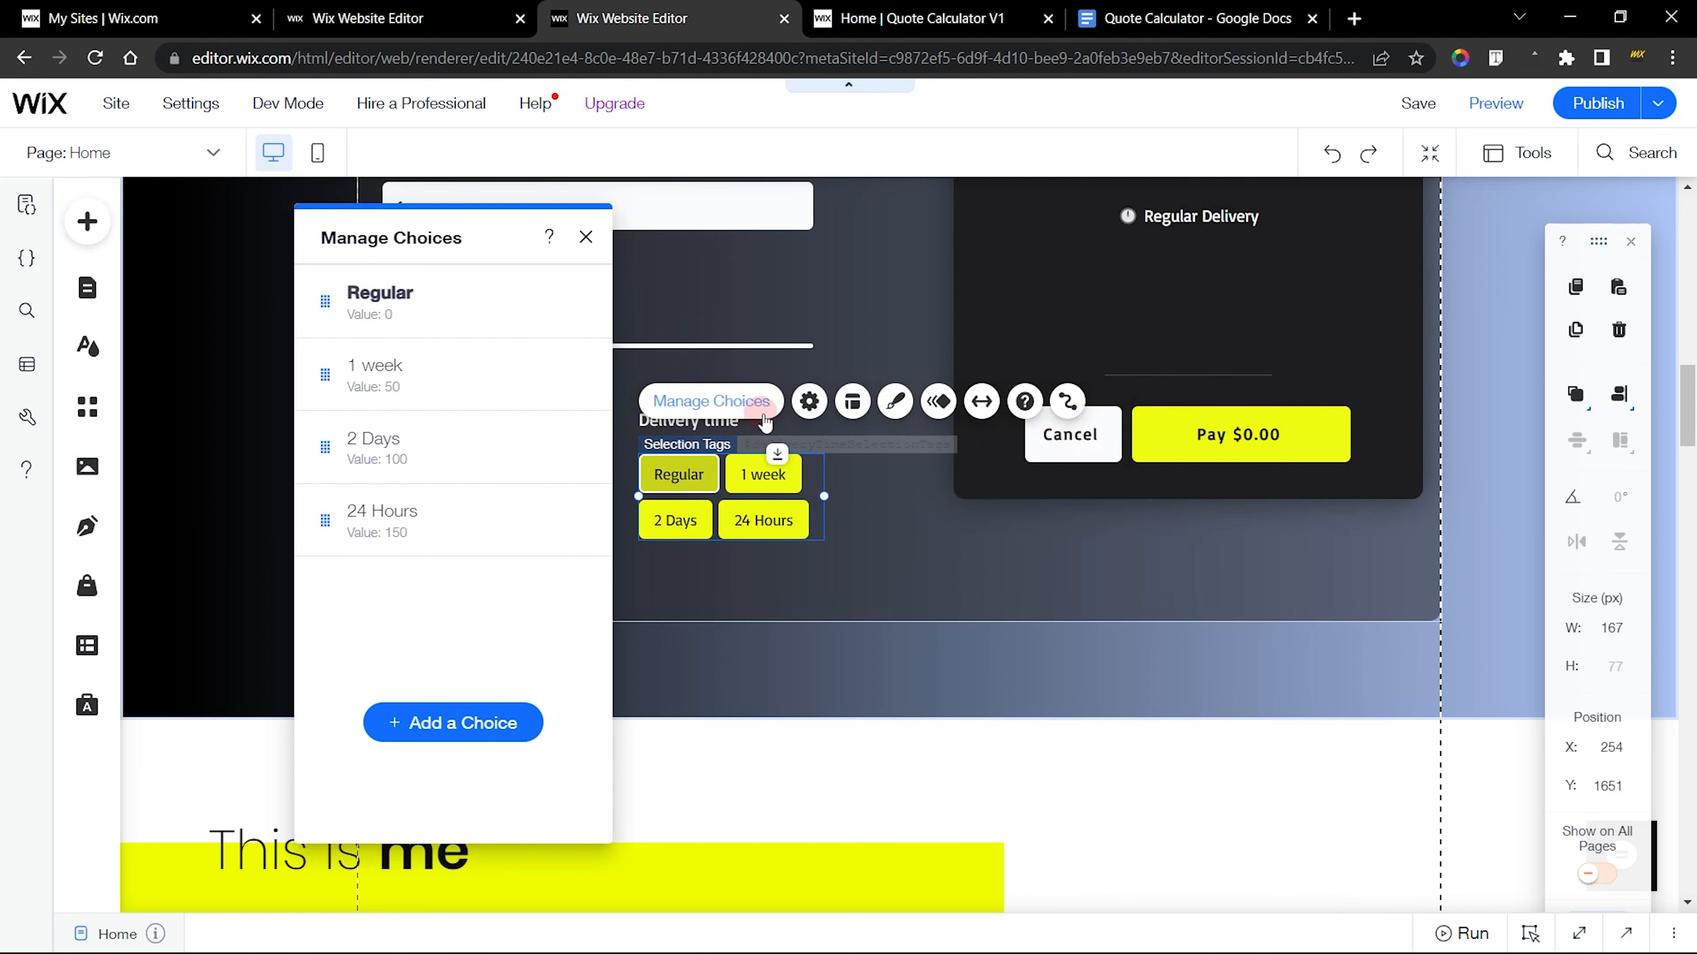
Back in the new calculator's editor, relabel the Classics choice of the selection tags as Regular
left_click(481, 16)
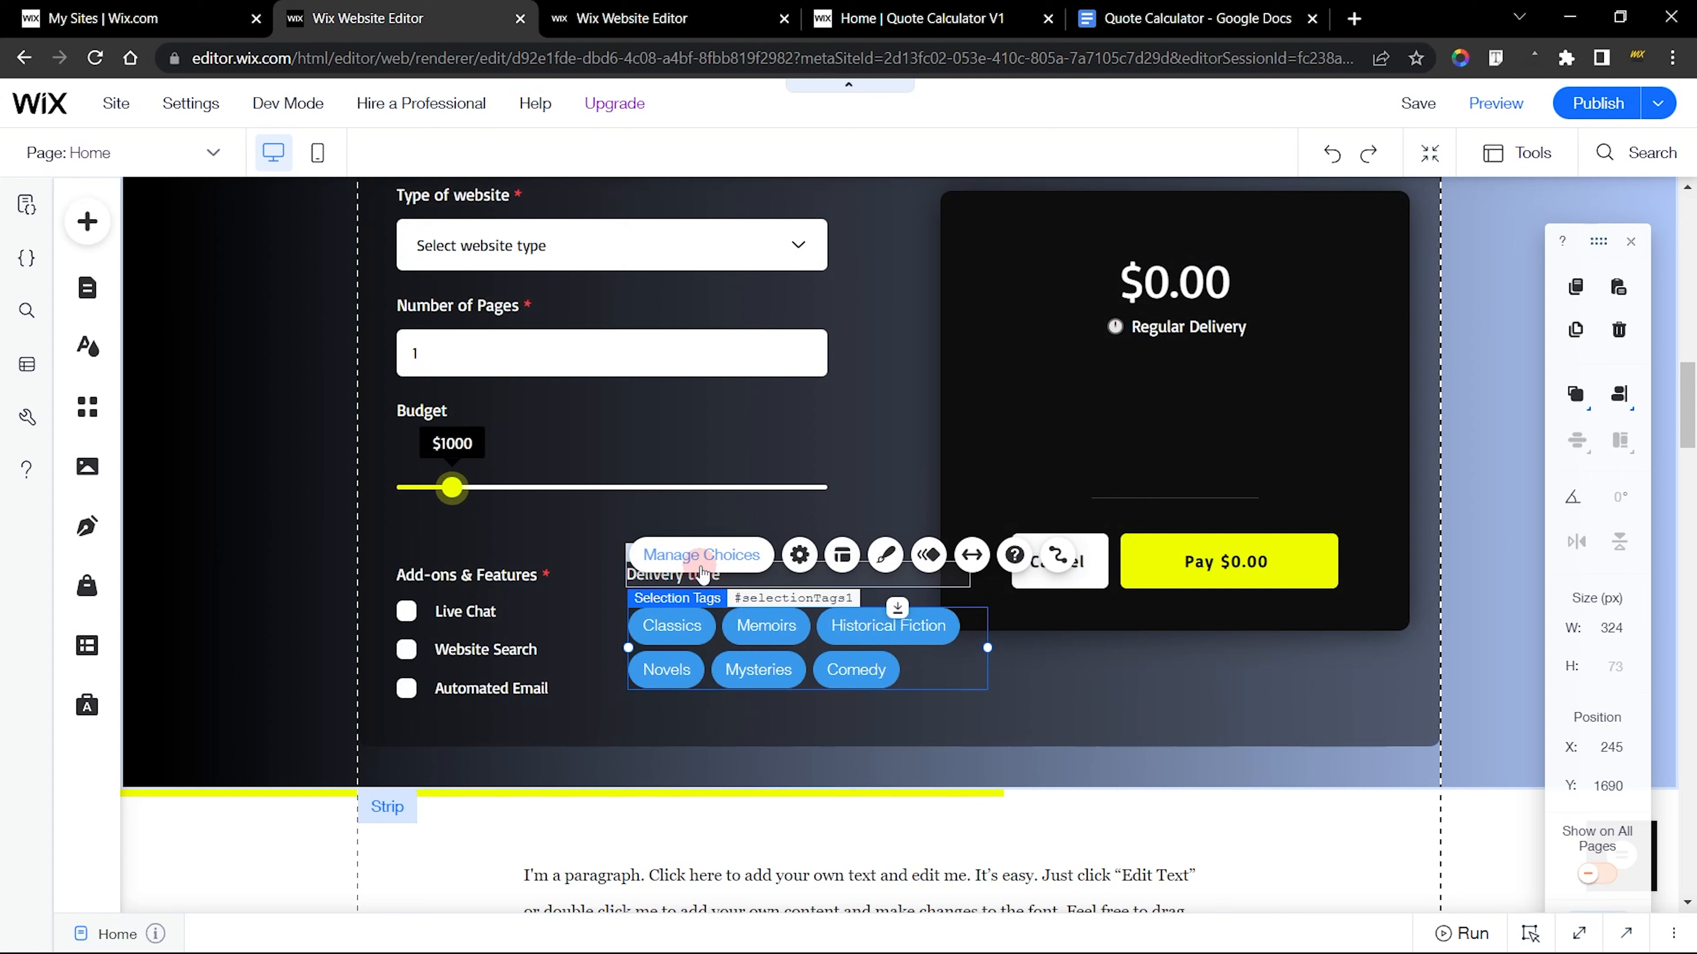
left_click(702, 555)
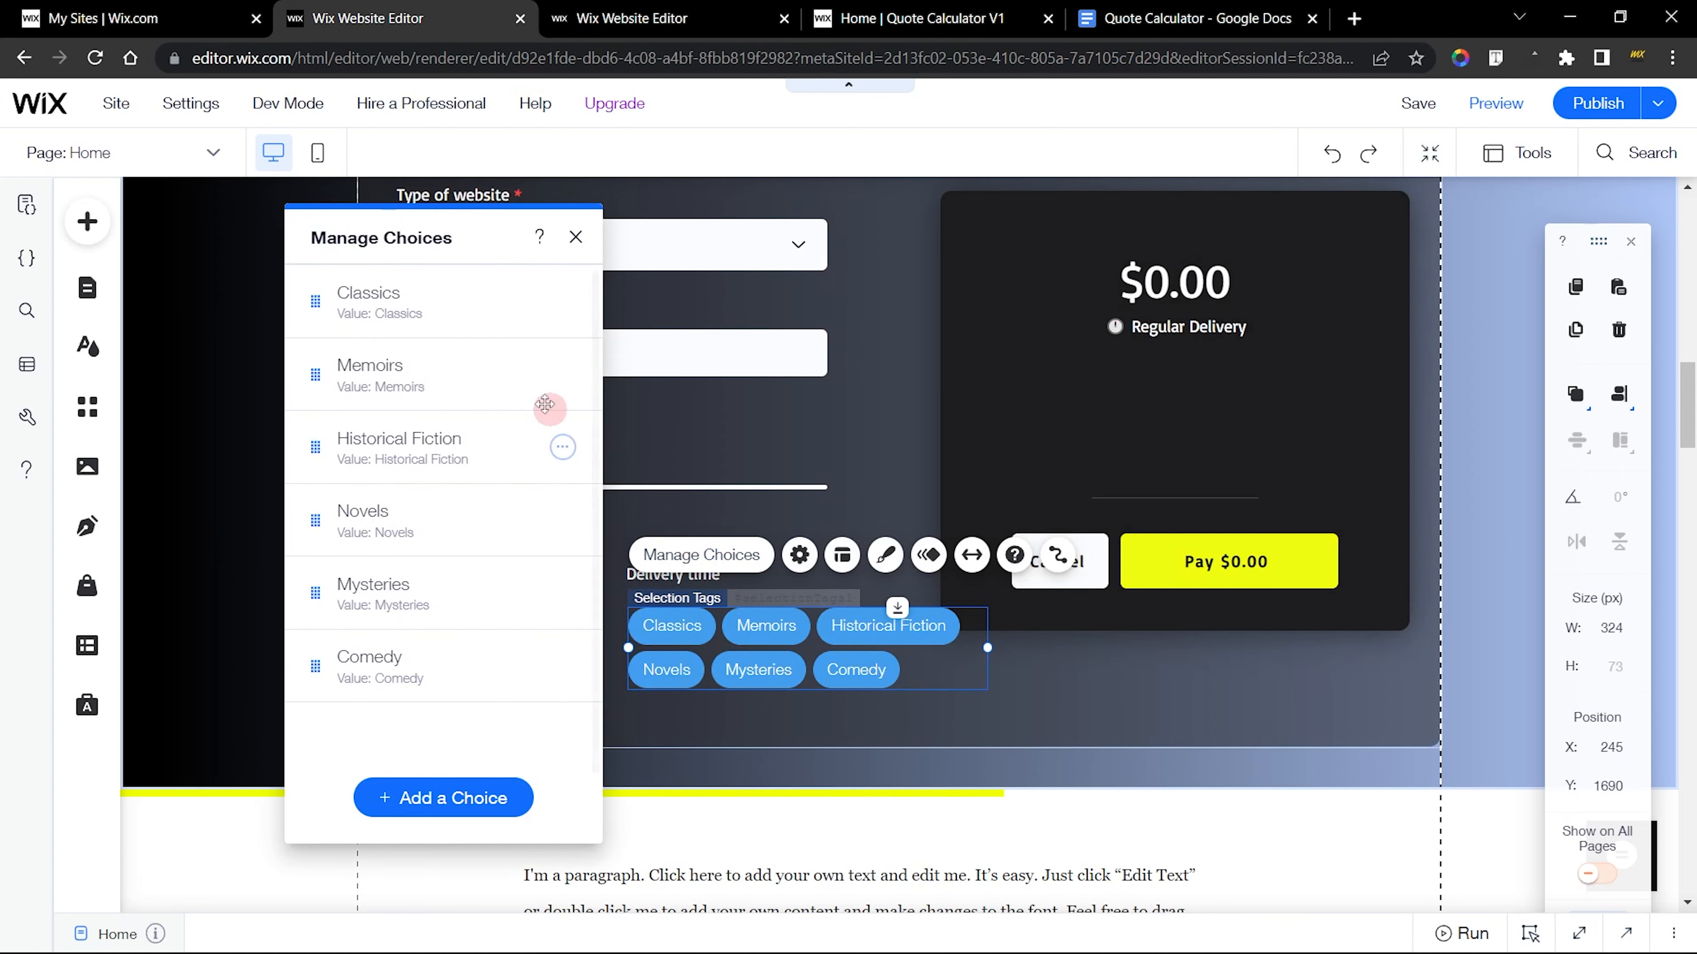
left_click(562, 301)
left_click(658, 368)
type("Regular")
left_click(559, 301)
Check the Regular choice's value in the finished editor and the delivery tags on the reloaded live calculator, and return to the new calculator
left_click(611, 17)
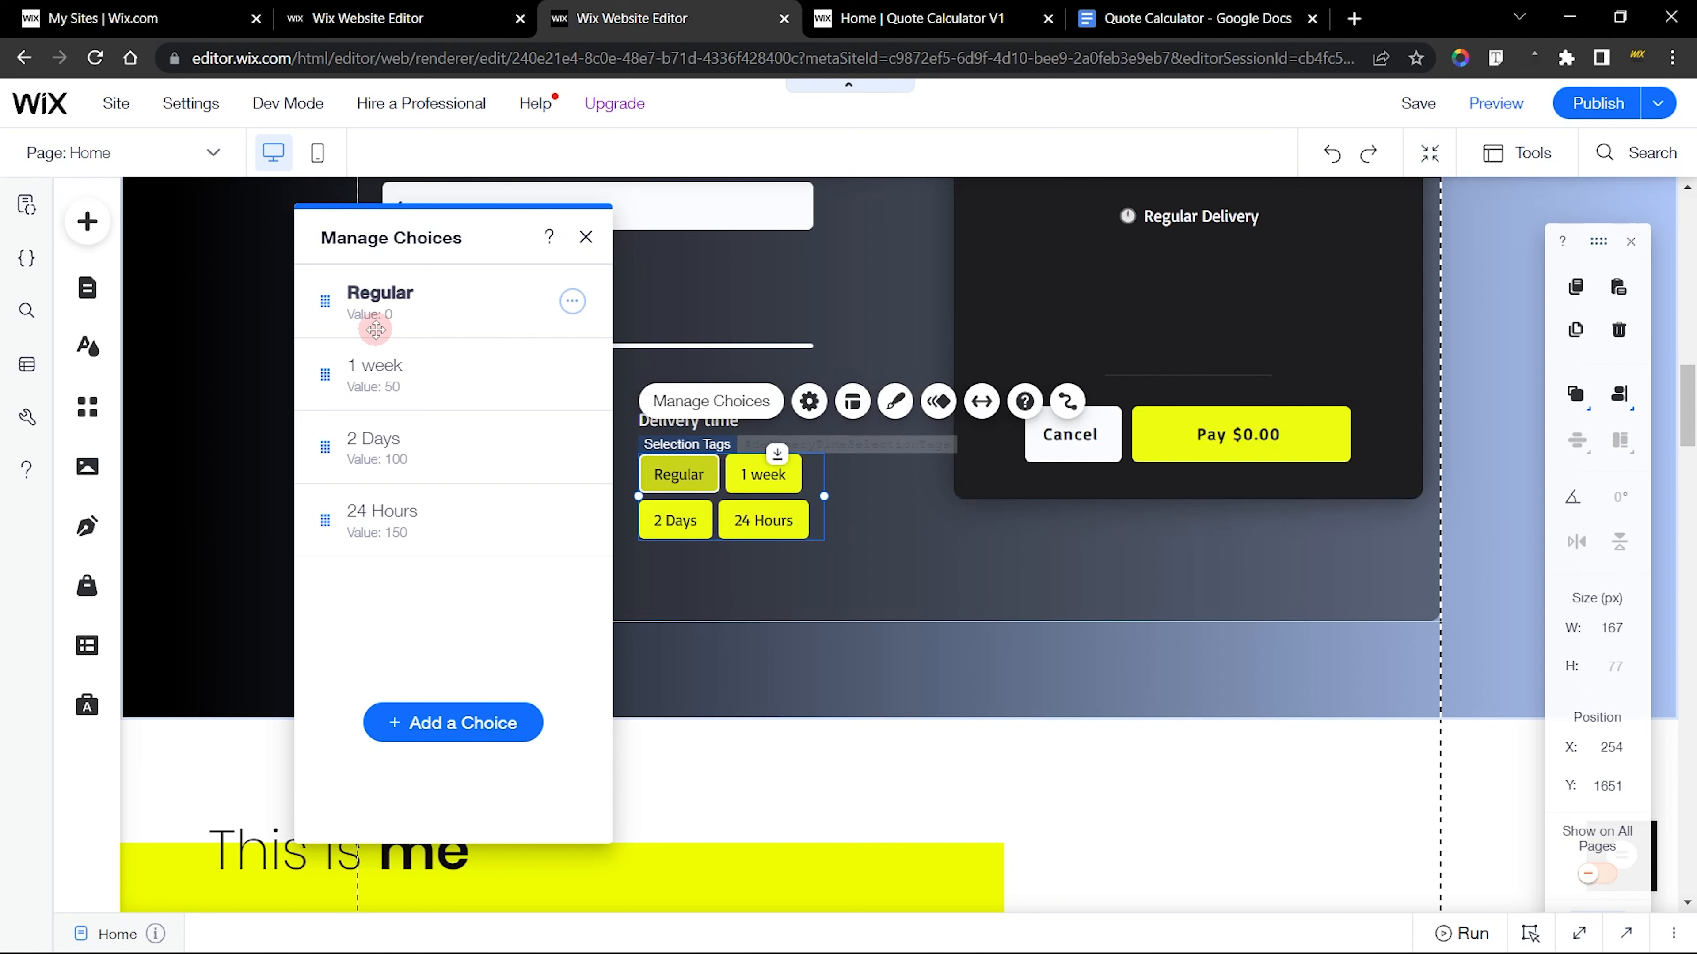
left_click(898, 14)
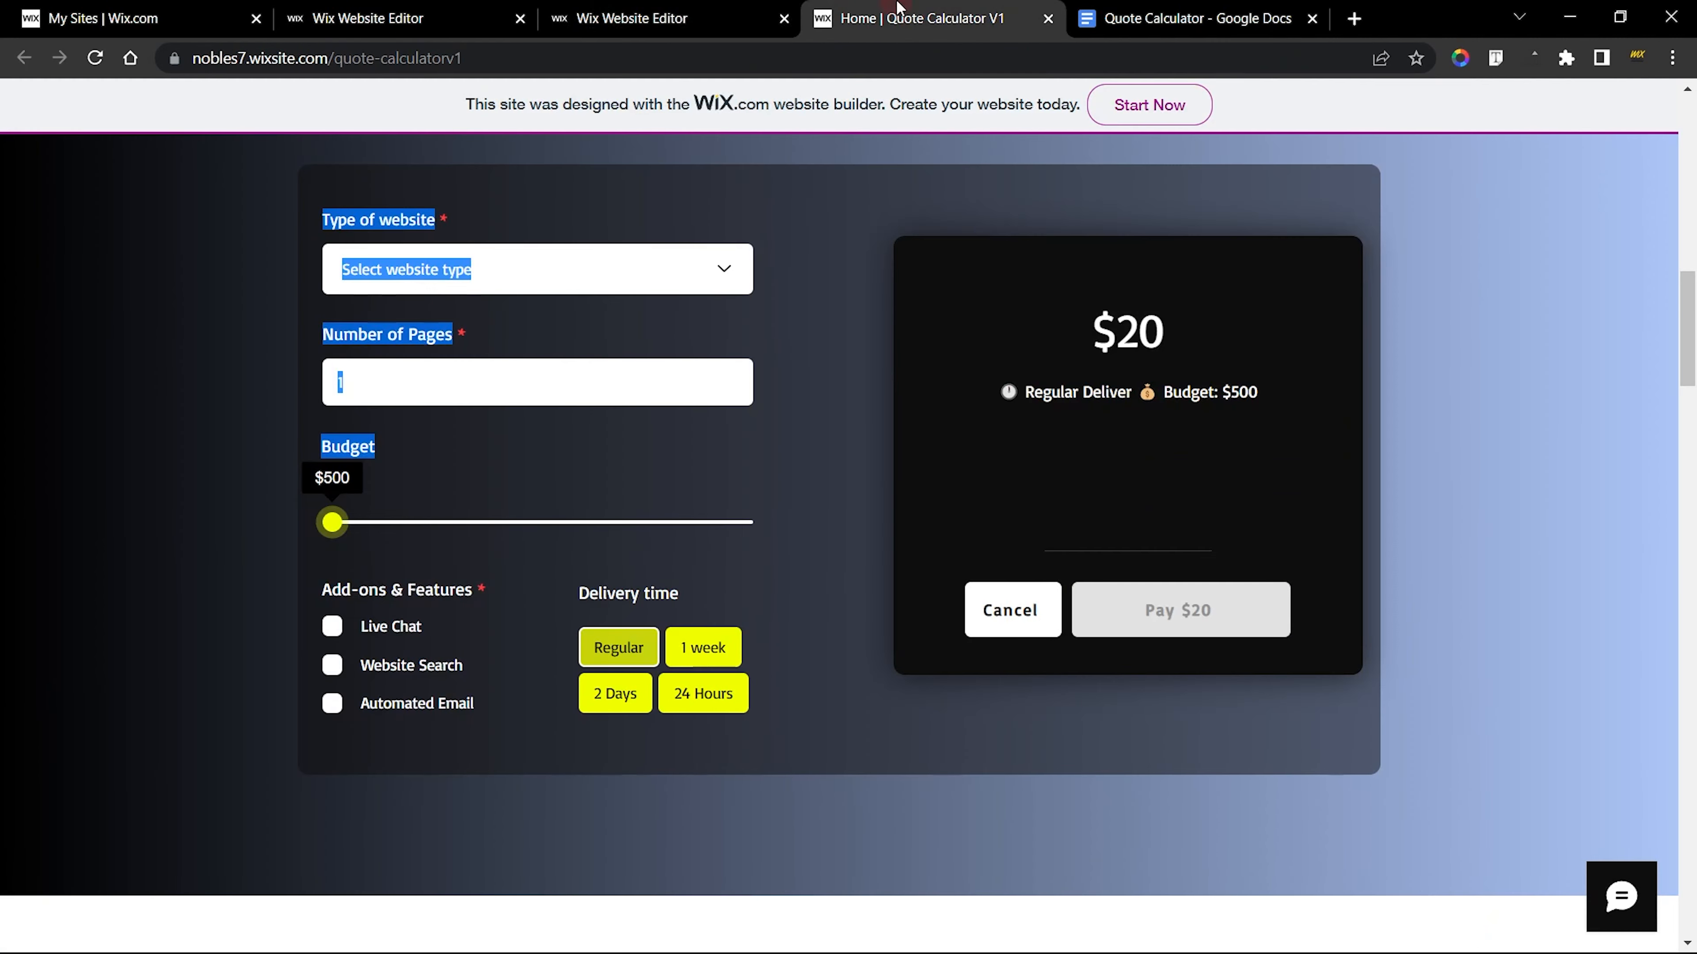
left_click(89, 65)
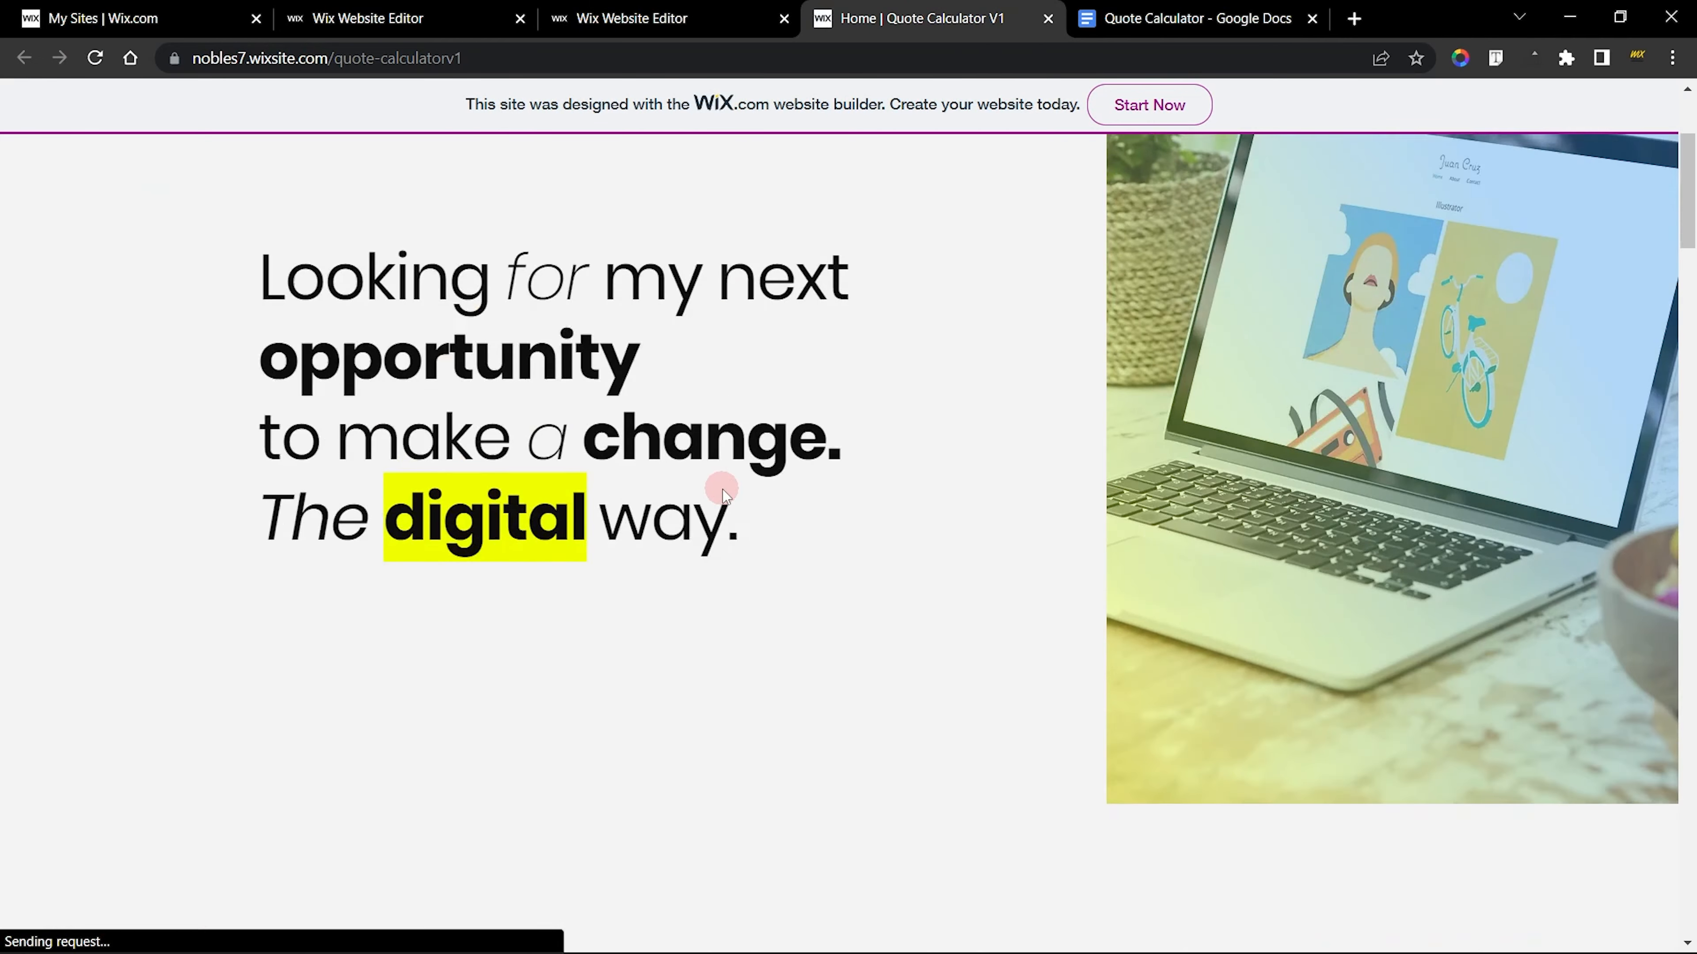
scroll(723, 489, "down", 3)
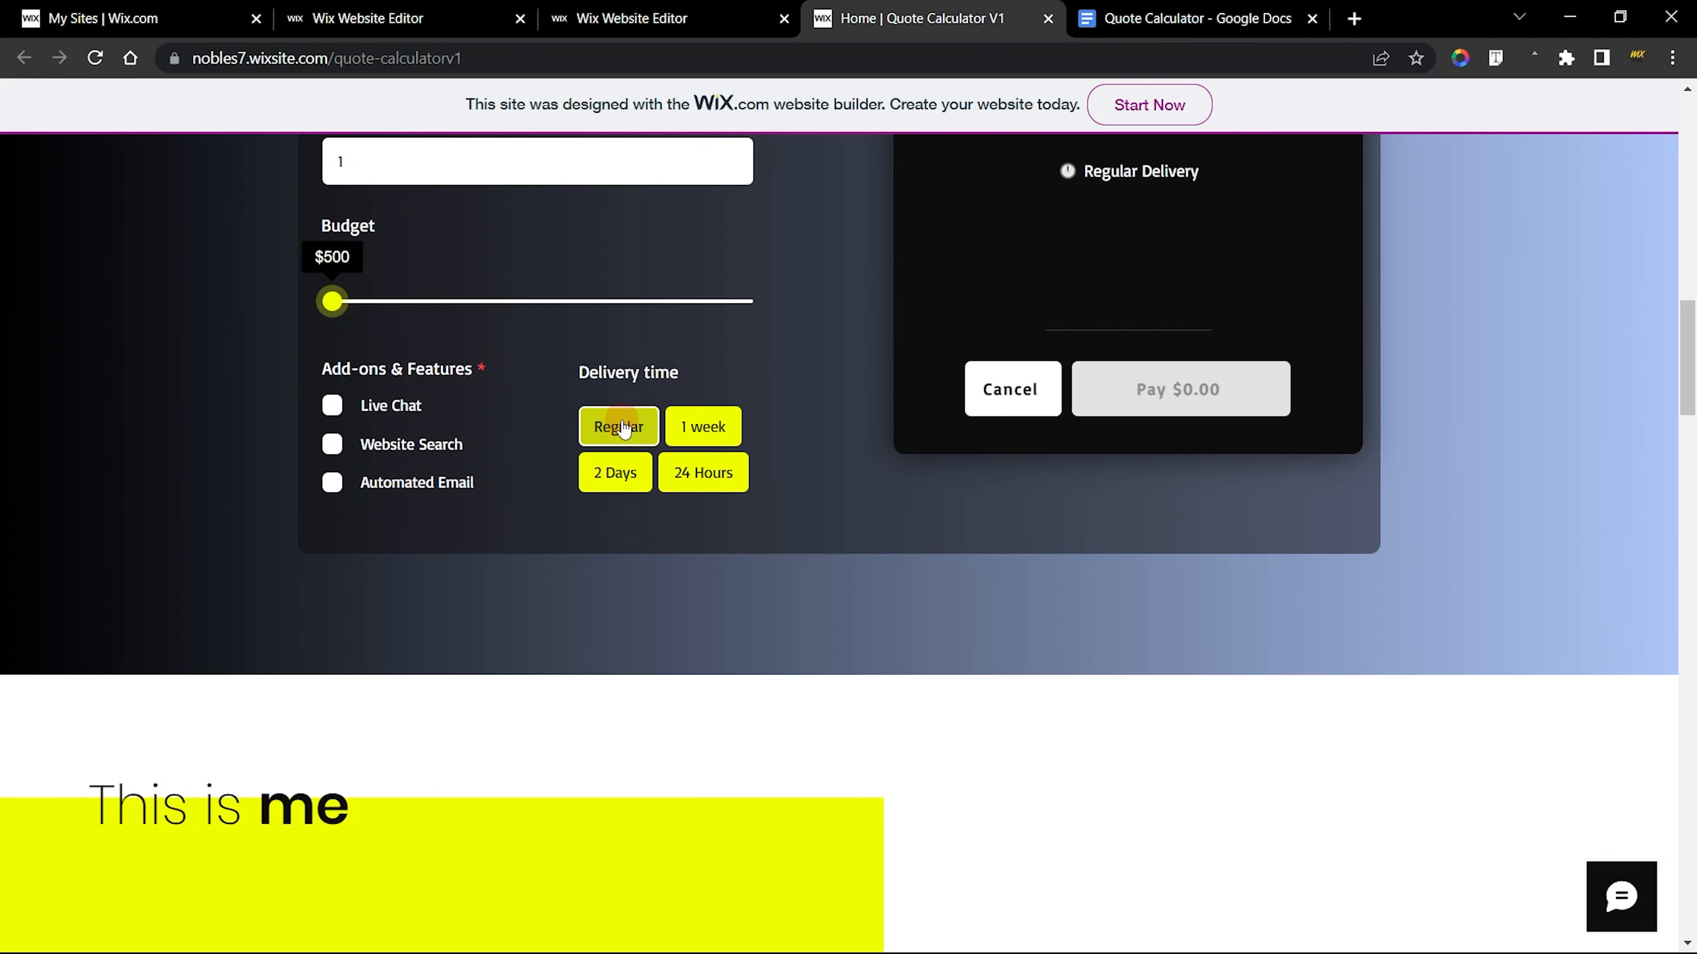
scroll(761, 470, "up", 5)
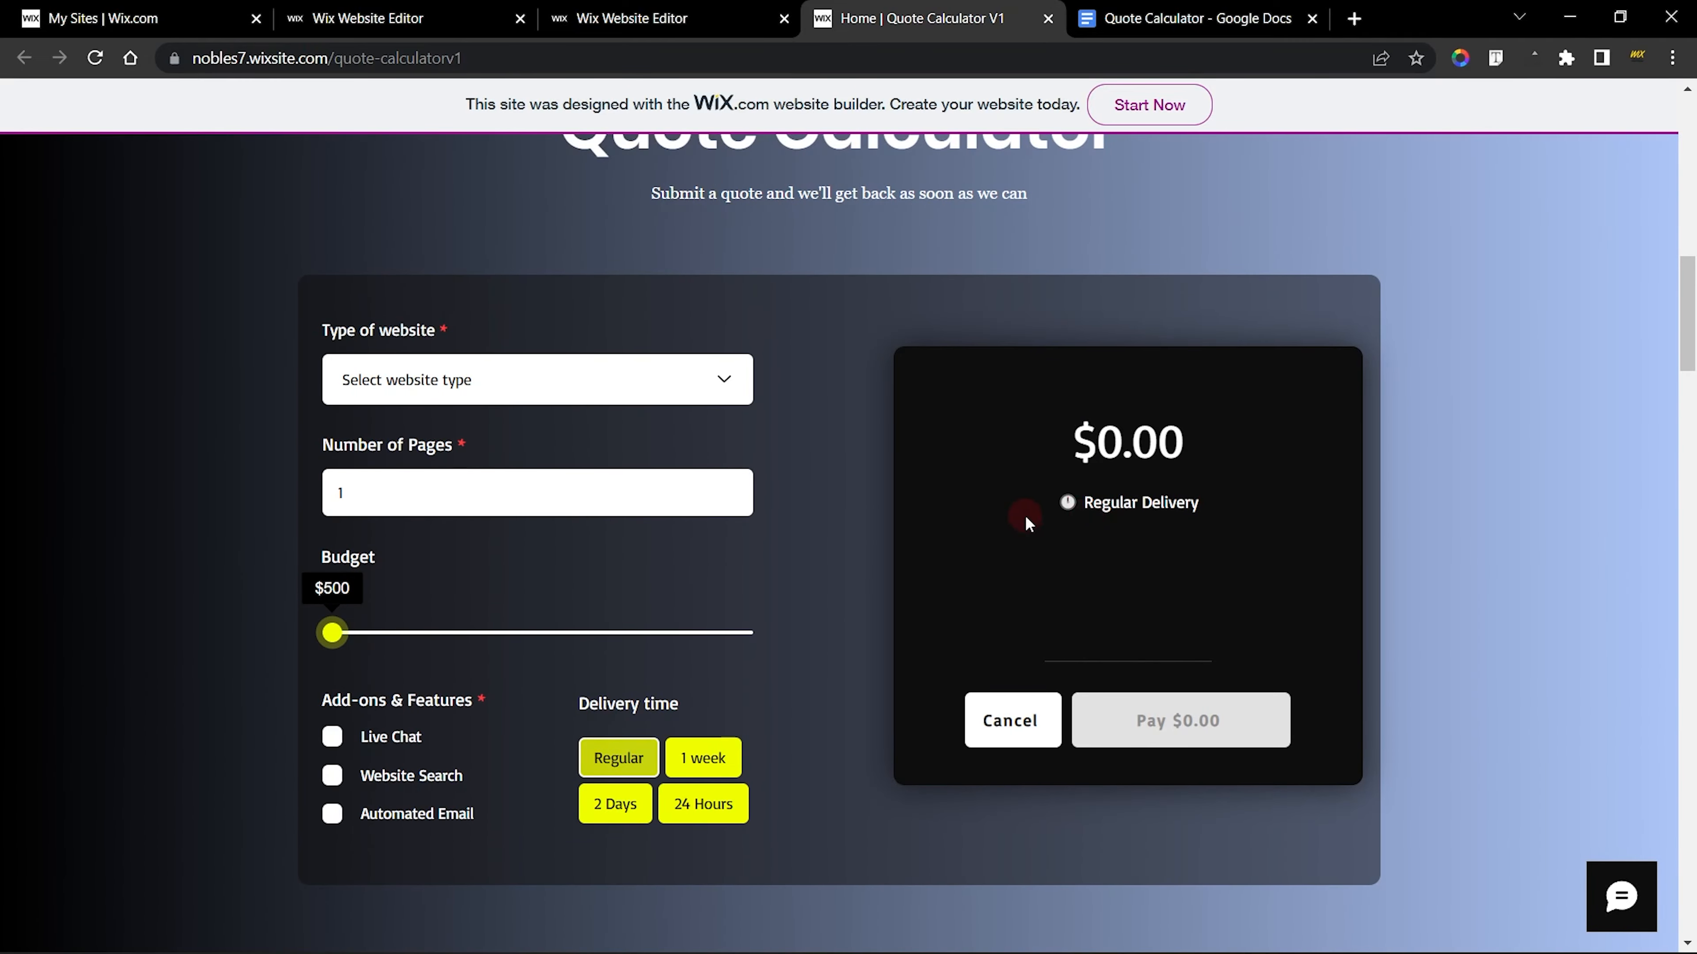
left_click(384, 8)
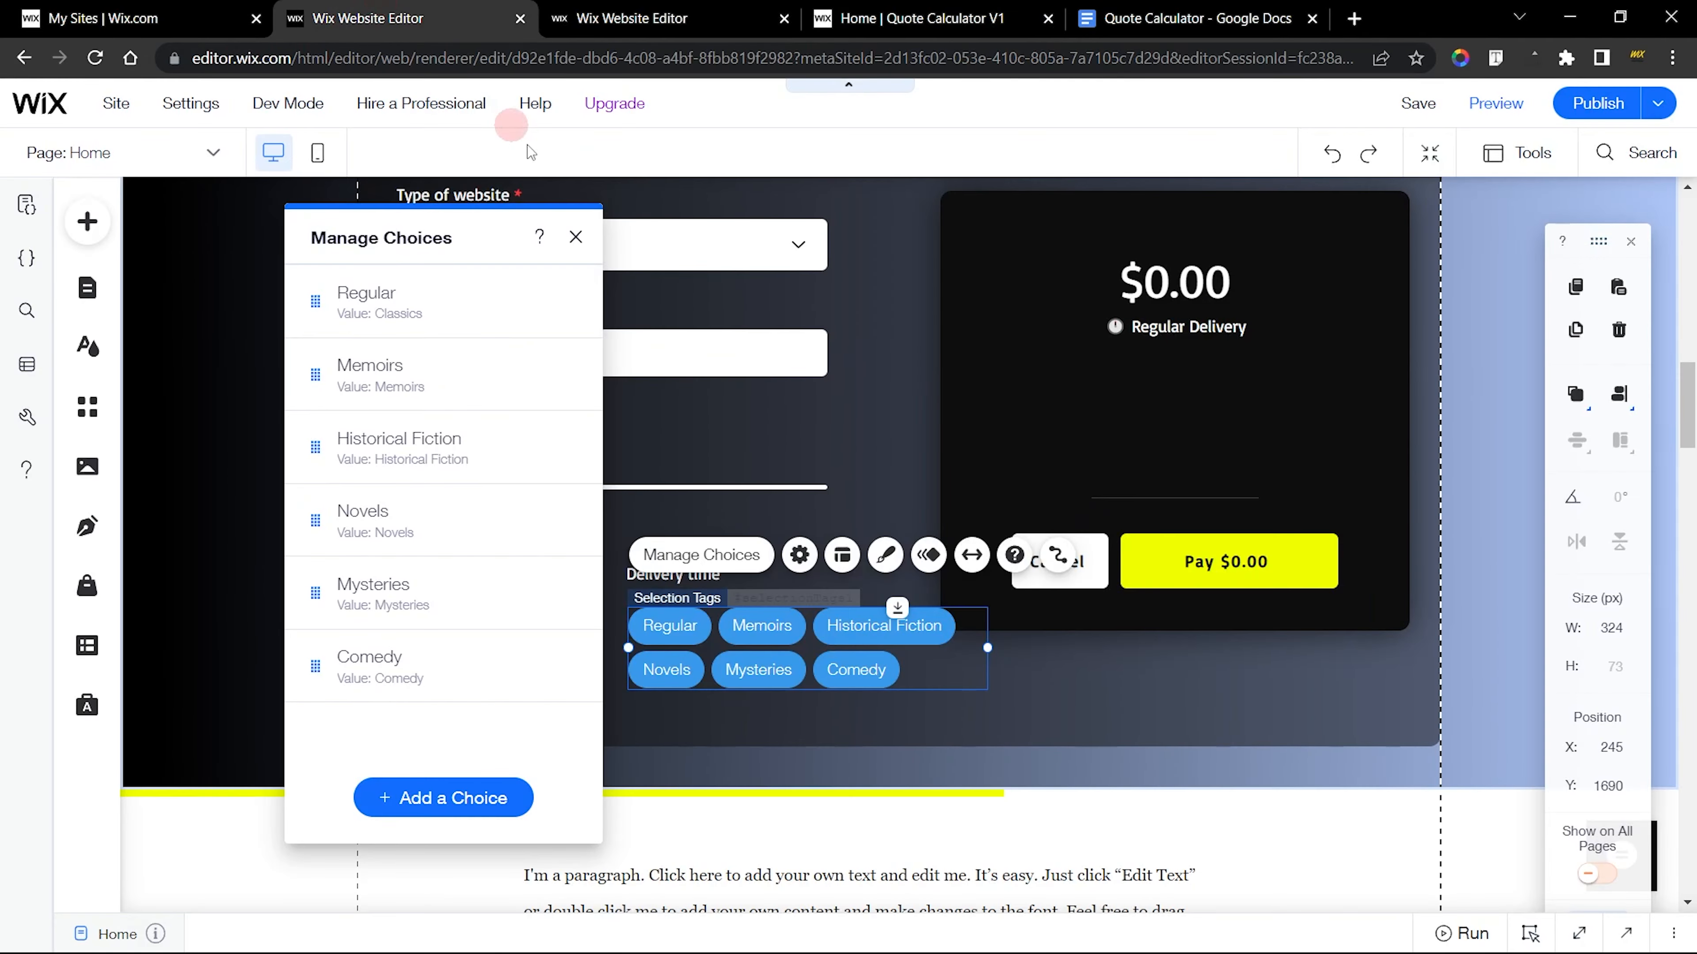
Set the Regular choice's value to 0, and switch to the finished calculator's editor
left_click(563, 301)
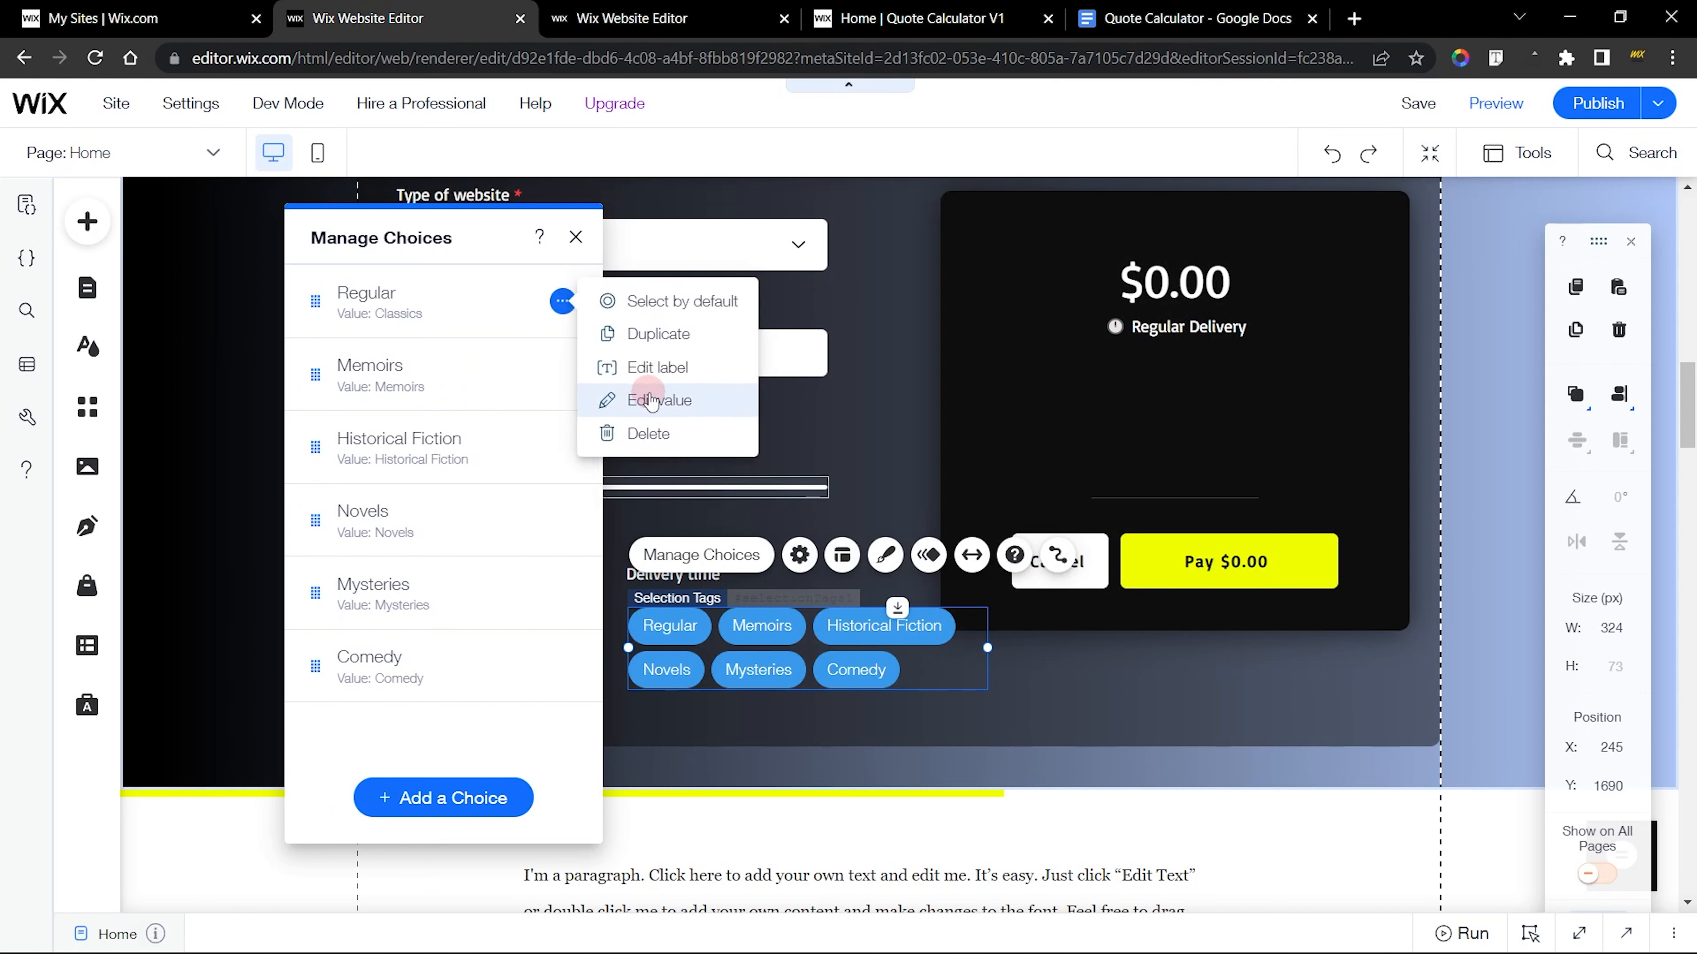
left_click(651, 399)
left_click(649, 394)
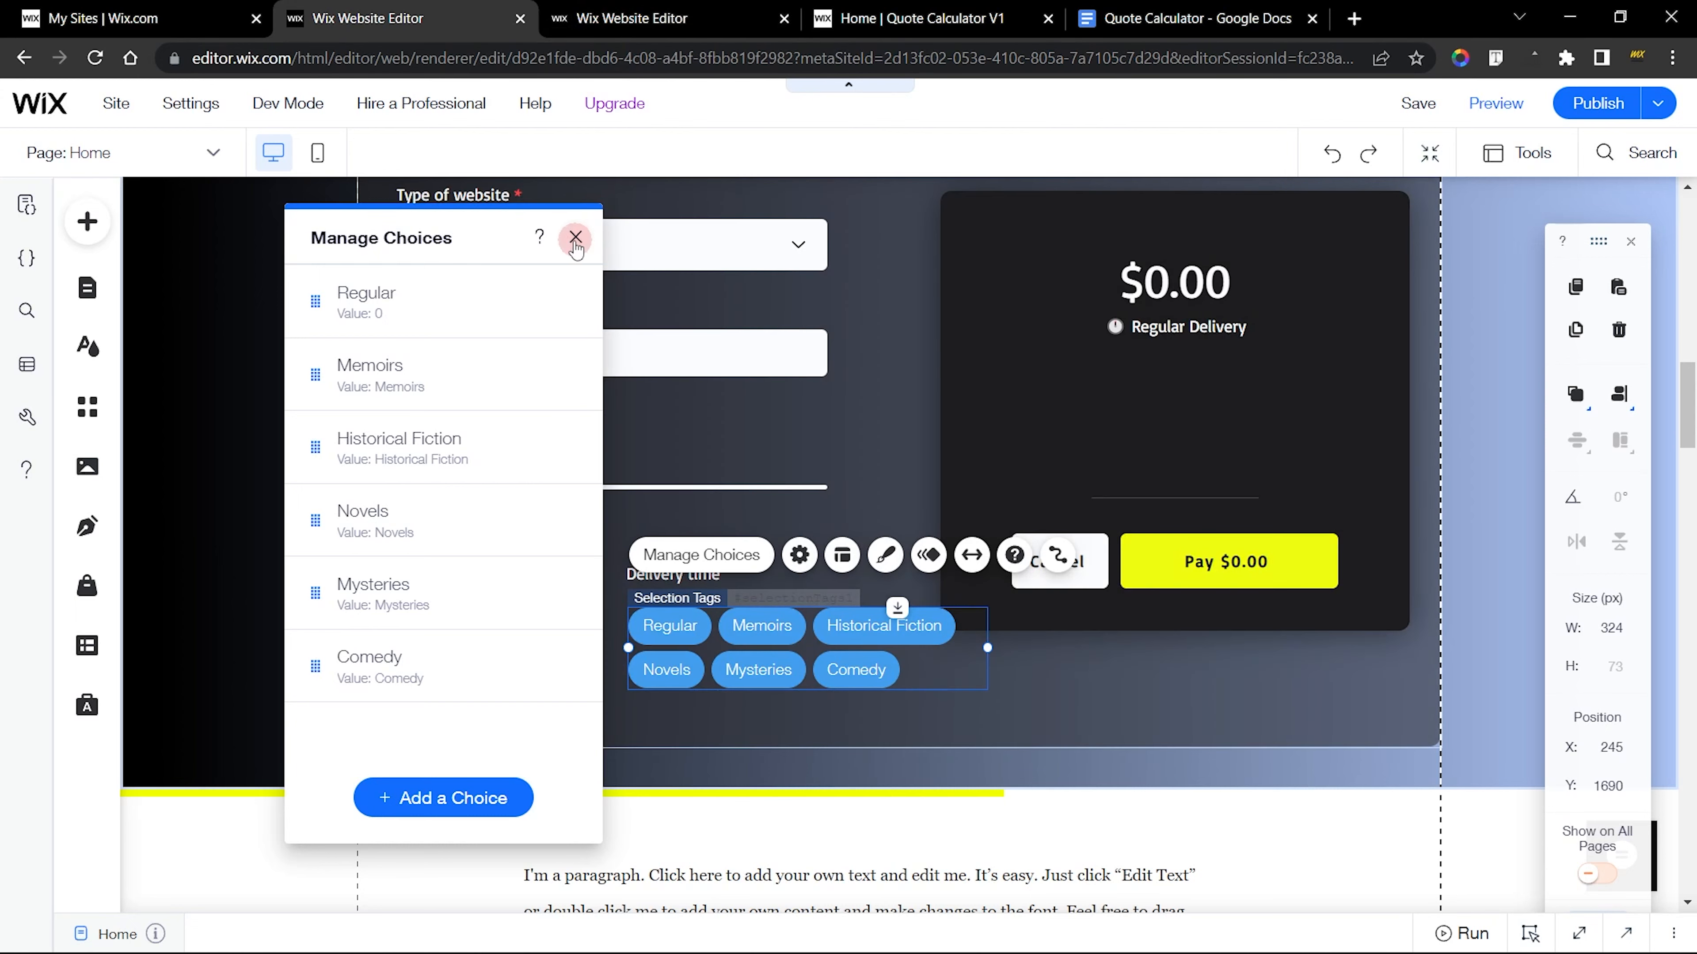
key("ctrl+Tab")
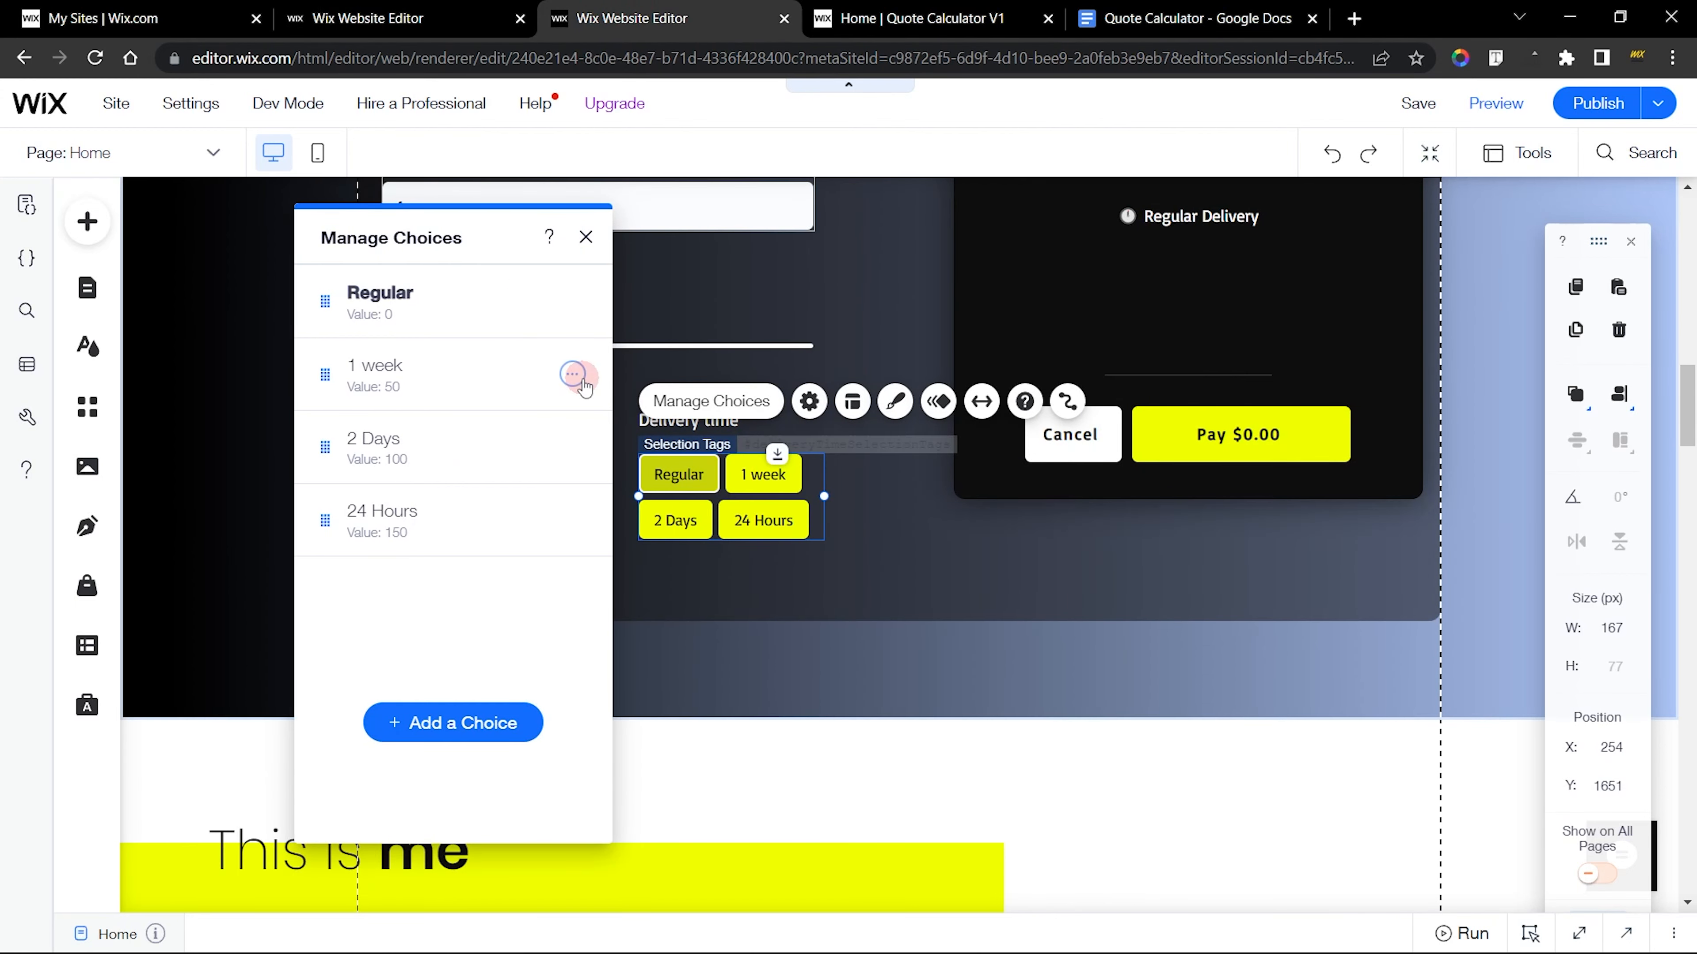
left_click(573, 374)
left_click(609, 439)
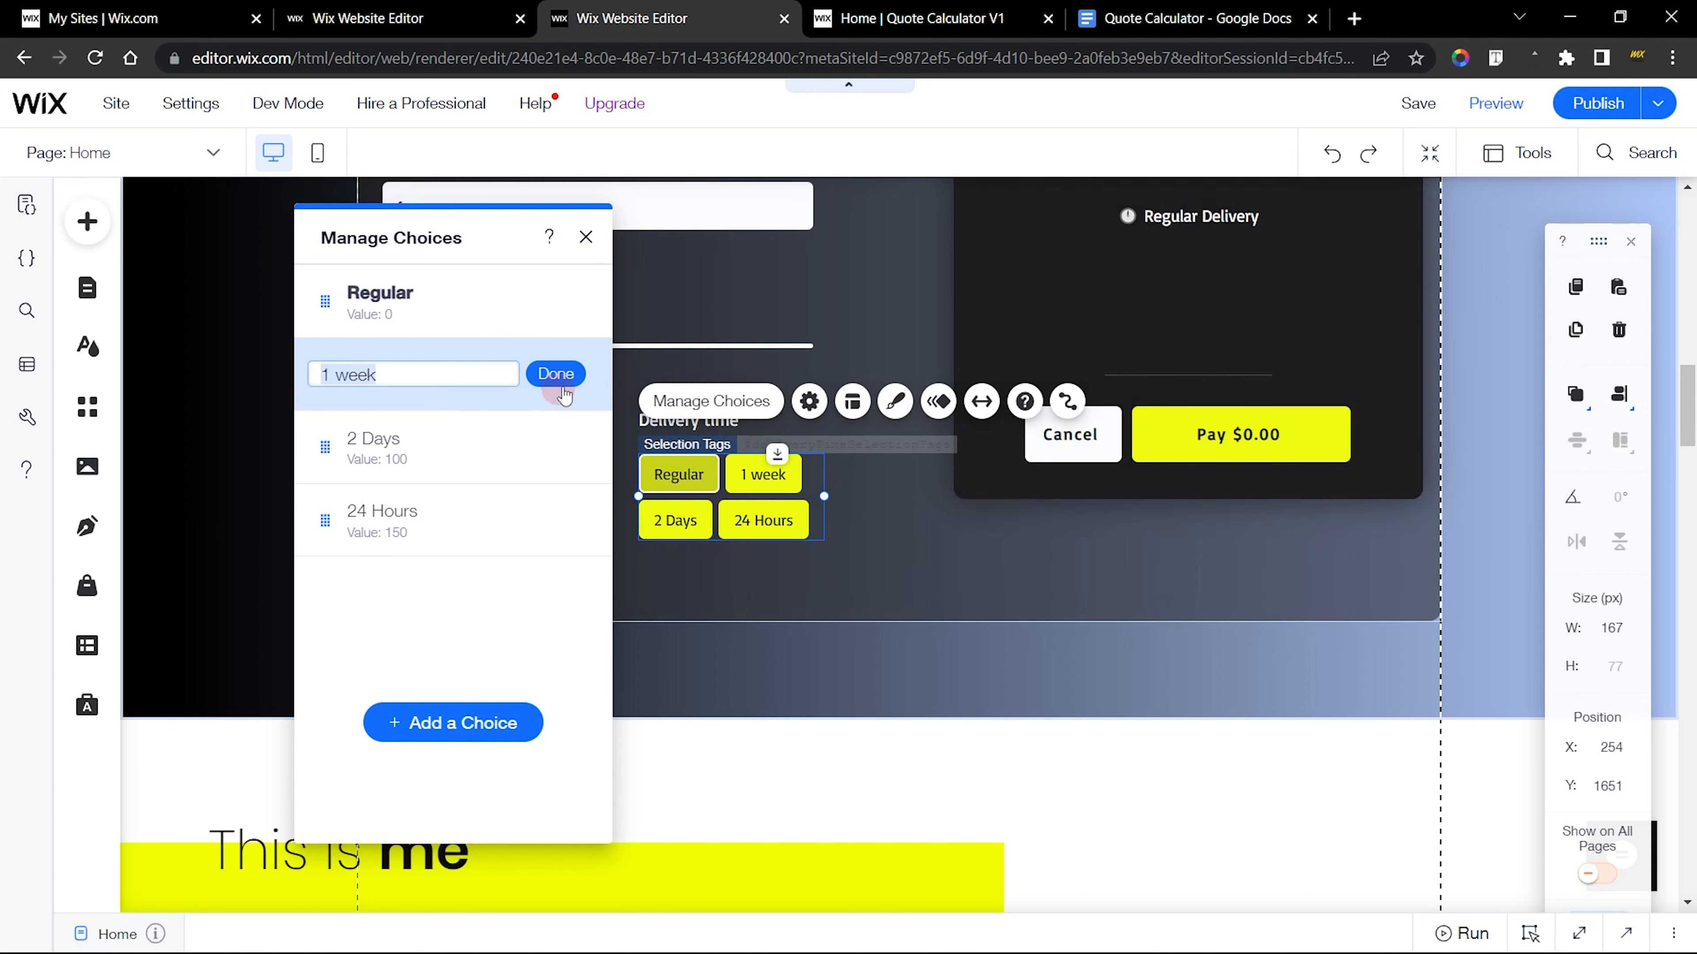
type("FZ")
left_click(533, 512)
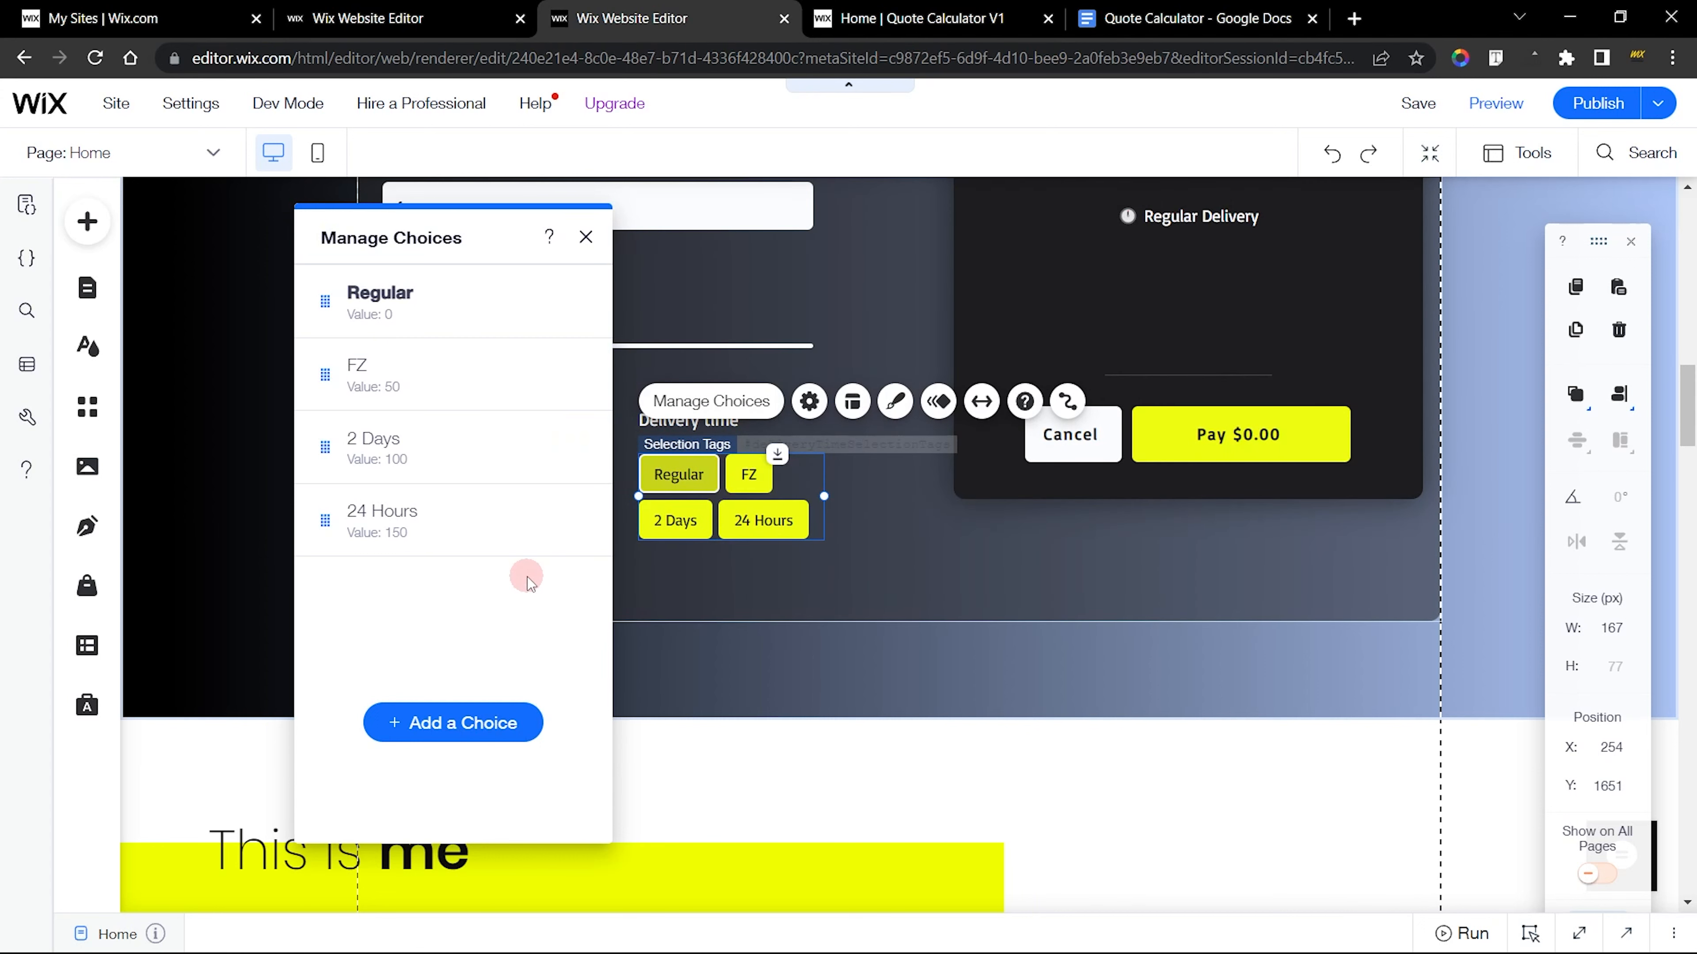
key("ctrl+z")
Copy the 1 week label from the finished editor and paste it as the Memoirs choice's label in the new calculator
left_click(573, 374)
left_click(668, 439)
key("ctrl+c")
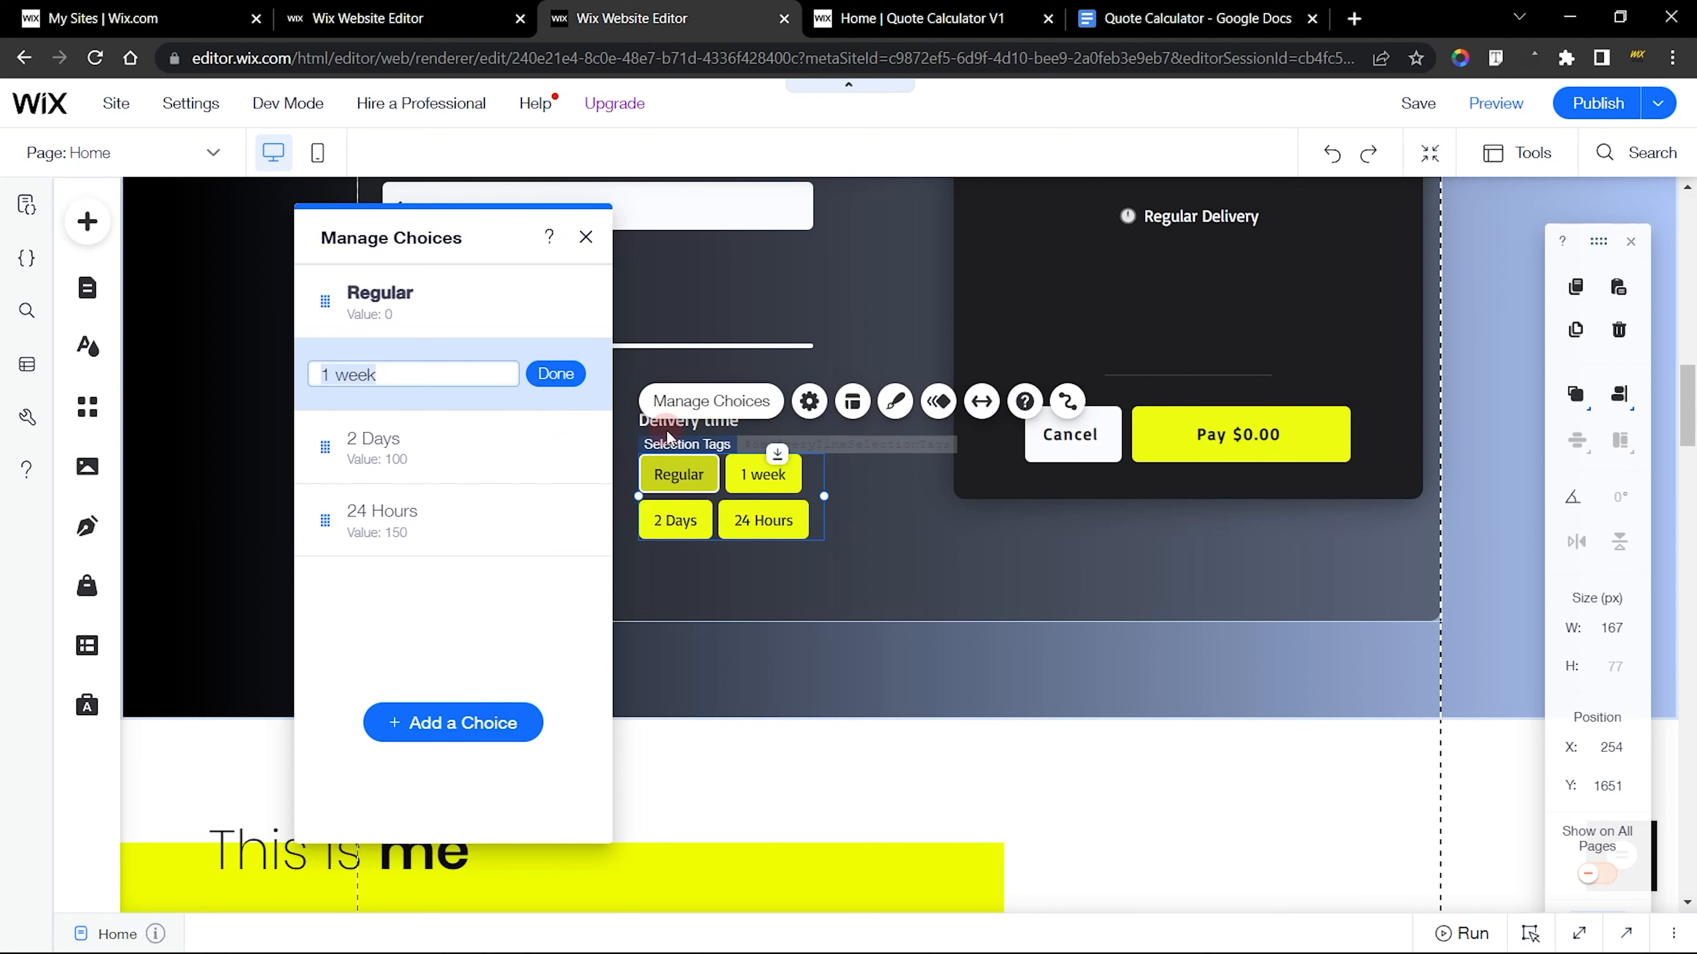
key("ctrl+shift+Tab")
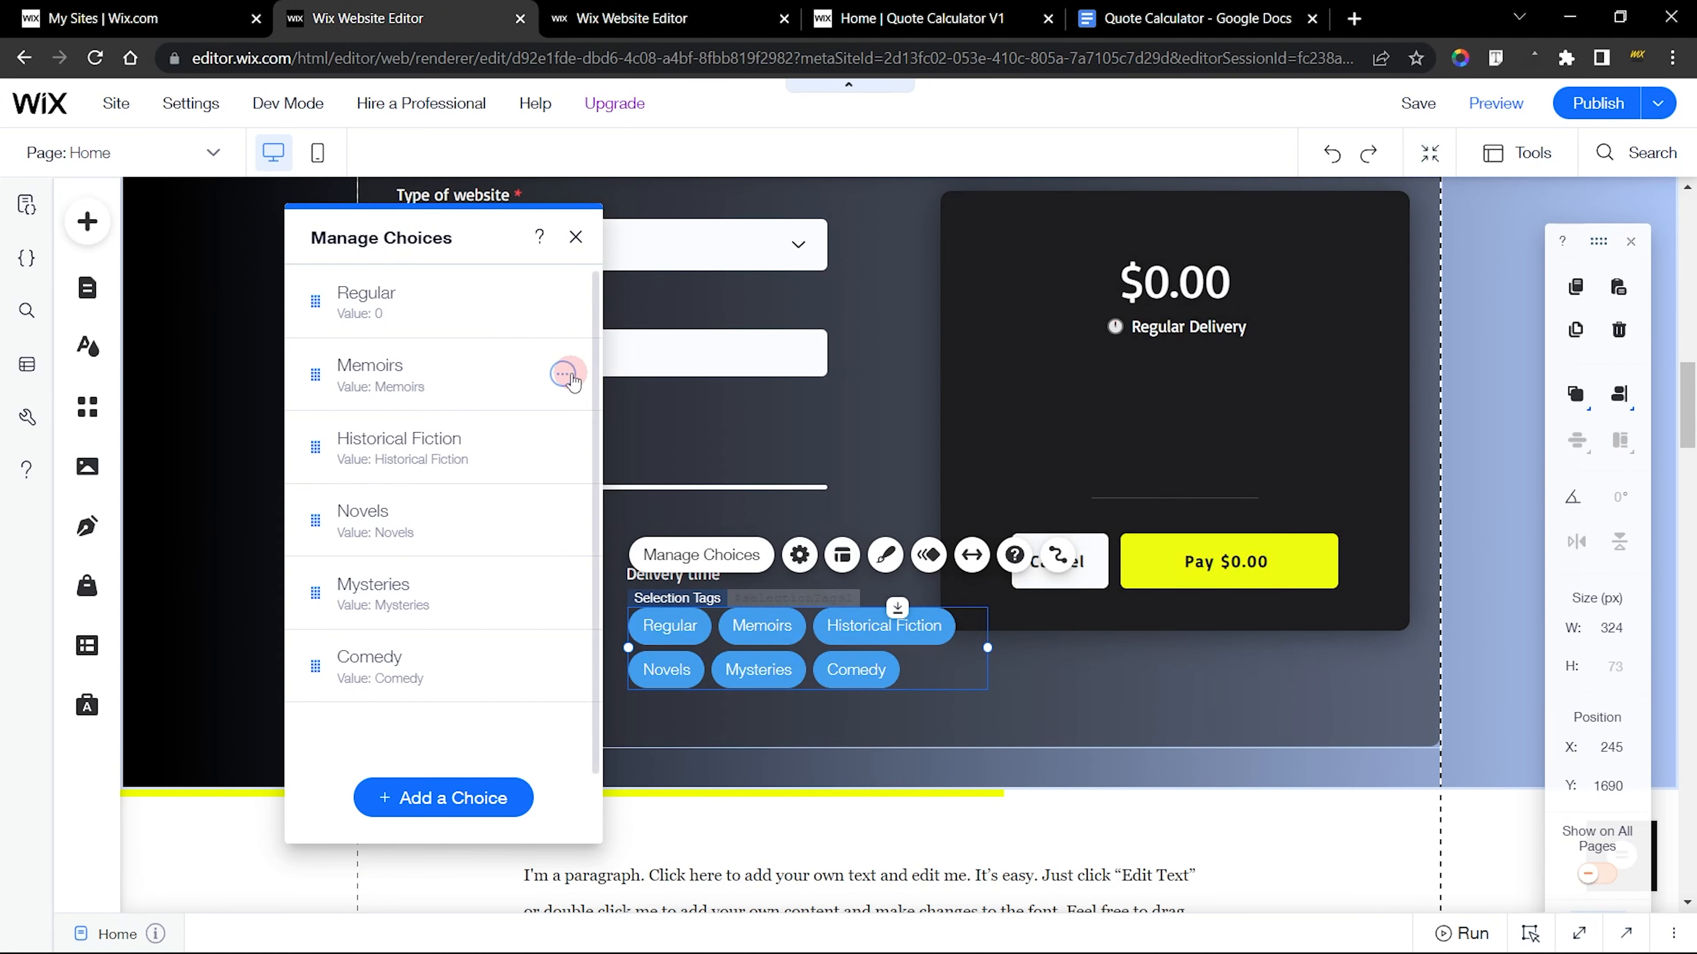
left_click(567, 375)
left_click(656, 434)
key("ctrl+v")
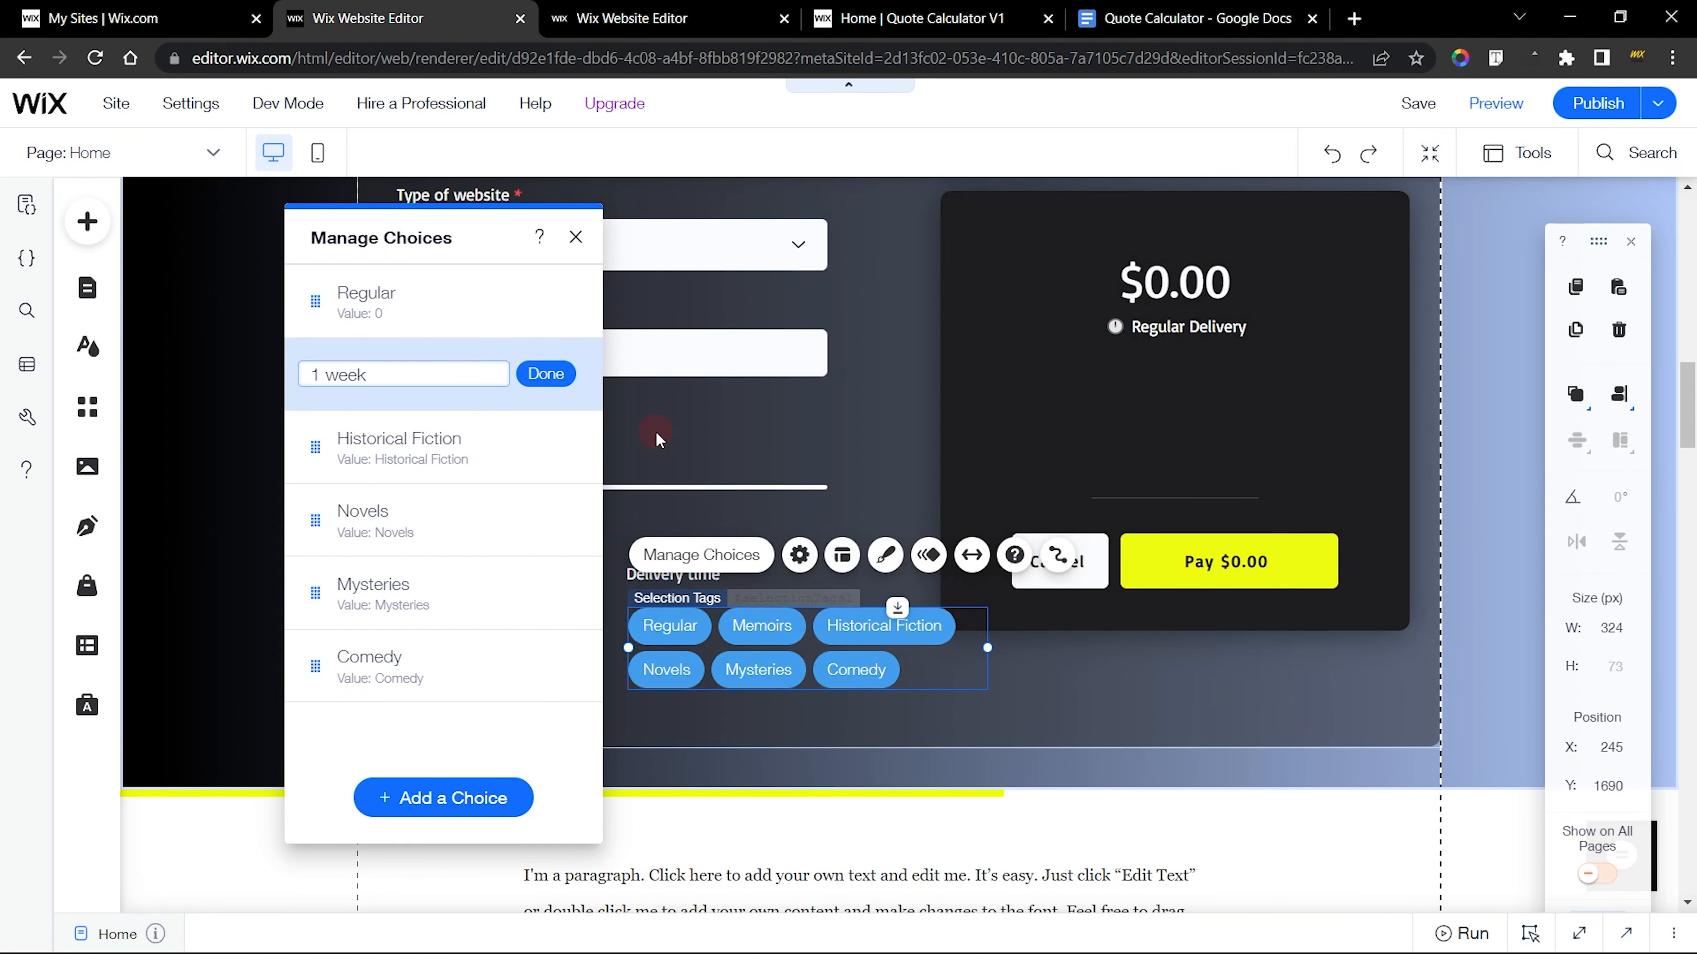
Check the 1 week choice's value in the finished editor, leaving its label as is, and return to the new calculator
left_click(632, 18)
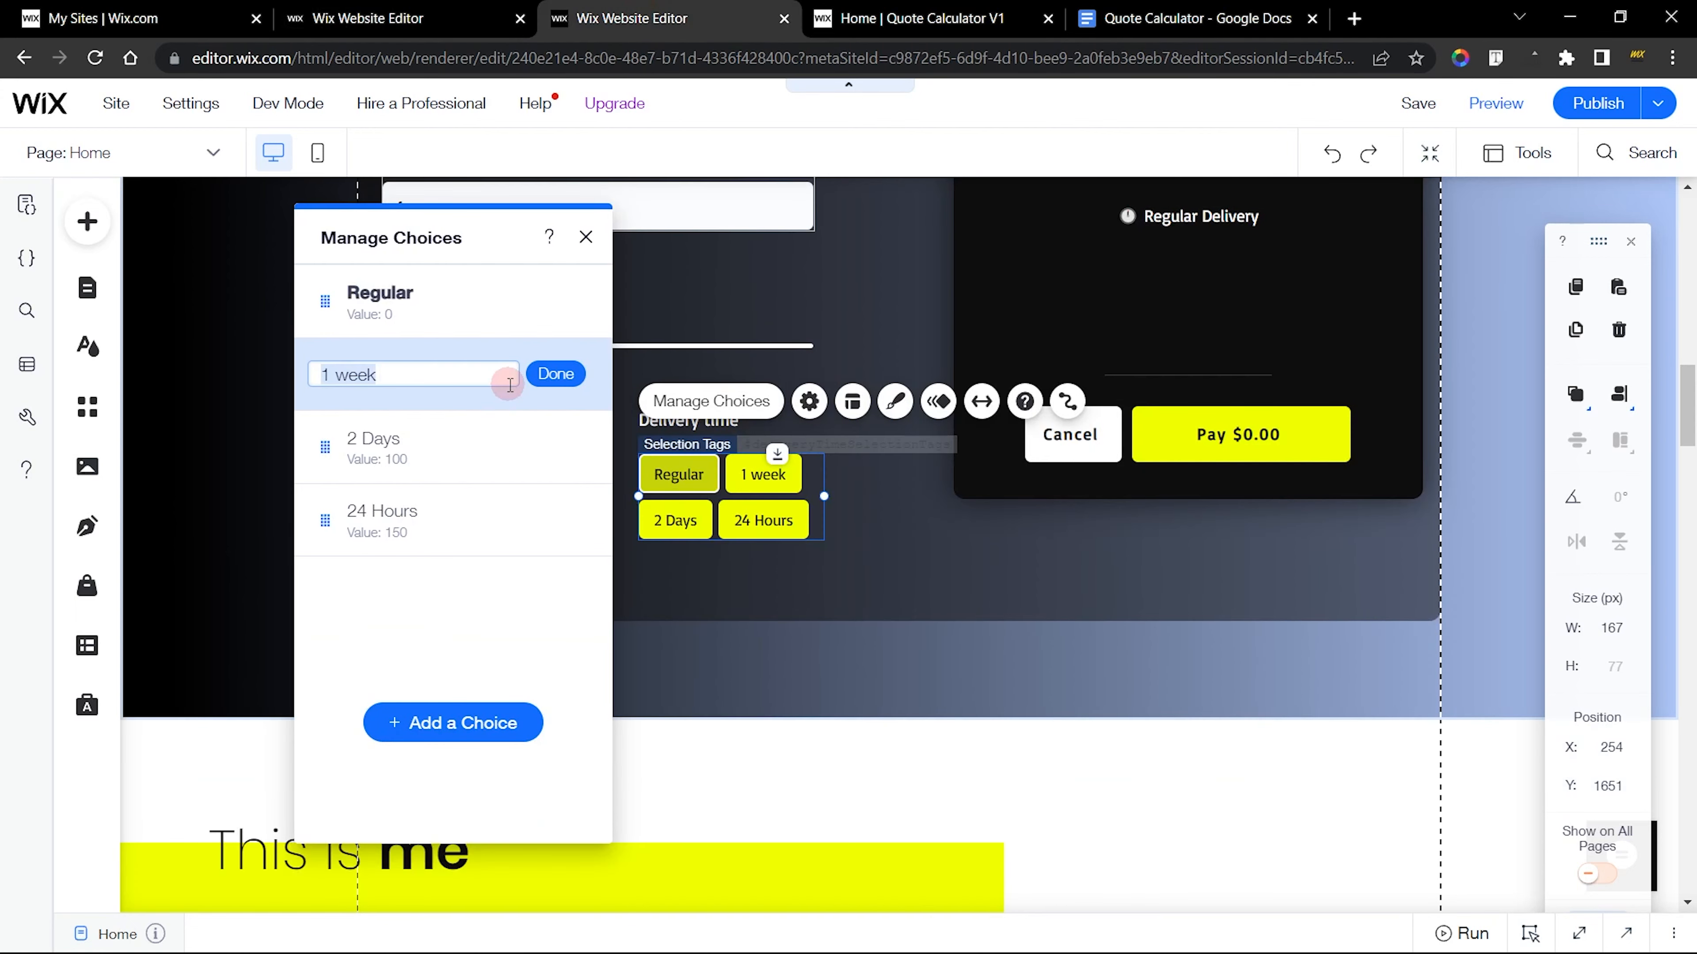
left_click(559, 373)
left_click(570, 373)
left_click(408, 382)
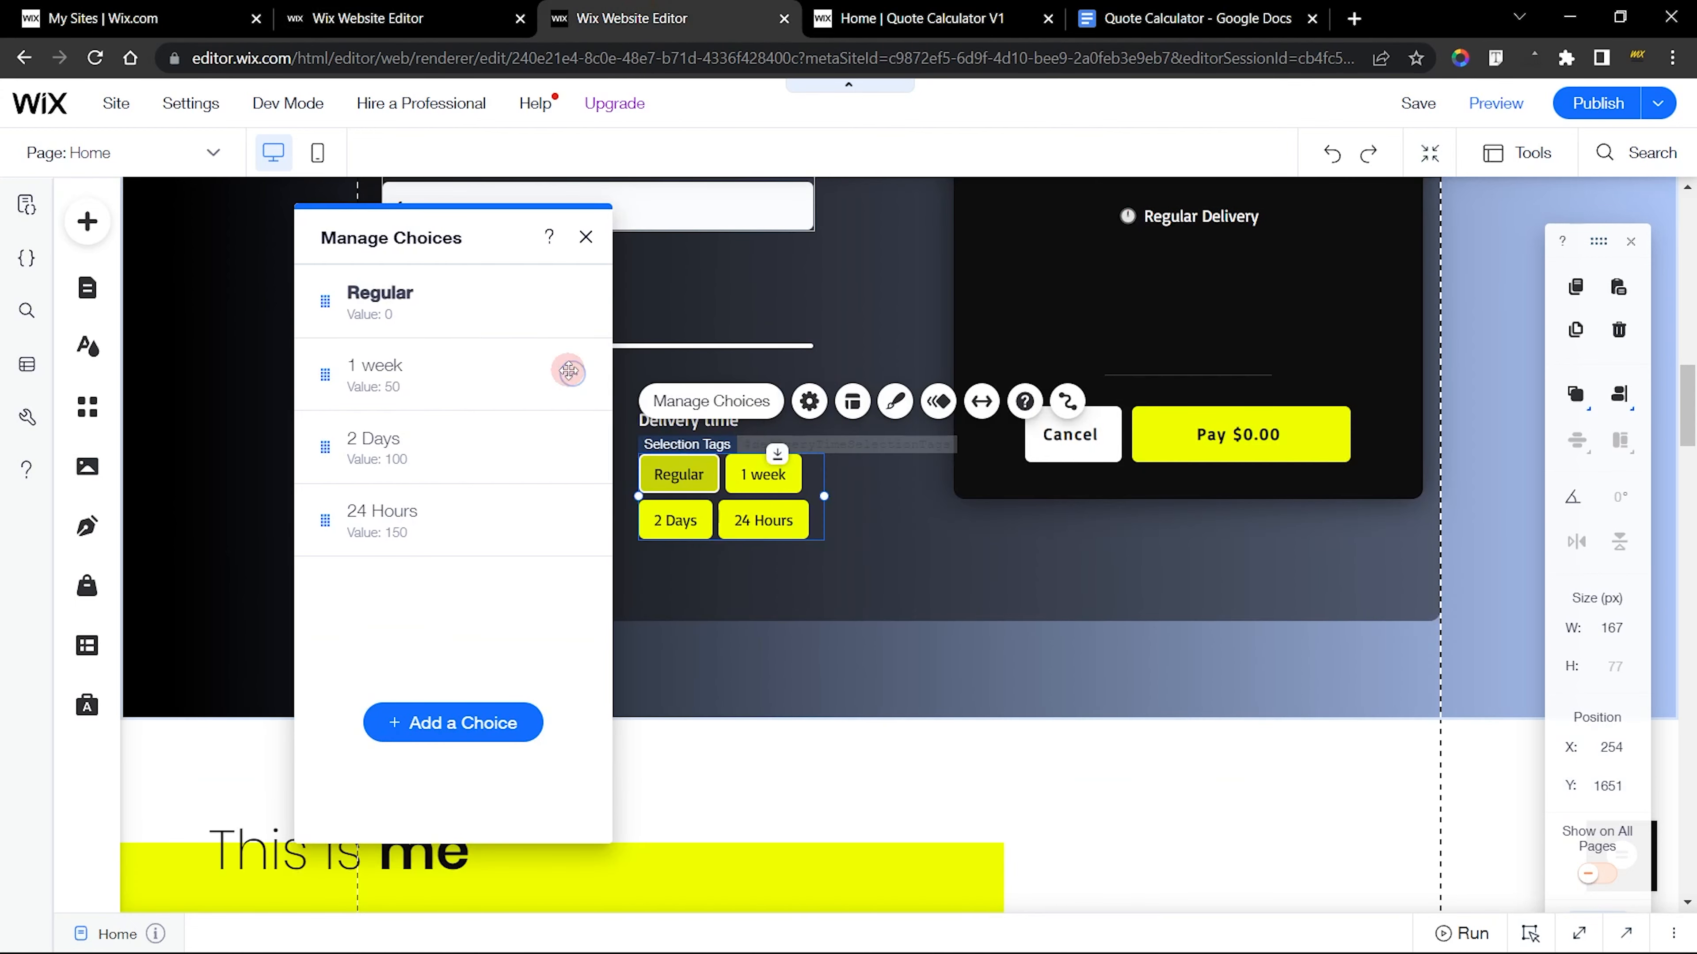
left_click(367, 18)
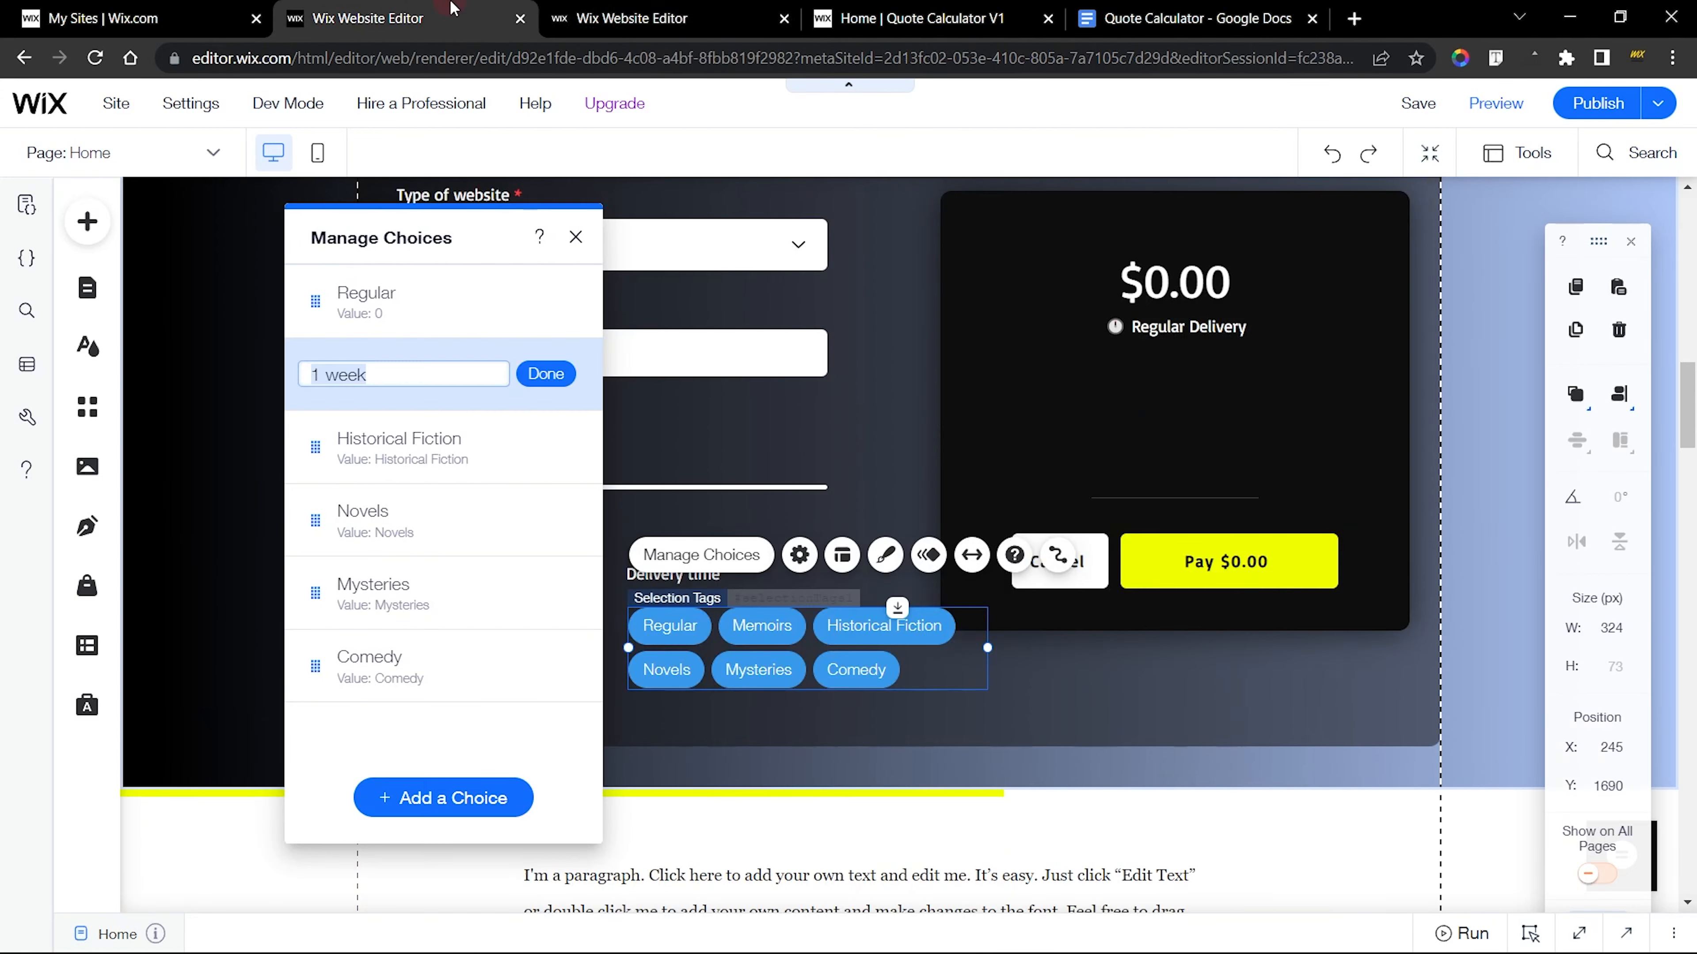
Confirm the pasted 1 week label and set that choice's value to 50
left_click(552, 375)
left_click(561, 375)
left_click(649, 468)
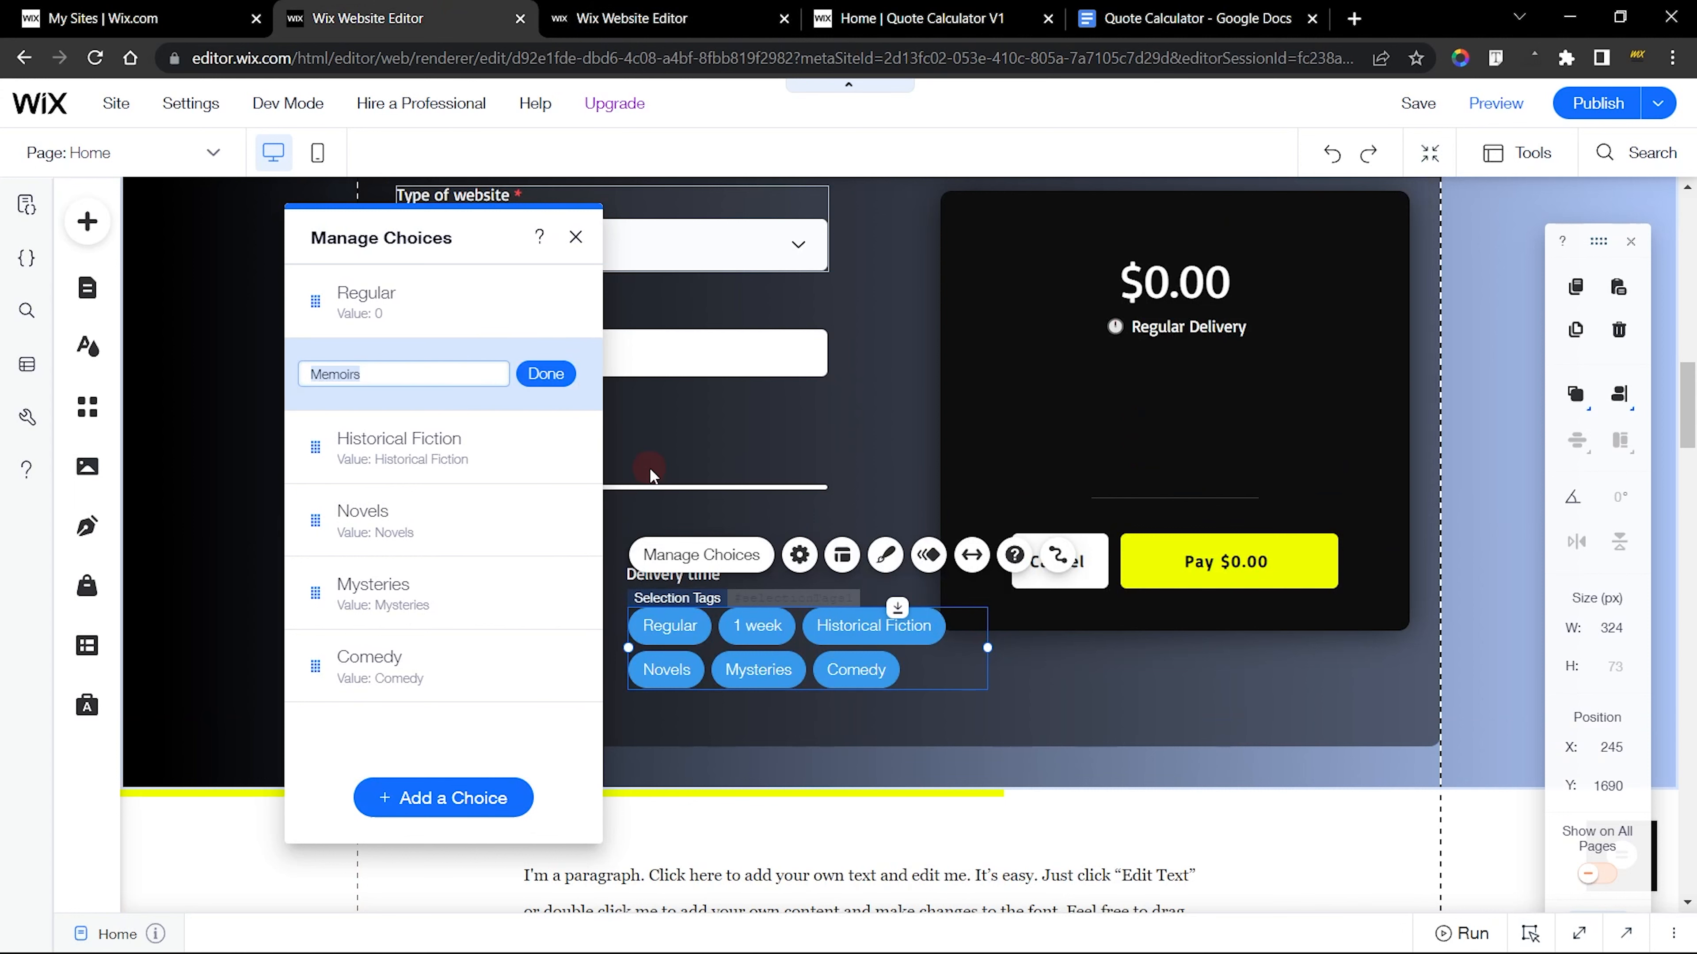
type("50")
key("Return")
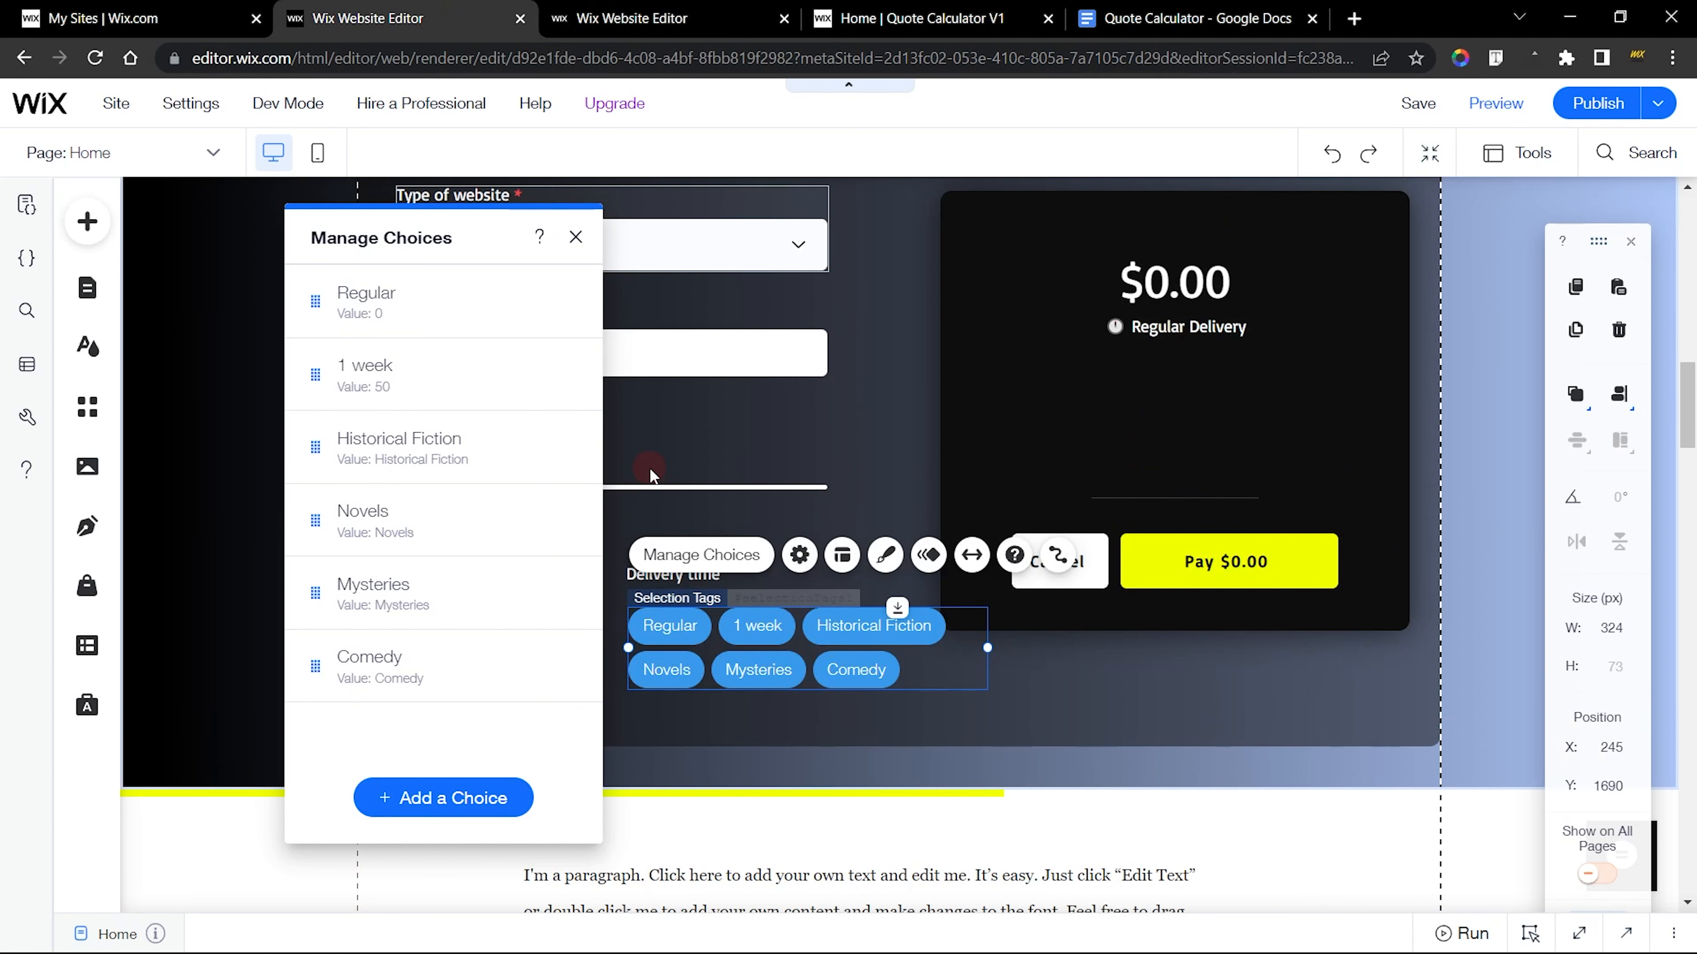
Copy the 2 Days label from the finished calculator's choices and return to the new calculator's editor
left_click(632, 18)
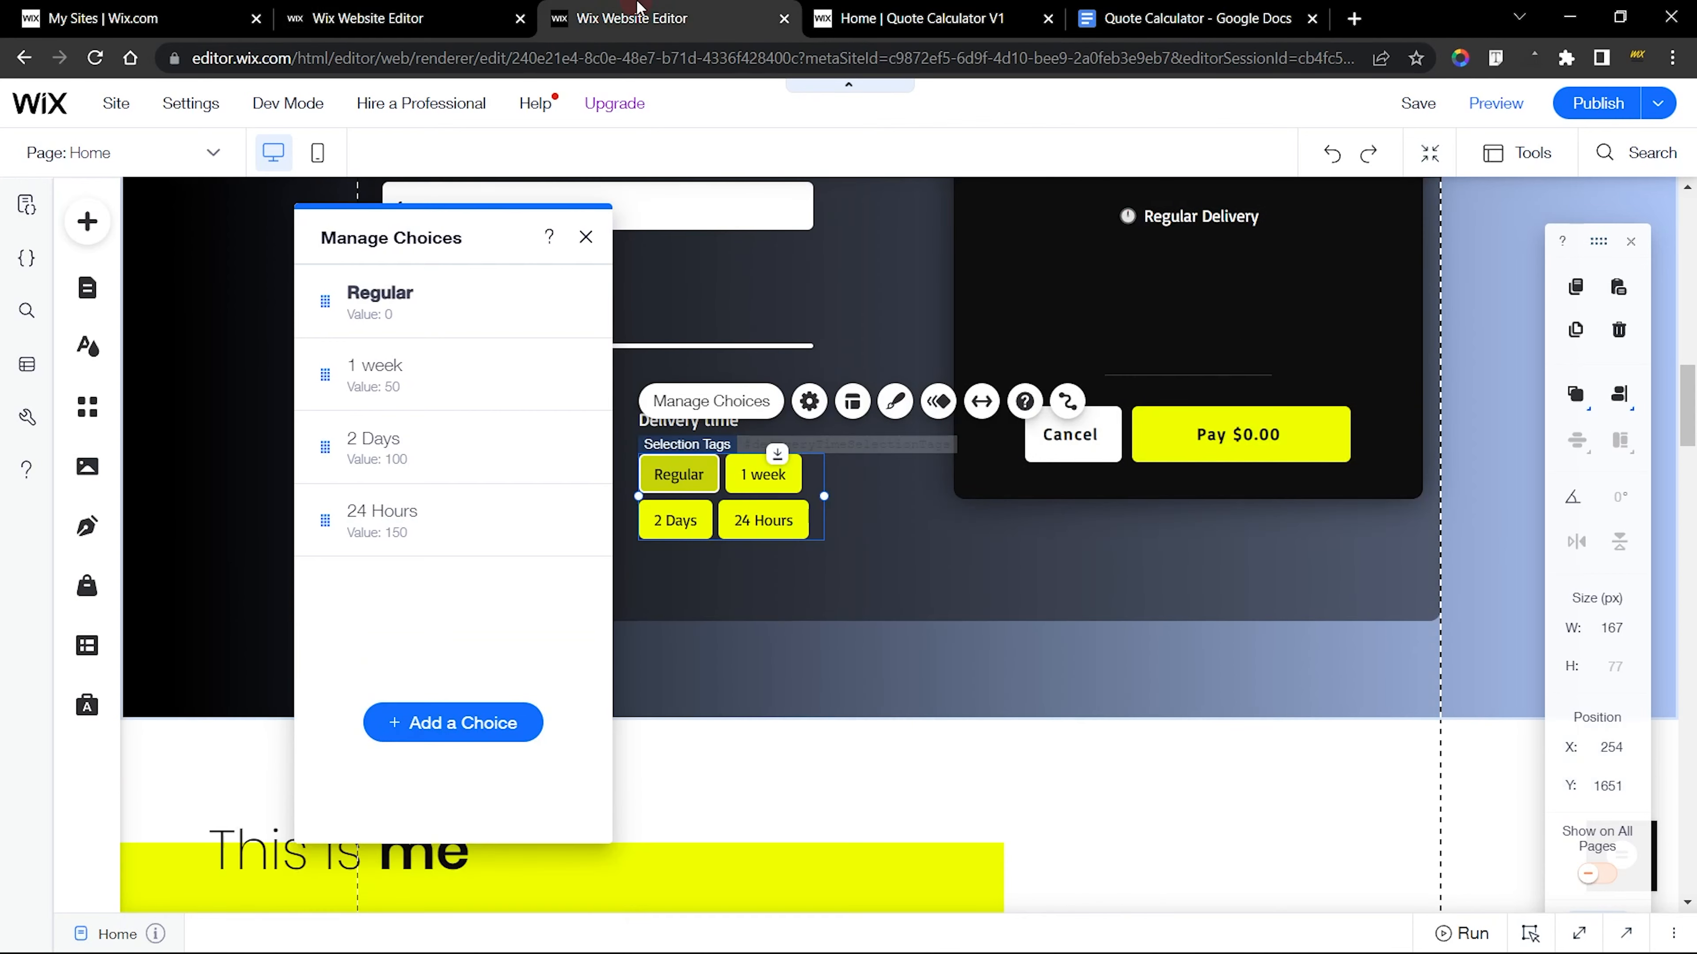
left_click(576, 447)
left_click(661, 513)
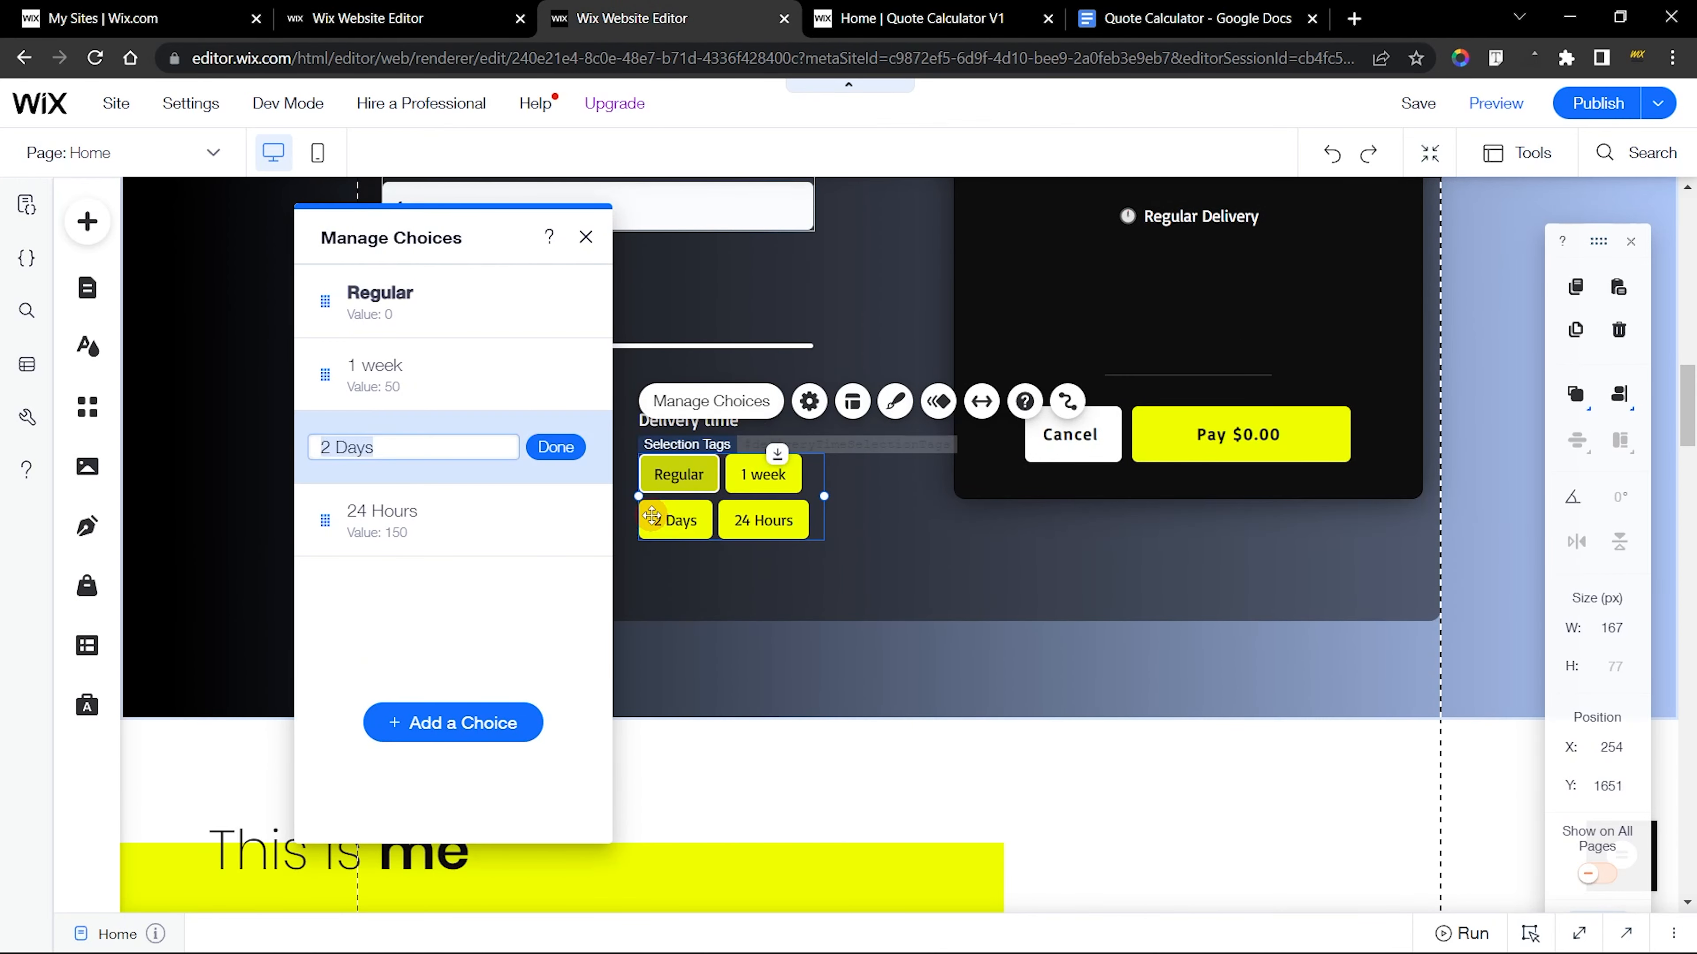
left_click(545, 436)
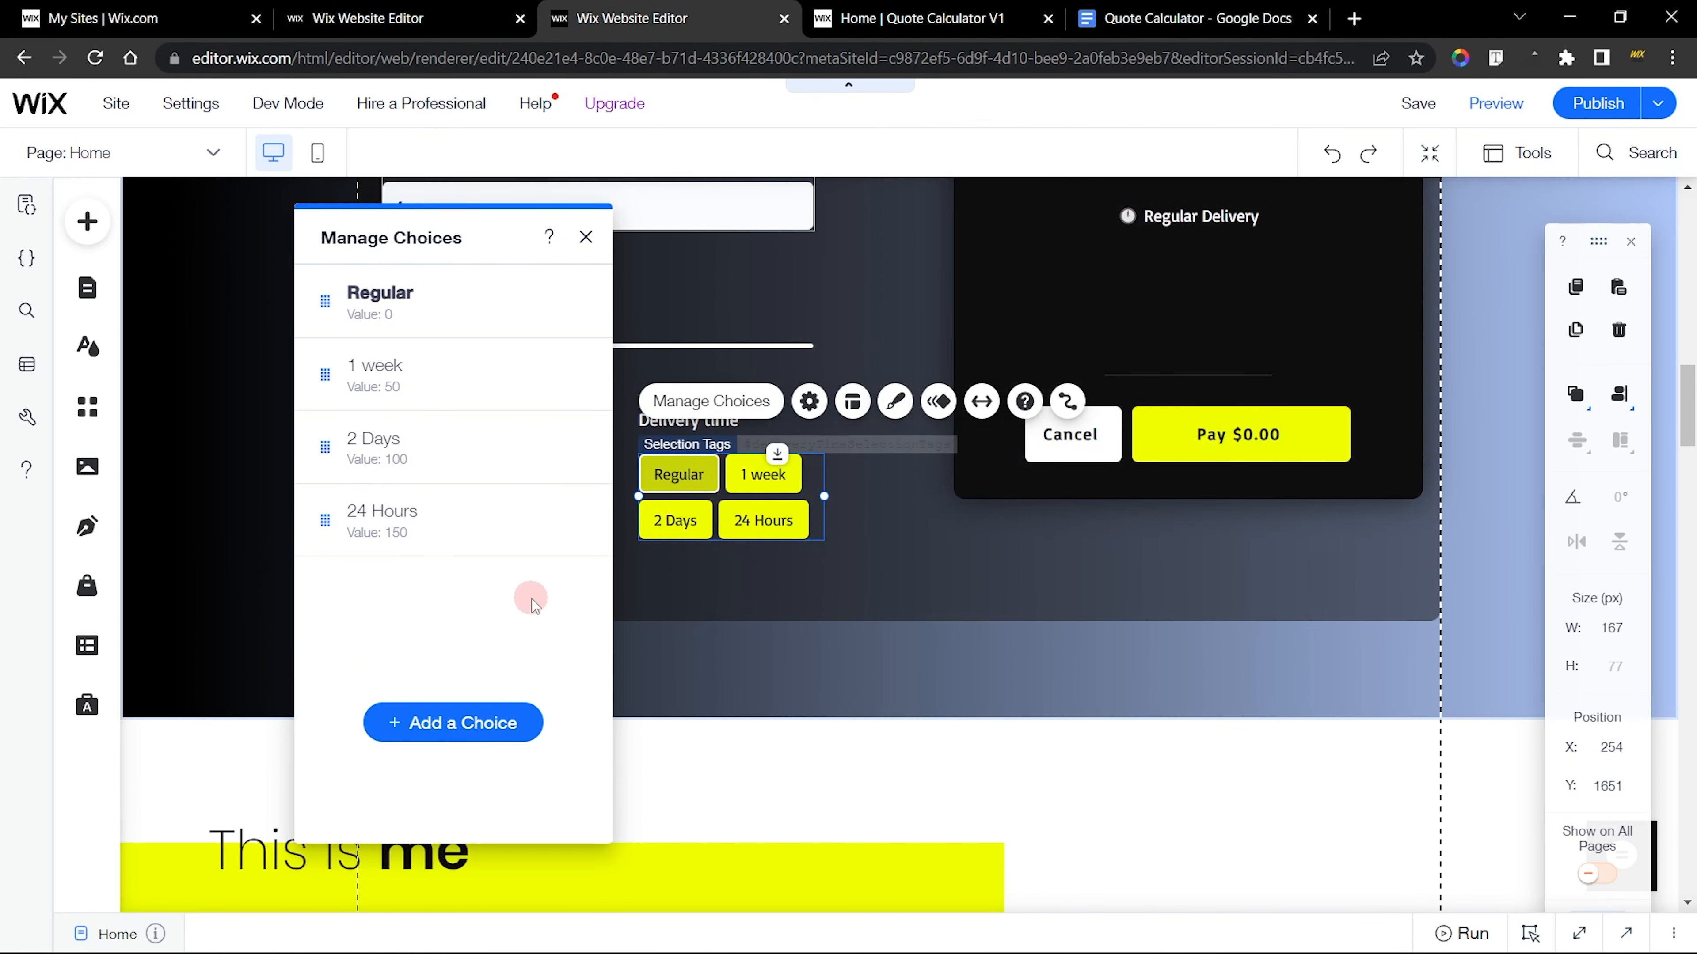
key("ctrl+shift+Tab")
Relabel the Historical Fiction choice as 2 Days and set its value to 100
left_click(565, 447)
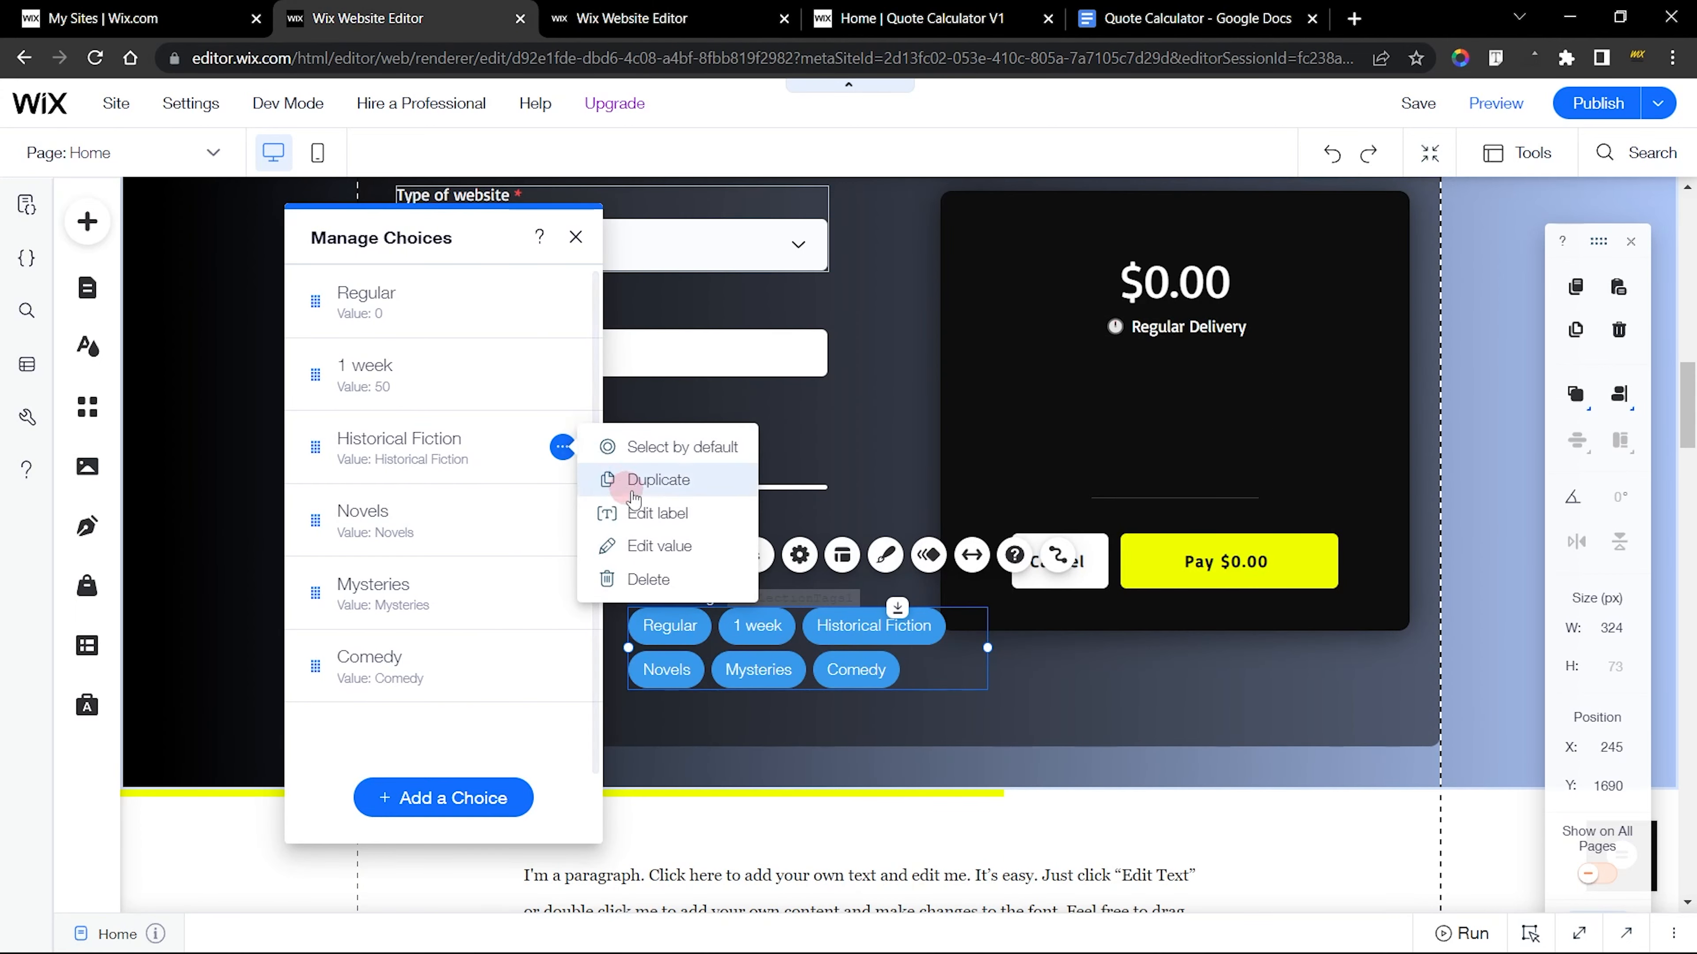
left_click(651, 508)
type("2 Days")
left_click(561, 449)
left_click(561, 449)
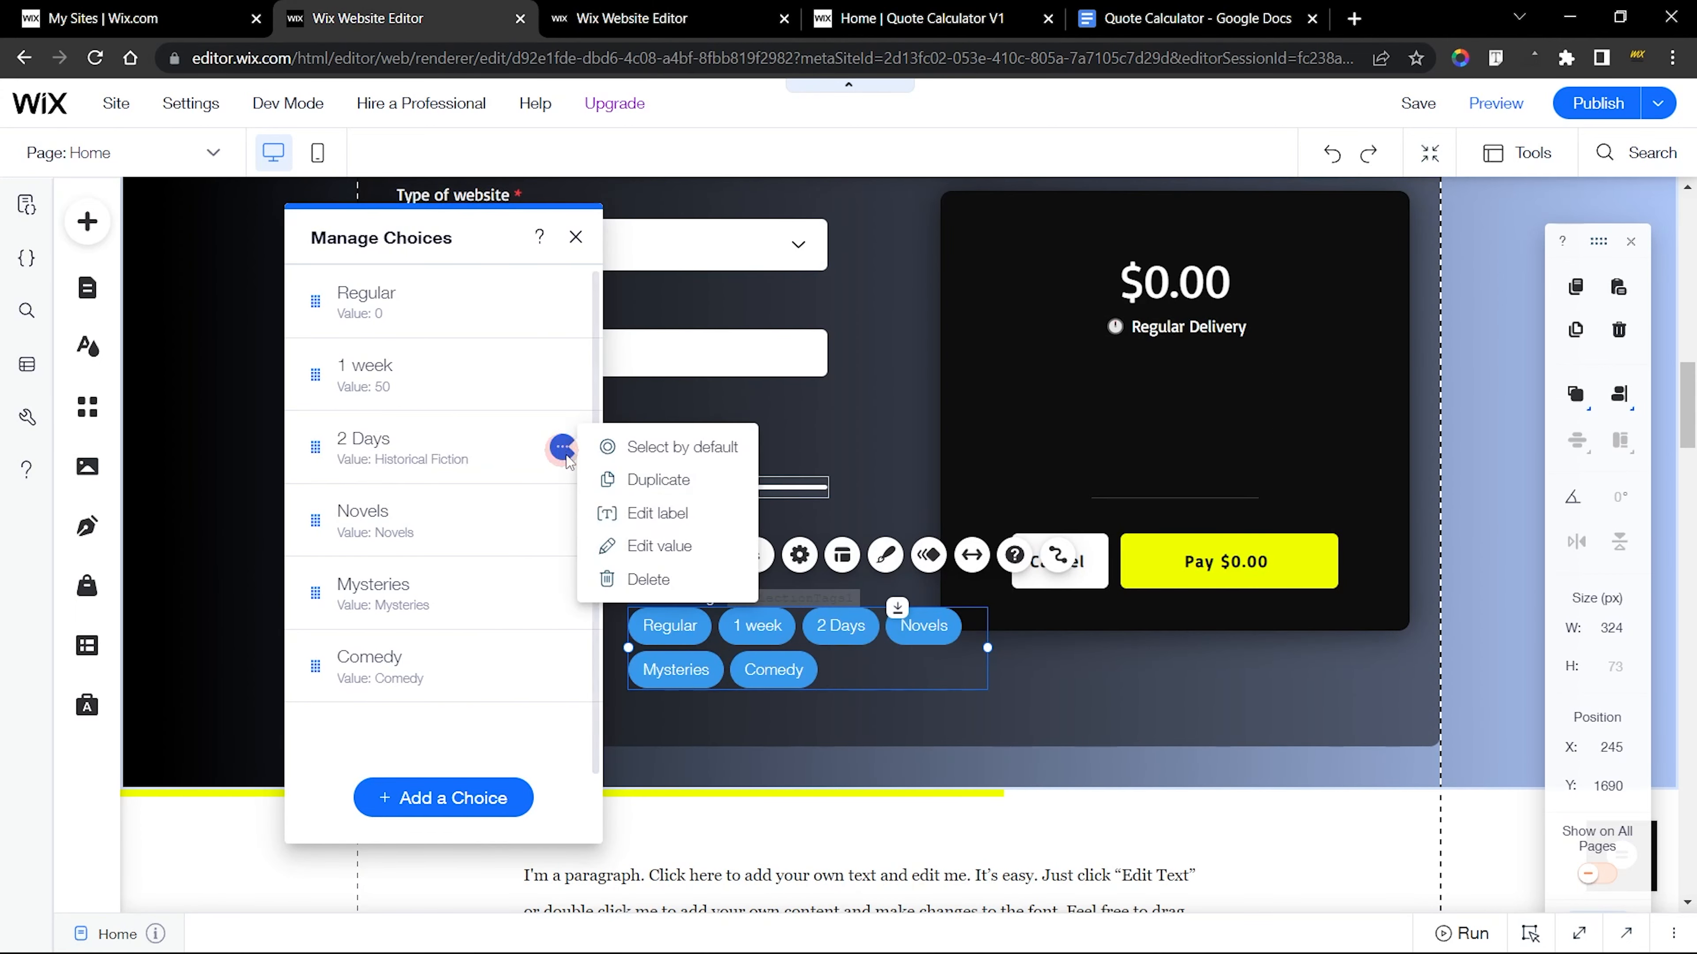
left_click(634, 545)
type("100")
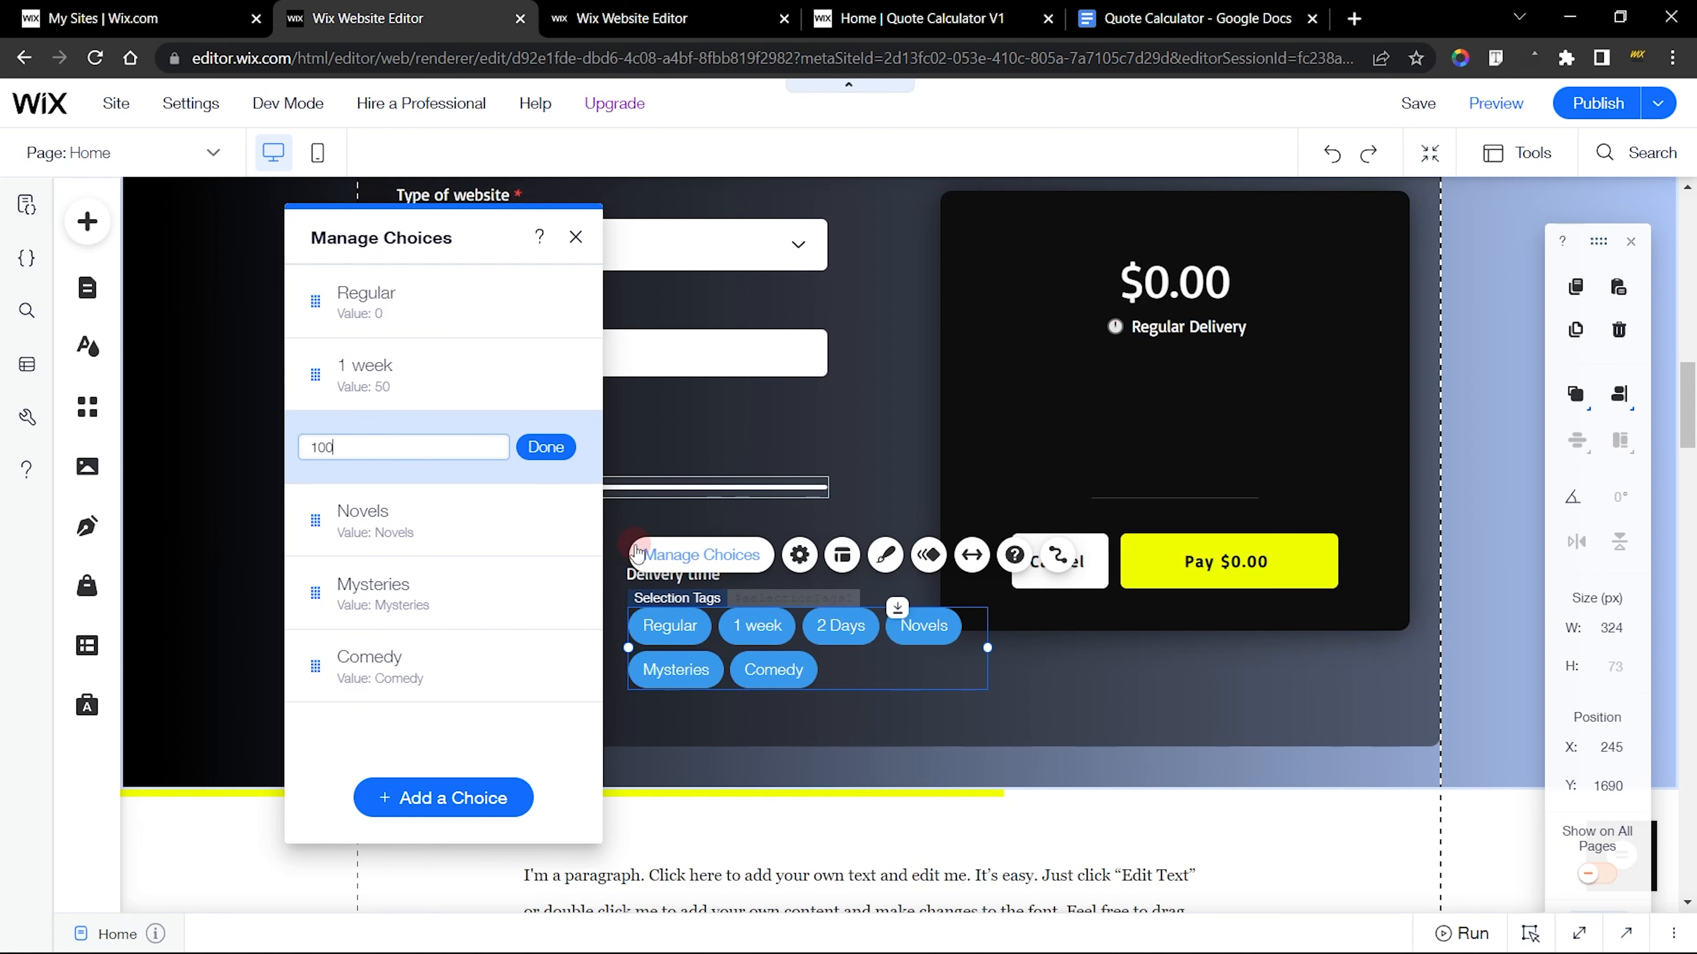
key("Return")
left_click(576, 237)
Copy the 24 Hours label from the finished calculator's choices and return to the new calculator's editor
left_click(631, 18)
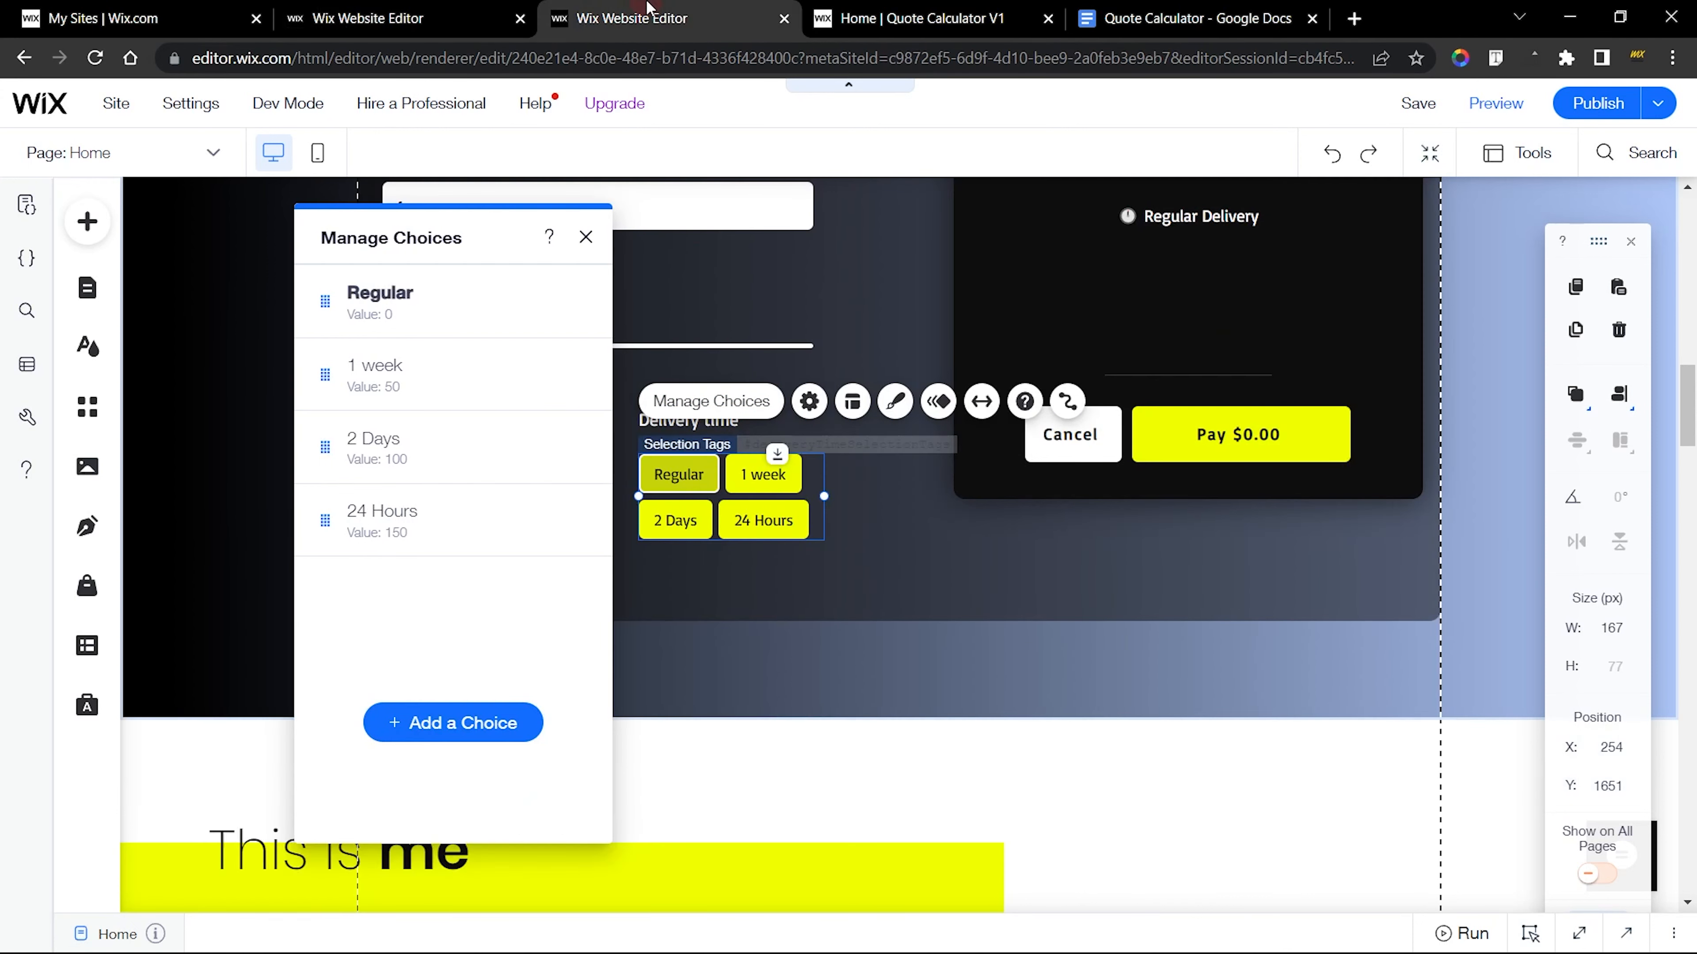
left_click(572, 520)
left_click(641, 587)
key("ctrl+c")
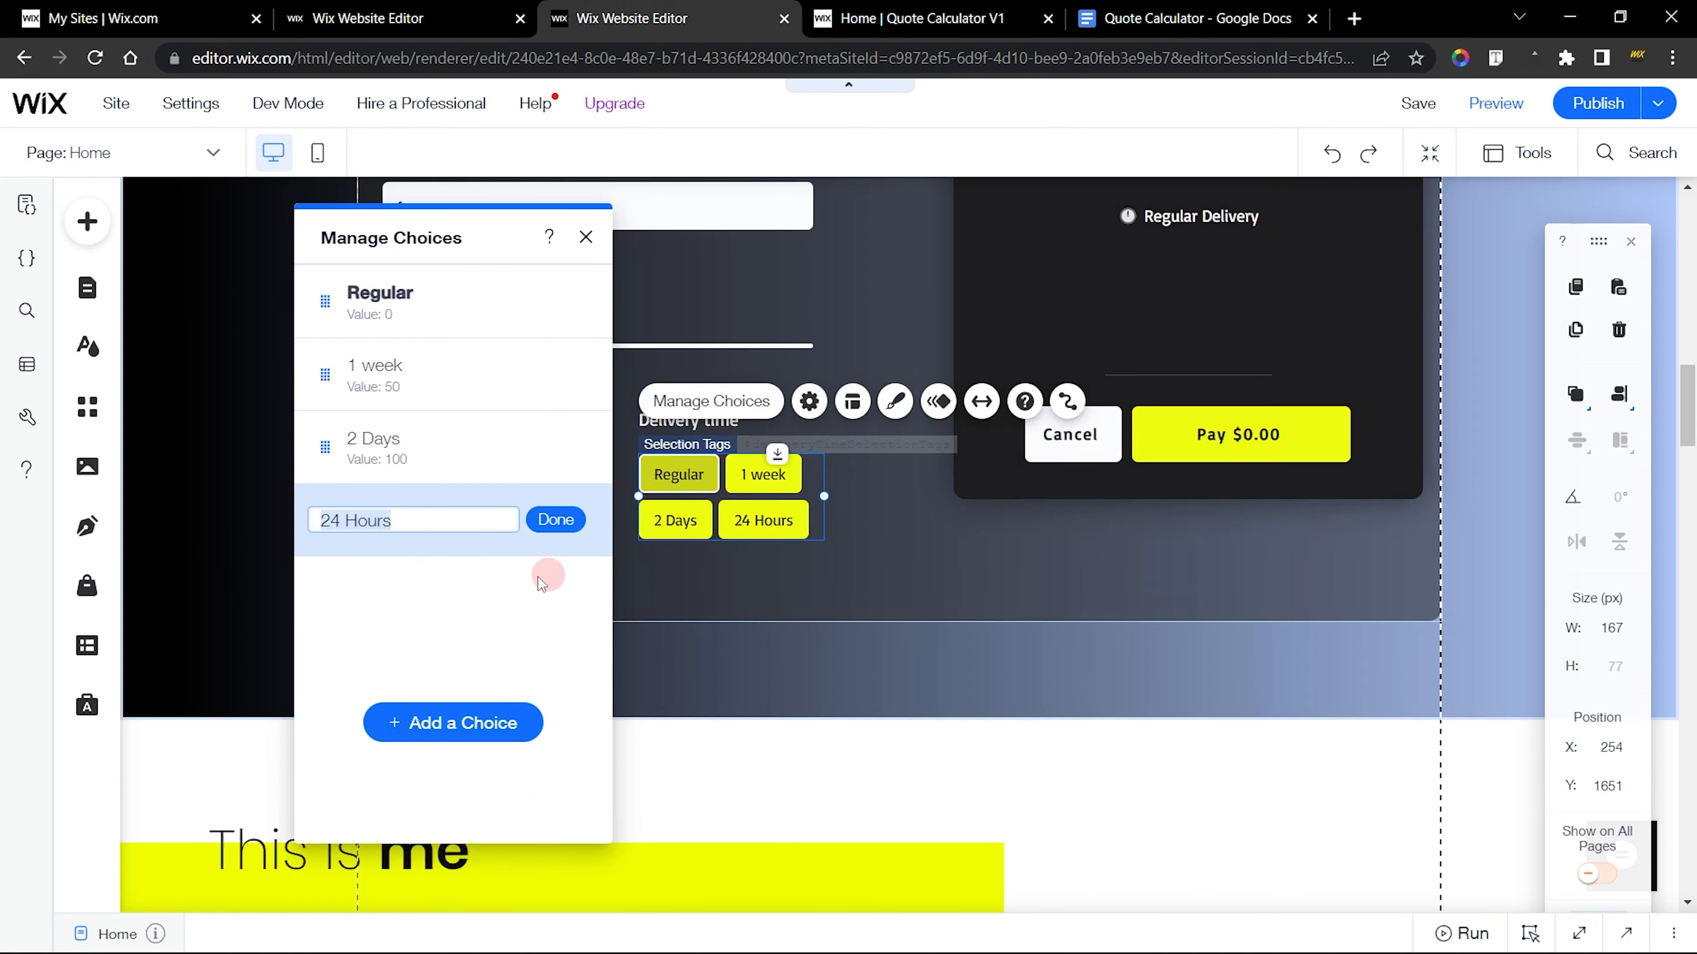
left_click(499, 609)
left_click(461, 20)
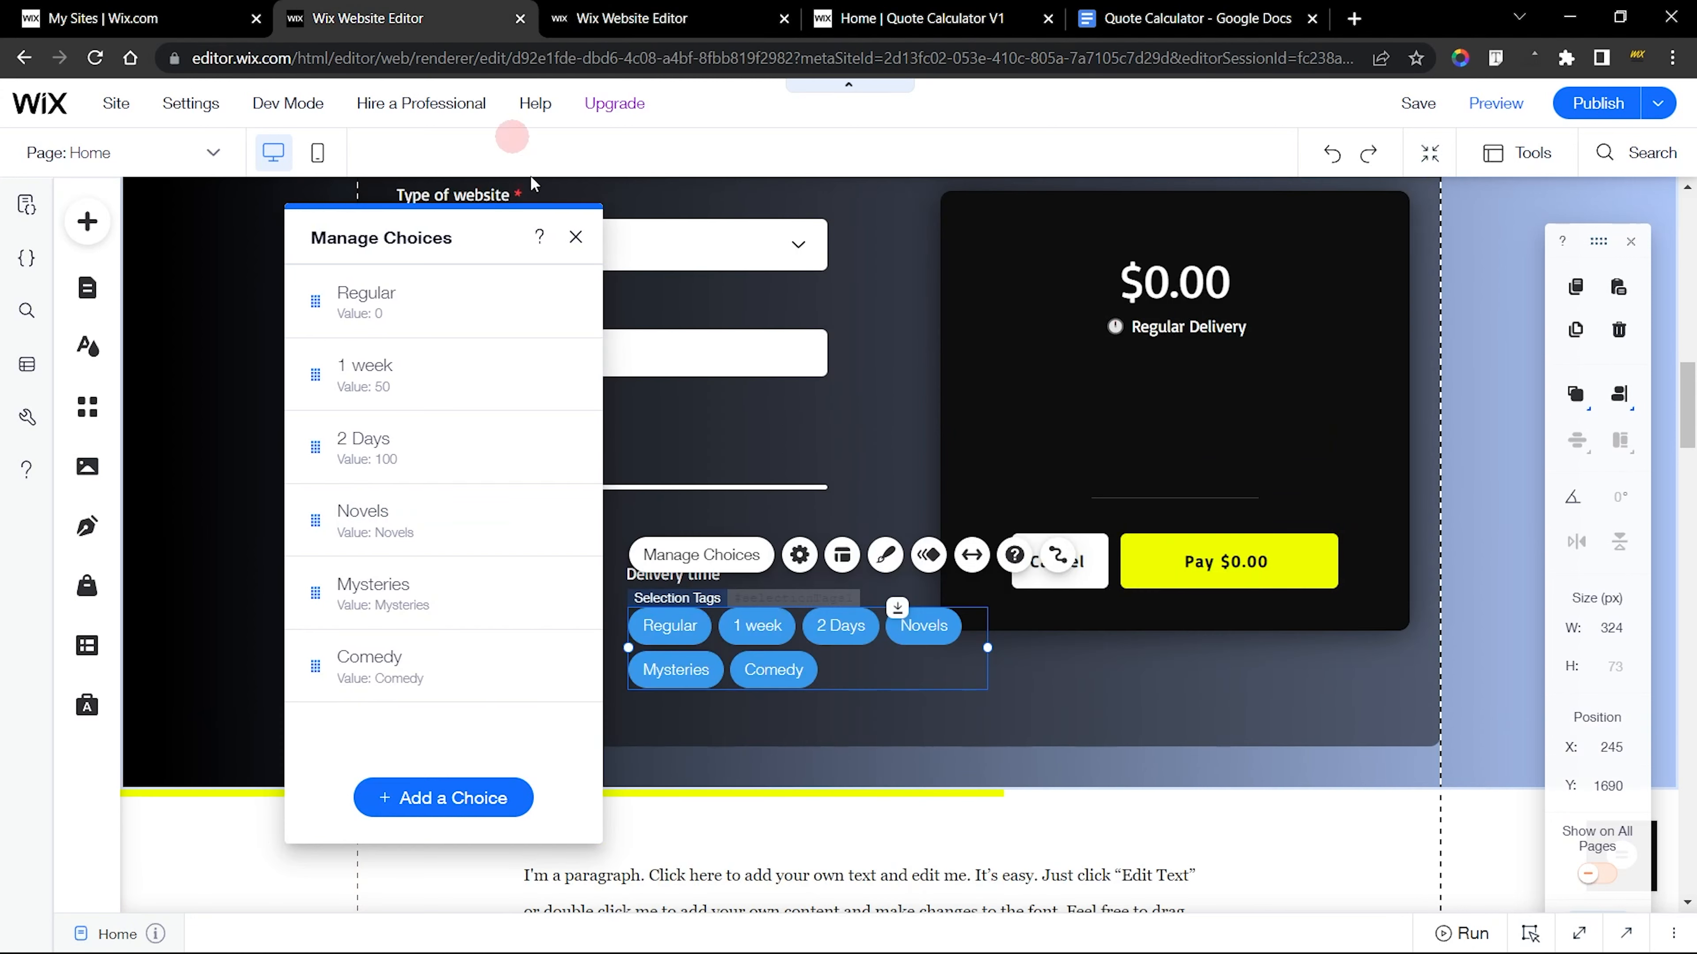
Relabel the Novels choice as 24 Hours and set its value to 150
left_click(562, 520)
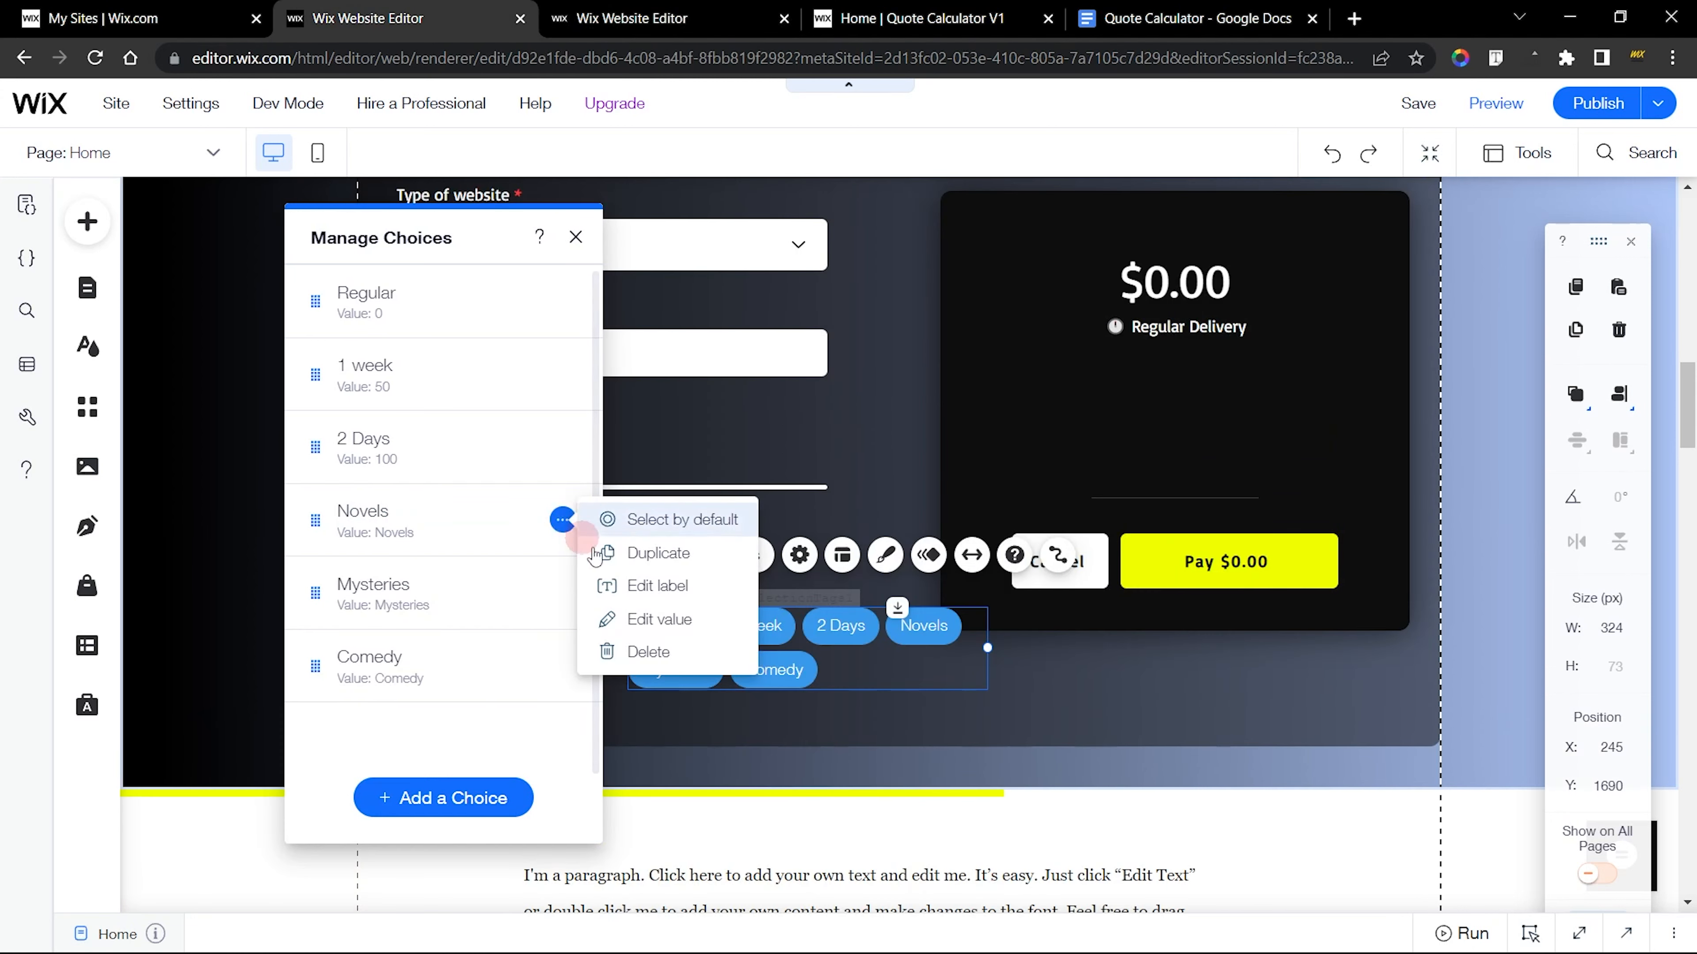
left_click(638, 585)
key("ctrl+v")
left_click(546, 519)
left_click(562, 520)
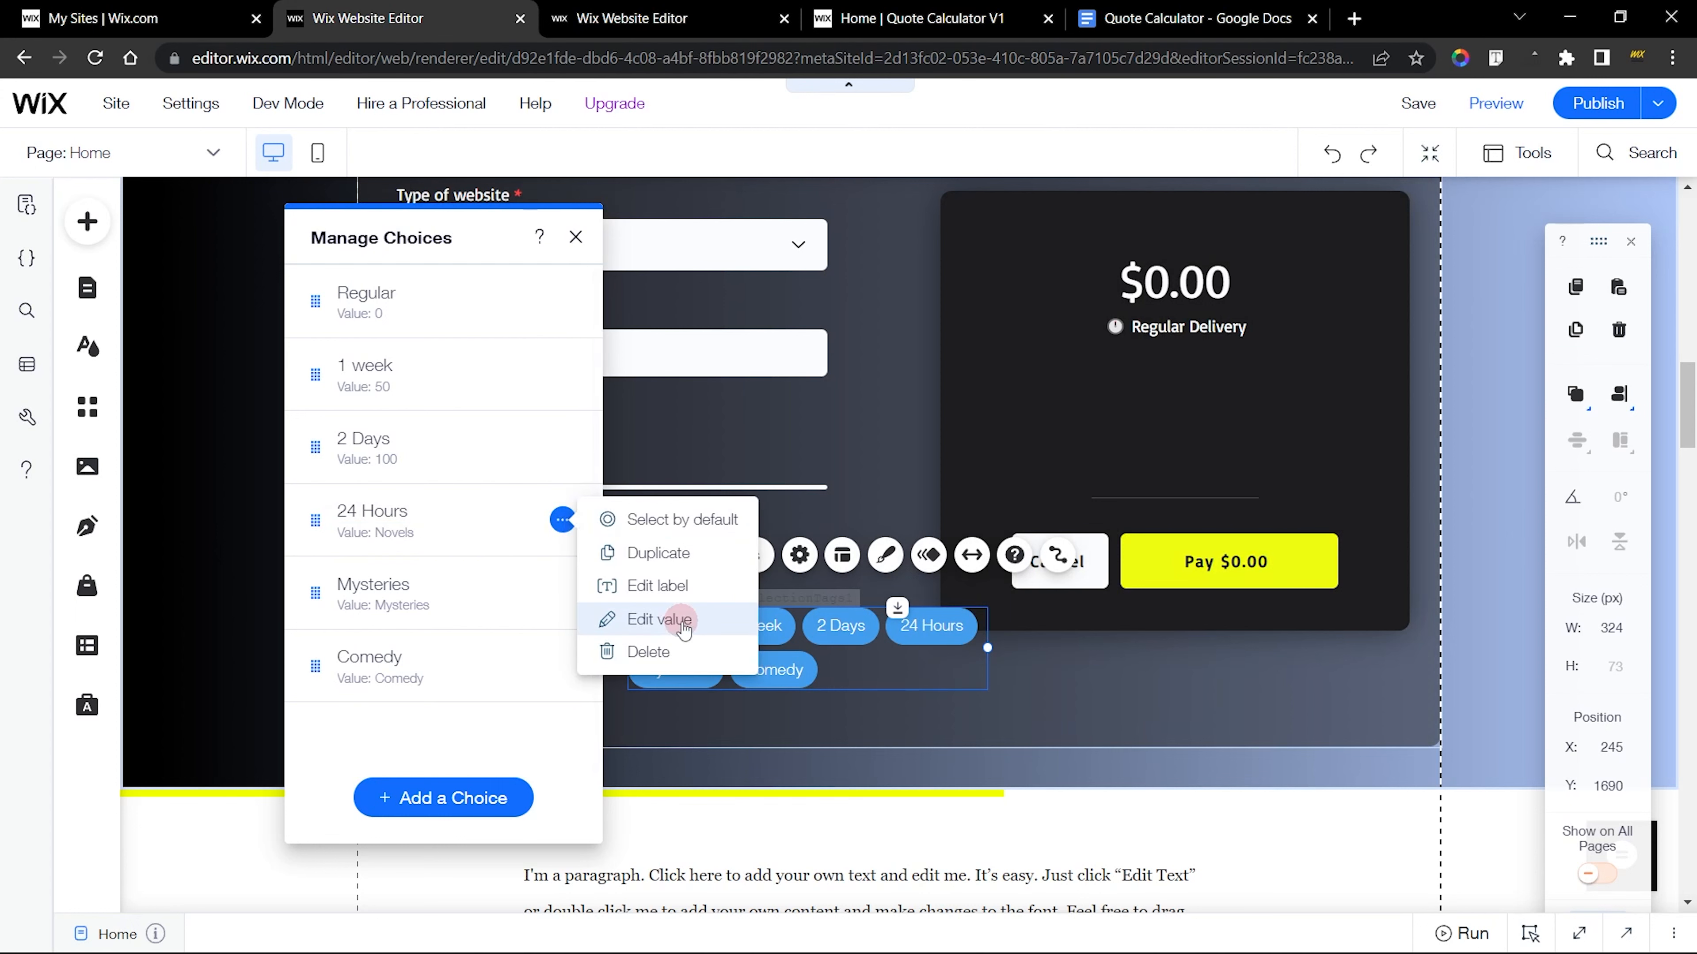
left_click(636, 618)
type("150")
key("Return")
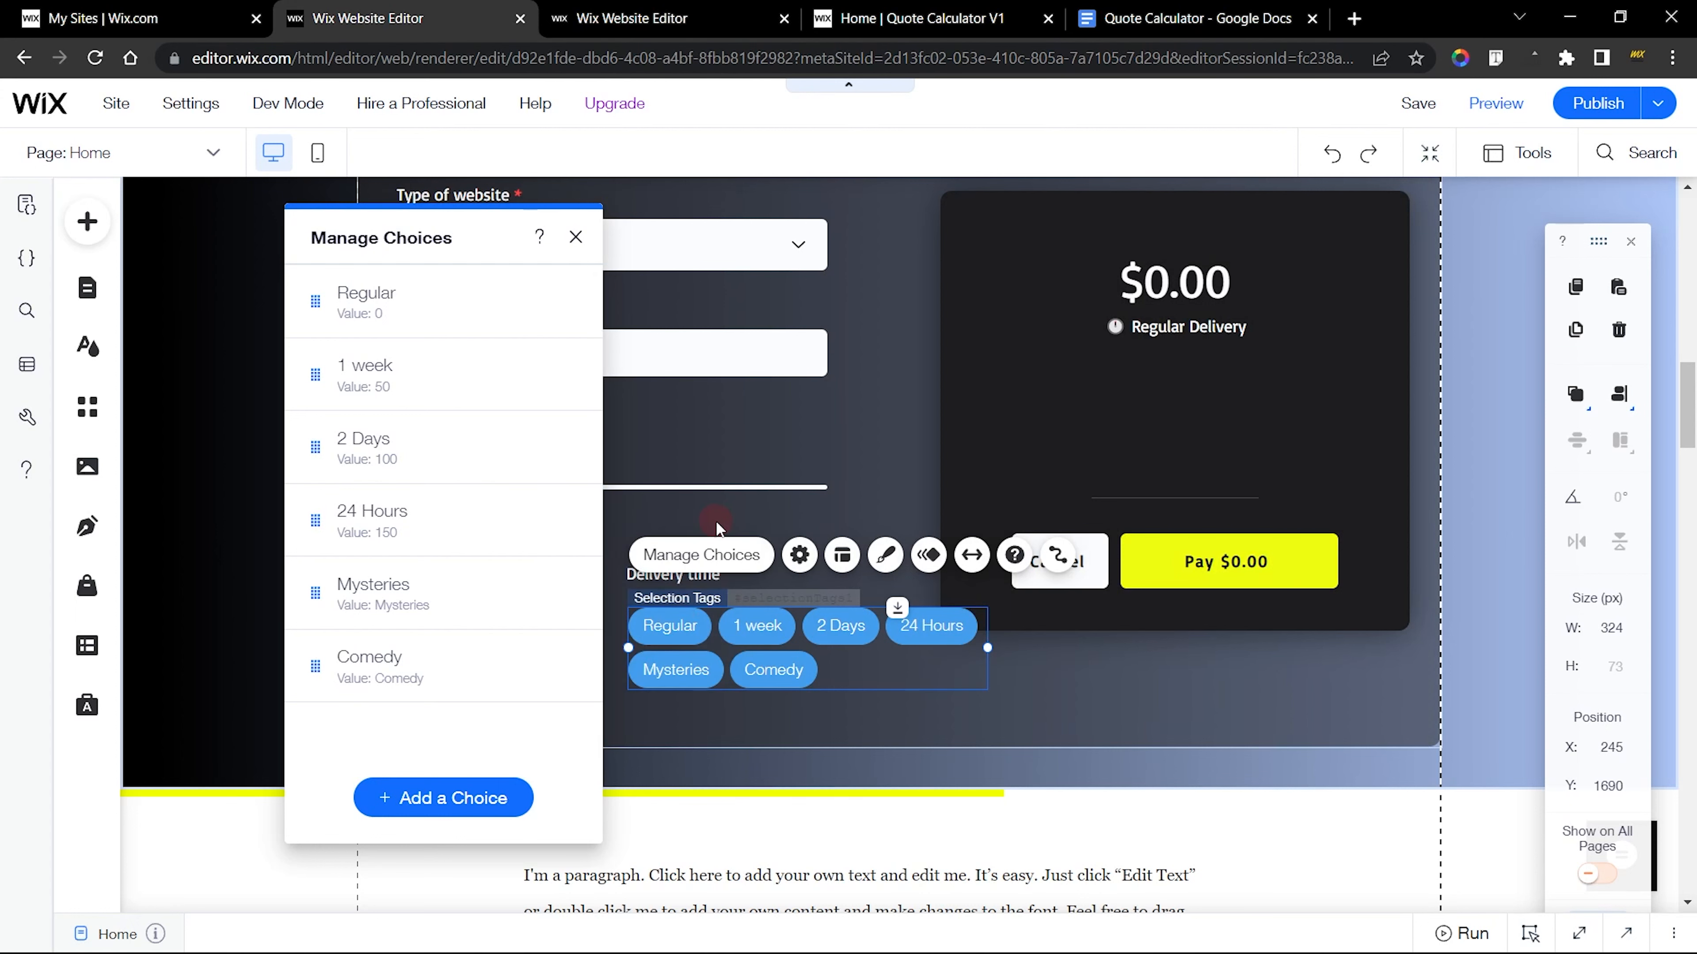
Delete the Mysteries and Comedy choices, and narrow the selection tags to about 191 px wide
left_click(558, 597)
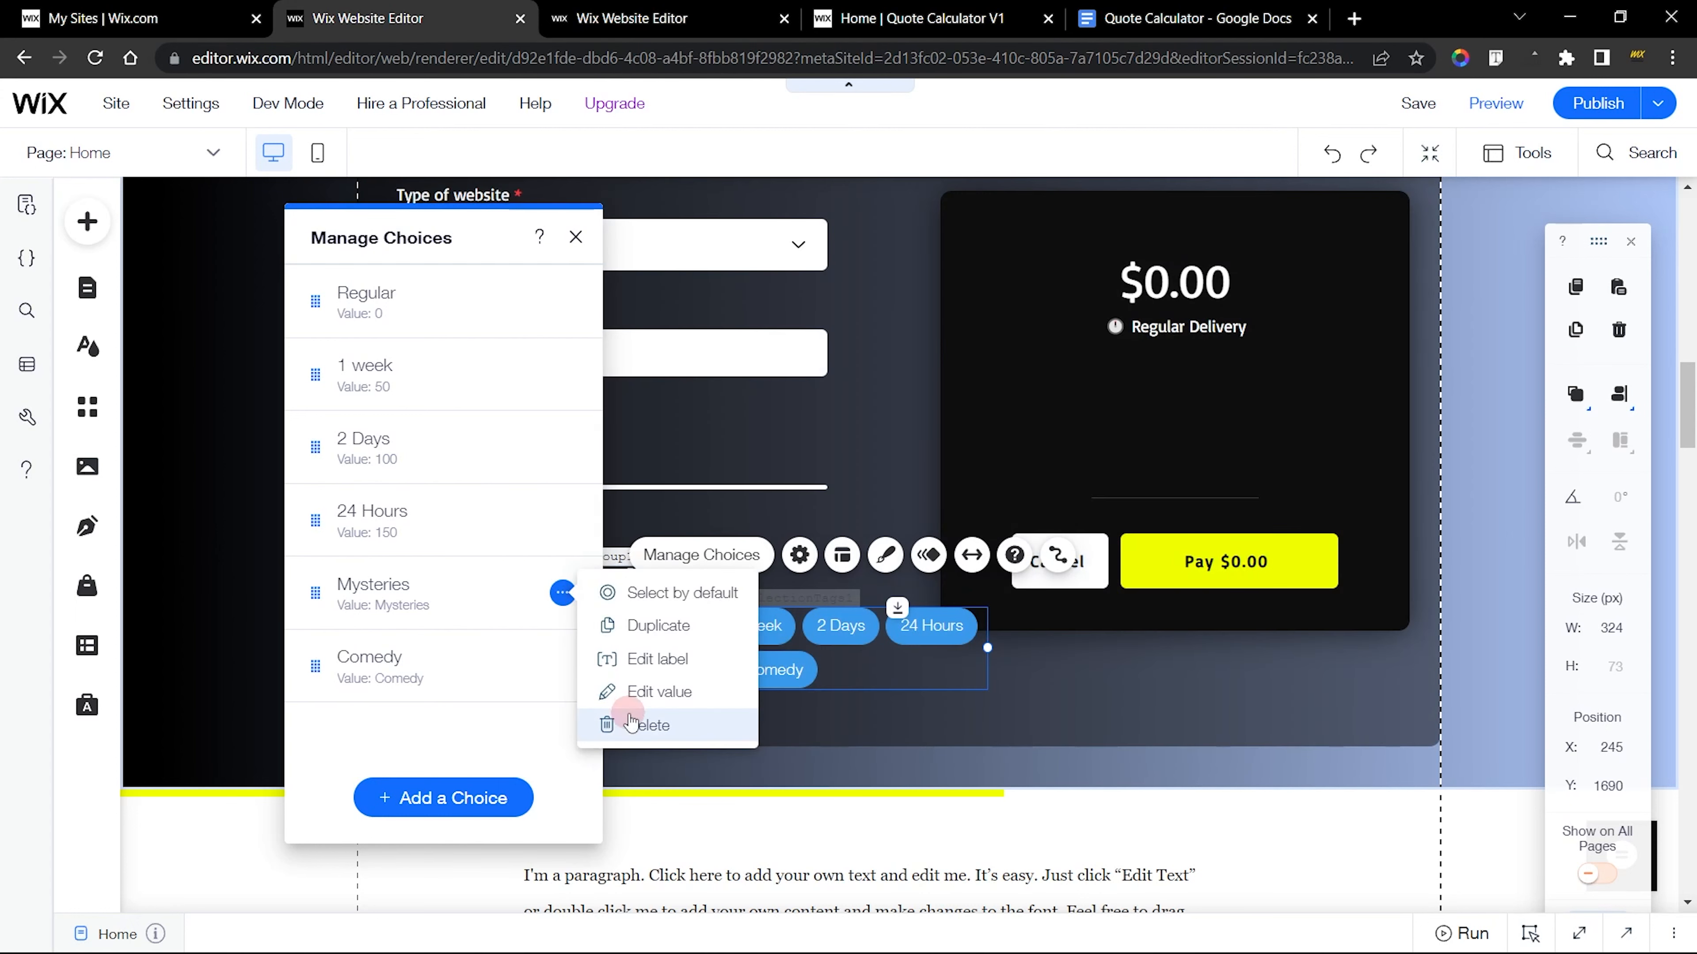
left_click(611, 724)
left_click(562, 593)
left_click(611, 725)
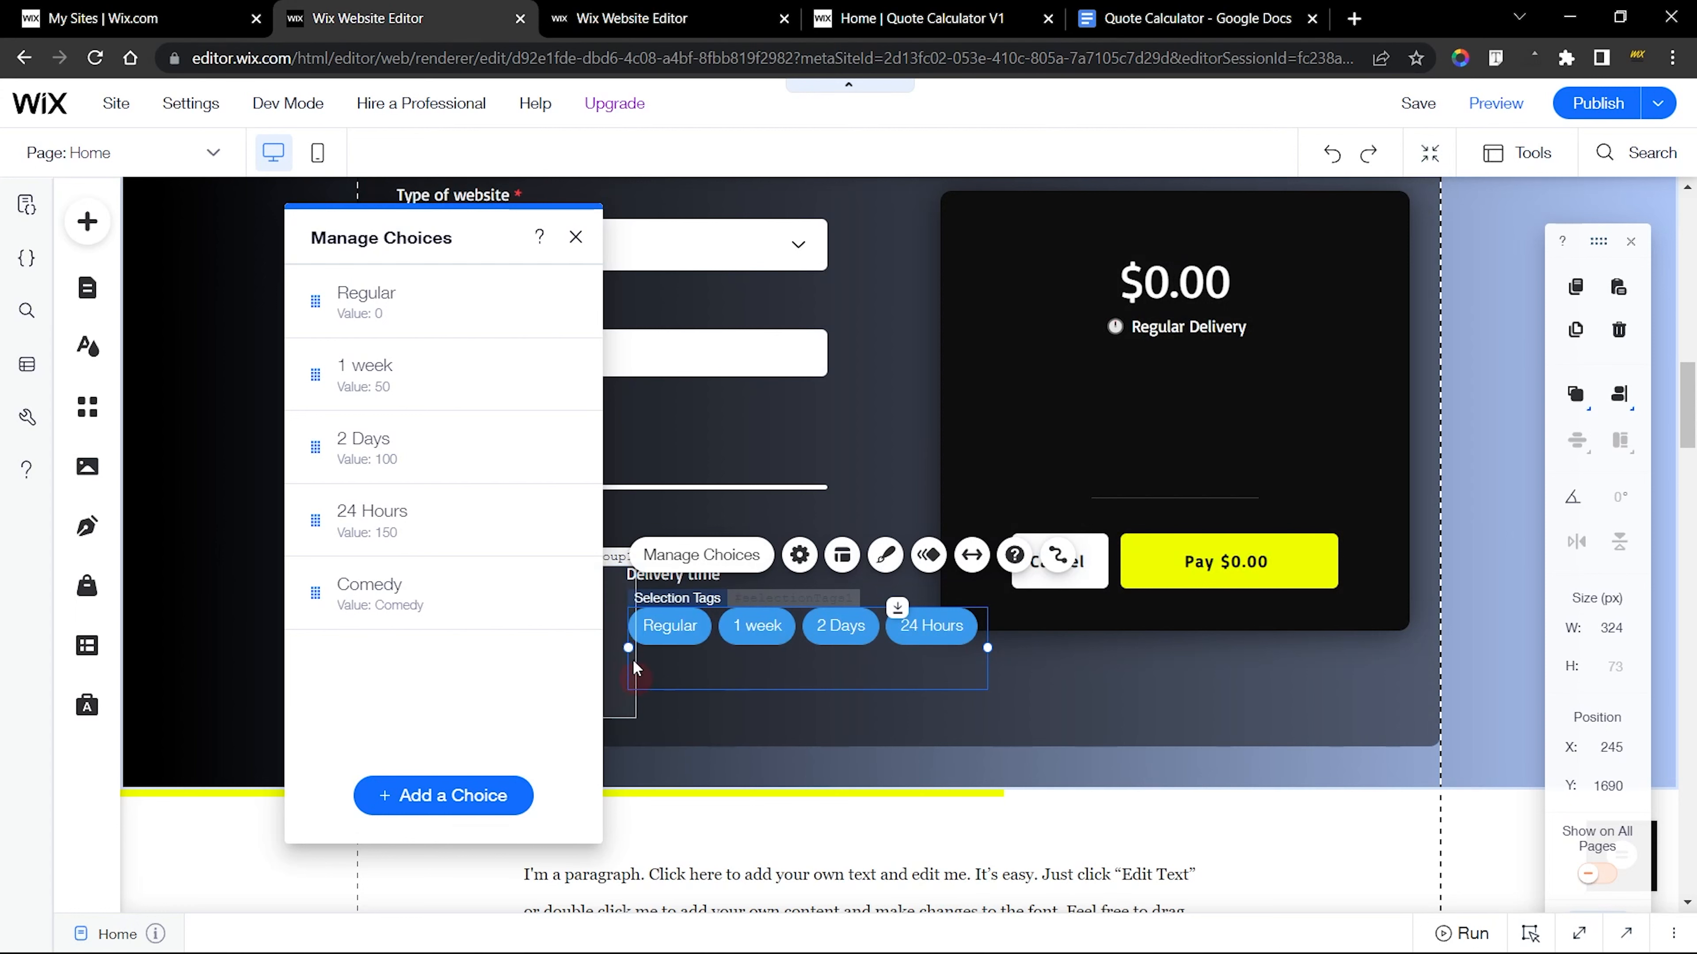
left_click(576, 236)
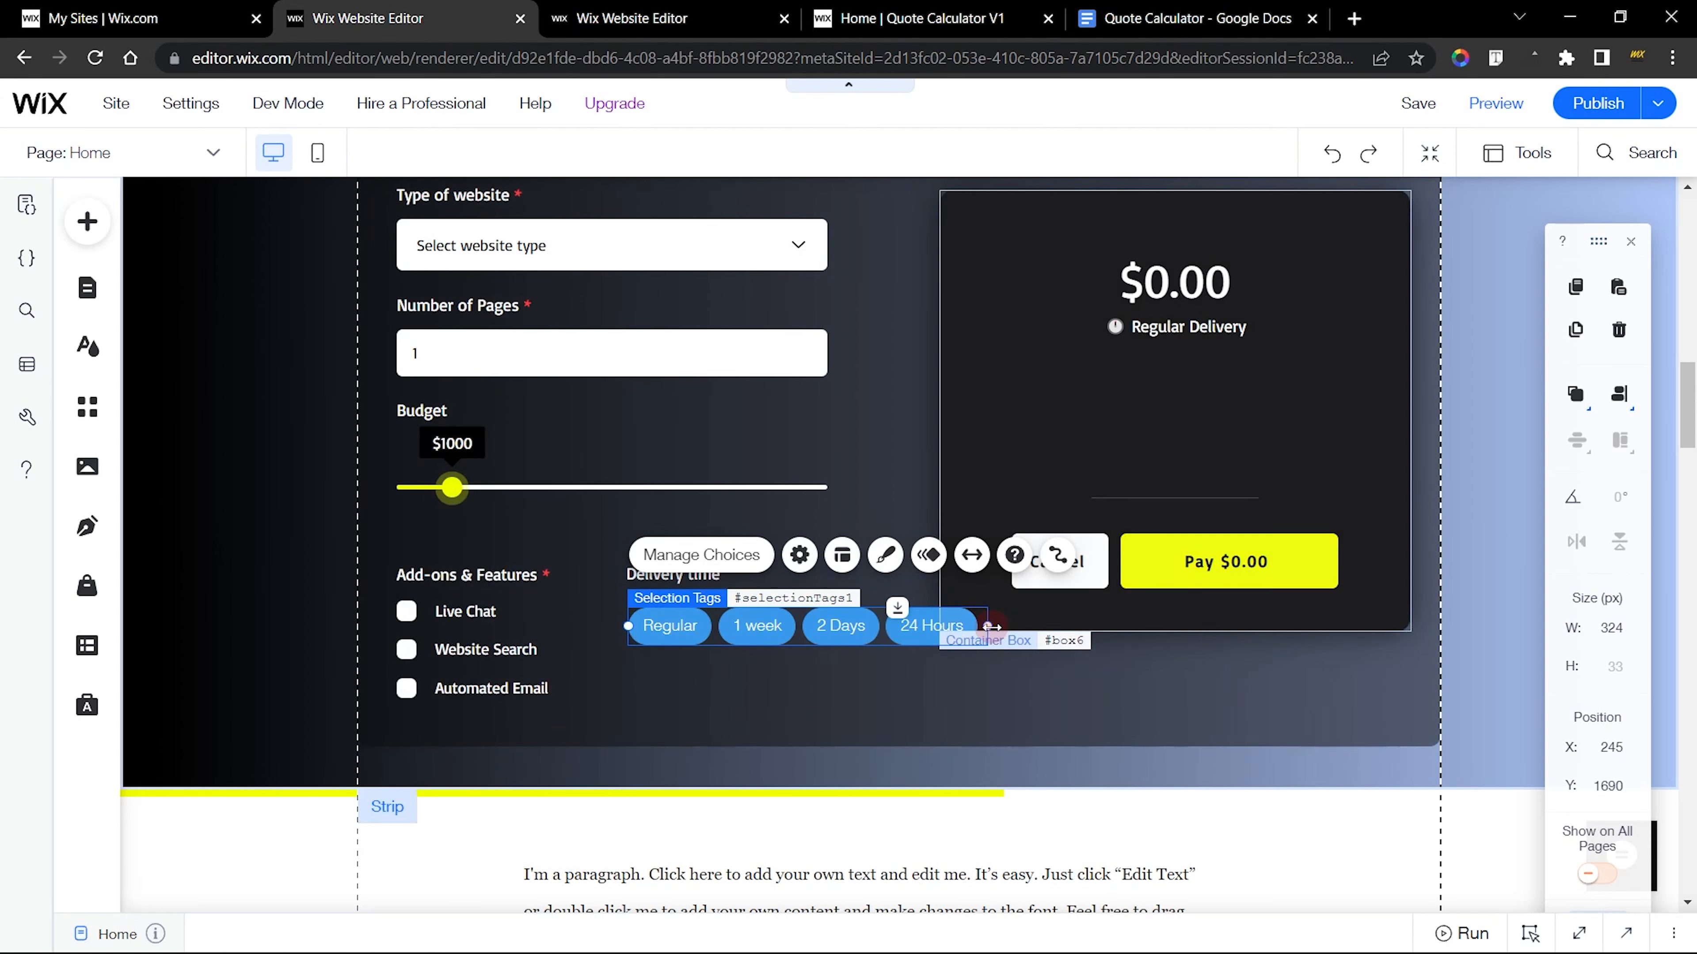
left_click_drag(987, 625, 844, 631)
In the finished calculator's editor, examine the delivery tags' fill color and opacity for the Regular state
left_click(631, 18)
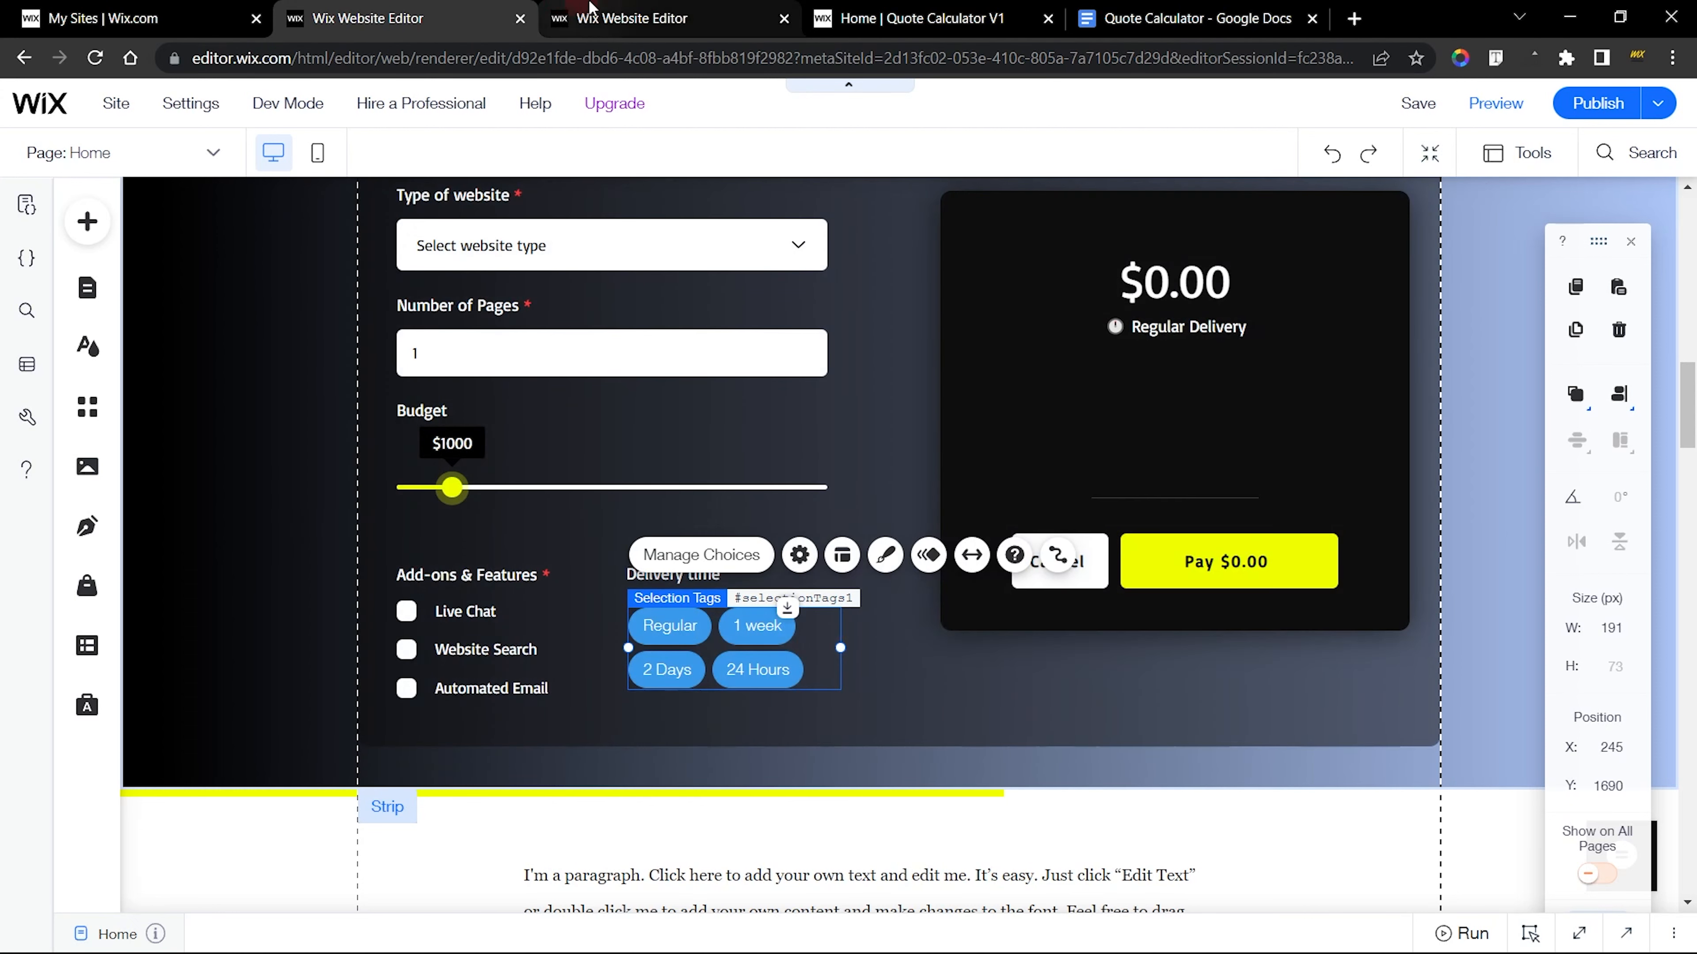
left_click(895, 401)
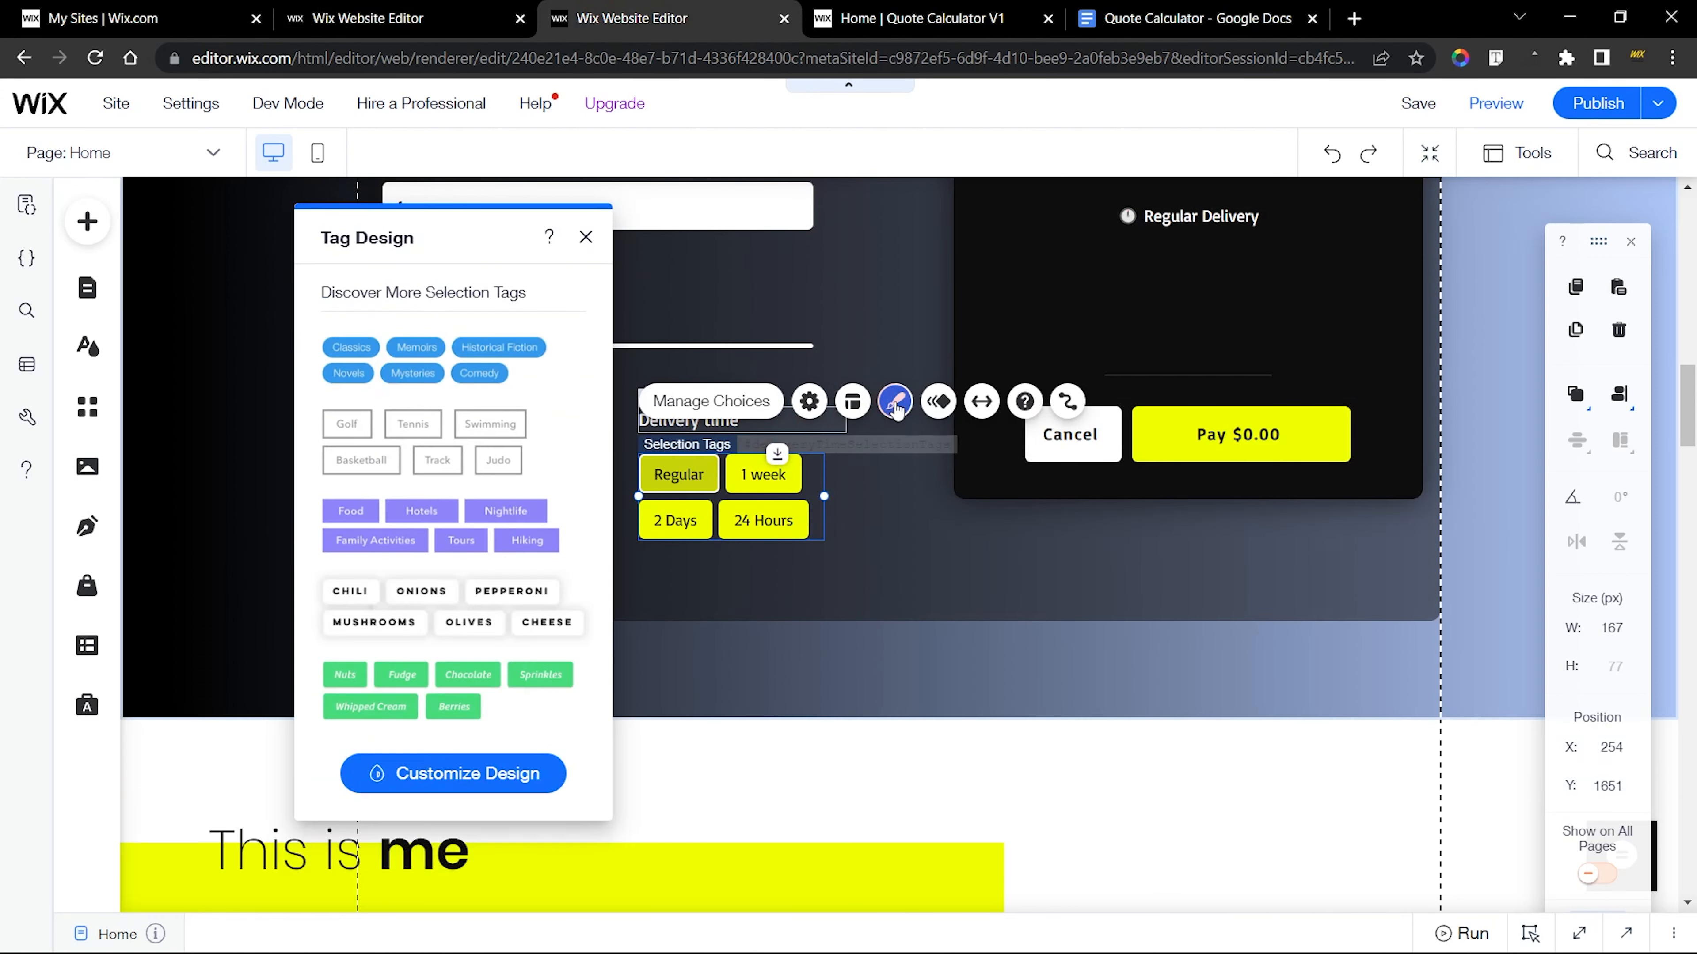
left_click(483, 787)
left_click_drag(447, 250, 1003, 238)
left_click(1002, 371)
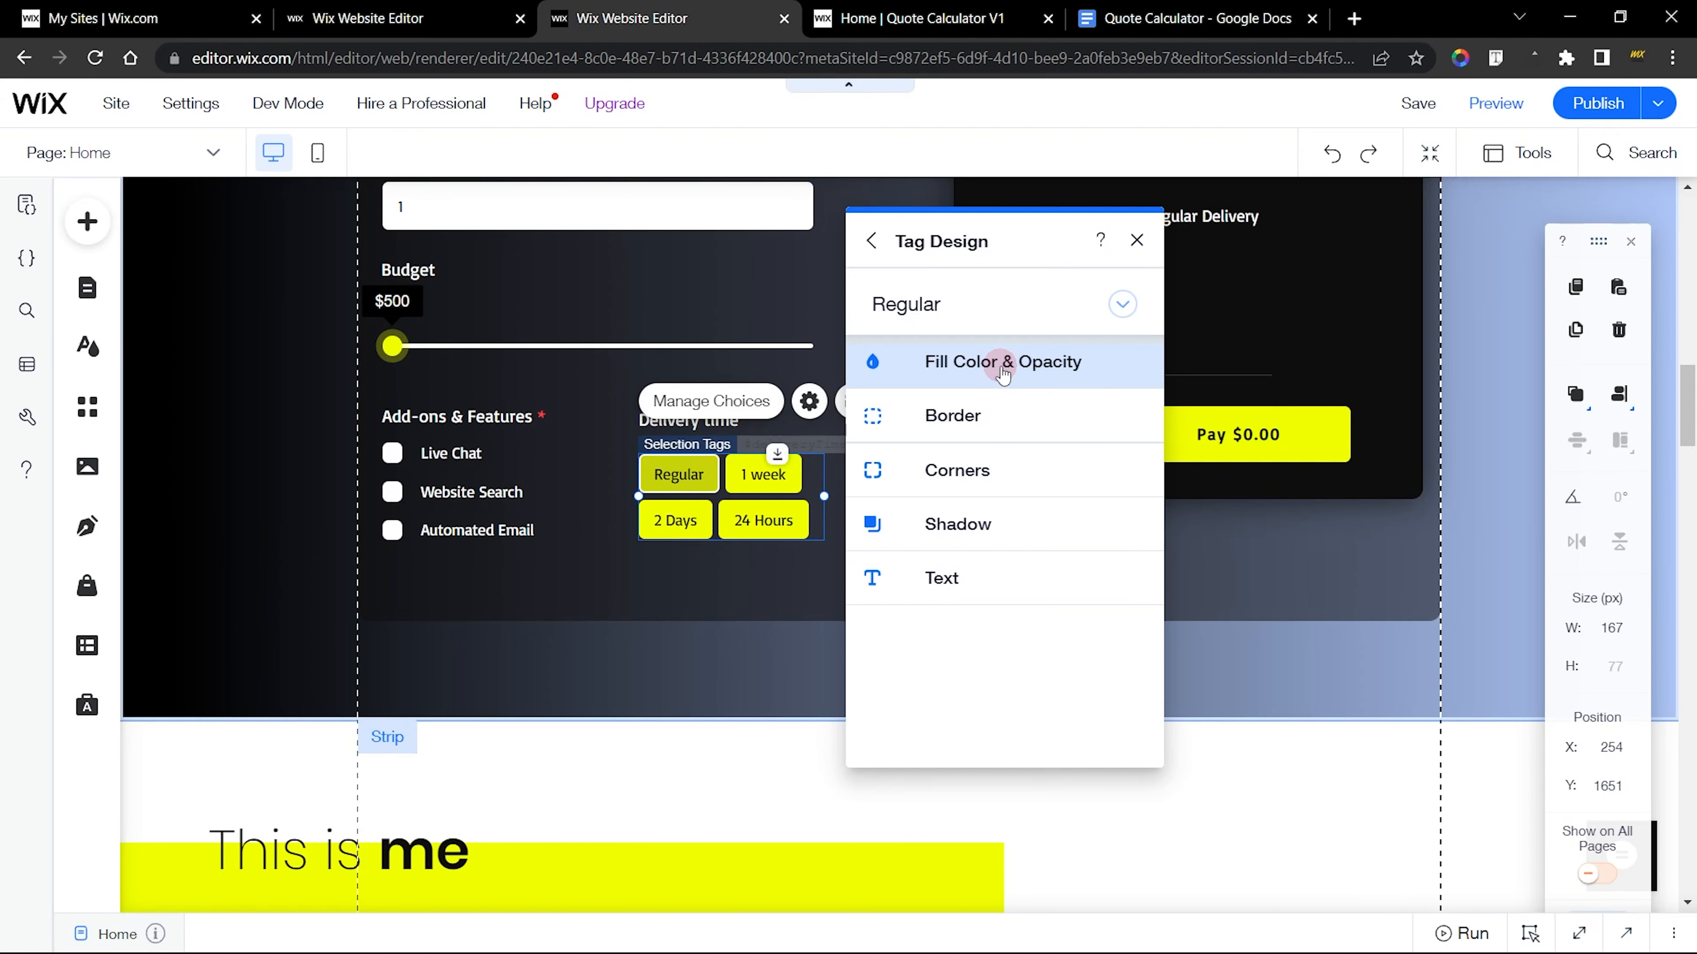
left_click(1002, 367)
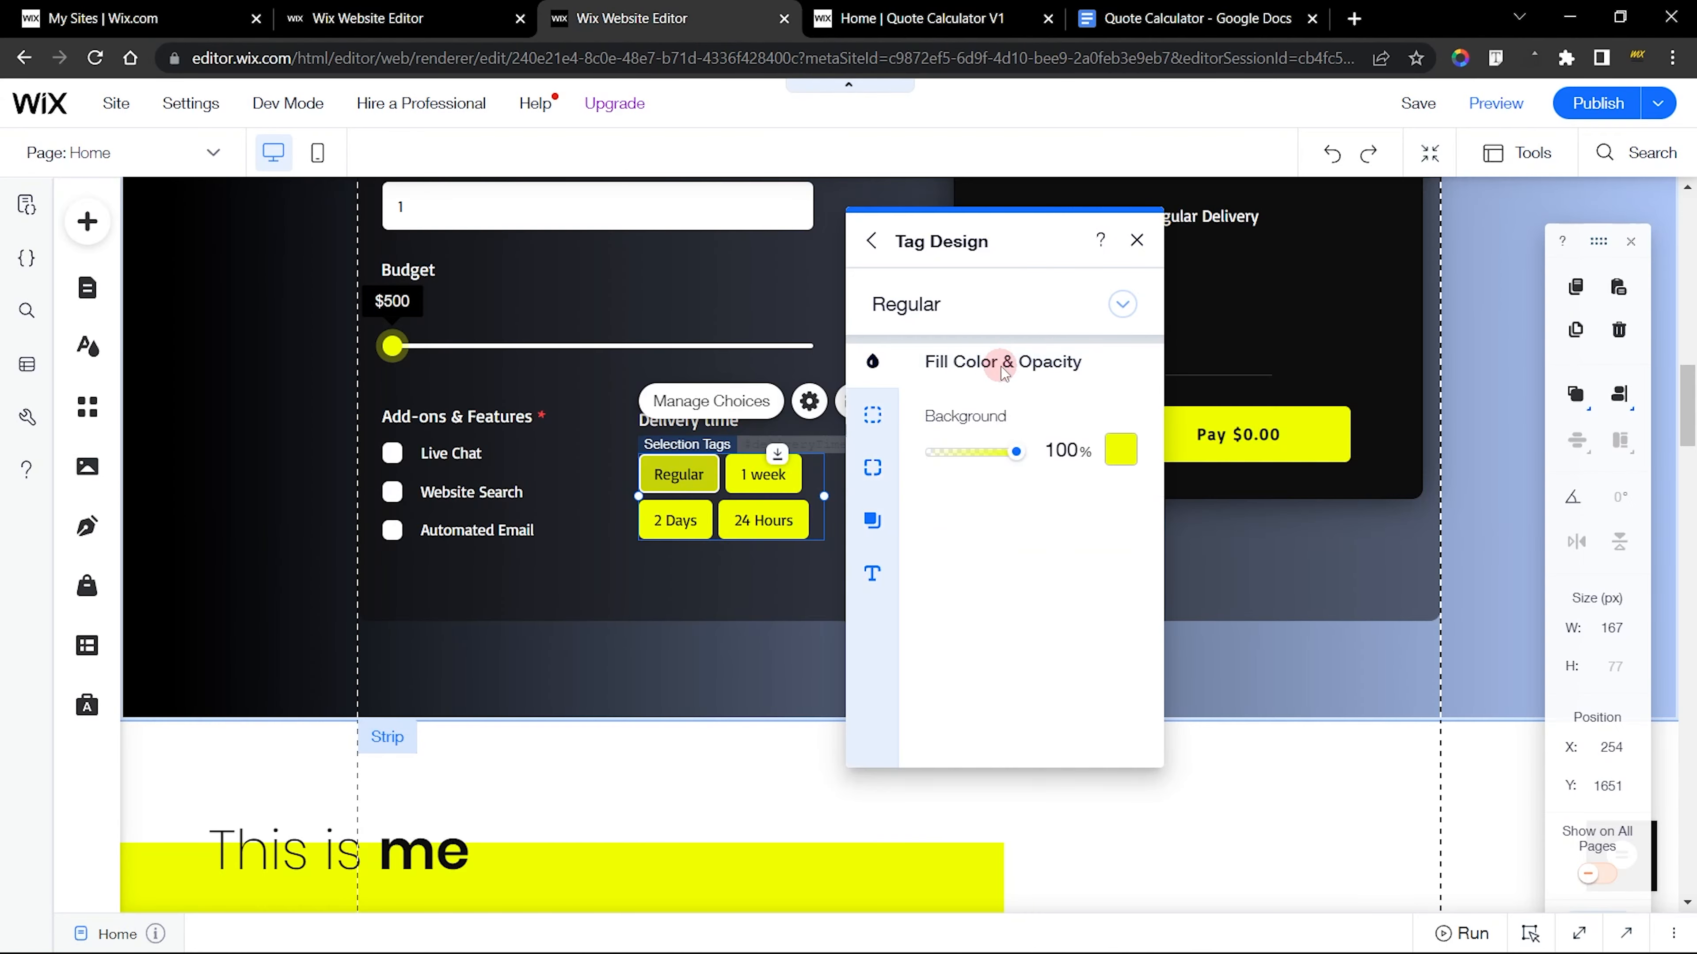
In the new calculator's editor, customize the delivery tags' Regular state with the theme yellow #F0FF00 as background fill
left_click(457, 9)
left_click(885, 554)
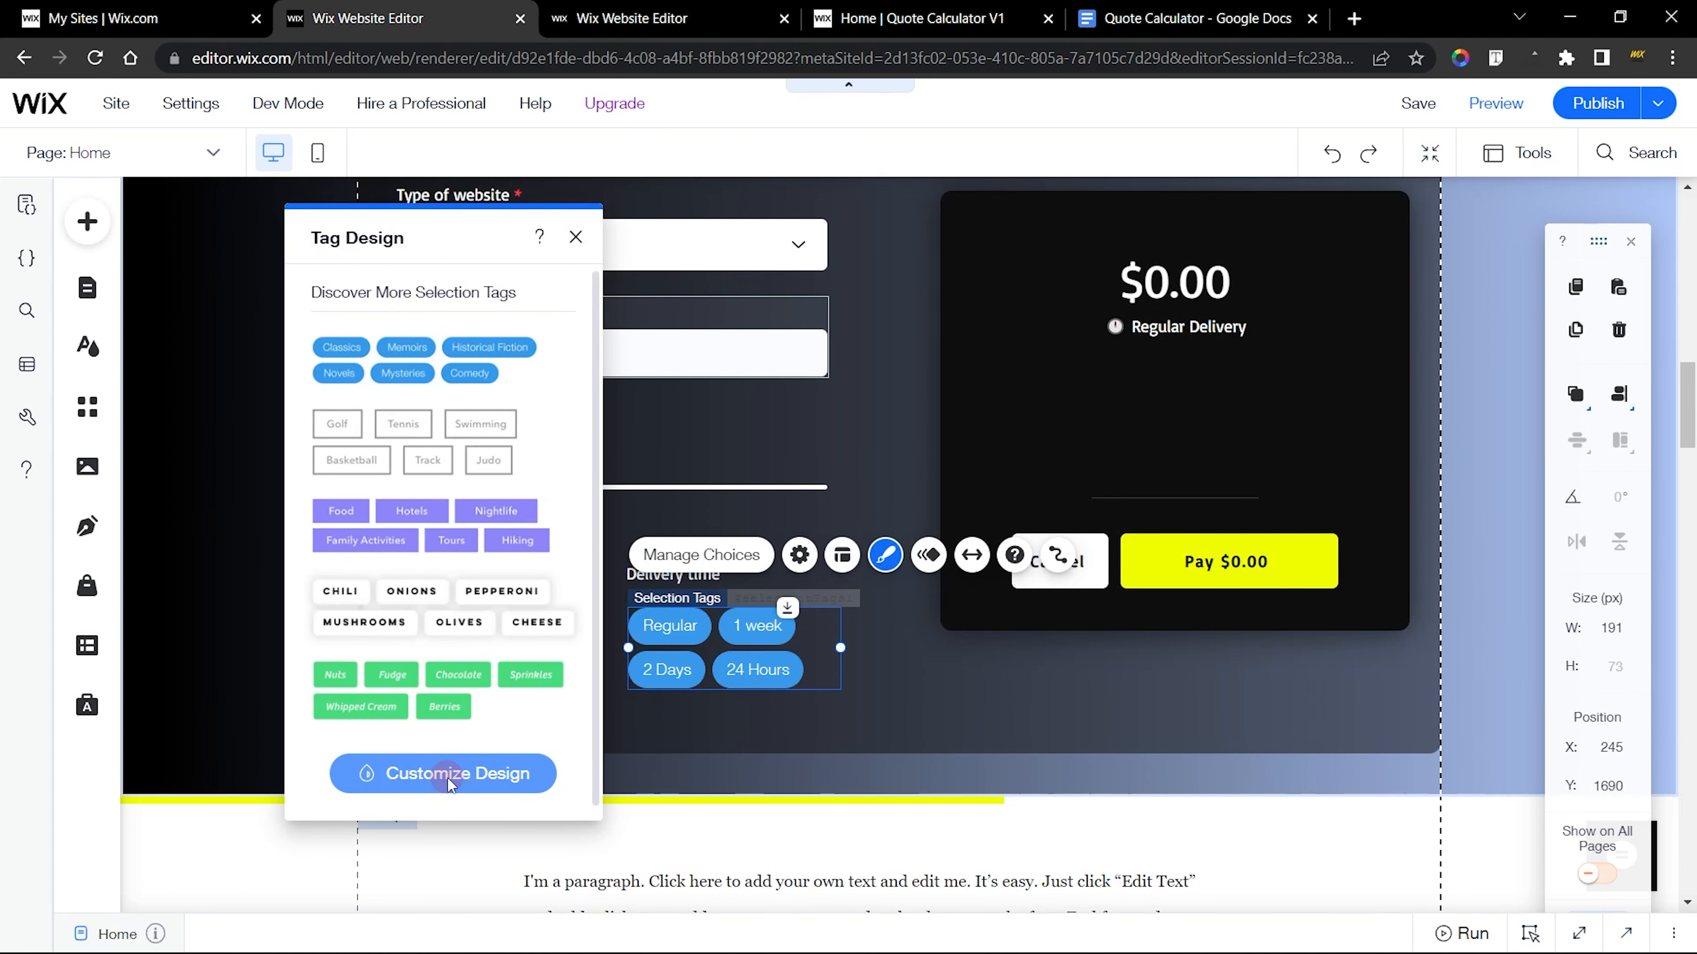
left_click(447, 775)
left_click(423, 367)
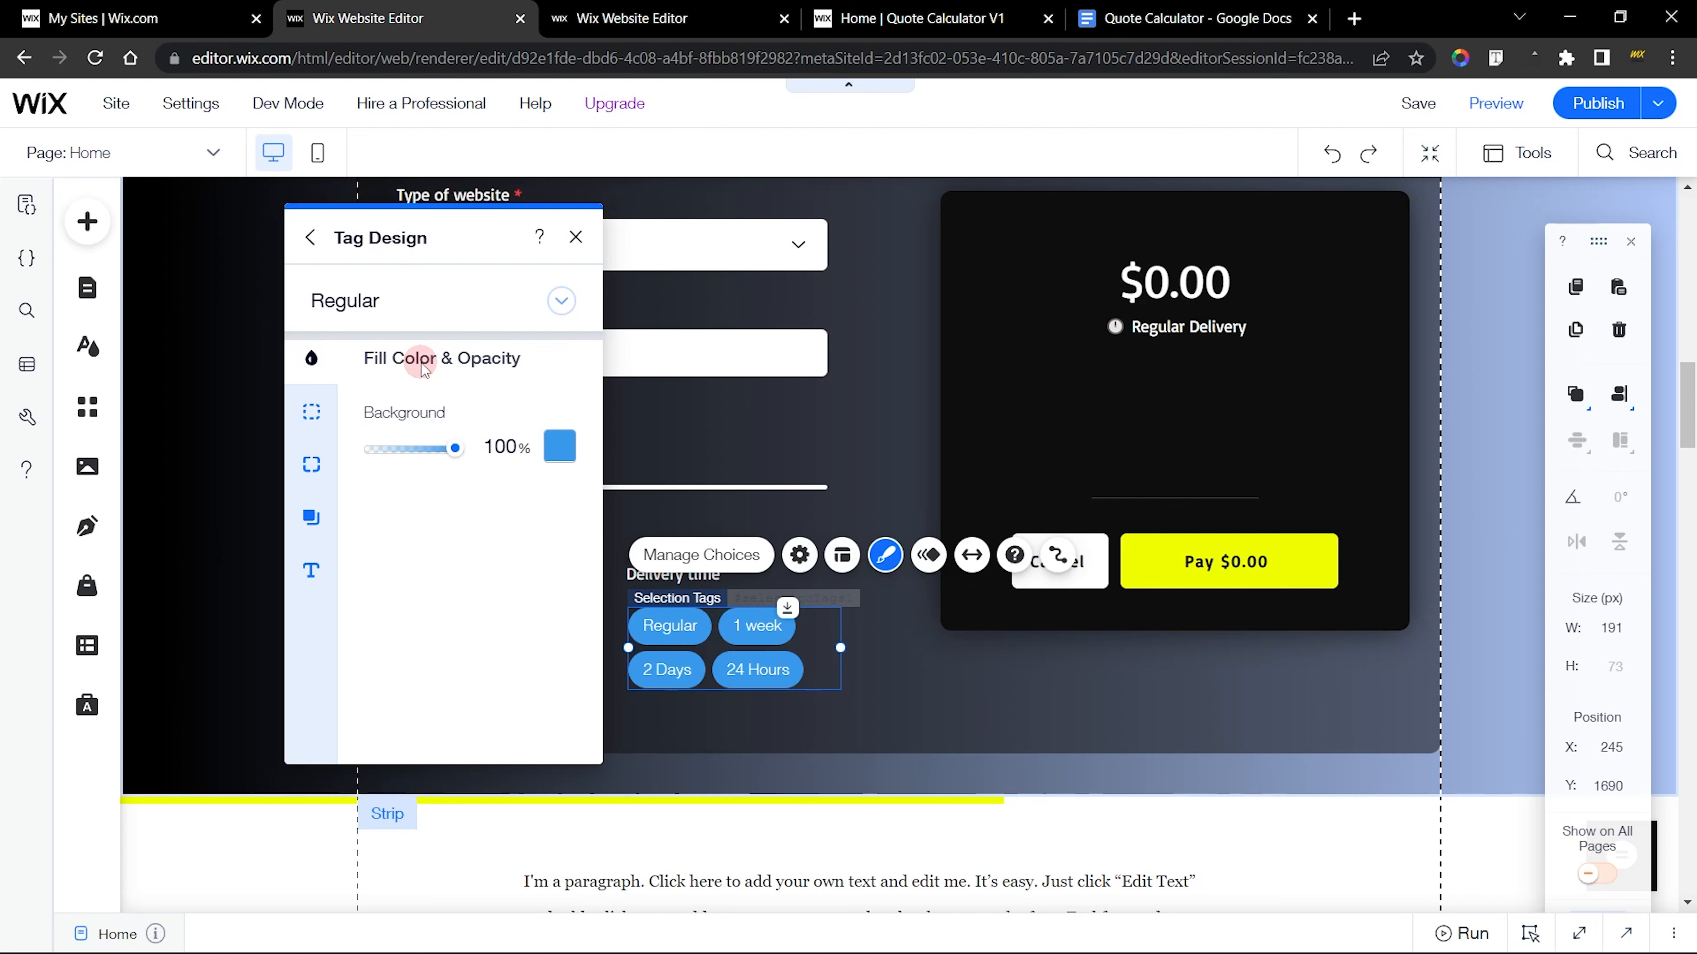
left_click(561, 442)
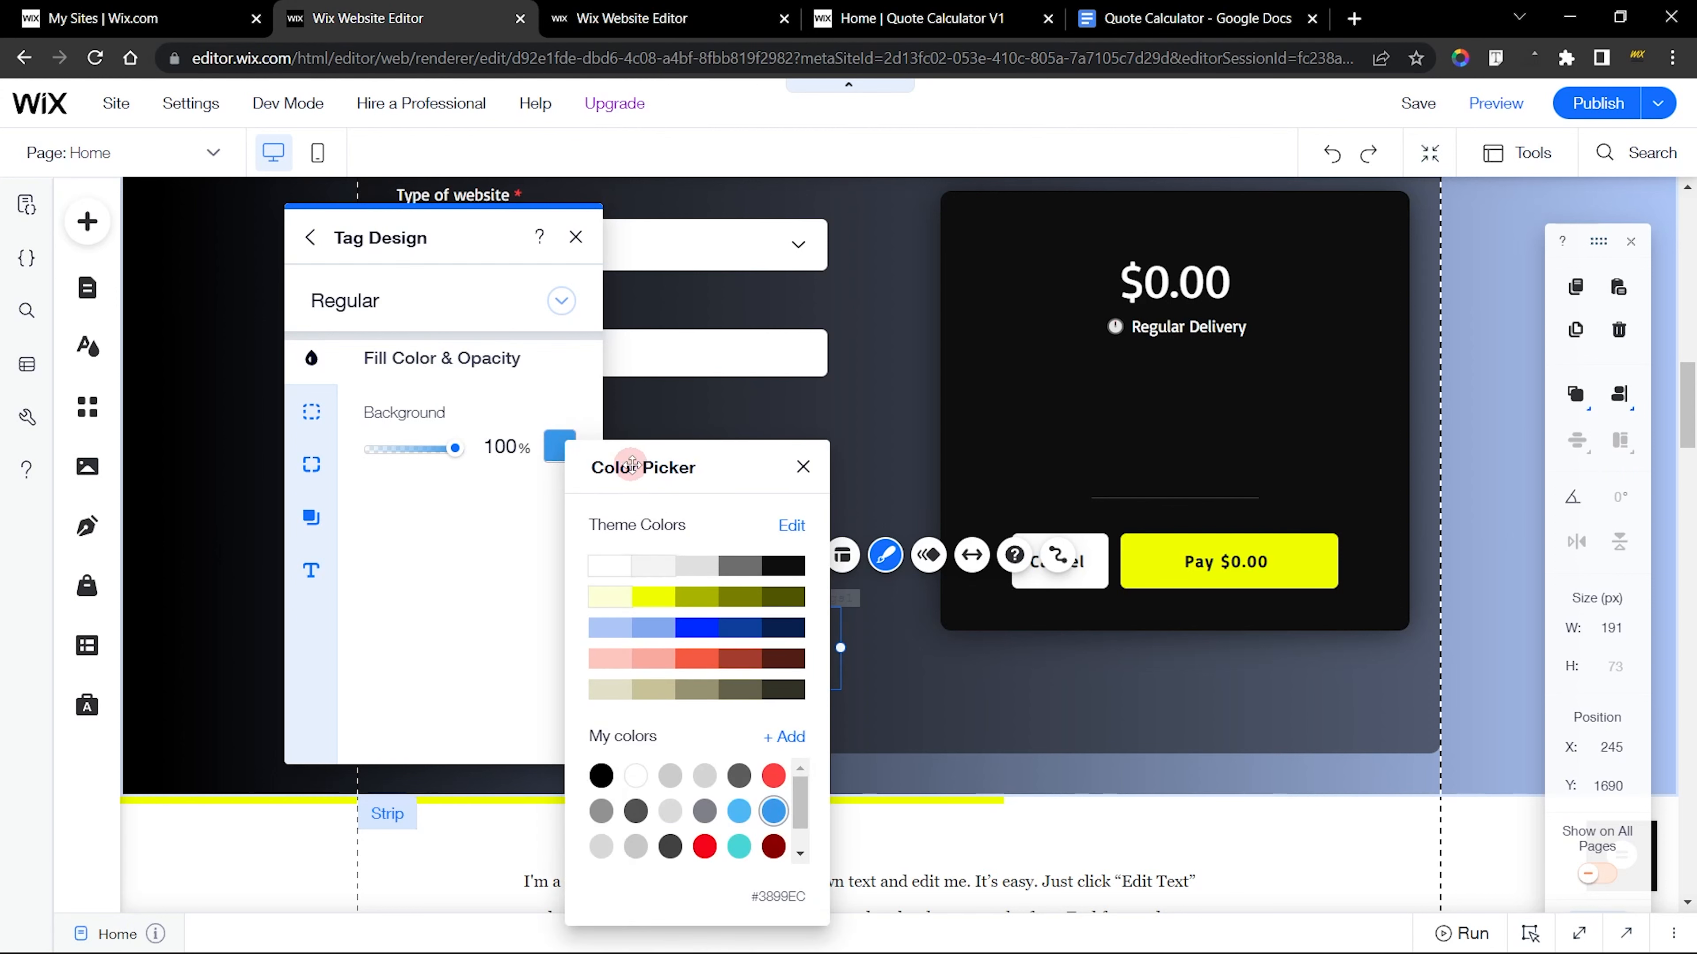
left_click_drag(631, 463, 308, 286)
left_click(332, 418)
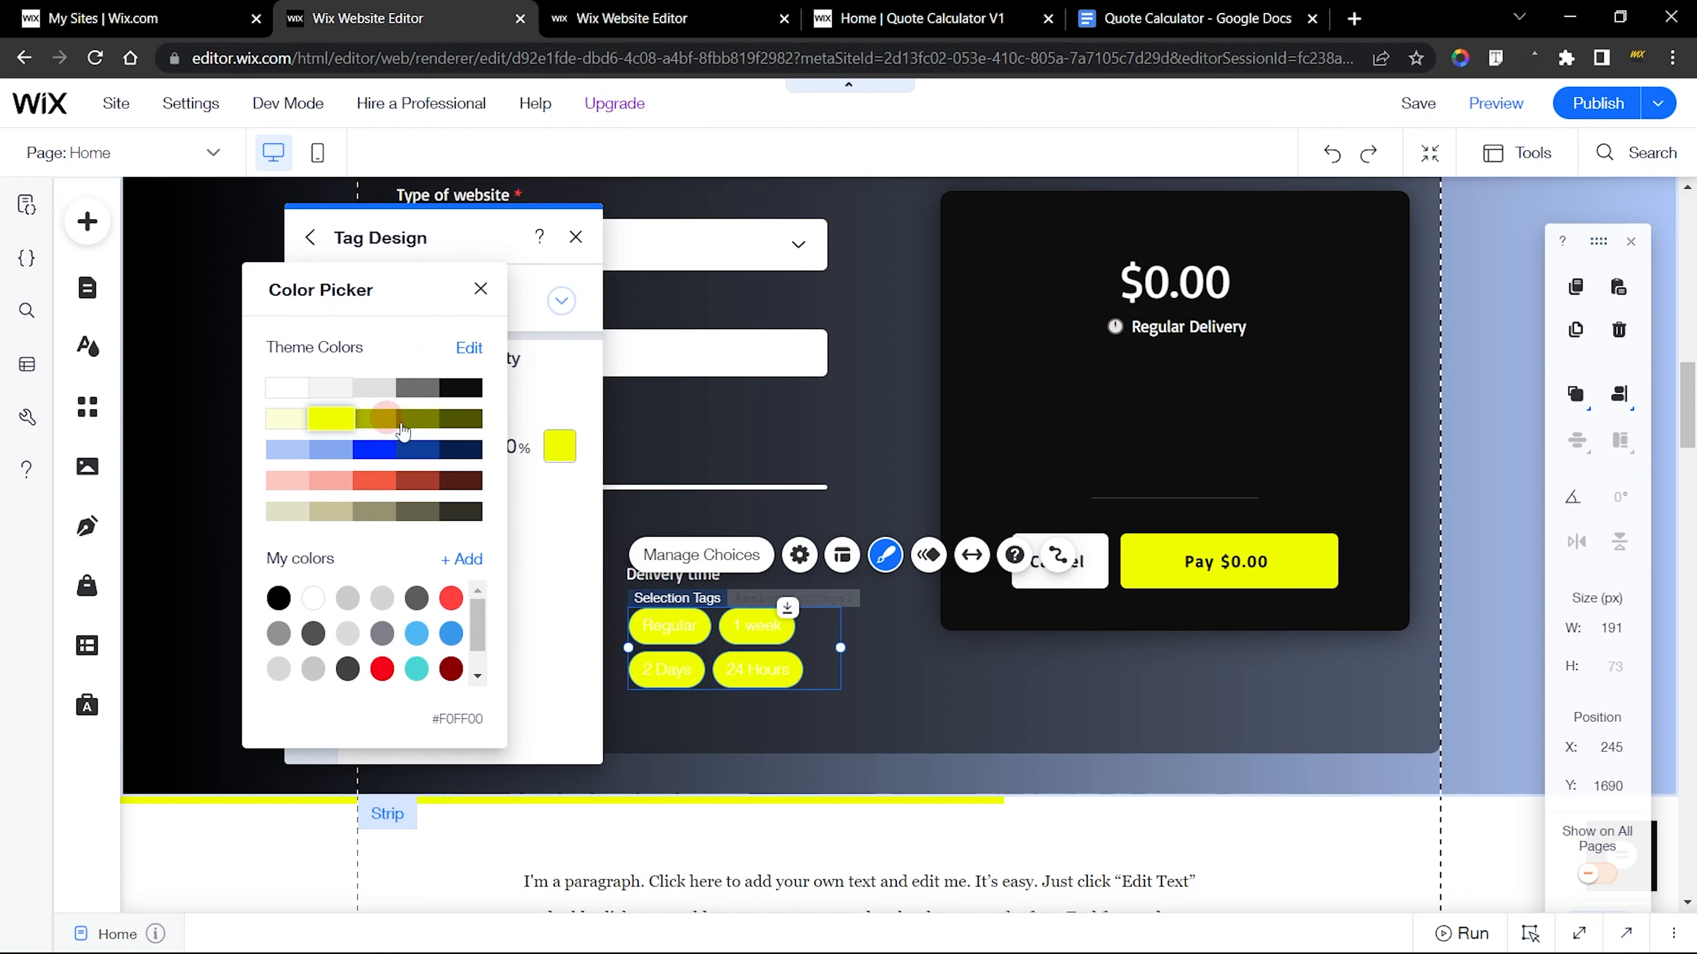
left_click(554, 523)
Check the finished tags' Regular border and set the new tags' border opacity to 0%
left_click(663, 13)
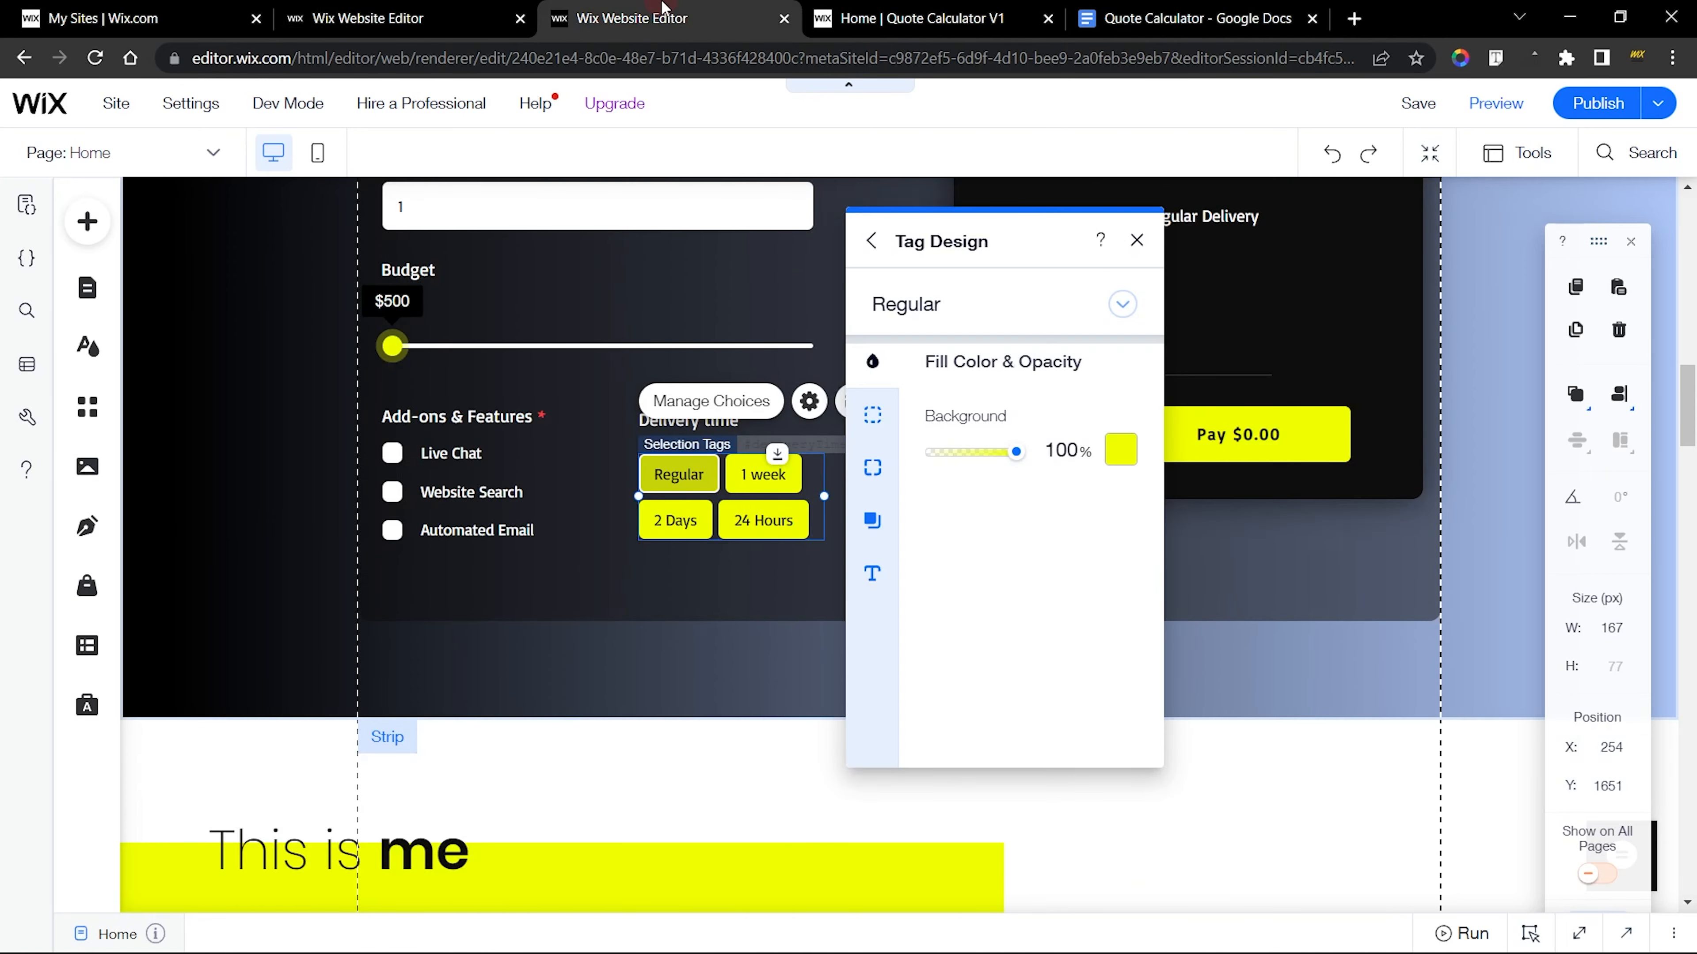
left_click(872, 414)
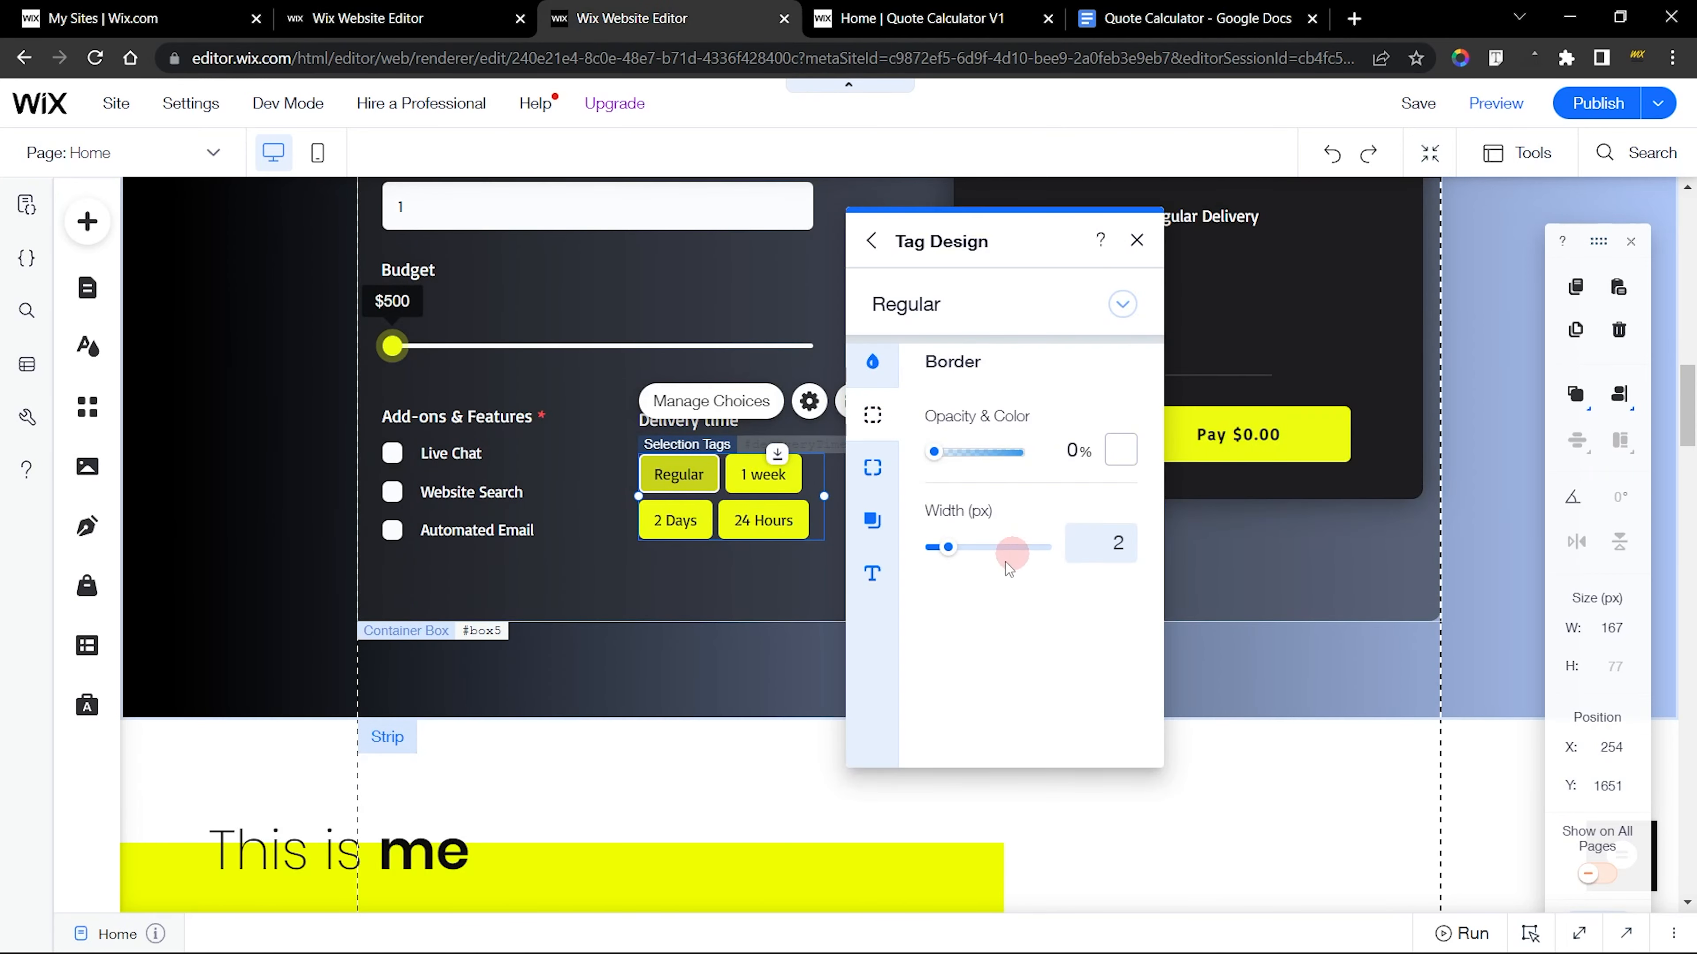
left_click(367, 18)
left_click(311, 412)
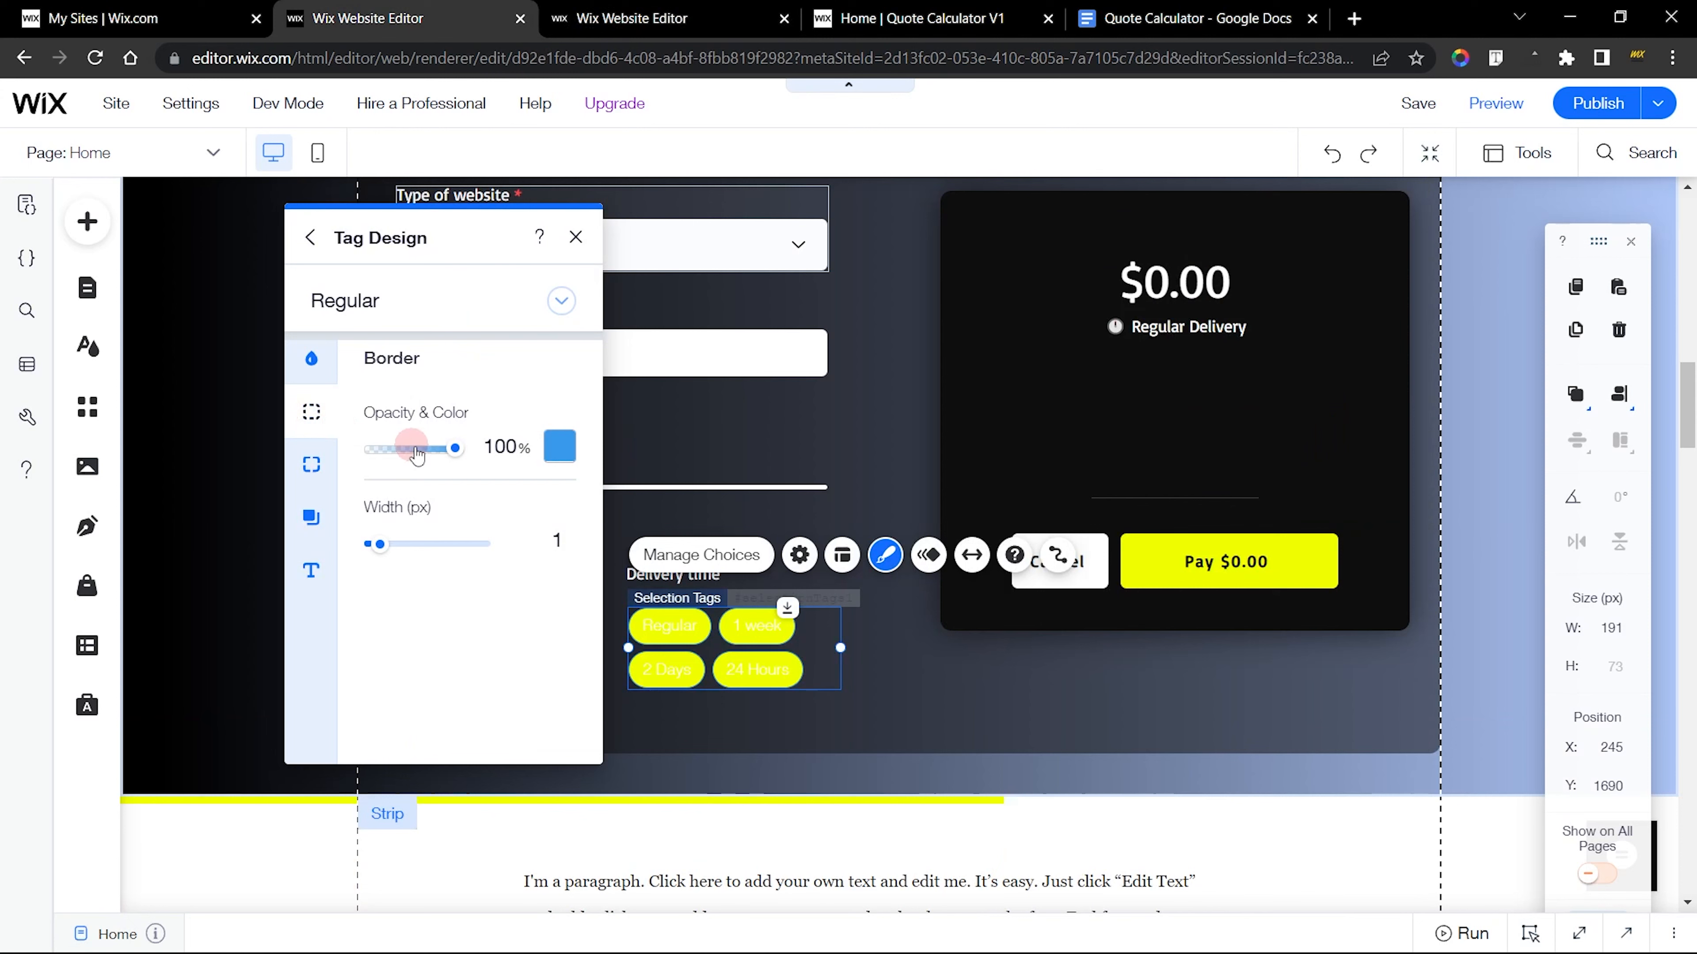
left_click_drag(452, 450, 332, 449)
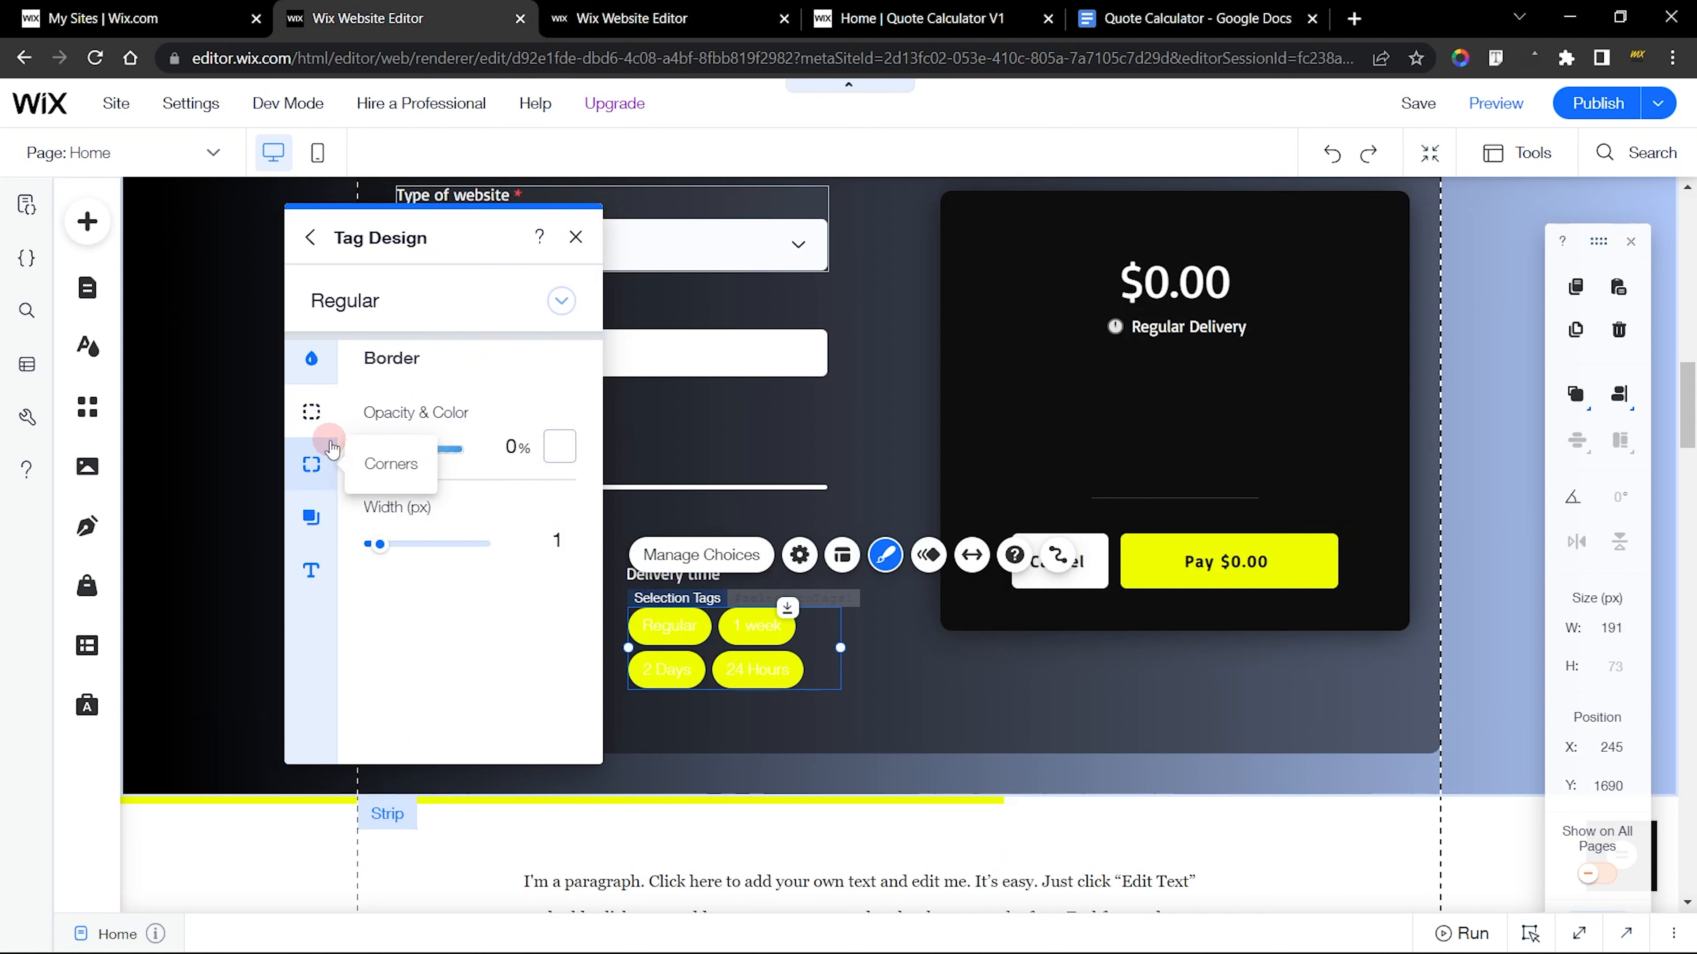
Check the finished tags' corner radius and set all corners of the new delivery tags to 5 px
left_click(312, 463)
left_click(631, 18)
left_click(872, 467)
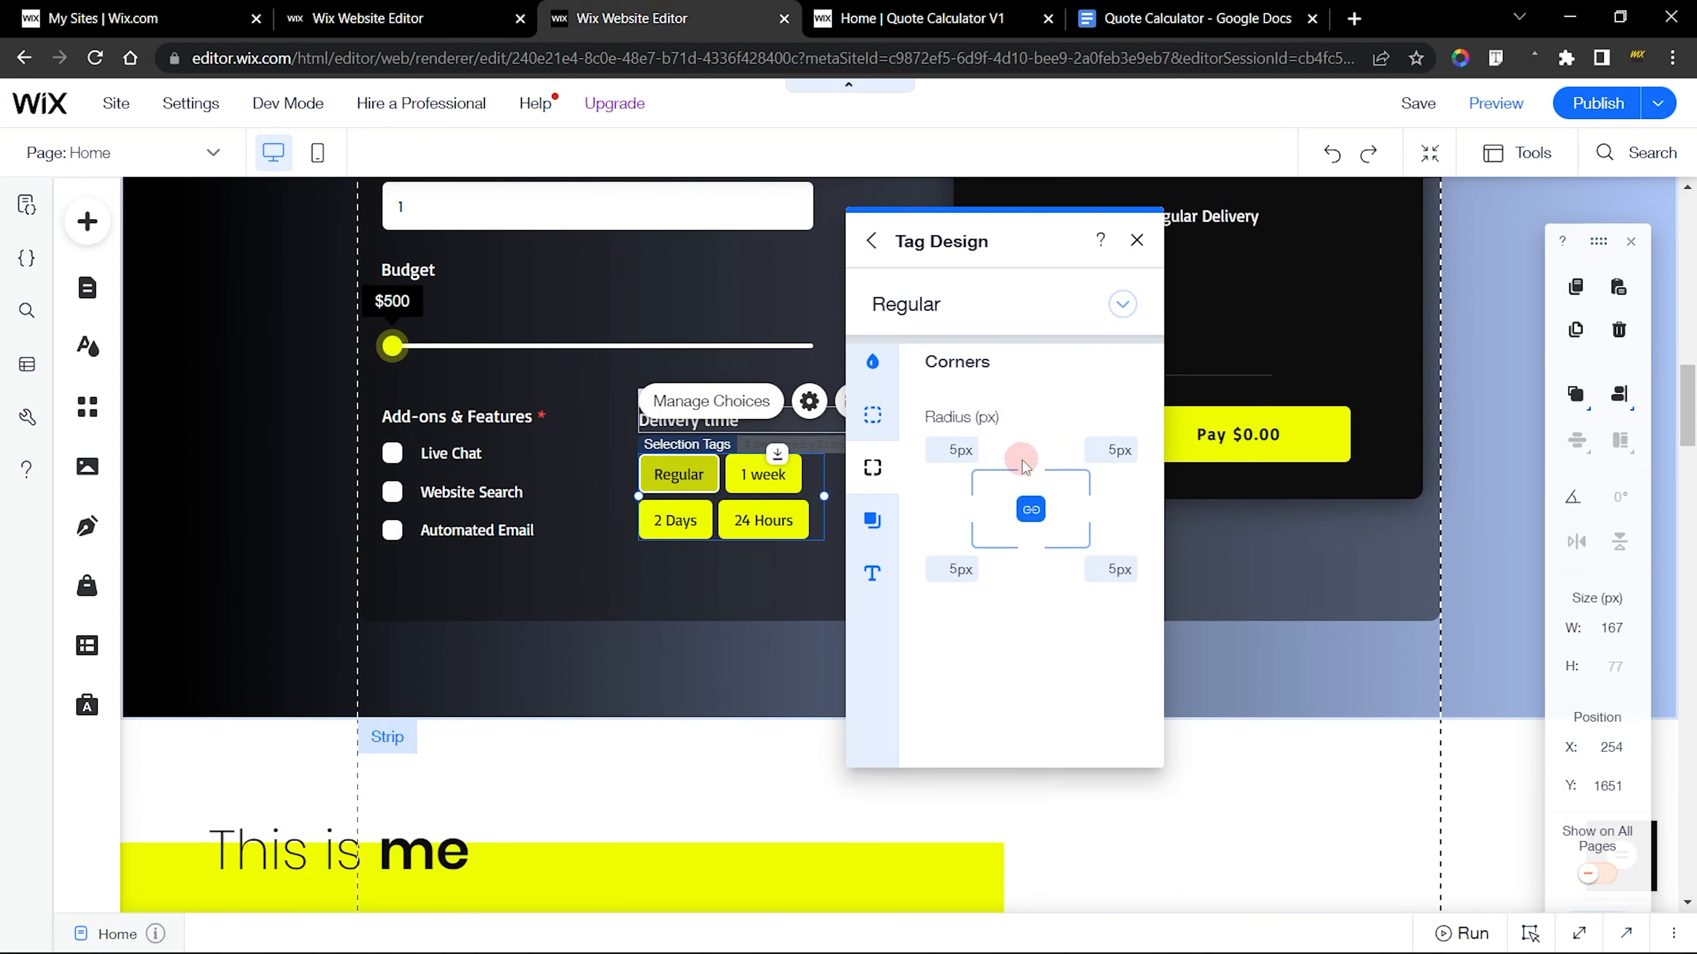
left_click(367, 18)
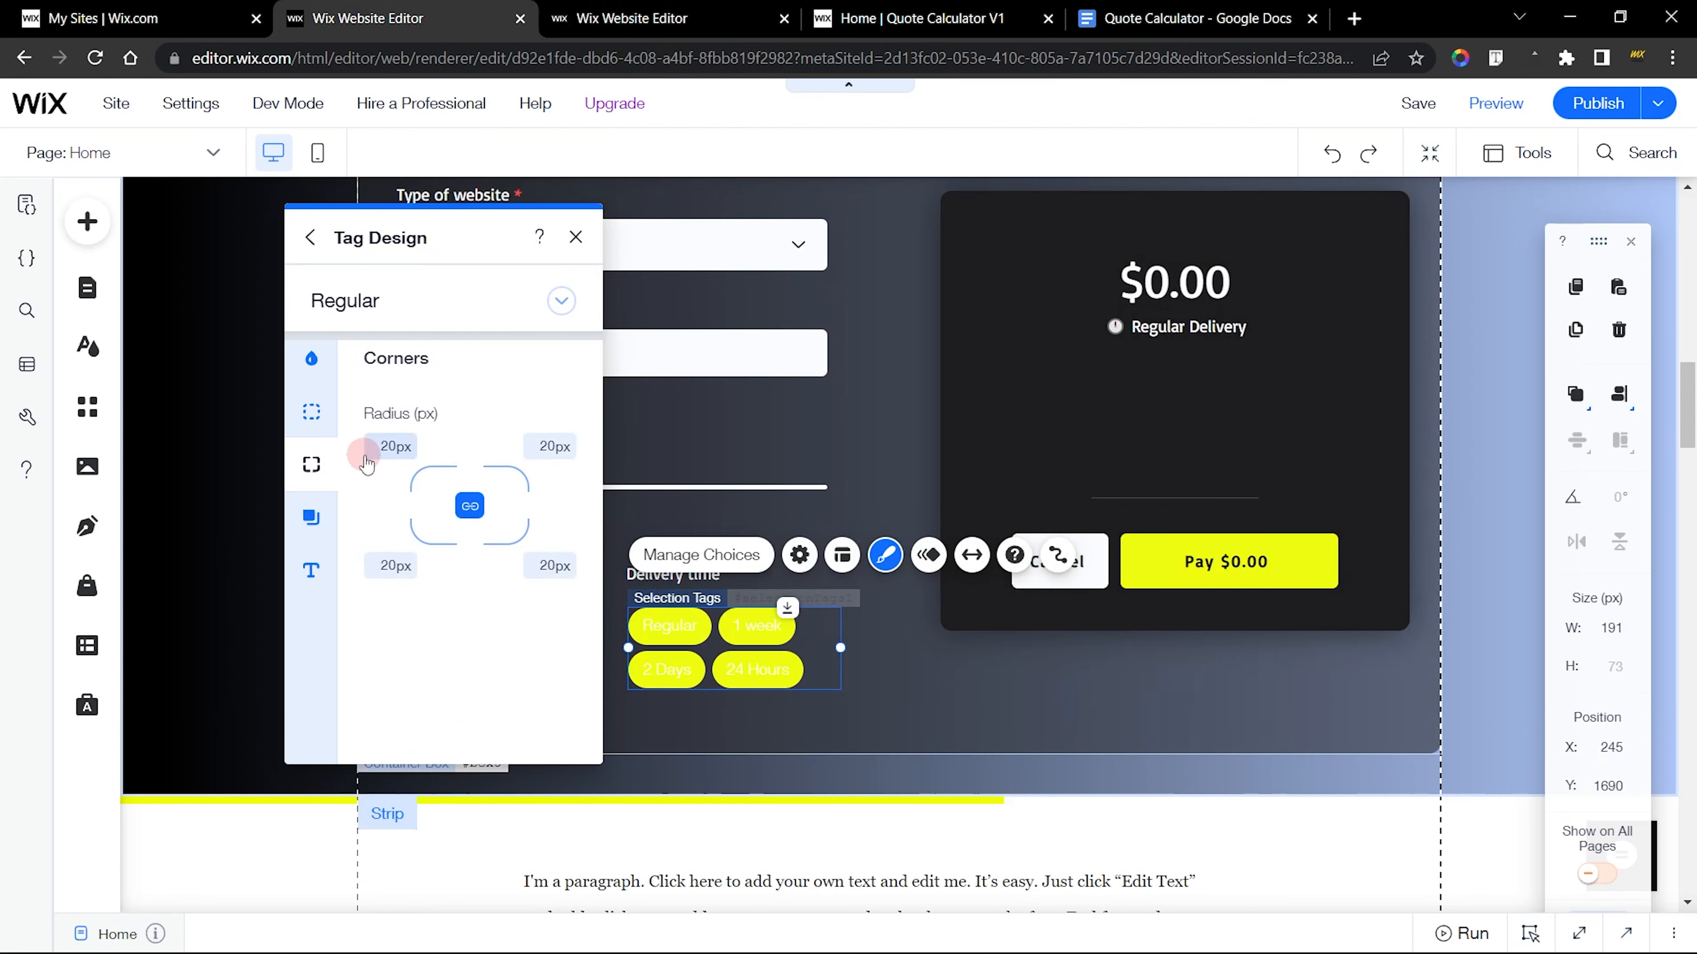
key("Return")
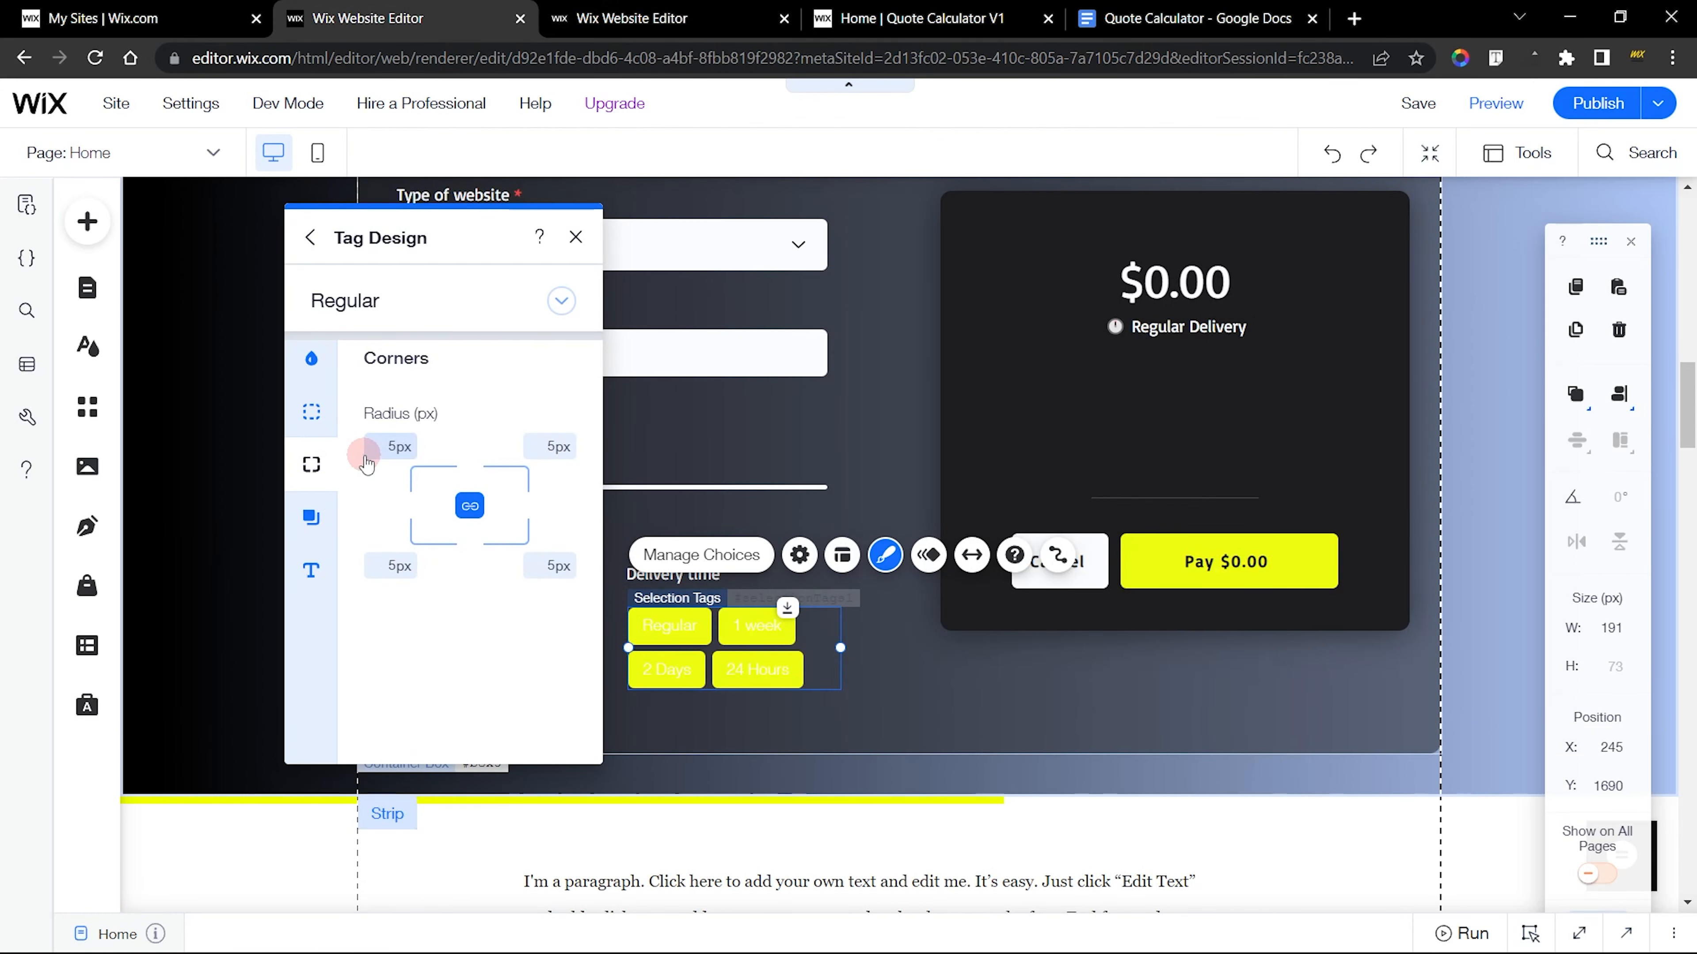
Review the finished tags' shadow and text settings, and set the new tags' Regular text color to black #000000
left_click(631, 19)
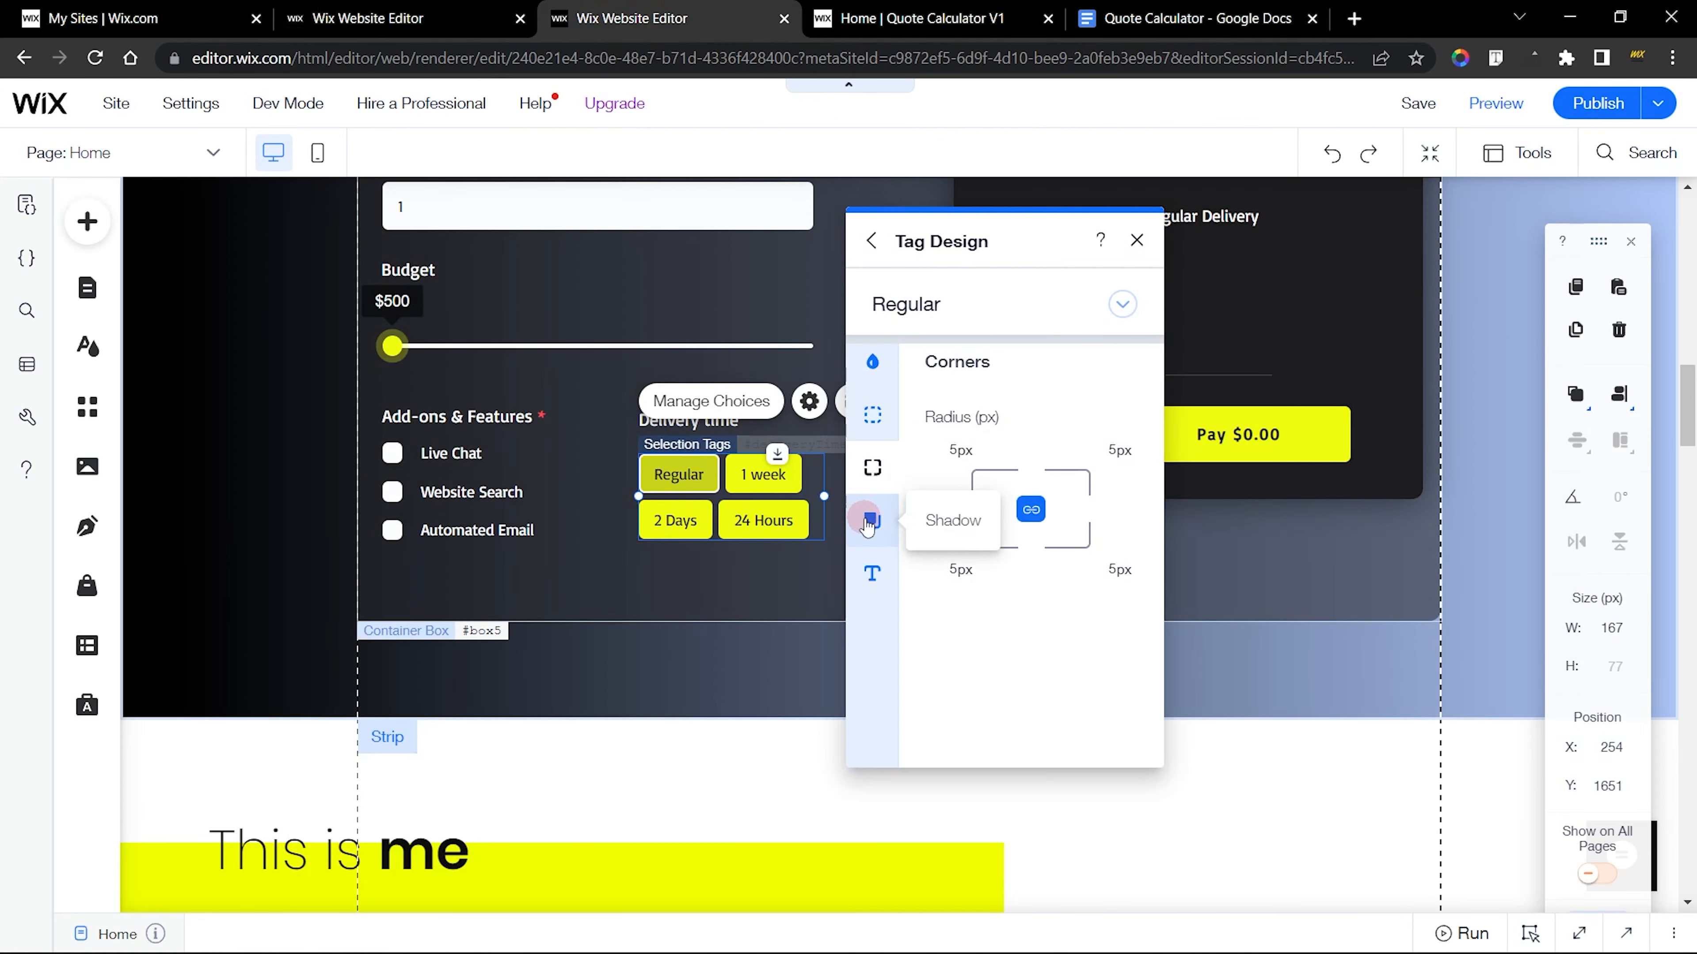
left_click(870, 520)
left_click(873, 572)
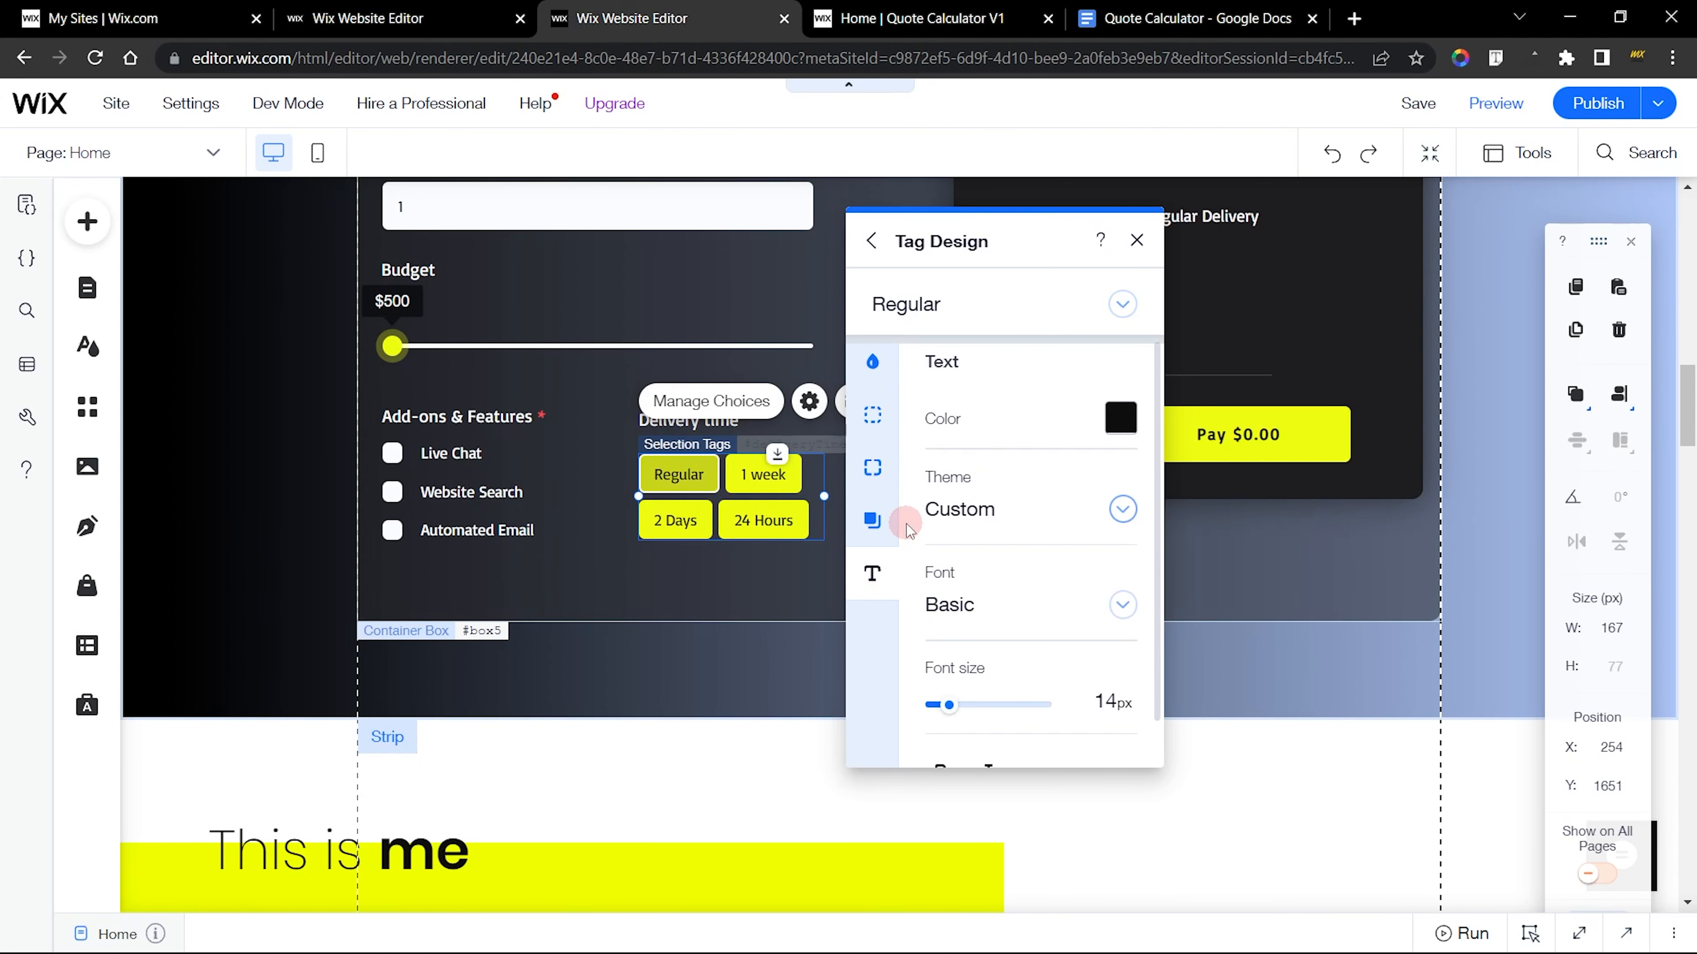
left_click(468, 18)
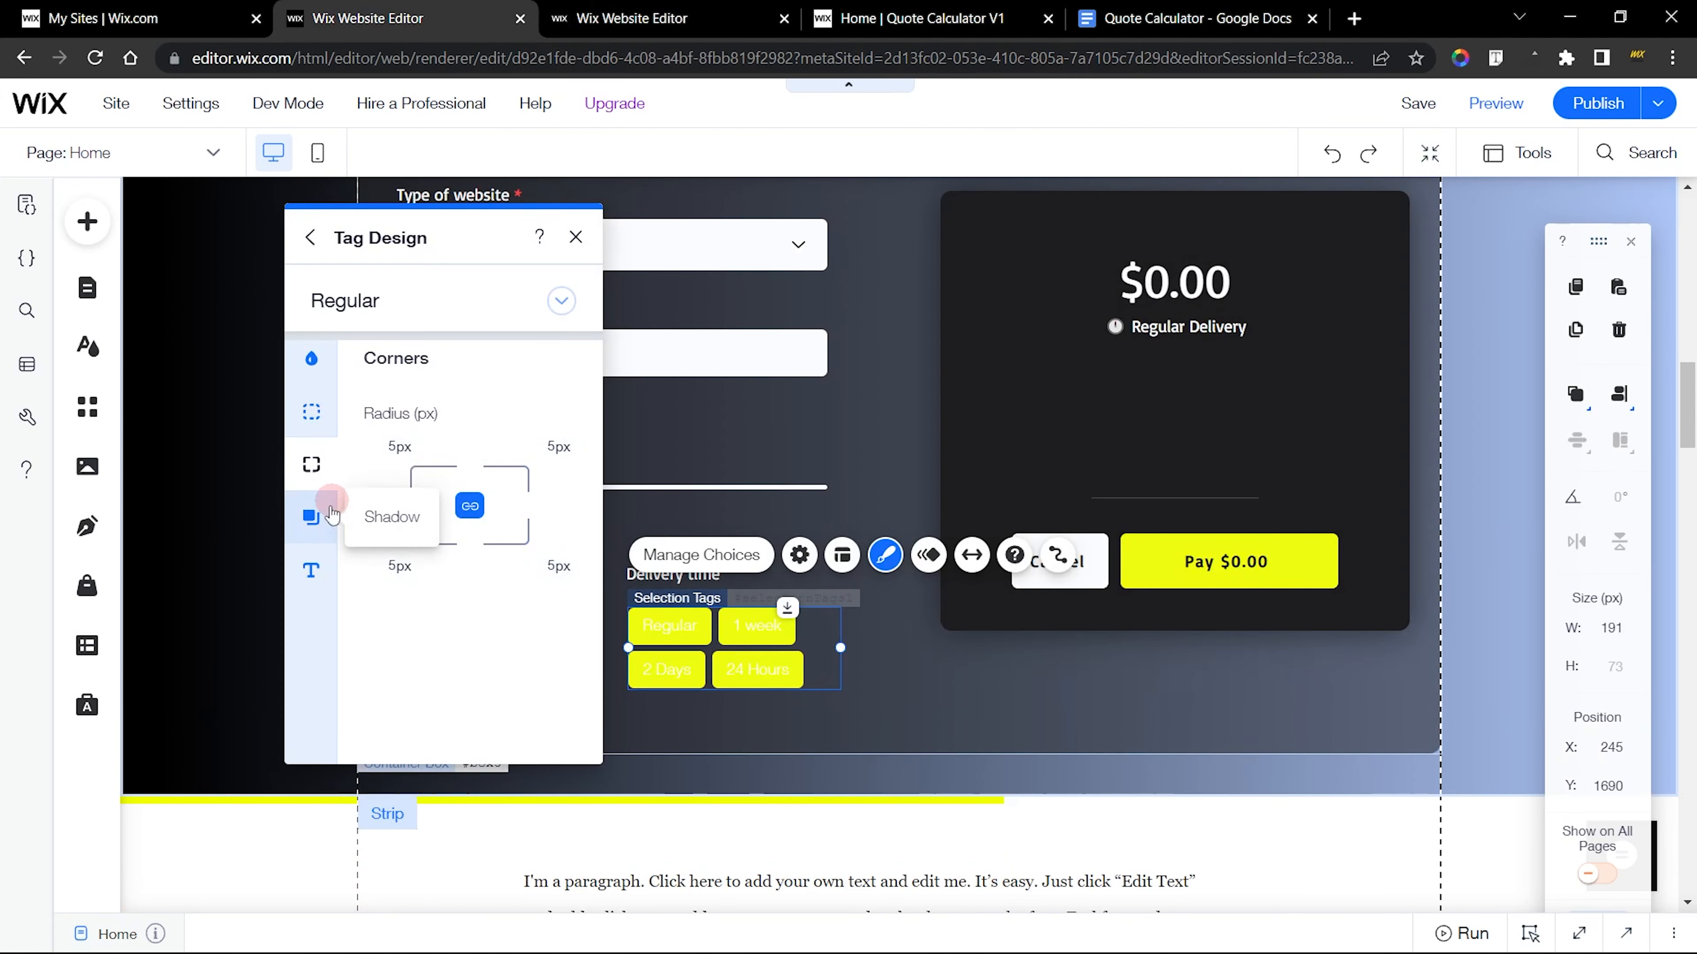
left_click(312, 570)
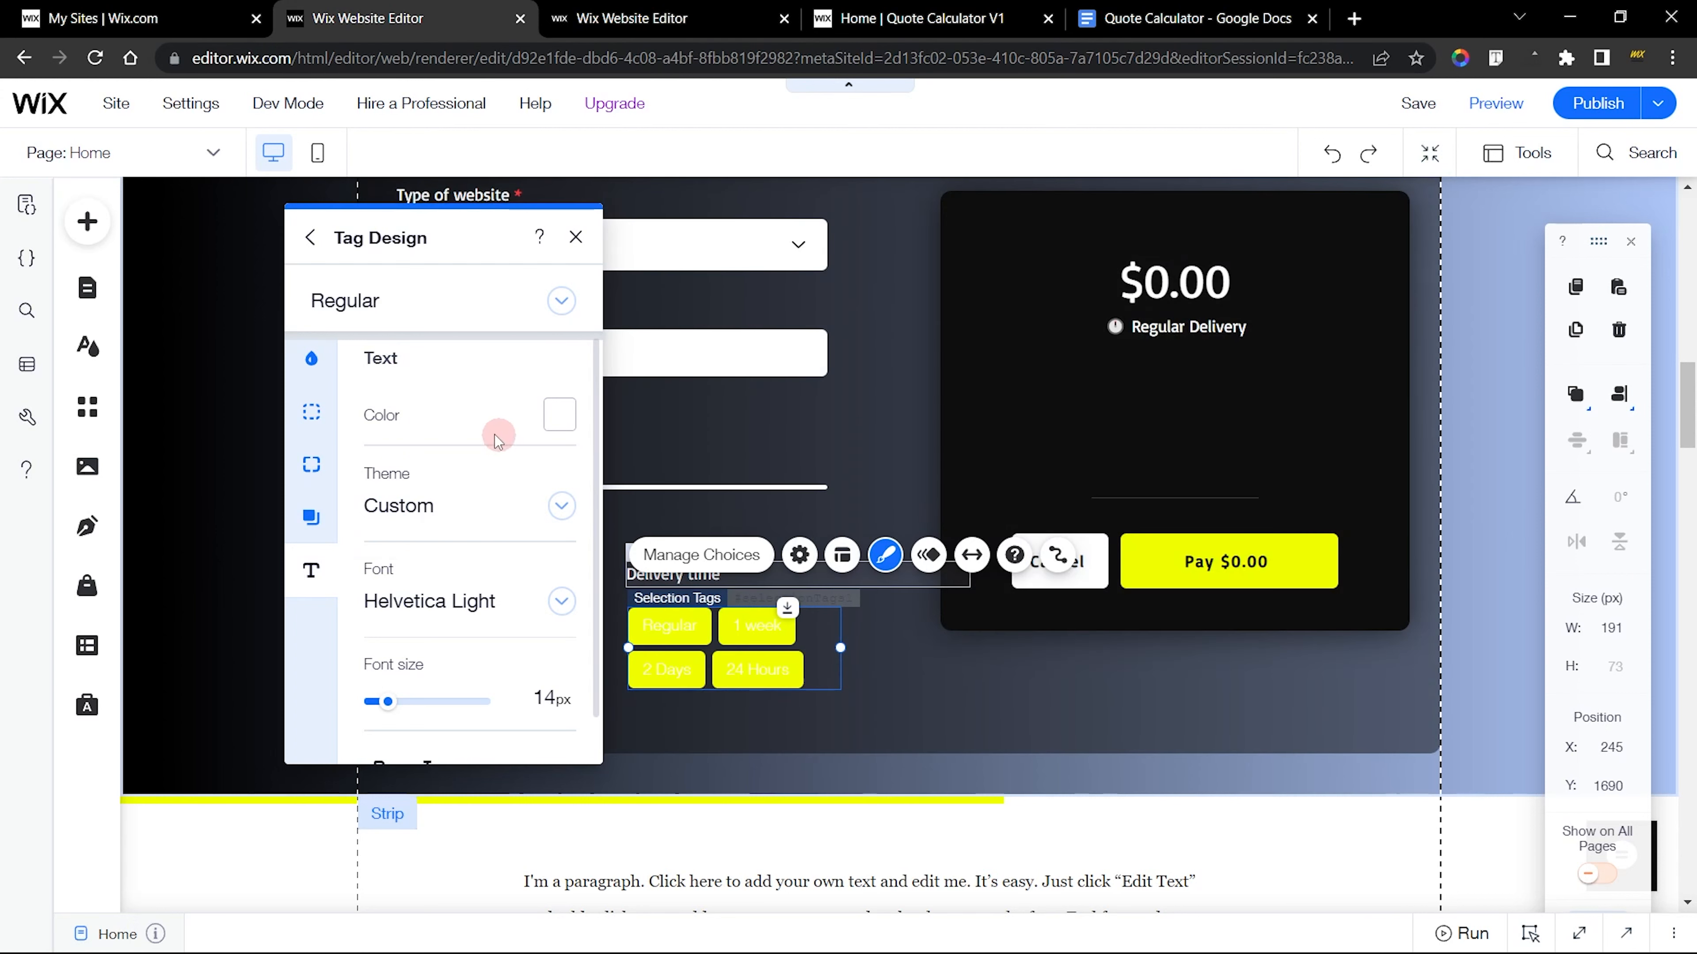
left_click(558, 416)
left_click(311, 623)
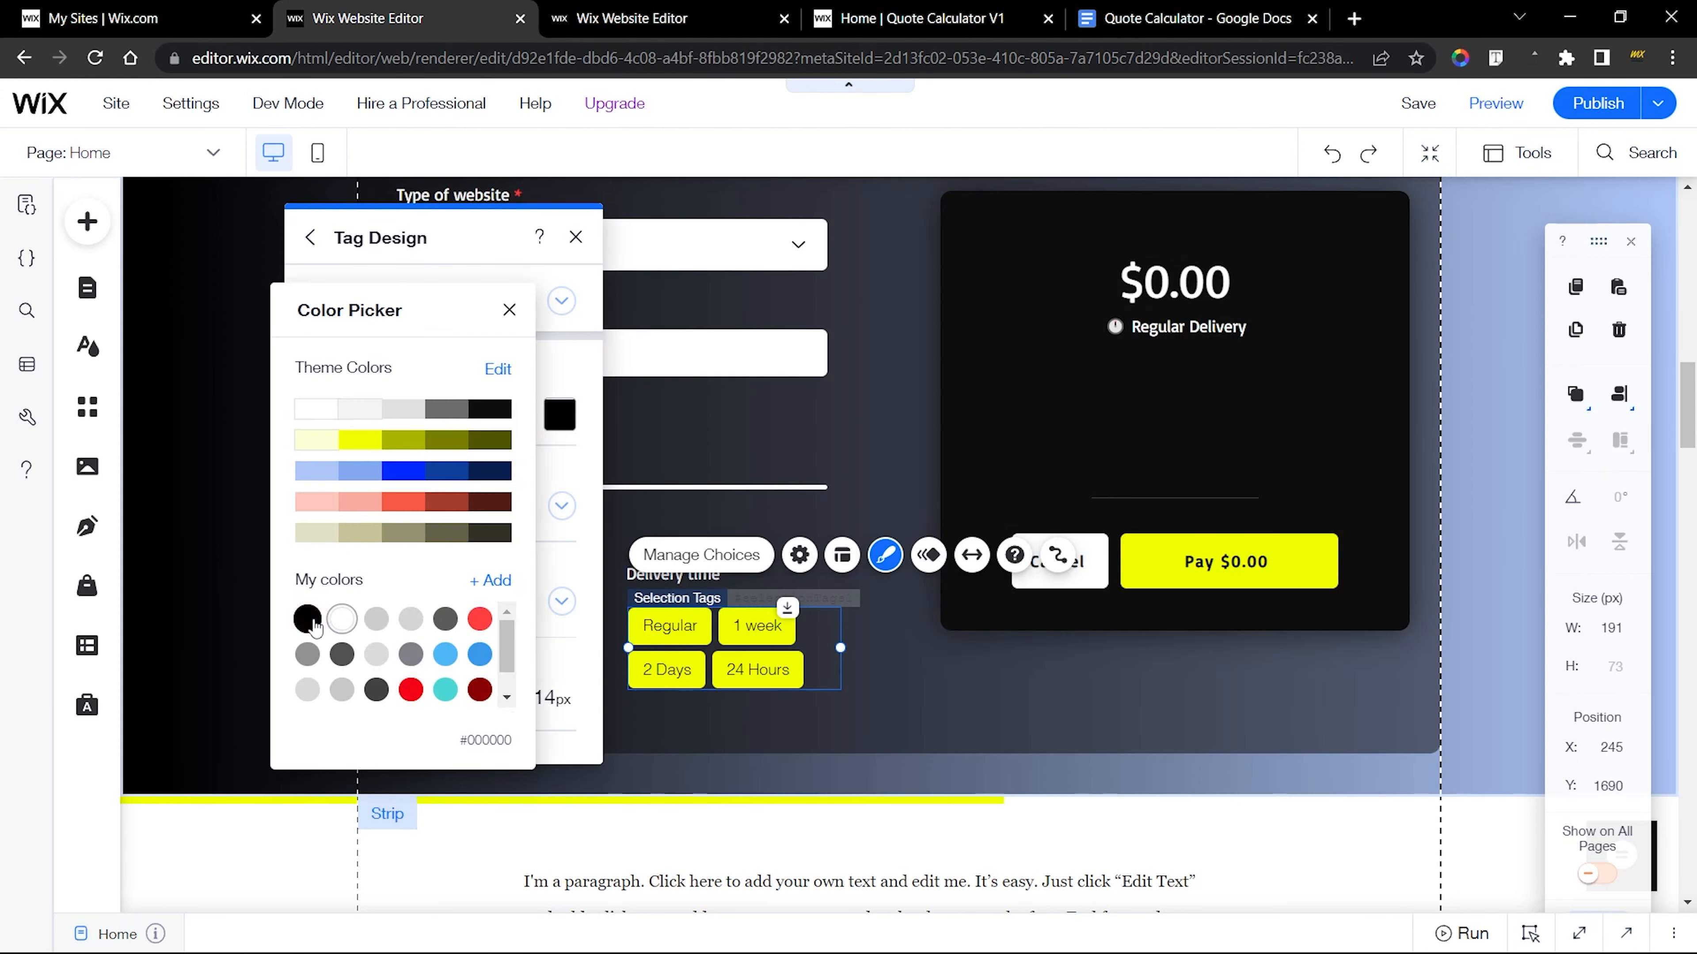
left_click(559, 447)
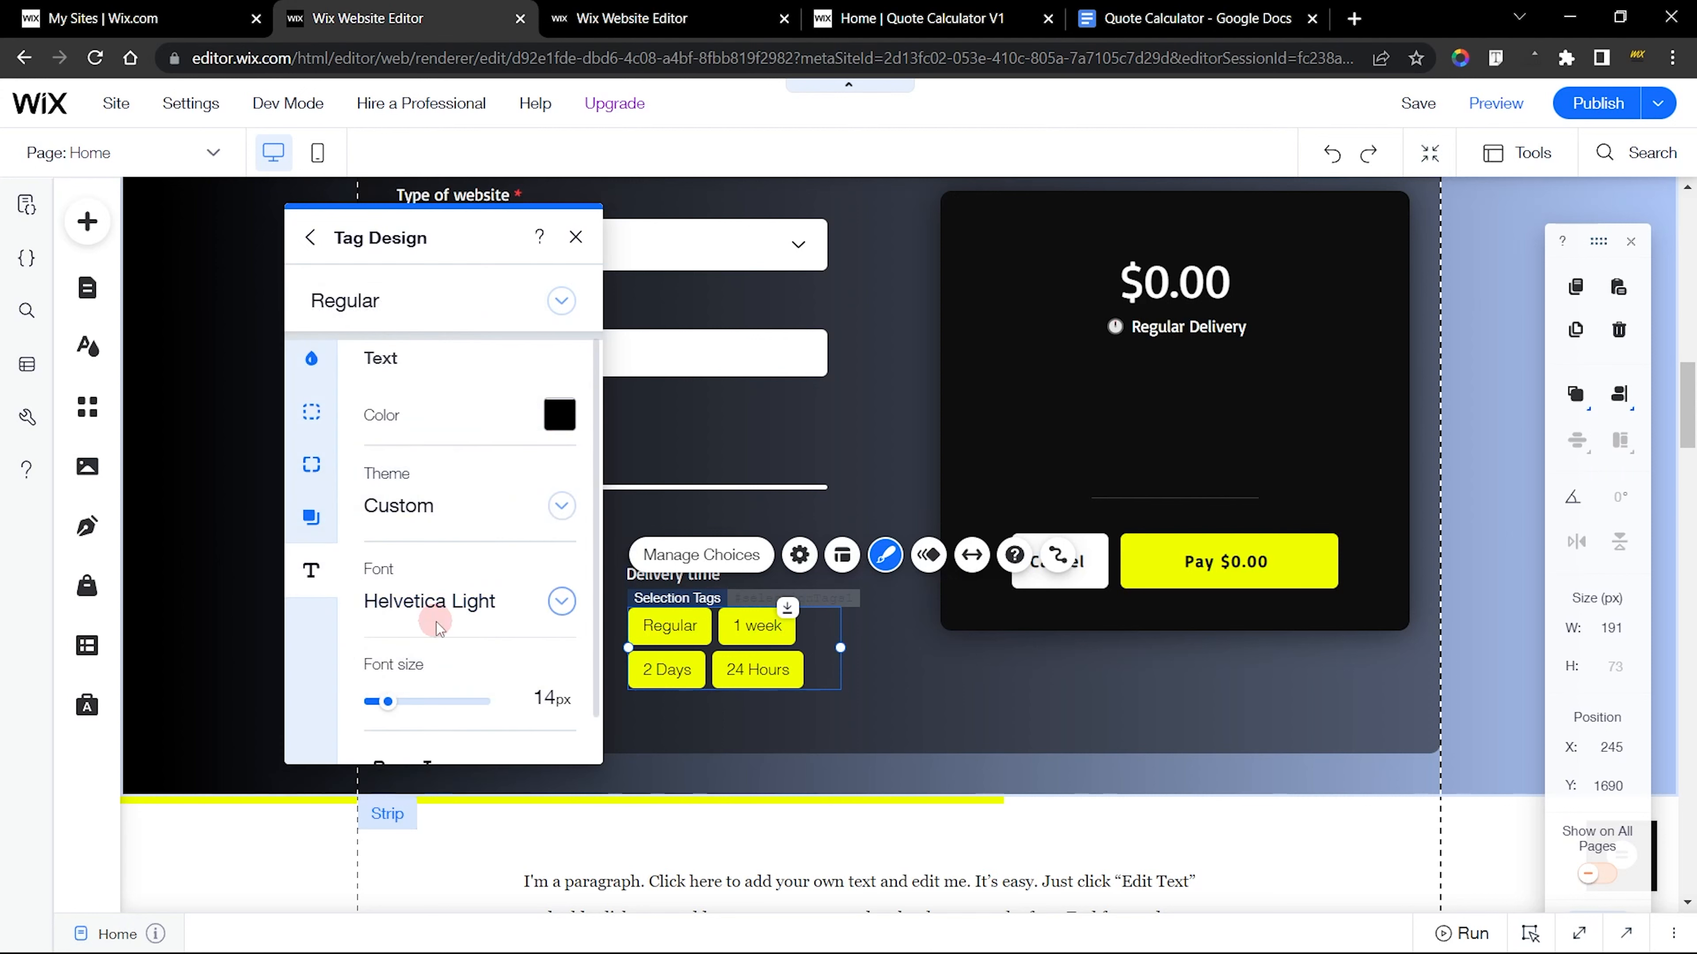
Set the new delivery tags' font to Basic and compare the font size with the finished calculator's tags
left_click(434, 602)
scroll(436, 642, "up", 10)
scroll(436, 644, "down", 1)
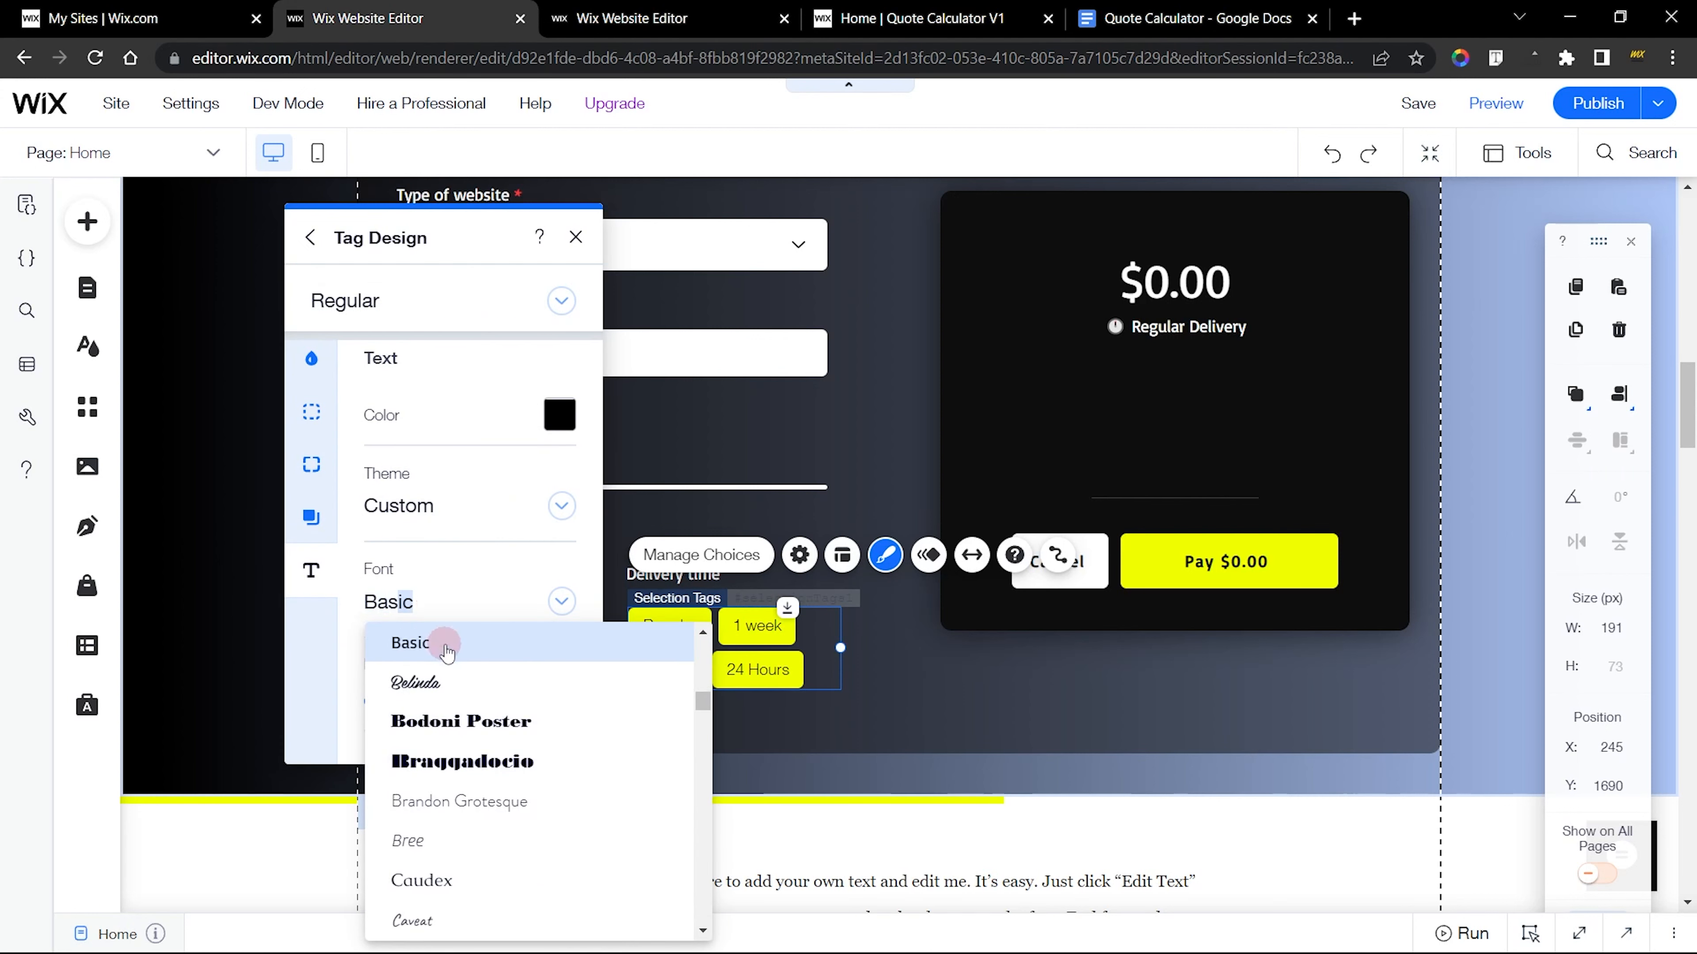
left_click(438, 644)
left_click(631, 18)
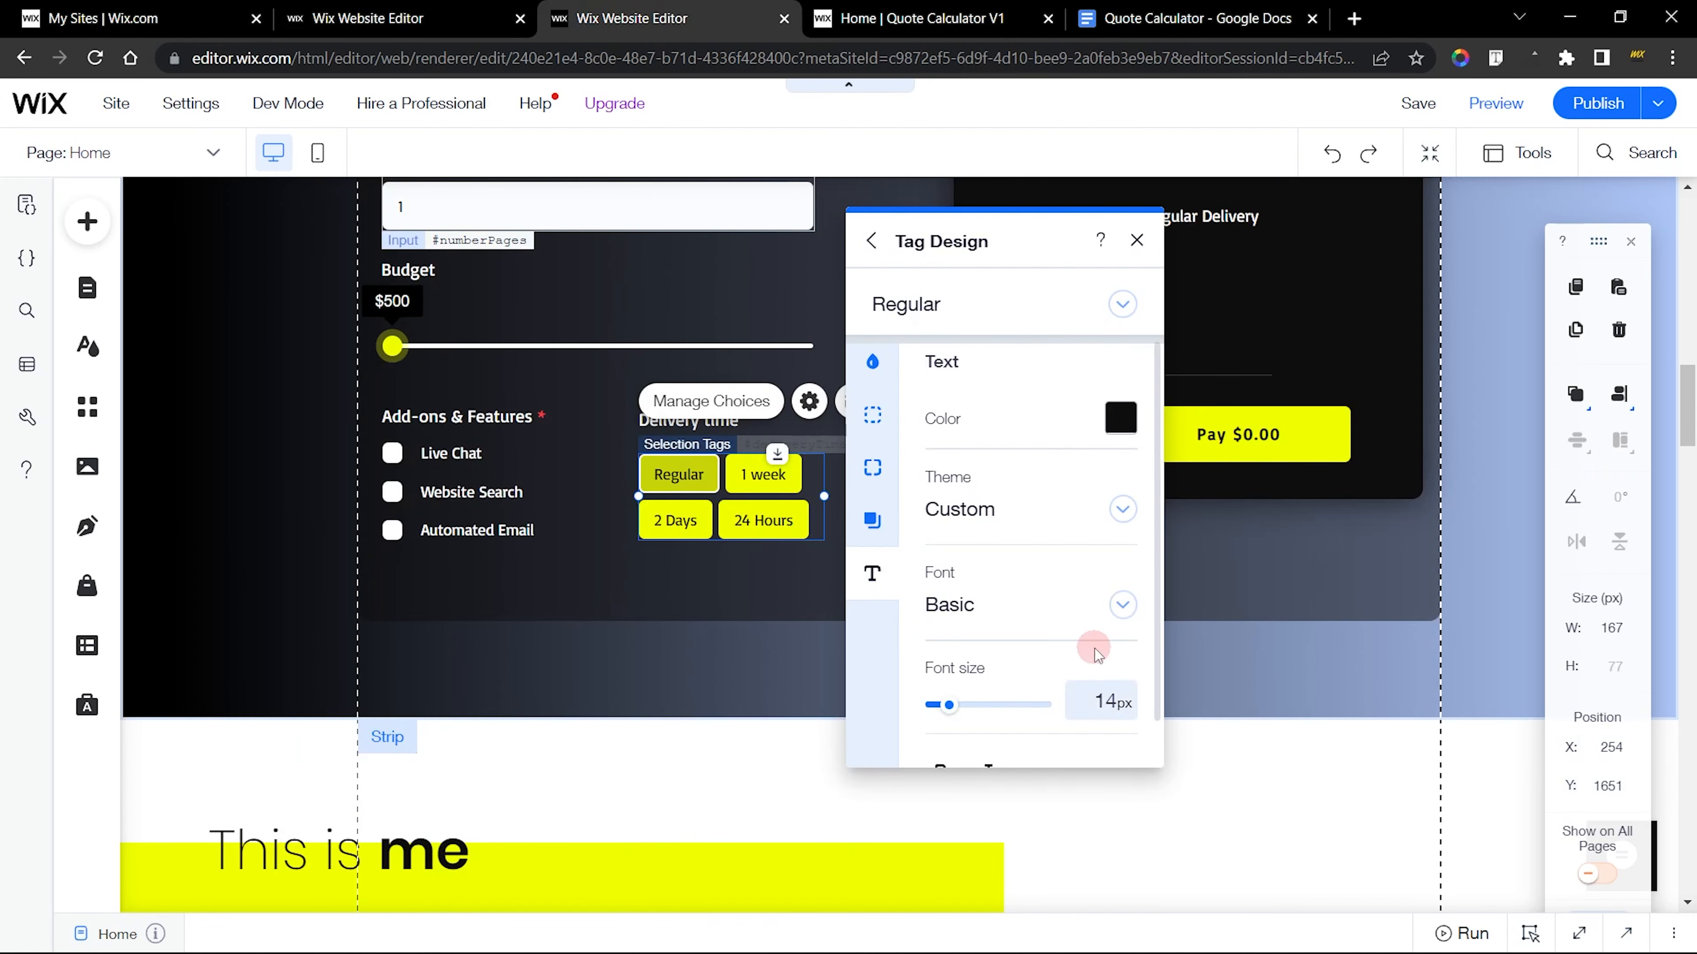
scroll(1098, 644, "down", 1)
left_click(367, 18)
scroll(518, 658, "down", 1)
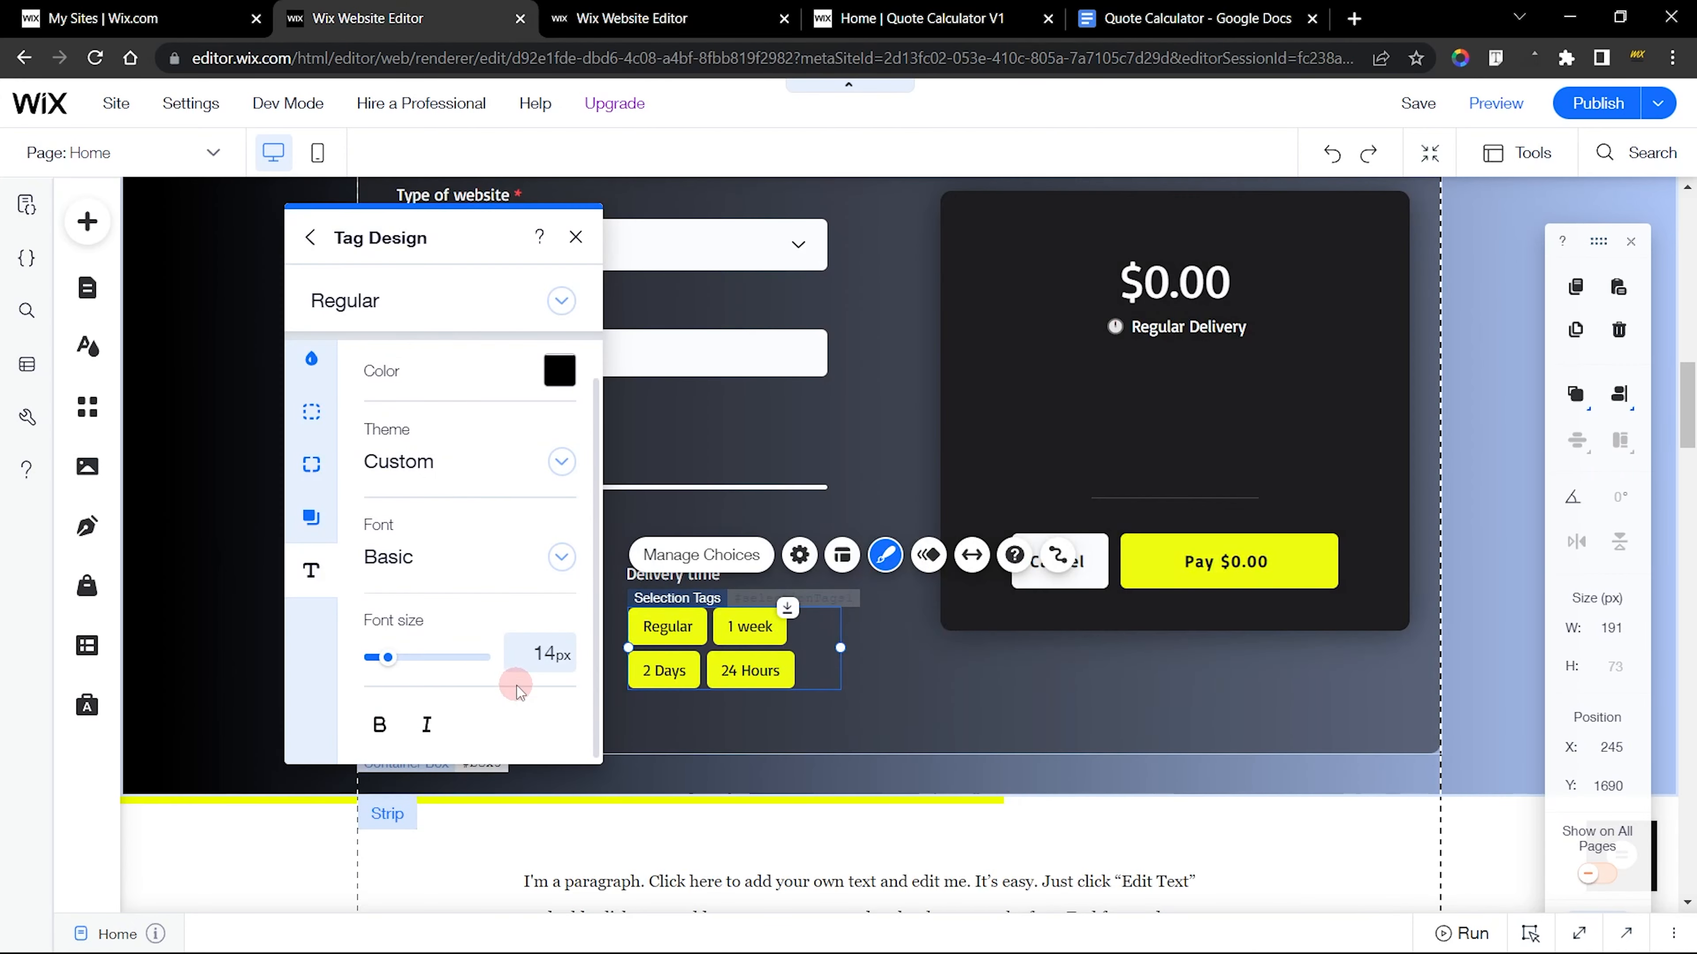
scroll(518, 658, "up", 1)
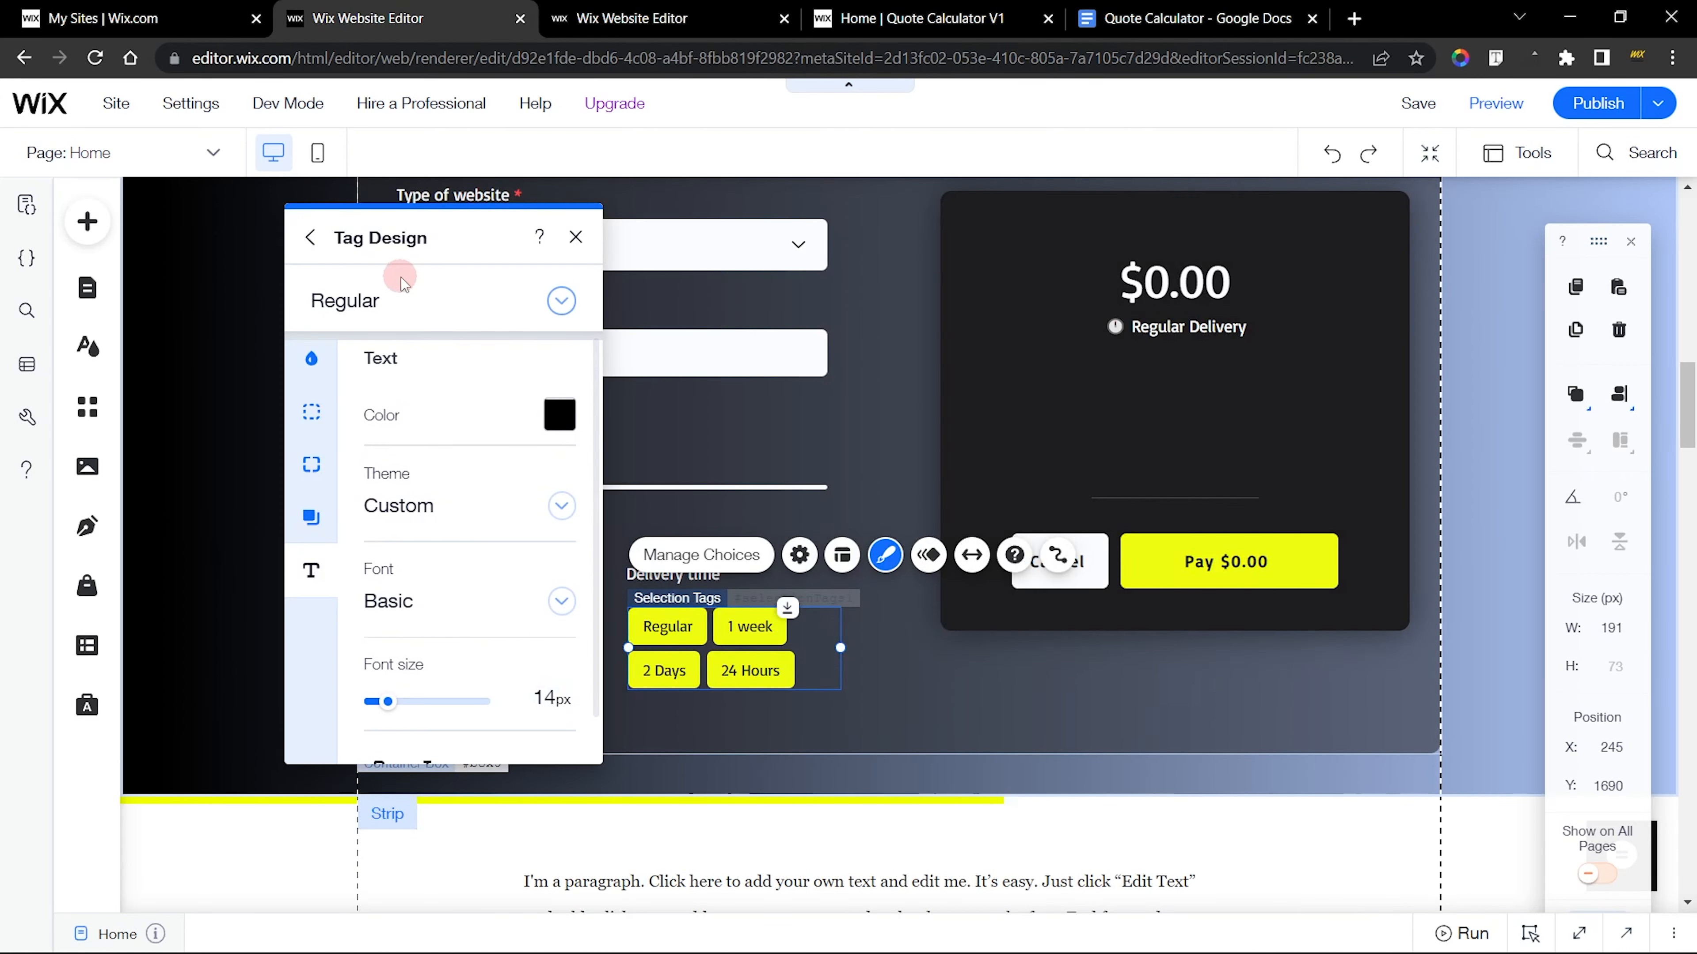
Bring up the tags' Hover state design in both editors and check the finished tags' hover fill color and opacity
left_click(370, 301)
left_click(360, 342)
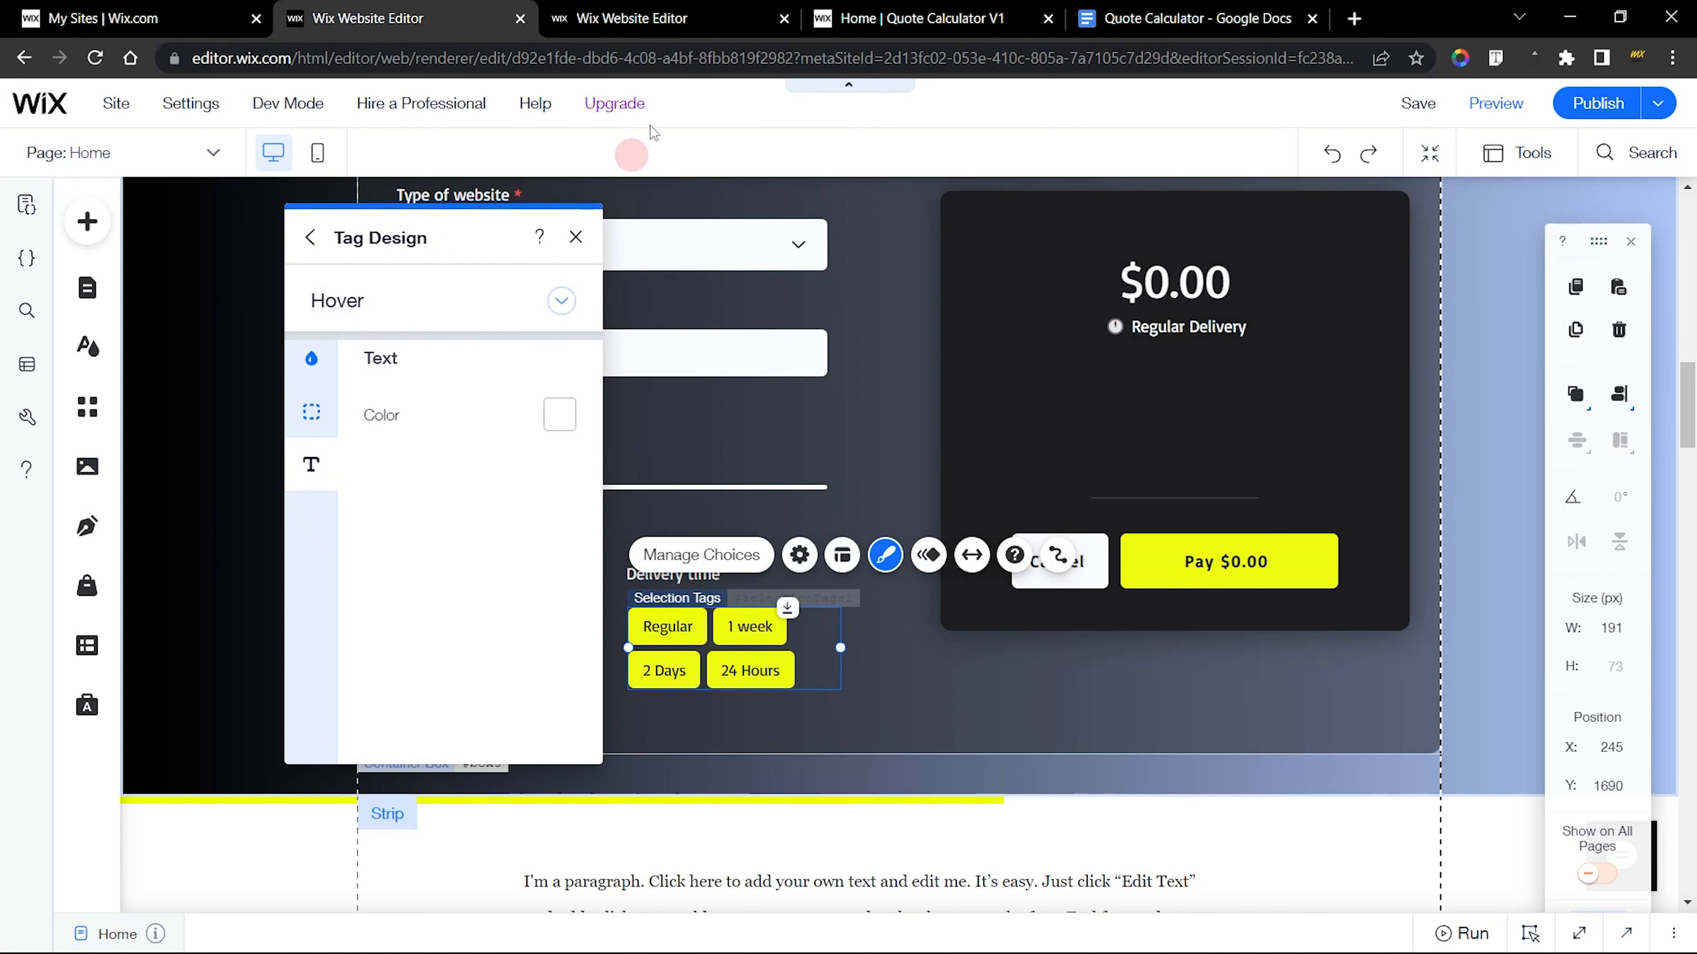
left_click(631, 18)
left_click(948, 305)
left_click(954, 346)
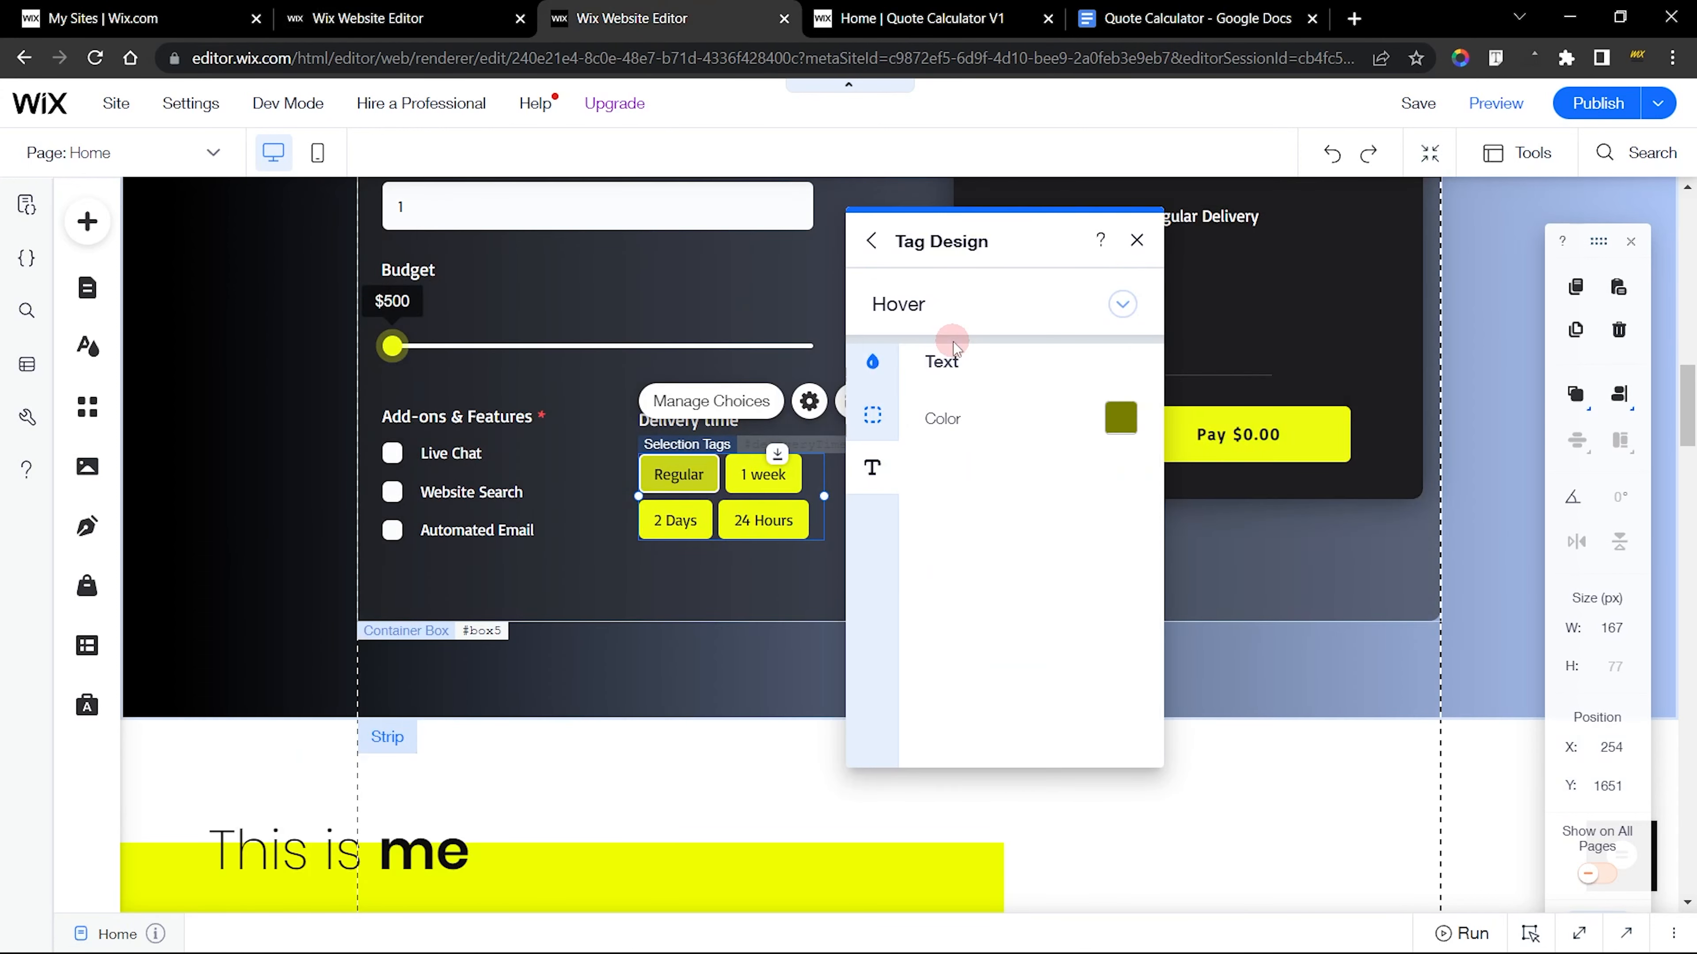
left_click(872, 361)
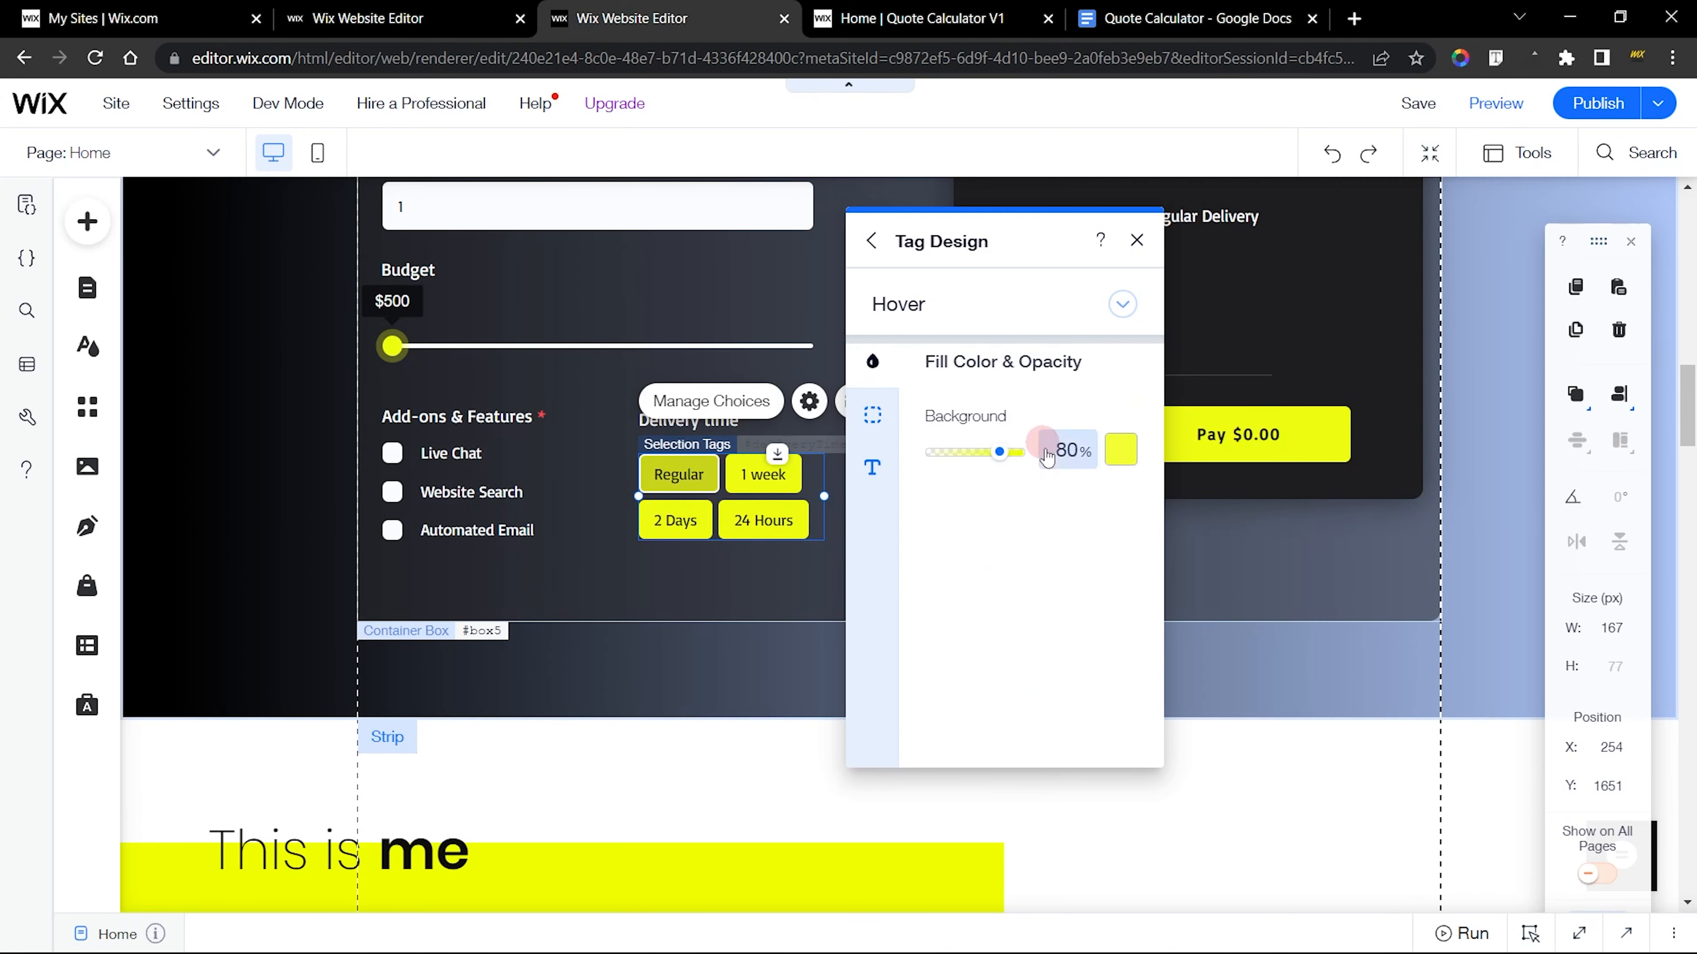
Set the new delivery tags' Hover background fill to the theme yellow at 80% opacity
left_click(458, 8)
left_click(835, 8)
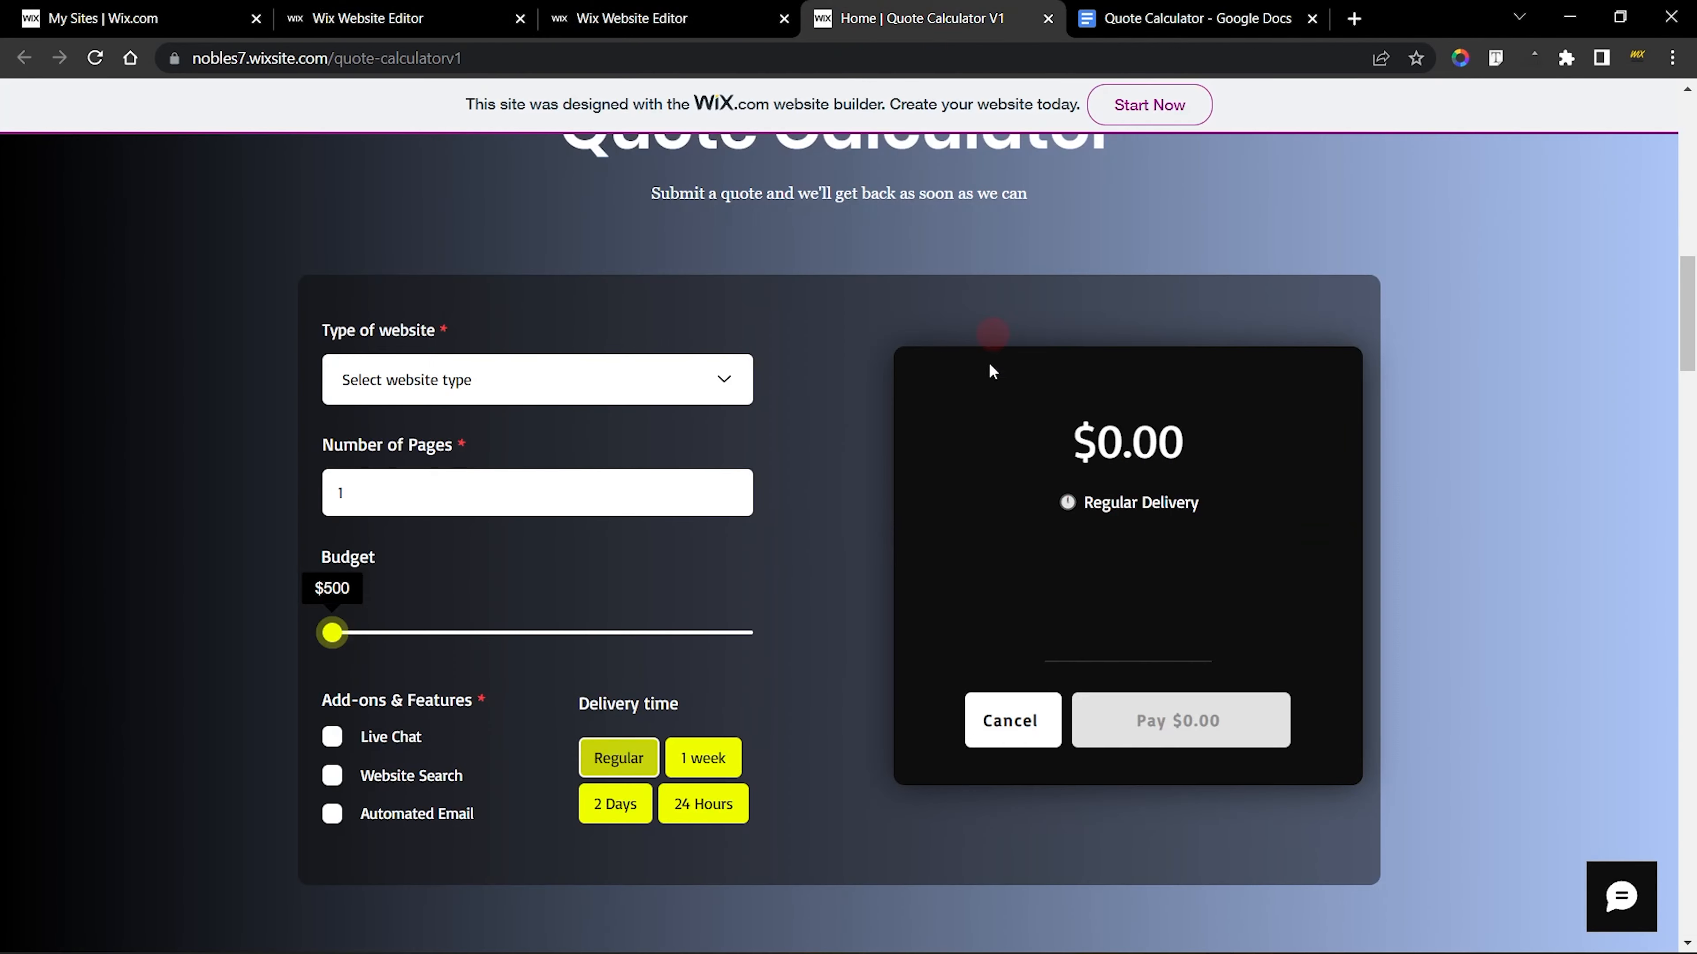
key("ctrl+2")
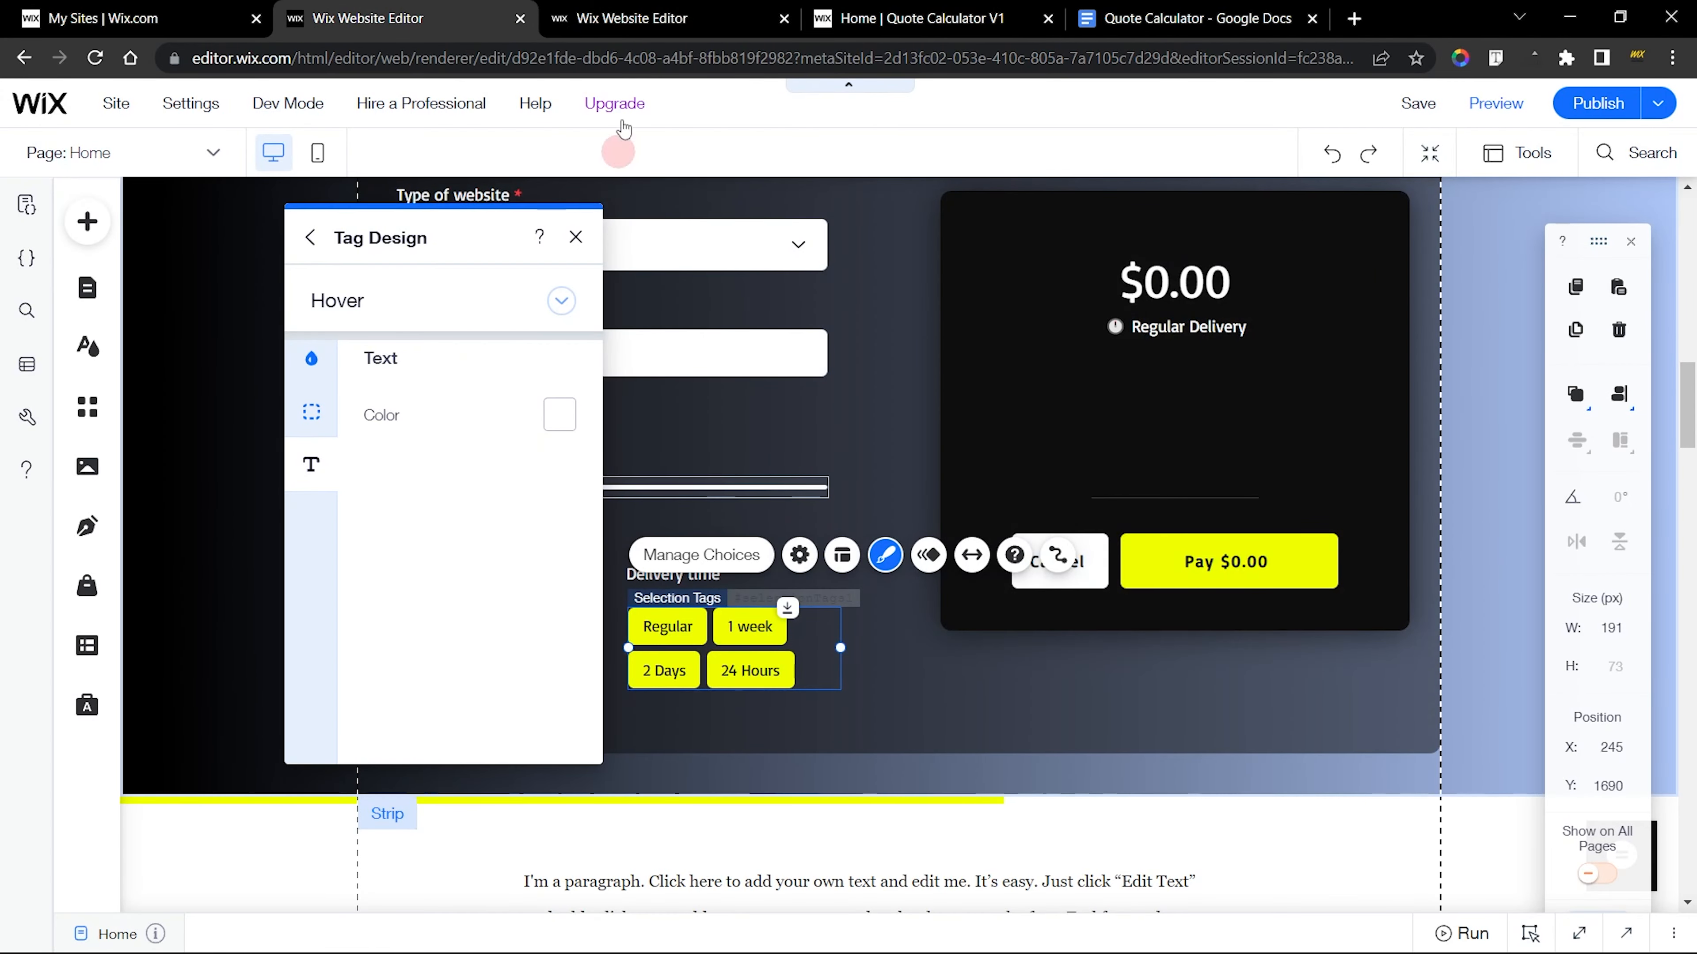
left_click(625, 12)
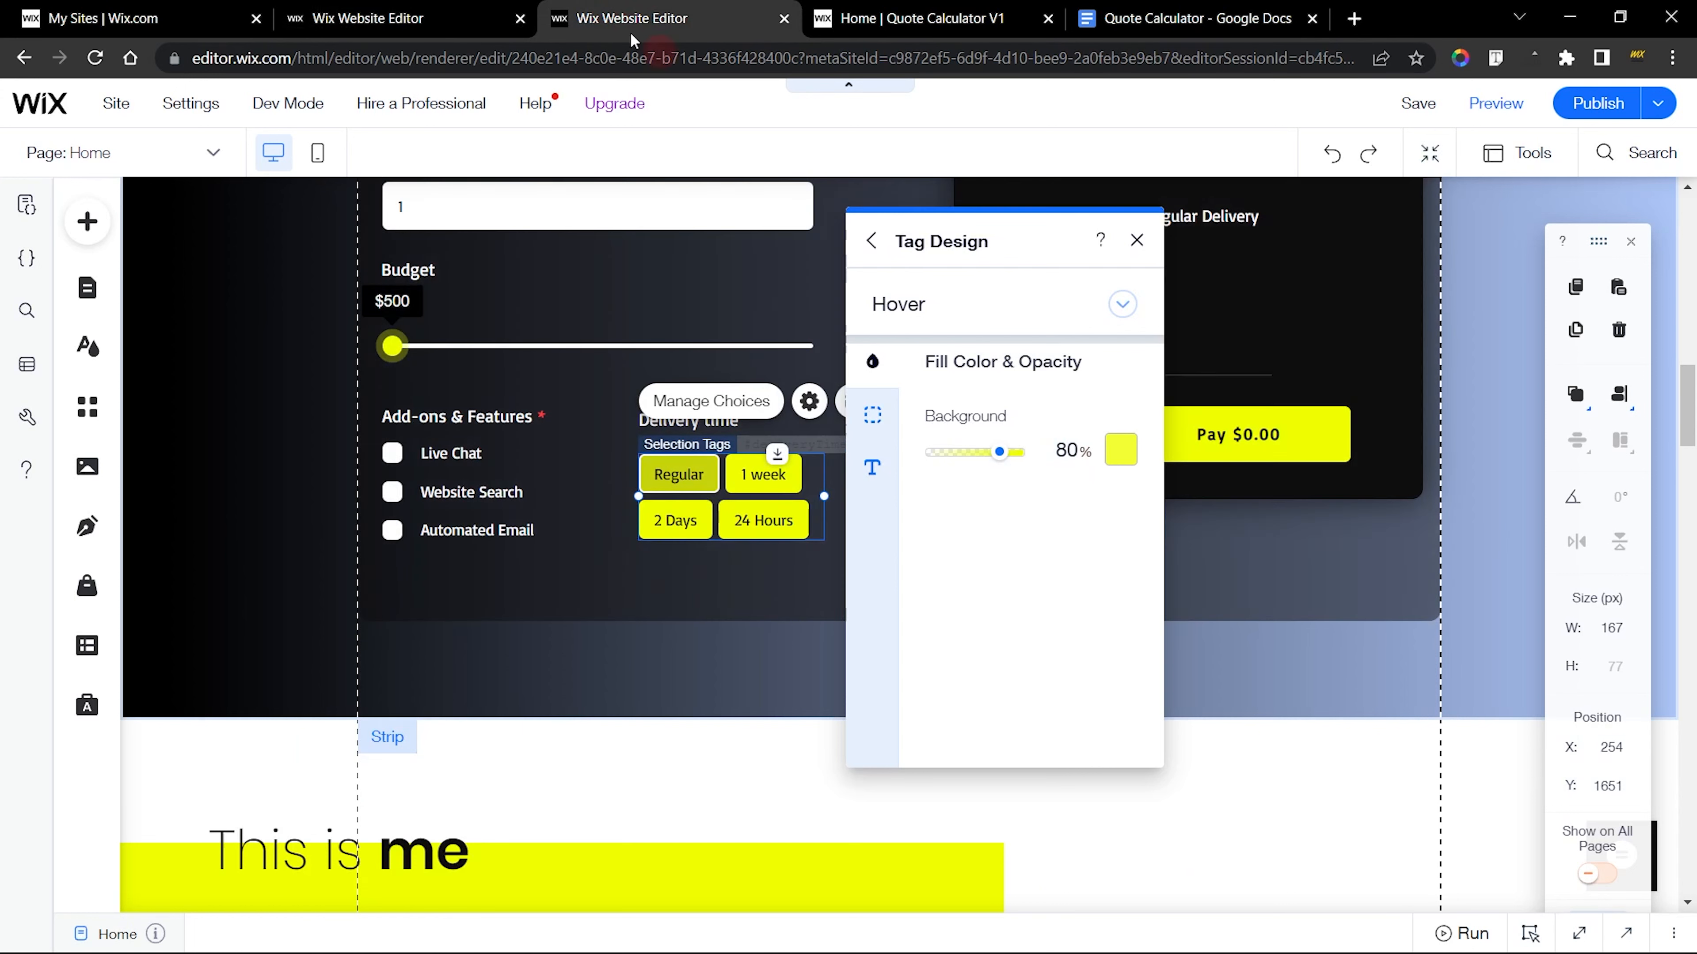
key("ctrl+2")
left_click(310, 358)
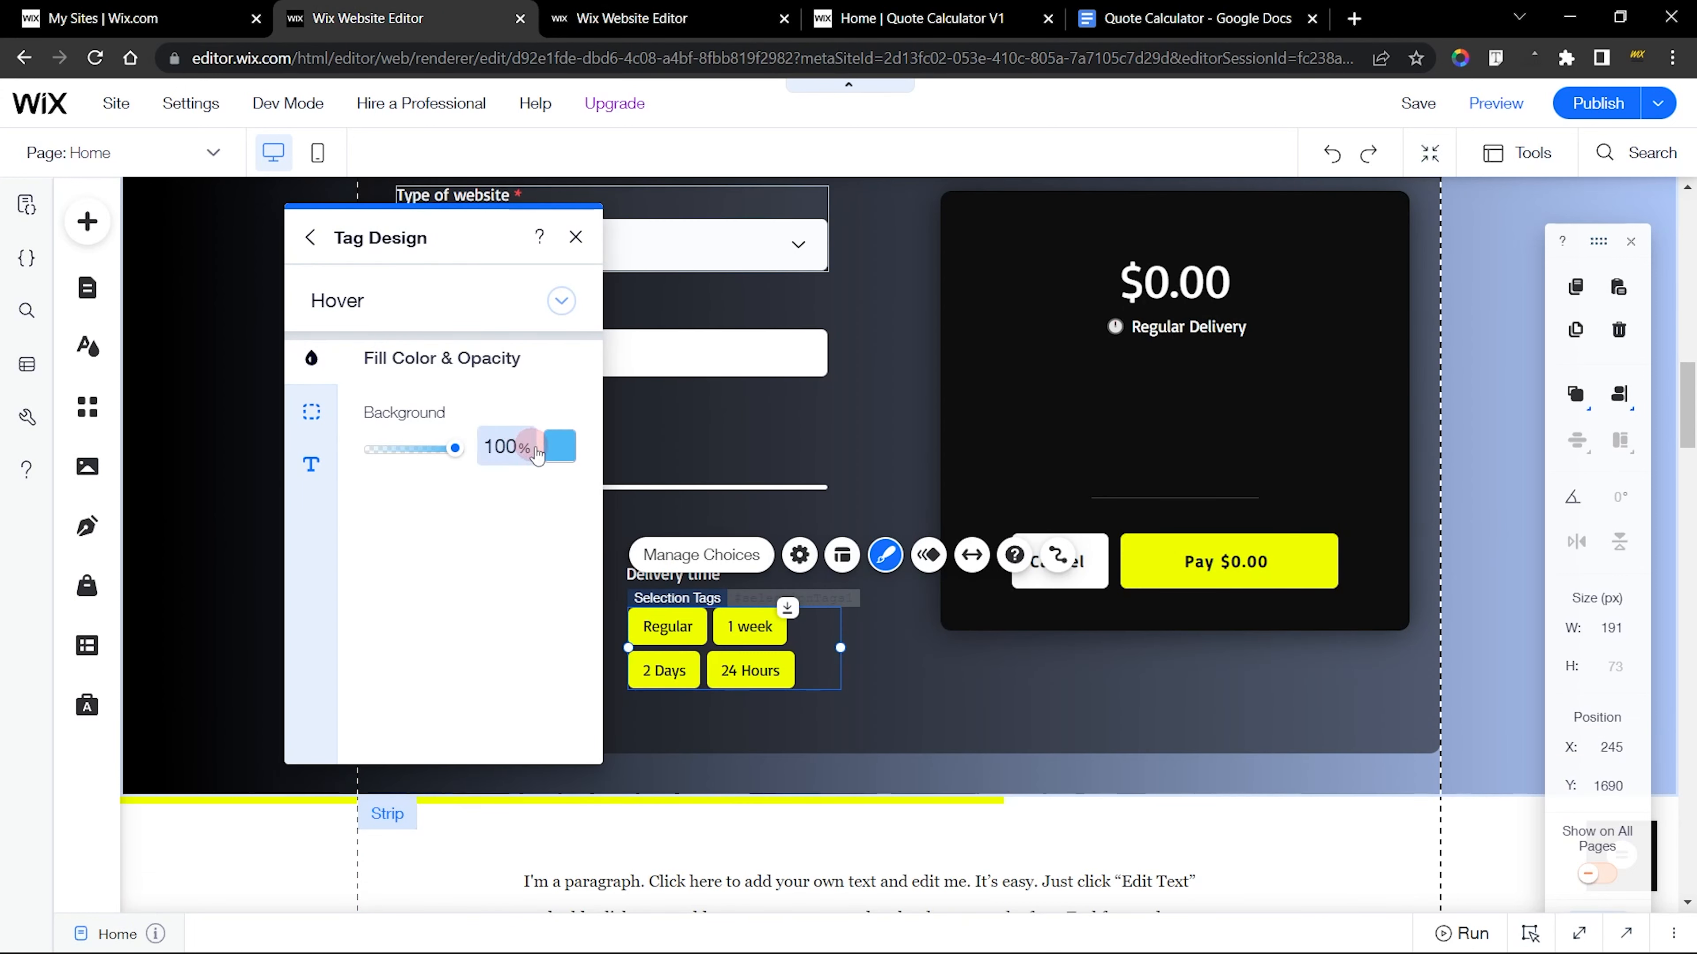
left_click(560, 446)
left_click(651, 594)
left_click(500, 445)
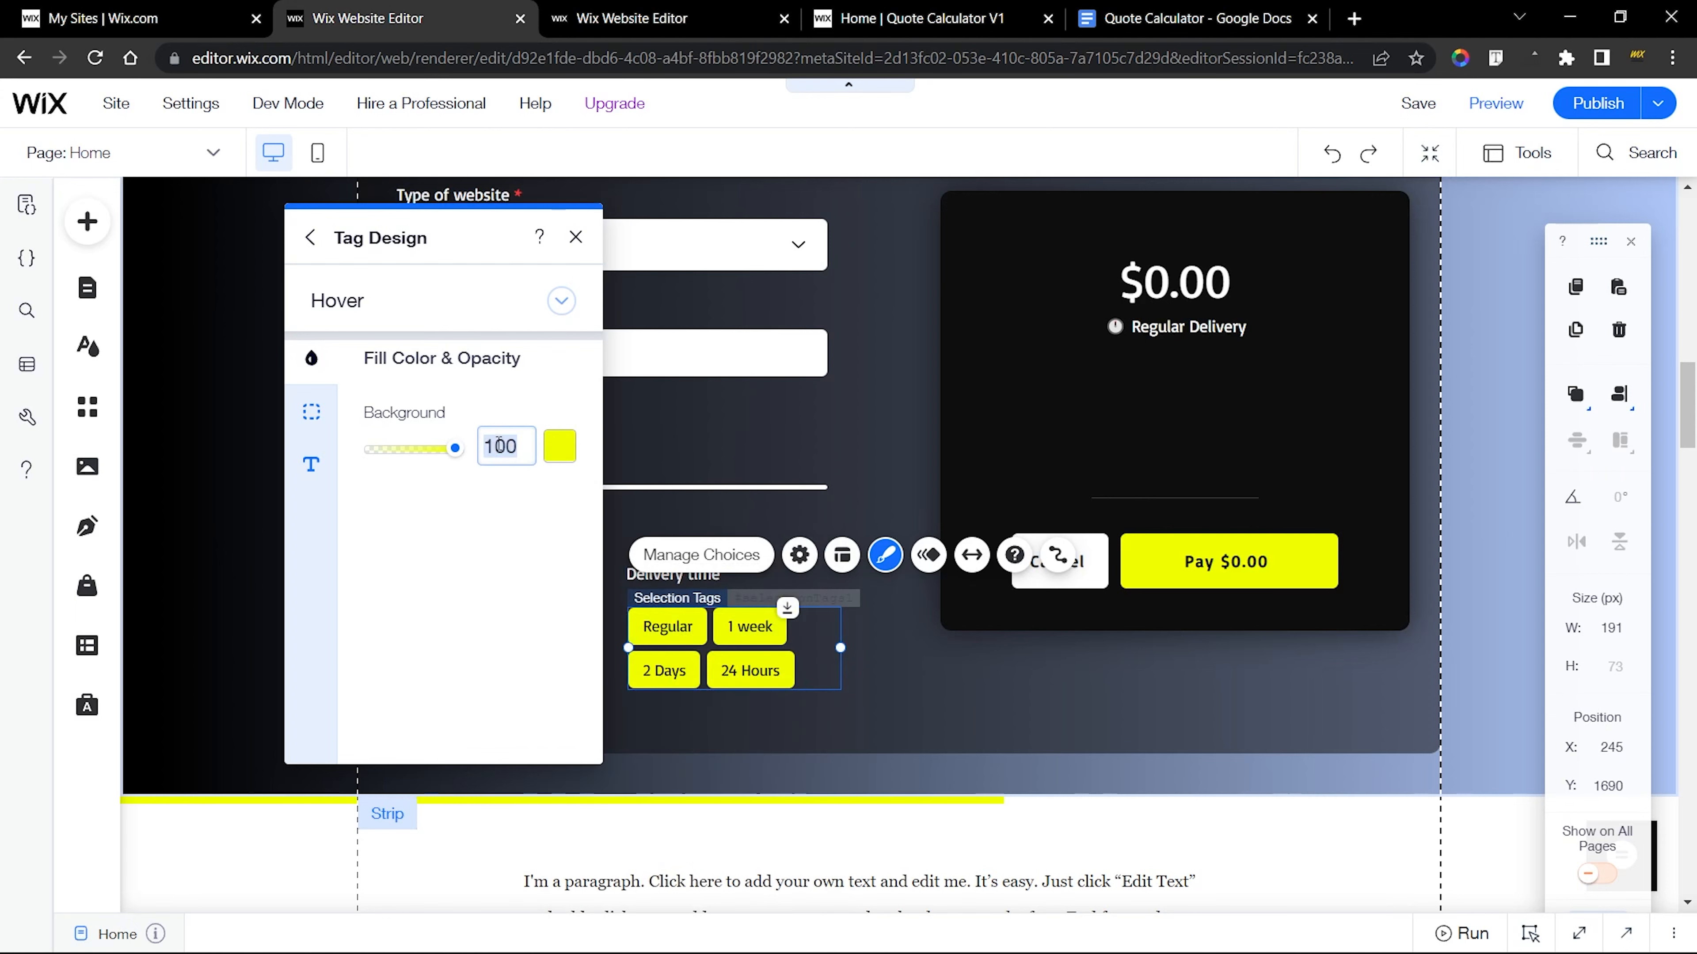
type("80")
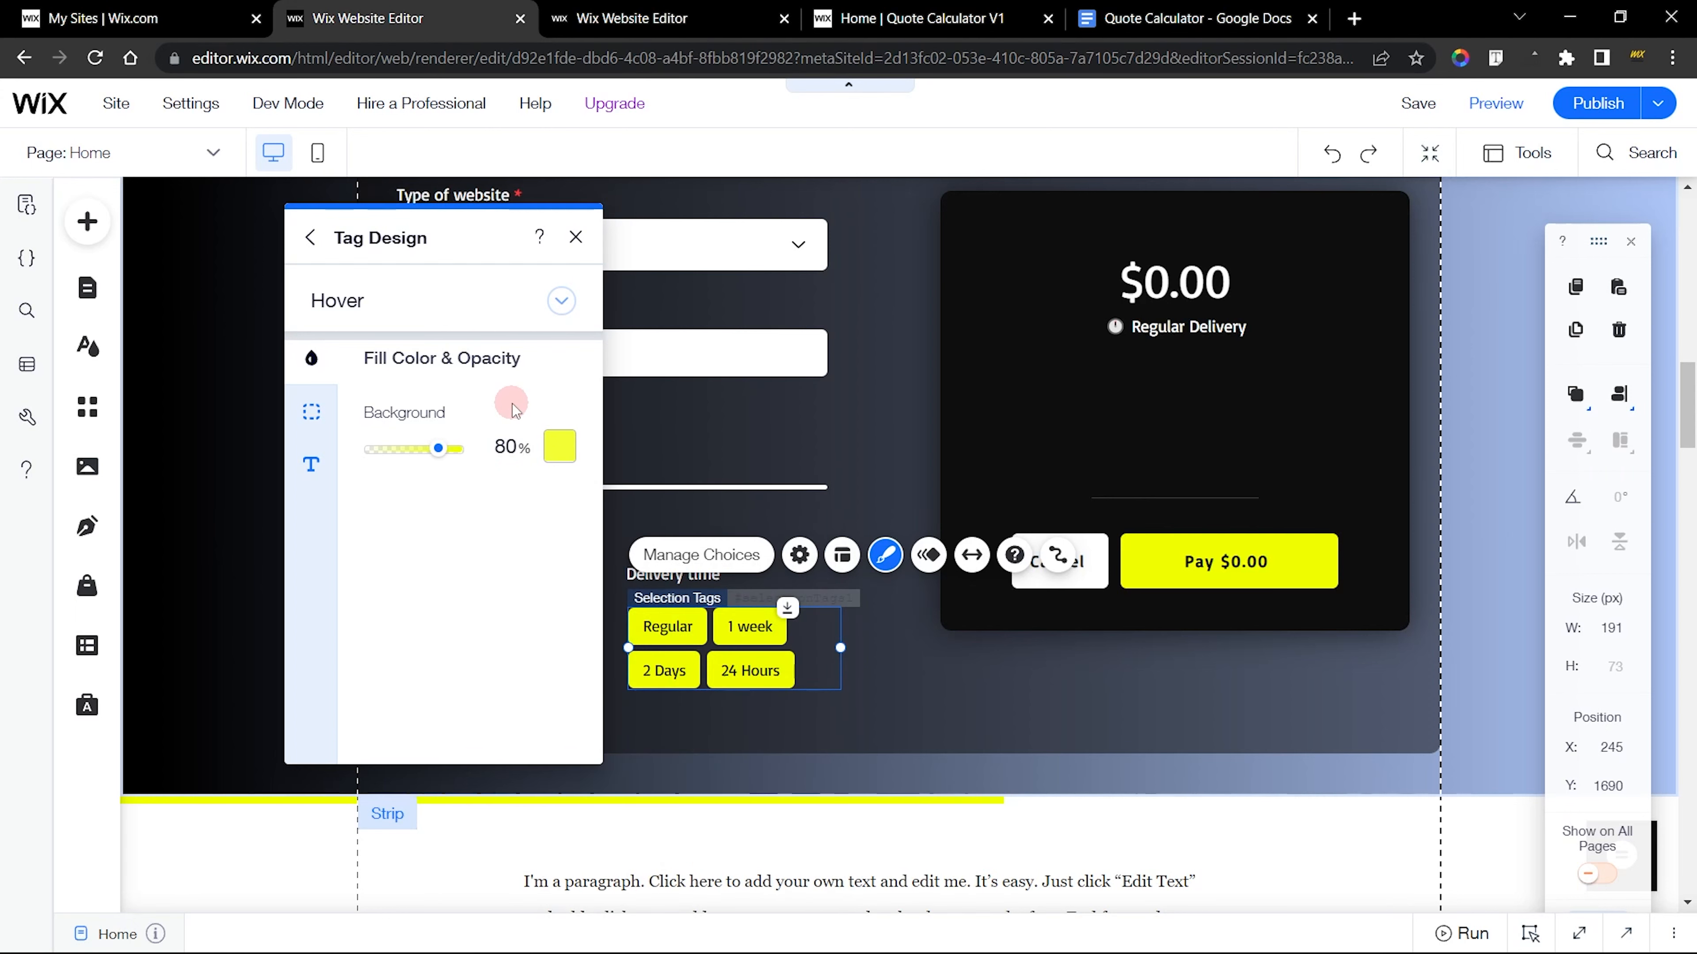
Compare the Hover border color and opacity of the finished tags with those of the new tags
key("ctrl+3")
left_click(1119, 458)
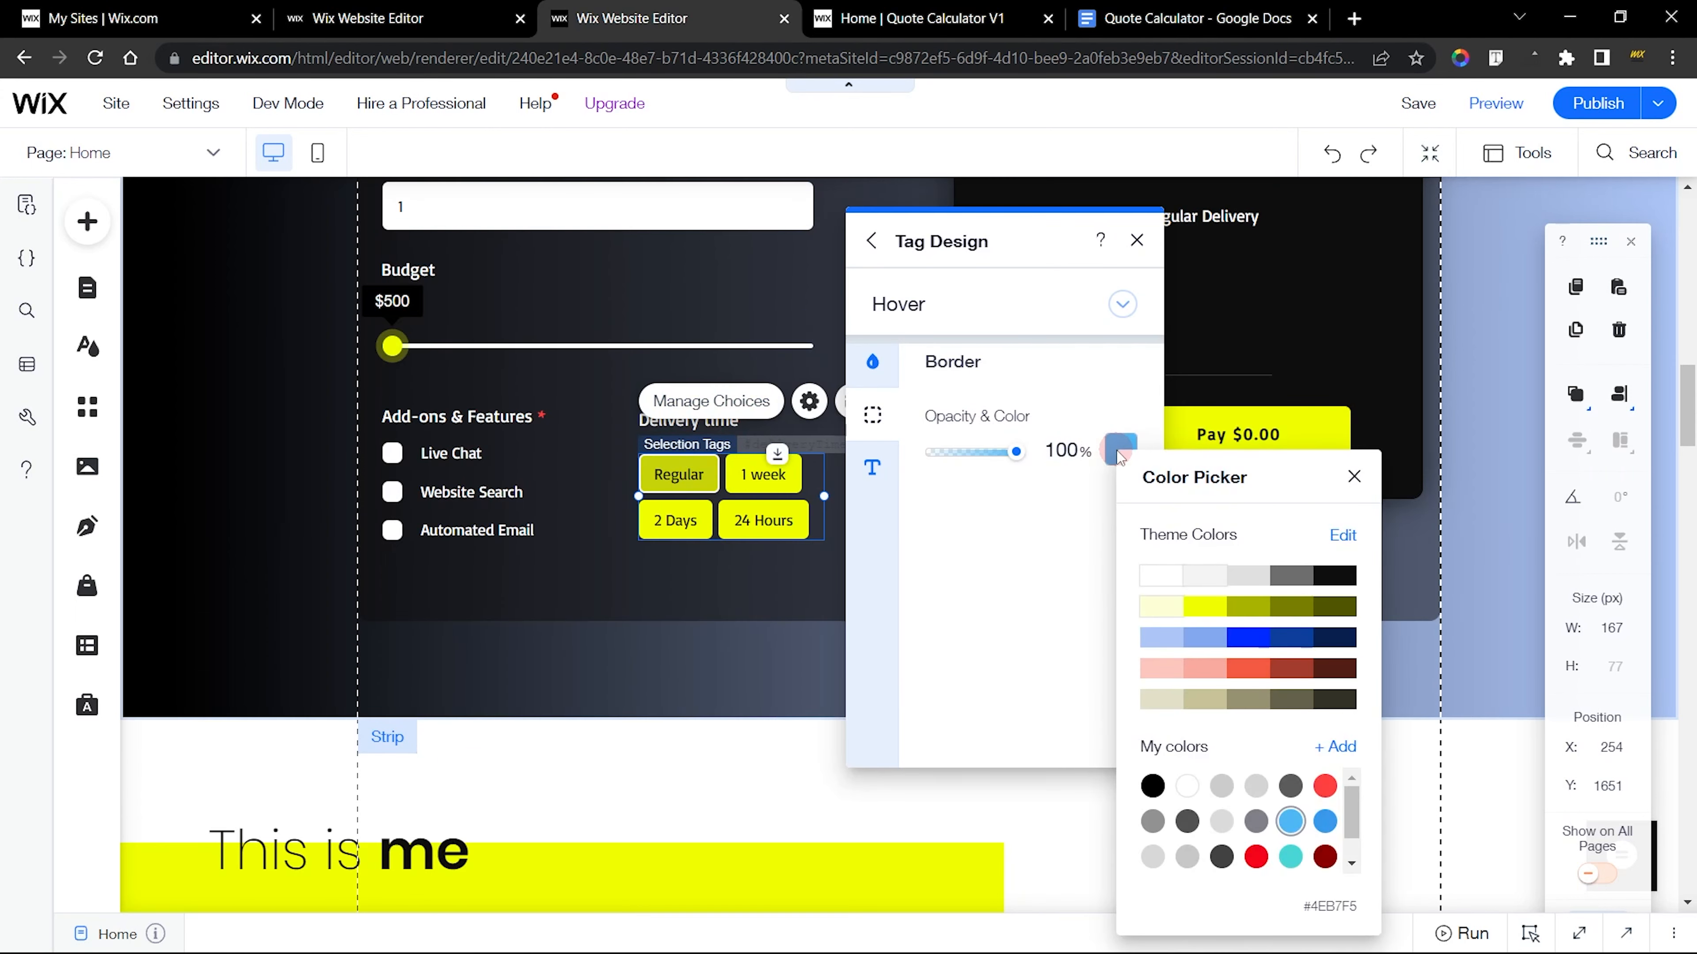
left_click(954, 536)
key("ctrl+2")
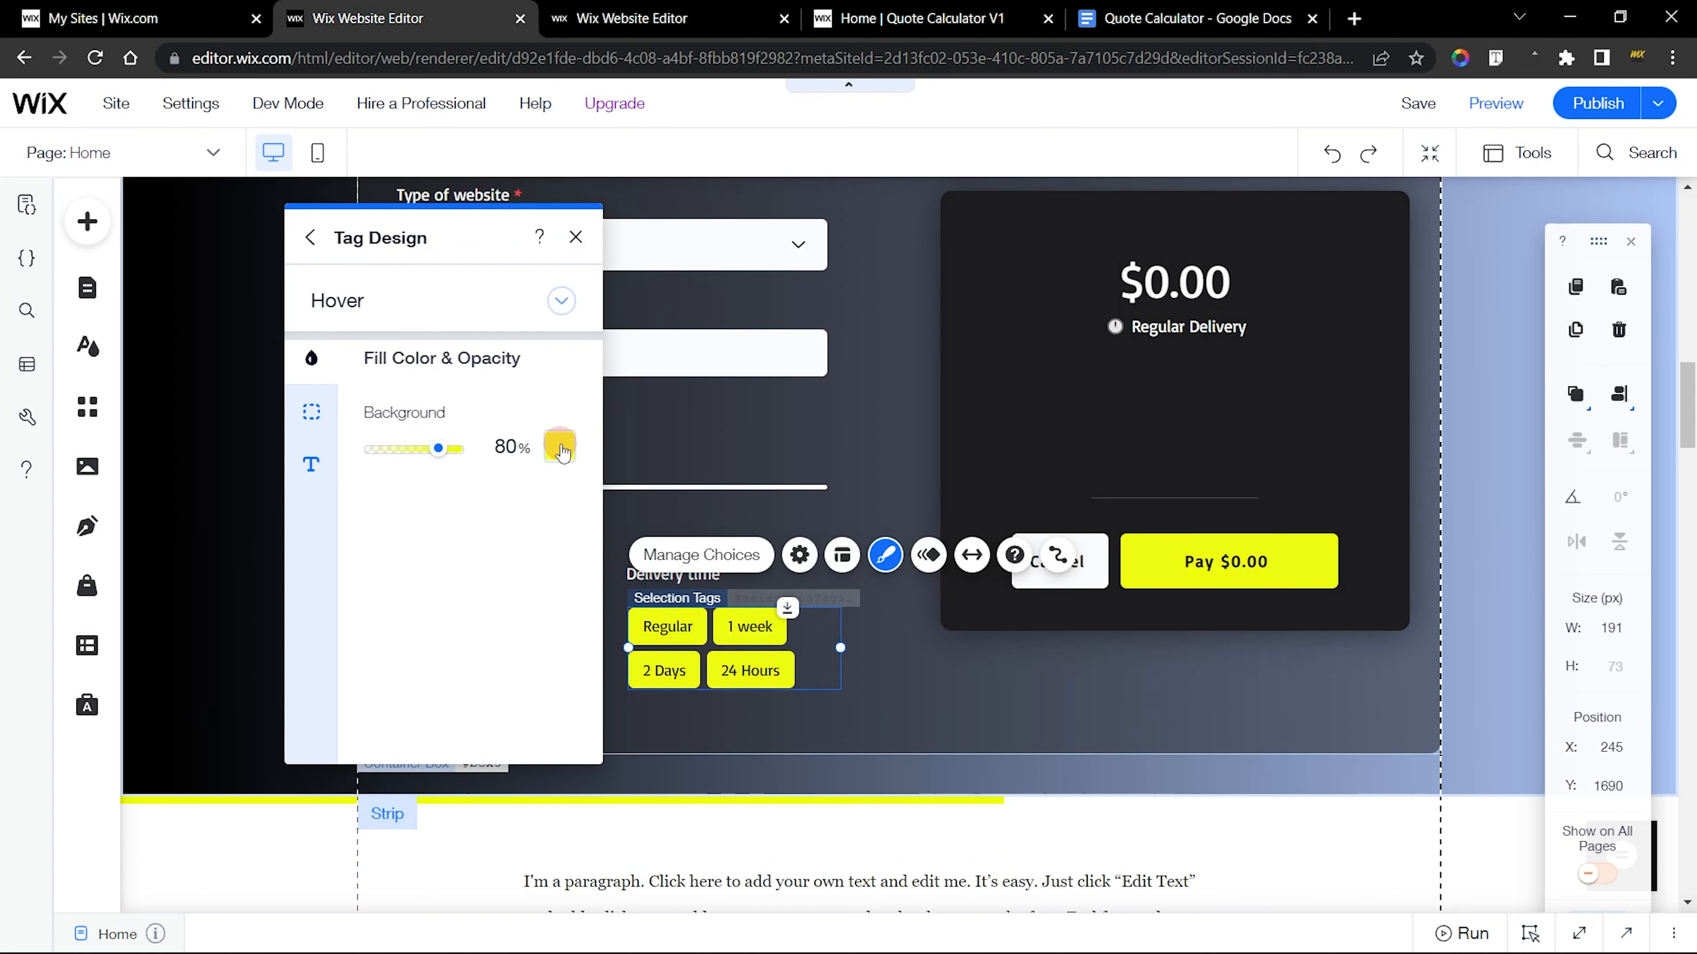
left_click(311, 412)
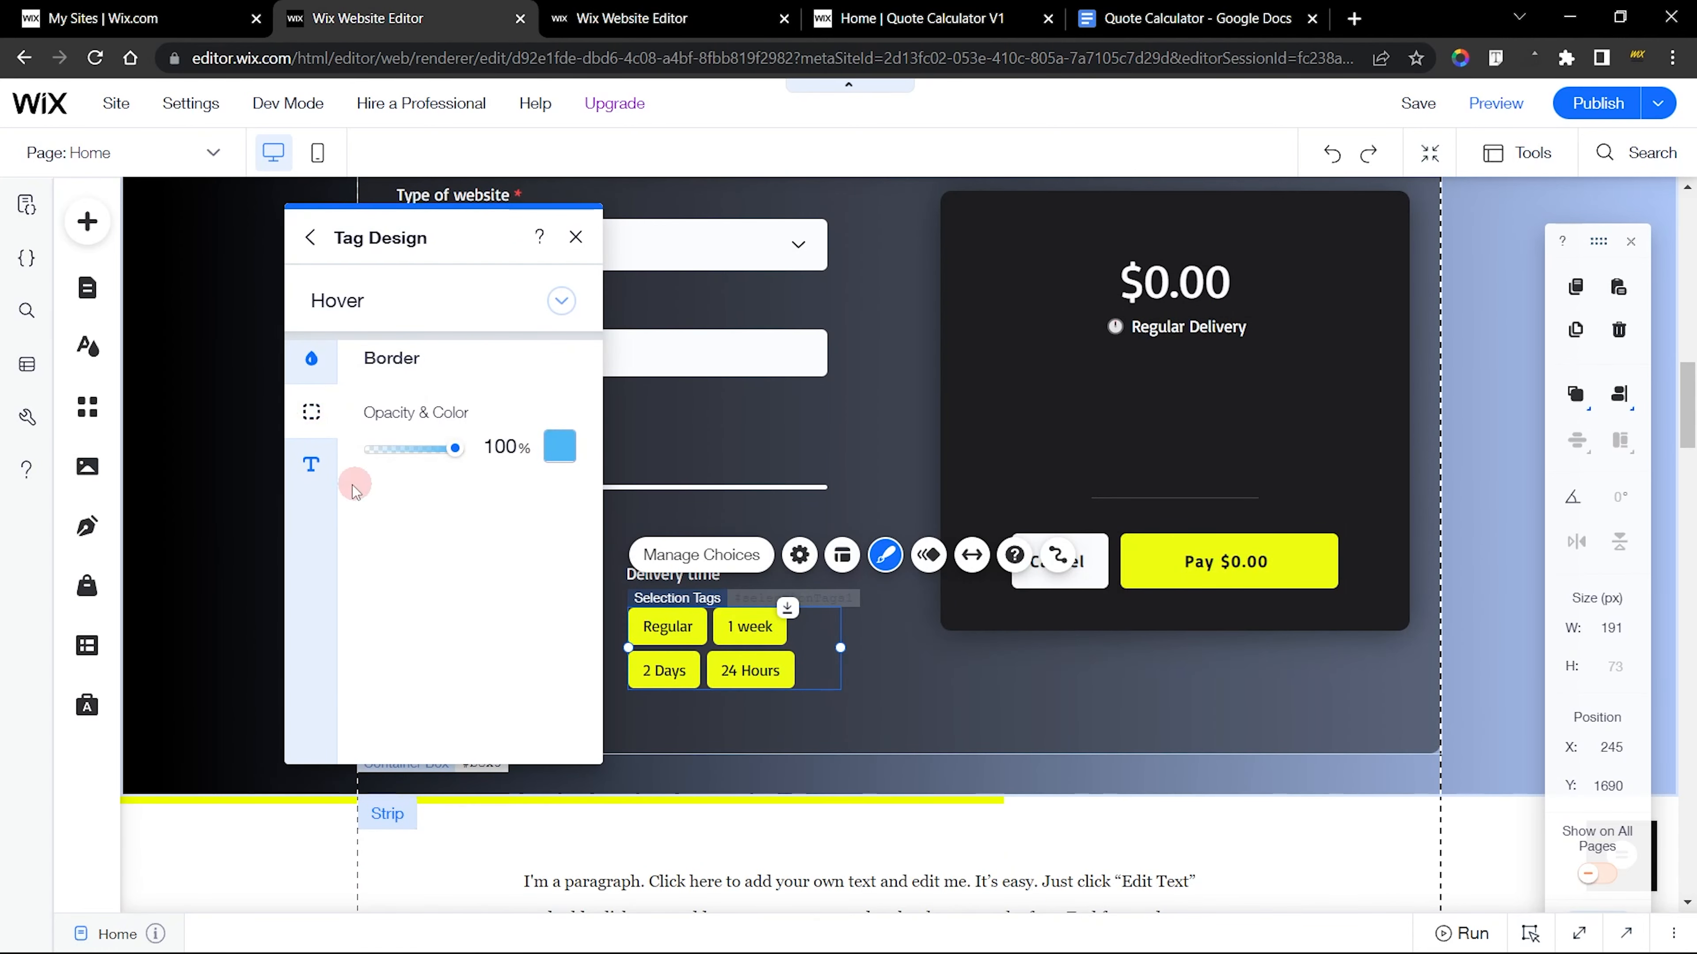
Check the Hover text color of the finished delivery tags against the new tags and look at the live calculator
left_click(324, 469)
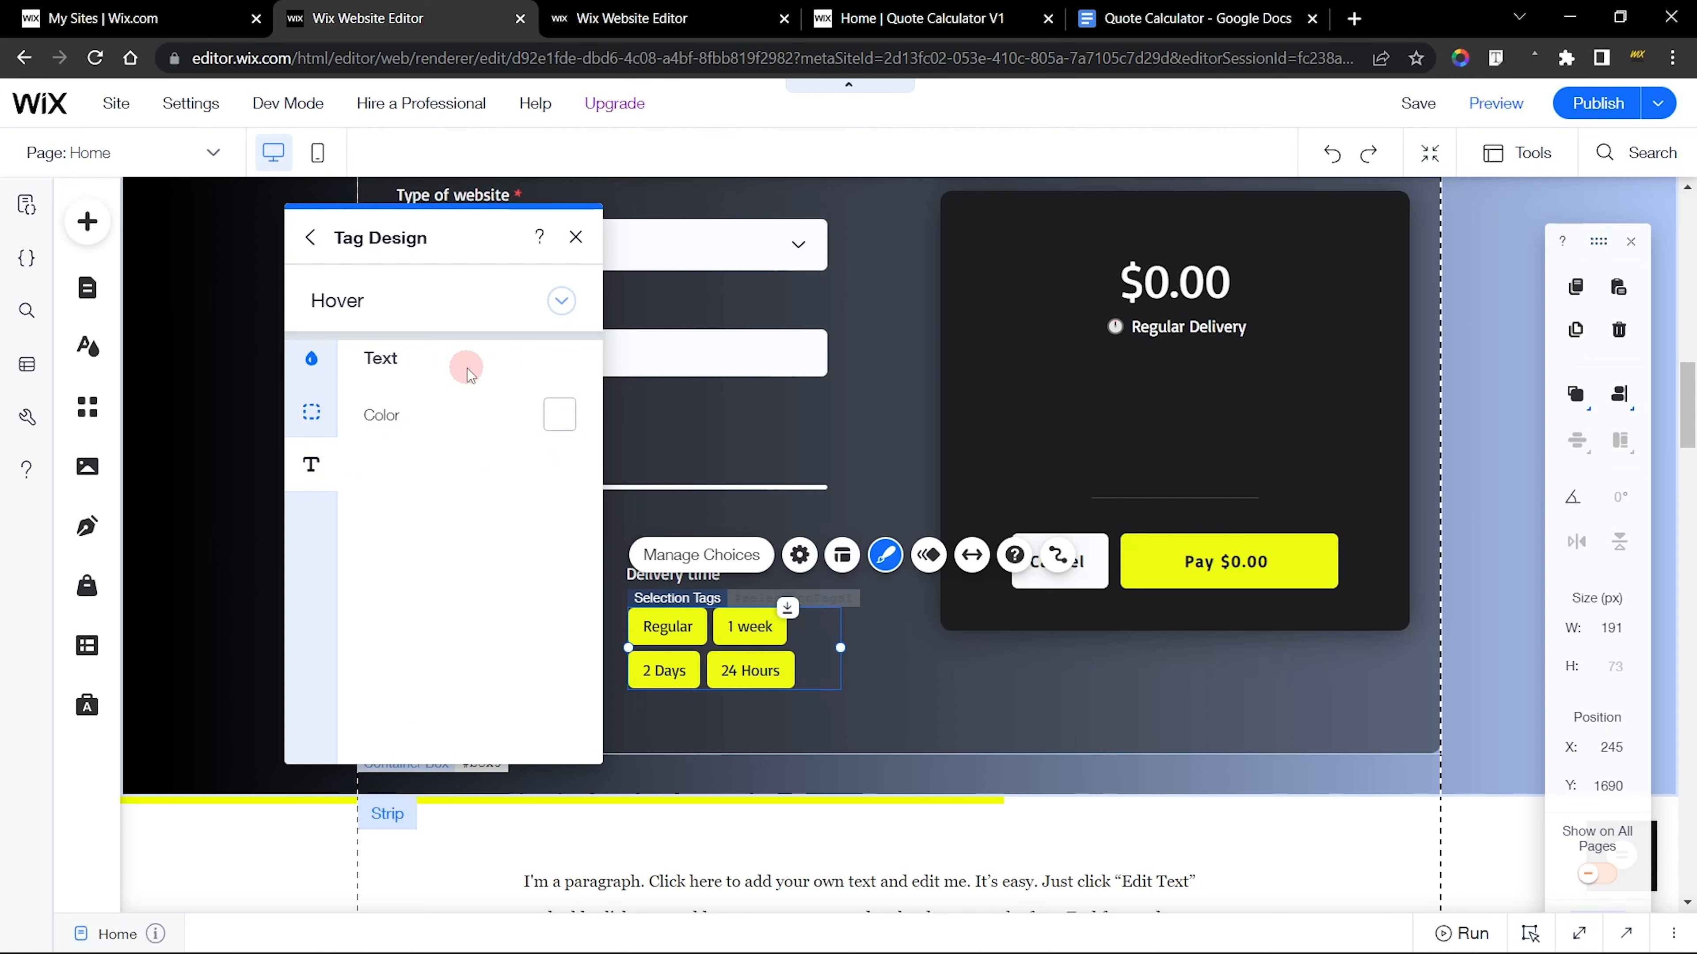
left_click(641, 18)
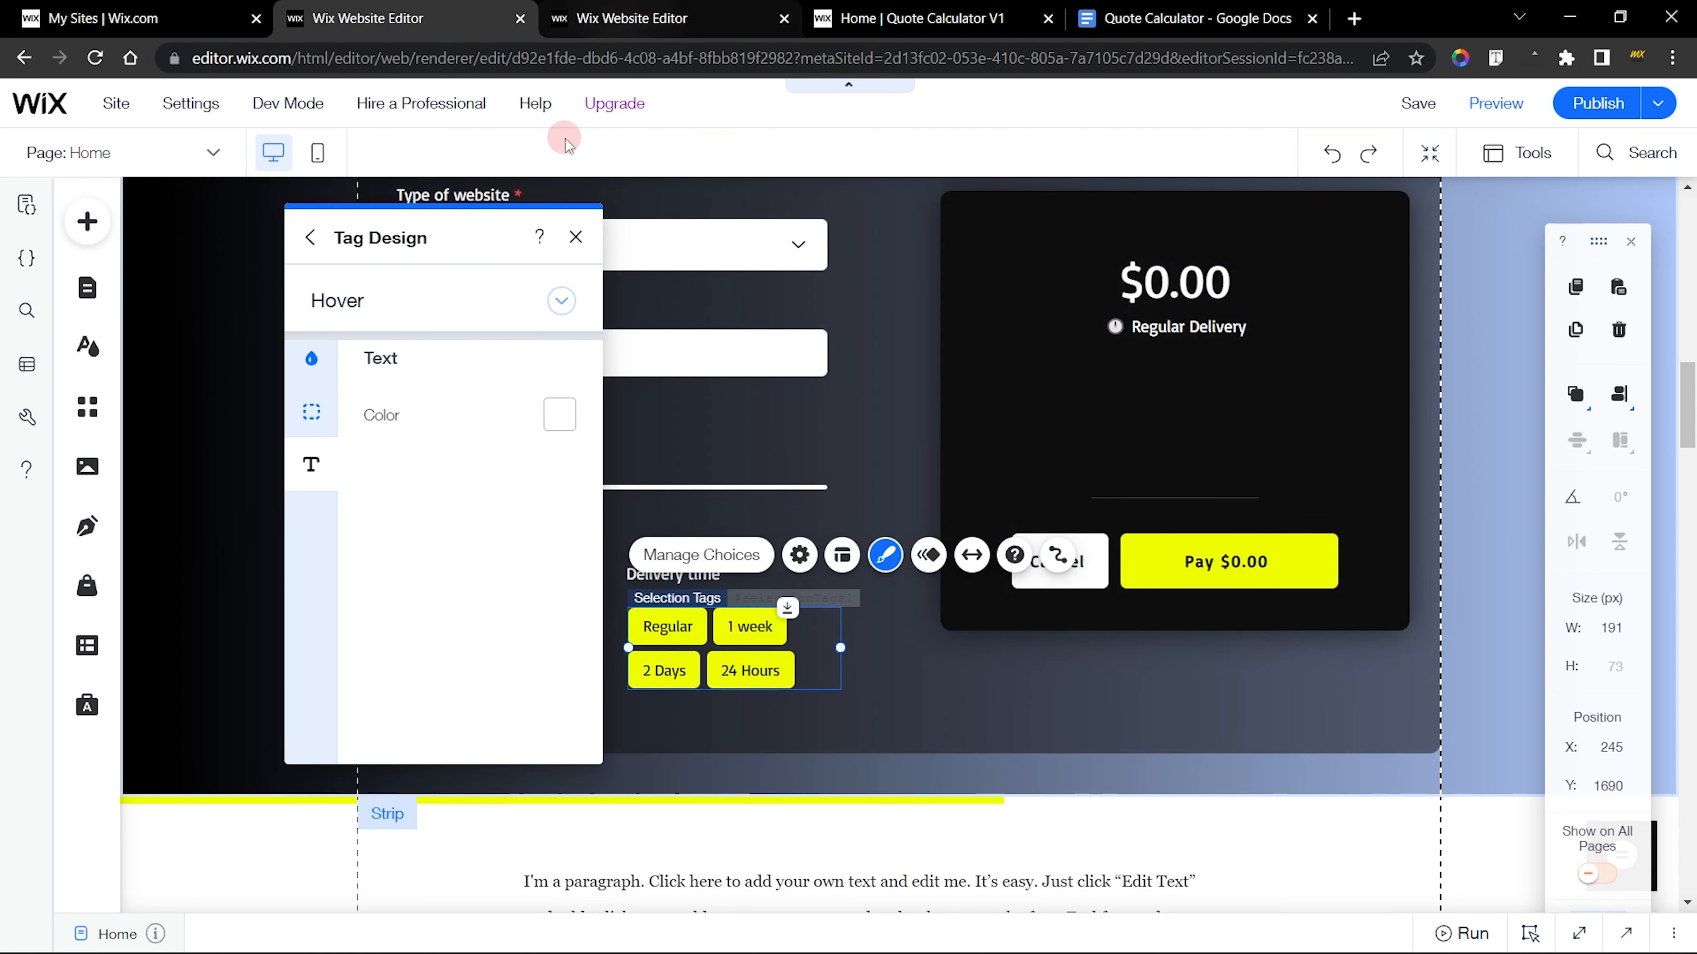
left_click(851, 466)
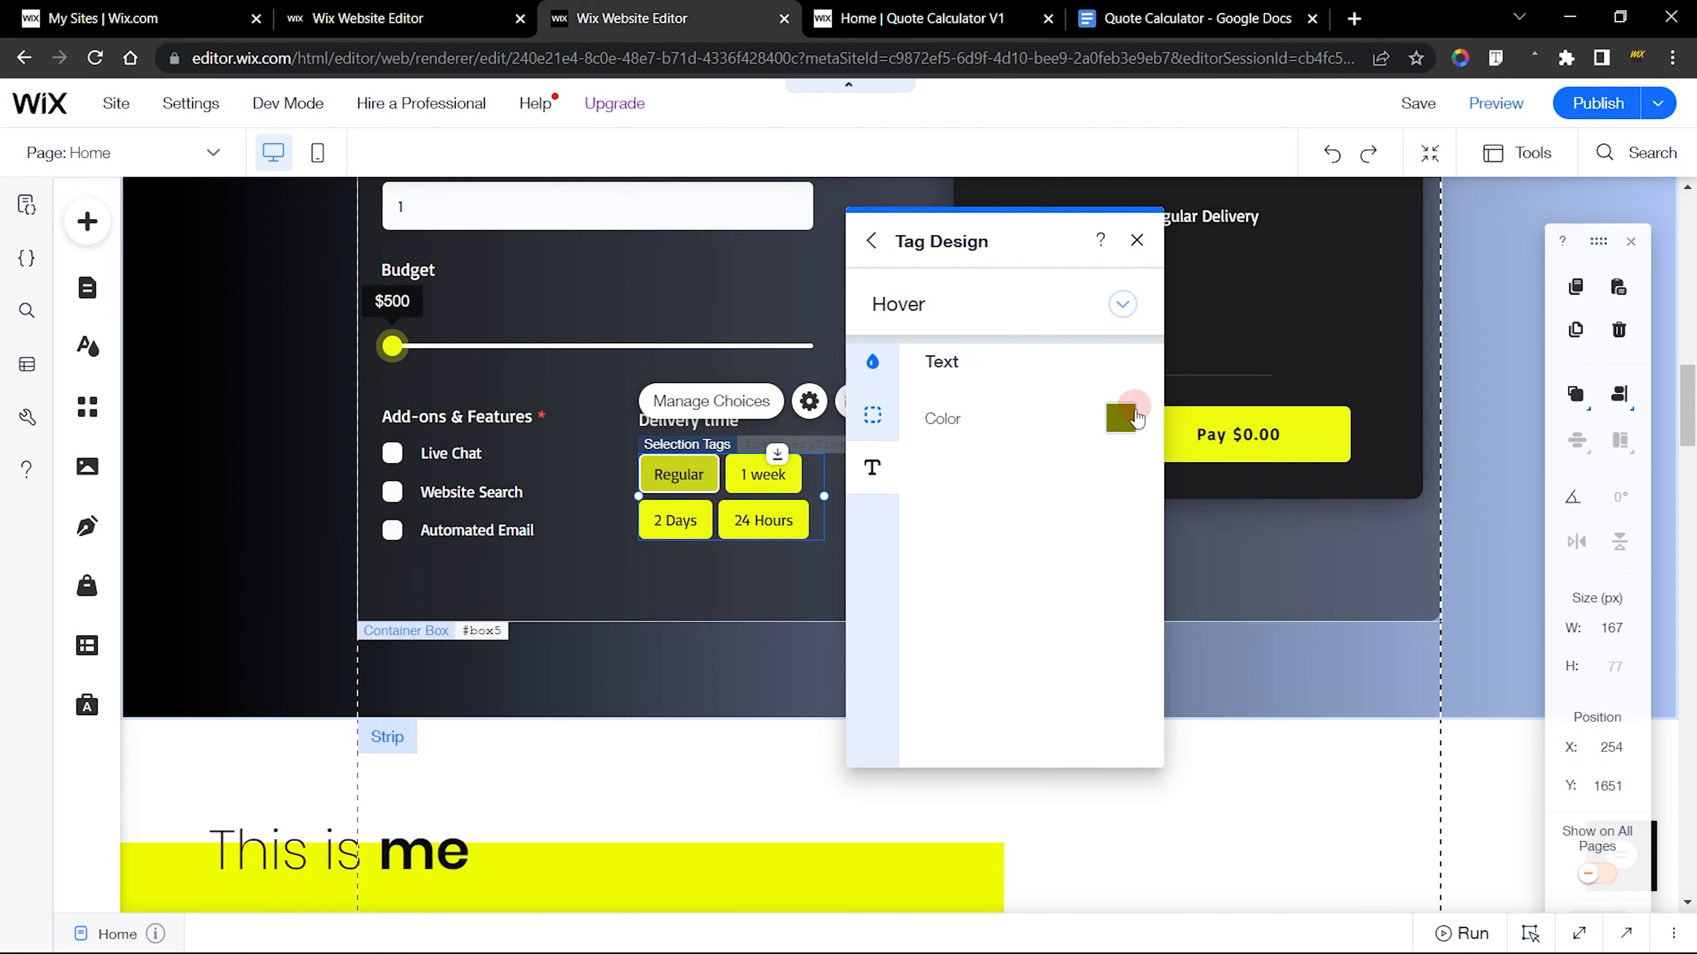
left_click(1125, 423)
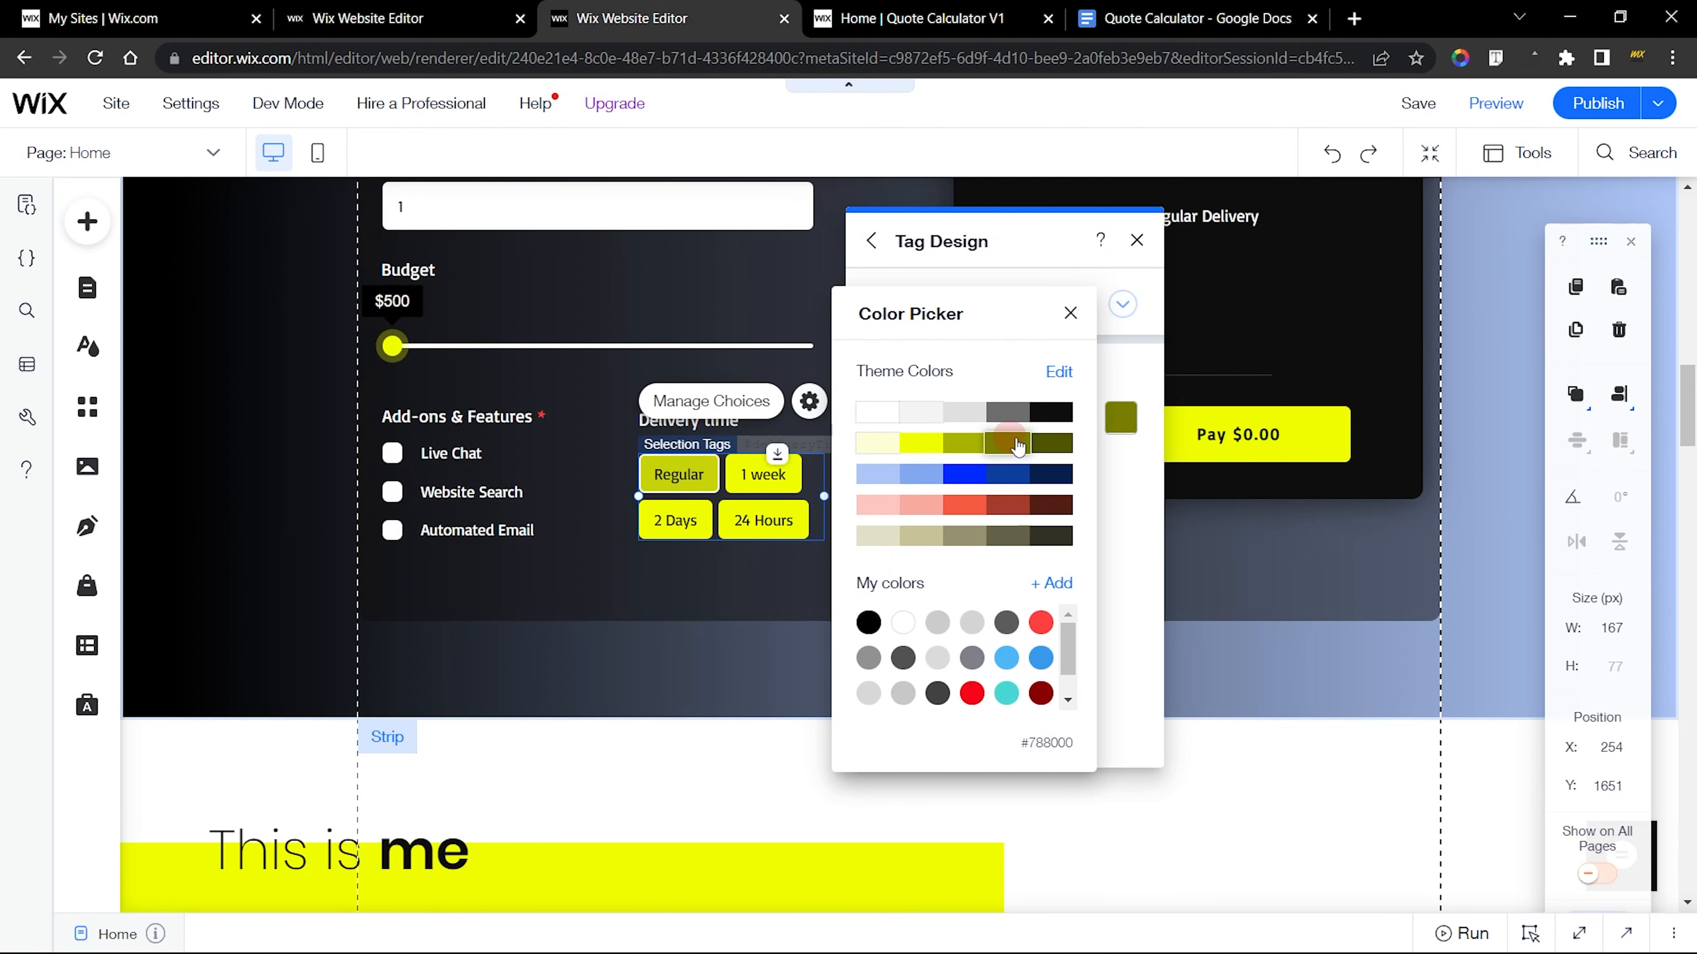
left_click(1129, 480)
left_click(948, 18)
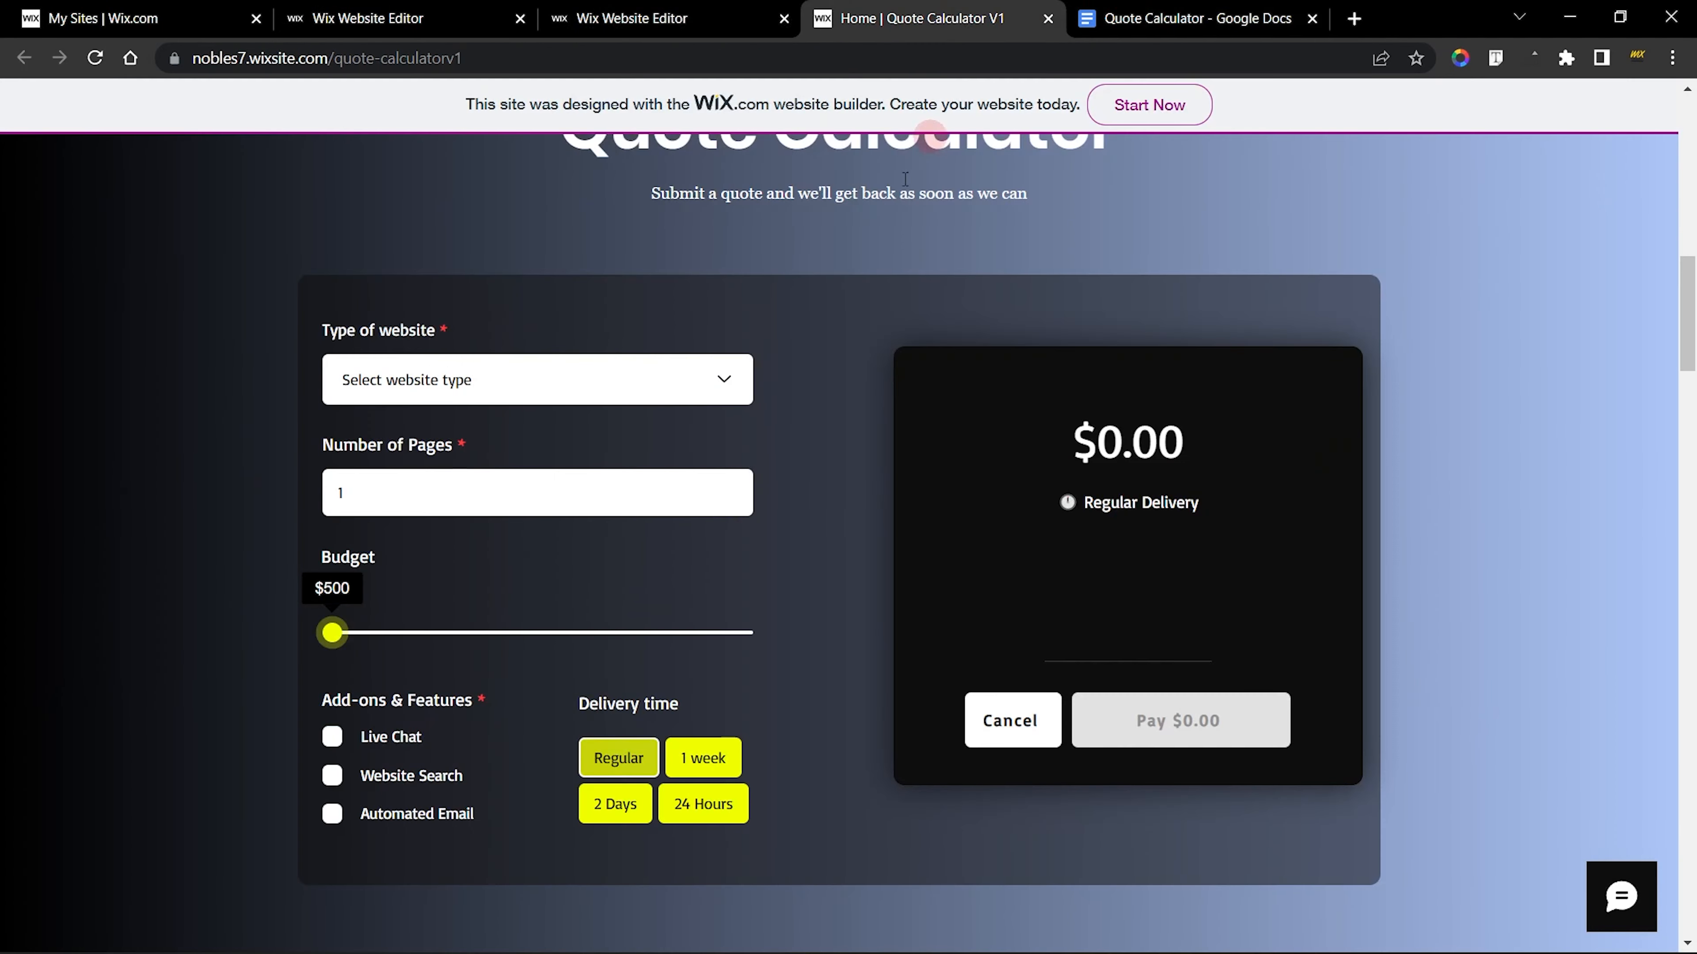
Set the new delivery tags' Hover text color to the dark theme yellow #A8B300
left_click(367, 18)
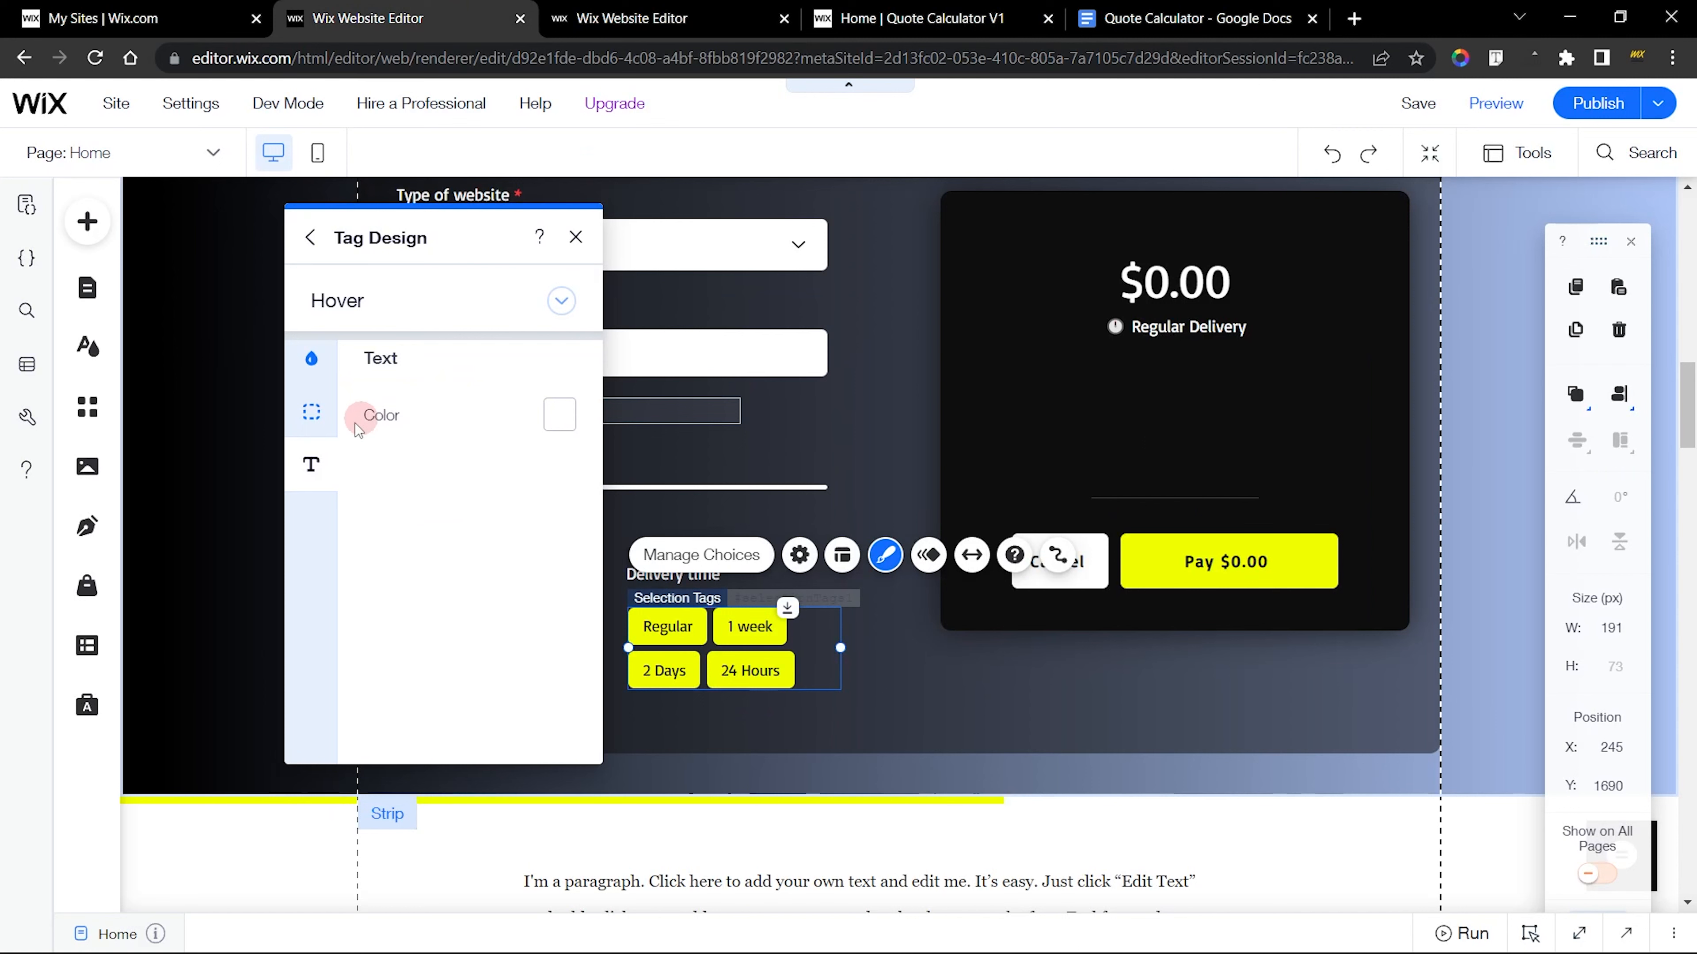
left_click(558, 428)
left_click(406, 441)
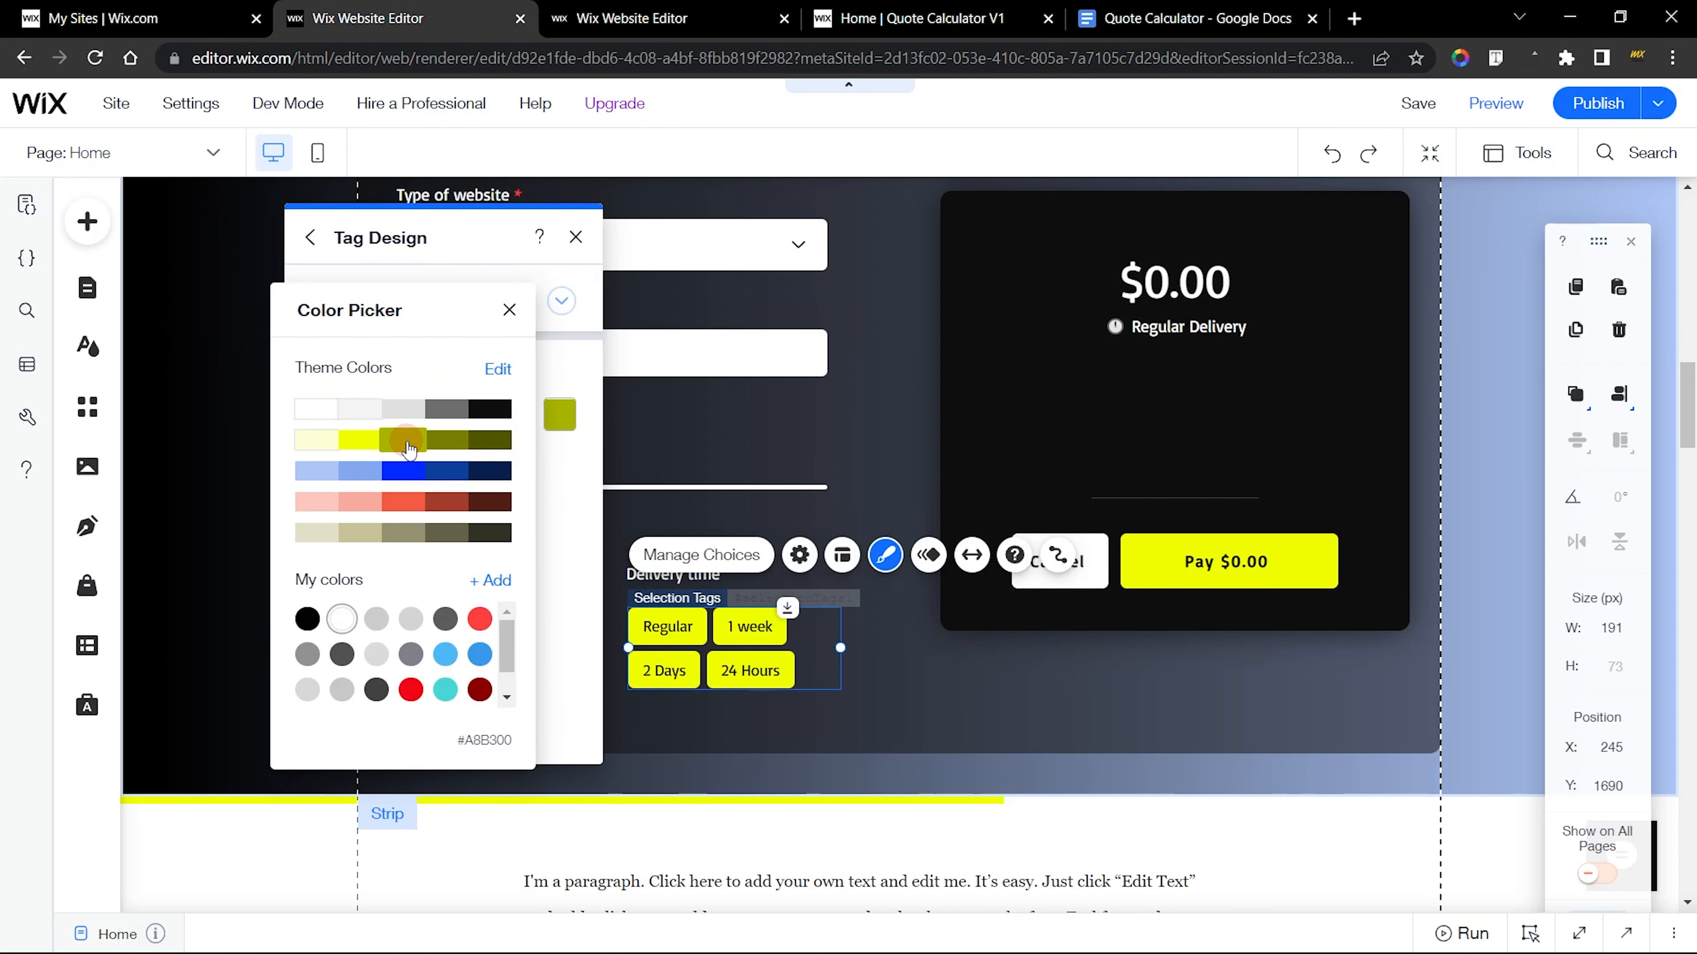
left_click(578, 472)
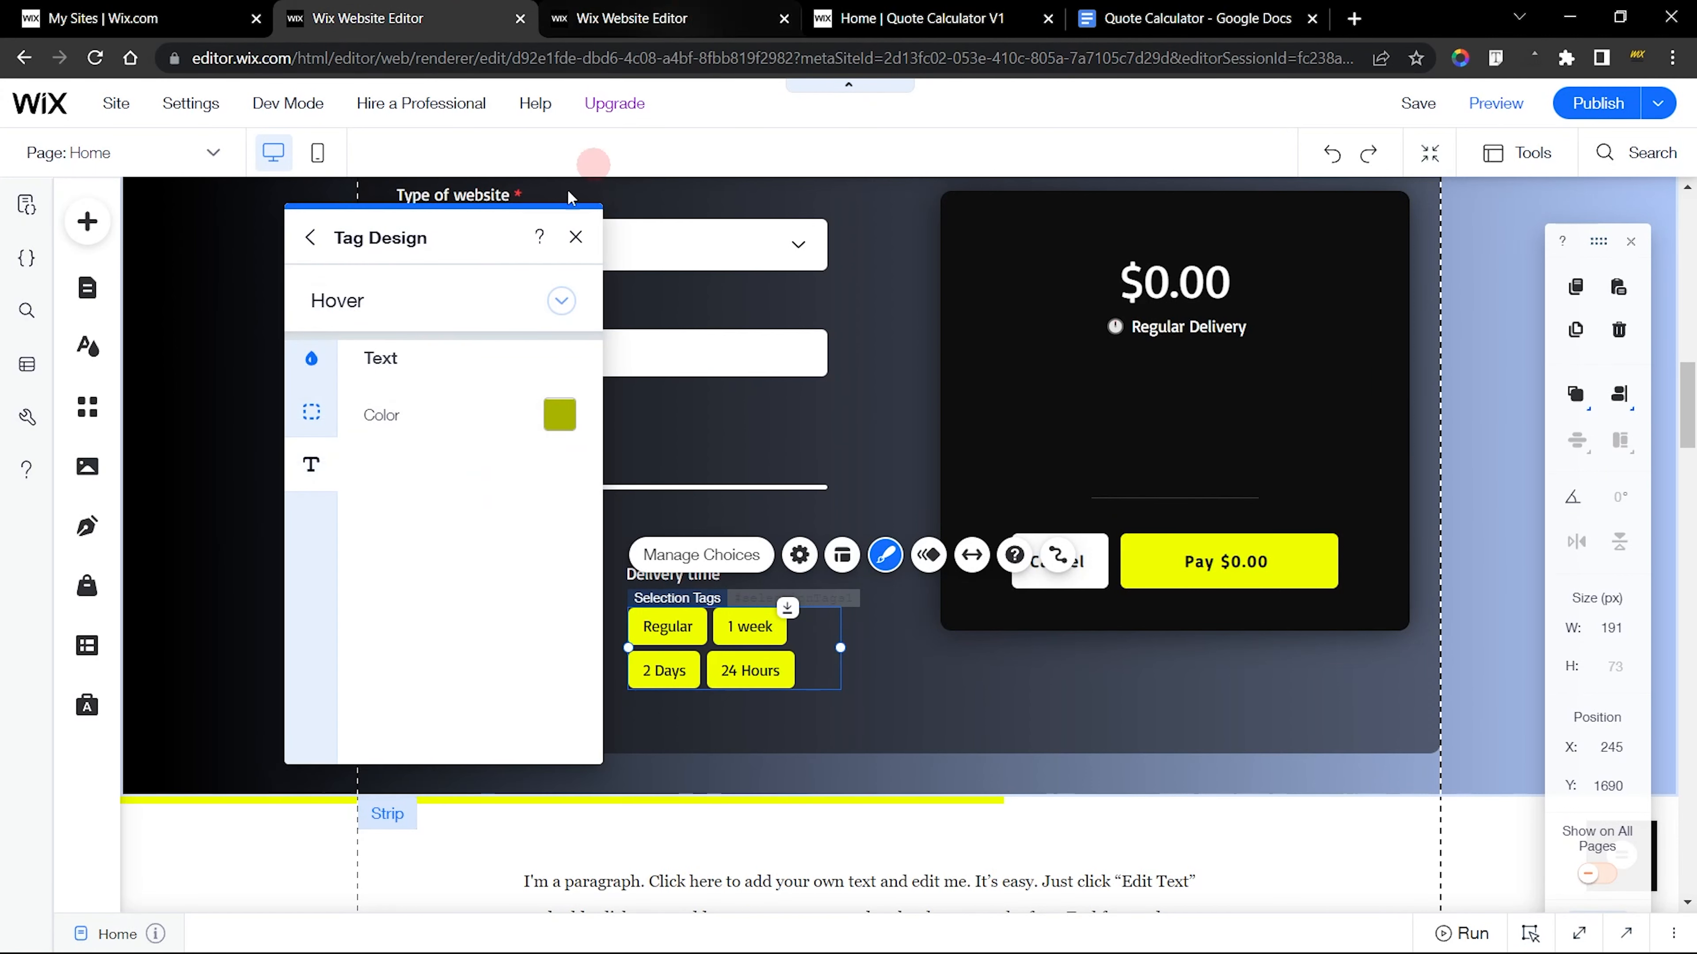
Bring up the tags' Selected state design in both editors and check the finished tags' fill color and opacity
left_click(400, 302)
left_click(381, 359)
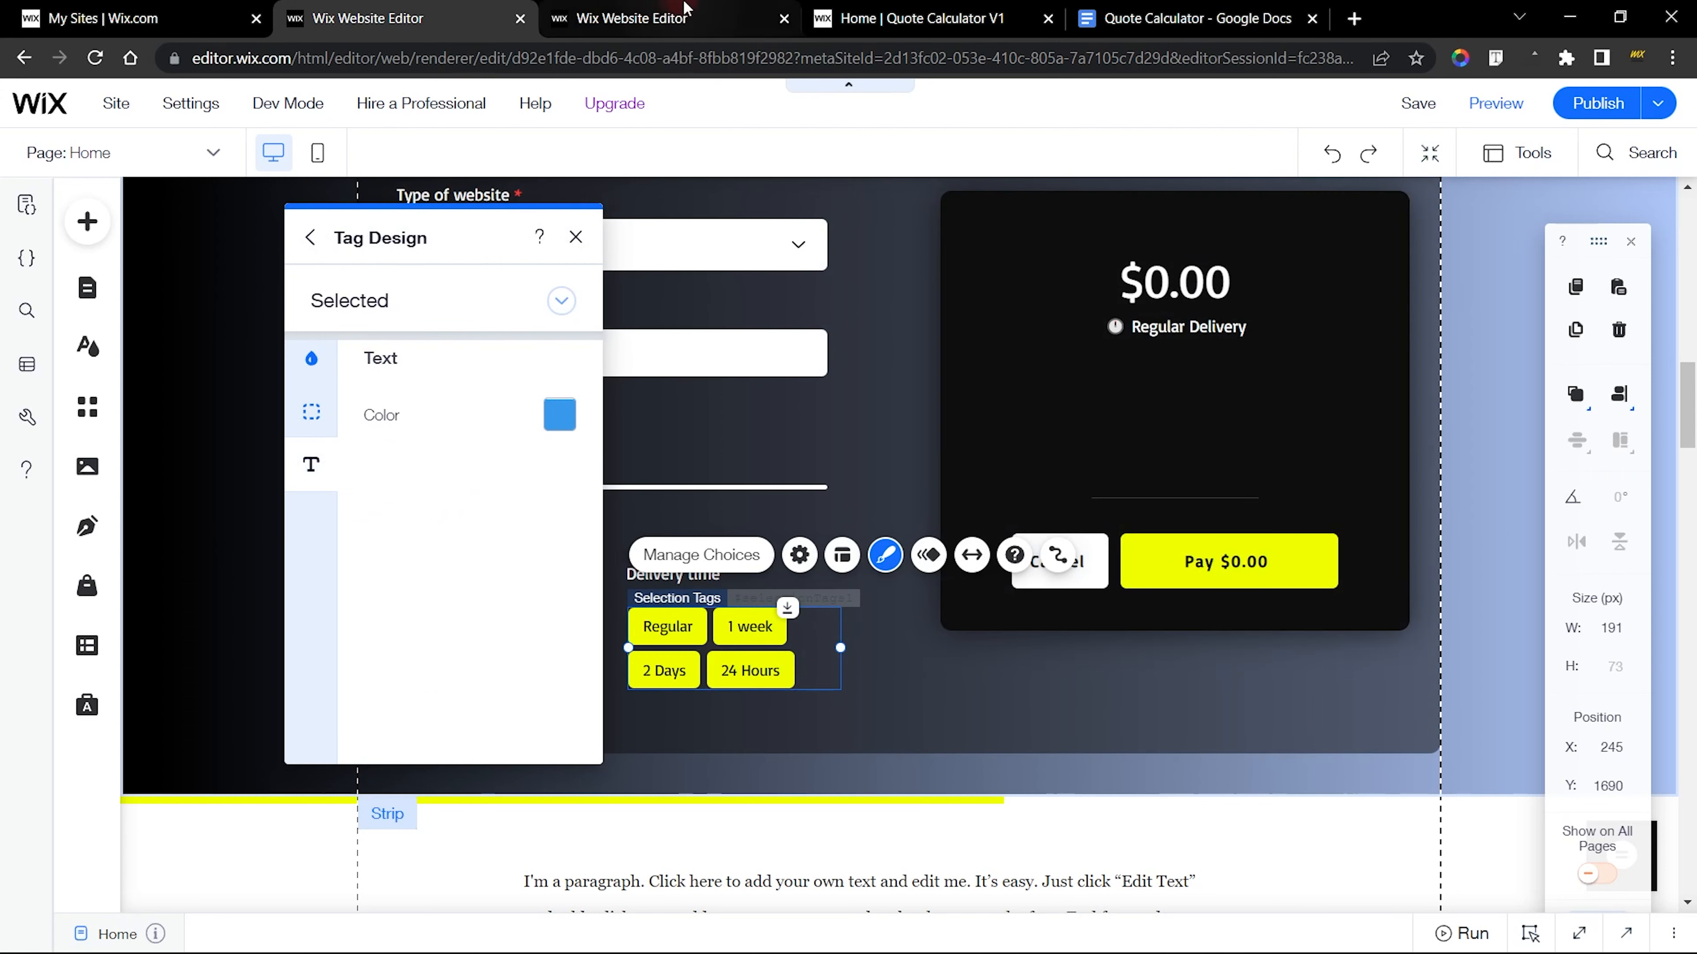
left_click(613, 19)
left_click(944, 312)
left_click(948, 342)
left_click(872, 361)
Set the new delivery tags' Selected background fill to the theme yellow #F0FF00 at 80% opacity
left_click(394, 30)
left_click(318, 354)
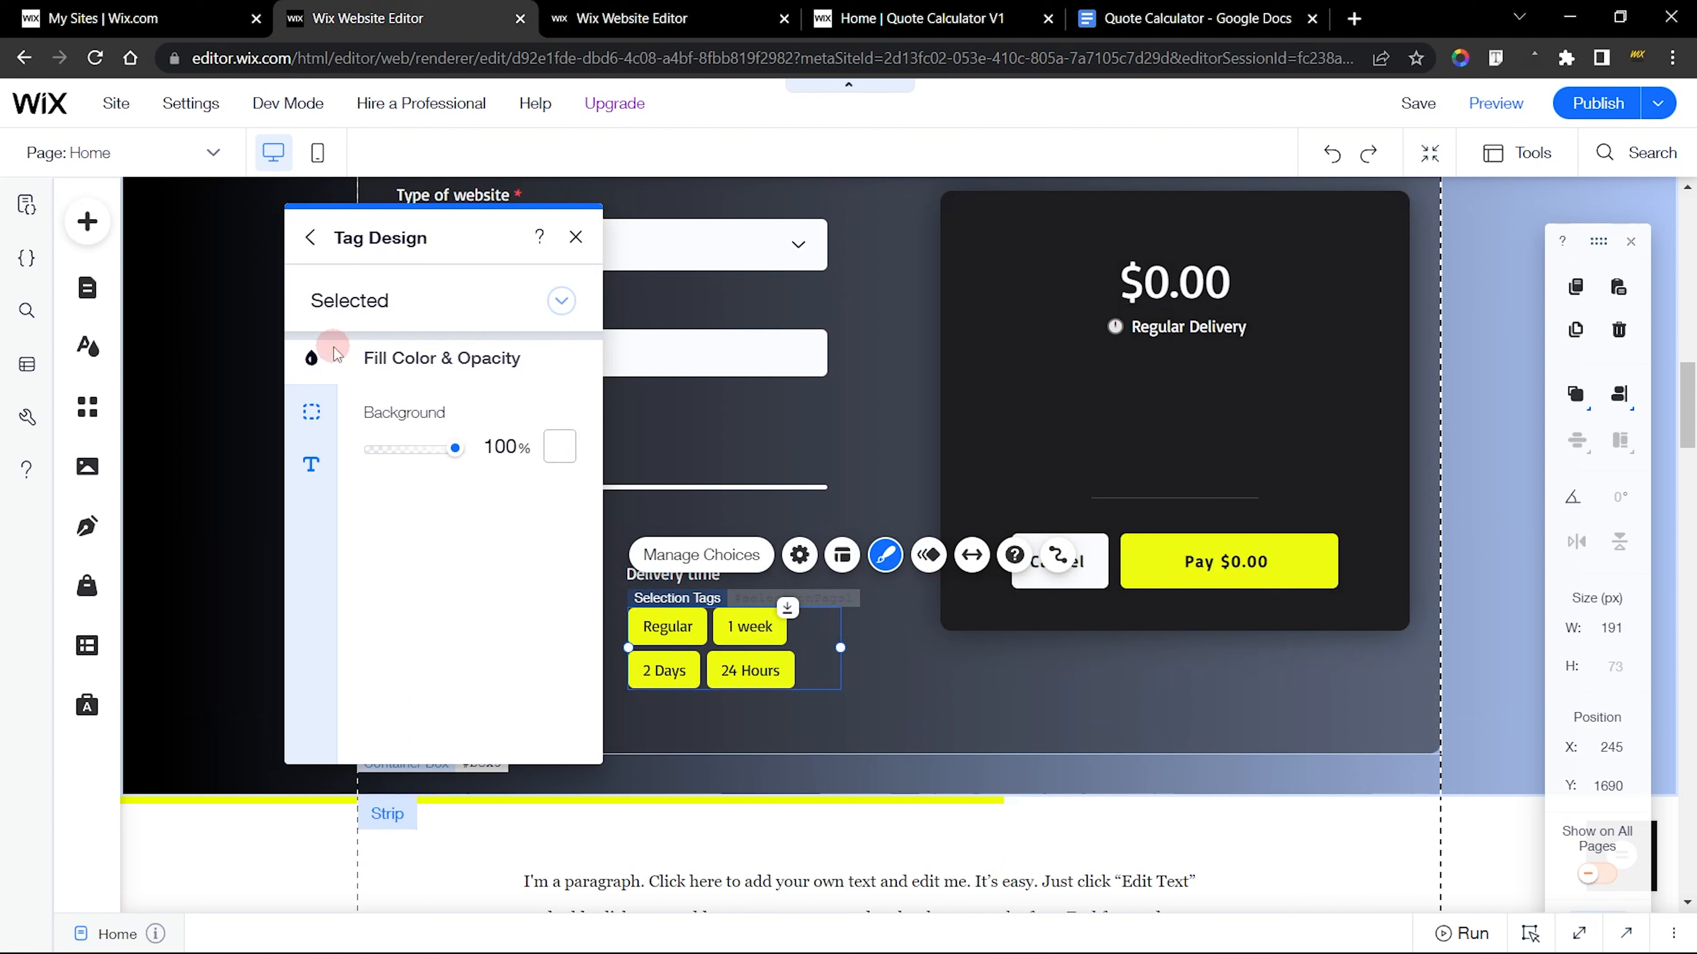
left_click(560, 446)
left_click(643, 605)
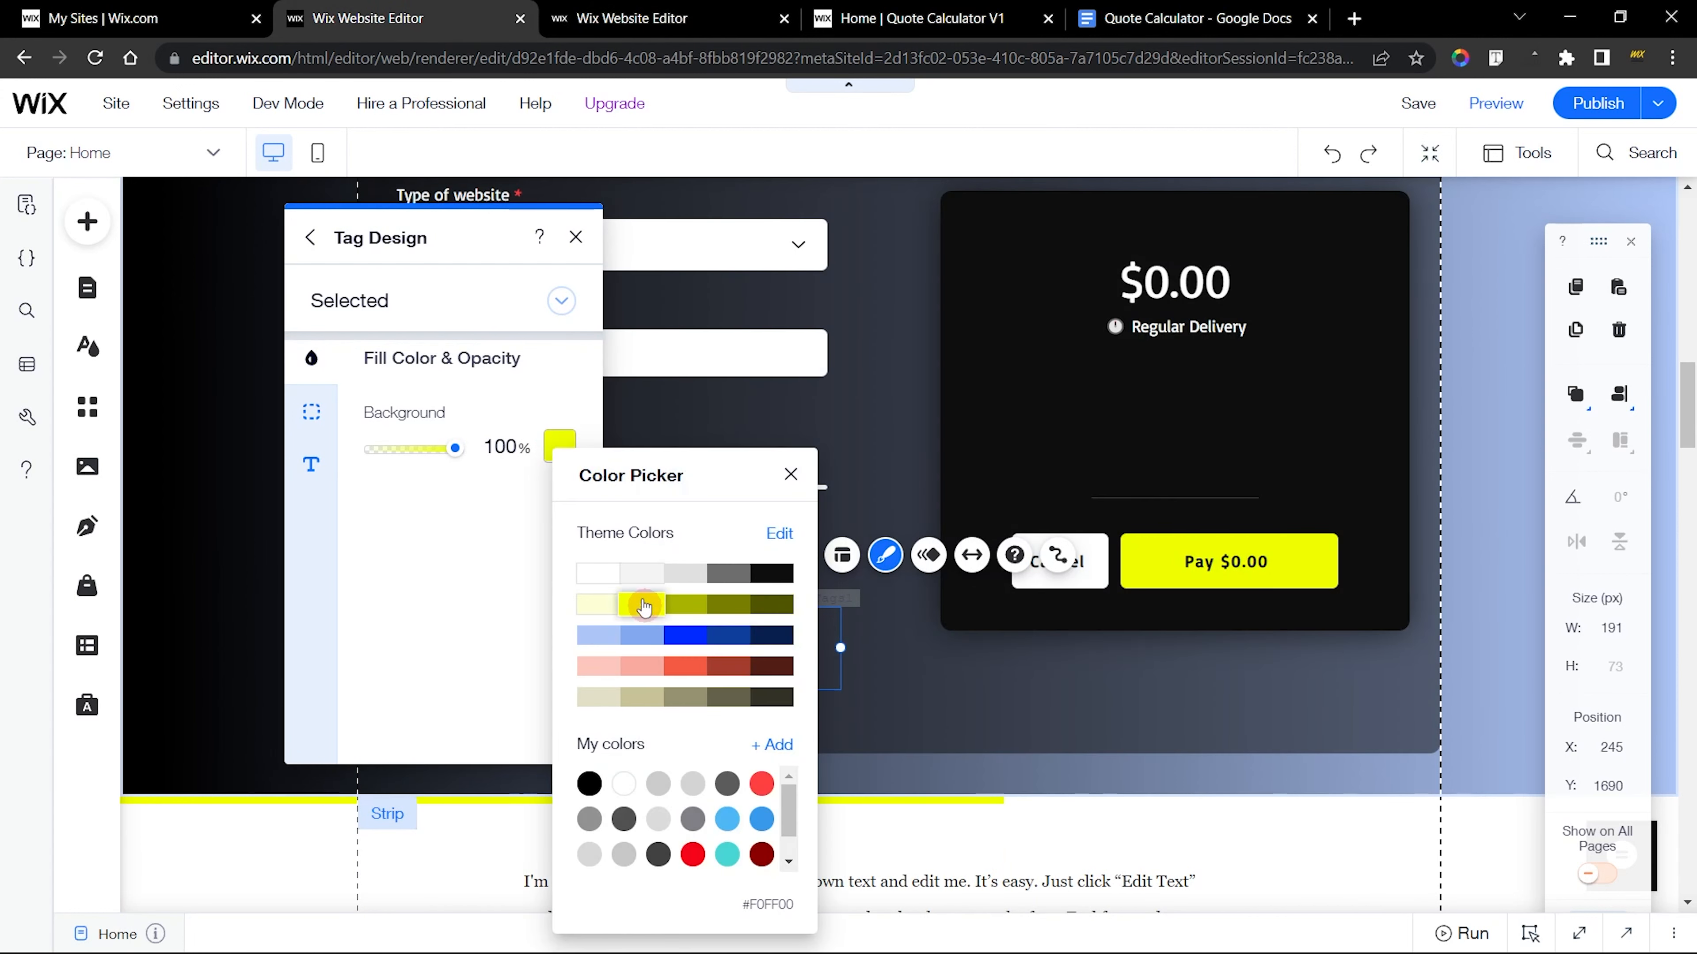
left_click(492, 445)
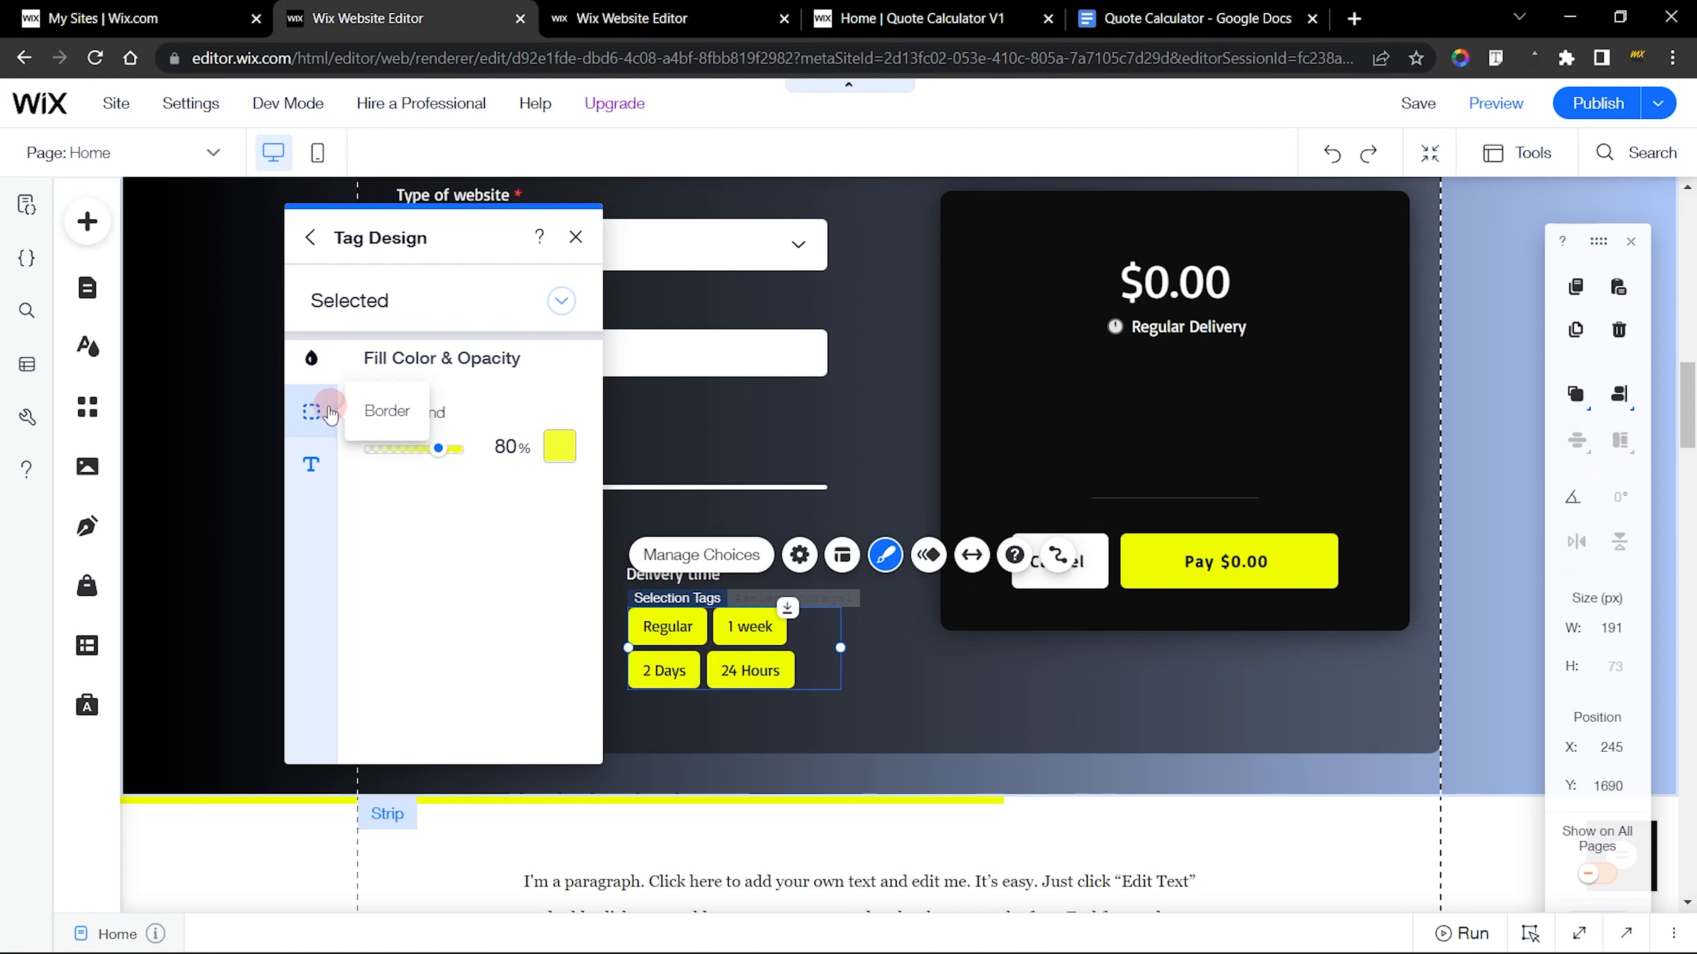
Check the finished tags' Selected border and set the new delivery tags' Selected border color to white
left_click(314, 411)
key("ctrl+Tab")
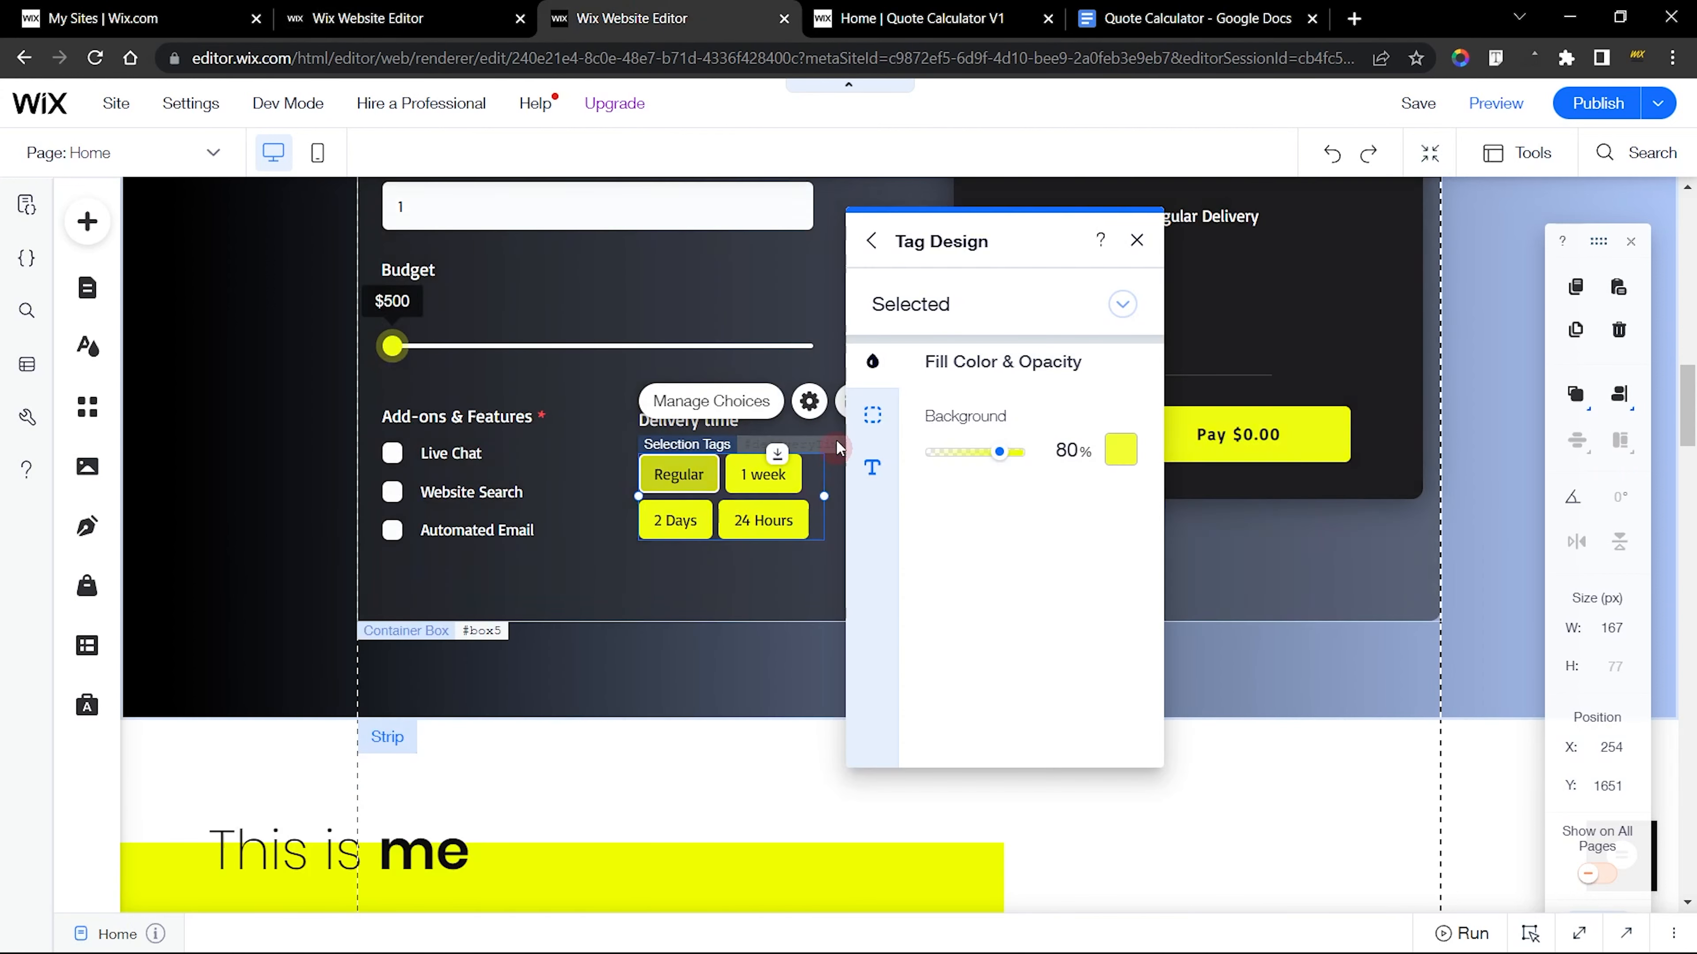
left_click(872, 414)
left_click(1049, 446)
key("ctrl+shift+Tab")
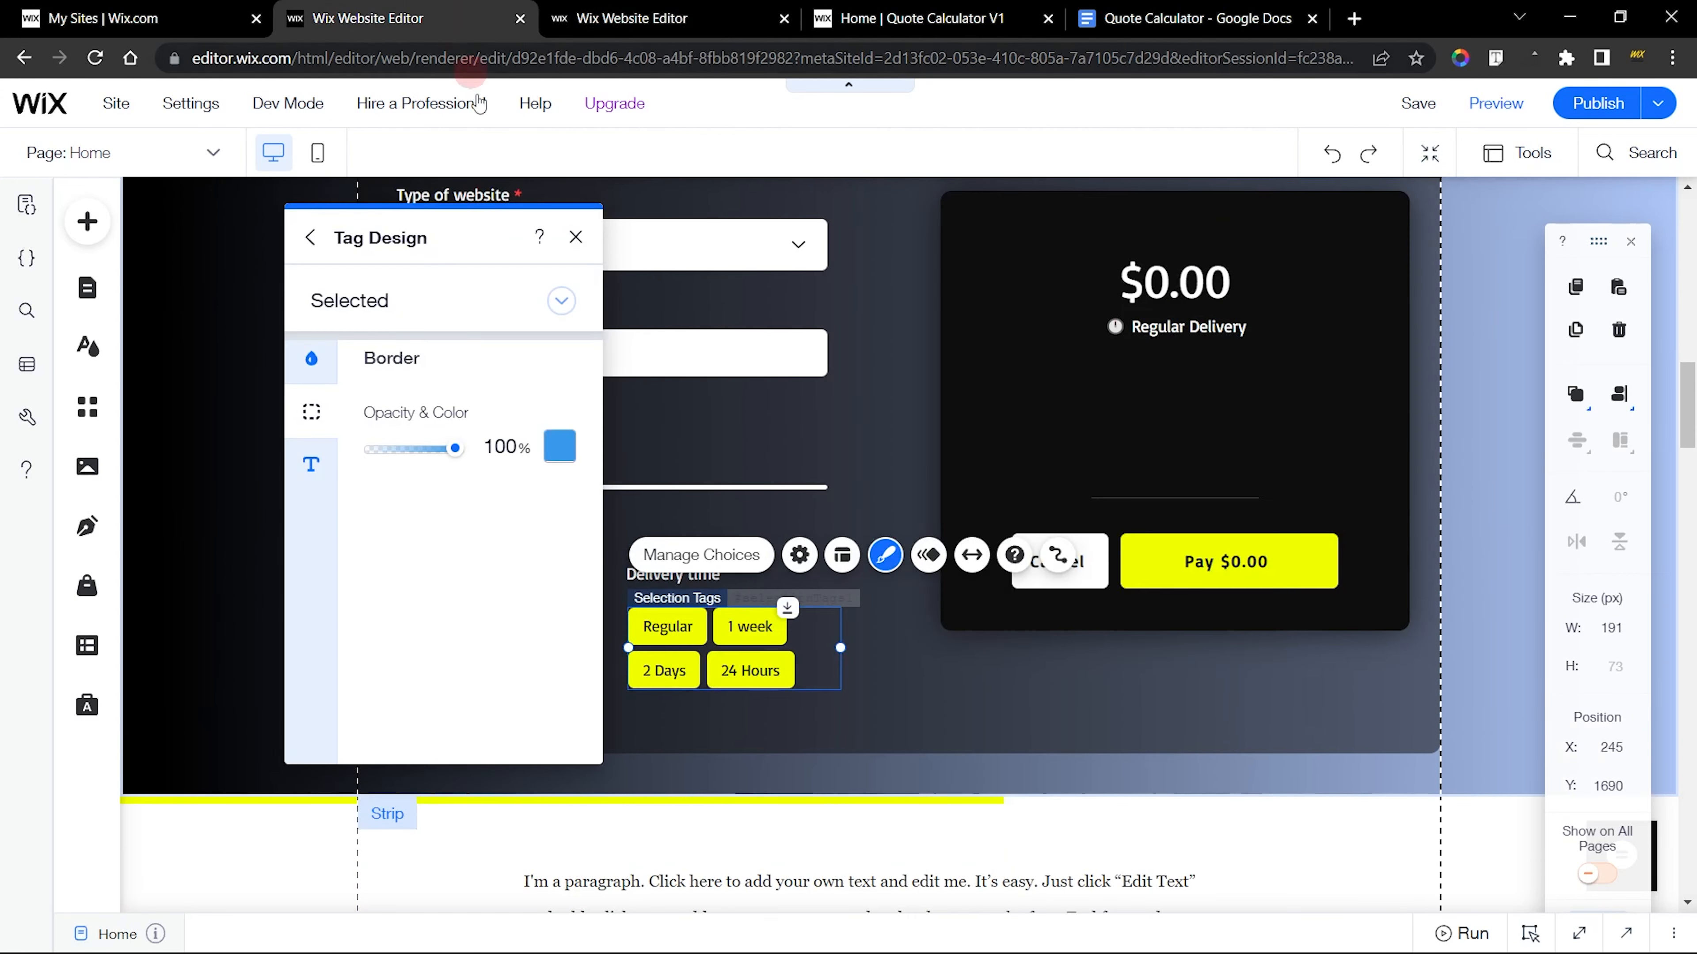
left_click(557, 446)
left_click(620, 773)
left_click(507, 625)
Try the 1 week and 24 Hours tags on the published calculator to examine their hover and selected looks
left_click(874, 19)
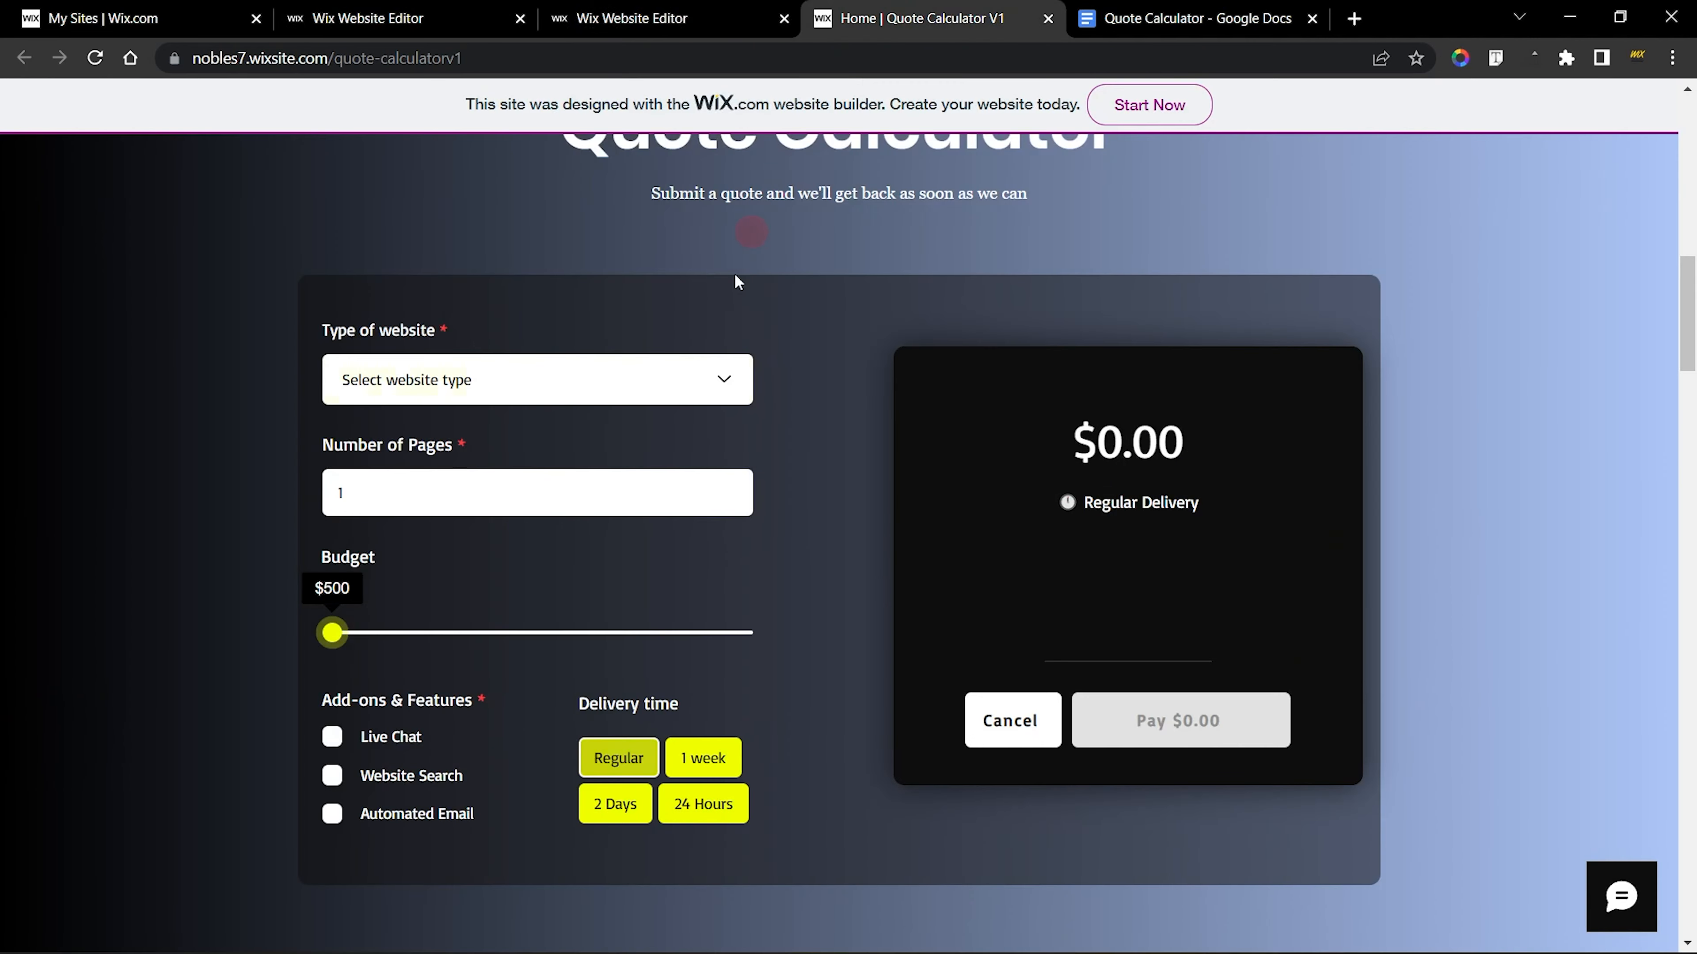
left_click(698, 759)
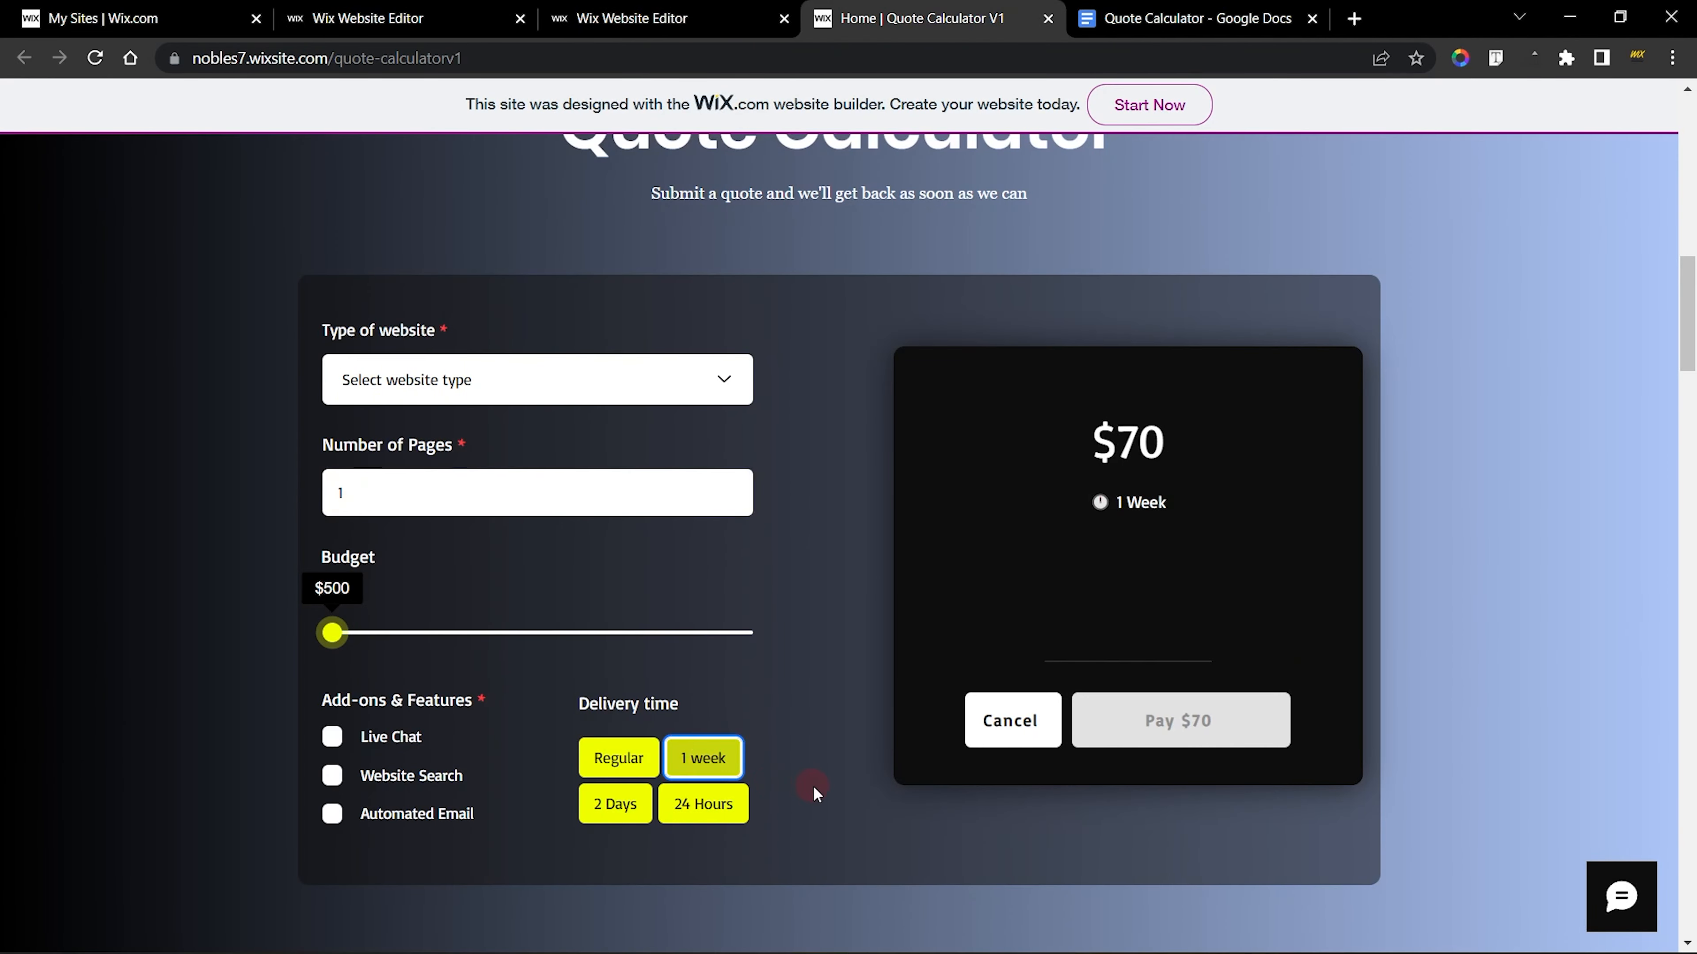
left_click(743, 804)
Check the finished tags' Selected text color and set the new delivery tags' Selected text to the theme black
left_click(374, 19)
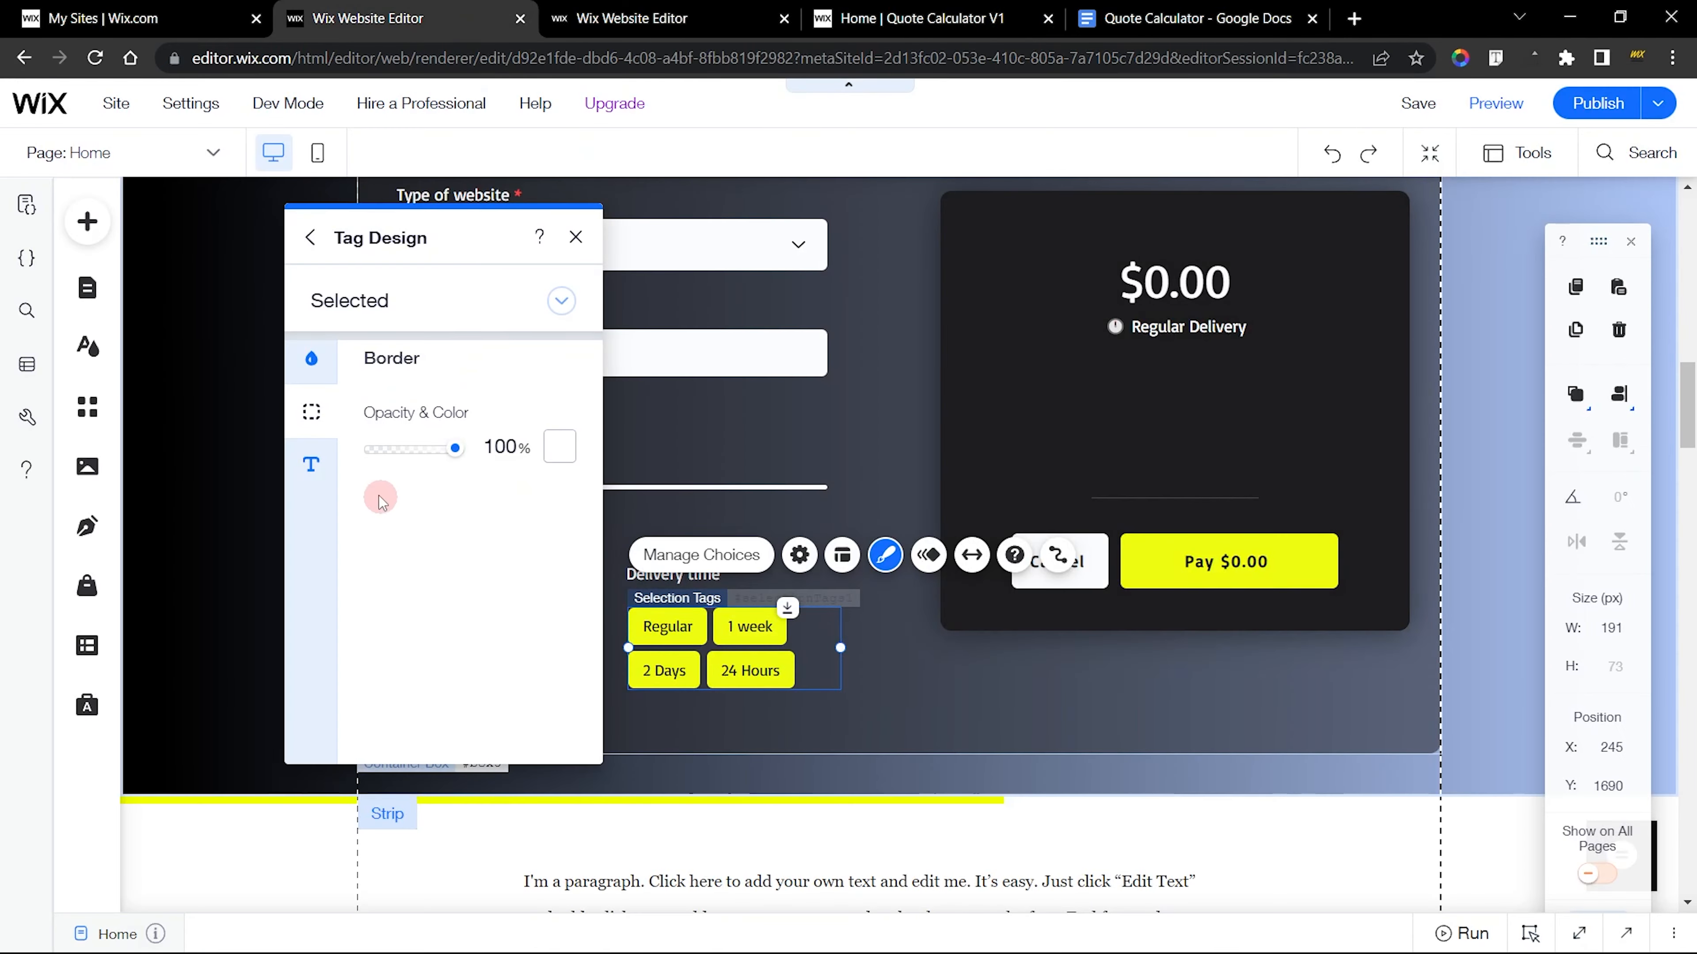
left_click(312, 464)
key("ctrl+Tab")
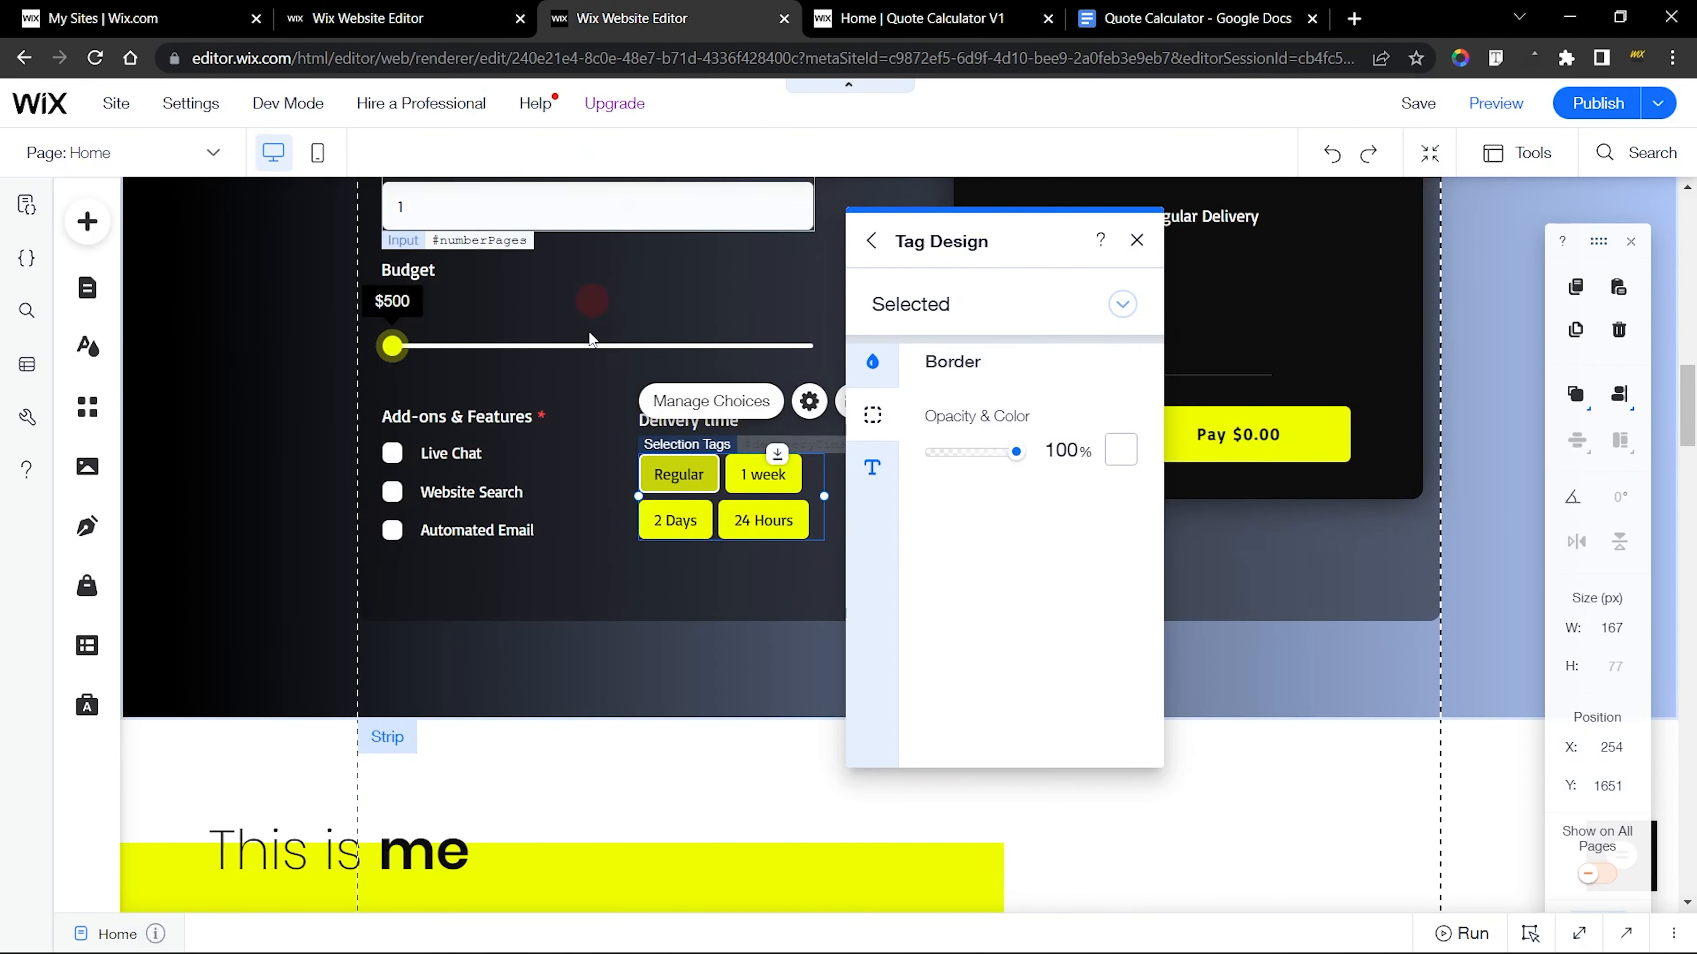
left_click(872, 467)
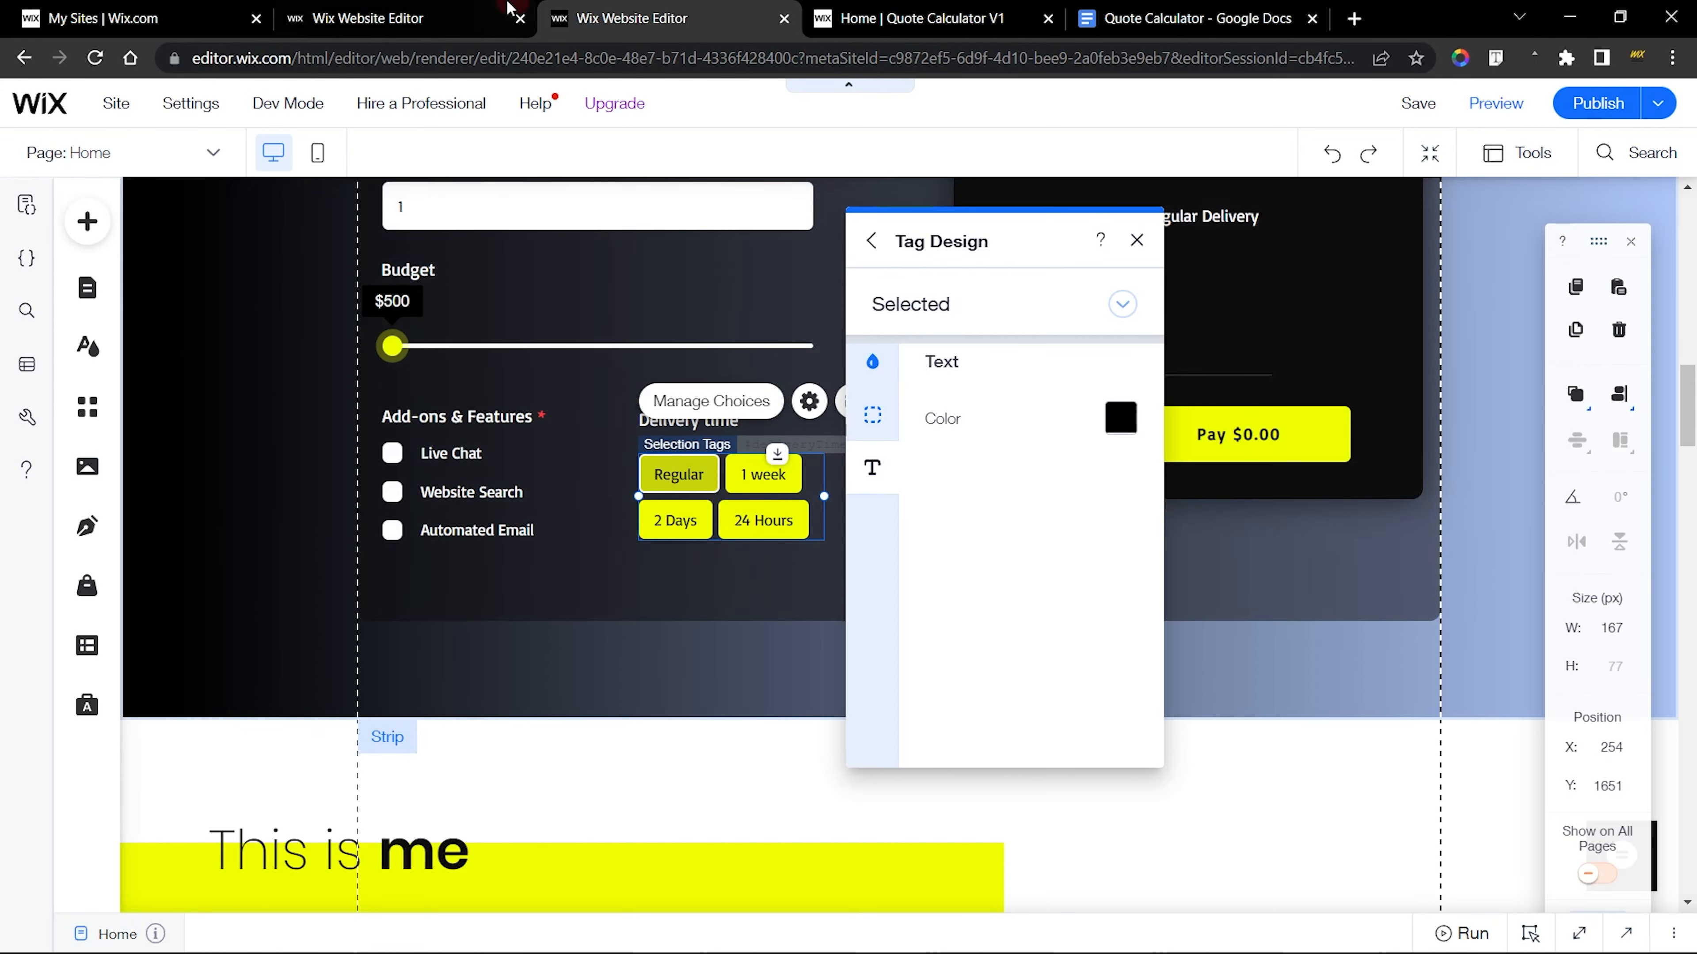
key("ctrl+shift+Tab")
left_click(560, 416)
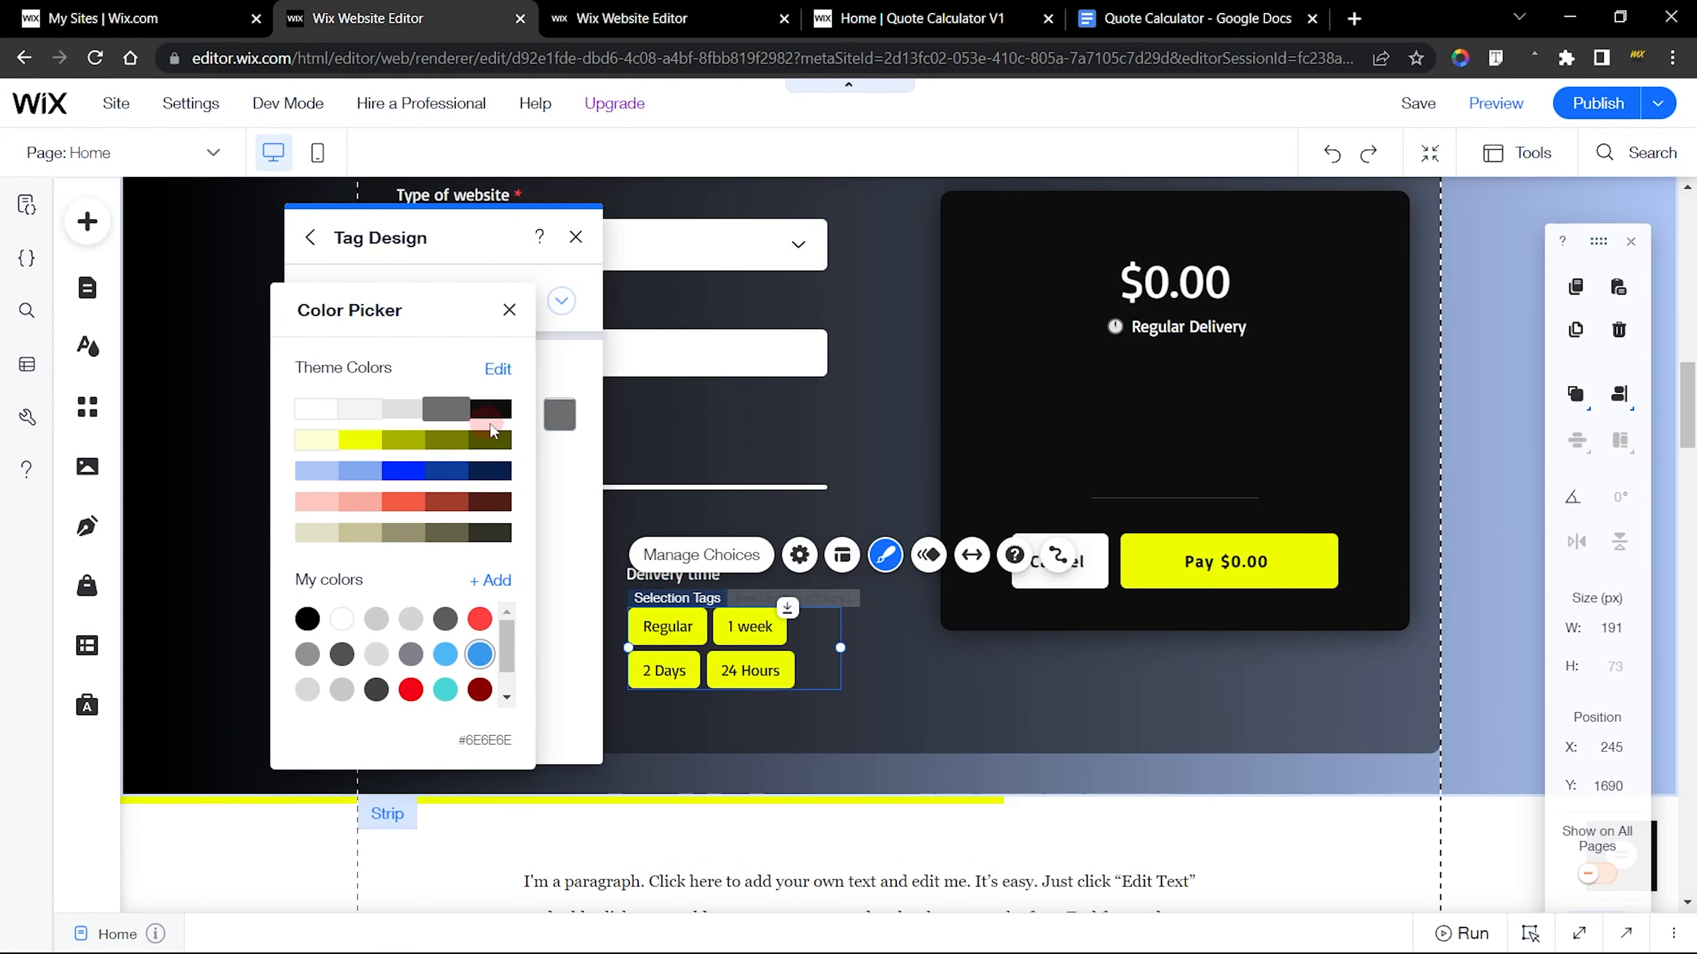
left_click(489, 408)
left_click(578, 523)
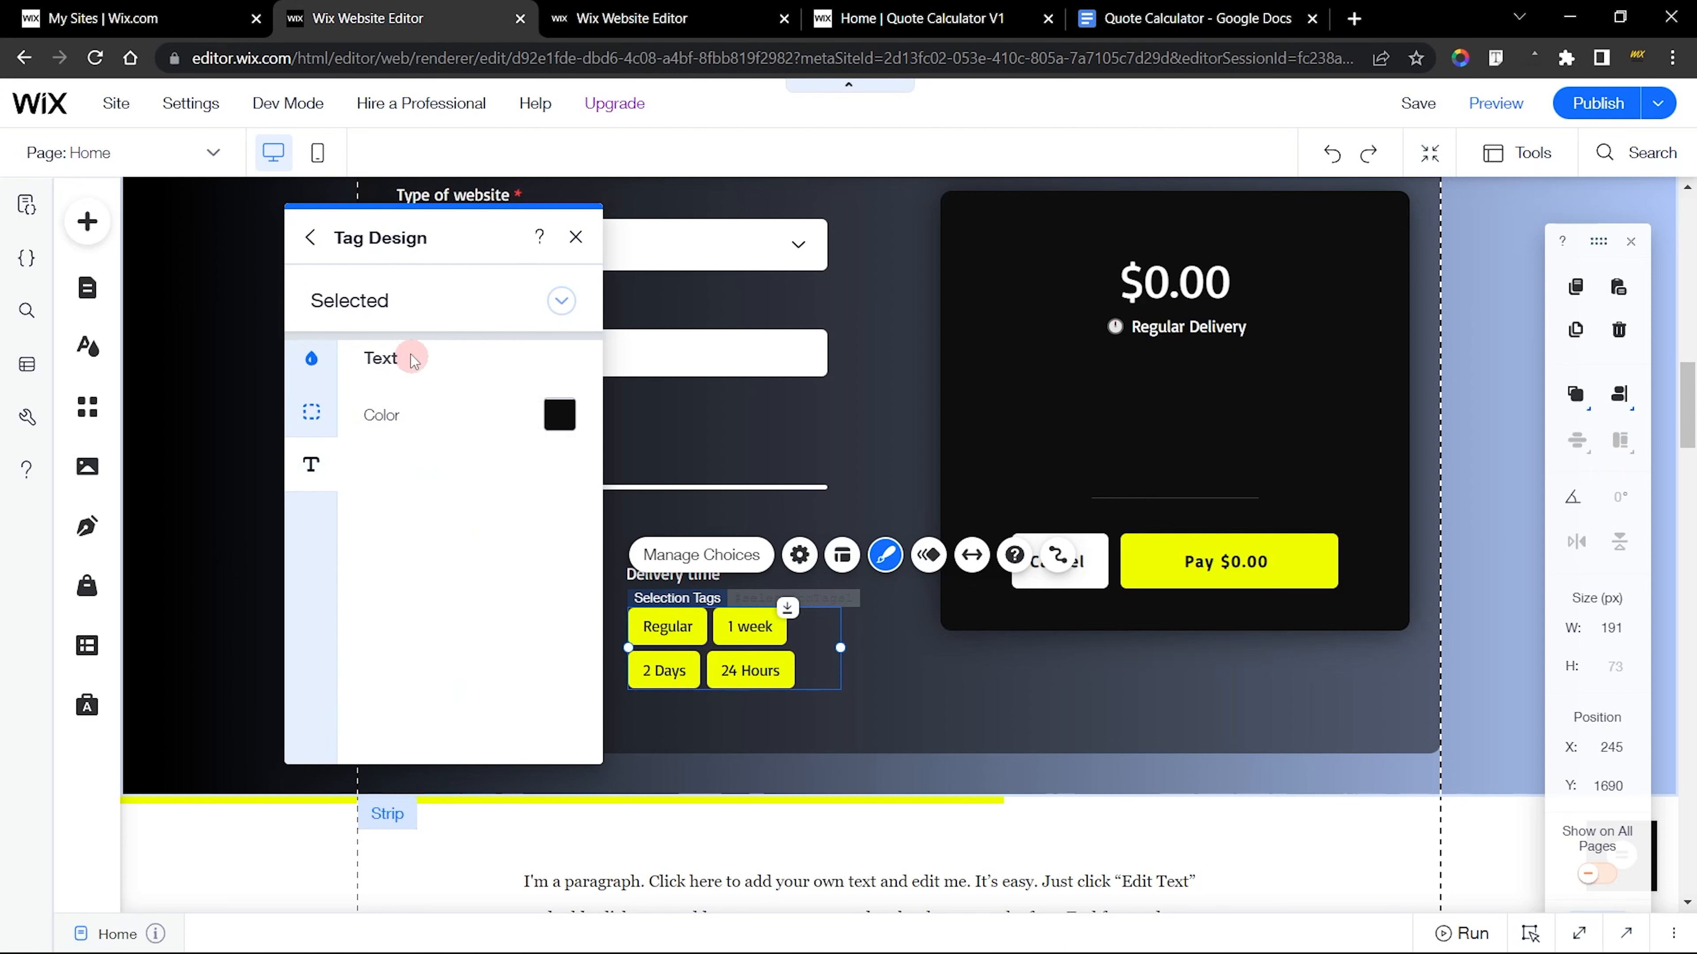
Compare the Error state design of the new and finished delivery tags, and close the tag design settings in both editors
left_click(384, 309)
left_click(392, 342)
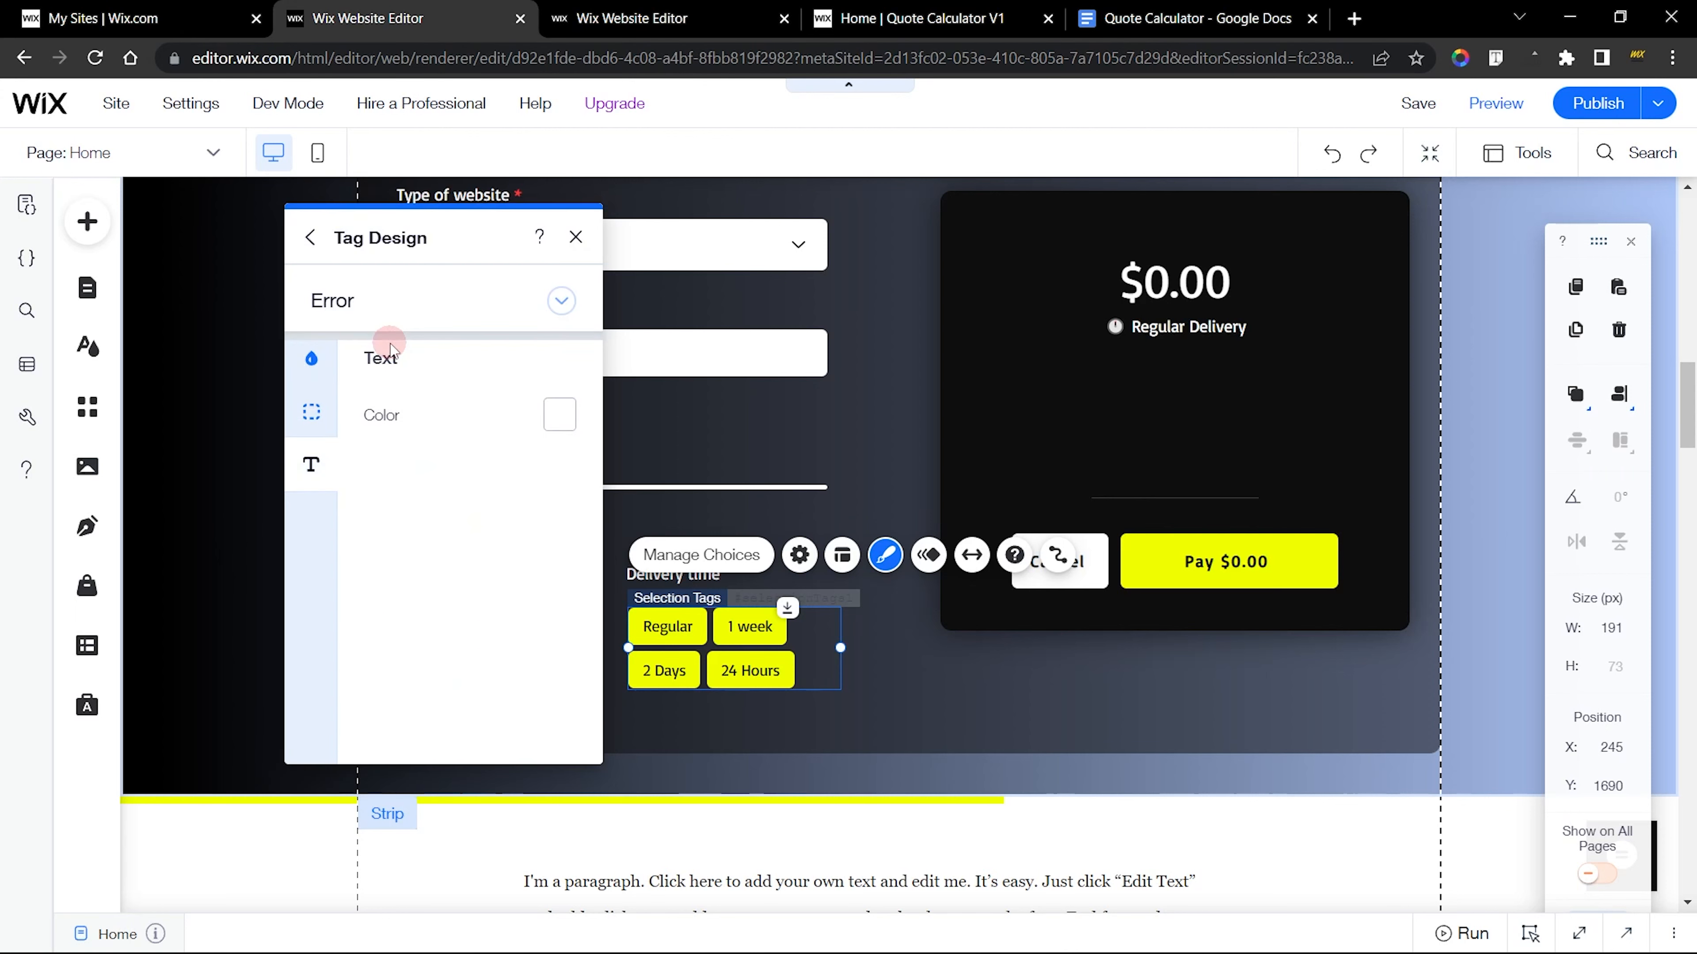
left_click(309, 365)
left_click(765, 13)
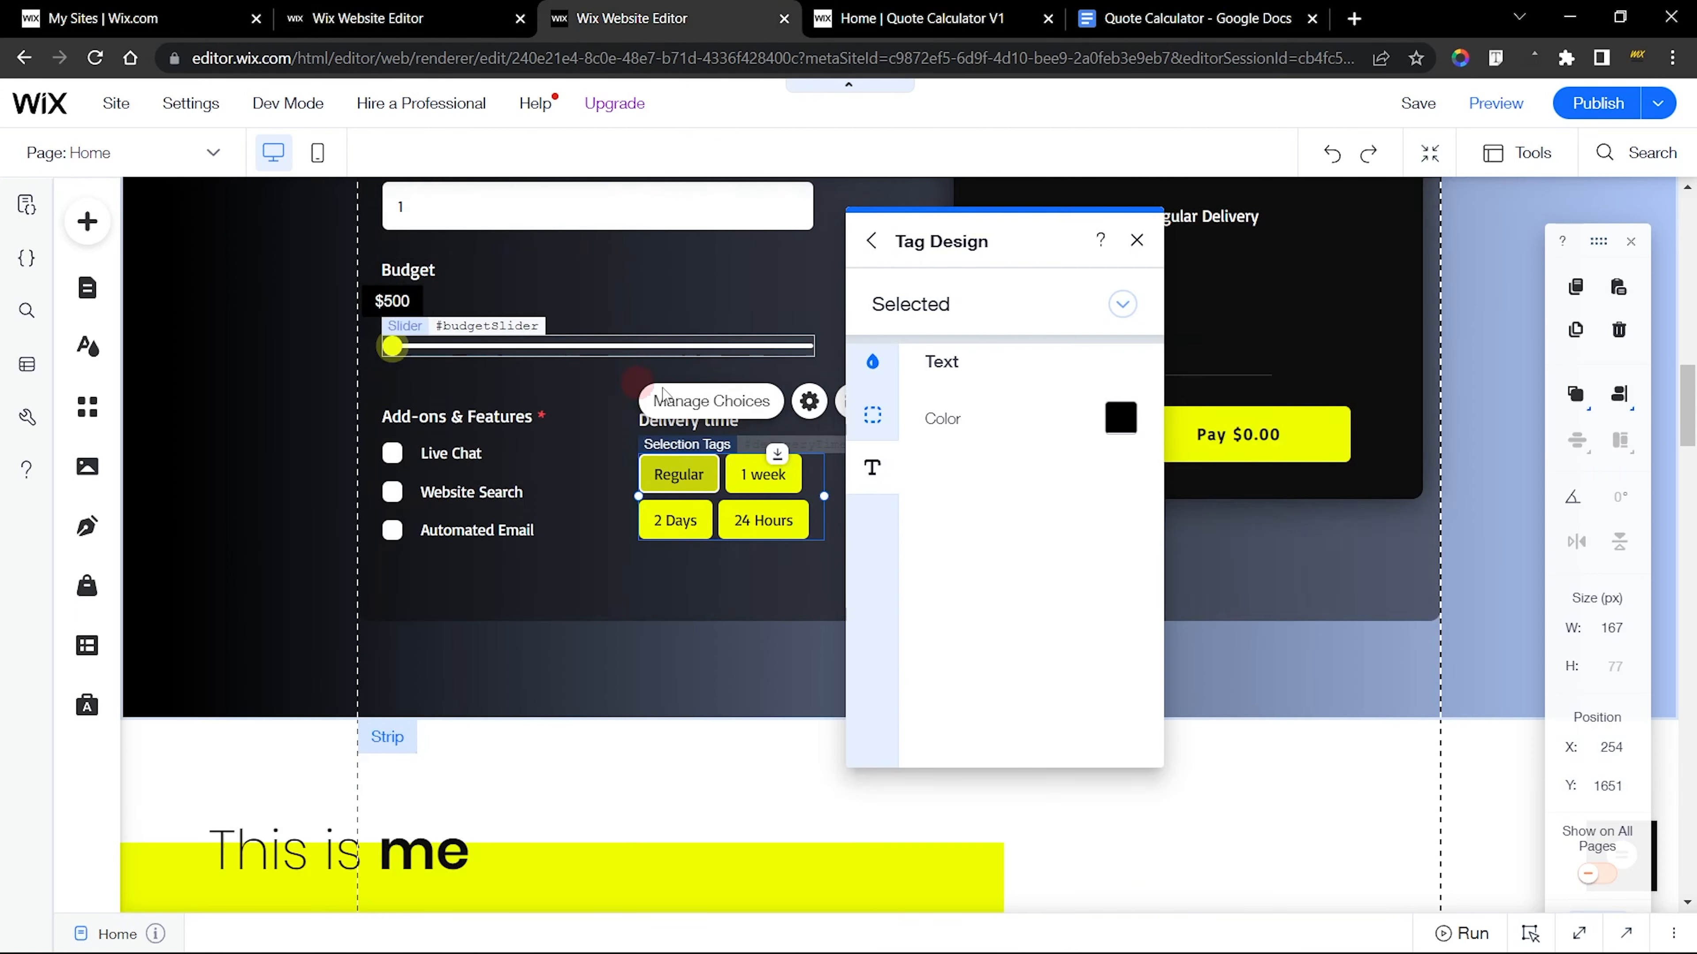
left_click(1122, 304)
left_click(950, 357)
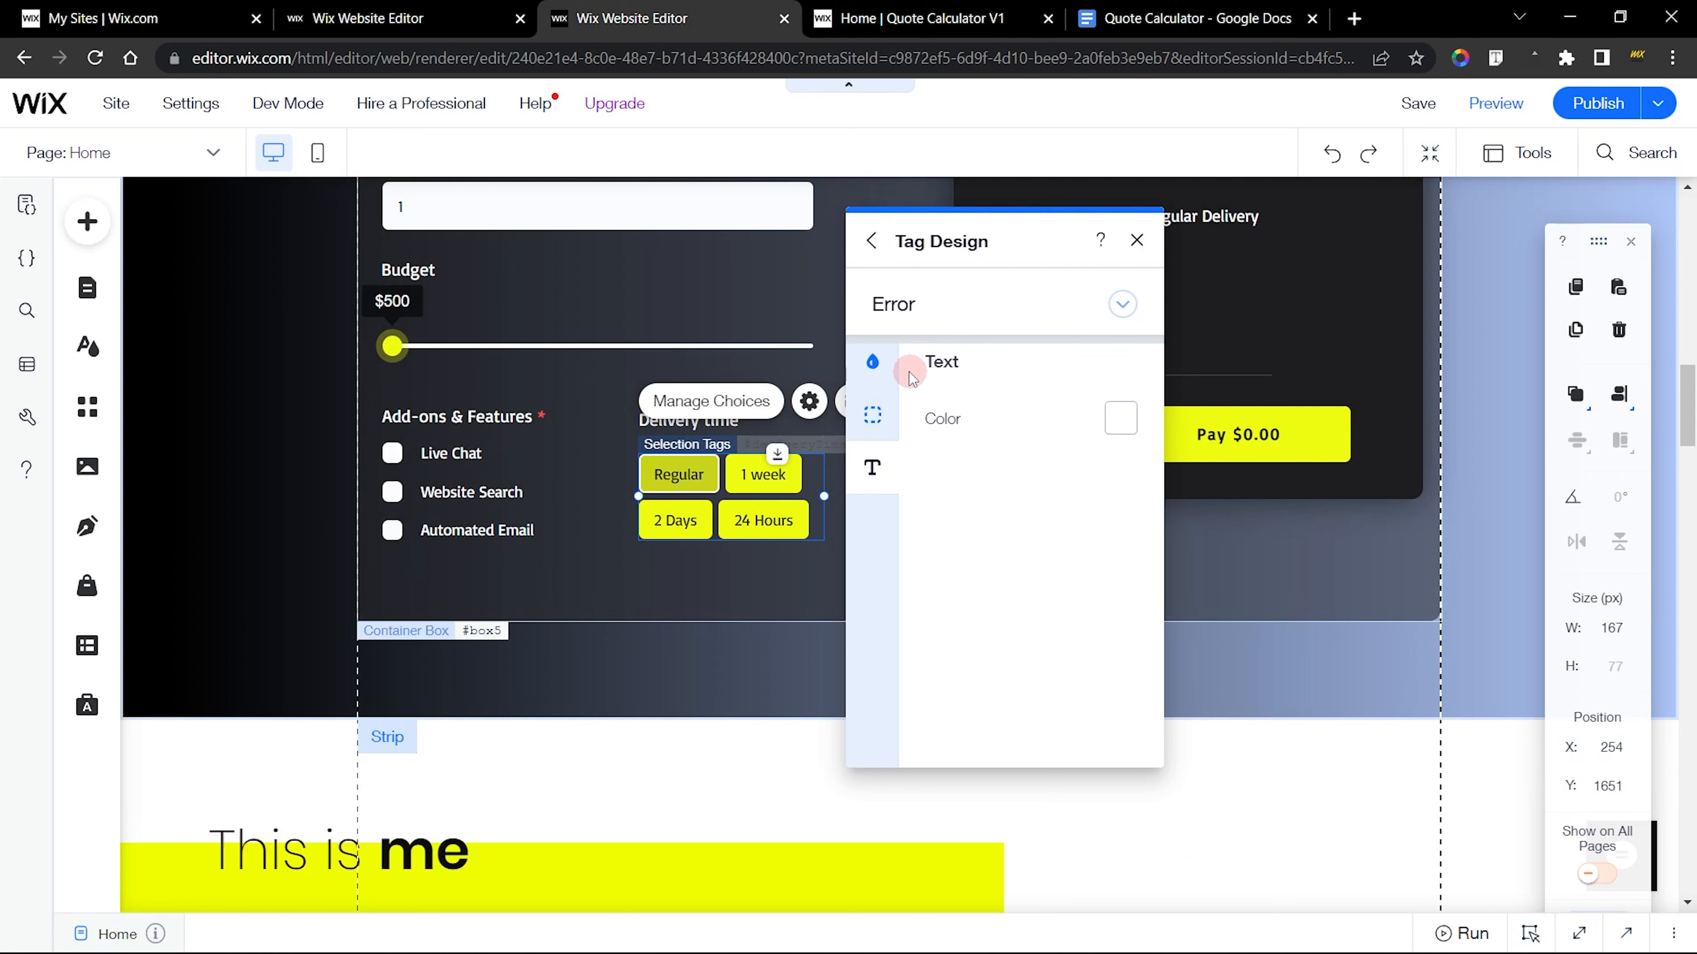
left_click(872, 362)
left_click(401, 18)
left_click(327, 461)
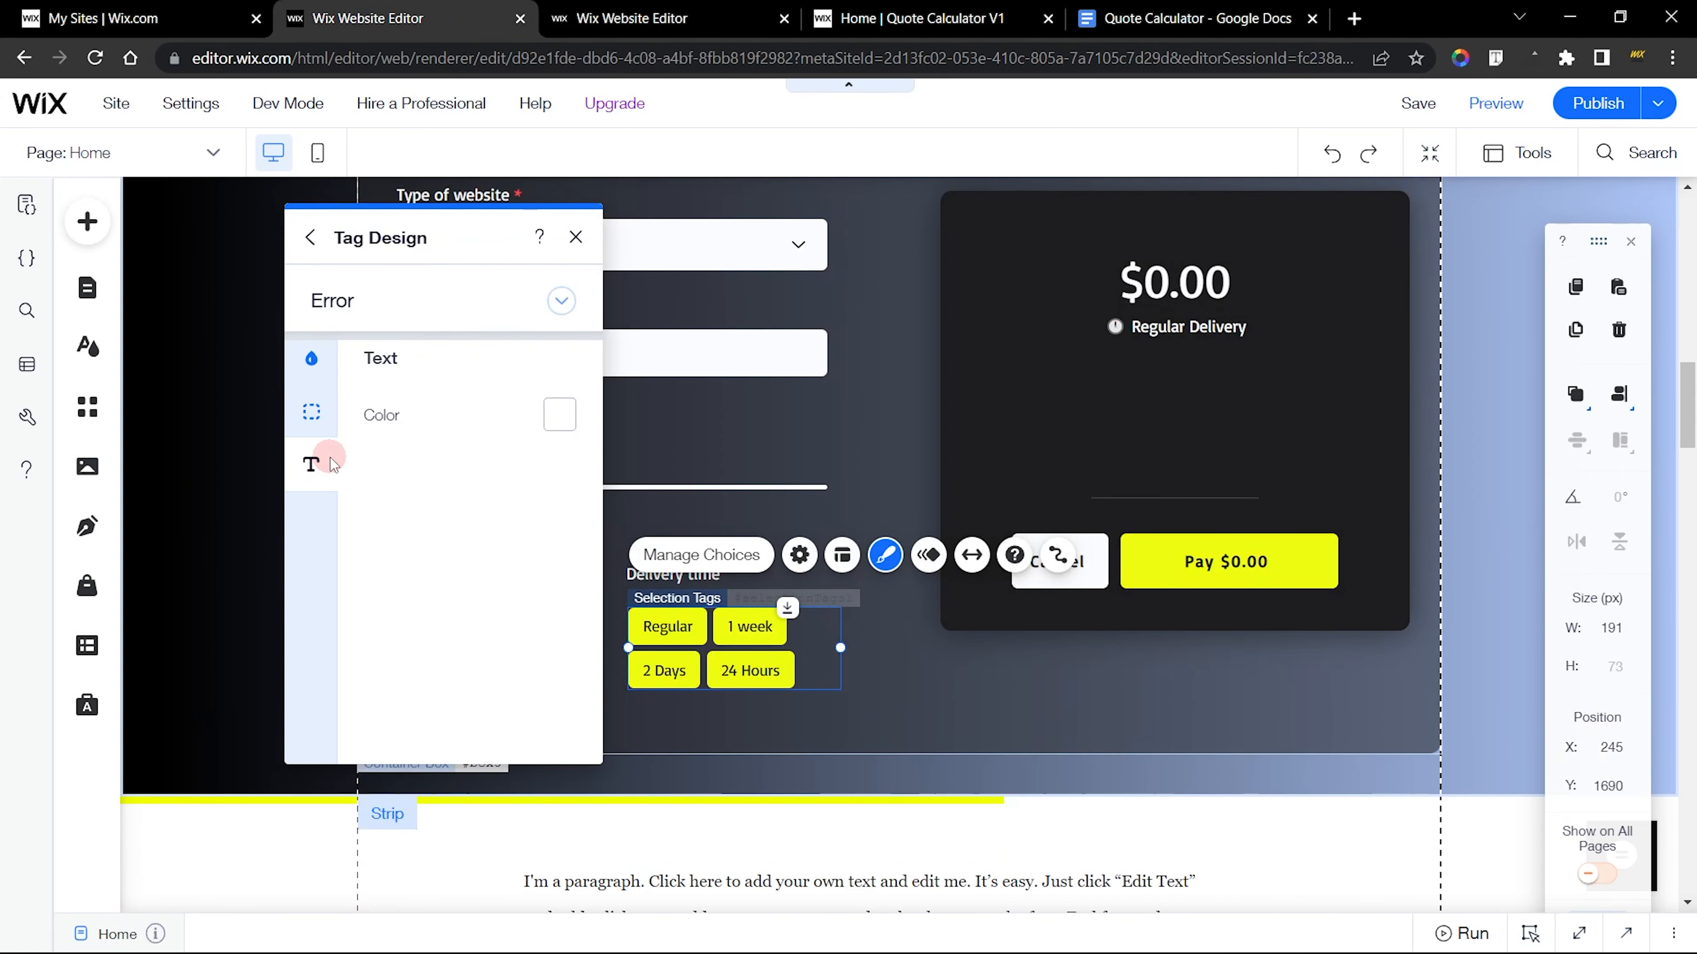
left_click(576, 236)
left_click(668, 18)
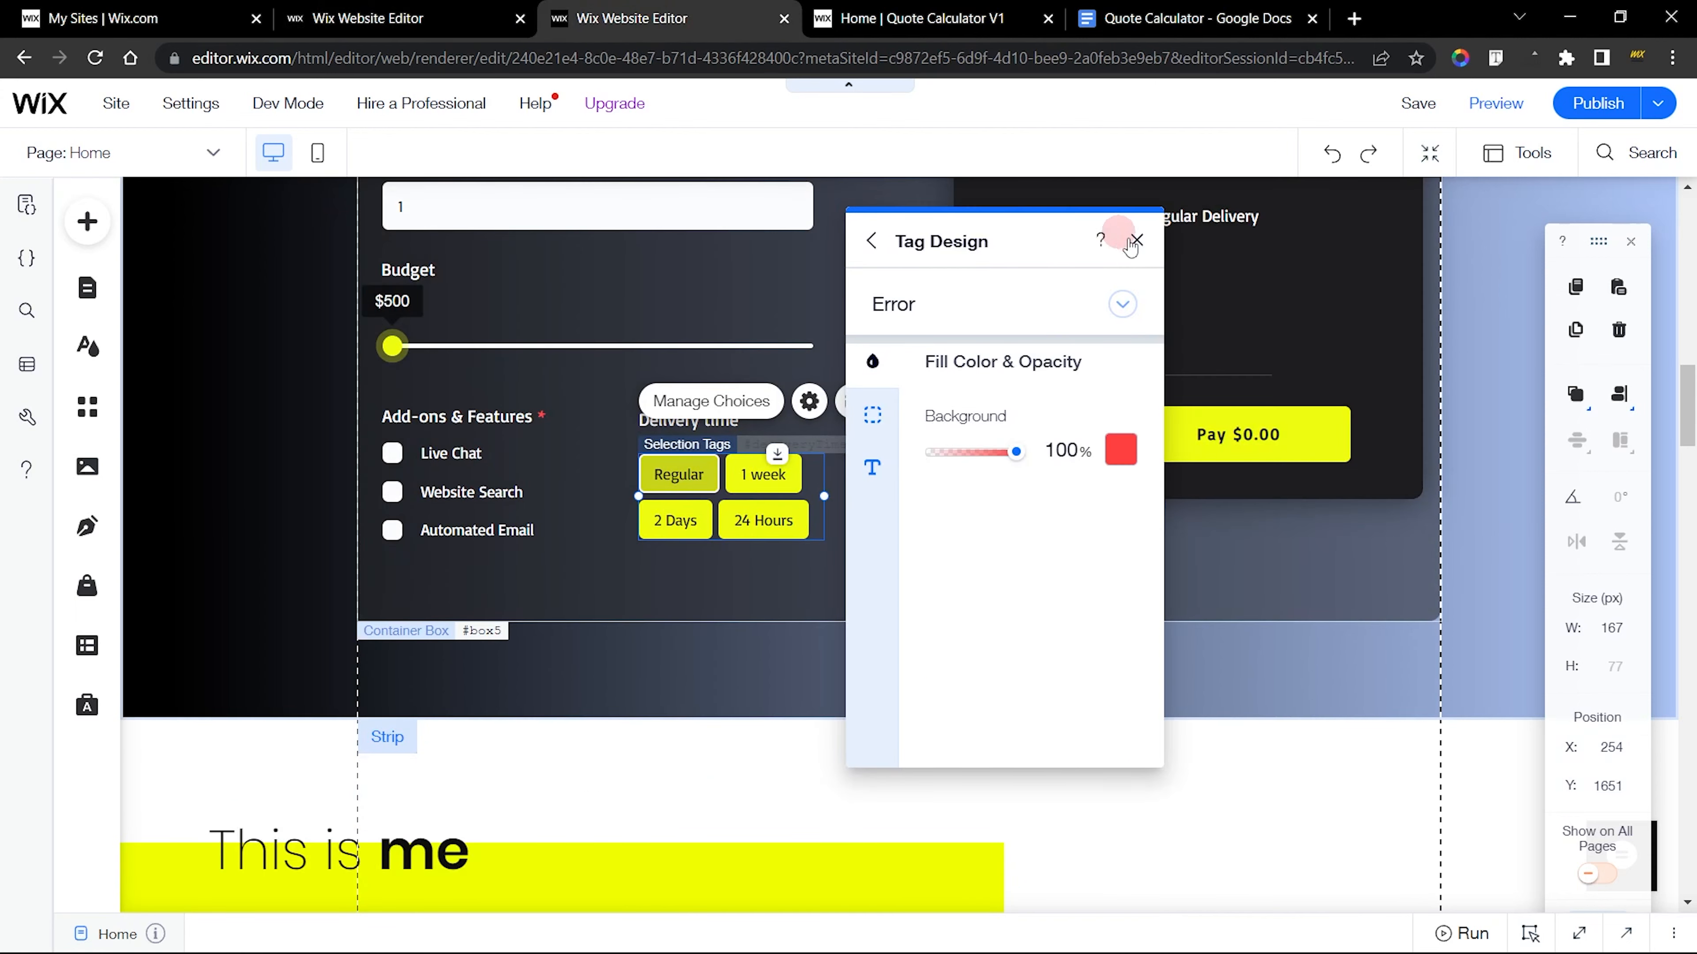
left_click(1135, 242)
left_click(407, 13)
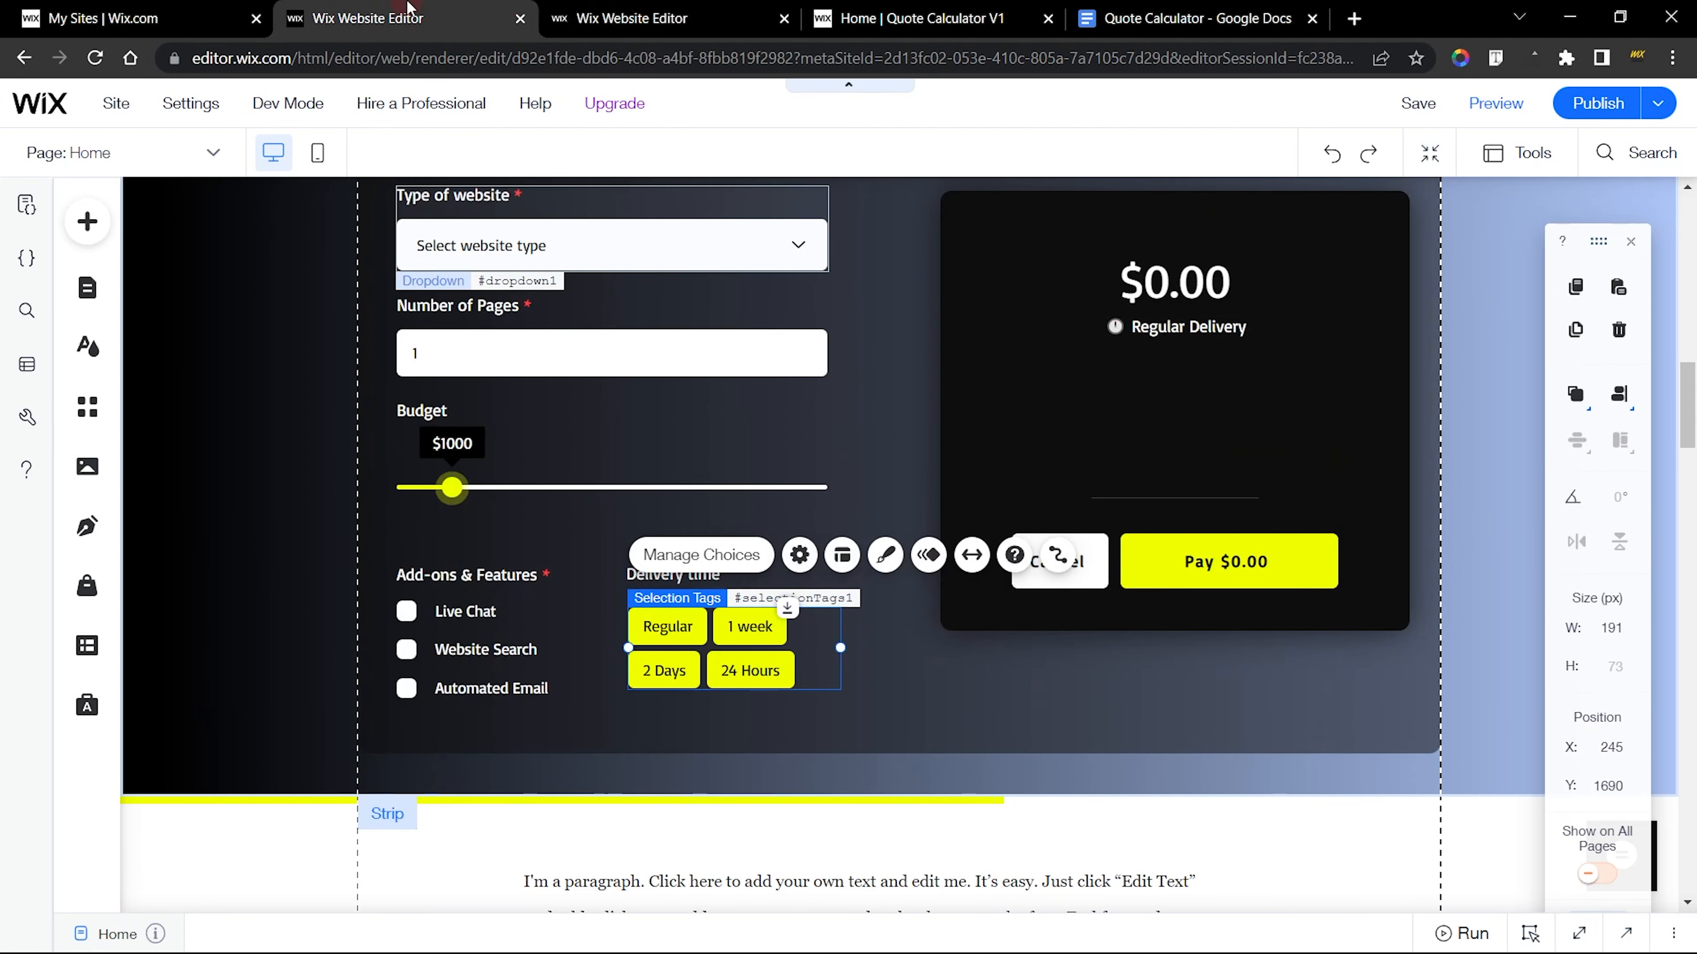
Save the new site and open its preview
left_click(1480, 534)
left_click(1436, 104)
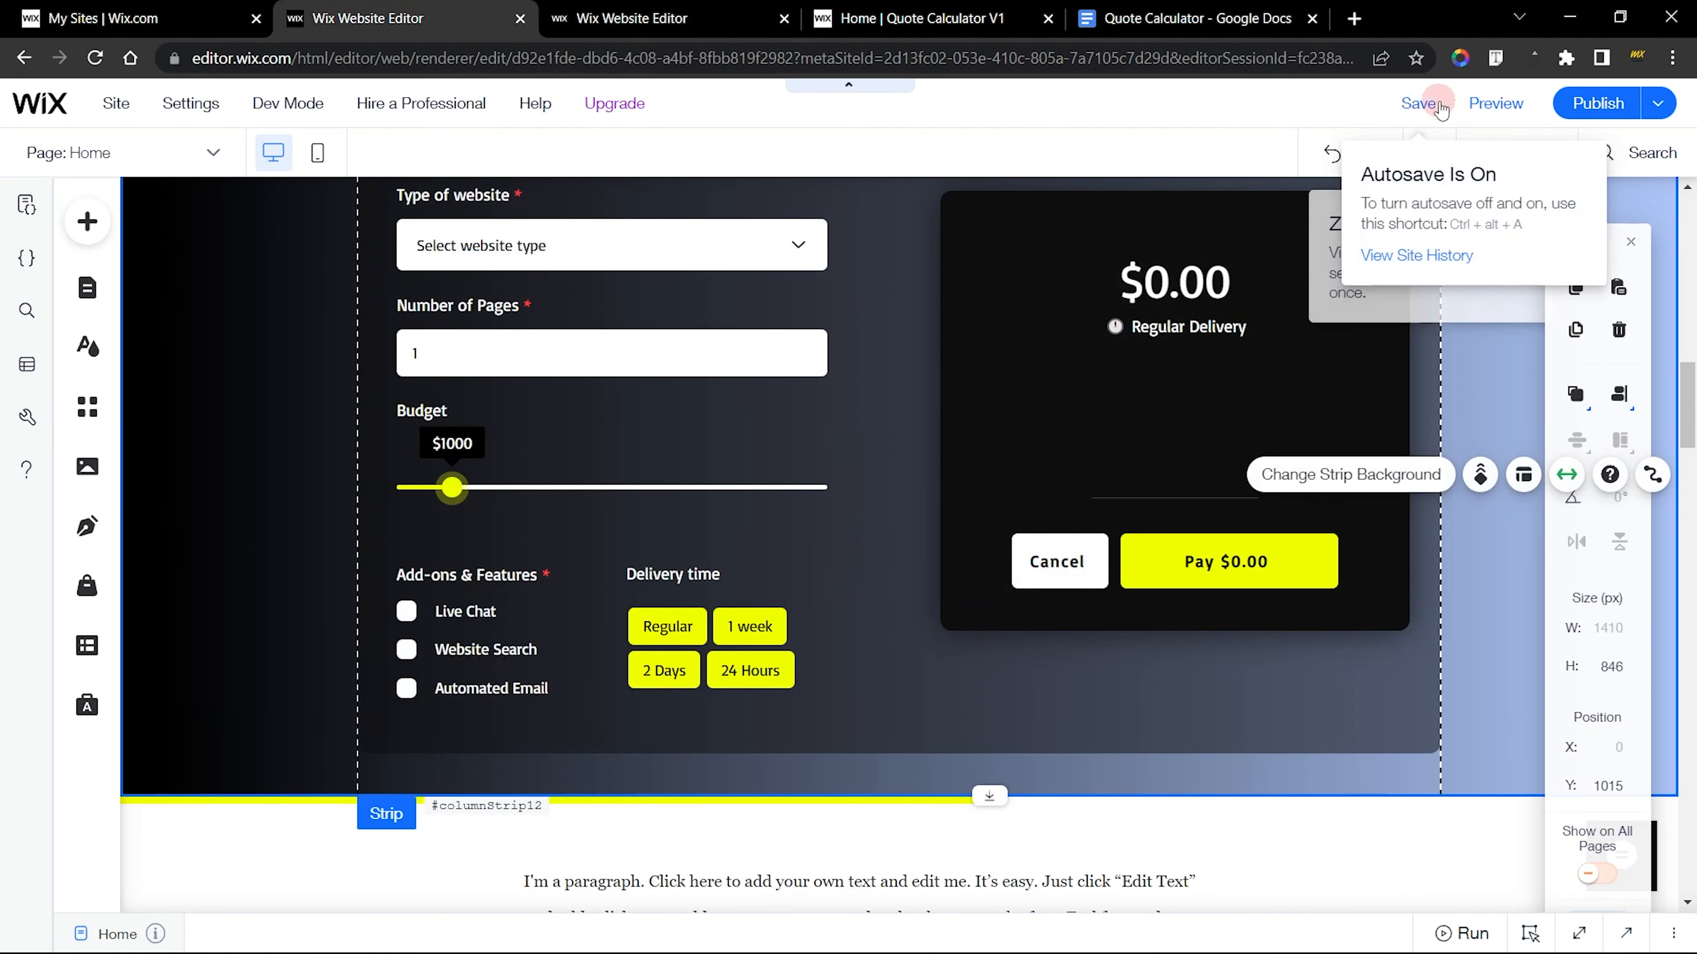
left_click(1517, 105)
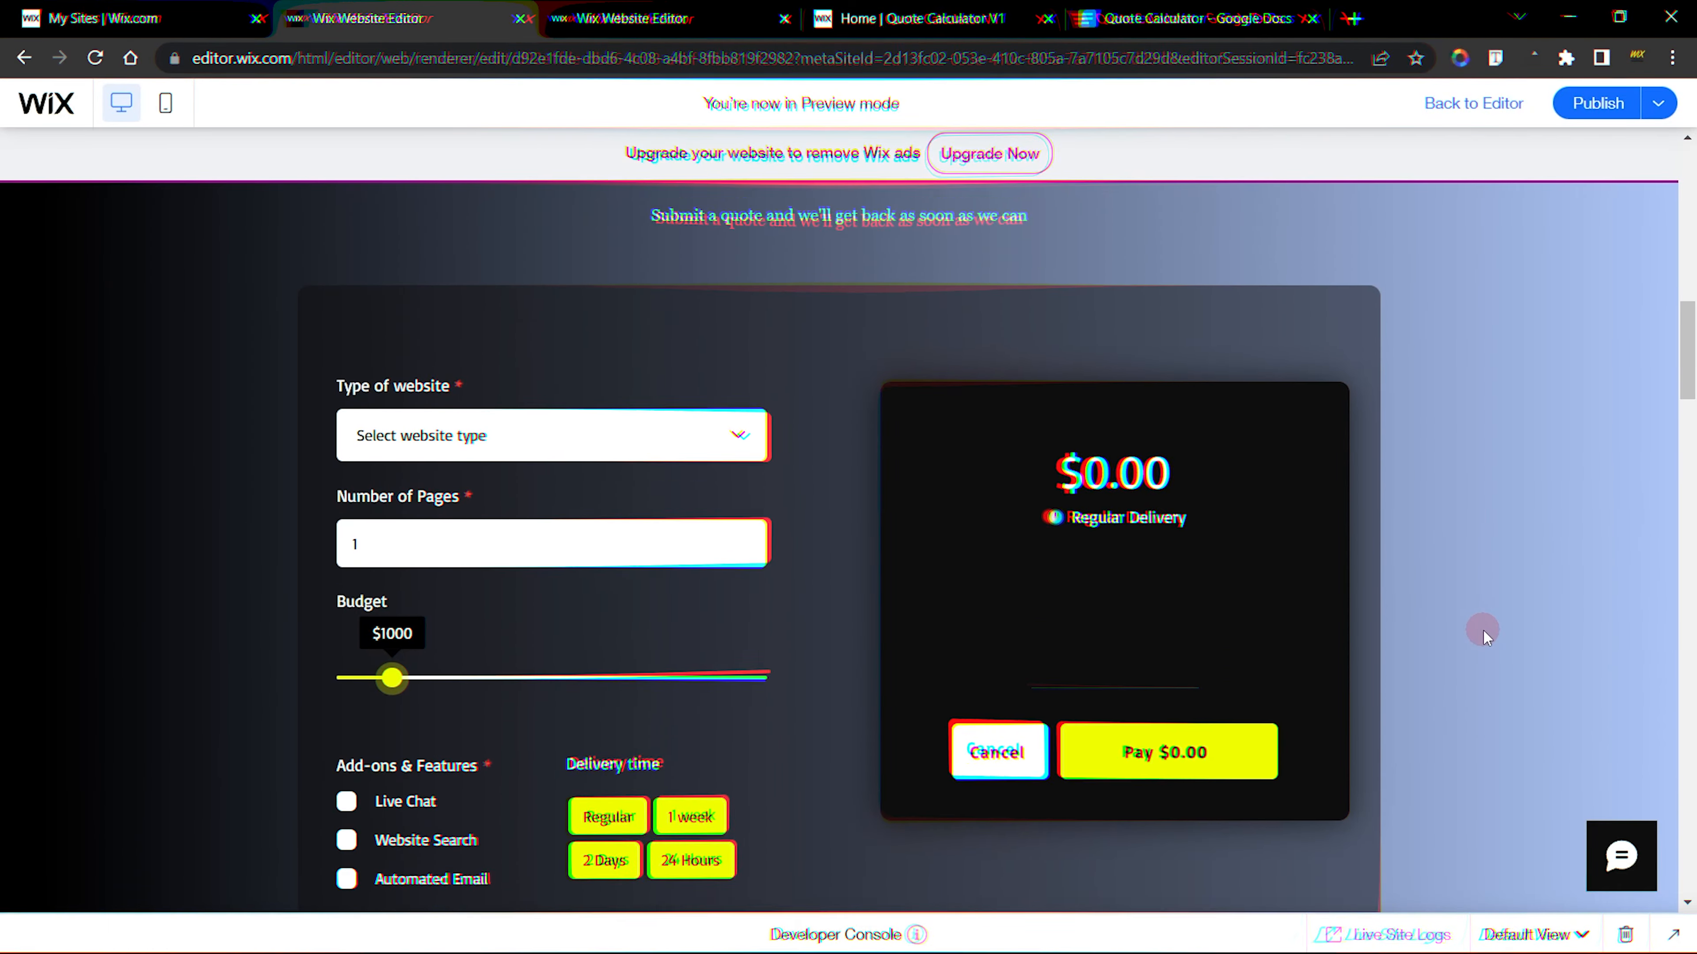
Test the form in the preview by opening the website type dropdown and raising Number of Pages to 5
scroll(1482, 629, "down", 1)
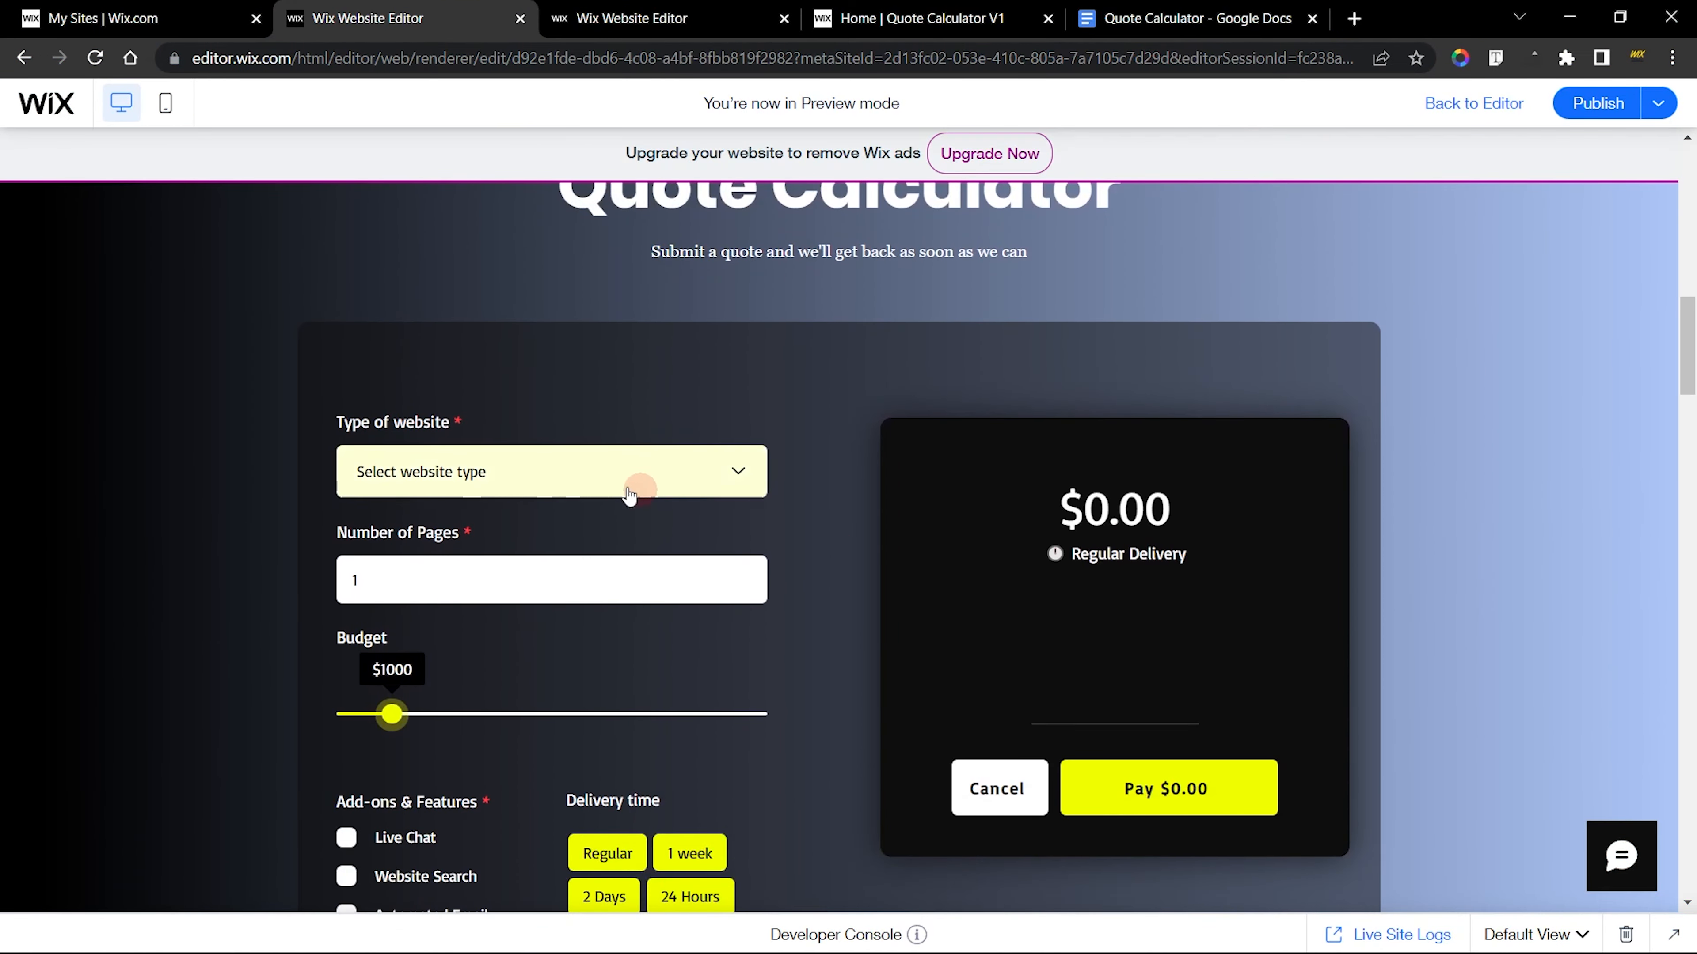
left_click(566, 466)
left_click(567, 467)
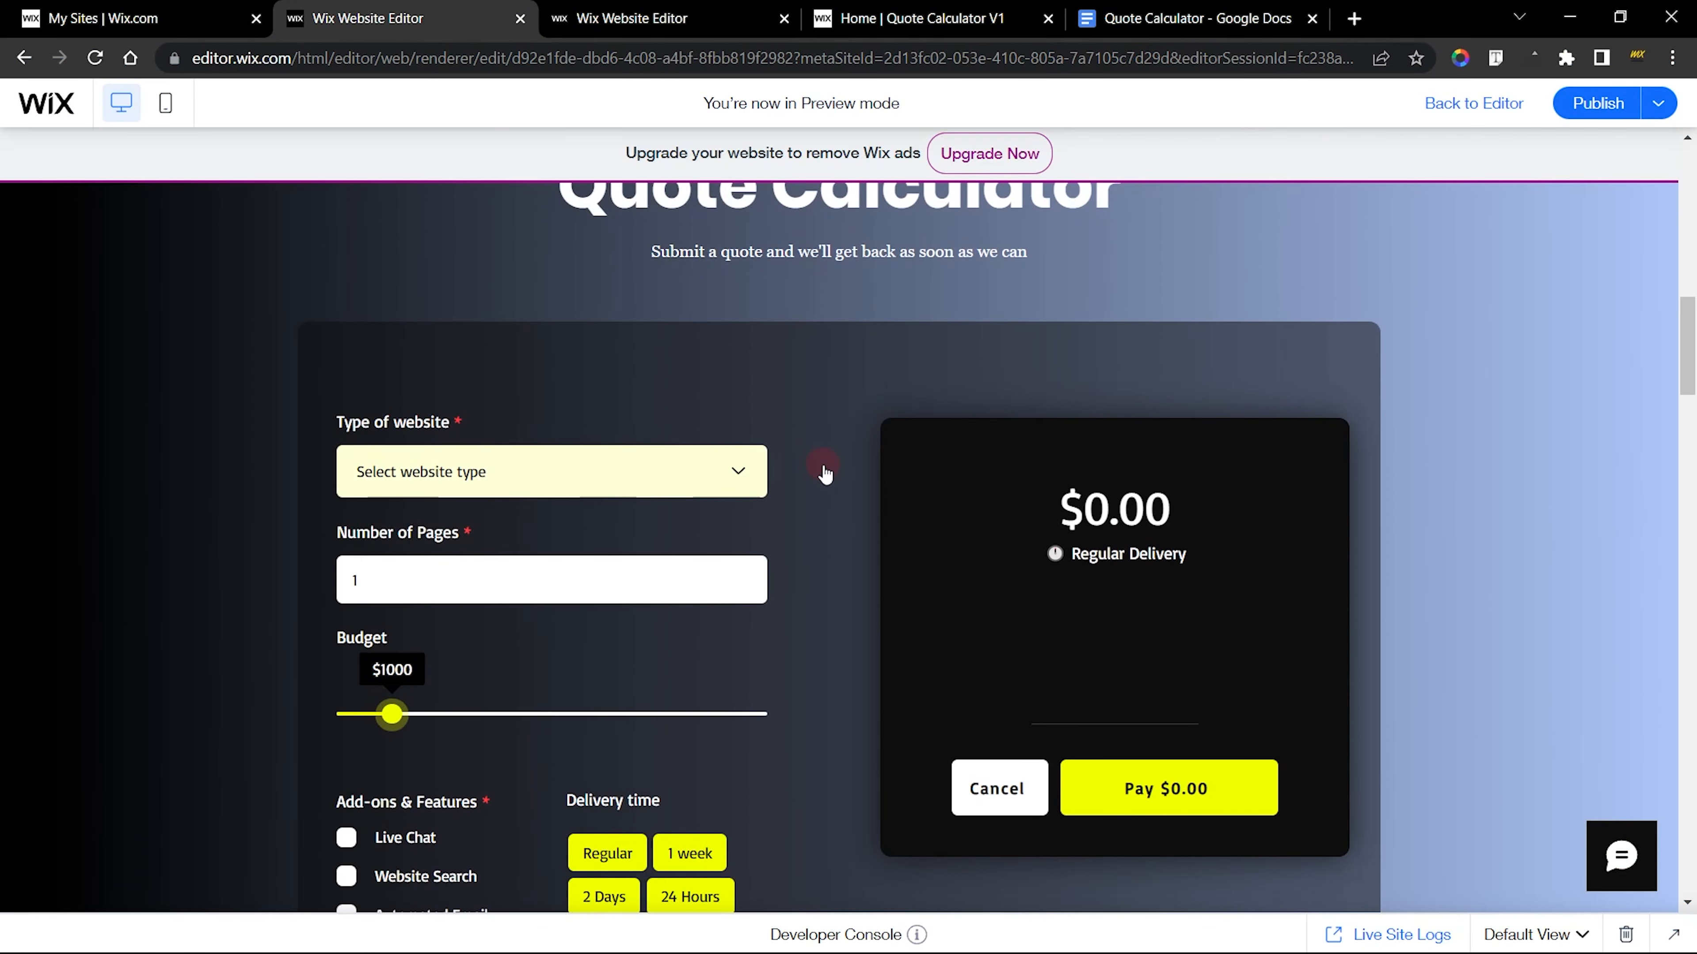
scroll(788, 521, "down", 5)
scroll(774, 395, "up", 3)
left_click(441, 455)
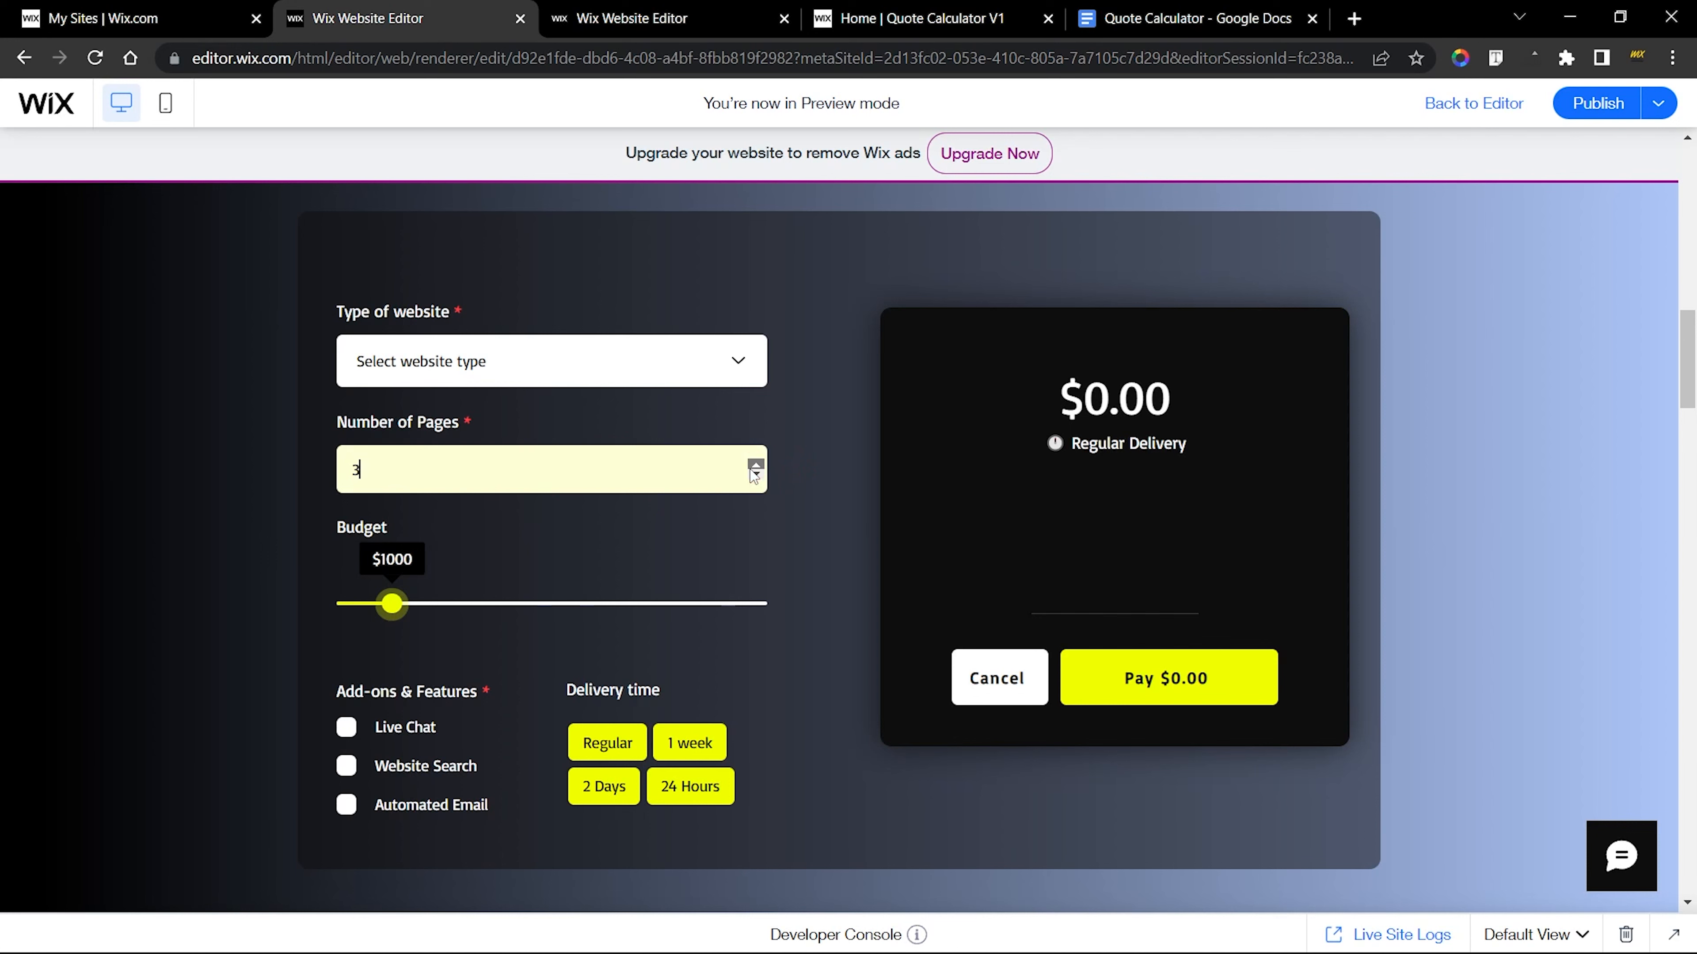
left_click(818, 540)
scroll(816, 541, "down", 1)
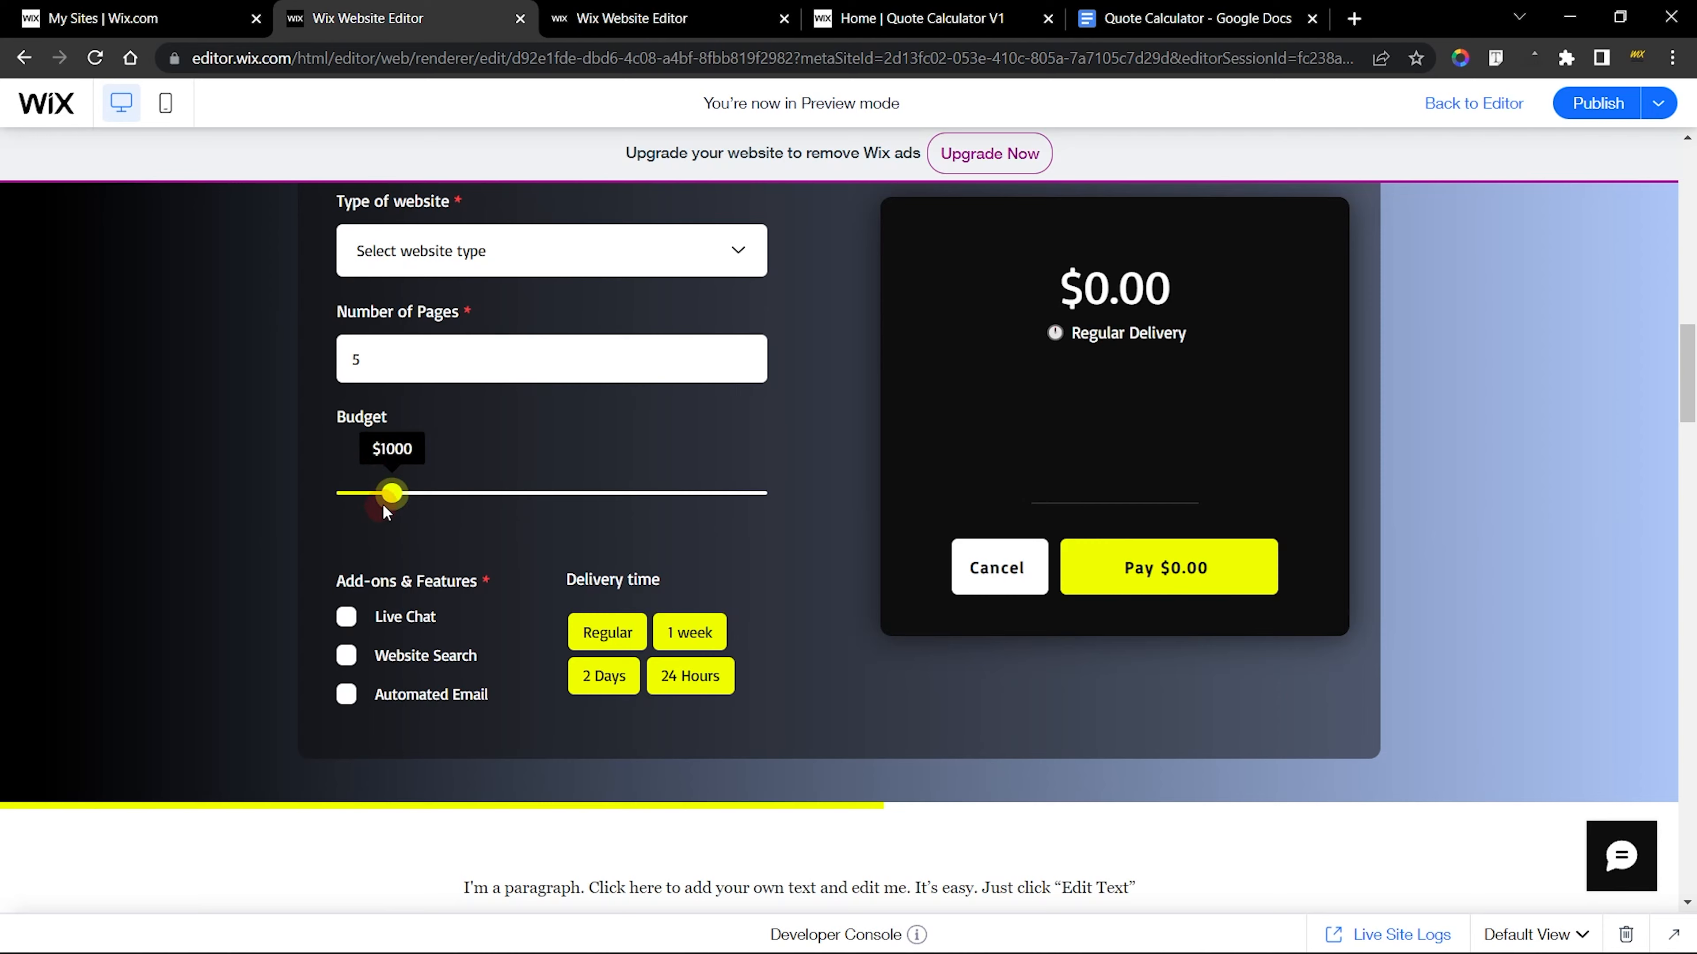
Exit the preview and set the new Budget slider's Hover selection color to the theme yellow
left_click(1487, 105)
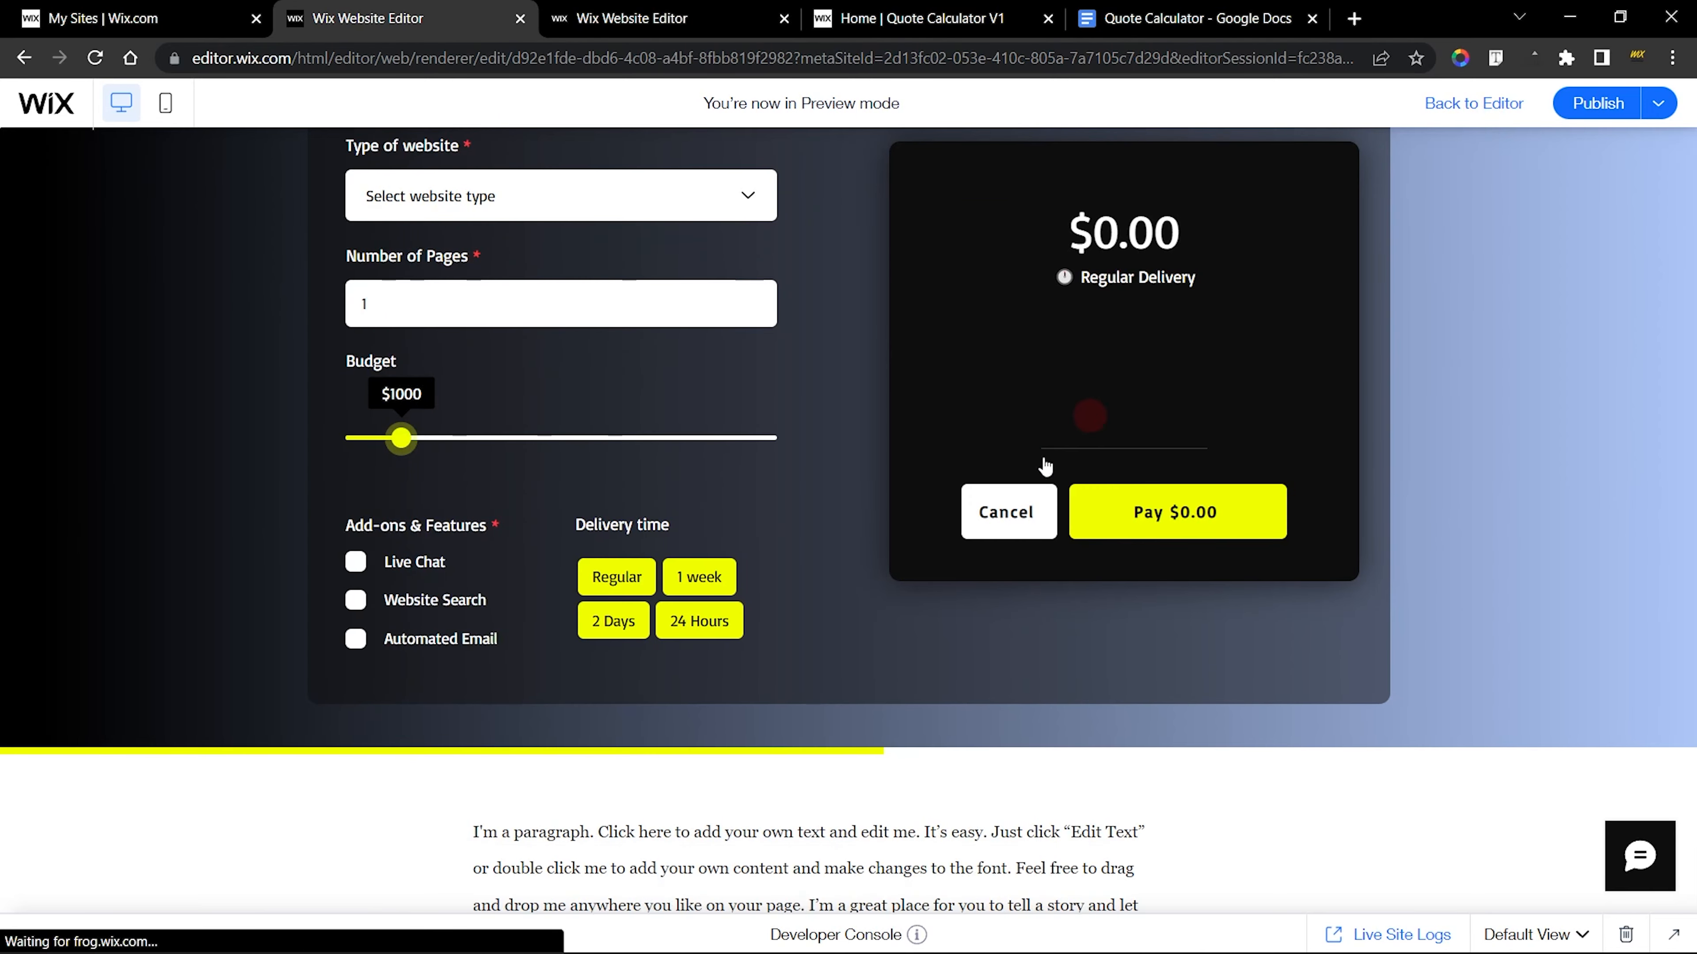
left_click(414, 483)
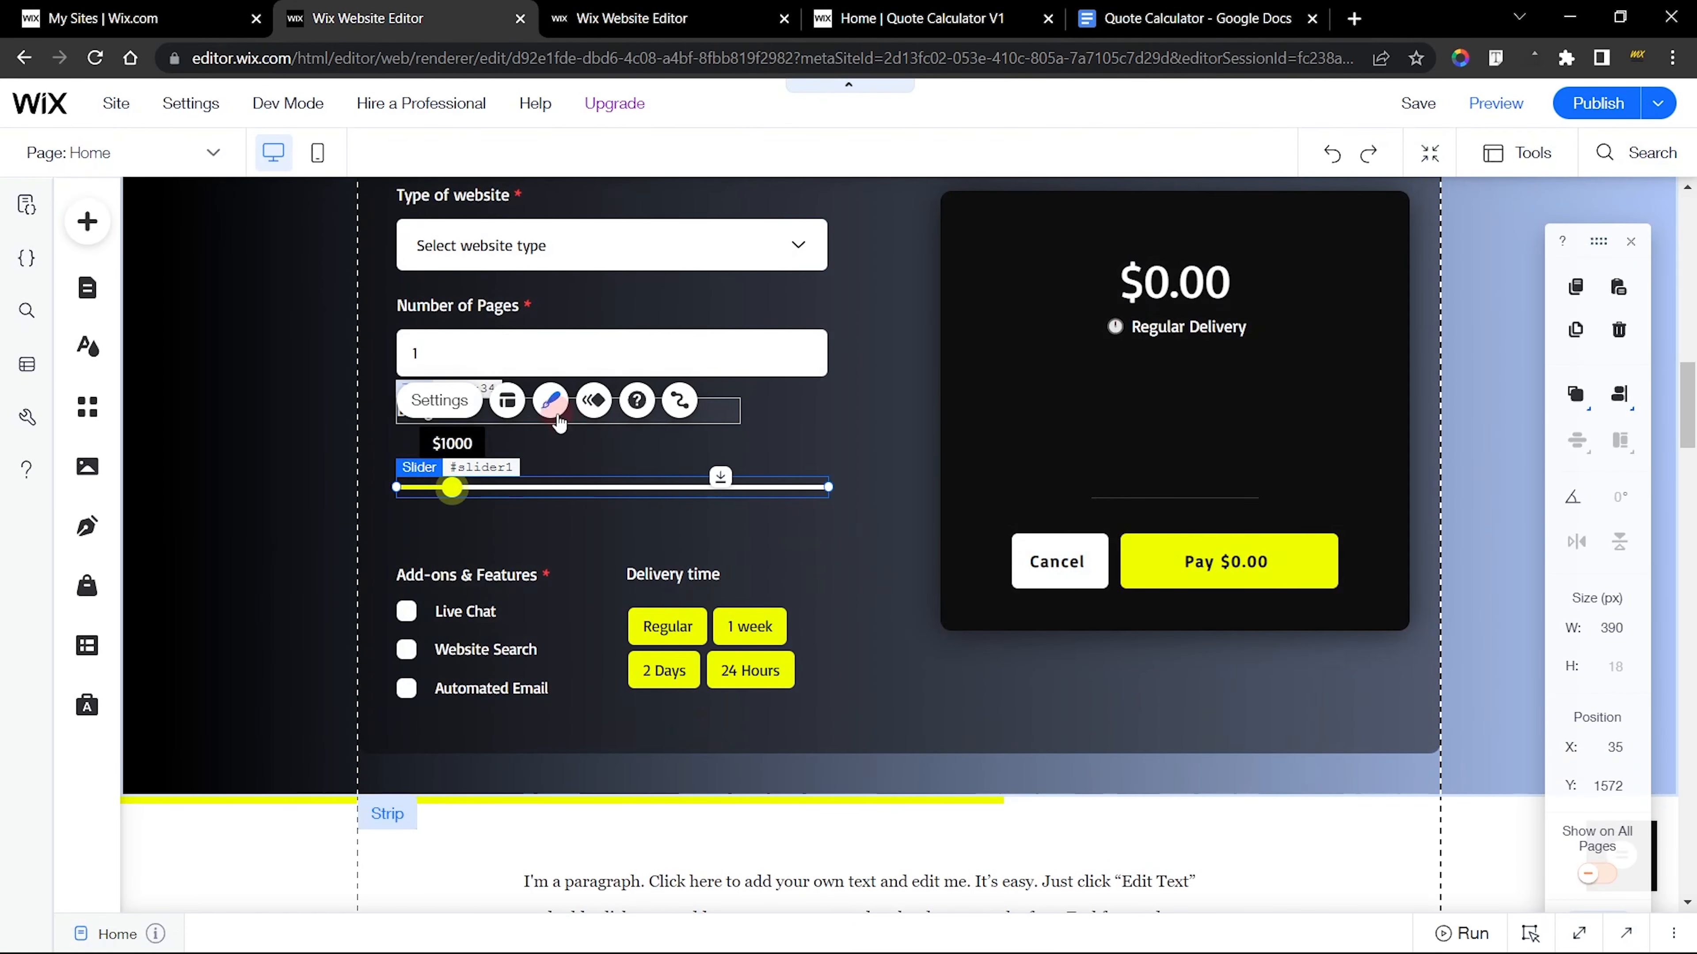
left_click(550, 399)
left_click(987, 794)
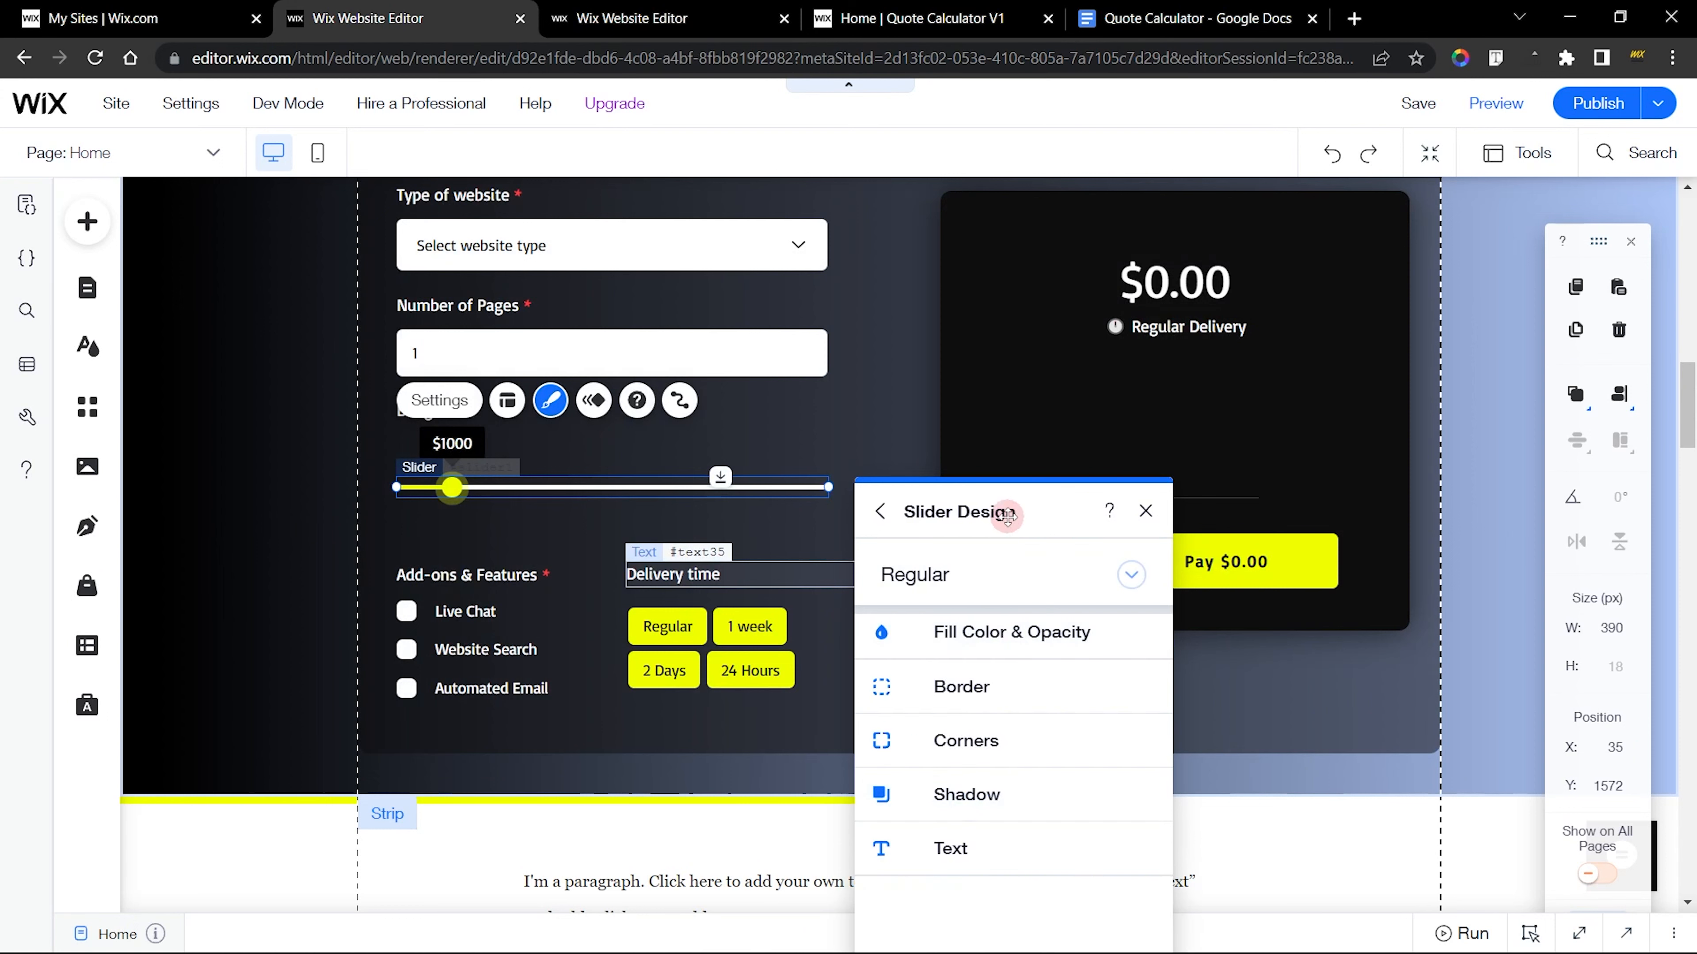
left_click_drag(1002, 512, 993, 262)
left_click(936, 325)
left_click(938, 366)
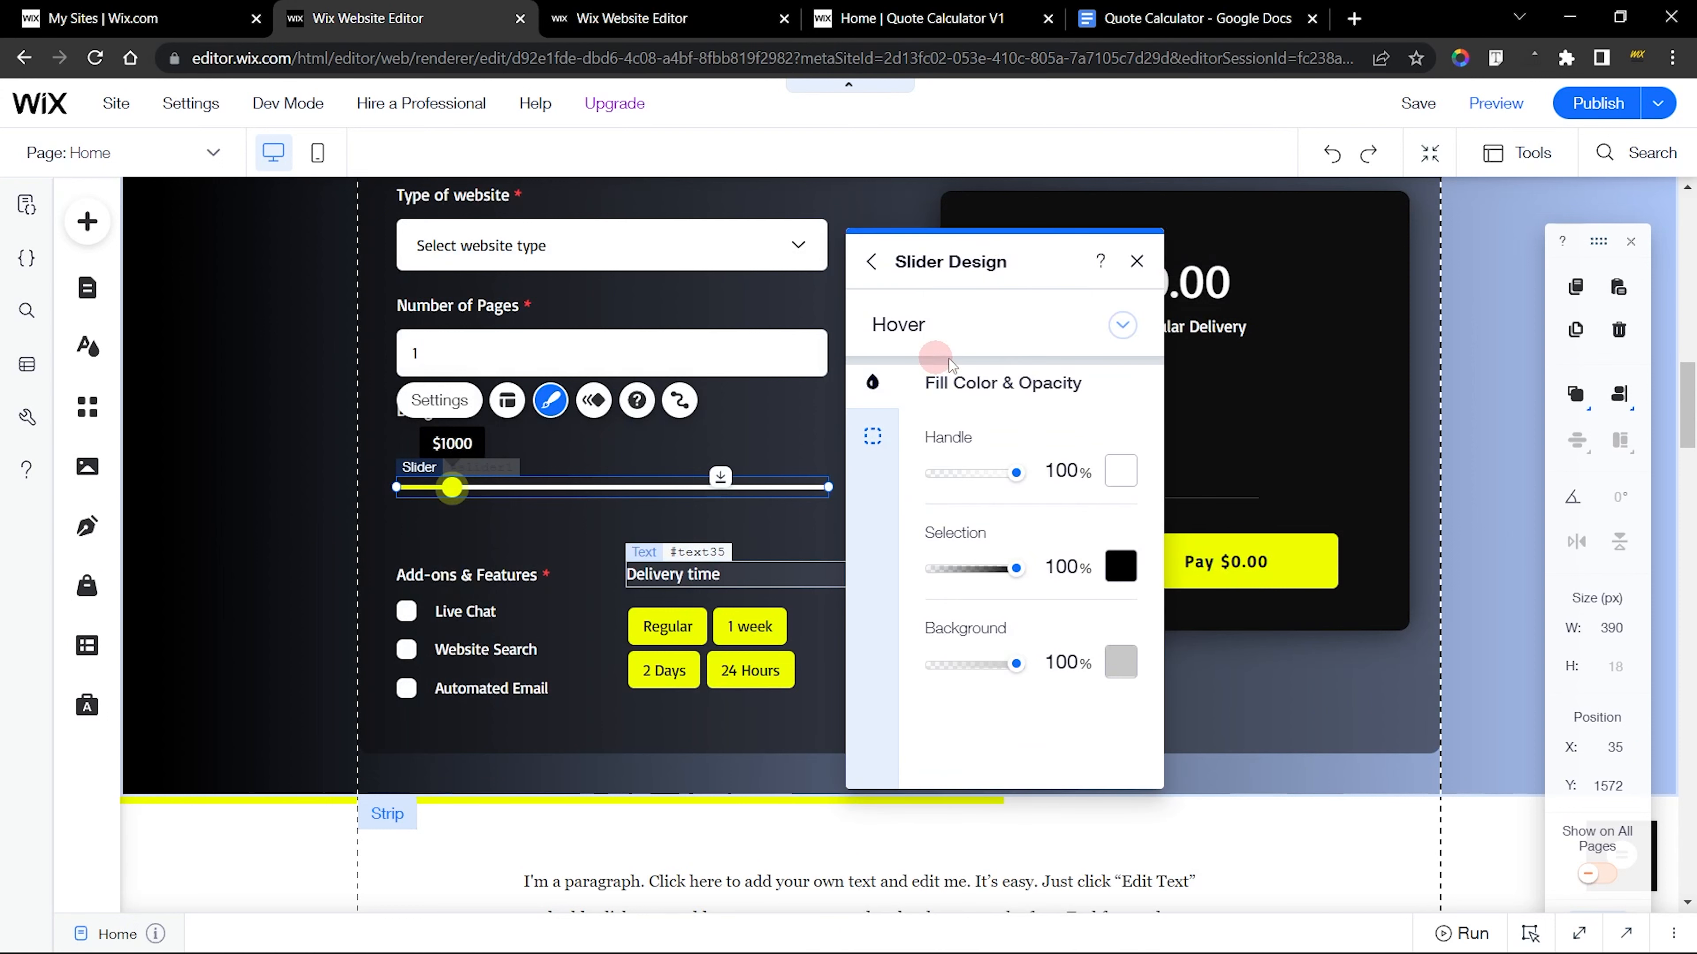
left_click(1111, 582)
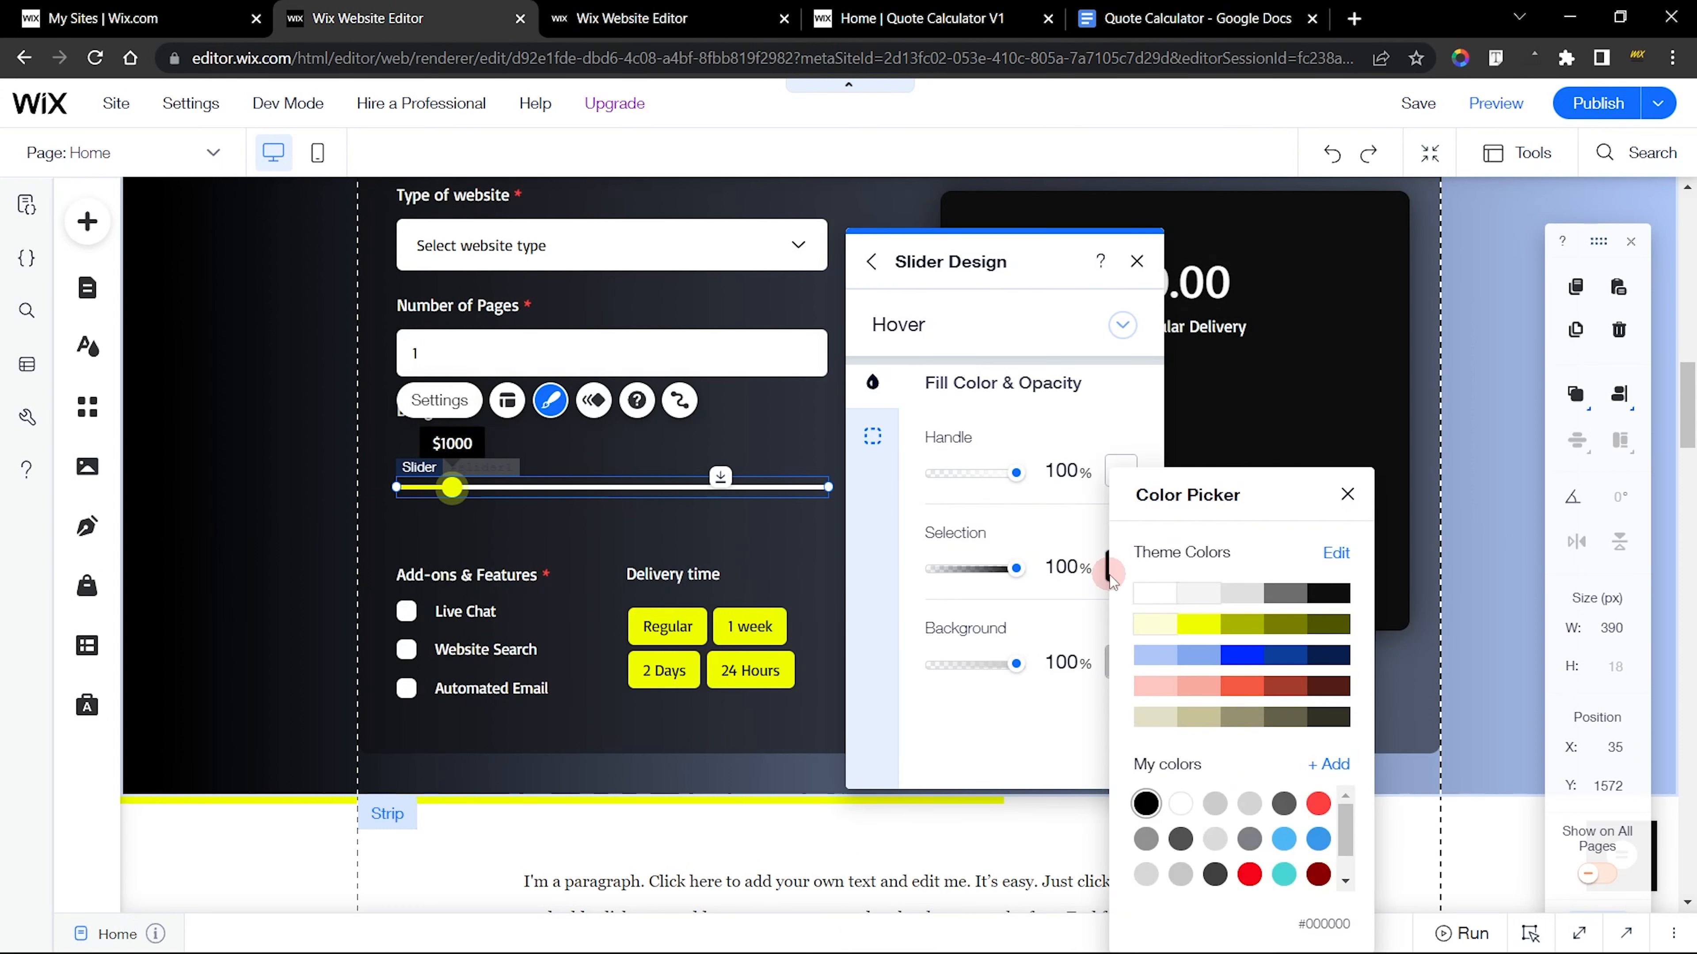
left_click(1190, 626)
left_click(1027, 539)
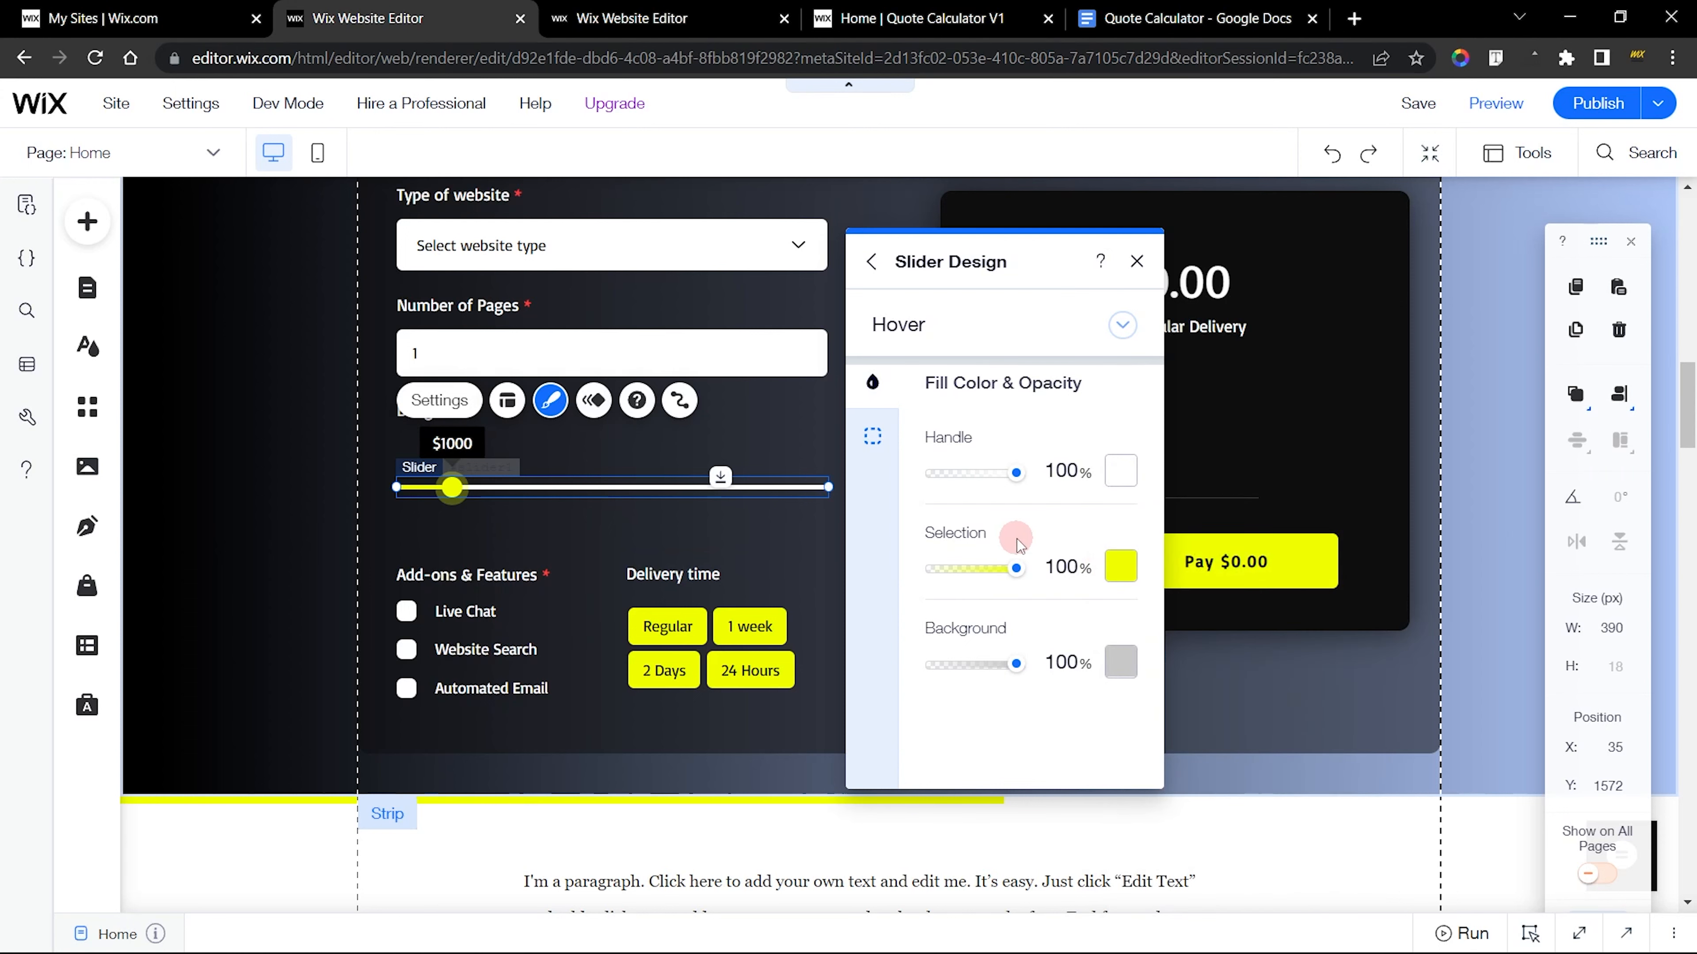
Check the Hover fill colors of the finished site's Budget slider in the other editor
left_click(596, 8)
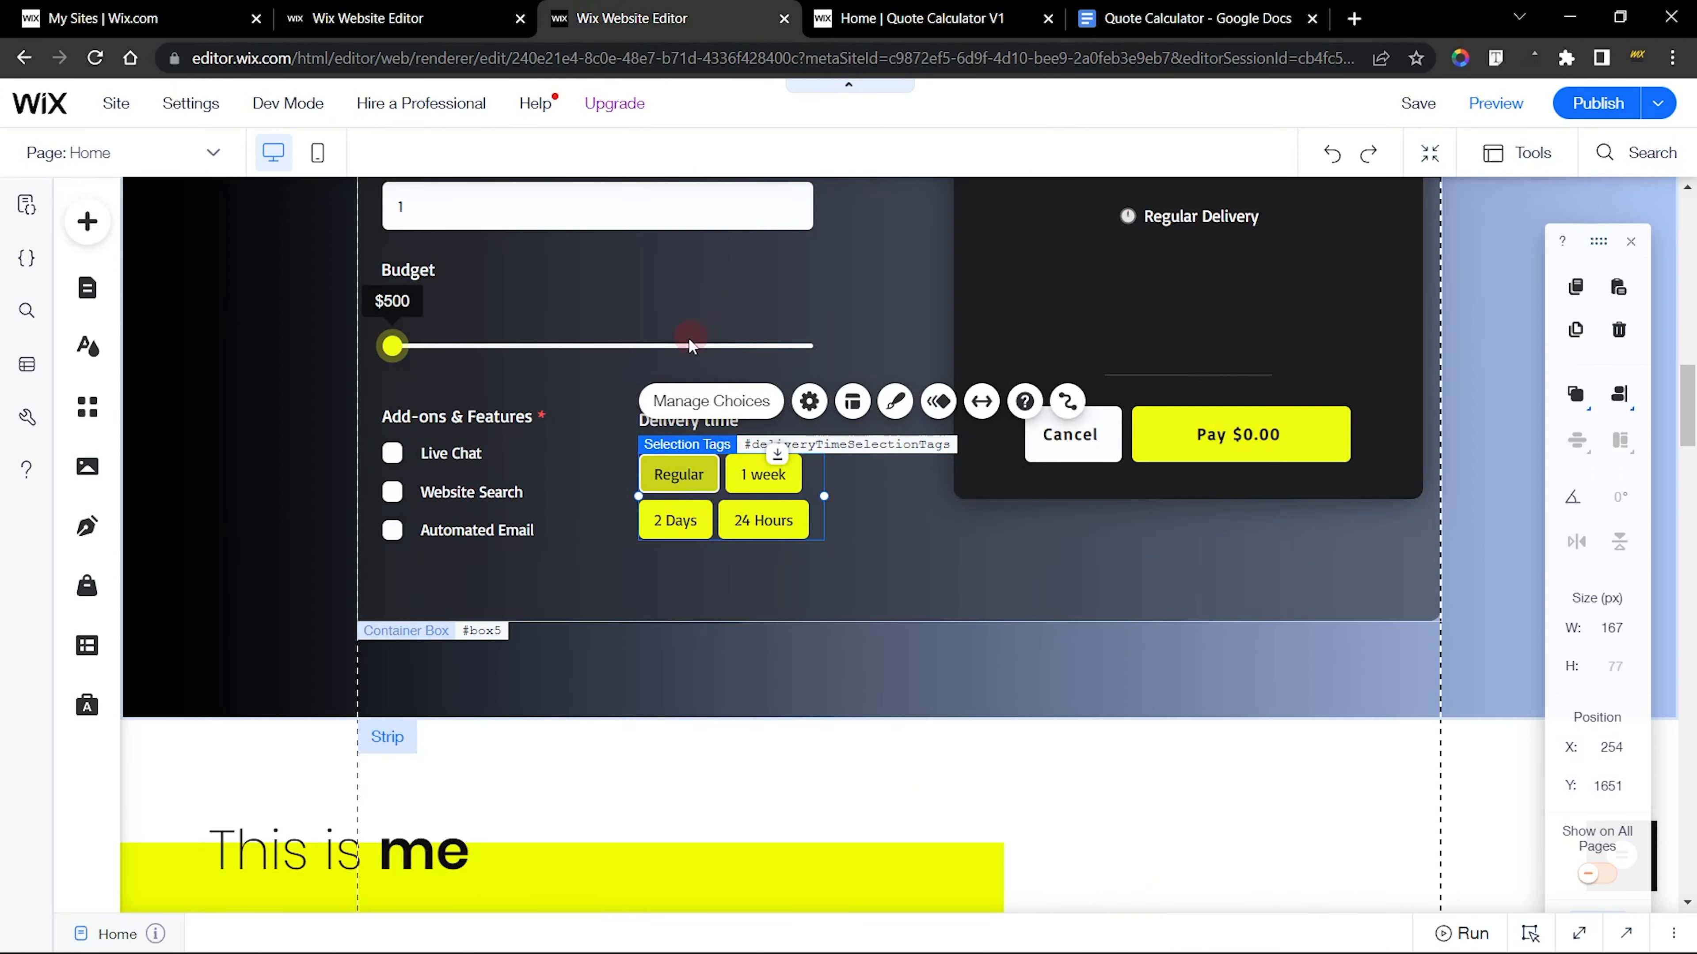
left_click(519, 346)
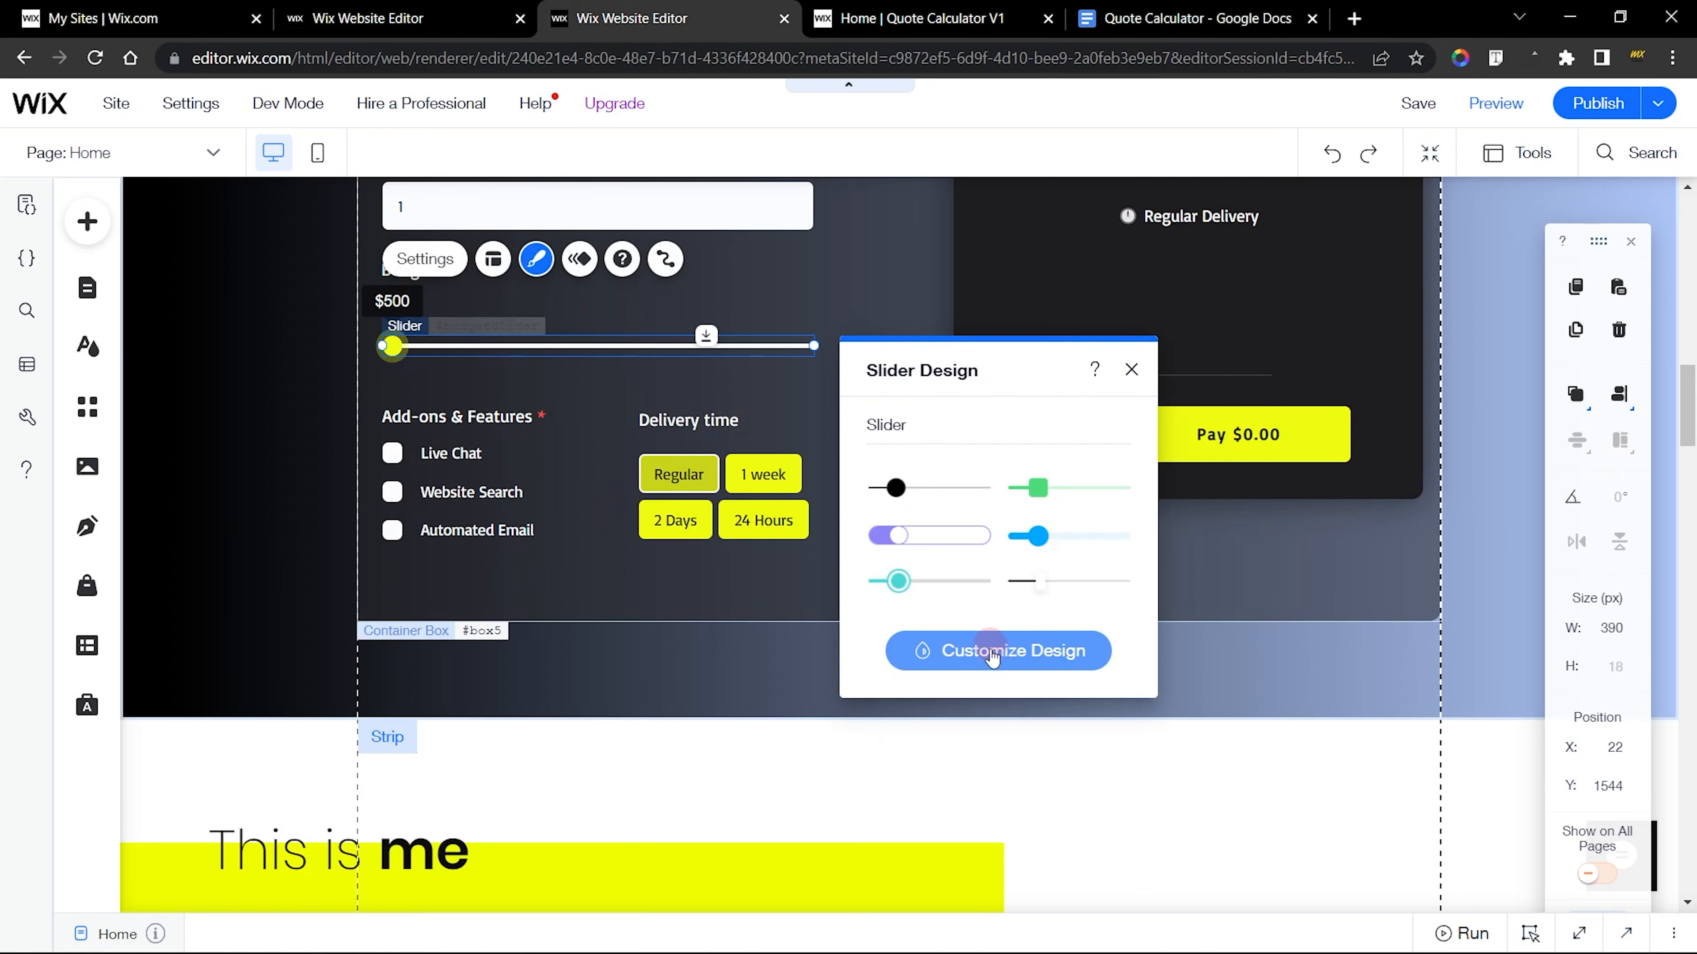
left_click(1004, 652)
left_click(977, 433)
left_click(935, 474)
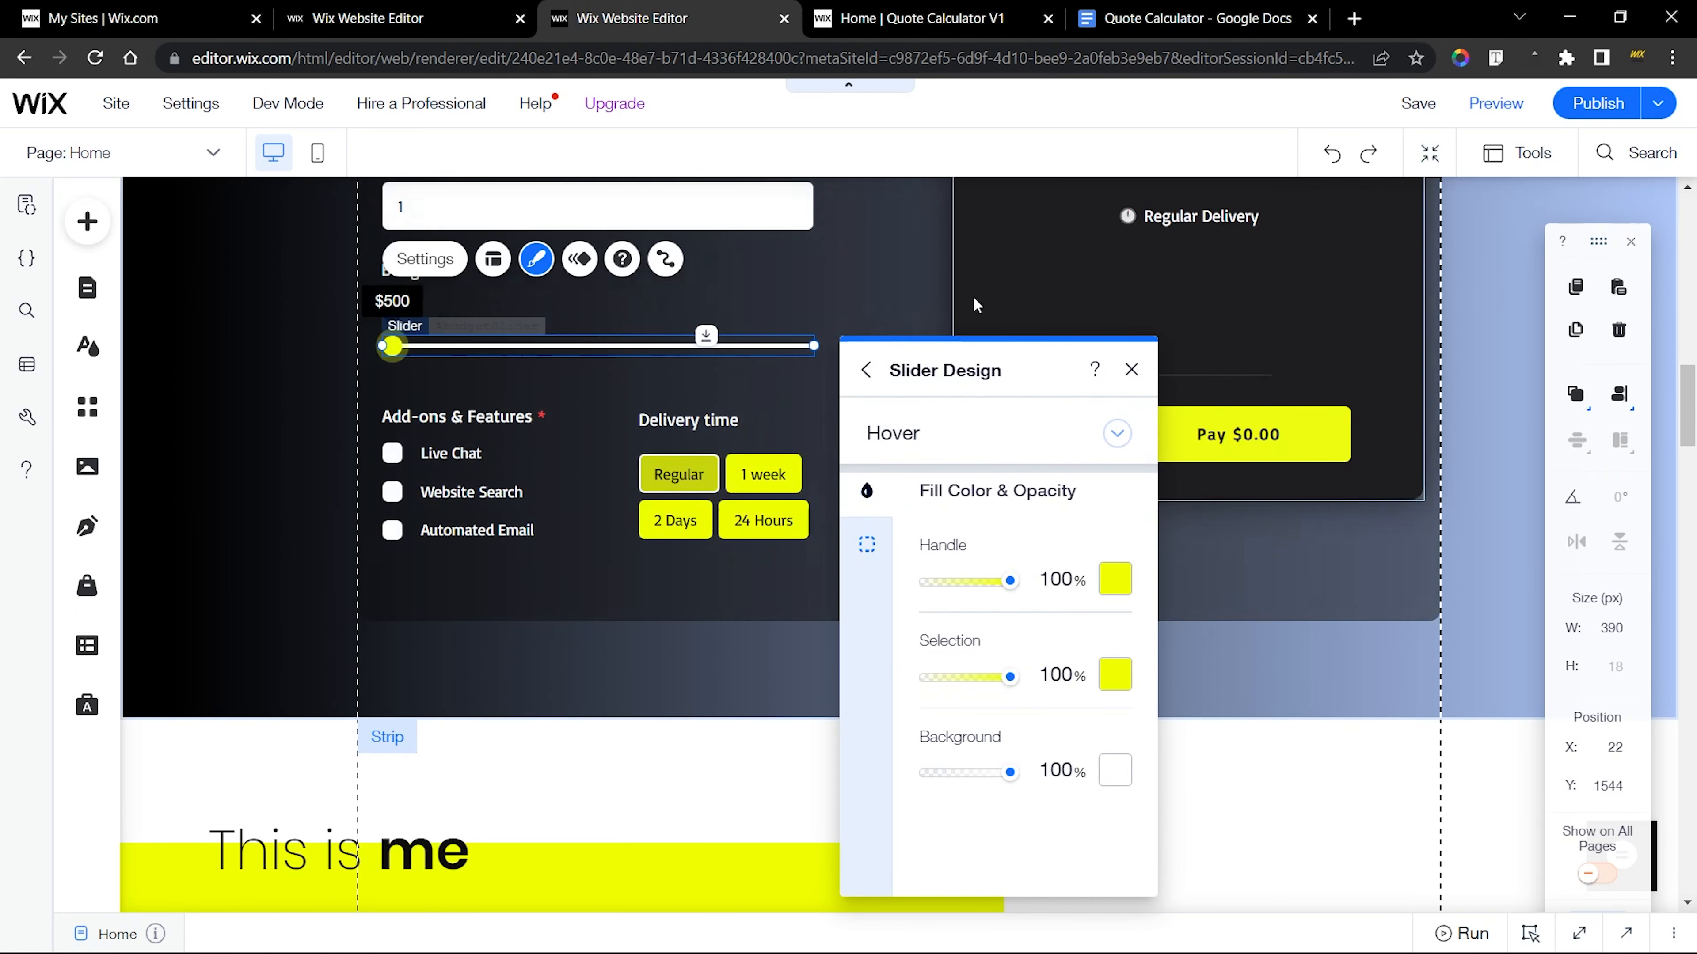
left_click_drag(962, 372, 898, 217)
Match the new Budget slider's Hover fill to the finished one with a theme yellow handle and a white background
left_click(397, 13)
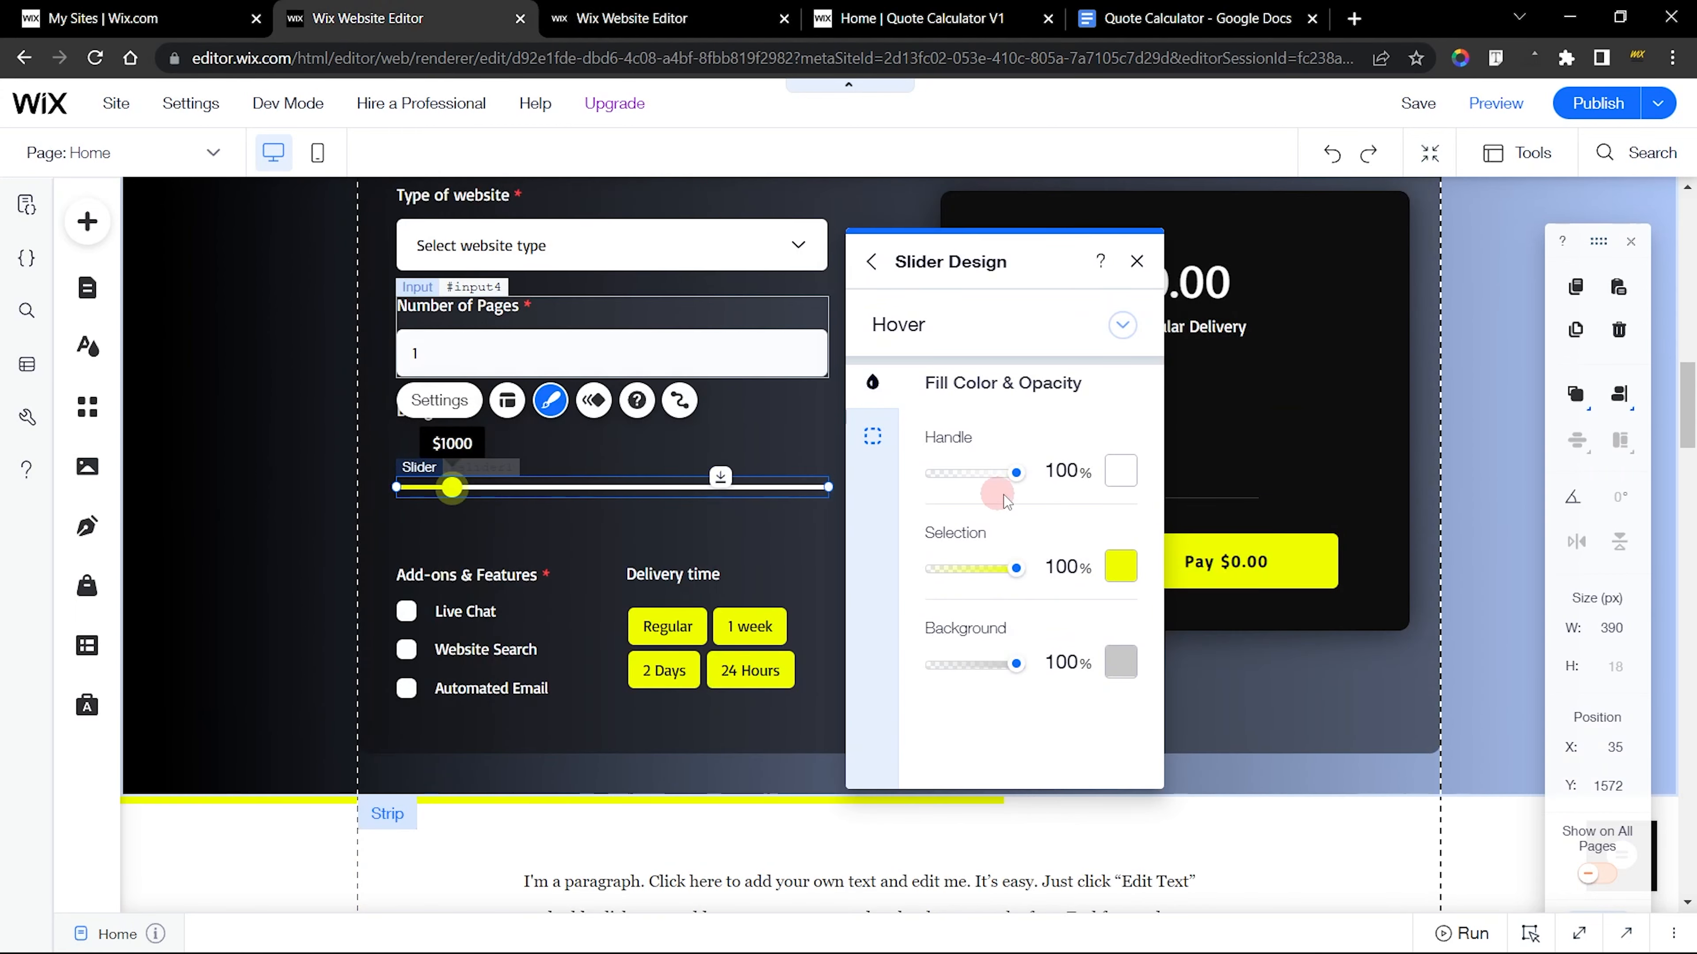
left_click(1122, 476)
left_click(1210, 652)
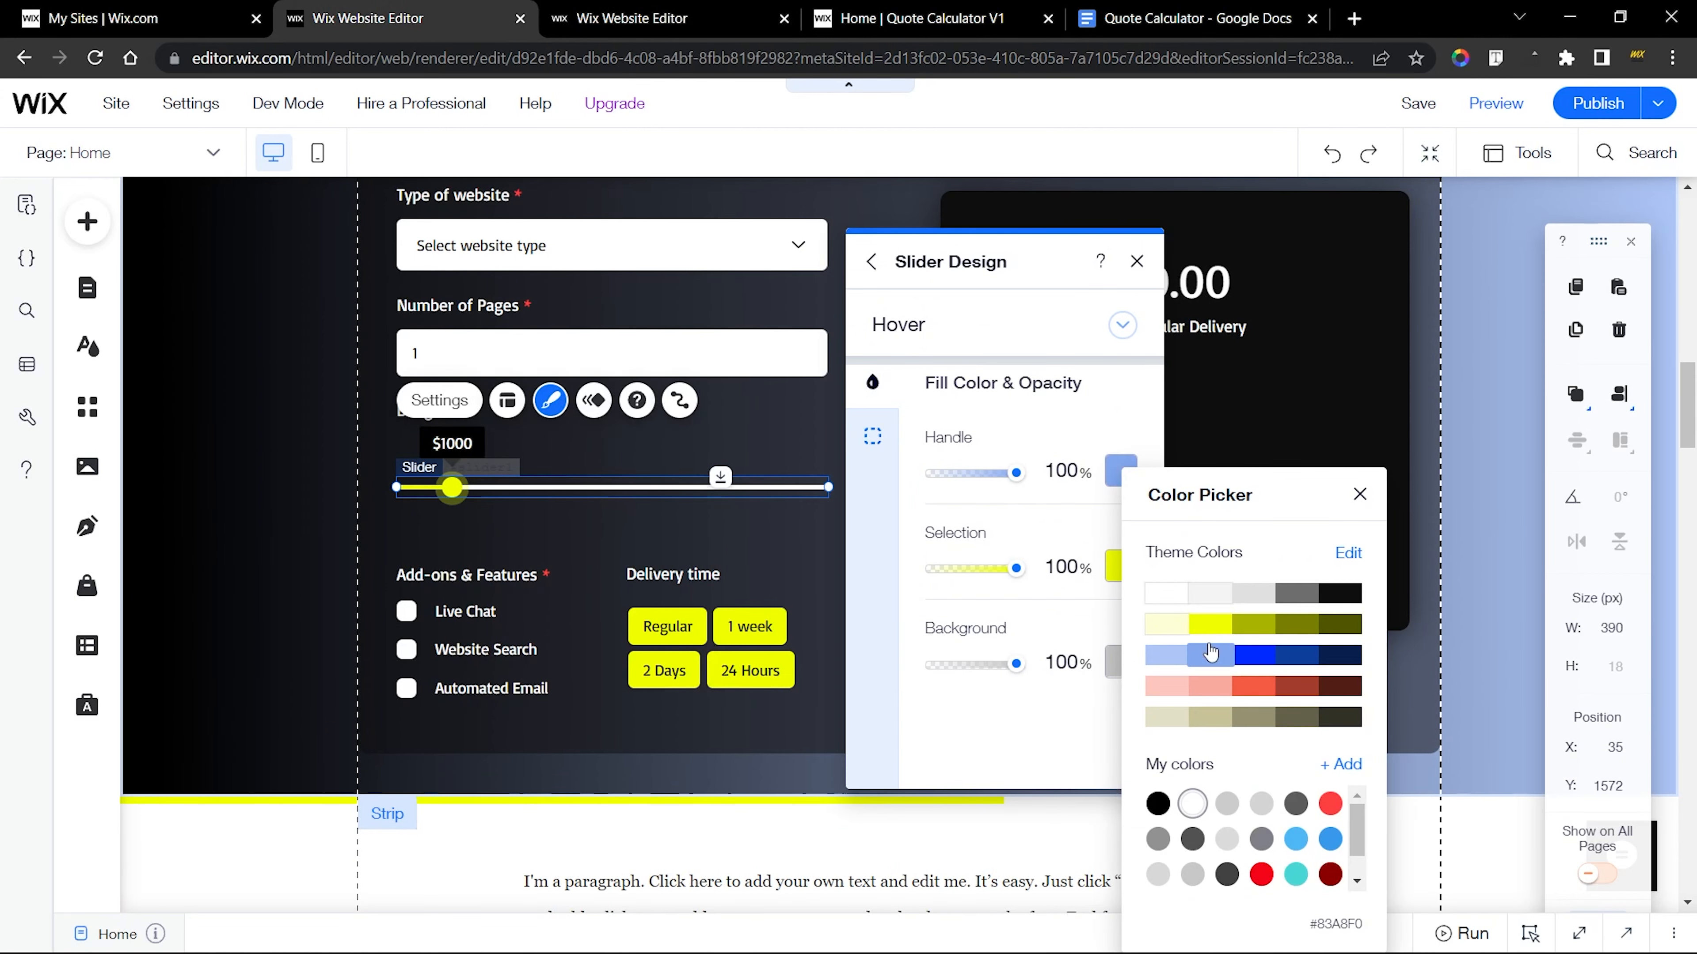
left_click(1208, 626)
left_click(1052, 542)
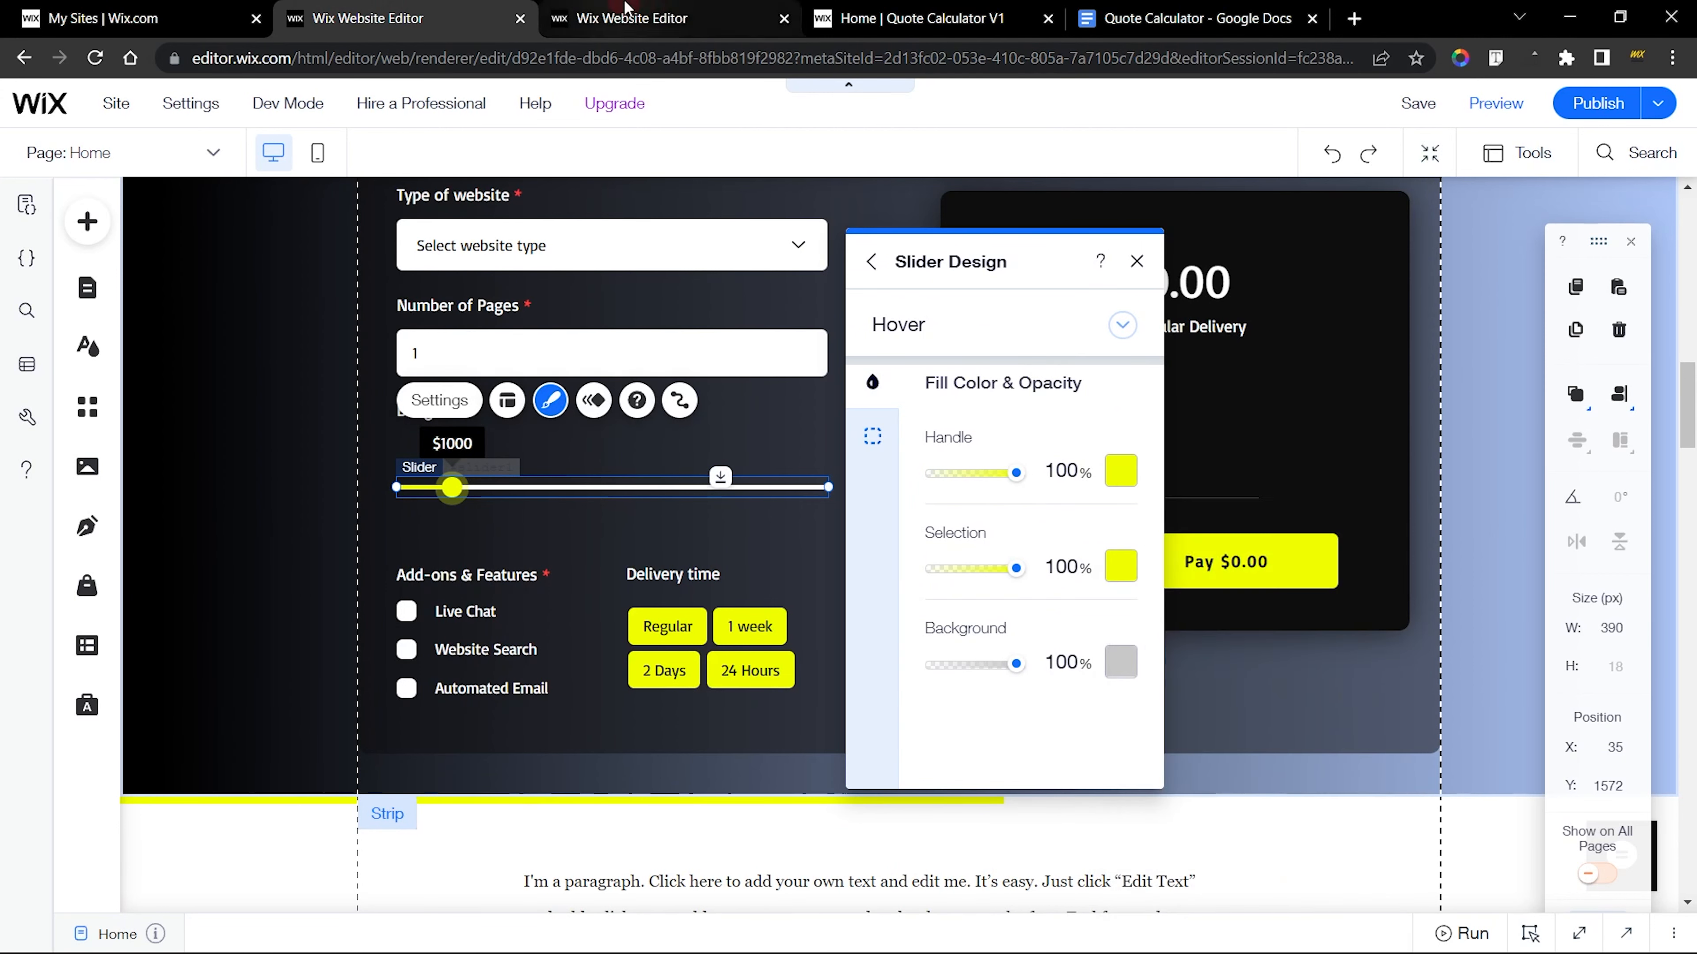
left_click(626, 9)
key("ctrl+shift+Tab")
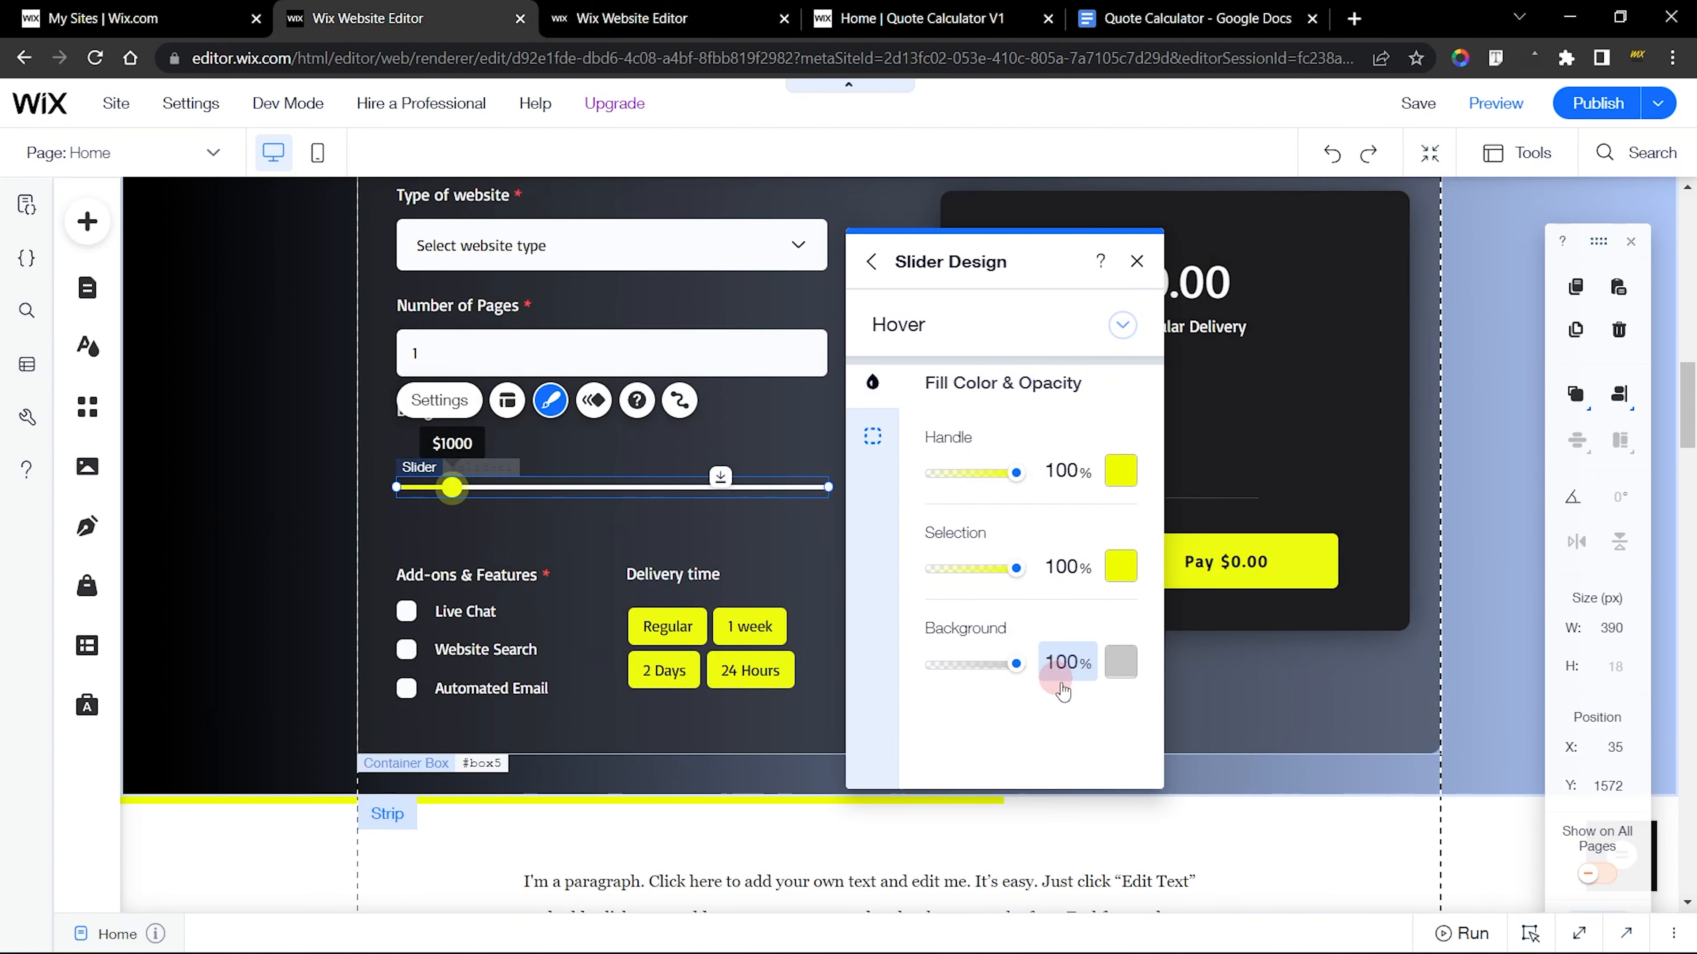
left_click(1121, 663)
left_click(1030, 531)
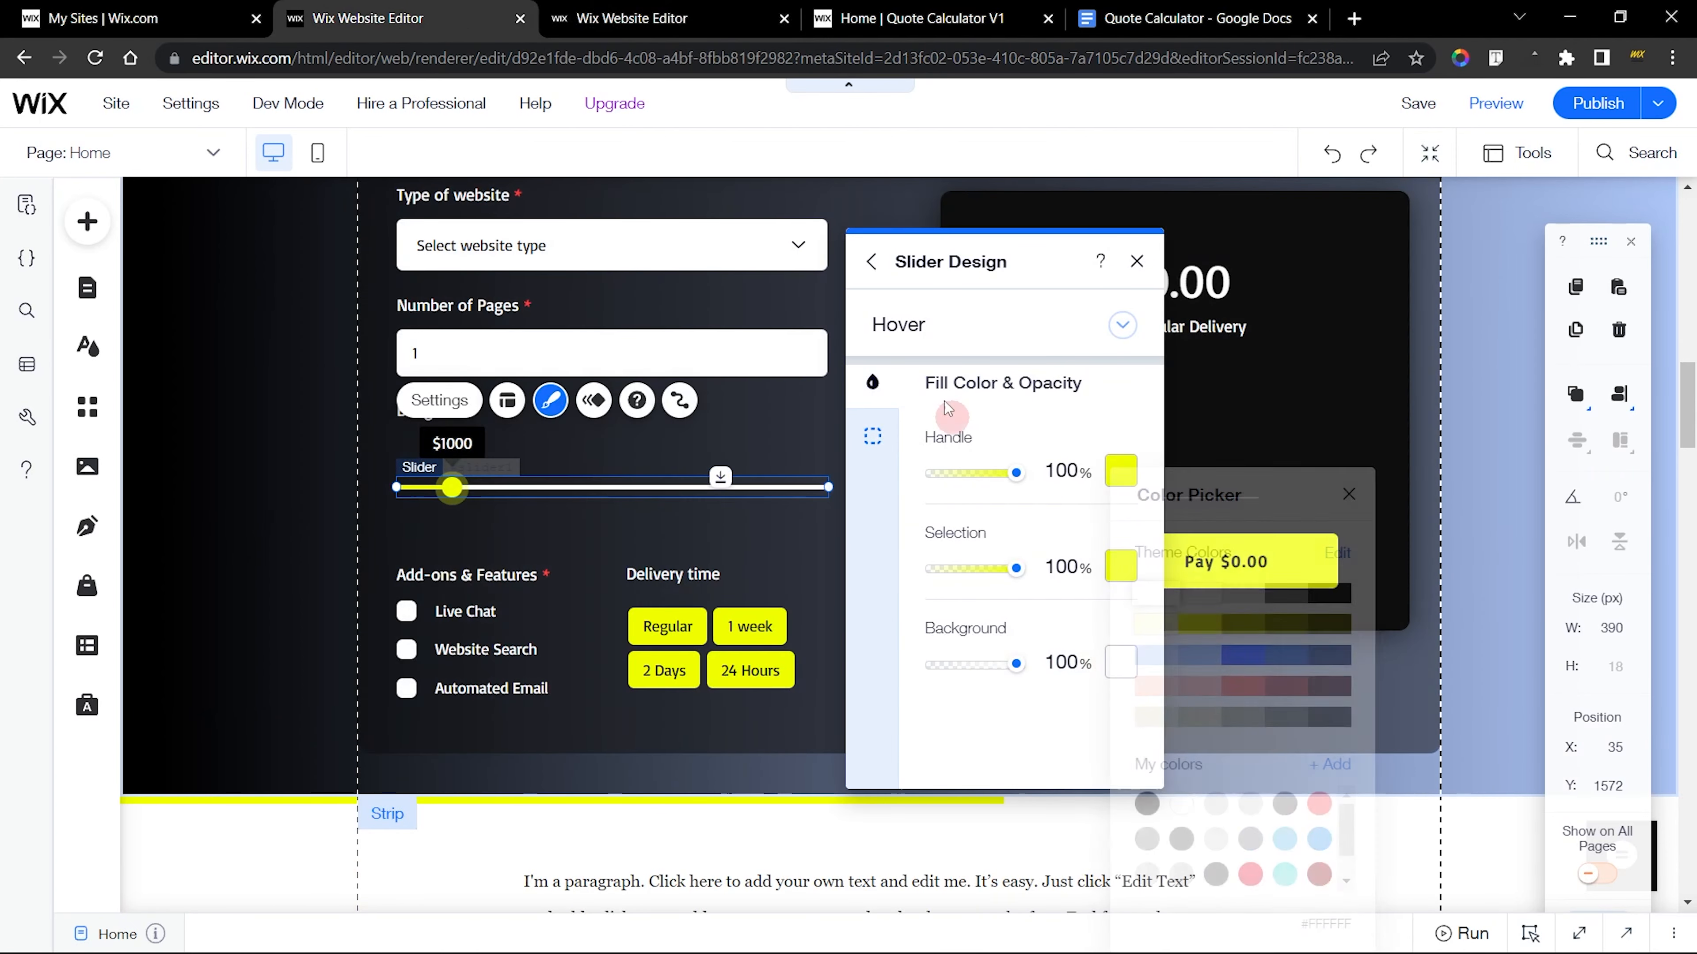
Open the Focus state of the Budget slider design in both the new and finished editors for comparison
left_click(894, 324)
left_click(915, 274)
key("ctrl+Tab")
left_click(861, 284)
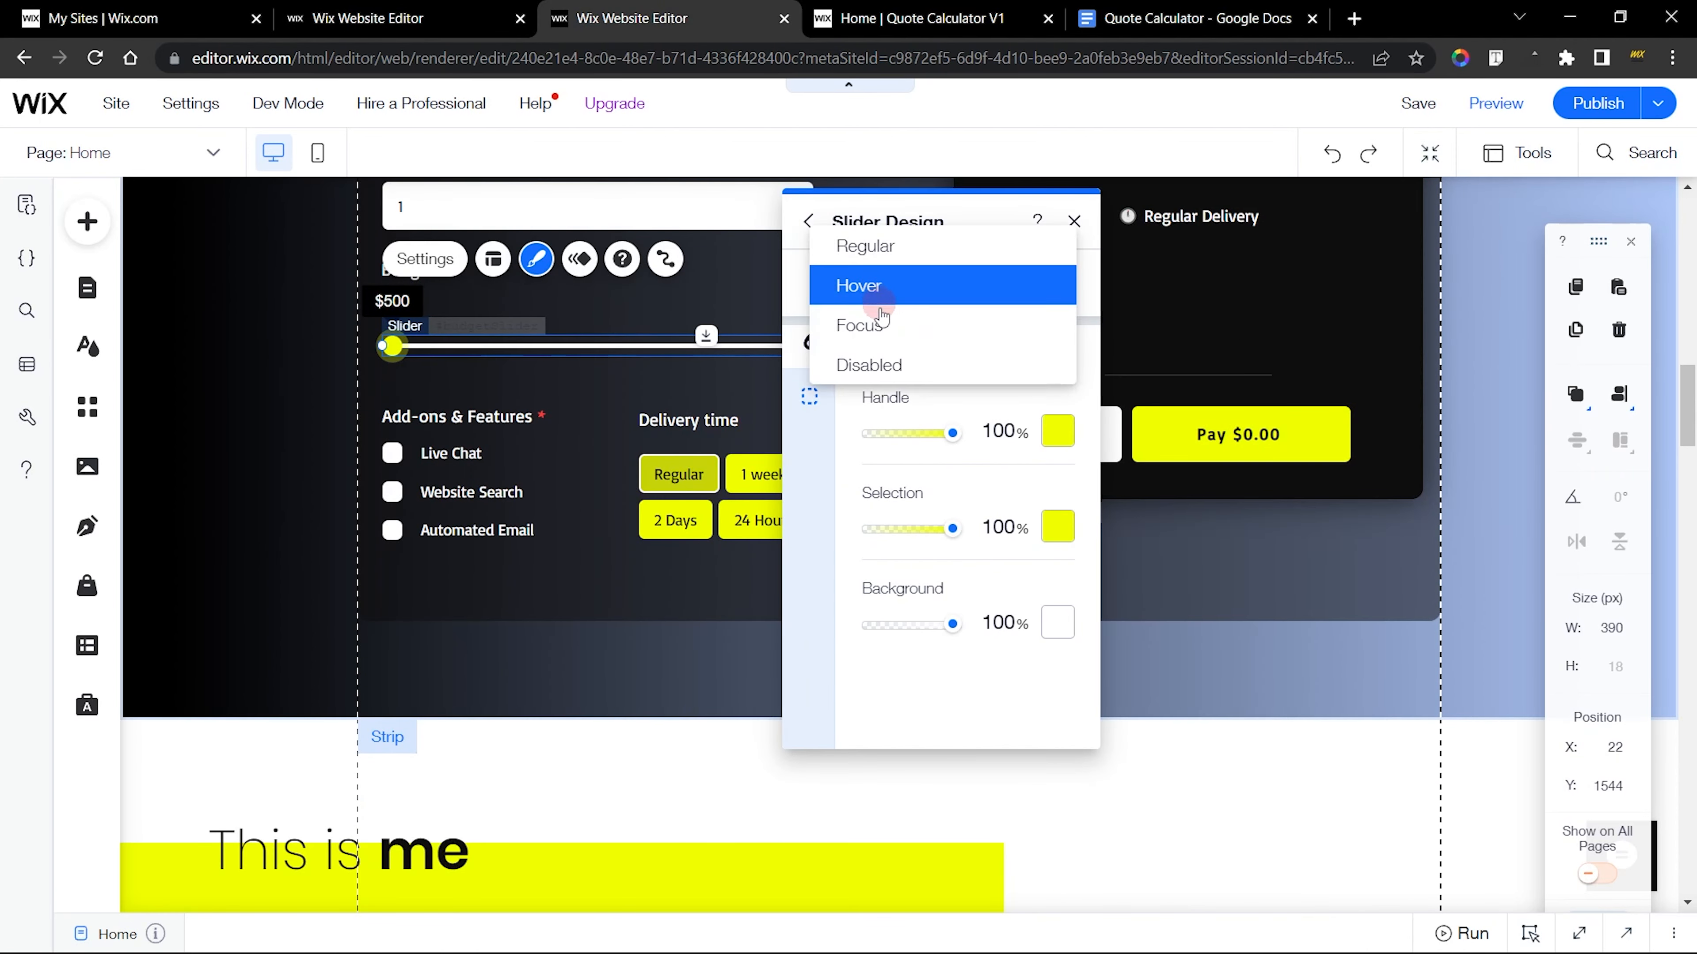
left_click(887, 328)
key("ctrl+shift+Tab")
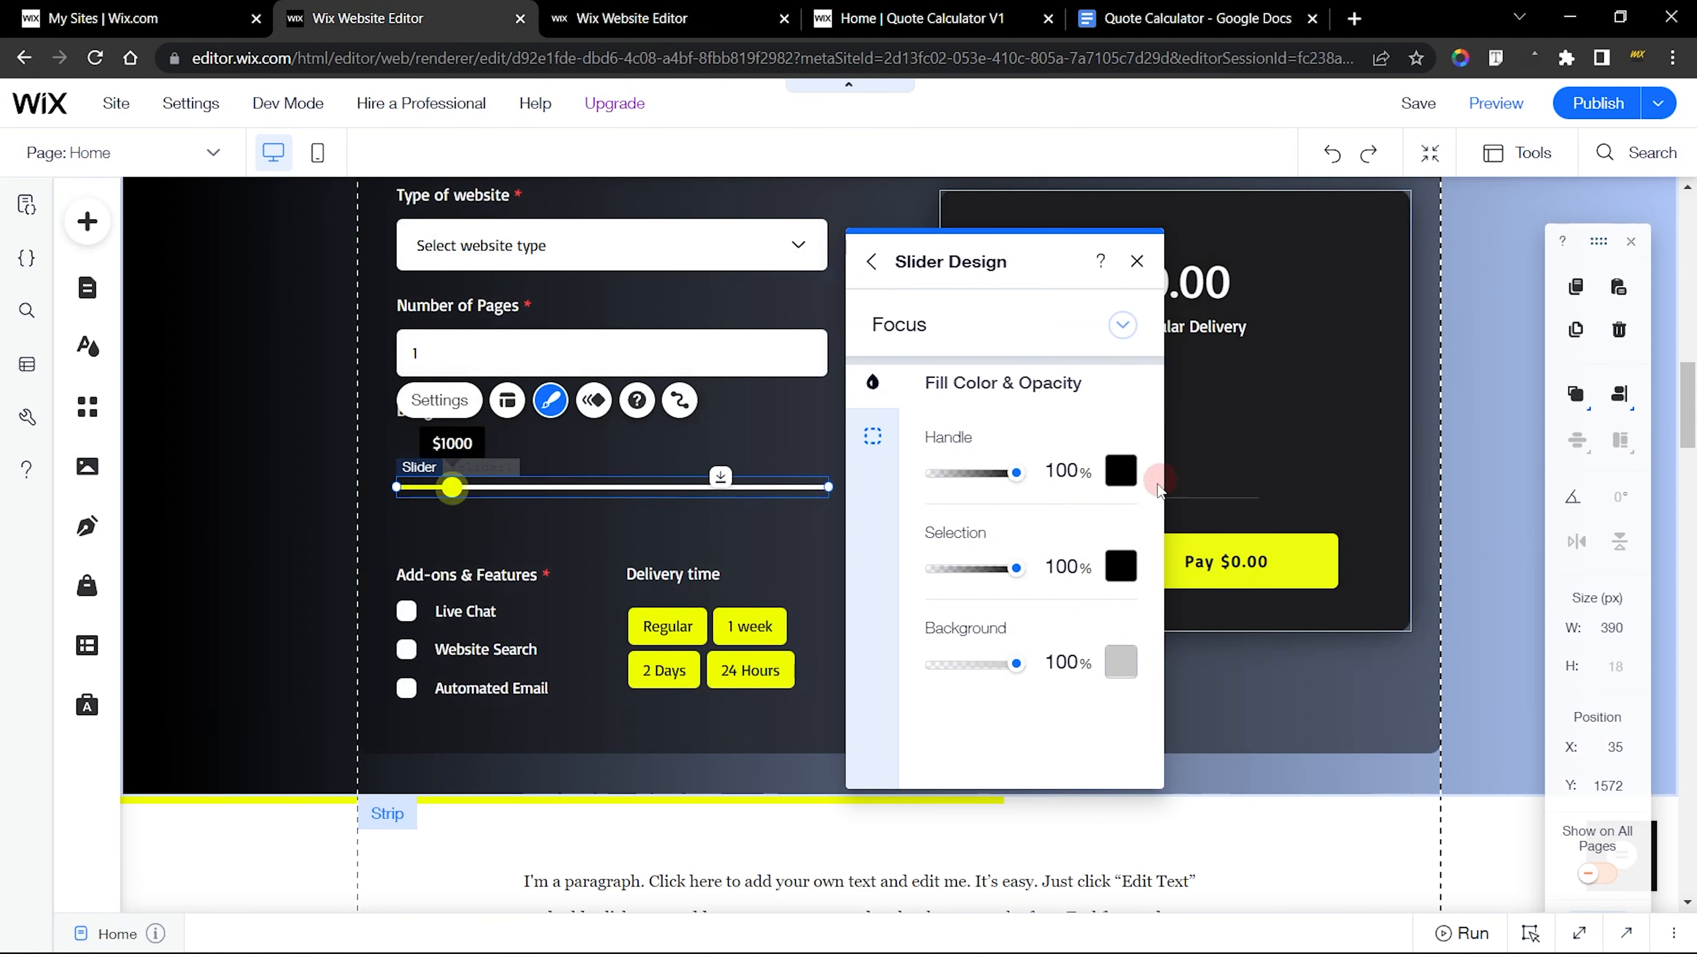
Set the new Budget slider's Focus handle and selection colors to the theme yellow and its background to white
left_click(1119, 471)
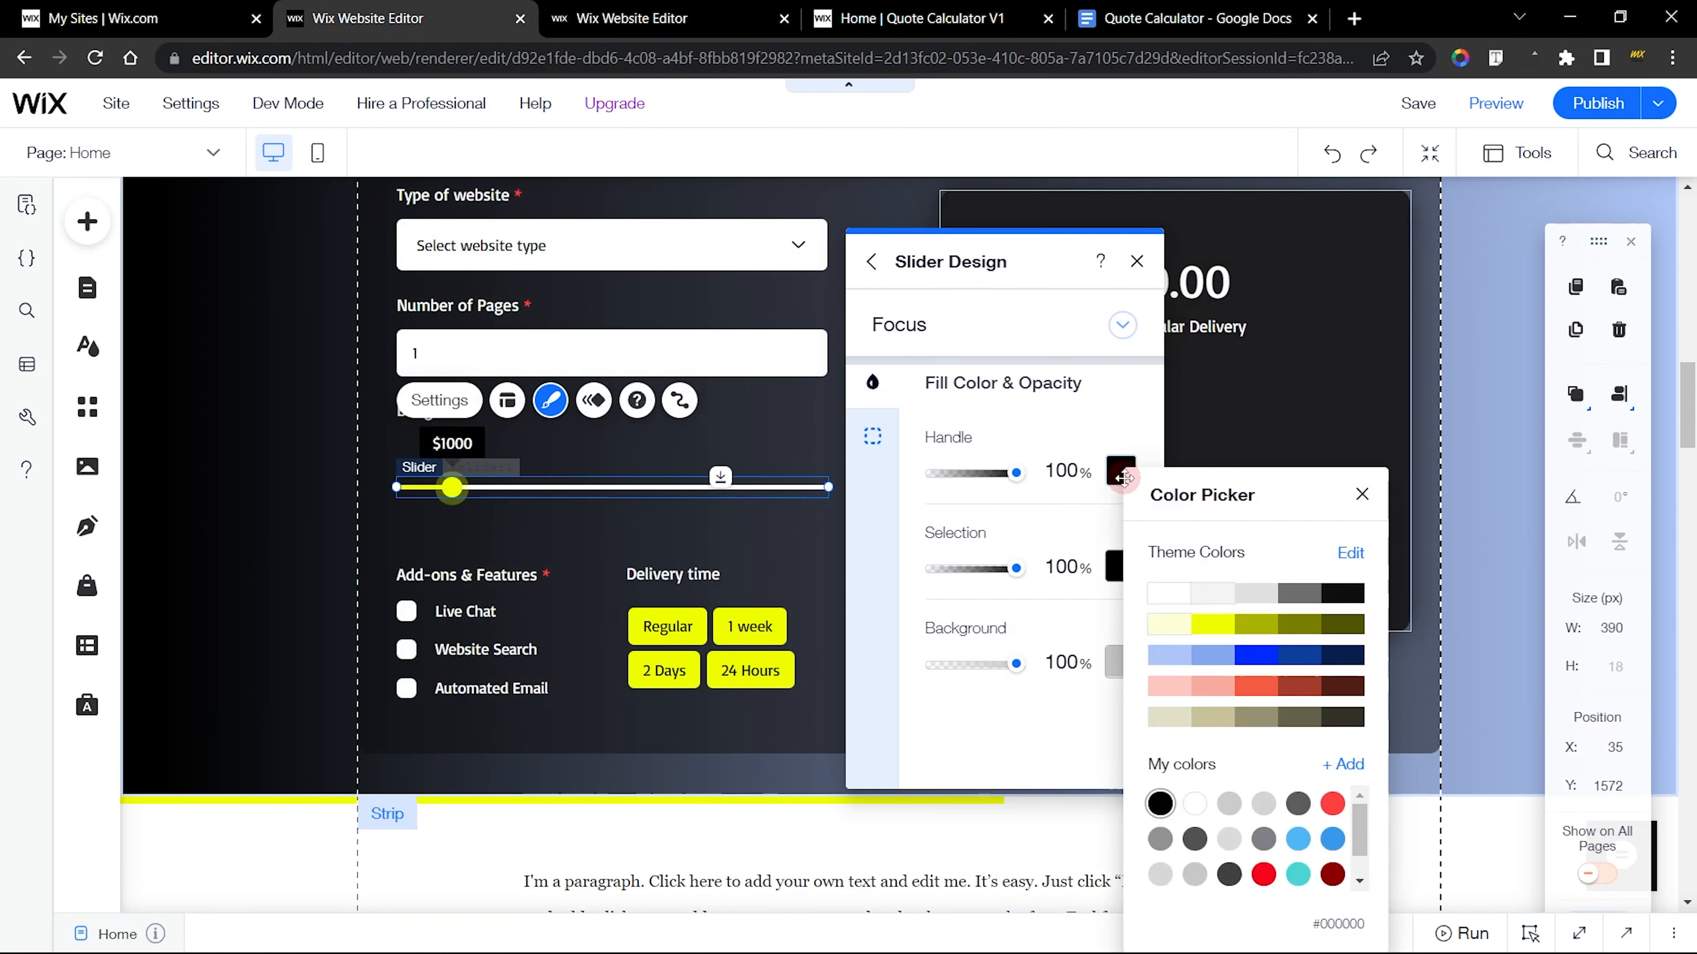
left_click(1213, 625)
left_click(1055, 517)
left_click(1113, 567)
left_click(1214, 628)
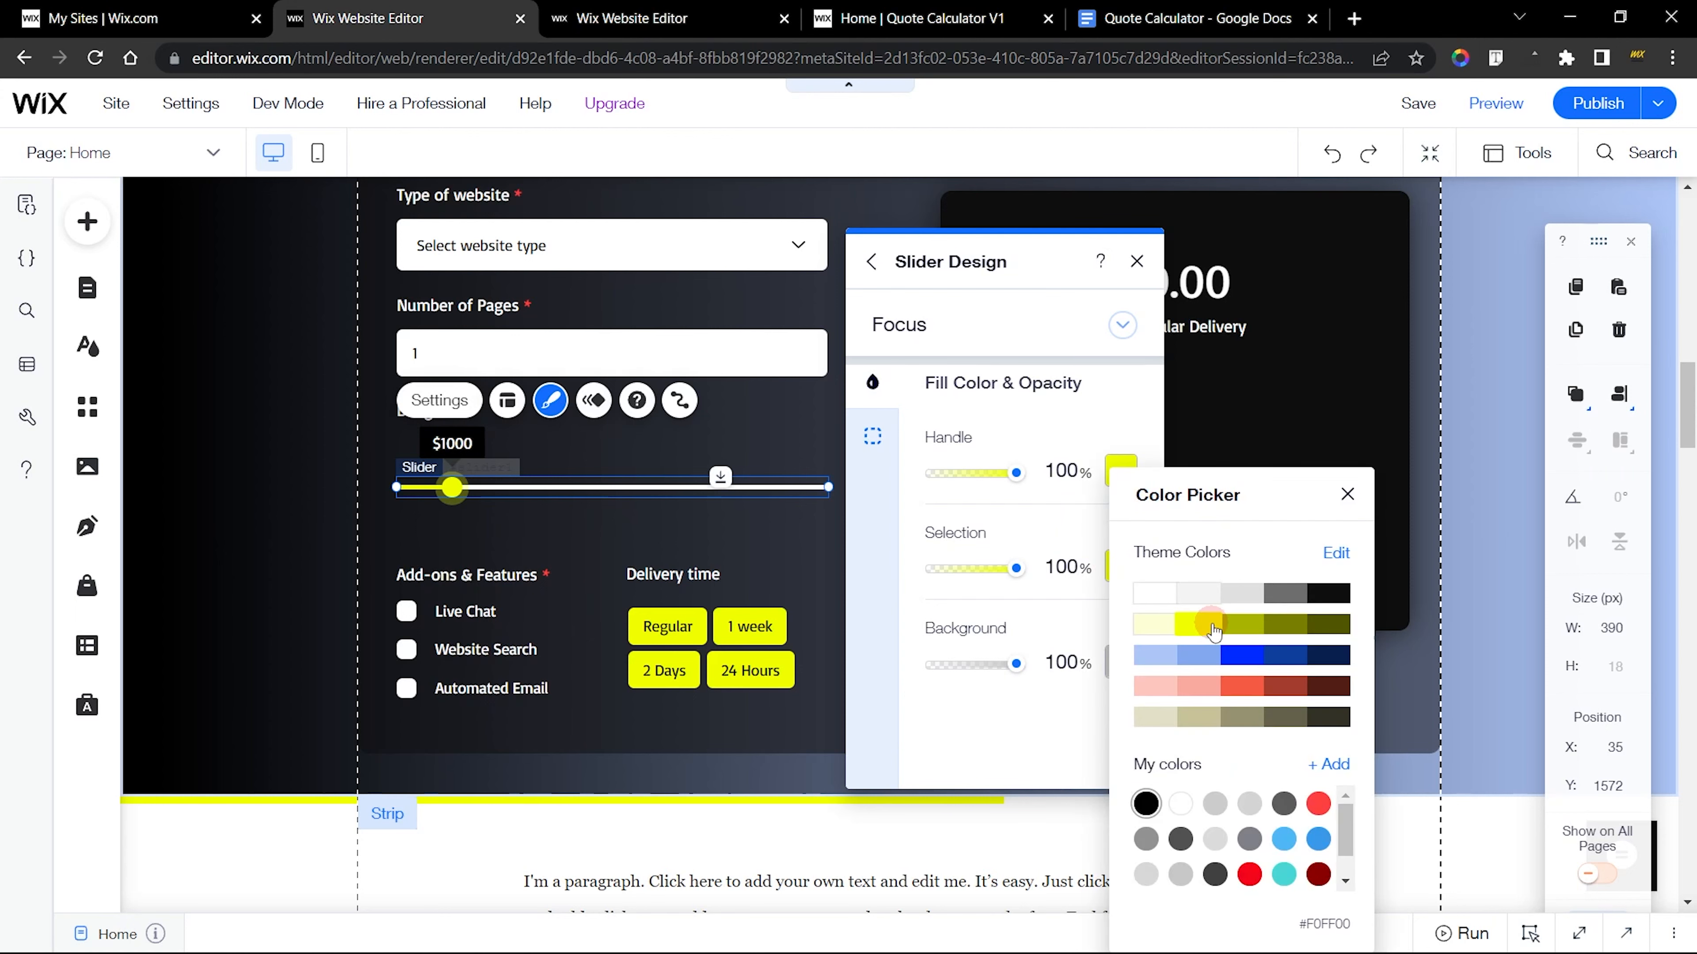
left_click(1037, 520)
left_click(1114, 662)
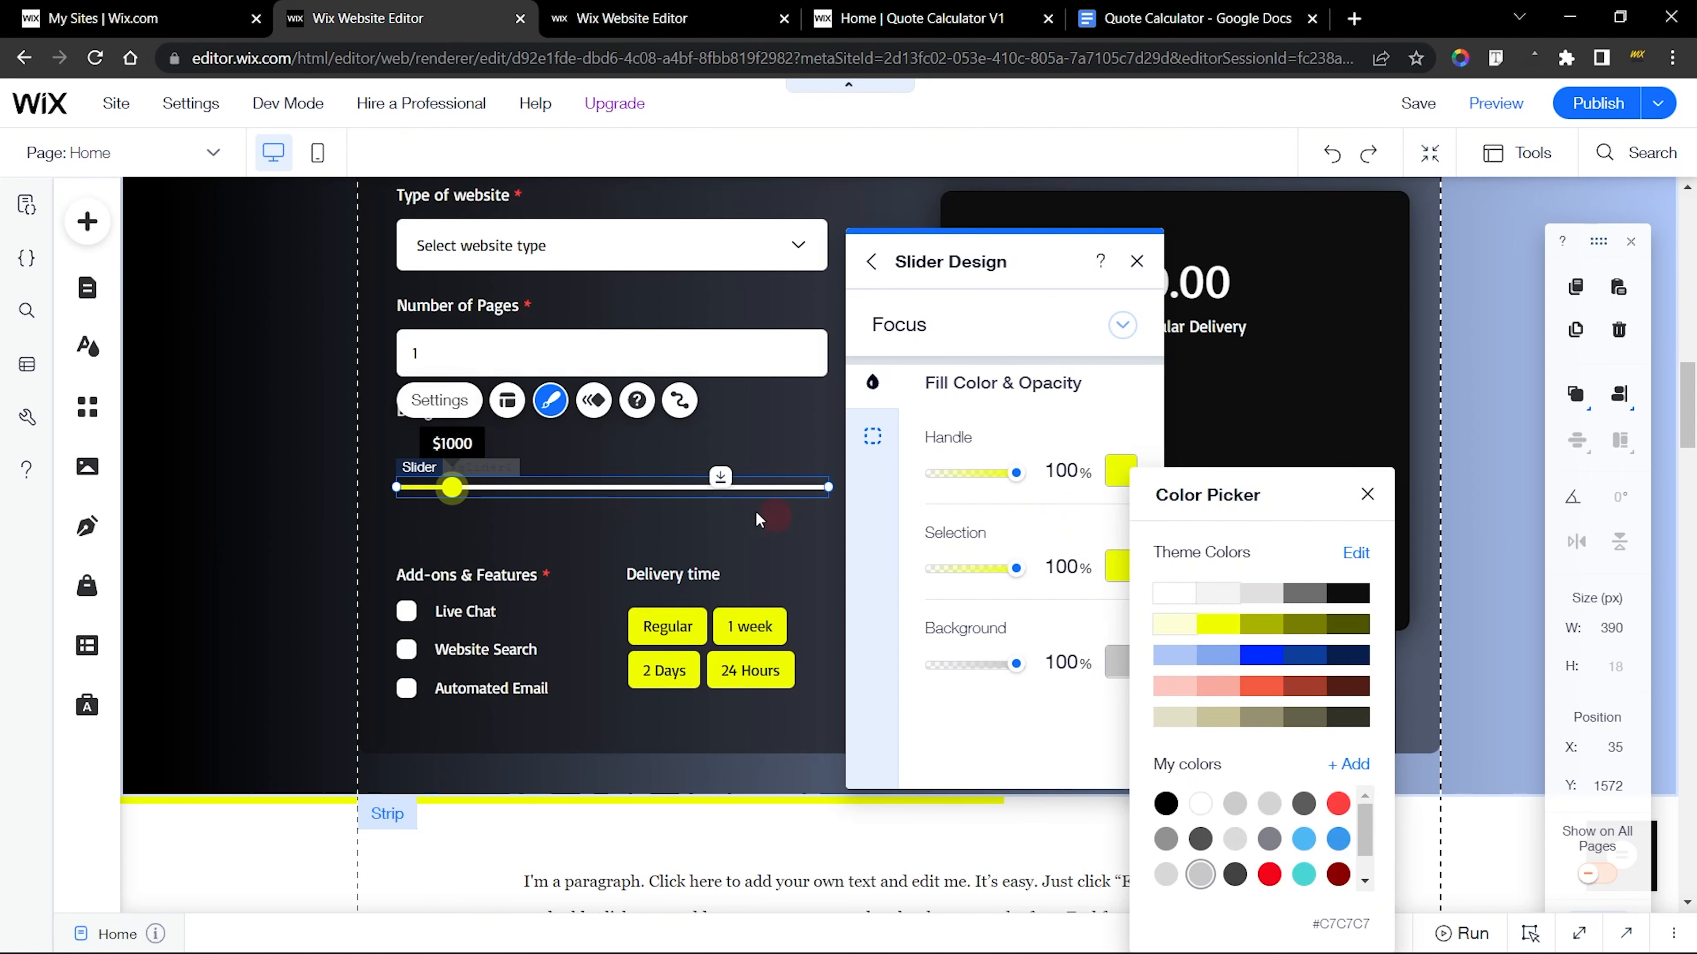
left_click(1172, 594)
left_click(1085, 608)
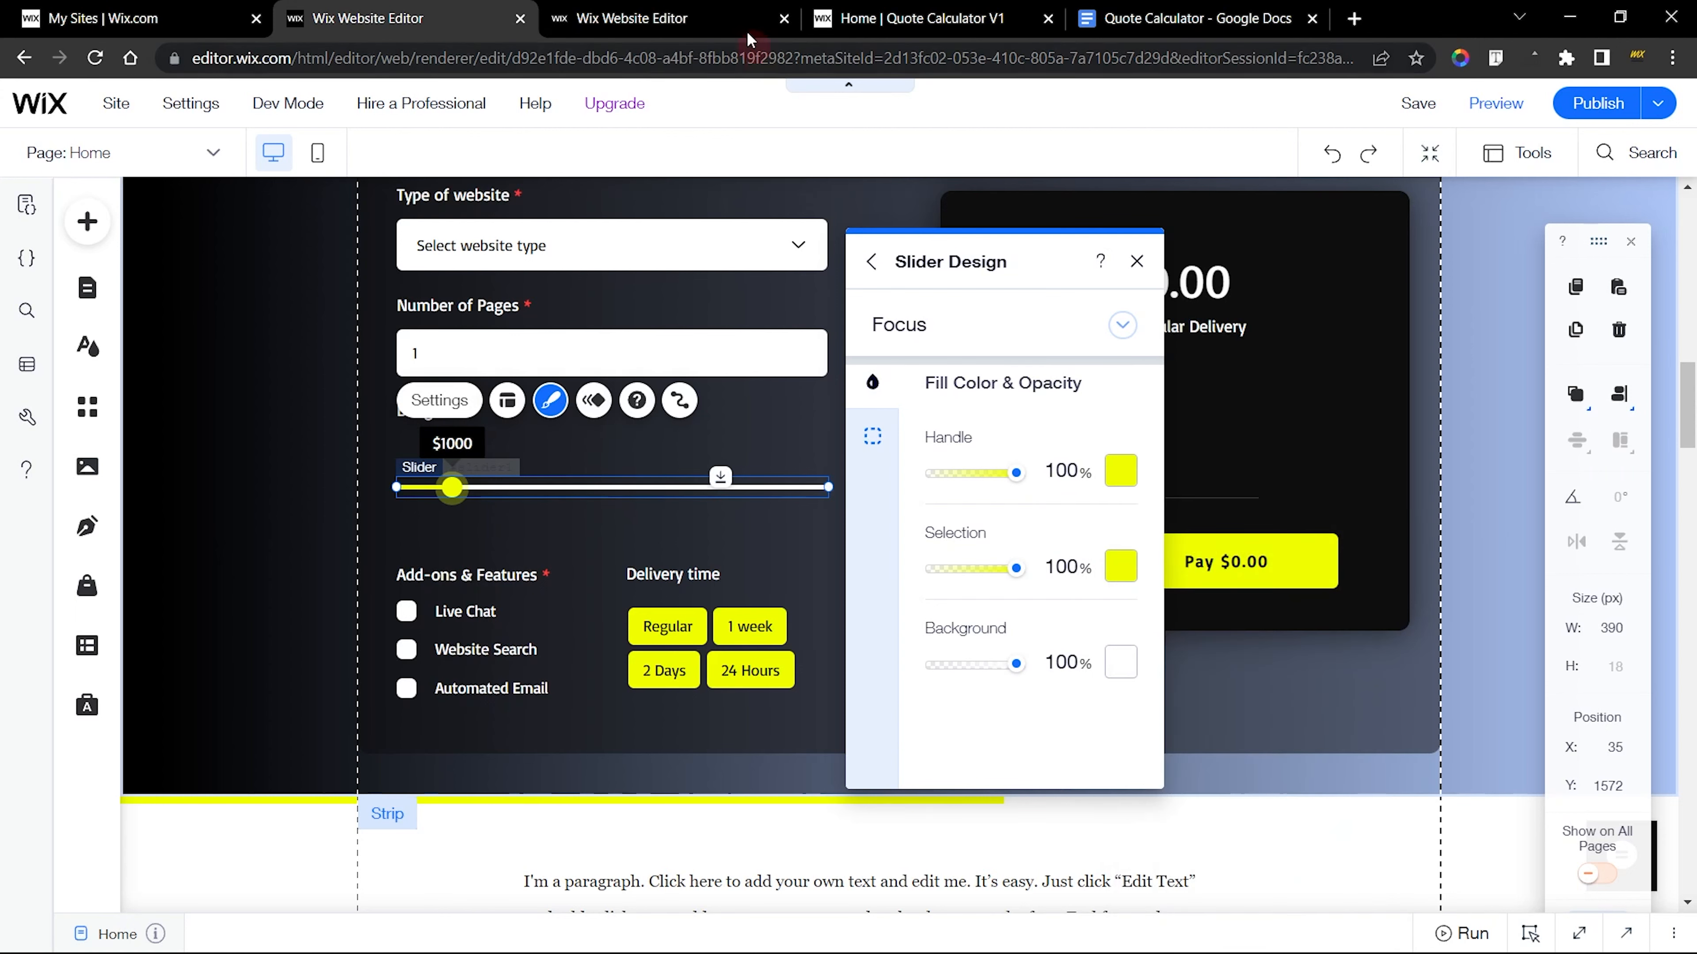
Compare the Focus design of both Budget sliders, view the new slider's border and Disabled settings, and close its design settings
left_click(731, 21)
left_click(897, 298)
left_click(812, 394)
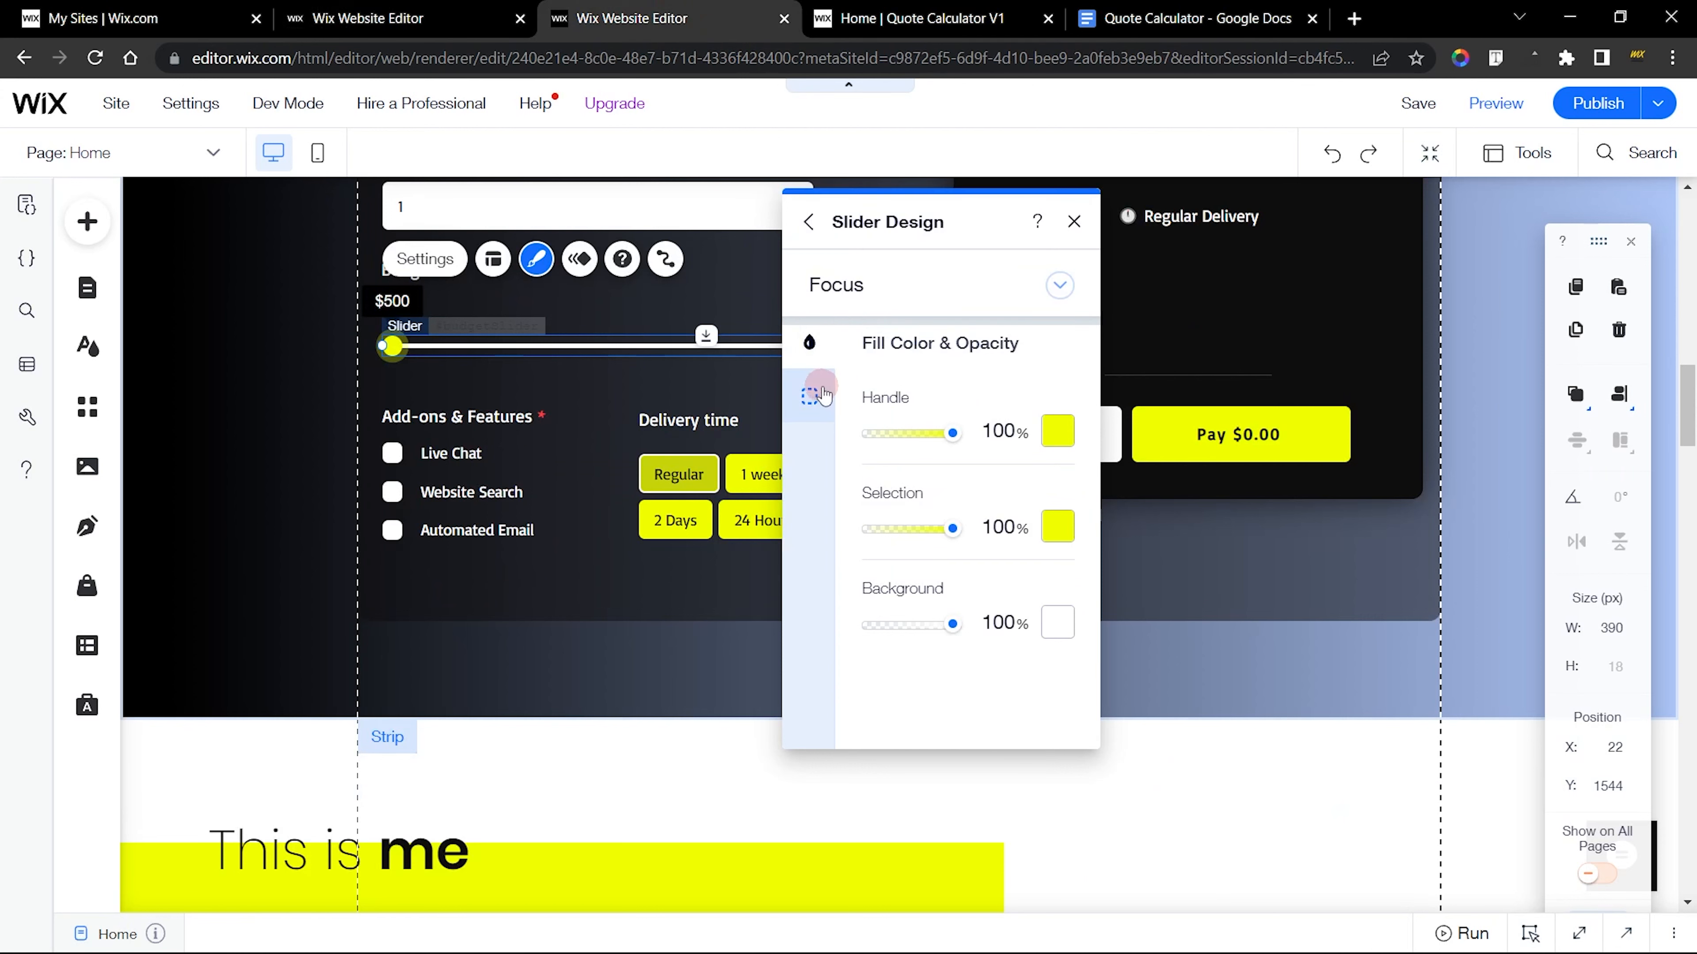
left_click(474, 21)
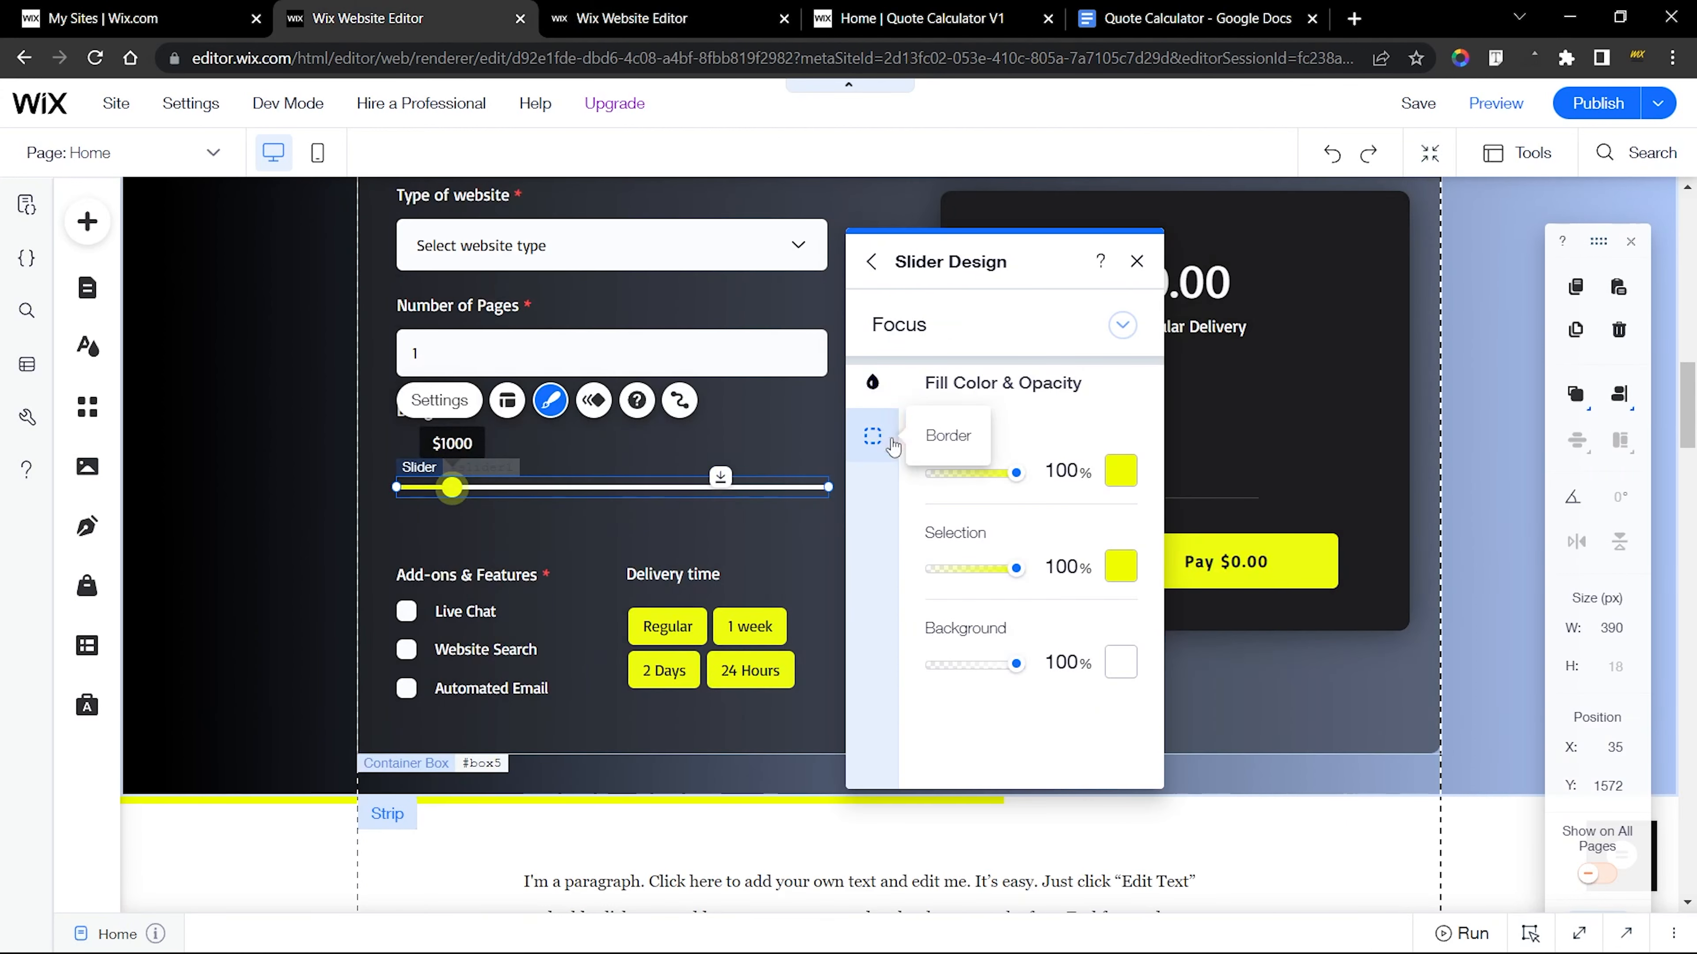
left_click(873, 436)
left_click(907, 344)
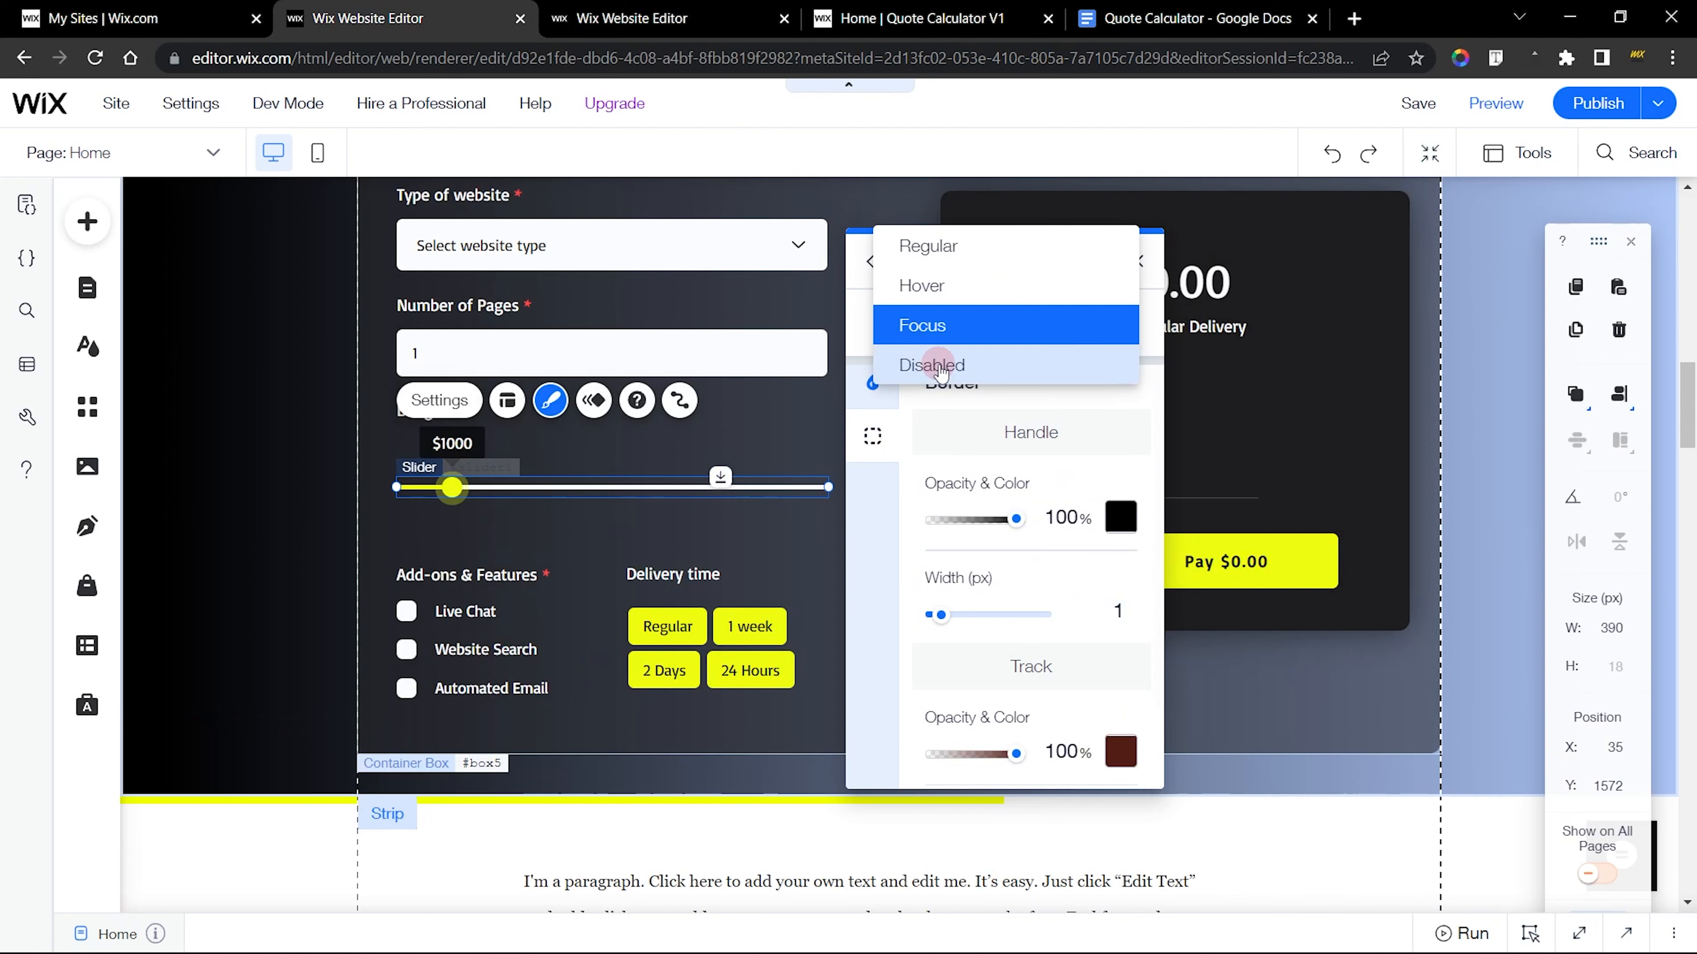
left_click(935, 365)
left_click(1137, 261)
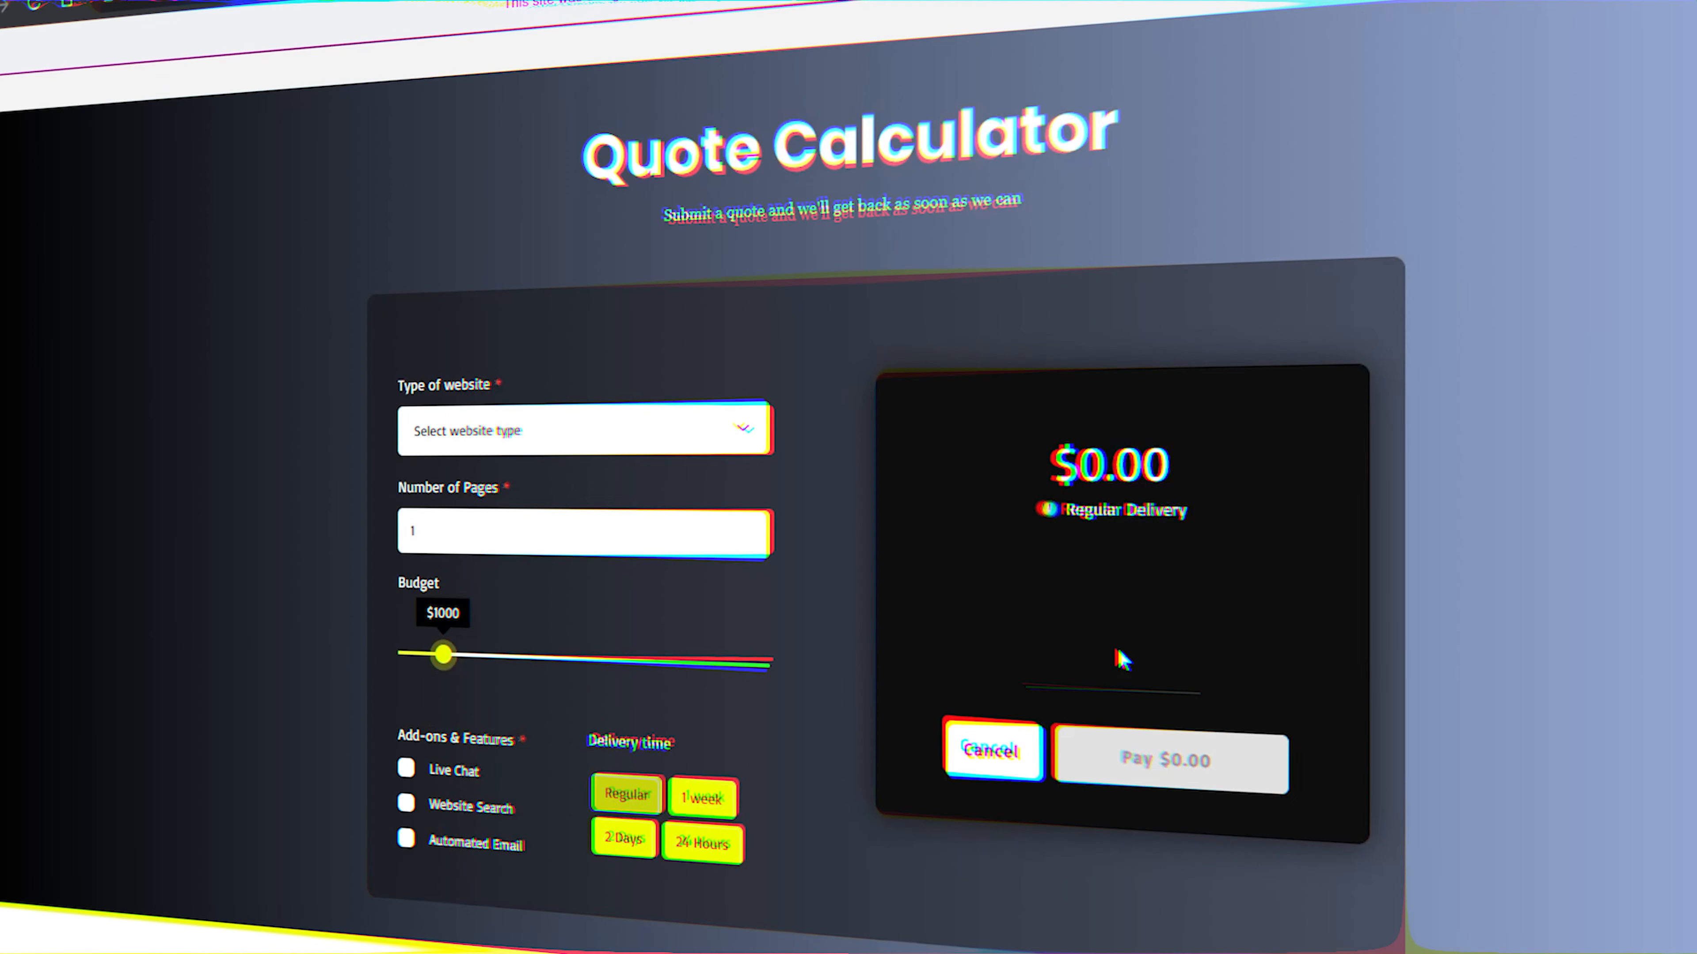
Test the quote form with the Standard ($1,000) website type, 4 pages and a $3000 budget
left_click(658, 451)
left_click(576, 466)
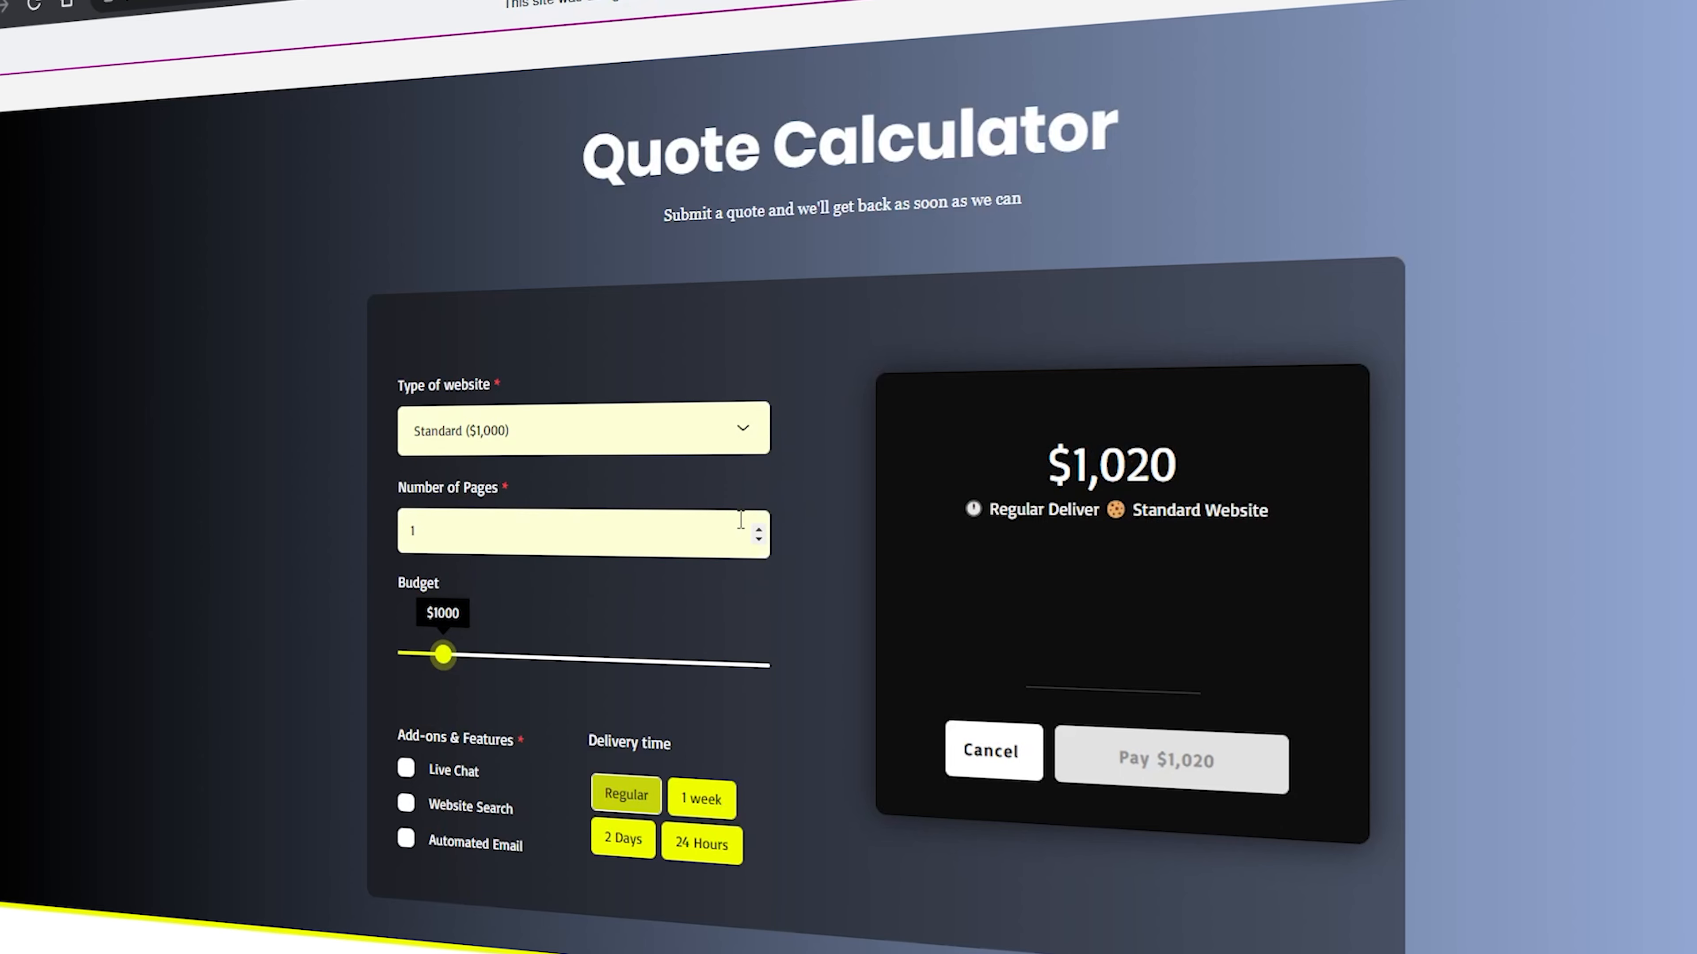
left_click(759, 528)
left_click(758, 528)
left_click(759, 528)
left_click_drag(445, 666, 602, 671)
Add Live Chat, Website Search and Automated Email, try the 24 Hours and 1 week delivery times, and cancel the quote
left_click(466, 775)
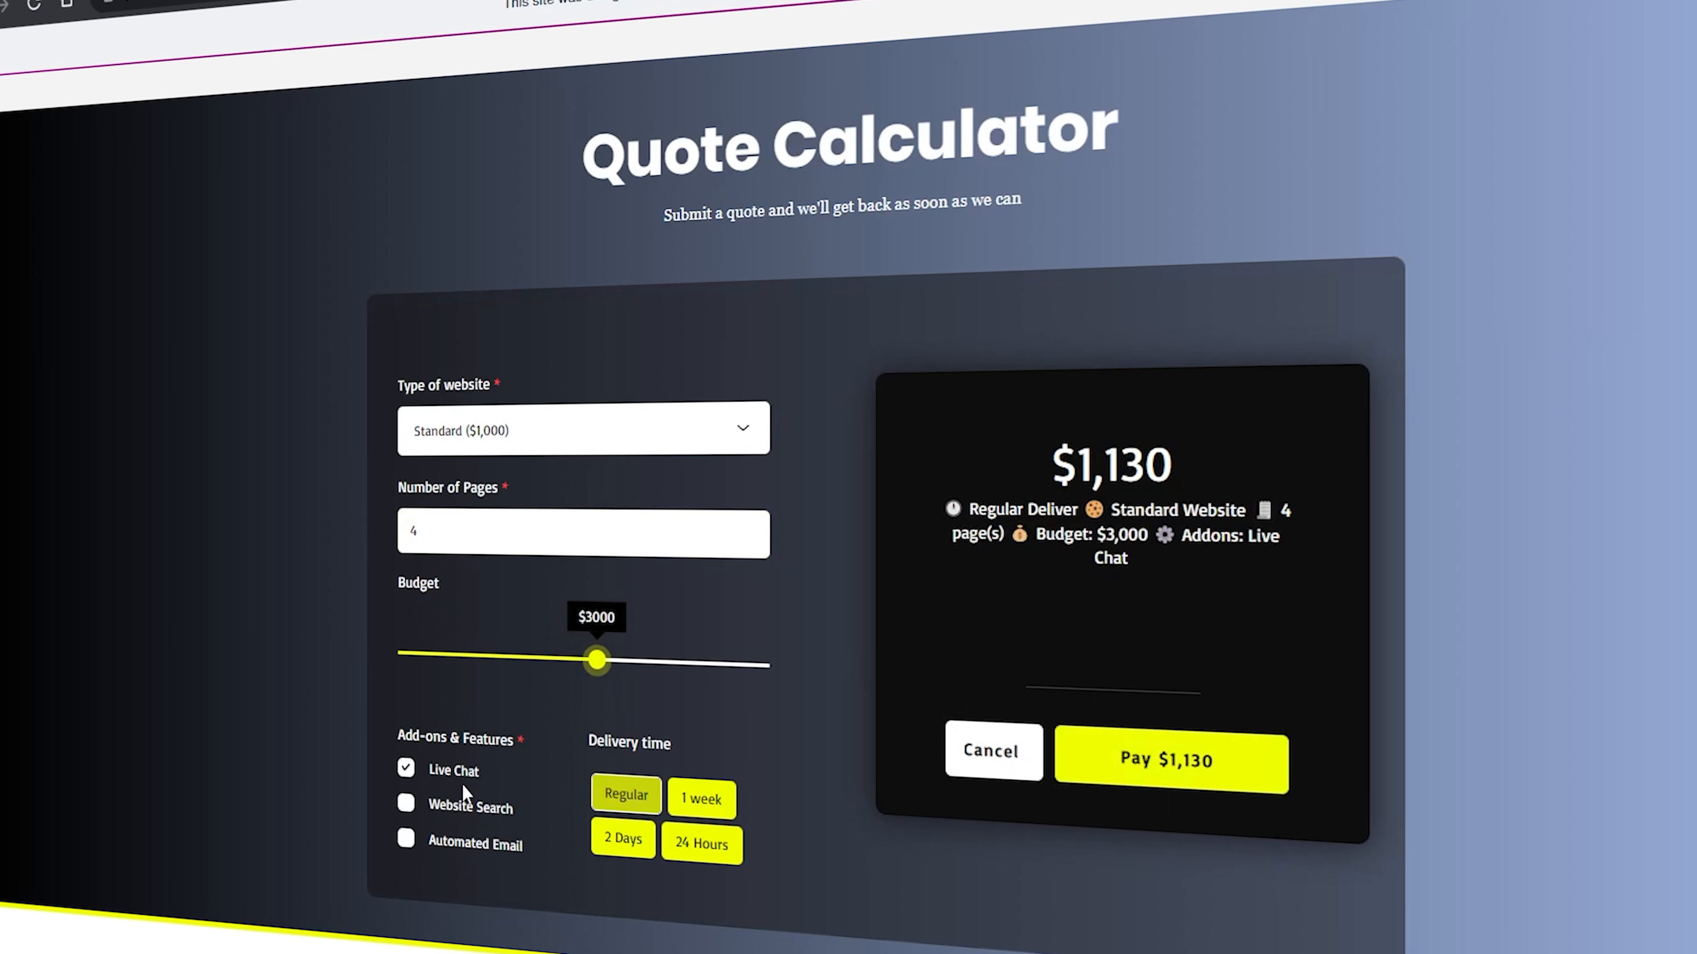
left_click(469, 820)
left_click(471, 845)
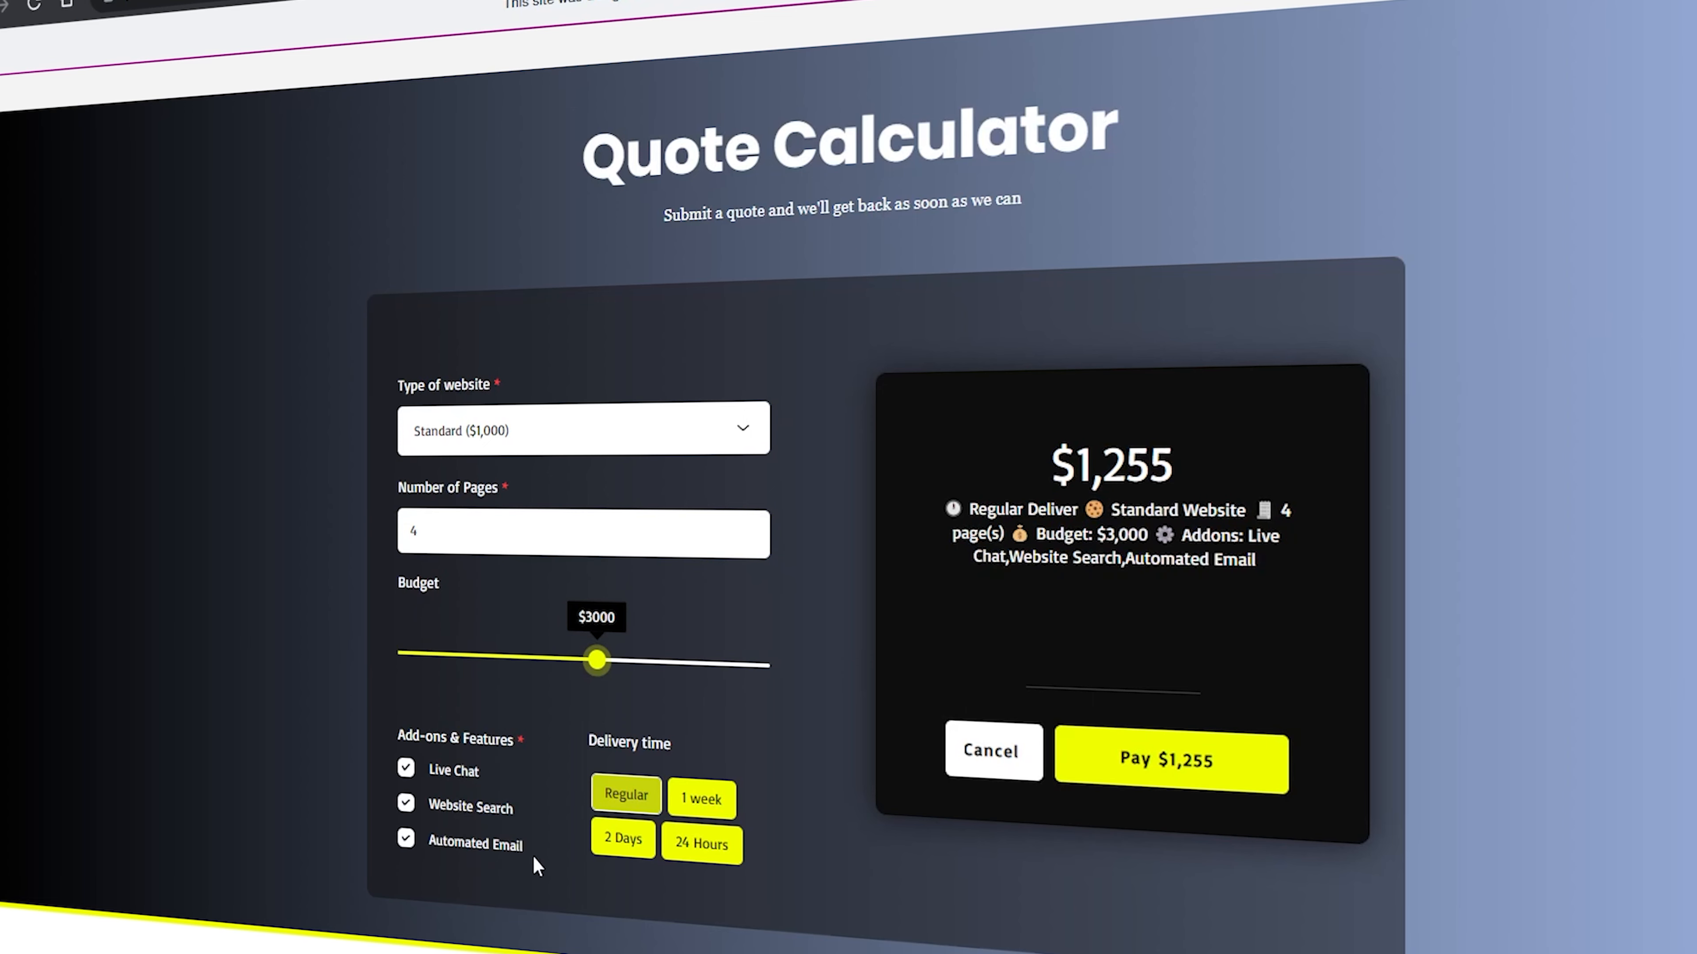
left_click(701, 847)
left_click(702, 802)
left_click(992, 750)
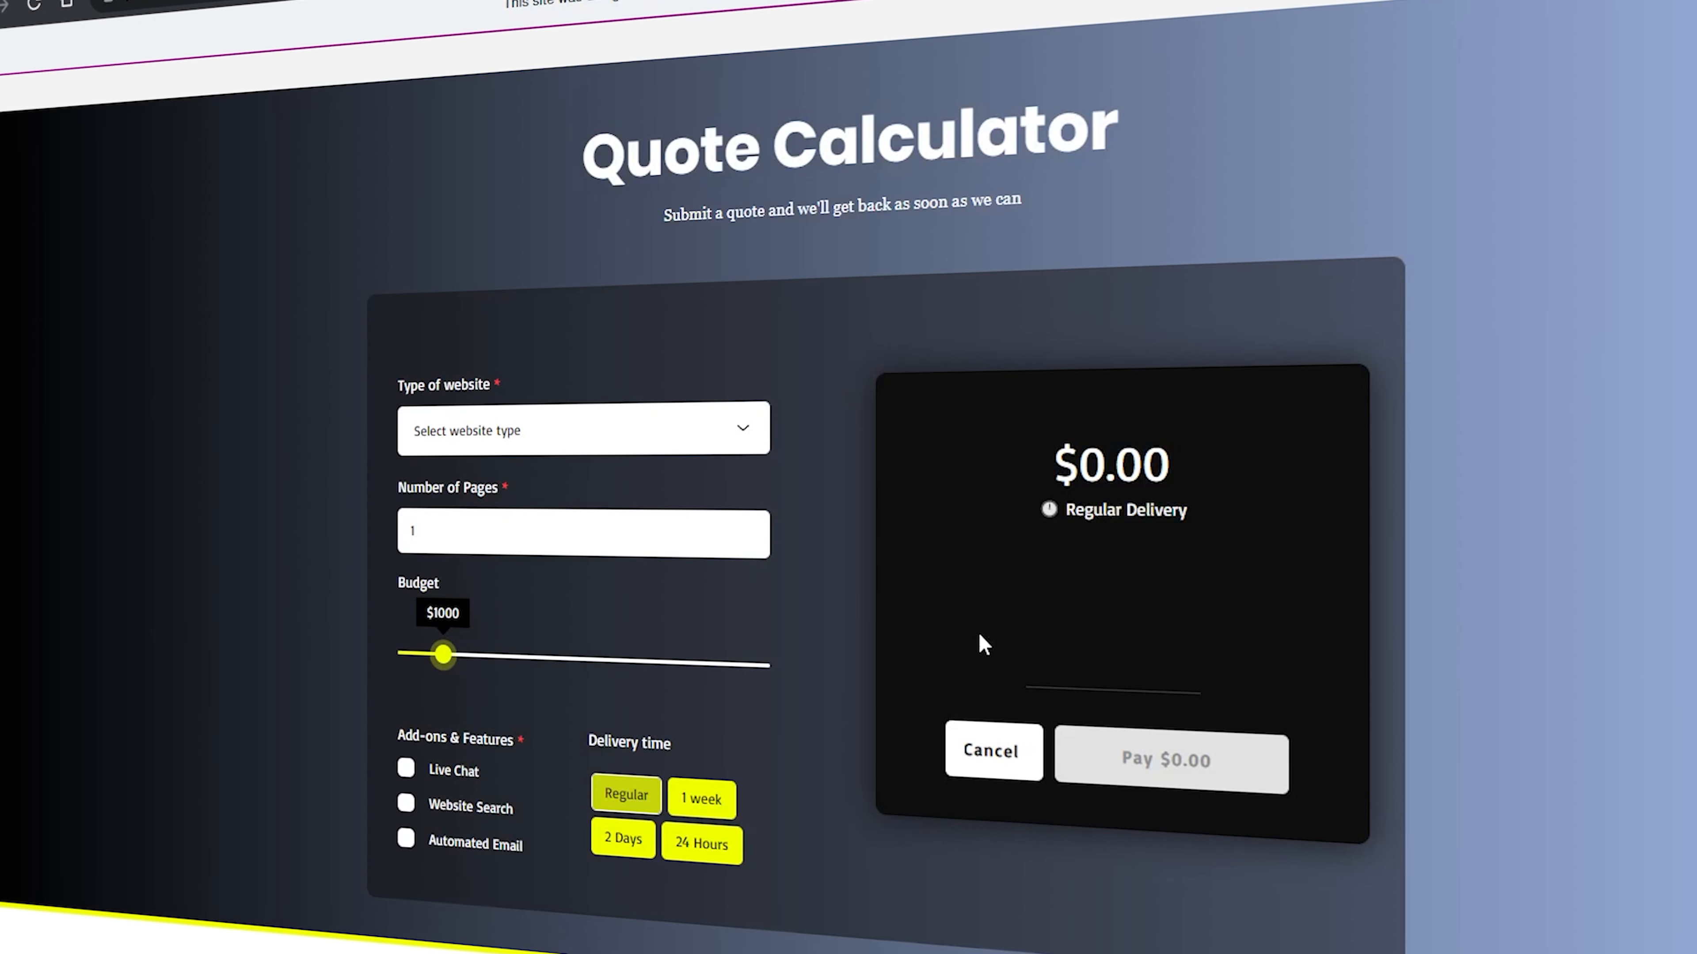
Fill in the quote form again with the Standard ($1,000) website type, 4 pages and a $3000 budget
left_click(658, 451)
left_click(635, 459)
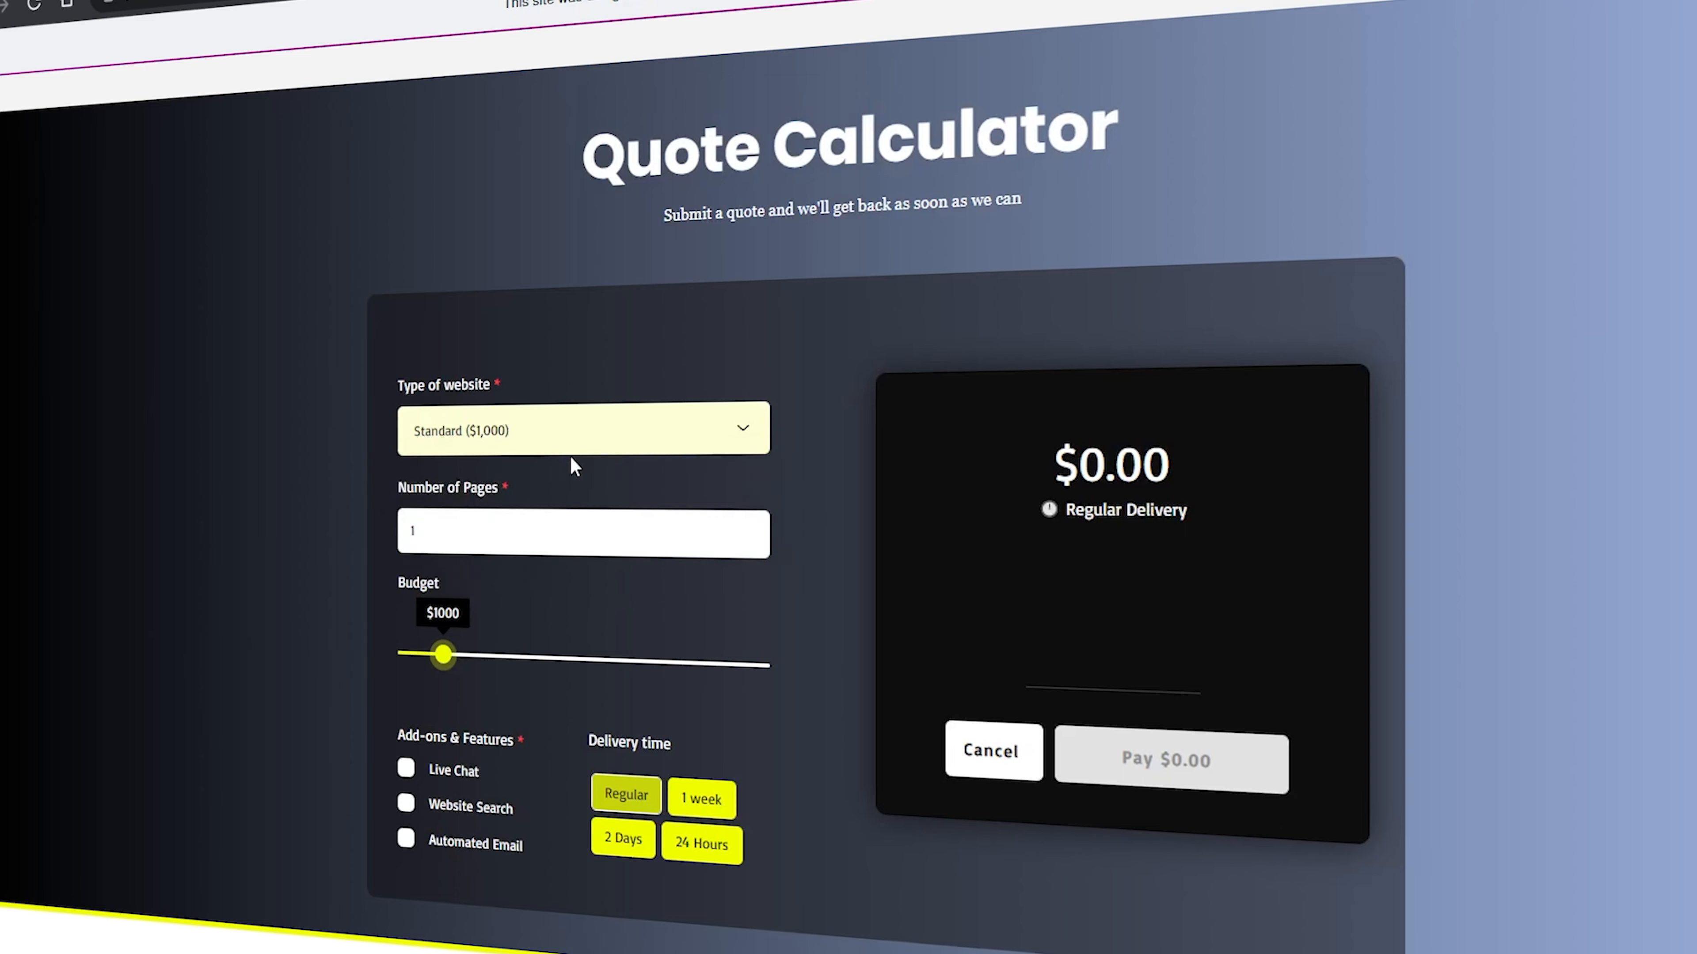
left_click(759, 527)
left_click(759, 527)
left_click(758, 527)
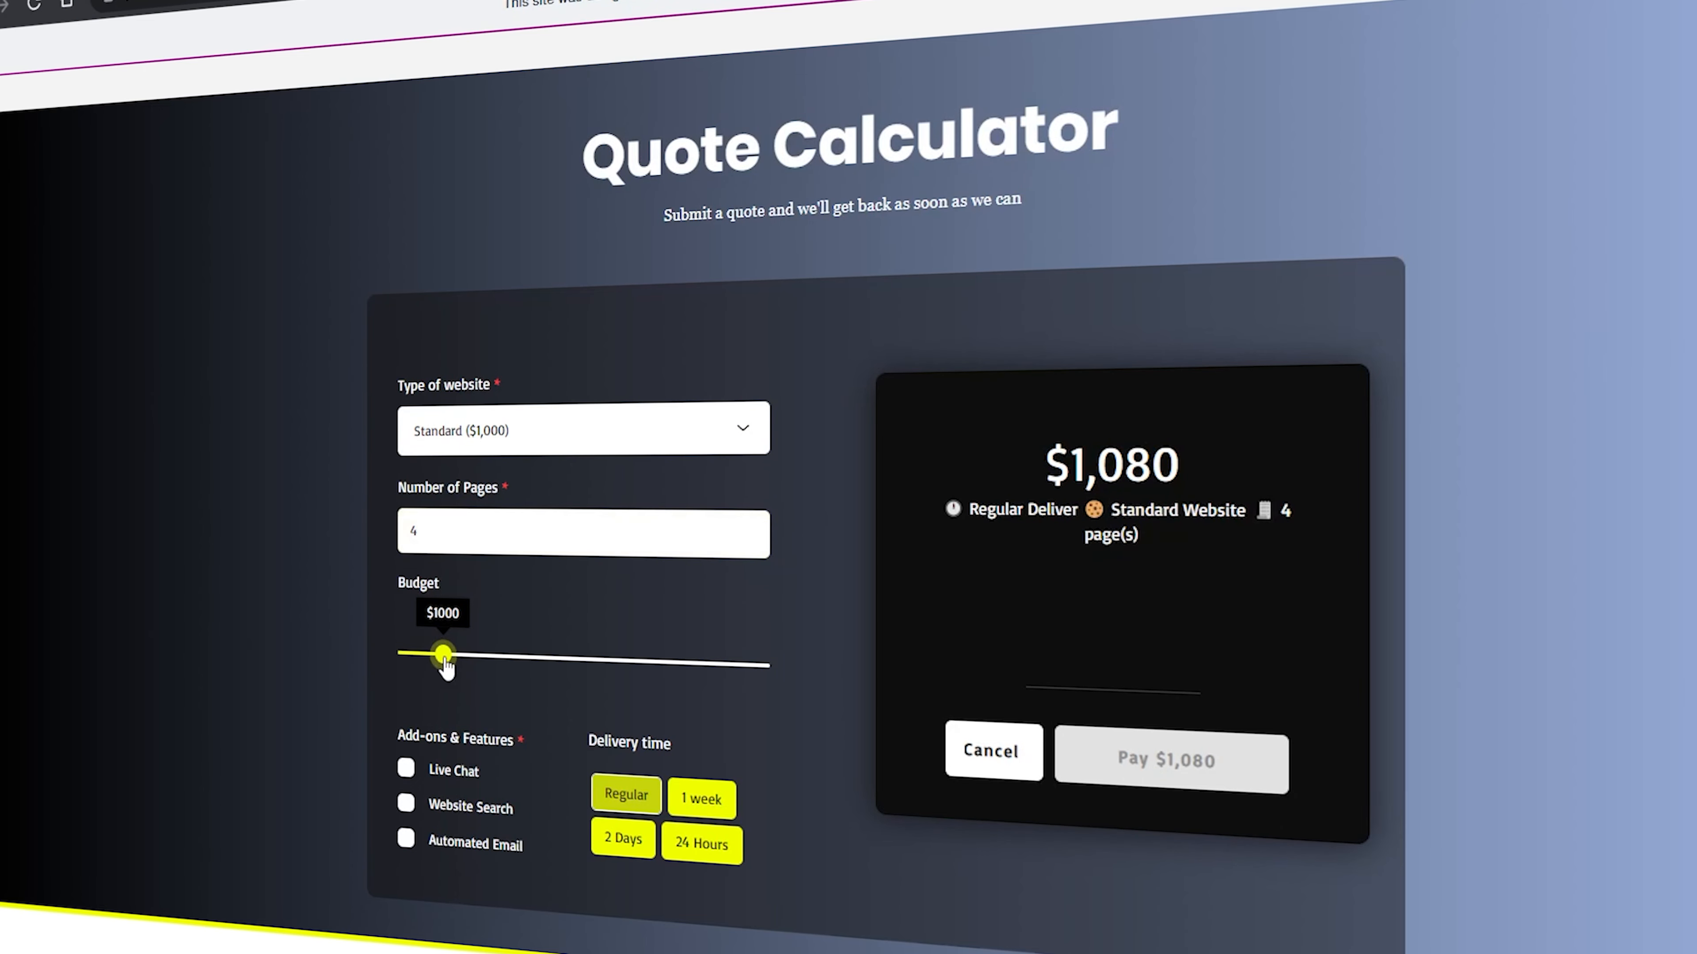
left_click_drag(444, 658, 595, 662)
Add Live Chat, Website Search and Automated Email to the quote and choose the 1 week delivery time
left_click(463, 778)
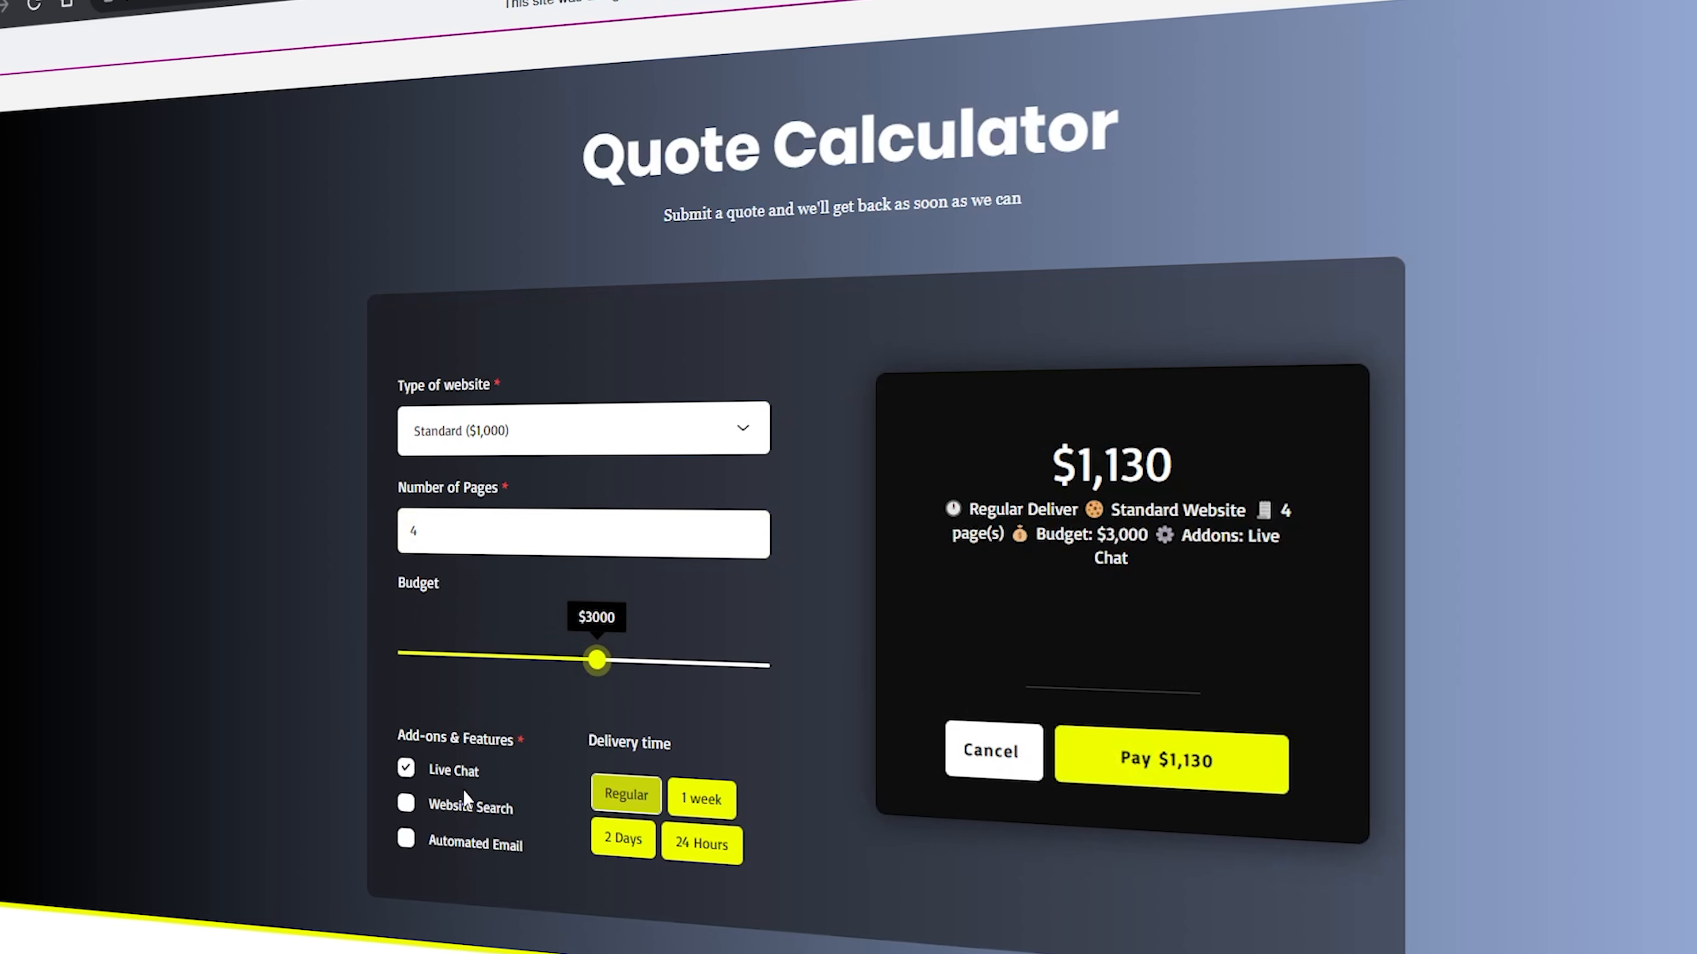
left_click(467, 811)
left_click(470, 850)
left_click(703, 805)
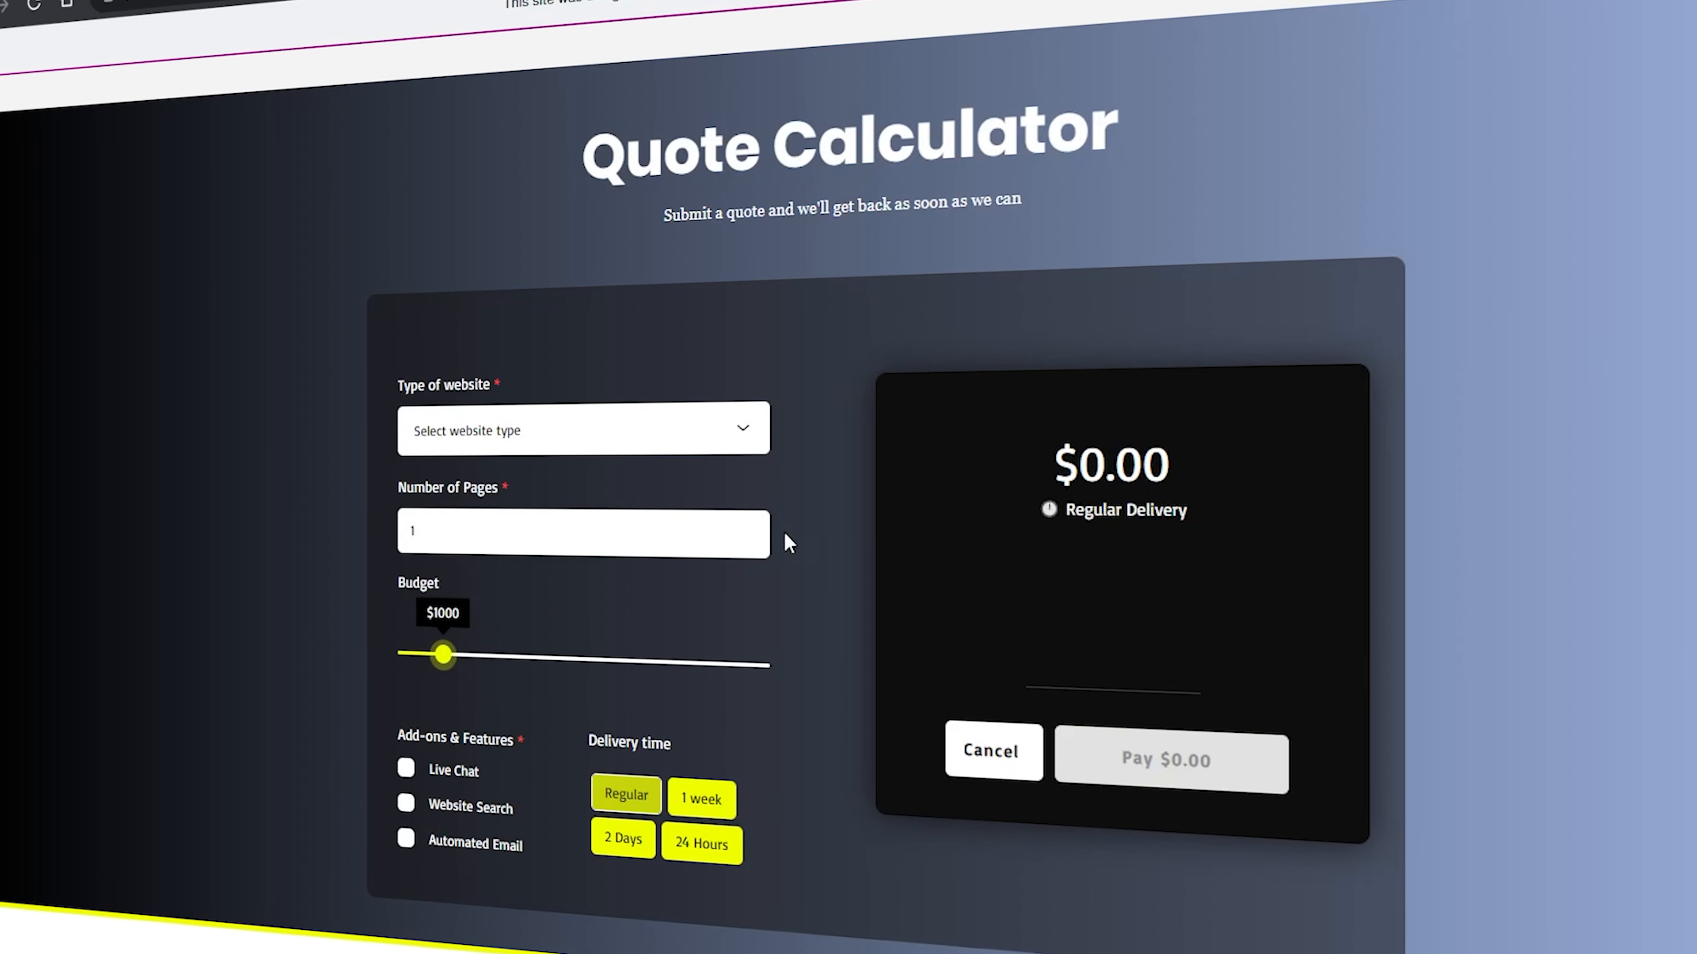
Start another test quote with the Standard ($1,000) website type, 4 pages and a $3000 budget
left_click(658, 449)
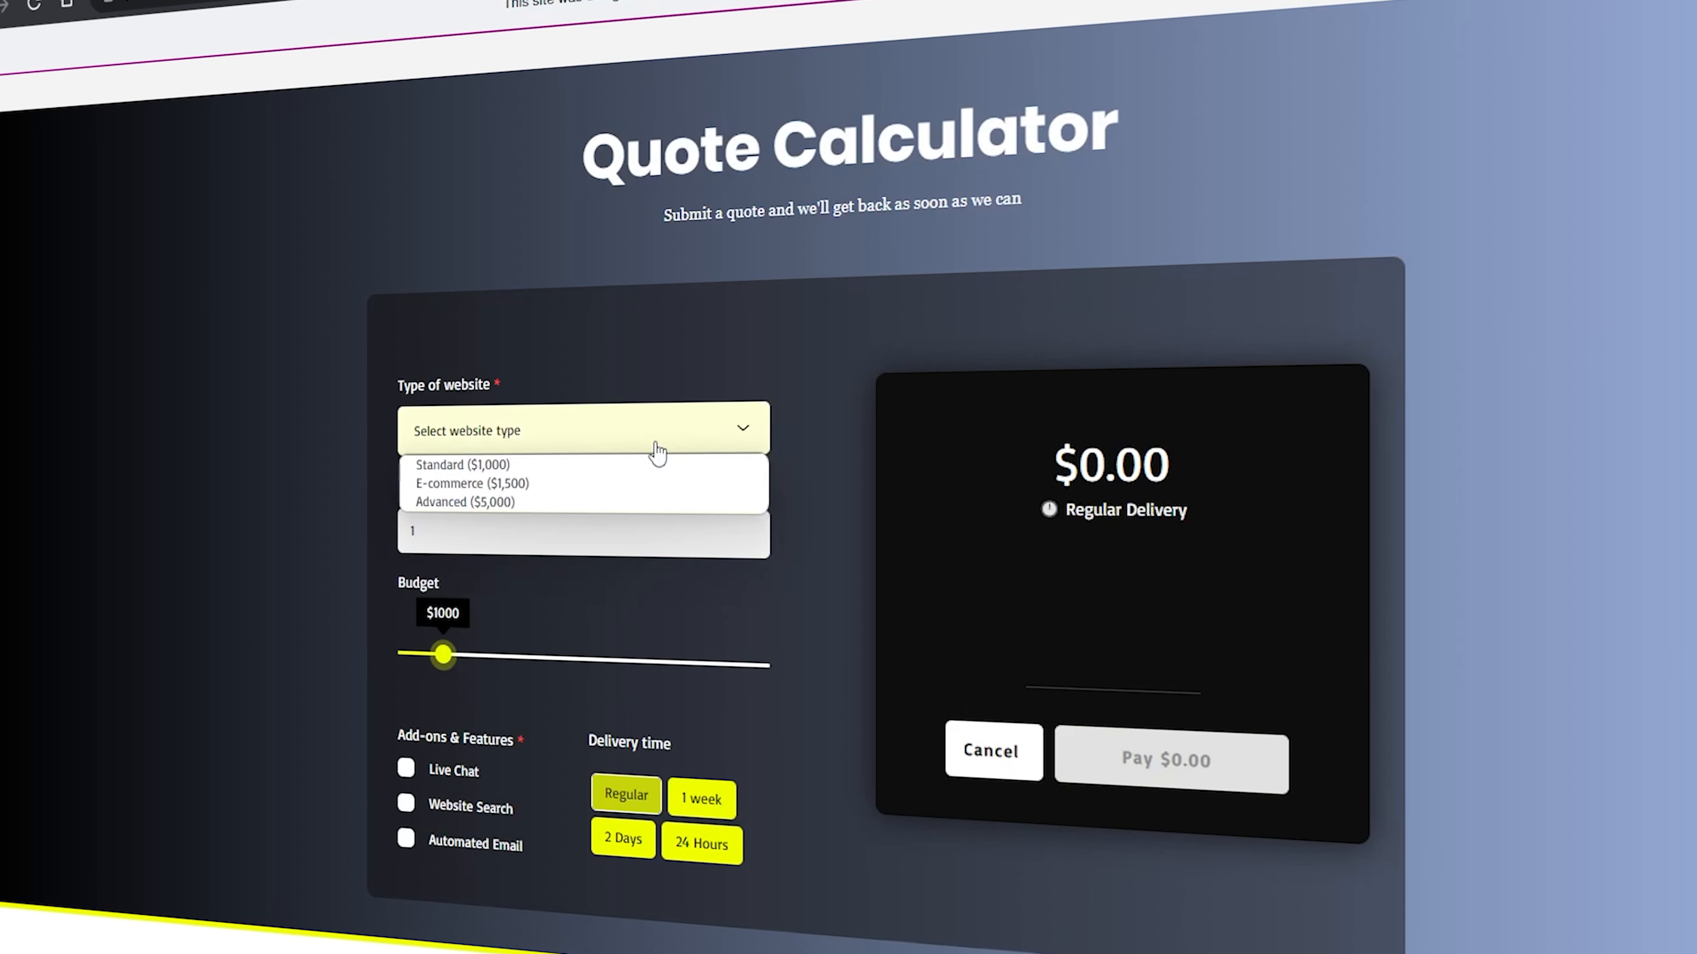
left_click(587, 465)
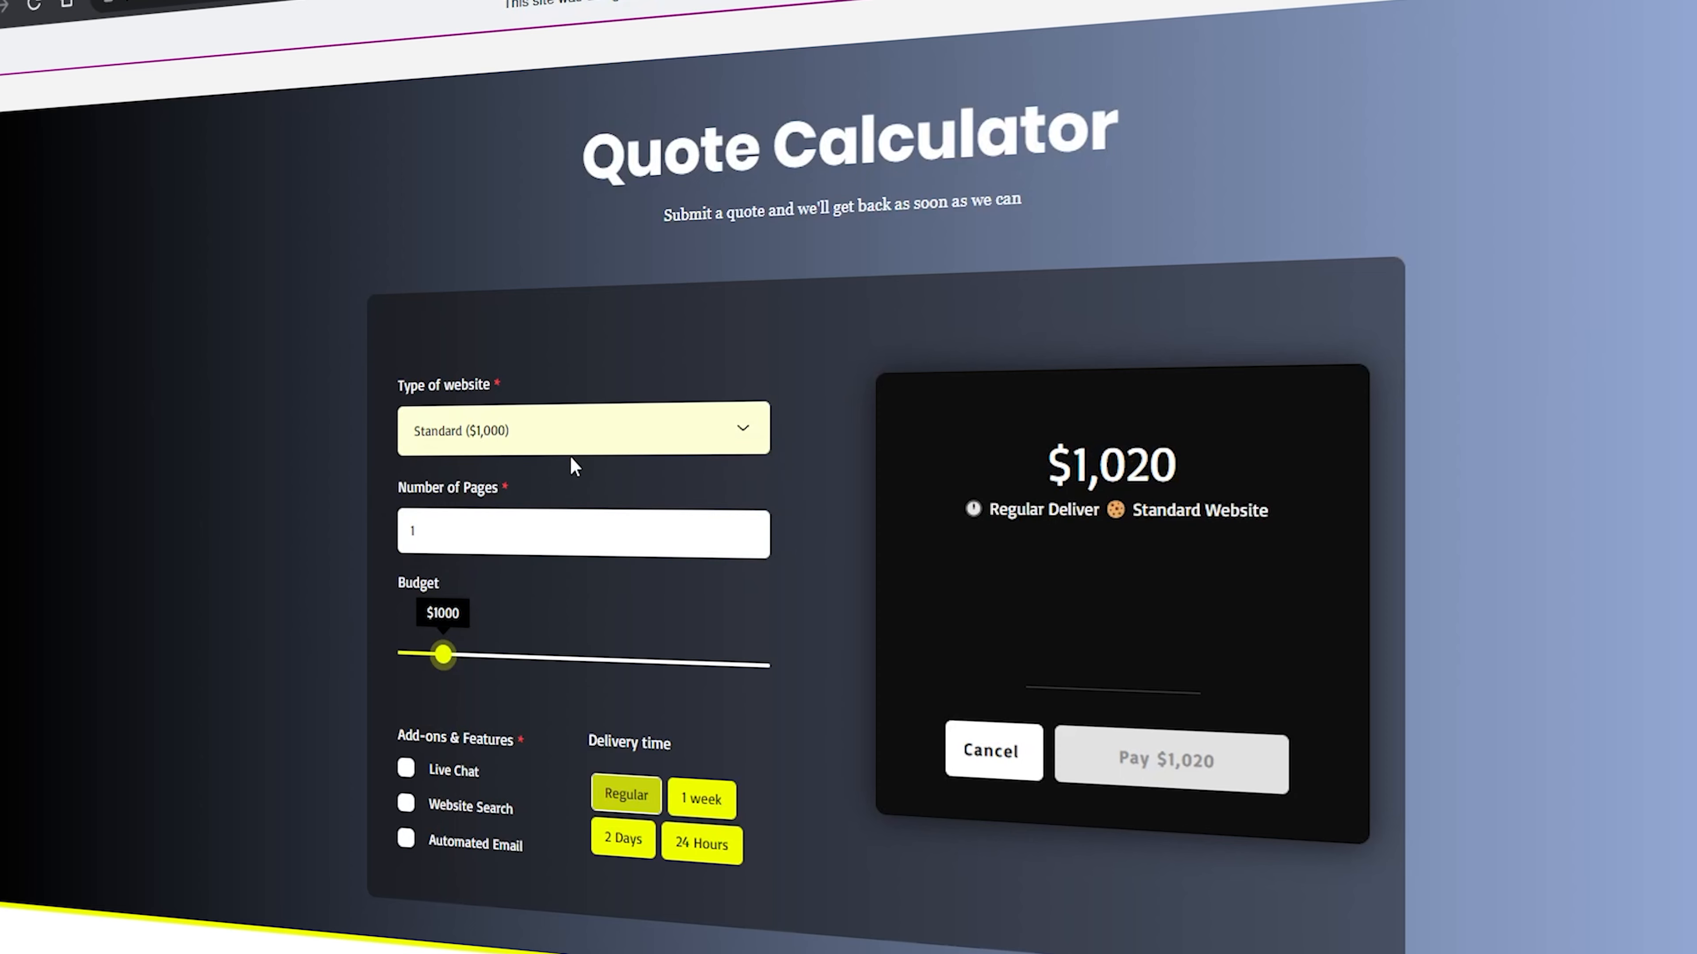
left_click(759, 533)
left_click(759, 533)
left_click(759, 533)
left_click_drag(434, 660, 596, 660)
Select all three add-ons for the test quote and choose the 24 Hours delivery time
left_click(465, 775)
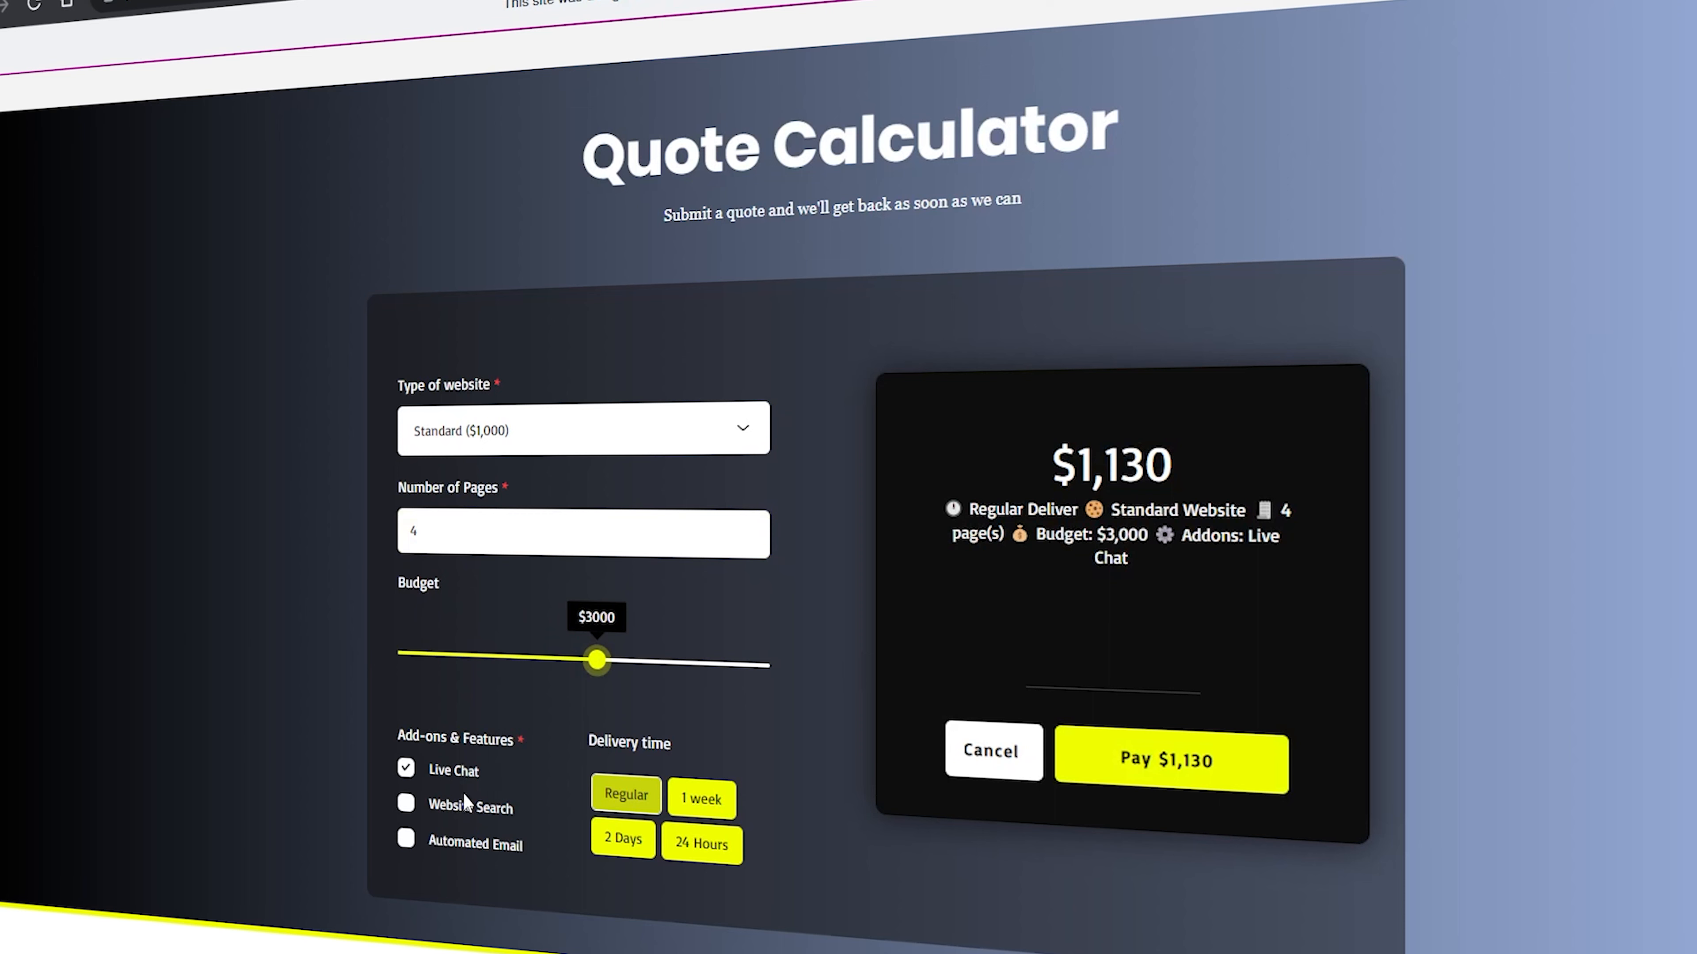
left_click(467, 809)
left_click(471, 844)
left_click(692, 862)
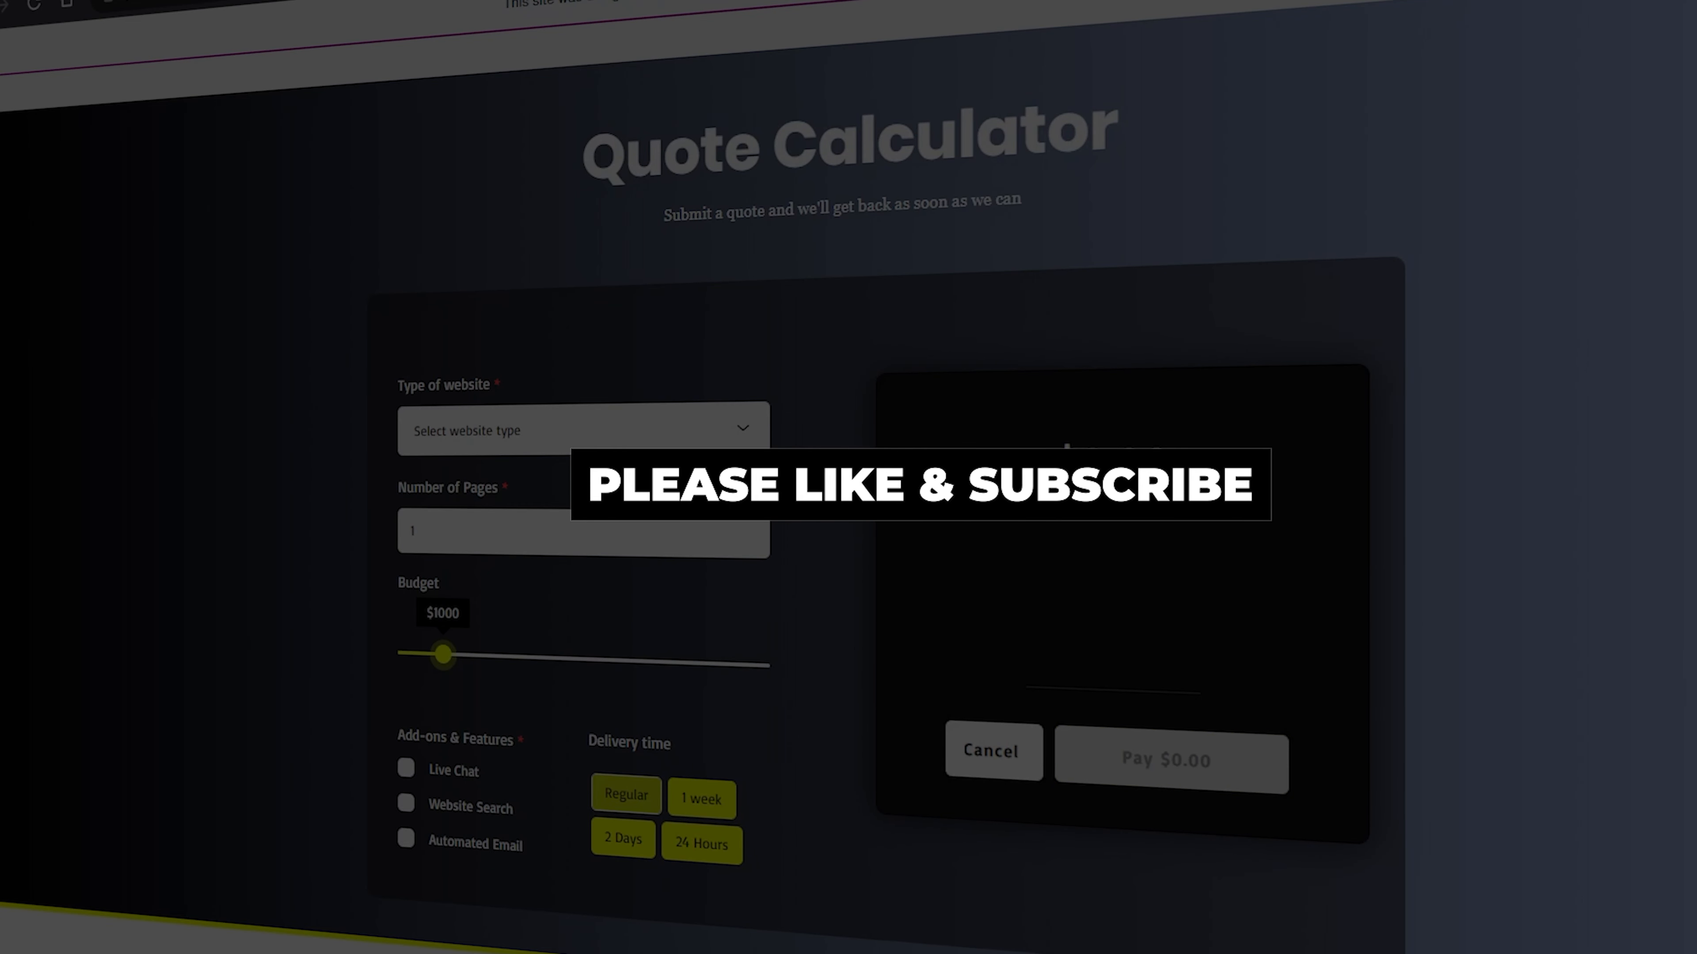
Enter the Standard ($1,000) website type, 4 pages and a $3000 budget in the reset quote form
left_click(581, 429)
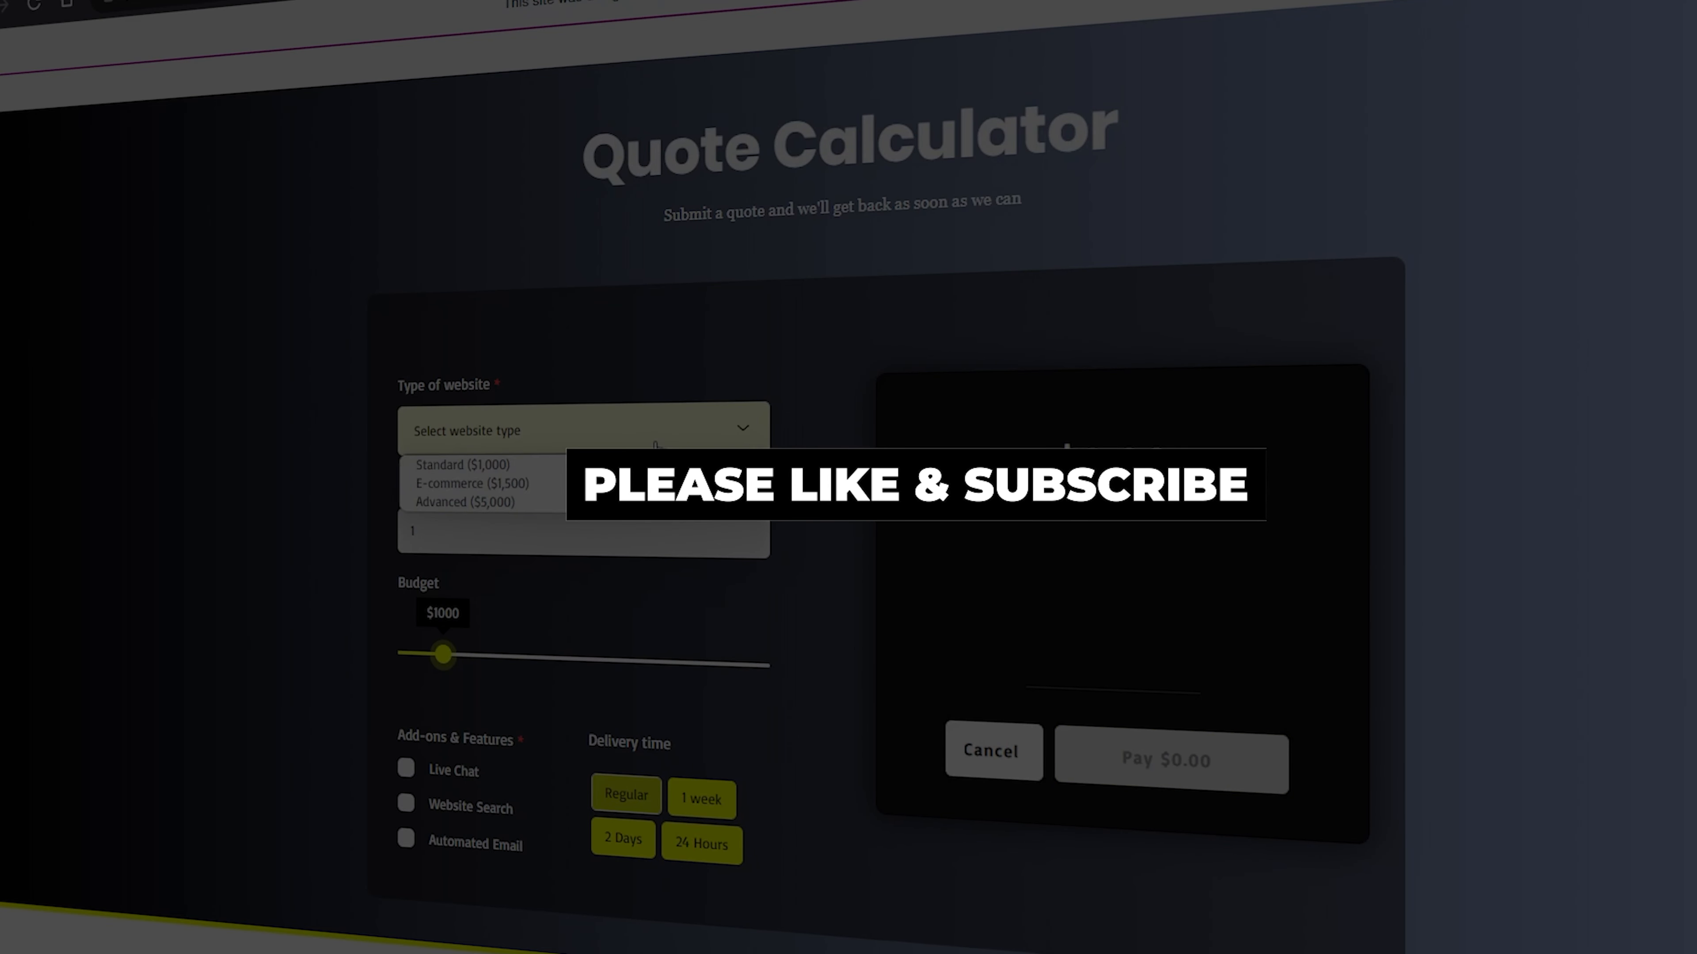
left_click(570, 457)
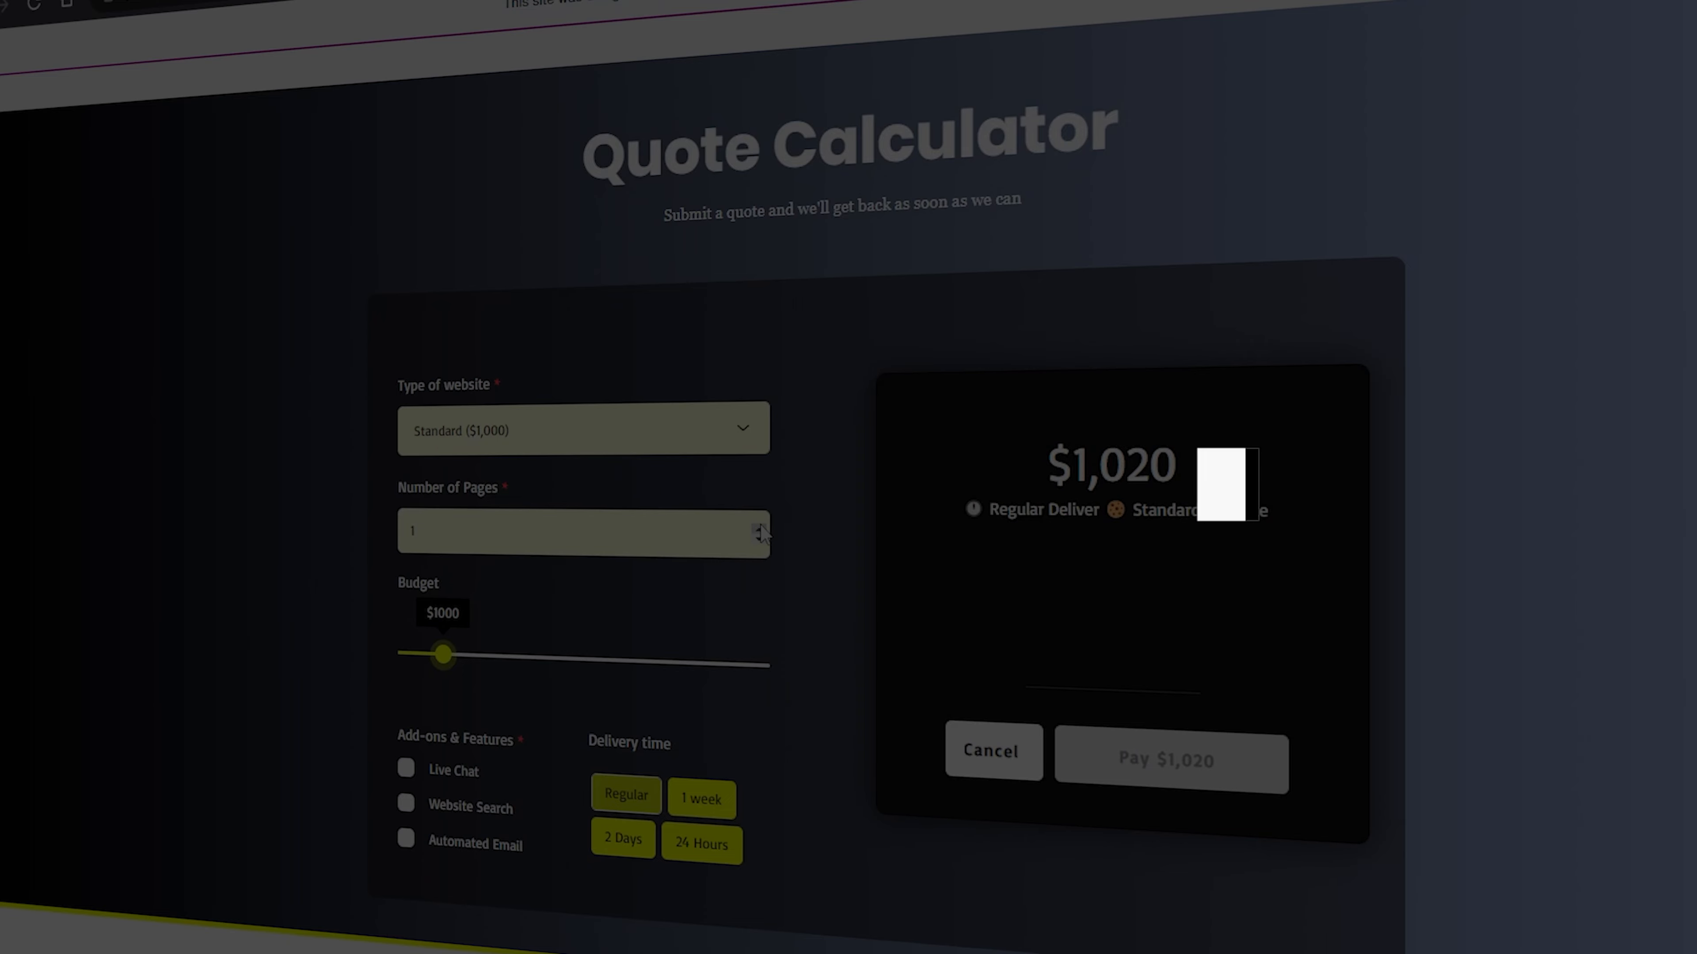
left_click(758, 531)
left_click(758, 530)
left_click(758, 531)
left_click_drag(442, 661, 598, 666)
Select the Live Chat, Website Search and Automated Email add-ons for the quote
left_click(465, 782)
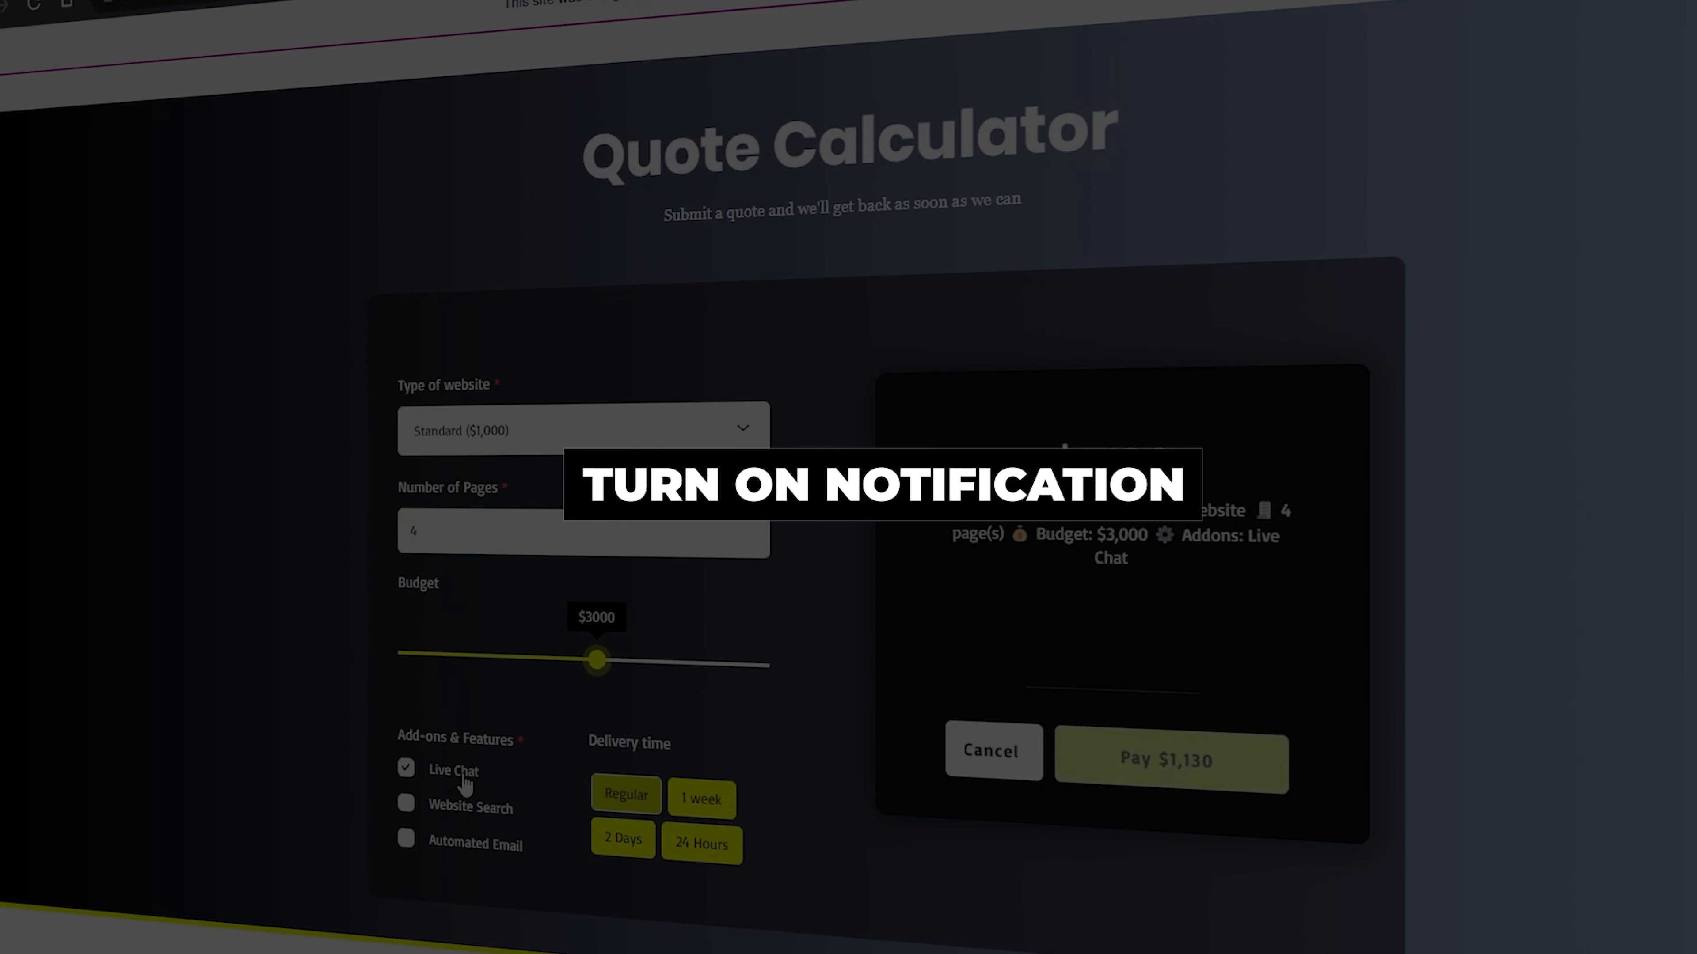
left_click(468, 817)
left_click(469, 844)
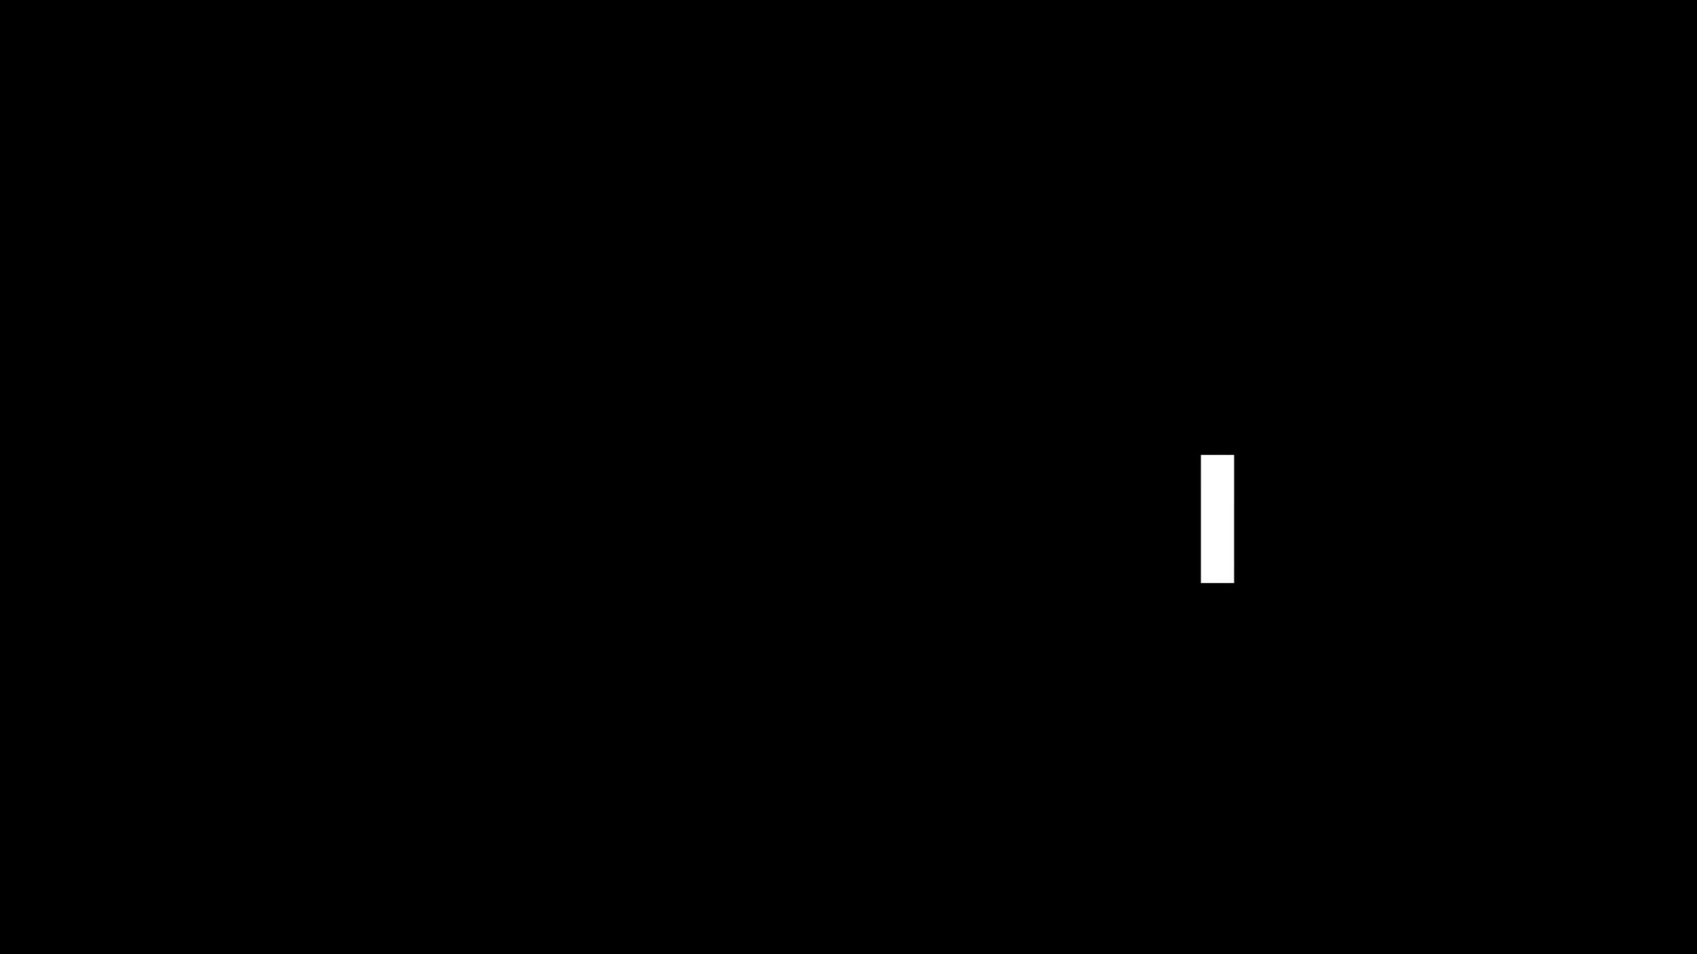